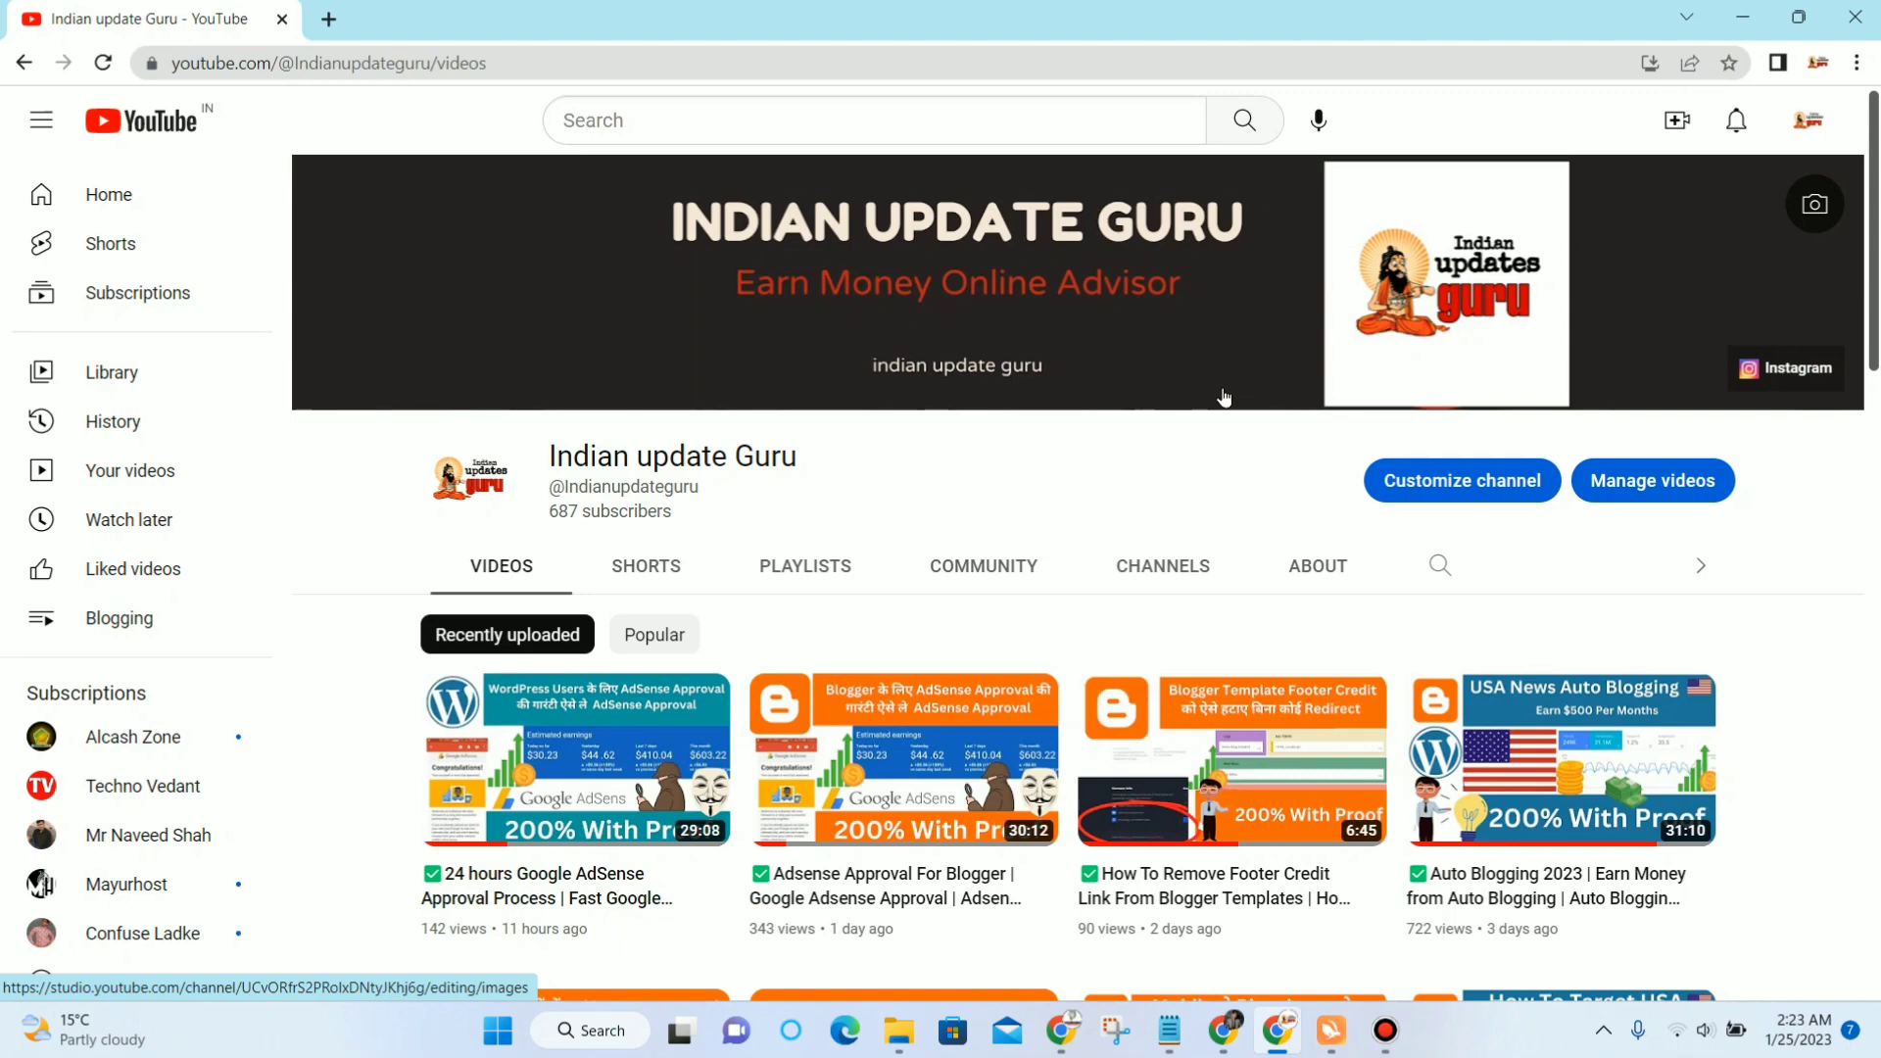
Step: Switch to Notepad and read through the website setup checklist, from hosting and WordPress installation to Instant Index
{"action": "left_click", "coordinate": [1169, 1043]}
{"action": "scroll", "coordinate": [862, 352], "scroll_direction": "up", "scroll_amount": 3}
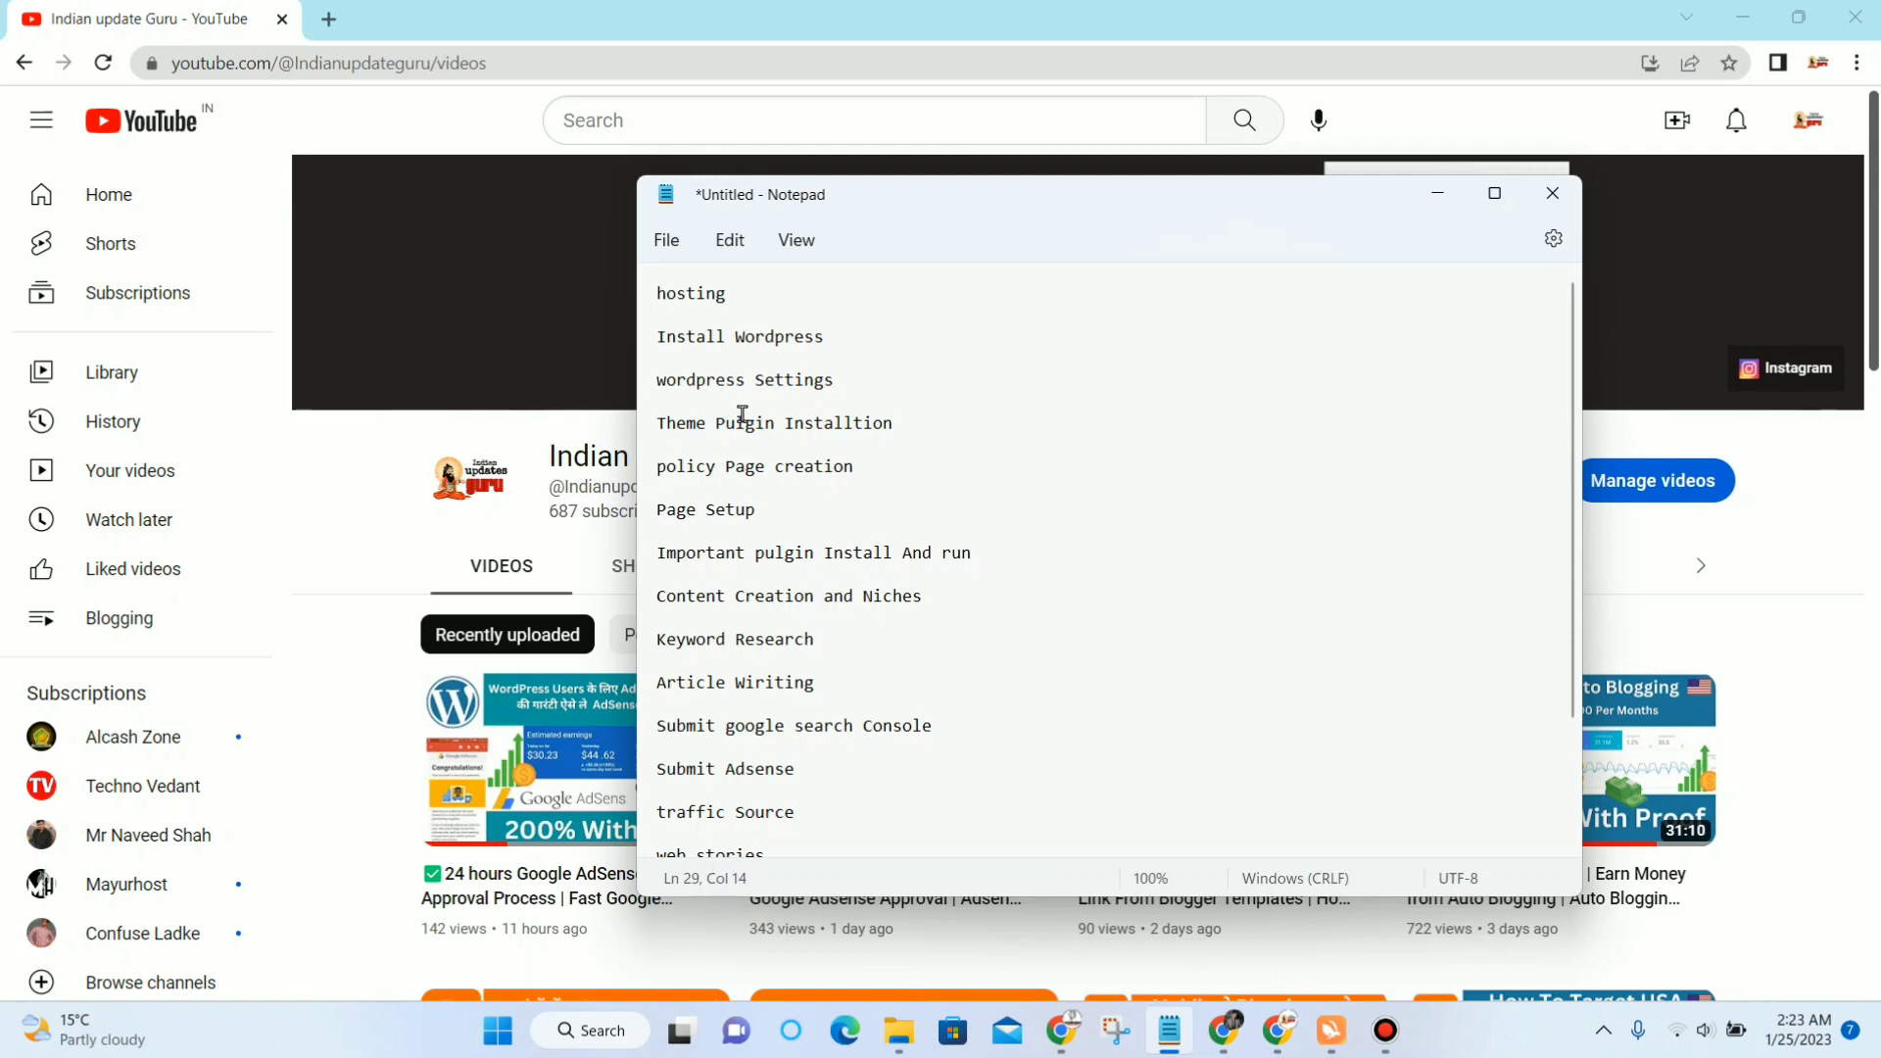
{"action": "scroll", "coordinate": [866, 419], "scroll_direction": "down", "scroll_amount": 1}
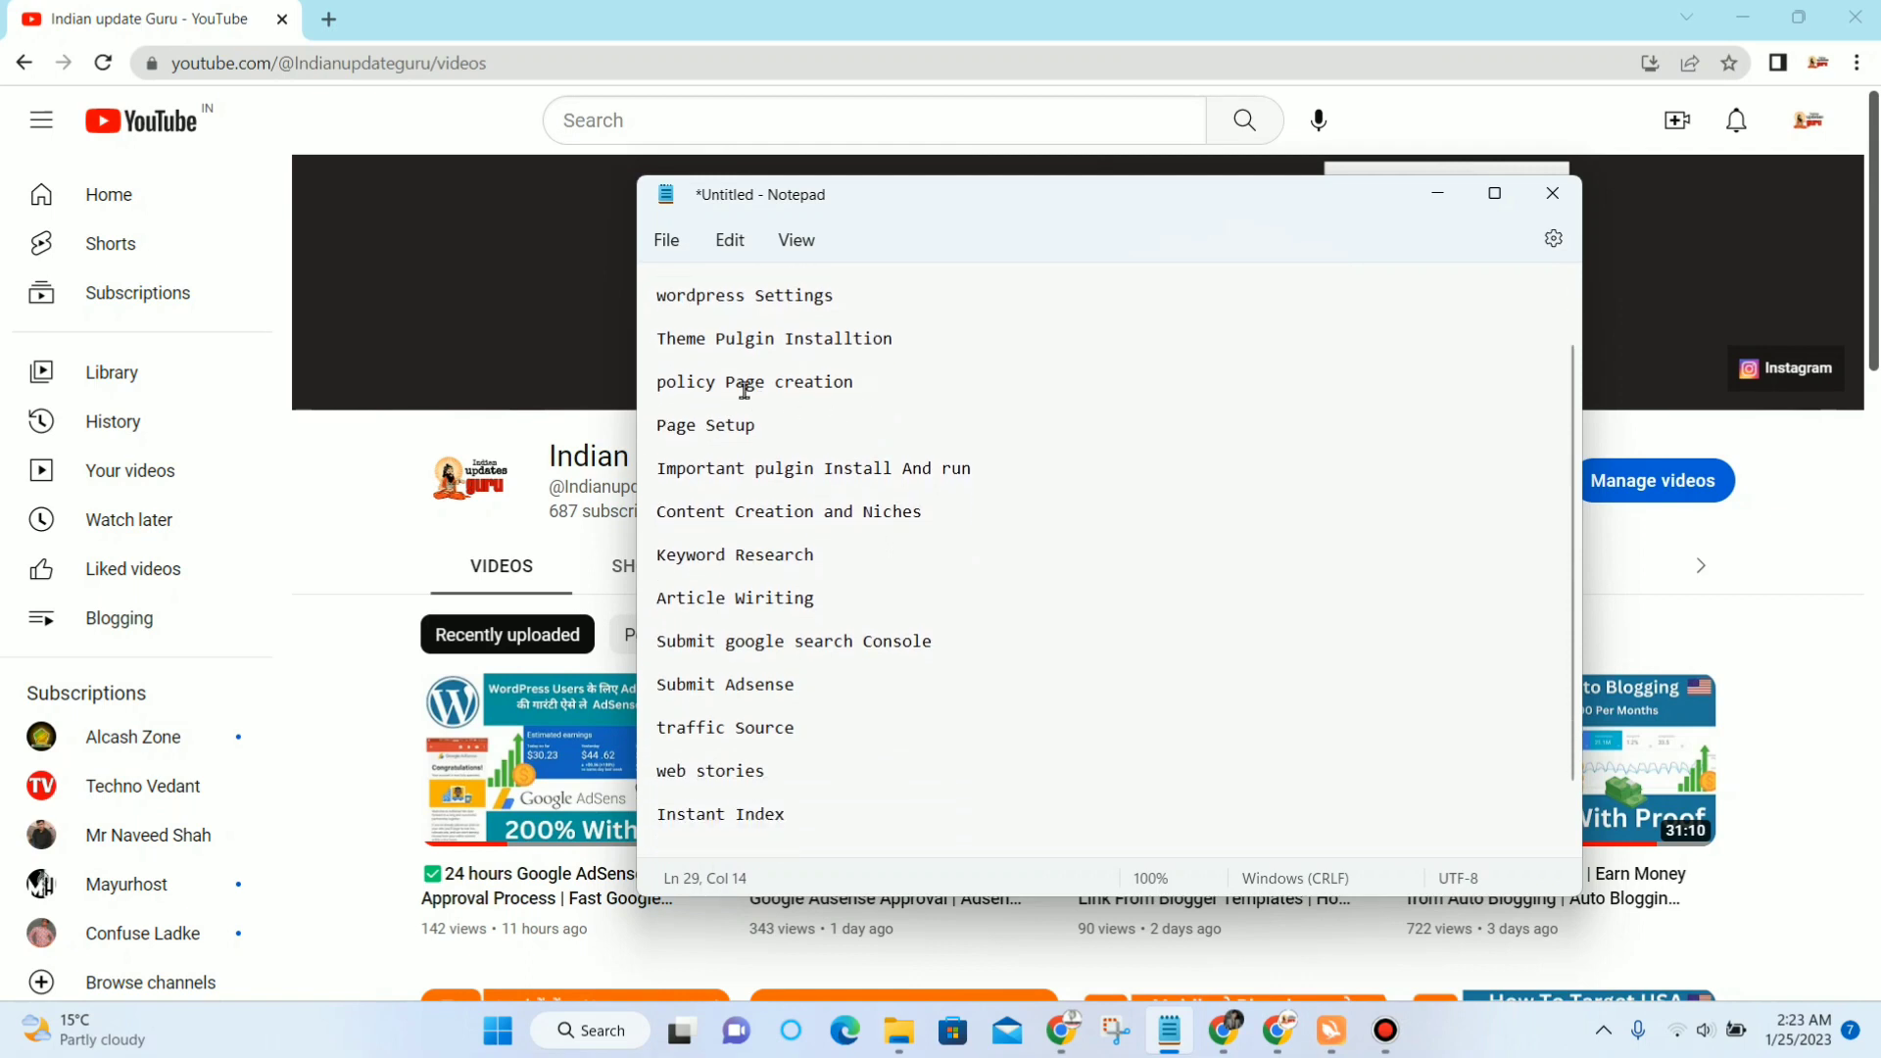
{"action": "scroll", "coordinate": [711, 425], "scroll_direction": "down", "scroll_amount": 1}
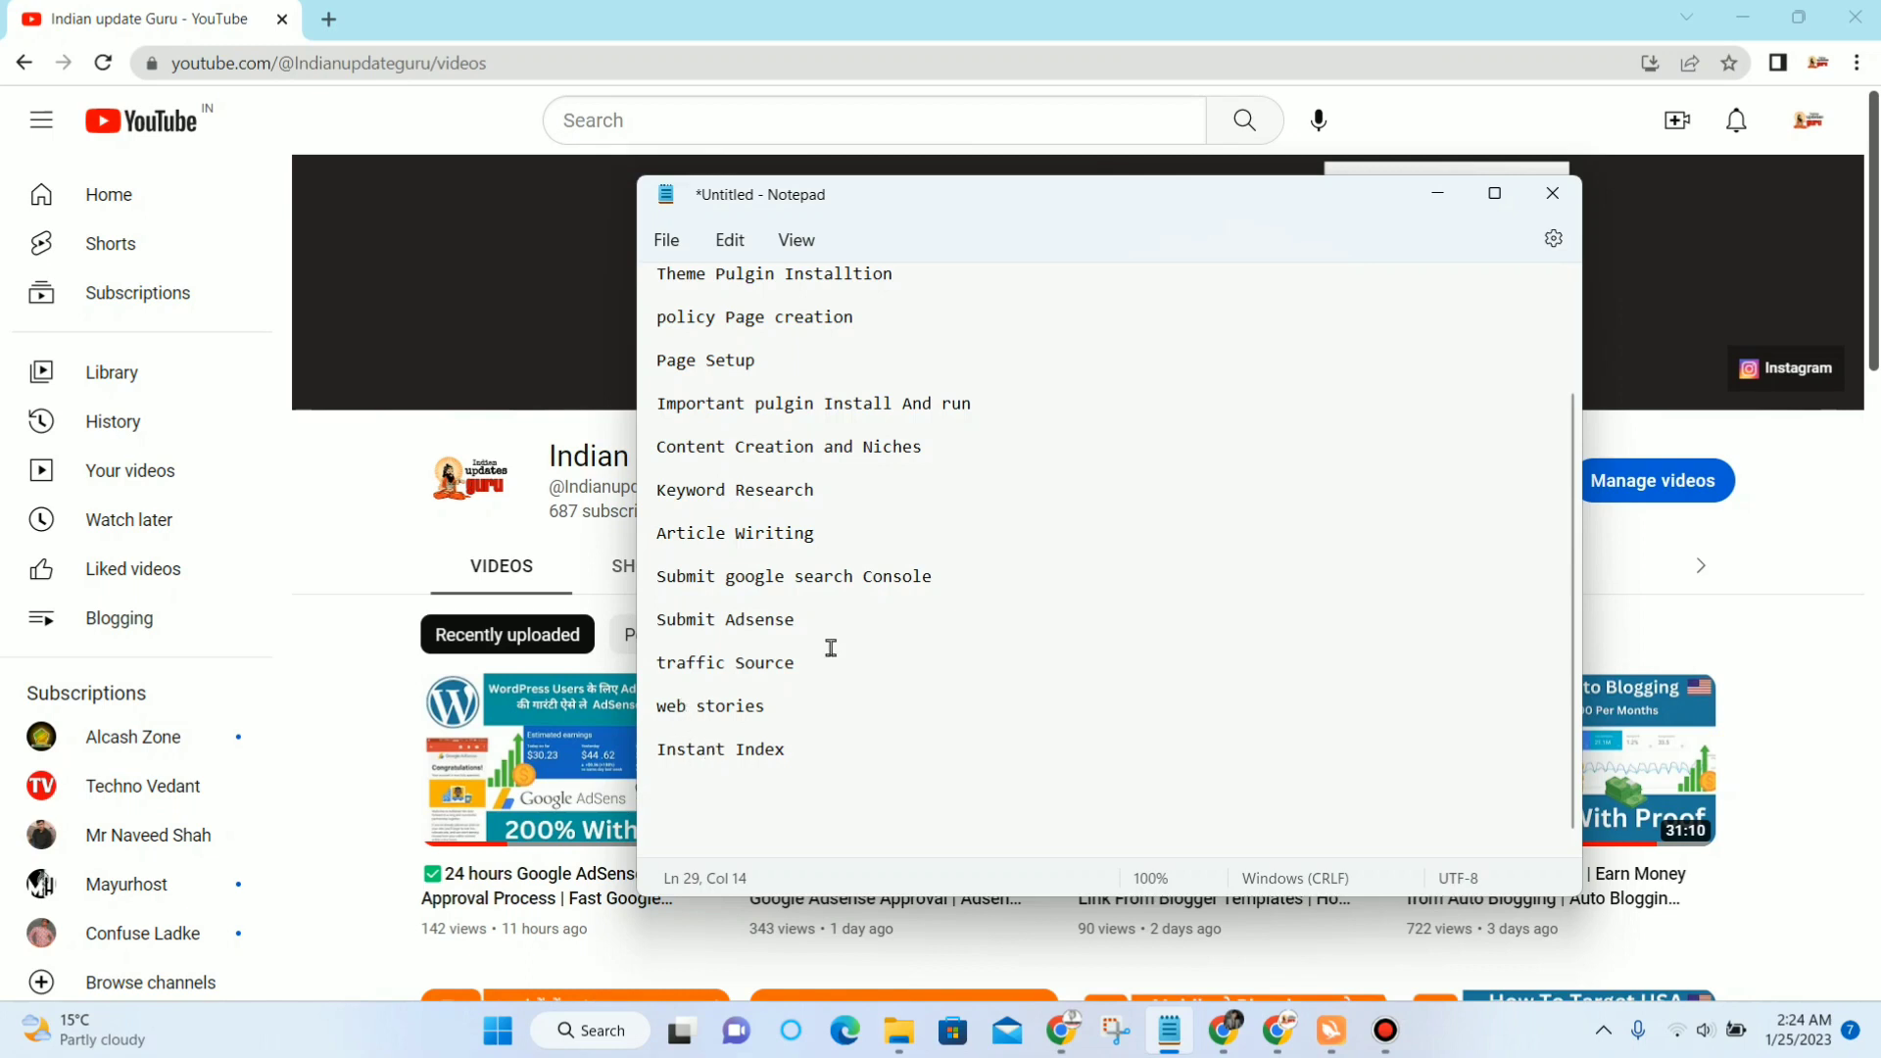
{"action": "scroll", "coordinate": [1015, 327], "scroll_direction": "up", "scroll_amount": 2}
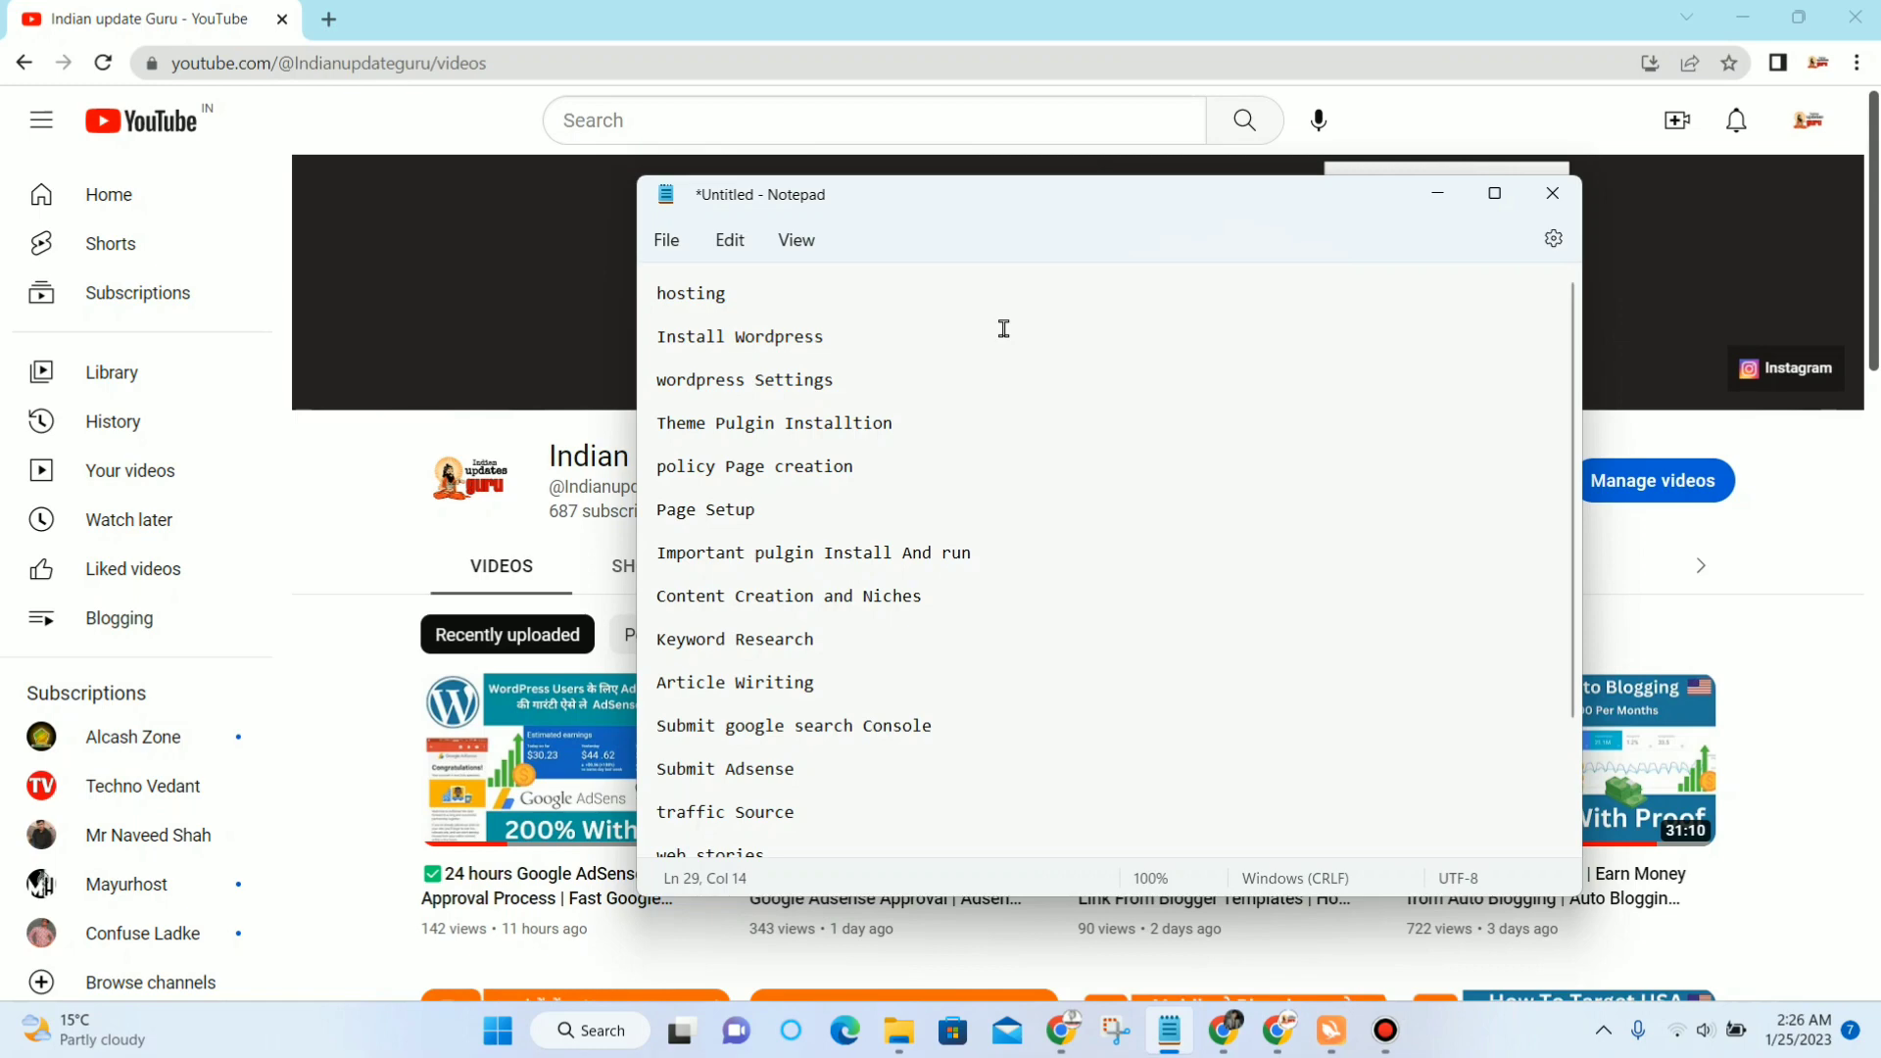
Step: Switch back to Chrome and search Google for bluehost in a new tab
{"action": "double_click", "coordinate": [330, 19]}
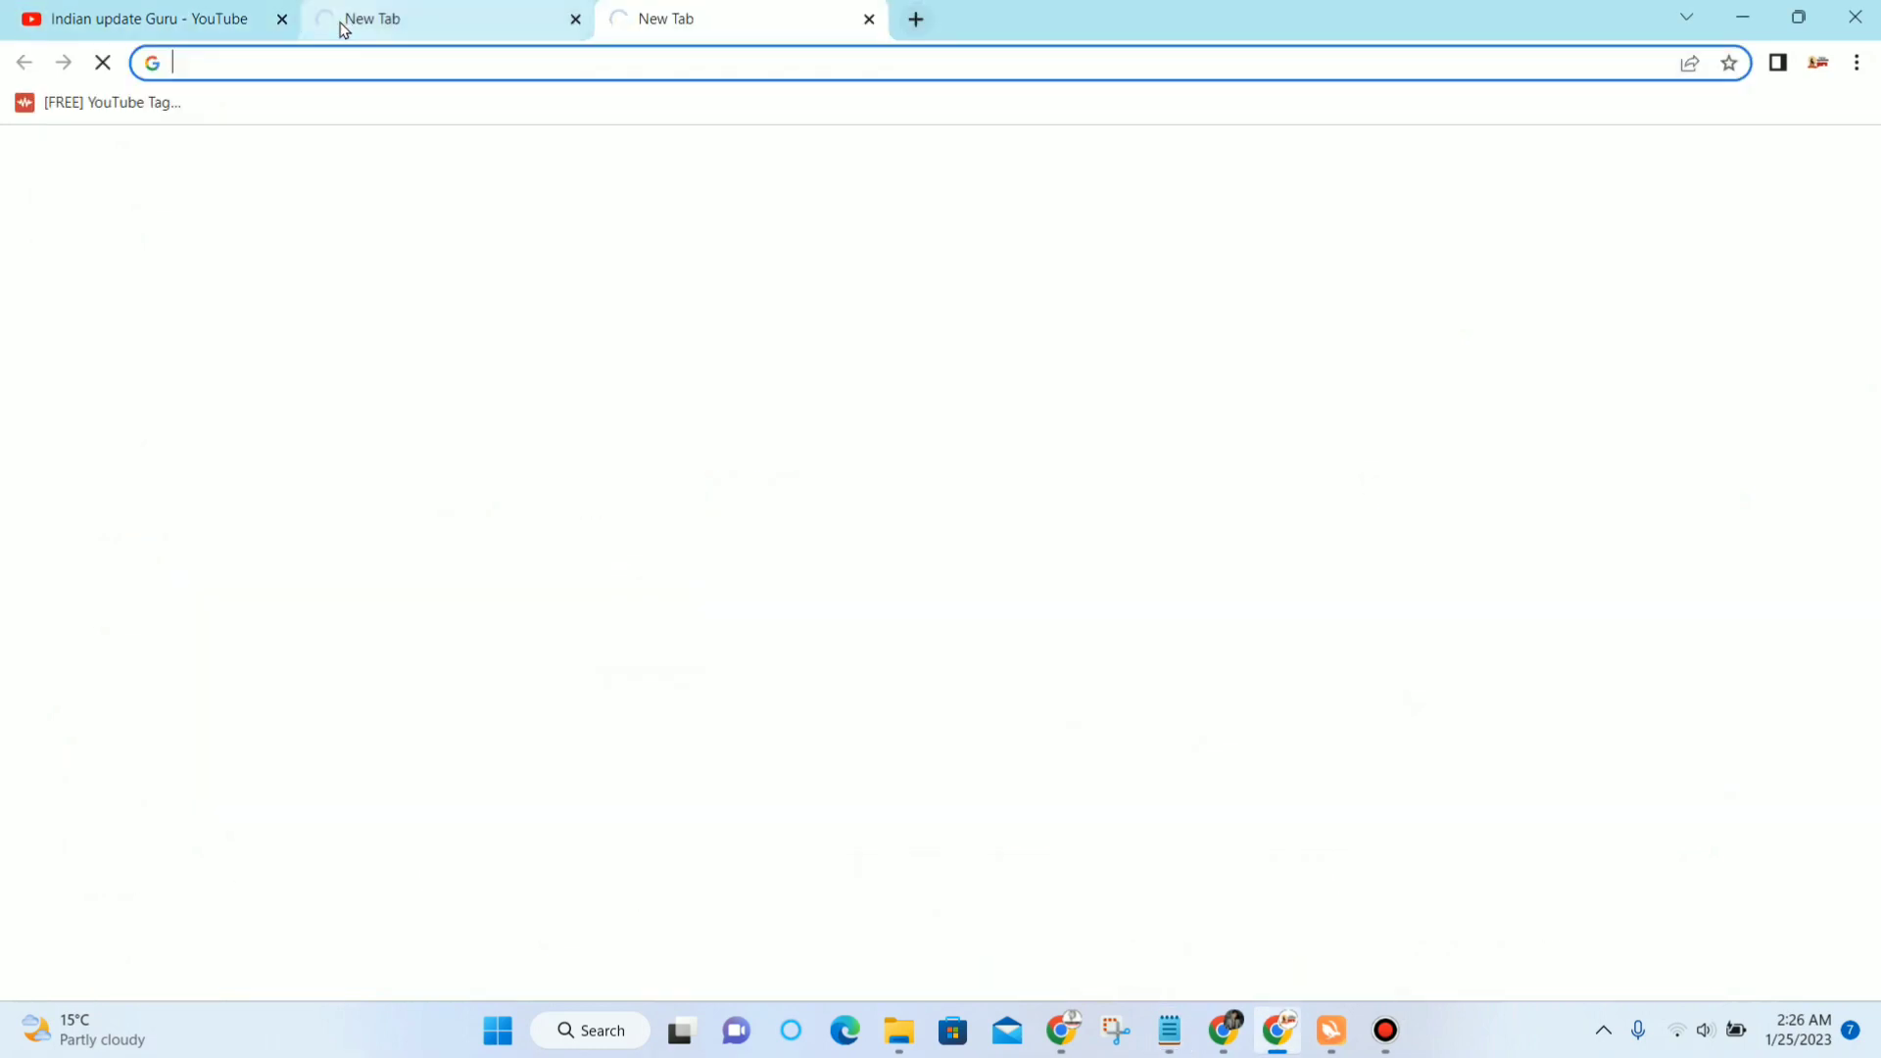
{"action": "left_click", "coordinate": [868, 20]}
{"action": "left_click", "coordinate": [879, 521]}
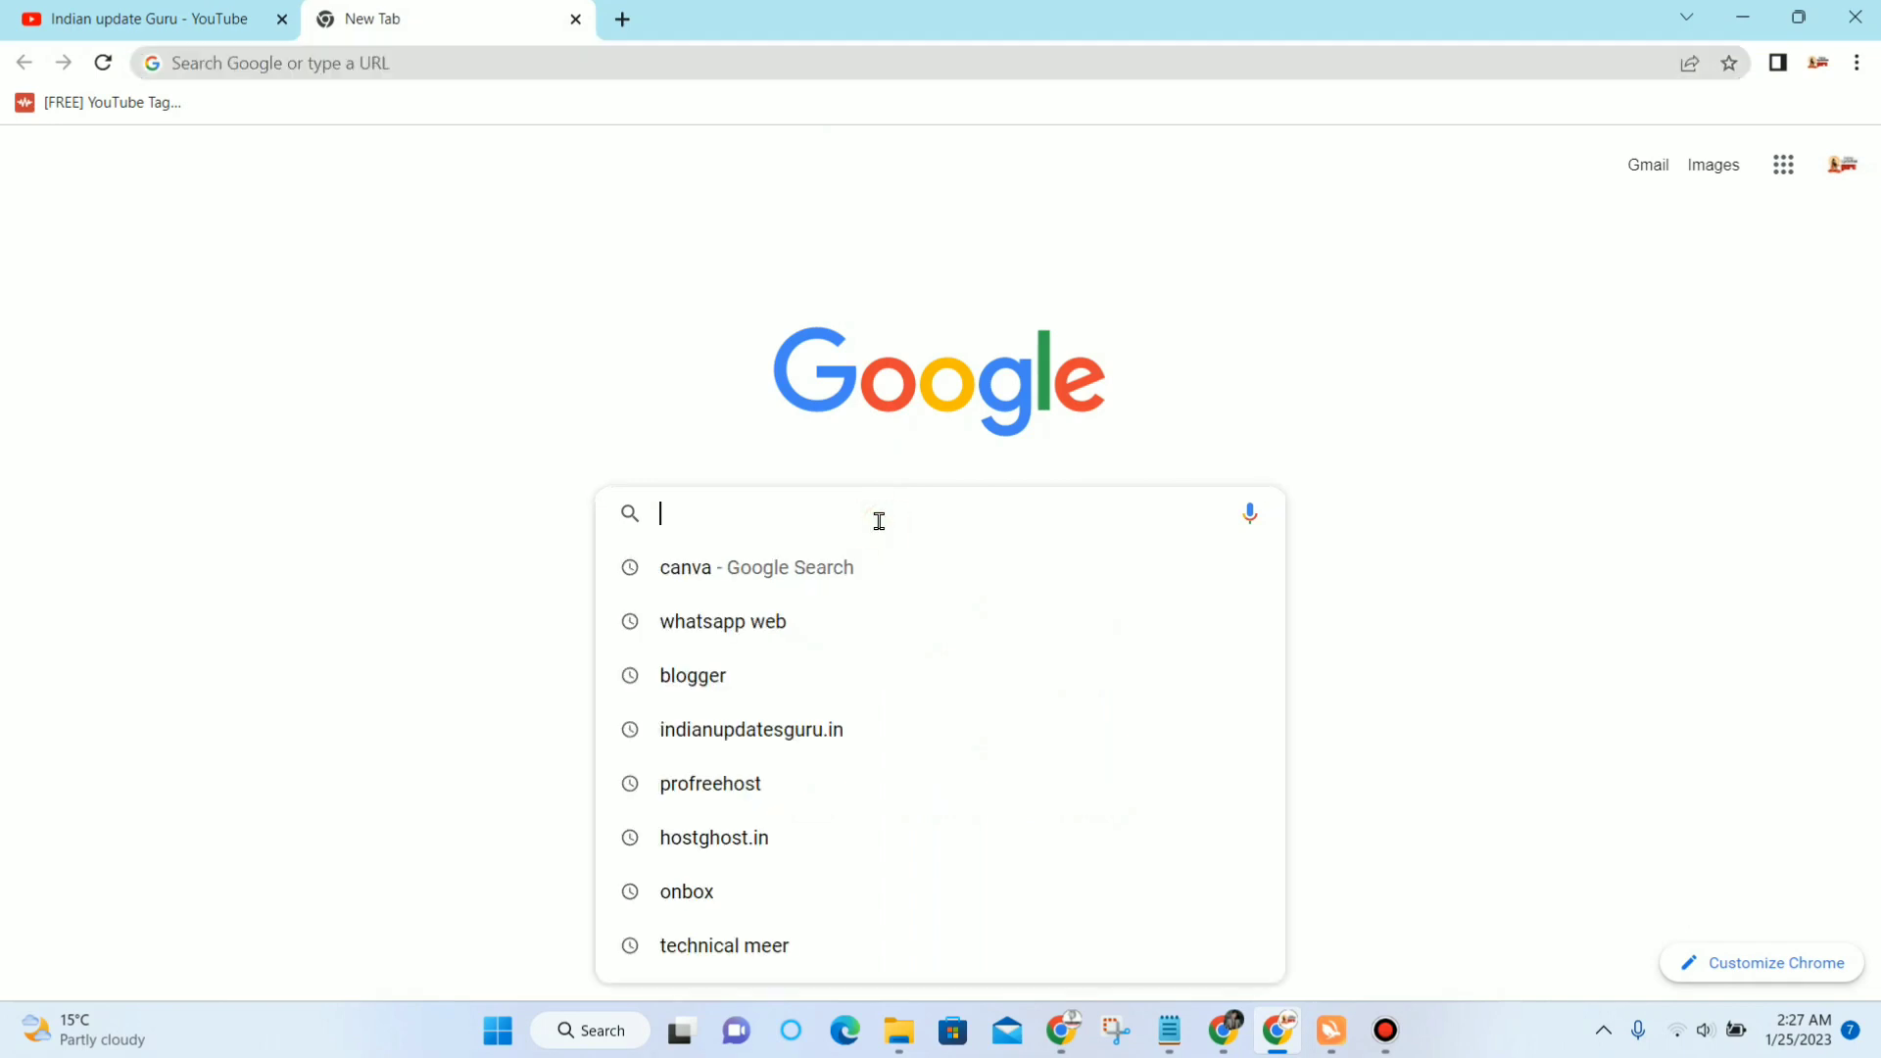
{"action": "type", "text": "blue"}
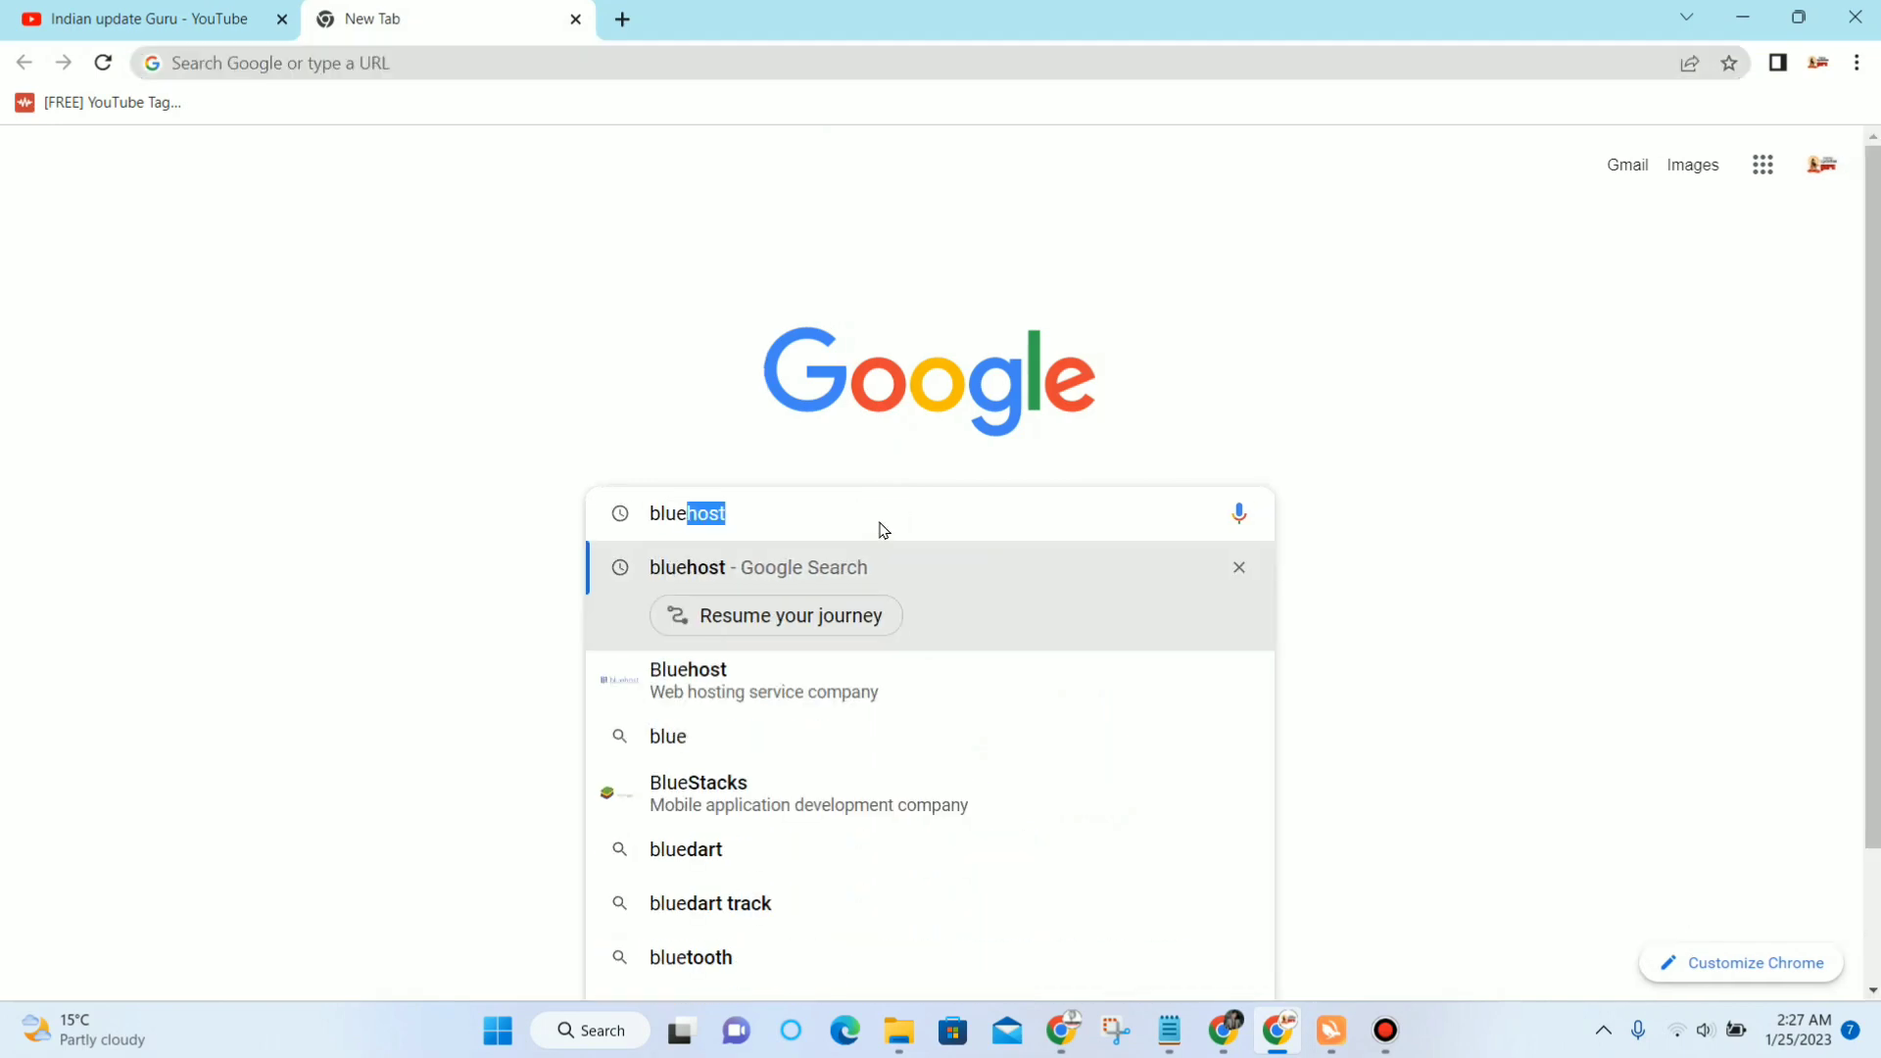
{"action": "key", "text": "Return"}
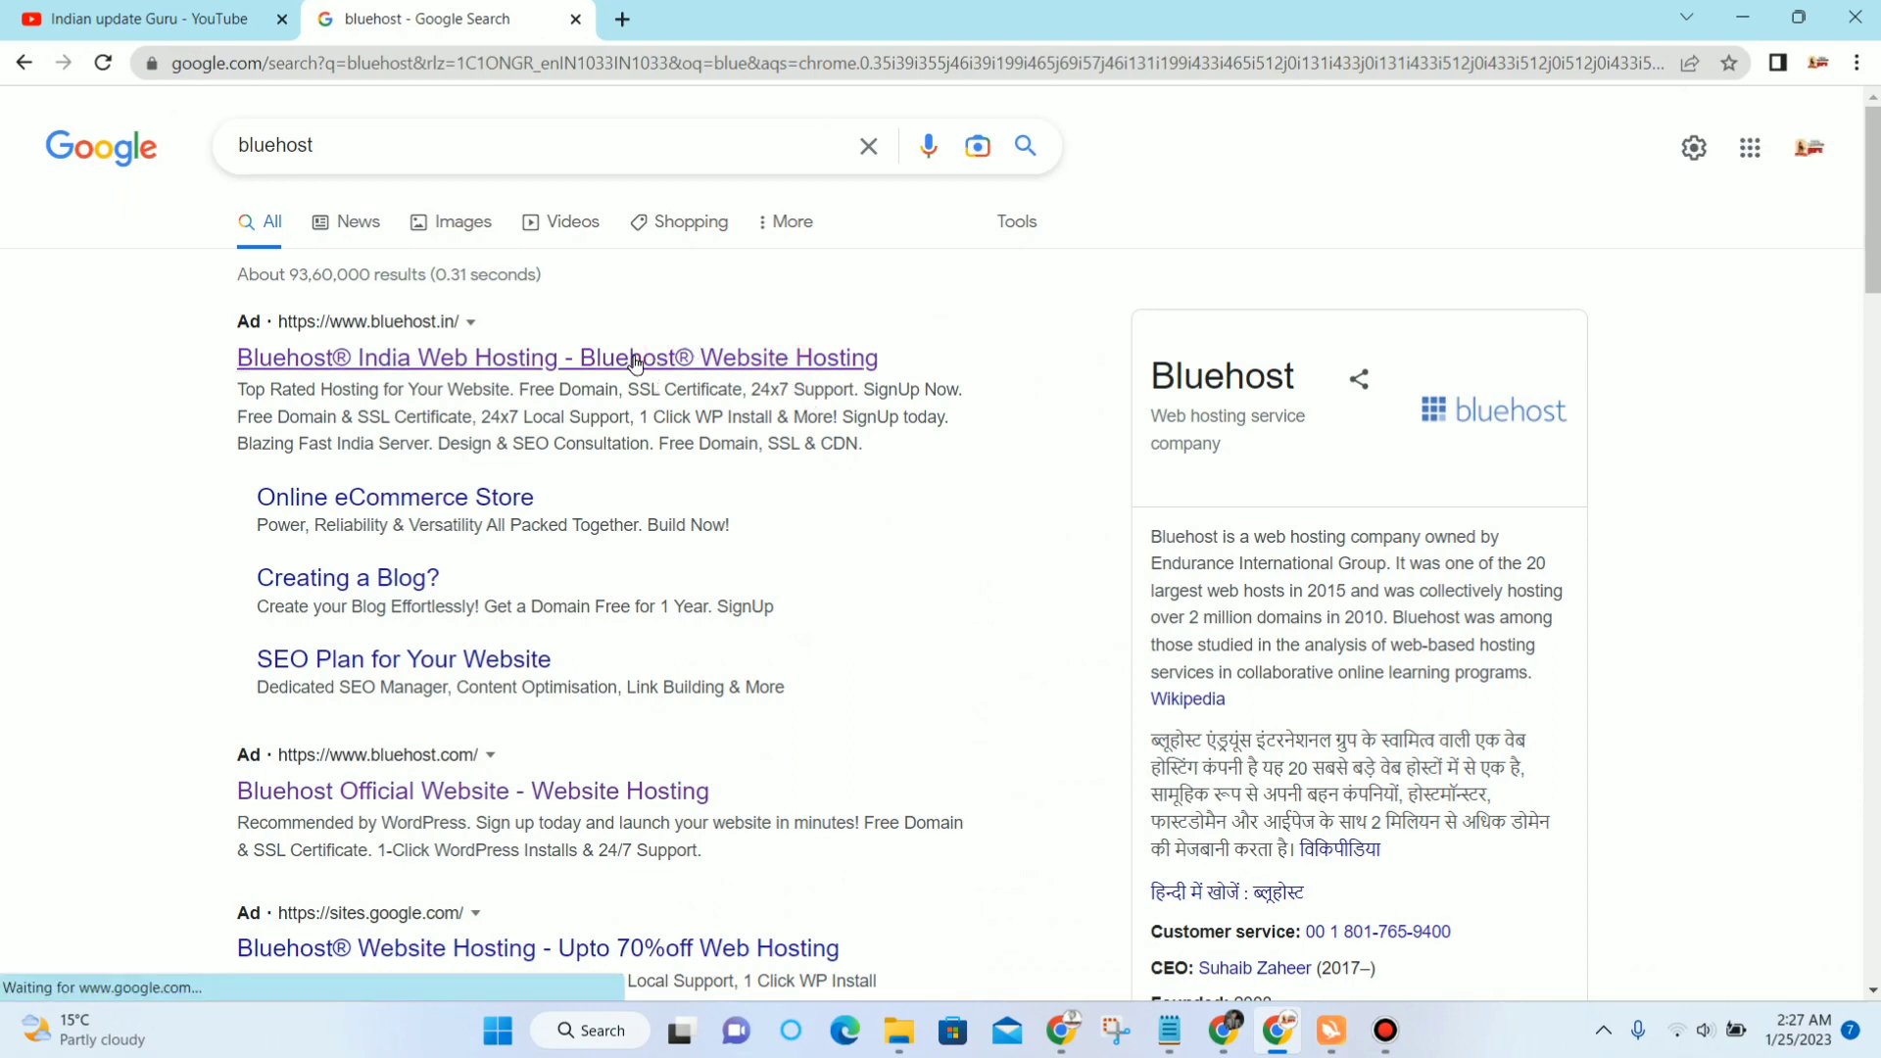
Step: Open the sponsored Bluehost India result, dismiss the Free Domain Policy notice and display the WordPress hosting plans
{"action": "left_click", "coordinate": [424, 364]}
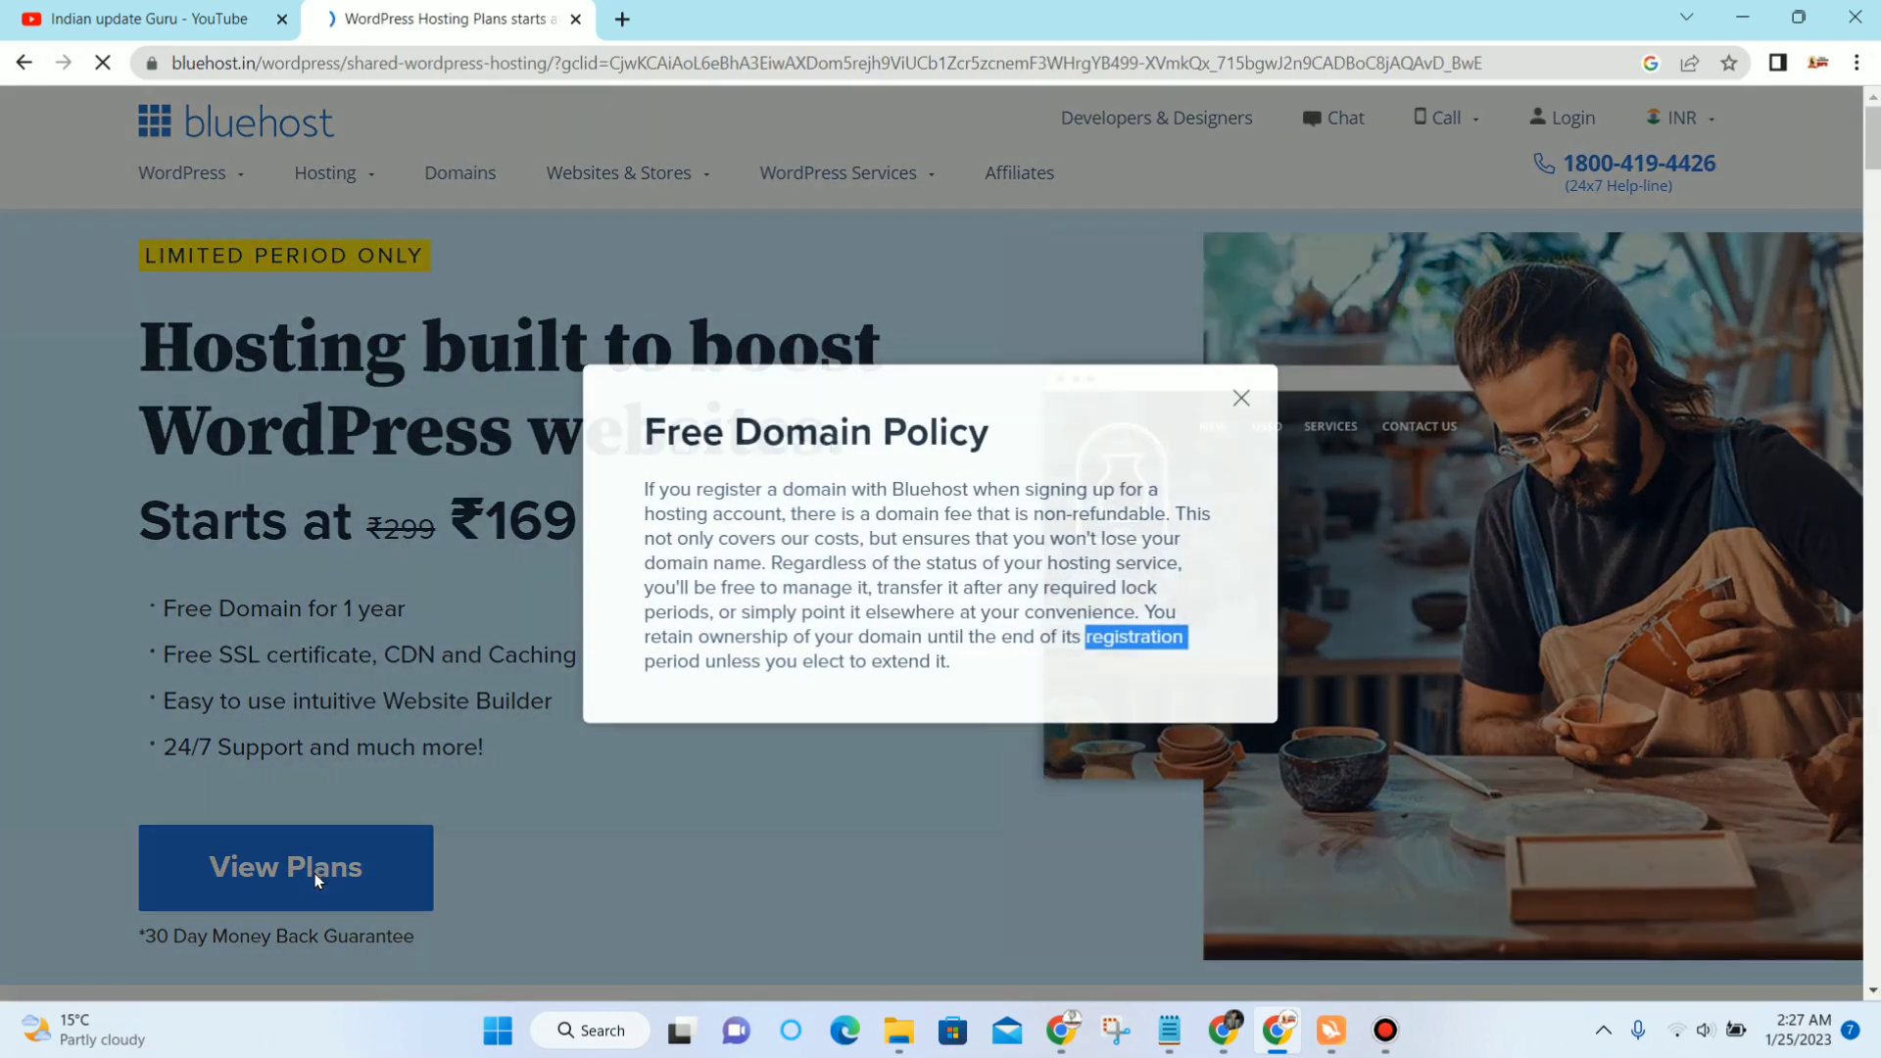
{"action": "left_click", "coordinate": [1241, 398]}
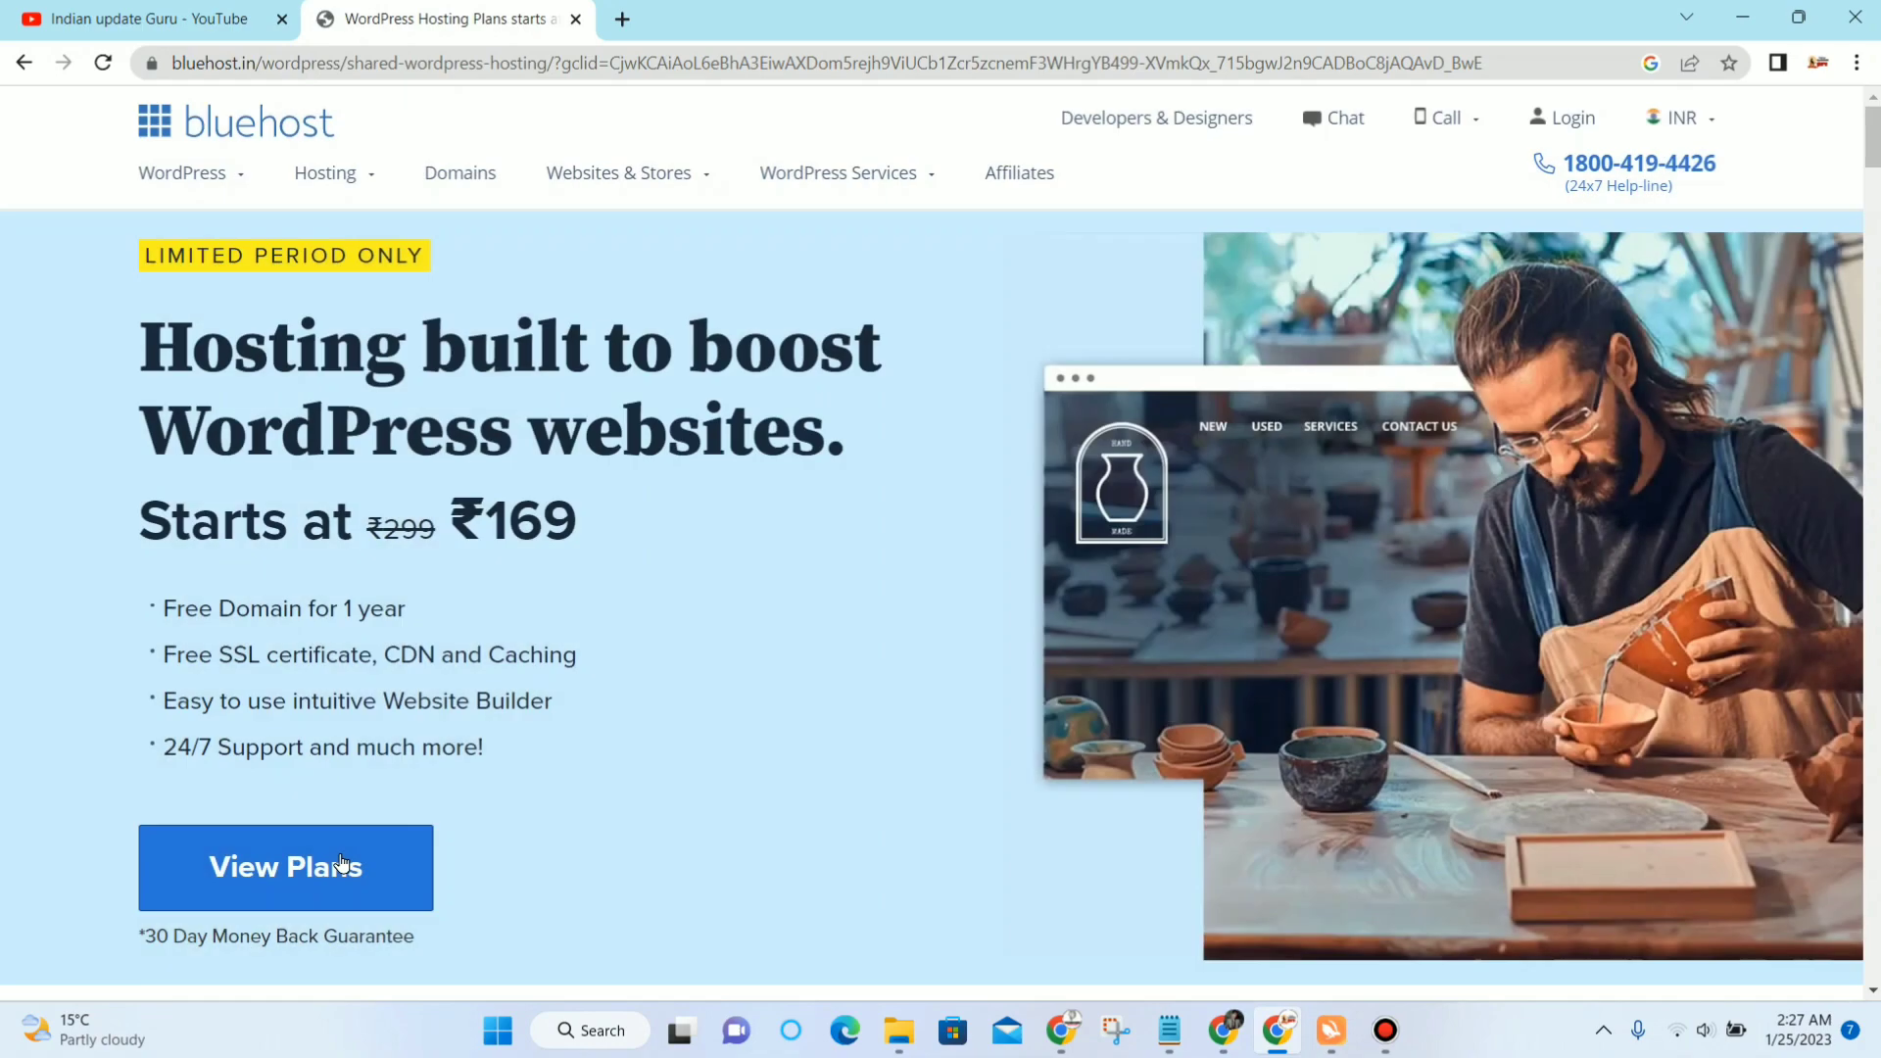
{"action": "double_click", "coordinate": [334, 859]}
{"action": "scroll", "coordinate": [769, 635], "scroll_direction": "down", "scroll_amount": 3}
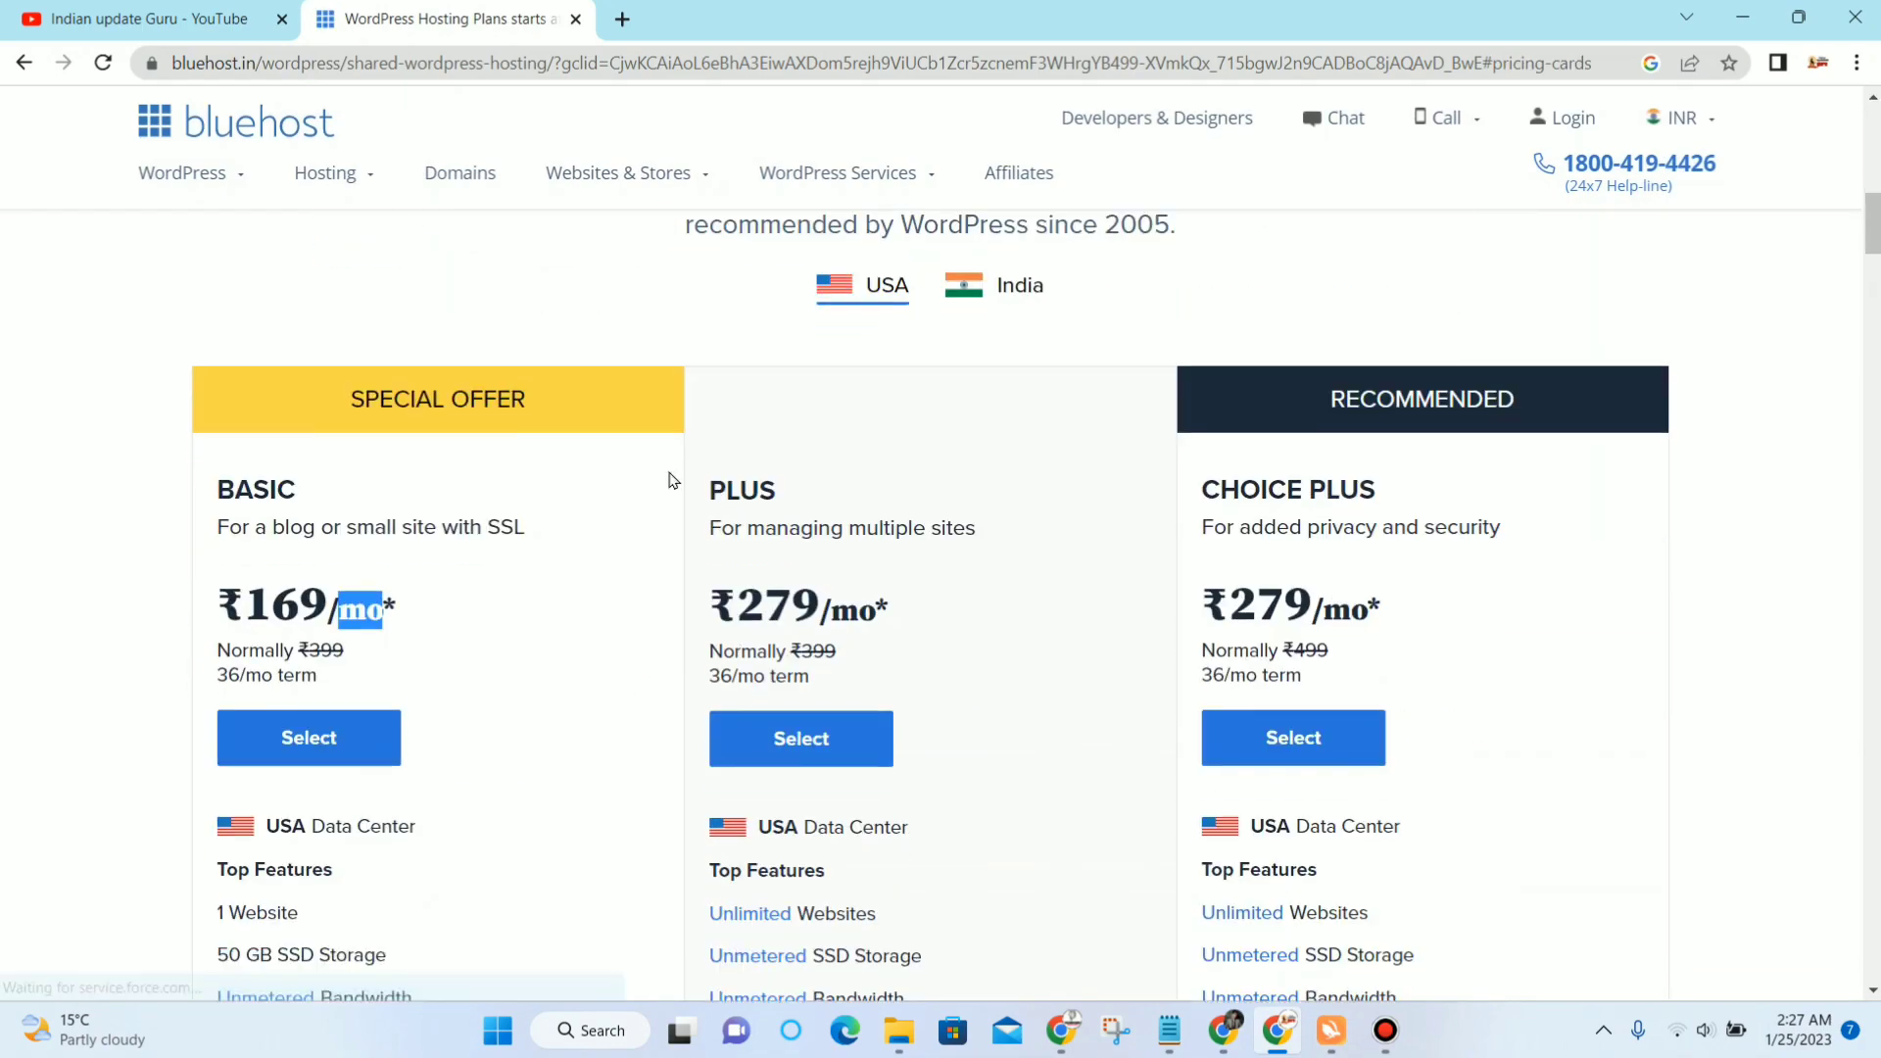
{"action": "left_click", "coordinate": [929, 364]}
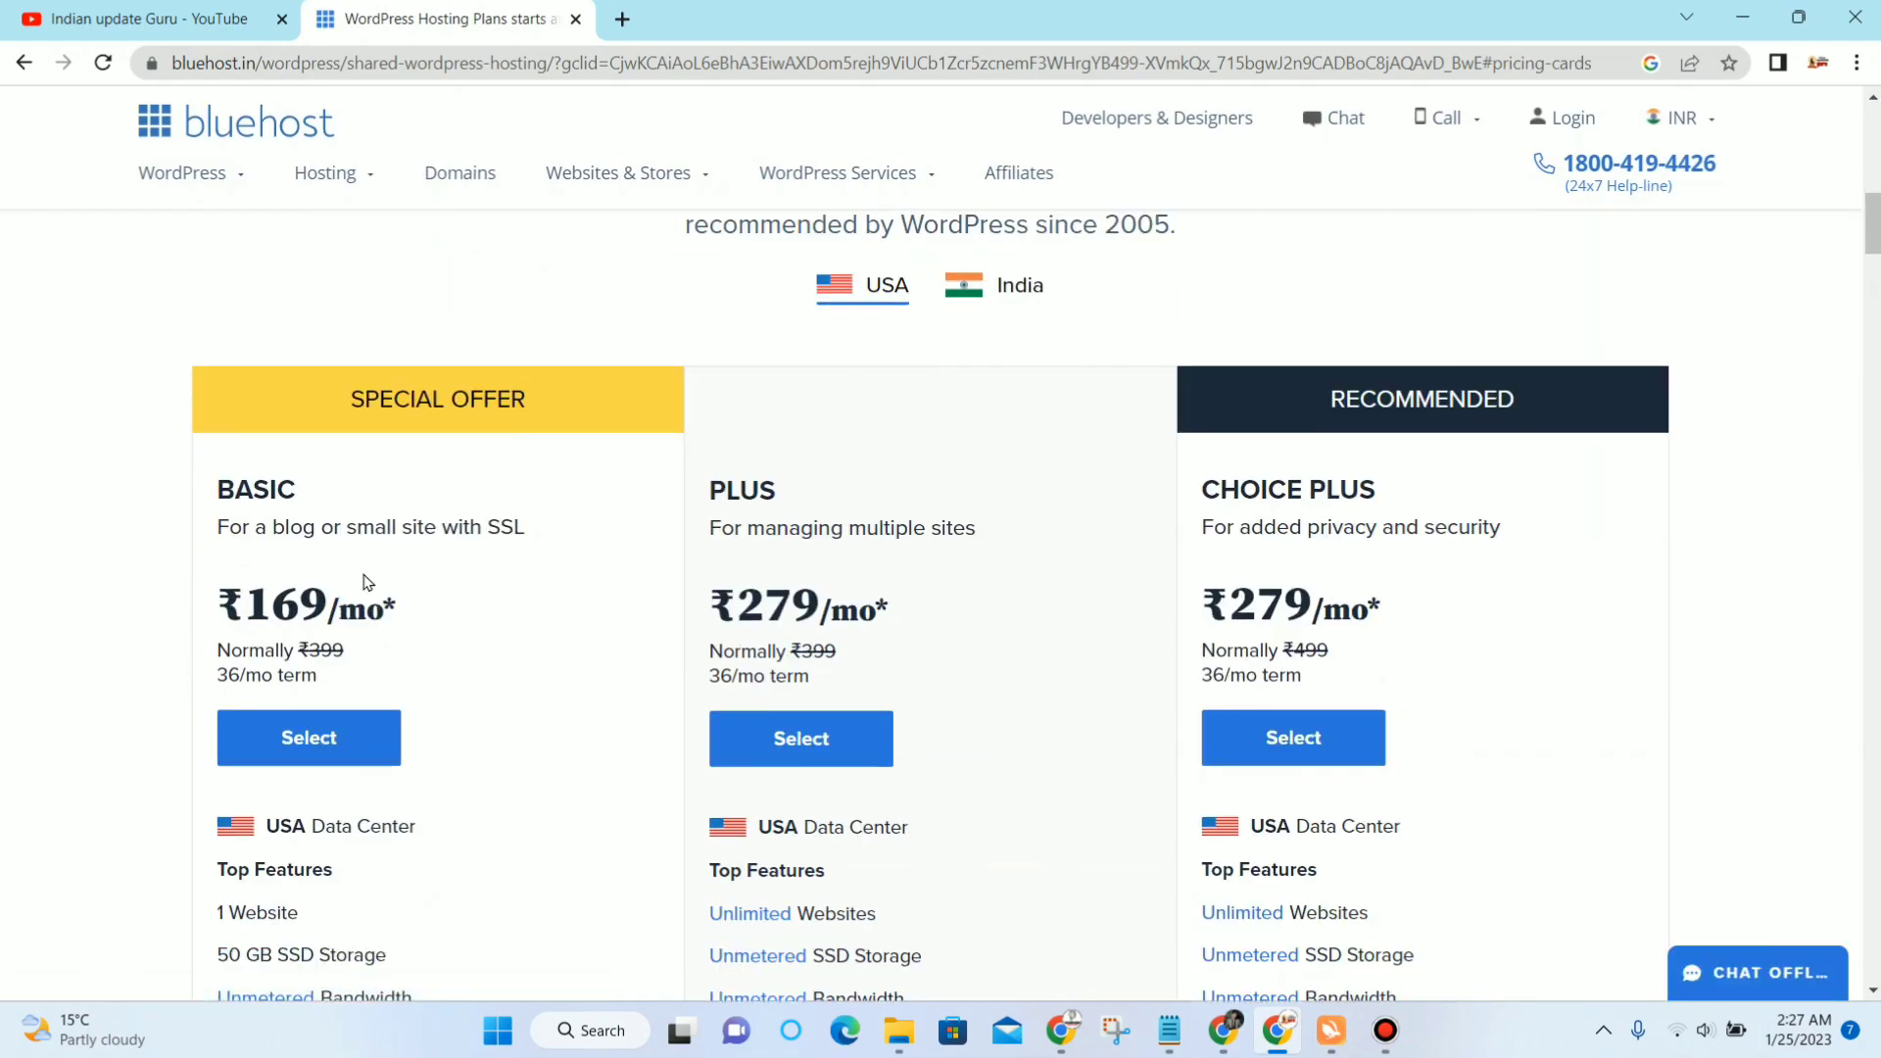
Step: Compare the prices, website limits, storage, free domain and security features of the Basic, Plus and Choice Plus plans
{"action": "scroll", "coordinate": [963, 409], "scroll_direction": "down", "scroll_amount": 3}
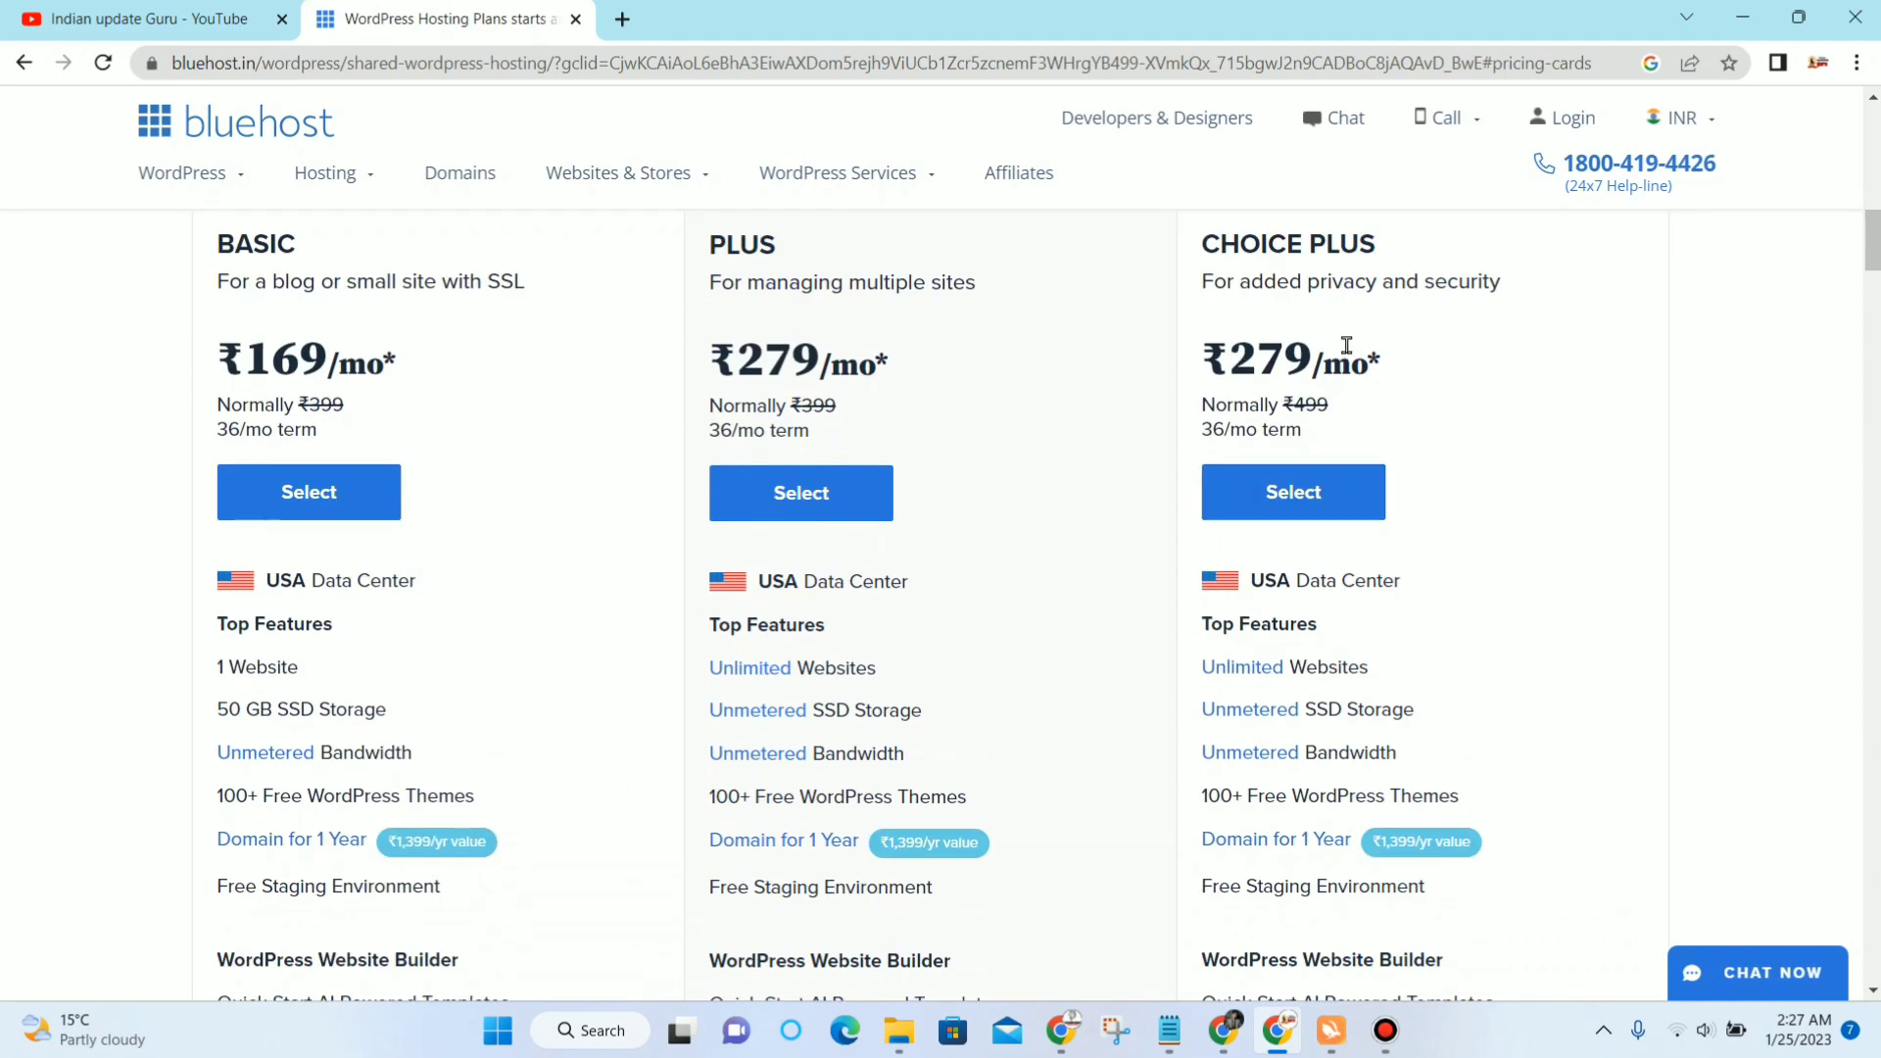
{"action": "scroll", "coordinate": [1171, 436], "scroll_direction": "up", "scroll_amount": 3}
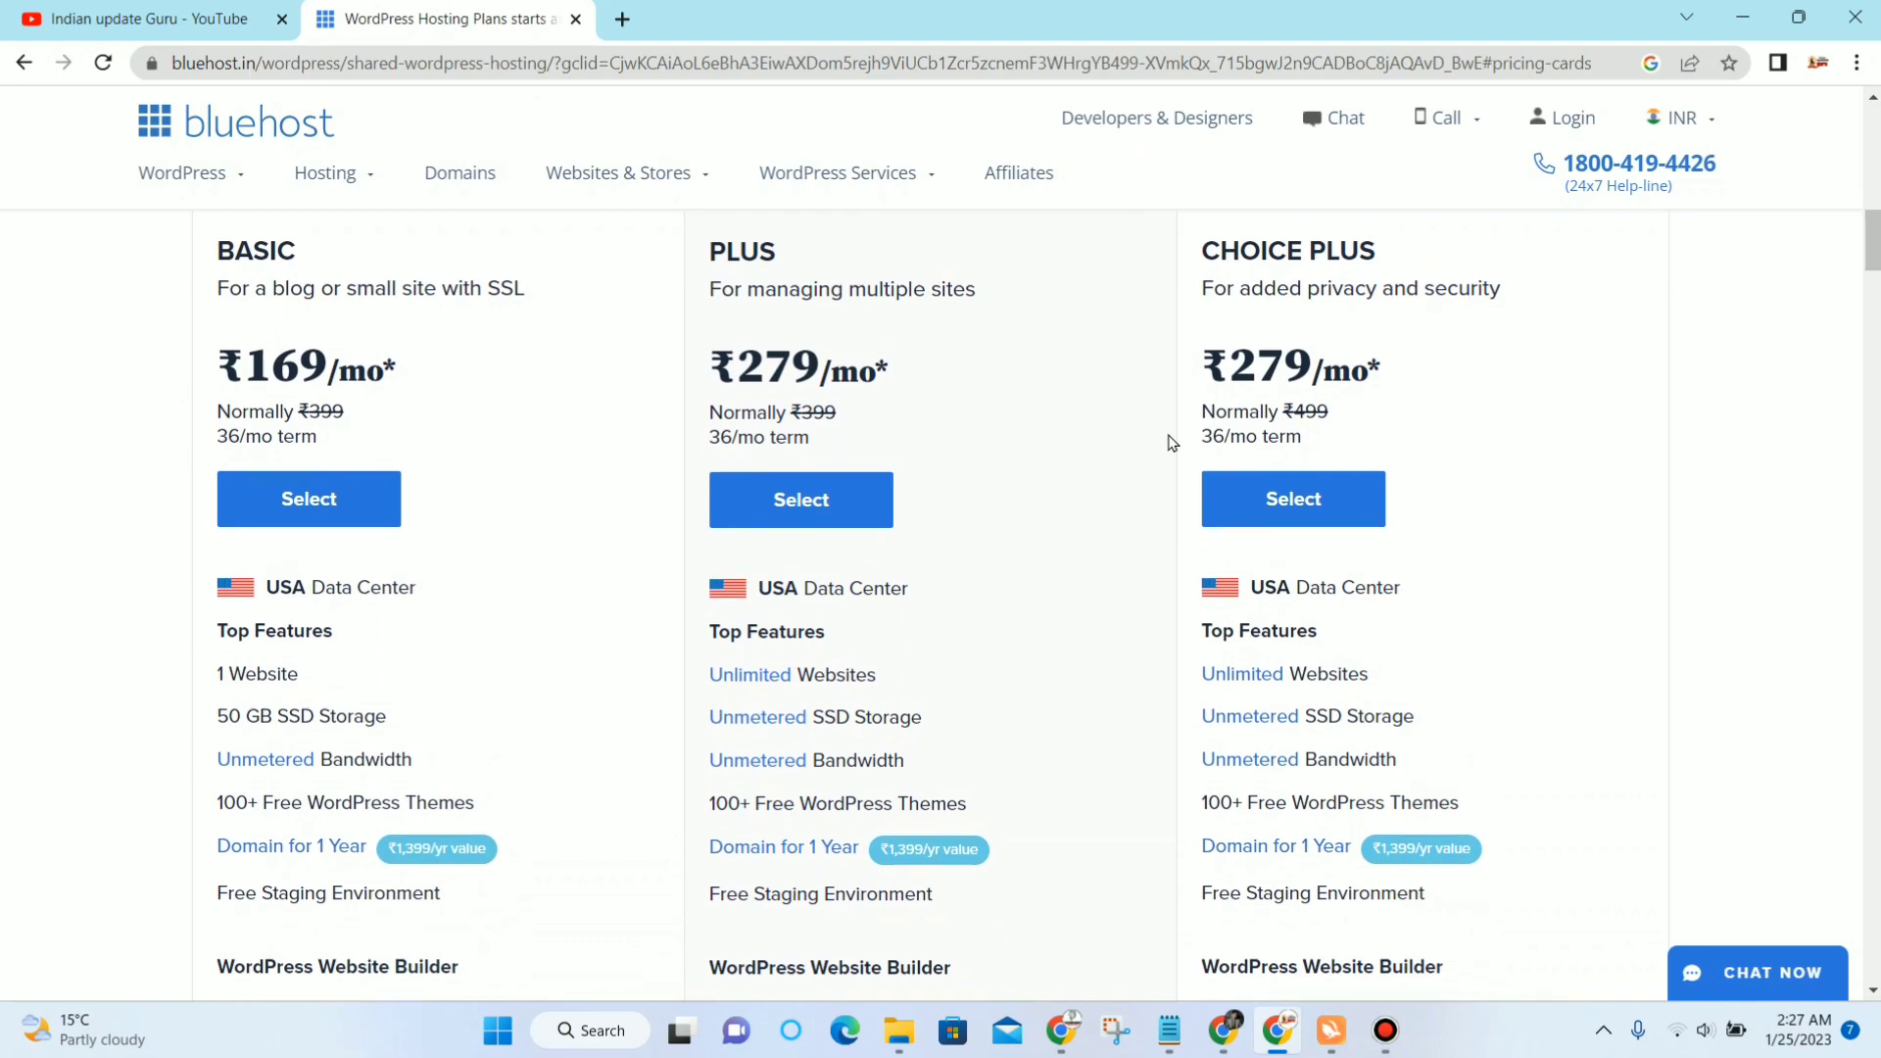
{"action": "scroll", "coordinate": [1283, 460], "scroll_direction": "down", "scroll_amount": 3}
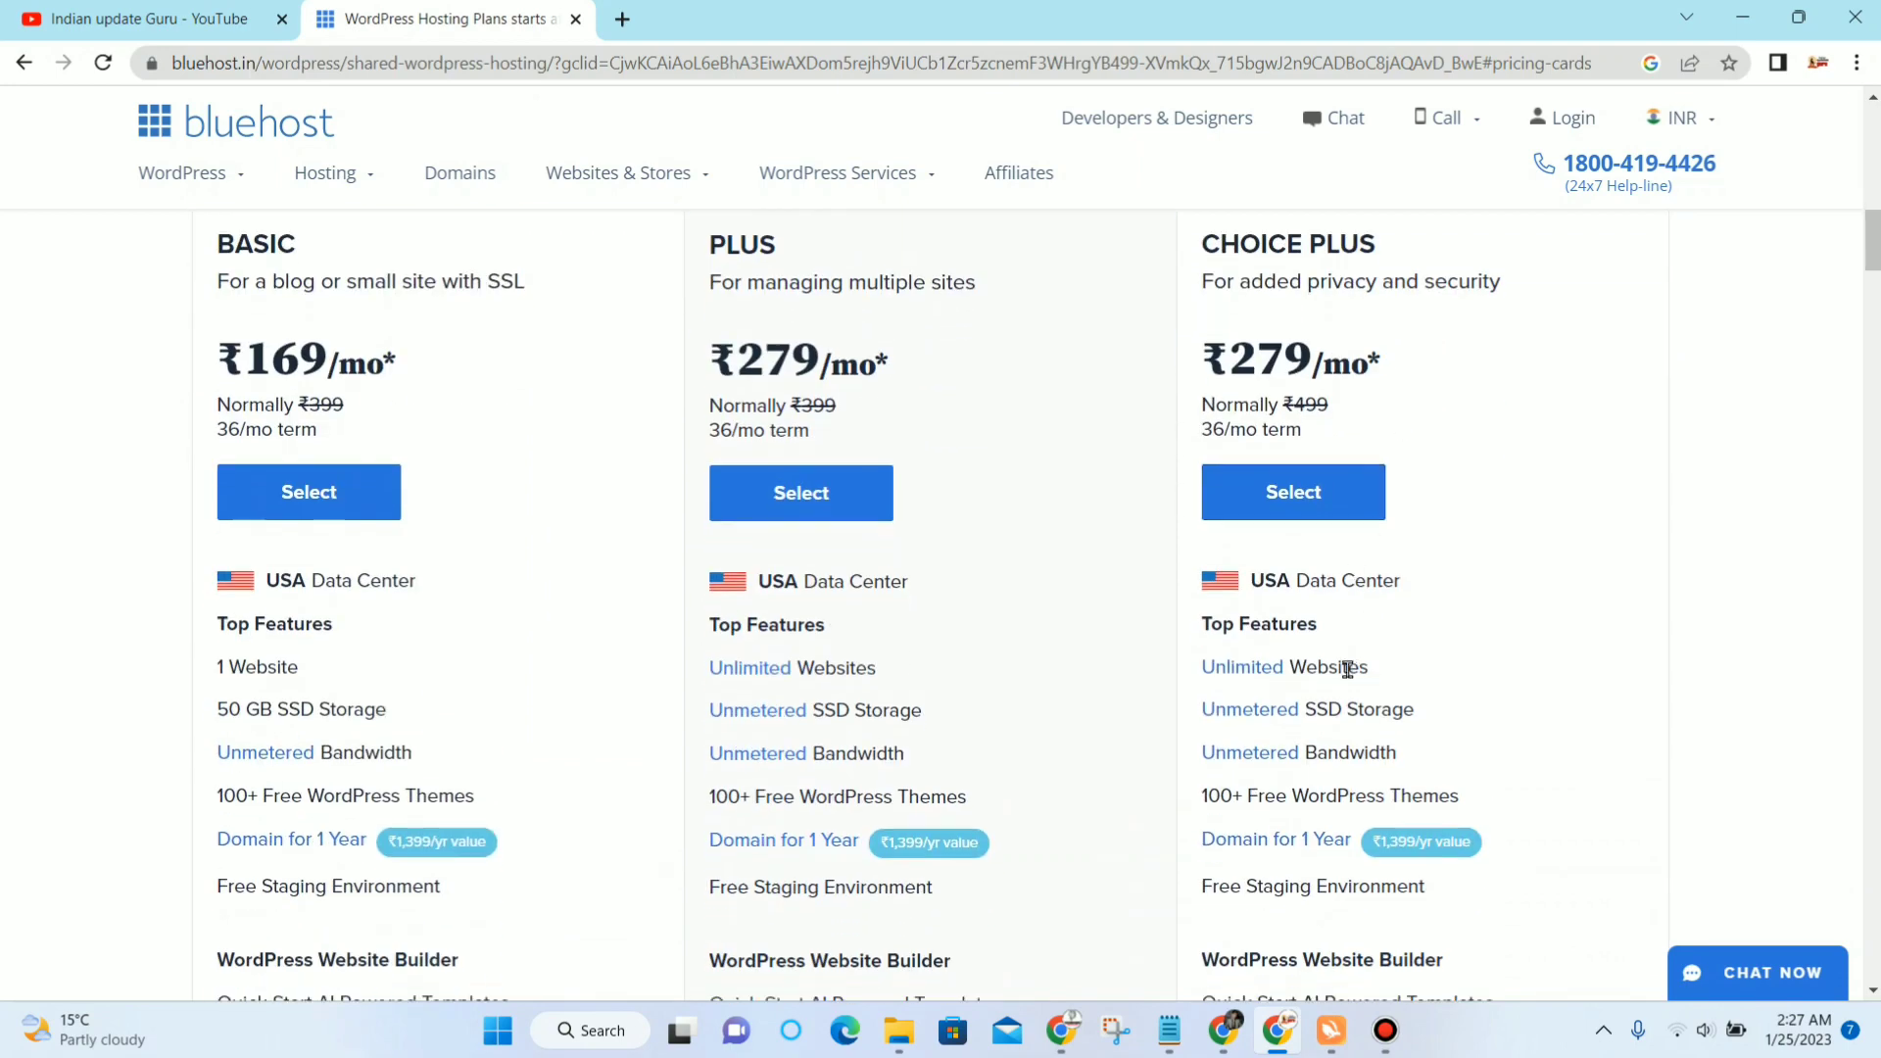
{"action": "scroll", "coordinate": [1317, 451], "scroll_direction": "down", "scroll_amount": 3}
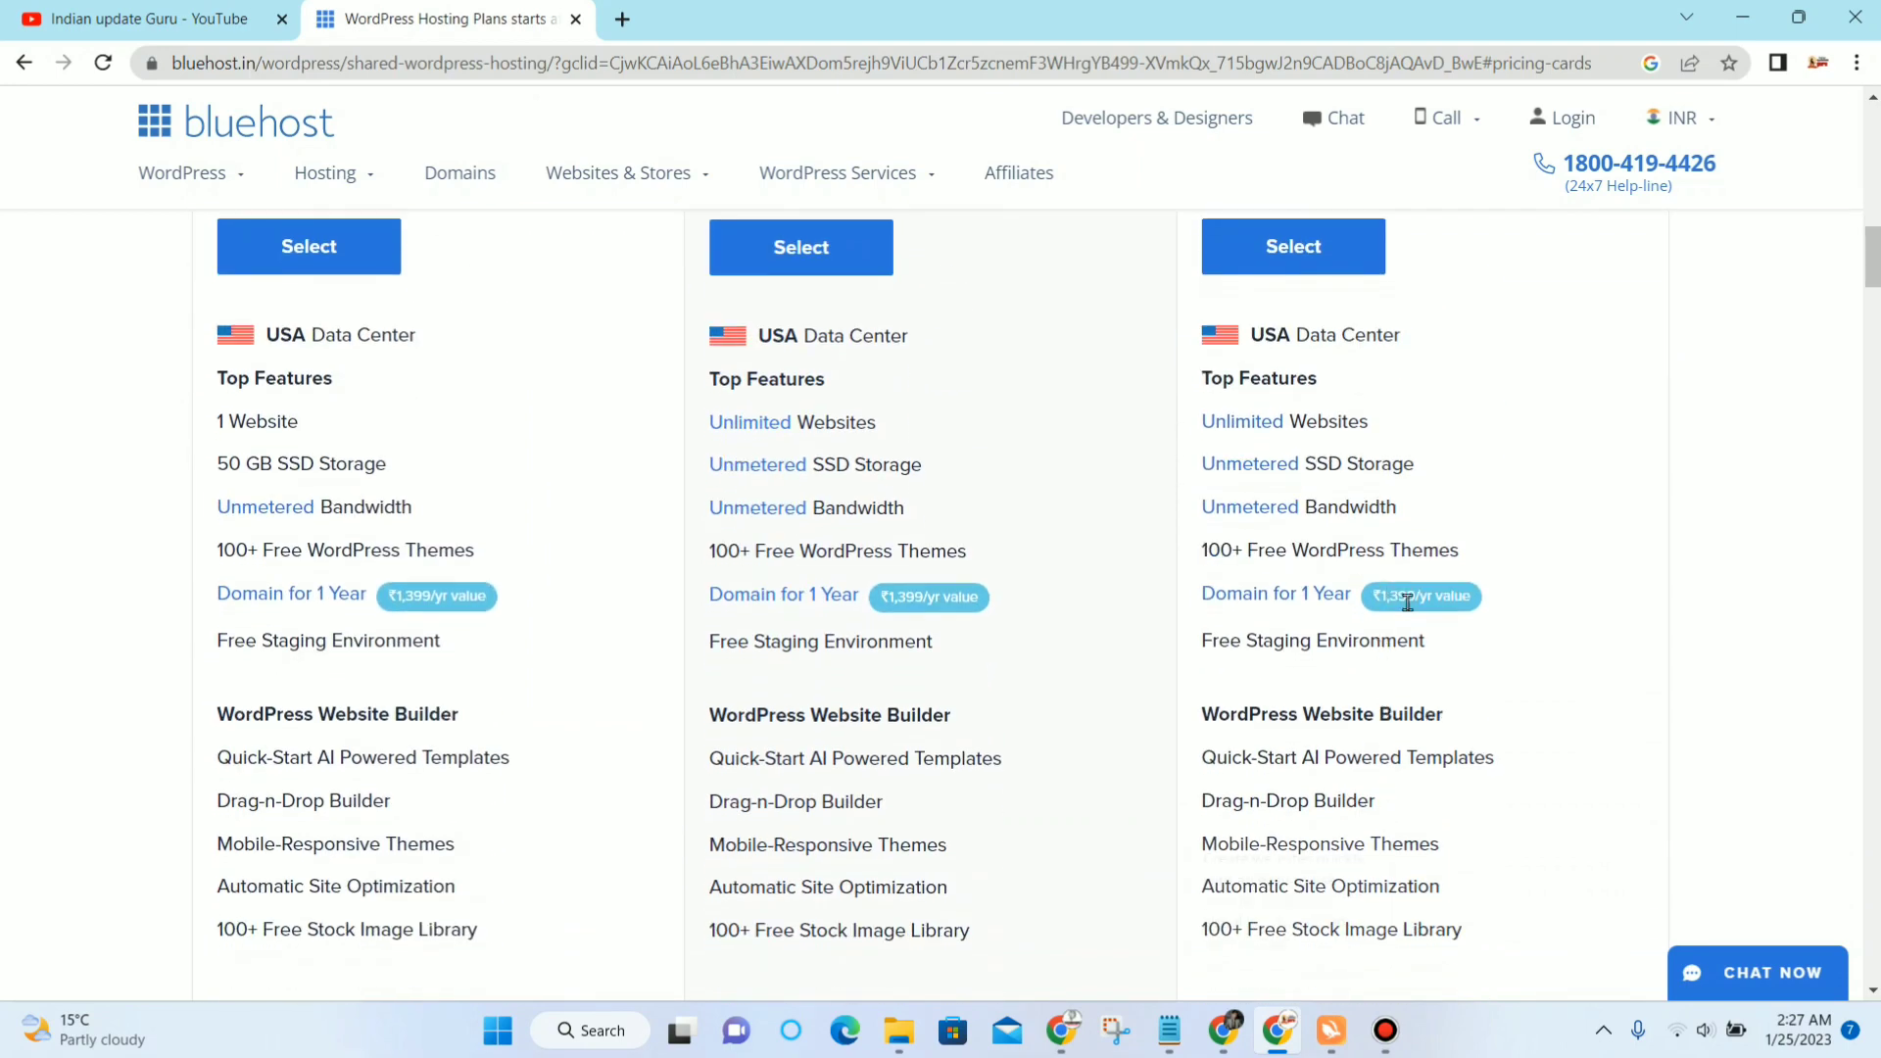
{"action": "scroll", "coordinate": [1408, 607], "scroll_direction": "down", "scroll_amount": 4}
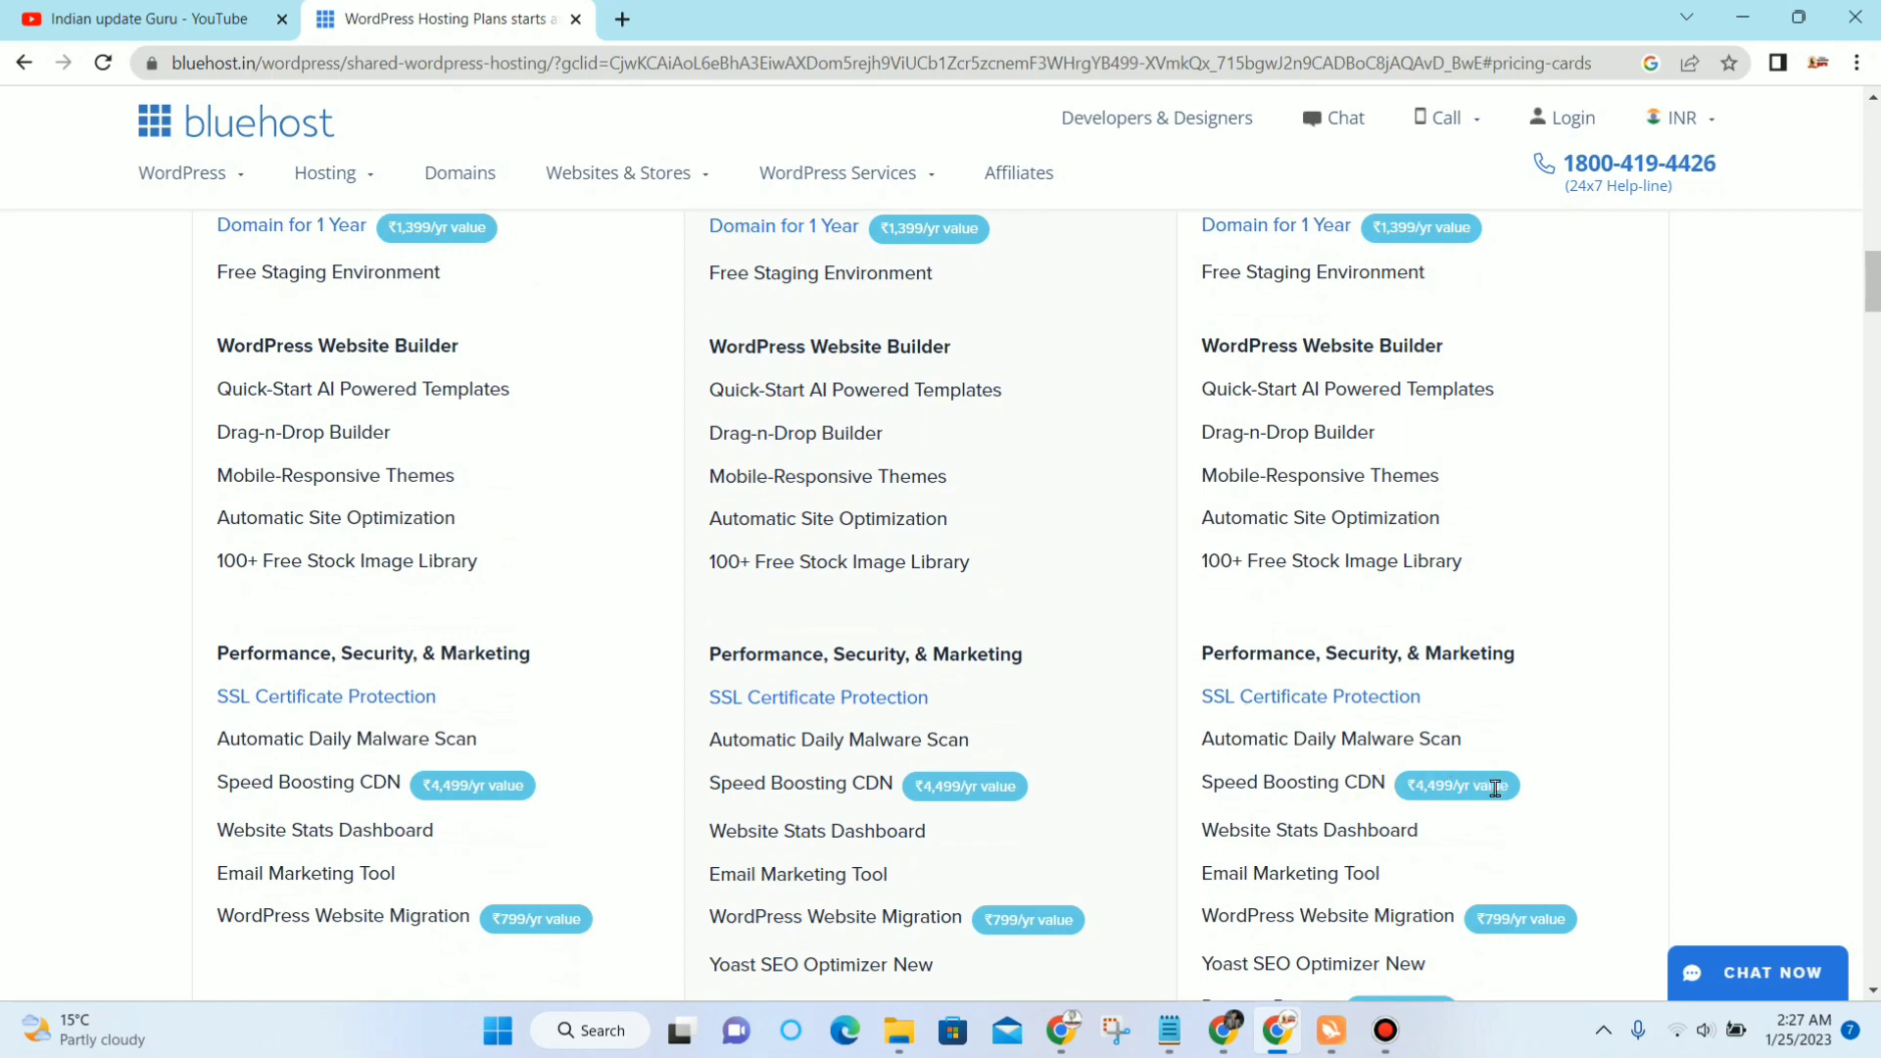
{"action": "scroll", "coordinate": [1490, 783], "scroll_direction": "up", "scroll_amount": 1}
{"action": "scroll", "coordinate": [1491, 784], "scroll_direction": "up", "scroll_amount": 5}
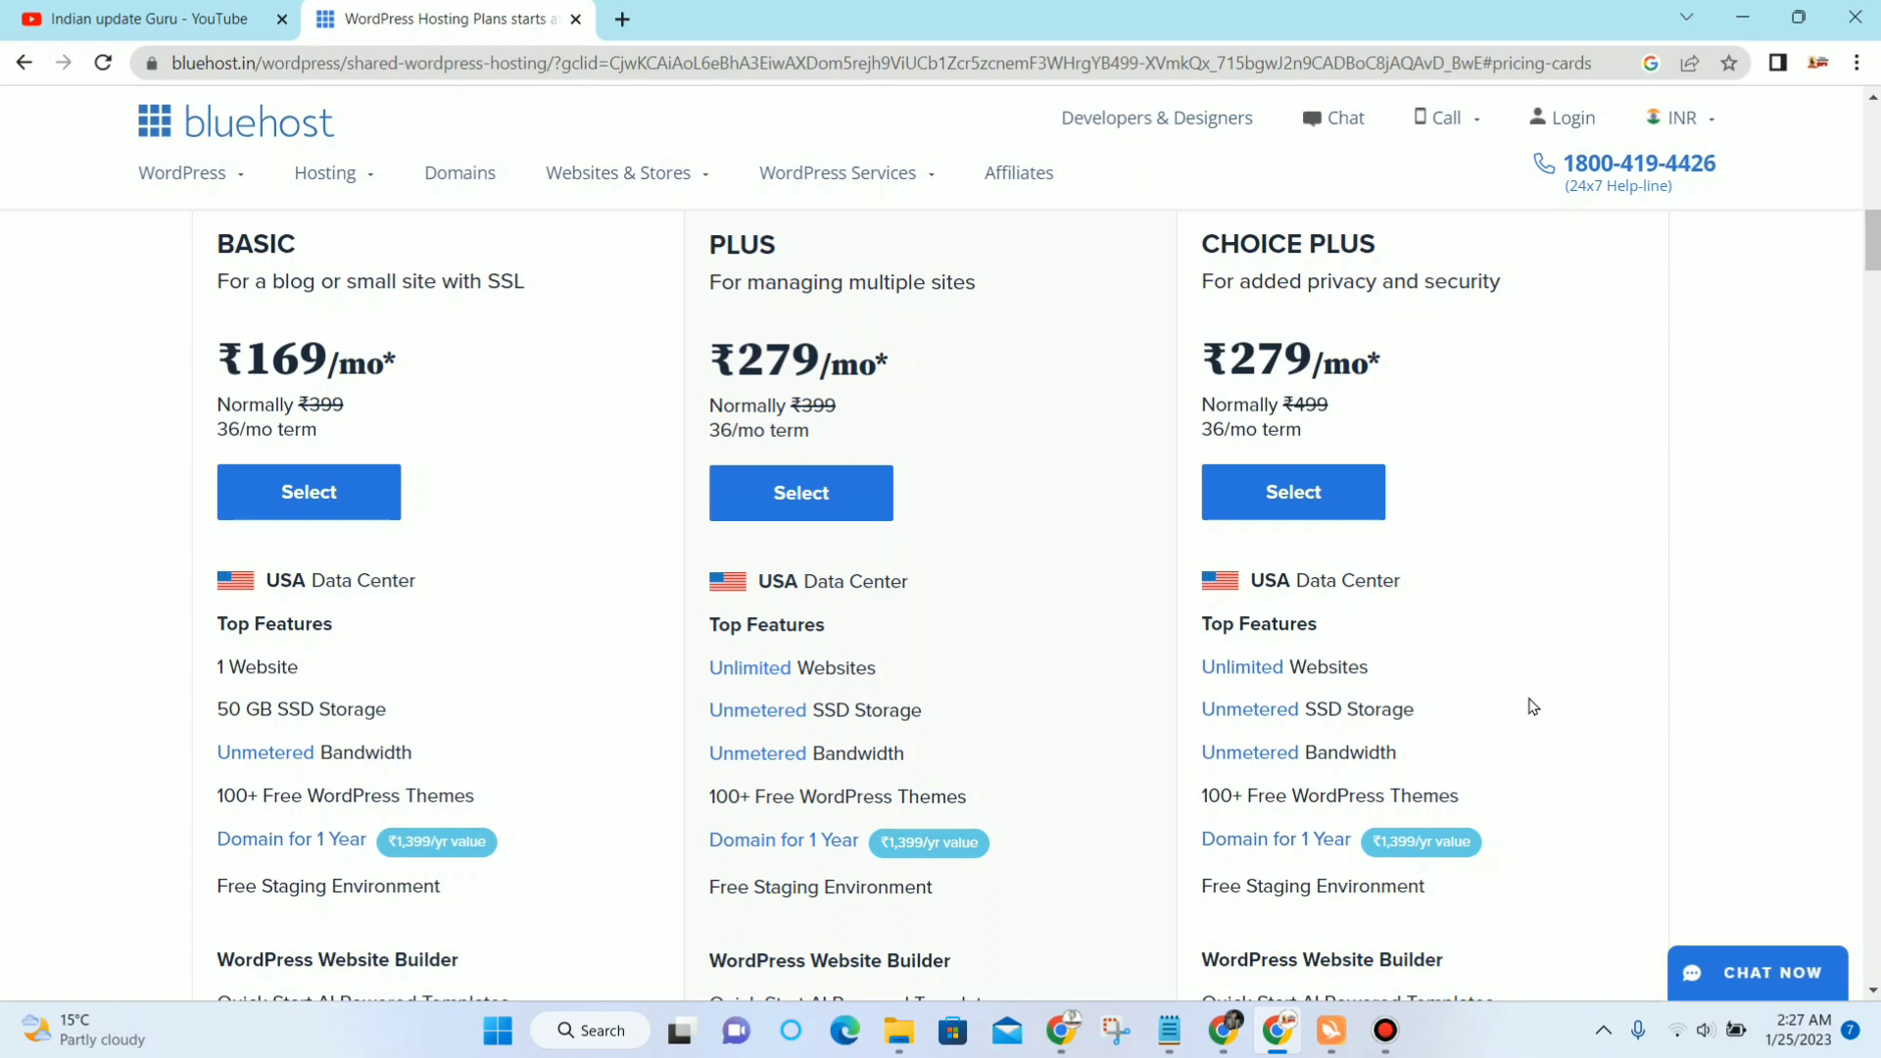
{"action": "scroll", "coordinate": [1528, 707], "scroll_direction": "up", "scroll_amount": 1}
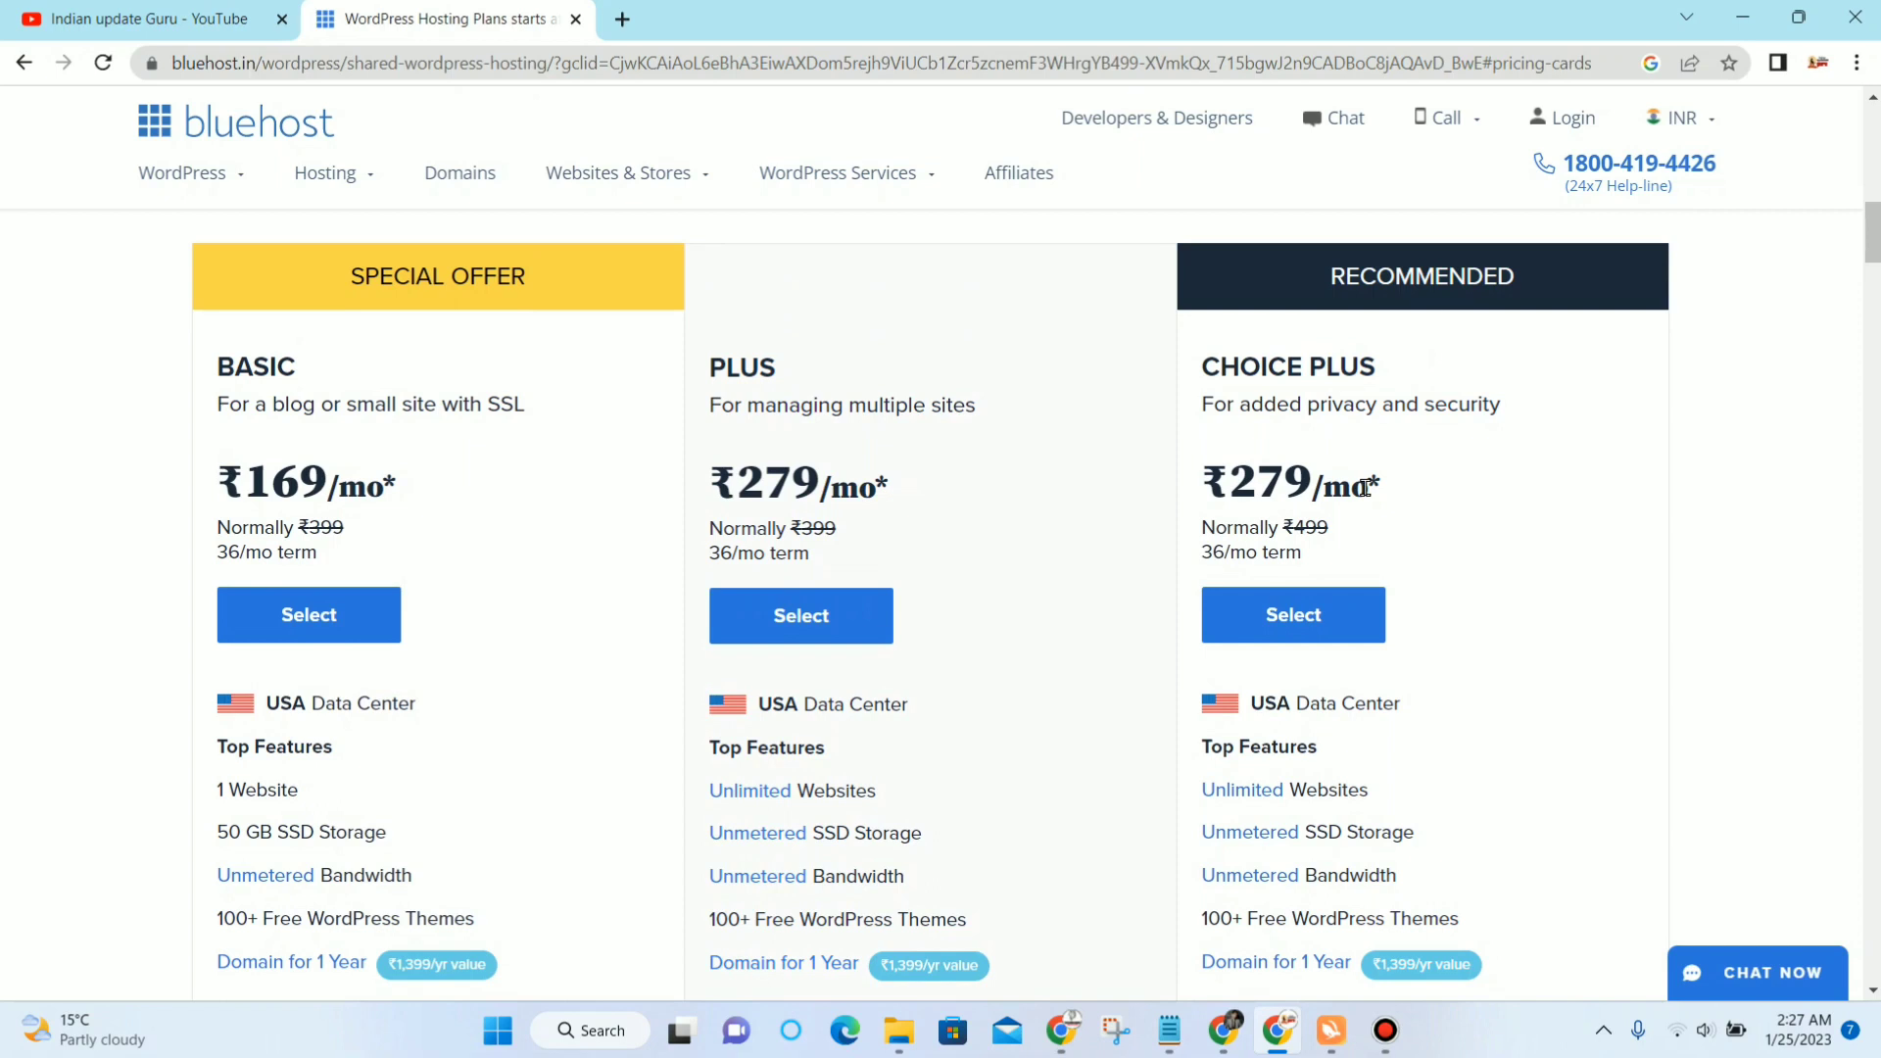
{"action": "scroll", "coordinate": [213, 449], "scroll_direction": "down", "scroll_amount": 1}
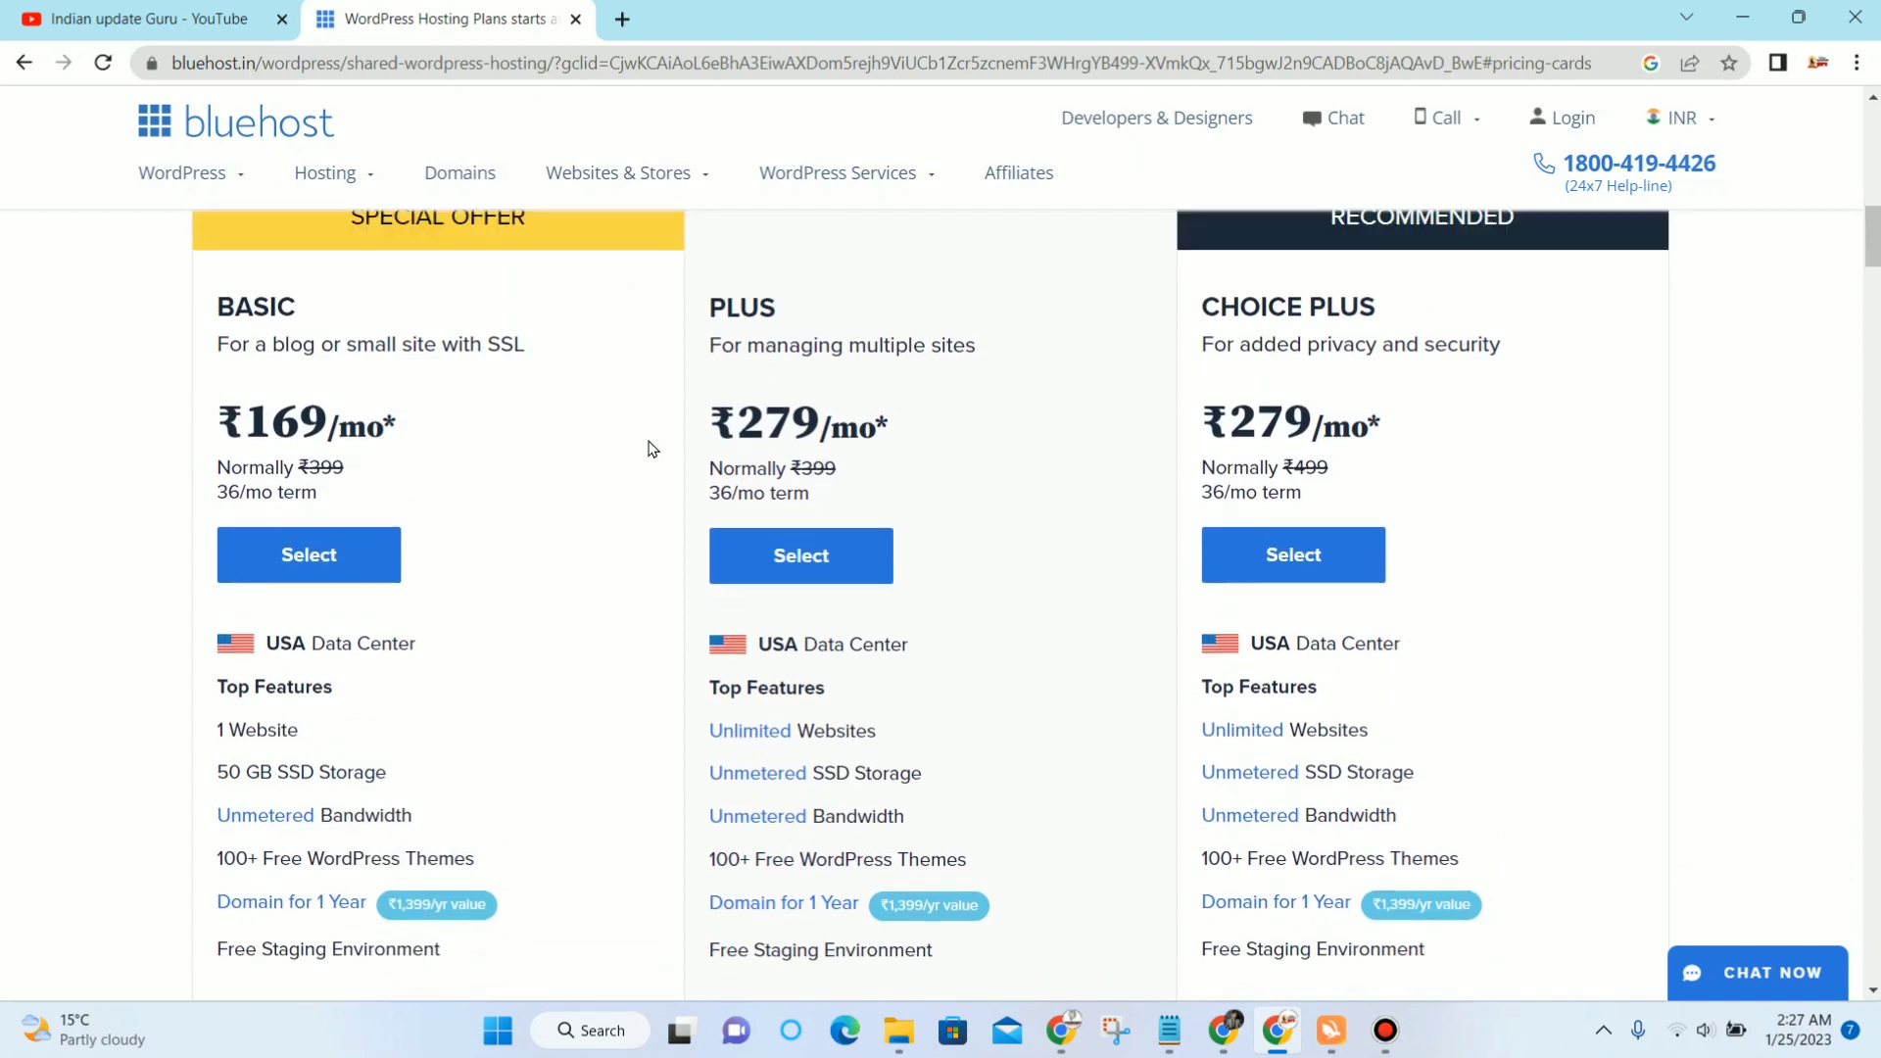
{"action": "scroll", "coordinate": [617, 480], "scroll_direction": "up", "scroll_amount": 1}
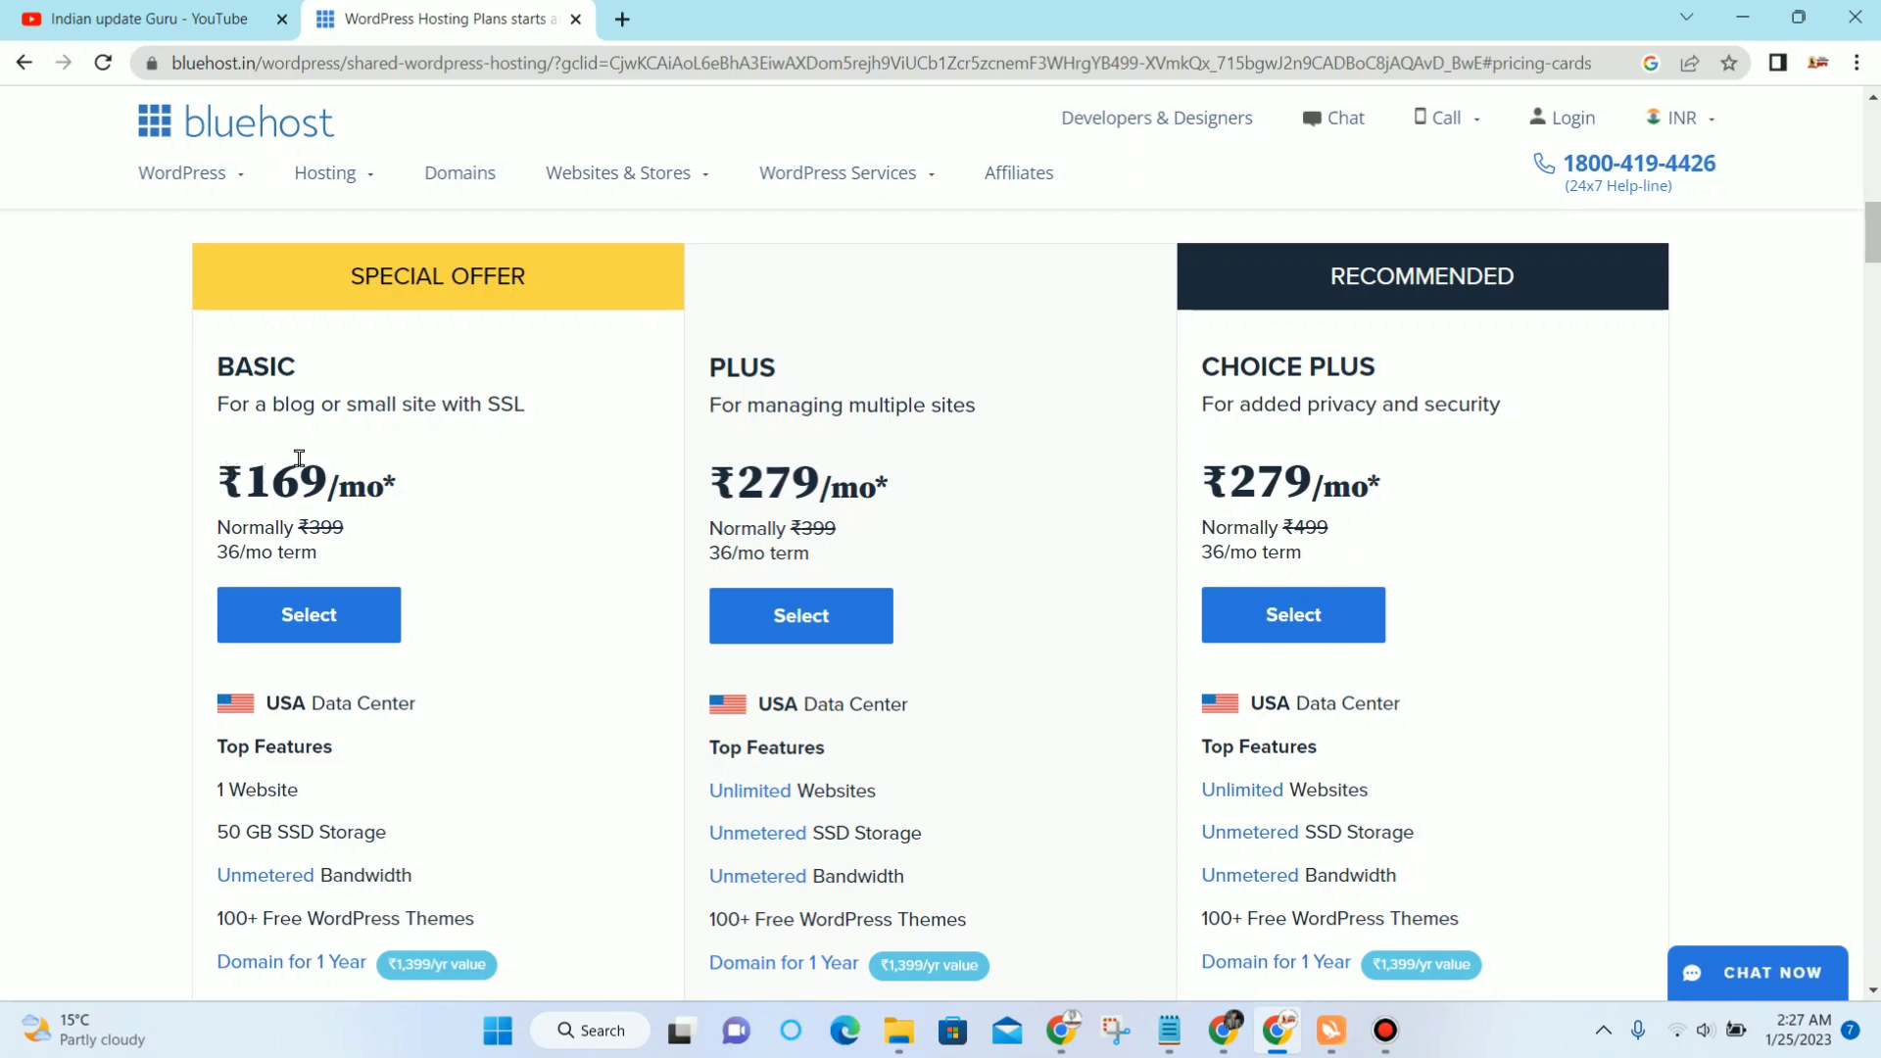
{"action": "scroll", "coordinate": [330, 455], "scroll_direction": "down", "scroll_amount": 1}
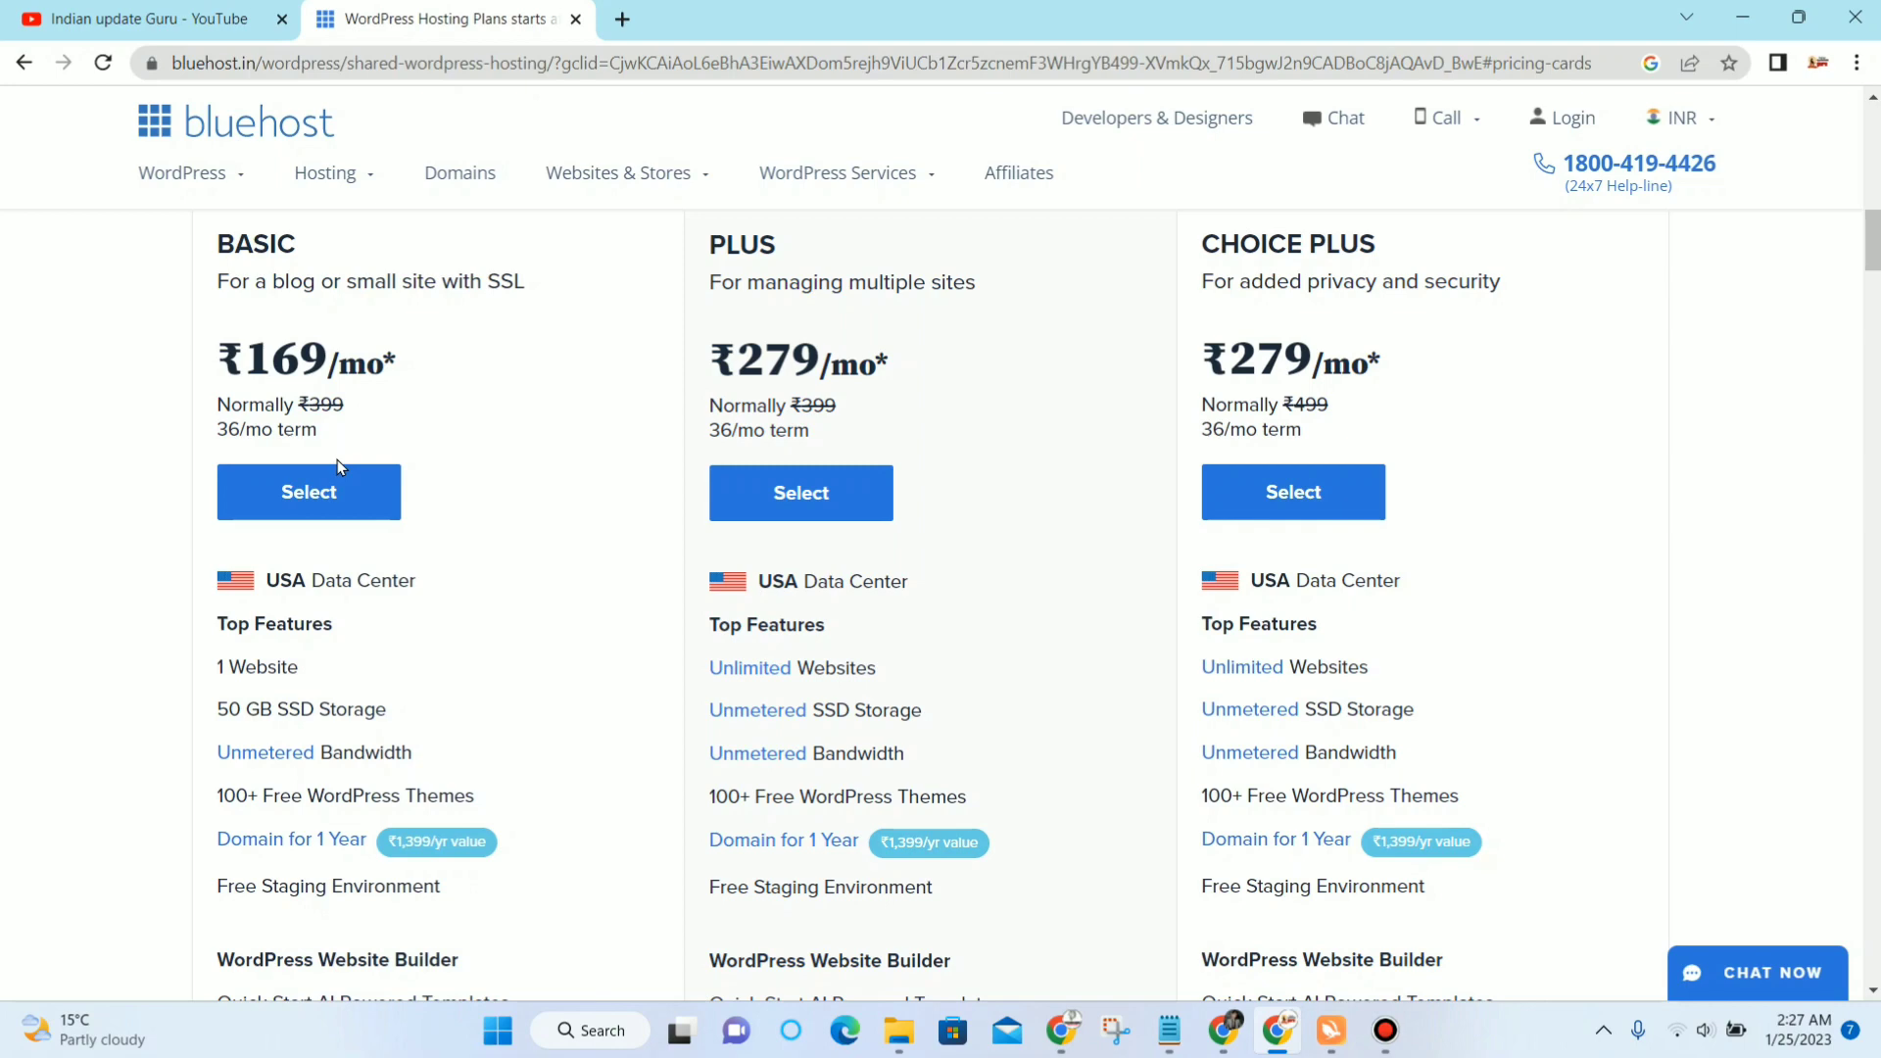
{"action": "scroll", "coordinate": [336, 460], "scroll_direction": "down", "scroll_amount": 1}
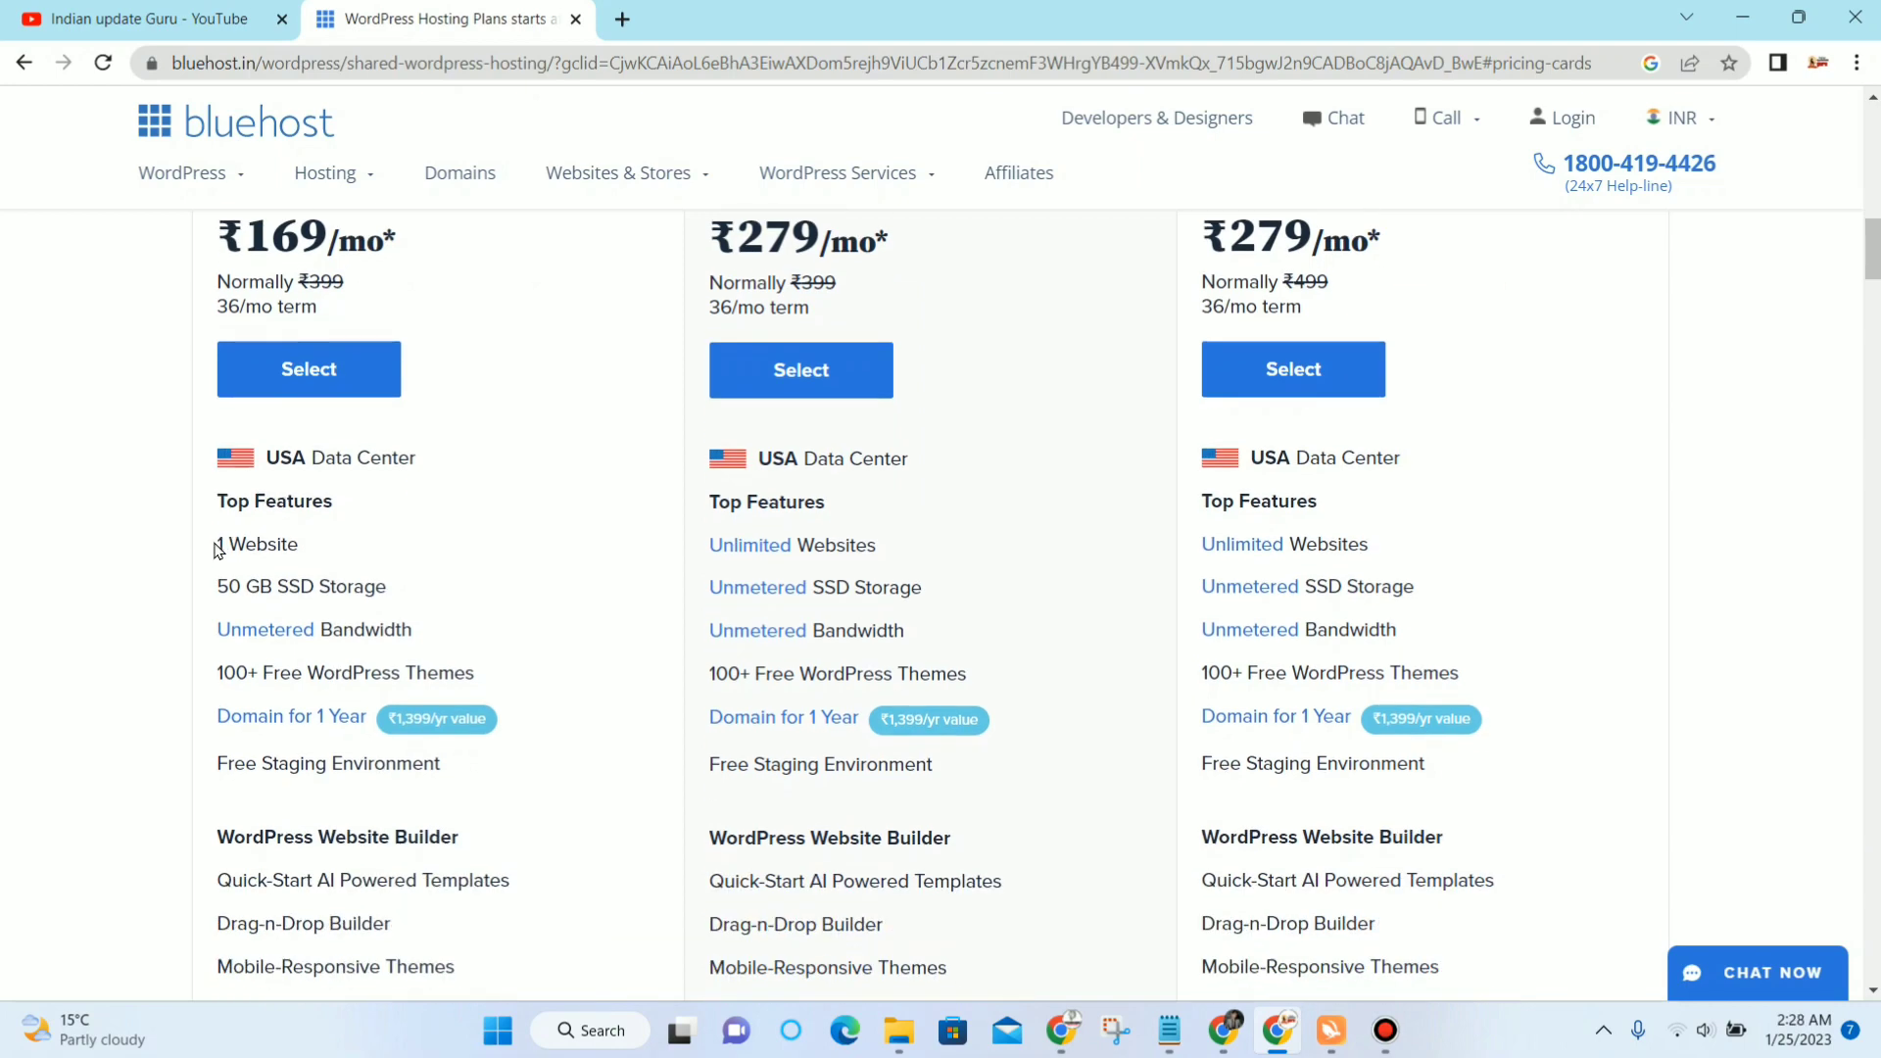
{"action": "scroll", "coordinate": [369, 512], "scroll_direction": "up", "scroll_amount": 2}
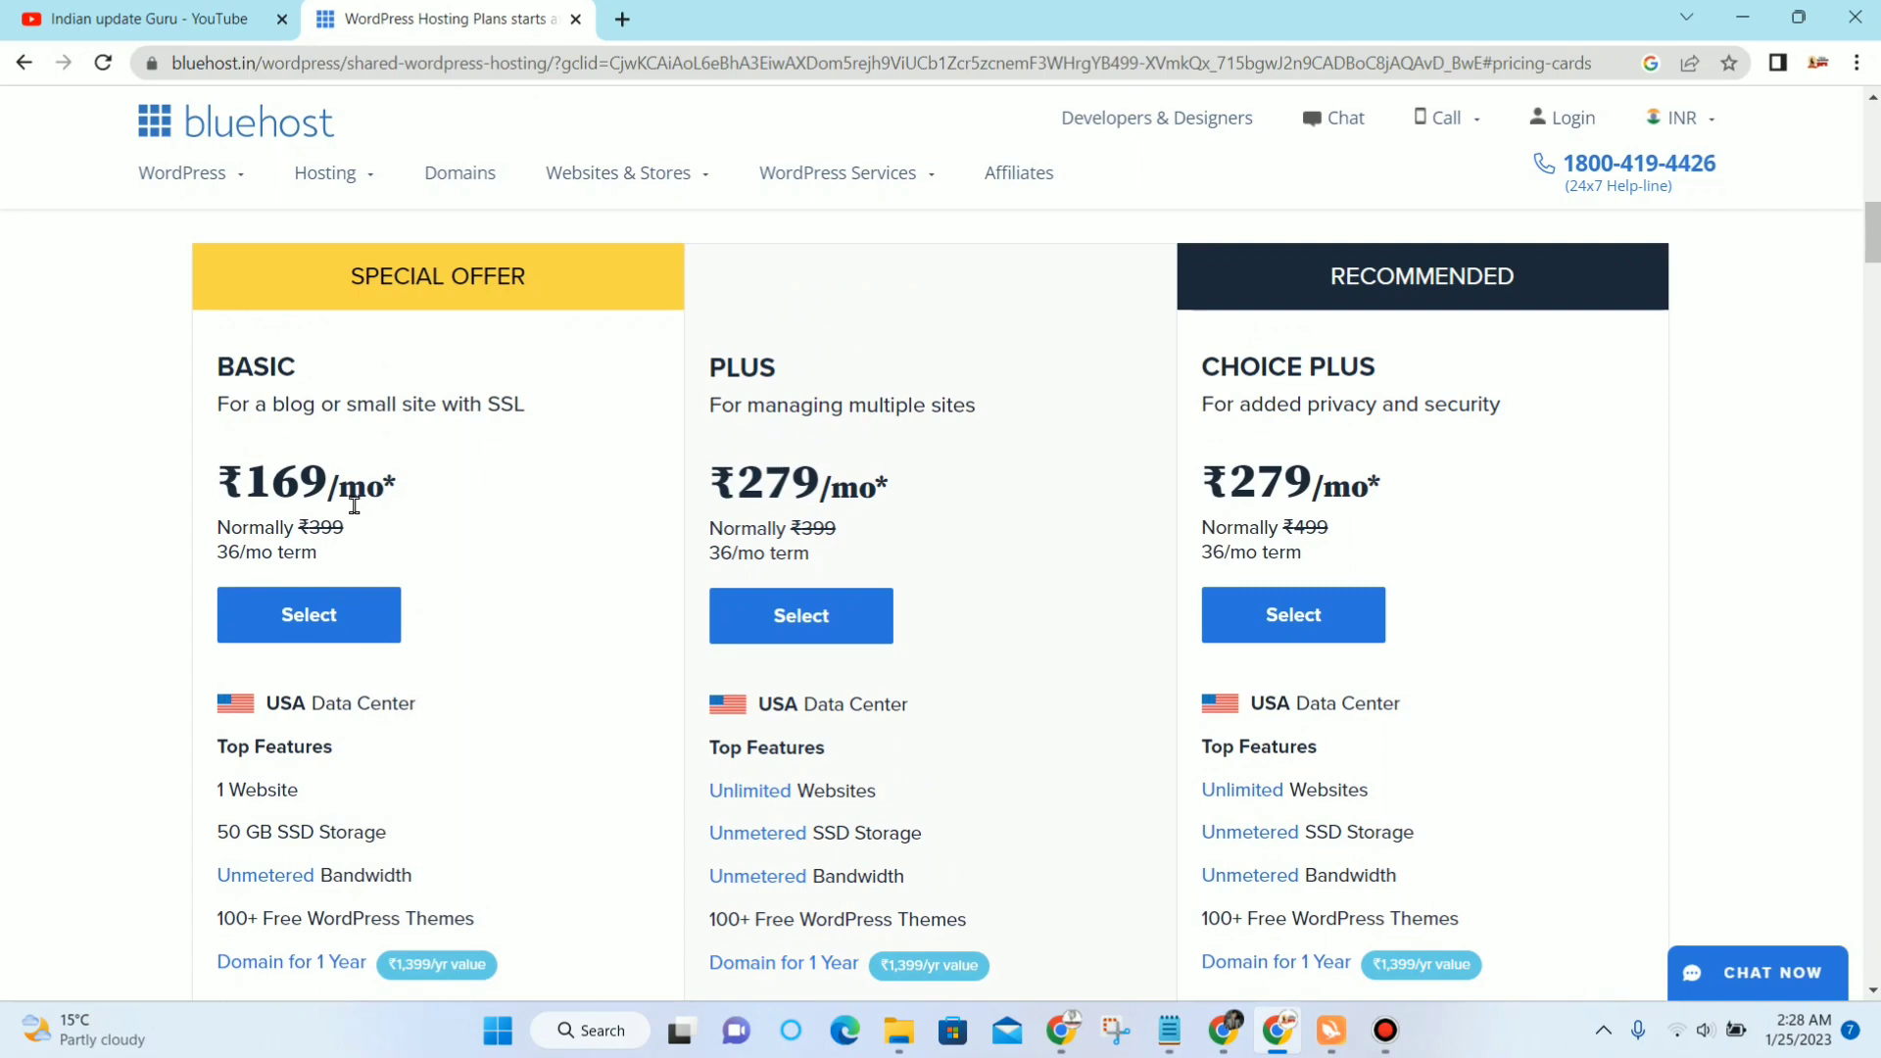
{"action": "scroll", "coordinate": [1195, 490], "scroll_direction": "down", "scroll_amount": 1}
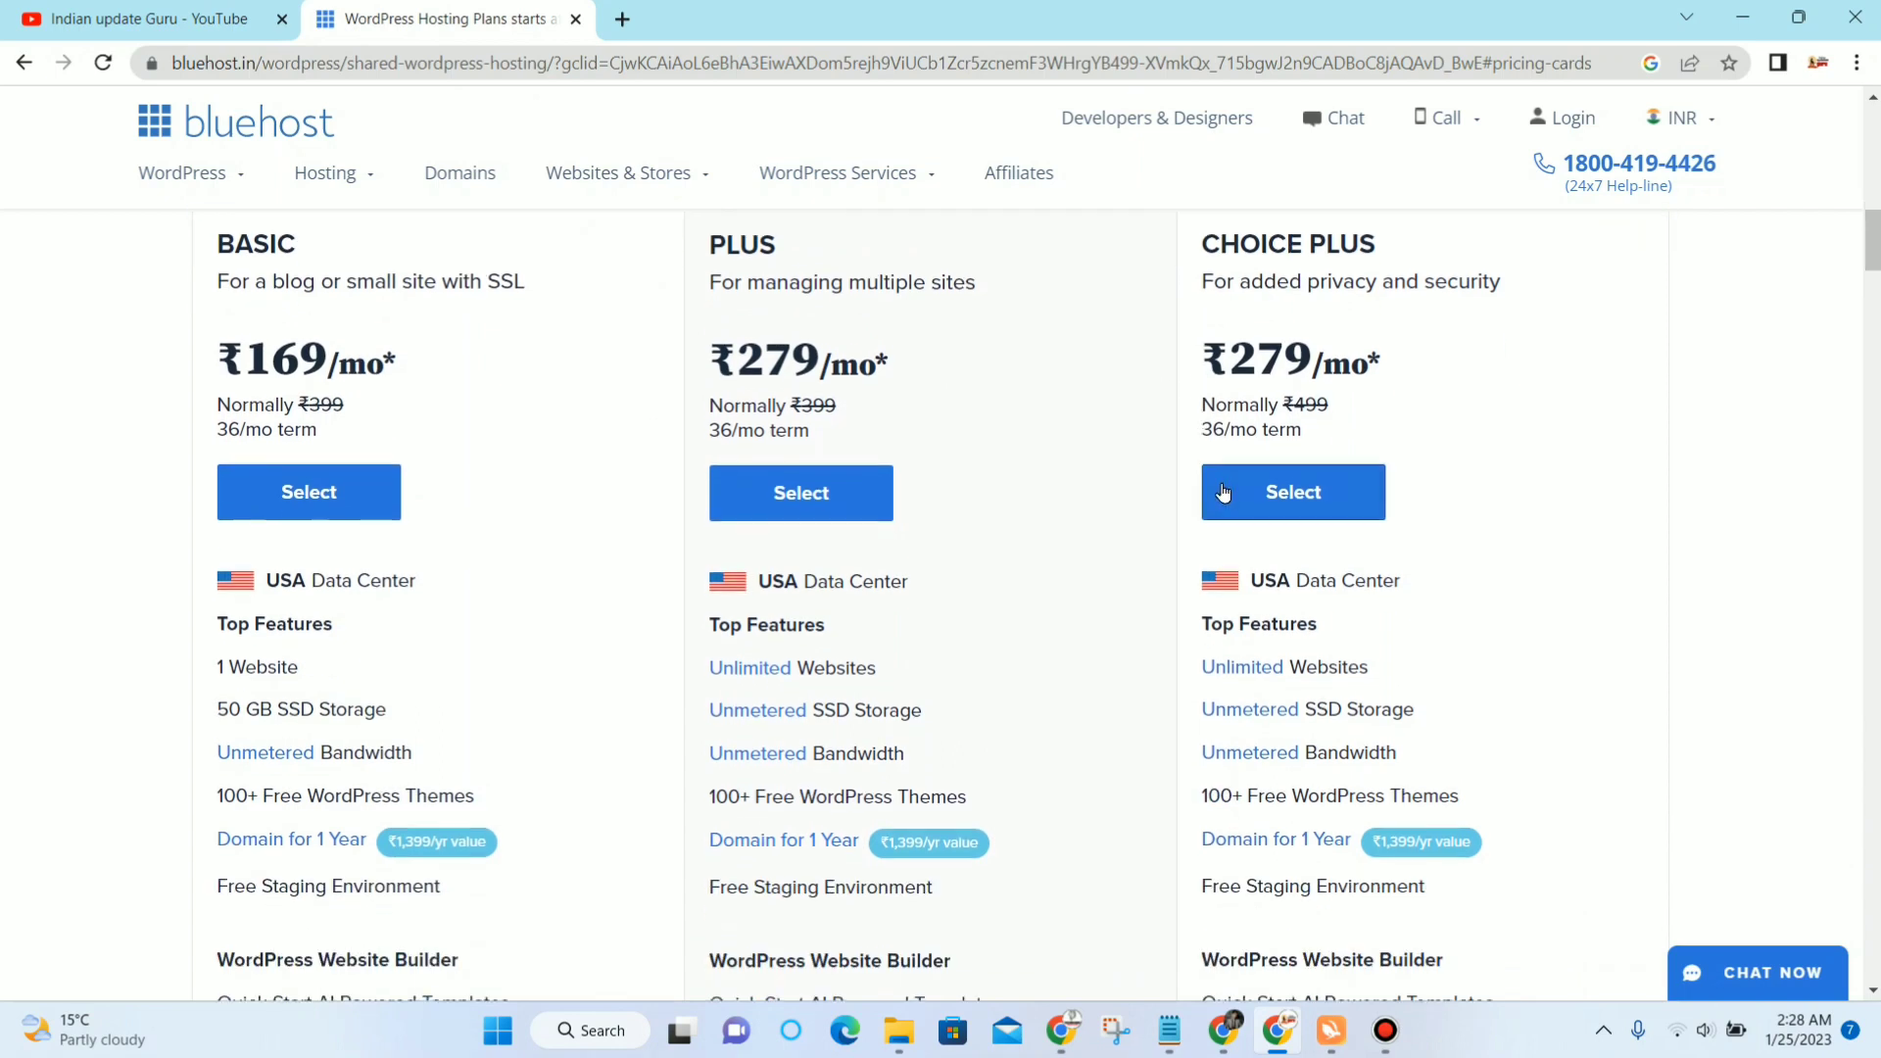
{"action": "scroll", "coordinate": [1200, 470], "scroll_direction": "down", "scroll_amount": 1}
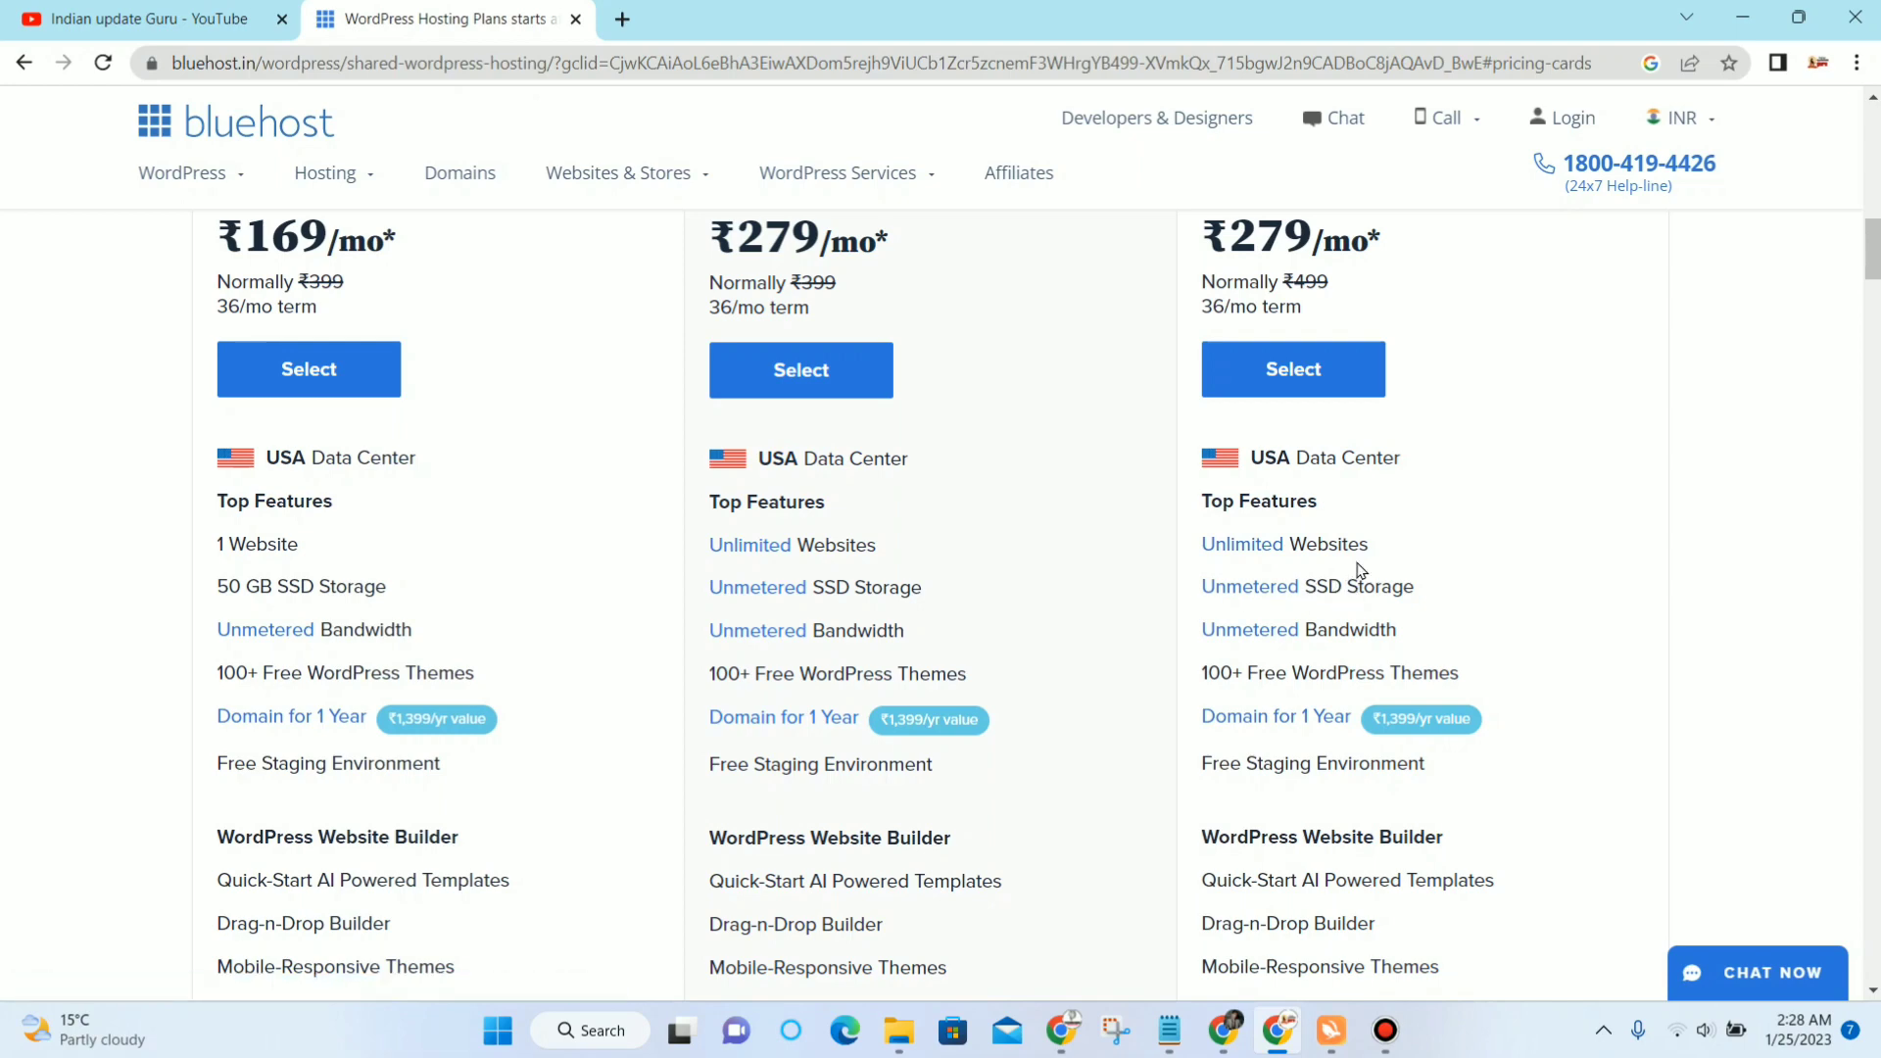
{"action": "scroll", "coordinate": [1360, 570], "scroll_direction": "up", "scroll_amount": 2}
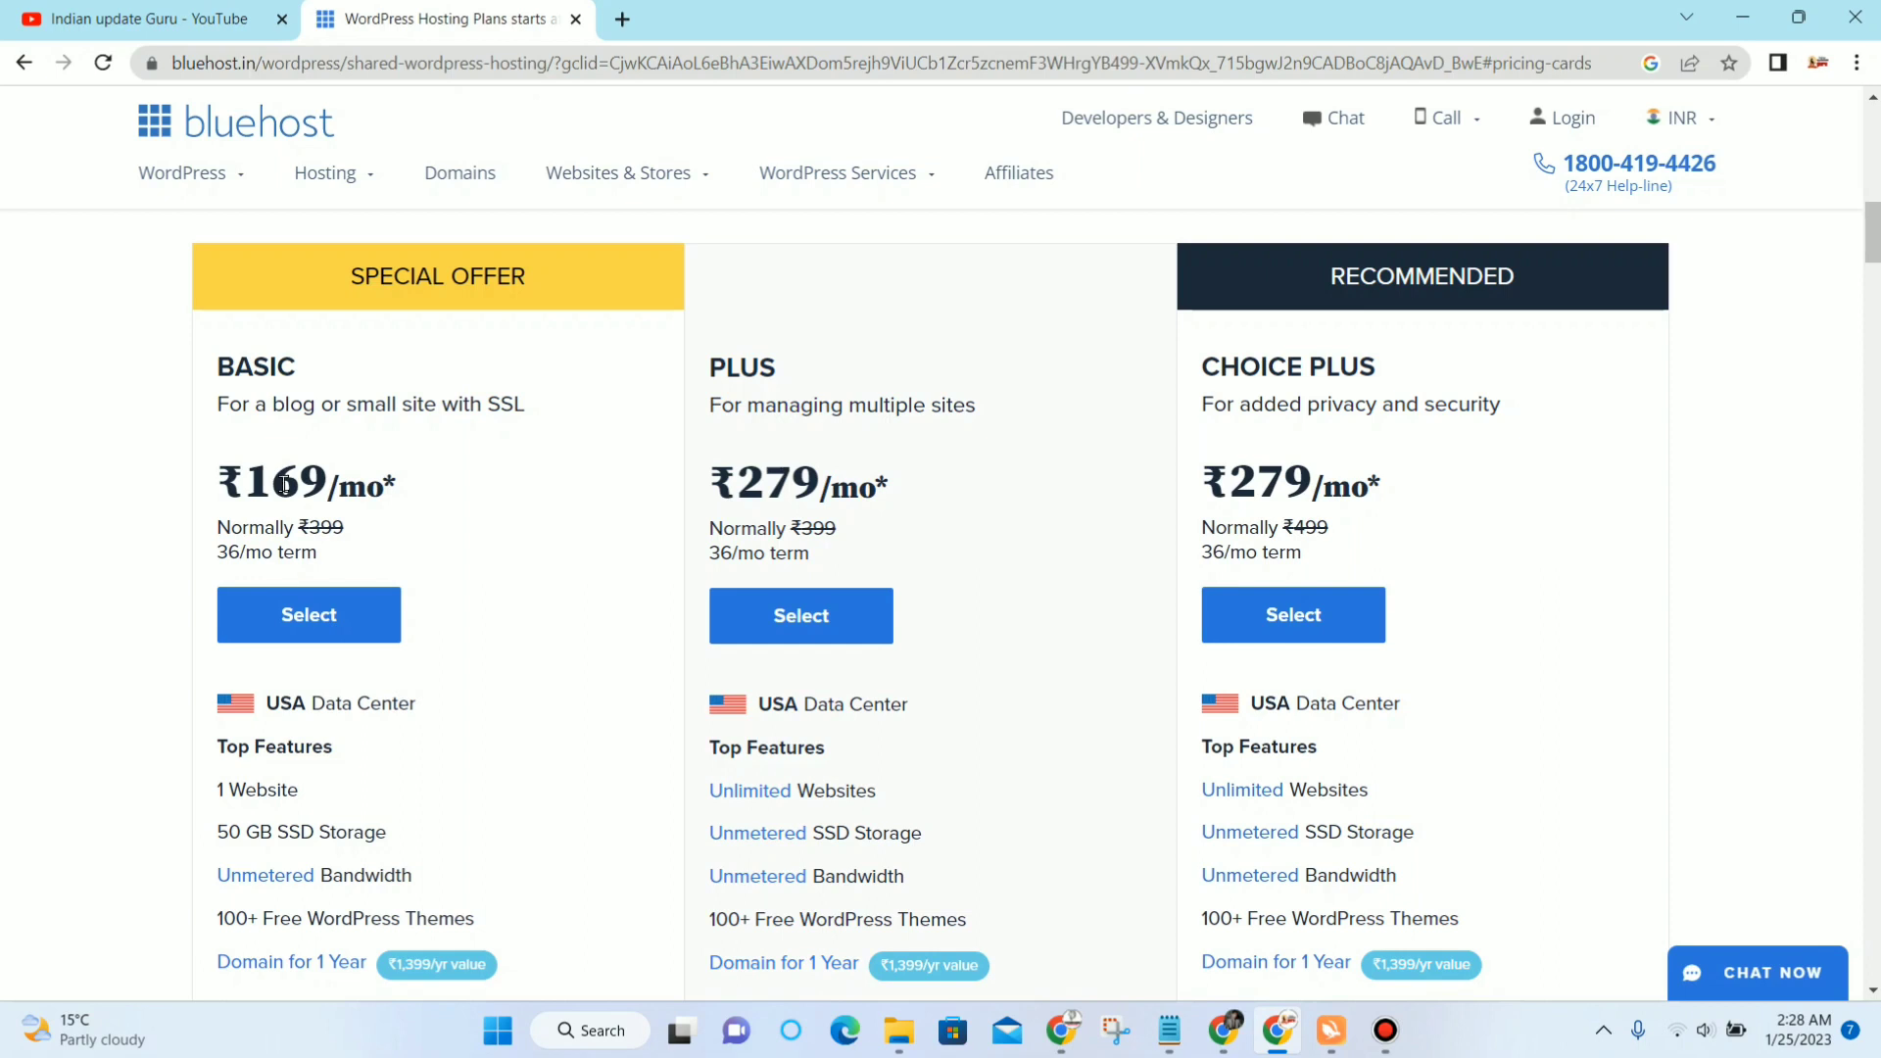
{"action": "scroll", "coordinate": [285, 612], "scroll_direction": "down", "scroll_amount": 1}
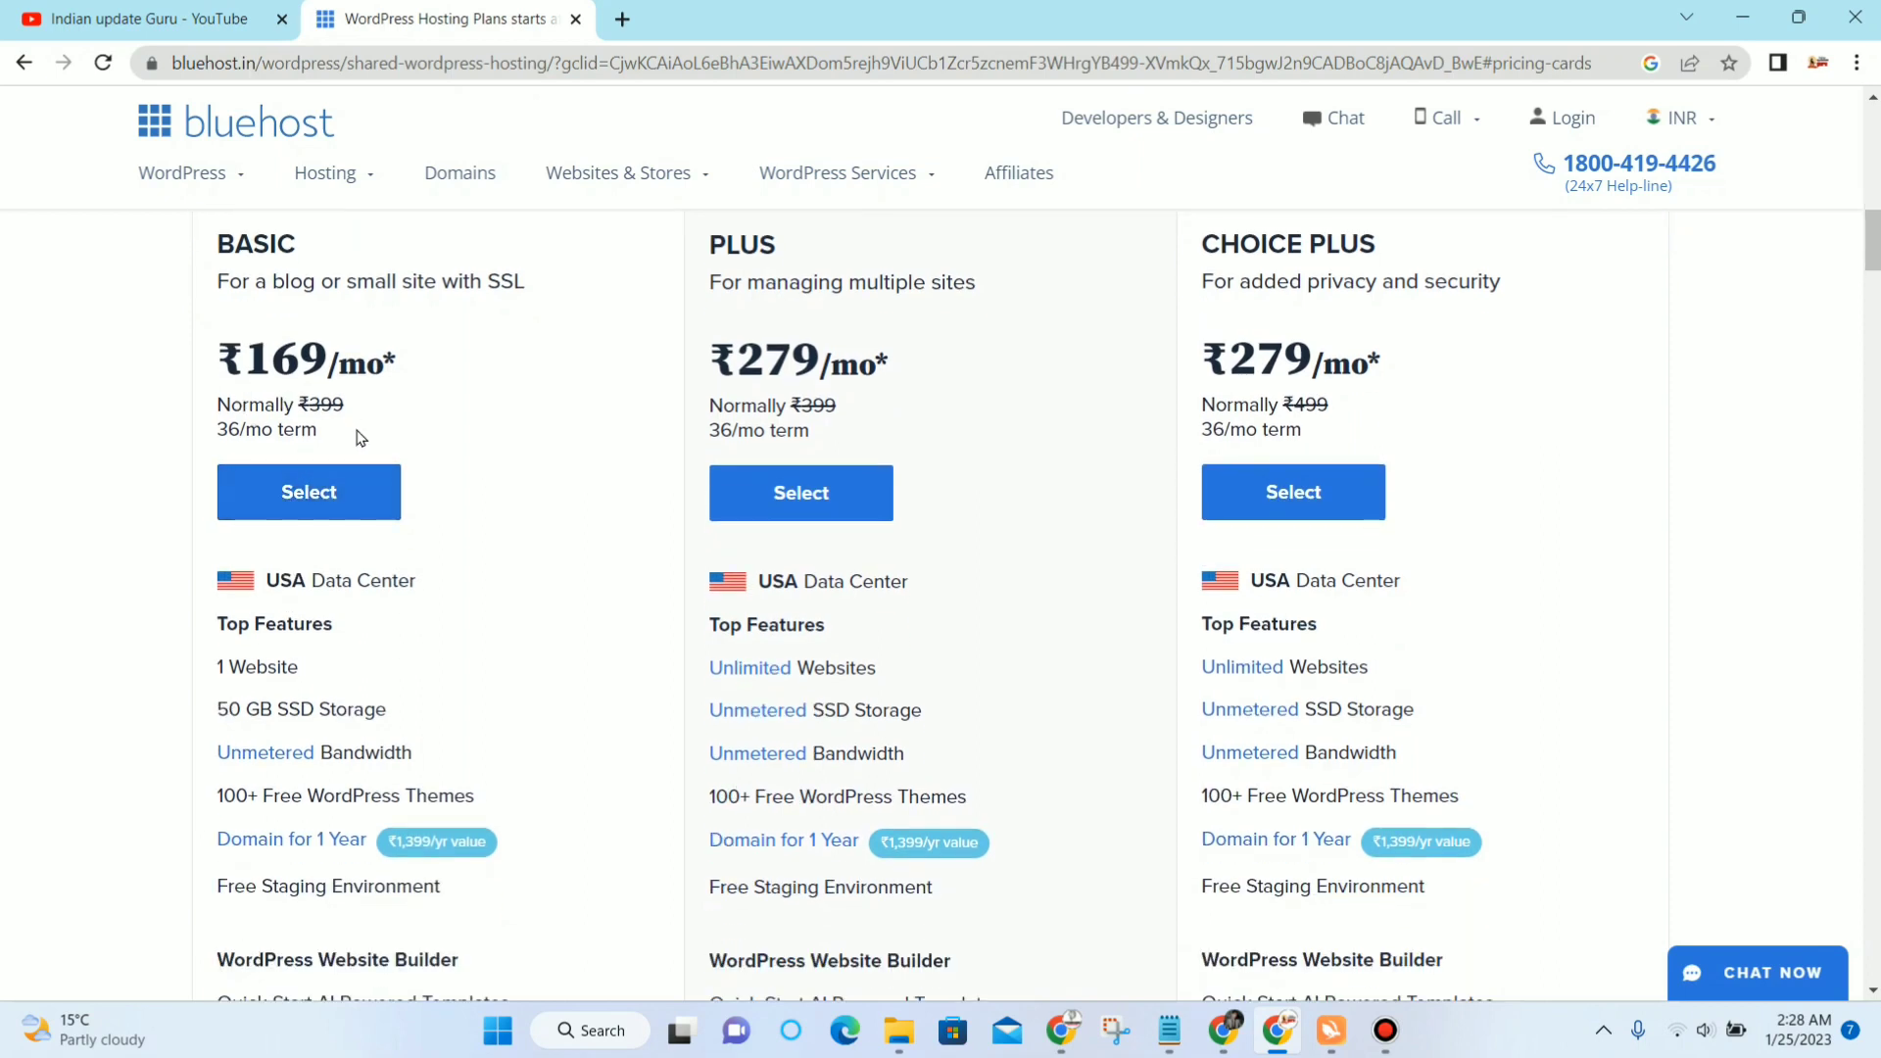
{"action": "scroll", "coordinate": [377, 437], "scroll_direction": "up", "scroll_amount": 1}
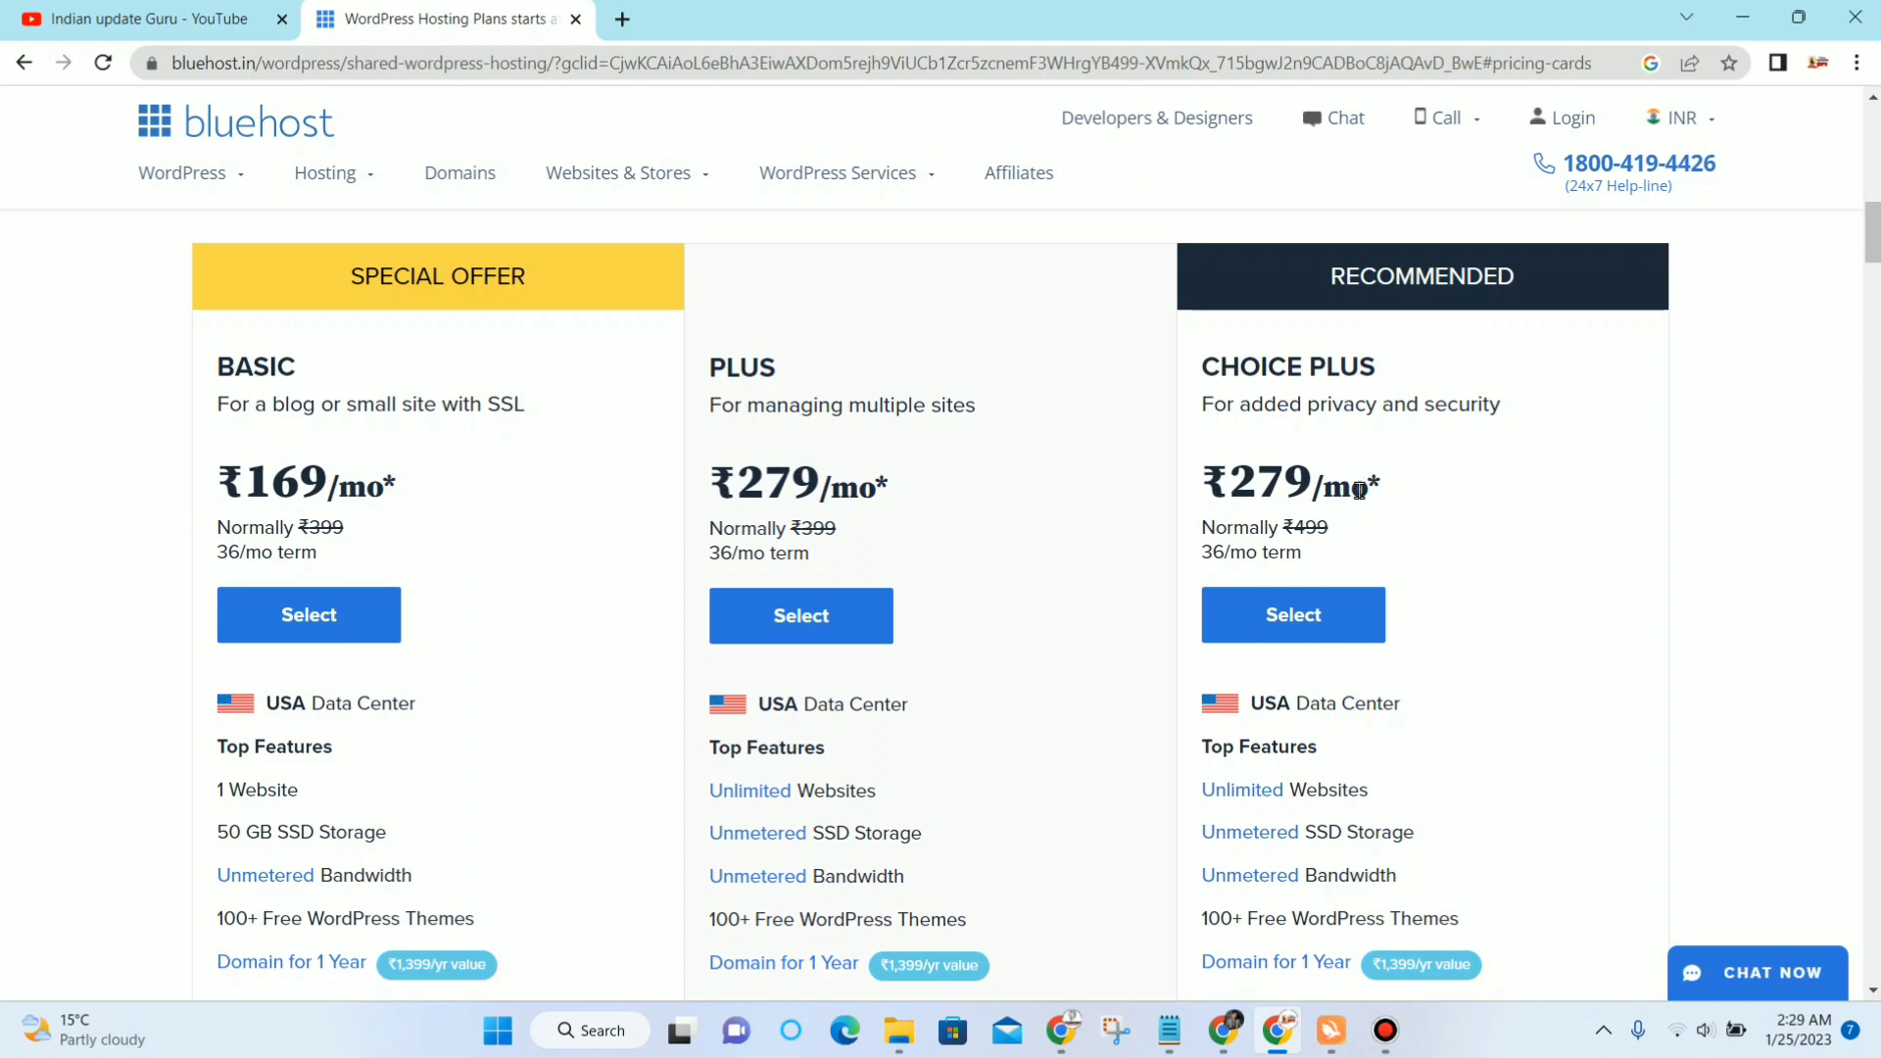
{"action": "scroll", "coordinate": [1352, 492], "scroll_direction": "down", "scroll_amount": 1}
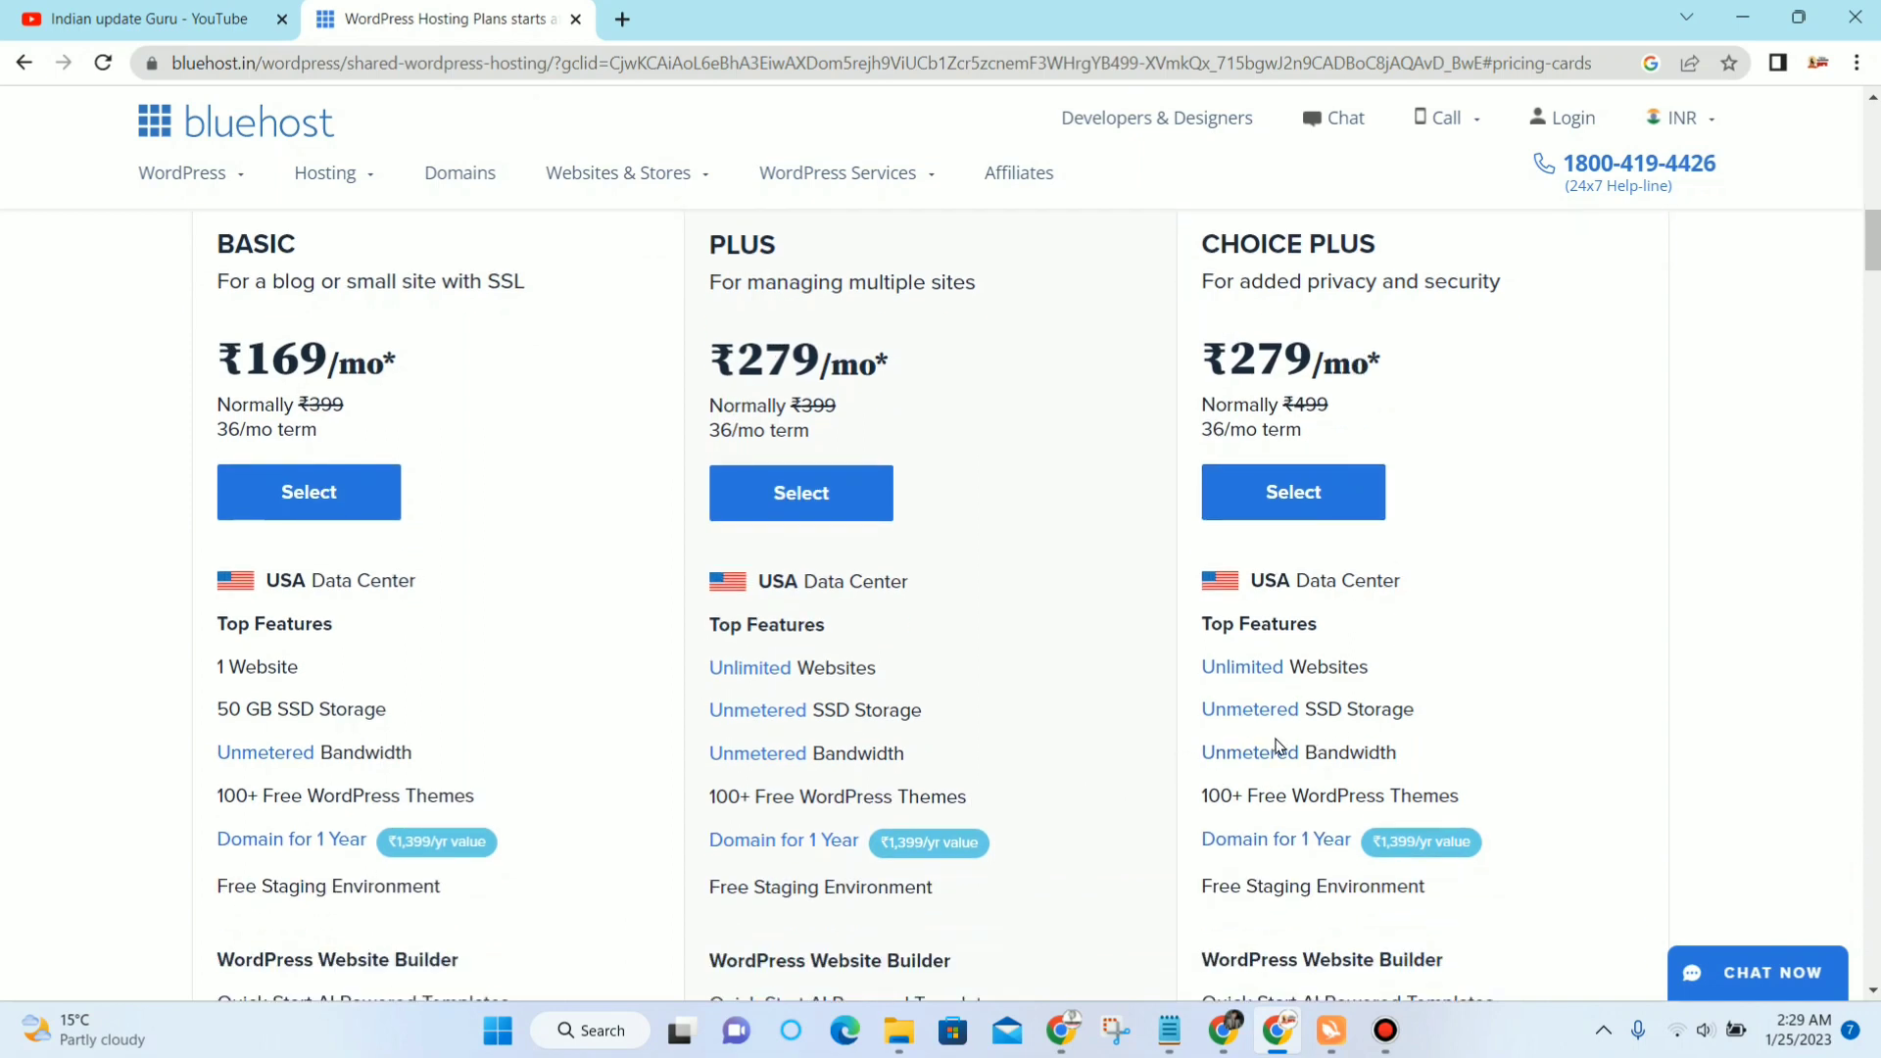
{"action": "scroll", "coordinate": [1464, 654], "scroll_direction": "up", "scroll_amount": 1}
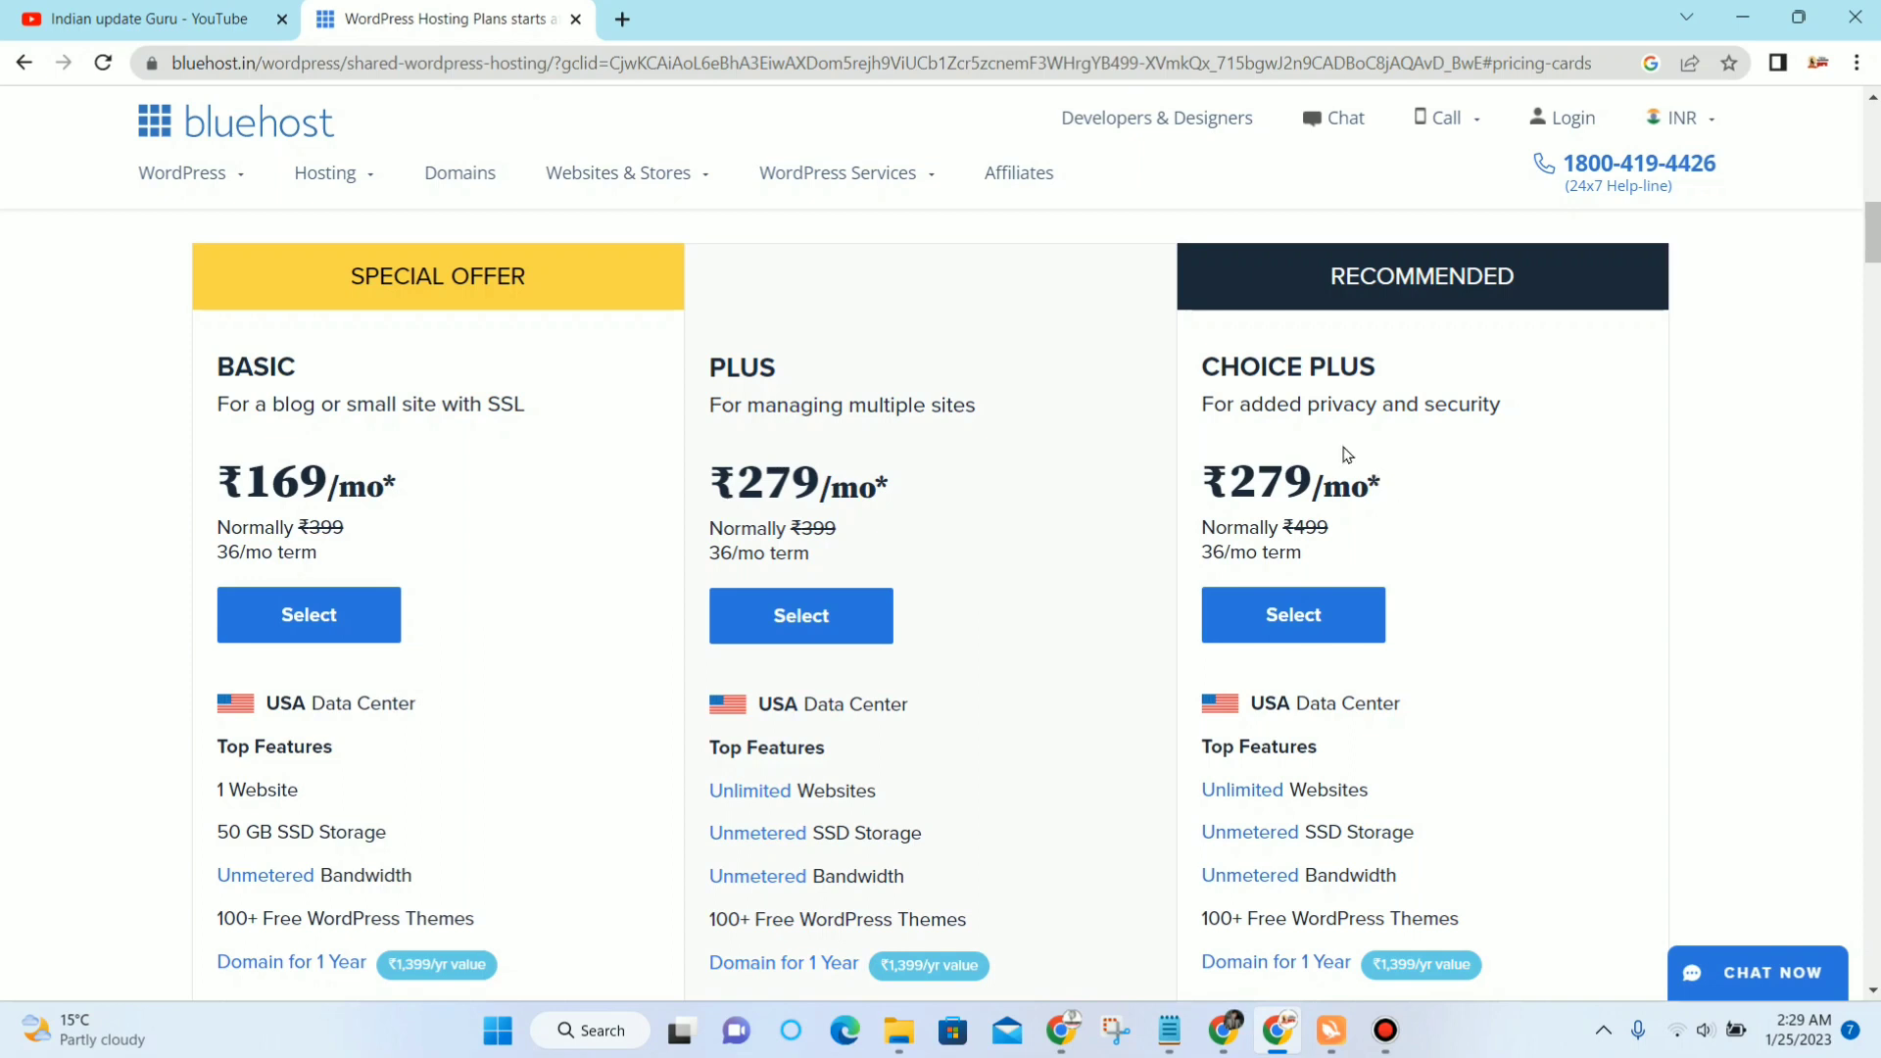
Step: Open the cPanel login page for hostghost.in in a new browser tab using its saved shortcut
{"action": "double_click", "coordinate": [623, 19]}
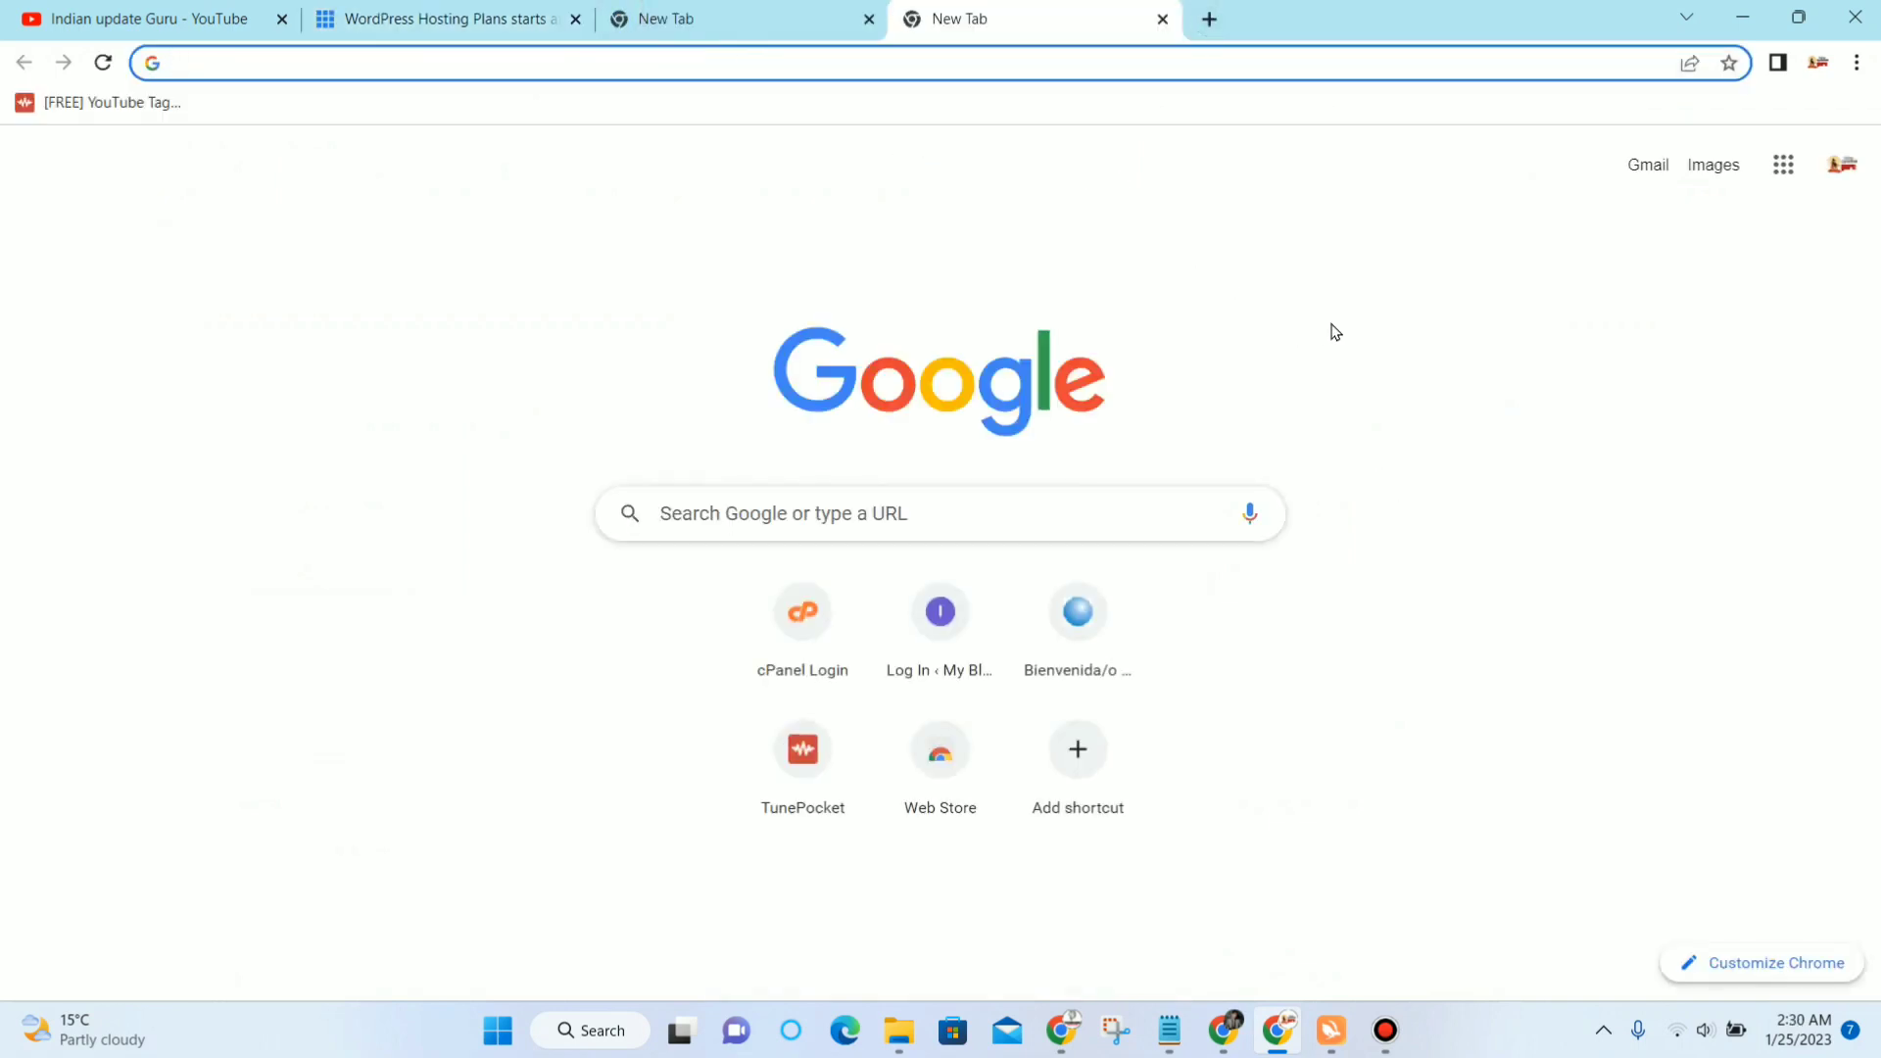
{"action": "left_click", "coordinate": [832, 628]}
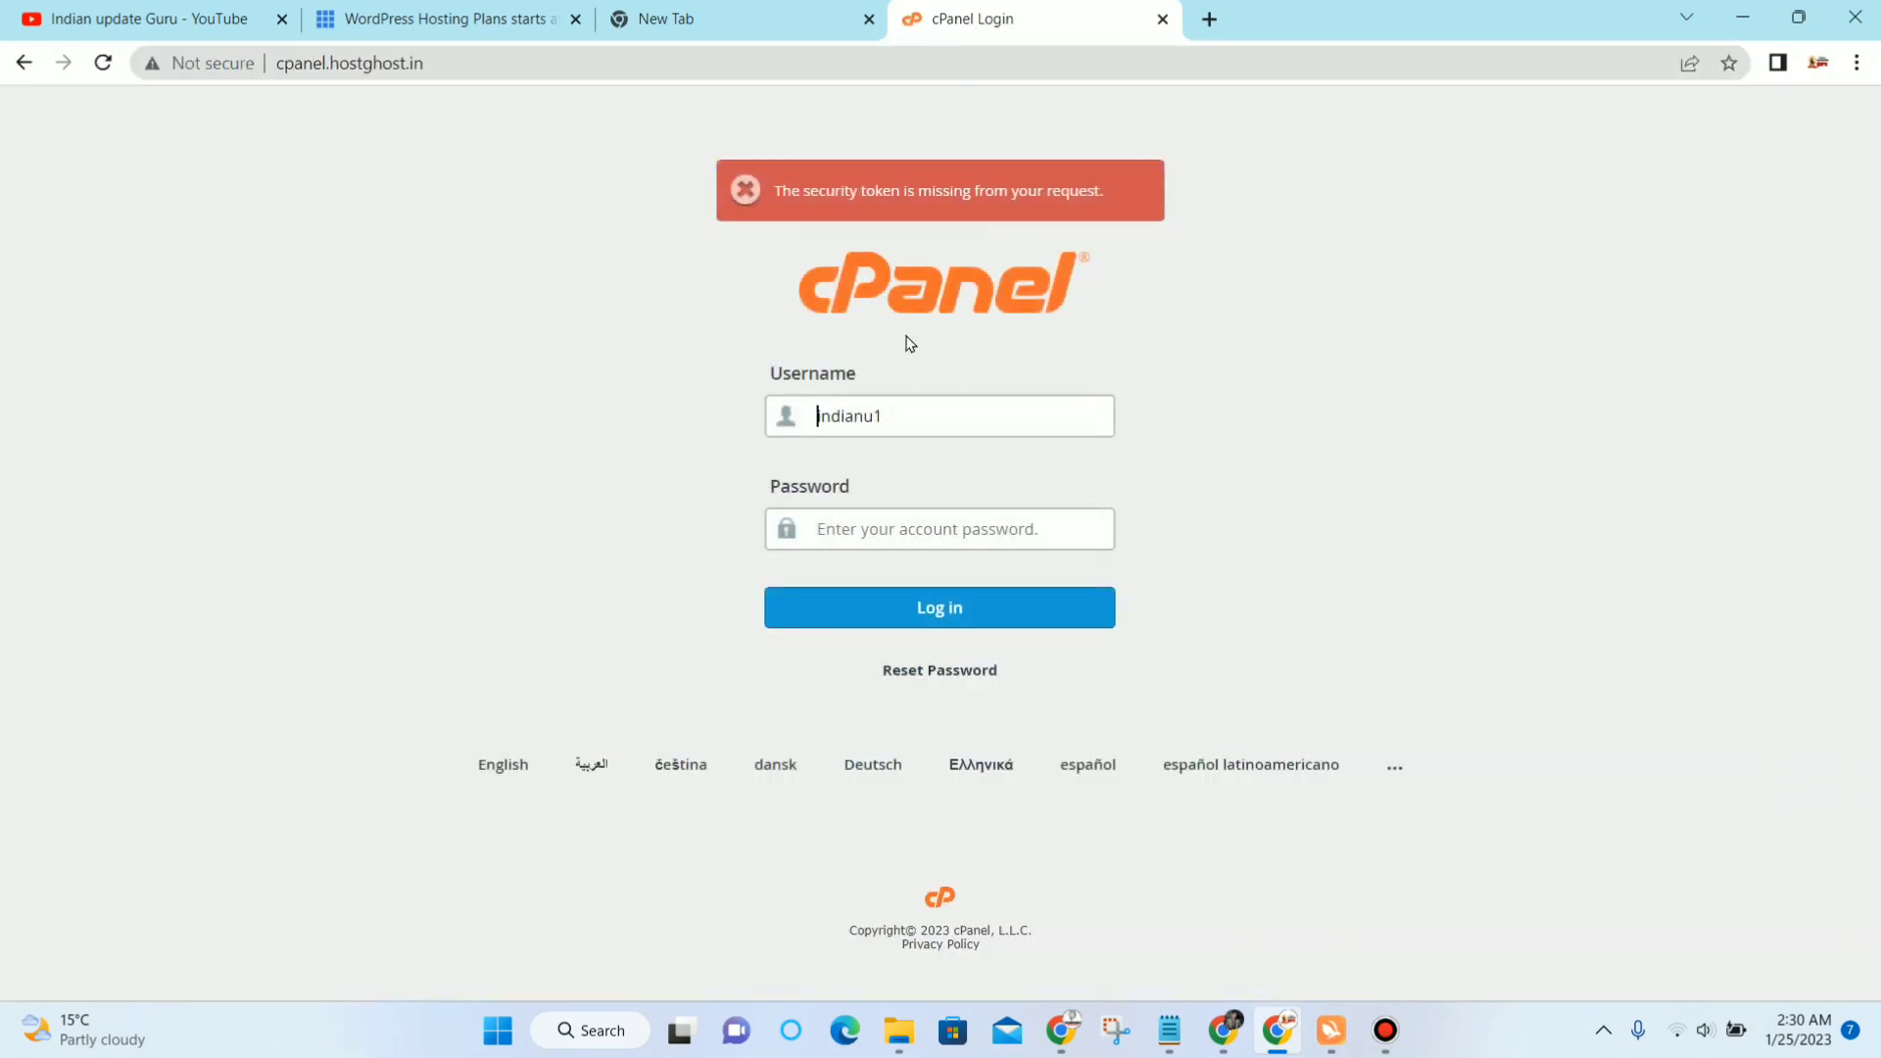
{"action": "left_click", "coordinate": [705, 18]}
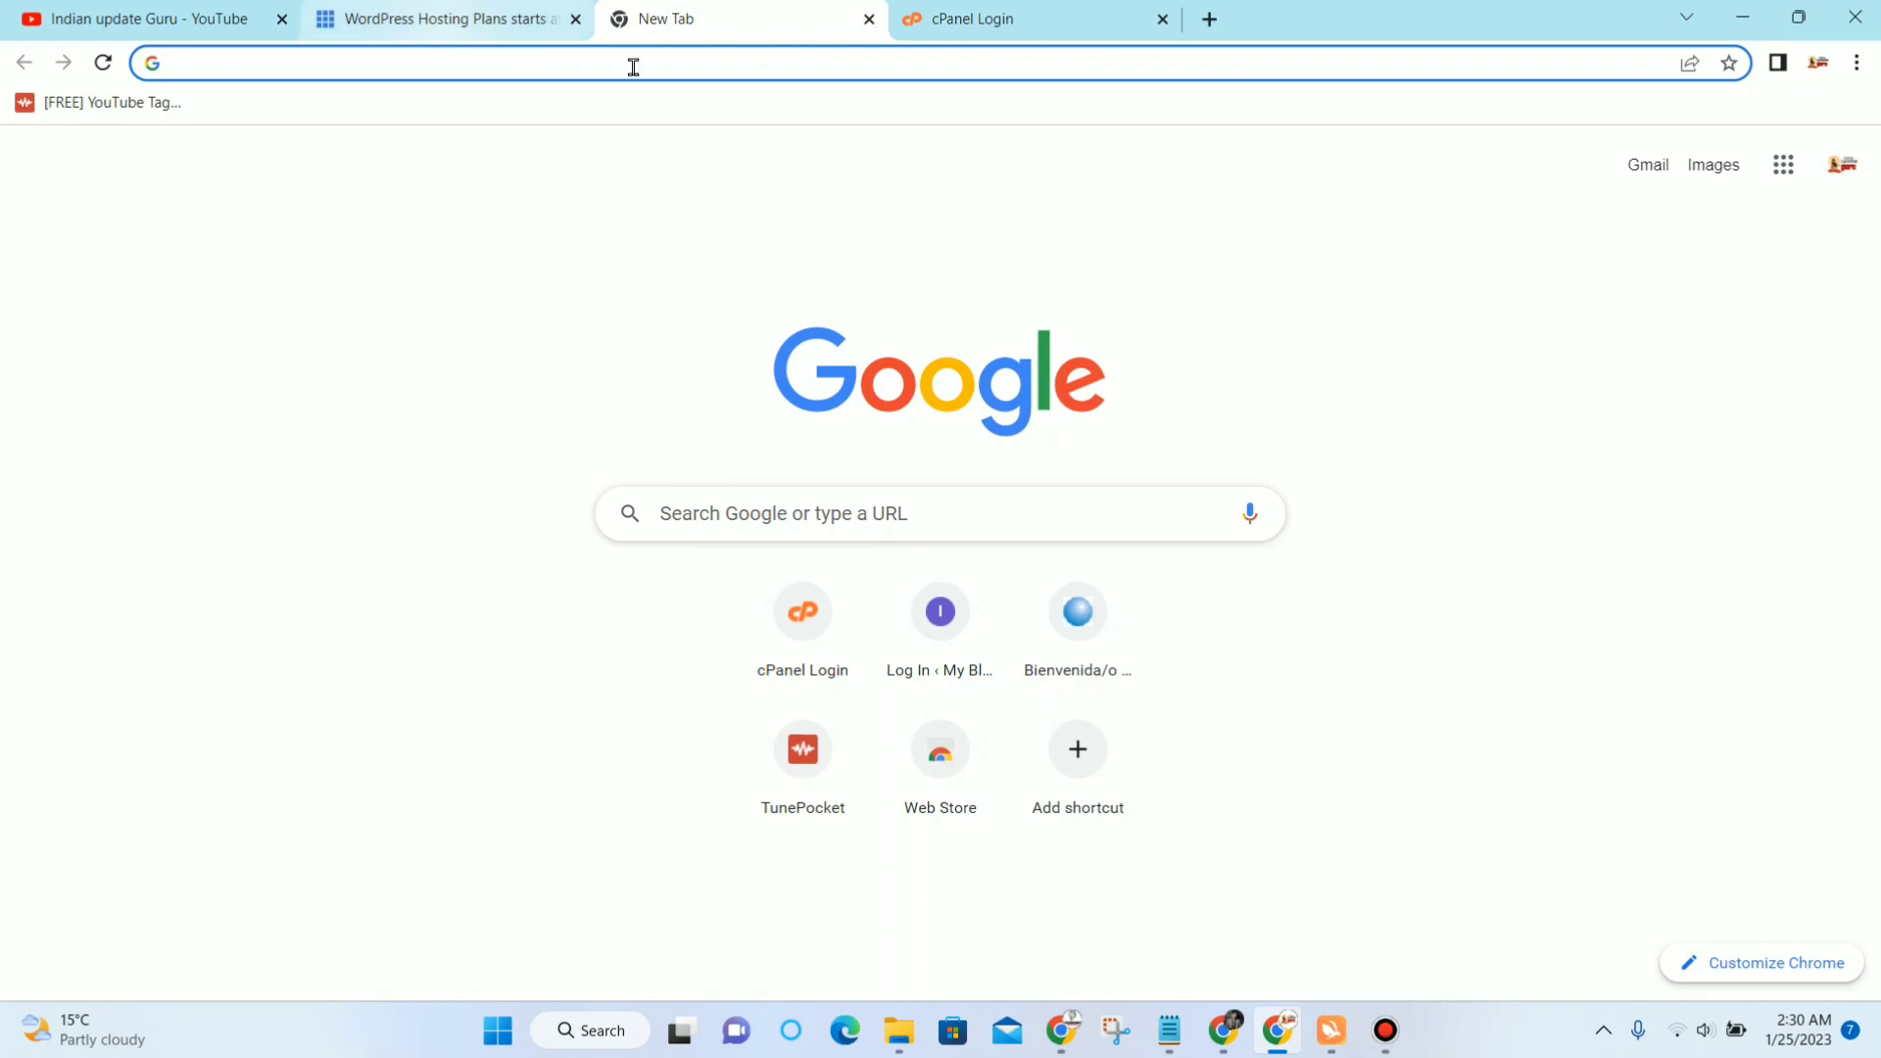
{"action": "left_click", "coordinate": [958, 16]}
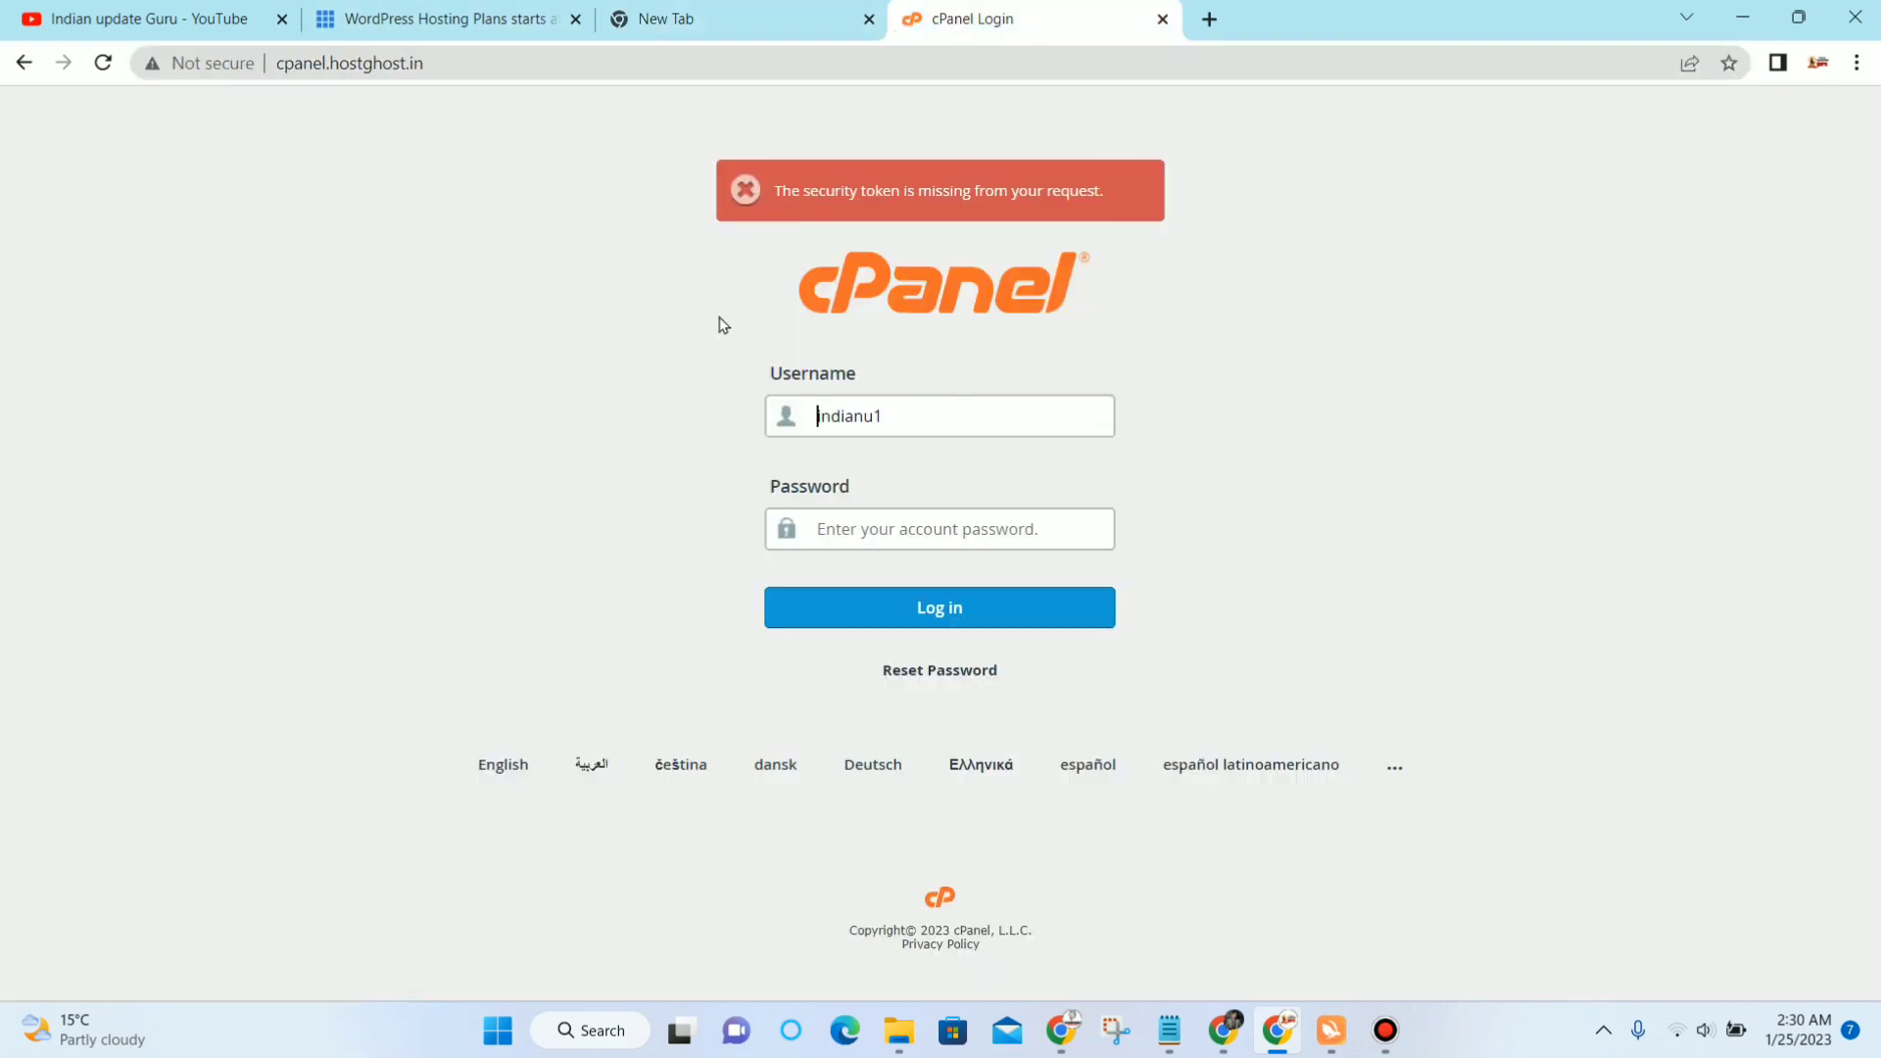
Step: Log in to cPanel with the prefilled username by entering the account password, re-entering it after the first attempt
{"action": "left_click", "coordinate": [955, 528]}
{"action": "type", "text": "••"}
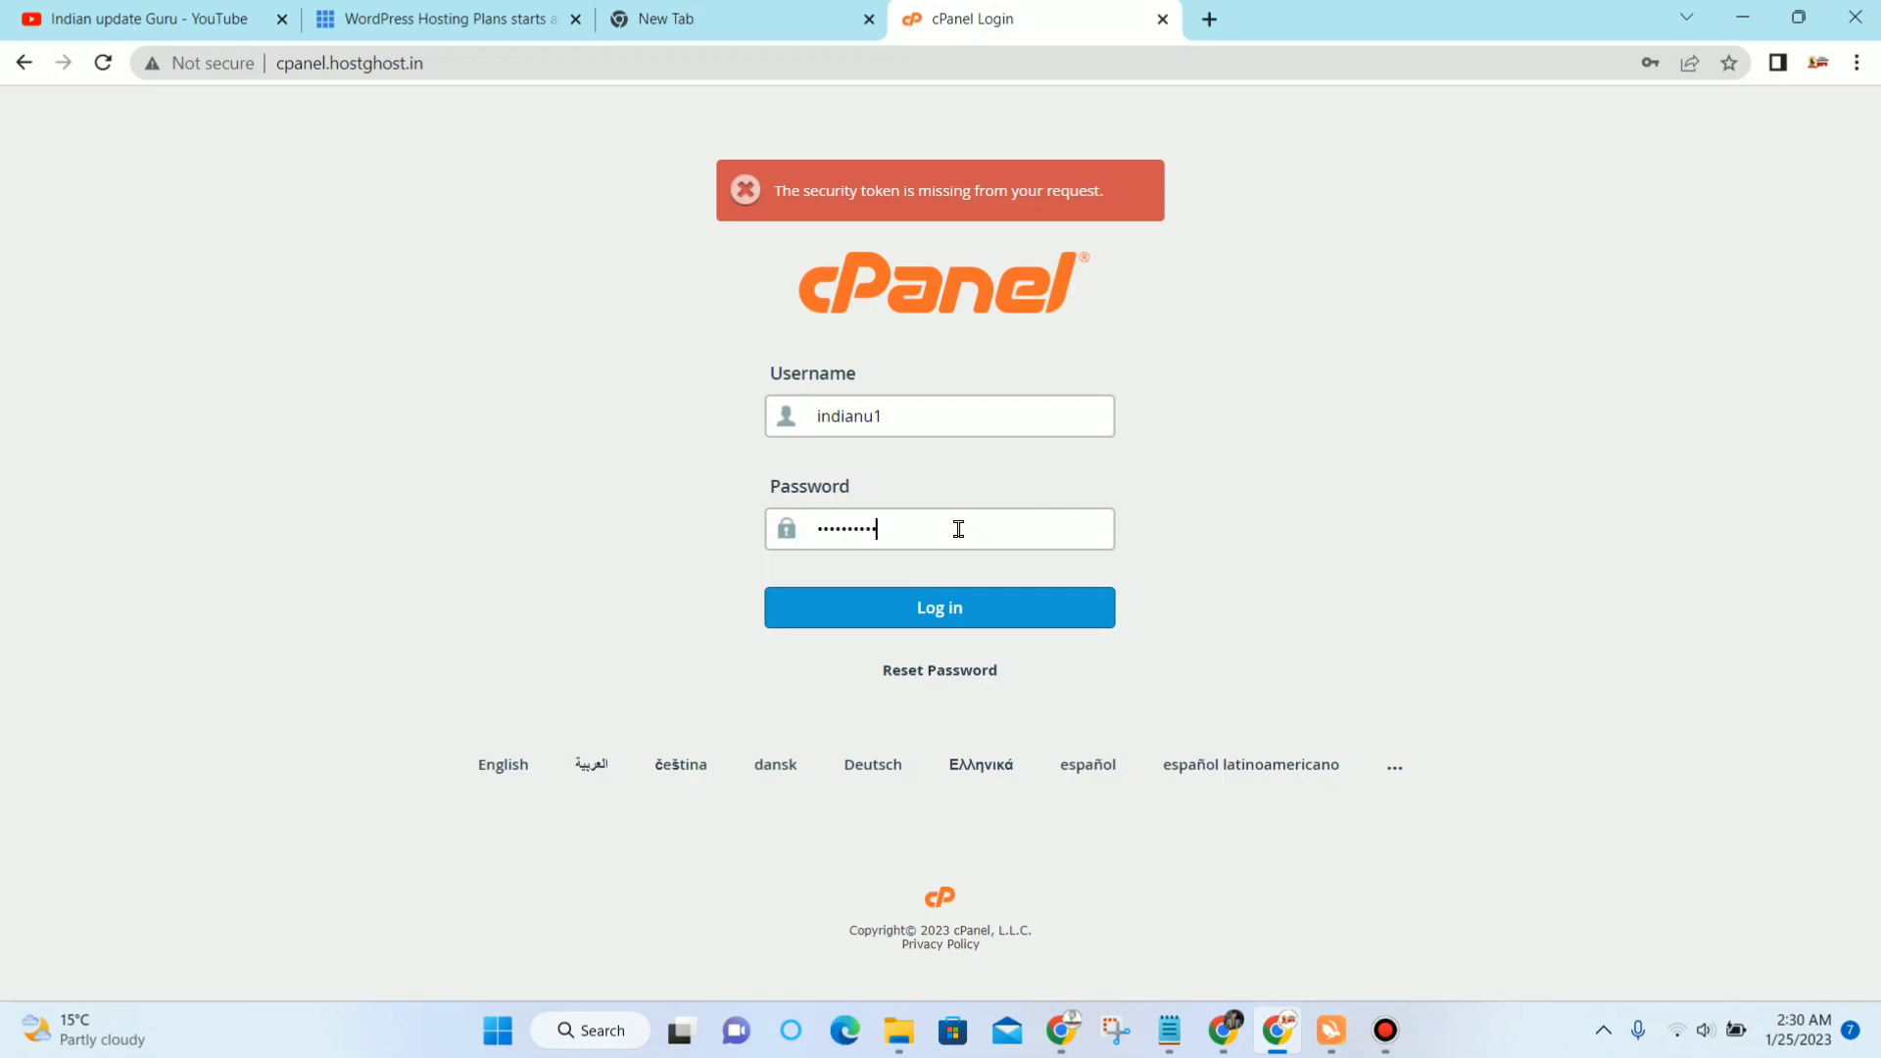
{"action": "key", "text": "Return"}
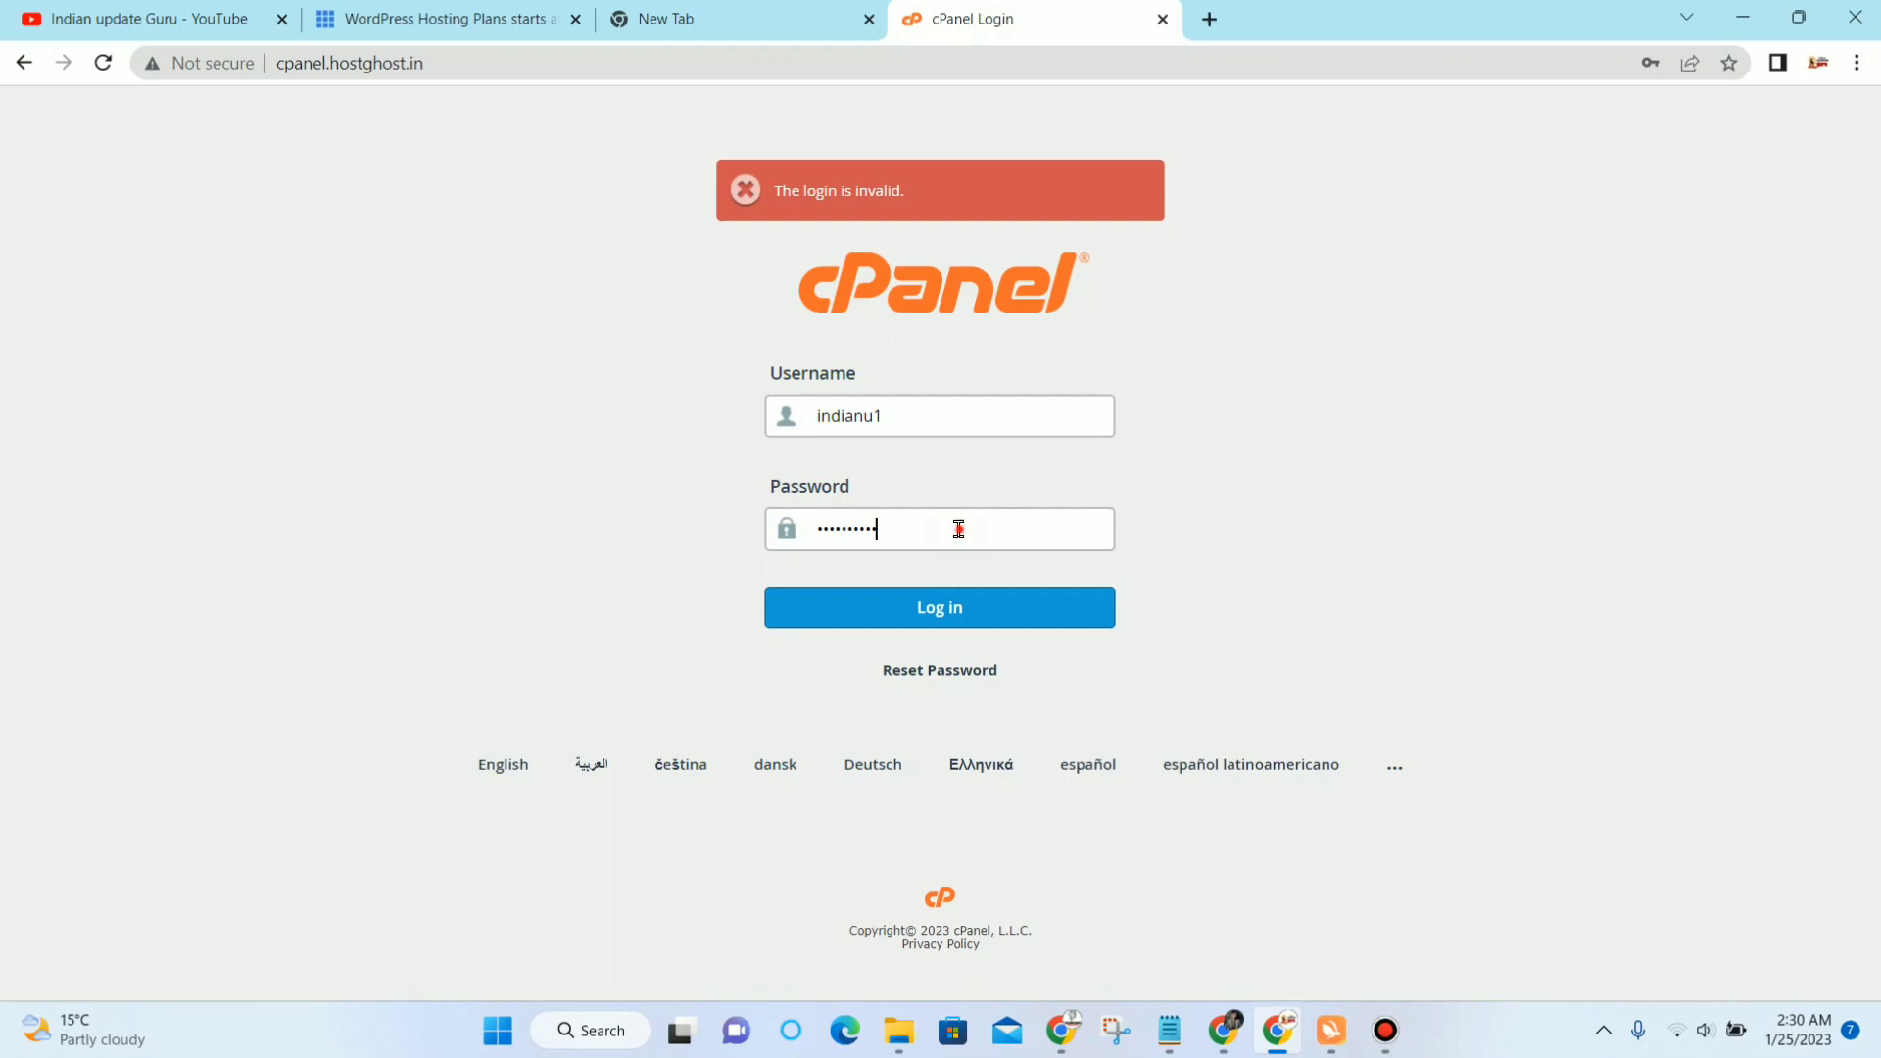
{"action": "double_click", "coordinate": [958, 529]}
{"action": "key", "text": "BackSpace"}
{"action": "type", "text": "***"}
{"action": "key", "text": "Return"}
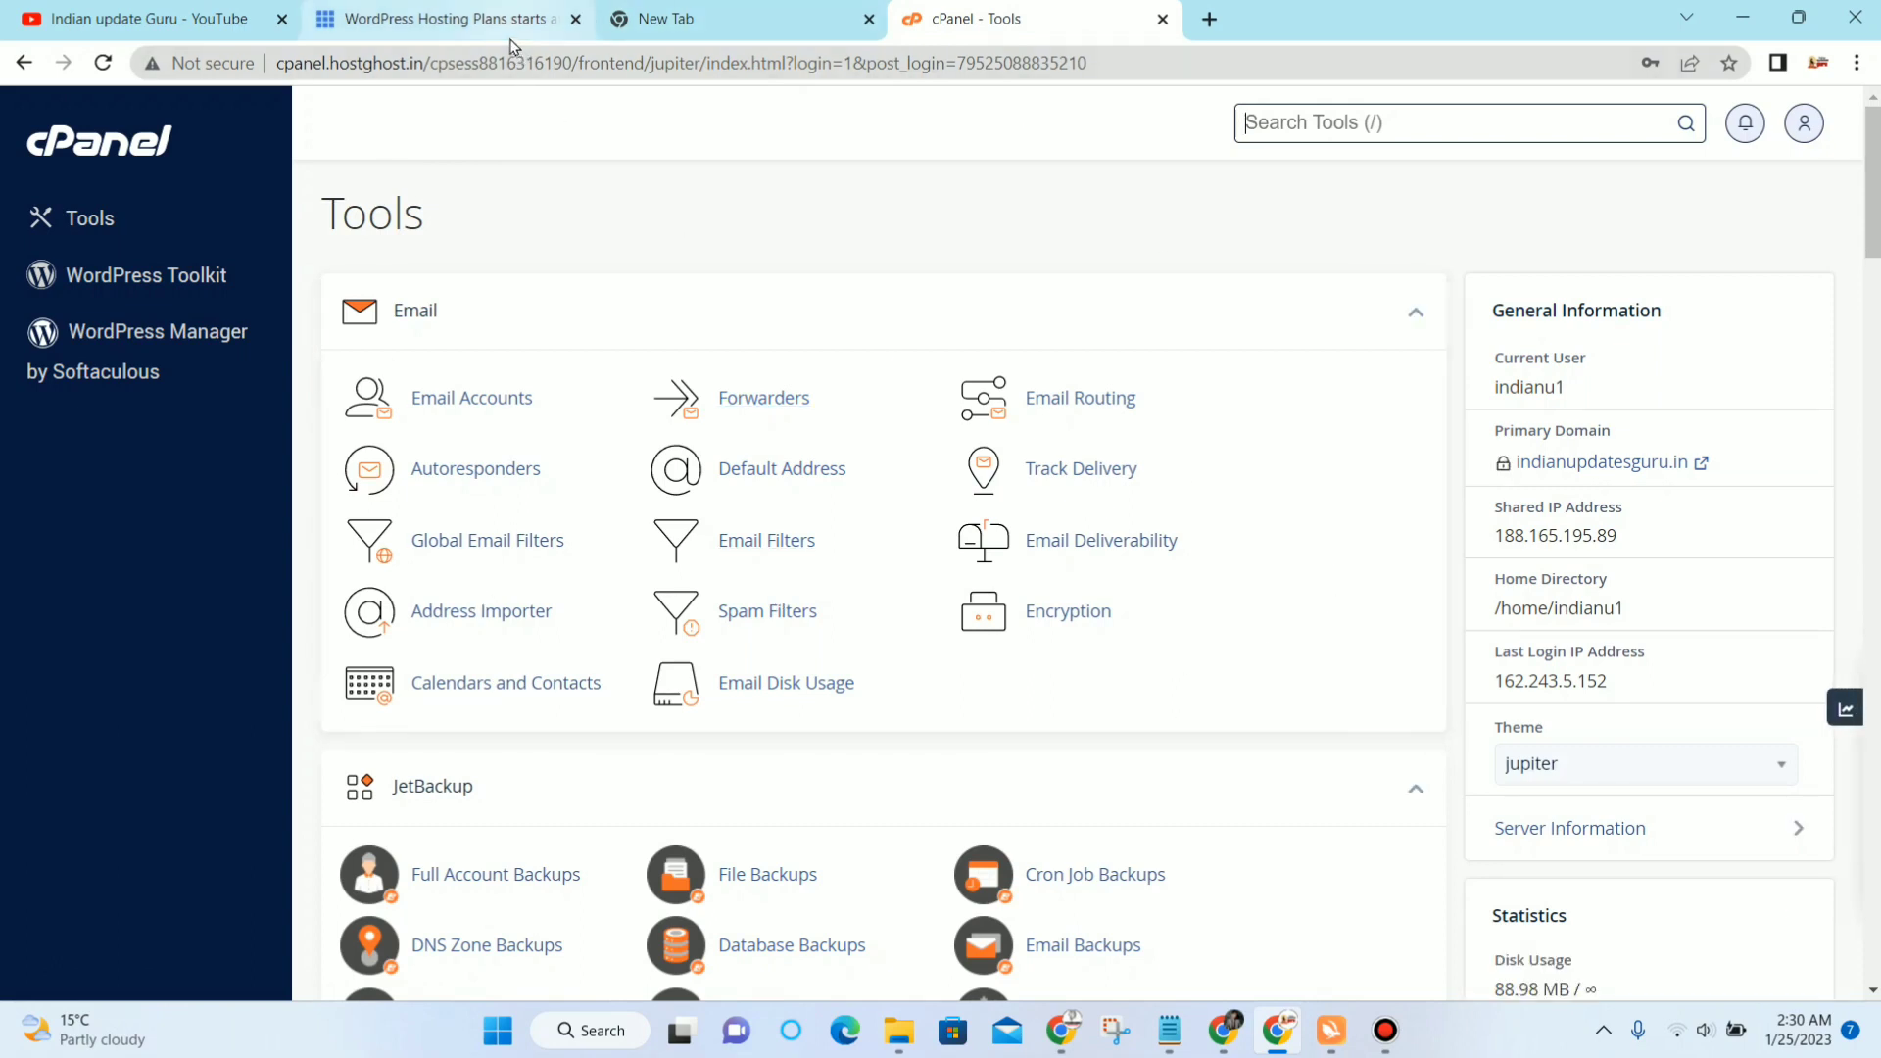
Step: Search the cPanel tools for "sec", open Password & Security and review the Change Password form
{"action": "left_click", "coordinate": [1268, 142]}
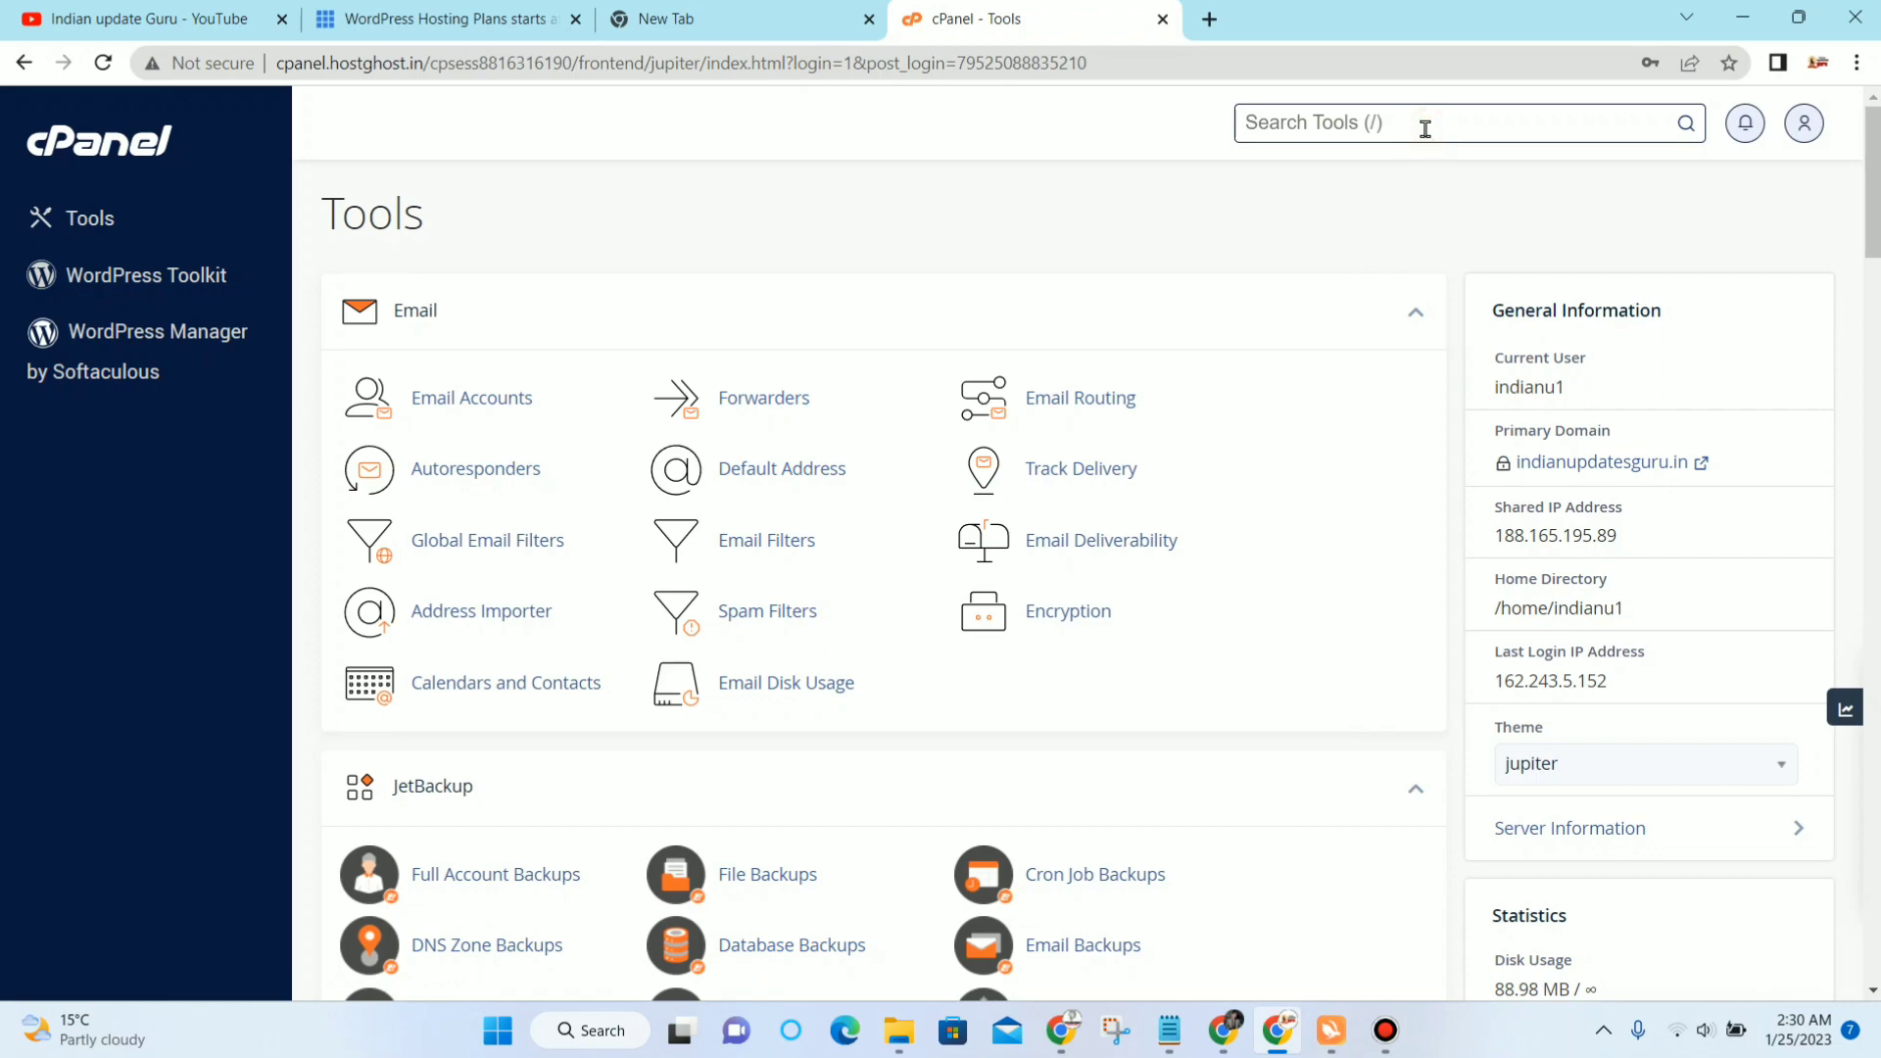
{"action": "type", "text": "sec"}
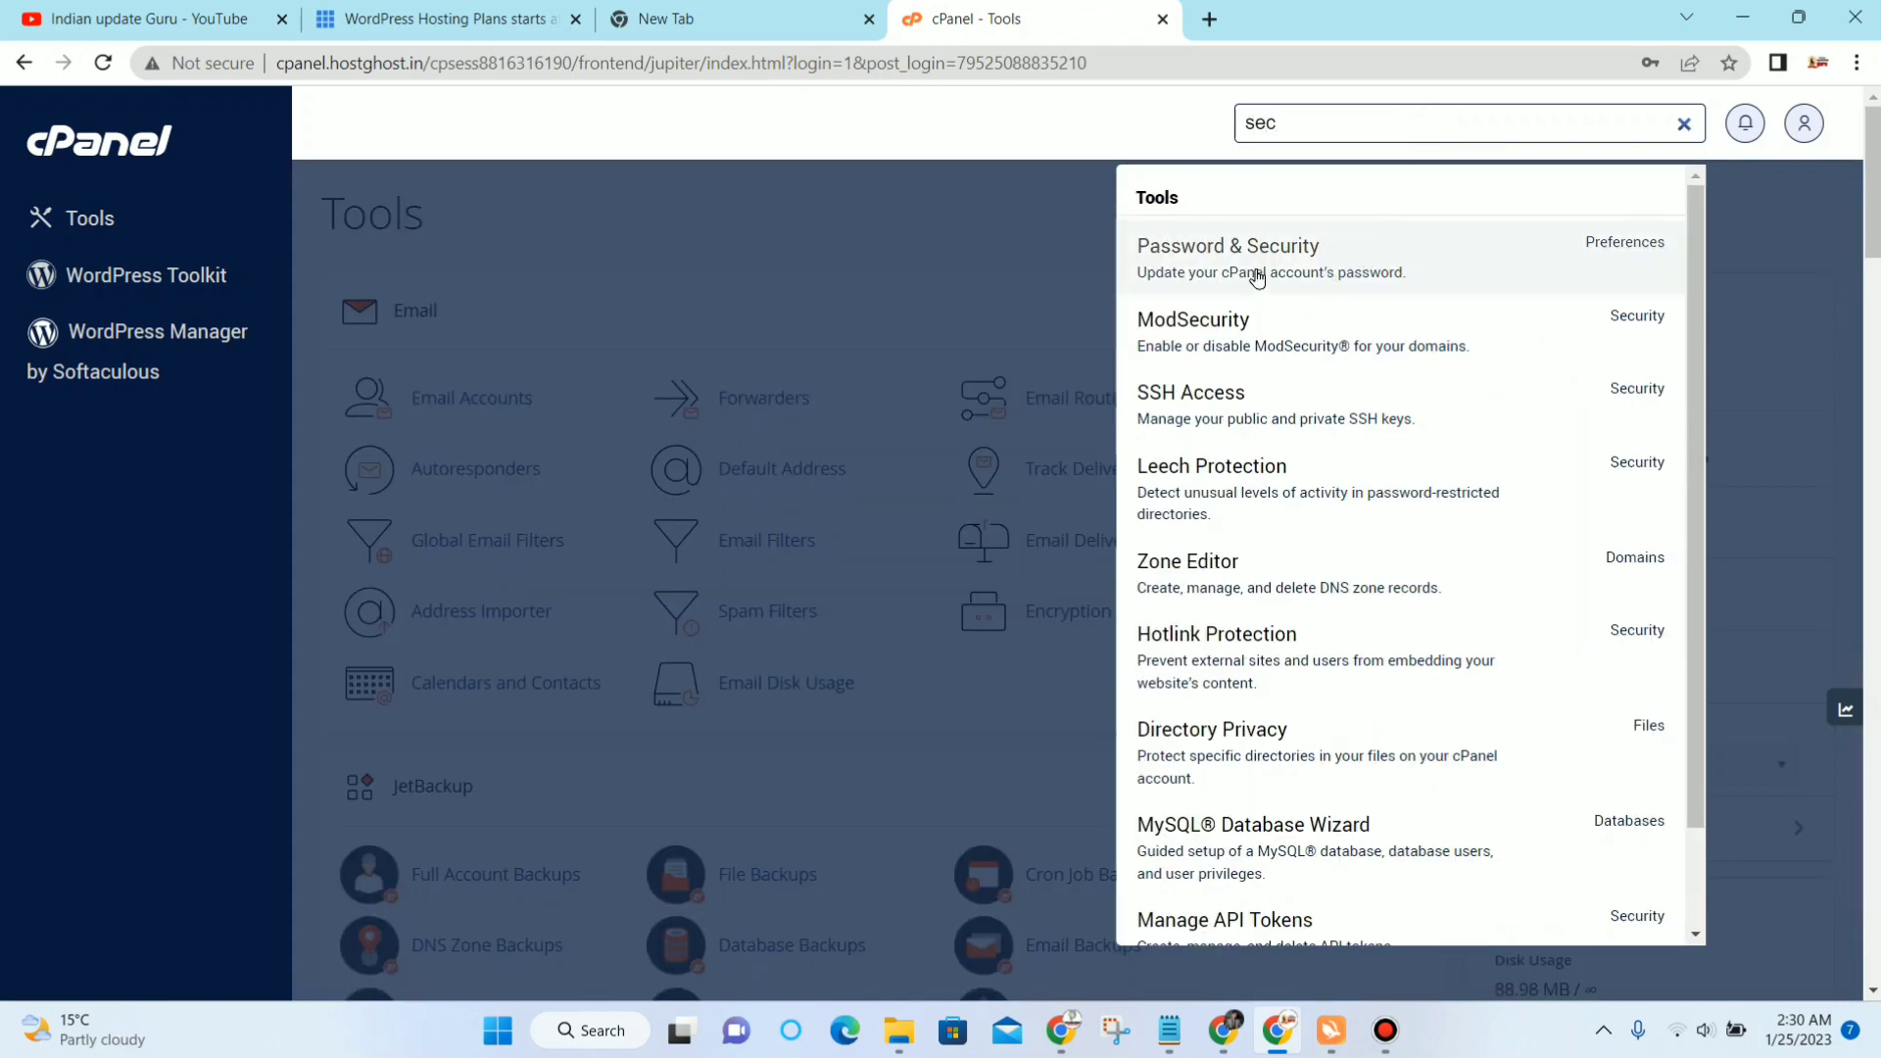
{"action": "left_click", "coordinate": [1304, 262]}
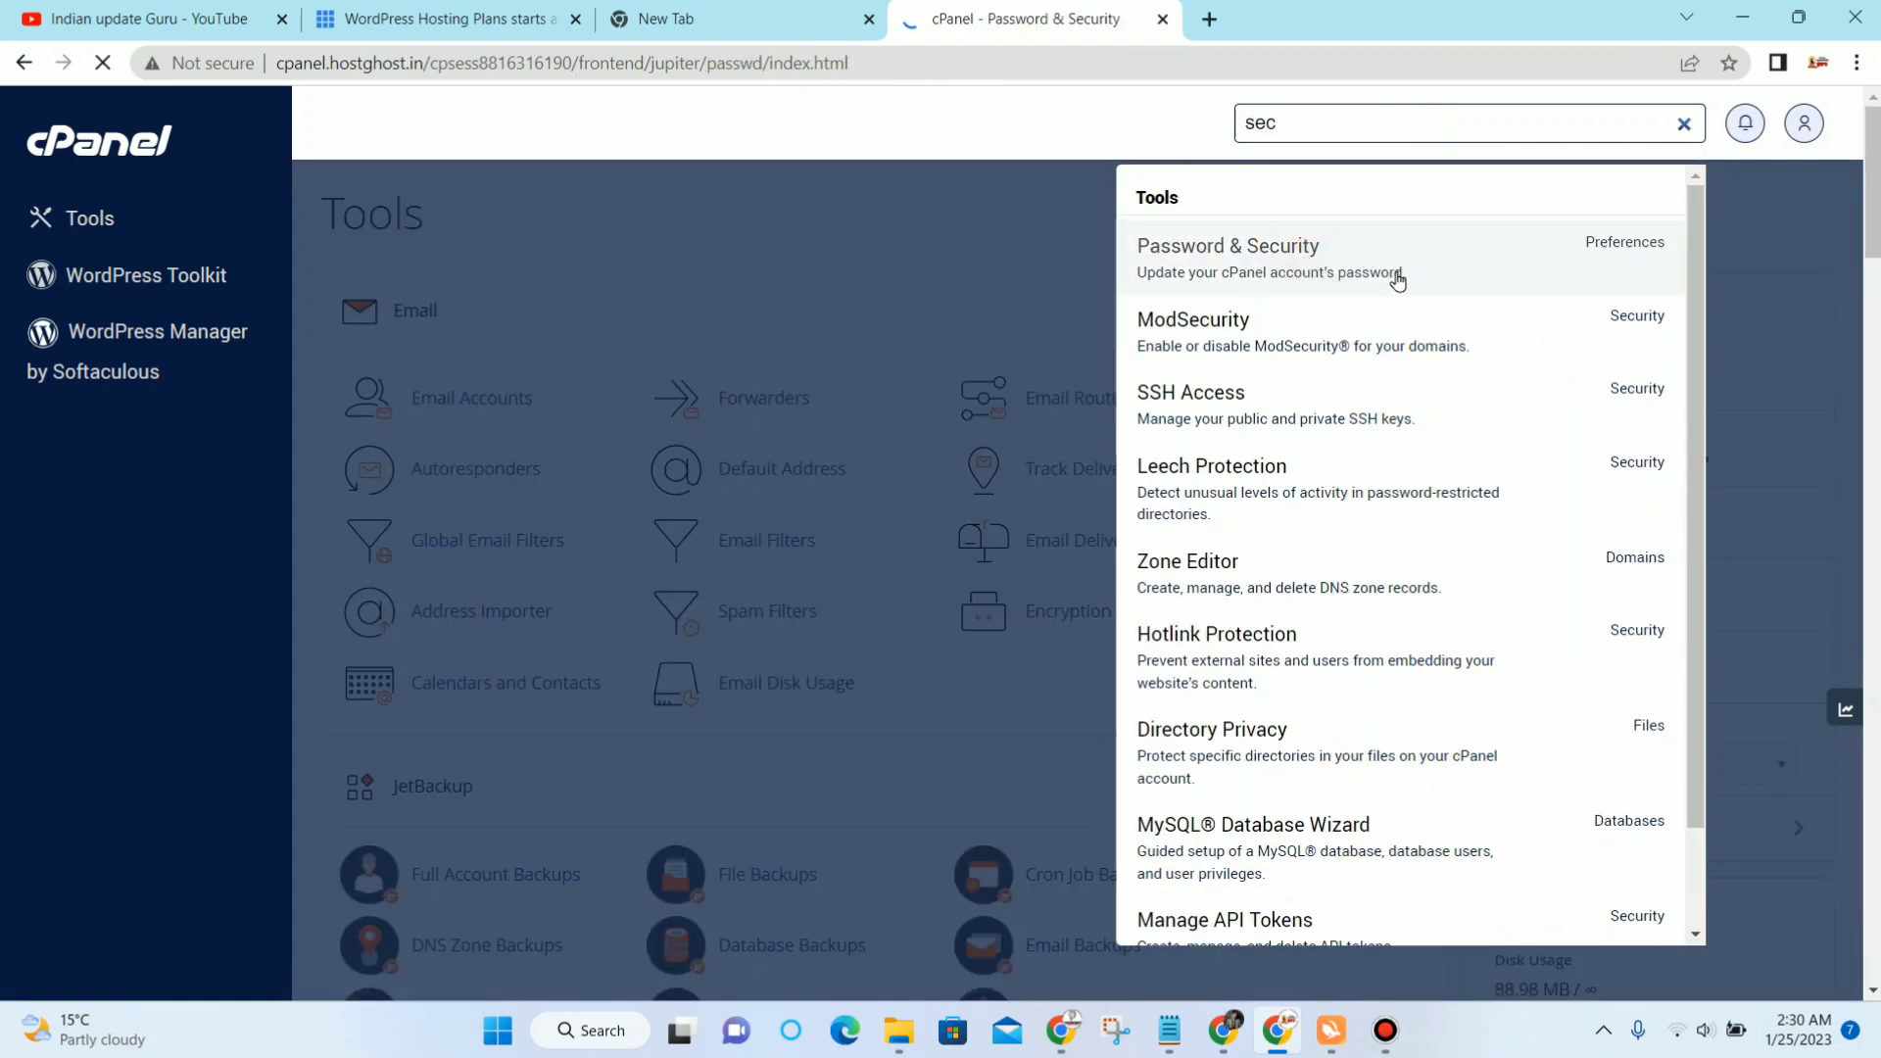
{"action": "scroll", "coordinate": [1105, 408], "scroll_direction": "down", "scroll_amount": 2}
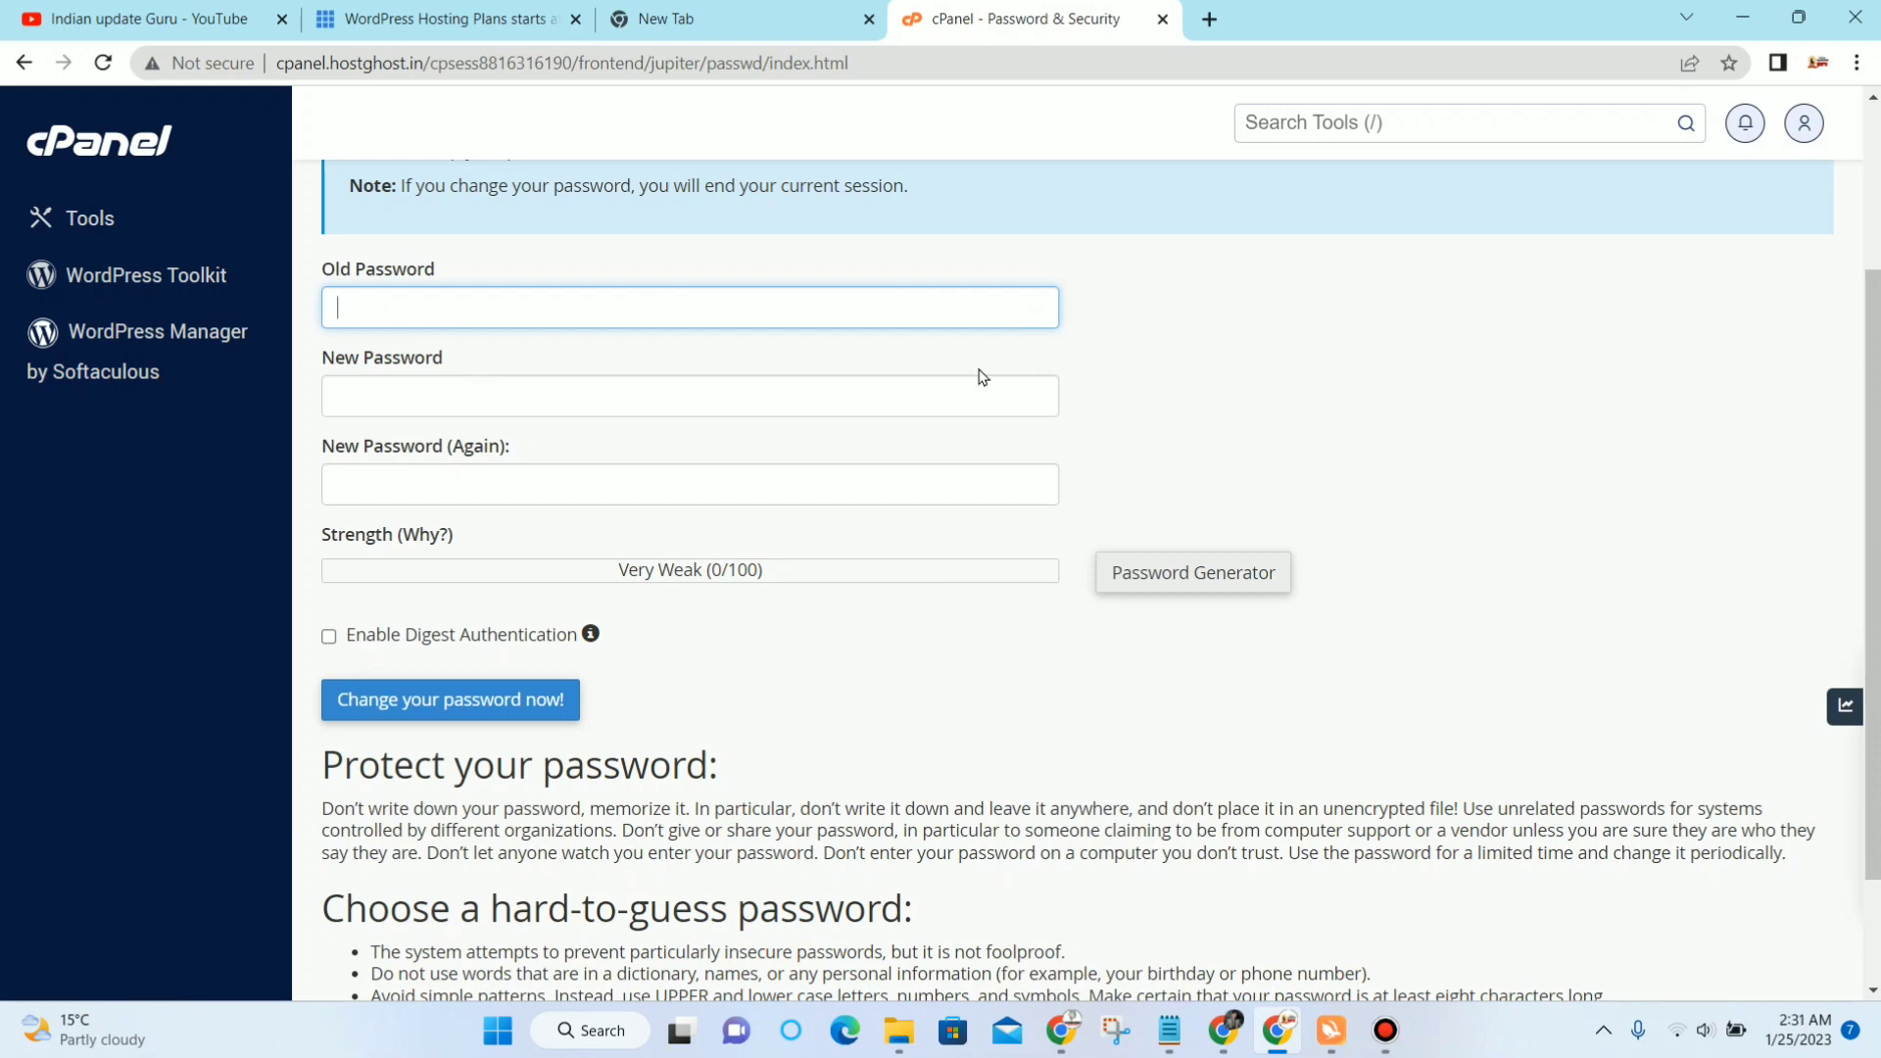
{"action": "scroll", "coordinate": [401, 325], "scroll_direction": "up", "scroll_amount": 1}
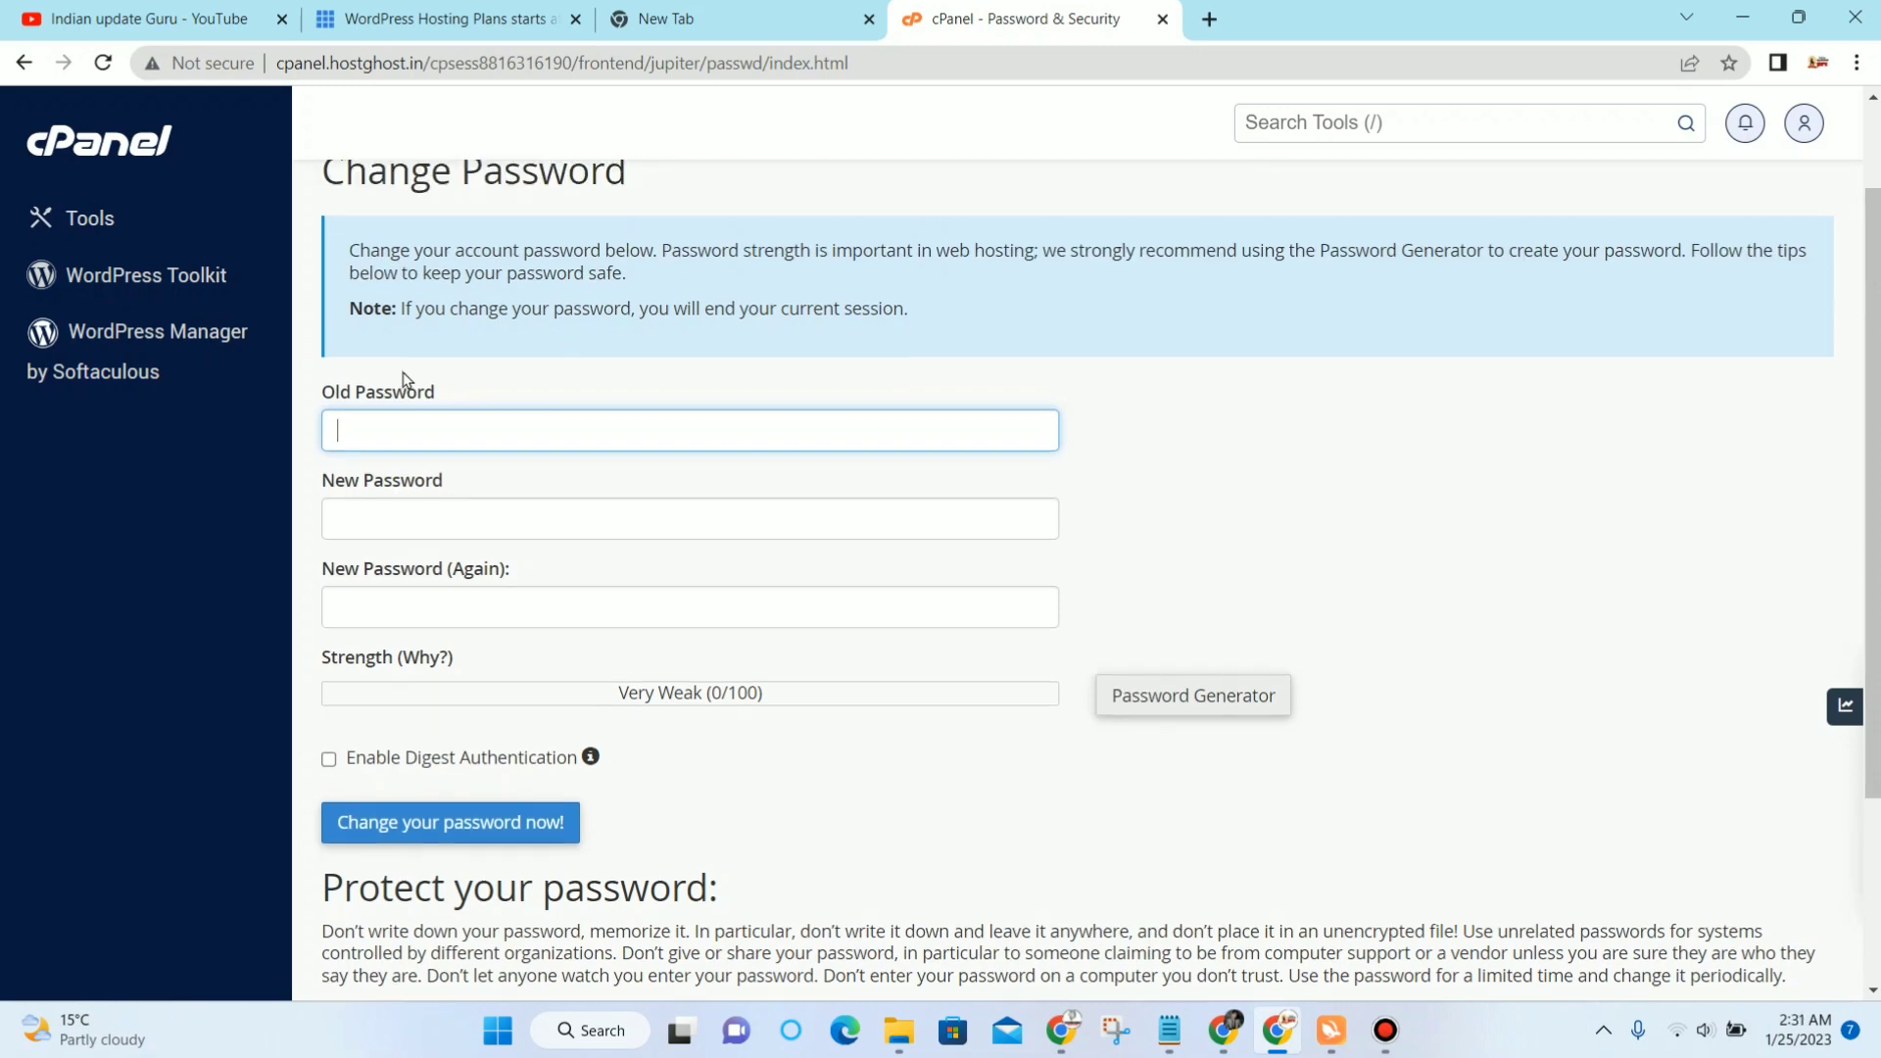
{"action": "left_click", "coordinate": [415, 437]}
{"action": "scroll", "coordinate": [711, 589], "scroll_direction": "up", "scroll_amount": 1}
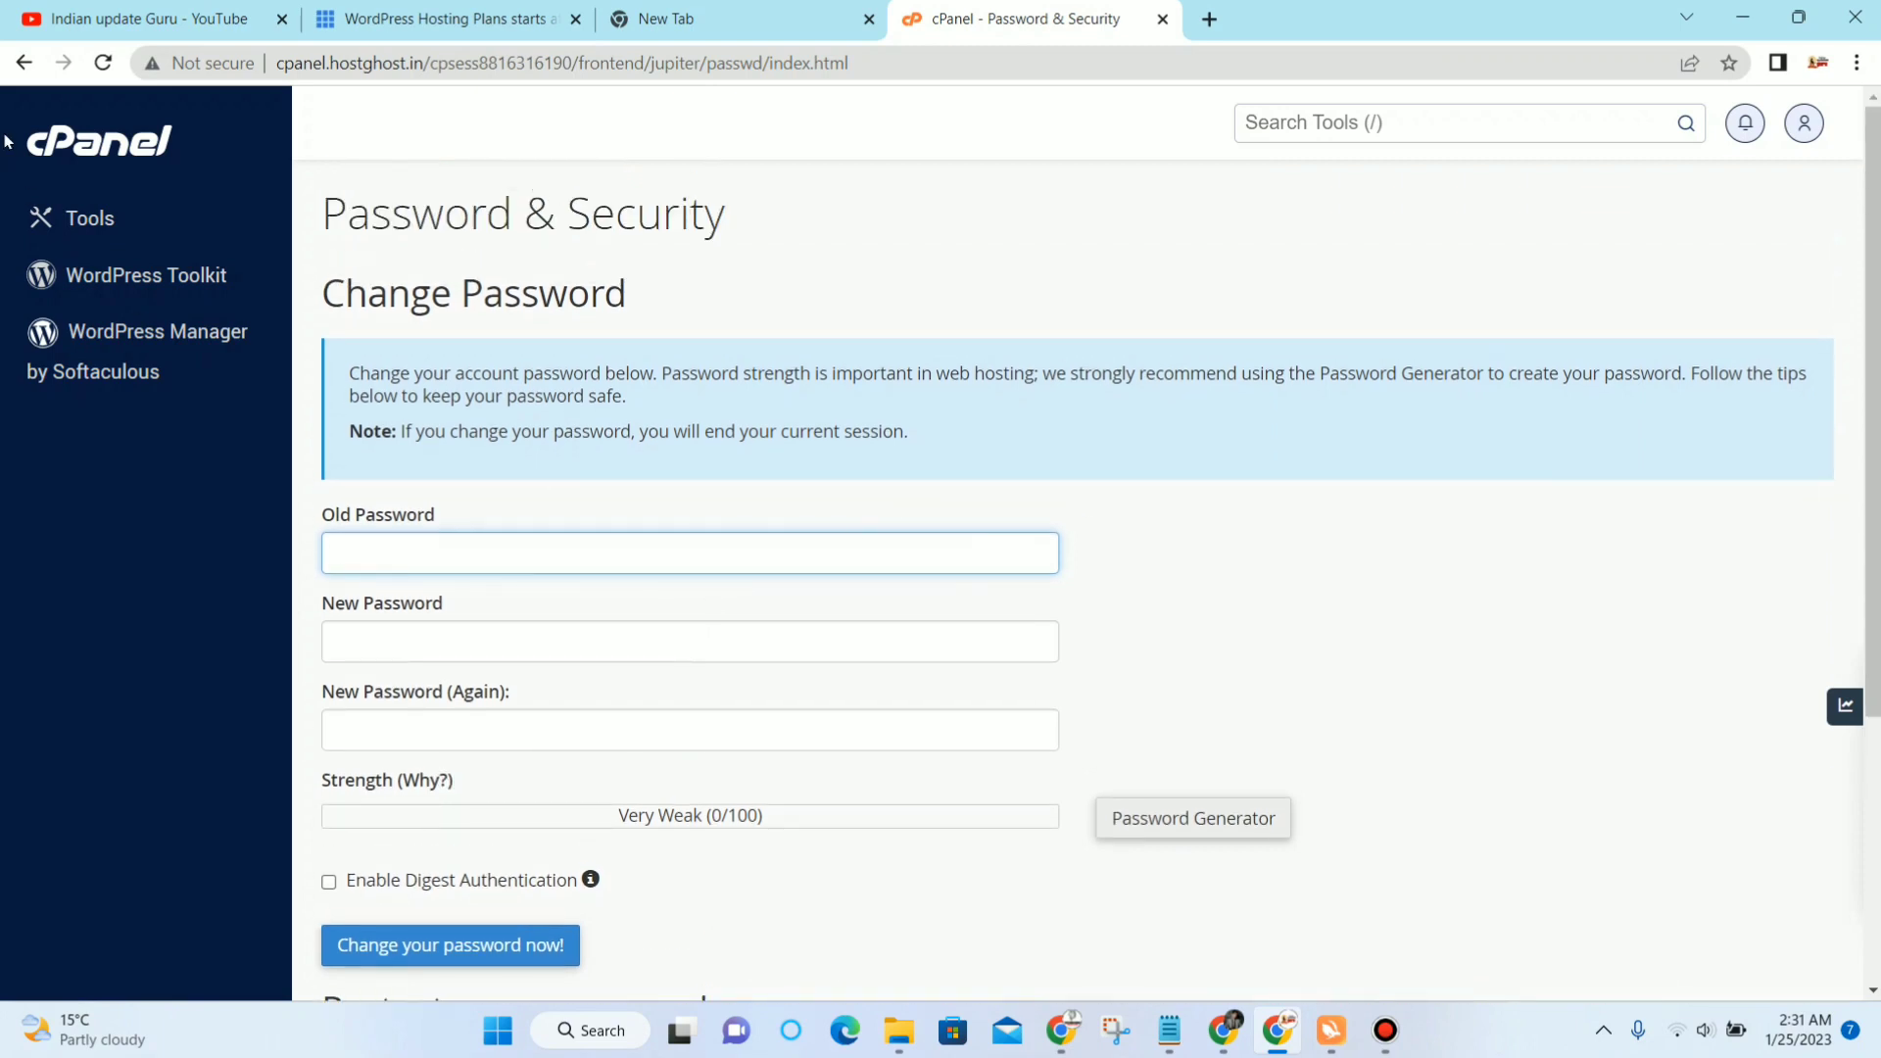
Step: Return to the cPanel login page and log in again by entering the account password
{"action": "left_click", "coordinate": [23, 63]}
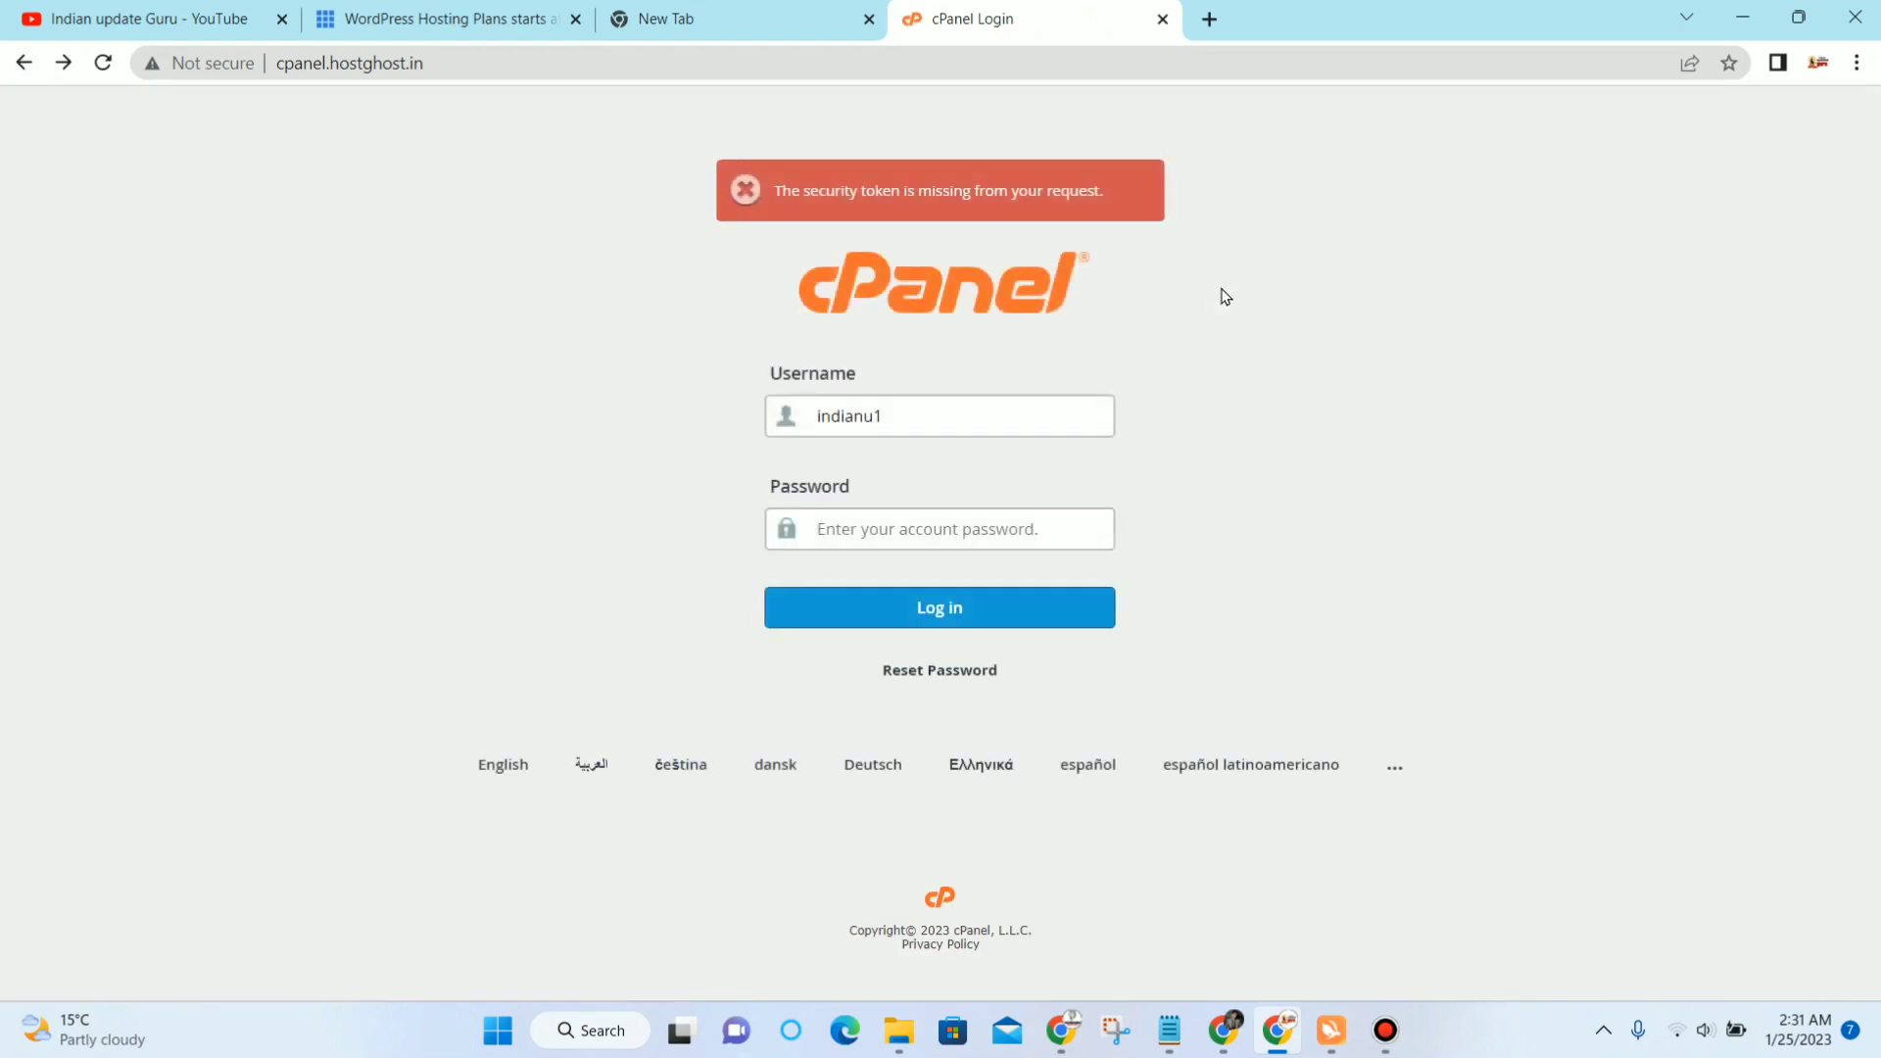
{"action": "double_click", "coordinate": [1009, 422]}
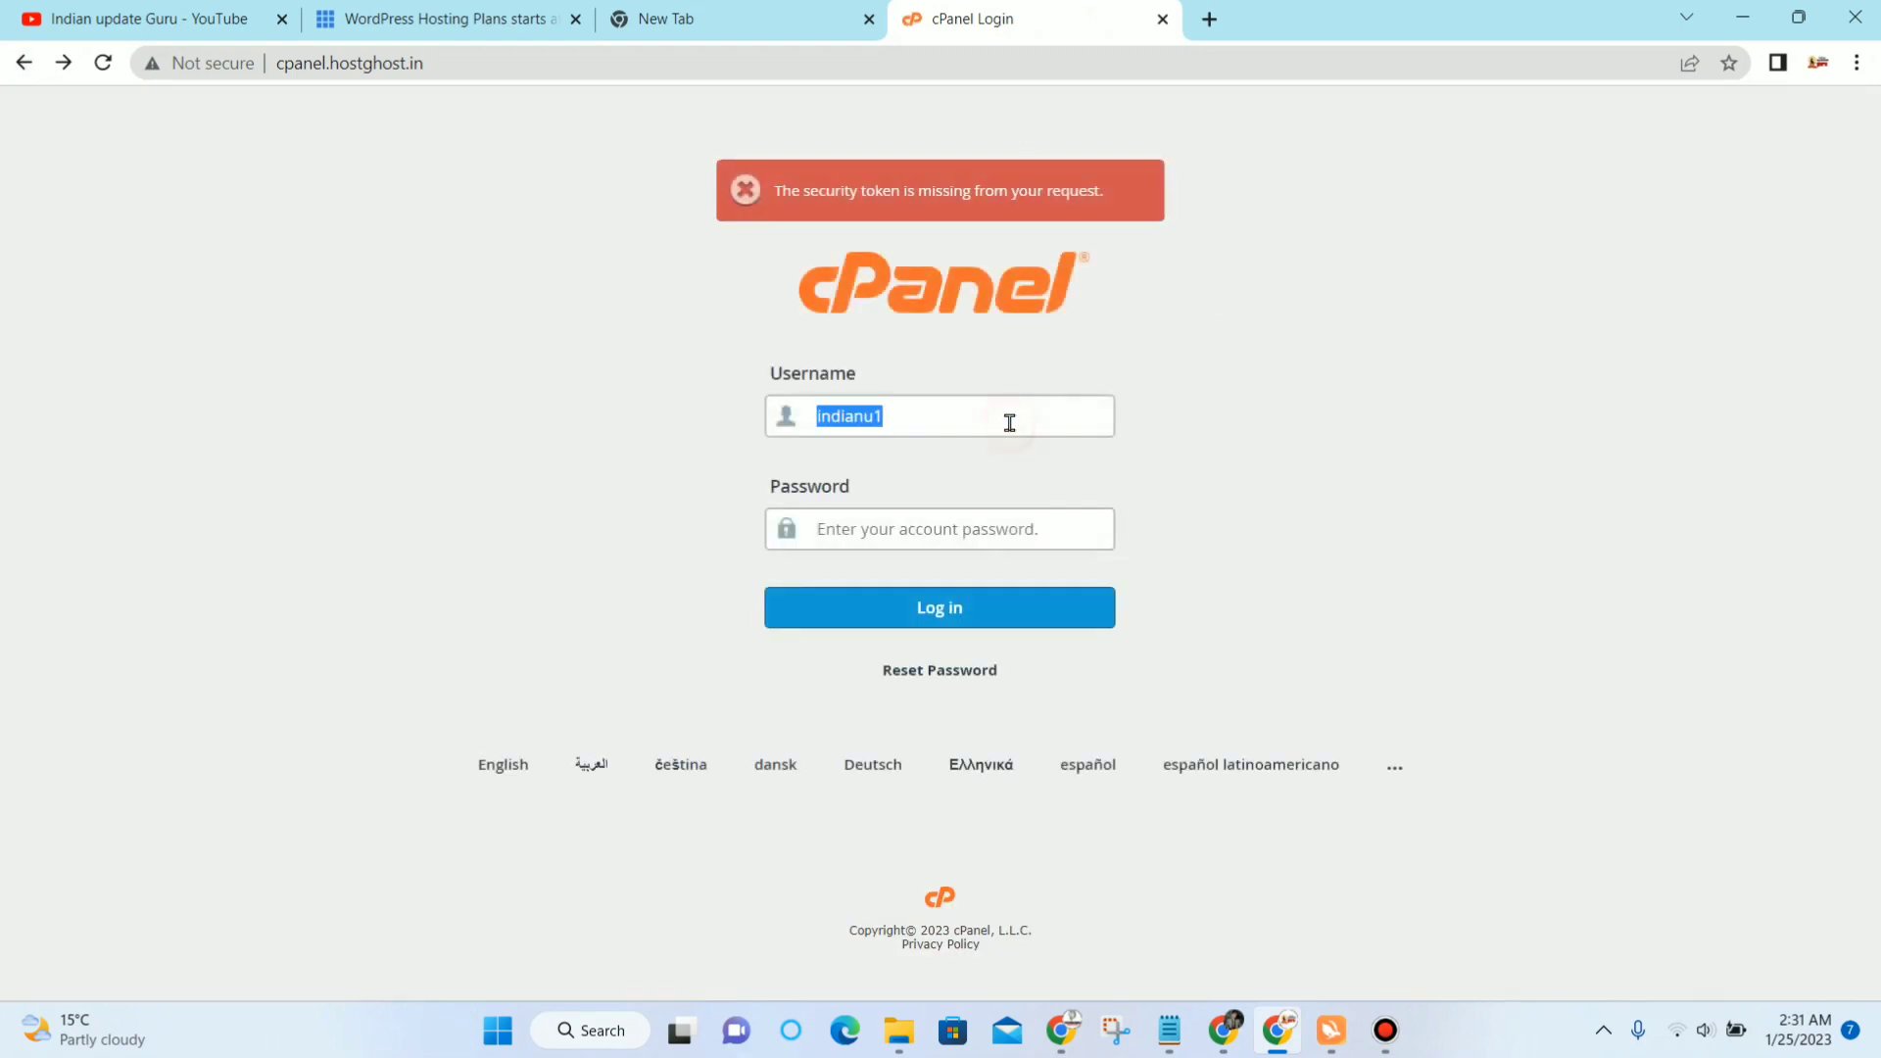
{"action": "left_click", "coordinate": [980, 517]}
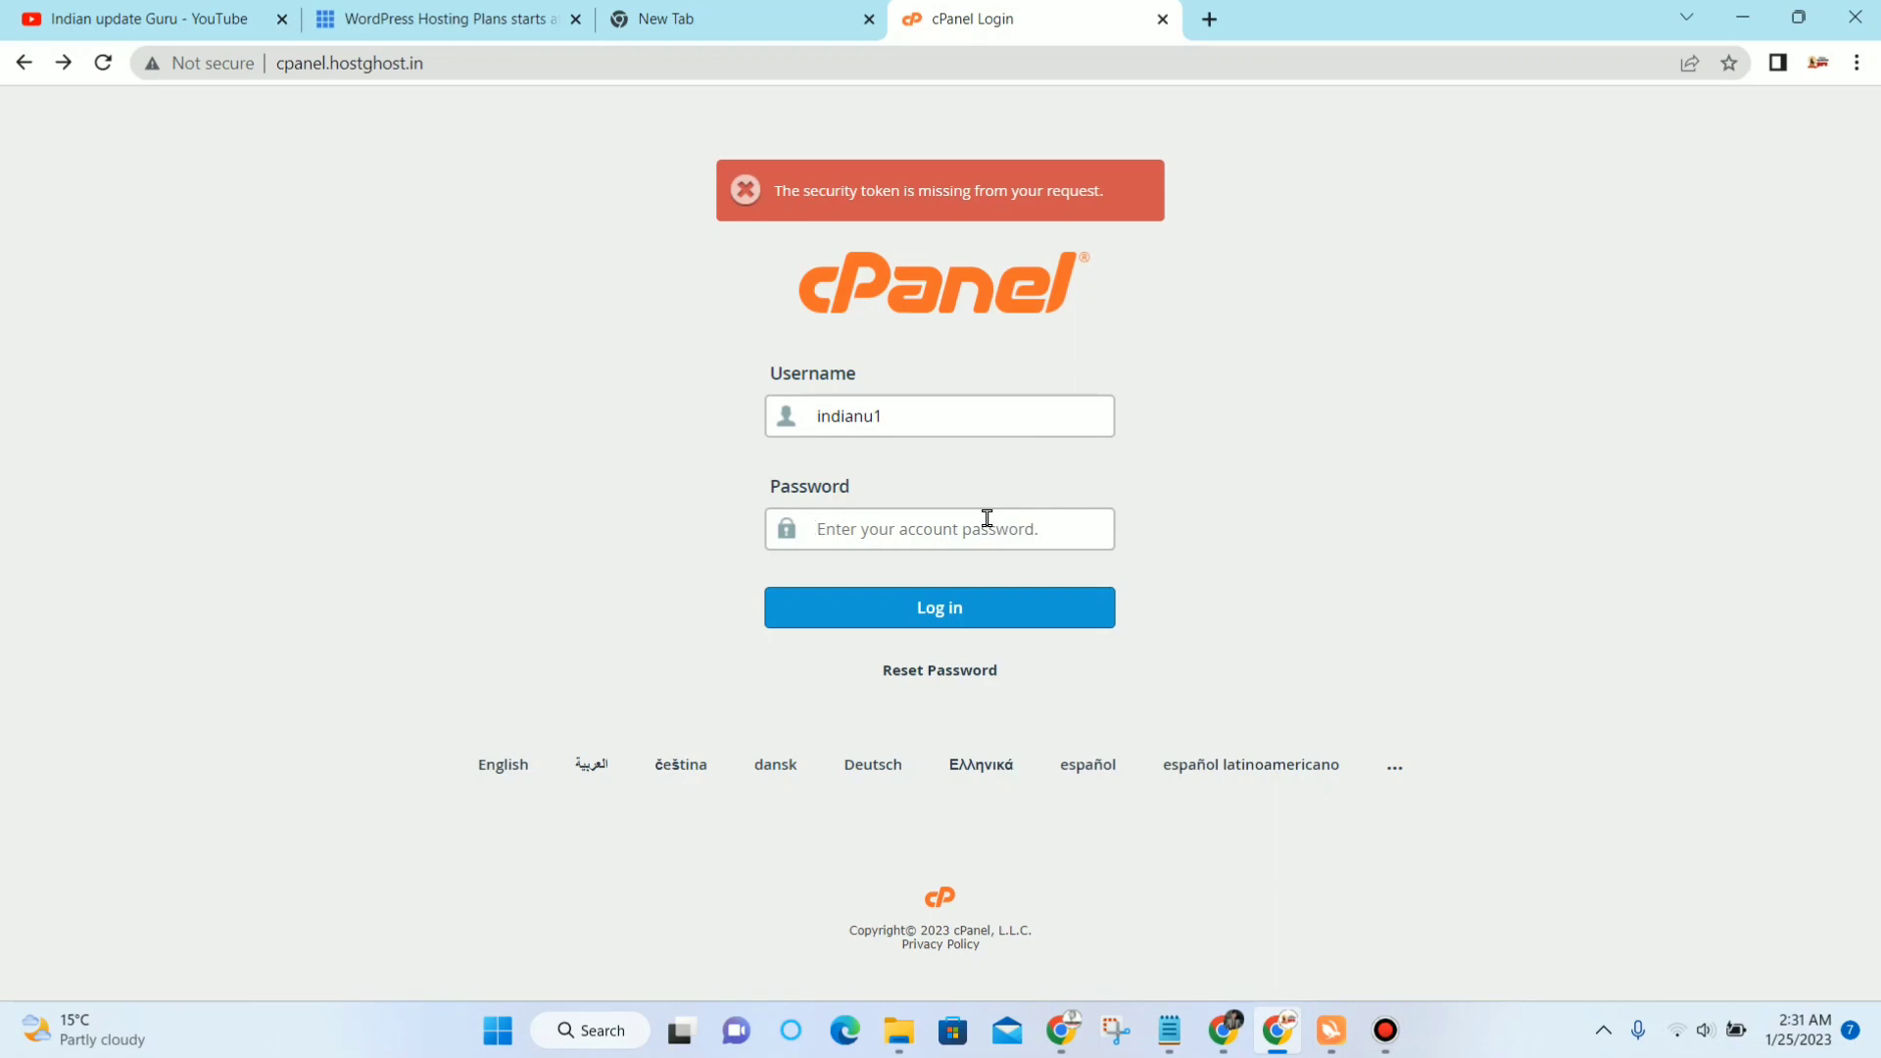
{"action": "type", "text": "x"}
{"action": "key", "text": "Return"}
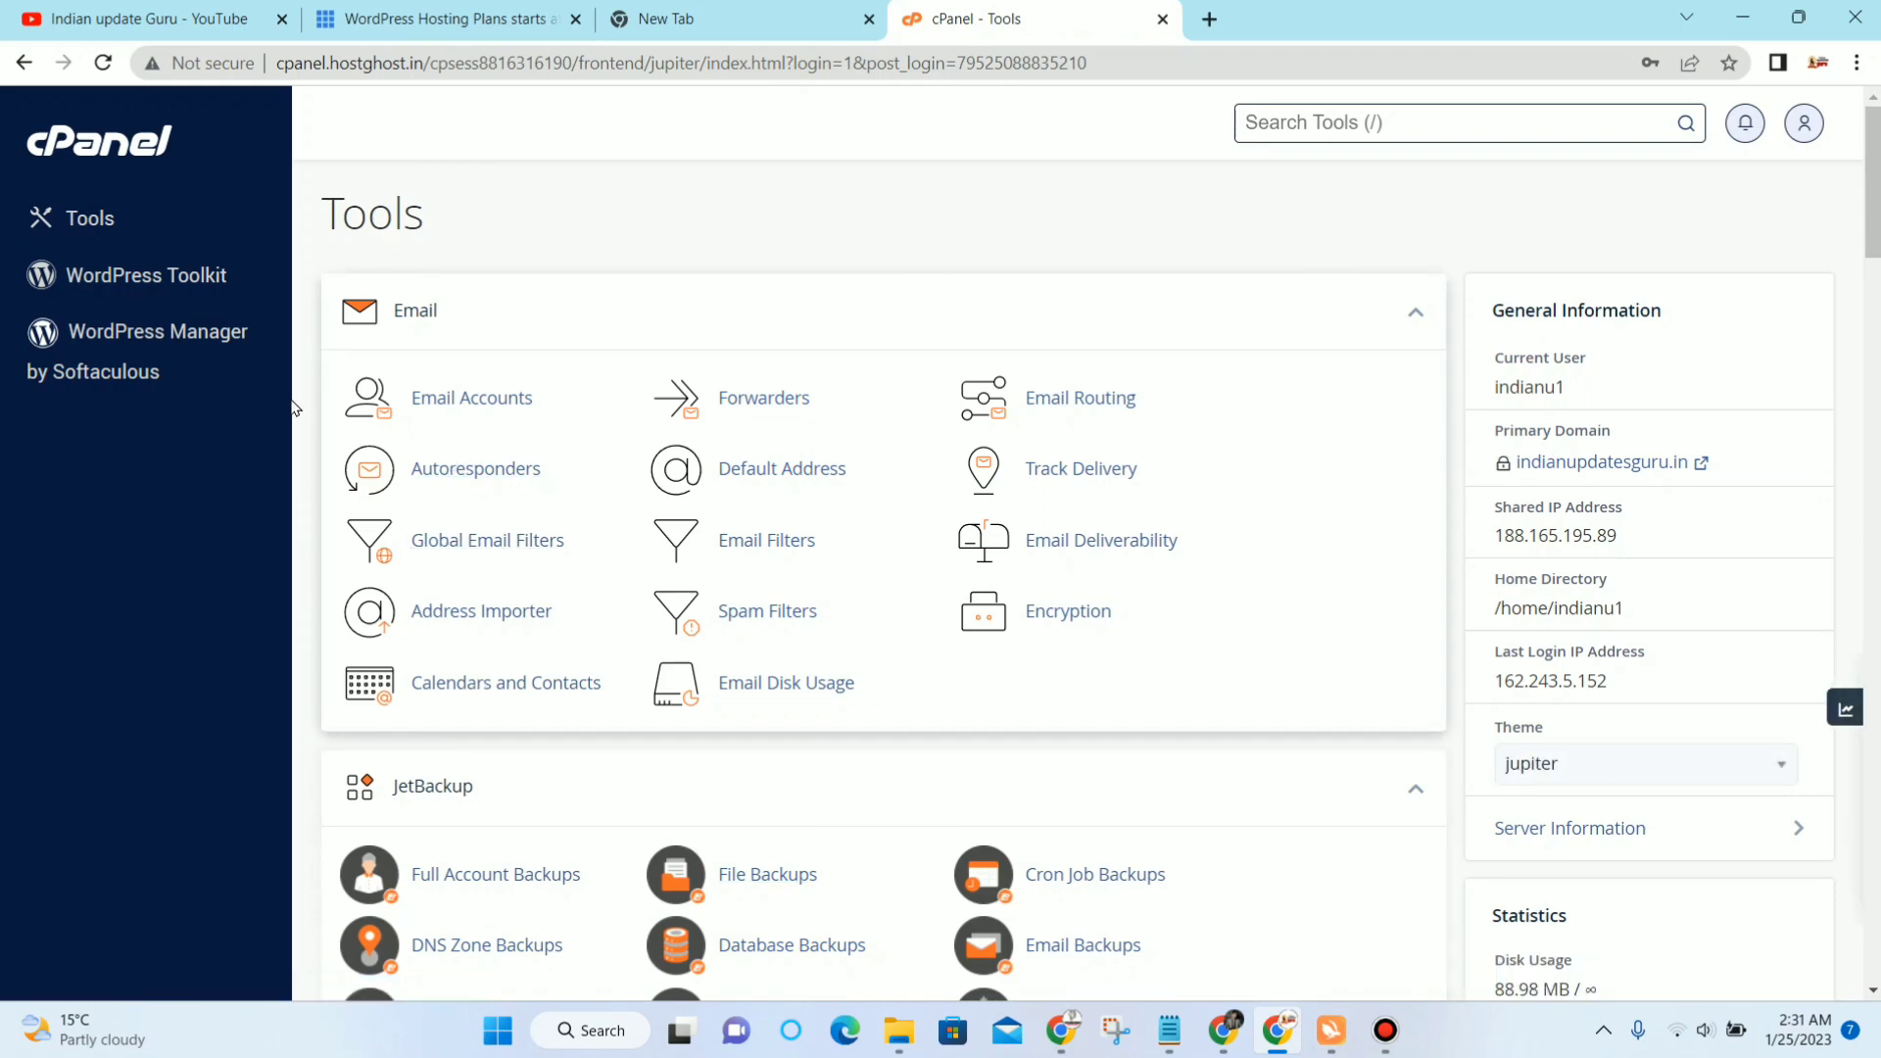
Step: Open WordPress Manager by Softaculous and start a fresh WordPress installation, showing its Software Setup and Site Settings
{"action": "left_click", "coordinate": [131, 348]}
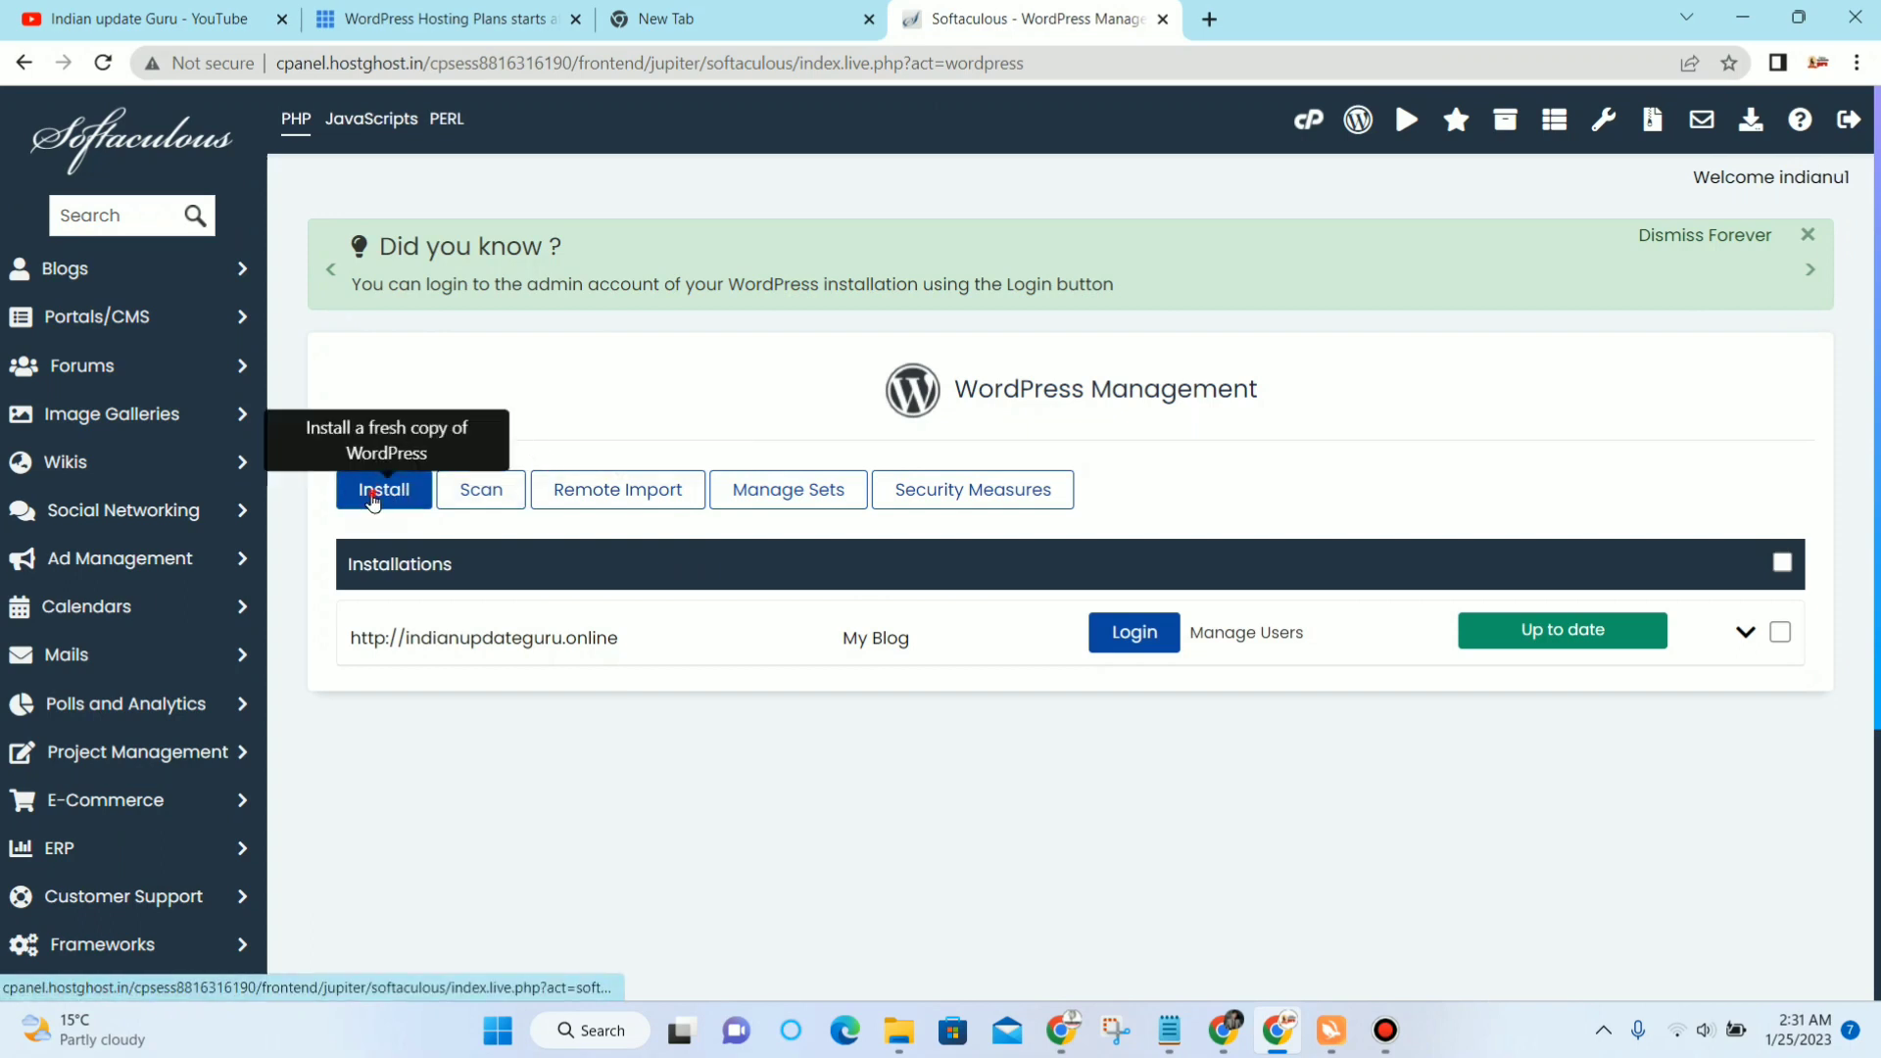
{"action": "left_click", "coordinate": [372, 498]}
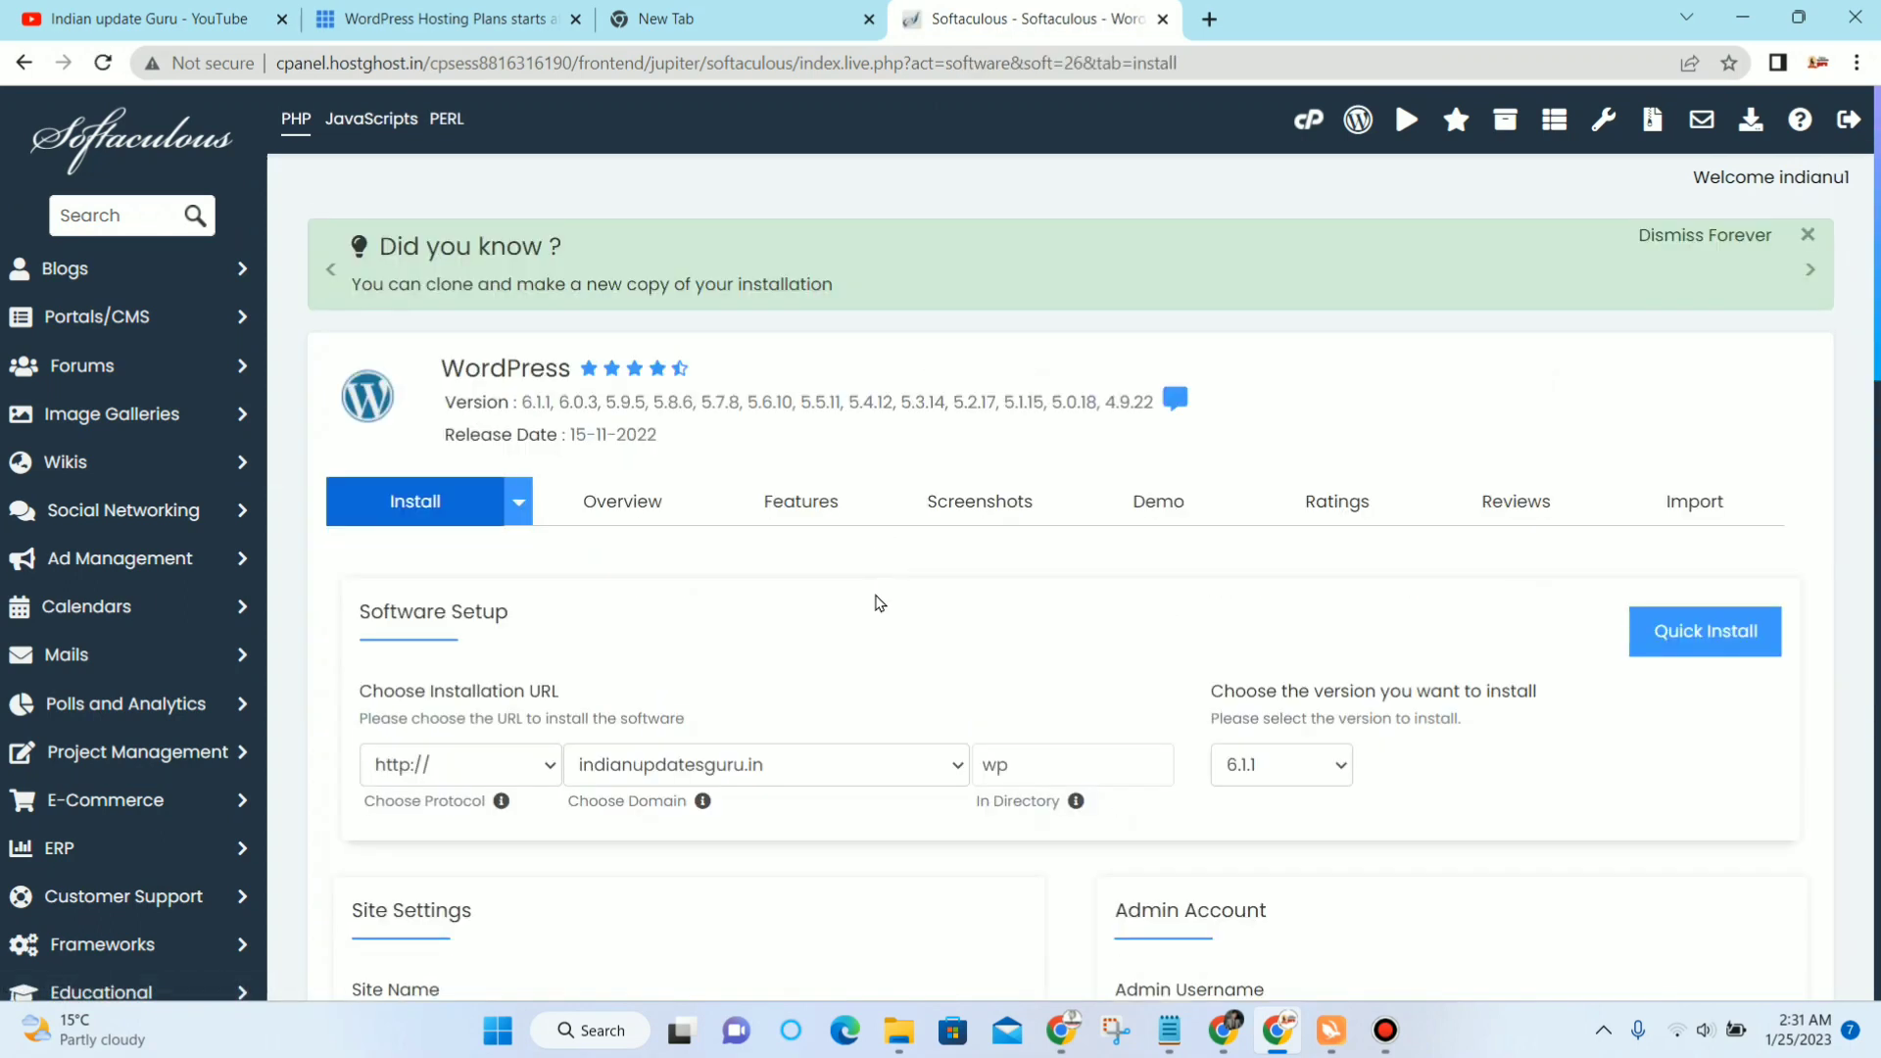
{"action": "scroll", "coordinate": [879, 602], "scroll_direction": "down", "scroll_amount": 1}
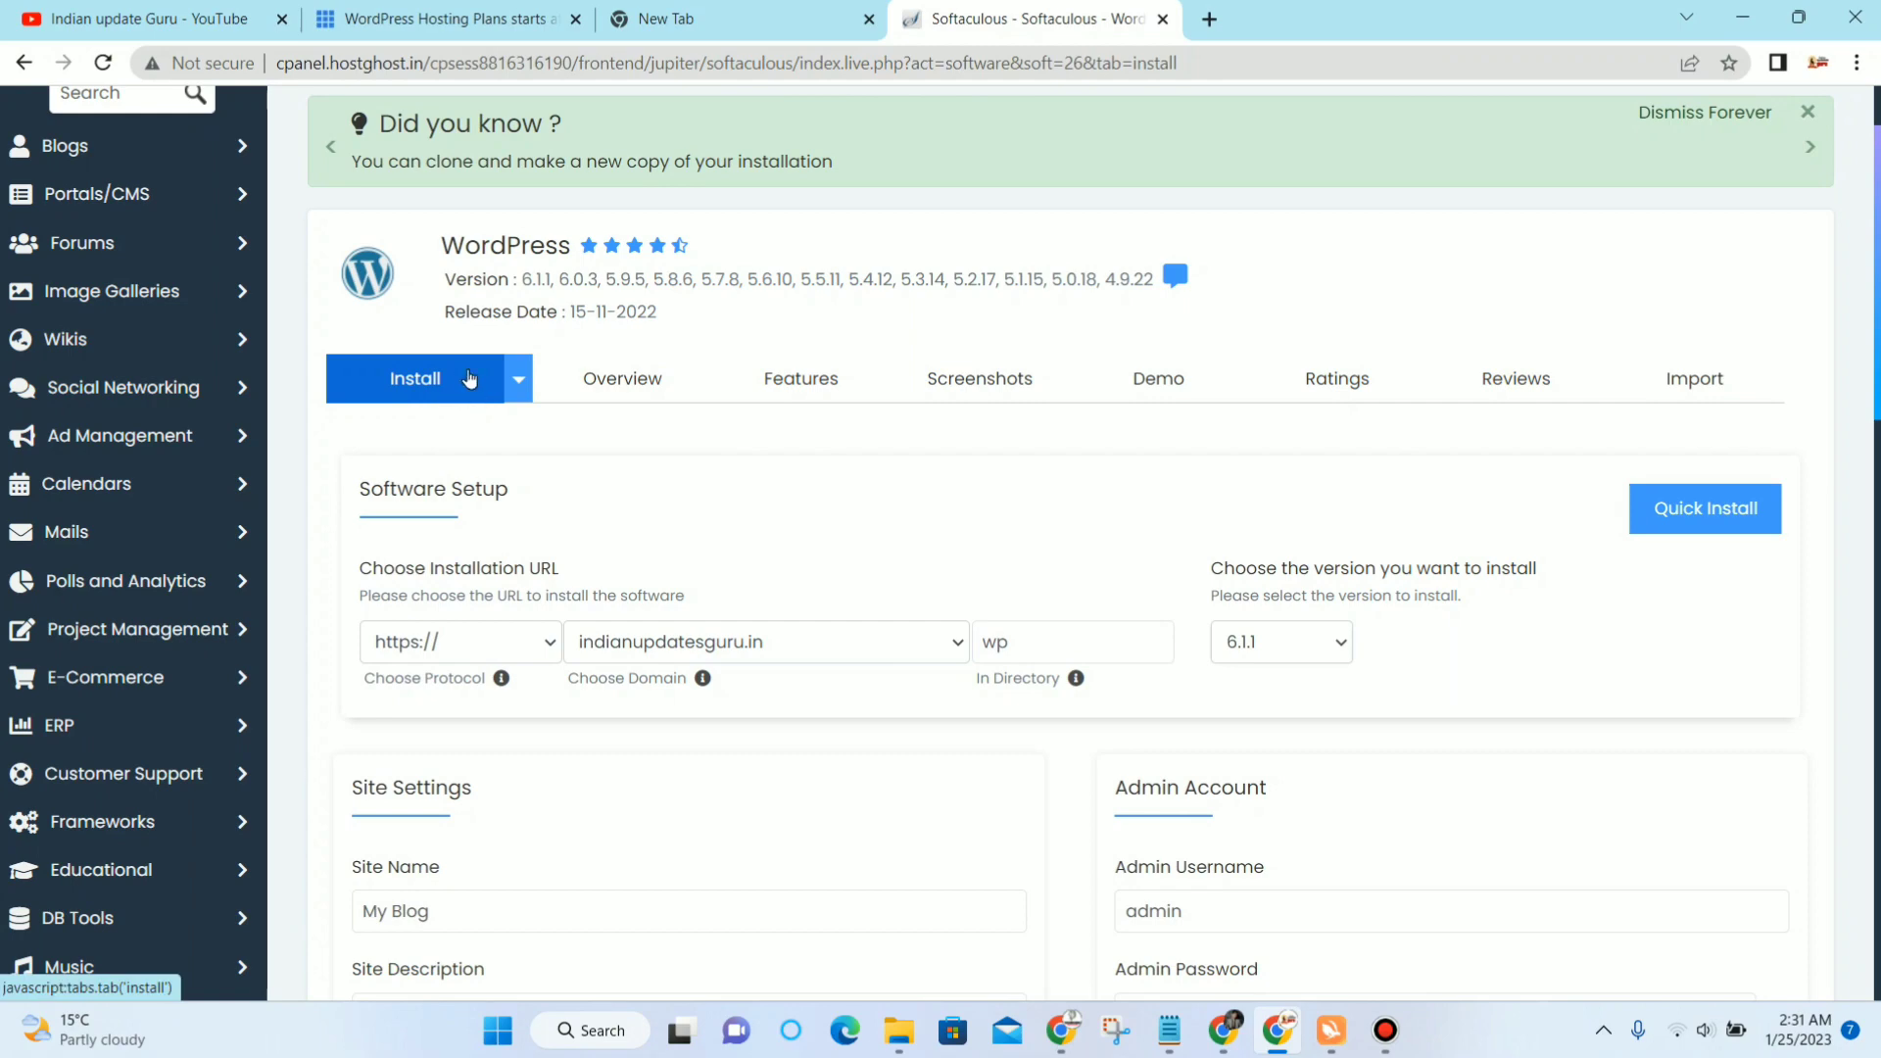
{"action": "scroll", "coordinate": [514, 513], "scroll_direction": "down", "scroll_amount": 1}
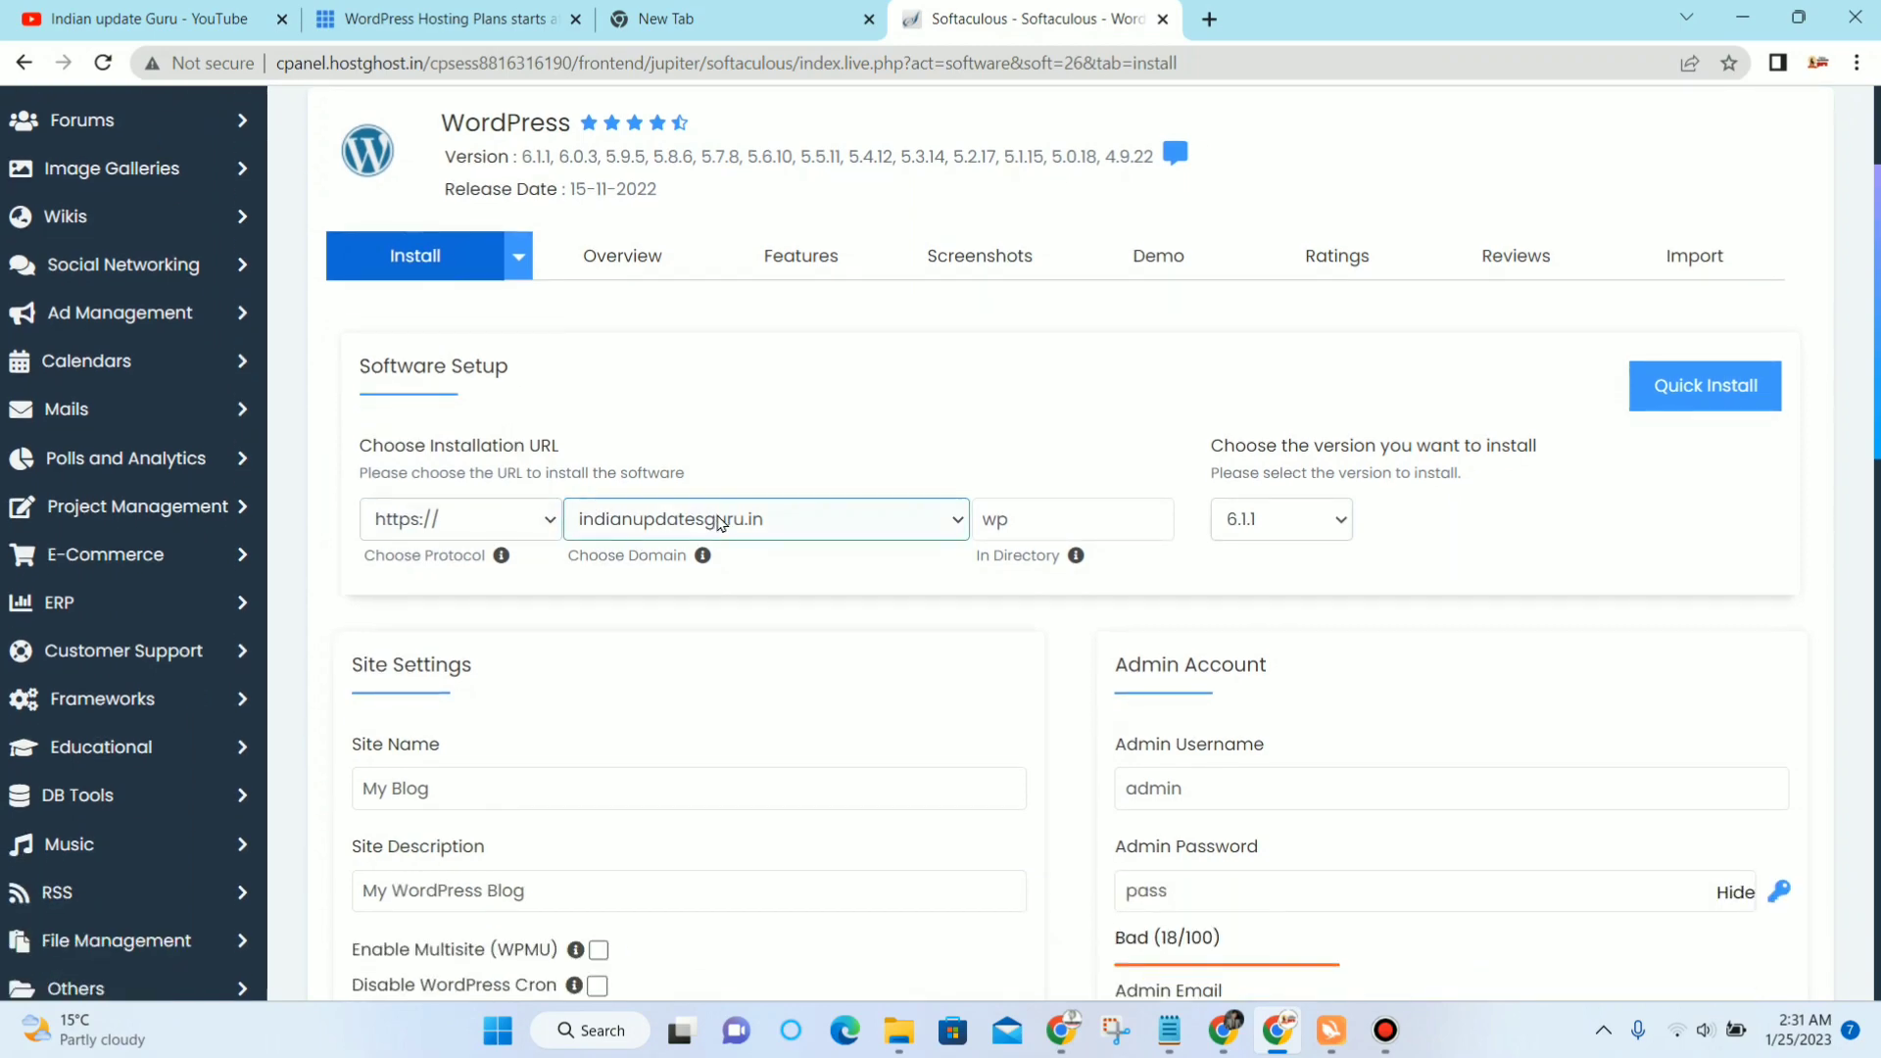
Step: Look over the Bluehost plans' features once more and return to the WordPress installation form
{"action": "left_click", "coordinate": [448, 29]}
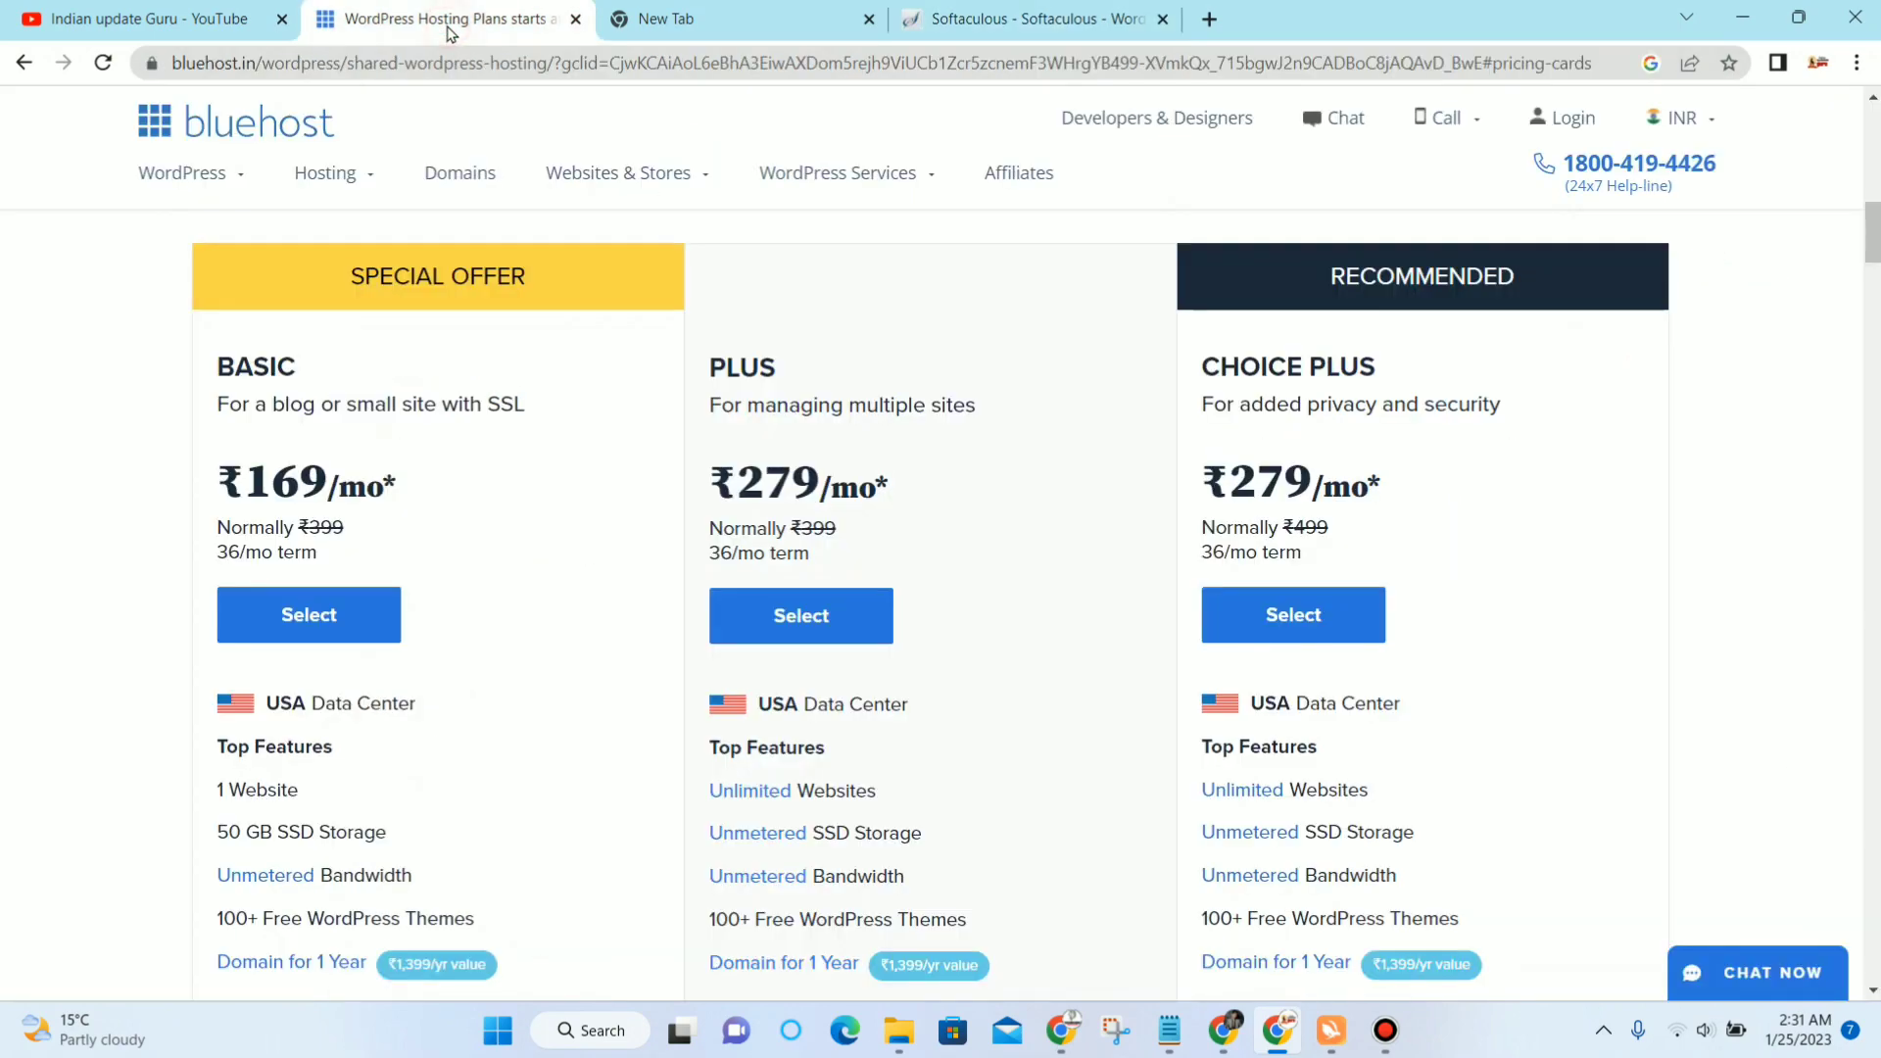
{"action": "scroll", "coordinate": [1415, 525], "scroll_direction": "down", "scroll_amount": 2}
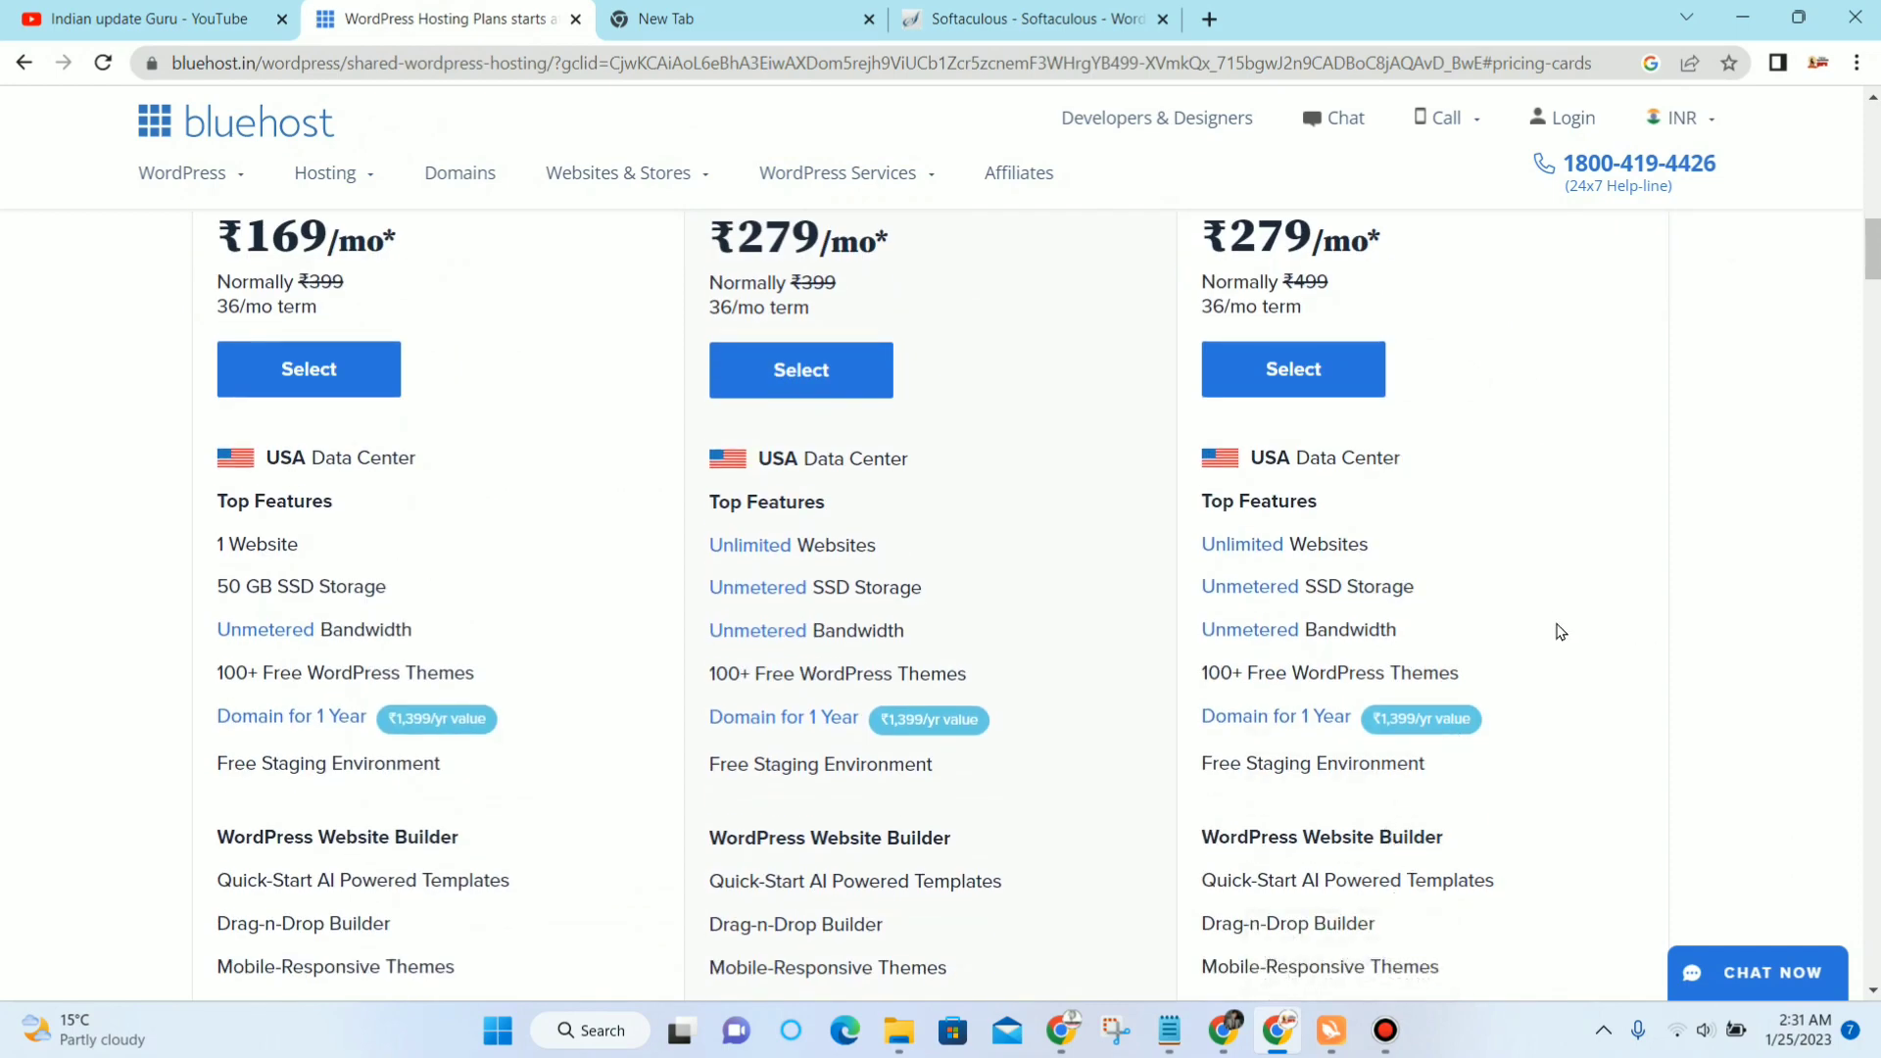
{"action": "scroll", "coordinate": [1414, 724], "scroll_direction": "down", "scroll_amount": 2}
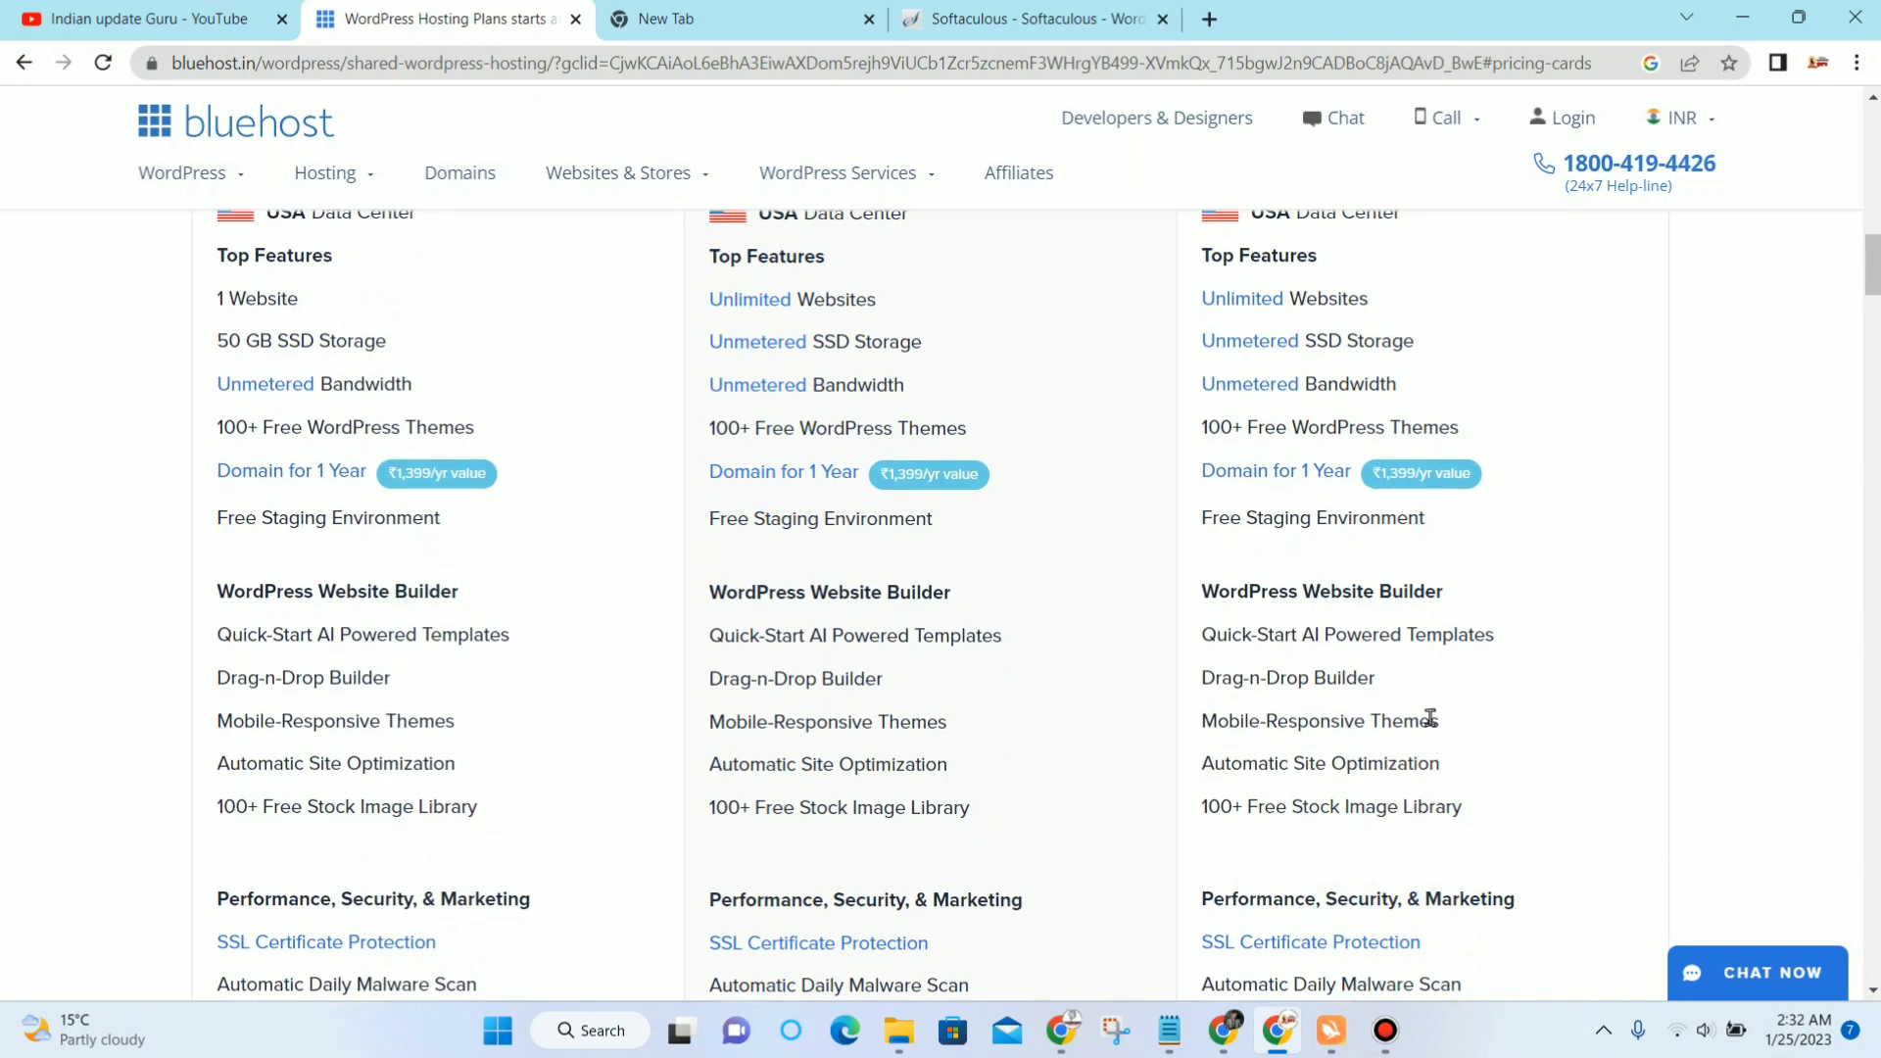
{"action": "scroll", "coordinate": [1323, 547], "scroll_direction": "up", "scroll_amount": 1}
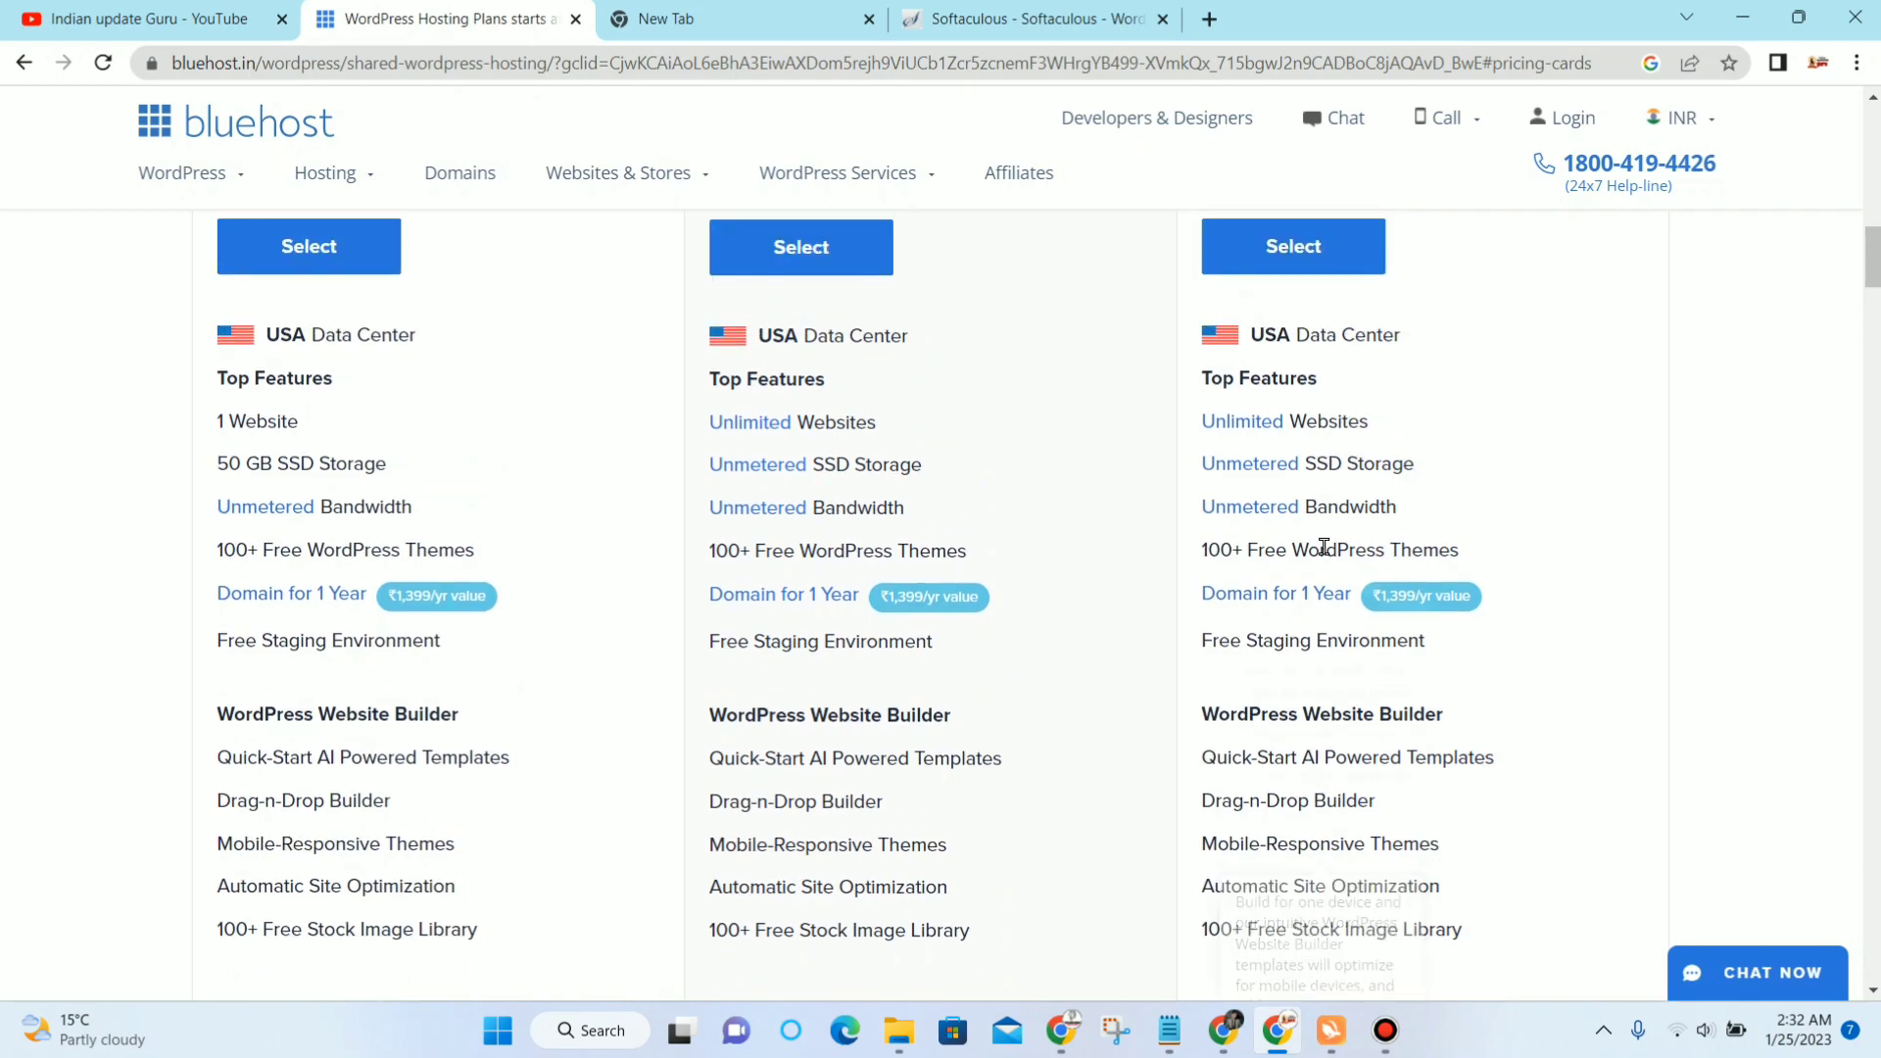
{"action": "scroll", "coordinate": [1205, 602], "scroll_direction": "up", "scroll_amount": 2}
{"action": "left_click", "coordinate": [1081, 13]}
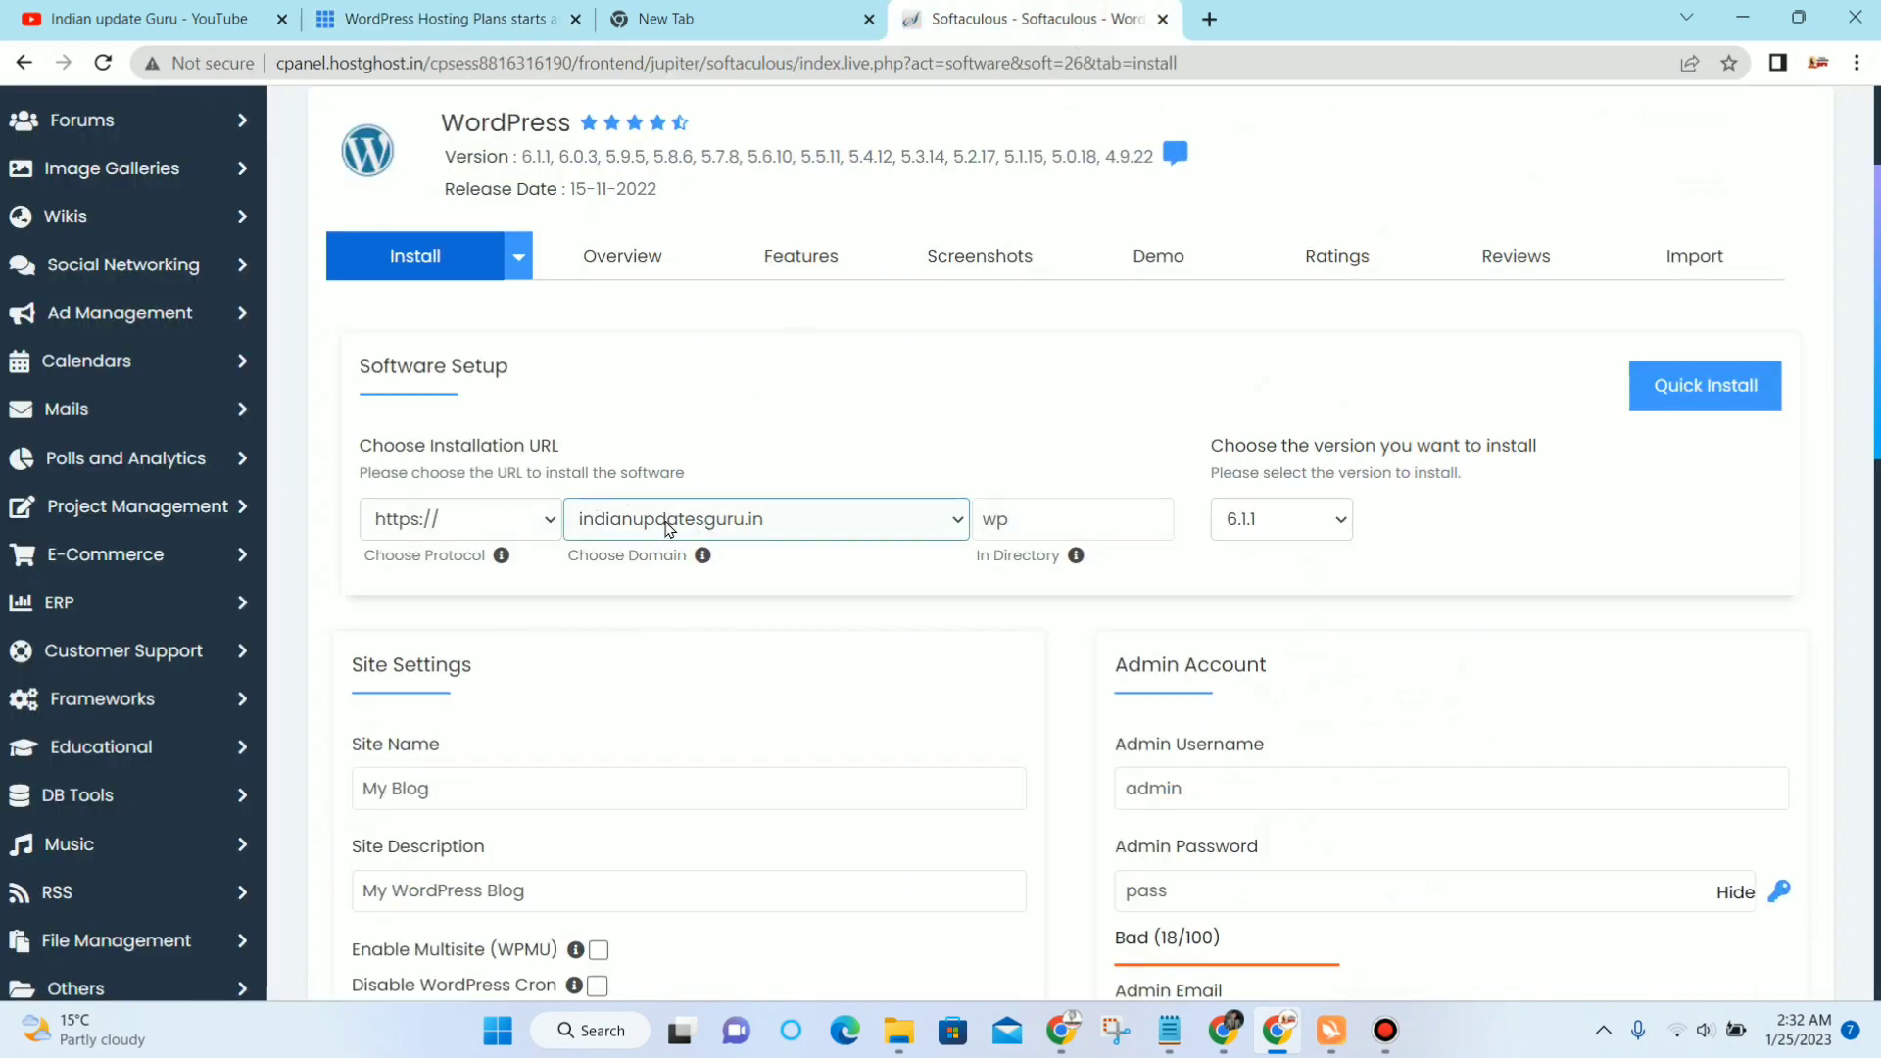
{"action": "left_click", "coordinate": [510, 520]}
{"action": "left_click", "coordinate": [498, 510]}
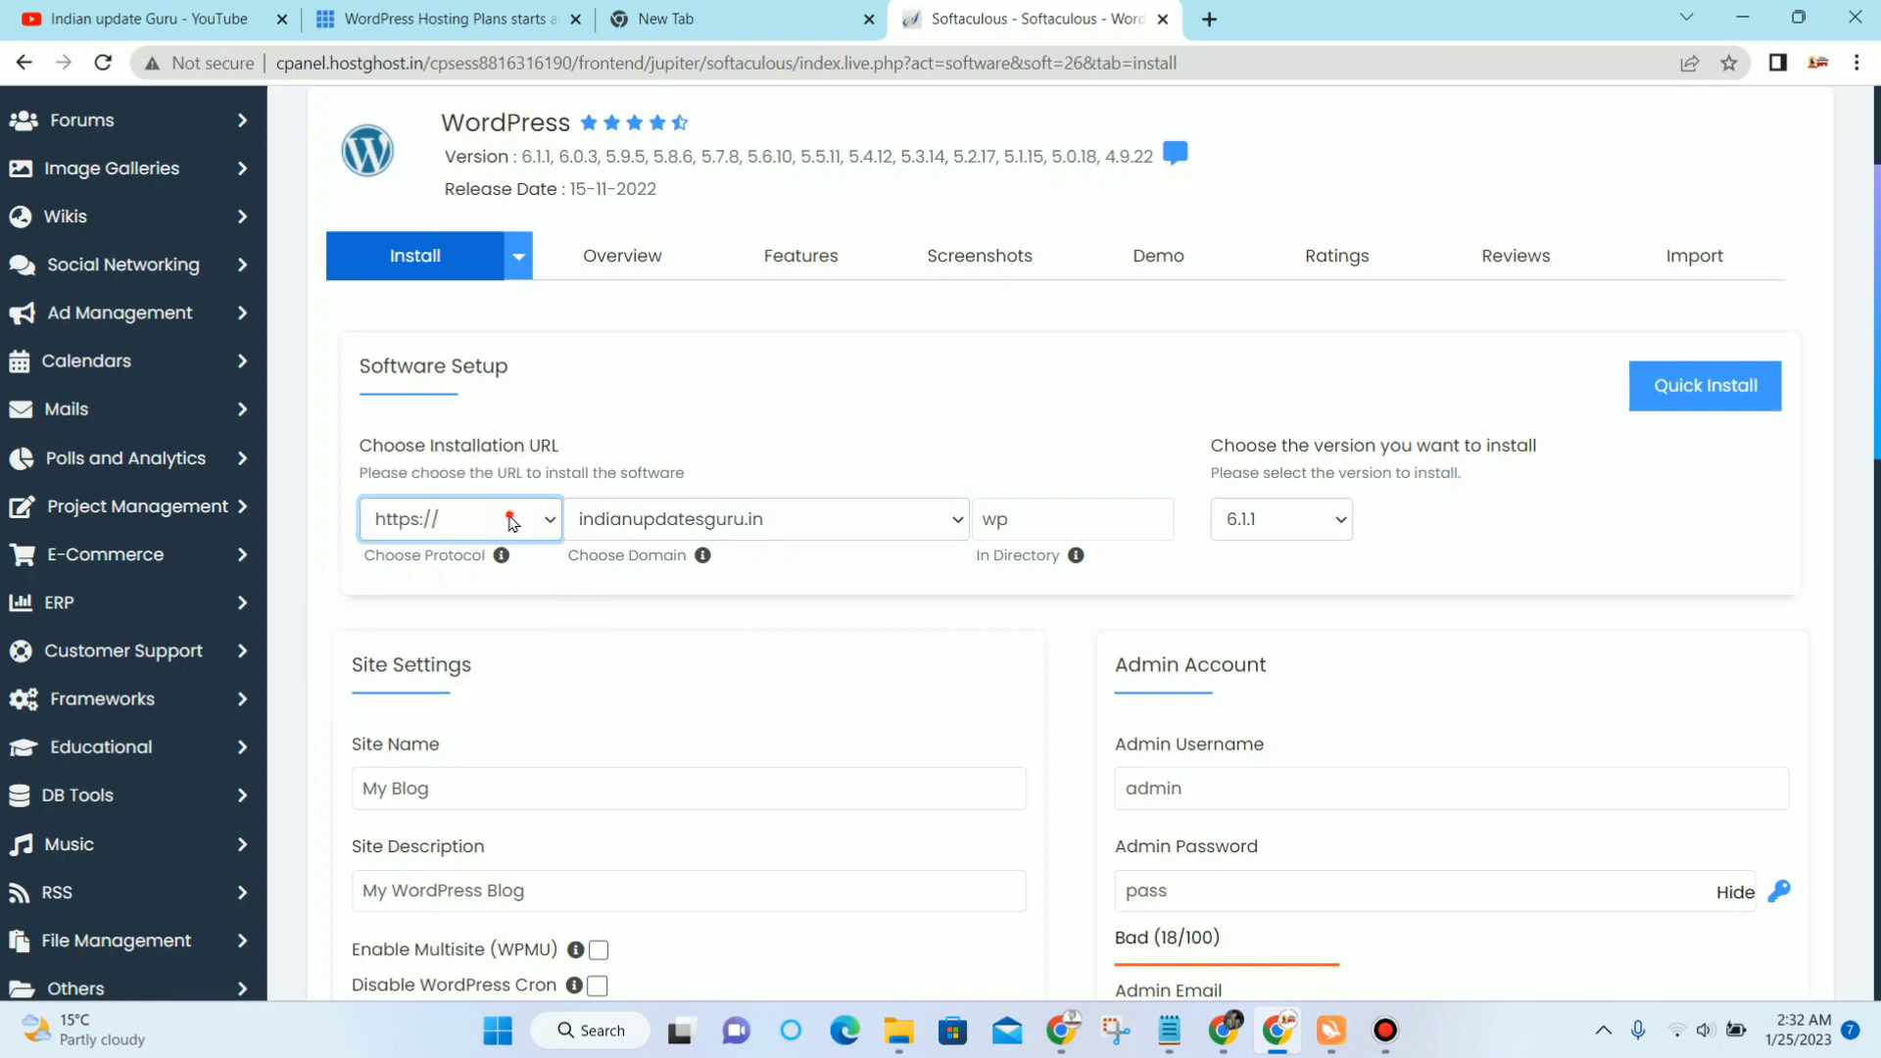
{"action": "left_click", "coordinate": [521, 540]}
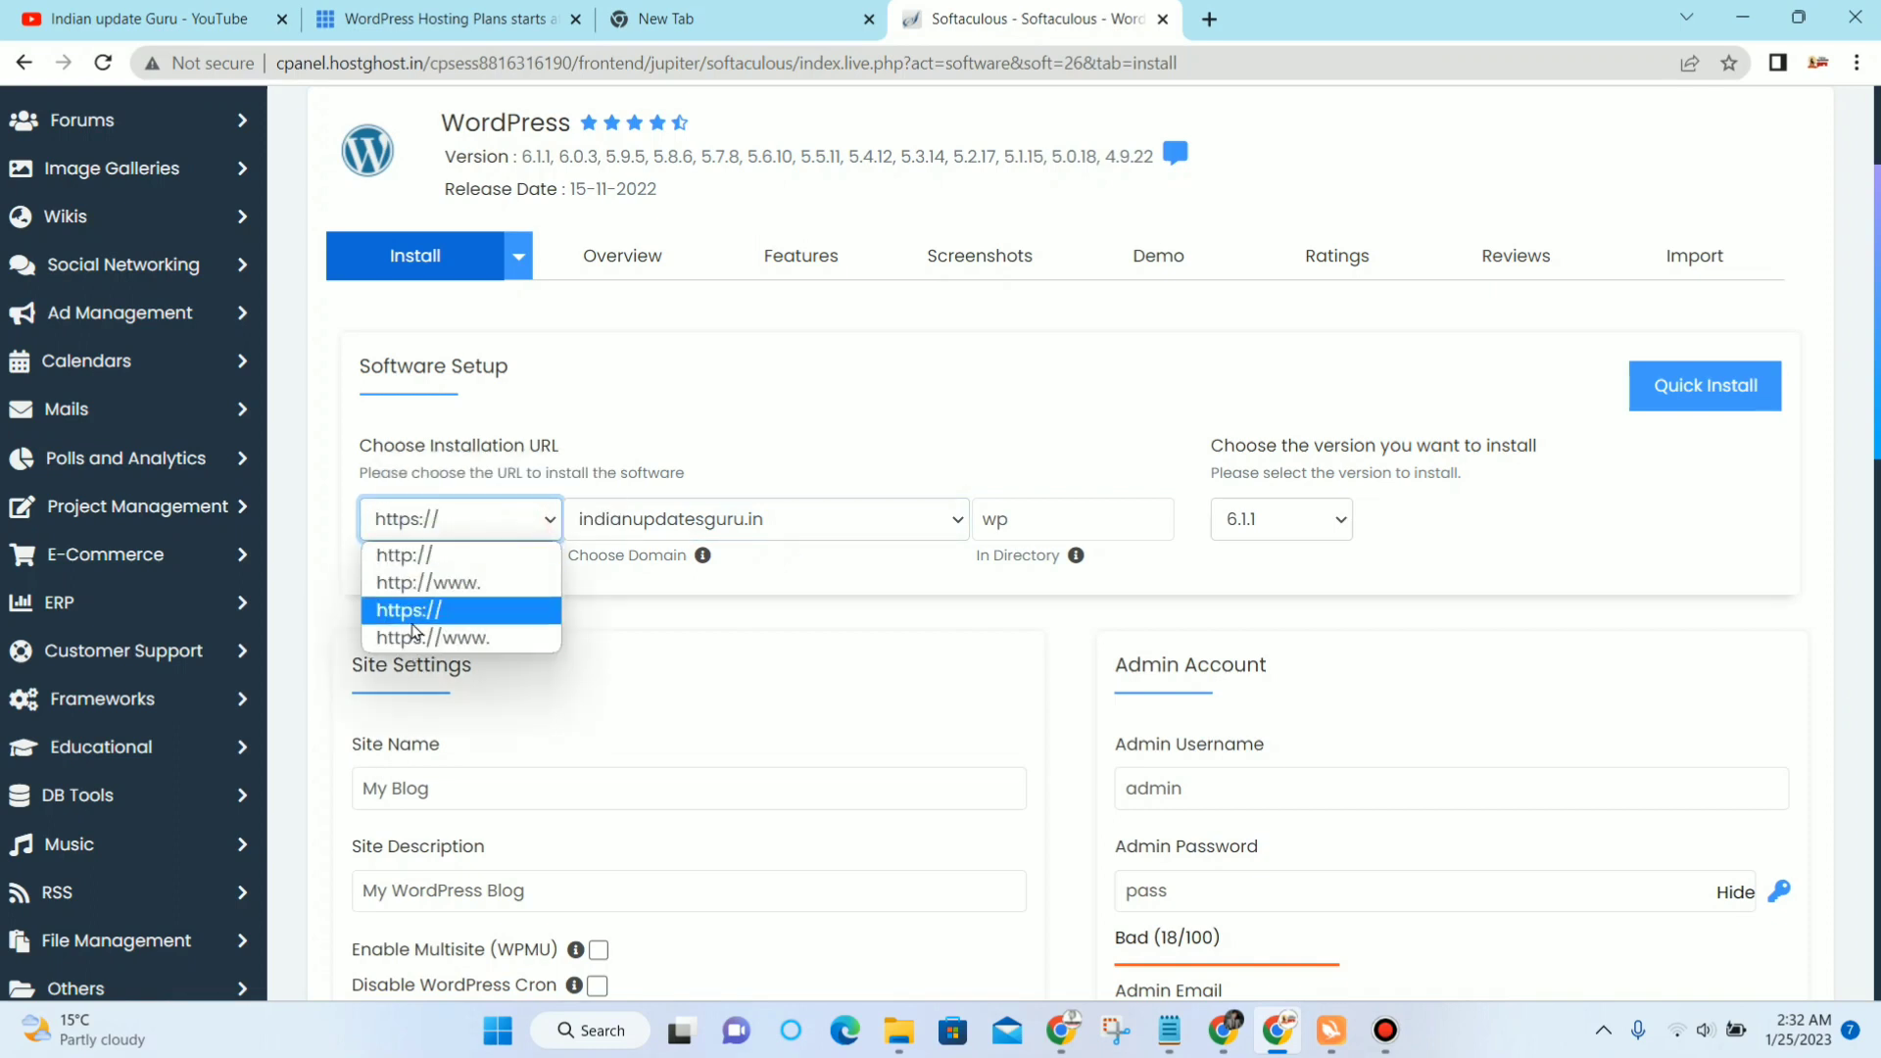
{"action": "left_click", "coordinate": [471, 612]}
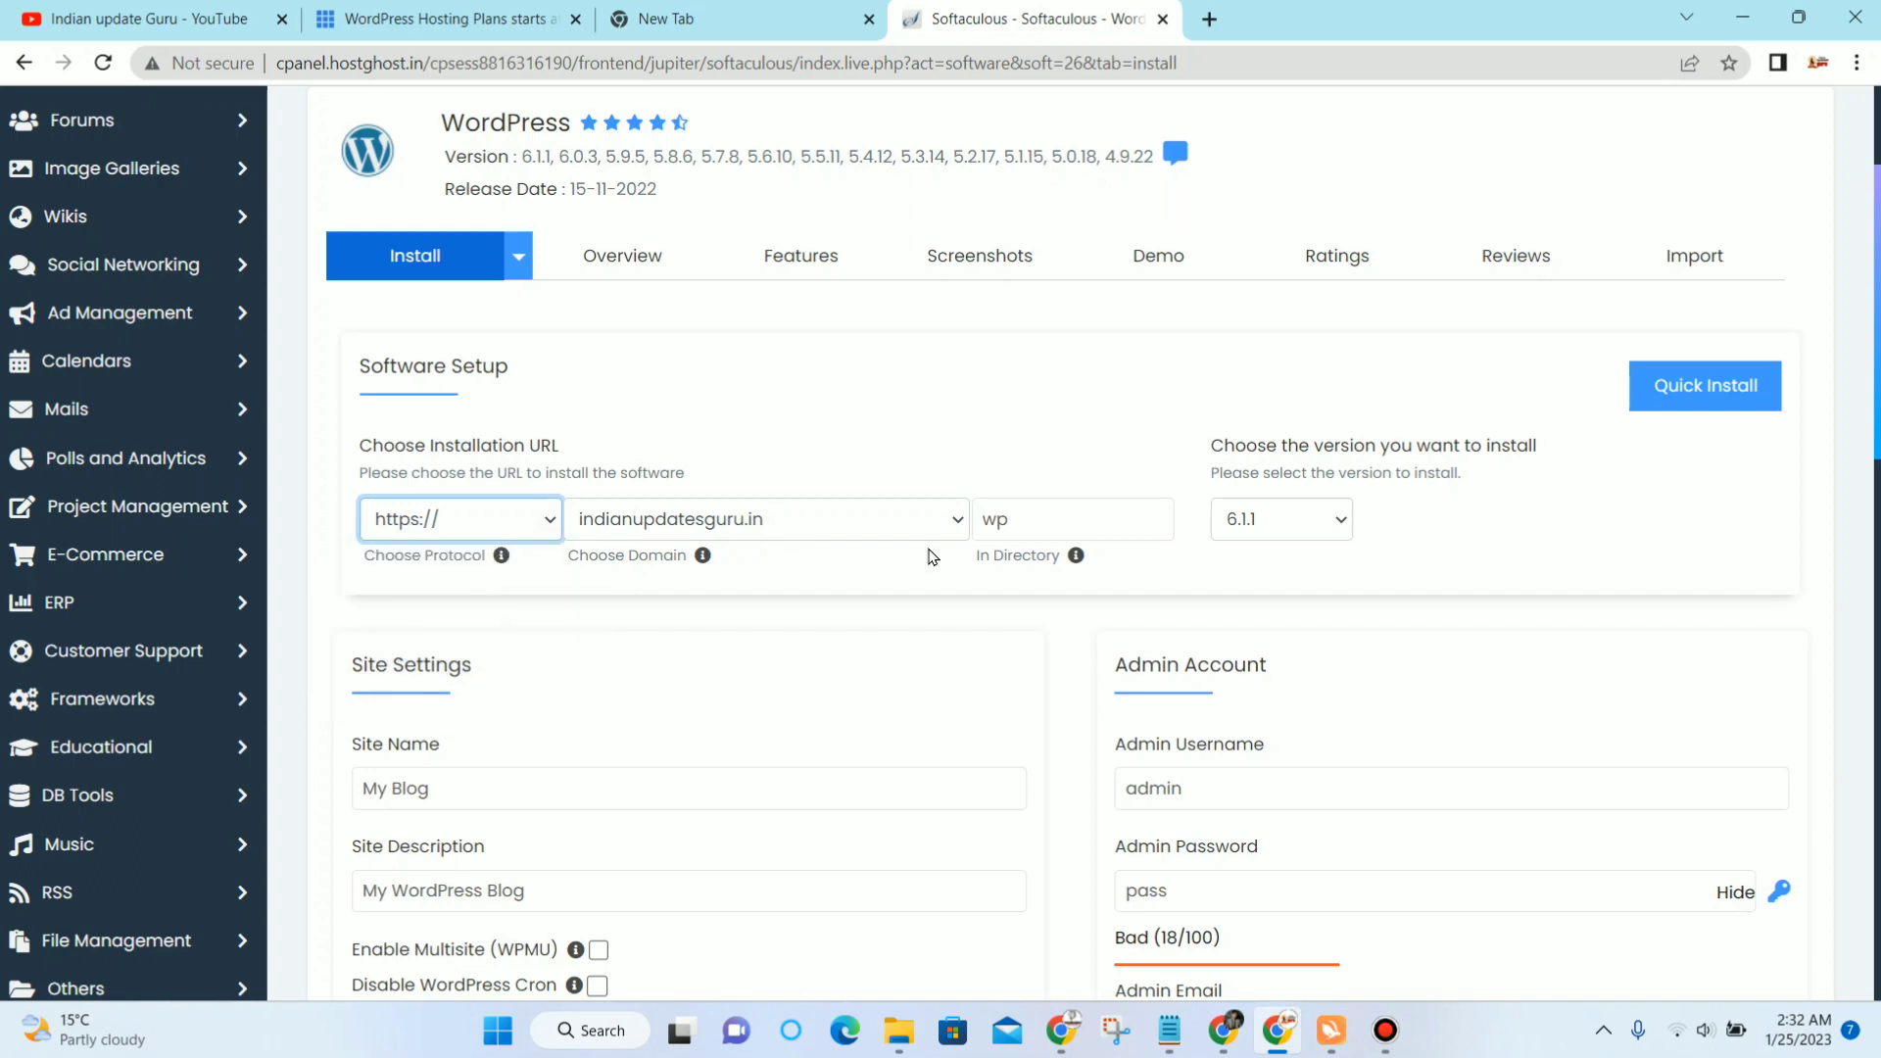
{"action": "left_click", "coordinate": [1079, 520]}
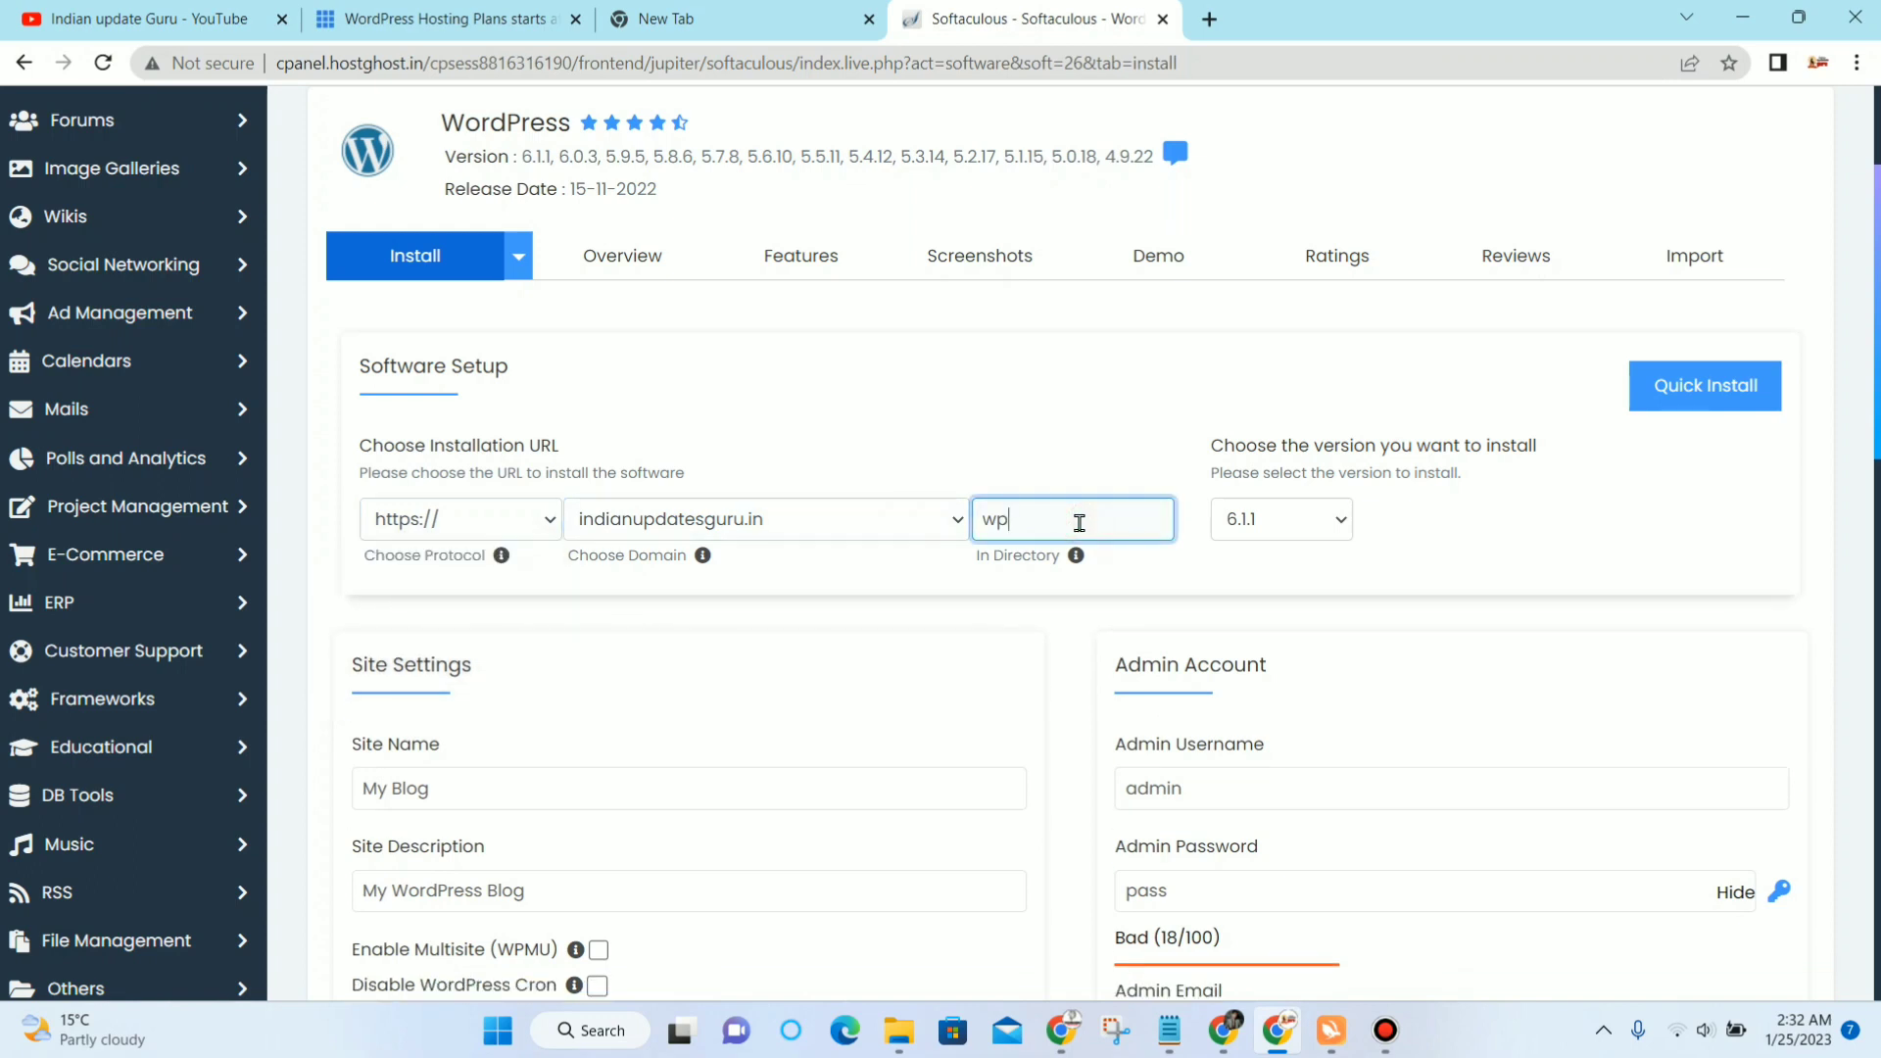
Step: Review the admin username, password and email fields, and check the installation URL settings again
{"action": "scroll", "coordinate": [1125, 416], "scroll_direction": "down", "scroll_amount": 5}
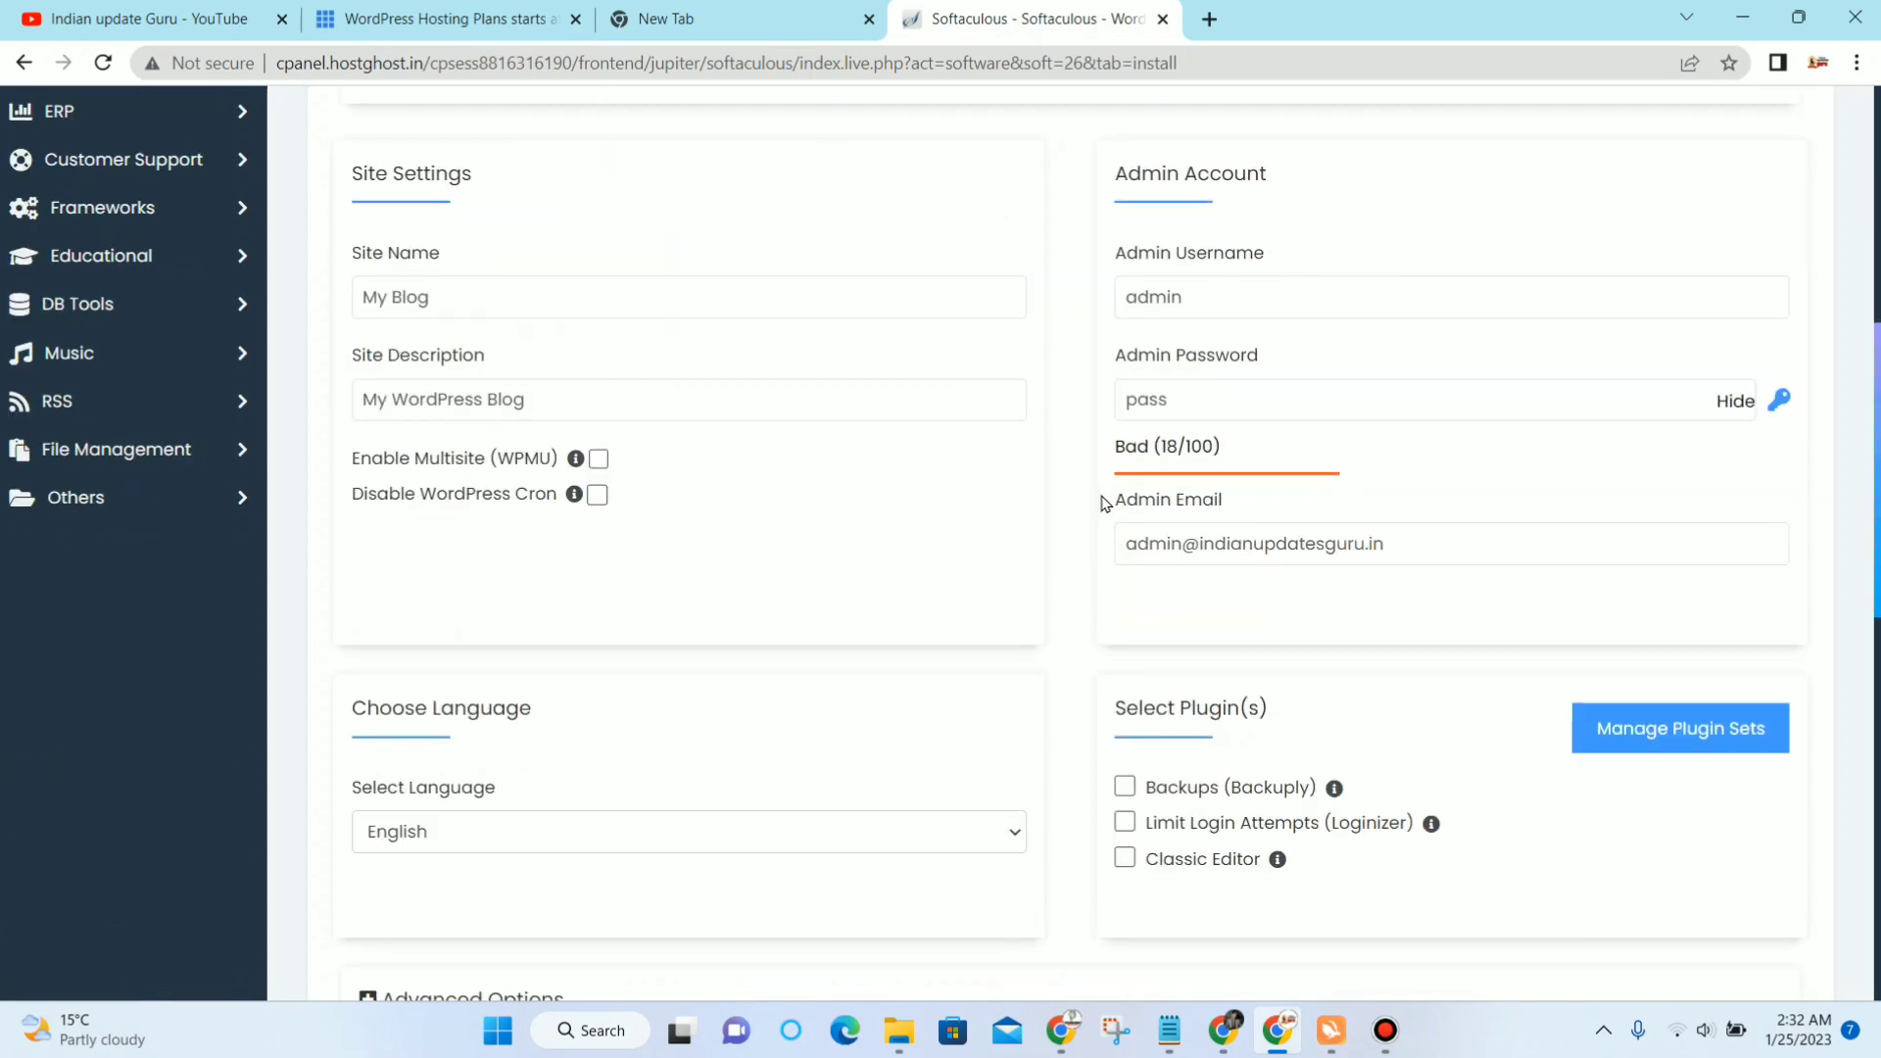
{"action": "left_click", "coordinate": [1200, 398]}
{"action": "left_click", "coordinate": [1238, 293]}
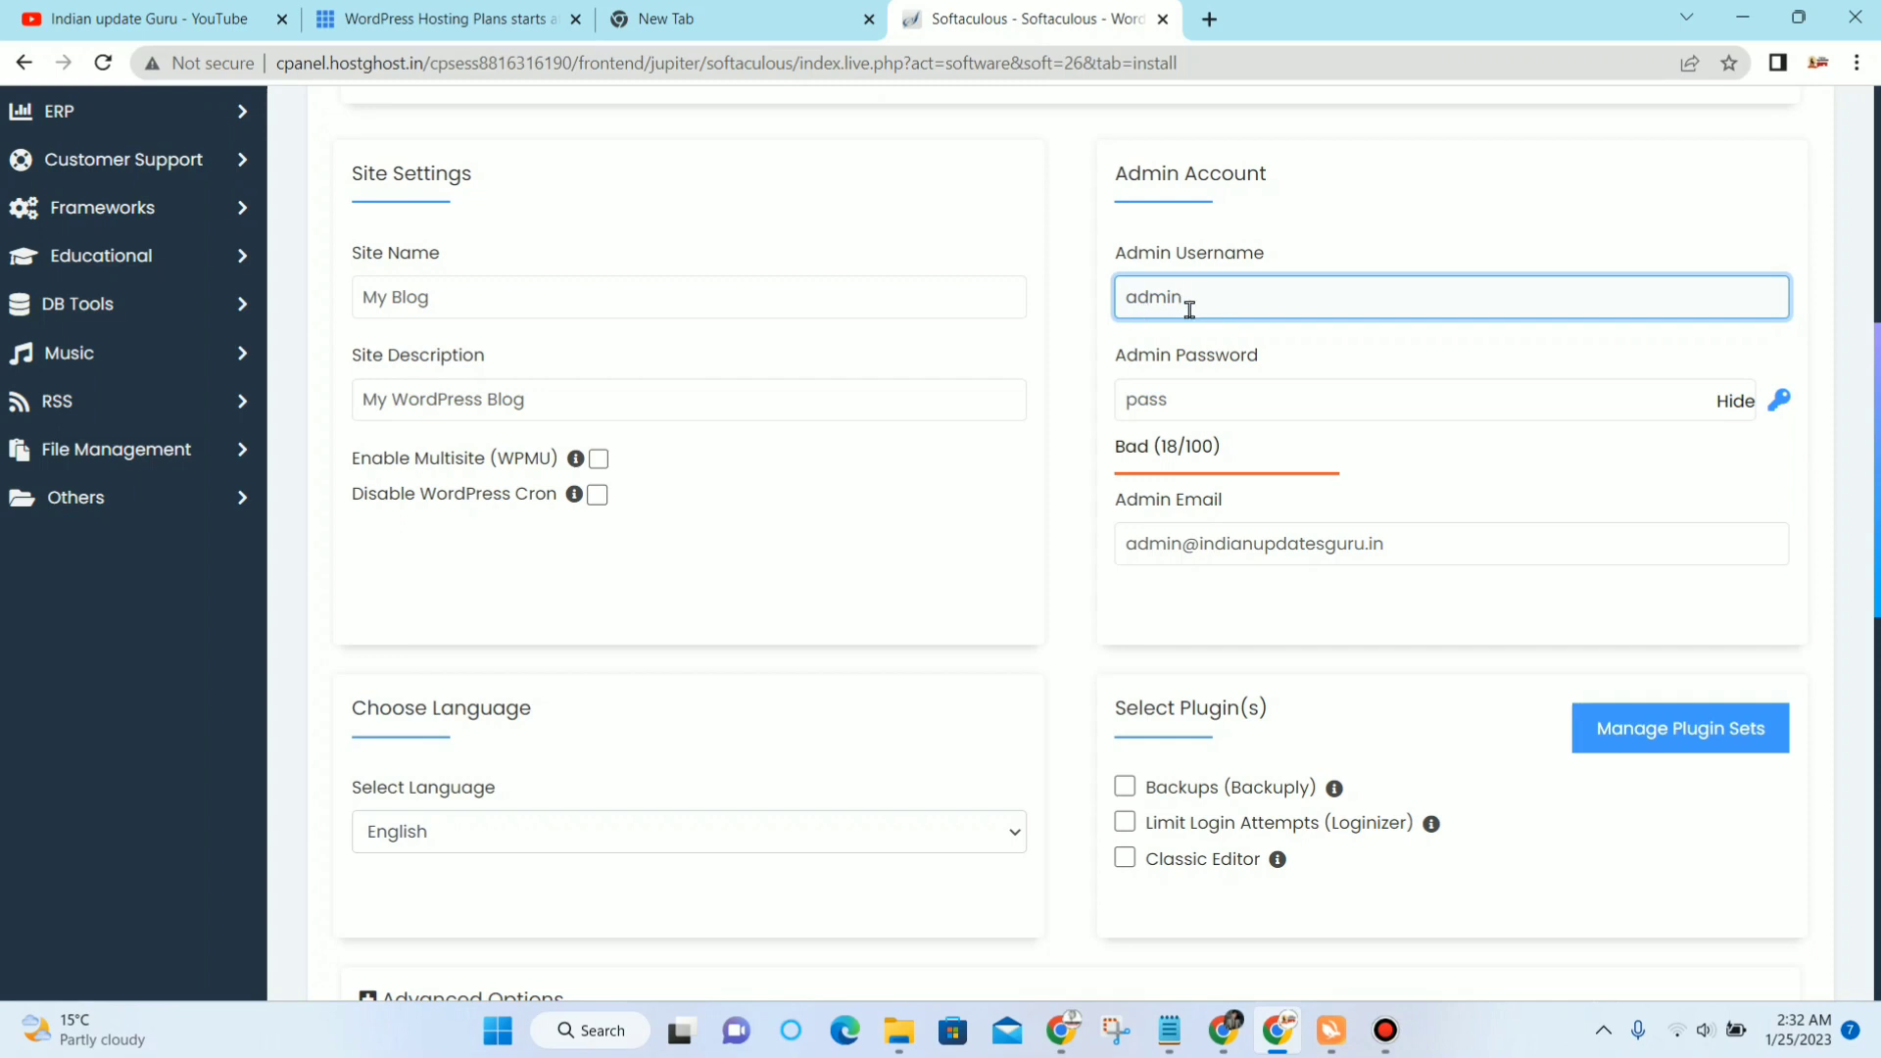
{"action": "left_click", "coordinate": [1198, 405]}
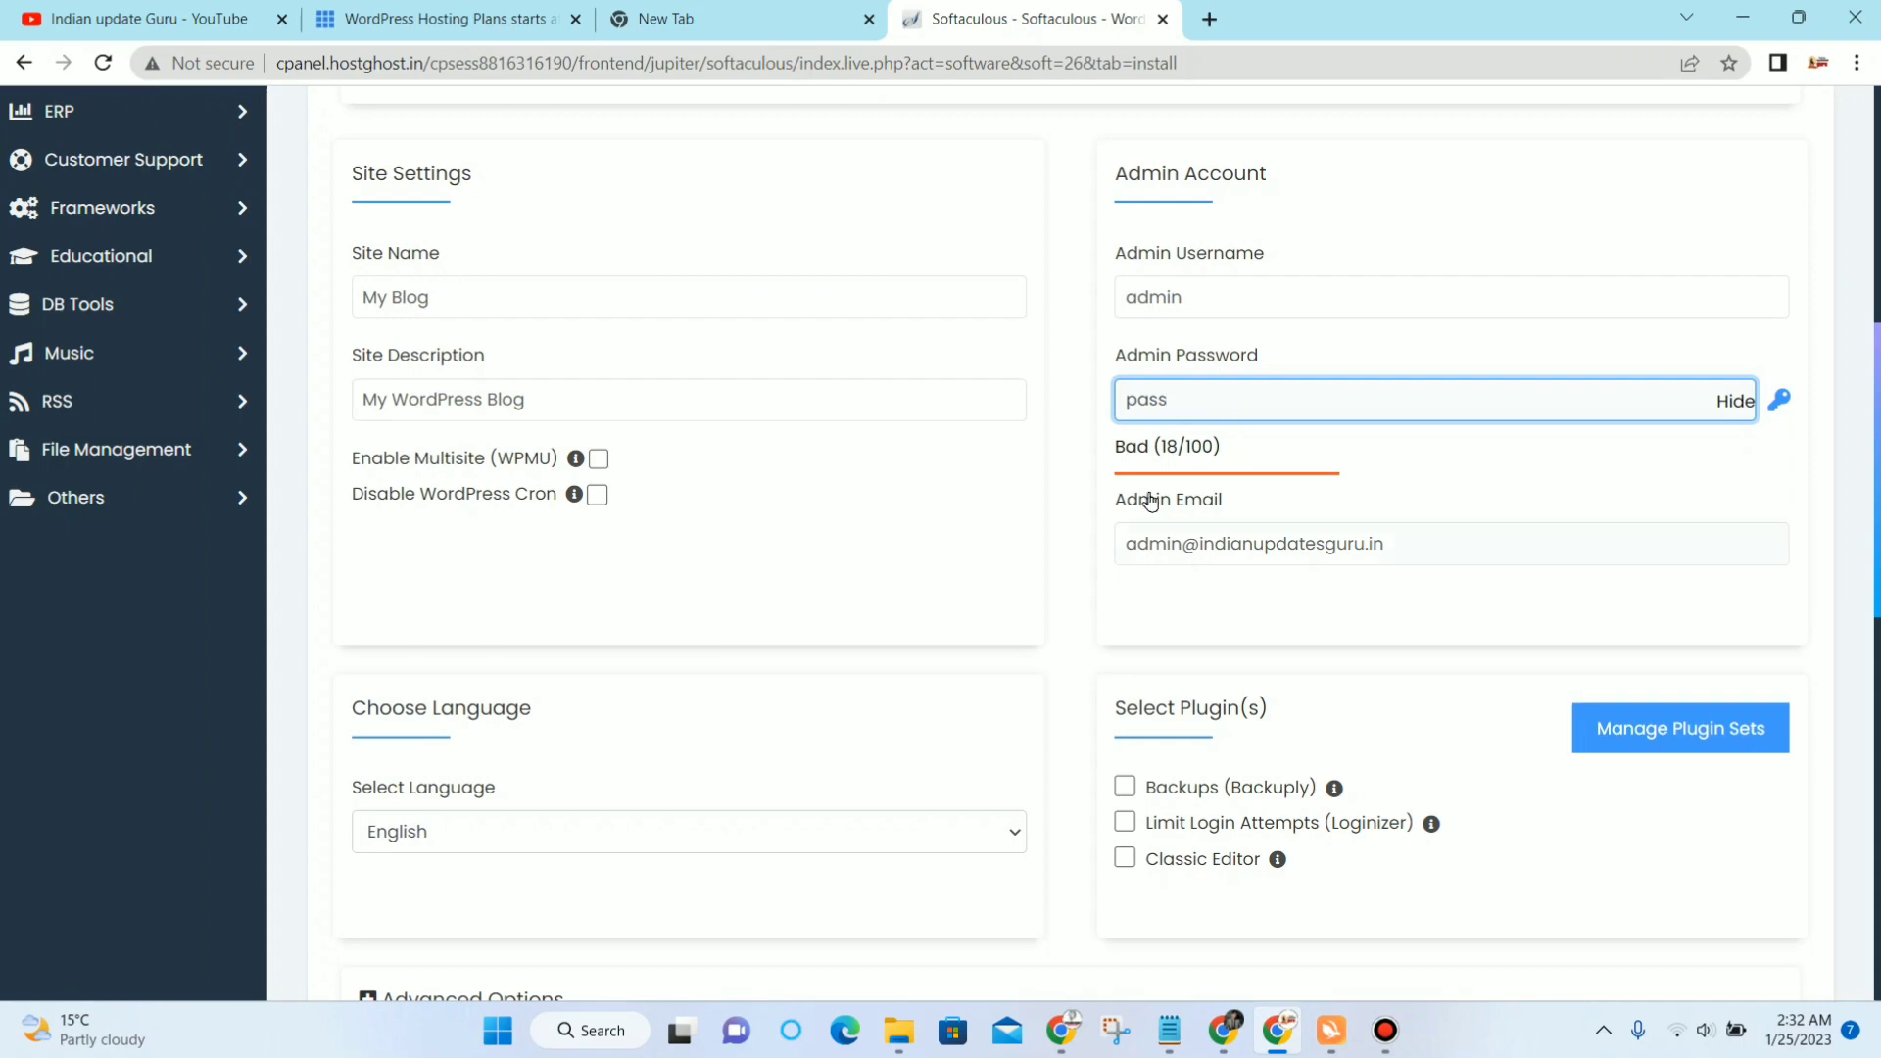
{"action": "scroll", "coordinate": [1084, 428], "scroll_direction": "up", "scroll_amount": 3}
{"action": "scroll", "coordinate": [1136, 431], "scroll_direction": "up", "scroll_amount": 1}
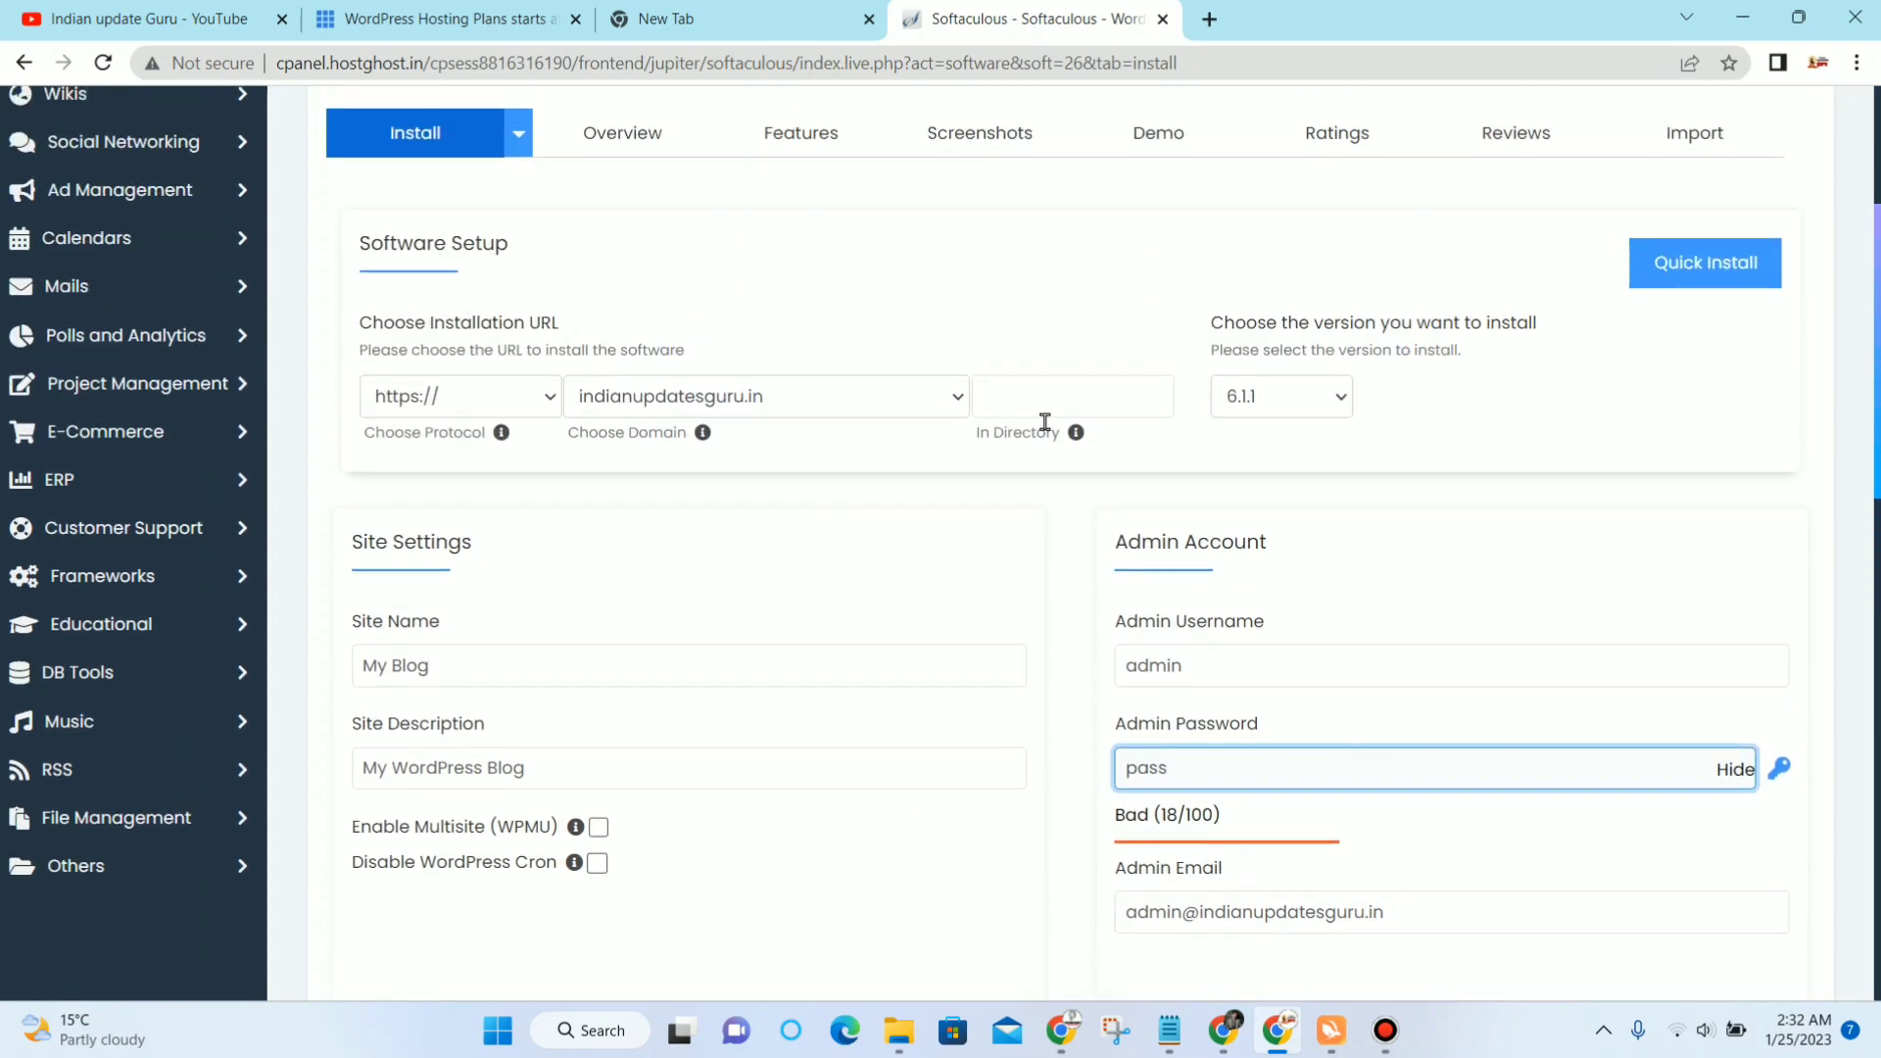
Step: Review the site name, site description, language, plugin and theme options down to the end of the installation form
{"action": "scroll", "coordinate": [848, 432], "scroll_direction": "down", "scroll_amount": 2}
{"action": "left_click", "coordinate": [516, 416]}
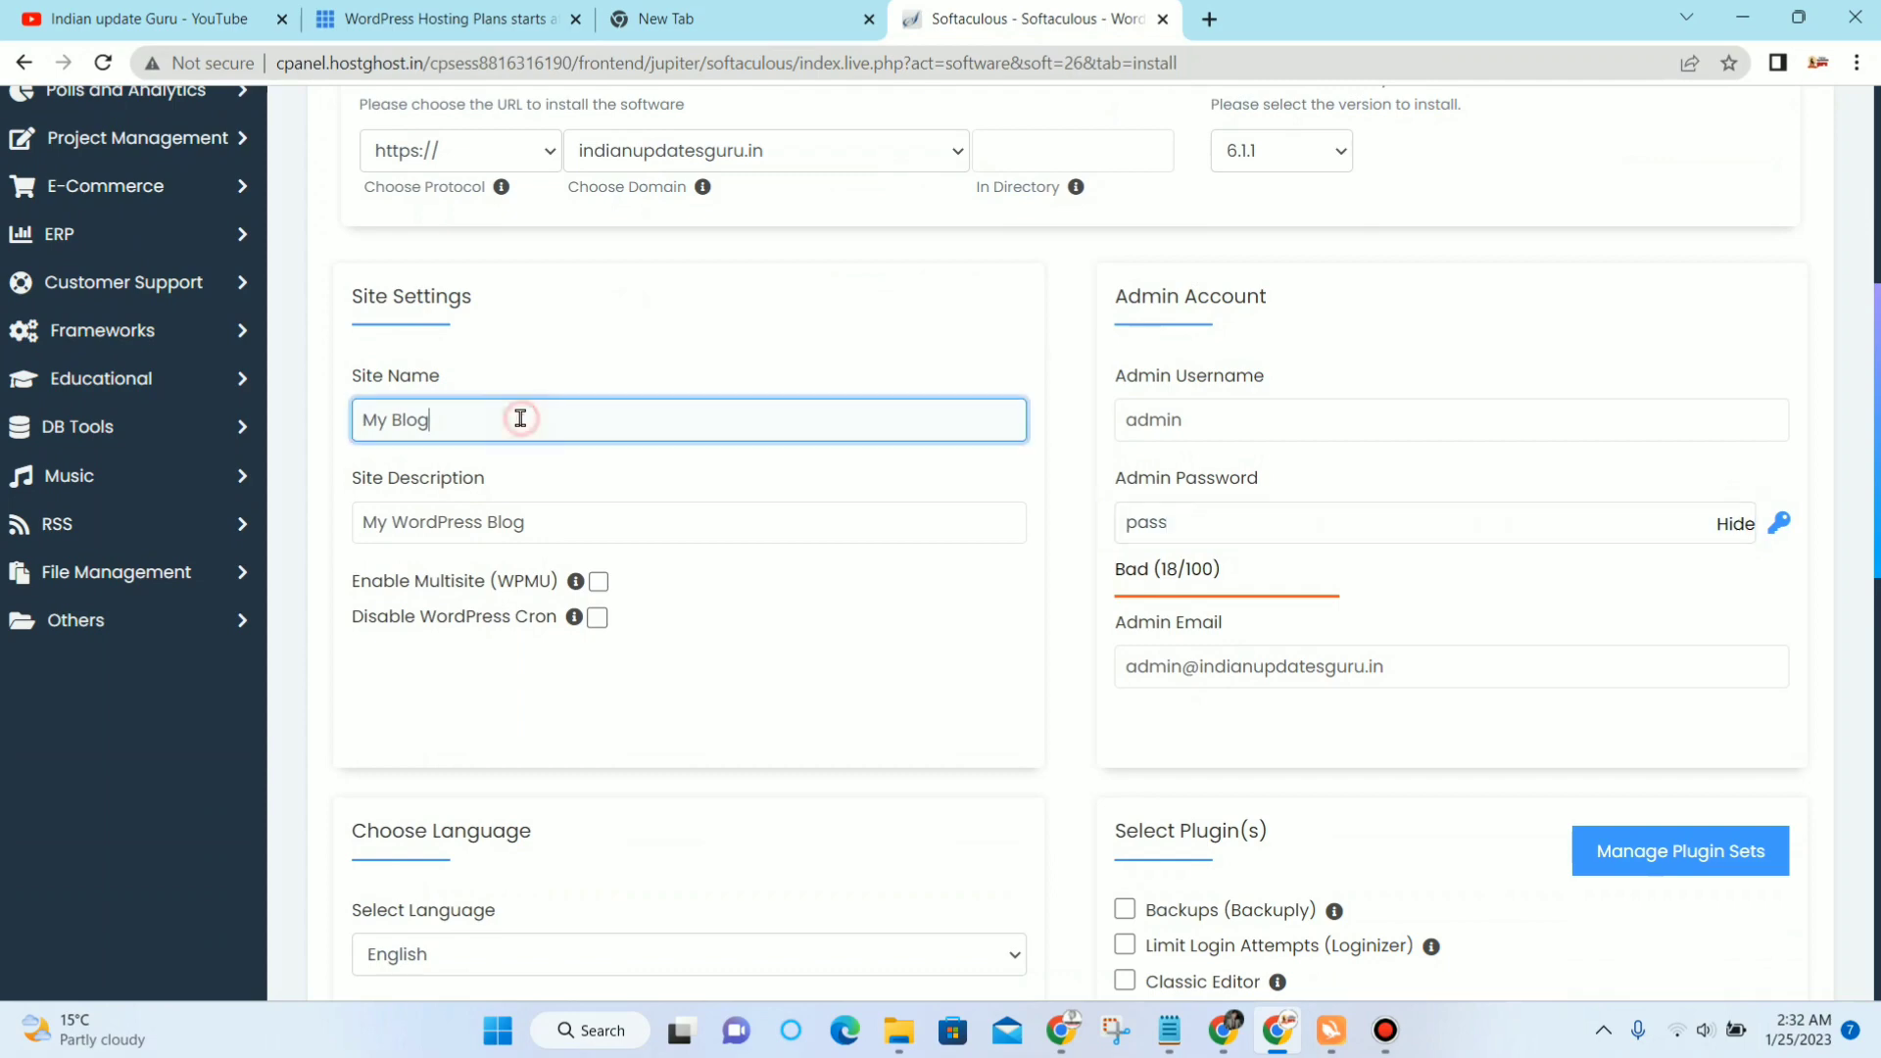
{"action": "double_click", "coordinate": [520, 419]}
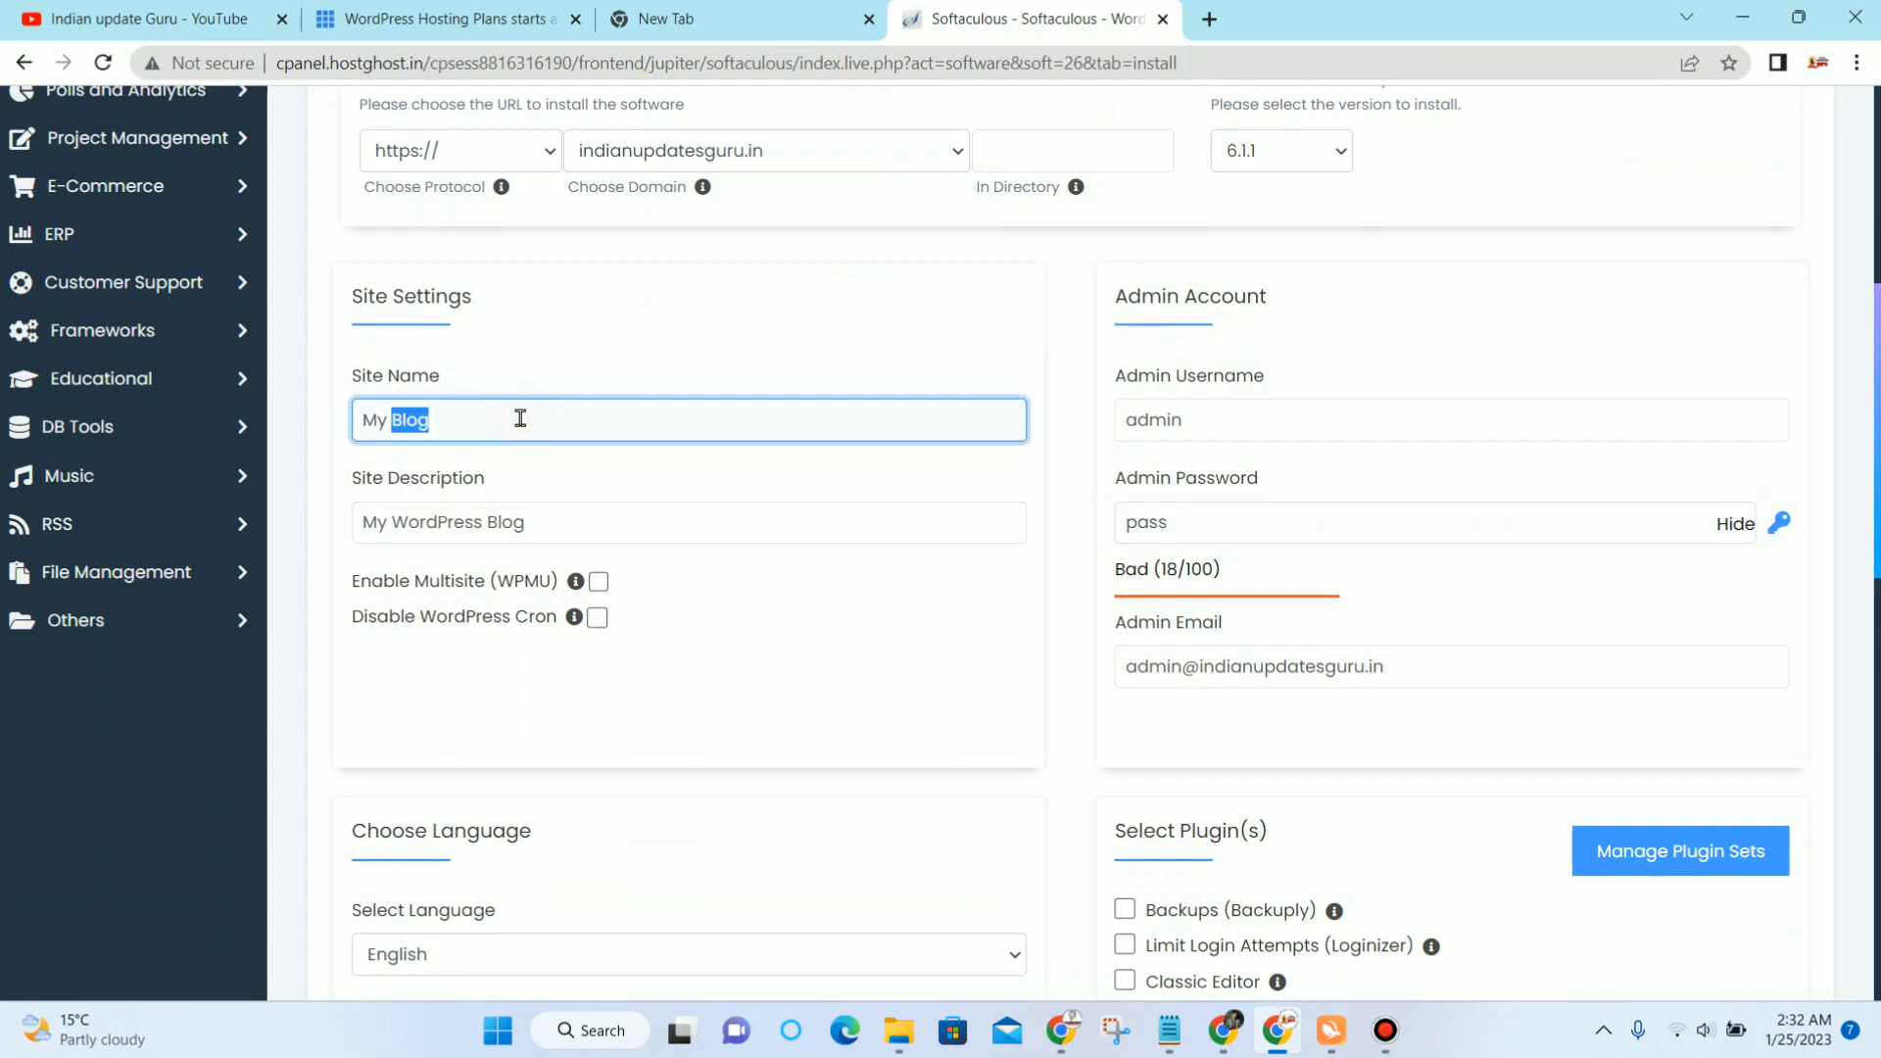
{"action": "triple_click", "coordinate": [552, 513]}
{"action": "scroll", "coordinate": [675, 474], "scroll_direction": "down", "scroll_amount": 1}
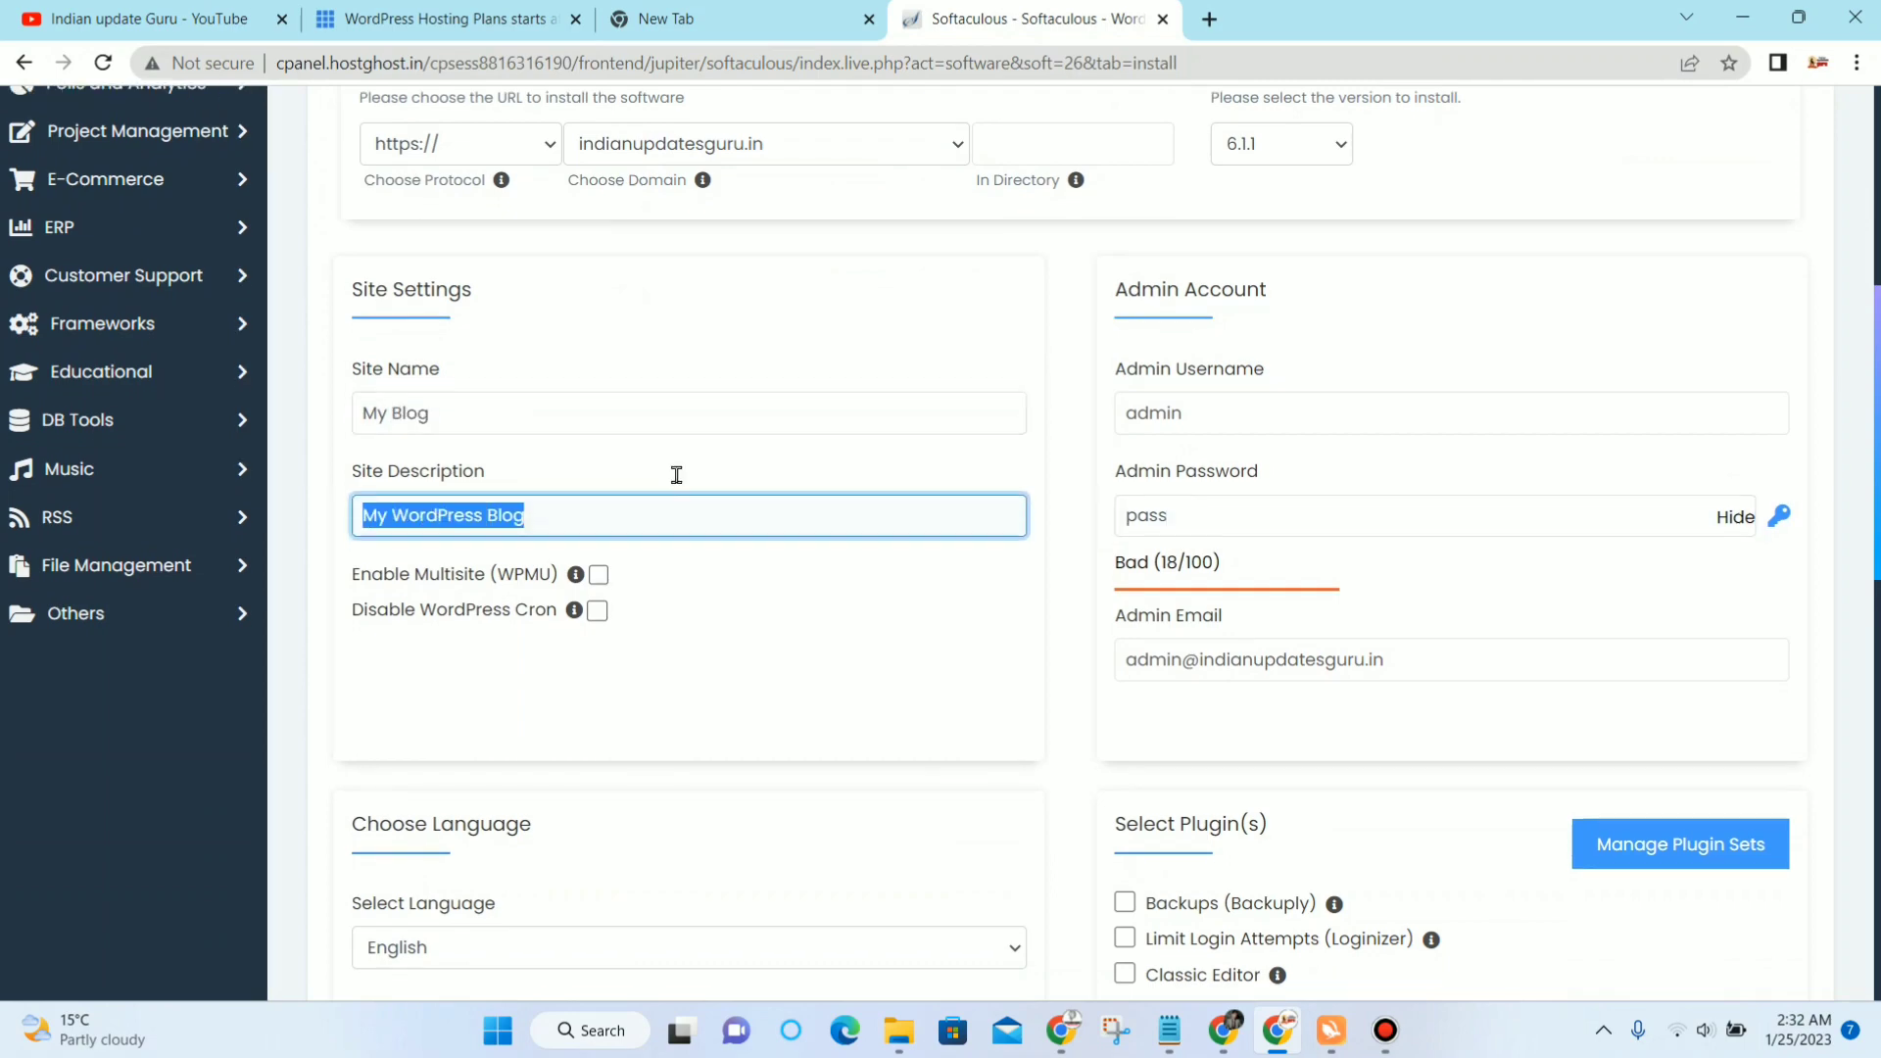
{"action": "scroll", "coordinate": [676, 474], "scroll_direction": "down", "scroll_amount": 3}
{"action": "scroll", "coordinate": [1078, 441], "scroll_direction": "down", "scroll_amount": 2}
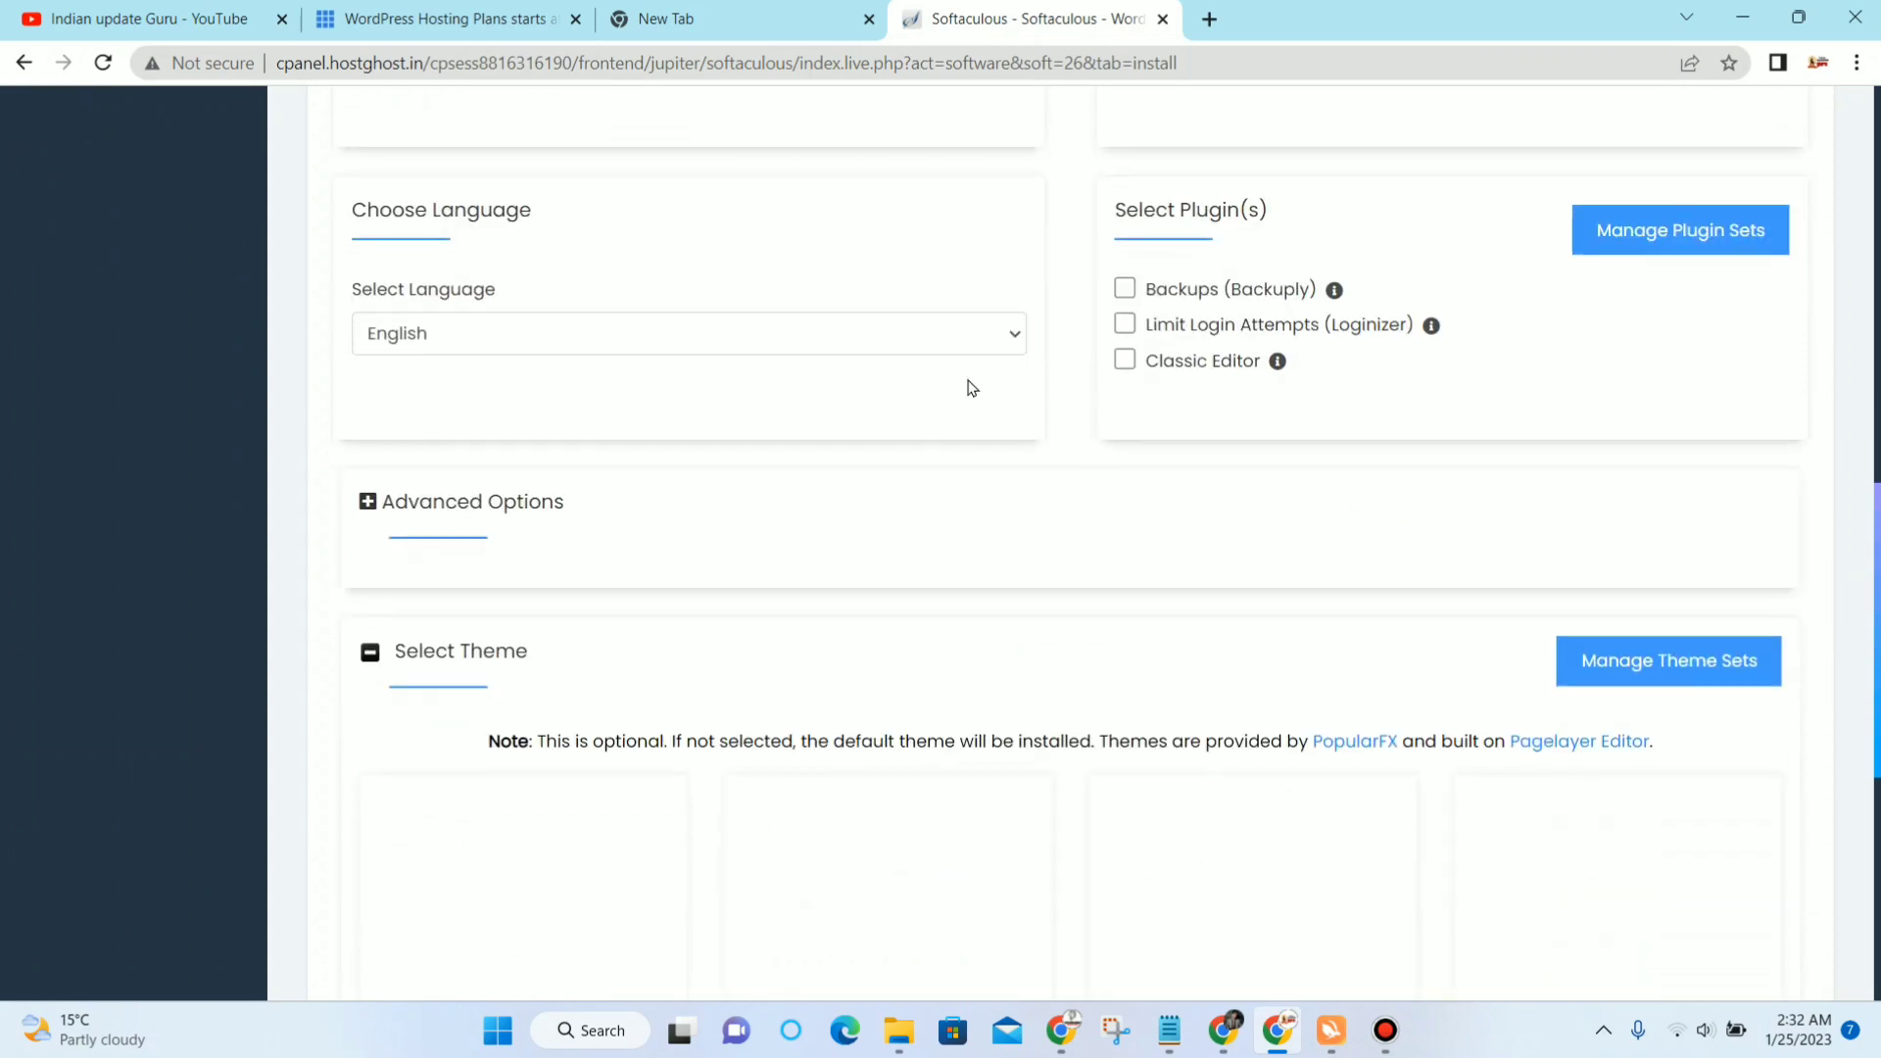
{"action": "scroll", "coordinate": [971, 388], "scroll_direction": "down", "scroll_amount": 6}
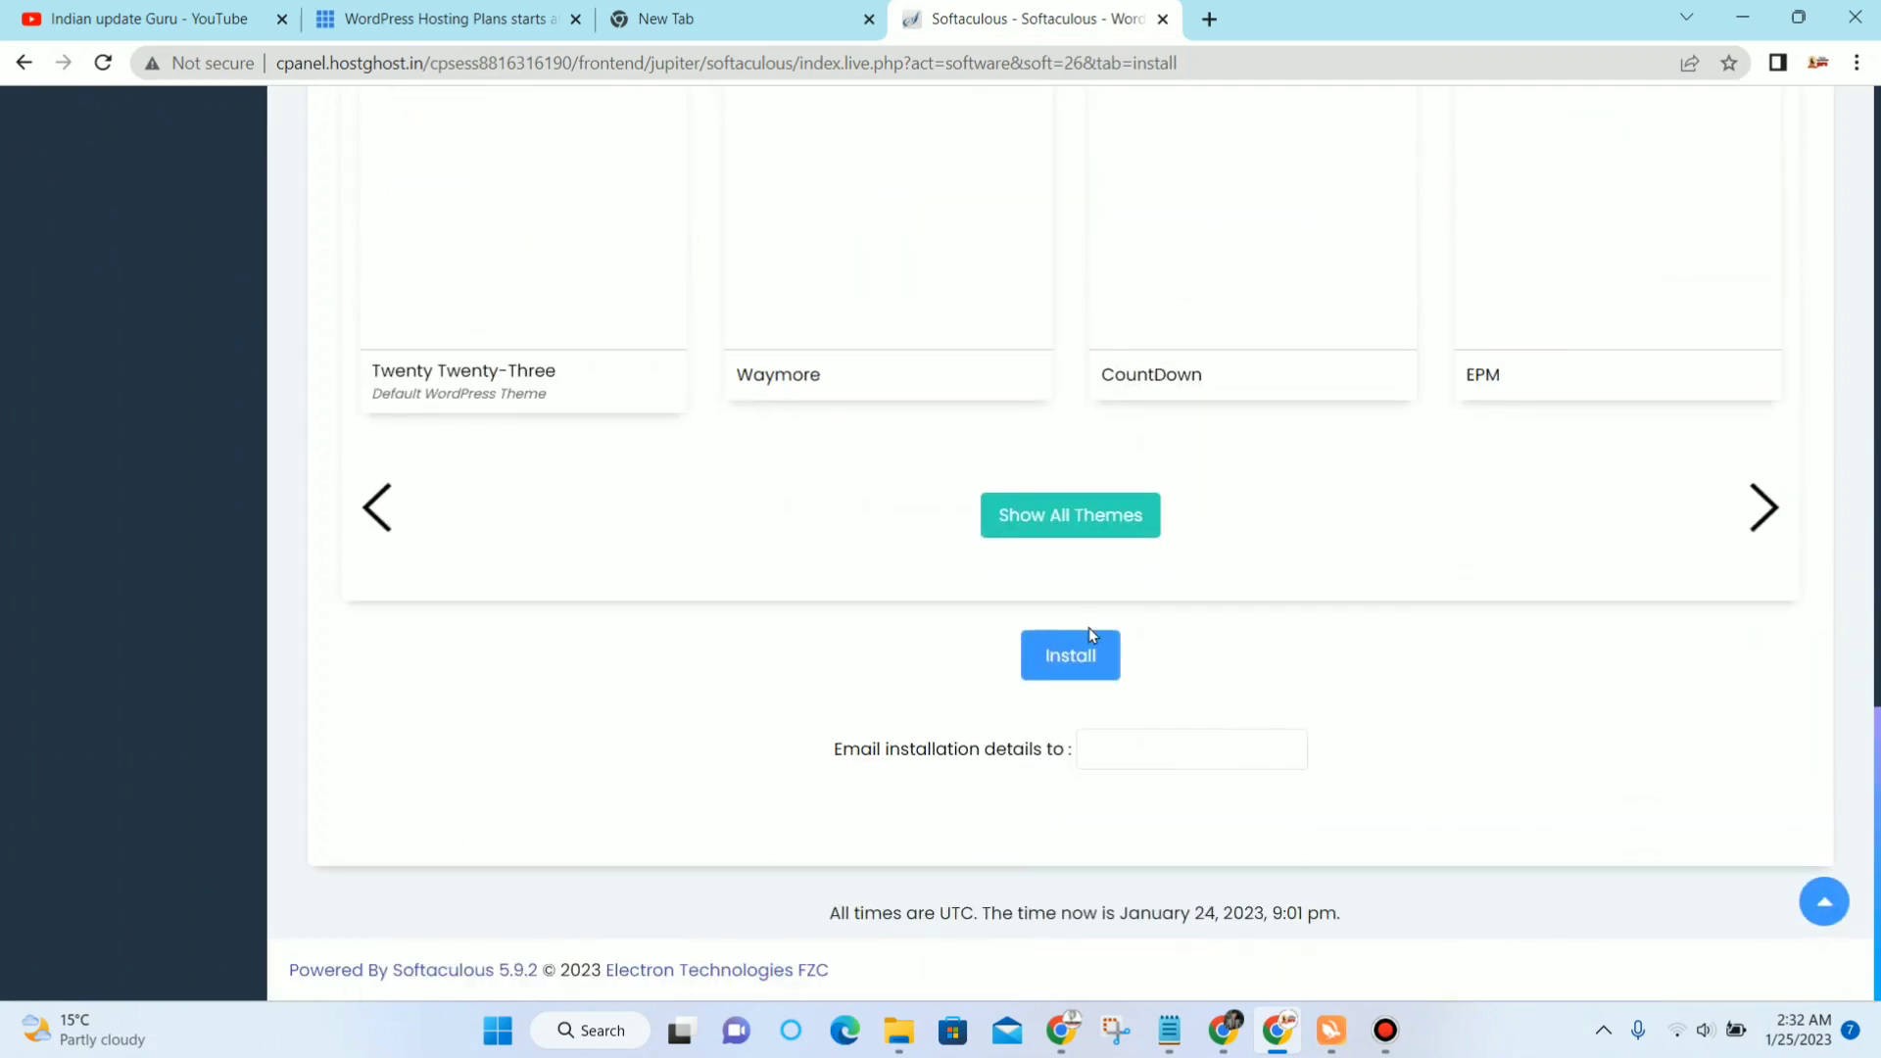
Step: Return to cPanel, open WordPress Management and log in to the admin dashboard of the indianupdateguru.online installation
{"action": "left_click", "coordinate": [1116, 649]}
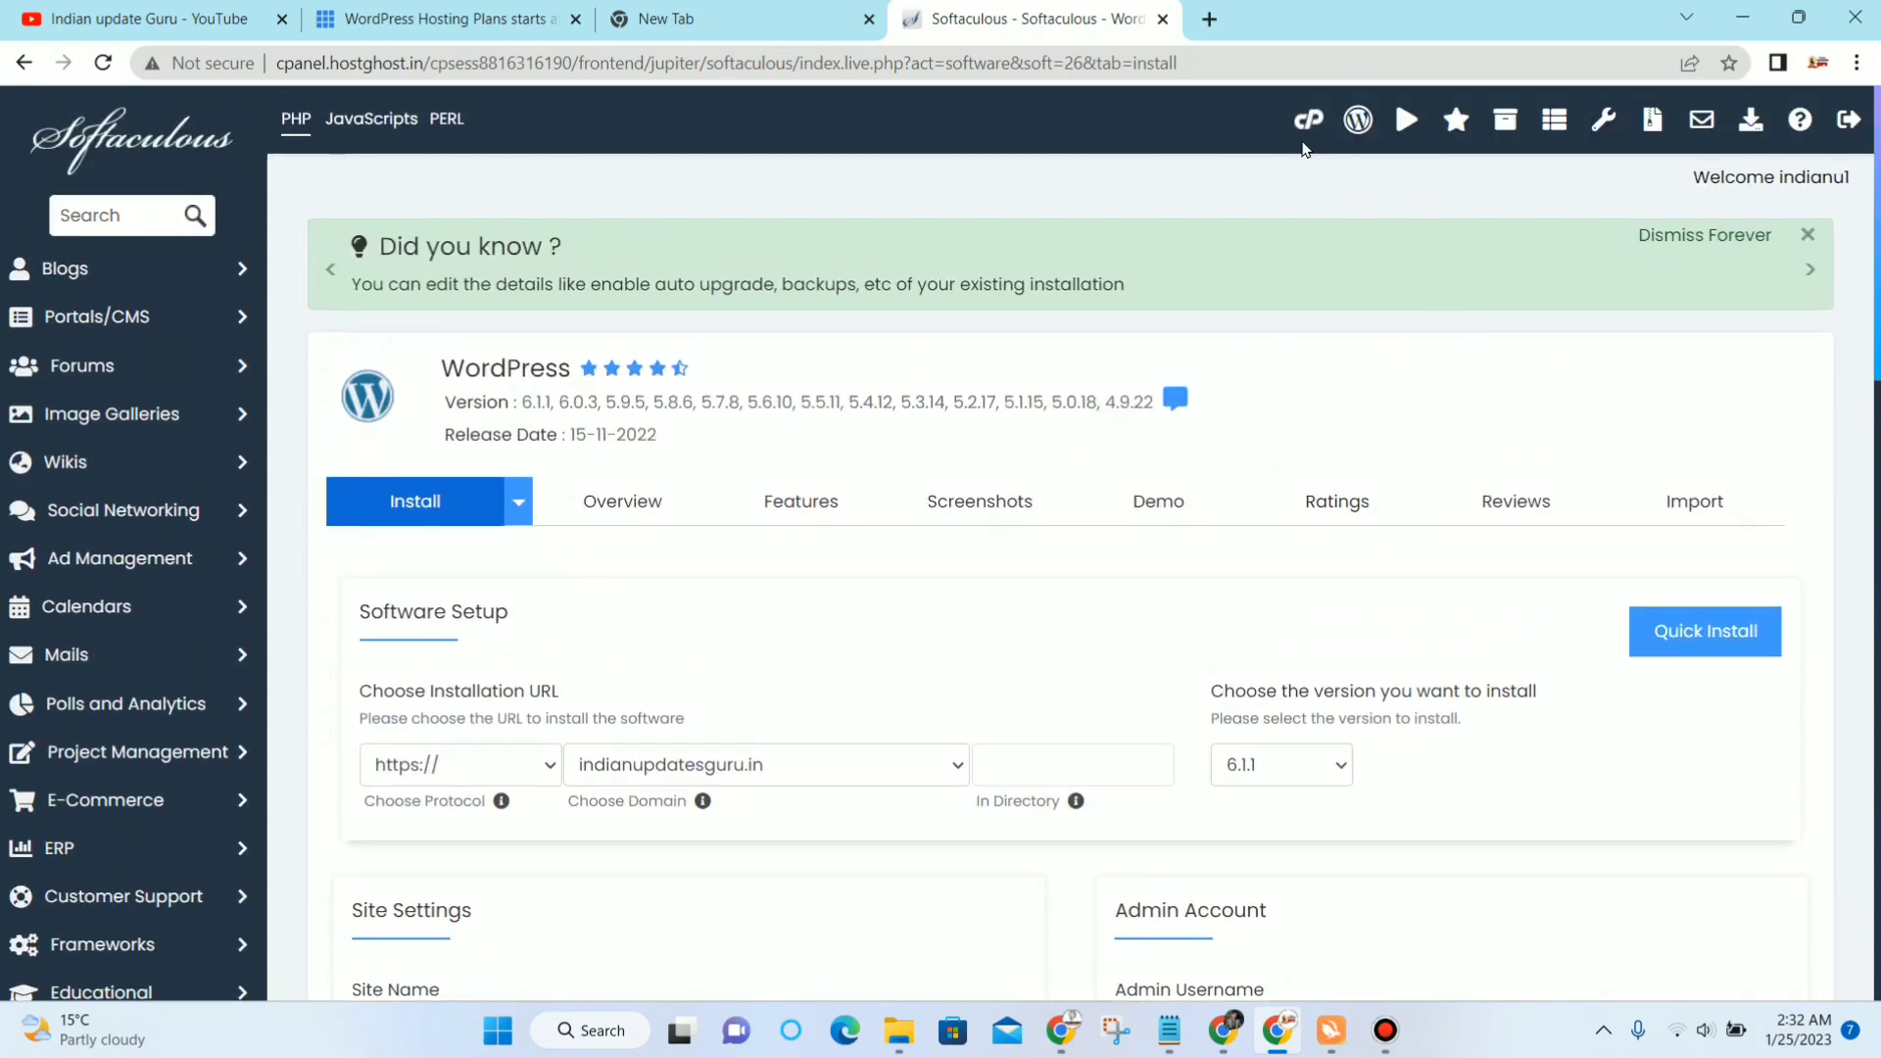
{"action": "left_click", "coordinate": [1307, 122]}
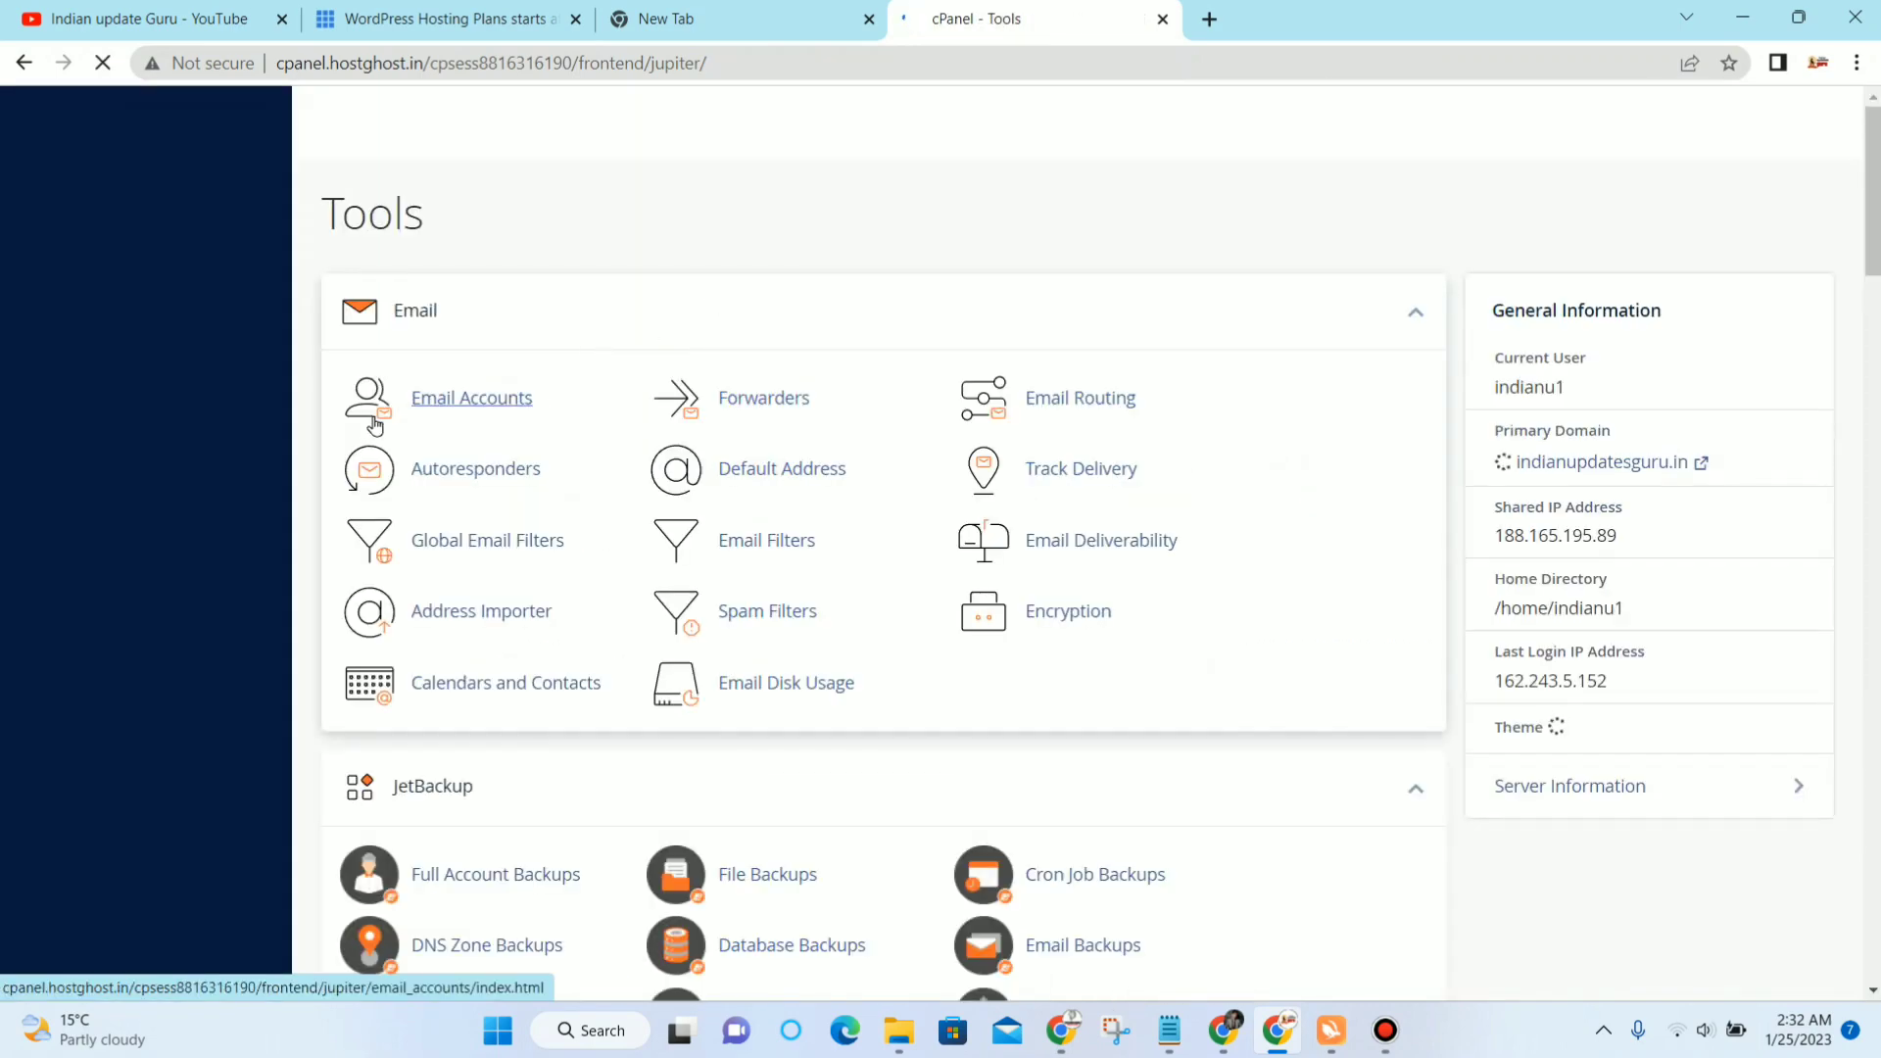
{"action": "left_click", "coordinate": [167, 331]}
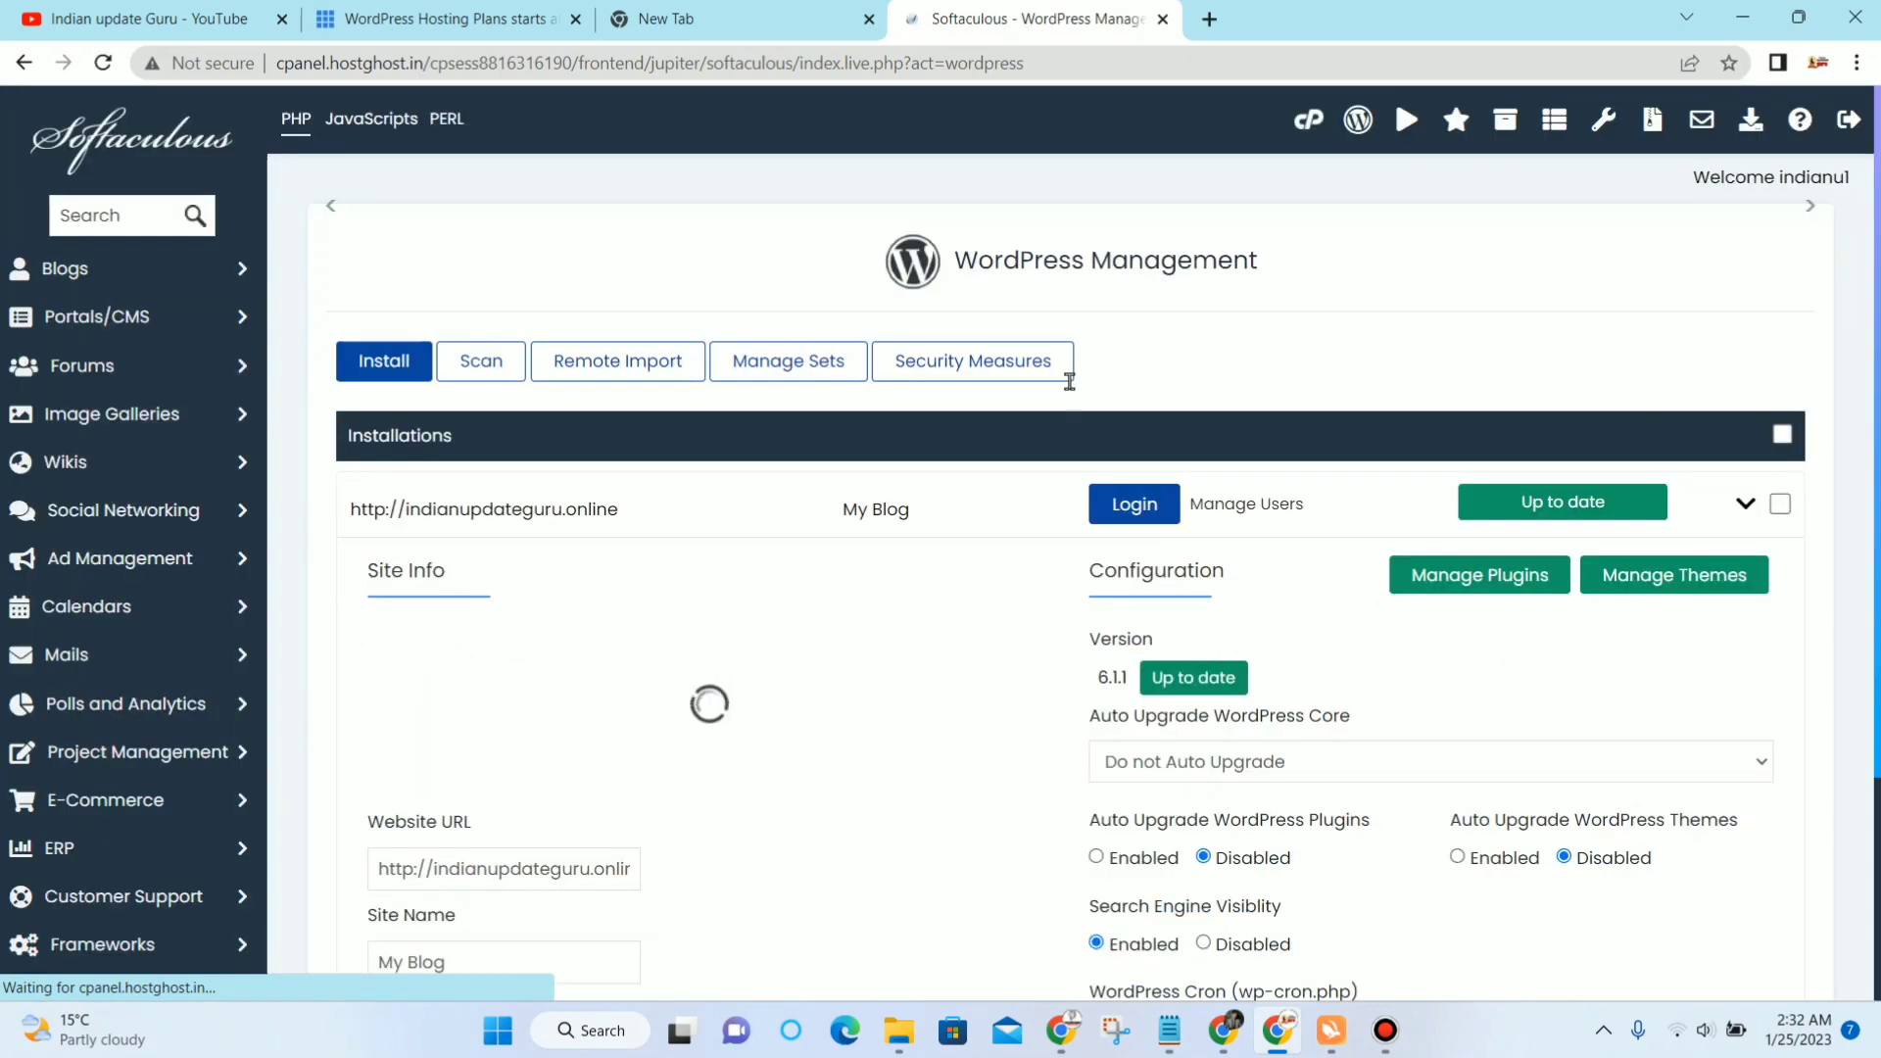
{"action": "scroll", "coordinate": [862, 478], "scroll_direction": "down", "scroll_amount": 2}
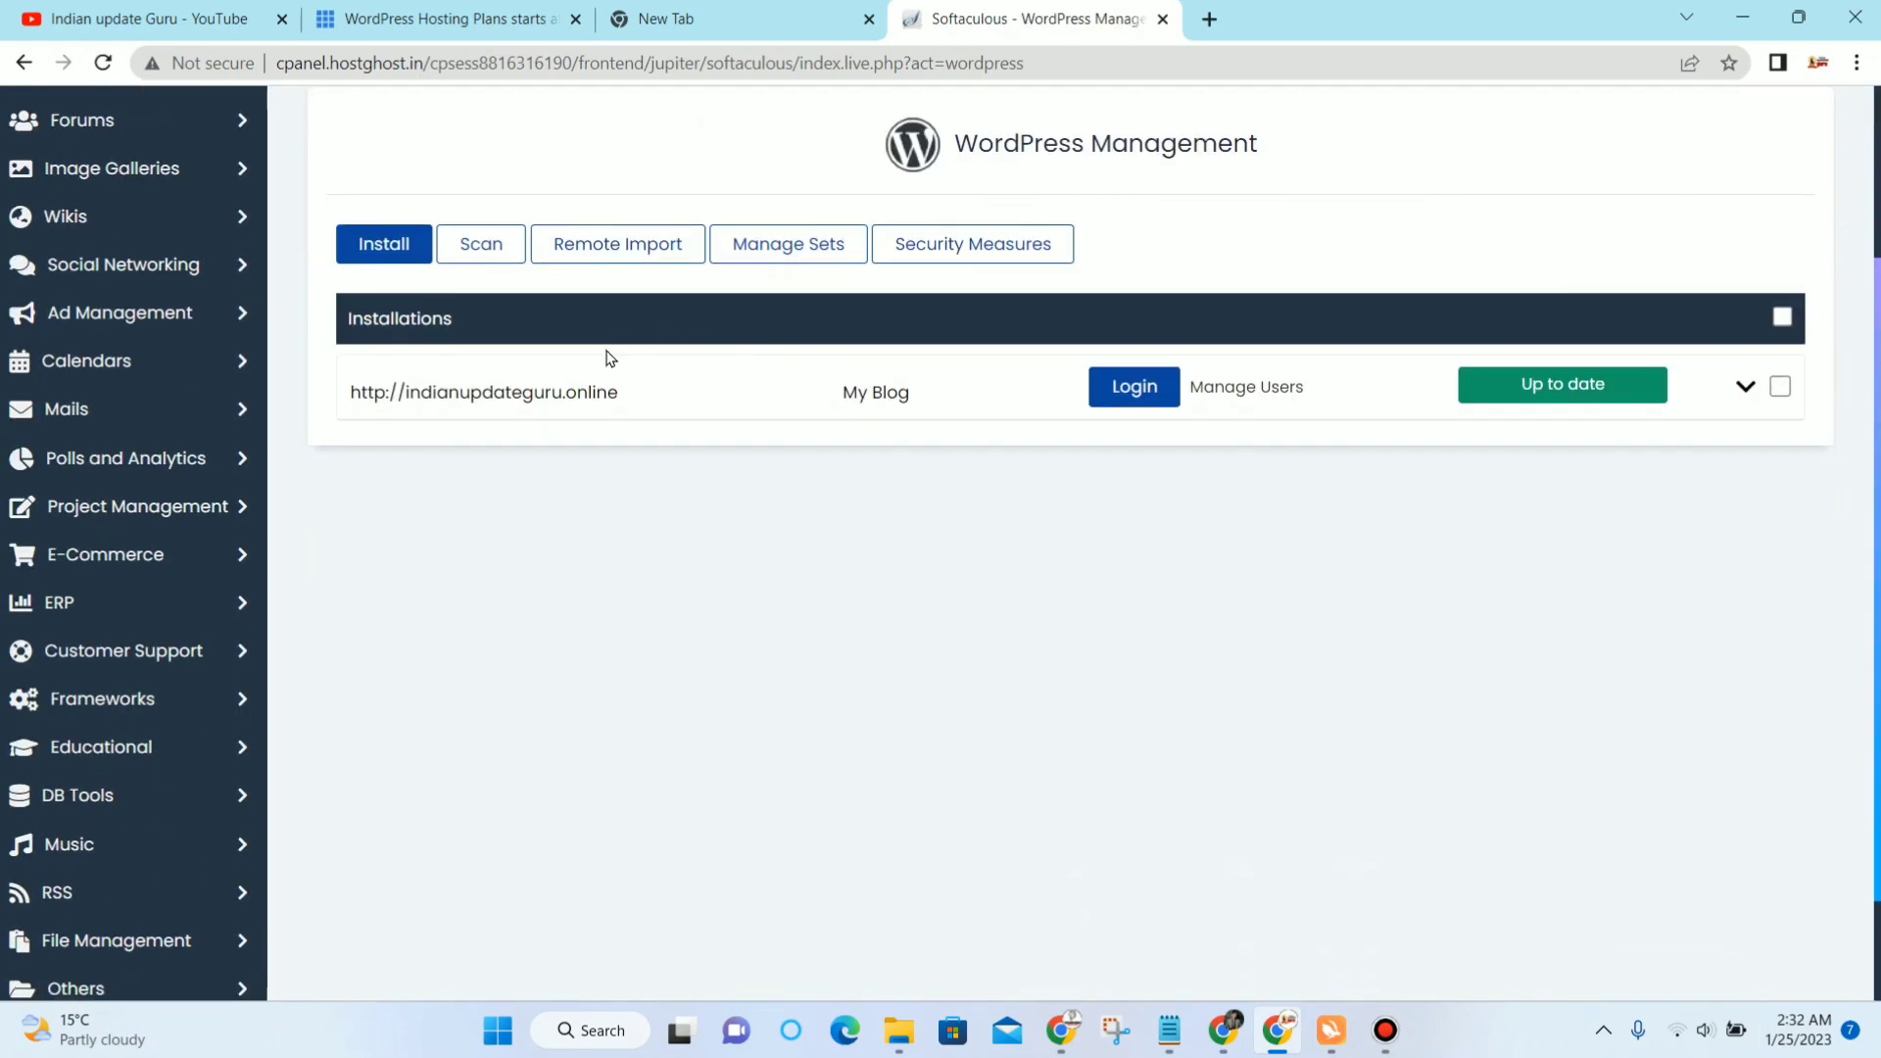
{"action": "left_click", "coordinate": [1148, 392]}
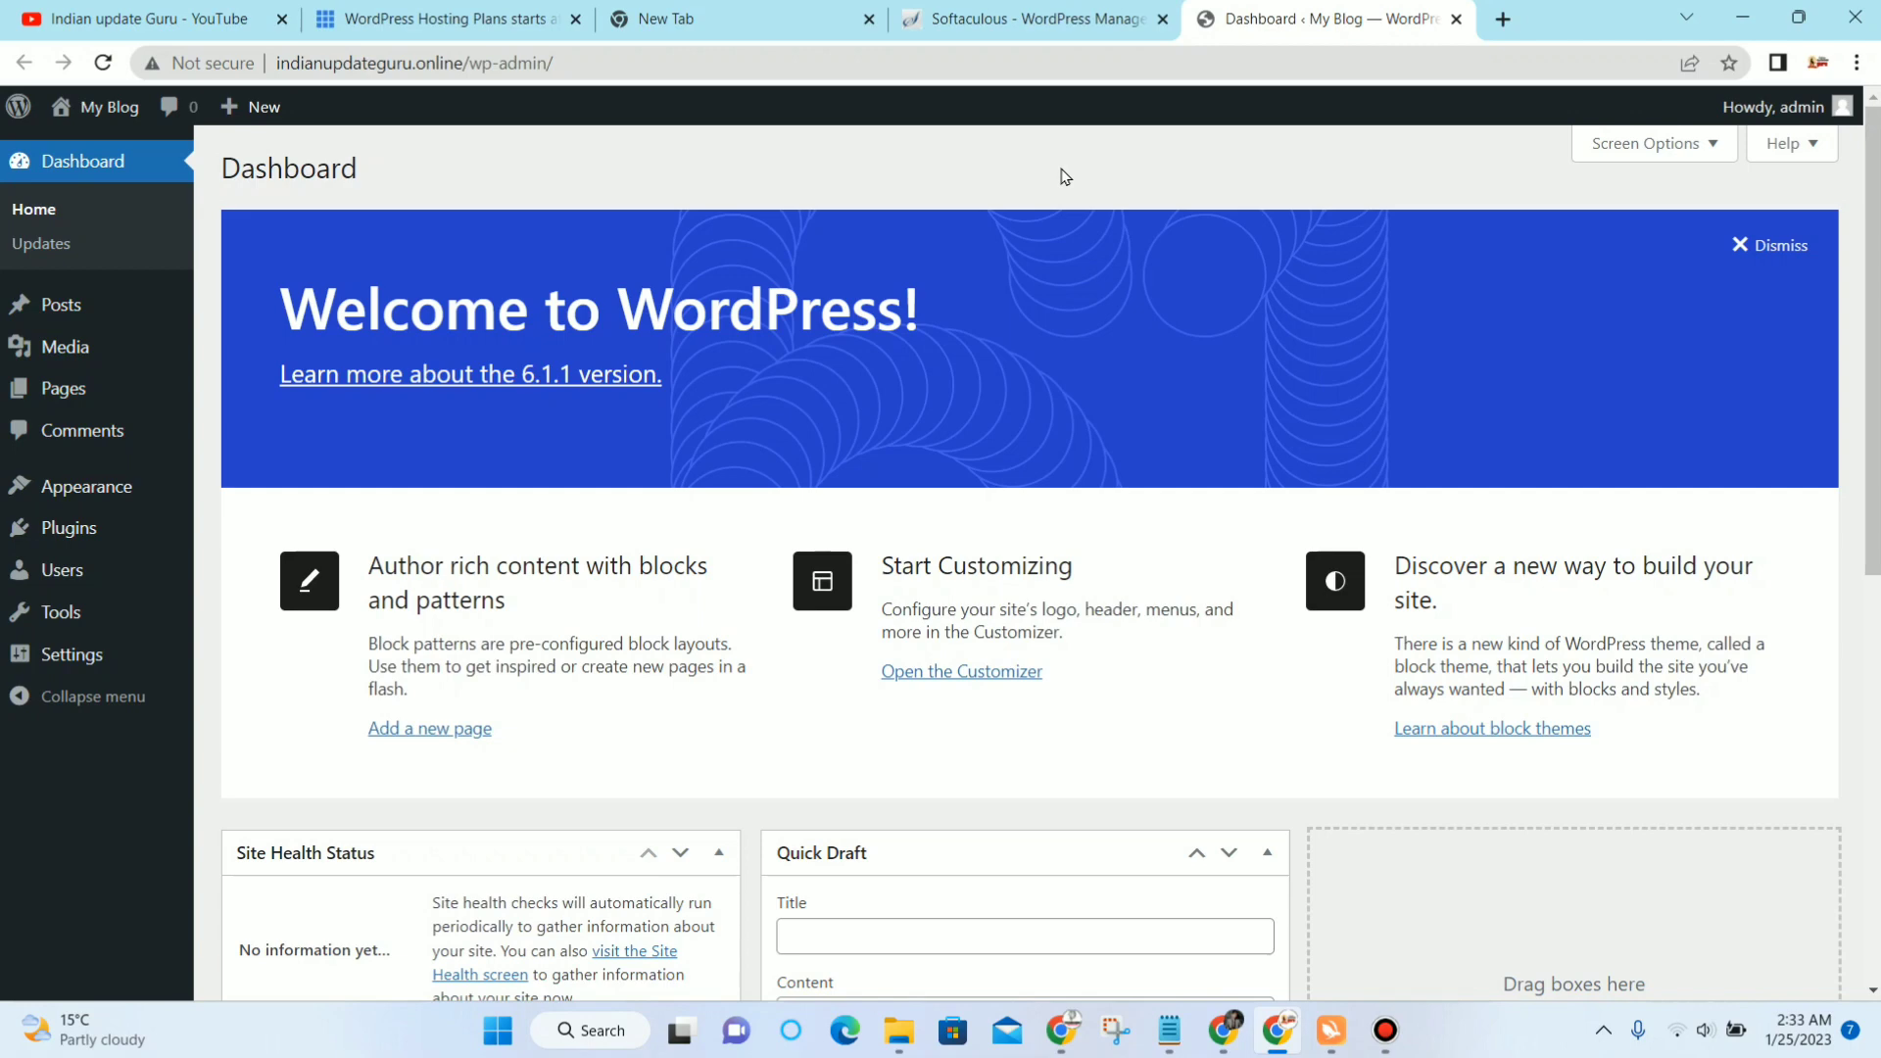
Step: Look through the Indian update Guru channel's recent videos on YouTube and return to the WordPress dashboard
{"action": "left_click", "coordinate": [98, 12]}
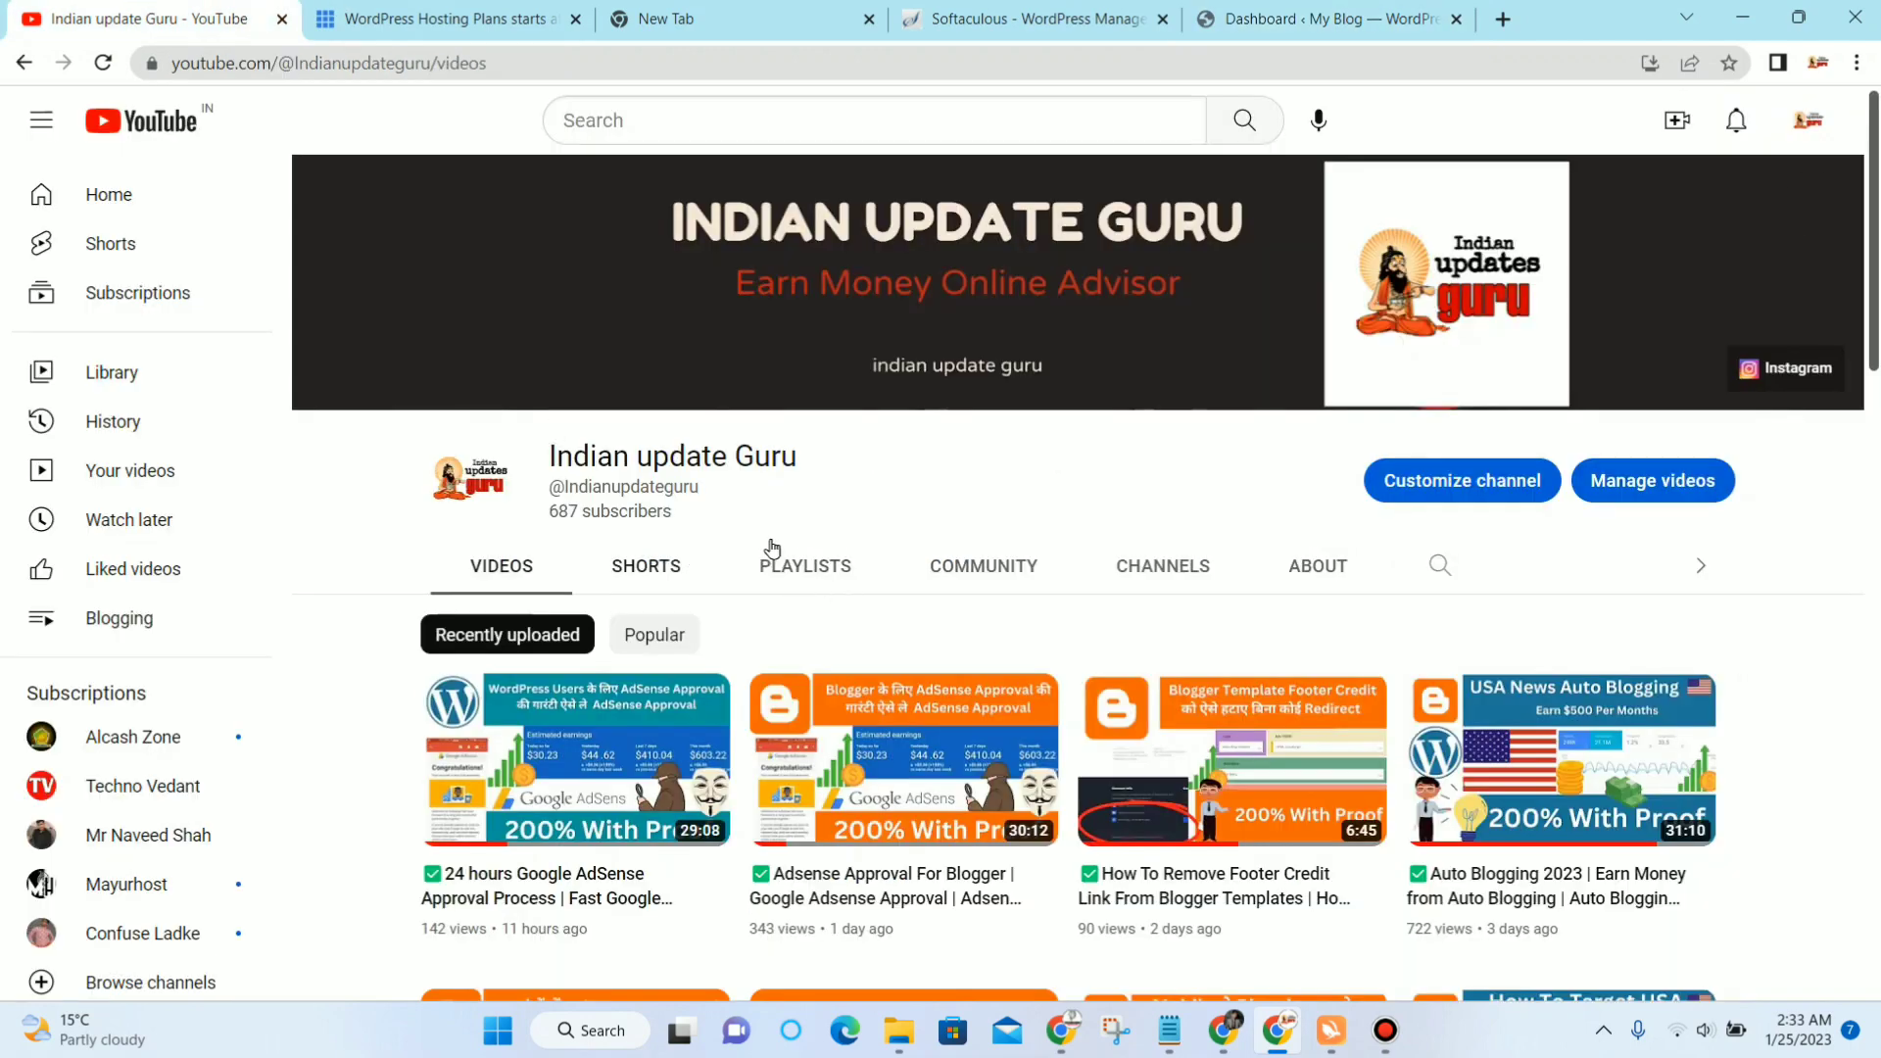
{"action": "scroll", "coordinate": [771, 548], "scroll_direction": "down", "scroll_amount": 3}
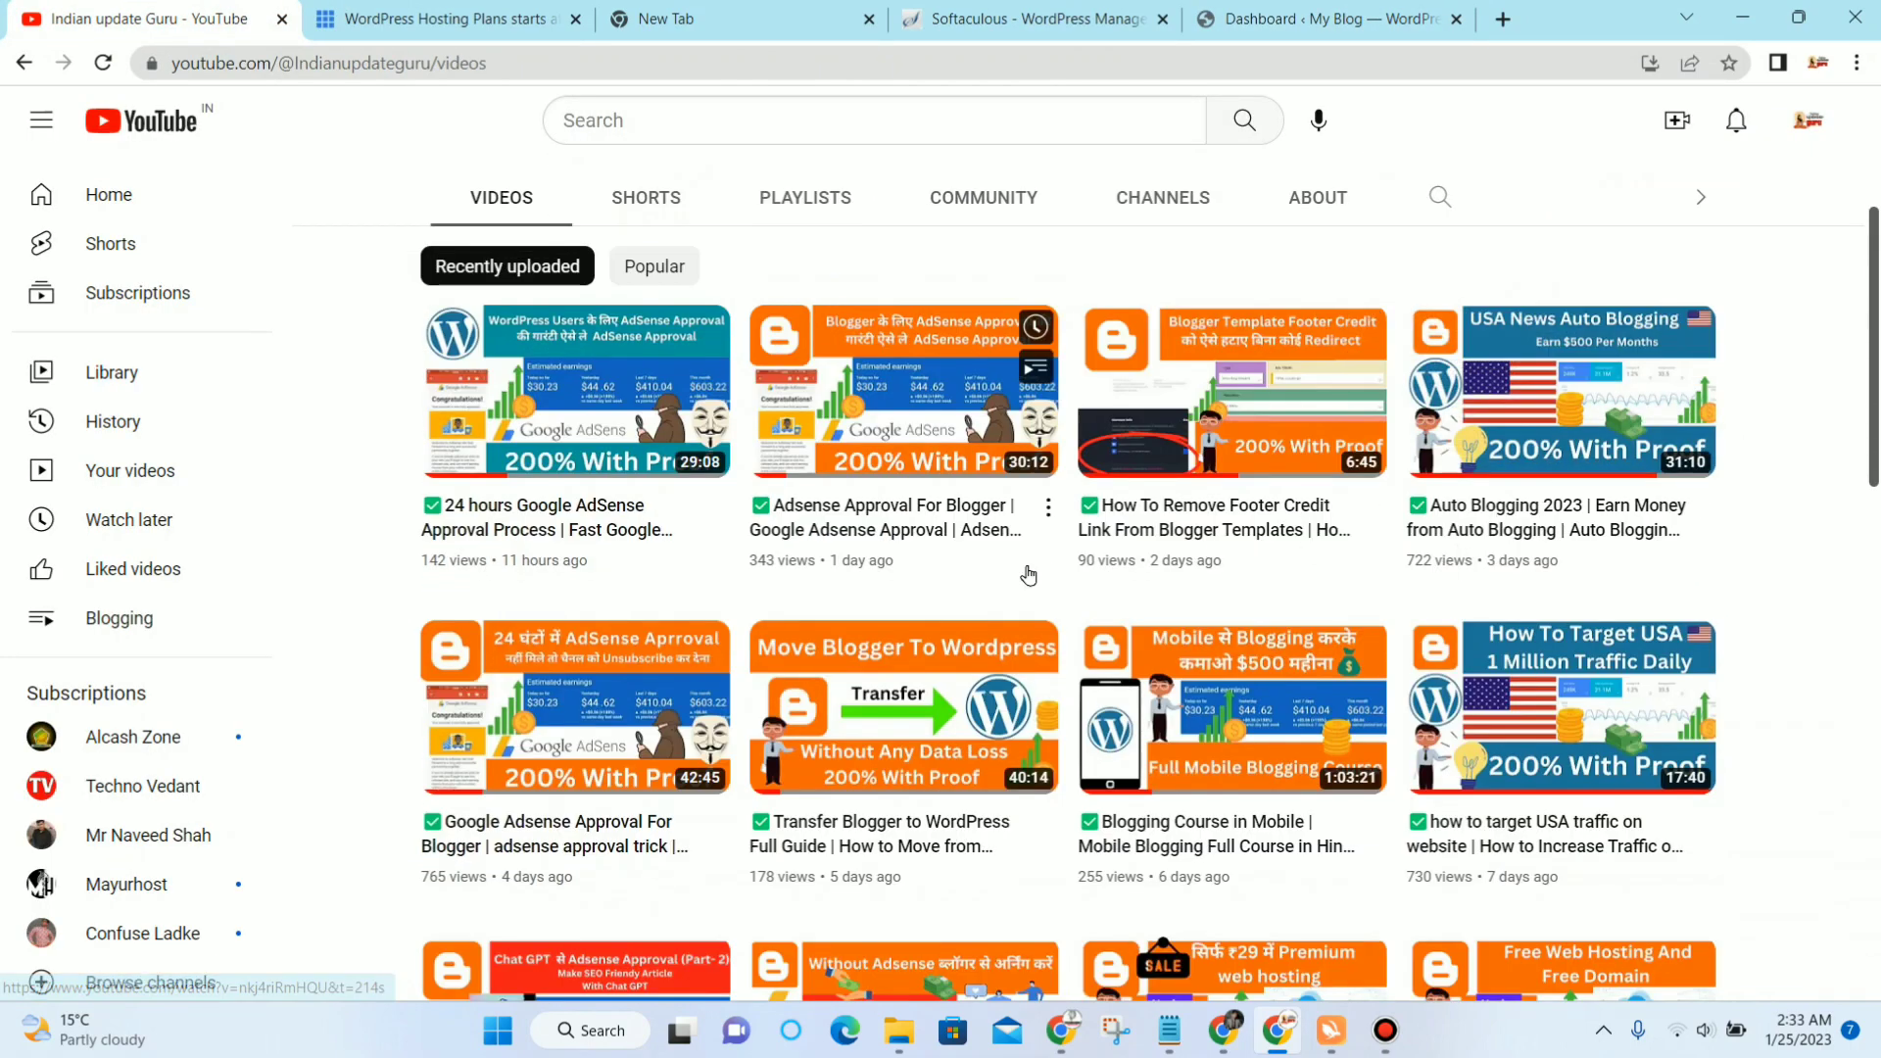
{"action": "scroll", "coordinate": [1028, 576], "scroll_direction": "down", "scroll_amount": 1}
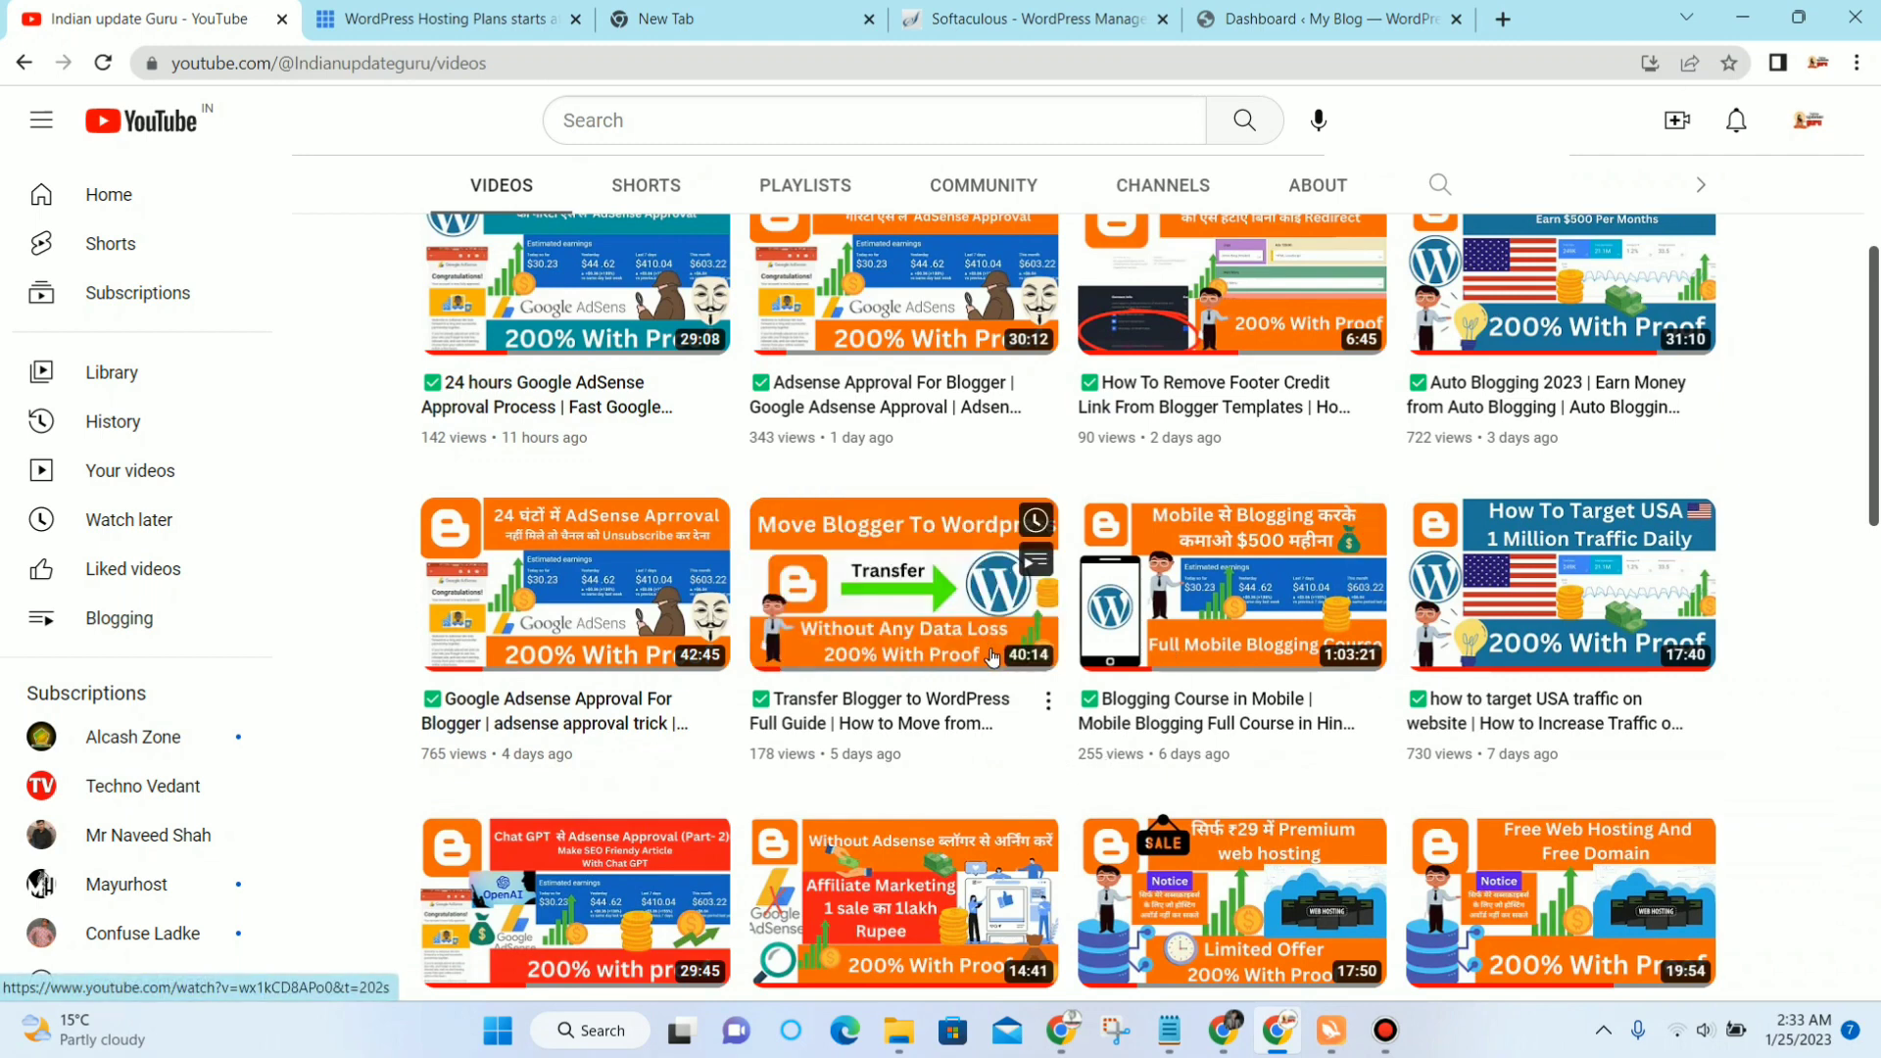
{"action": "mouse_move", "coordinate": [991, 657]}
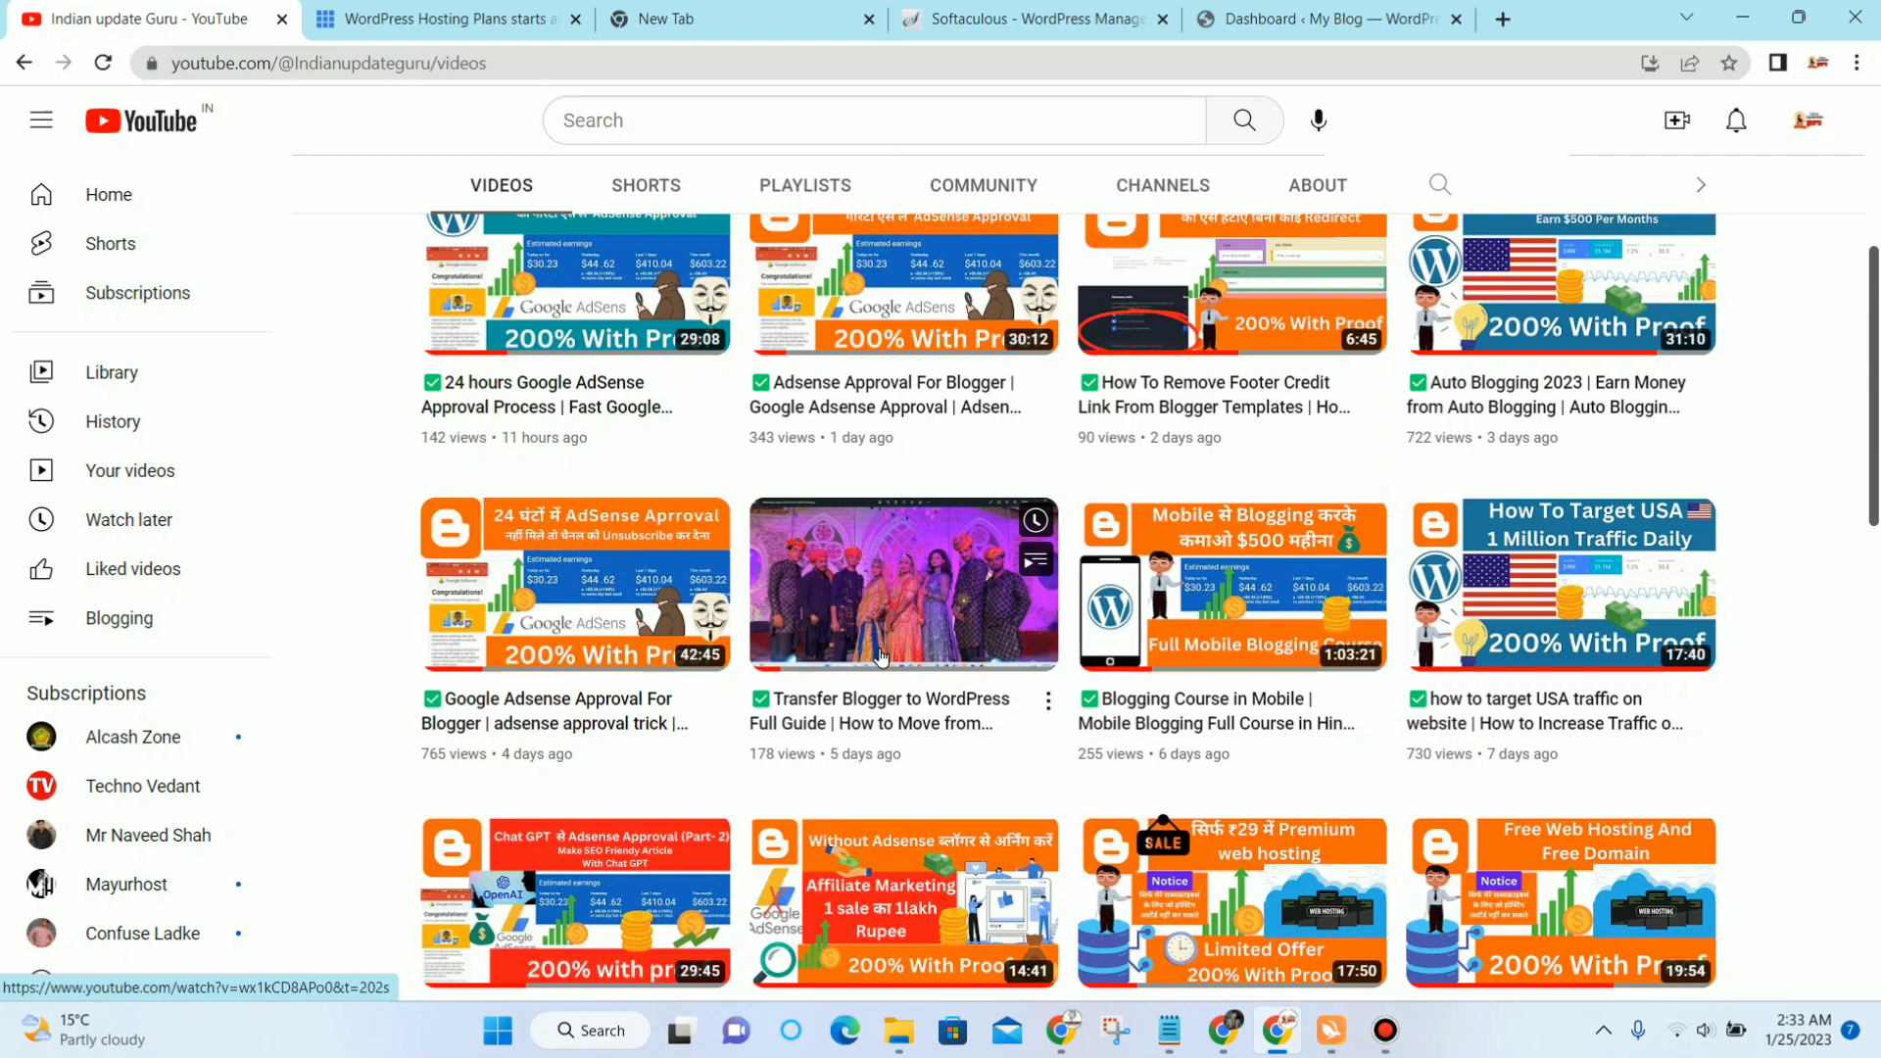
{"action": "left_click", "coordinate": [1242, 17]}
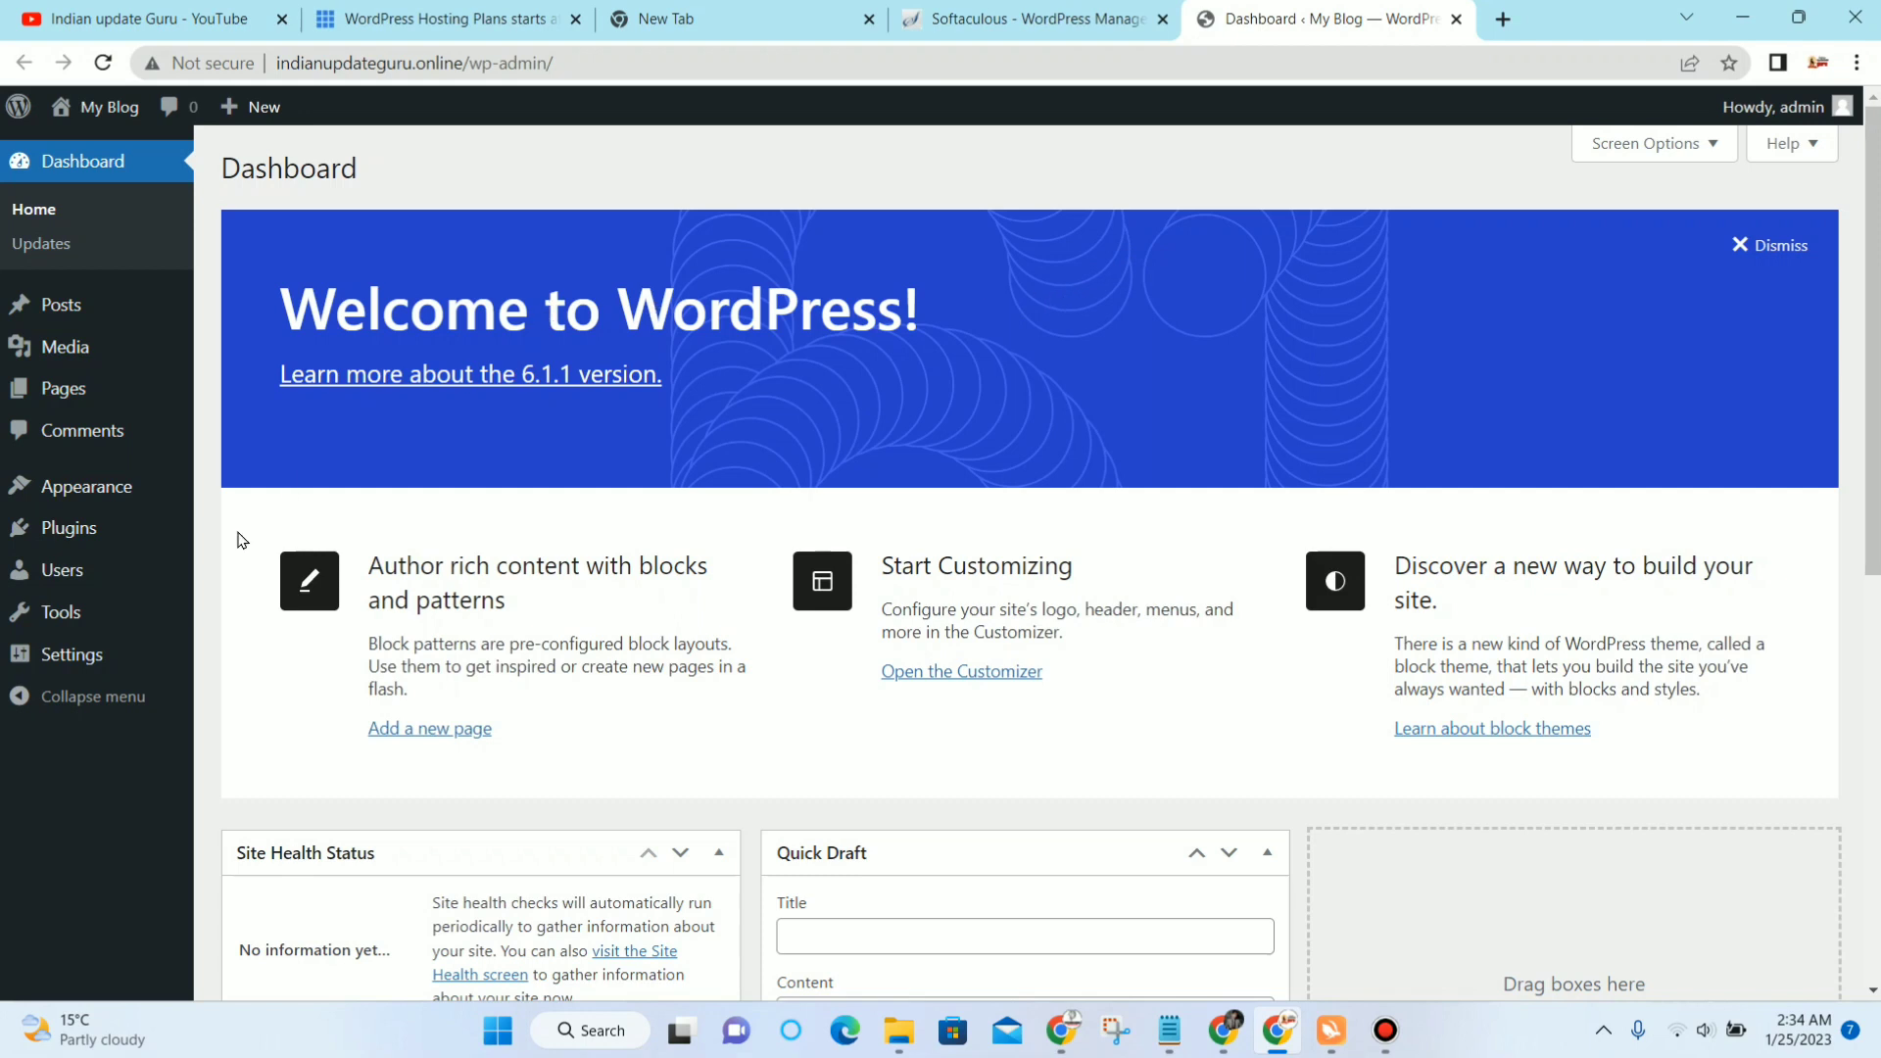
Step: Examine the General Settings, from site title, tagline and site addresses to timezone, date format and time format
{"action": "left_click", "coordinate": [96, 656]}
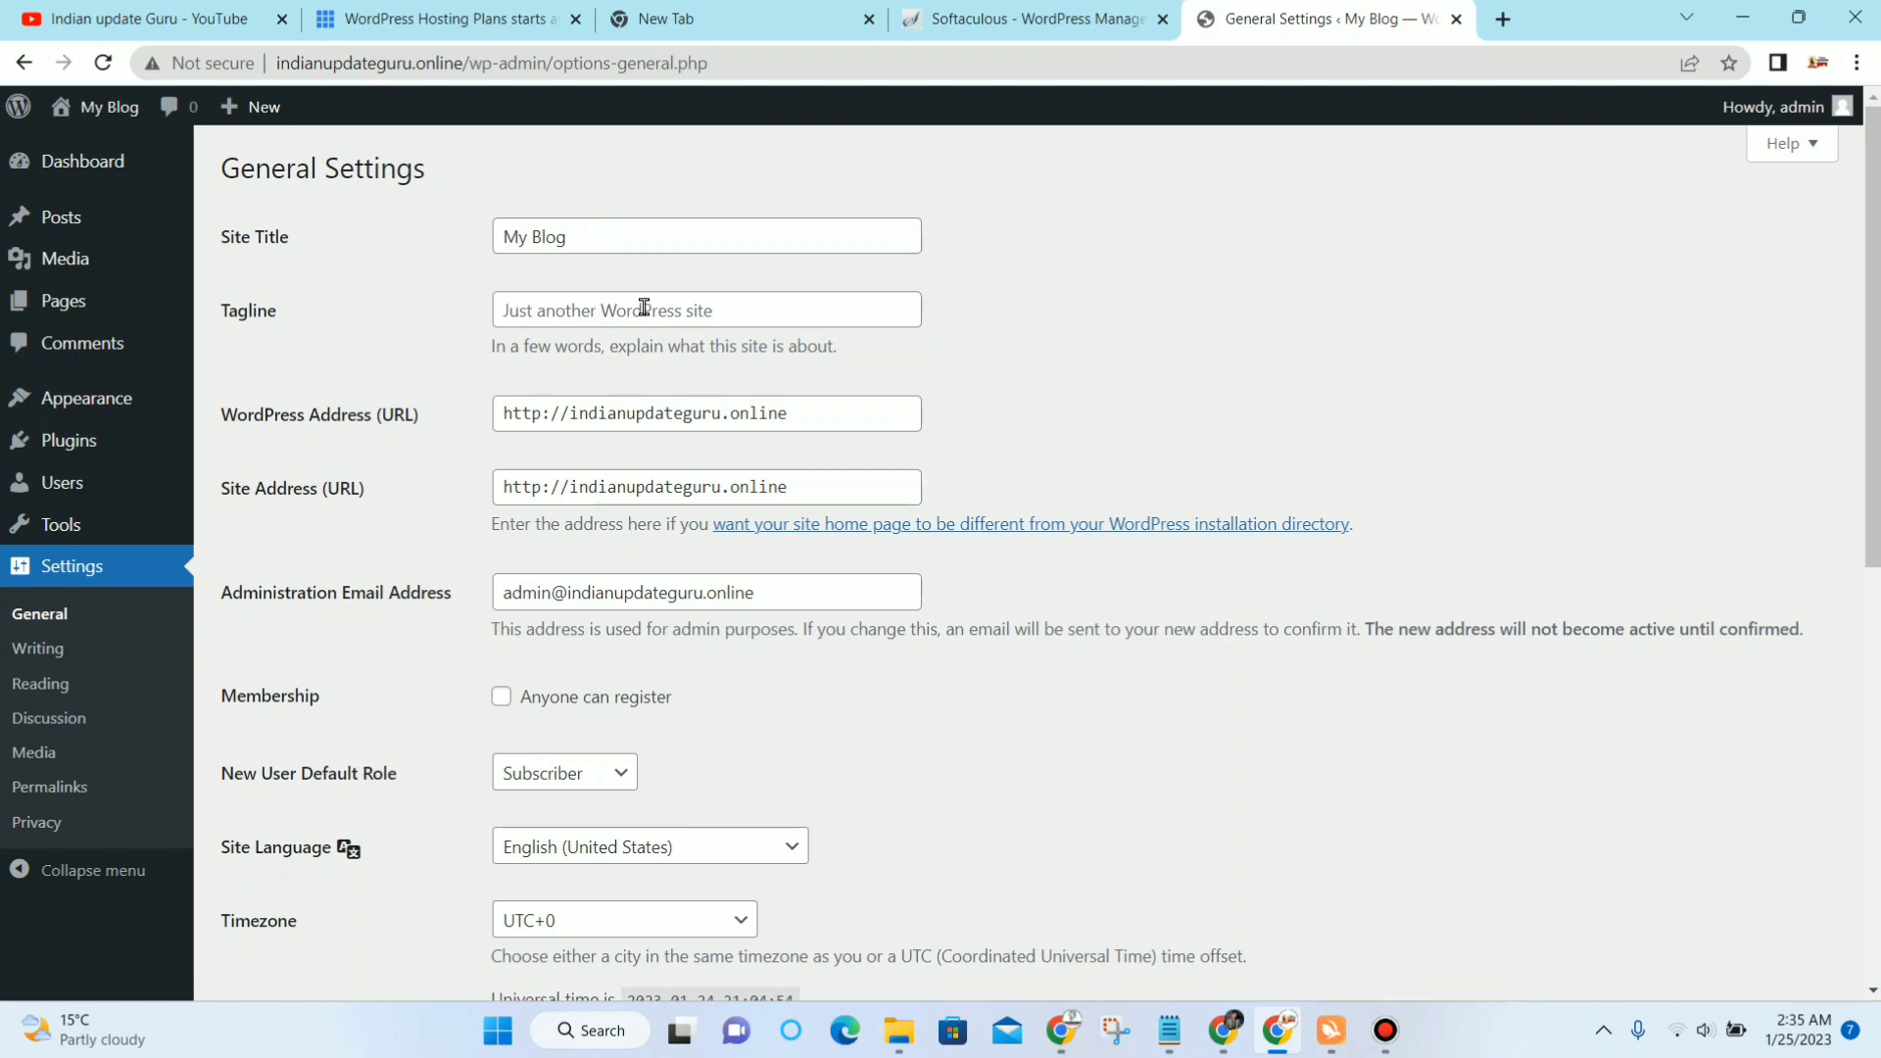
{"action": "scroll", "coordinate": [641, 309], "scroll_direction": "down", "scroll_amount": 1}
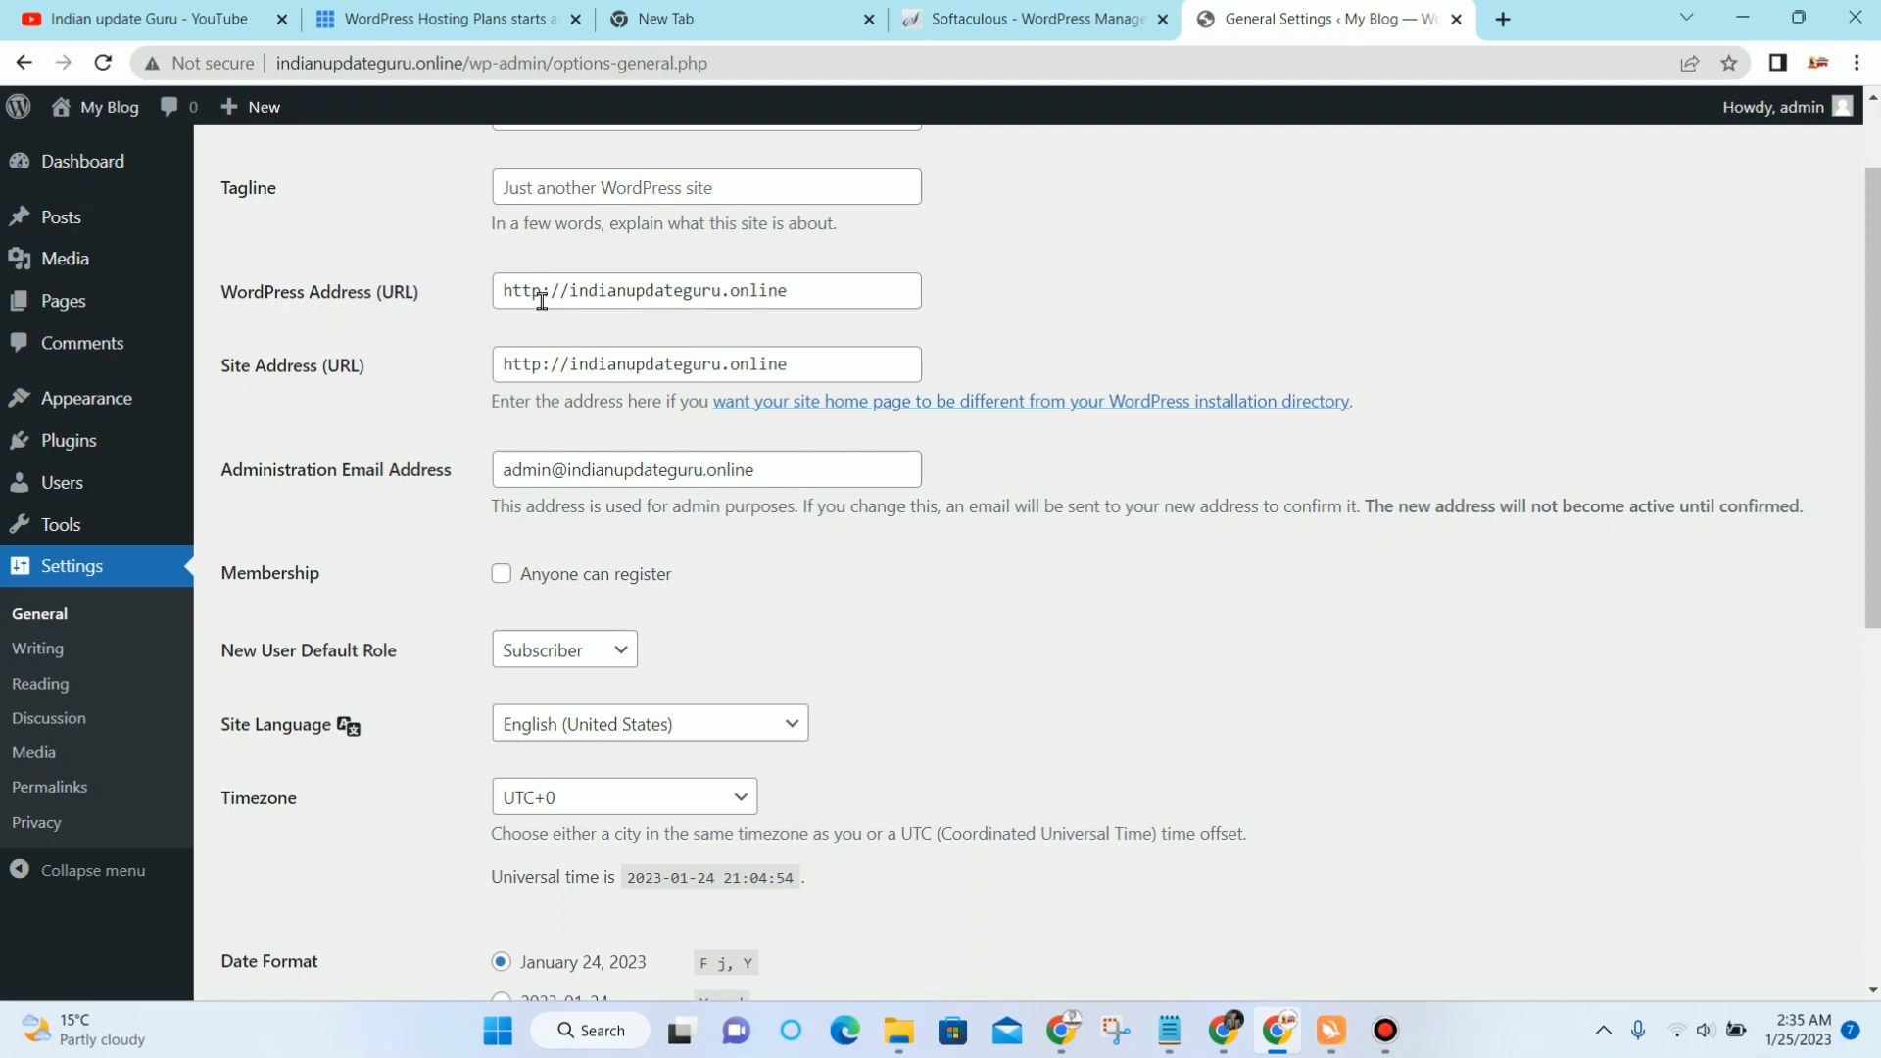
{"action": "mouse_move", "coordinate": [7, 431]}
{"action": "scroll", "coordinate": [726, 433], "scroll_direction": "down", "scroll_amount": 1}
{"action": "scroll", "coordinate": [725, 433], "scroll_direction": "down", "scroll_amount": 2}
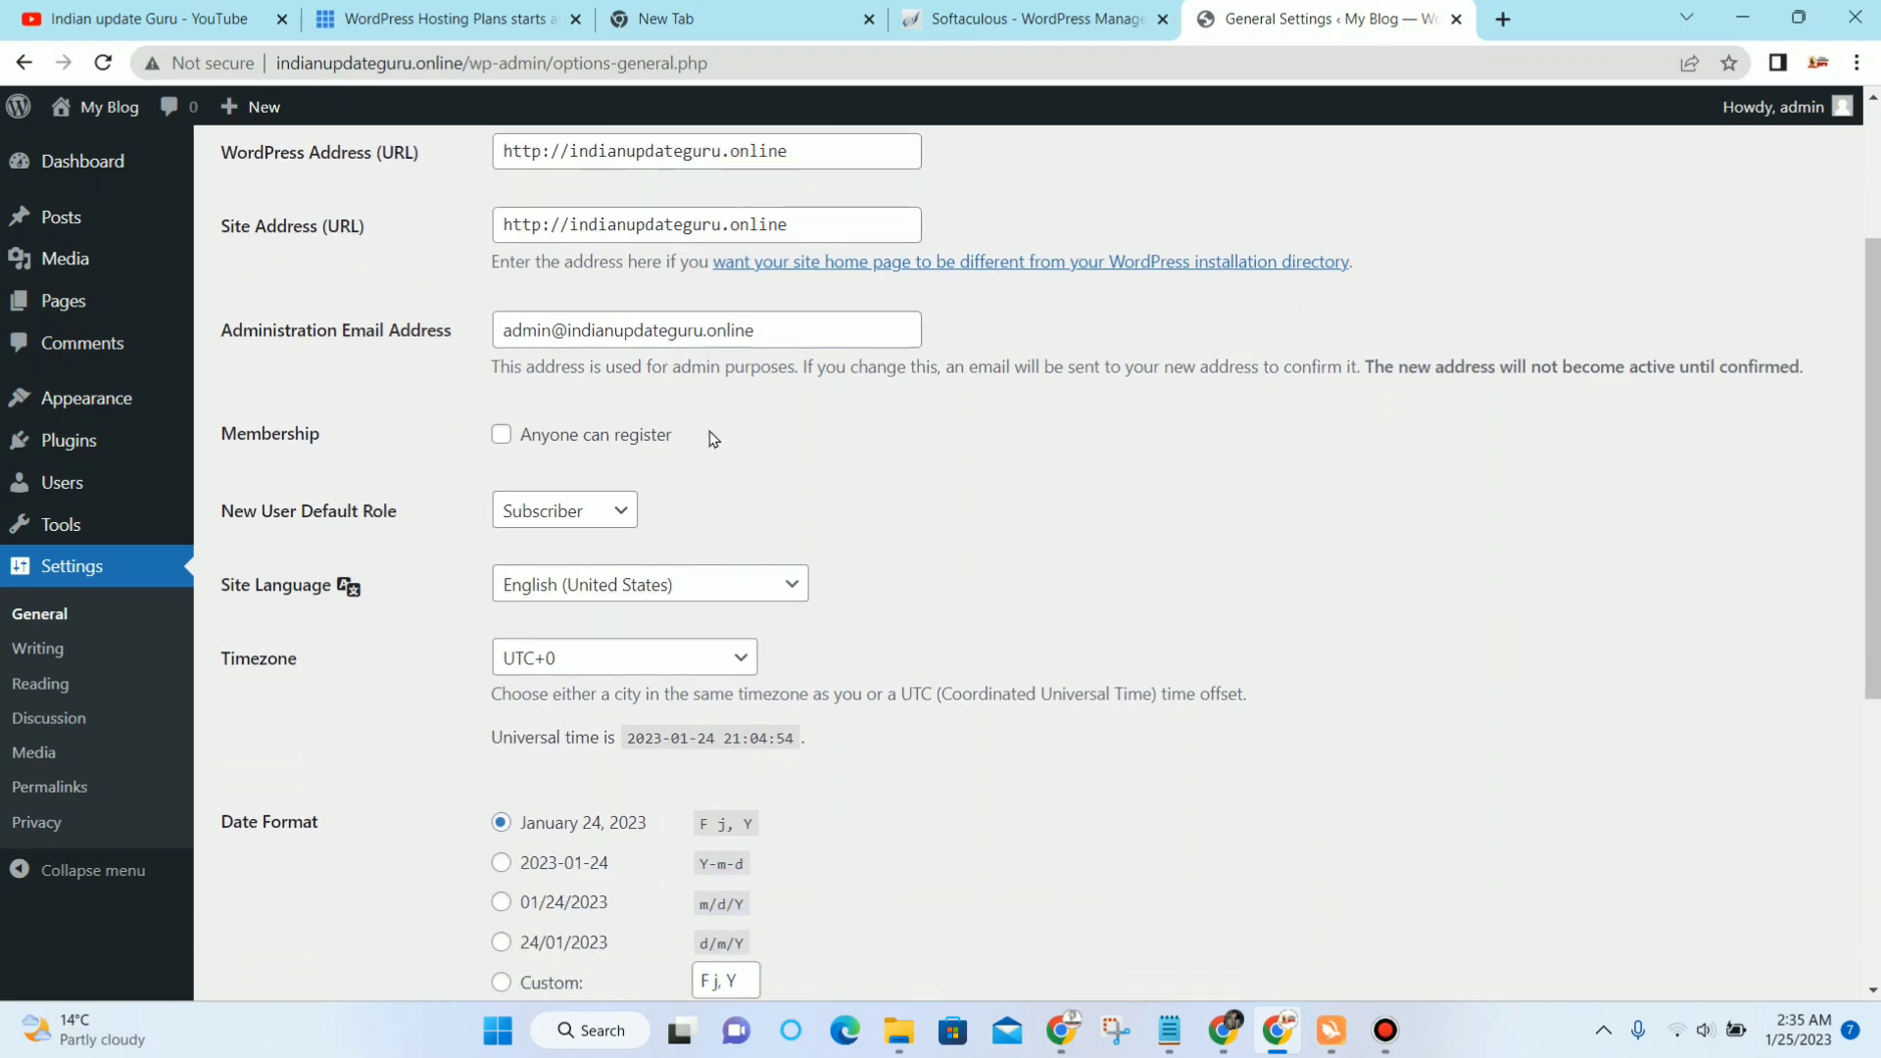
{"action": "scroll", "coordinate": [651, 372], "scroll_direction": "down", "scroll_amount": 4}
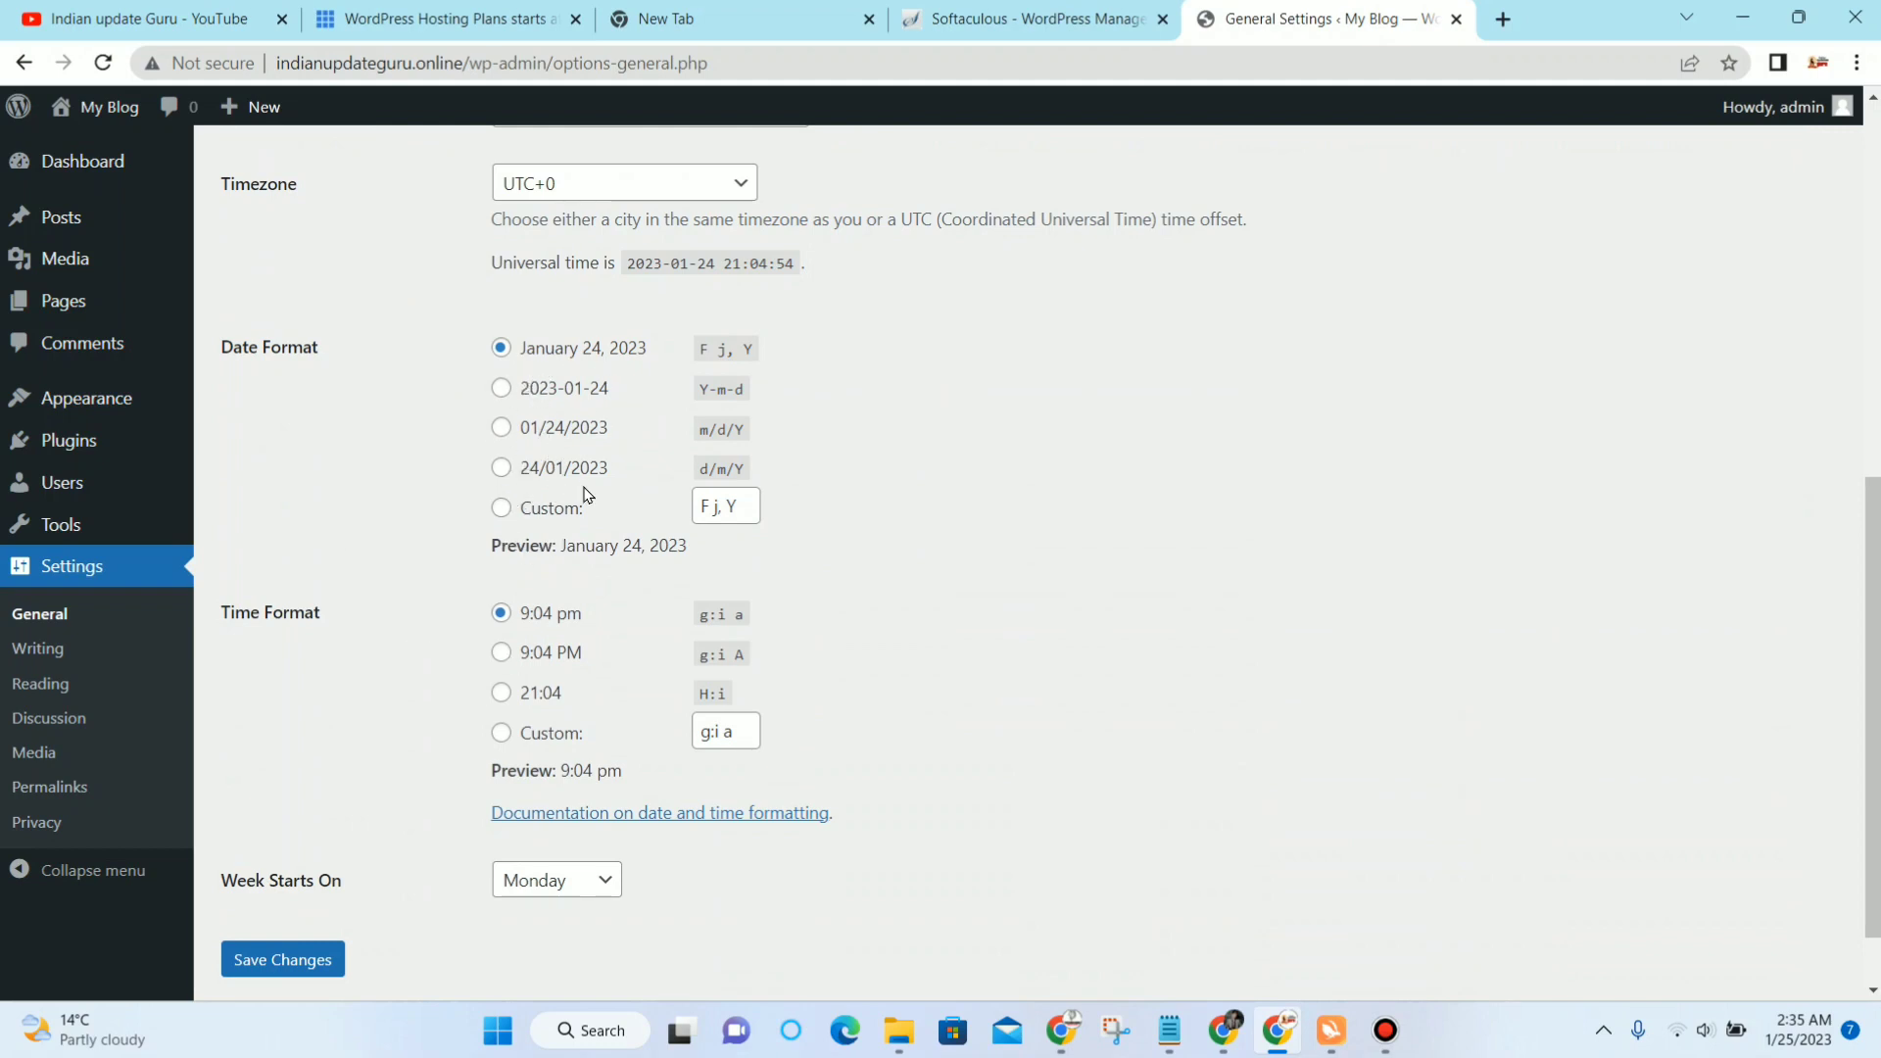
{"action": "scroll", "coordinate": [584, 496], "scroll_direction": "down", "scroll_amount": 1}
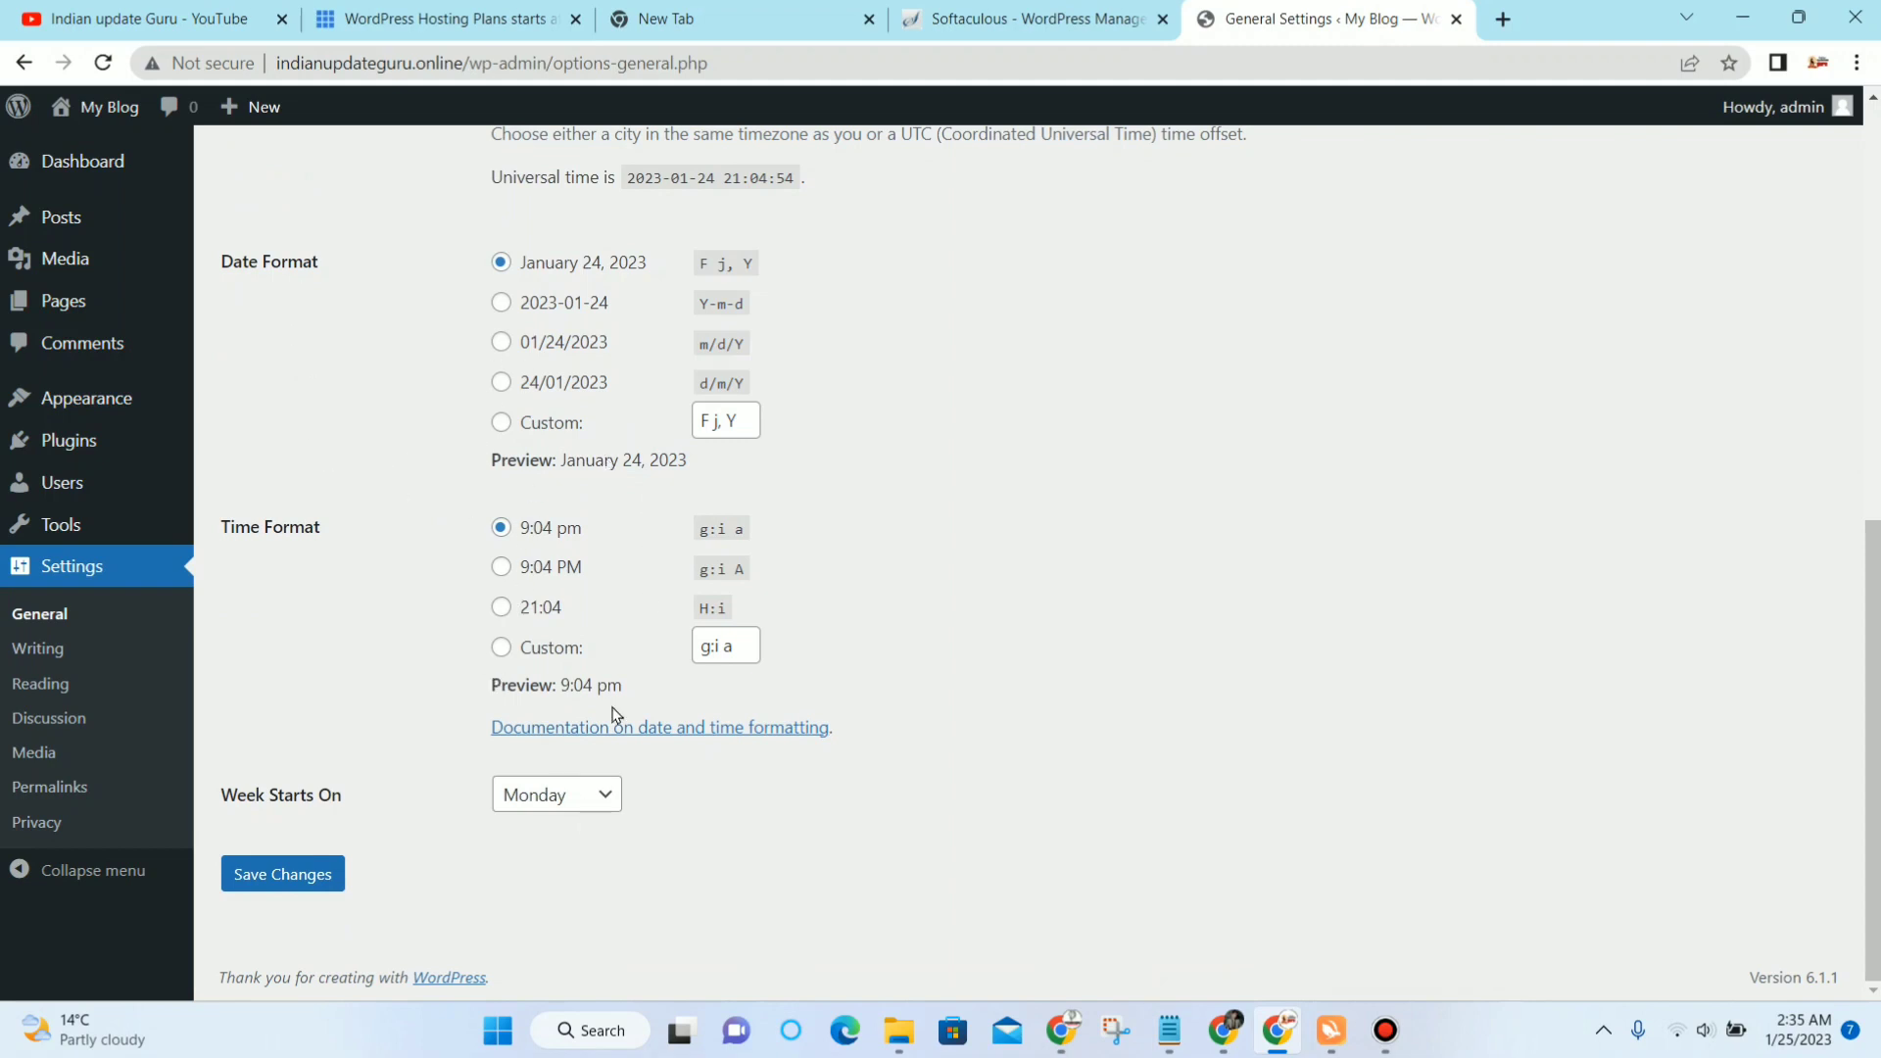
{"action": "scroll", "coordinate": [789, 380], "scroll_direction": "up", "scroll_amount": 5}
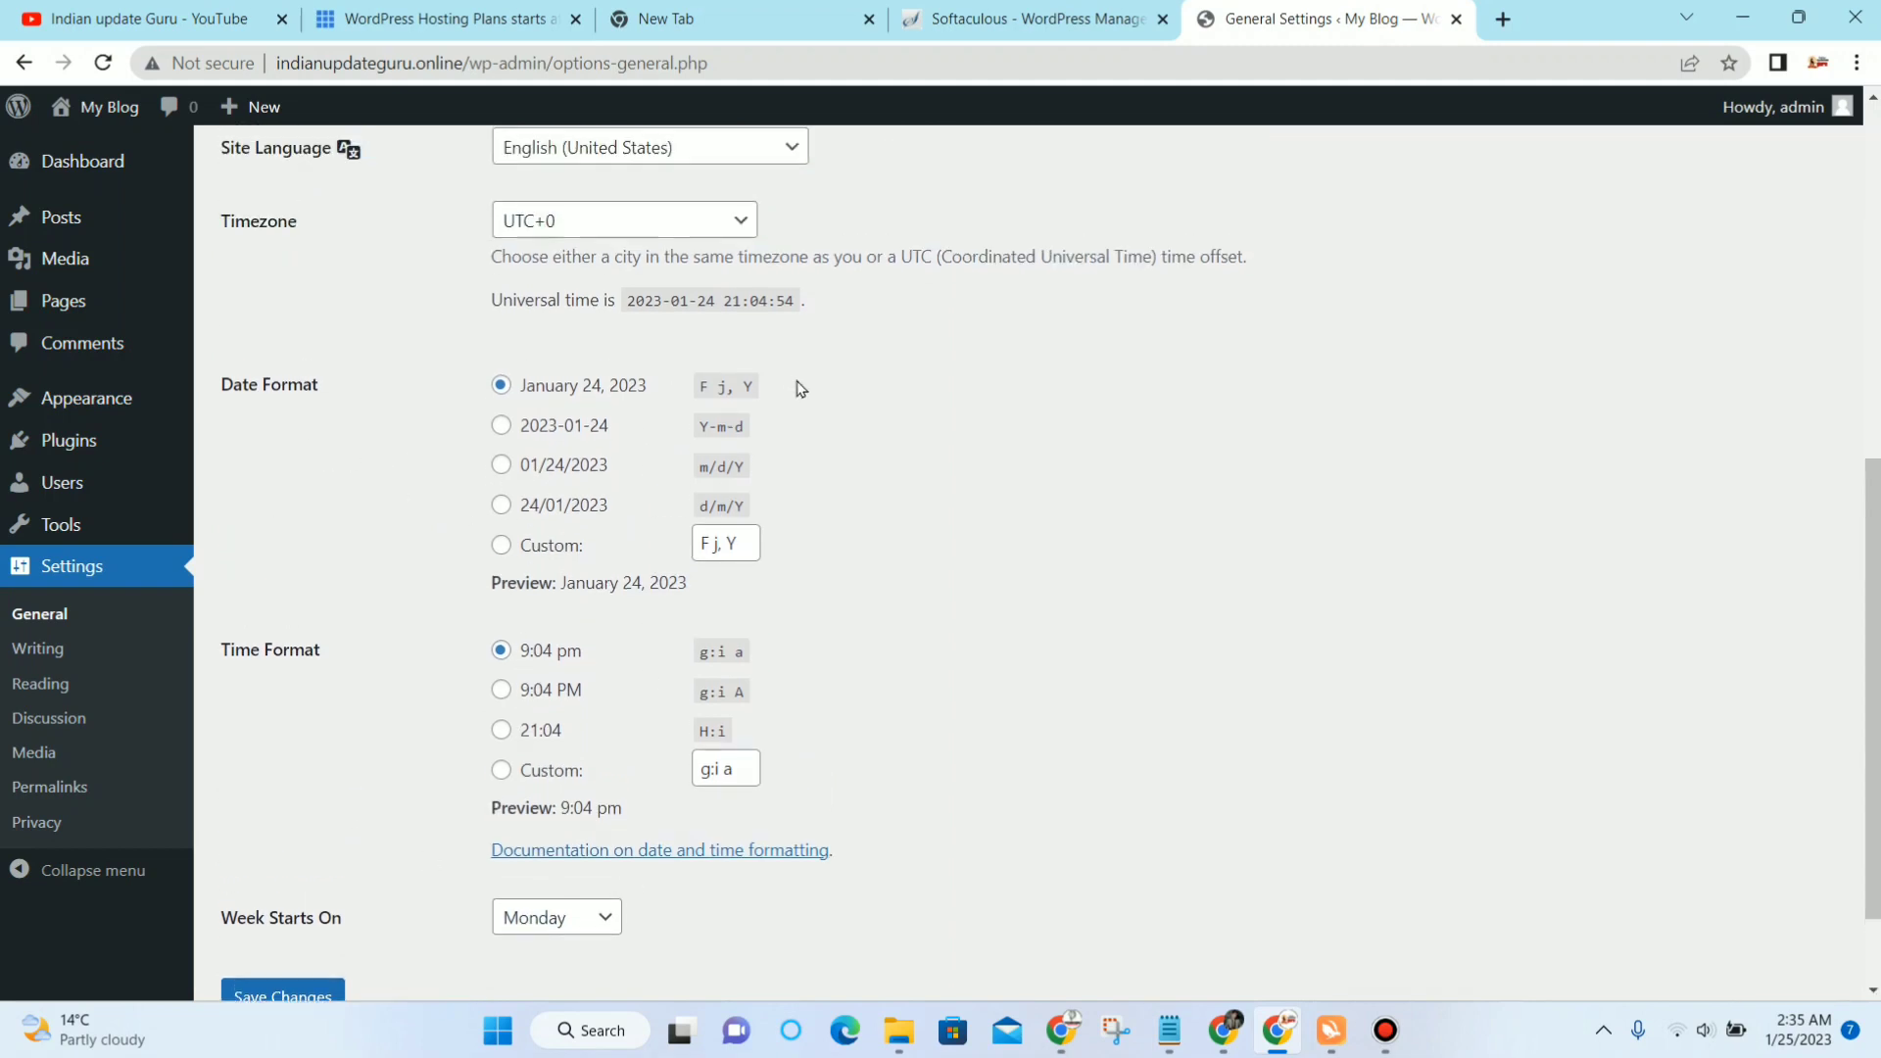
{"action": "scroll", "coordinate": [811, 404], "scroll_direction": "up", "scroll_amount": 1}
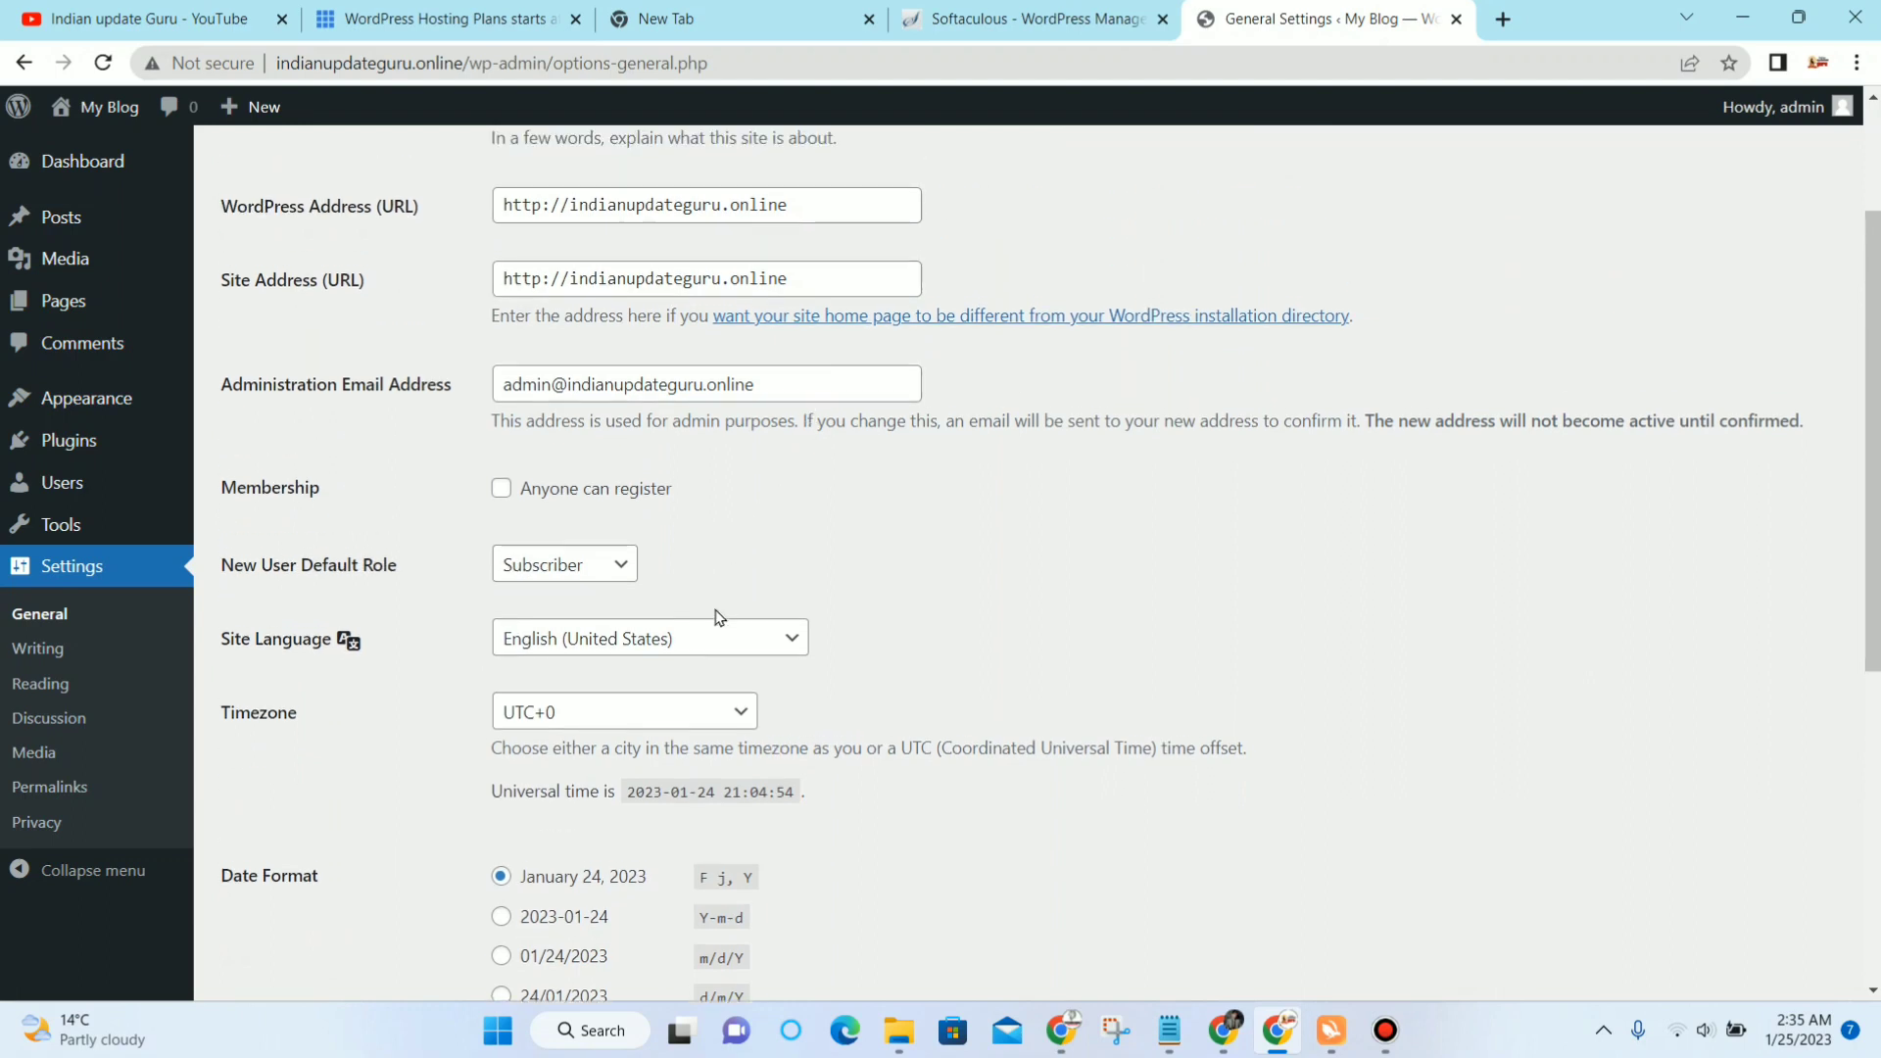
Step: Browse the available site languages in the General Settings and close the list without choosing another one
{"action": "left_click", "coordinate": [650, 644]}
{"action": "scroll", "coordinate": [596, 267], "scroll_direction": "down", "scroll_amount": 1}
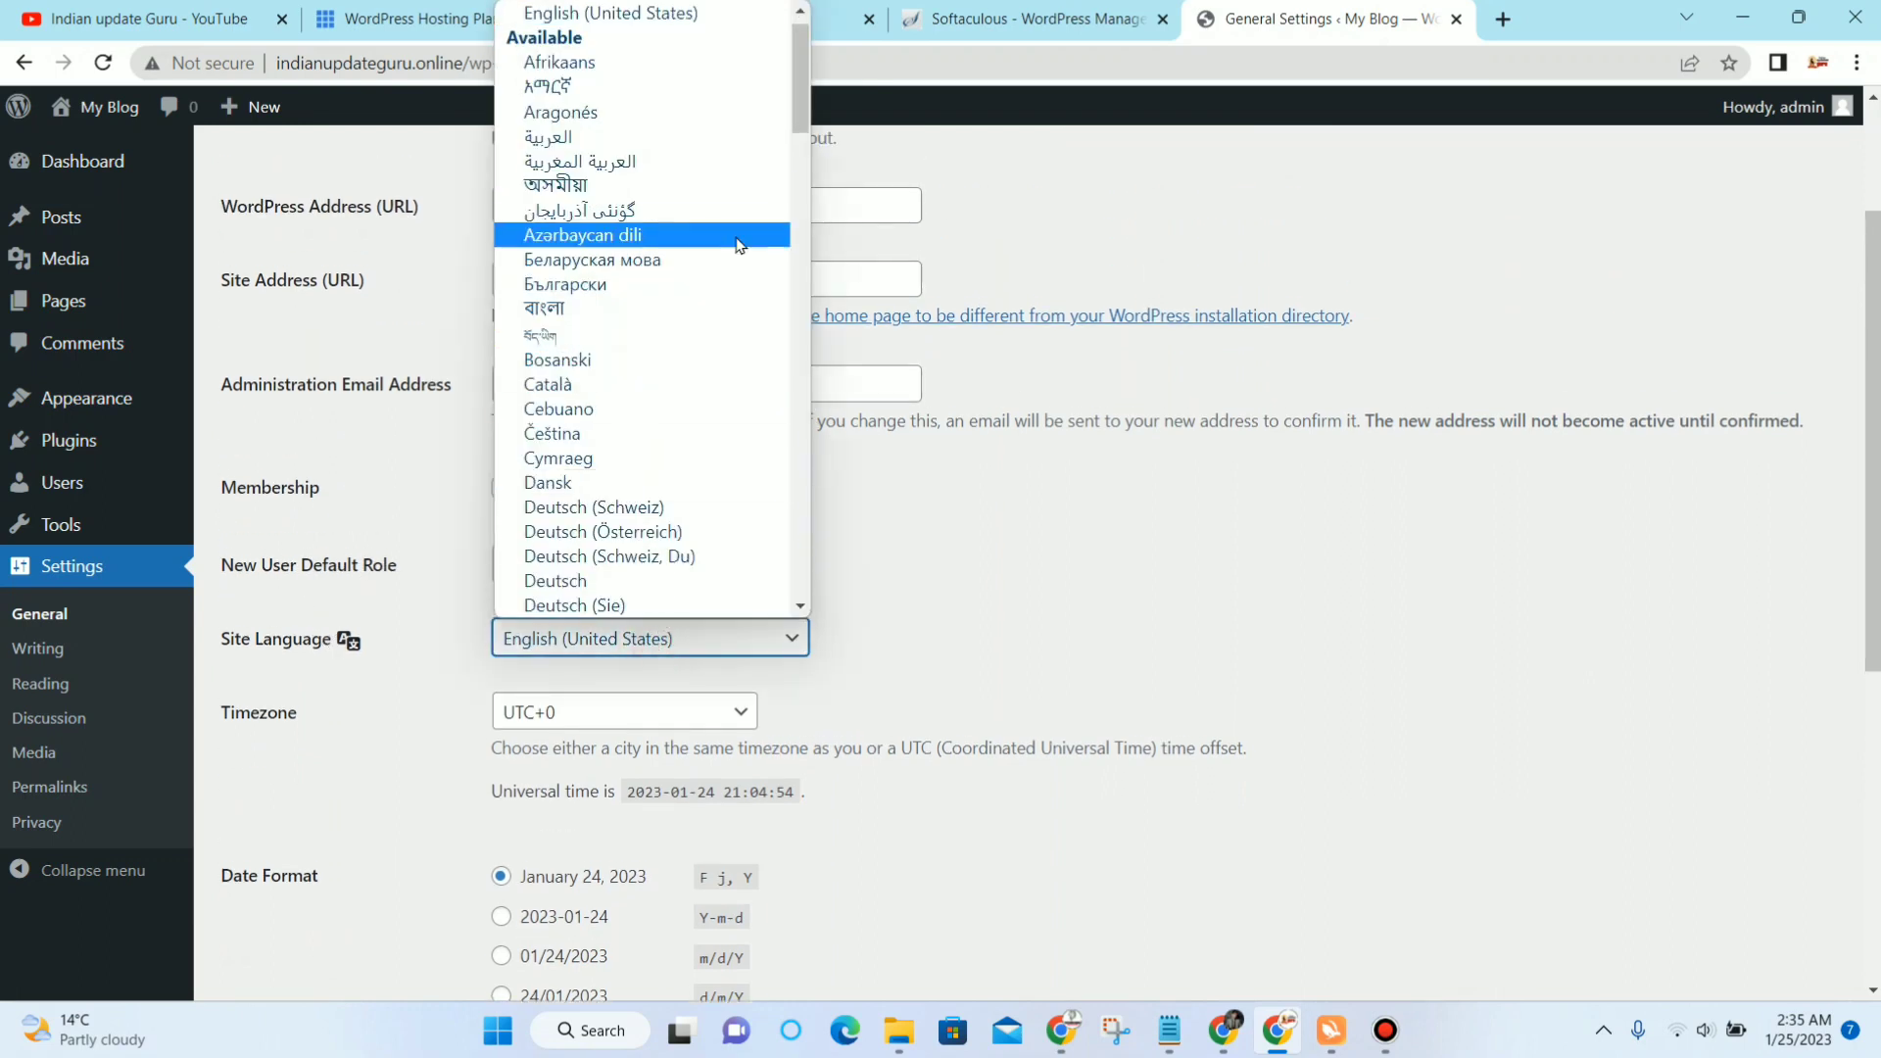
{"action": "left_click", "coordinate": [950, 550]}
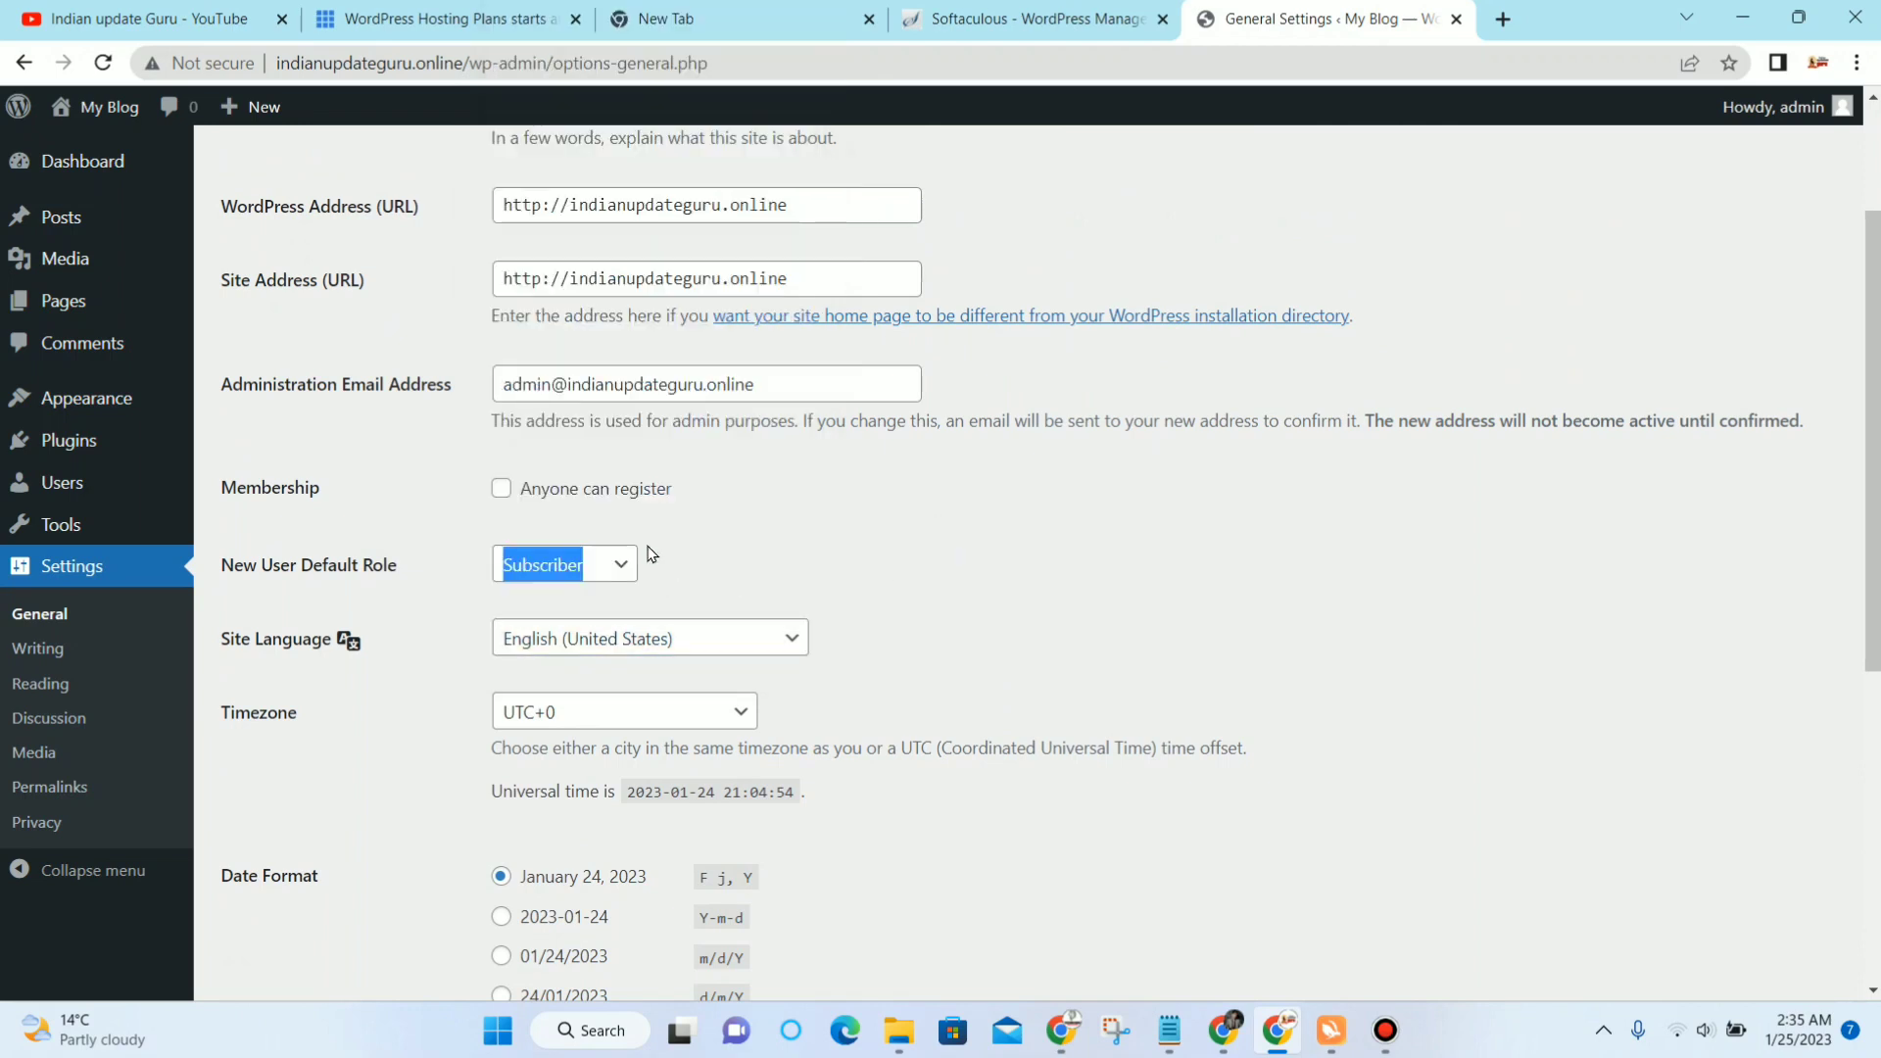
{"action": "scroll", "coordinate": [799, 402], "scroll_direction": "down", "scroll_amount": 1}
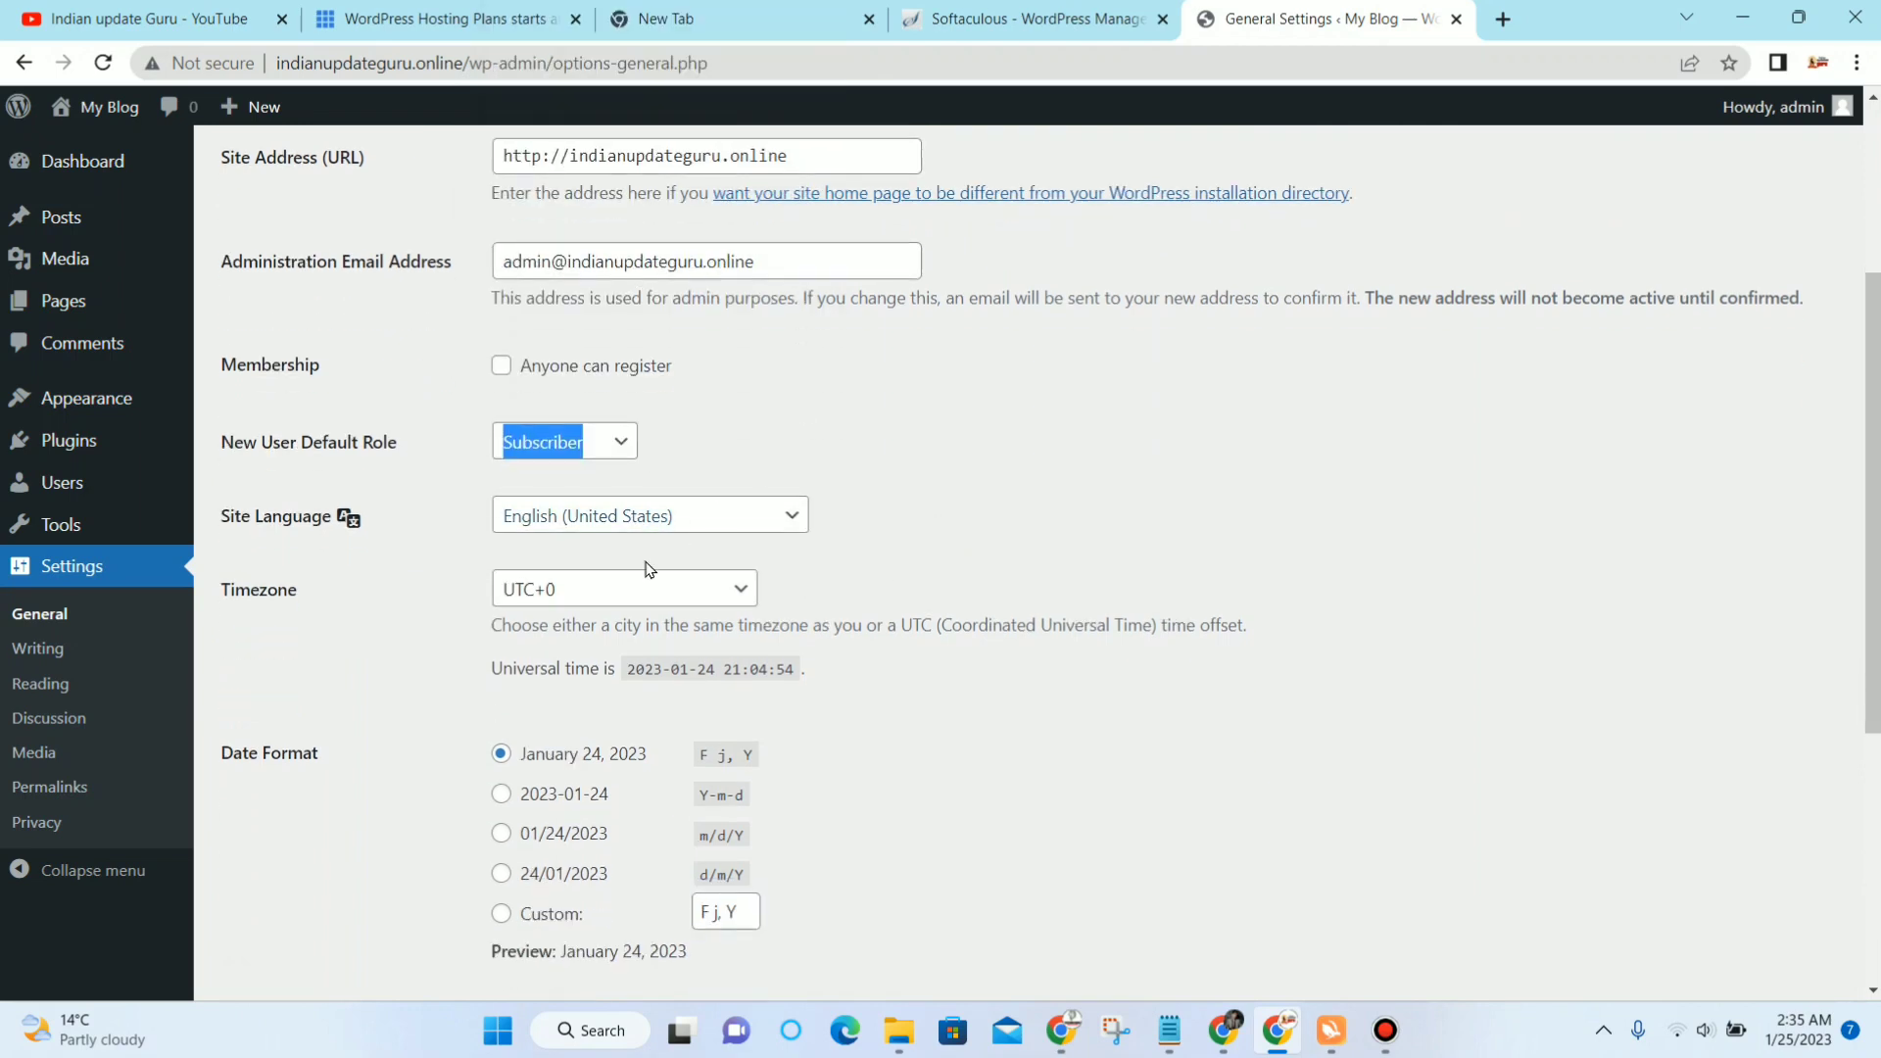
Step: Review the Writing Settings and the Permalink Settings, including the permalink structures and the optional category and tag bases
{"action": "left_click", "coordinate": [70, 650]}
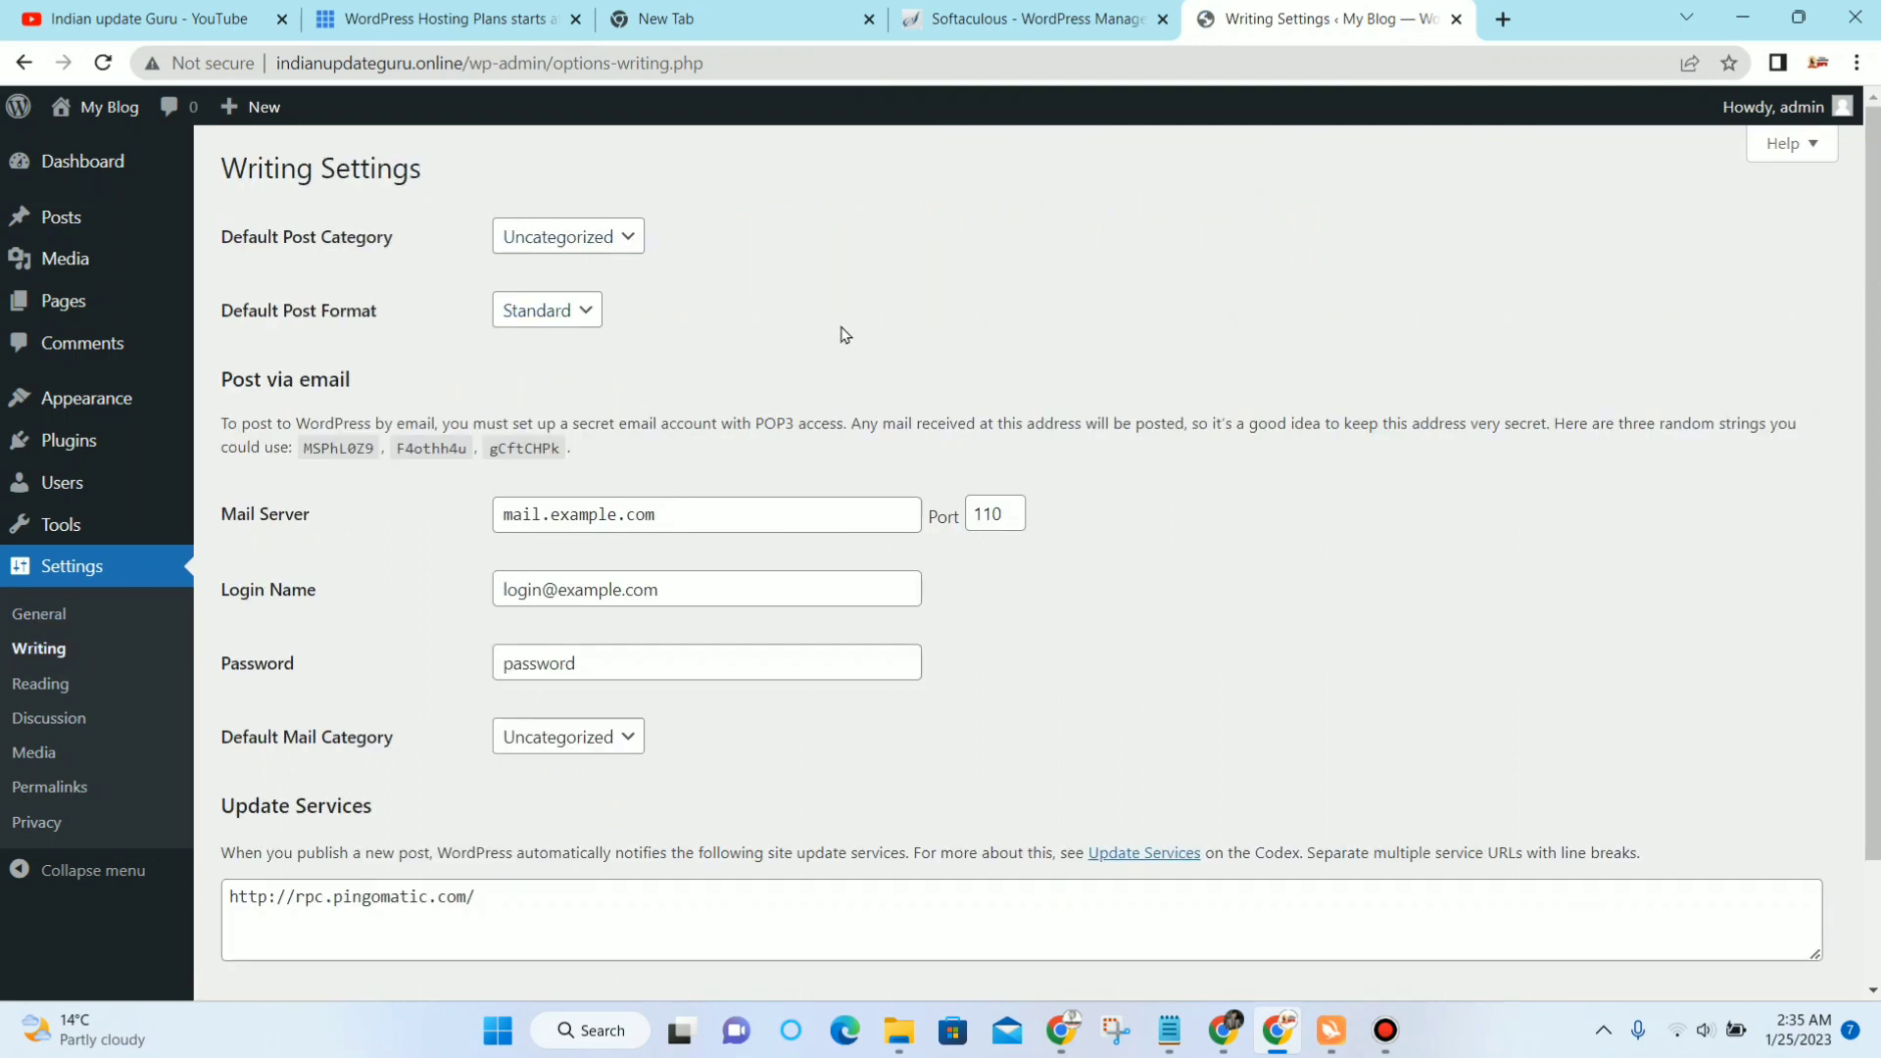
{"action": "scroll", "coordinate": [852, 338], "scroll_direction": "down", "scroll_amount": 3}
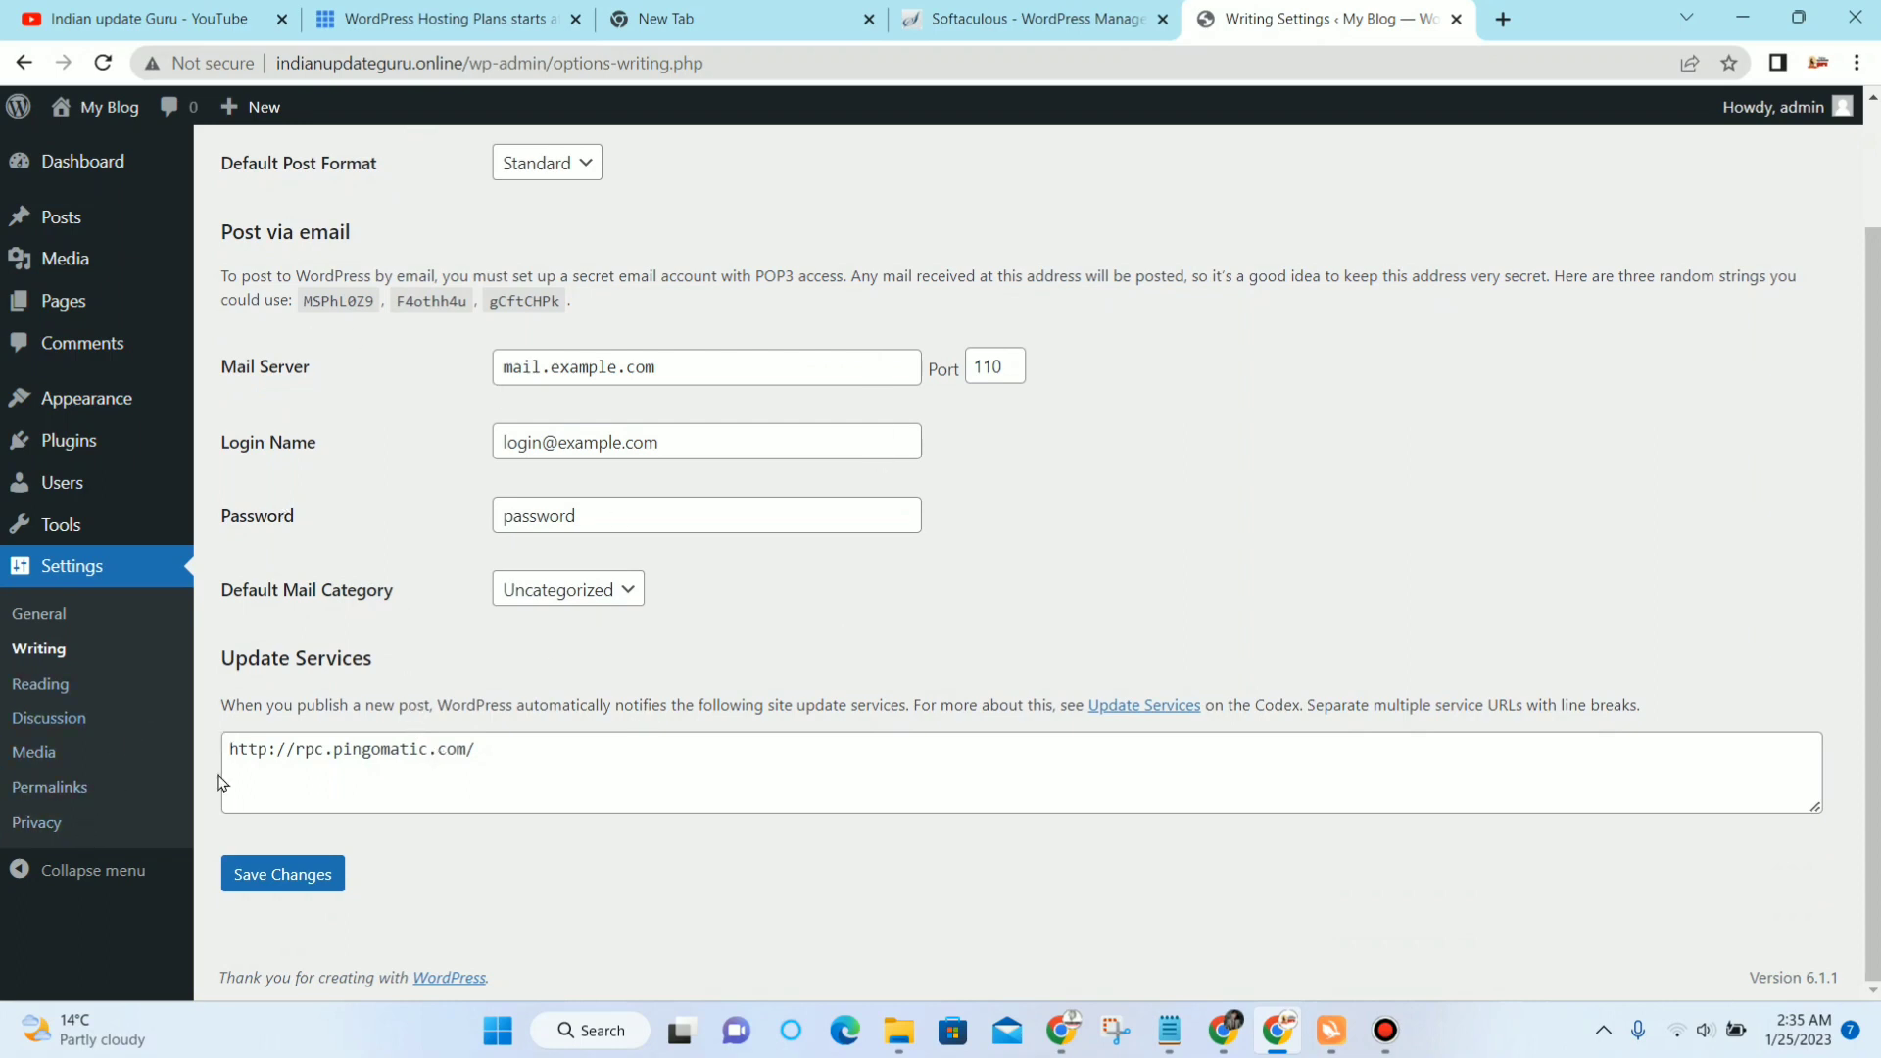
{"action": "left_click", "coordinate": [88, 796]}
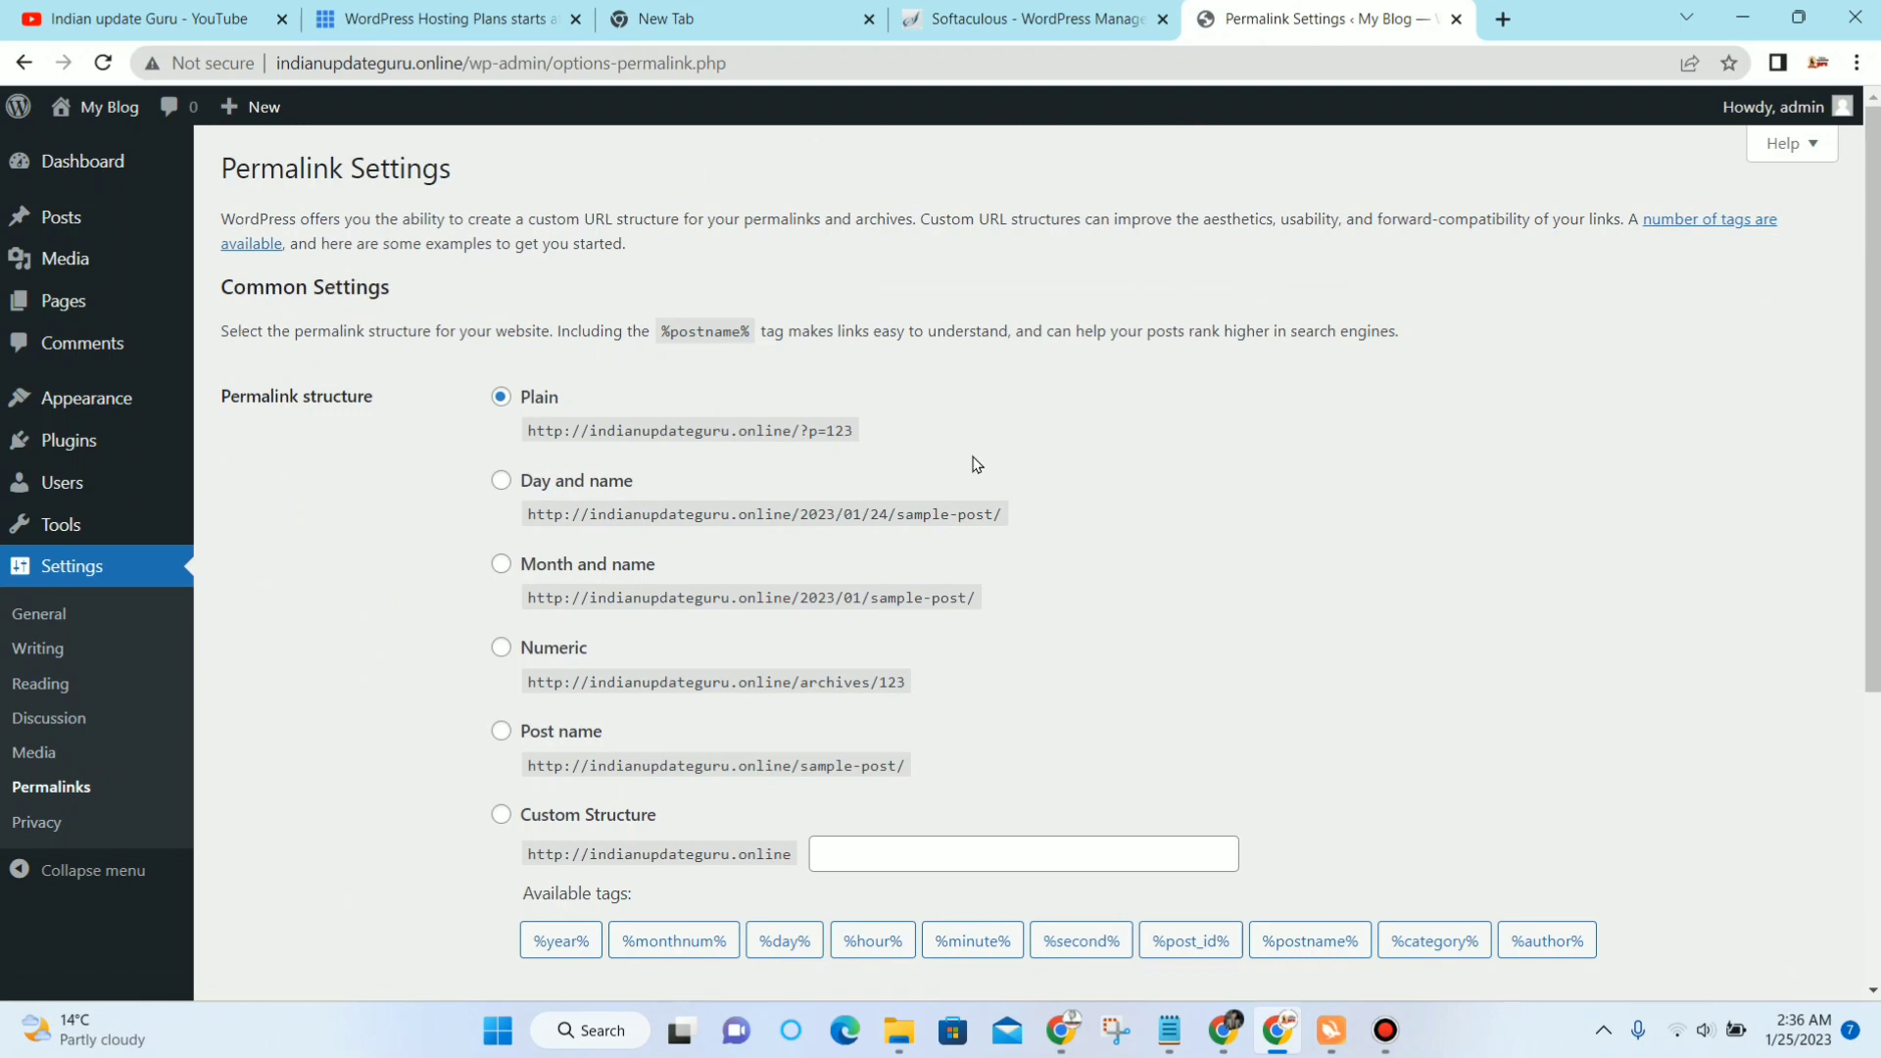
{"action": "scroll", "coordinate": [1127, 548], "scroll_direction": "down", "scroll_amount": 1}
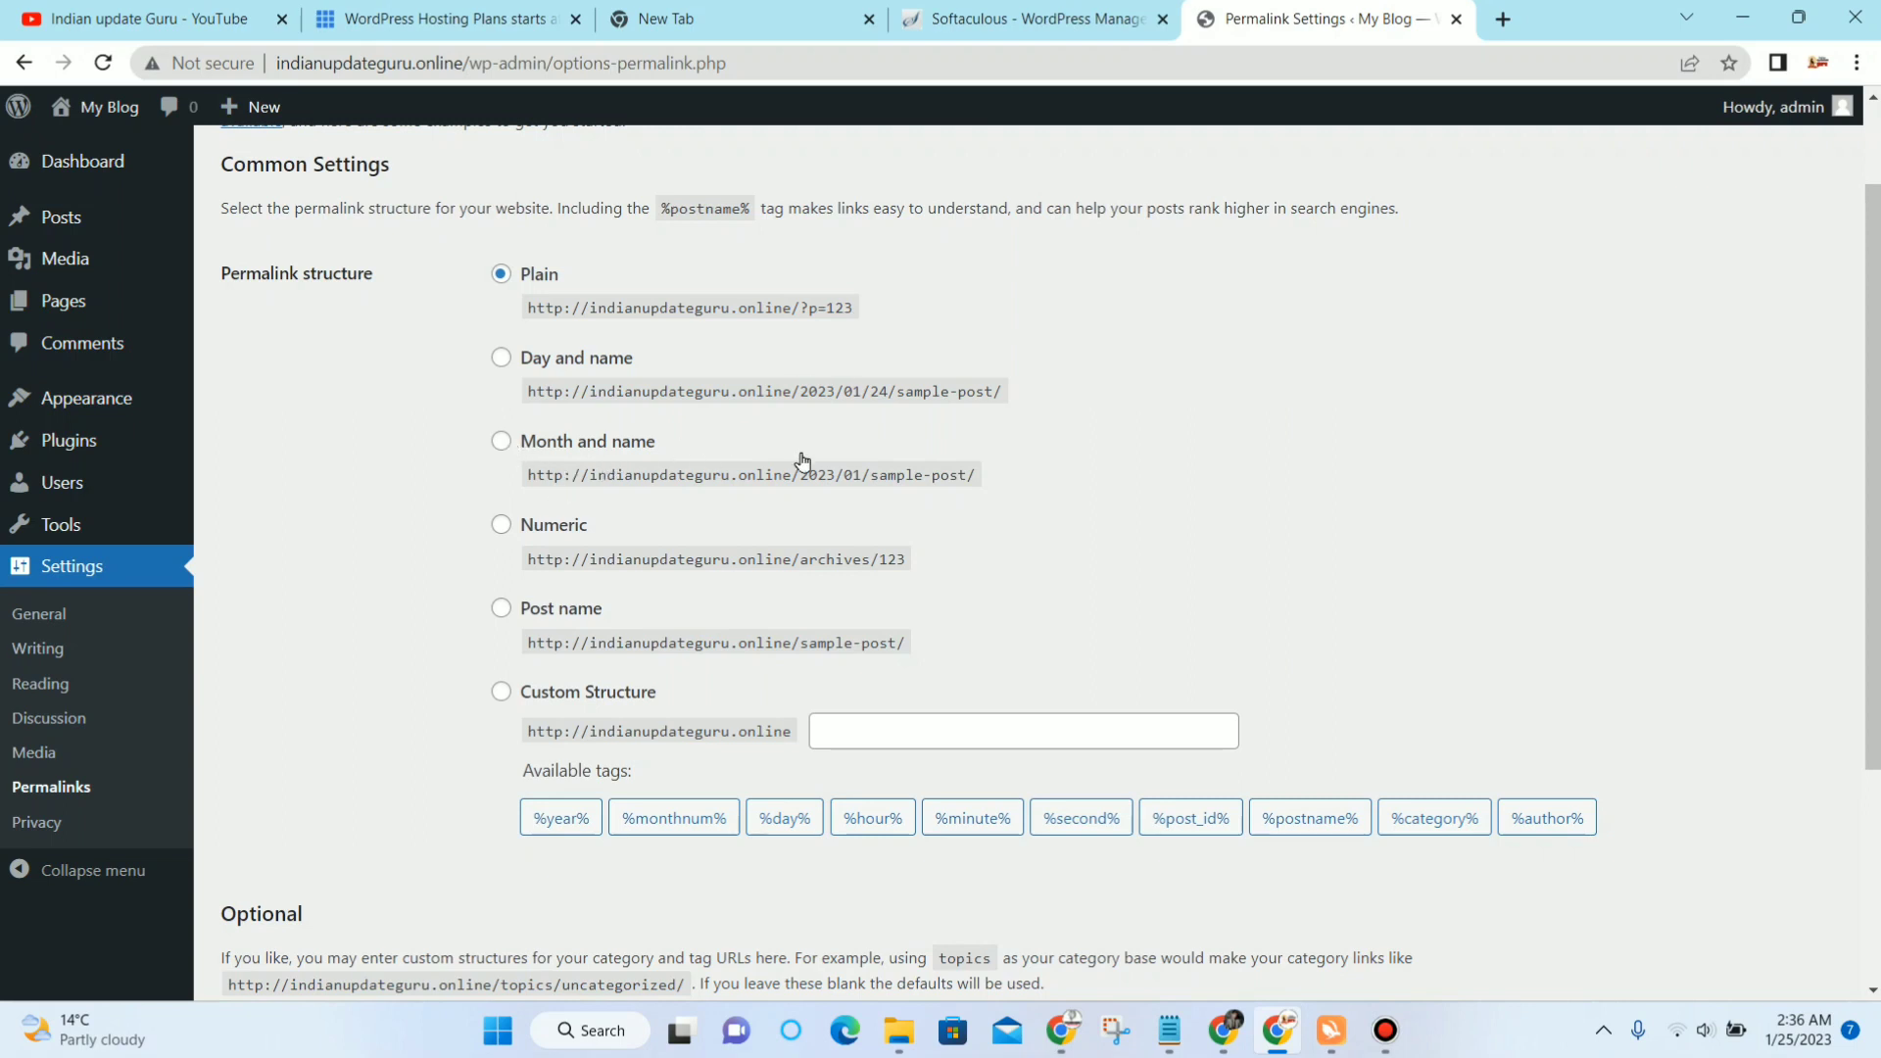
{"action": "scroll", "coordinate": [983, 453], "scroll_direction": "down", "scroll_amount": 3}
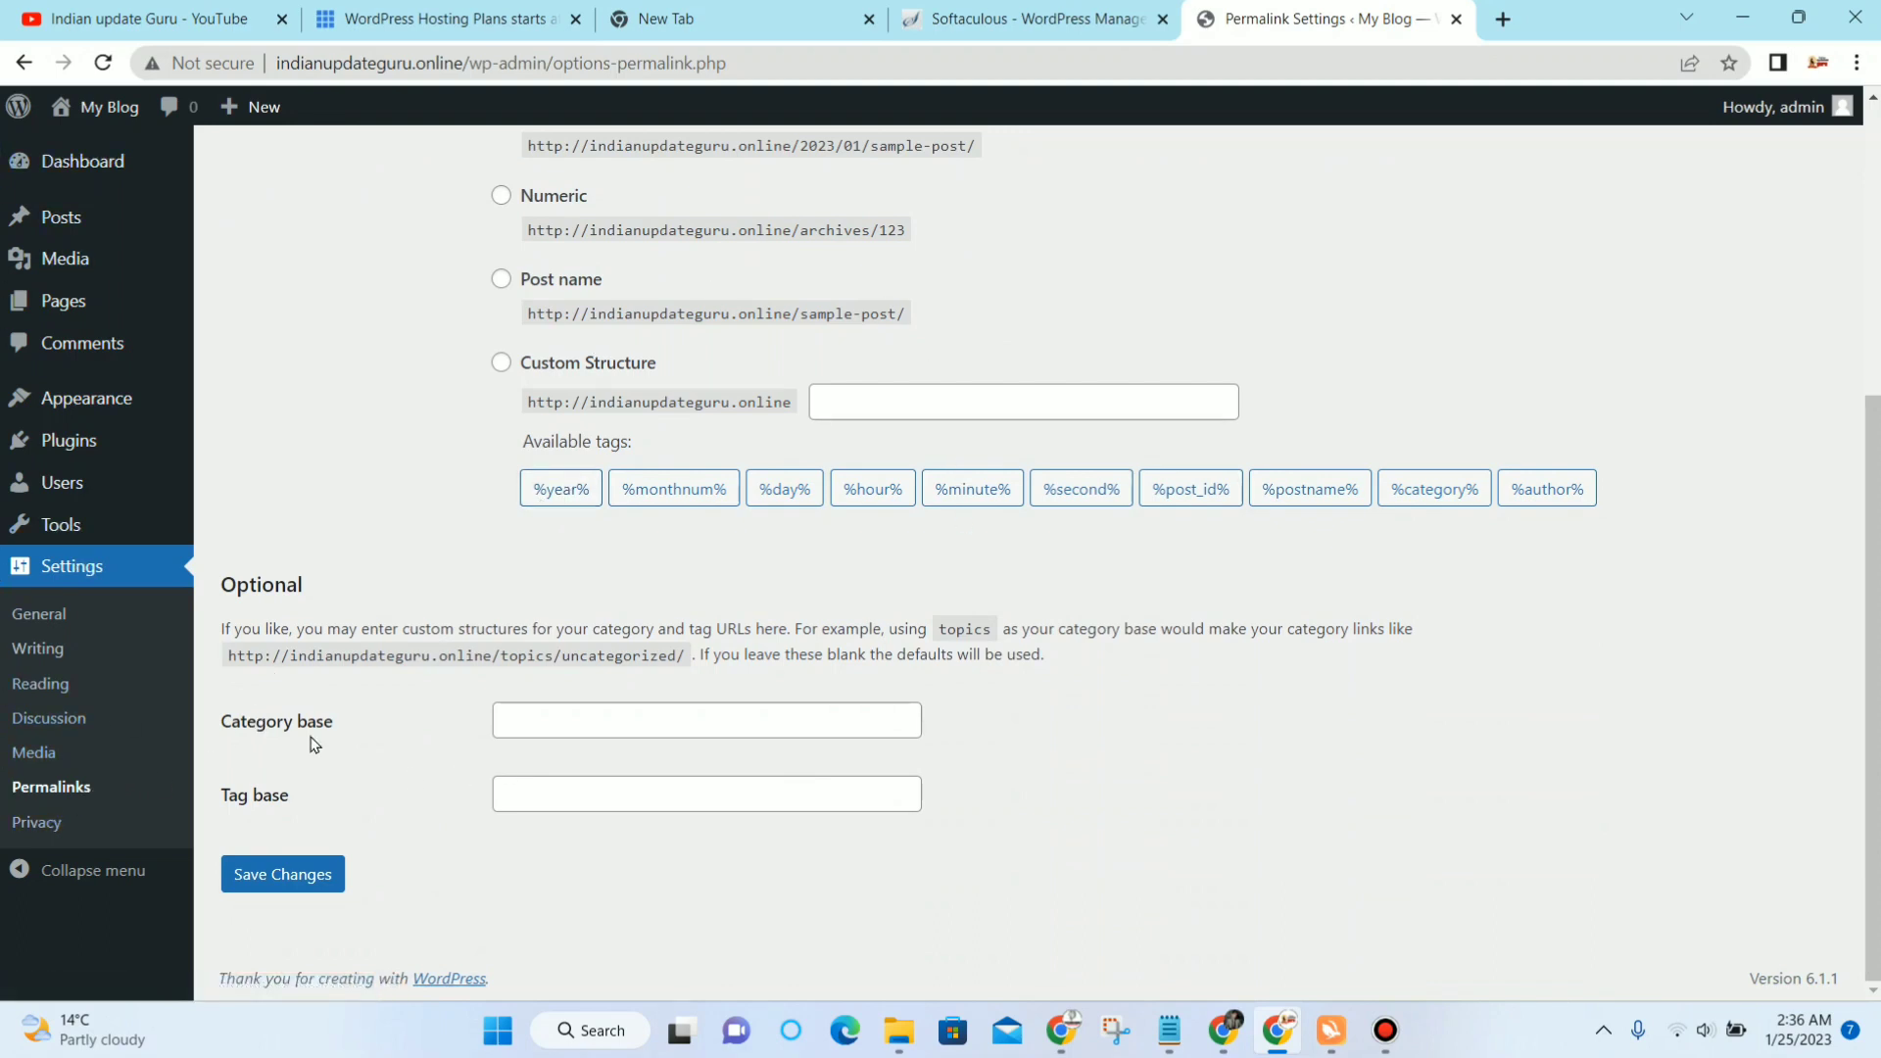
{"action": "scroll", "coordinate": [78, 568], "scroll_direction": "up", "scroll_amount": 1}
{"action": "mouse_move", "coordinate": [83, 547]}
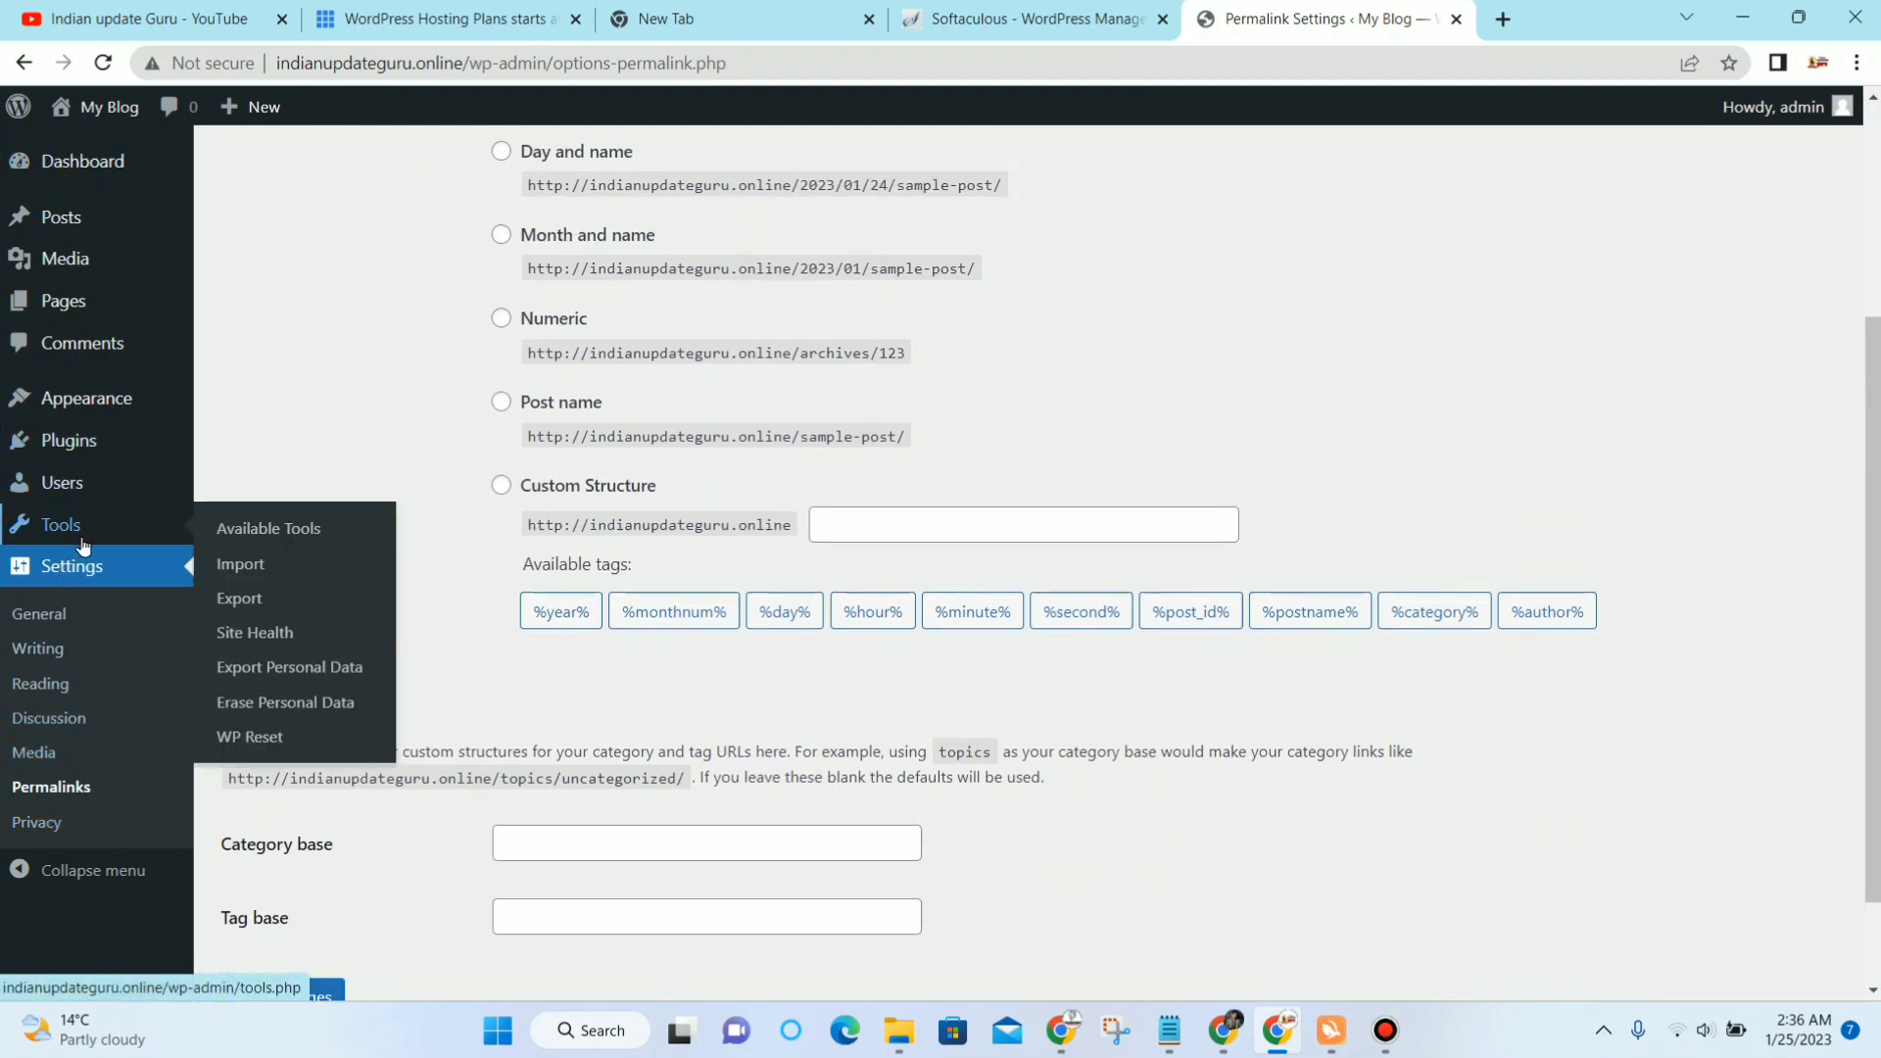
{"action": "scroll", "coordinate": [84, 546], "scroll_direction": "up", "scroll_amount": 1}
Step: Go to adding a new theme and search the theme directory for "generate press"
{"action": "left_click", "coordinate": [74, 404]}
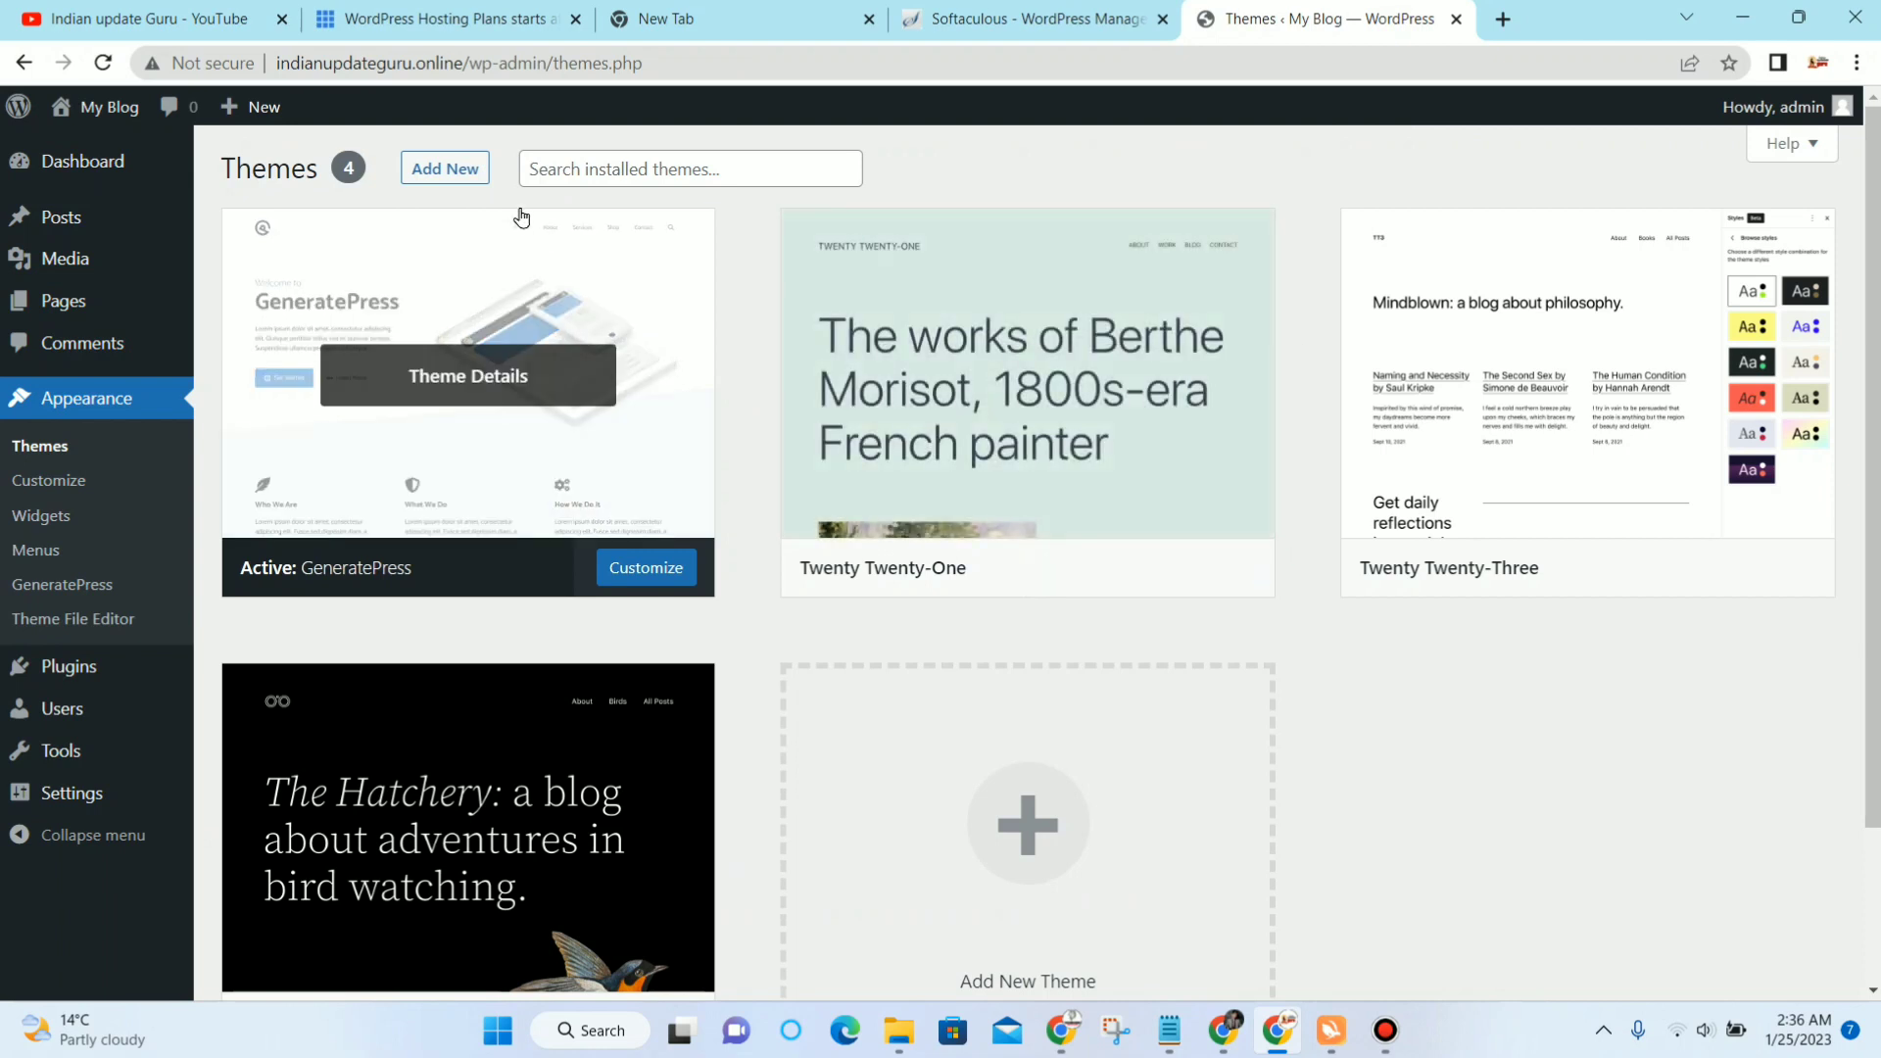
{"action": "left_click", "coordinate": [431, 172]}
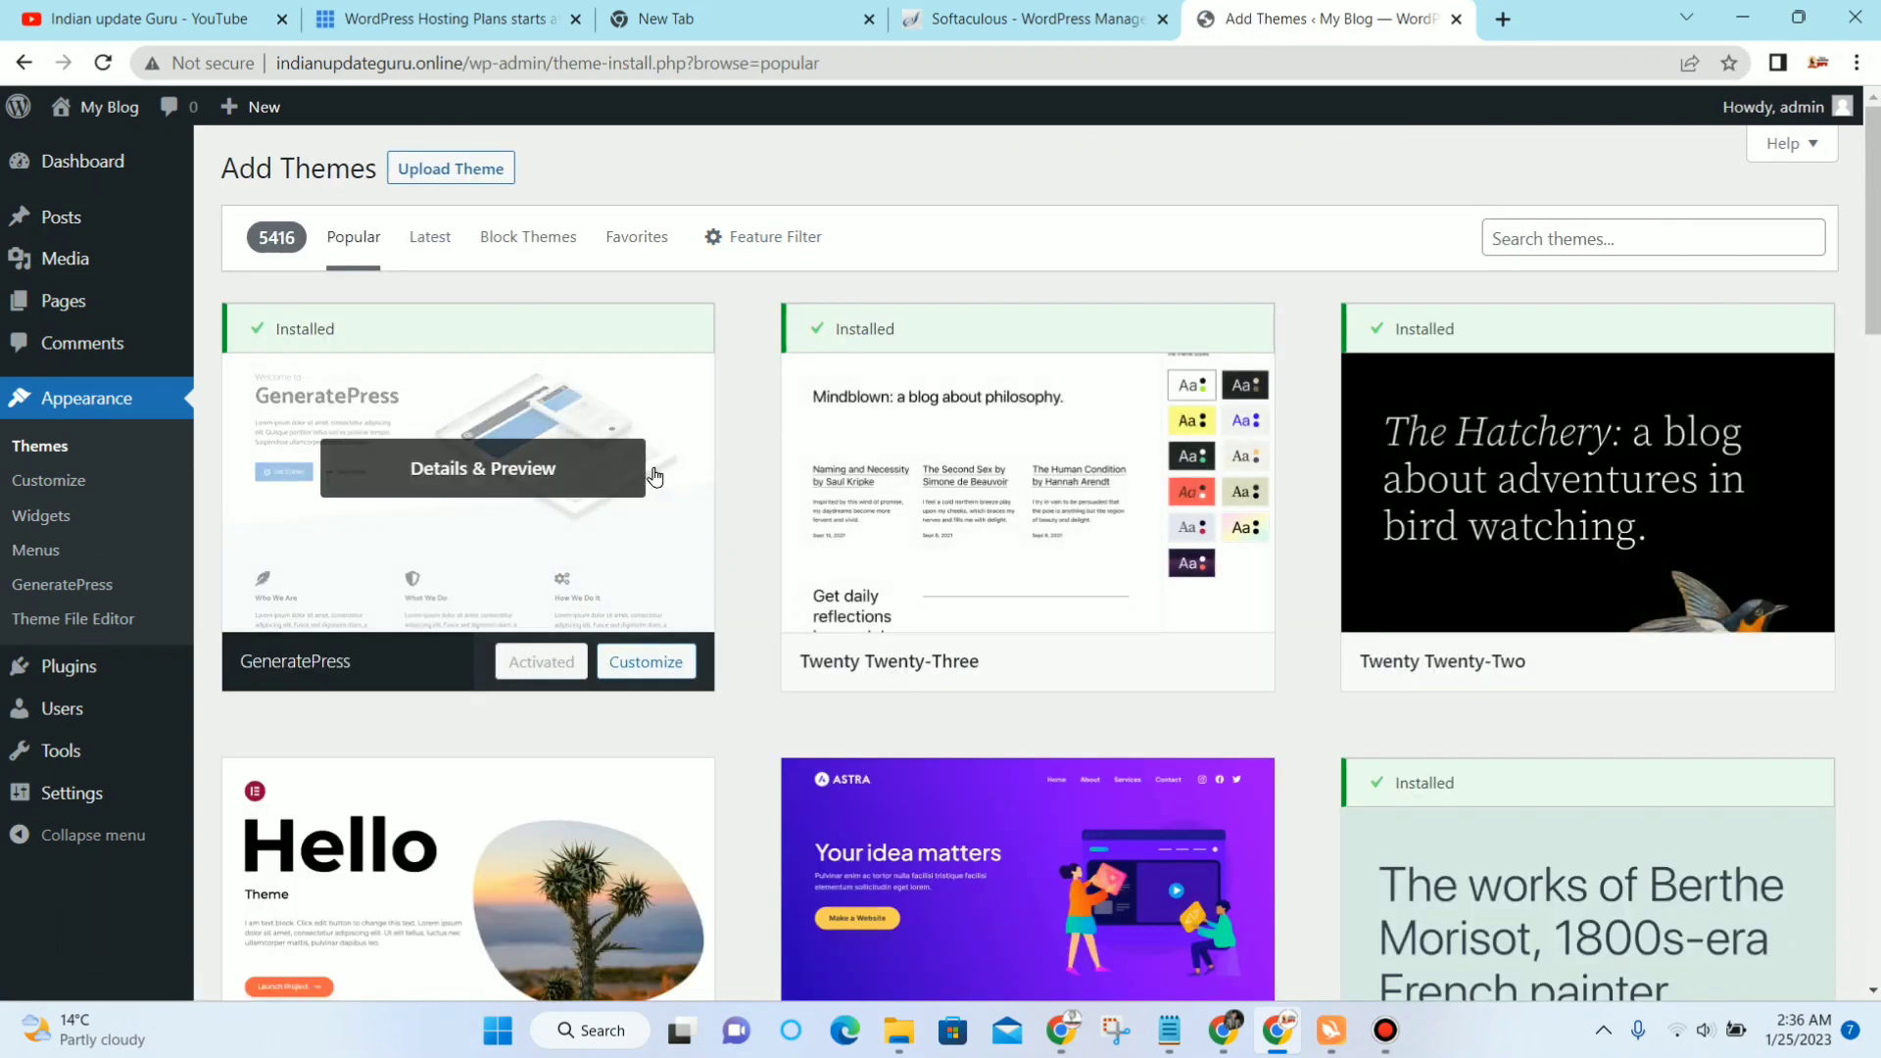
{"action": "left_click", "coordinate": [1501, 239]}
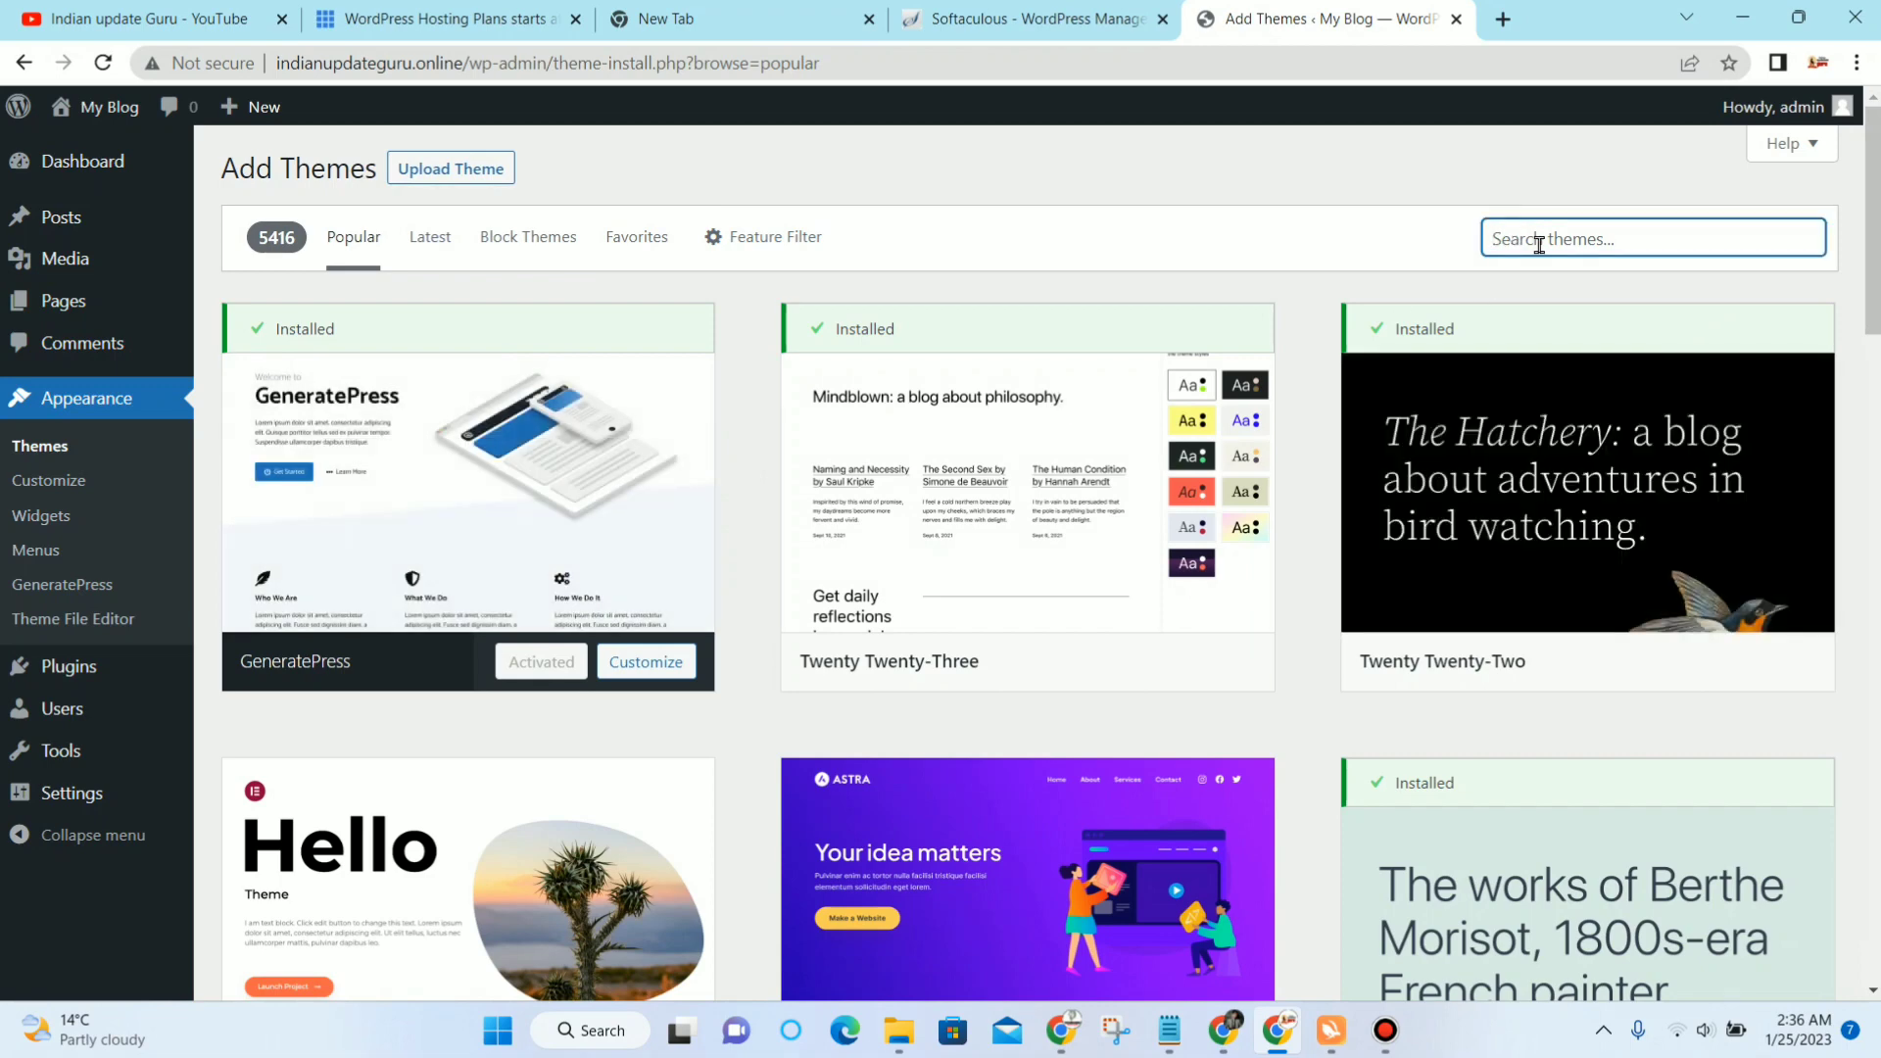
{"action": "type", "text": "ge"}
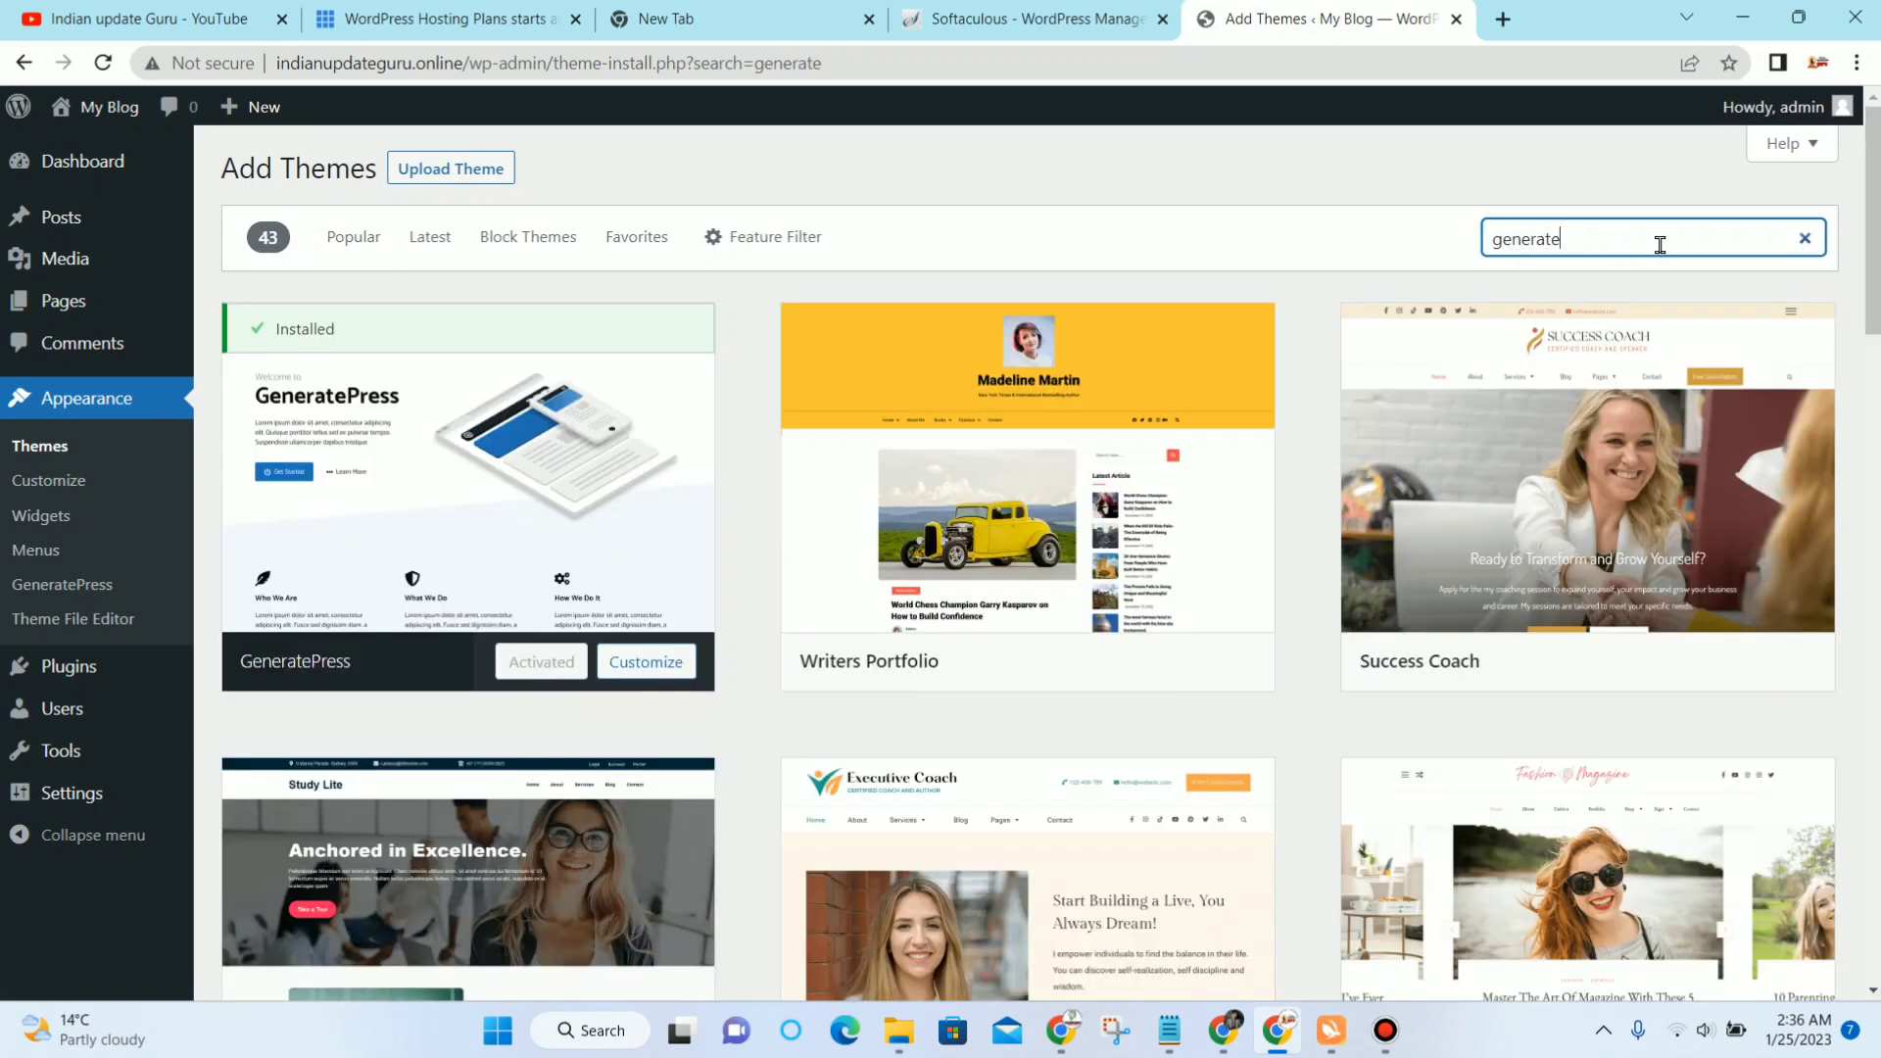
{"action": "type", "text": "nerate p"}
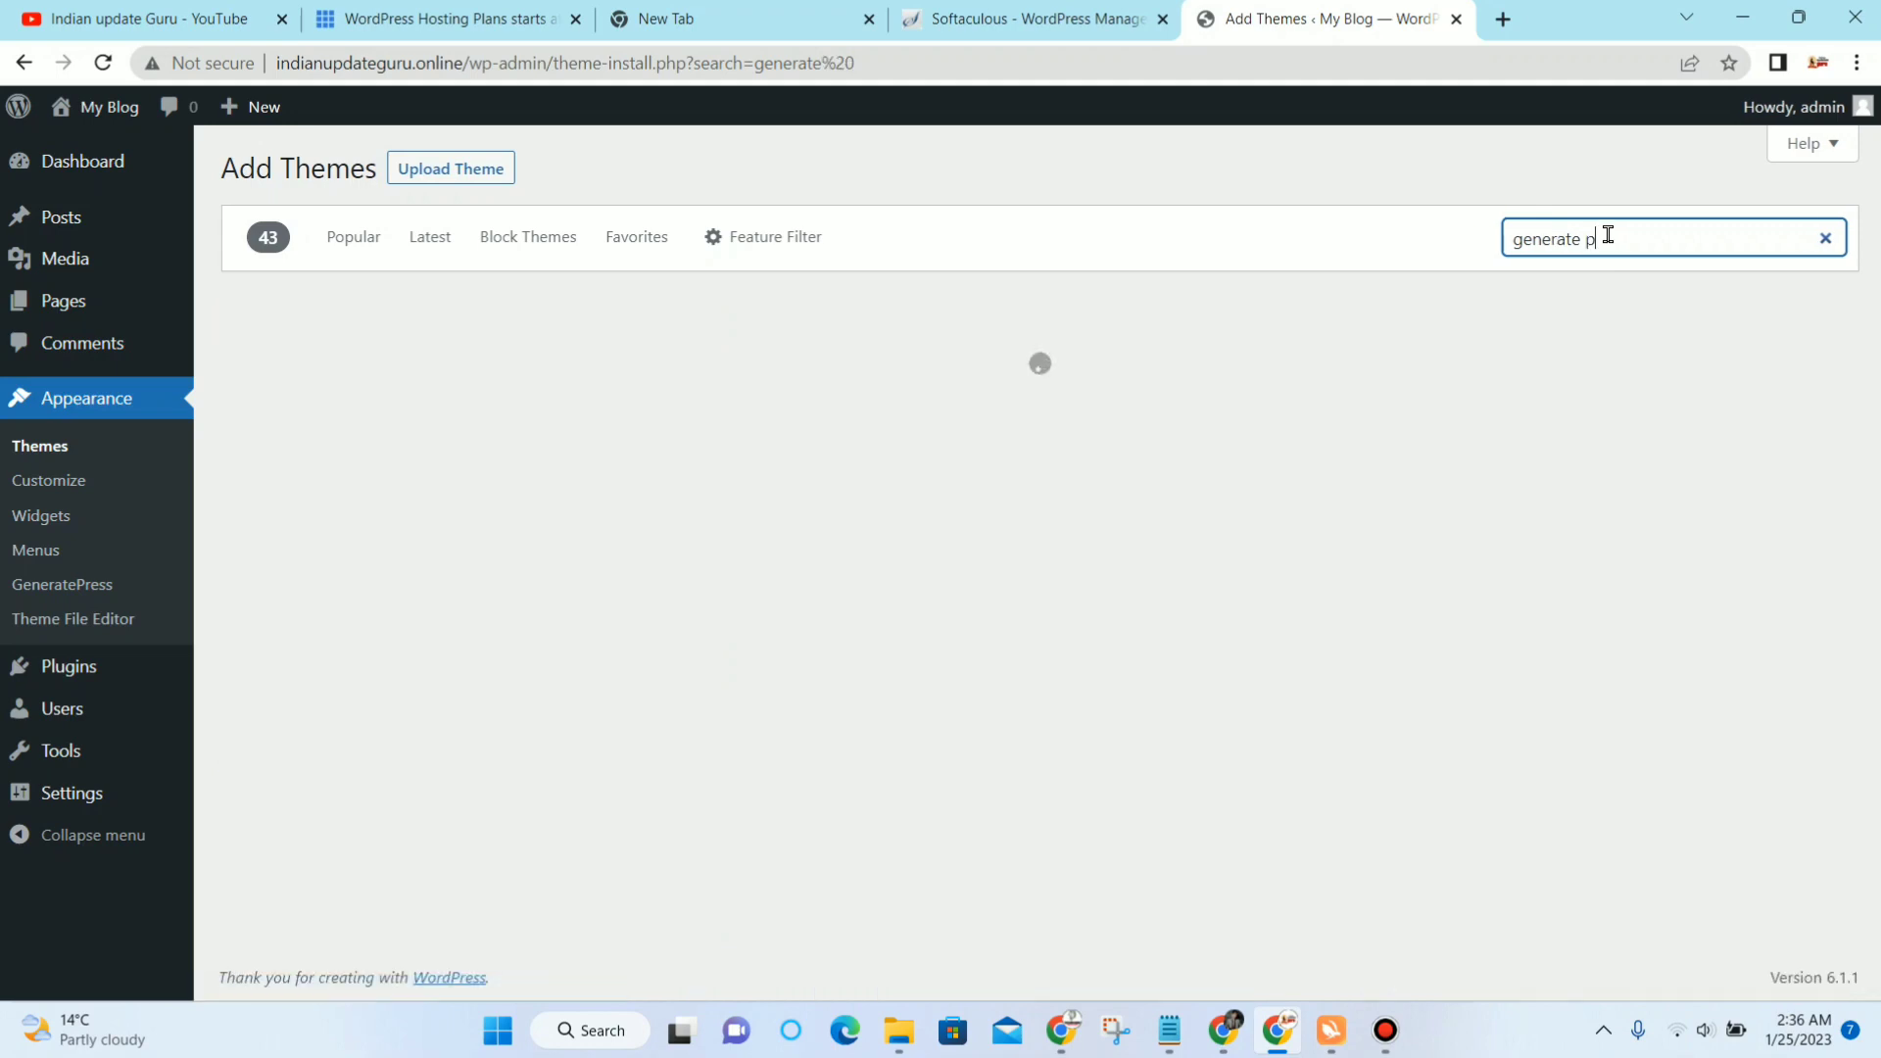
{"action": "type", "text": "ress"}
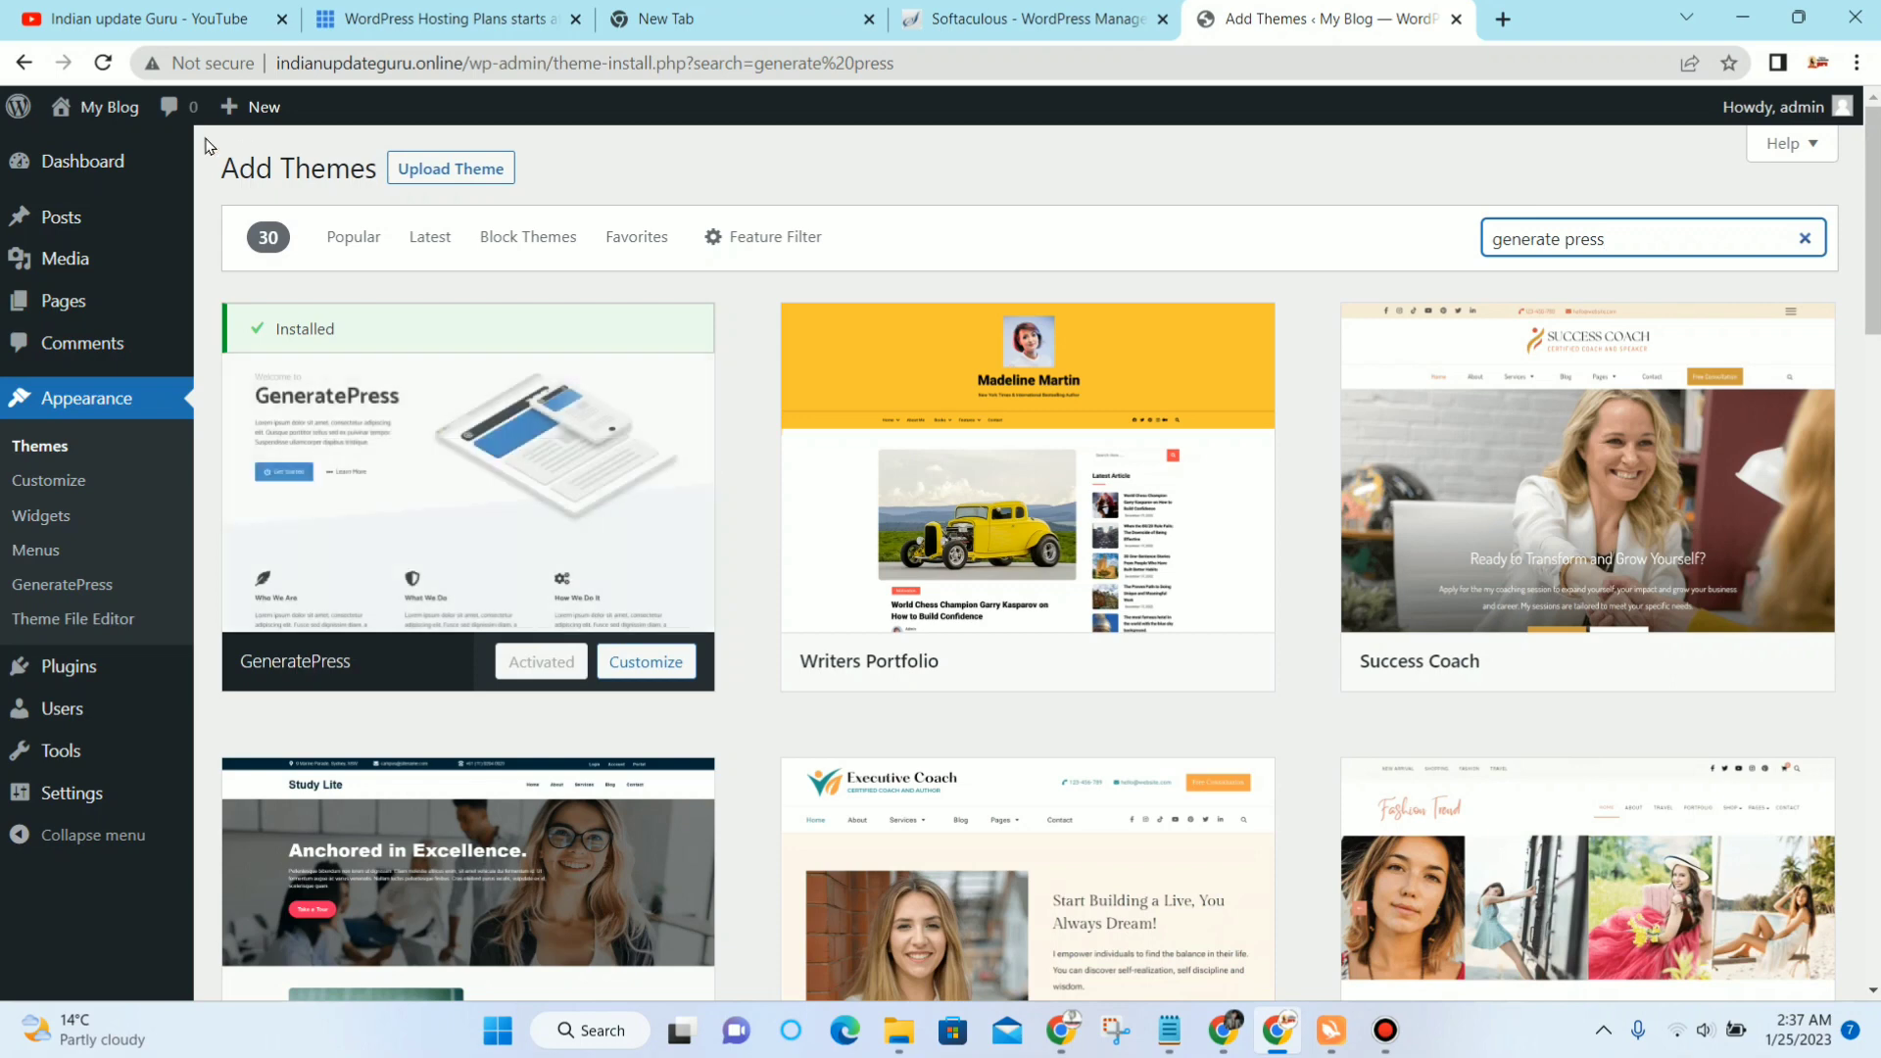
Step: Open the live My Blog site in a new browser tab and view its front page
{"action": "mouse_move", "coordinate": [108, 108]}
{"action": "right_click", "coordinate": [95, 150]}
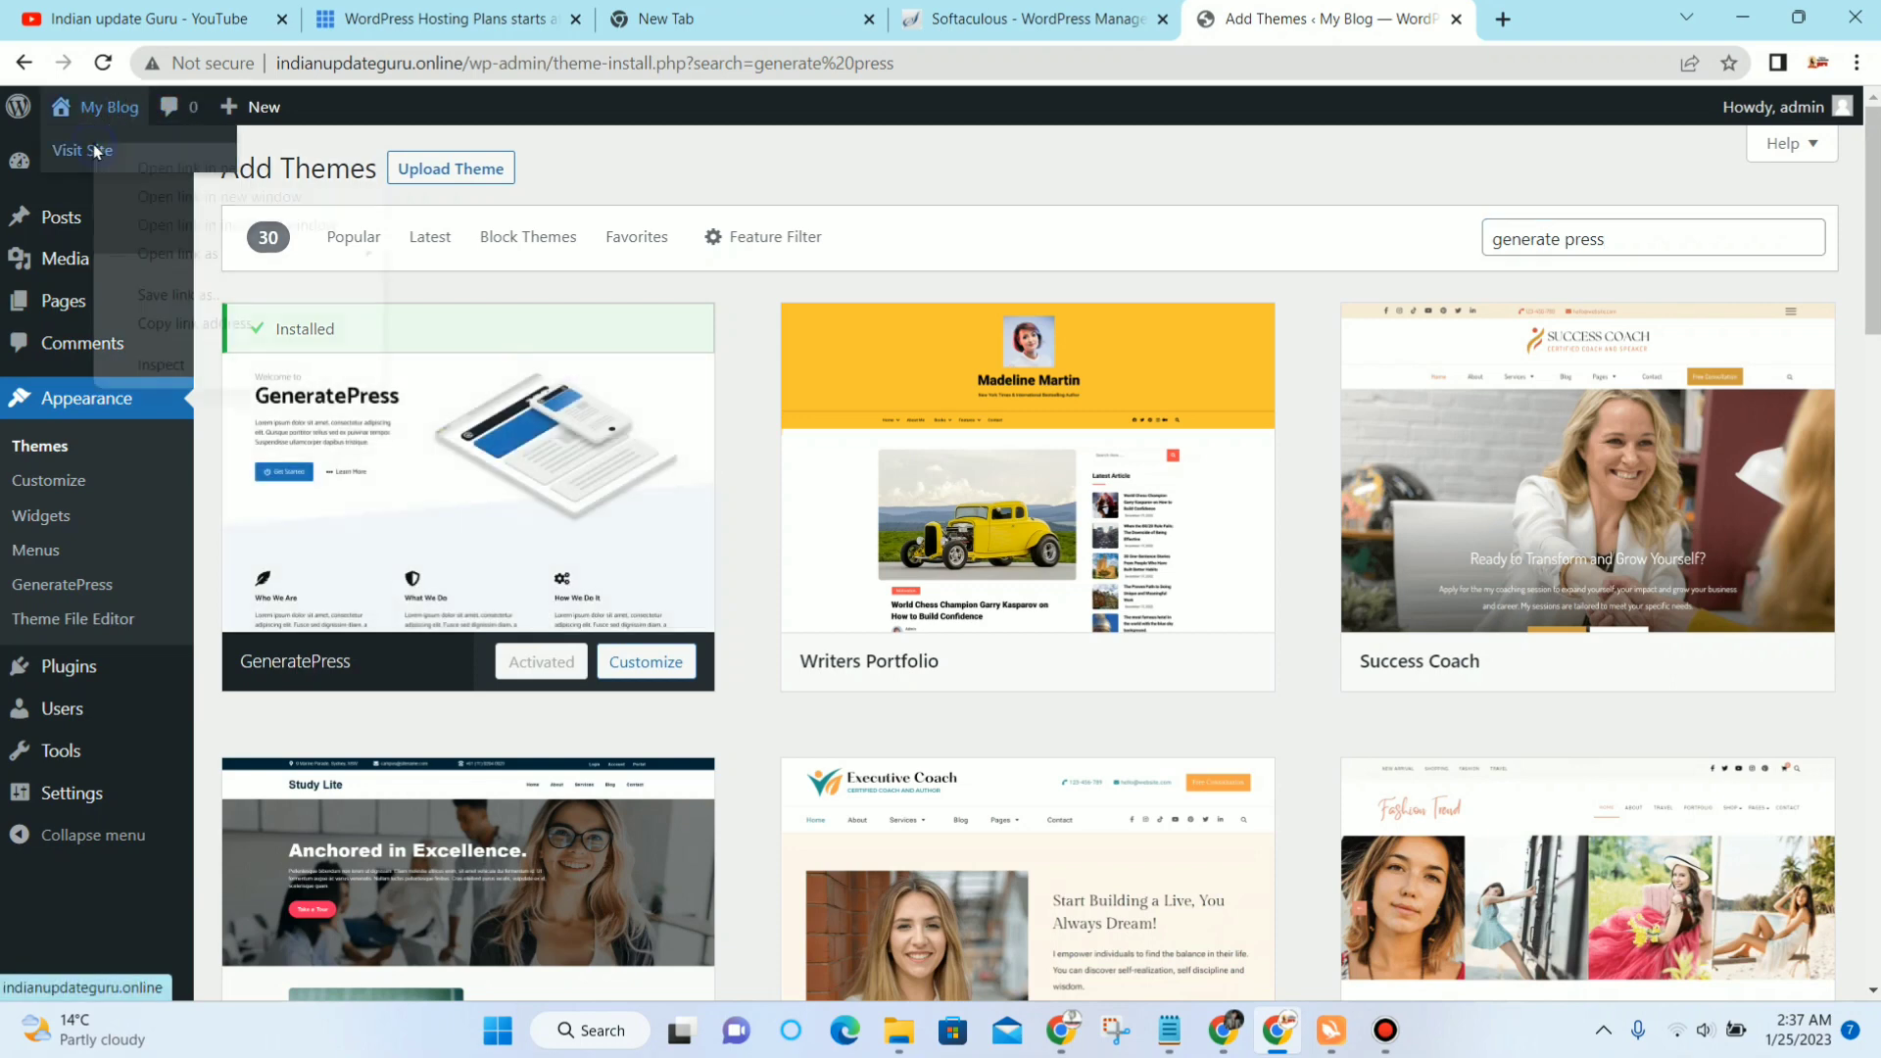
{"action": "left_click", "coordinate": [181, 169]}
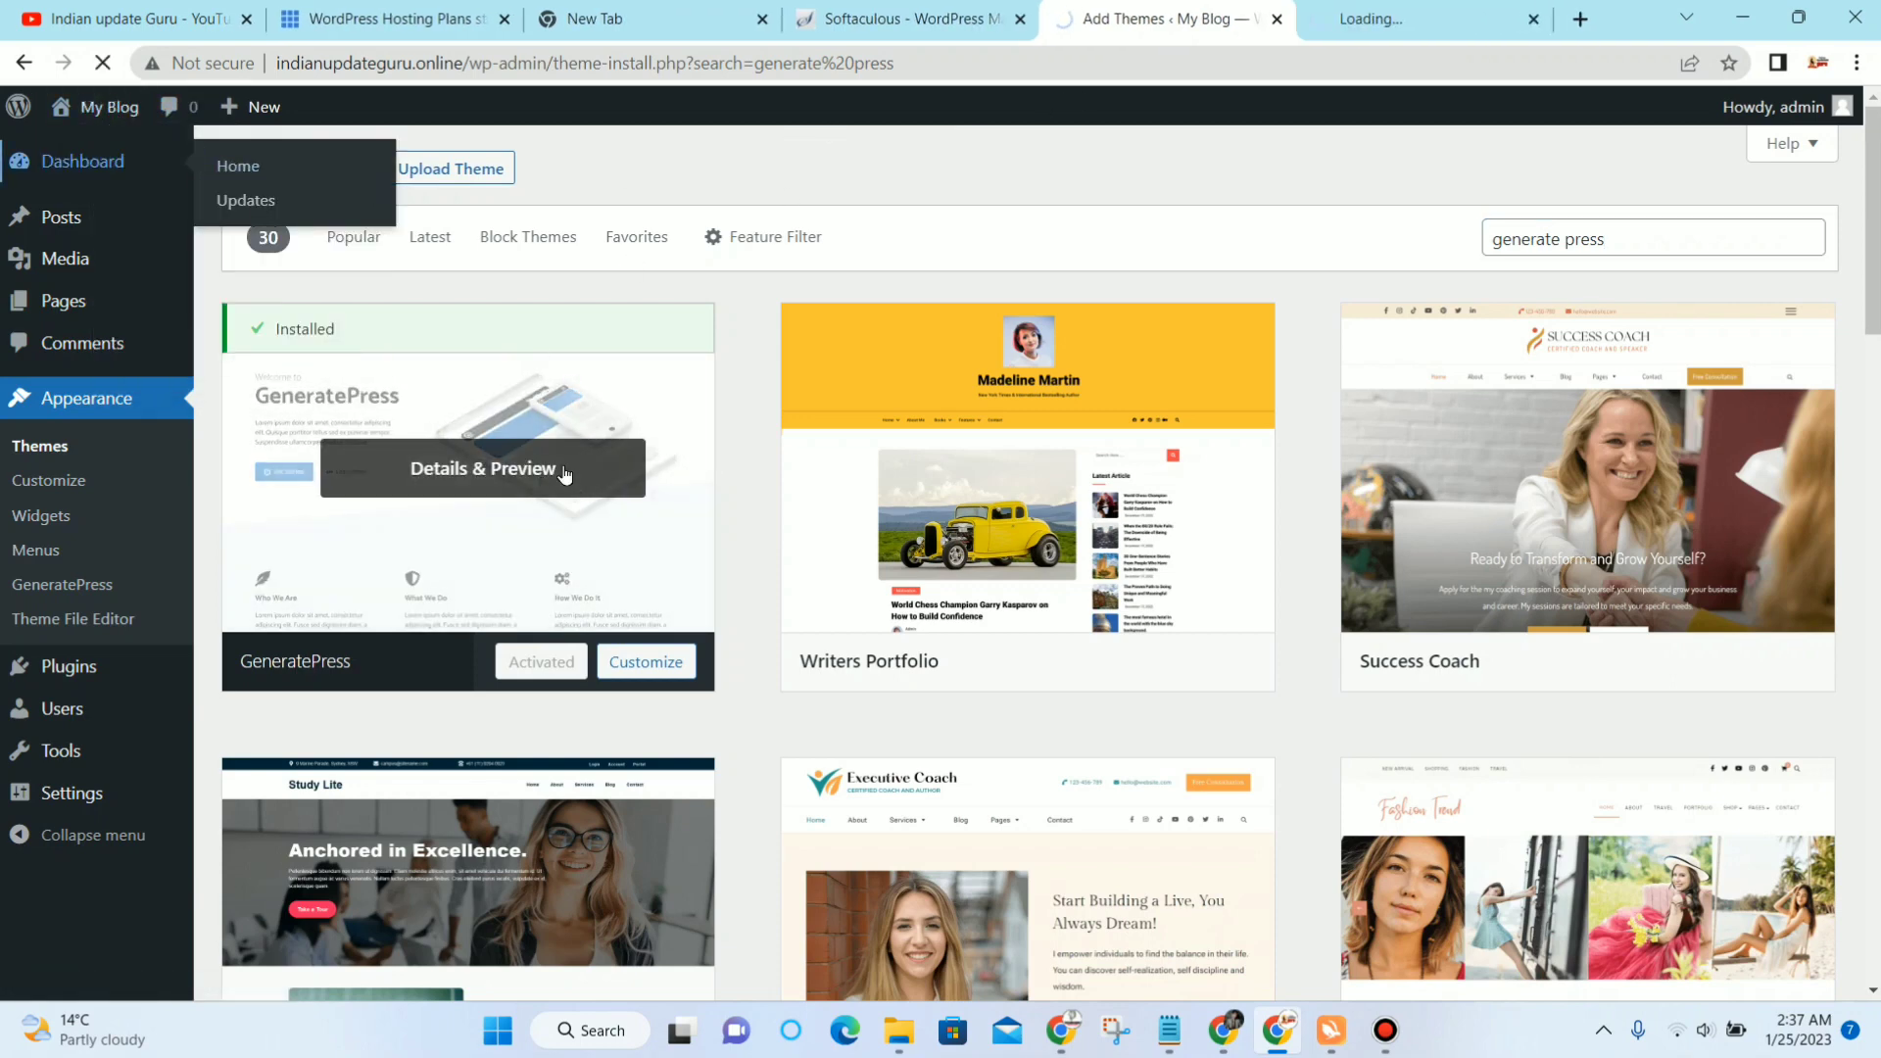
{"action": "left_click", "coordinate": [1395, 28]}
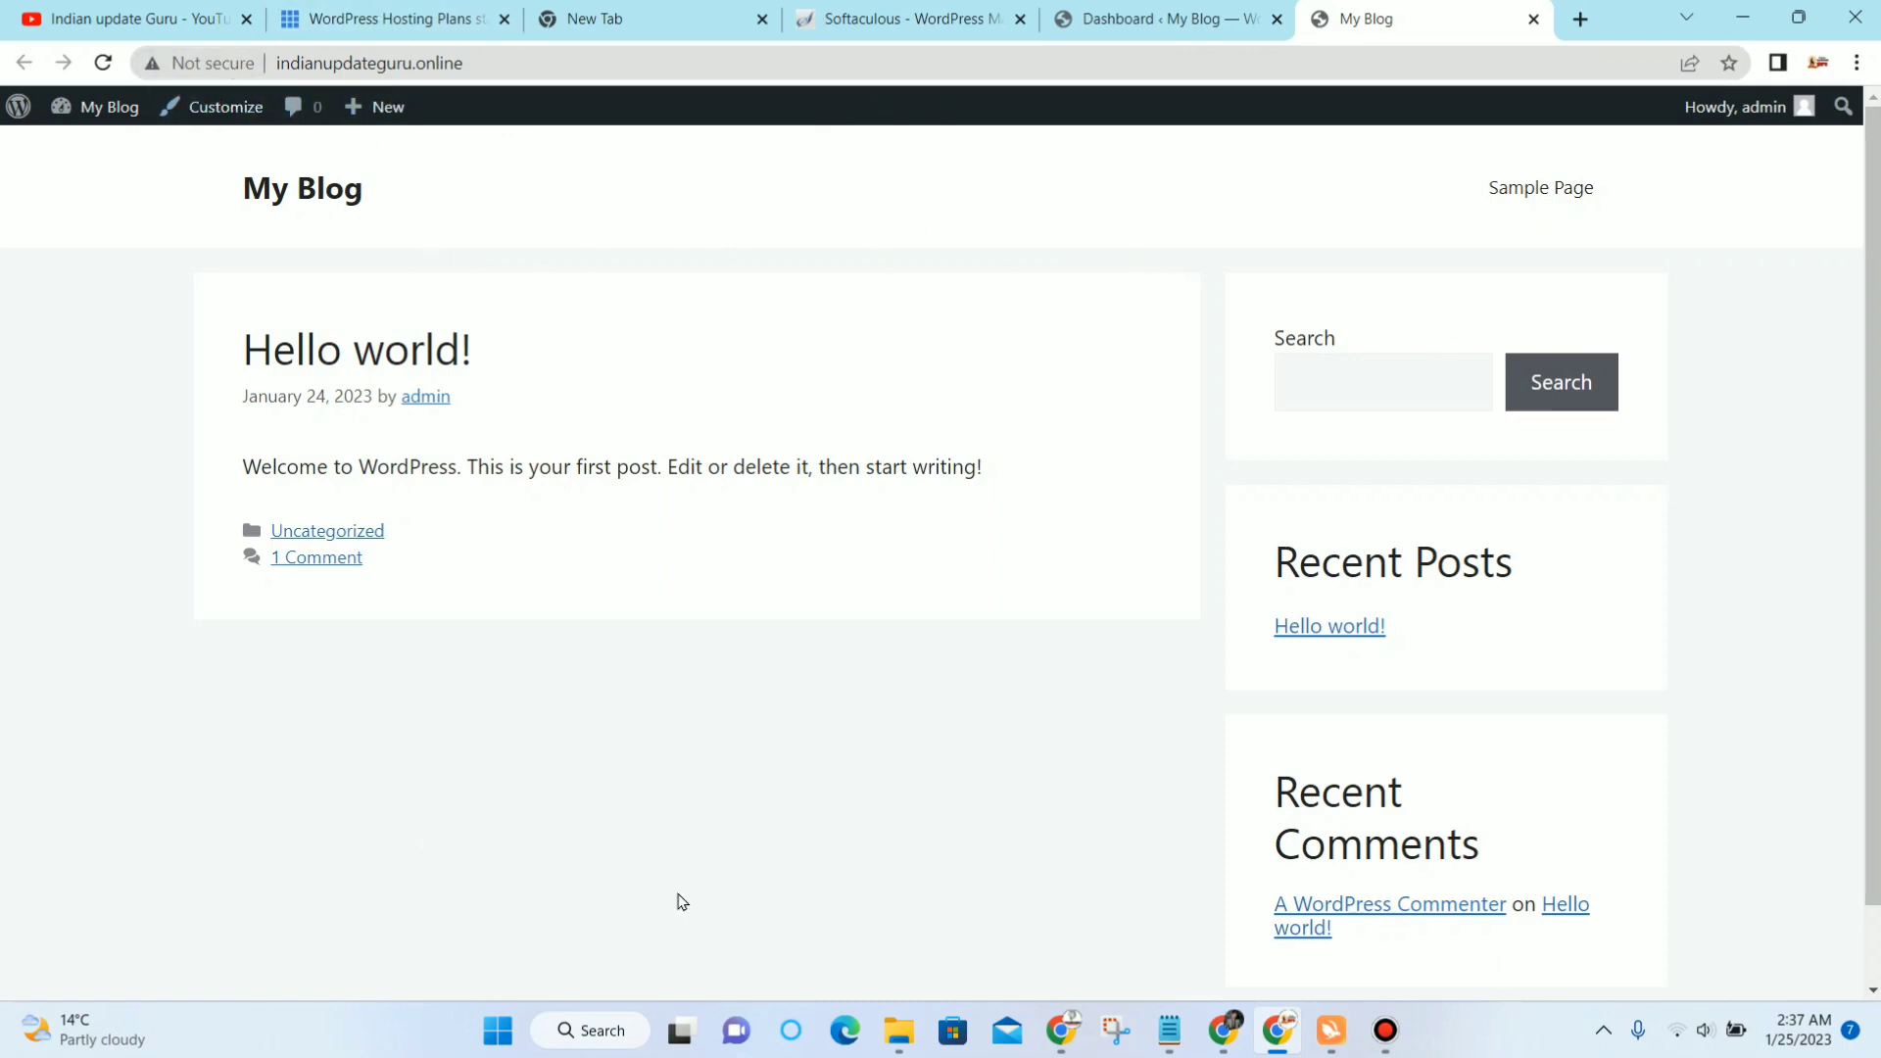
{"action": "scroll", "coordinate": [1665, 480], "scroll_direction": "down", "scroll_amount": 1}
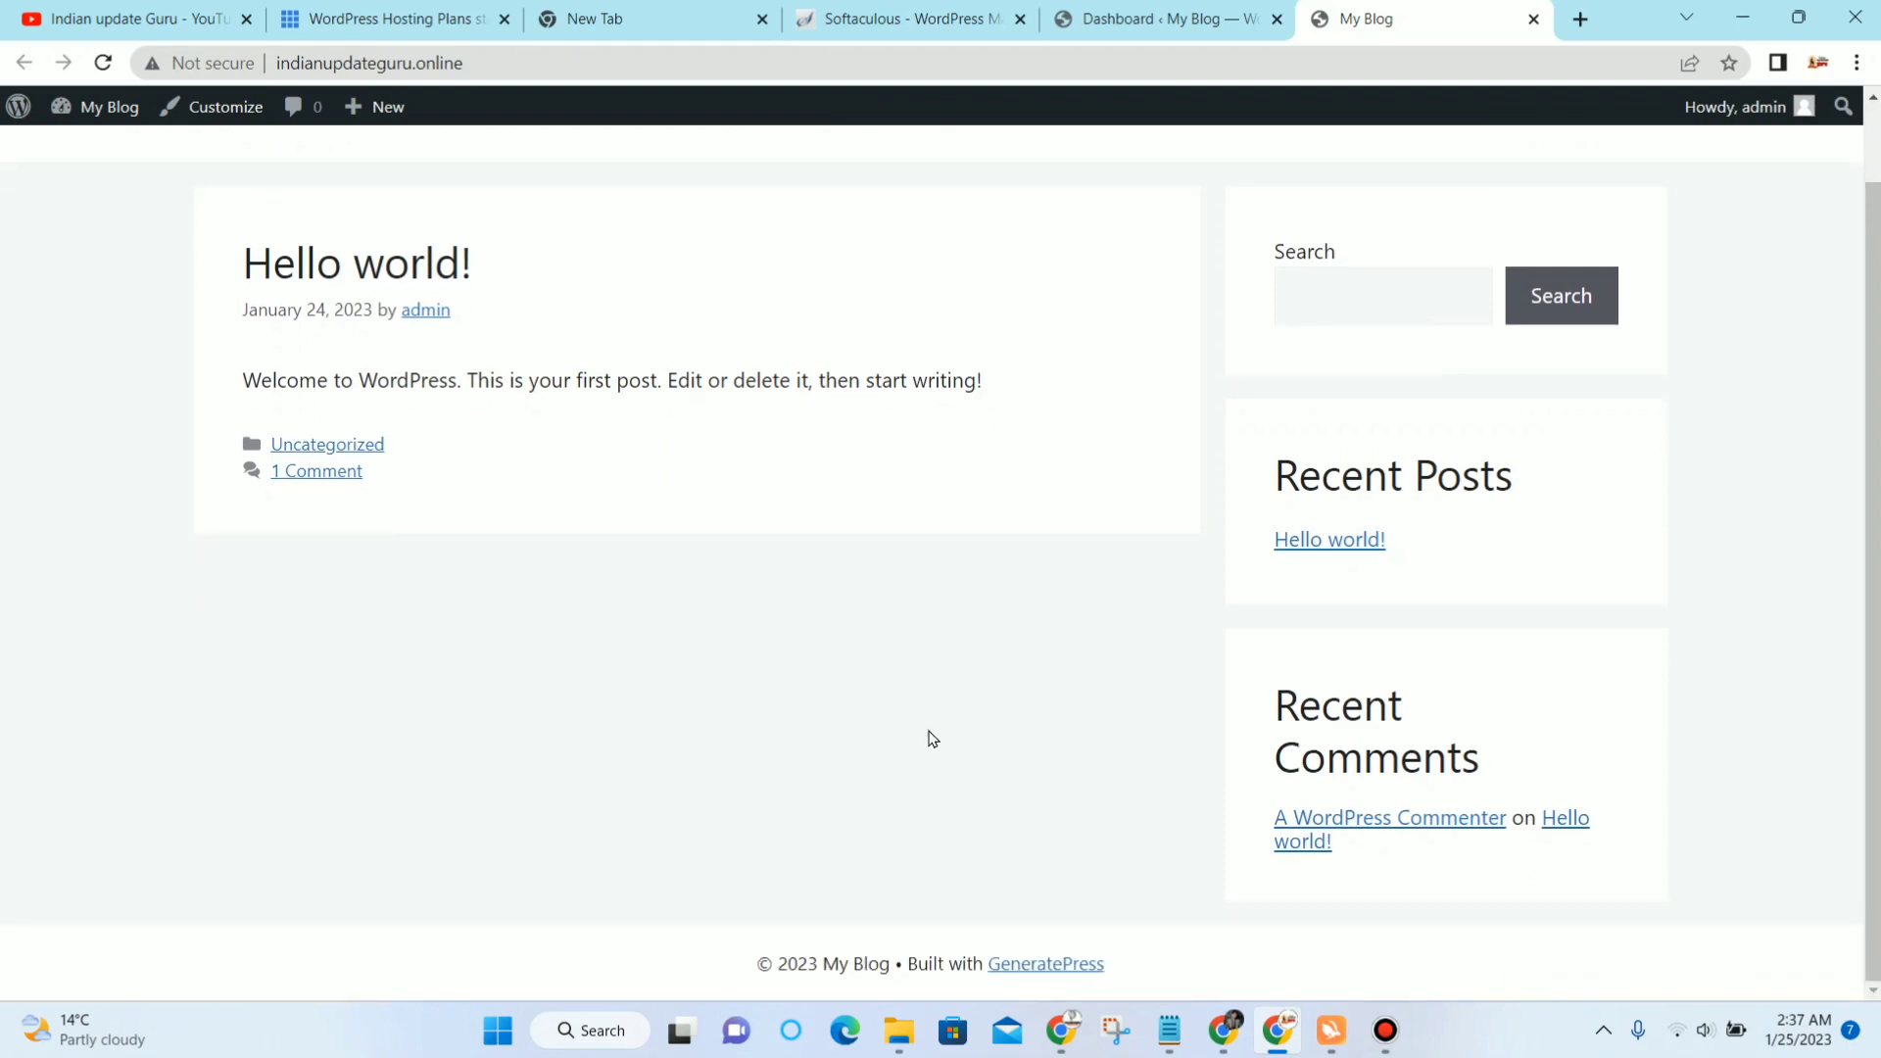
{"action": "scroll", "coordinate": [1642, 441], "scroll_direction": "up", "scroll_amount": 1}
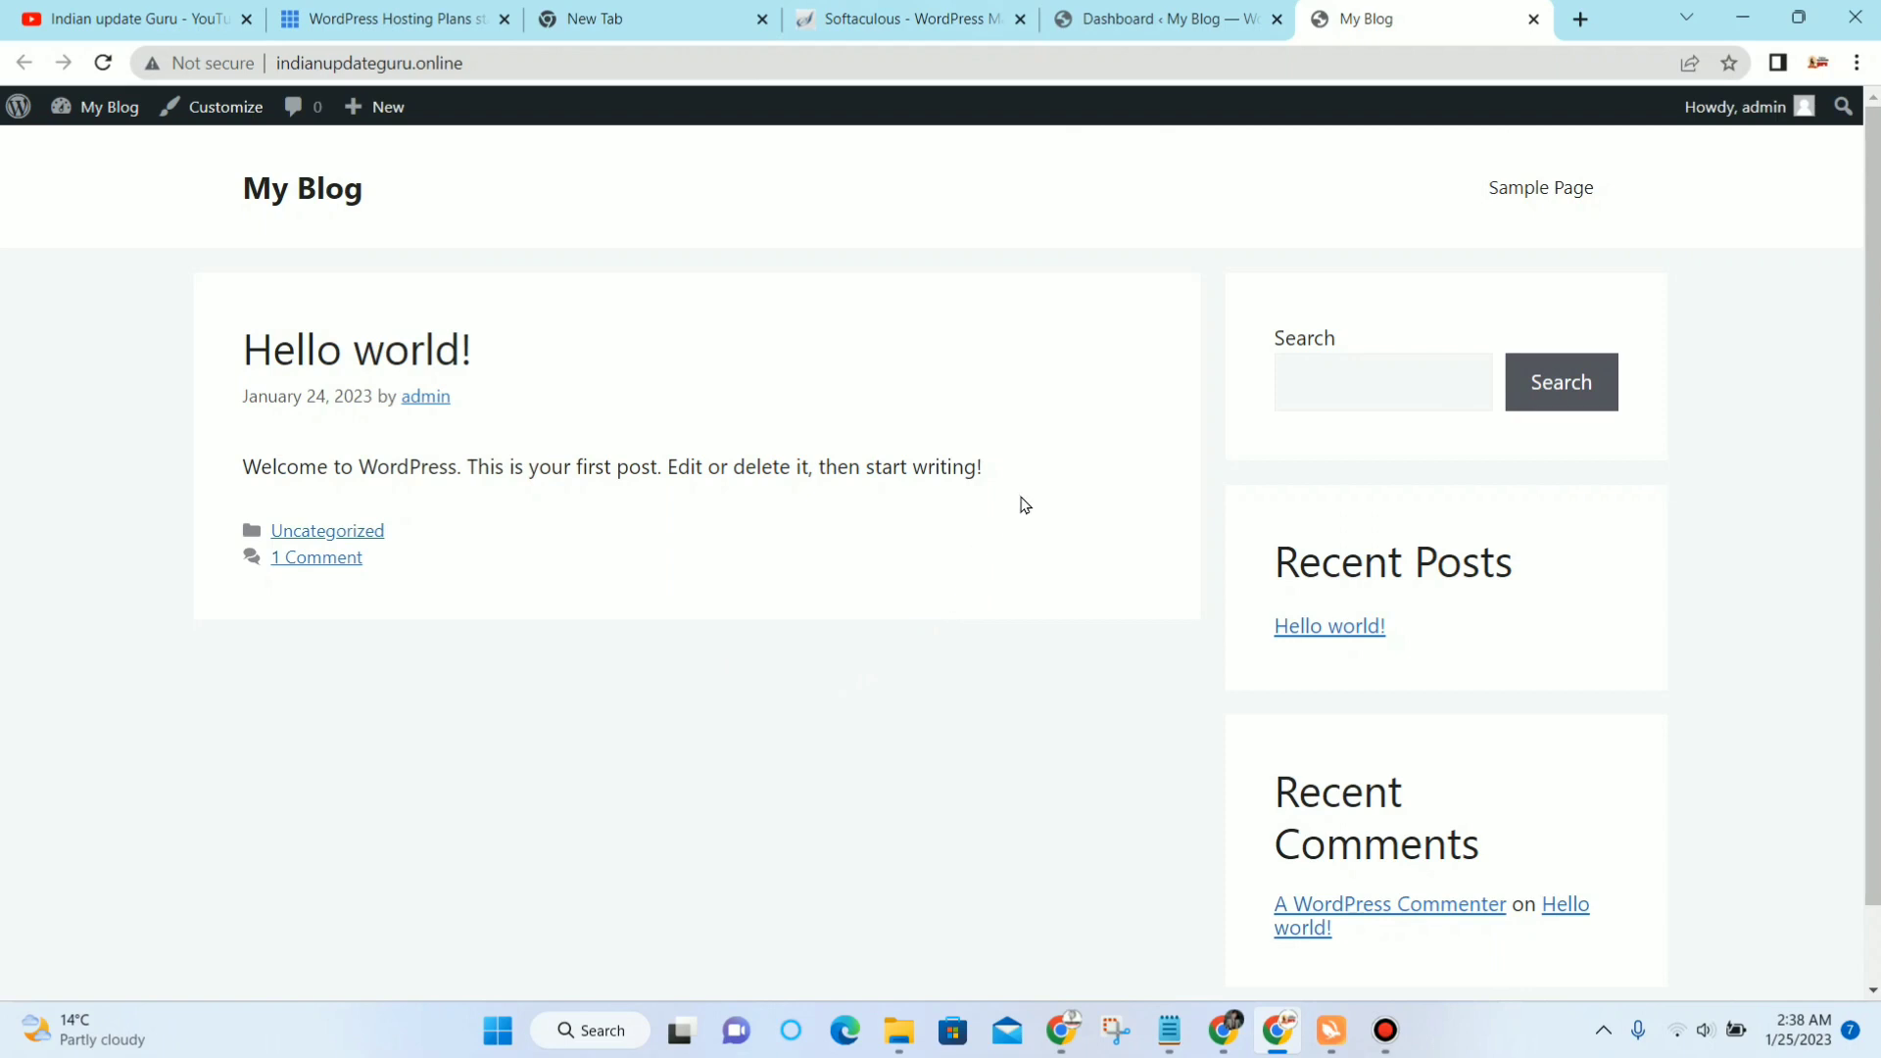
{"action": "mouse_move", "coordinate": [1126, 8]}
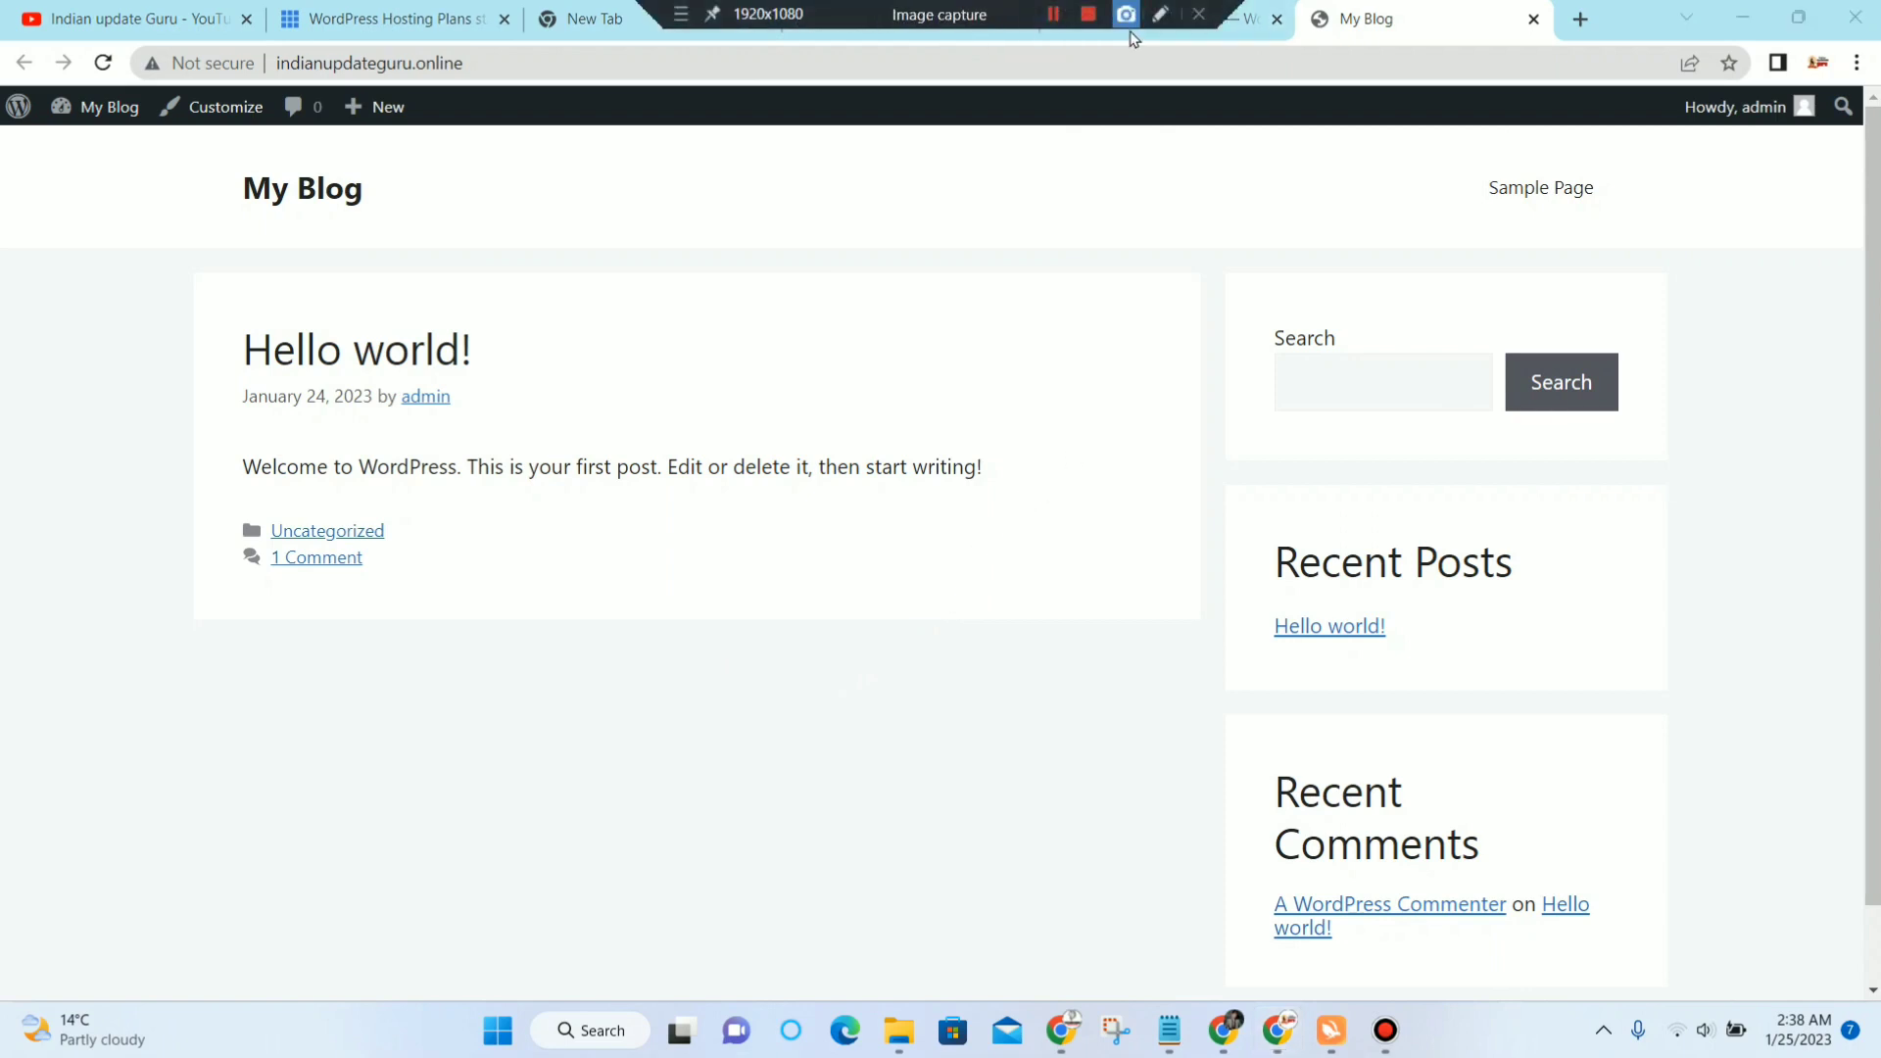
{"action": "left_click", "coordinate": [1389, 1039]}
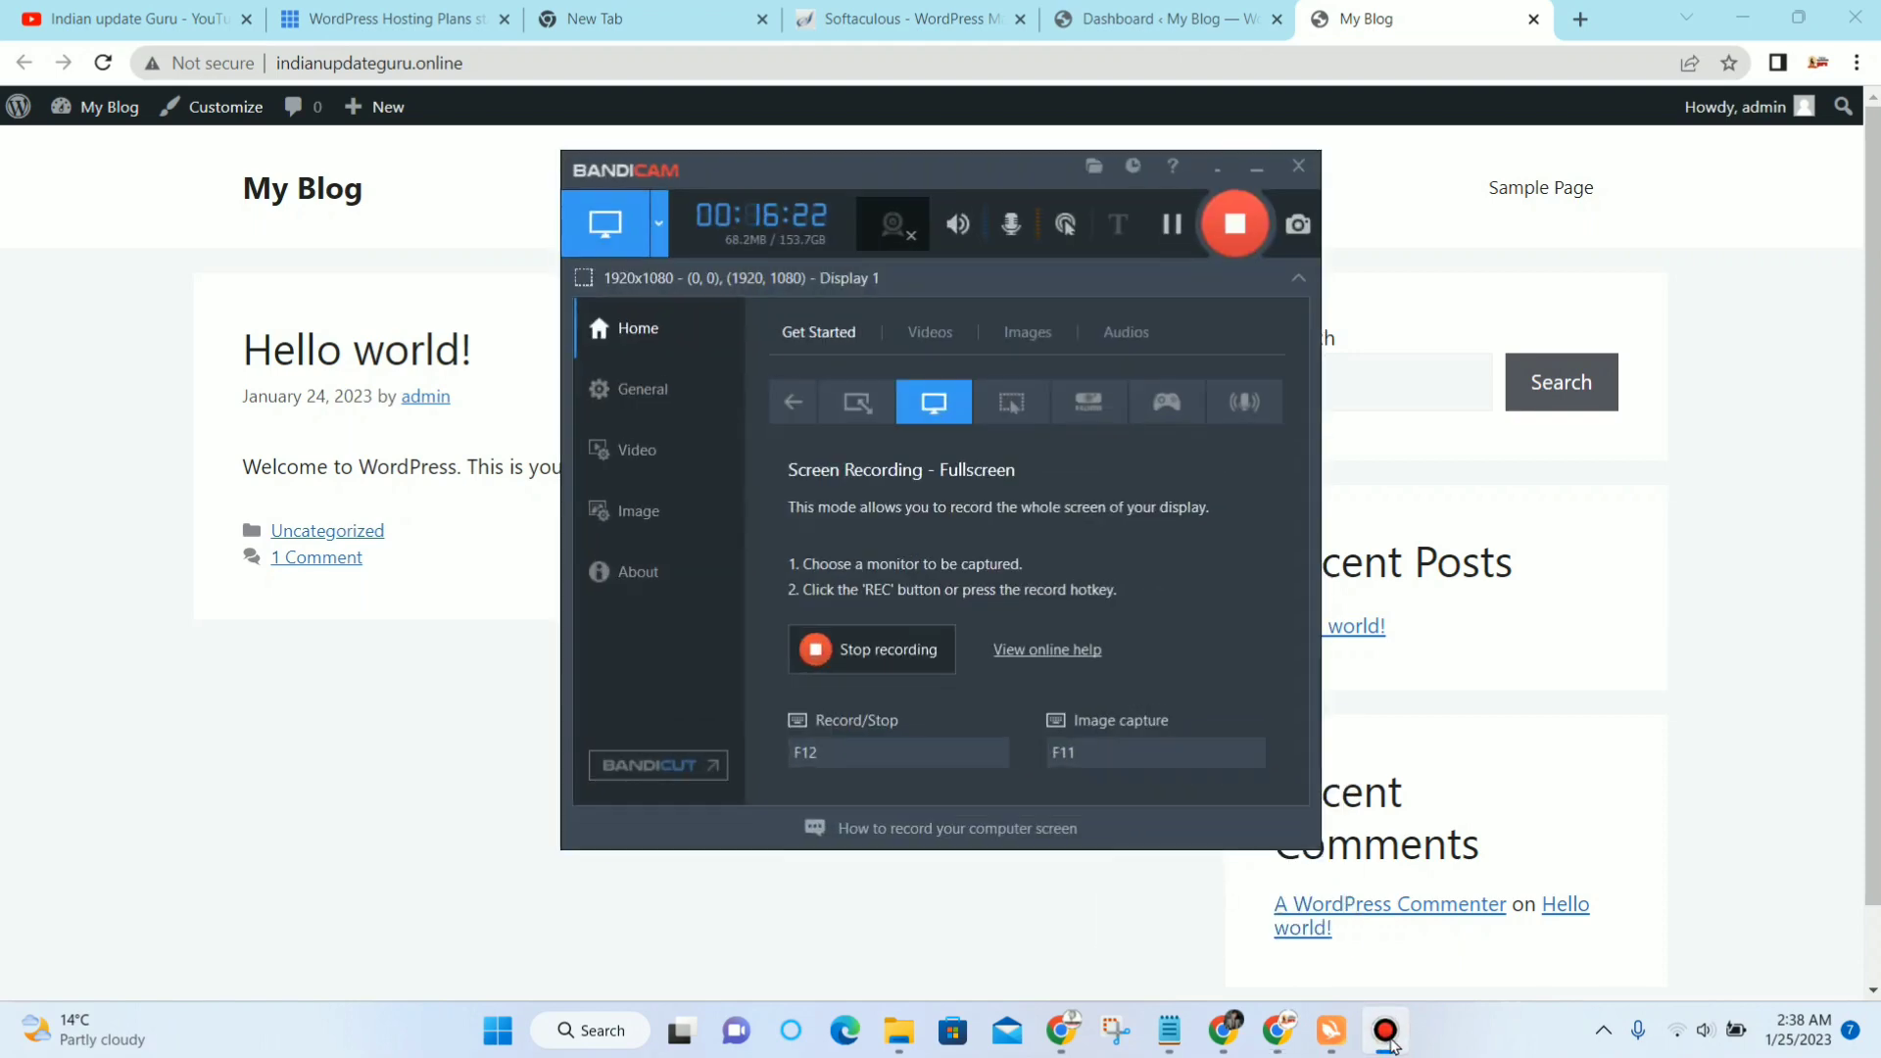
{"action": "left_click", "coordinate": [1684, 712]}
Step: Return to the WordPress dashboard, go to the installed plugins and start adding a new plugin
{"action": "left_click", "coordinate": [1171, 21]}
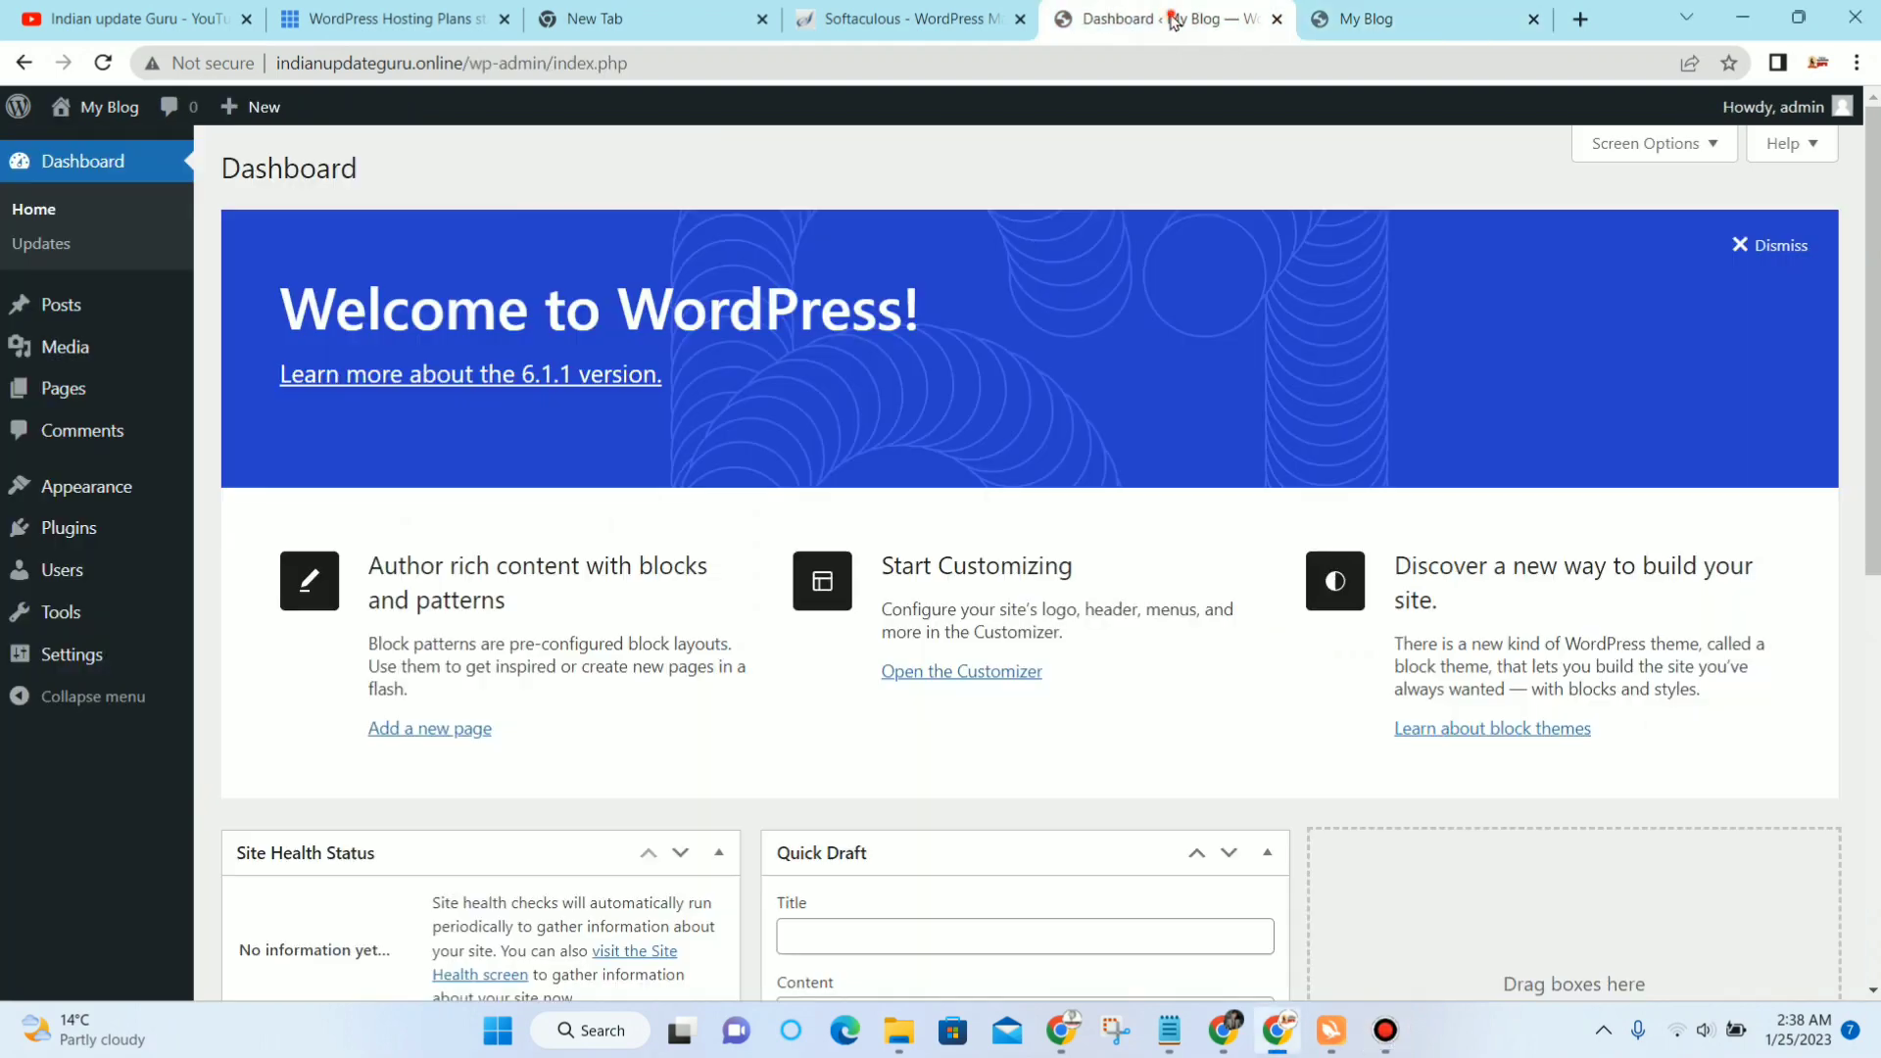
{"action": "mouse_move", "coordinate": [93, 532]}
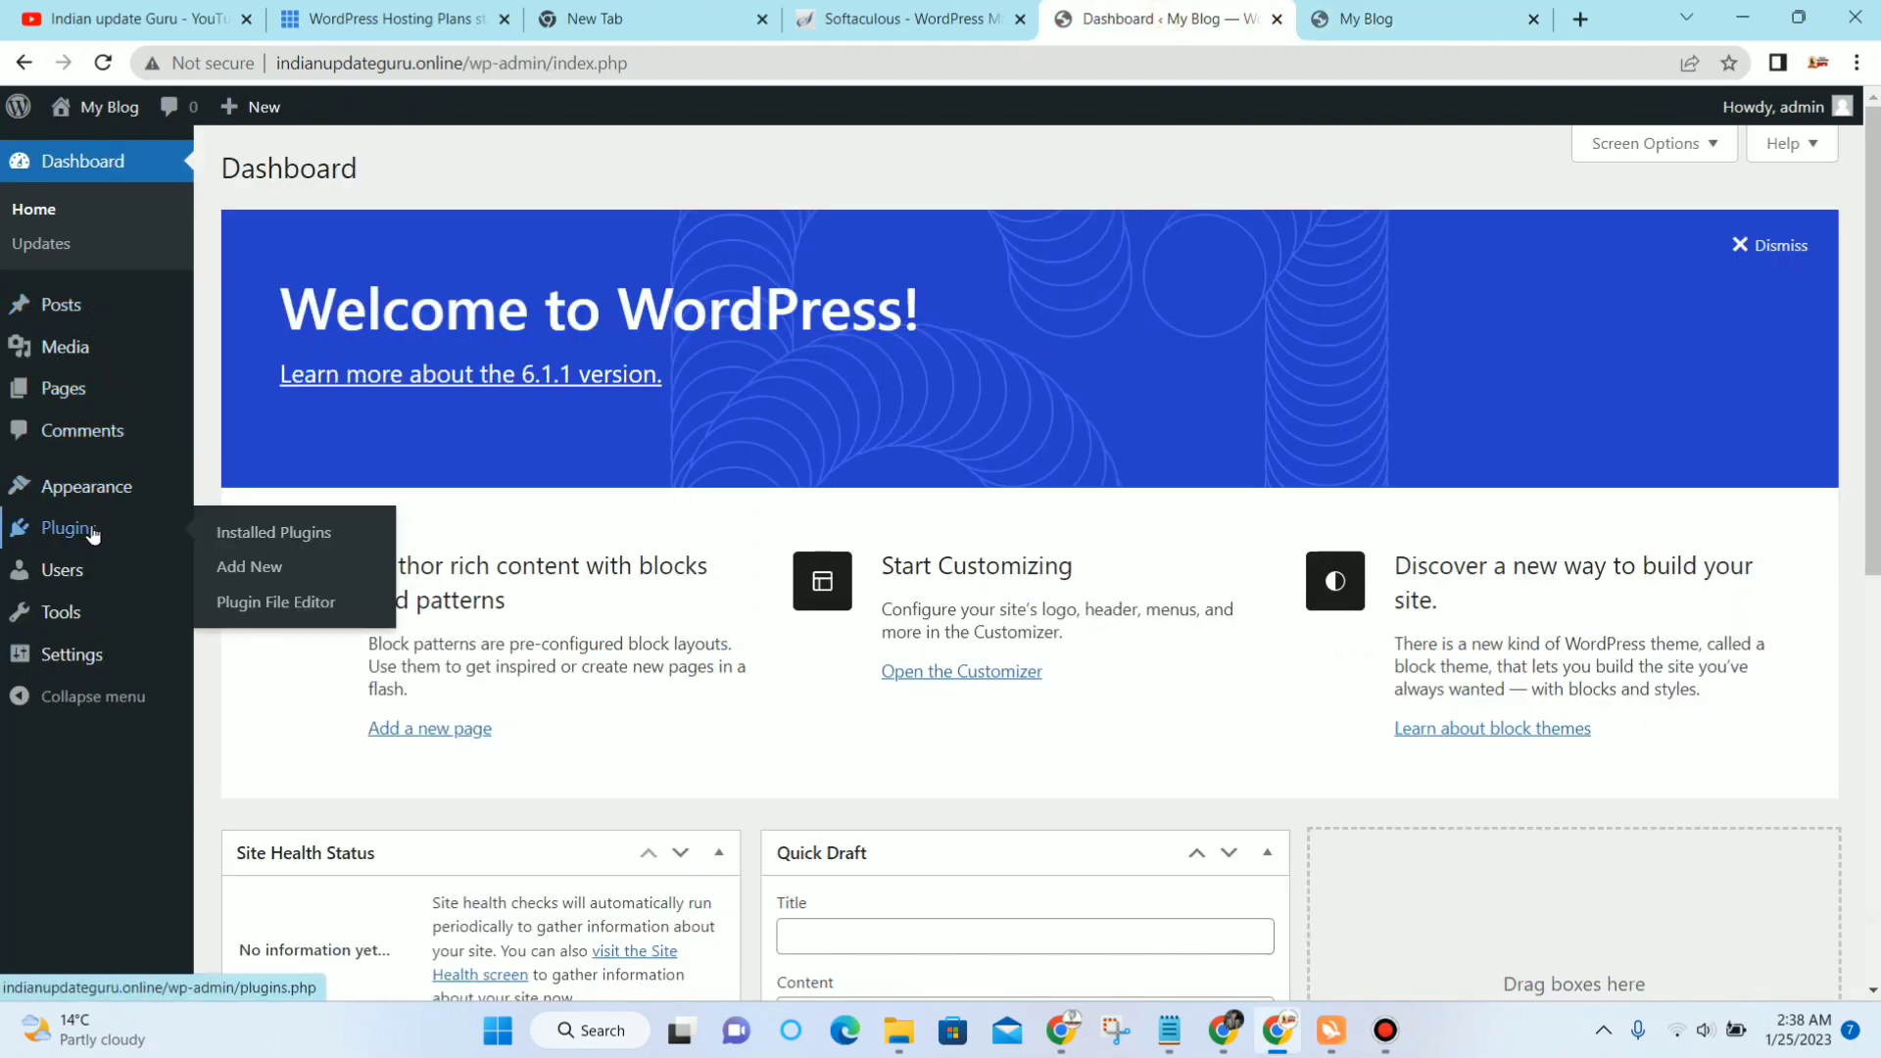
{"action": "left_click", "coordinate": [238, 537]}
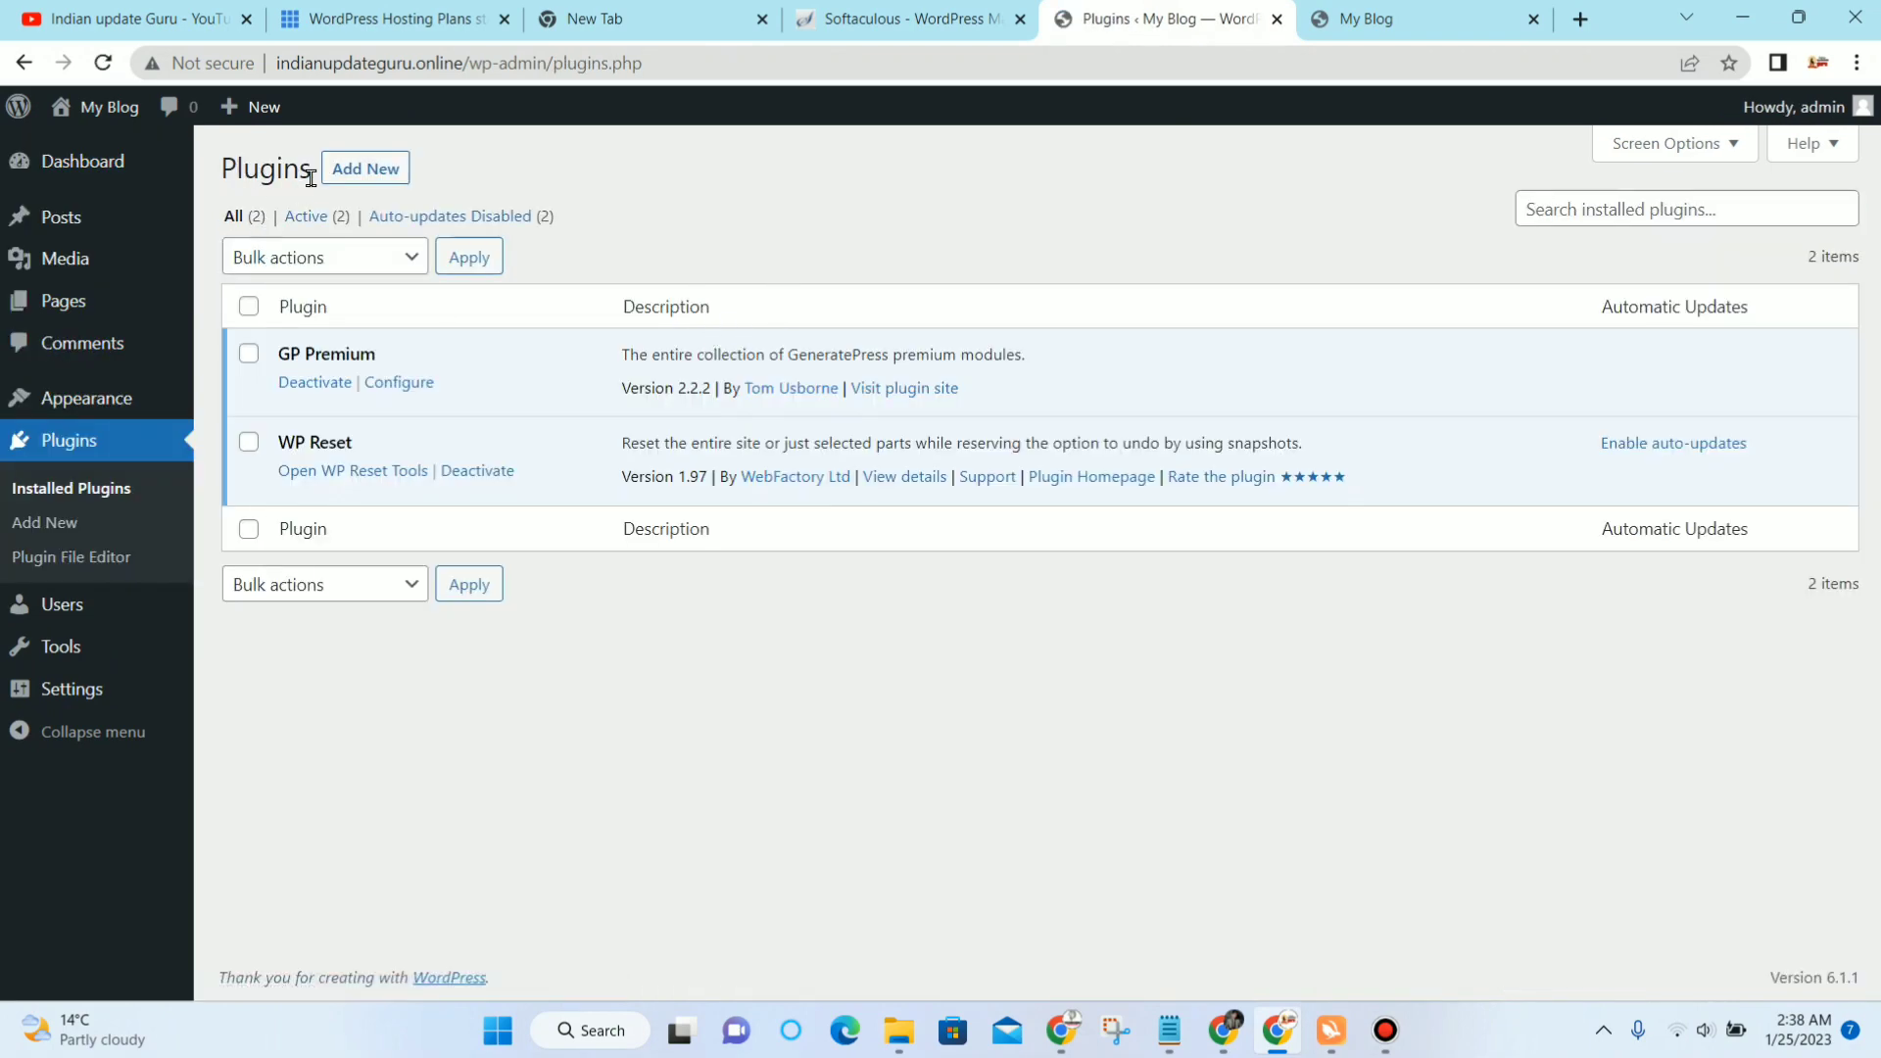
{"action": "left_click", "coordinate": [377, 168]}
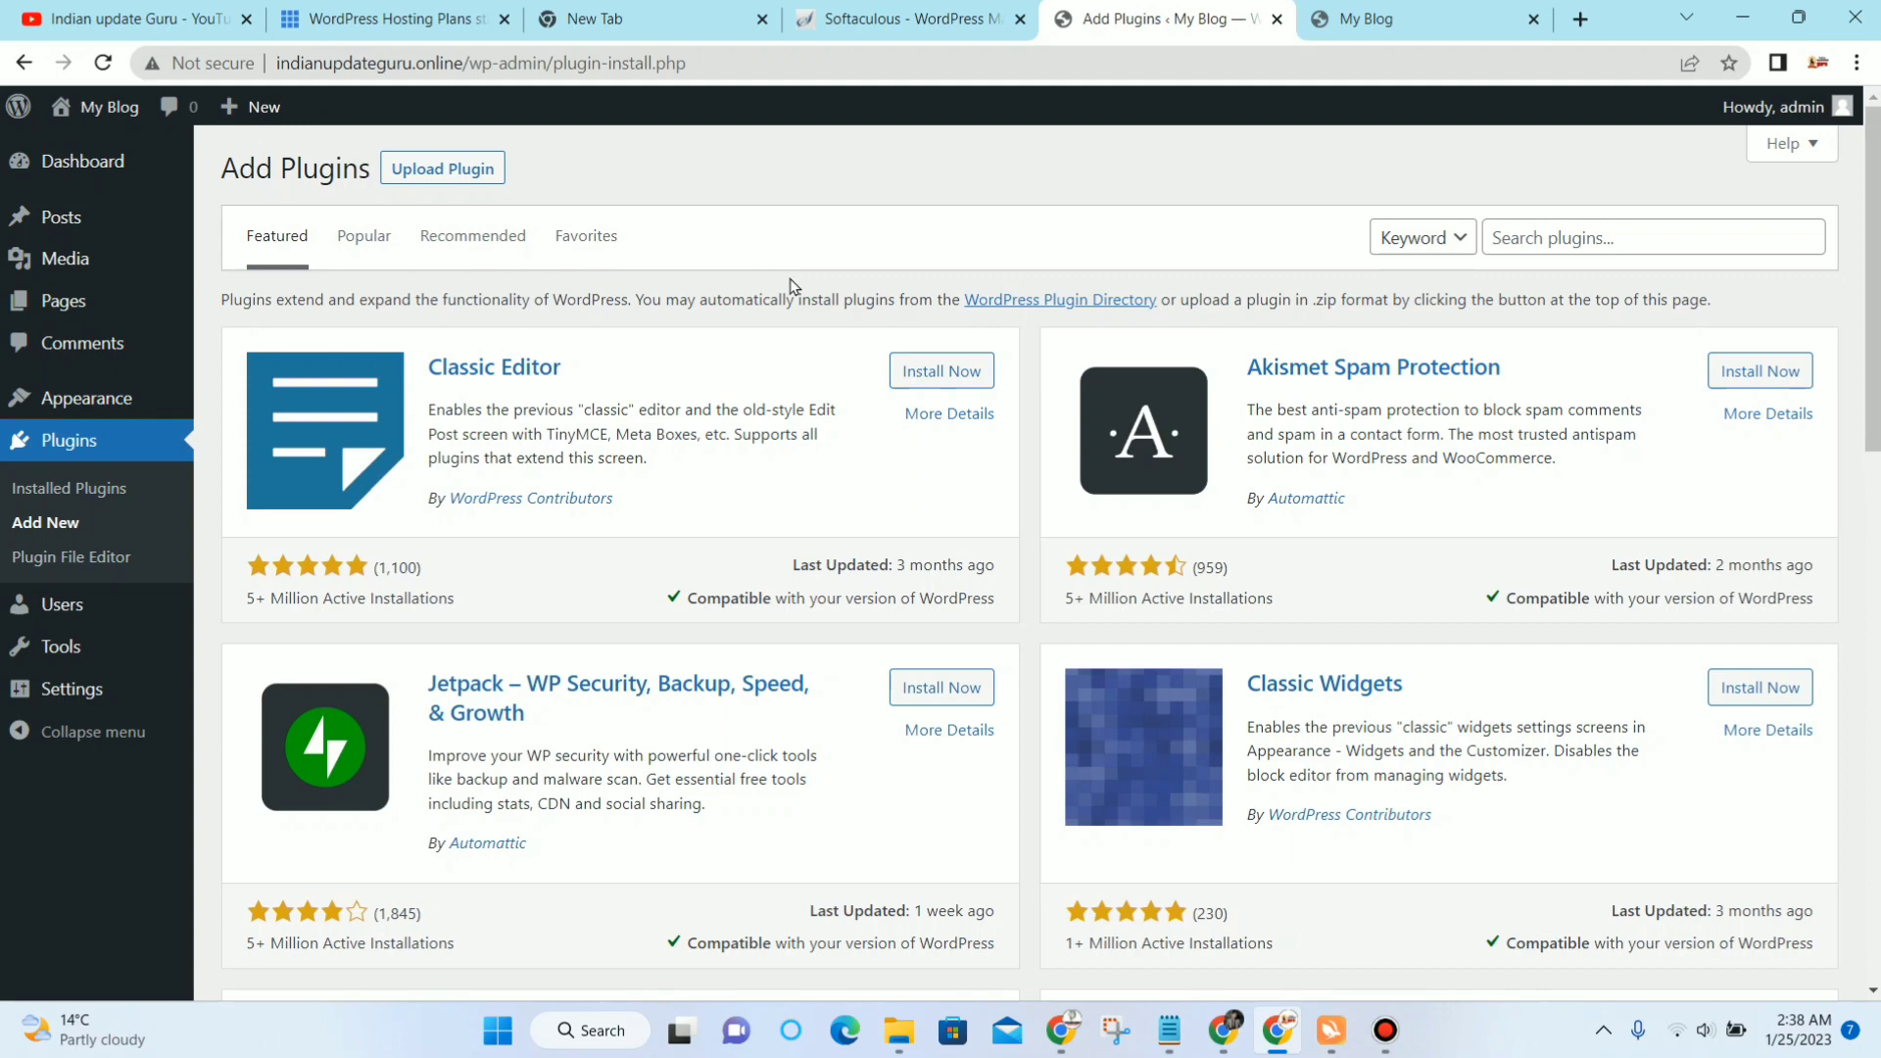
{"action": "left_click", "coordinate": [387, 18]}
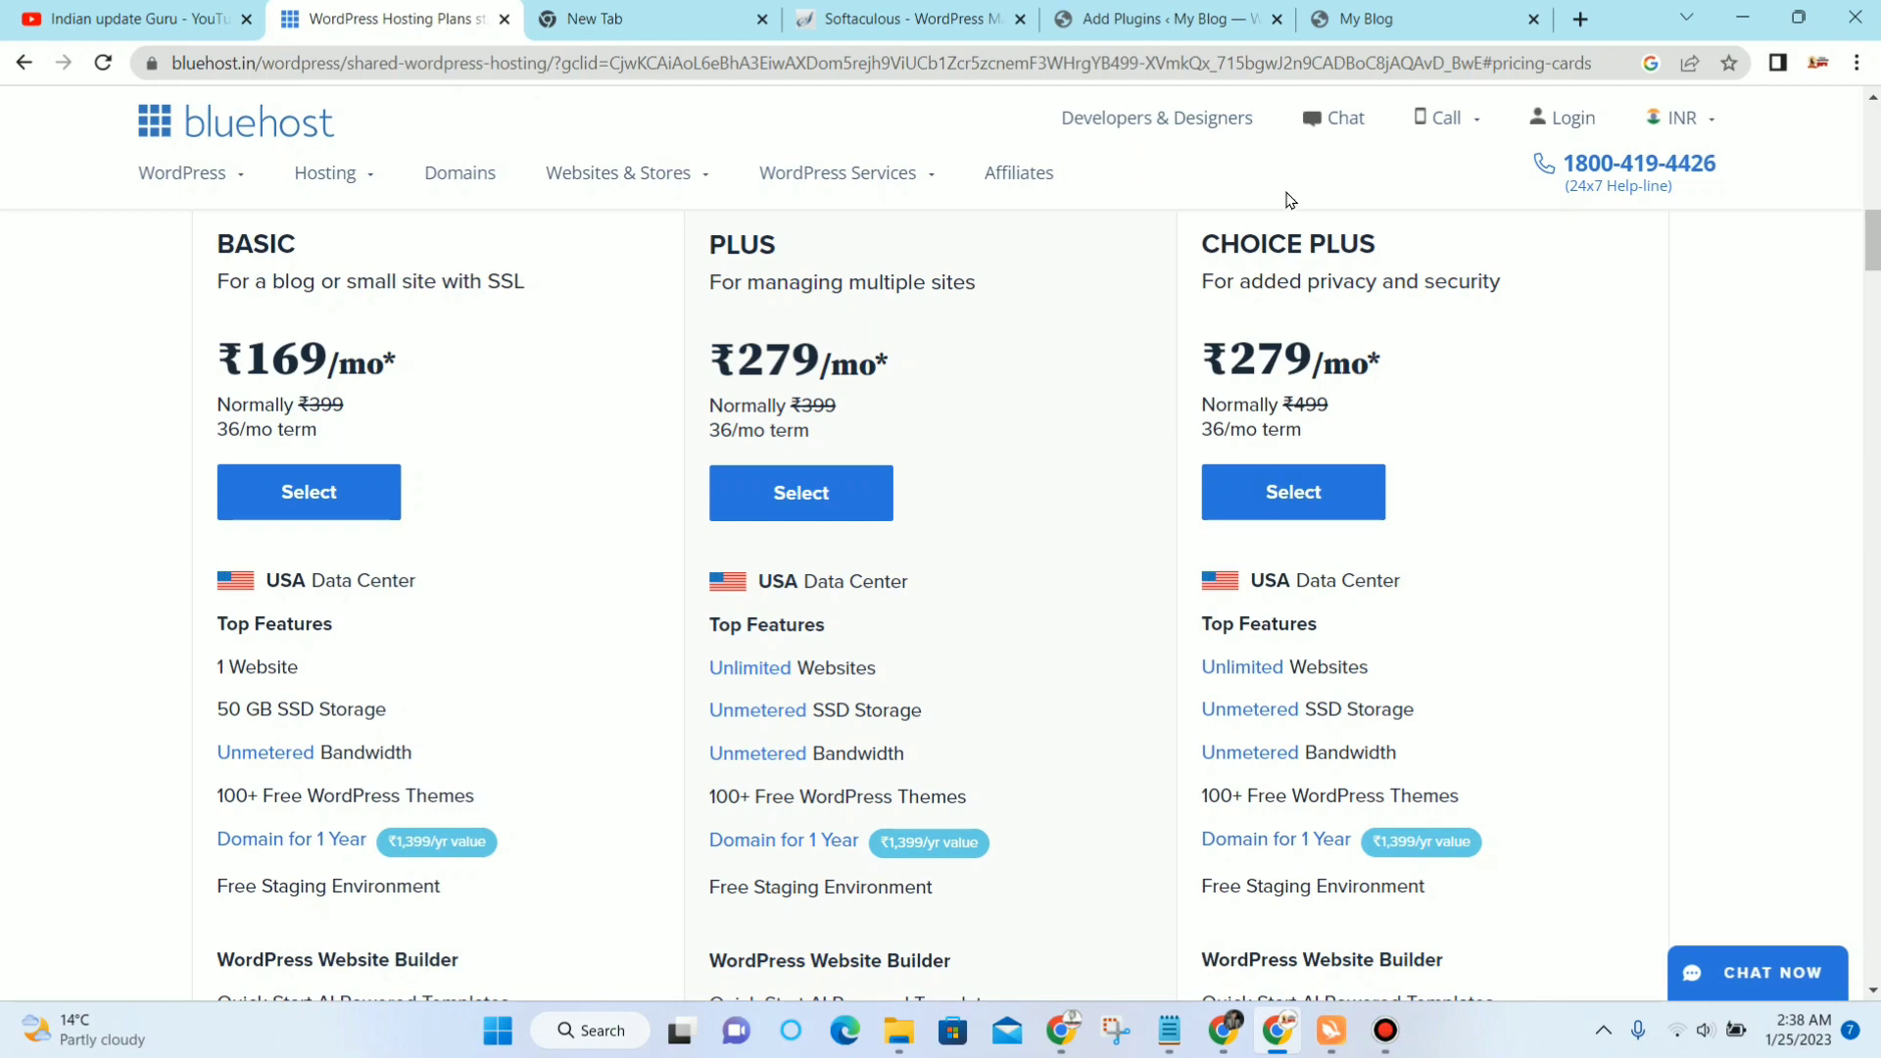
{"action": "scroll", "coordinate": [1357, 385], "scroll_direction": "up", "scroll_amount": 2}
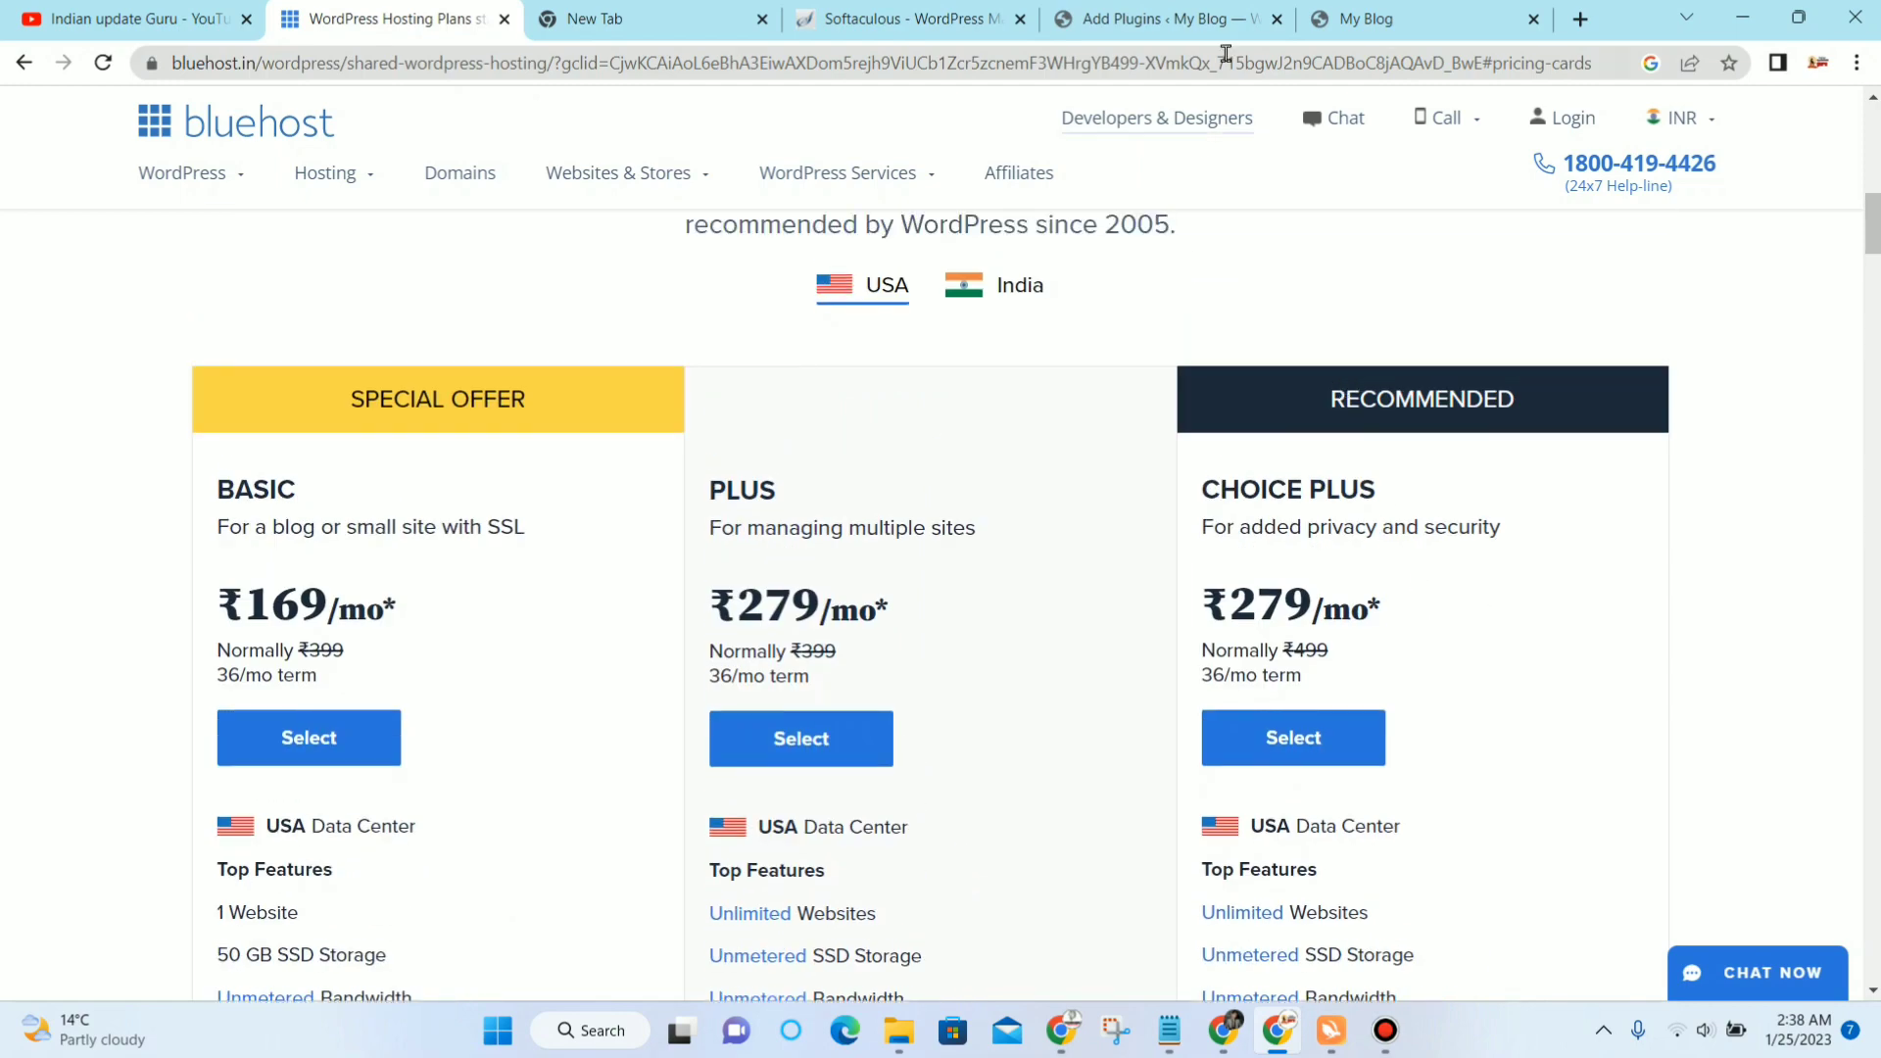
{"action": "left_click", "coordinate": [1174, 10]}
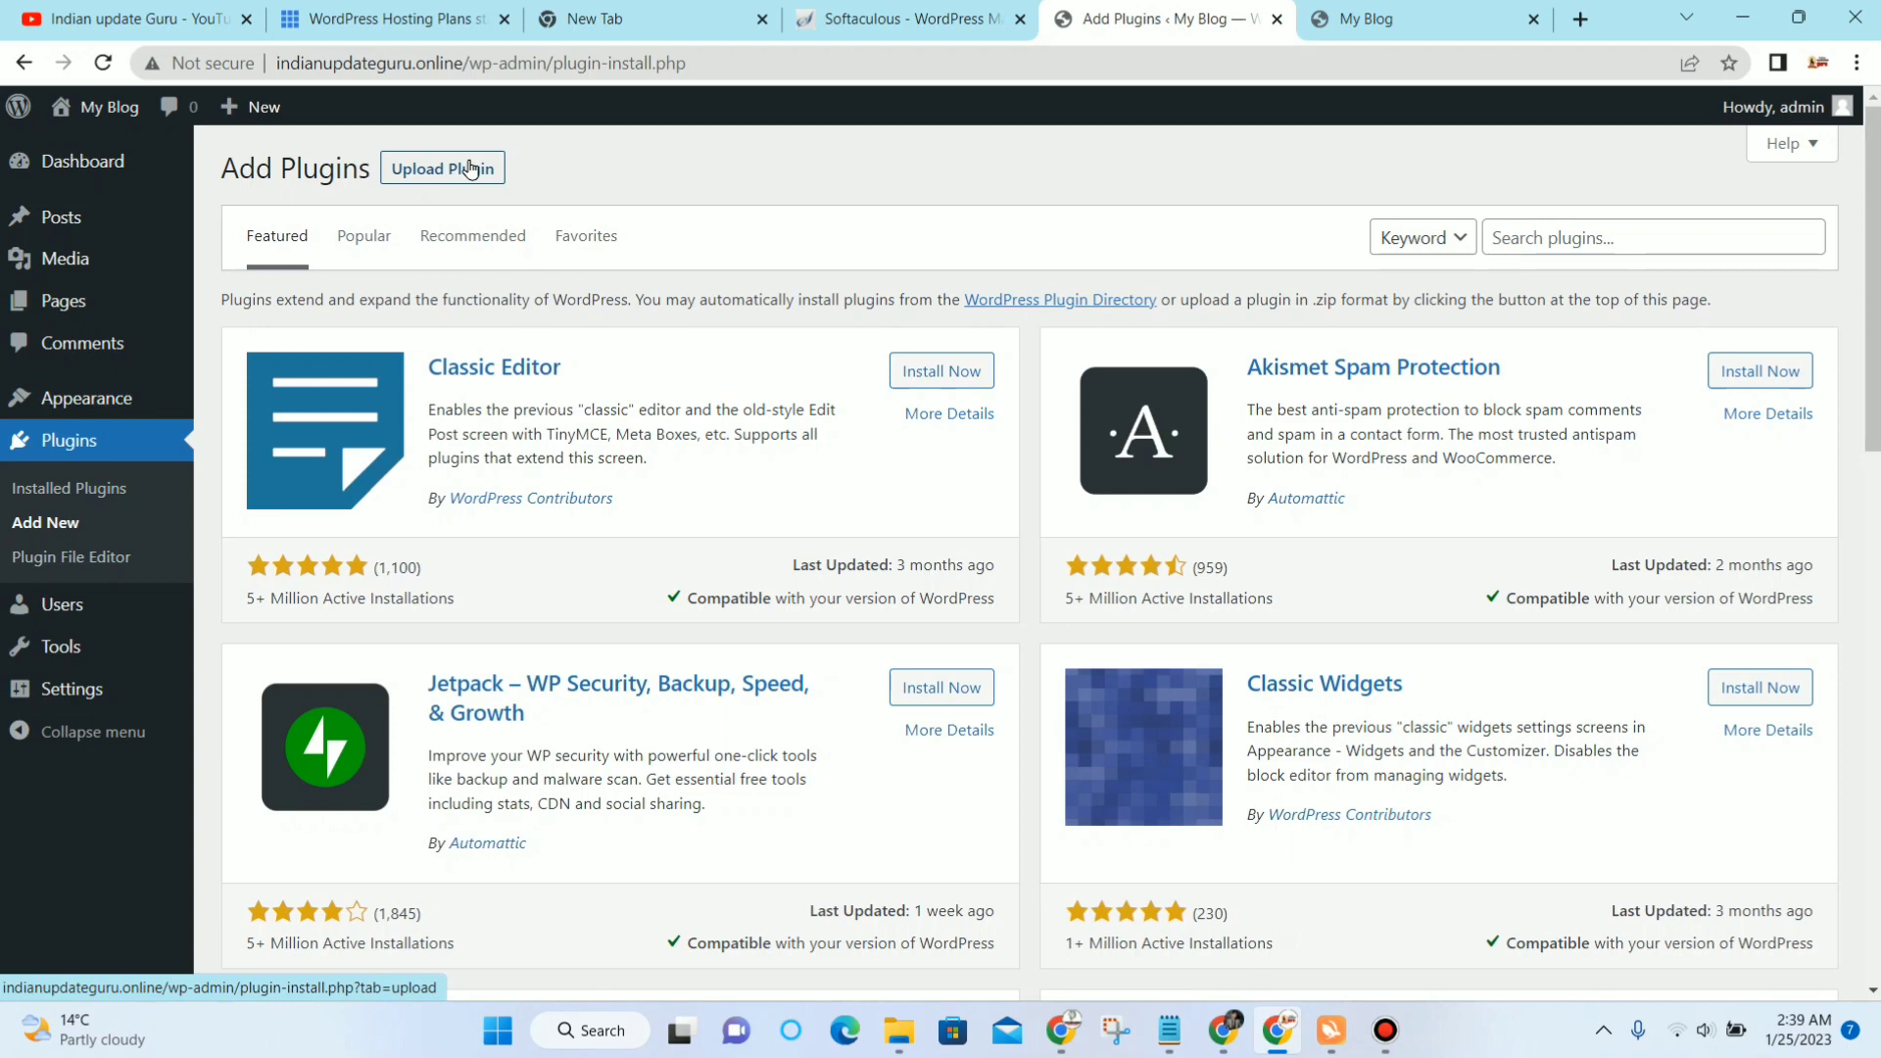
{"action": "left_click", "coordinate": [401, 18]}
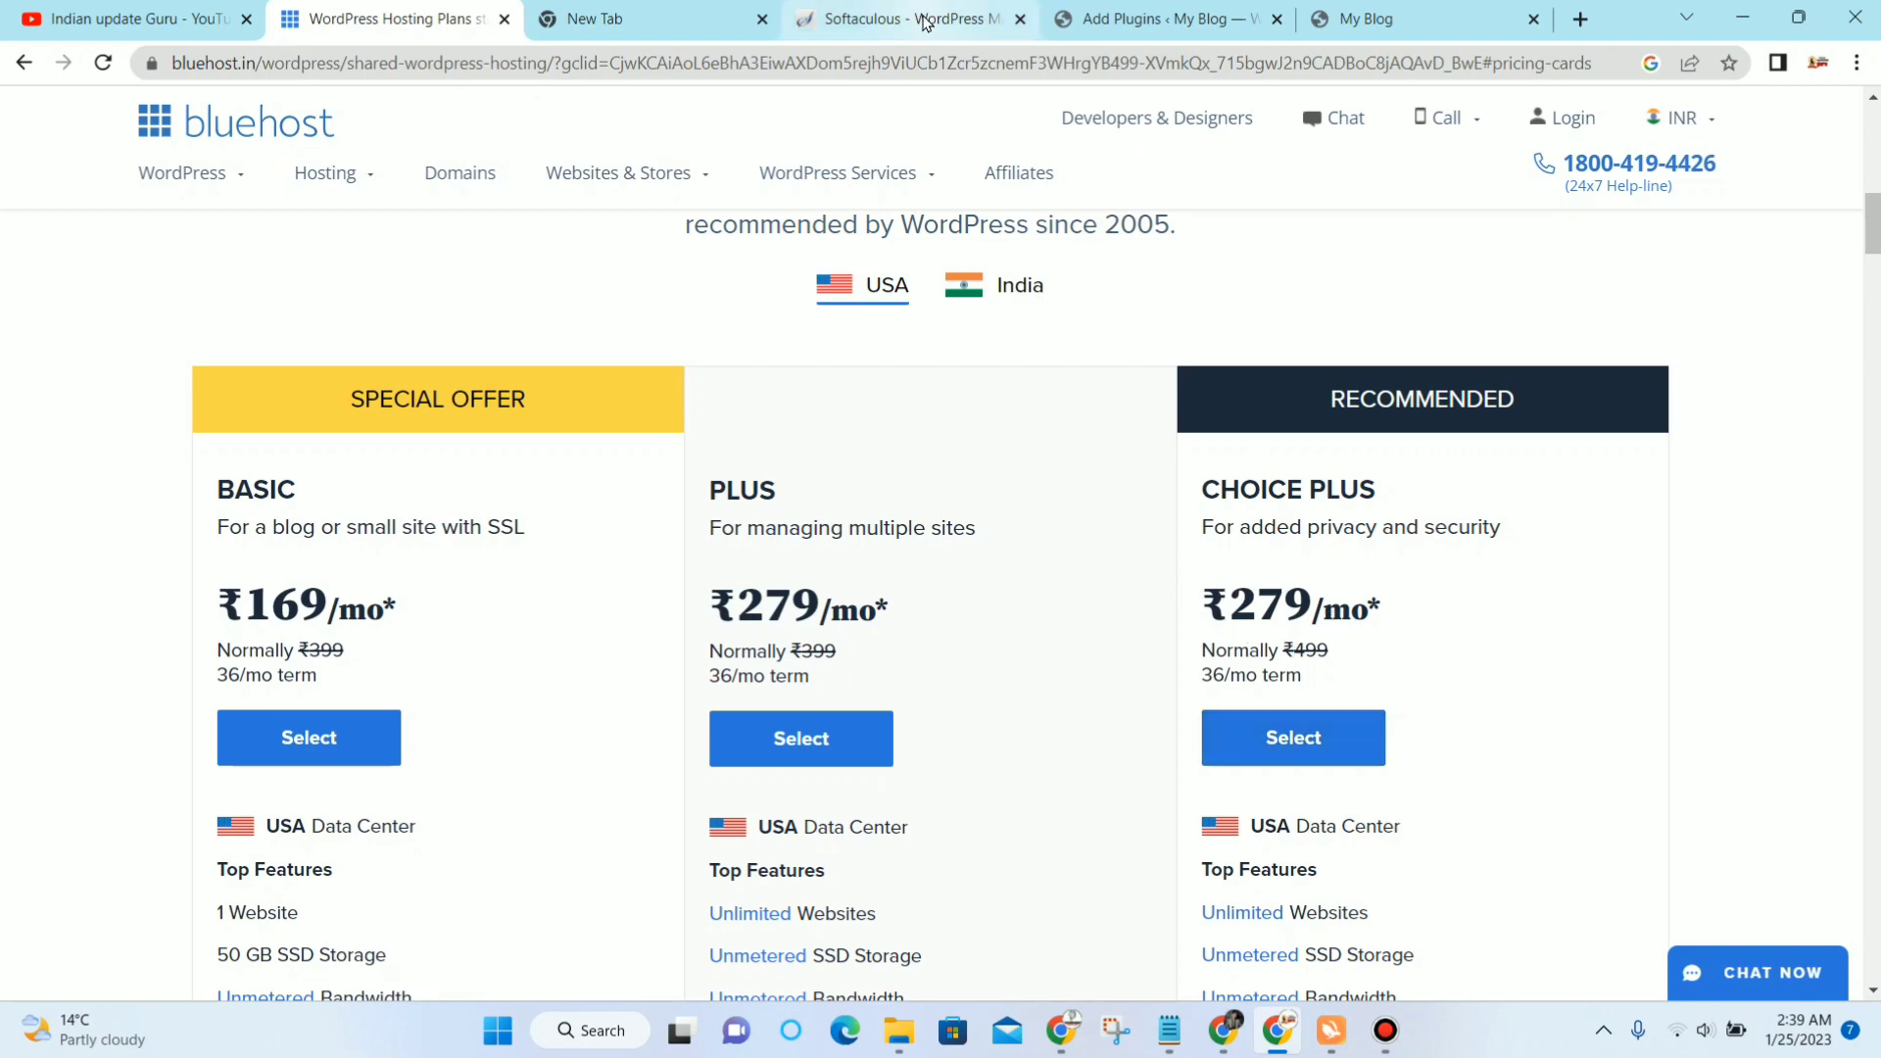
{"action": "left_click", "coordinate": [1126, 19]}
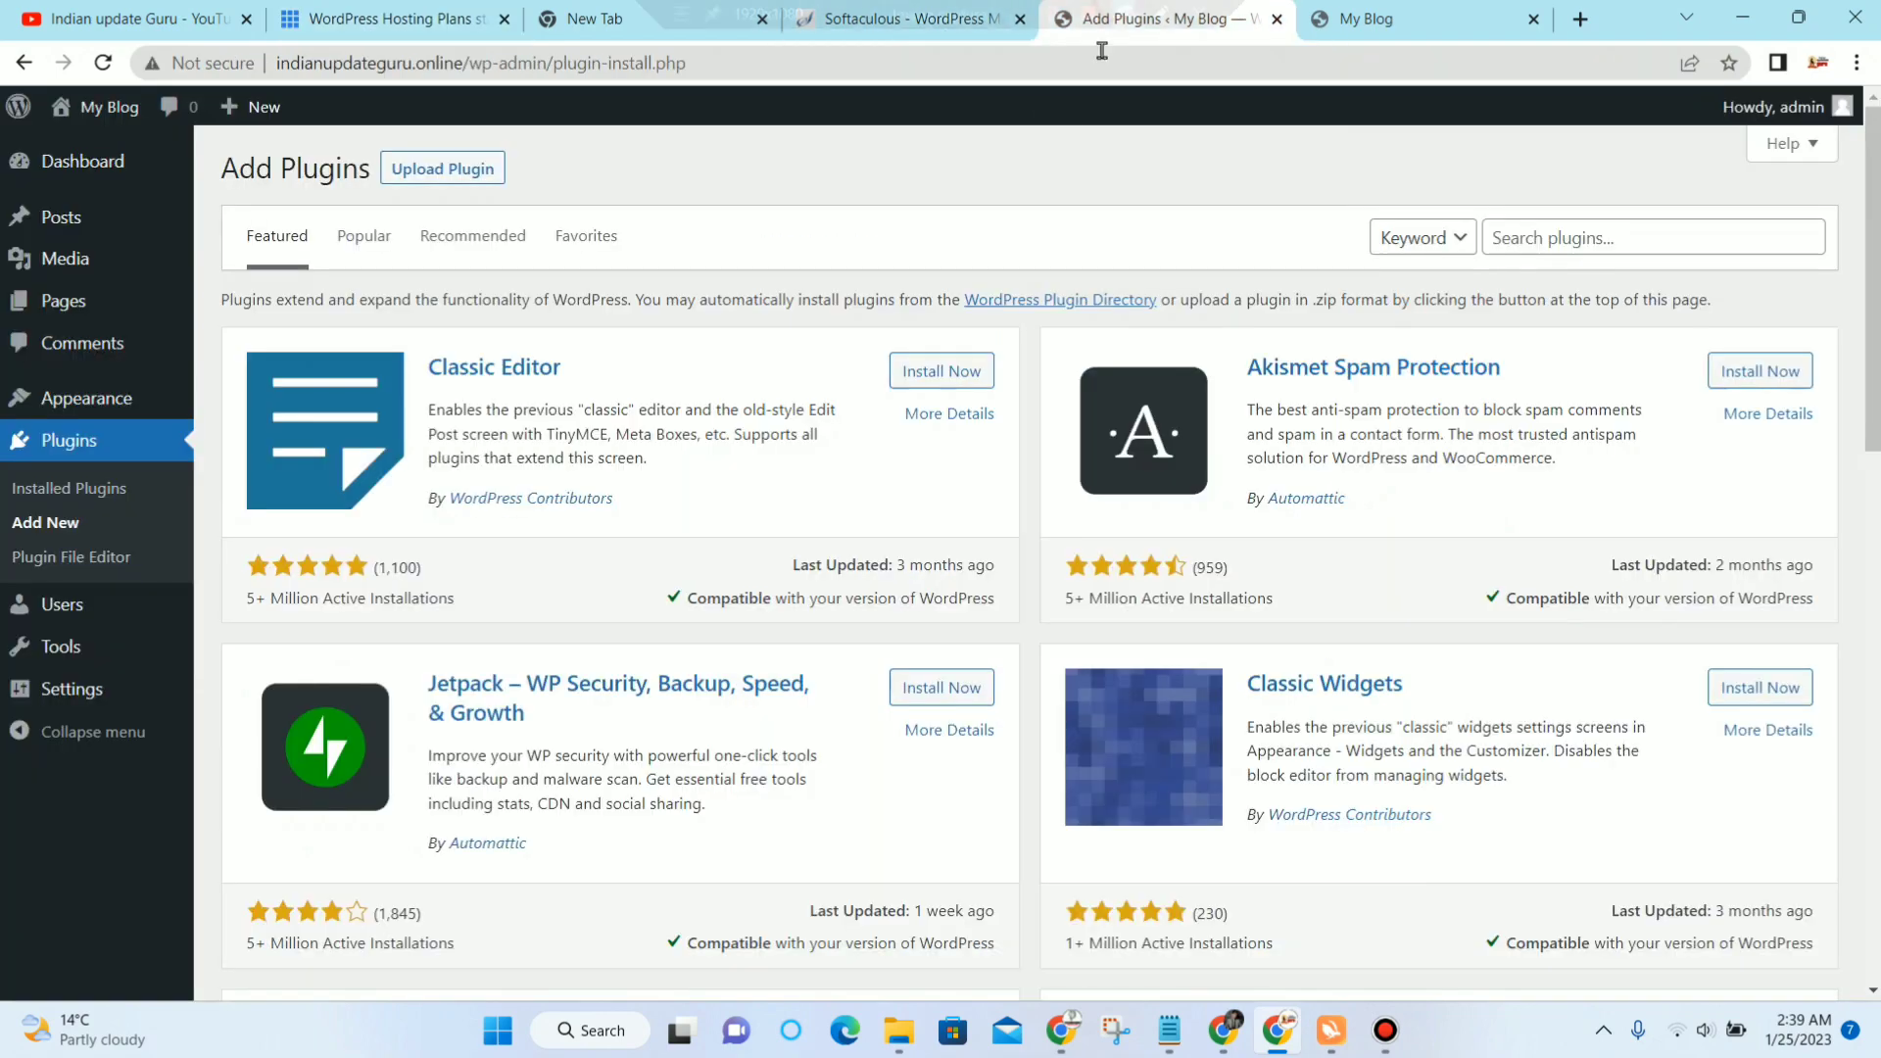
Step: Try to install the GP Premium plugin by uploading gp-premium-by-Themelelo.zip from the Downloads folder
{"action": "left_click", "coordinate": [465, 175]}
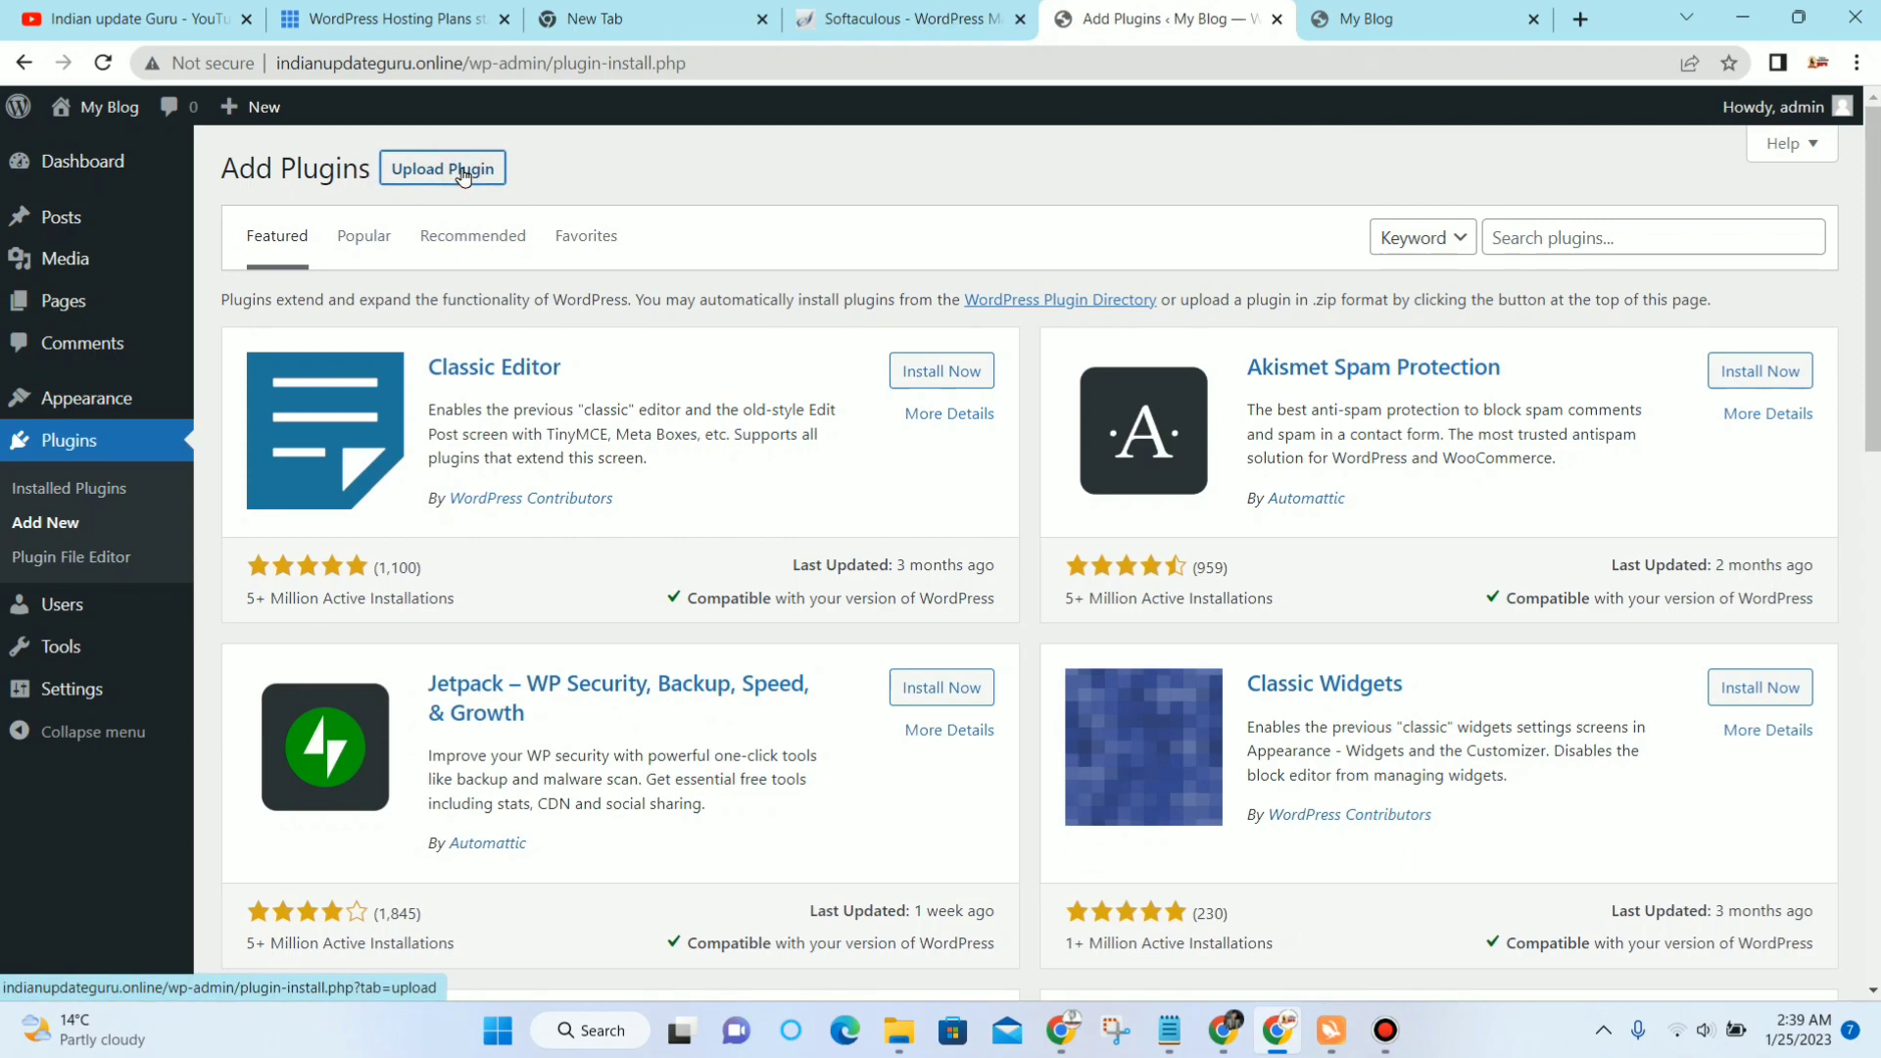
{"action": "left_click", "coordinate": [446, 172]}
{"action": "left_click", "coordinate": [848, 388]}
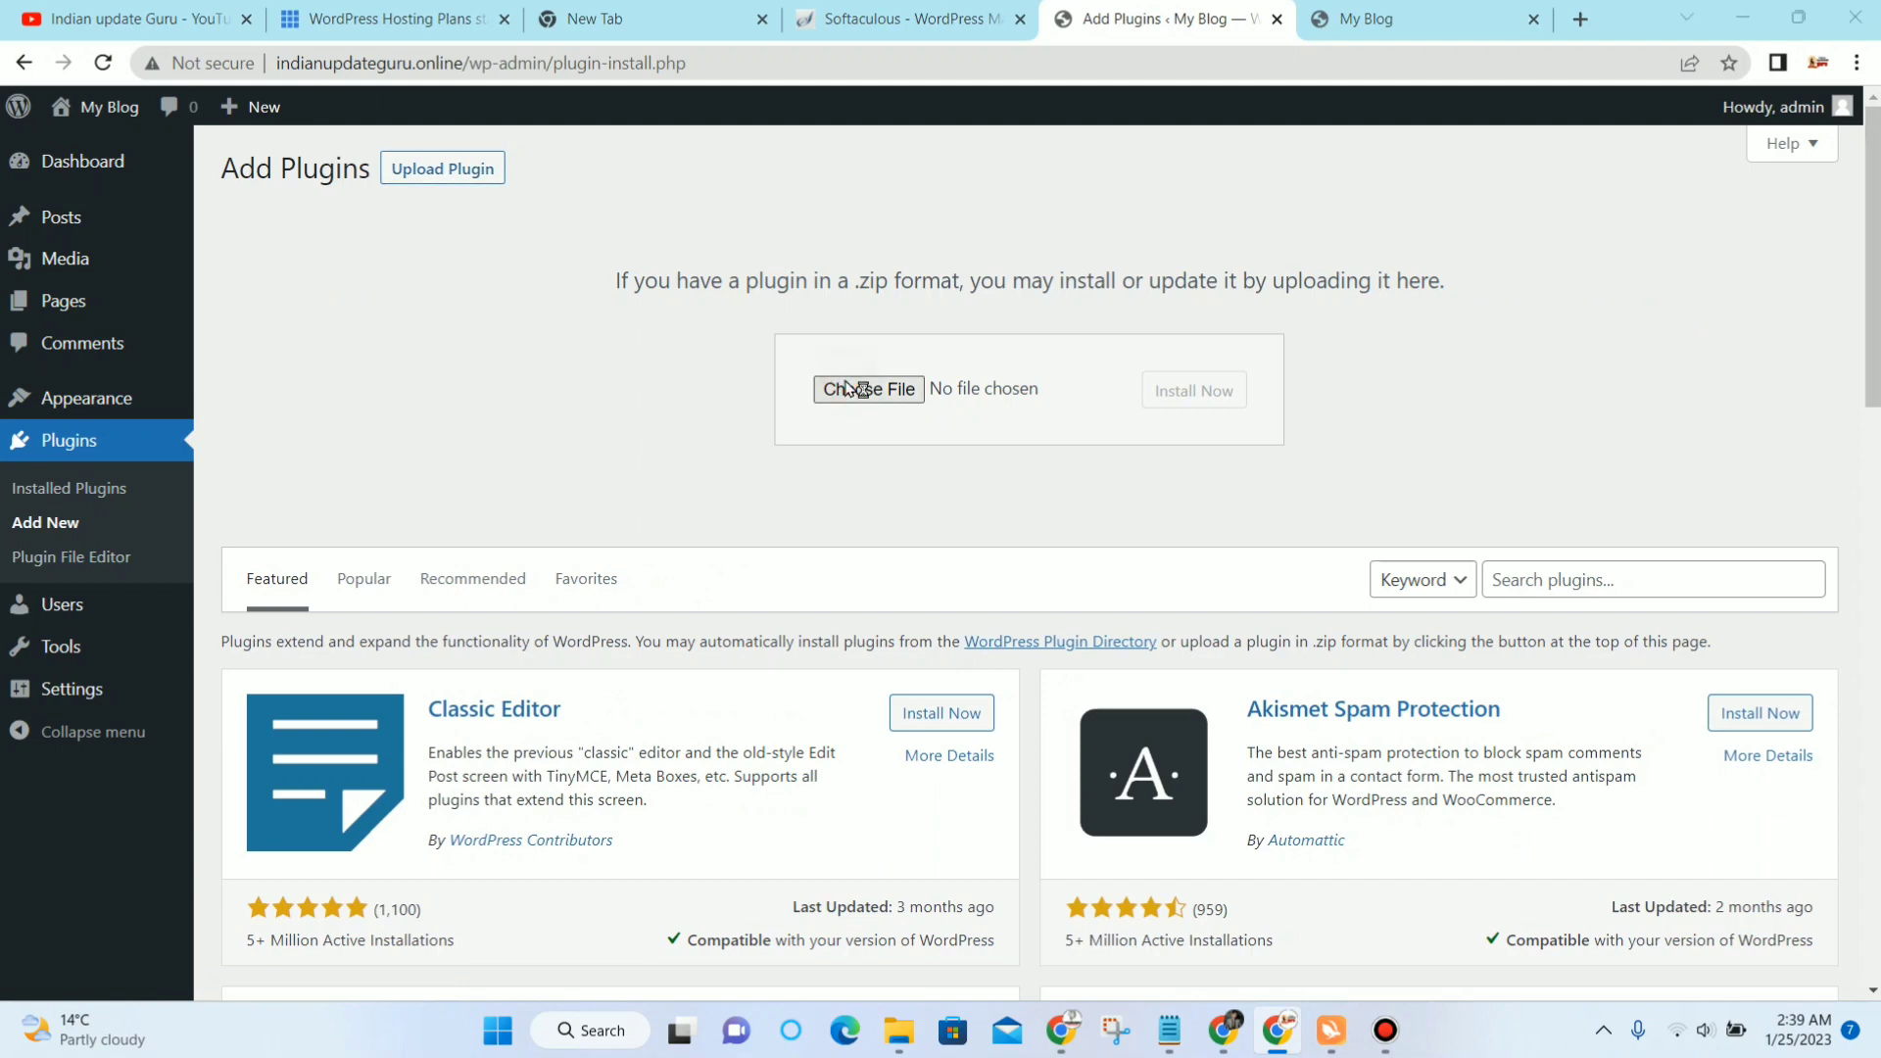
{"action": "scroll", "coordinate": [627, 315], "scroll_direction": "down", "scroll_amount": 1}
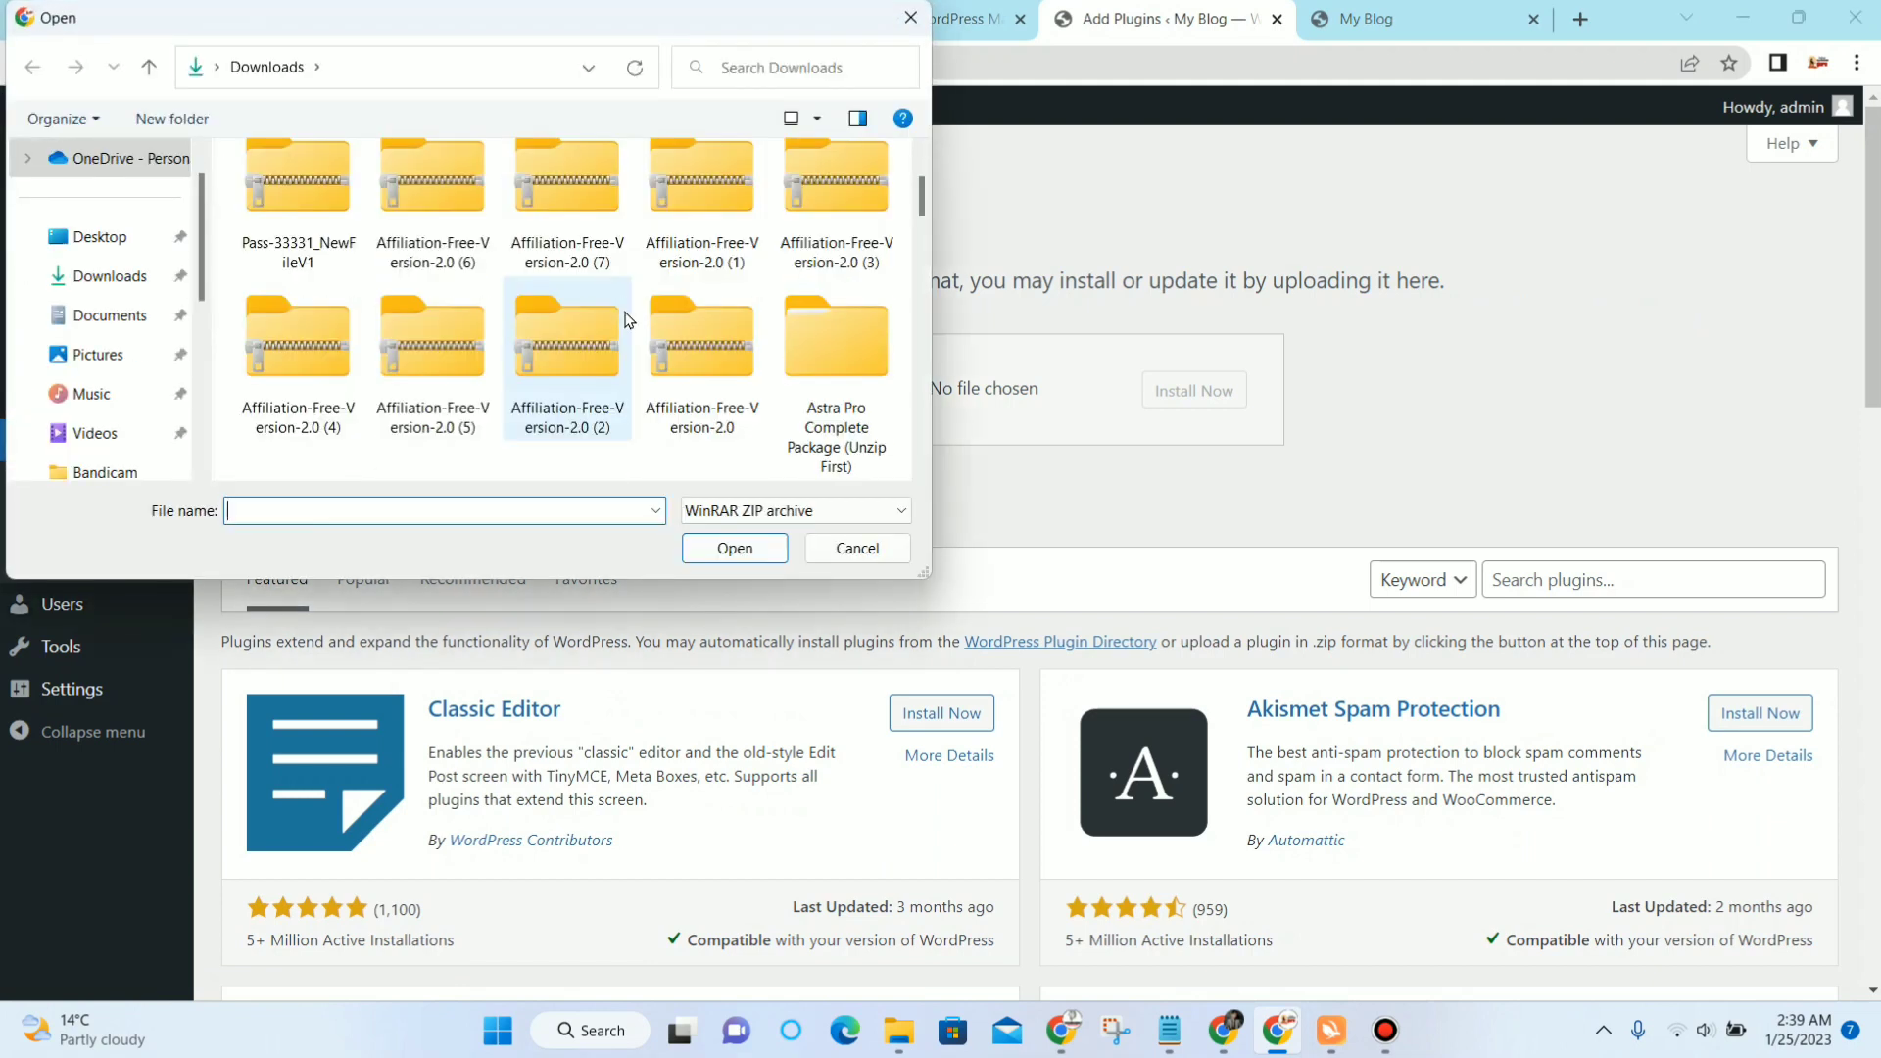
{"action": "scroll", "coordinate": [649, 321], "scroll_direction": "down", "scroll_amount": 5}
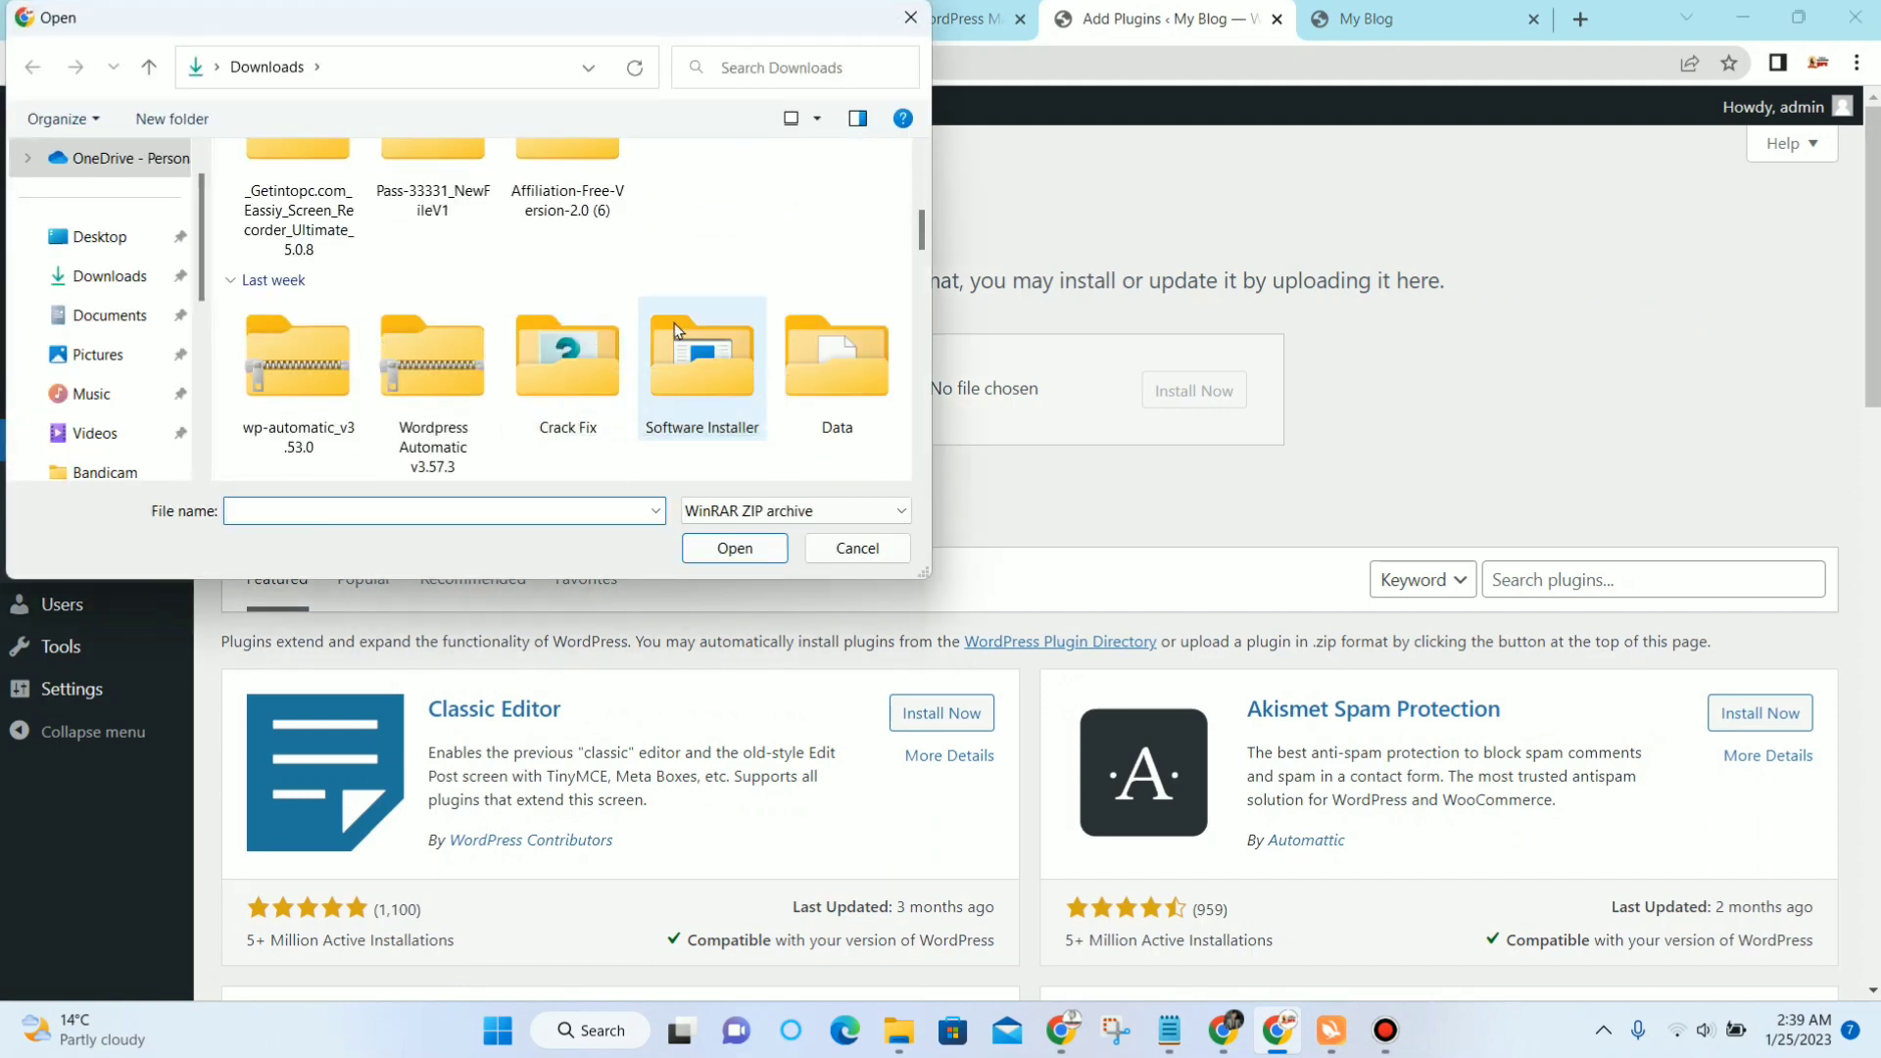
{"action": "scroll", "coordinate": [627, 323], "scroll_direction": "down", "scroll_amount": 5}
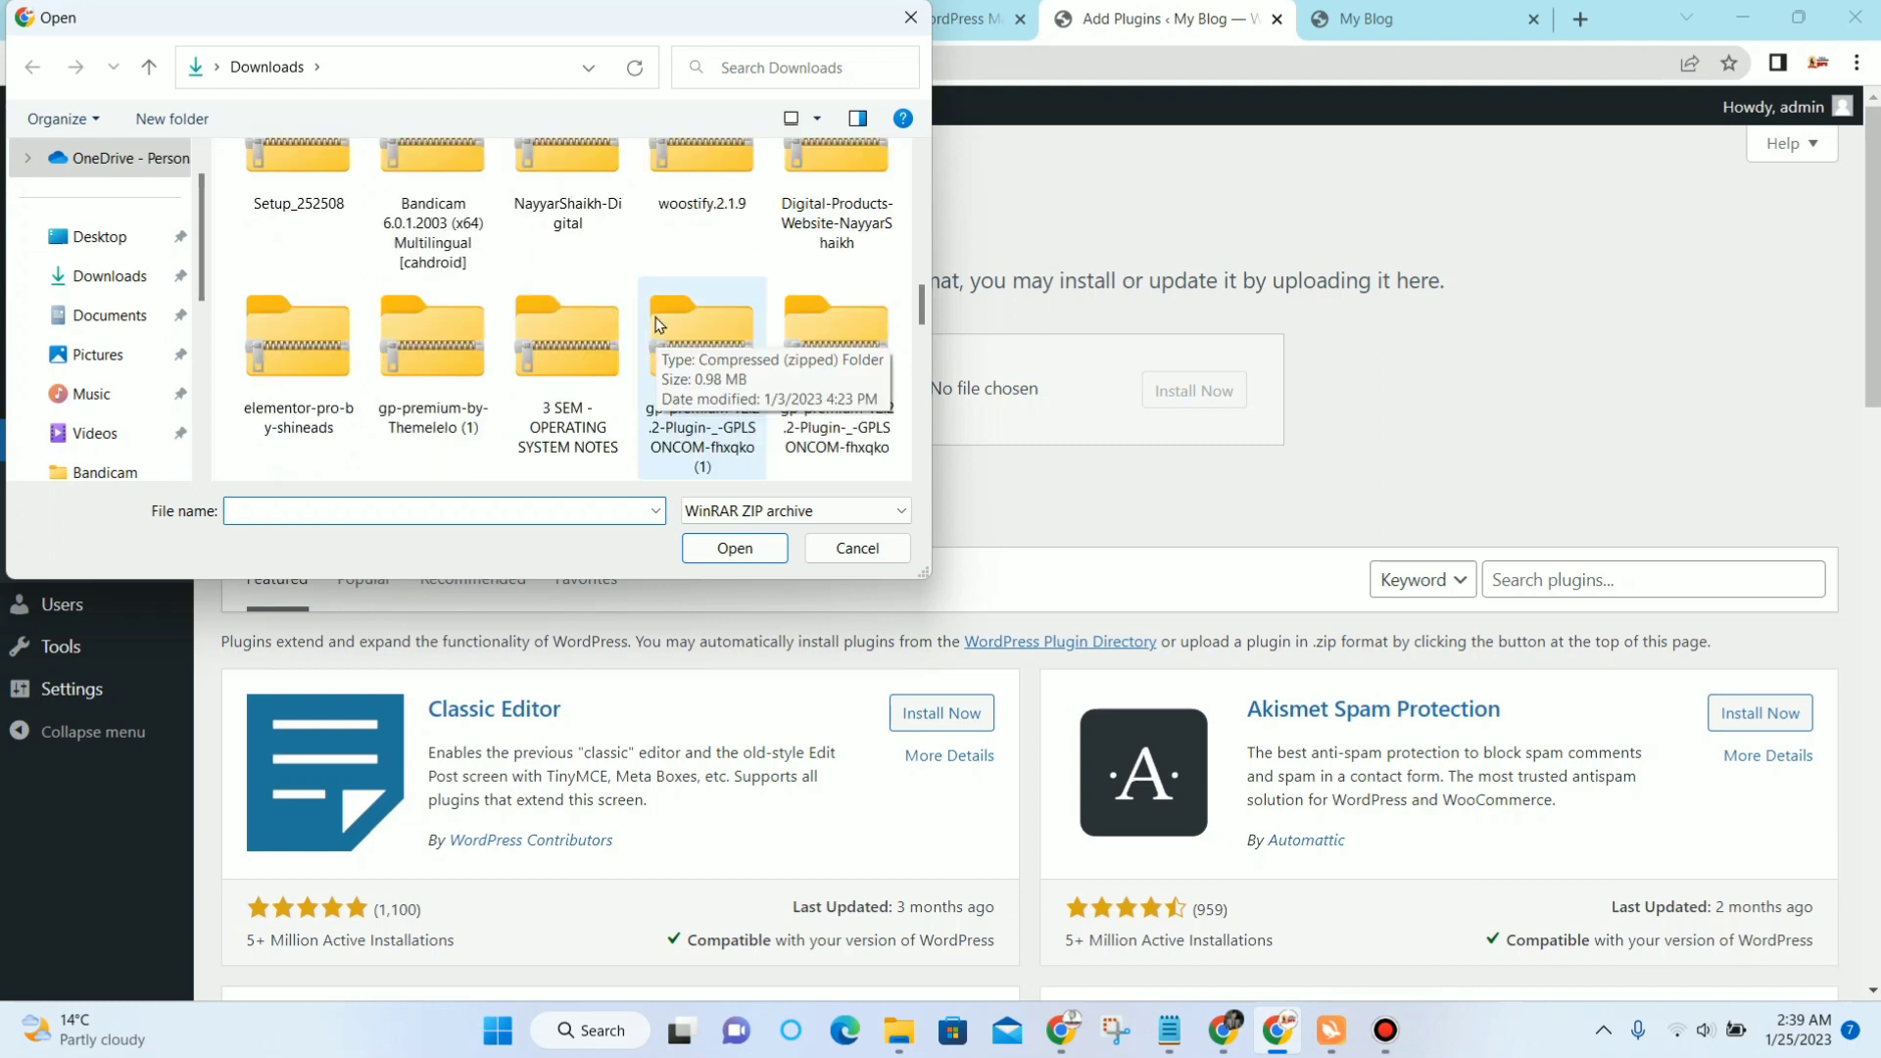
{"action": "scroll", "coordinate": [803, 352], "scroll_direction": "down", "scroll_amount": 1}
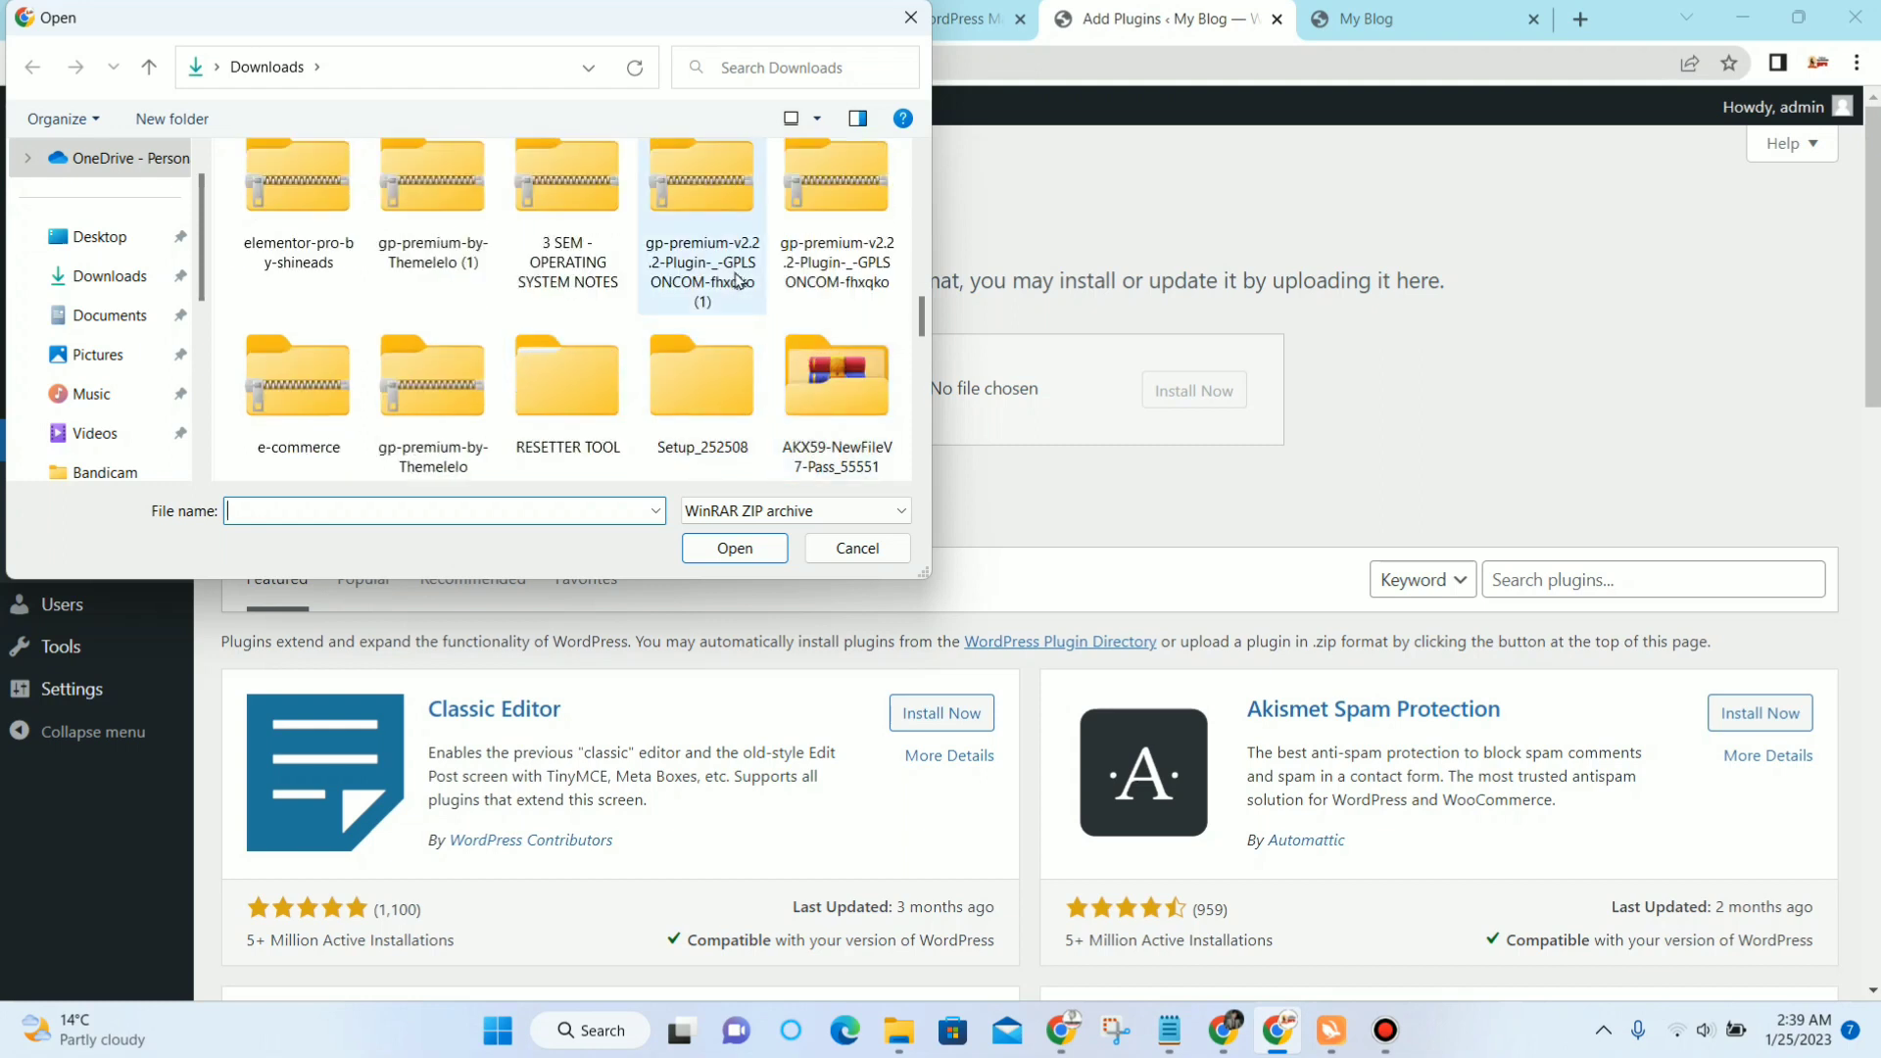
{"action": "scroll", "coordinate": [737, 281], "scroll_direction": "down", "scroll_amount": 1}
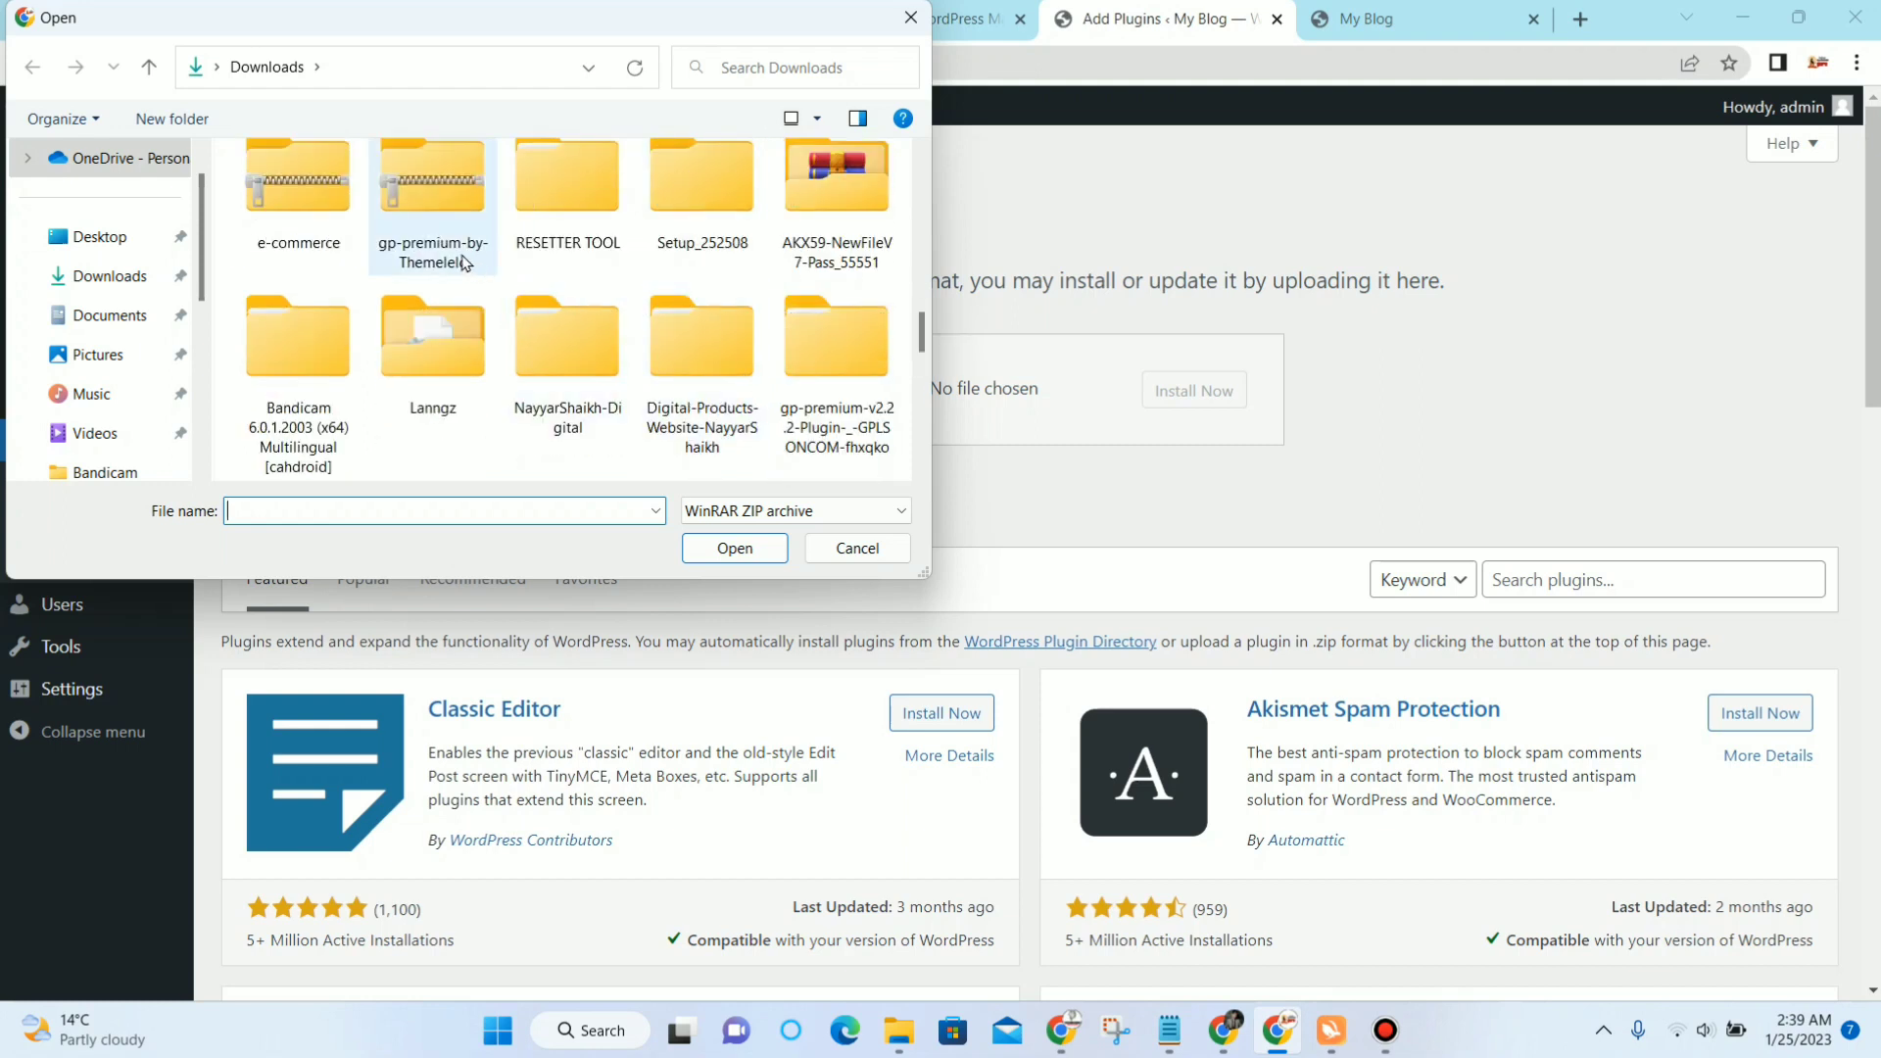
{"action": "left_click", "coordinate": [434, 191]}
{"action": "left_click", "coordinate": [746, 559]}
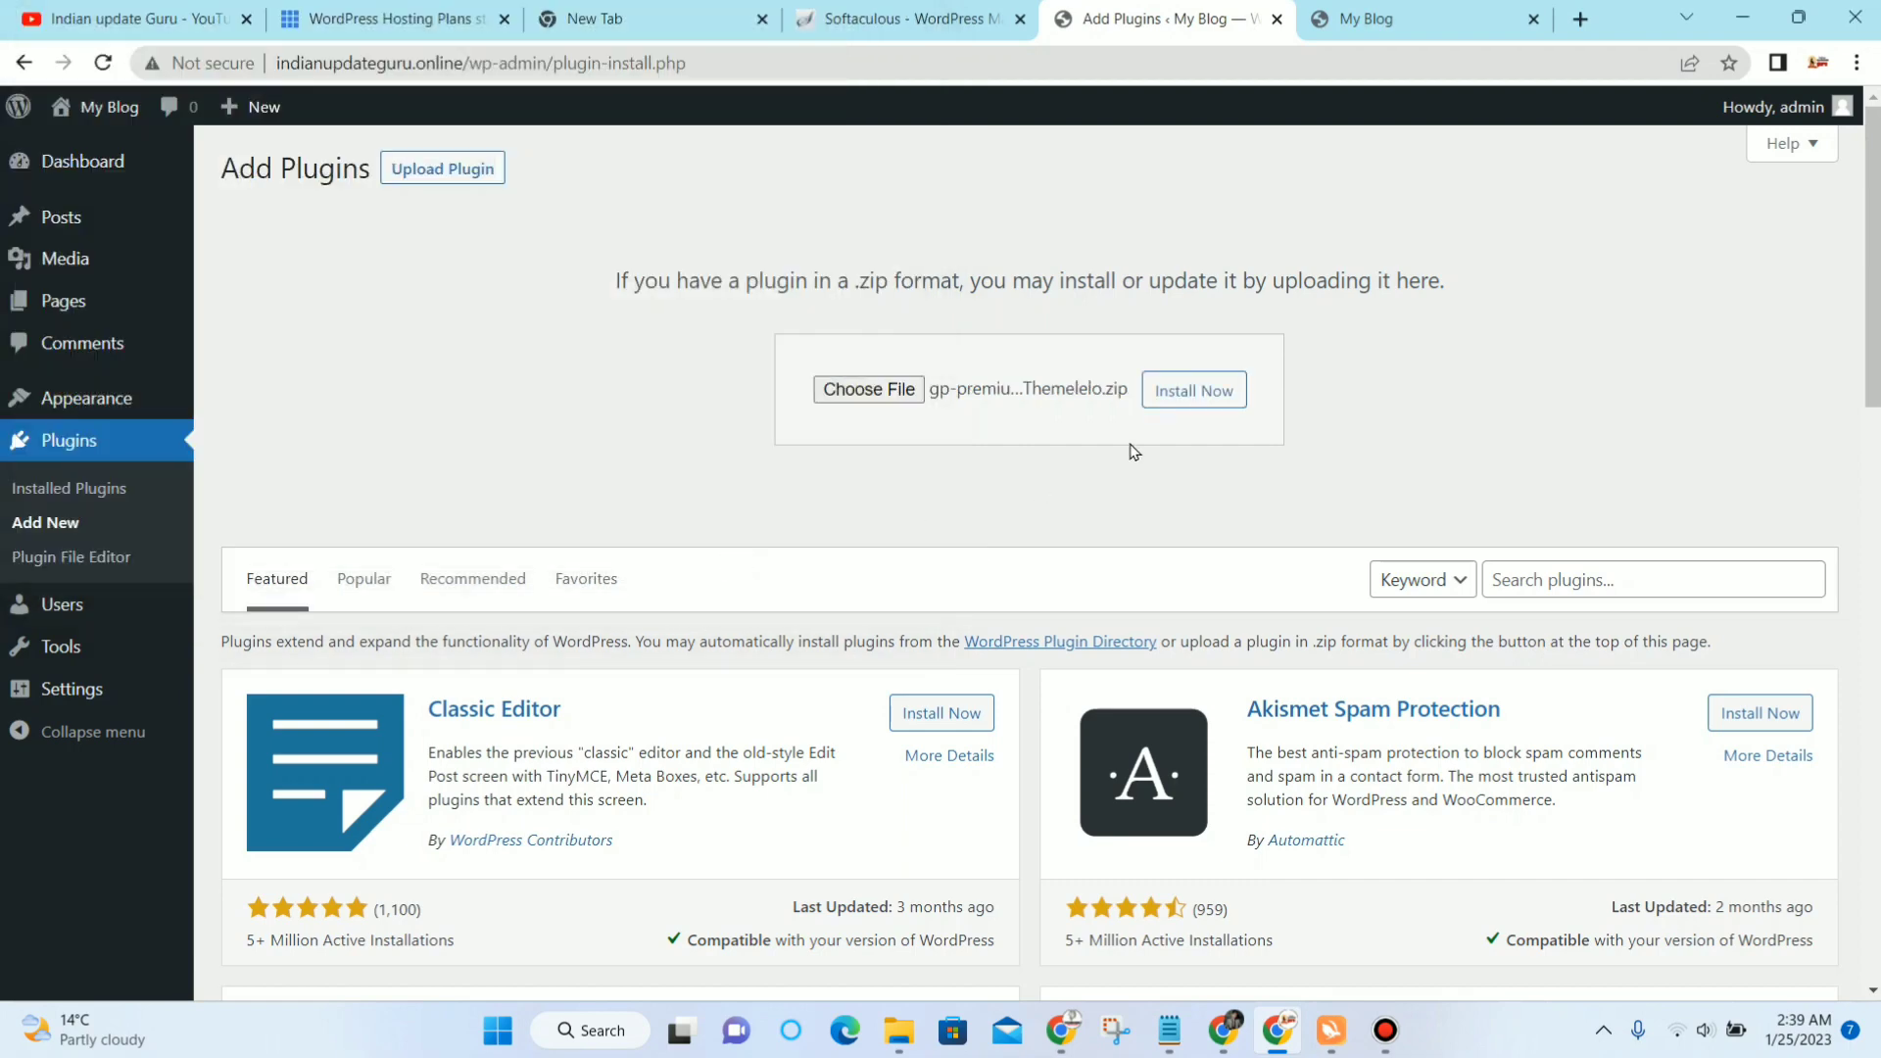
{"action": "left_click", "coordinate": [1218, 394]}
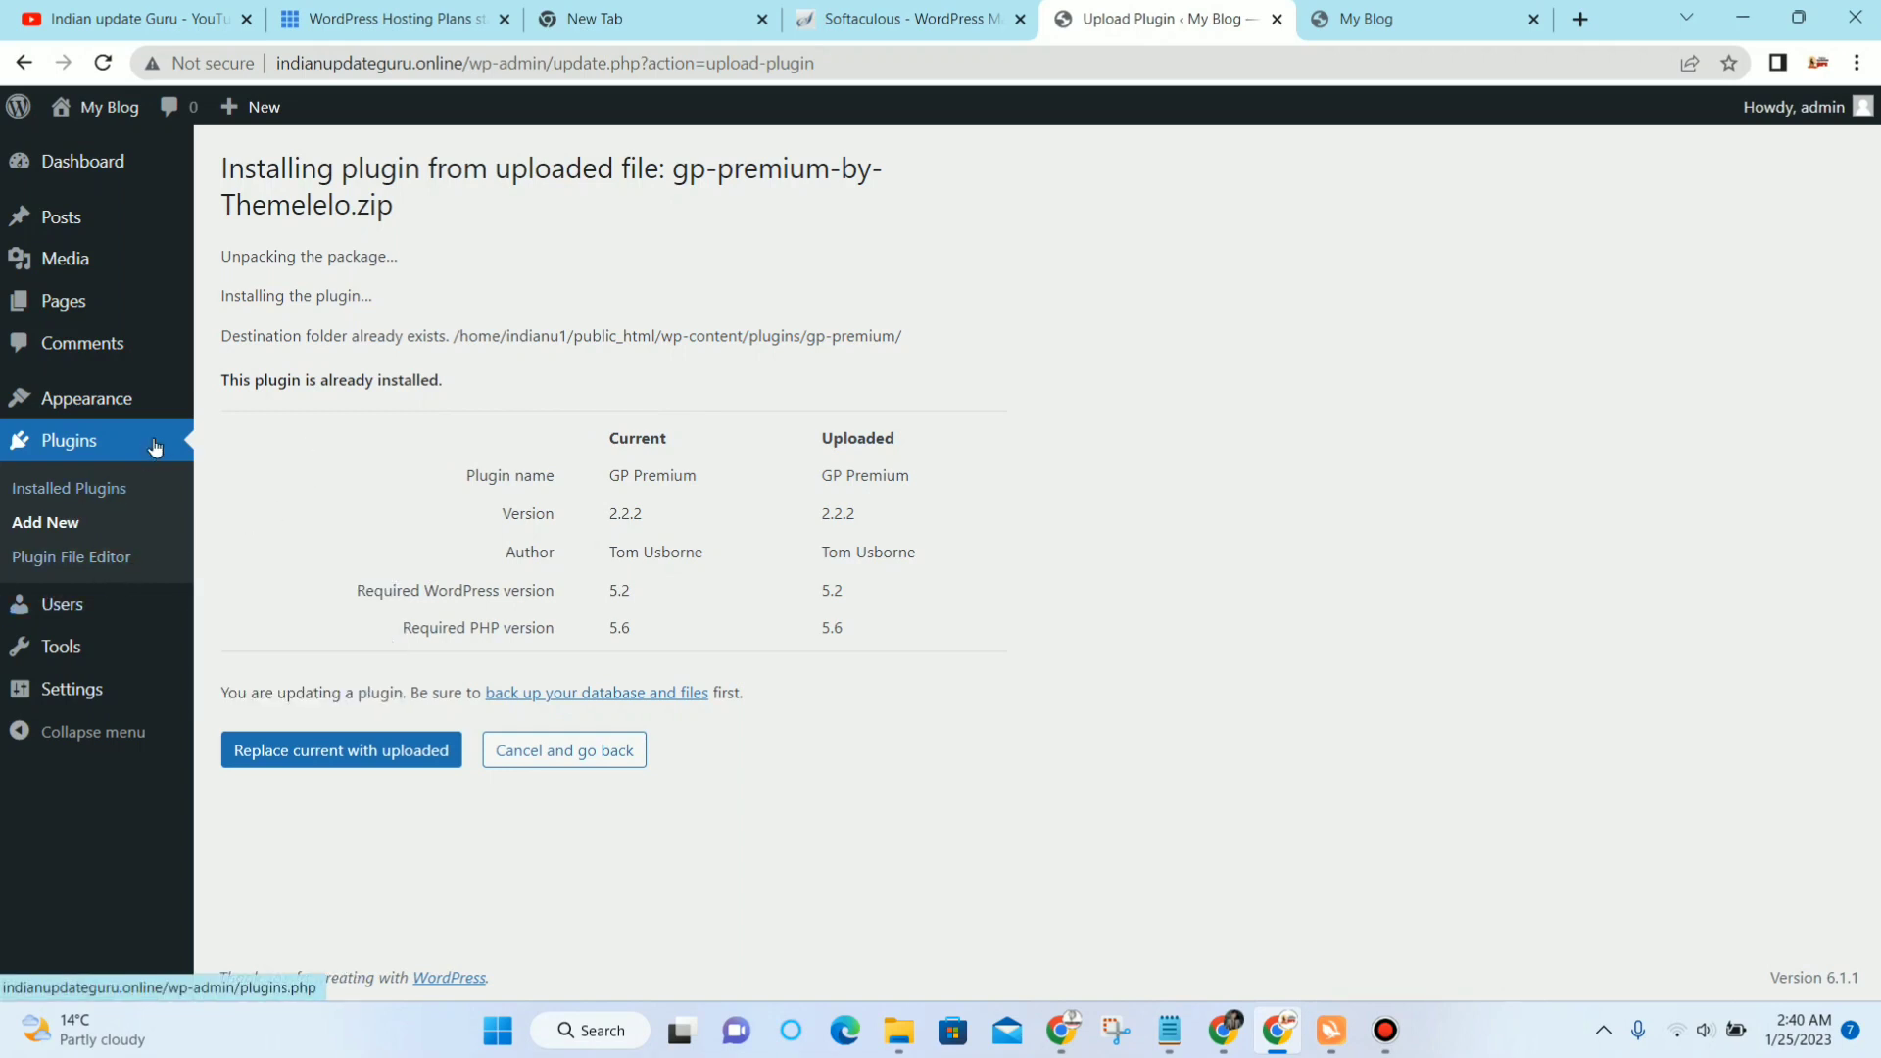
Step: Go to the installed plugins and deactivate the WP Reset plugin with a bulk action
{"action": "left_click", "coordinate": [73, 441]}
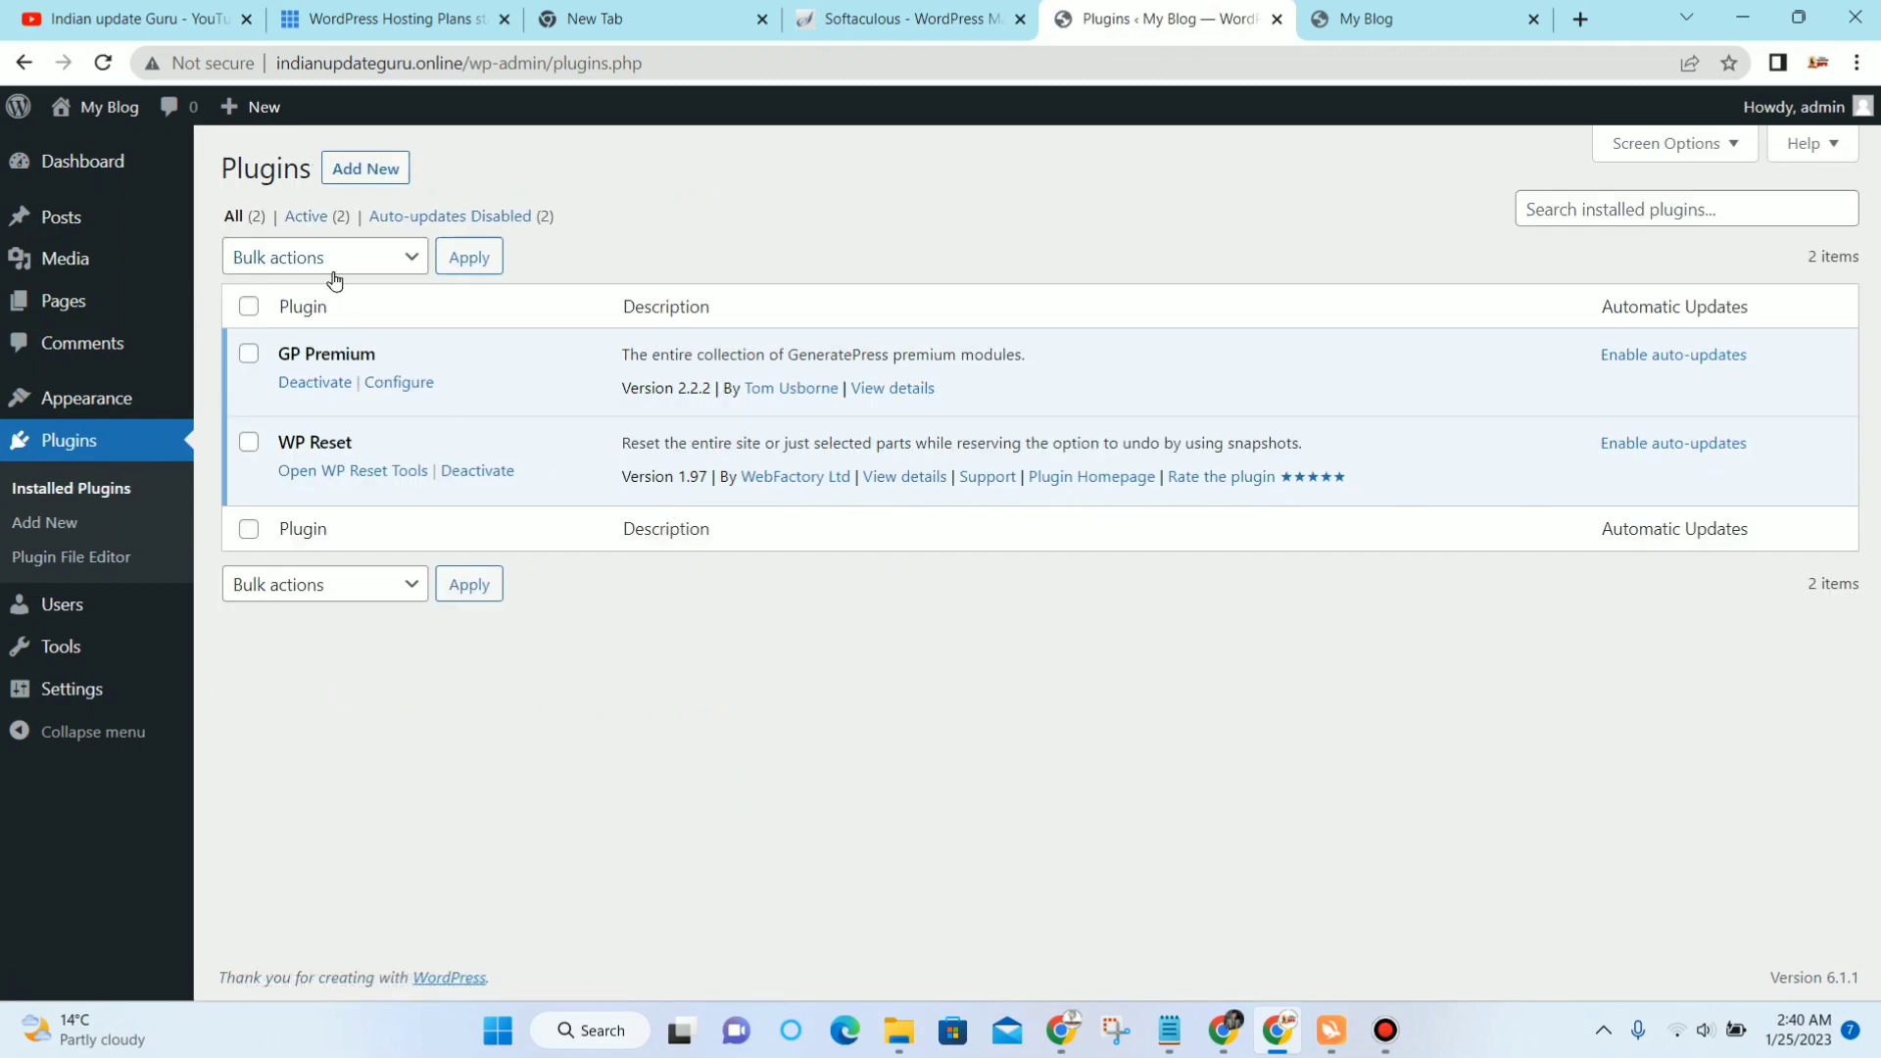
{"action": "left_click", "coordinate": [247, 444]}
{"action": "left_click", "coordinate": [402, 256]}
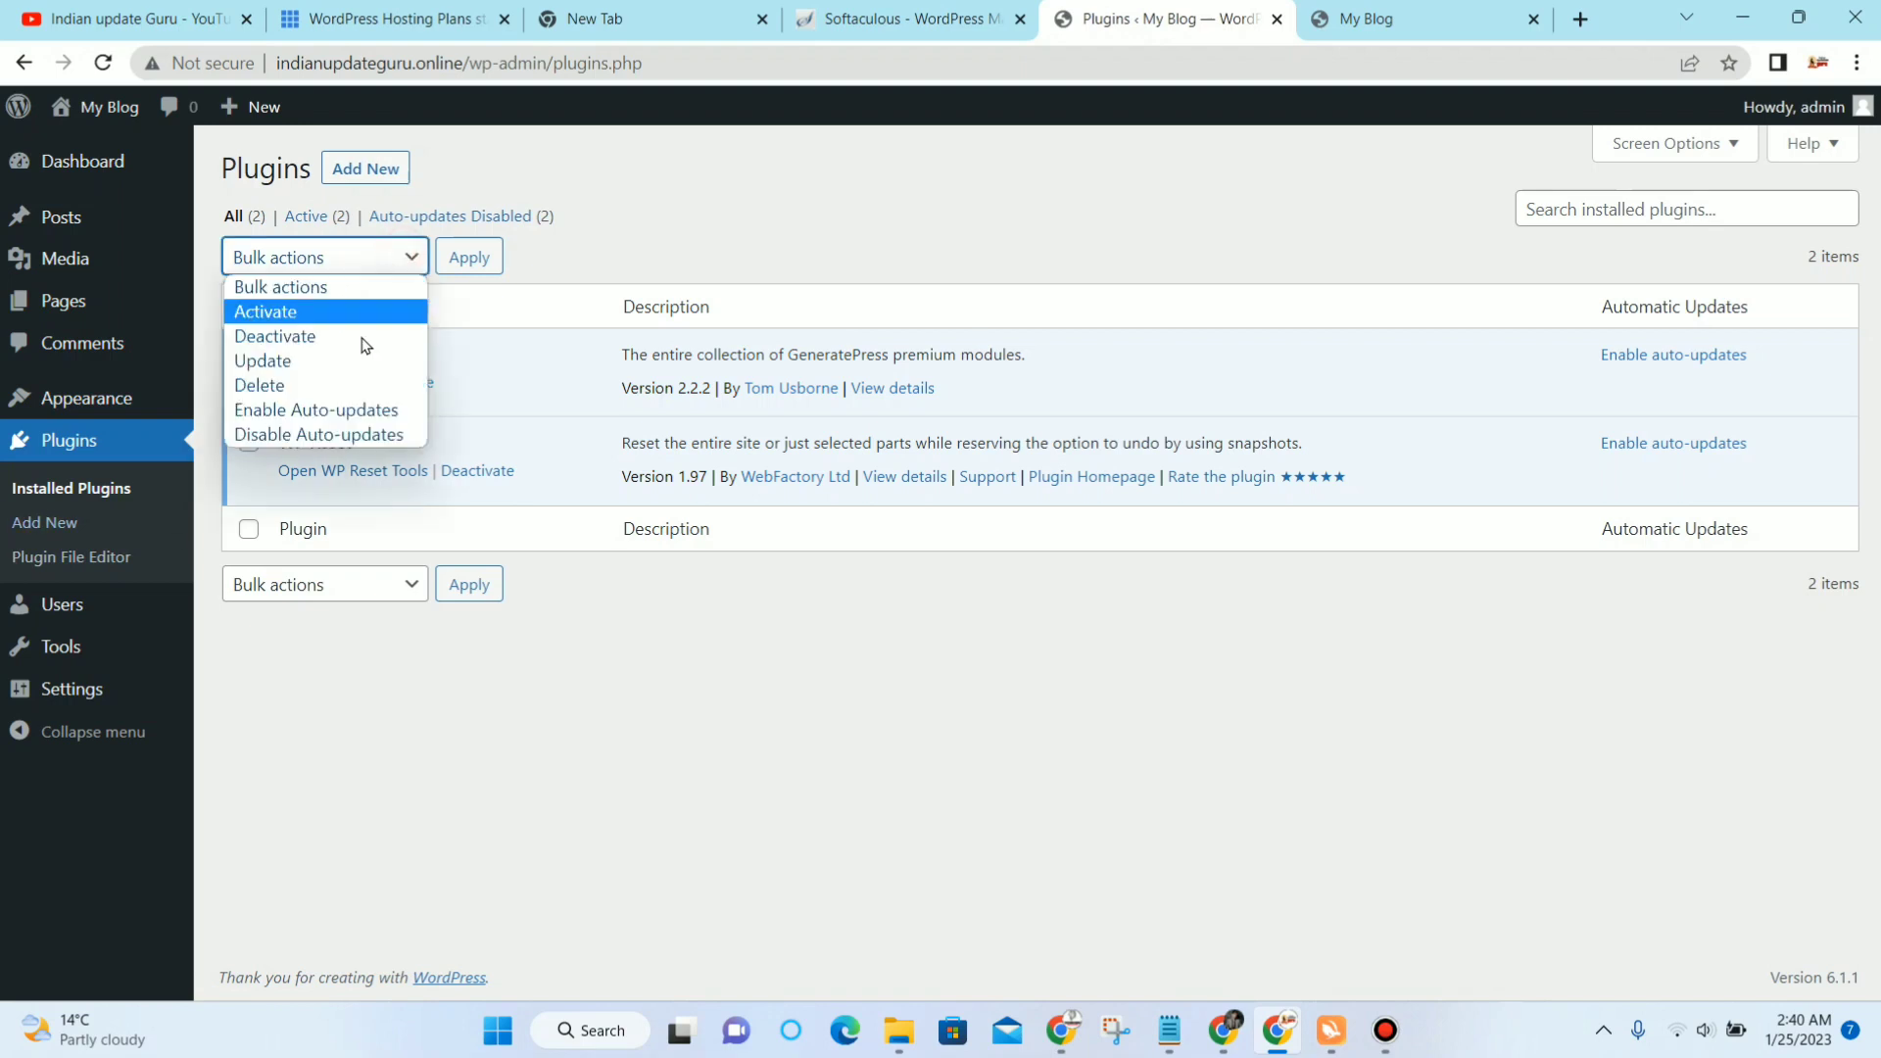
{"action": "left_click", "coordinate": [342, 337]}
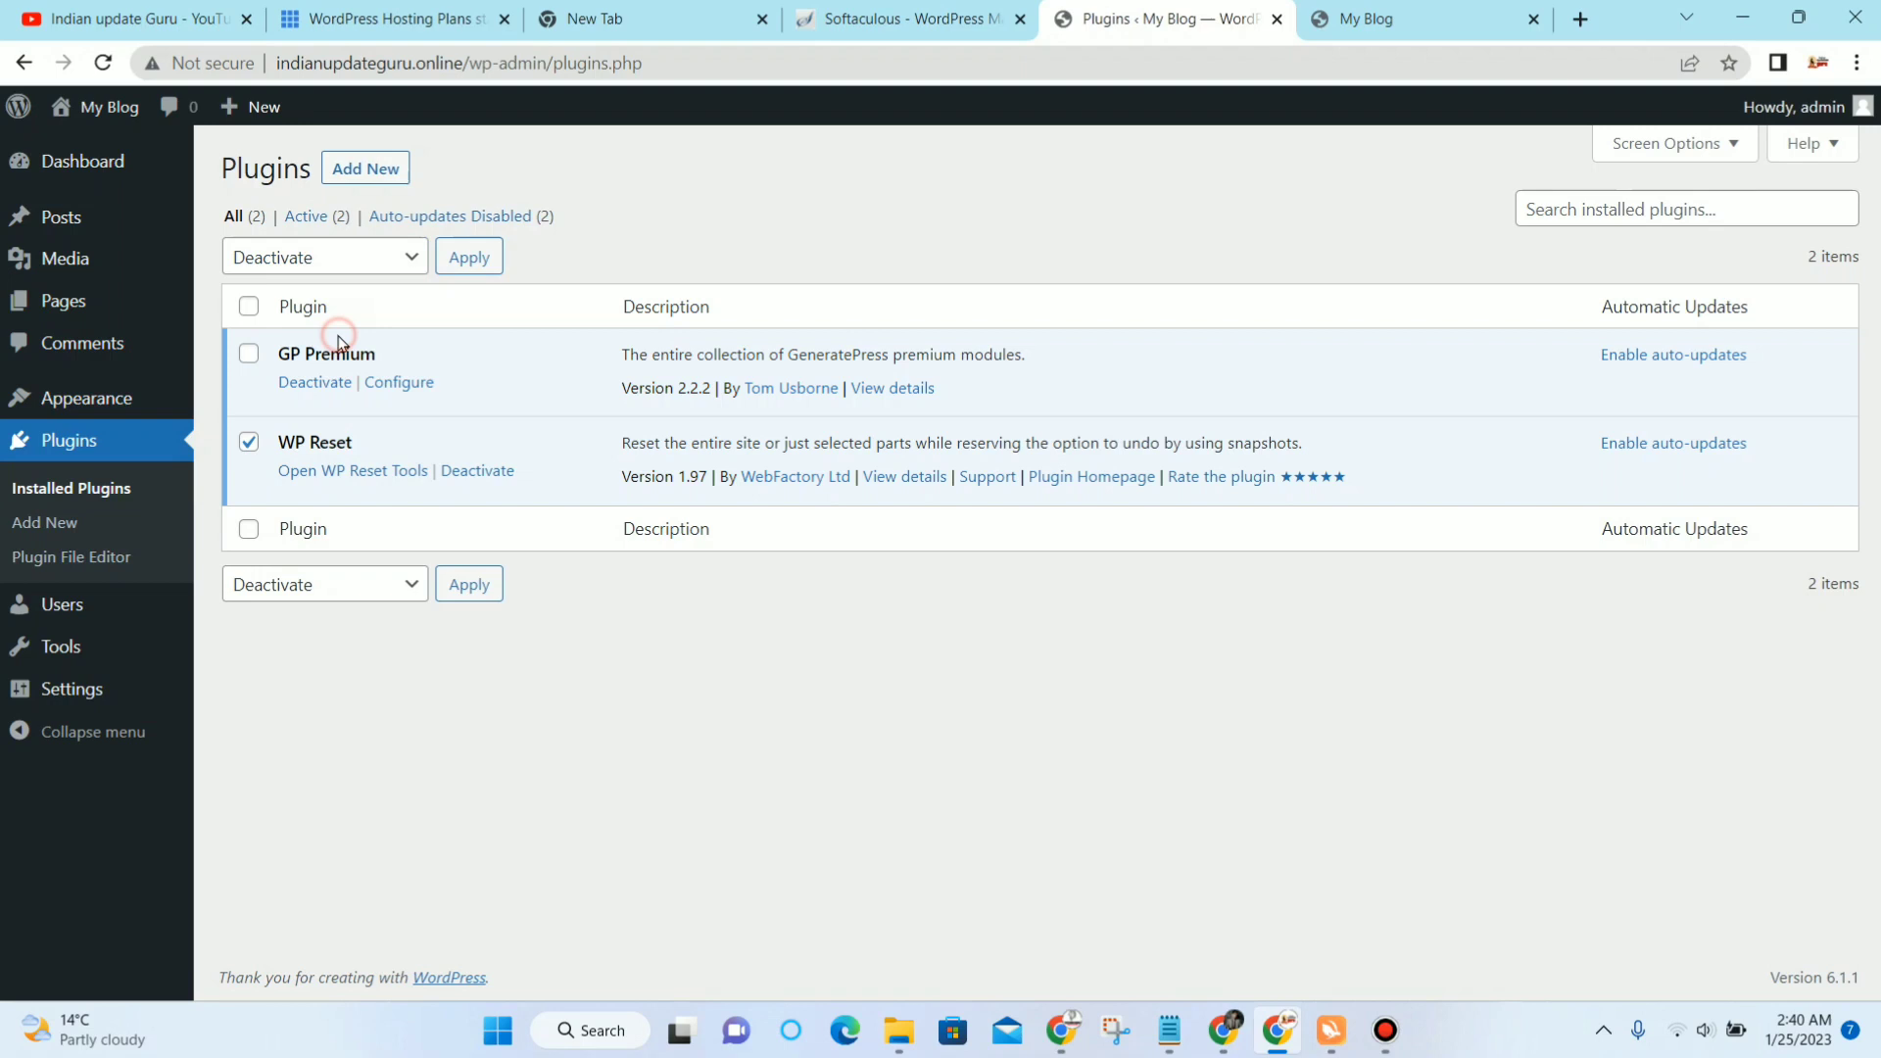
{"action": "left_click", "coordinate": [473, 264]}
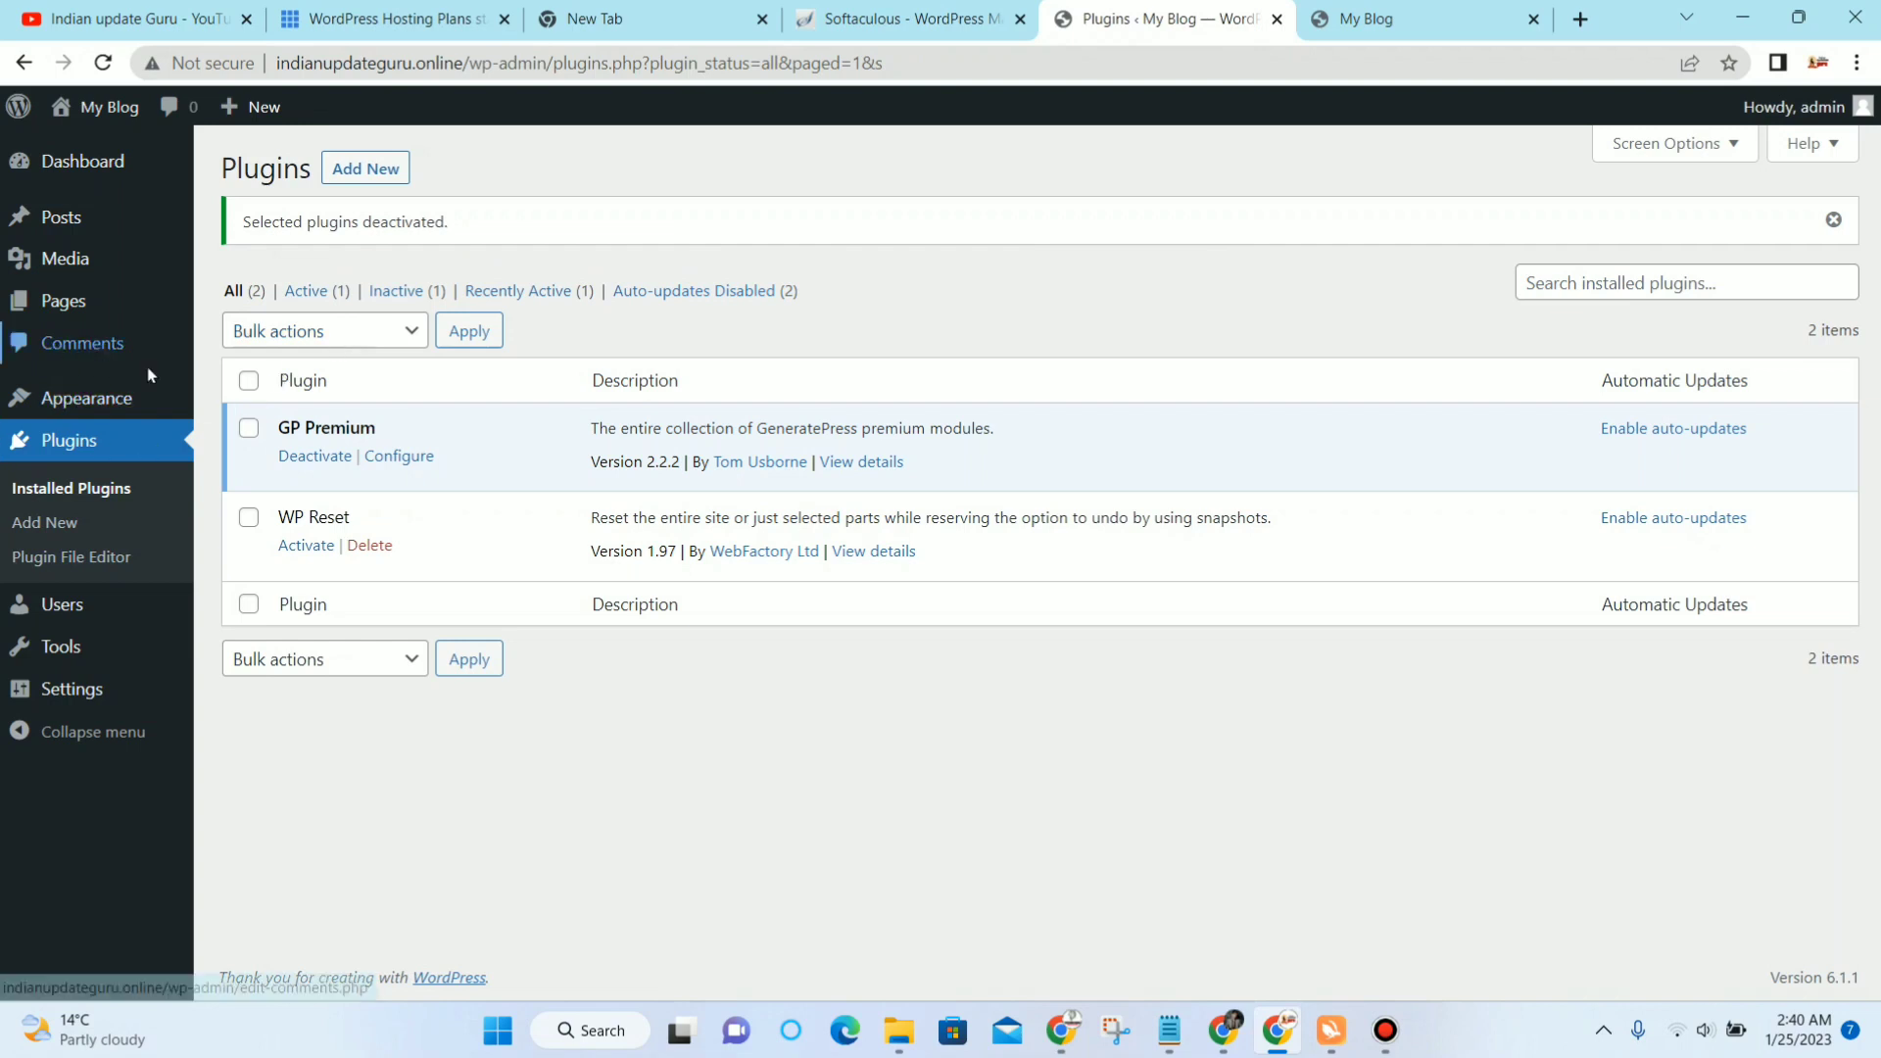
Step: Apply the Activate bulk action to the GP Premium plugin
{"action": "mouse_move", "coordinate": [127, 393]}
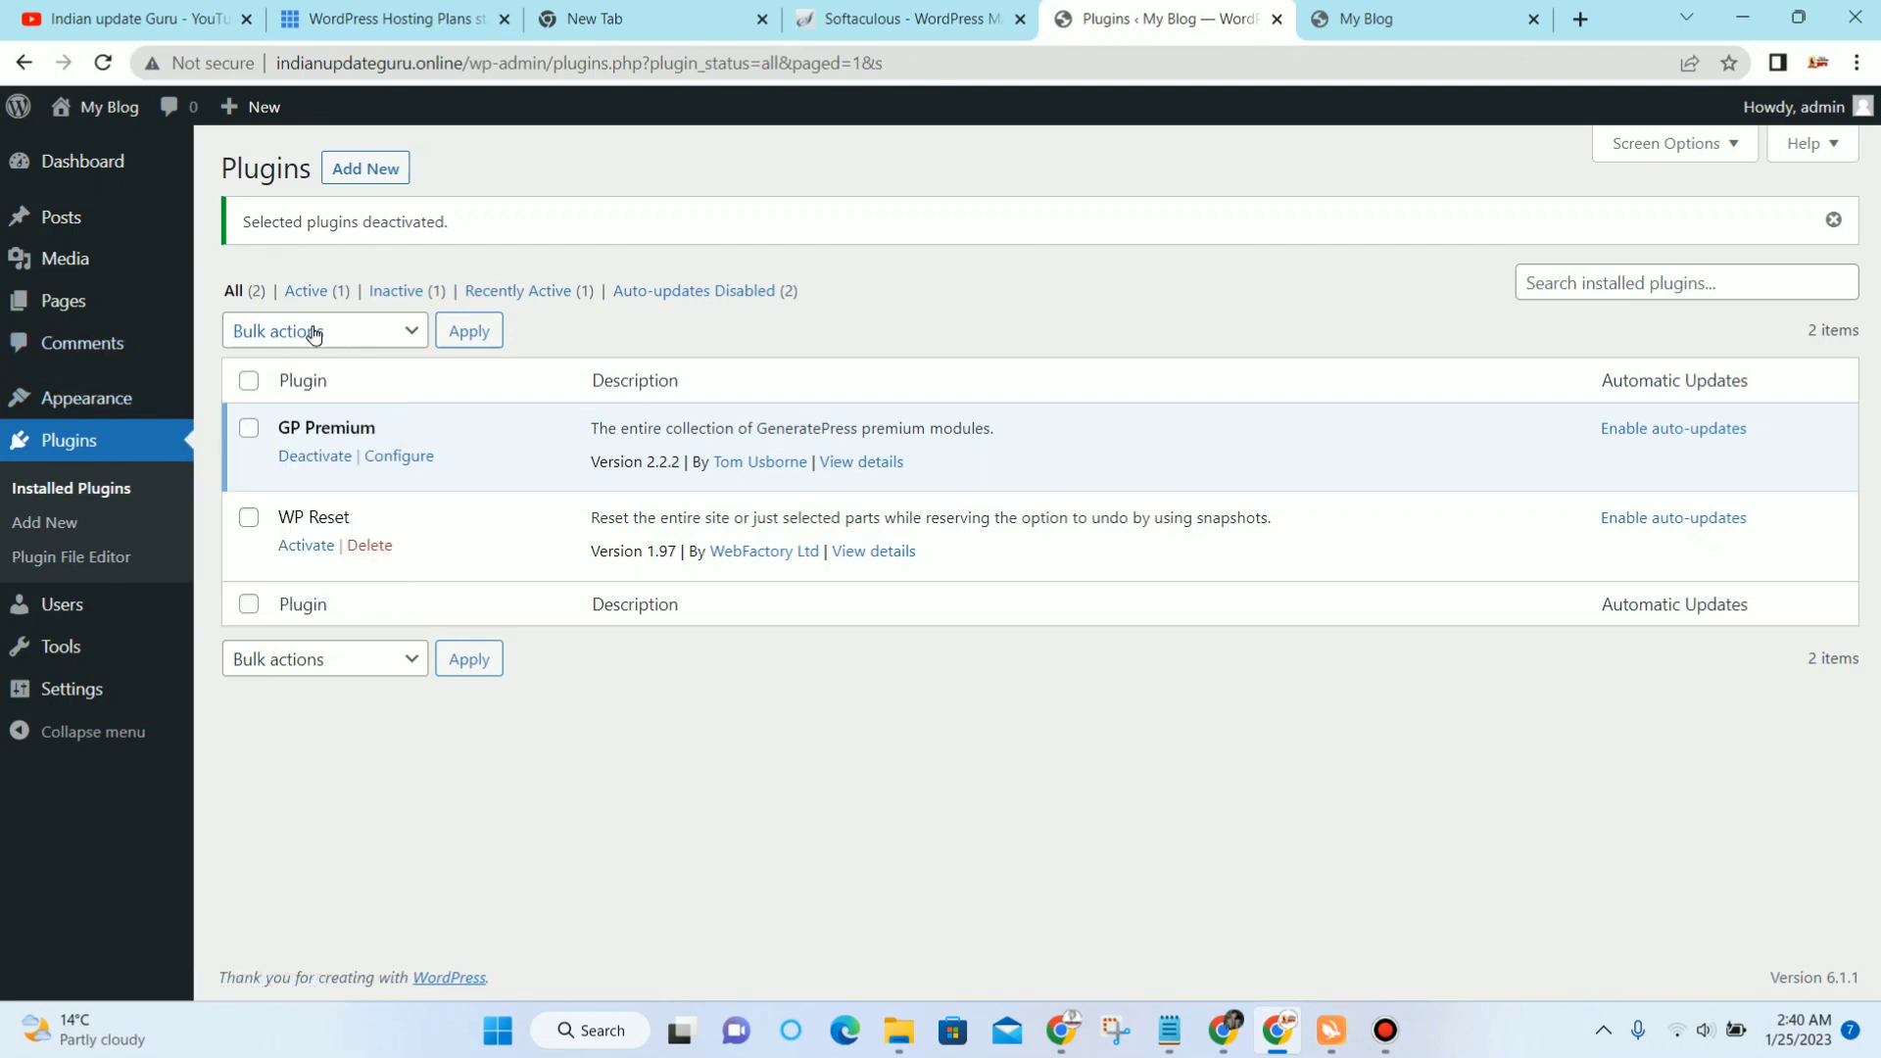
{"action": "left_click", "coordinate": [313, 333]}
{"action": "left_click", "coordinate": [313, 331]}
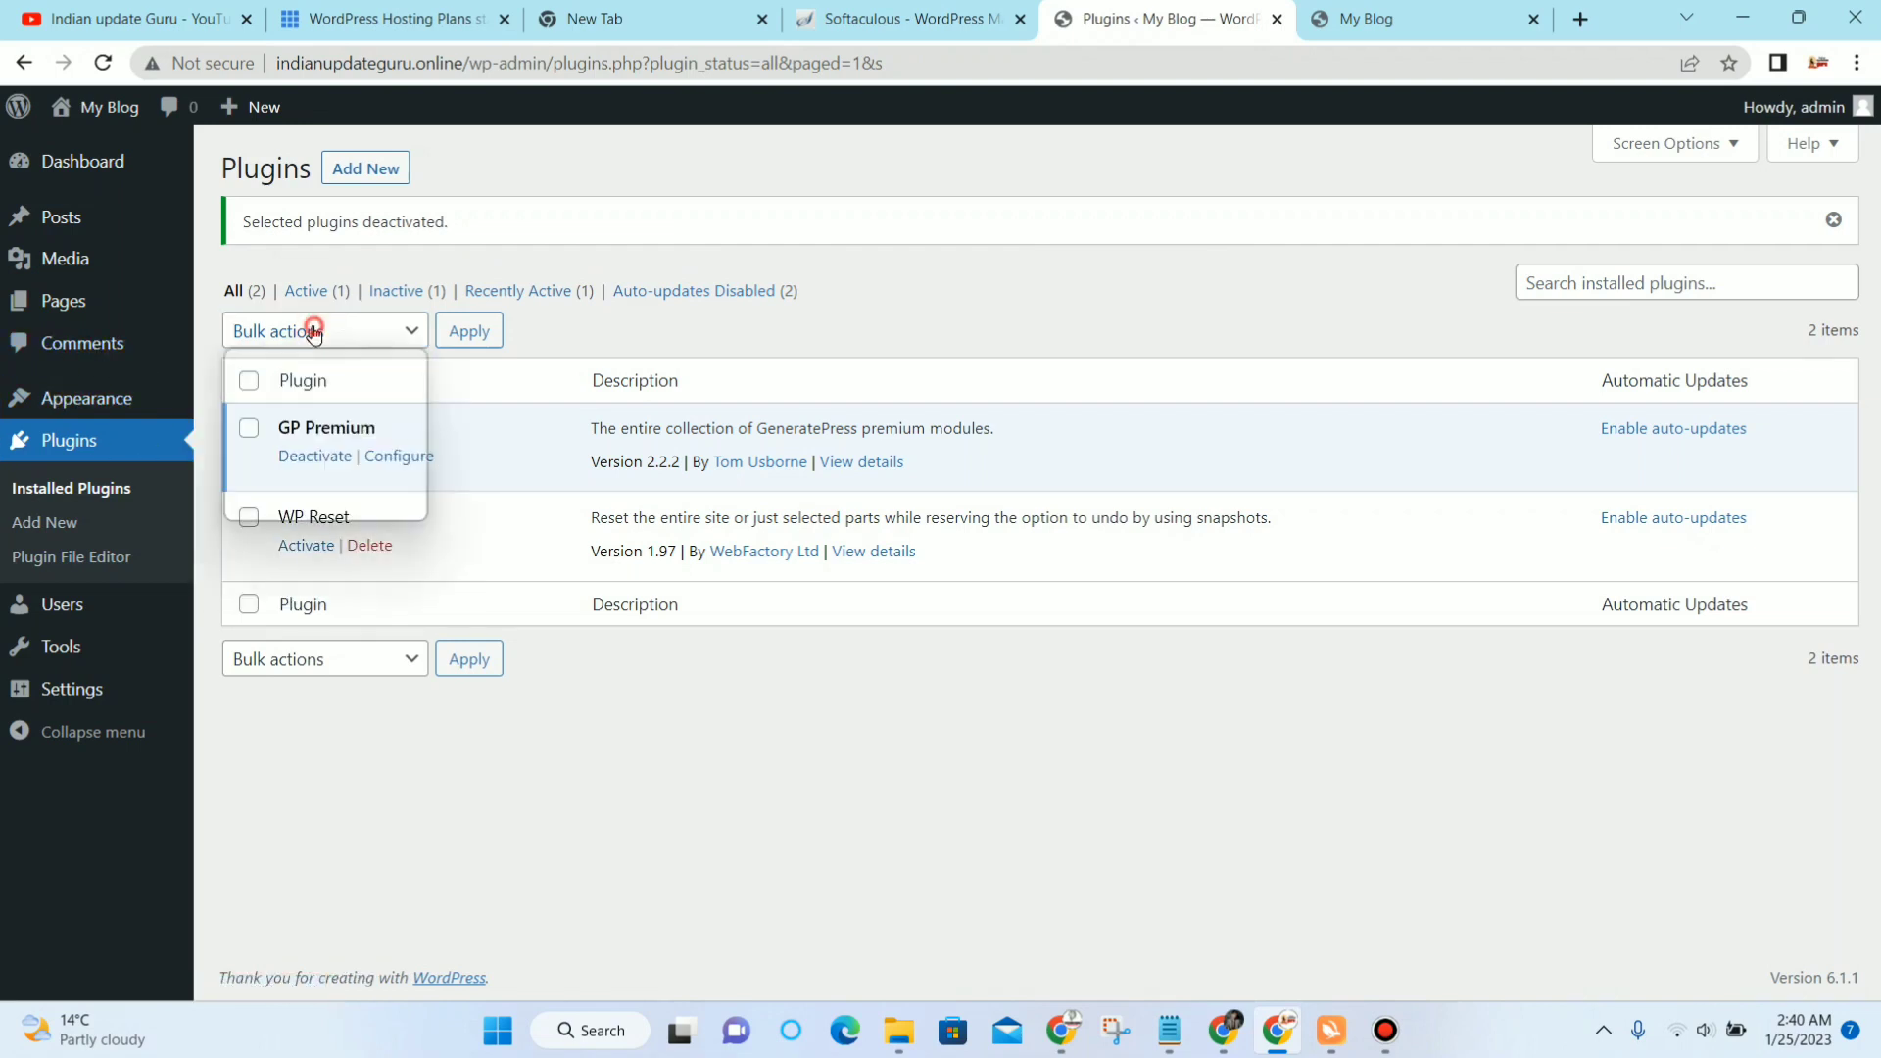
{"action": "left_click", "coordinate": [313, 331]}
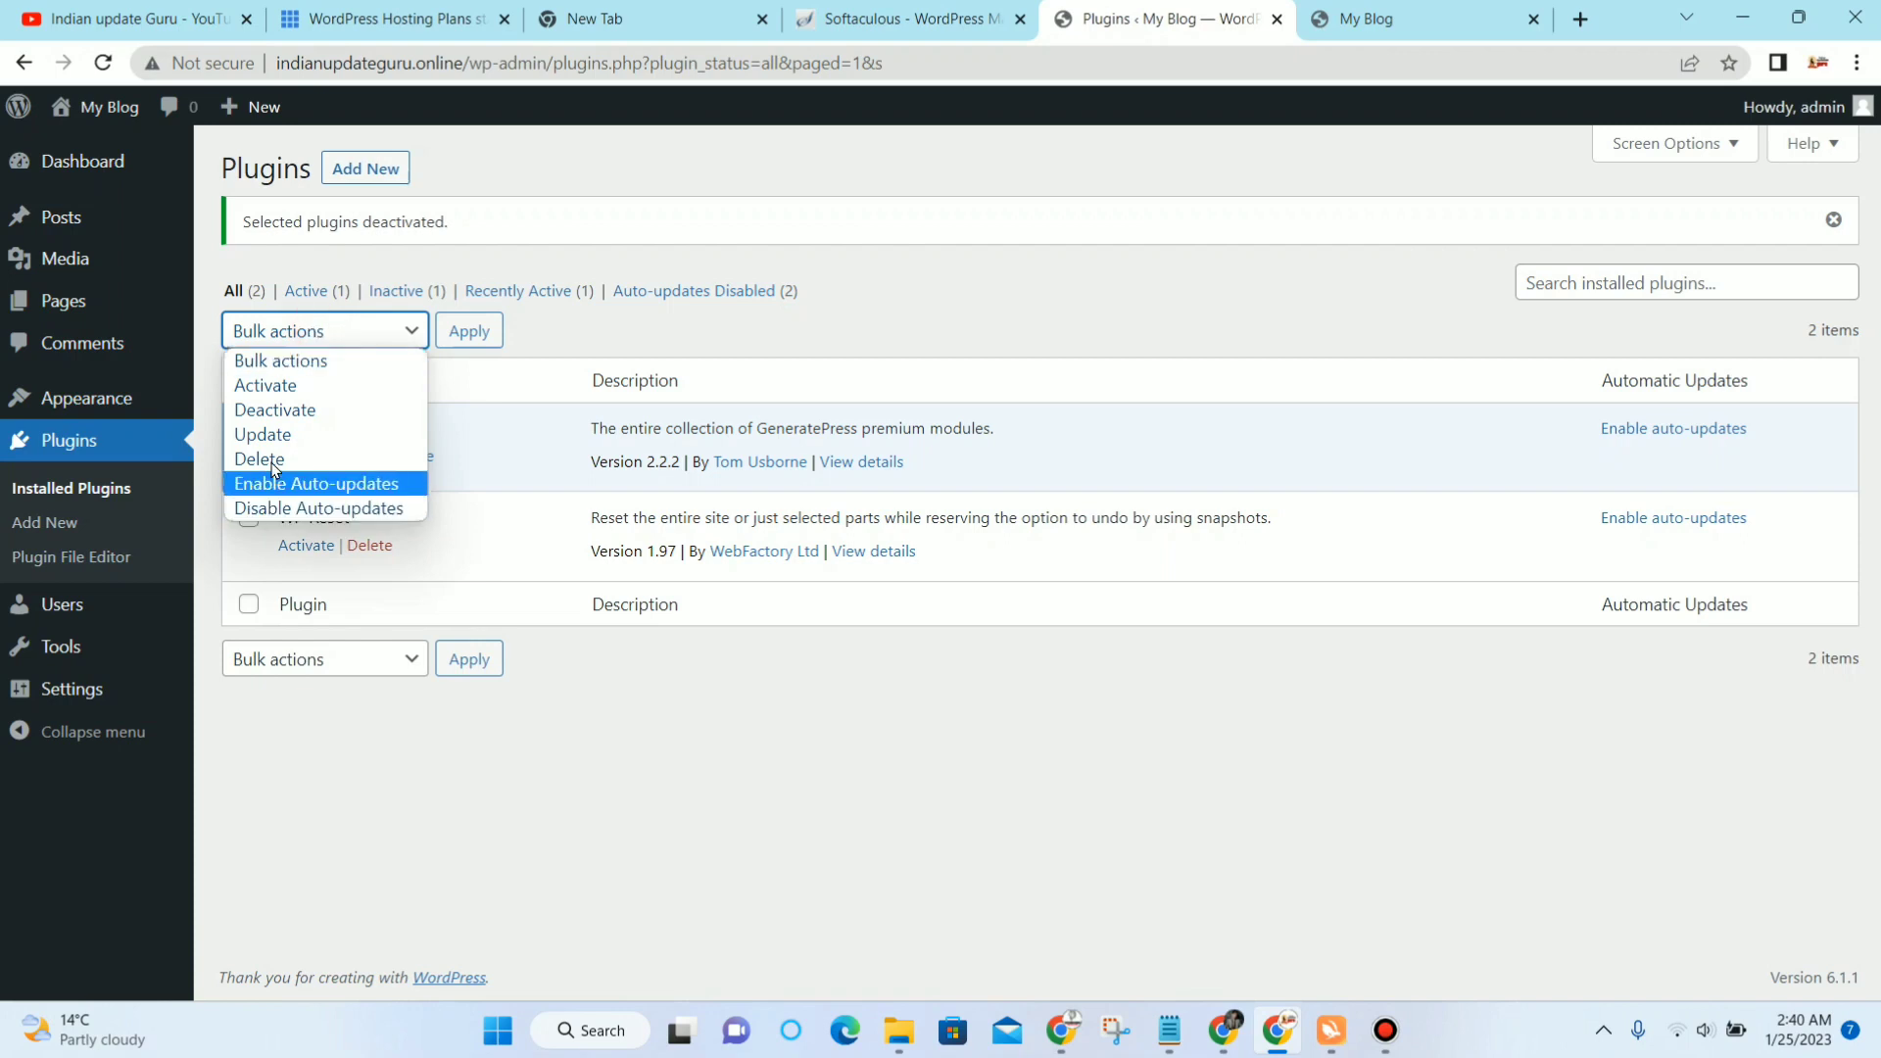
{"action": "left_click", "coordinate": [282, 385]}
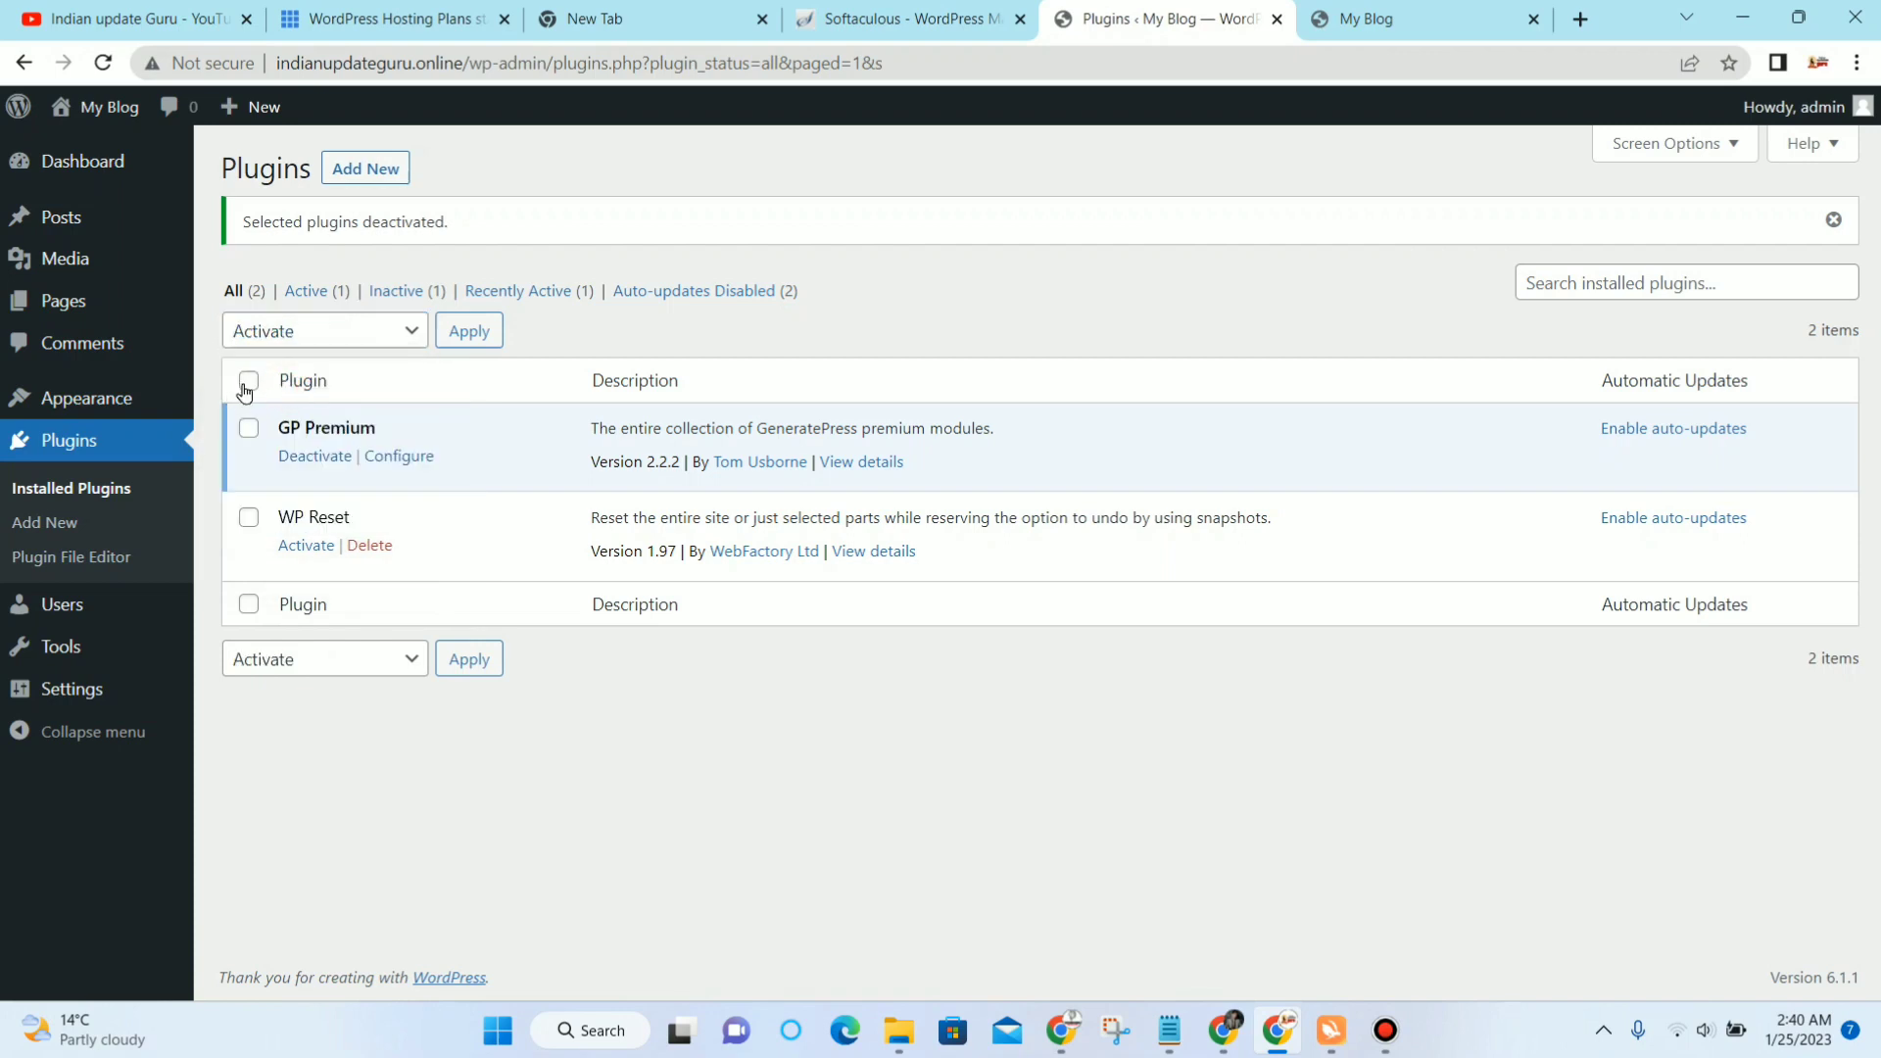
{"action": "left_click", "coordinate": [248, 436]}
{"action": "left_click", "coordinate": [492, 329]}
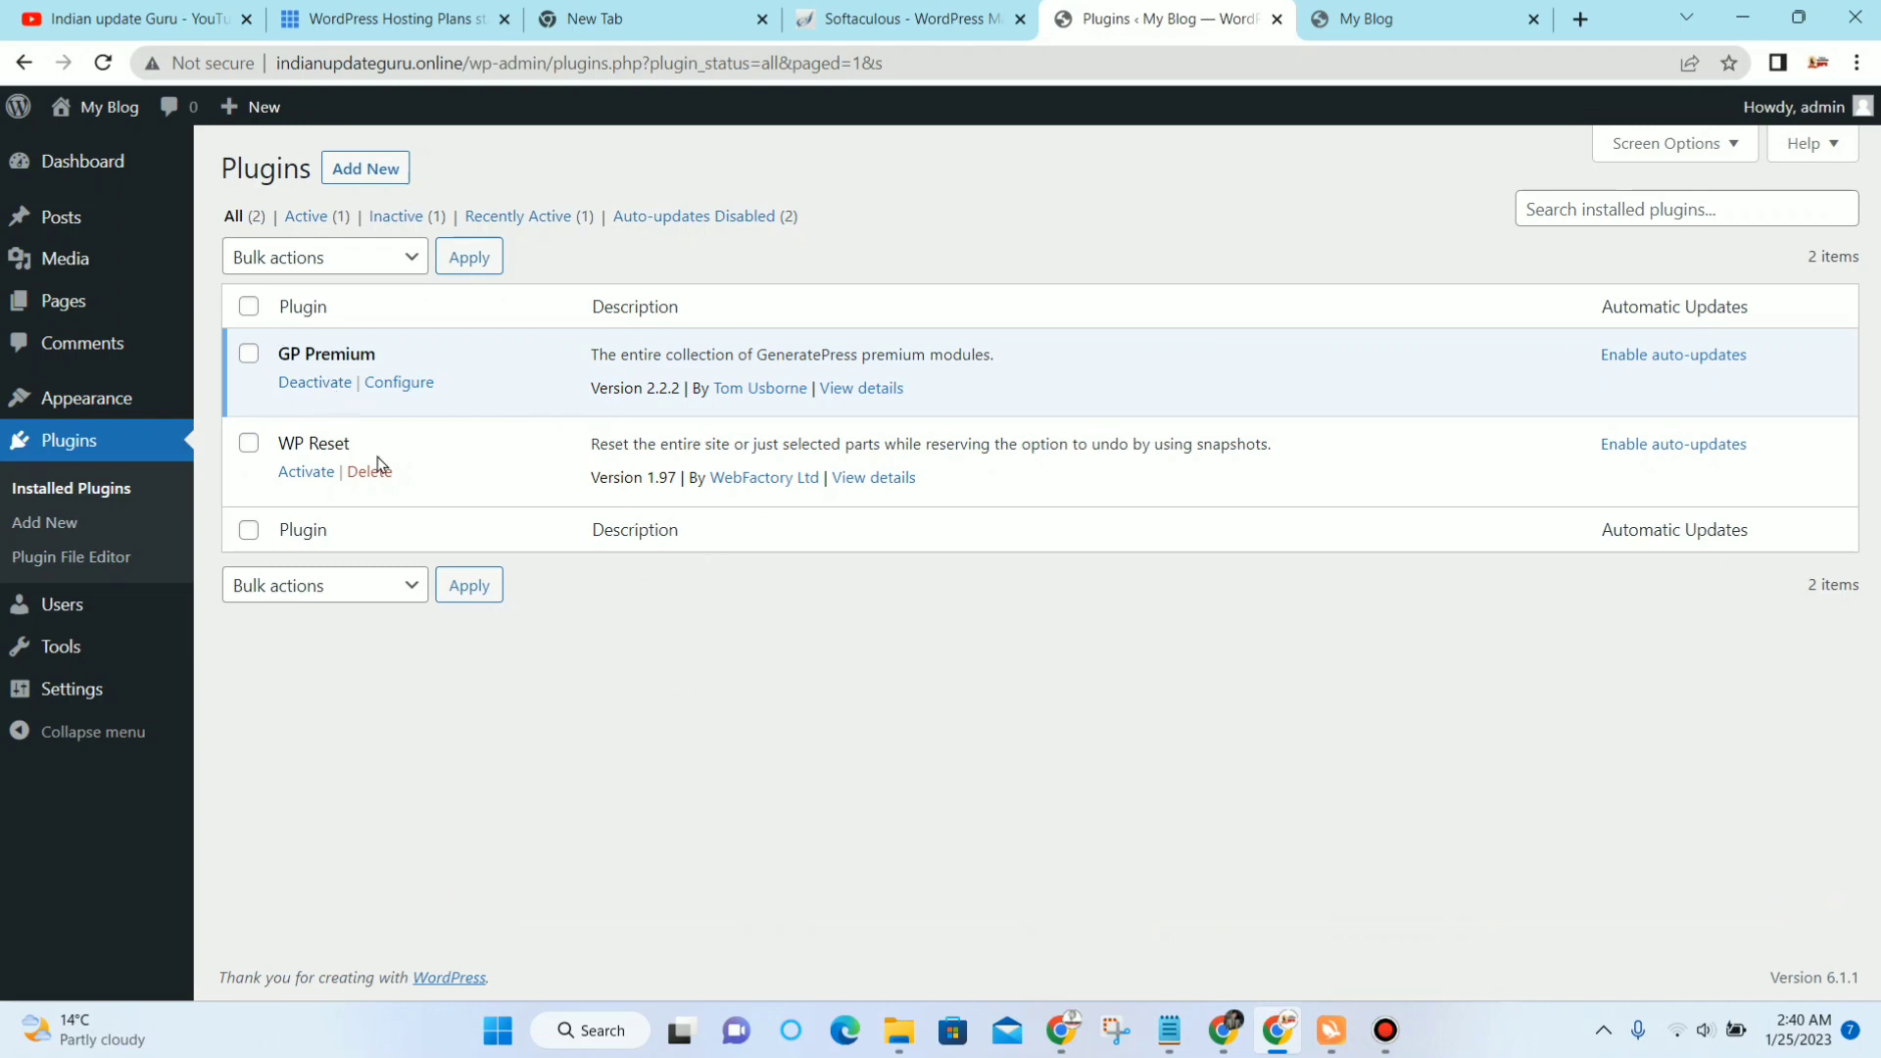
Step: Open the GeneratePress options to review the license and module sections, and look over the live My Blog front page
{"action": "mouse_move", "coordinate": [123, 403]}
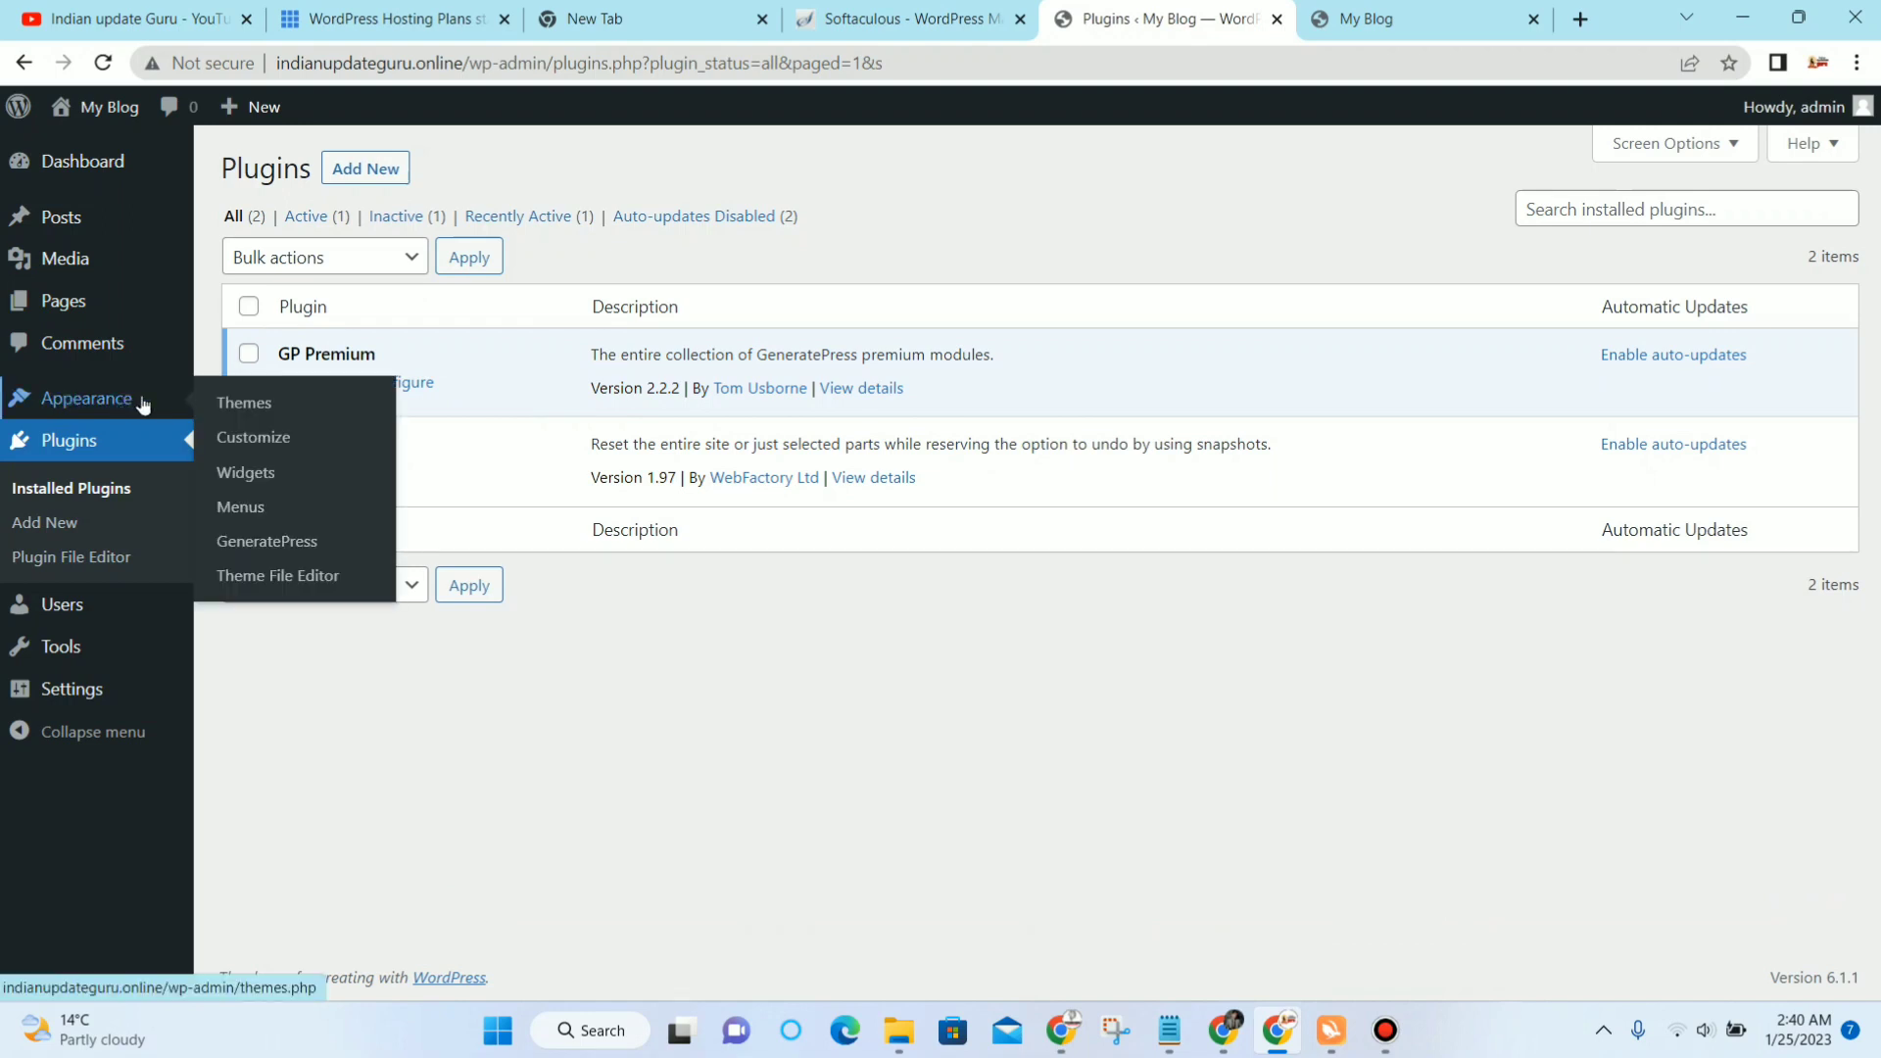
{"action": "left_click", "coordinate": [289, 545]}
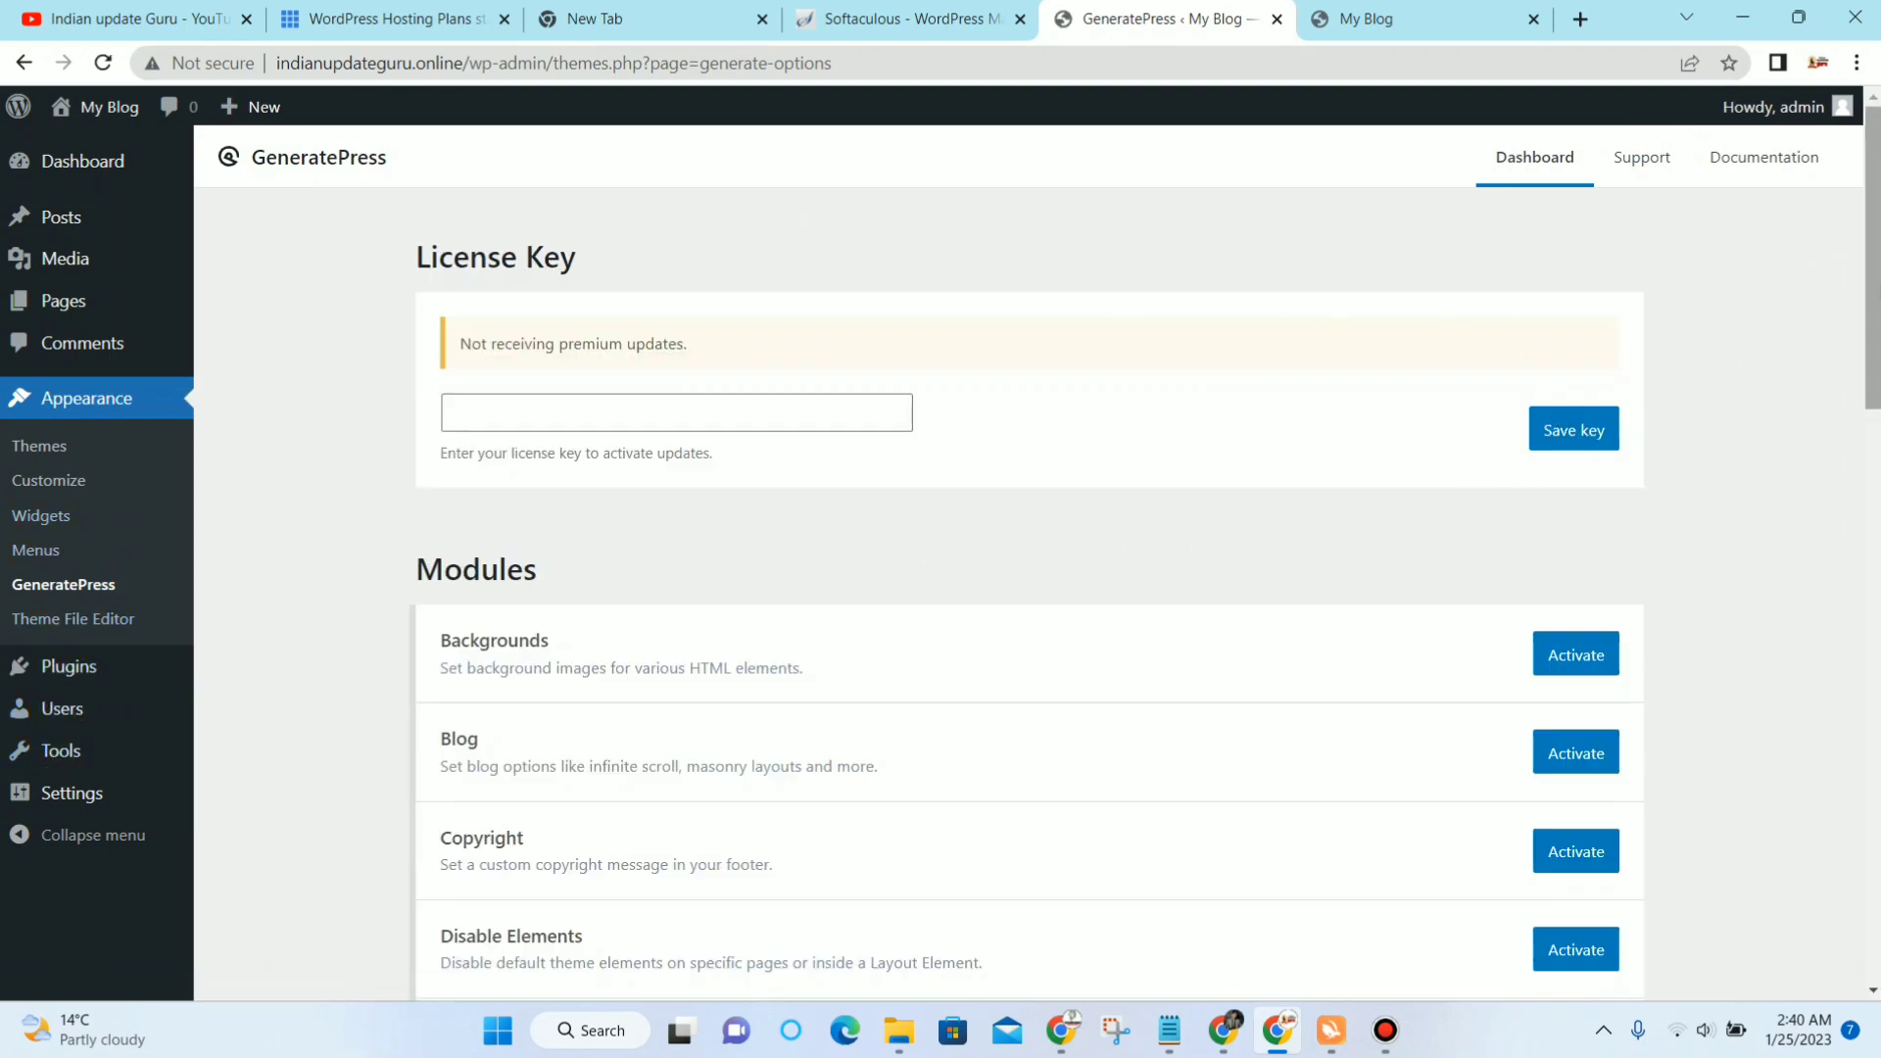
{"action": "scroll", "coordinate": [1381, 349], "scroll_direction": "down", "scroll_amount": 2}
{"action": "scroll", "coordinate": [749, 451], "scroll_direction": "down", "scroll_amount": 1}
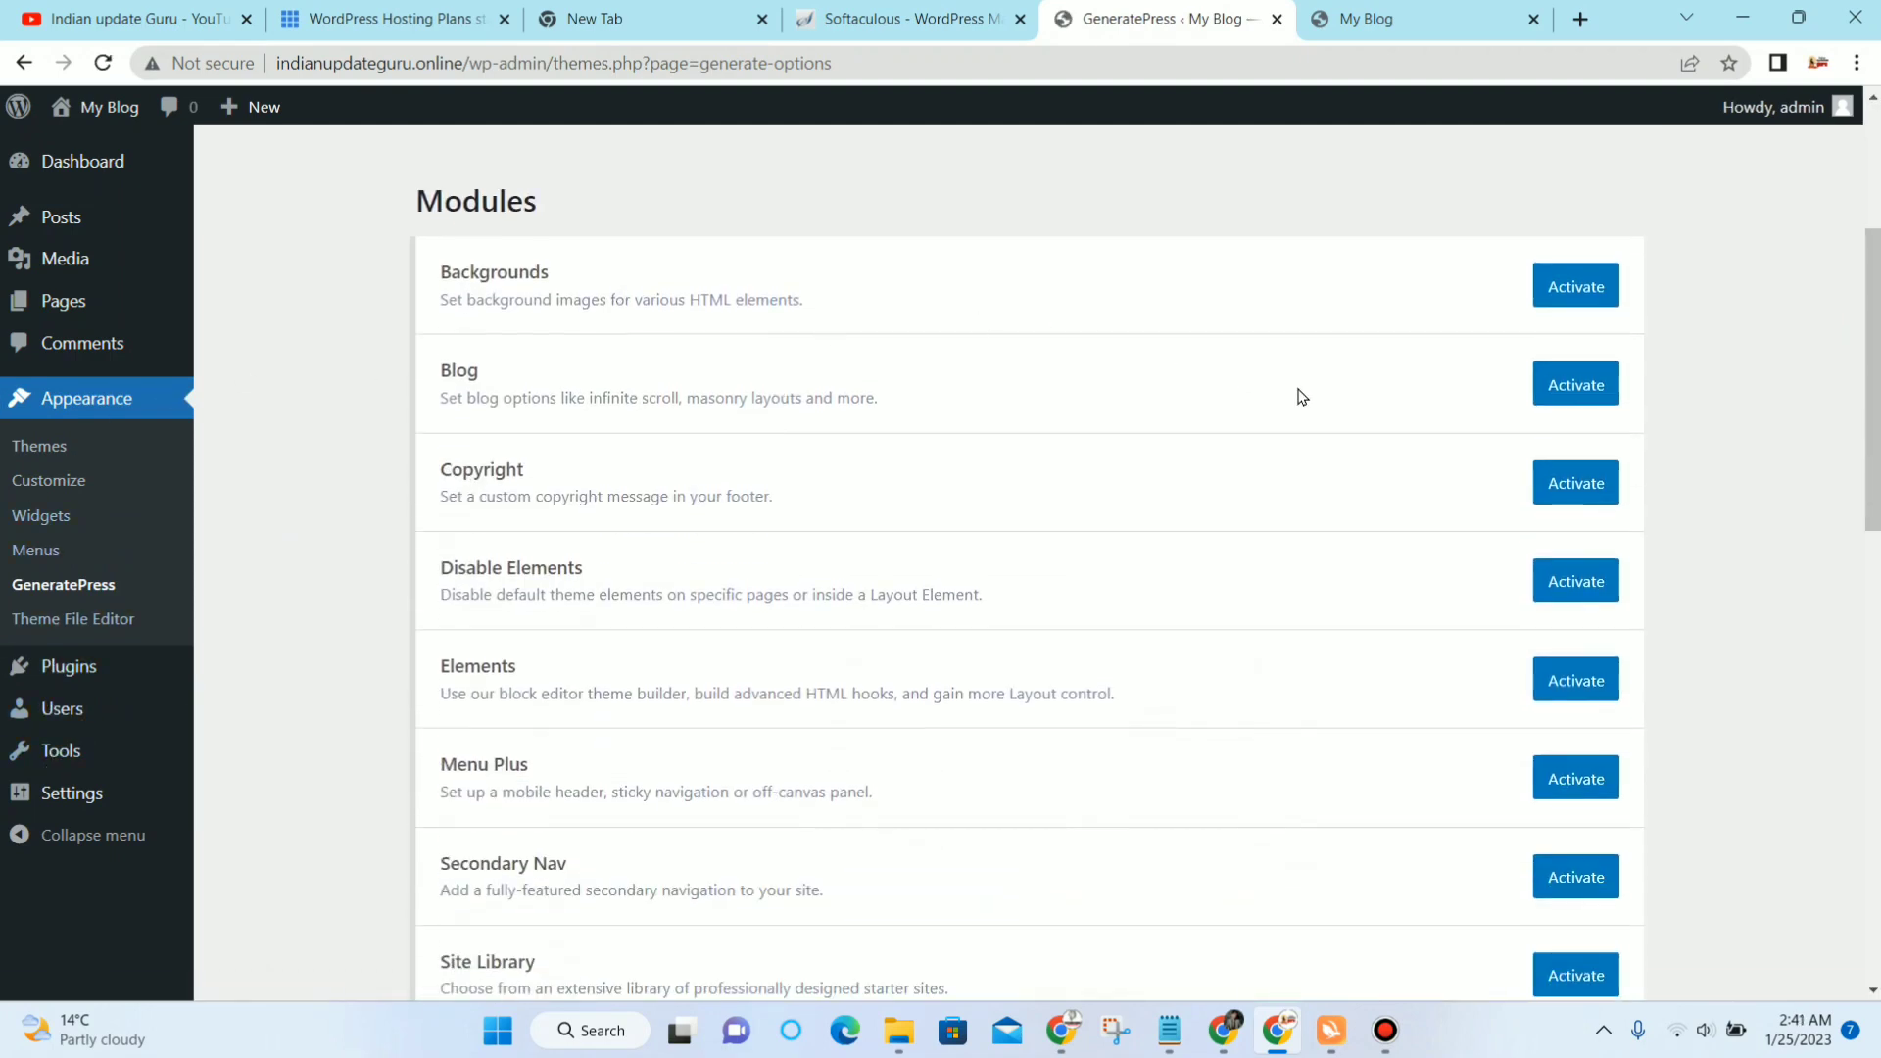
{"action": "left_click", "coordinate": [1443, 7]}
{"action": "scroll", "coordinate": [1287, 387], "scroll_direction": "down", "scroll_amount": 1}
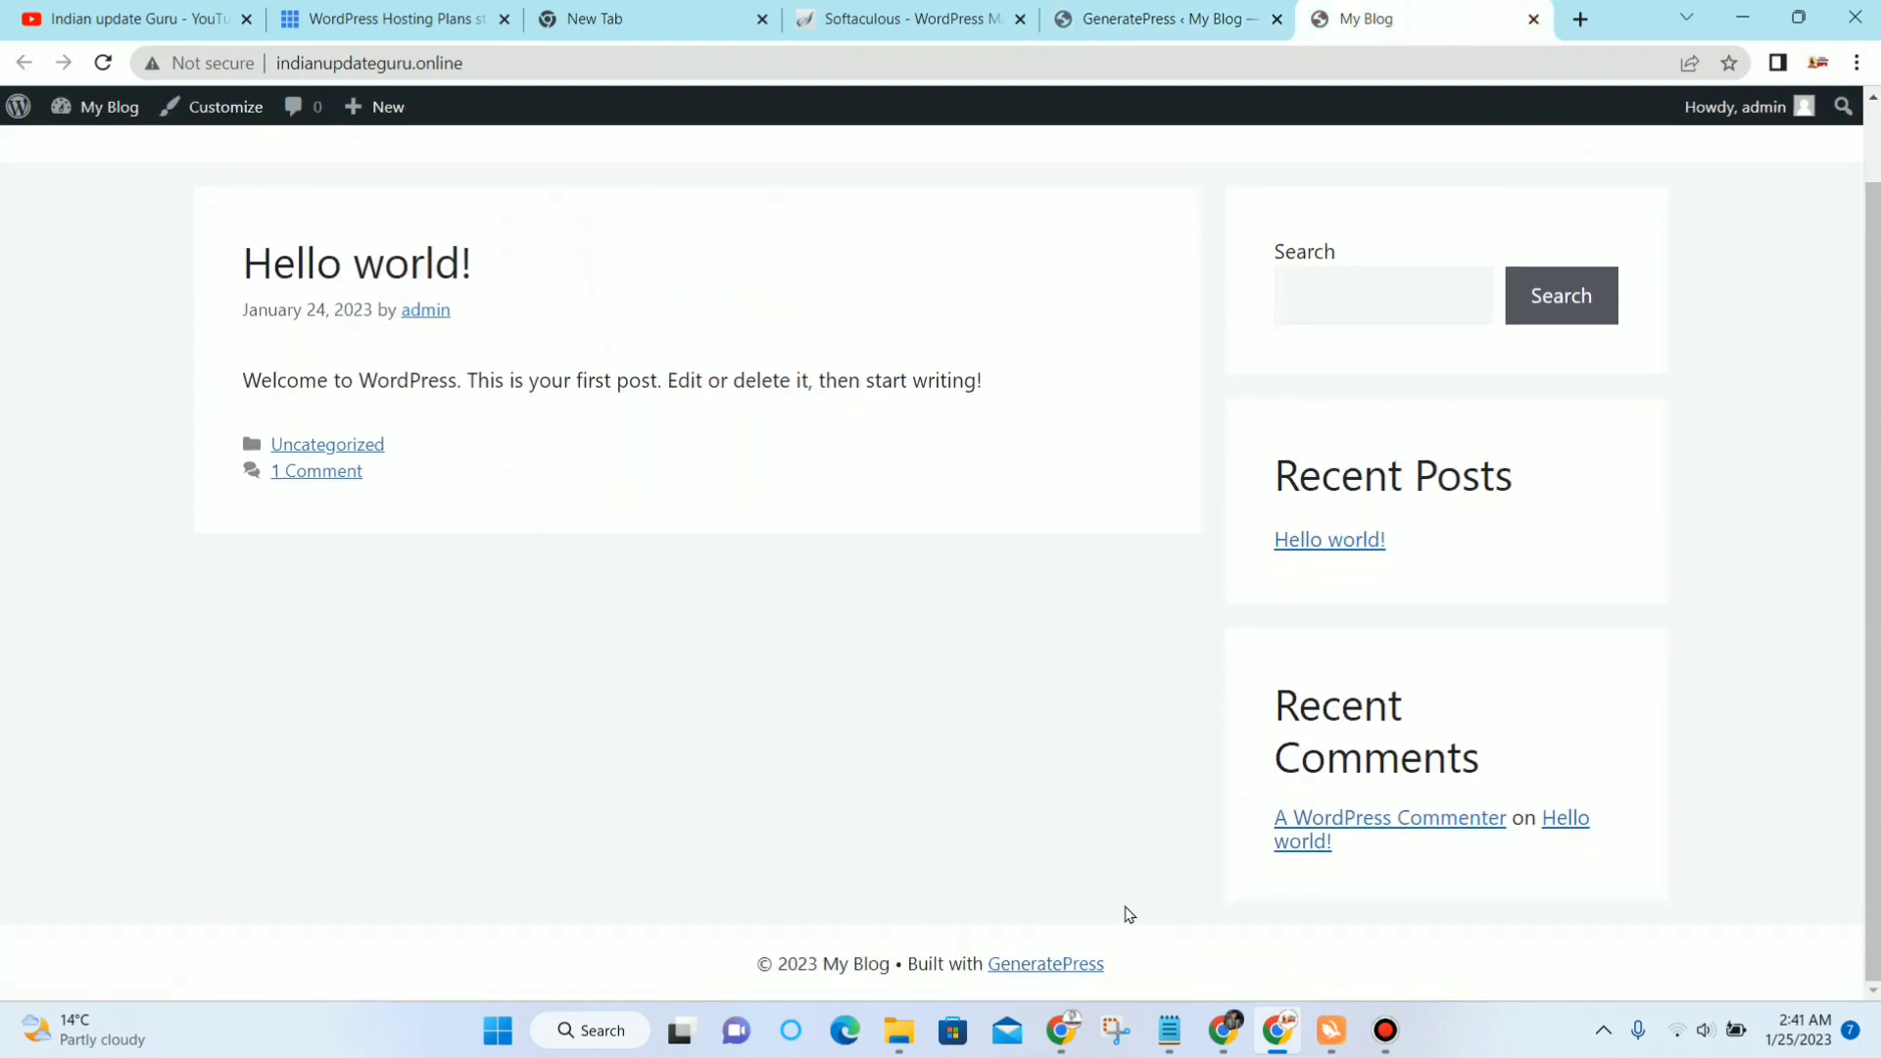
Step: Activate the GeneratePress modules from Backgrounds through Spacing, leaving out WooCommerce, and check the module list
{"action": "left_click", "coordinate": [1080, 30]}
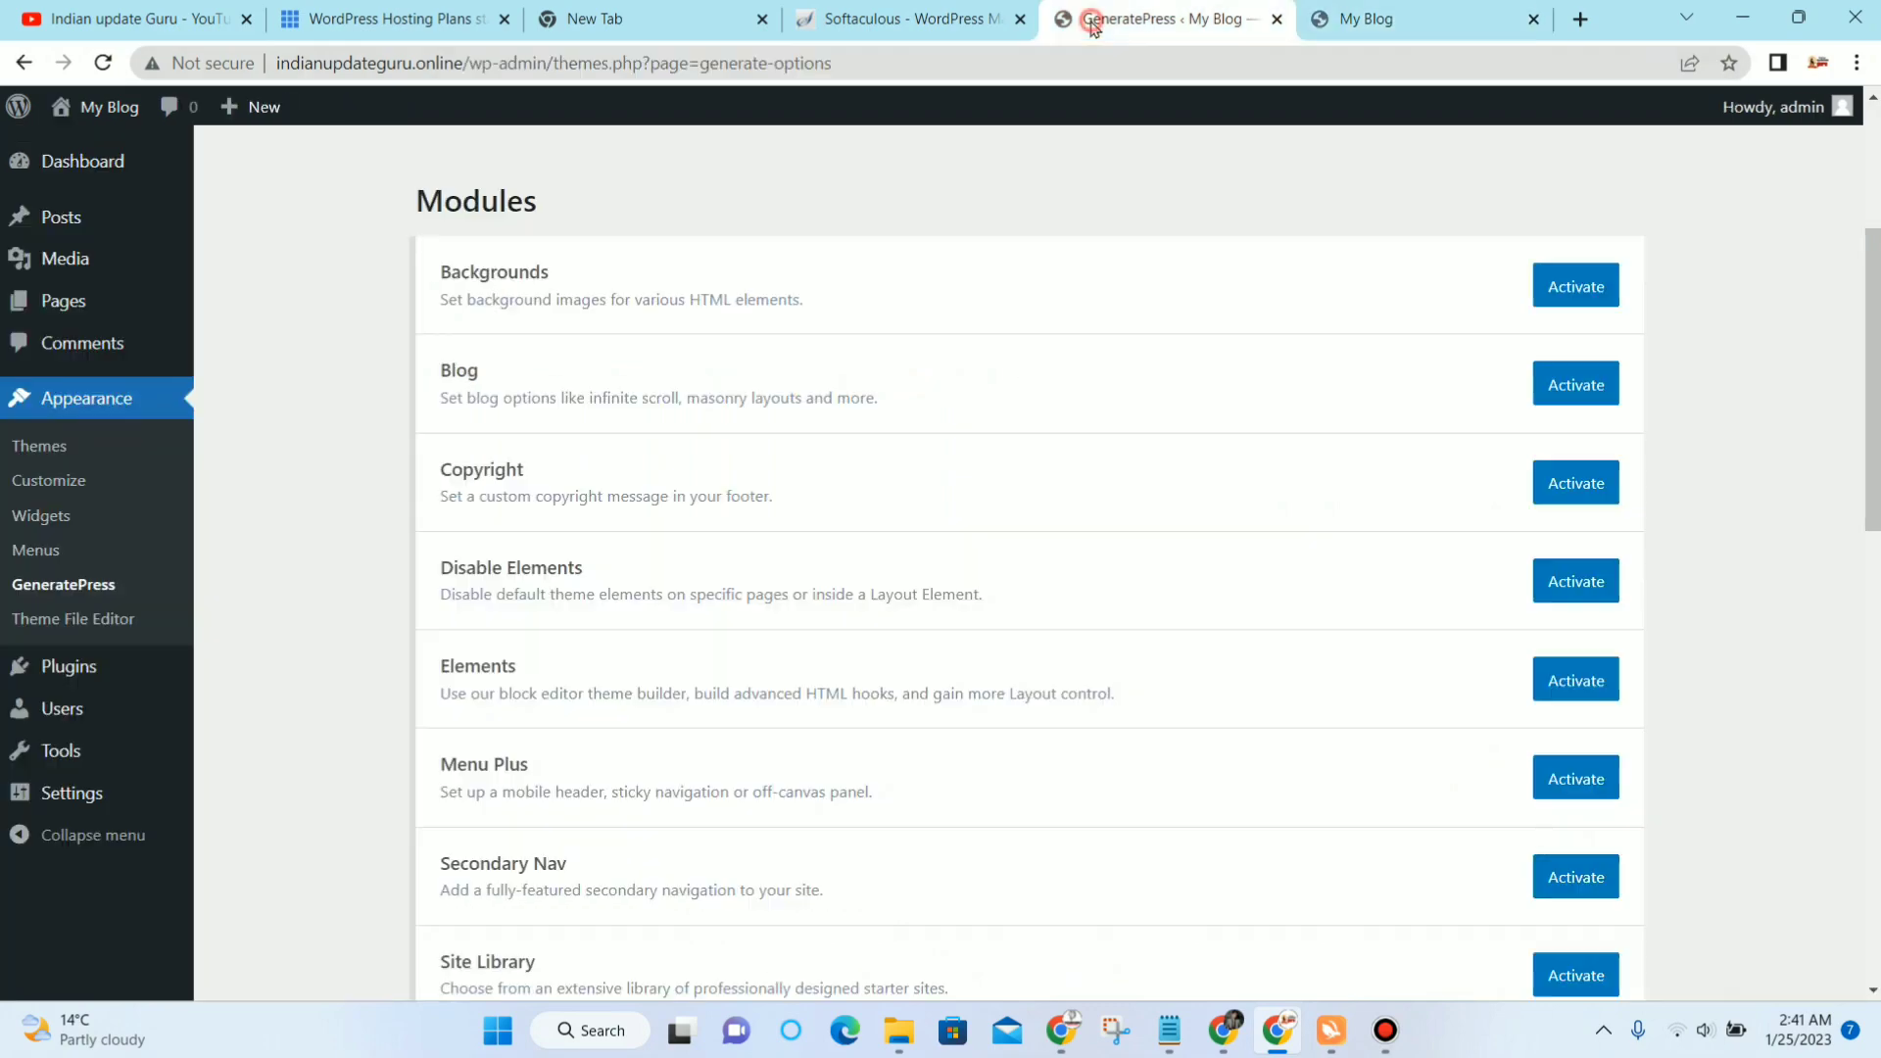
{"action": "scroll", "coordinate": [931, 417], "scroll_direction": "down", "scroll_amount": 1}
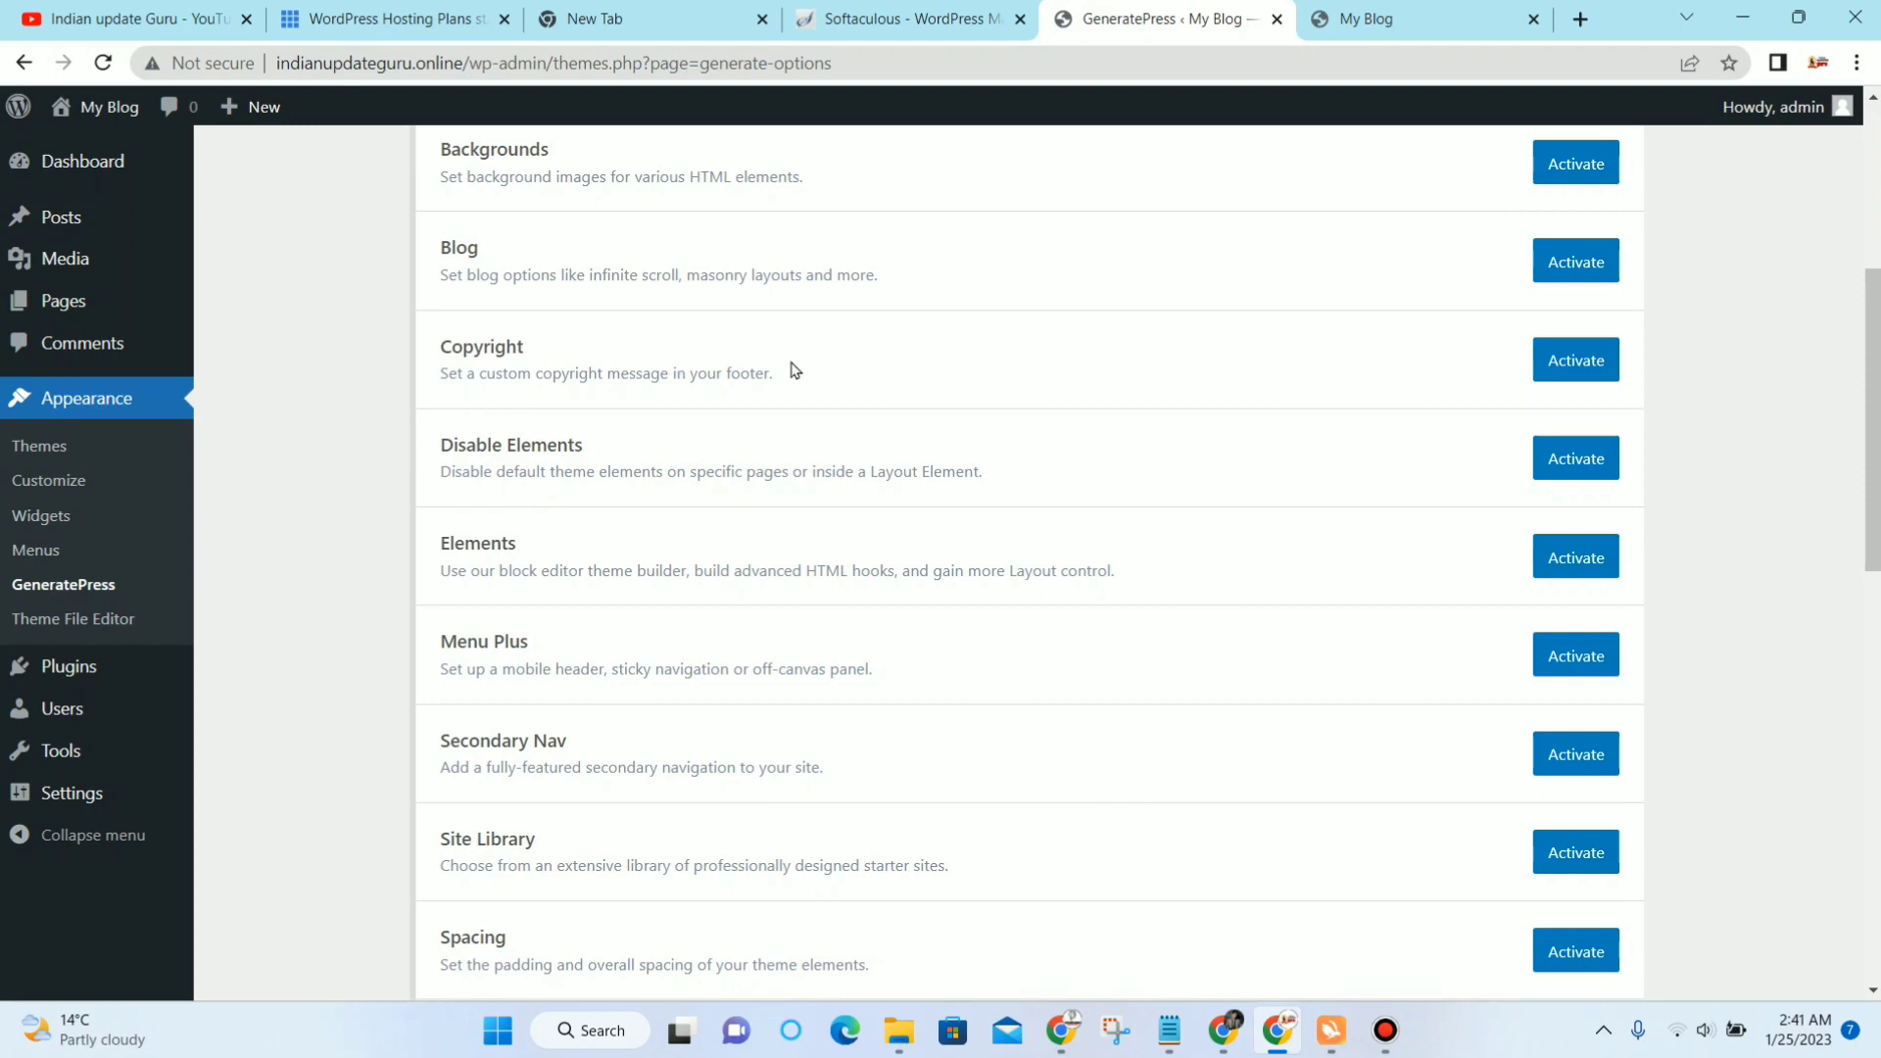
{"action": "scroll", "coordinate": [742, 698], "scroll_direction": "down", "scroll_amount": 1}
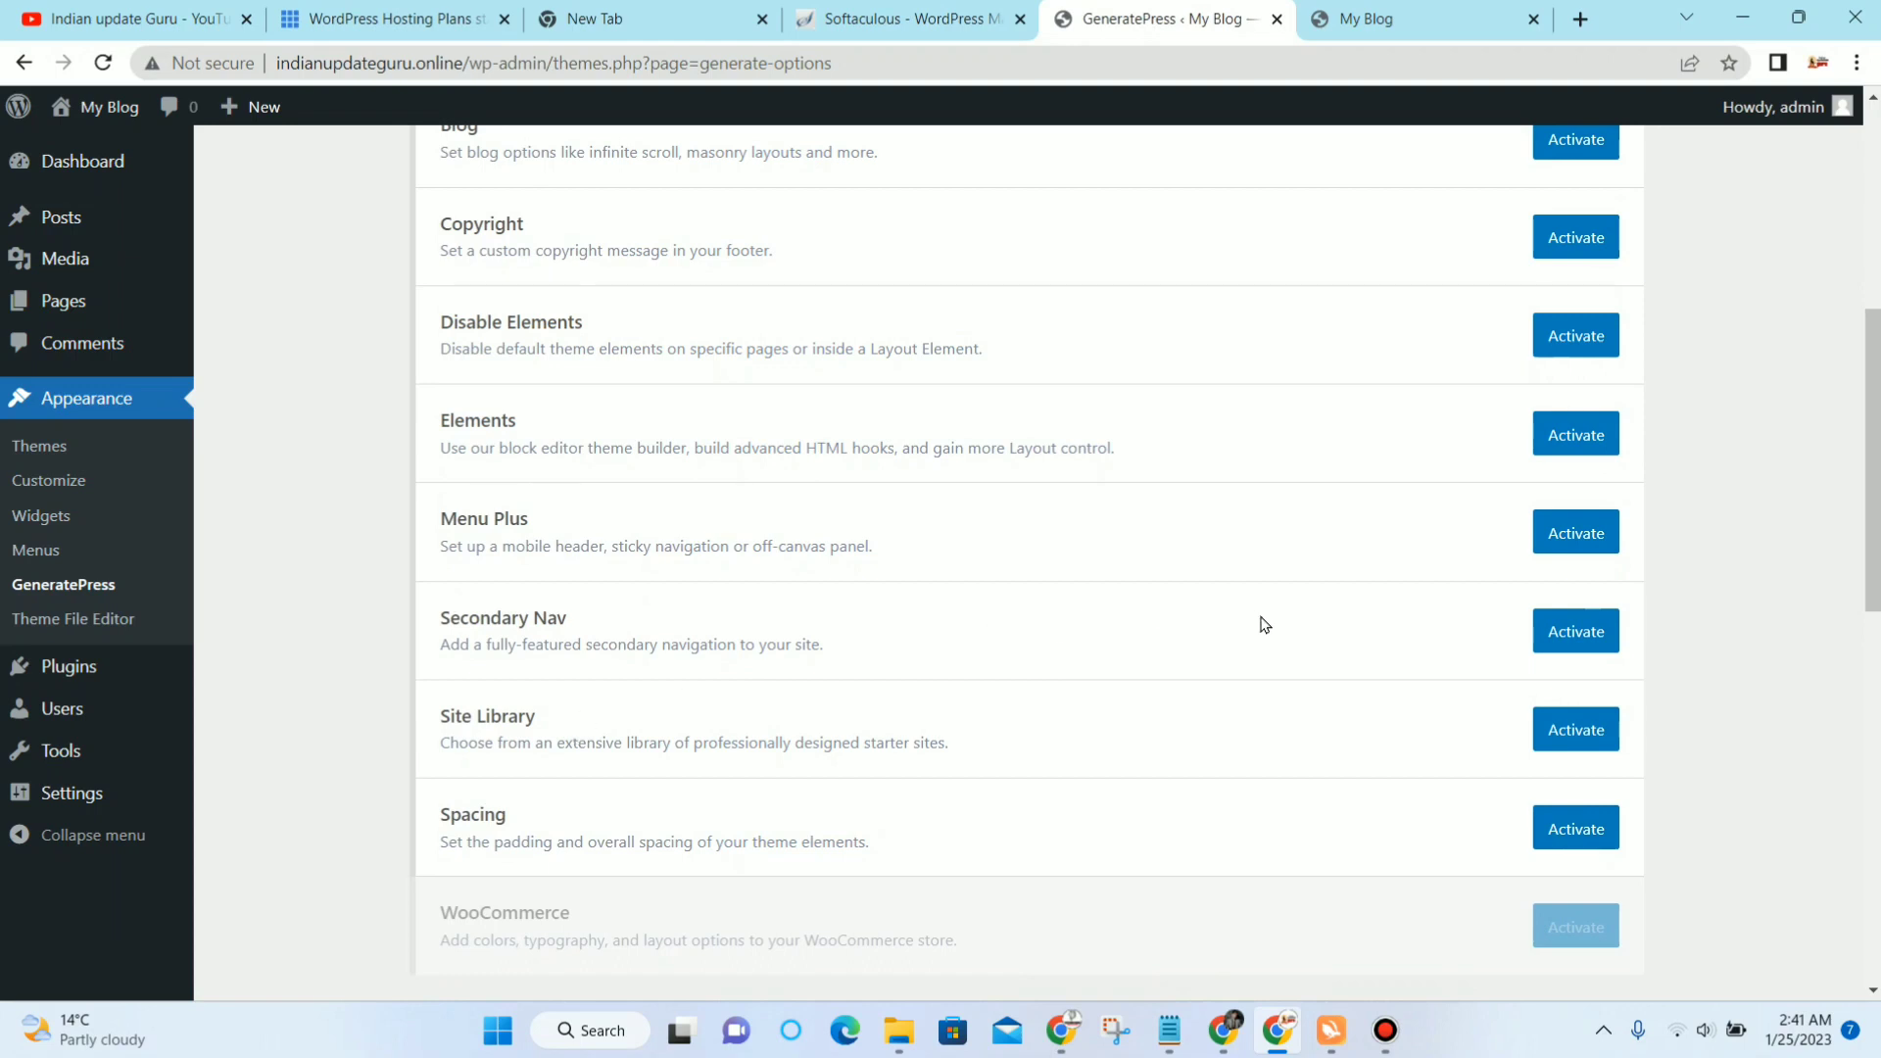
{"action": "scroll", "coordinate": [499, 588], "scroll_direction": "up", "scroll_amount": 3}
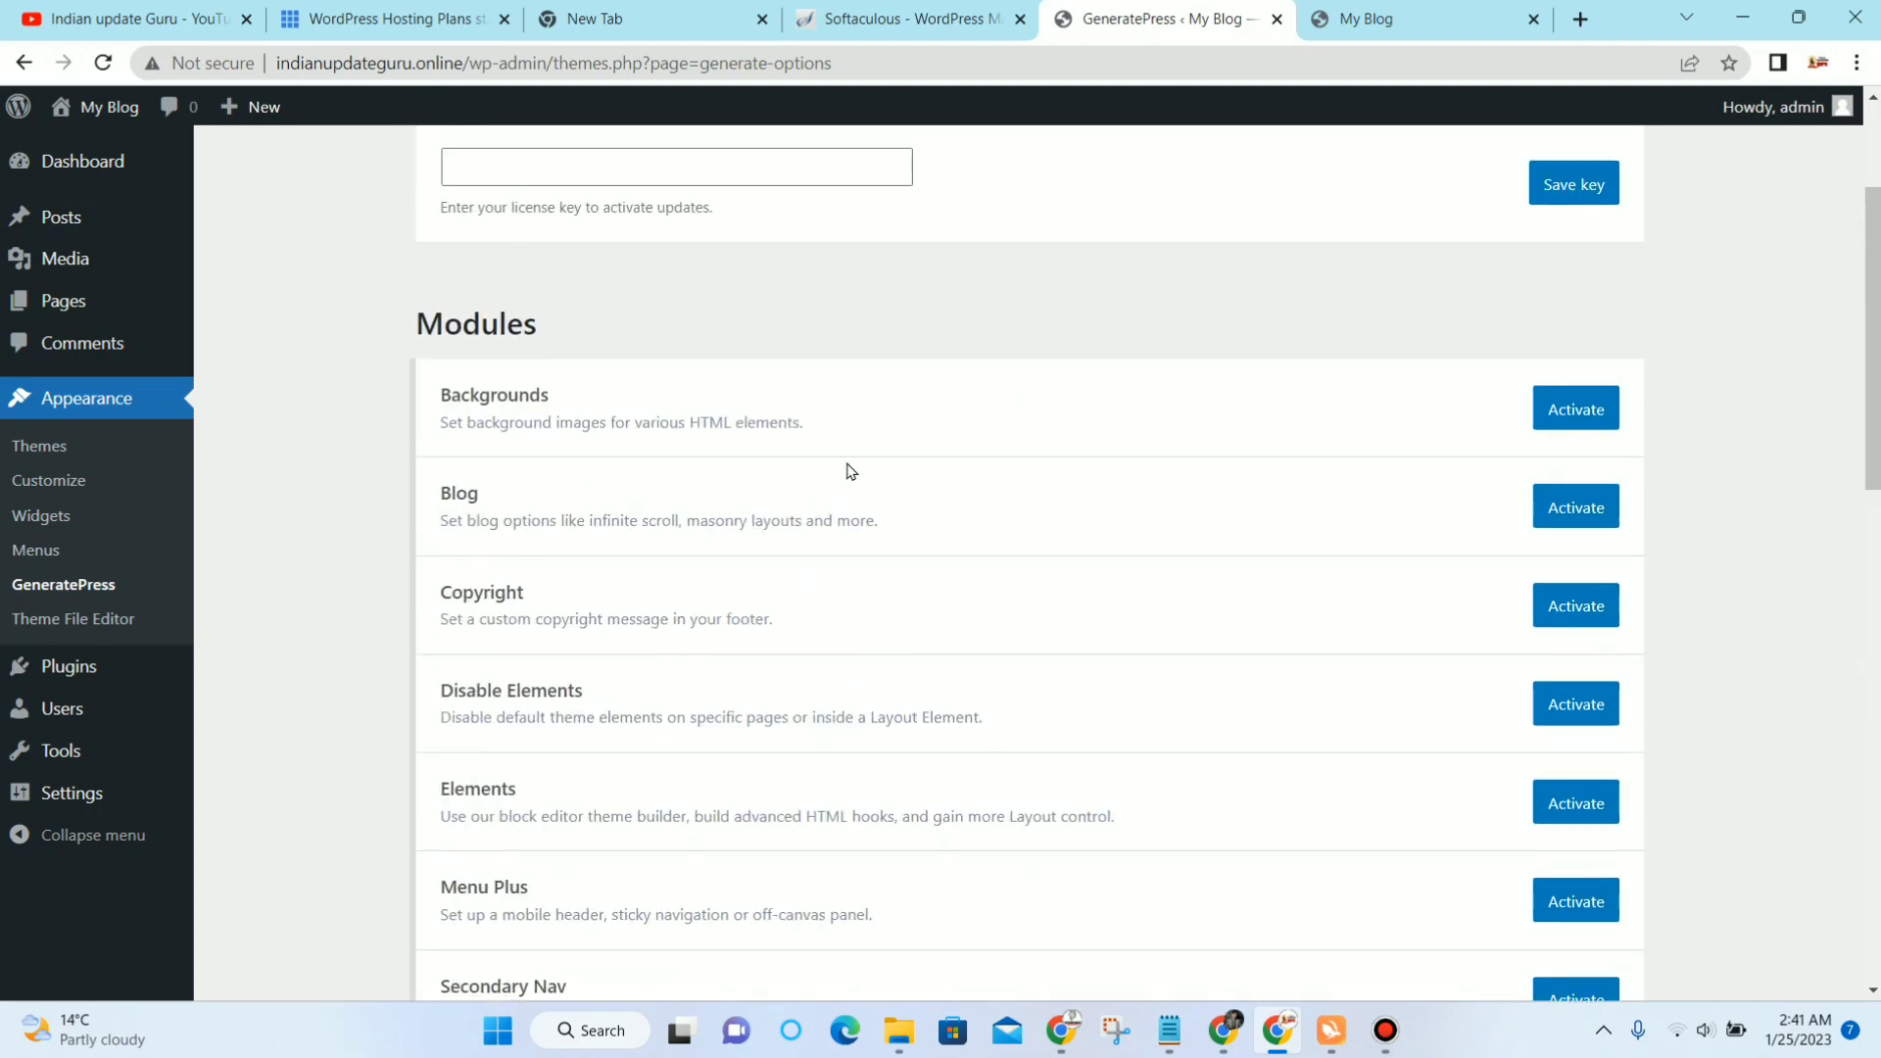
{"action": "mouse_move", "coordinate": [247, 688]}
{"action": "left_click", "coordinate": [1571, 421]}
{"action": "left_click", "coordinate": [1574, 504]}
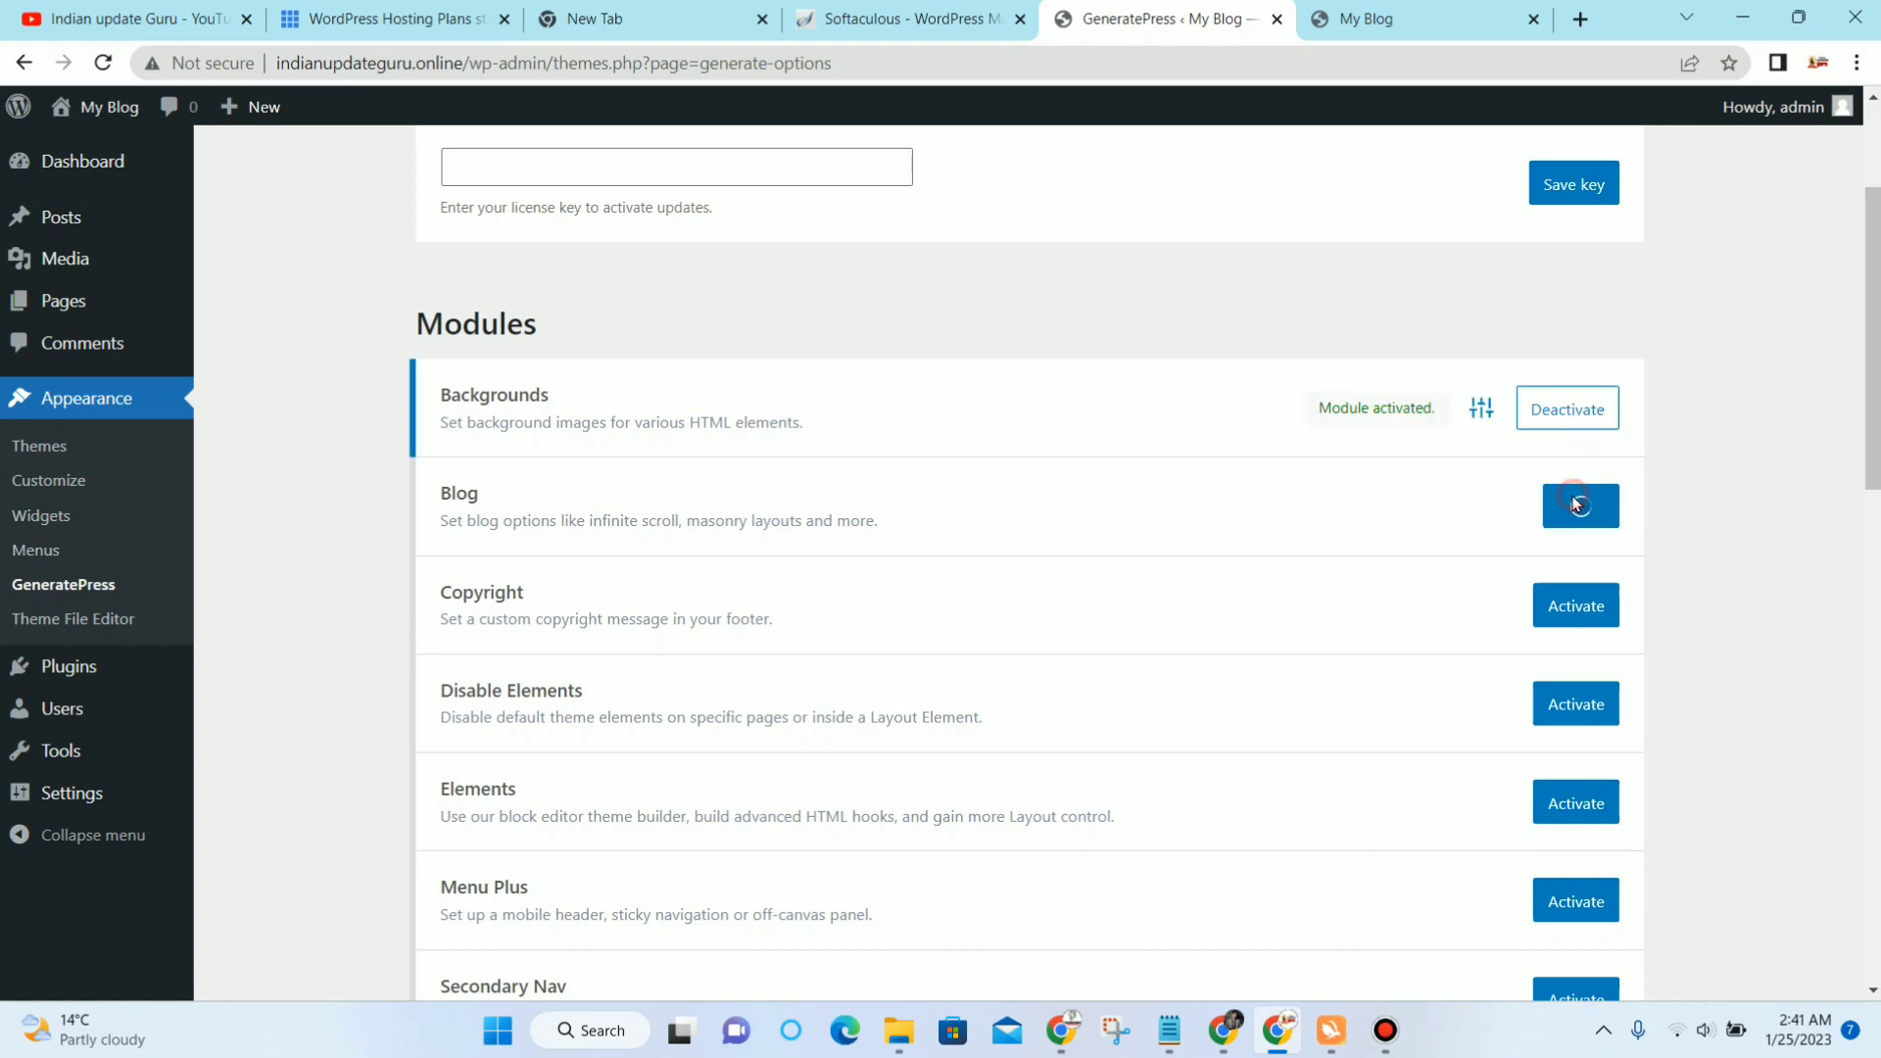
{"action": "scroll", "coordinate": [1607, 520], "scroll_direction": "down", "scroll_amount": 1}
{"action": "left_click", "coordinate": [1578, 484]}
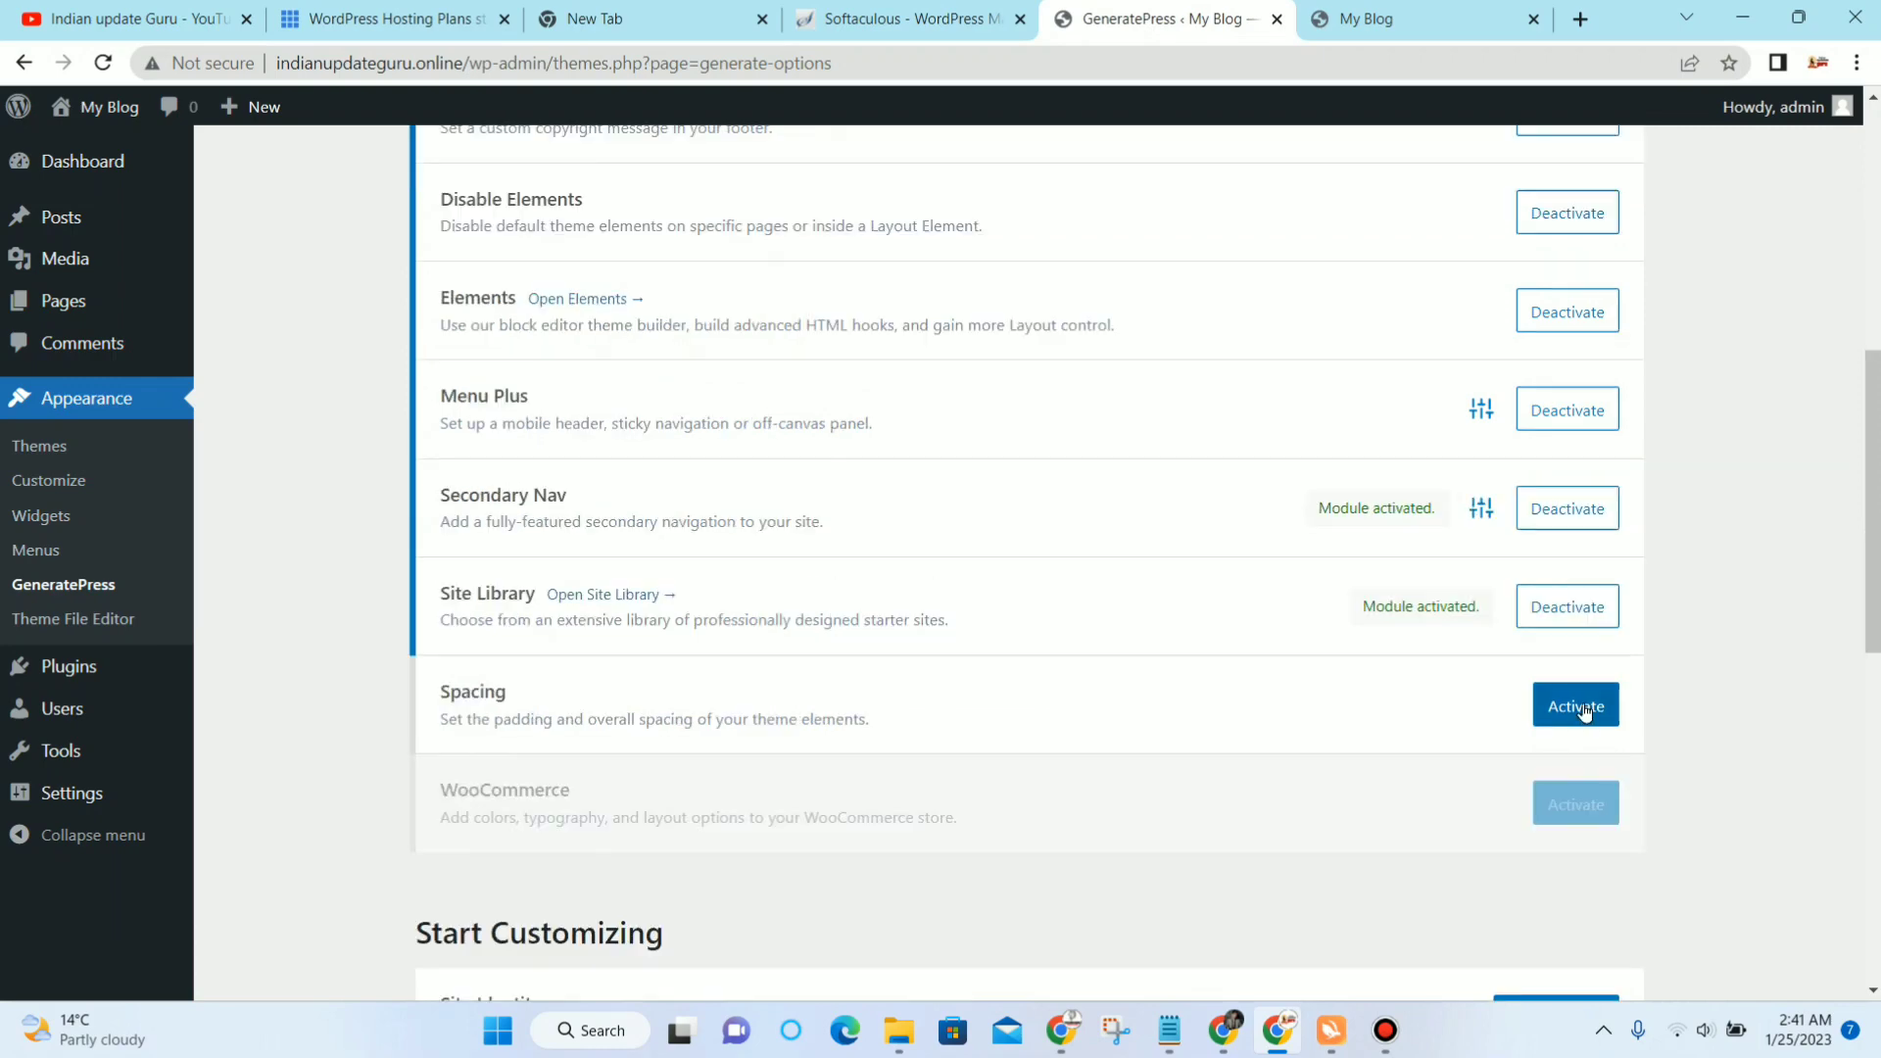
{"action": "left_click", "coordinate": [1584, 712]}
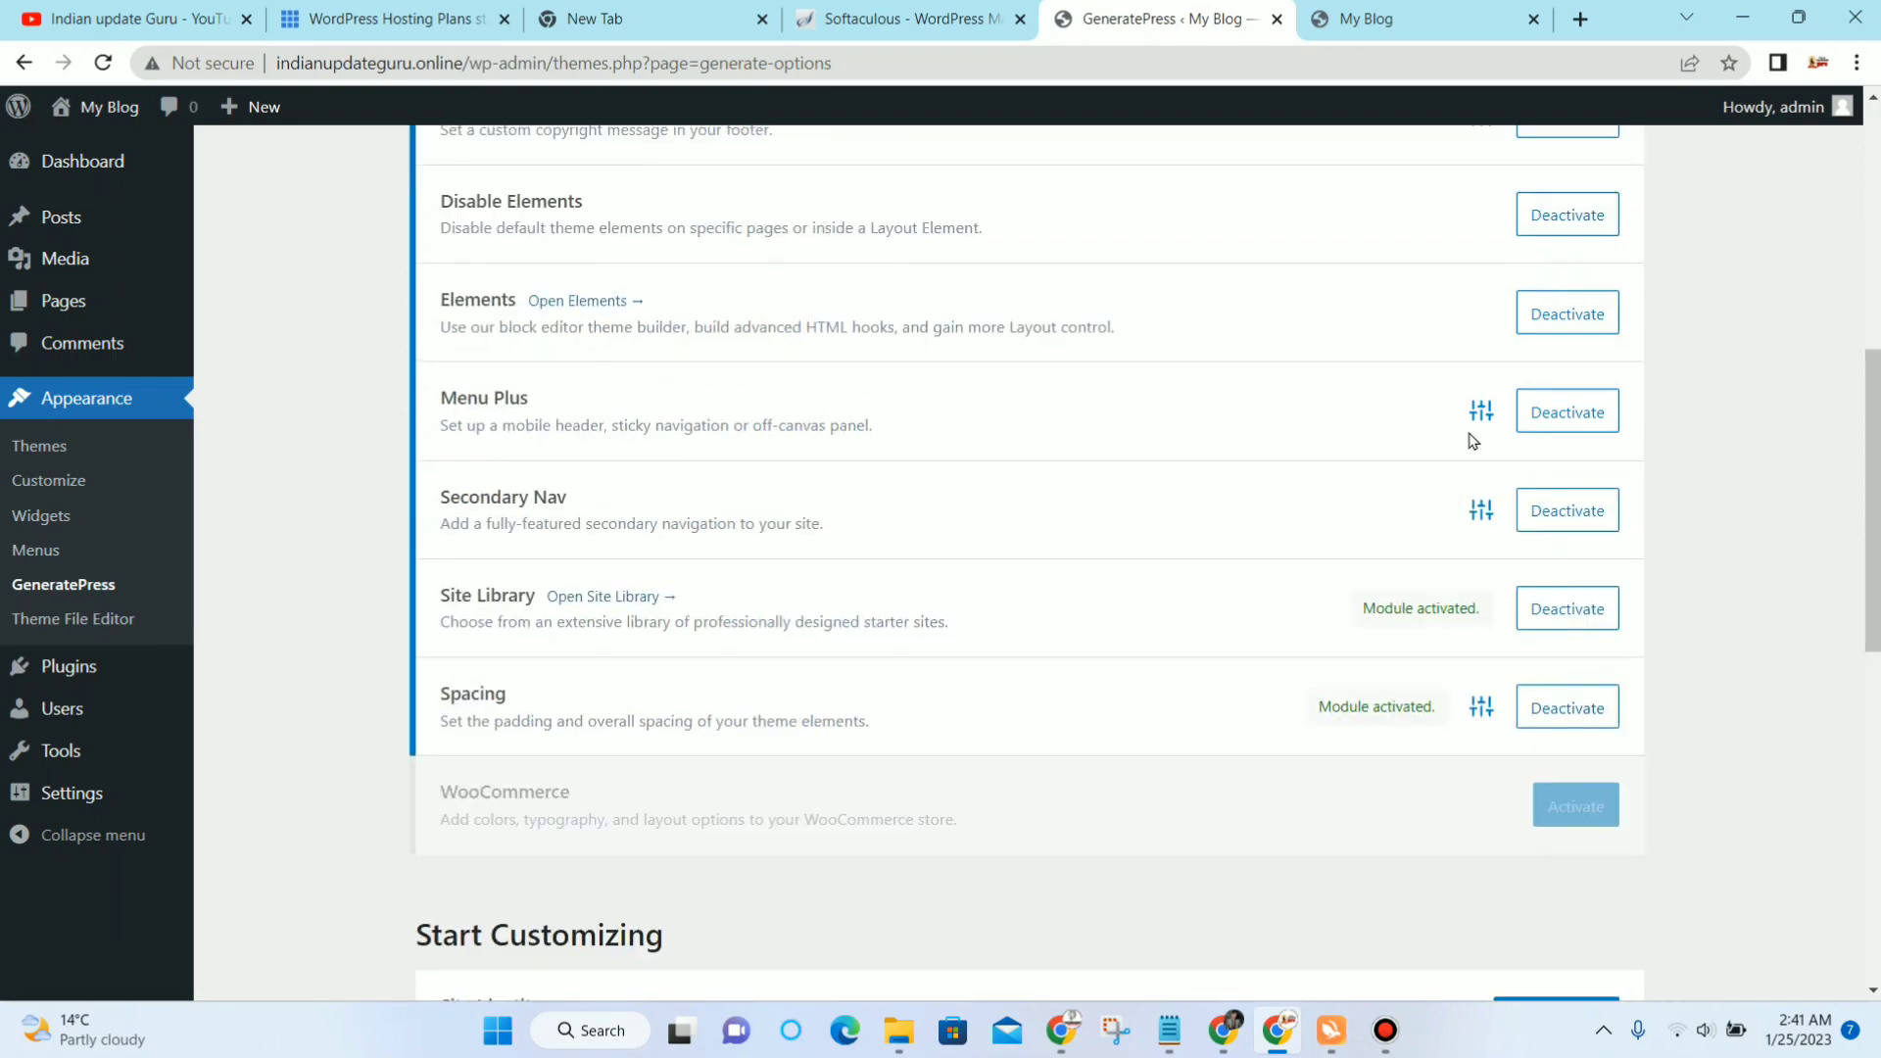
{"action": "scroll", "coordinate": [1425, 467], "scroll_direction": "up", "scroll_amount": 1}
{"action": "scroll", "coordinate": [1428, 475], "scroll_direction": "up", "scroll_amount": 5}
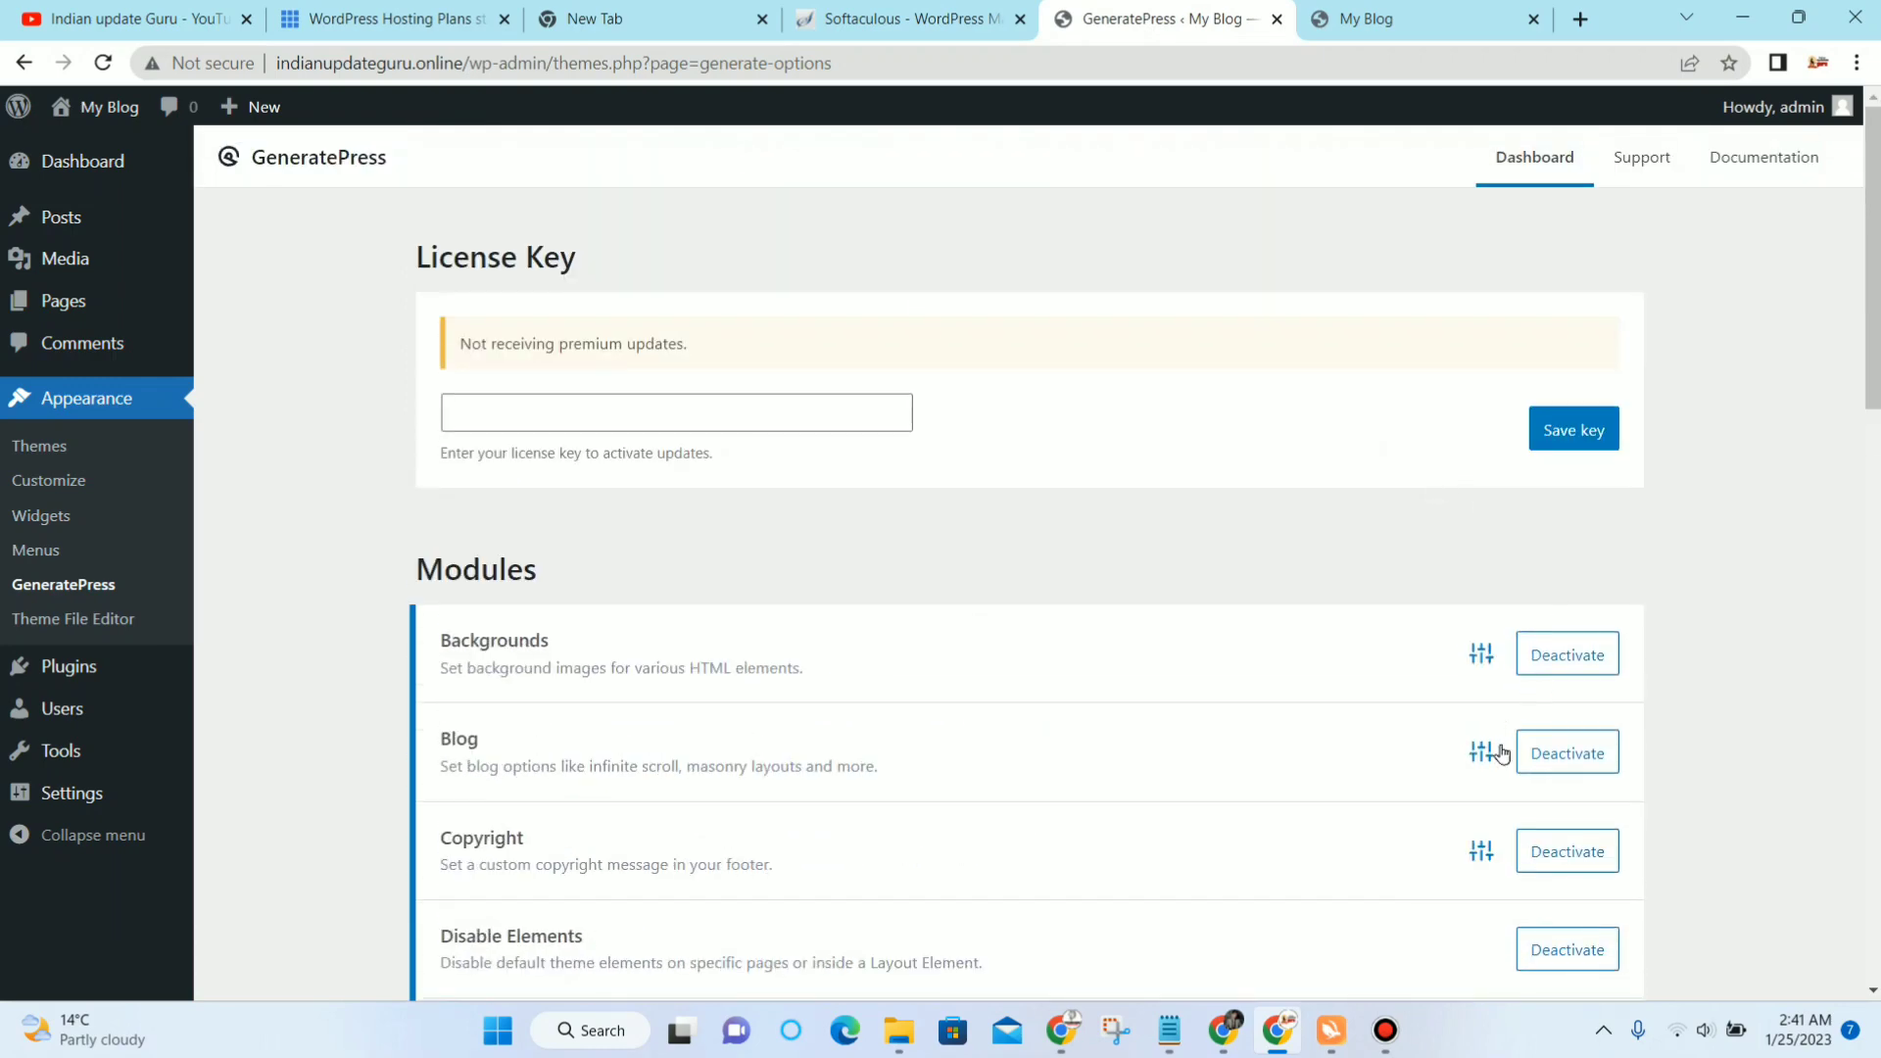
{"action": "scroll", "coordinate": [1242, 541], "scroll_direction": "down", "scroll_amount": 2}
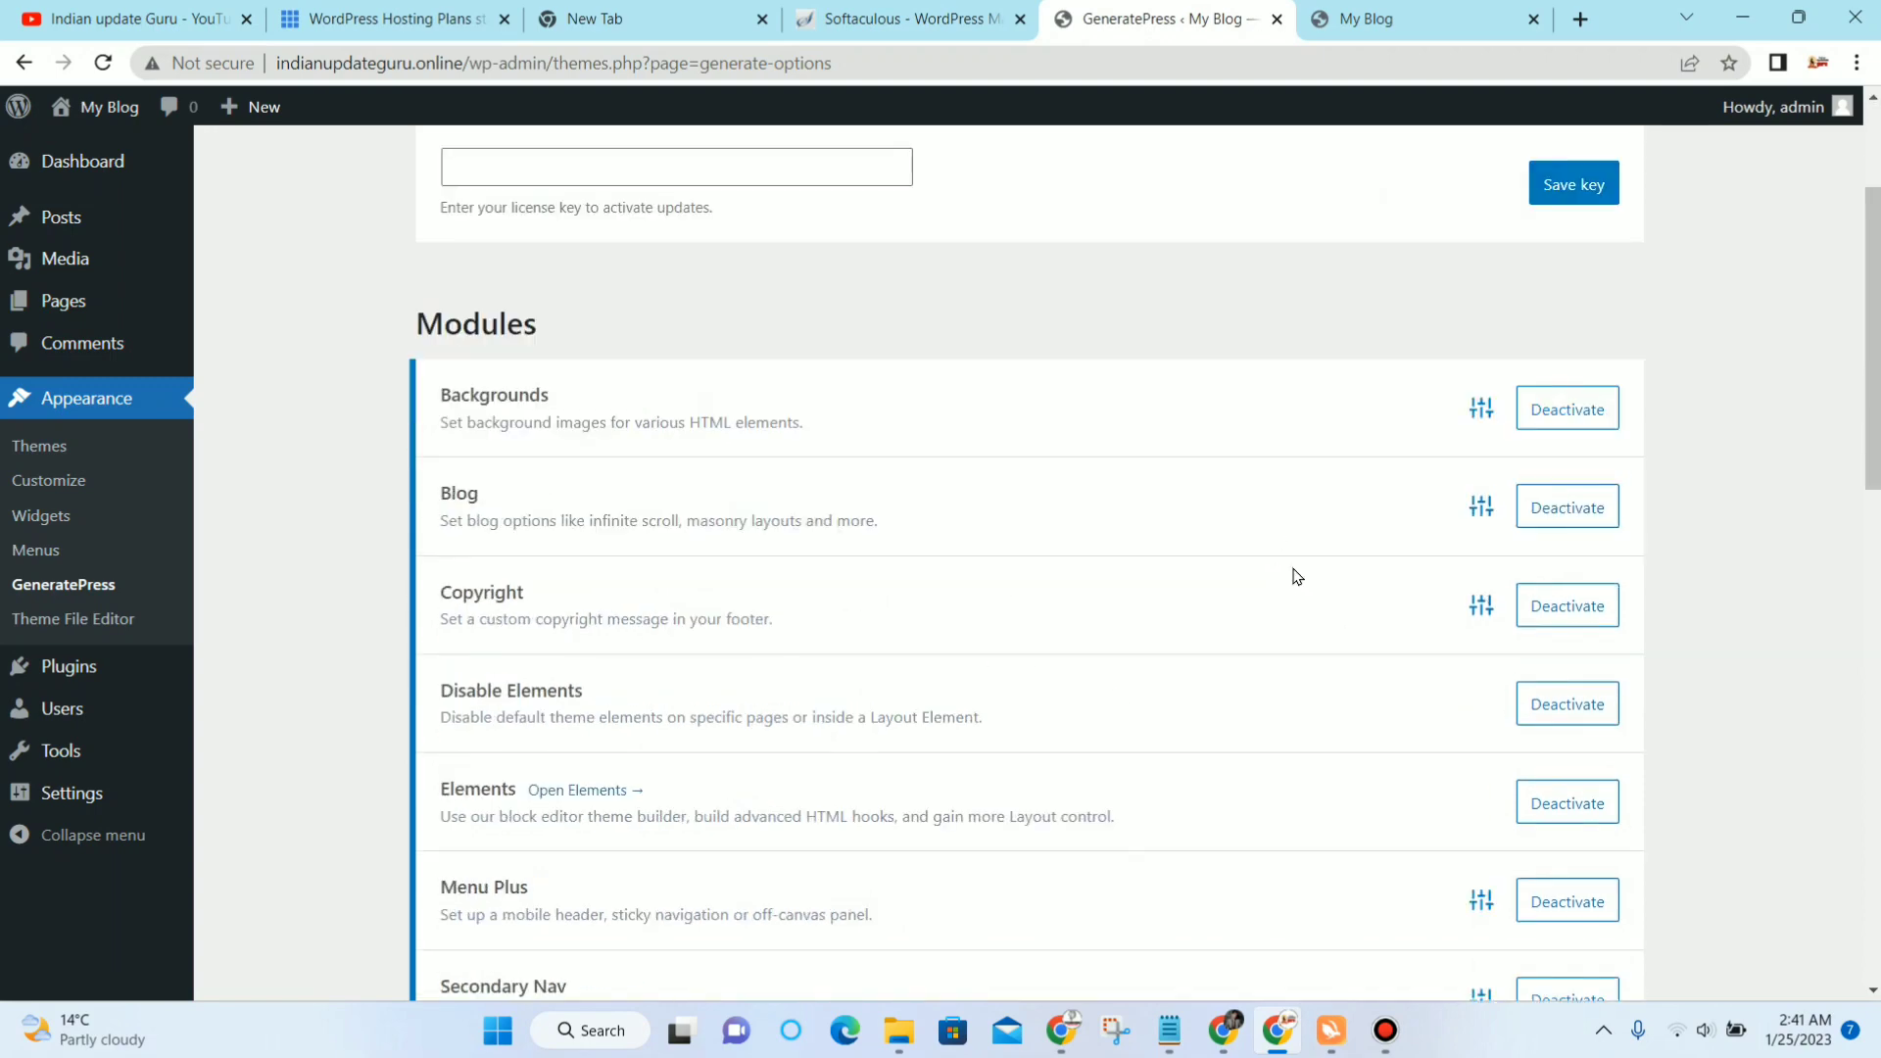
Step: Reload the GeneratePress options page, browse the Site Library and open the Marketer starter site
{"action": "left_click", "coordinate": [104, 65]}
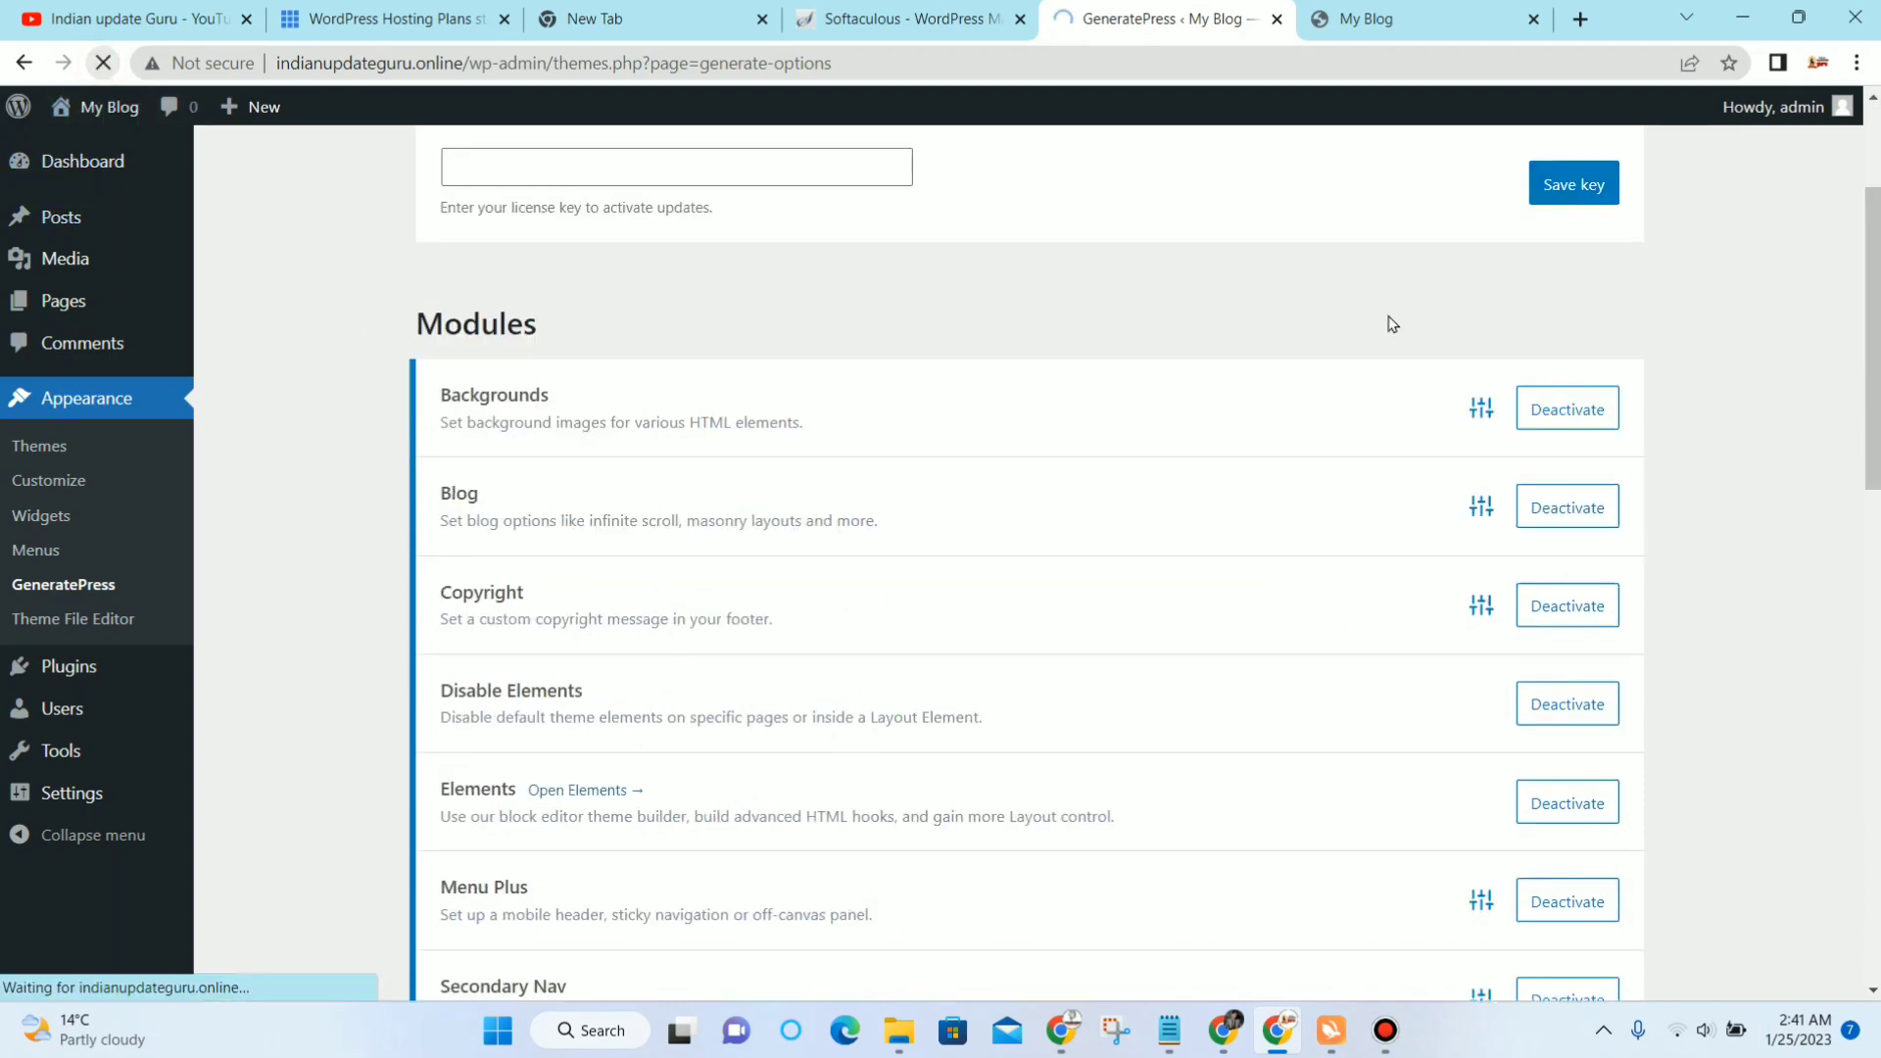
{"action": "scroll", "coordinate": [1210, 352], "scroll_direction": "up", "scroll_amount": 2}
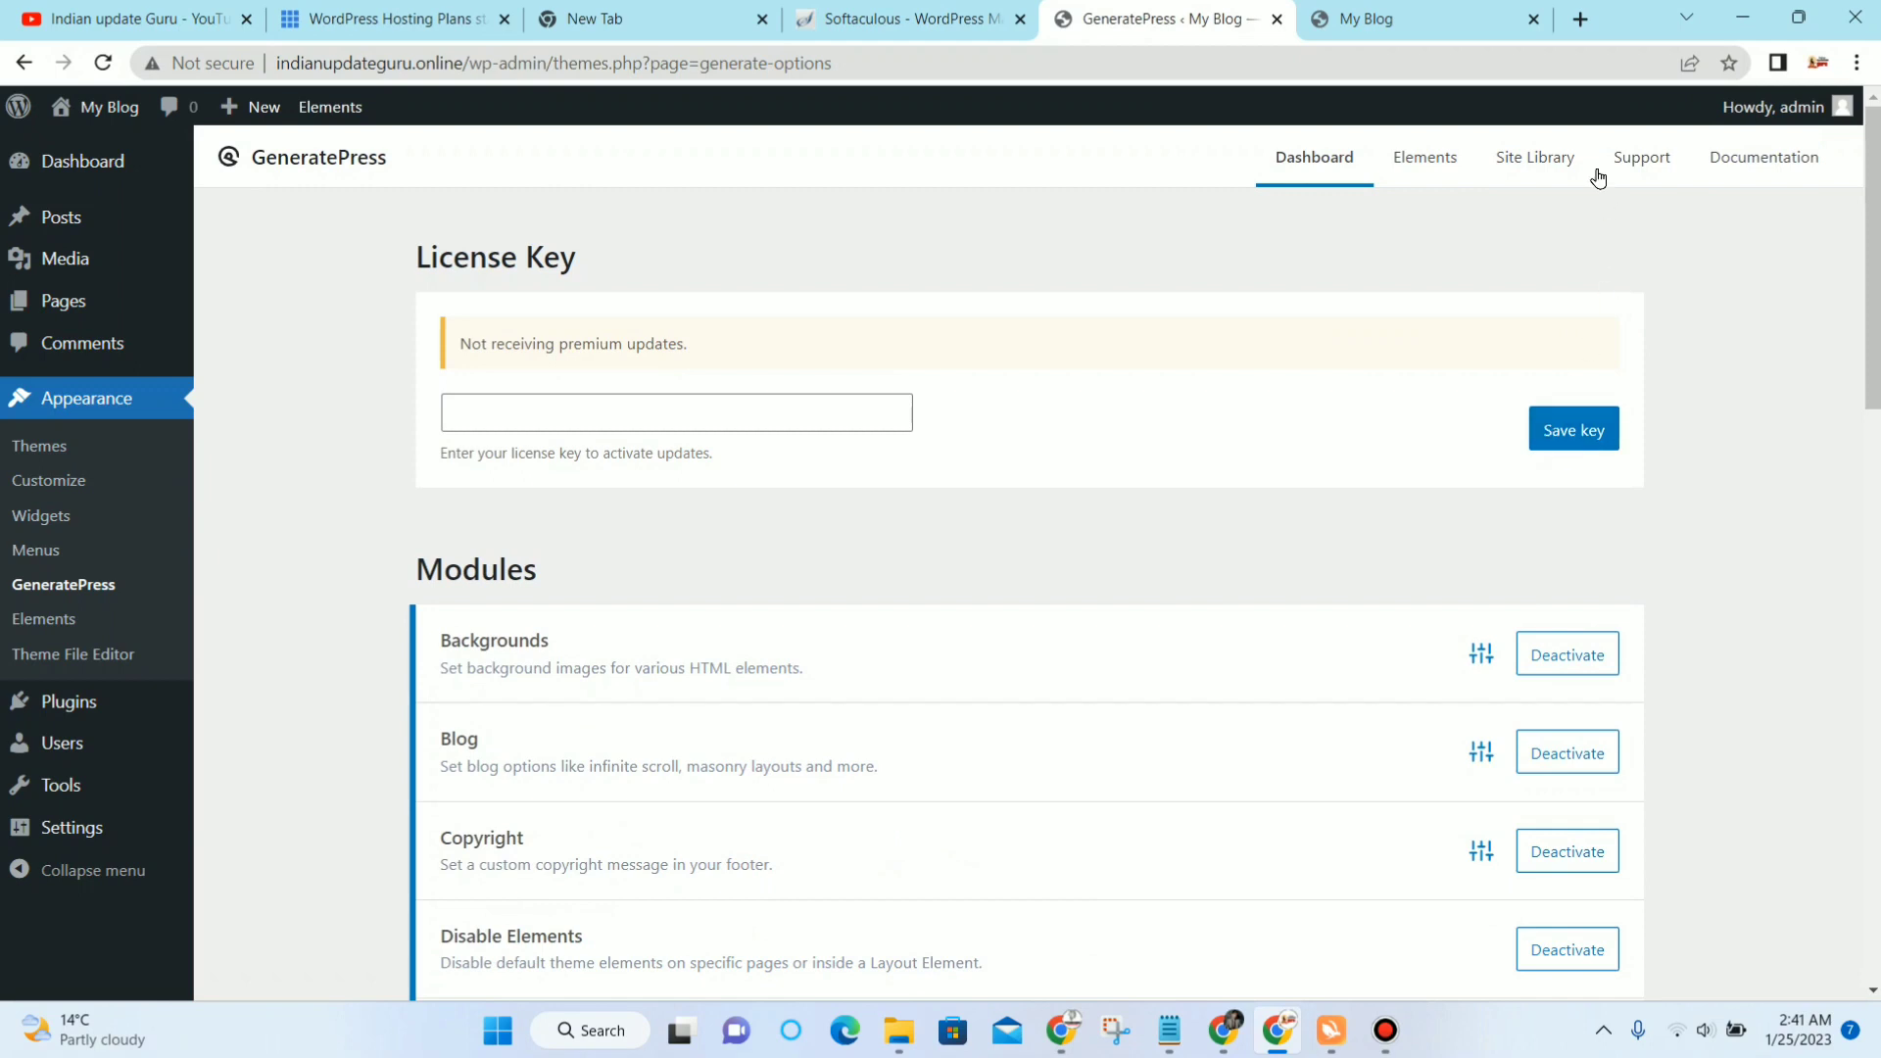
{"action": "left_click", "coordinate": [1527, 159]}
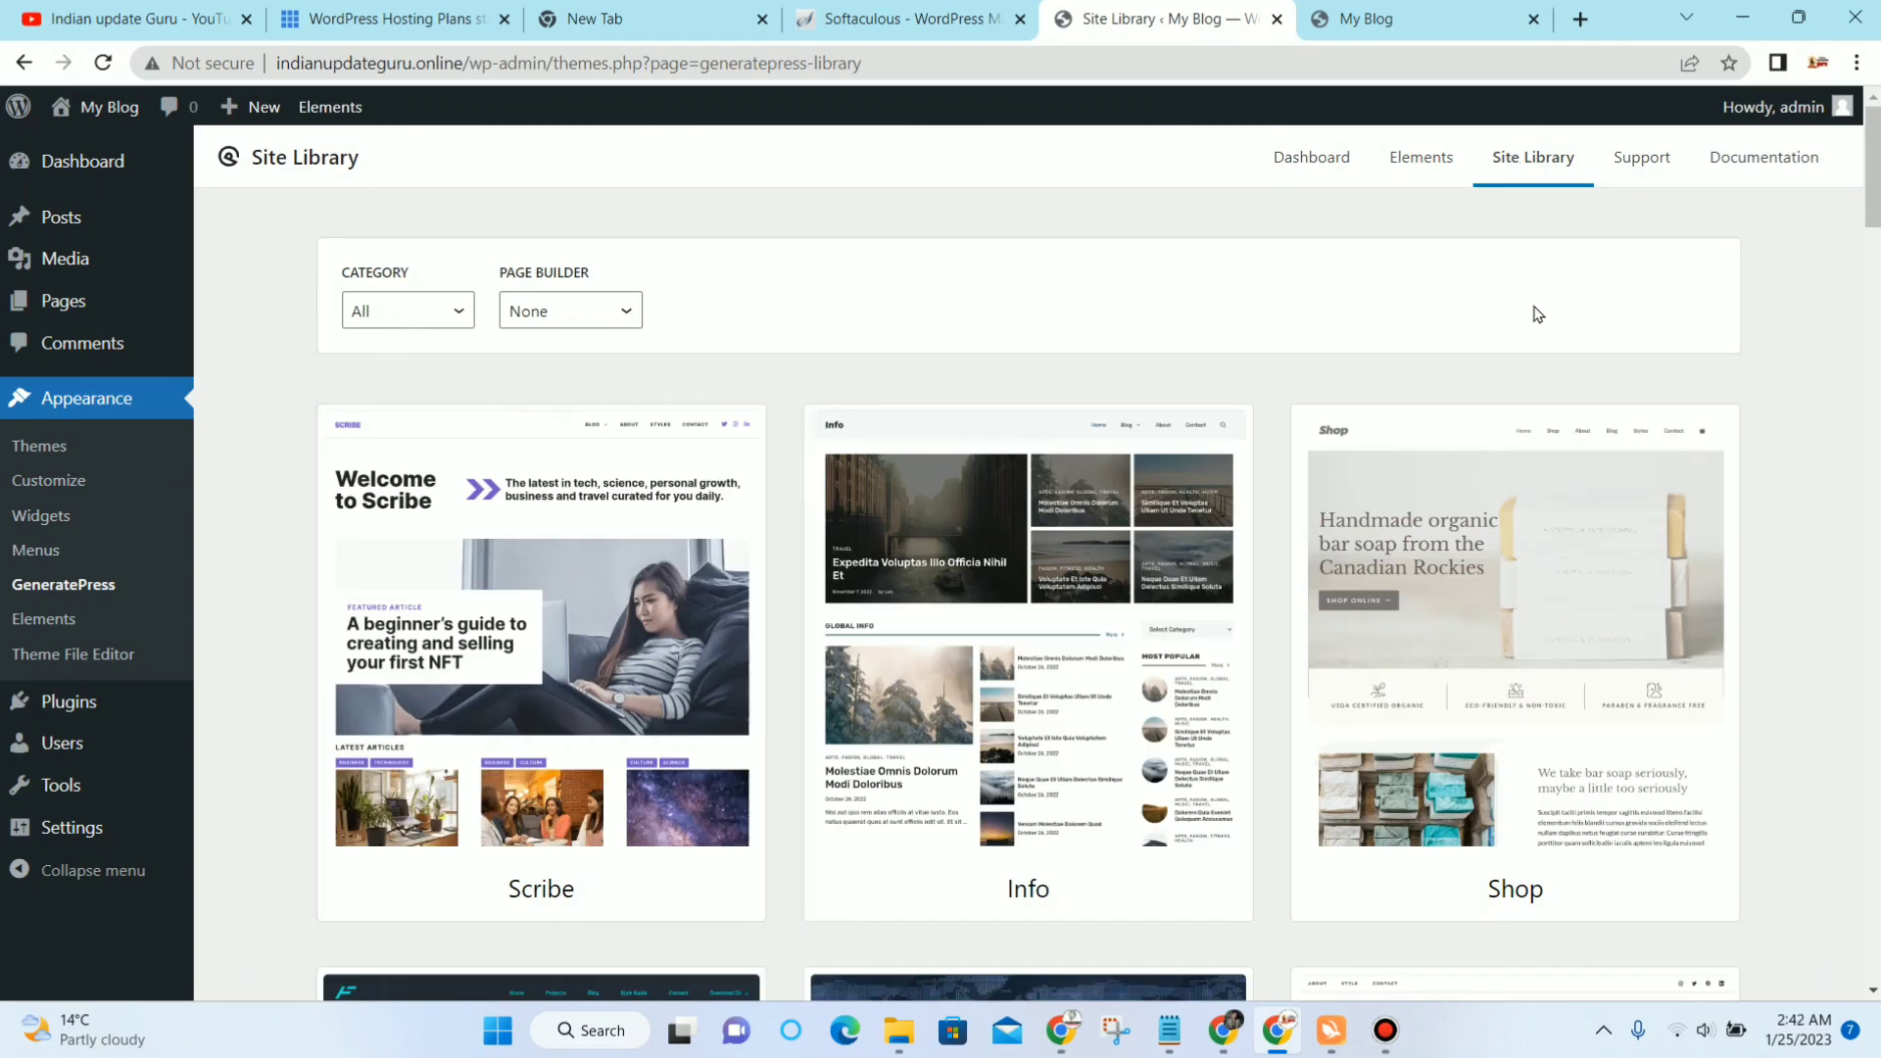
{"action": "scroll", "coordinate": [1549, 326], "scroll_direction": "down", "scroll_amount": 8}
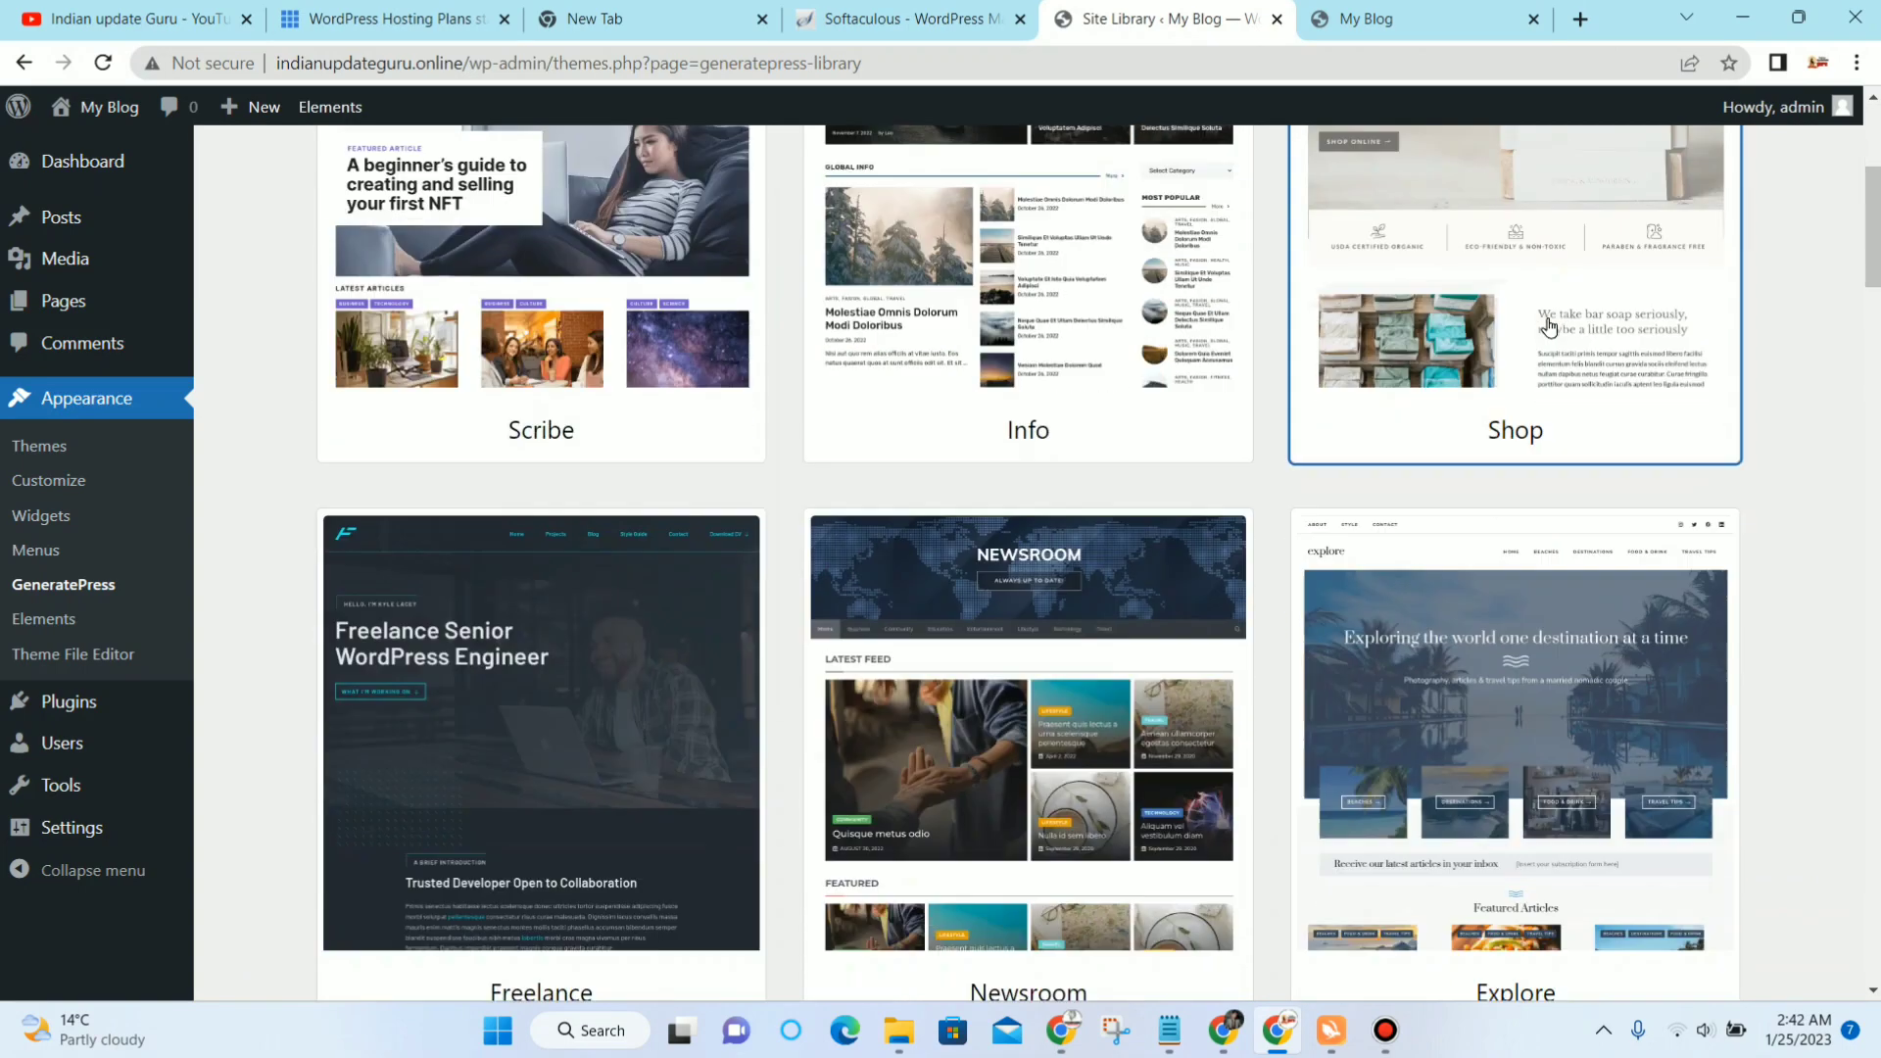
{"action": "scroll", "coordinate": [1549, 327], "scroll_direction": "down", "scroll_amount": 2}
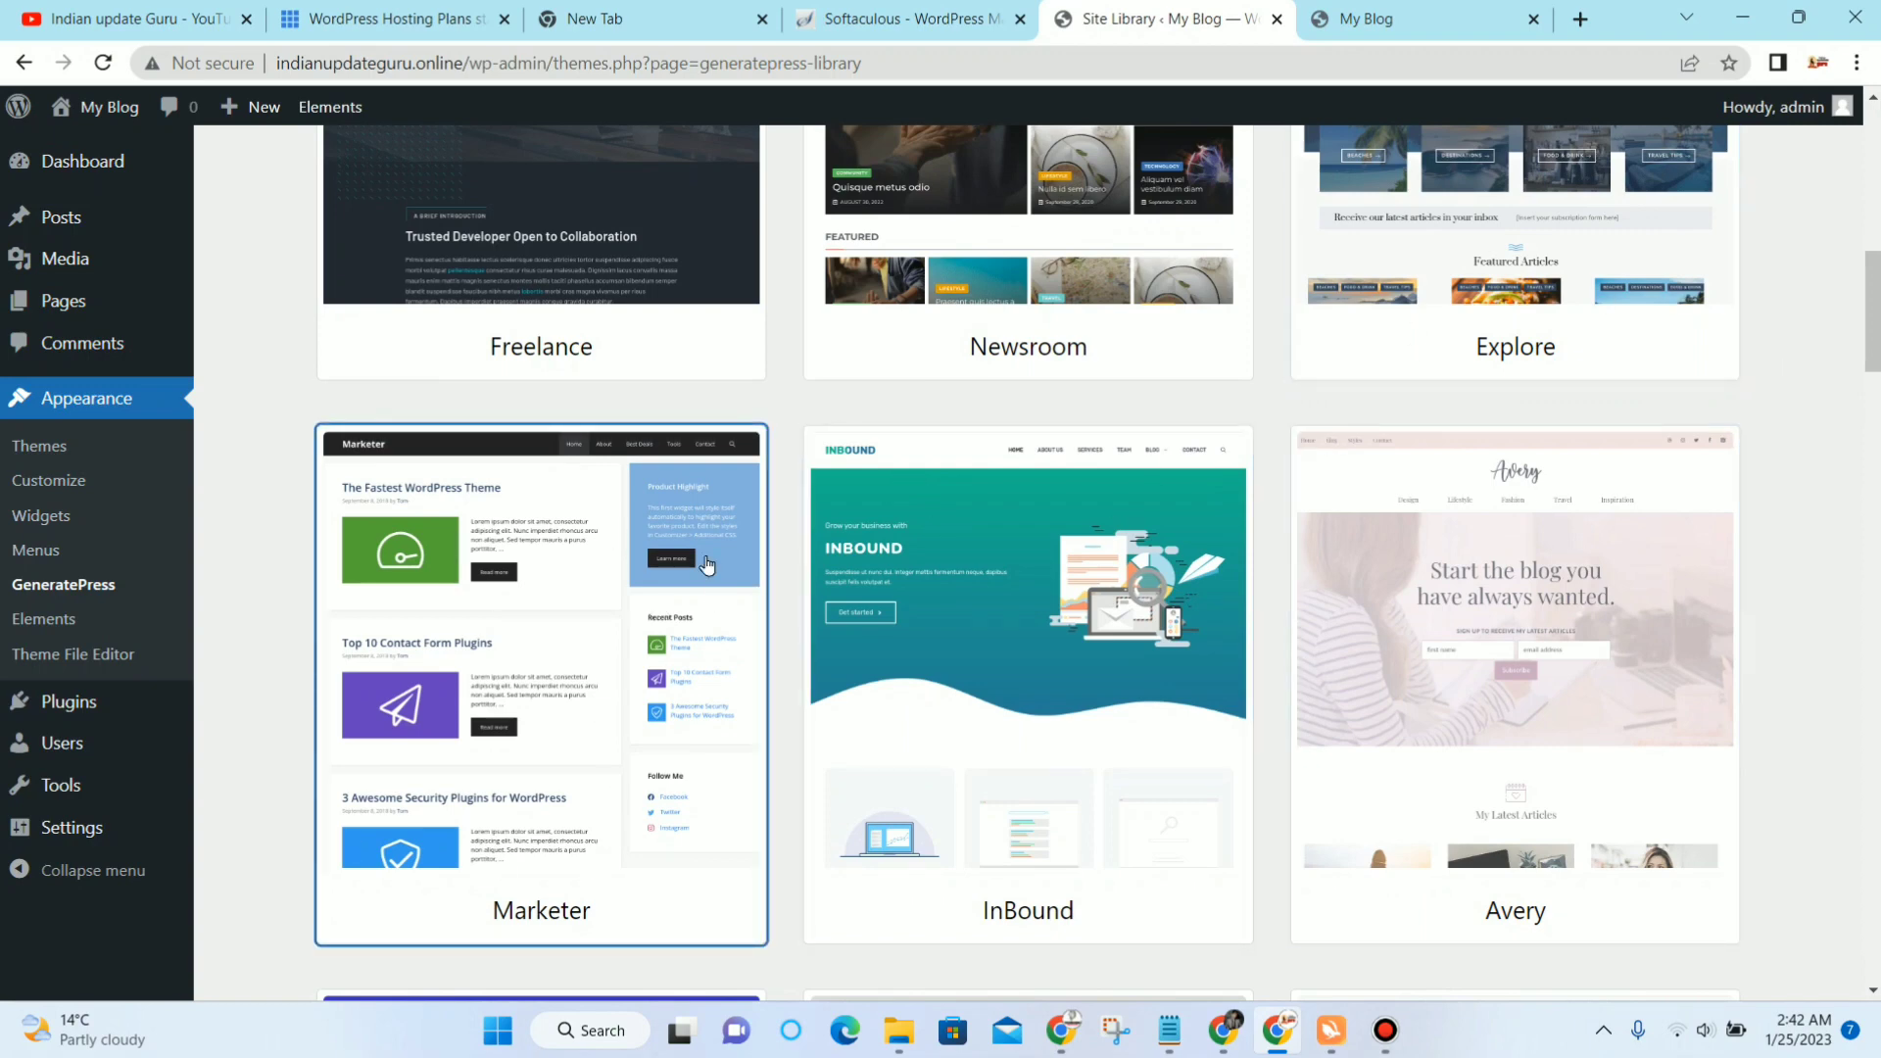
{"action": "left_click", "coordinate": [603, 649]}
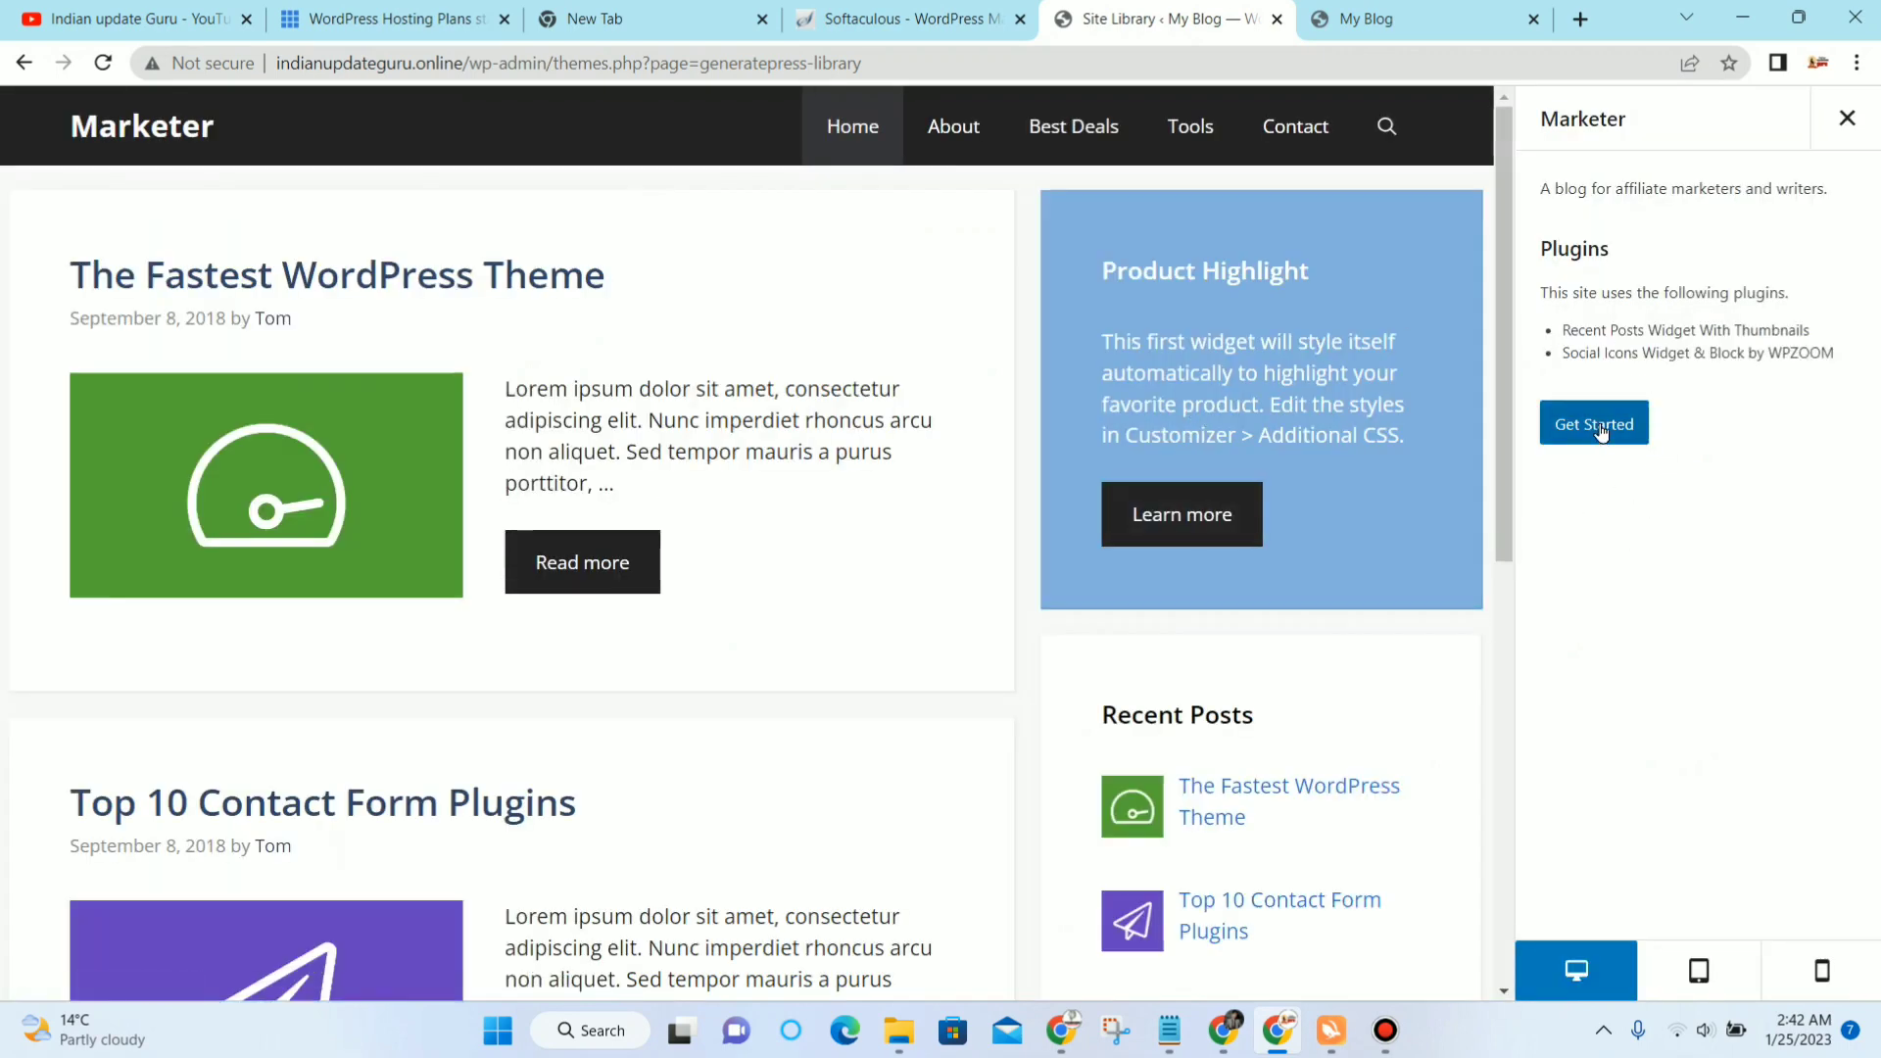
Step: Import the Marketer starter site with theme options only, leaving out the demo content
{"action": "left_click", "coordinate": [1602, 427]}
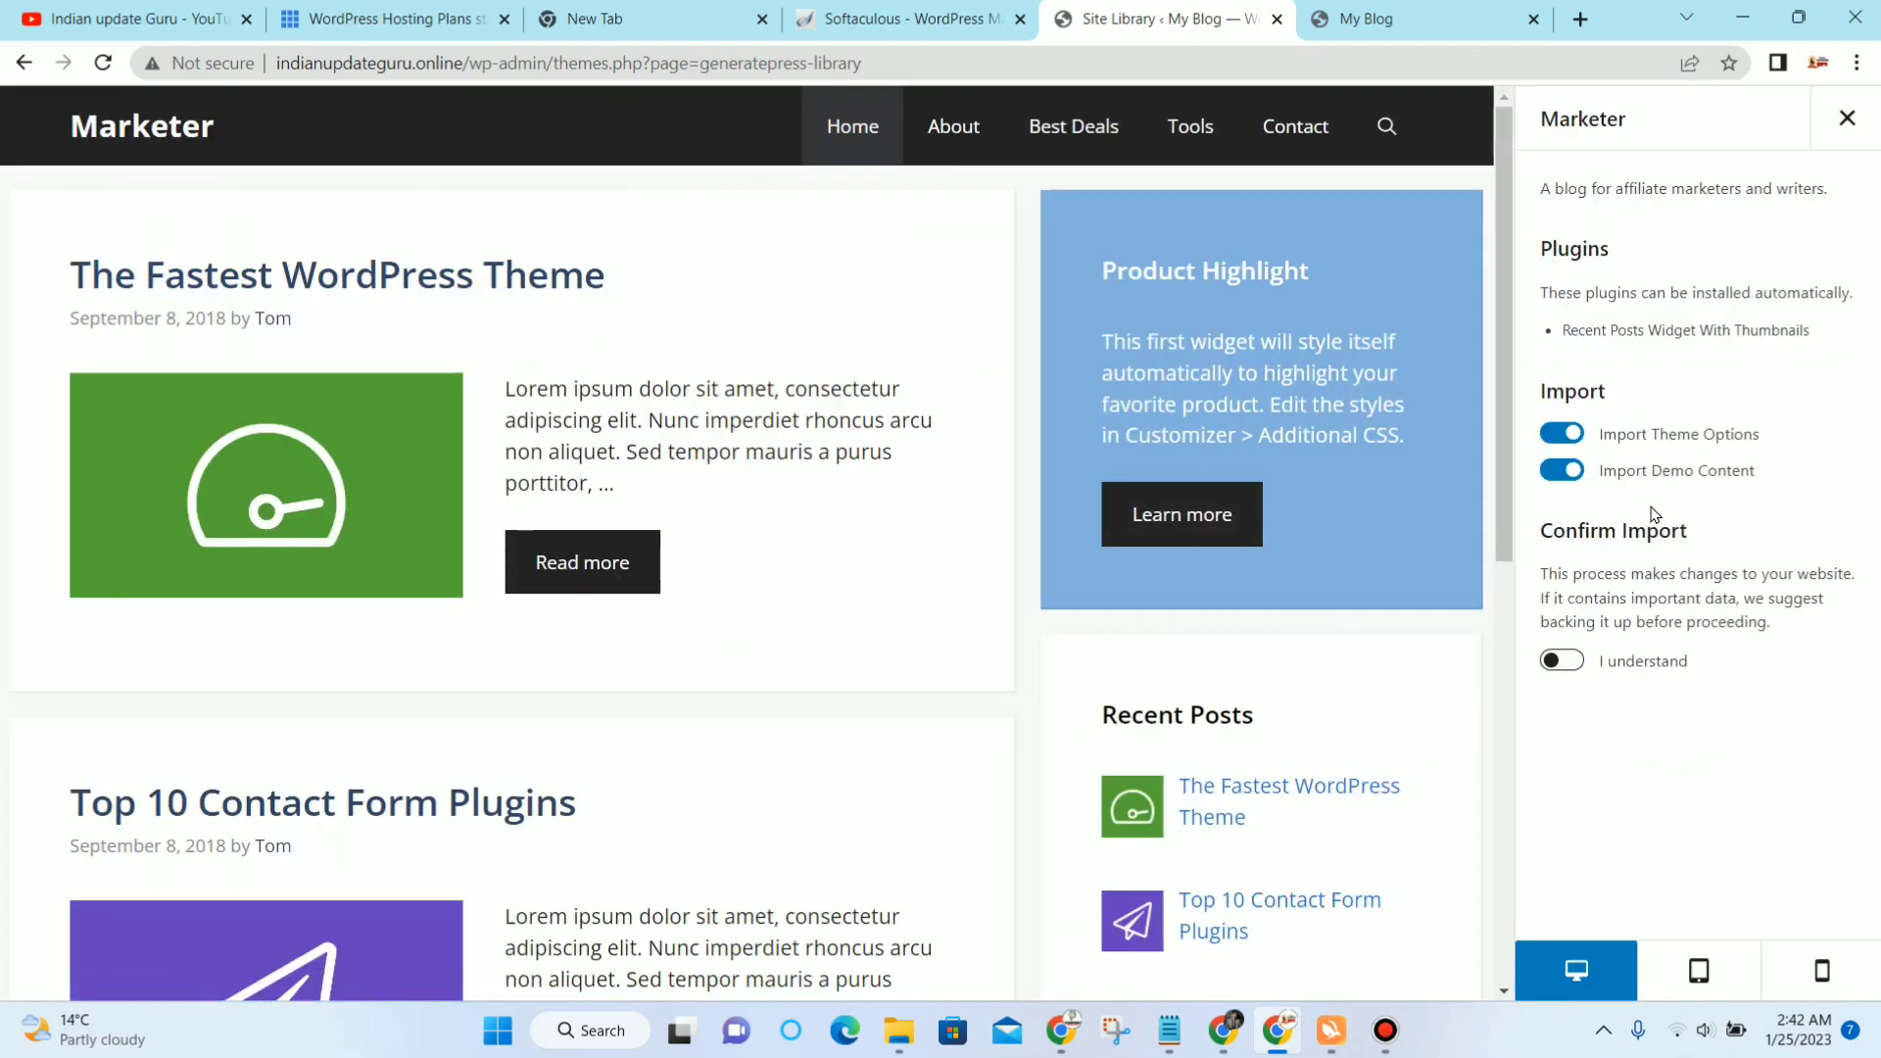
{"action": "left_click", "coordinate": [1569, 474]}
{"action": "left_click", "coordinate": [1569, 477]}
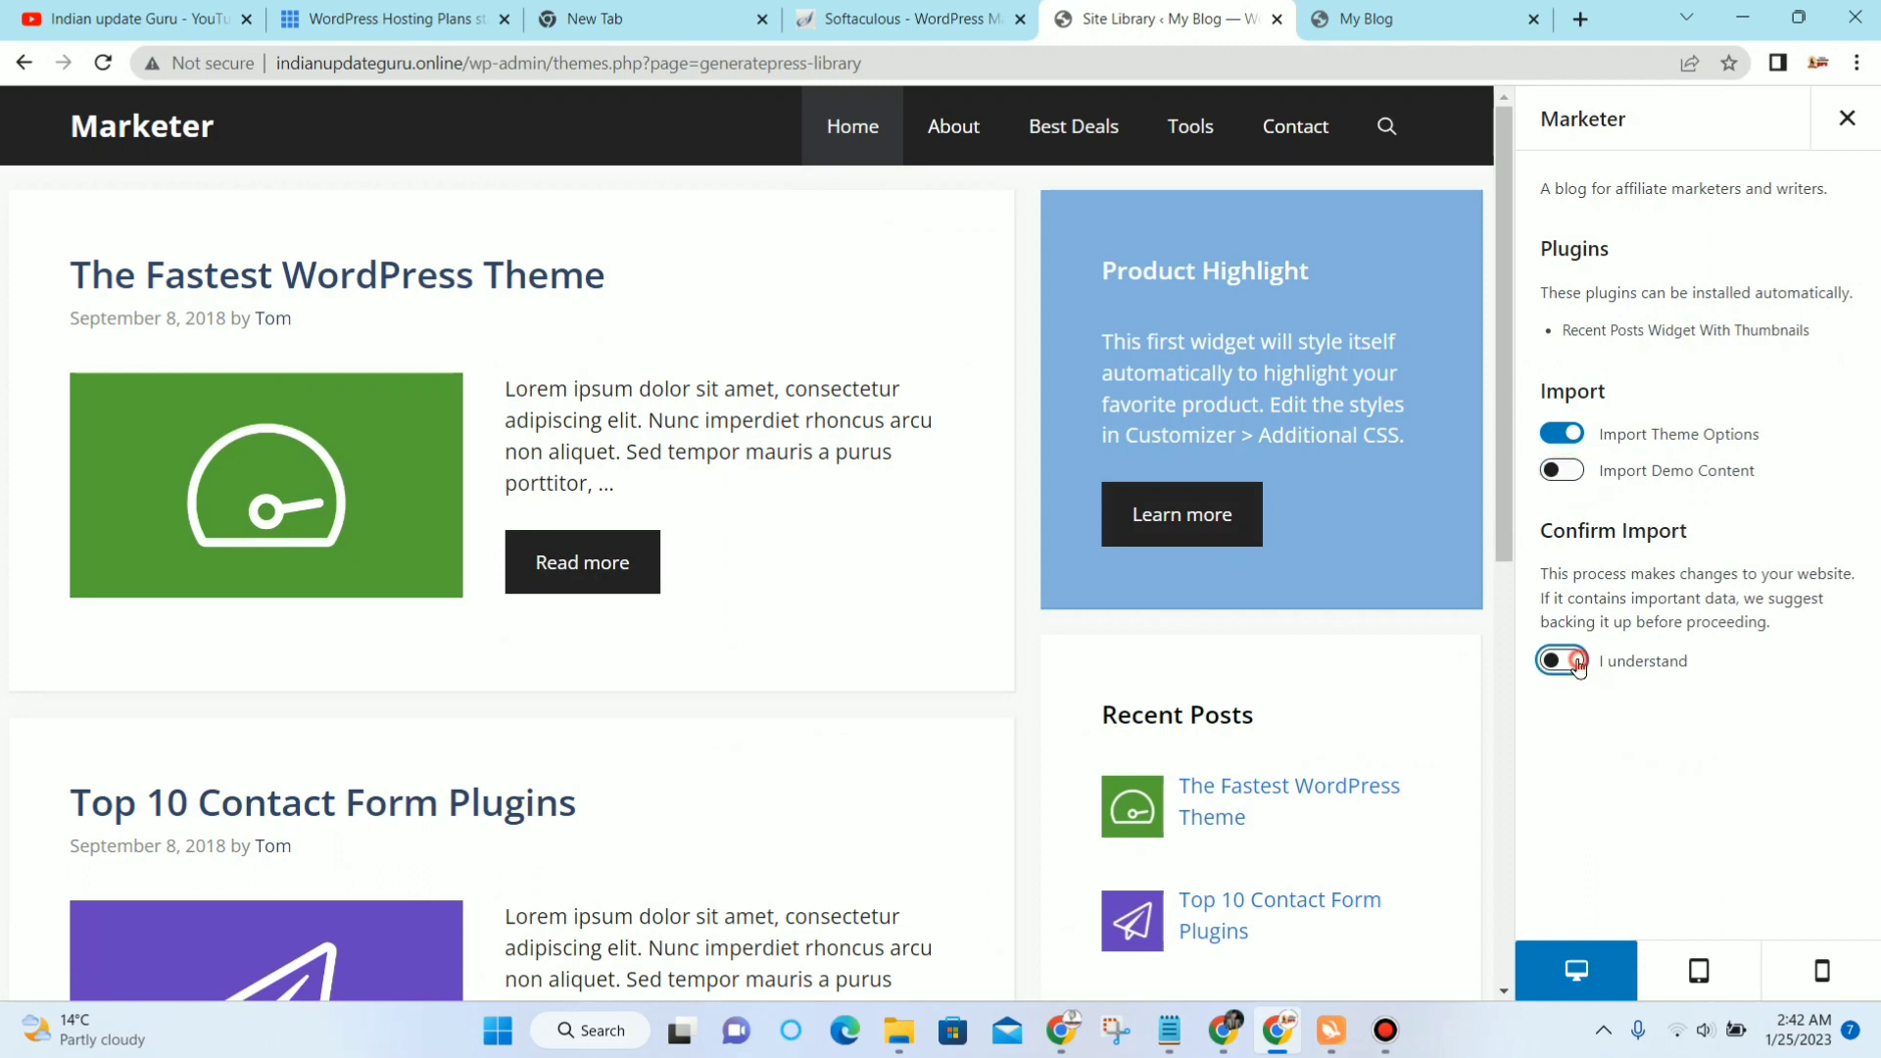
{"action": "left_click", "coordinate": [1564, 661]}
{"action": "left_click", "coordinate": [1602, 740]}
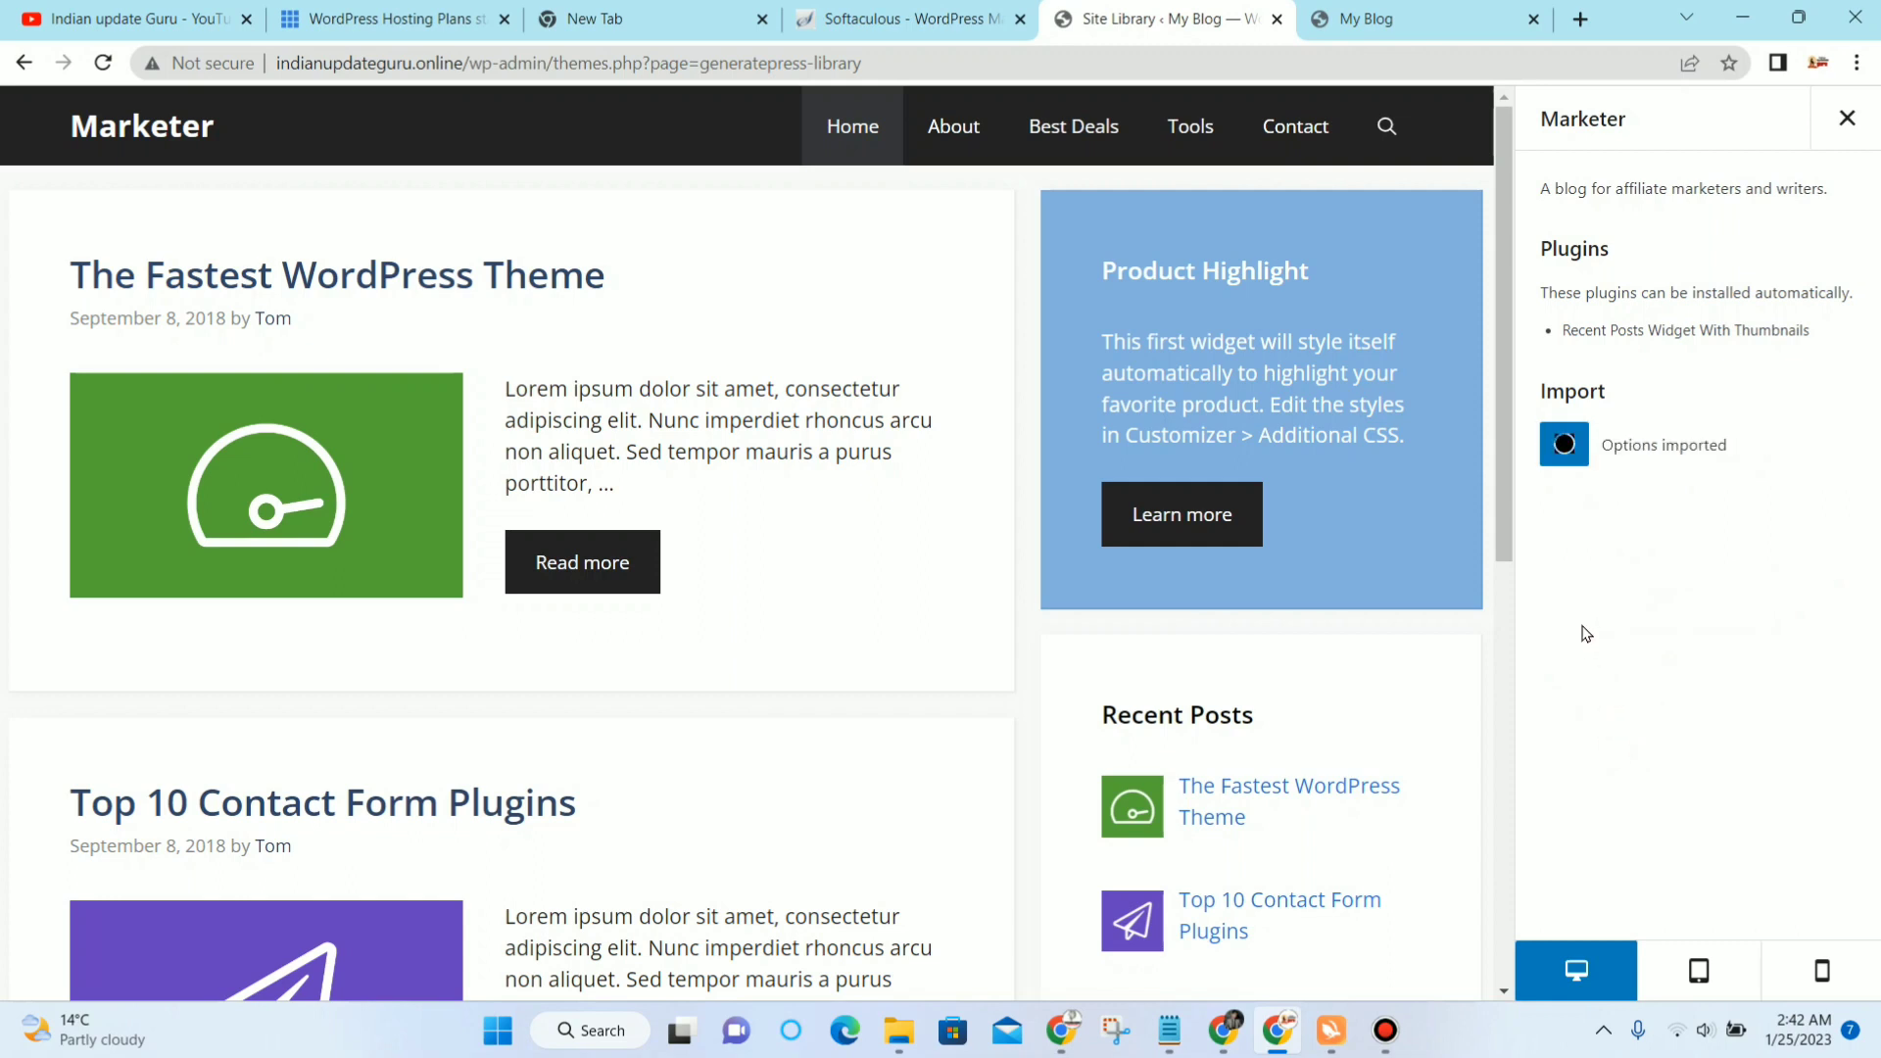
Step: View the imported site in a new browser tab, compare it with the previous My Blog page, and close the old page
{"action": "right_click", "coordinate": [1588, 501]}
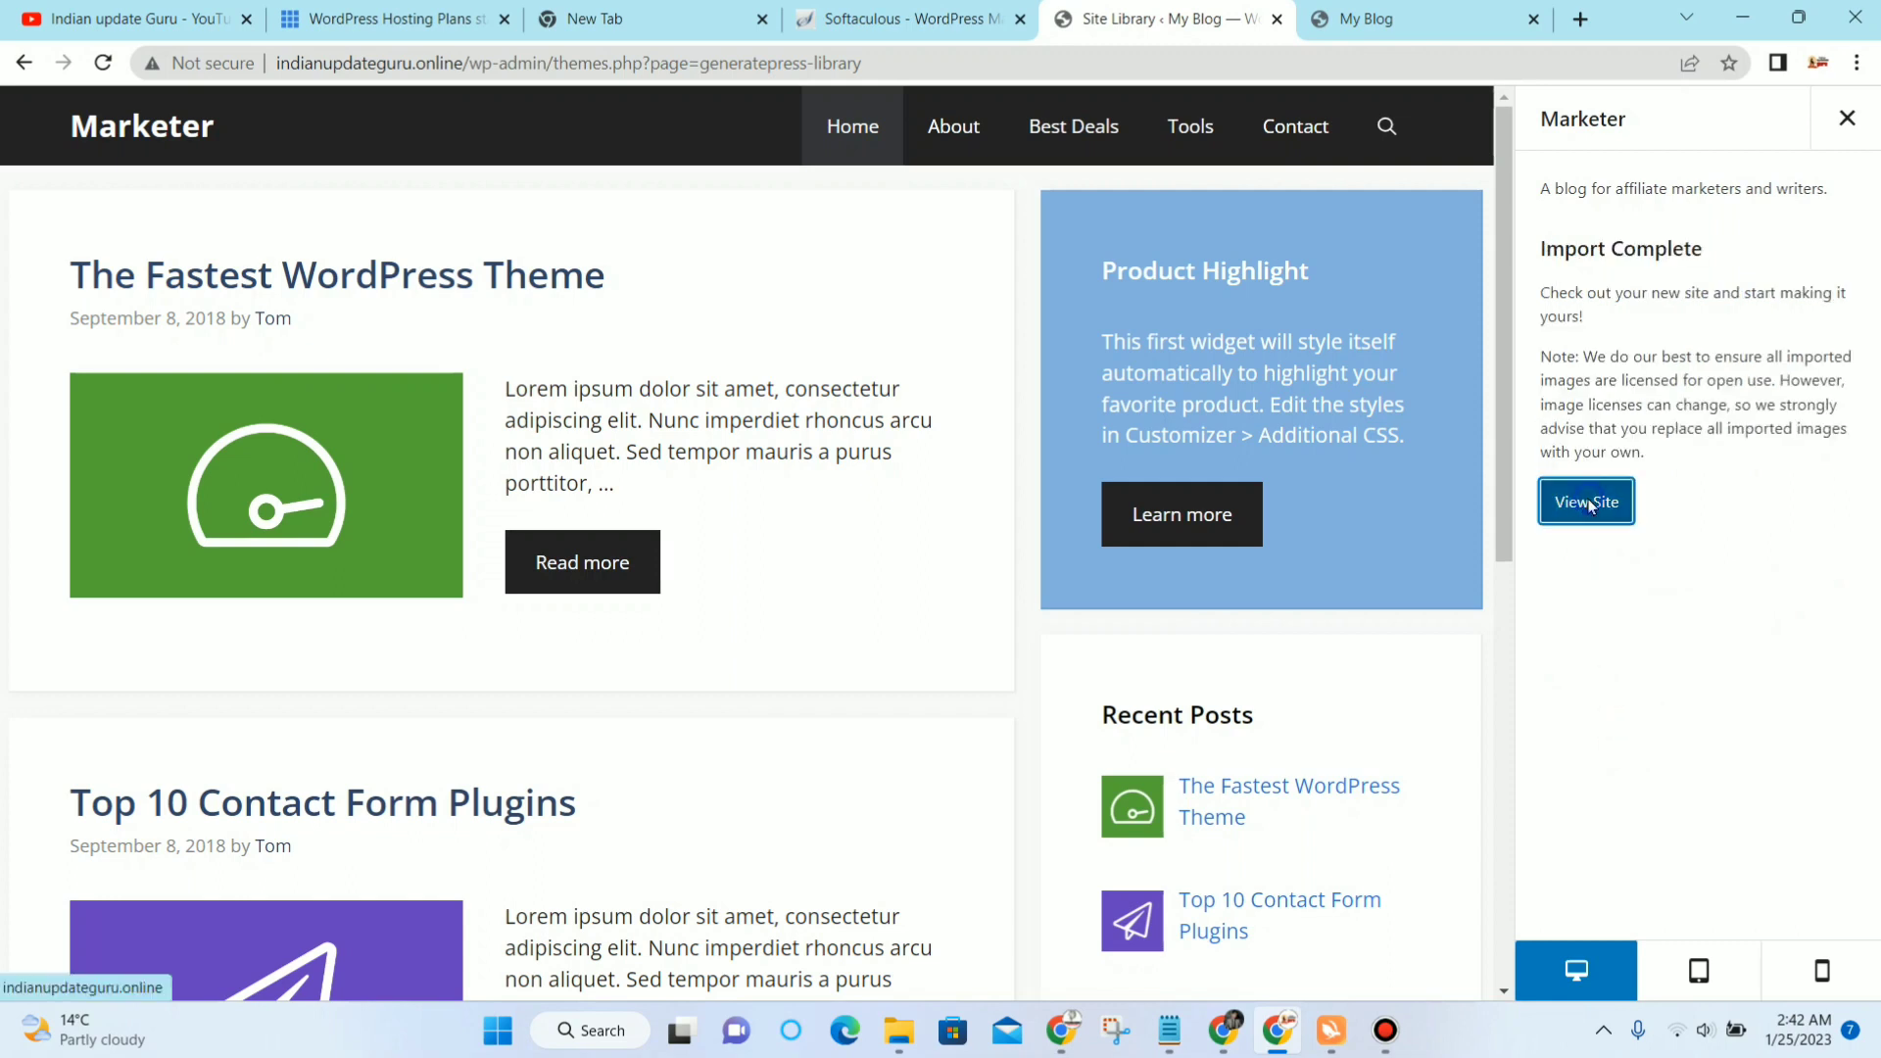
{"action": "left_click", "coordinate": [1497, 519]}
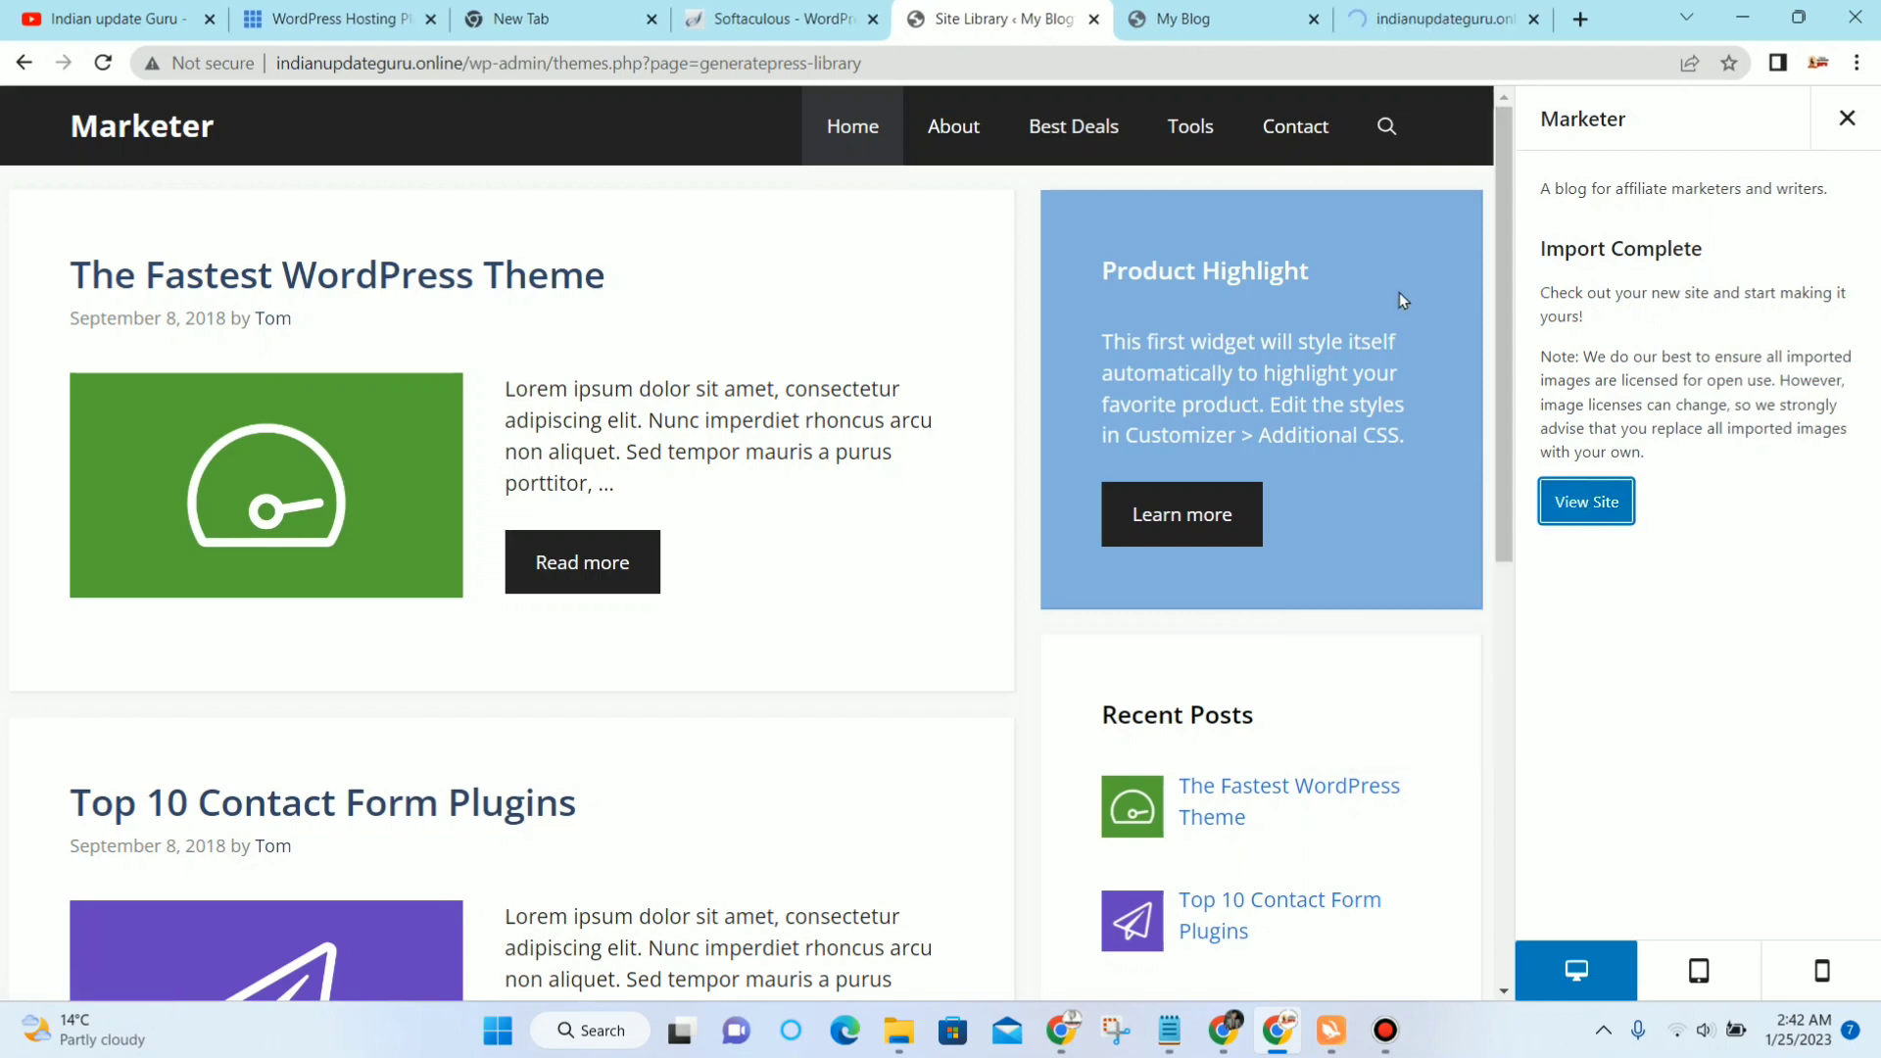
{"action": "left_click", "coordinate": [1383, 20]}
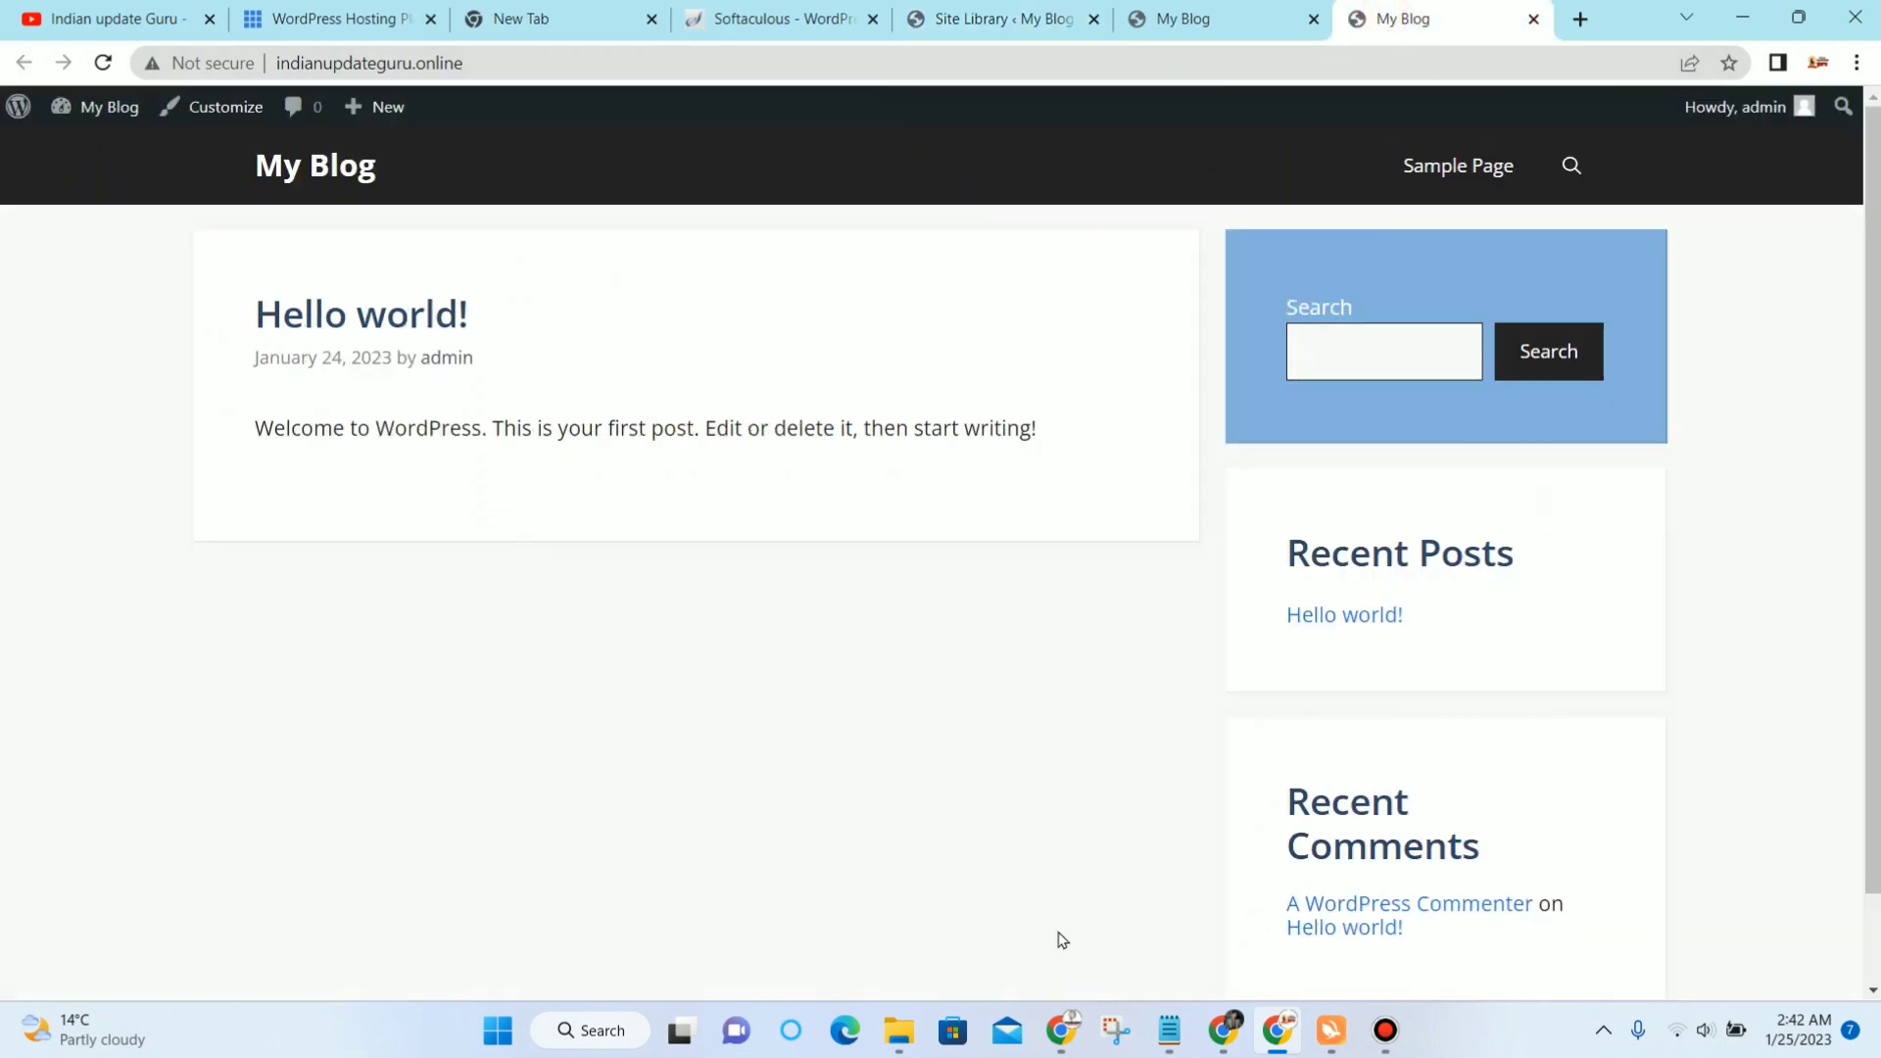
{"action": "mouse_move", "coordinate": [1213, 8]}
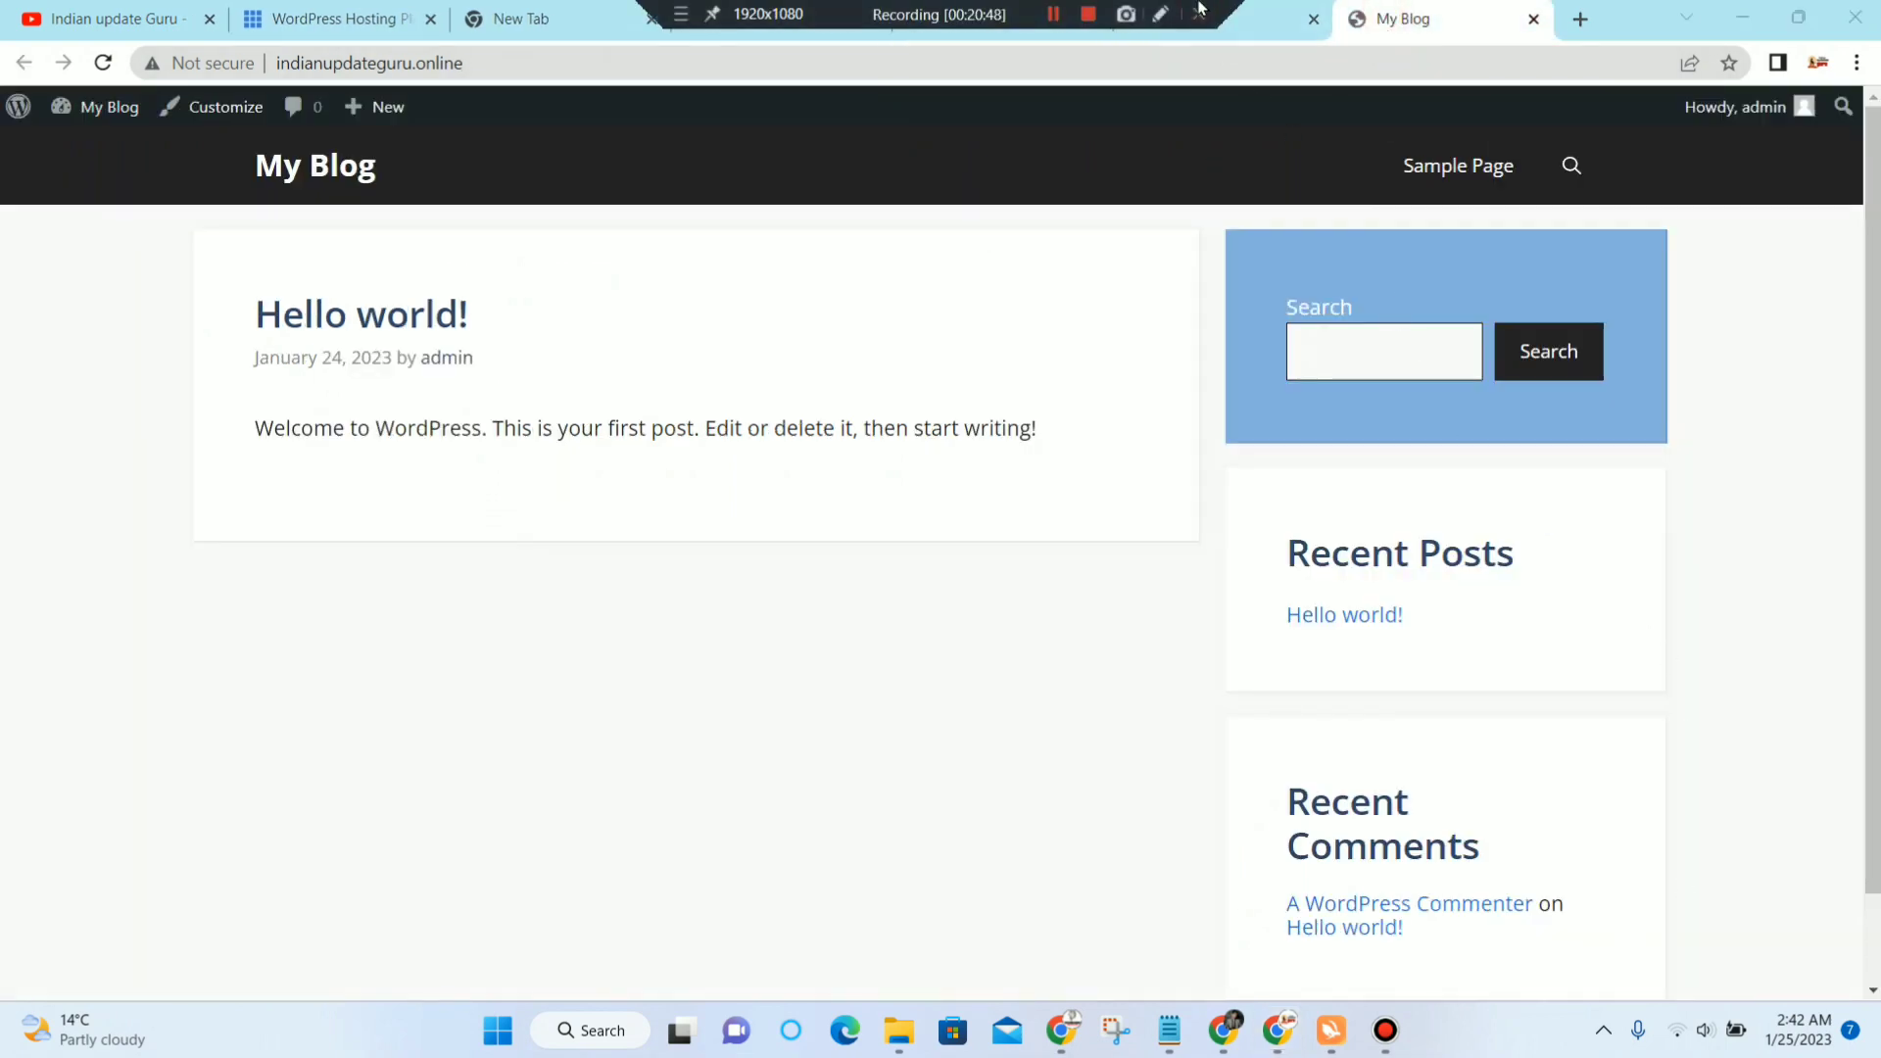
{"action": "left_click", "coordinate": [1240, 22]}
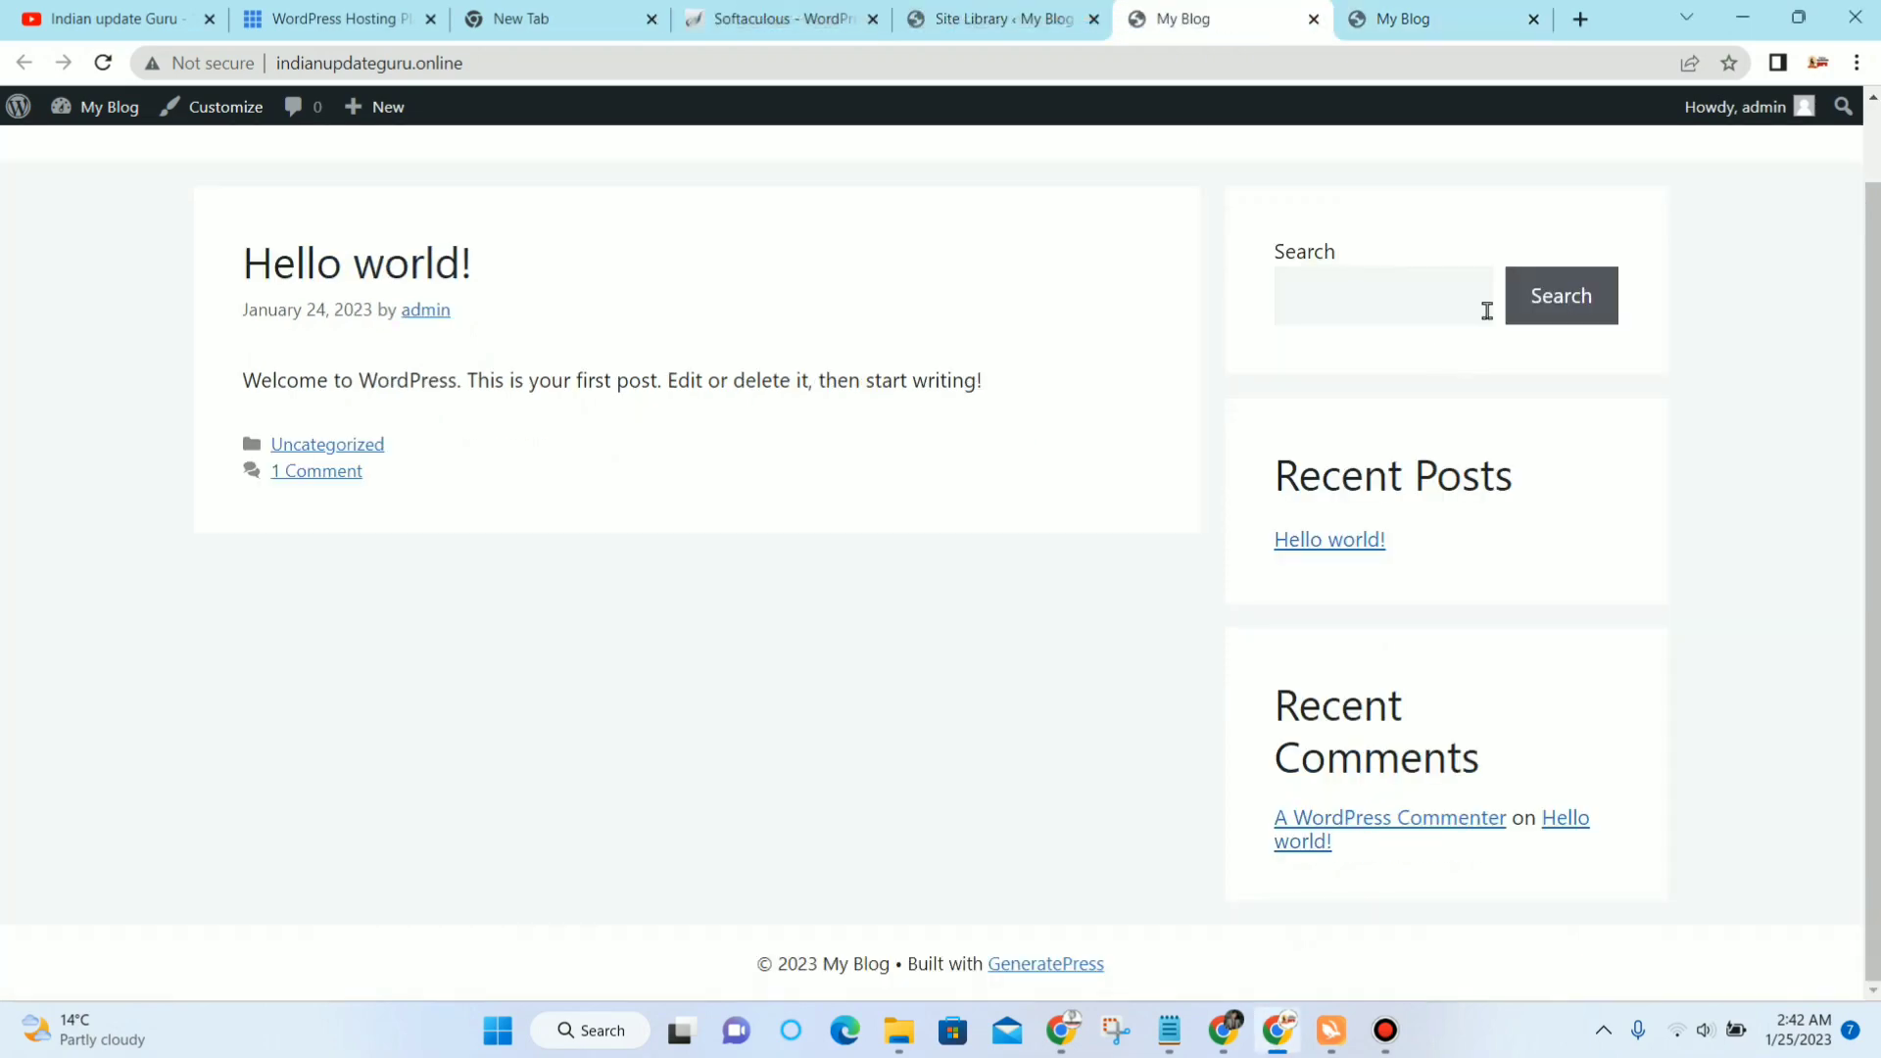
{"action": "left_click", "coordinate": [1469, 8]}
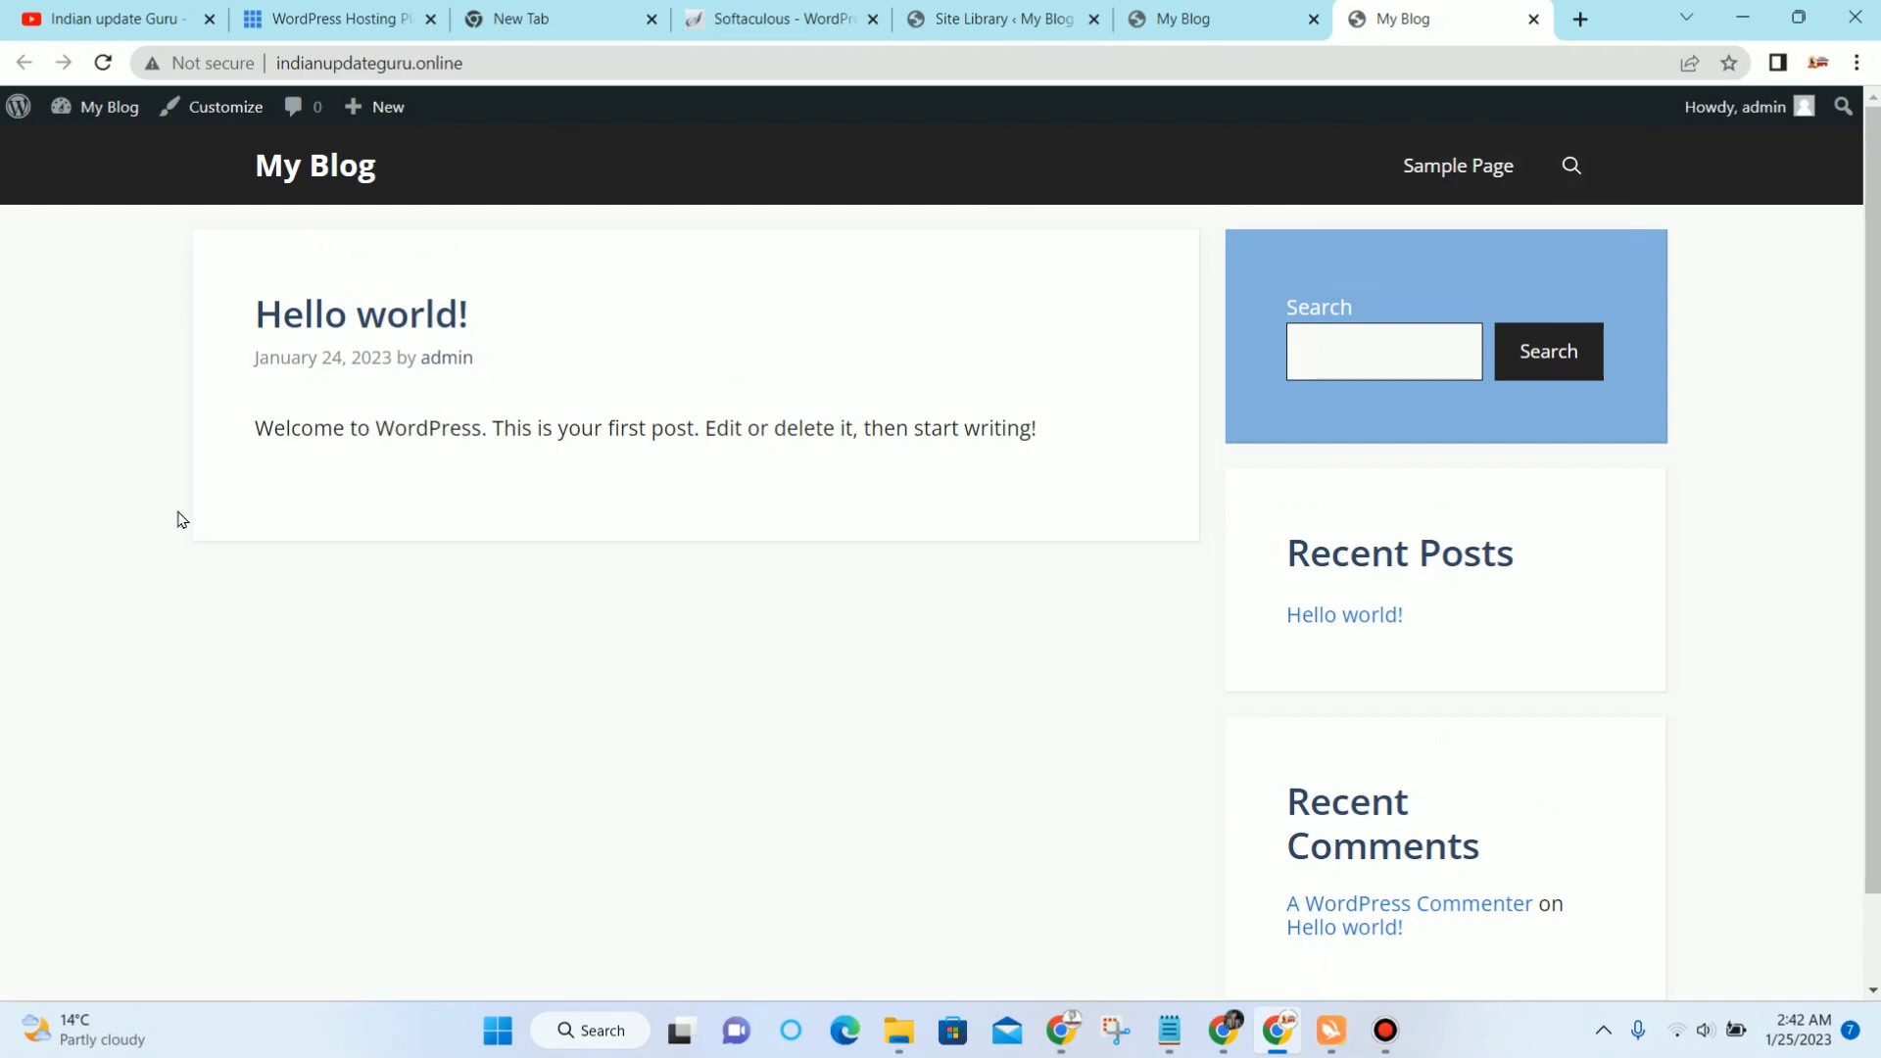
{"action": "left_click", "coordinate": [1314, 18]}
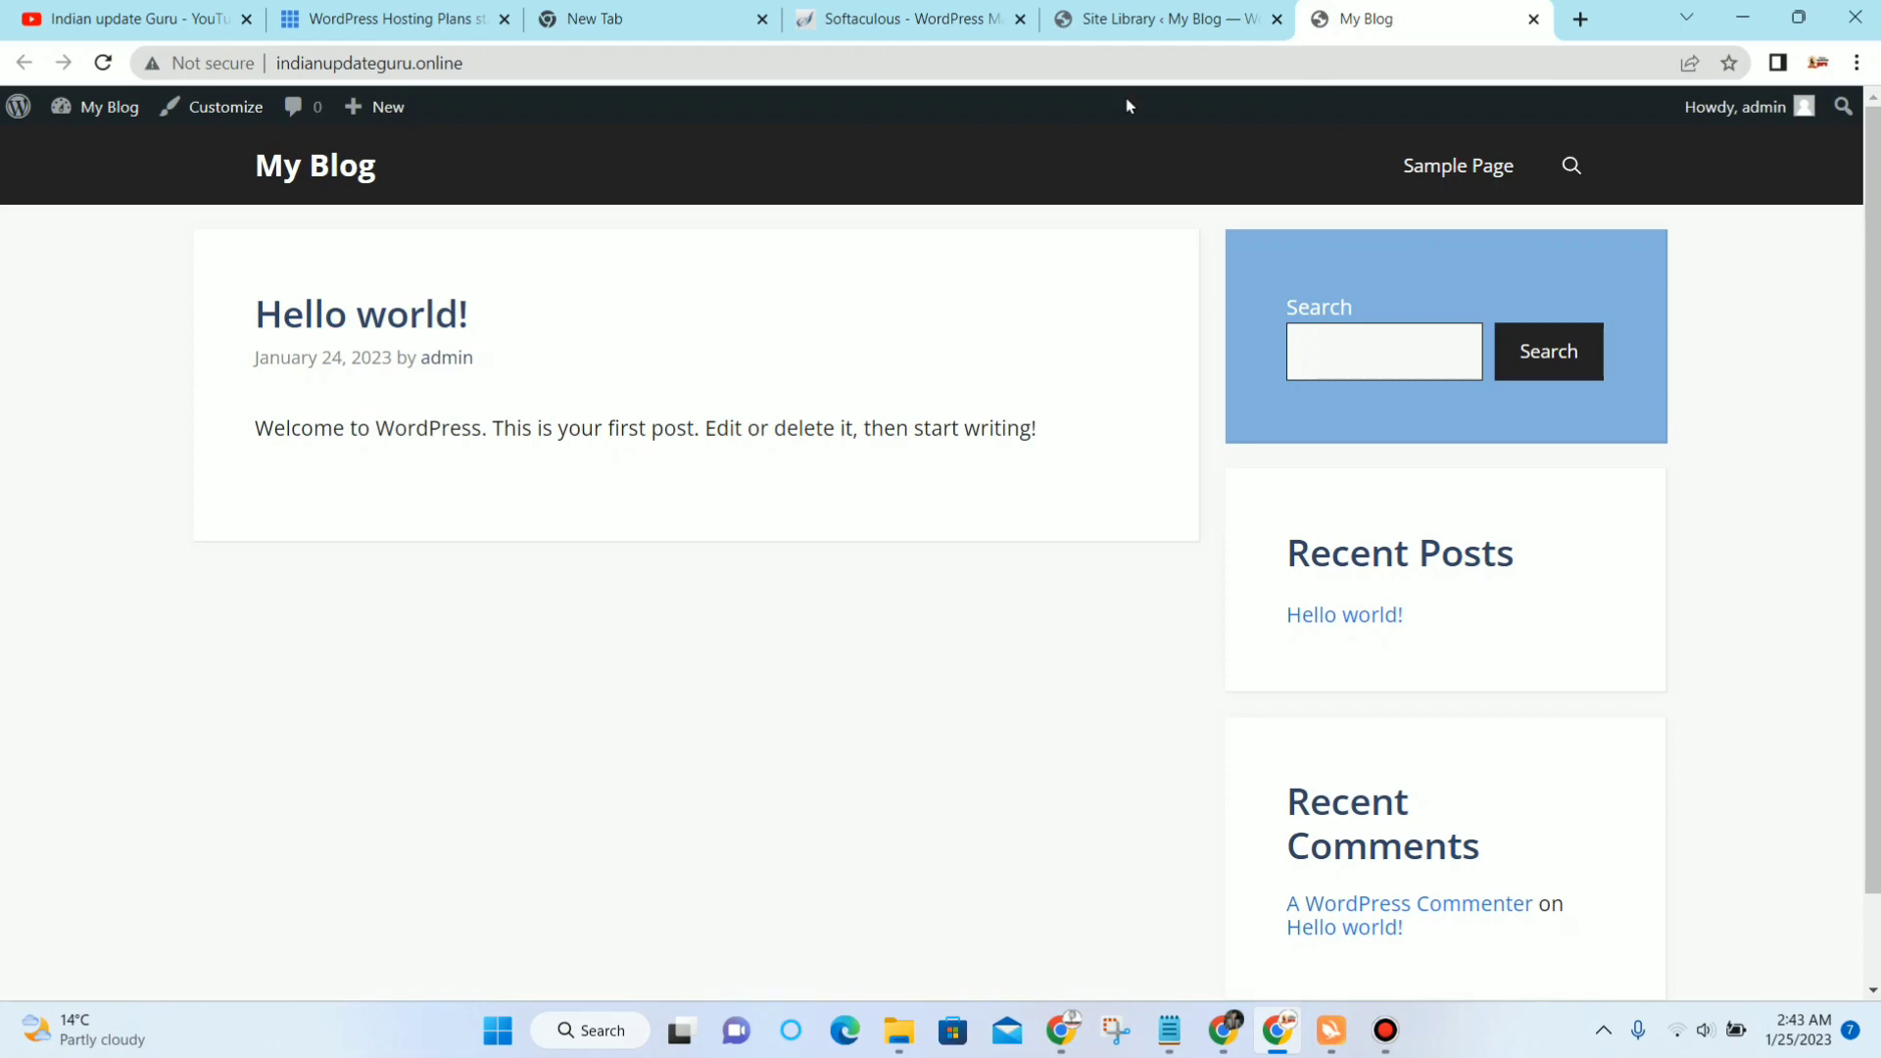
Step: Leave the Marketer preview for the GeneratePress dashboard, then return to the My Blog front page
{"action": "left_click", "coordinate": [1128, 14]}
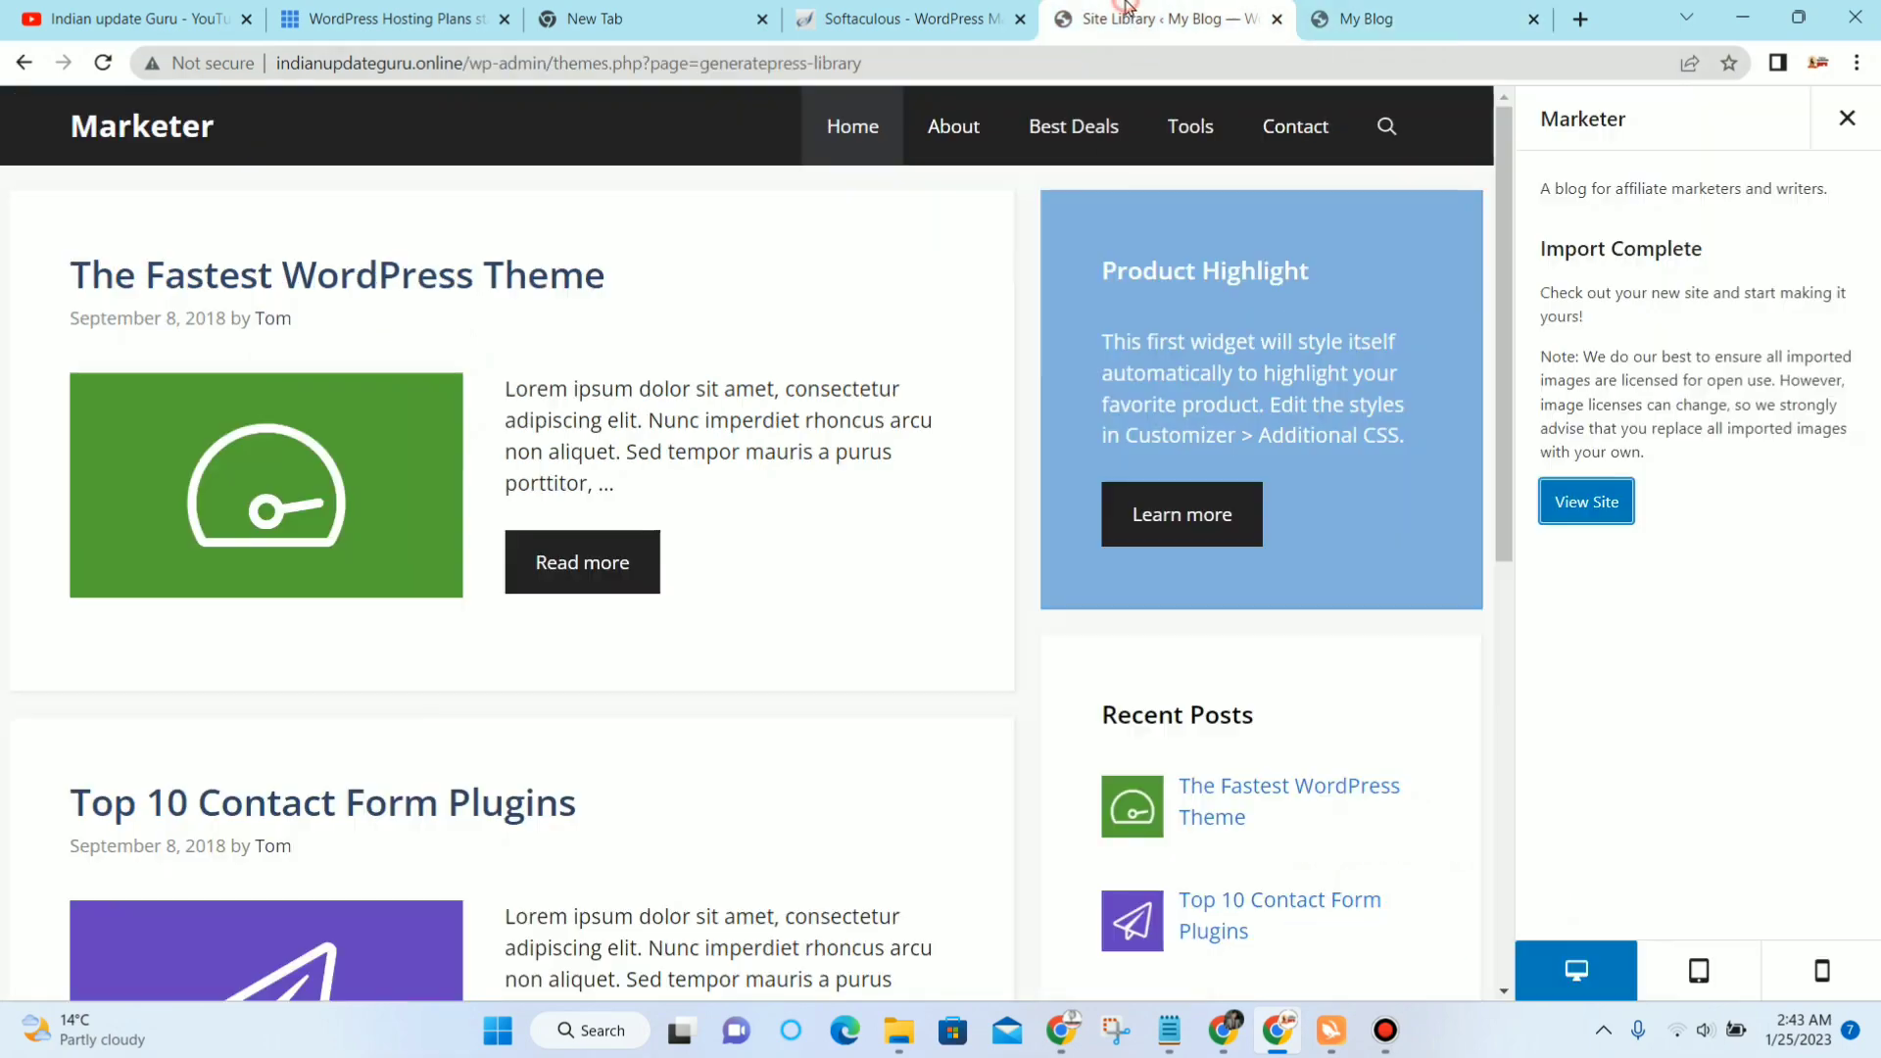
{"action": "left_click", "coordinate": [23, 62]}
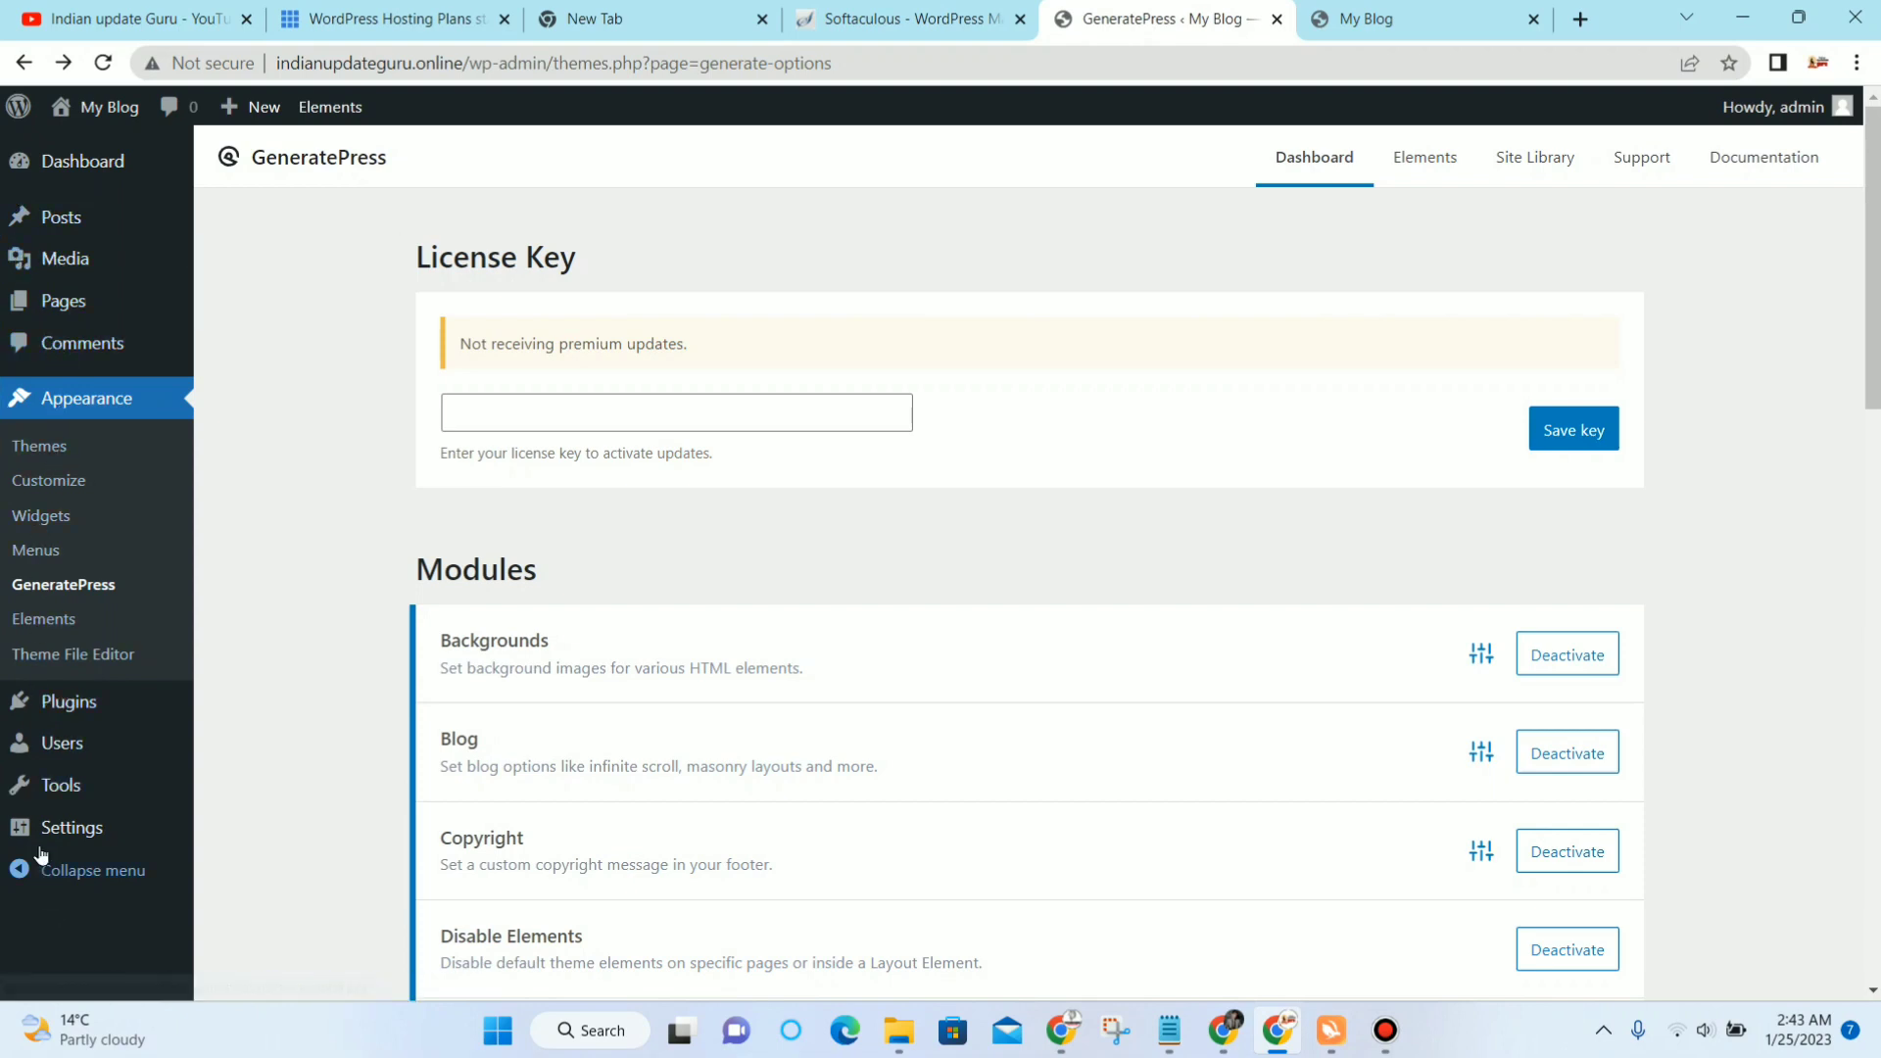
{"action": "mouse_move", "coordinate": [45, 261]}
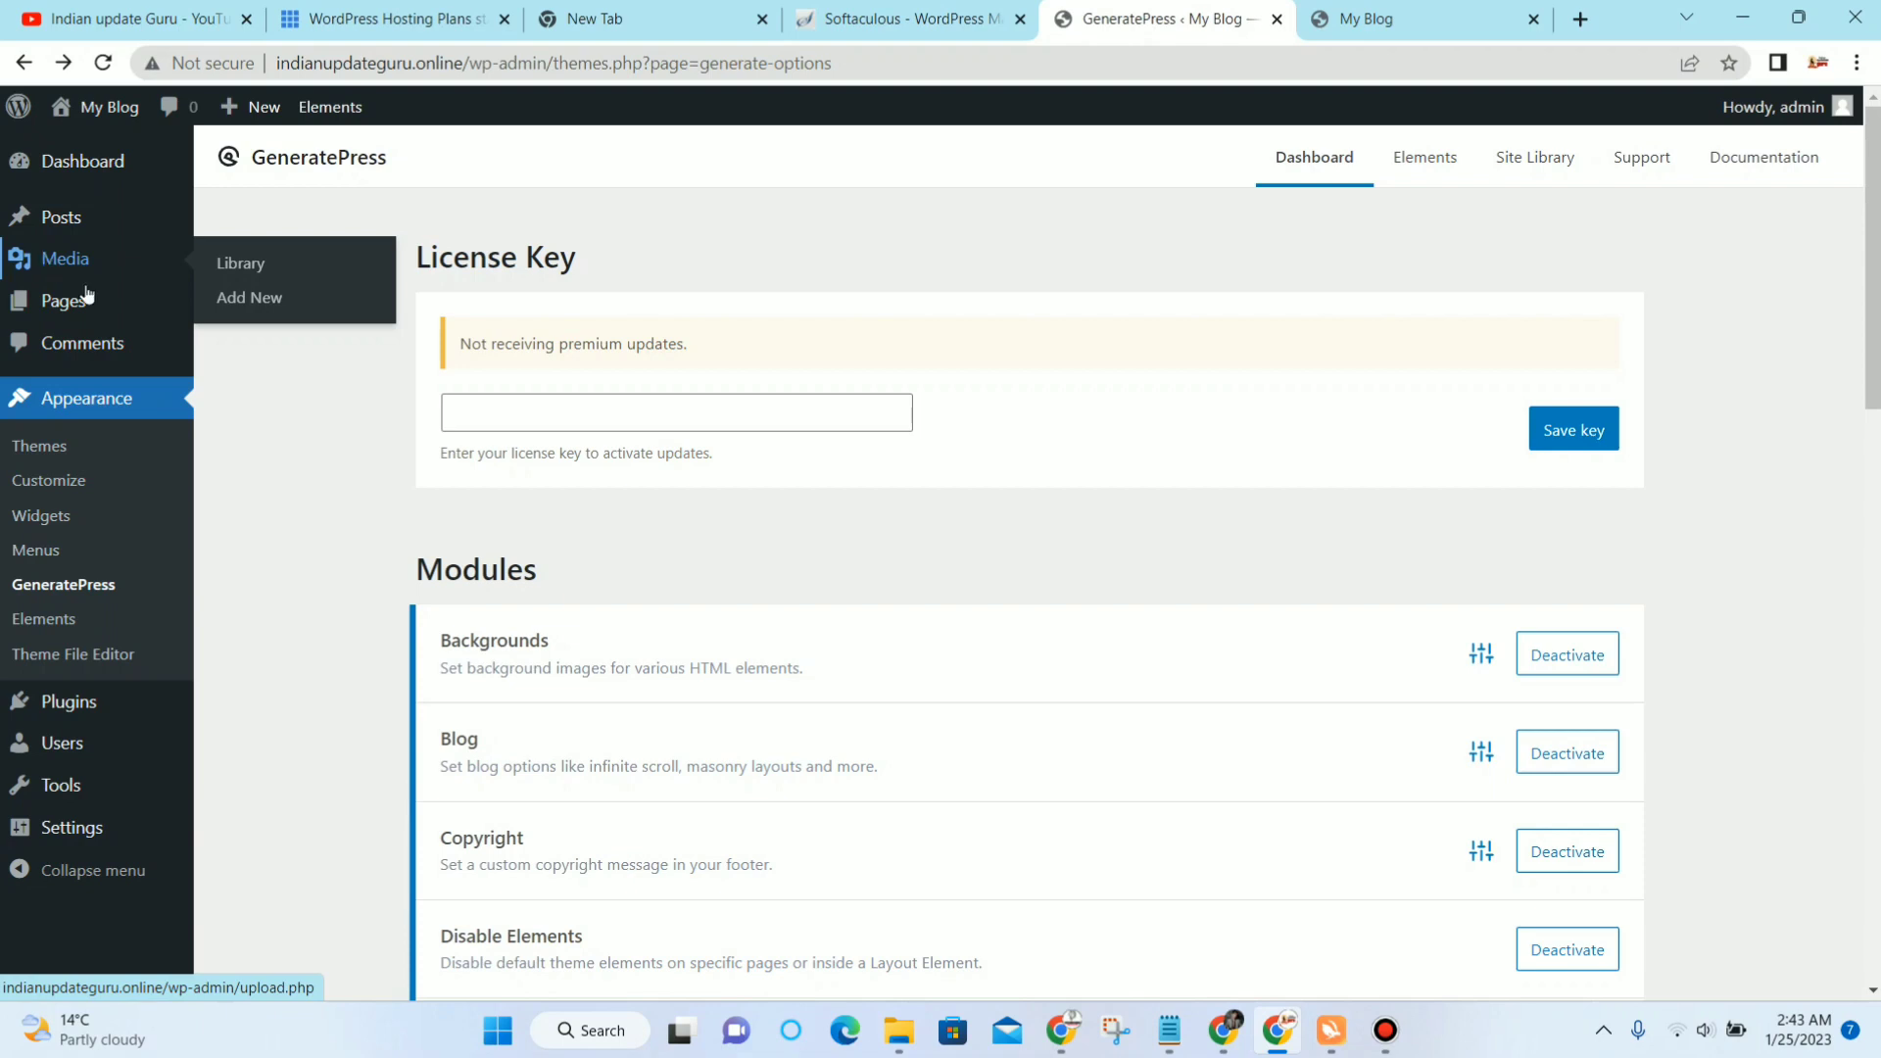
{"action": "left_click", "coordinate": [1386, 17]}
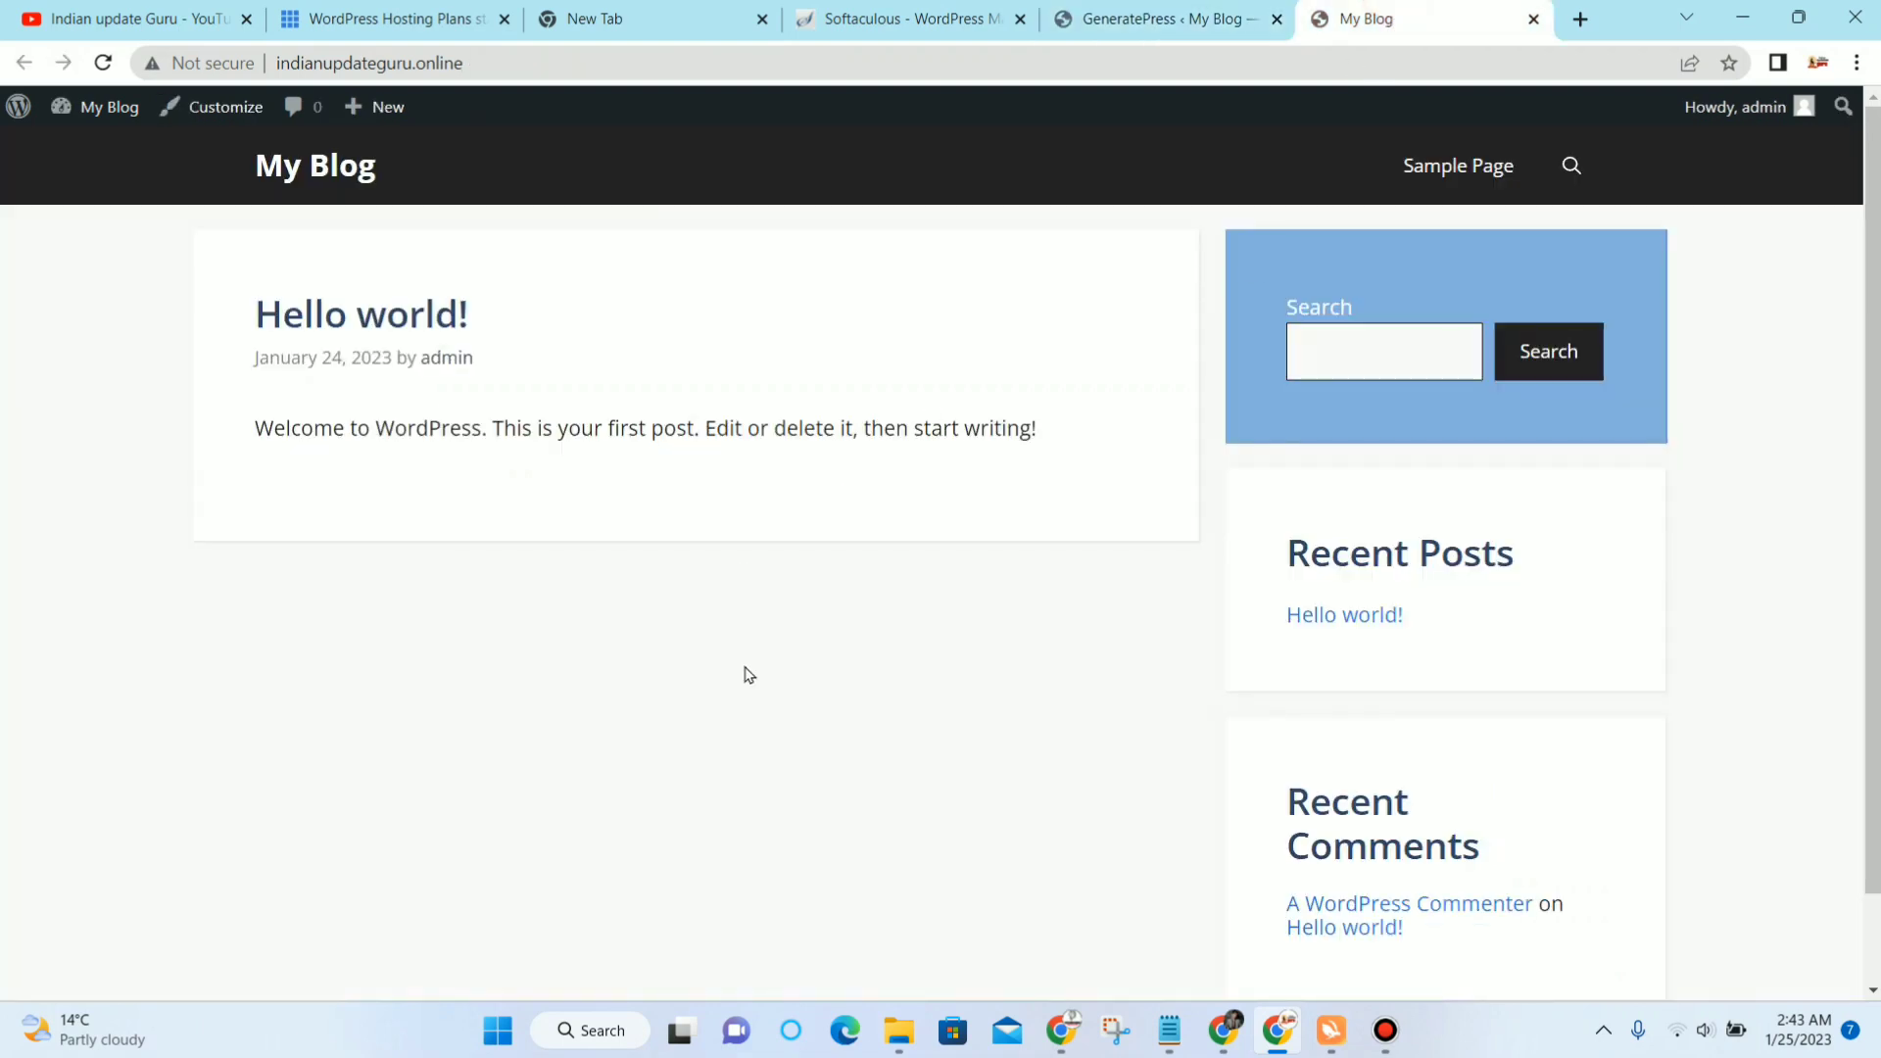
Step: Open the site customizer's Additional CSS section and delete all of the imported CSS code
{"action": "left_click", "coordinate": [189, 126]}
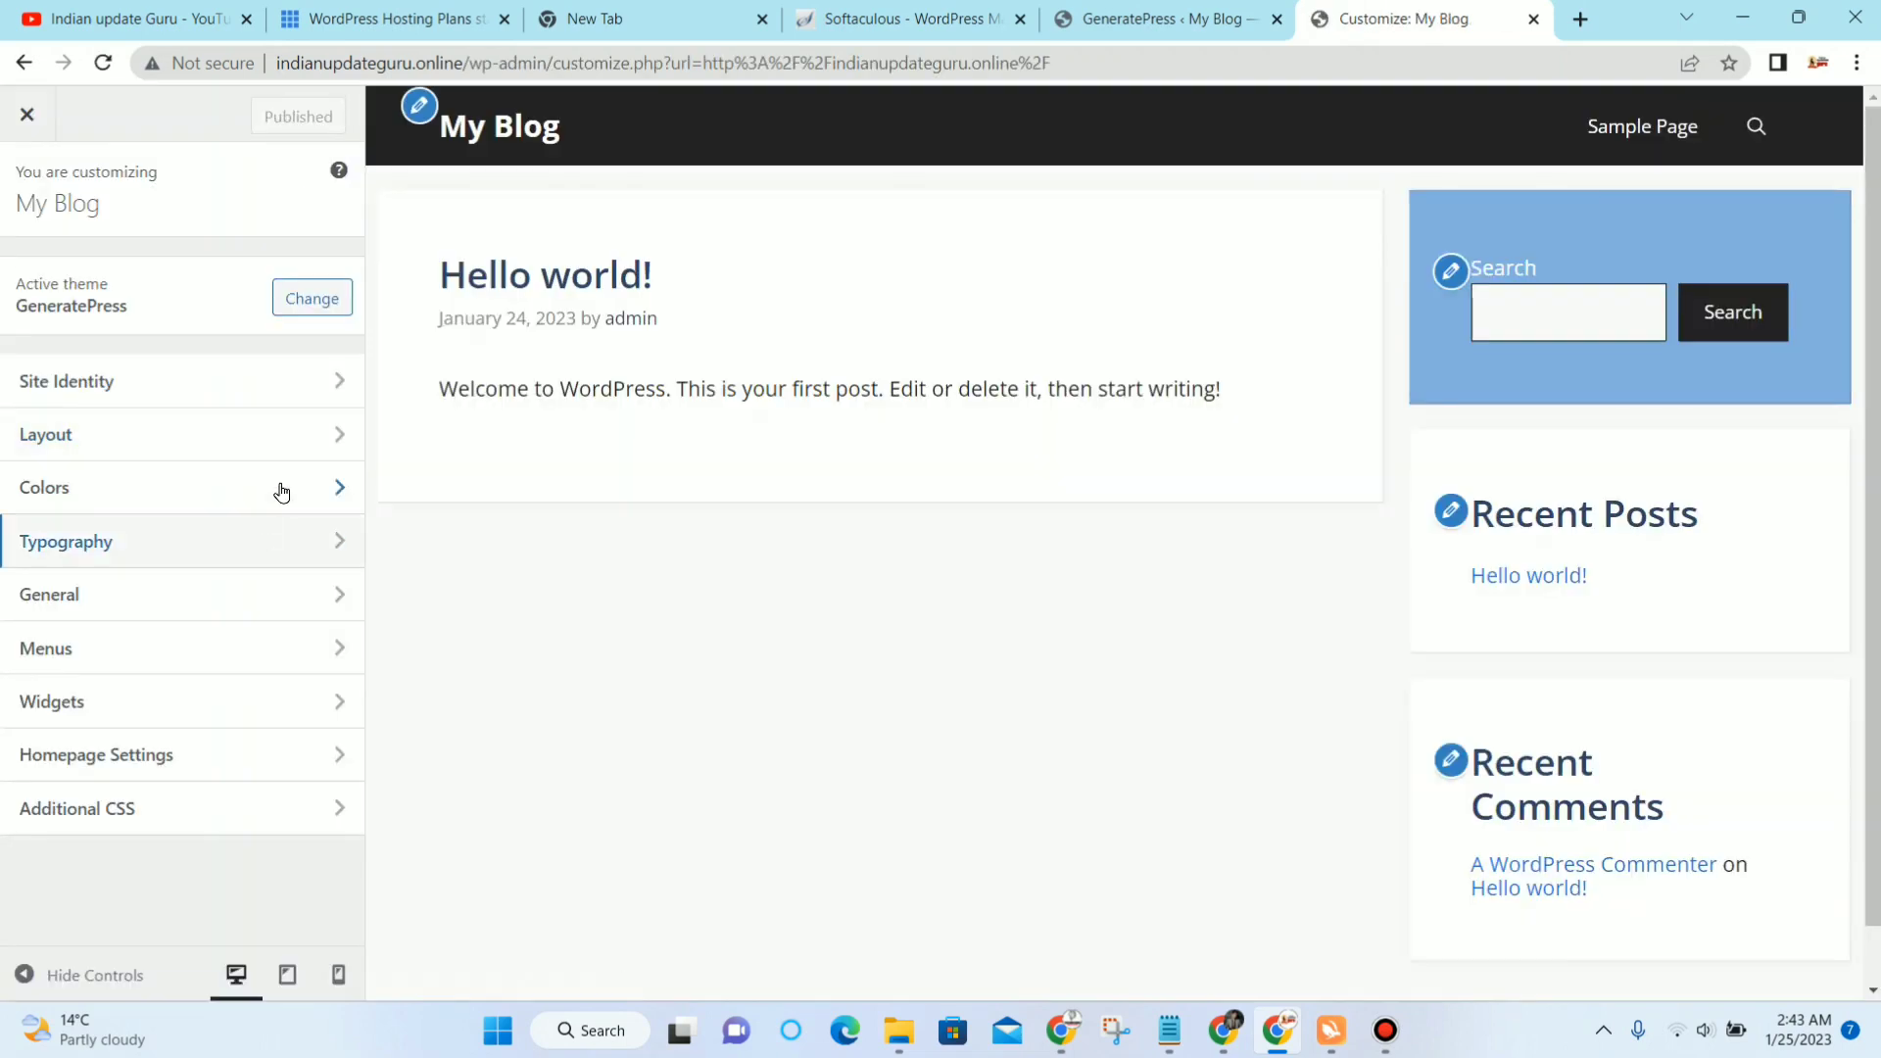
{"action": "left_click", "coordinate": [239, 809]}
{"action": "left_click", "coordinate": [229, 808]}
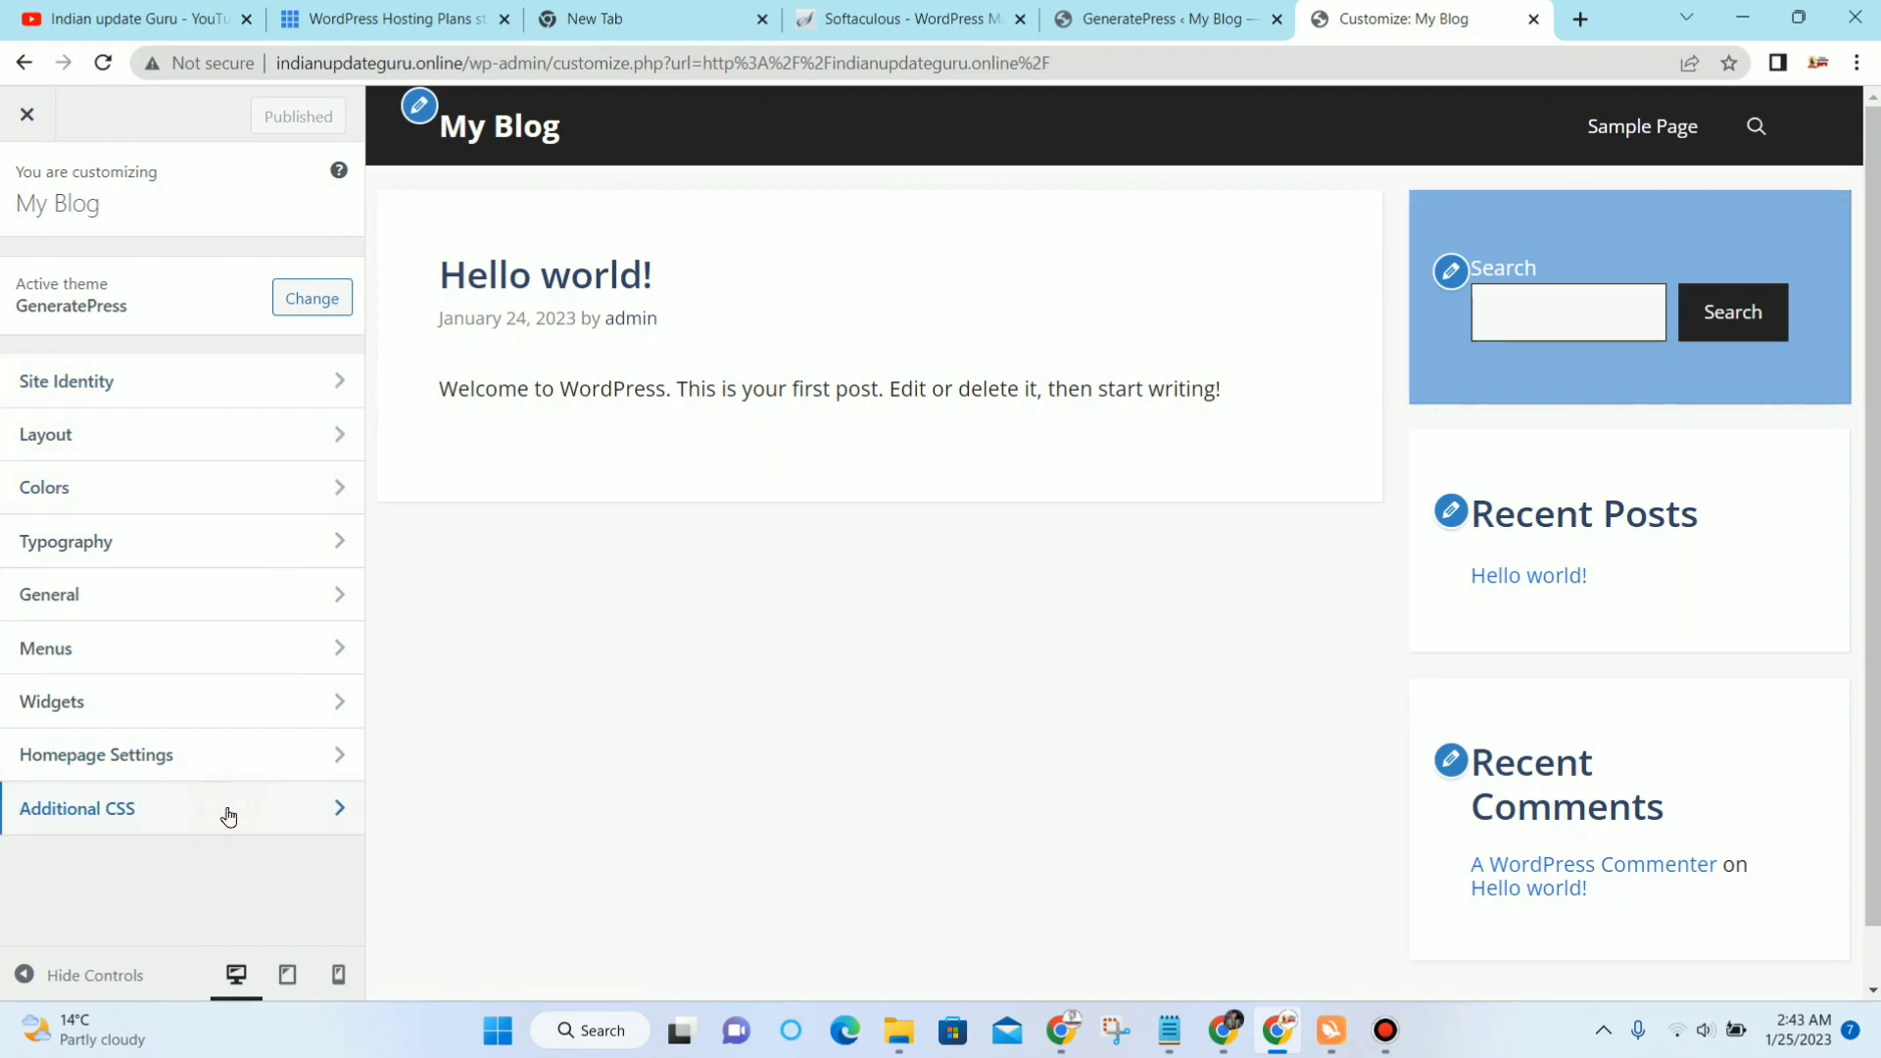
{"action": "left_click", "coordinate": [227, 806]}
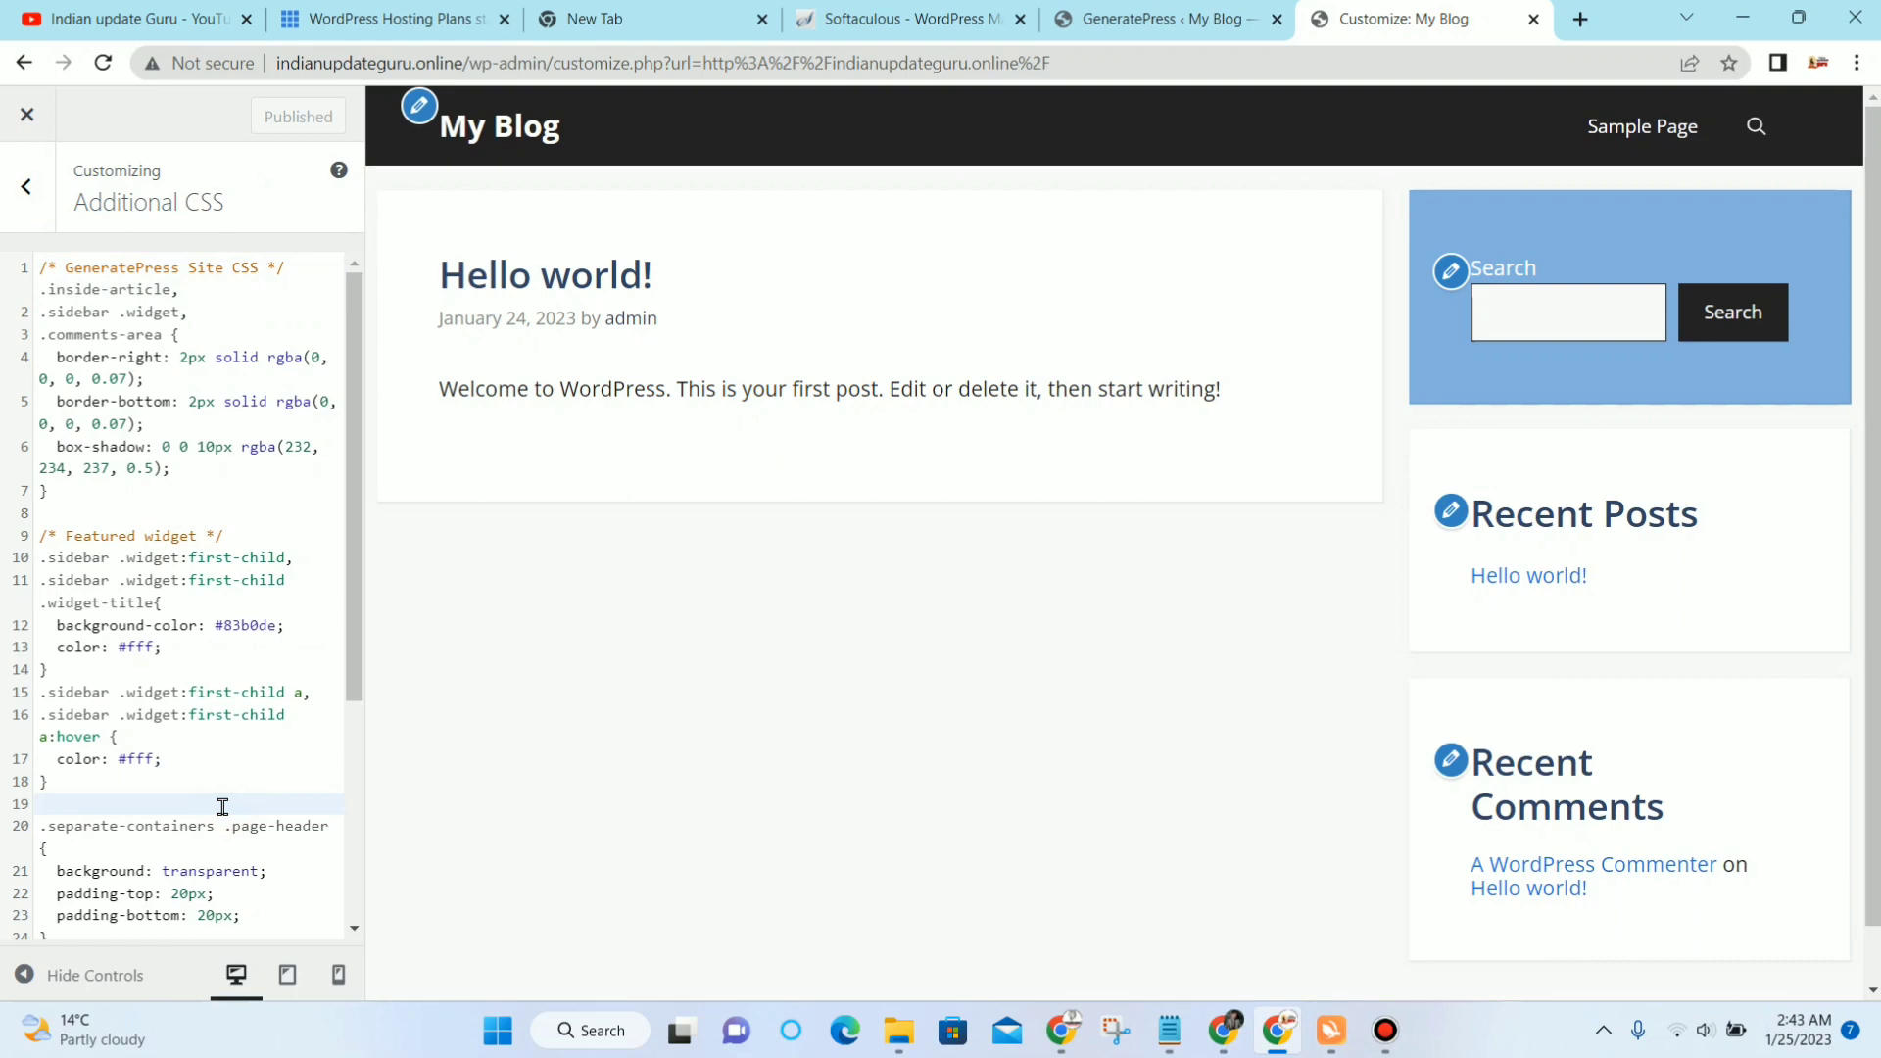
{"action": "key", "text": "ctrl+a"}
{"action": "key", "text": "BackSpace"}
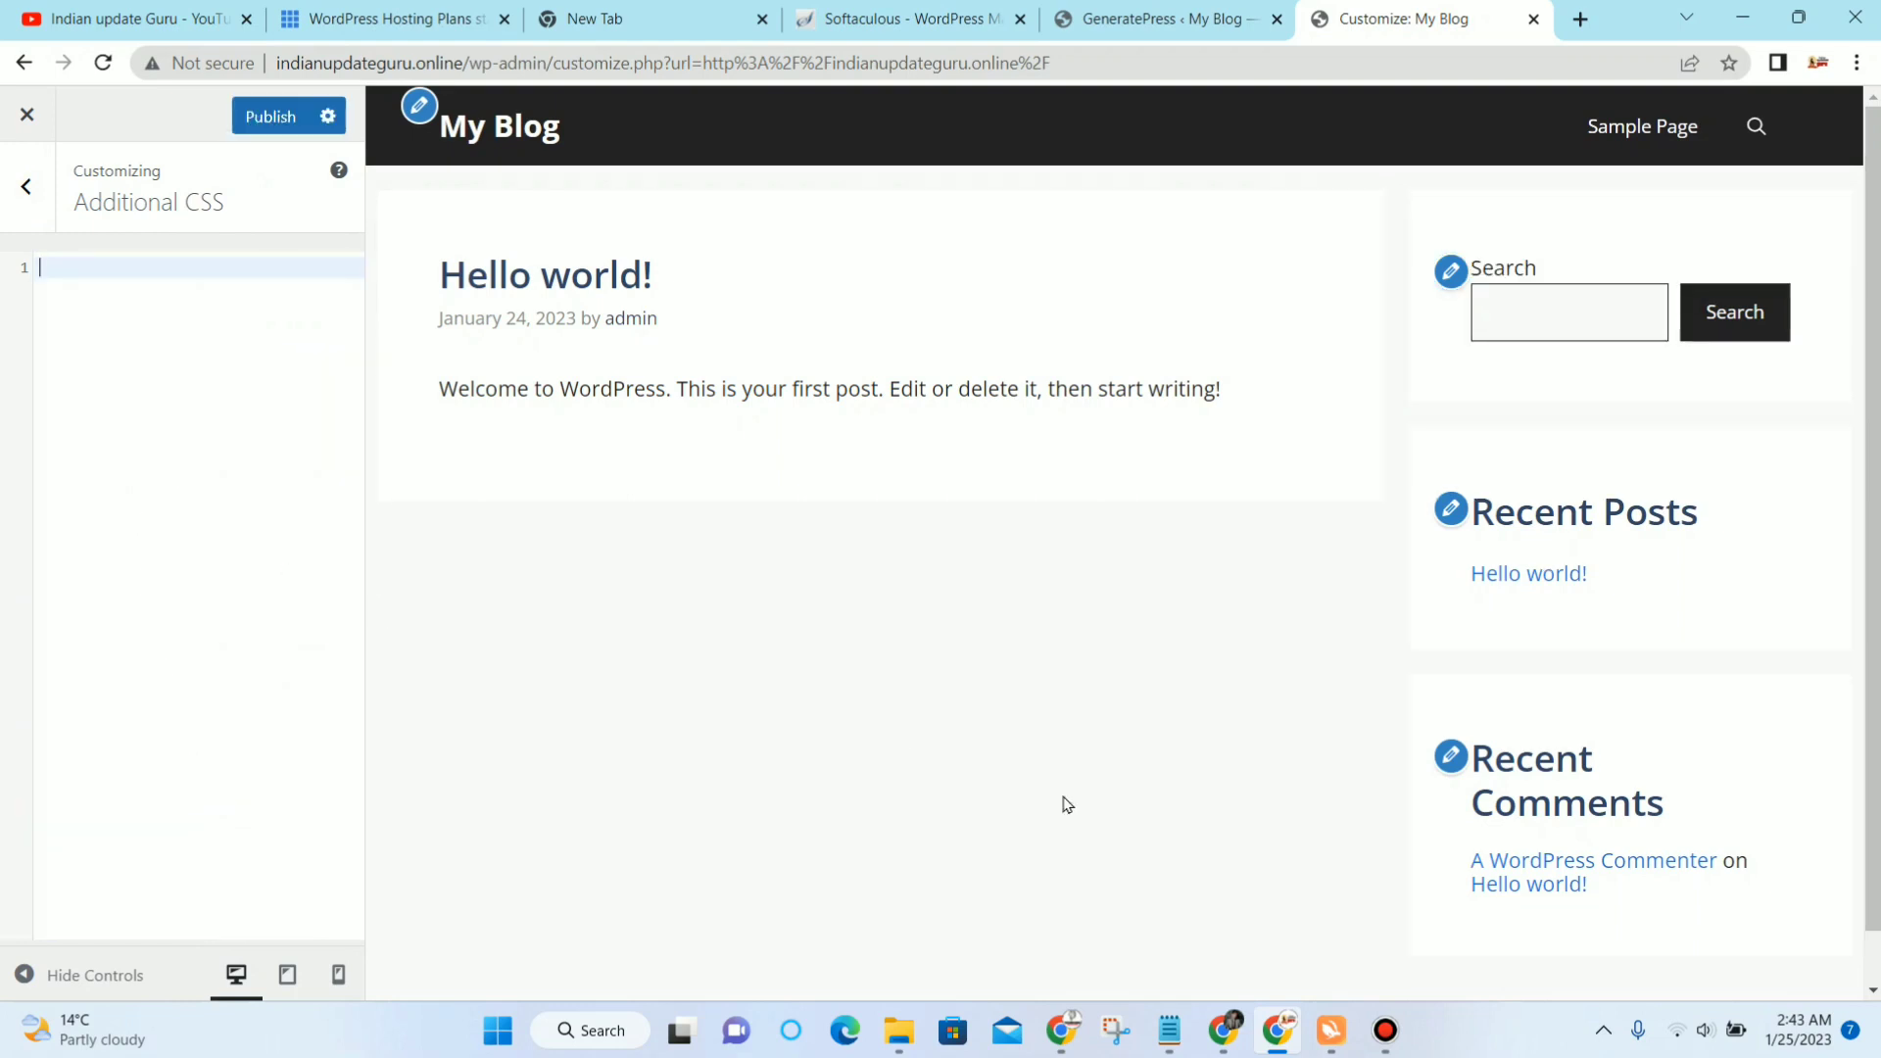
Step: Switch to the other Chrome window showing the installed plugins of the Search Maro site
{"action": "mouse_move", "coordinate": [1224, 1030]}
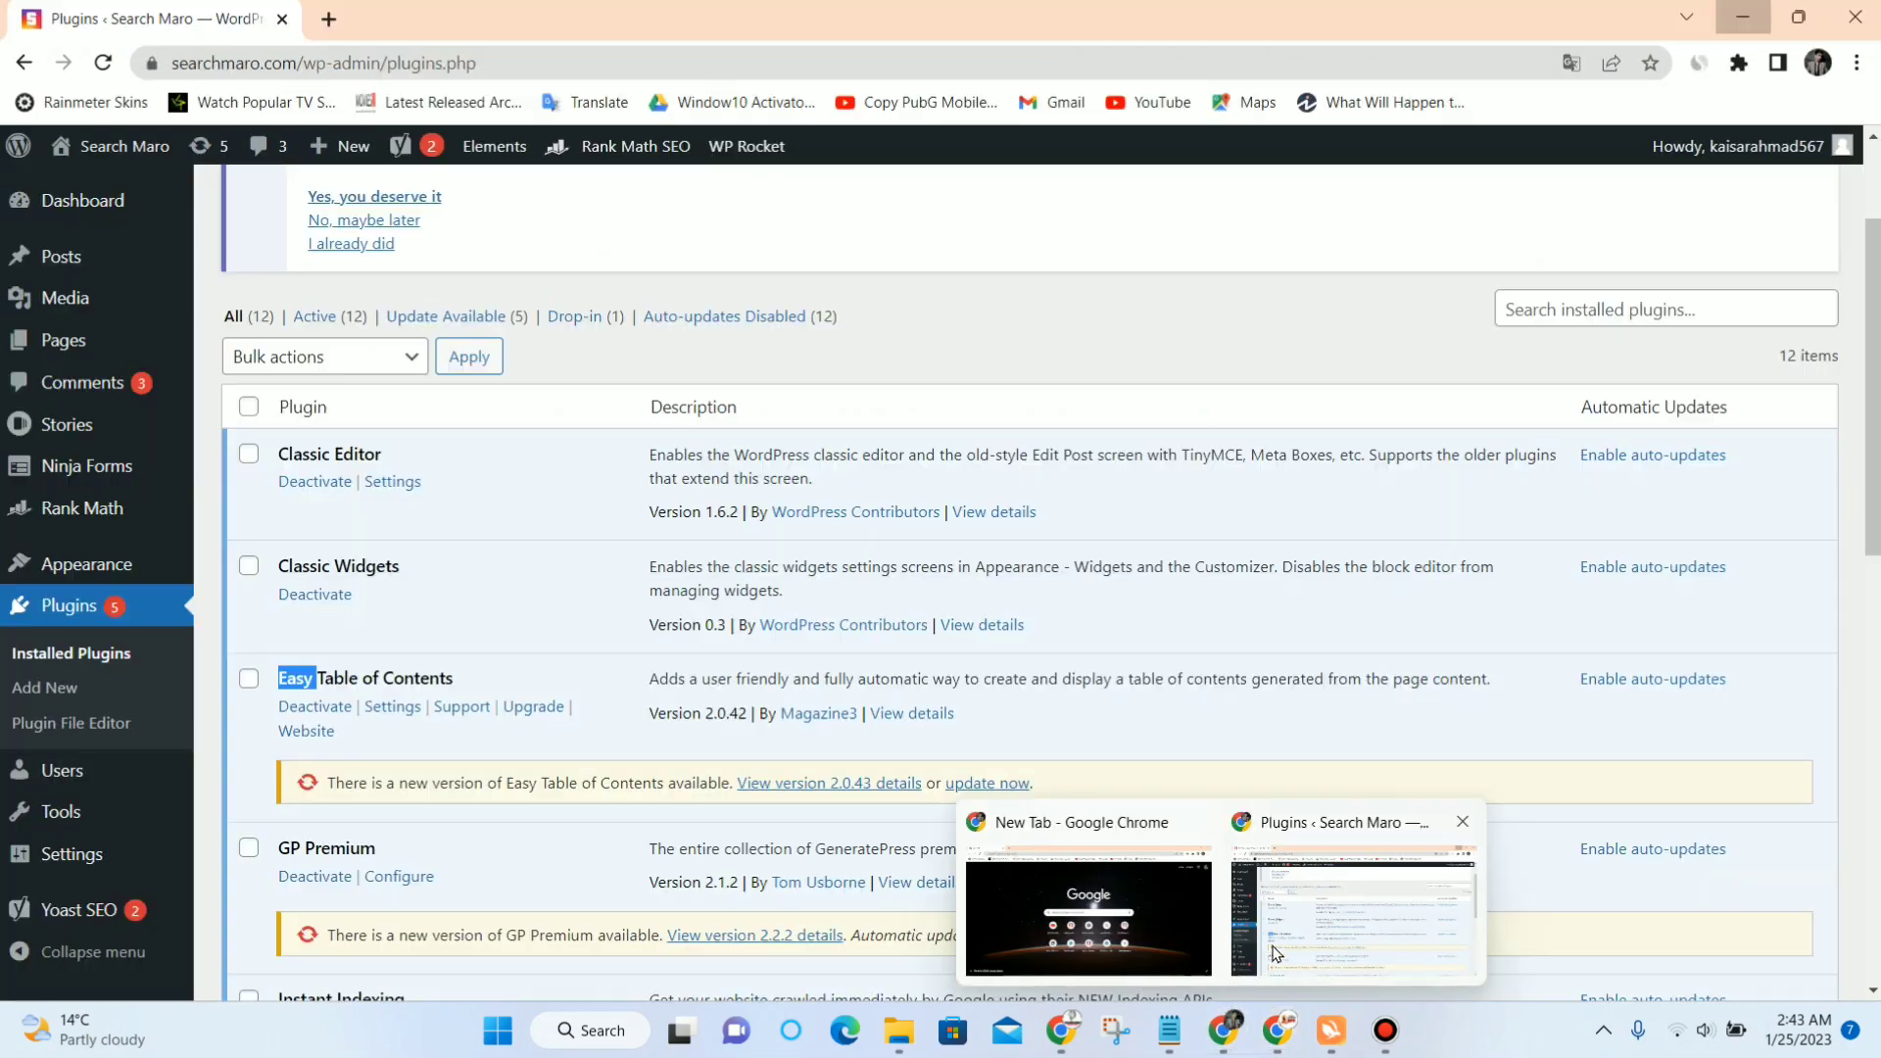
{"action": "left_click", "coordinate": [1269, 980]}
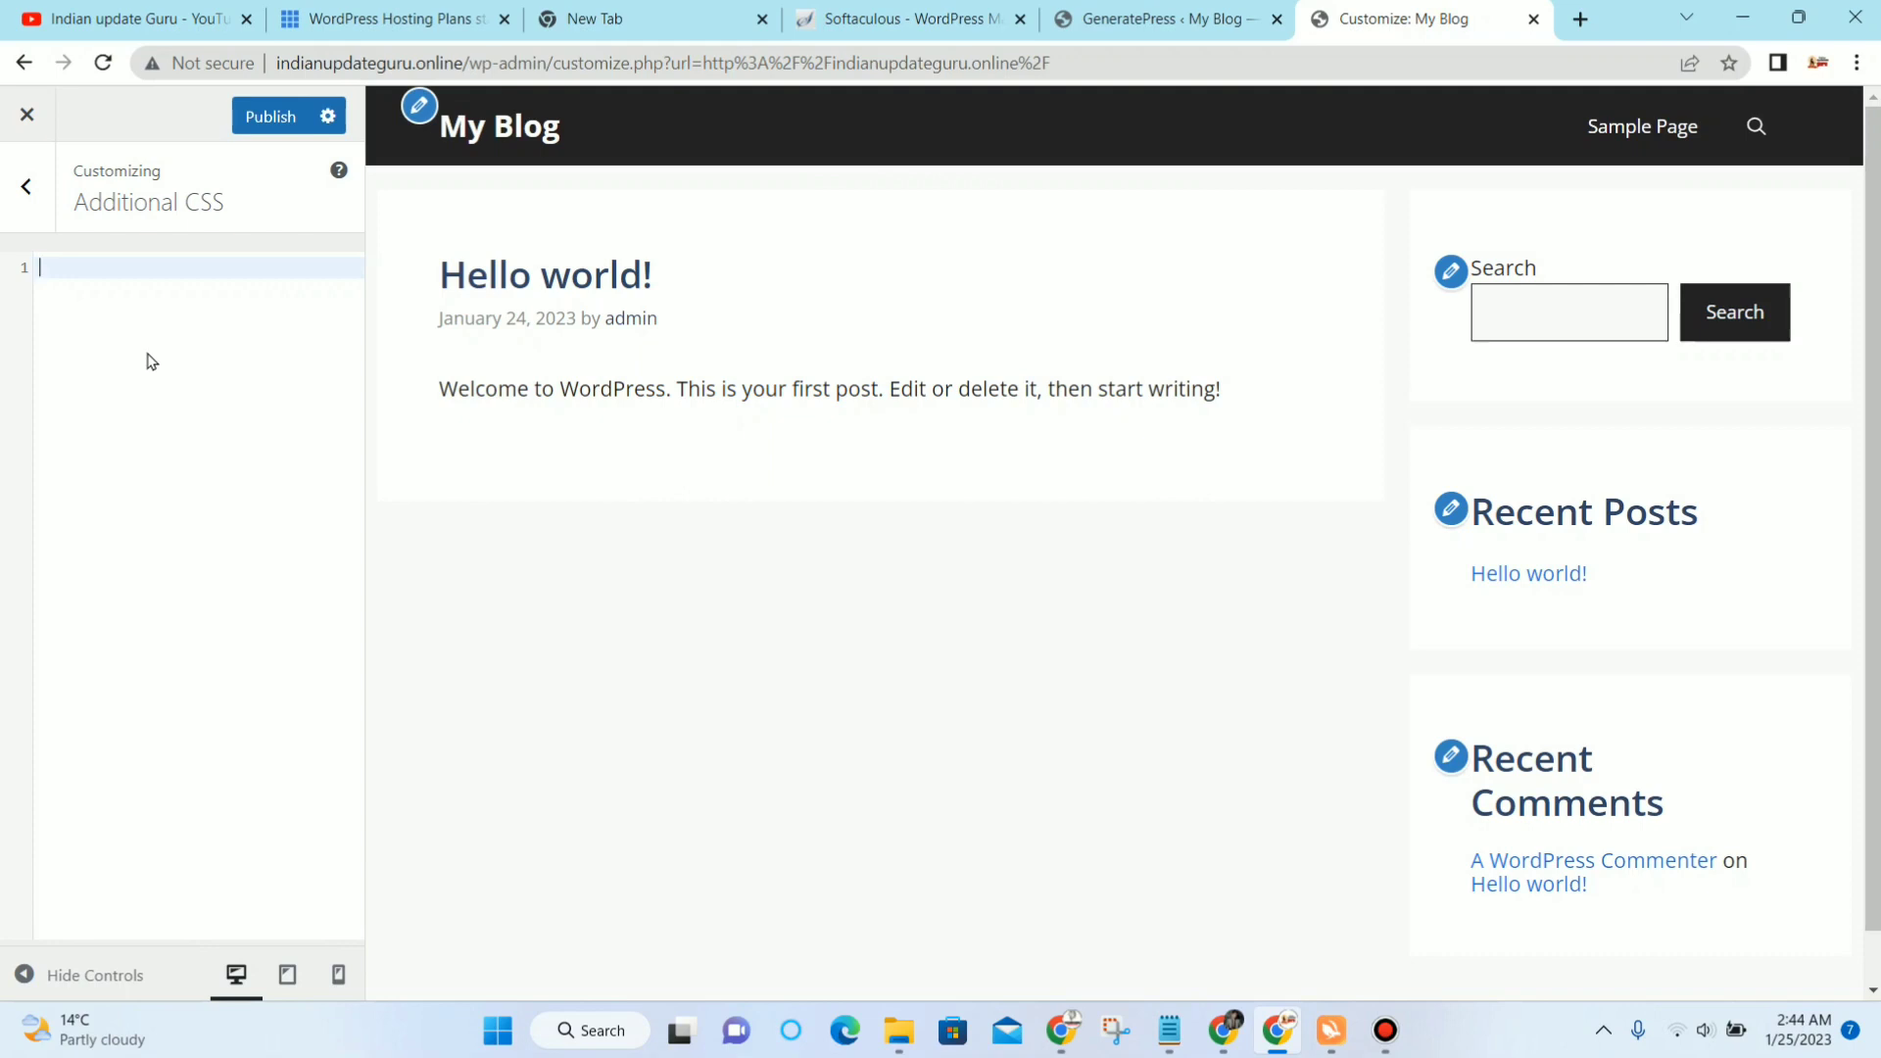
Step: Paste the copied custom code into the empty Additional CSS editor and return to the customizer's main options
{"action": "key", "text": "ctrl+v"}
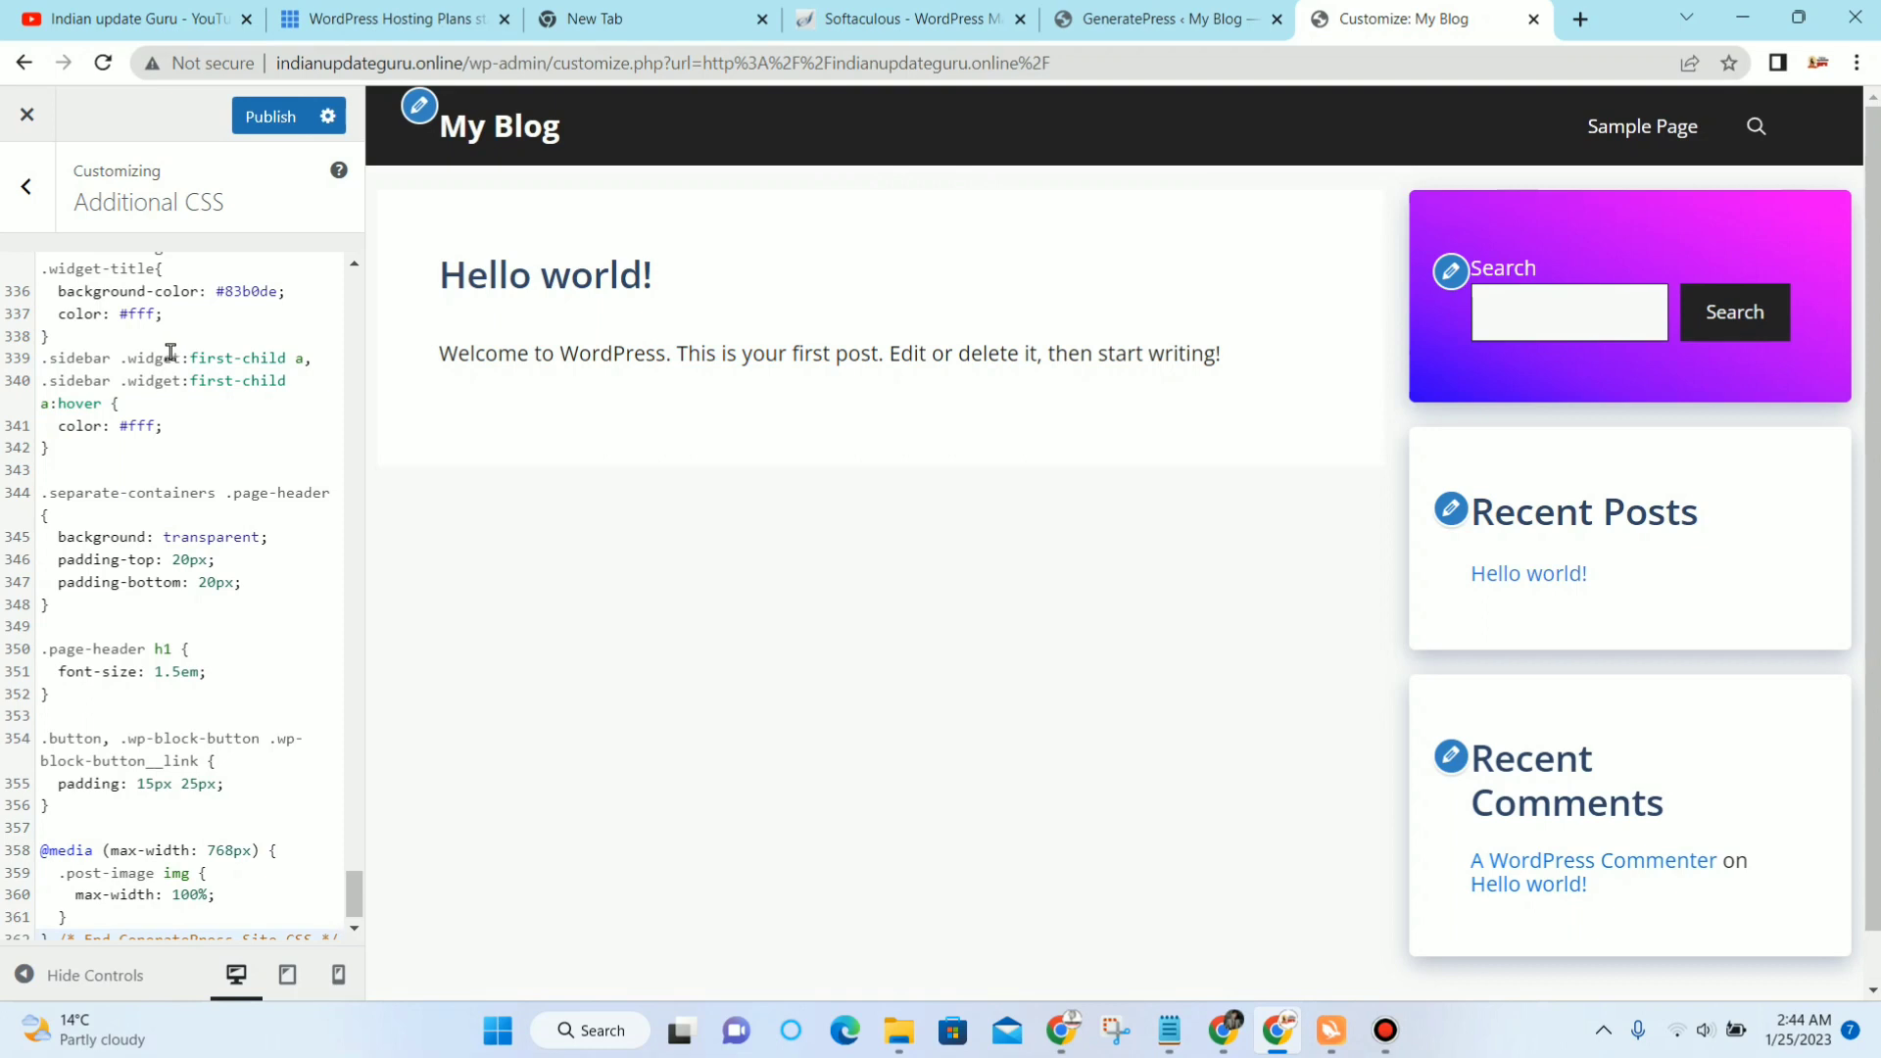
{"action": "left_click", "coordinate": [180, 446]}
{"action": "key", "text": "ctrl+a"}
{"action": "key", "text": "ctrl+c"}
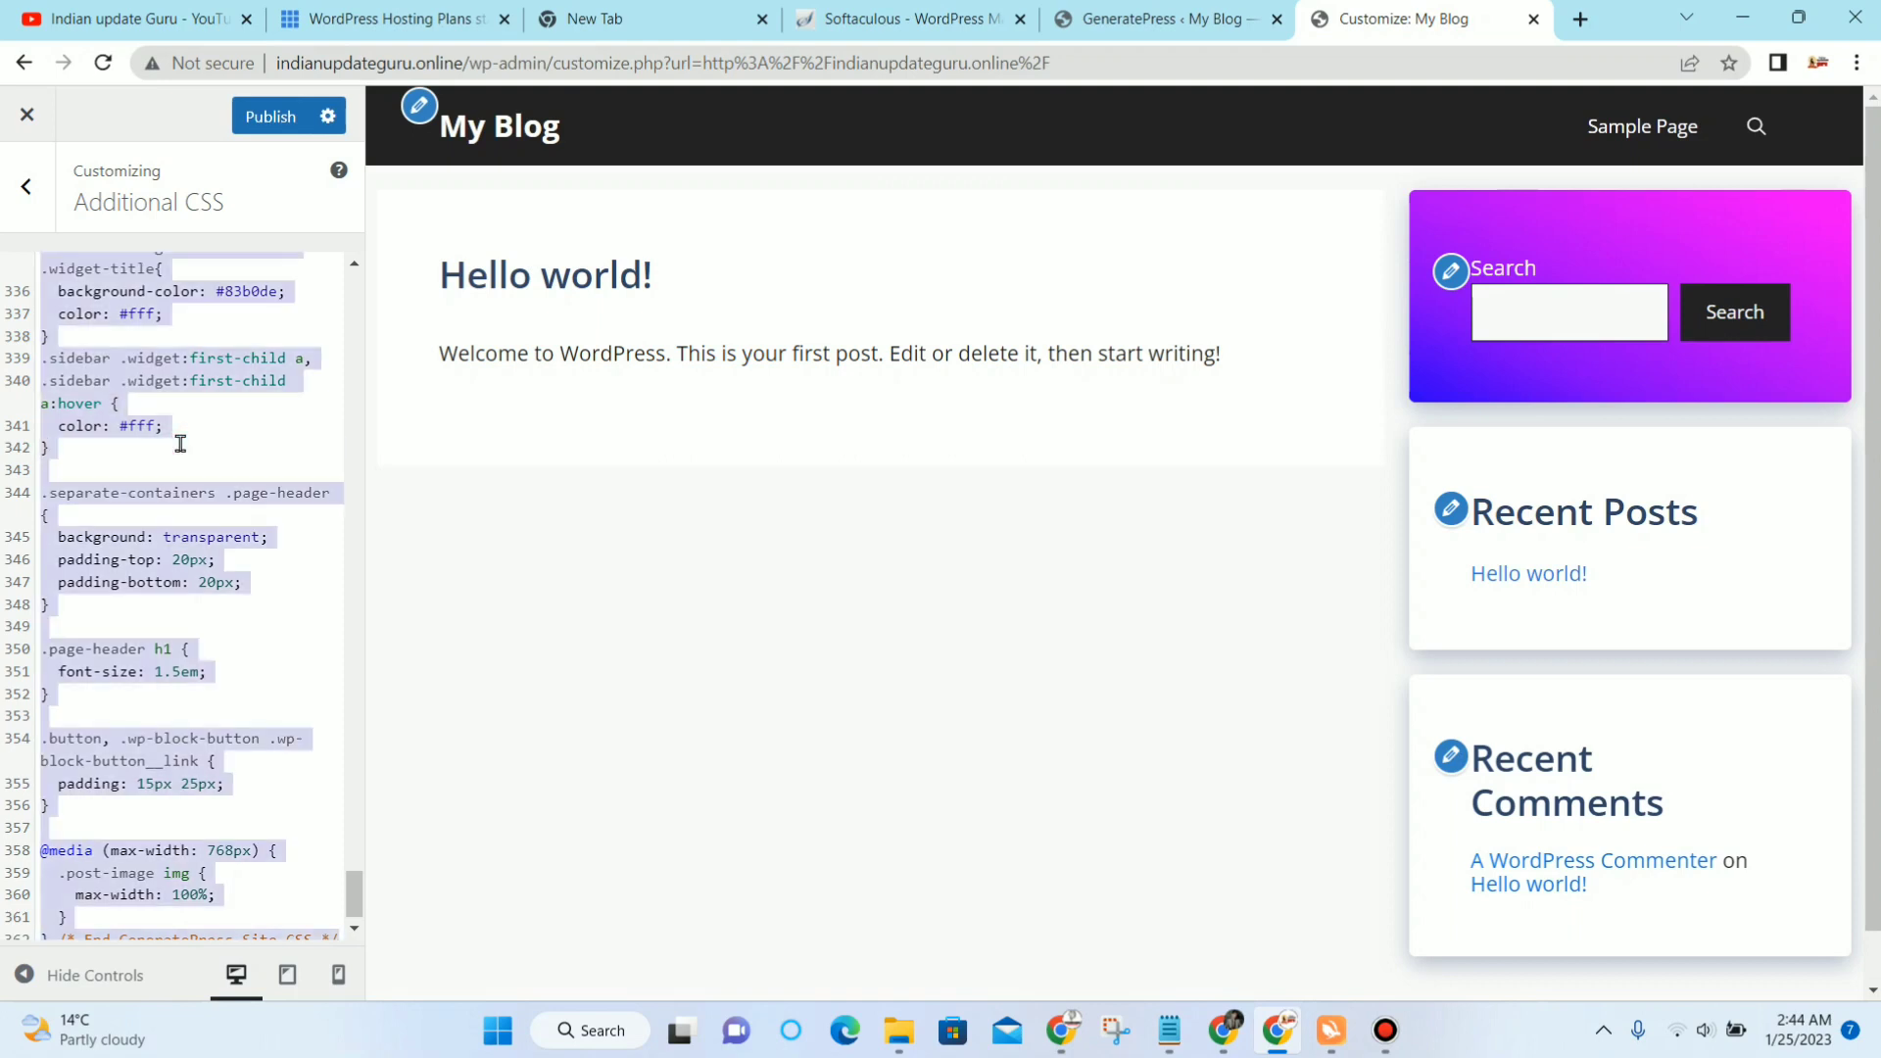
{"action": "key", "text": "BackSpace"}
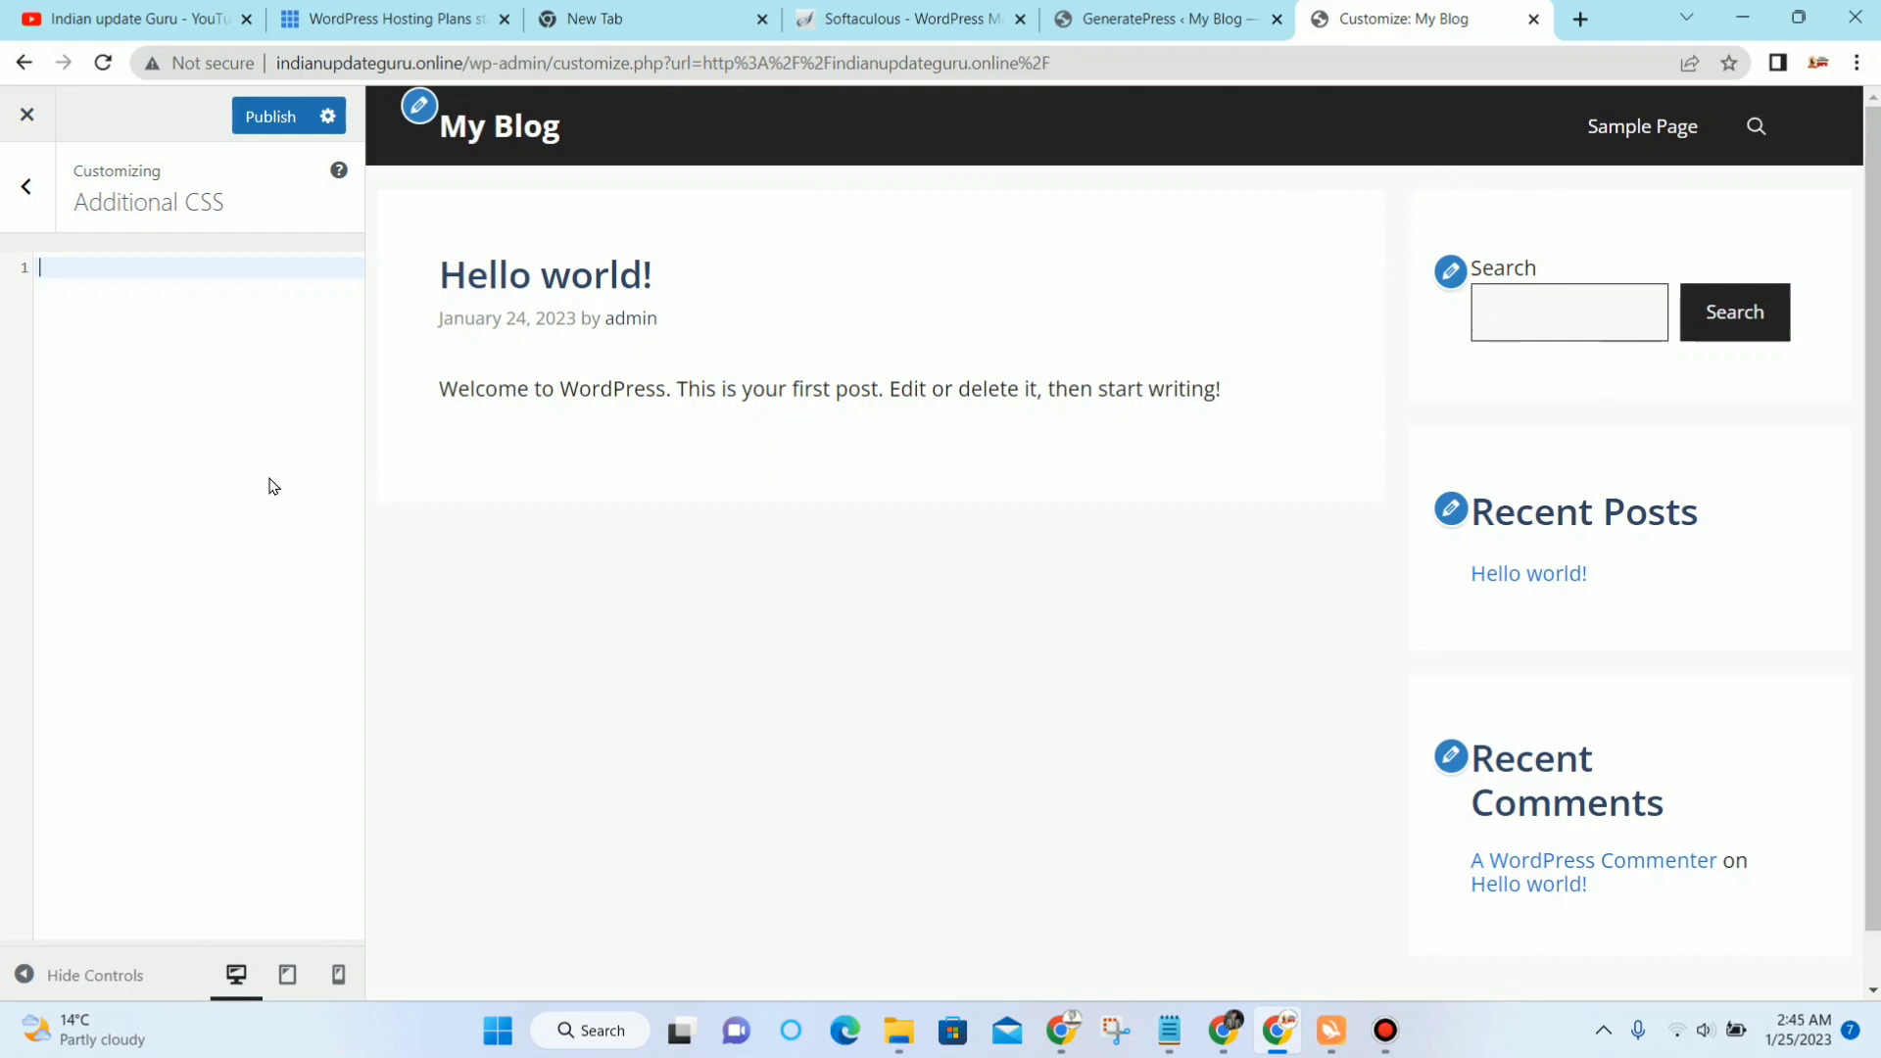
{"action": "key", "text": "ctrl+v"}
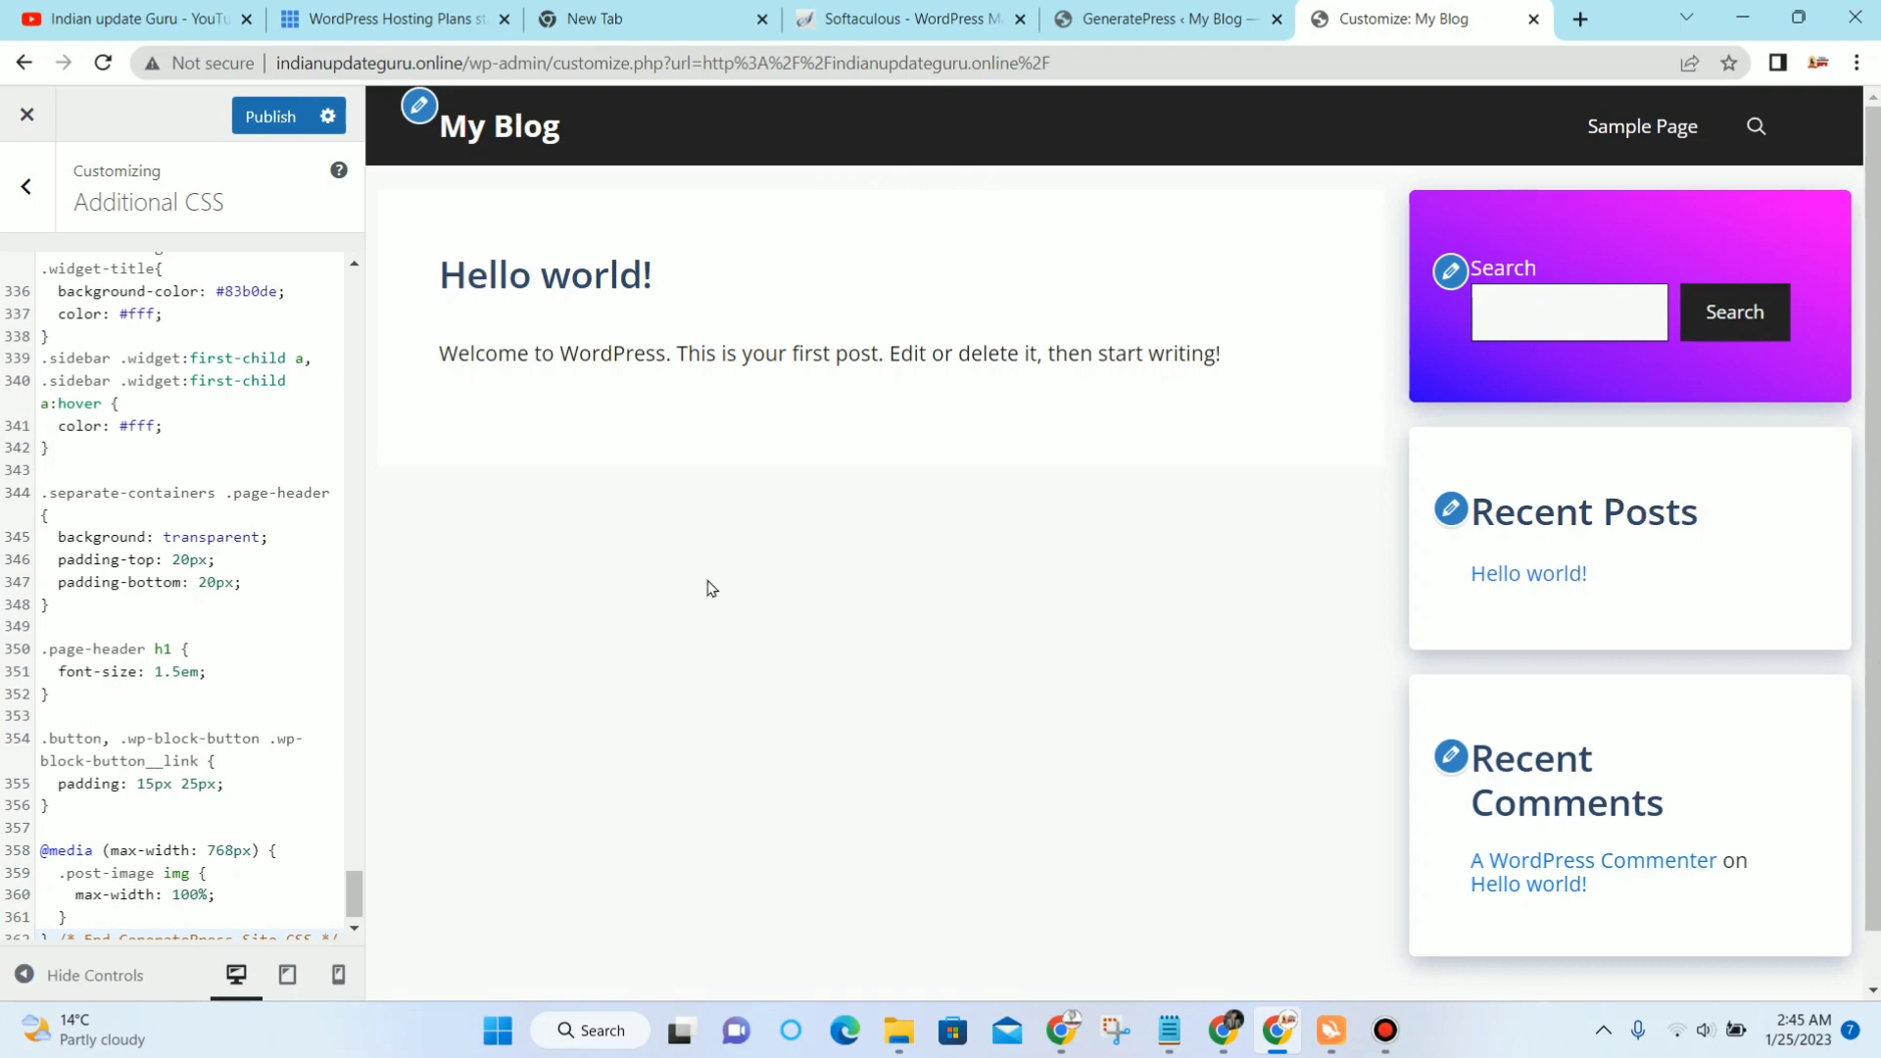
{"action": "left_click", "coordinate": [20, 211]}
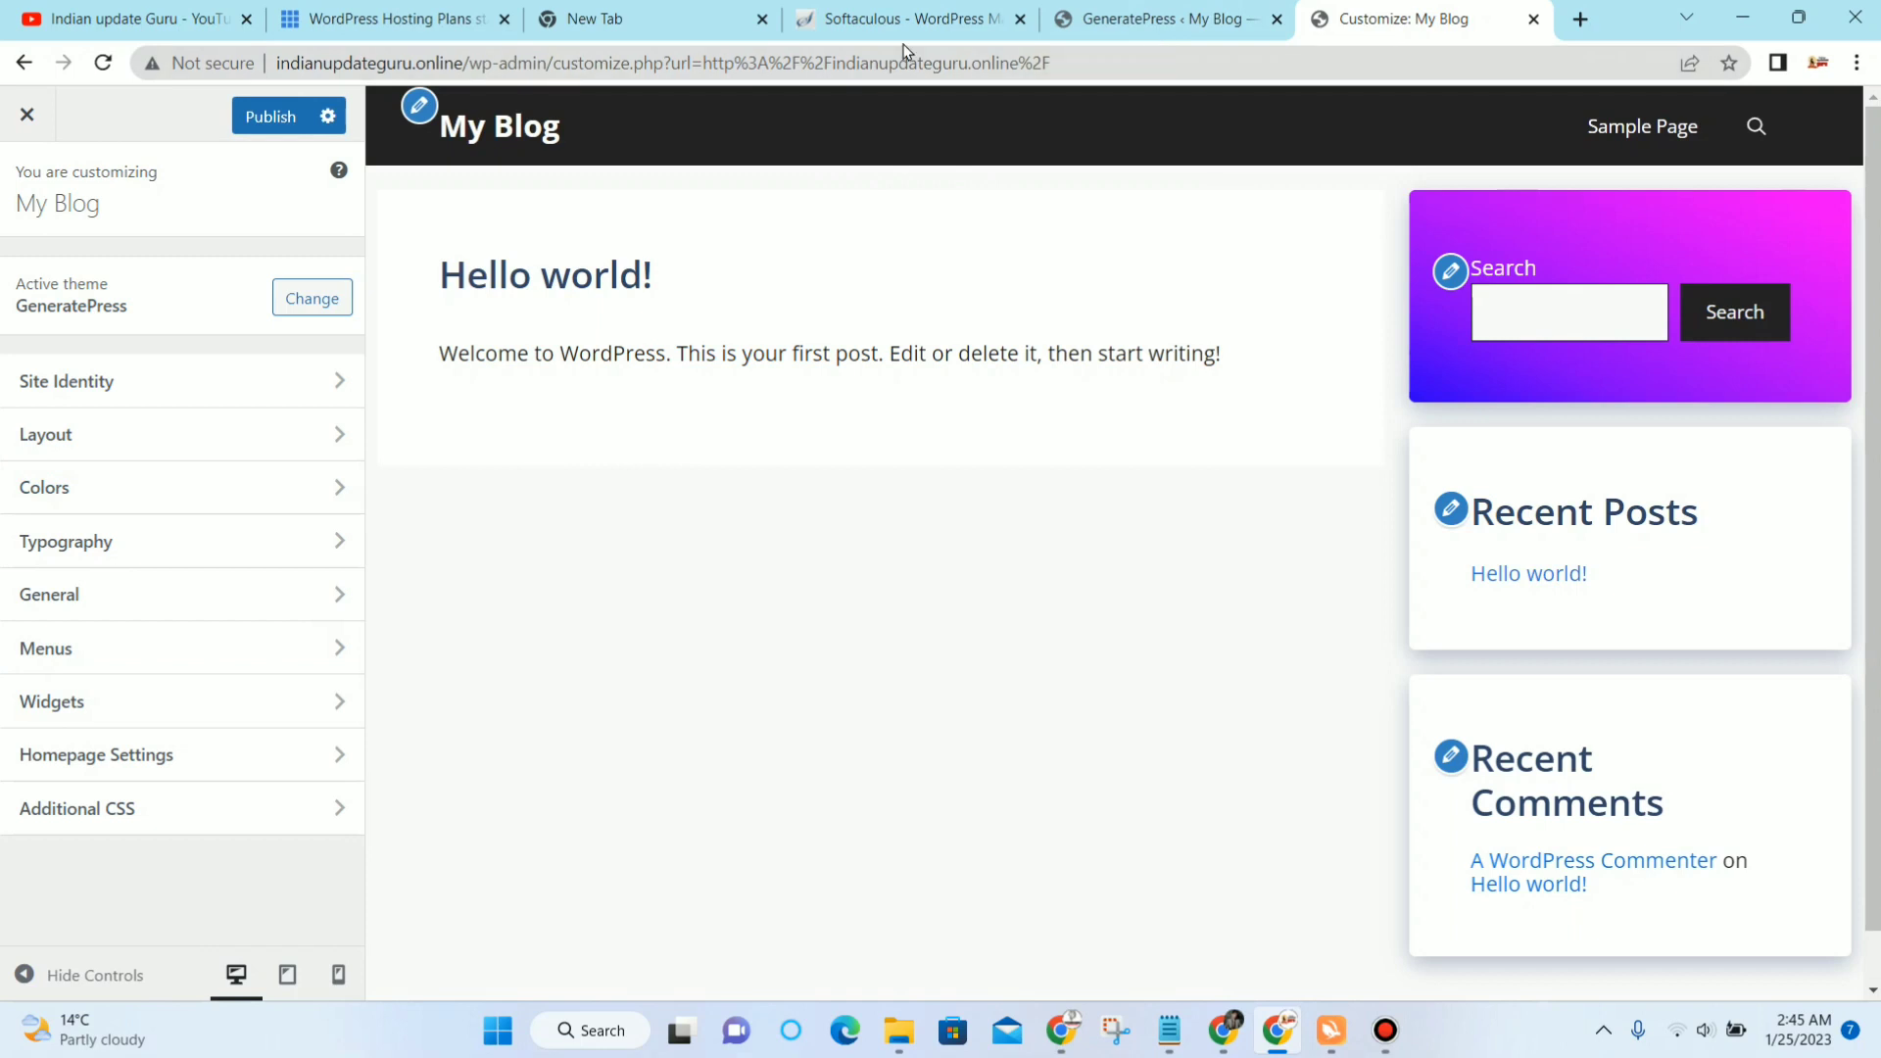
Step: In the GeneratePress dashboard, activate the Backgrounds, Copyright, Disable Elements, Elements and Secondary Nav modules
{"action": "left_click", "coordinate": [1126, 19]}
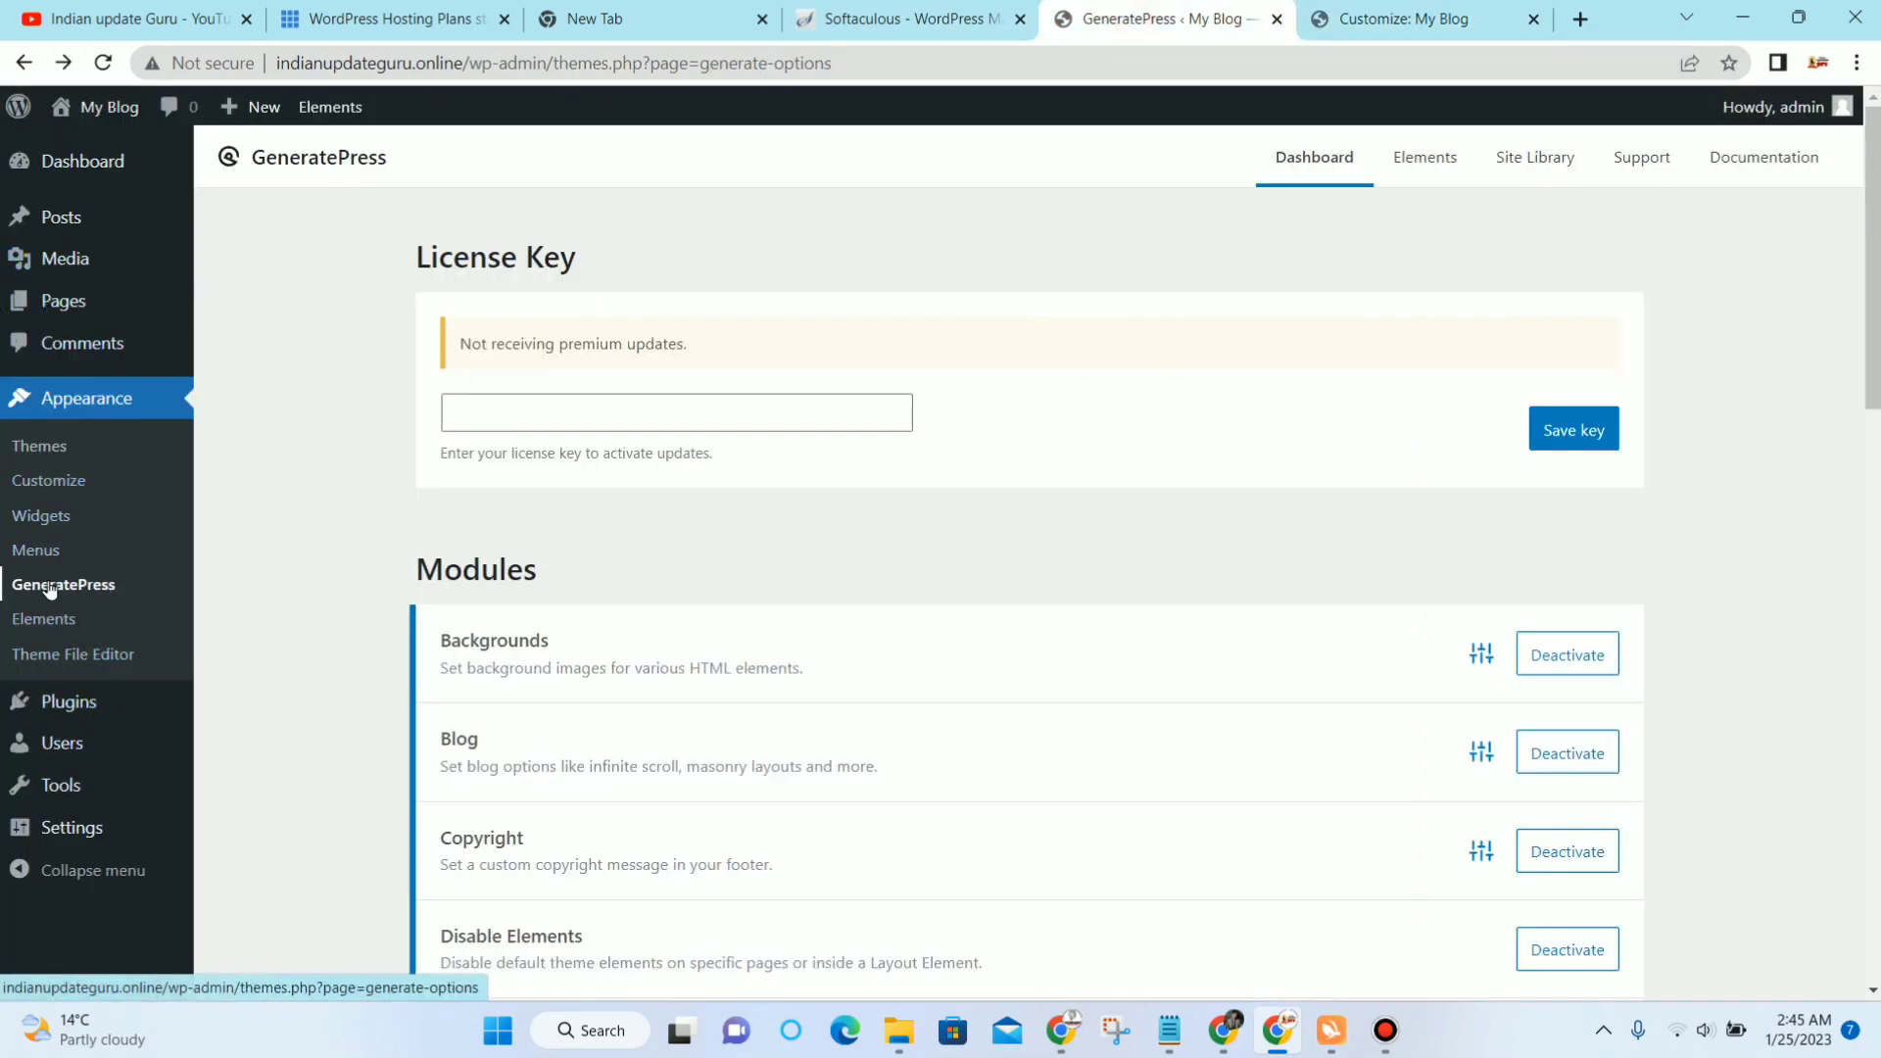
{"action": "left_click", "coordinate": [90, 148]}
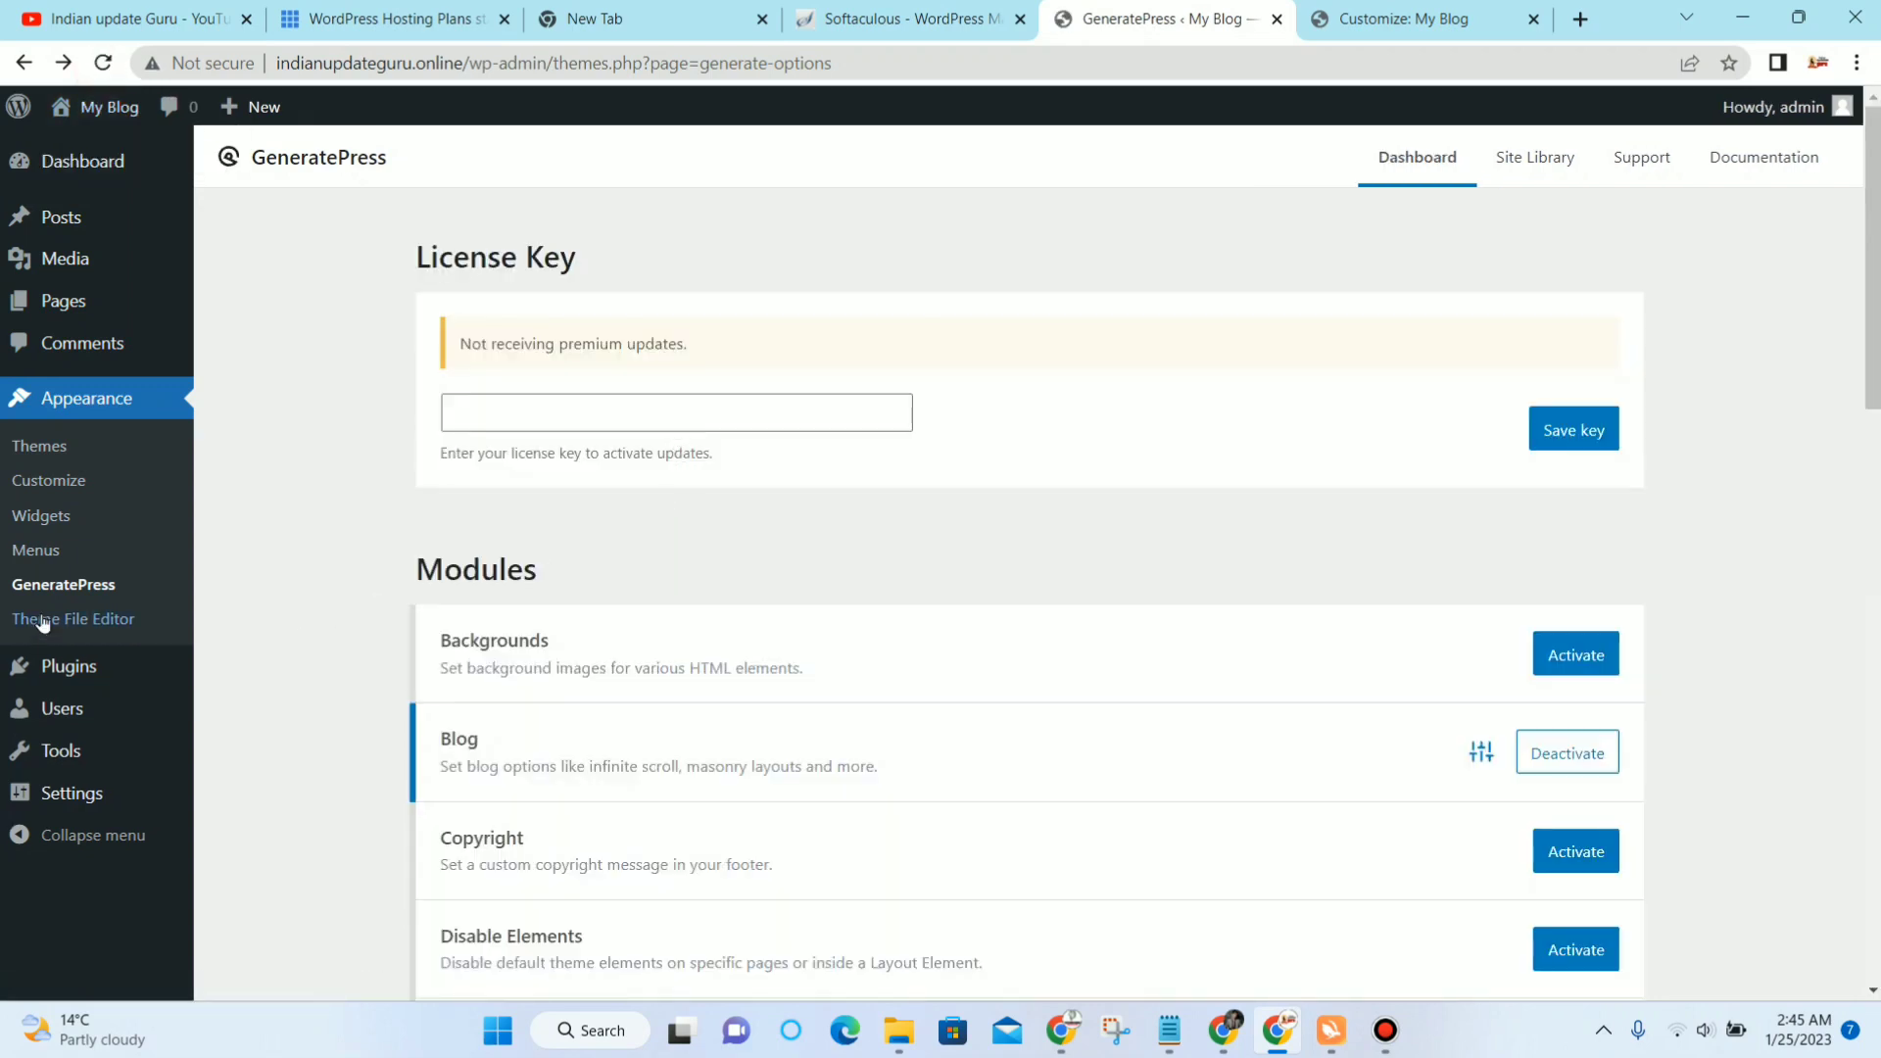
{"action": "scroll", "coordinate": [1587, 617], "scroll_direction": "down", "scroll_amount": 3}
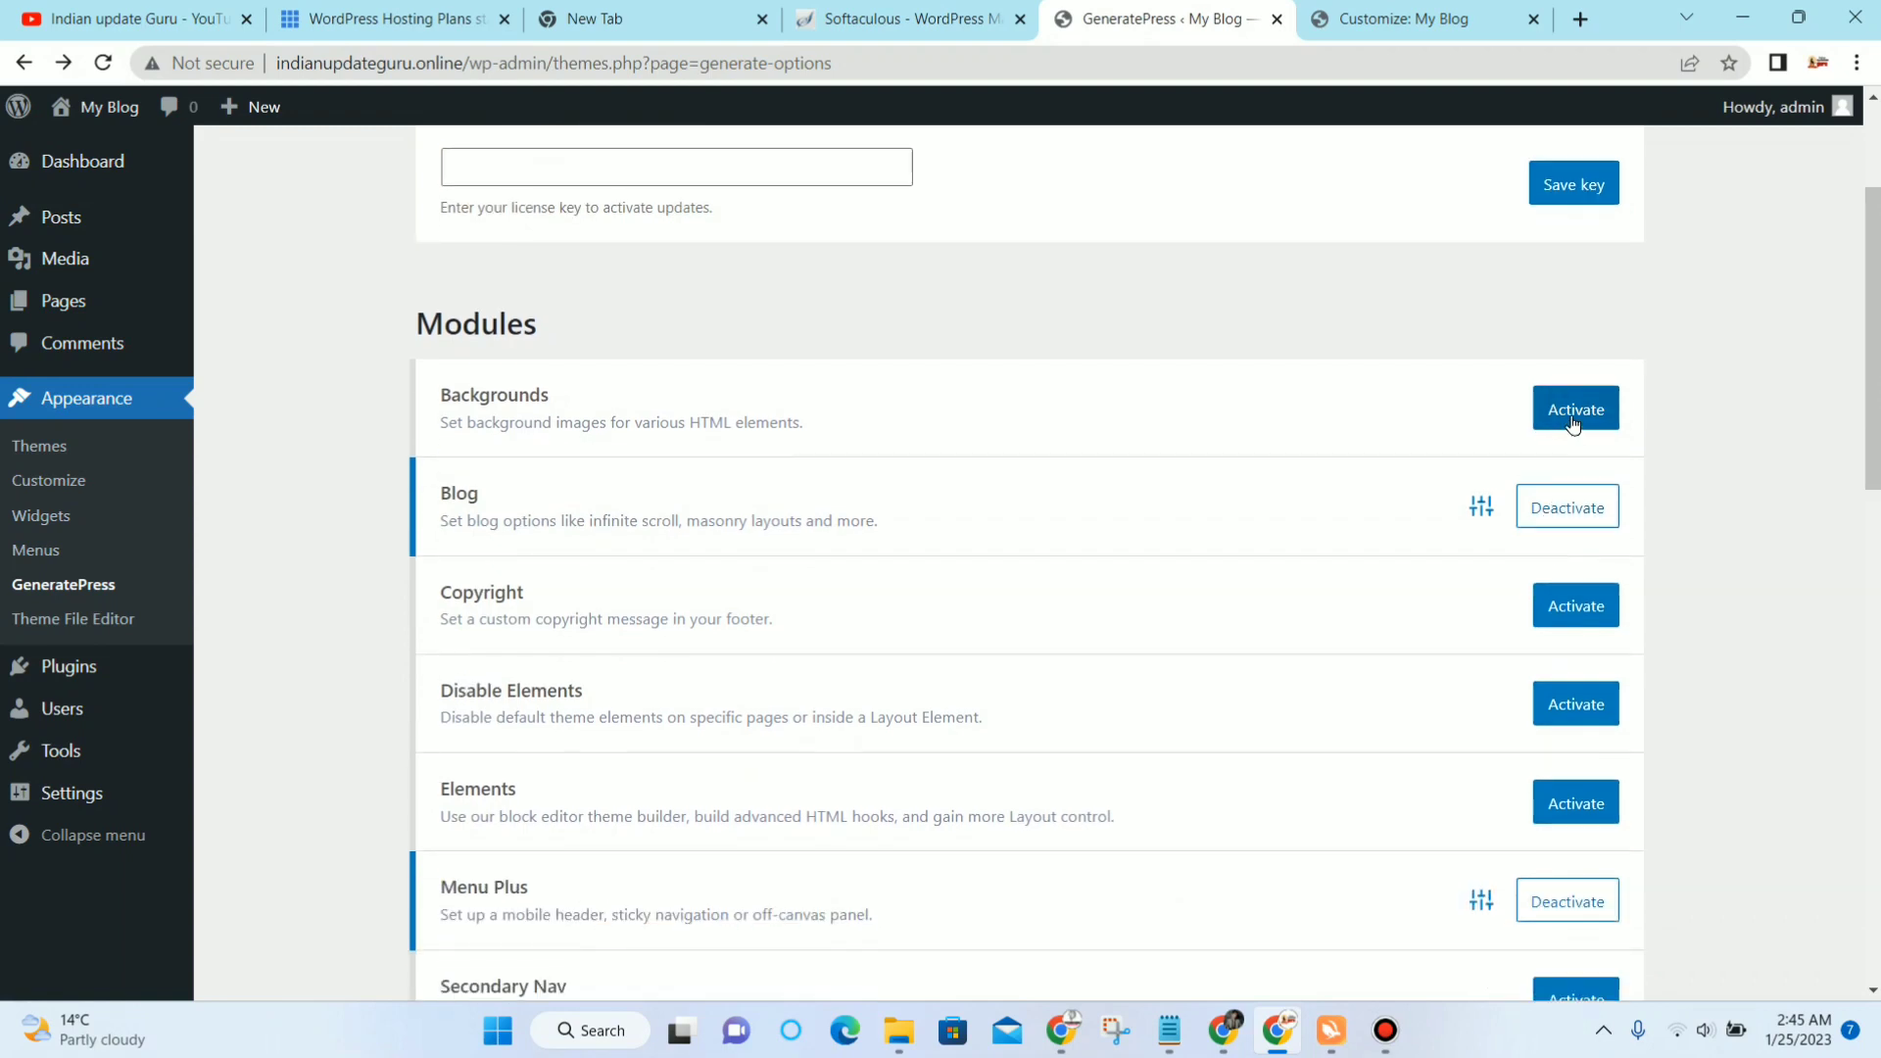
{"action": "left_click", "coordinate": [1567, 417]}
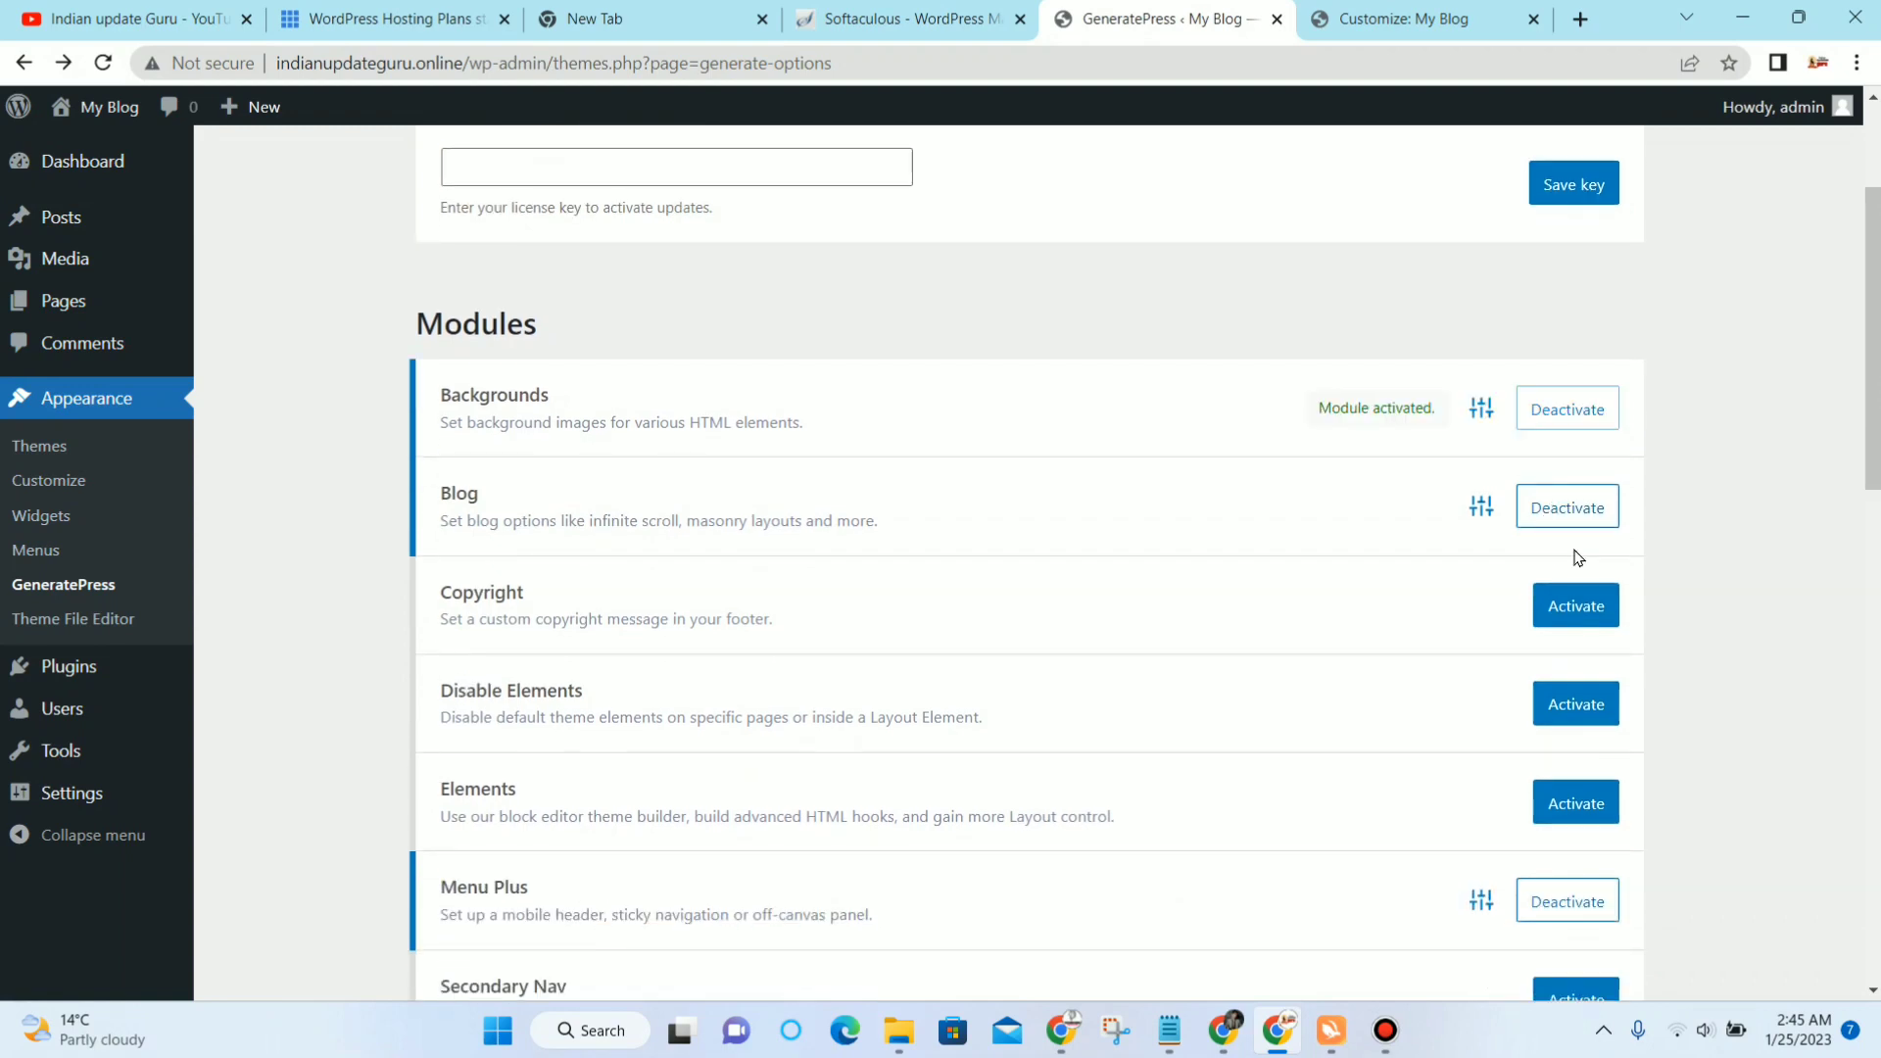
{"action": "left_click", "coordinate": [1581, 609]}
{"action": "scroll", "coordinate": [1724, 542], "scroll_direction": "down", "scroll_amount": 3}
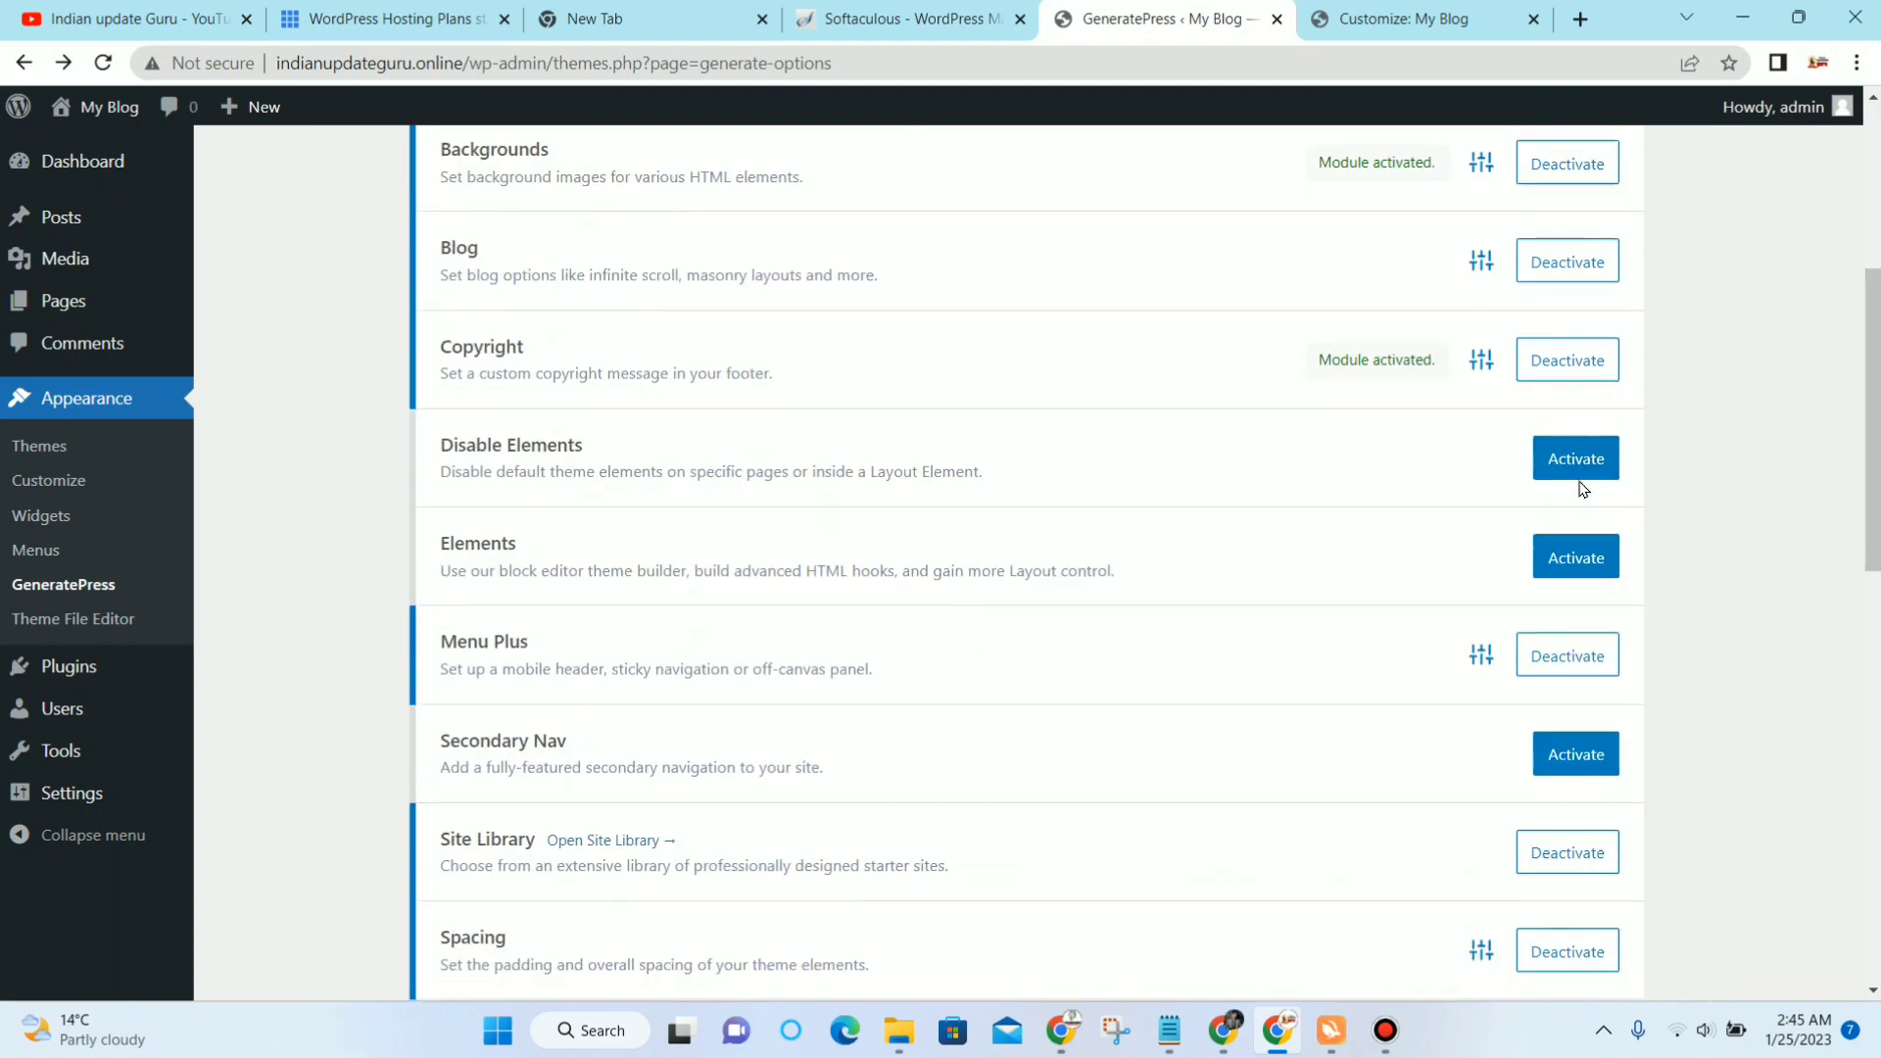
{"action": "left_click", "coordinate": [1574, 458]}
{"action": "left_click", "coordinate": [1565, 543]}
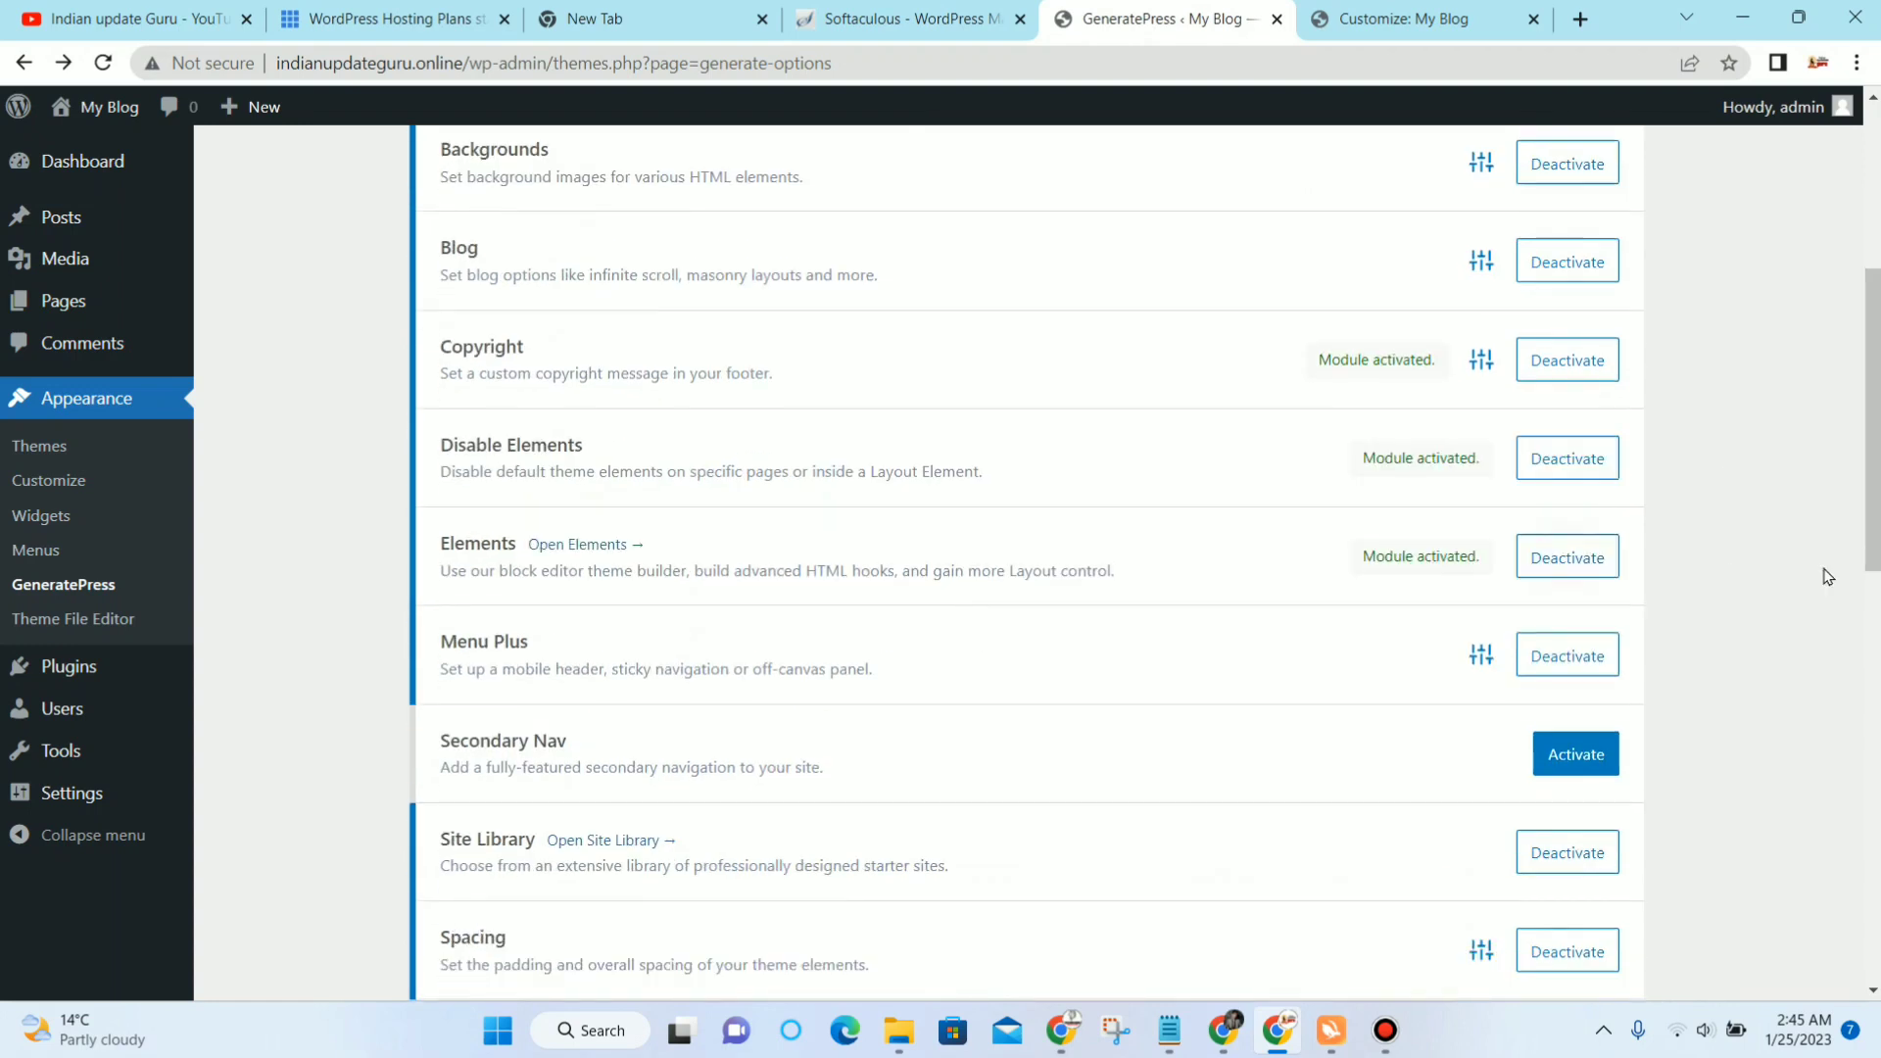
{"action": "scroll", "coordinate": [1724, 617], "scroll_direction": "down", "scroll_amount": 1}
{"action": "left_click", "coordinate": [1571, 629]}
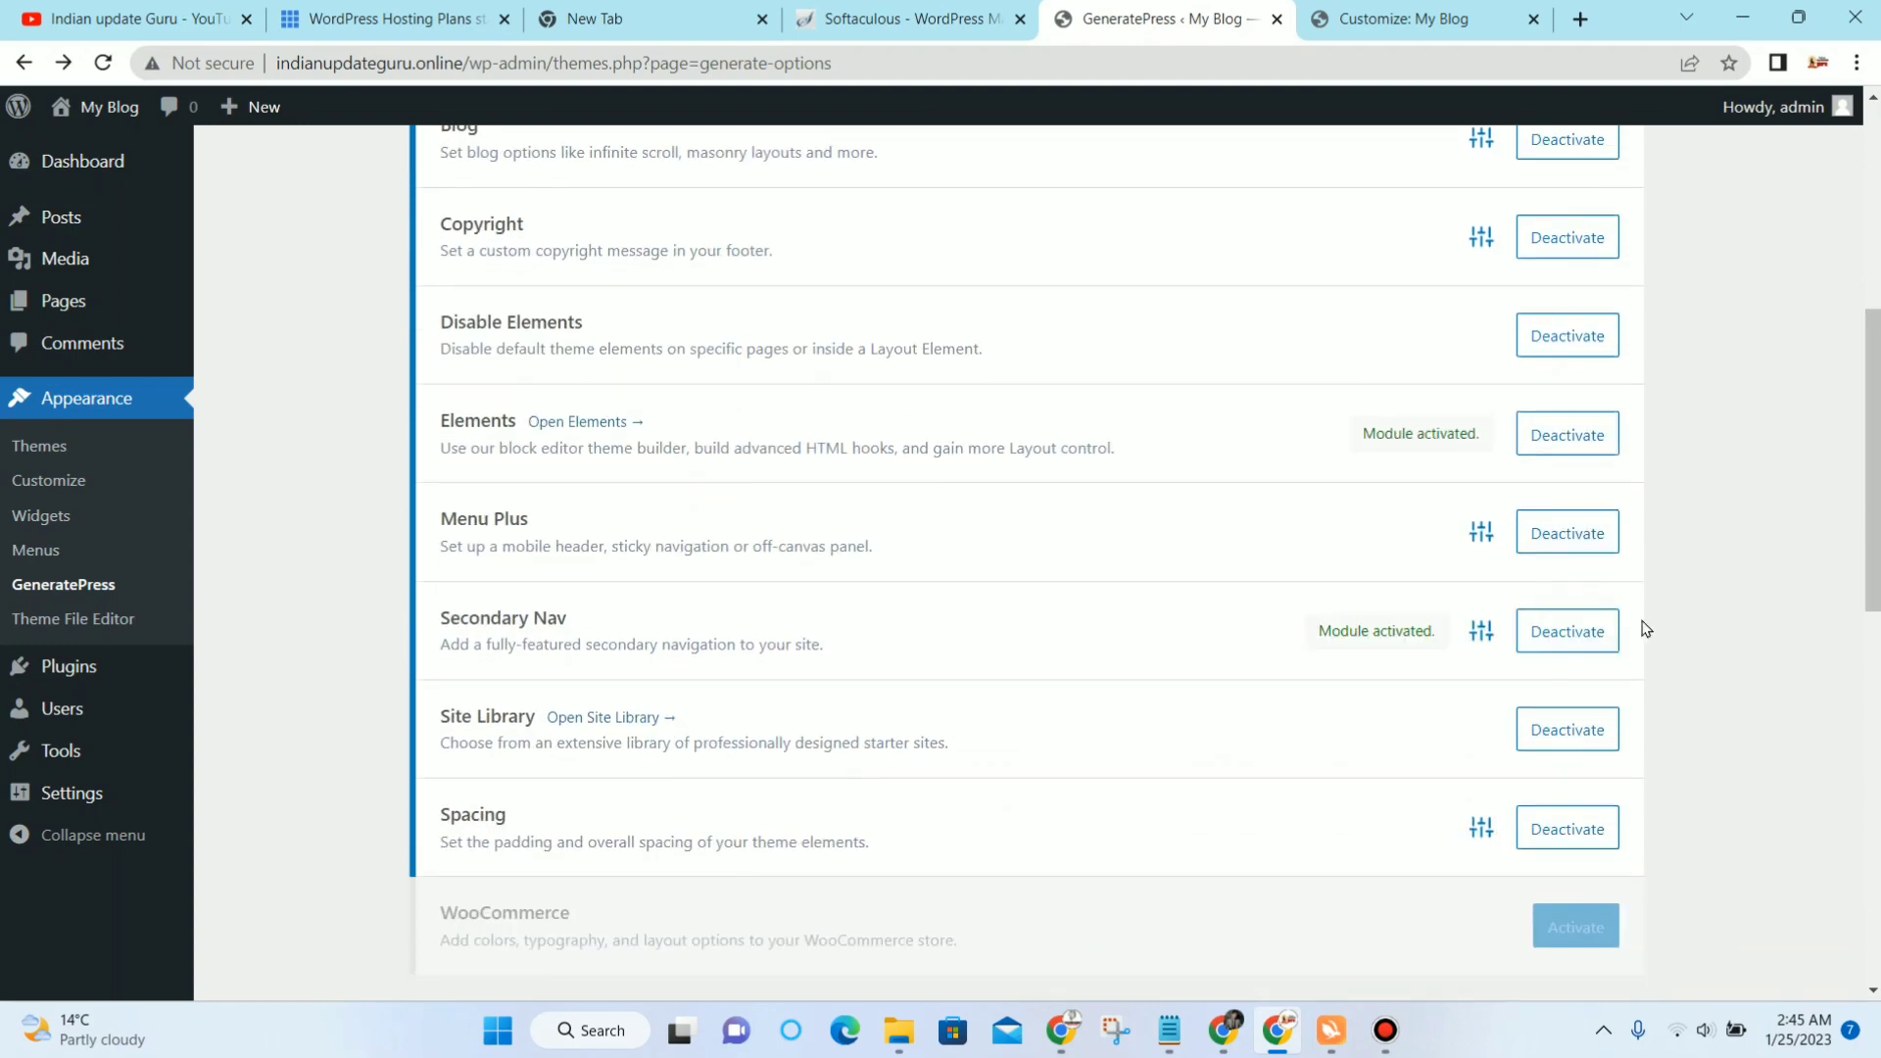
Step: Leave the open customizer without saving, reopen it for My Blog, and dismiss the autosave notice
{"action": "left_click", "coordinate": [1401, 20]}
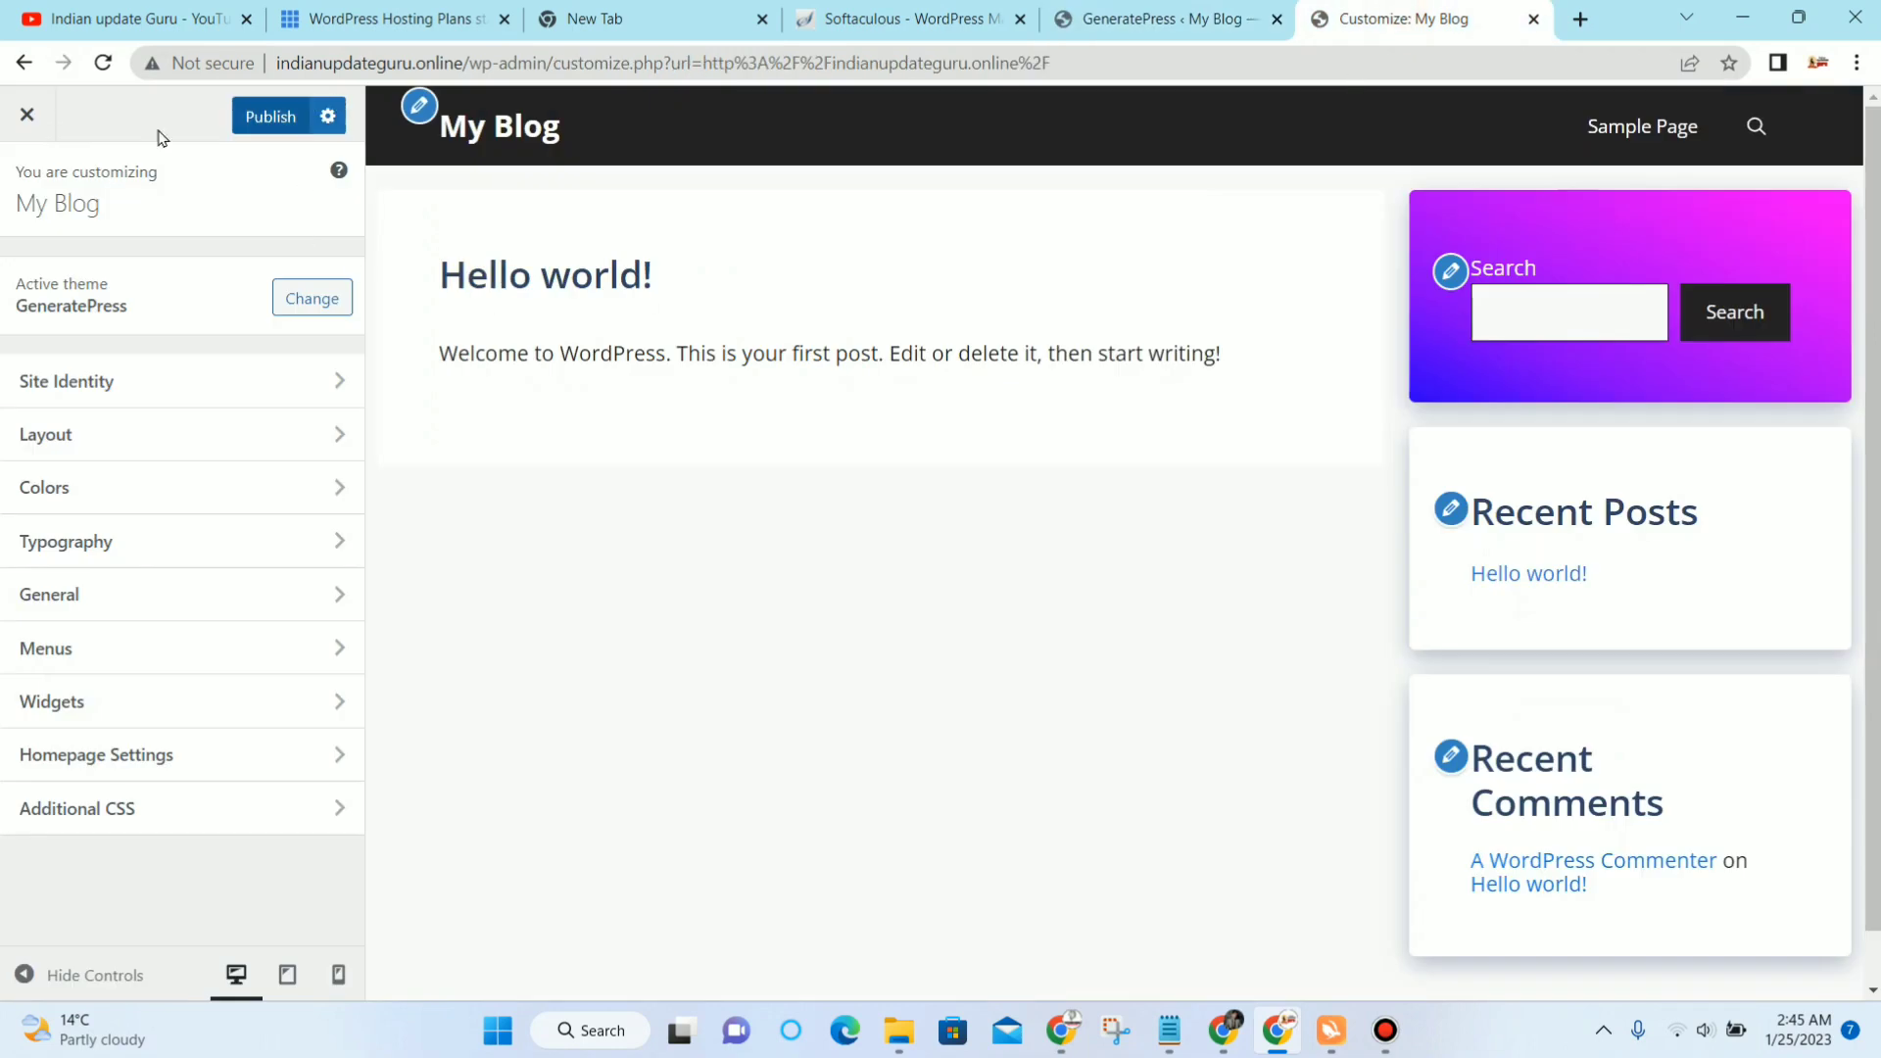
{"action": "left_click", "coordinate": [26, 116]}
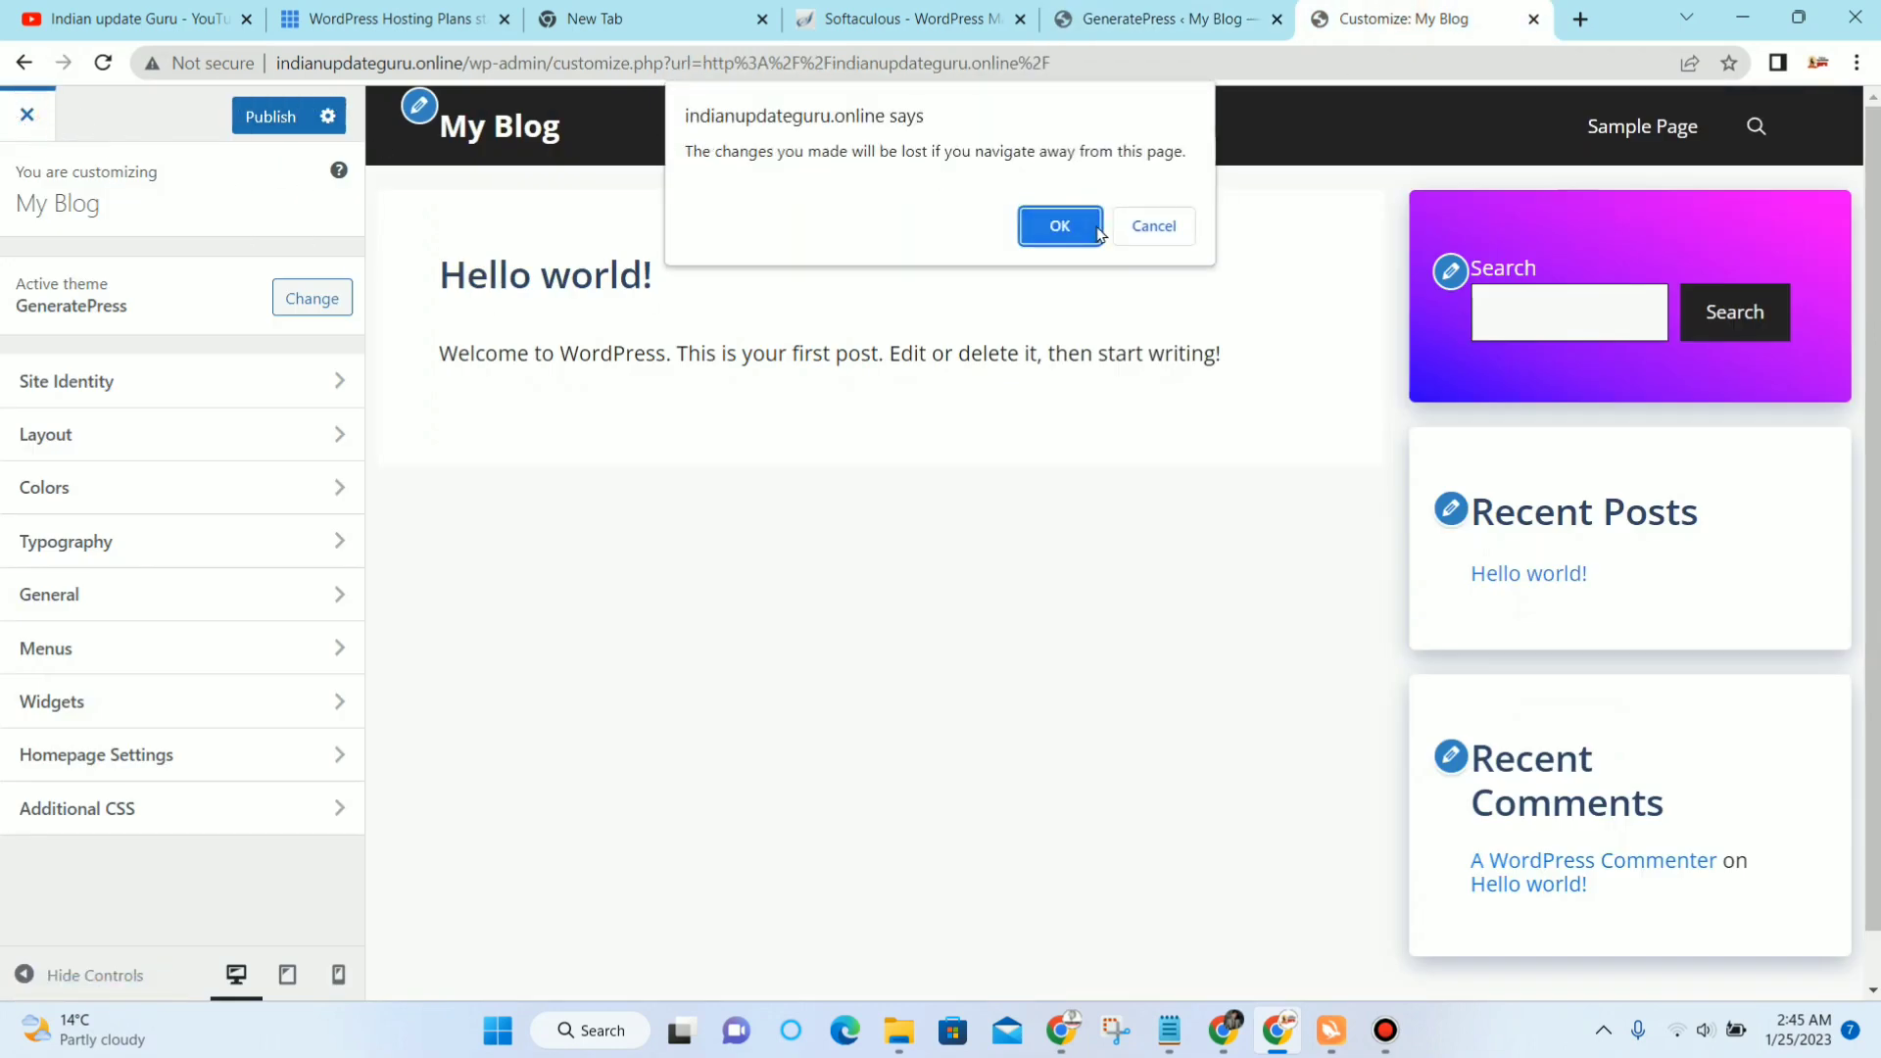
{"action": "left_click", "coordinate": [1060, 221]}
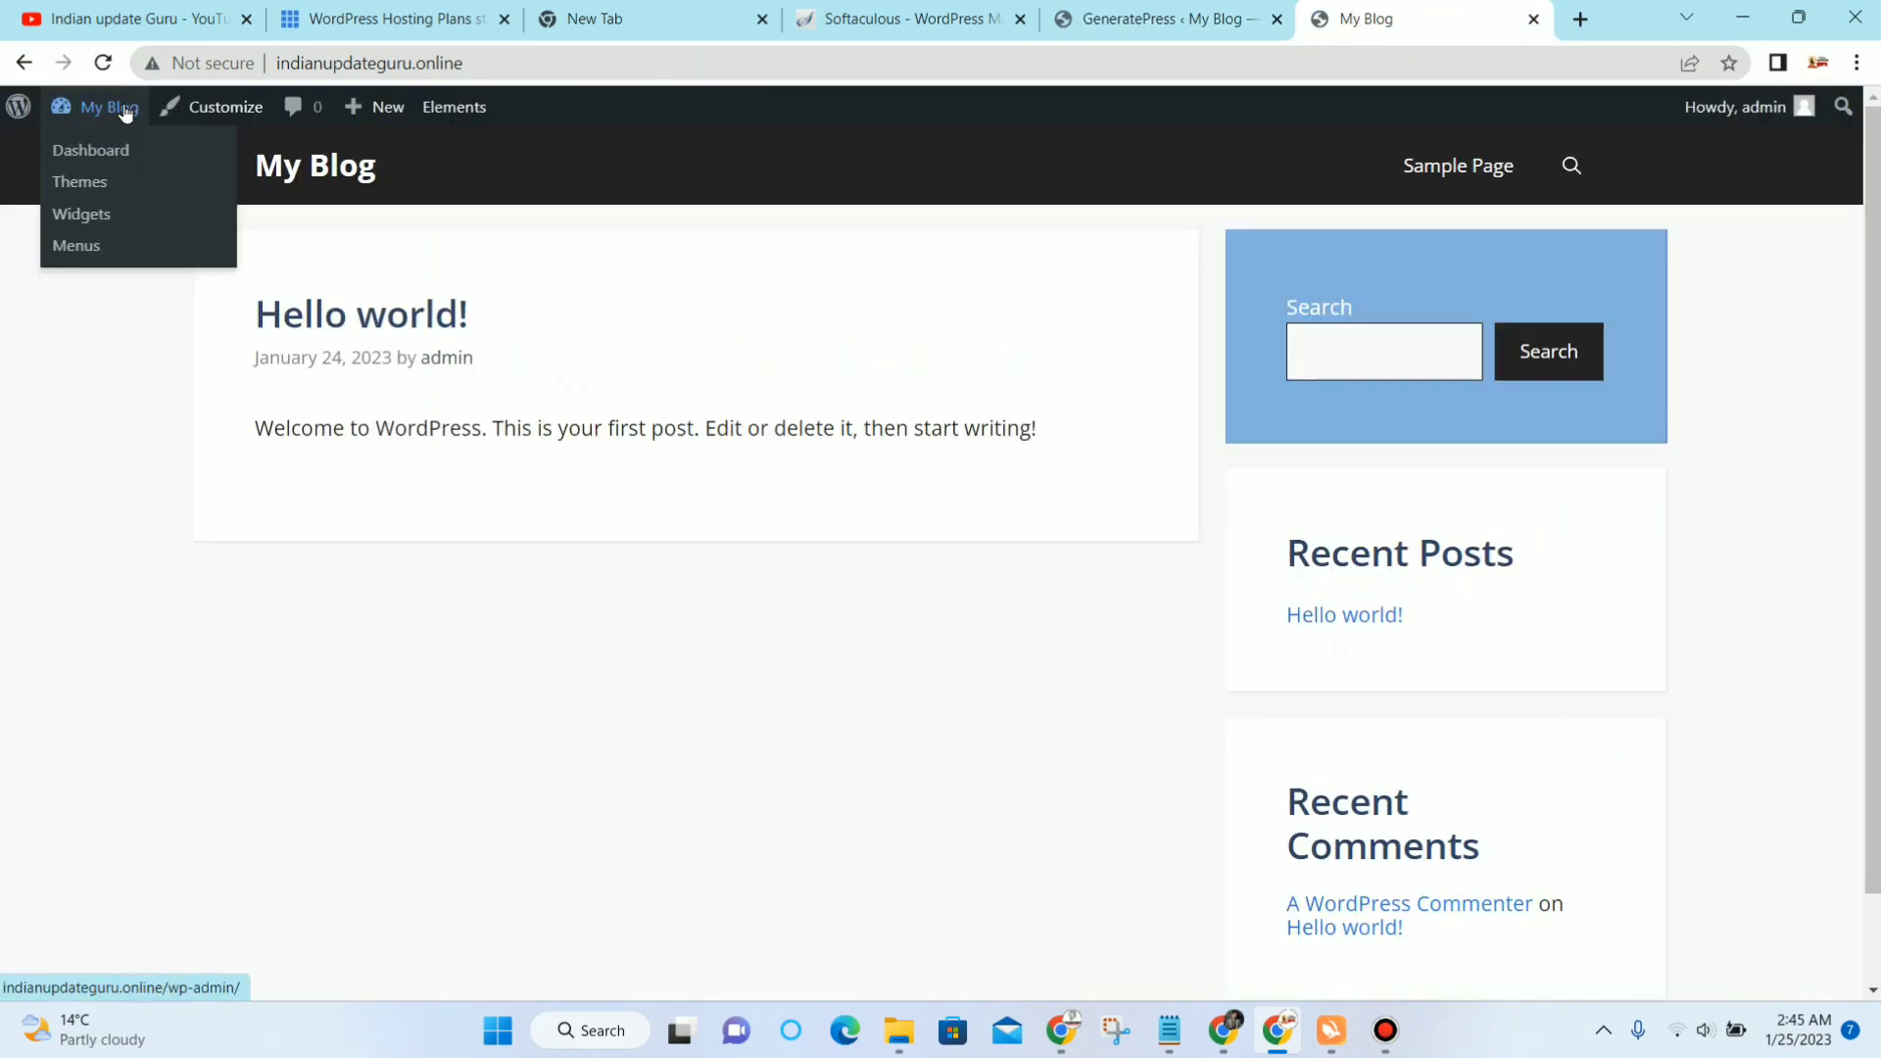
{"action": "left_click", "coordinate": [177, 112]}
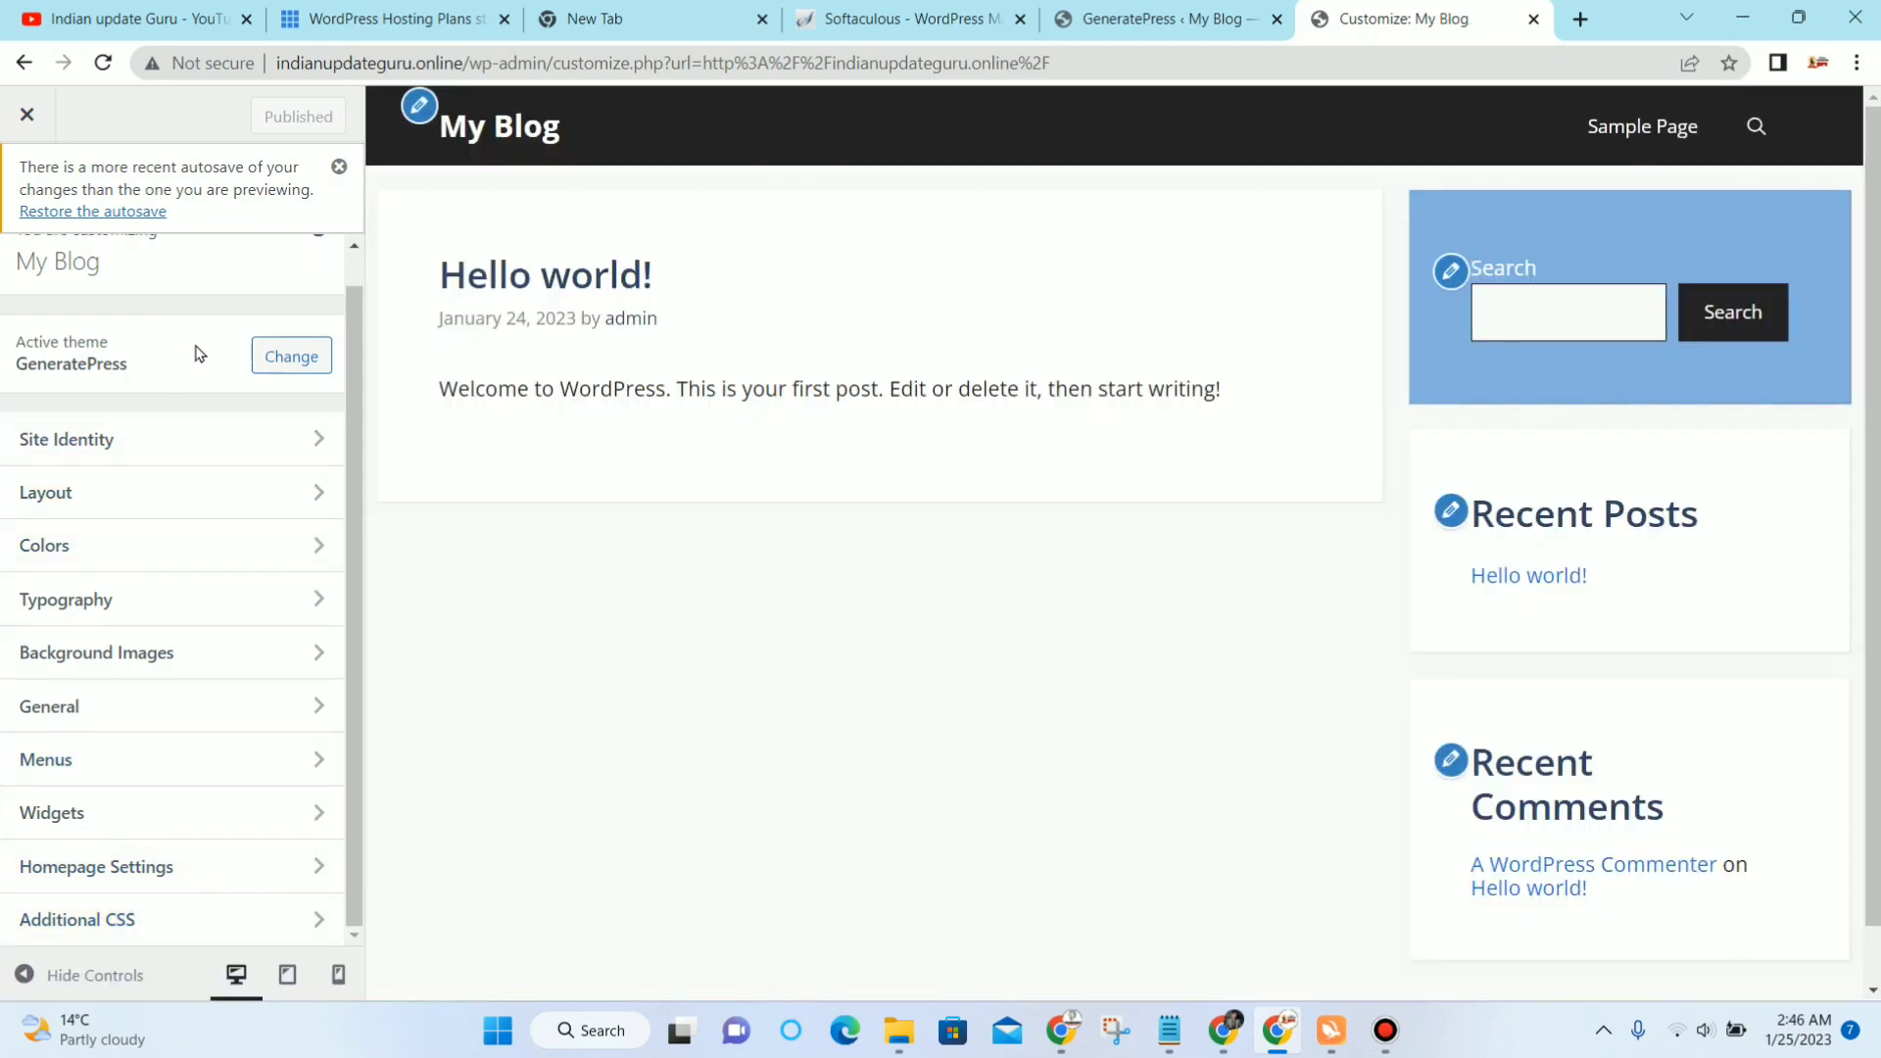
{"action": "left_click", "coordinate": [337, 167]}
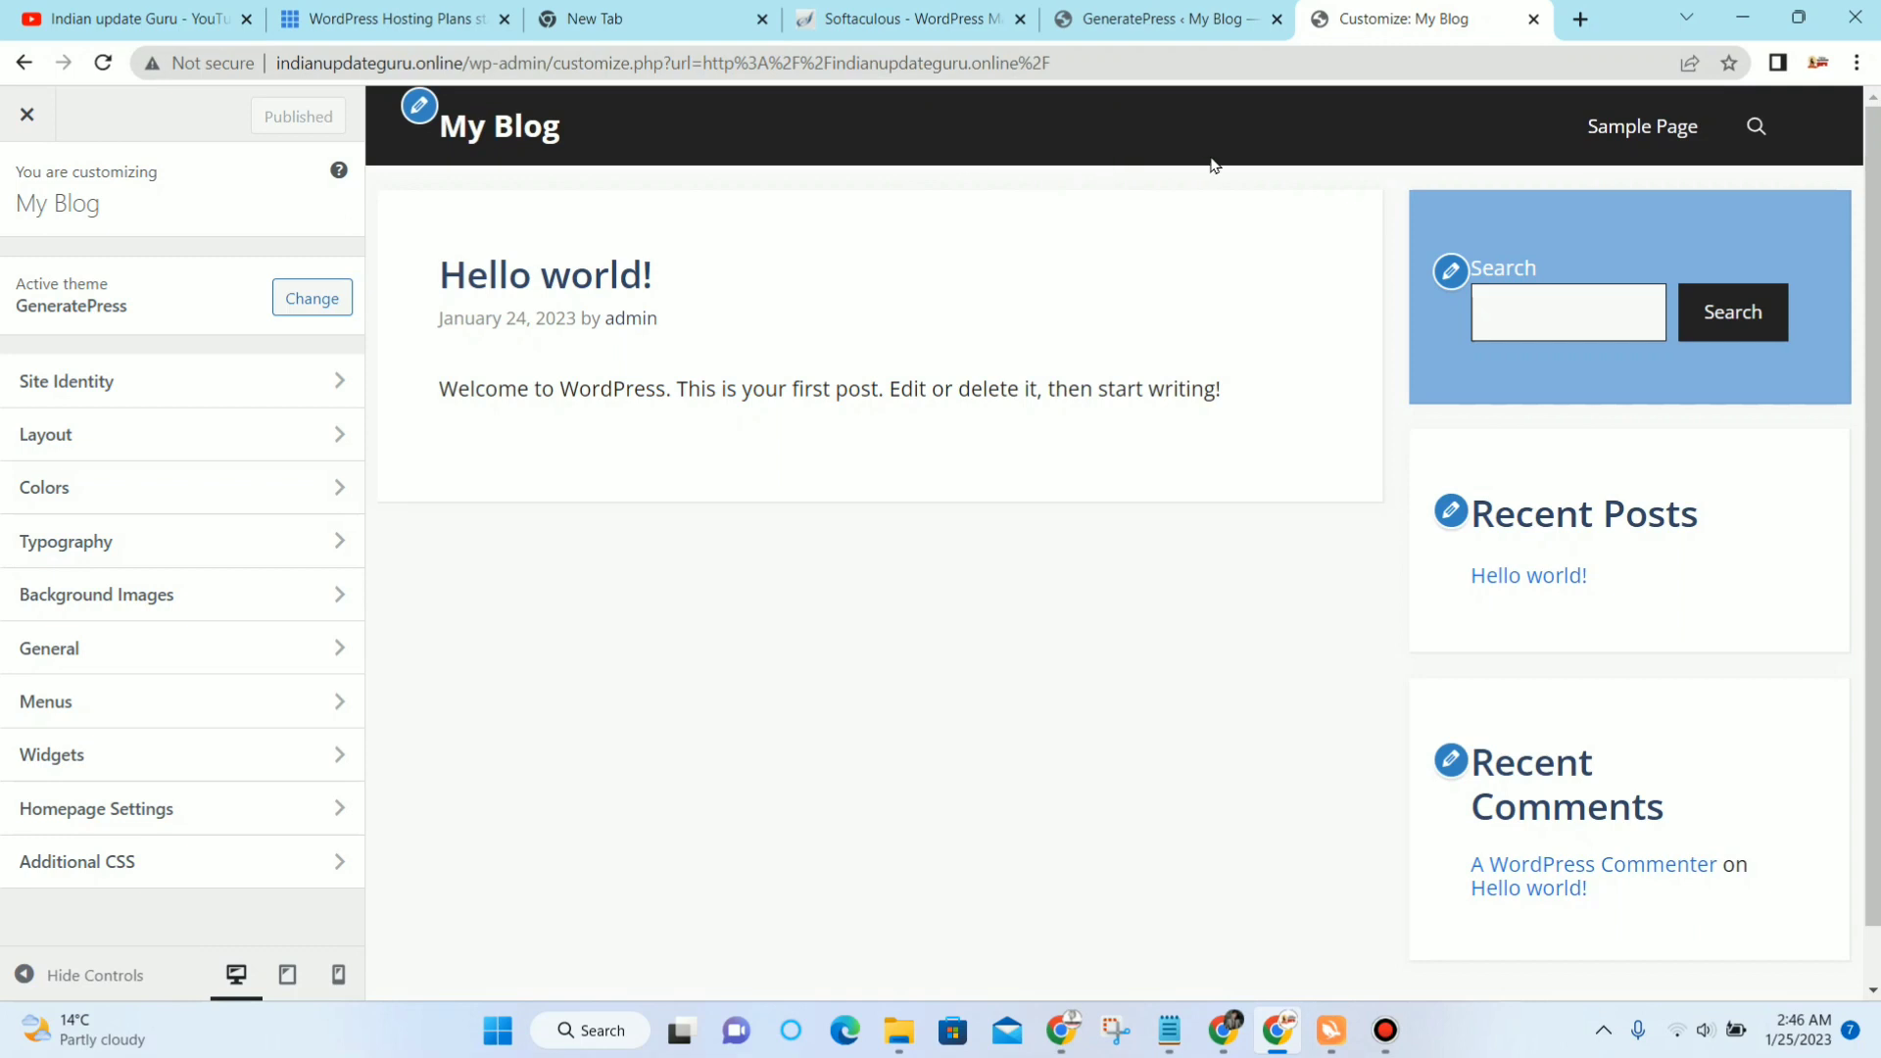
Step: Try a purple #8000ff primary navigation background, discard it by leaving the customizer, and reopen the customizer
{"action": "left_click", "coordinate": [173, 506]}
{"action": "left_click", "coordinate": [177, 501]}
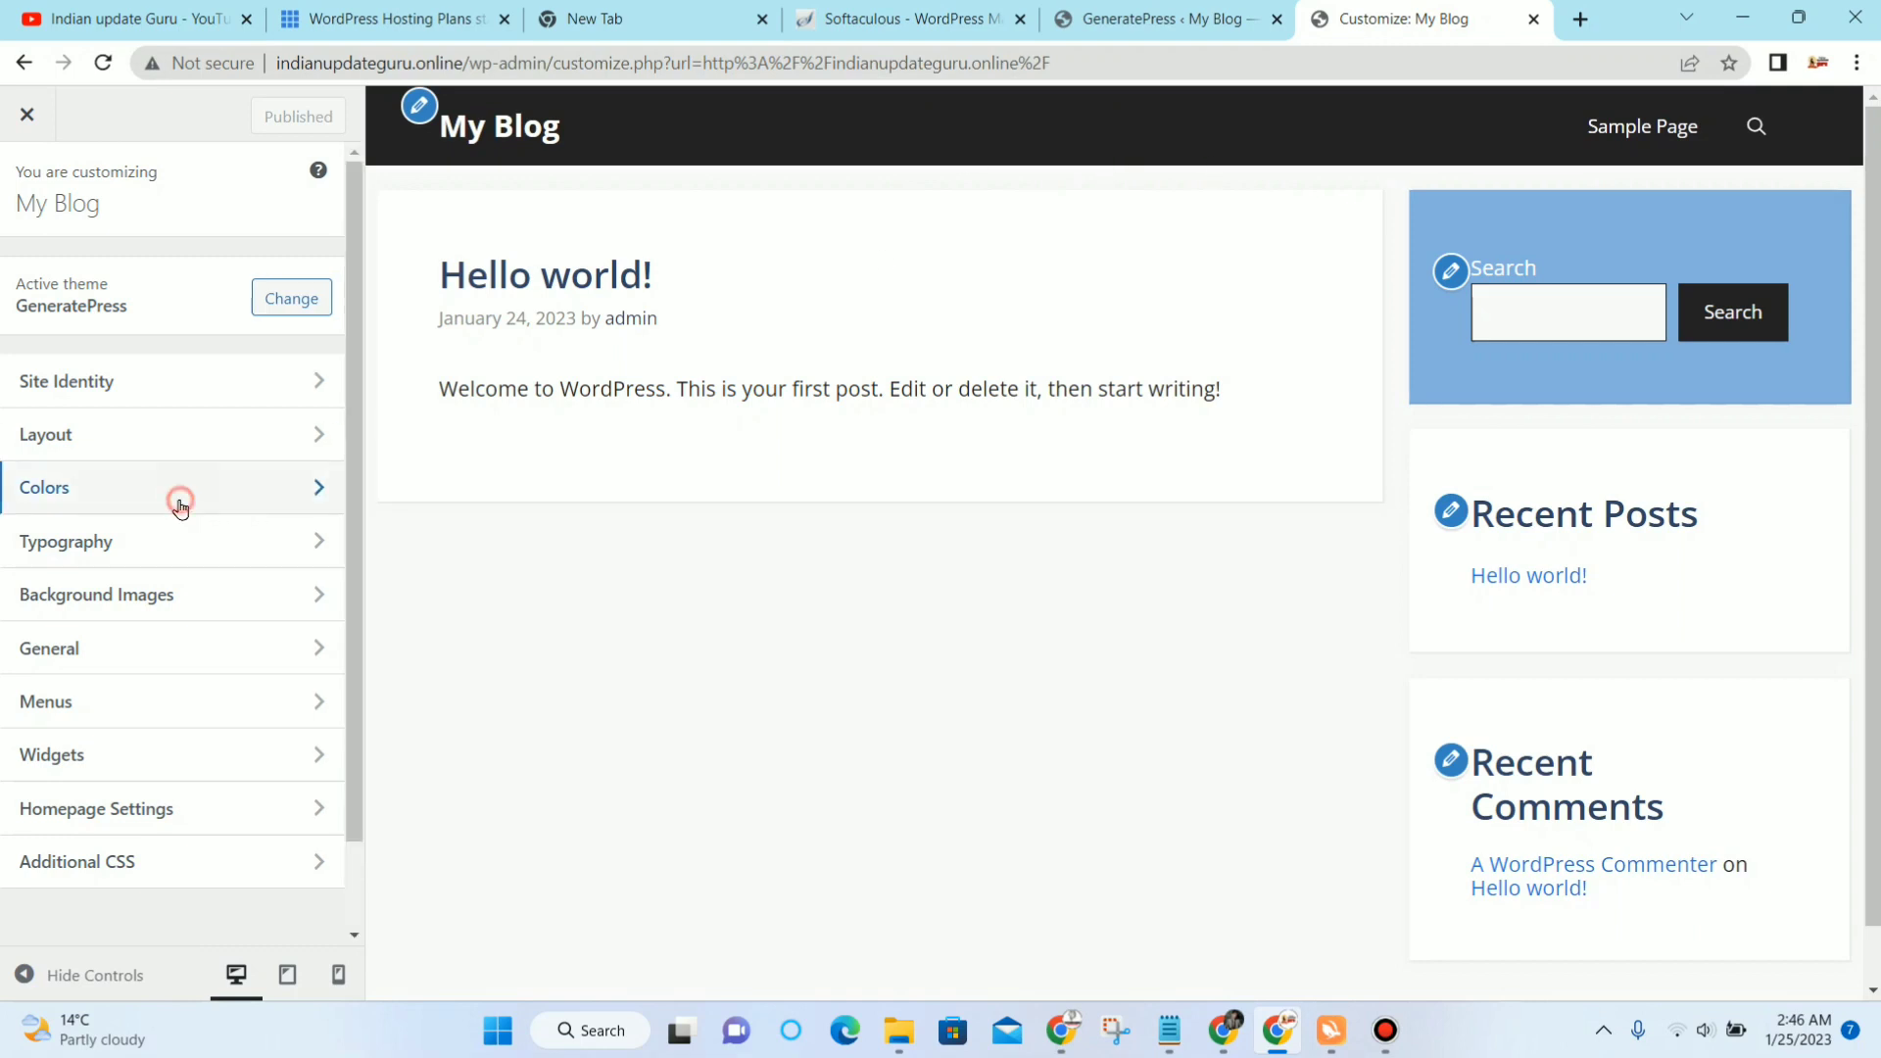
{"action": "scroll", "coordinate": [192, 584], "scroll_direction": "down", "scroll_amount": 1}
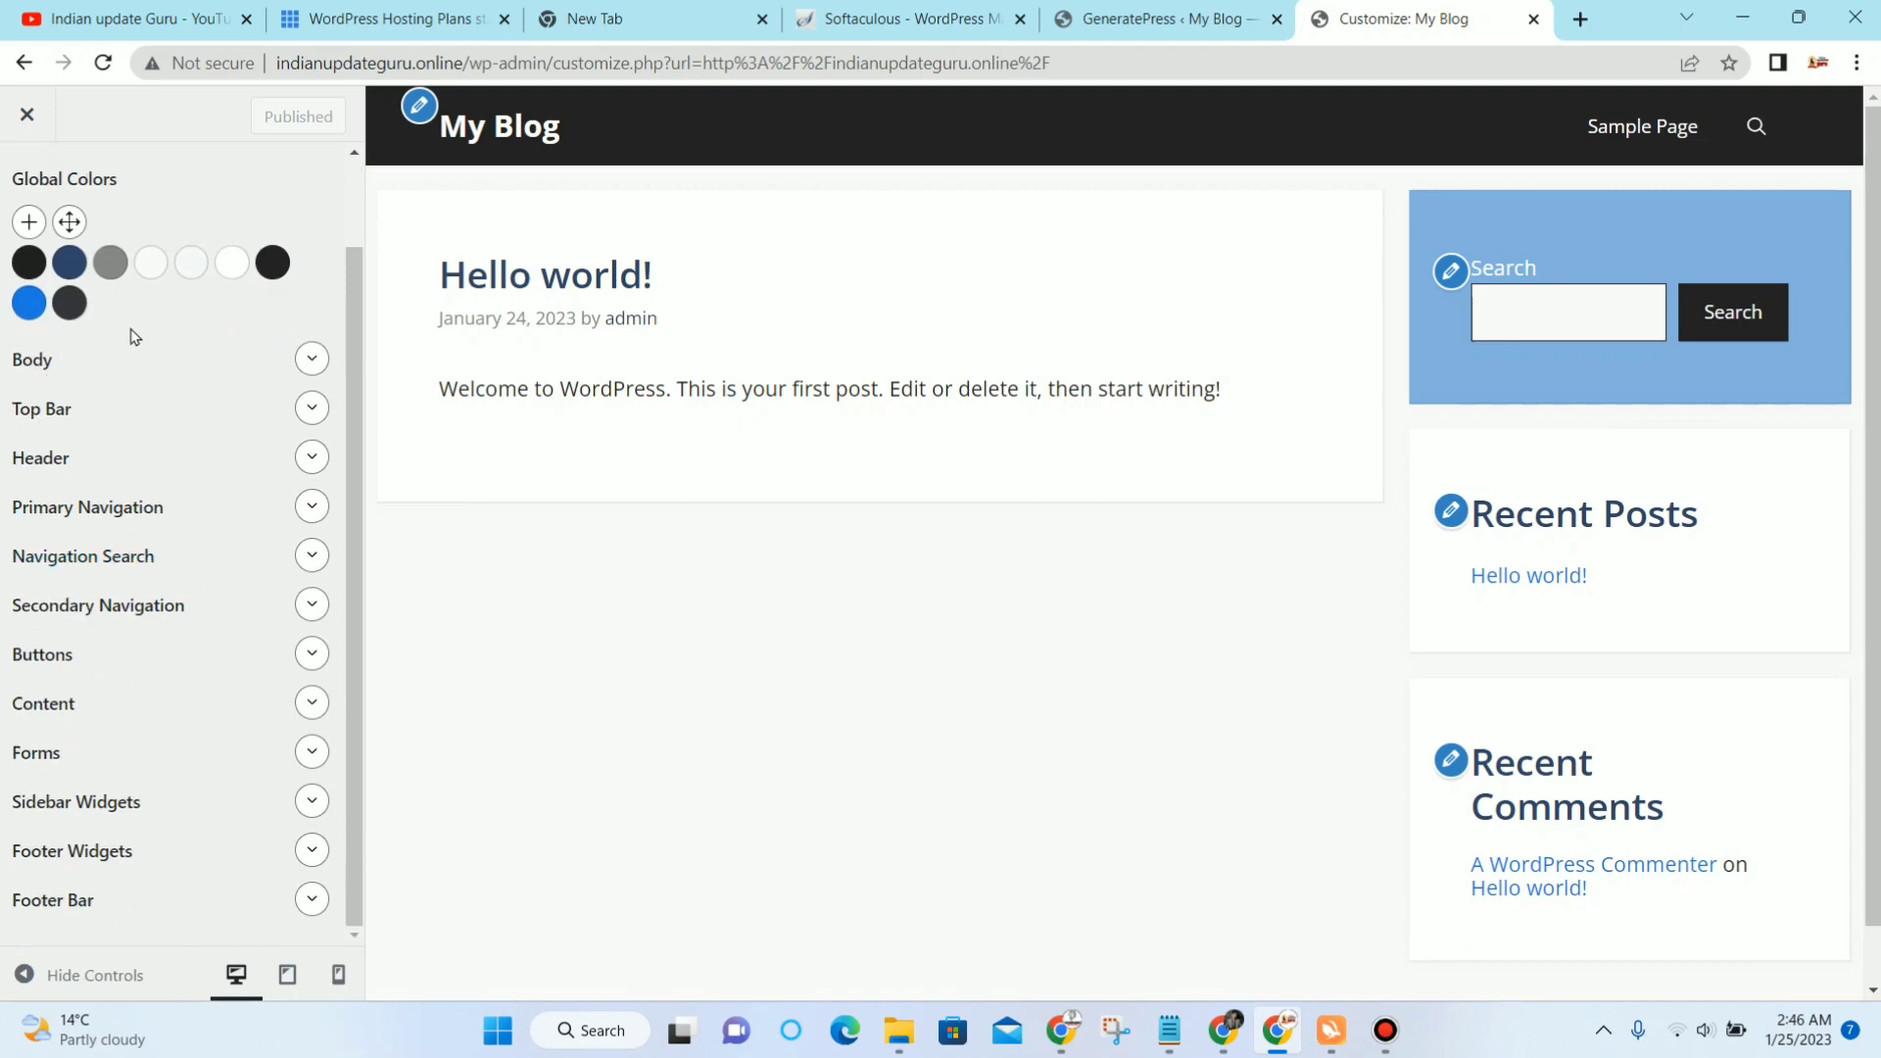
{"action": "left_click", "coordinate": [102, 508]}
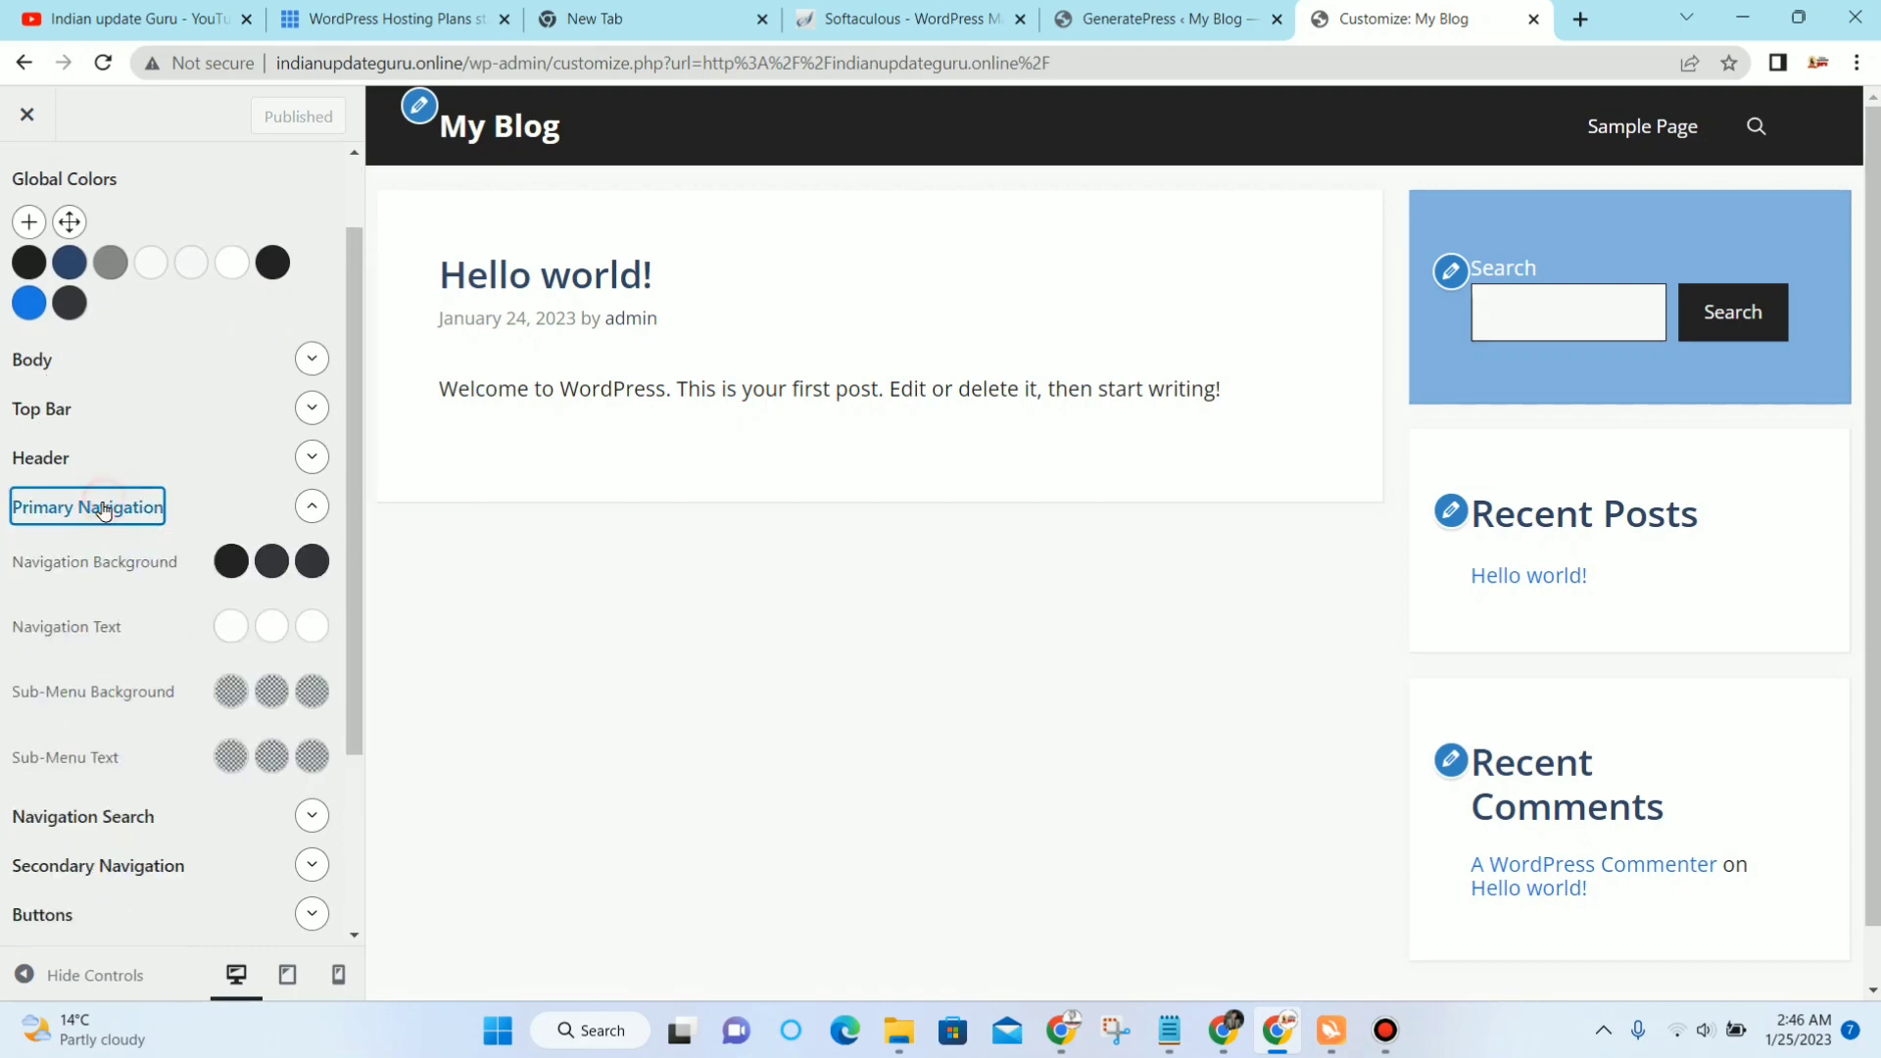
{"action": "left_click", "coordinate": [230, 563]}
{"action": "left_click", "coordinate": [230, 562]}
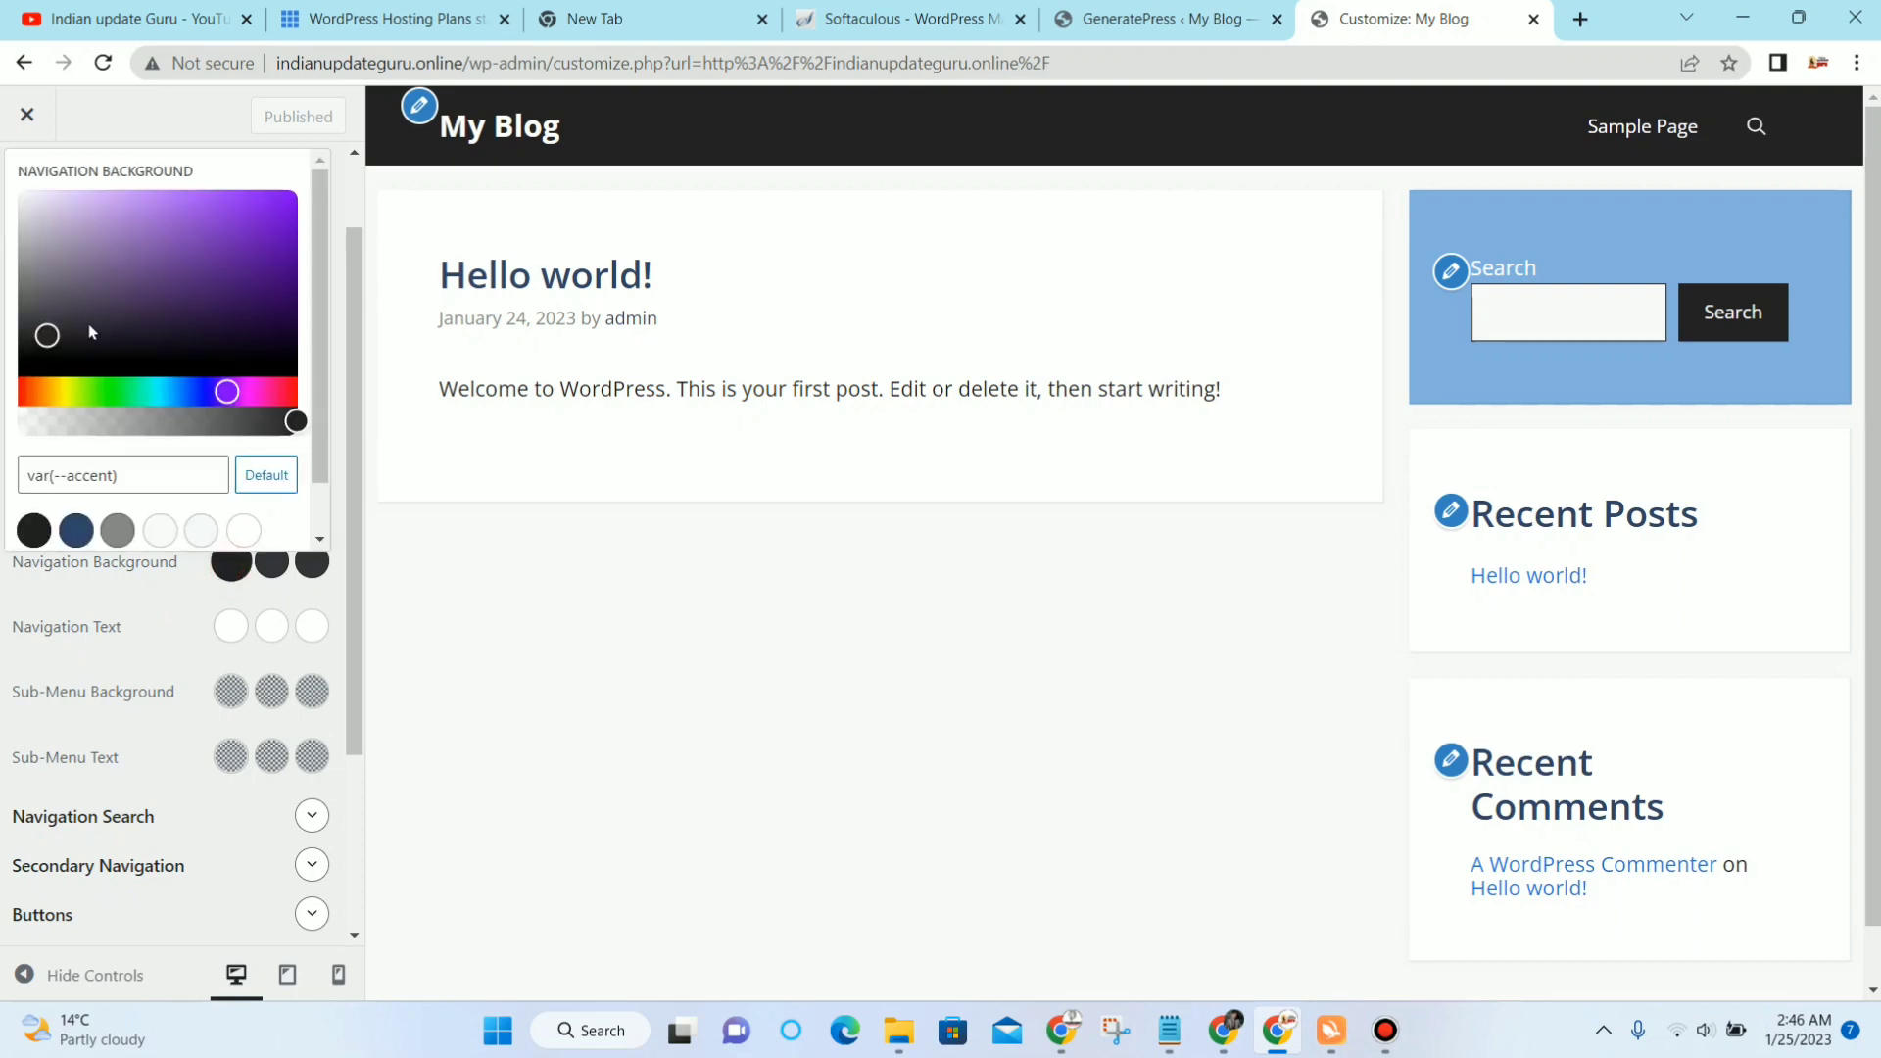
{"action": "left_click_drag", "start_coordinate": [57, 335], "coordinate": [306, 196]}
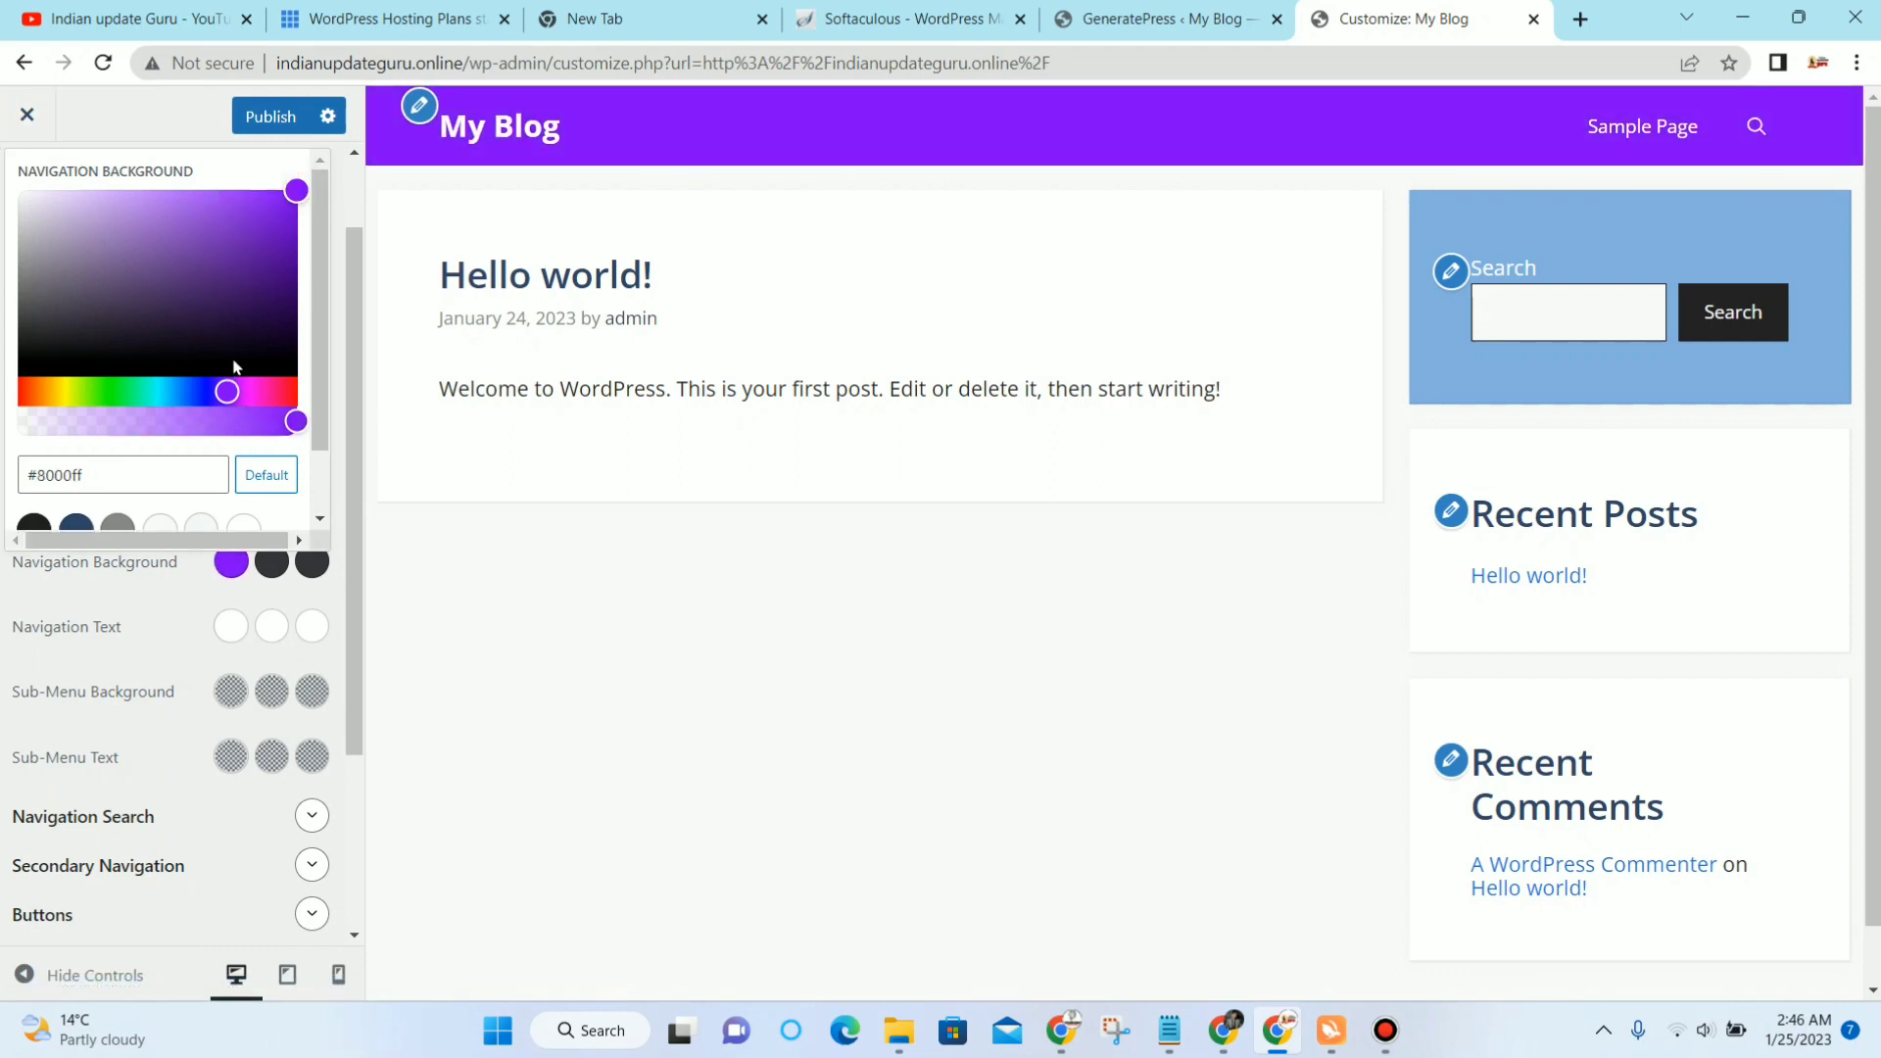
{"action": "left_click", "coordinate": [107, 115]}
{"action": "left_click", "coordinate": [27, 115]}
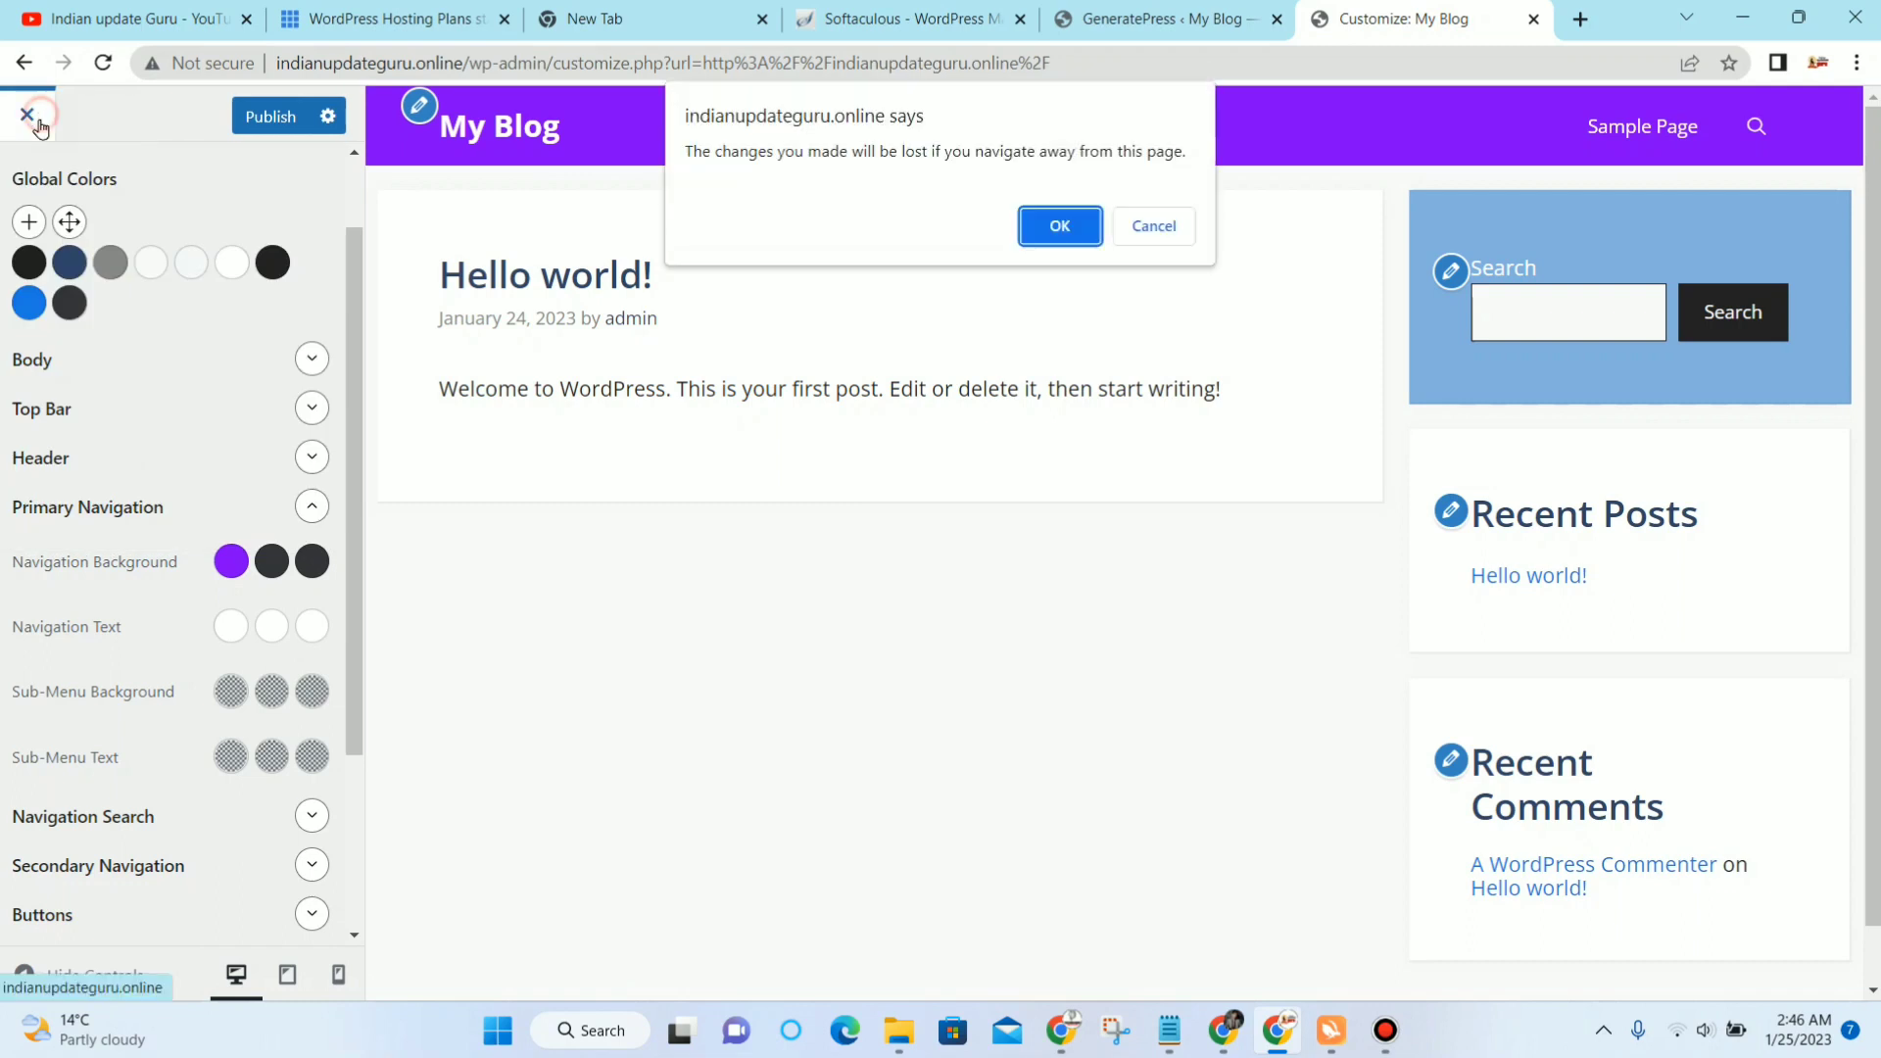
{"action": "left_click", "coordinate": [1040, 225]}
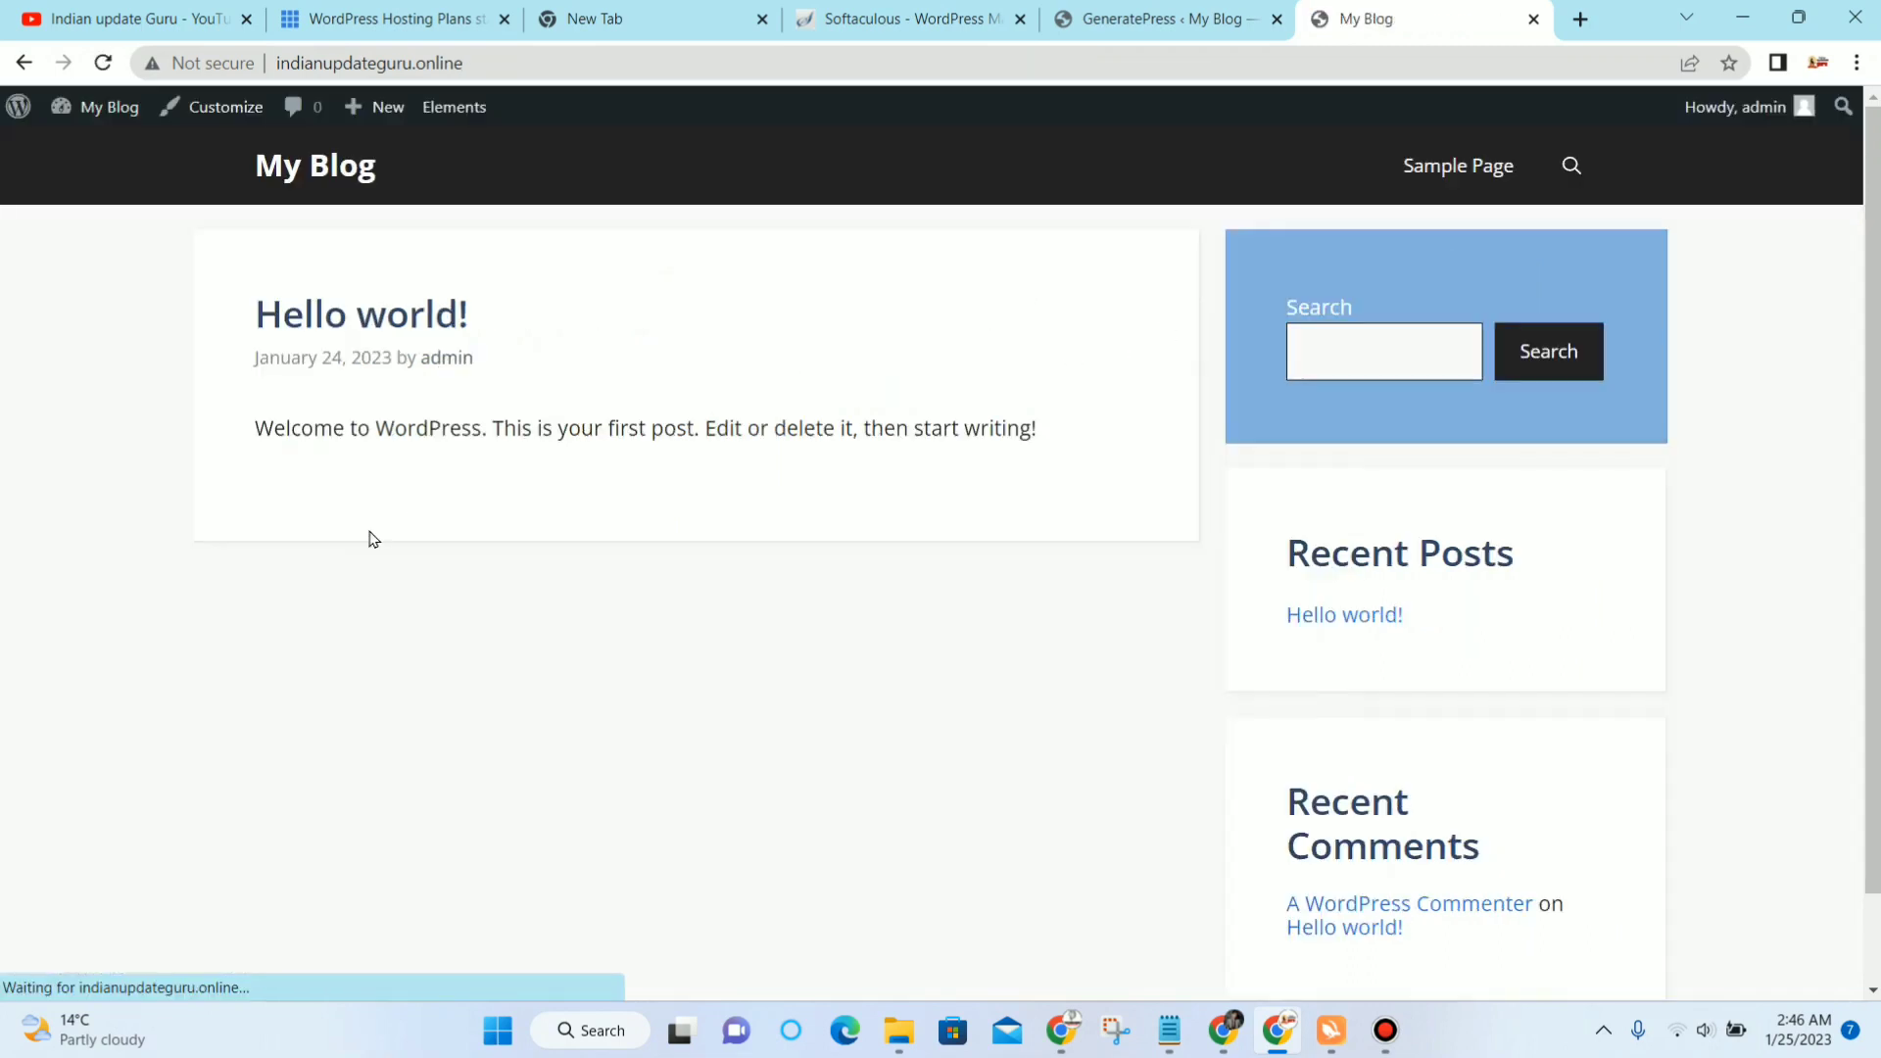
{"action": "left_click", "coordinate": [252, 111]}
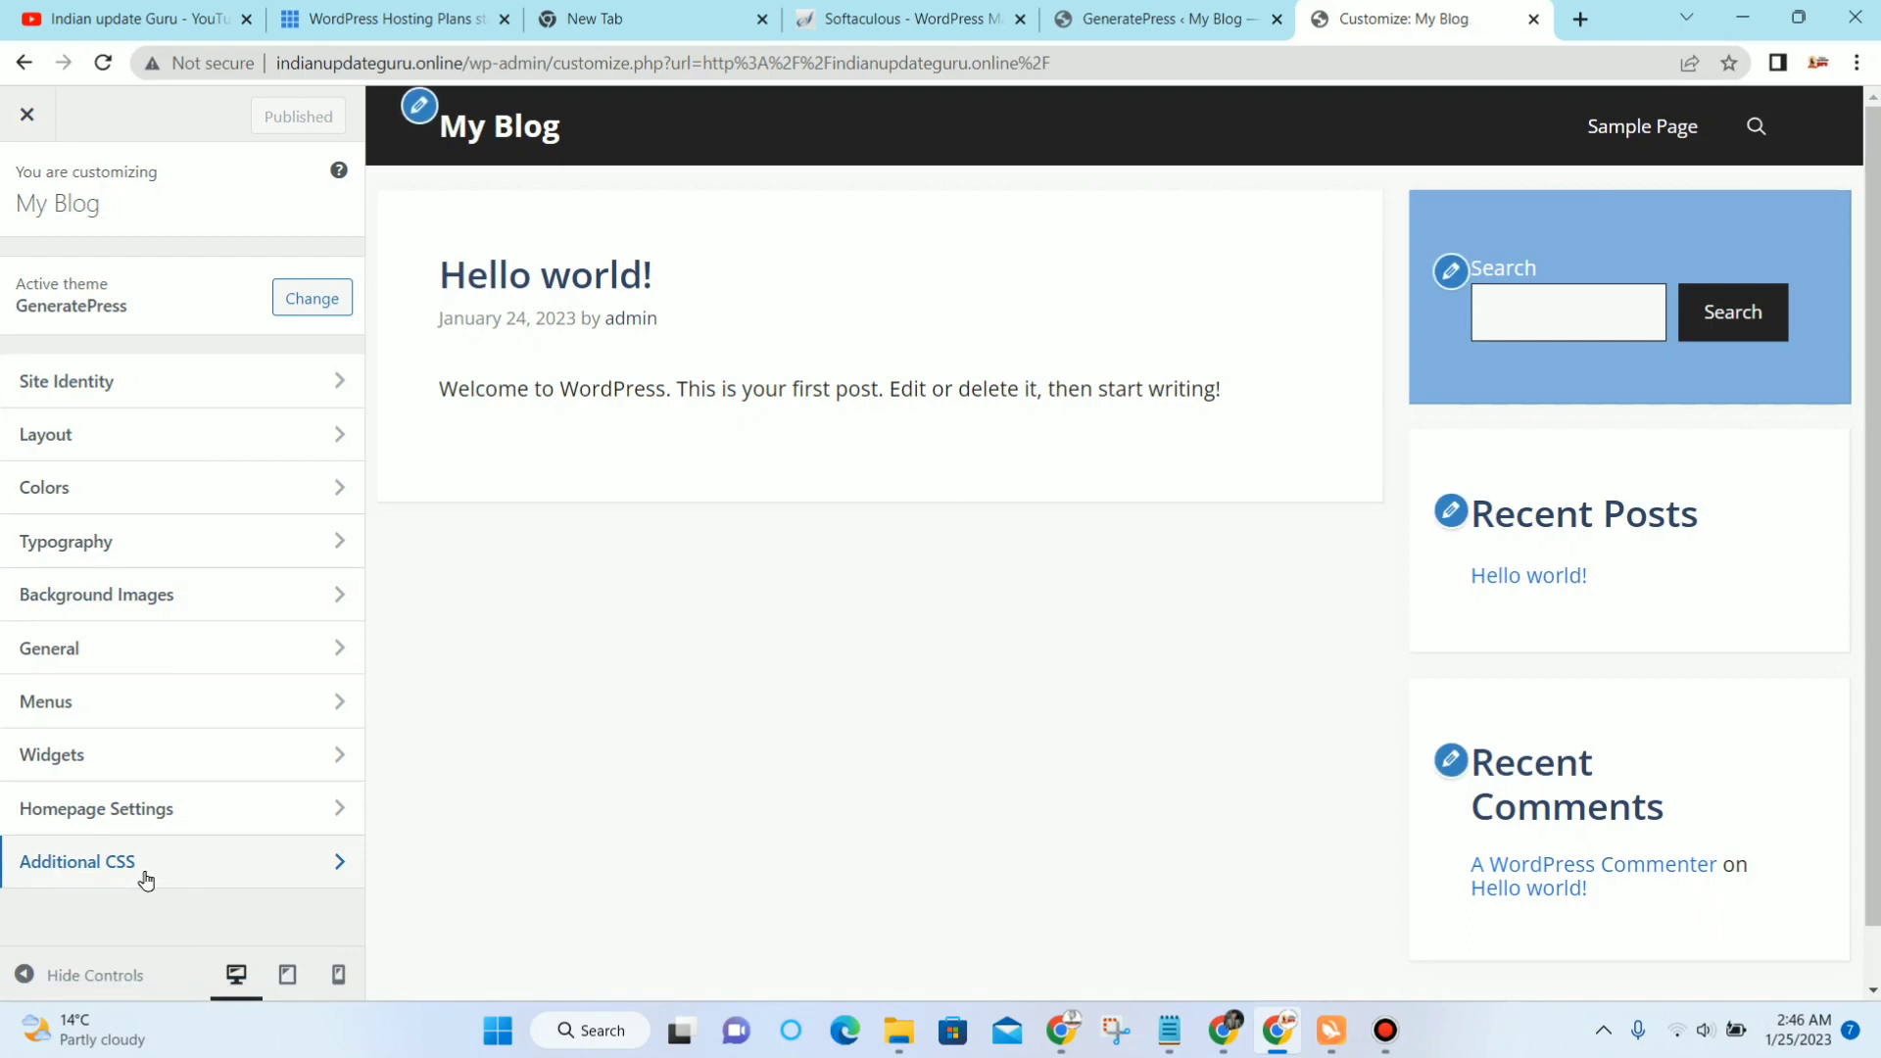
Step: Replace all of the existing Additional CSS with the copied custom code and publish the change
{"action": "left_click", "coordinate": [219, 860]}
{"action": "left_click", "coordinate": [209, 861]}
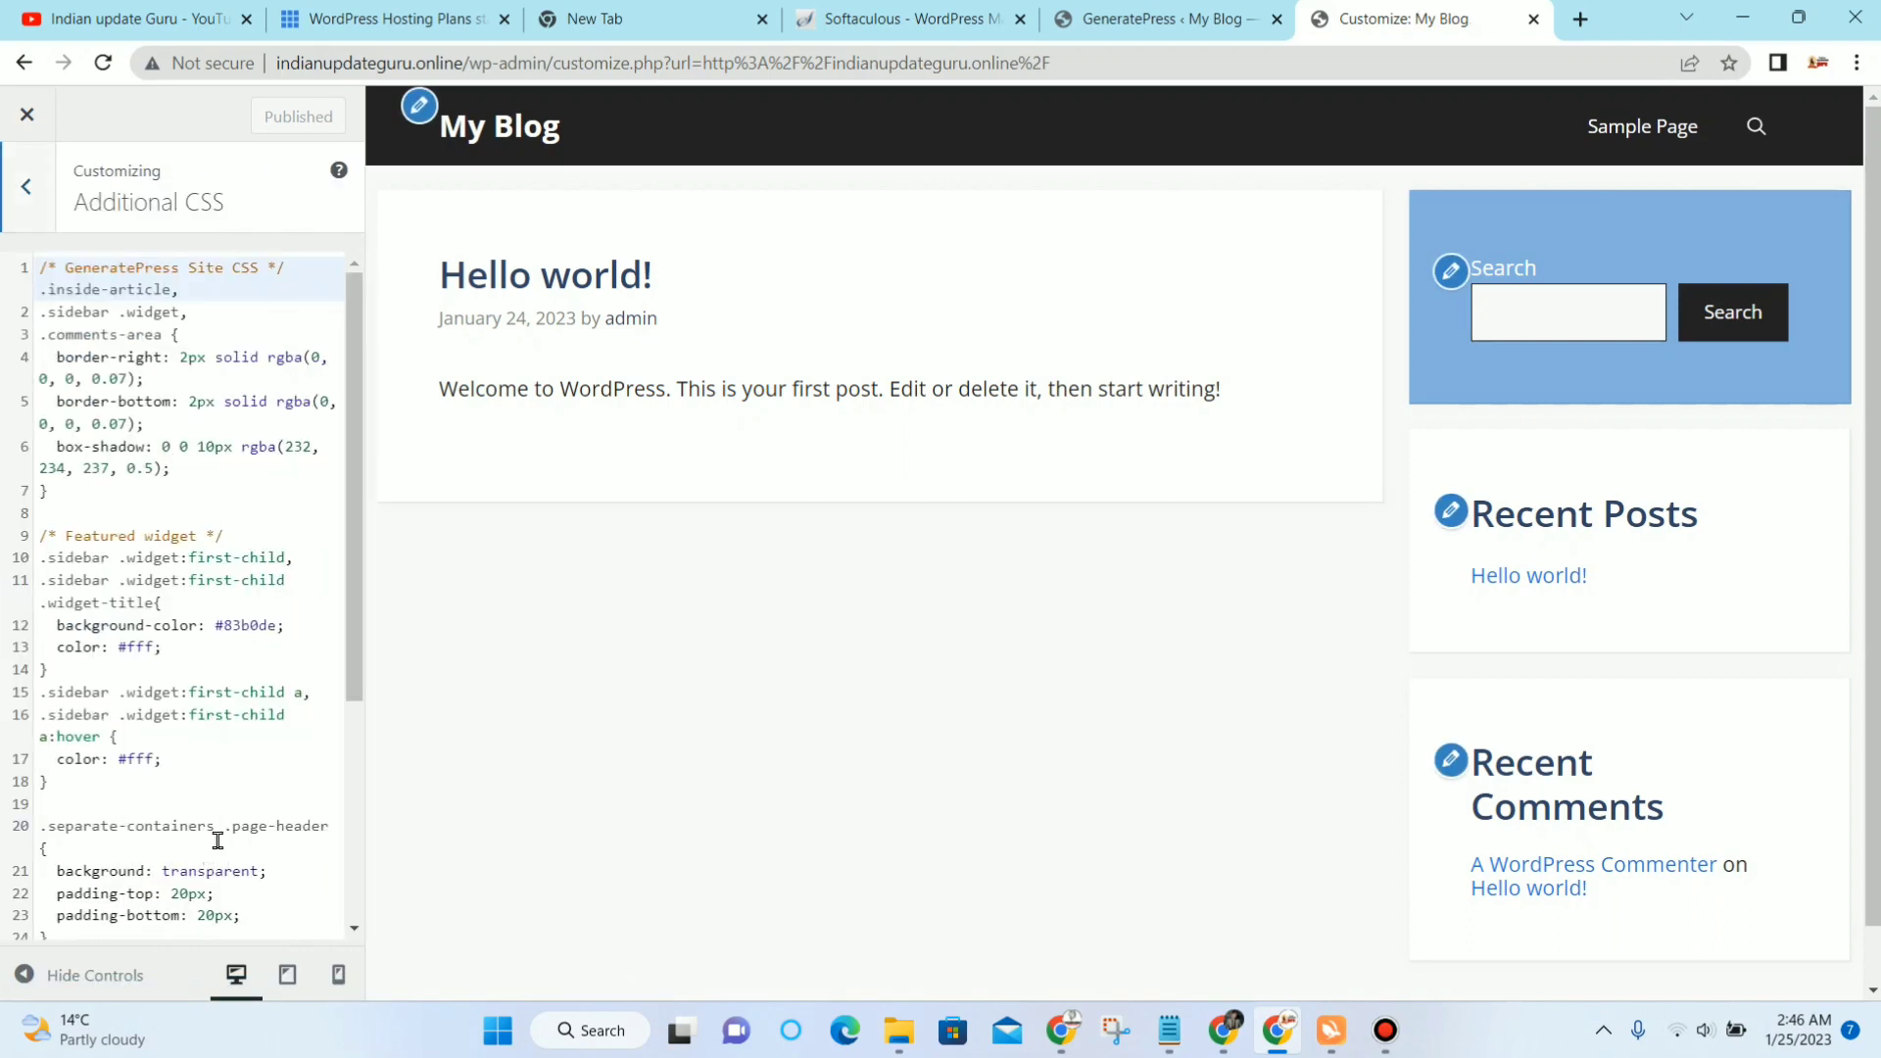
{"action": "left_click", "coordinate": [268, 716]}
{"action": "key", "text": "ctrl+a"}
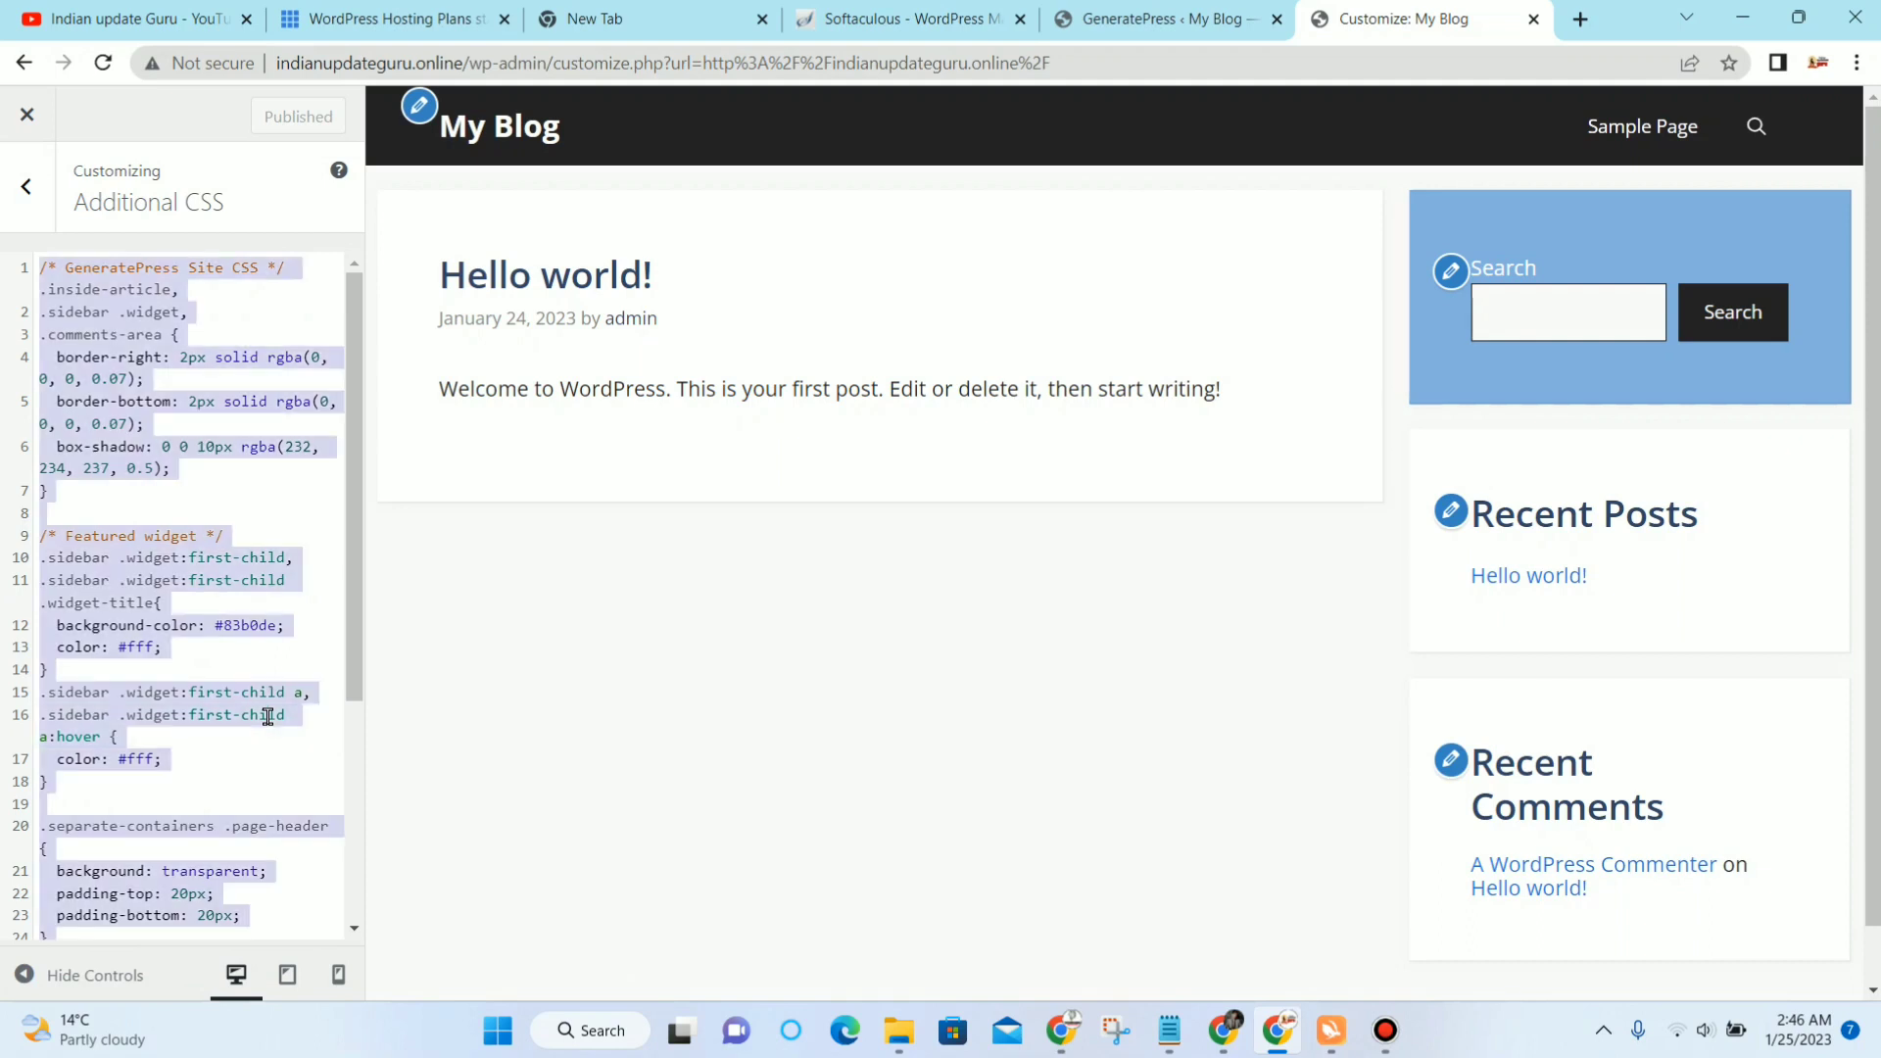
{"action": "key", "text": "BackSpace"}
{"action": "key", "text": "ctrl+v"}
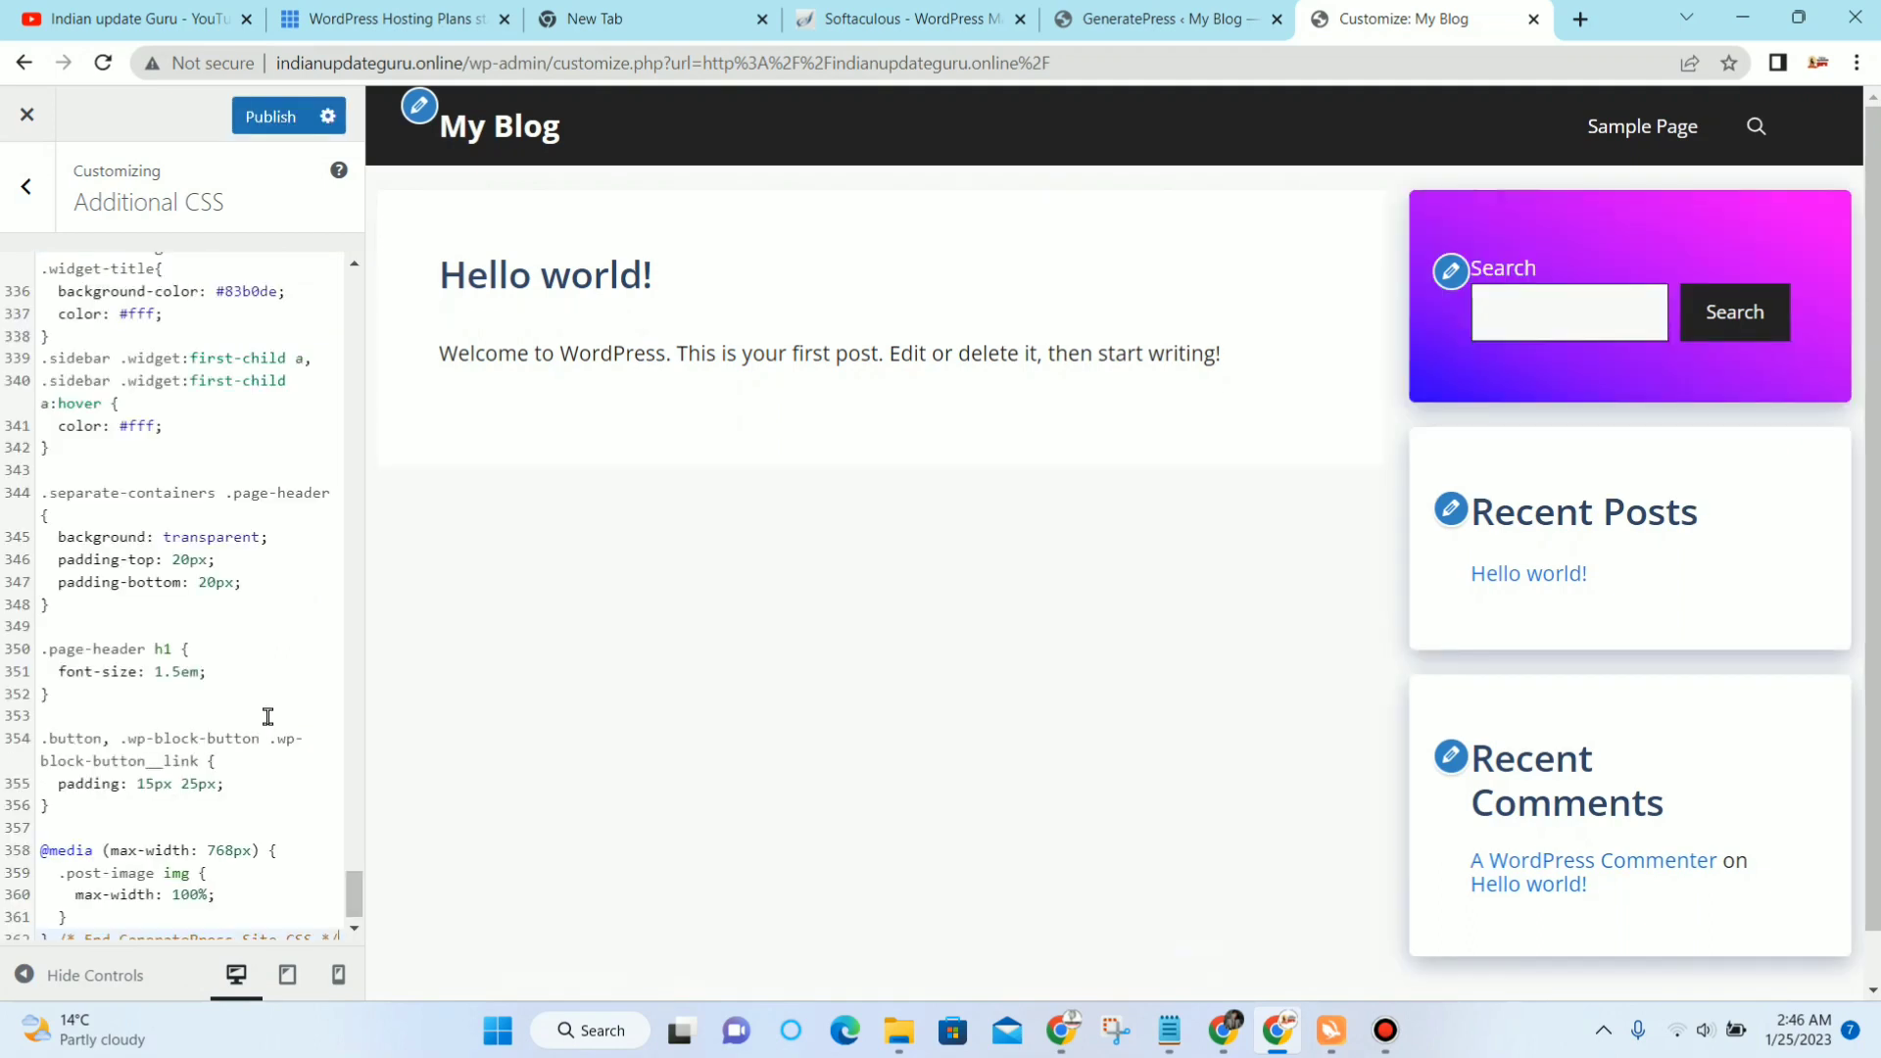
{"action": "left_click", "coordinate": [285, 119]}
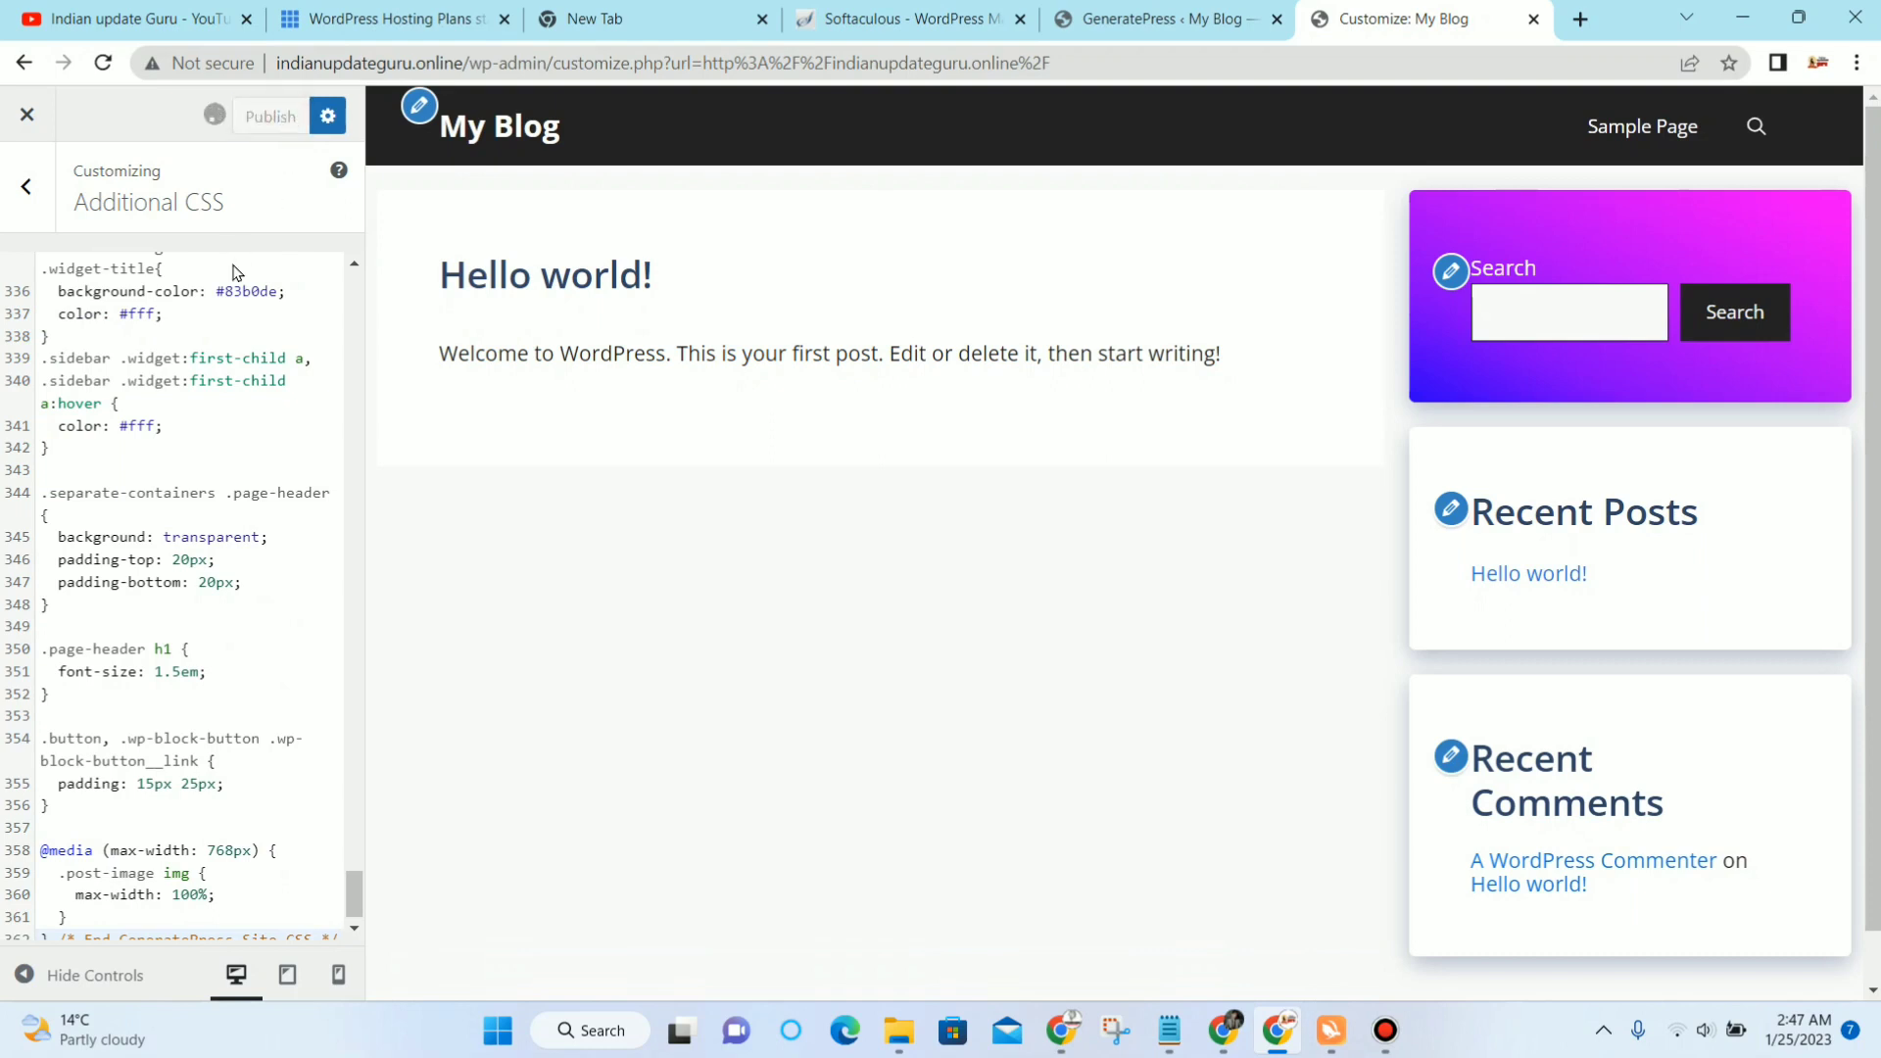
Step: In the Colors settings, set the Primary Navigation background to purple #7200e4
{"action": "left_click", "coordinate": [41, 201]}
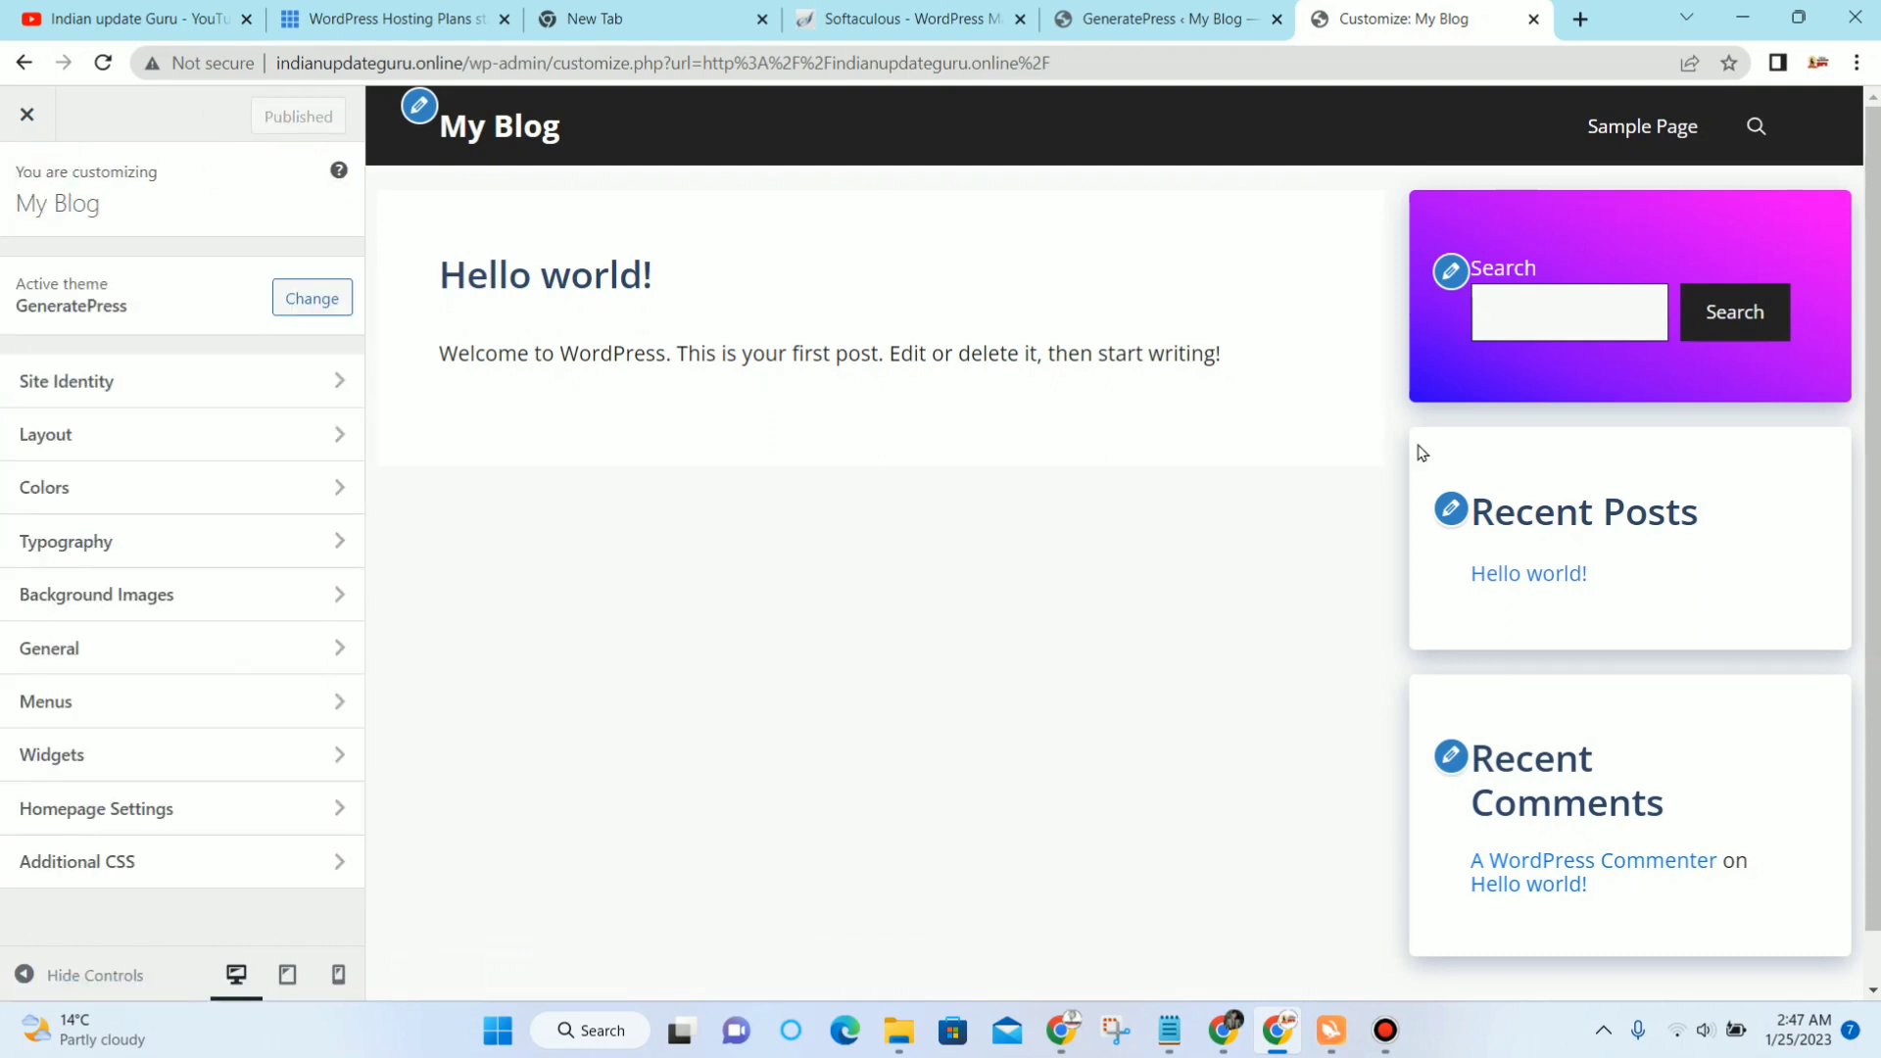
{"action": "left_click", "coordinate": [206, 474]}
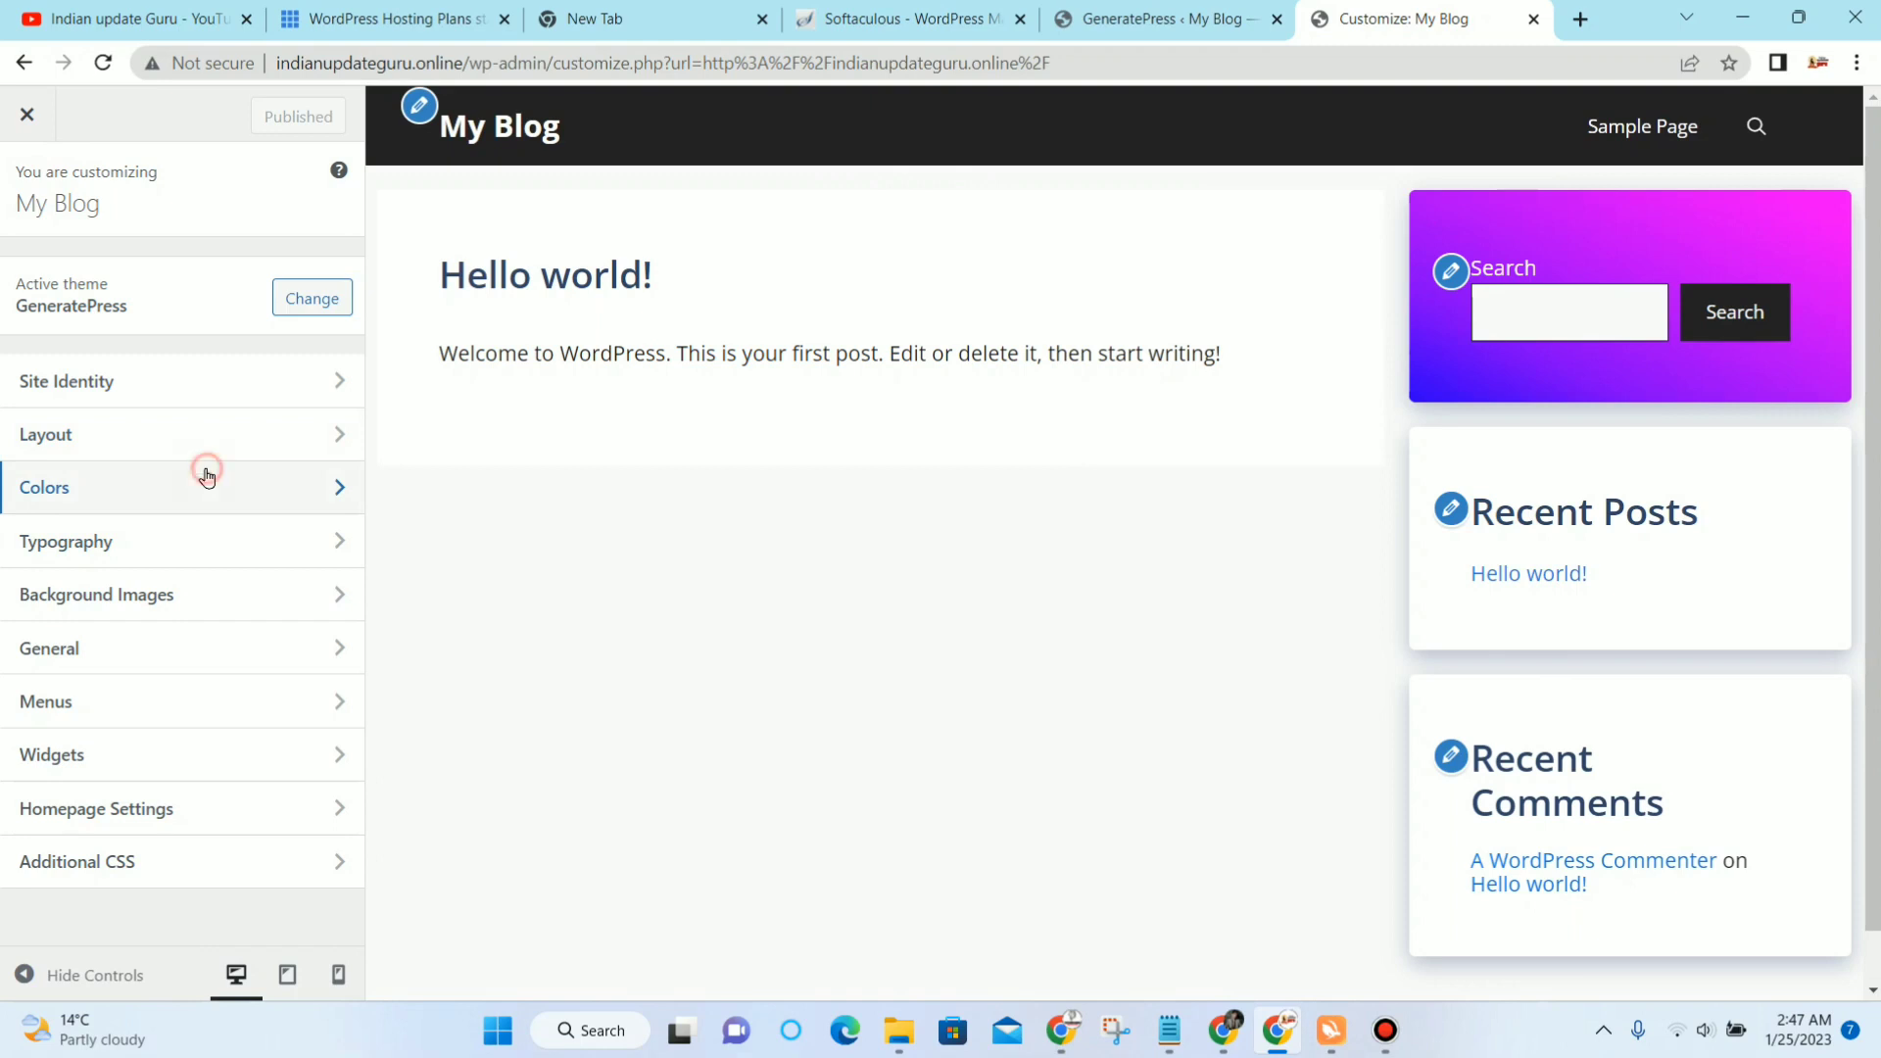
{"action": "left_click", "coordinate": [224, 498]}
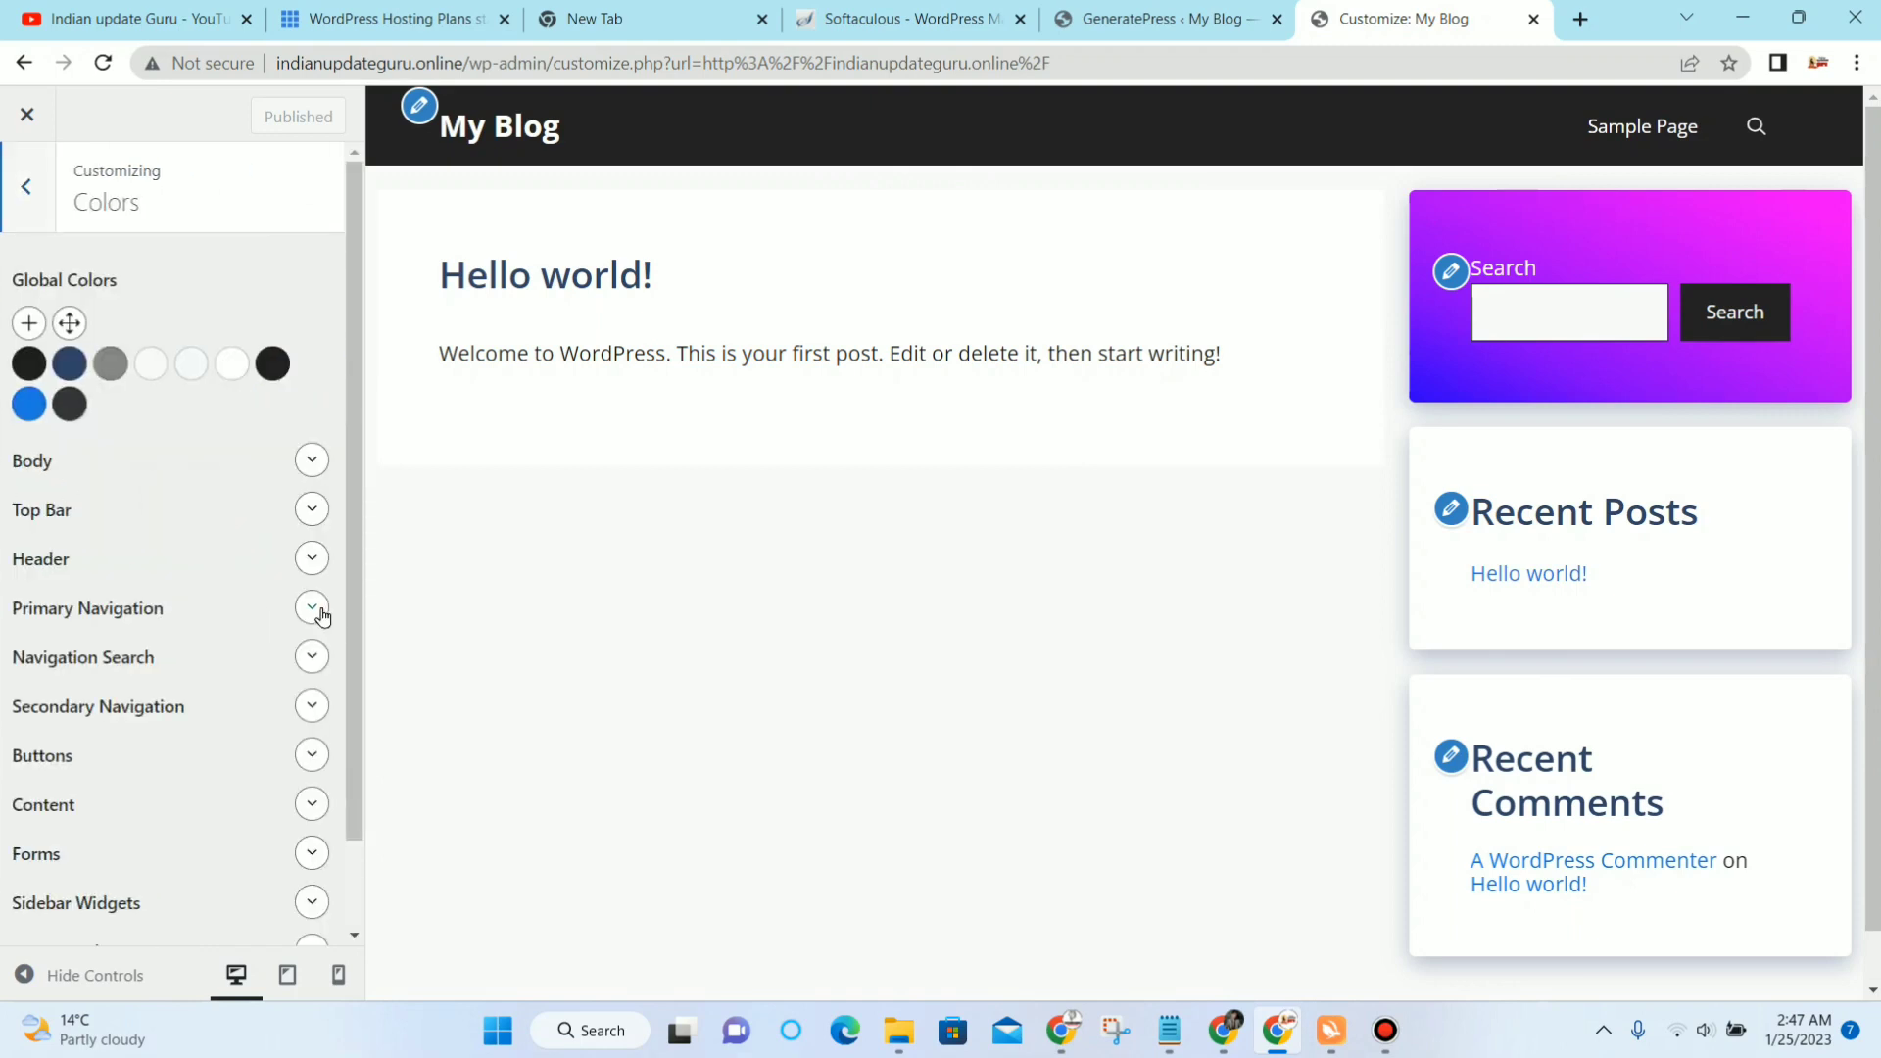
{"action": "left_click", "coordinate": [313, 611]}
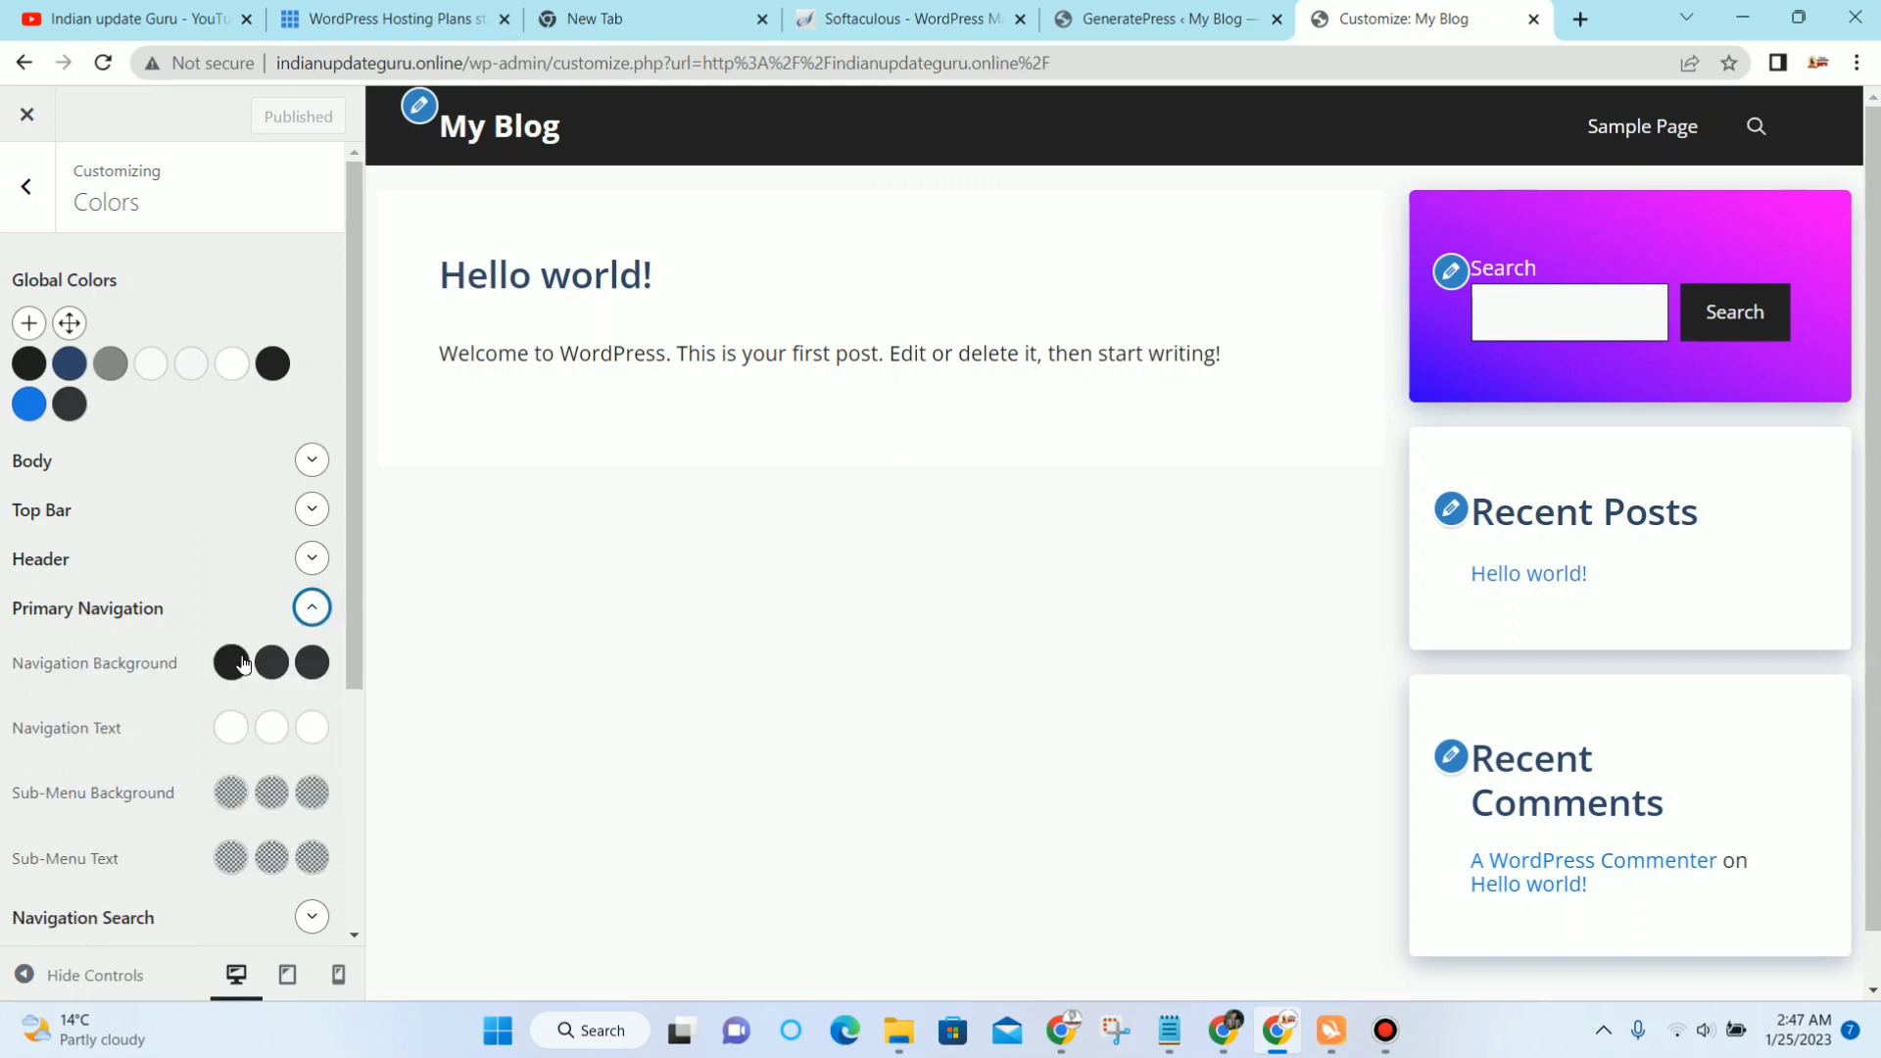
{"action": "left_click", "coordinate": [242, 663]}
{"action": "left_click", "coordinate": [241, 672]}
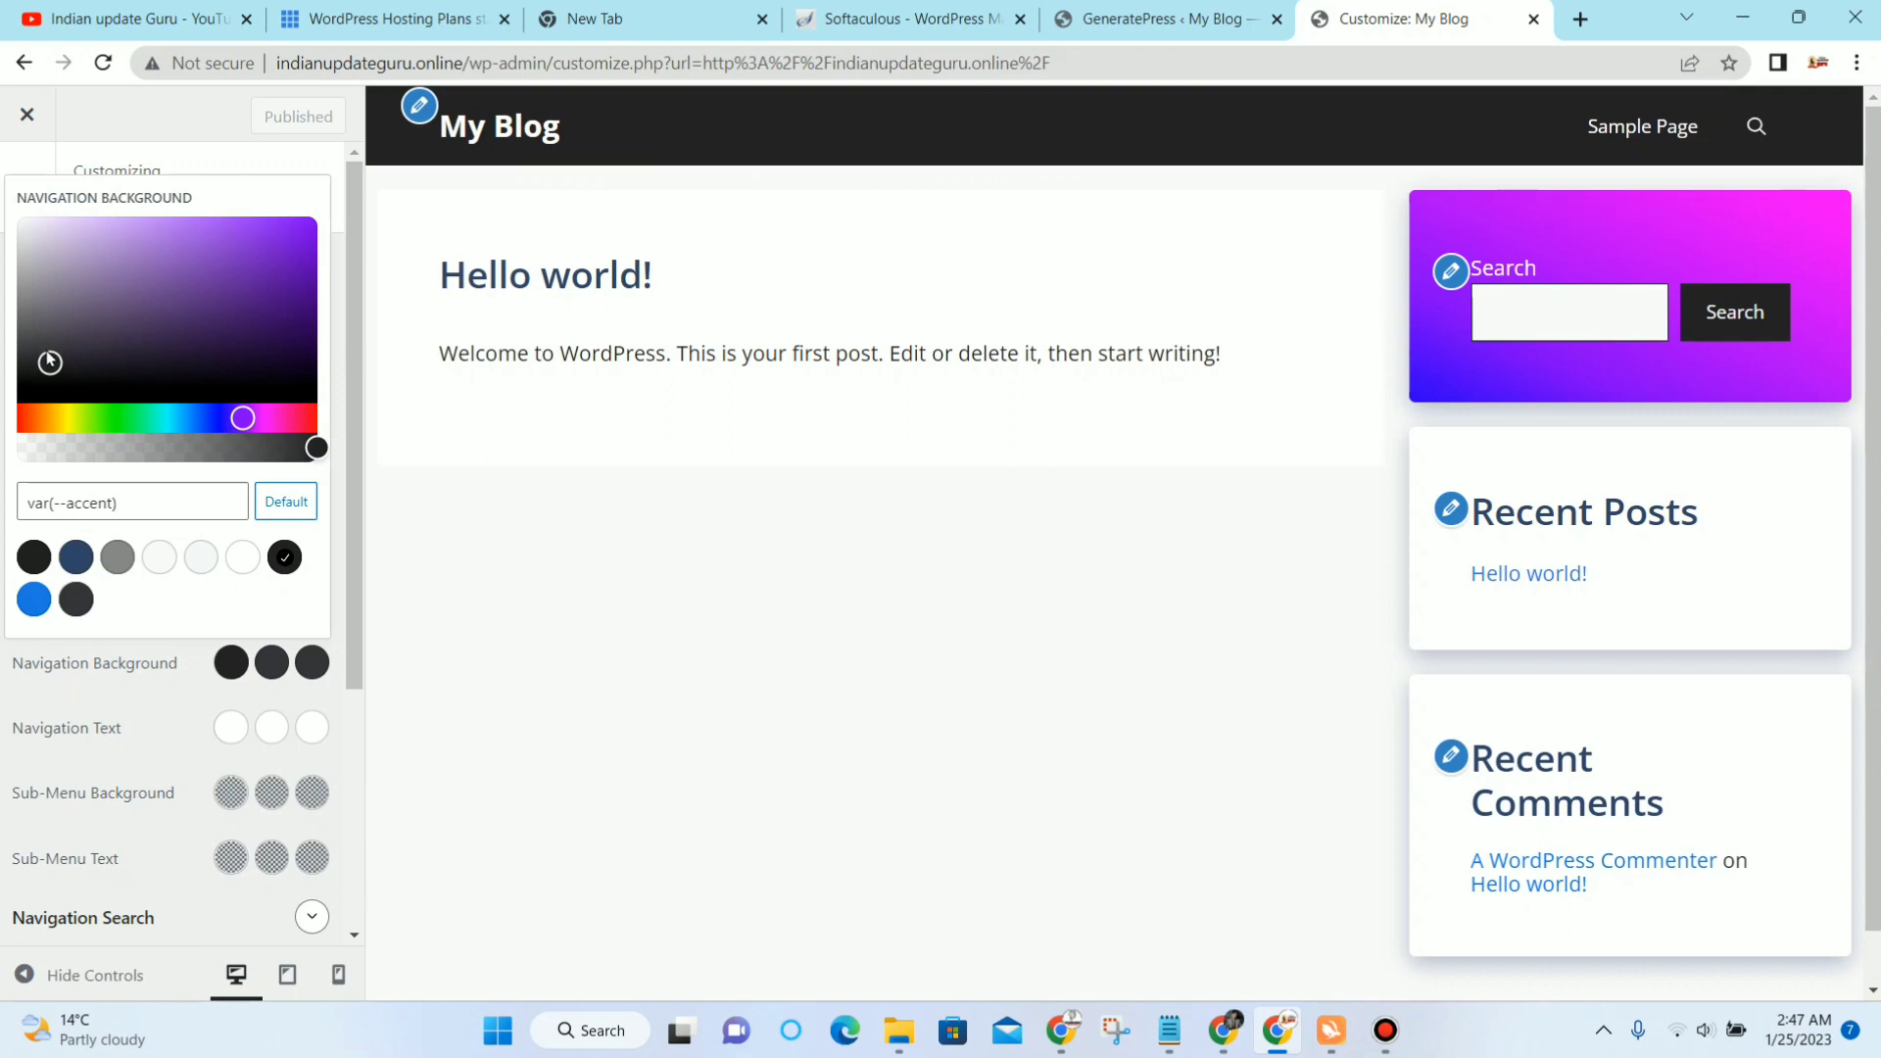
{"action": "left_click_drag", "start_coordinate": [49, 363], "coordinate": [325, 224]}
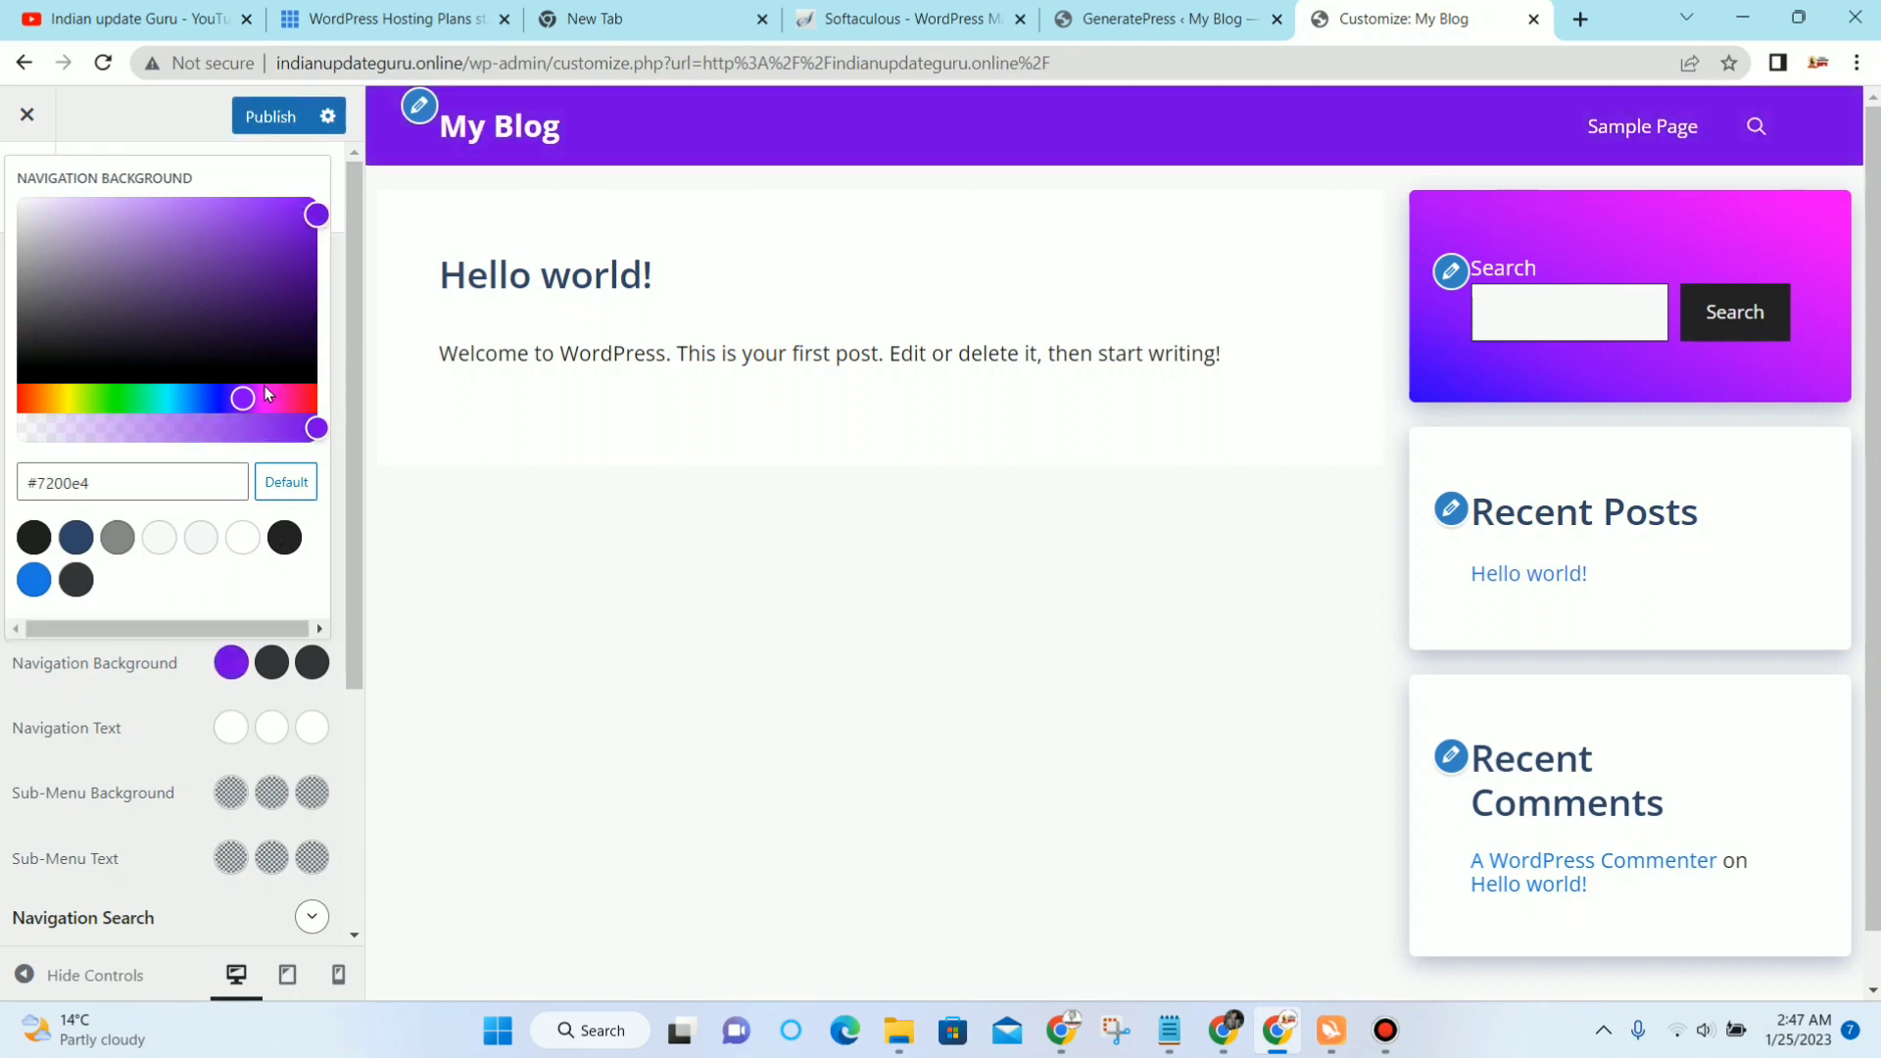
Step: Change the Primary Navigation background to magenta #cc00e3 and copy its color code
{"action": "left_click_drag", "start_coordinate": [245, 407], "coordinate": [266, 445]}
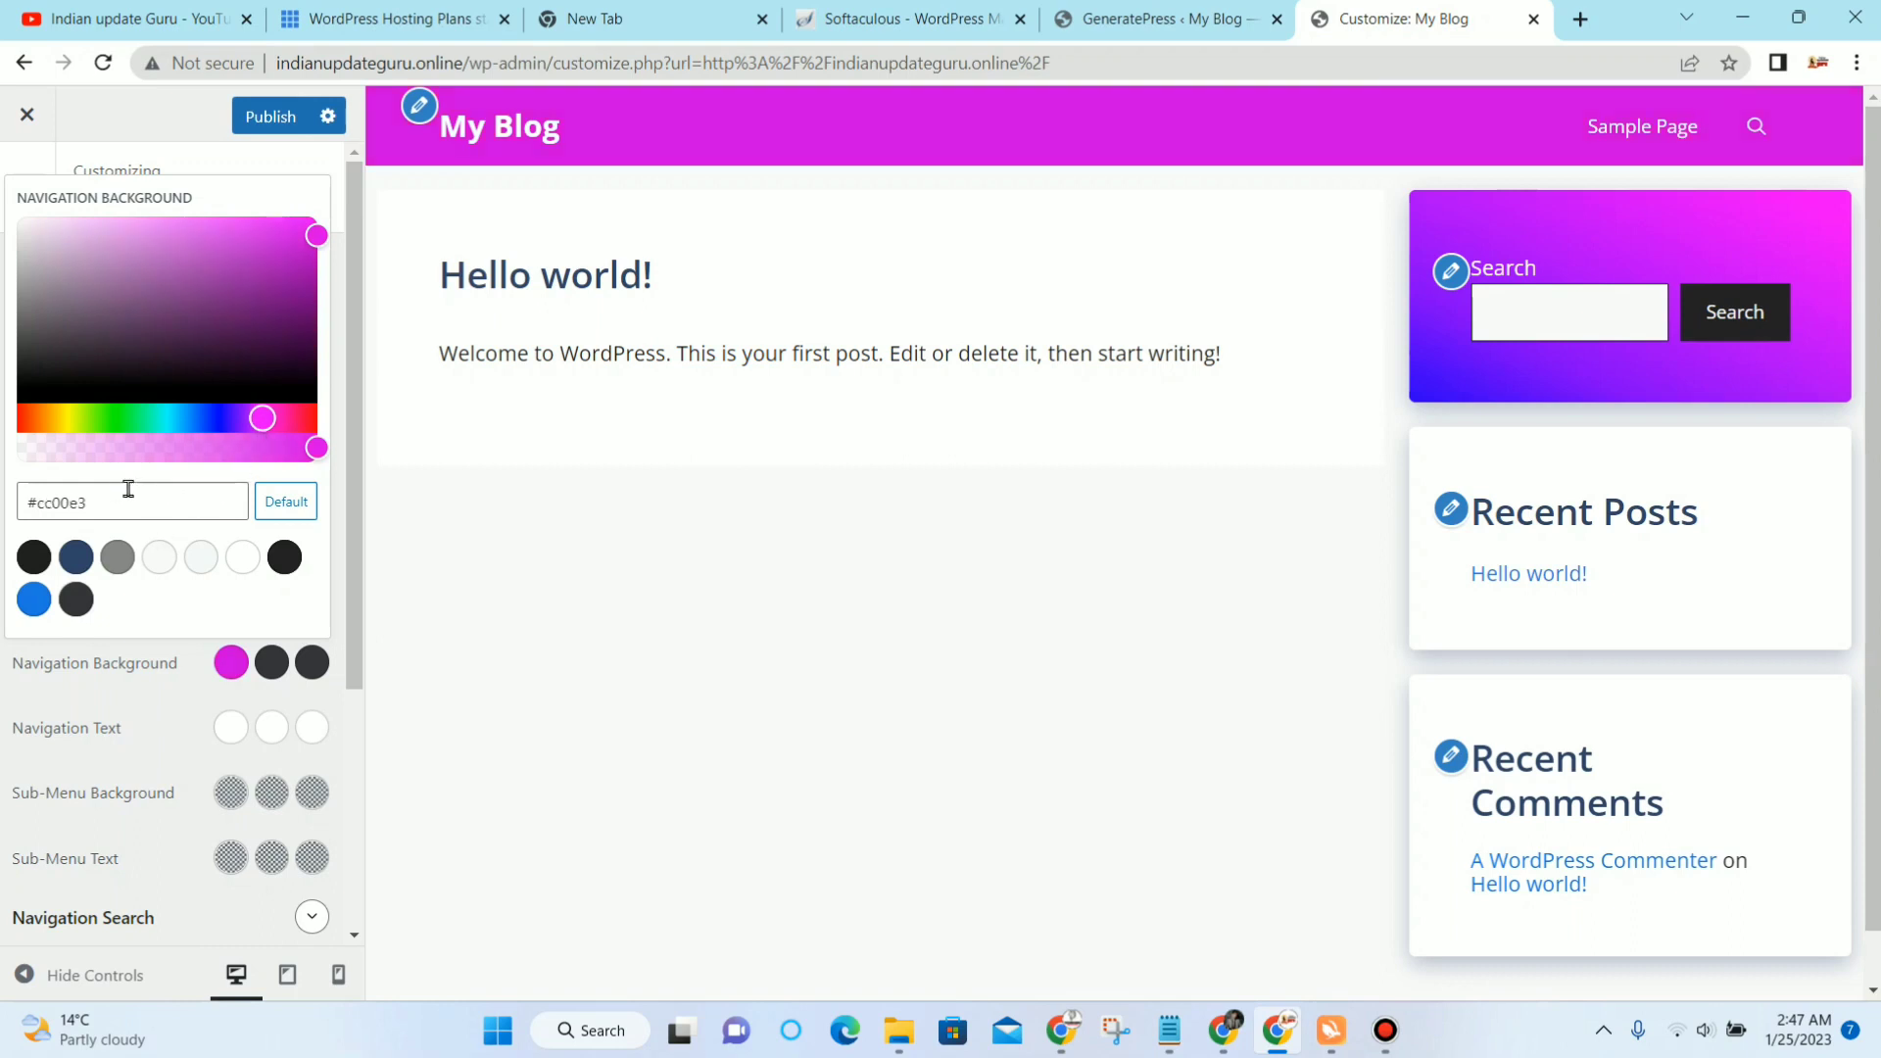
{"action": "triple_click", "coordinate": [188, 508]}
{"action": "right_click", "coordinate": [188, 508]}
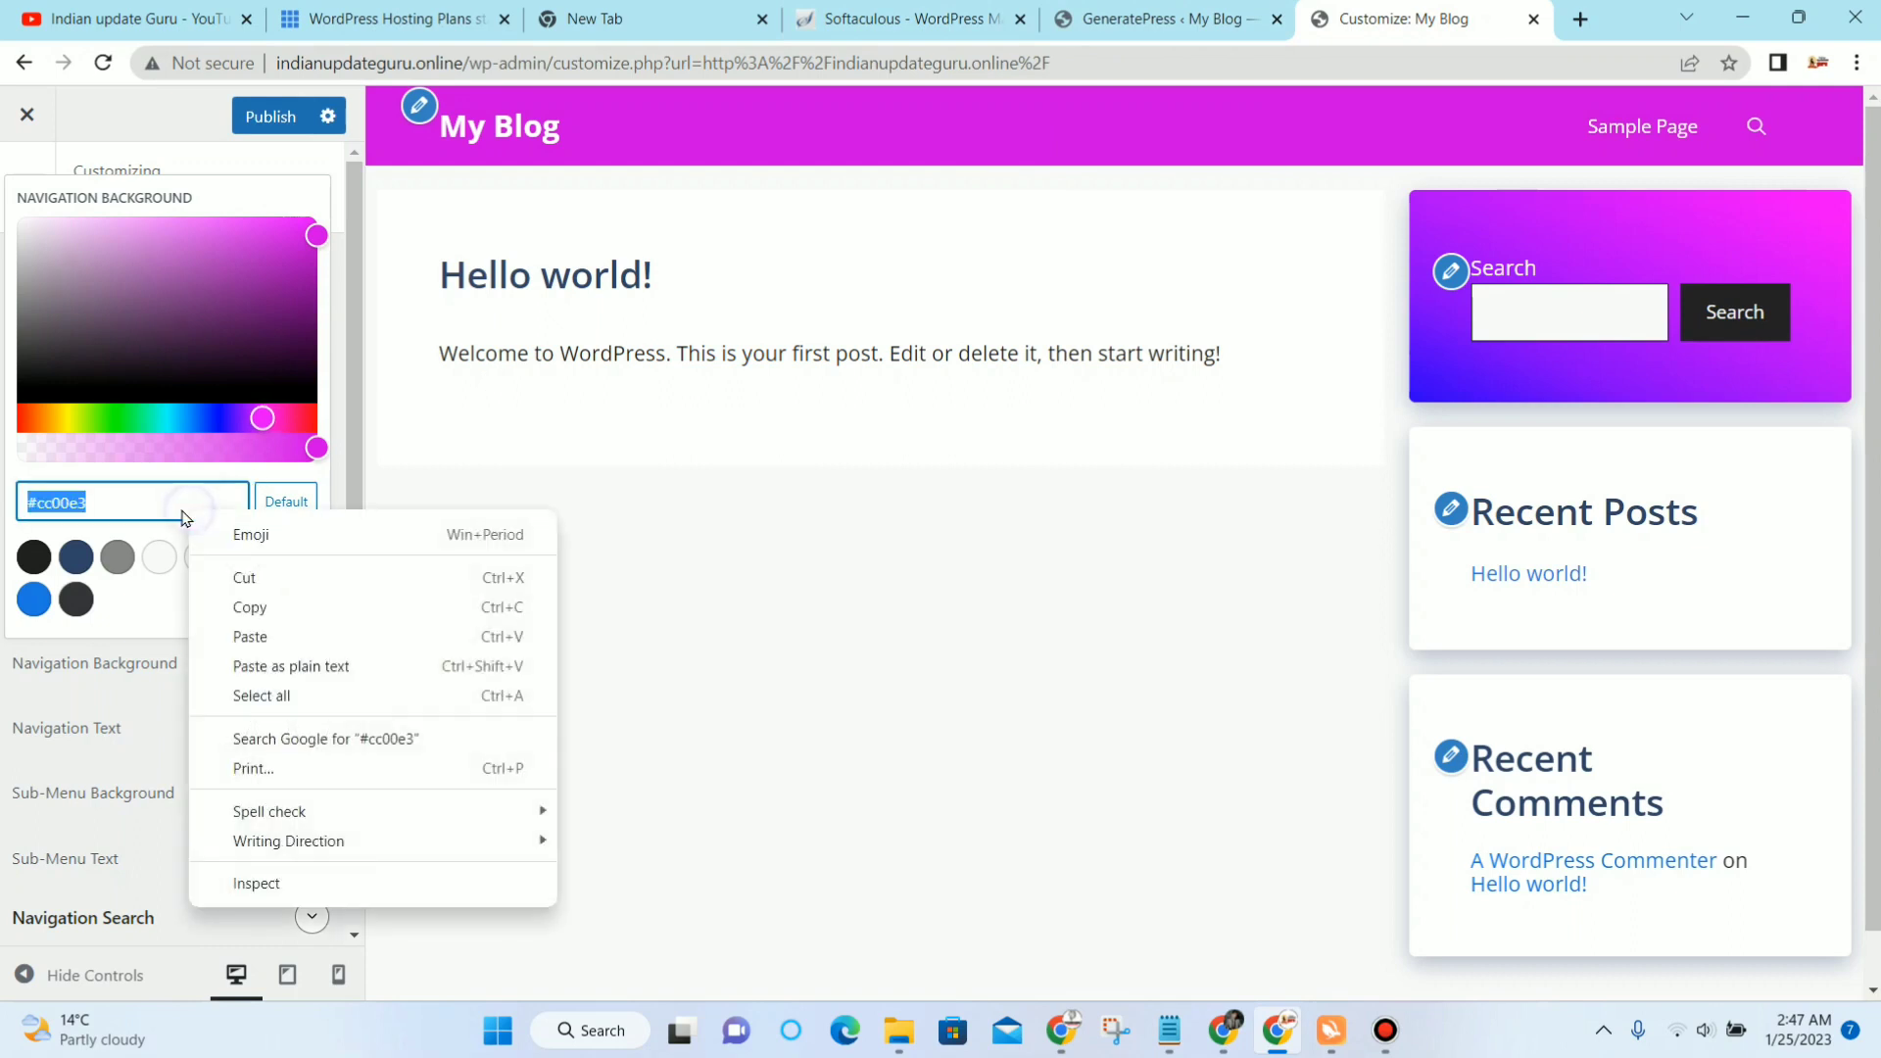
{"action": "left_click", "coordinate": [249, 608]}
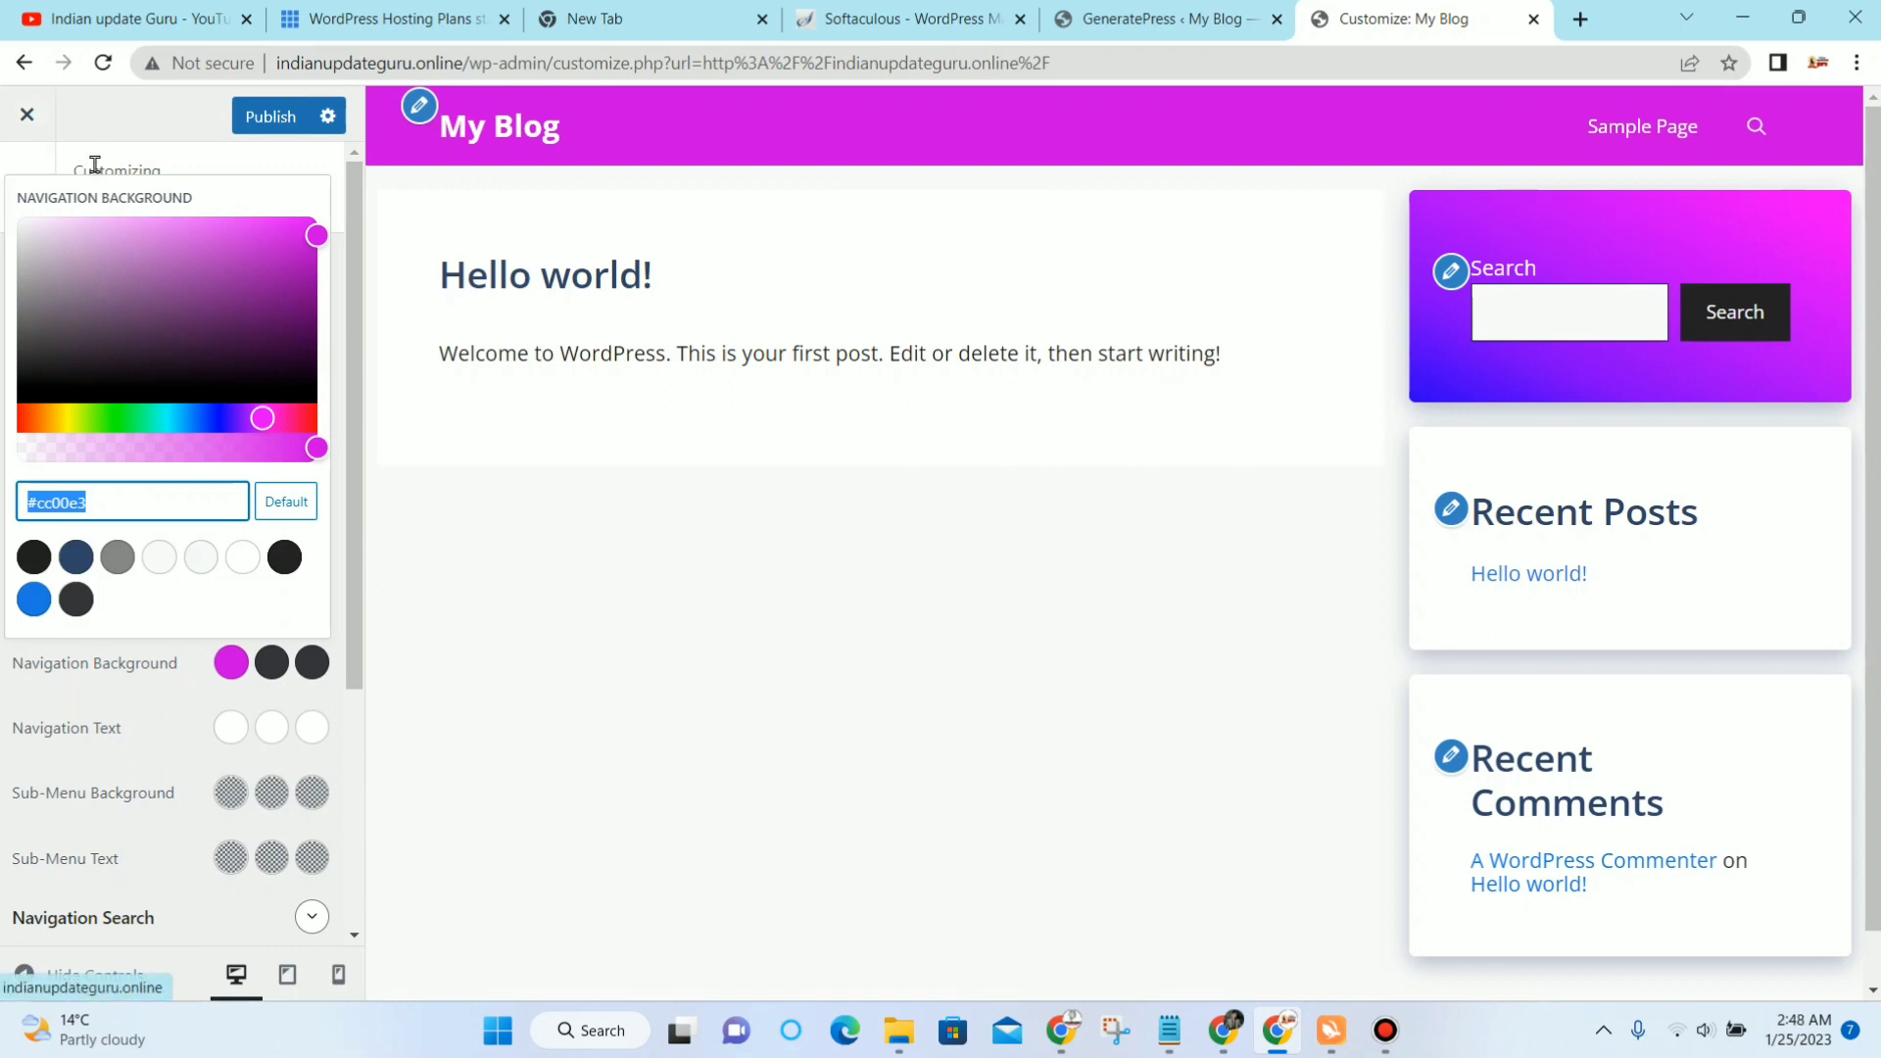
{"action": "left_click_drag", "start_coordinate": [73, 169], "coordinate": [166, 179]}
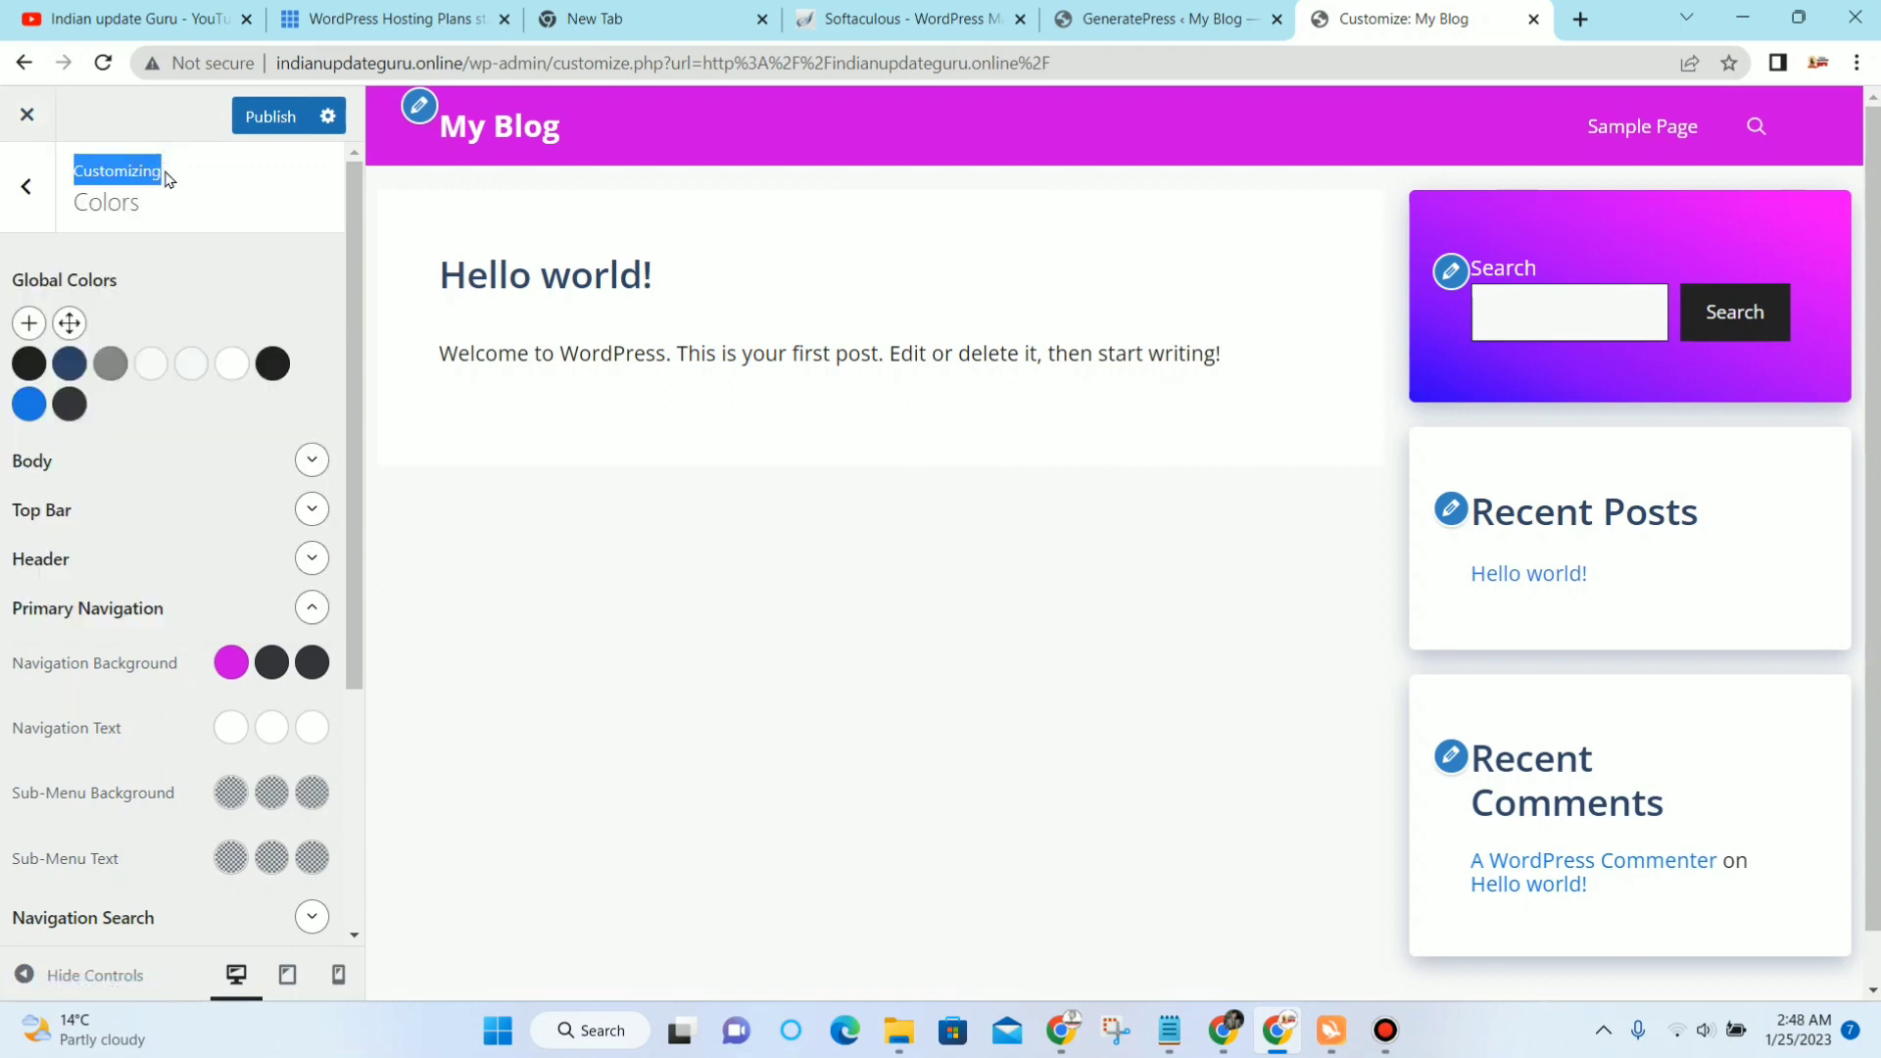
Step: Set the Top Bar background to the copied color #cc00e3
{"action": "left_click", "coordinate": [70, 508]}
{"action": "left_click", "coordinate": [312, 509]}
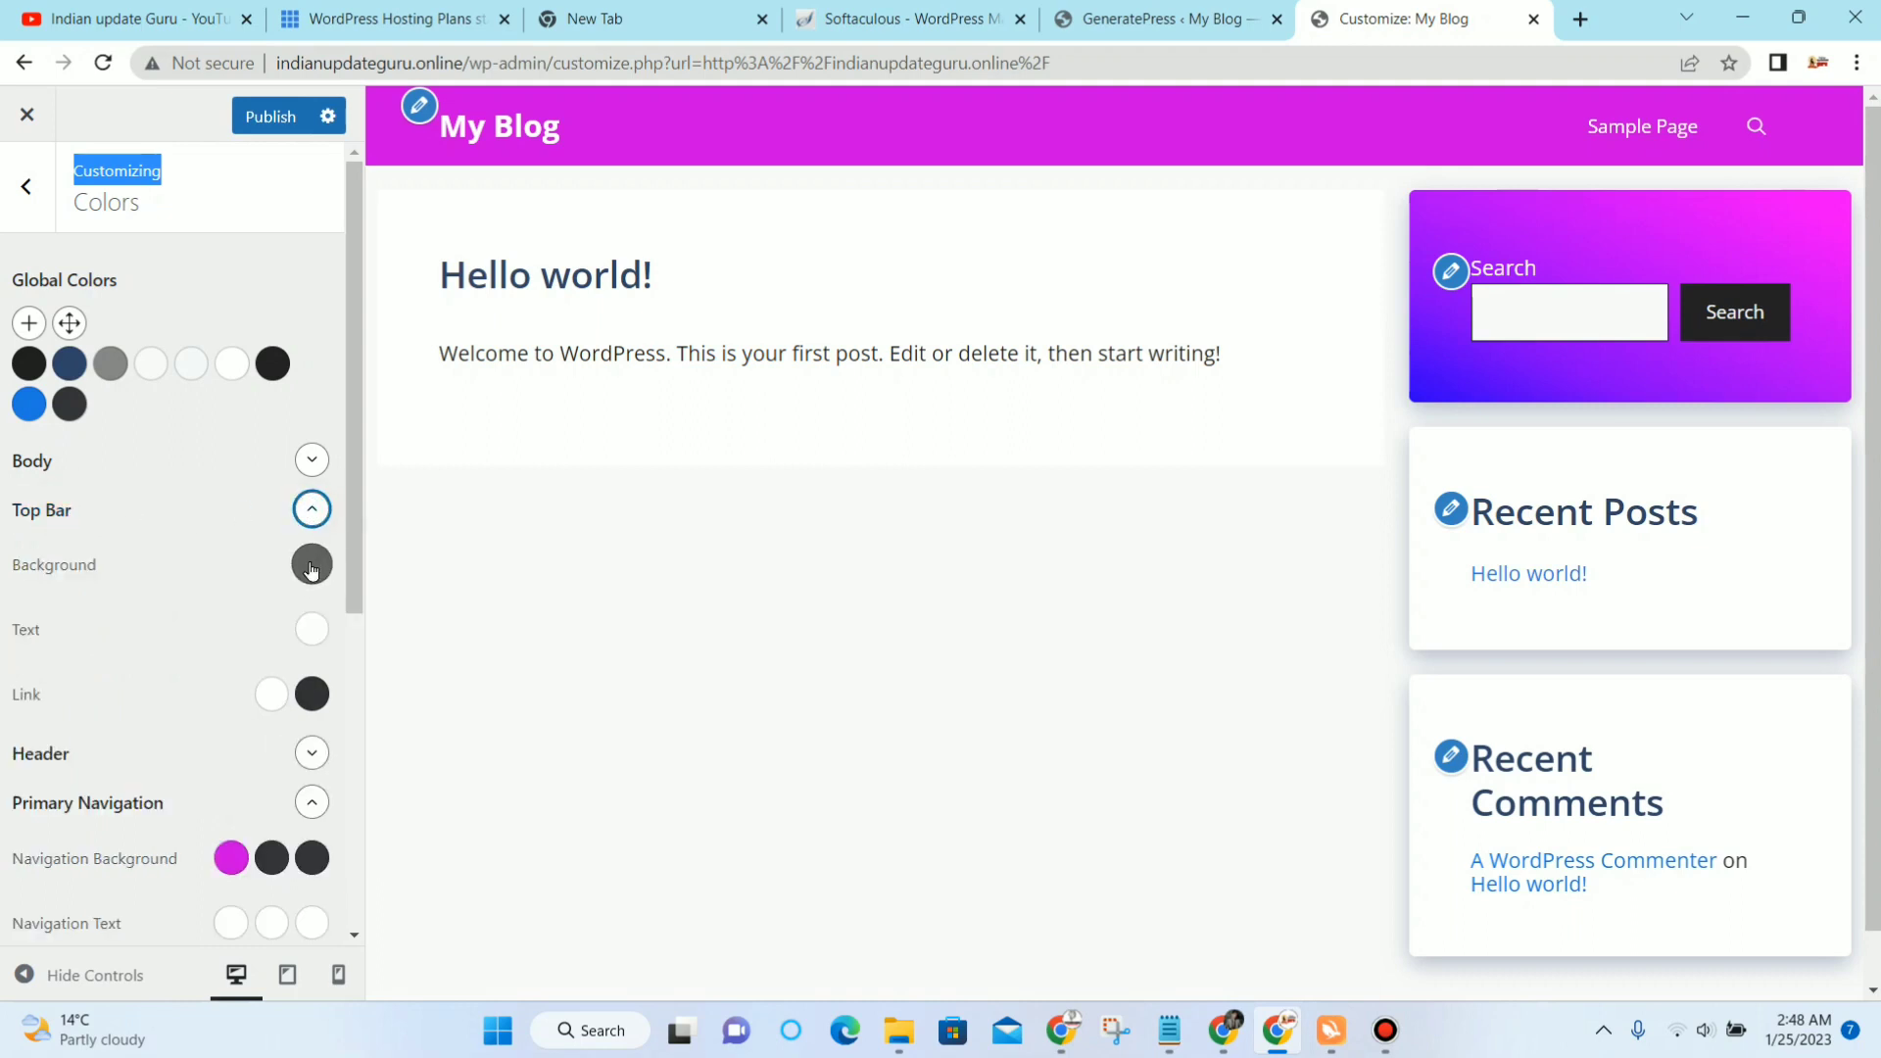
{"action": "left_click", "coordinate": [312, 564]}
{"action": "triple_click", "coordinate": [137, 480]}
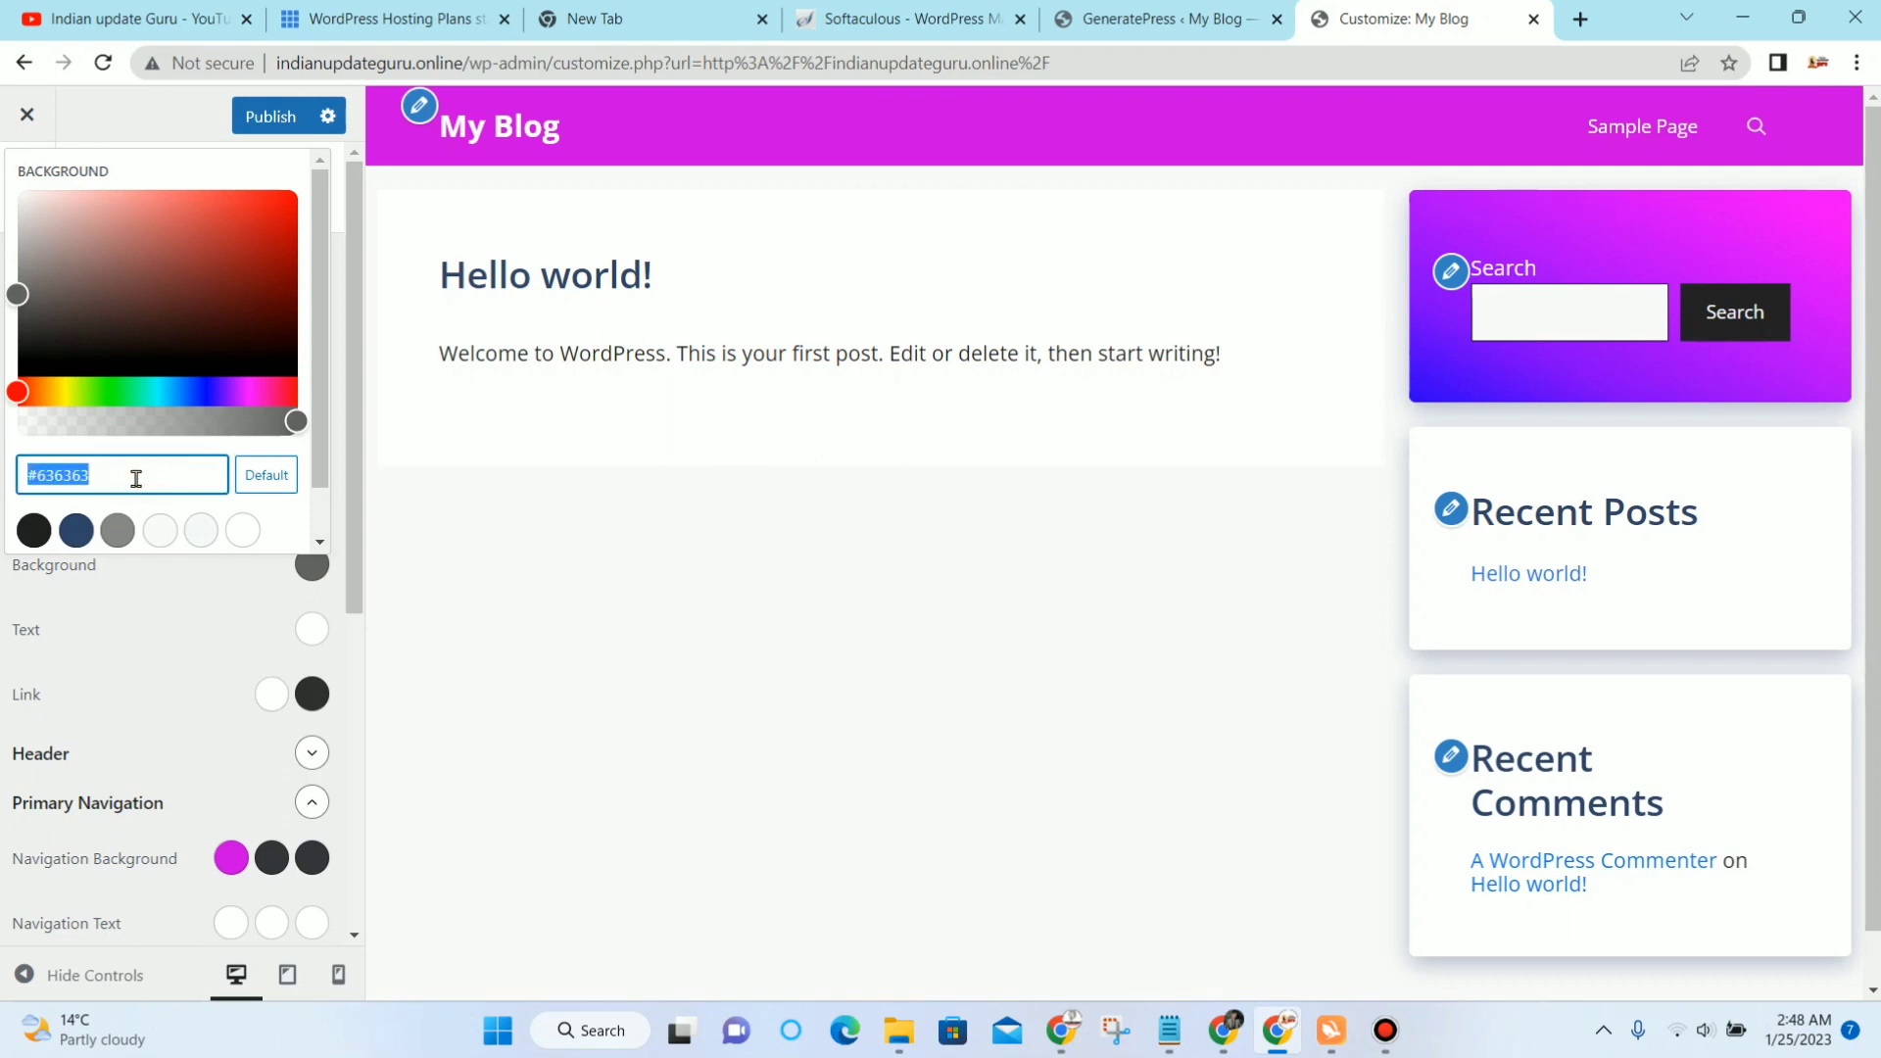
{"action": "key", "text": "ctrl+v"}
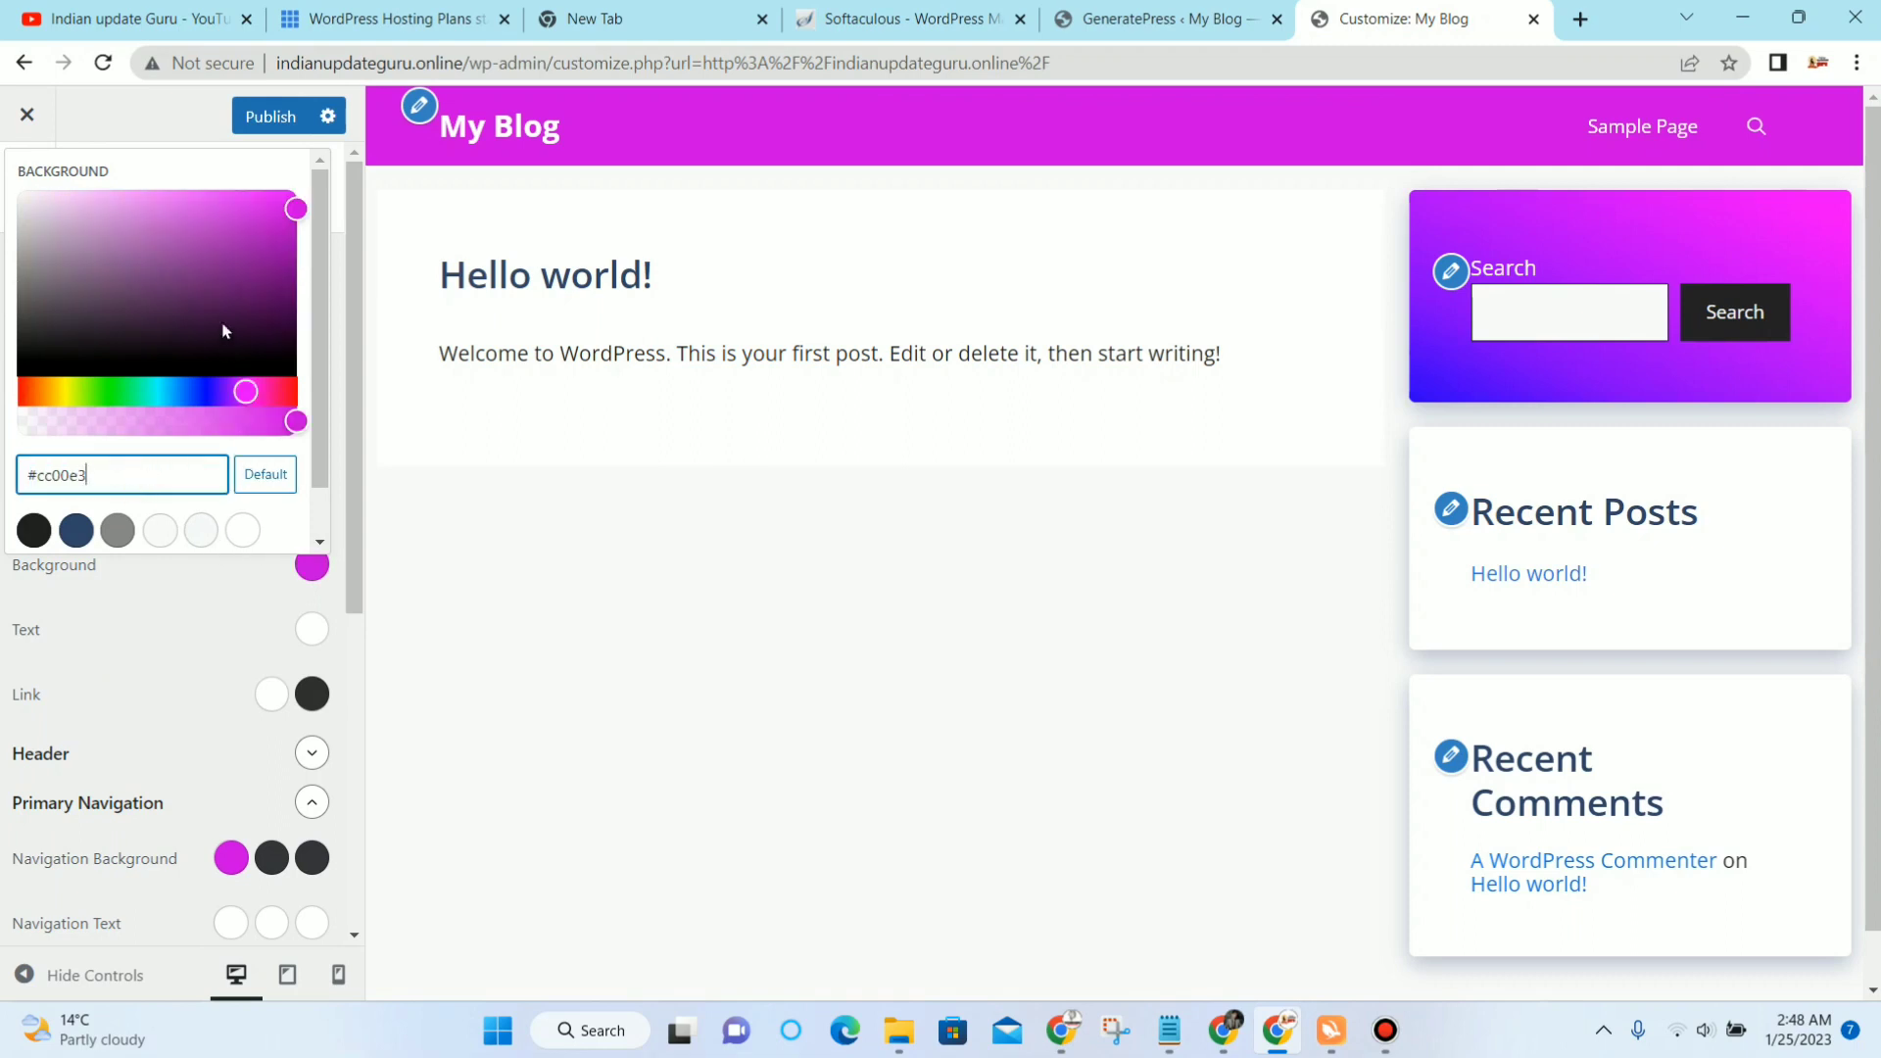
{"action": "left_click", "coordinate": [175, 664]}
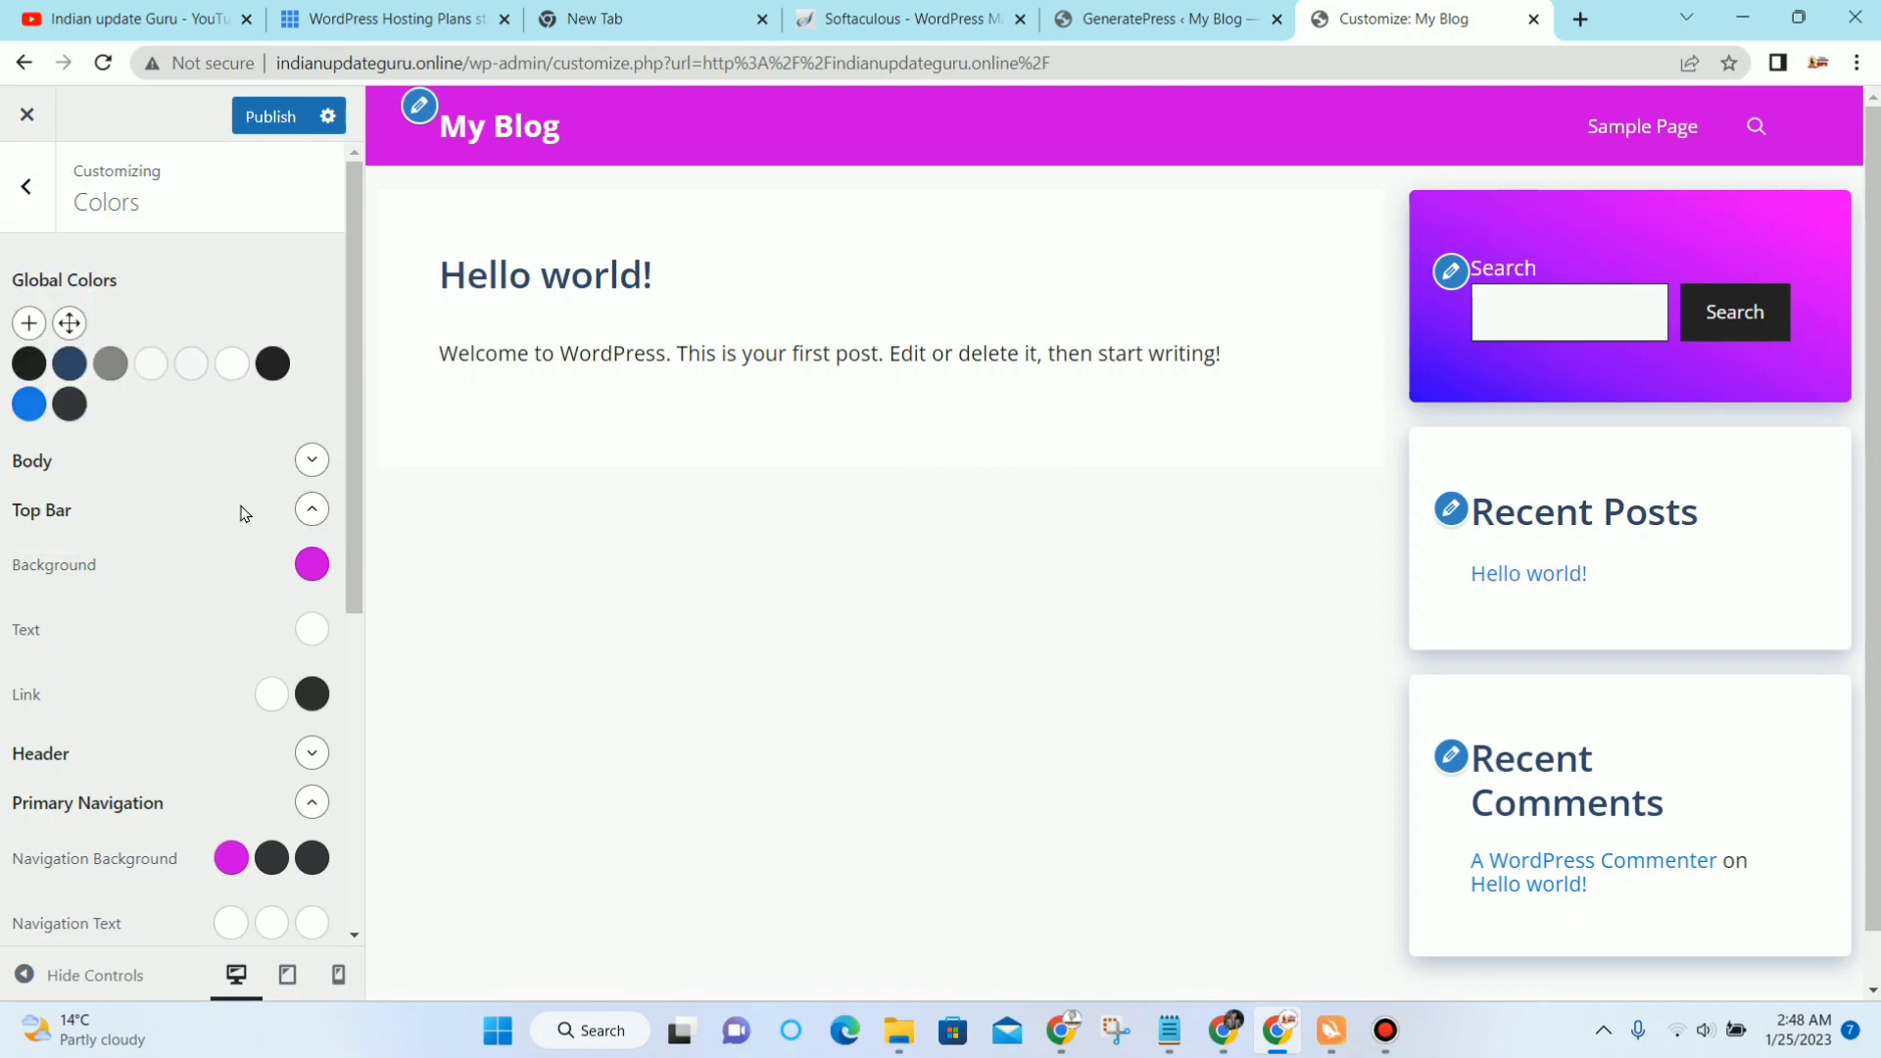
Step: Set the Footer Bar background to #cc00e3 to match the navigation
{"action": "scroll", "coordinate": [1124, 510], "scroll_direction": "down", "scroll_amount": 1}
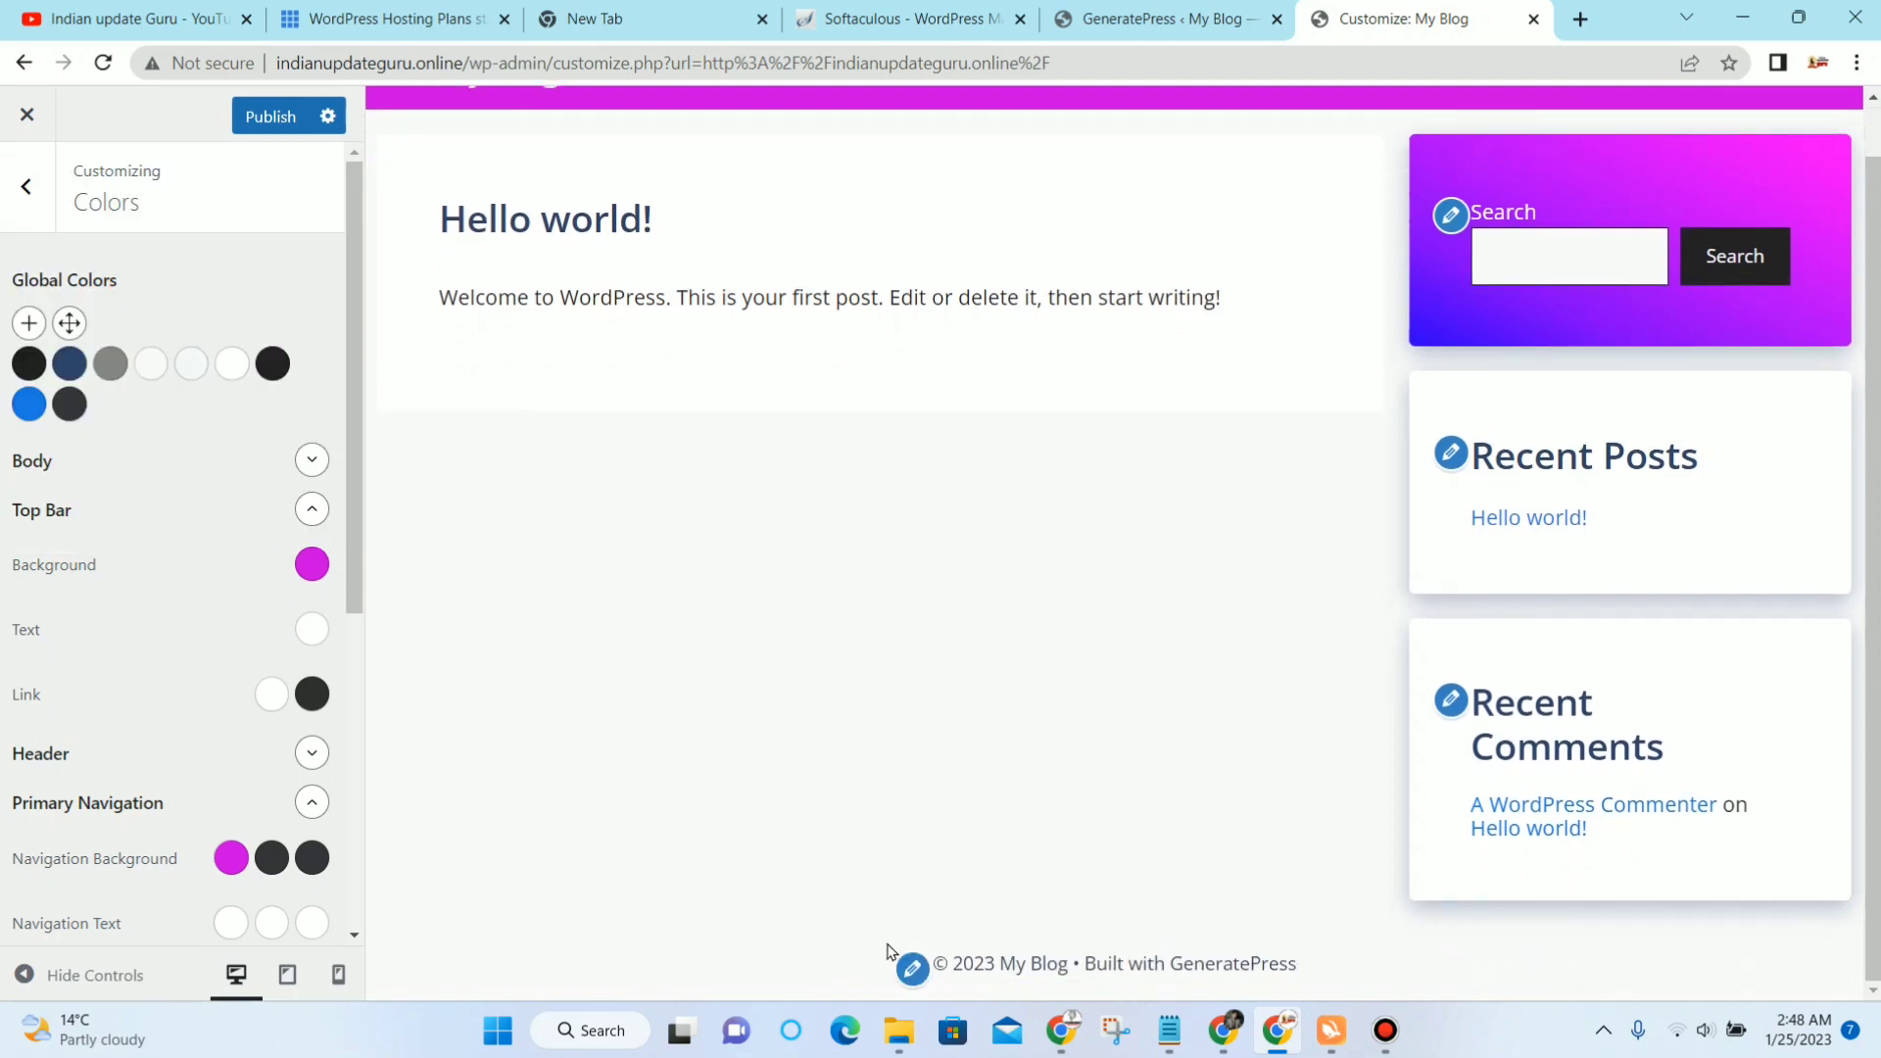
{"action": "scroll", "coordinate": [932, 211], "scroll_direction": "up", "scroll_amount": 1}
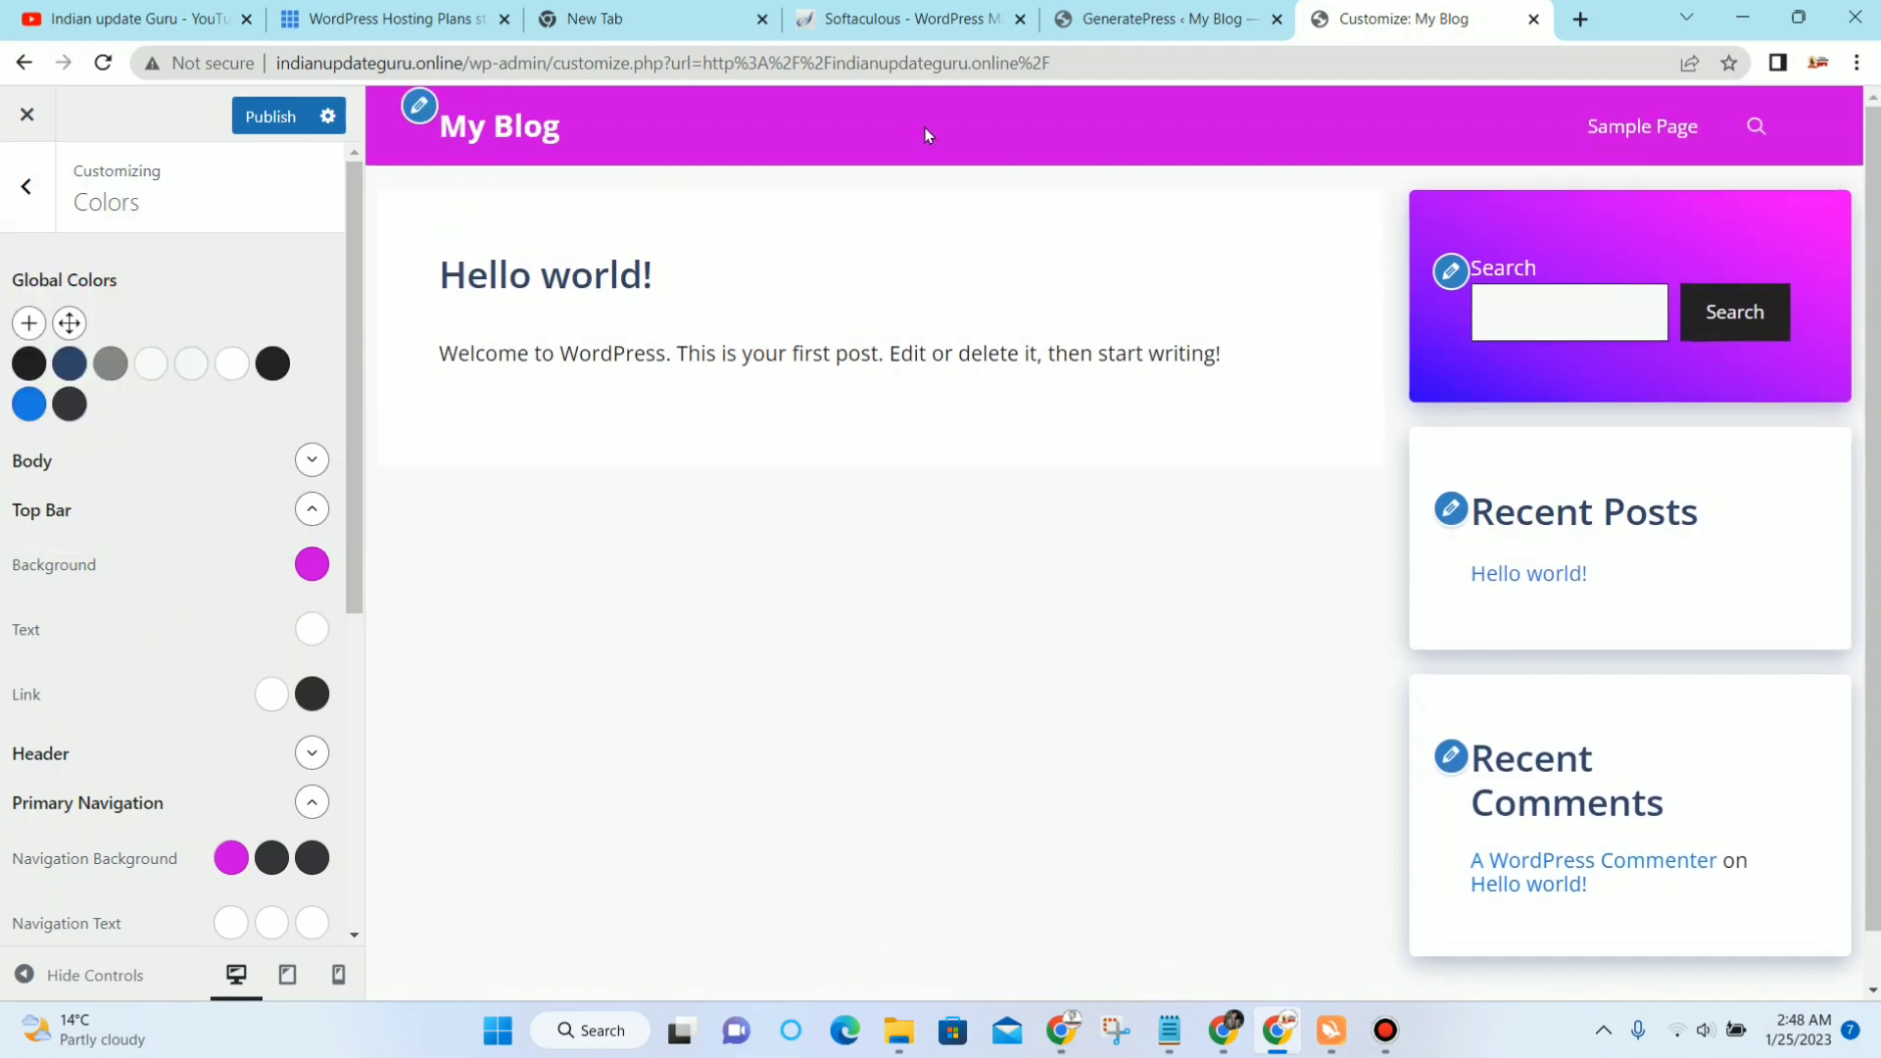
{"action": "scroll", "coordinate": [1420, 392], "scroll_direction": "down", "scroll_amount": 1}
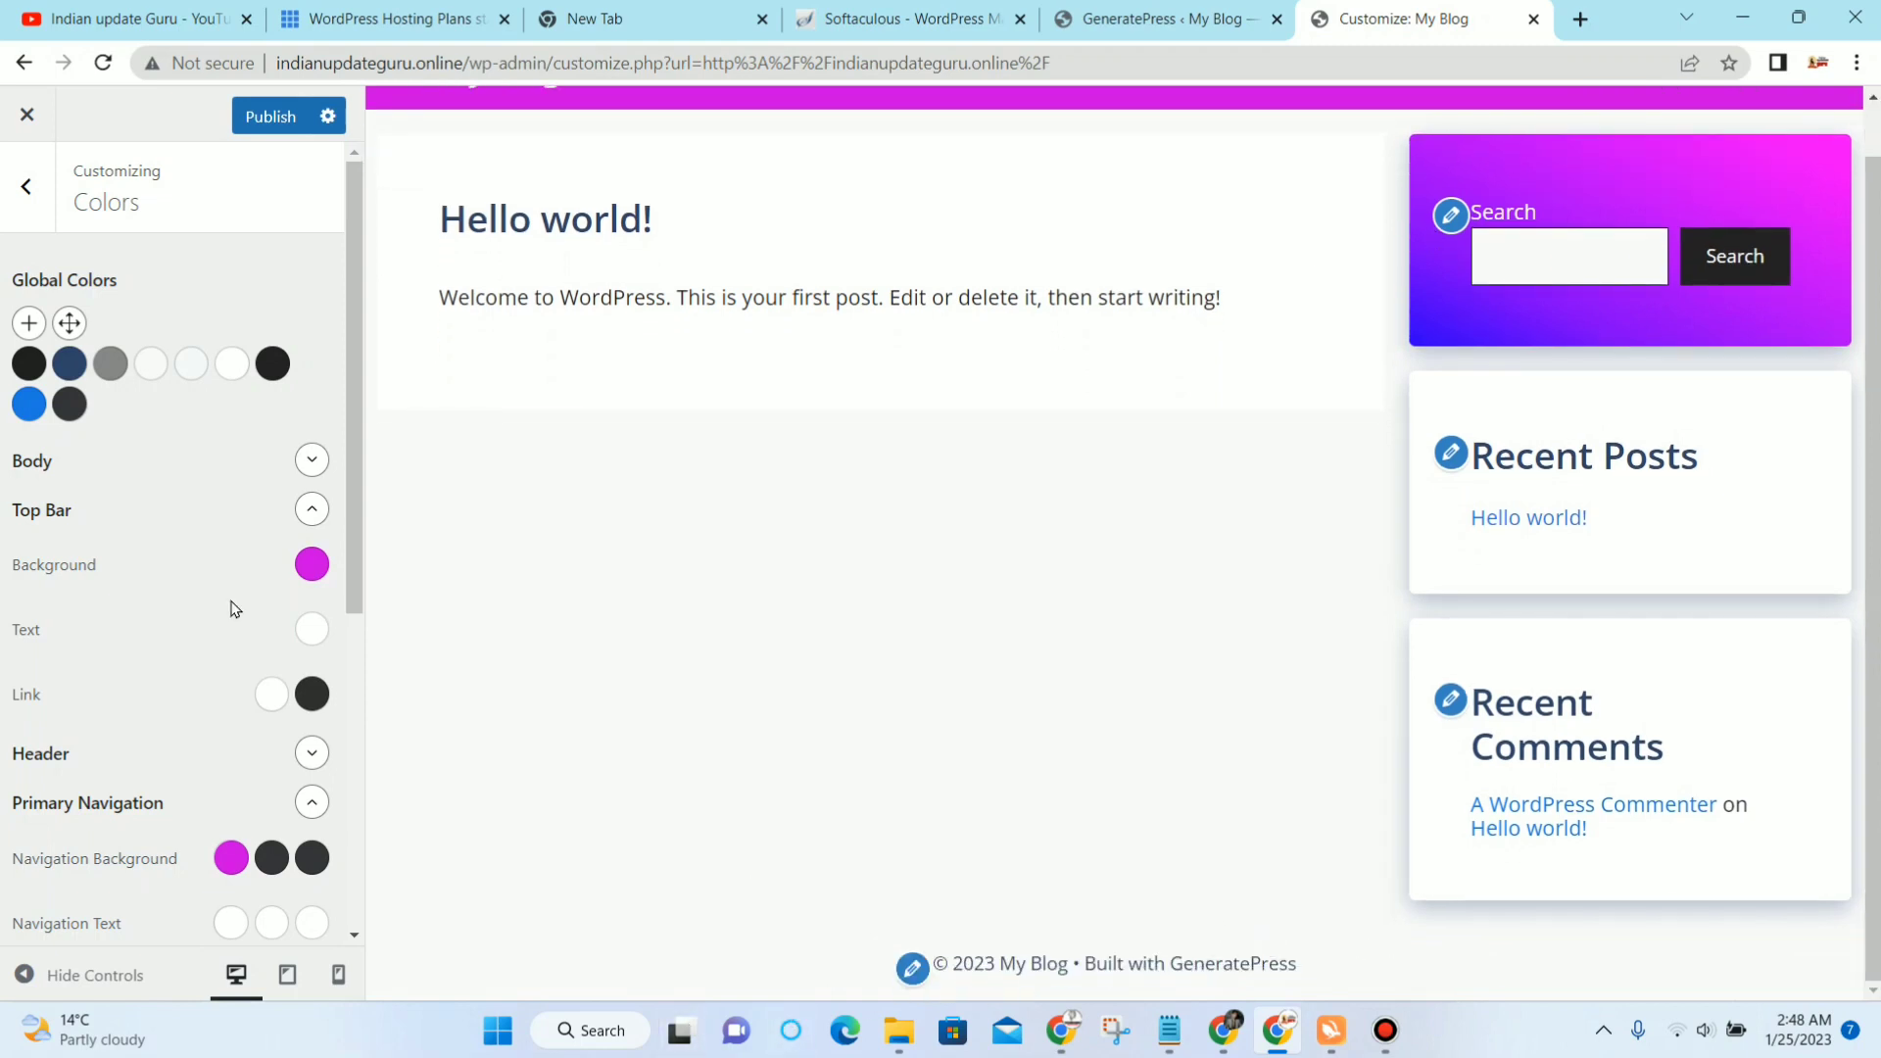
{"action": "scroll", "coordinate": [231, 621], "scroll_direction": "down", "scroll_amount": 6}
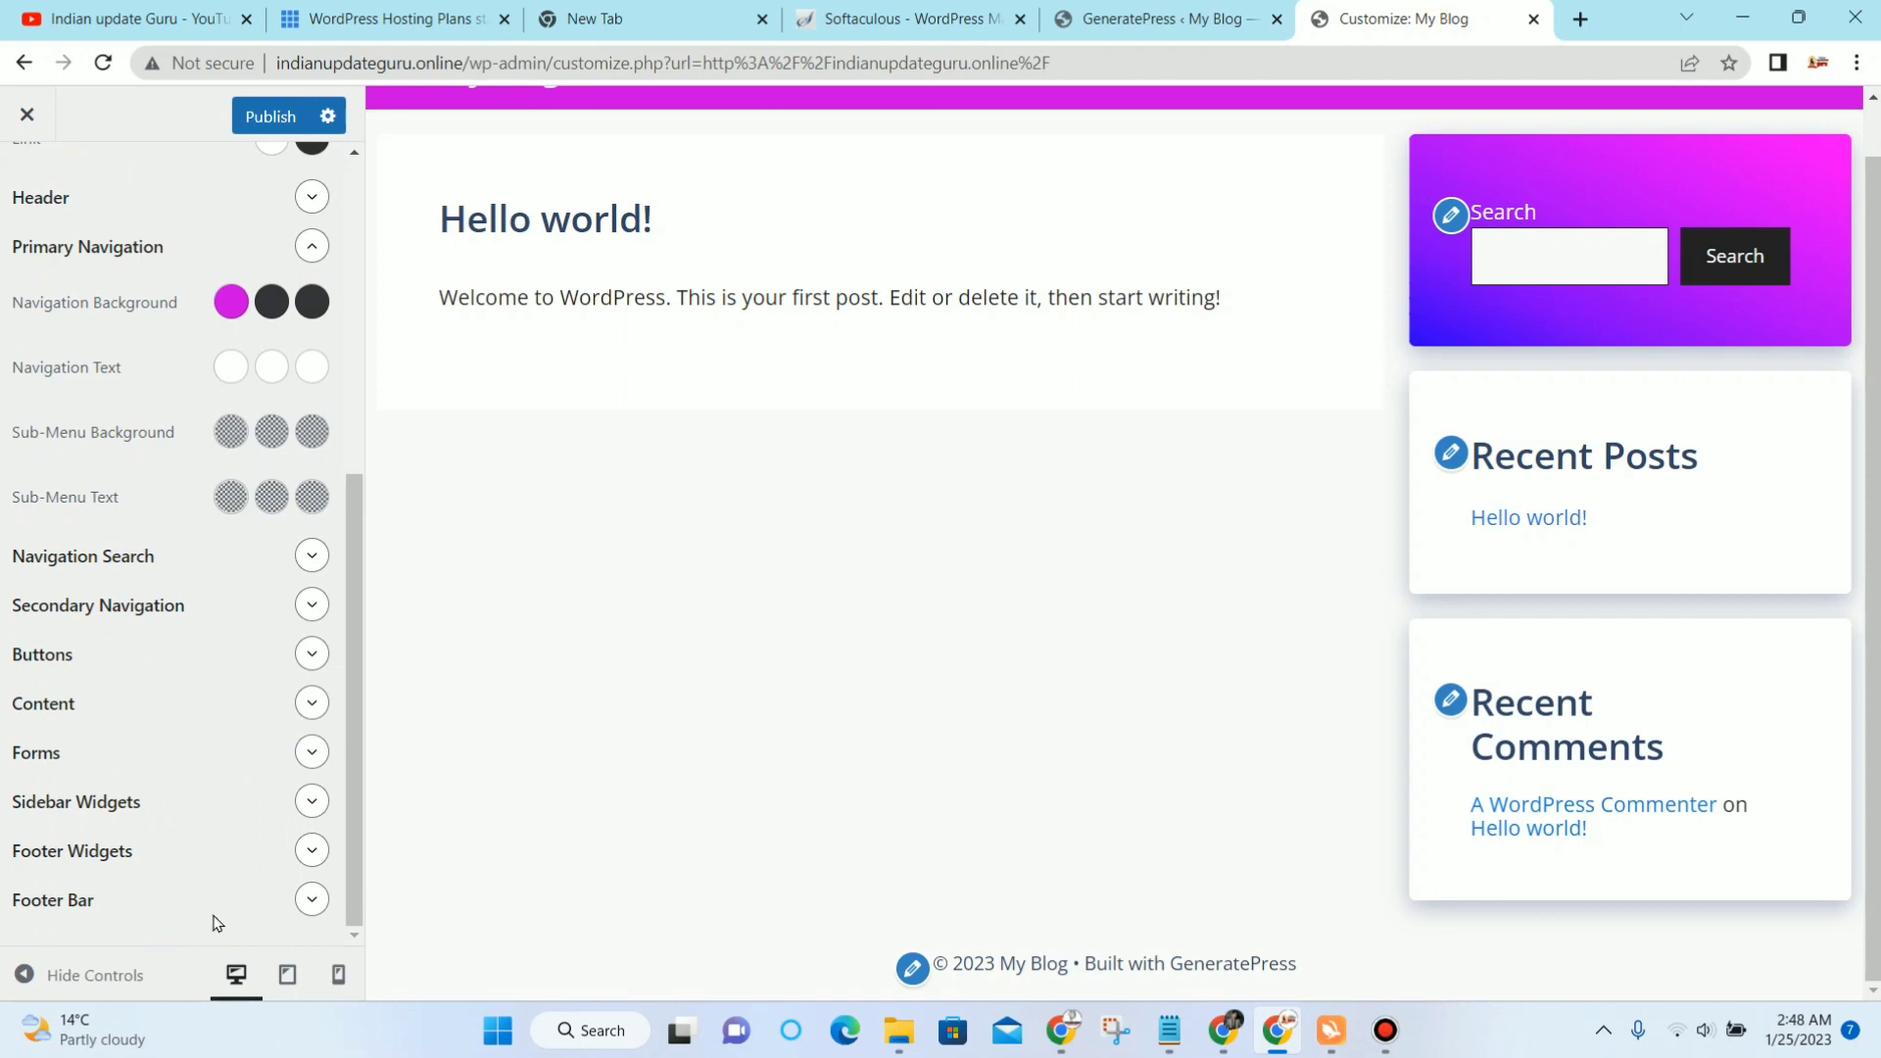
{"action": "left_click", "coordinate": [305, 901]}
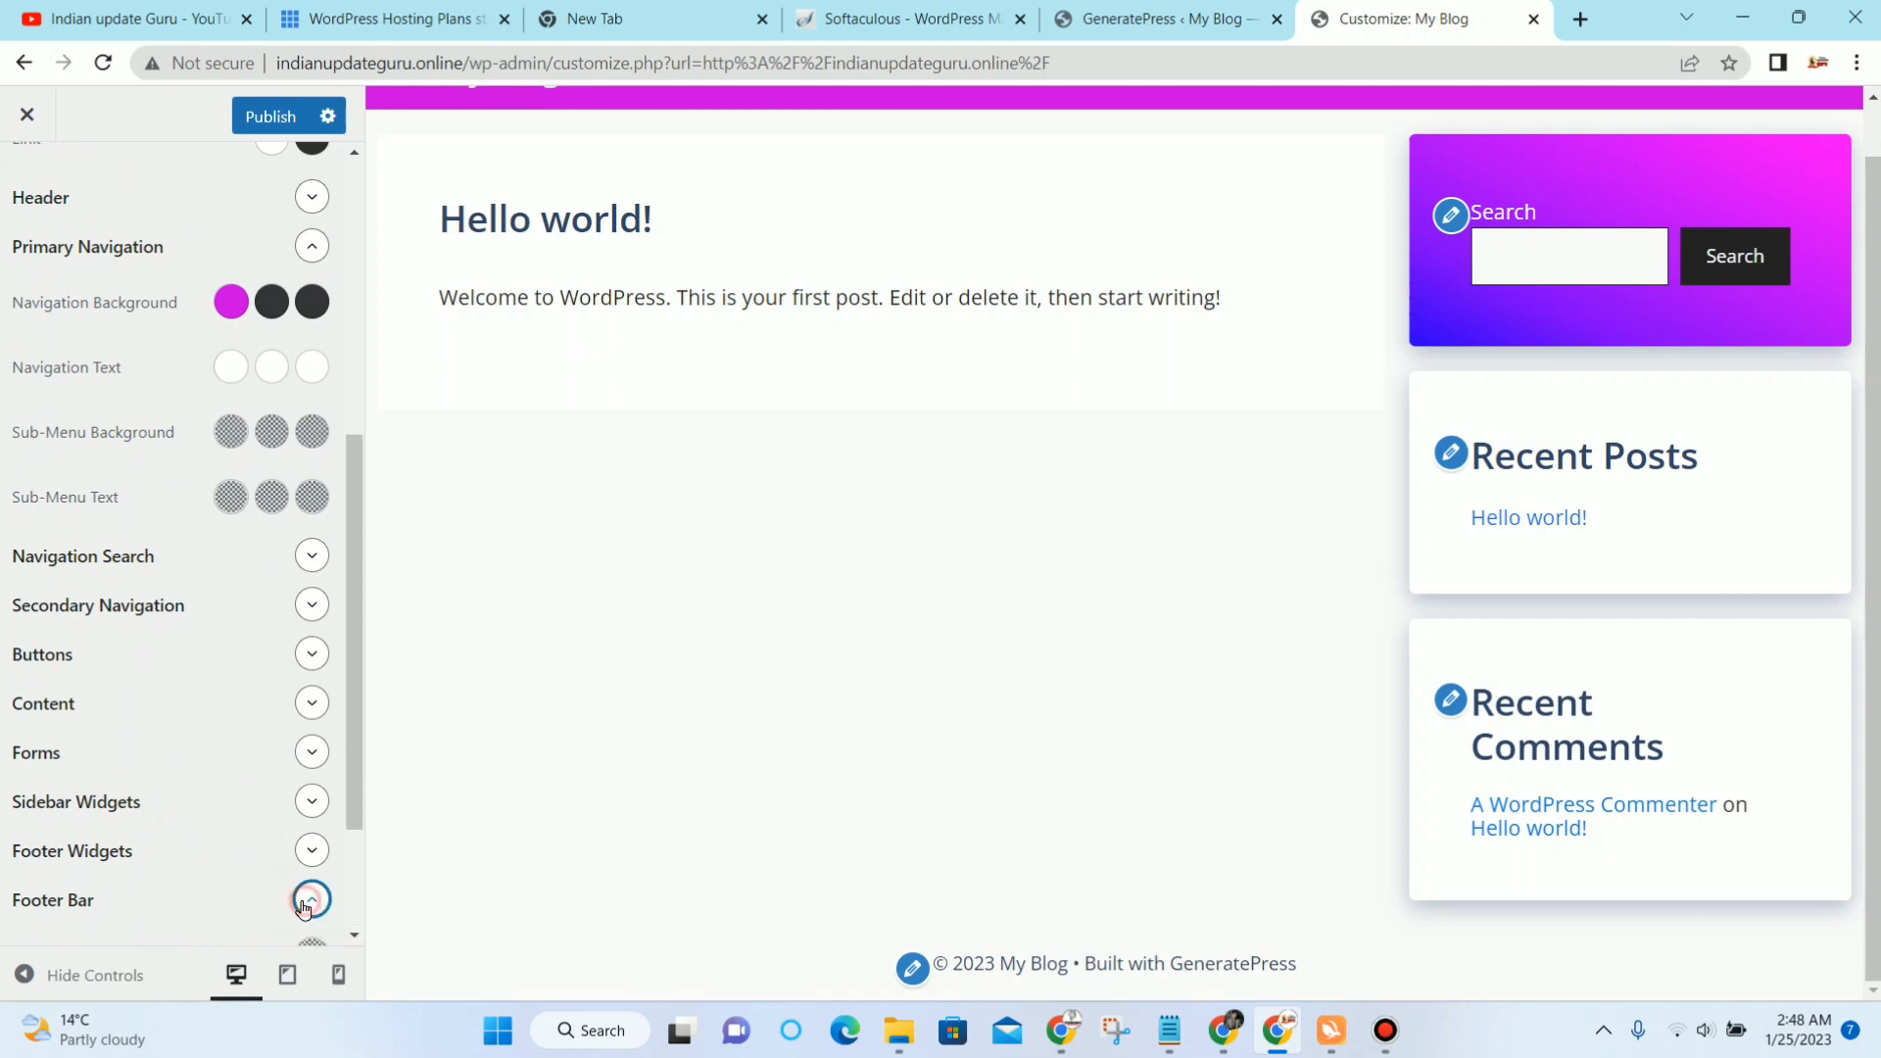
{"action": "scroll", "coordinate": [294, 833], "scroll_direction": "down", "scroll_amount": 2}
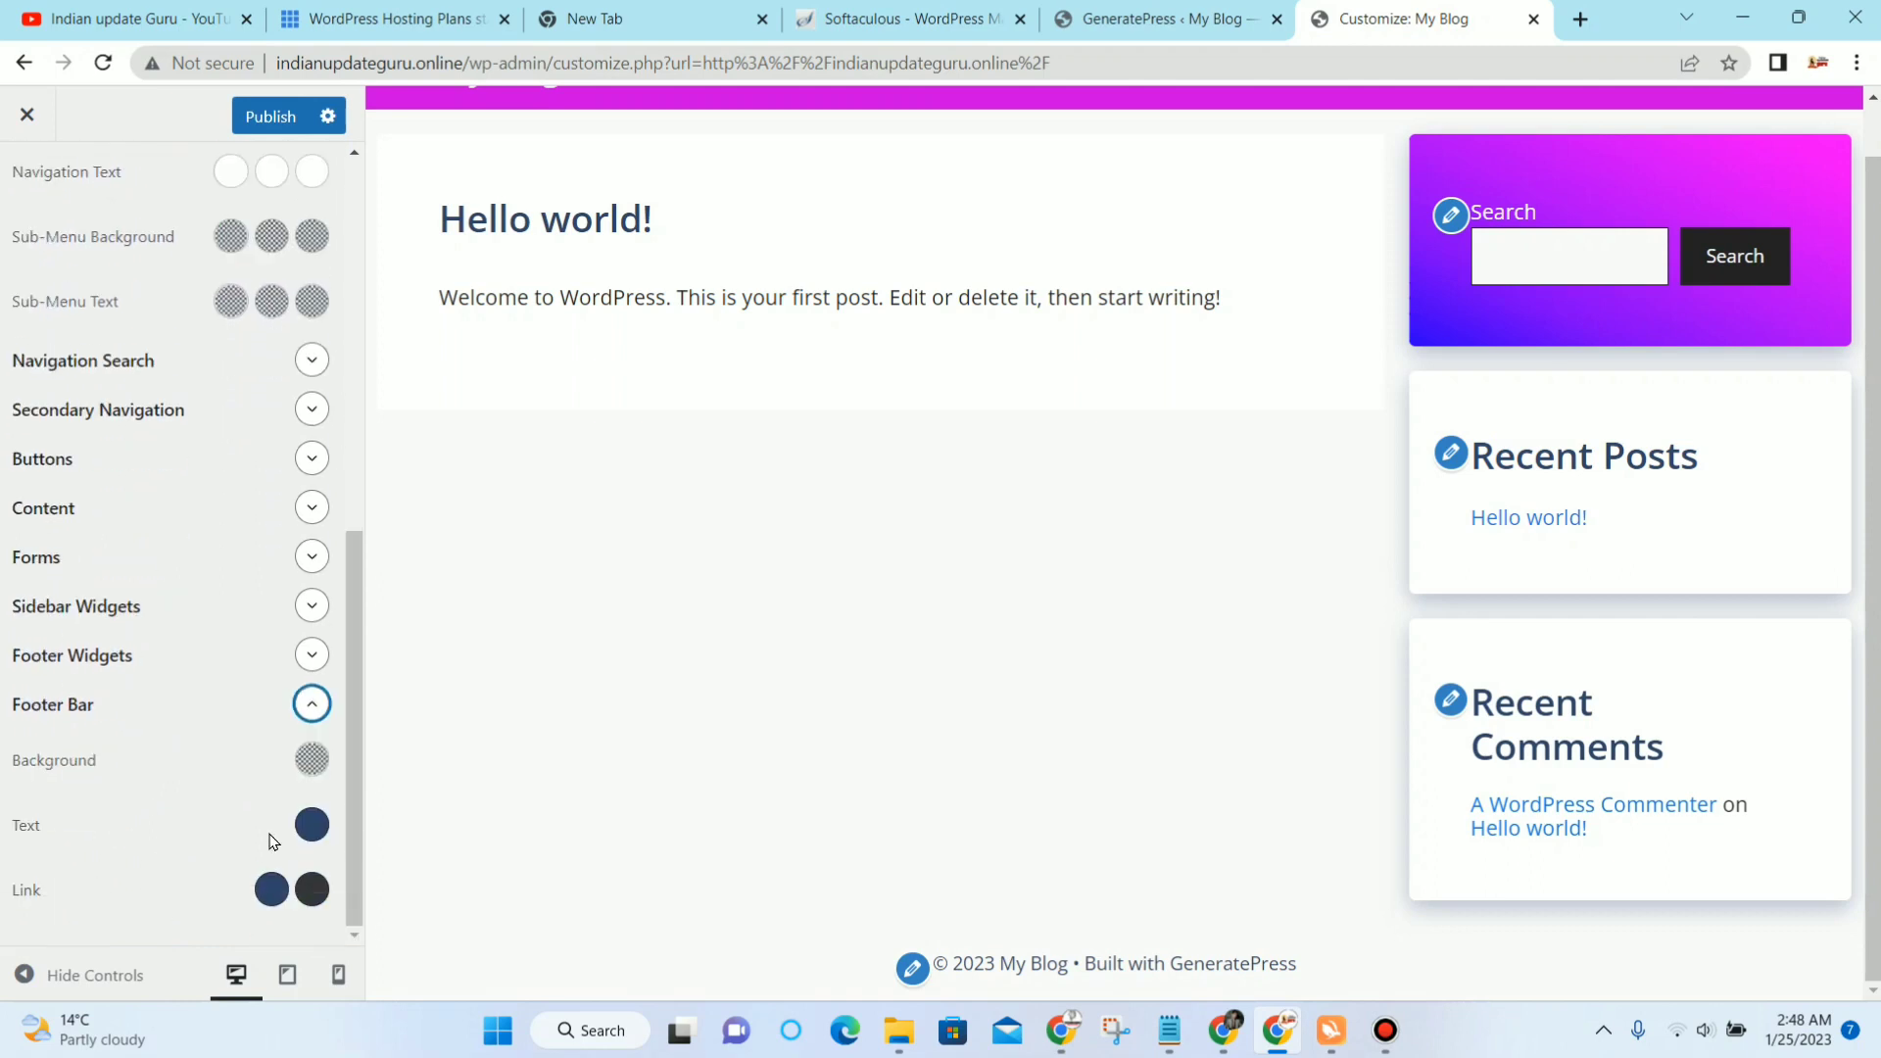
{"action": "left_click", "coordinate": [311, 760]}
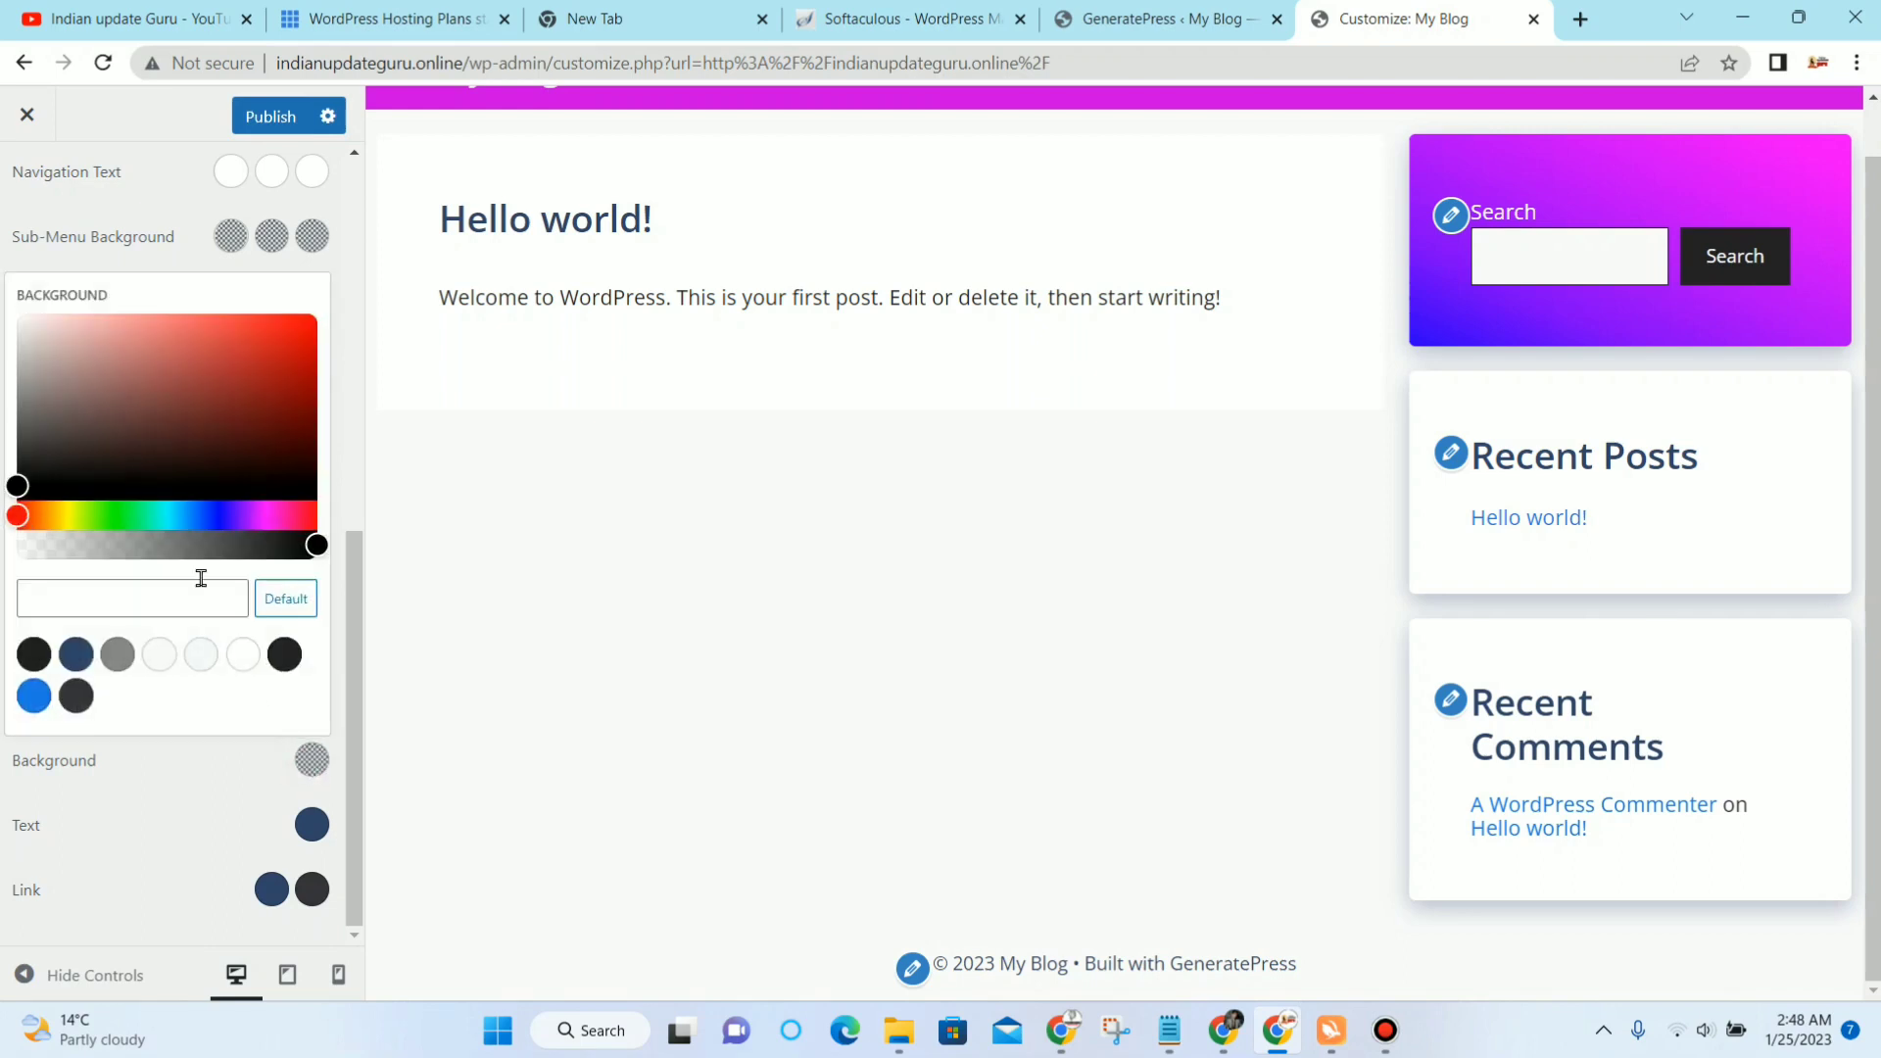
{"action": "left_click", "coordinate": [76, 608]}
{"action": "type", "text": "#cc00e3"}
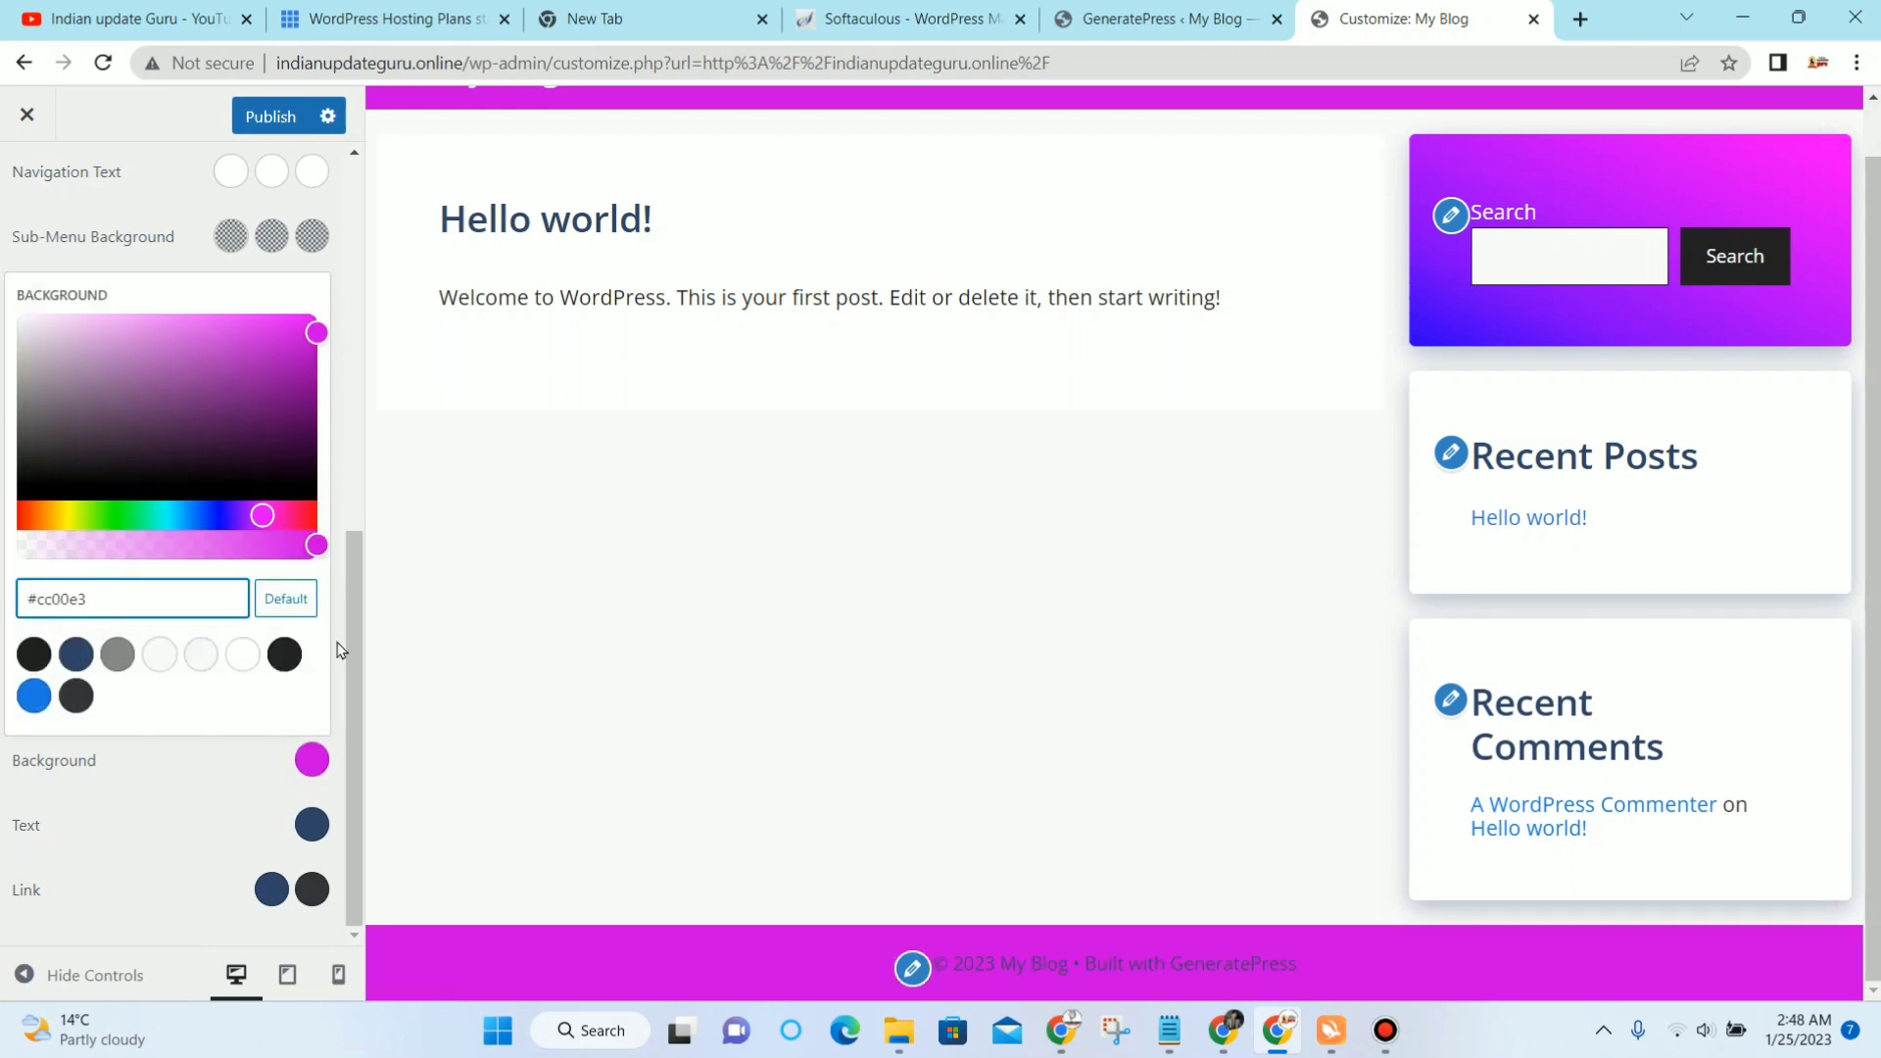
{"action": "scroll", "coordinate": [1400, 587], "scroll_direction": "up", "scroll_amount": 1}
{"action": "scroll", "coordinate": [1401, 588], "scroll_direction": "down", "scroll_amount": 1}
{"action": "left_click", "coordinate": [201, 792]}
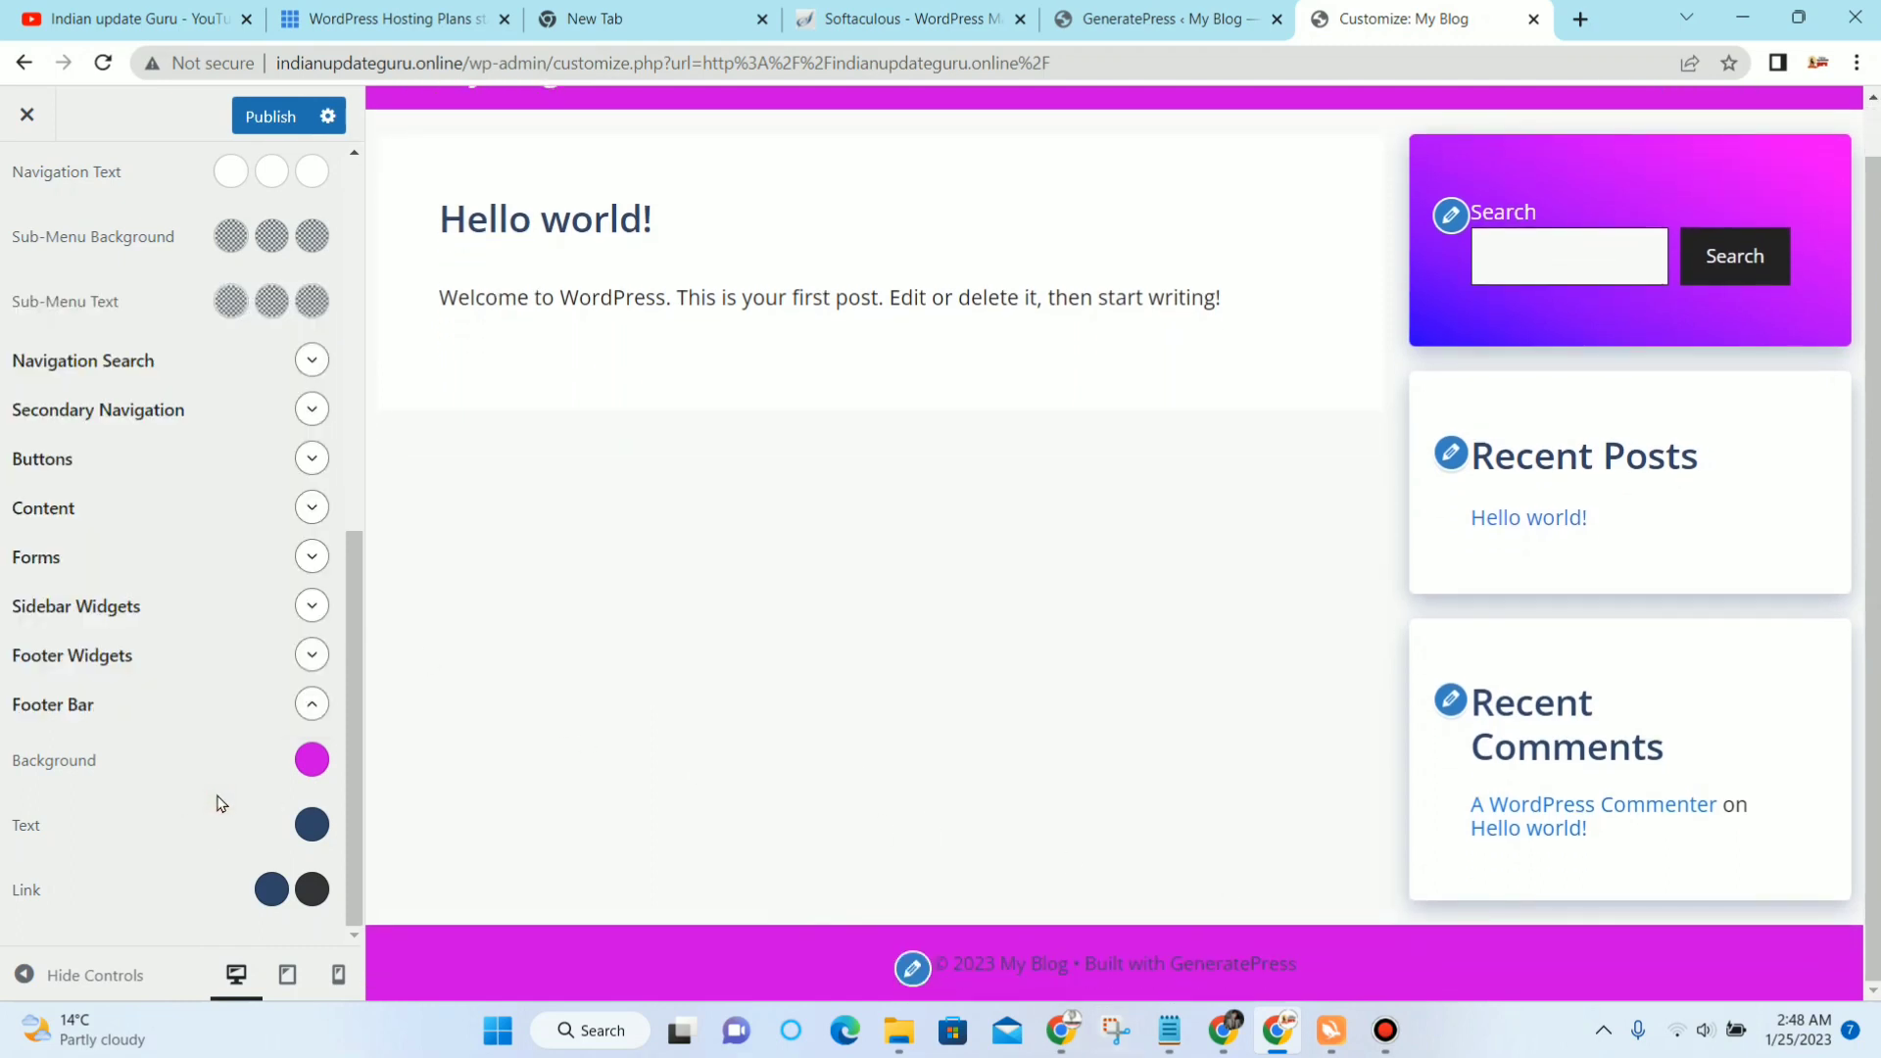
Step: Set the Footer Bar text to white and its initial link color to light grey #f3f3f3
{"action": "left_click", "coordinate": [309, 825]}
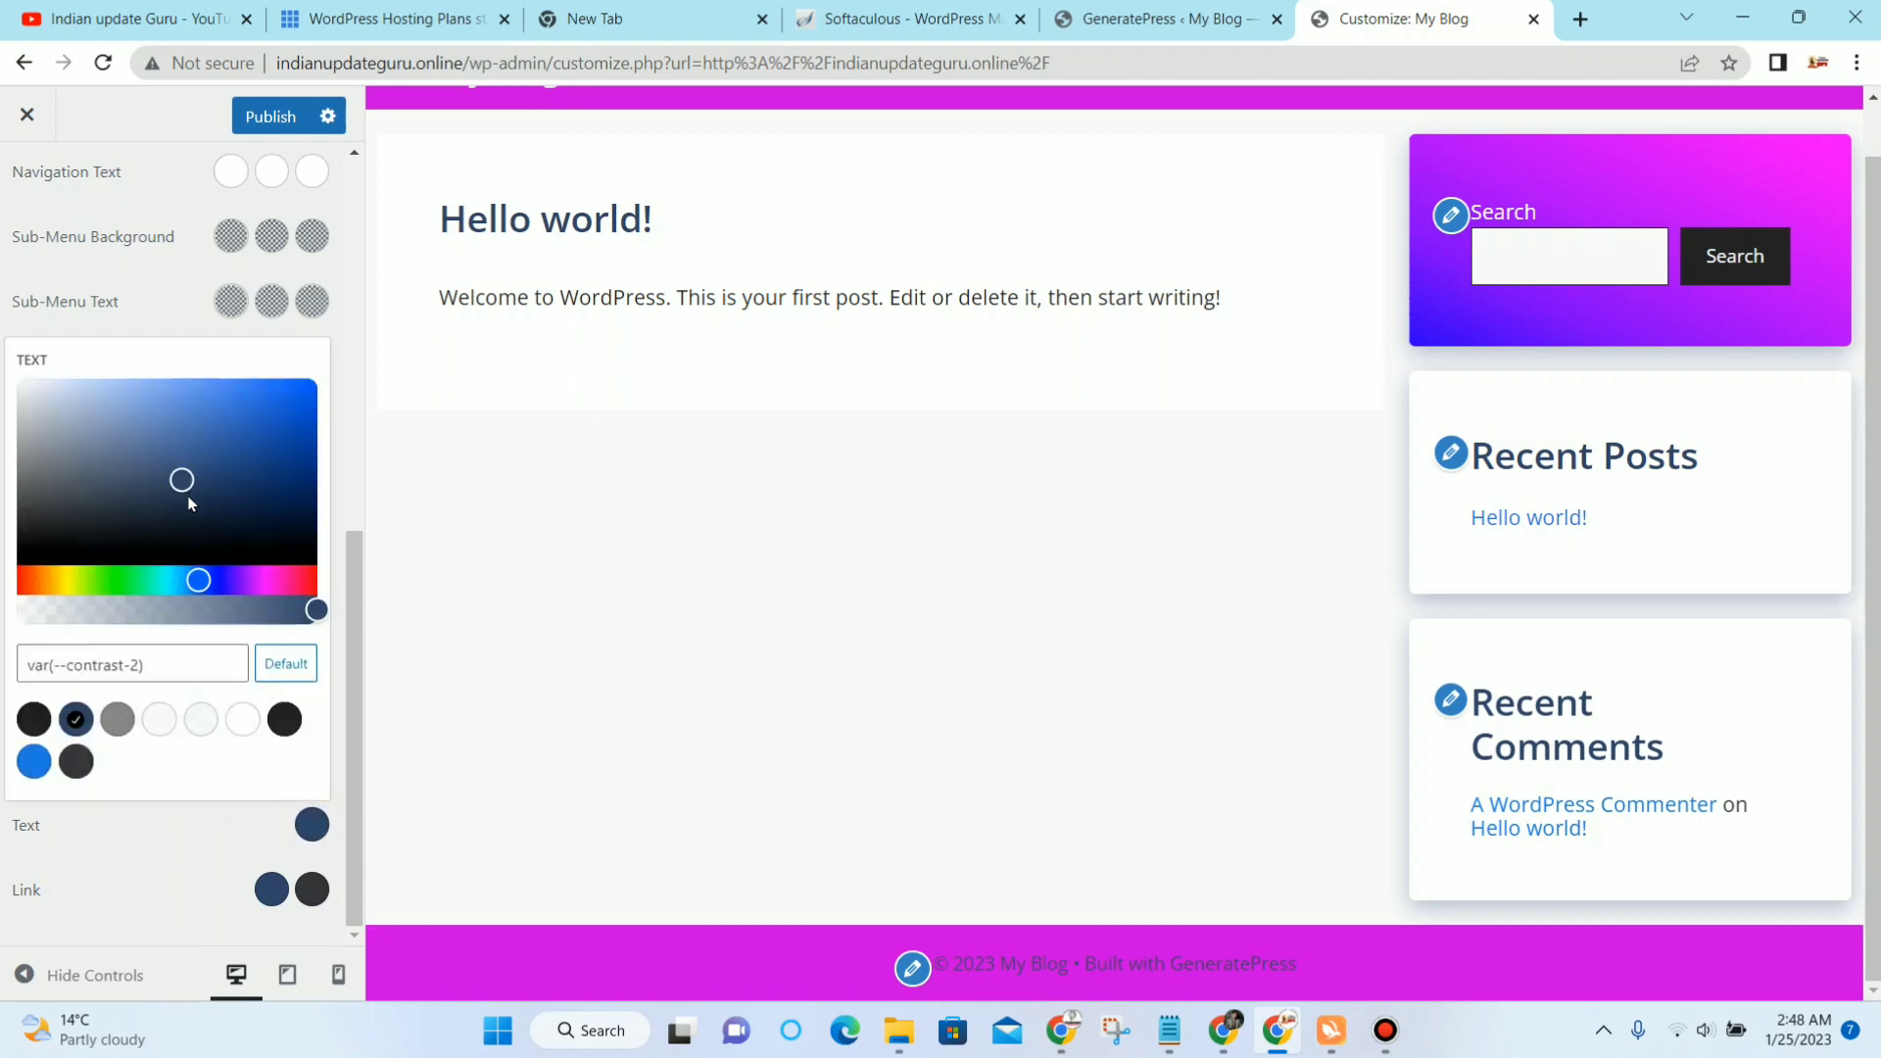
{"action": "left_click_drag", "start_coordinate": [181, 487], "coordinate": [5, 343]}
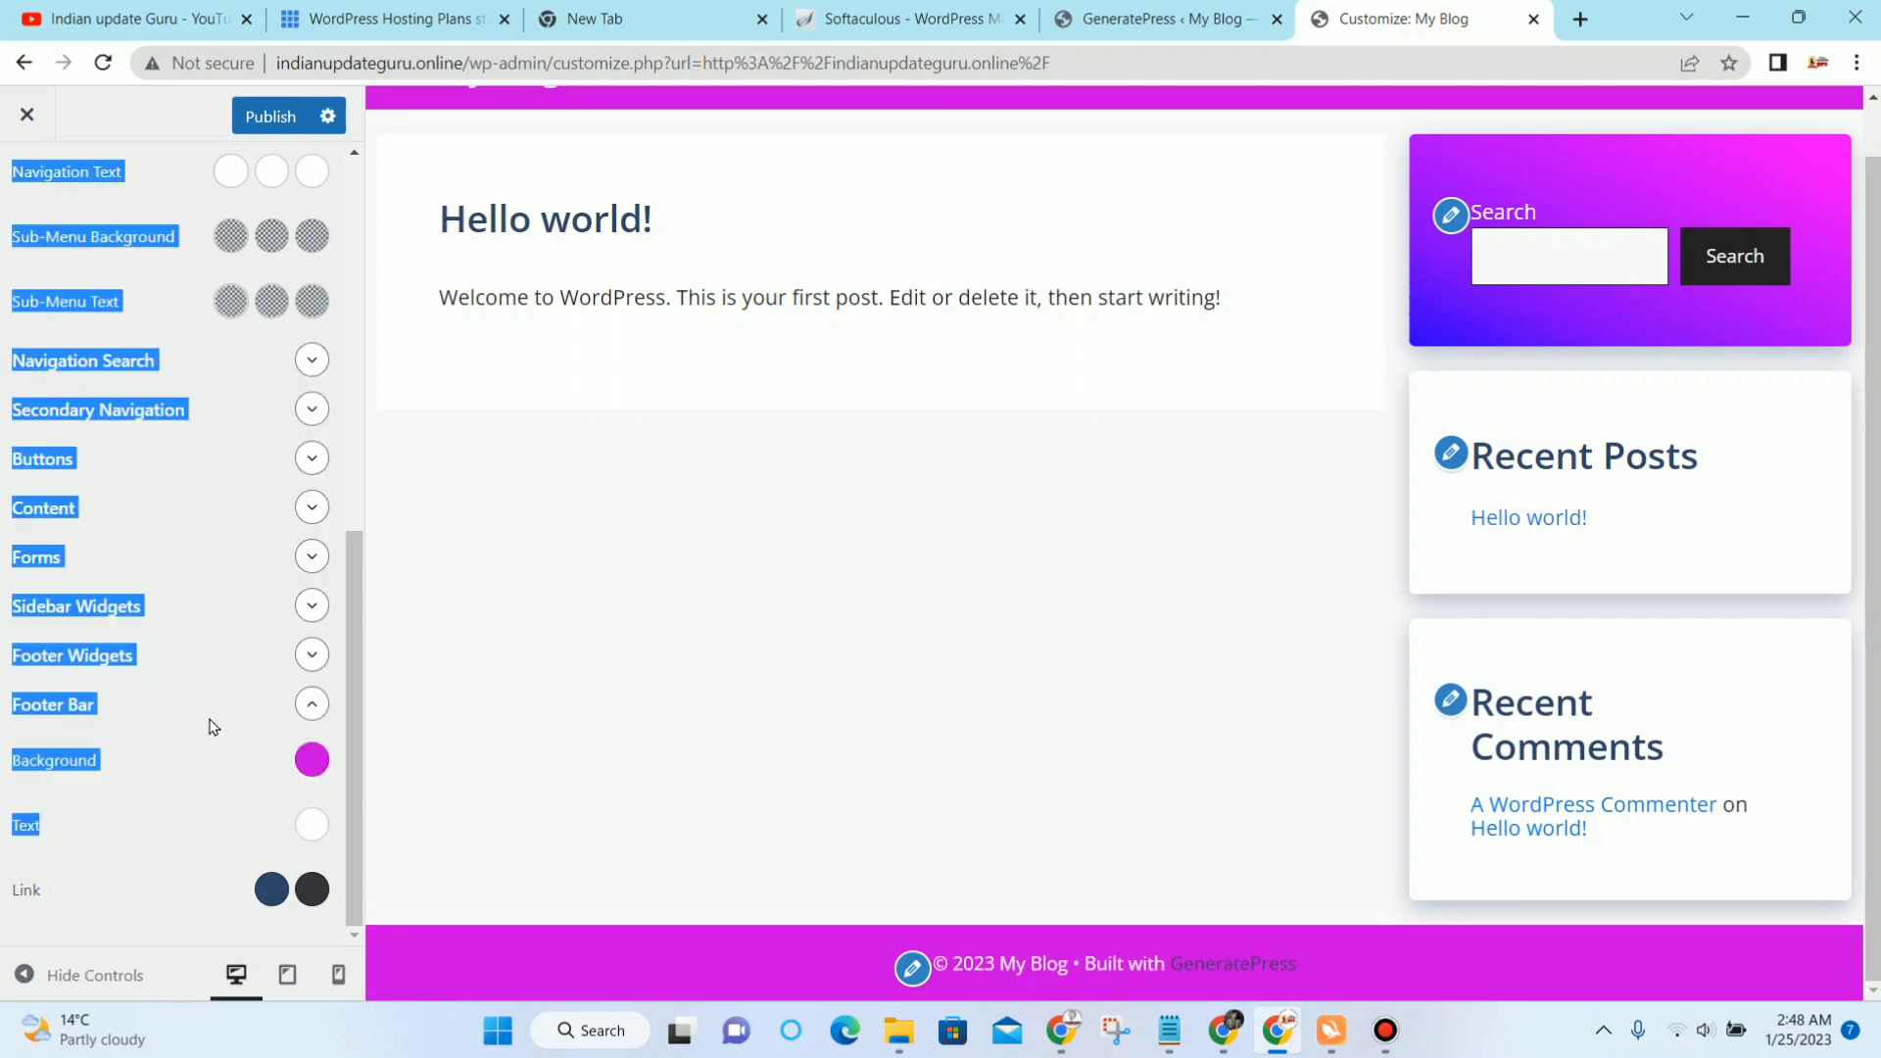
{"action": "left_click", "coordinate": [168, 903]}
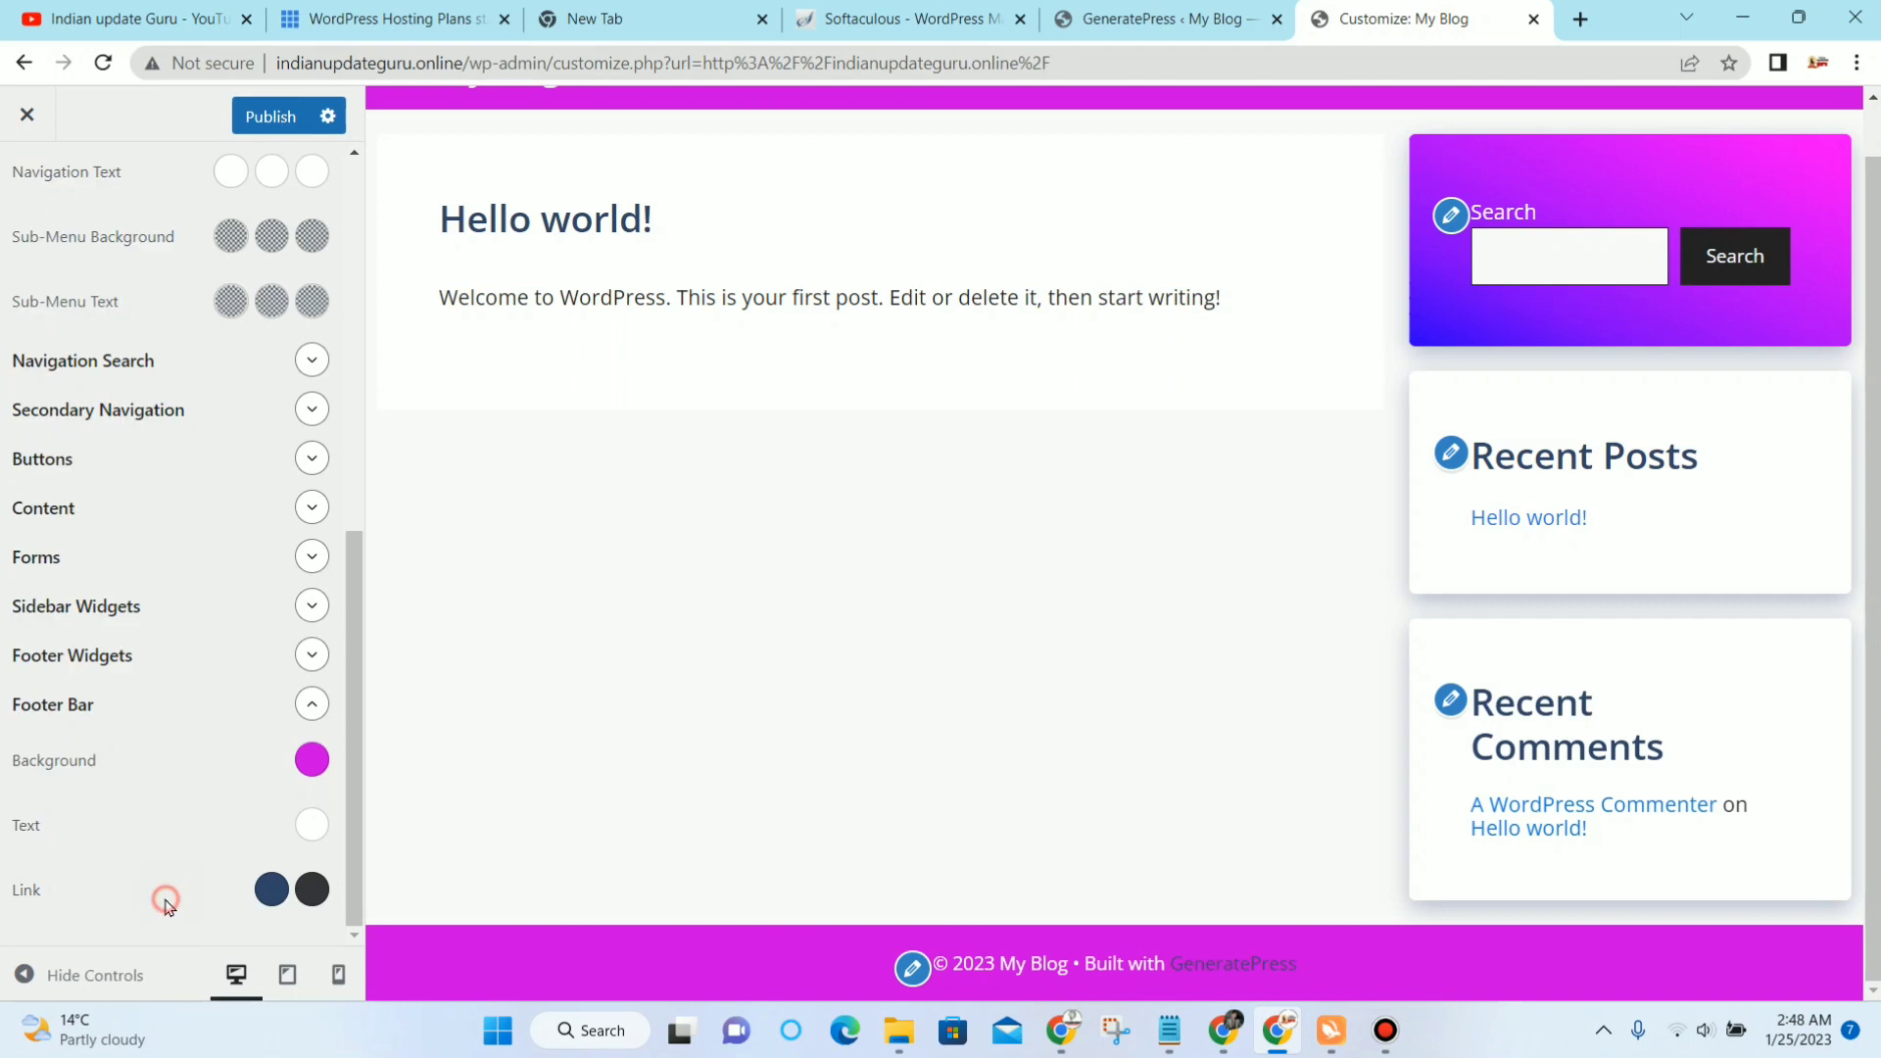
{"action": "left_click", "coordinate": [271, 889]}
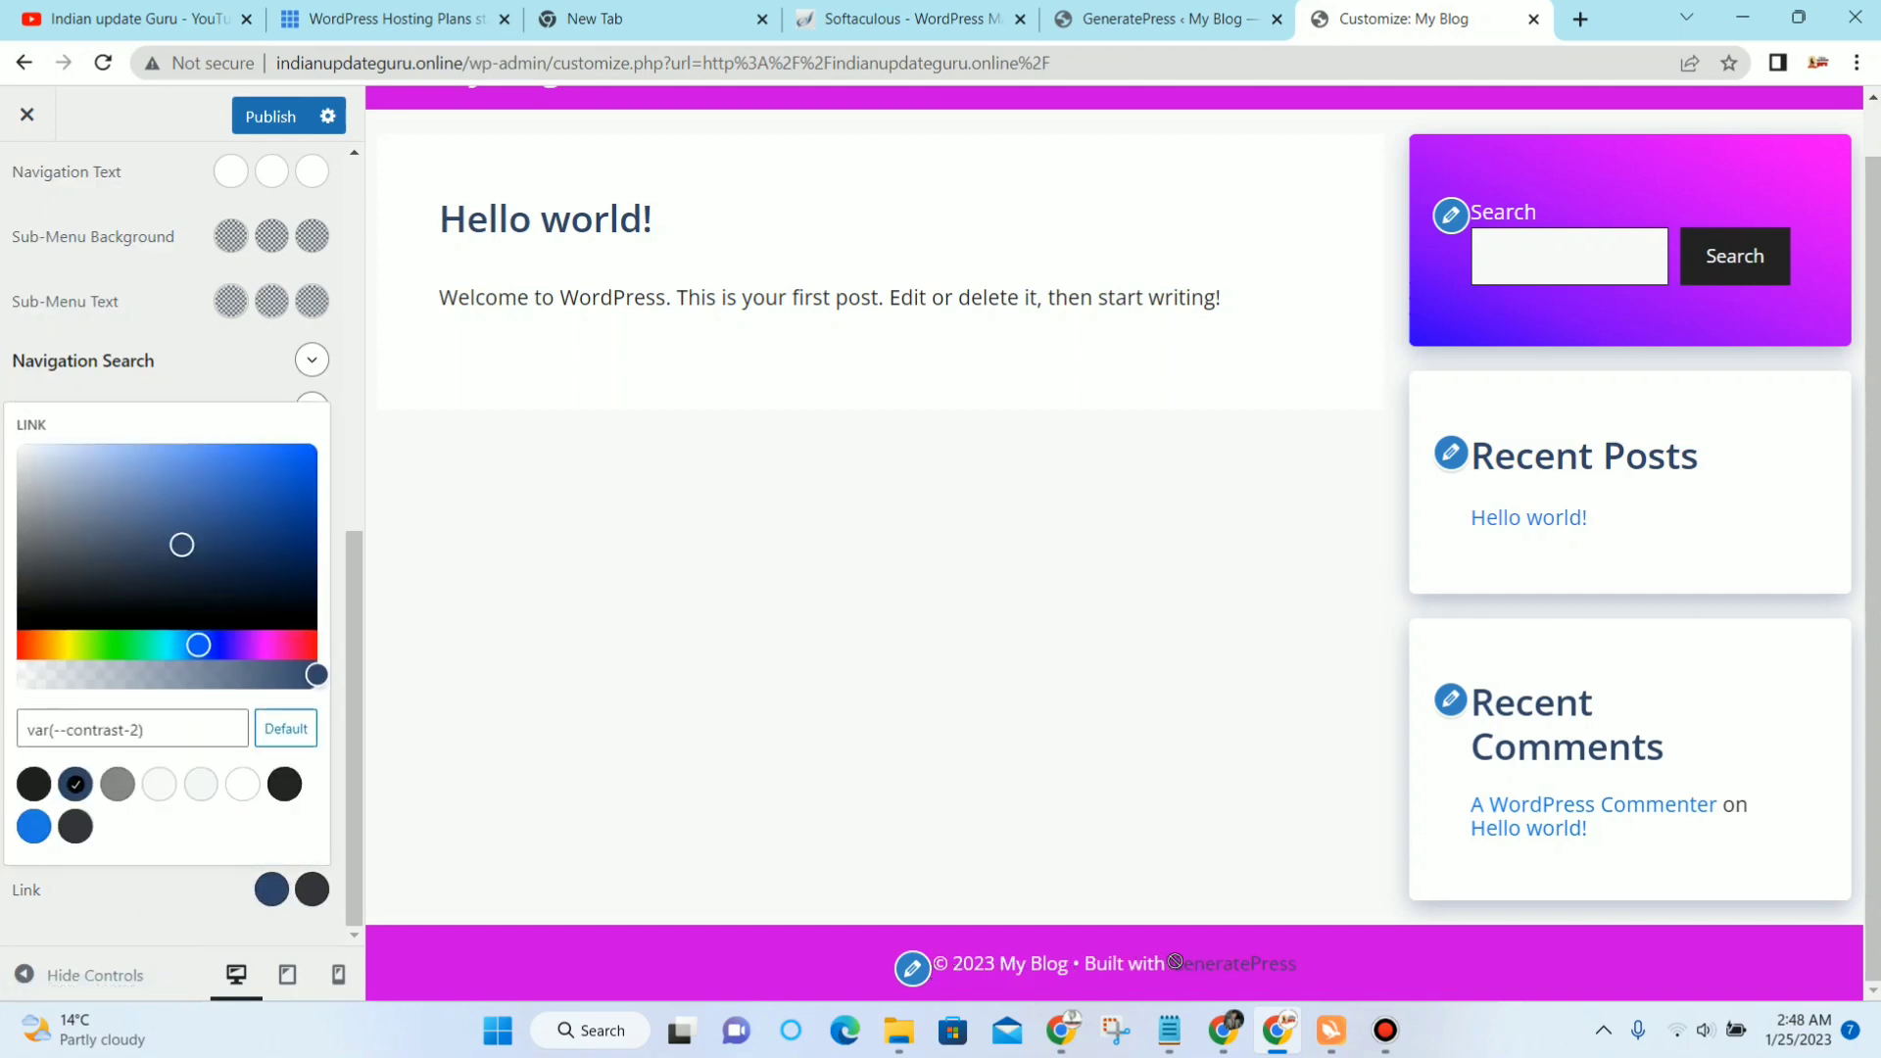
{"action": "left_click_drag", "start_coordinate": [191, 546], "coordinate": [12, 458]}
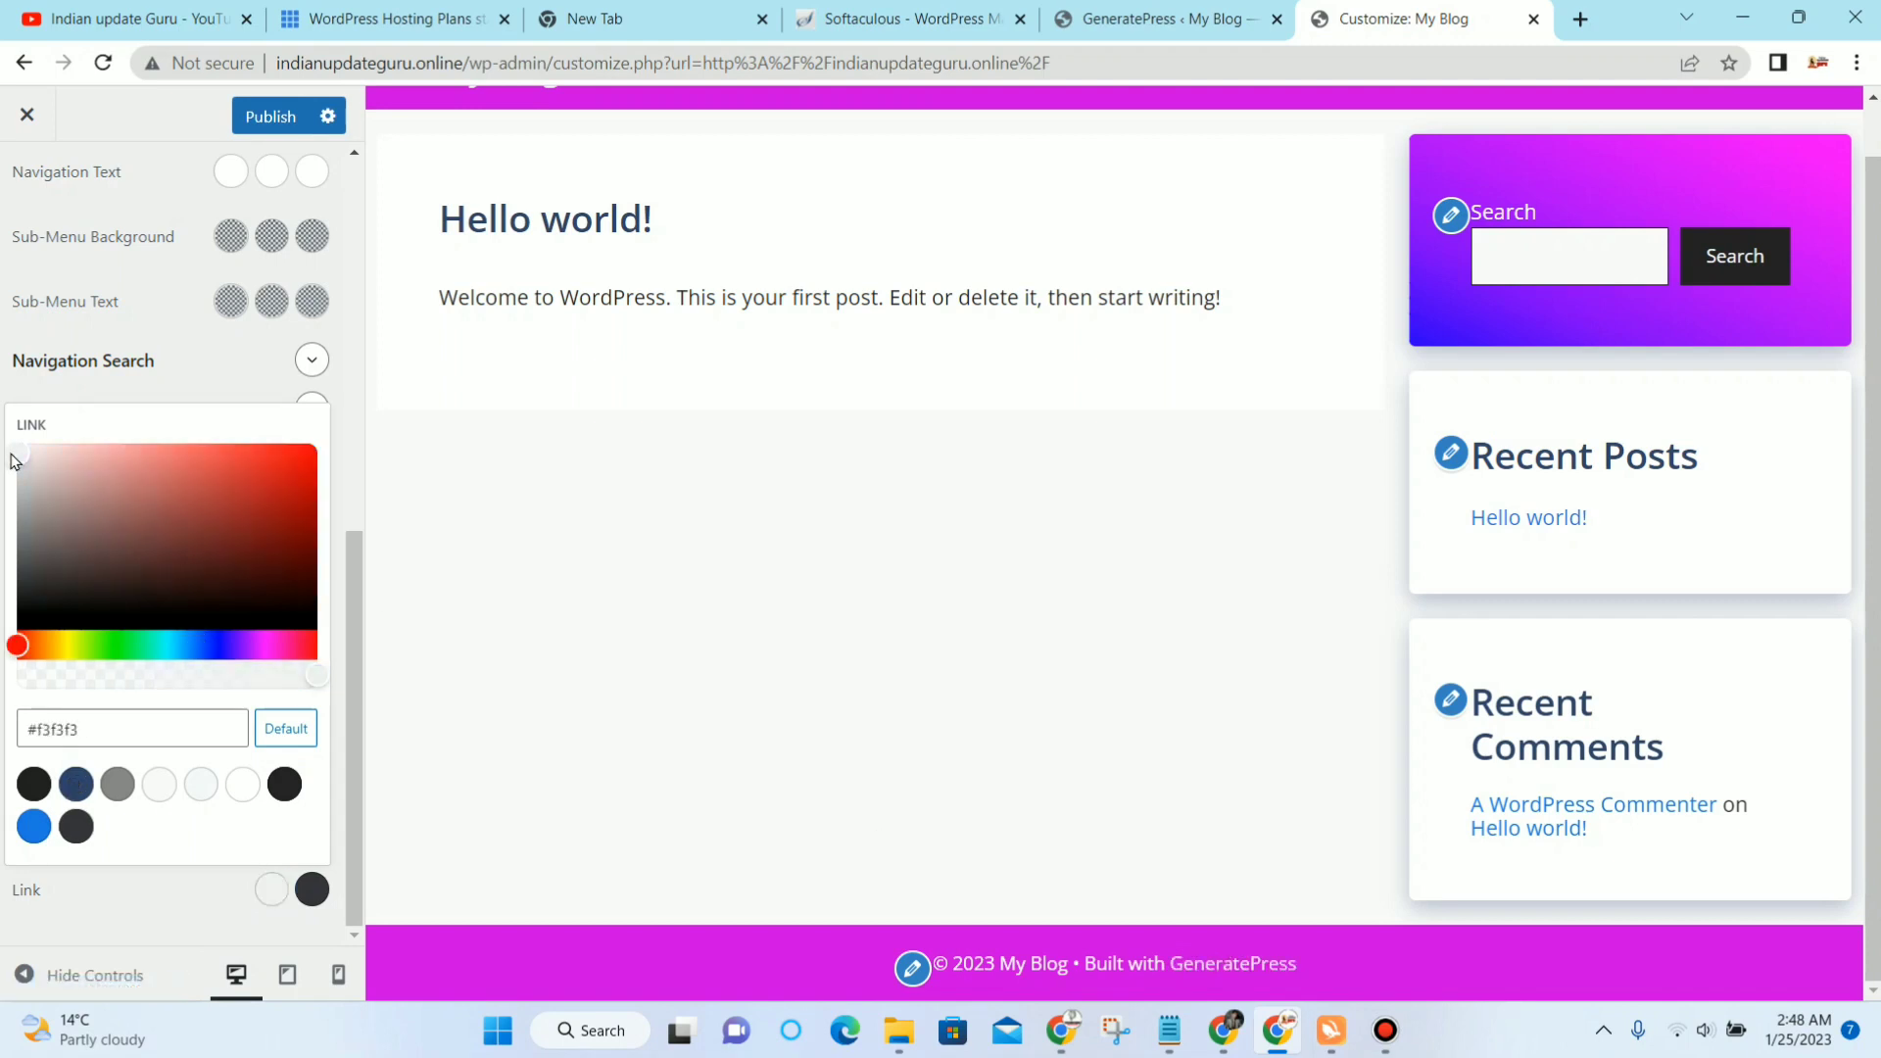
{"action": "left_click", "coordinate": [152, 920]}
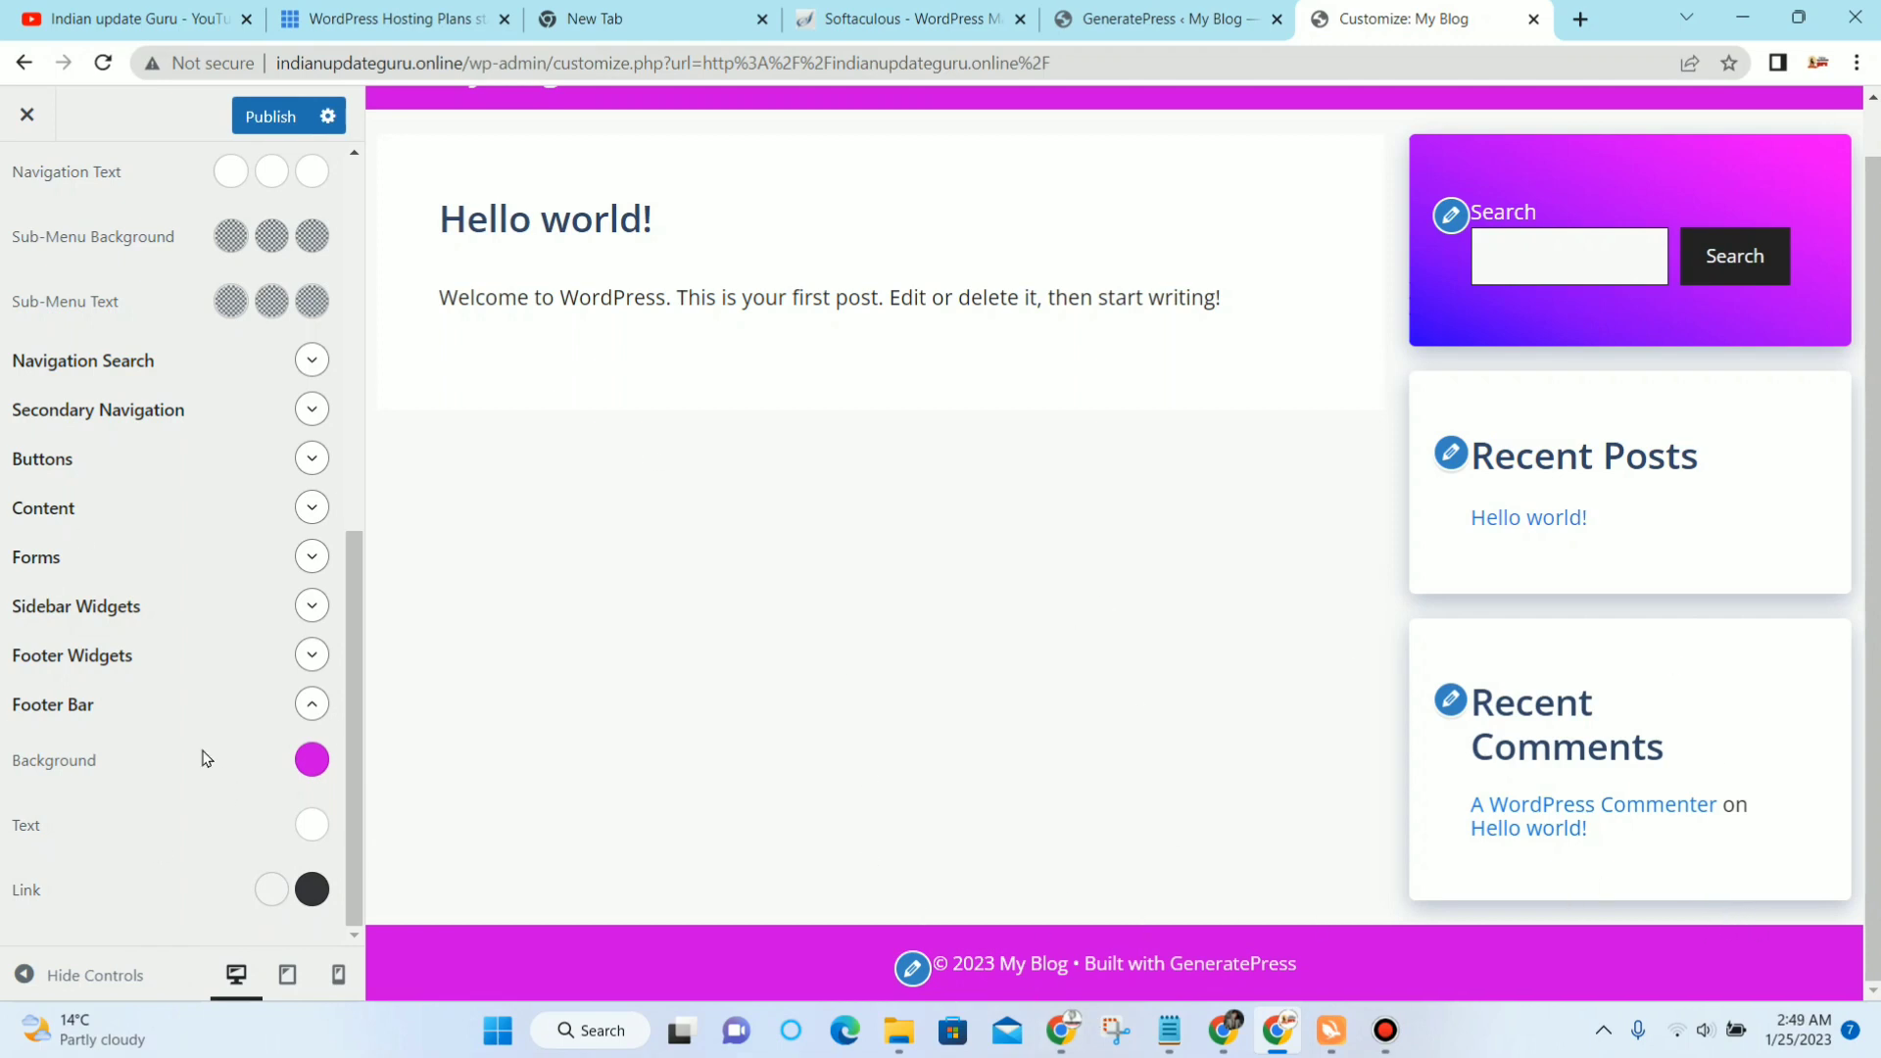
Step: Check the header and footer colors in the site preview and copy the Primary Navigation background code #cc00e3 again
{"action": "scroll", "coordinate": [147, 686], "scroll_direction": "up", "scroll_amount": 4}
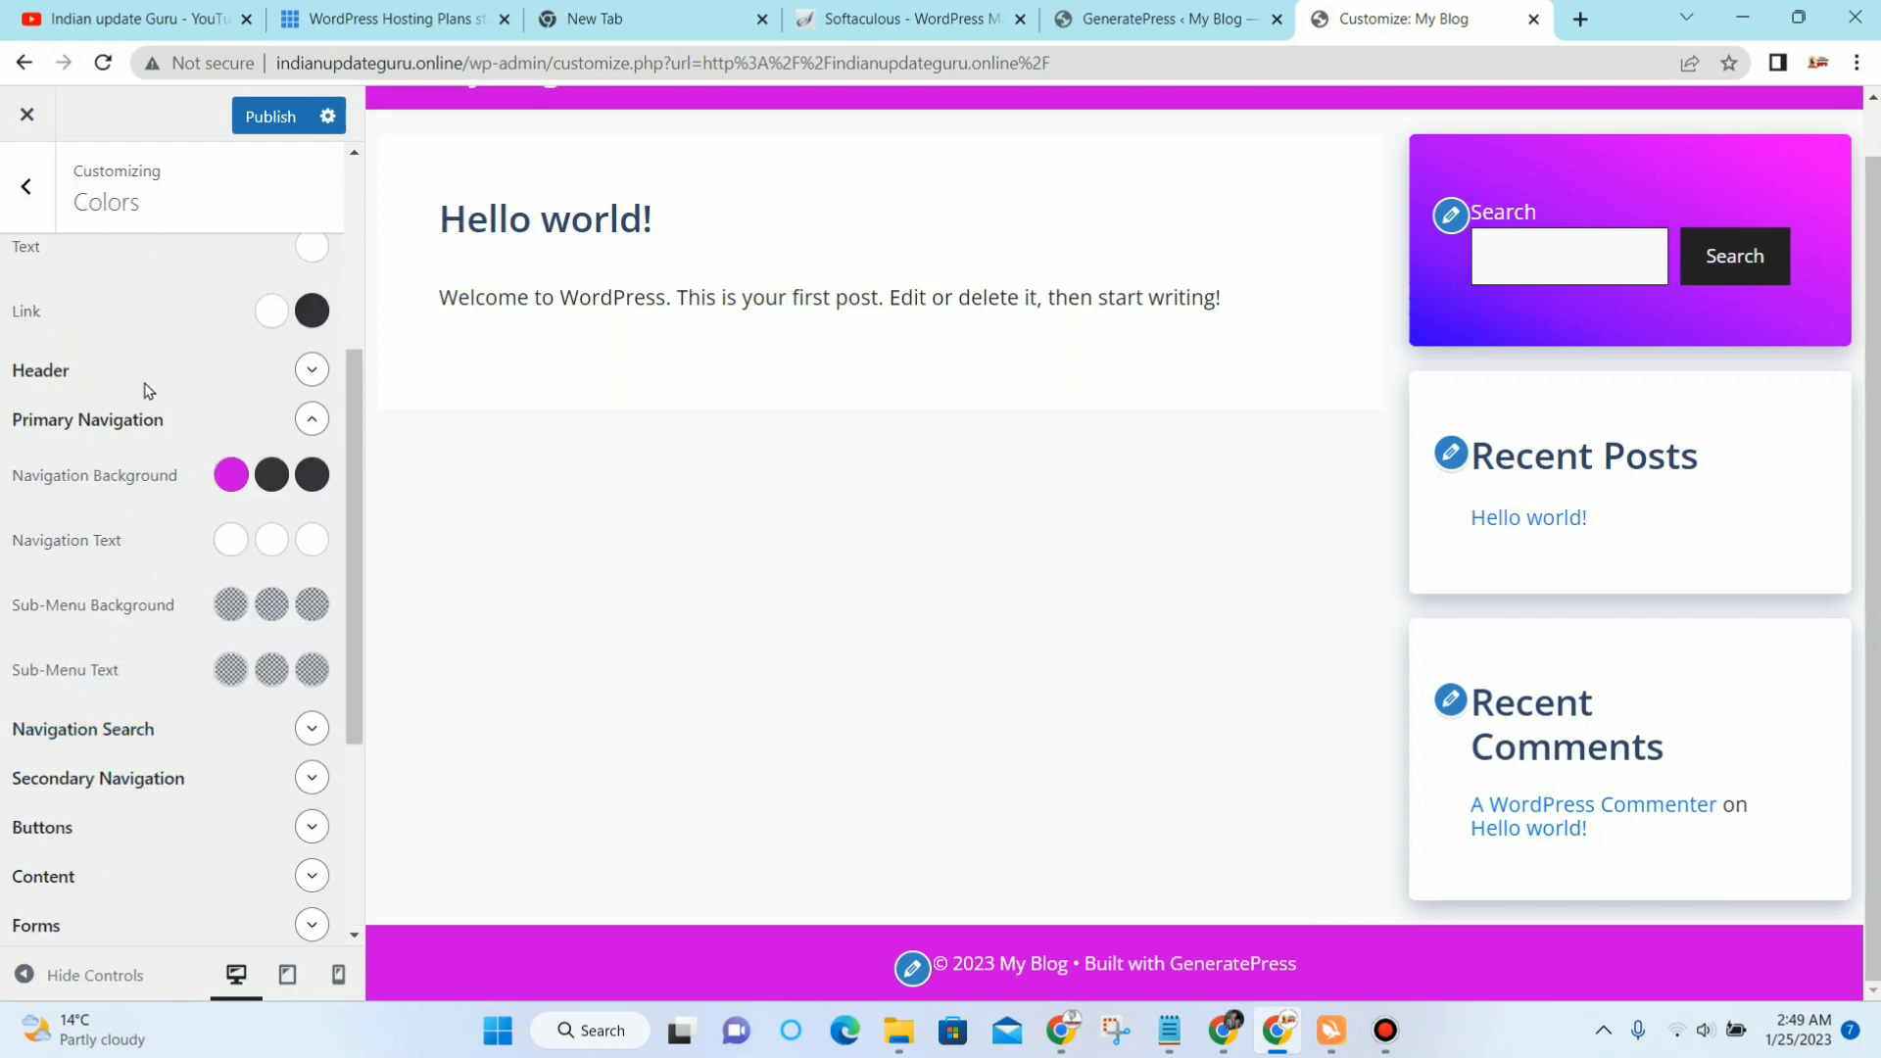
{"action": "scroll", "coordinate": [152, 411], "scroll_direction": "down", "scroll_amount": 2}
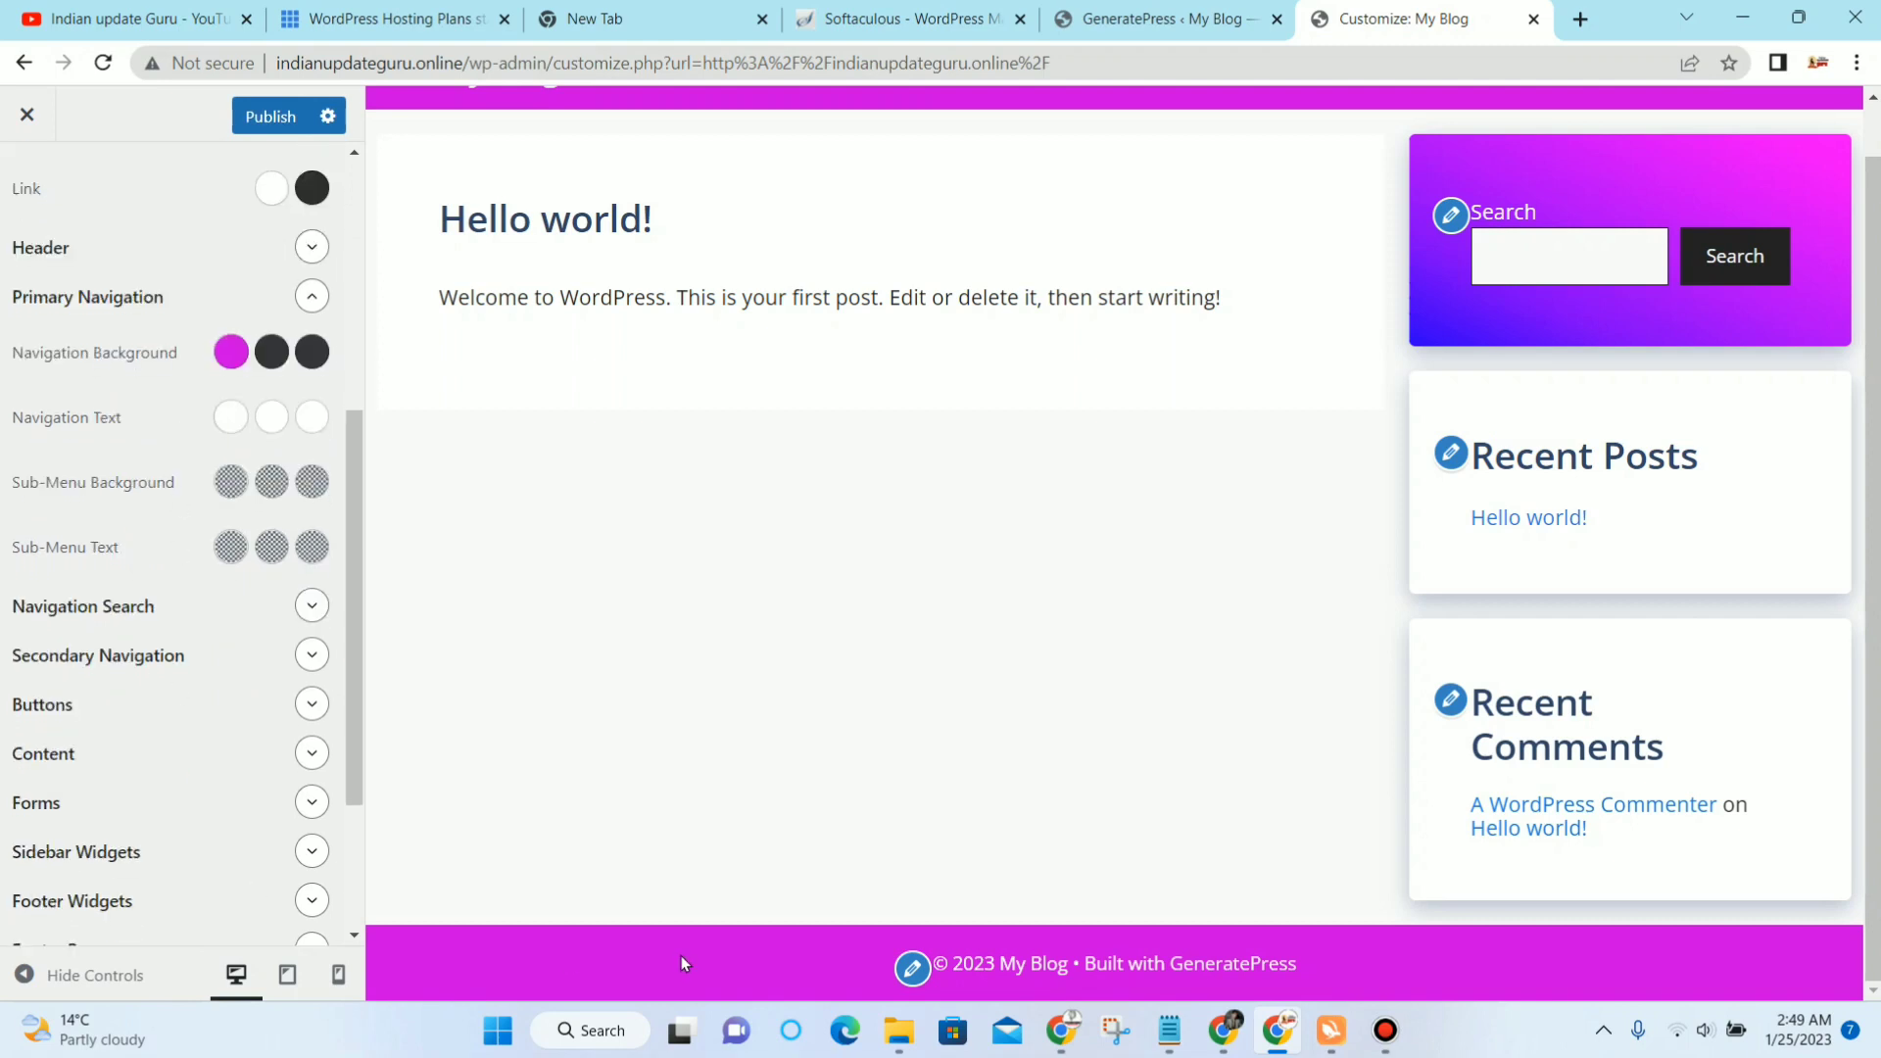
{"action": "scroll", "coordinate": [691, 944], "scroll_direction": "up", "scroll_amount": 1}
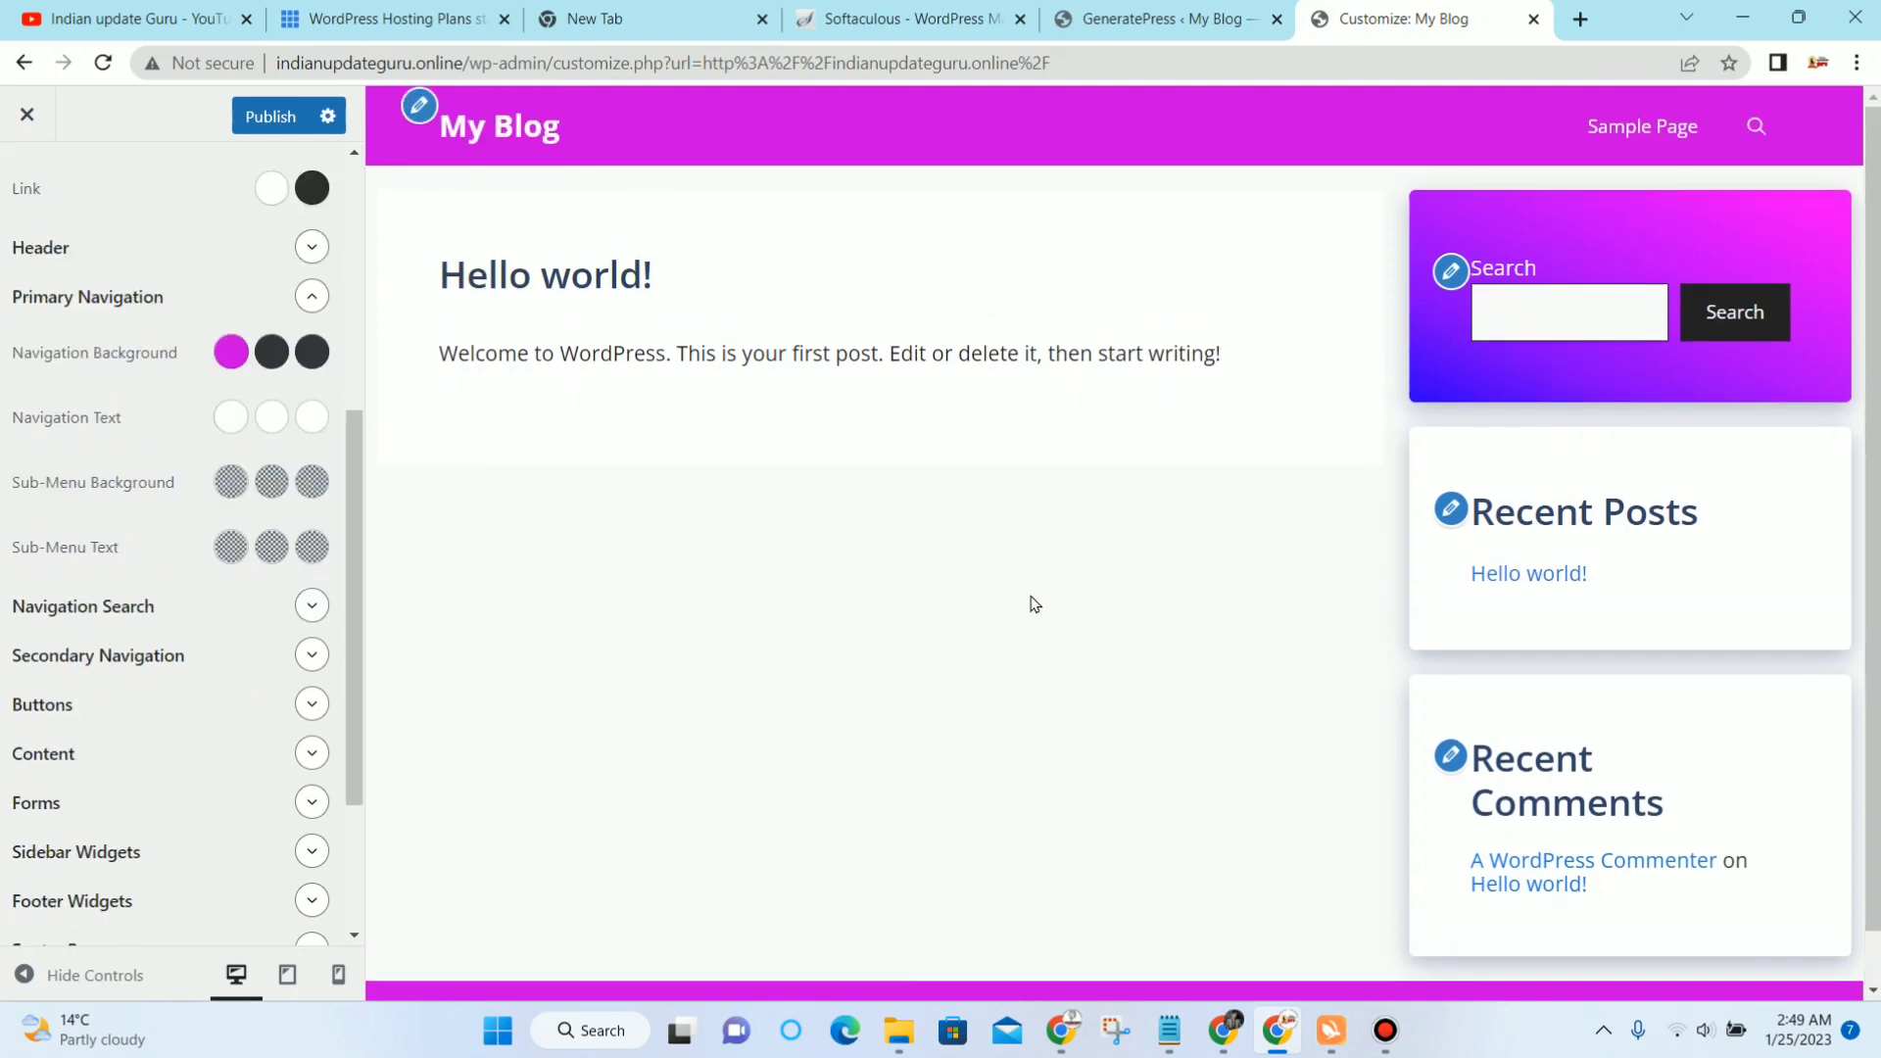
{"action": "scroll", "coordinate": [215, 638], "scroll_direction": "down", "scroll_amount": 3}
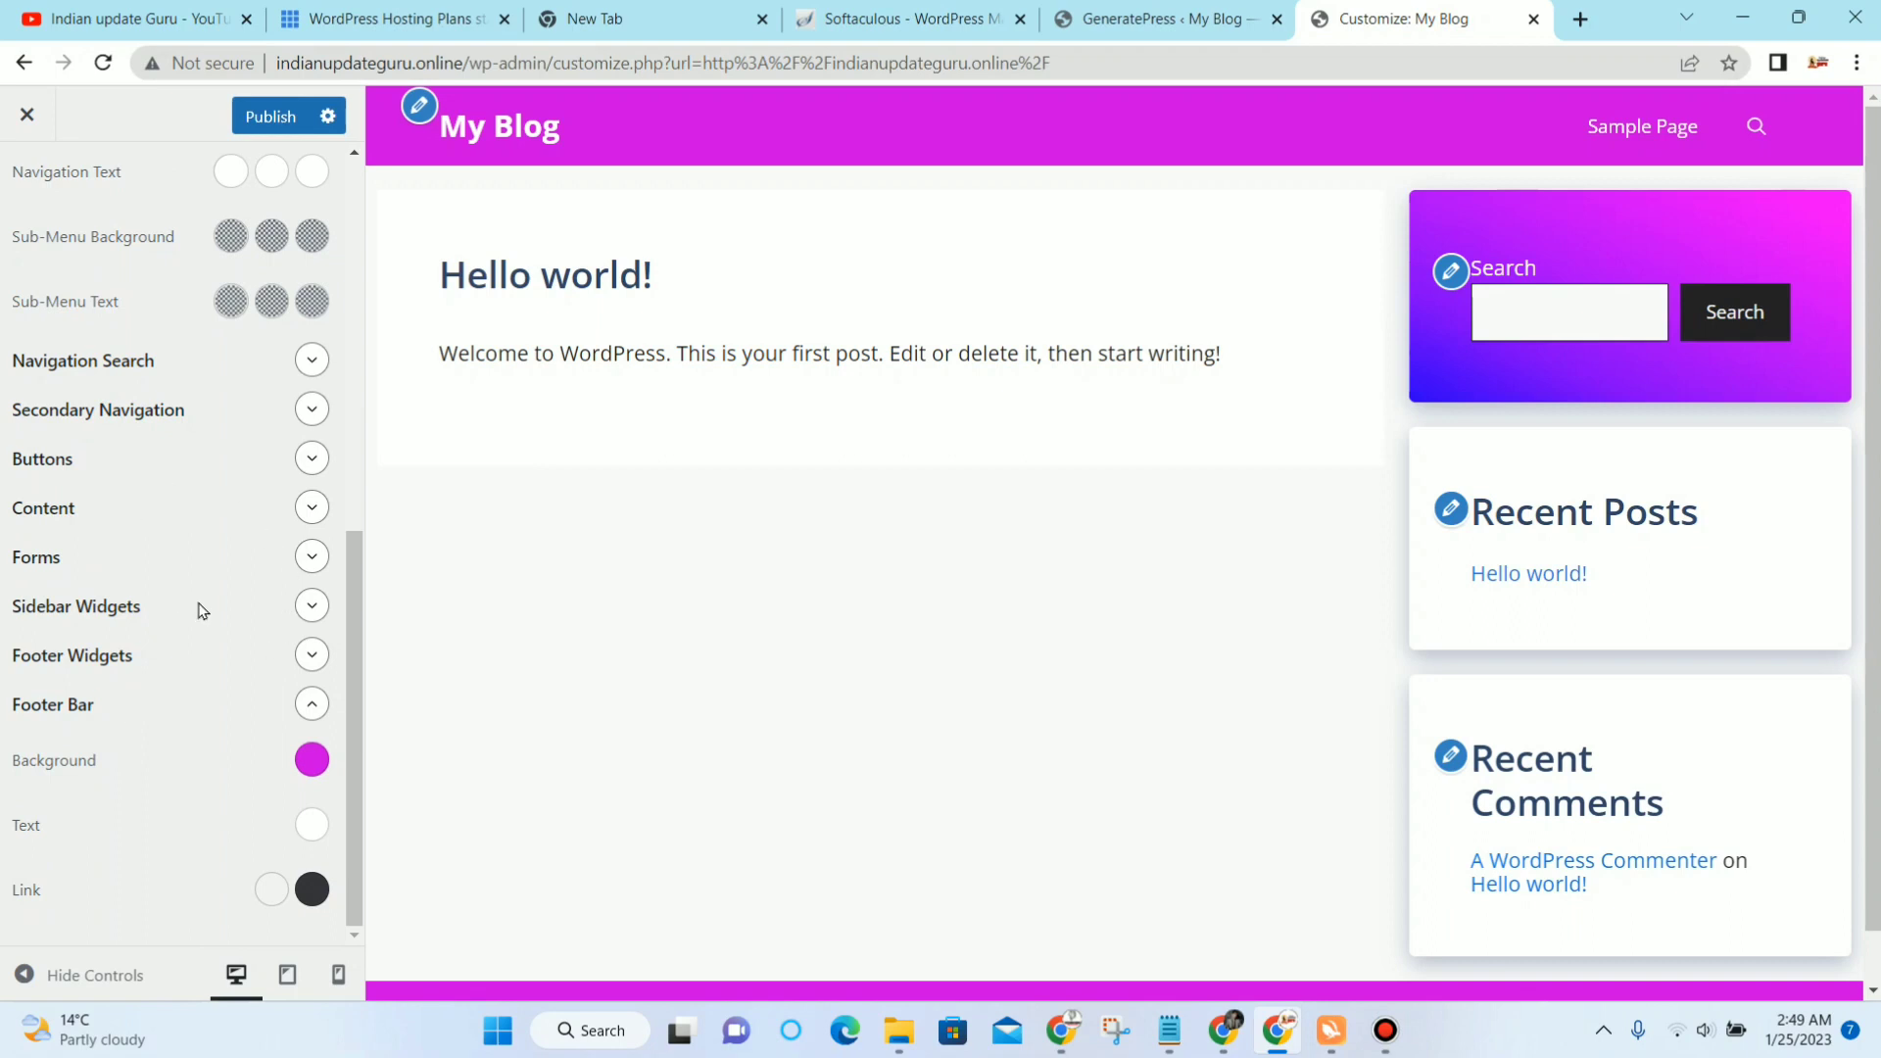
{"action": "scroll", "coordinate": [1075, 453], "scroll_direction": "down", "scroll_amount": 1}
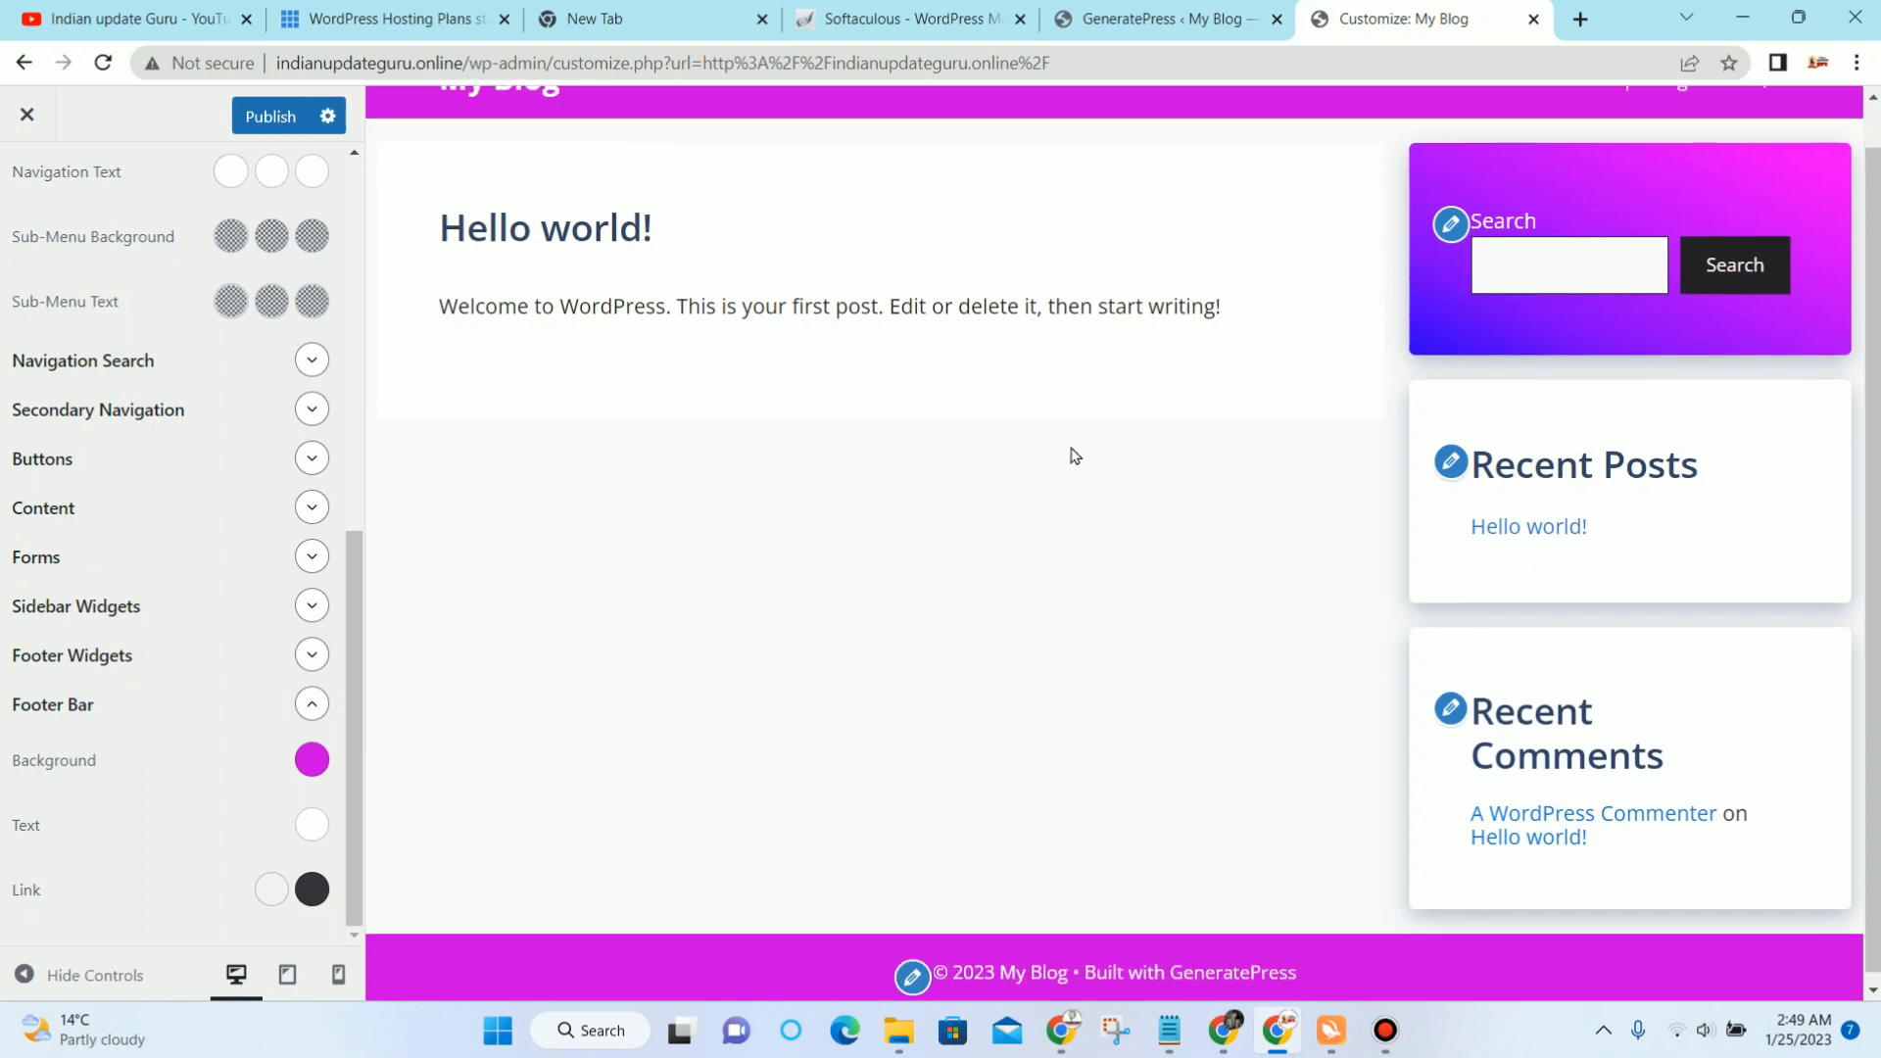
{"action": "scroll", "coordinate": [281, 461], "scroll_direction": "up", "scroll_amount": 1}
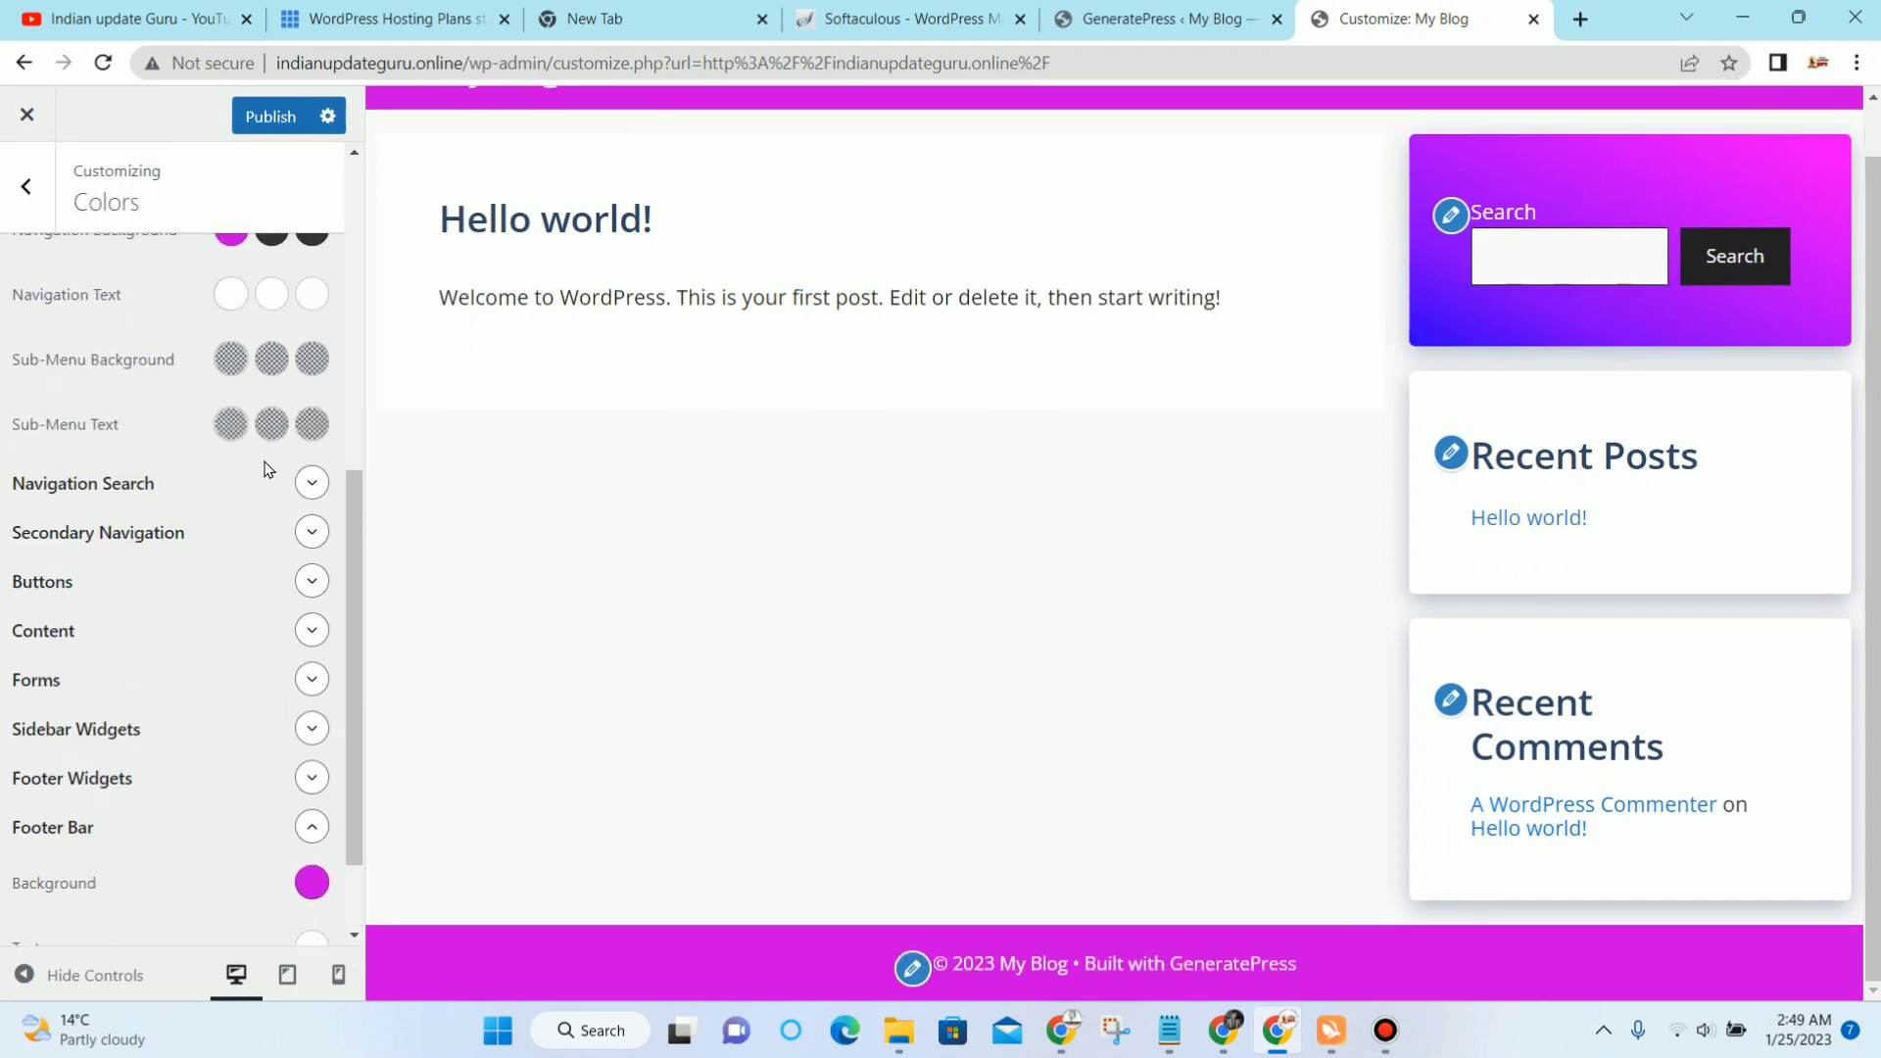
{"action": "scroll", "coordinate": [264, 469], "scroll_direction": "up", "scroll_amount": 2}
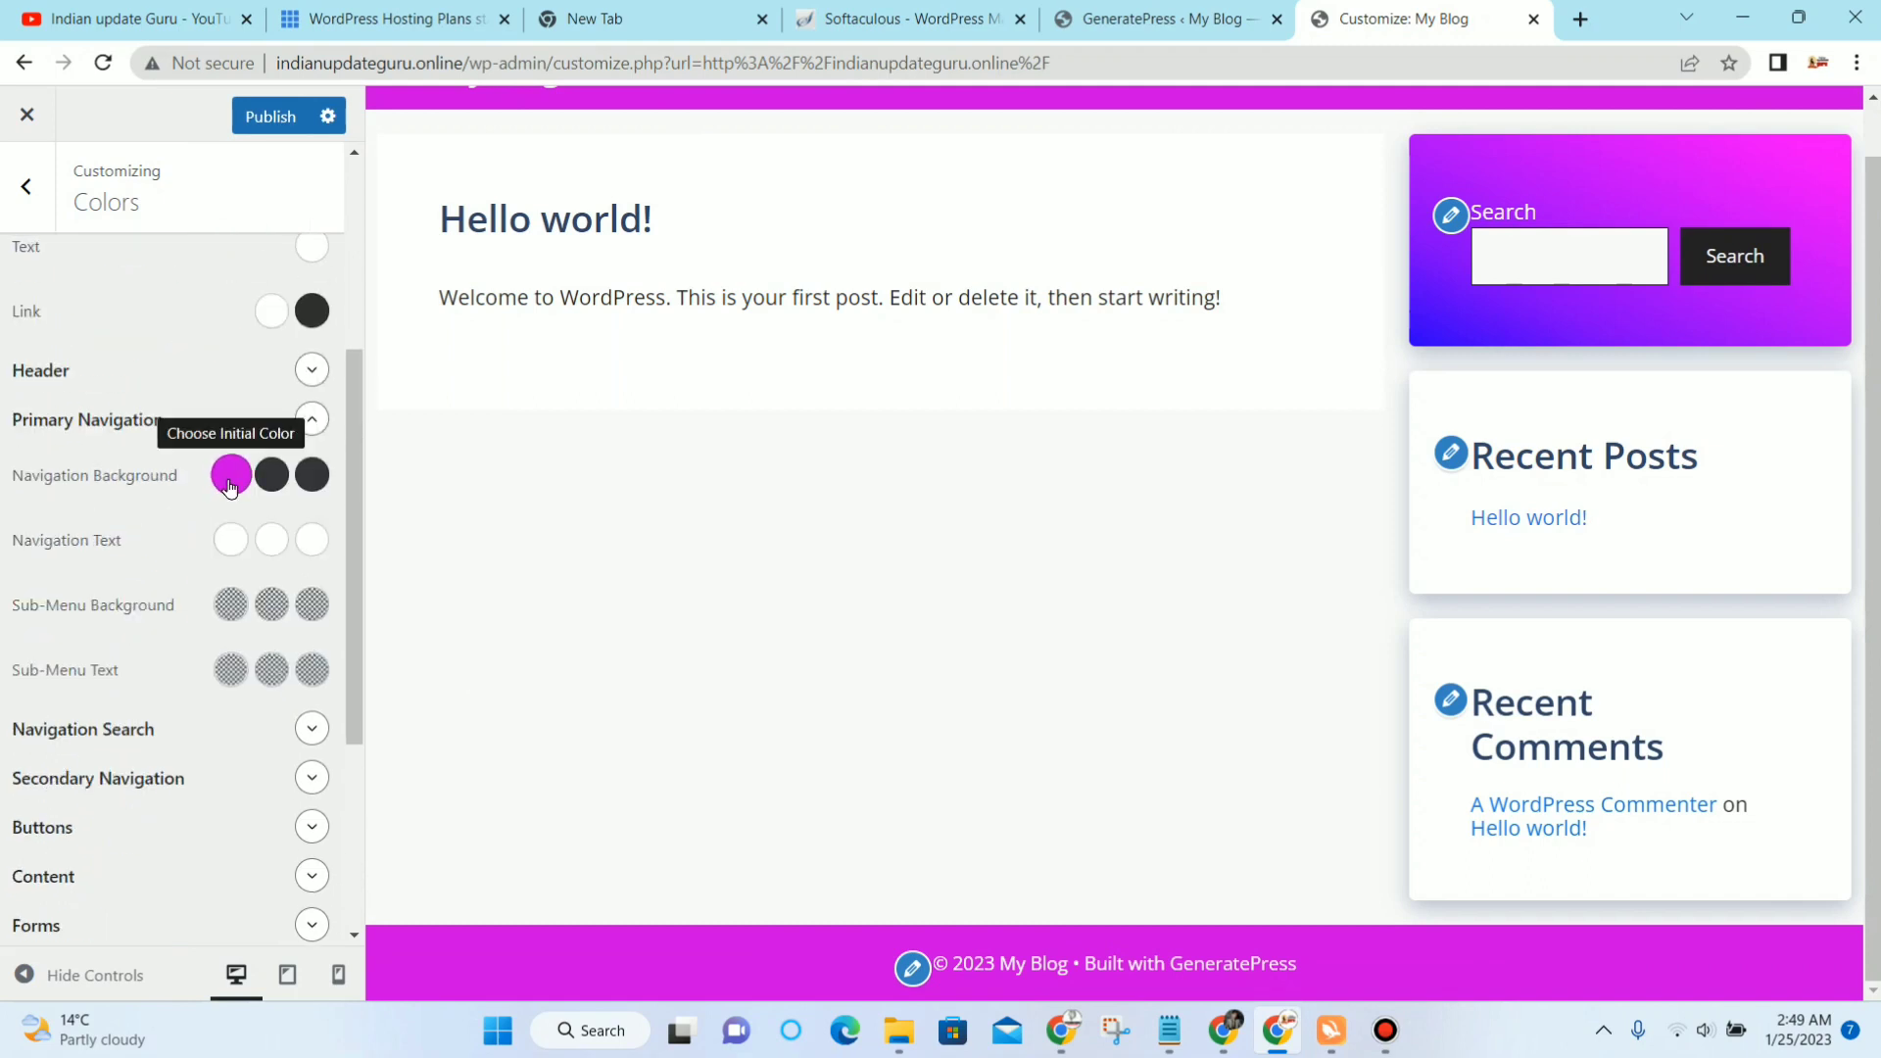
{"action": "left_click", "coordinate": [232, 471]}
{"action": "left_click", "coordinate": [232, 465]}
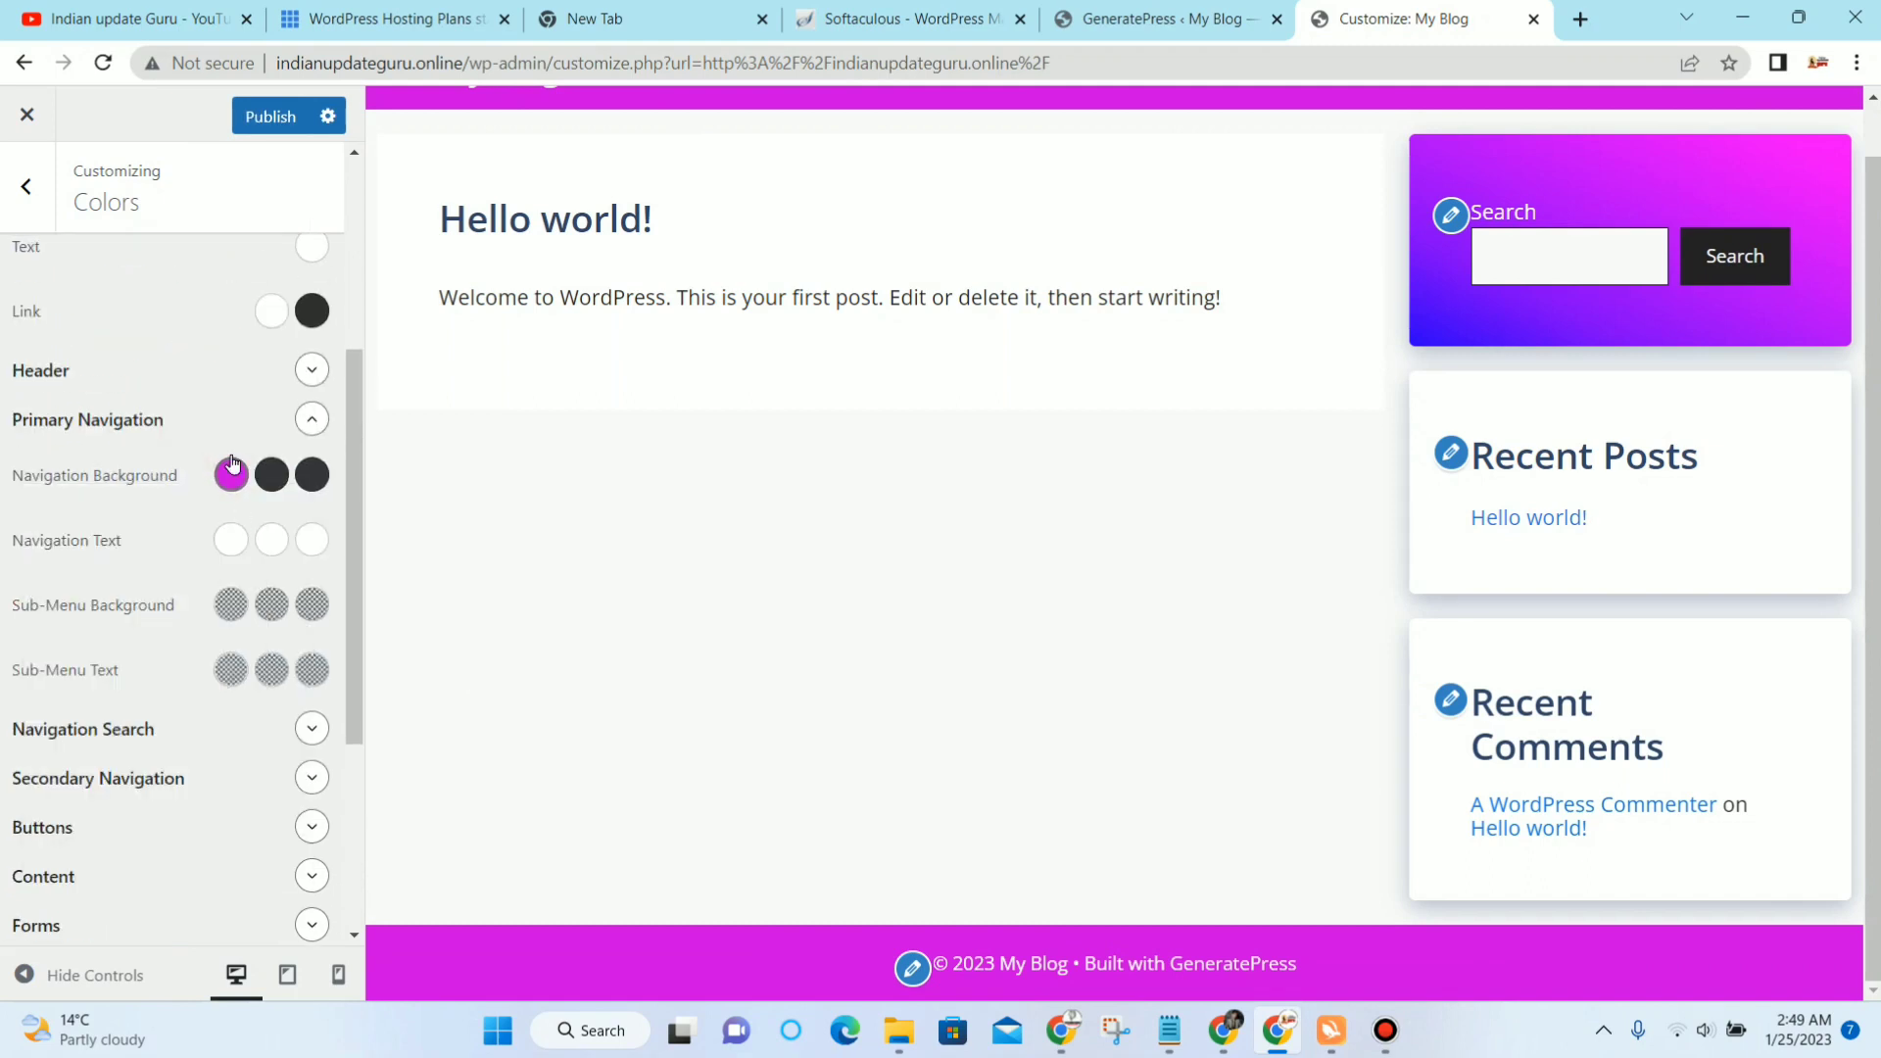
{"action": "left_click", "coordinate": [231, 469]}
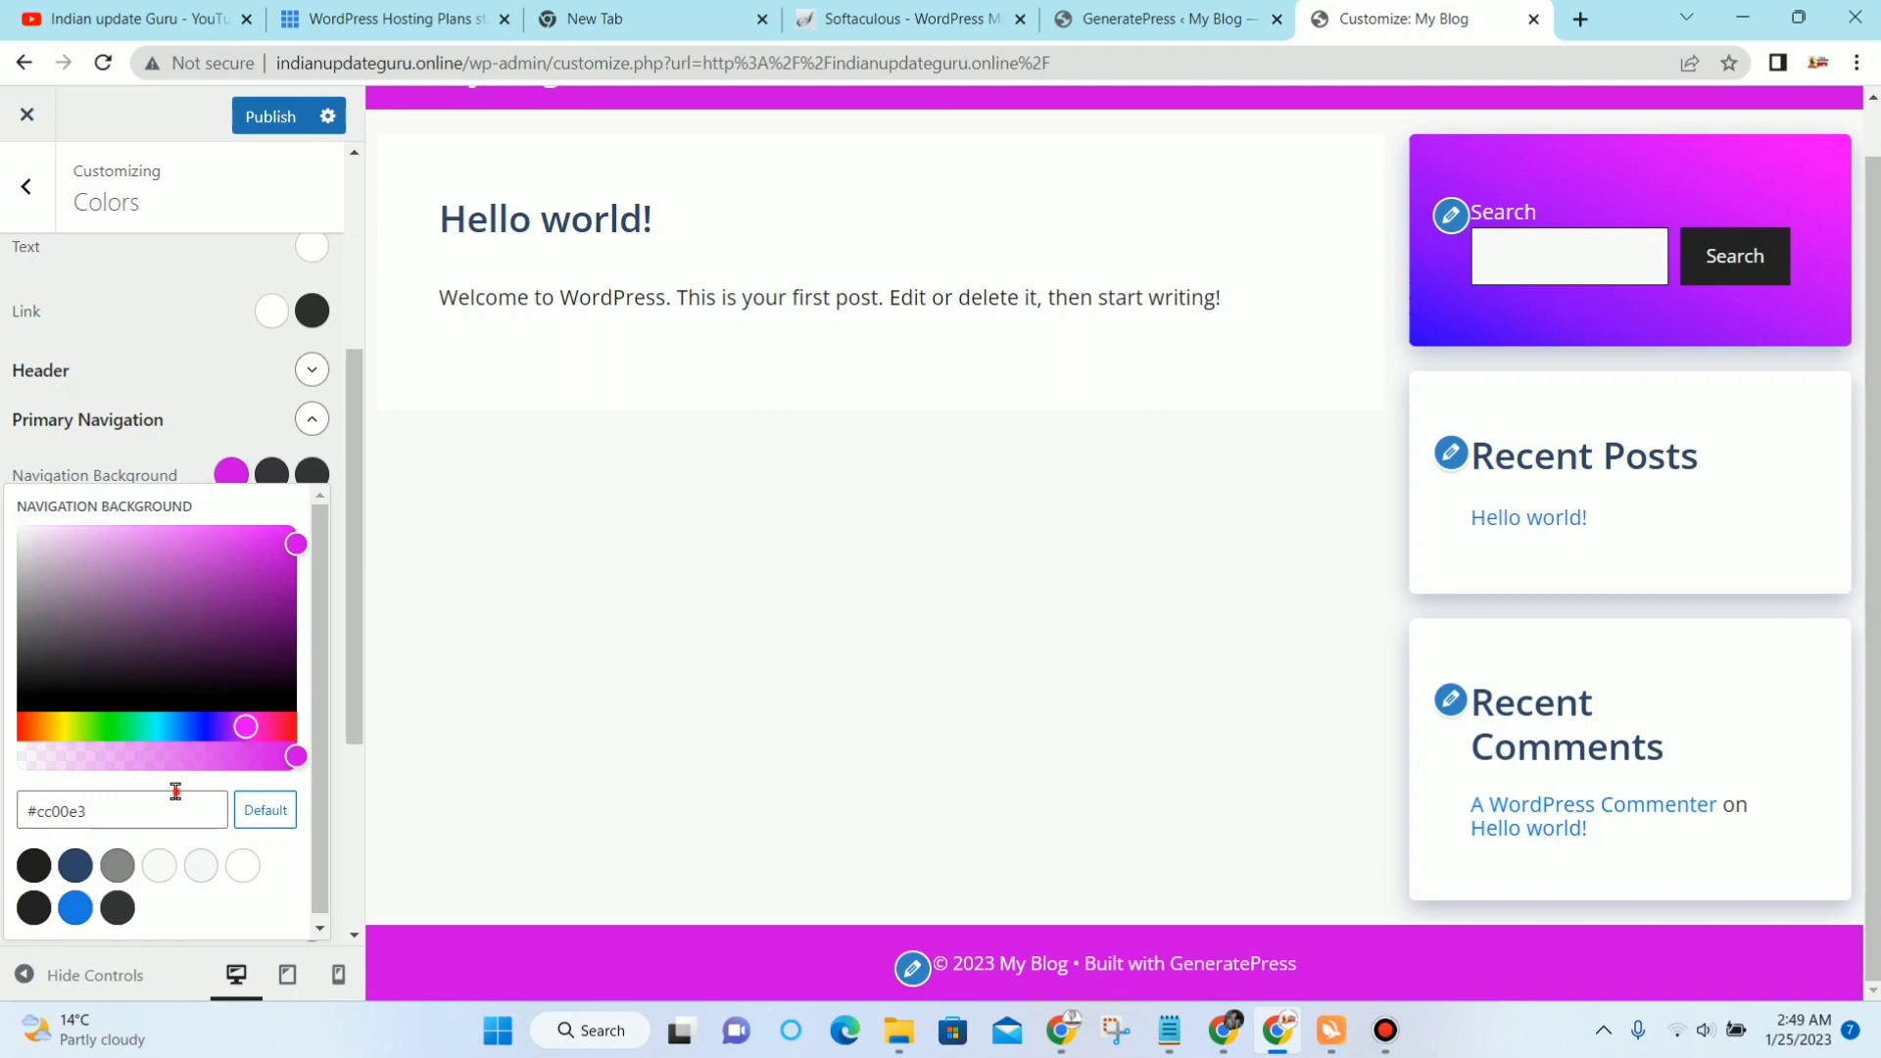
{"action": "triple_click", "coordinate": [175, 792]}
{"action": "right_click", "coordinate": [174, 793]}
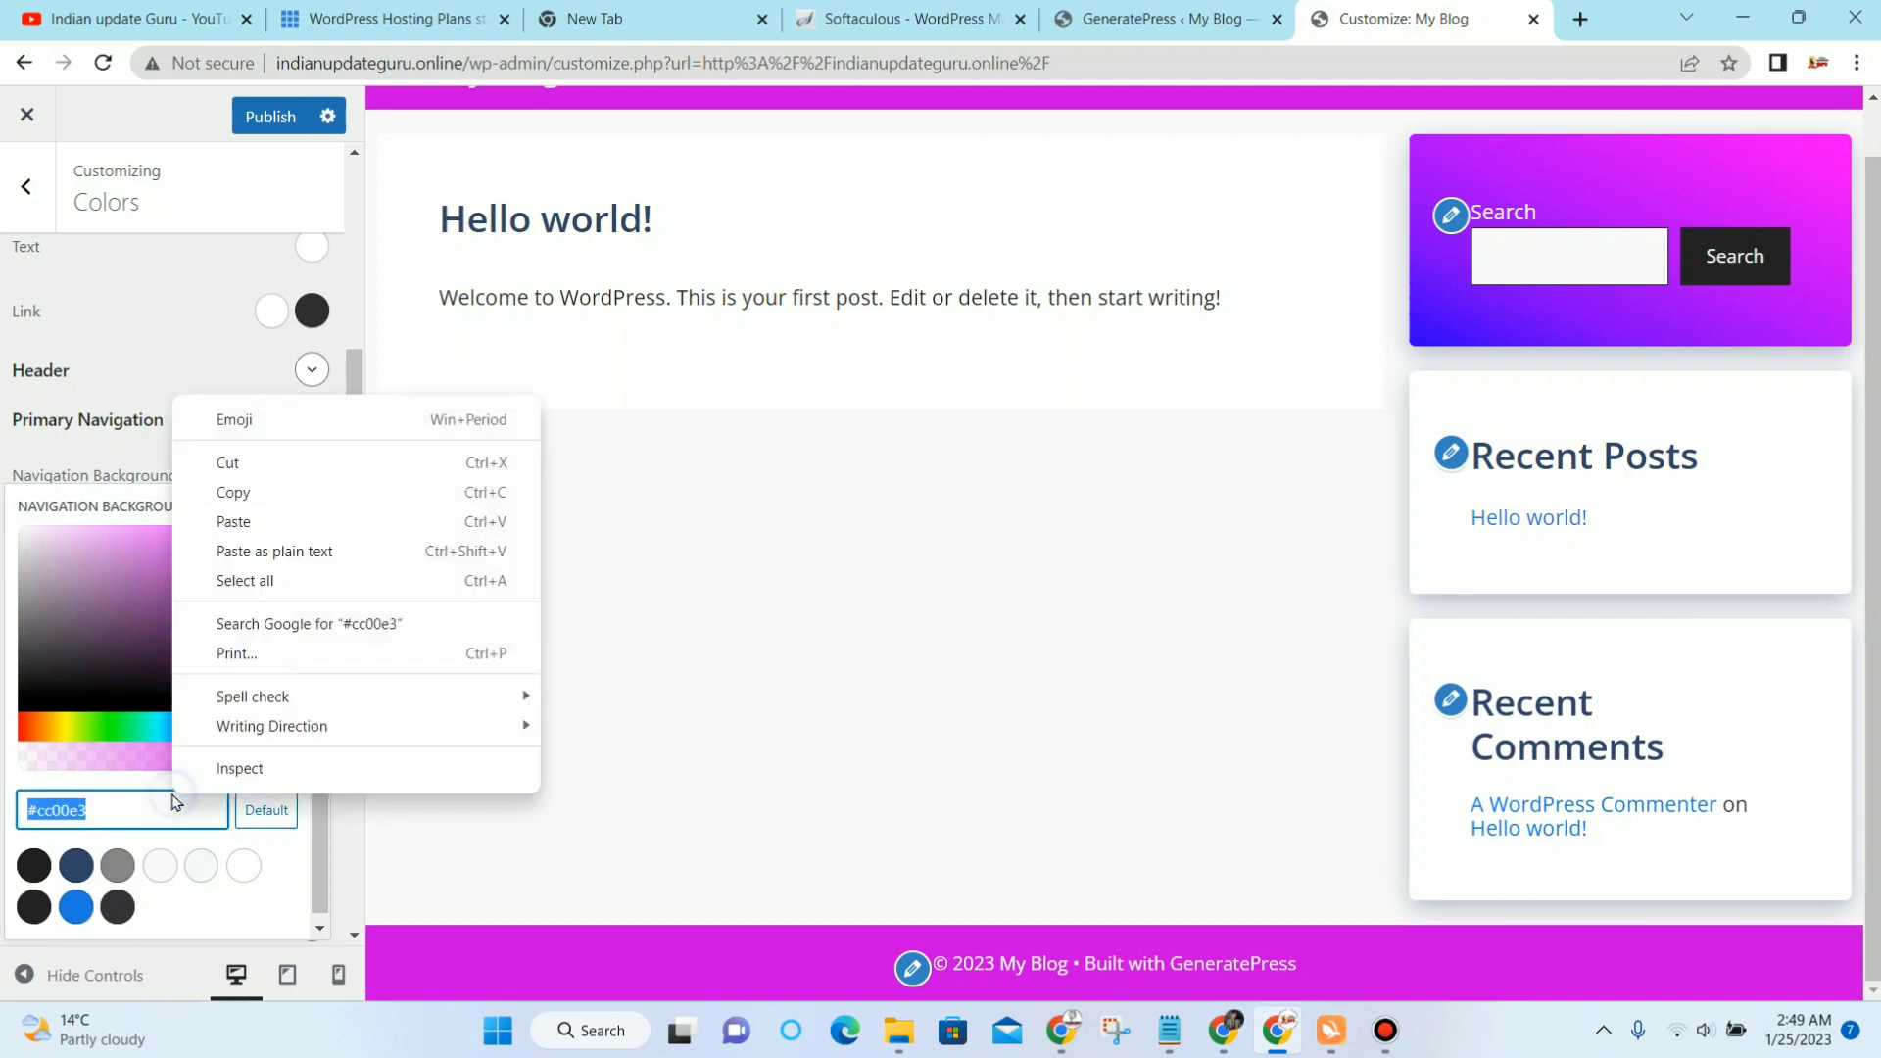
{"action": "left_click", "coordinate": [258, 495]}
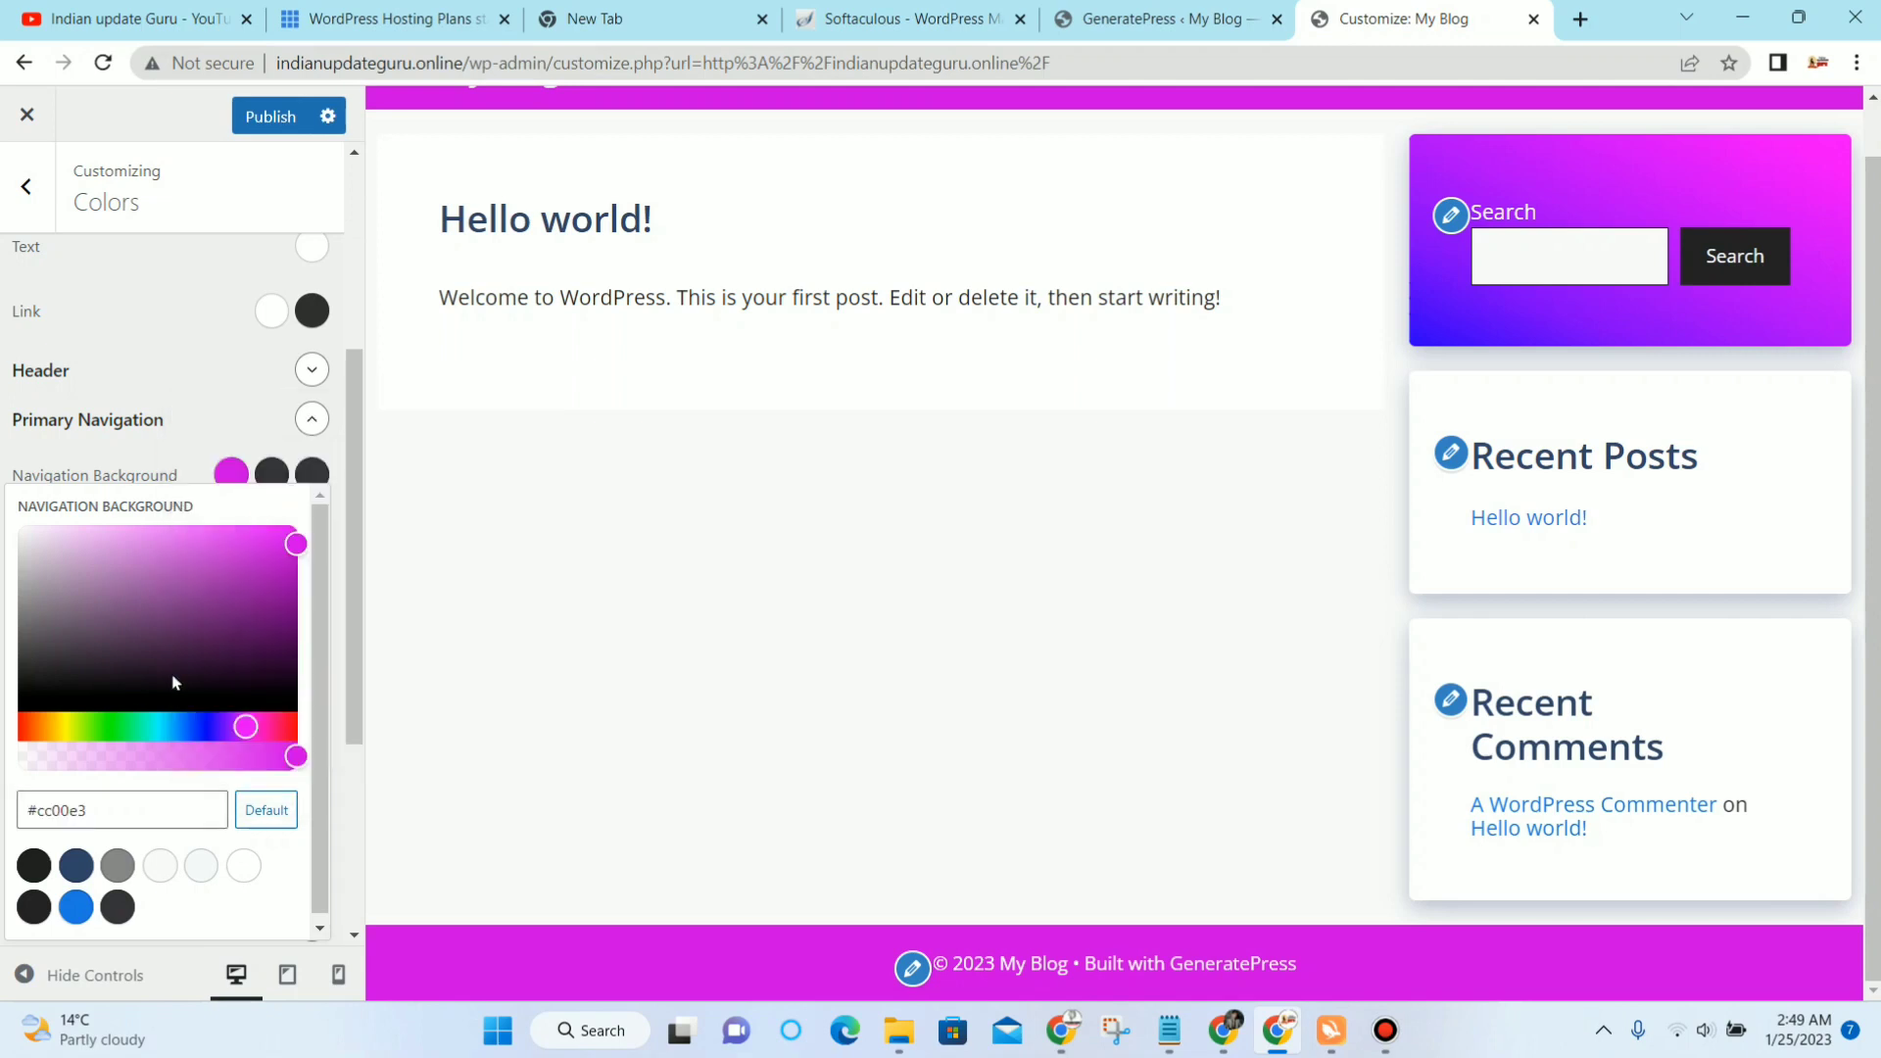
{"action": "scroll", "coordinate": [181, 294], "scroll_direction": "up", "scroll_amount": 3}
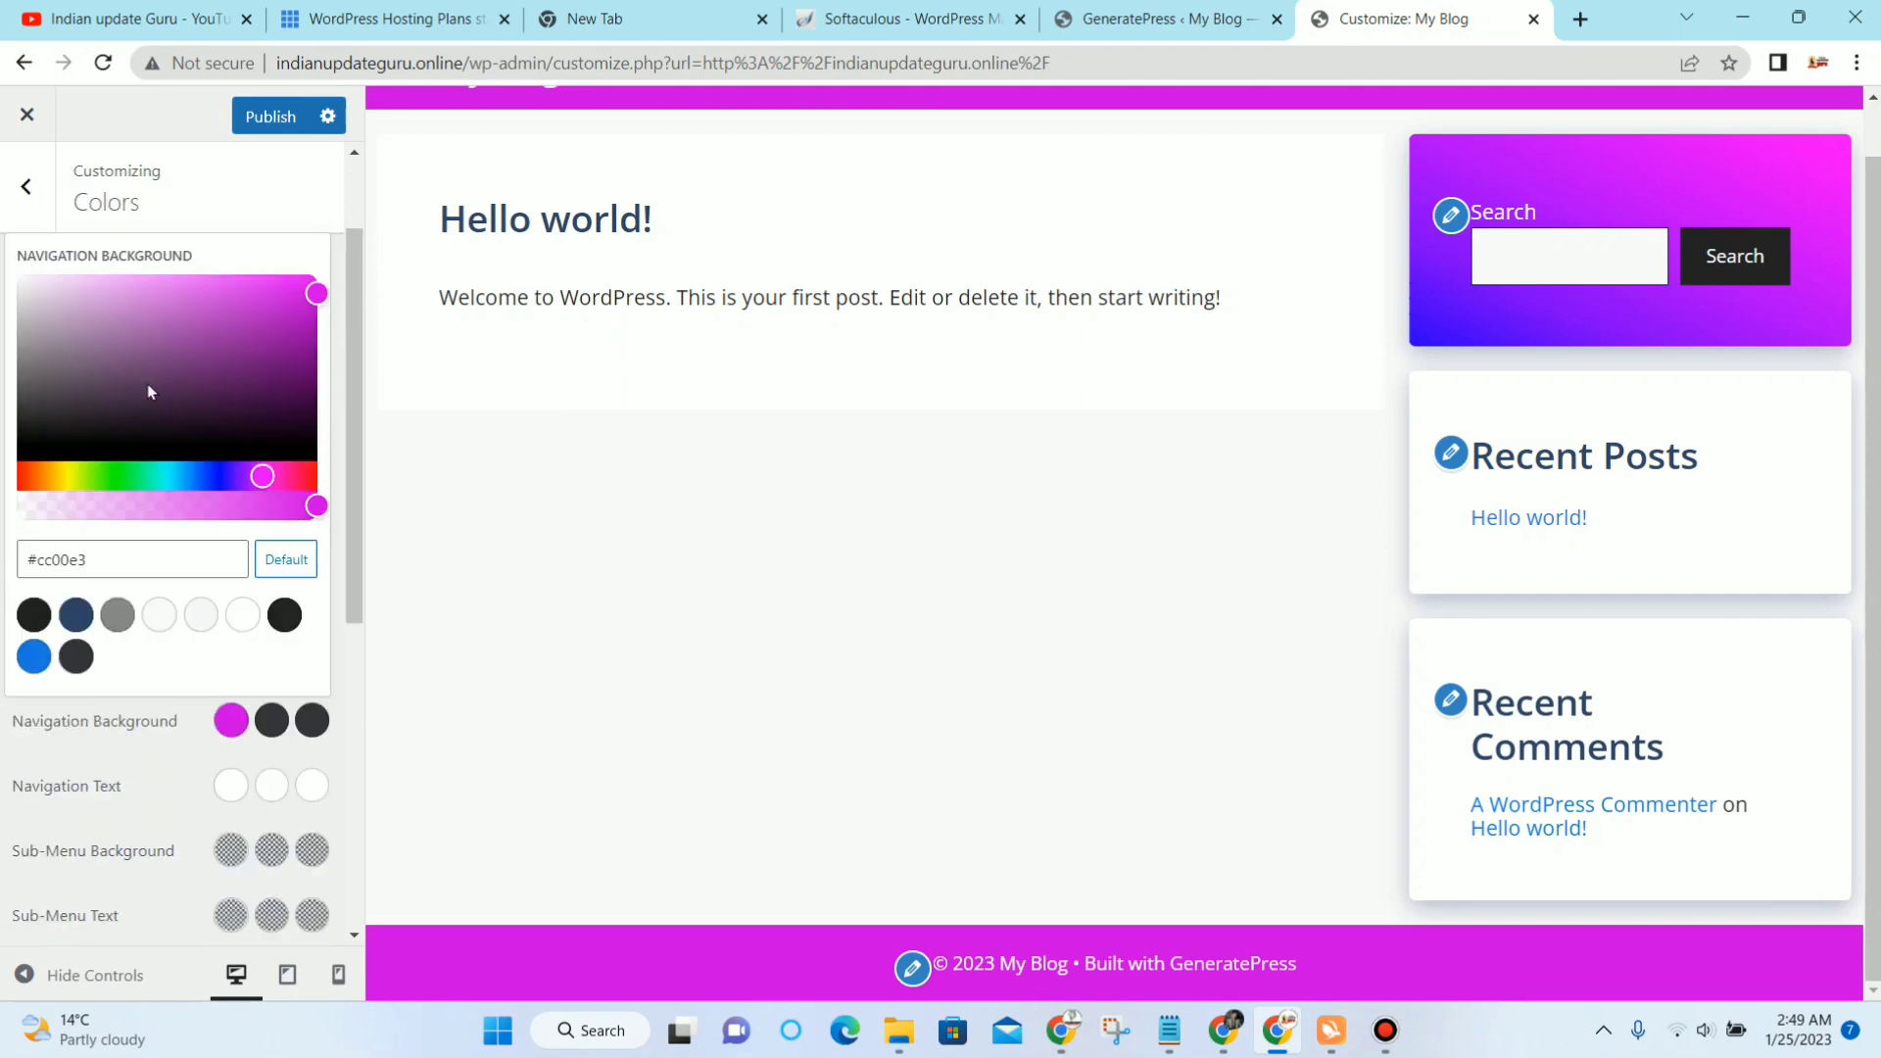
Step: Open the Site Identity settings and clear the existing site title
{"action": "left_click", "coordinate": [26, 186]}
{"action": "scroll", "coordinate": [675, 333], "scroll_direction": "up", "scroll_amount": 1}
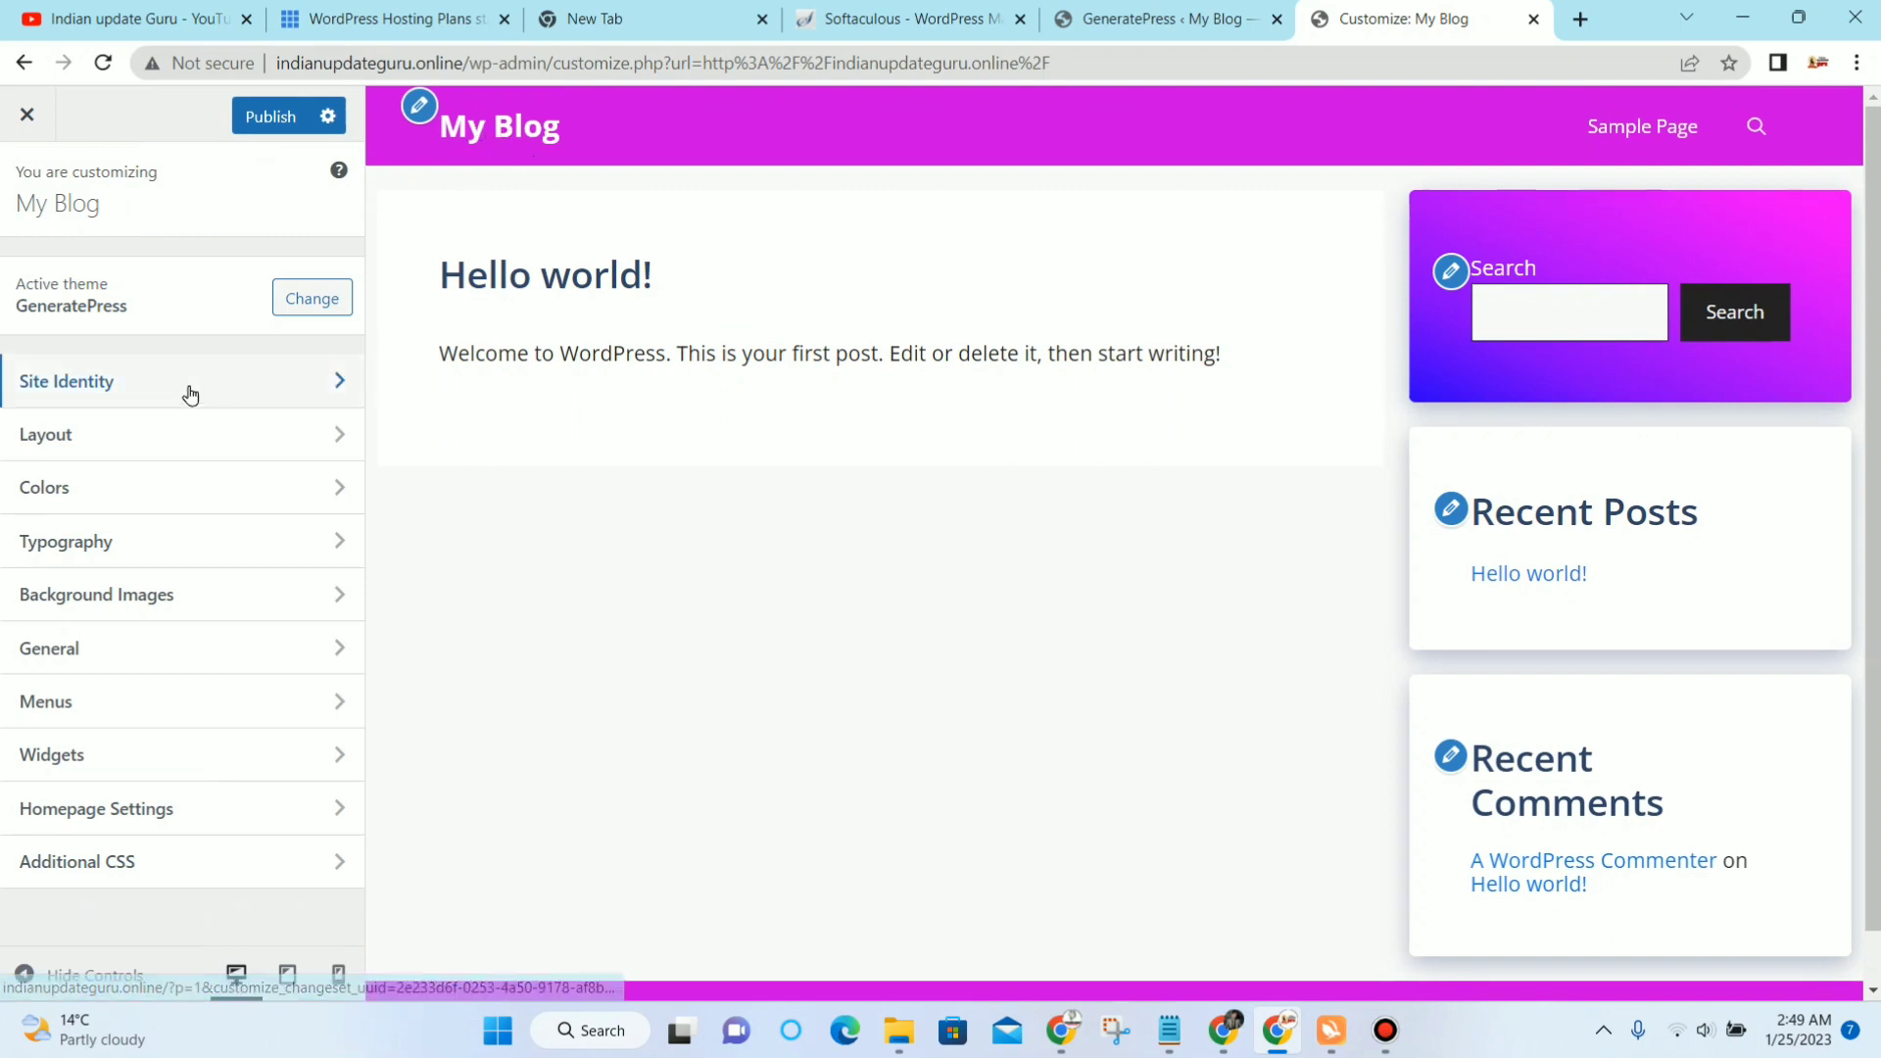
{"action": "left_click", "coordinate": [93, 382]}
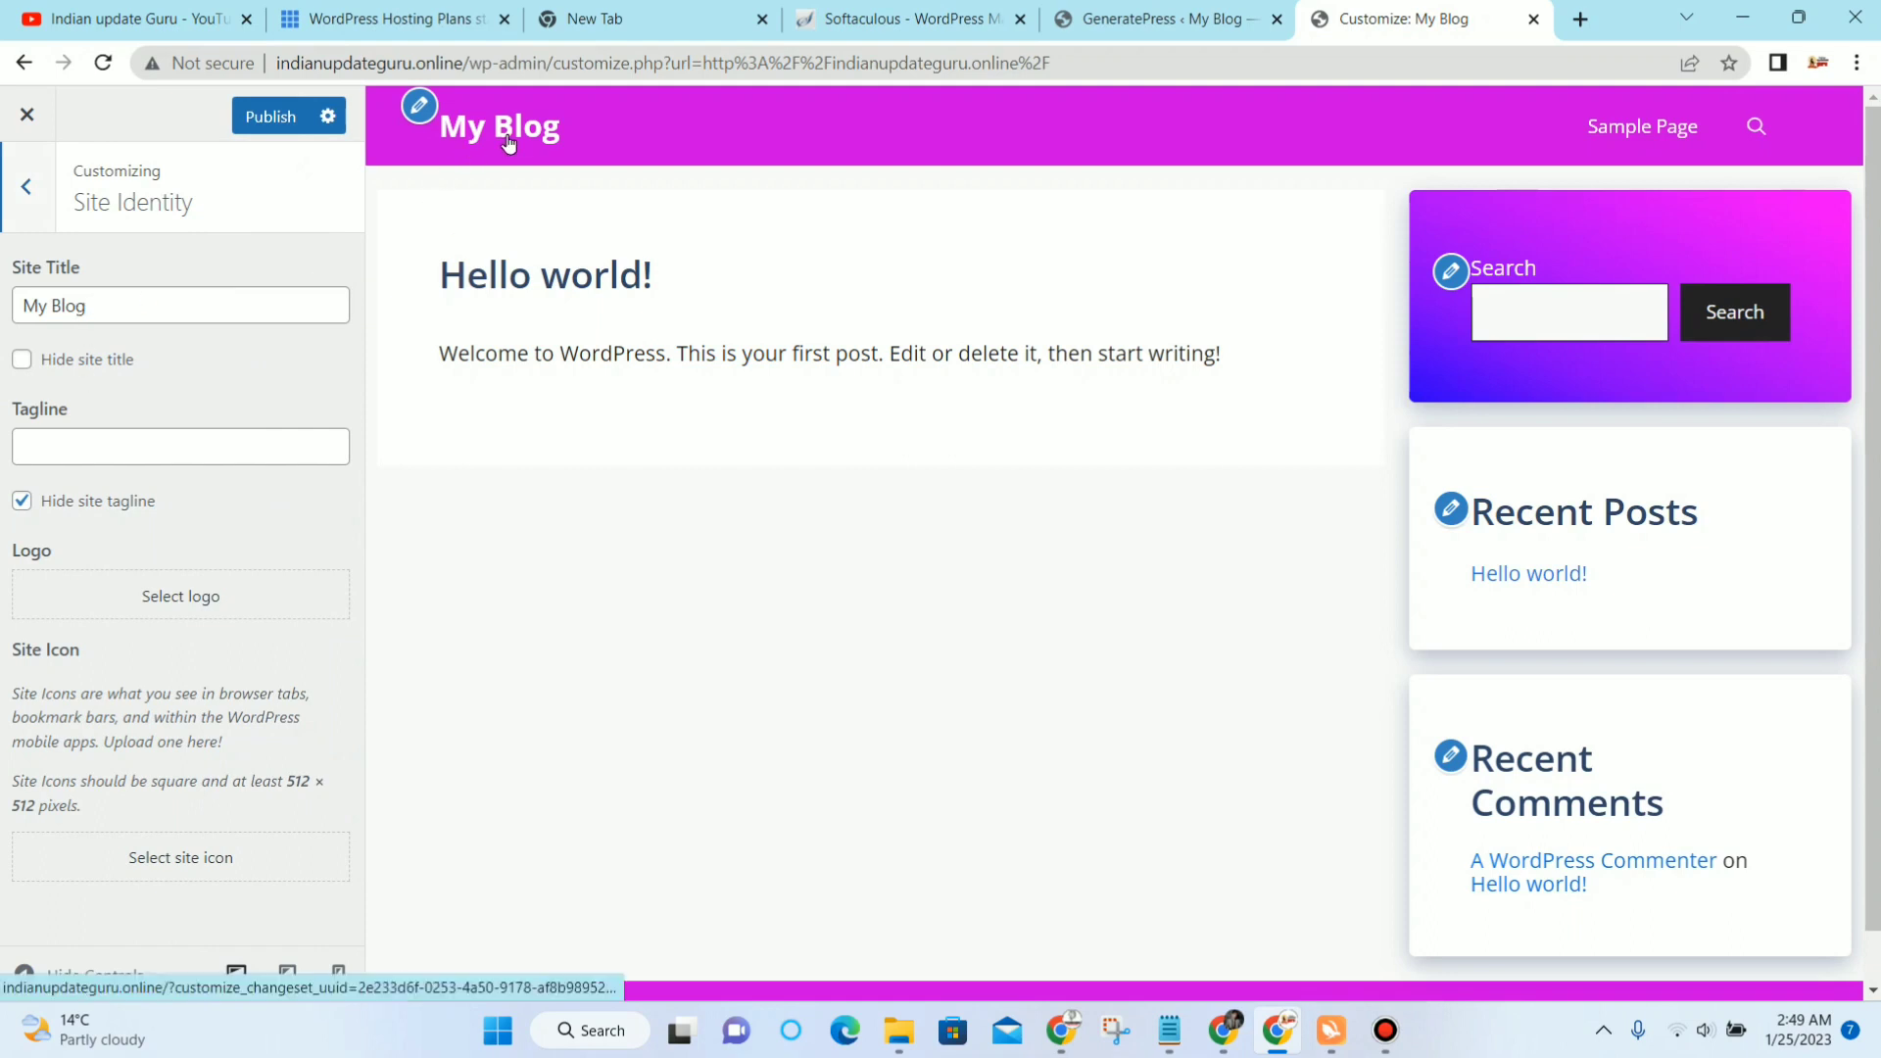
{"action": "left_click", "coordinate": [204, 295]}
{"action": "triple_click", "coordinate": [204, 295]}
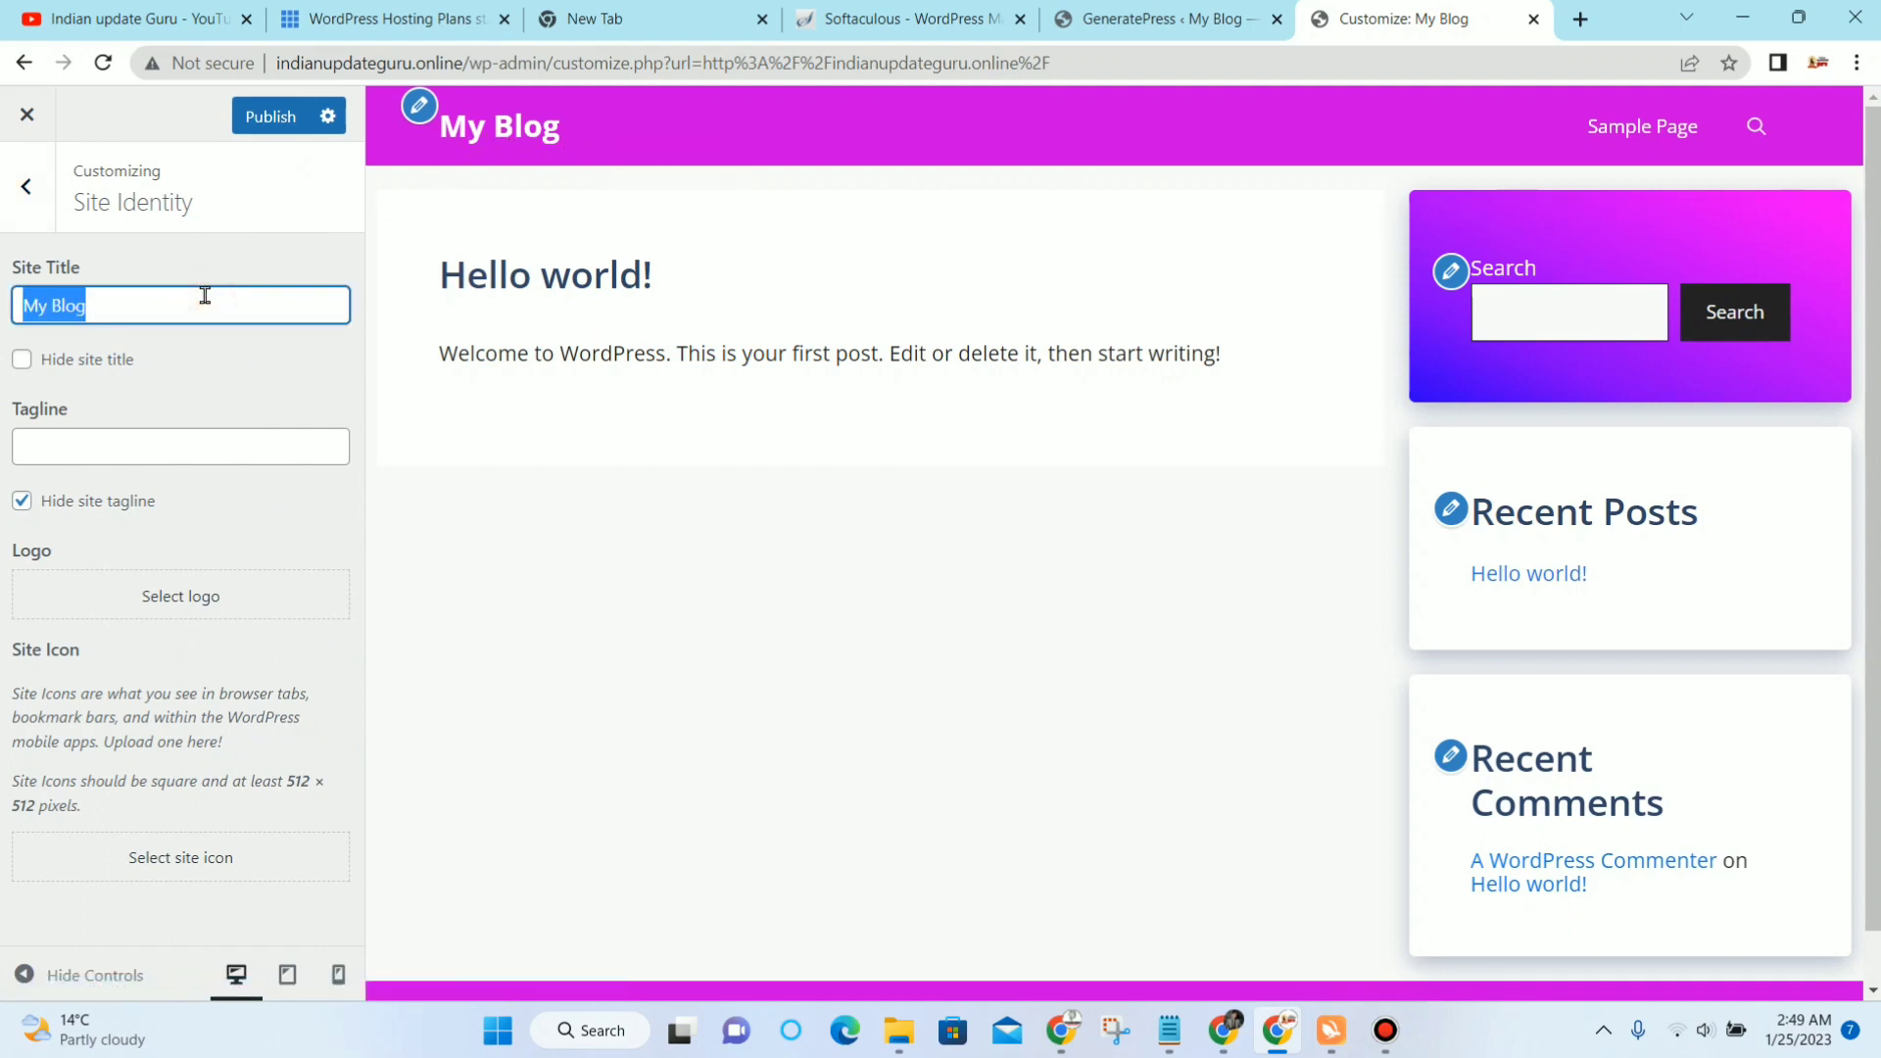
{"action": "key", "text": "BackSpace"}
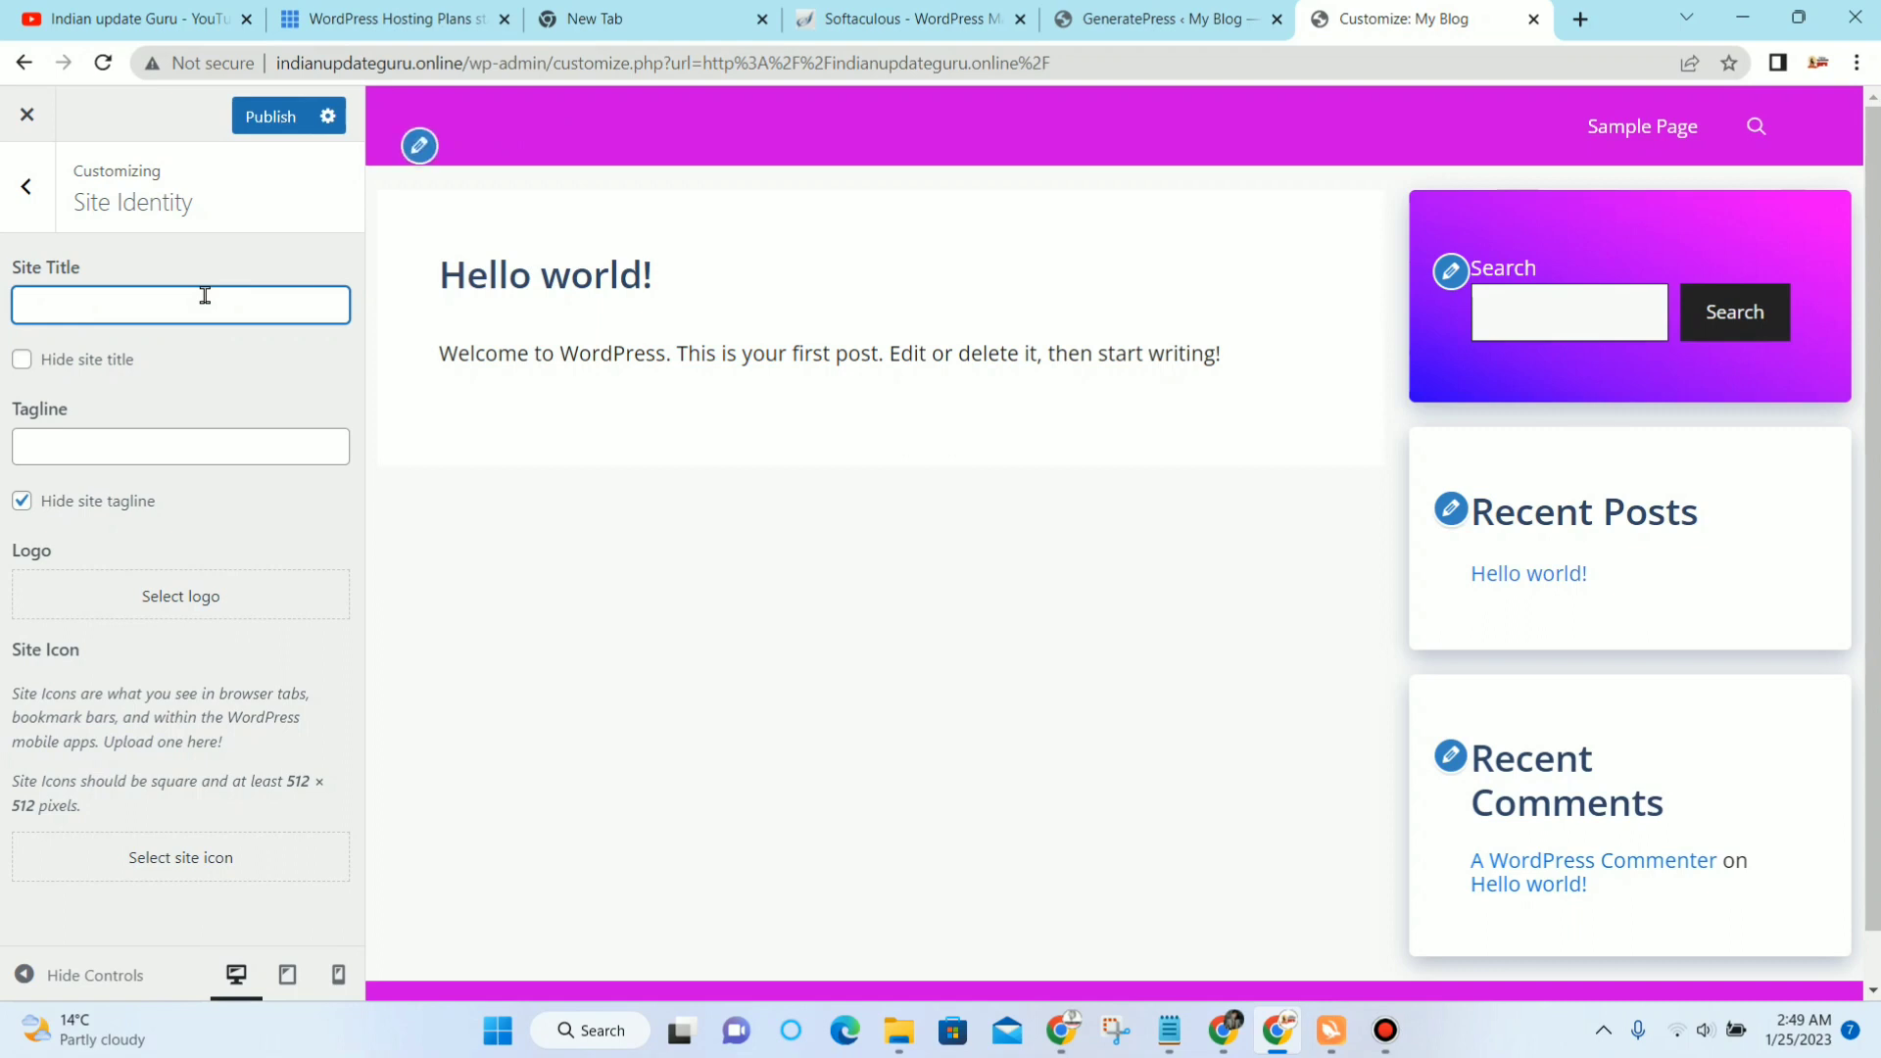
{"action": "type", "text": "dfdfdg"}
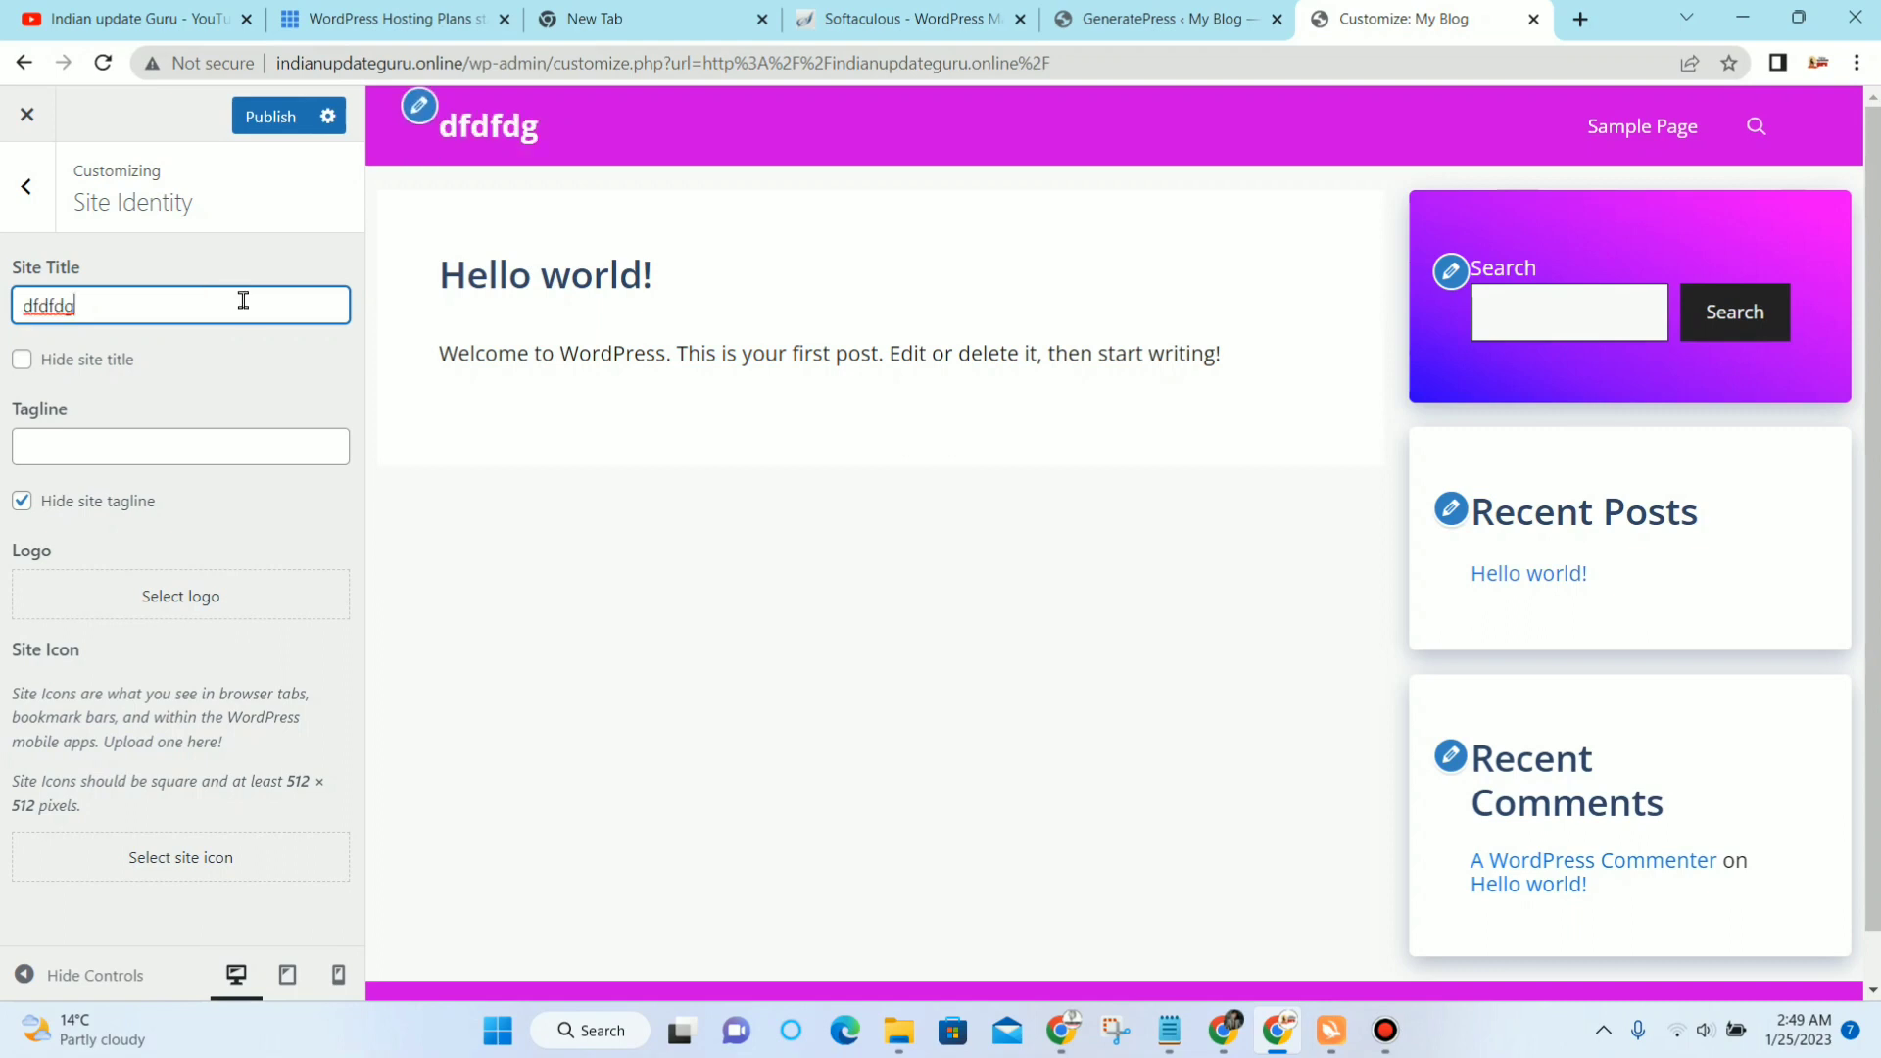
{"action": "key", "text": "BackSpace"}
{"action": "key", "text": "BackSpace"}
{"action": "key", "text": "BackSpace"}
{"action": "key", "text": "BackSpace"}
{"action": "key", "text": "BackSpace"}
{"action": "key", "text": "BackSpace"}
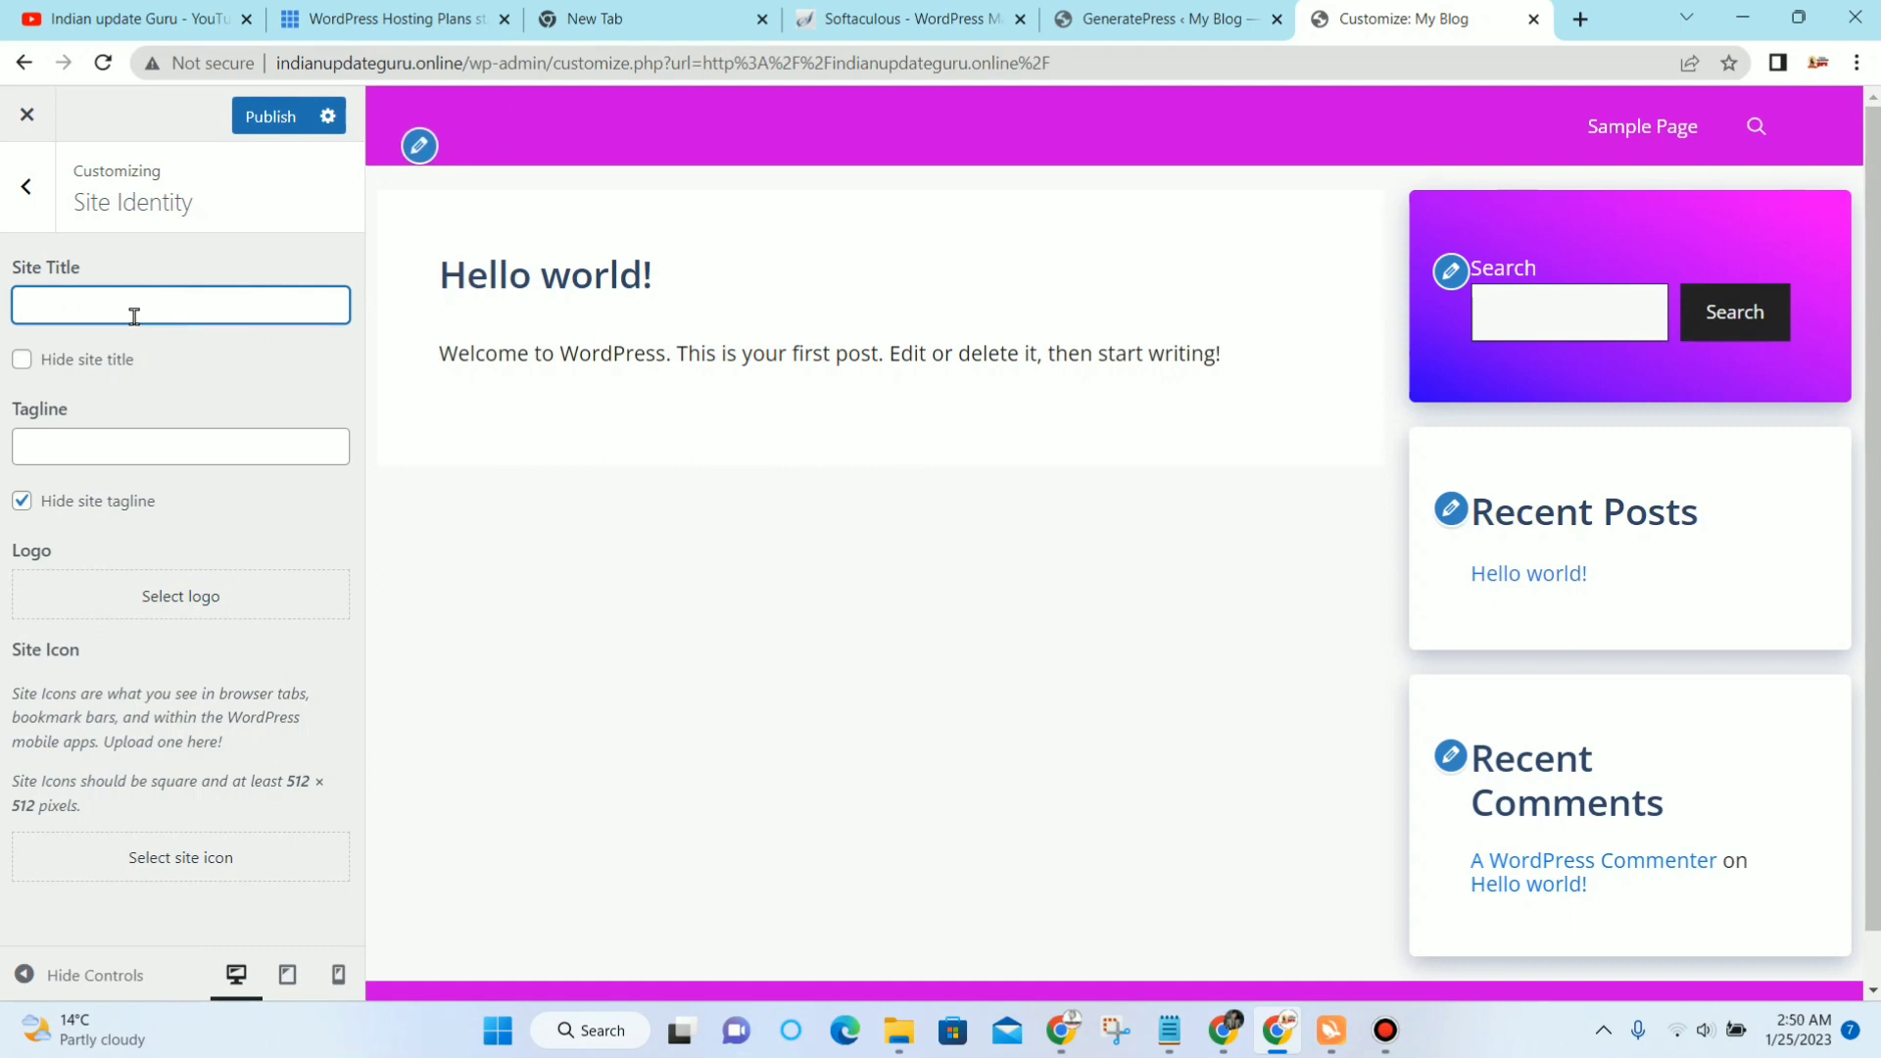
{"action": "type", "text": "lug"}
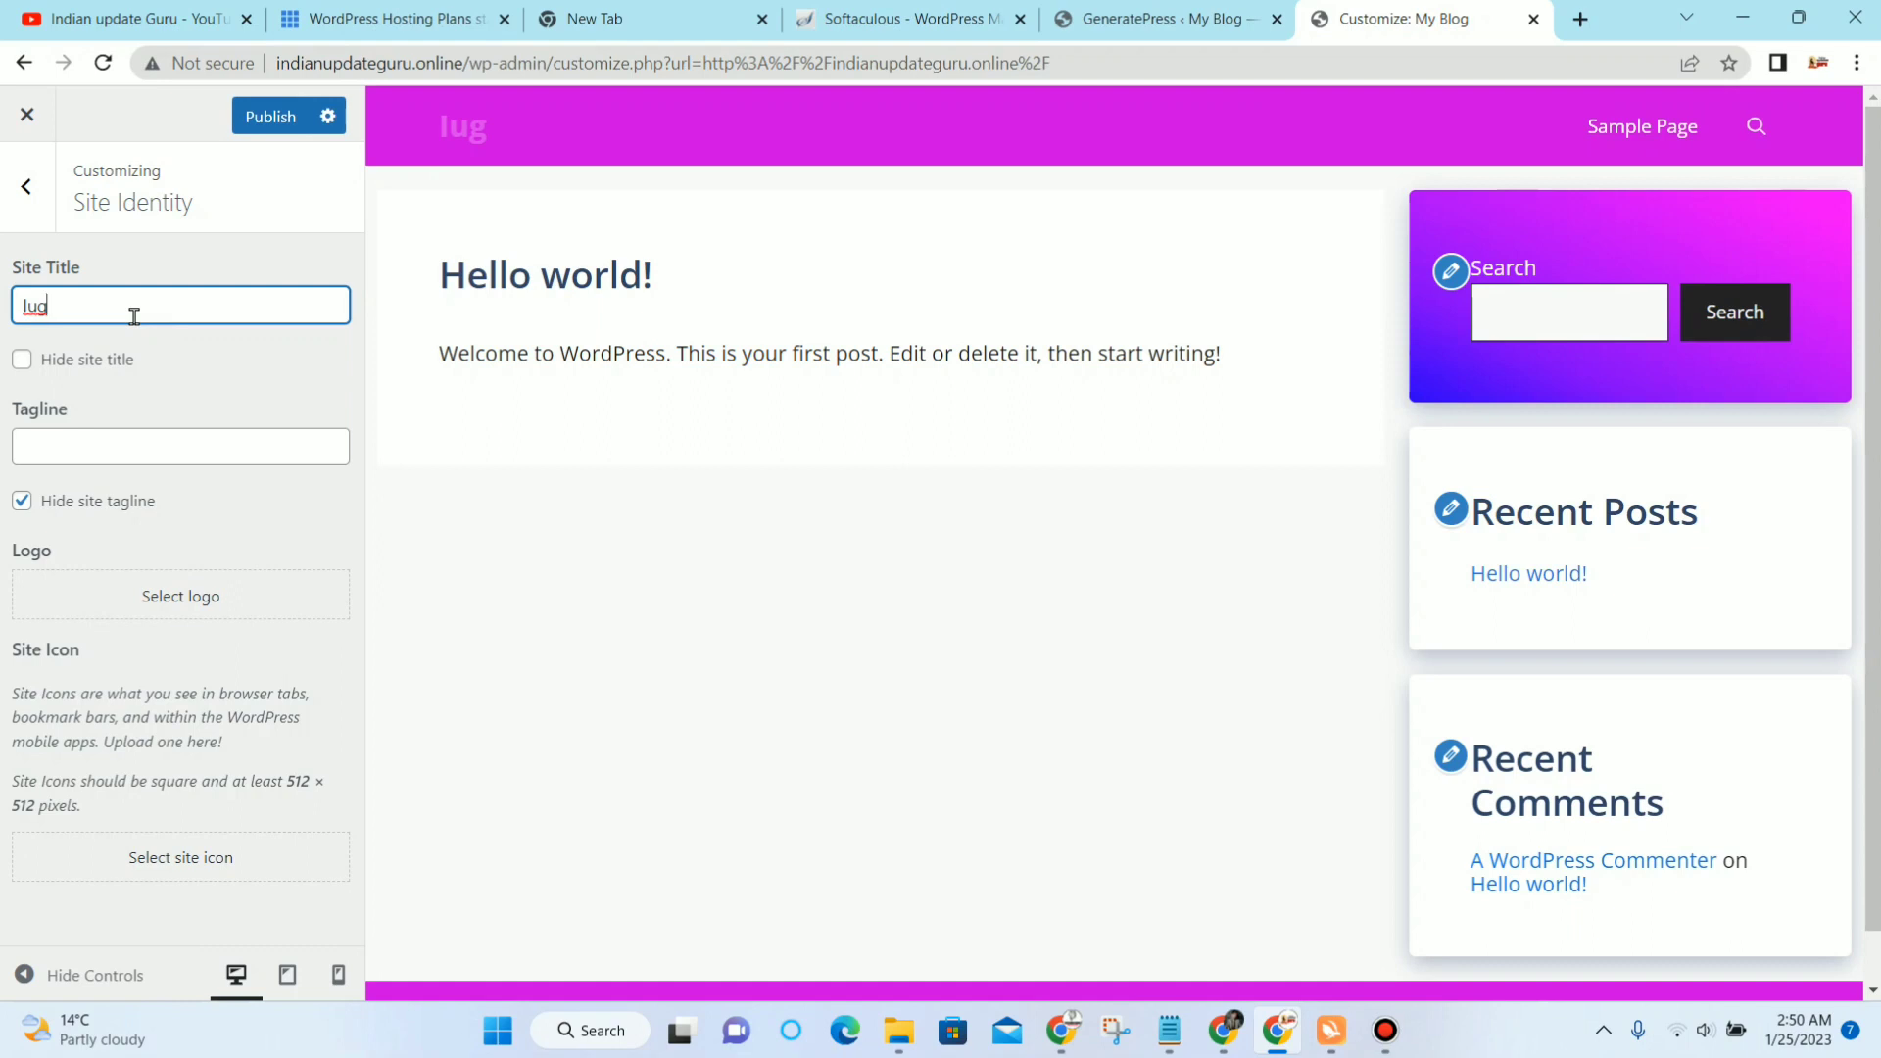
{"action": "key", "text": "BackSpace"}
{"action": "key", "text": "BackSpace"}
{"action": "key", "text": "BackSpace"}
Step: Set the site title to Indian Updates Guru
{"action": "type", "text": "Indian Updates"}
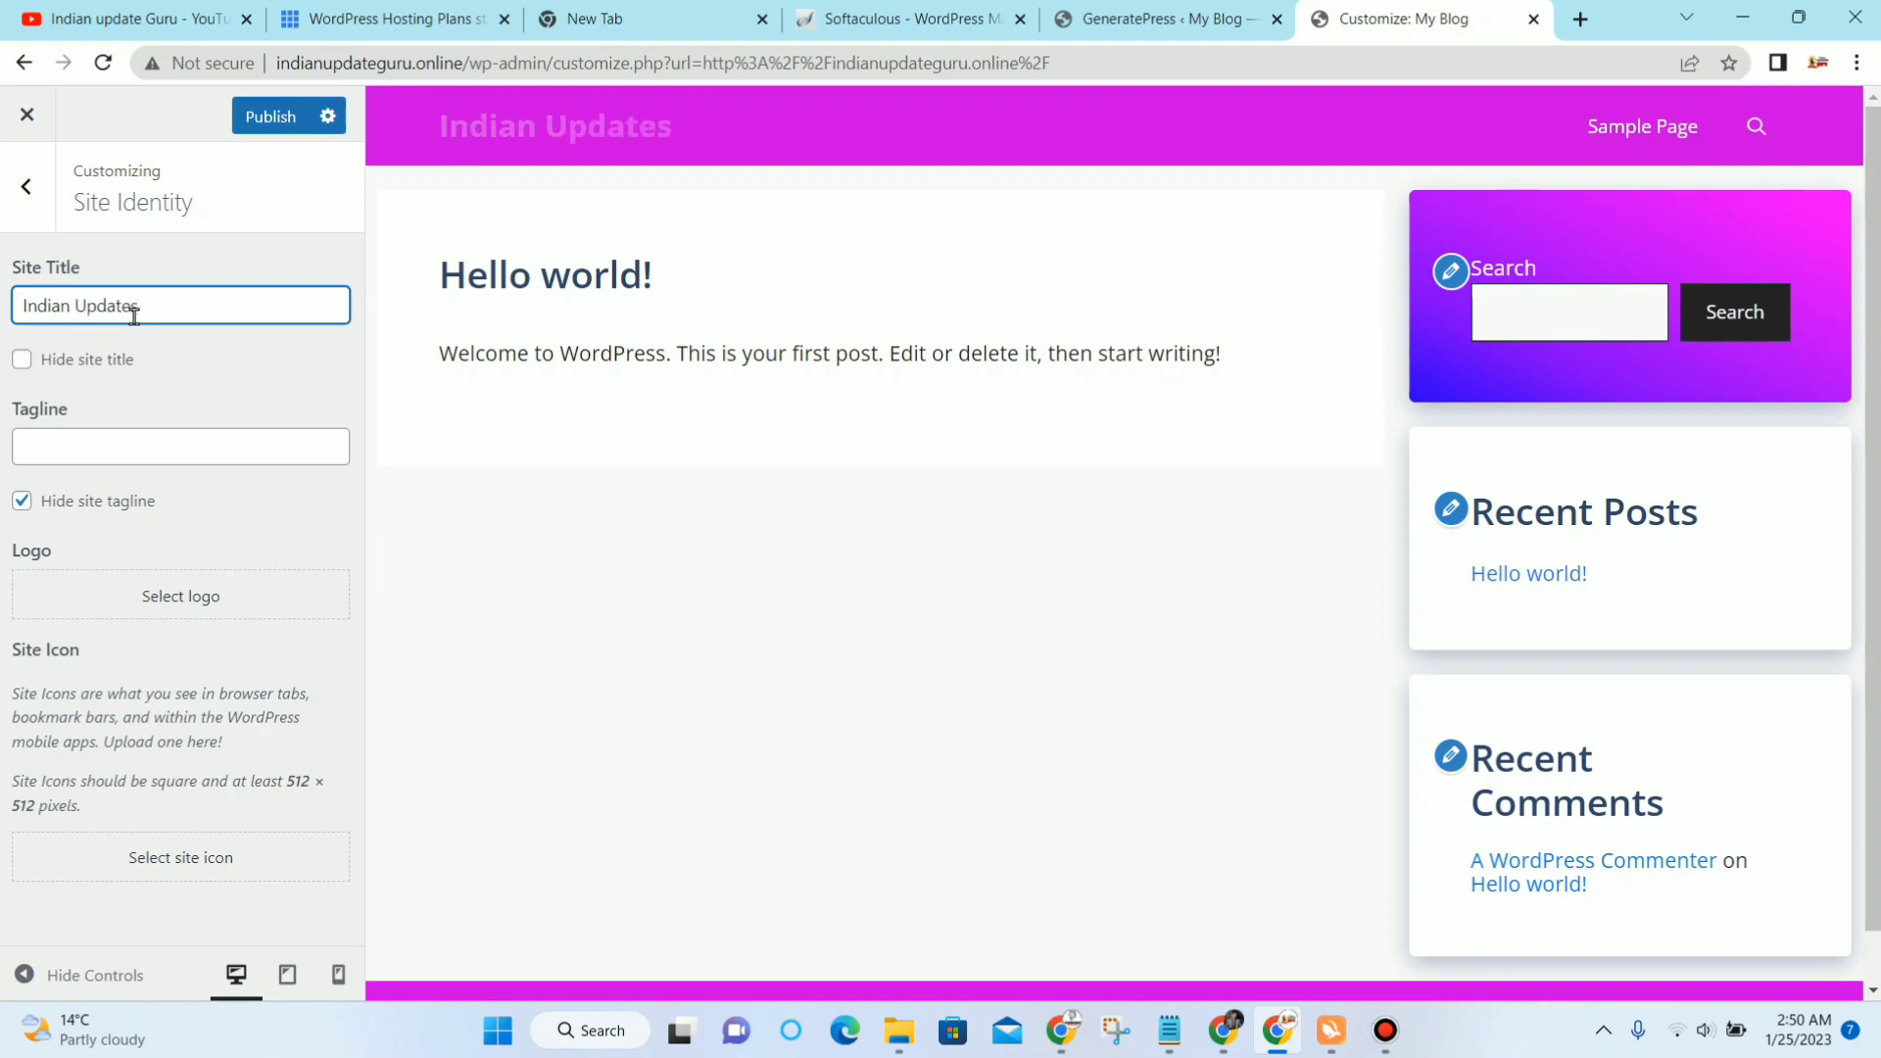
{"action": "type", "text": " Guru"}
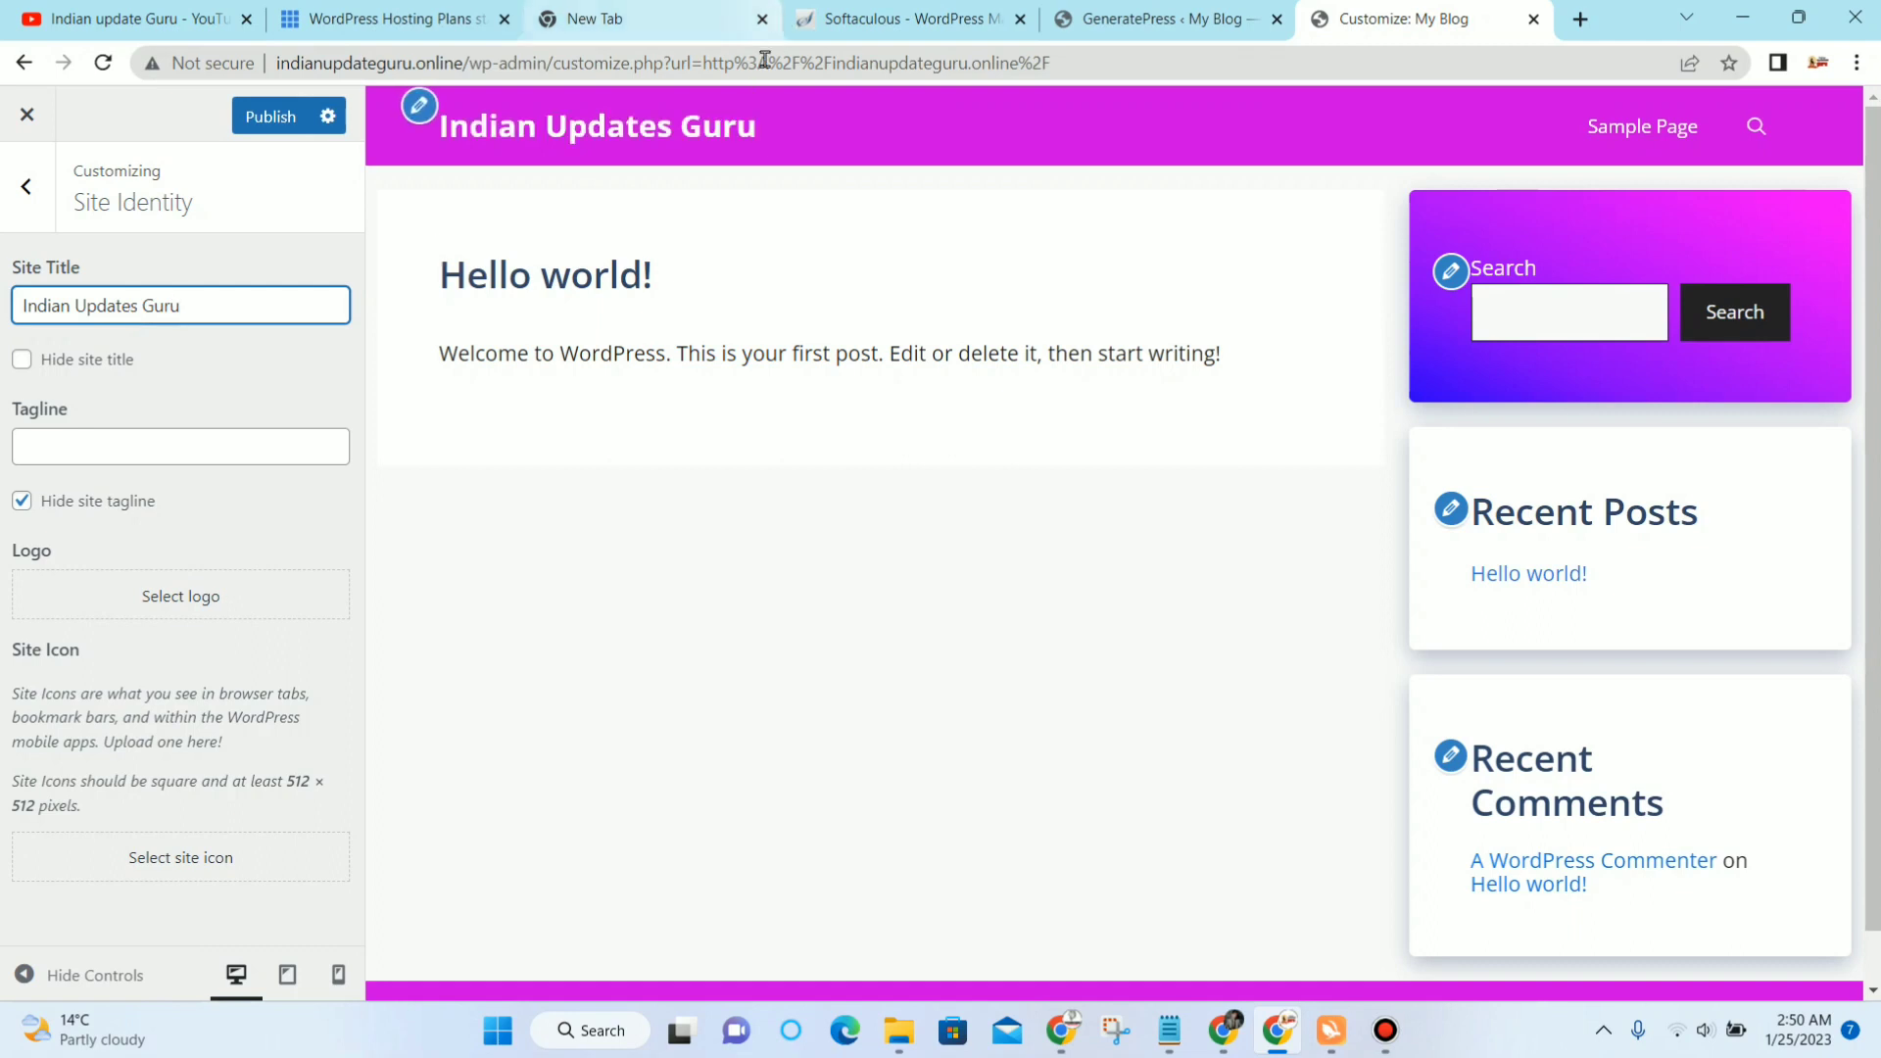
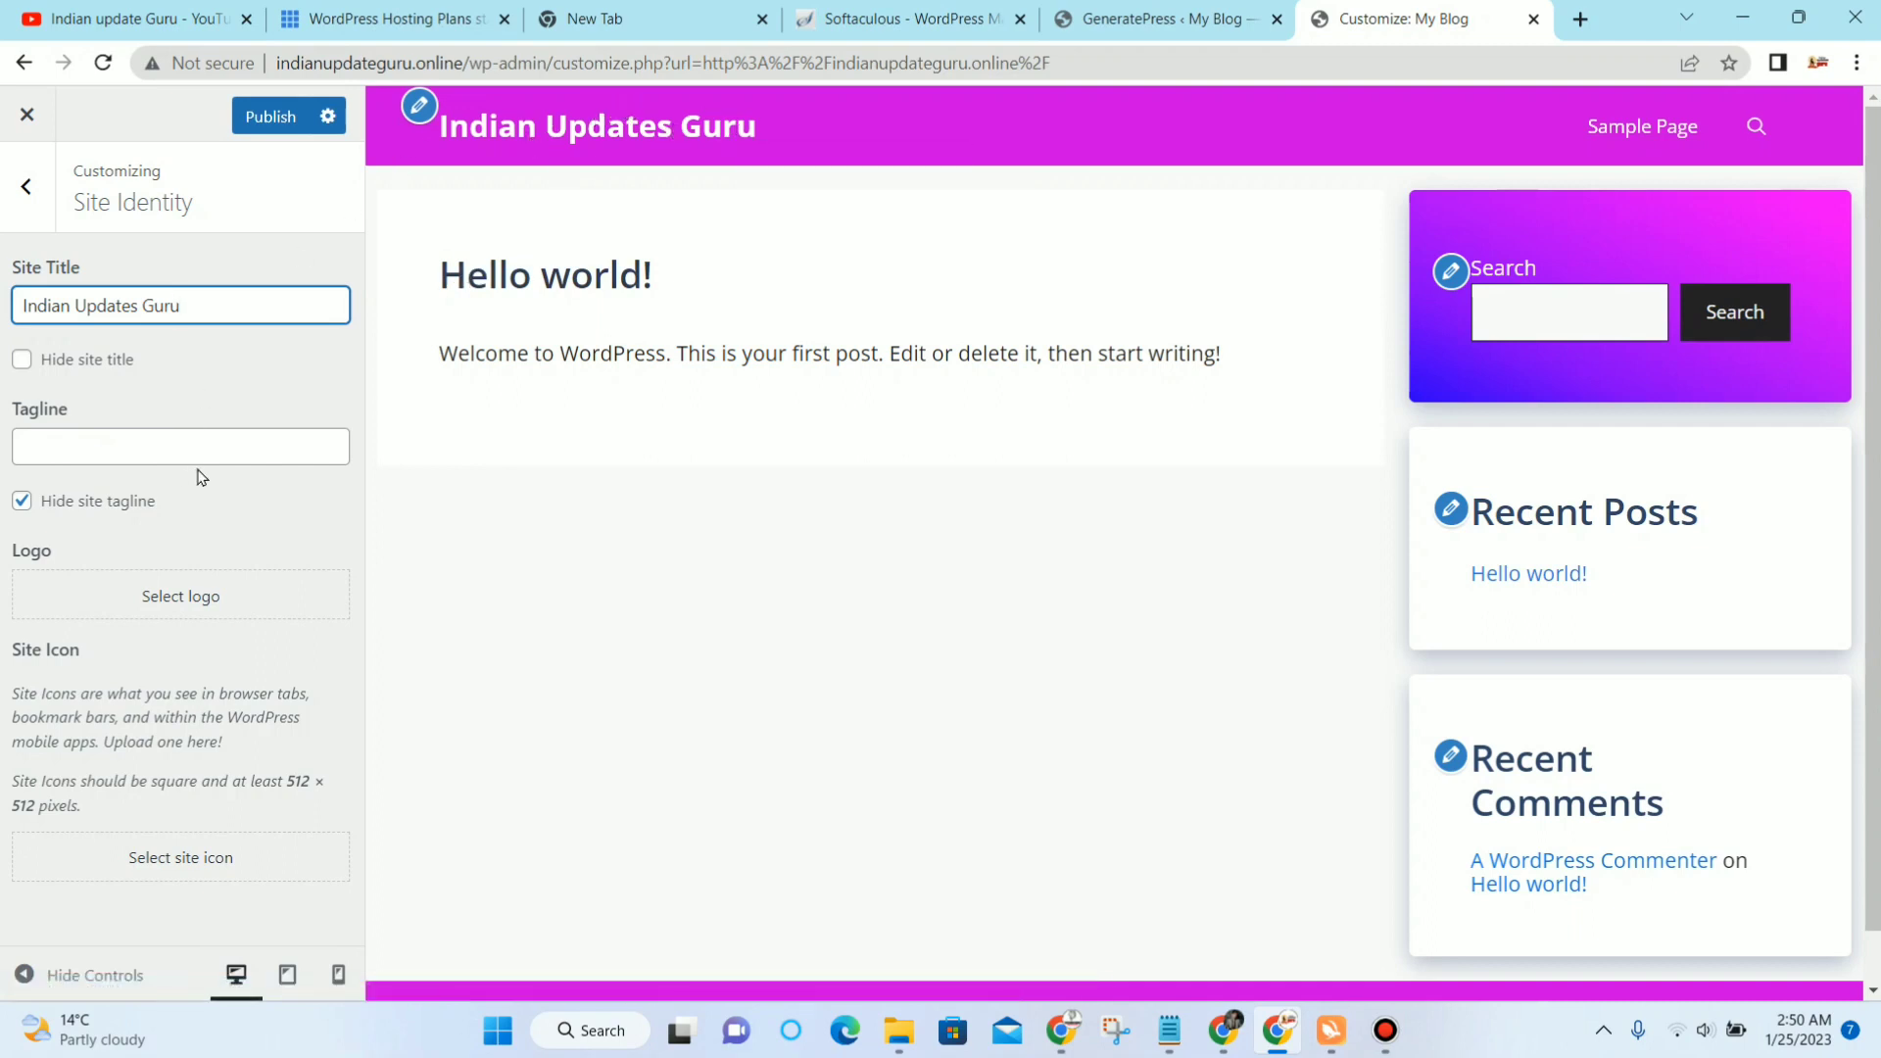
Step: Open the Canva website in a new browser tab through a Google search for canva
{"action": "left_click", "coordinate": [1585, 28]}
{"action": "left_click", "coordinate": [958, 505]}
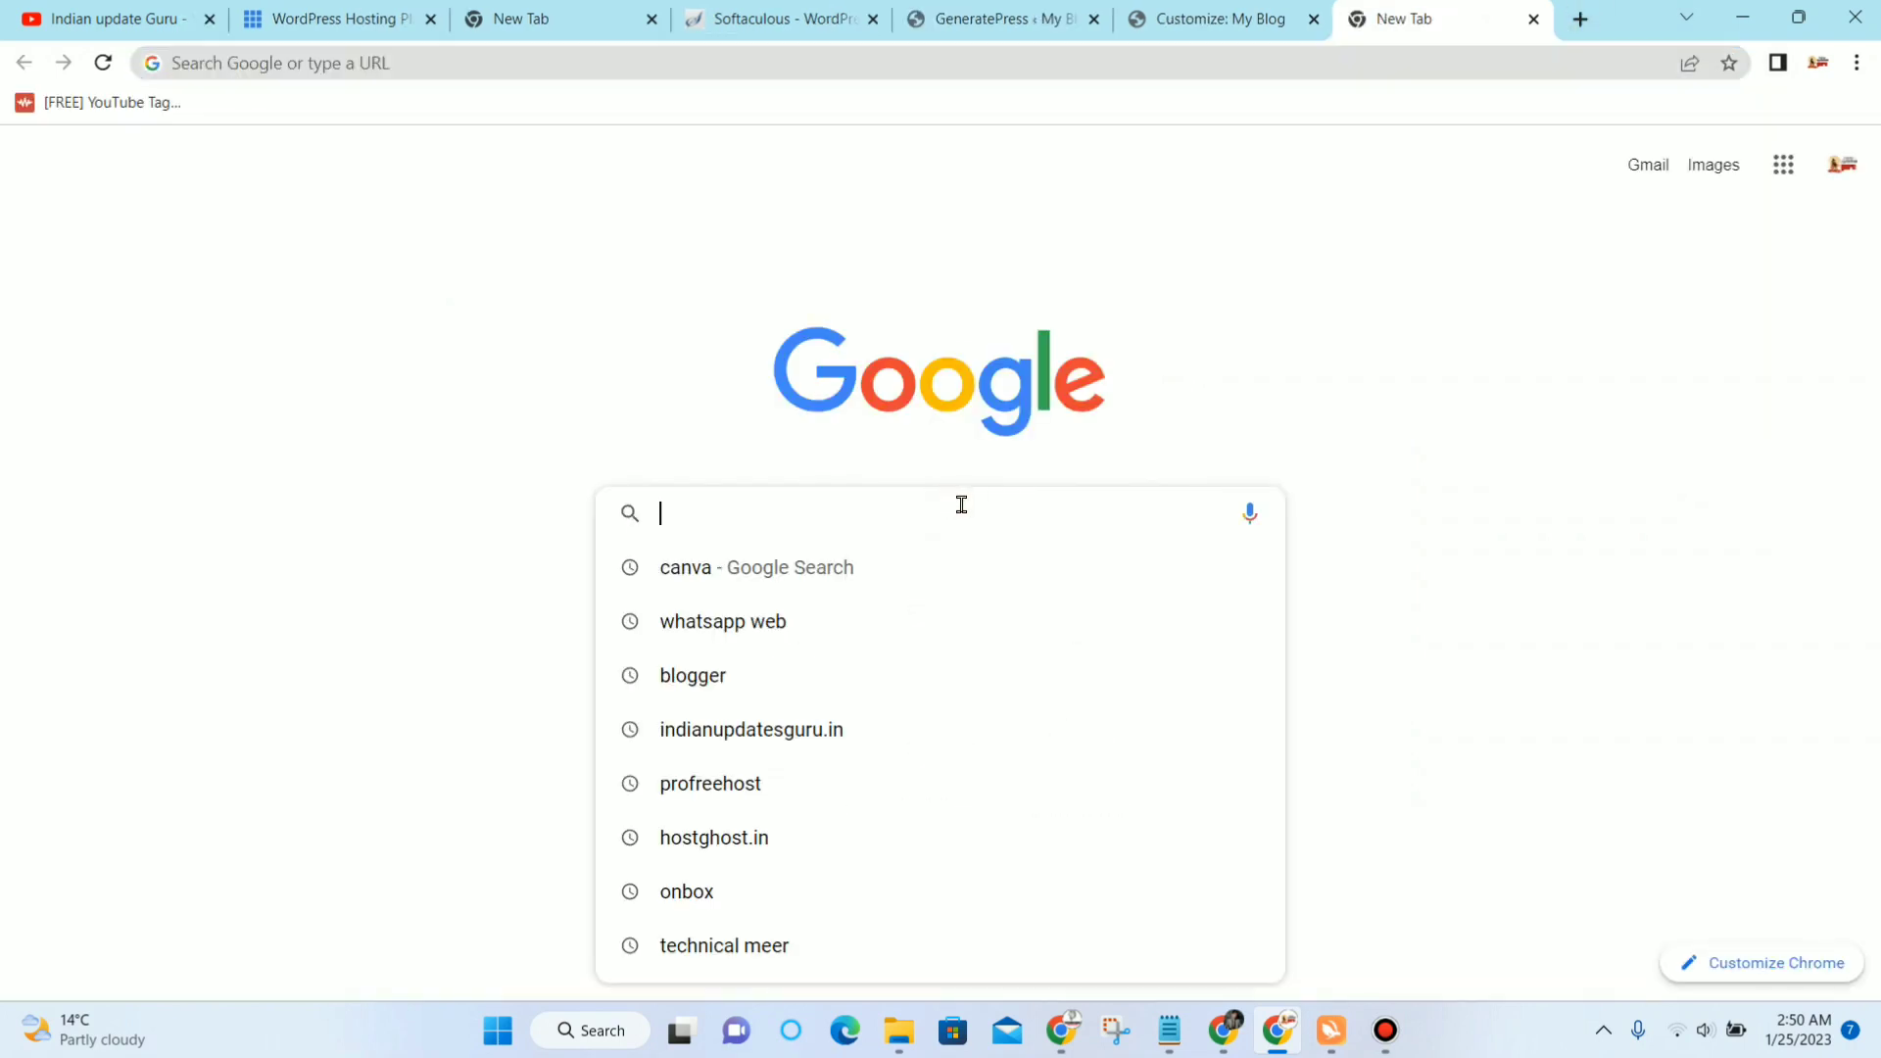
{"action": "left_click", "coordinate": [734, 558]}
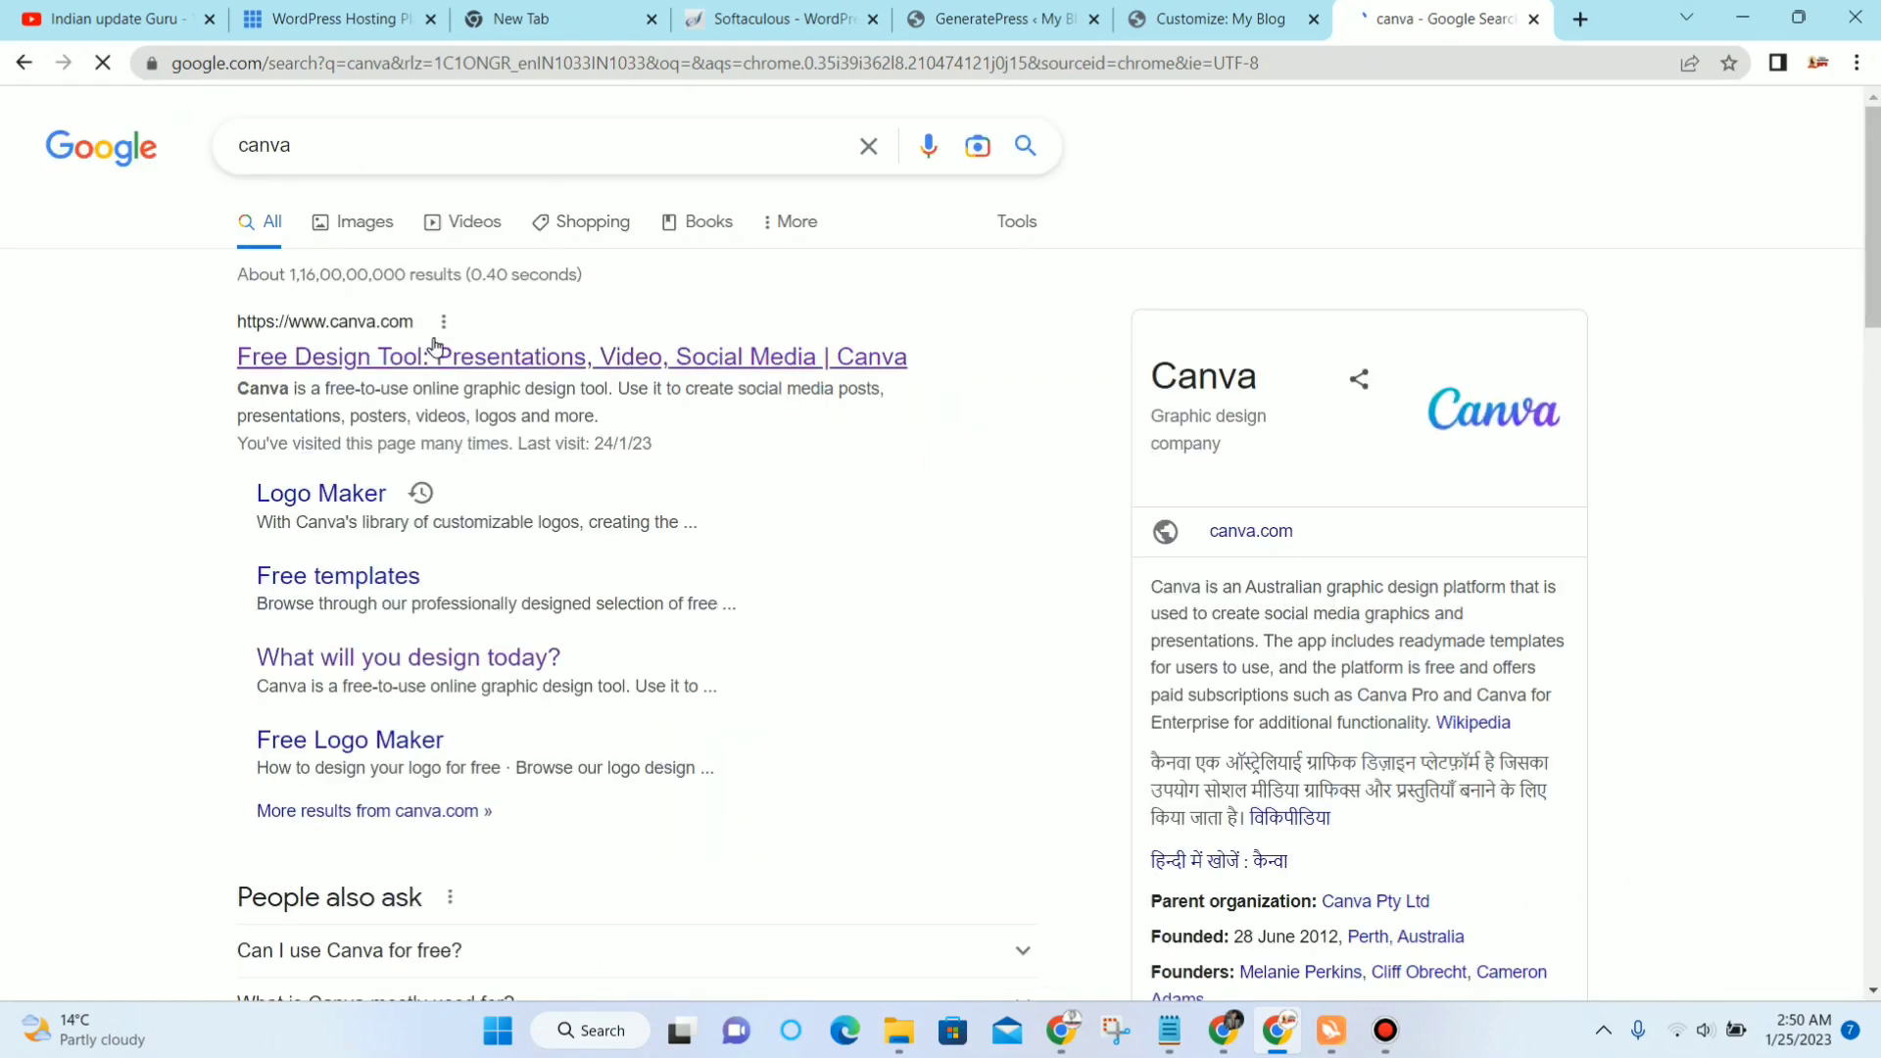
{"action": "left_click", "coordinate": [435, 353]}
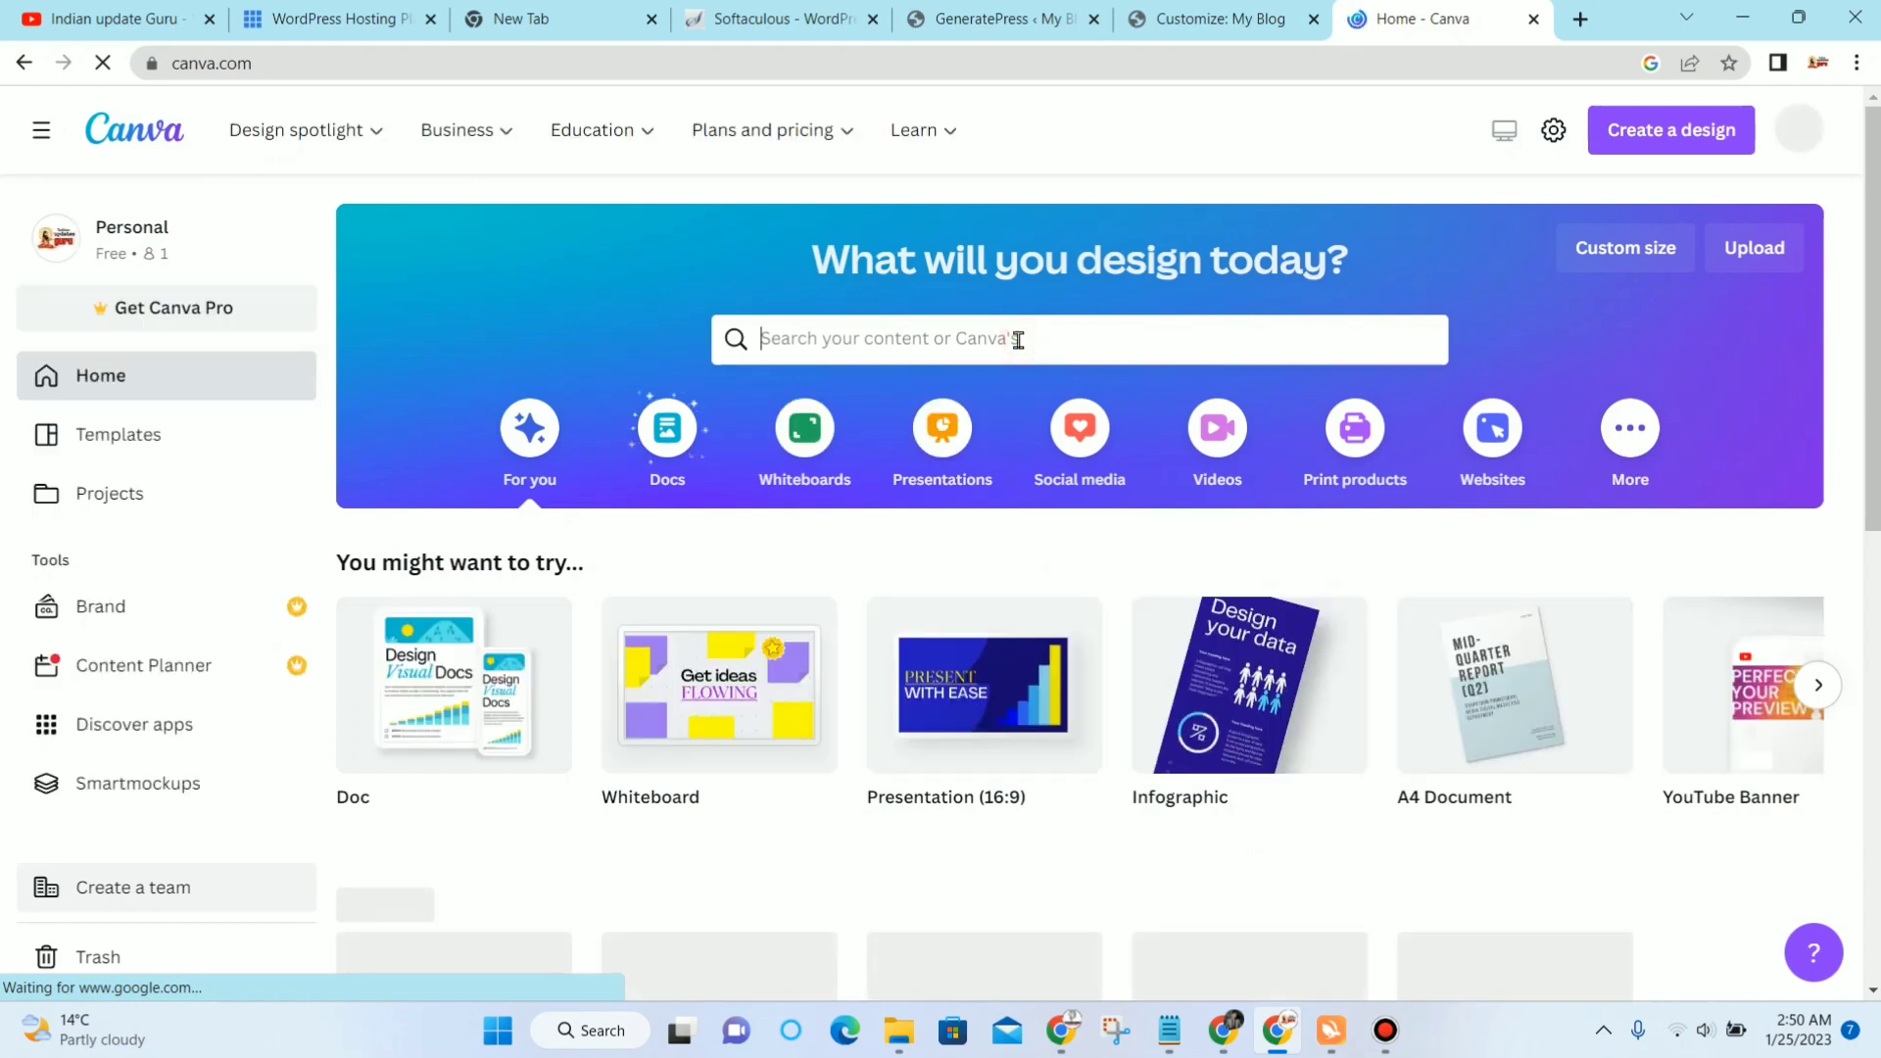
Step: Search the Canva templates for logo and create a blank logo design
{"action": "type", "text": "logo"}
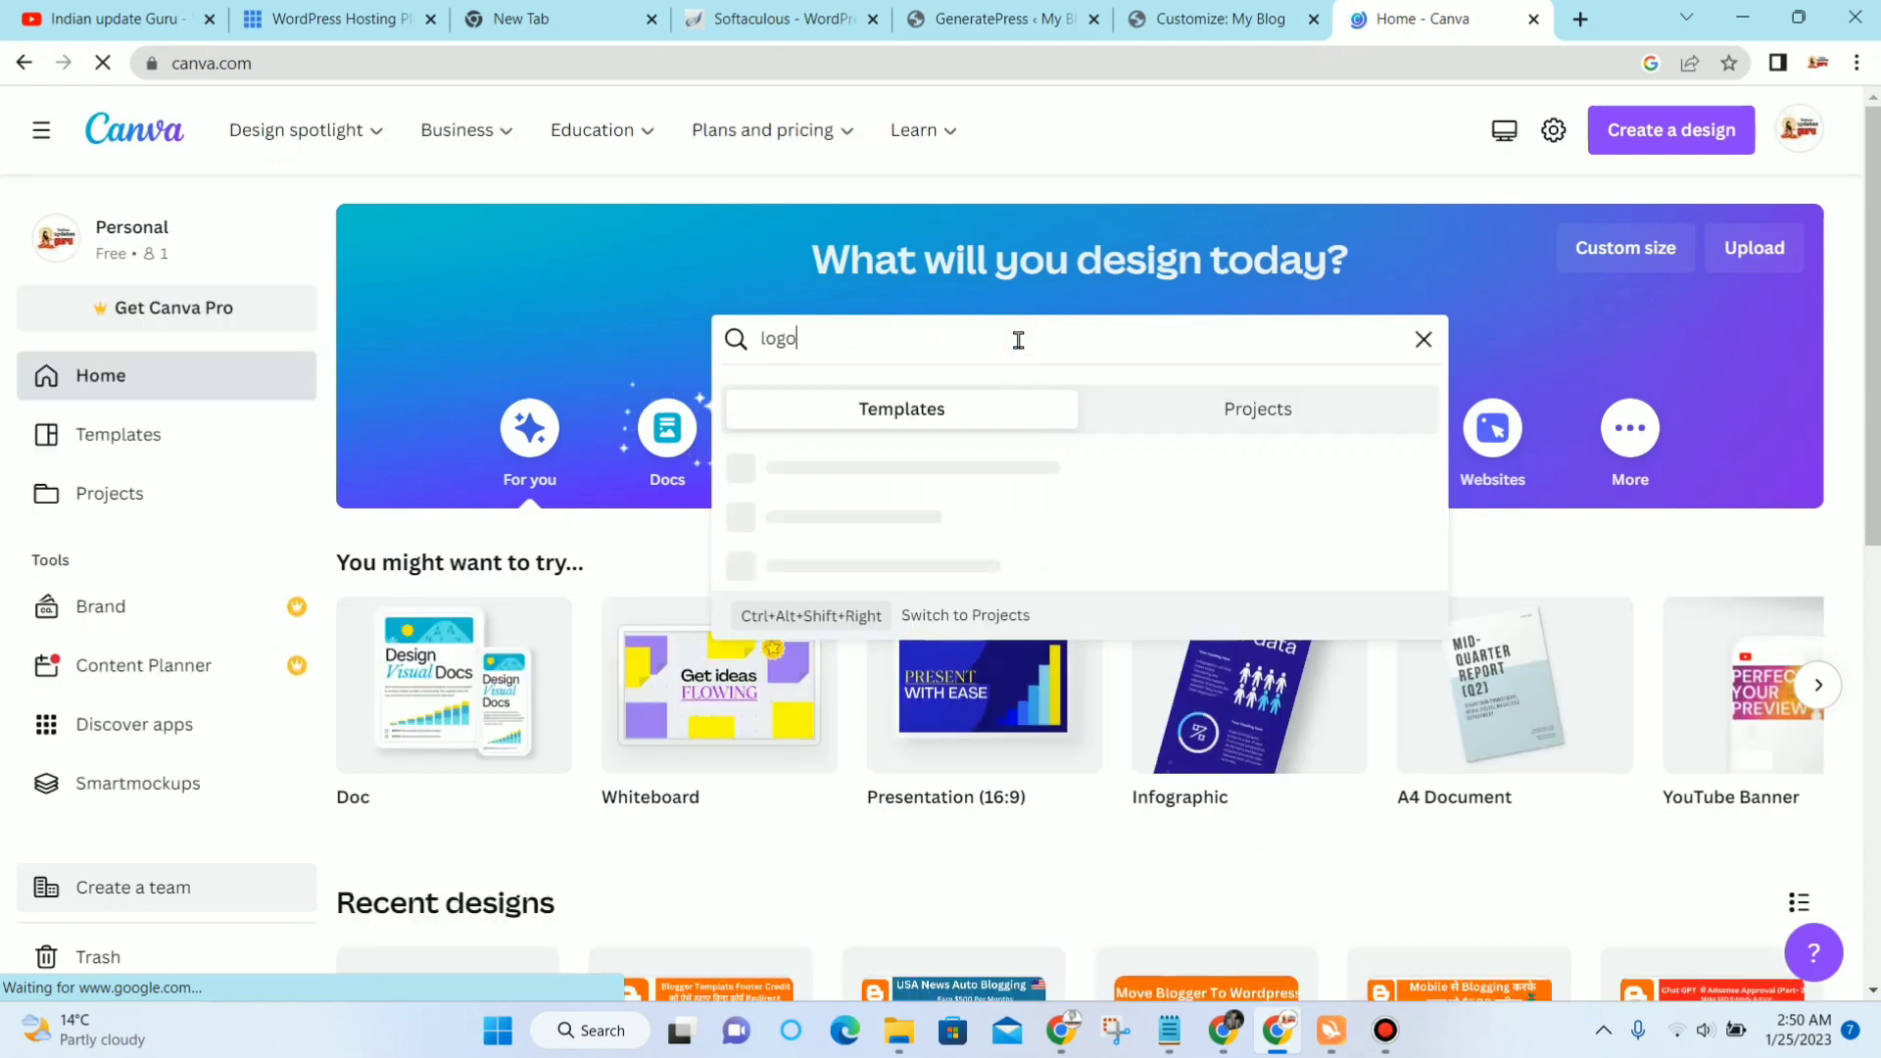
{"action": "key", "text": "Return"}
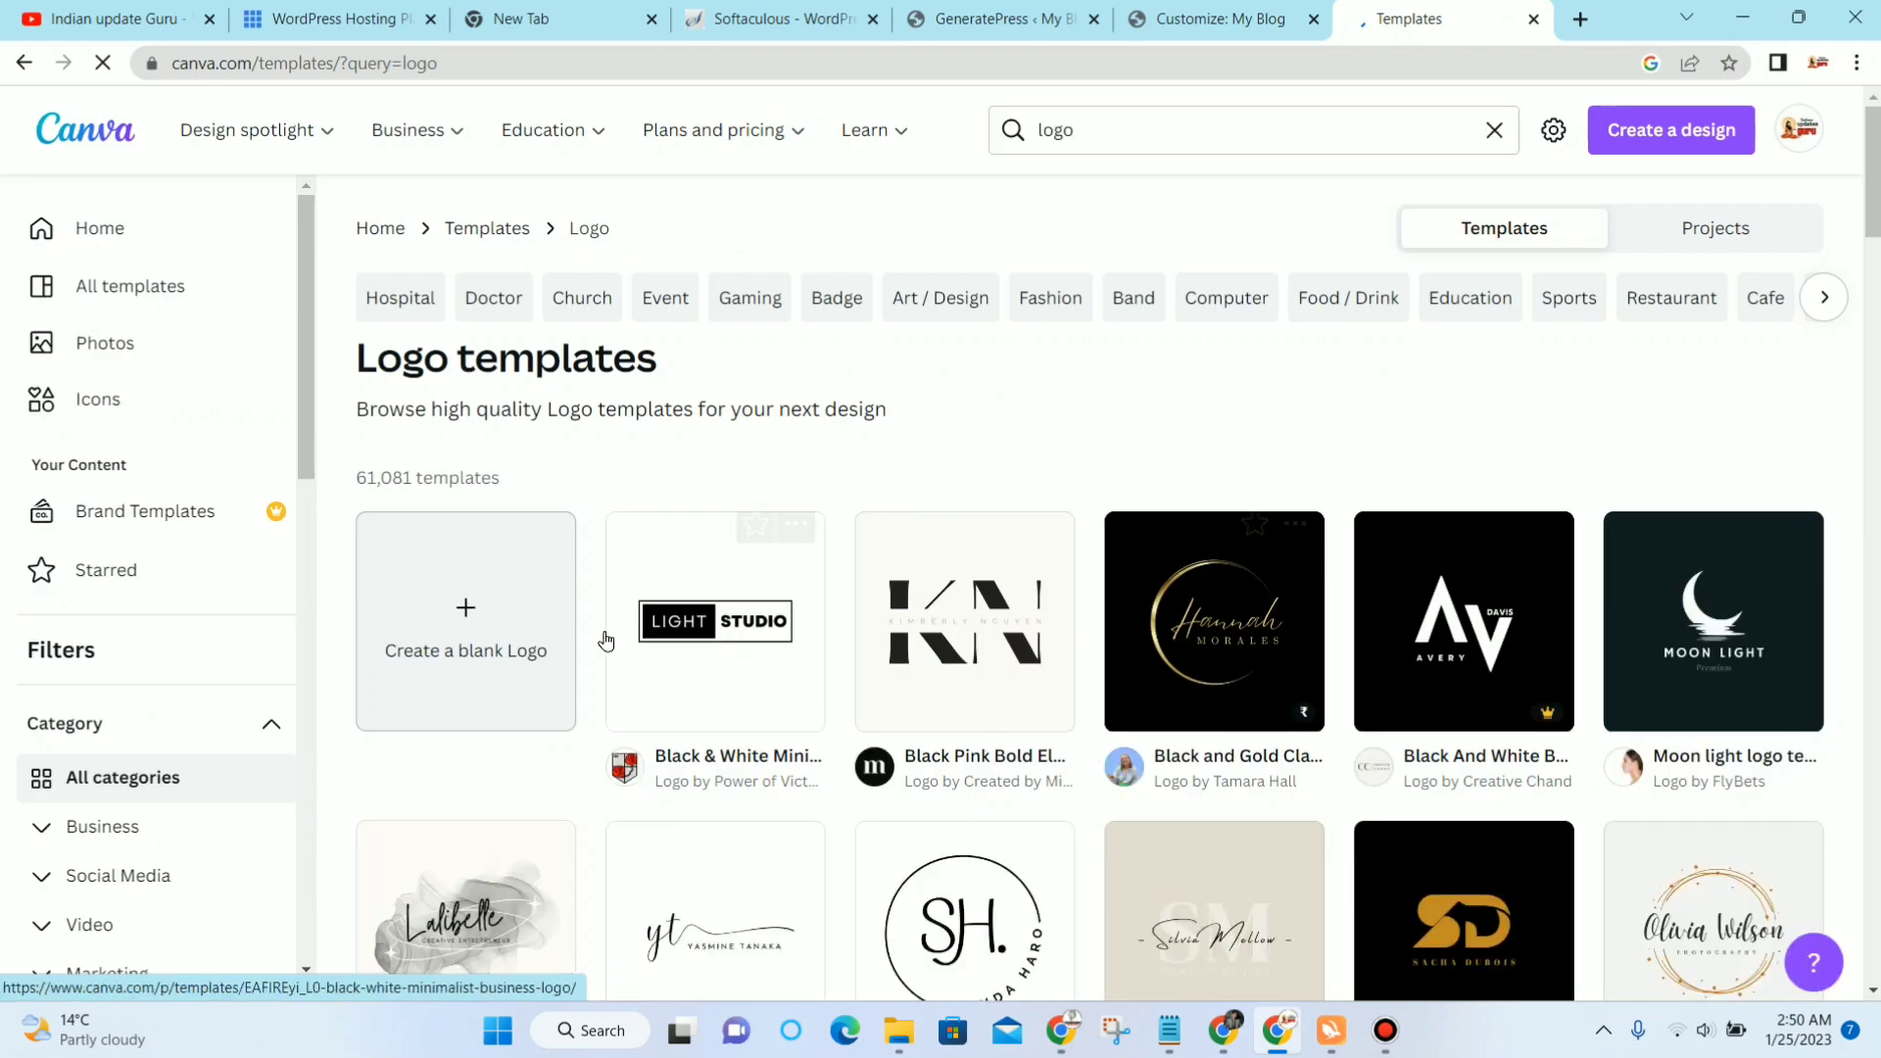
{"action": "scroll", "coordinate": [1155, 774], "scroll_direction": "down", "scroll_amount": 3}
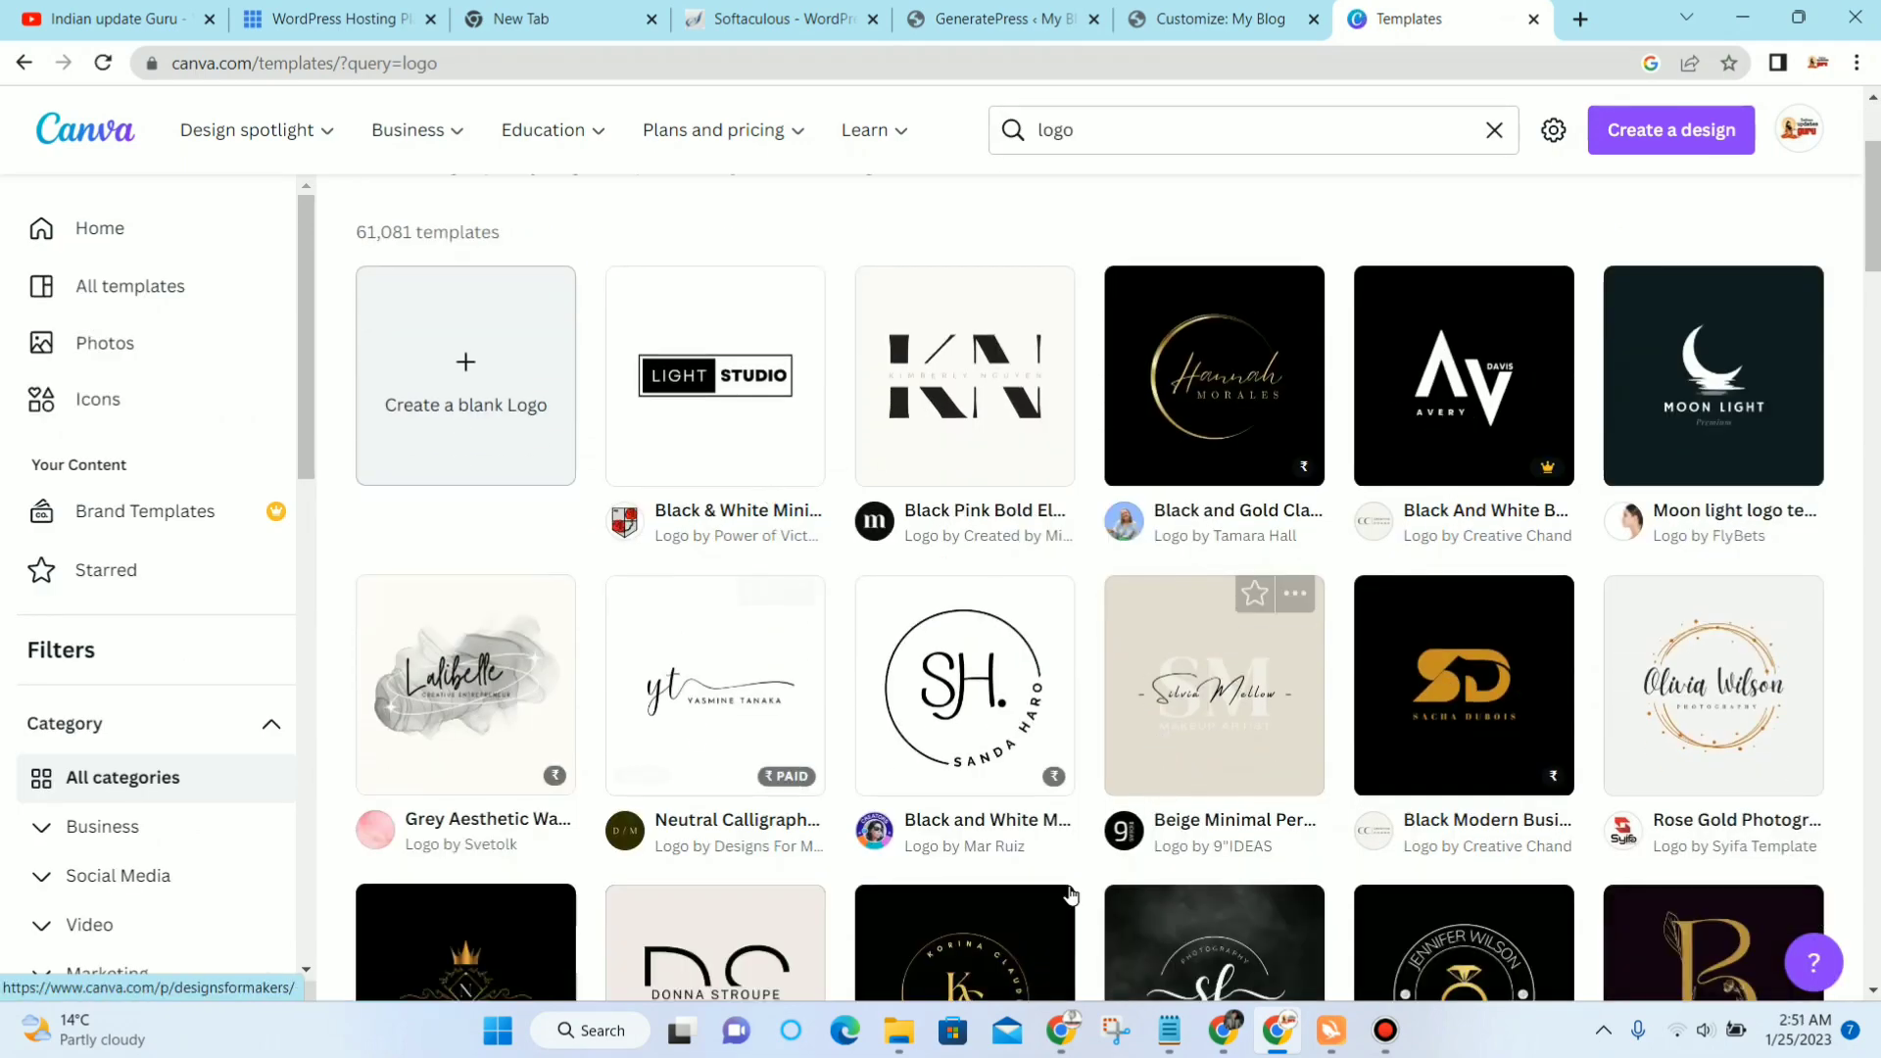
{"action": "scroll", "coordinate": [970, 744], "scroll_direction": "up", "scroll_amount": 3}
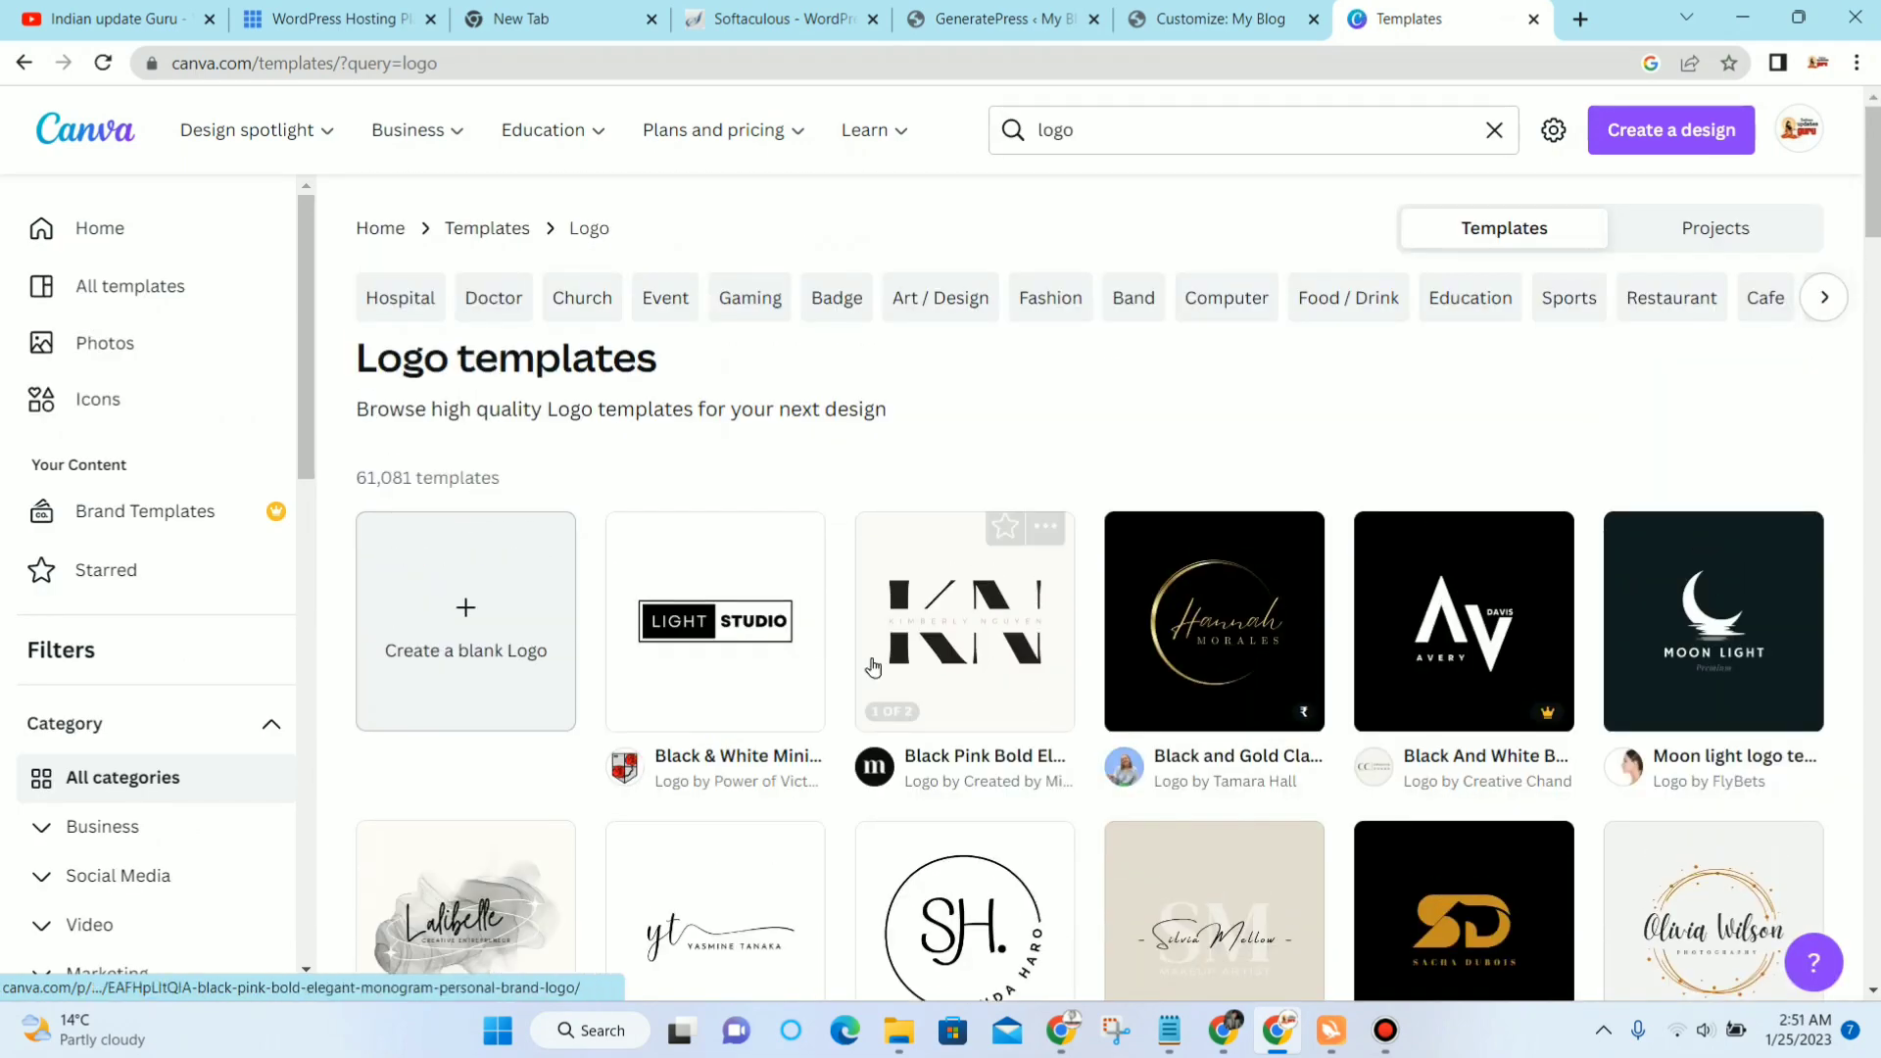
{"action": "left_click", "coordinate": [496, 614]}
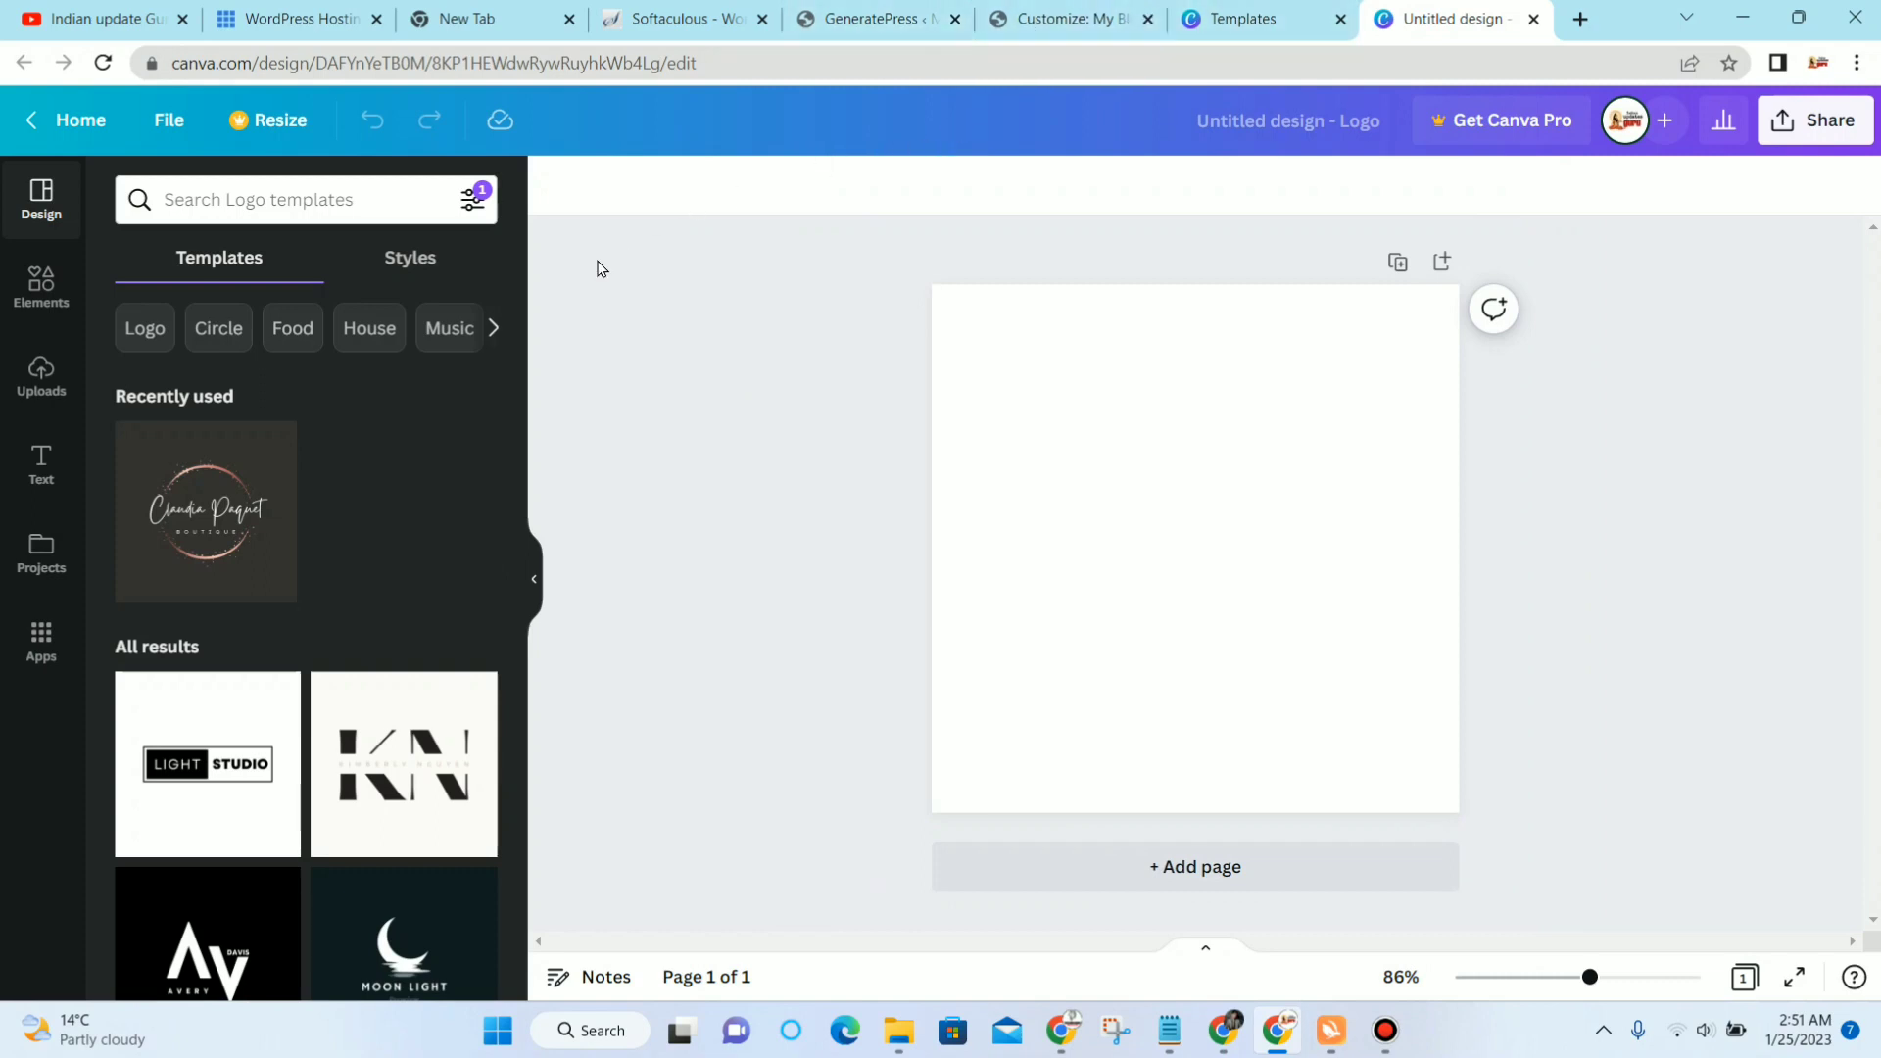
Step: Set the blank logo page's background color to #cc00e3 and clear the color search
{"action": "left_click", "coordinate": [1092, 504]}
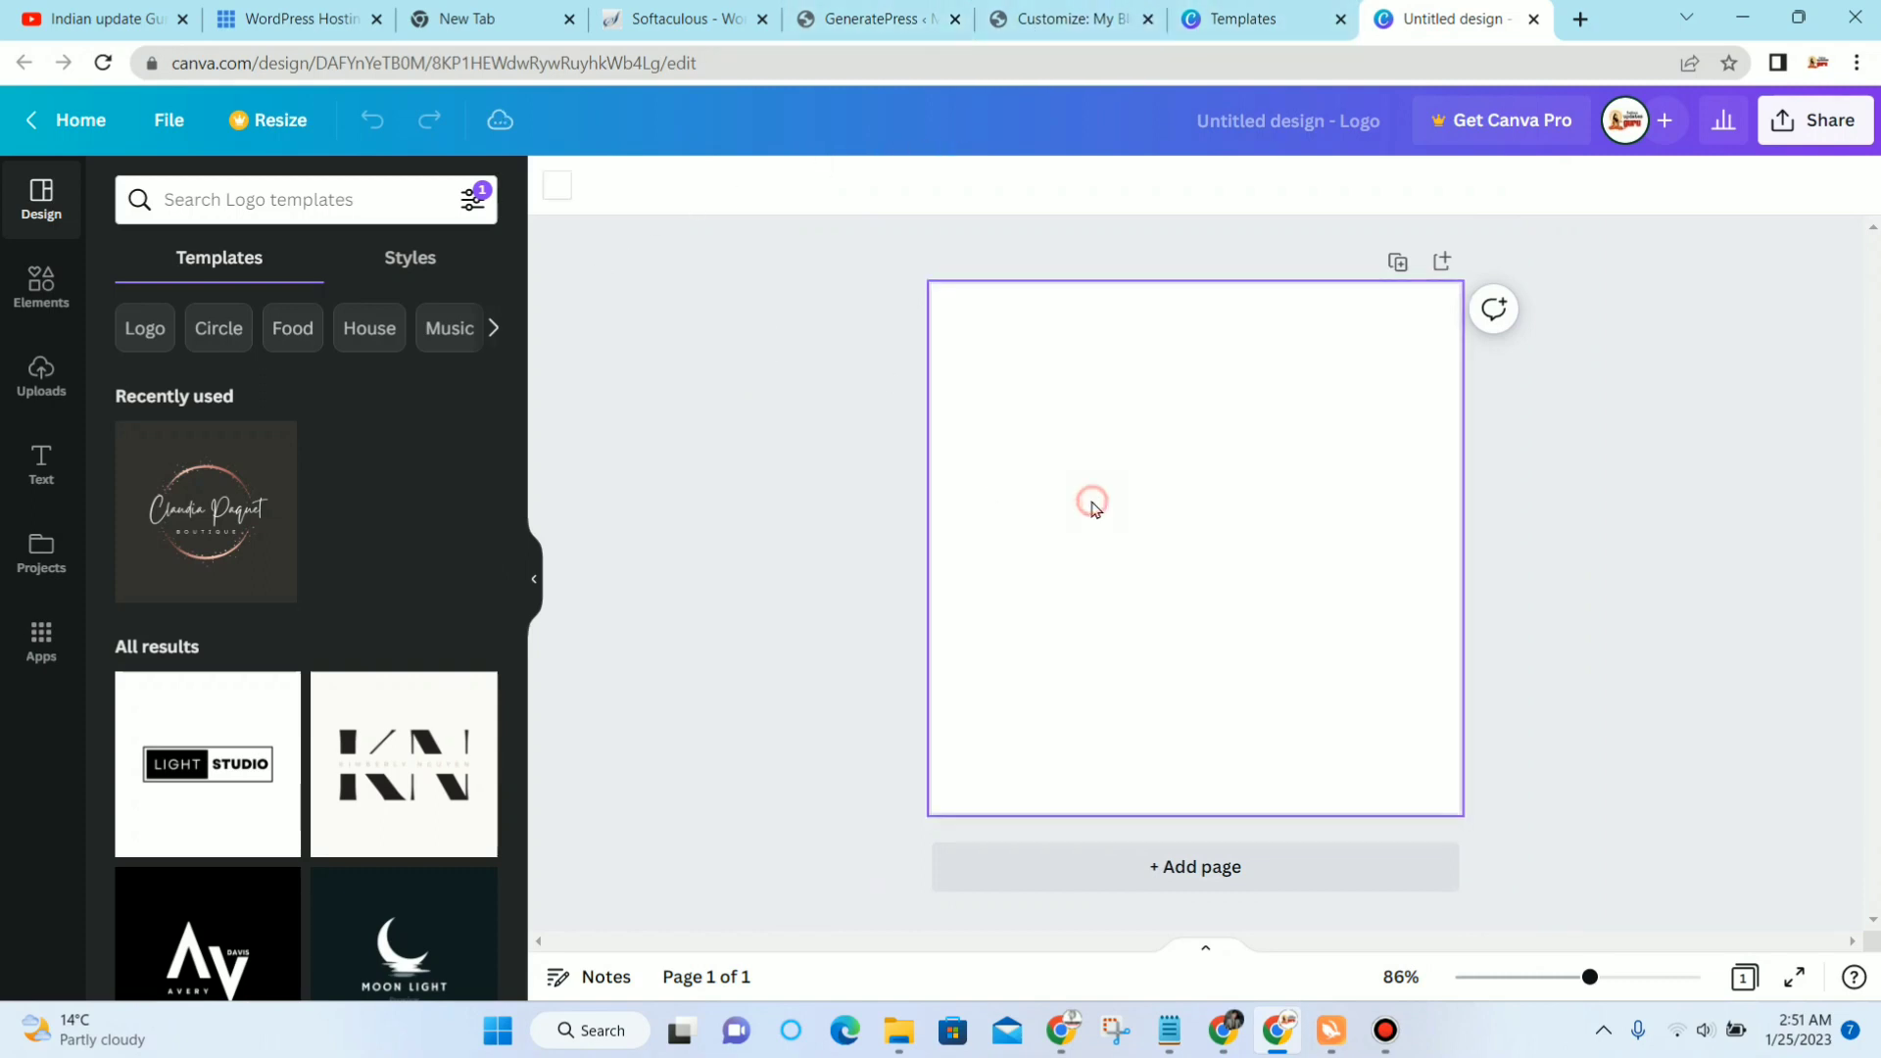
{"action": "left_click", "coordinate": [571, 189]}
{"action": "left_click", "coordinate": [319, 194]}
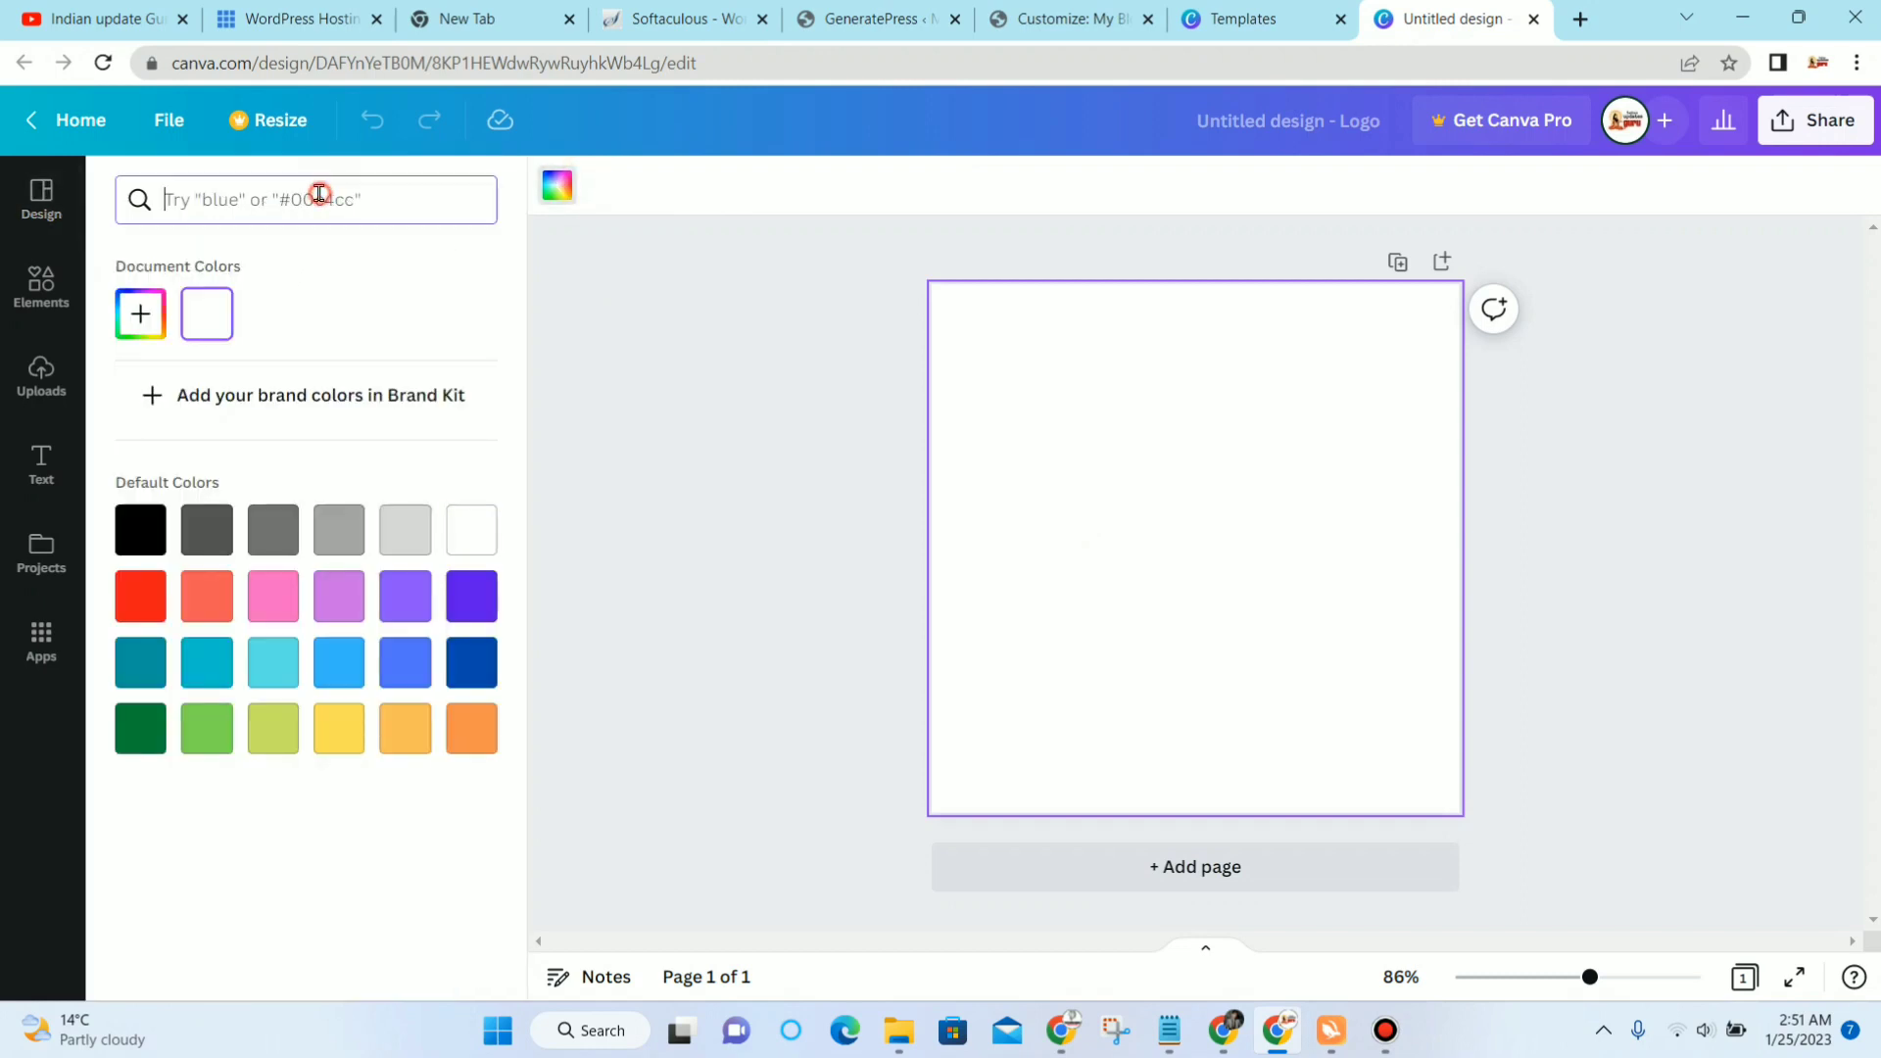
{"action": "type", "text": "#cc00e3"}
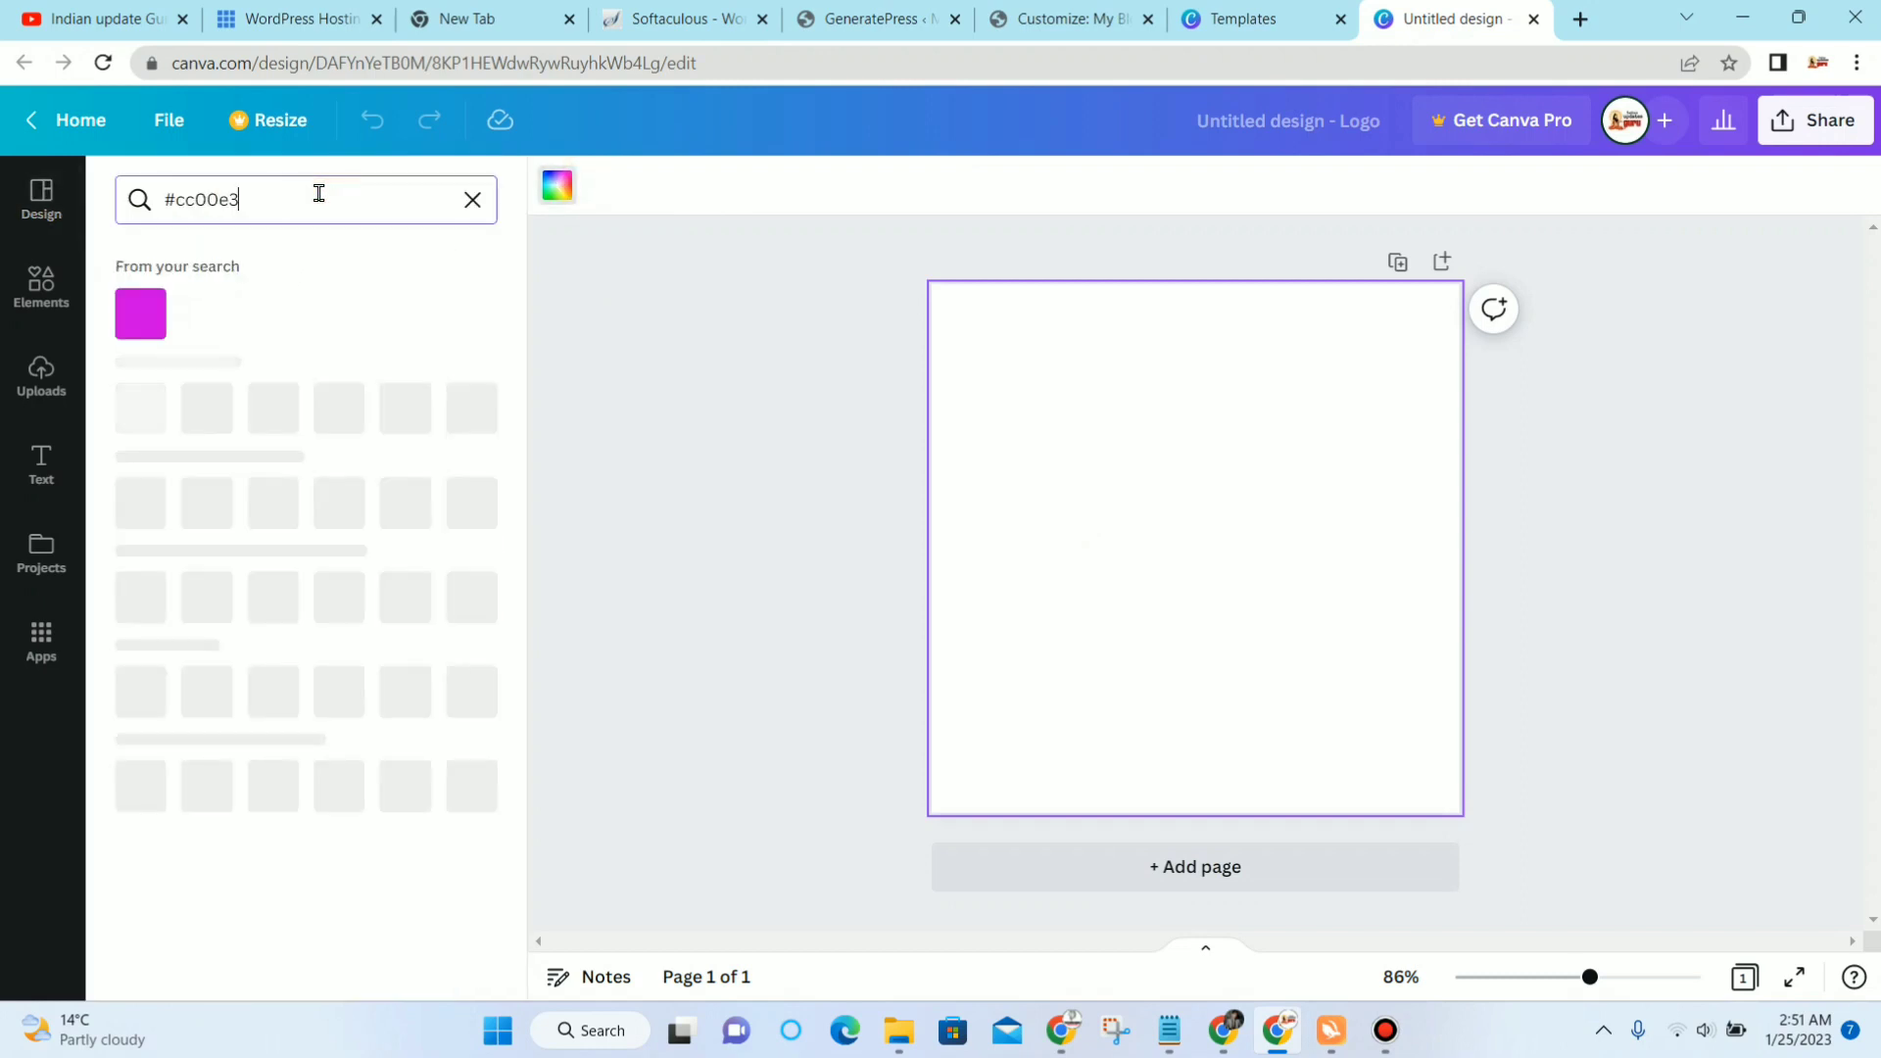
{"action": "left_click", "coordinate": [115, 315]}
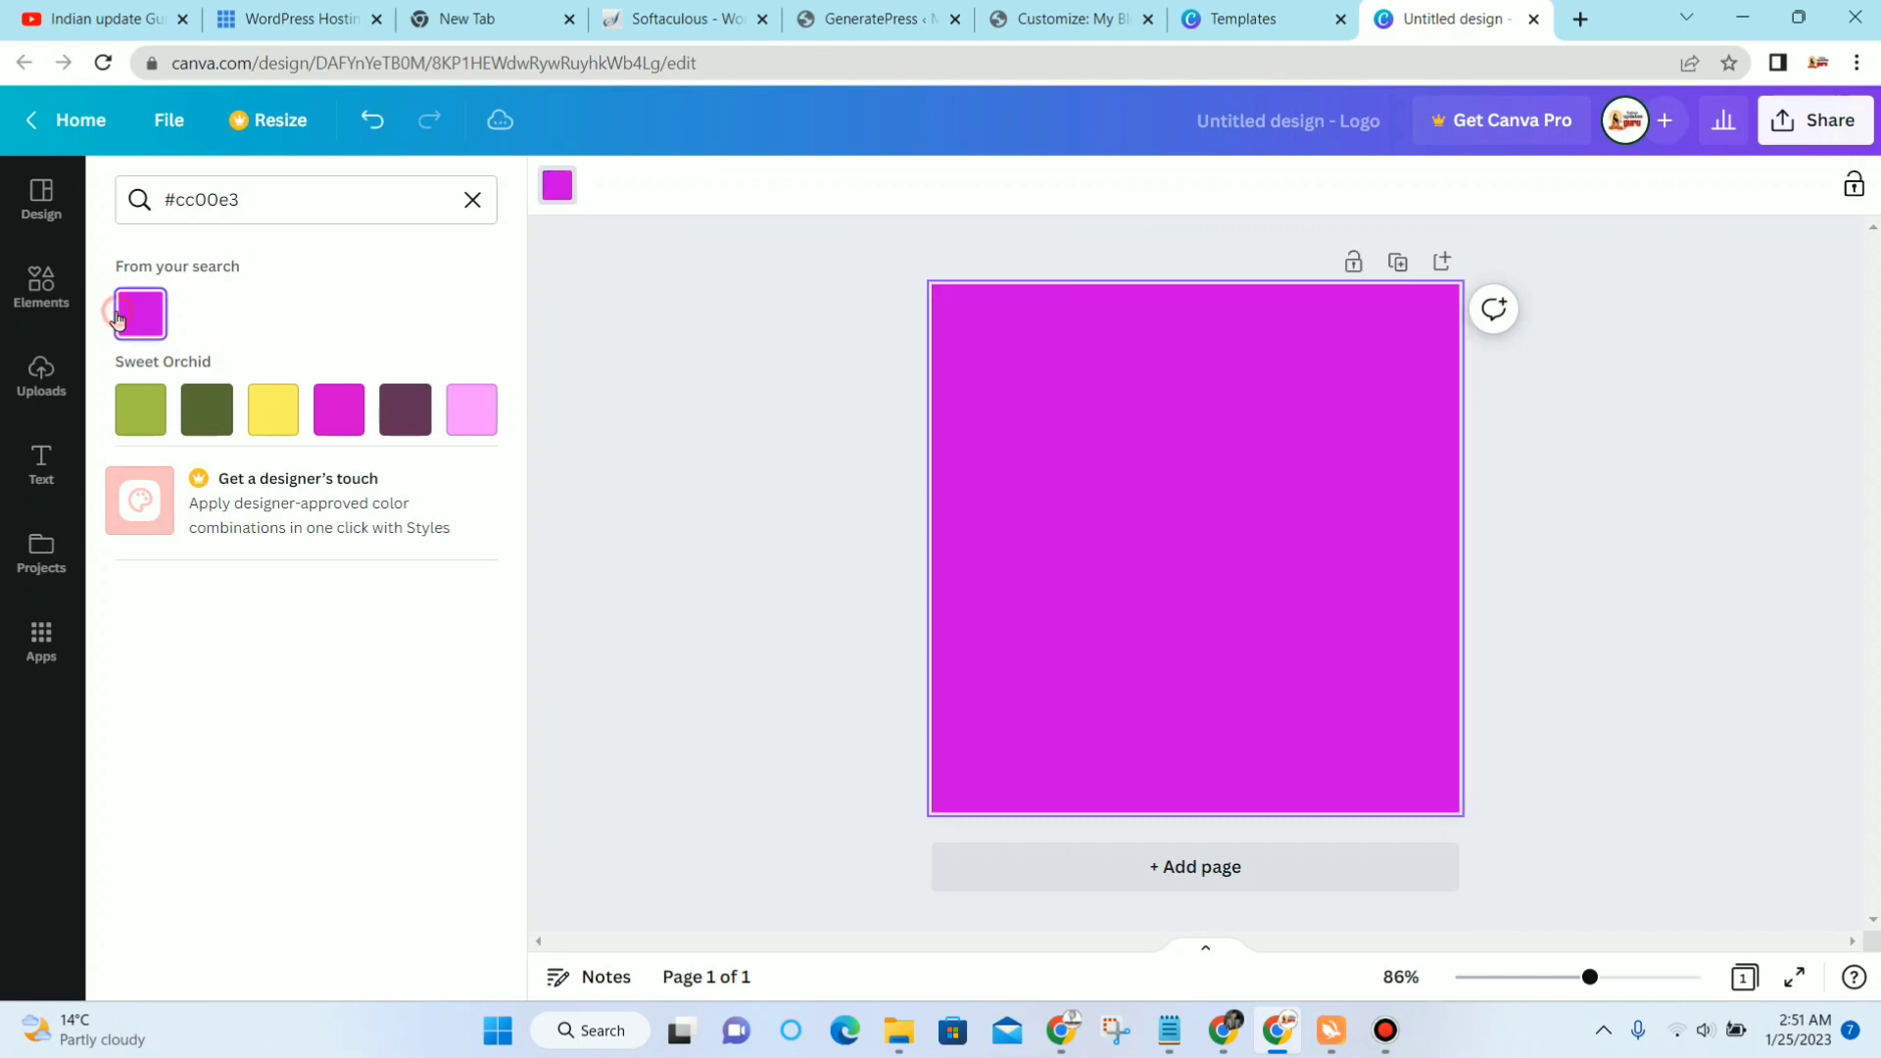
{"action": "left_click", "coordinate": [472, 199]}
Step: Search the design elements for health and show all matching graphics
{"action": "left_click", "coordinate": [43, 287]}
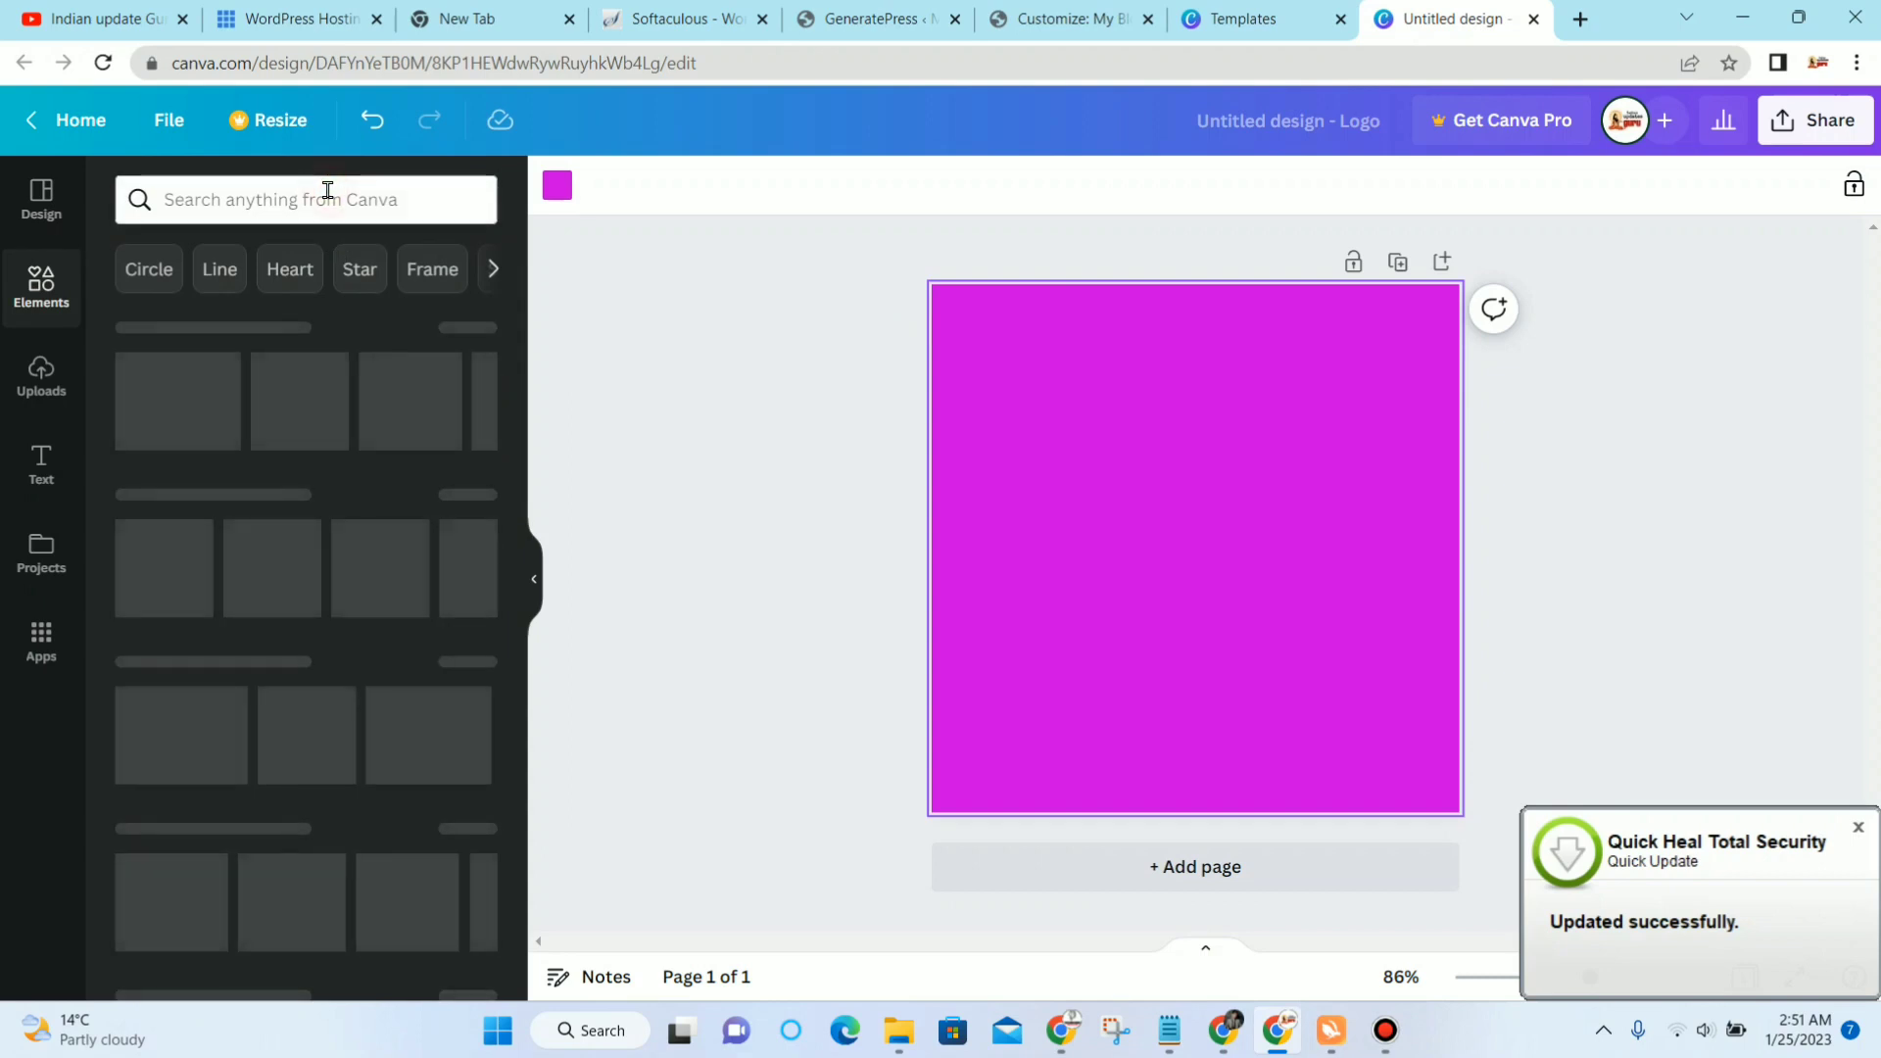
{"action": "left_click", "coordinate": [327, 190]}
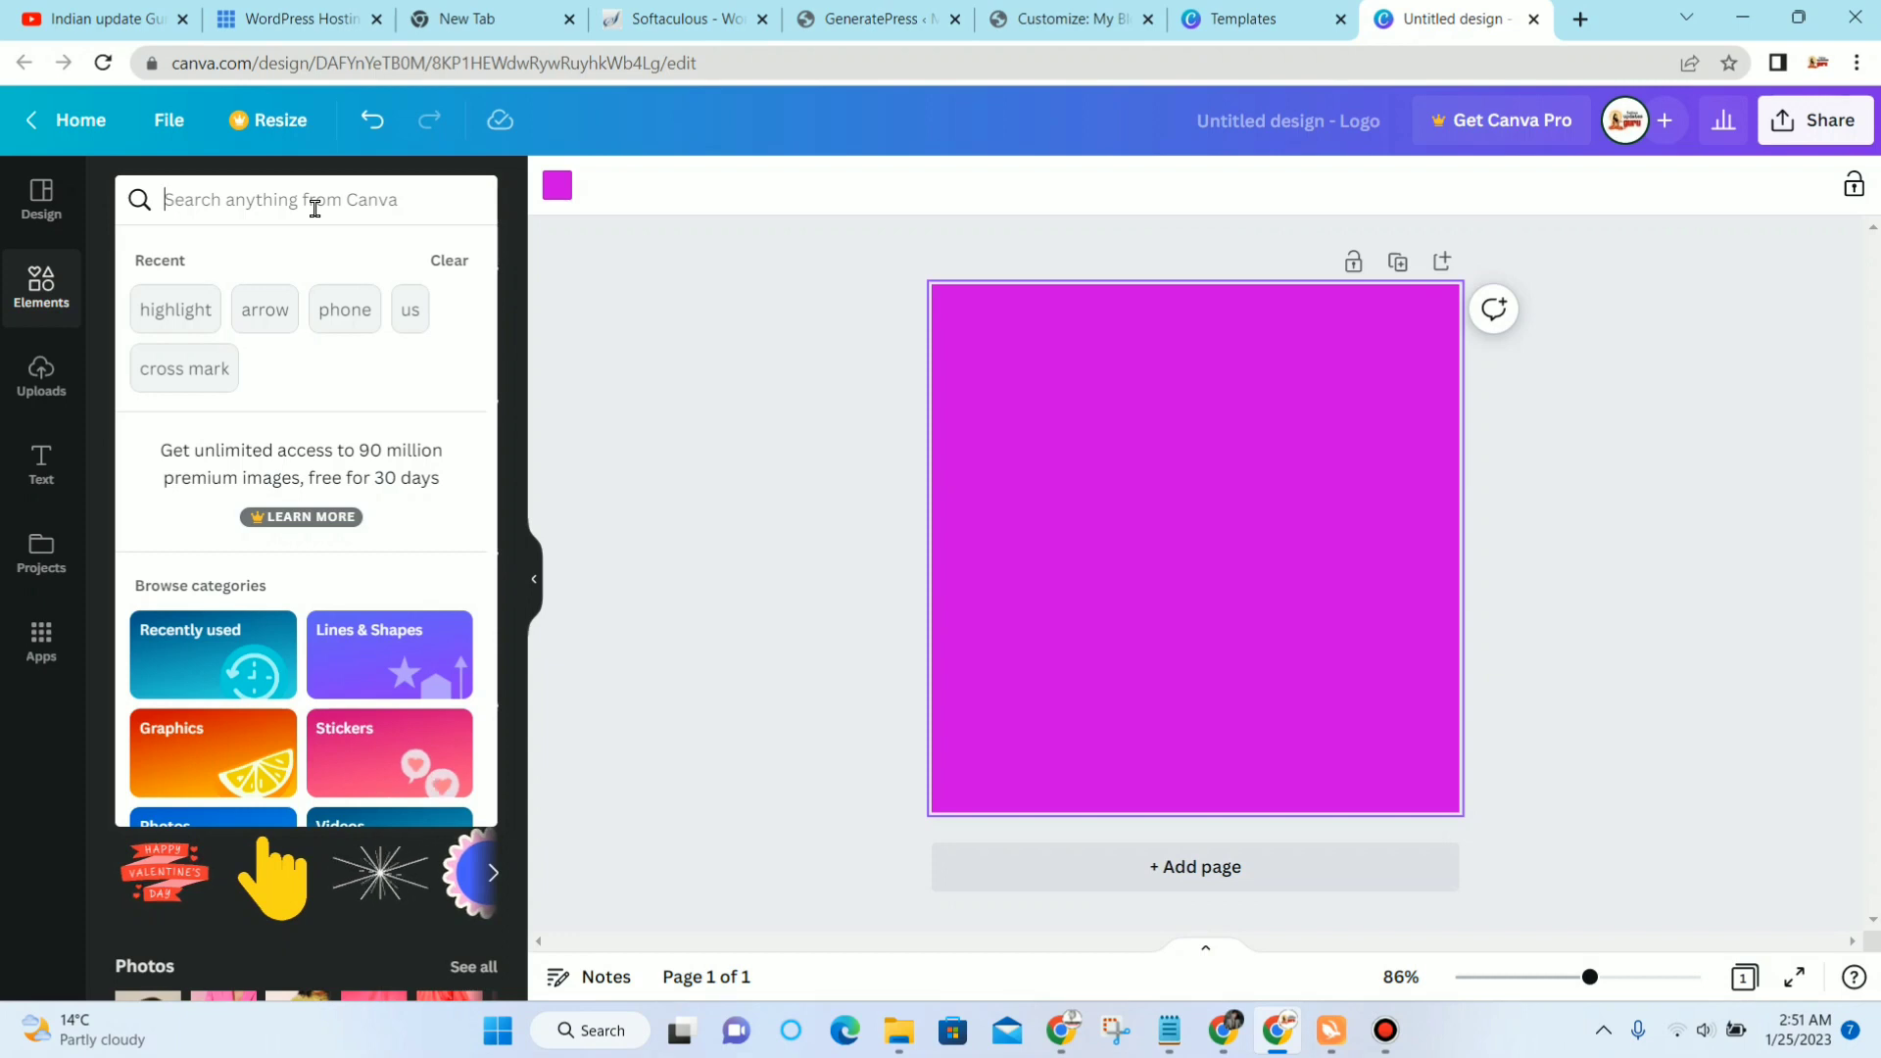
{"action": "type", "text": "health"}
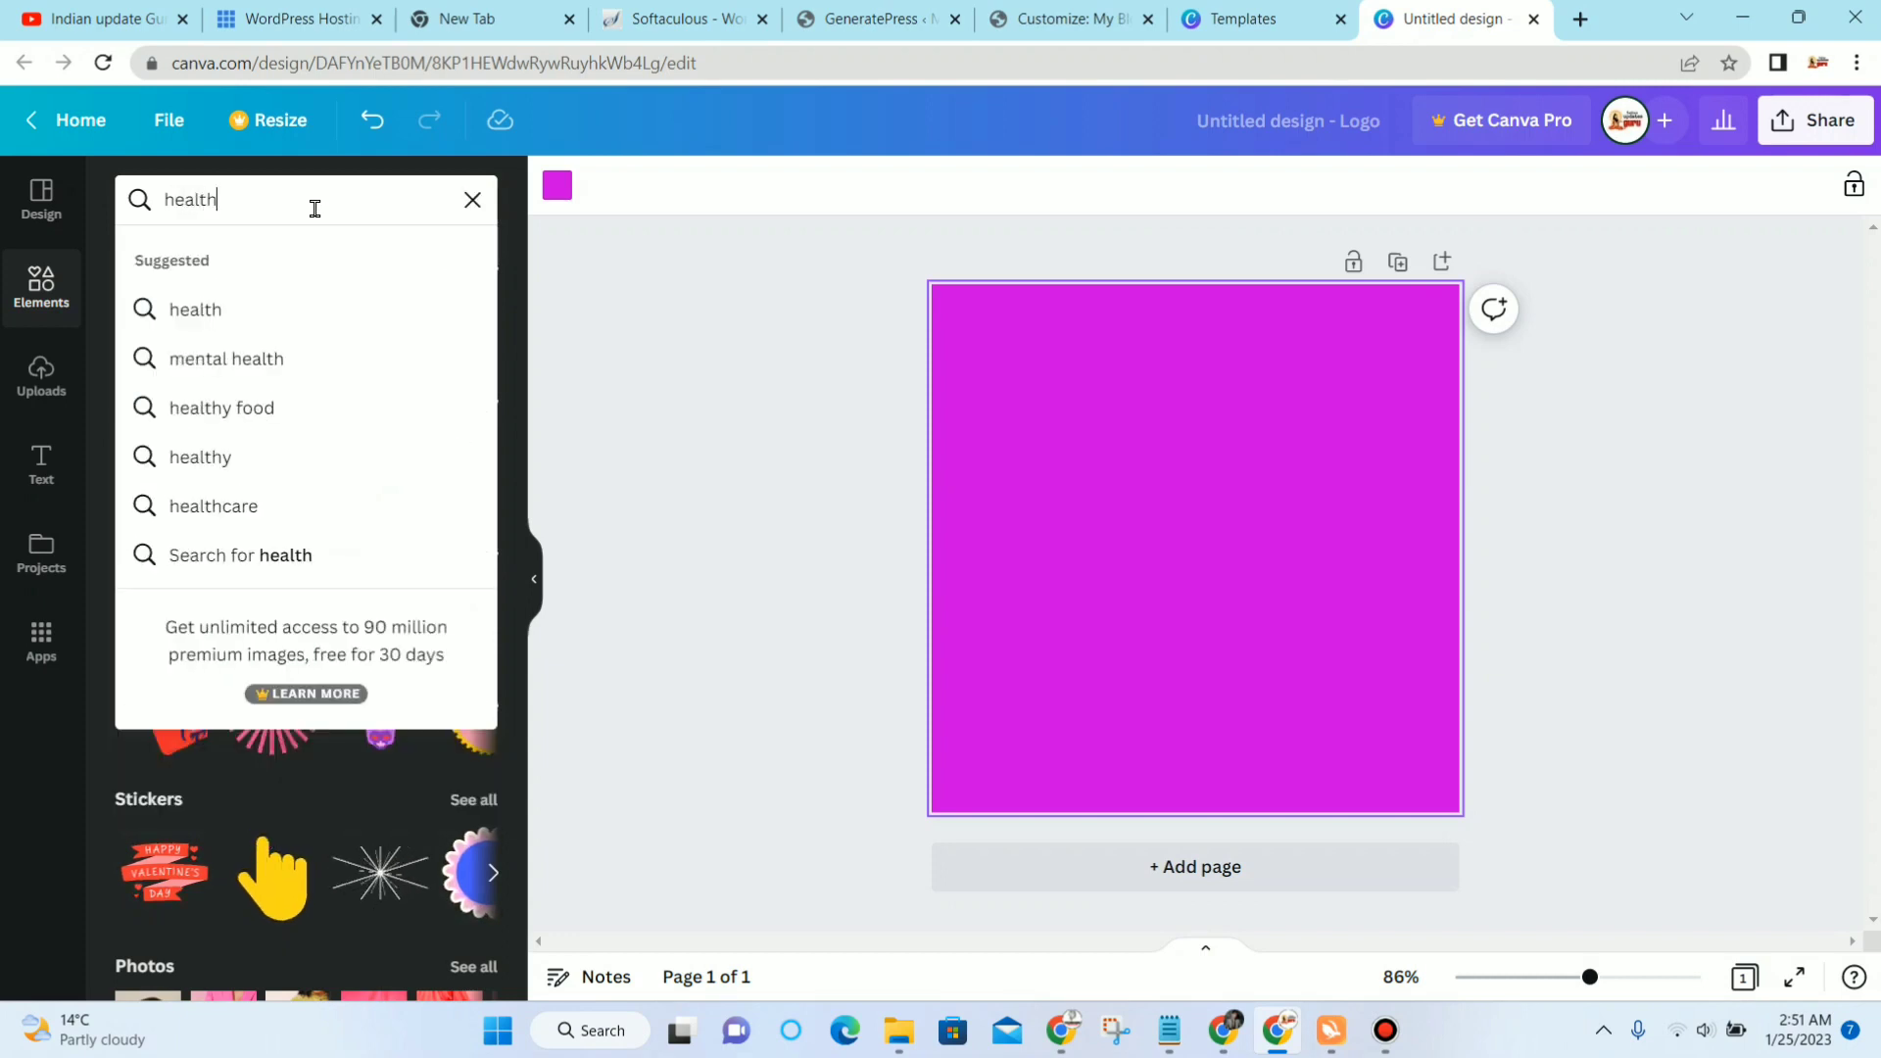
{"action": "key", "text": "Return"}
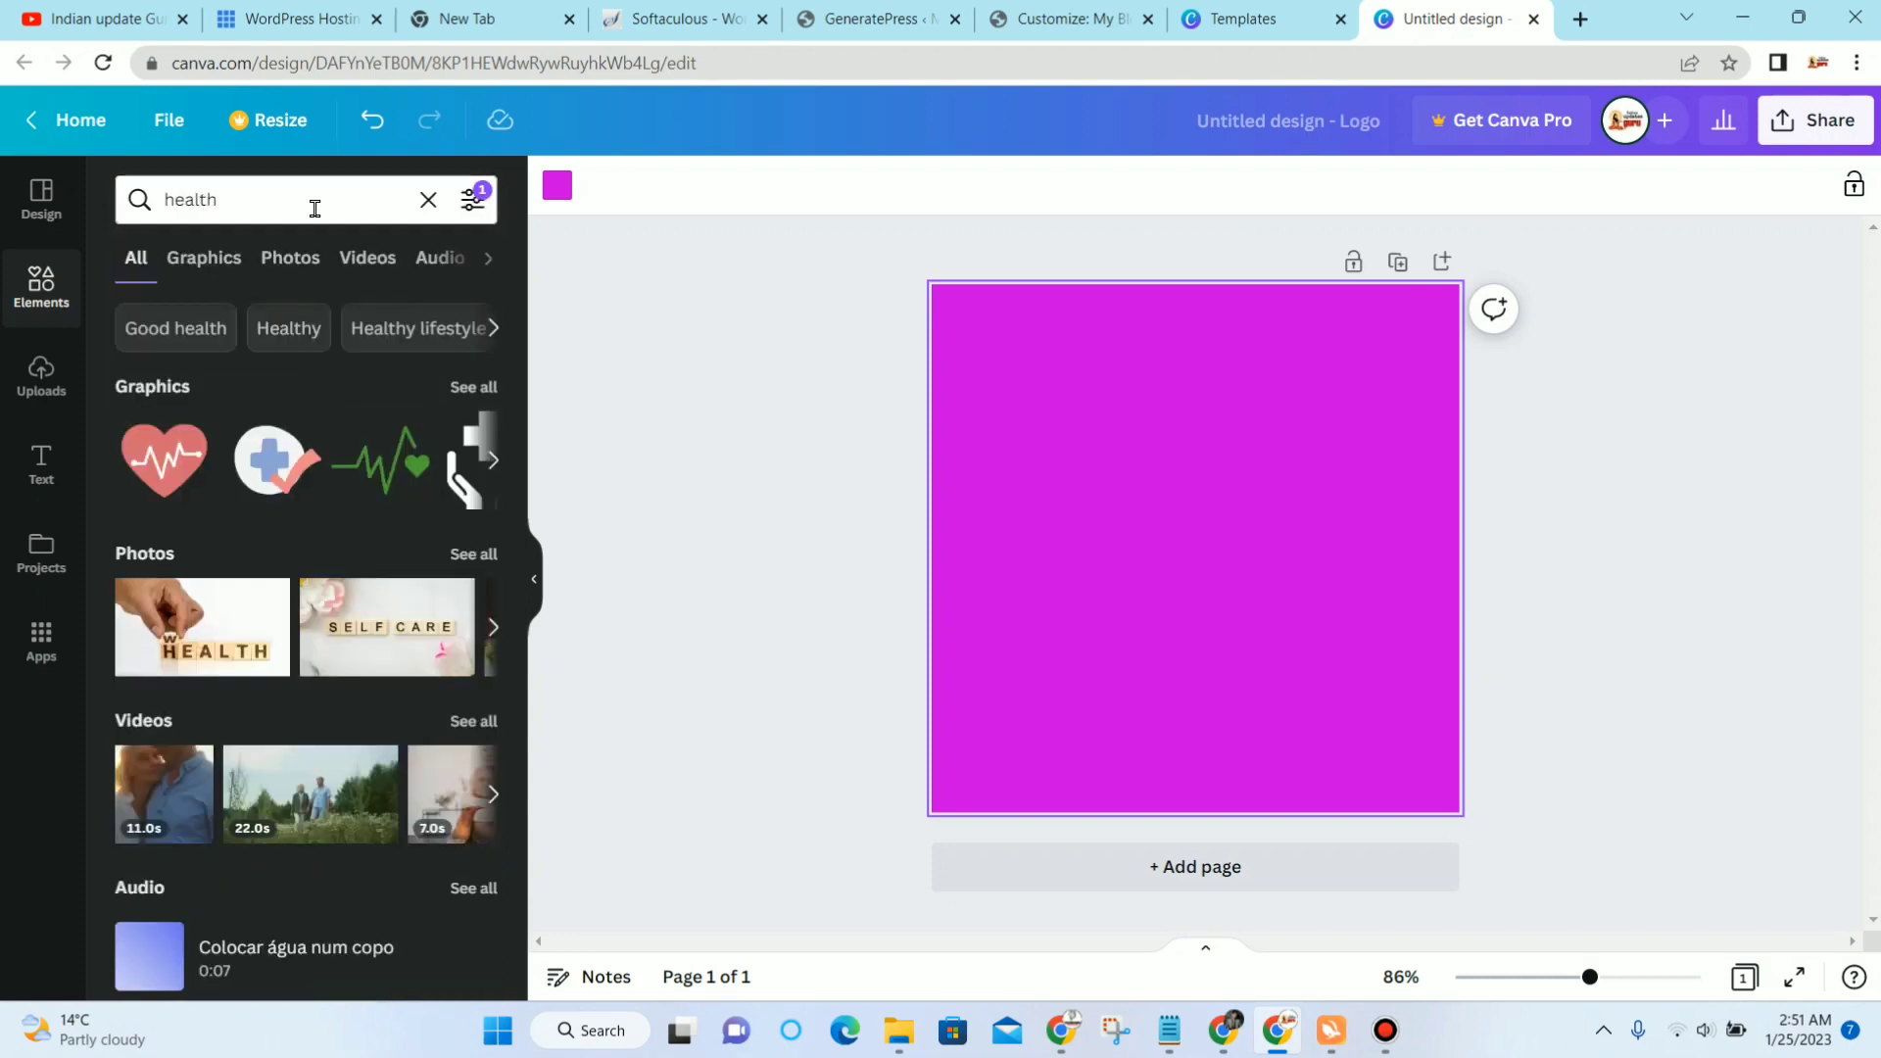
{"action": "left_click", "coordinate": [473, 388]}
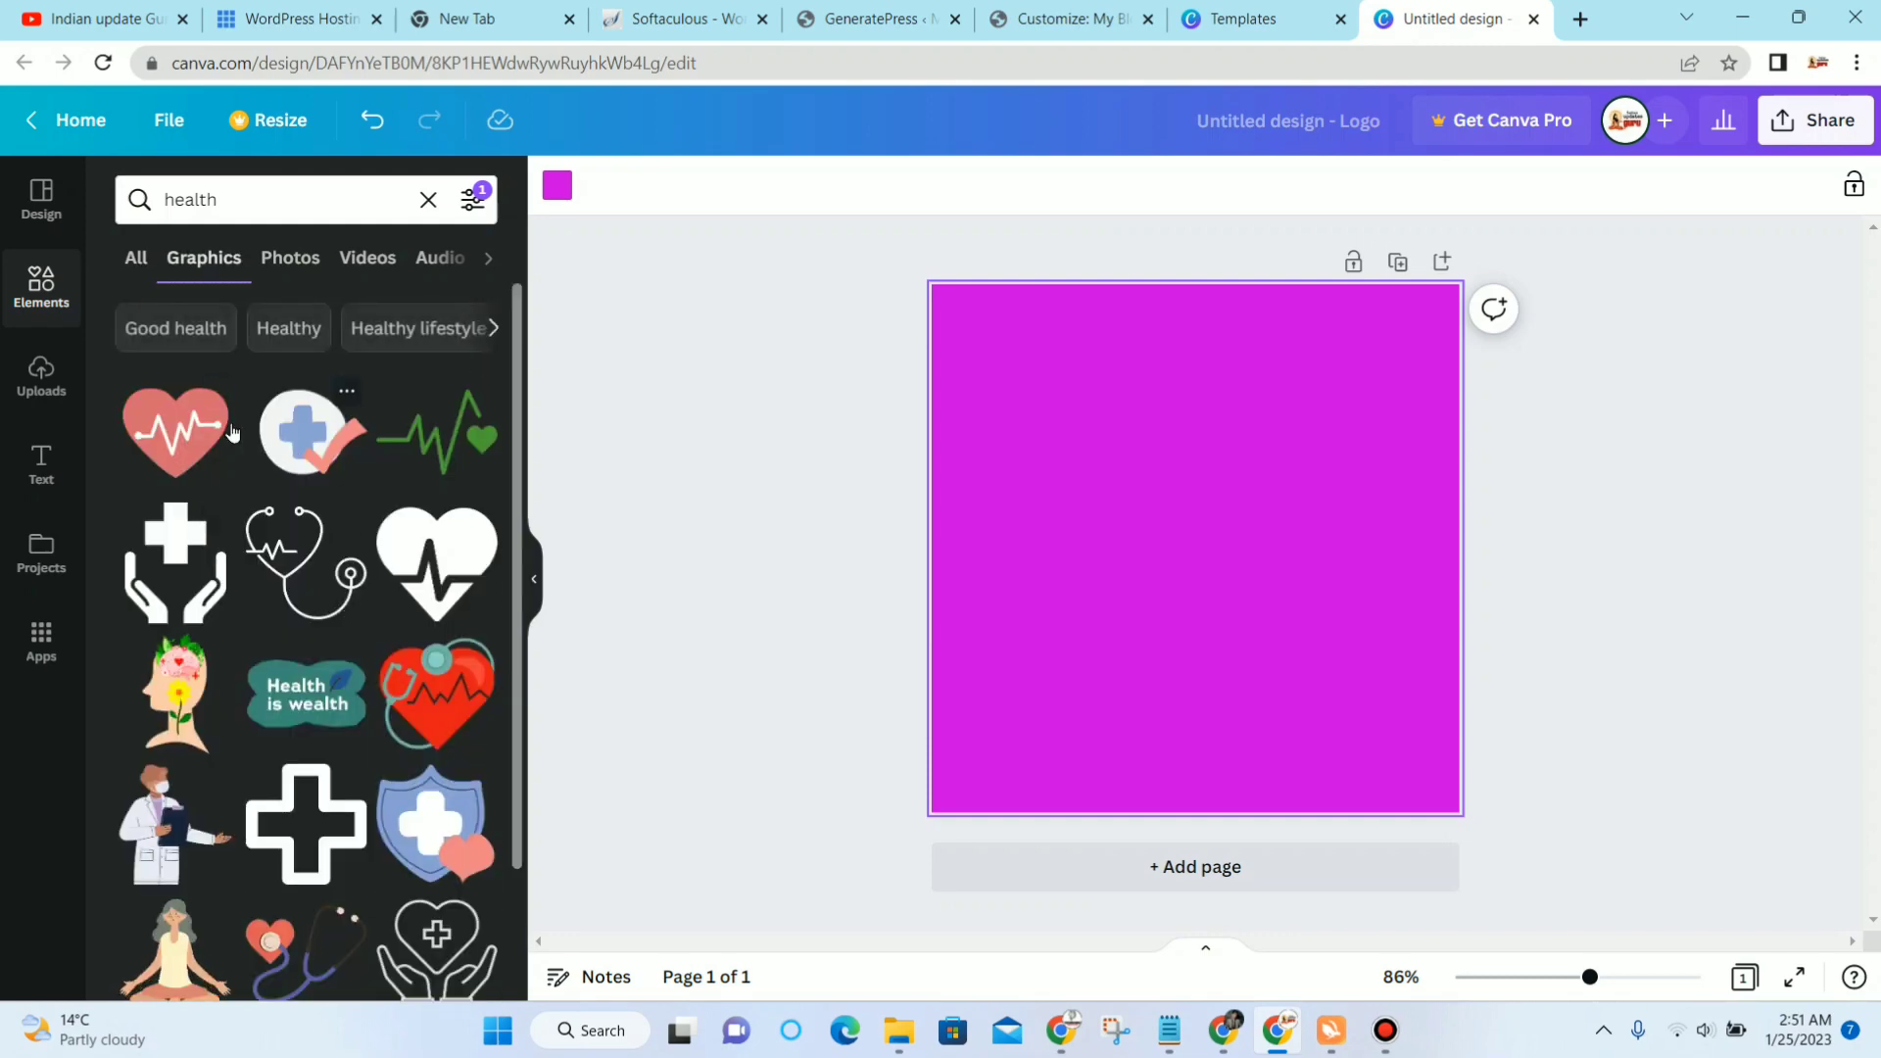
Step: Try the graphic of two hands holding a cross on the logo, then delete it
{"action": "scroll", "coordinate": [289, 601], "scroll_direction": "down", "scroll_amount": 3}
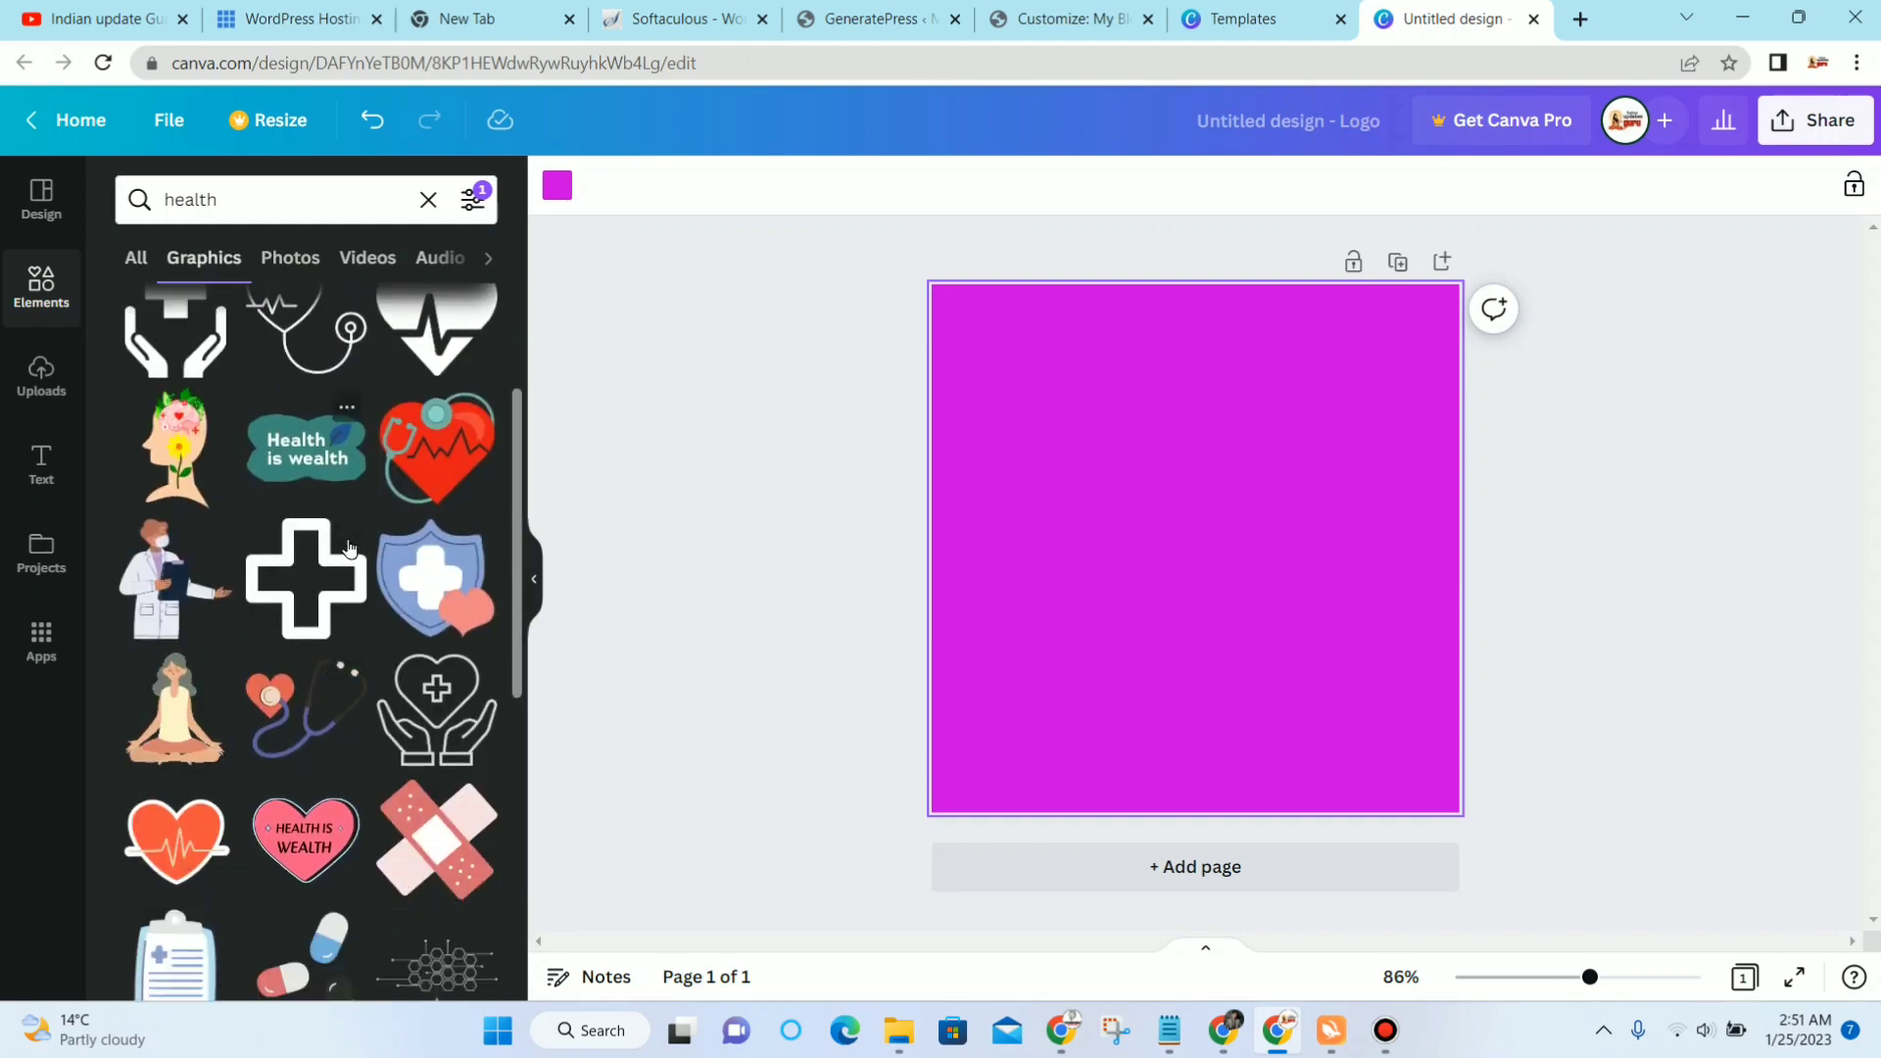
{"action": "scroll", "coordinate": [370, 601], "scroll_direction": "down", "scroll_amount": 1}
{"action": "scroll", "coordinate": [372, 657], "scroll_direction": "up", "scroll_amount": 3}
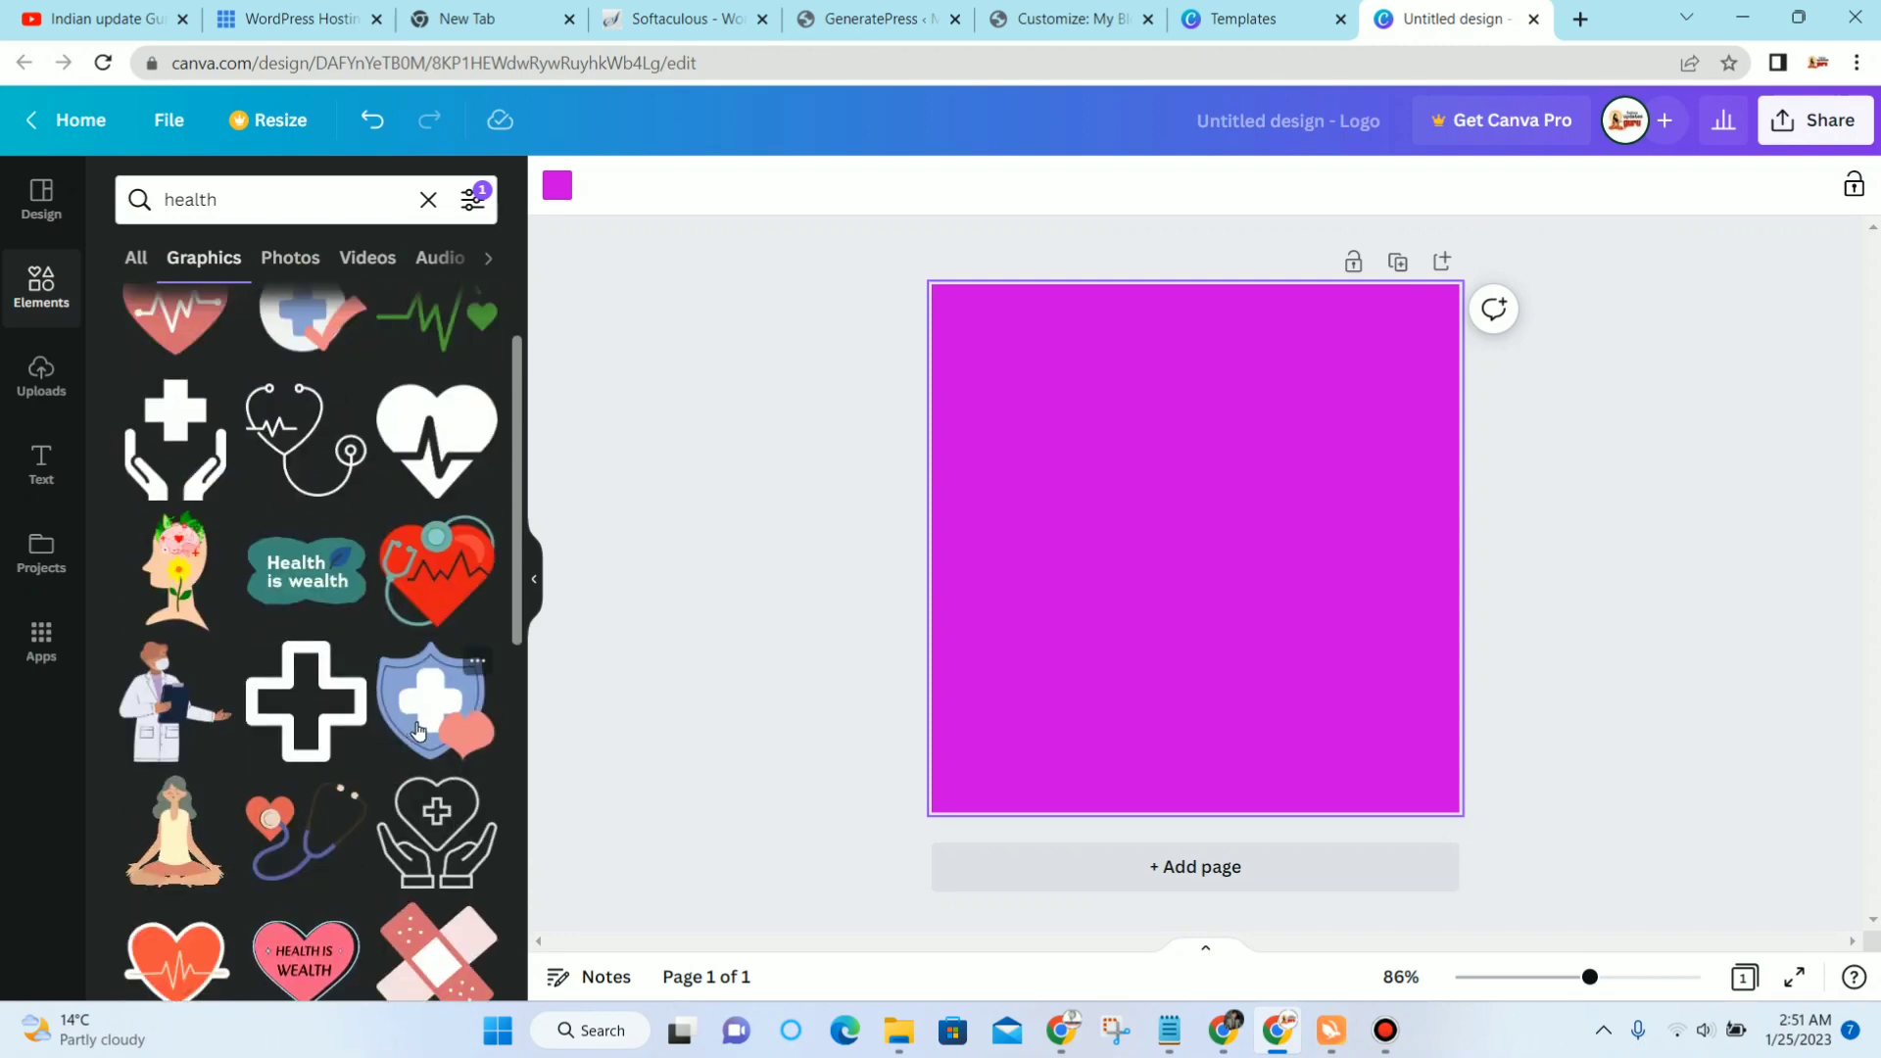
{"action": "scroll", "coordinate": [423, 710], "scroll_direction": "up", "scroll_amount": 2}
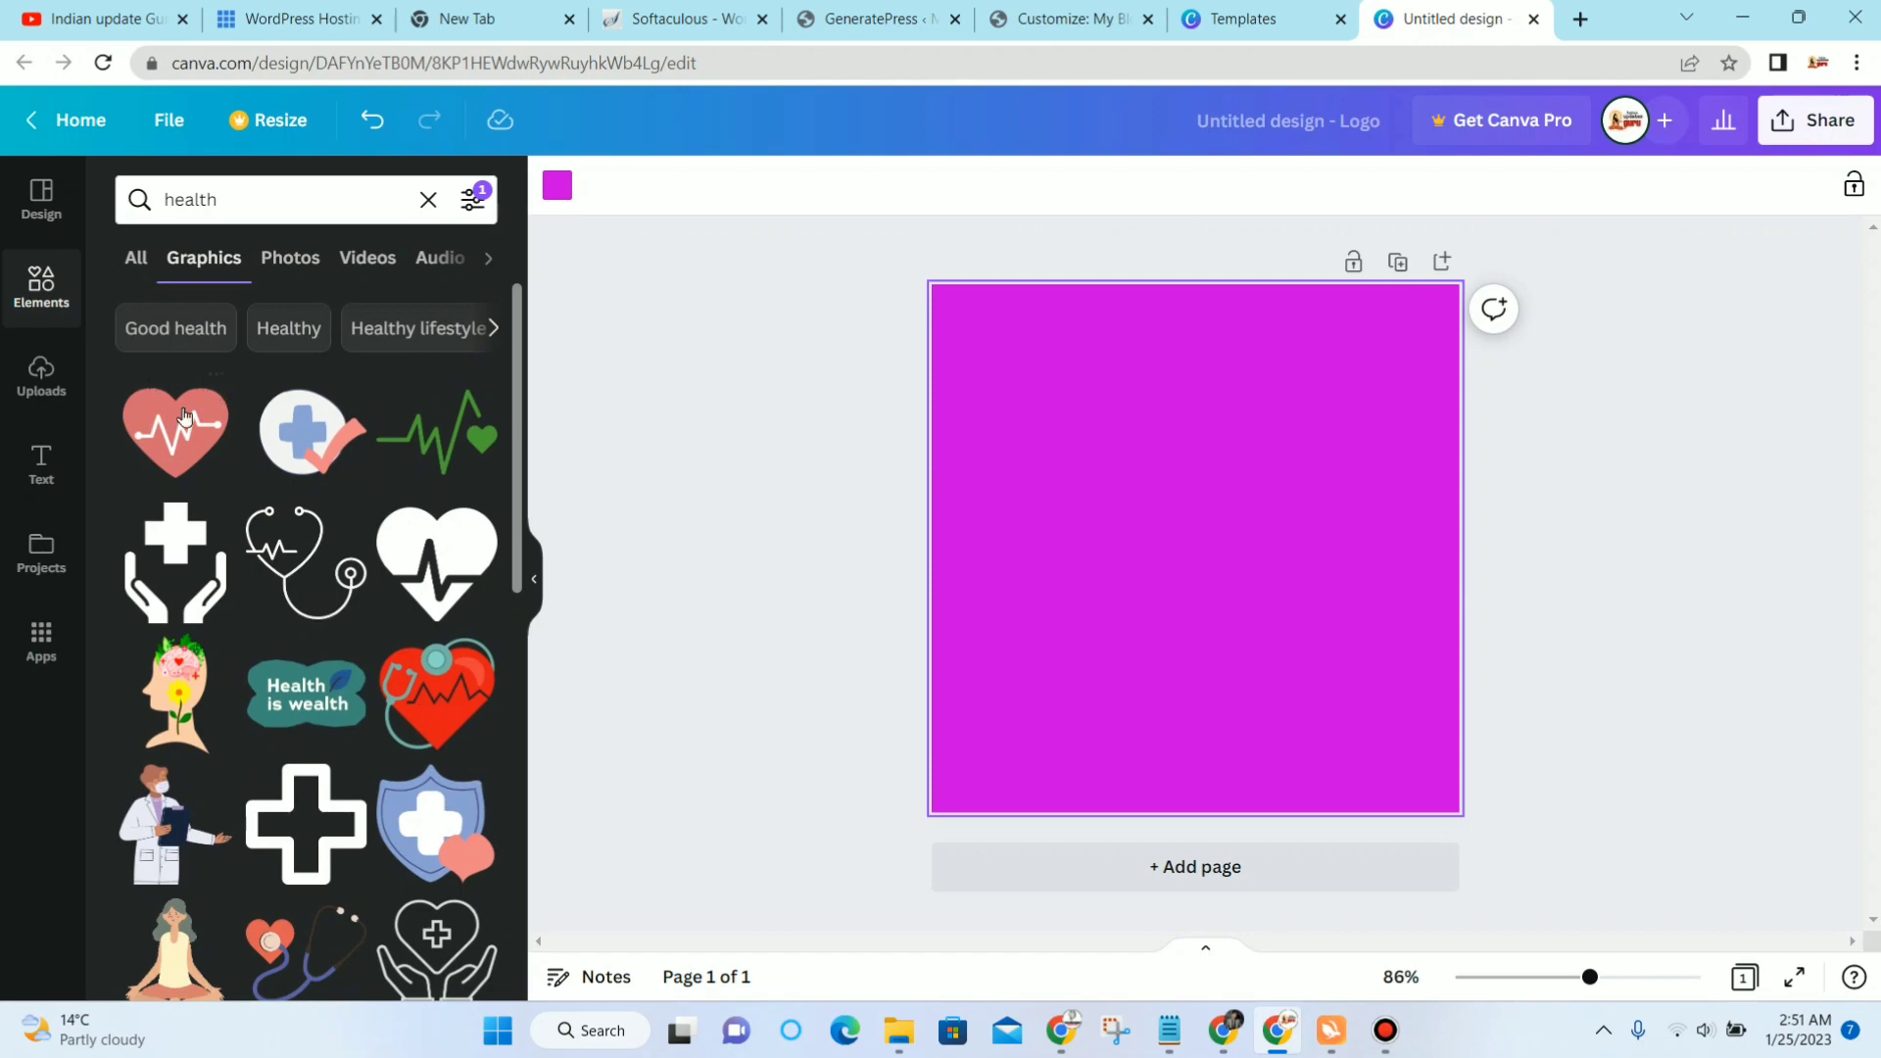
{"action": "left_click", "coordinate": [189, 565]}
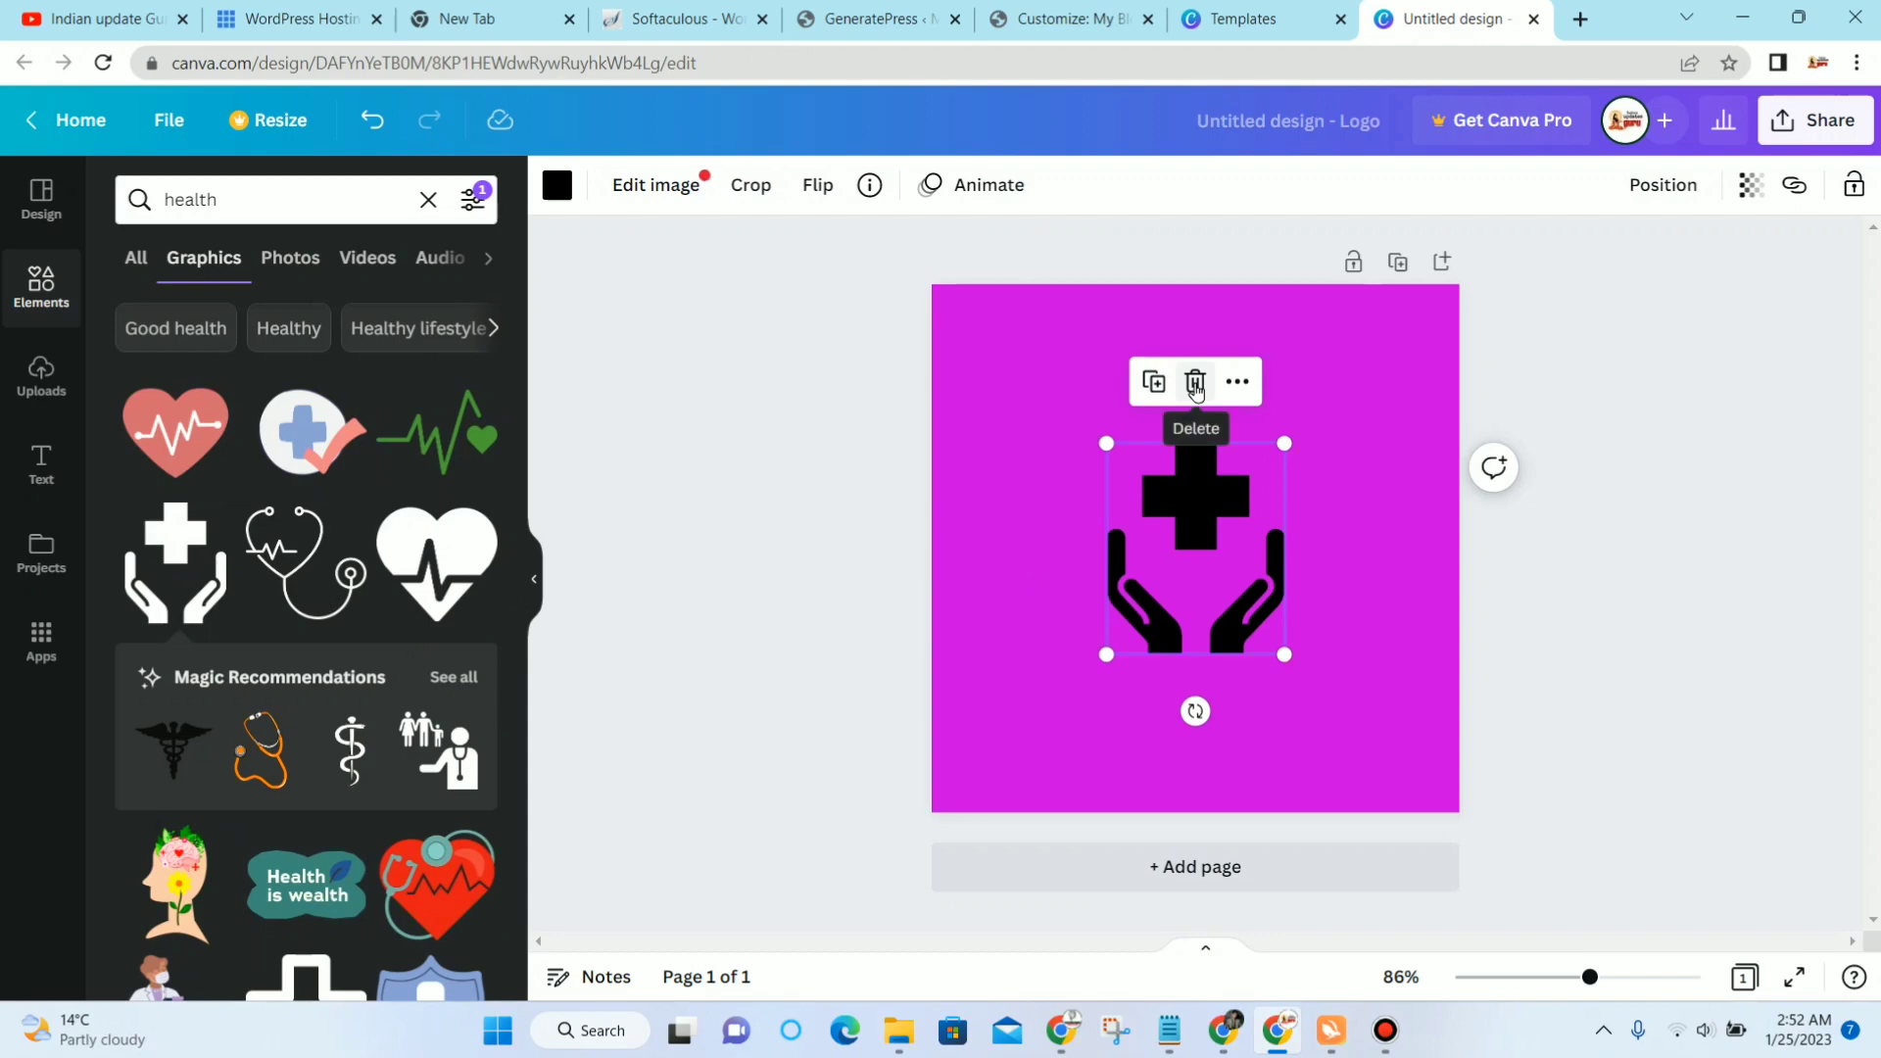
{"action": "left_click", "coordinate": [1195, 390]}
Step: Browse the health graphics and add the red heart with a stethoscope to the logo page
{"action": "scroll", "coordinate": [451, 549], "scroll_direction": "down", "scroll_amount": 4}
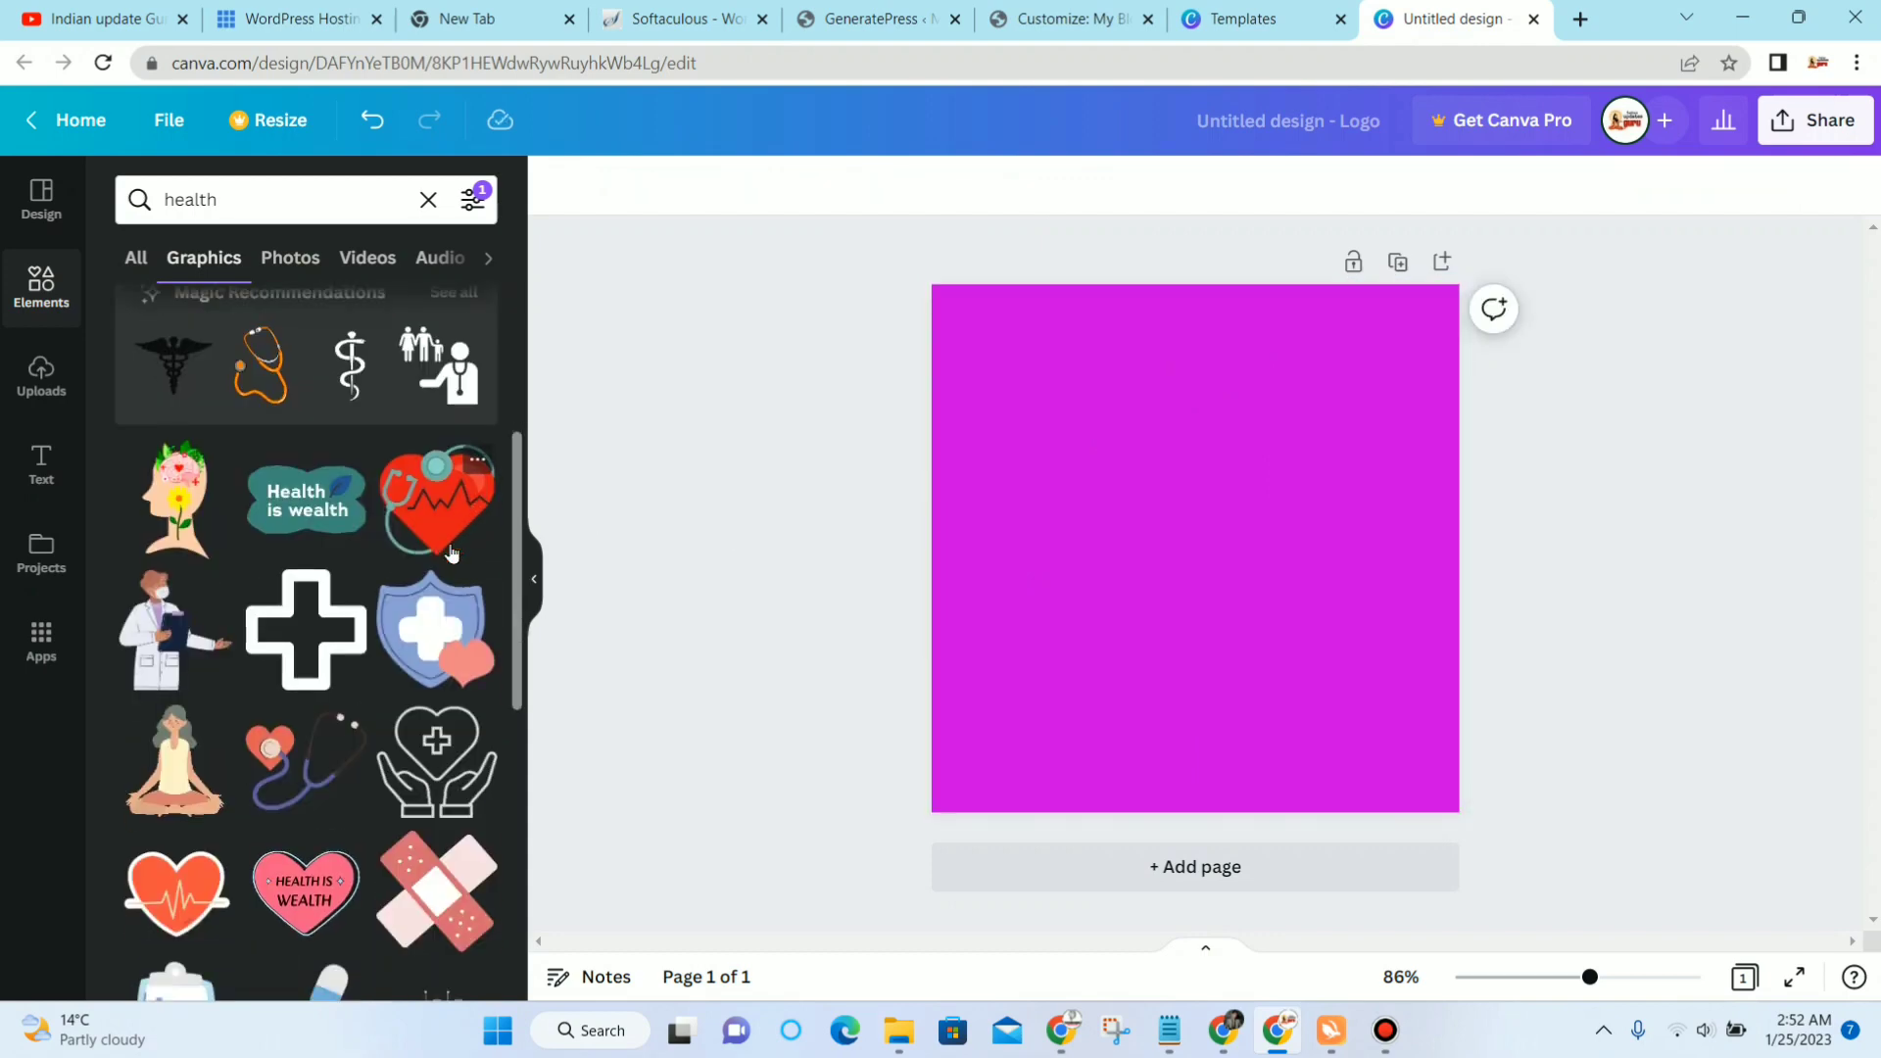
{"action": "scroll", "coordinate": [451, 550], "scroll_direction": "down", "scroll_amount": 3}
{"action": "scroll", "coordinate": [441, 561], "scroll_direction": "up", "scroll_amount": 4}
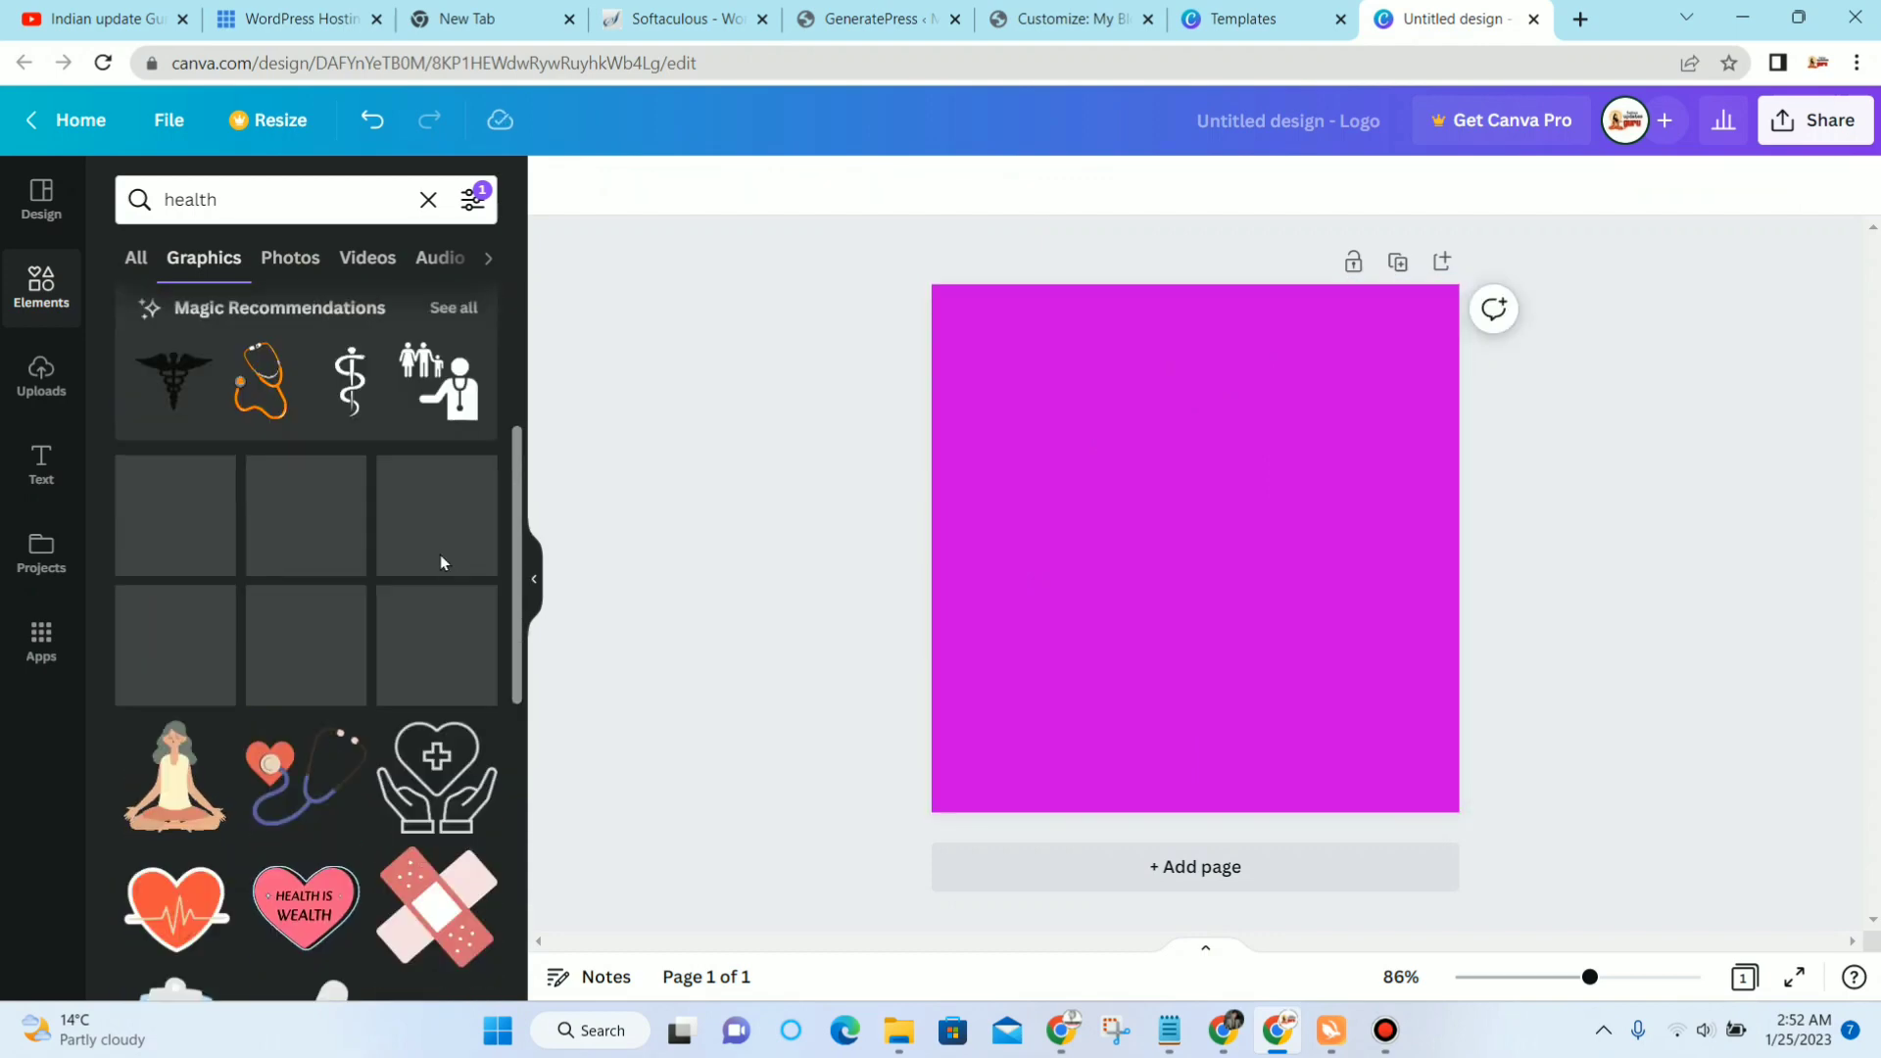
{"action": "scroll", "coordinate": [439, 554], "scroll_direction": "up", "scroll_amount": 4}
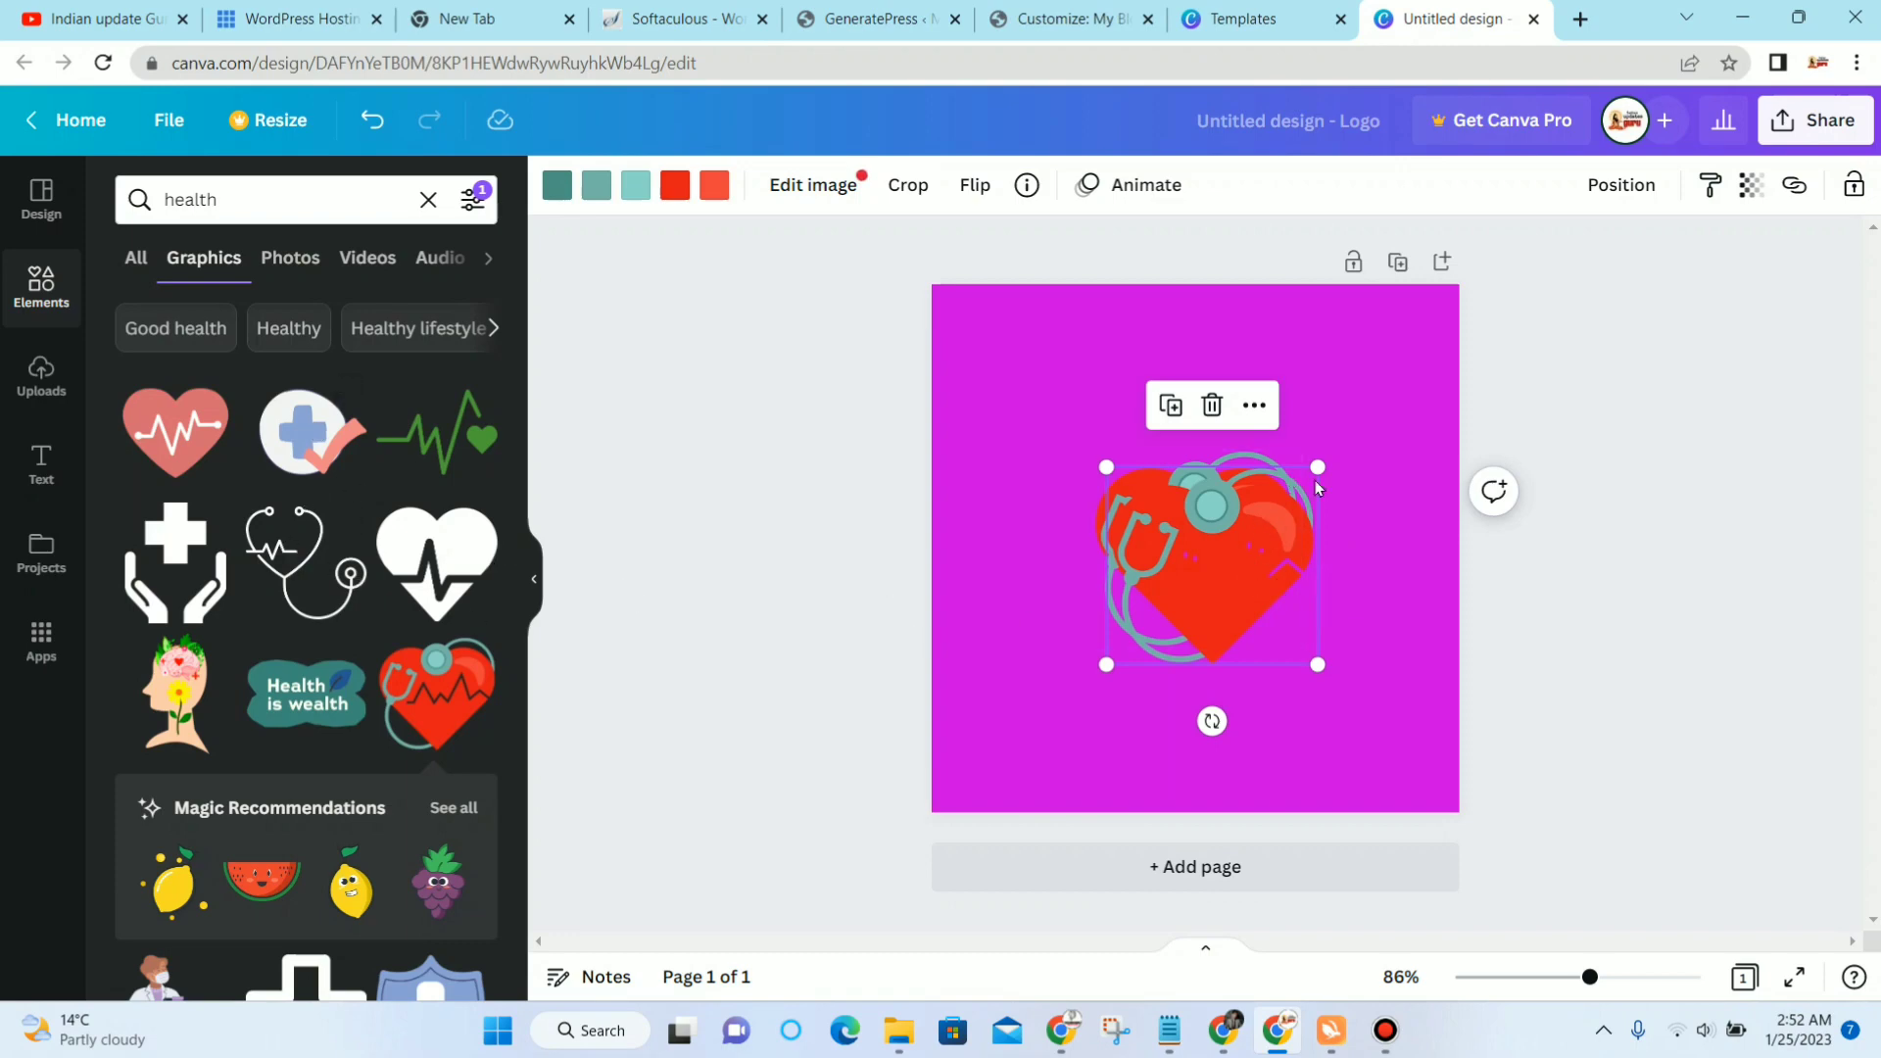
{"action": "scroll", "coordinate": [279, 644], "scroll_direction": "down", "scroll_amount": 5}
{"action": "scroll", "coordinate": [279, 643], "scroll_direction": "down", "scroll_amount": 2}
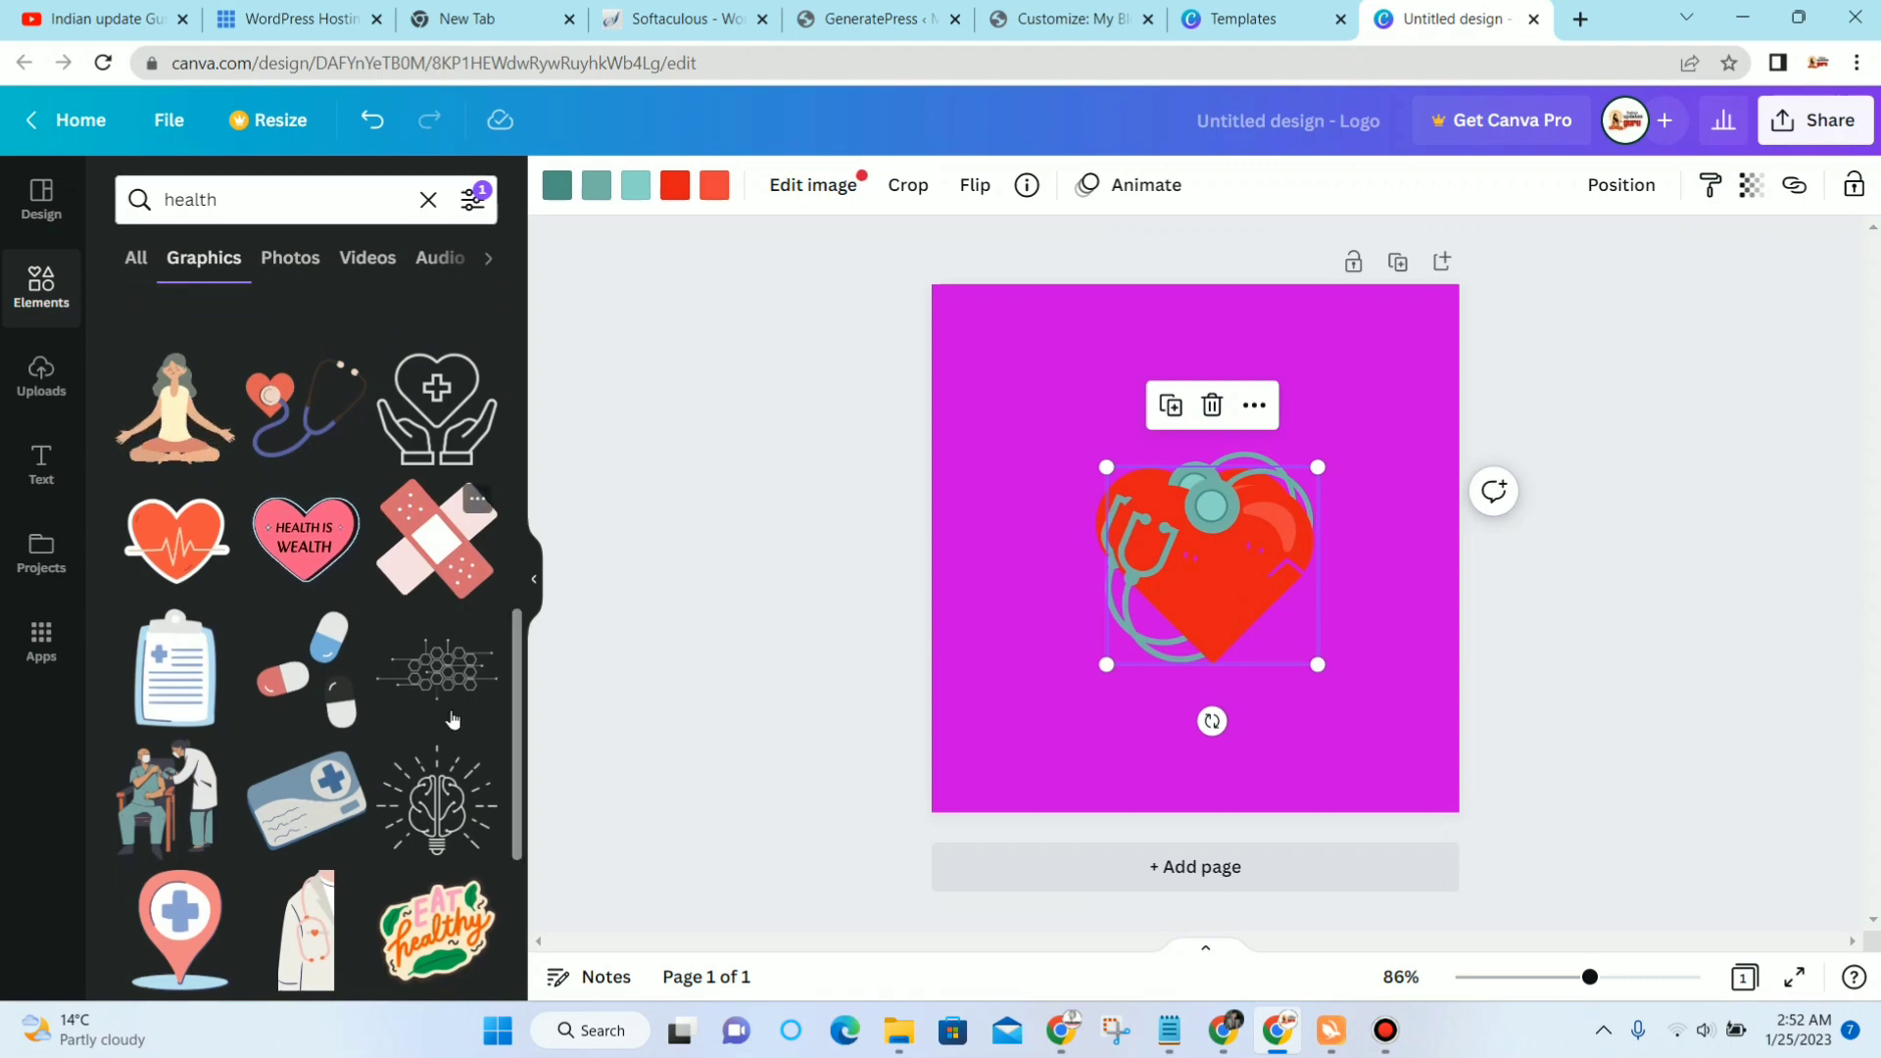
{"action": "scroll", "coordinate": [357, 817], "scroll_direction": "down", "scroll_amount": 1}
{"action": "scroll", "coordinate": [357, 816], "scroll_direction": "down", "scroll_amount": 4}
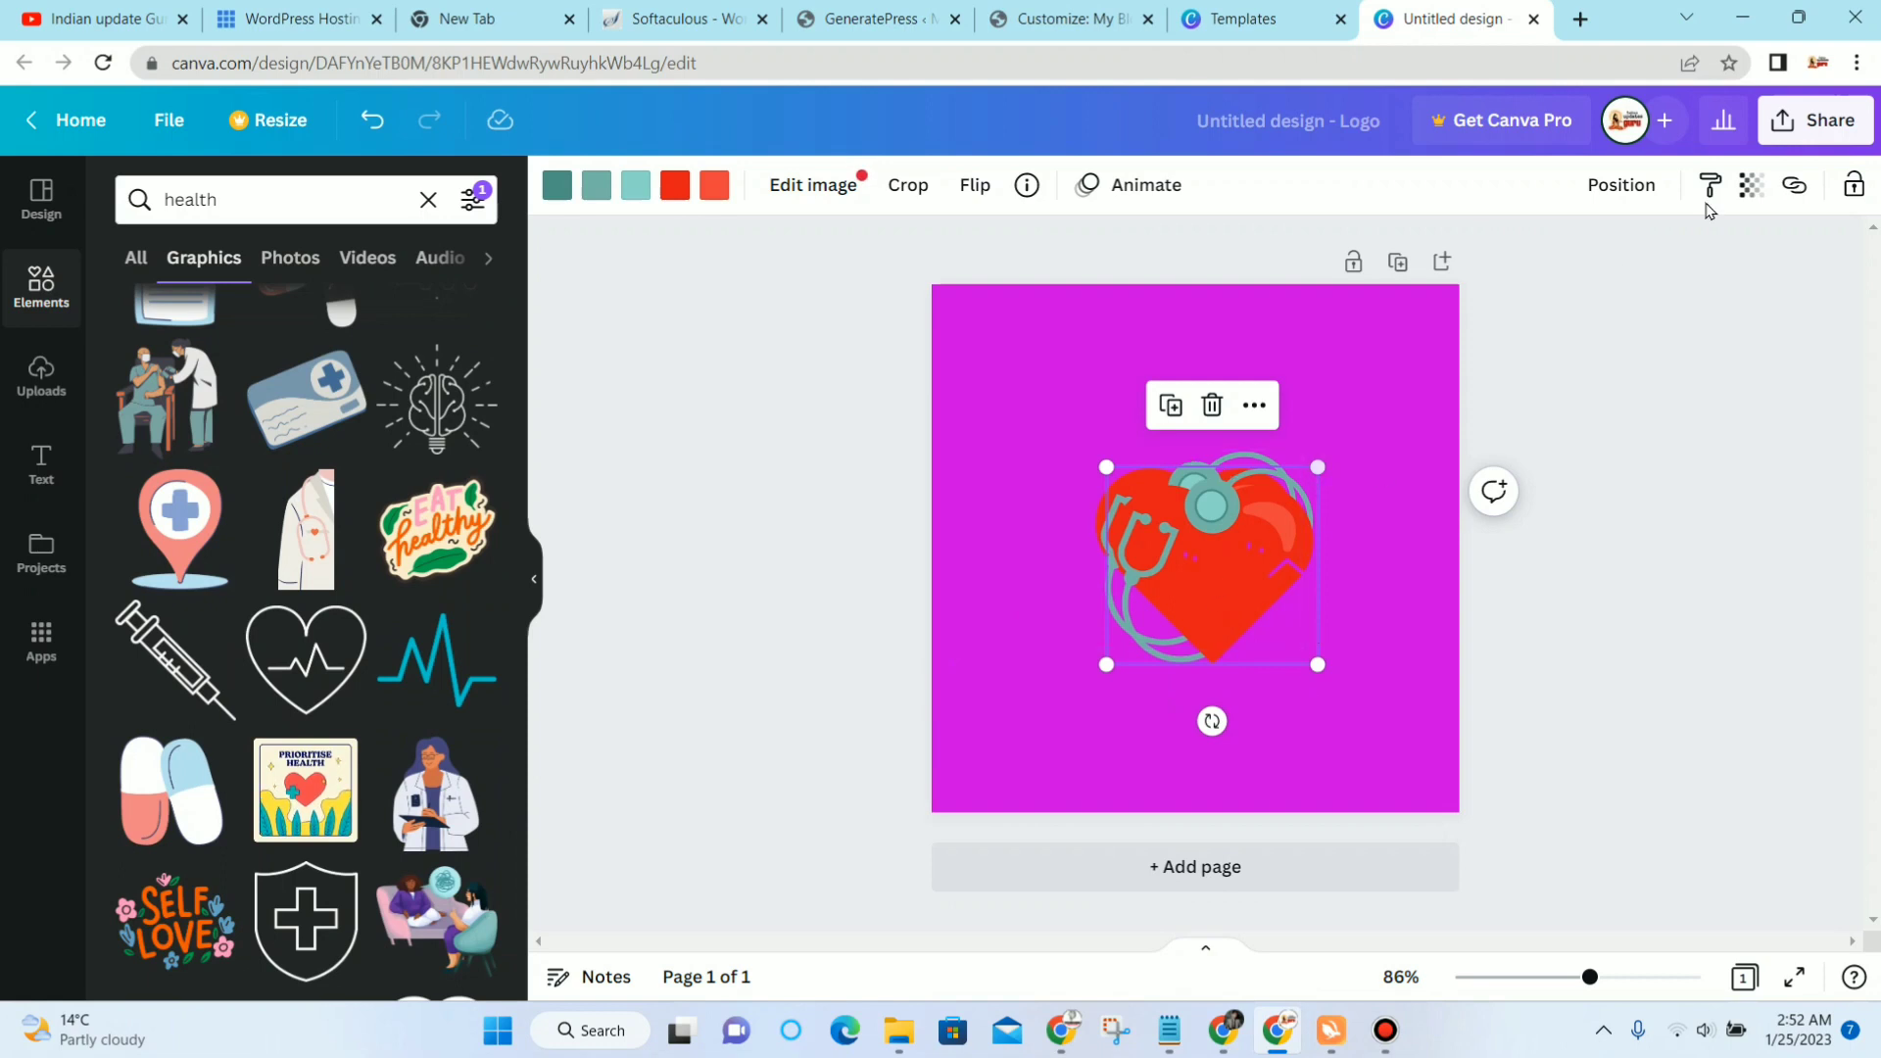
Step: Download the logo design as a PNG file
{"action": "left_click", "coordinate": [1813, 133]}
{"action": "left_click", "coordinate": [1817, 125]}
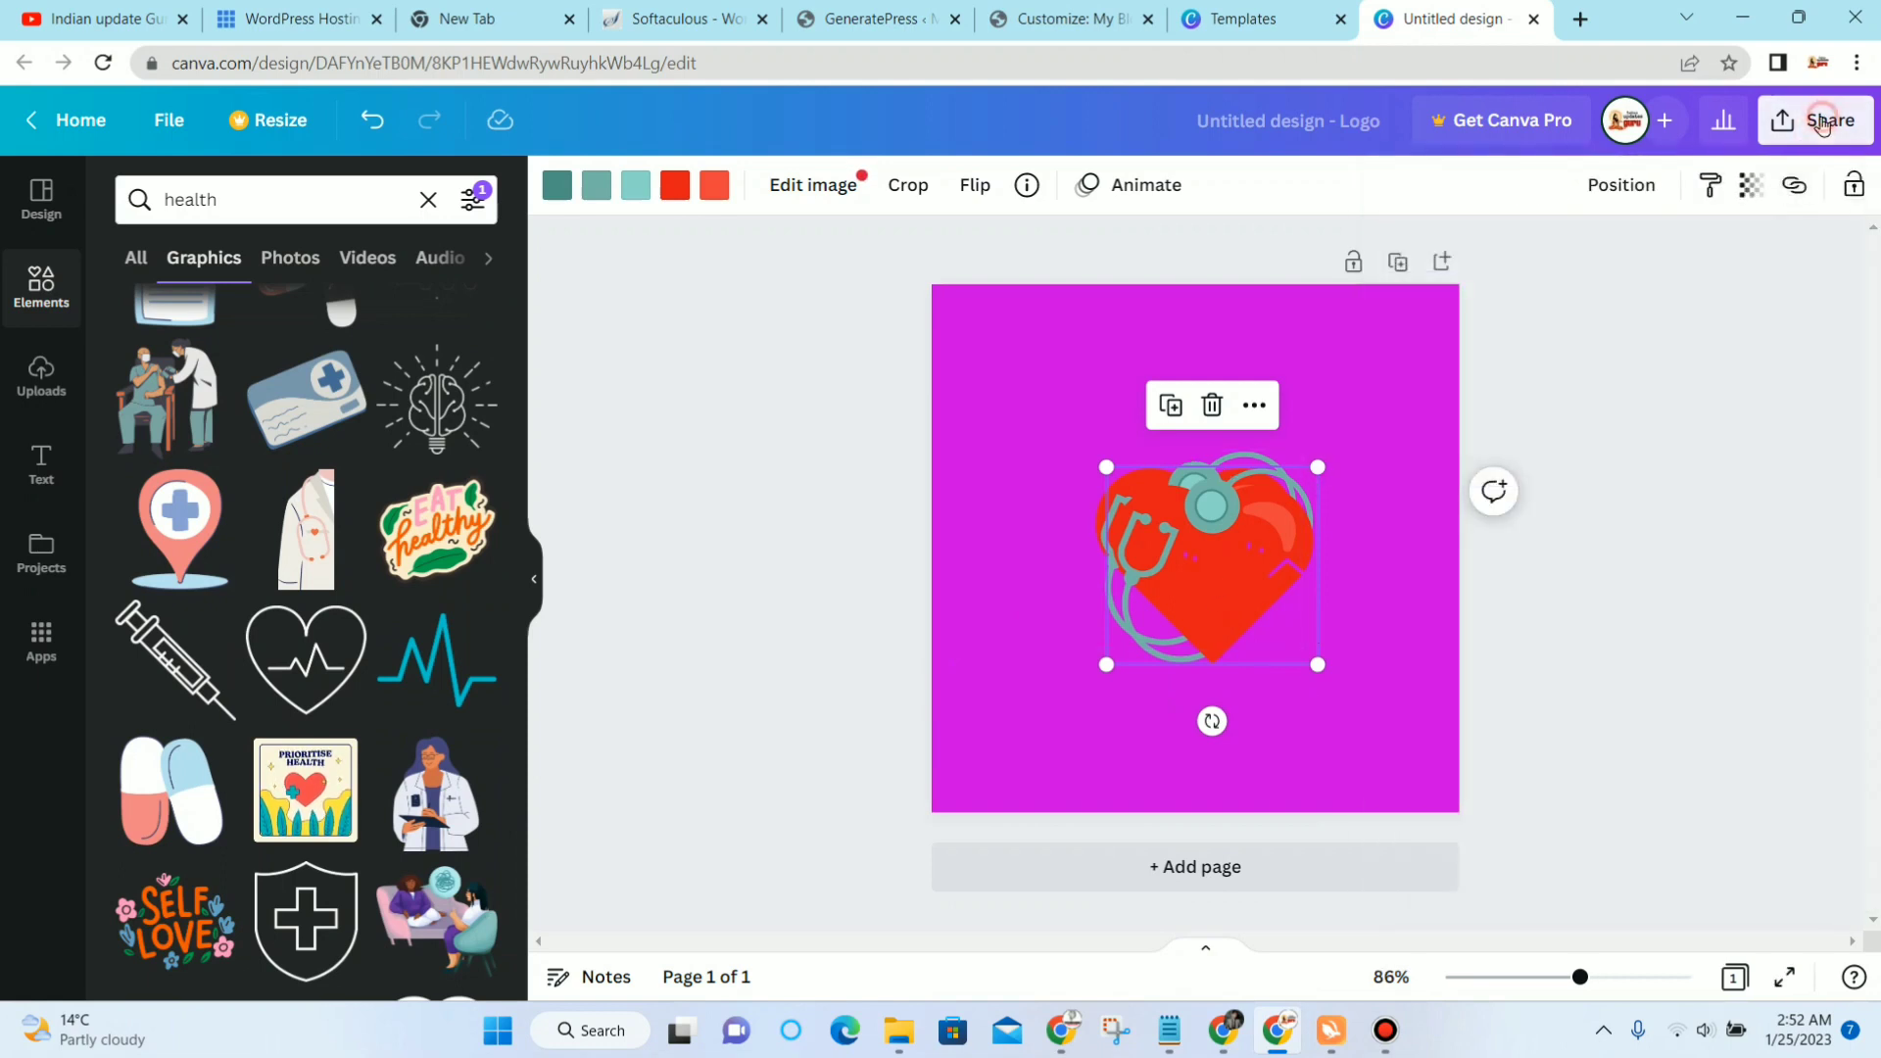
{"action": "left_click", "coordinate": [1817, 125]}
{"action": "left_click", "coordinate": [1479, 715]}
{"action": "left_click", "coordinate": [1496, 710]}
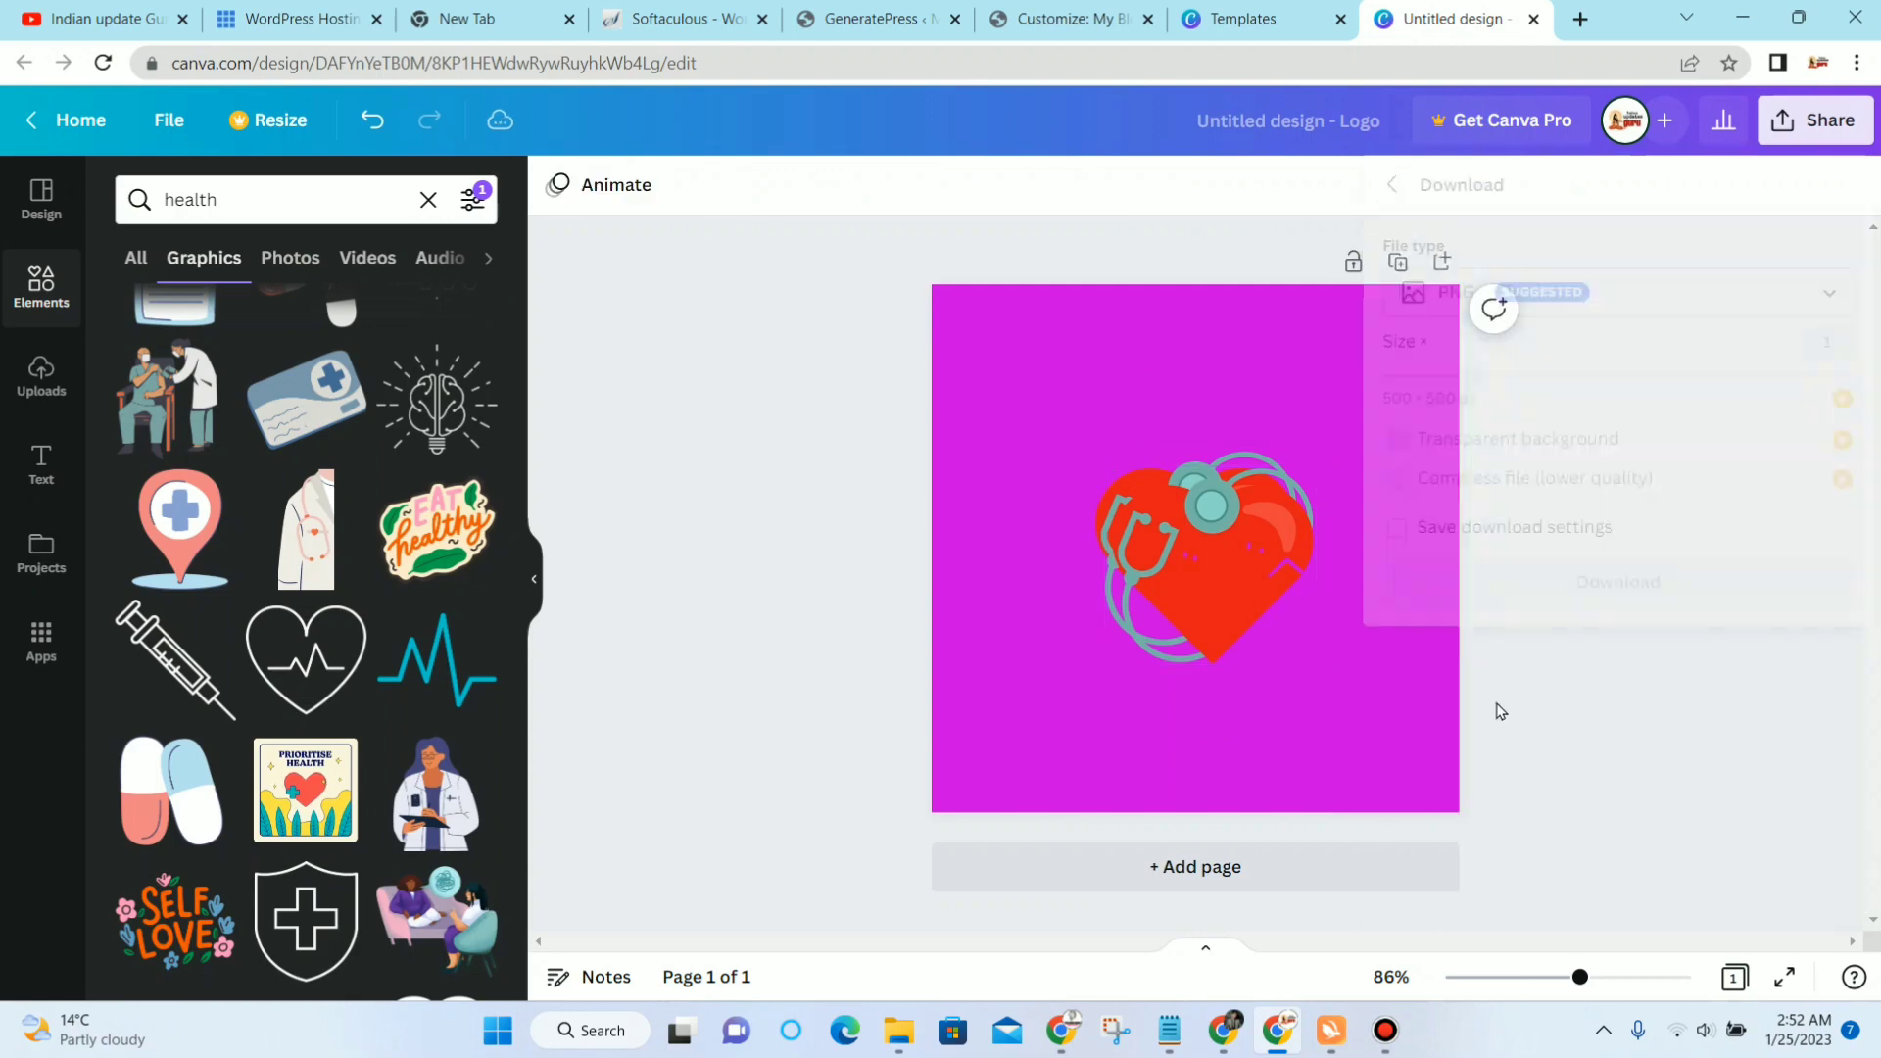
{"action": "left_click", "coordinate": [1783, 138]}
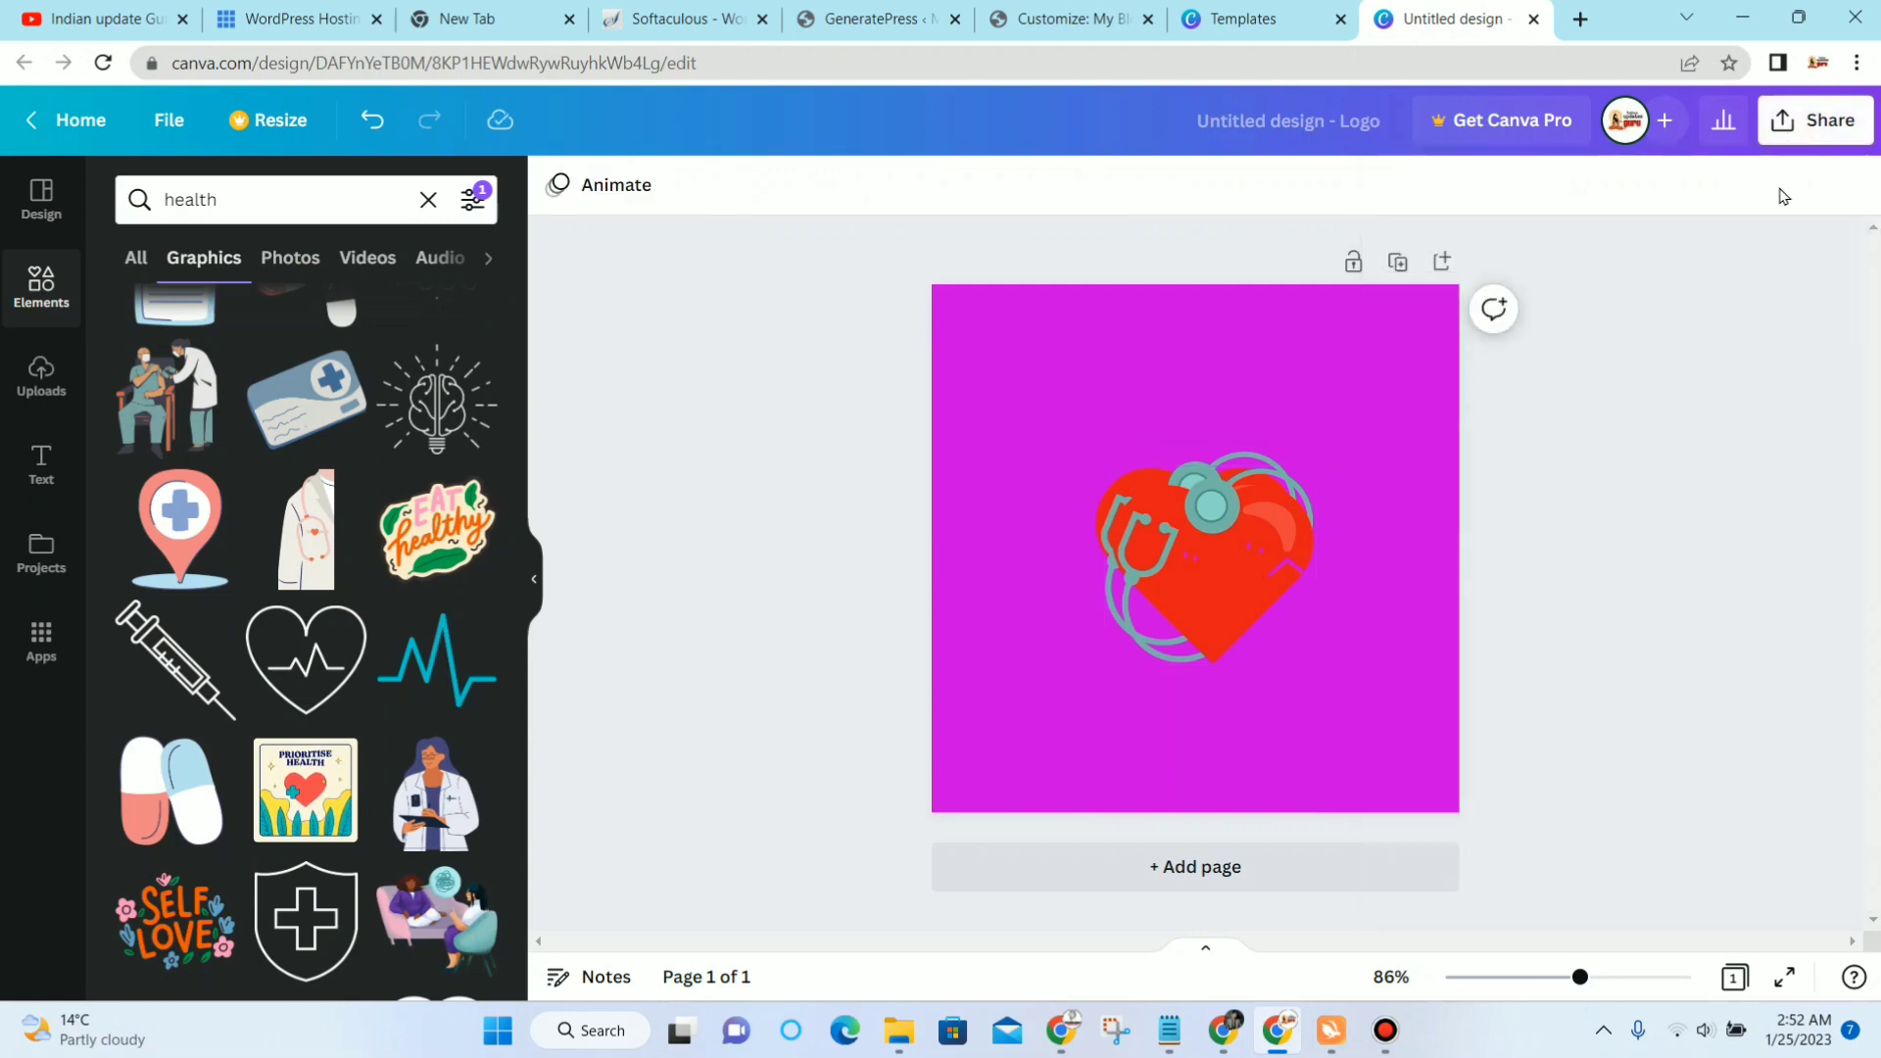
{"action": "left_click", "coordinate": [1827, 116]}
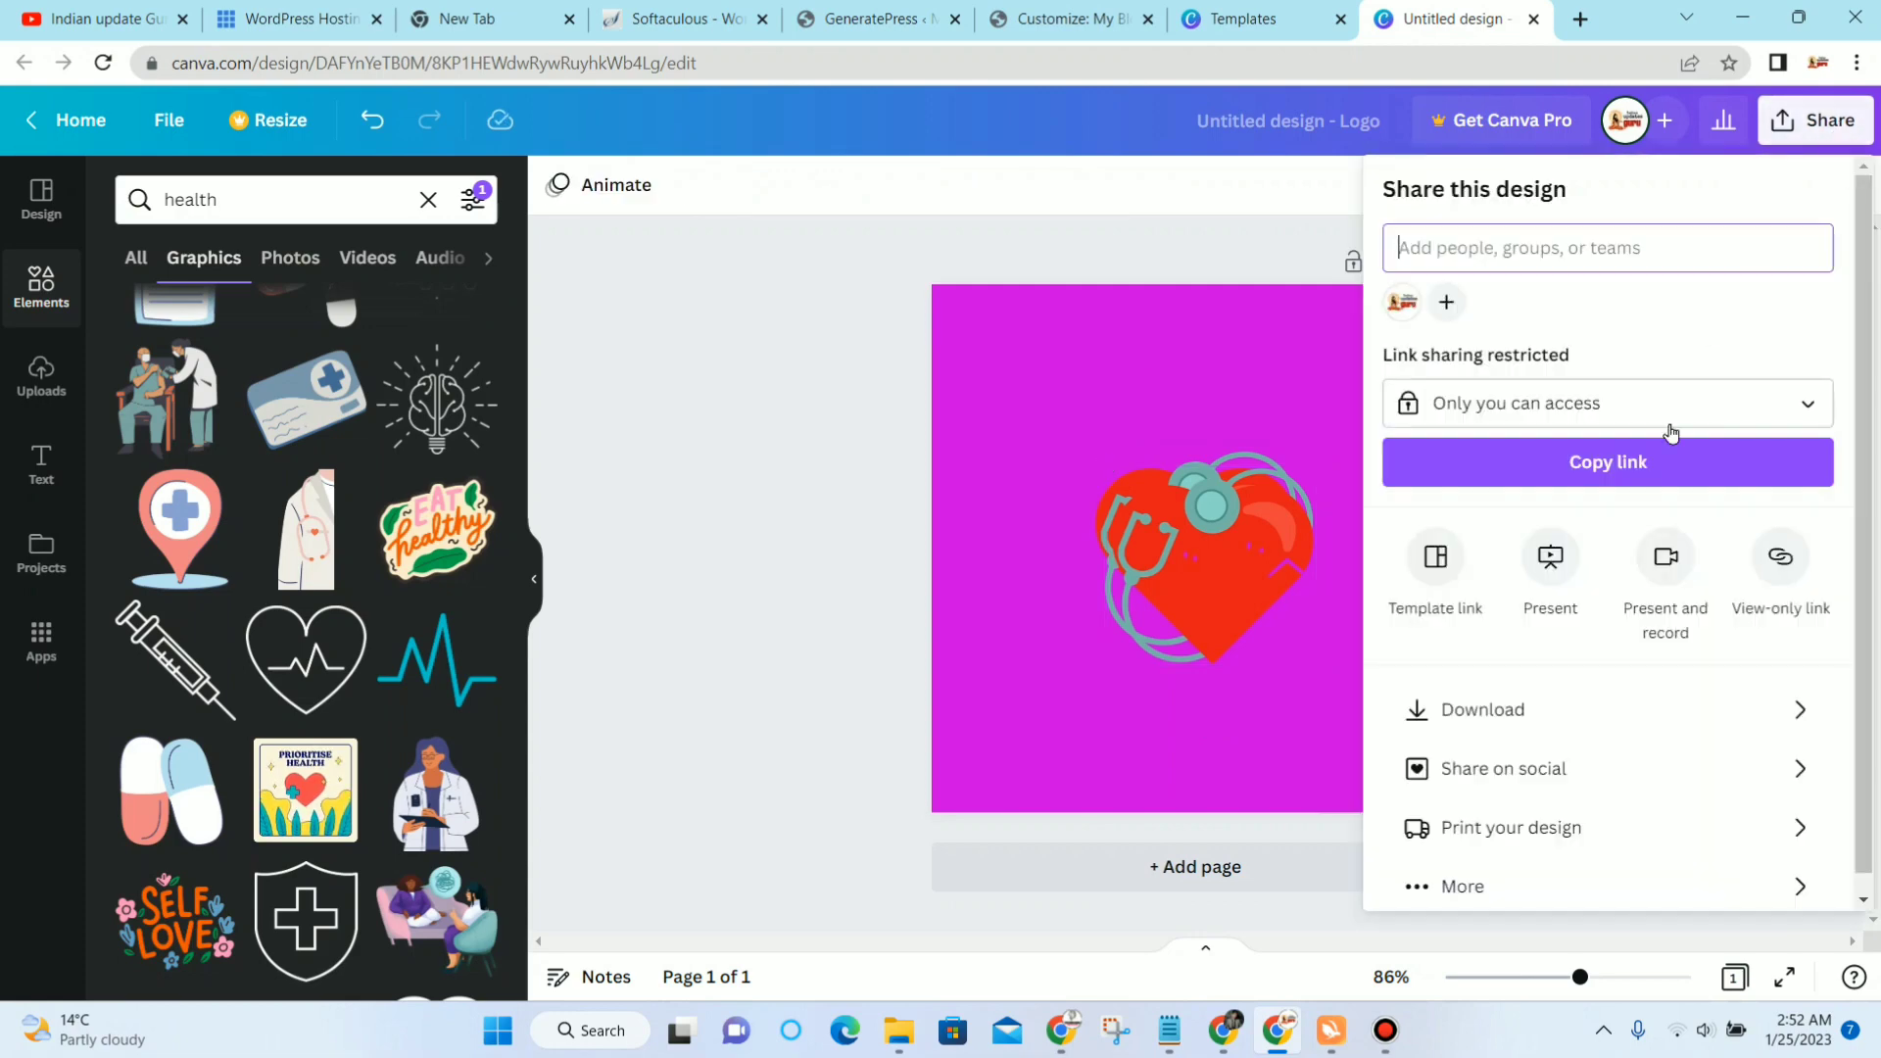
{"action": "left_click", "coordinate": [1594, 702]}
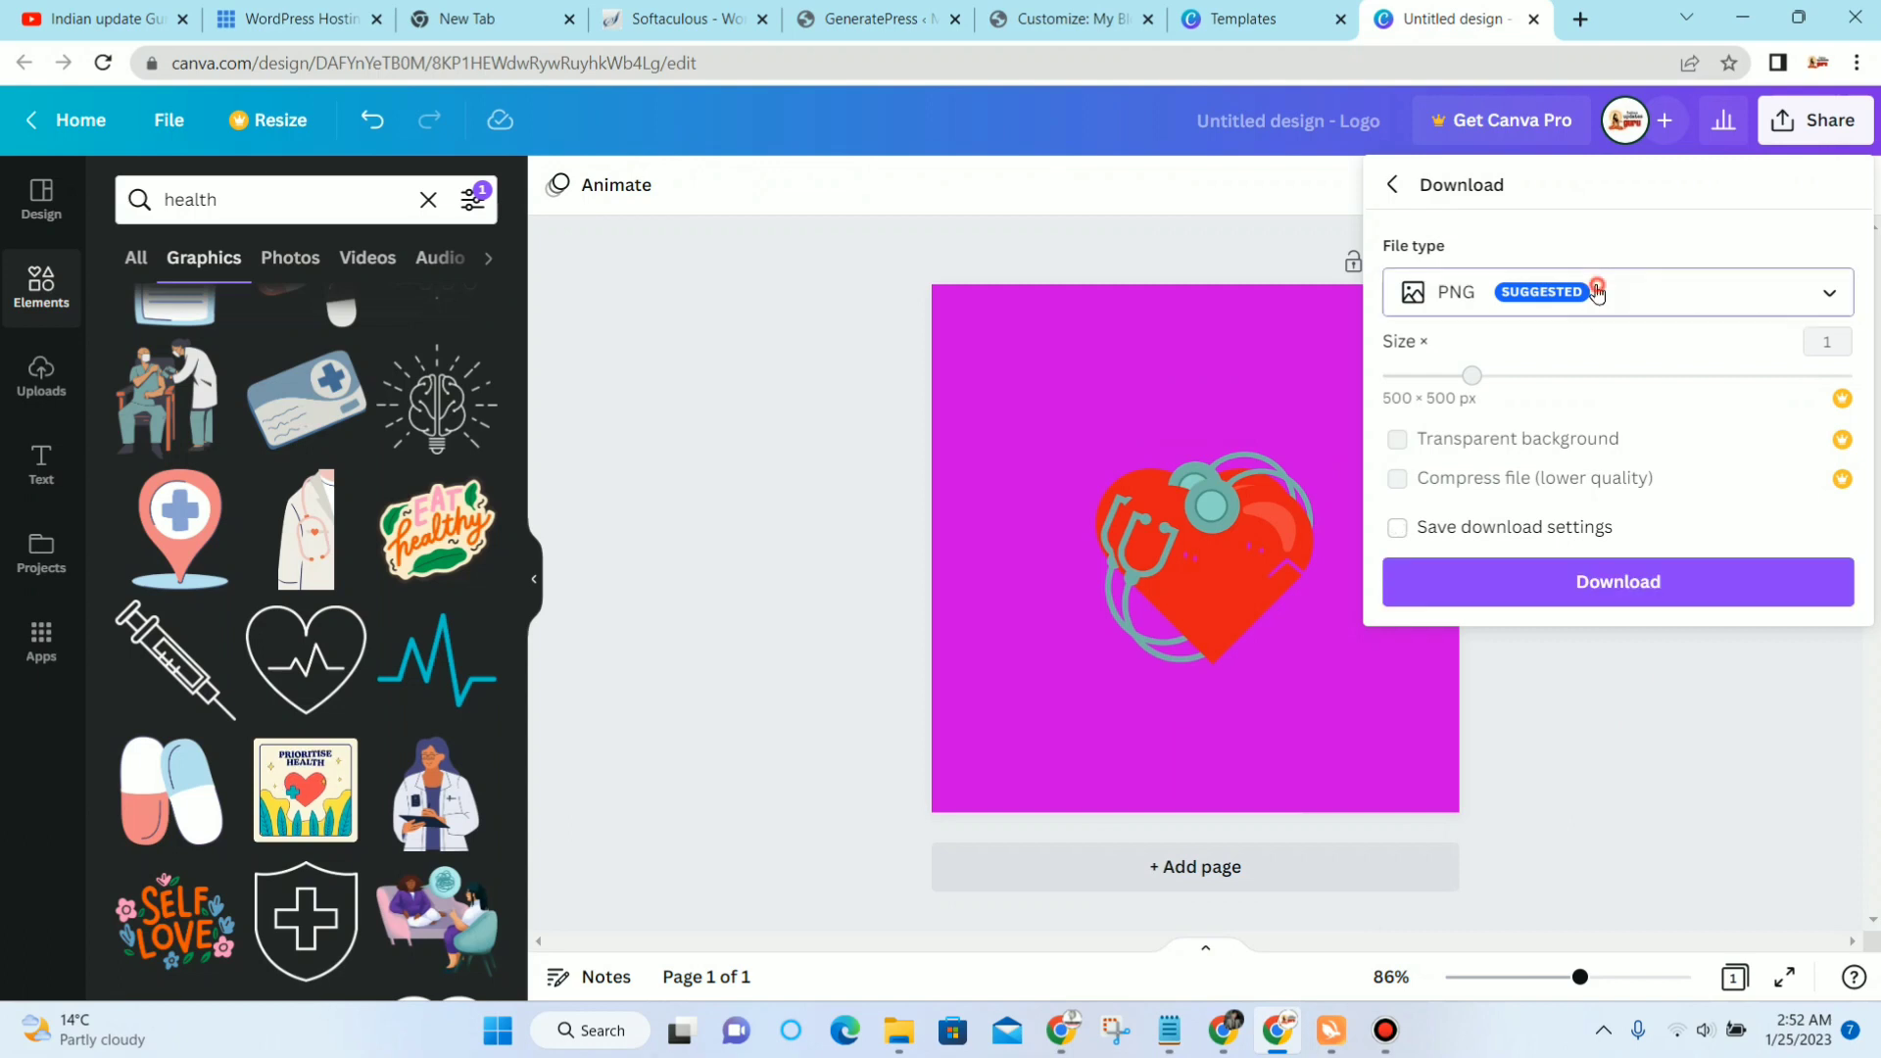
{"action": "left_click", "coordinate": [1592, 292]}
{"action": "left_click", "coordinate": [1546, 451]}
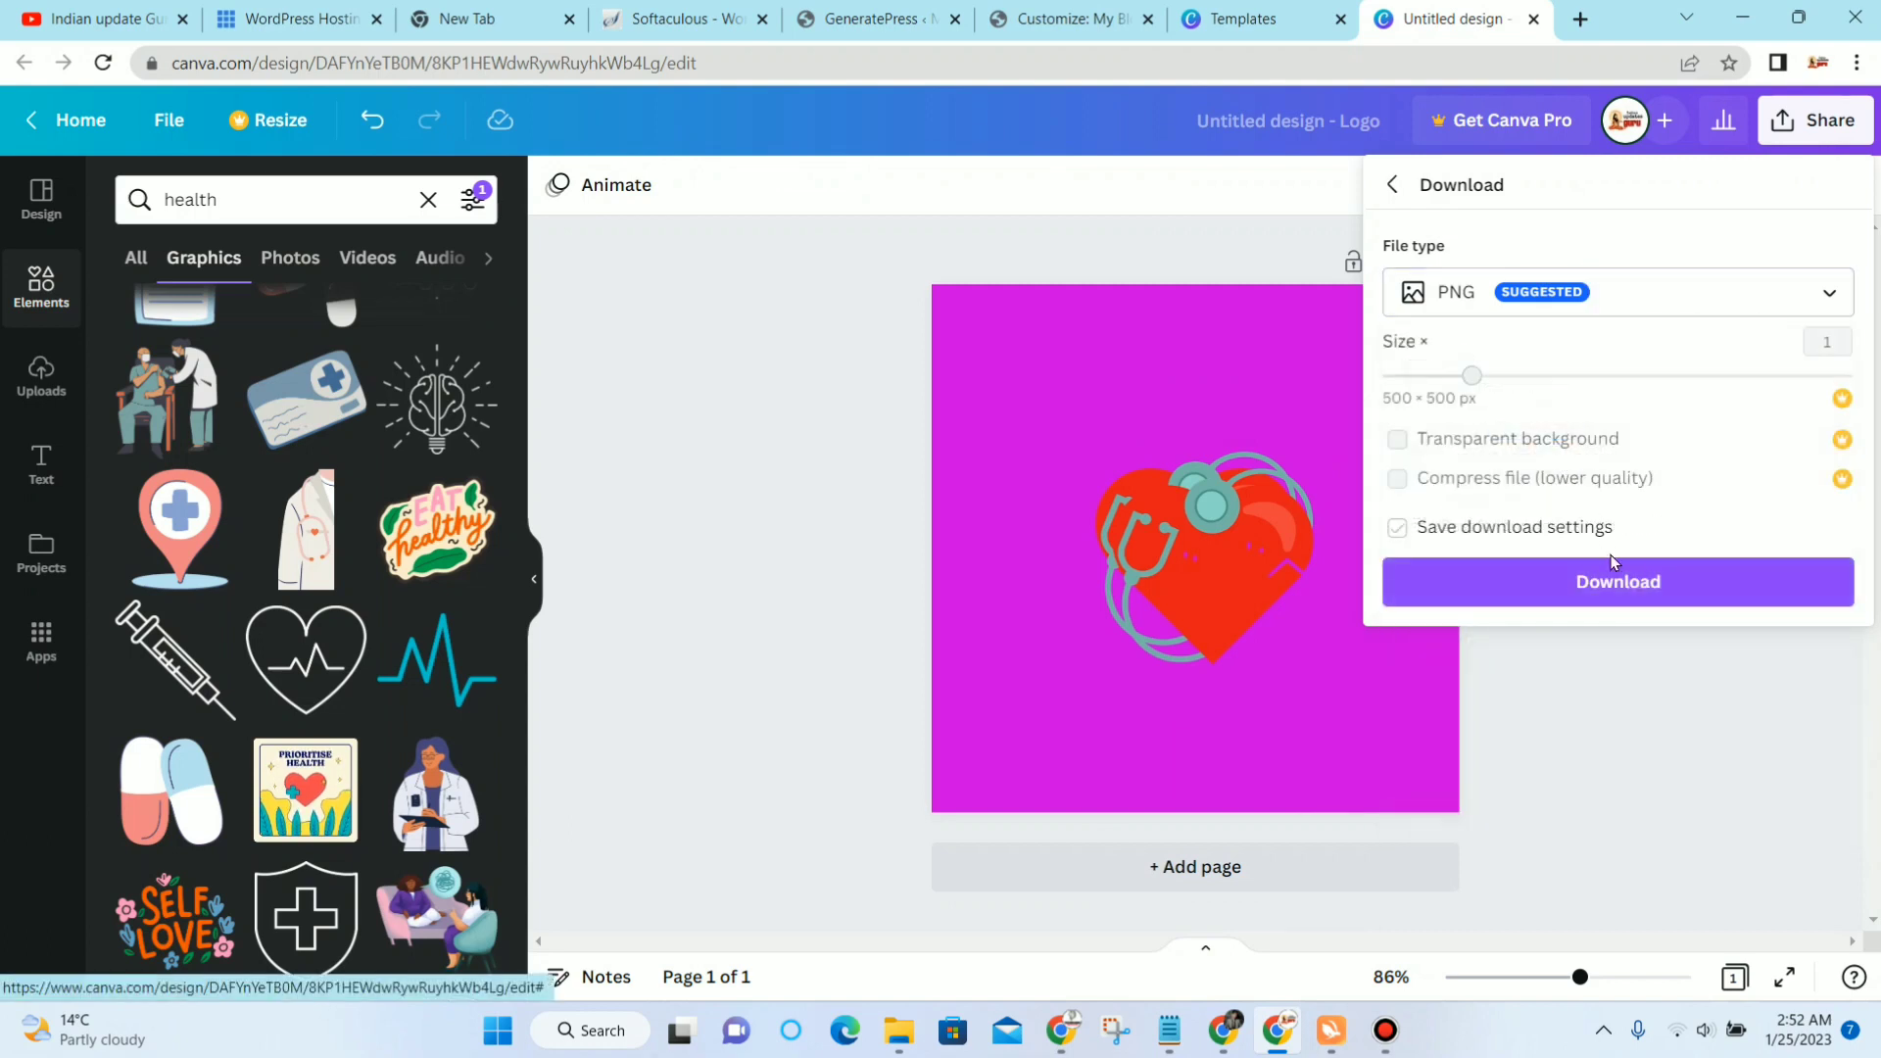
{"action": "left_click", "coordinate": [1623, 581]}
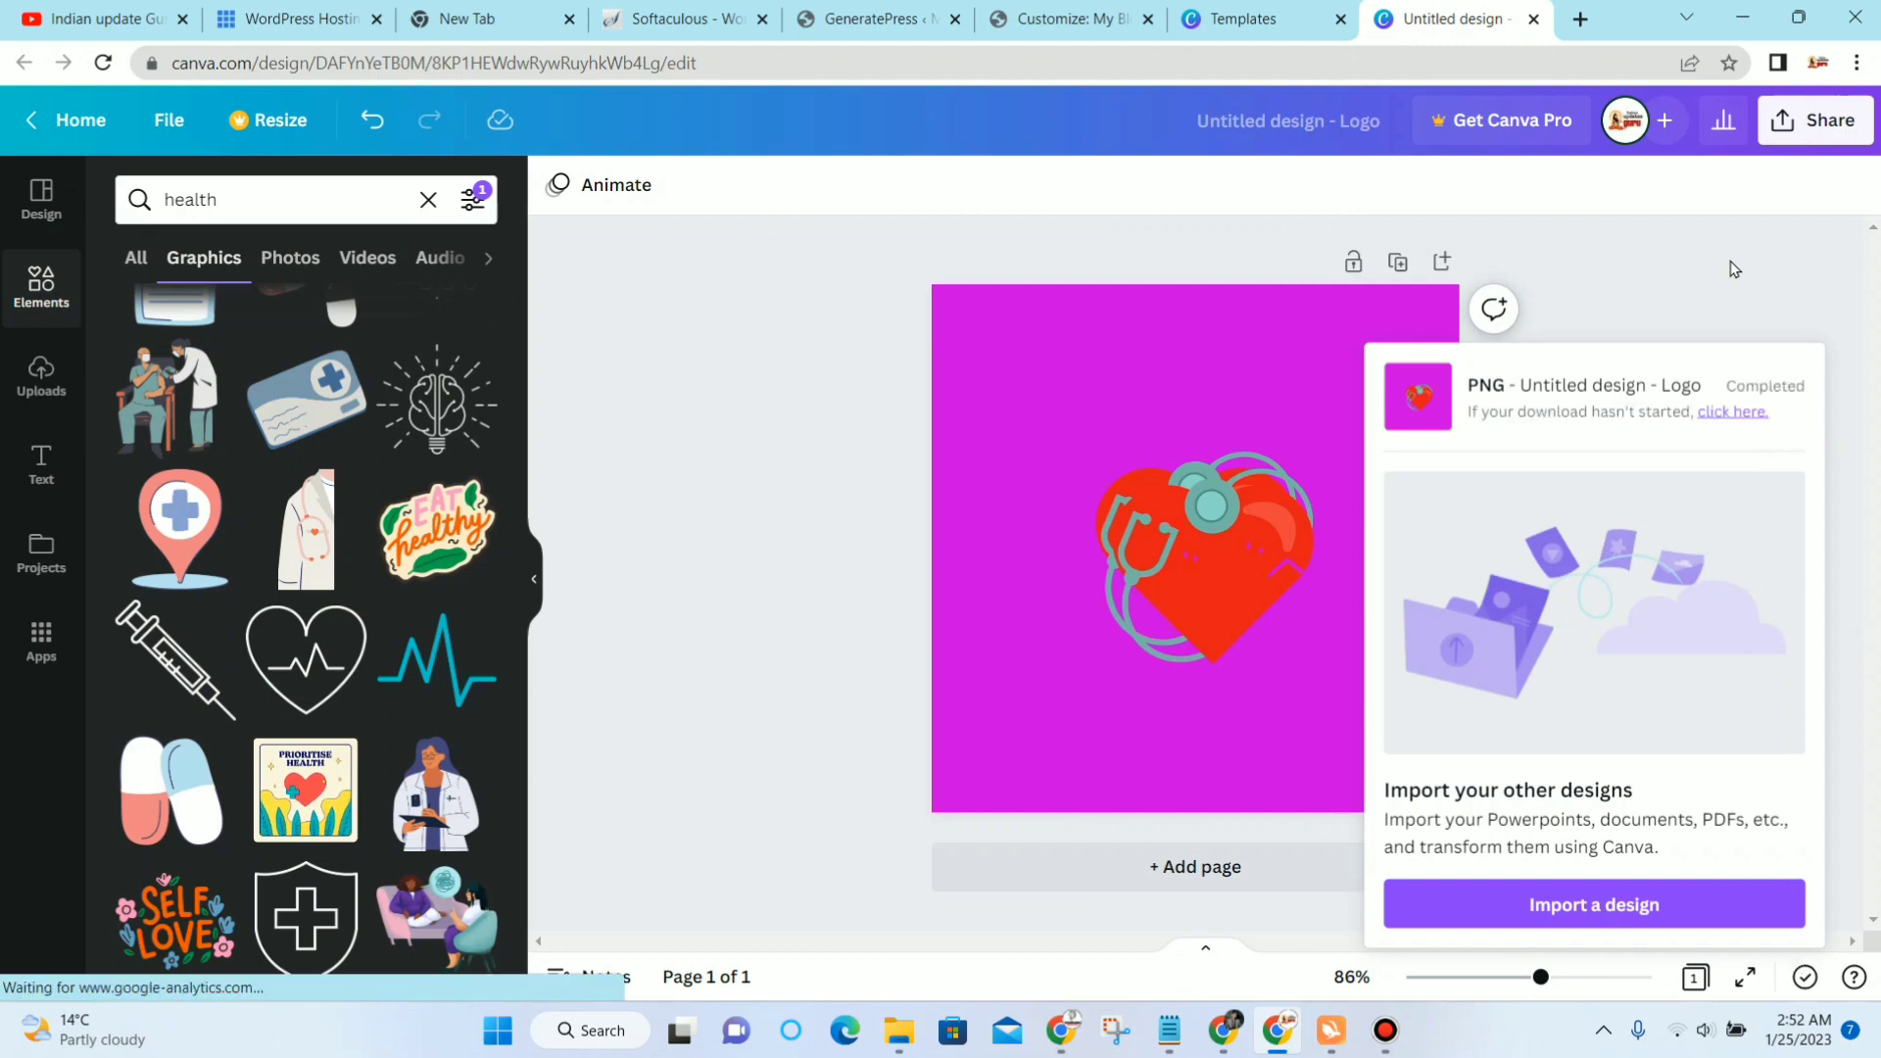
{"action": "left_click", "coordinate": [642, 435]}
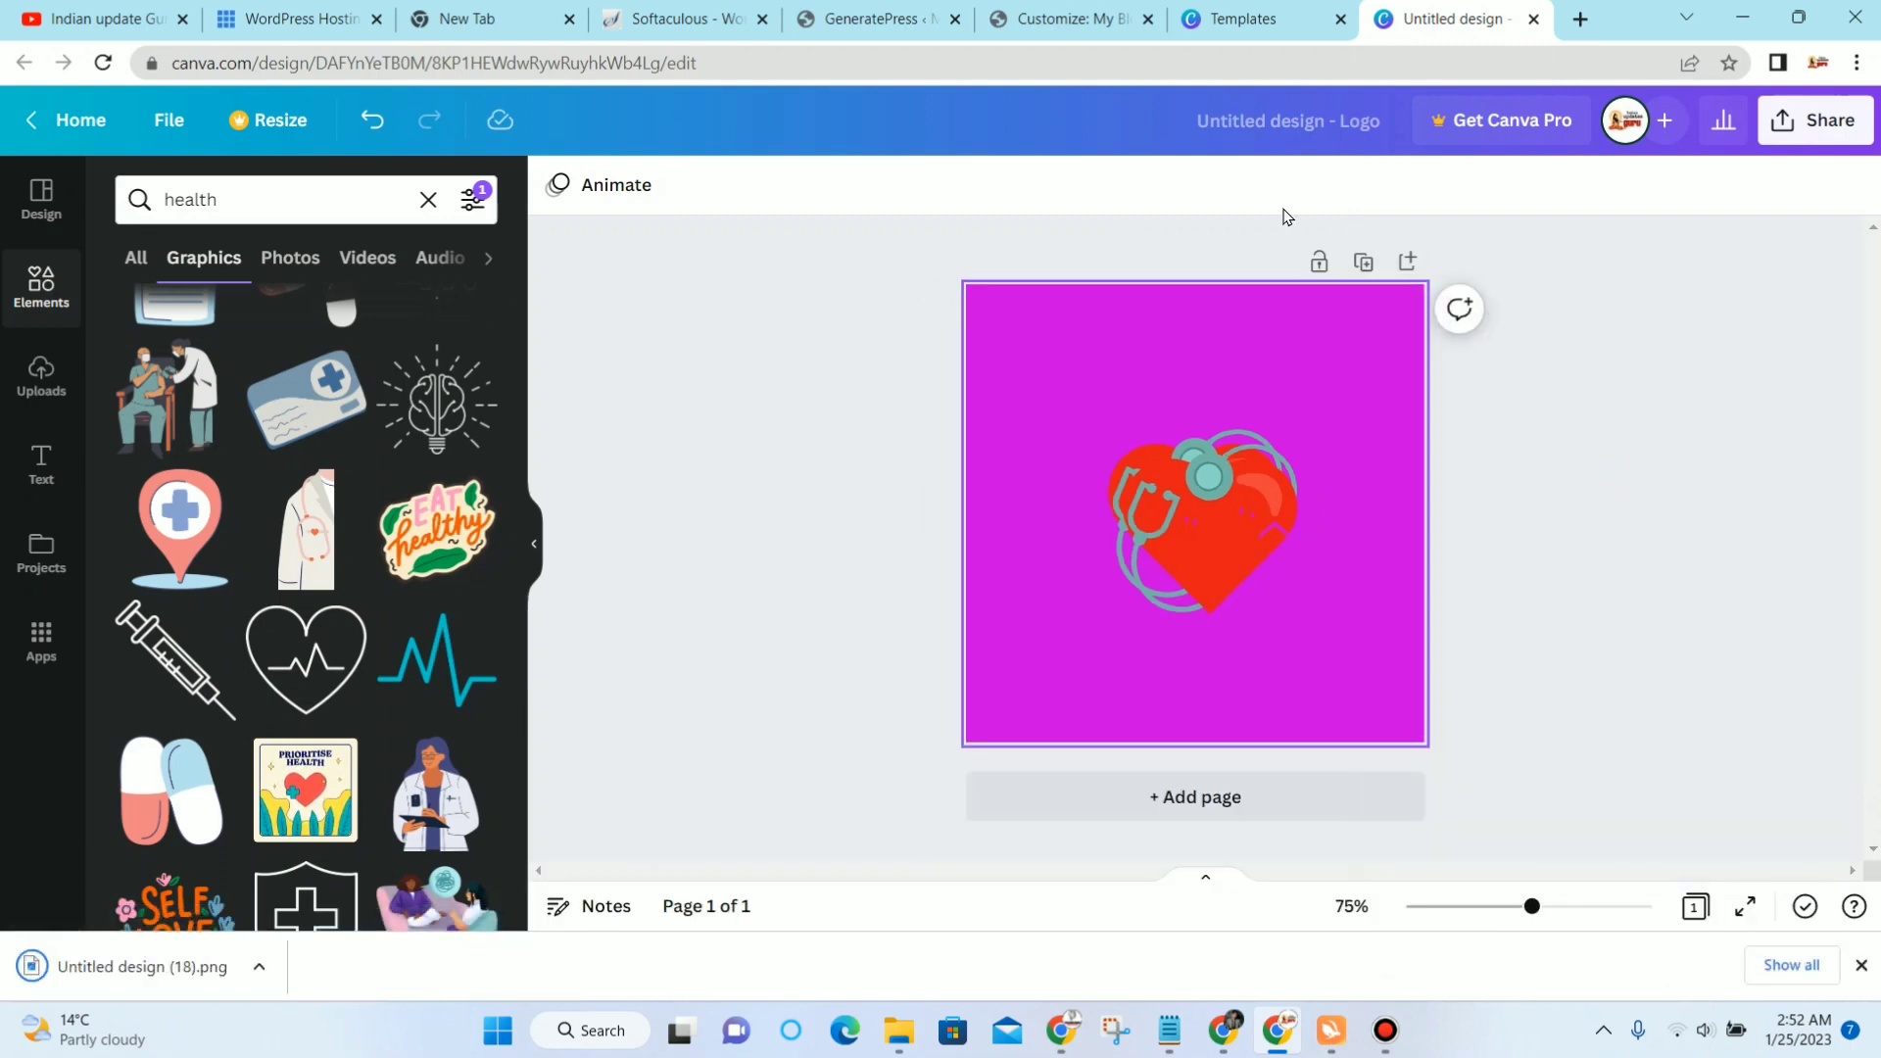
Step: Search Google for remove bg in a new tab and open the remove.bg website
{"action": "left_click", "coordinate": [1579, 27]}
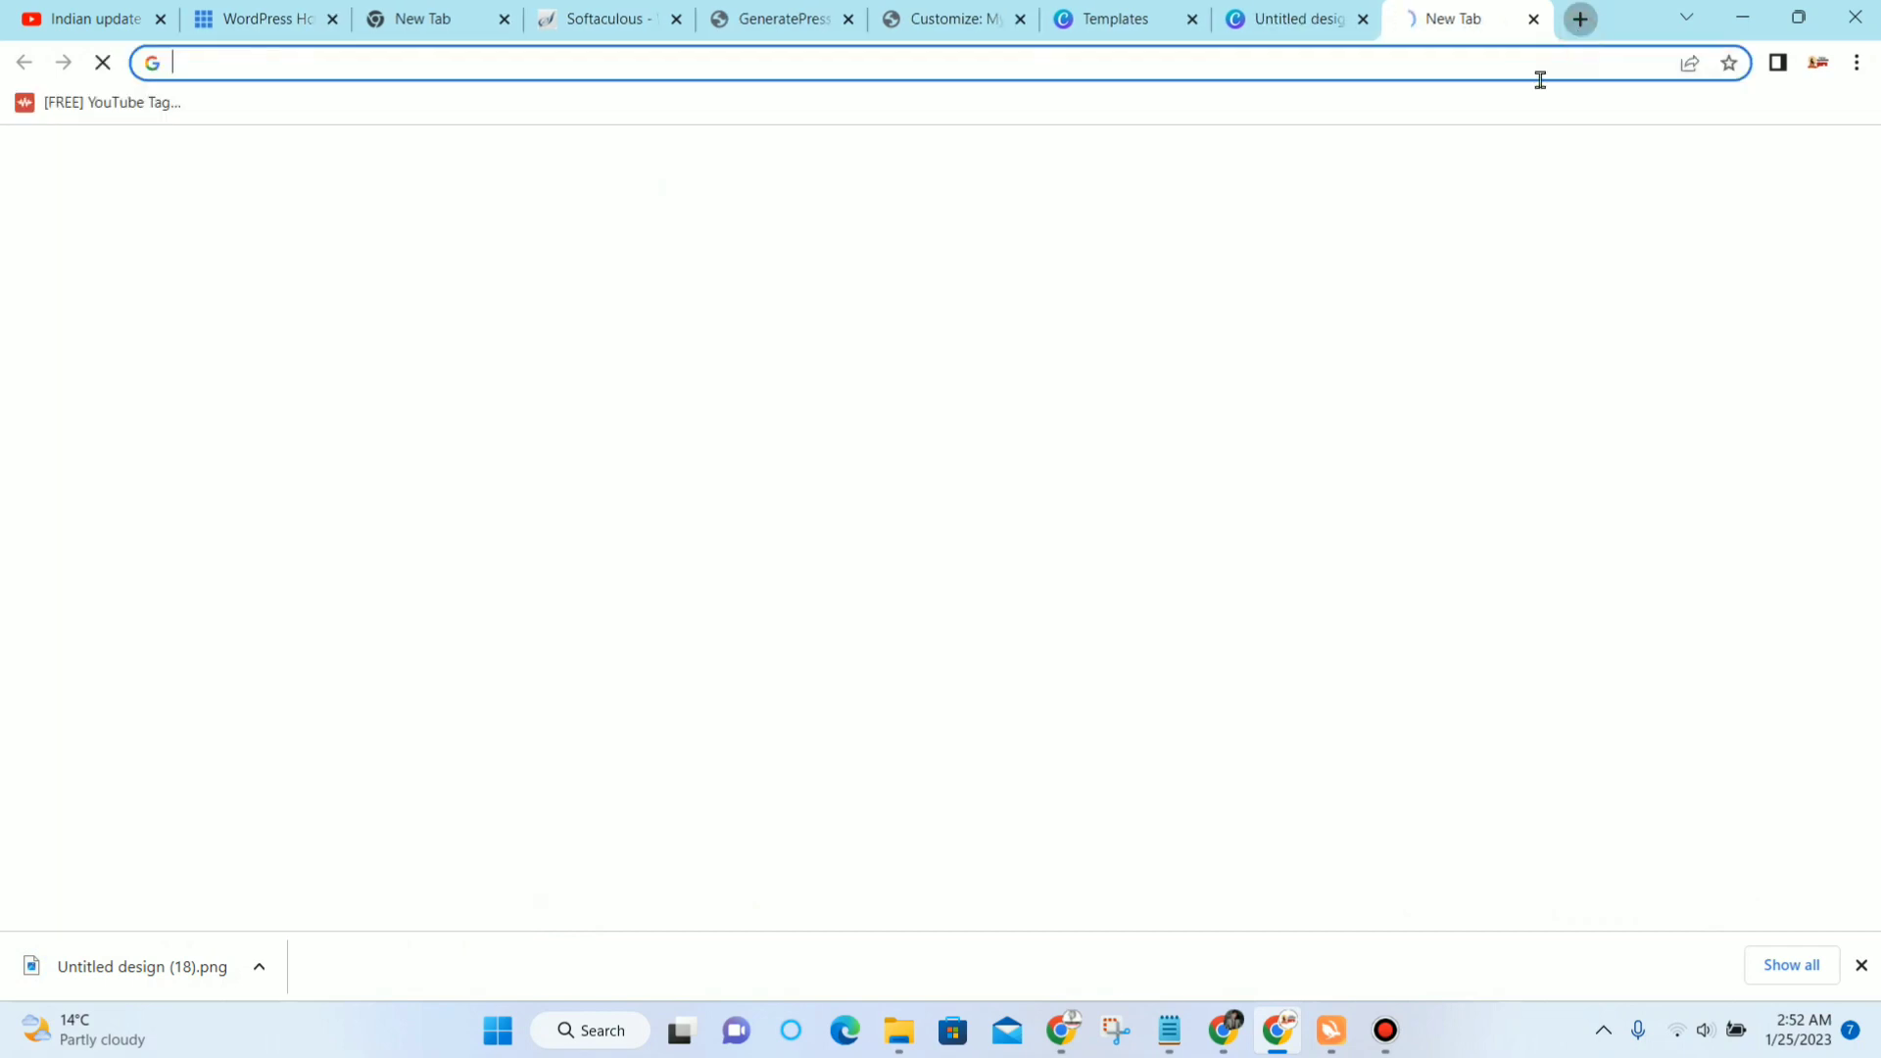
{"action": "left_click", "coordinate": [990, 515]}
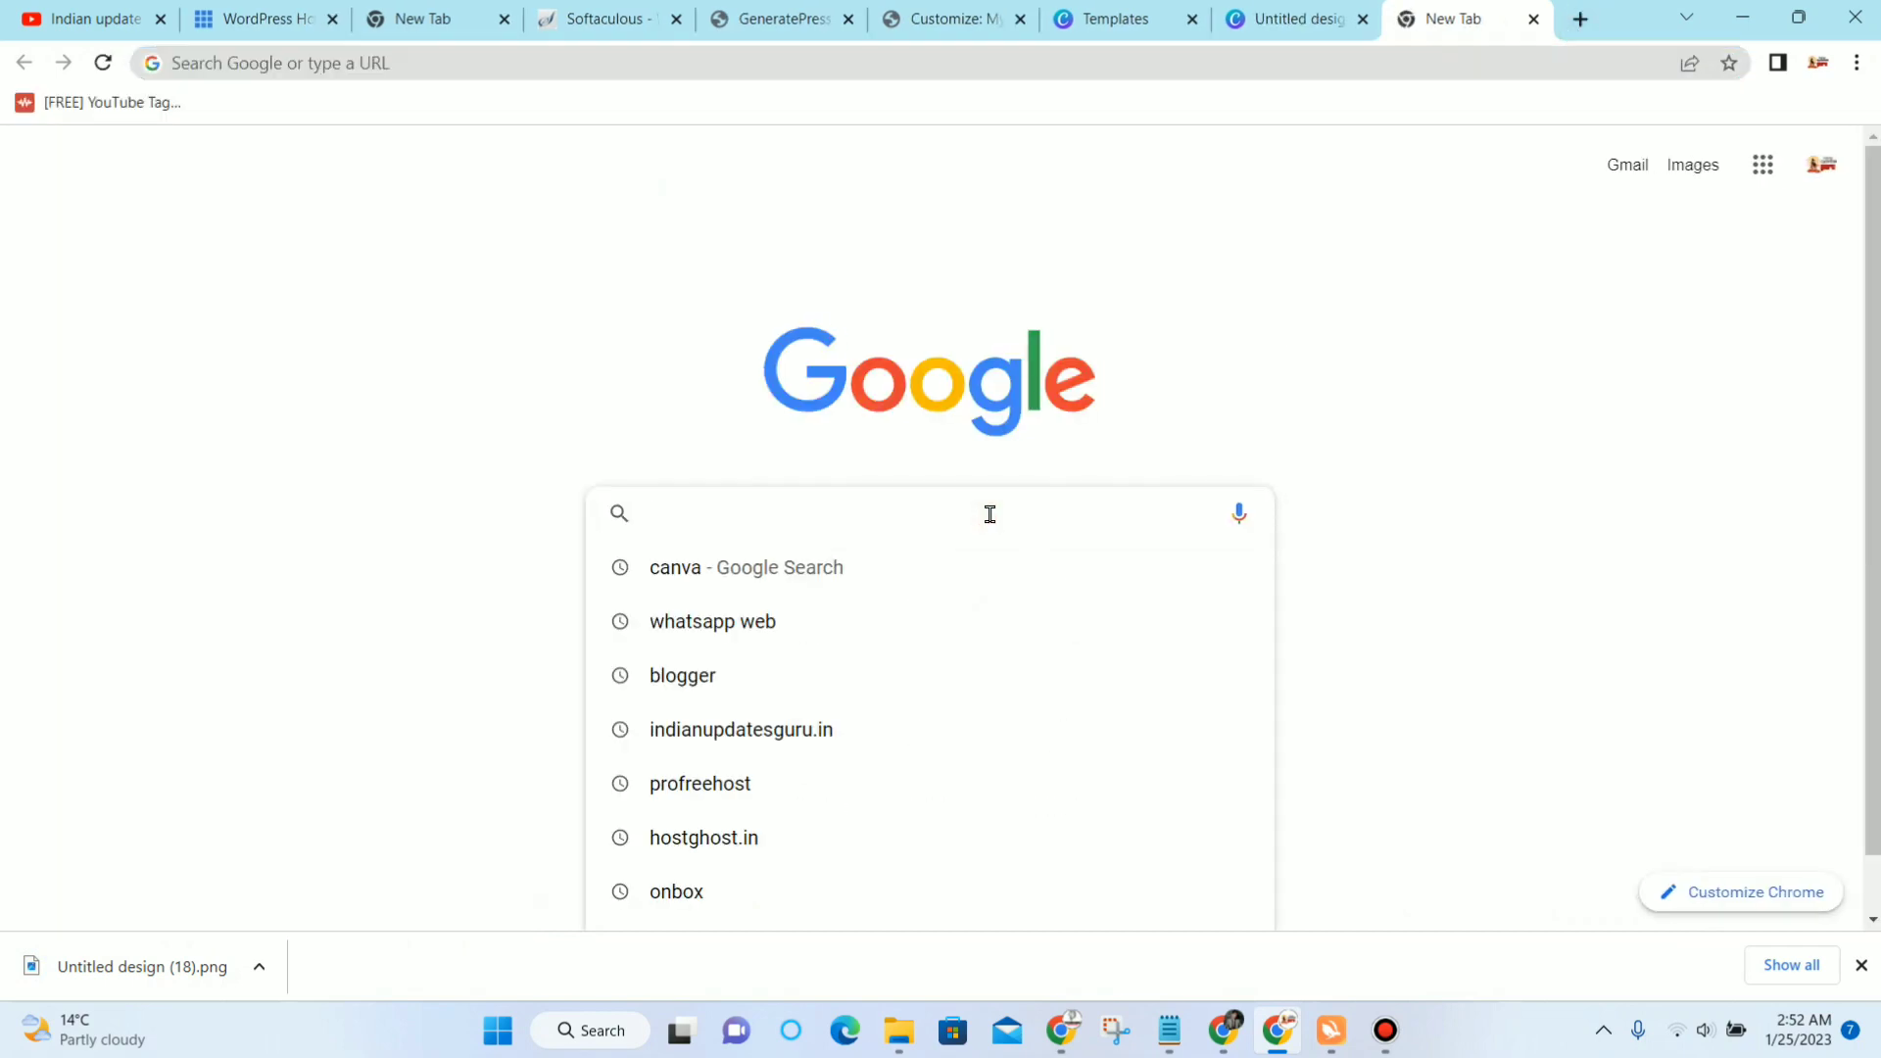
{"action": "type", "text": "r"}
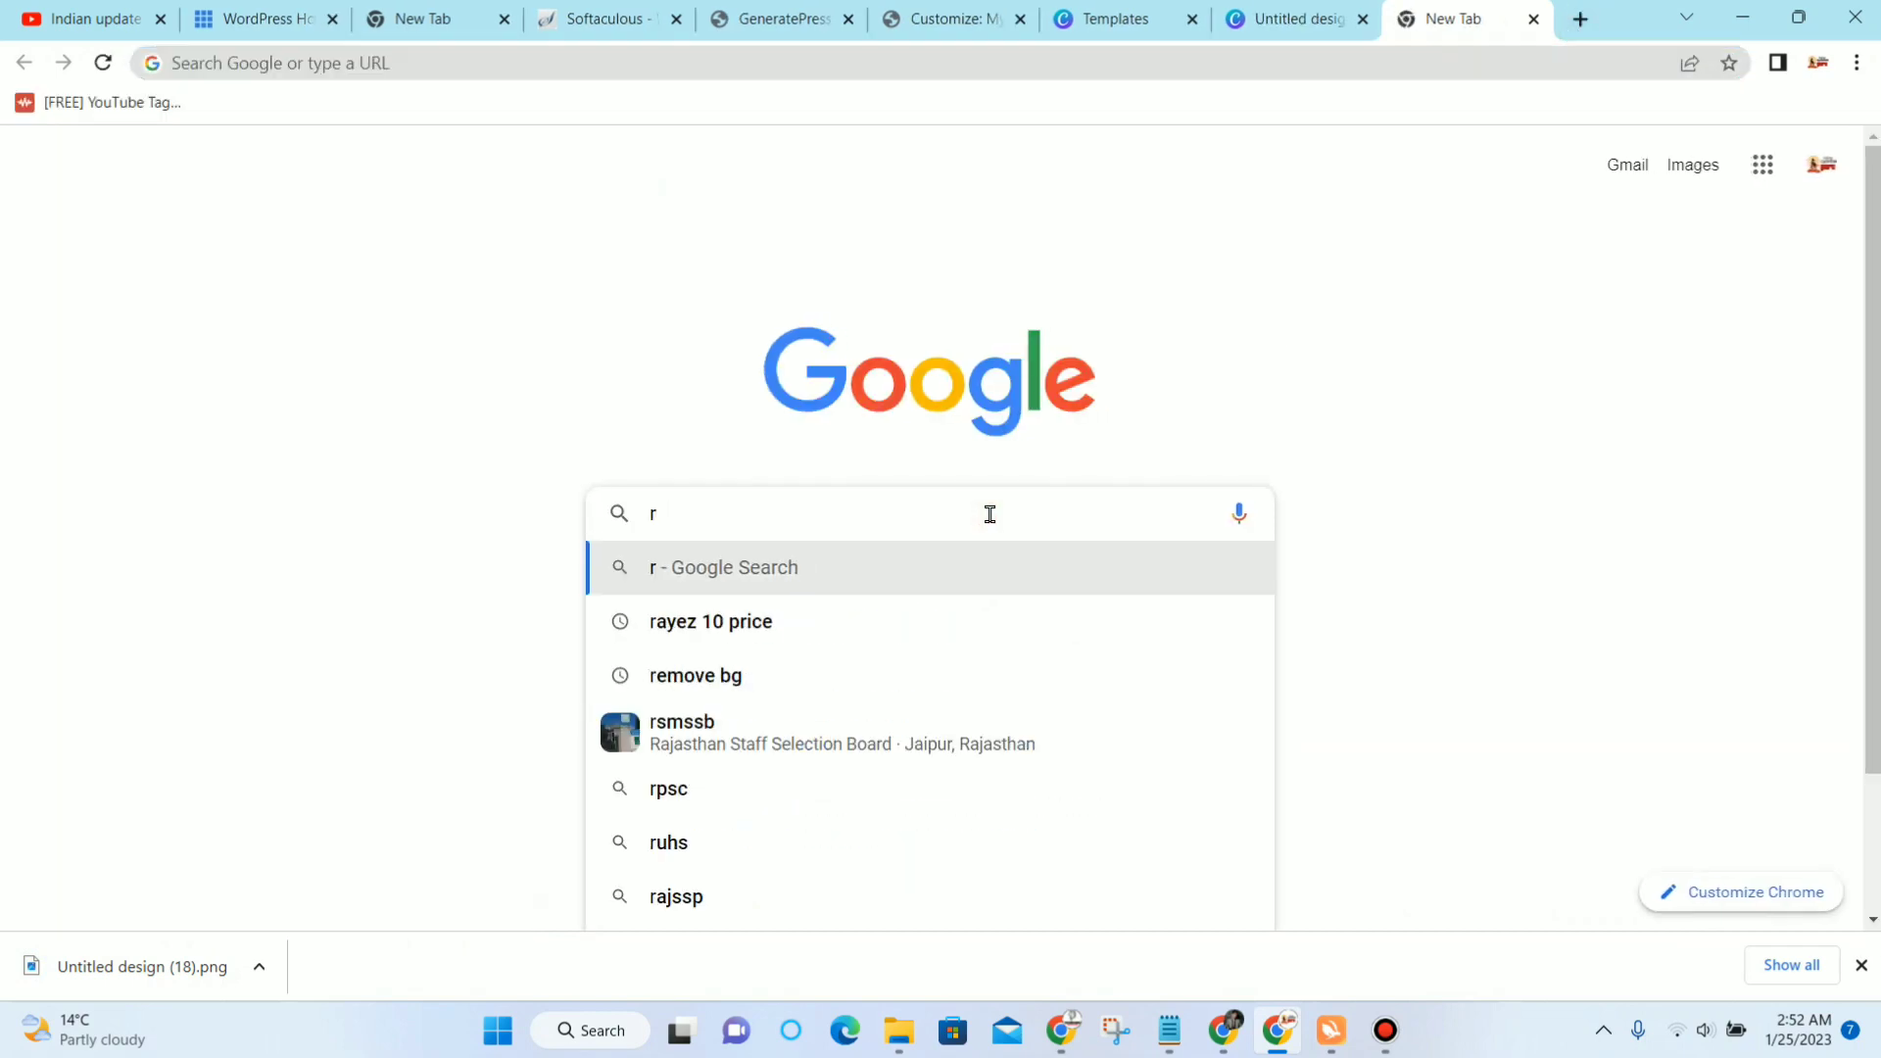
{"action": "type", "text": "emob"}
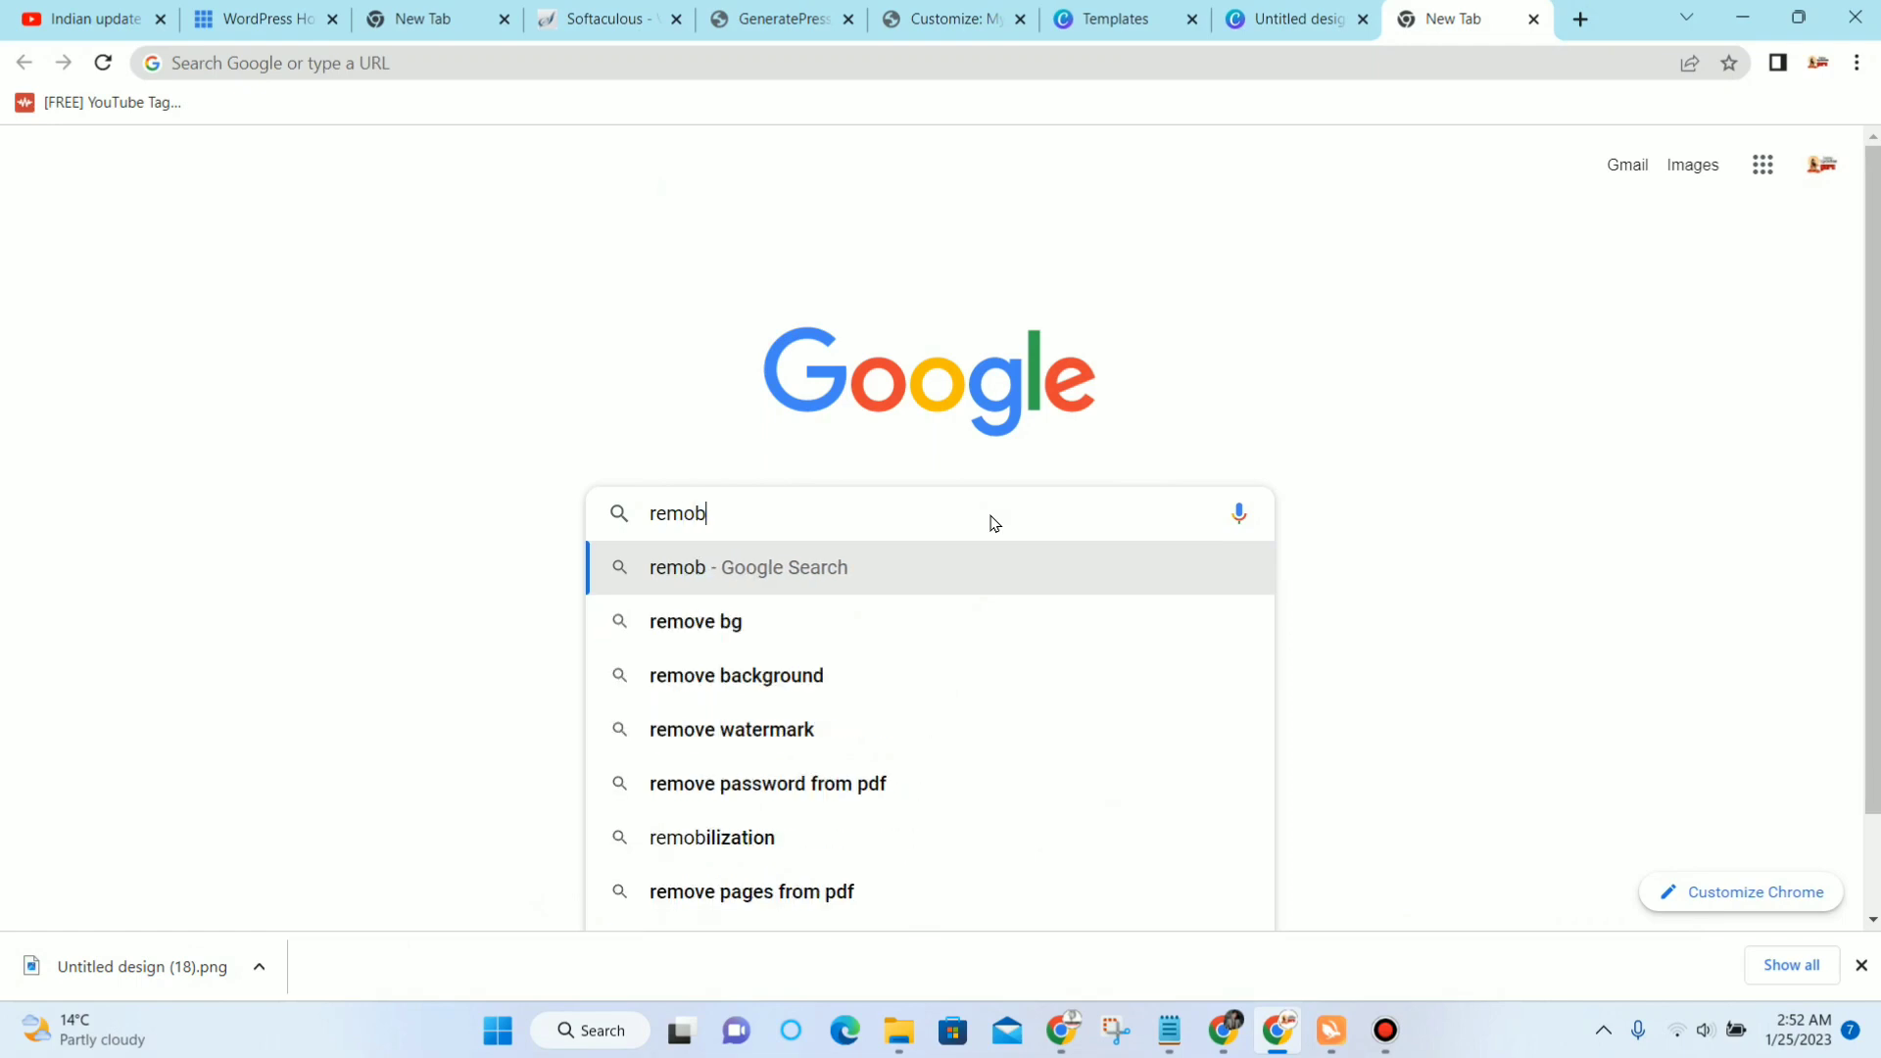
{"action": "left_click", "coordinate": [856, 620]}
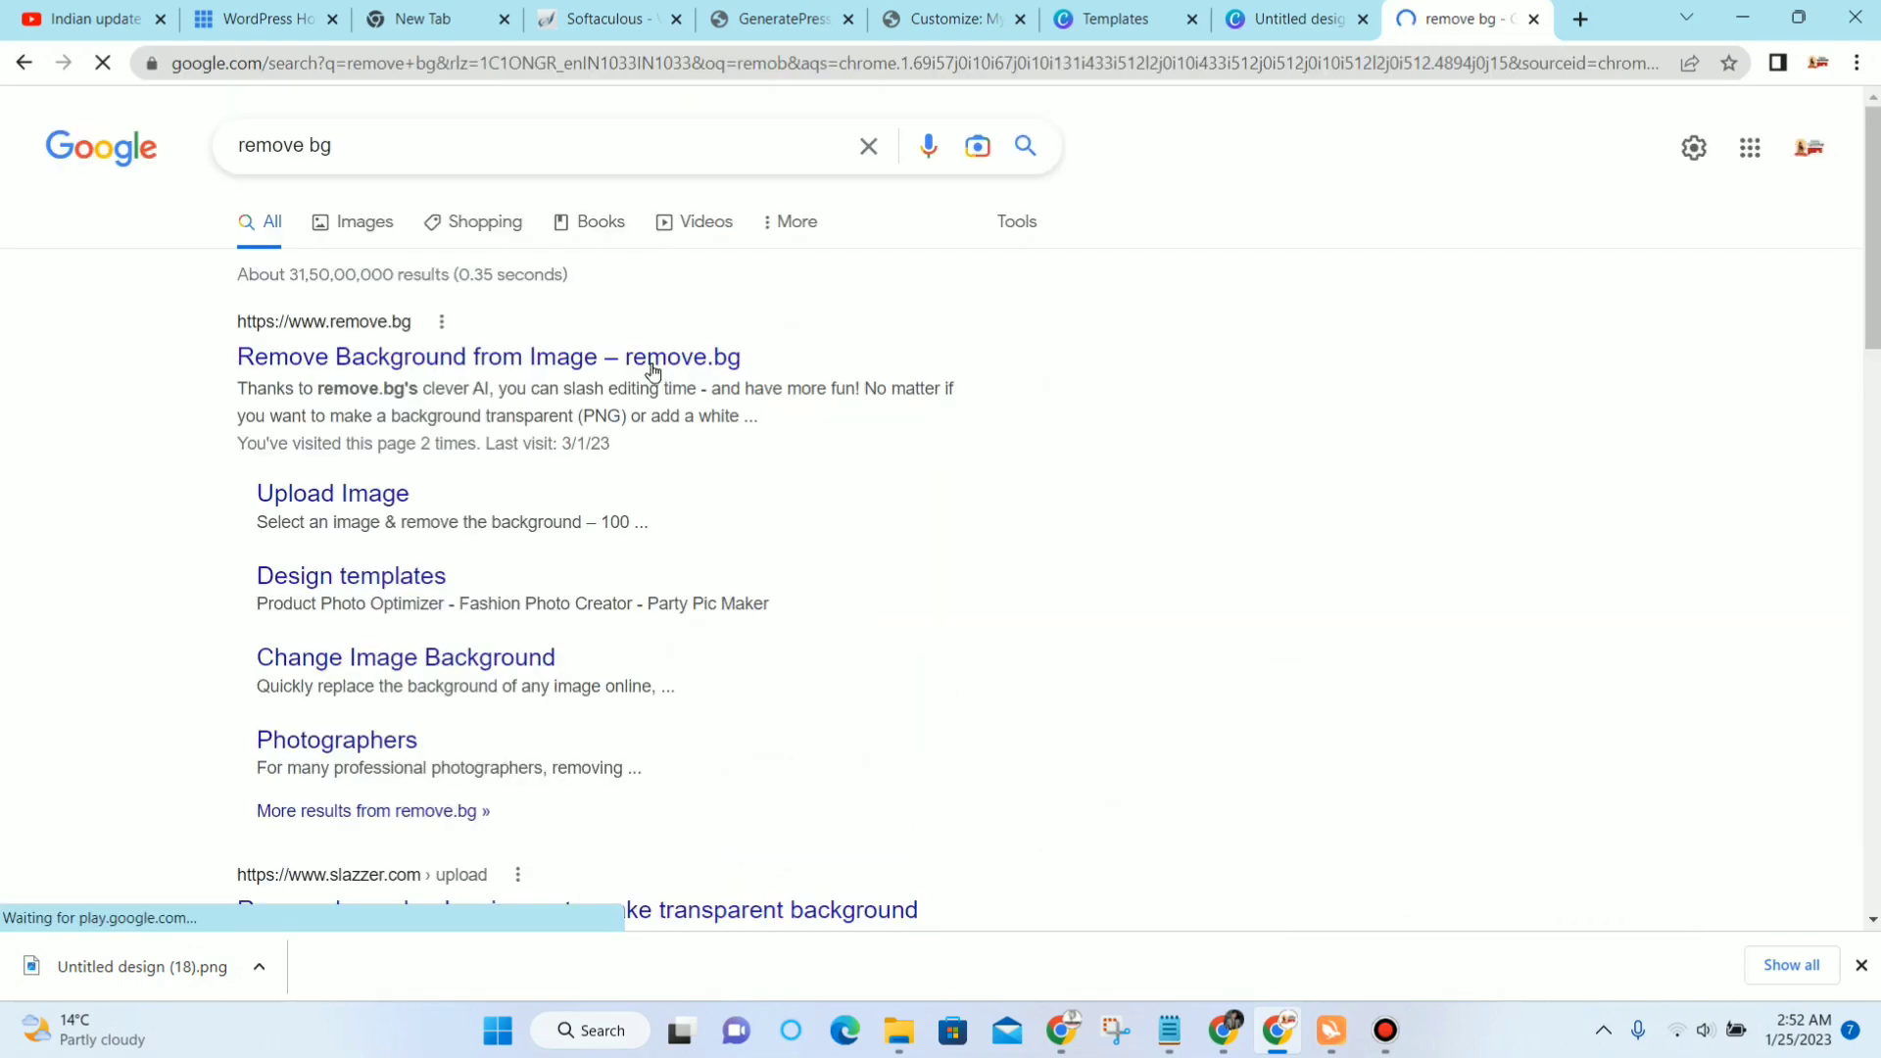
{"action": "left_click", "coordinate": [653, 370]}
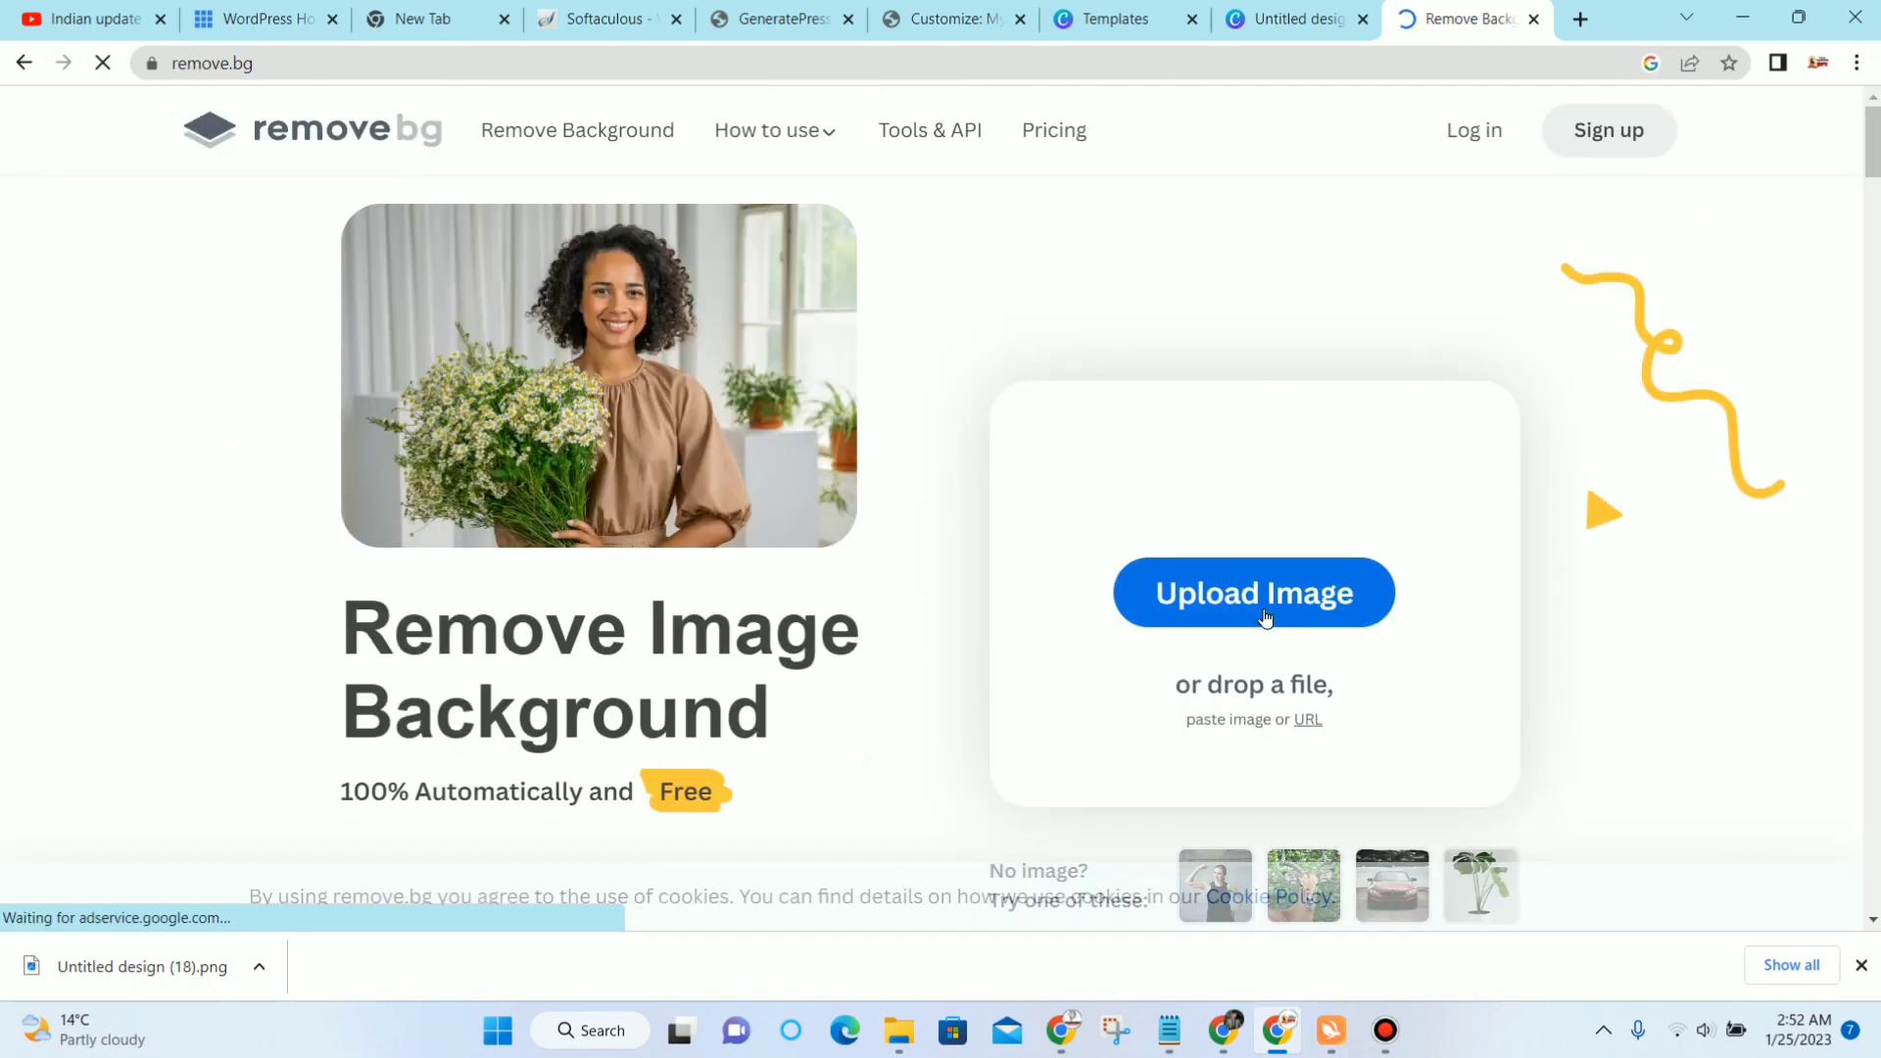
Step: Upload the downloaded logo, Untitled design (18), to remove.bg and download the version with the background removed
{"action": "left_click", "coordinate": [1264, 610]}
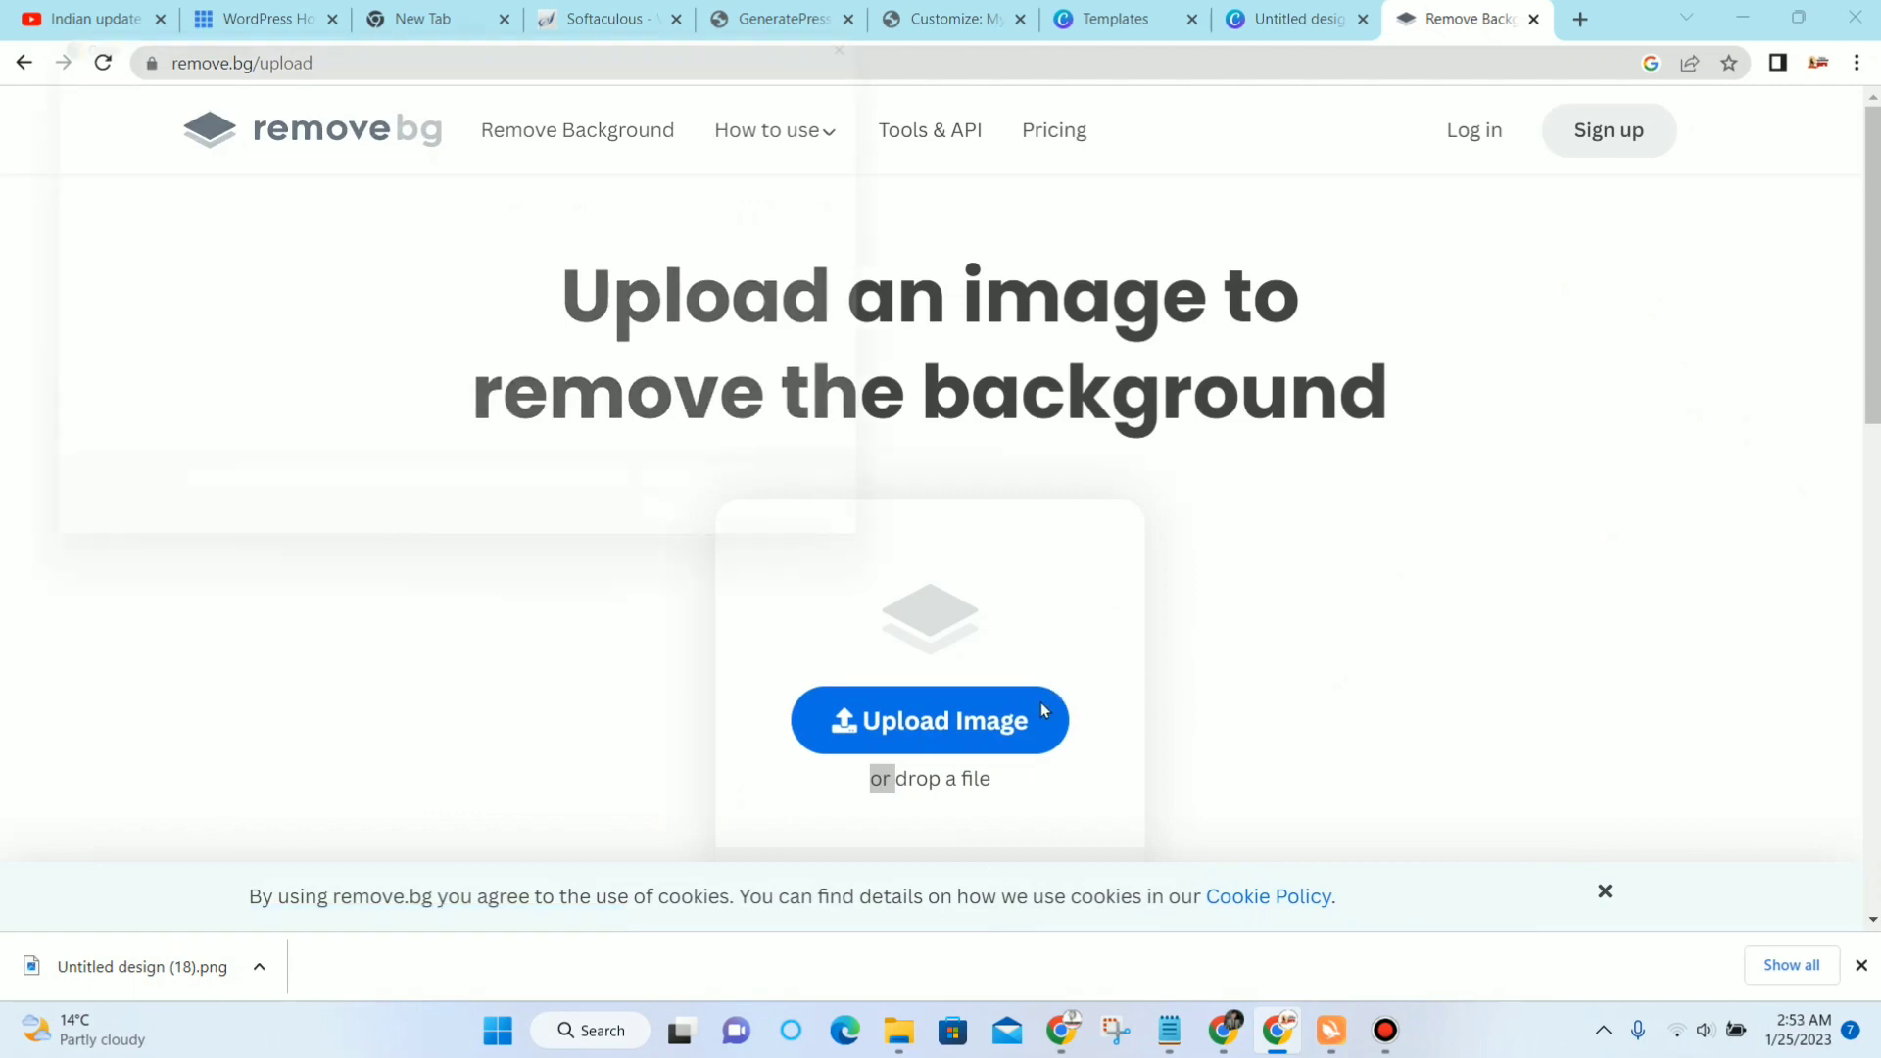
{"action": "left_click", "coordinate": [1019, 720]}
{"action": "left_click", "coordinate": [315, 284]}
{"action": "left_click", "coordinate": [735, 547]}
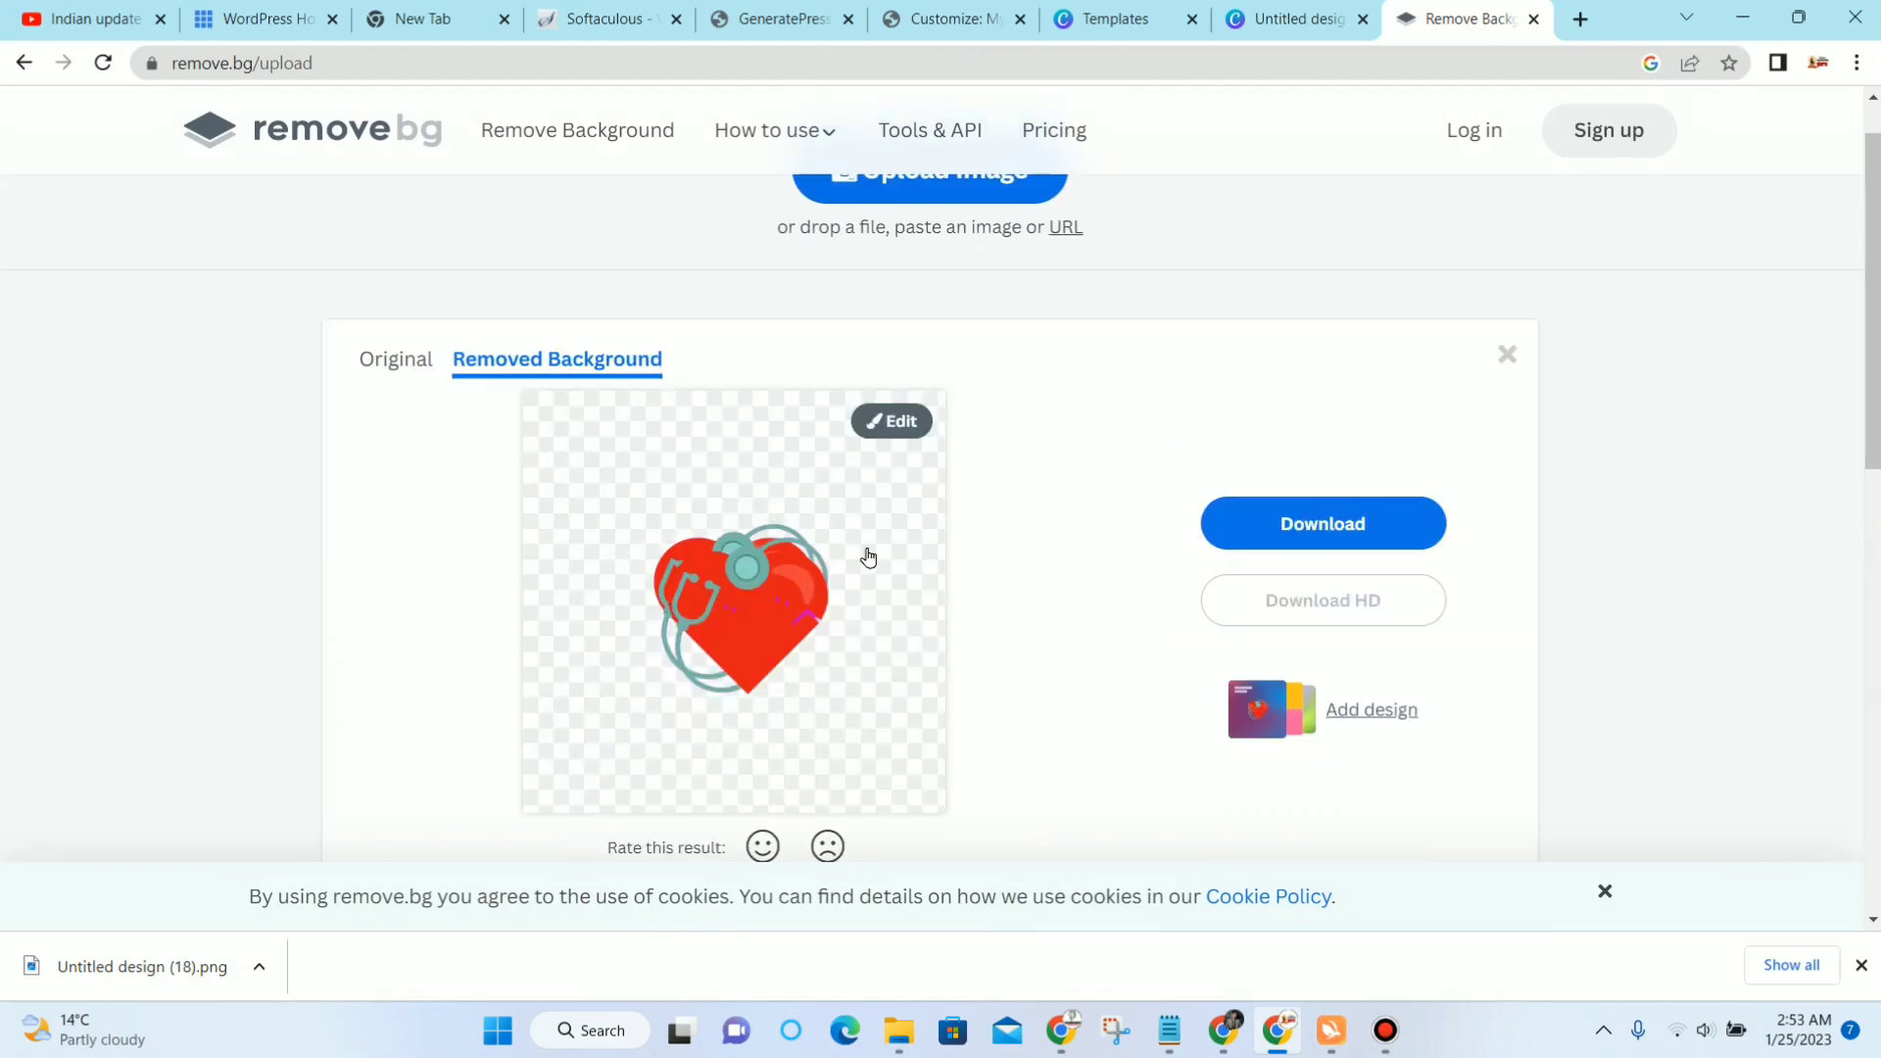
{"action": "left_click", "coordinate": [1282, 533]}
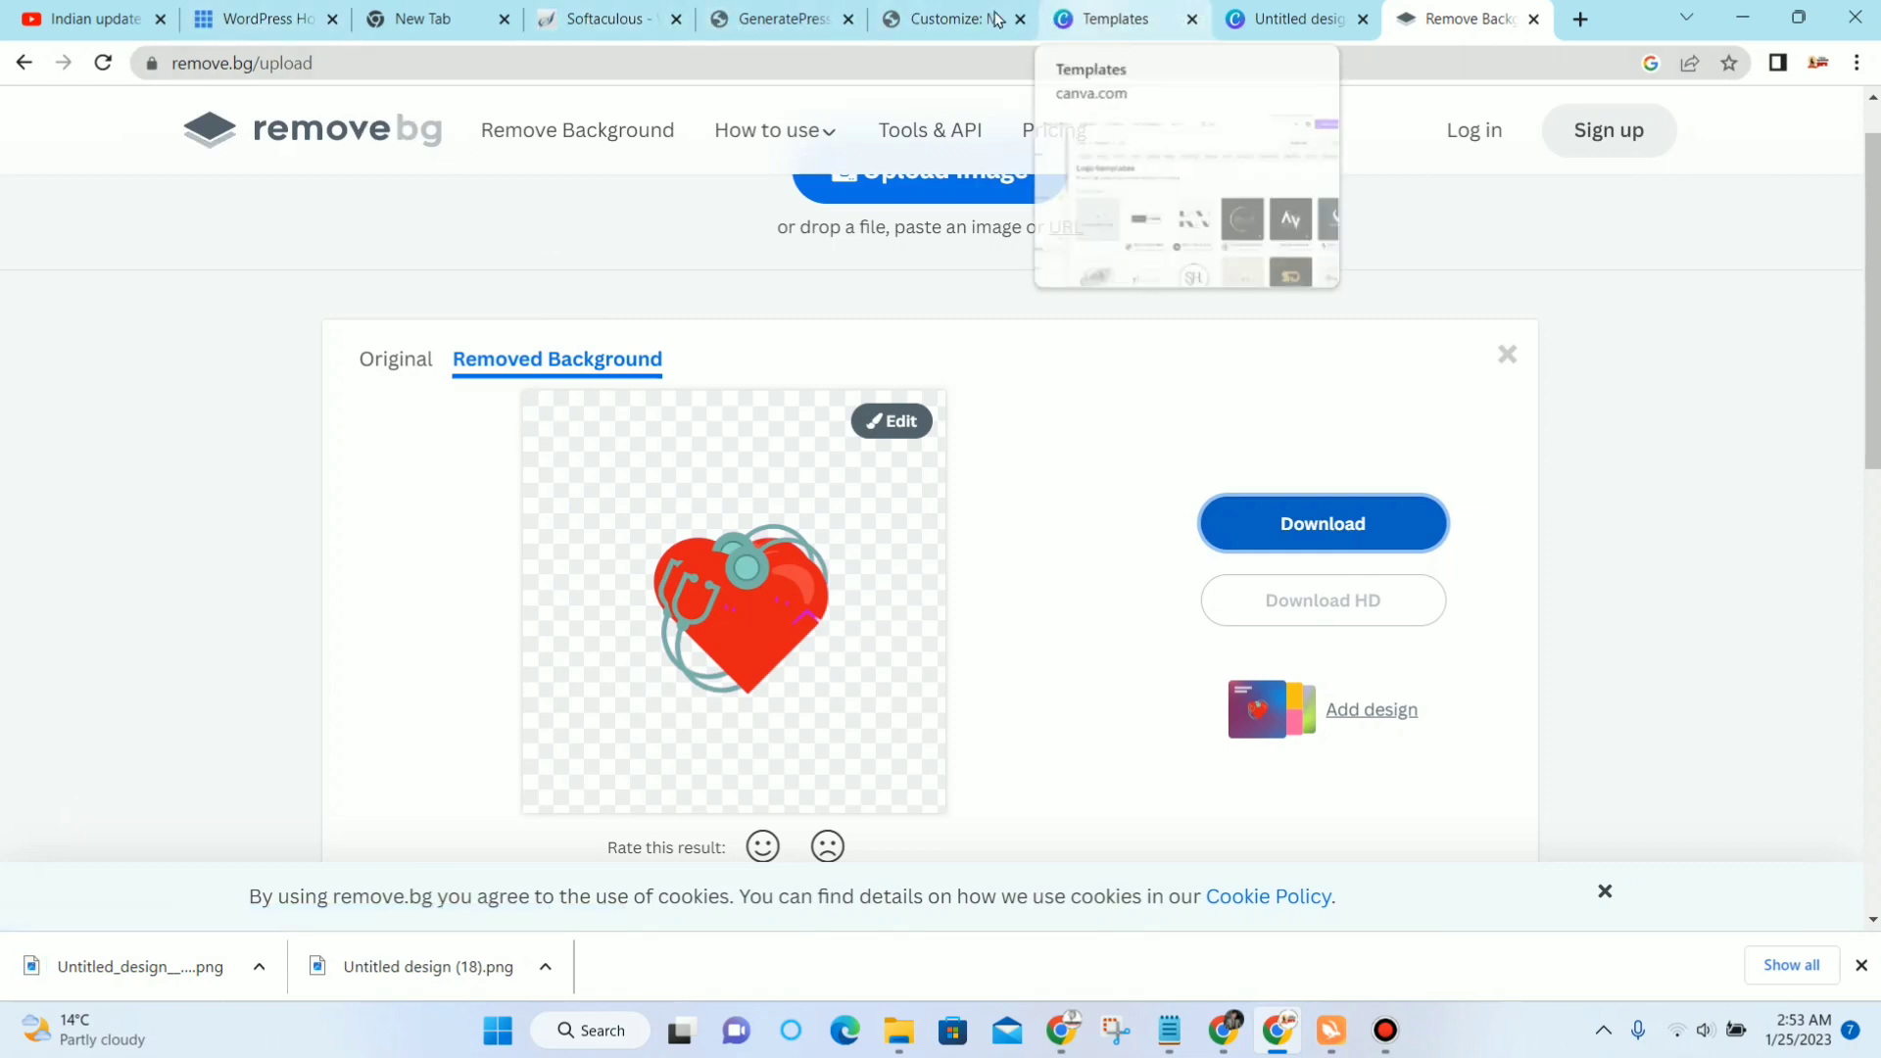
Step: In the WordPress Customizer's site identity settings, upload the background-removed heart image and select it as the site logo
{"action": "left_click", "coordinate": [939, 15]}
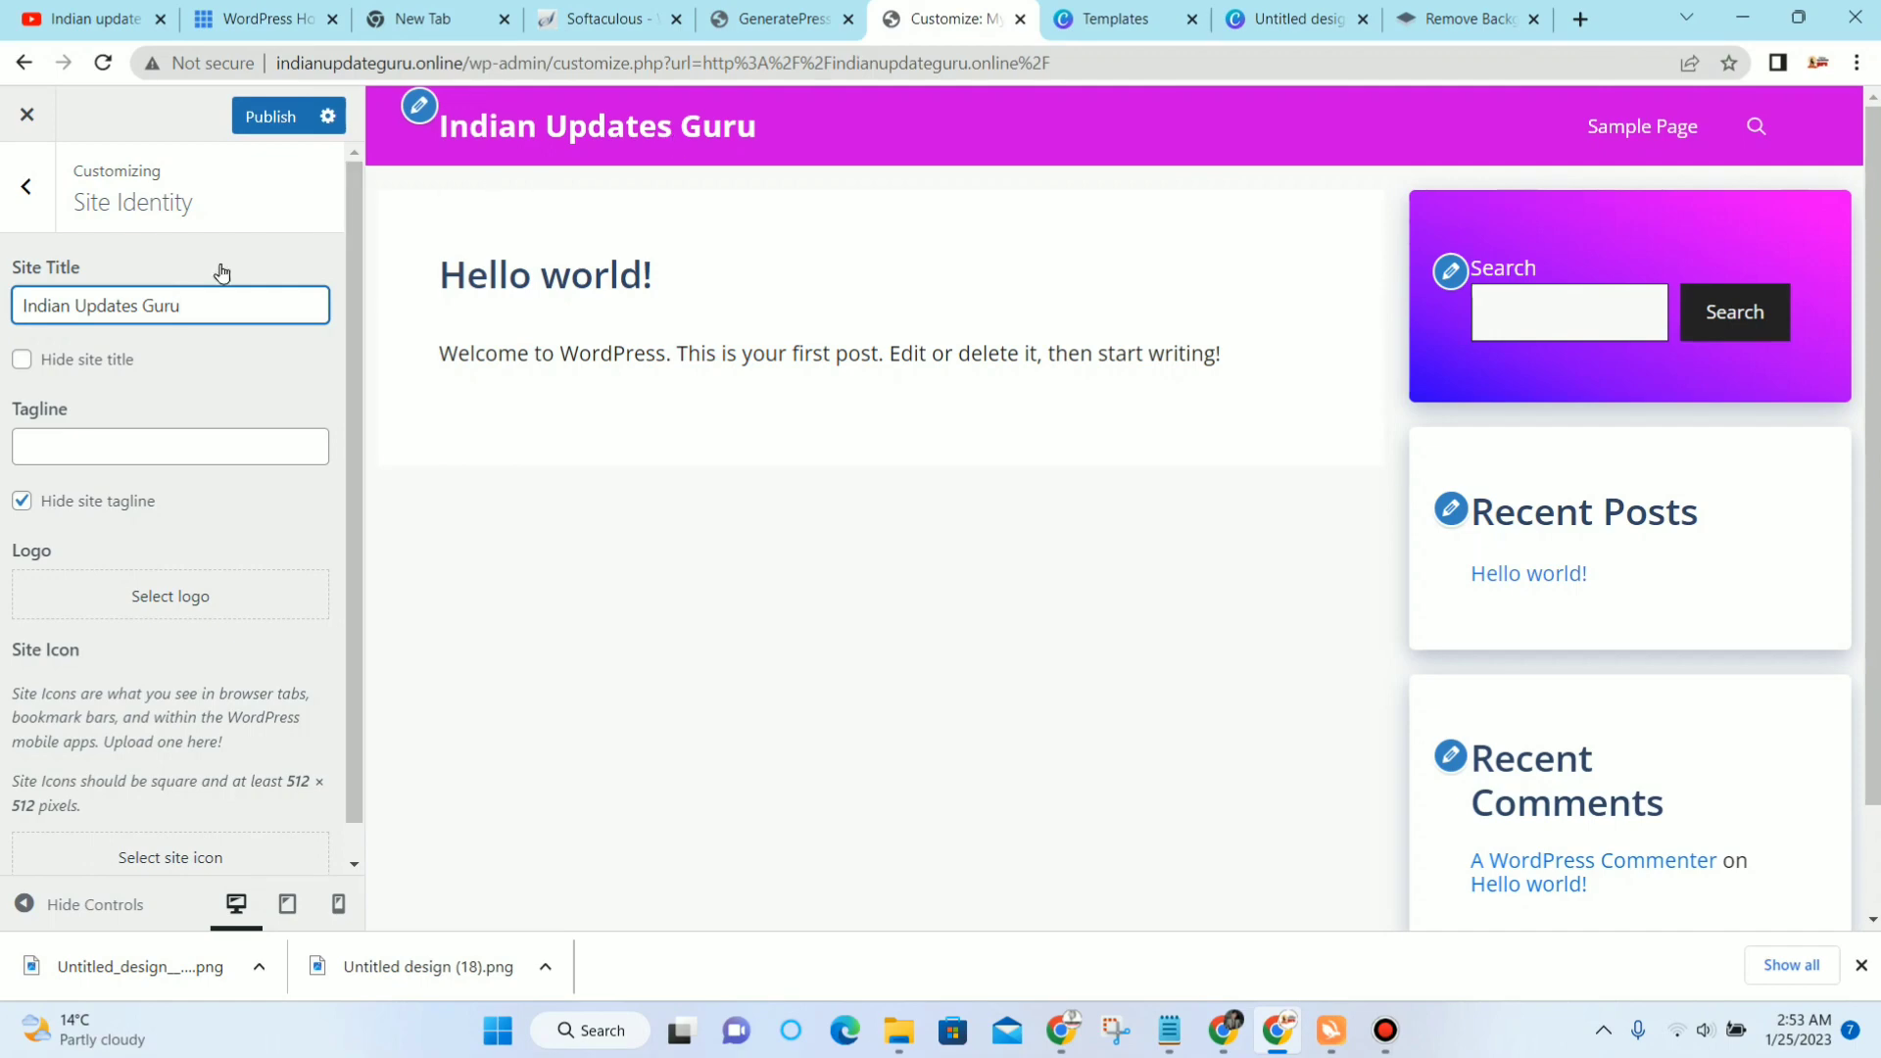
{"action": "scroll", "coordinate": [163, 563], "scroll_direction": "down", "scroll_amount": 1}
{"action": "left_click", "coordinate": [163, 562]}
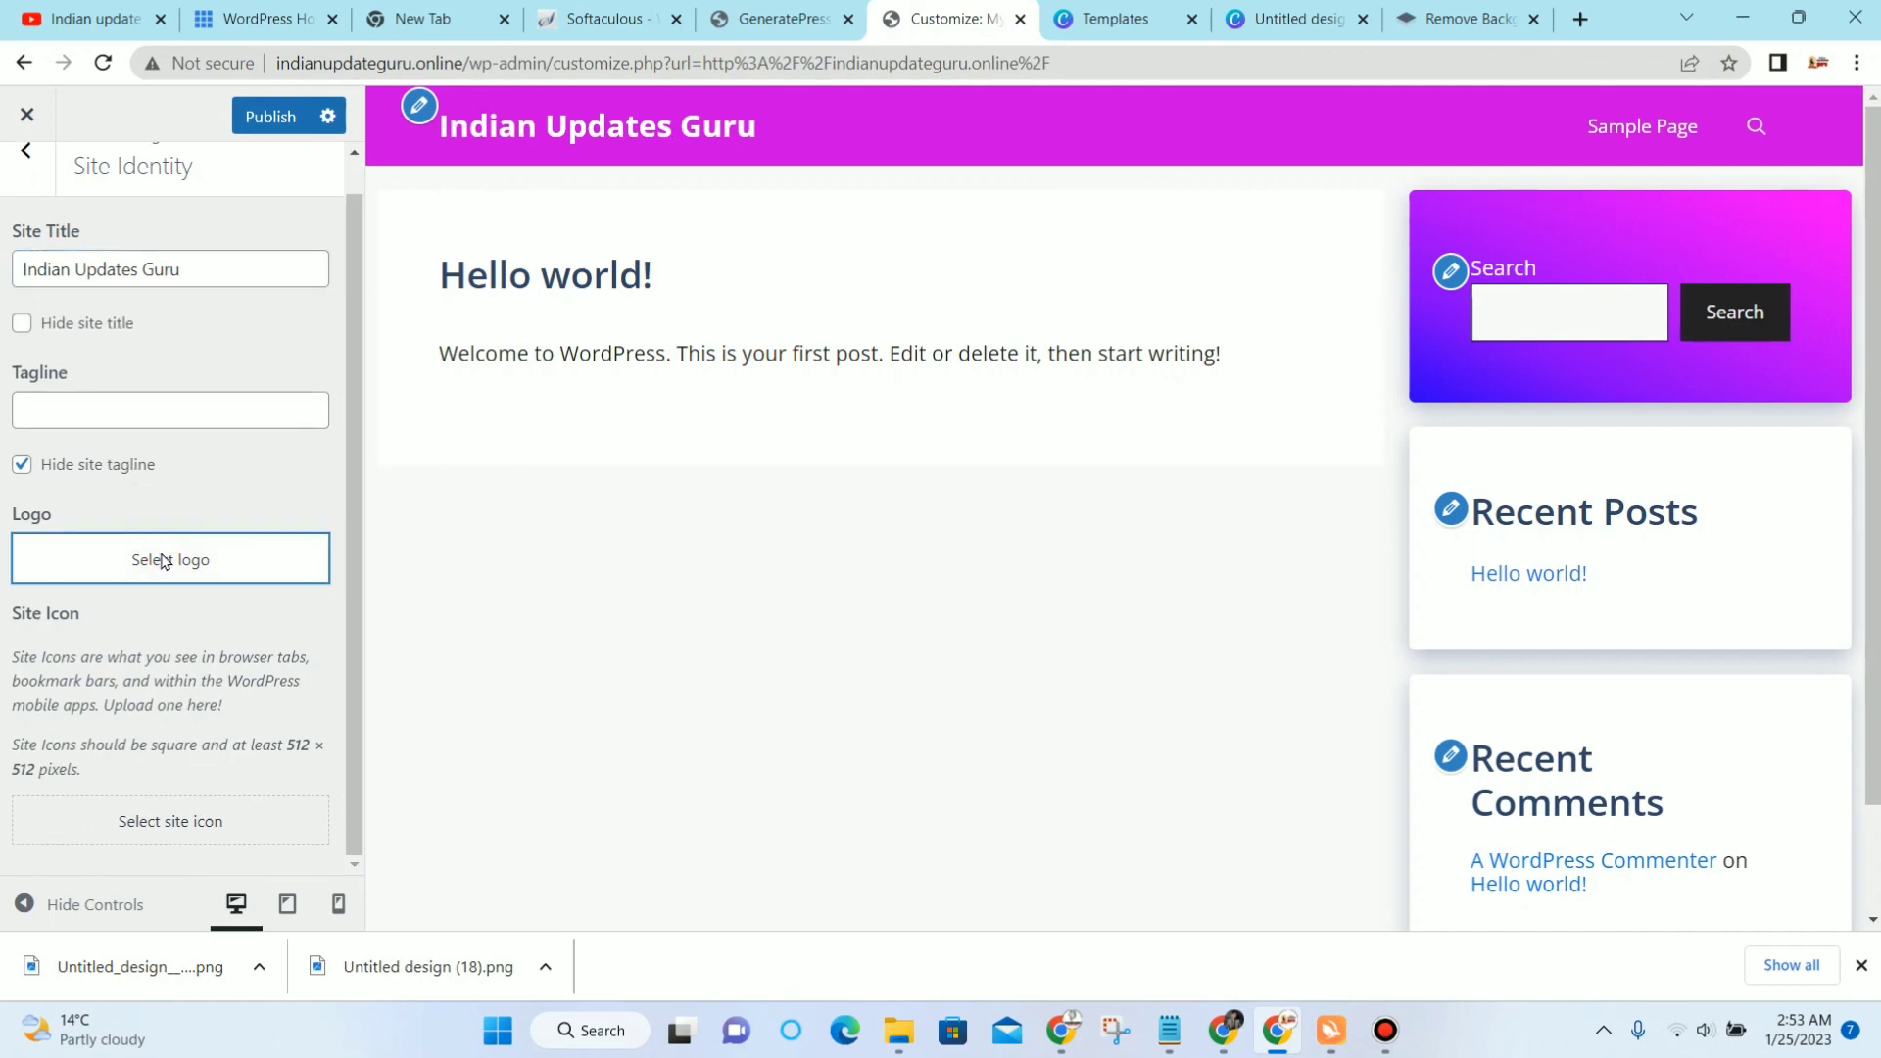
{"action": "left_click", "coordinate": [972, 519]}
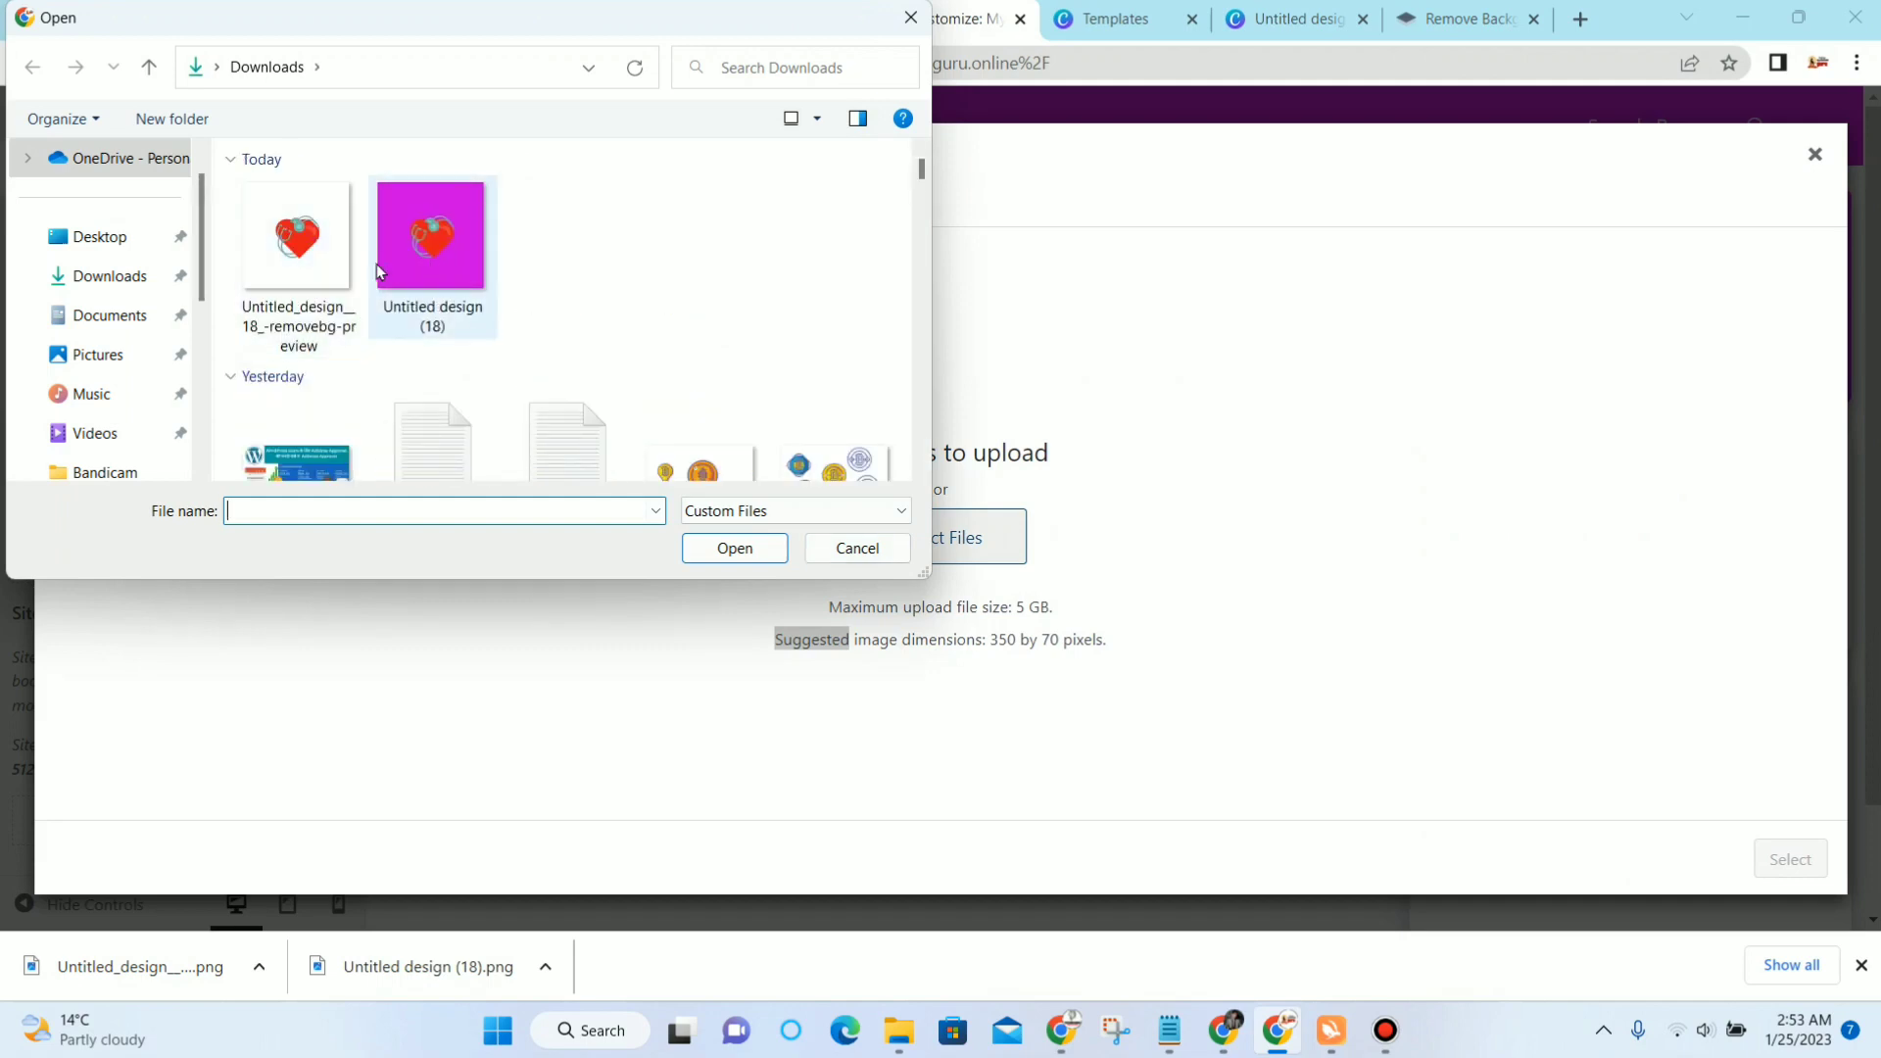
{"action": "double_click", "coordinate": [297, 238]}
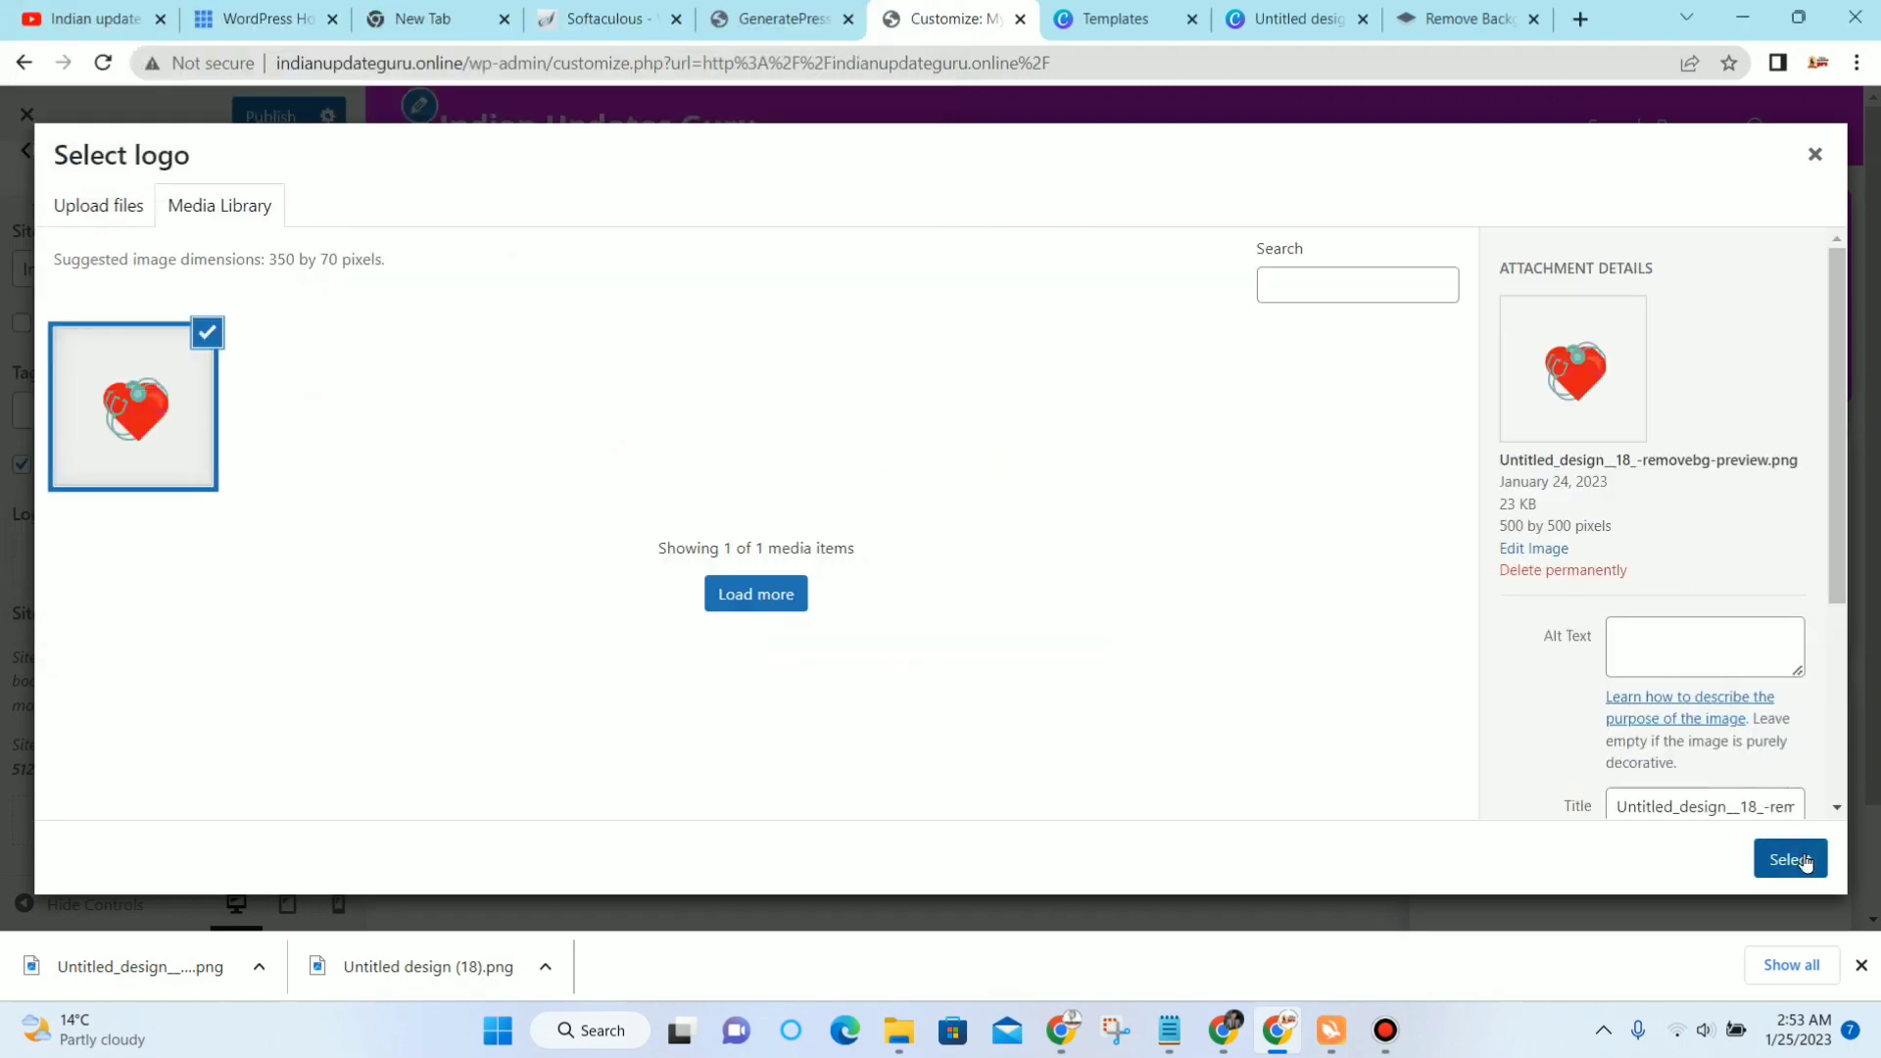
{"action": "left_click", "coordinate": [1805, 862]}
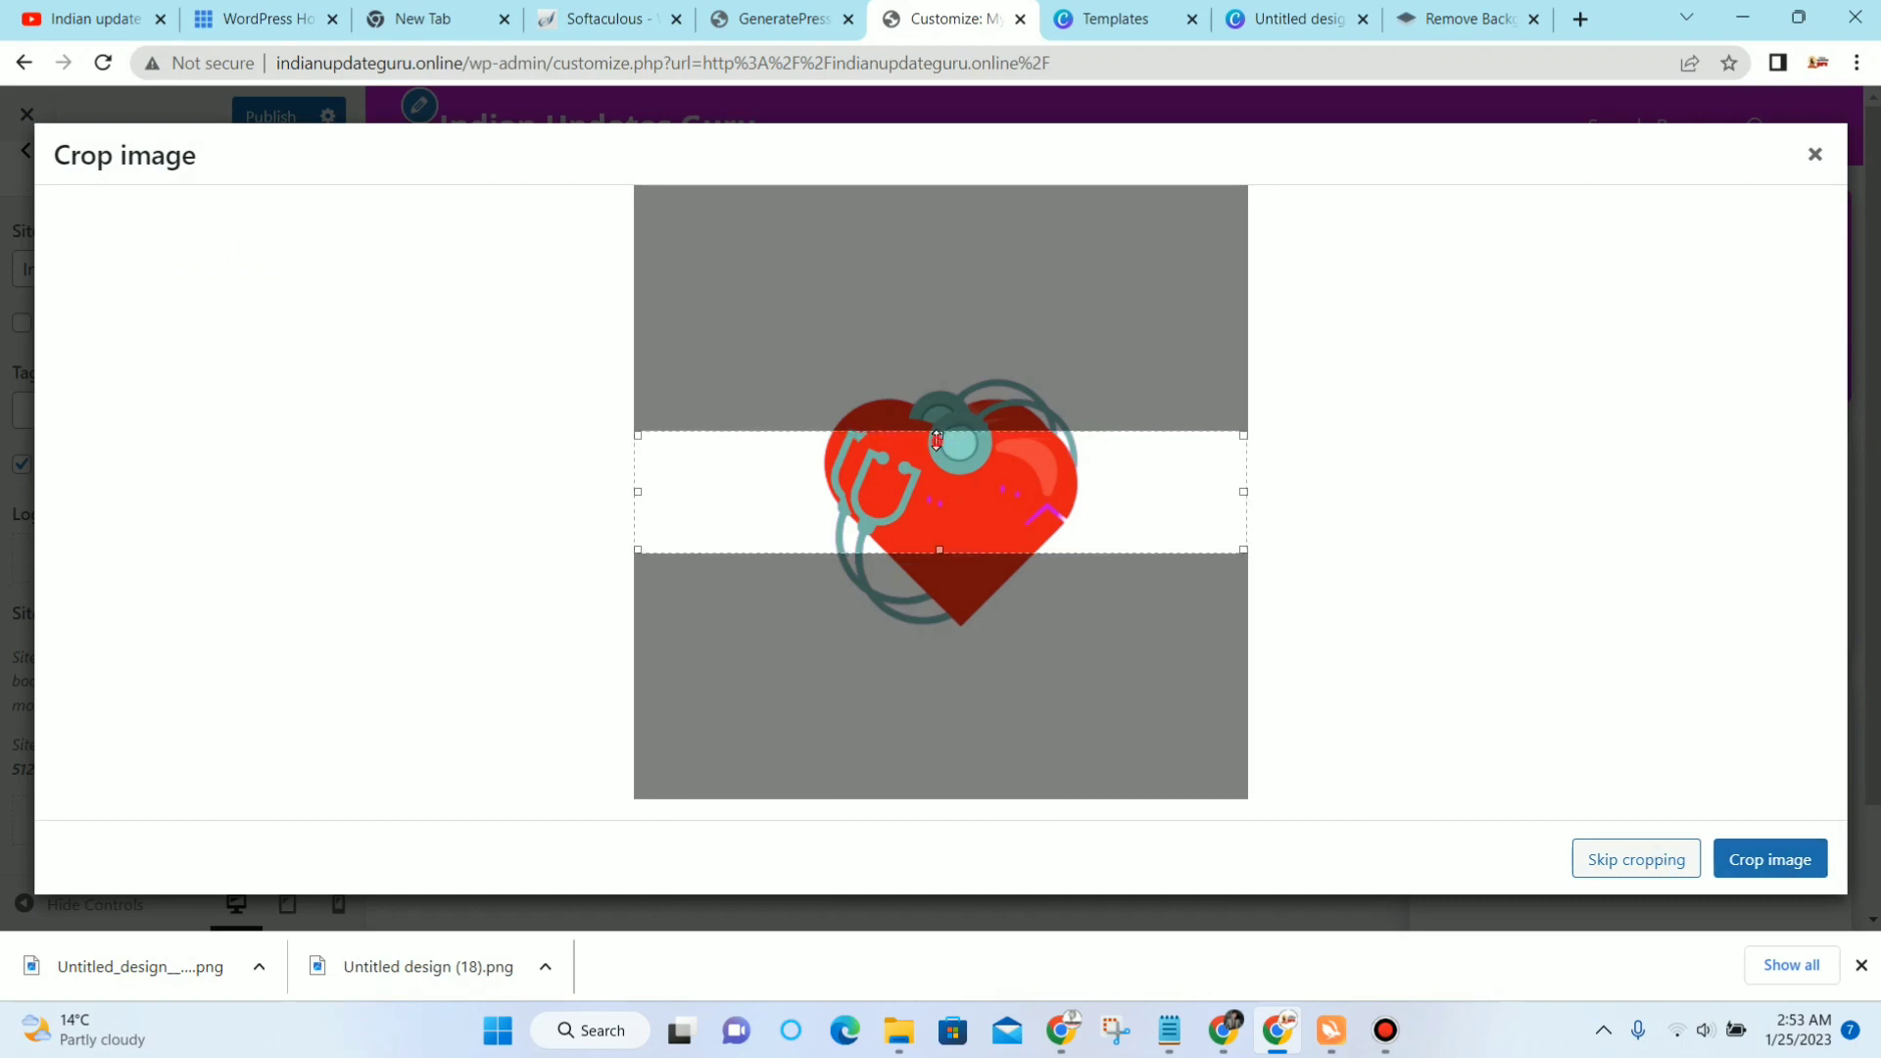
Step: Crop the logo to about 500 by 260 pixels, keeping the full width and the whole heart, and apply it
{"action": "left_click_drag", "start_coordinate": [937, 439], "coordinate": [943, 342]}
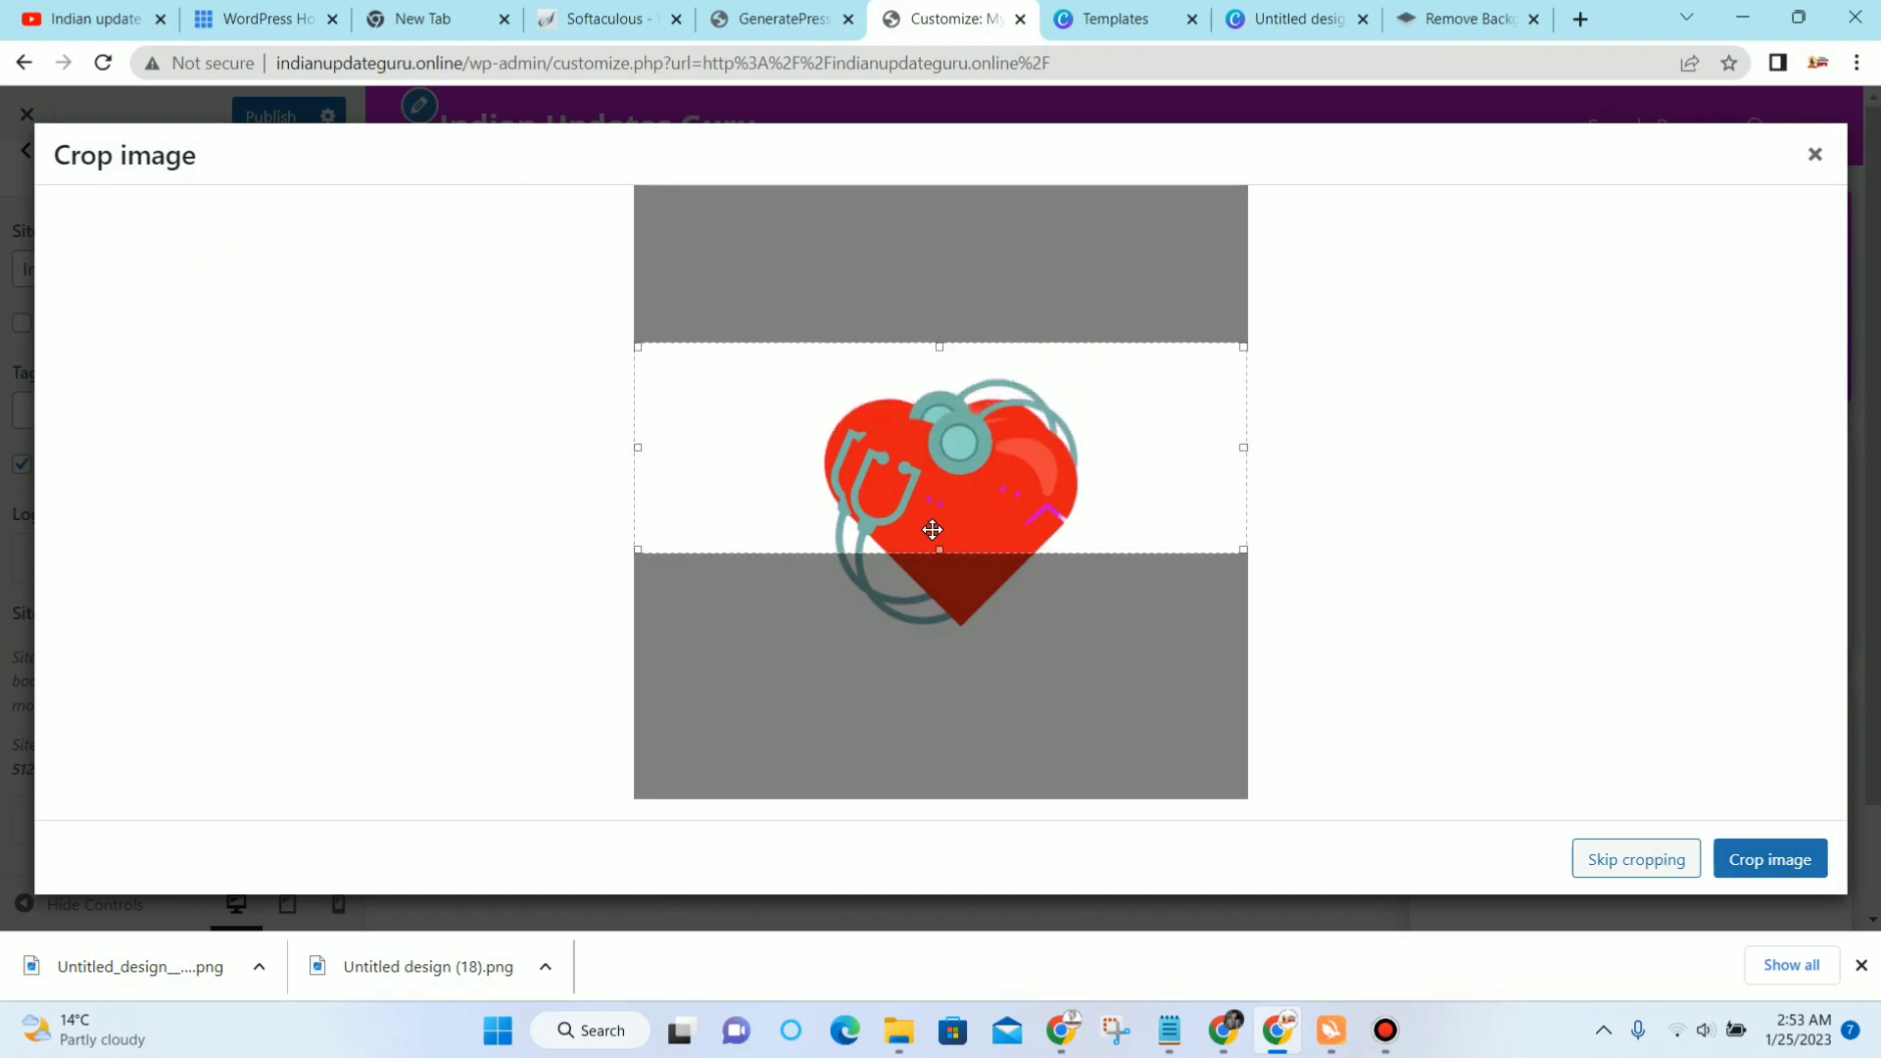
{"action": "left_click_drag", "start_coordinate": [940, 546], "coordinate": [970, 662]}
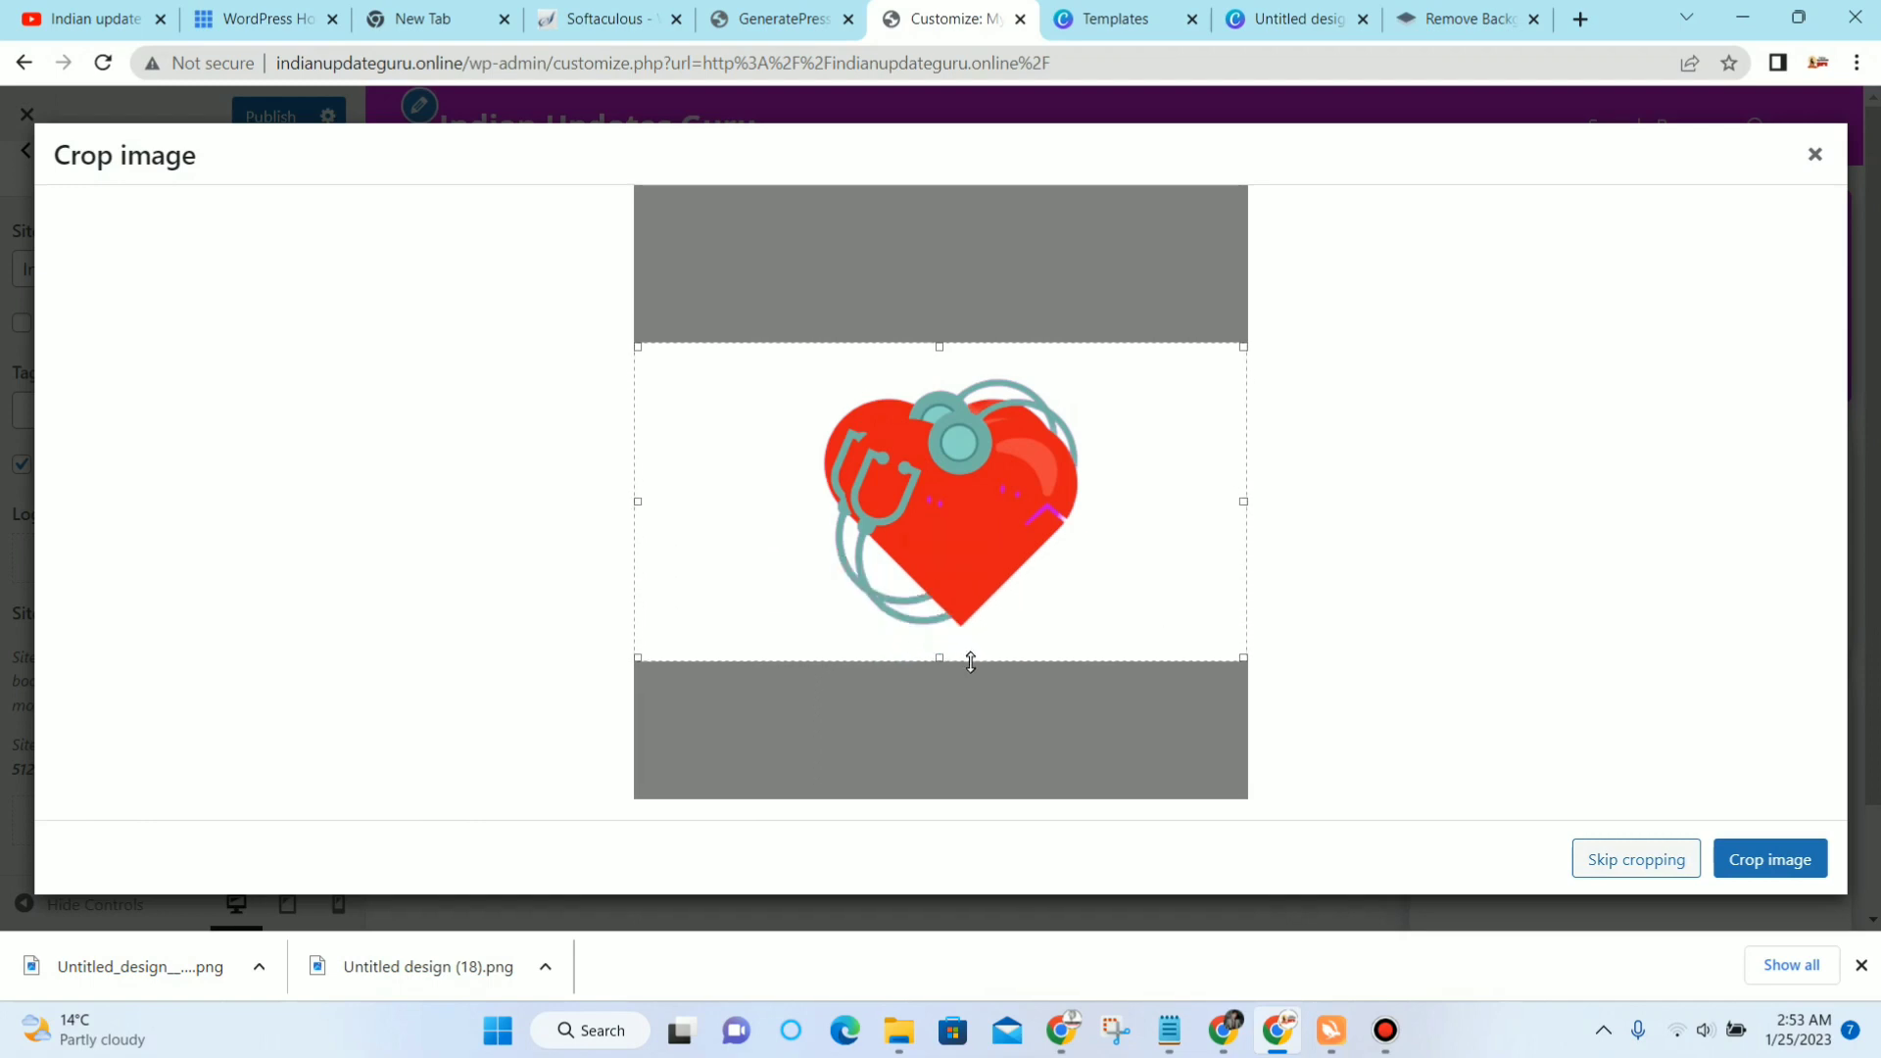
{"action": "left_click", "coordinate": [1747, 861]}
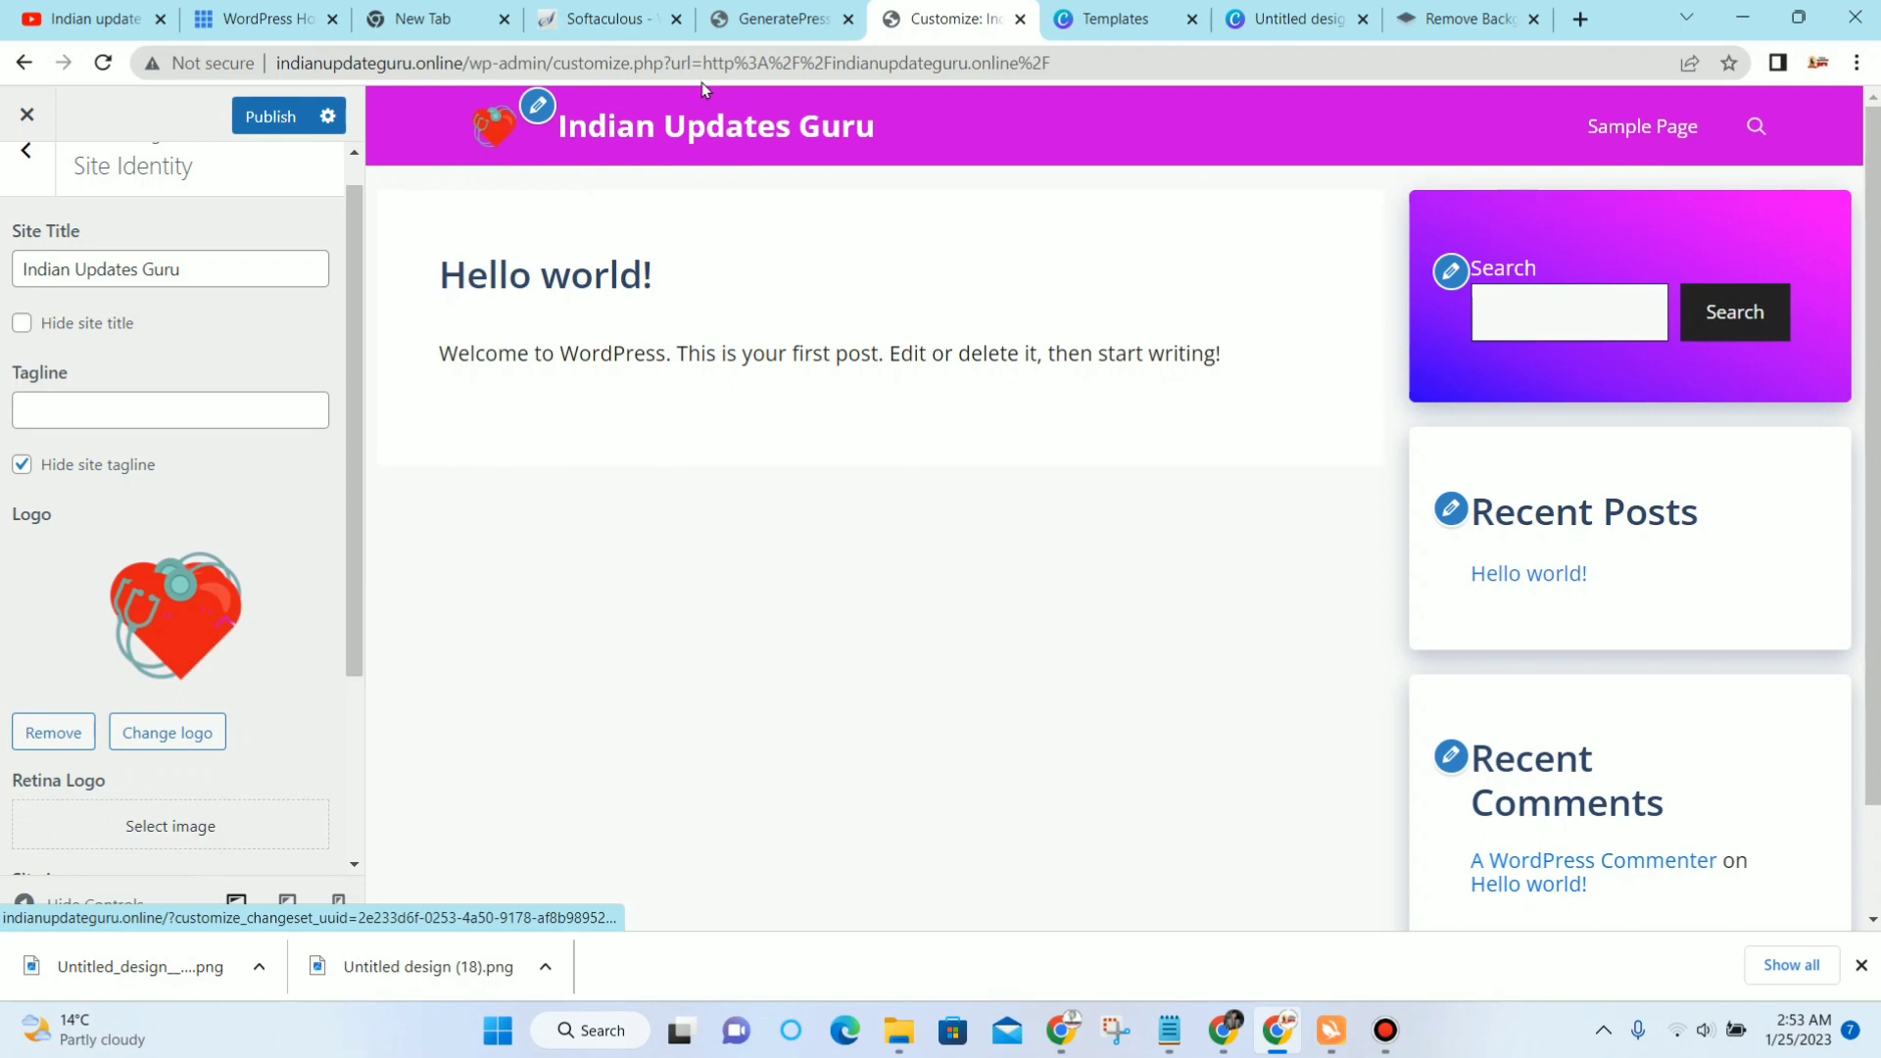
Step: Choose the larger, already cropped 500 by 260 pixel heart image from the media library for the site icon
{"action": "scroll", "coordinate": [150, 555], "scroll_direction": "down", "scroll_amount": 3}
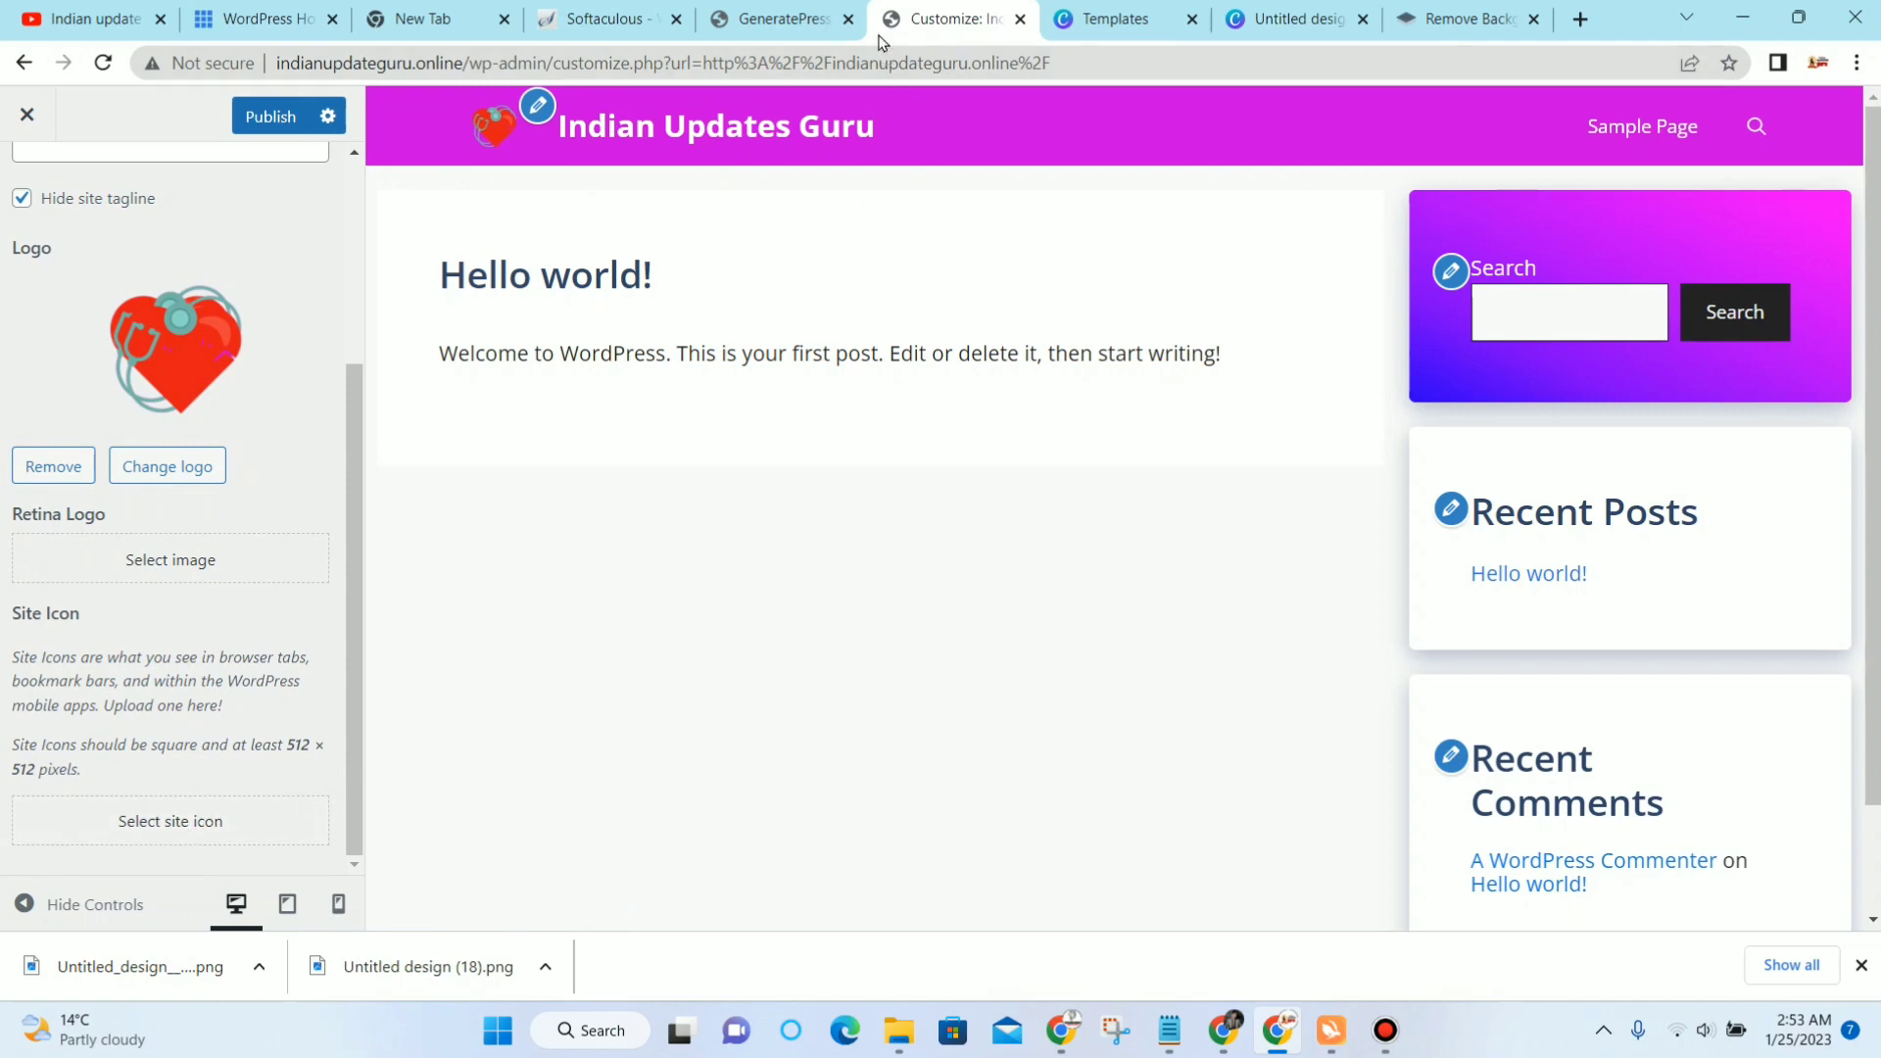
{"action": "left_click", "coordinate": [250, 828]}
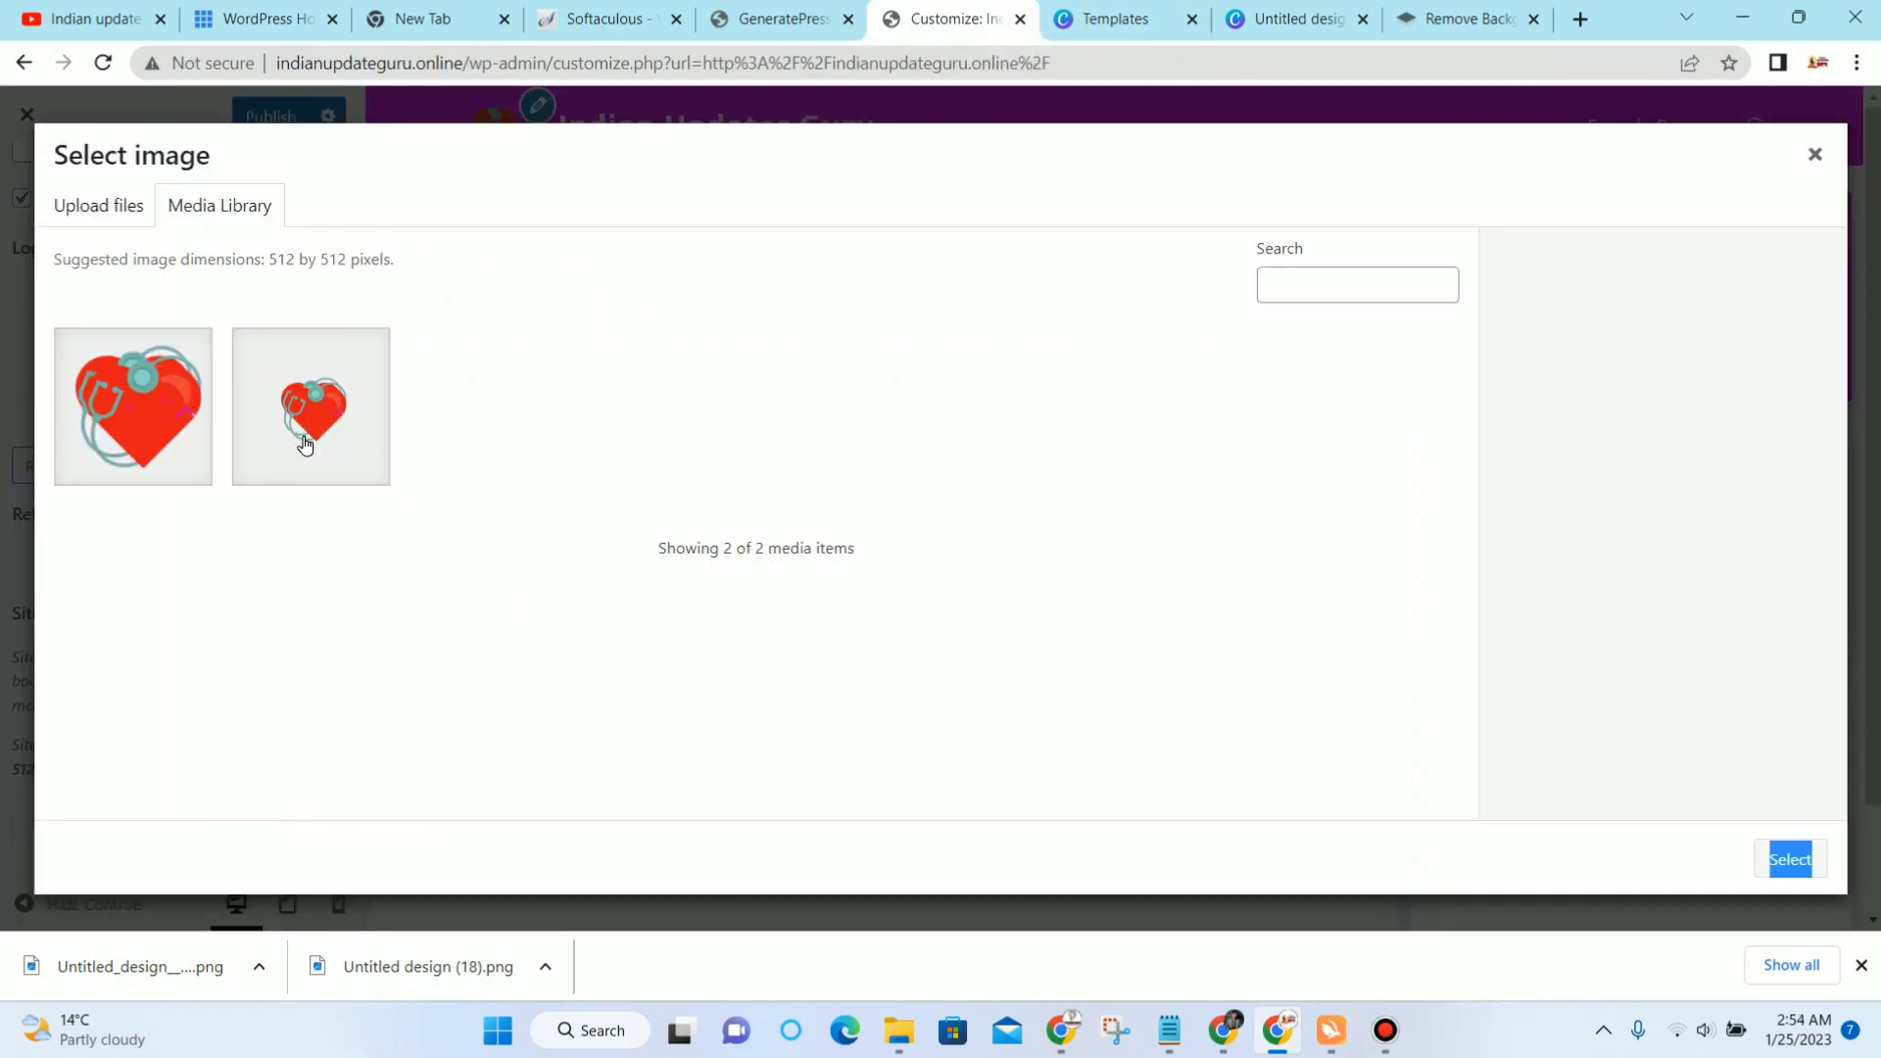
{"action": "left_click", "coordinate": [305, 444]}
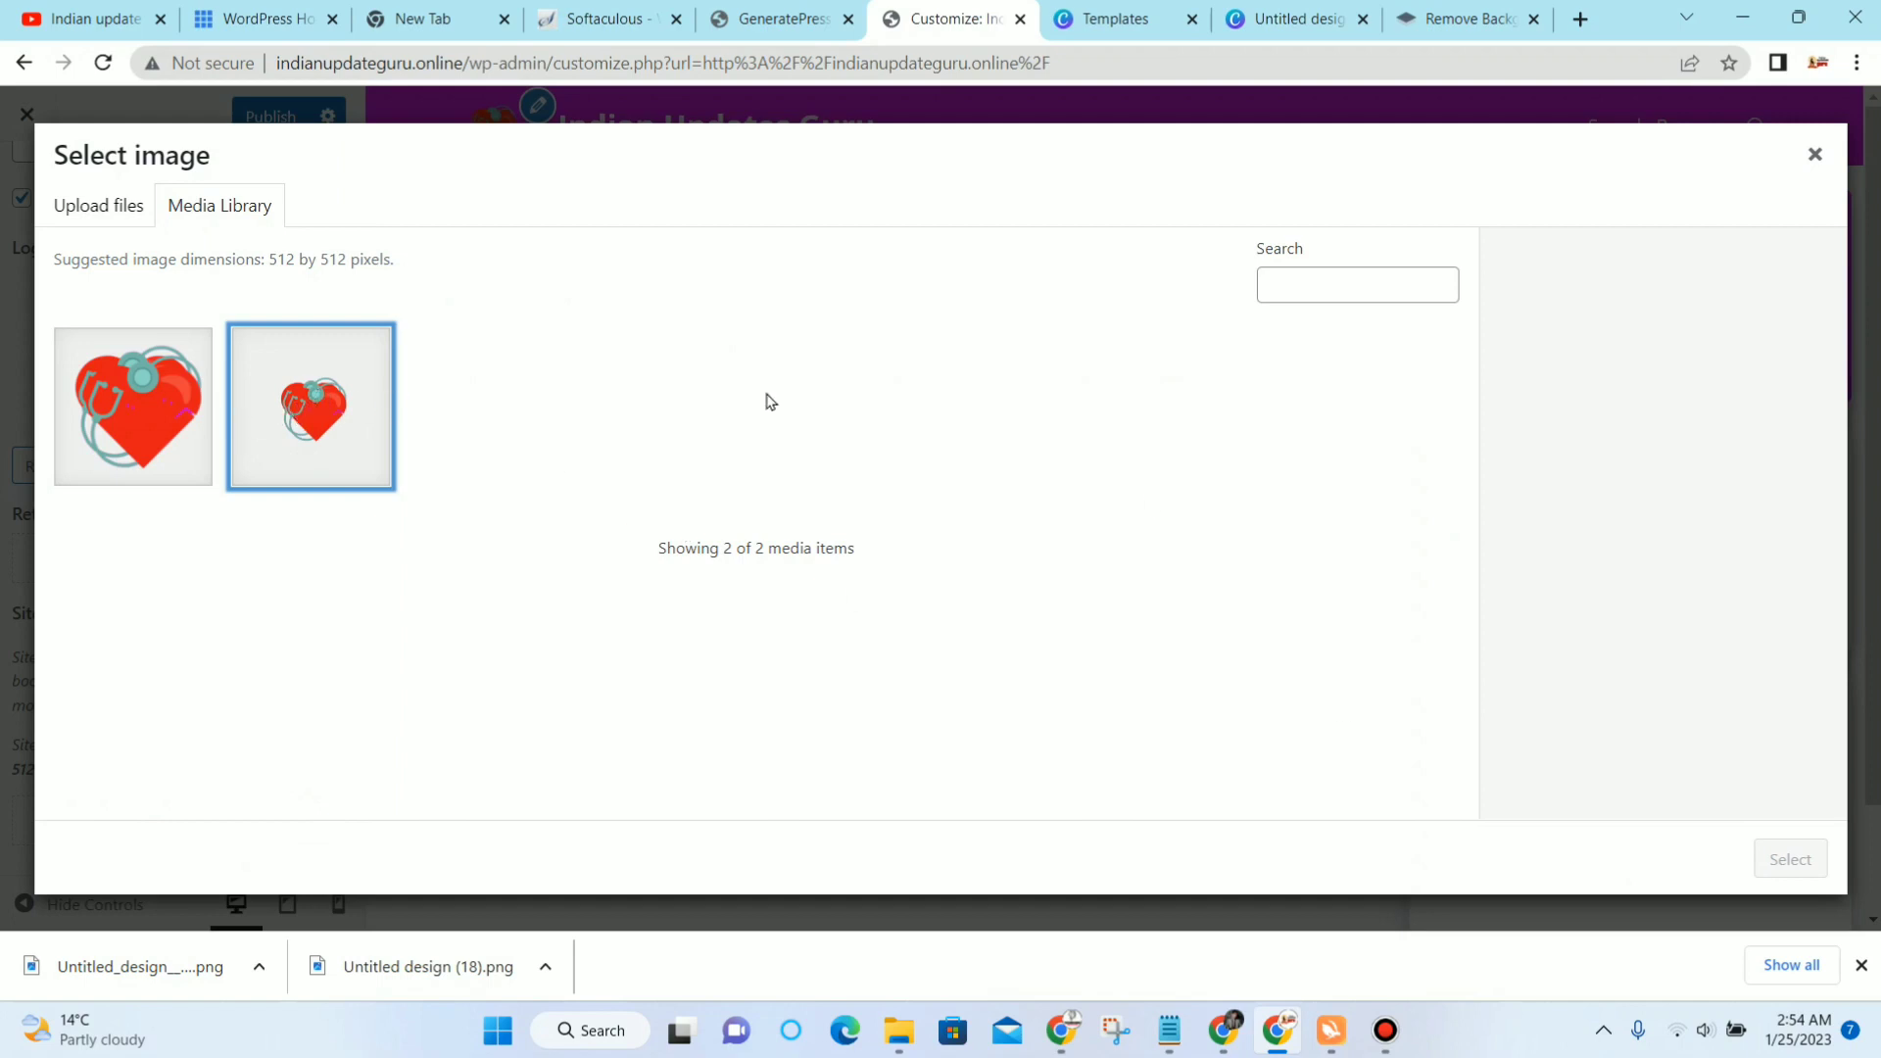
{"action": "left_click", "coordinate": [170, 425]}
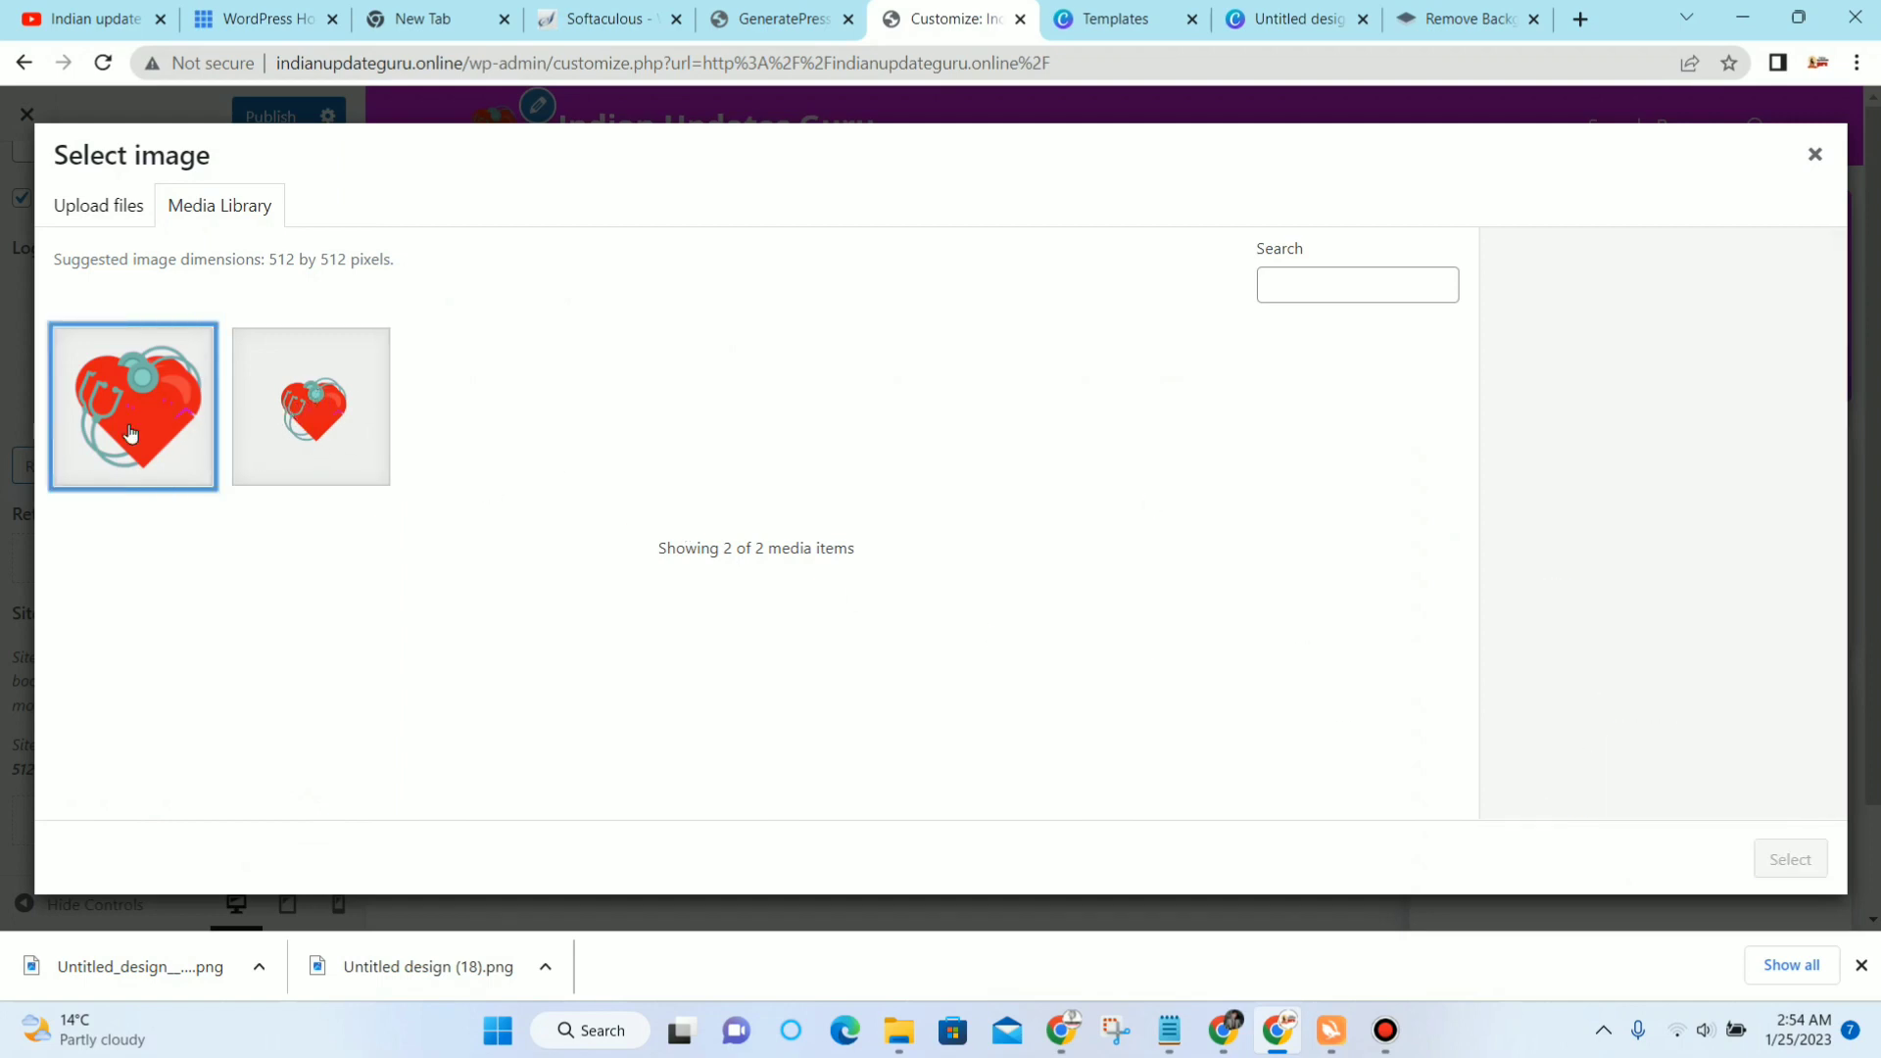
{"action": "left_click", "coordinate": [164, 437]}
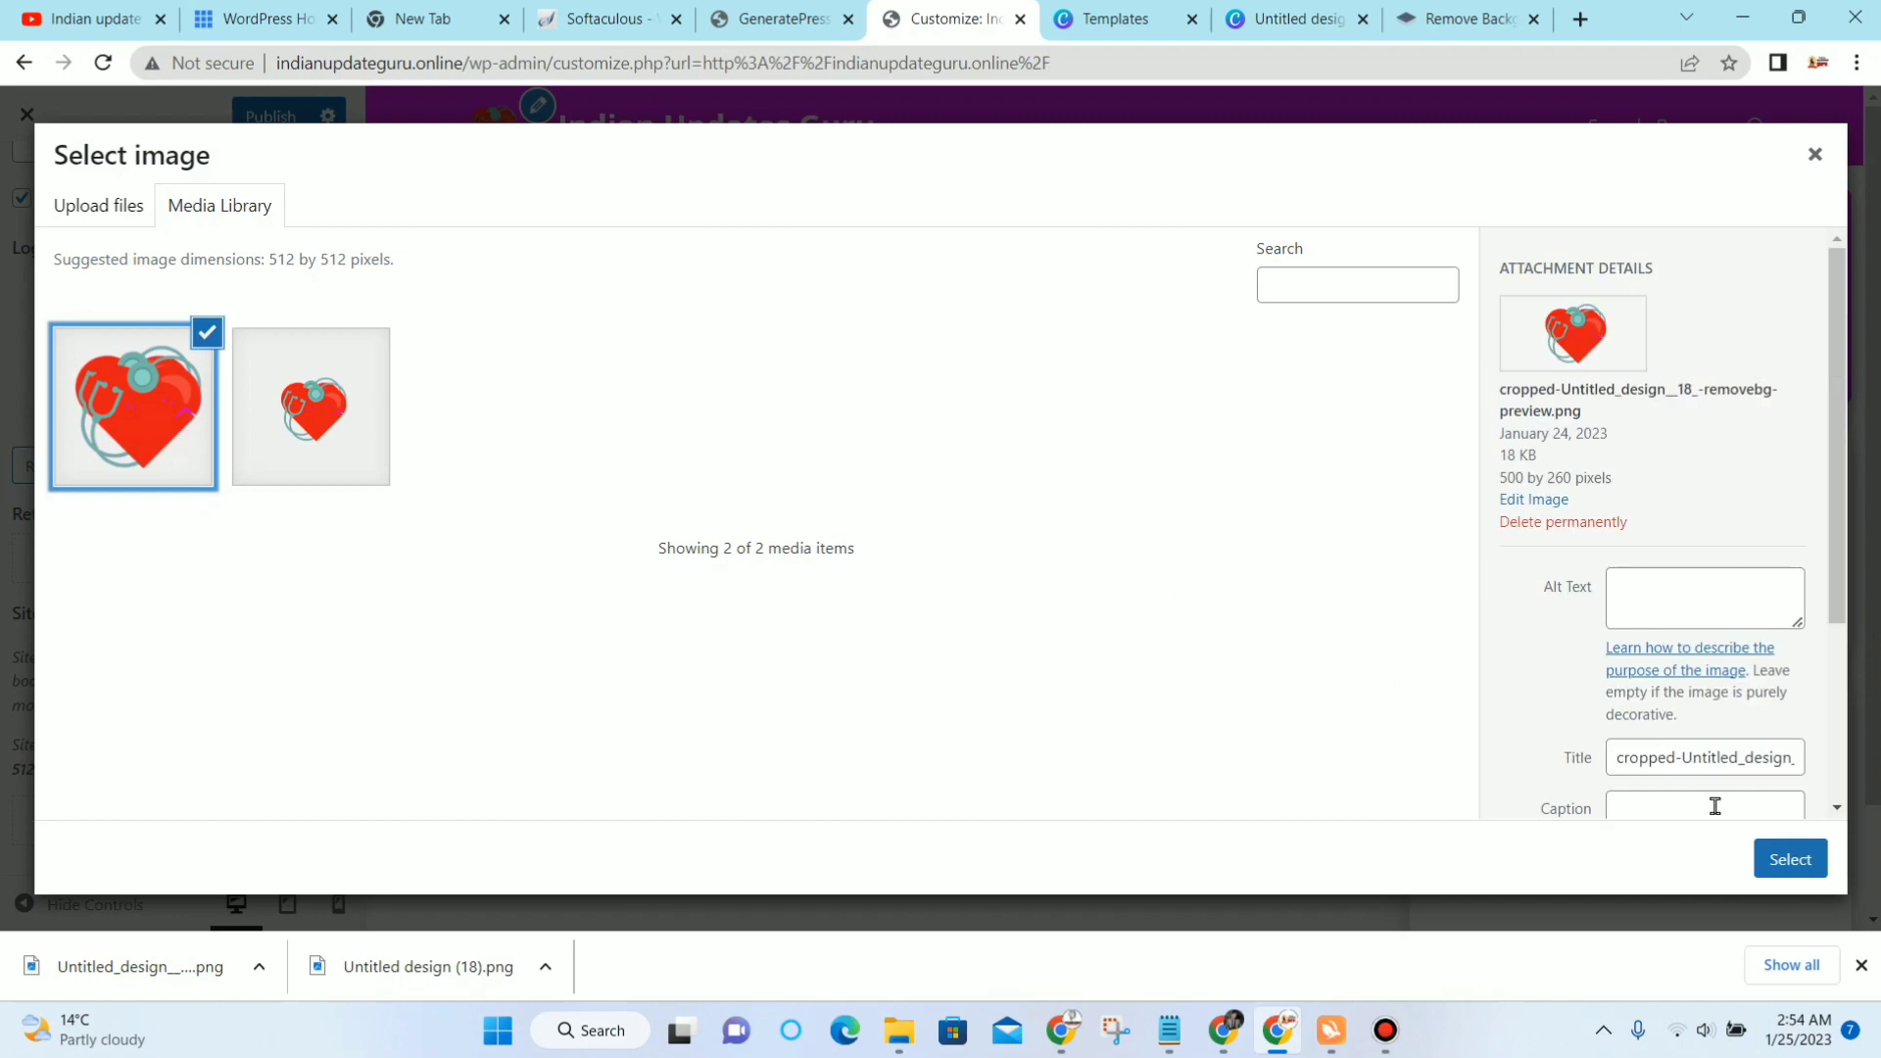
{"action": "left_click", "coordinate": [1768, 867]}
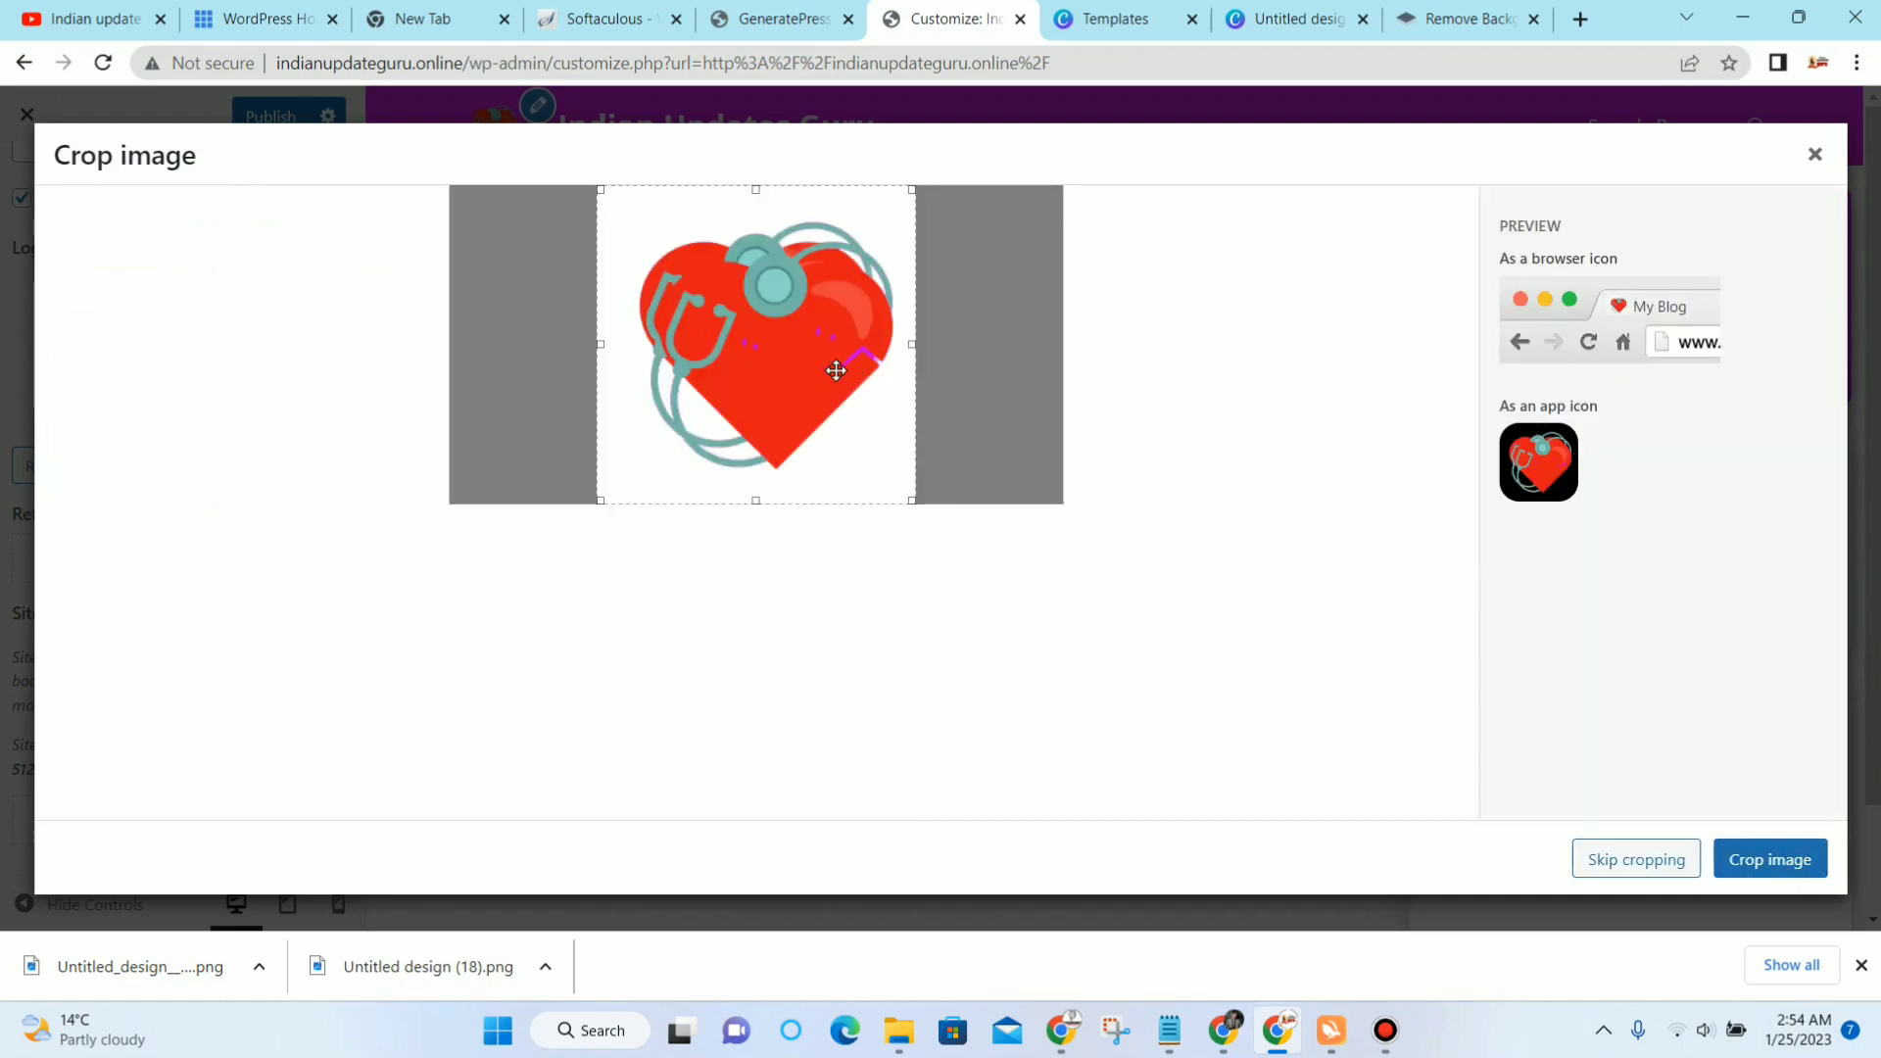
Step: Shift the square crop area slightly to the right around the heart and apply the crop as the site icon
{"action": "left_click", "coordinate": [597, 503]}
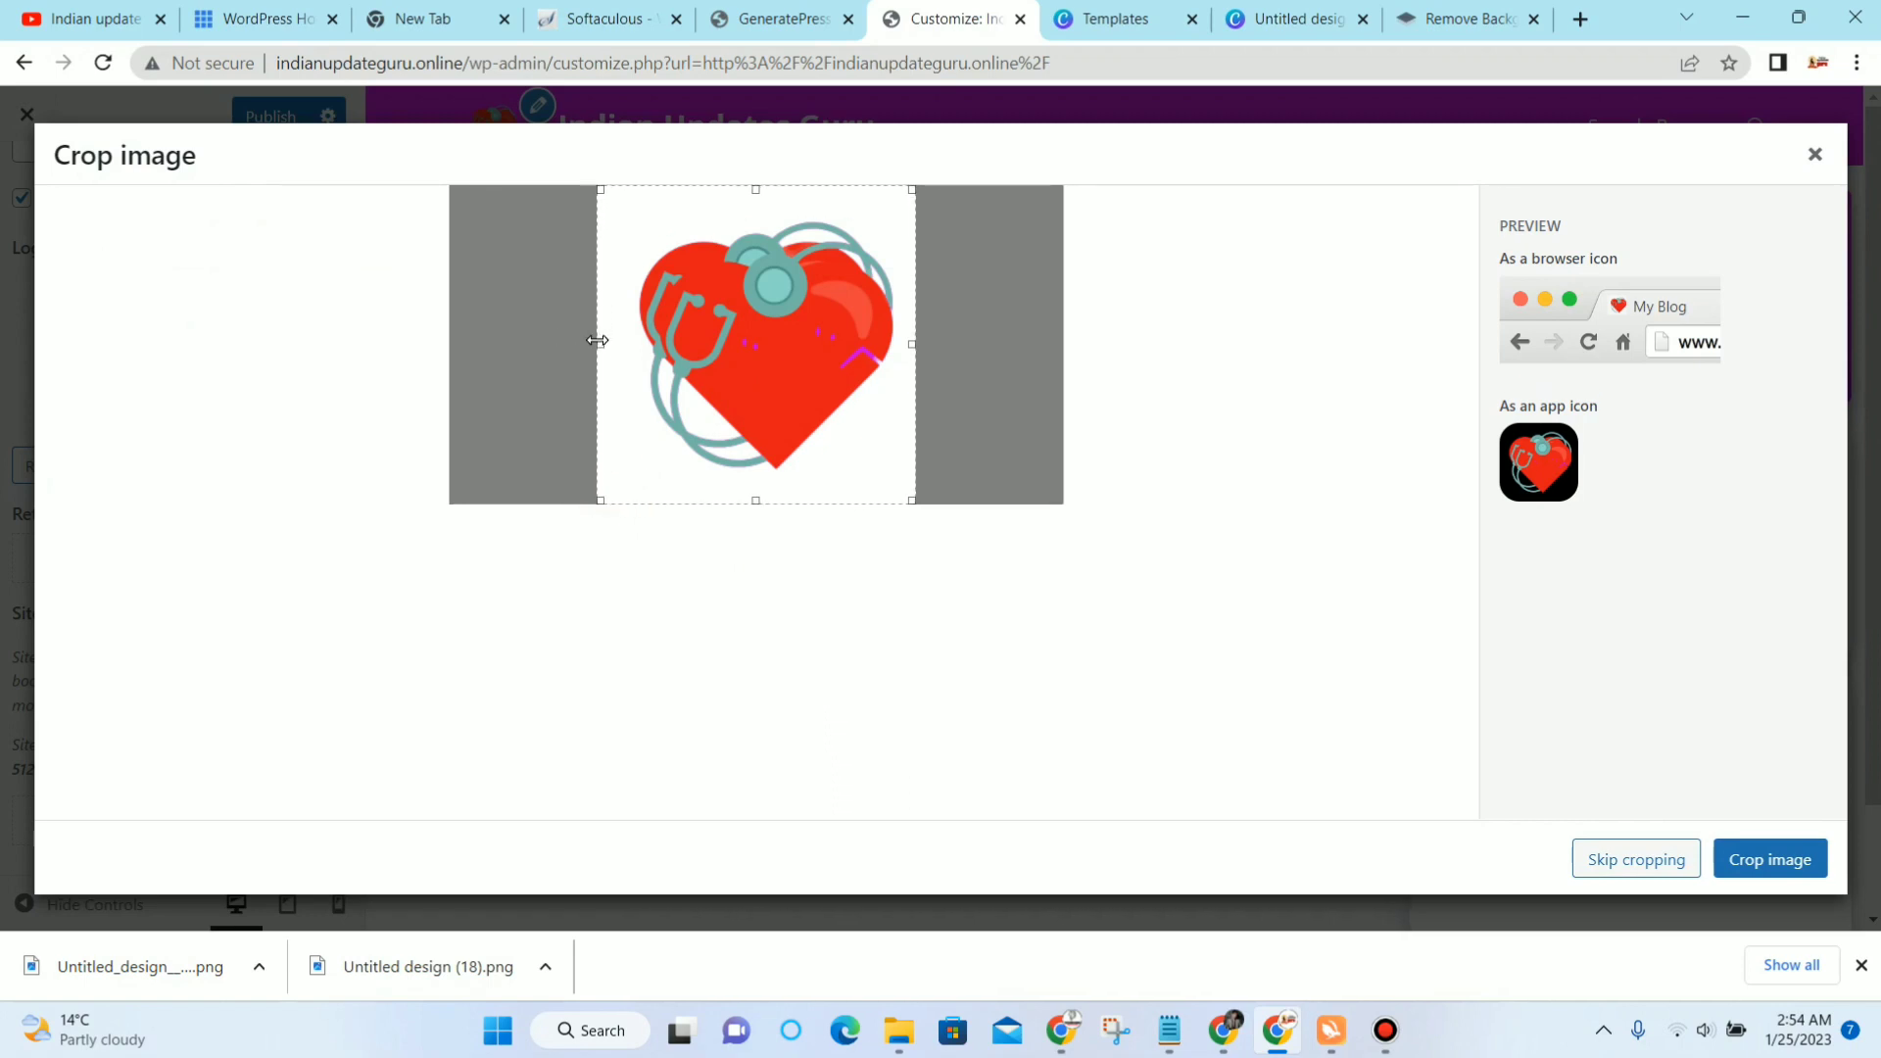
{"action": "left_click_drag", "start_coordinate": [666, 353], "coordinate": [670, 353]}
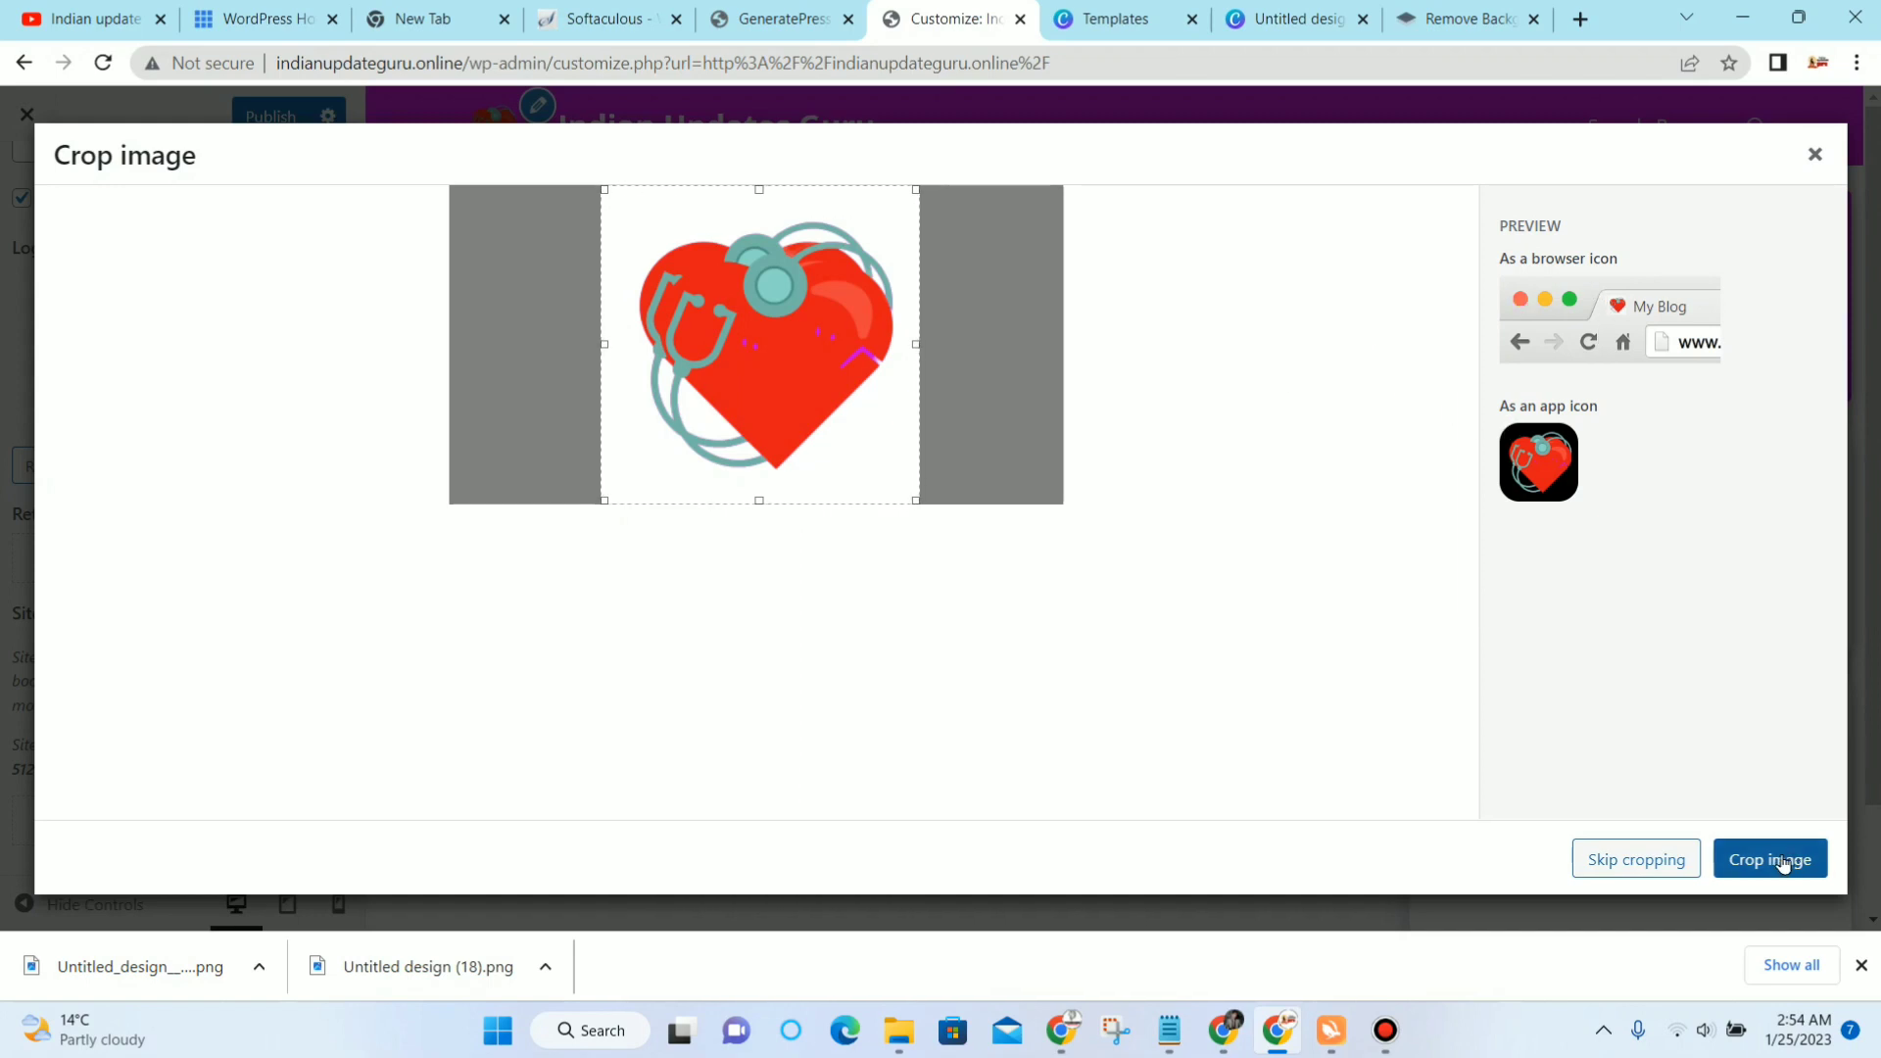
{"action": "left_click", "coordinate": [1783, 862]}
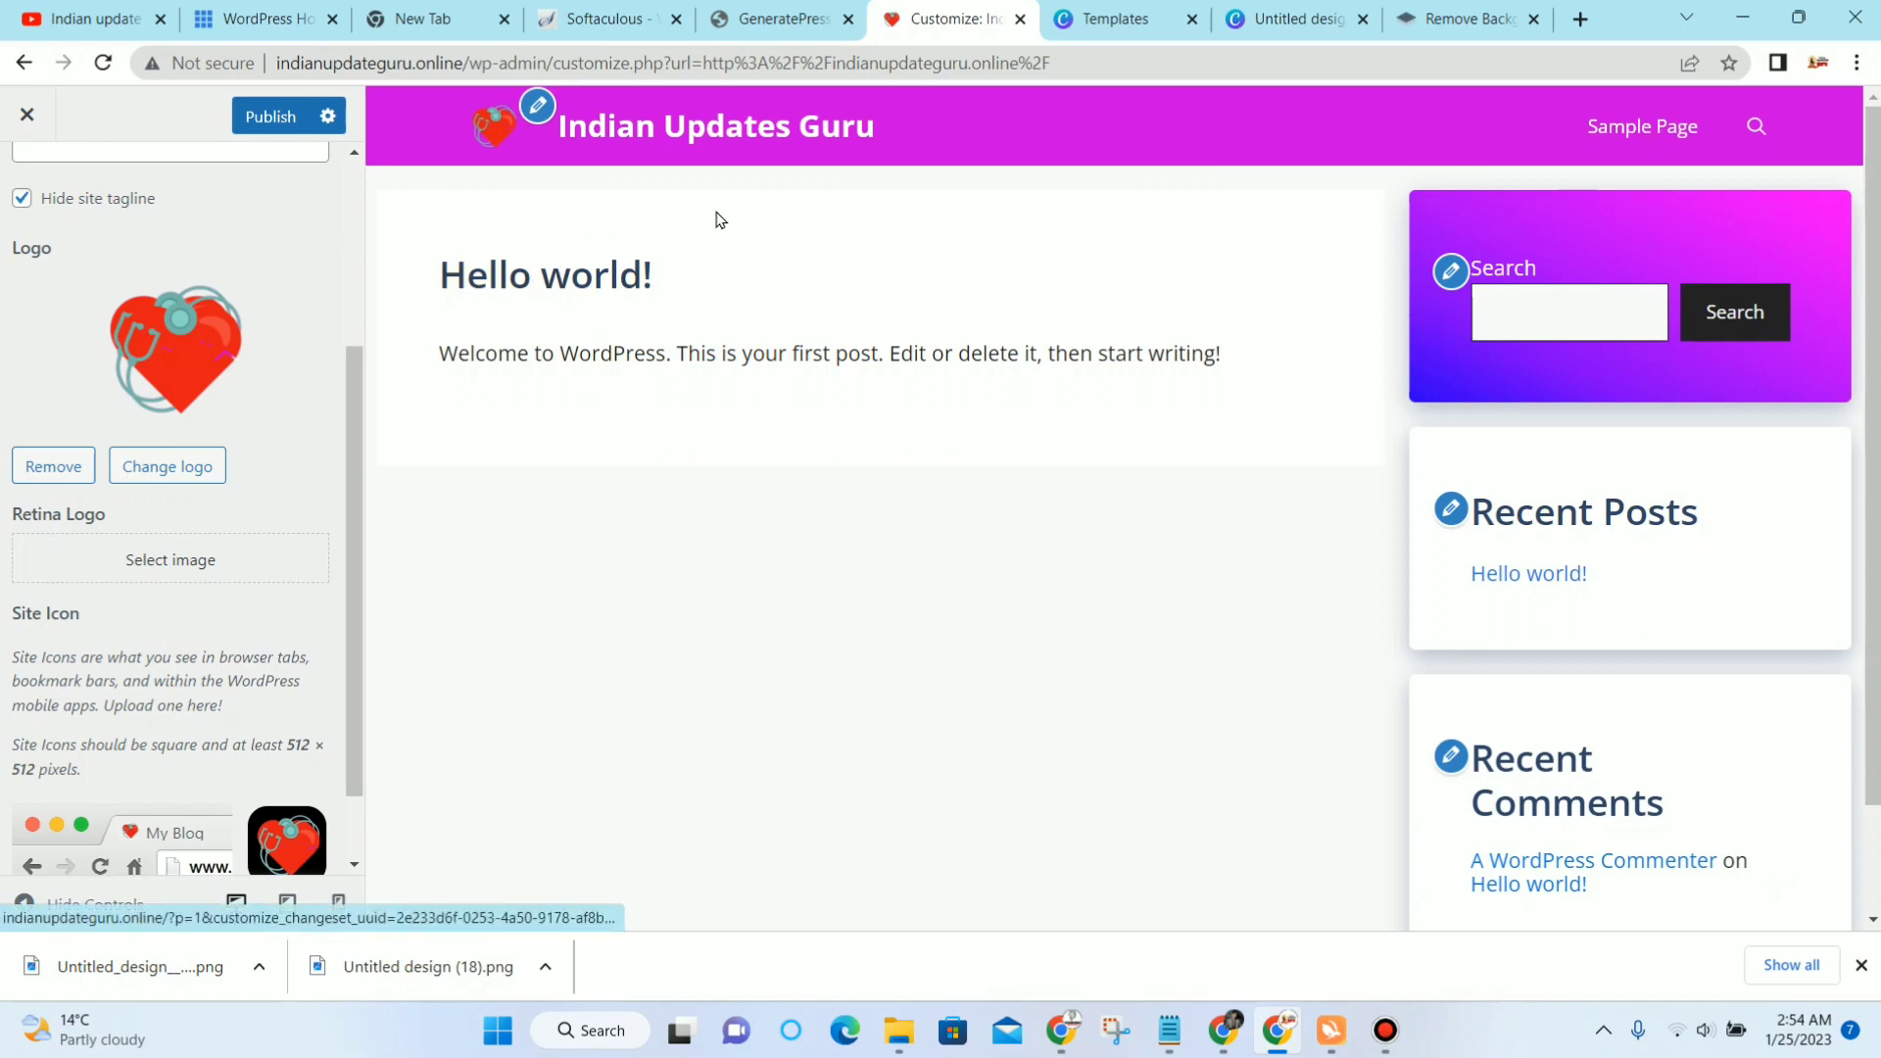
Step: Publish the logo and site icon changes and close the Customizer
{"action": "scroll", "coordinate": [462, 485], "scroll_direction": "down", "scroll_amount": 2}
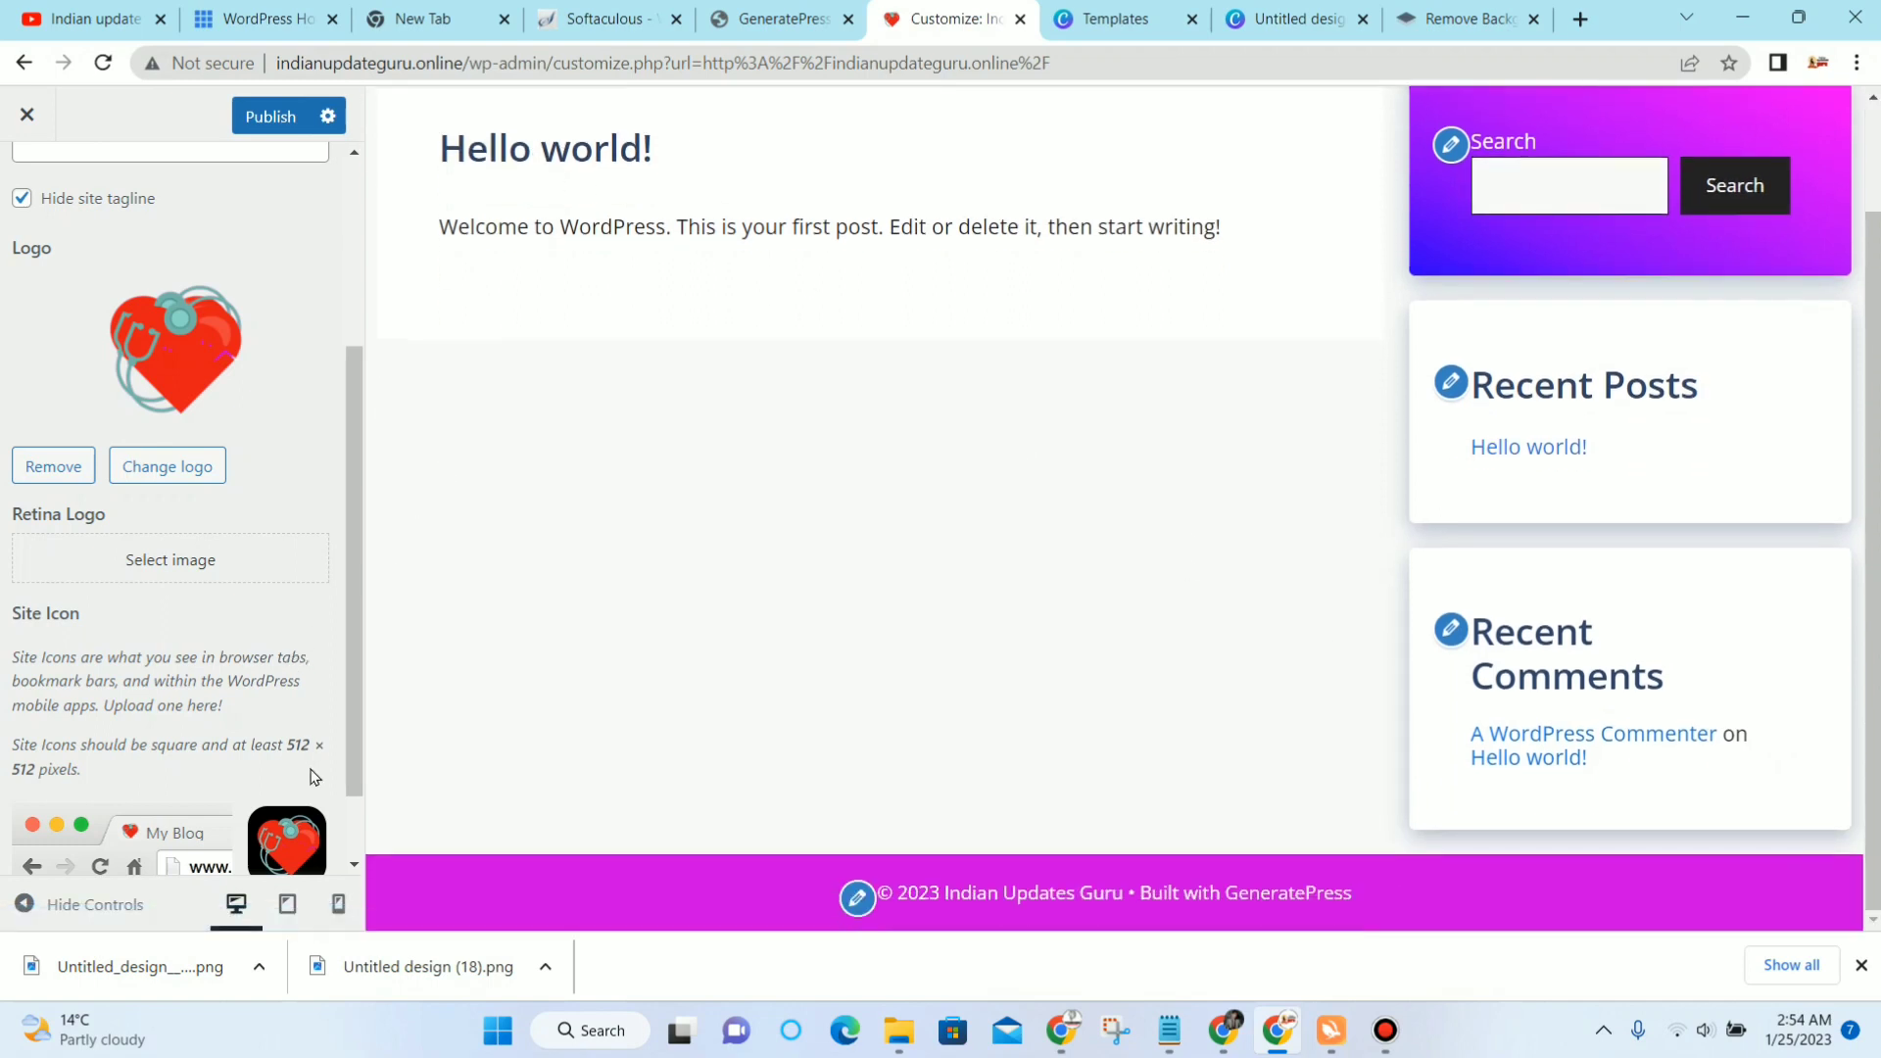
{"action": "scroll", "coordinate": [313, 777], "scroll_direction": "down", "scroll_amount": 1}
{"action": "left_click", "coordinate": [271, 117]}
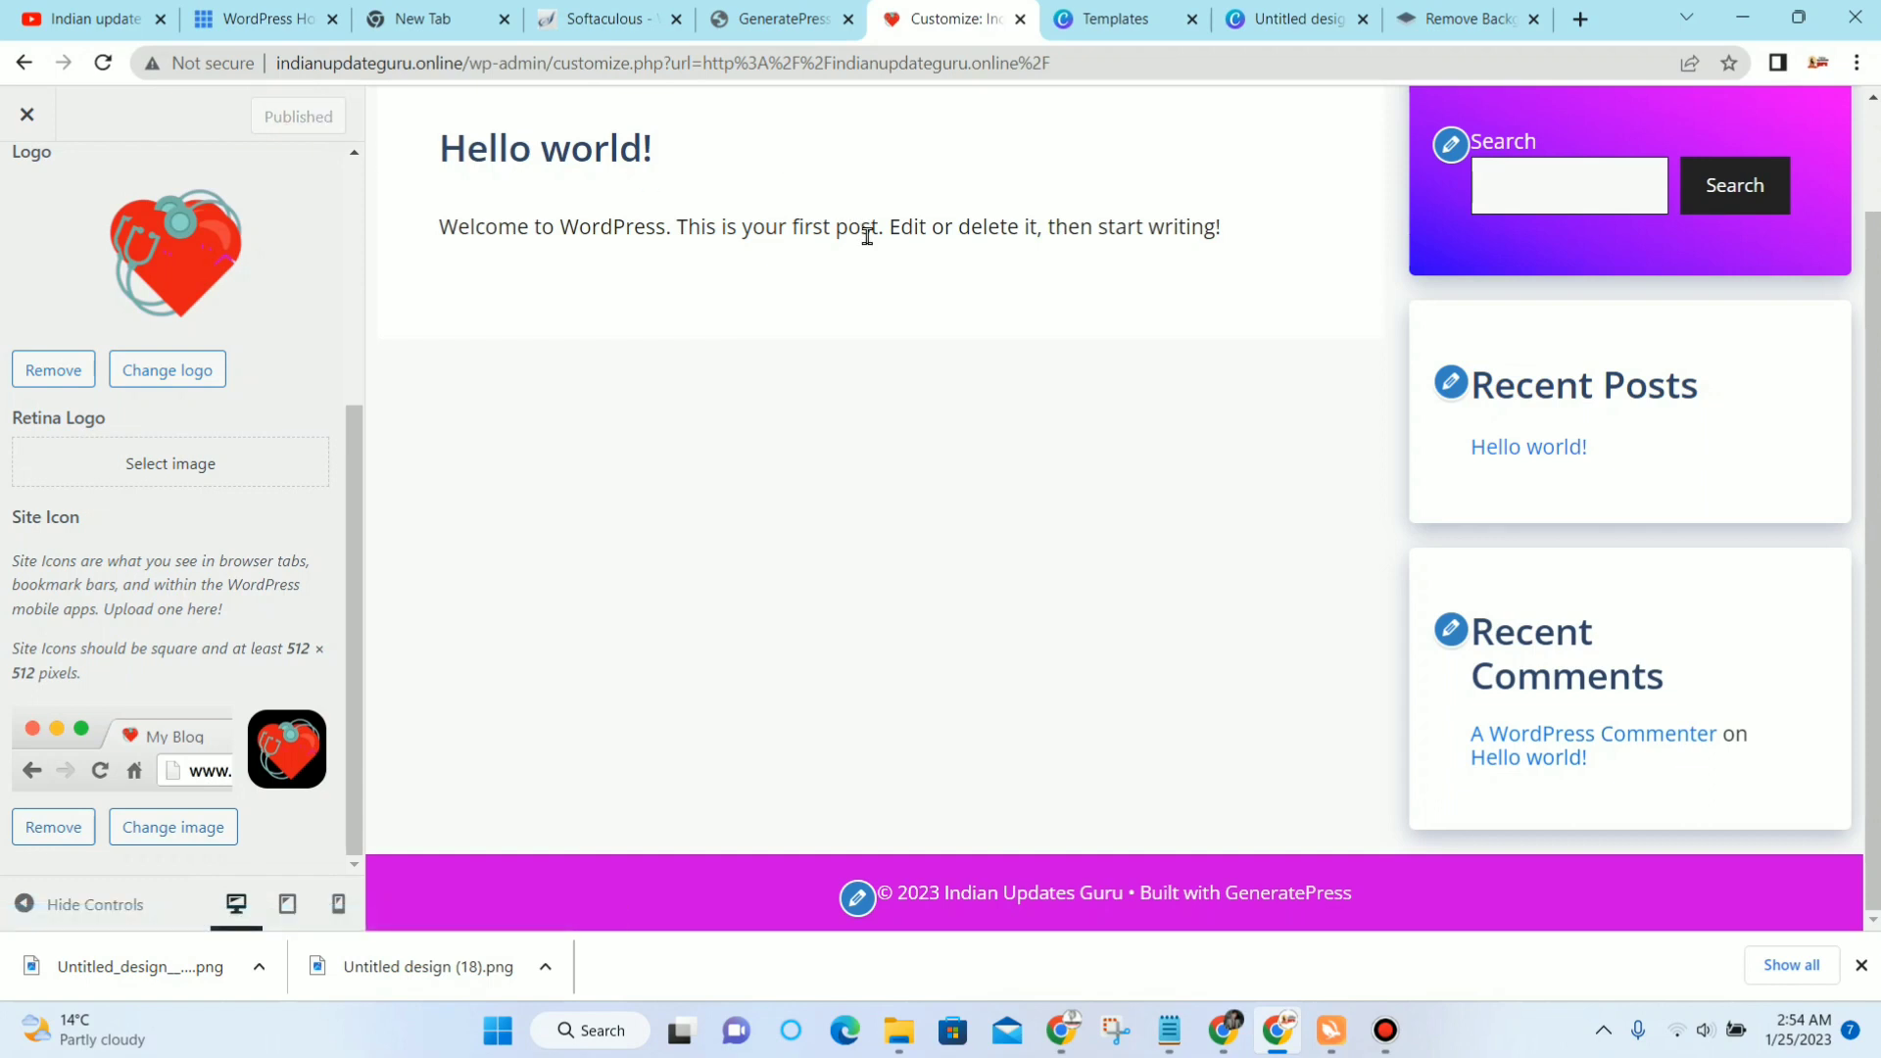
{"action": "scroll", "coordinate": [913, 93], "scroll_direction": "up", "scroll_amount": 2}
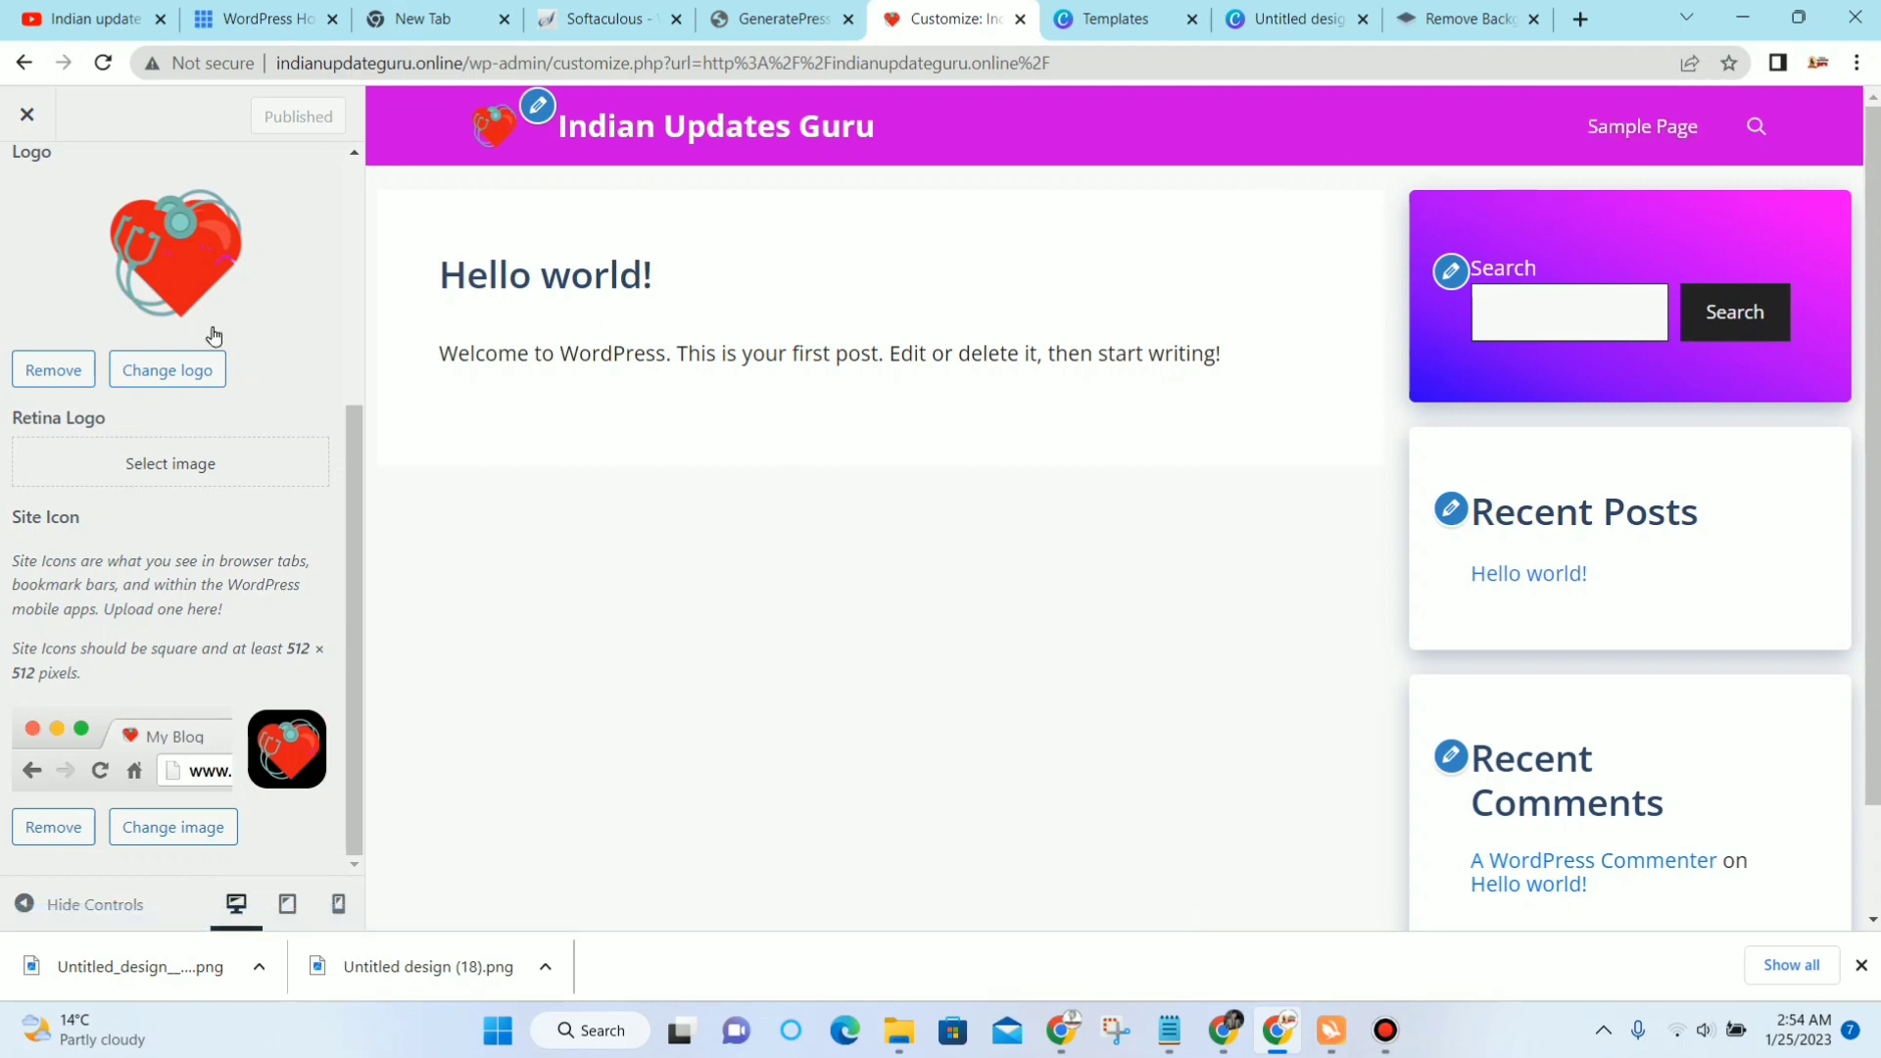
{"action": "left_click", "coordinate": [17, 125]}
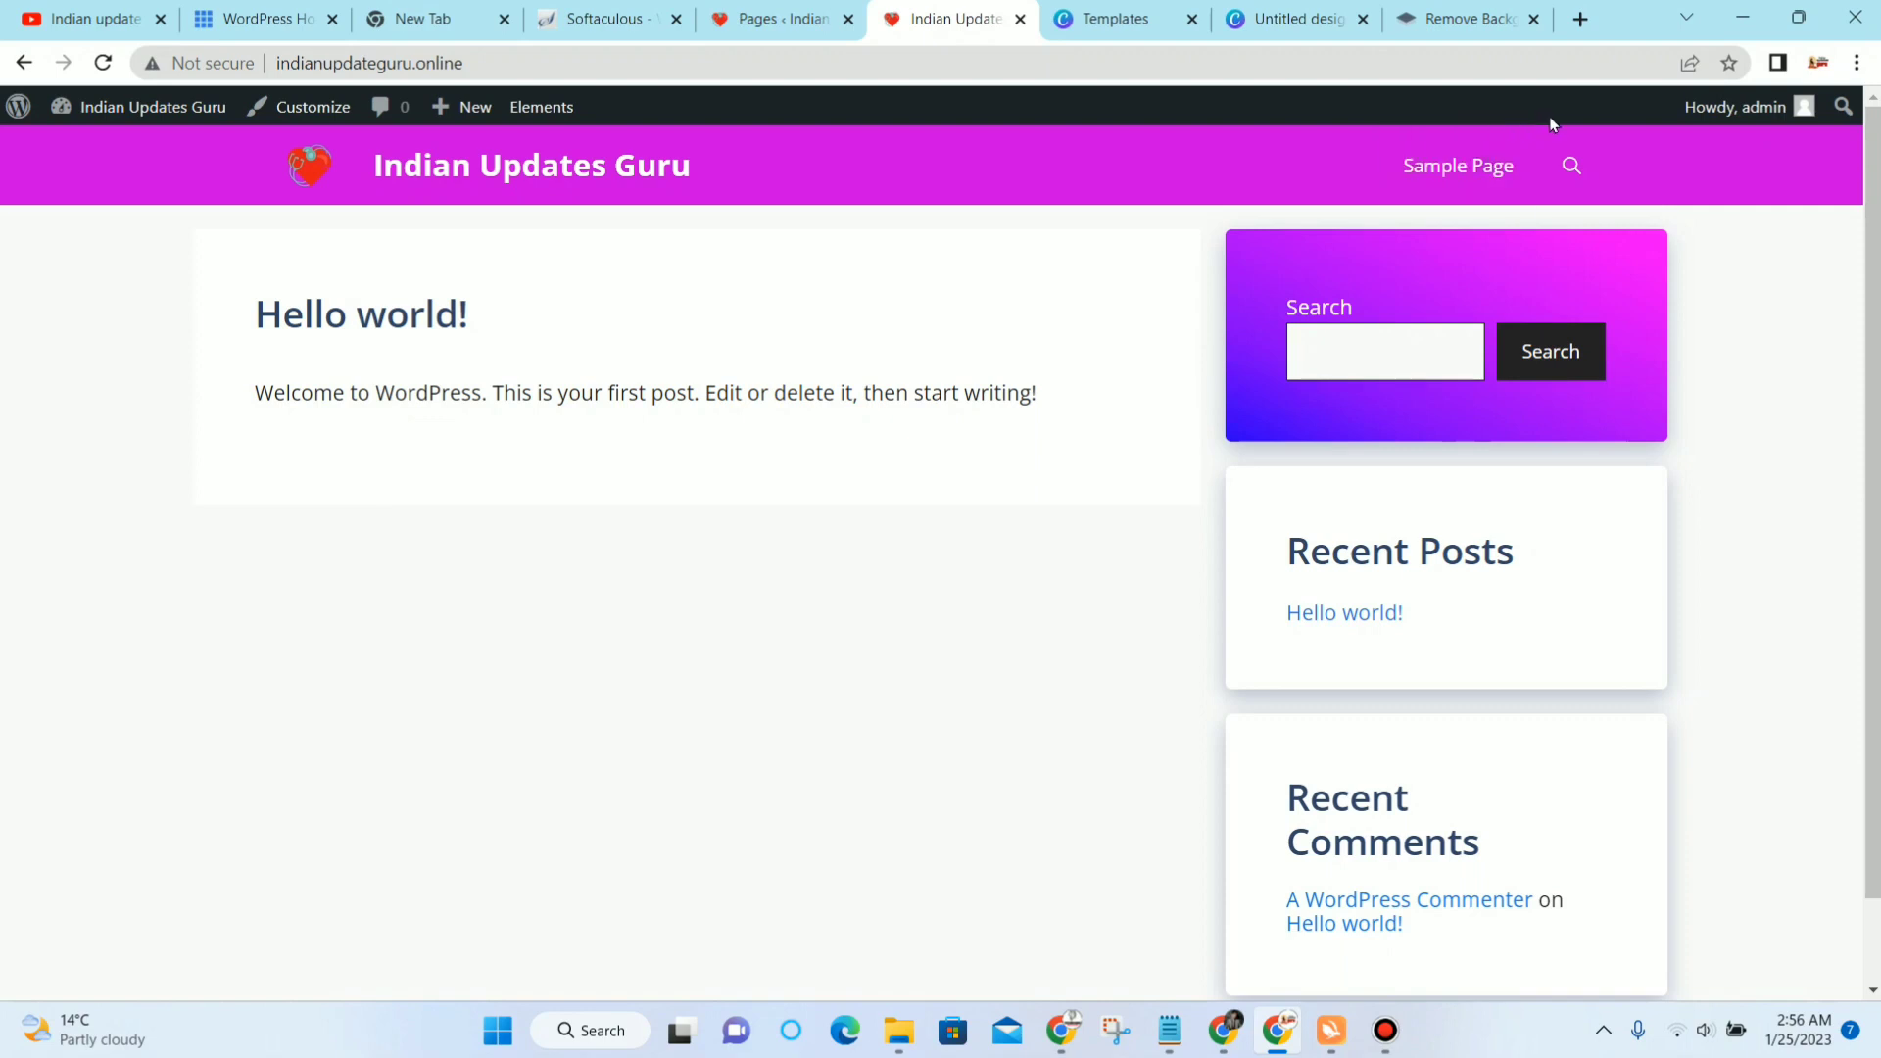
Step: Check the blog's homepage down to the footer, then return to the WordPress admin and open the page for adding plugins
{"action": "scroll", "coordinate": [1622, 565], "scroll_direction": "down", "scroll_amount": 1}
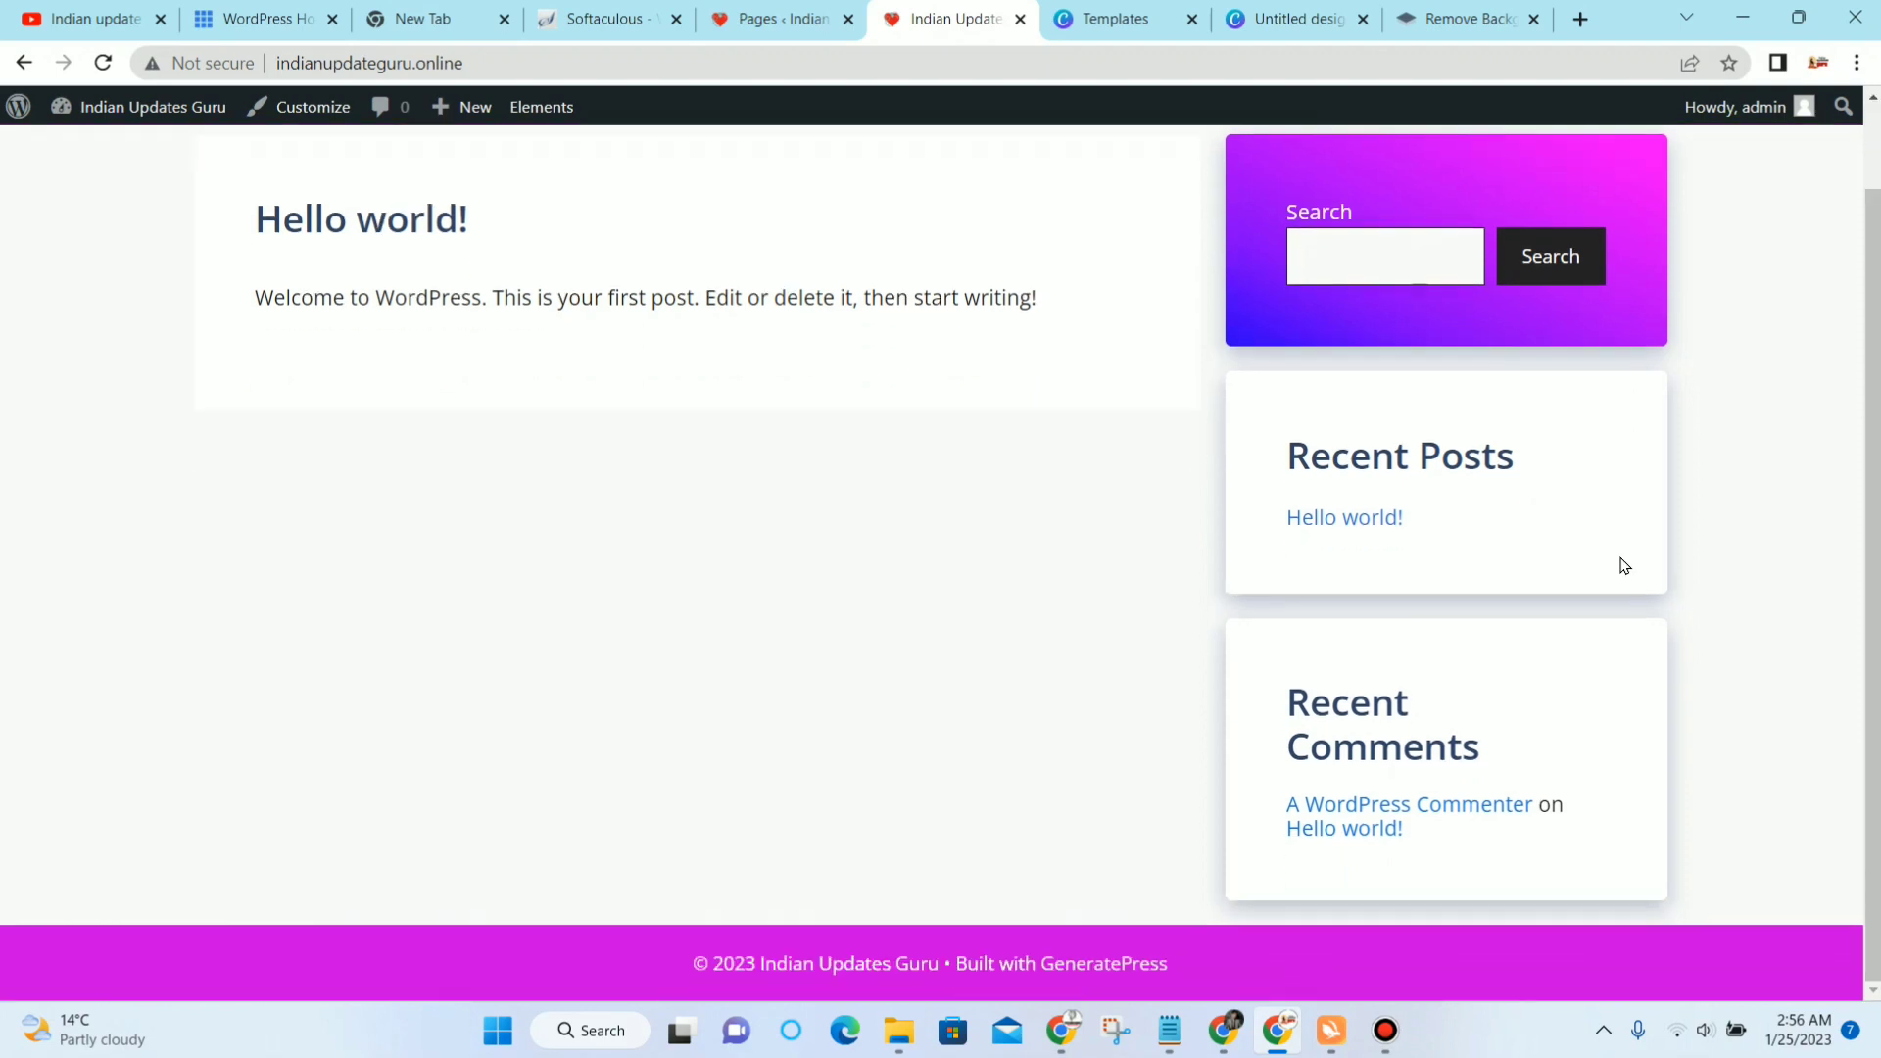
{"action": "scroll", "coordinate": [1621, 567], "scroll_direction": "up", "scroll_amount": 1}
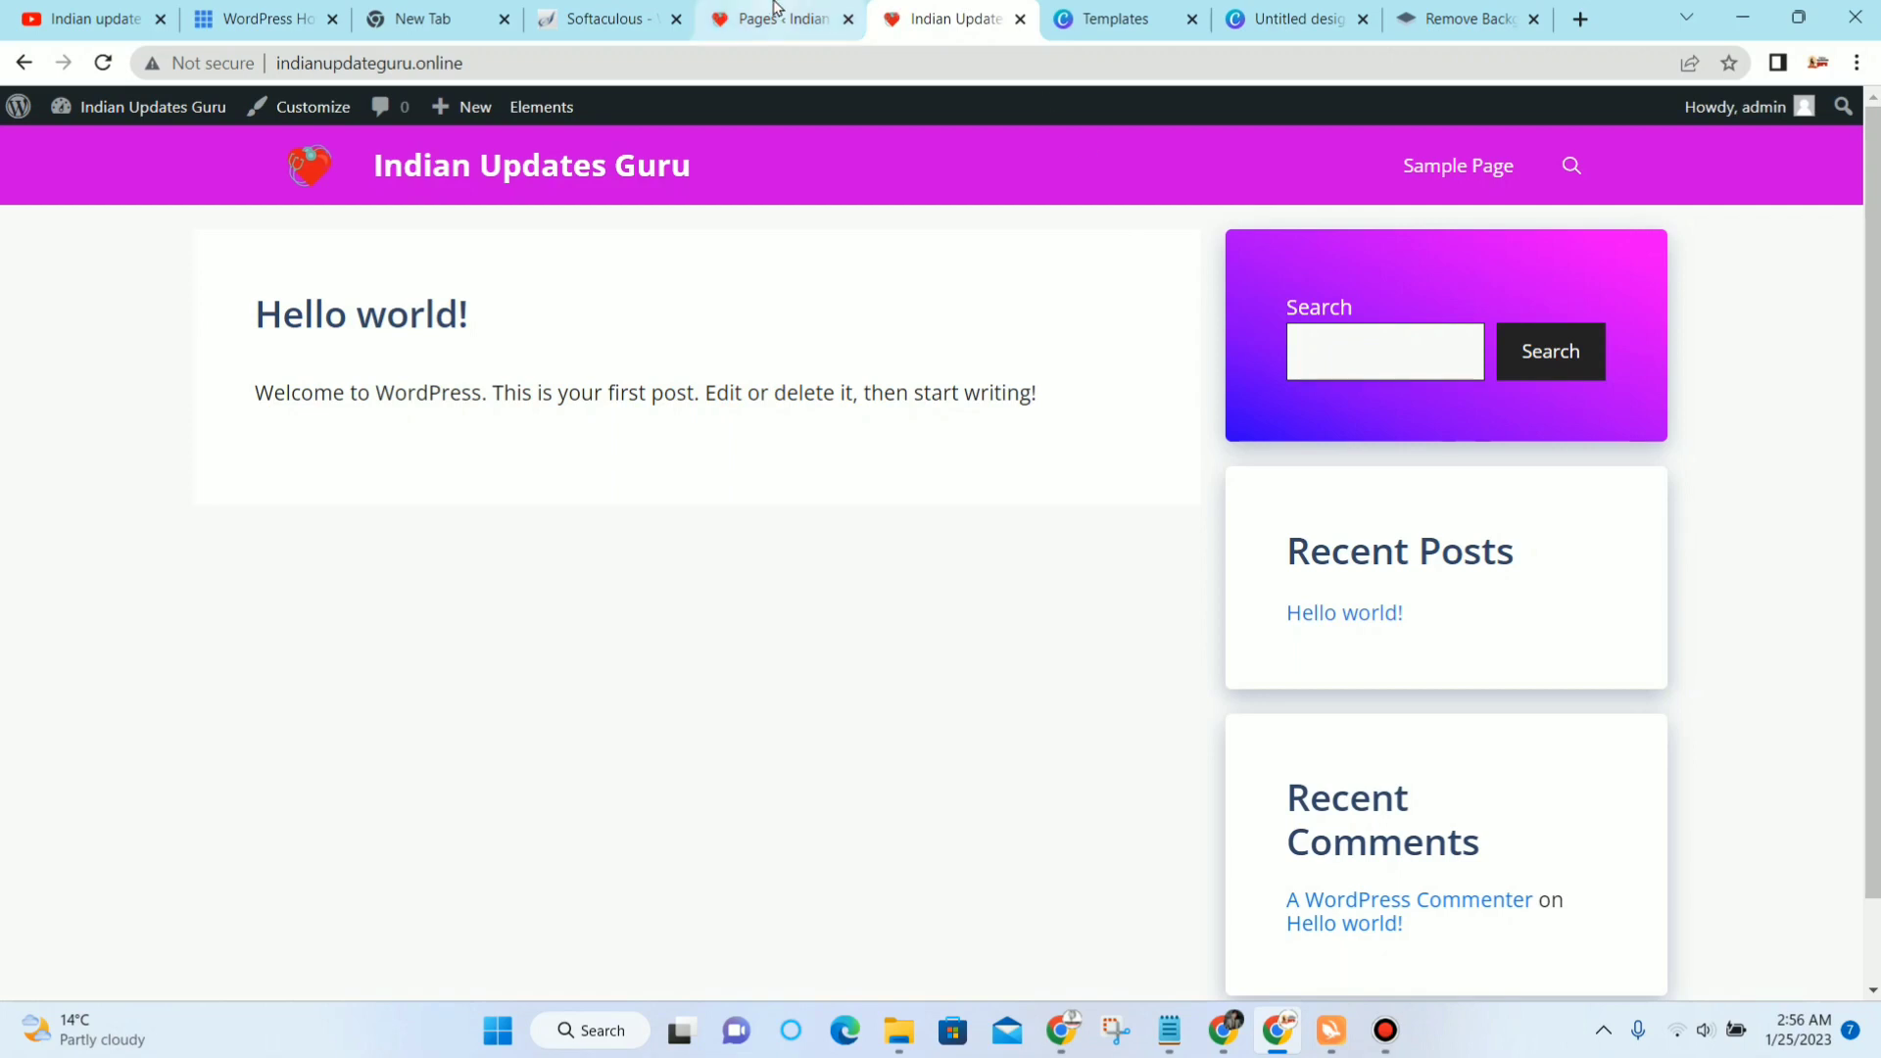
{"action": "left_click", "coordinate": [745, 18]}
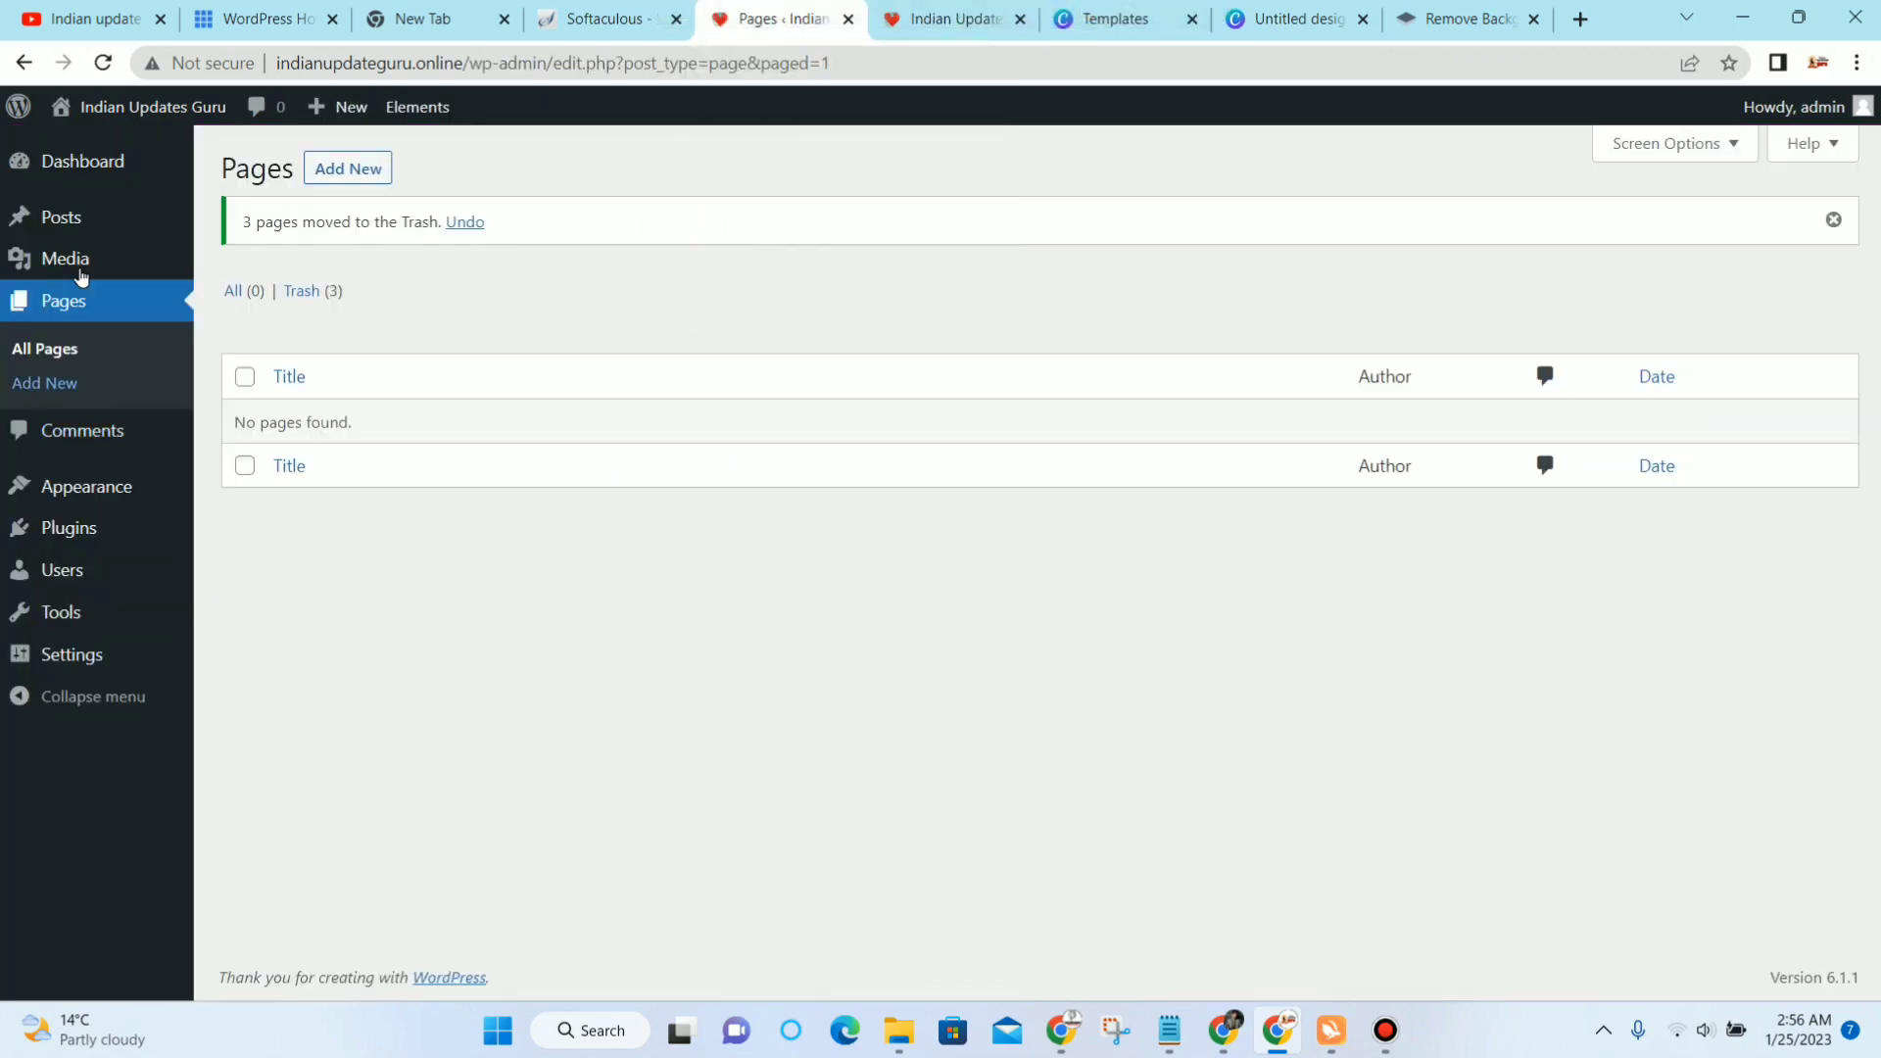
{"action": "mouse_move", "coordinate": [95, 167]}
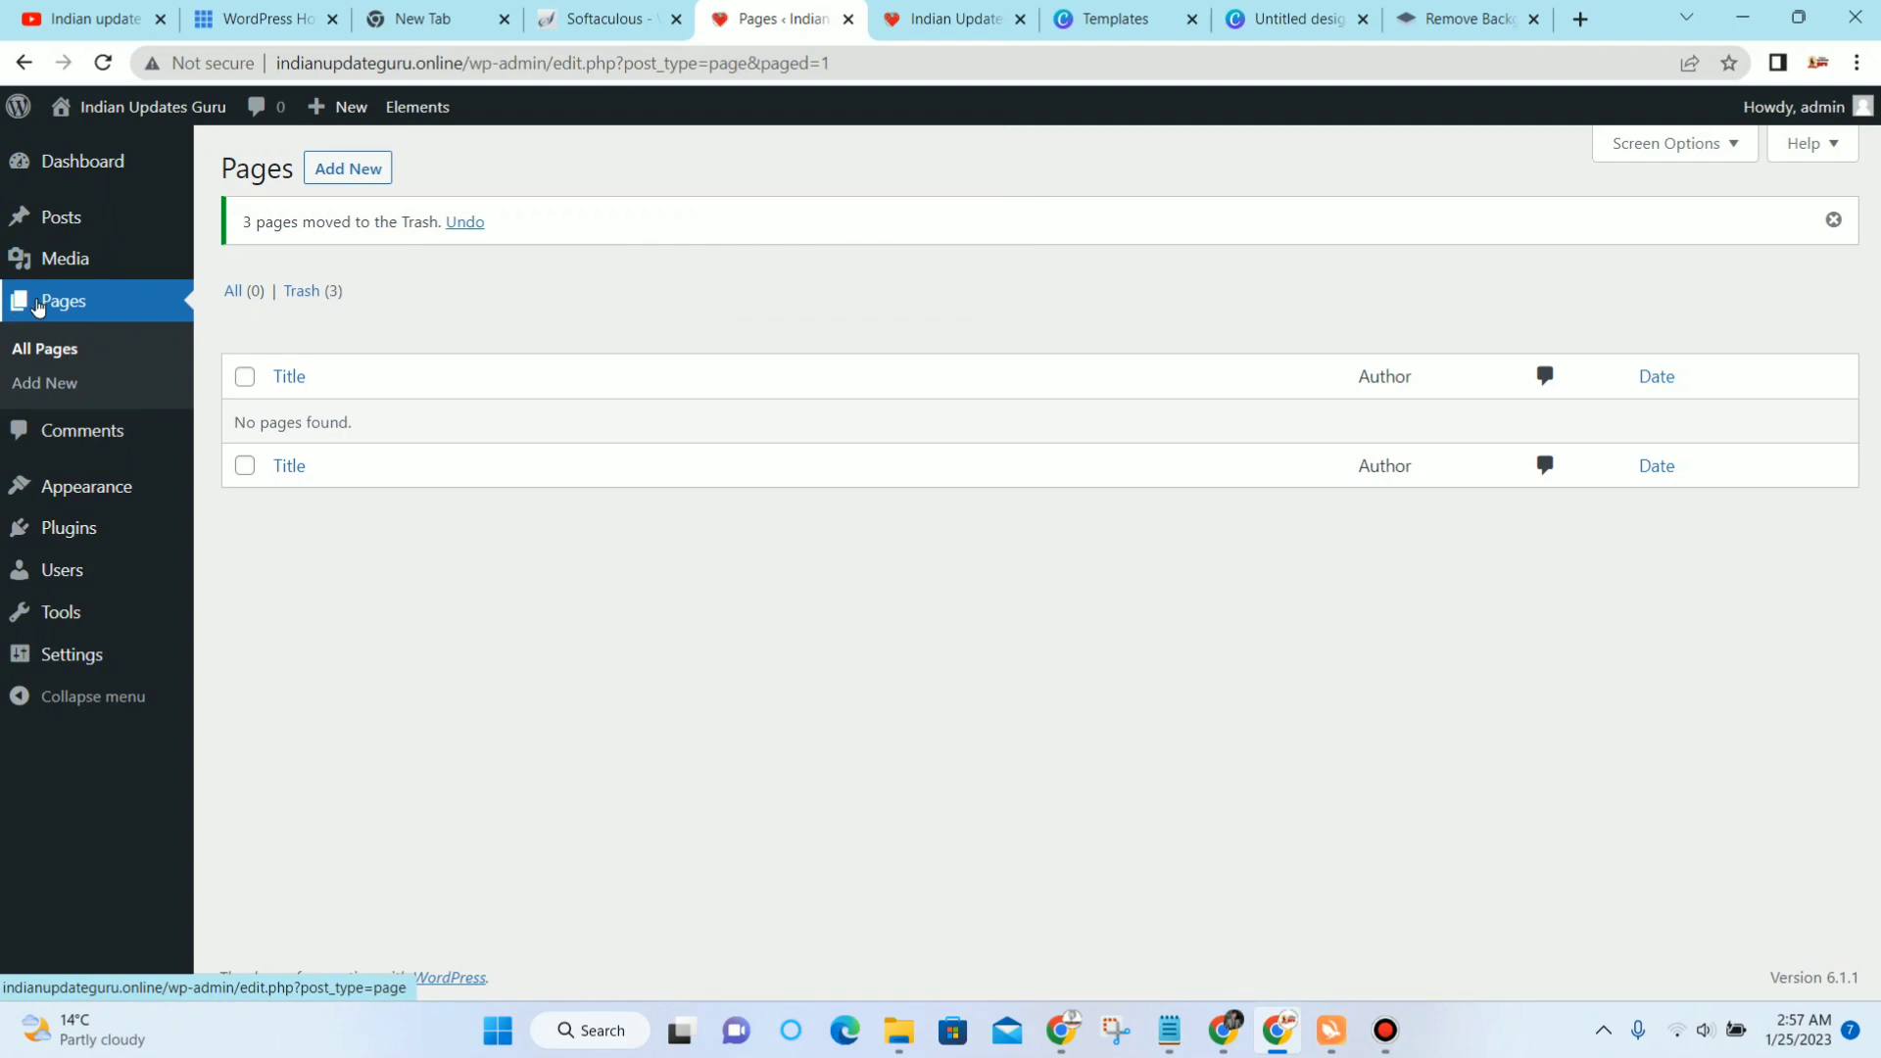
{"action": "left_click", "coordinate": [111, 306]}
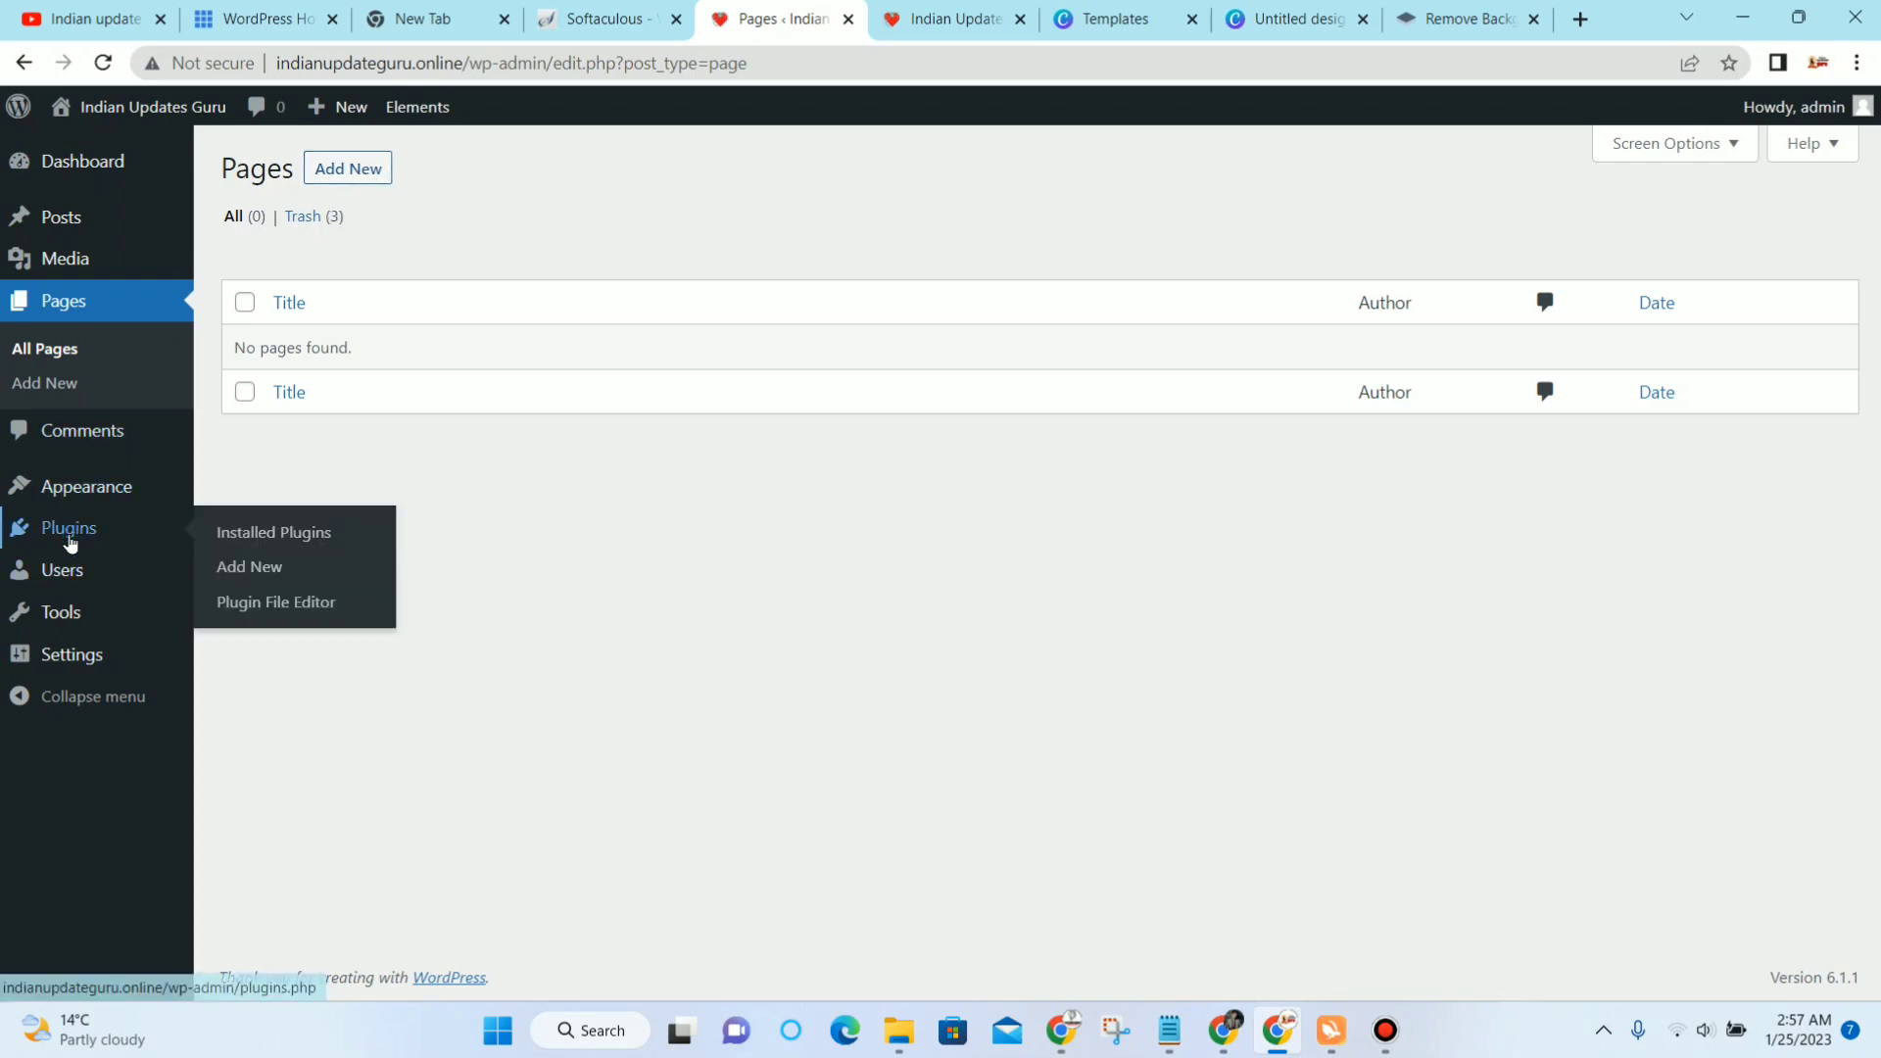
{"action": "mouse_move", "coordinate": [63, 586]}
{"action": "mouse_move", "coordinate": [90, 537]}
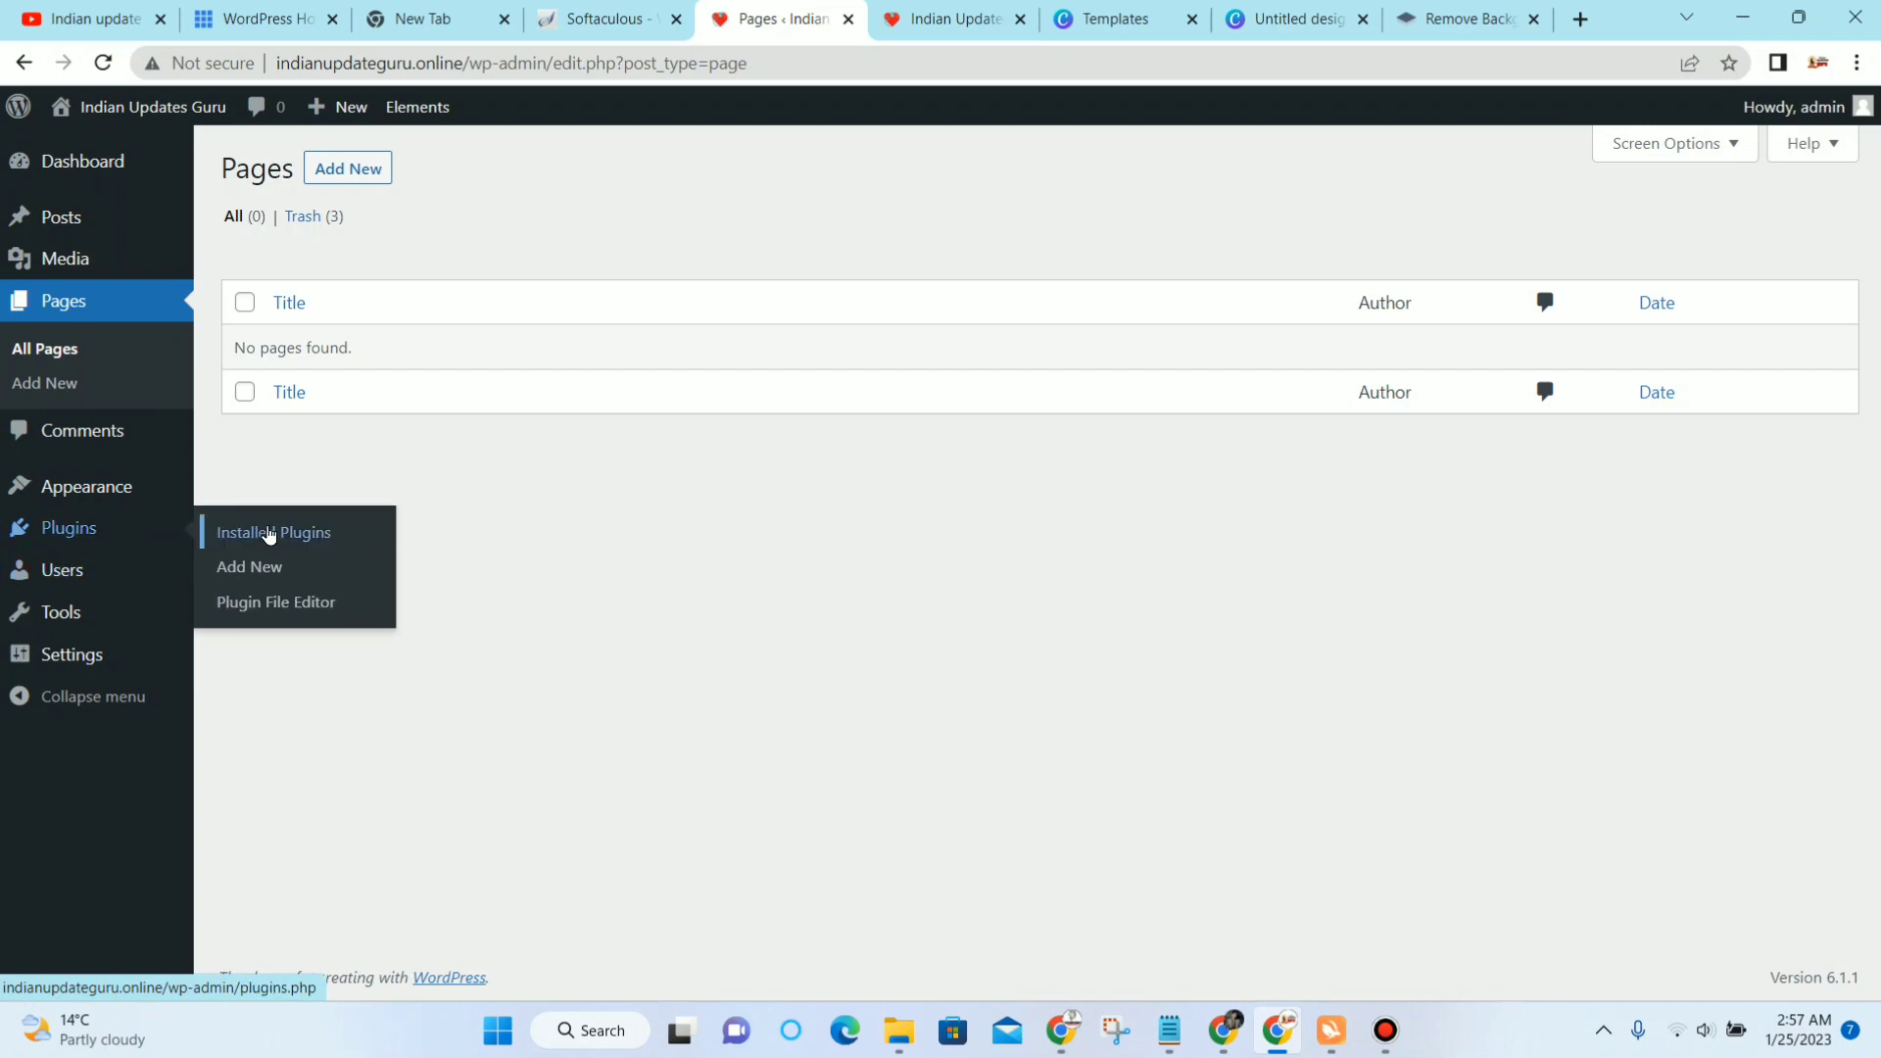
{"action": "left_click", "coordinate": [275, 563]}
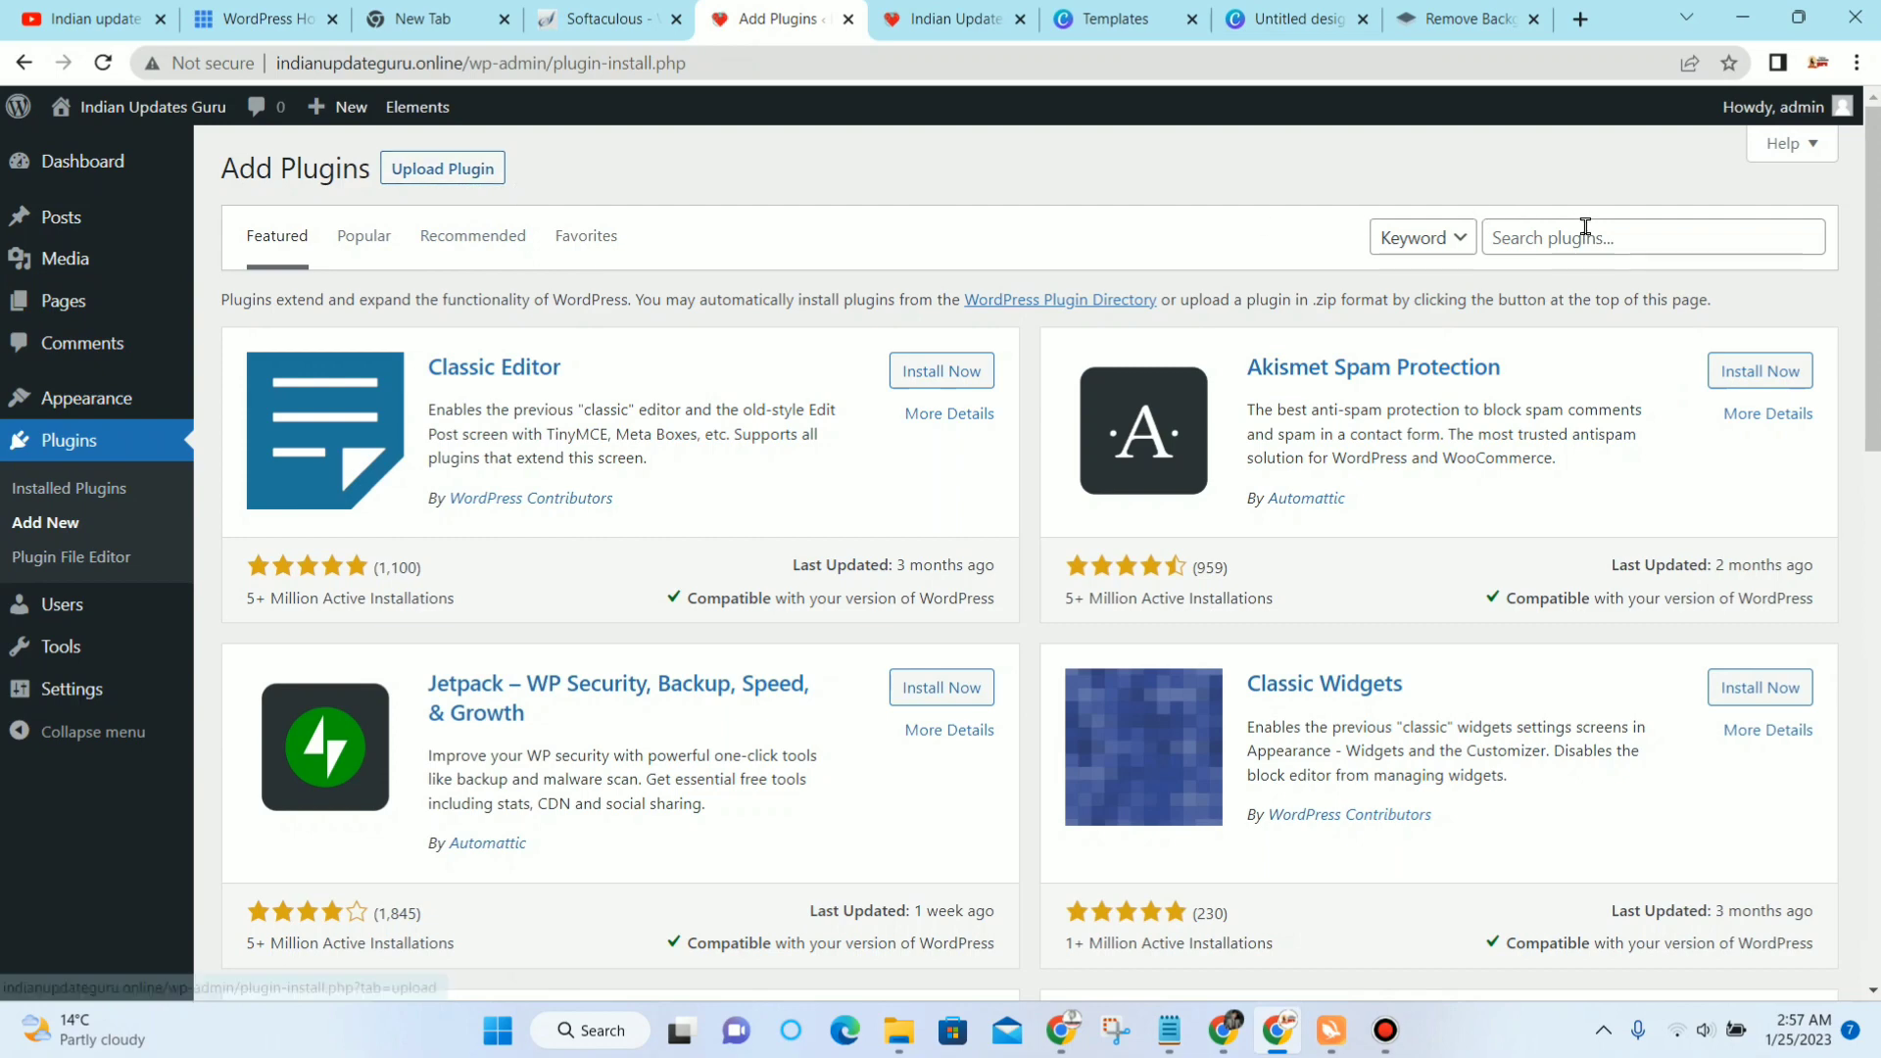
Step: Install the Classic Editor and Classic Widgets plugins from the featured plugins
{"action": "left_click", "coordinate": [946, 371]}
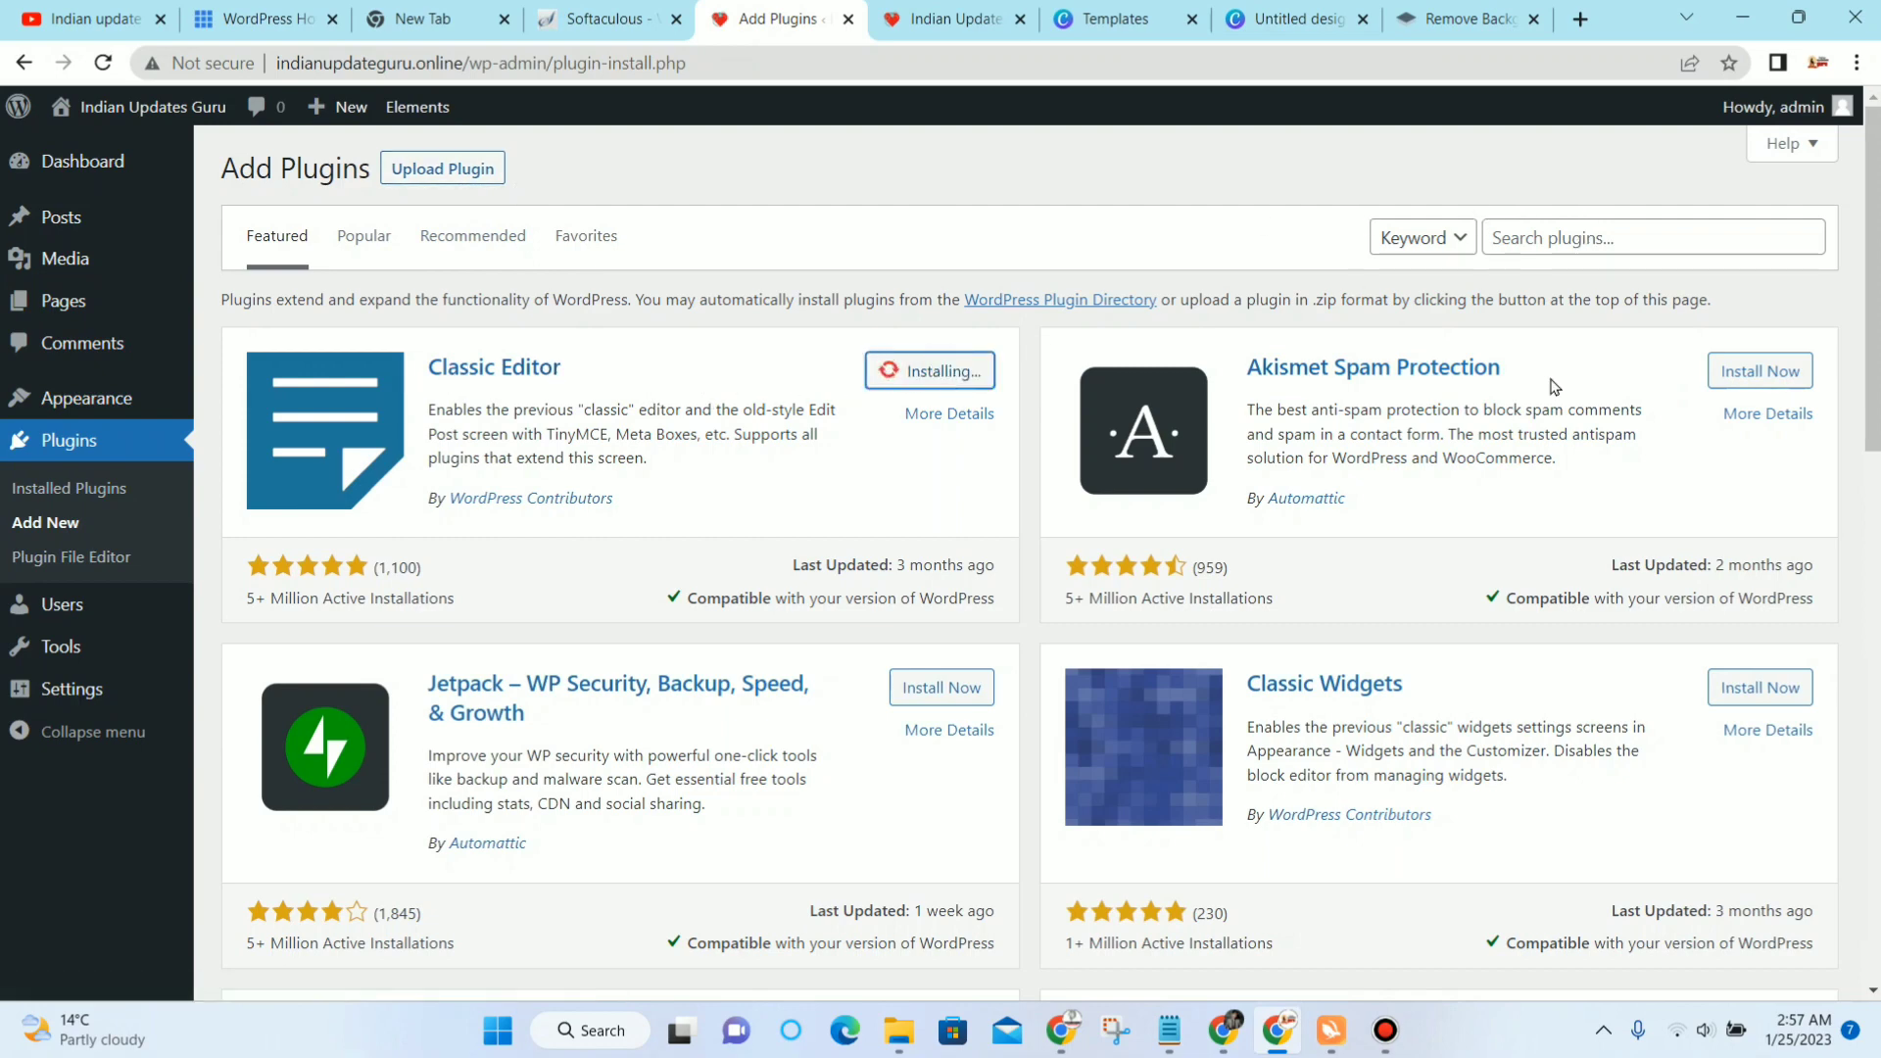
{"action": "scroll", "coordinate": [1254, 460], "scroll_direction": "down", "scroll_amount": 2}
{"action": "left_click", "coordinate": [1728, 442]}
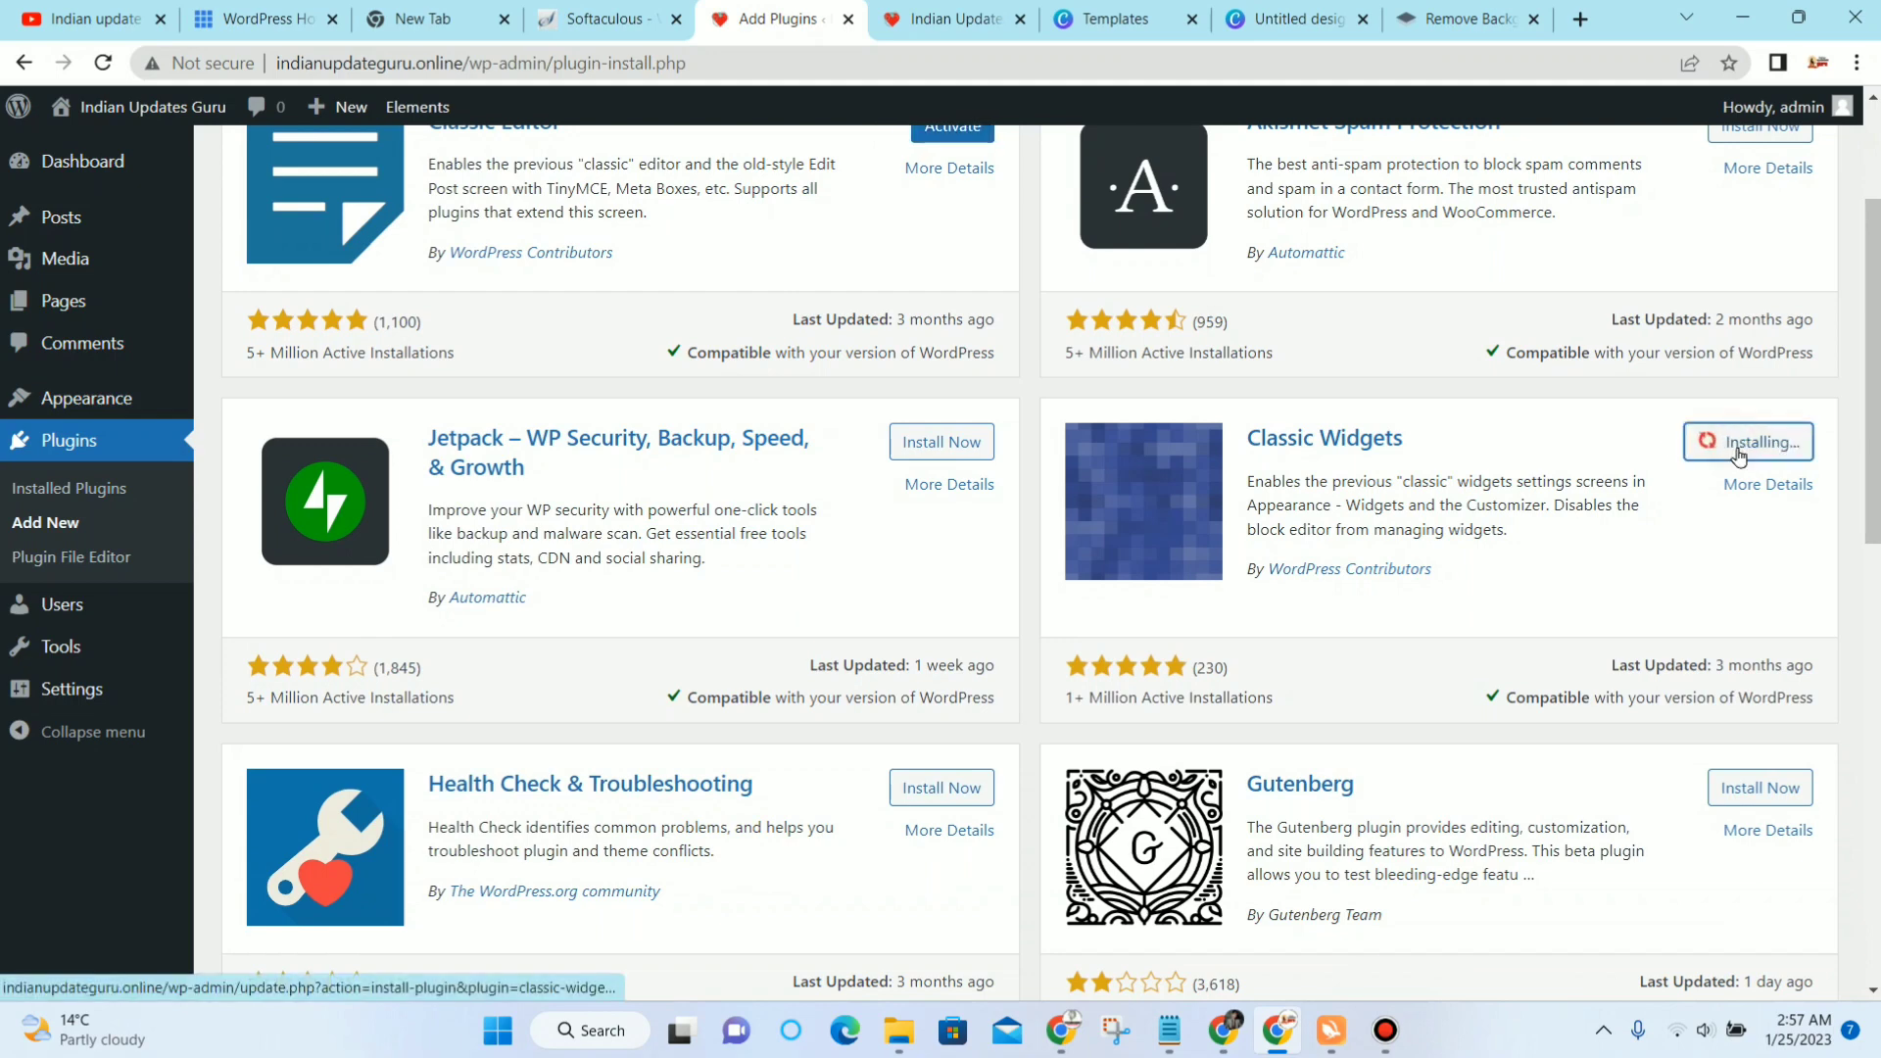
{"action": "scroll", "coordinate": [1454, 497], "scroll_direction": "up", "scroll_amount": 1}
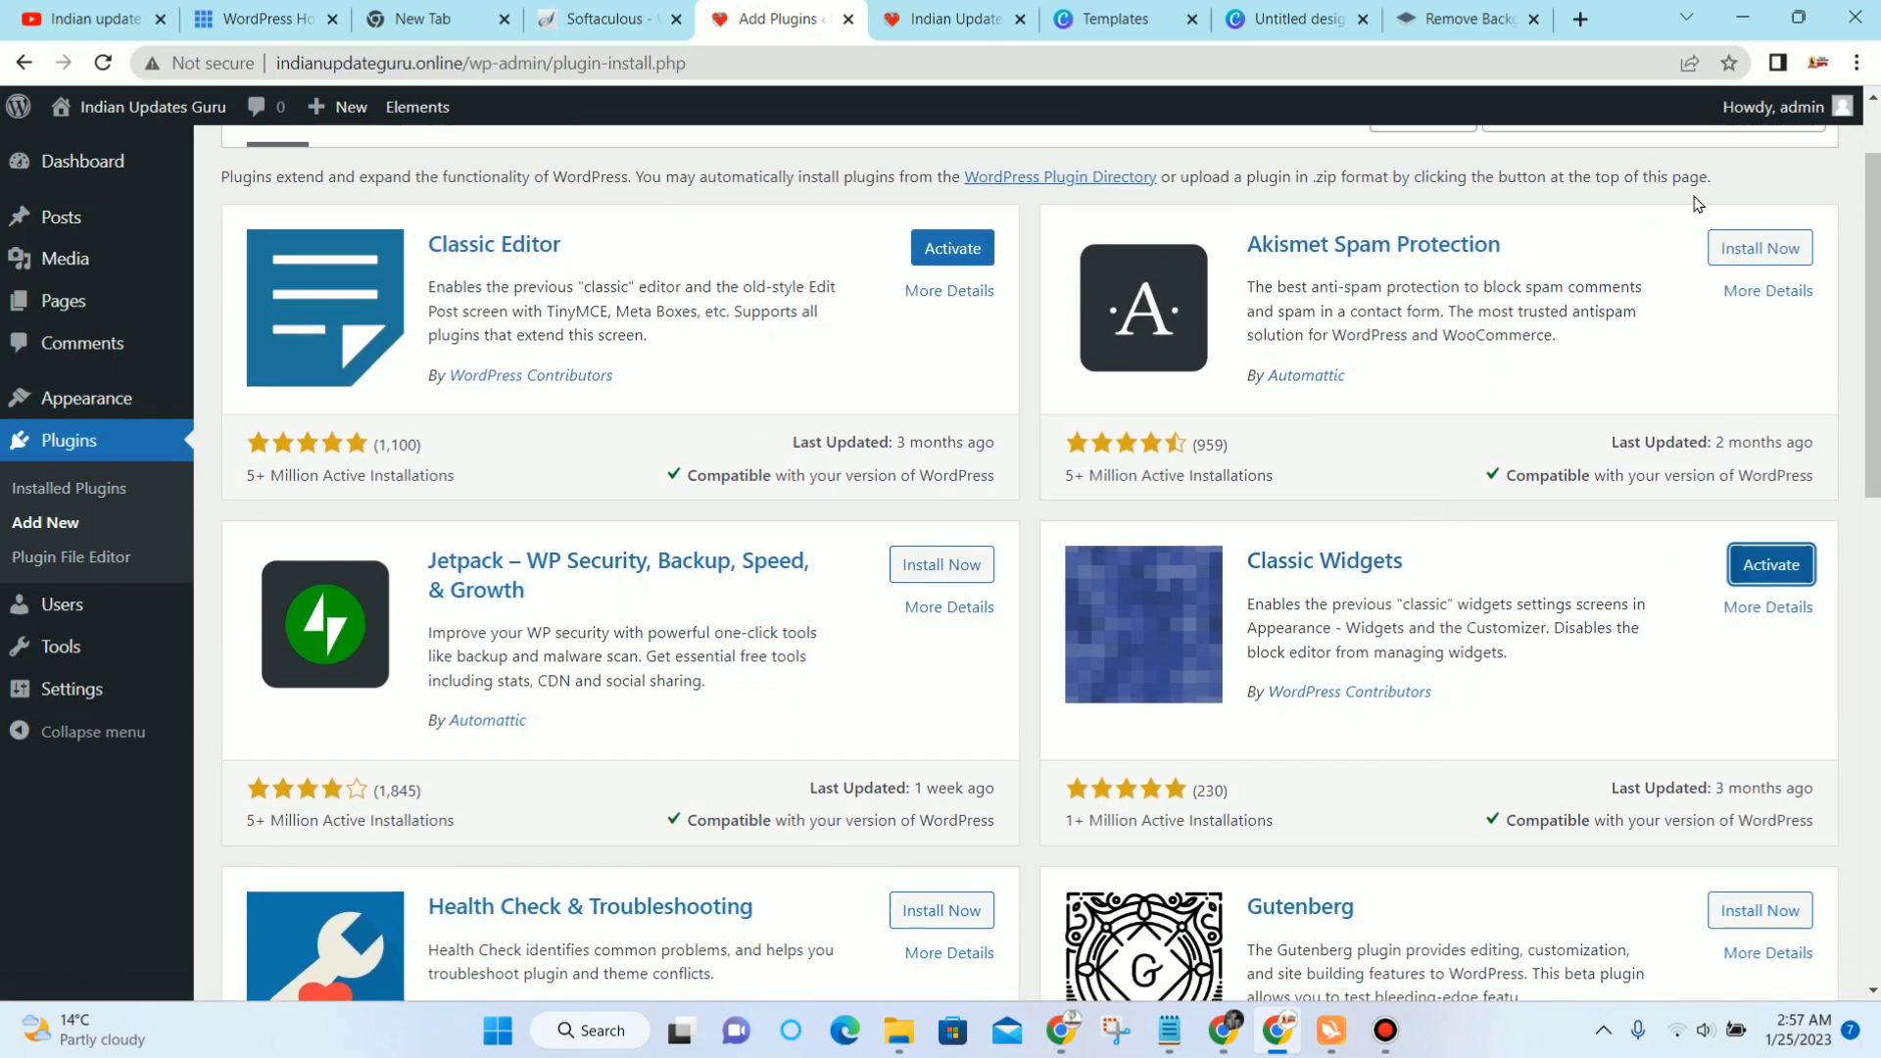
Step: Search the plugin directory for "contact form"
{"action": "scroll", "coordinate": [1703, 267], "scroll_direction": "up", "scroll_amount": 1}
{"action": "left_click", "coordinate": [1665, 247]}
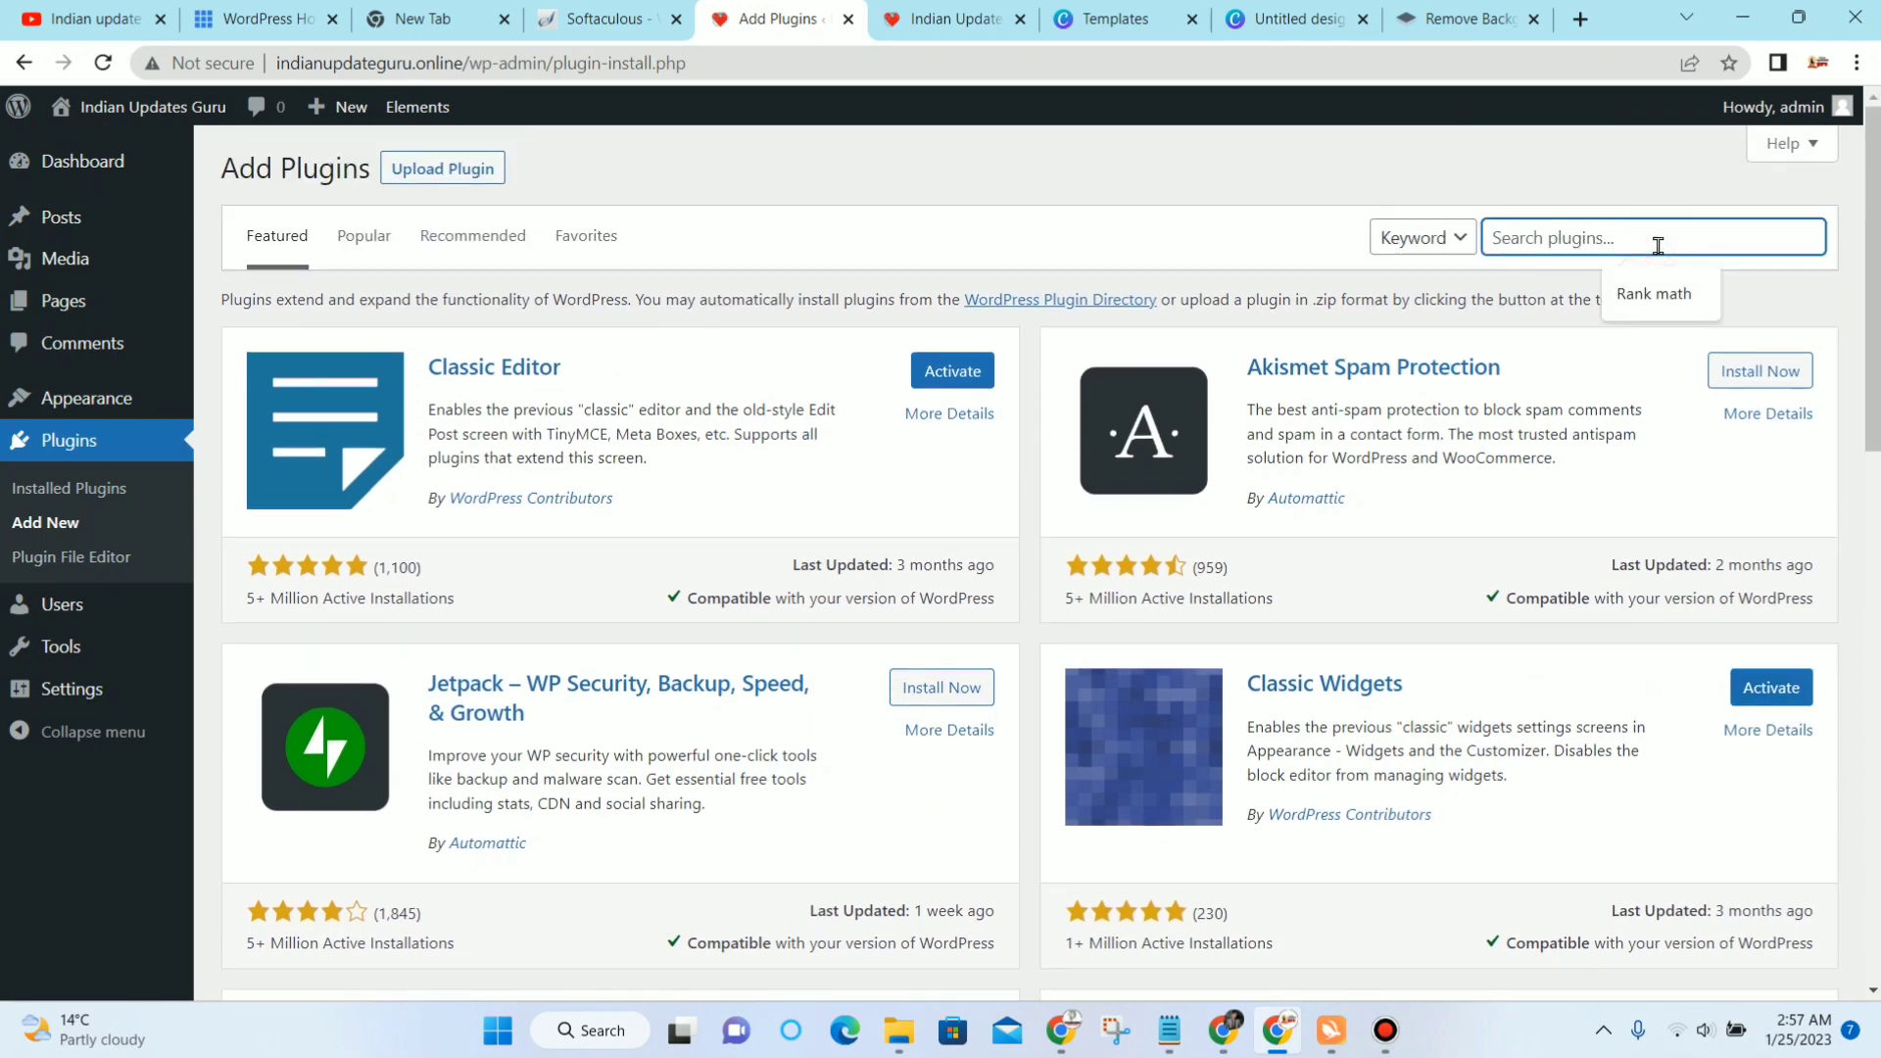
{"action": "type", "text": "contact form"}
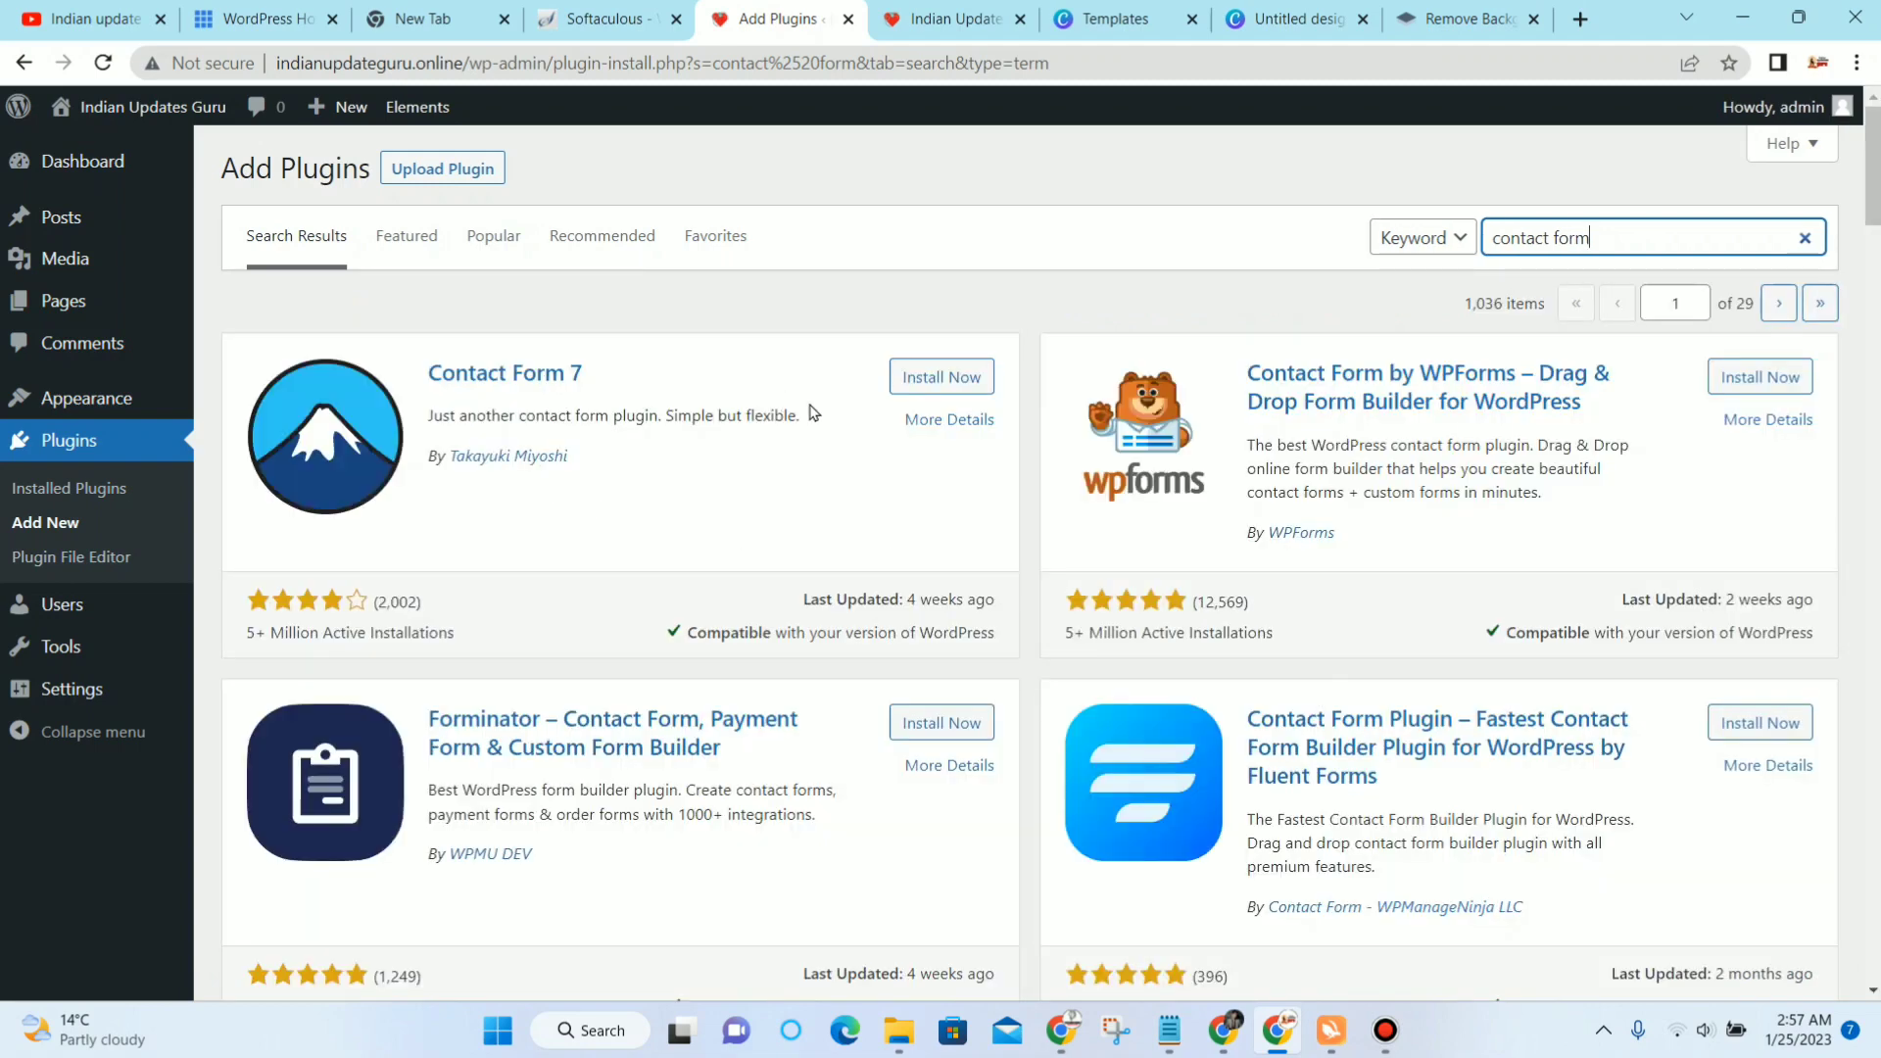
Step: Install the Contact Form 7 plugin and bulk-activate all installed plugins
{"action": "left_click", "coordinate": [945, 377]}
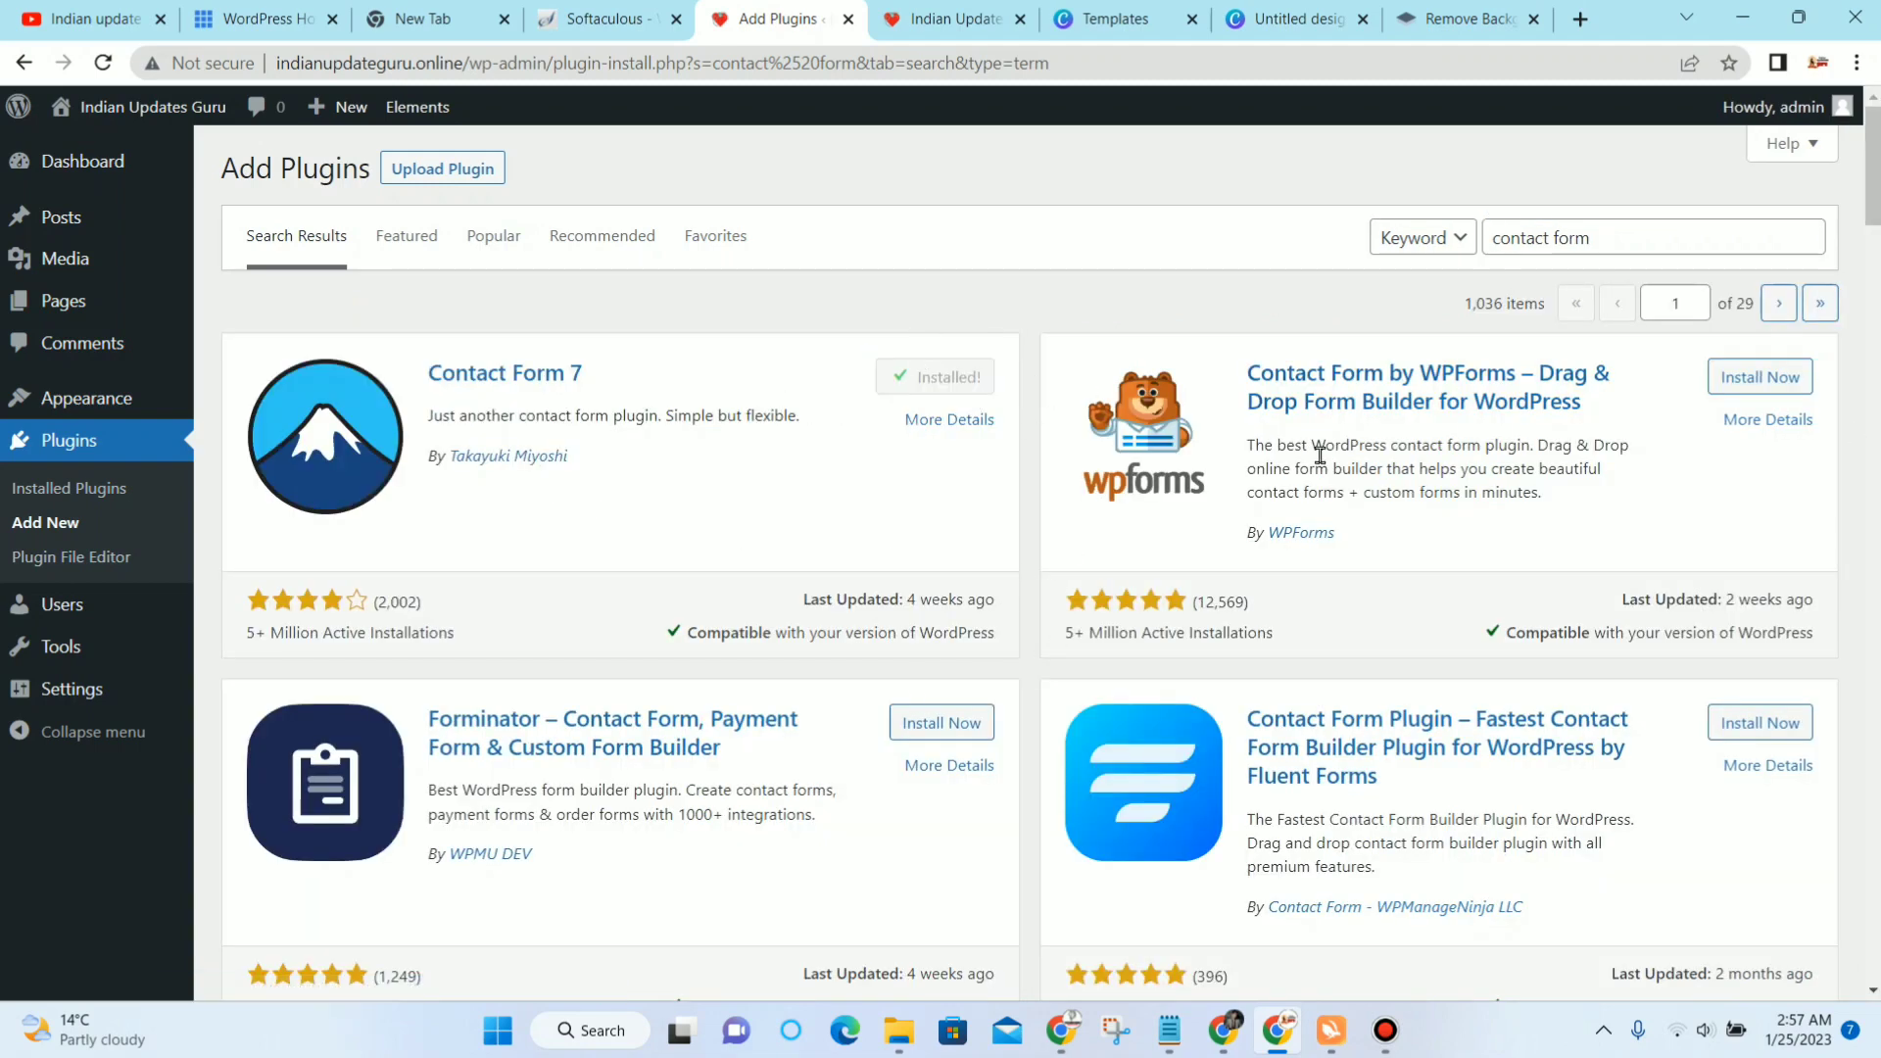
{"action": "left_click", "coordinate": [120, 484]}
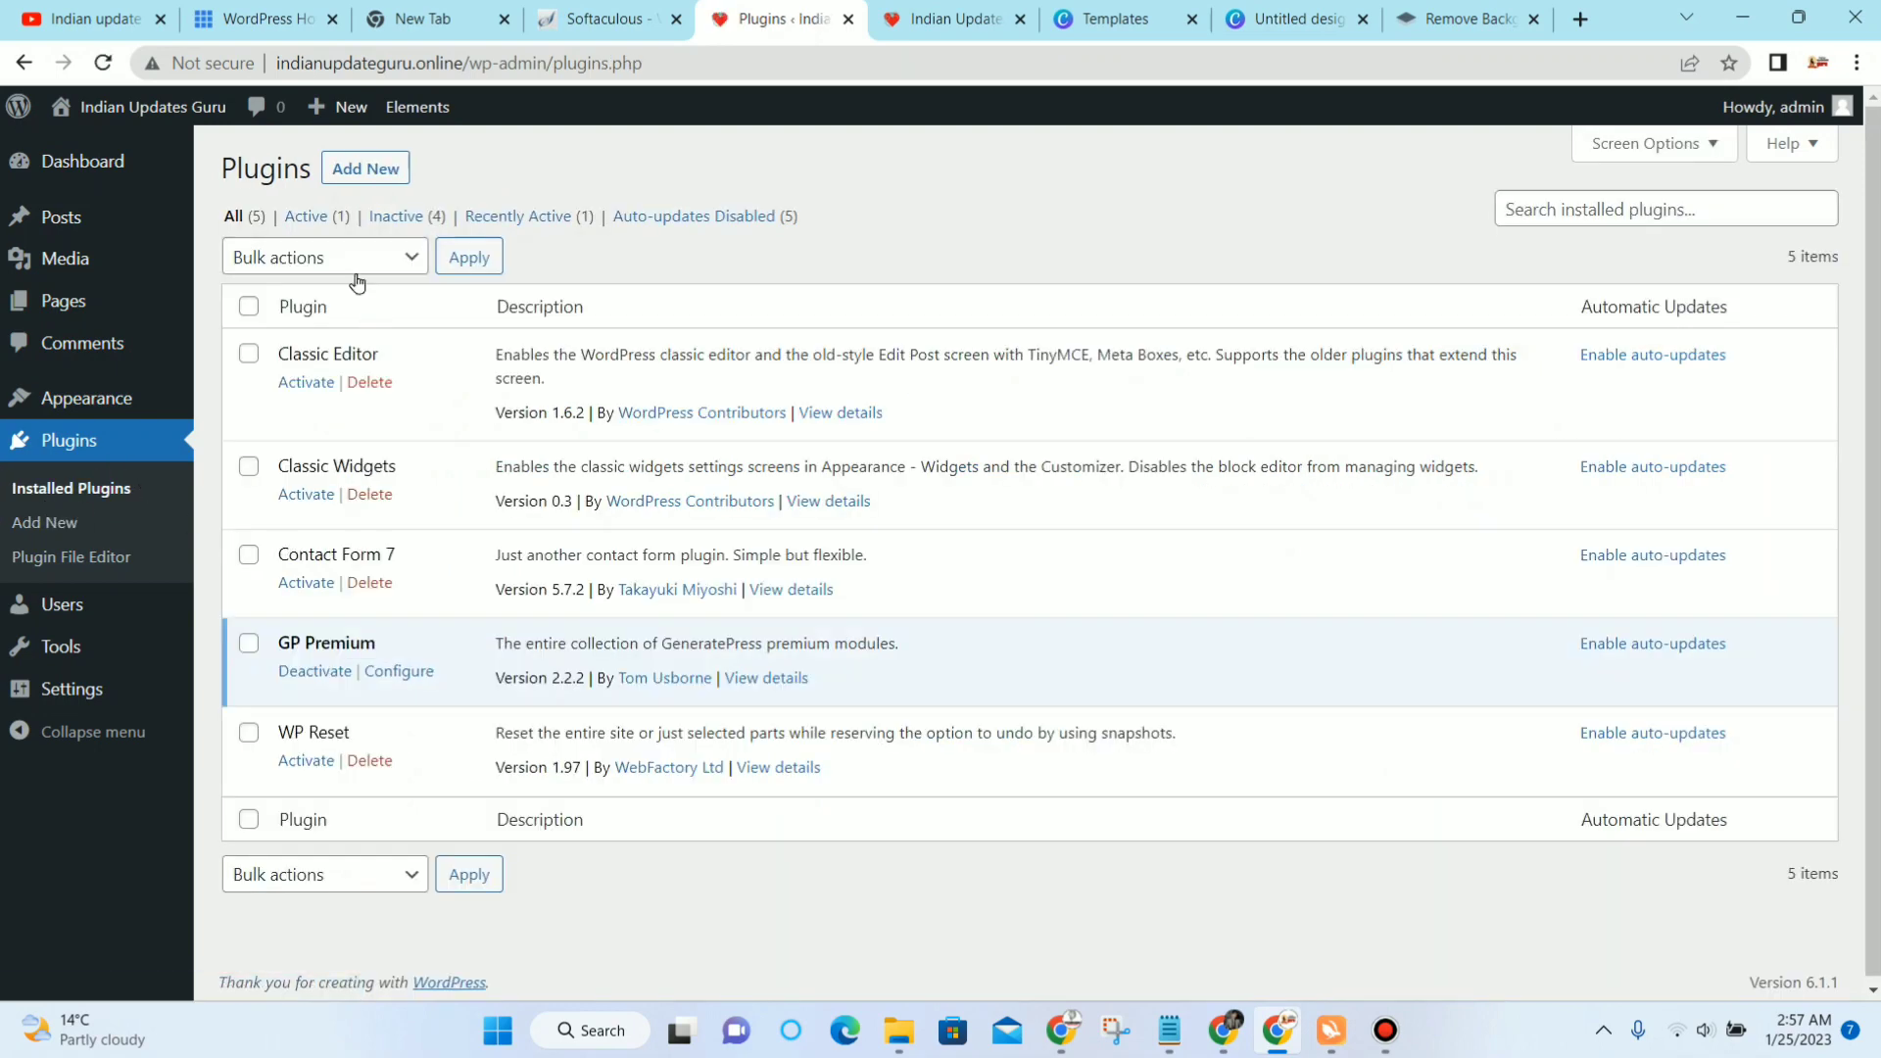
{"action": "left_click", "coordinate": [357, 258]}
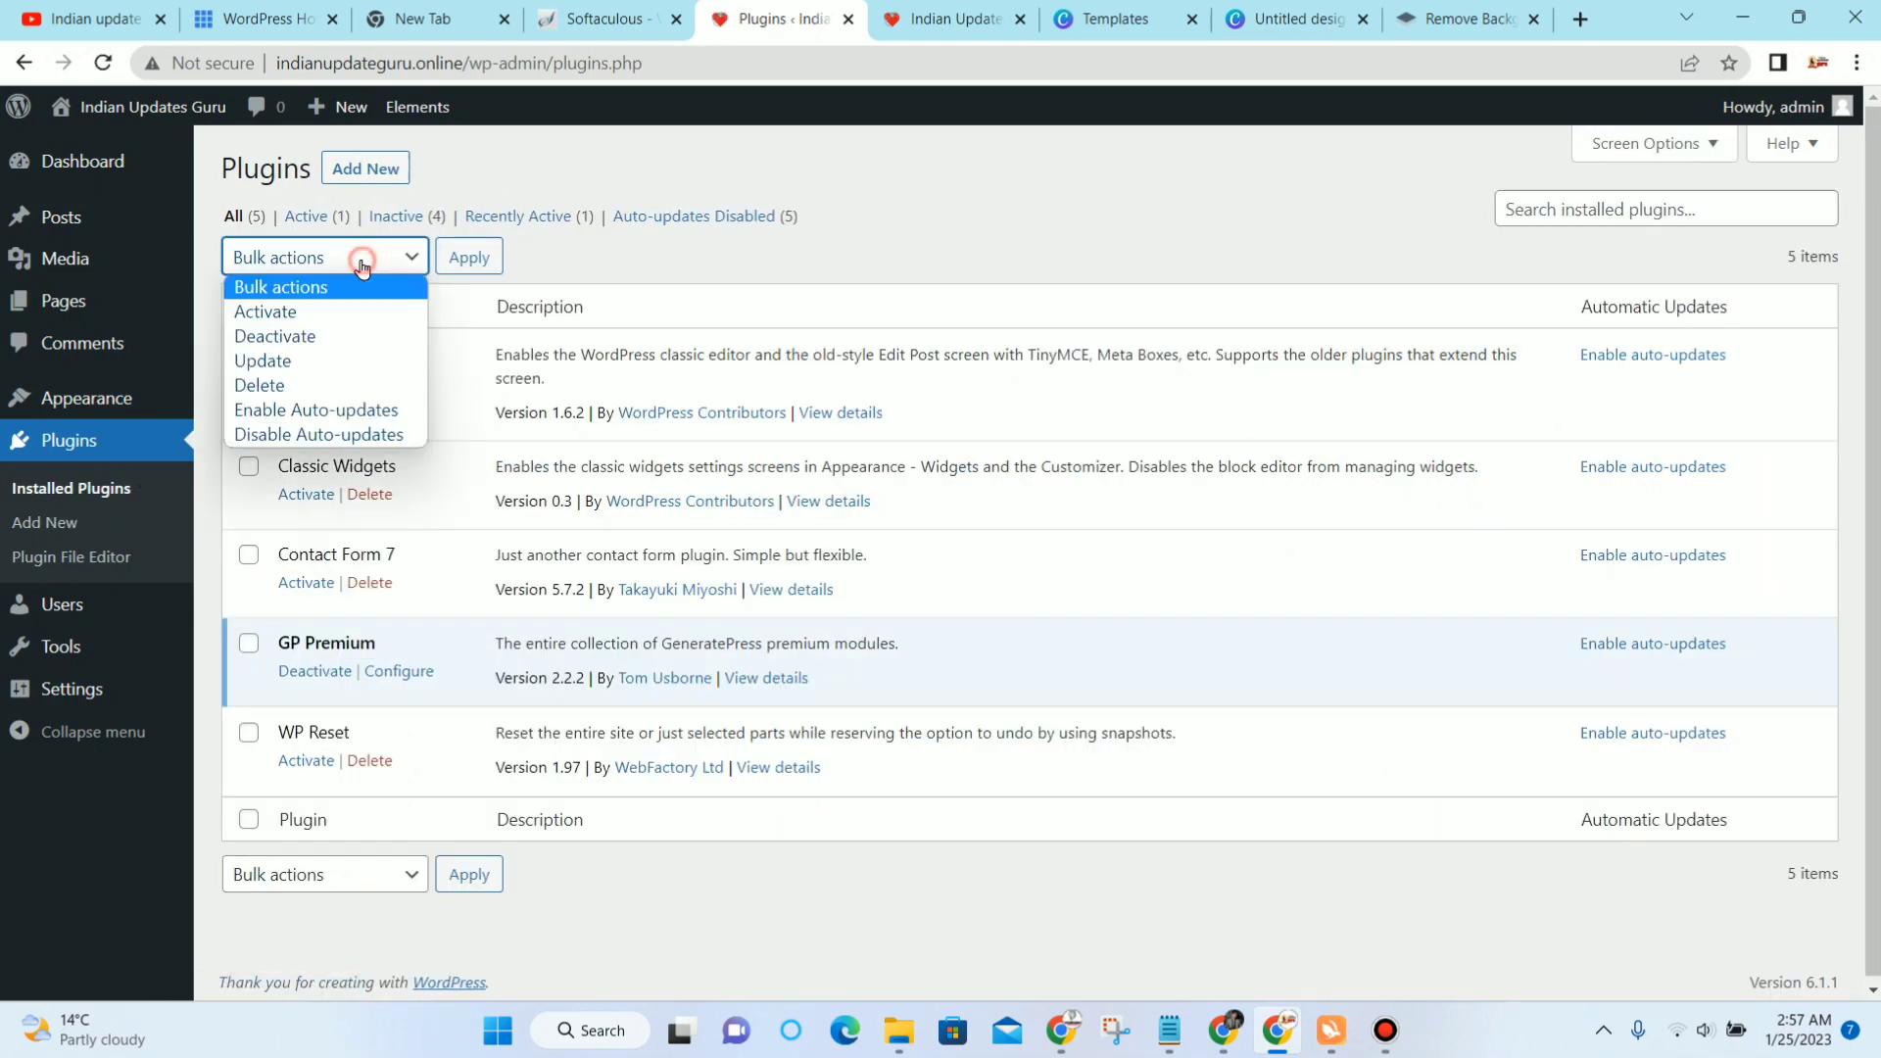
{"action": "left_click", "coordinate": [292, 312]}
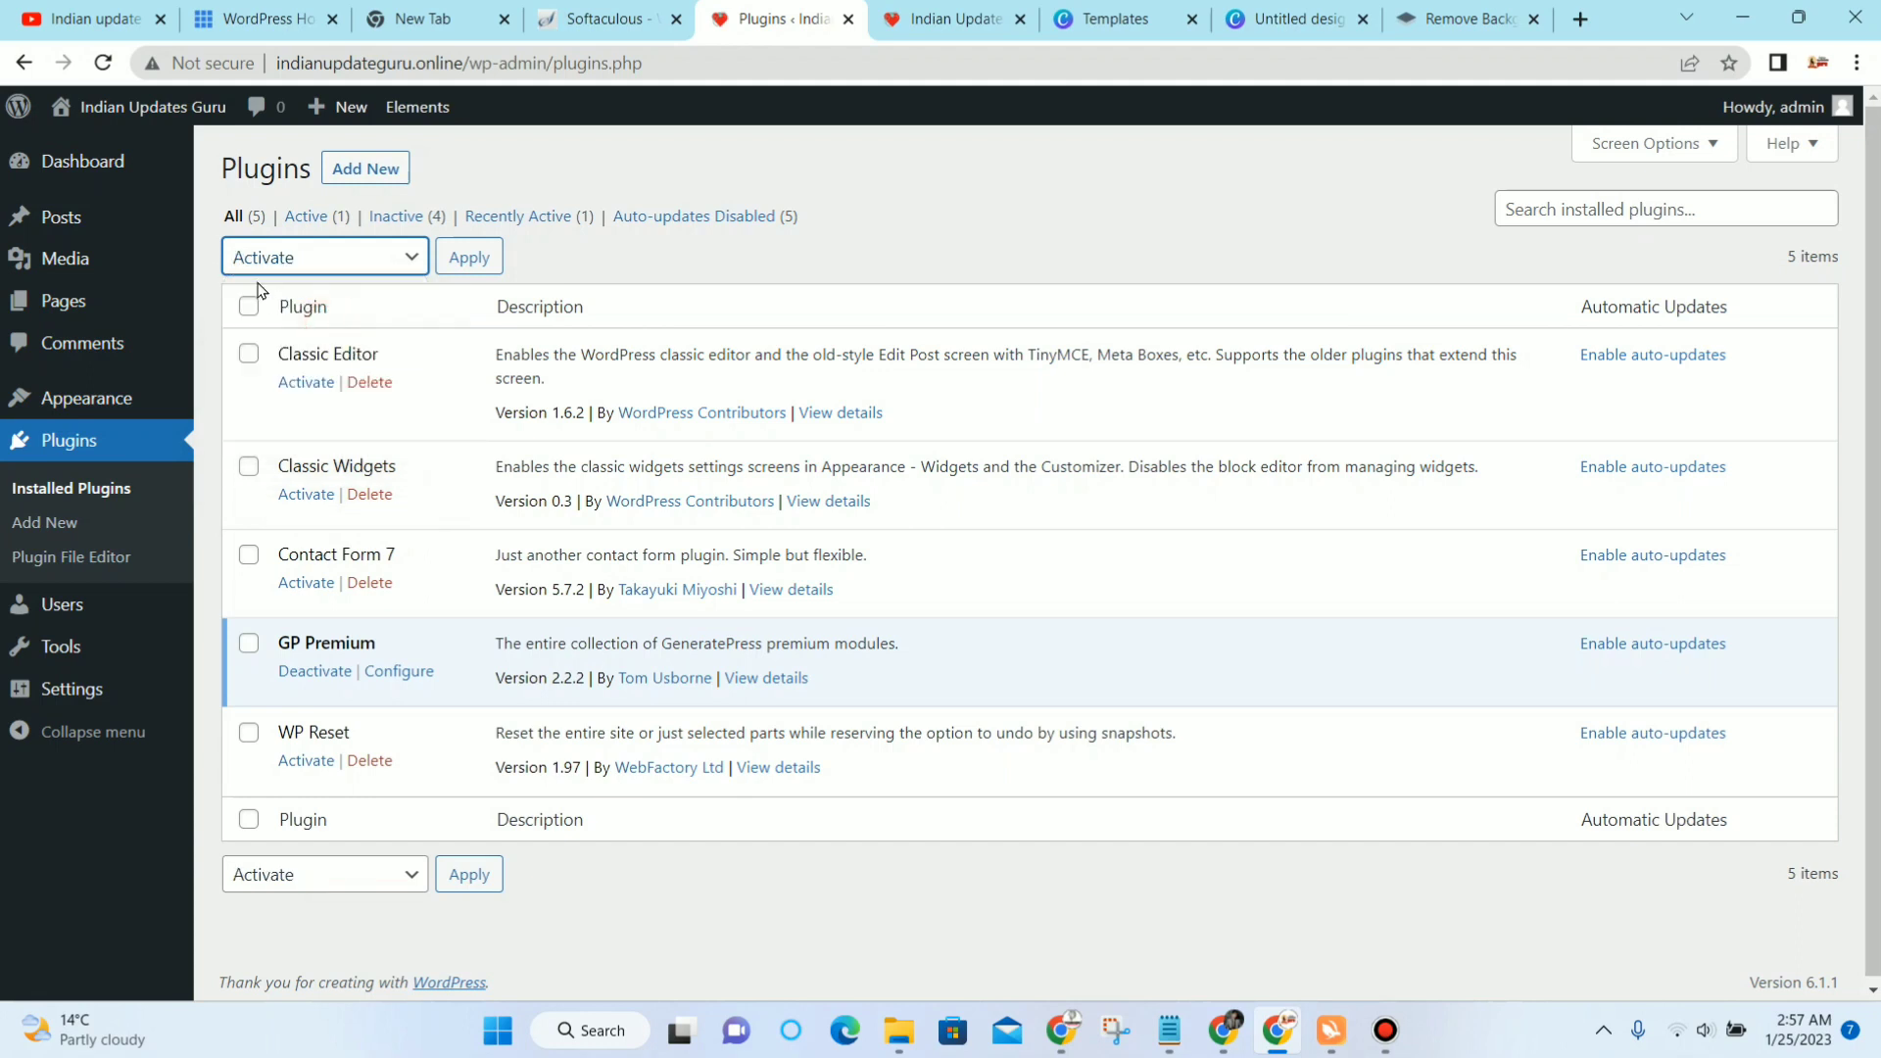
{"action": "left_click", "coordinate": [250, 308]}
{"action": "left_click", "coordinate": [474, 258]}
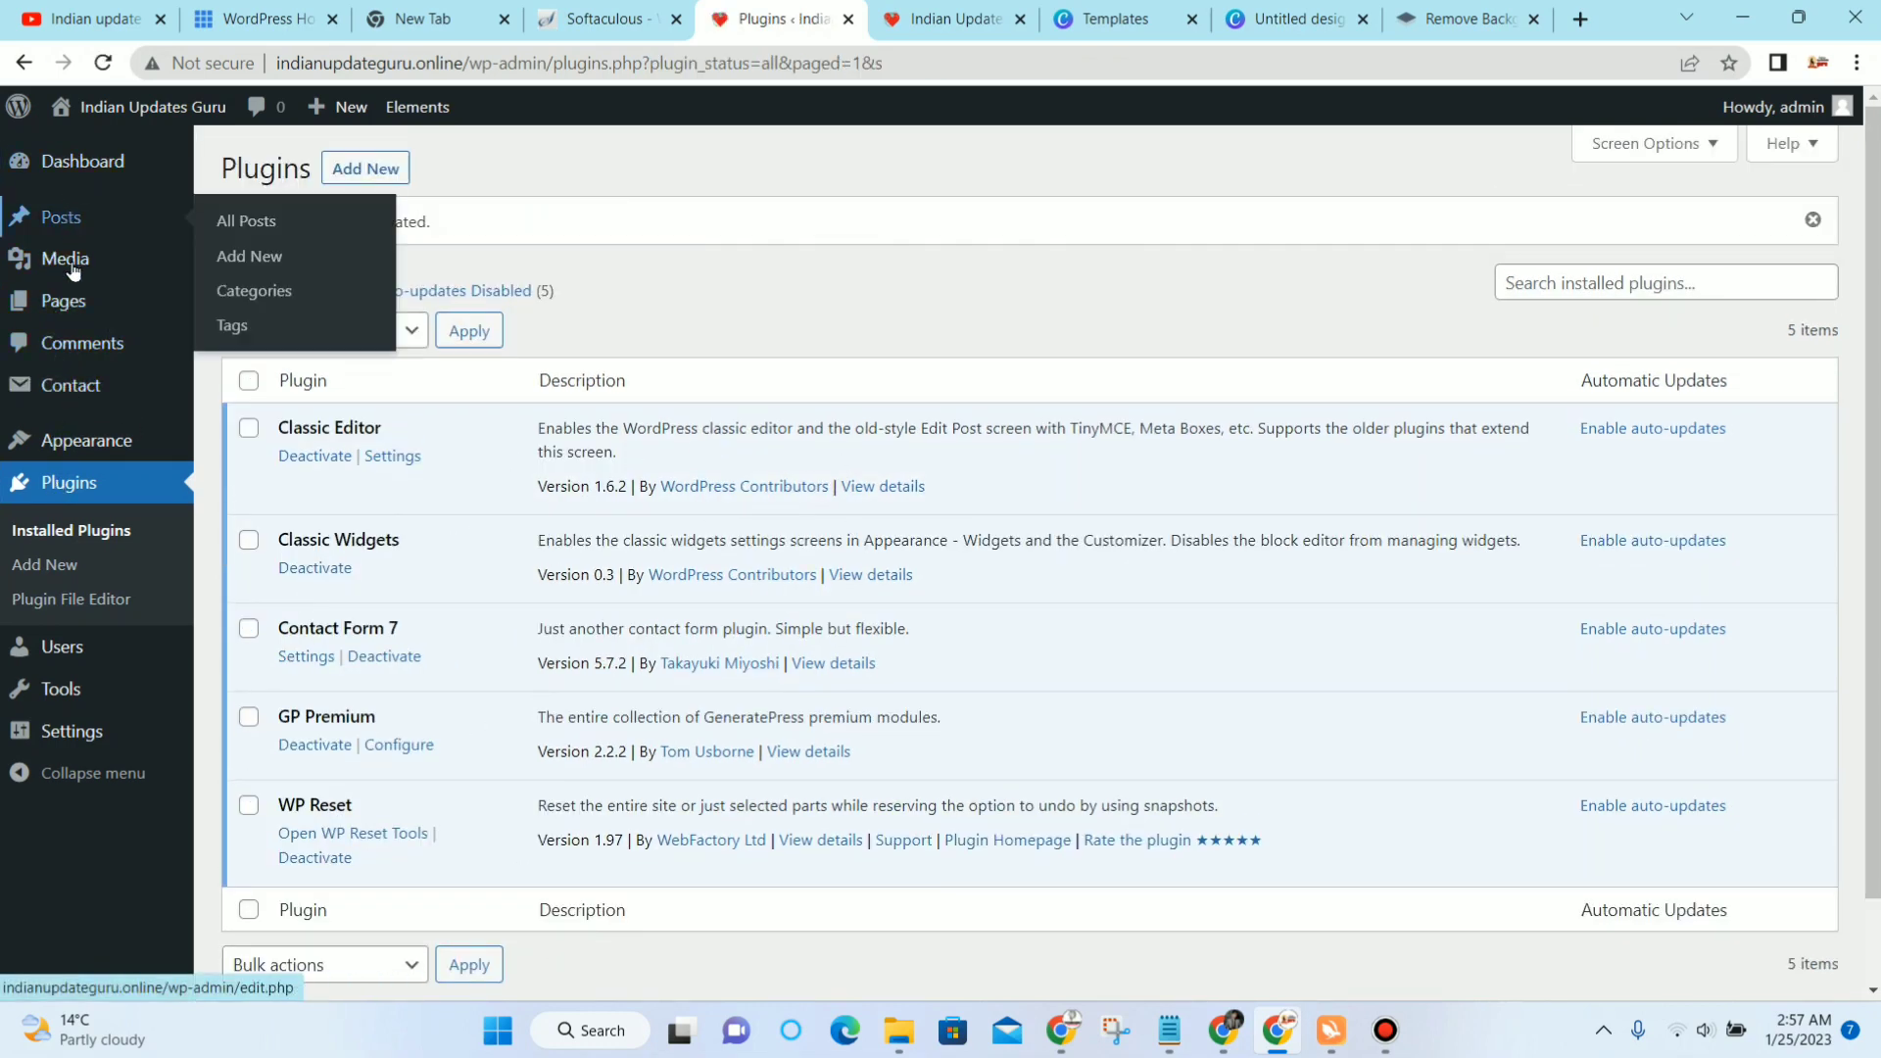
Step: Publish a new page titled "Contact Us" and switch its content editor to the Text view
{"action": "mouse_move", "coordinate": [69, 301]}
{"action": "left_click", "coordinate": [304, 307]}
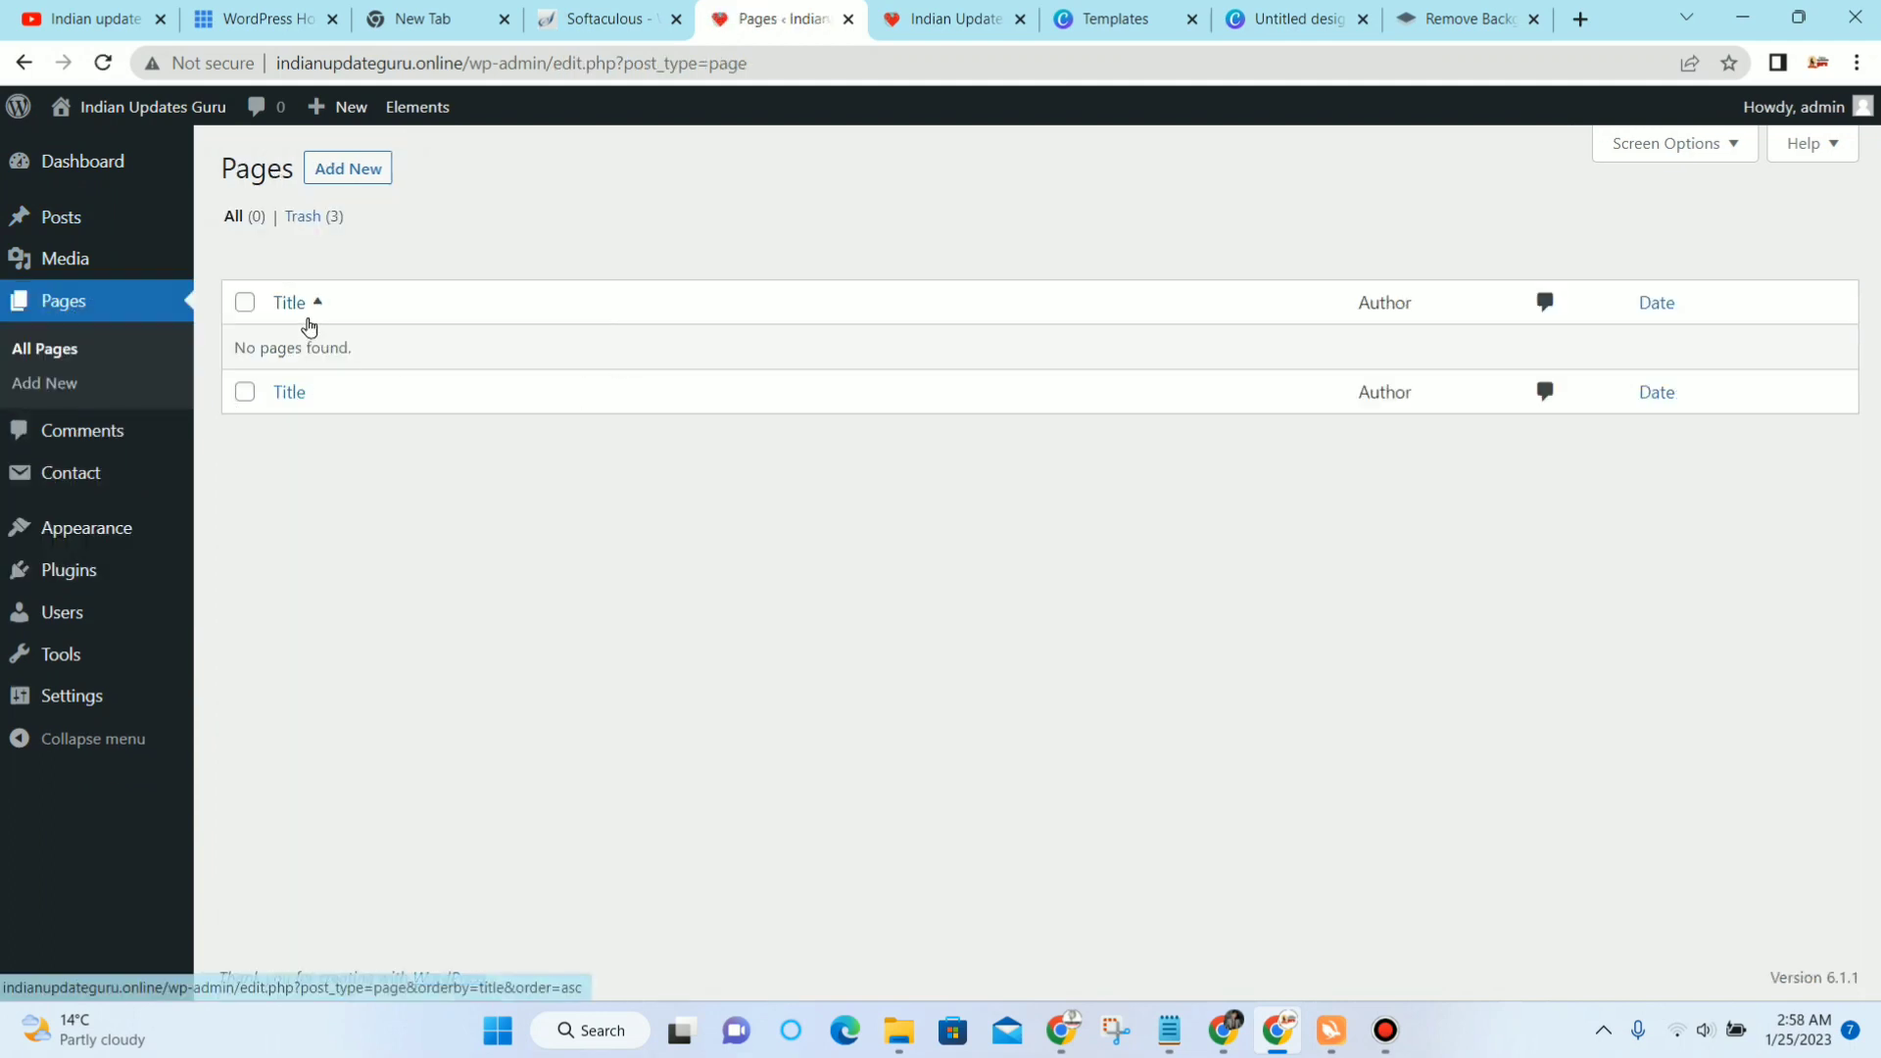
{"action": "left_click", "coordinate": [340, 169]}
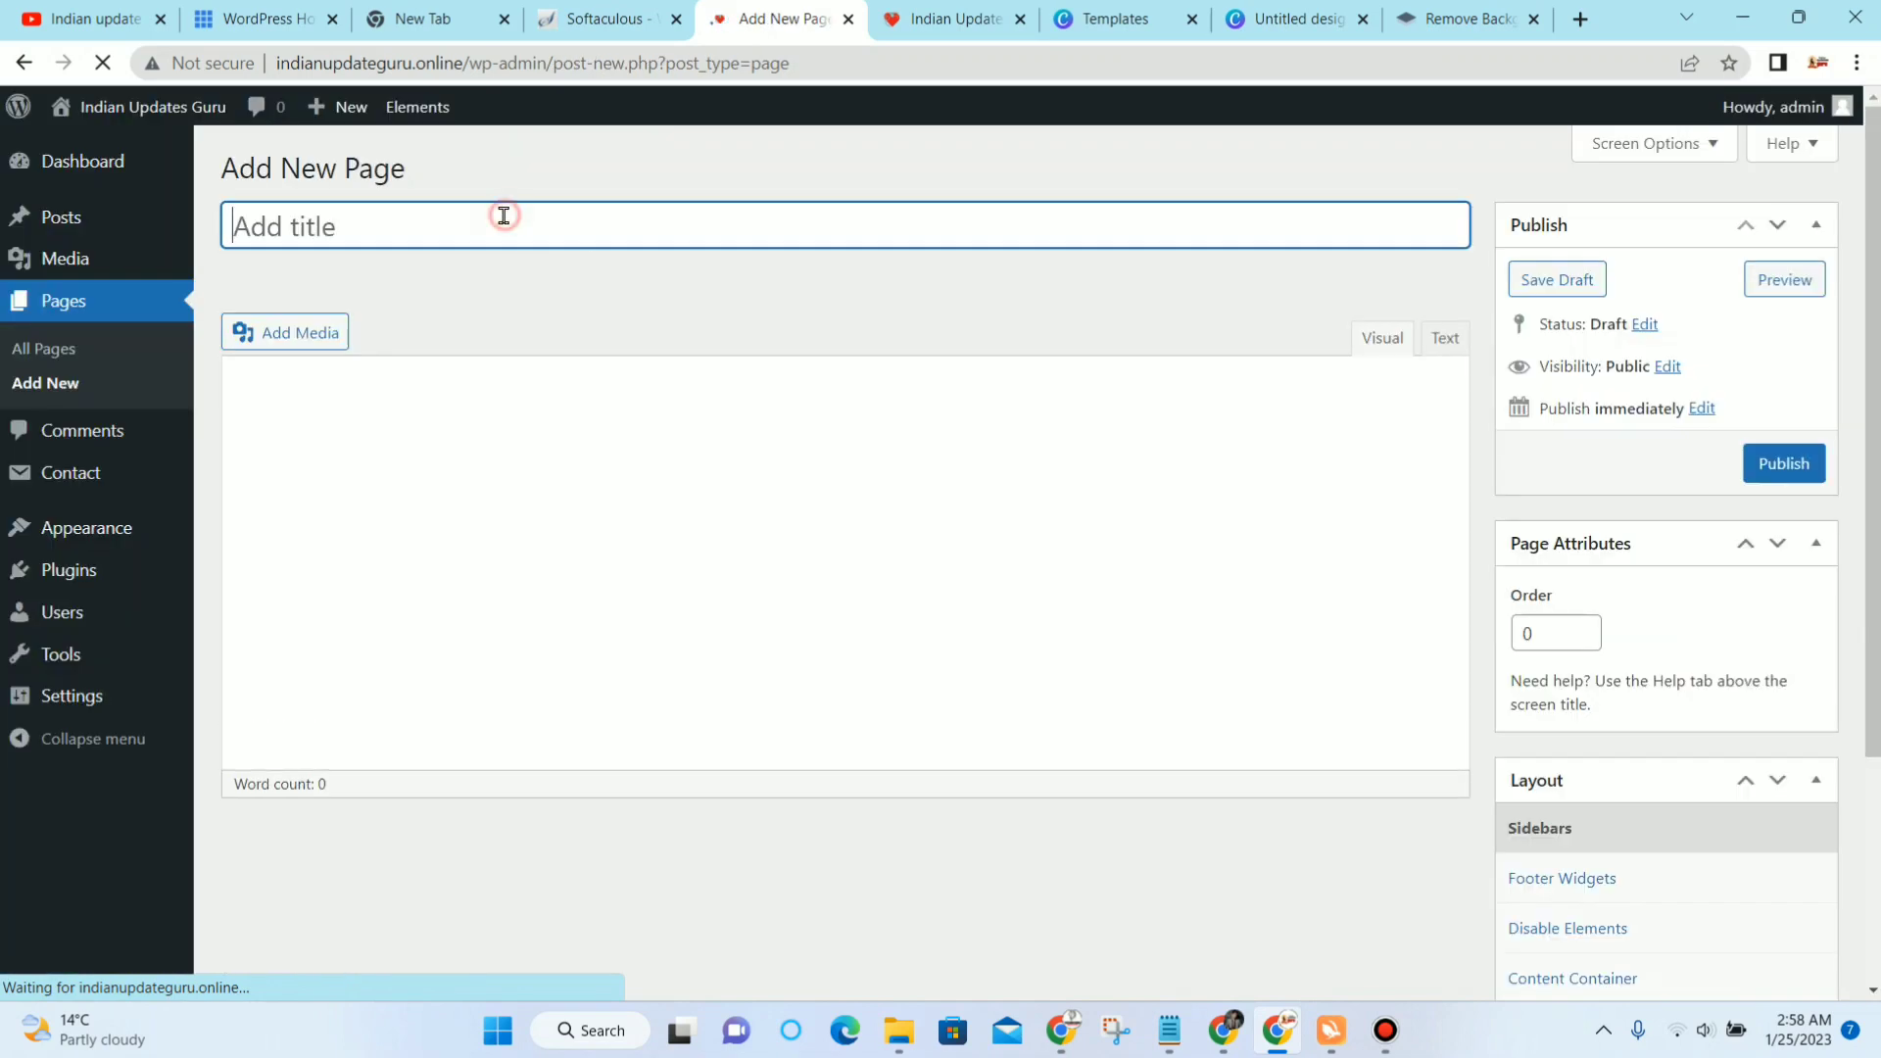
{"action": "type", "text": "Contact"}
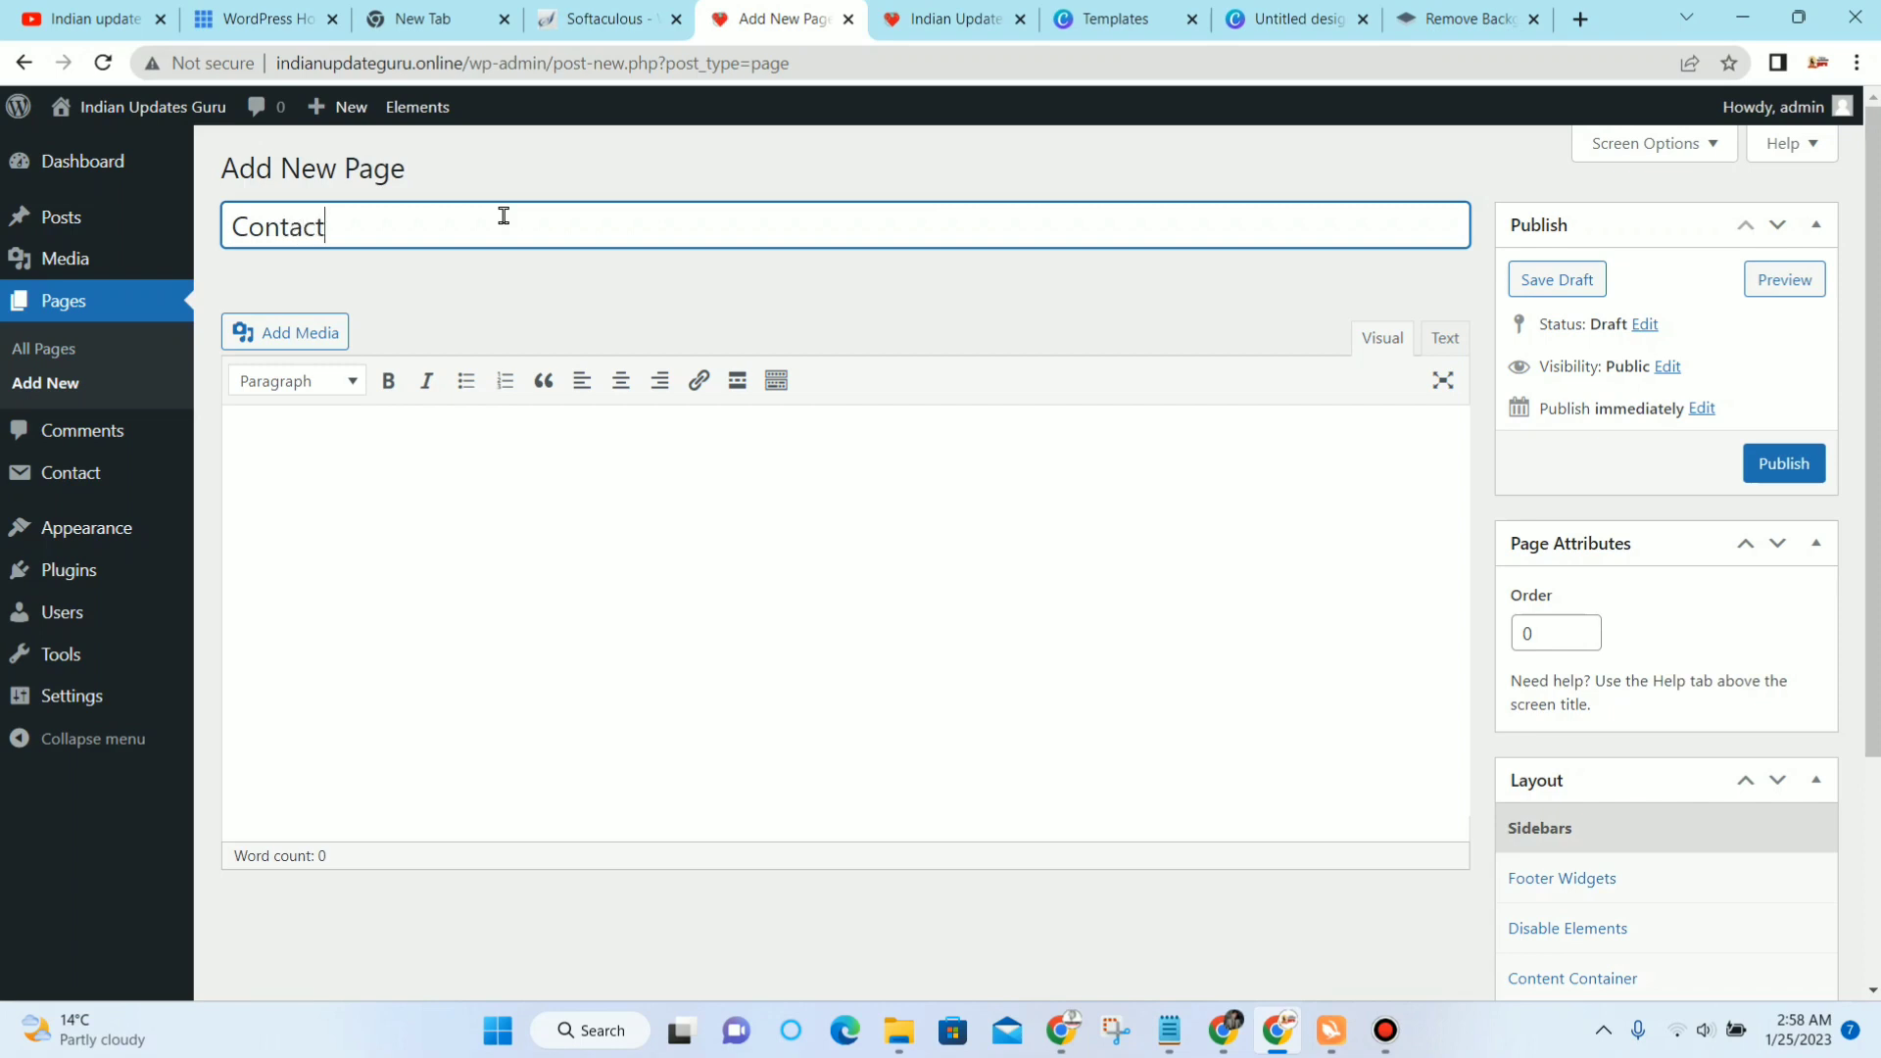
{"action": "type", "text": " Us"}
{"action": "left_click", "coordinate": [1795, 472]}
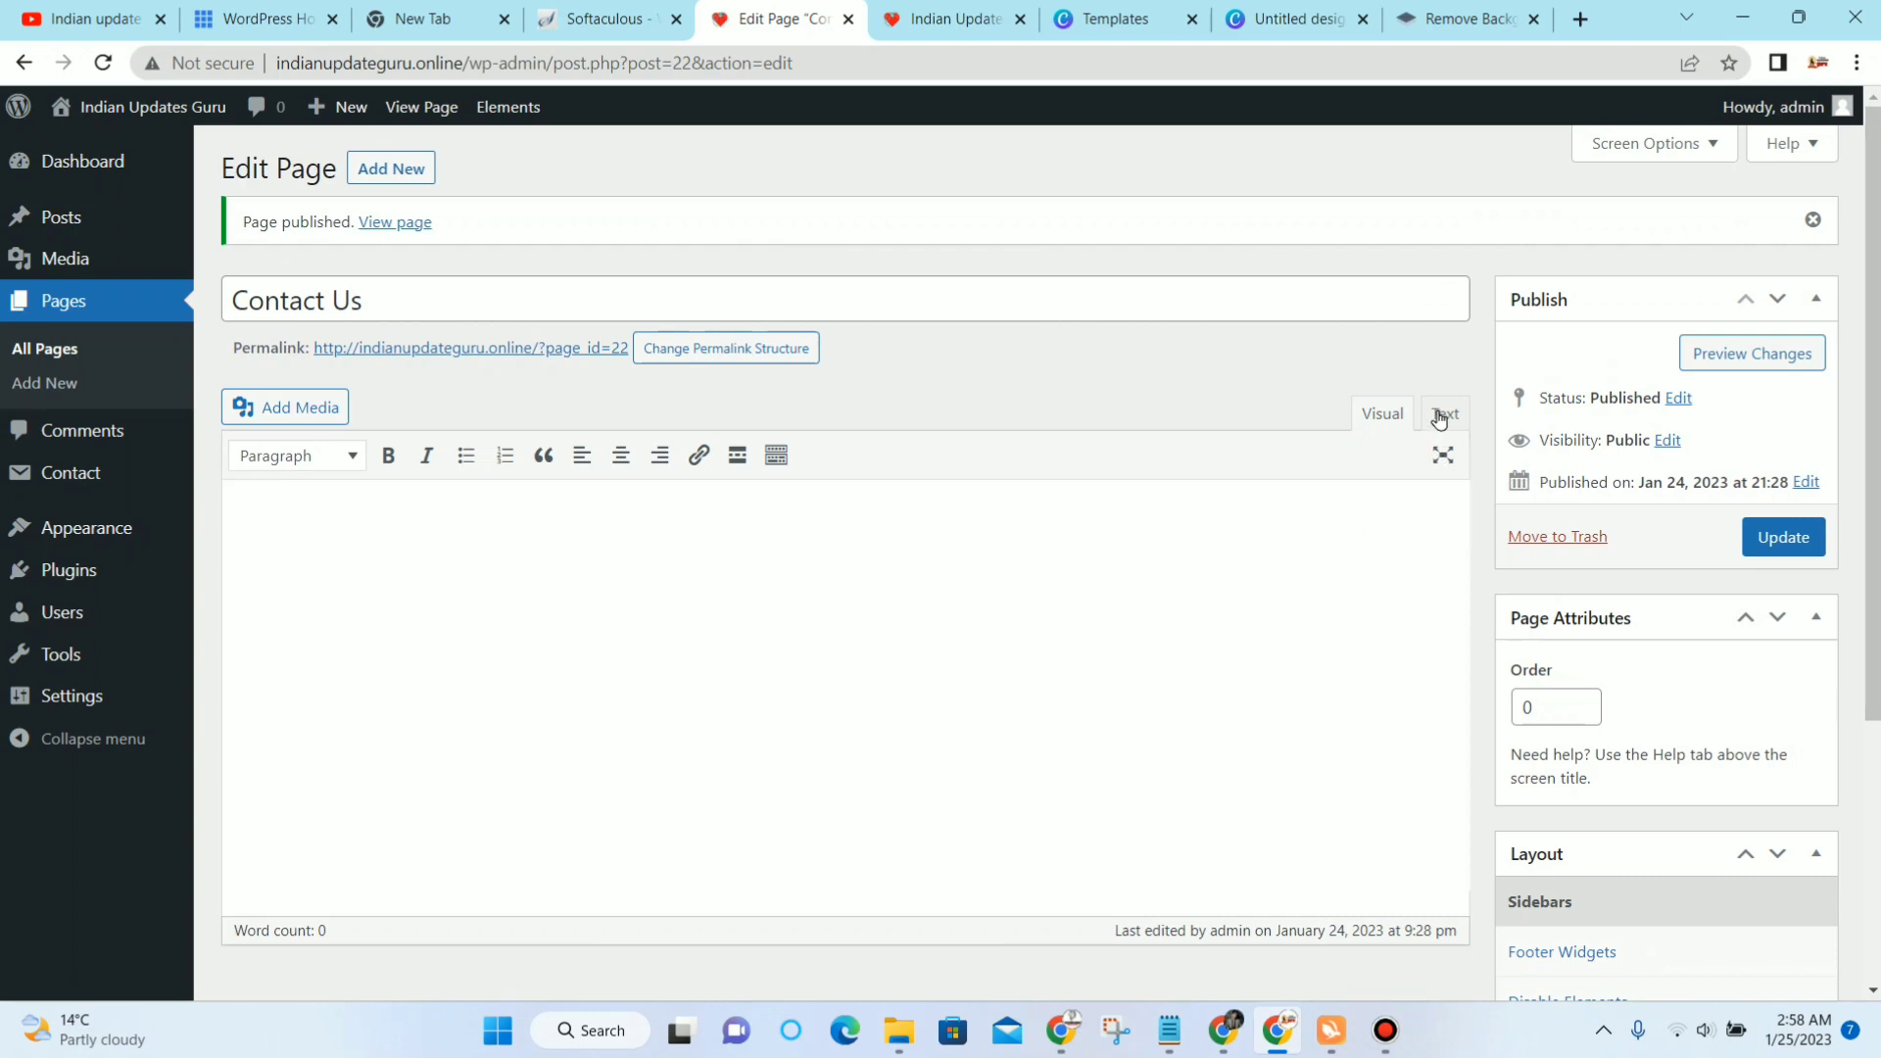
{"action": "left_click", "coordinate": [1446, 416]}
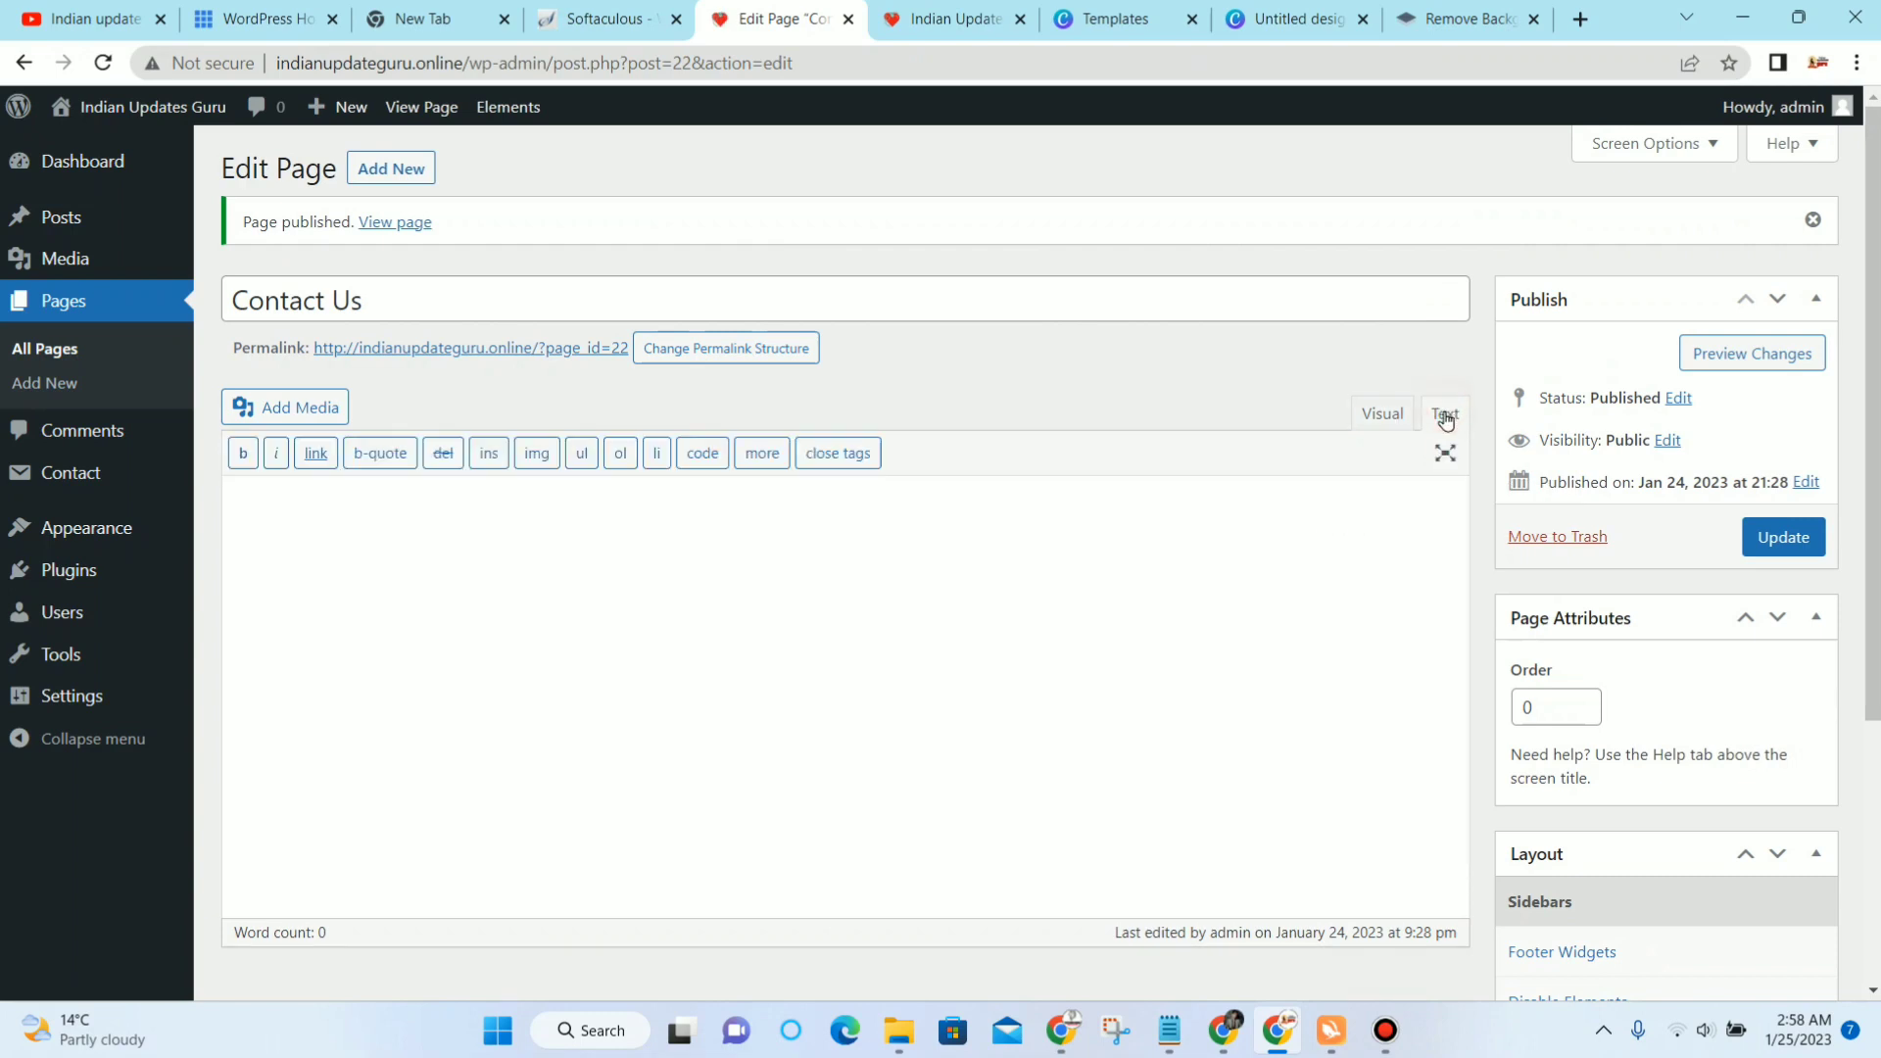
Step: Open Google Forms in a new browser tab by way of Google Docs and create a form from the Contact Information template
{"action": "left_click", "coordinate": [1580, 19]}
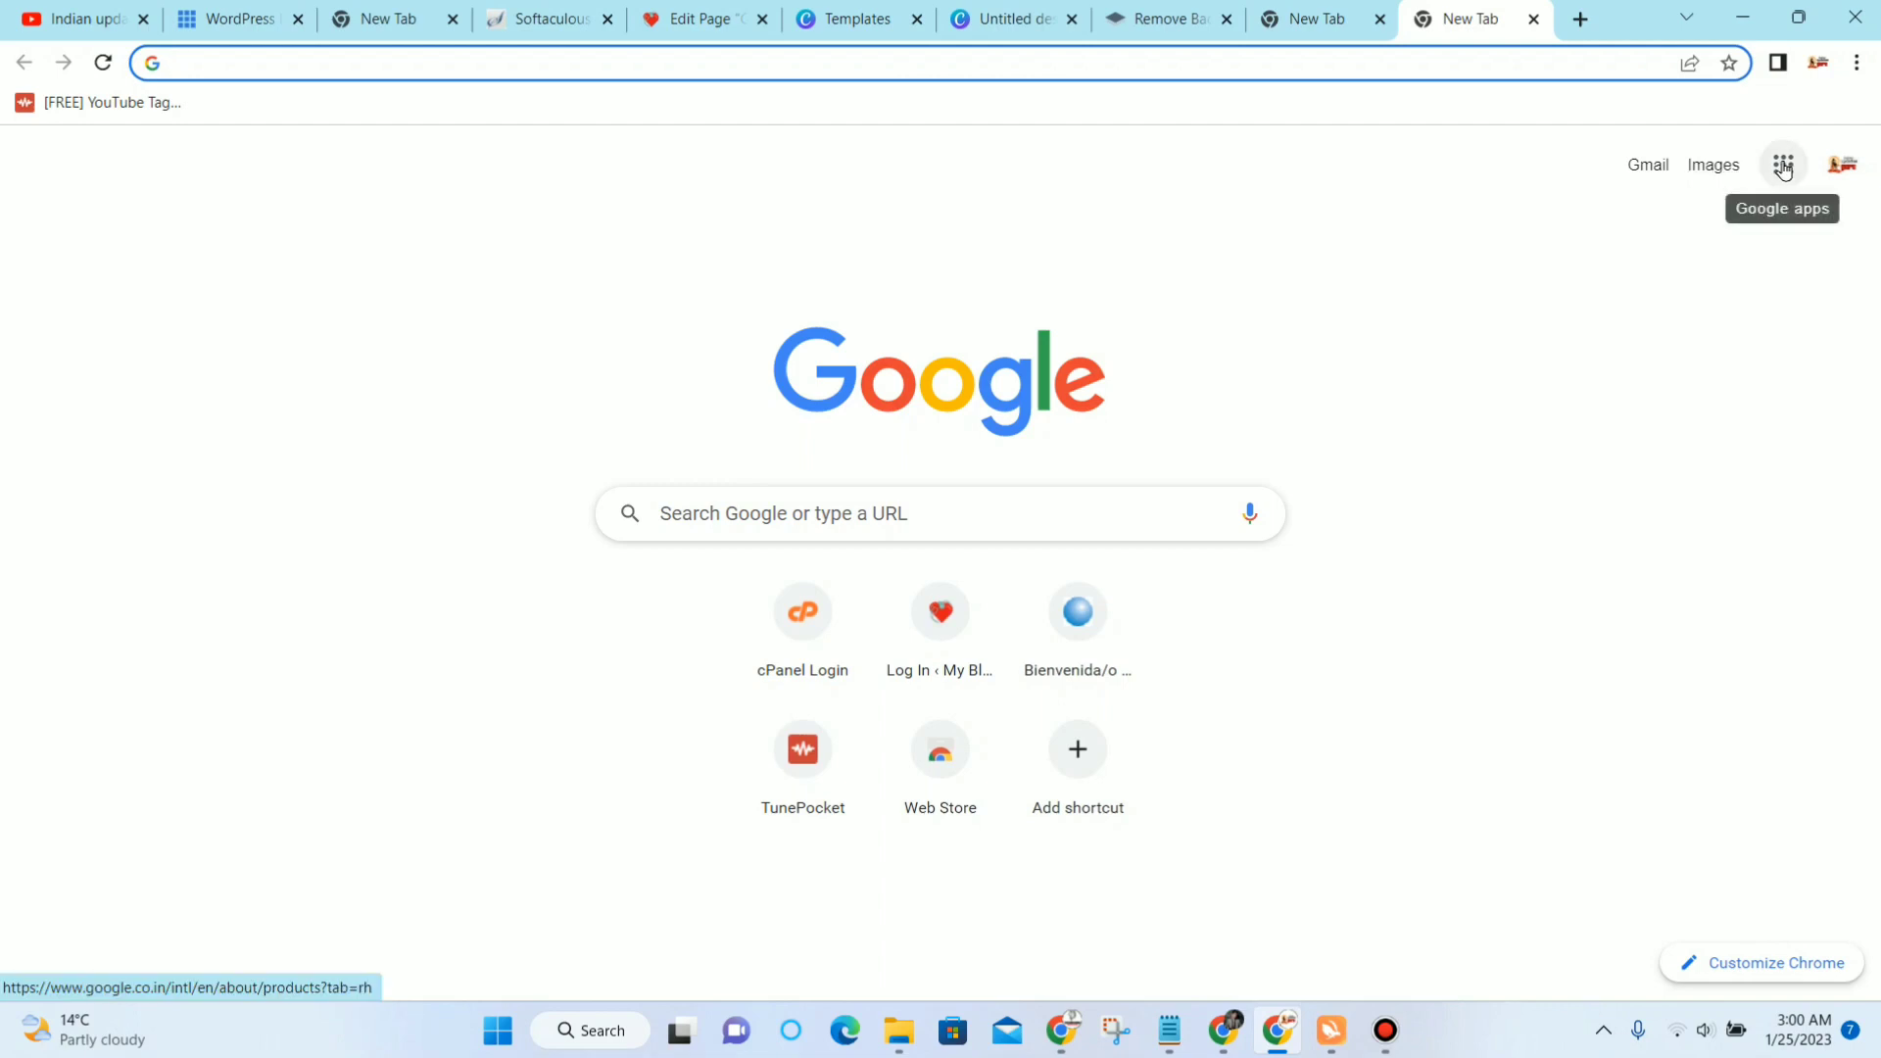
{"action": "left_click", "coordinate": [1783, 167]}
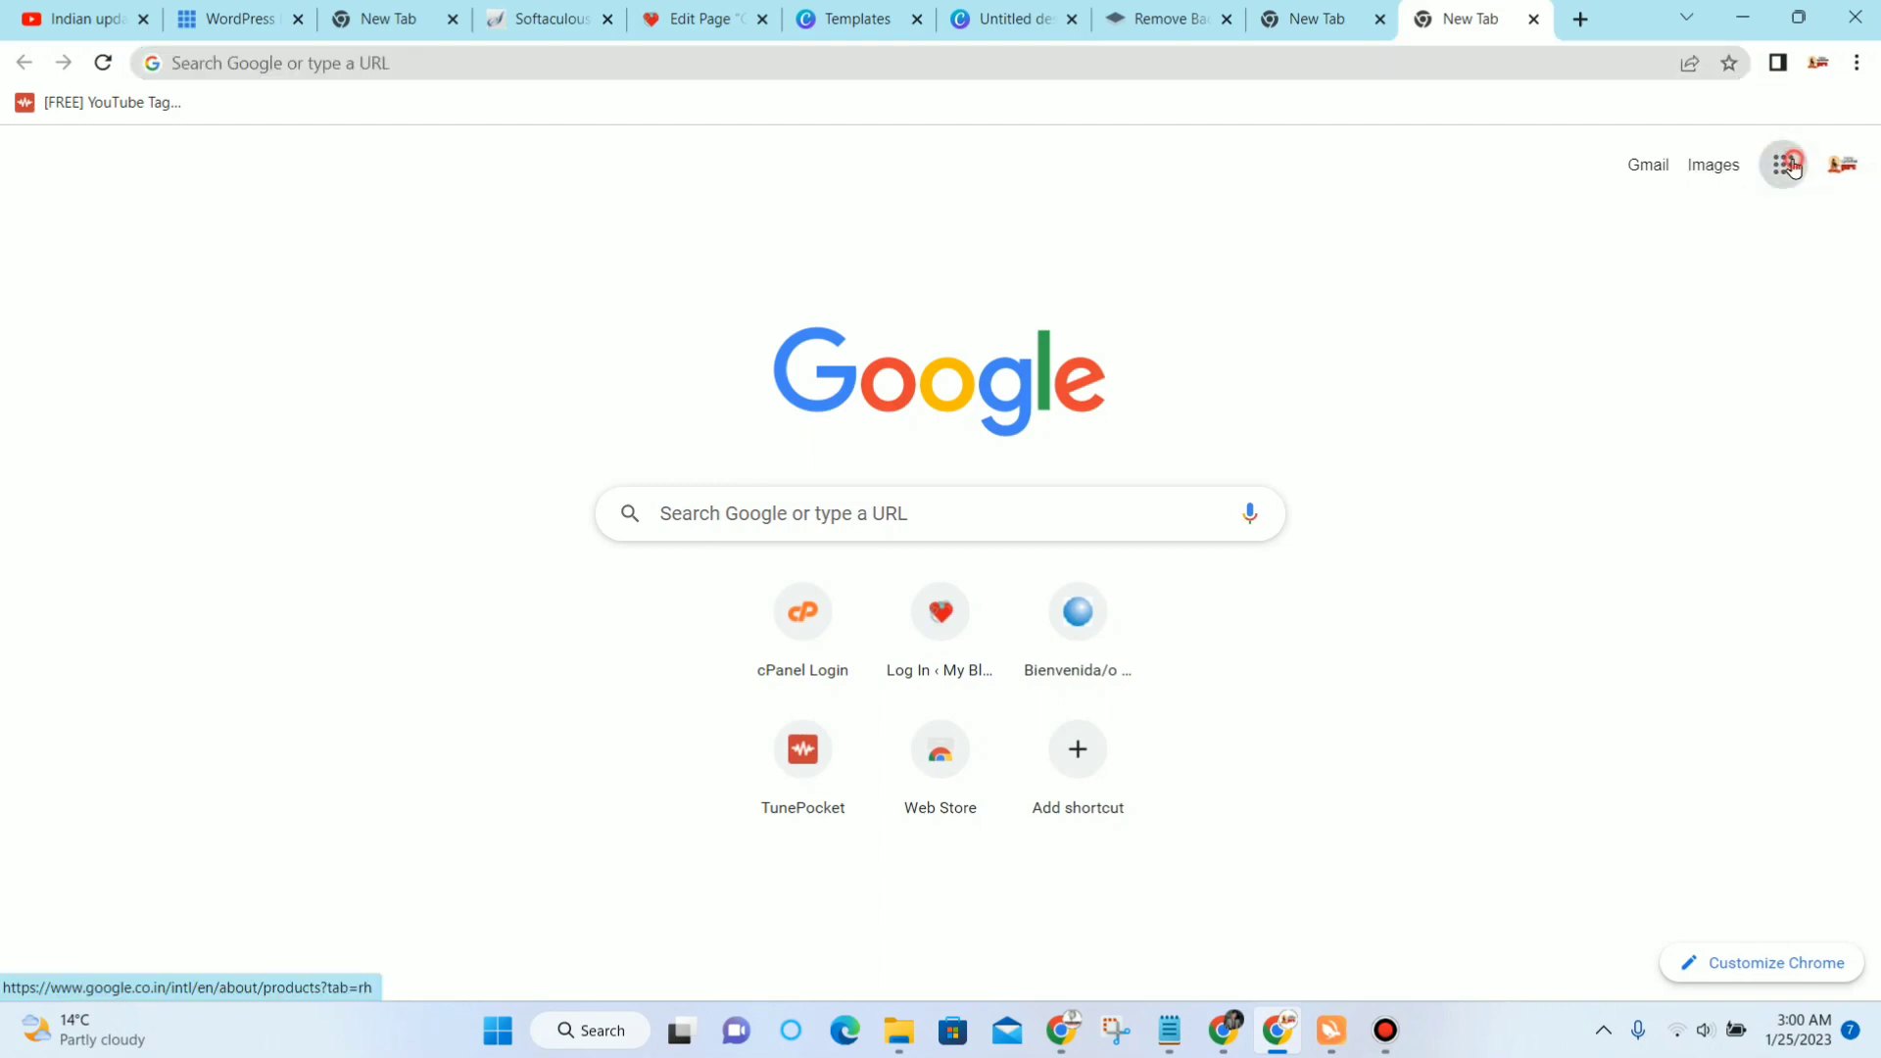
{"action": "scroll", "coordinate": [1724, 273], "scroll_direction": "down", "scroll_amount": 6}
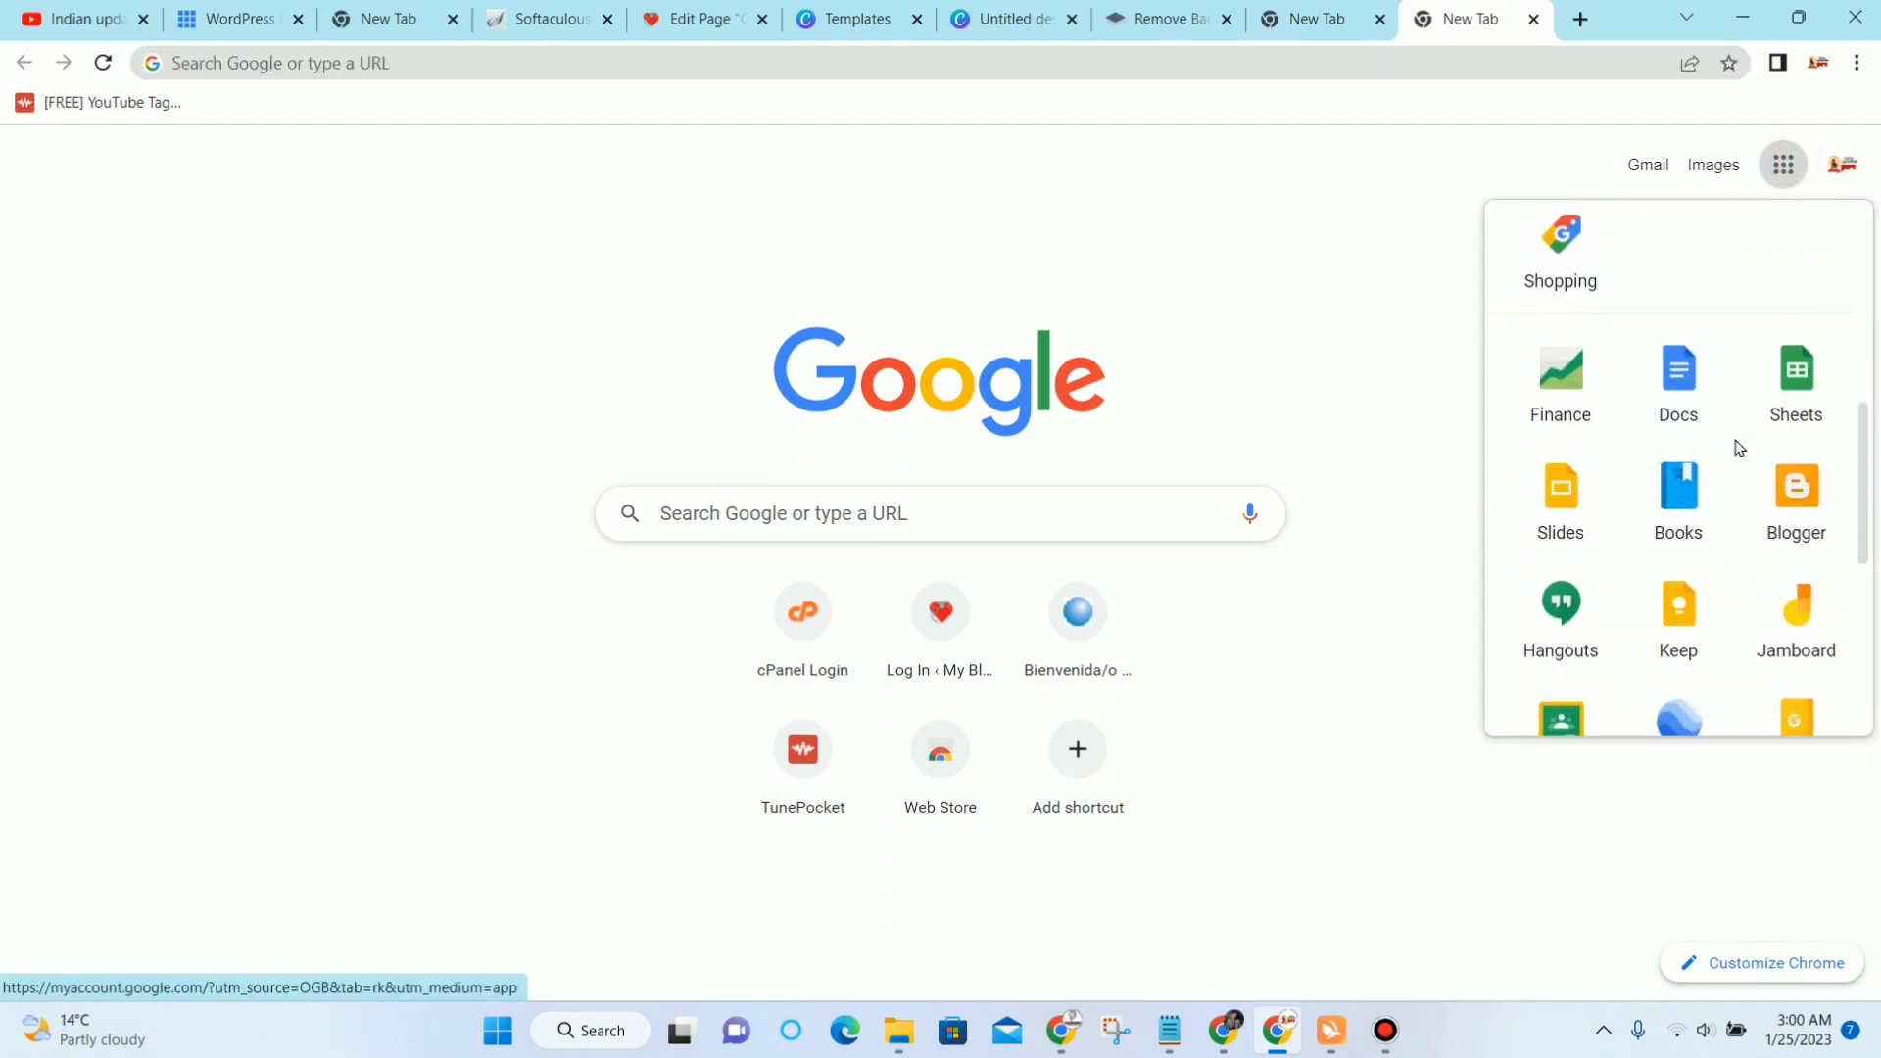
{"action": "left_click", "coordinate": [1688, 392]}
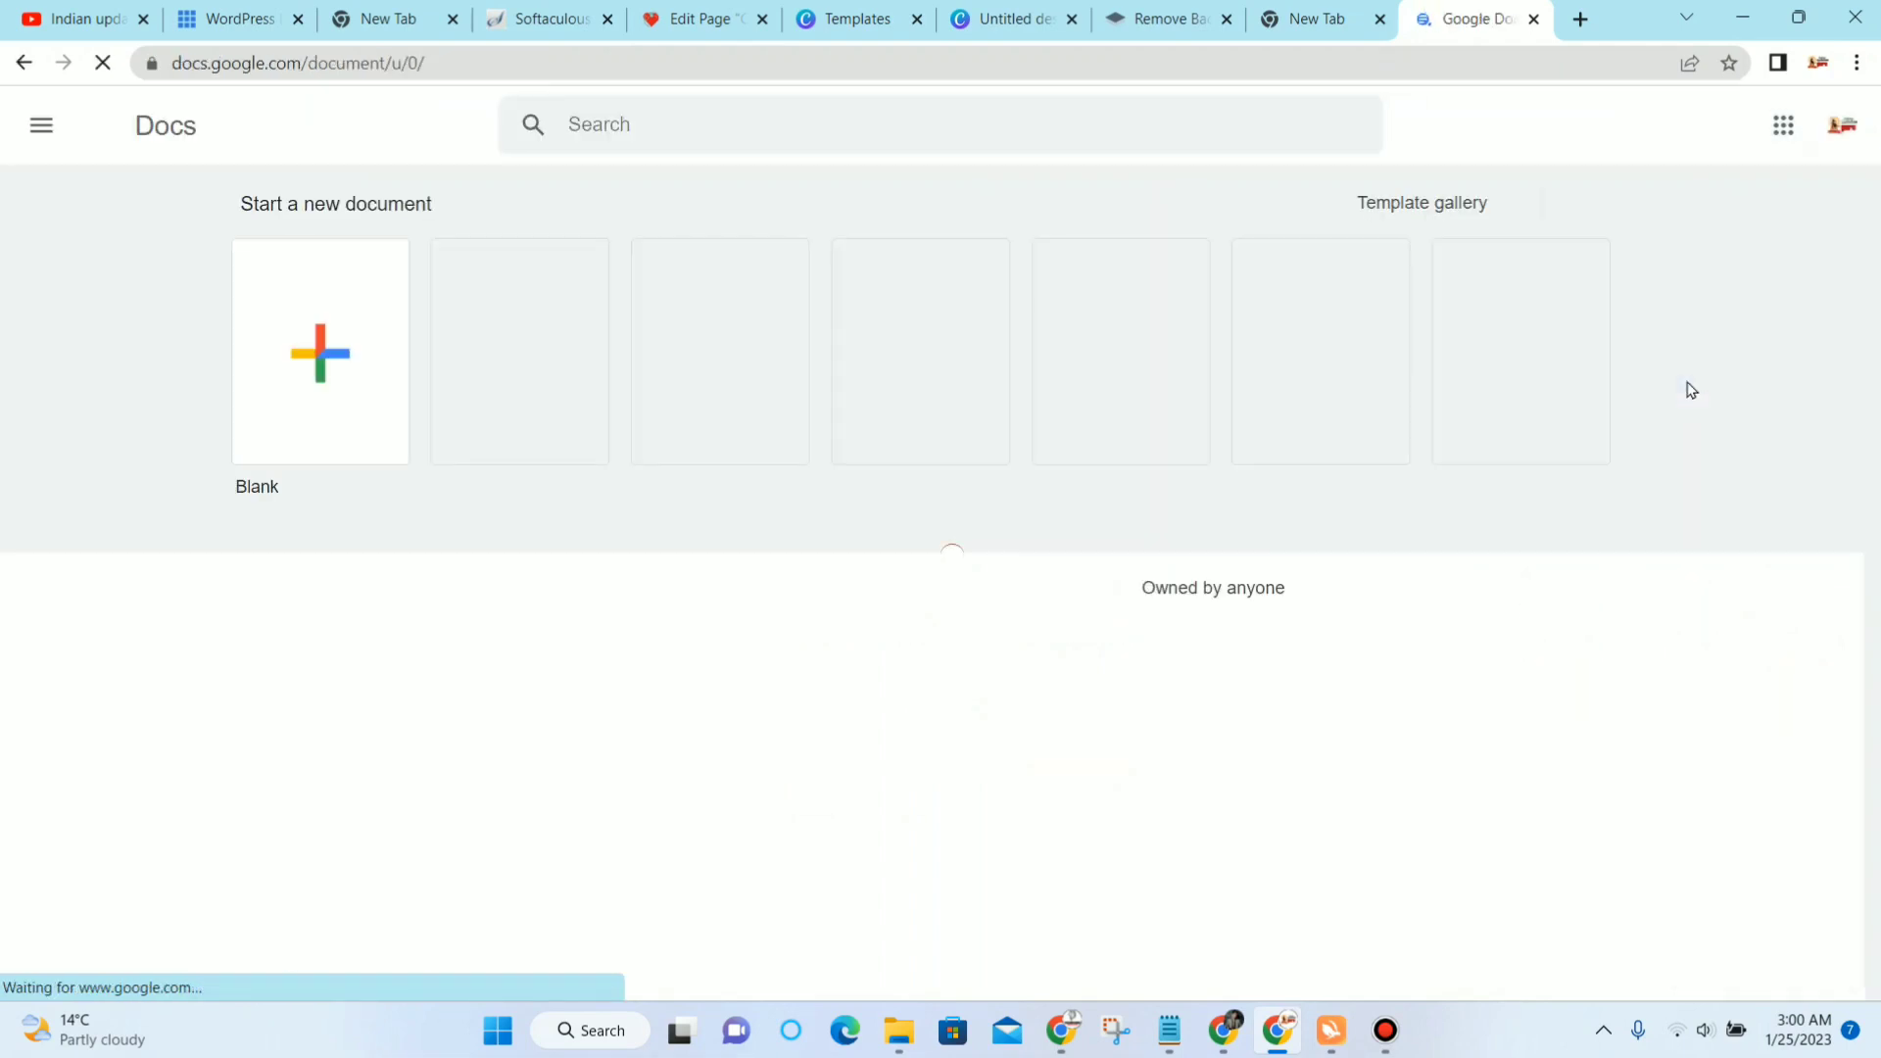
{"action": "left_click", "coordinate": [29, 115]}
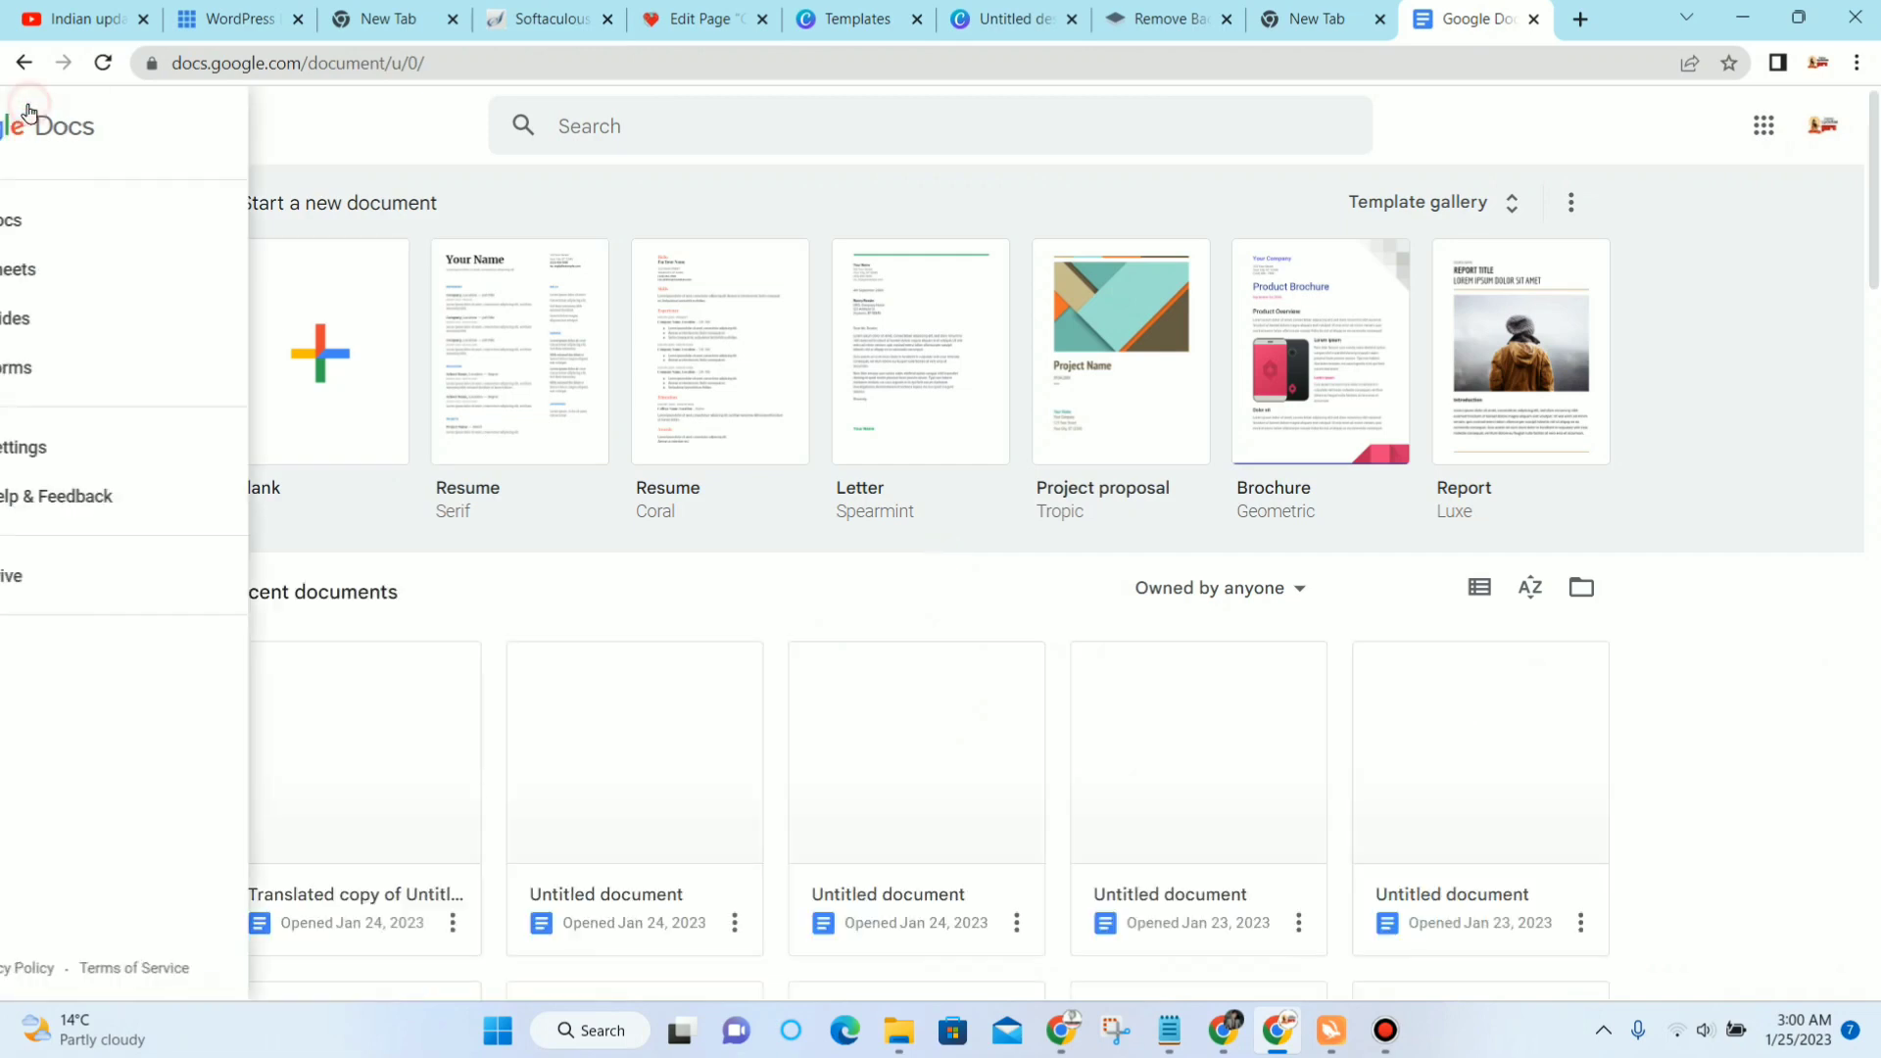
{"action": "left_click", "coordinate": [99, 372]}
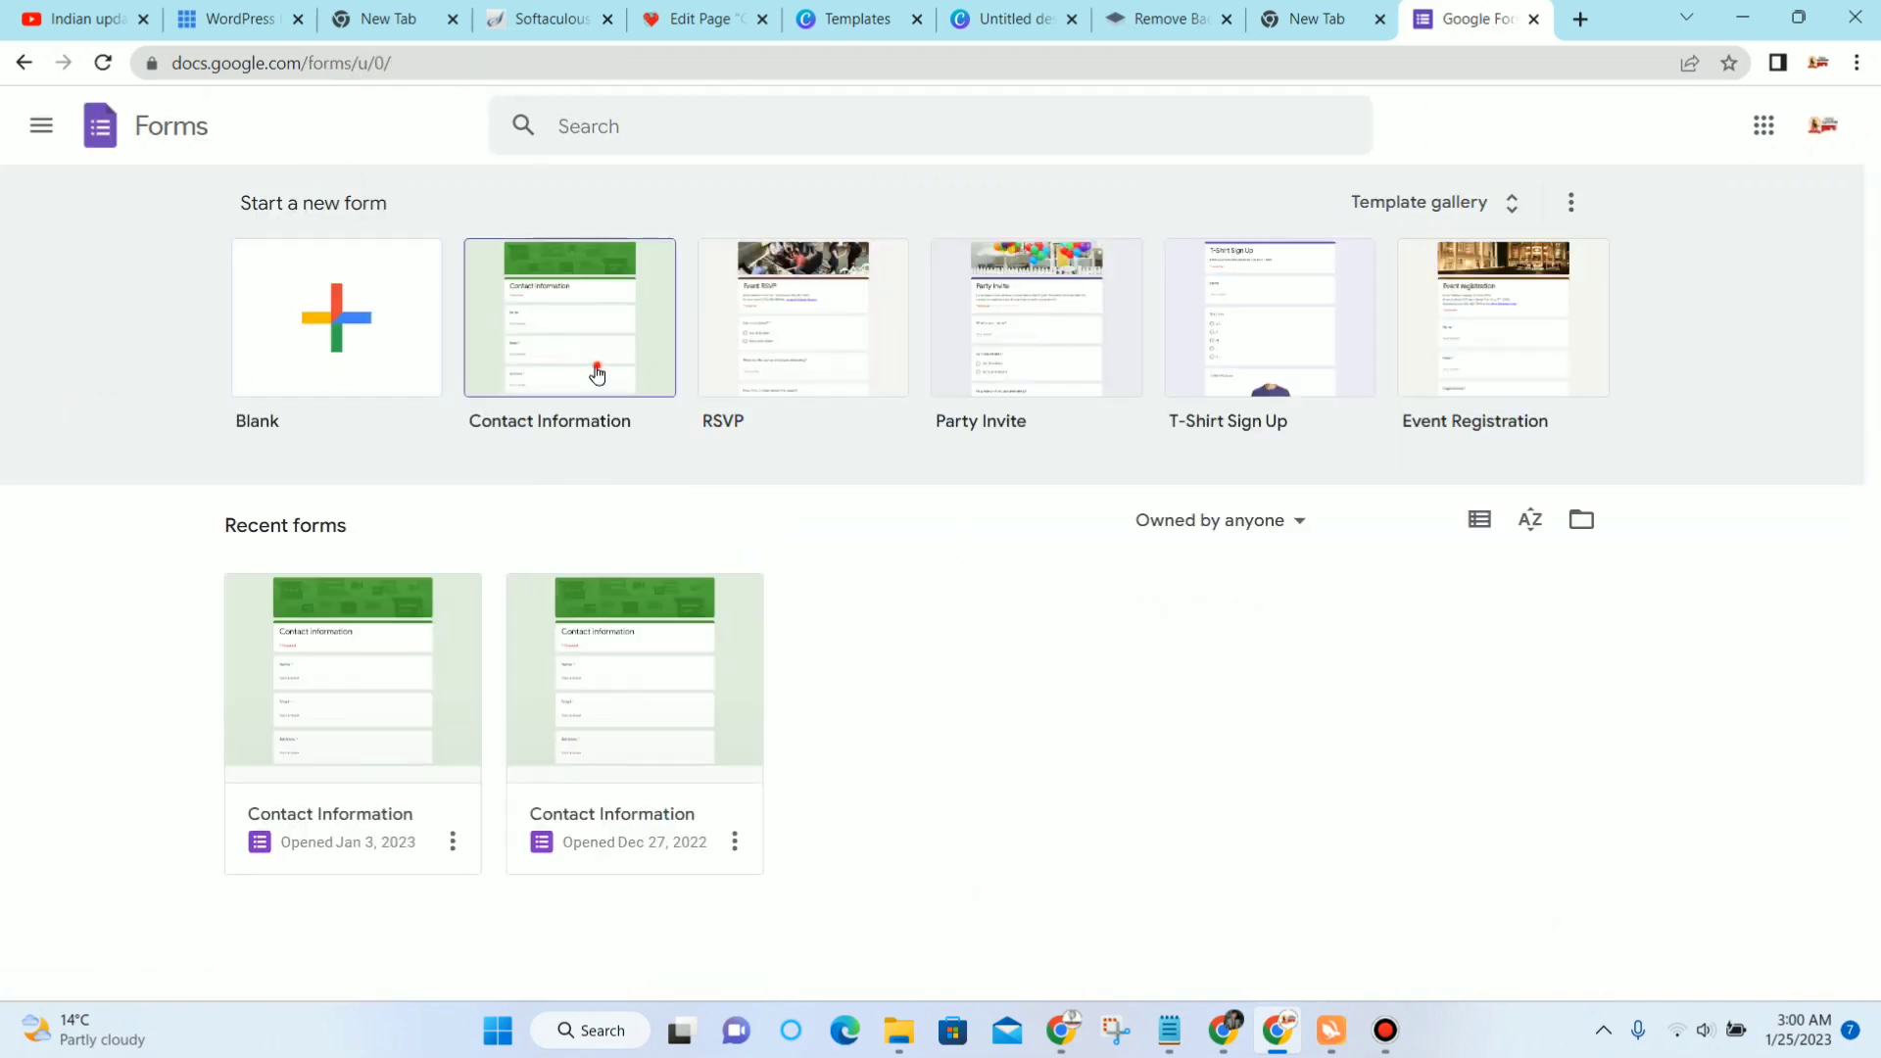
{"action": "left_click", "coordinate": [597, 373]}
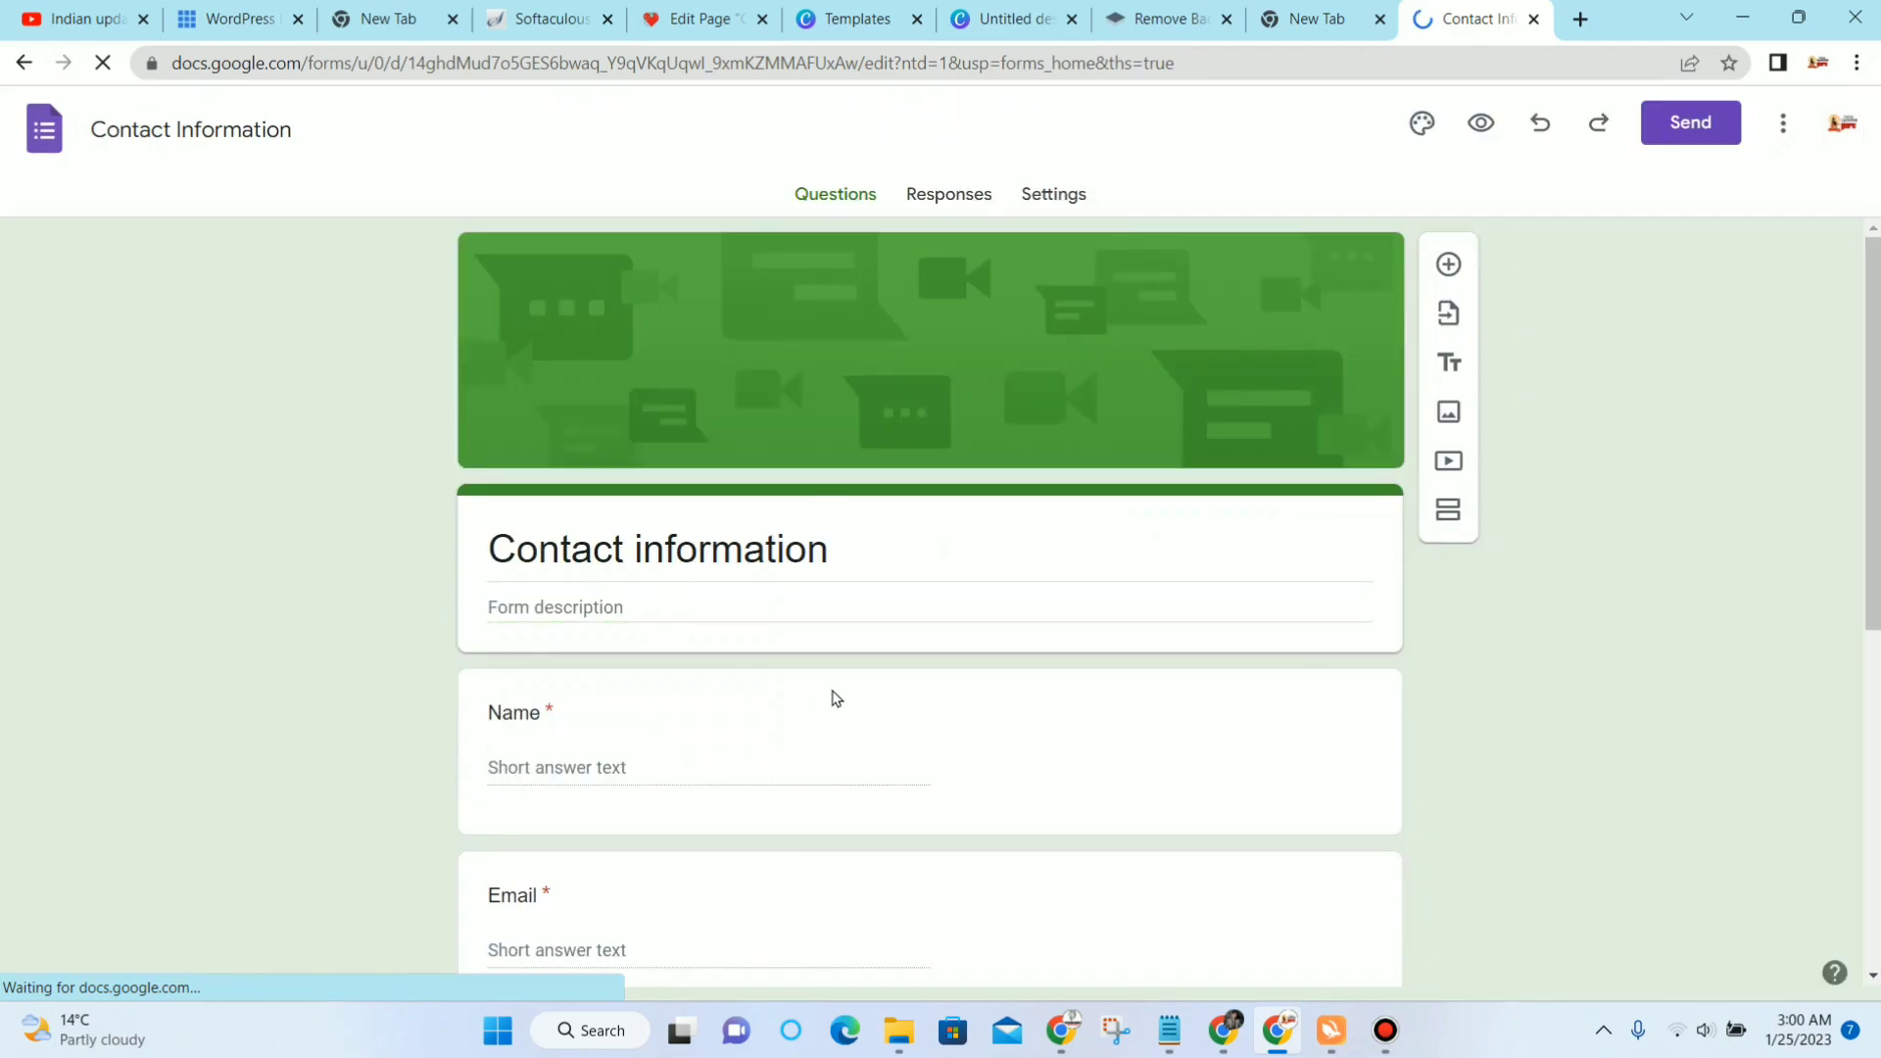
Step: Review the contact form's default questions and copy the form's embed HTML code
{"action": "scroll", "coordinate": [835, 698], "scroll_direction": "down", "scroll_amount": 6}
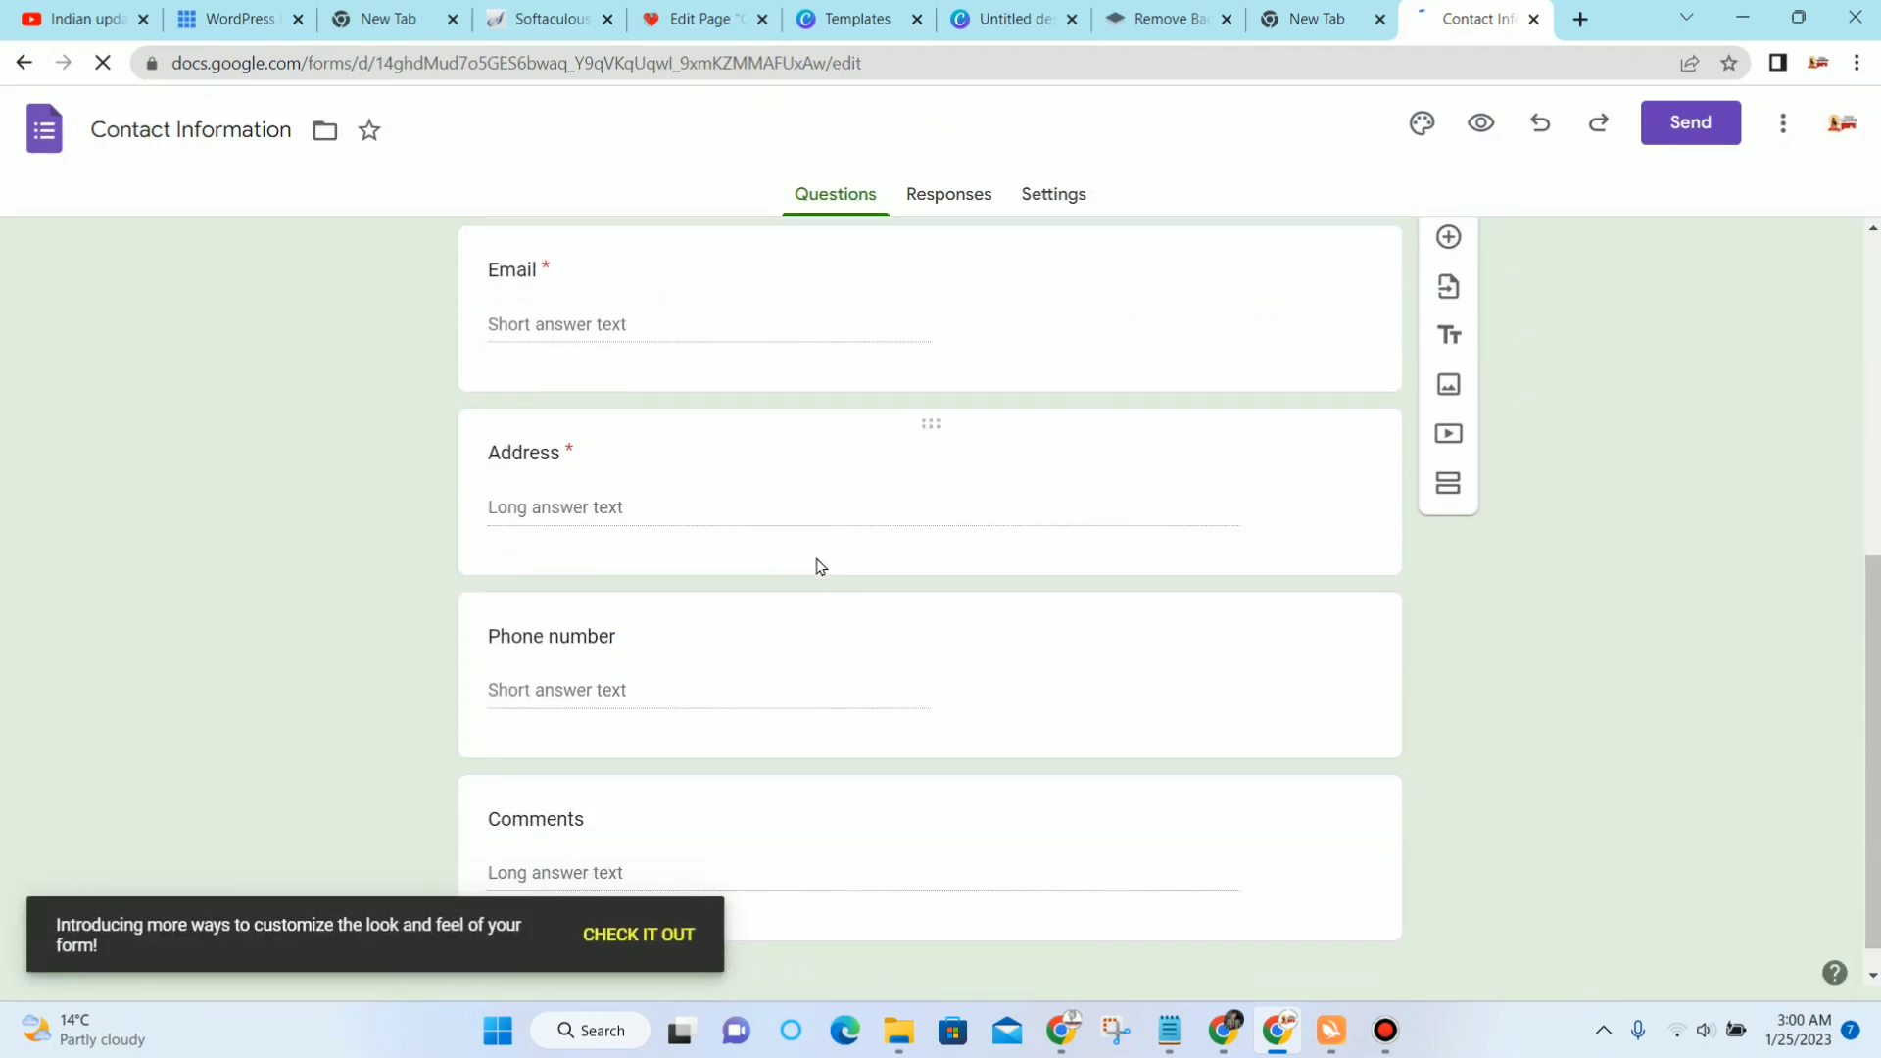
{"action": "scroll", "coordinate": [1096, 513], "scroll_direction": "up", "scroll_amount": 1}
{"action": "scroll", "coordinate": [1025, 521], "scroll_direction": "down", "scroll_amount": 1}
{"action": "scroll", "coordinate": [1025, 521], "scroll_direction": "up", "scroll_amount": 7}
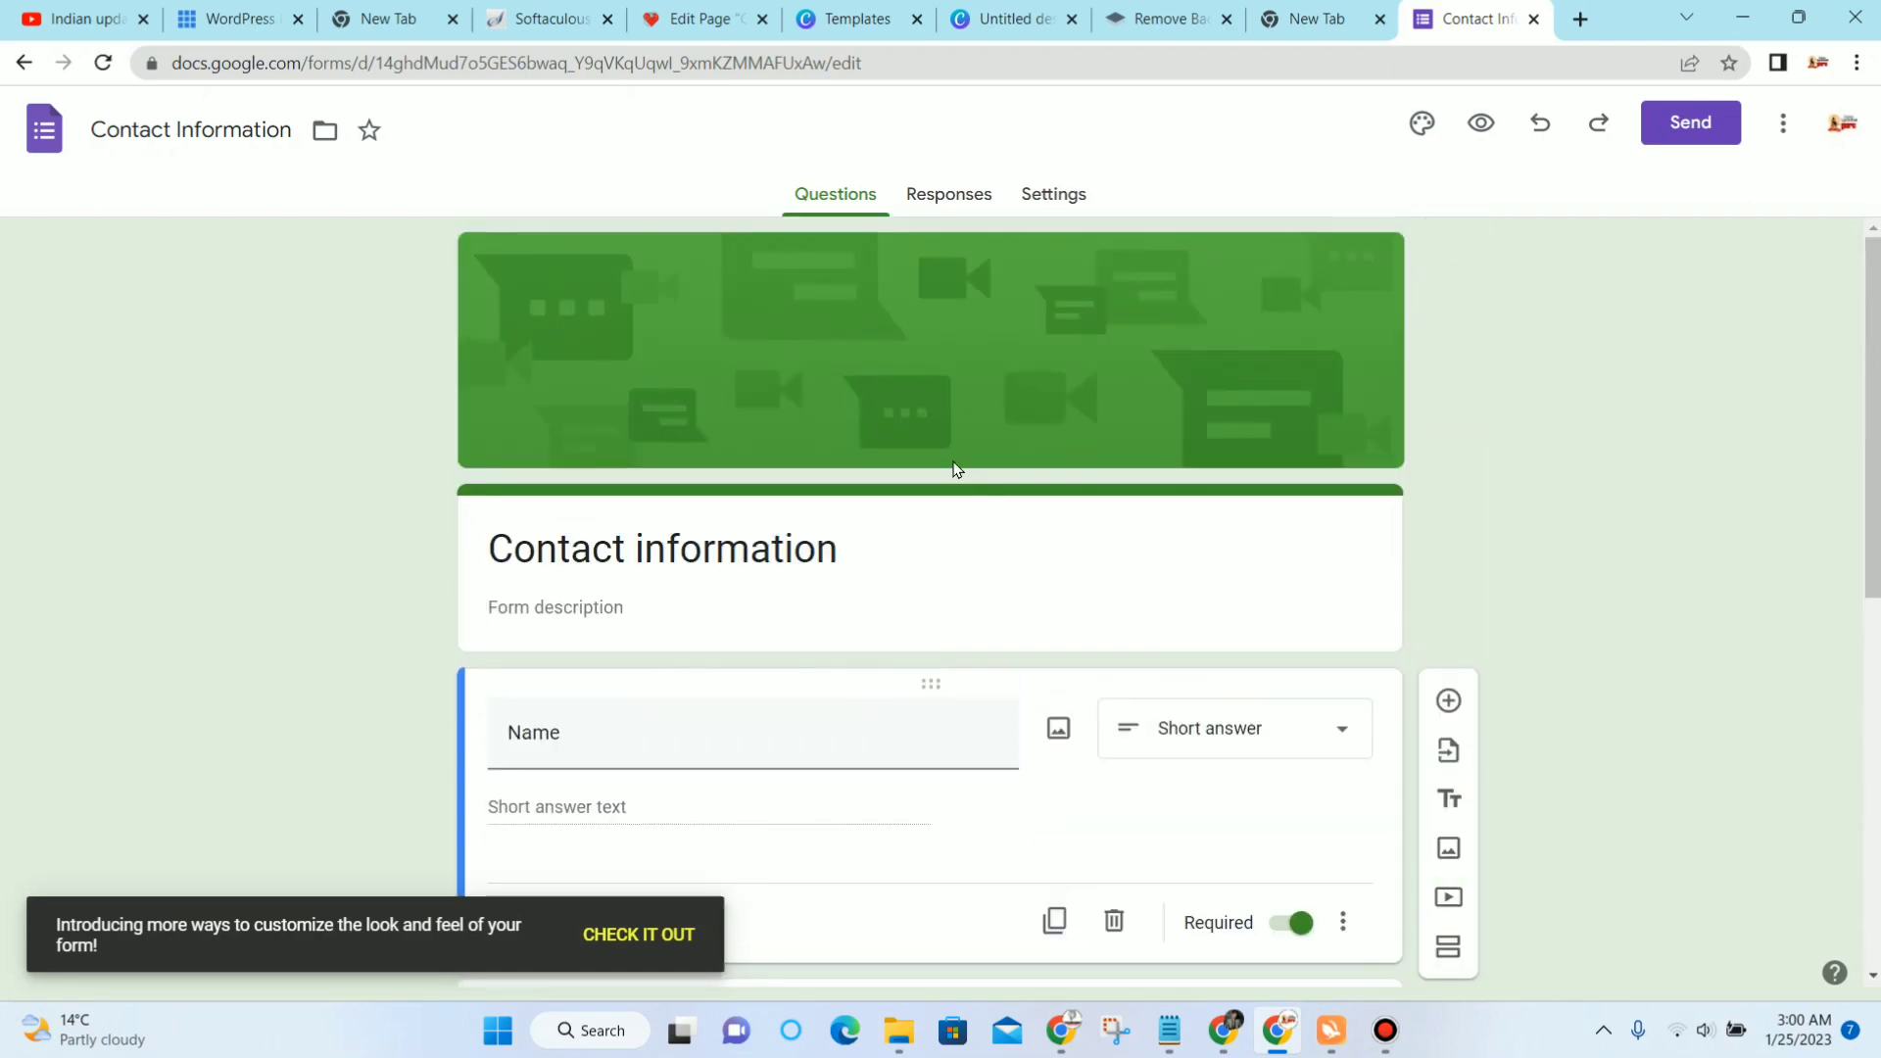
{"action": "scroll", "coordinate": [956, 468], "scroll_direction": "down", "scroll_amount": 7}
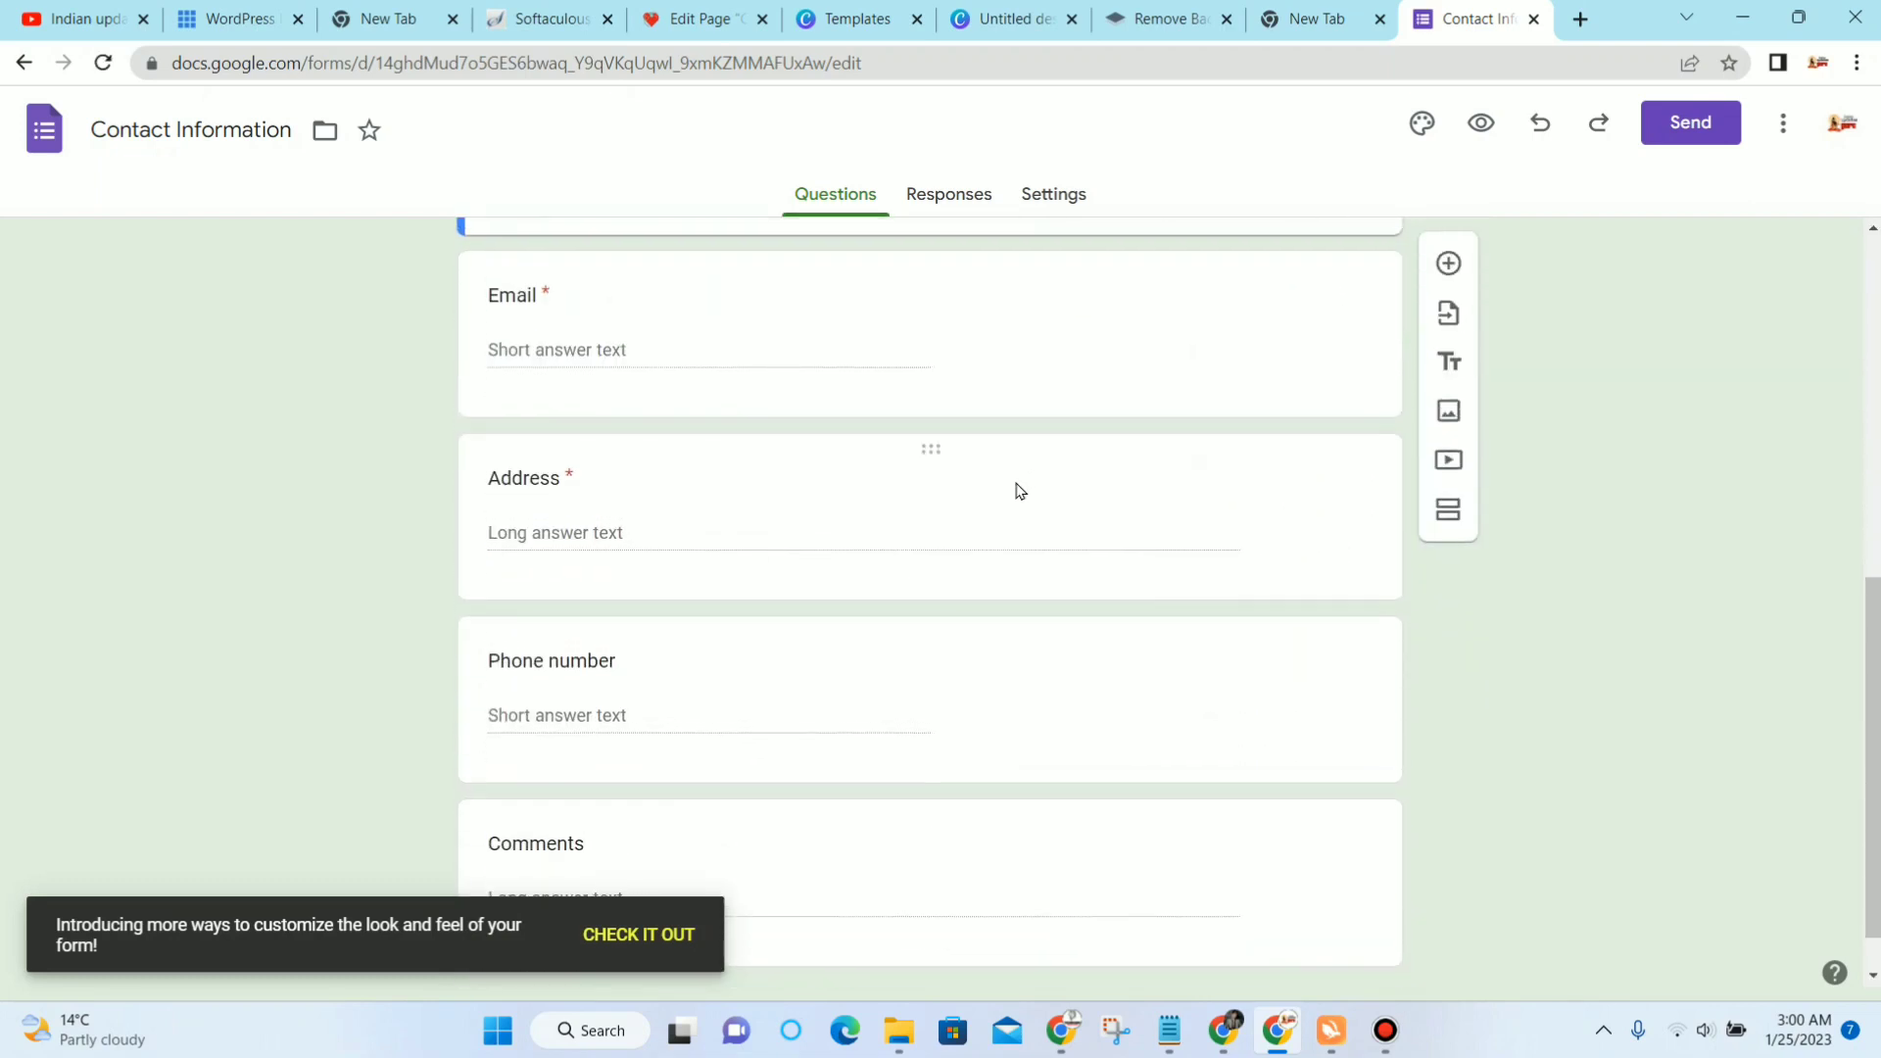
{"action": "scroll", "coordinate": [1060, 491], "scroll_direction": "up", "scroll_amount": 7}
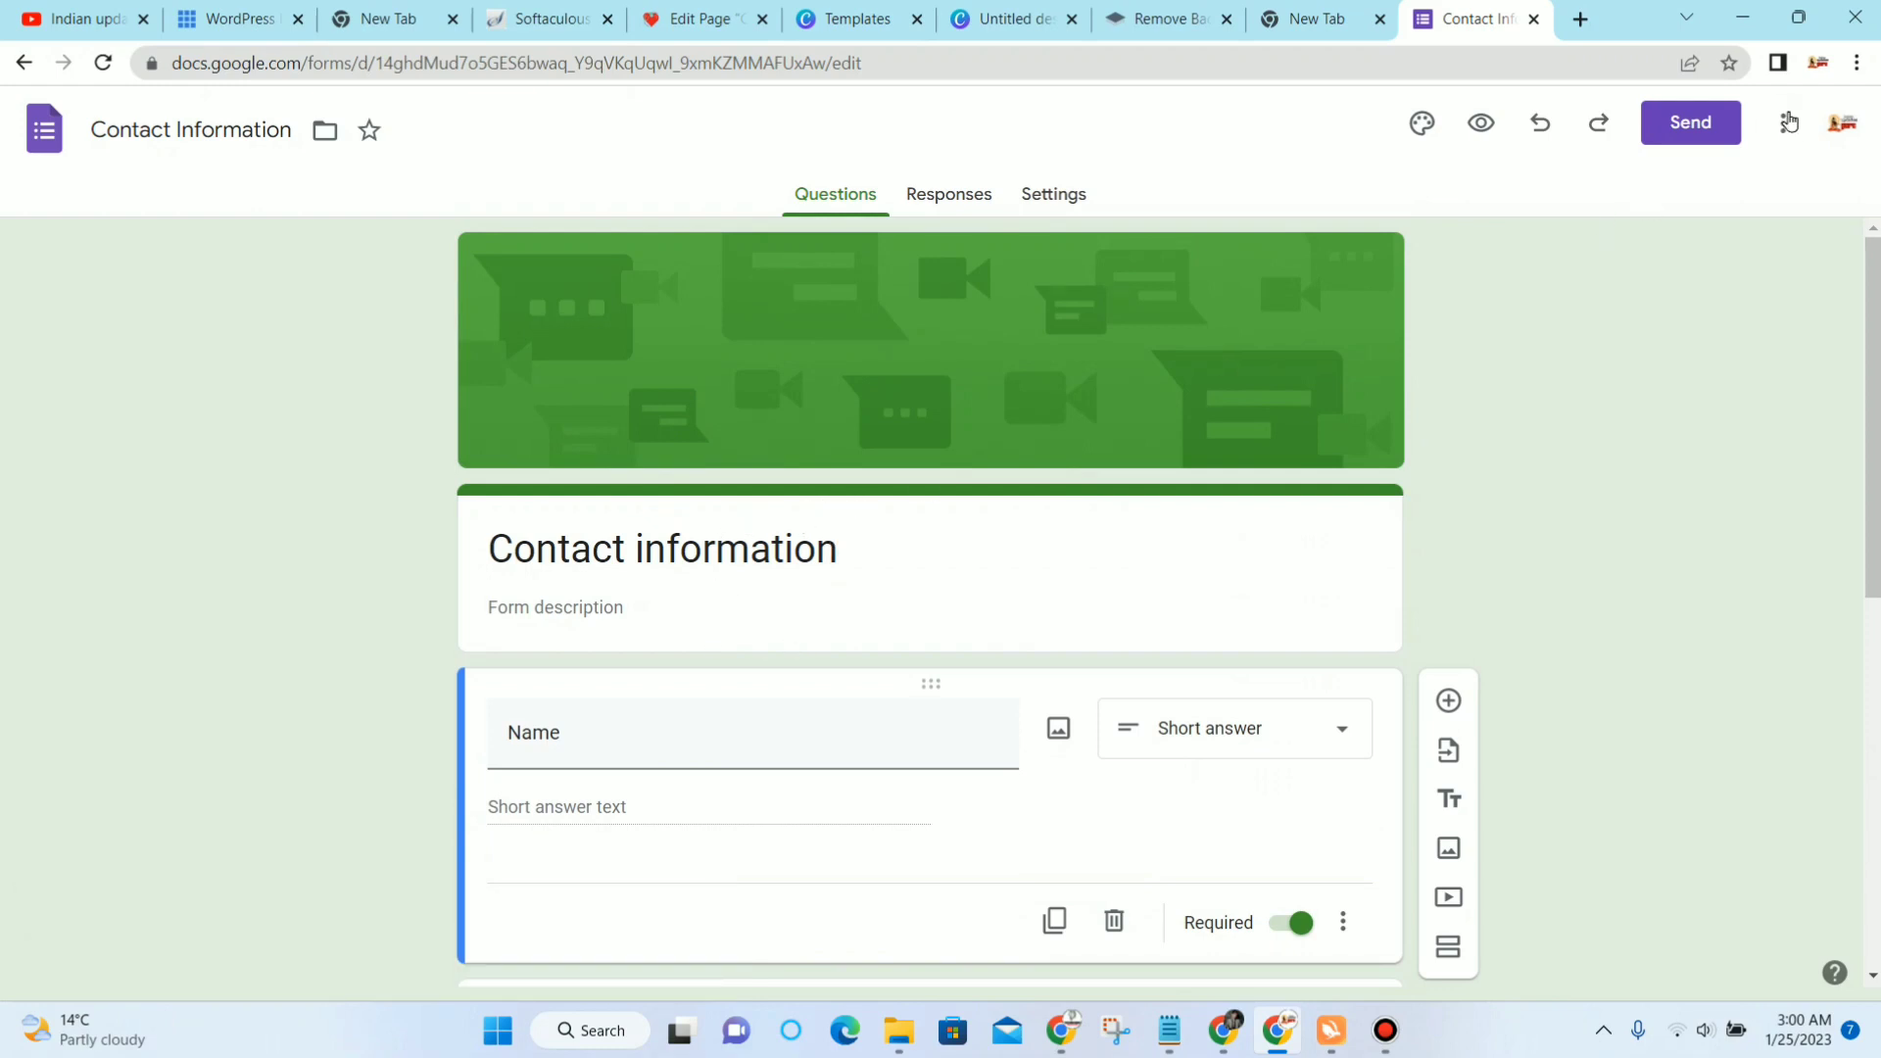
{"action": "left_click", "coordinate": [1693, 123]}
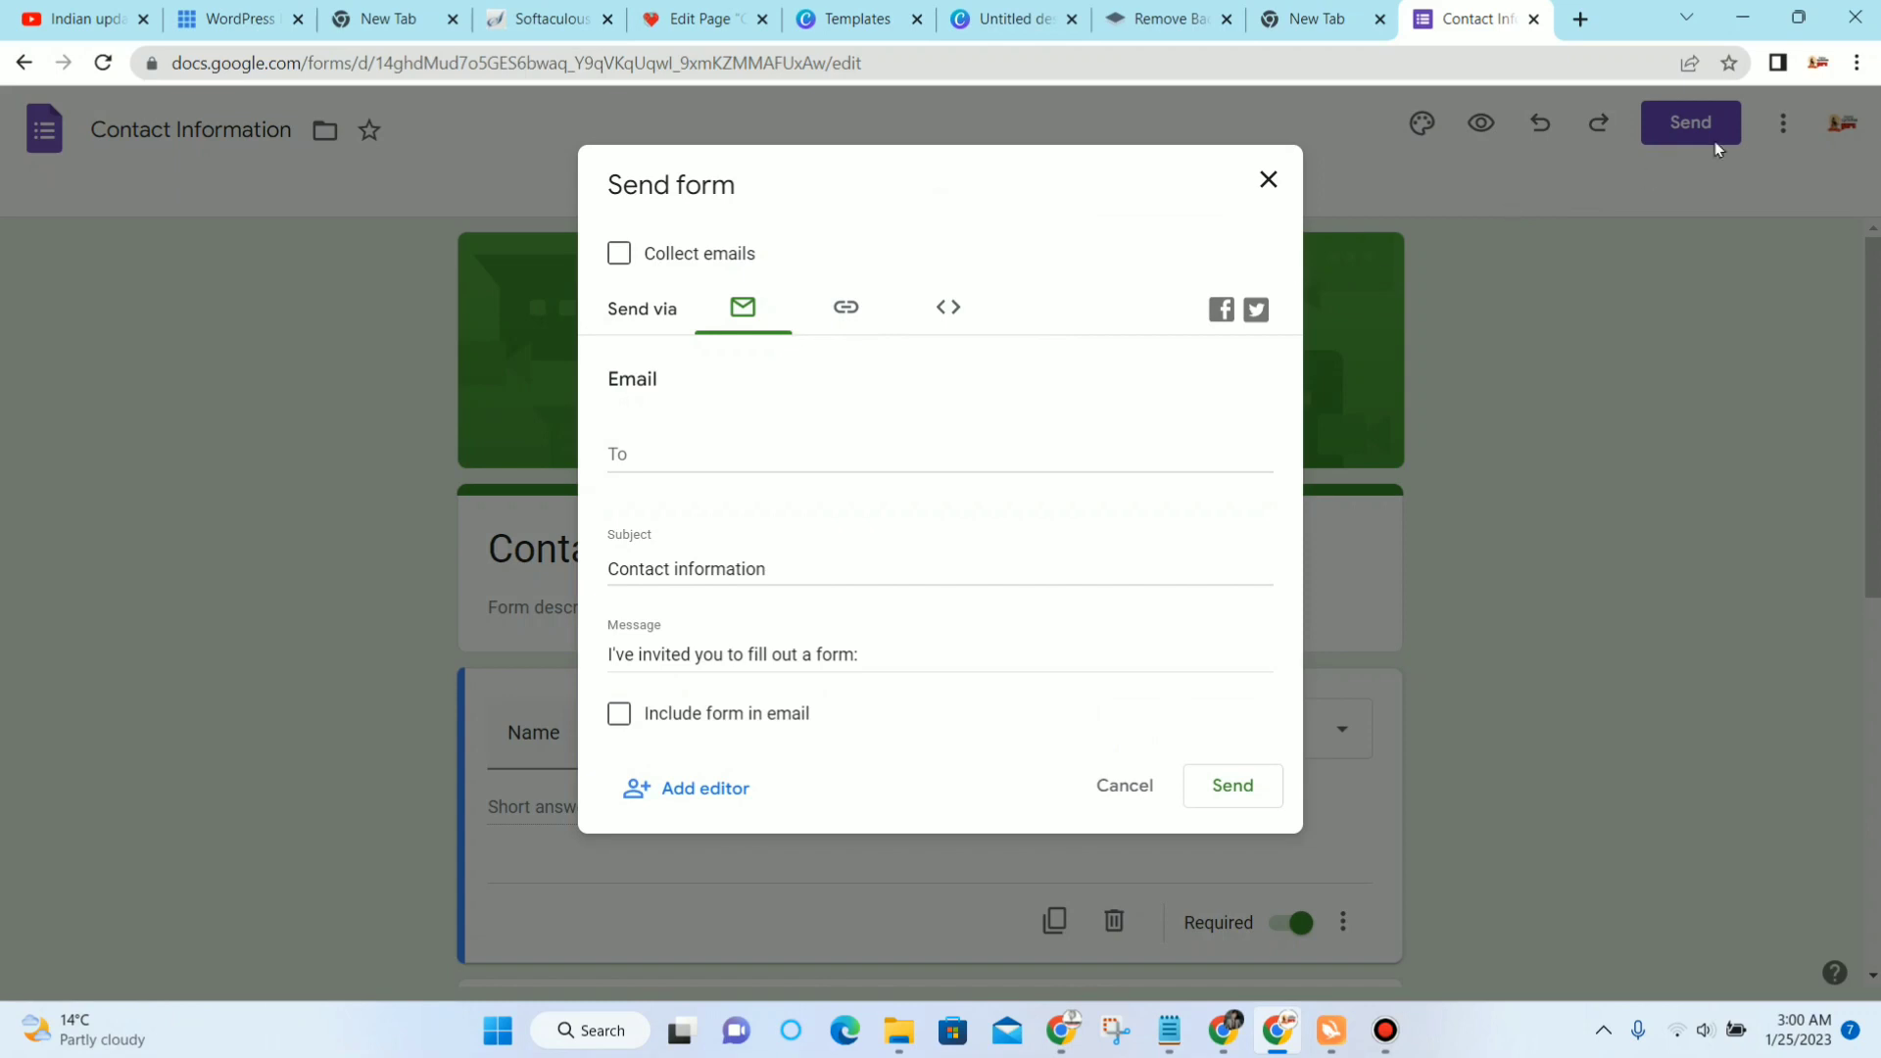
{"action": "left_click", "coordinate": [955, 312]}
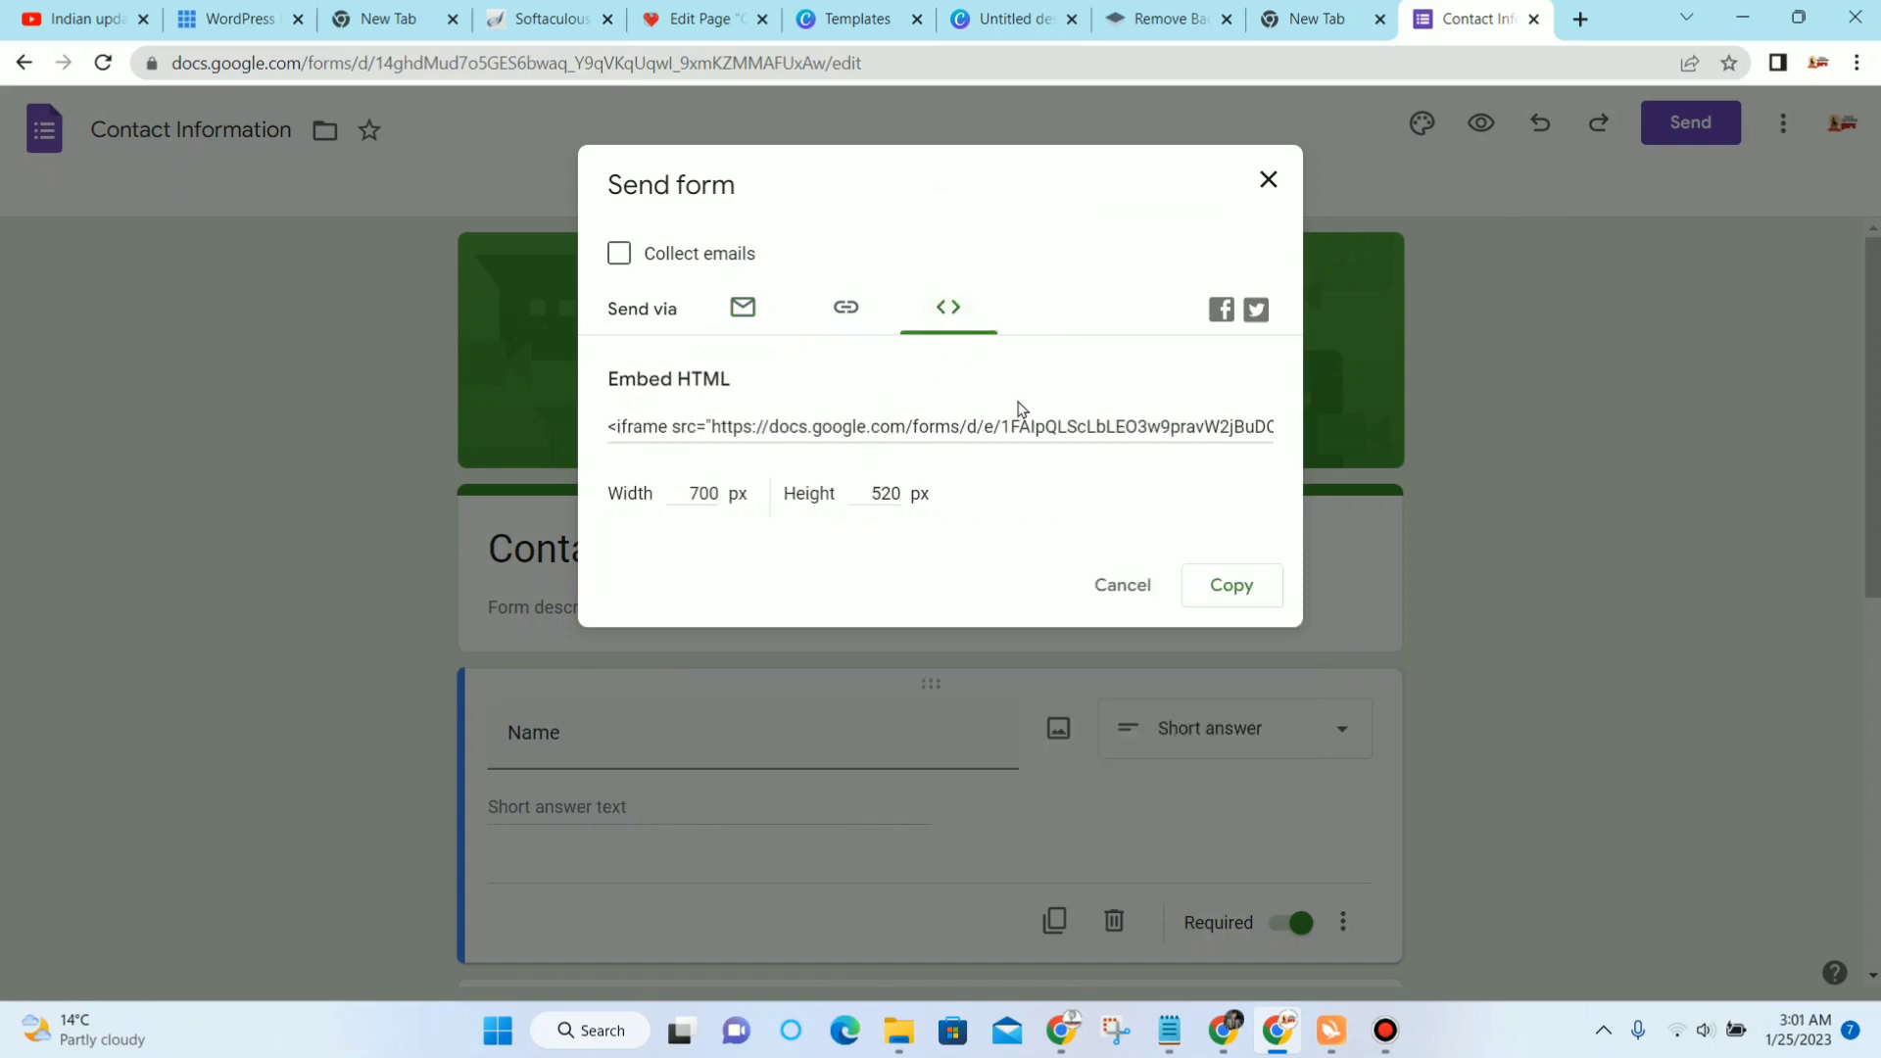
{"action": "left_click", "coordinate": [1239, 581]}
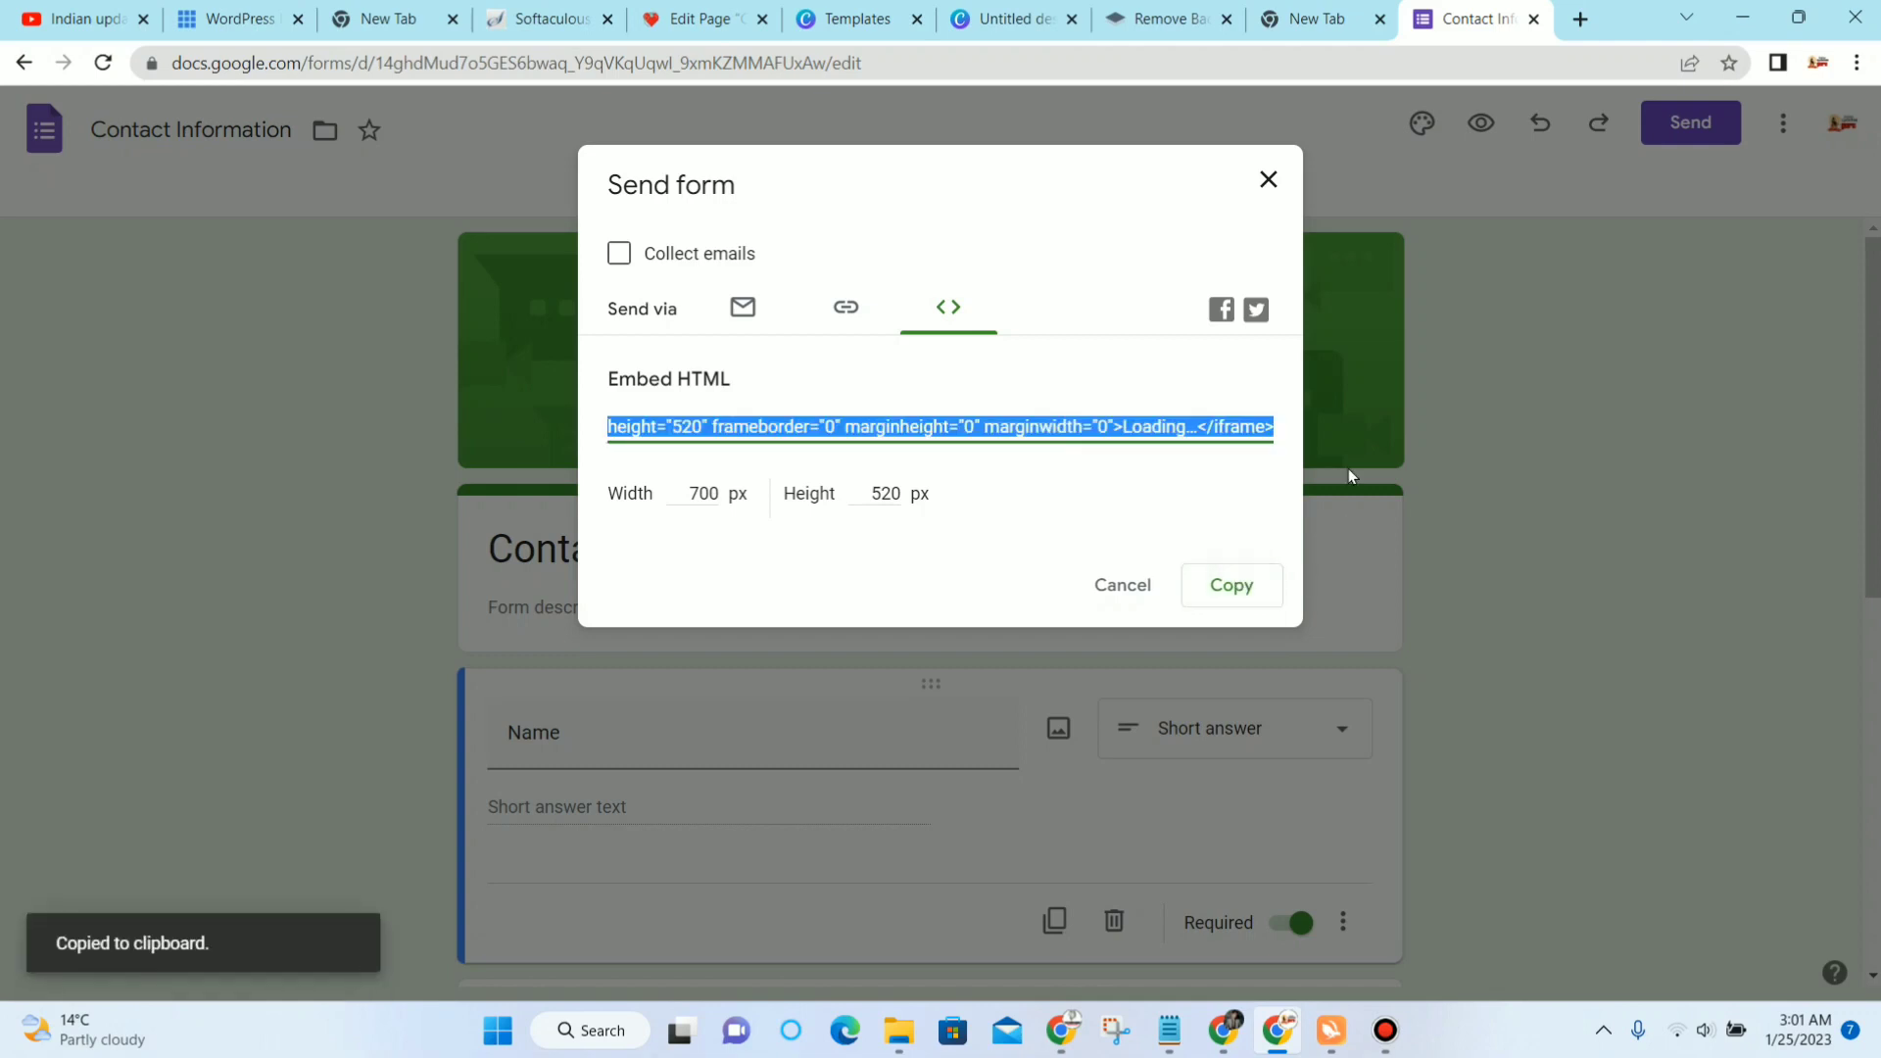
Step: Back in WordPress, paste the form's iframe code into the Contact Us page as HTML text and show it in the Visual view
{"action": "left_click", "coordinate": [674, 29]}
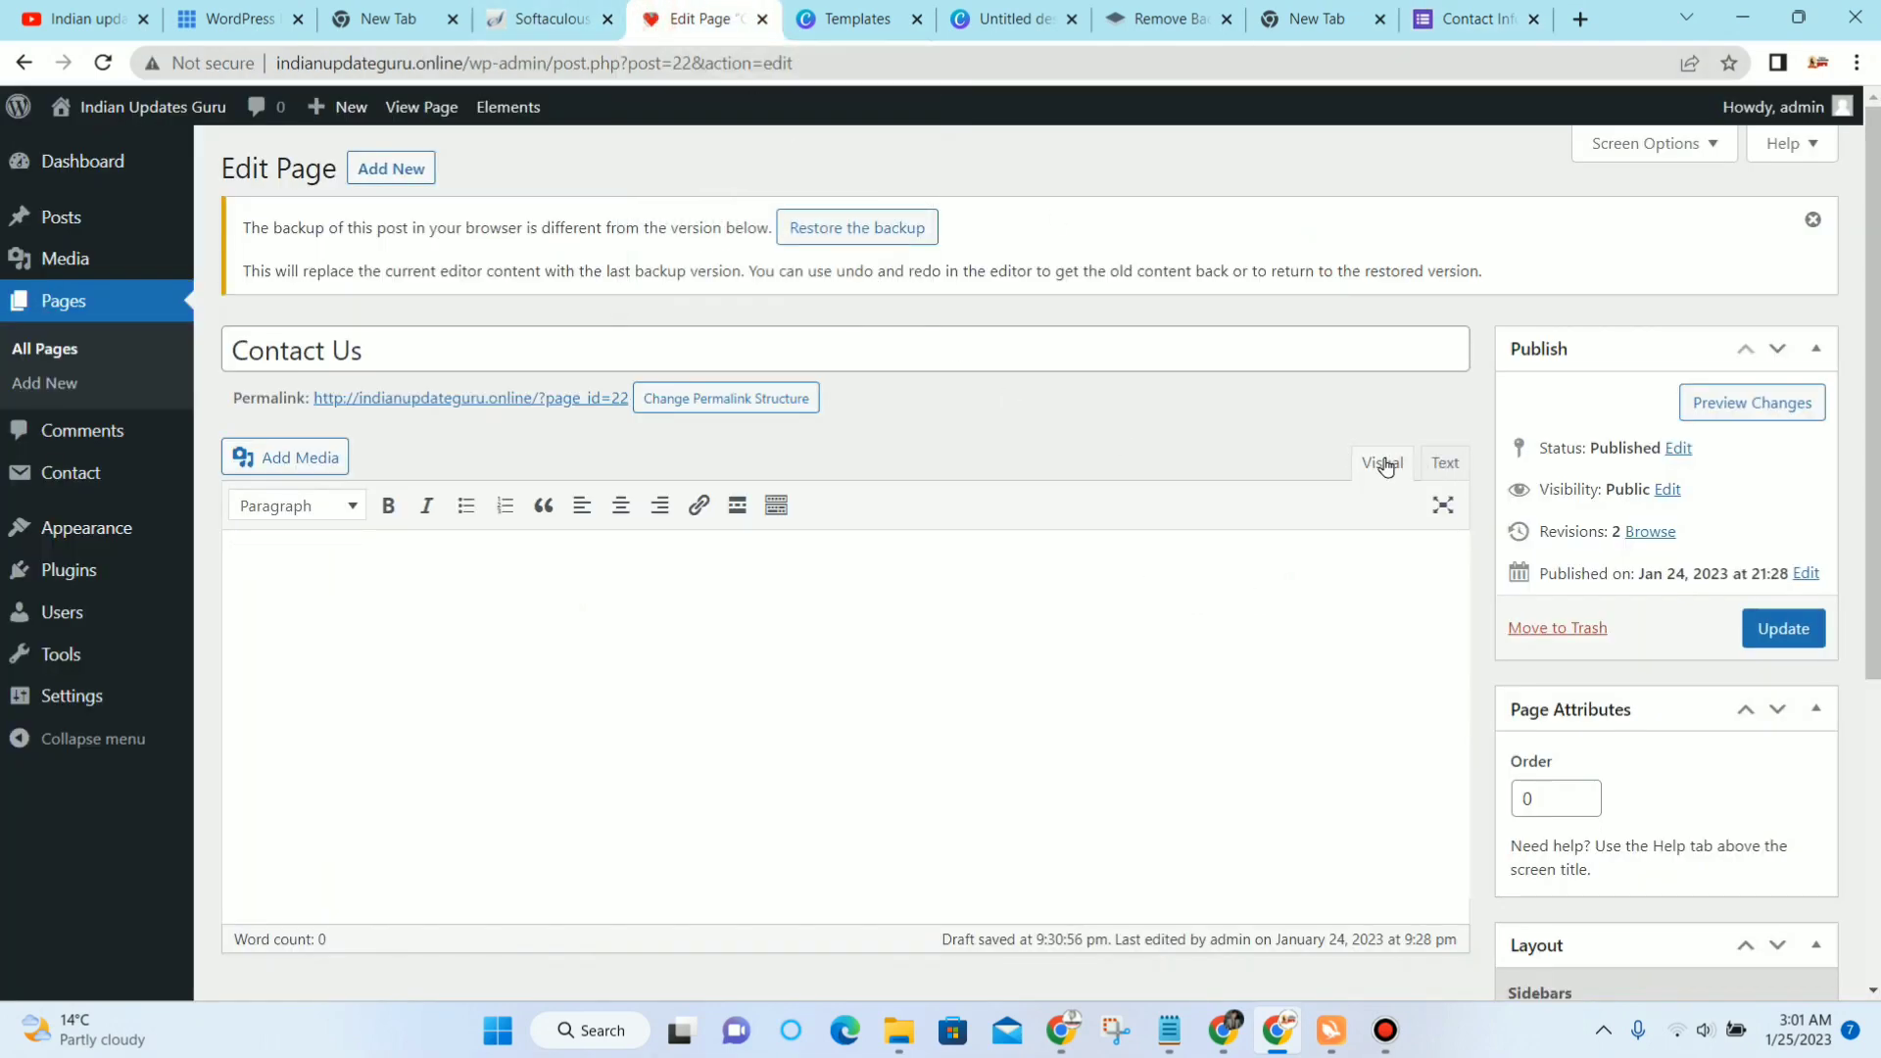
{"action": "left_click", "coordinate": [1447, 457]}
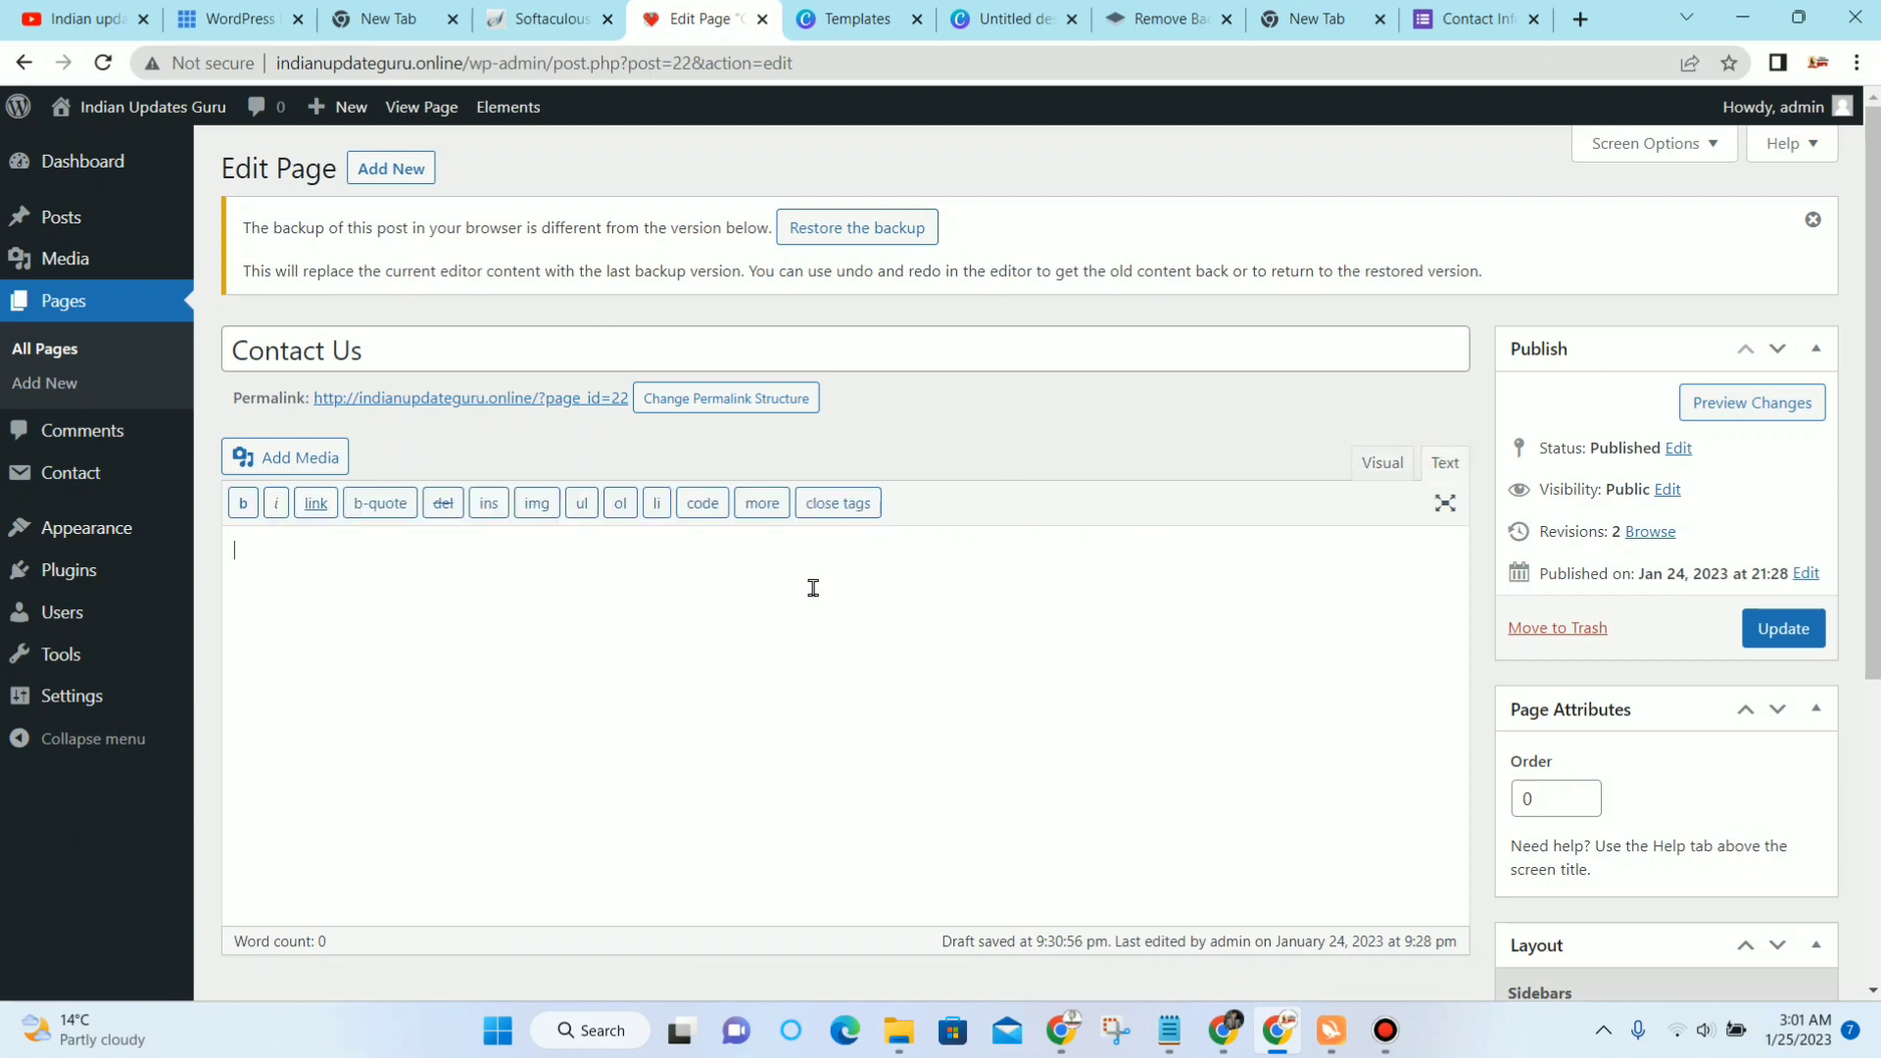
{"action": "key", "text": "ctrl+v"}
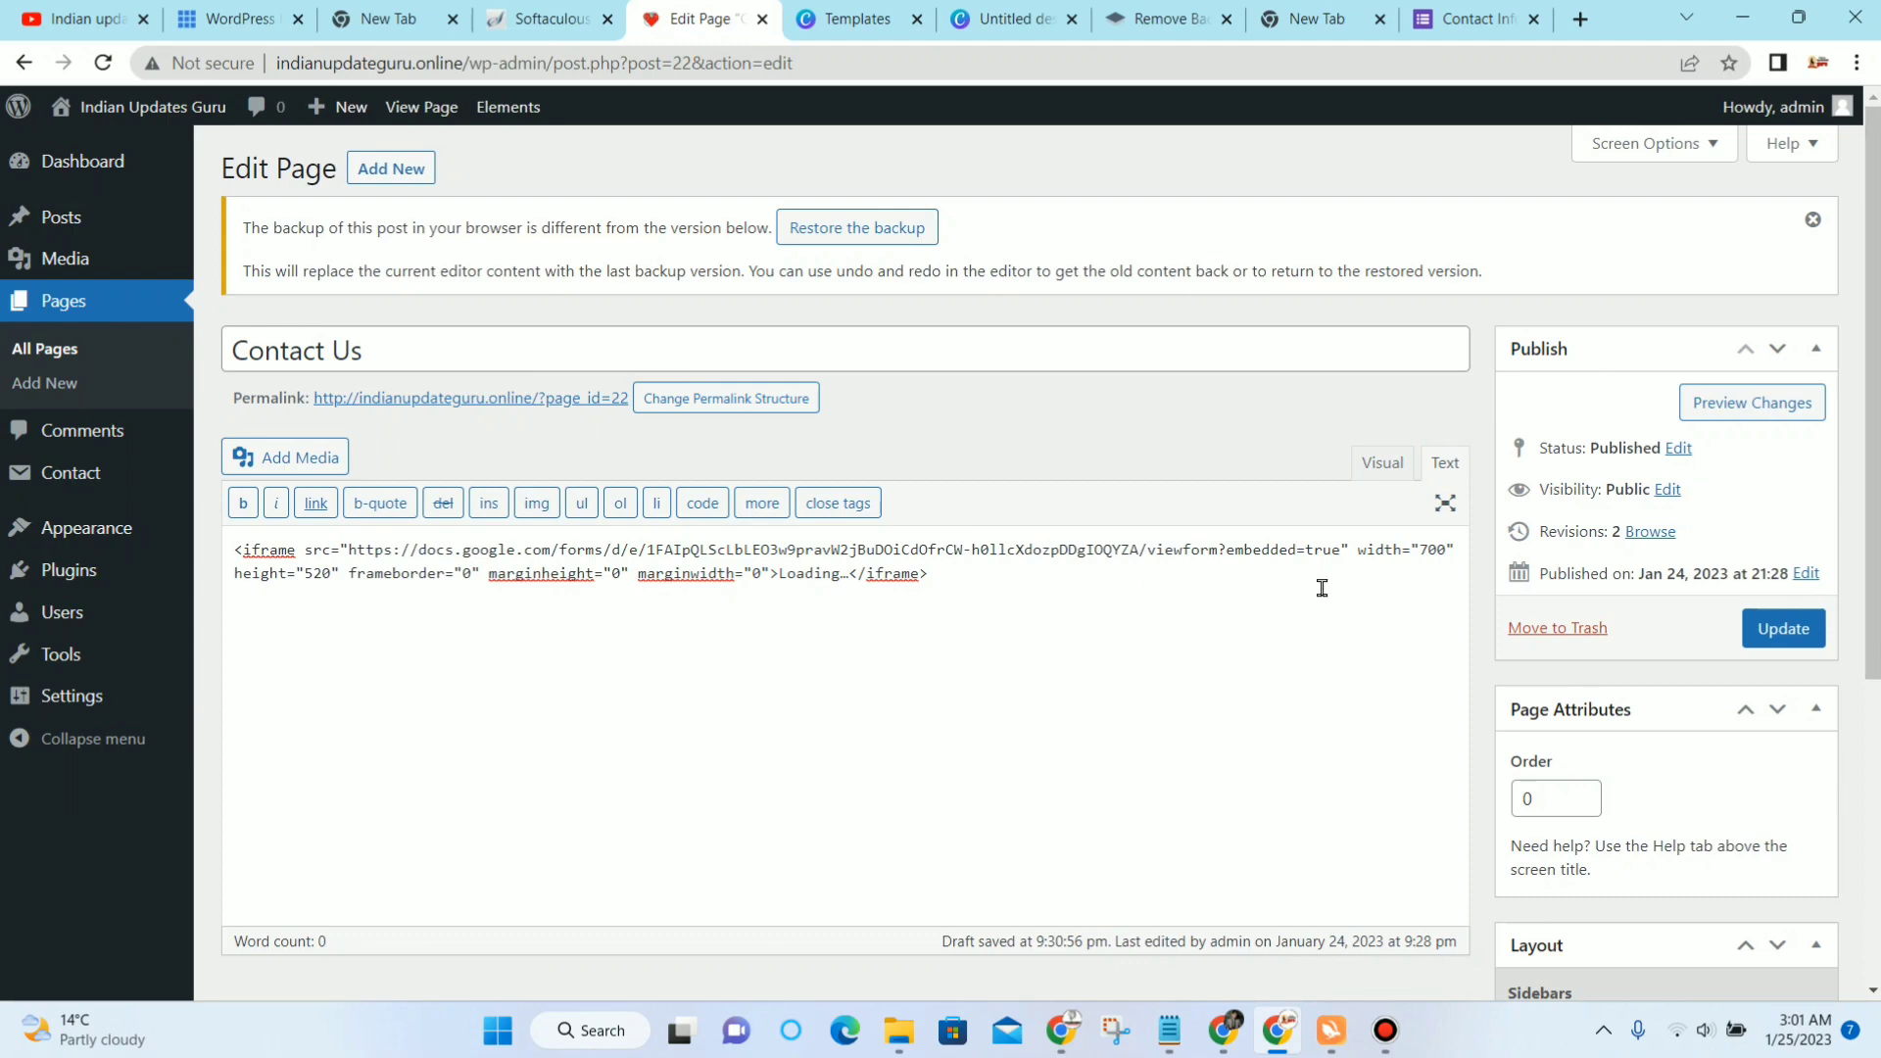
{"action": "left_click", "coordinate": [1381, 464]}
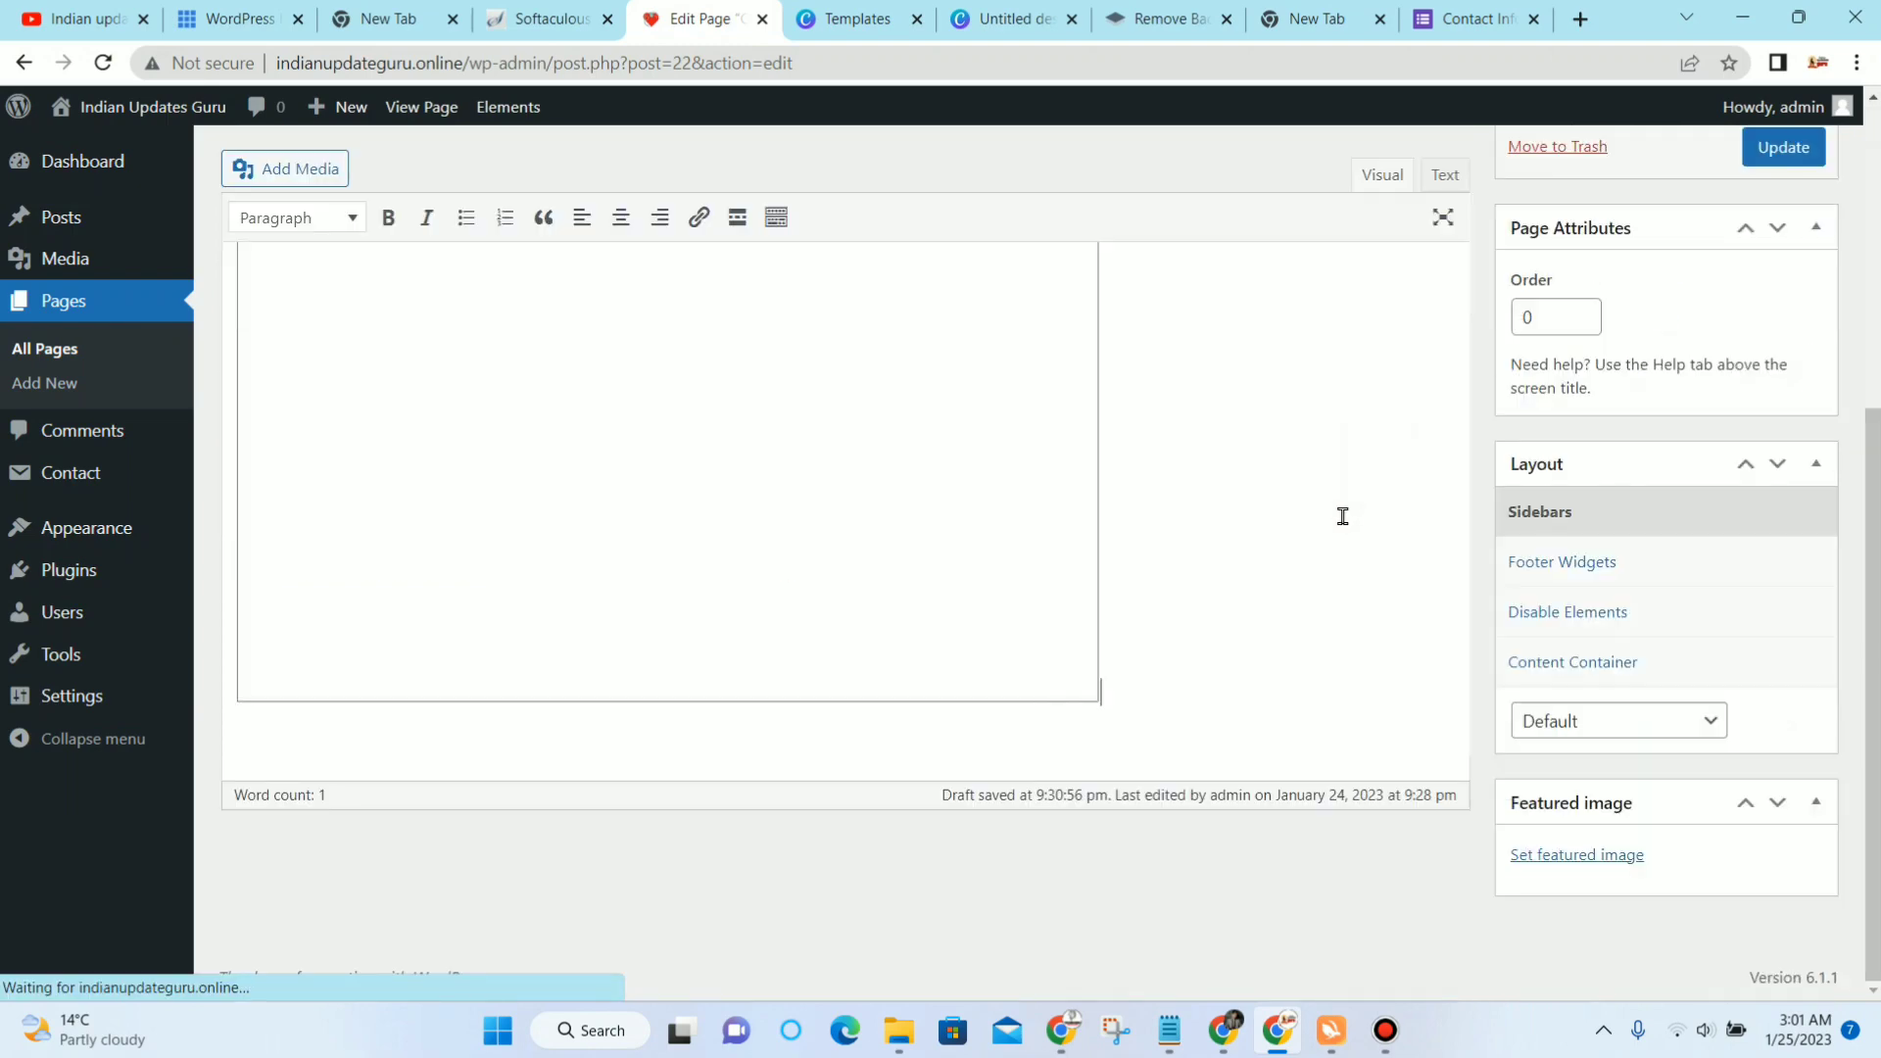
Step: Check the embedded contact form in the page content and update the Contact Us page
{"action": "scroll", "coordinate": [851, 543], "scroll_direction": "down", "scroll_amount": 1}
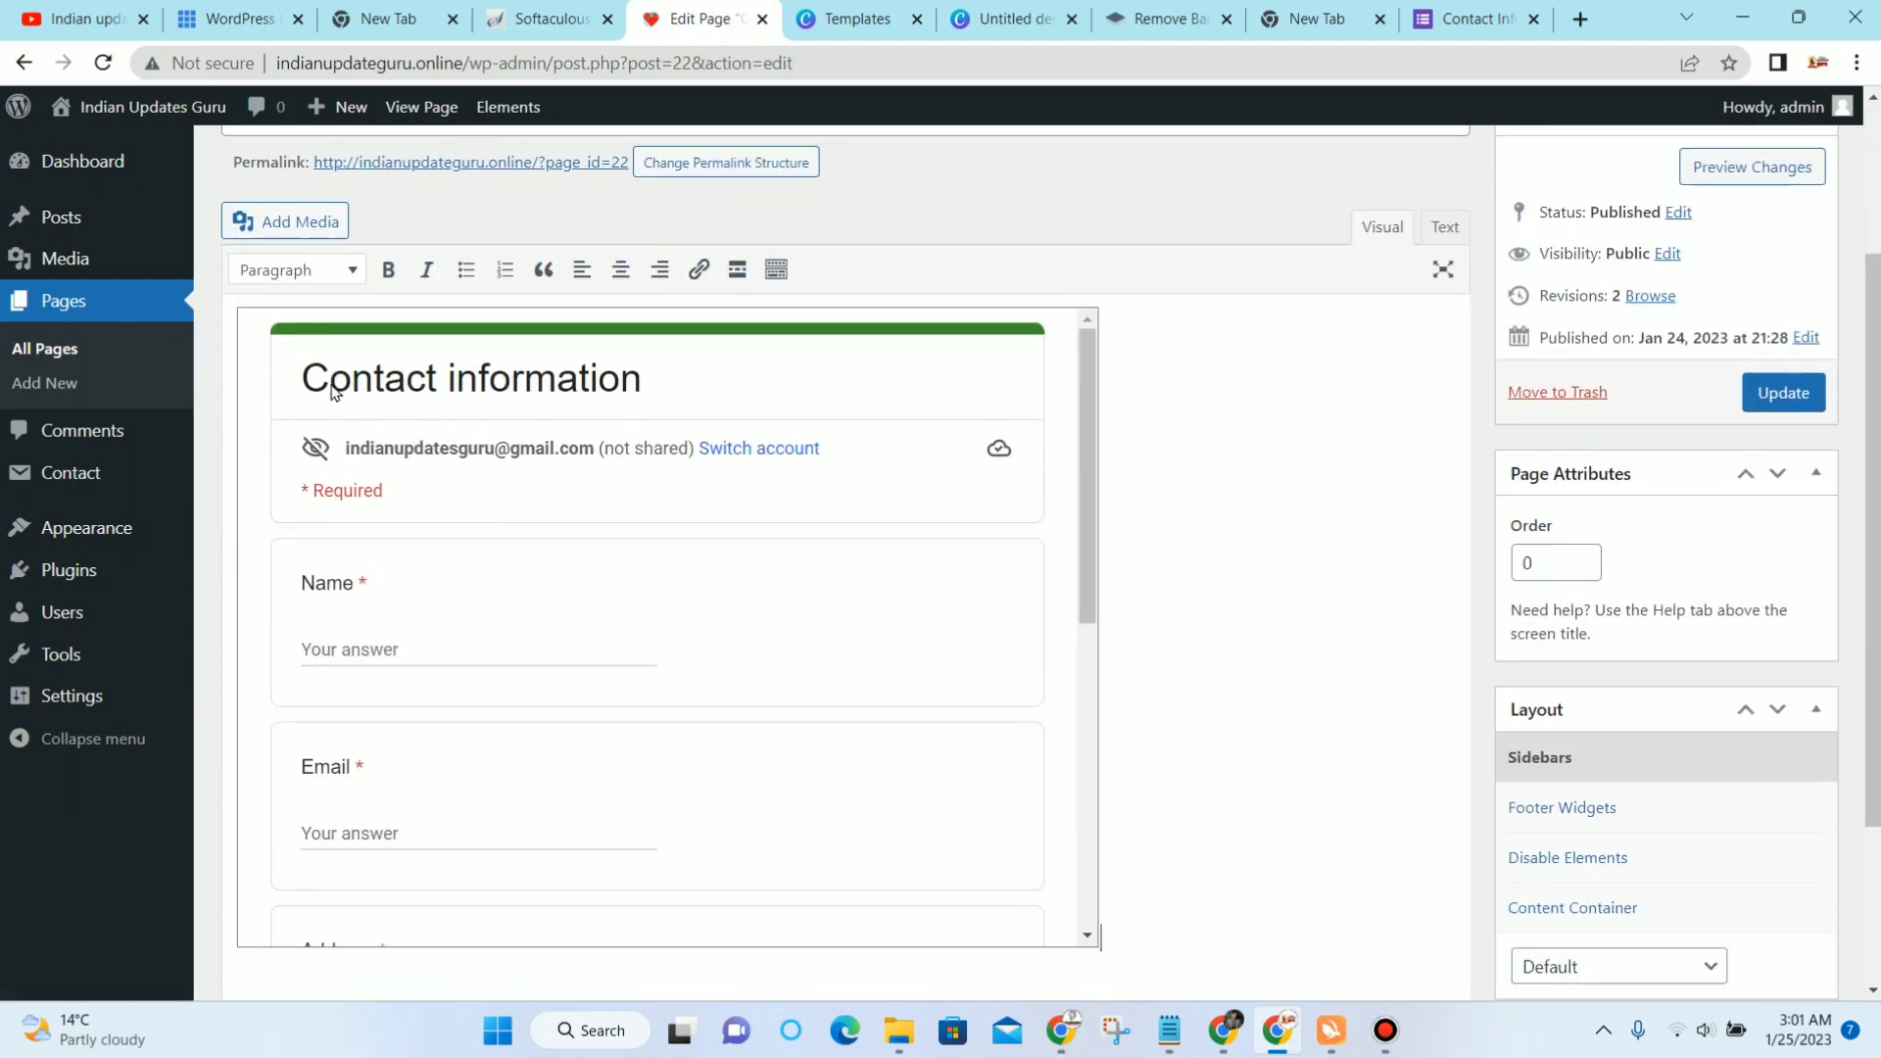
{"action": "scroll", "coordinate": [725, 436], "scroll_direction": "down", "scroll_amount": 1}
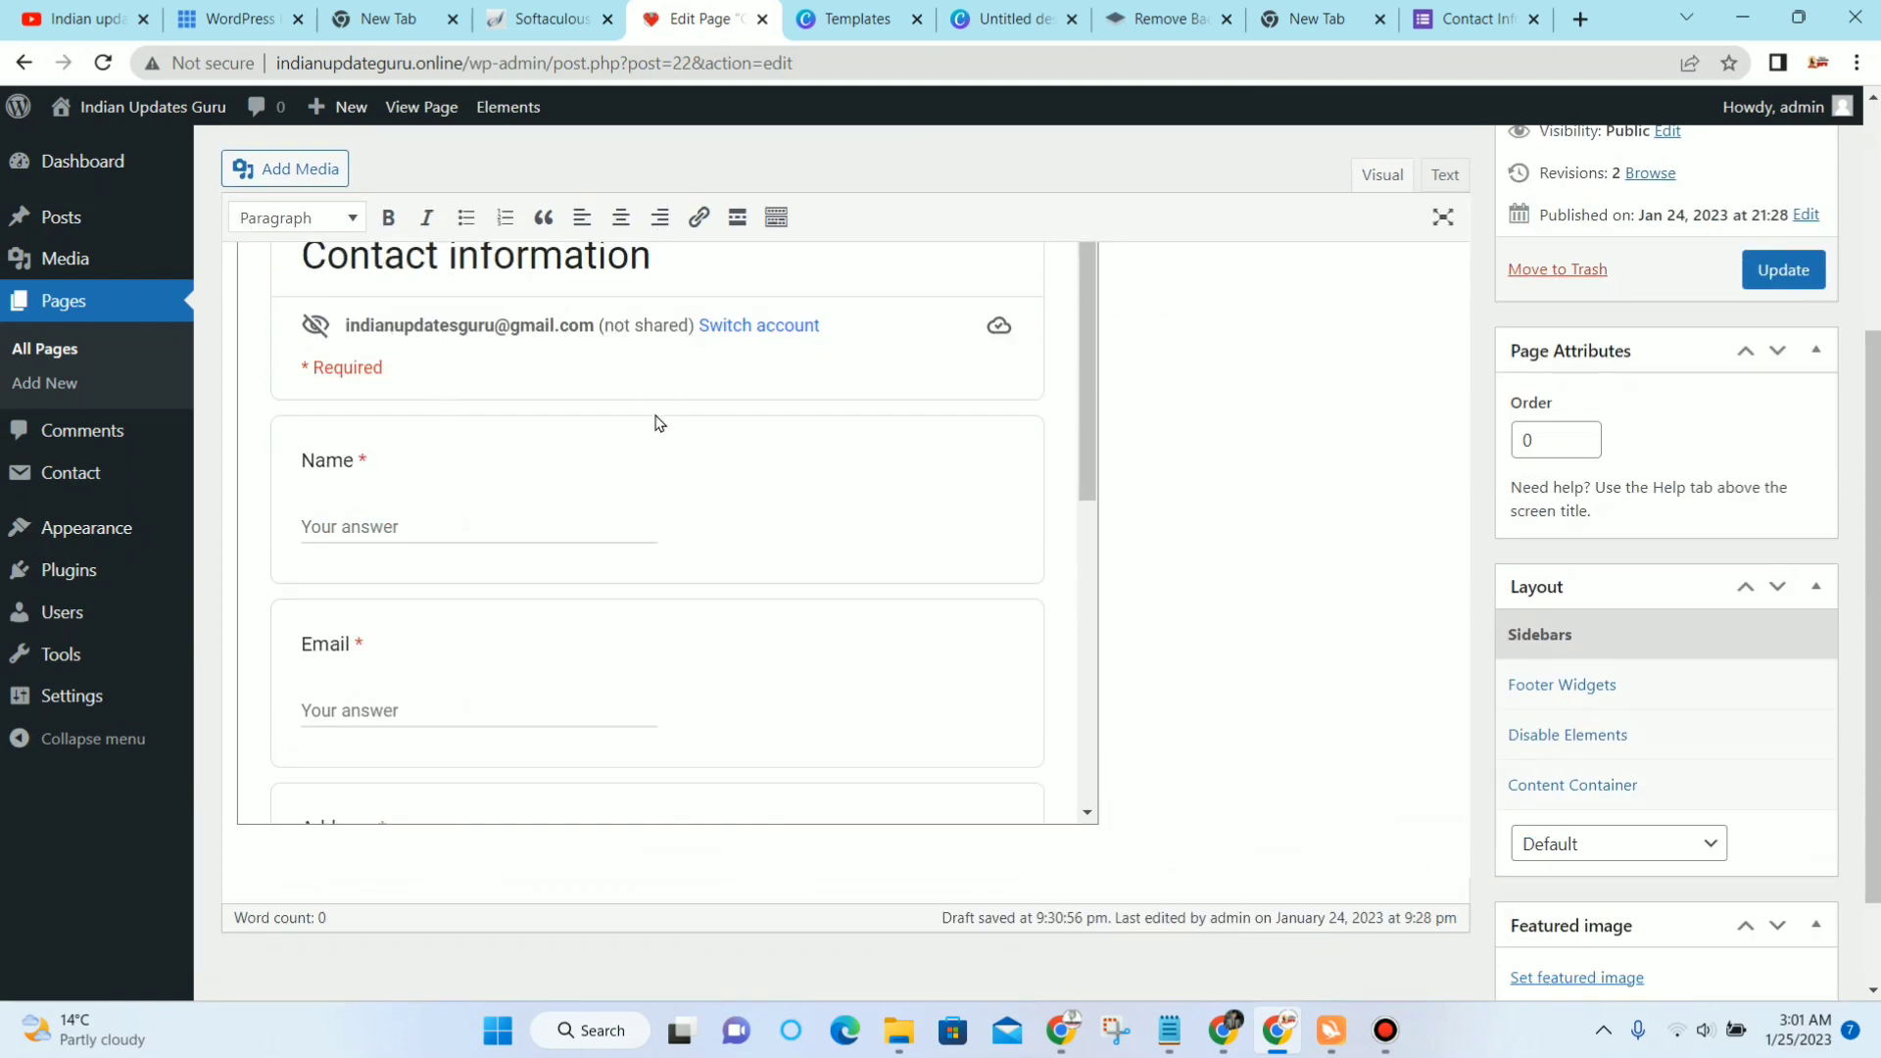
{"action": "scroll", "coordinate": [412, 571], "scroll_direction": "down", "scroll_amount": 1}
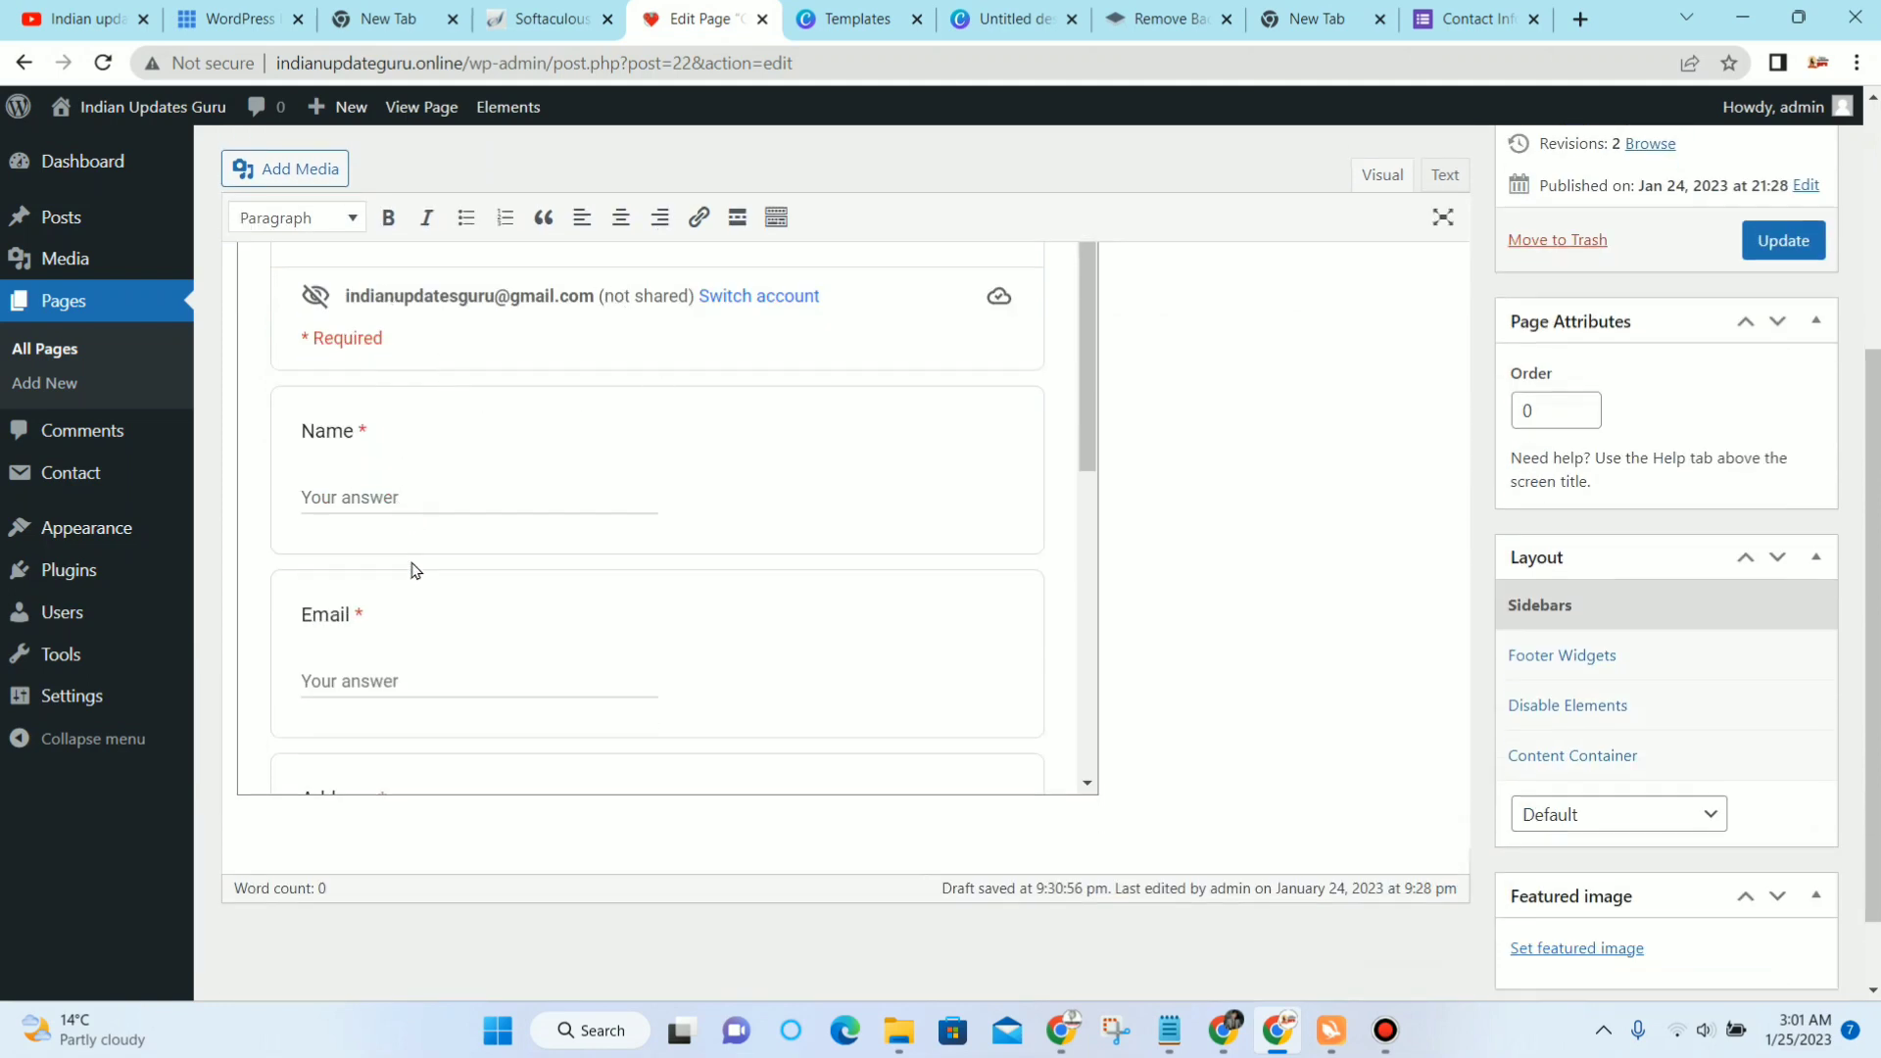
{"action": "scroll", "coordinate": [412, 571], "scroll_direction": "down", "scroll_amount": 2}
{"action": "scroll", "coordinate": [657, 551], "scroll_direction": "up", "scroll_amount": 2}
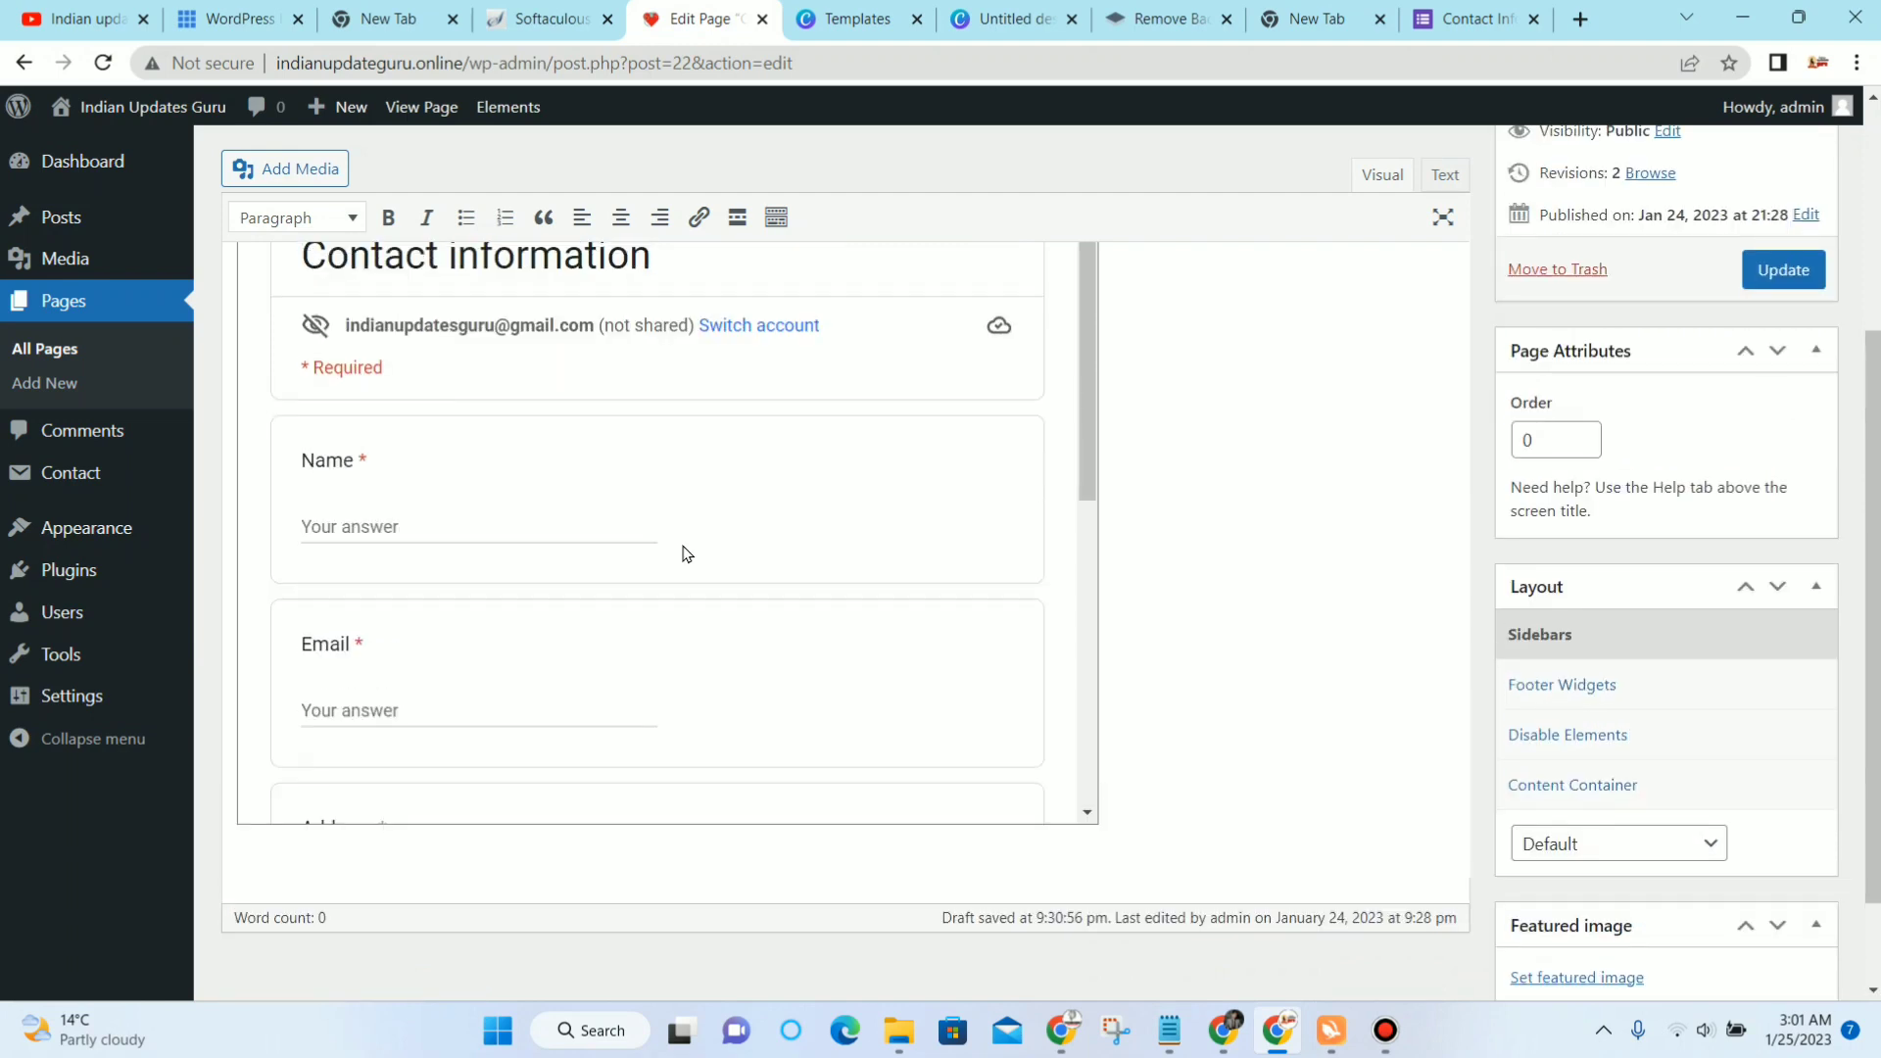
{"action": "scroll", "coordinate": [682, 554], "scroll_direction": "up", "scroll_amount": 2}
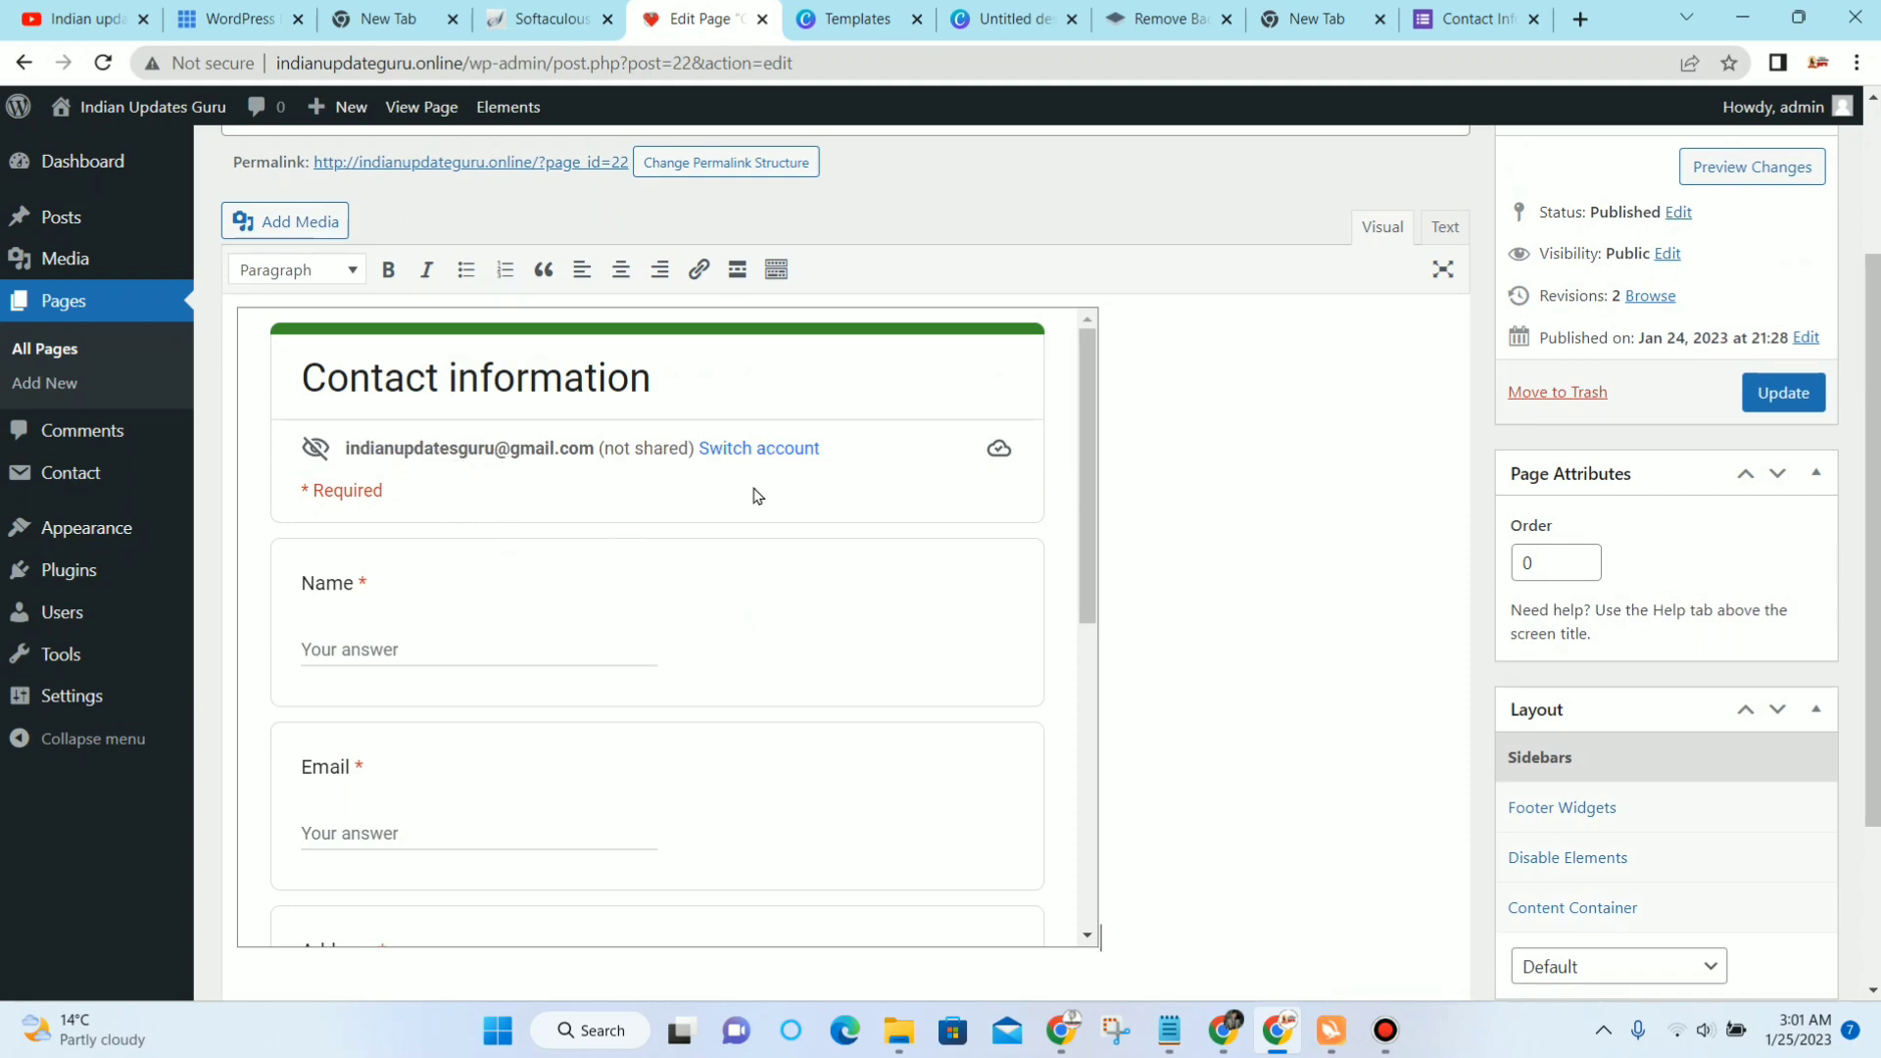
{"action": "left_click", "coordinate": [1789, 390]}
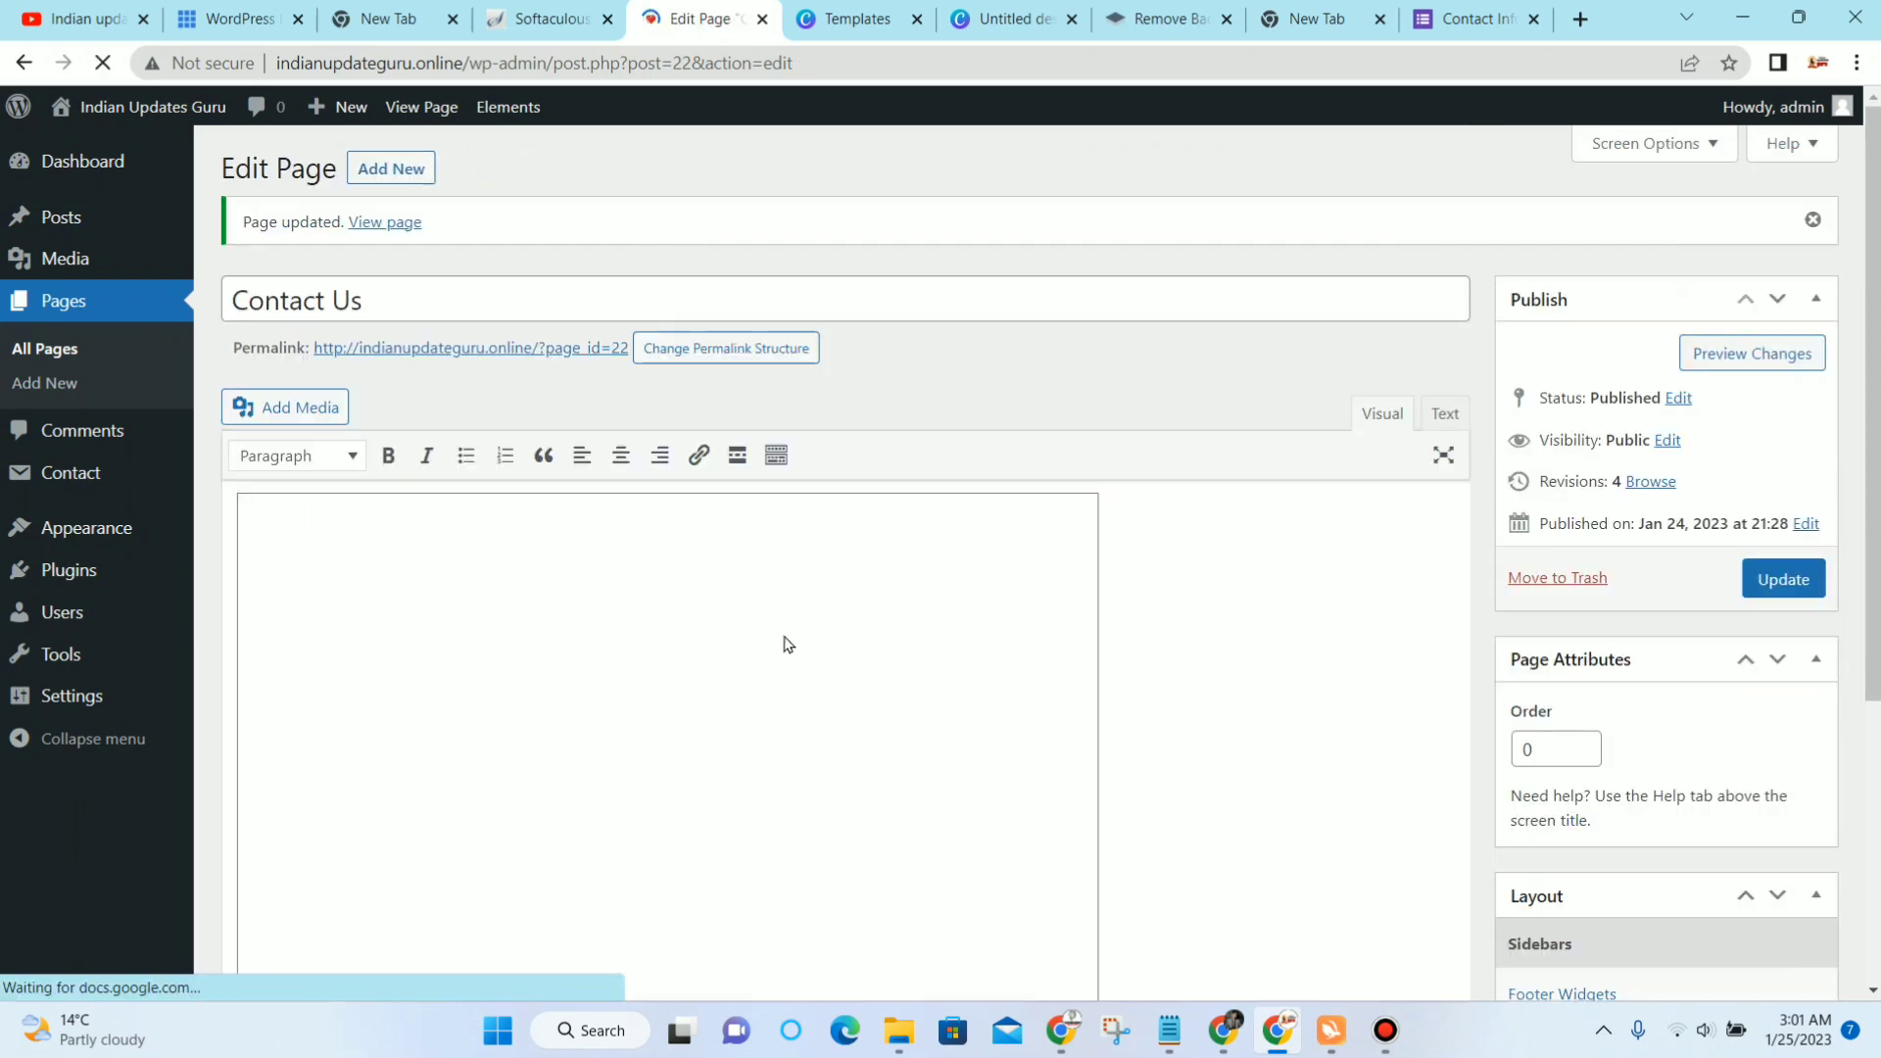
{"action": "scroll", "coordinate": [938, 467], "scroll_direction": "up", "scroll_amount": 1}
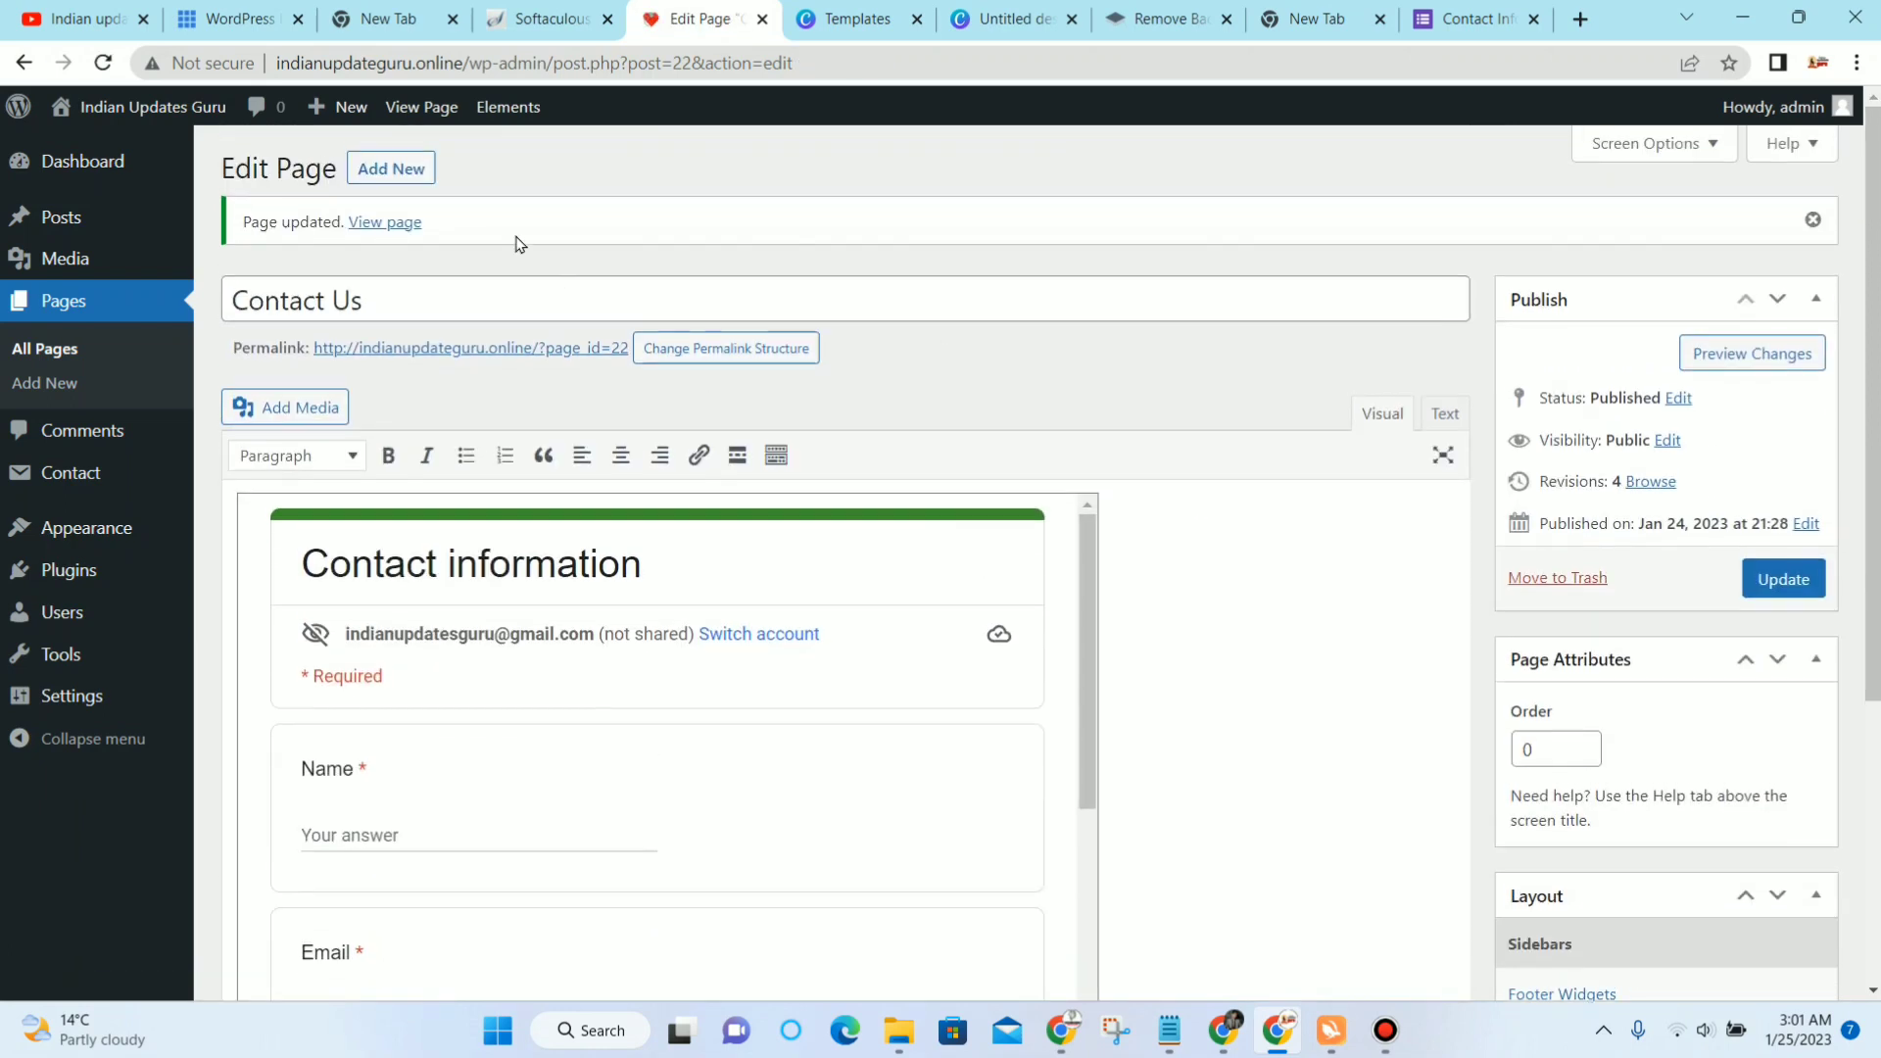
Step: Create a new page titled "About Us" with an empty body and publish it
{"action": "left_click", "coordinate": [374, 168]}
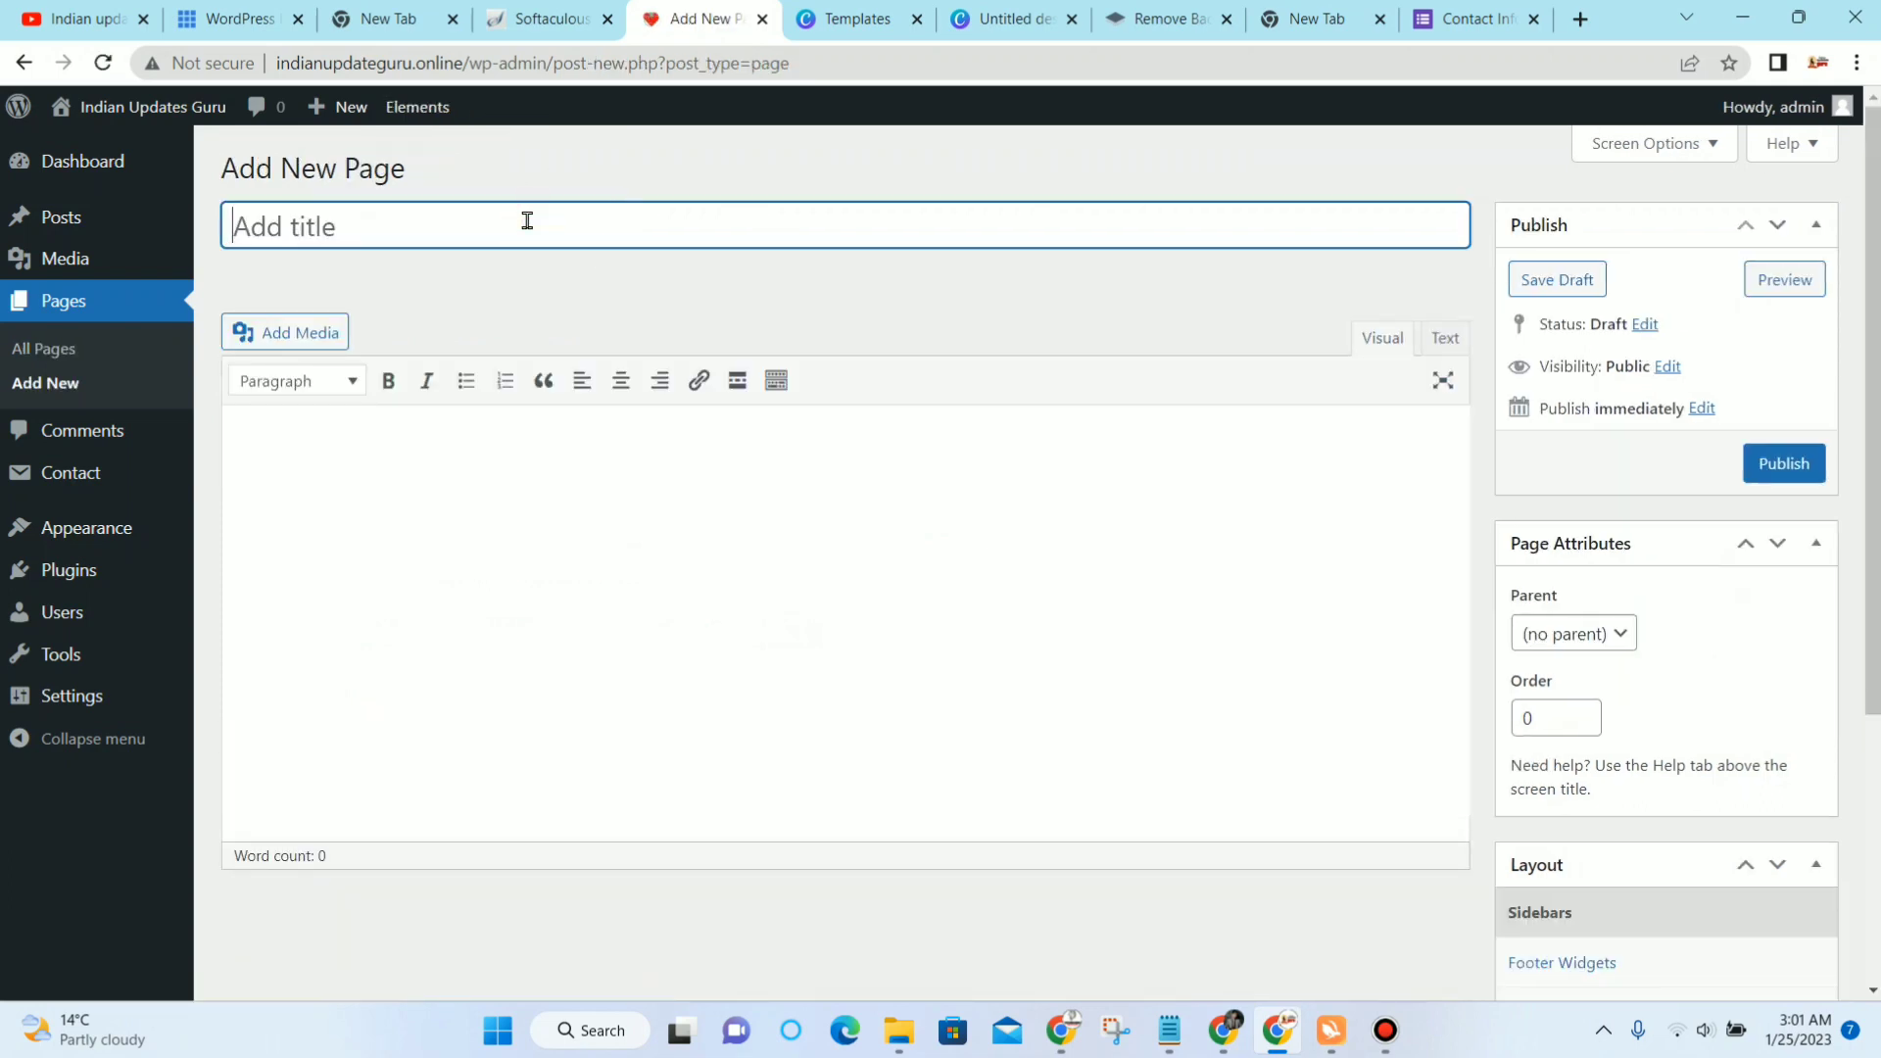
{"action": "type", "text": "About Us"}
{"action": "left_click", "coordinate": [519, 433]}
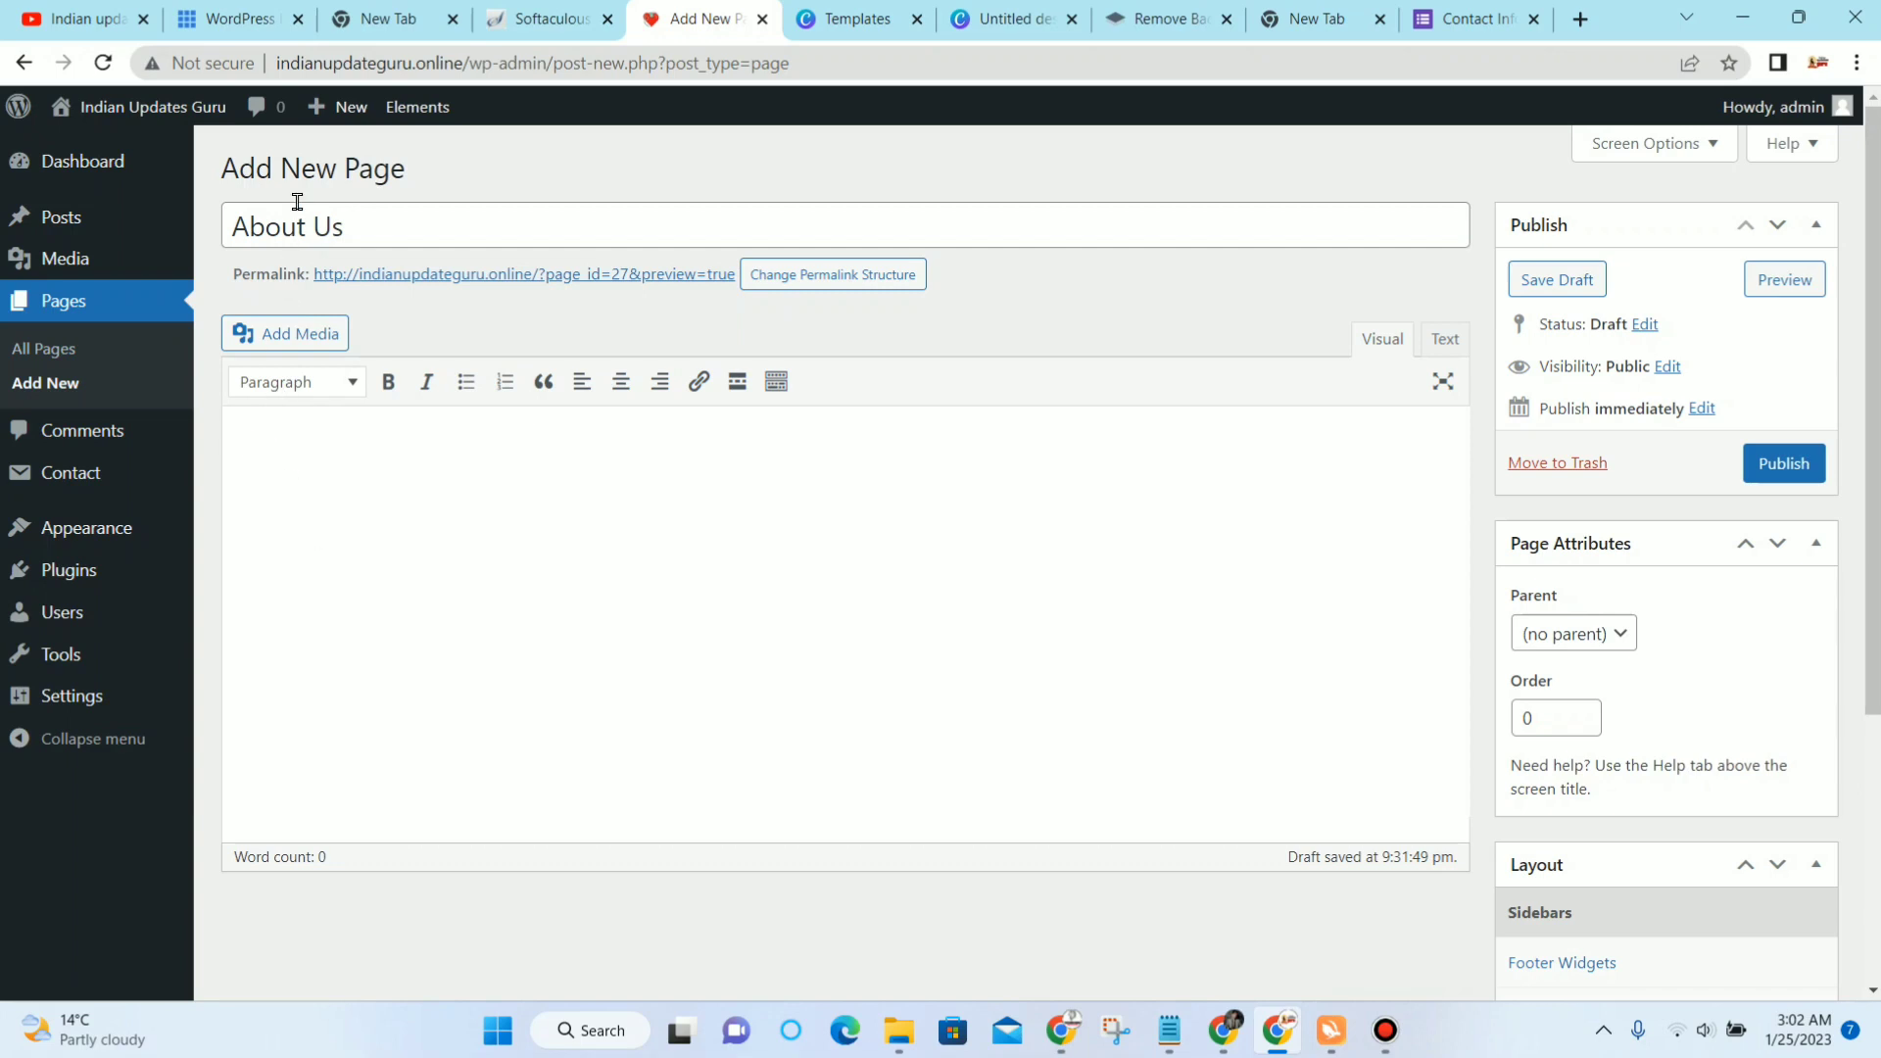
{"action": "left_click", "coordinate": [1815, 463]}
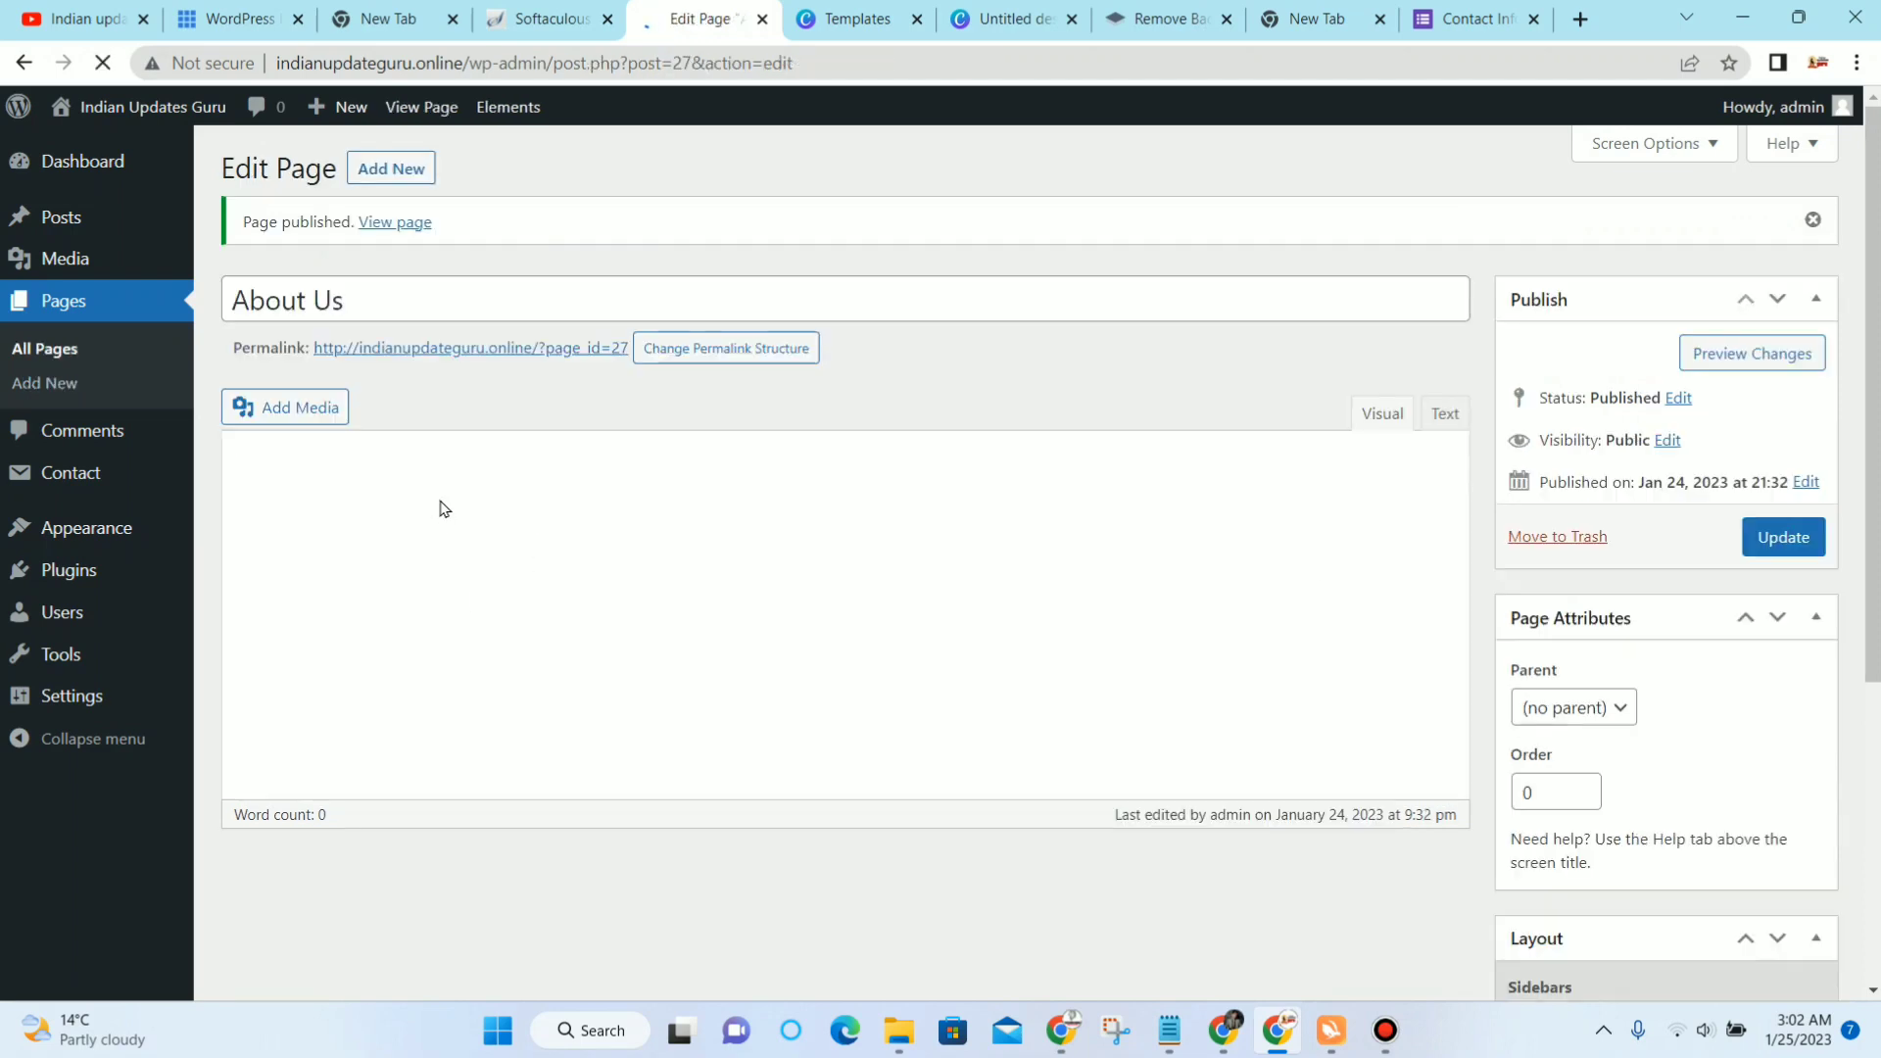
Step: Start another new page titled "Privacy Policy" and place the cursor in its content area
{"action": "left_click", "coordinate": [395, 174]}
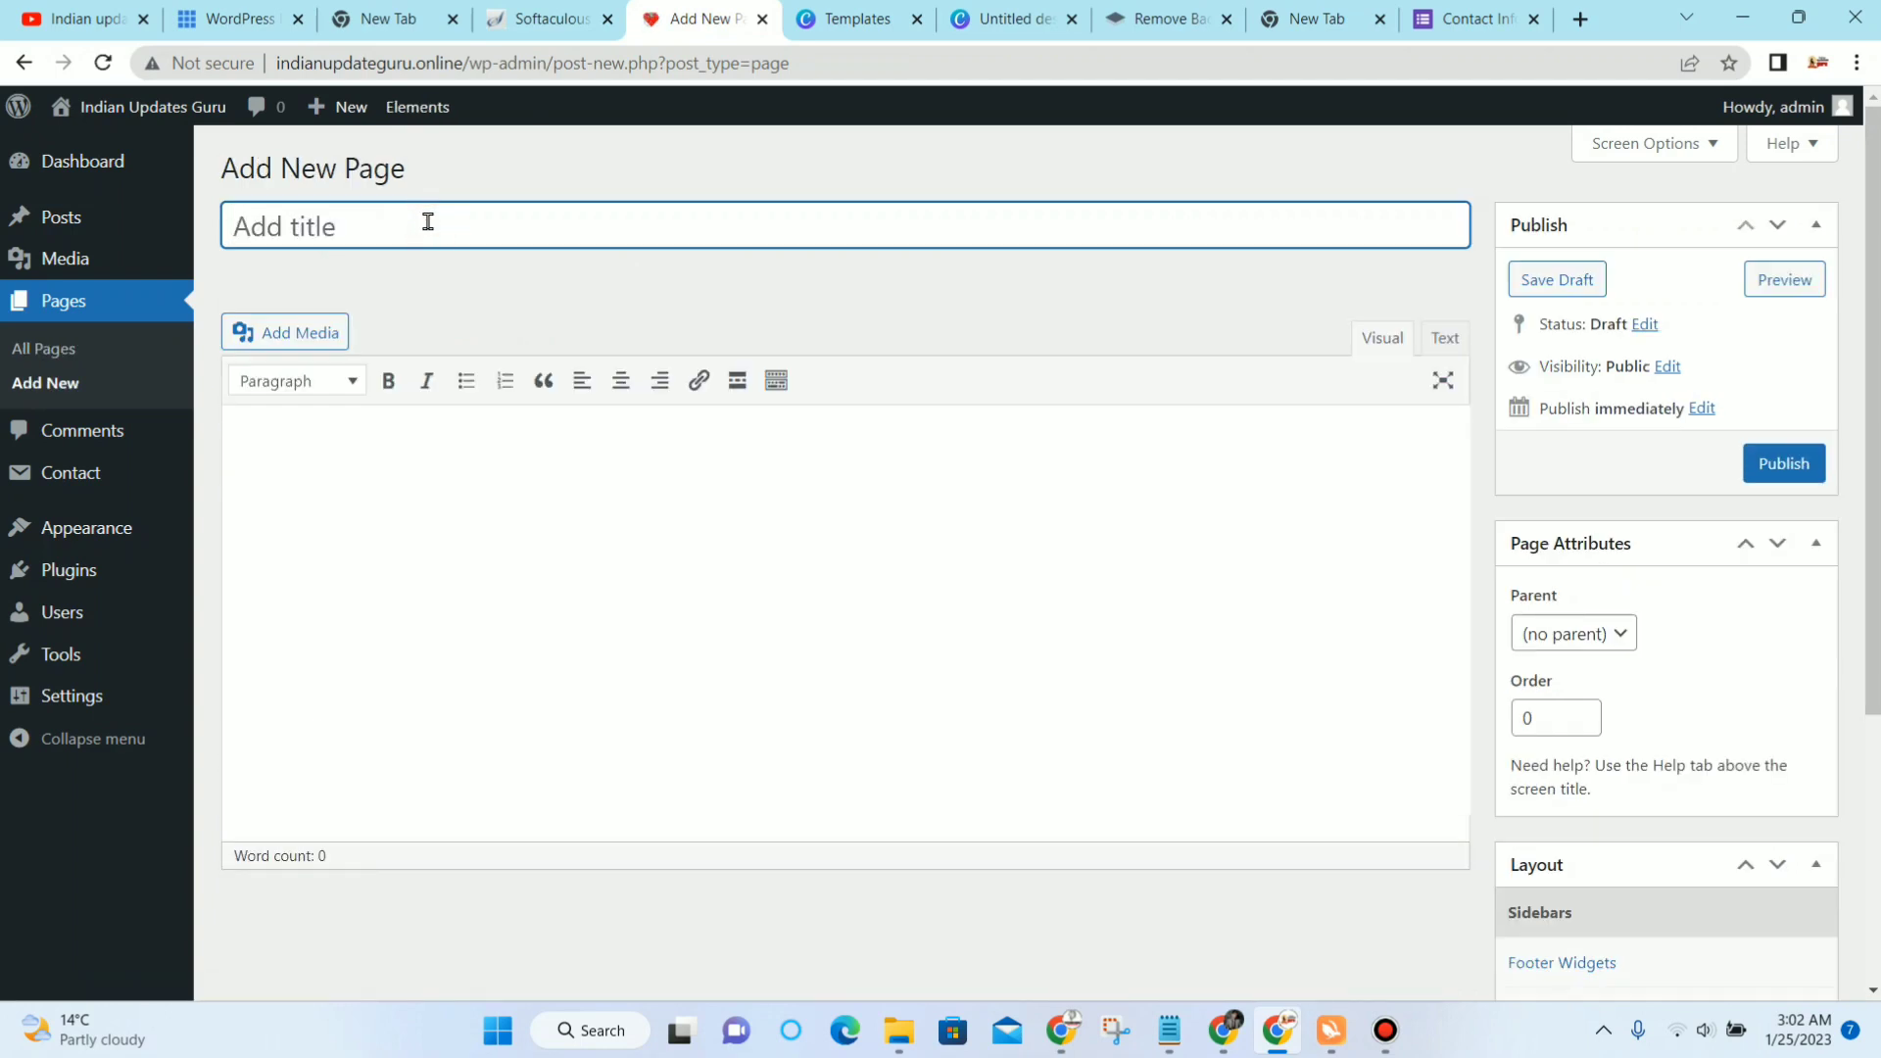
{"action": "type", "text": "Privacy Policy"}
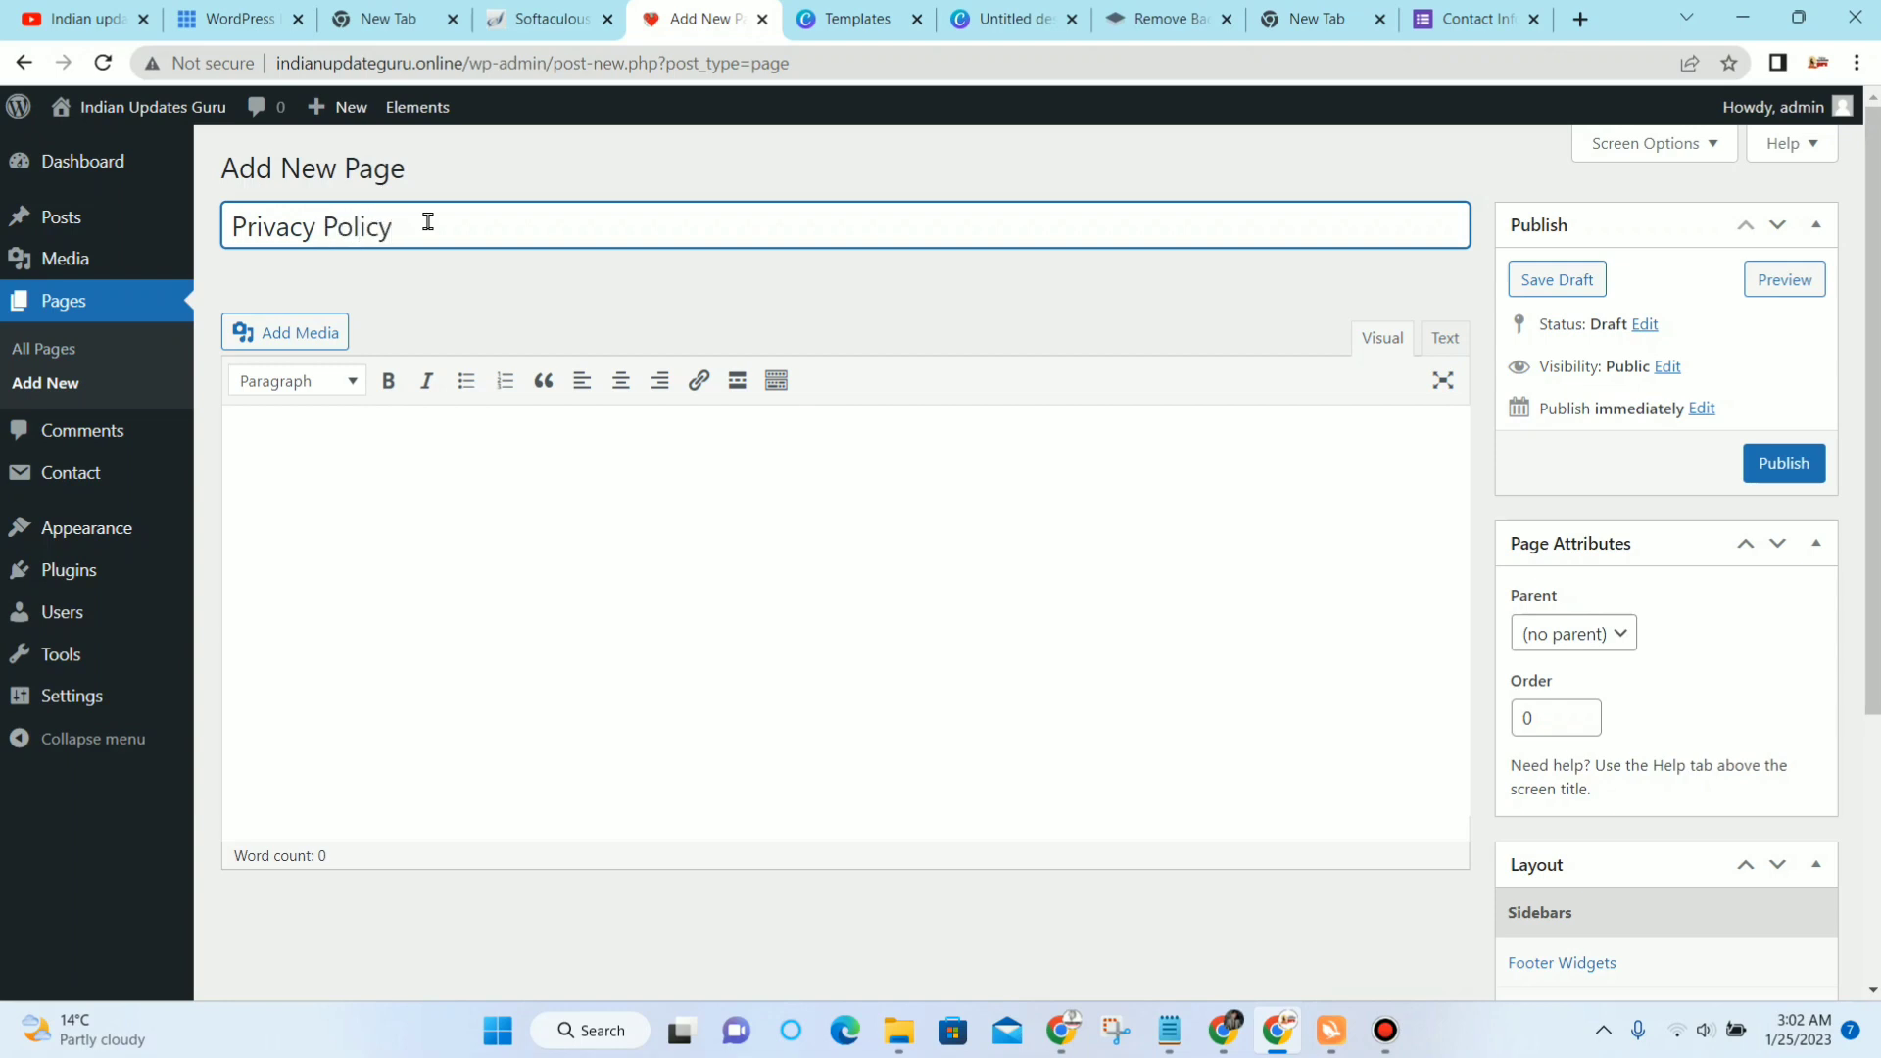
{"action": "left_click", "coordinate": [879, 460]}
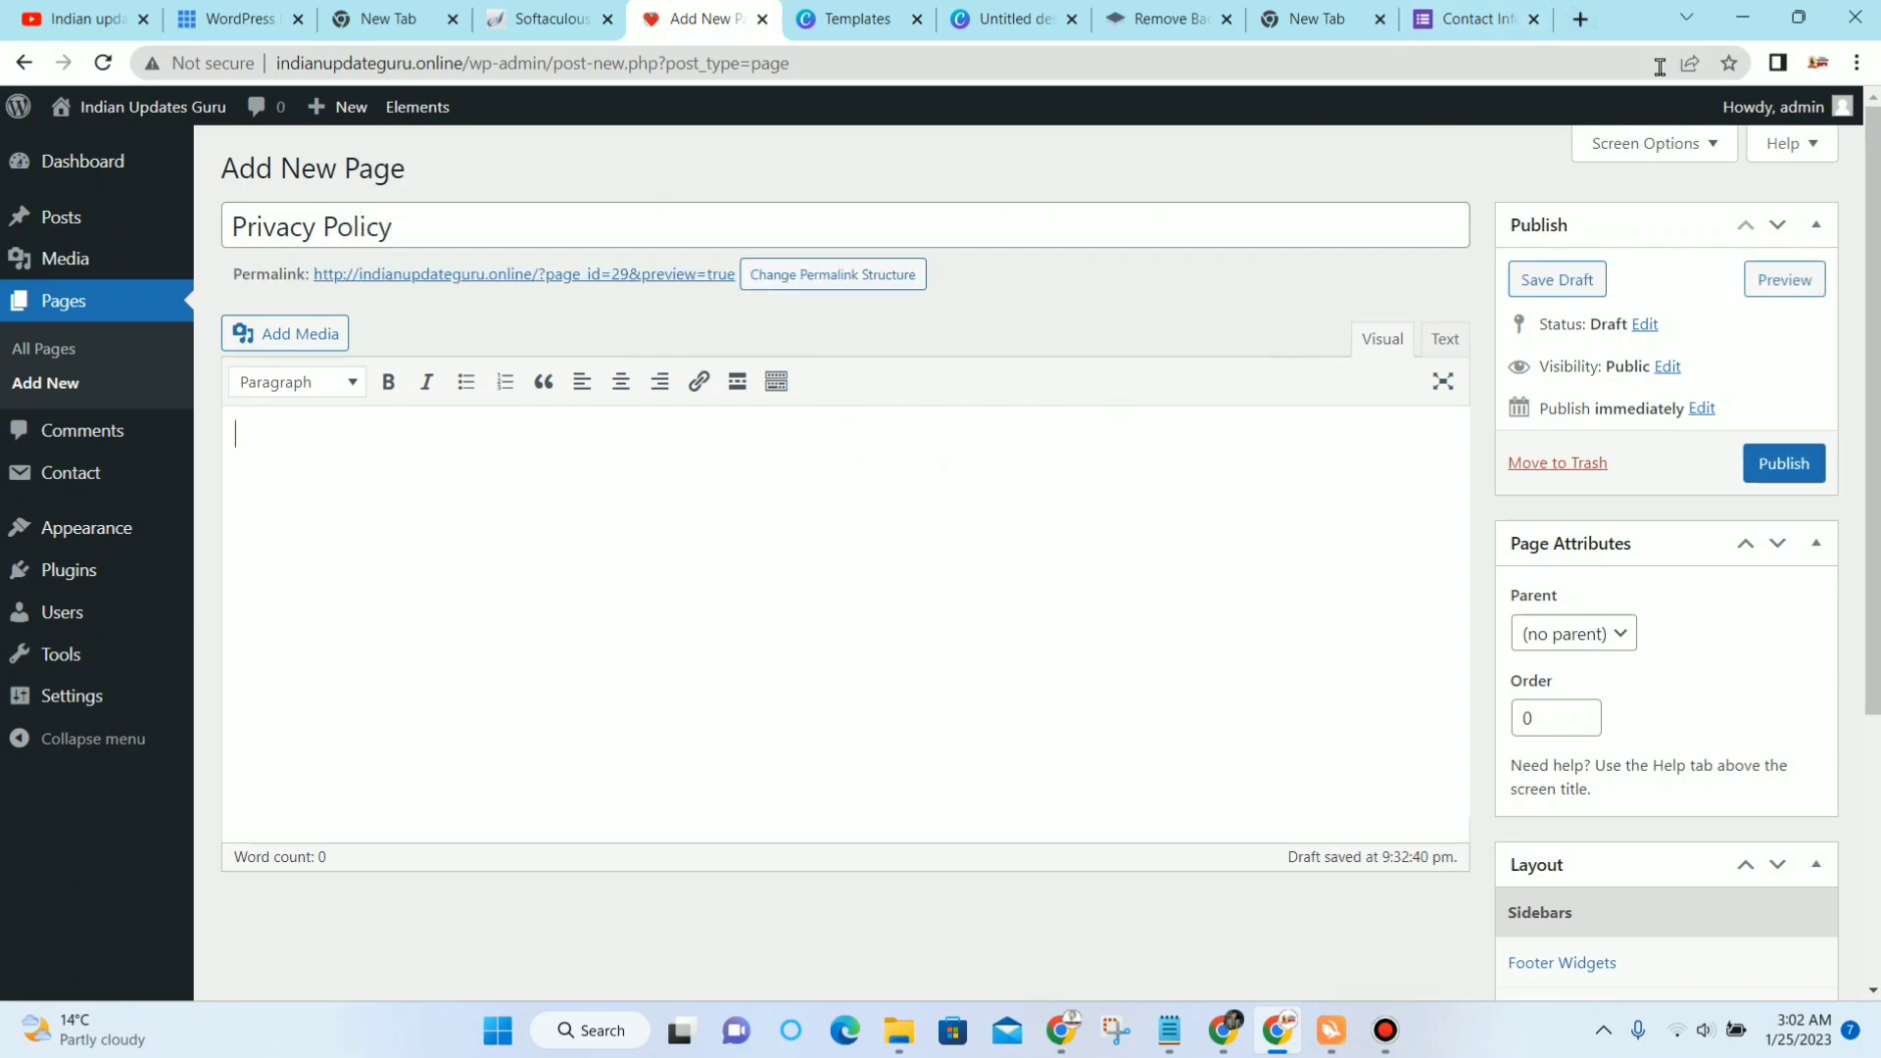
Step: Search Google for "privacy policy generator" in a new browser tab
{"action": "left_click", "coordinate": [1579, 18]}
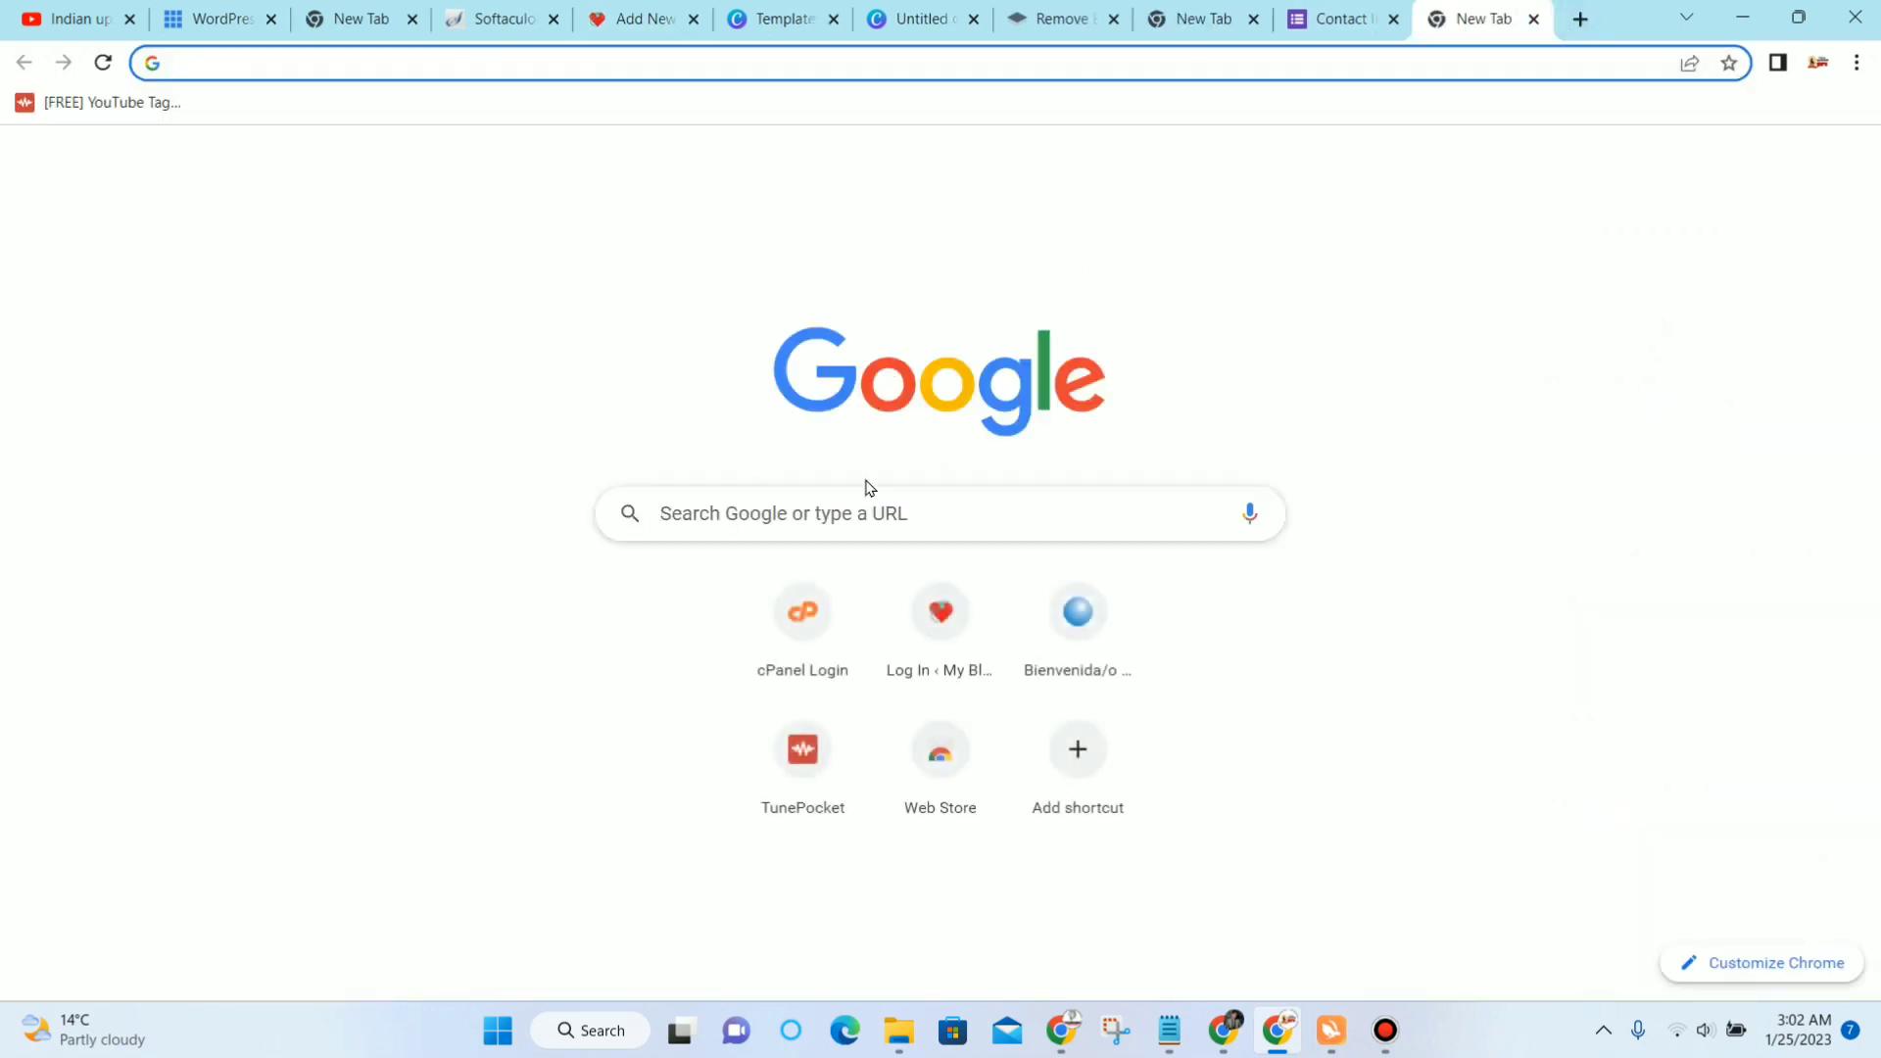
{"action": "left_click", "coordinate": [877, 517]}
{"action": "type", "text": "p"}
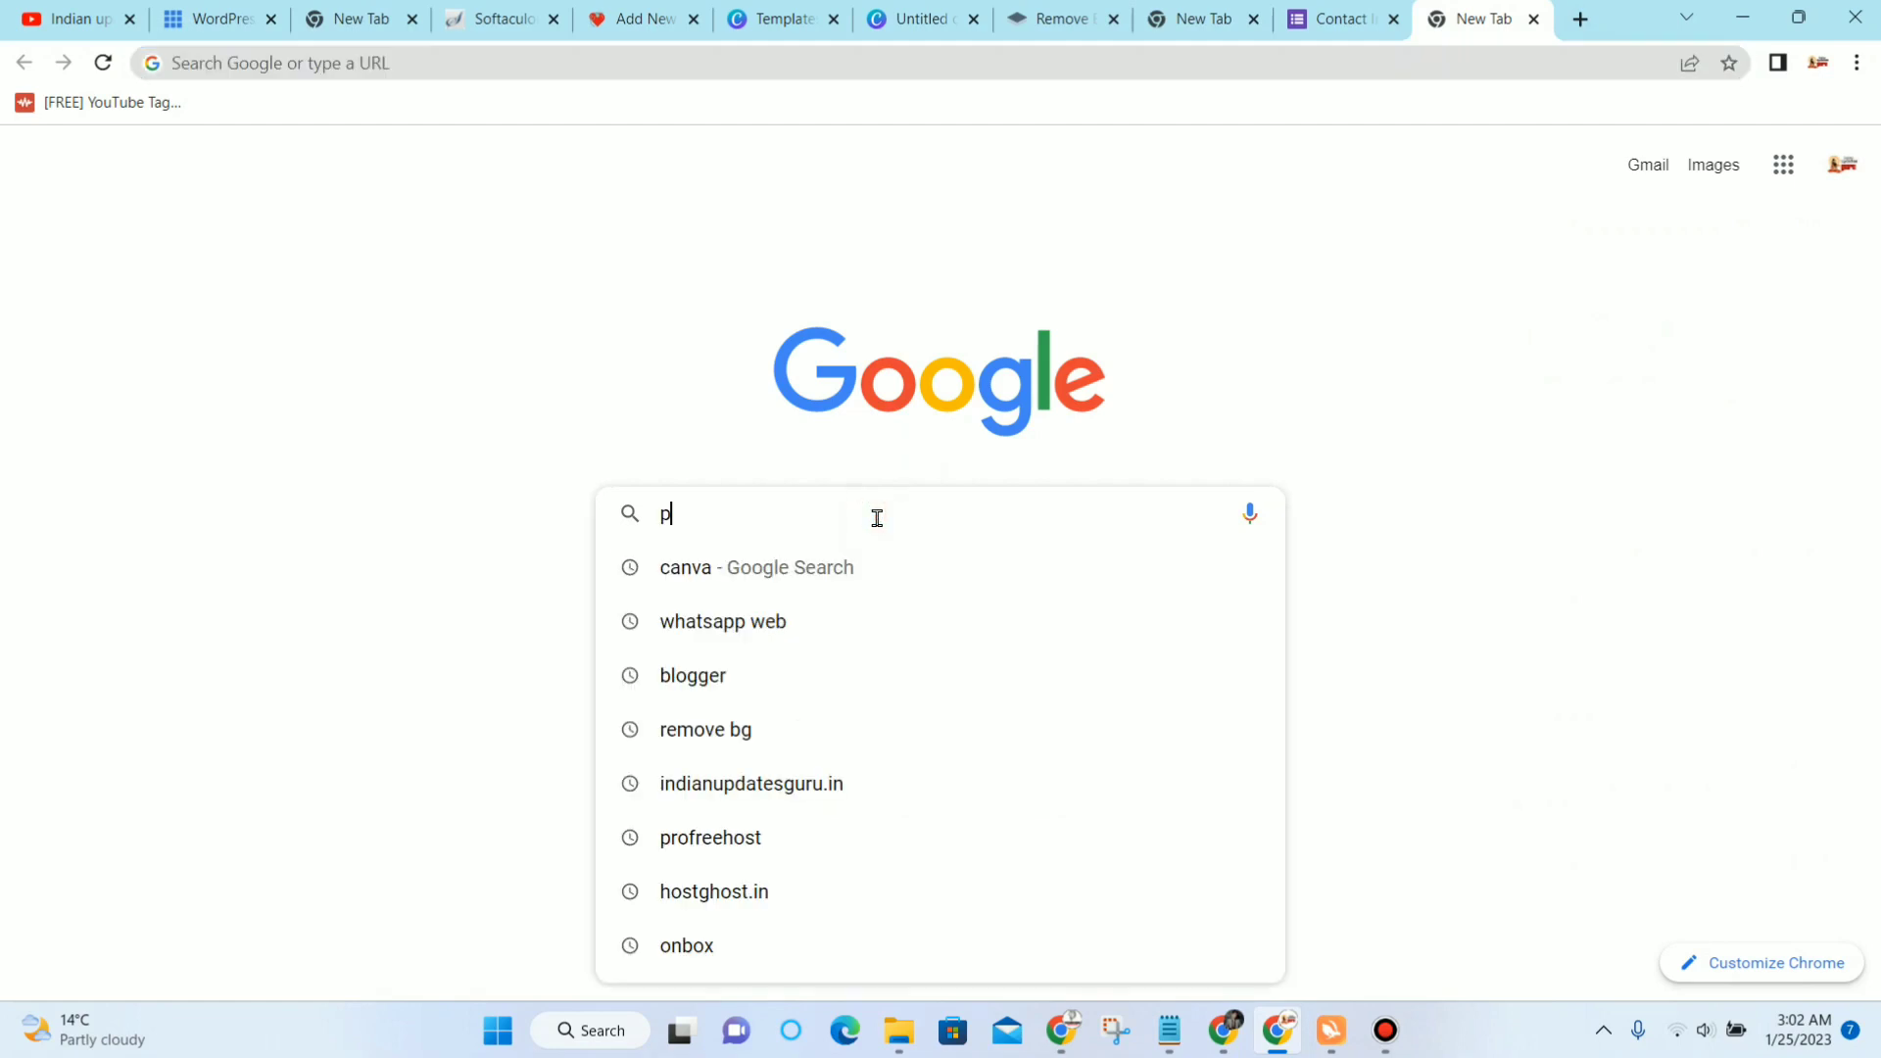
{"action": "type", "text": "ri"}
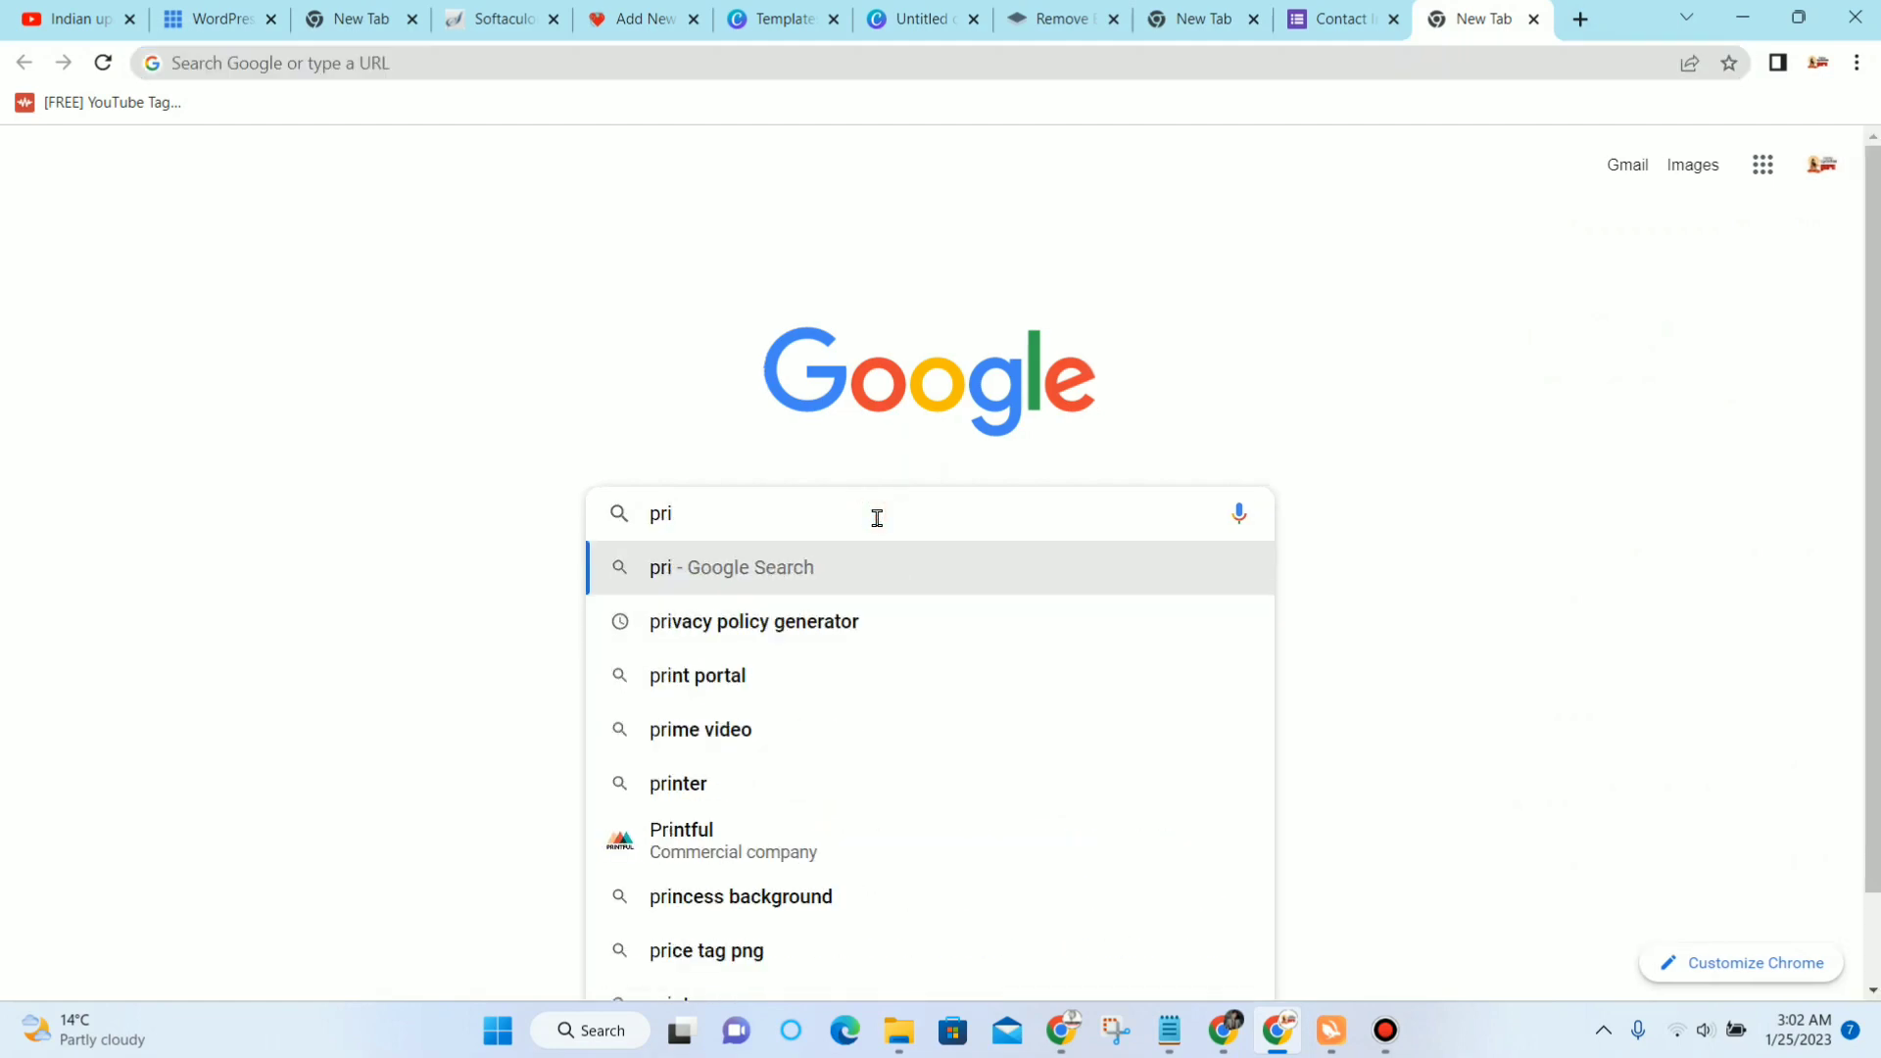
{"action": "left_click", "coordinate": [837, 636]}
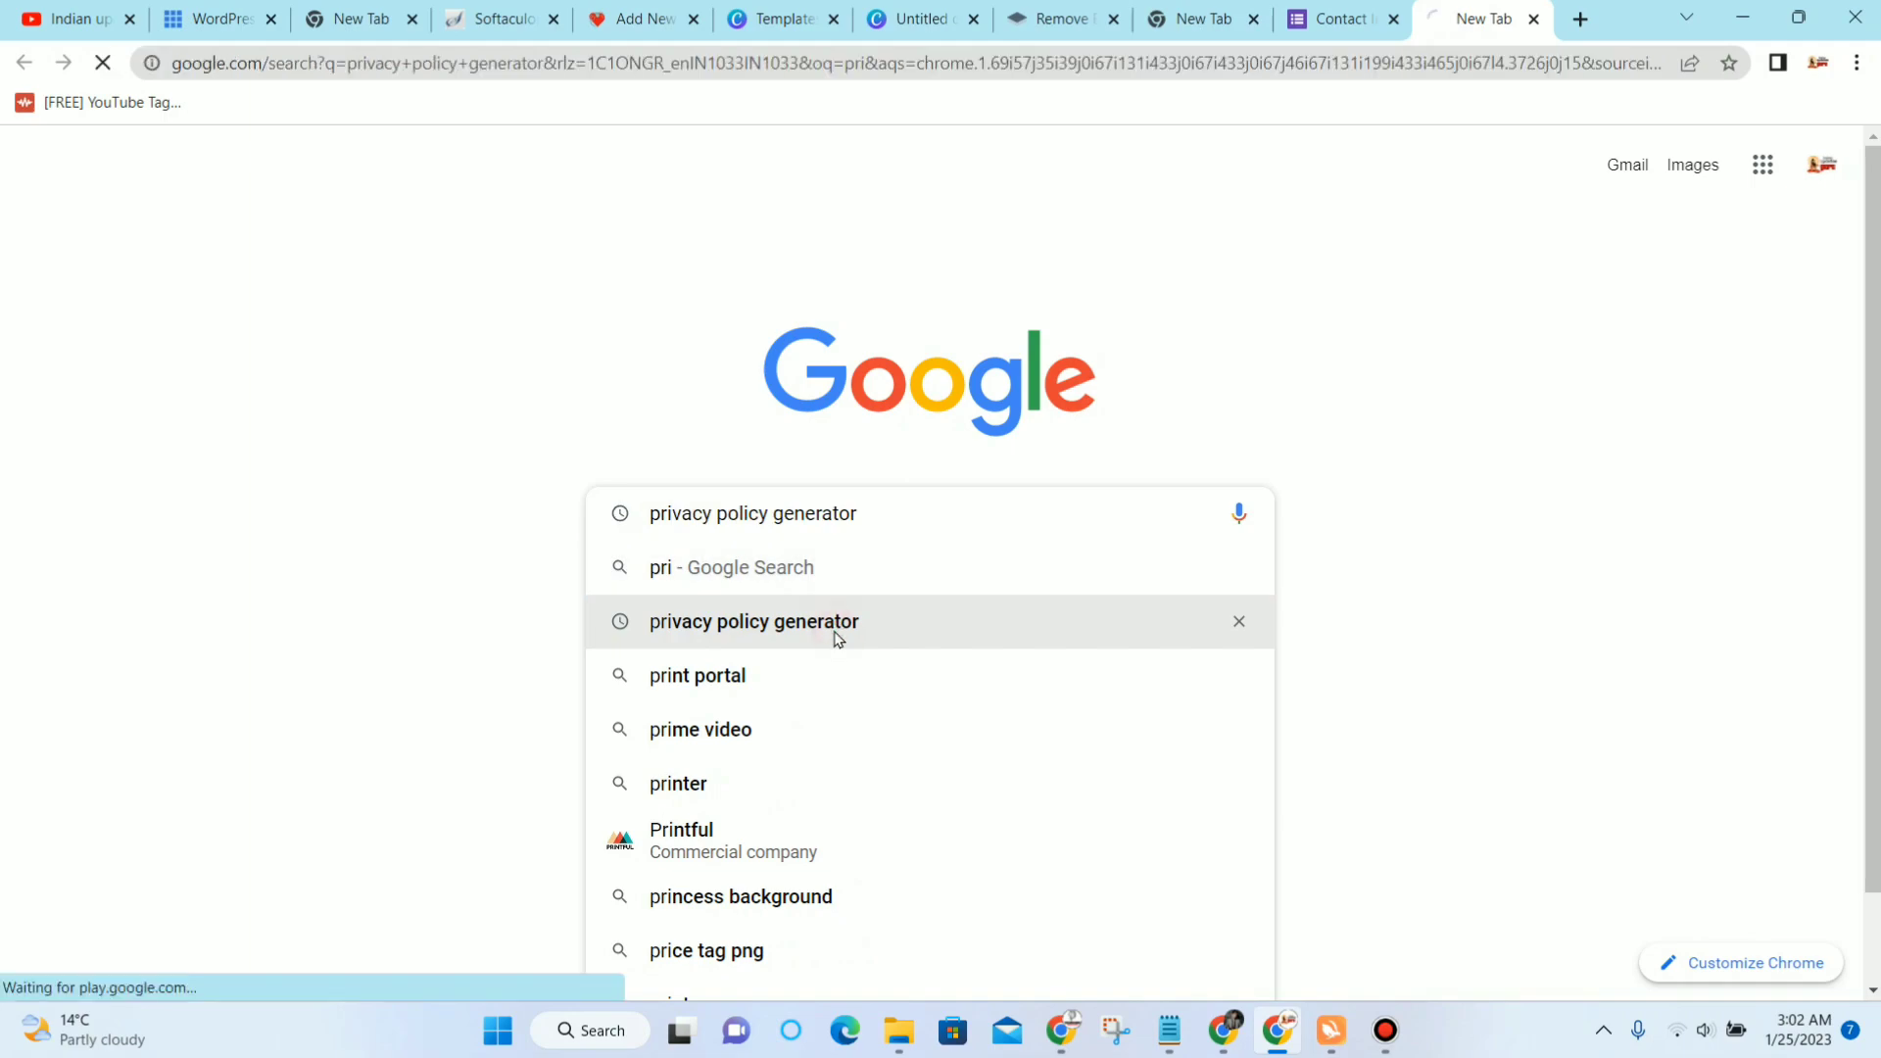
Step: Open the privacypolicygenerator.info site from the "100% Free Privacy Policy Generator" search result
{"action": "scroll", "coordinate": [684, 521], "scroll_direction": "down", "scroll_amount": 3}
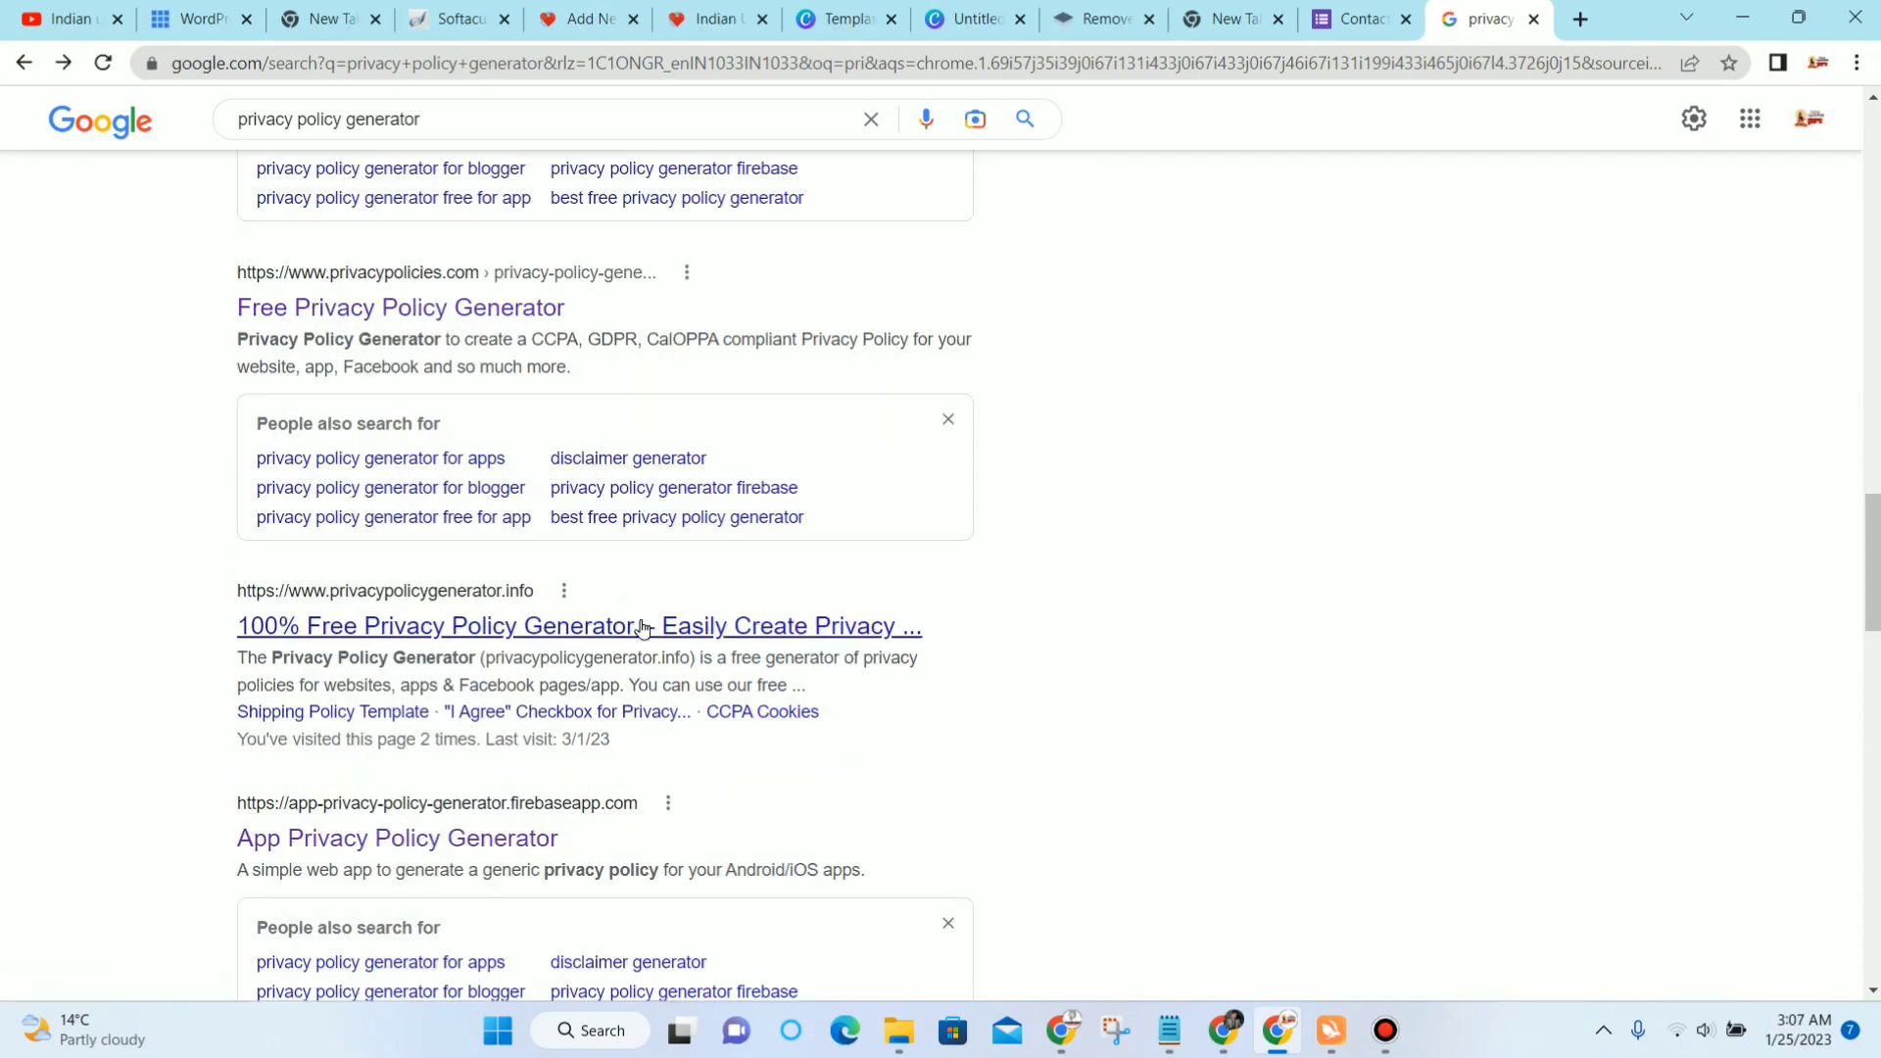
{"action": "scroll", "coordinate": [633, 633], "scroll_direction": "down", "scroll_amount": 2}
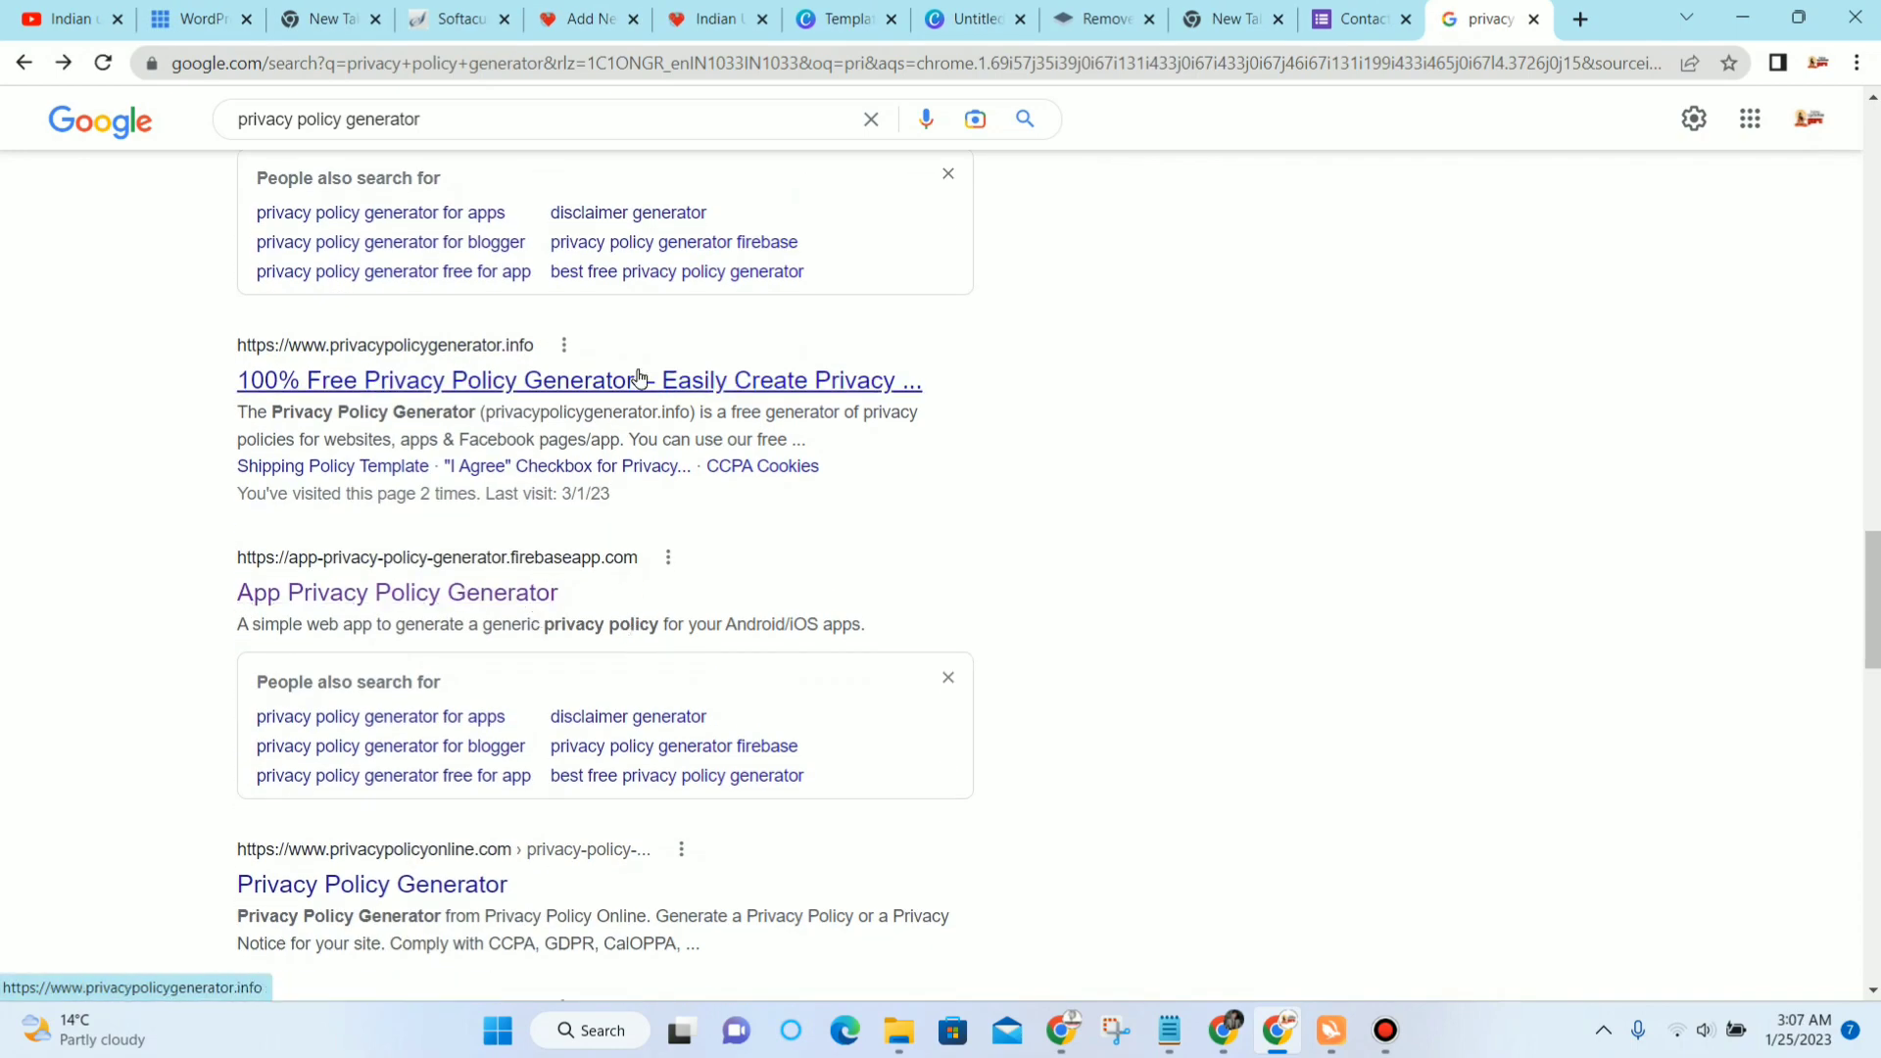
{"action": "left_click", "coordinate": [654, 382]}
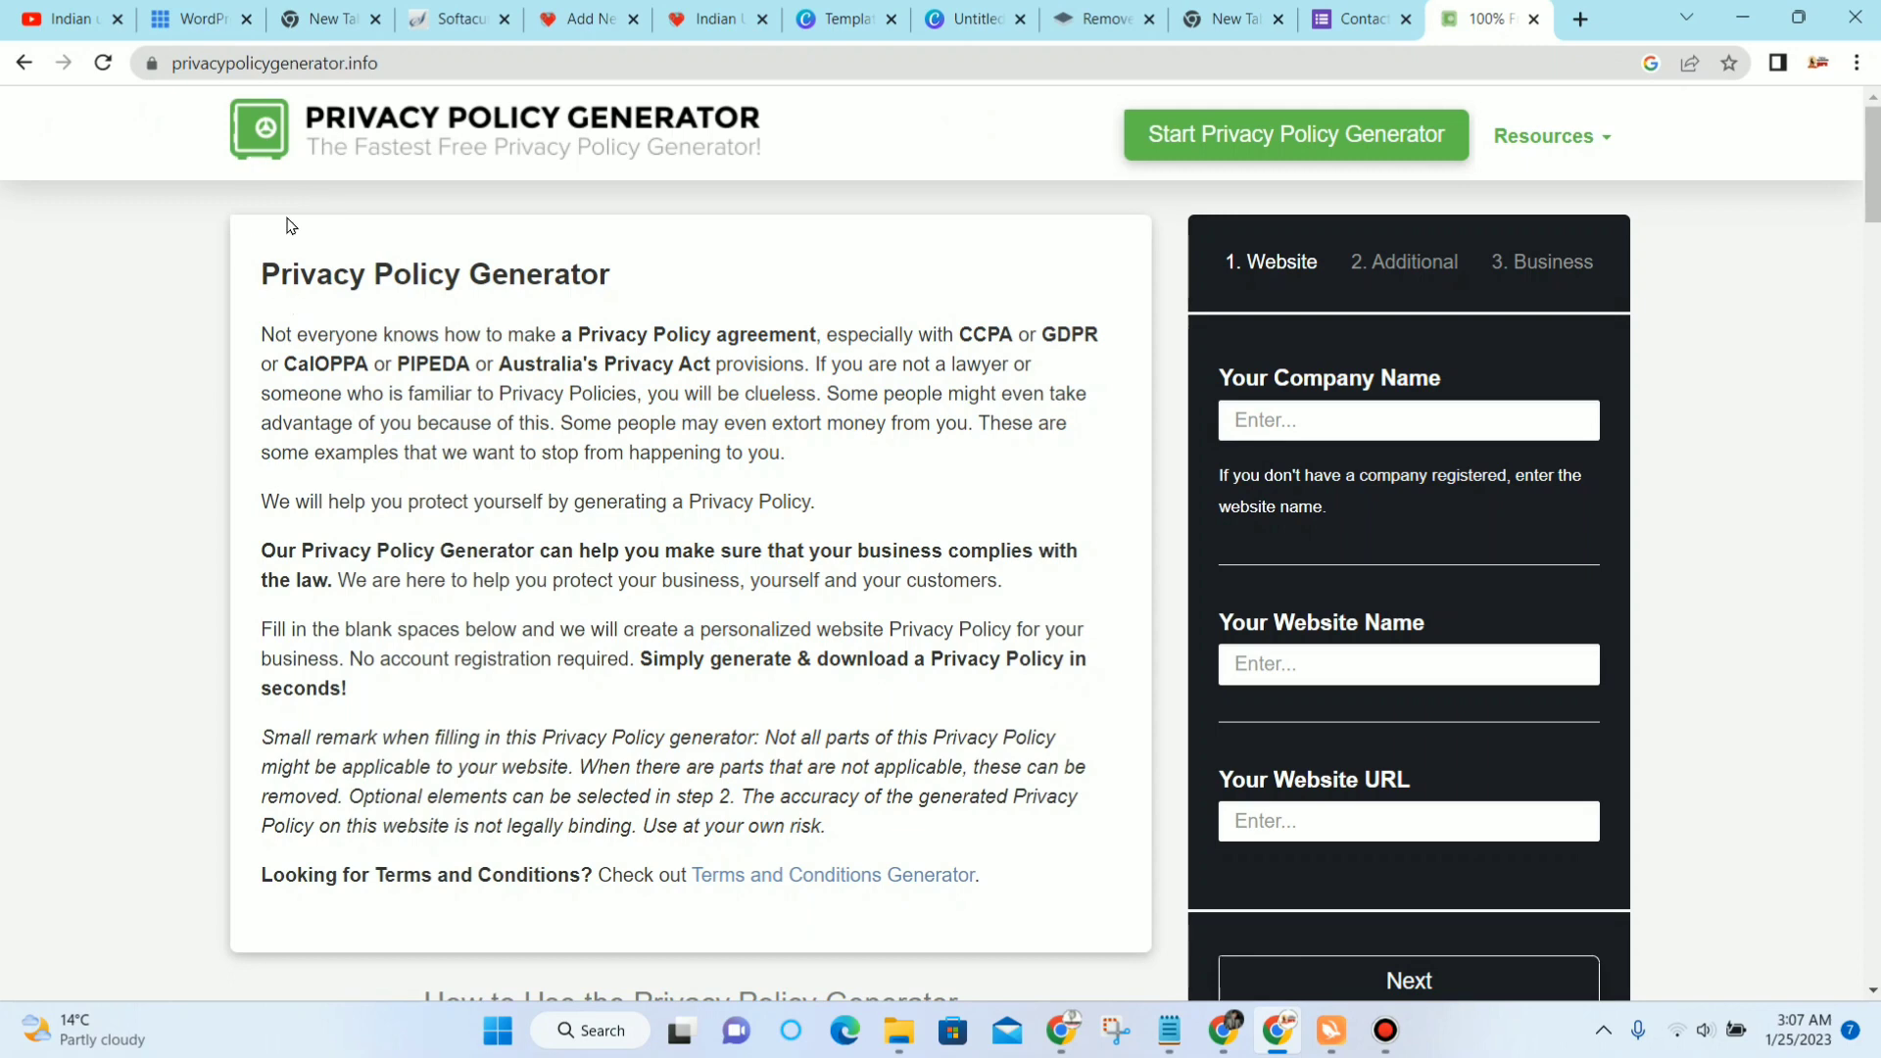
{"action": "left_click", "coordinate": [24, 63]}
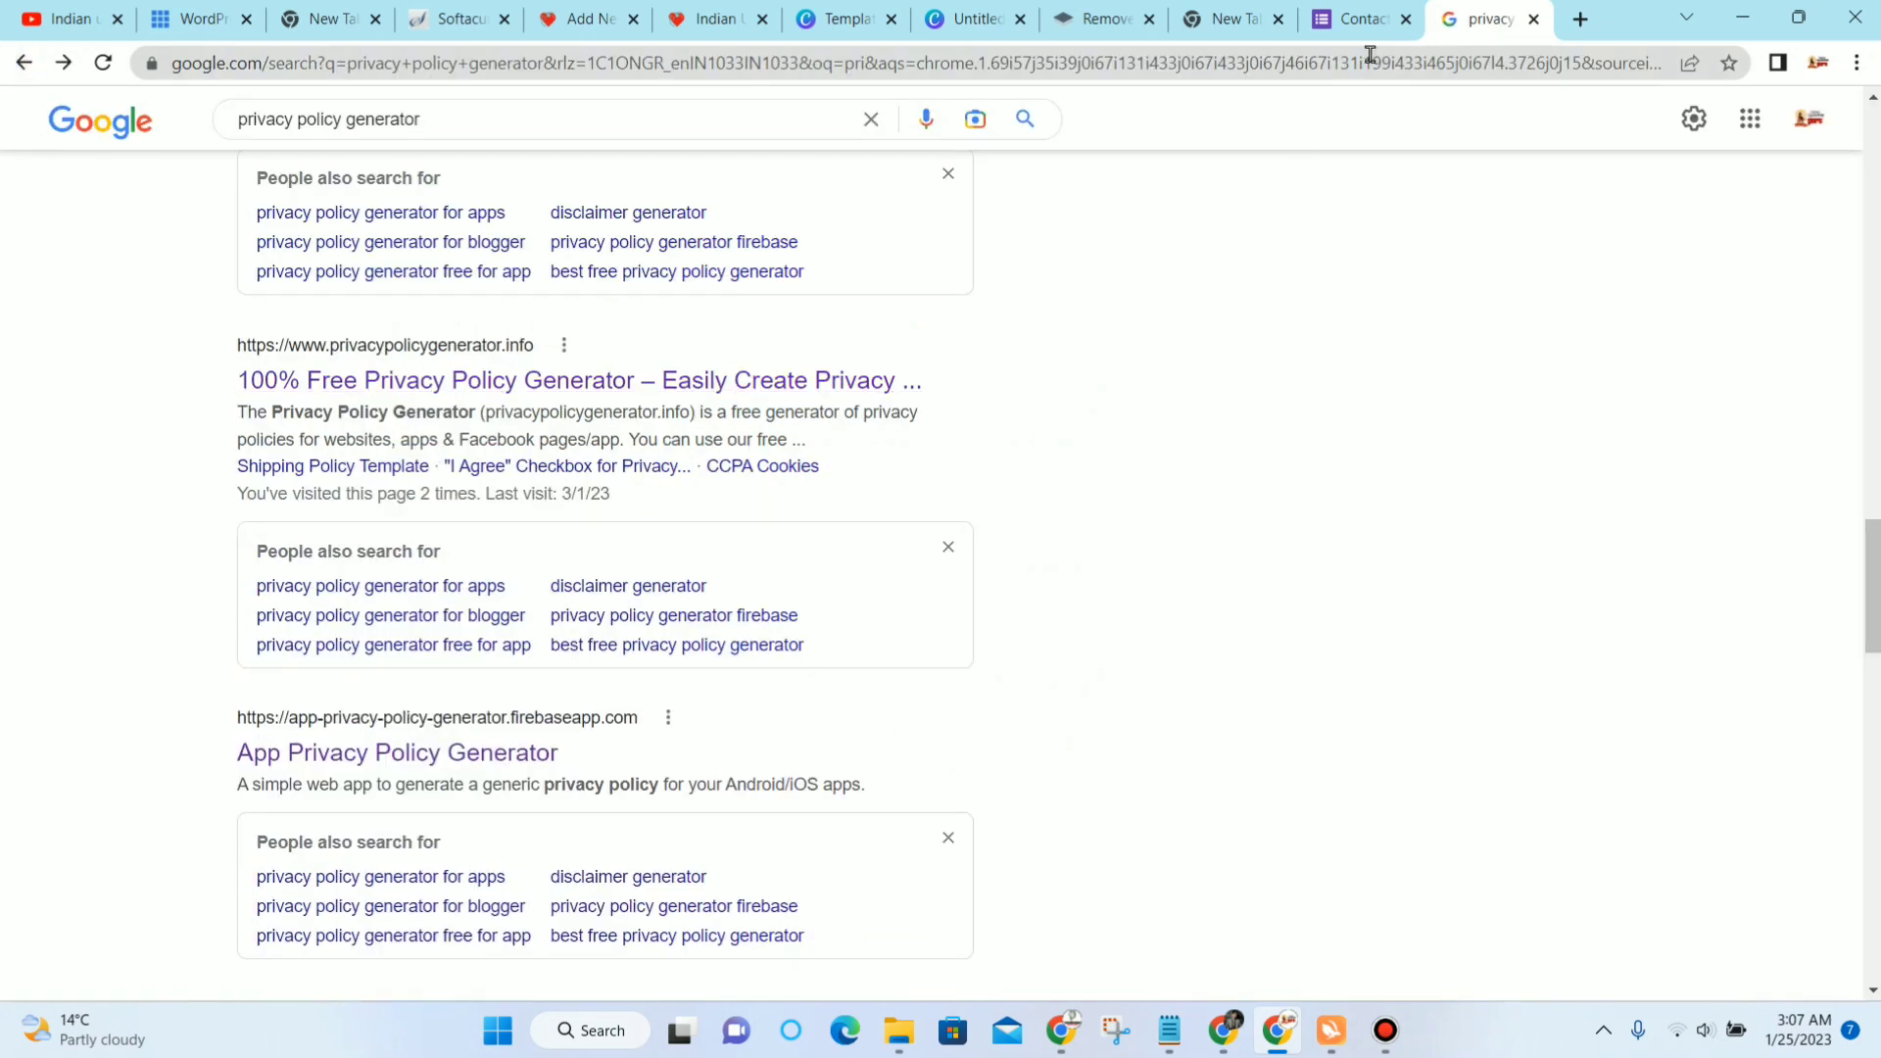
{"action": "left_click", "coordinate": [615, 381]}
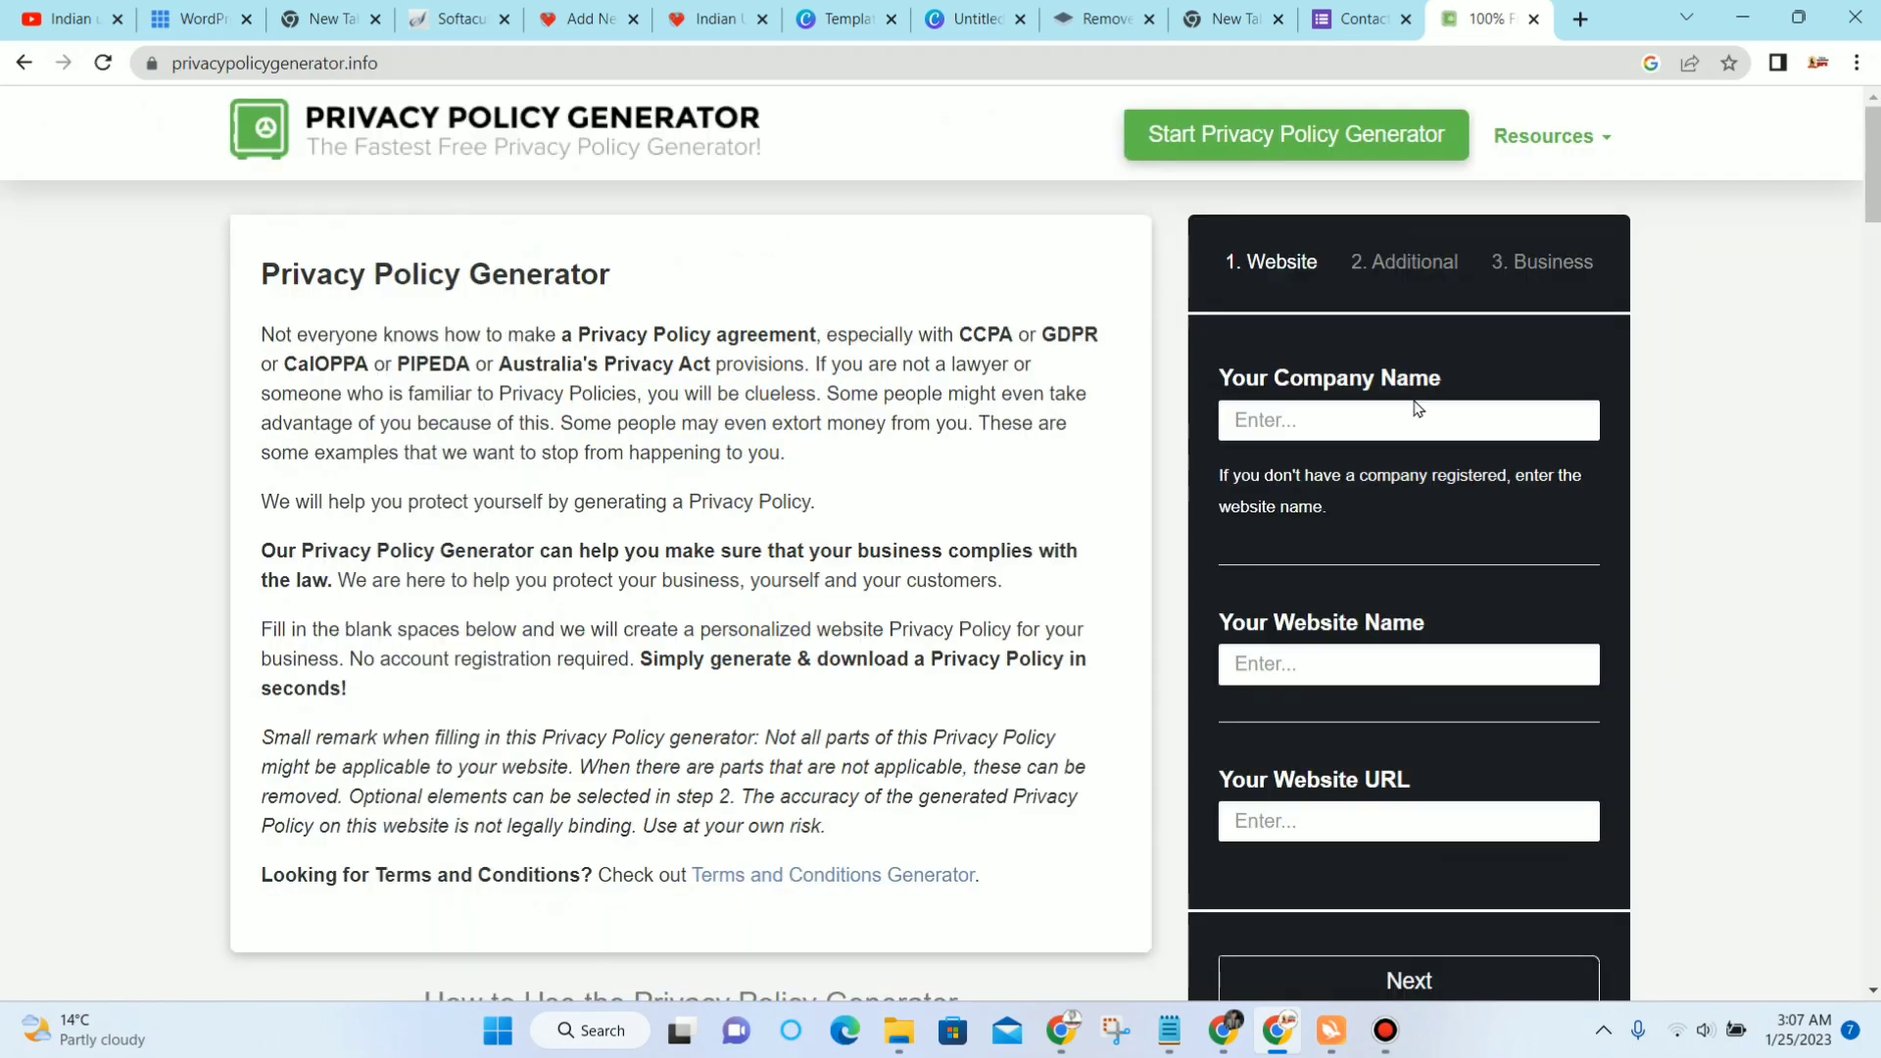
Step: Enter Iug as company name and website name and Iug.co as website URL, and continue to the additional questions
{"action": "left_click", "coordinate": [1428, 419]}
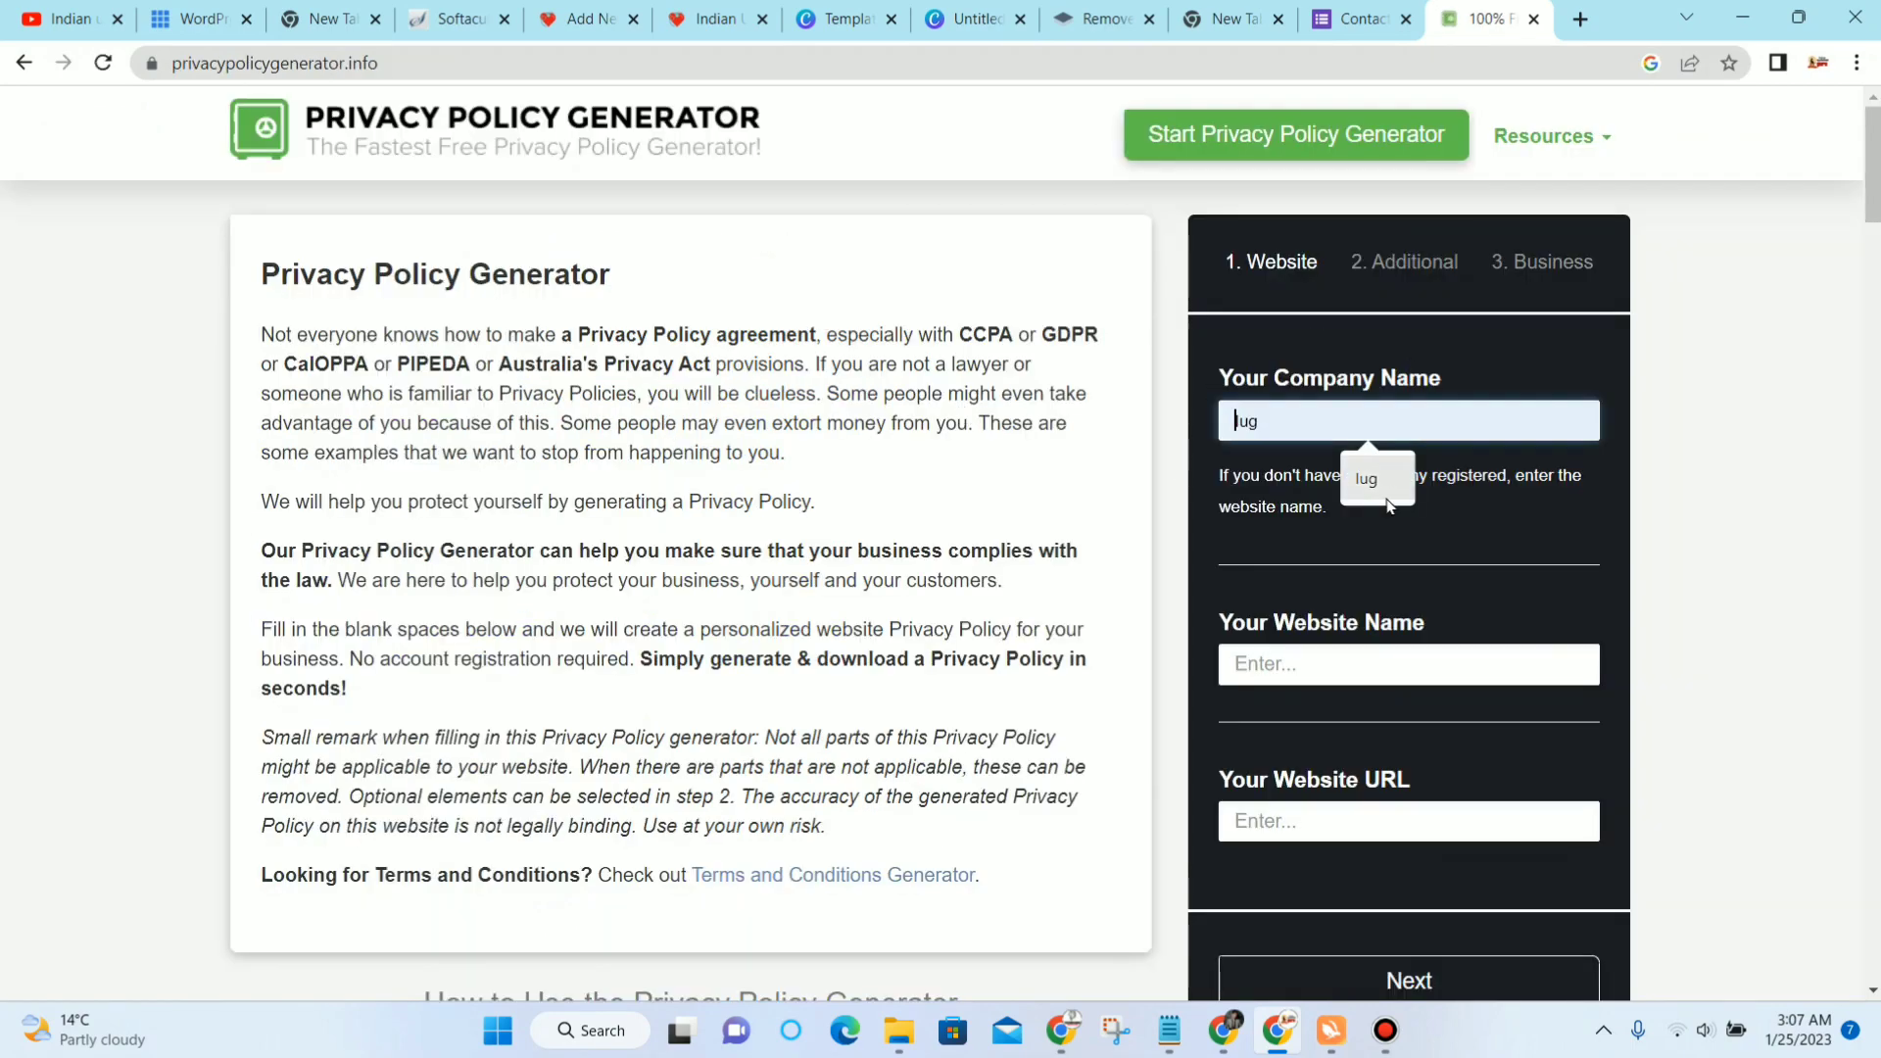
{"action": "left_click", "coordinate": [1375, 480]}
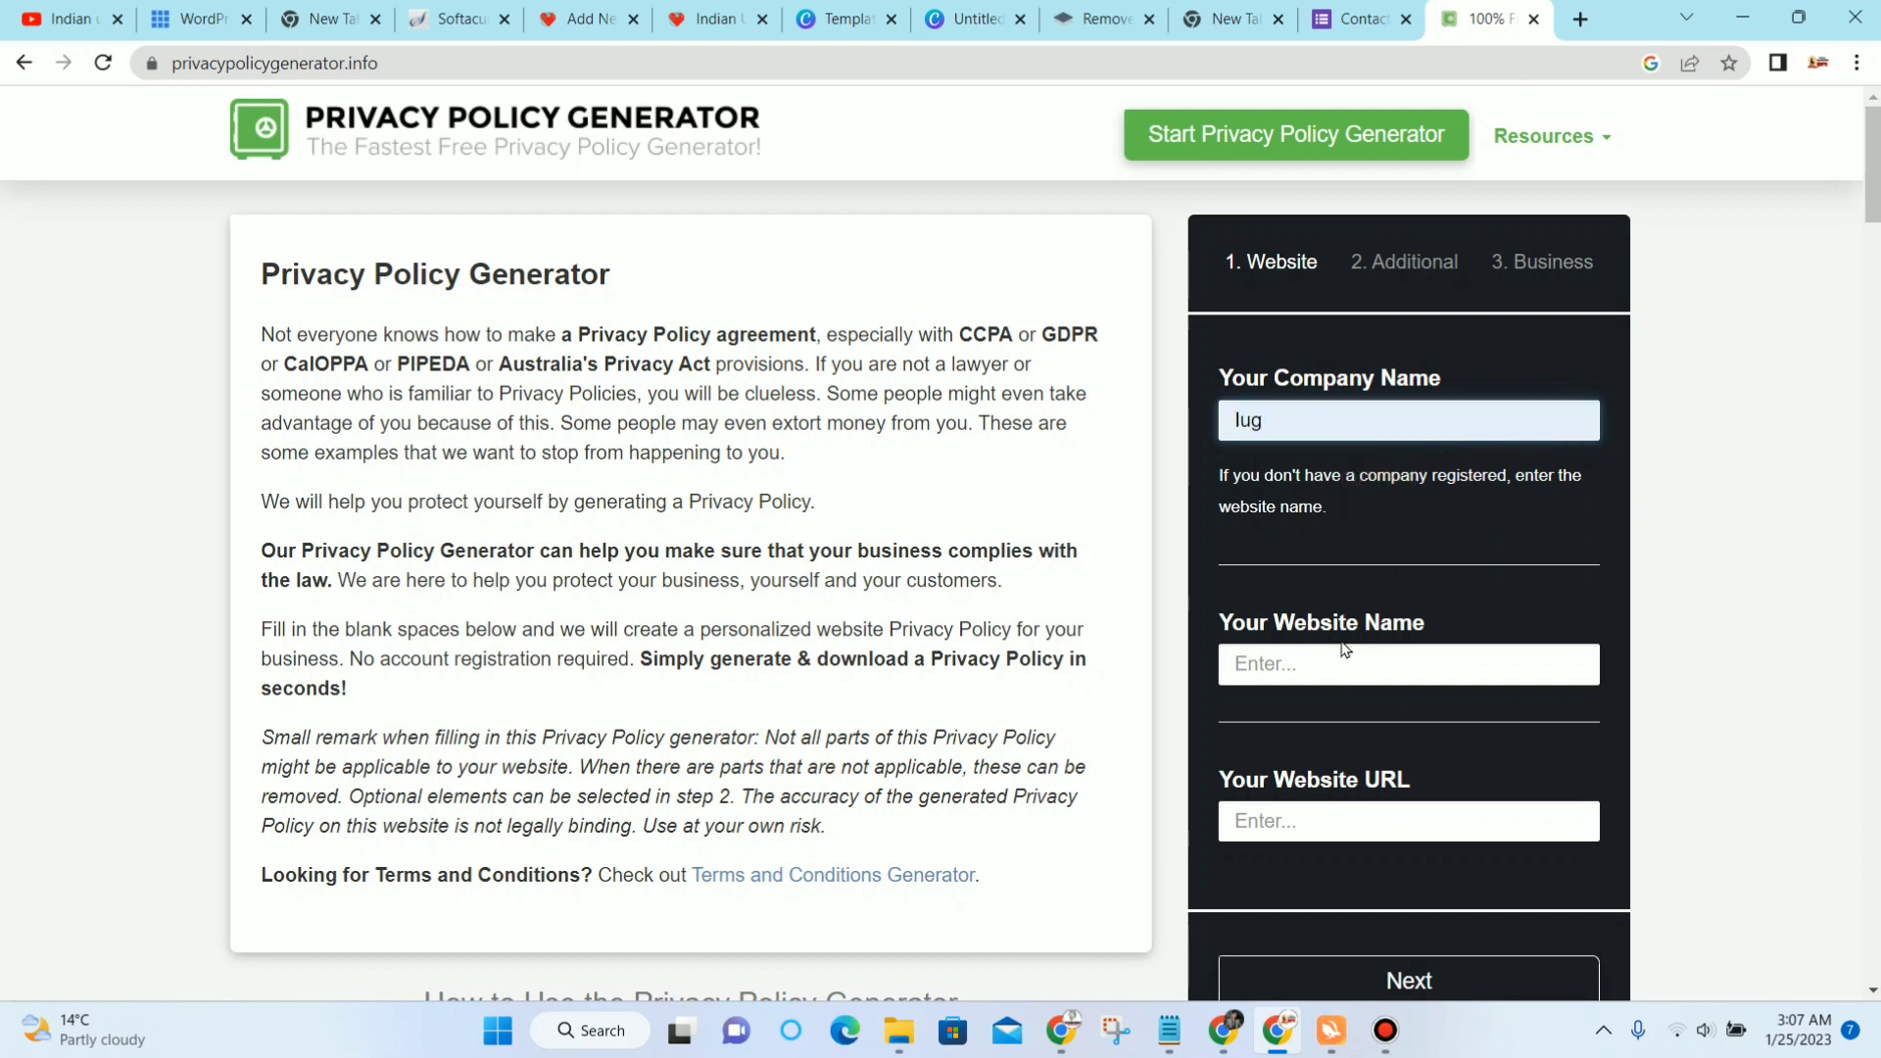
{"action": "left_click", "coordinate": [1341, 658]}
{"action": "left_click", "coordinate": [1375, 729]}
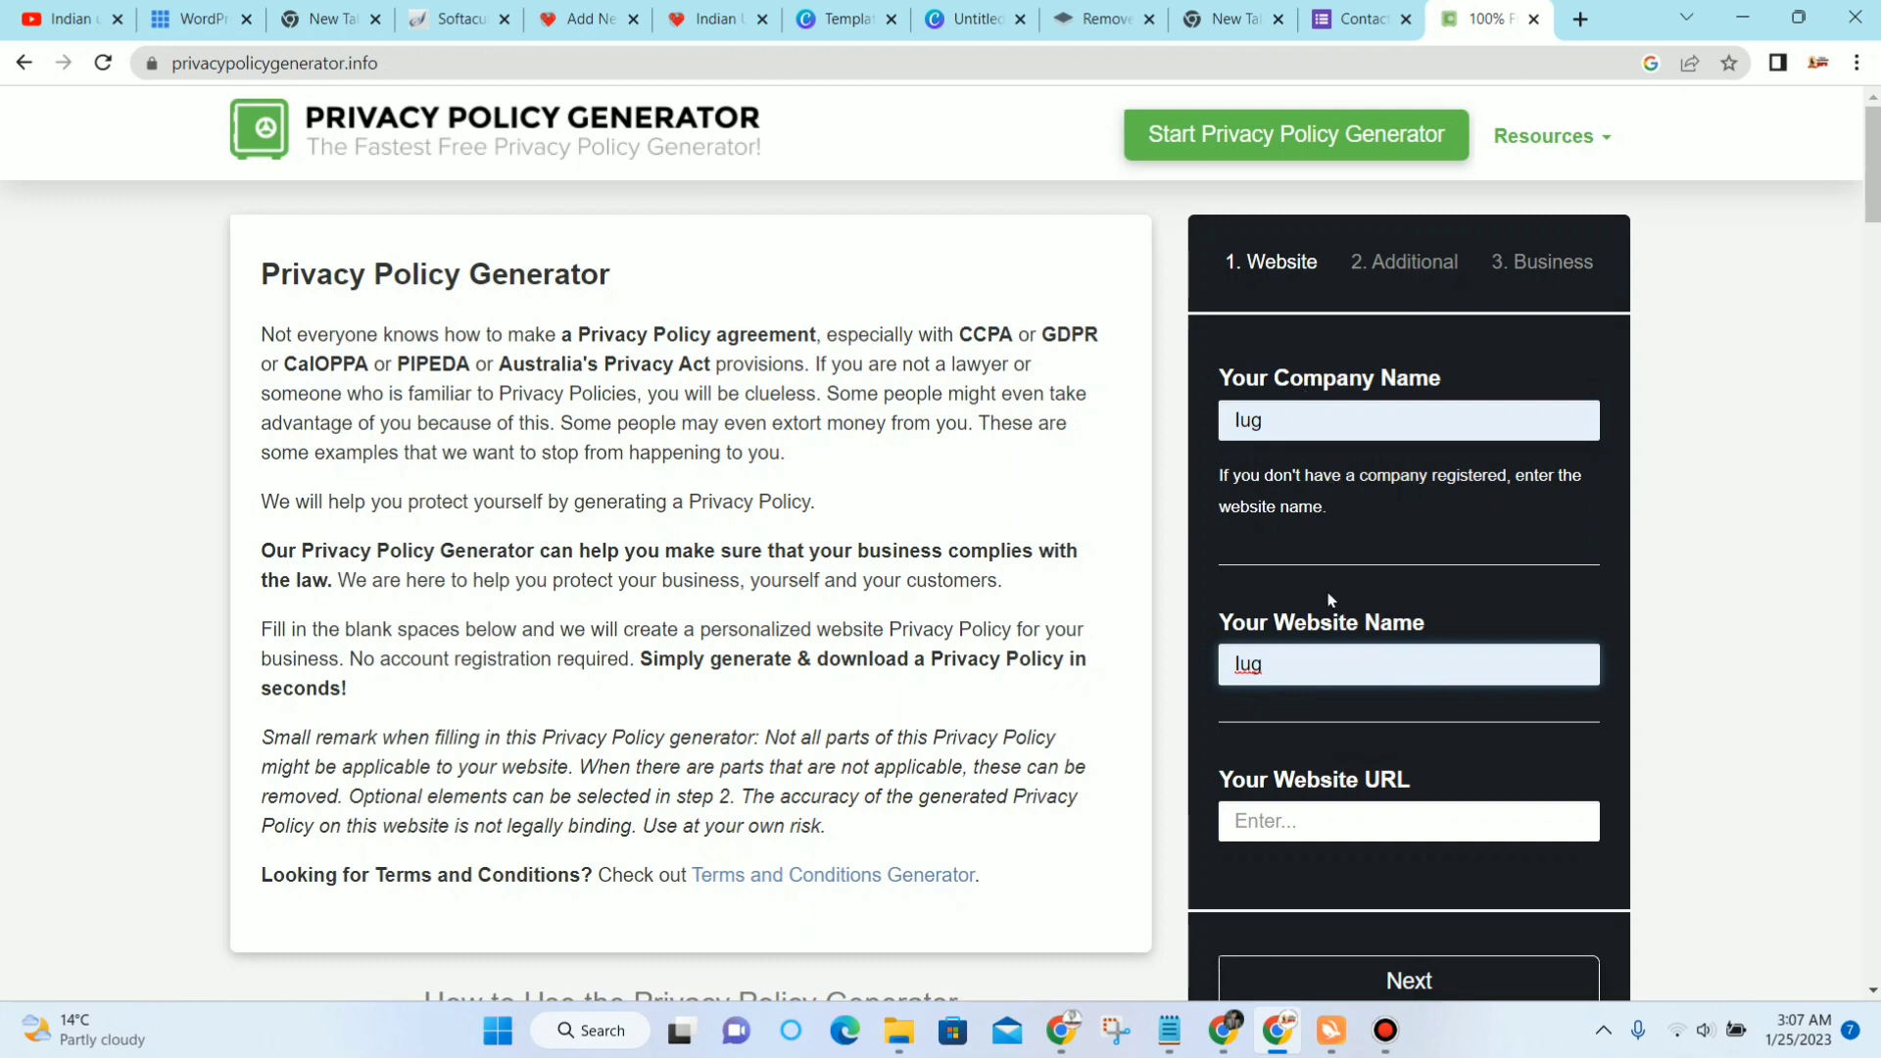
{"action": "scroll", "coordinate": [1325, 648], "scroll_direction": "down", "scroll_amount": 2}
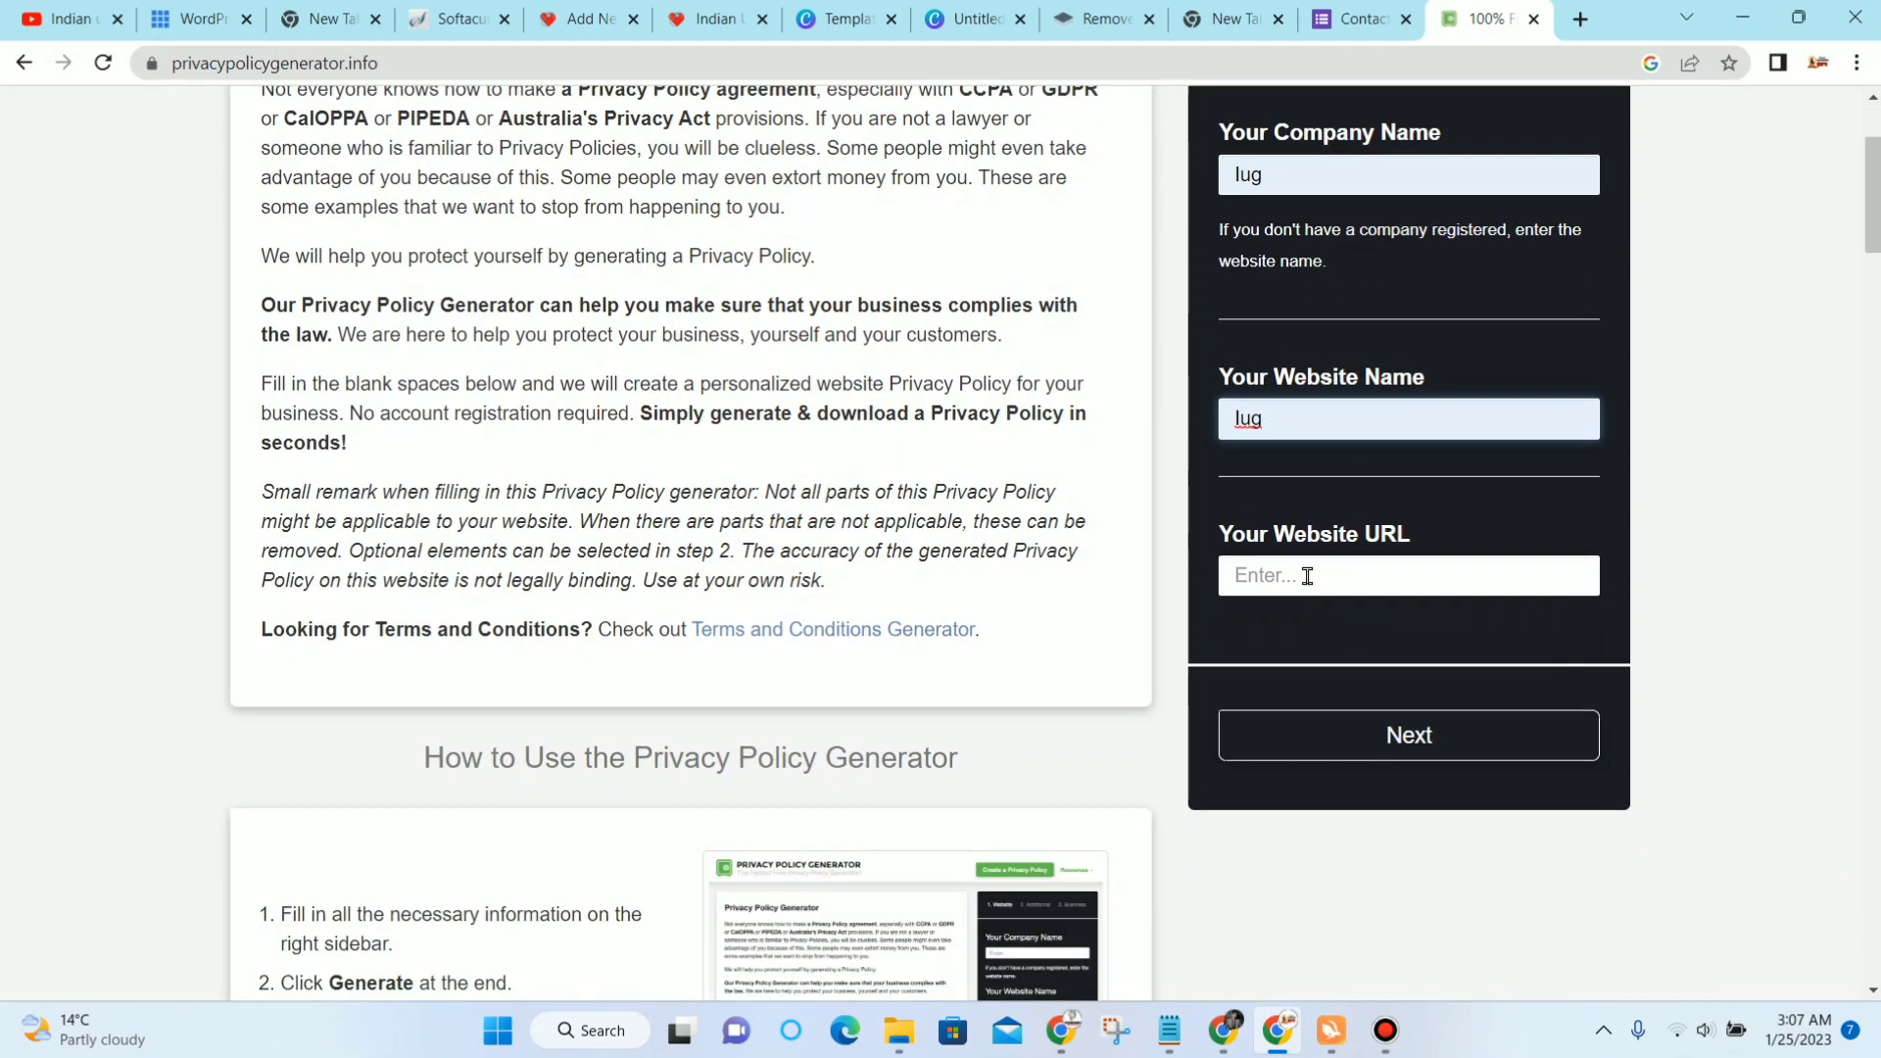
{"action": "left_click", "coordinate": [1311, 575]}
{"action": "left_click", "coordinate": [1366, 636]}
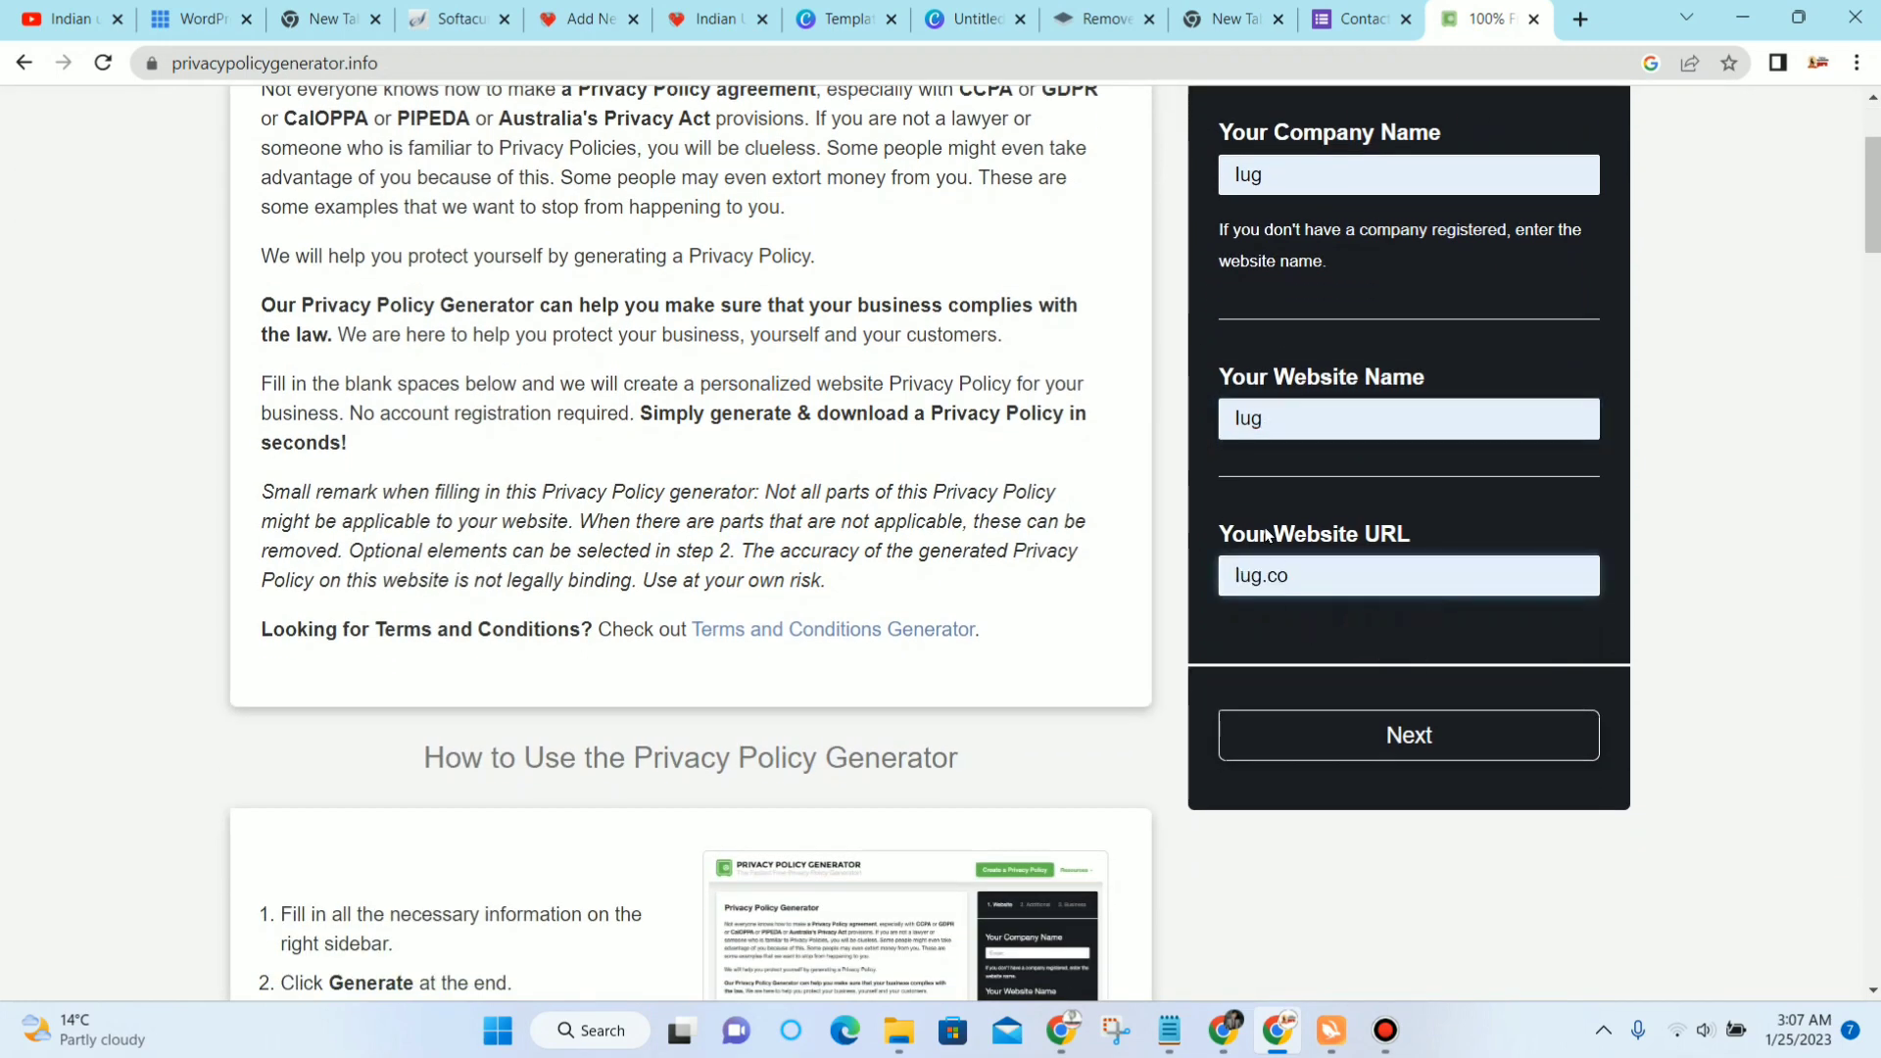
{"action": "left_click", "coordinate": [1347, 736]}
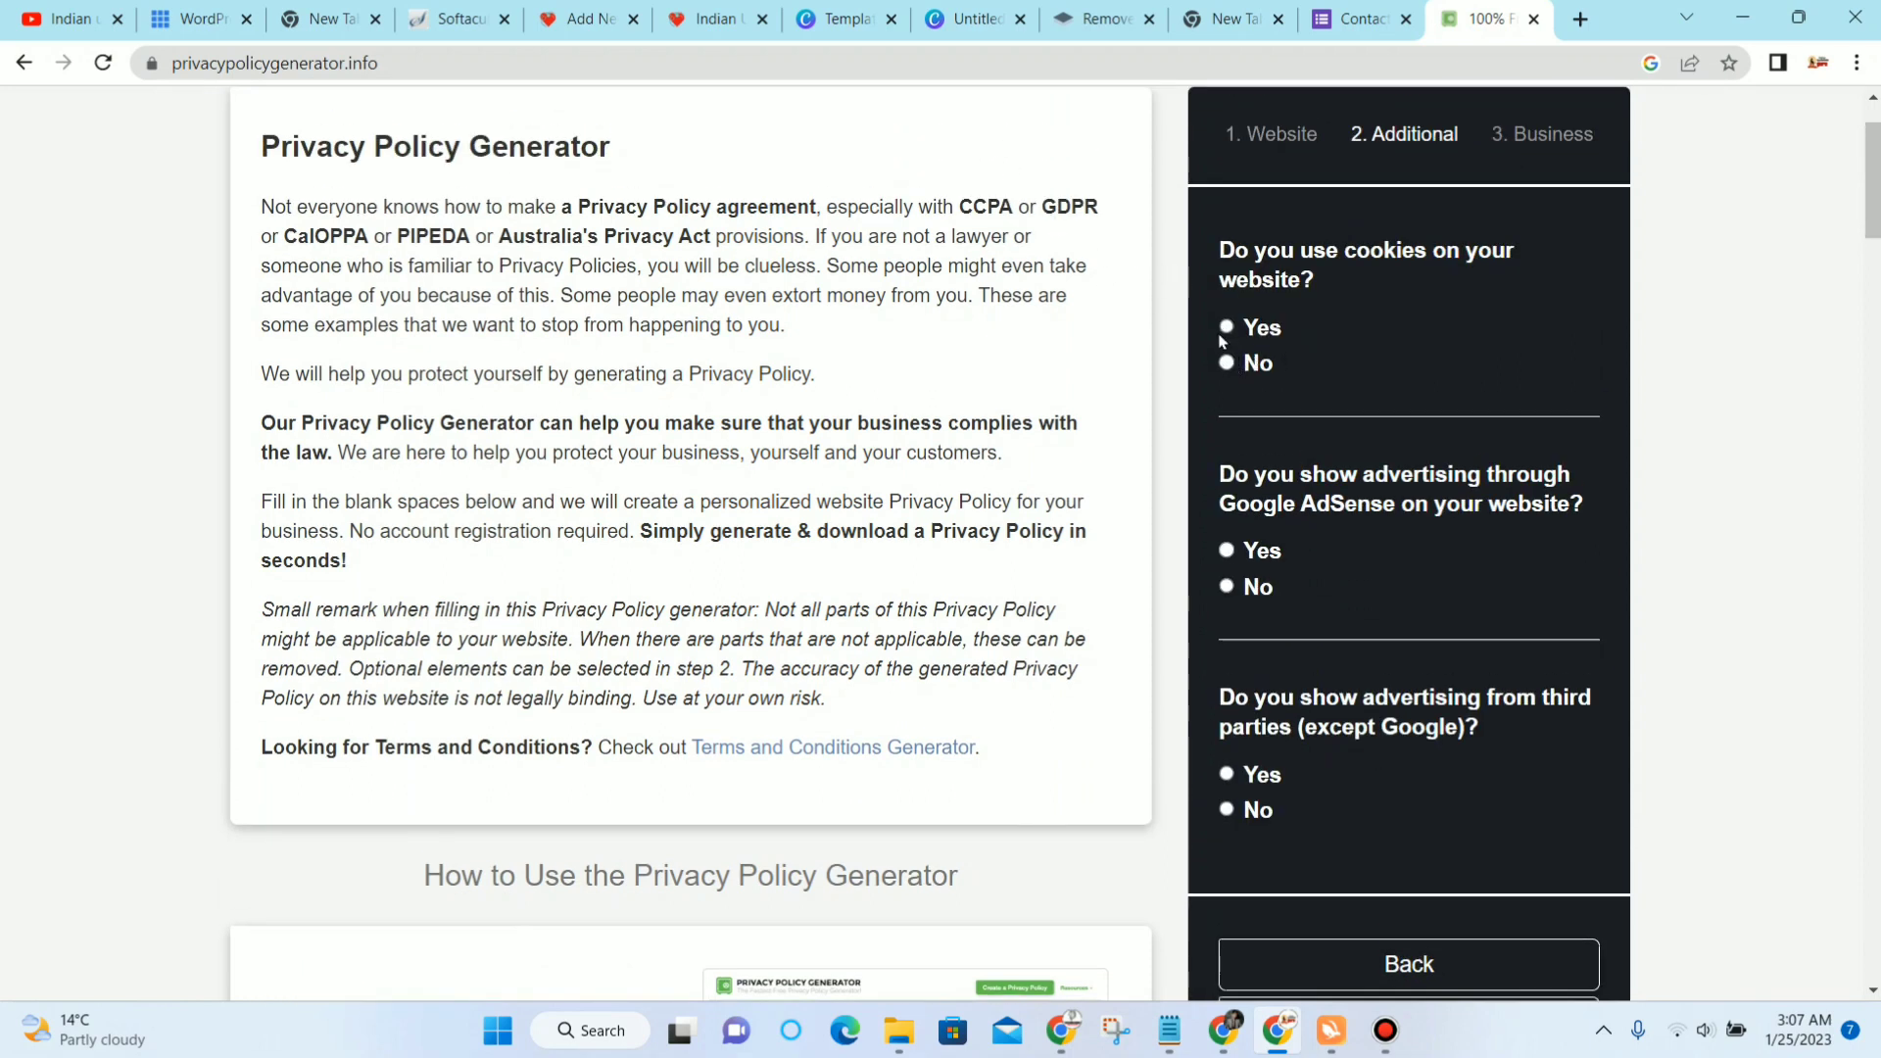
Step: Answer No for cookies, Yes for Google AdSense advertising and No for third-party advertising, and continue to the business details
{"action": "left_click", "coordinate": [1227, 363]}
{"action": "scroll", "coordinate": [1240, 392], "scroll_direction": "down", "scroll_amount": 1}
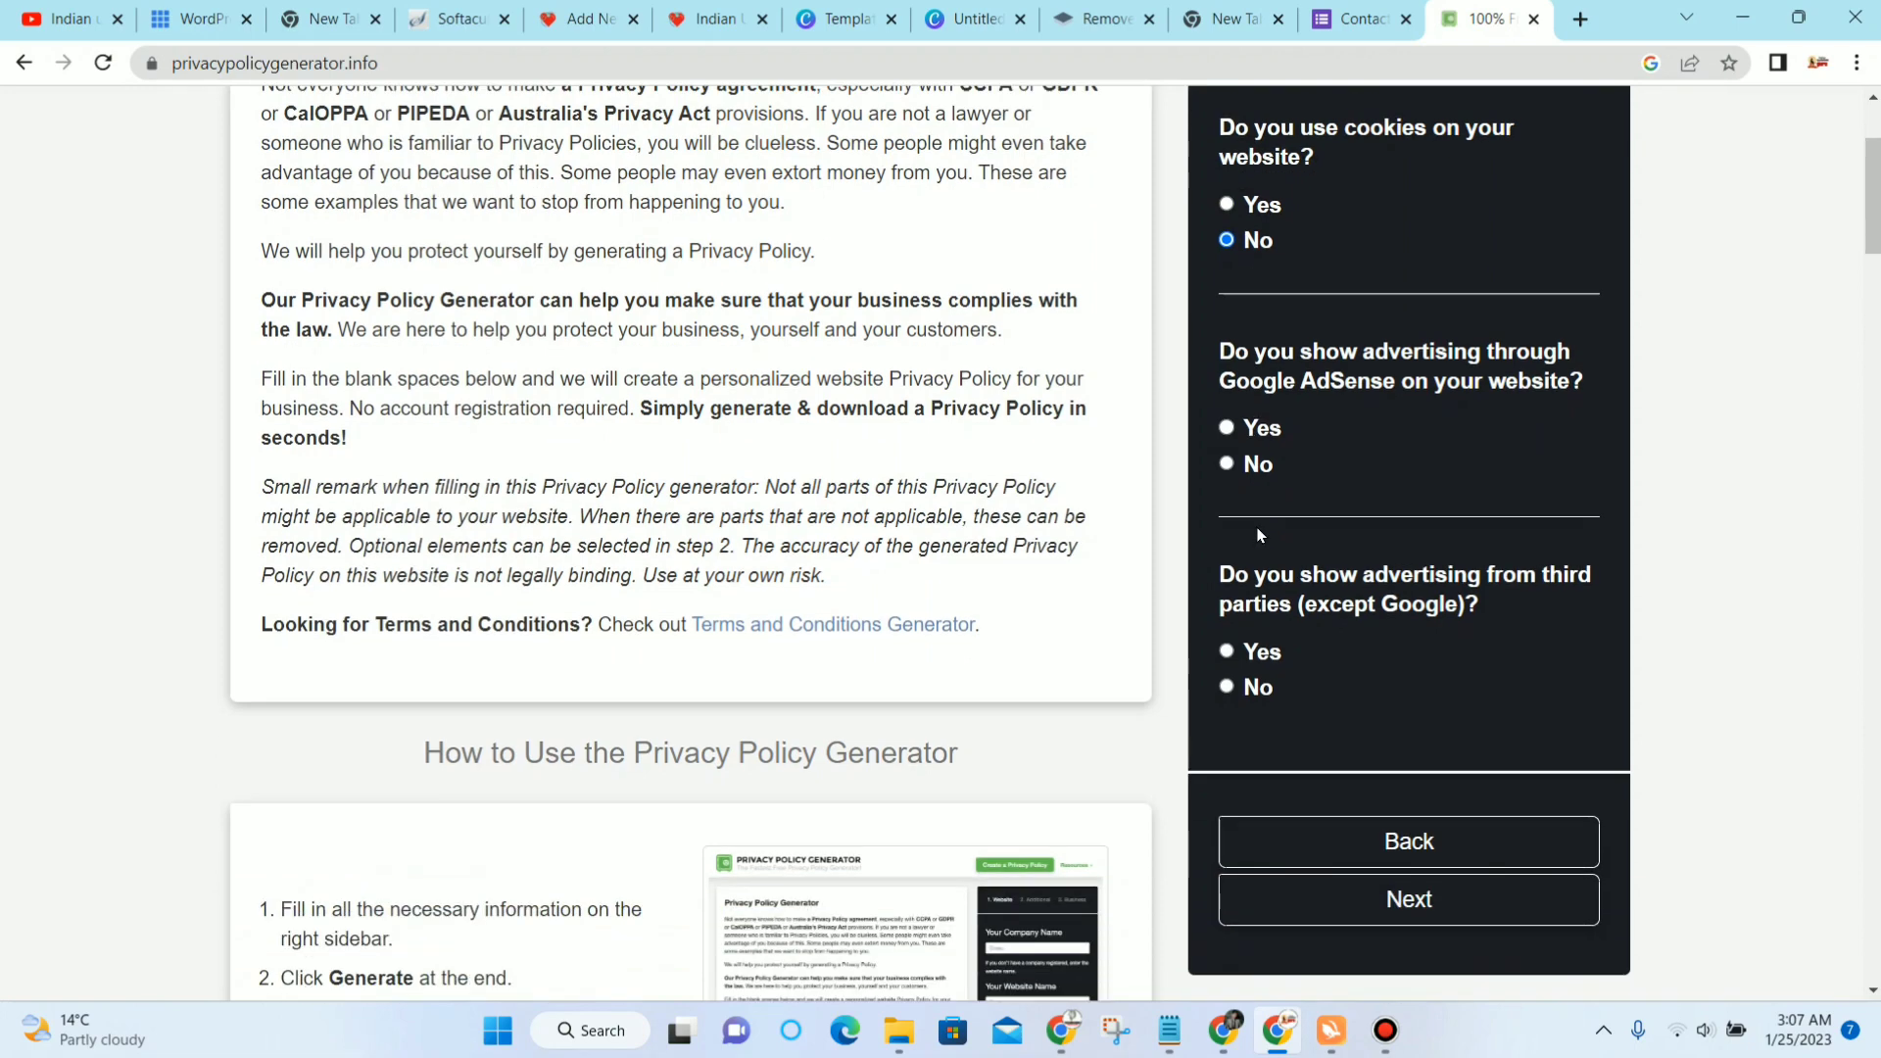
{"action": "double_click", "coordinate": [1240, 431]}
{"action": "left_click", "coordinate": [1226, 689]}
{"action": "scroll", "coordinate": [1548, 627], "scroll_direction": "down", "scroll_amount": 1}
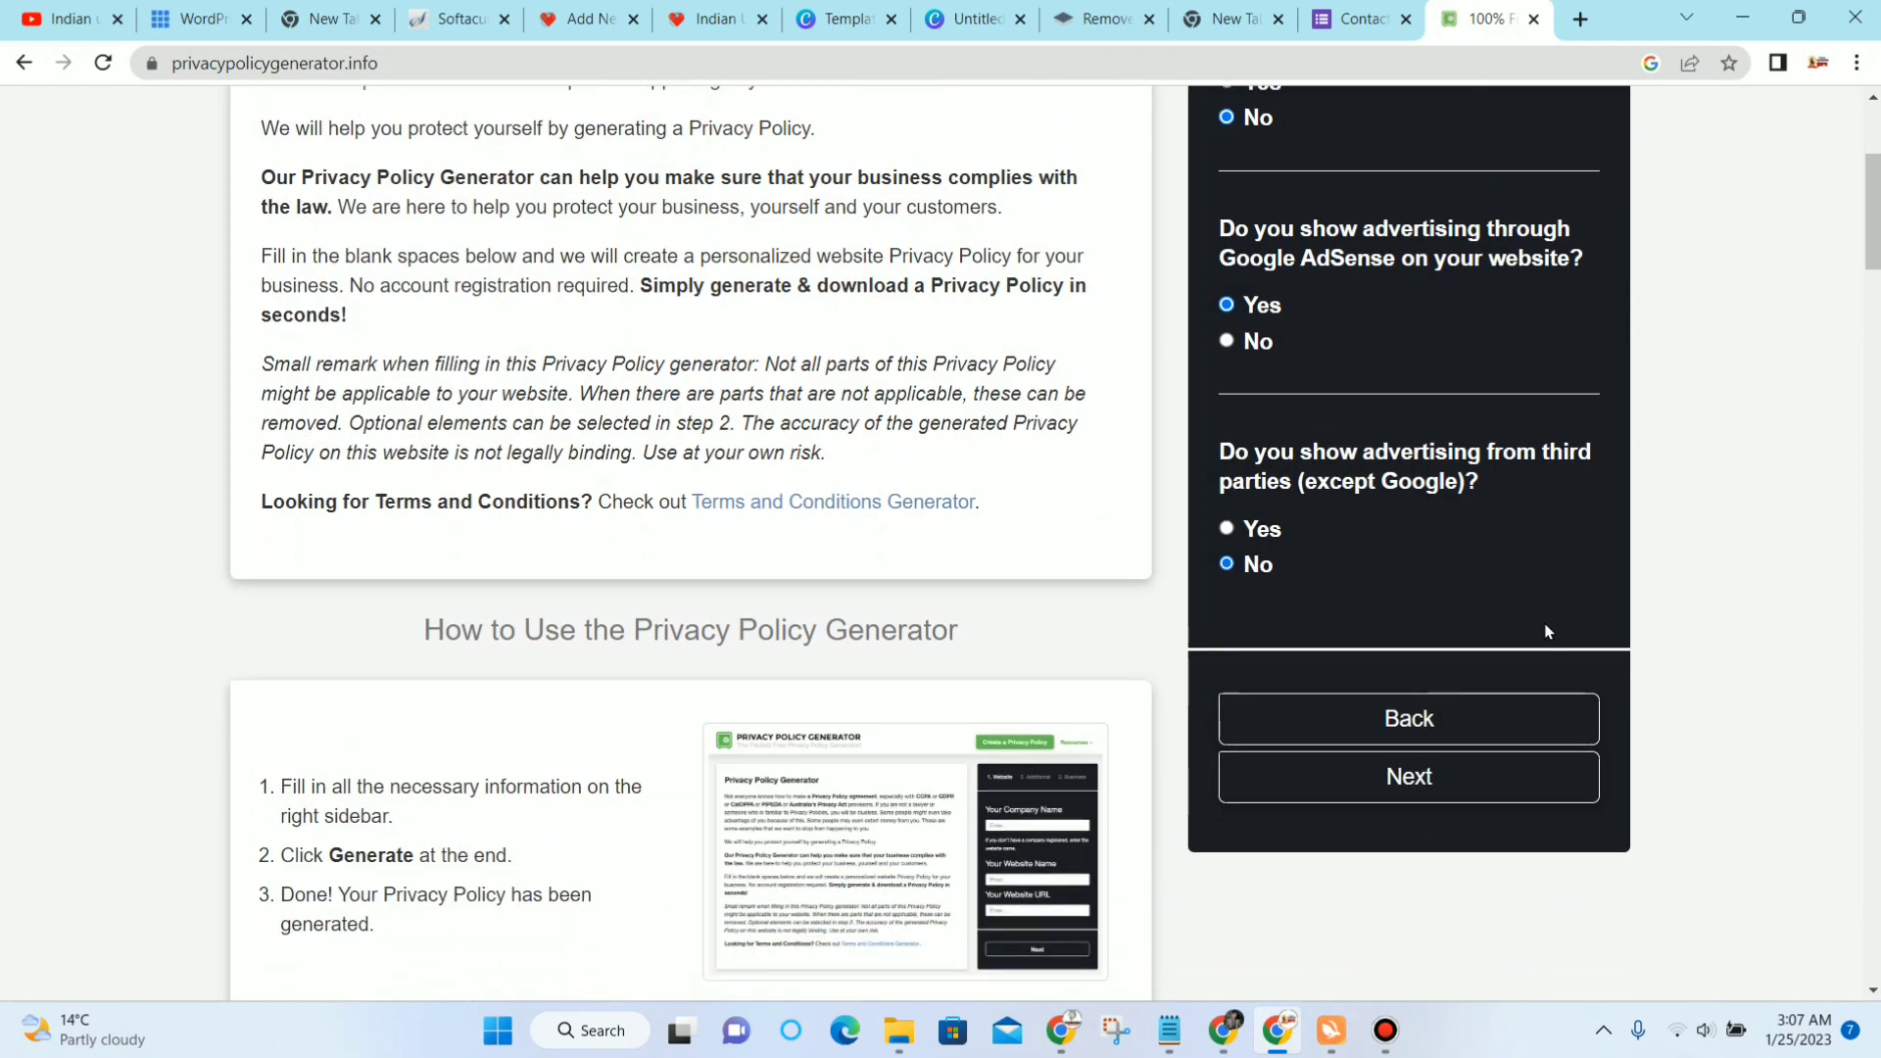
{"action": "left_click", "coordinate": [1394, 774]}
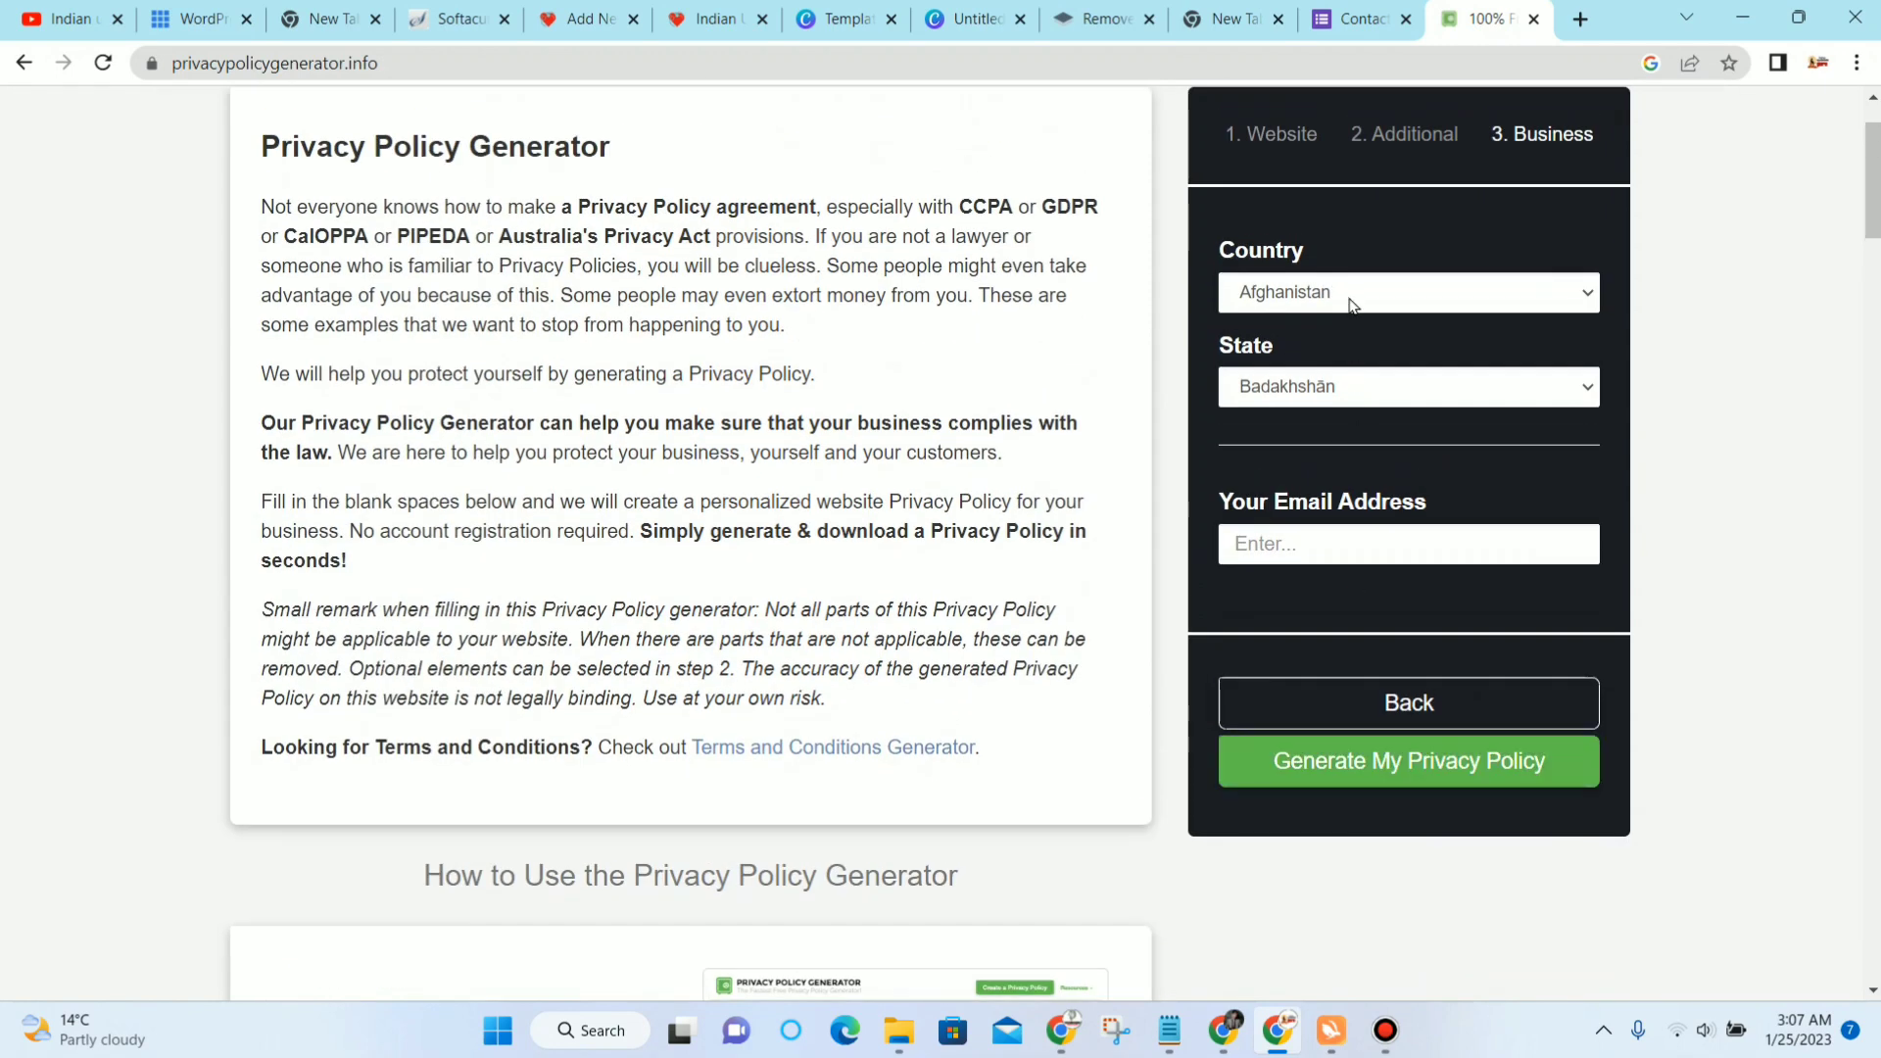
Step: Set the country to India, fill in the contact's e-mail address and generate the privacy policy
{"action": "left_click", "coordinate": [1350, 294]}
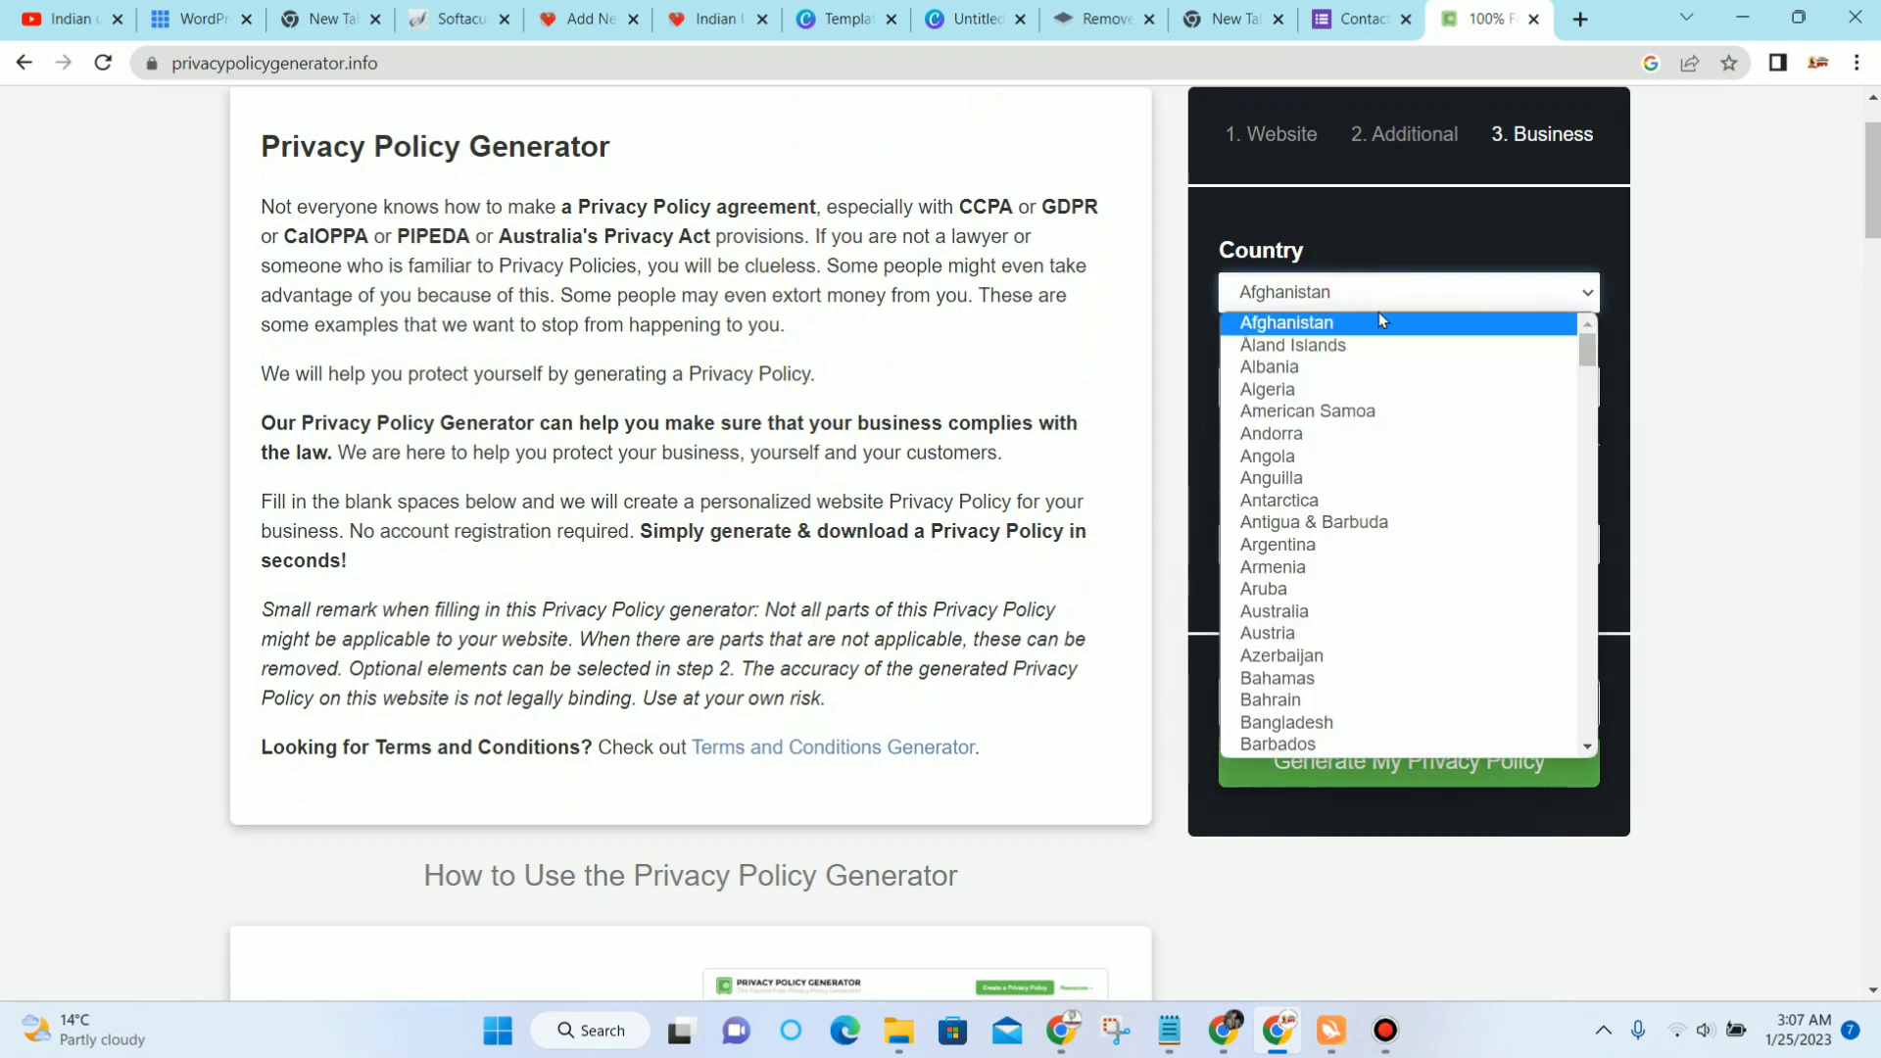
{"action": "type", "text": "india"}
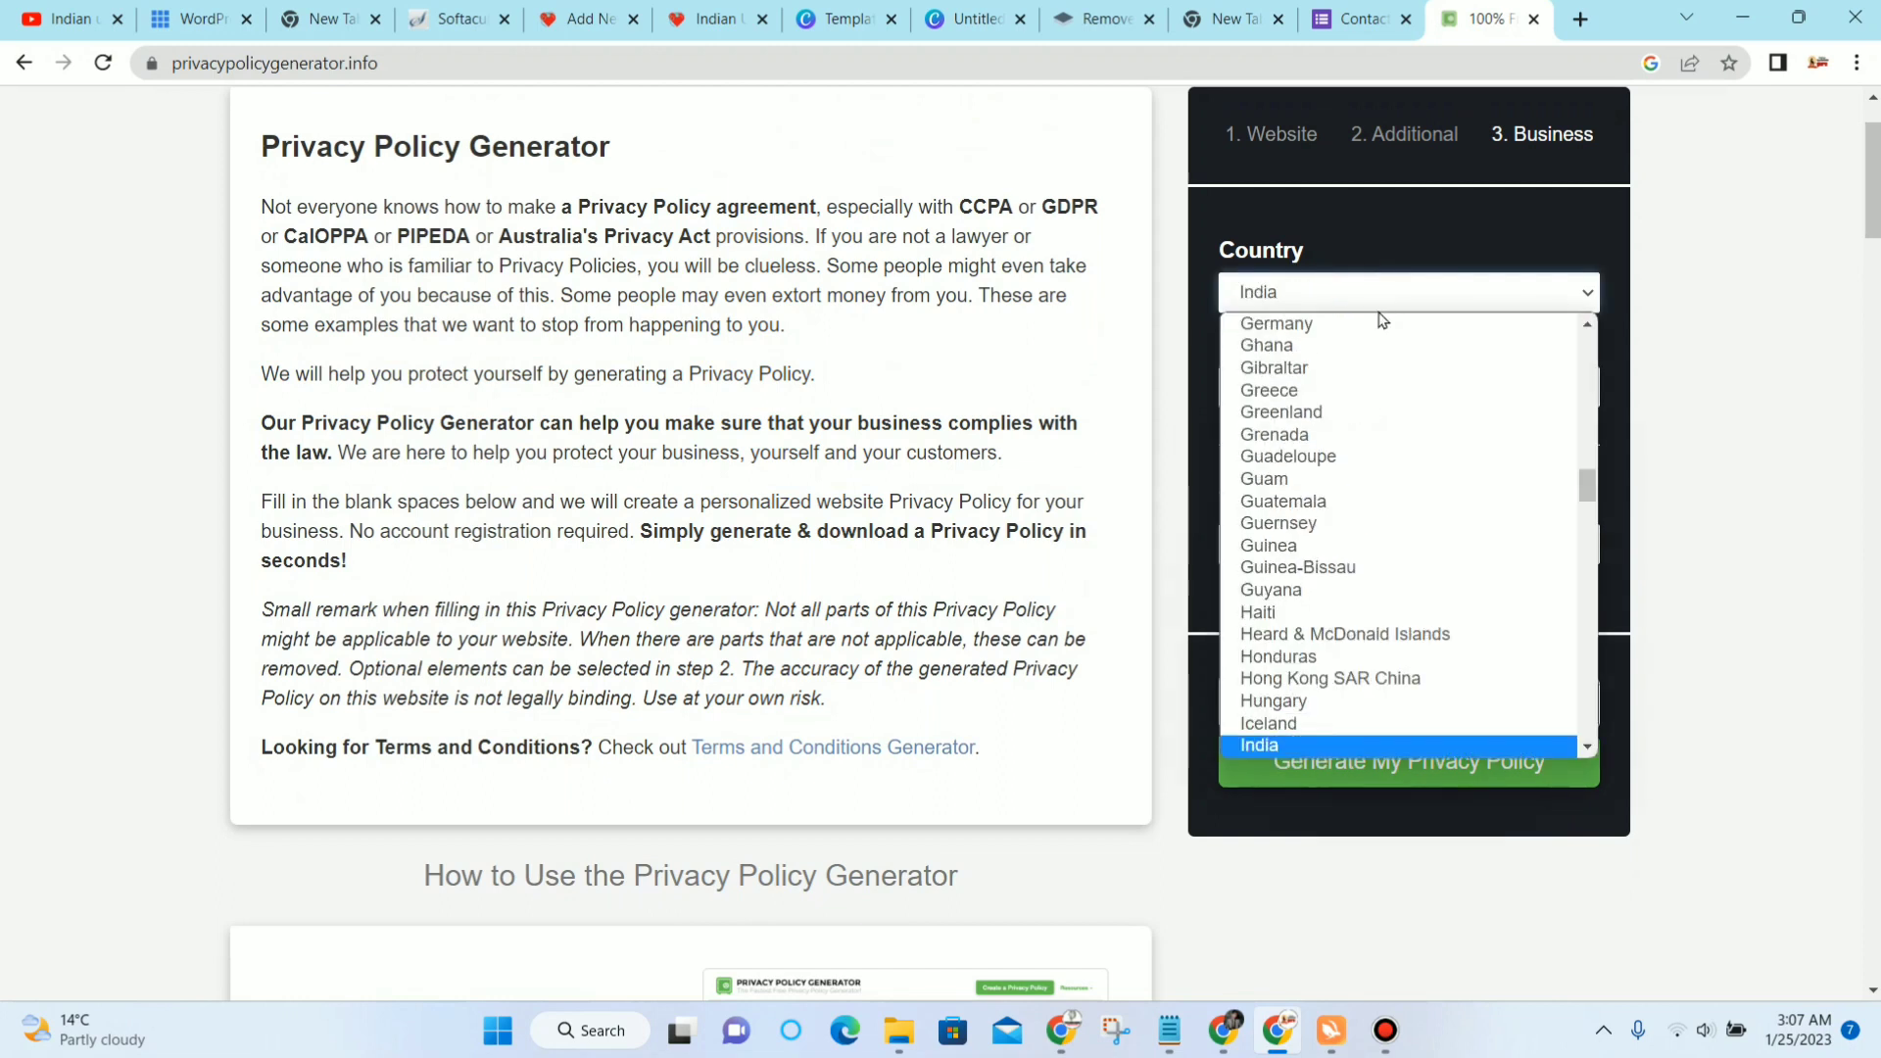
{"action": "left_click", "coordinate": [1487, 274]}
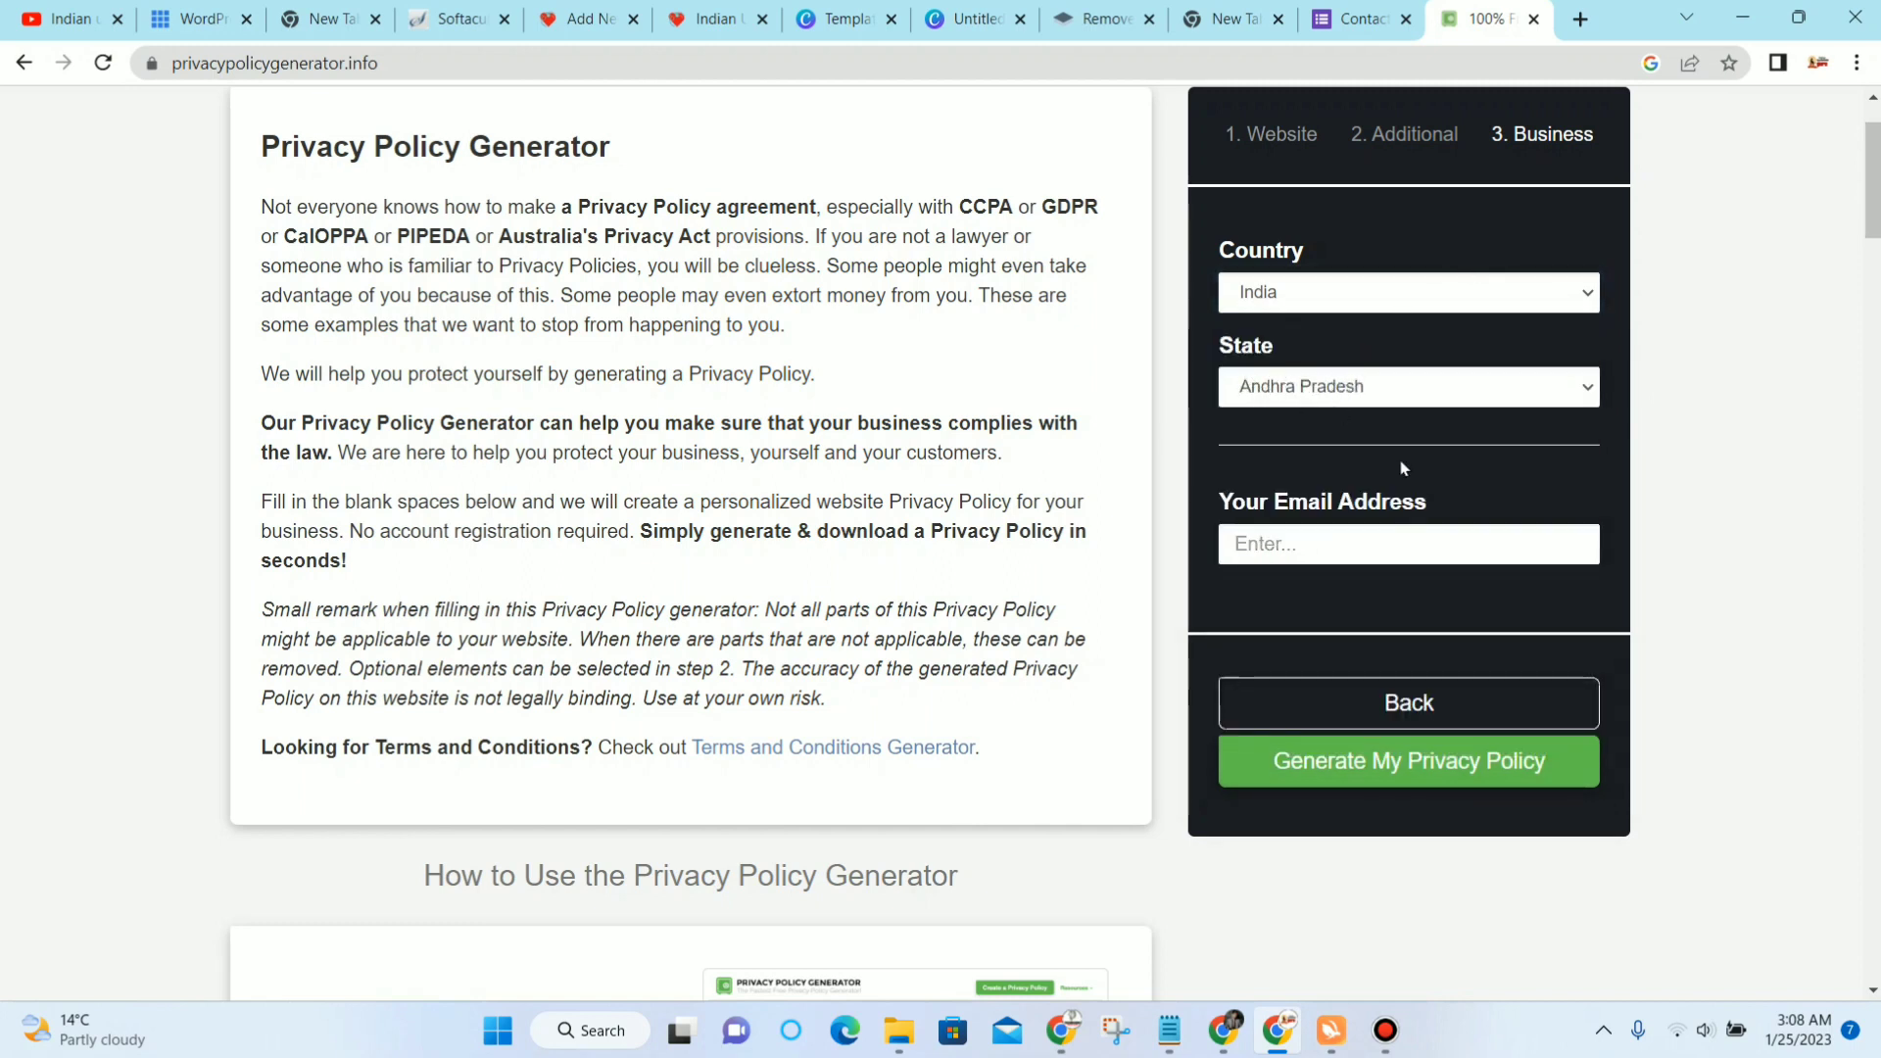
{"action": "left_click", "coordinate": [1399, 534]}
{"action": "left_click", "coordinate": [1430, 602]}
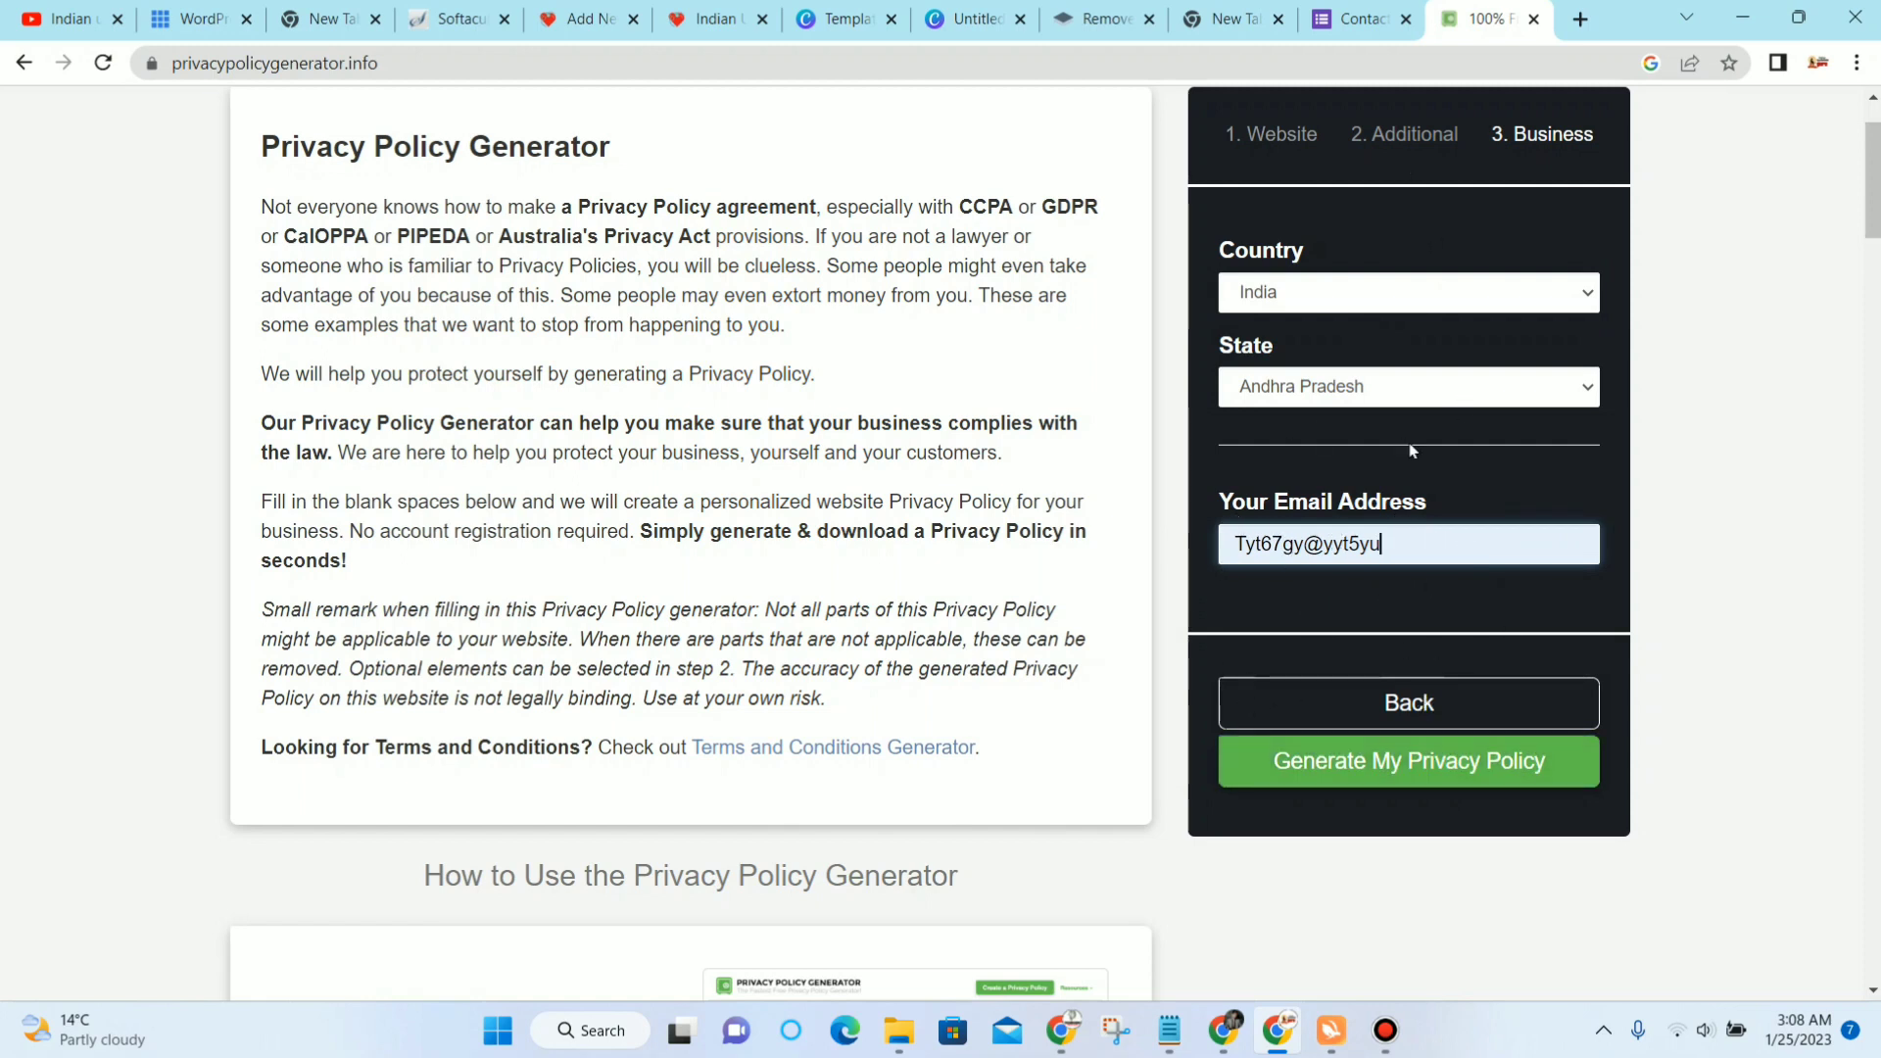
{"action": "left_click", "coordinate": [1445, 762]}
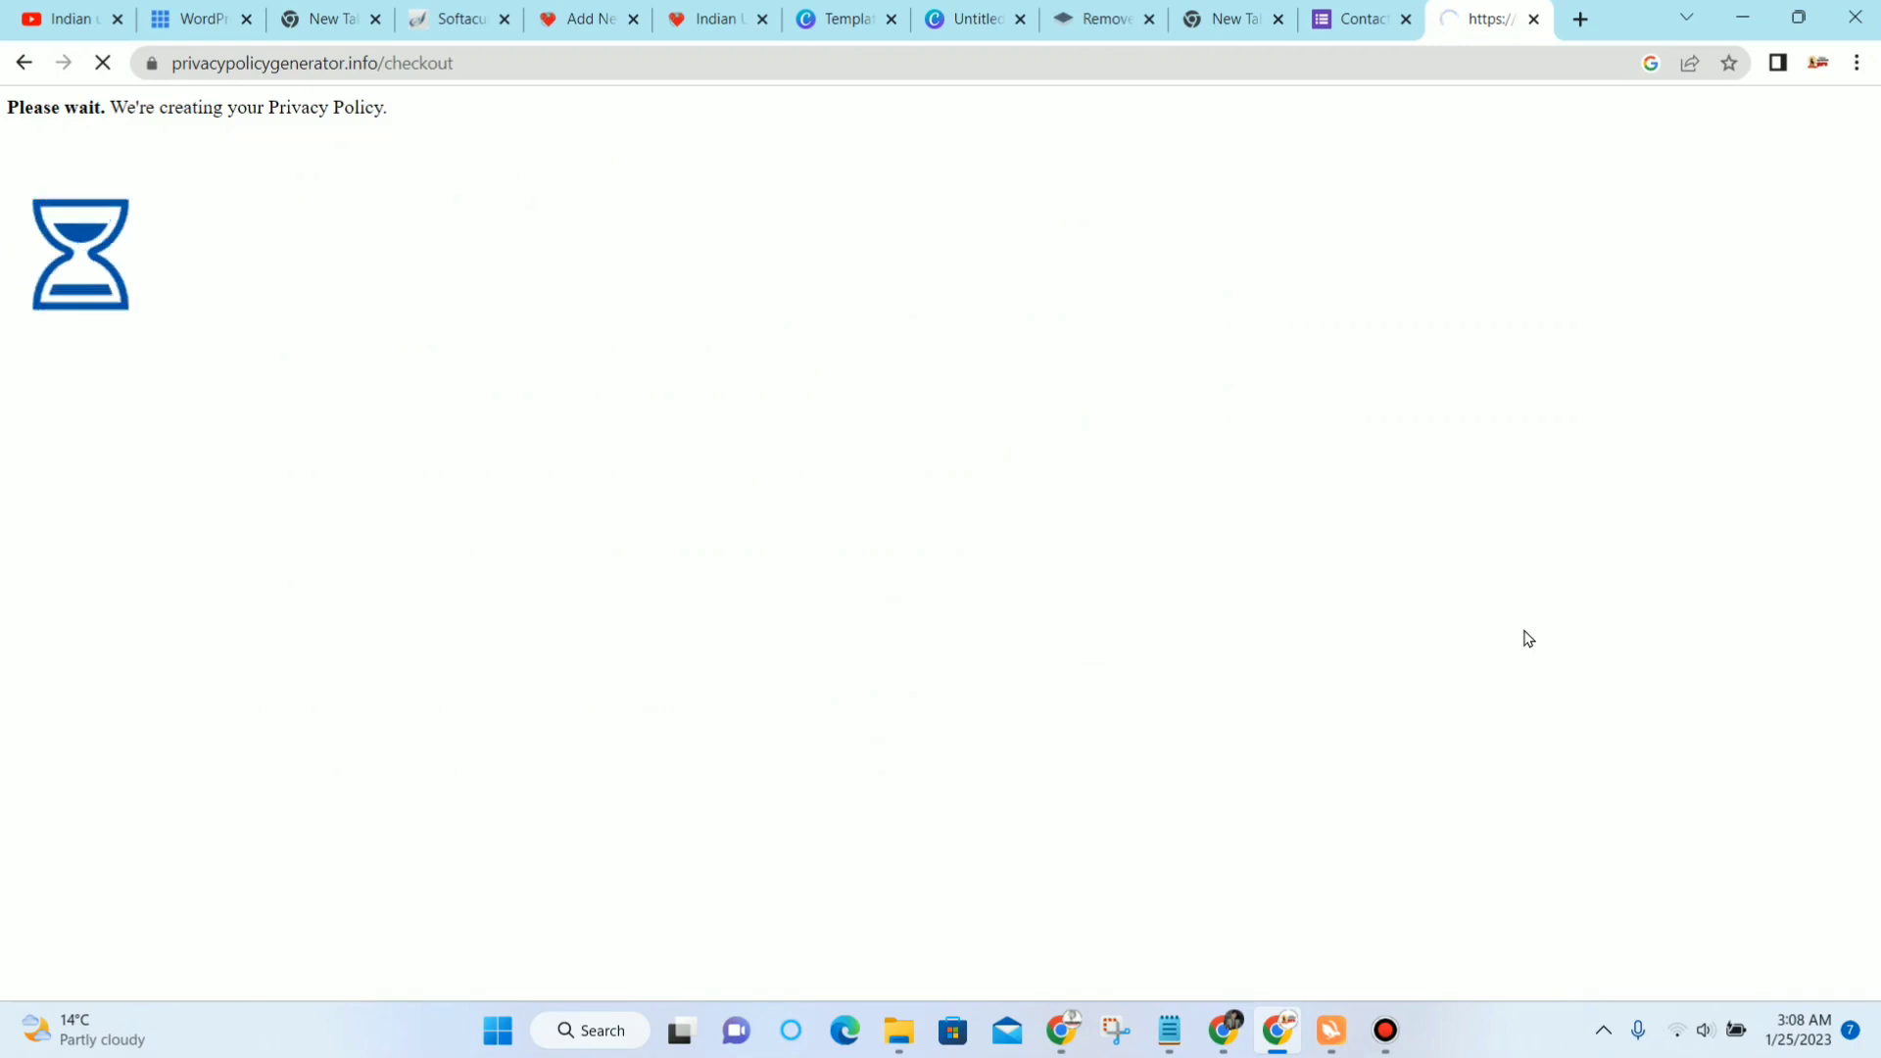
Step: Copy the generated privacy policy's text and try to paste it as HTML into the WordPress Privacy Policy page's content
{"action": "scroll", "coordinate": [1403, 616], "scroll_direction": "down", "scroll_amount": 3}
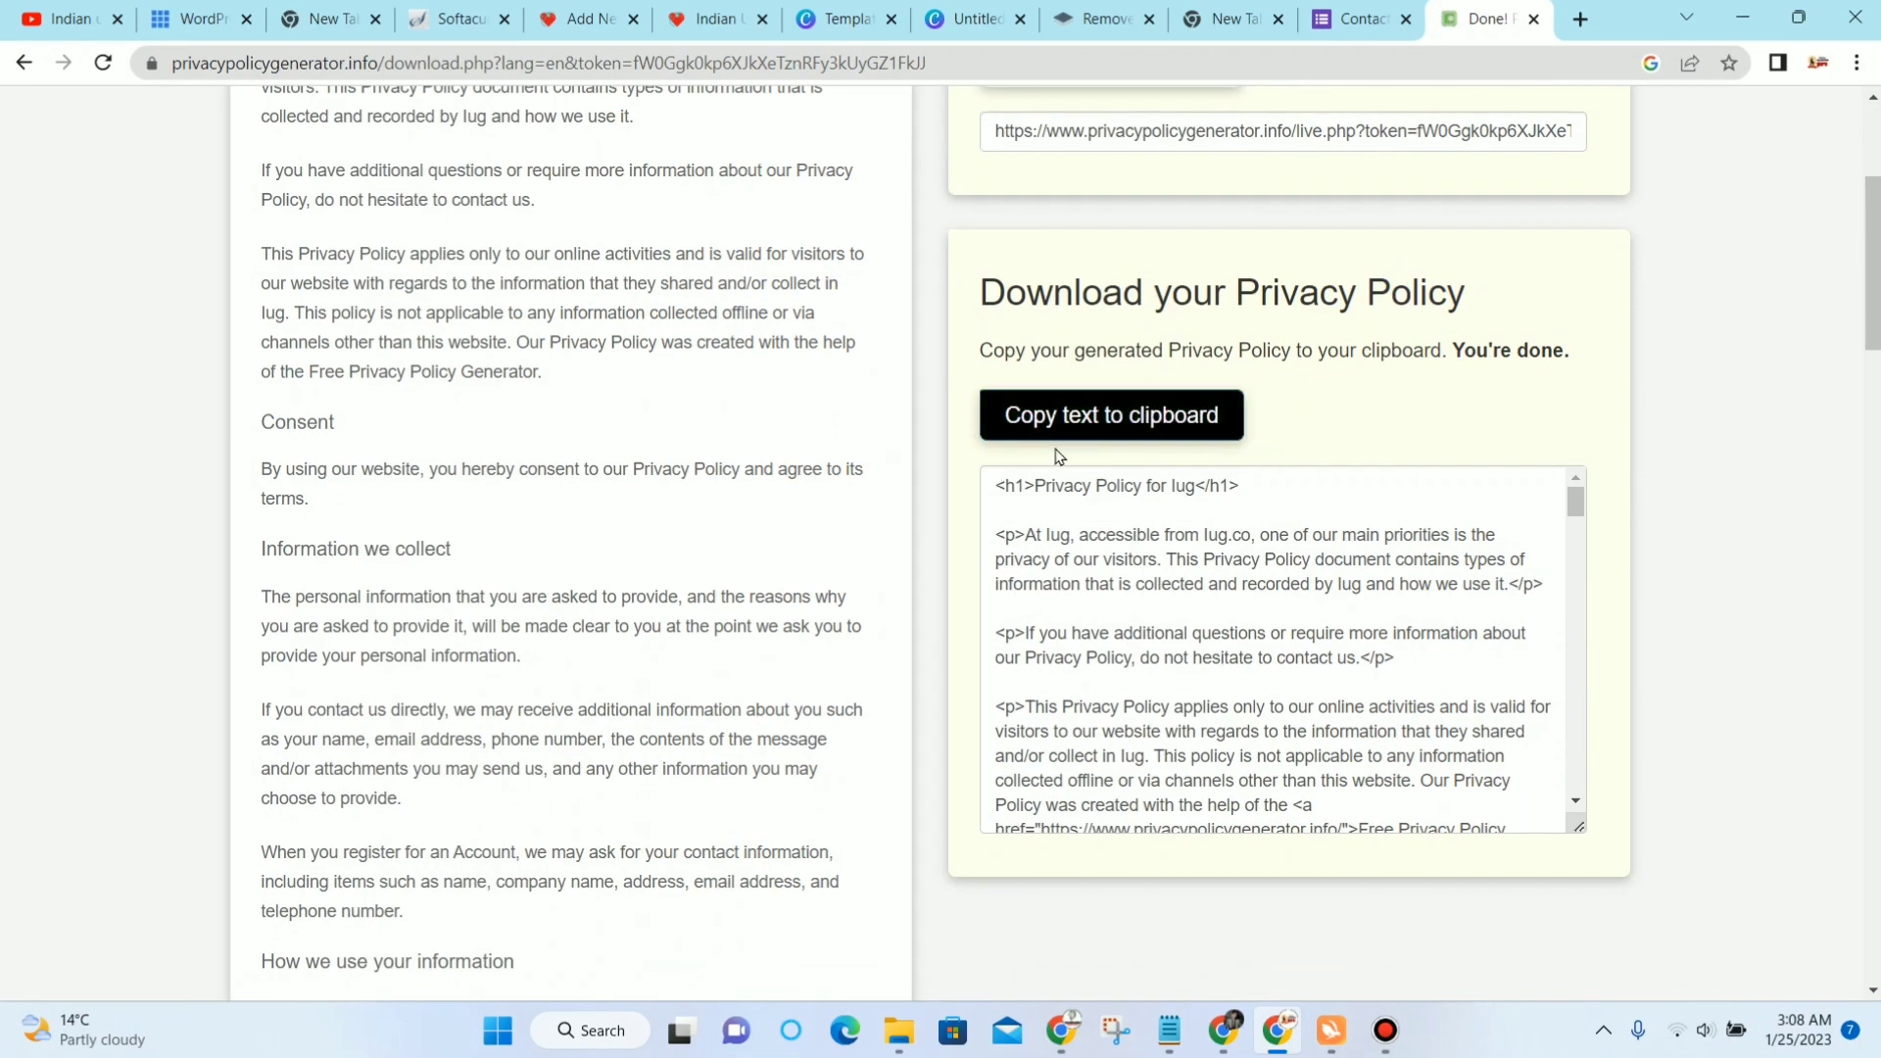
{"action": "left_click", "coordinate": [1061, 412]}
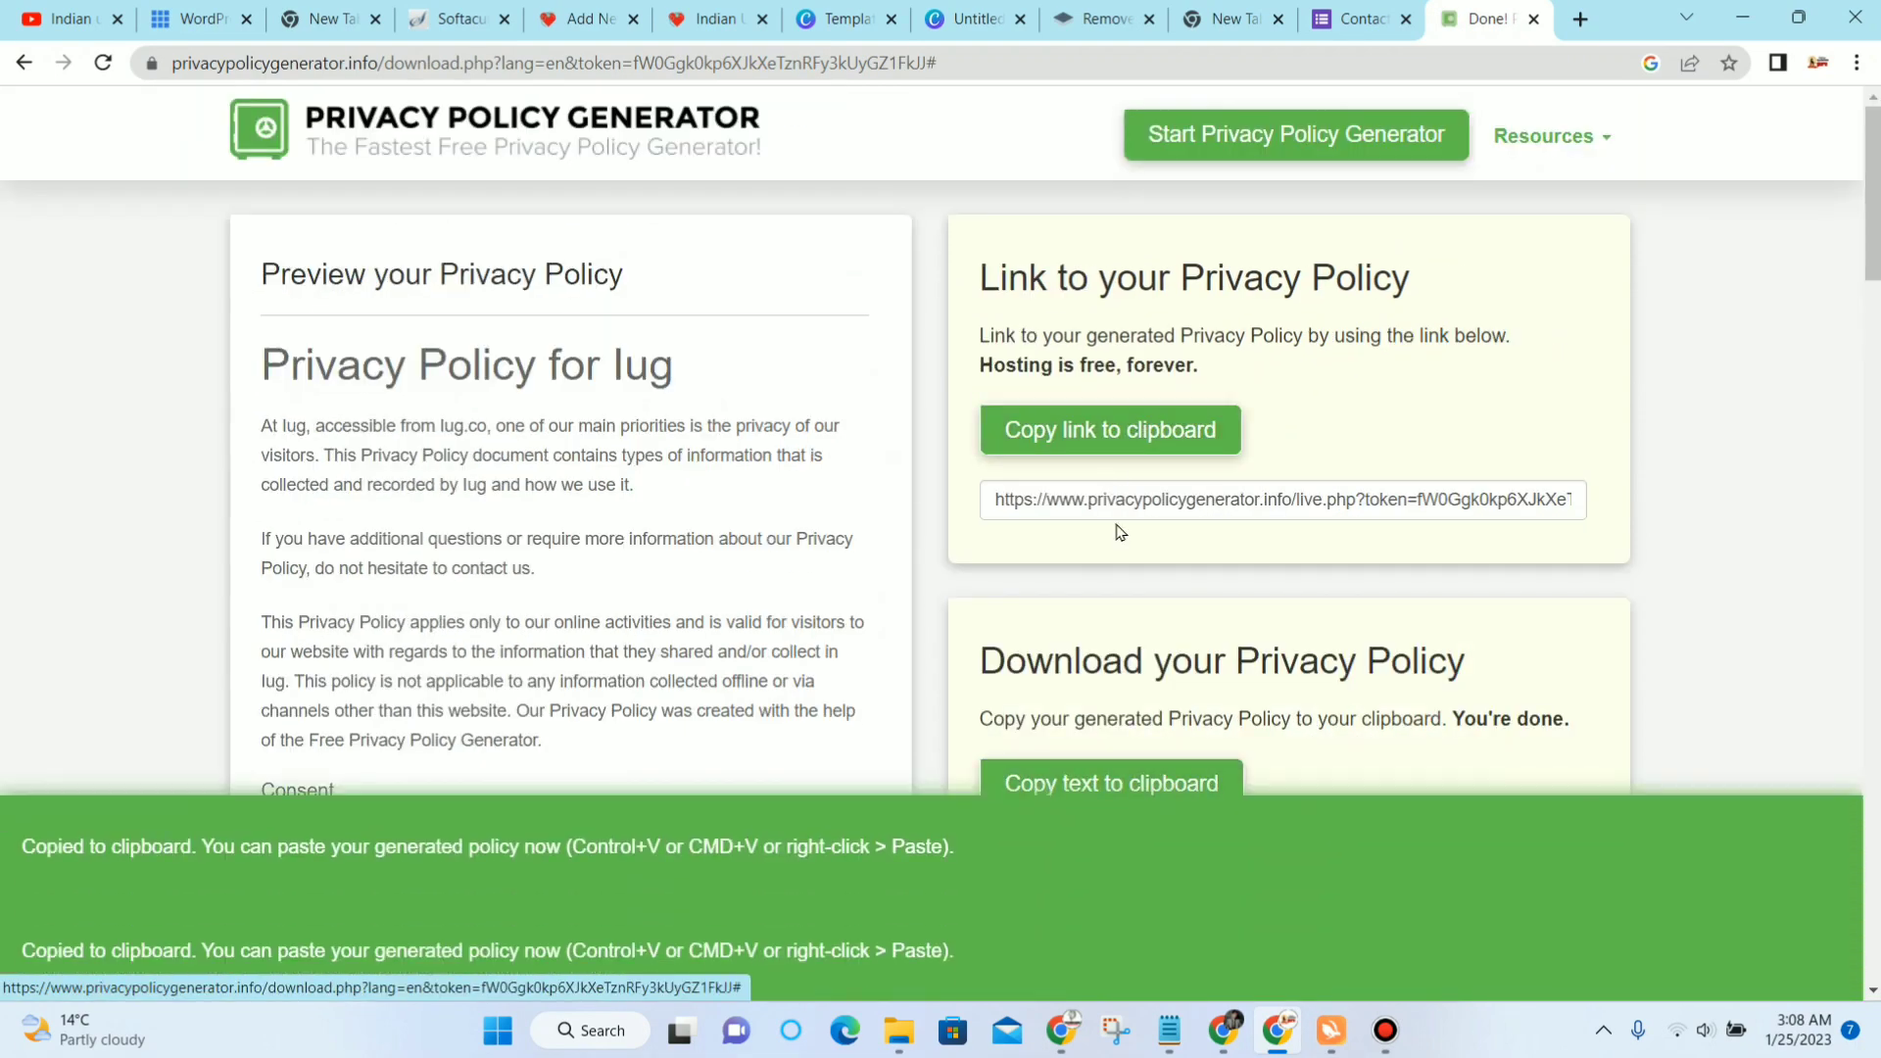
{"action": "left_click", "coordinate": [586, 18]}
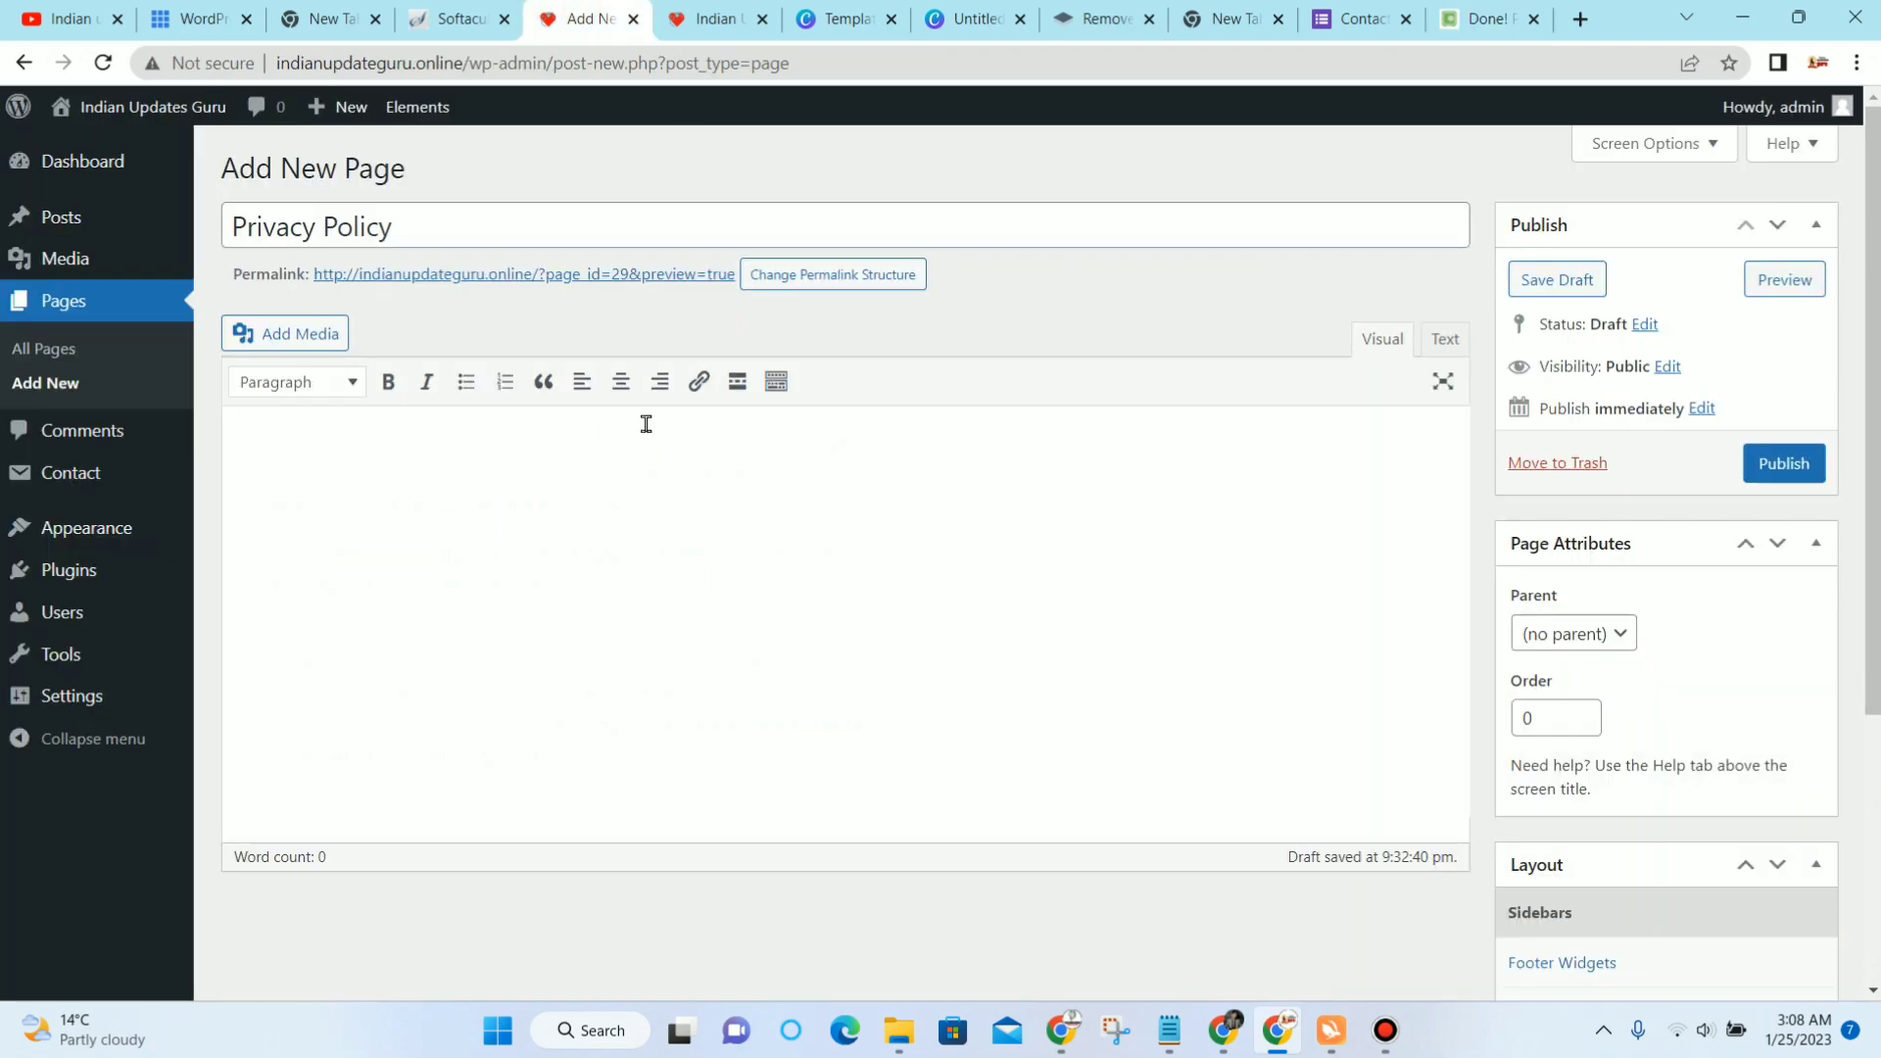
{"action": "left_click", "coordinate": [1444, 339]}
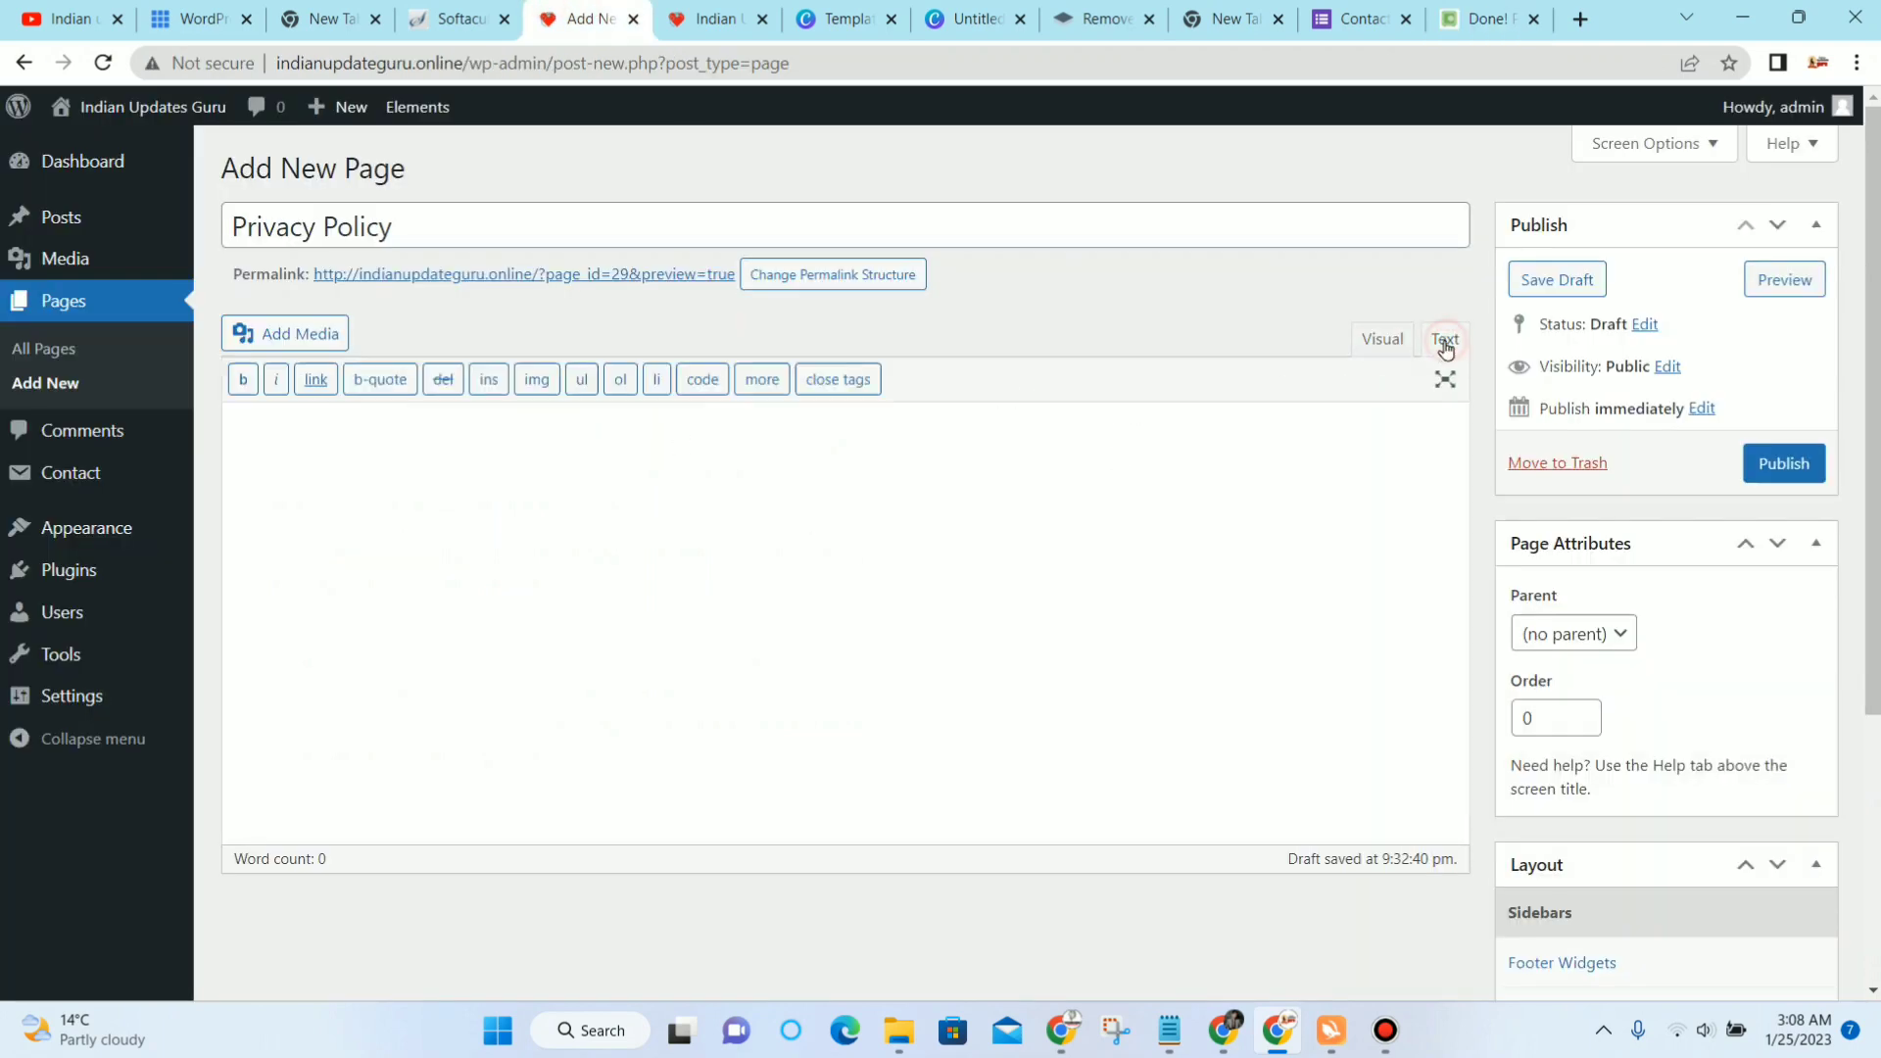
{"action": "left_click", "coordinate": [937, 487]}
{"action": "key", "text": "ctrl+v"}
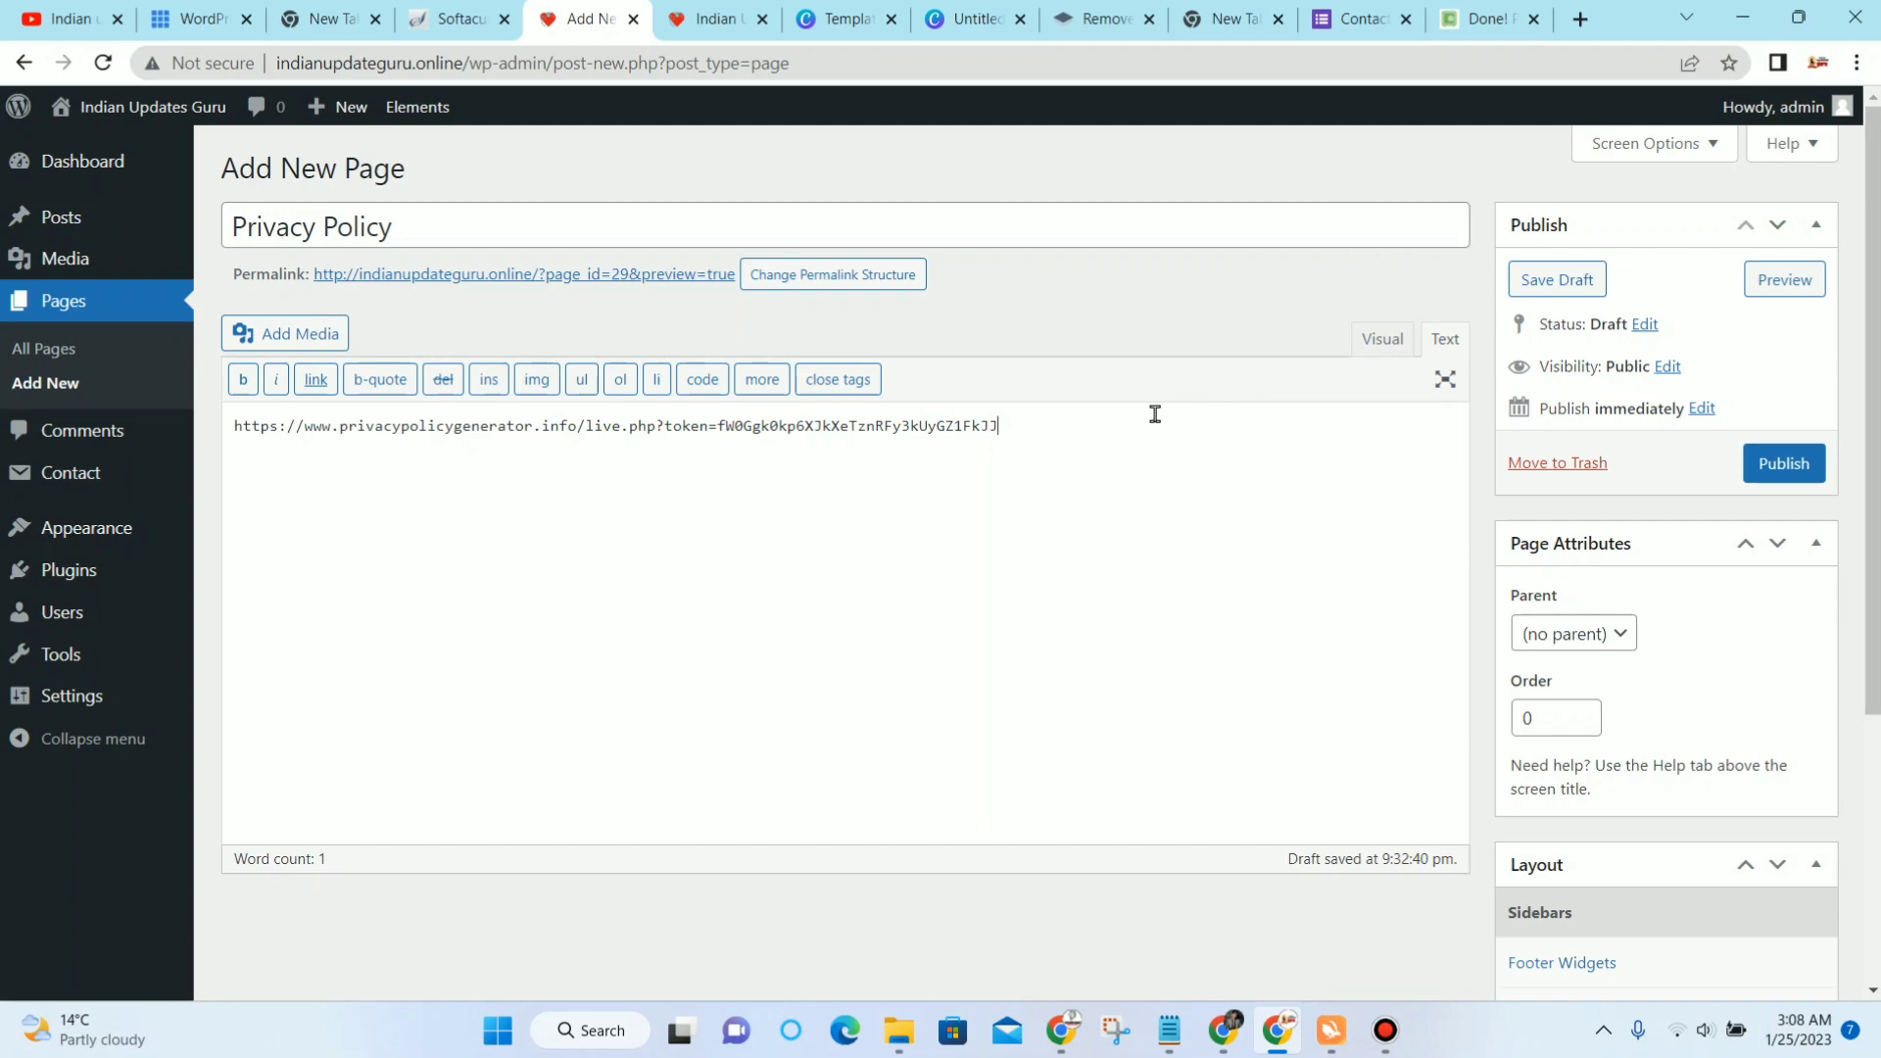
Step: Clear the pasted link from the Privacy Policy page's content and copy the policy's full HTML text from the generator
{"action": "key", "text": "ctrl+a"}
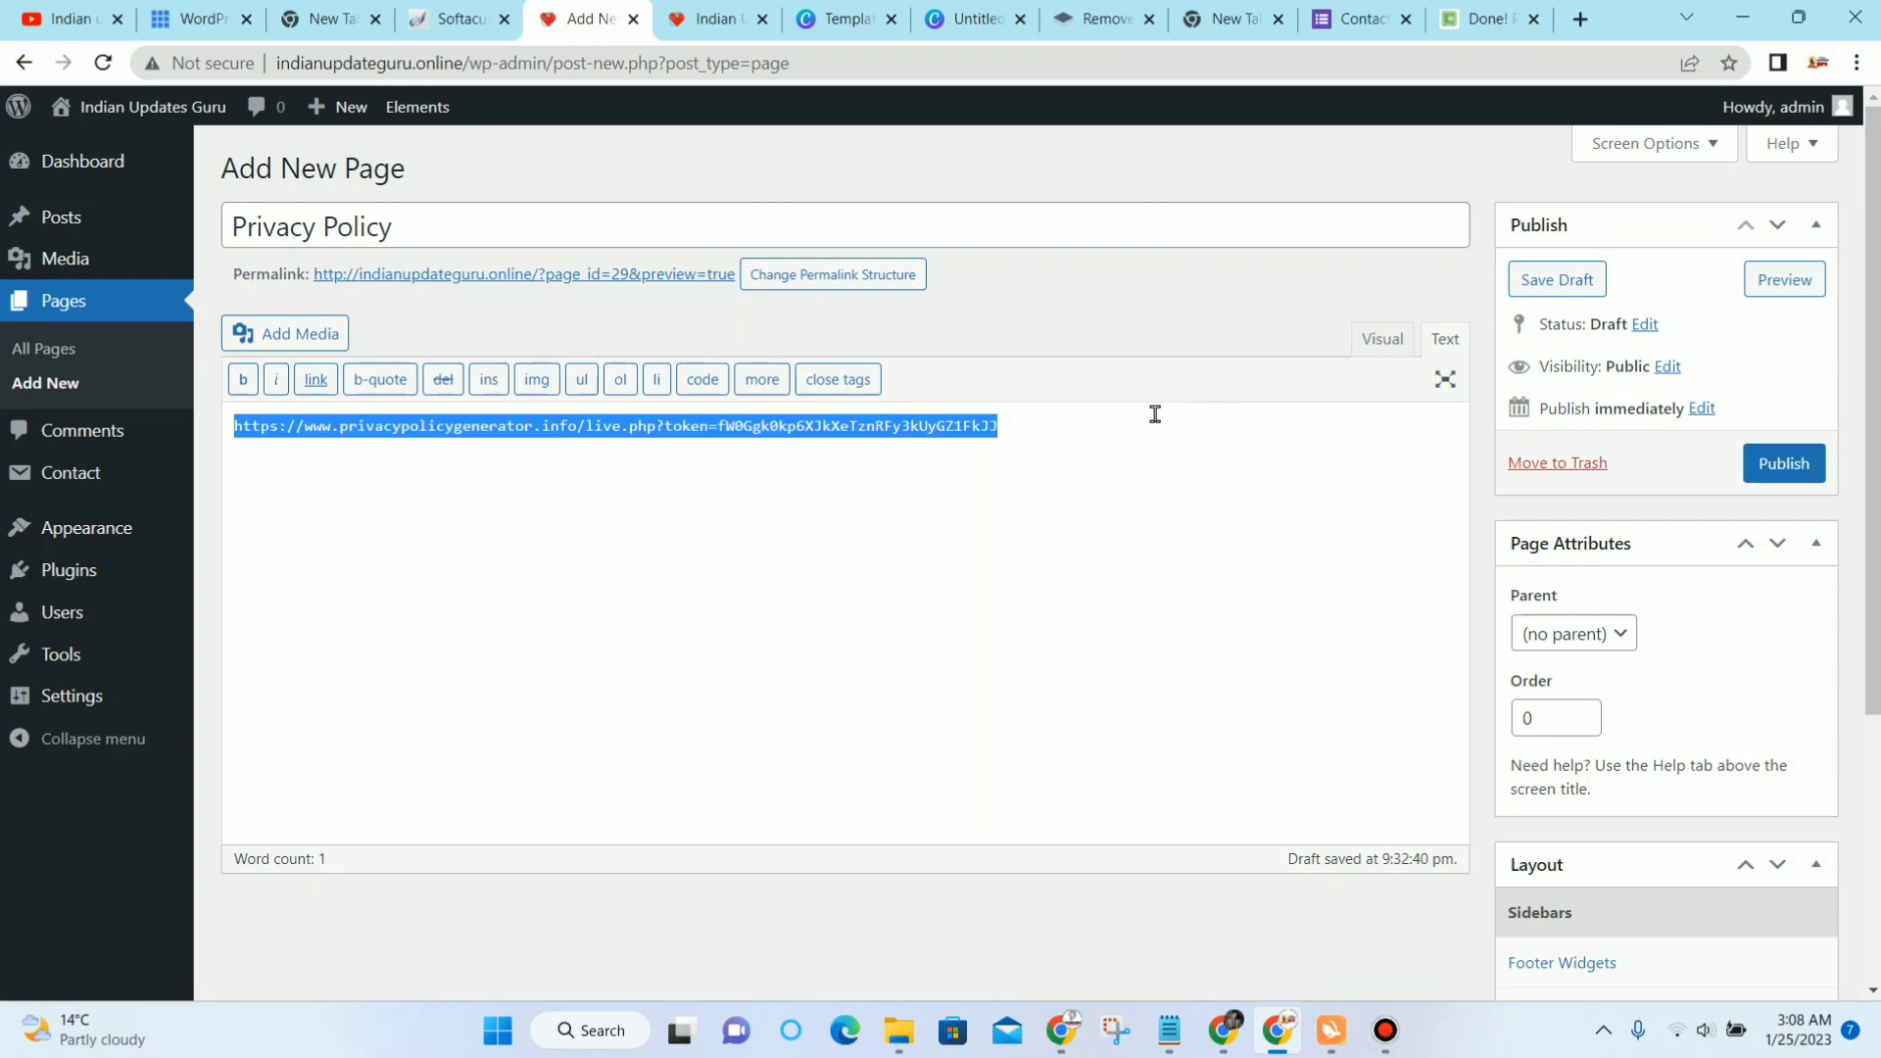
{"action": "key", "text": "BackSpace"}
{"action": "left_click", "coordinate": [1490, 22]}
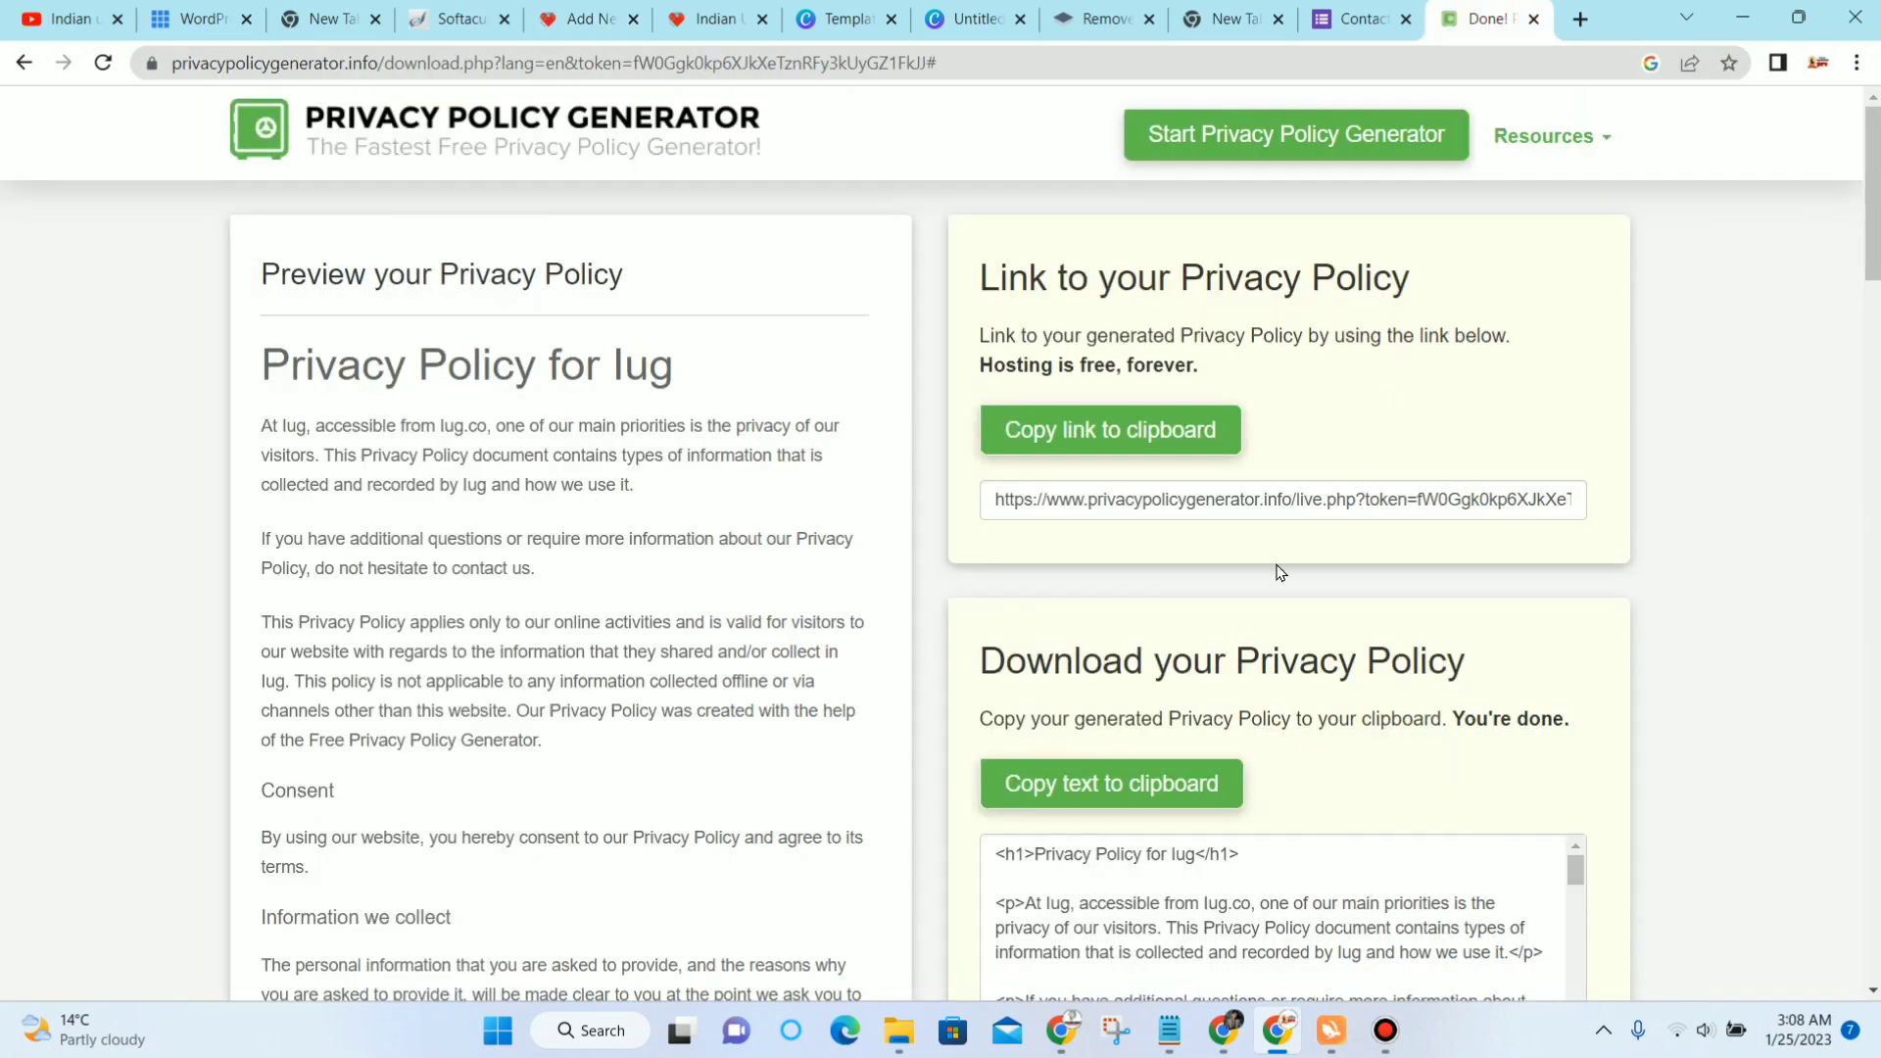
{"action": "scroll", "coordinate": [1185, 744], "scroll_direction": "down", "scroll_amount": 1}
{"action": "left_click", "coordinate": [1156, 663]}
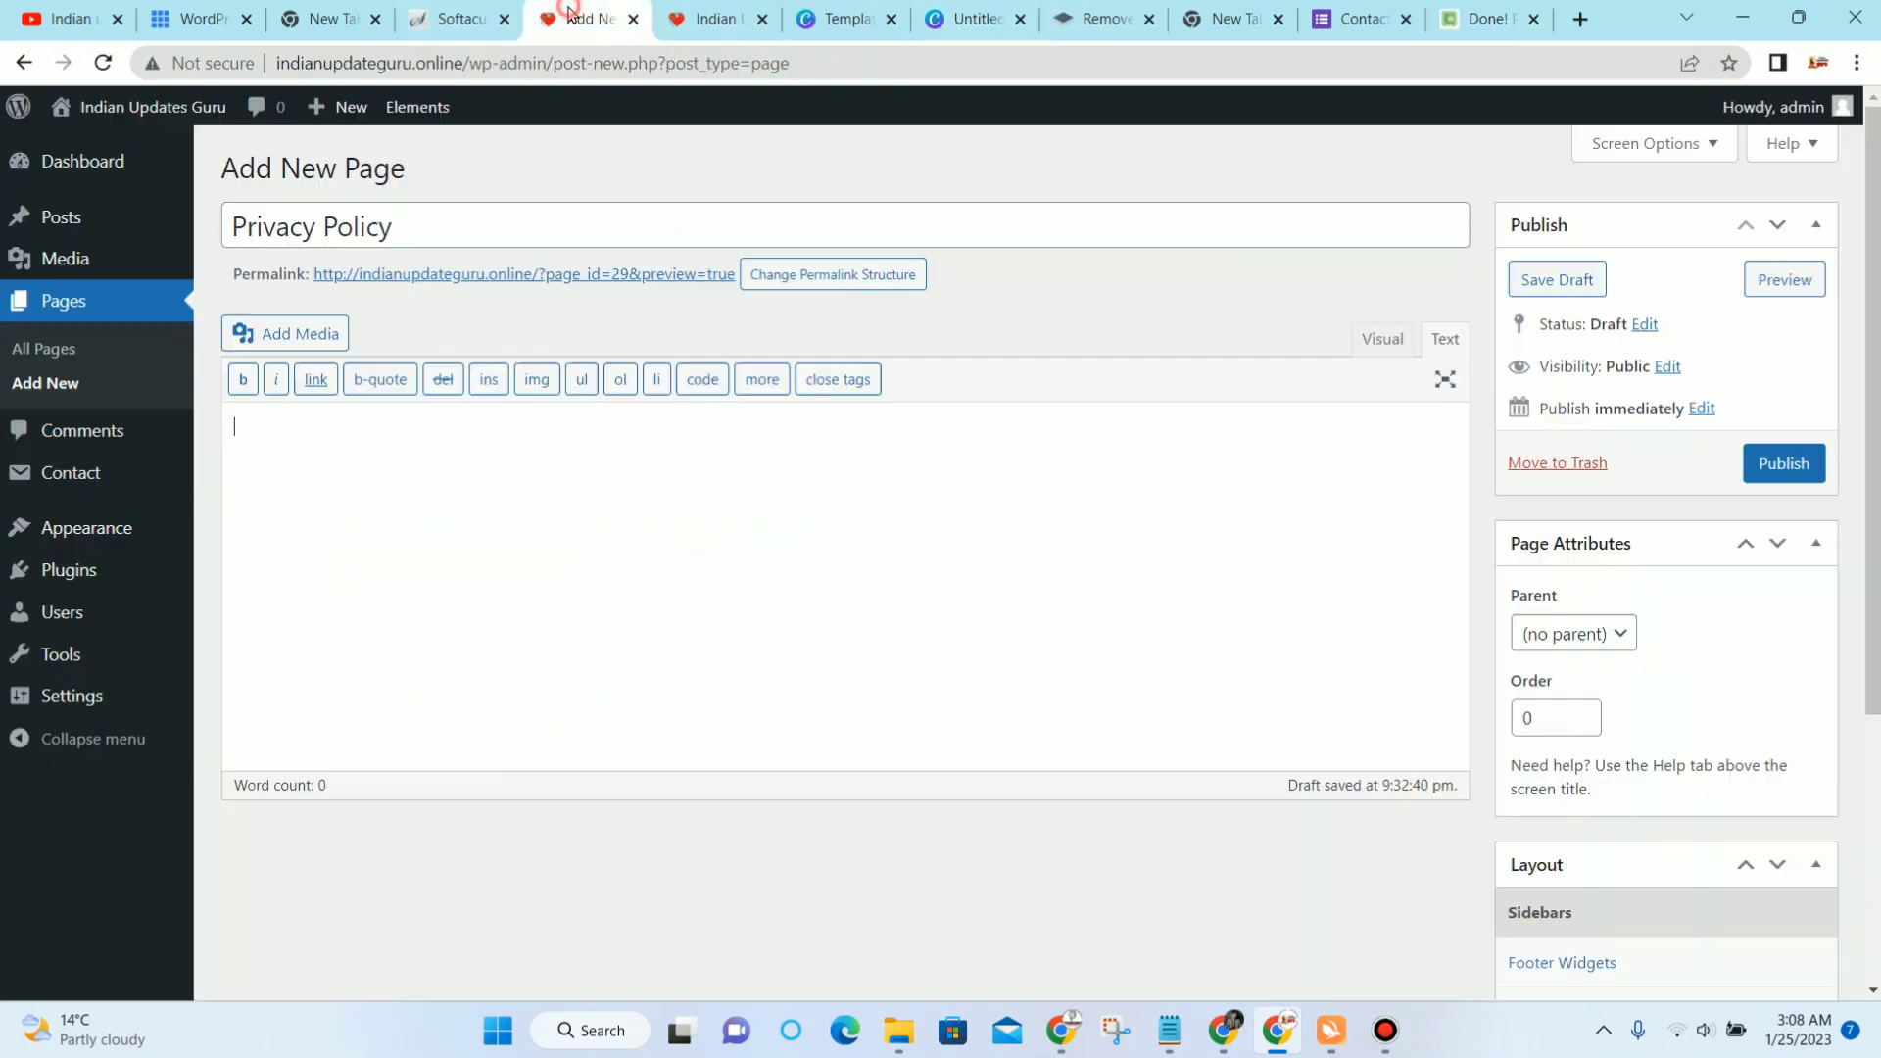
Step: Paste the policy HTML into the Privacy Policy page's content, review it in visual view and publish the page
{"action": "left_click", "coordinate": [564, 19]}
{"action": "left_click", "coordinate": [763, 476]}
{"action": "key", "text": "ctrl+v"}
{"action": "left_click", "coordinate": [1378, 174]}
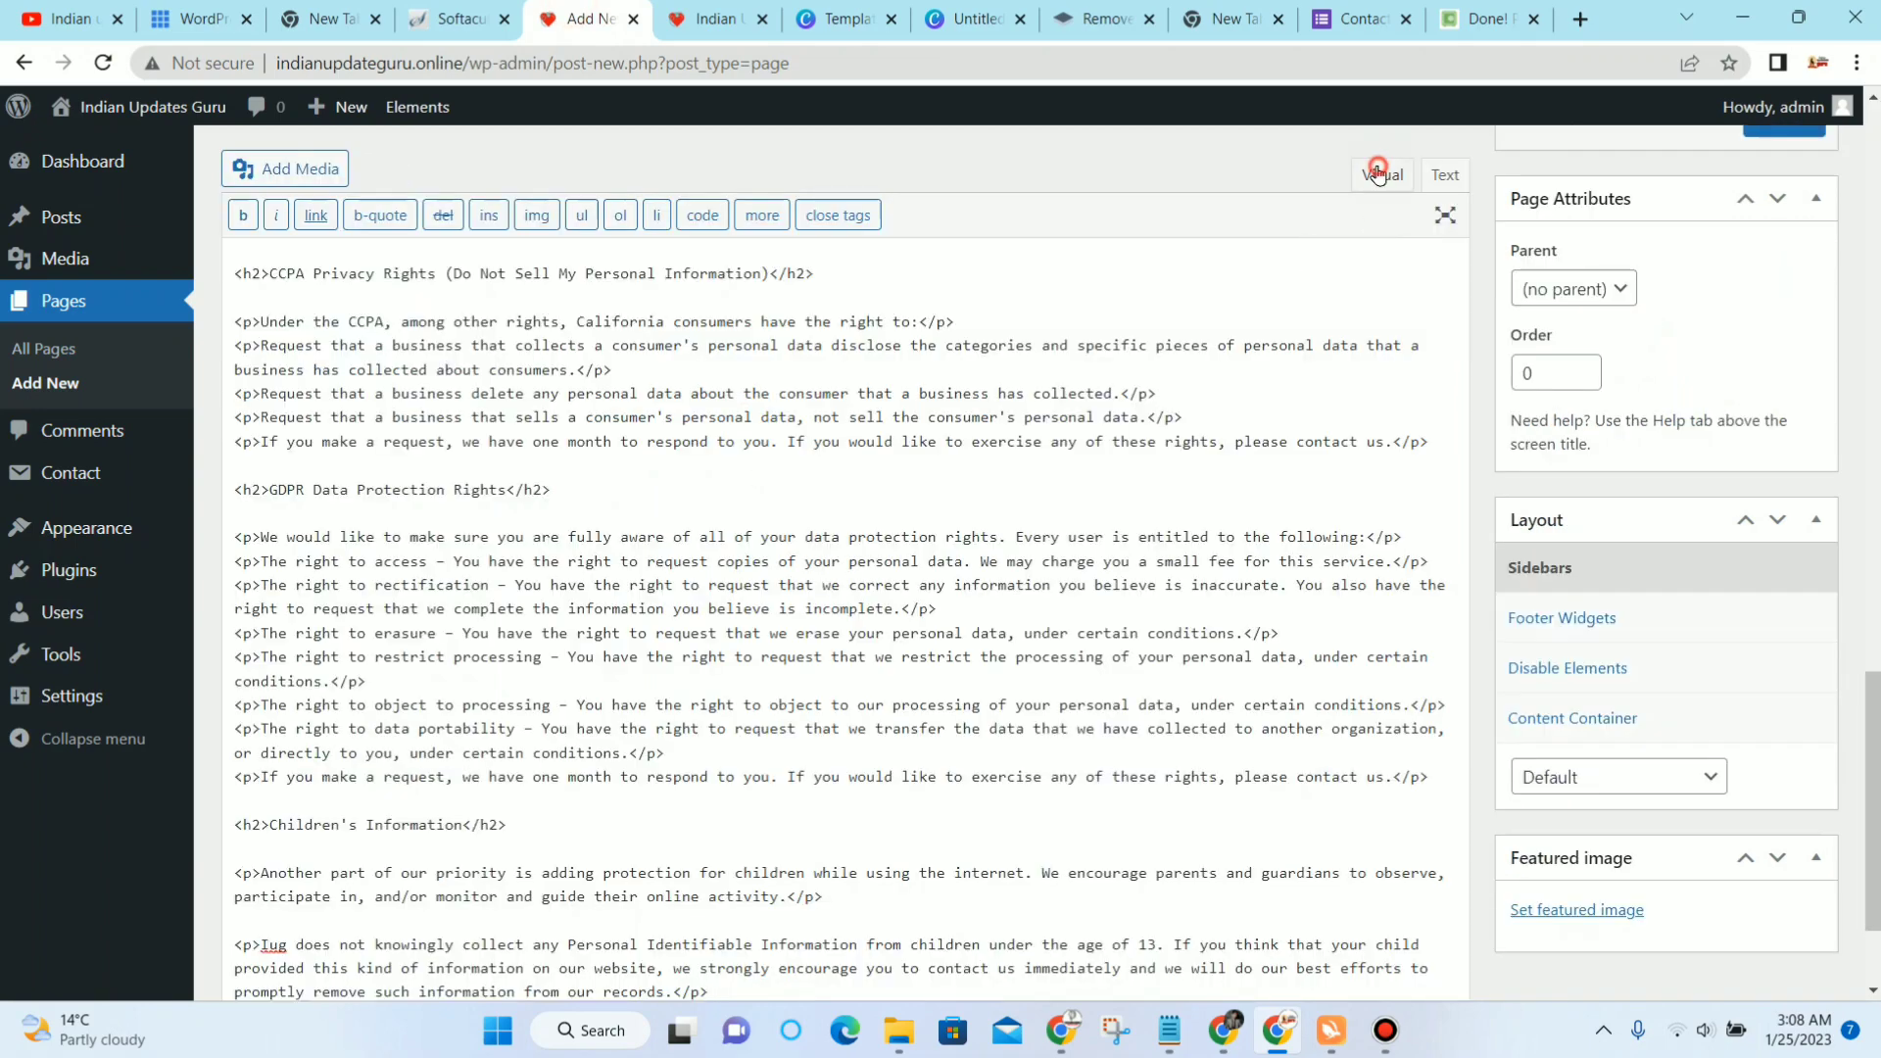
{"action": "scroll", "coordinate": [705, 588], "scroll_direction": "up", "scroll_amount": 10}
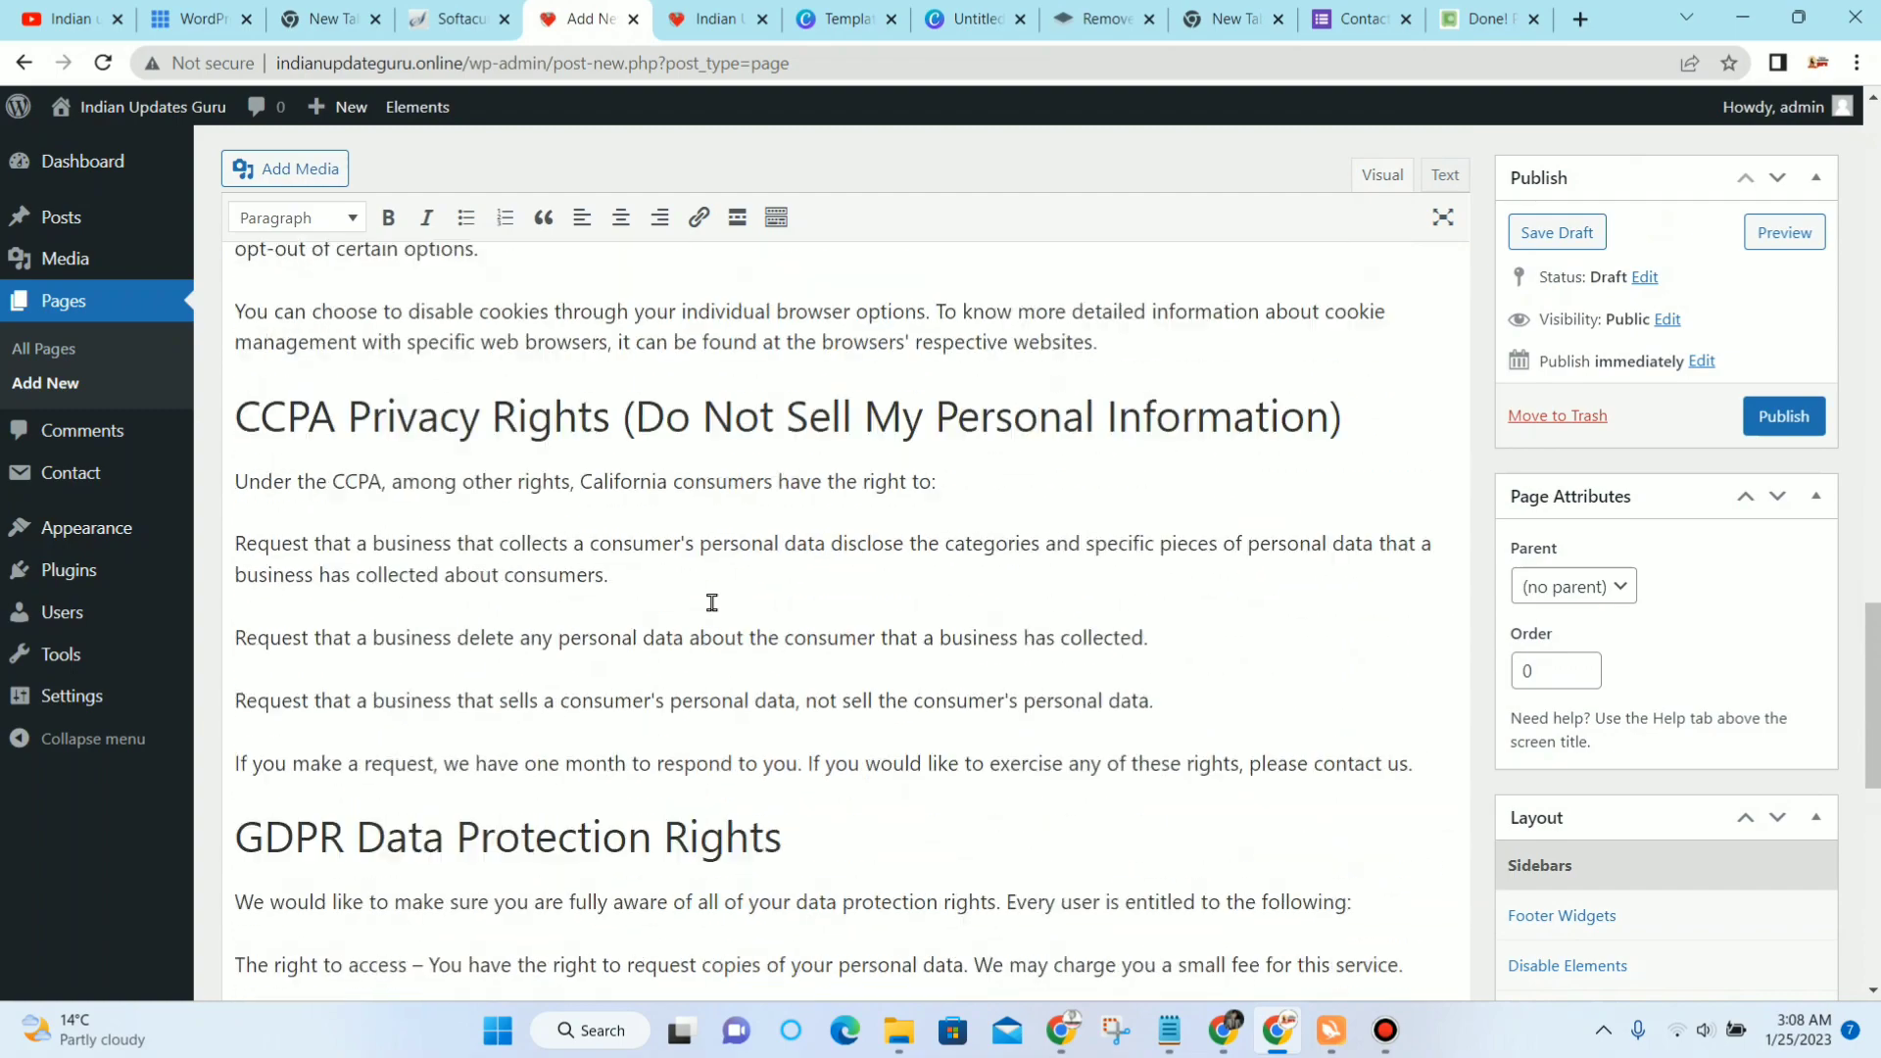
{"action": "scroll", "coordinate": [712, 603], "scroll_direction": "up", "scroll_amount": 15}
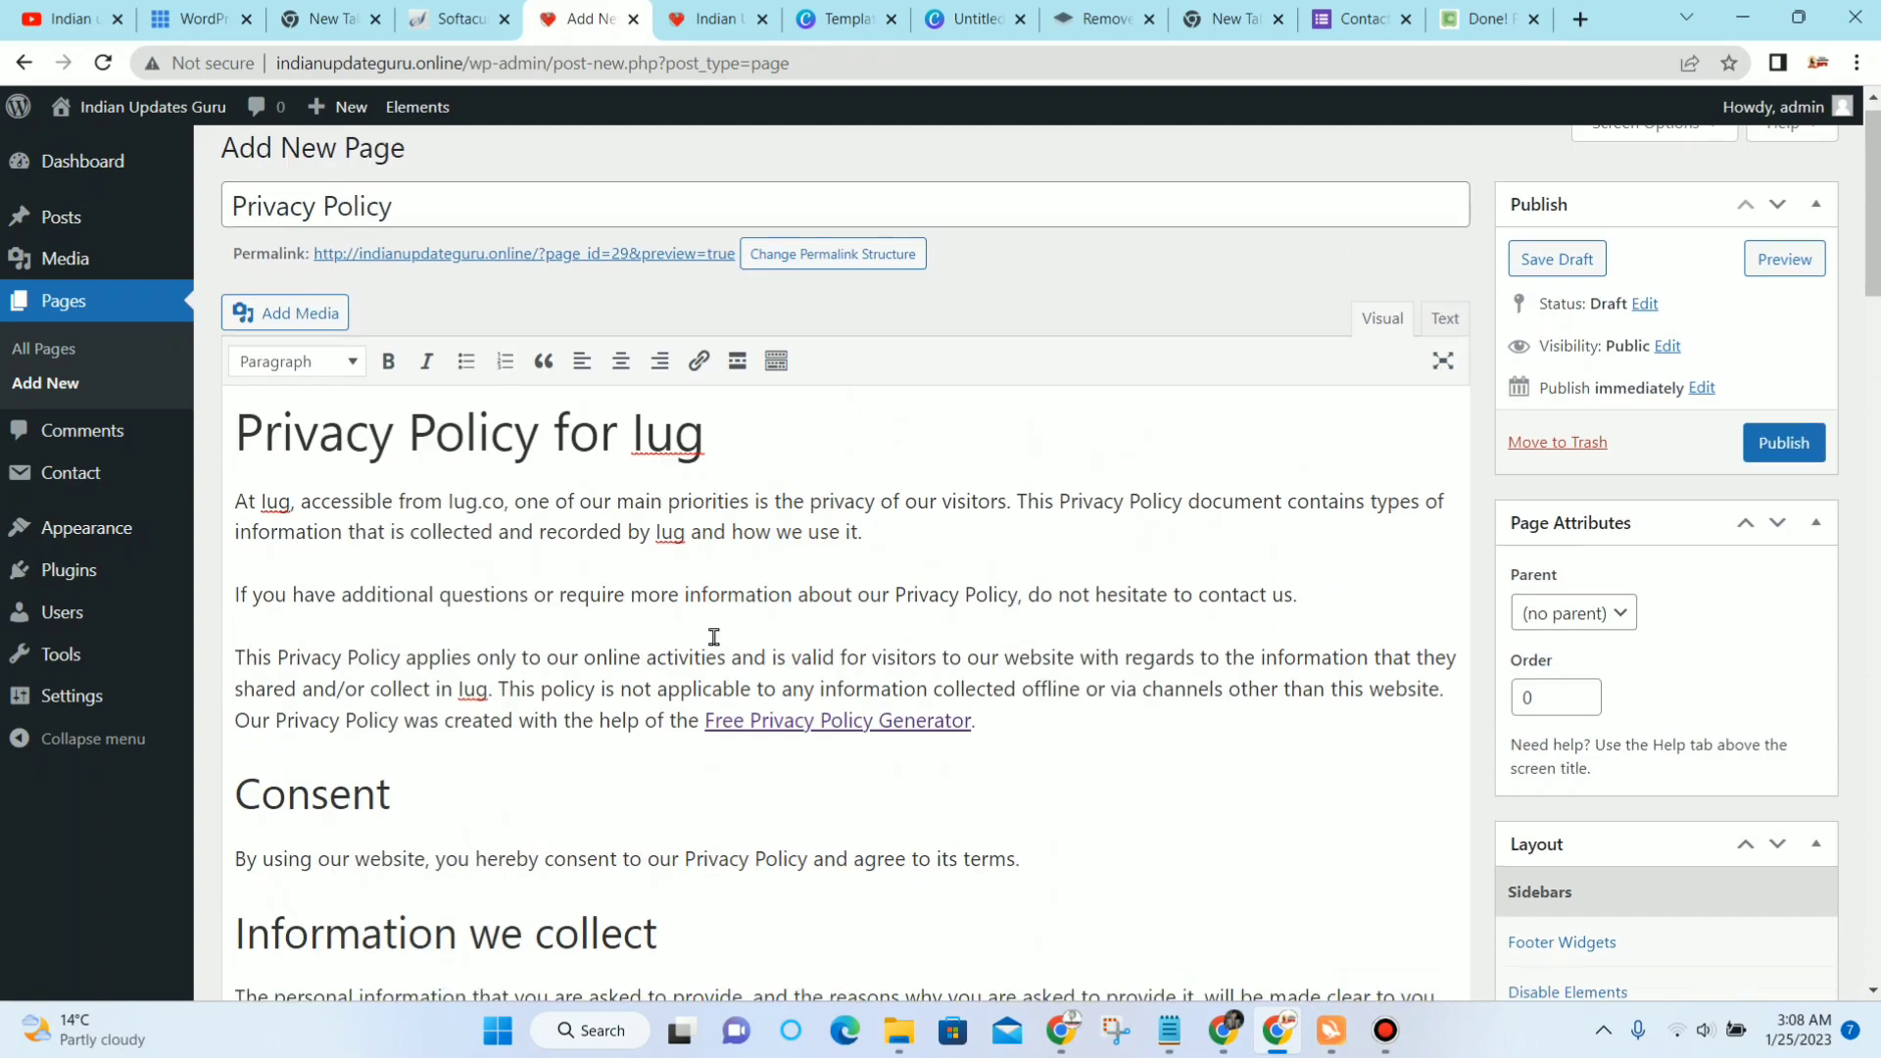
{"action": "scroll", "coordinate": [714, 637], "scroll_direction": "down", "scroll_amount": 2}
{"action": "scroll", "coordinate": [651, 588], "scroll_direction": "up", "scroll_amount": 3}
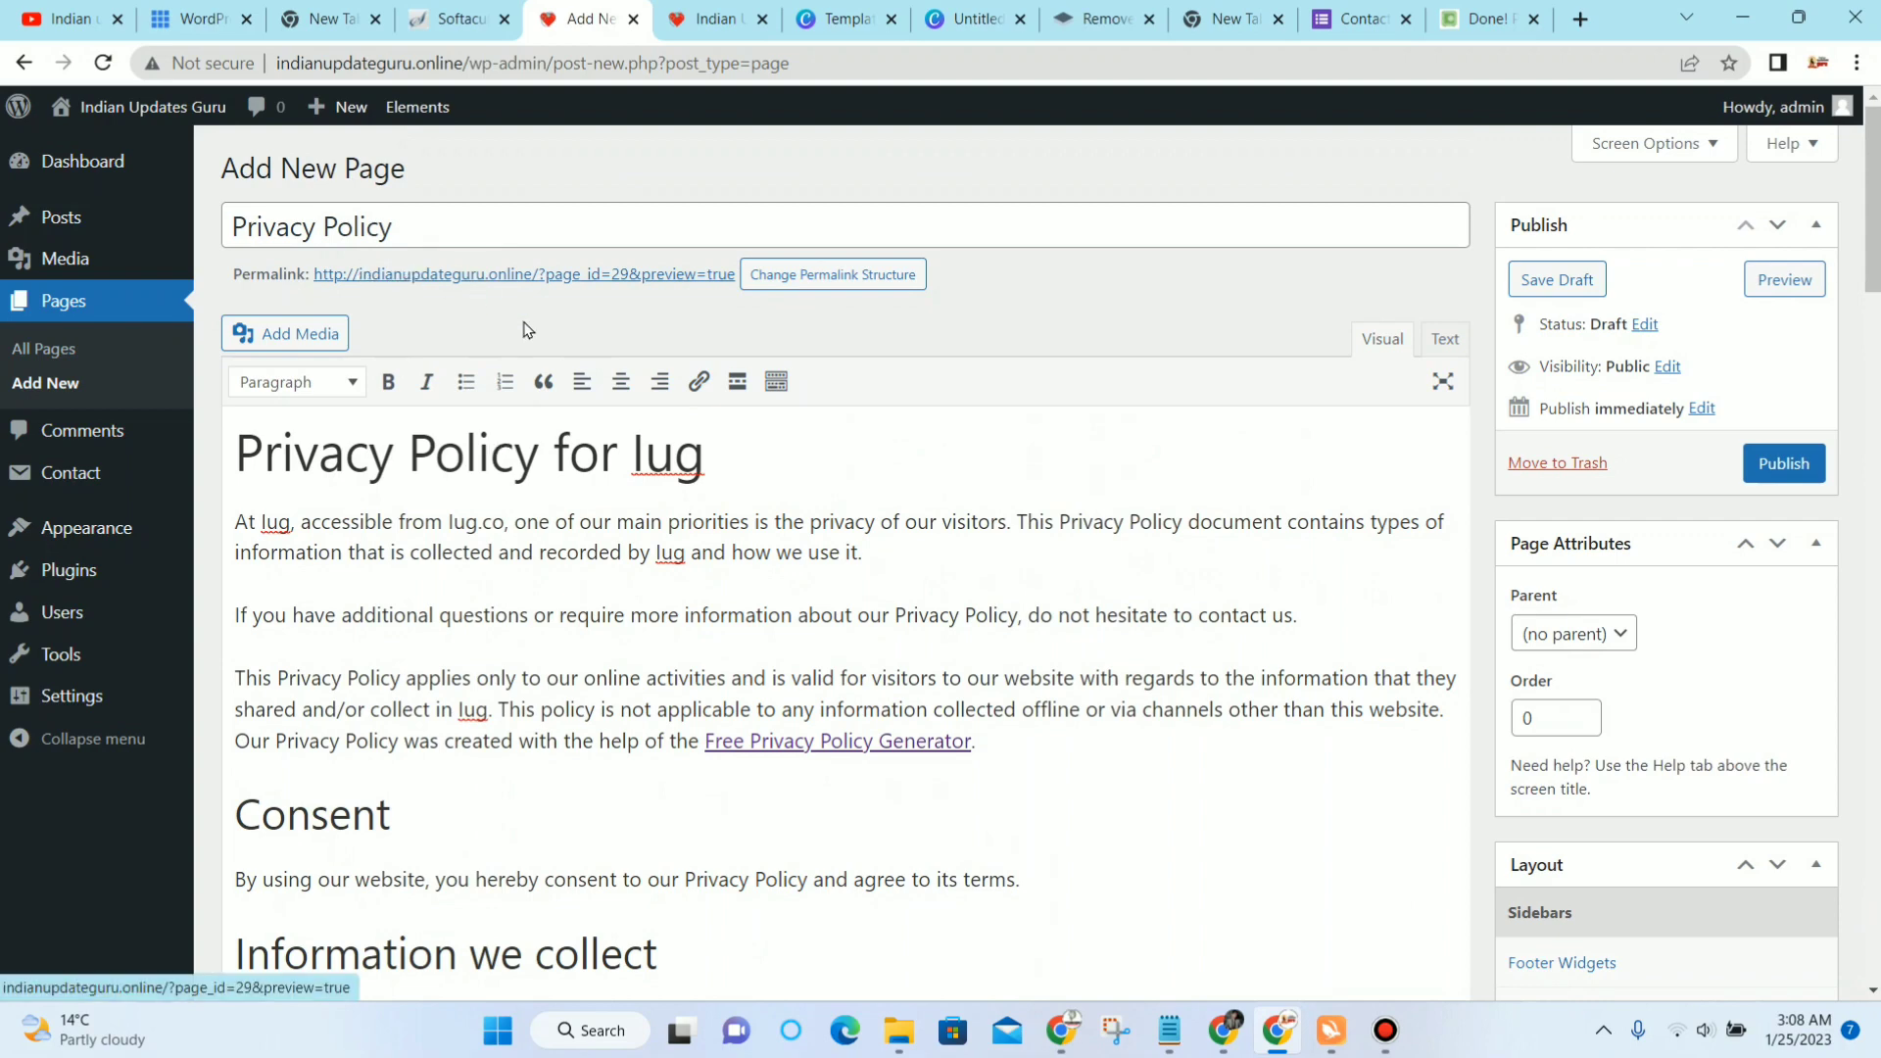
{"action": "left_click", "coordinate": [1751, 461]}
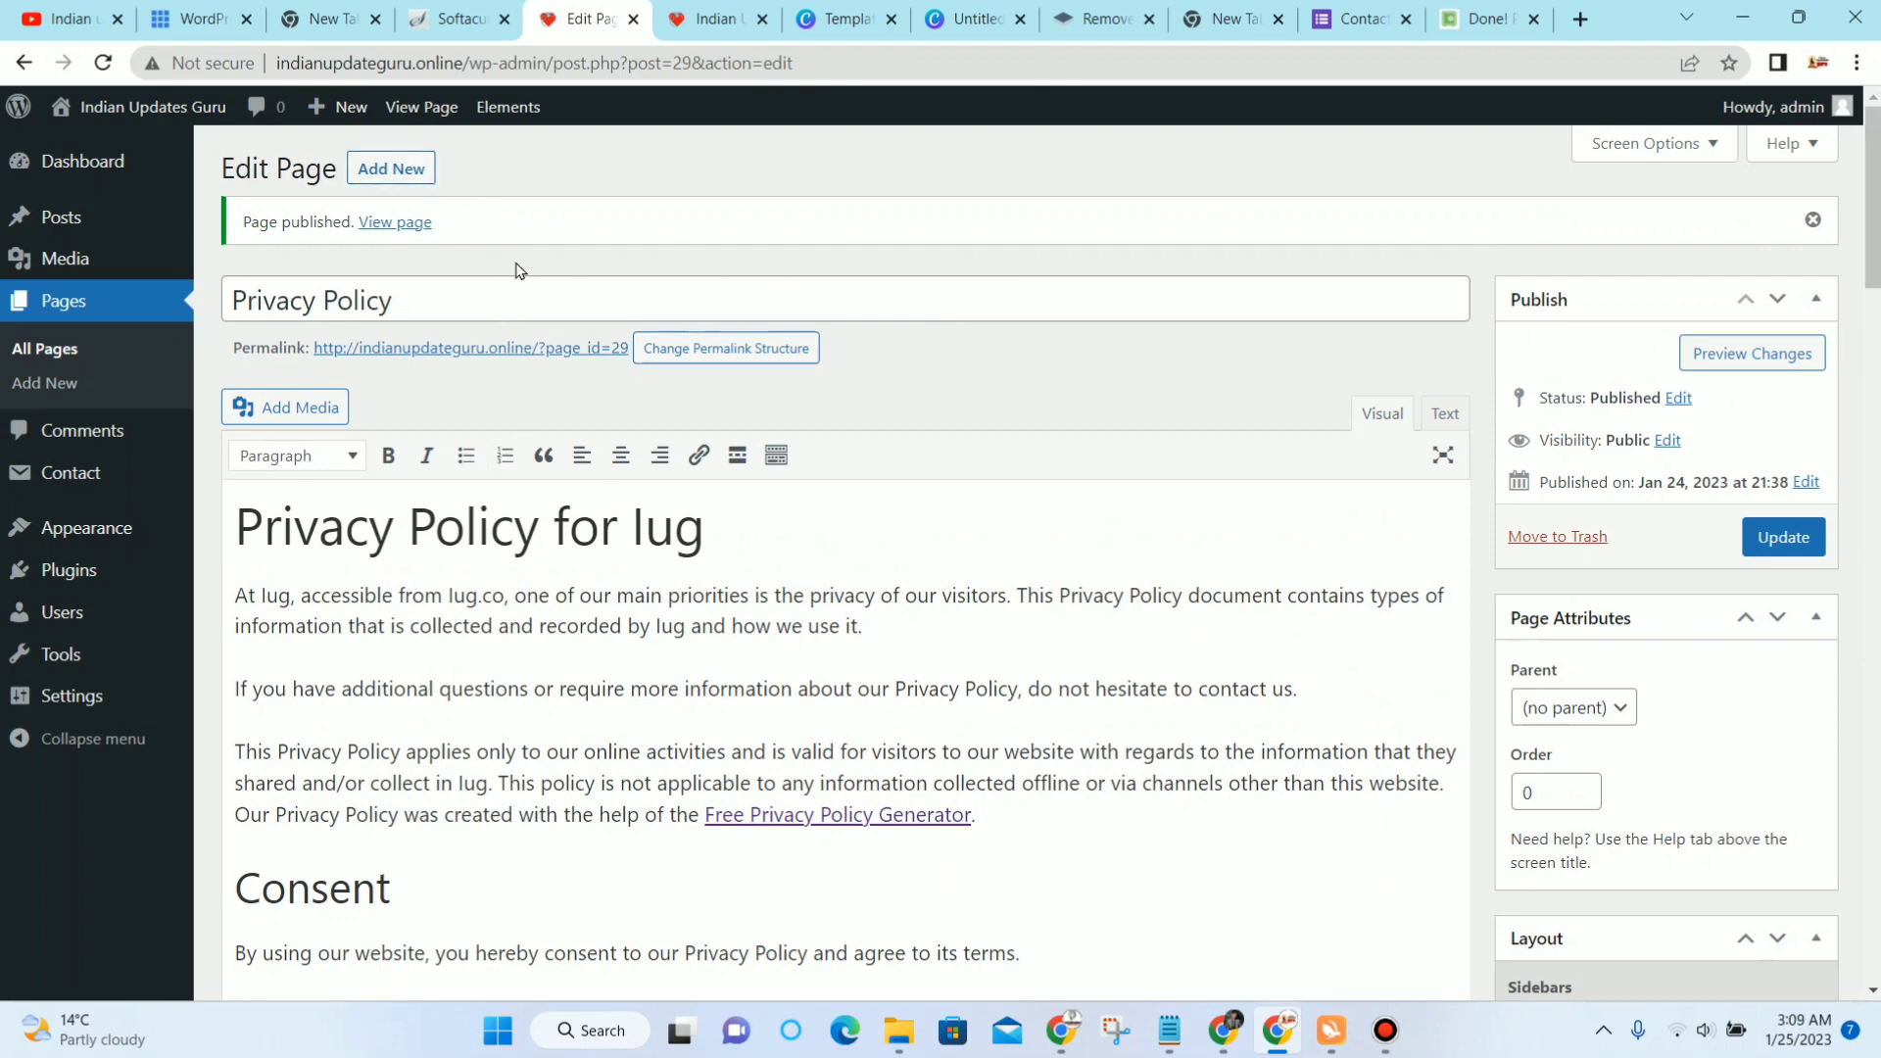
Step: Add a new page titled discalimer and publish it without content
{"action": "left_click", "coordinate": [1486, 26]}
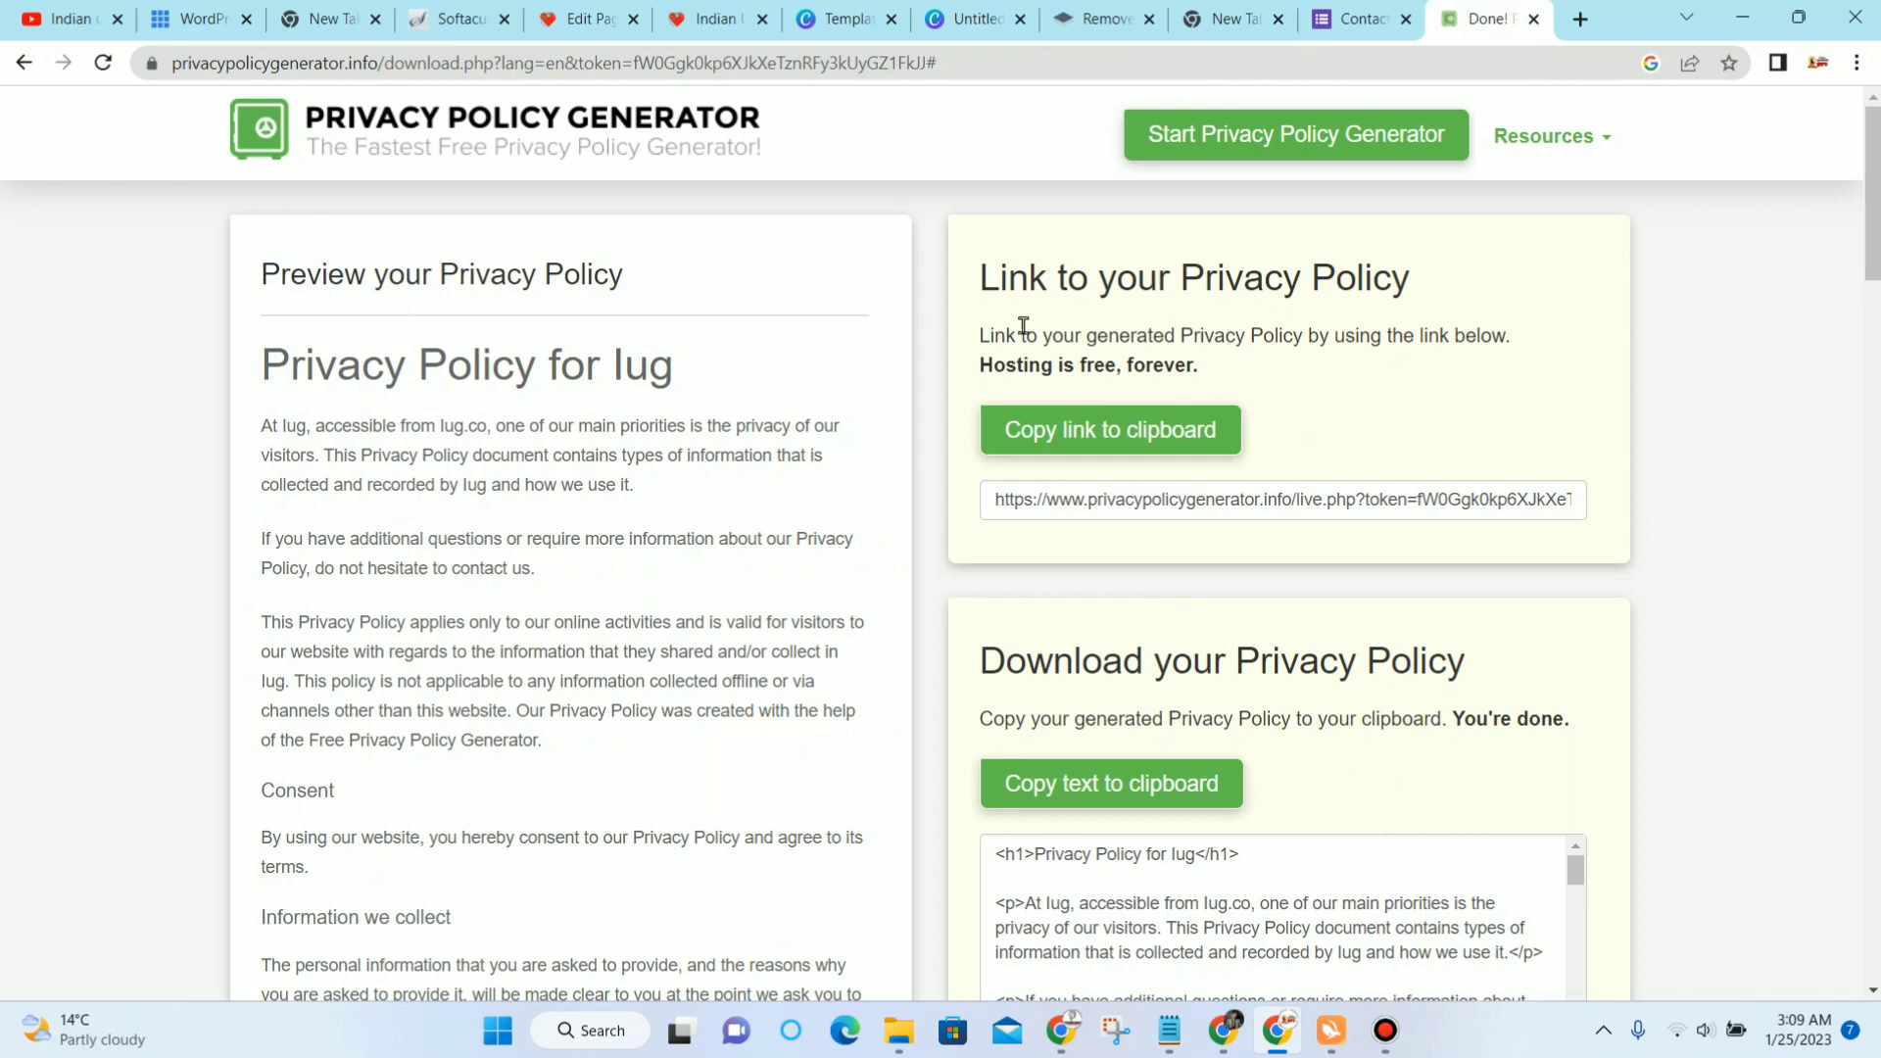
{"action": "left_click", "coordinate": [603, 15]}
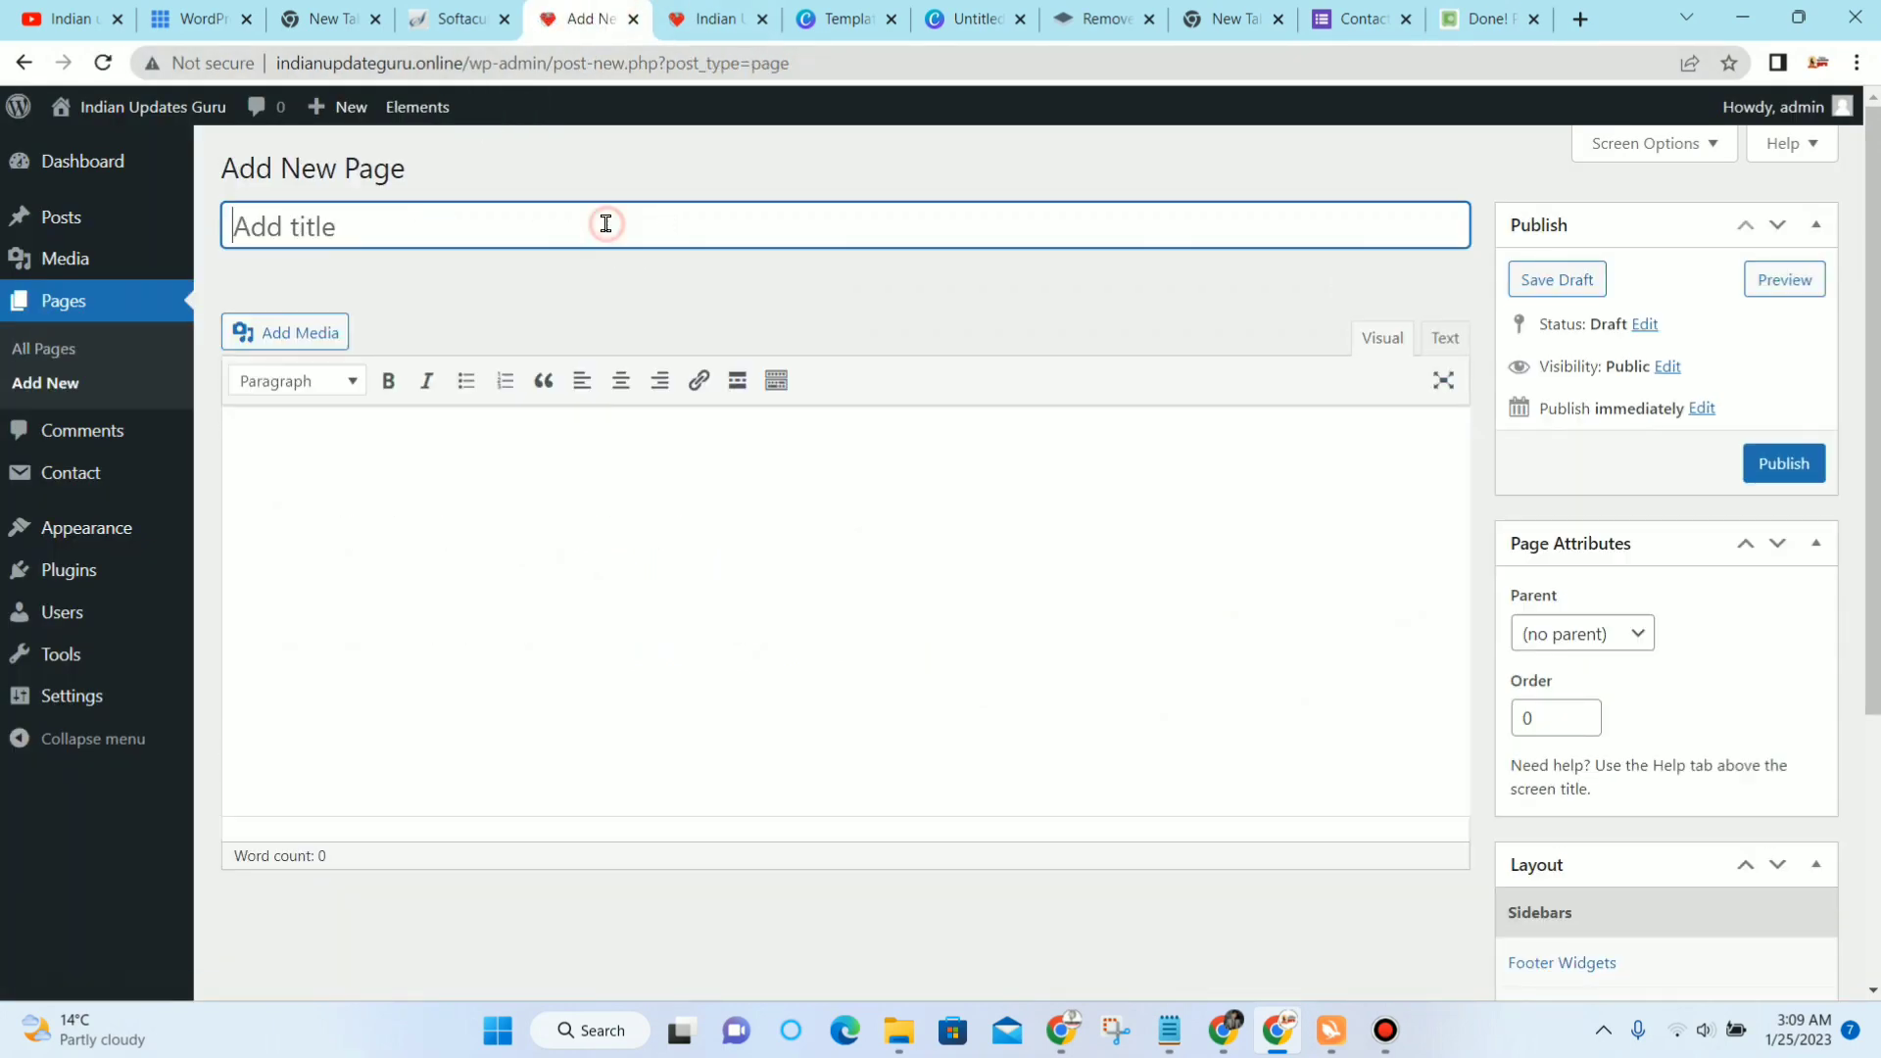
{"action": "type", "text": "dis"}
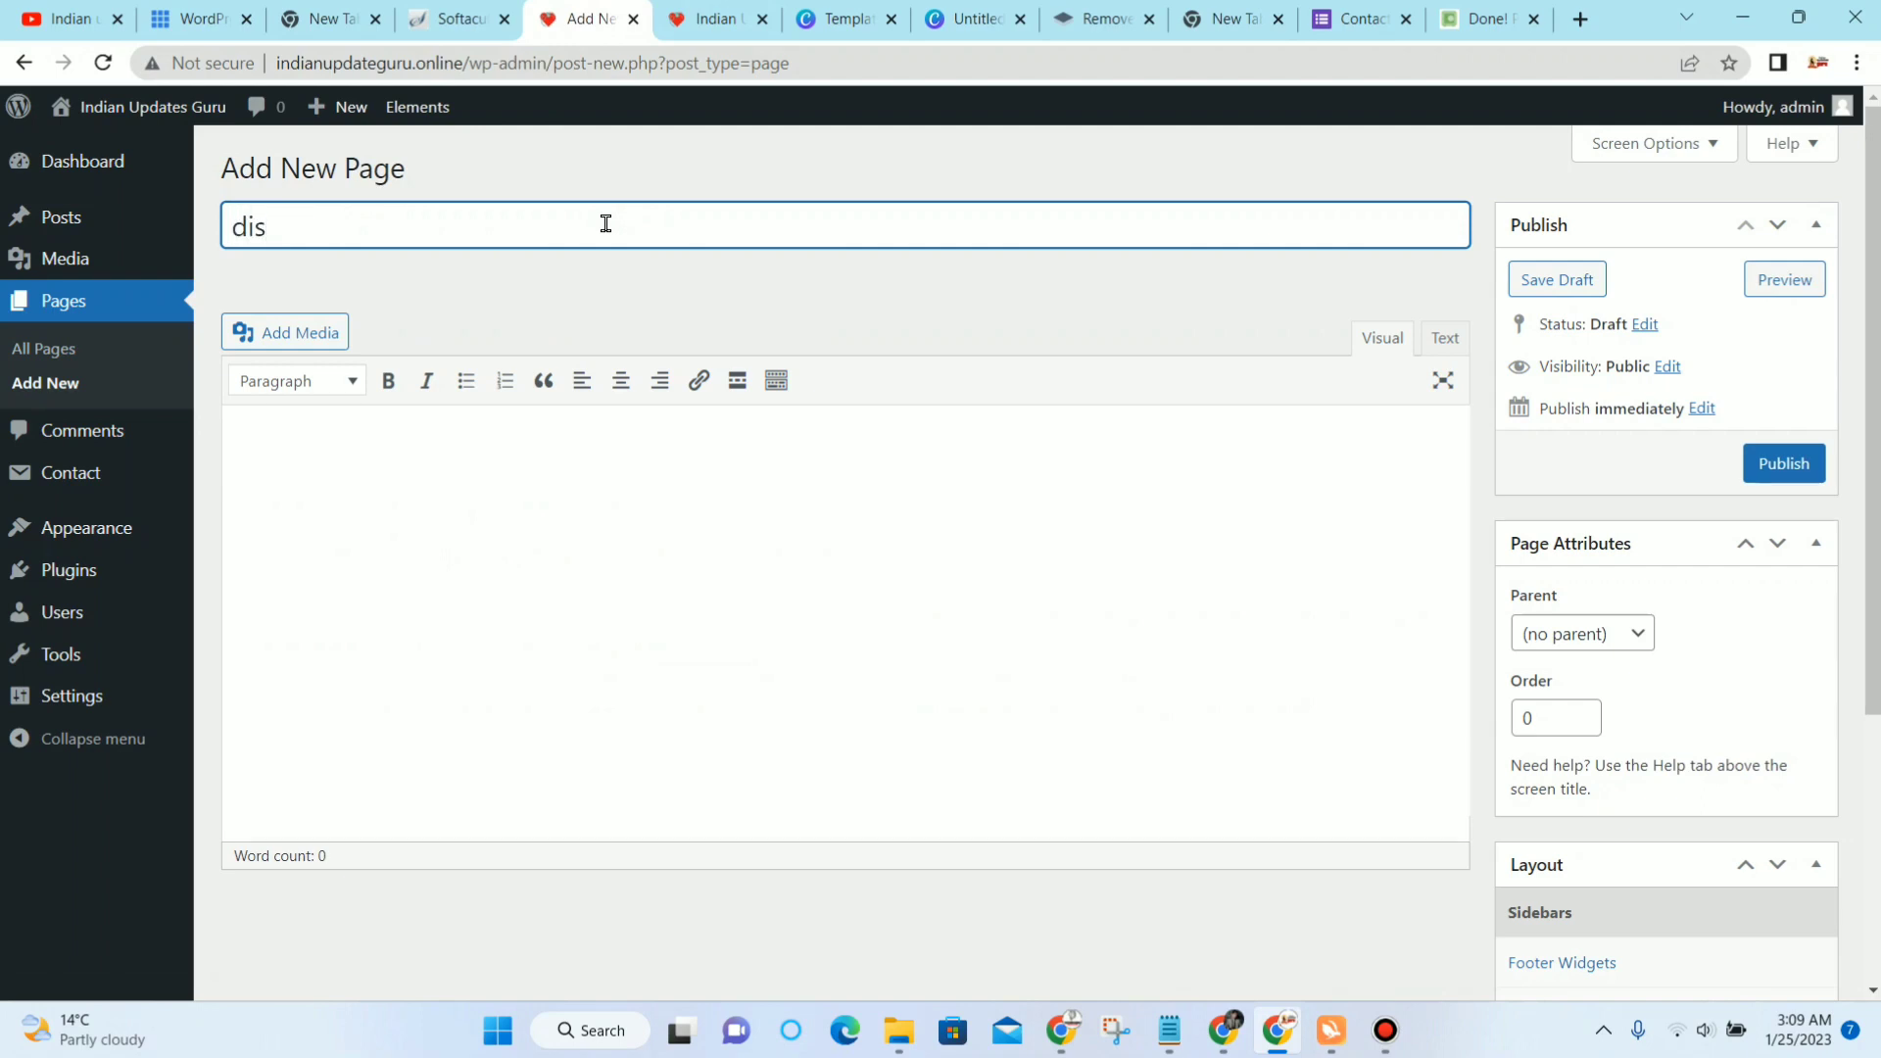
{"action": "type", "text": "calimer"}
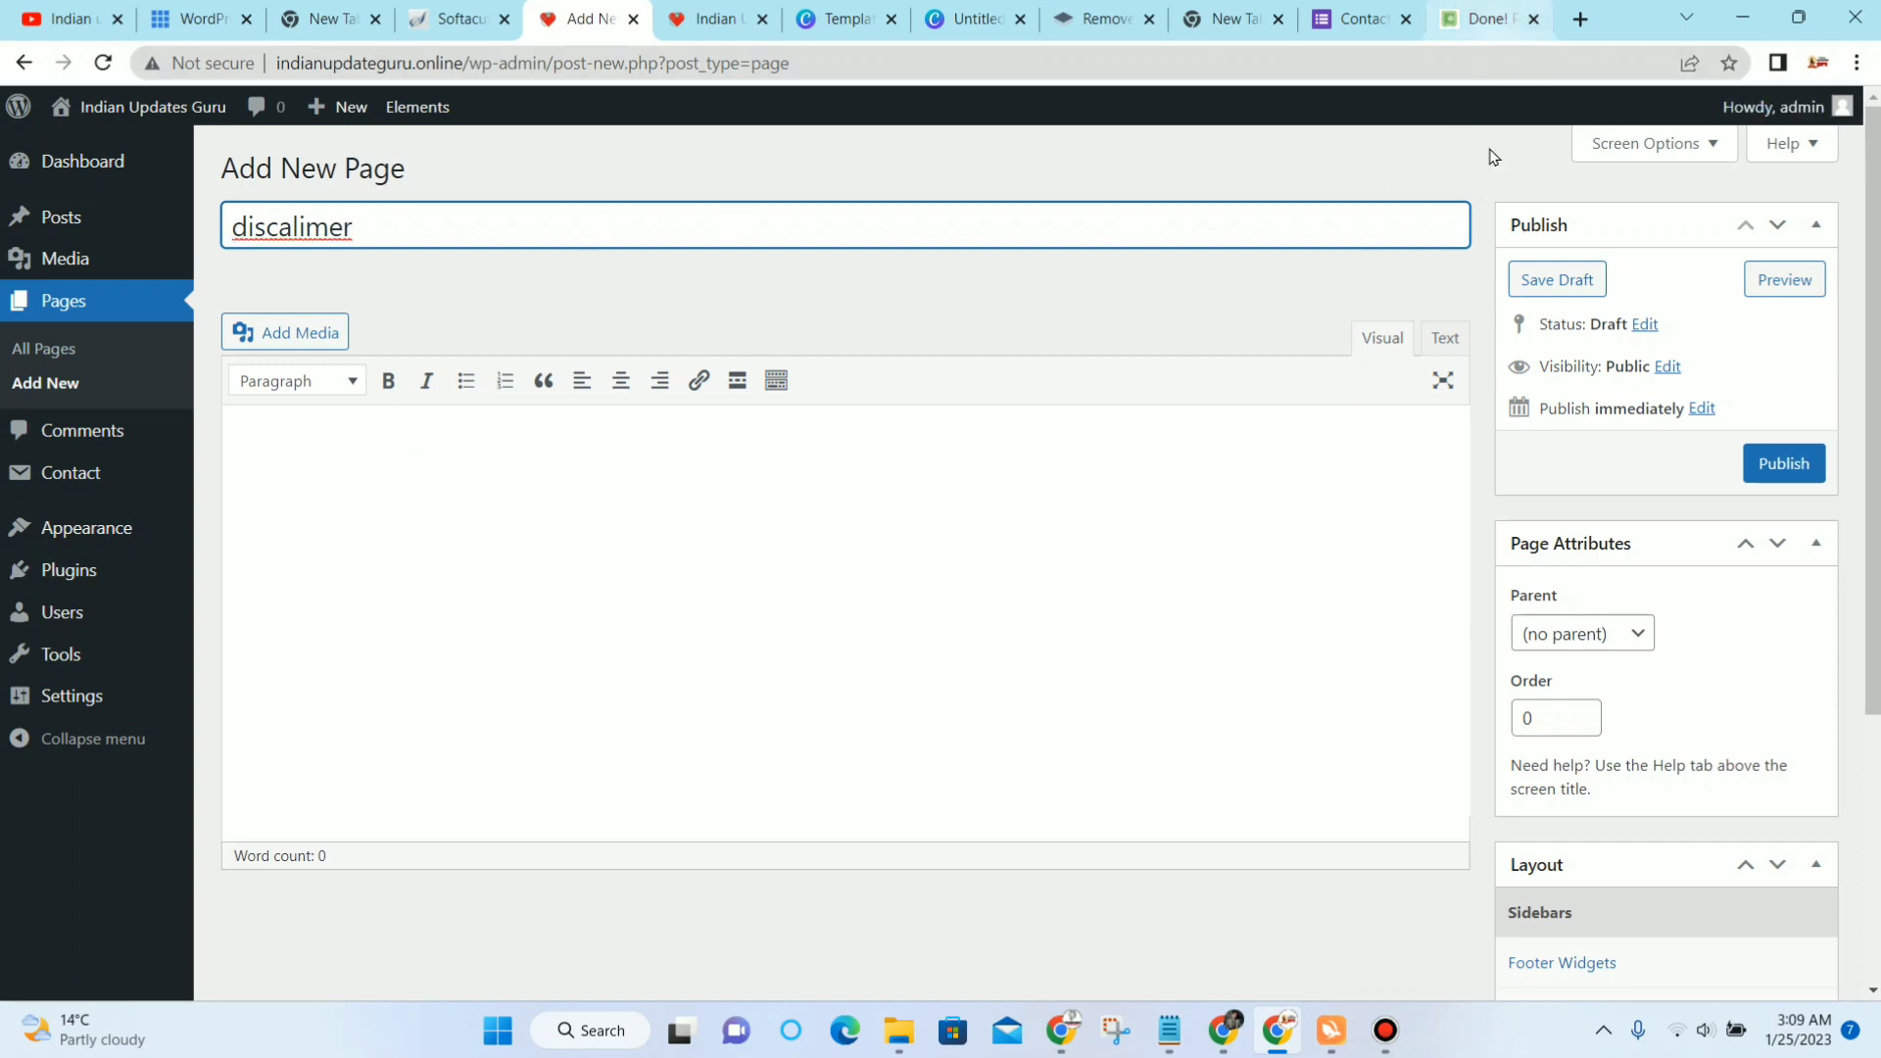
{"action": "left_click", "coordinate": [1439, 350]}
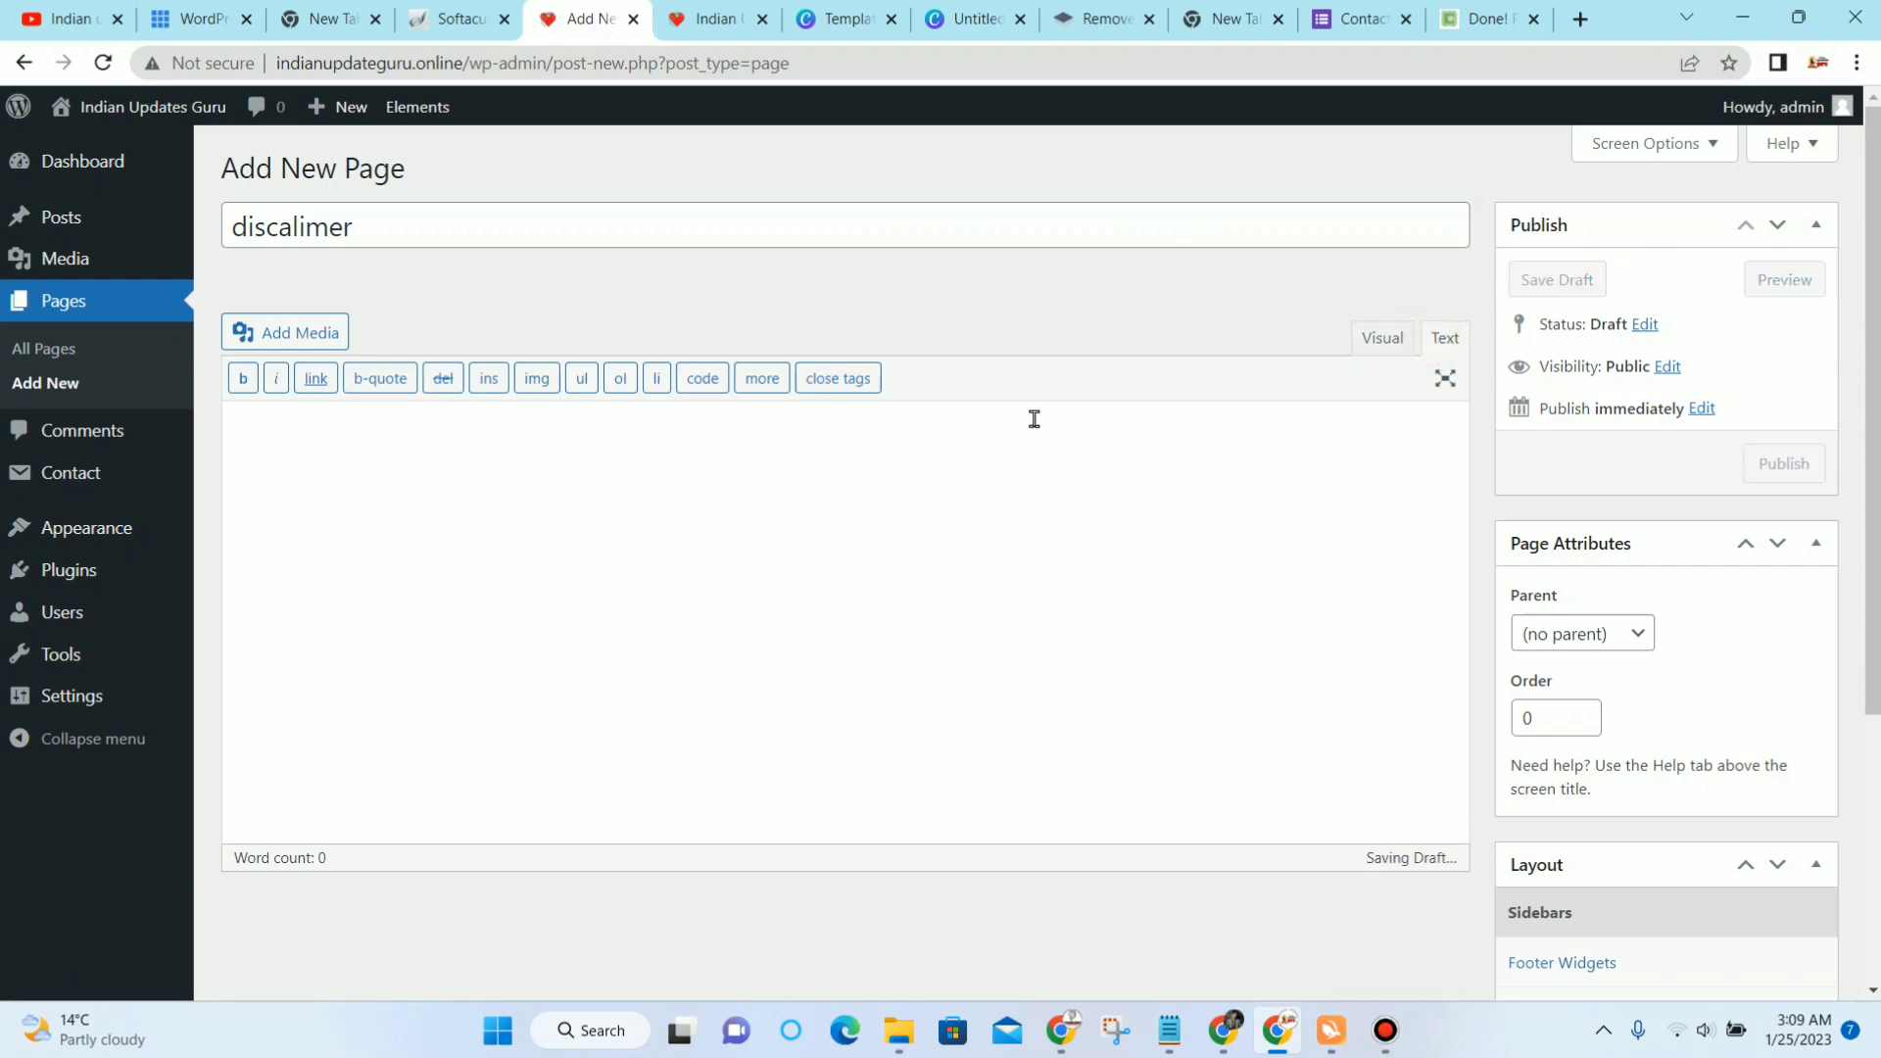
{"action": "left_click", "coordinate": [1381, 347]}
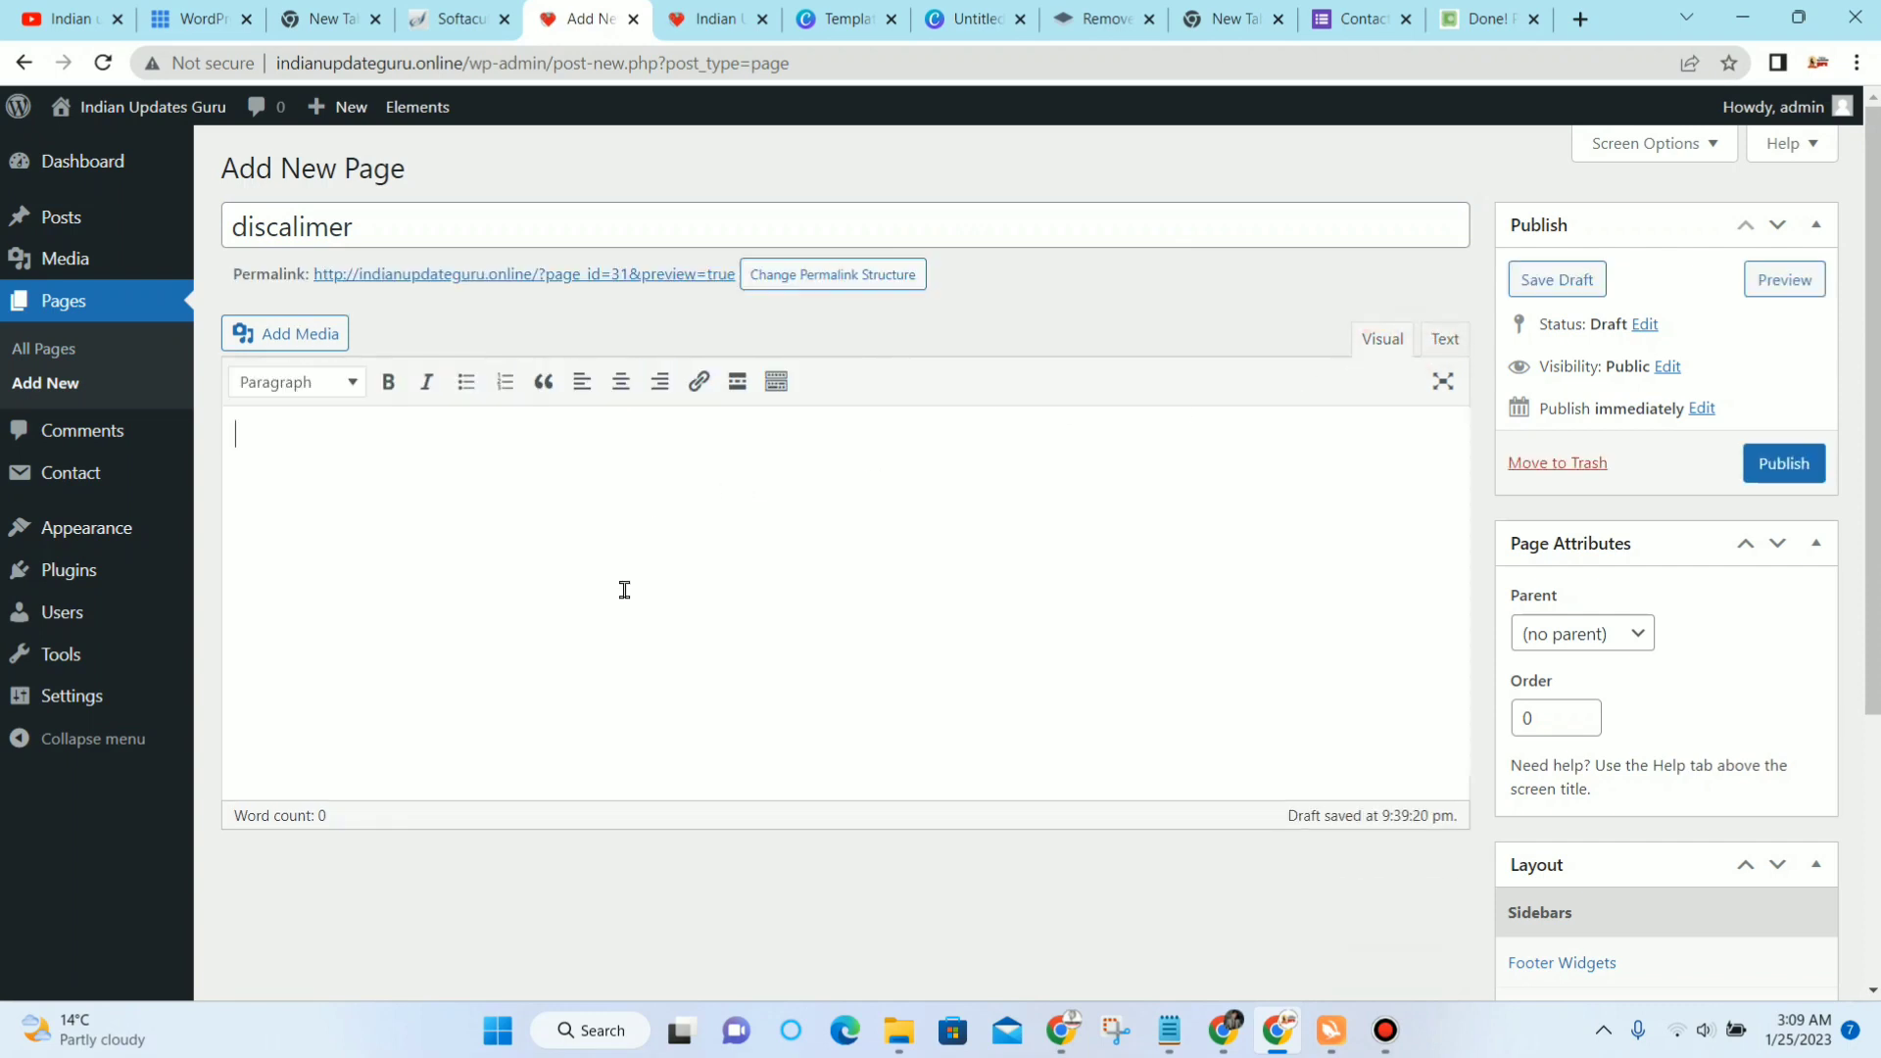
{"action": "left_click", "coordinate": [1782, 466]}
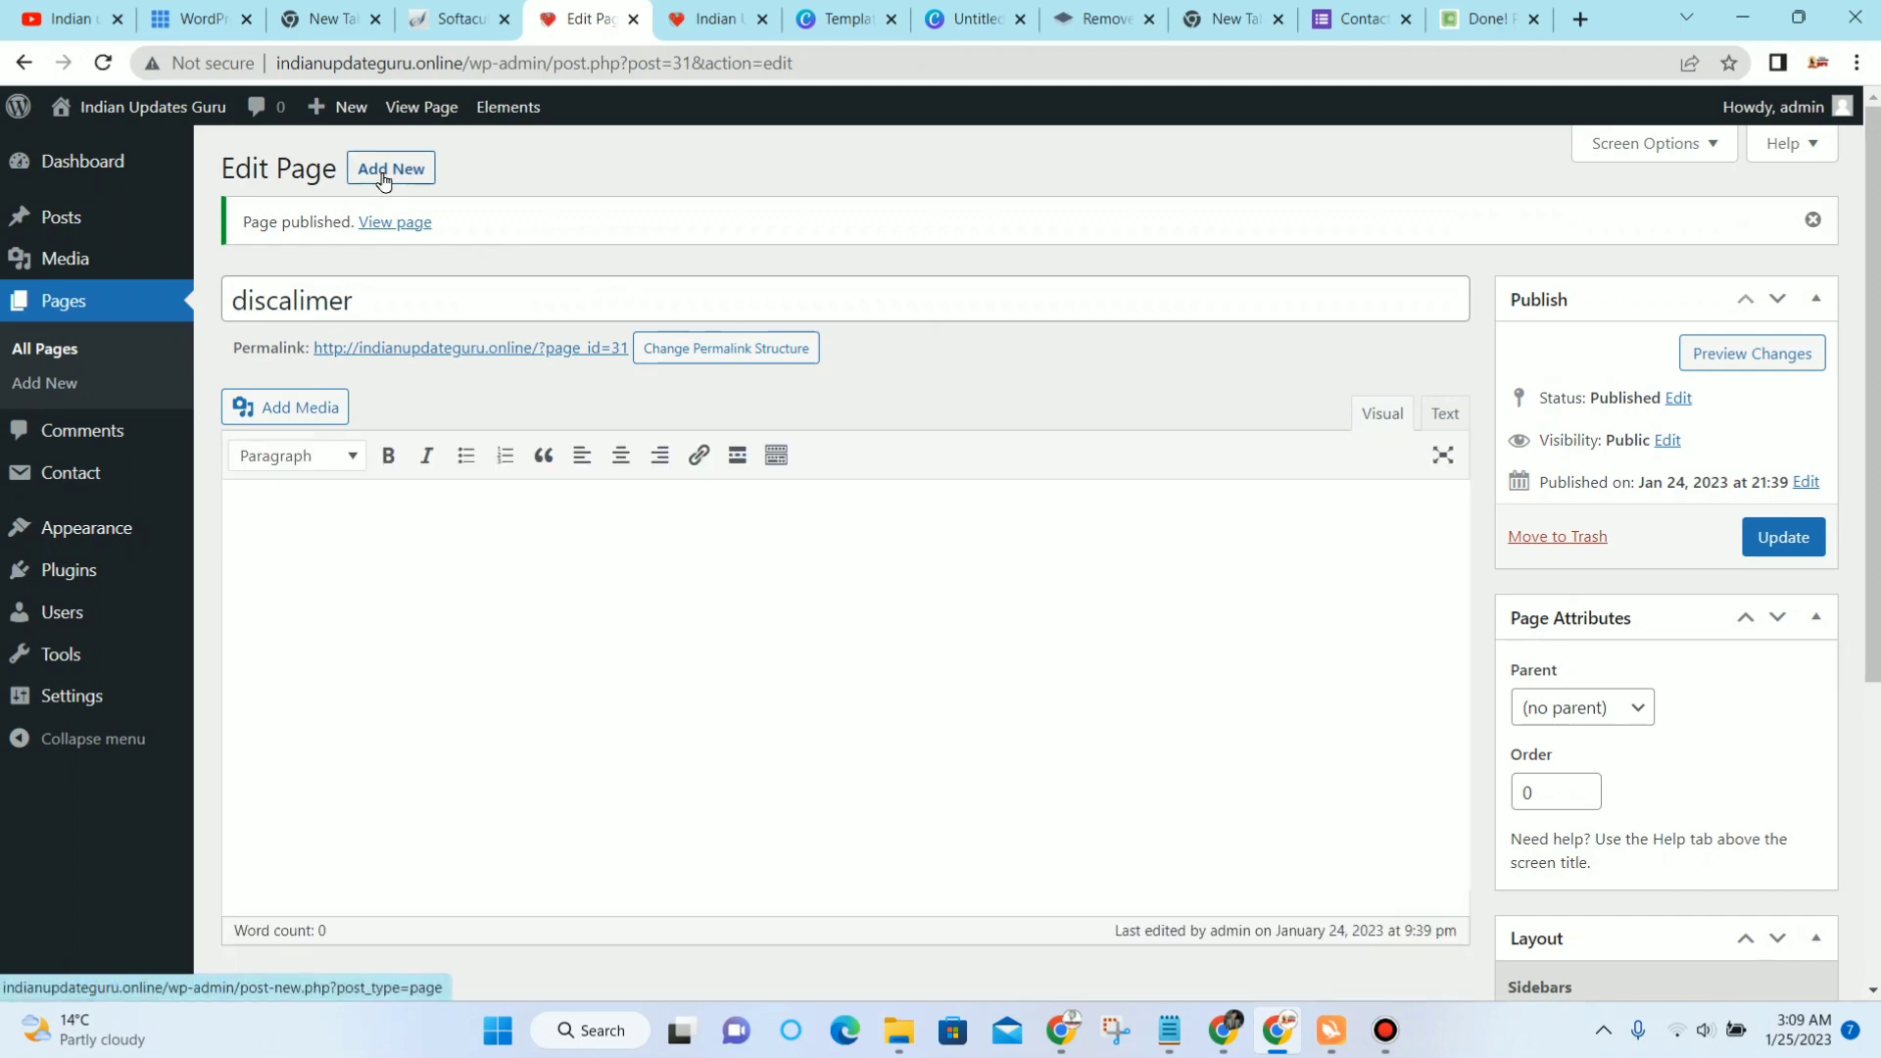
Step: Add a new page titled terms and conditions and publish it without content
{"action": "left_click", "coordinate": [391, 169]}
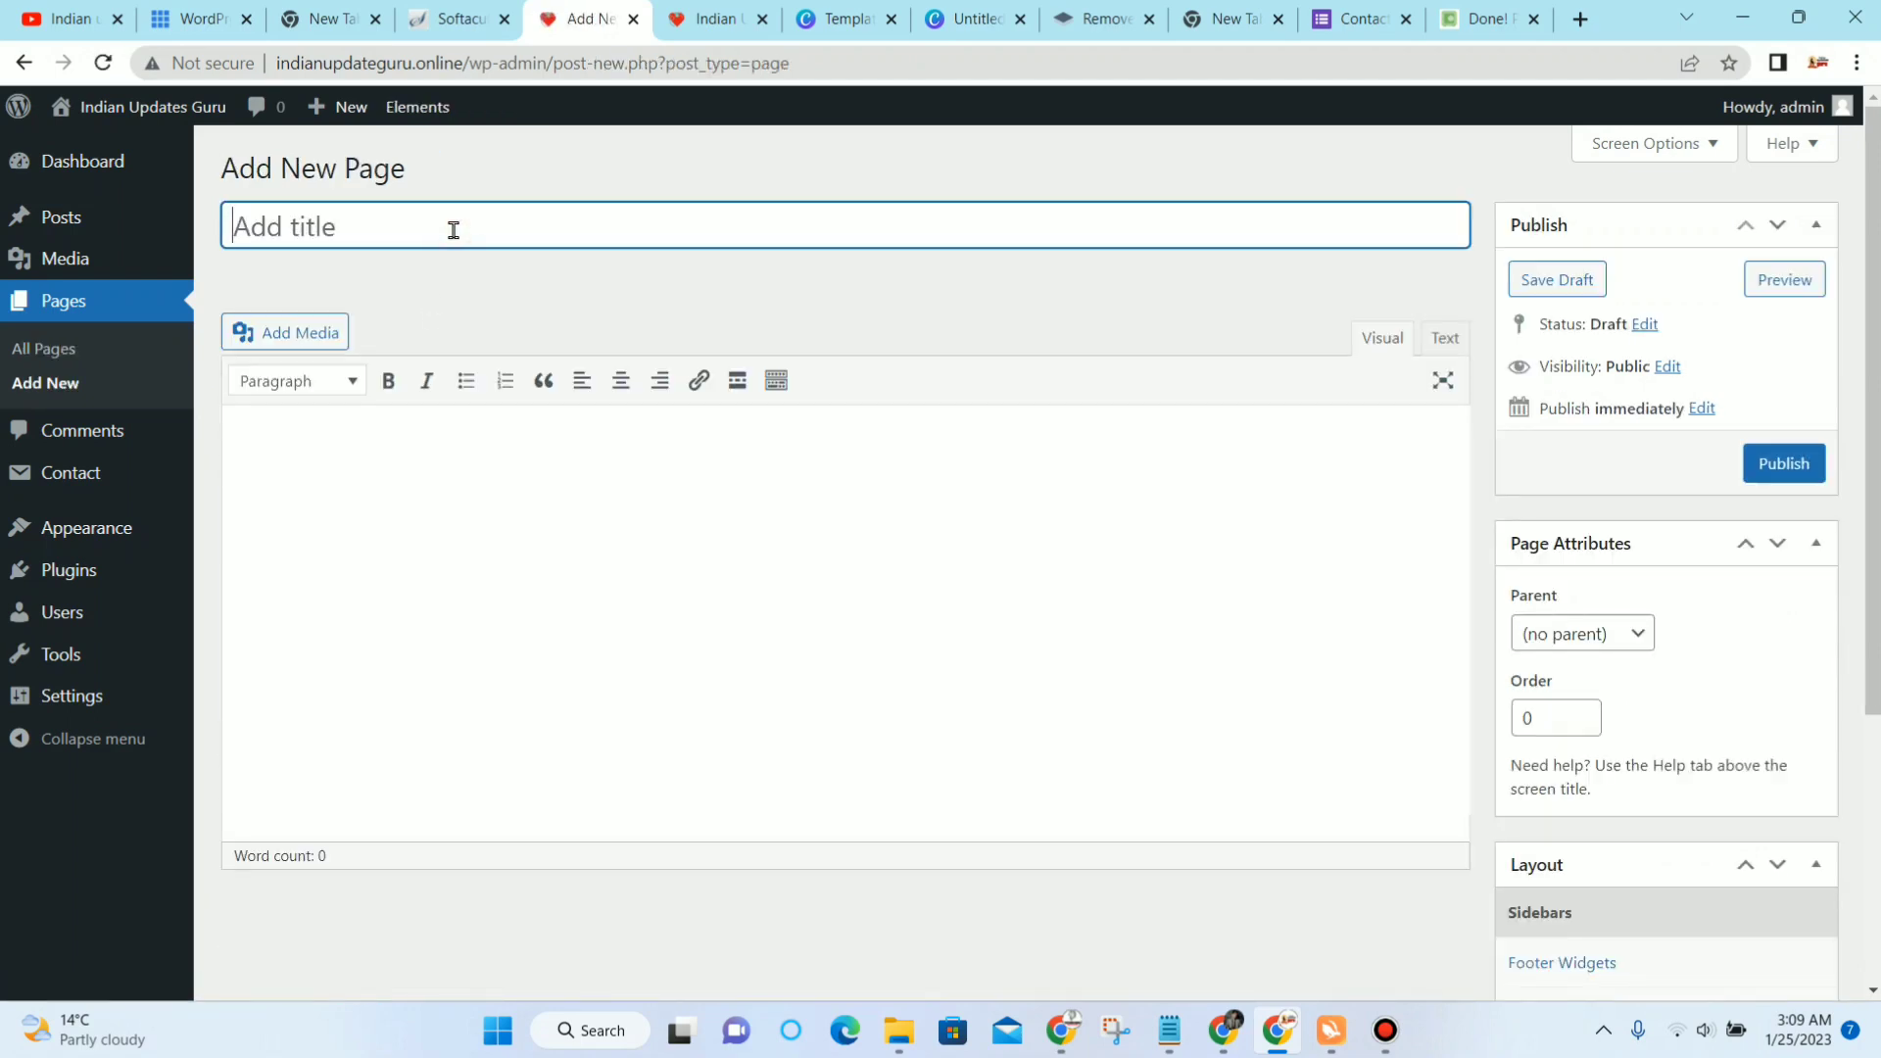
{"action": "type", "text": "terms and conditions genrat"}
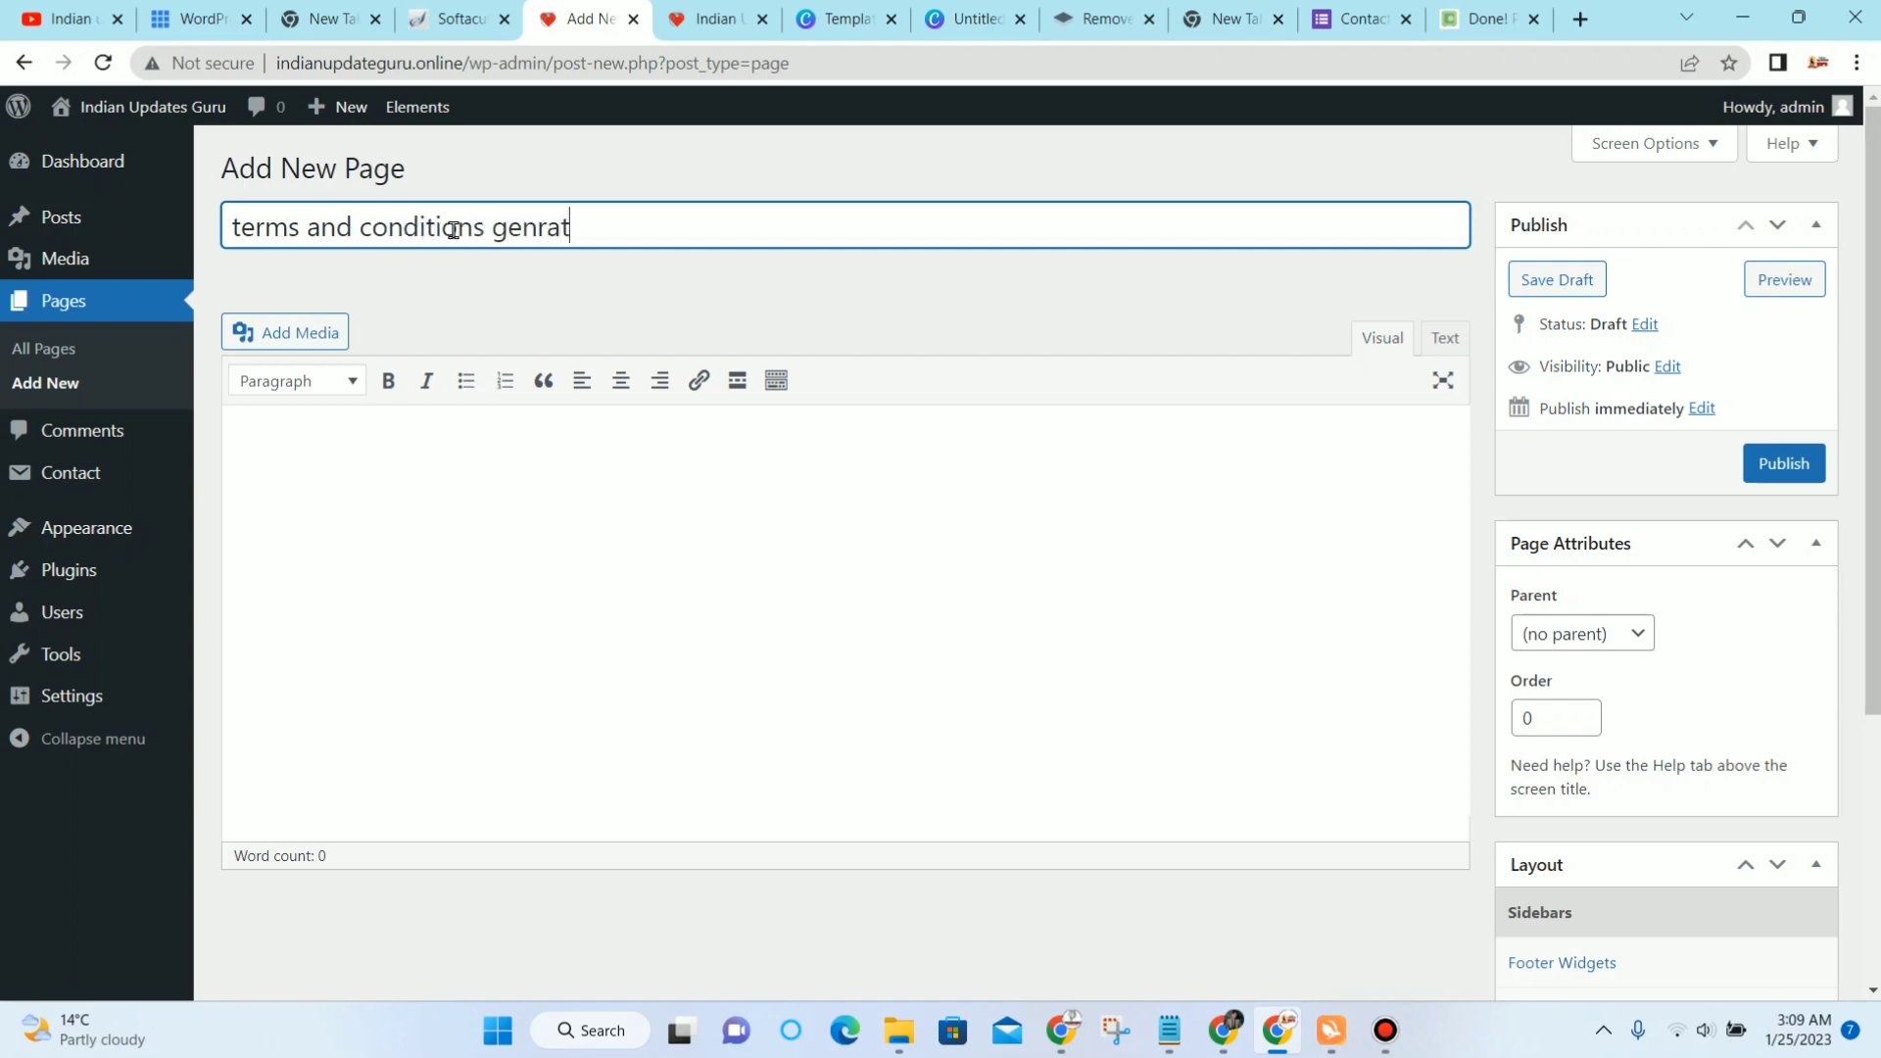
{"action": "key", "text": "BackSpace"}
{"action": "key", "text": "BackSpace"}
{"action": "key", "text": "BackSpace"}
{"action": "left_click", "coordinate": [1446, 339]}
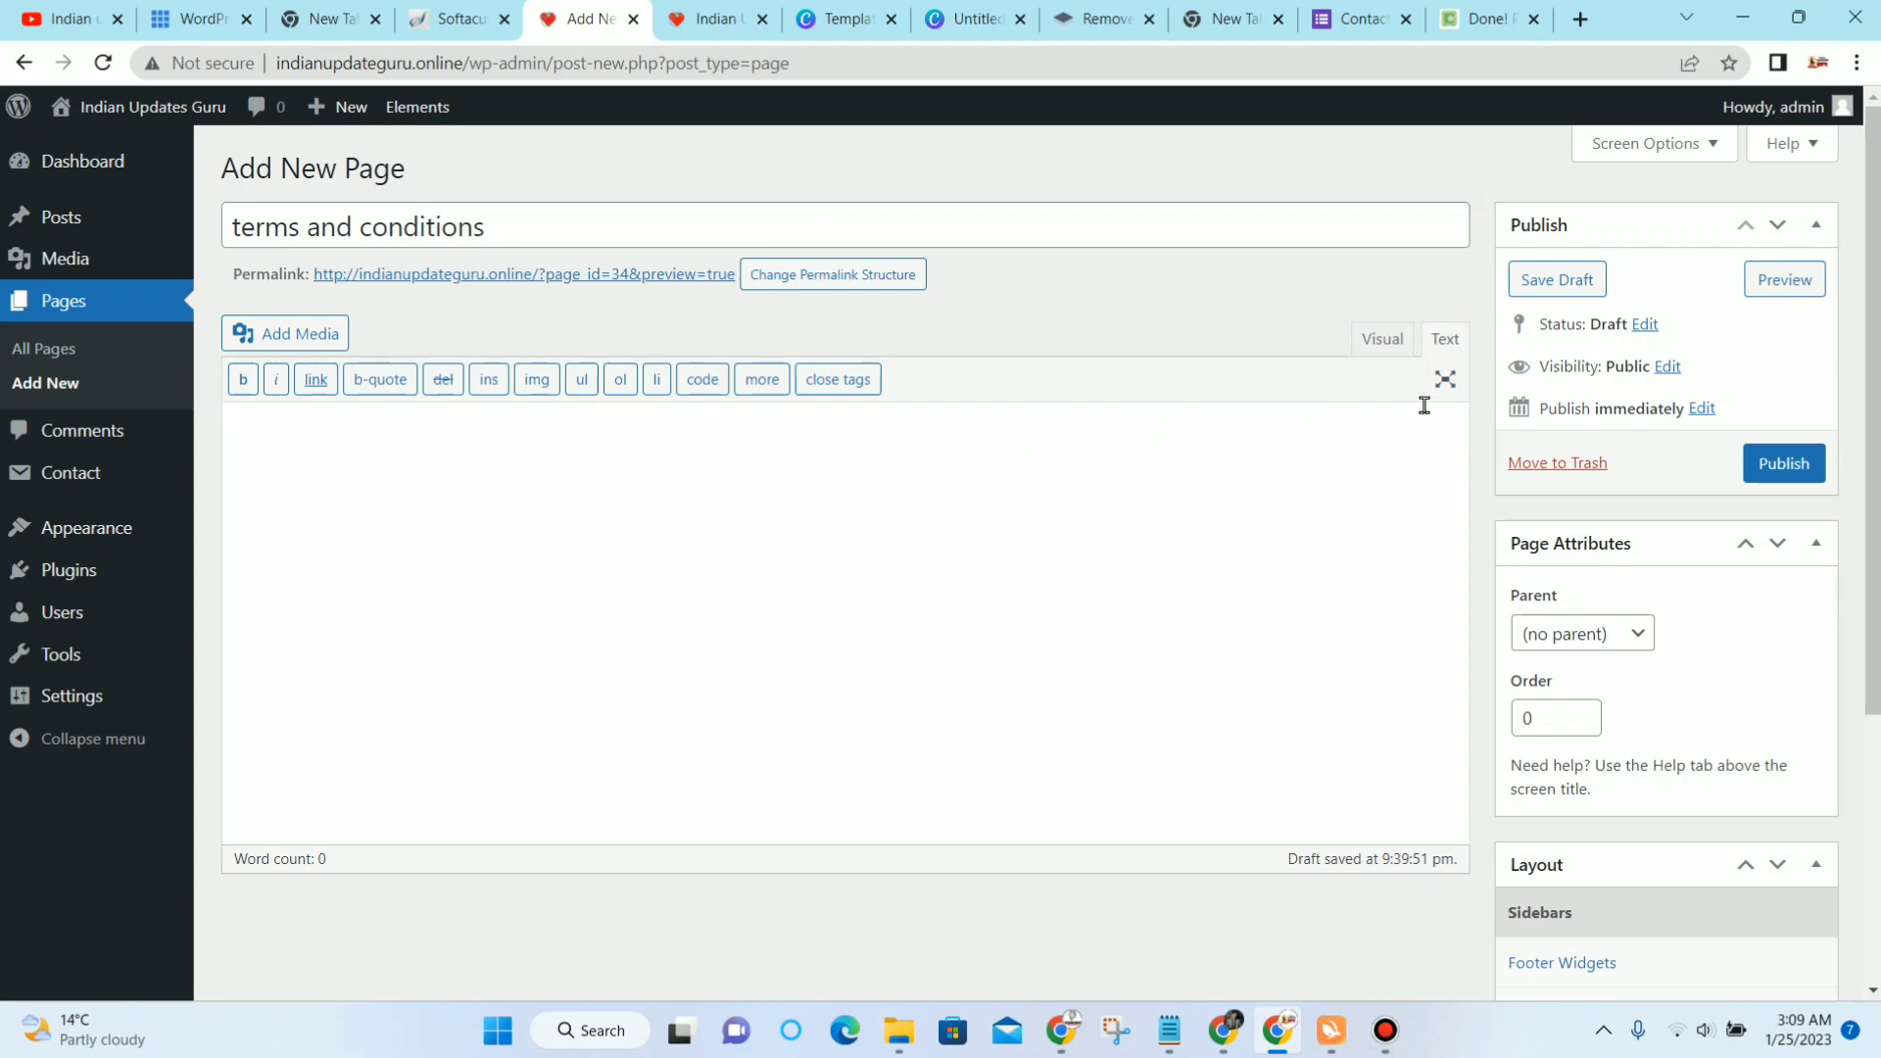
{"action": "left_click", "coordinate": [1366, 335]}
{"action": "left_click", "coordinate": [1805, 465]}
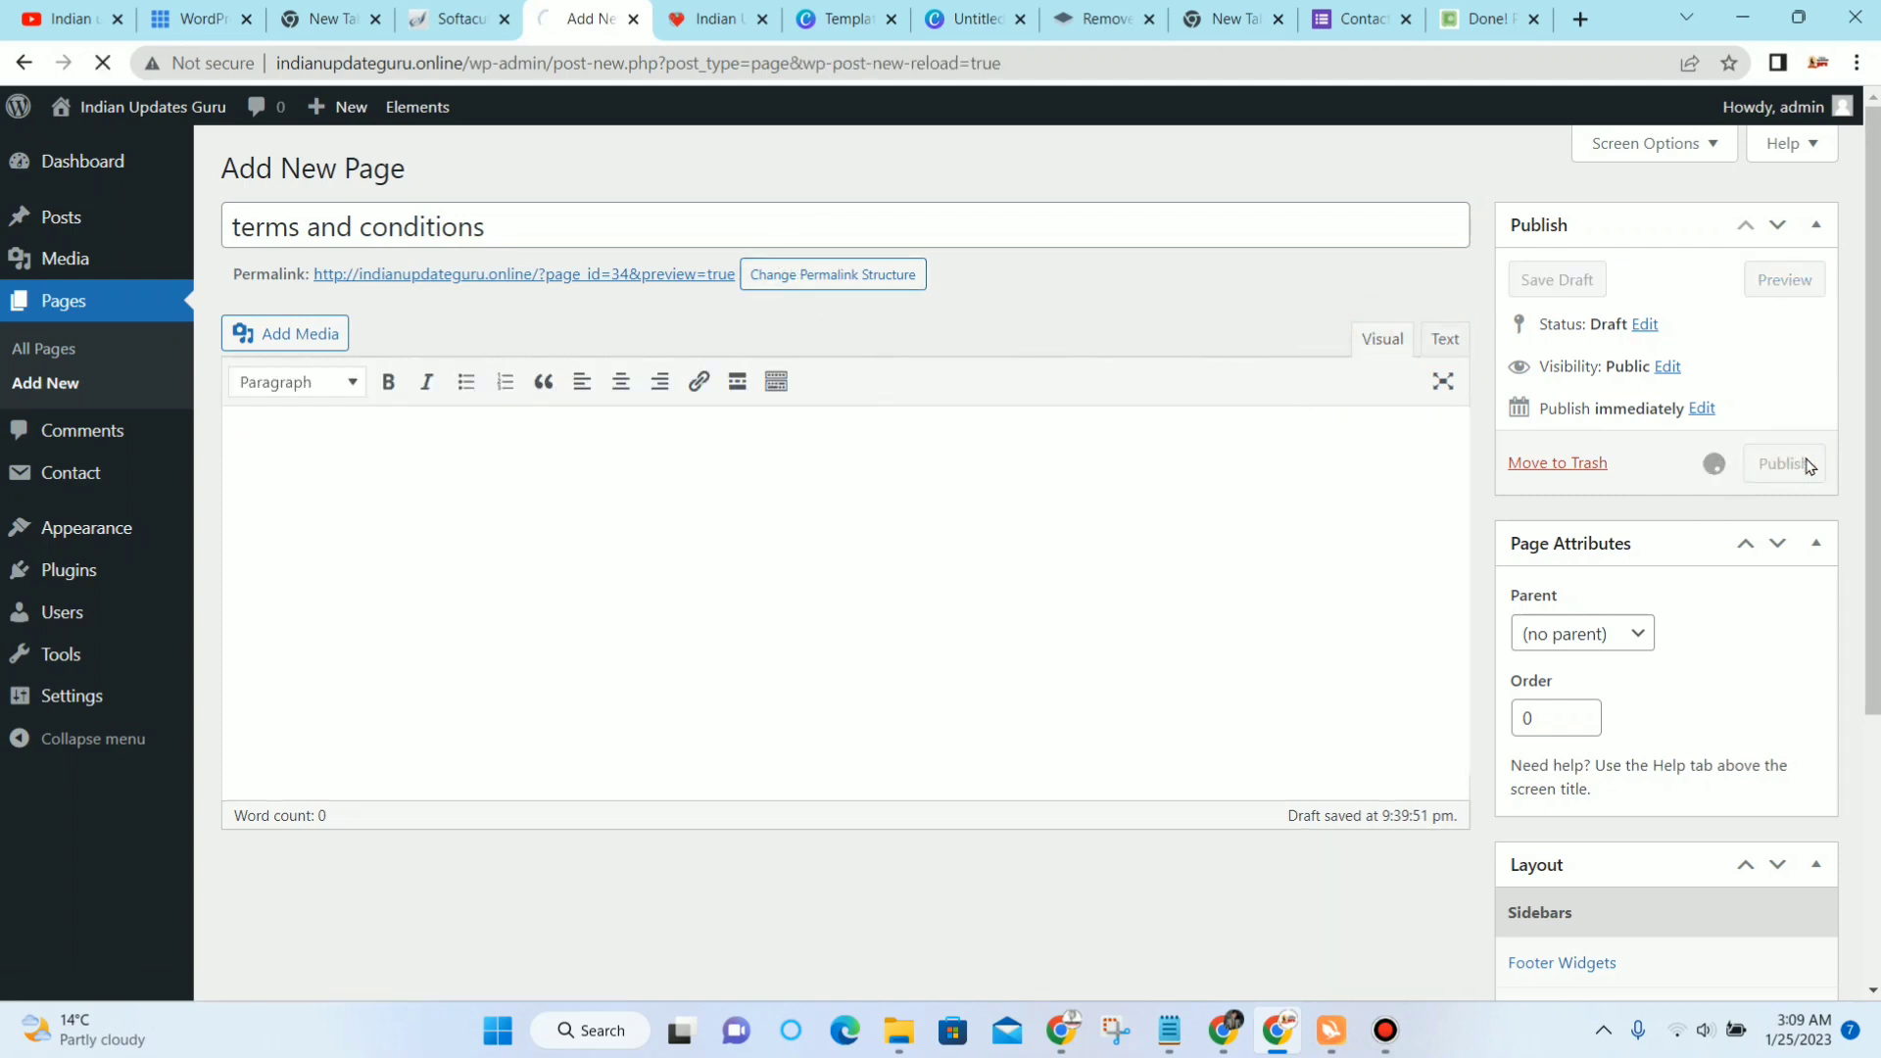
Step: Review the list of all pages and check the live site's home page and header navigation
{"action": "left_click", "coordinate": [116, 300]}
{"action": "mouse_move", "coordinate": [411, 686]}
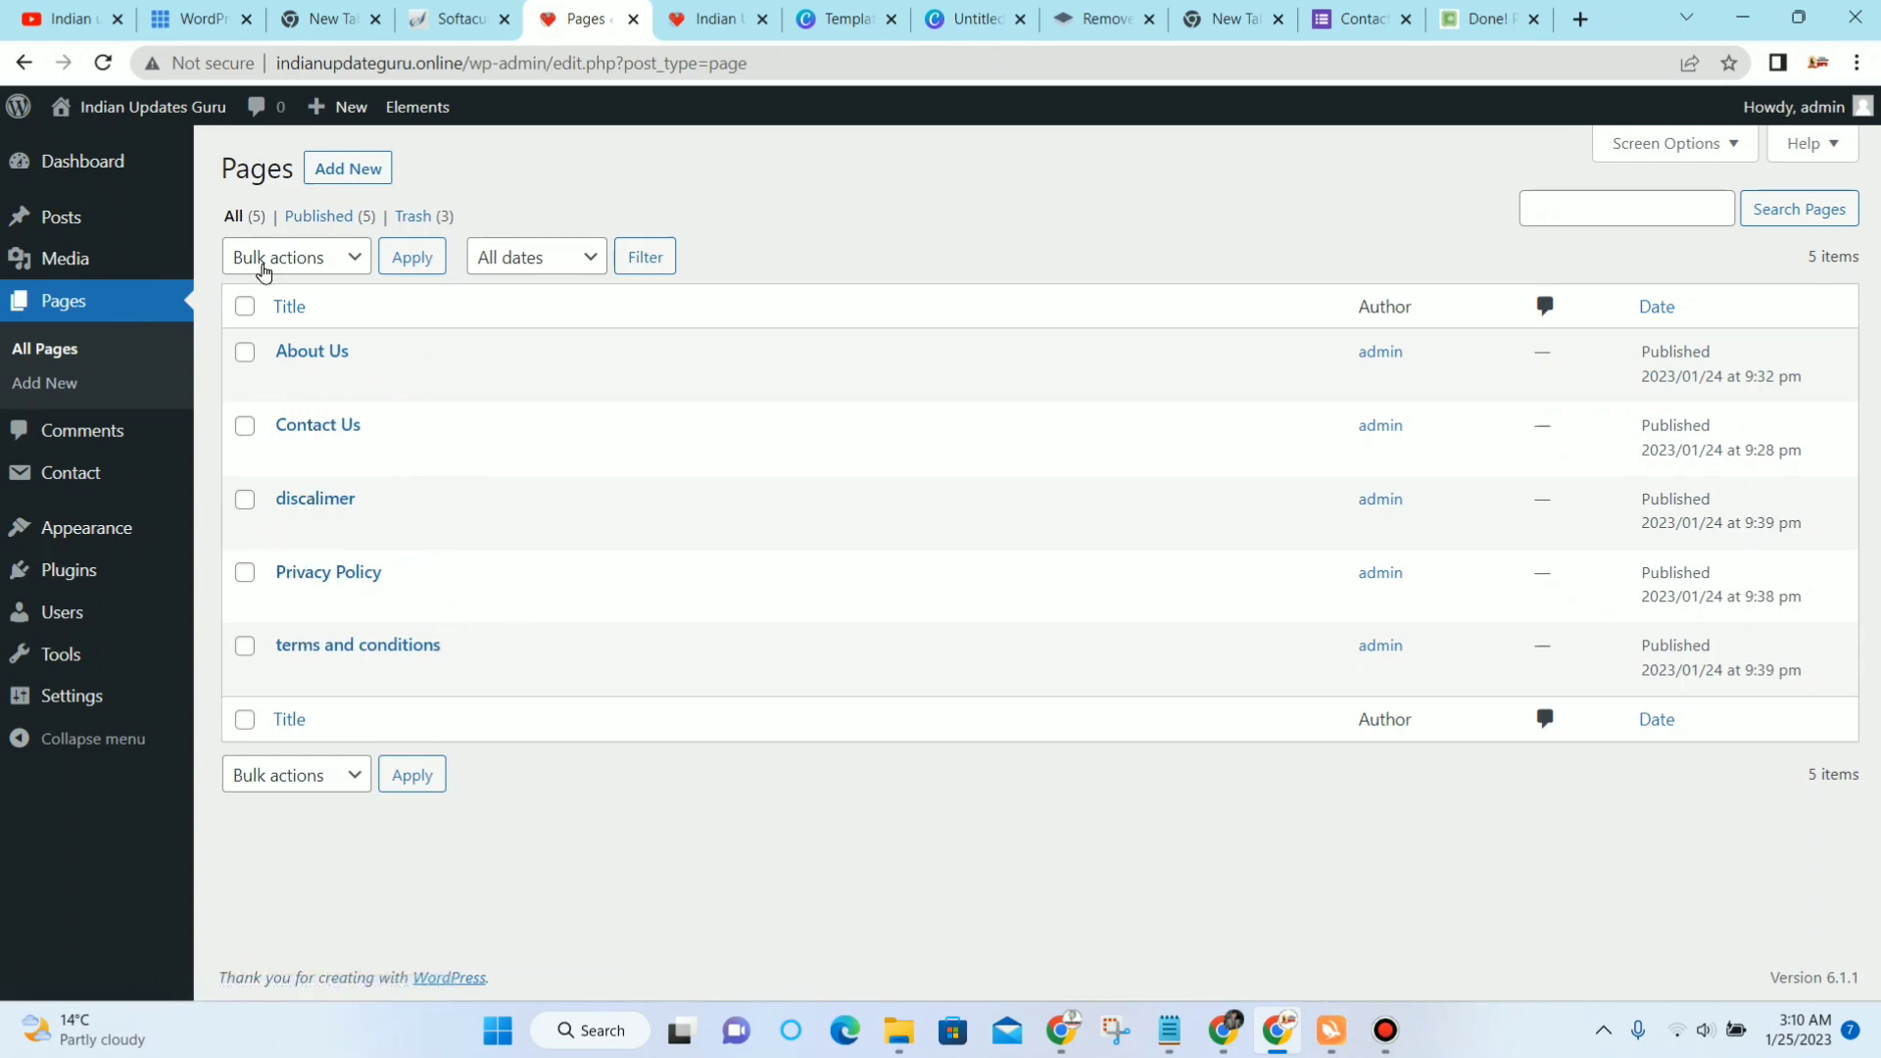
{"action": "left_click", "coordinate": [728, 8]}
{"action": "scroll", "coordinate": [1763, 245], "scroll_direction": "down", "scroll_amount": 2}
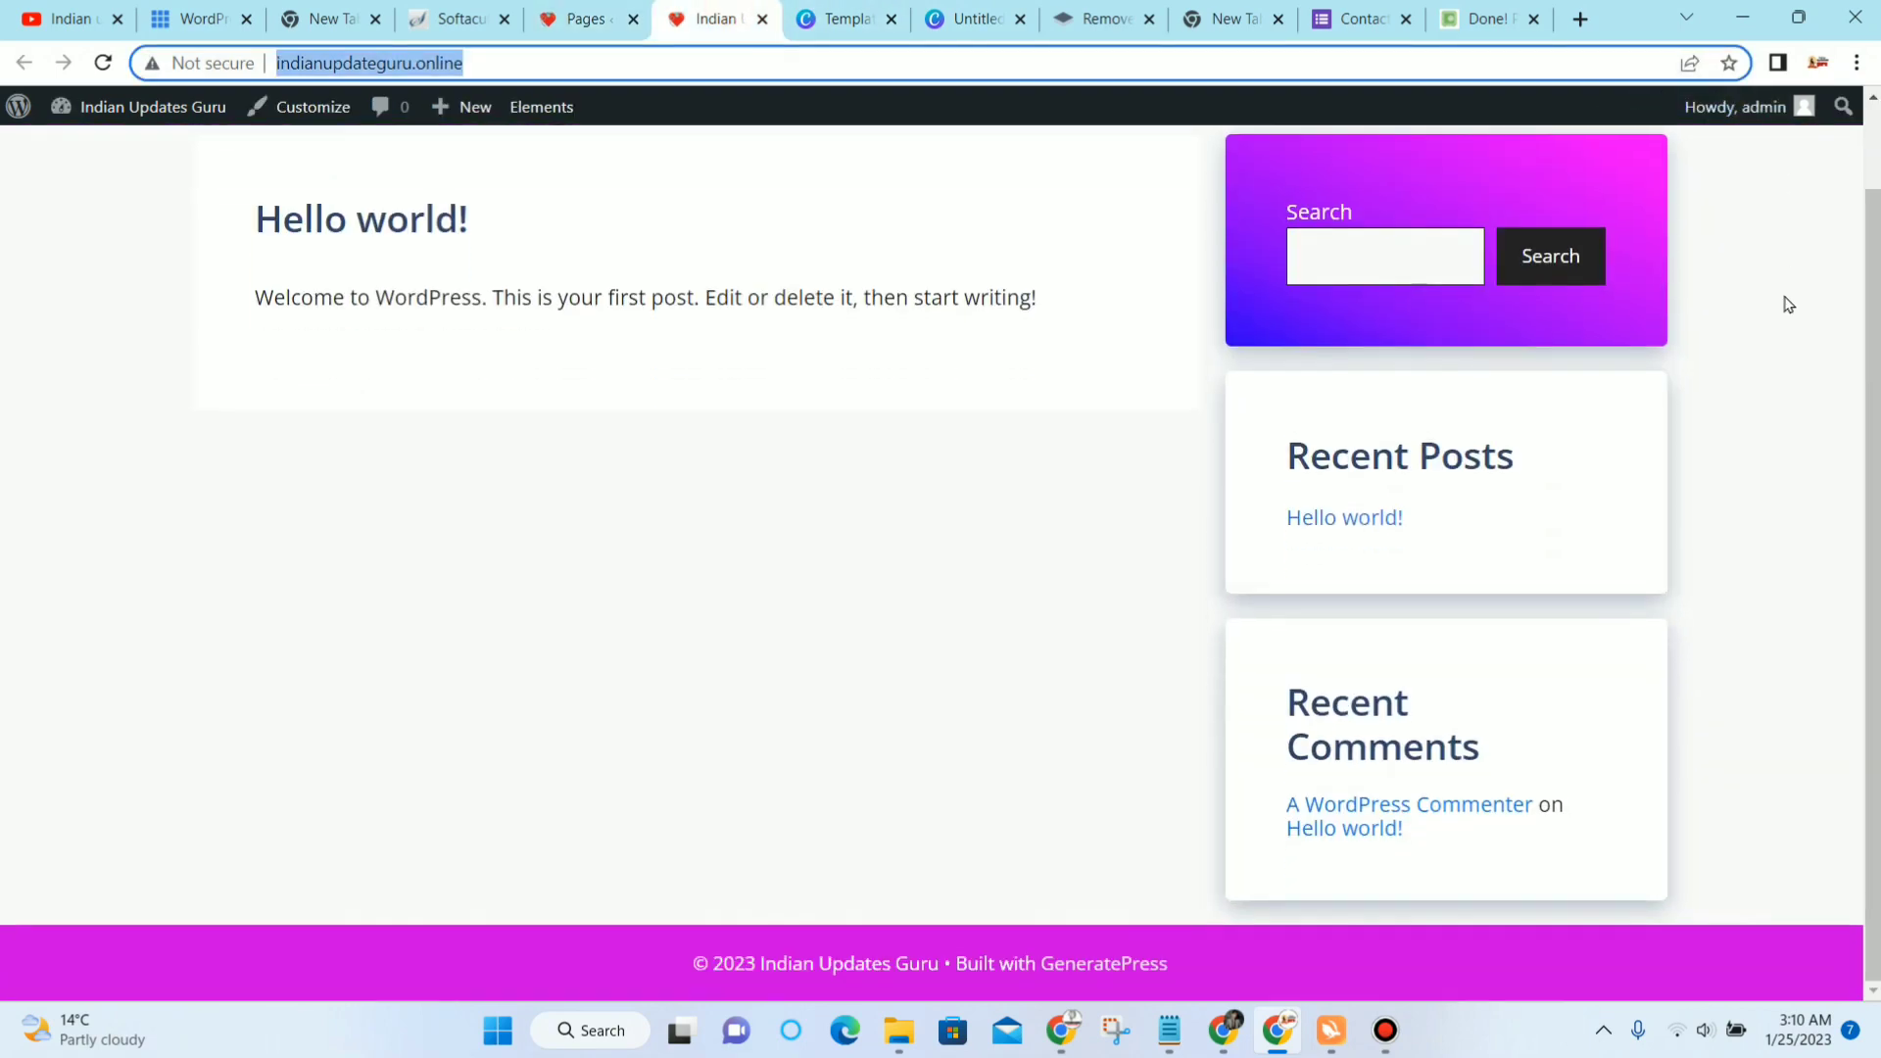
{"action": "scroll", "coordinate": [1822, 940], "scroll_direction": "up", "scroll_amount": 2}
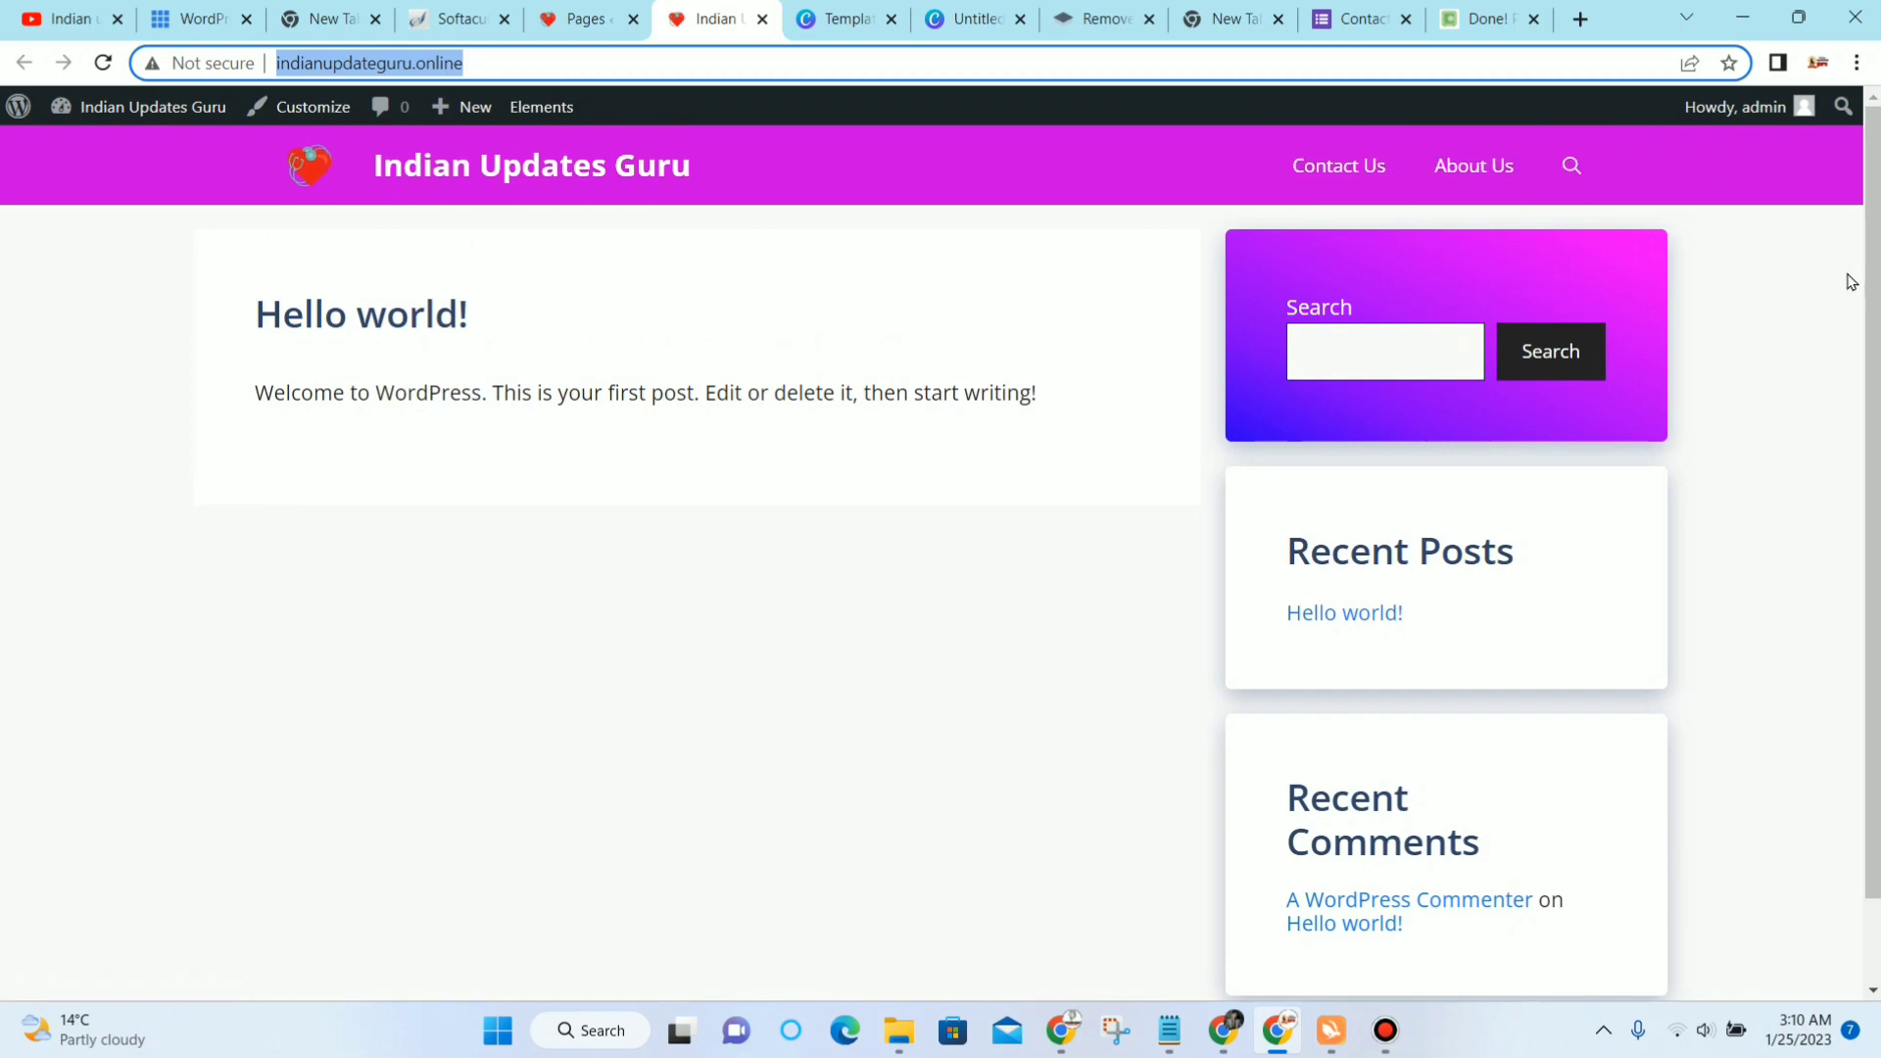
{"action": "left_click", "coordinate": [591, 20]}
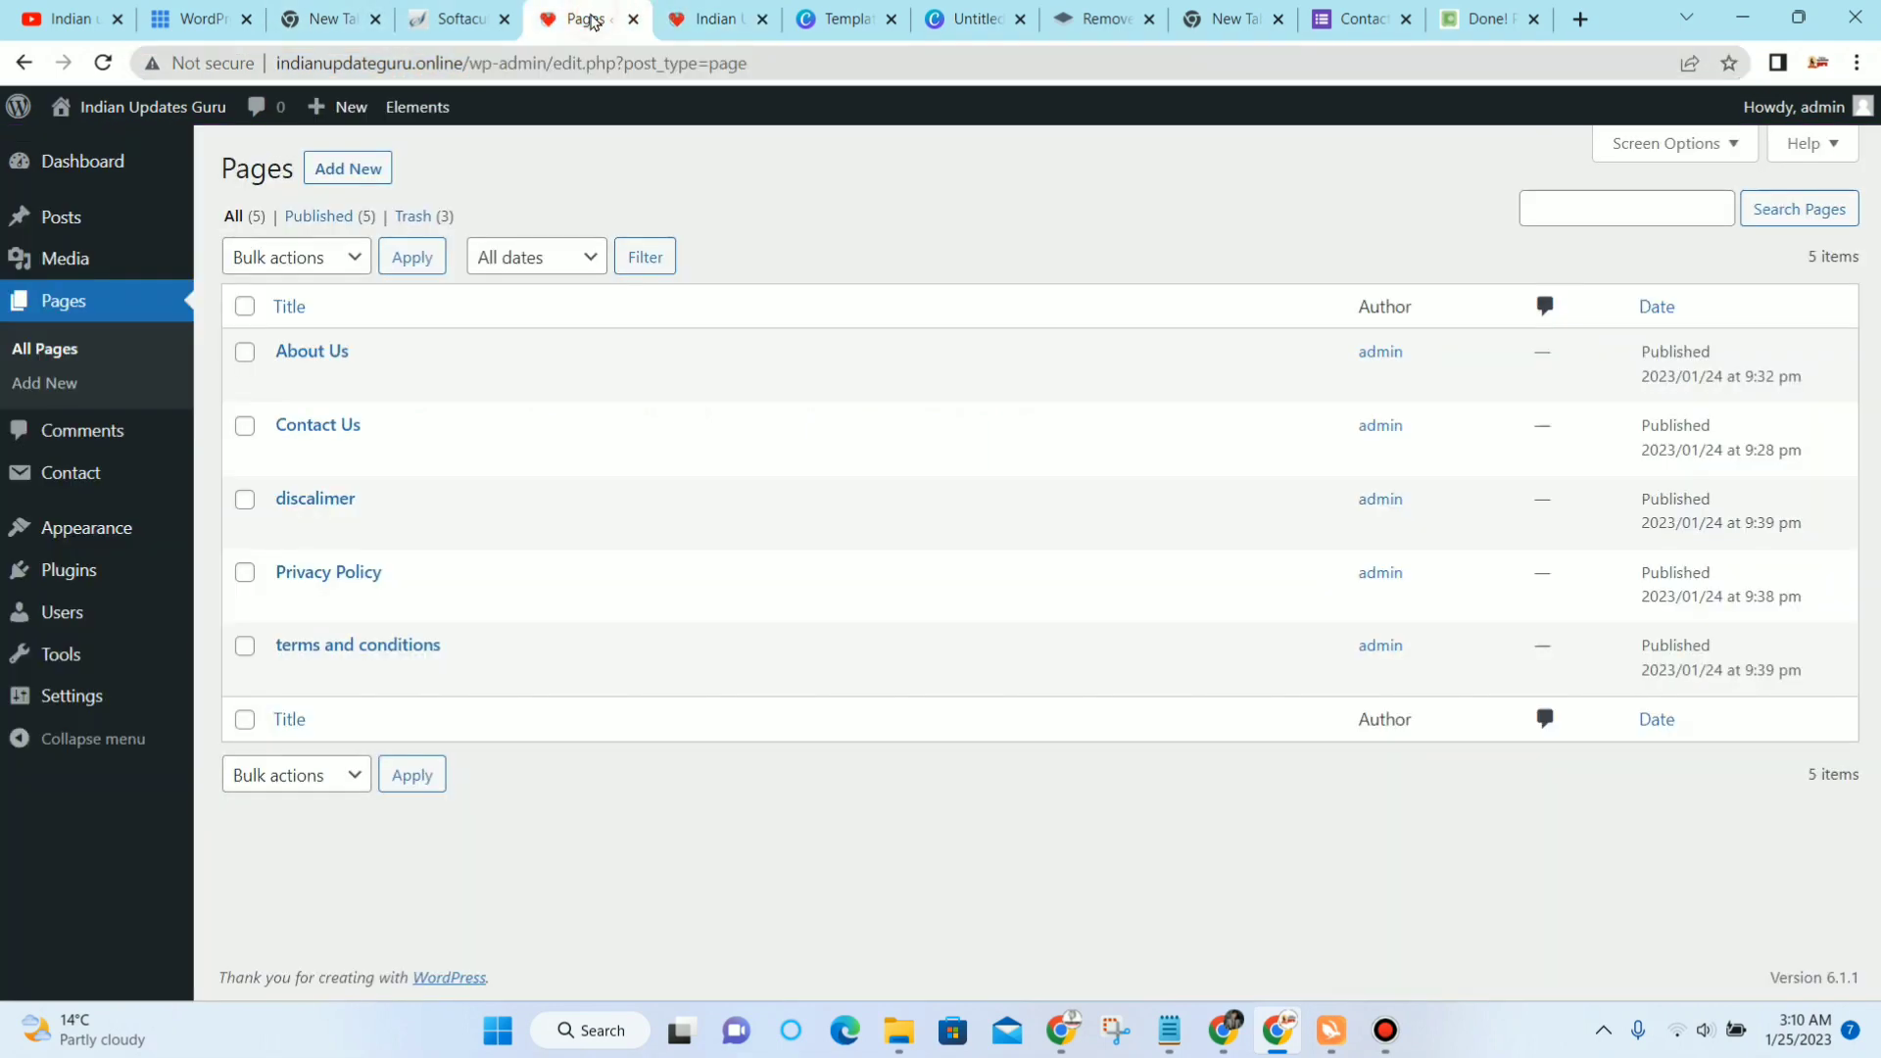
Step: Create a navigation menu named pages
{"action": "mouse_move", "coordinate": [54, 535]}
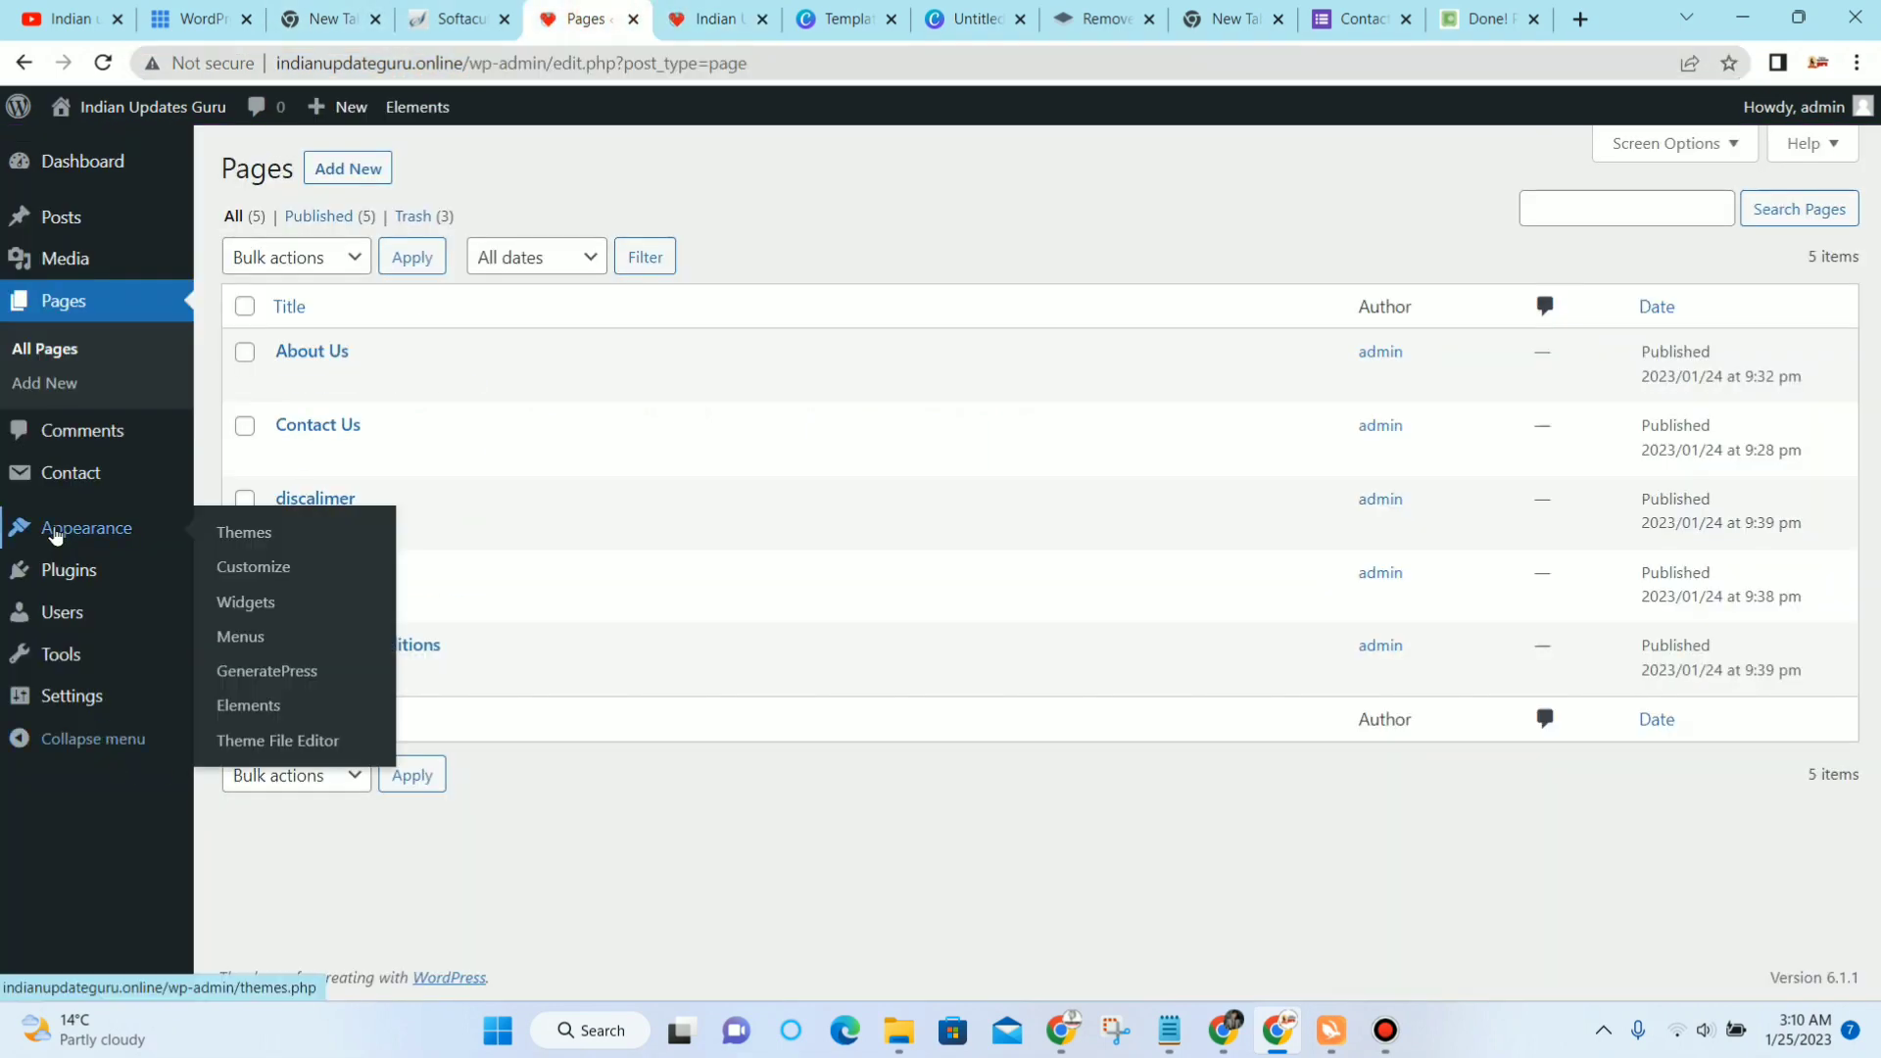
{"action": "left_click", "coordinate": [253, 635]}
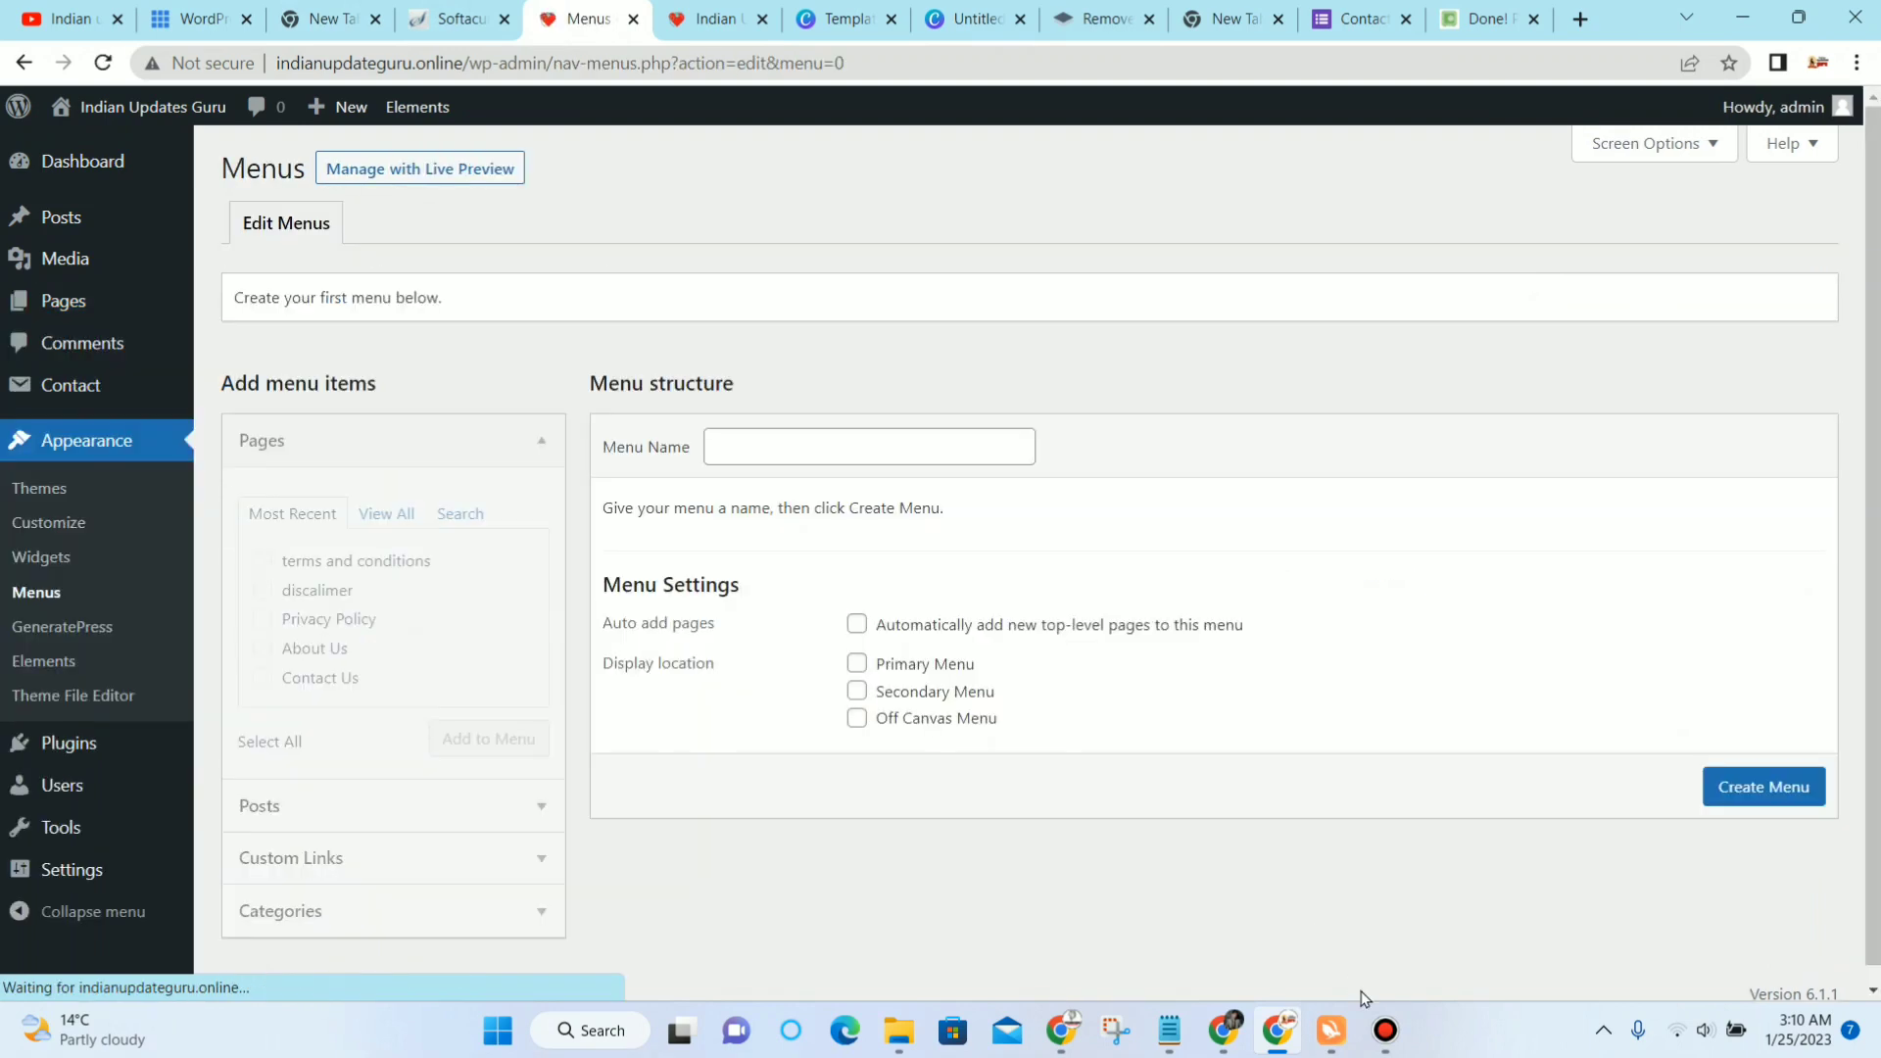
{"action": "left_click", "coordinate": [1384, 1033]}
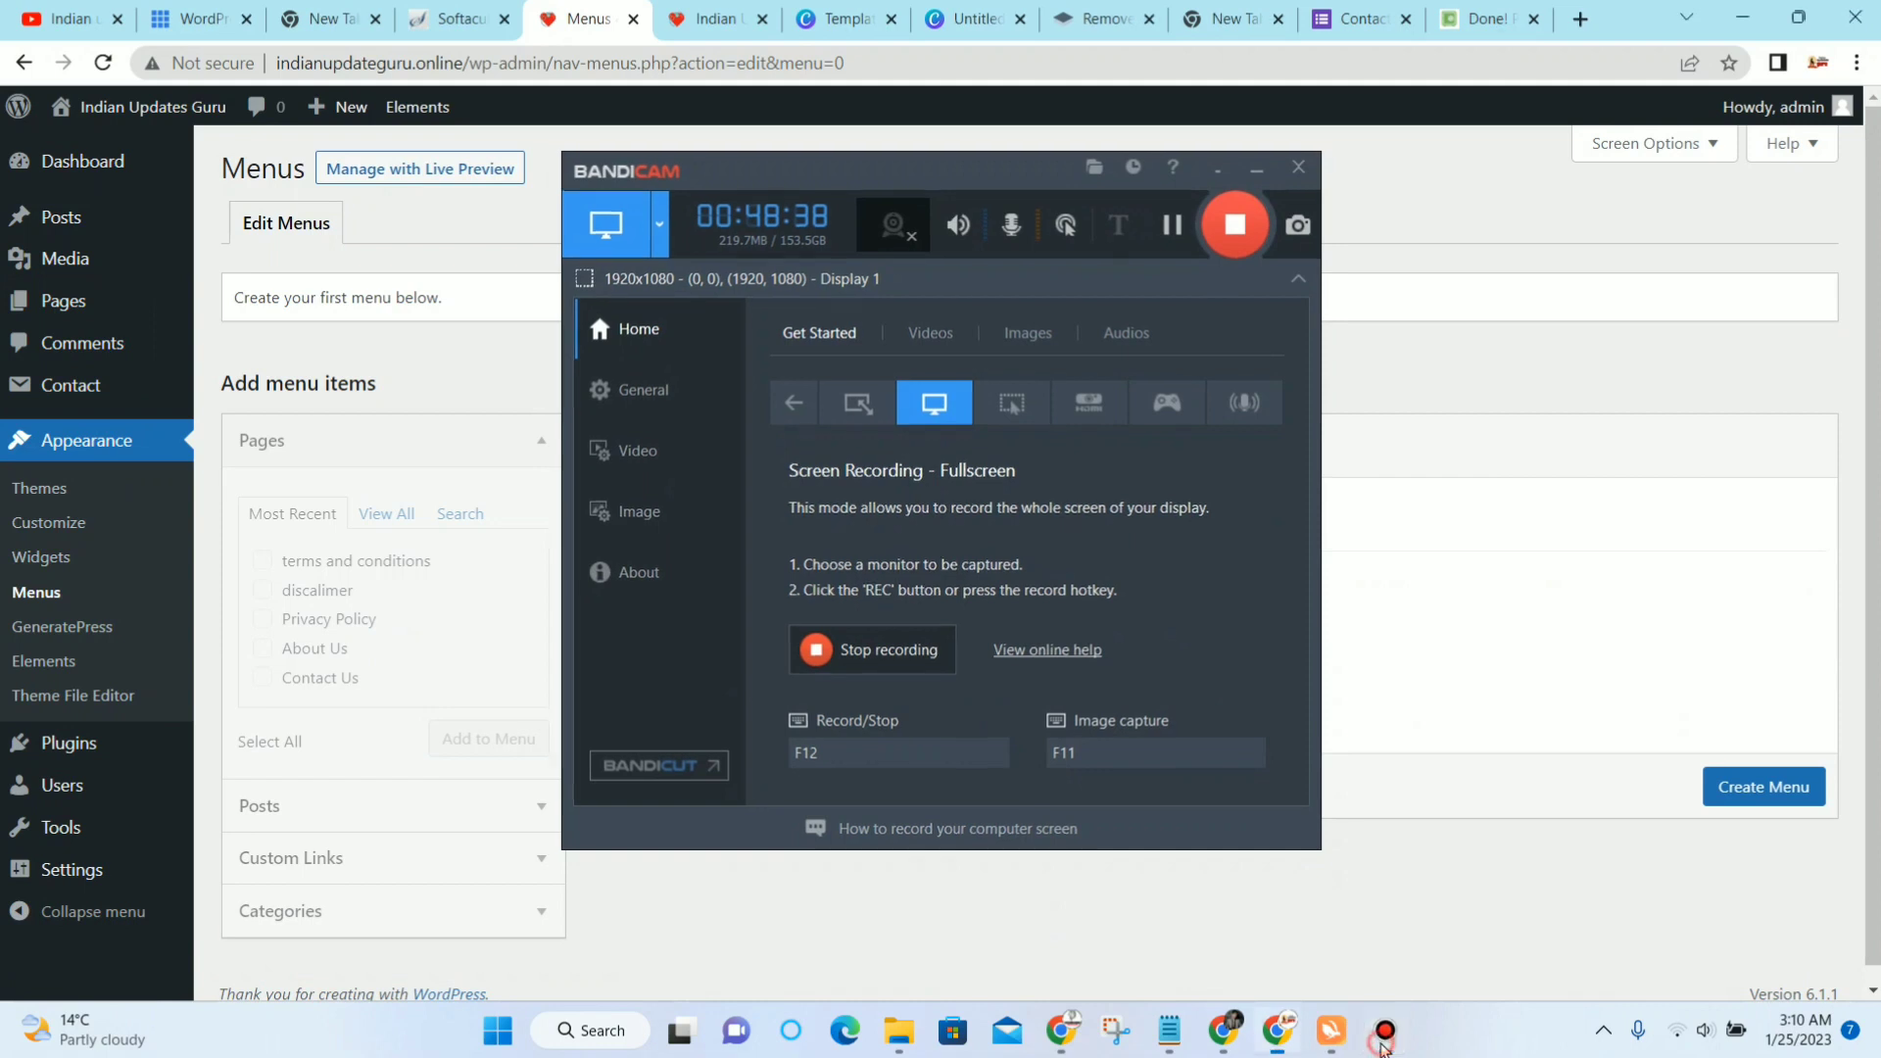
{"action": "left_click", "coordinate": [1383, 1046]}
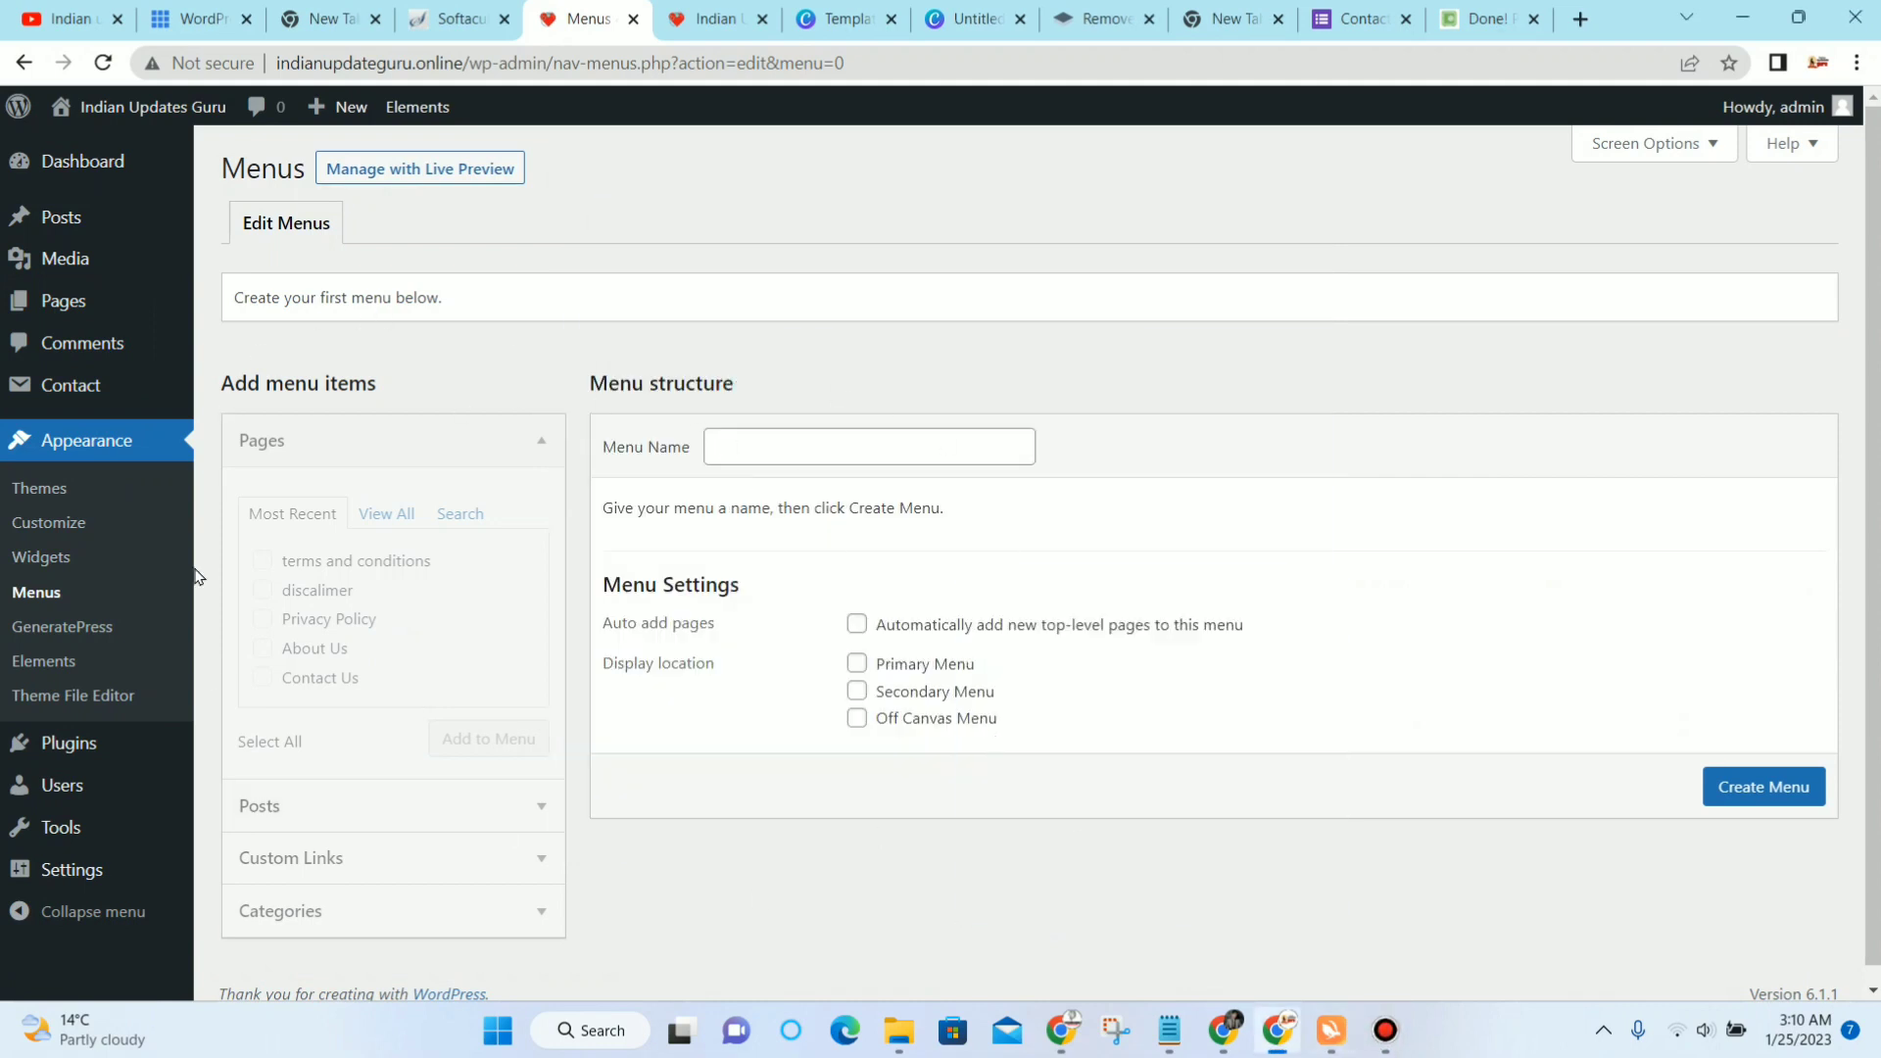
{"action": "left_click", "coordinate": [785, 439]}
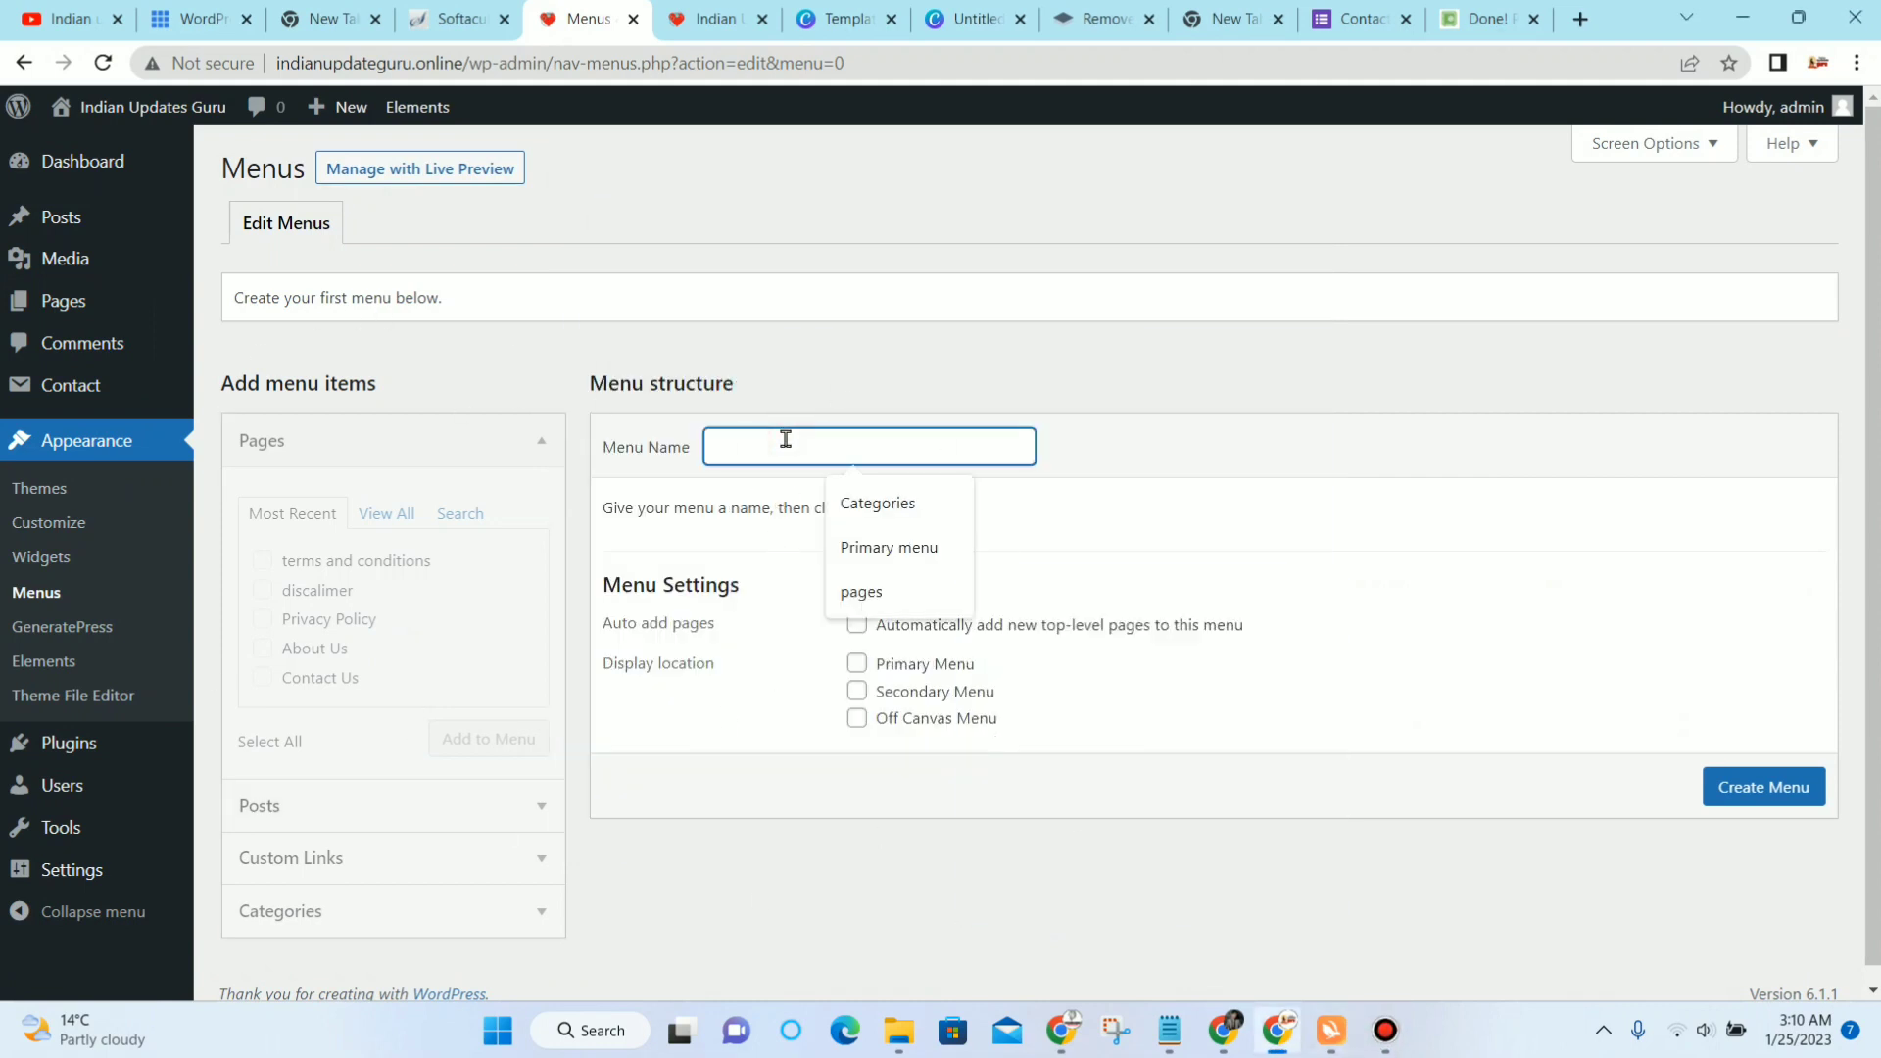
{"action": "type", "text": "pages"}
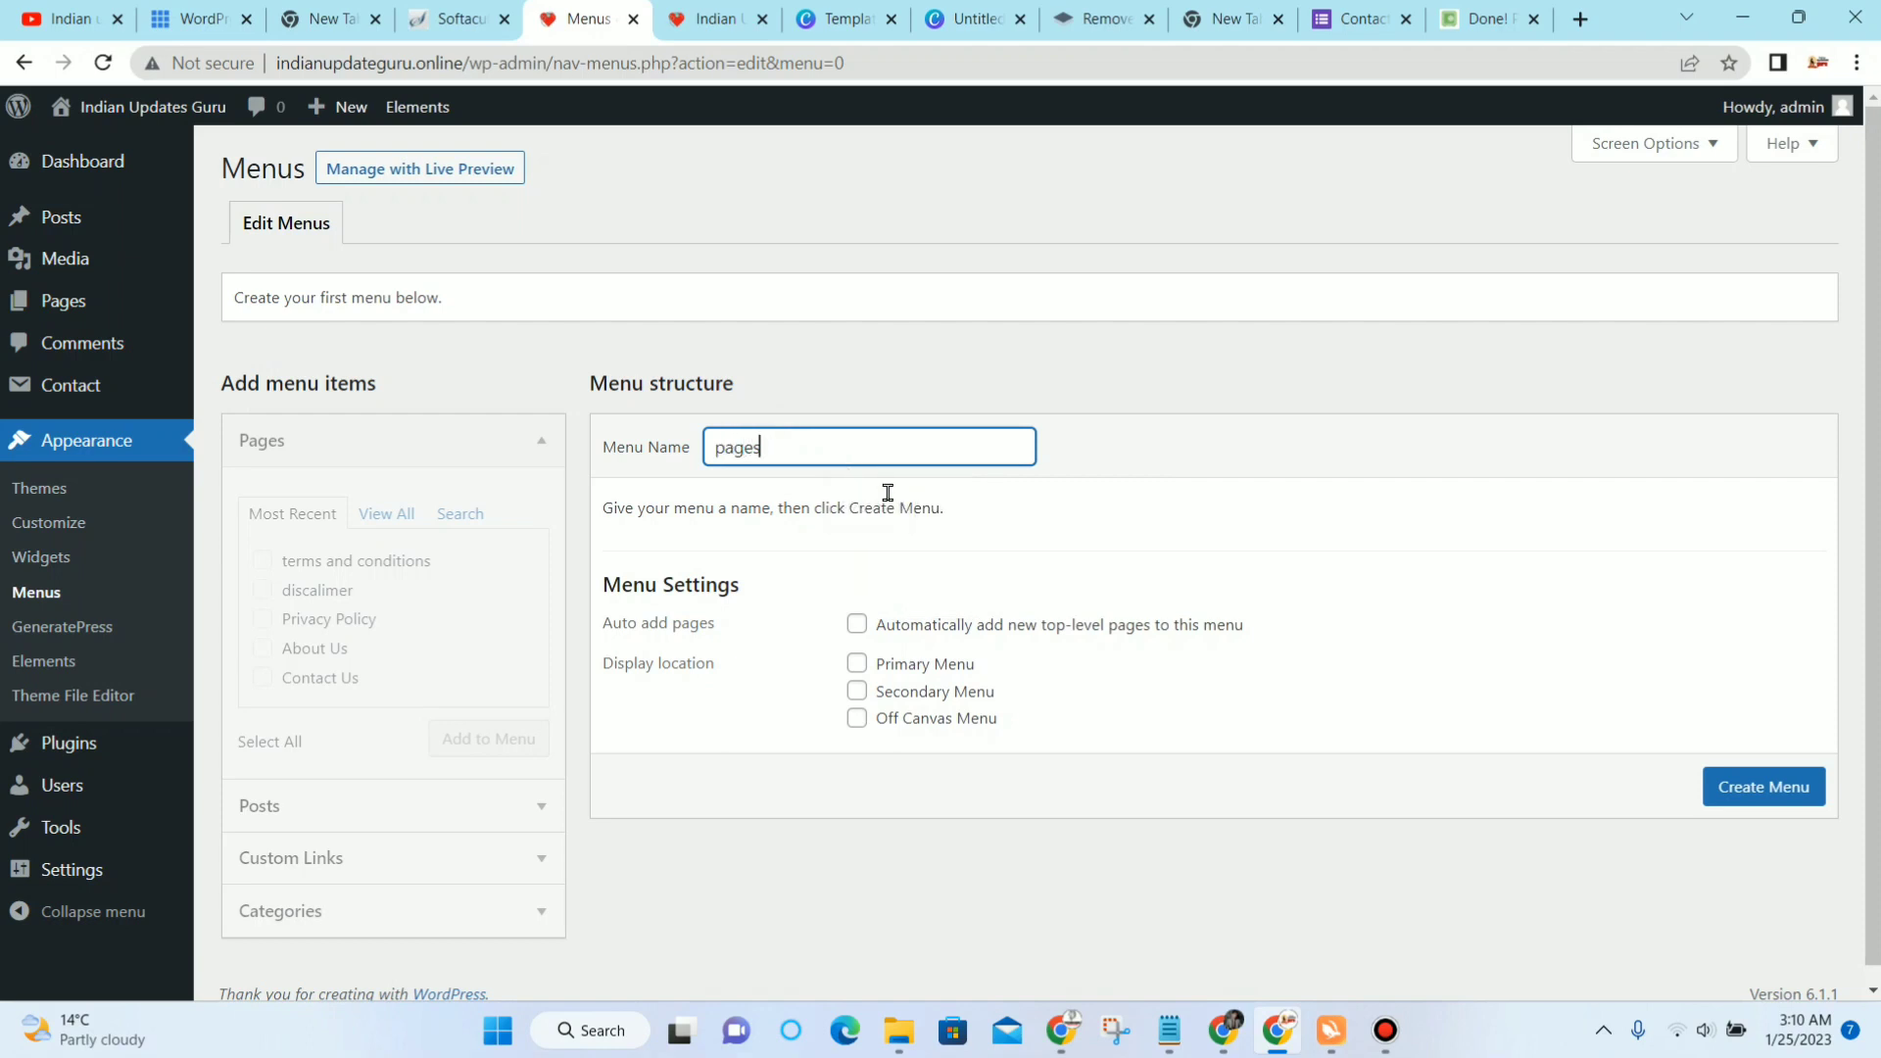
{"action": "left_click", "coordinate": [1713, 785]}
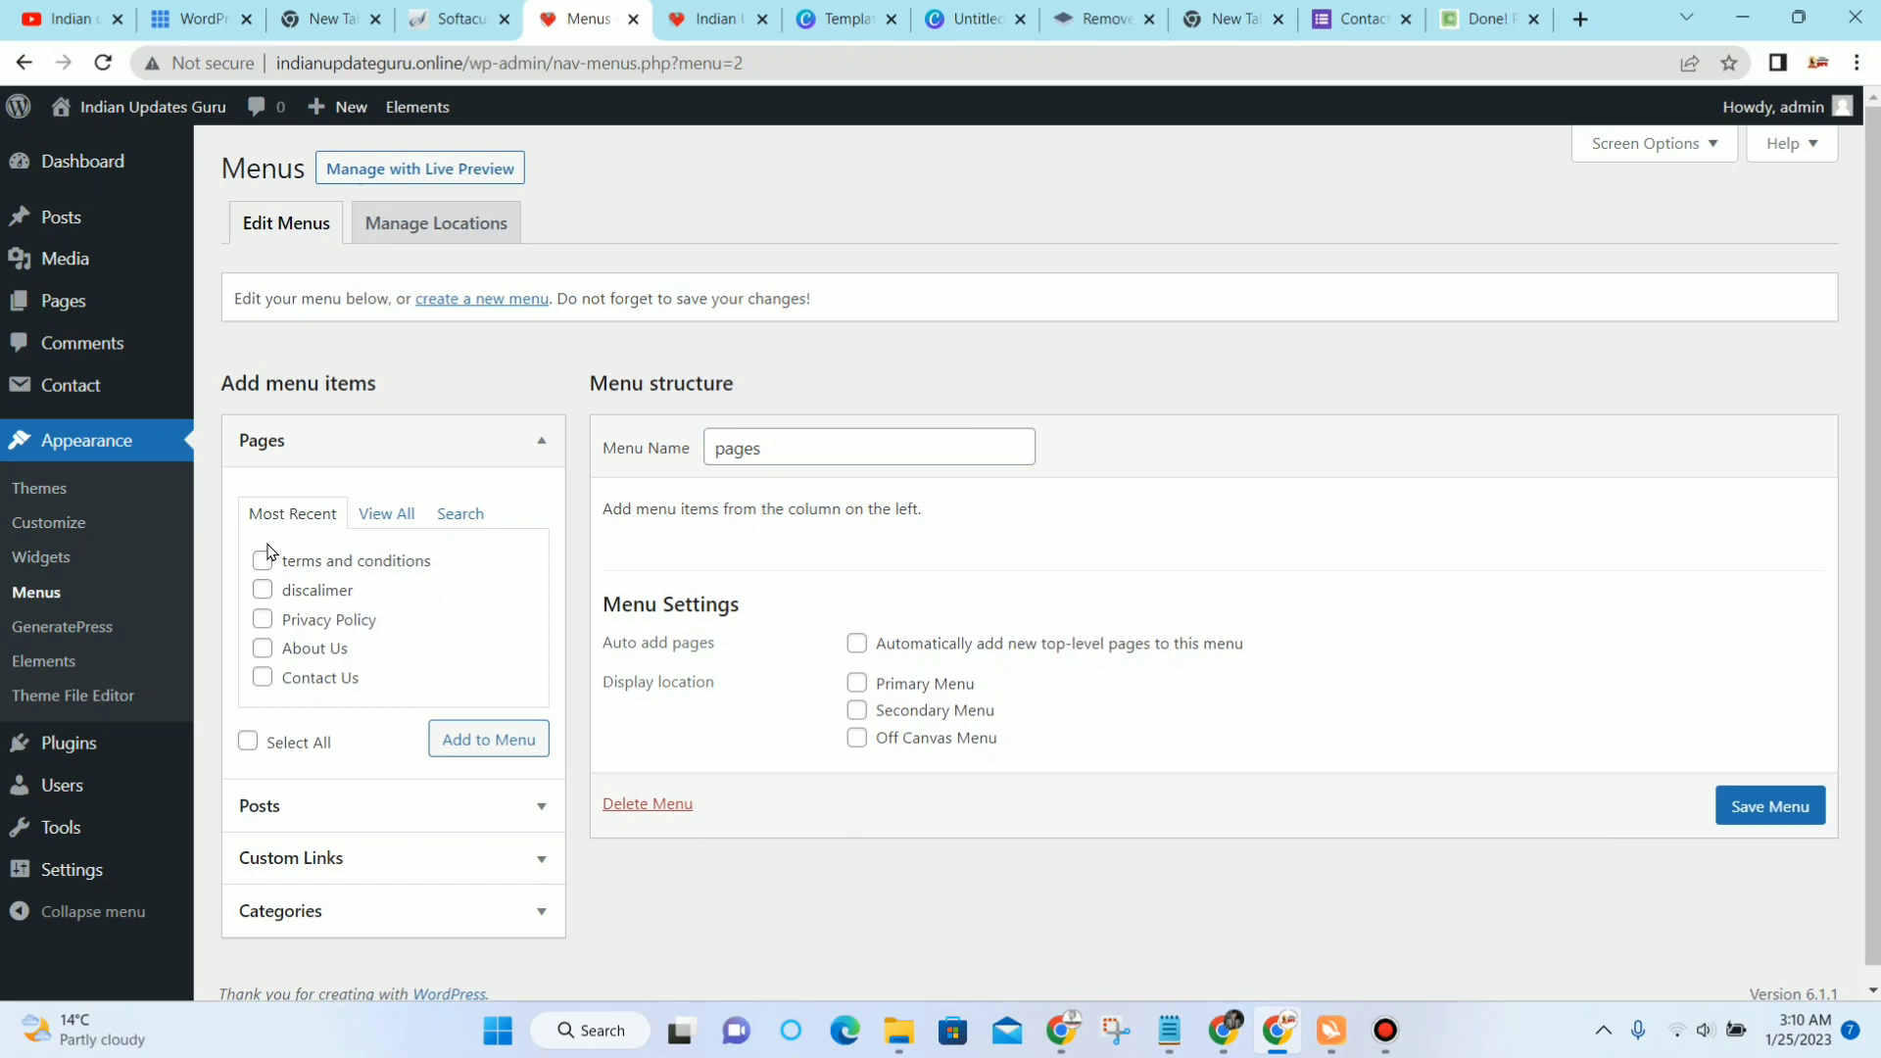
Step: Add Home, About Us, Contact Us, discalimer, Privacy Policy and terms and conditions to the pages menu
{"action": "left_click", "coordinate": [380, 519]}
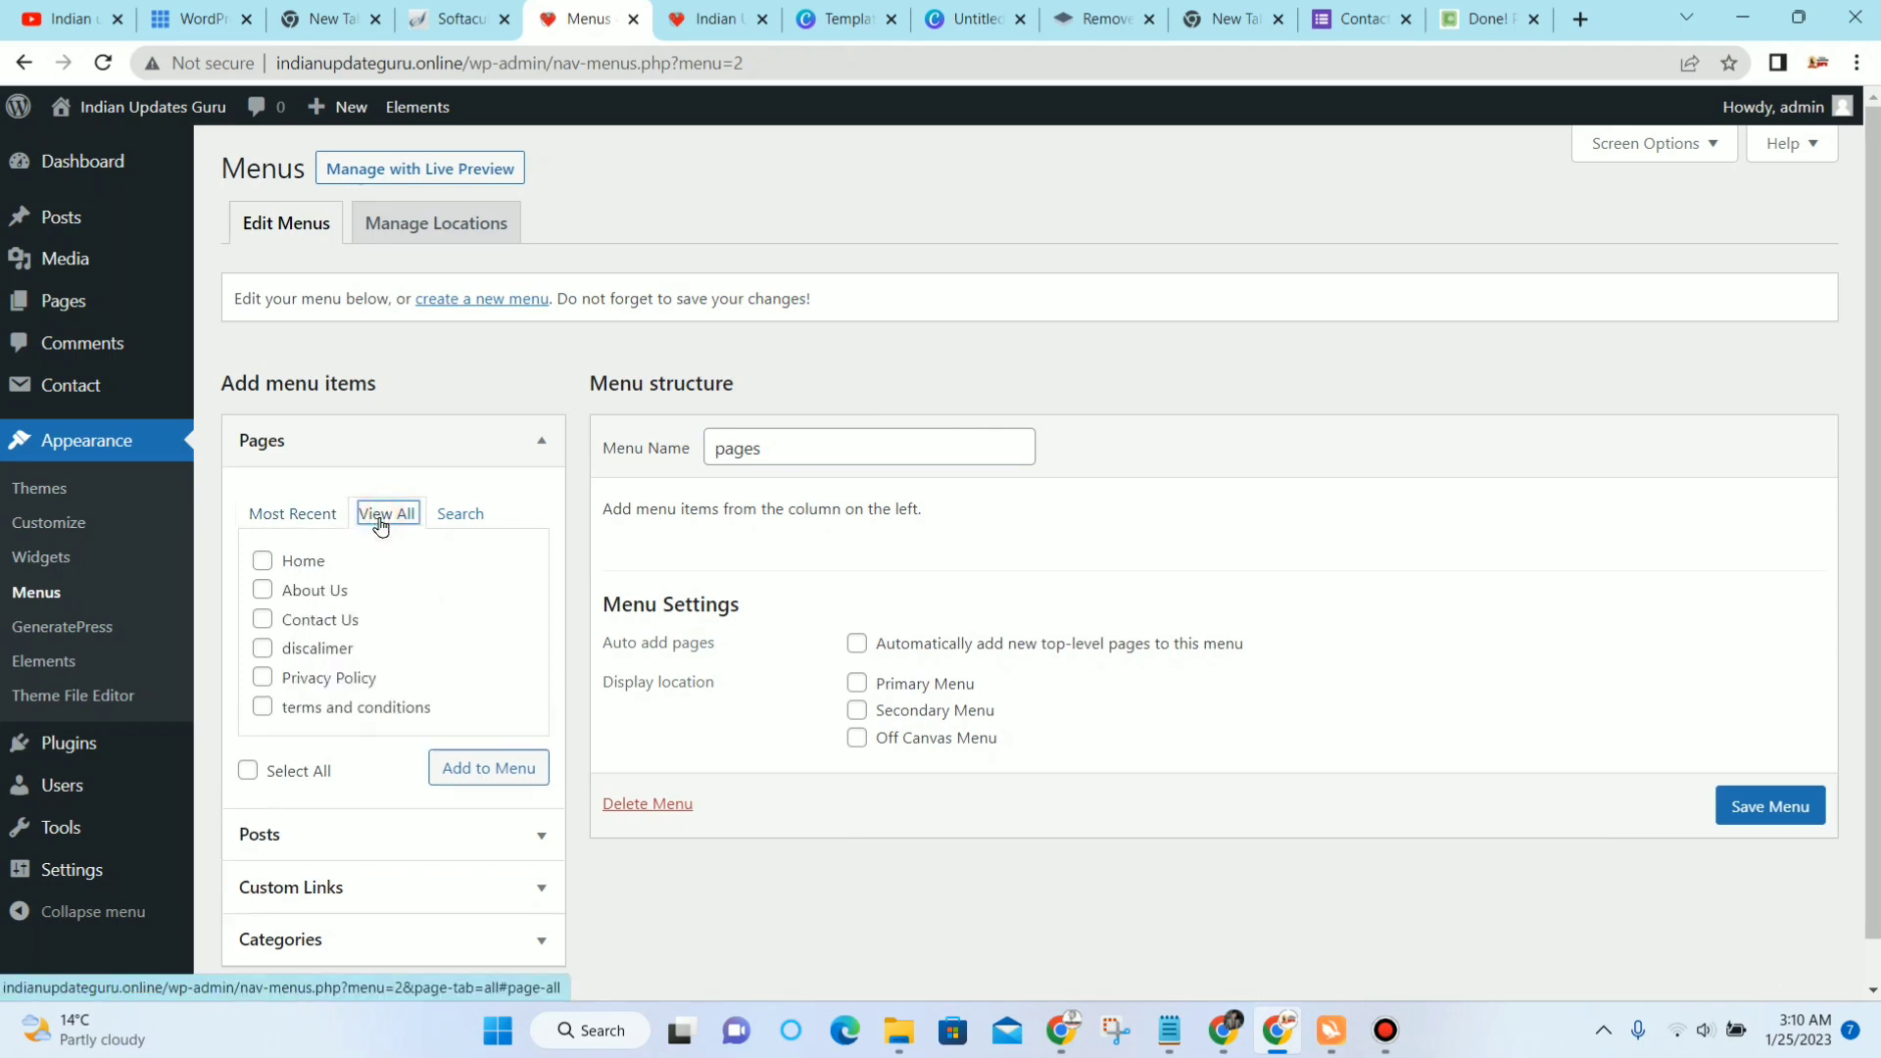
{"action": "left_click", "coordinate": [280, 558]}
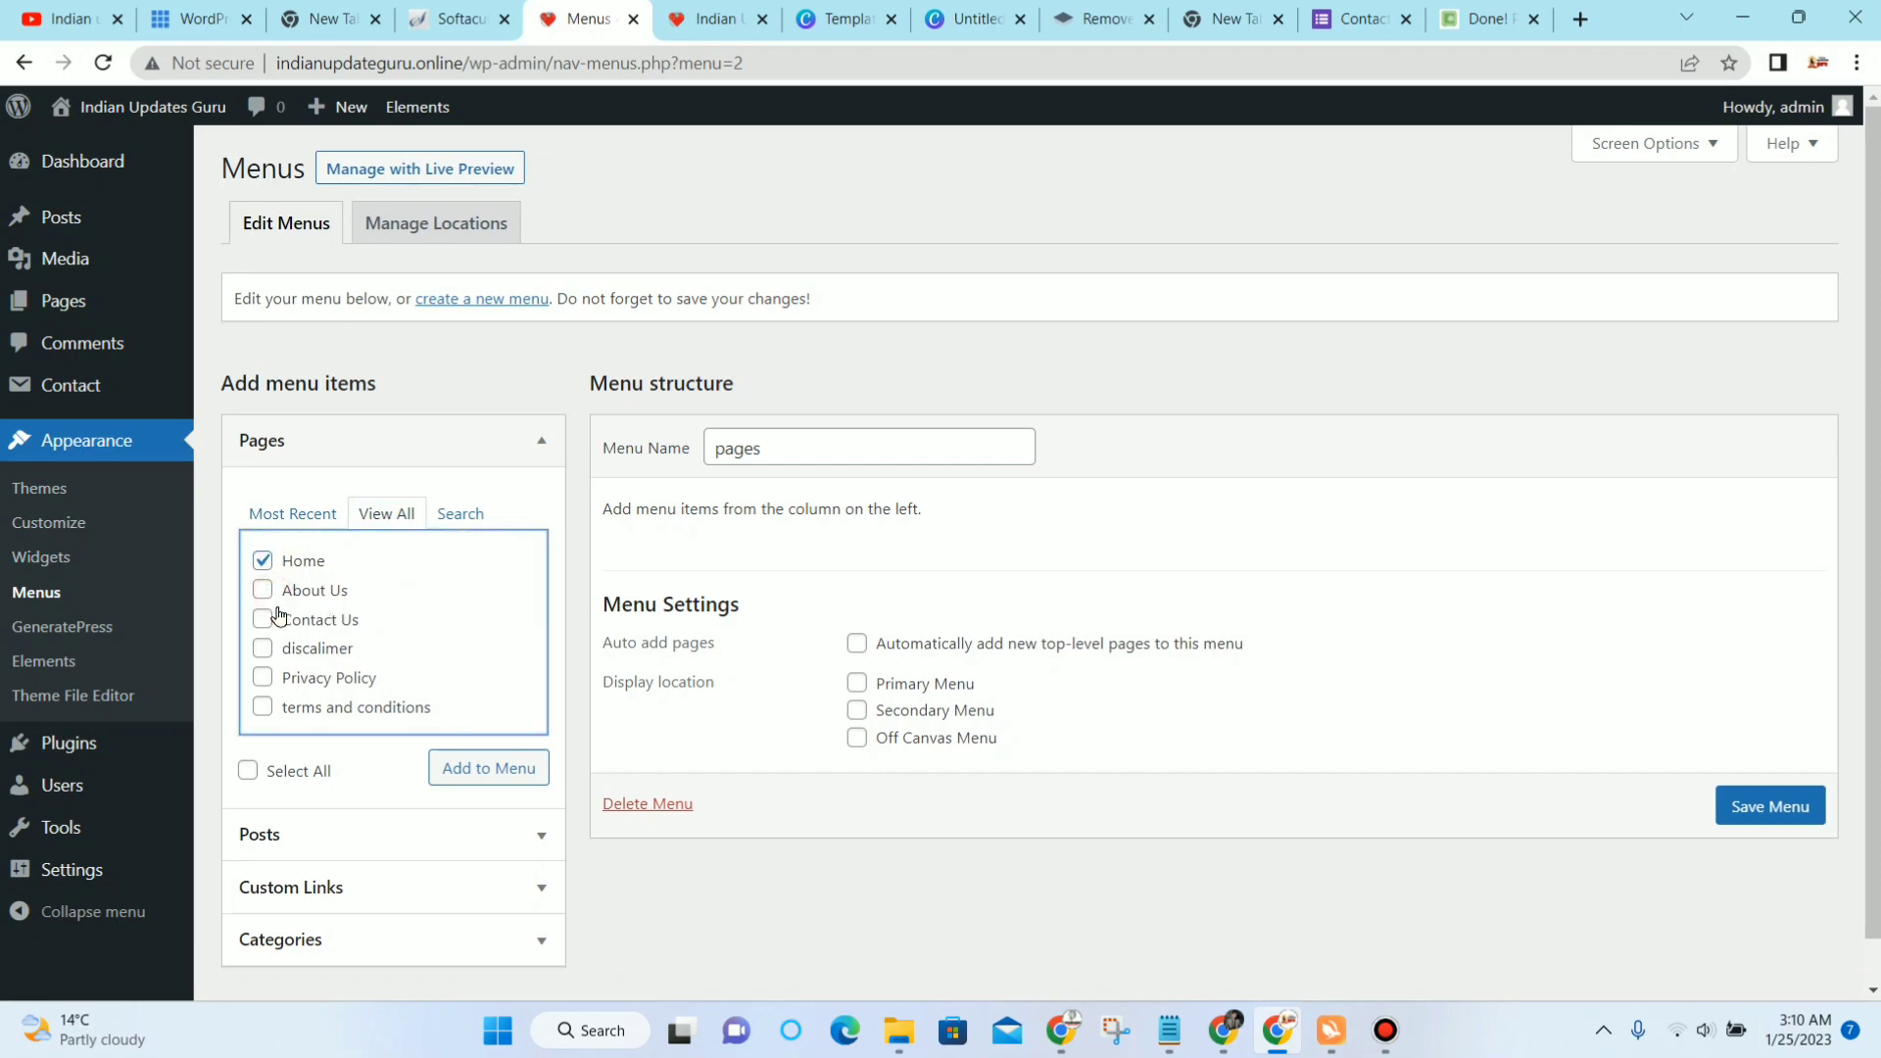
{"action": "left_click", "coordinate": [263, 588]}
{"action": "left_click", "coordinate": [263, 619]}
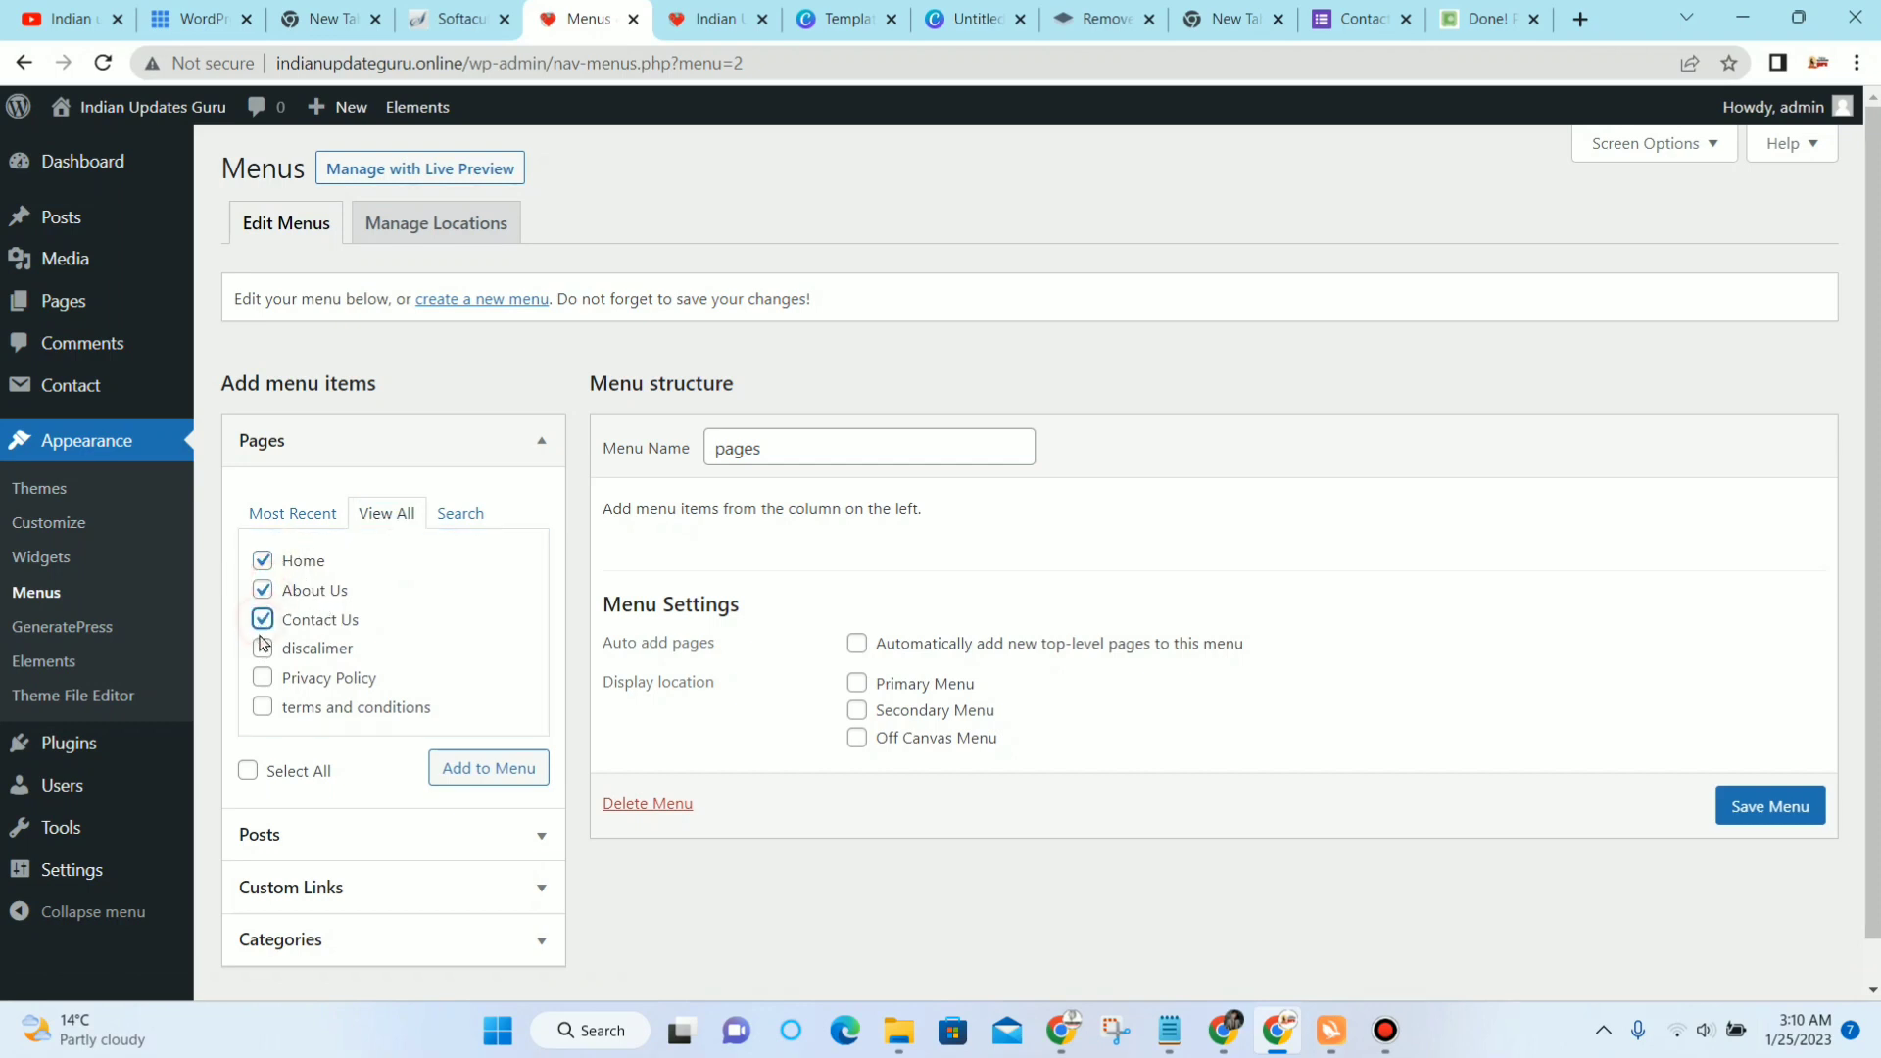
{"action": "left_click", "coordinate": [263, 648]}
{"action": "left_click", "coordinate": [262, 678]}
{"action": "left_click", "coordinate": [263, 706]}
{"action": "left_click", "coordinate": [488, 767]}
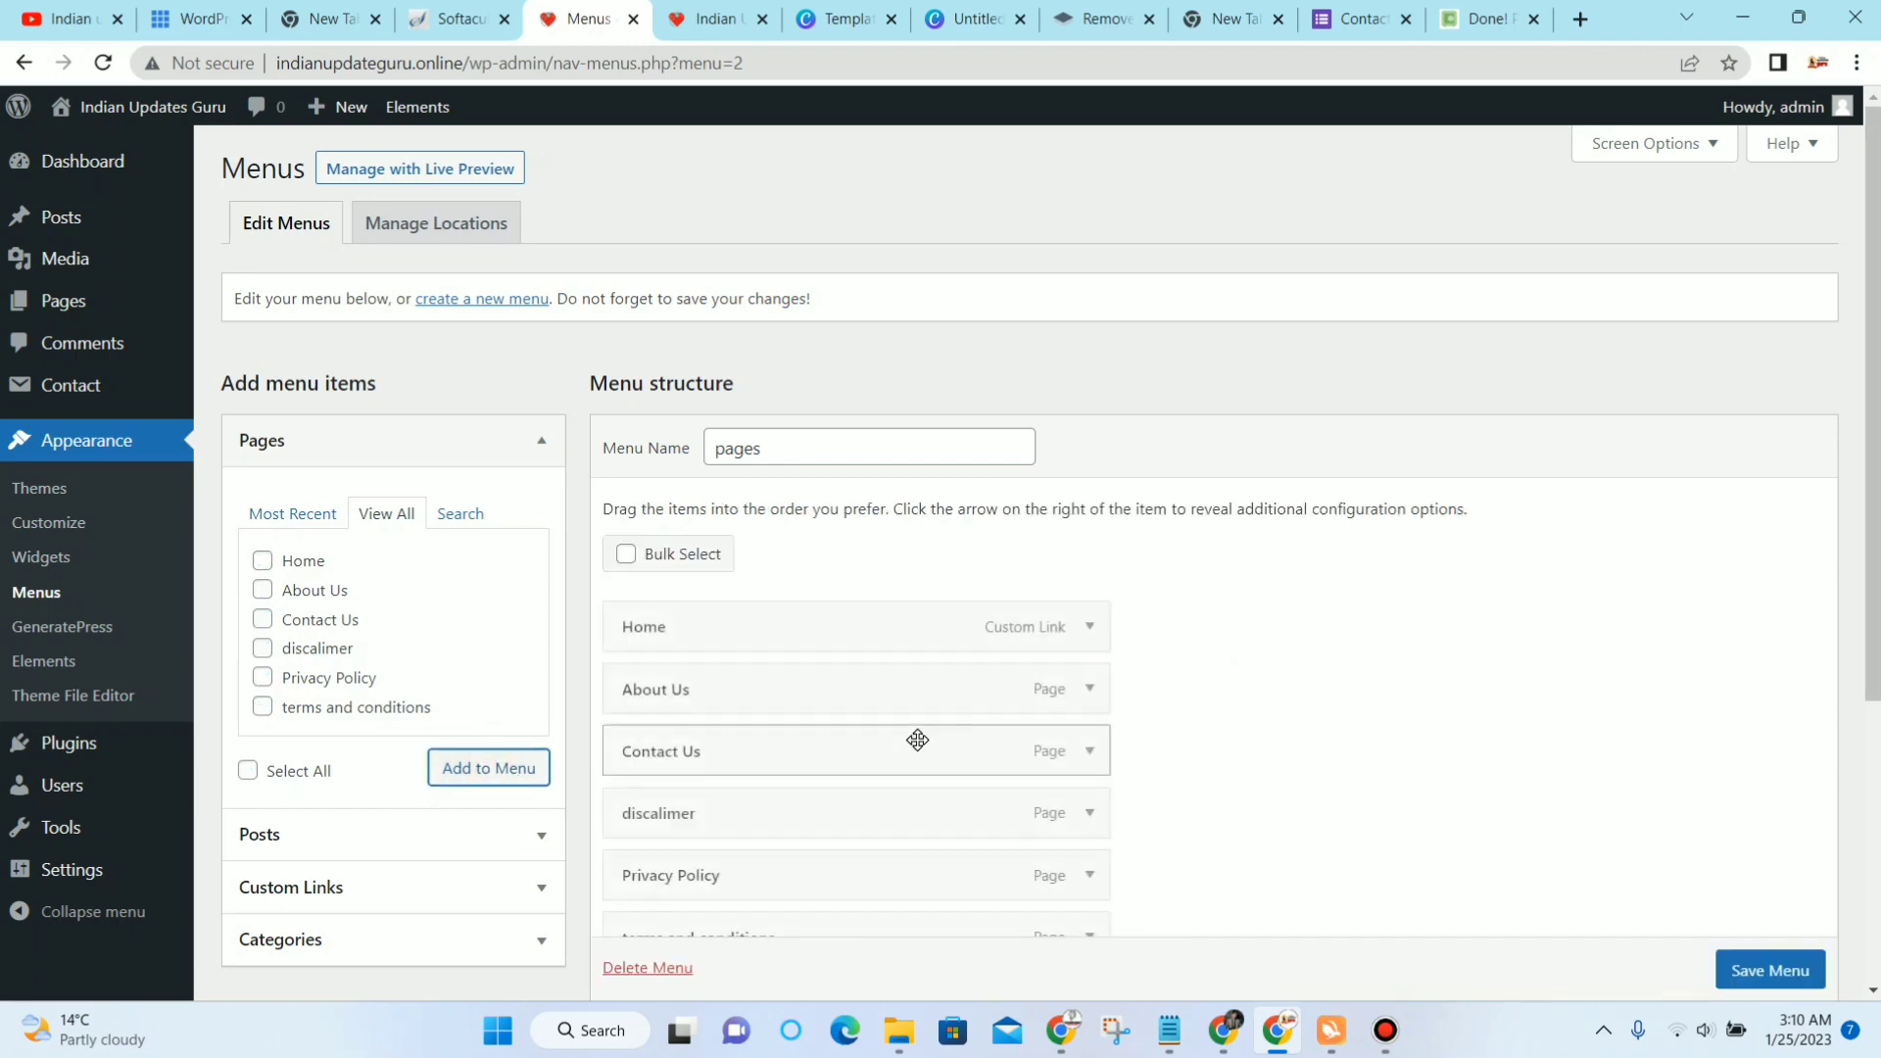
{"action": "scroll", "coordinate": [872, 450], "scroll_direction": "down", "scroll_amount": 2}
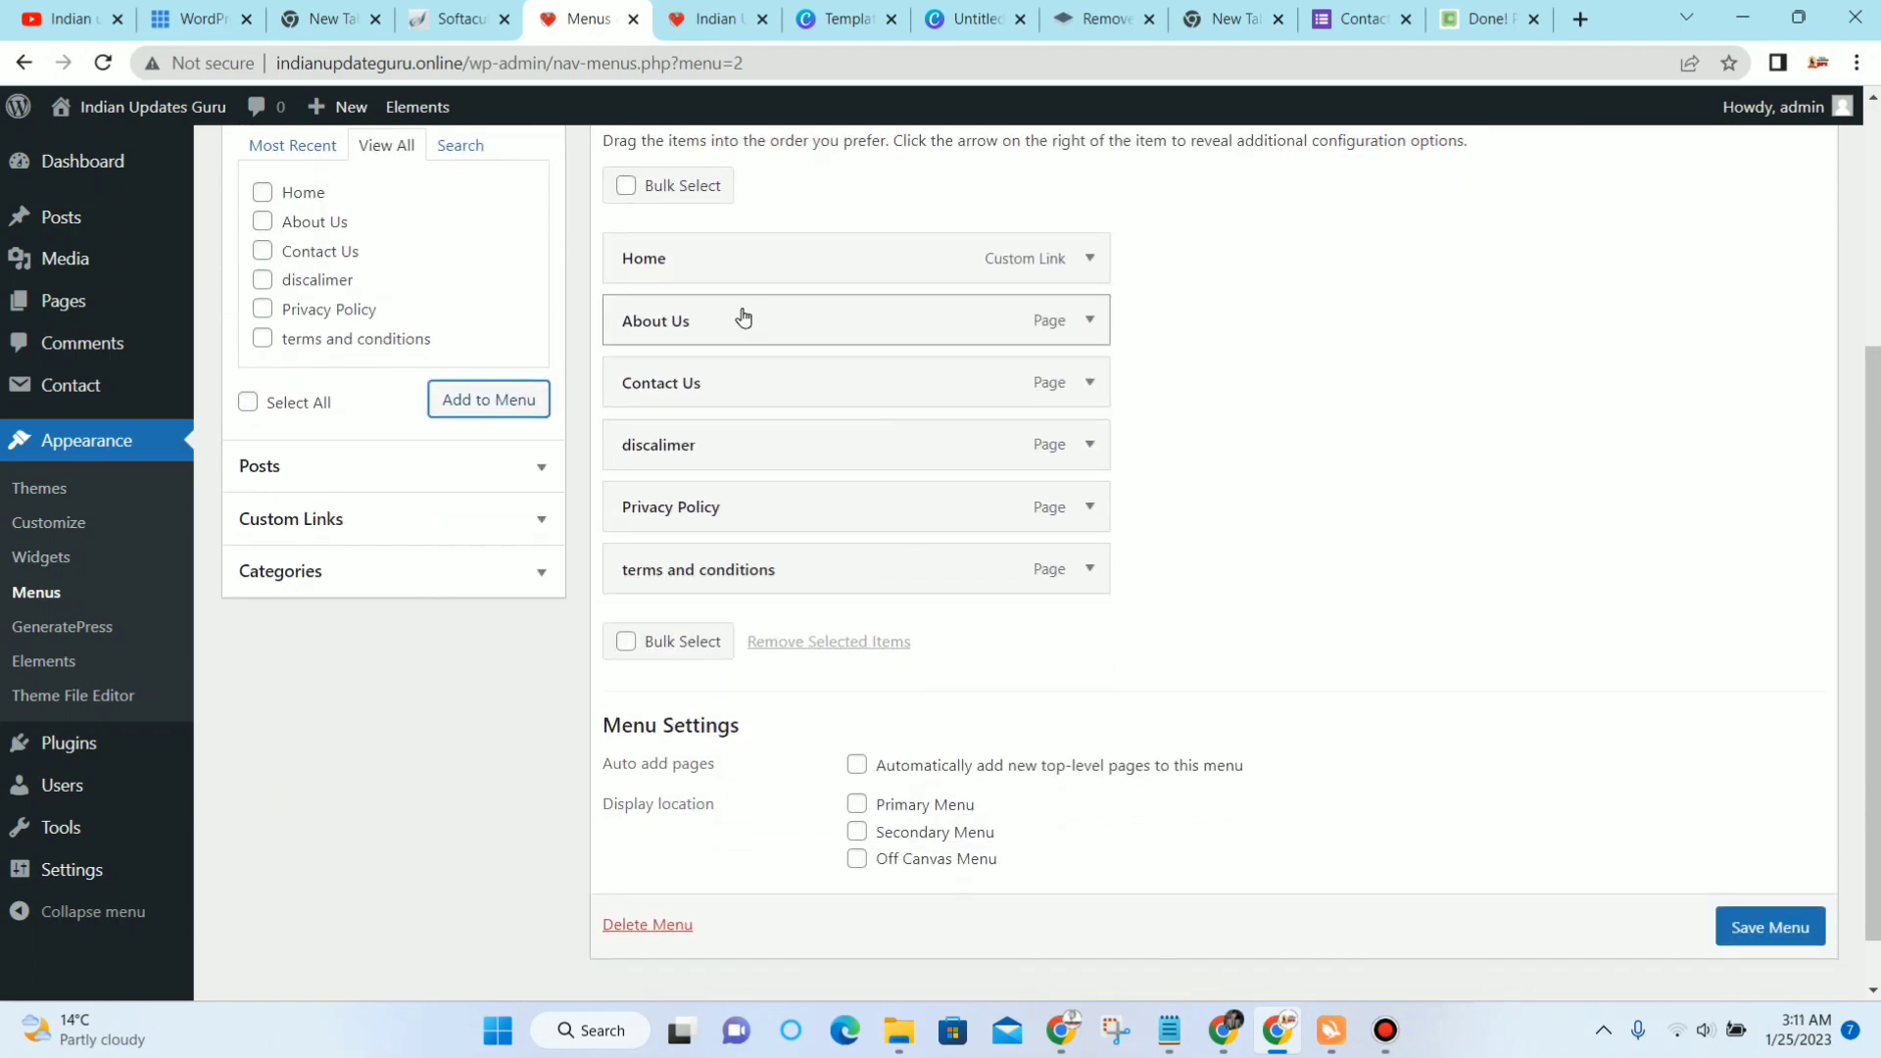
Step: Review the item order of the pages menu and save the menu
{"action": "scroll", "coordinate": [1015, 545], "scroll_direction": "up", "scroll_amount": 2}
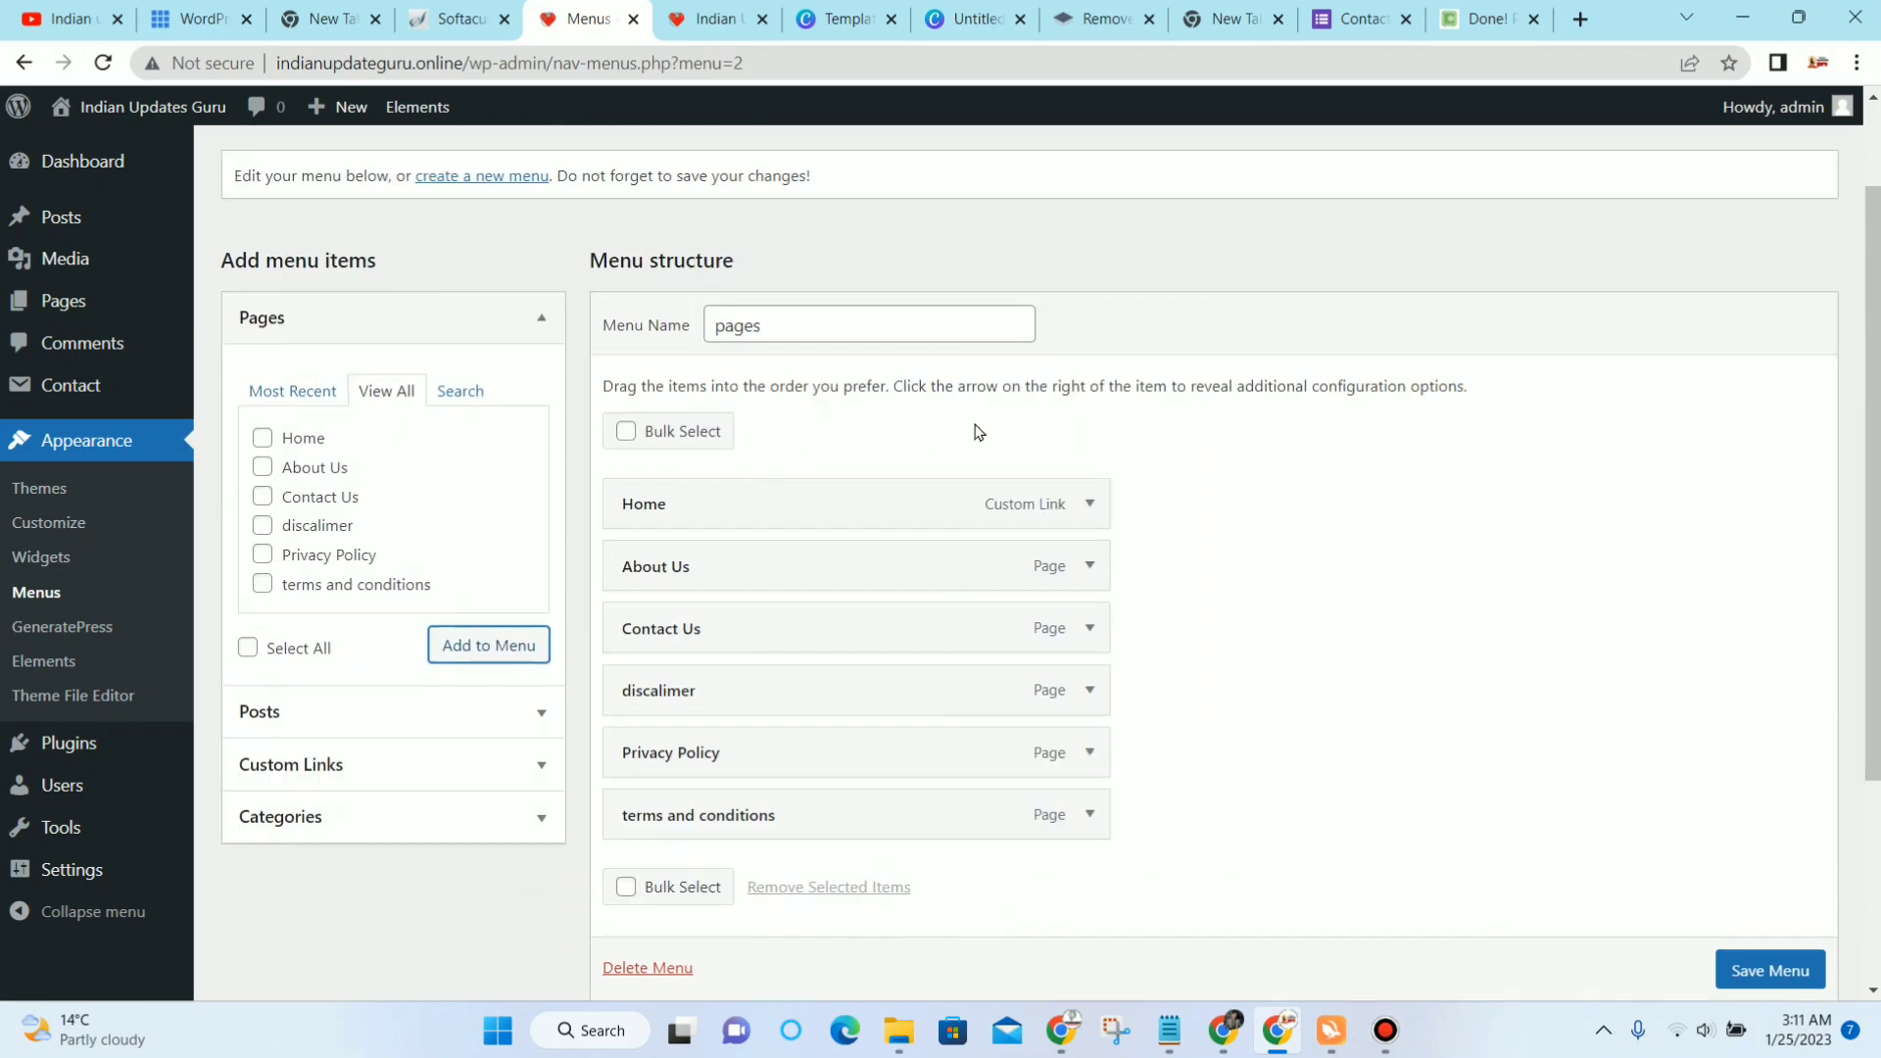
{"action": "scroll", "coordinate": [1489, 540], "scroll_direction": "down", "scroll_amount": 3}
{"action": "left_click", "coordinate": [1743, 865]}
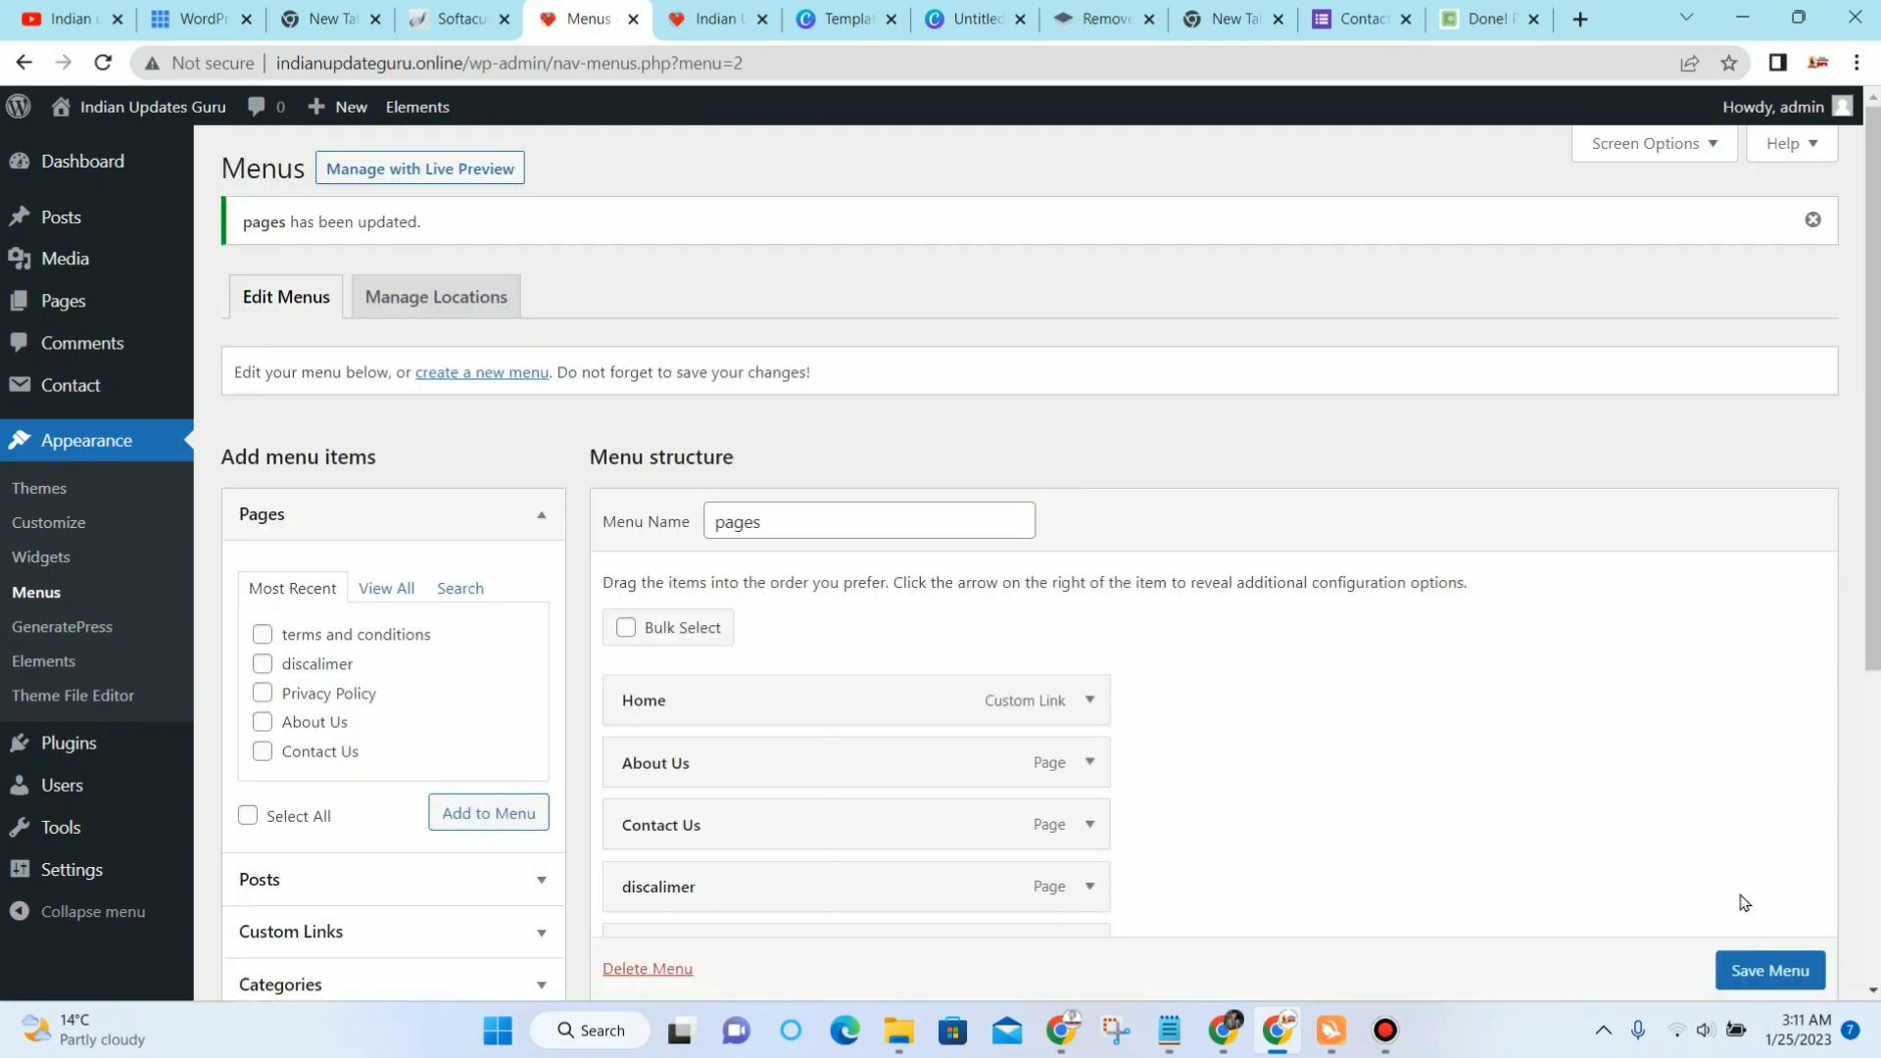
{"action": "scroll", "coordinate": [1516, 742], "scroll_direction": "down", "scroll_amount": 3}
{"action": "left_click", "coordinate": [1771, 972]}
{"action": "left_click", "coordinate": [1770, 971]}
Step: Open the live site's customizer and add a Navigation Menu widget to the Top Bar widget area
{"action": "left_click", "coordinate": [716, 19]}
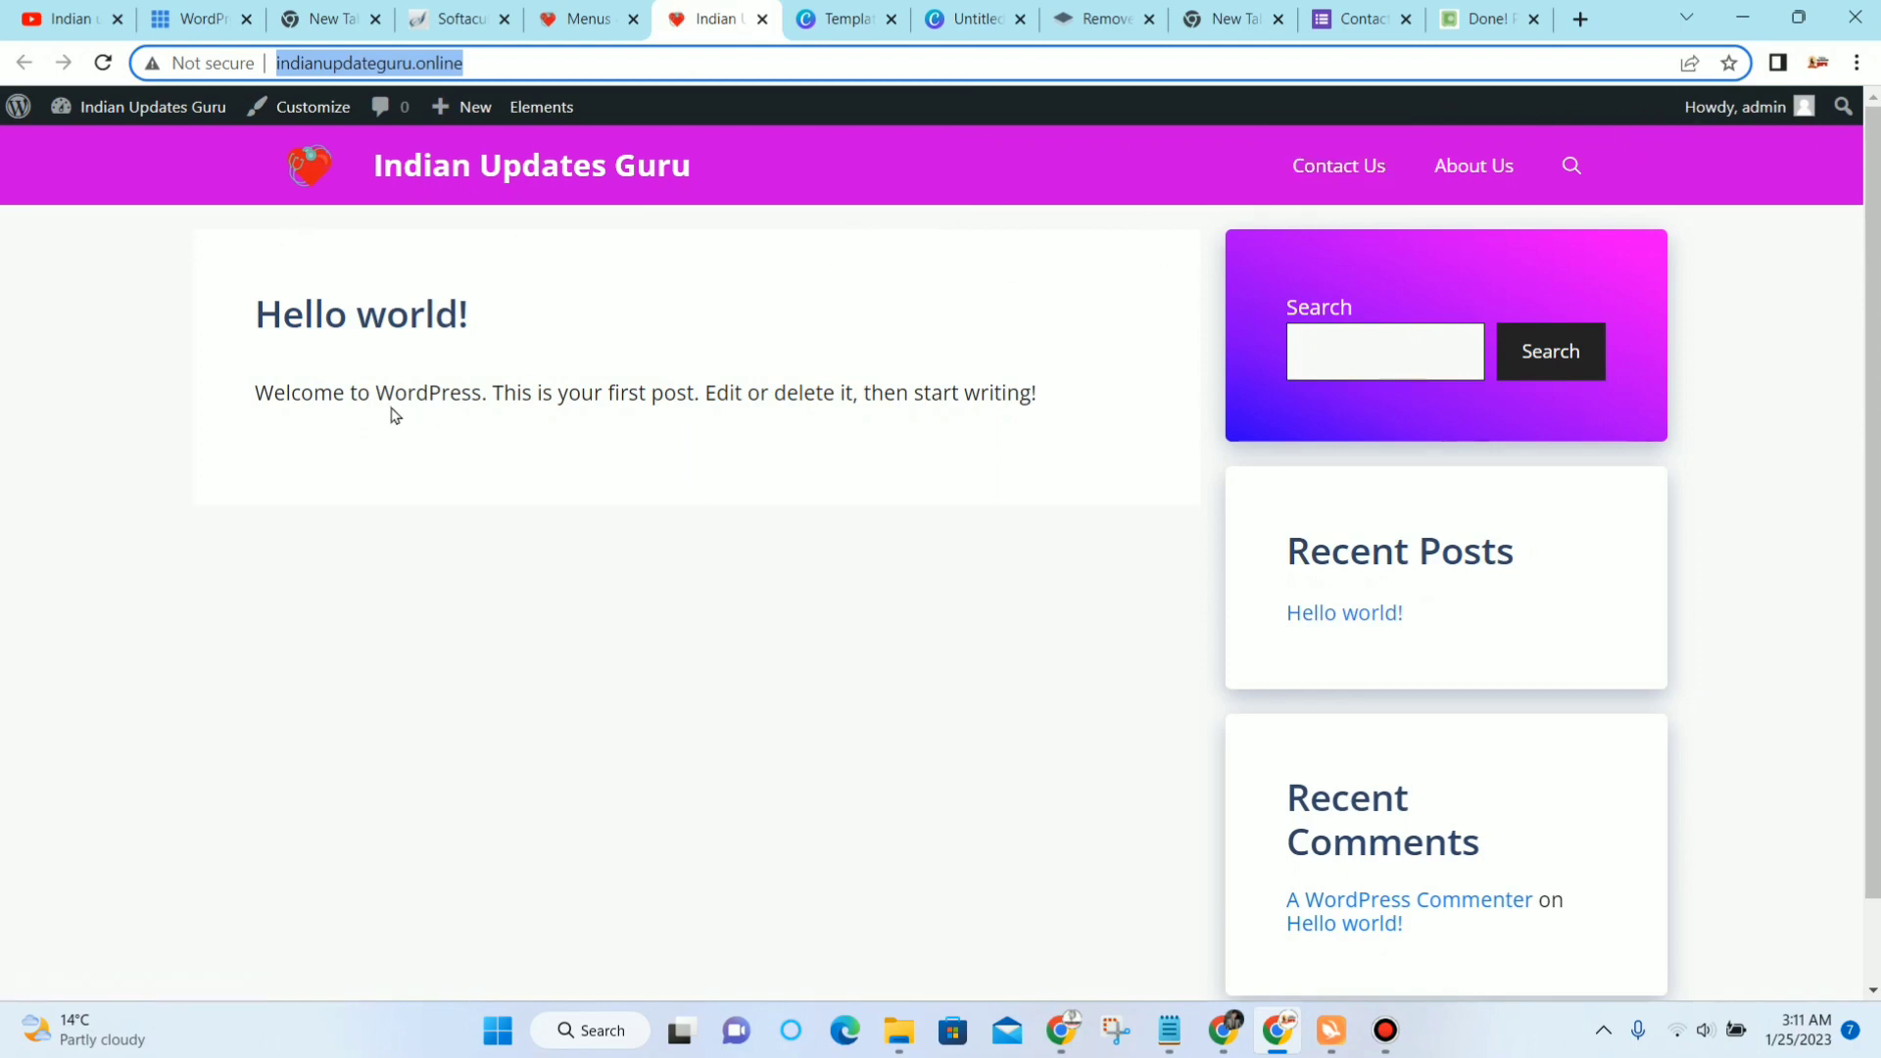
{"action": "left_click", "coordinate": [296, 110]}
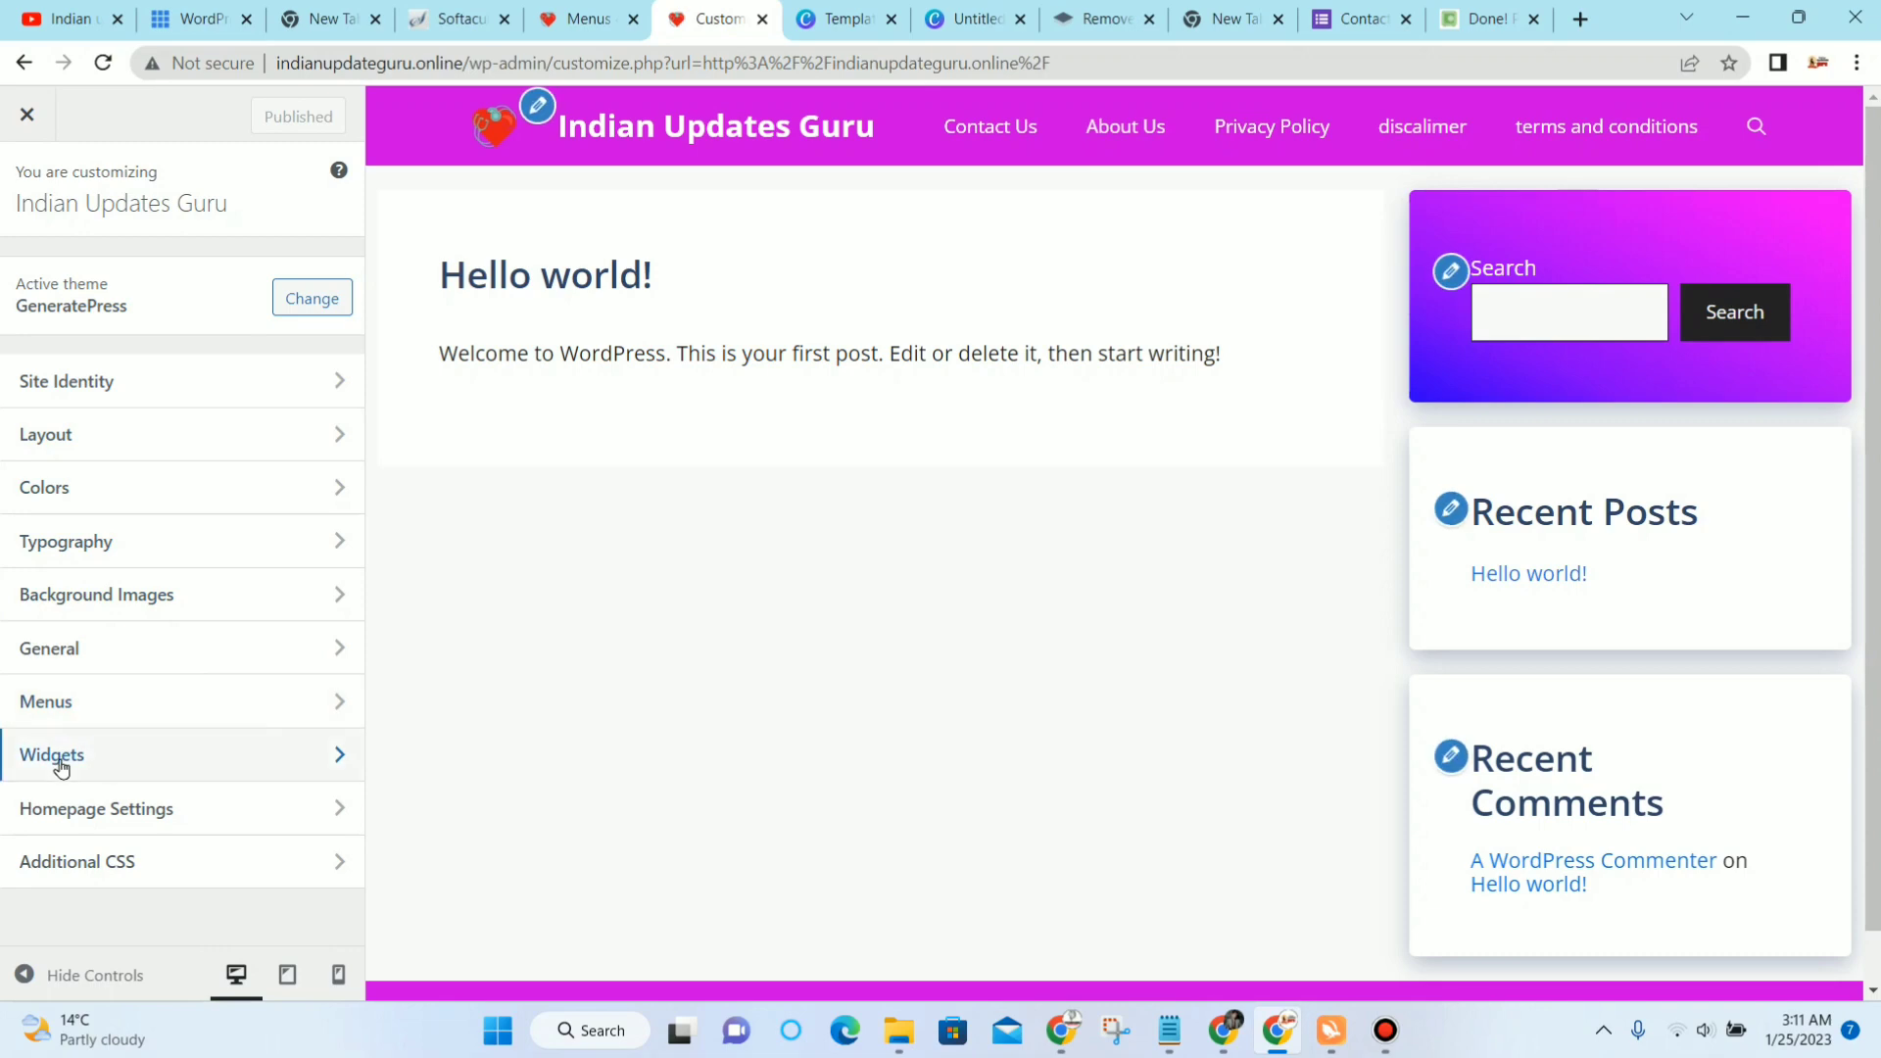
{"action": "left_click", "coordinate": [99, 763]}
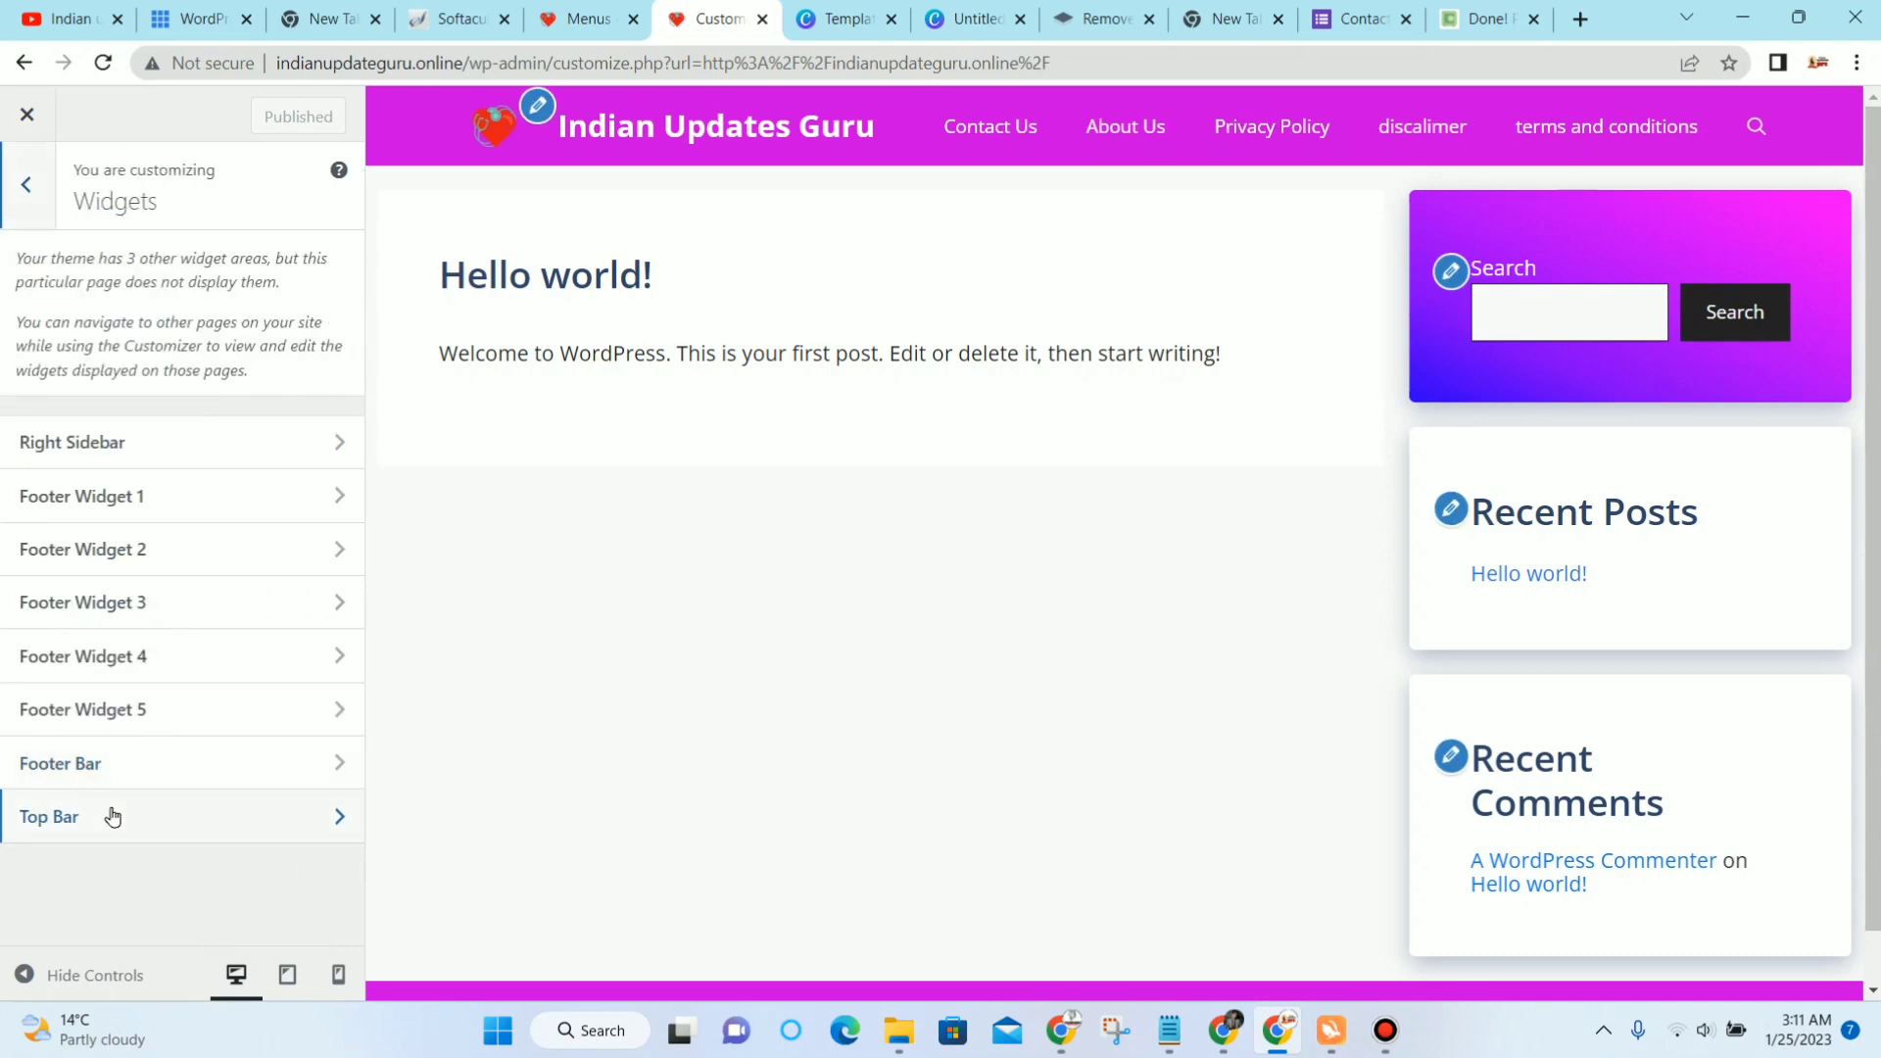
{"action": "left_click", "coordinate": [103, 815]}
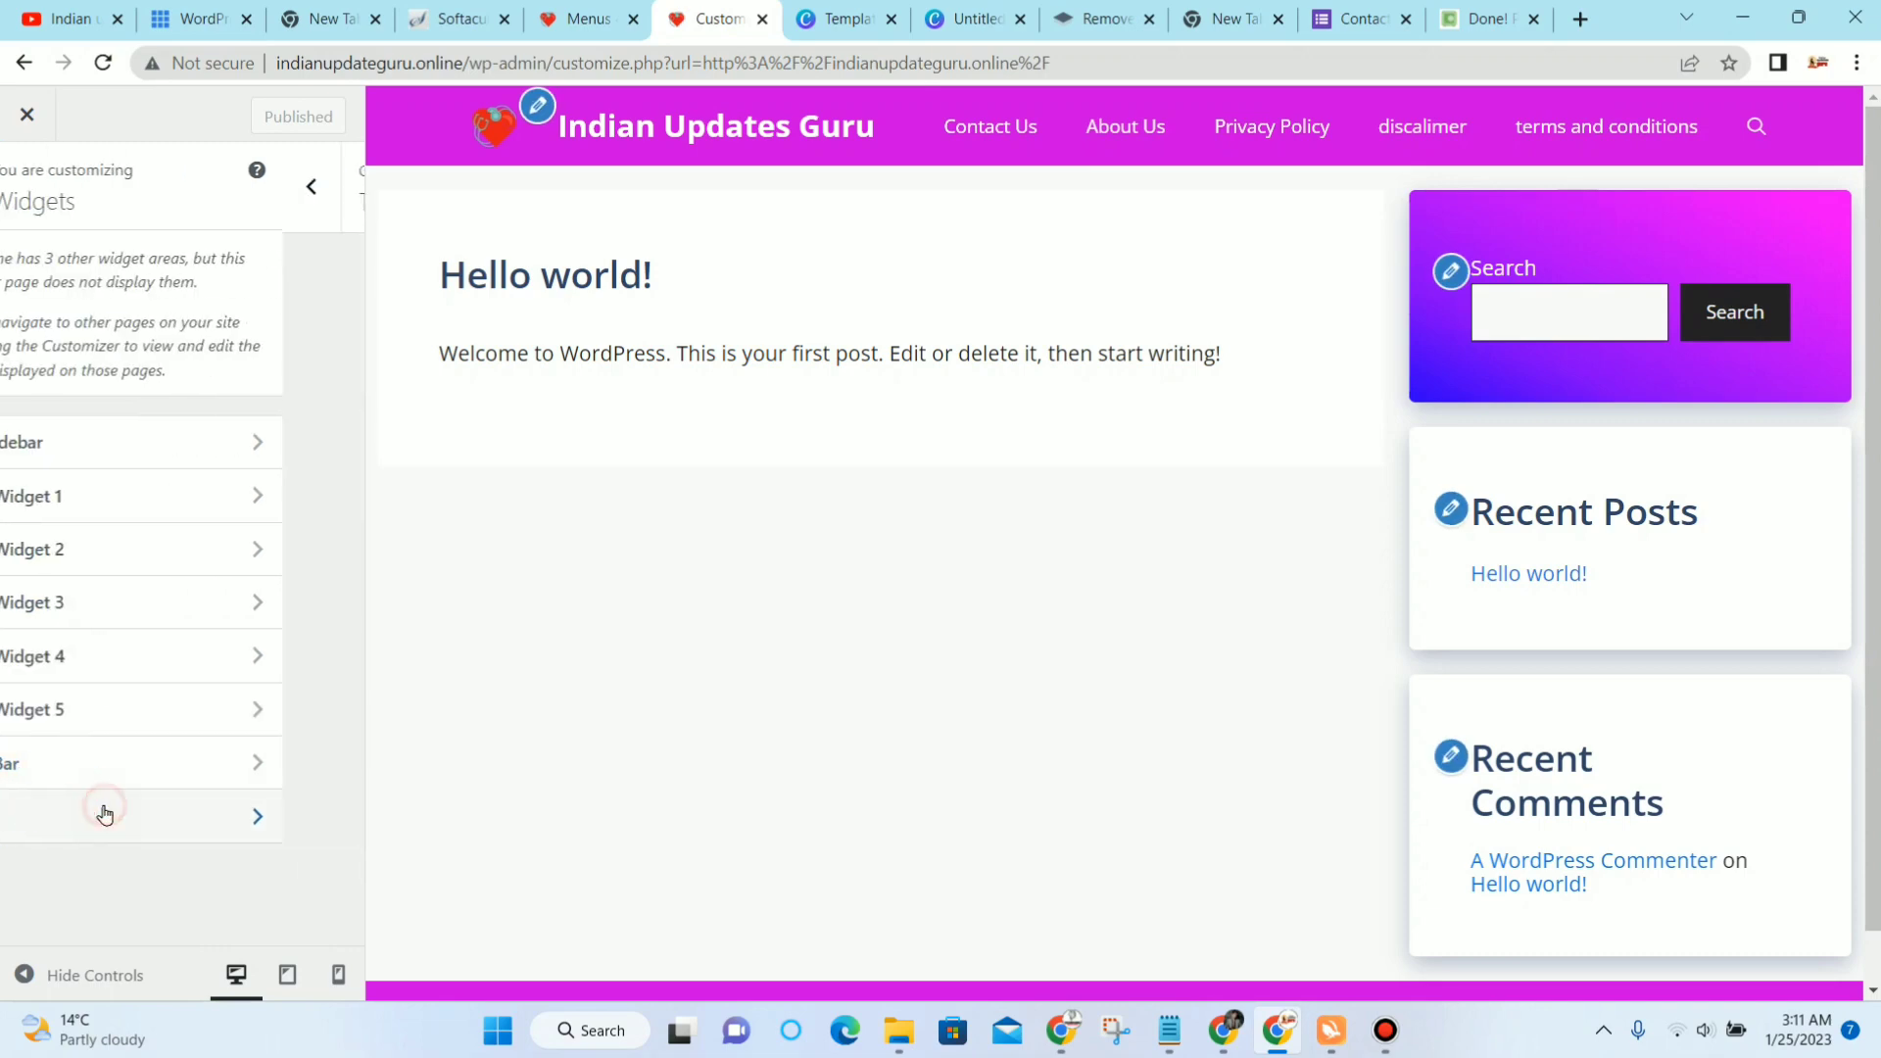
{"action": "left_click", "coordinate": [242, 283]}
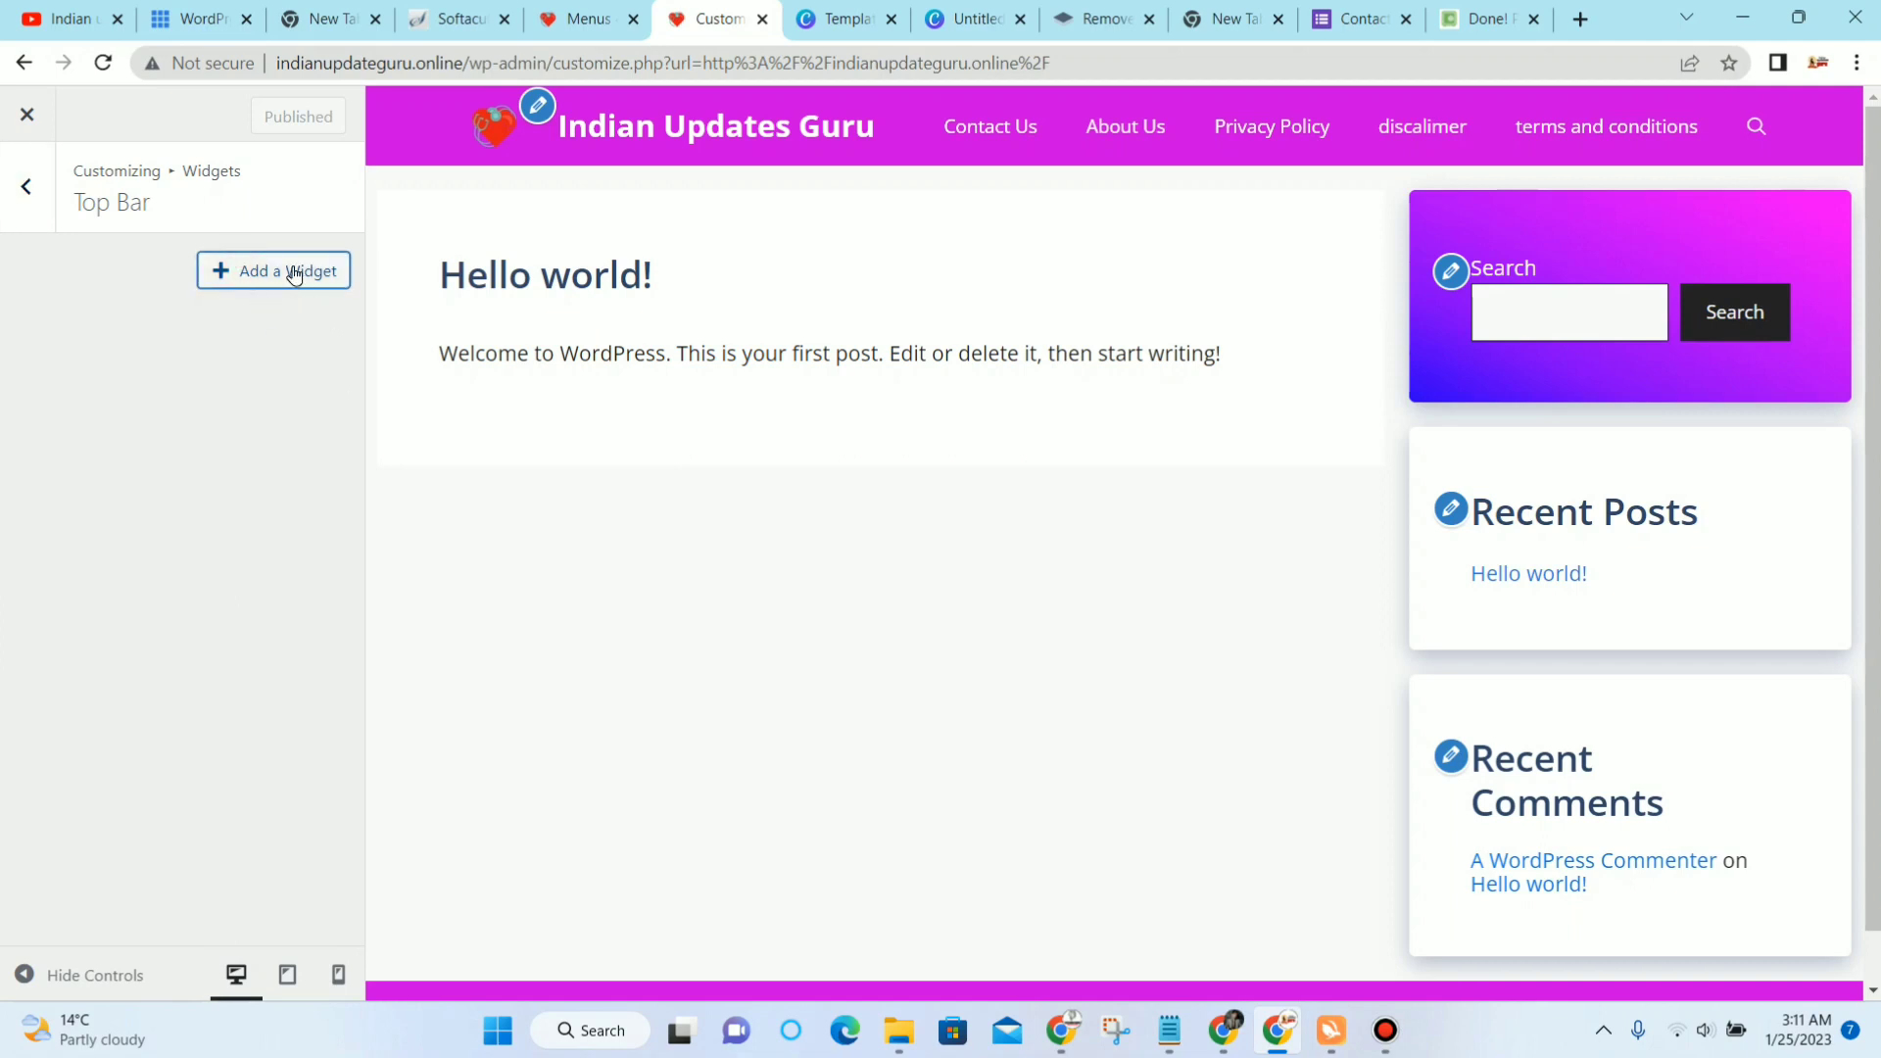
{"action": "left_click", "coordinate": [290, 273]}
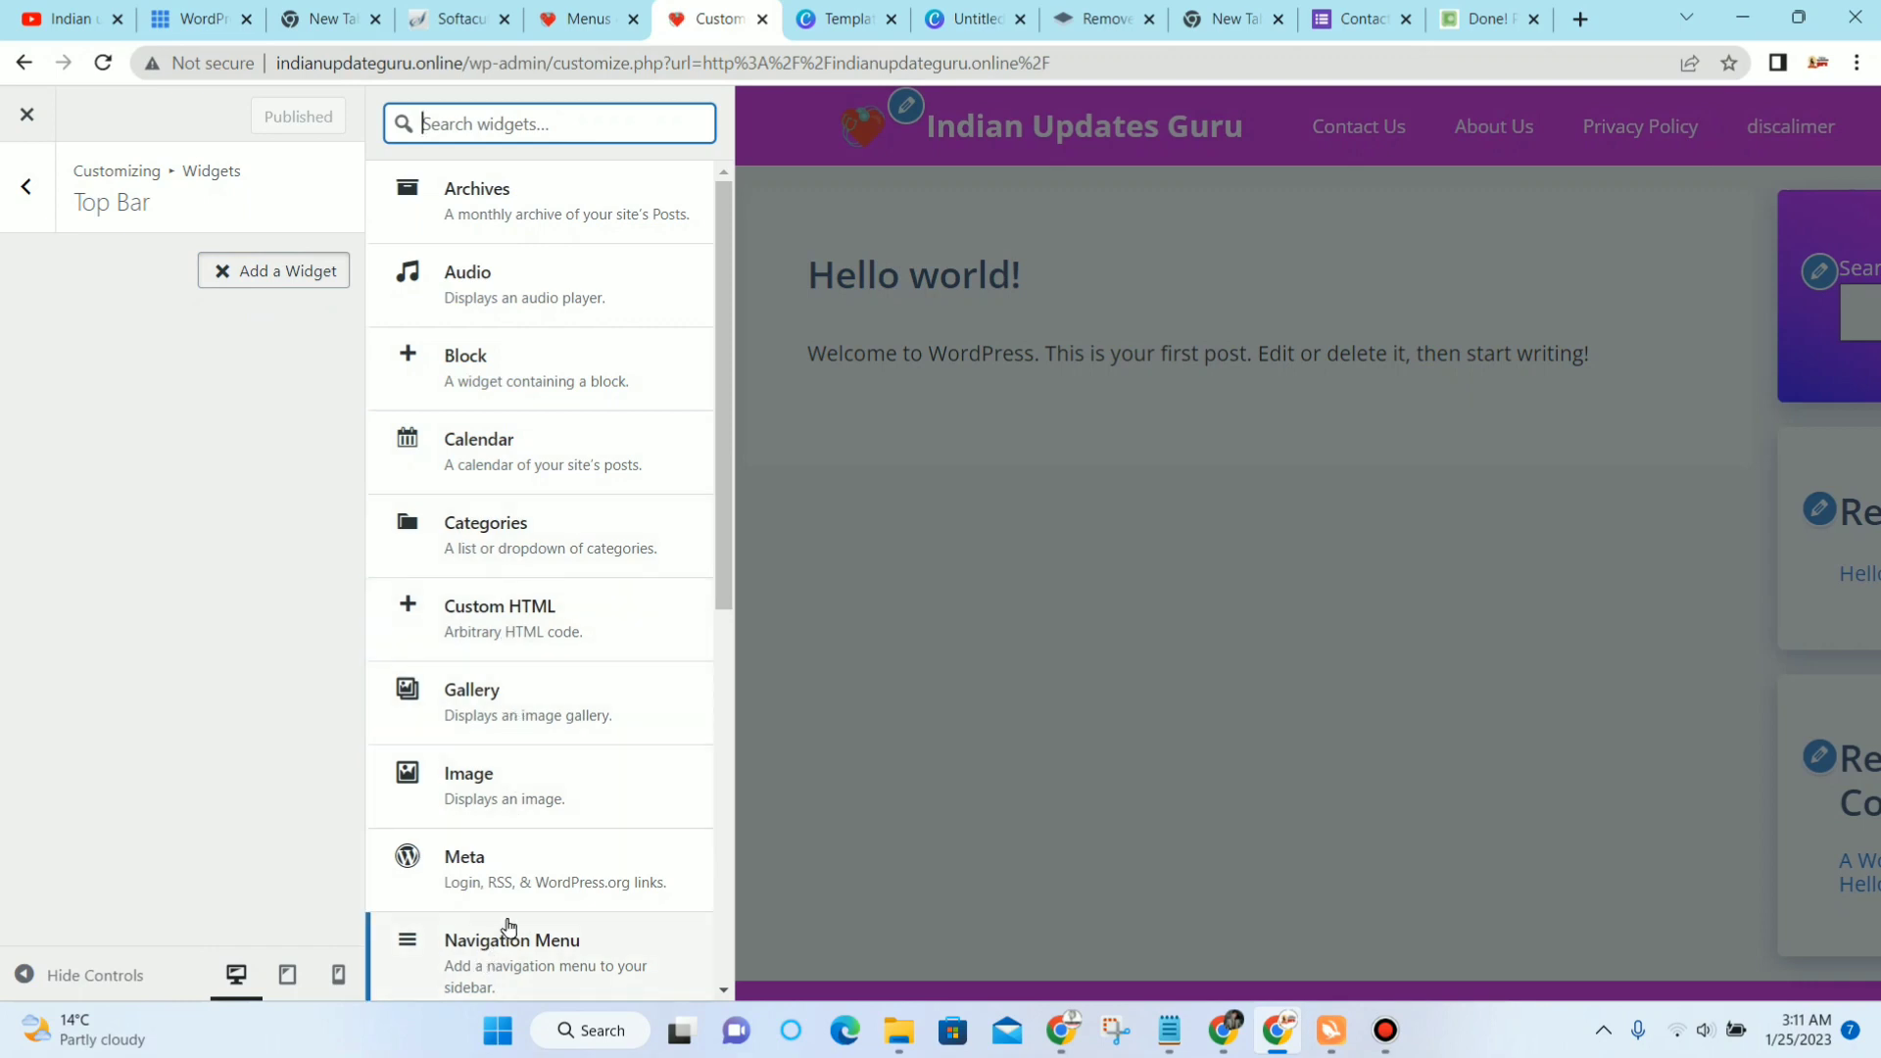
{"action": "scroll", "coordinate": [509, 926], "scroll_direction": "down", "scroll_amount": 1}
{"action": "left_click", "coordinate": [529, 831]}
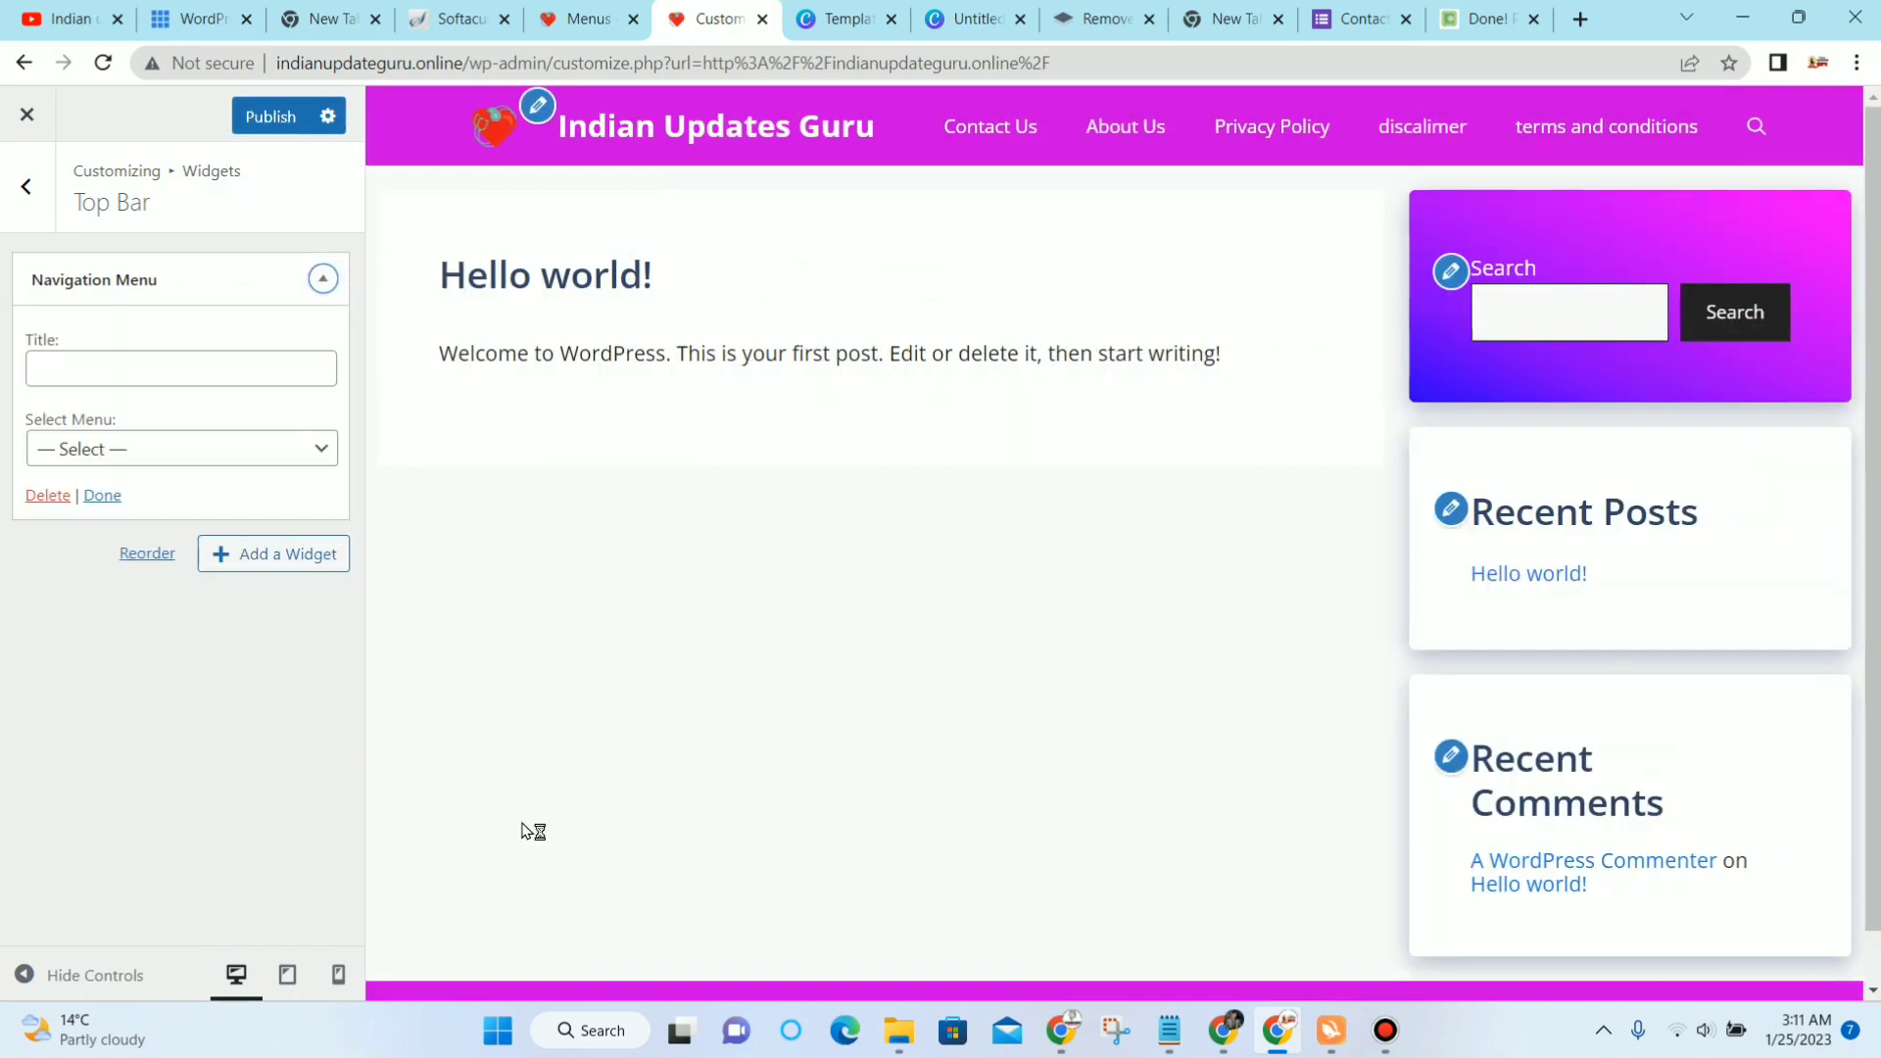
Step: Set the Top Bar's Navigation Menu widget to show the pages menu
{"action": "left_click", "coordinate": [134, 449]}
{"action": "left_click", "coordinate": [134, 449]}
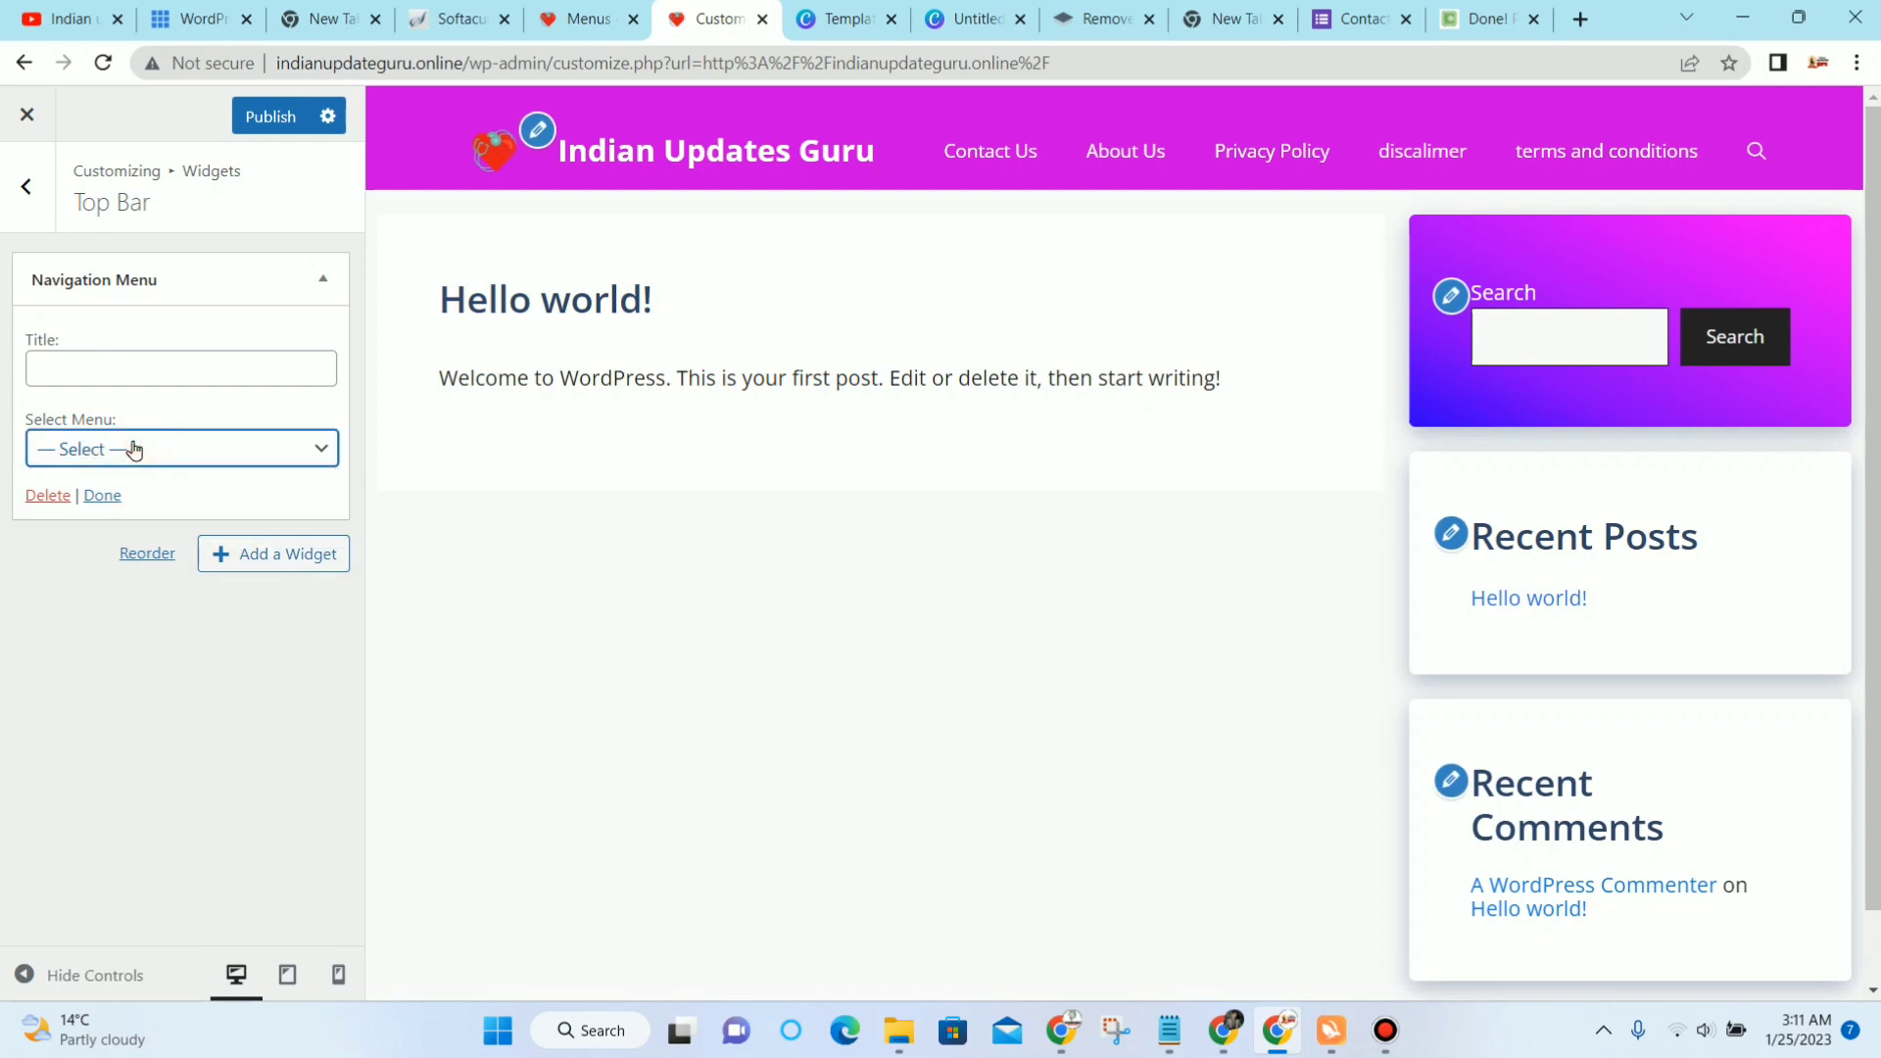
{"action": "left_click", "coordinate": [134, 446]}
{"action": "left_click", "coordinate": [131, 505]}
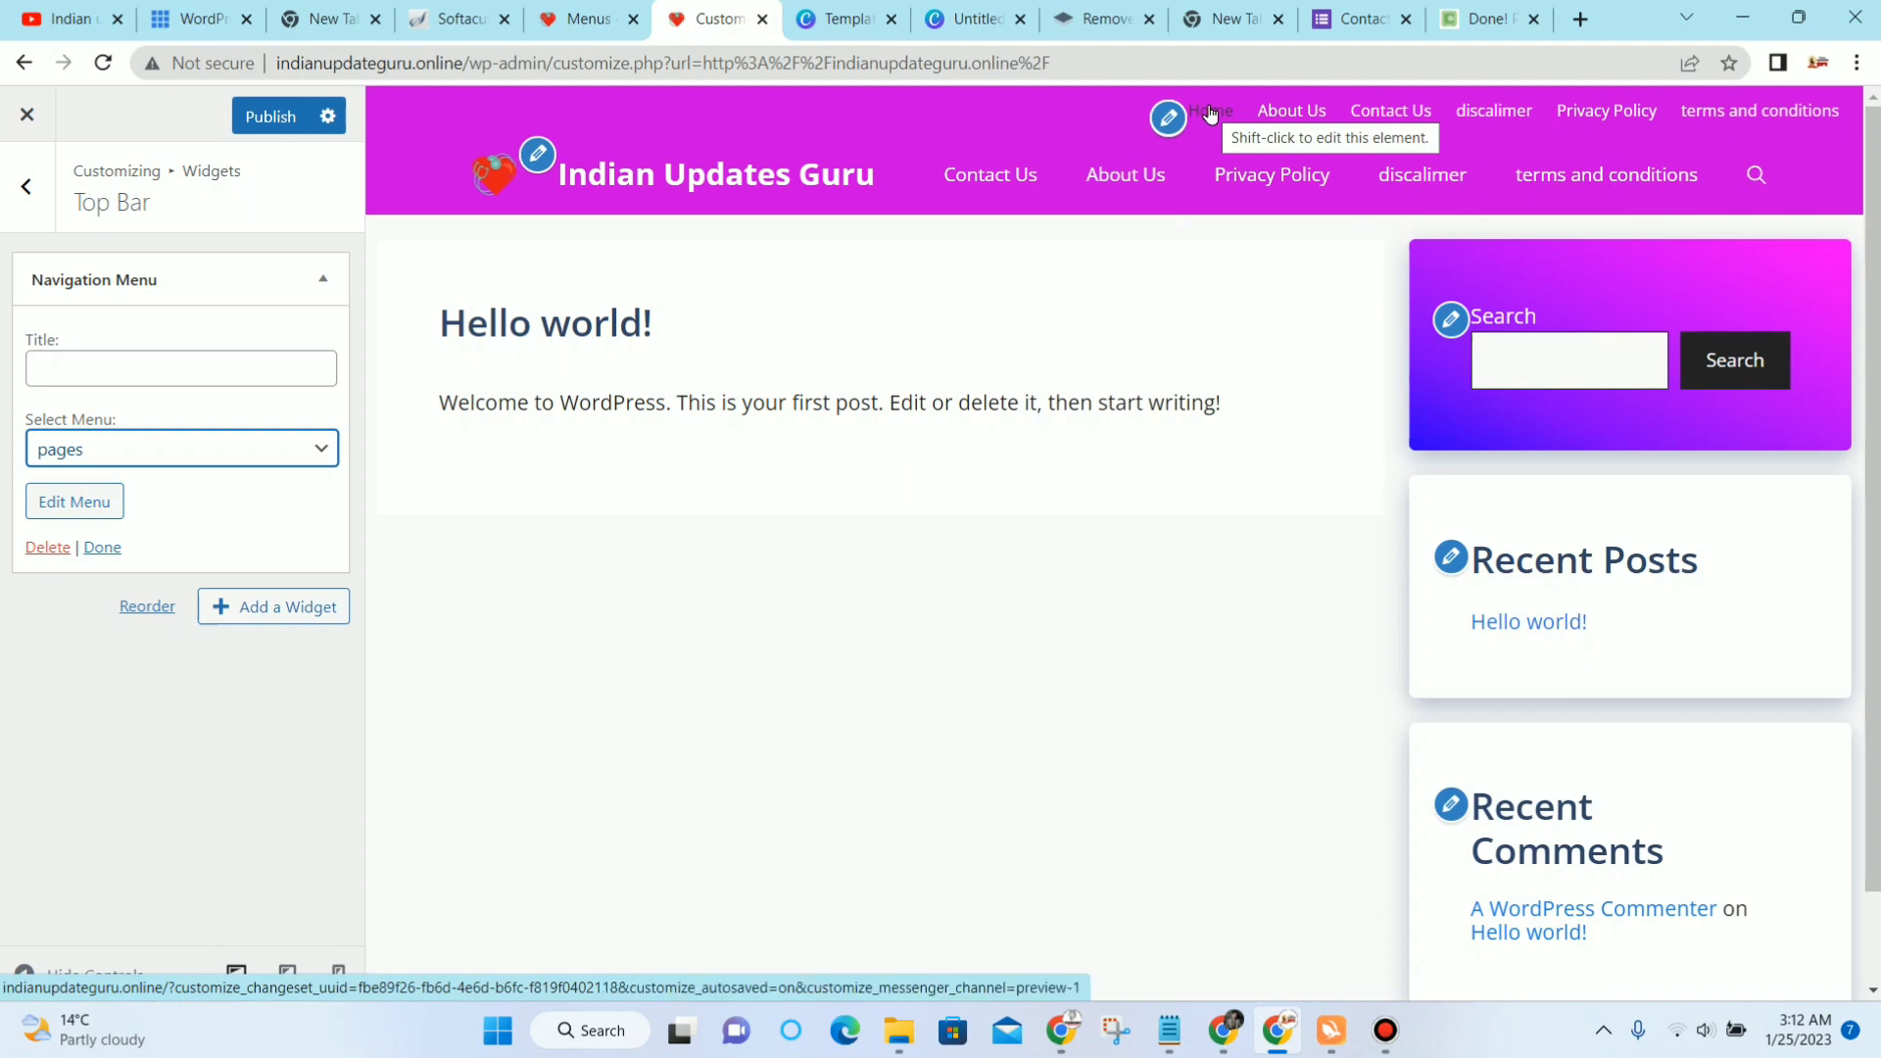
Step: Add a Navigation Menu widget to the Footer Bar and set it to show the pages menu
{"action": "scroll", "coordinate": [1360, 328], "scroll_direction": "down", "scroll_amount": 2}
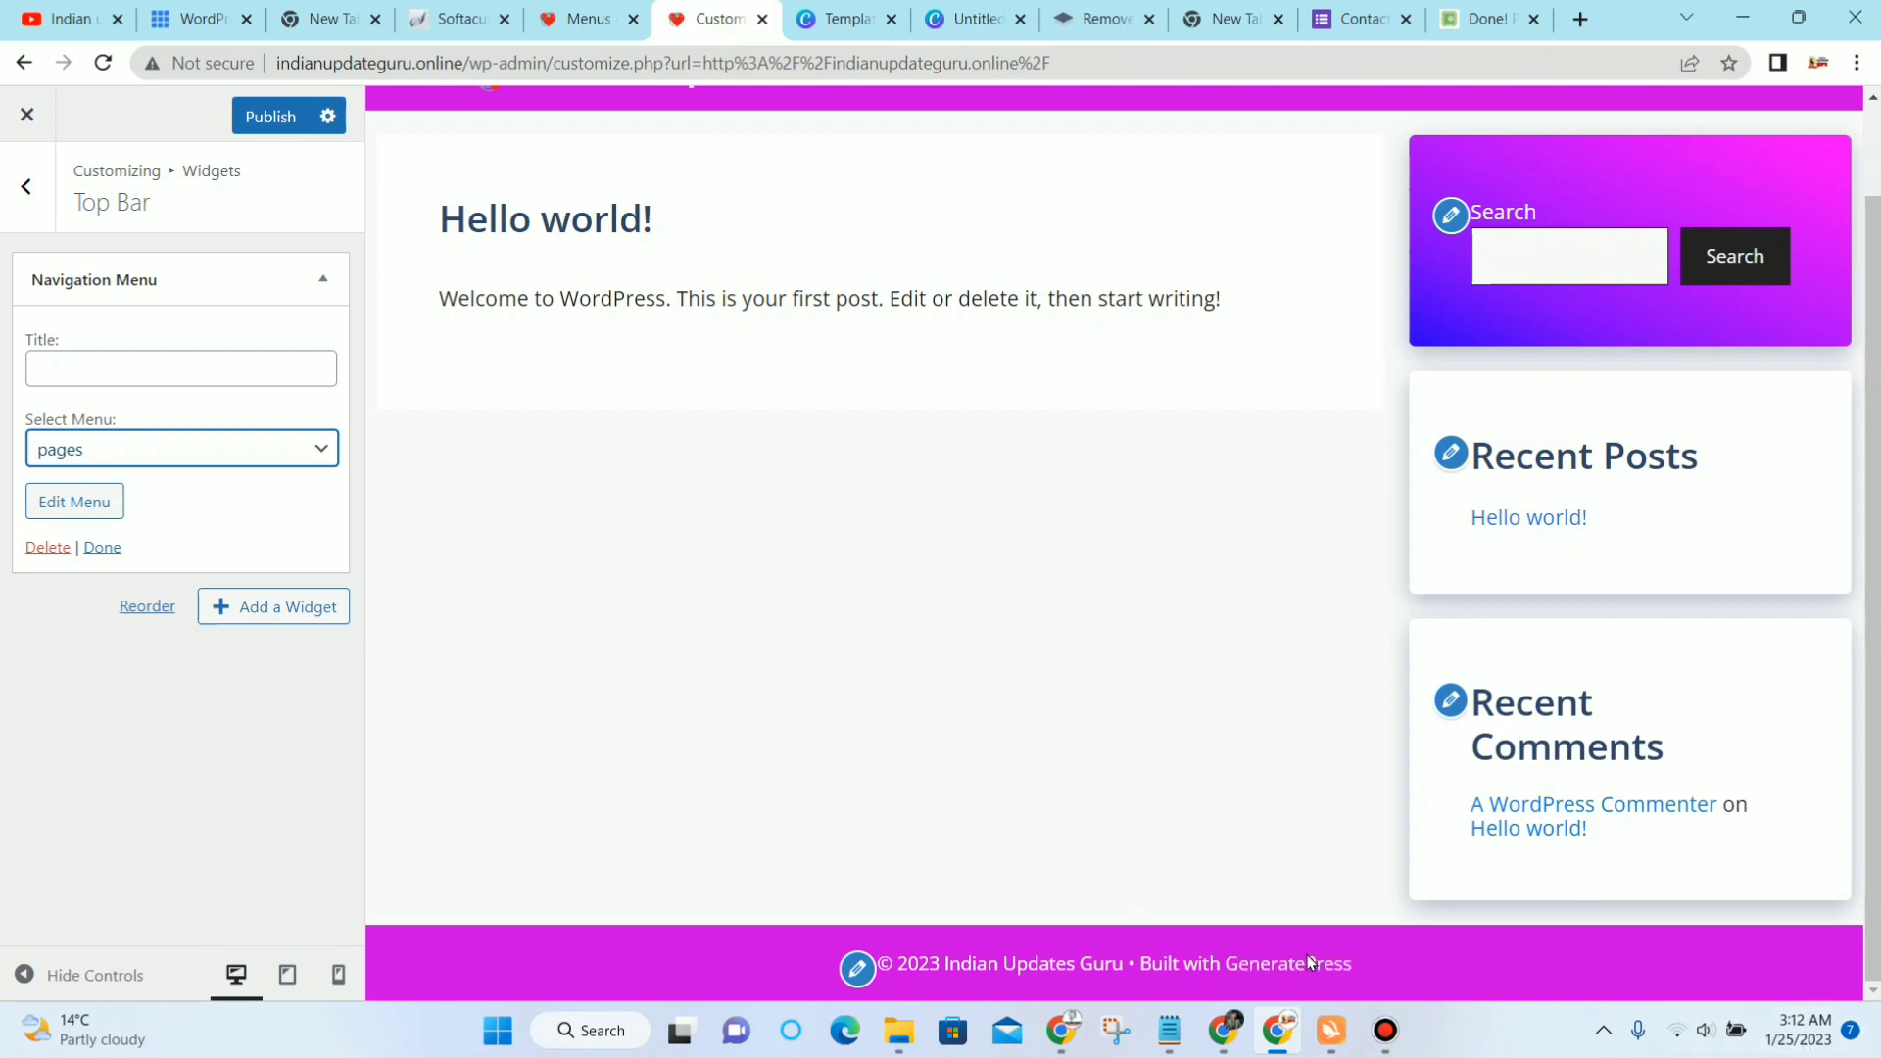
{"action": "left_click", "coordinate": [26, 186]}
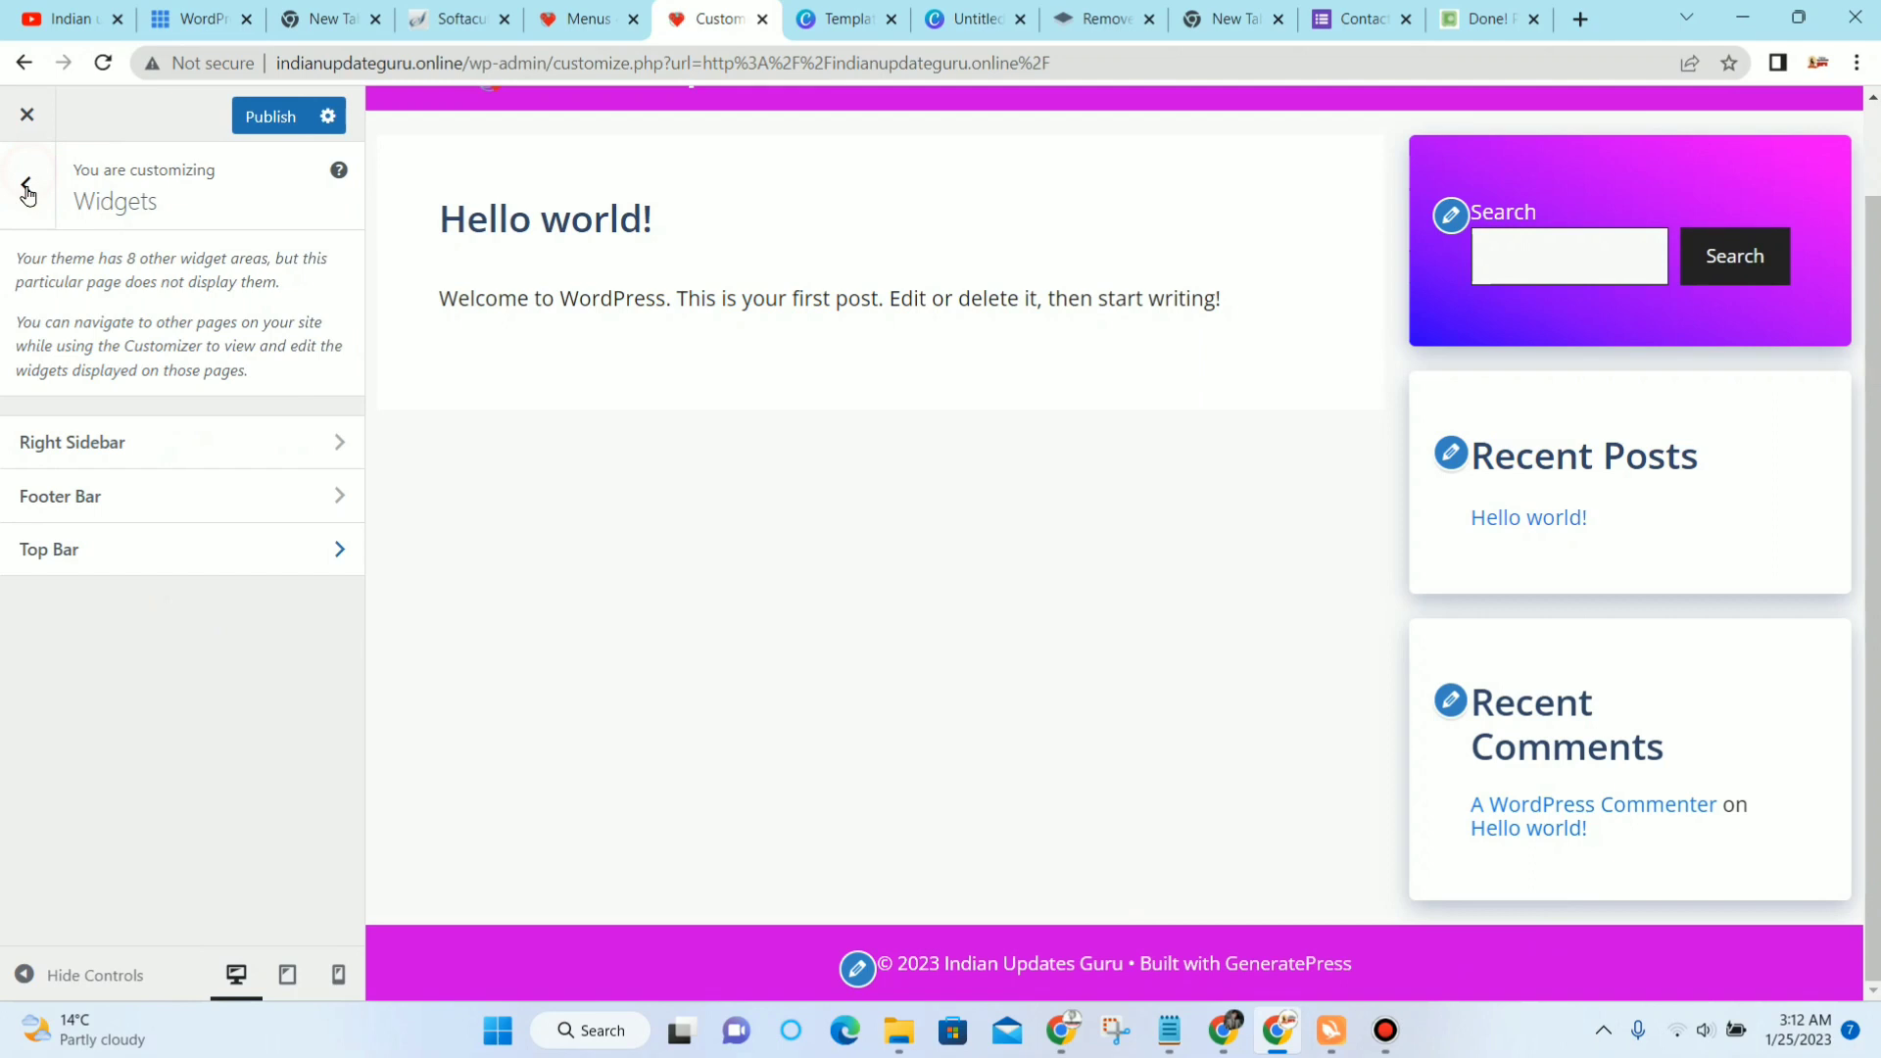
{"action": "left_click", "coordinate": [91, 493]}
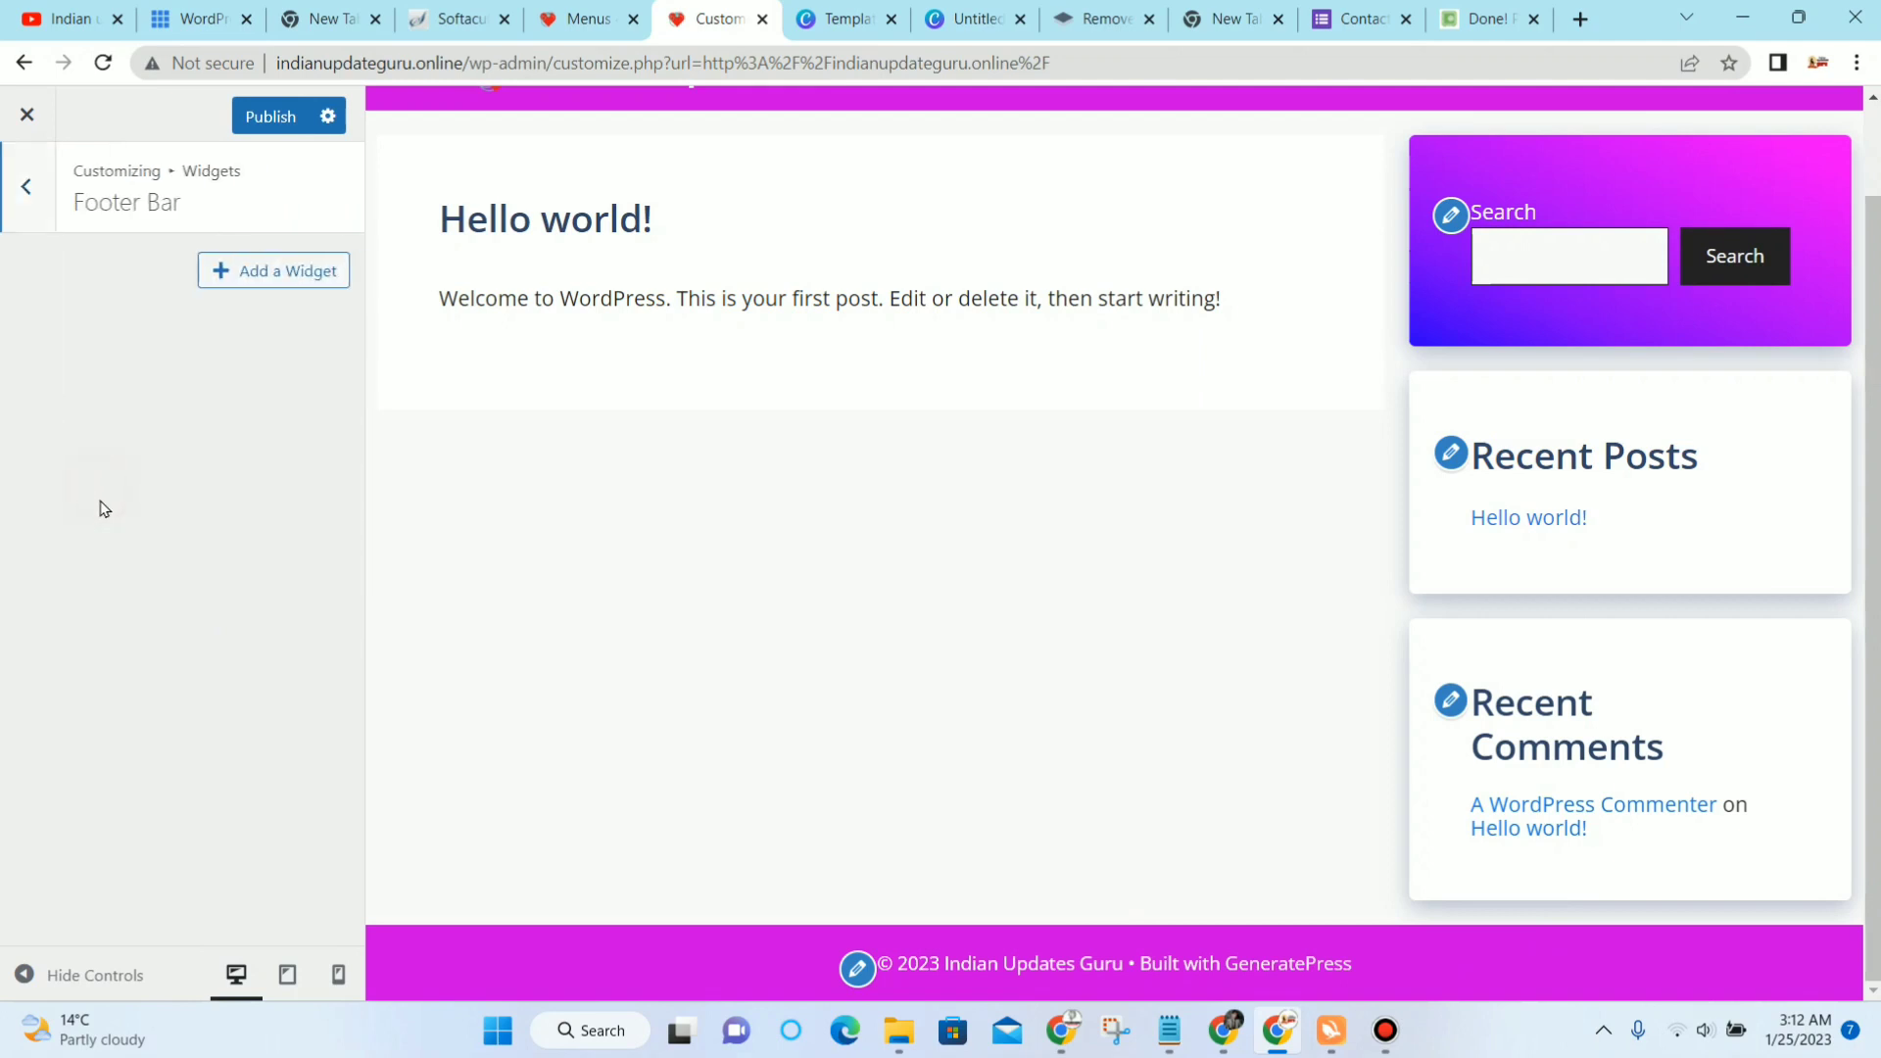
{"action": "left_click", "coordinate": [281, 283]}
{"action": "left_click", "coordinate": [262, 260]}
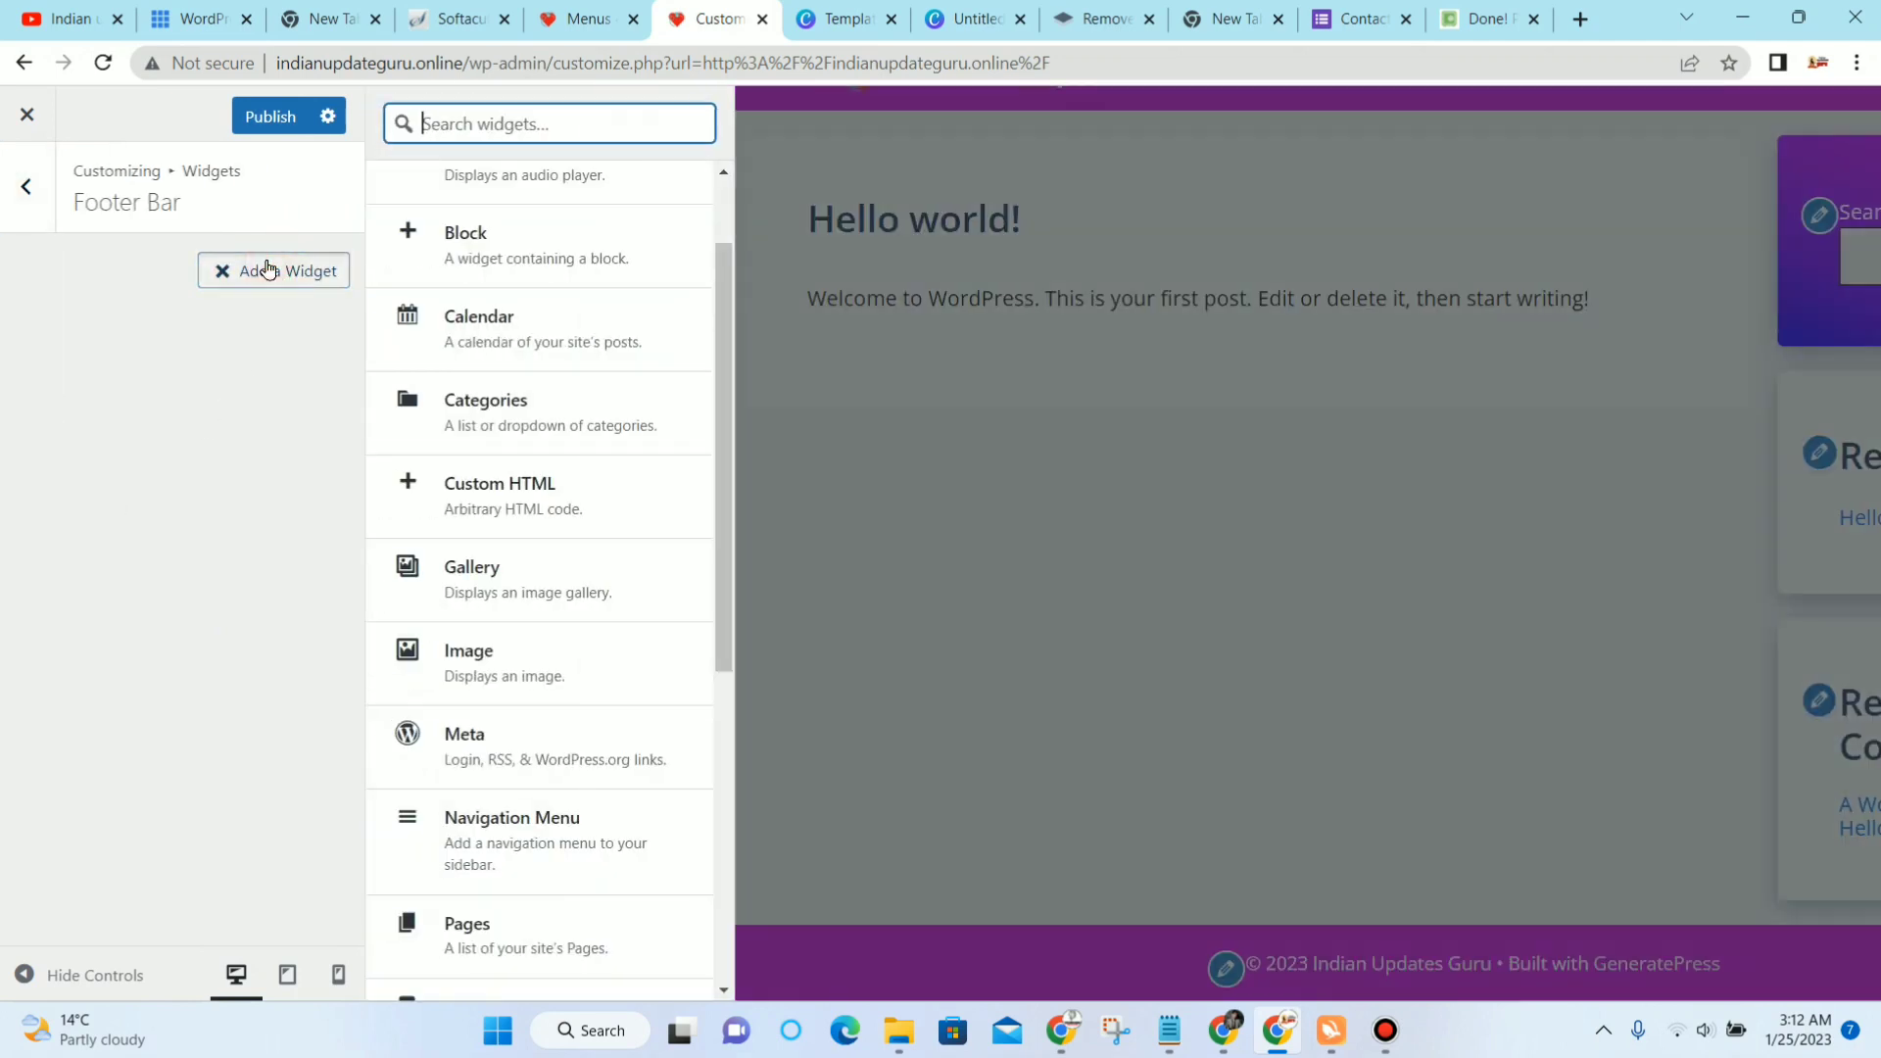
{"action": "scroll", "coordinate": [529, 609], "scroll_direction": "down", "scroll_amount": 1}
{"action": "left_click", "coordinate": [520, 580]}
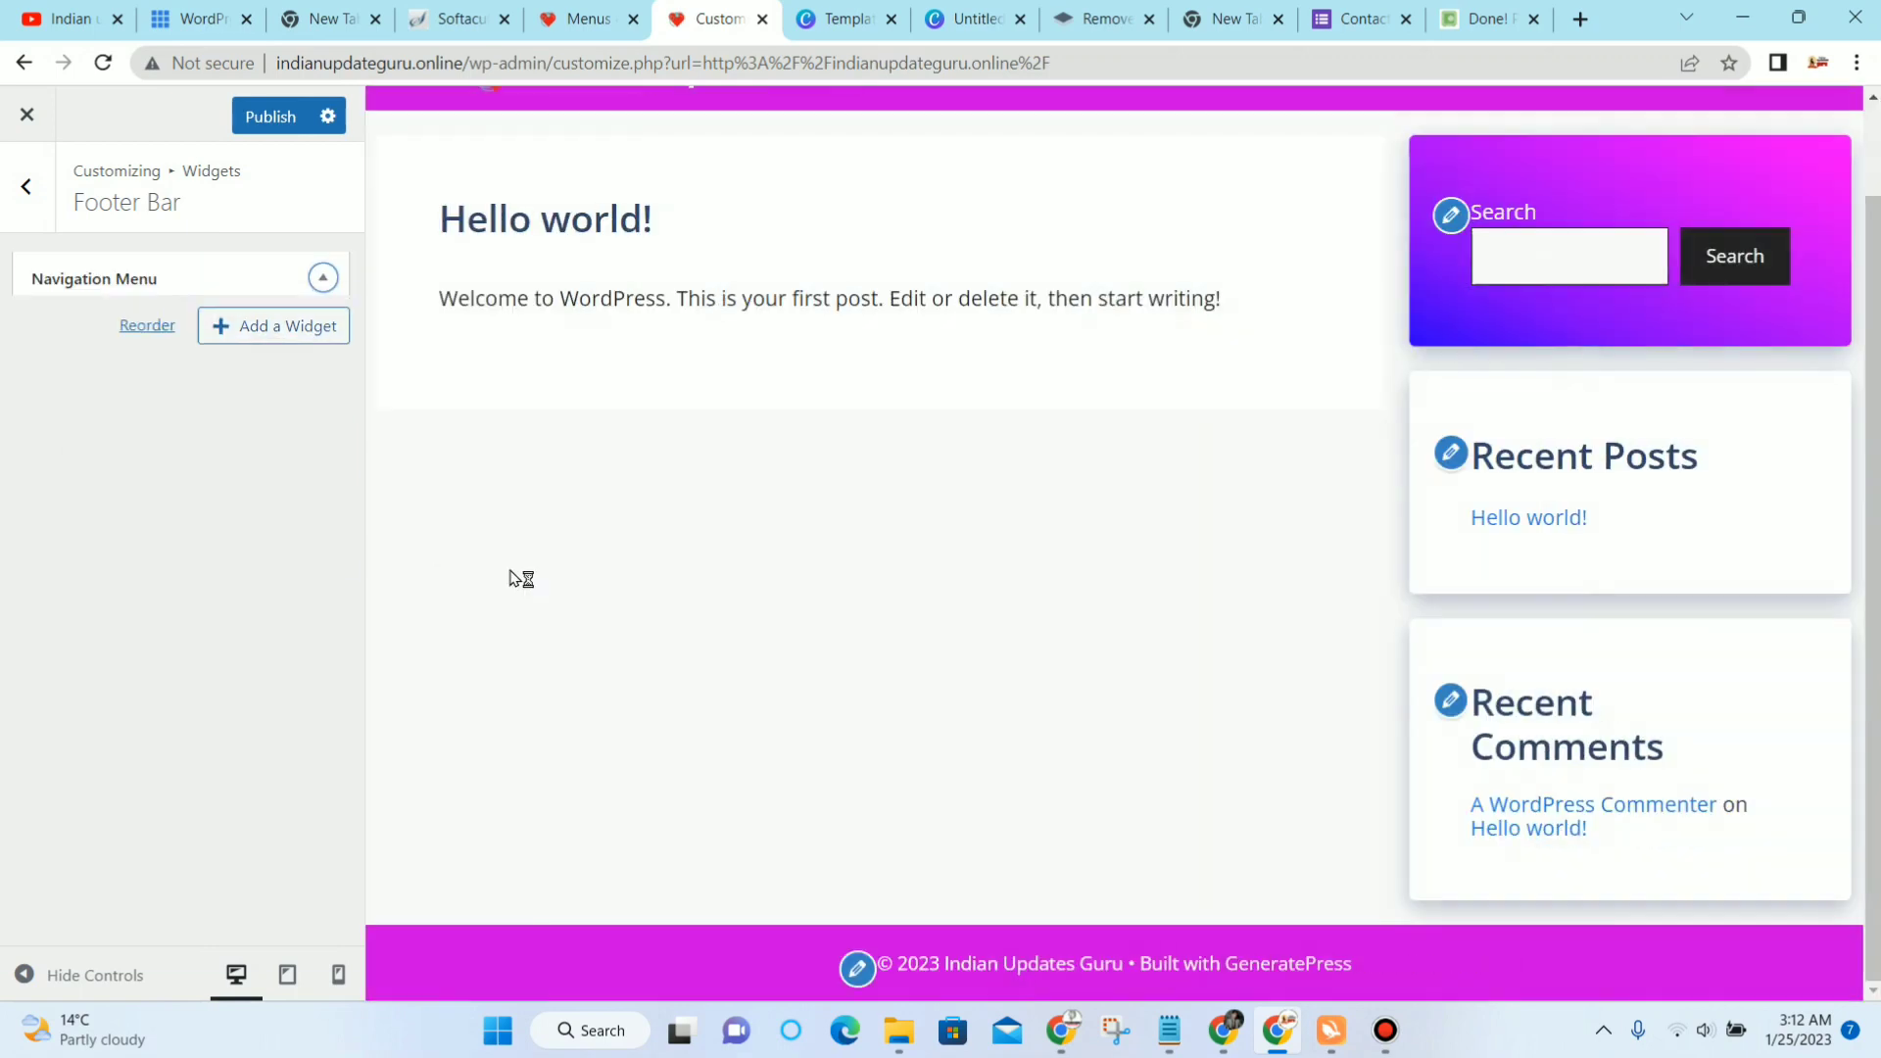
{"action": "left_click", "coordinate": [183, 451]}
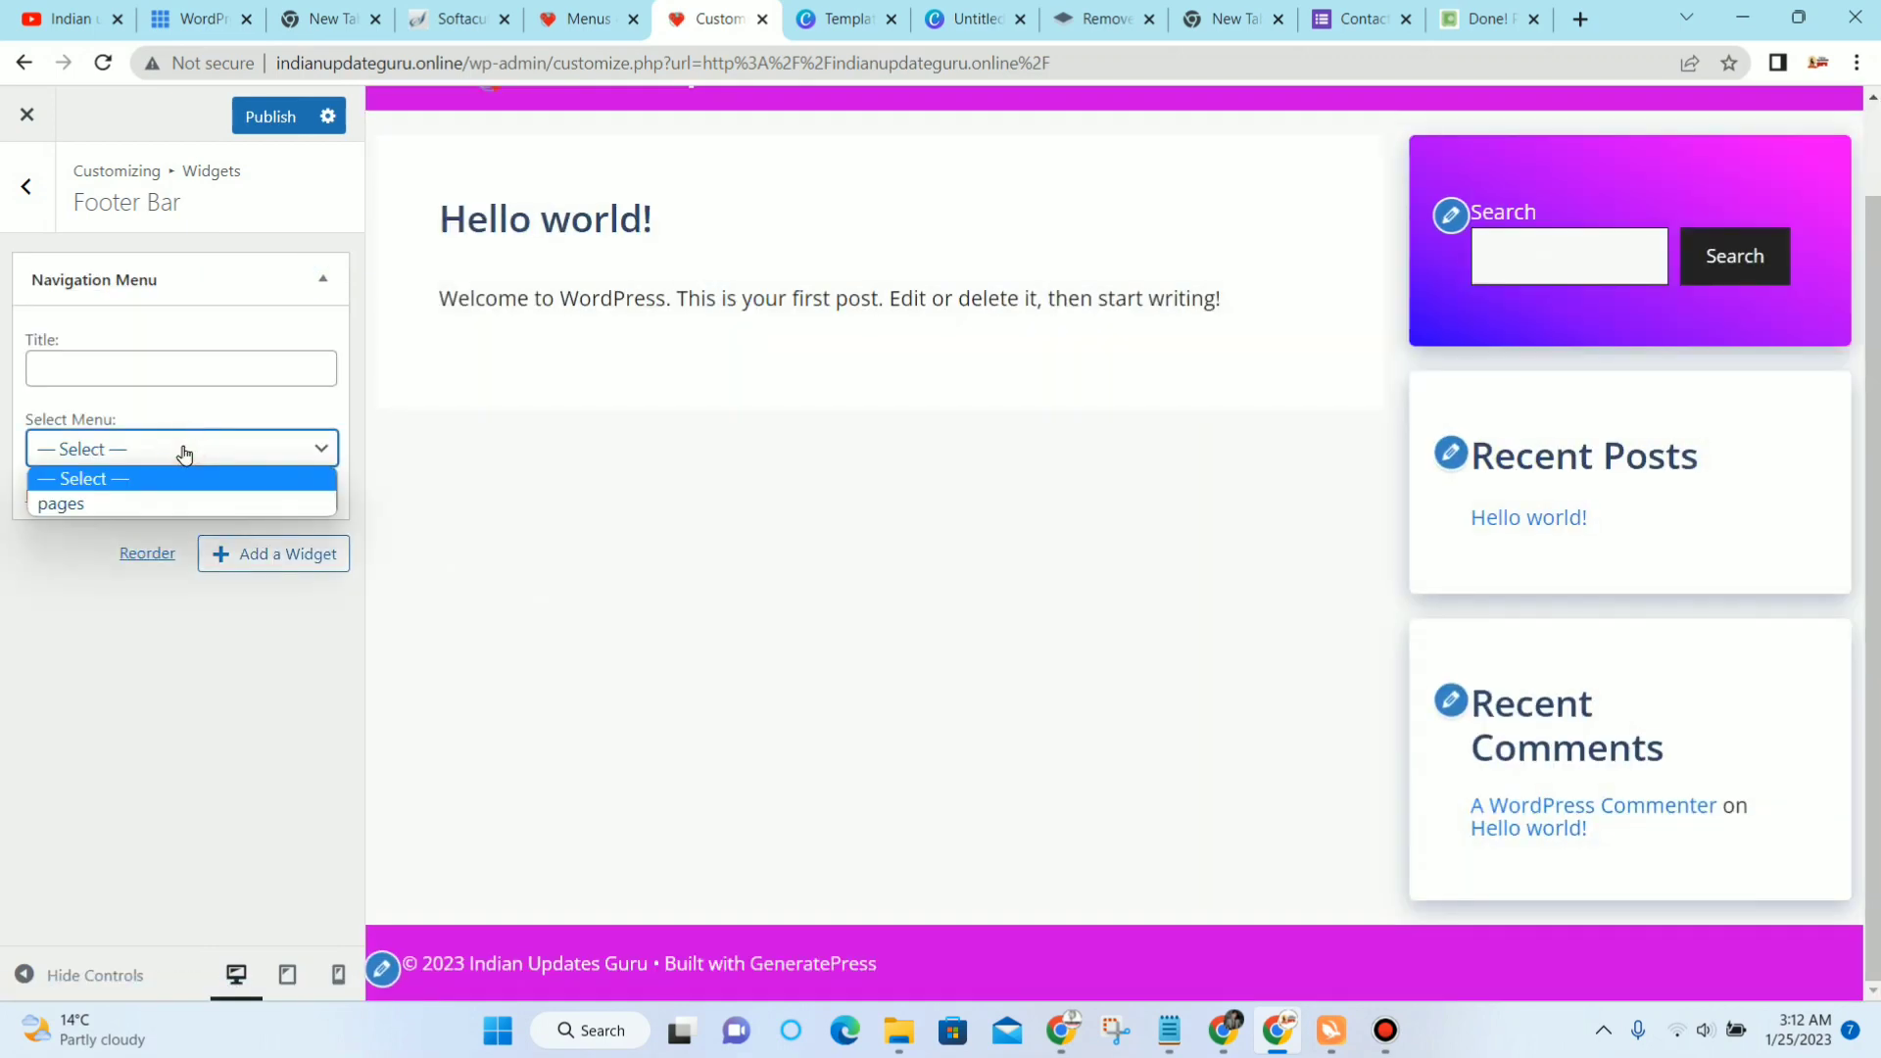
{"action": "left_click", "coordinate": [151, 498]}
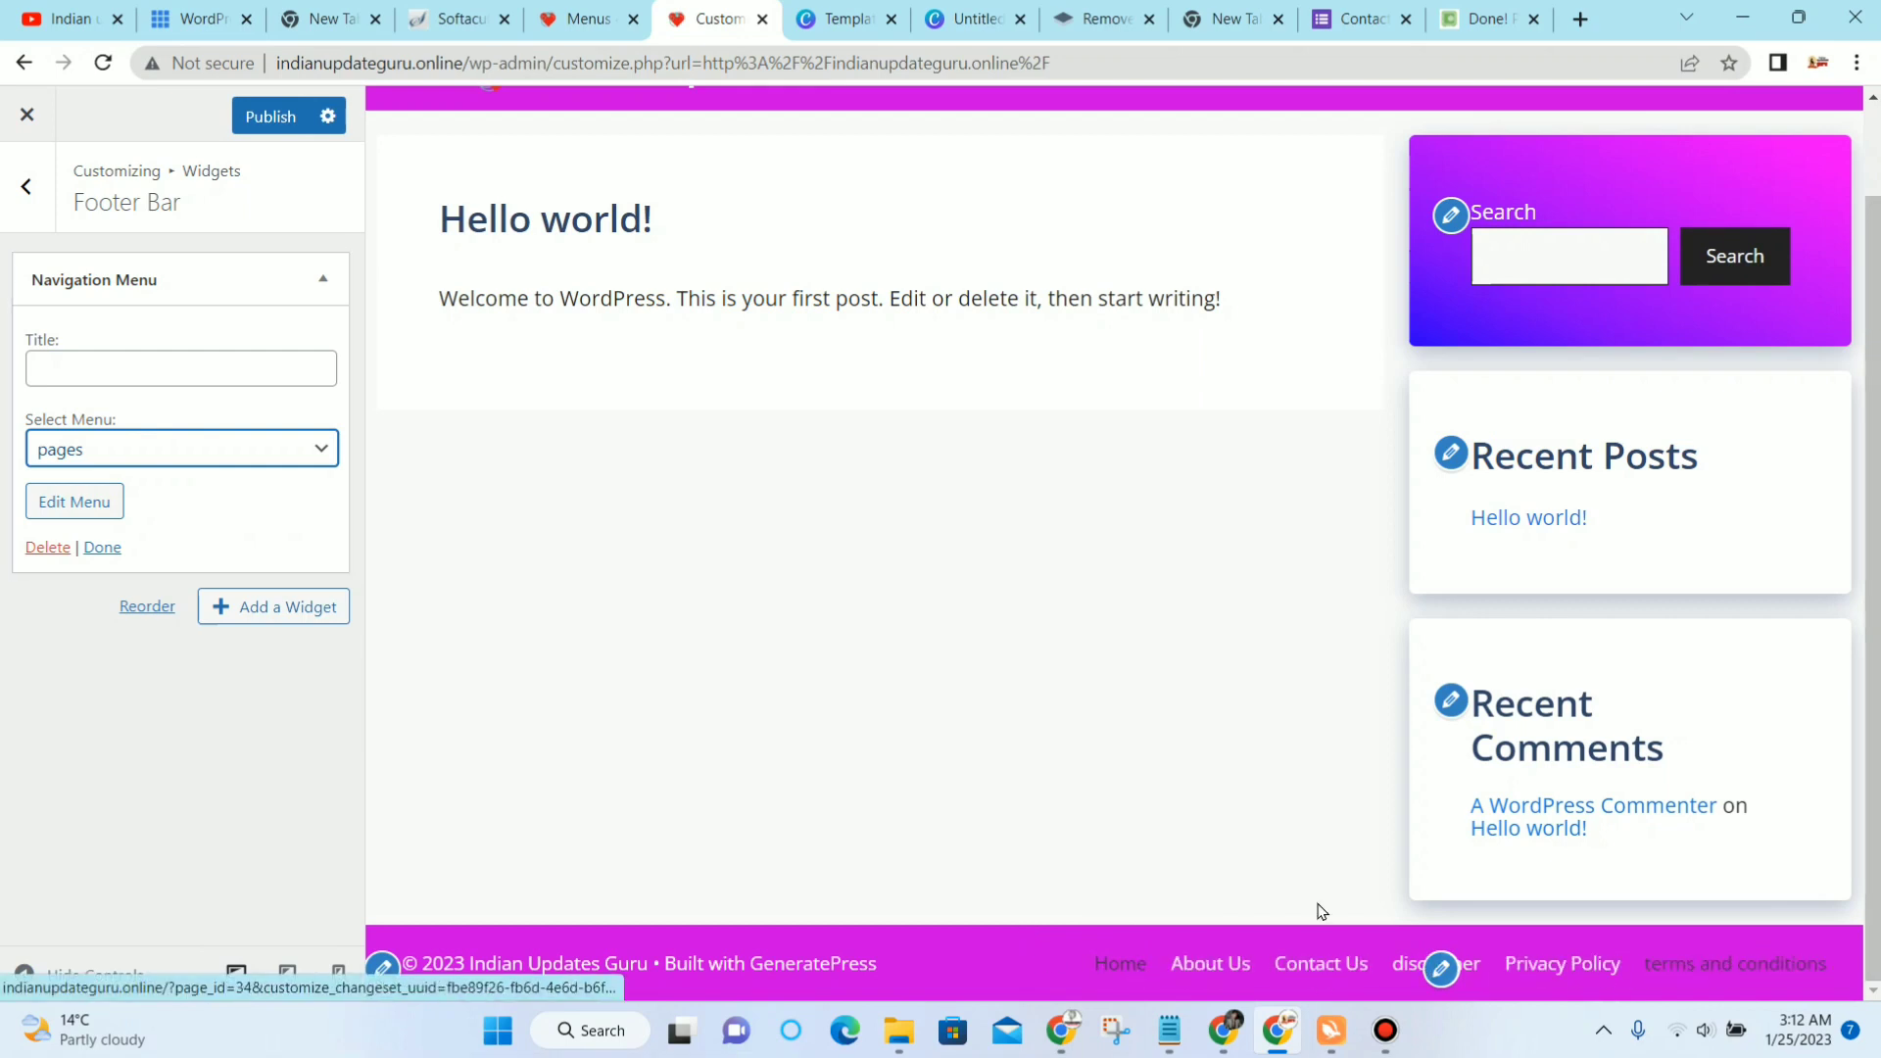
Step: Add a Navigation Menu widget showing the pages menu to the Right Sidebar and check it in the preview
{"action": "left_click", "coordinate": [26, 186]}
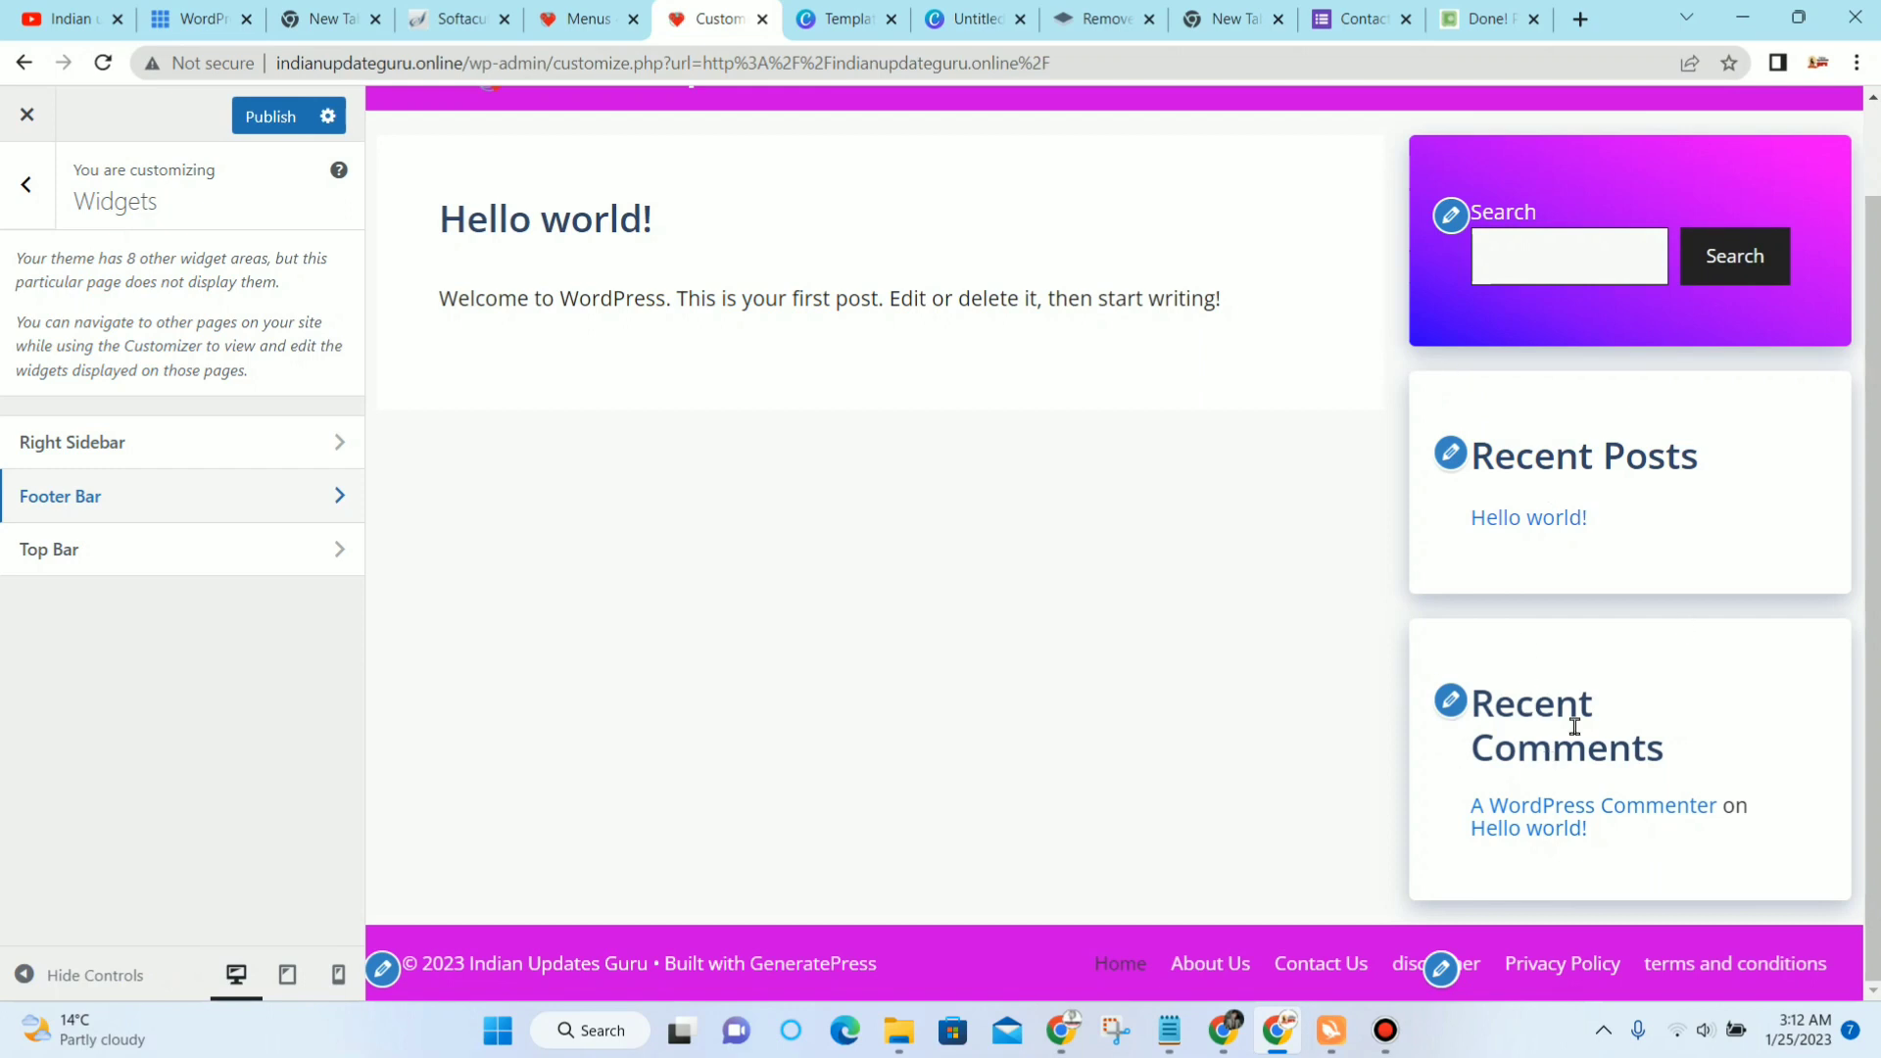
{"action": "left_click", "coordinate": [159, 450]}
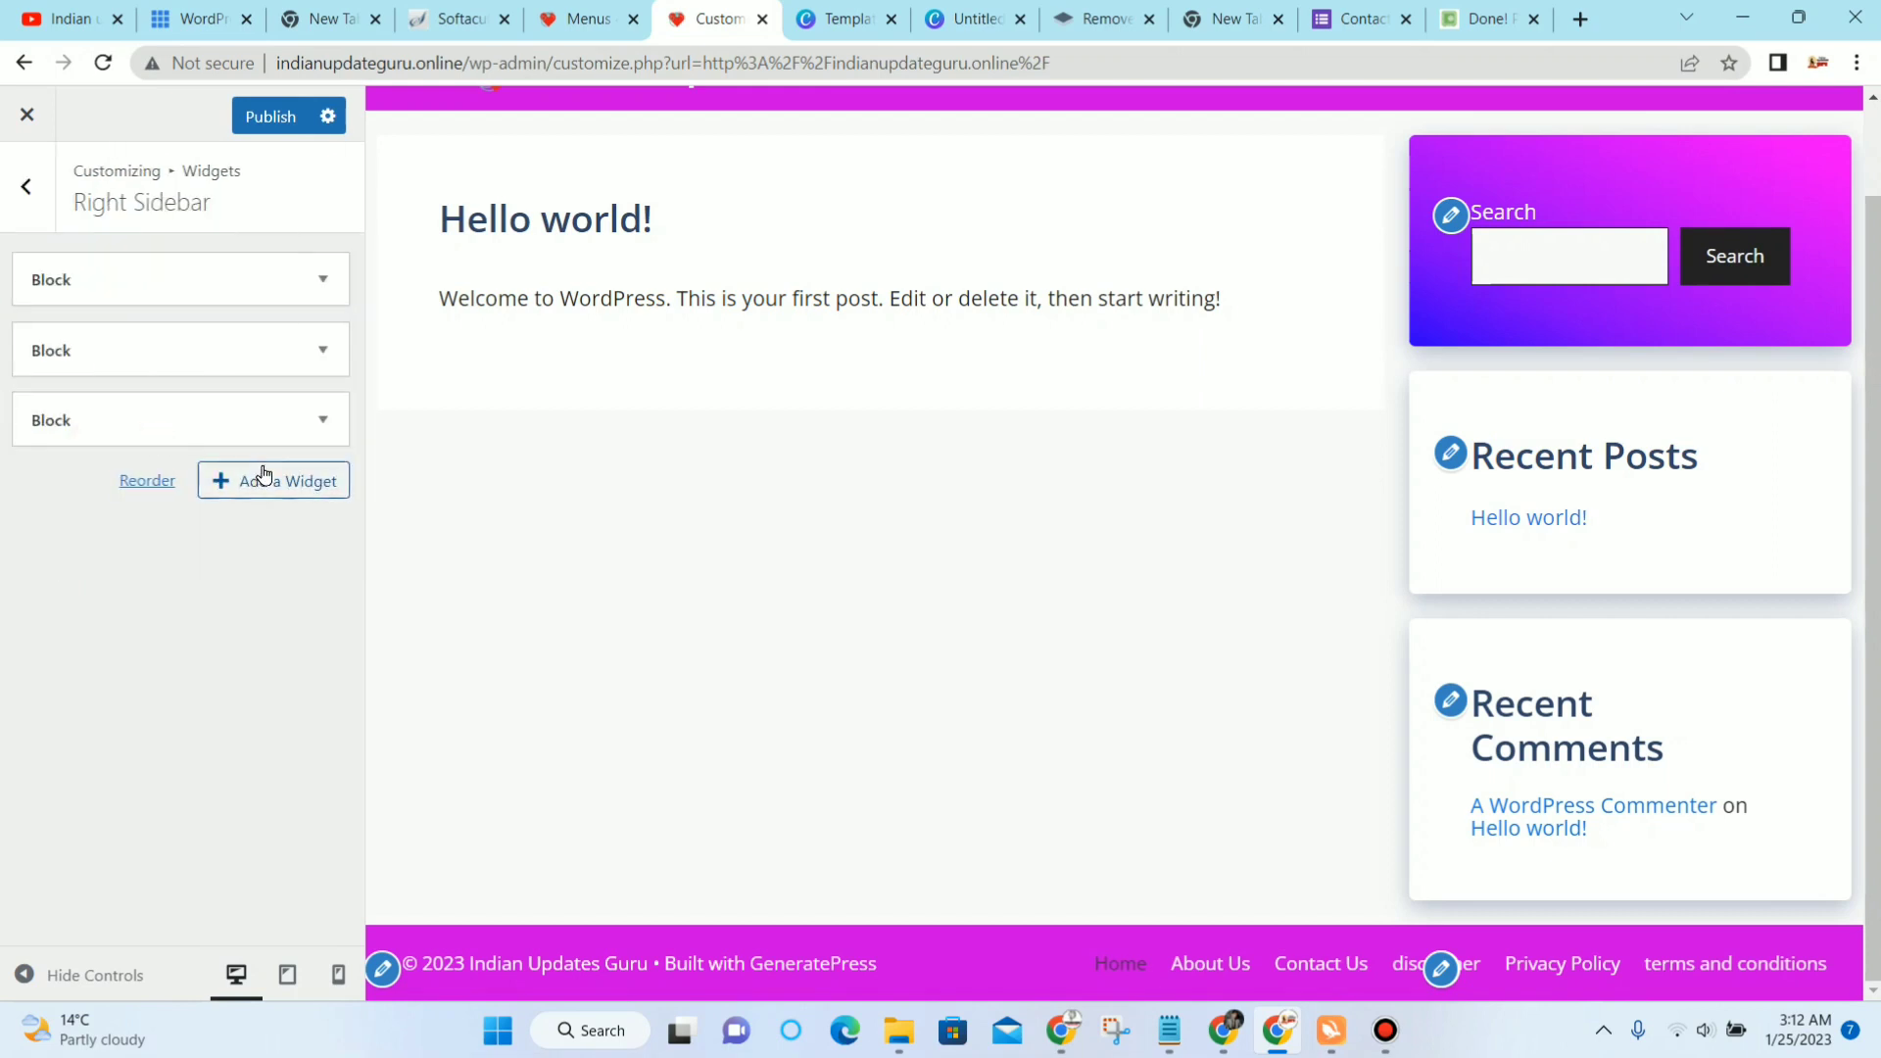
{"action": "left_click", "coordinate": [264, 476]}
{"action": "left_click", "coordinate": [507, 582]}
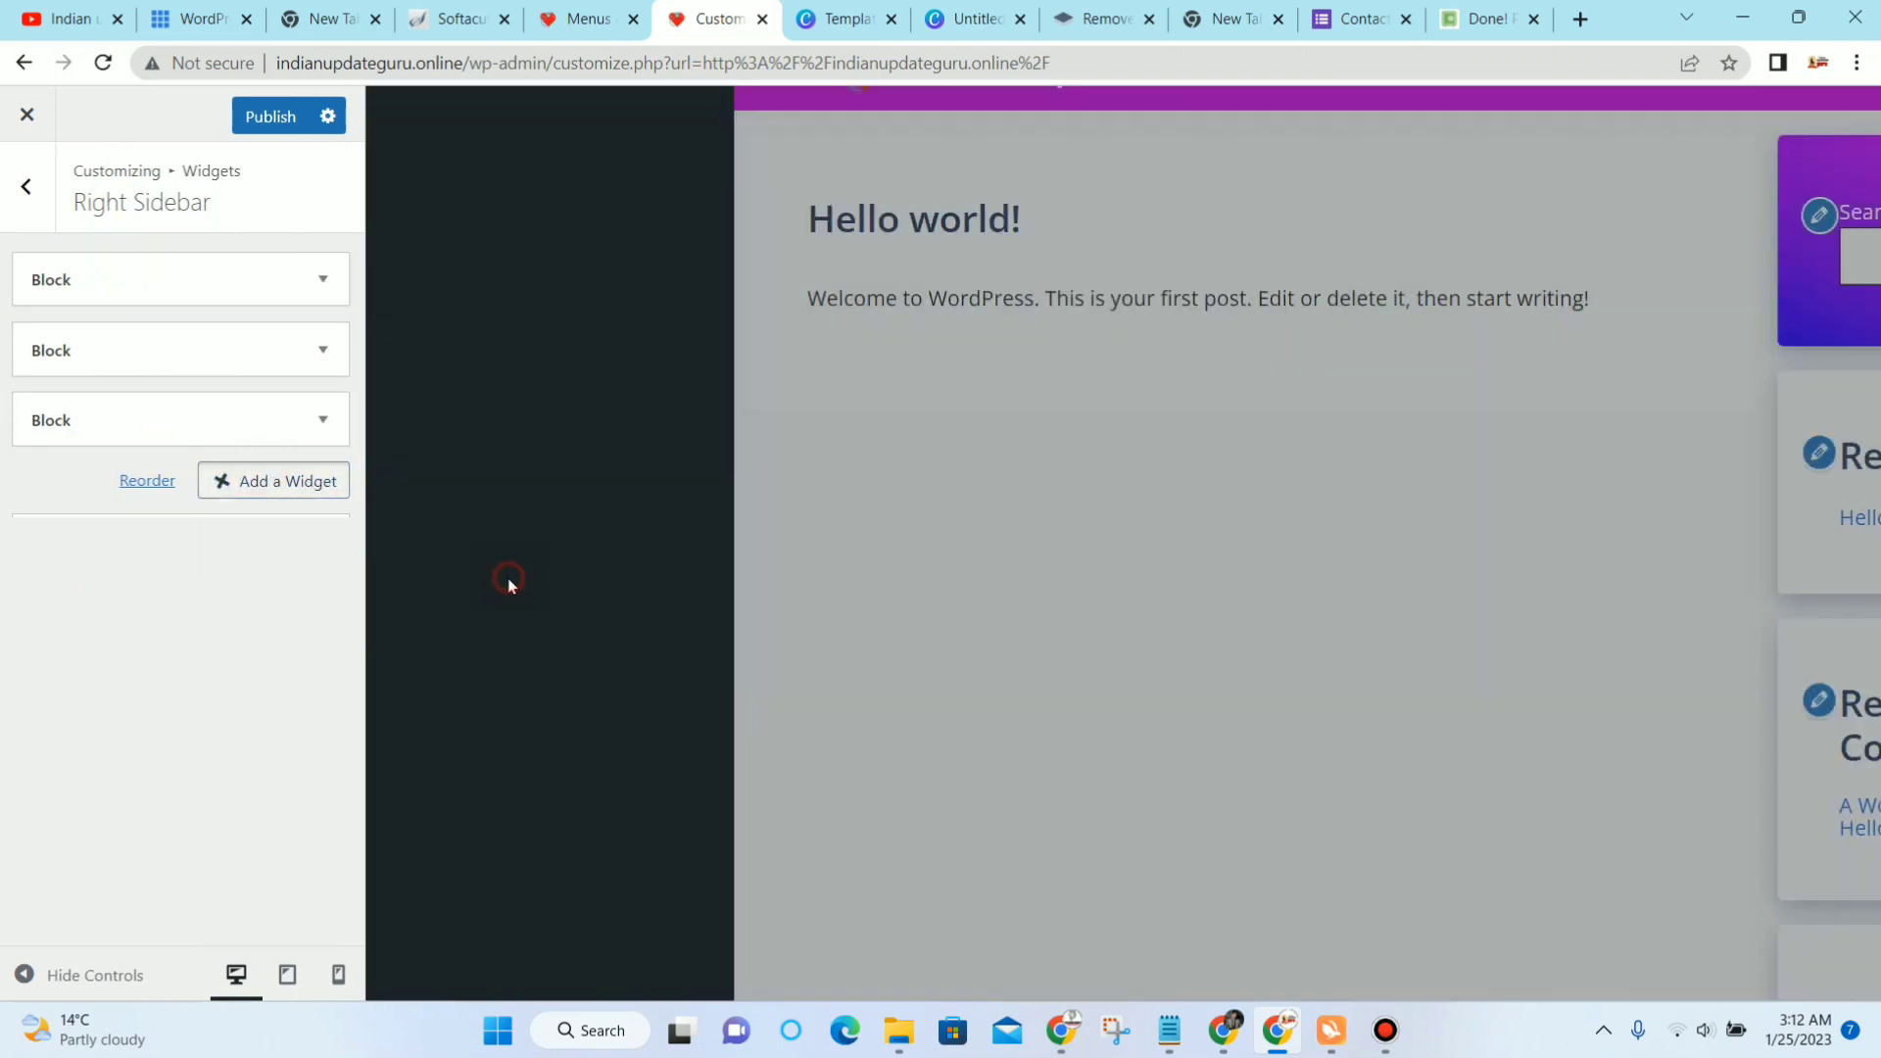
{"action": "left_click", "coordinate": [160, 659]}
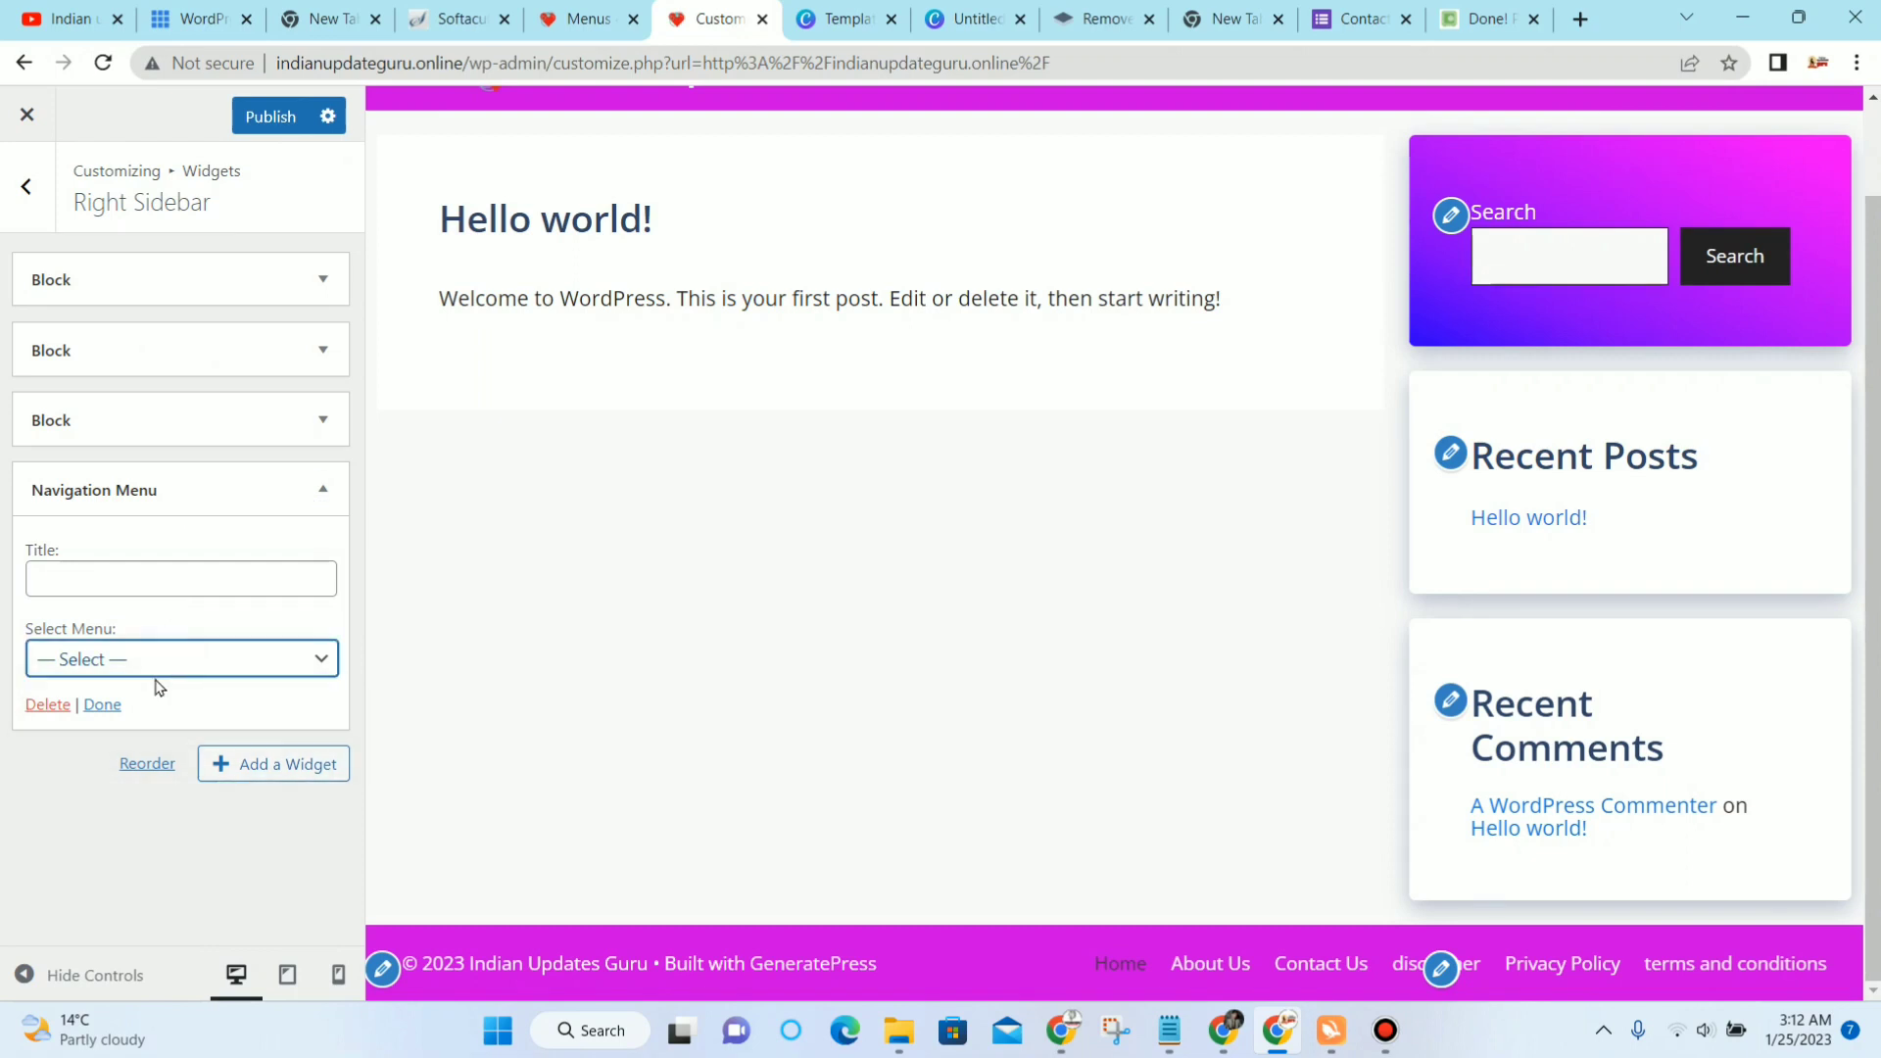
{"action": "left_click", "coordinate": [155, 662]}
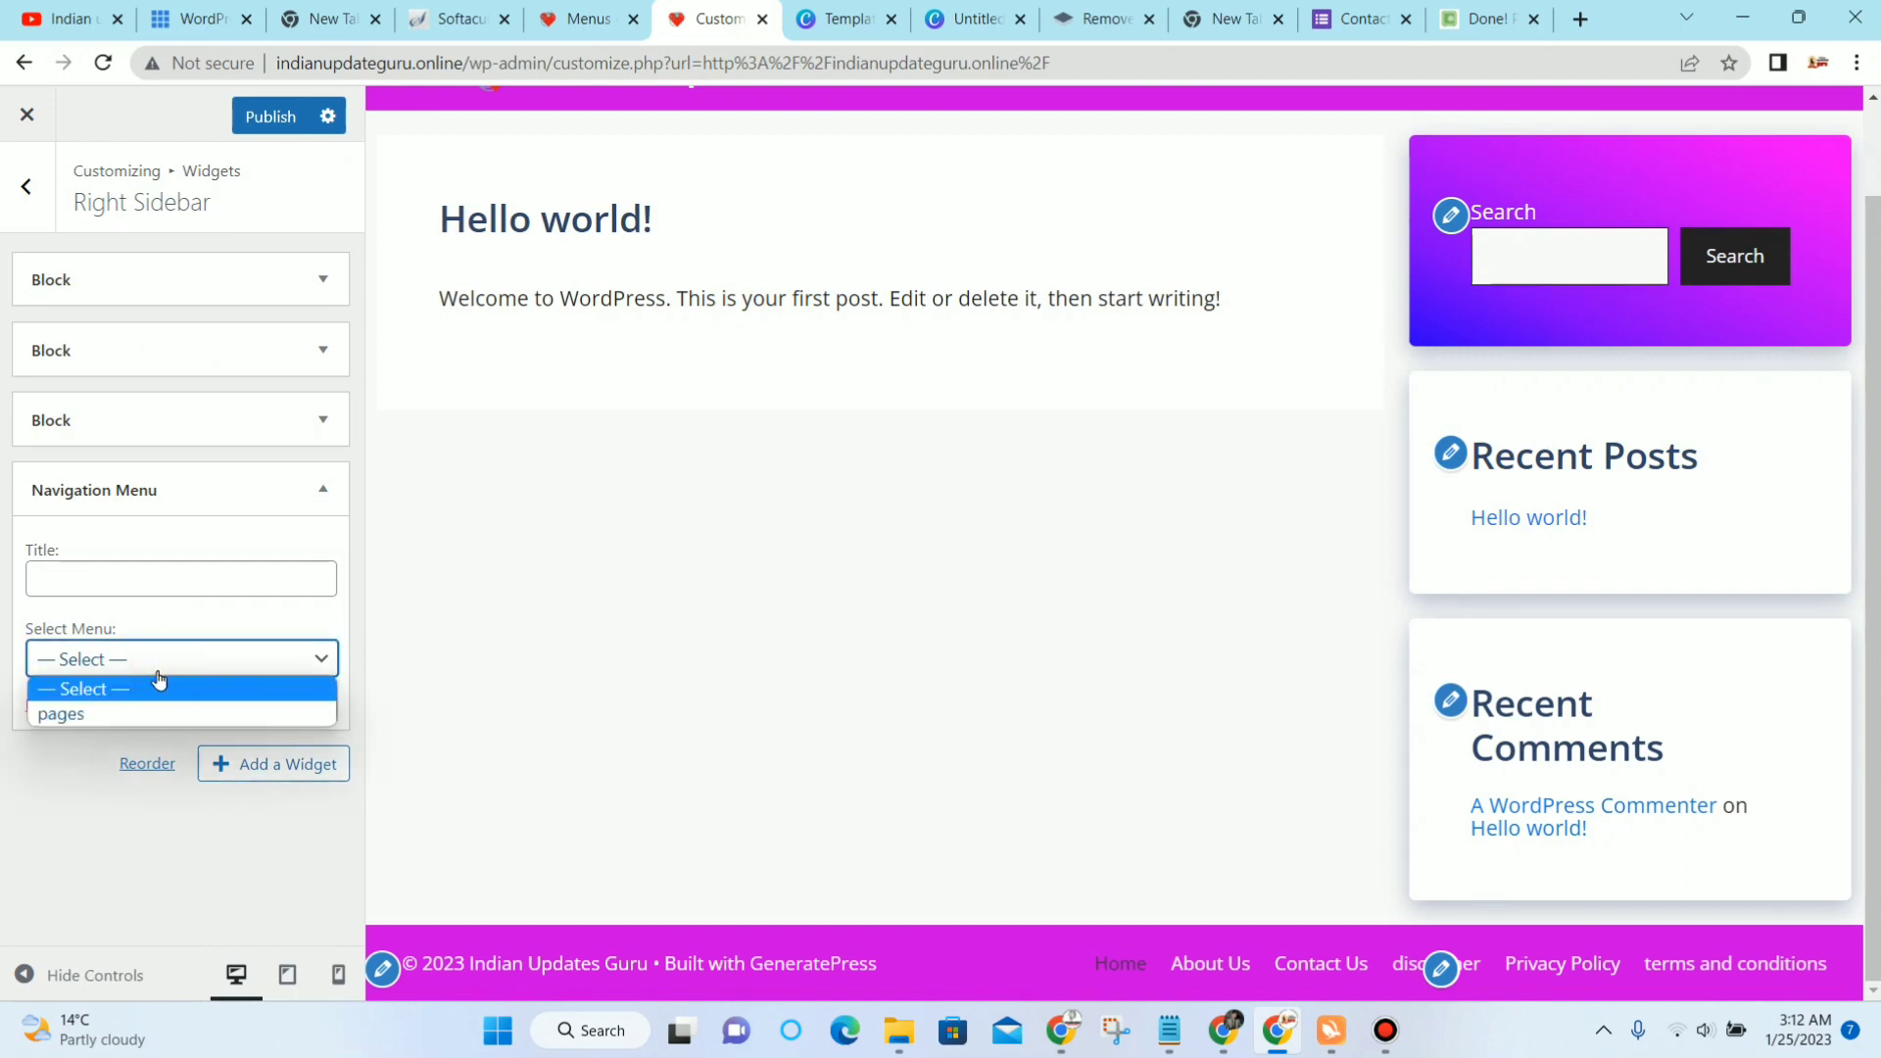
{"action": "left_click", "coordinate": [81, 713]}
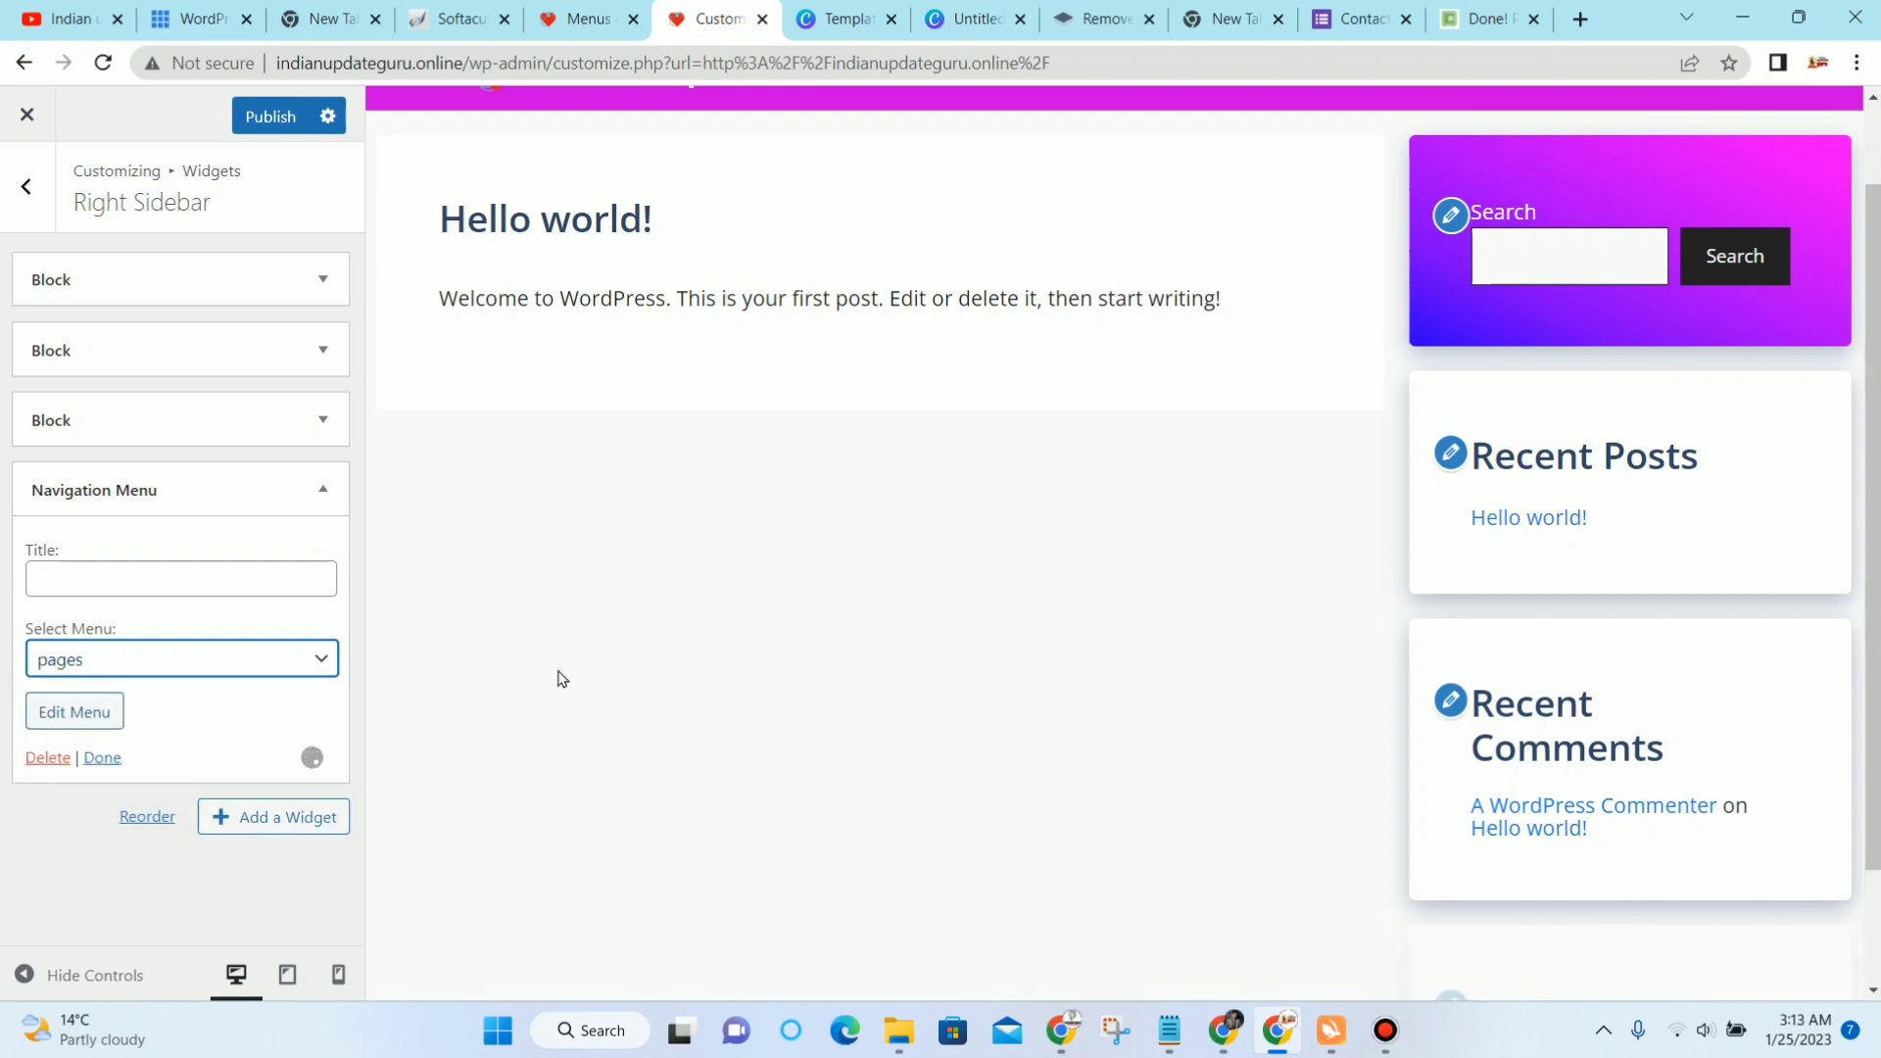
{"action": "scroll", "coordinate": [1586, 549], "scroll_direction": "down", "scroll_amount": 1}
{"action": "scroll", "coordinate": [1604, 544], "scroll_direction": "down", "scroll_amount": 3}
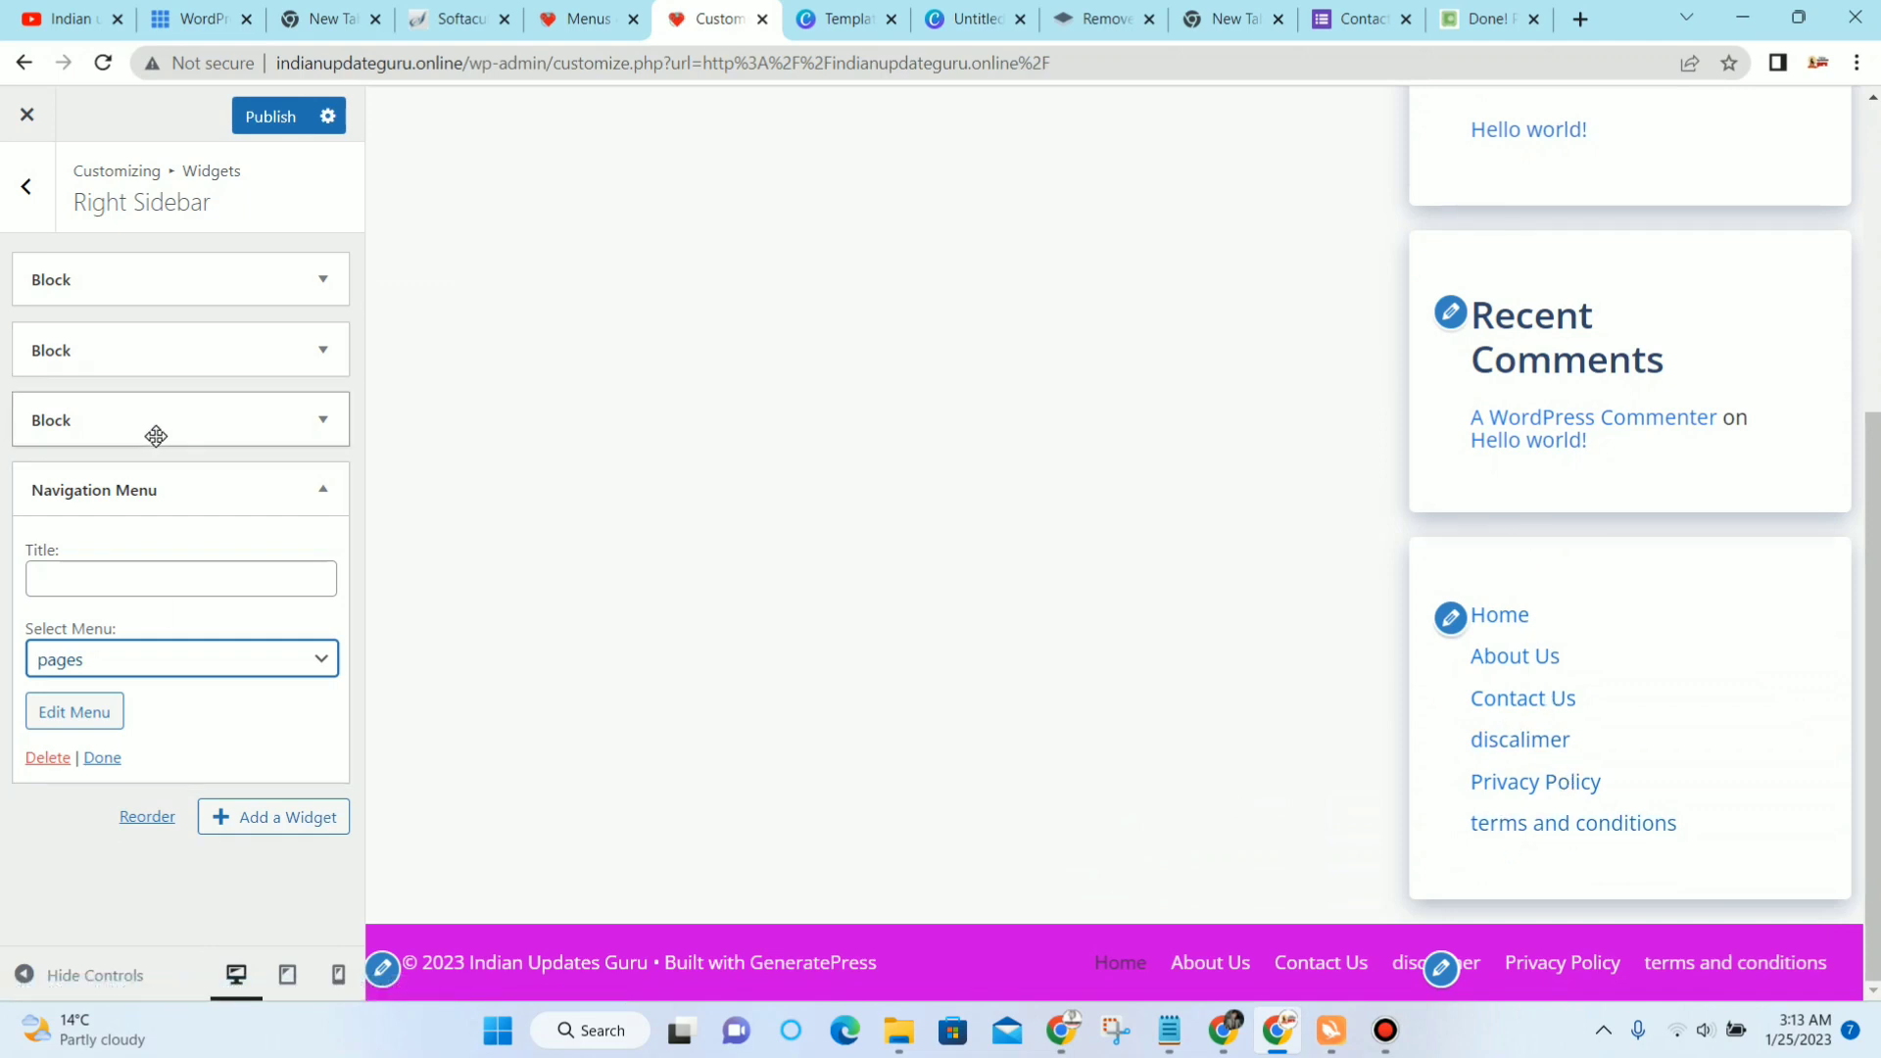
Step: Inspect the block HTML of the second Right Sidebar widget and compare it with the sidebar preview
{"action": "left_click", "coordinate": [211, 349]}
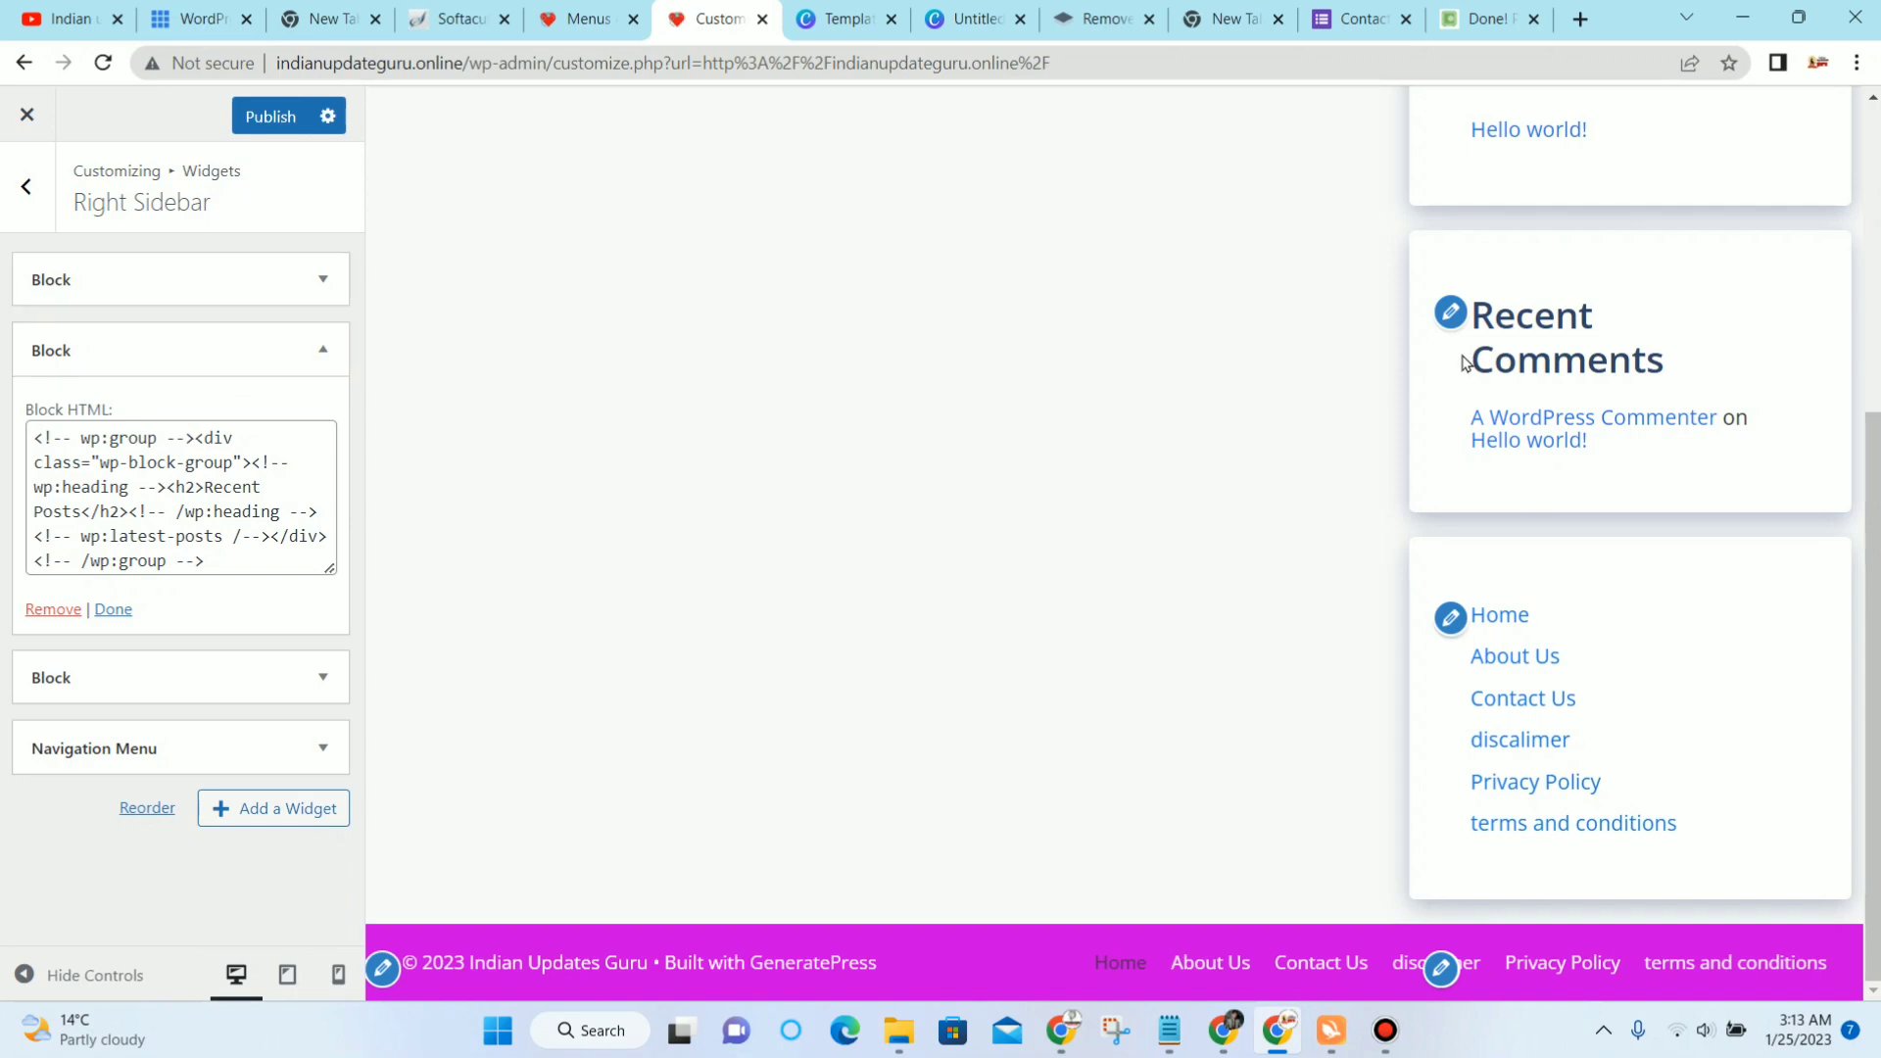
{"action": "scroll", "coordinate": [1464, 404], "scroll_direction": "up", "scroll_amount": 2}
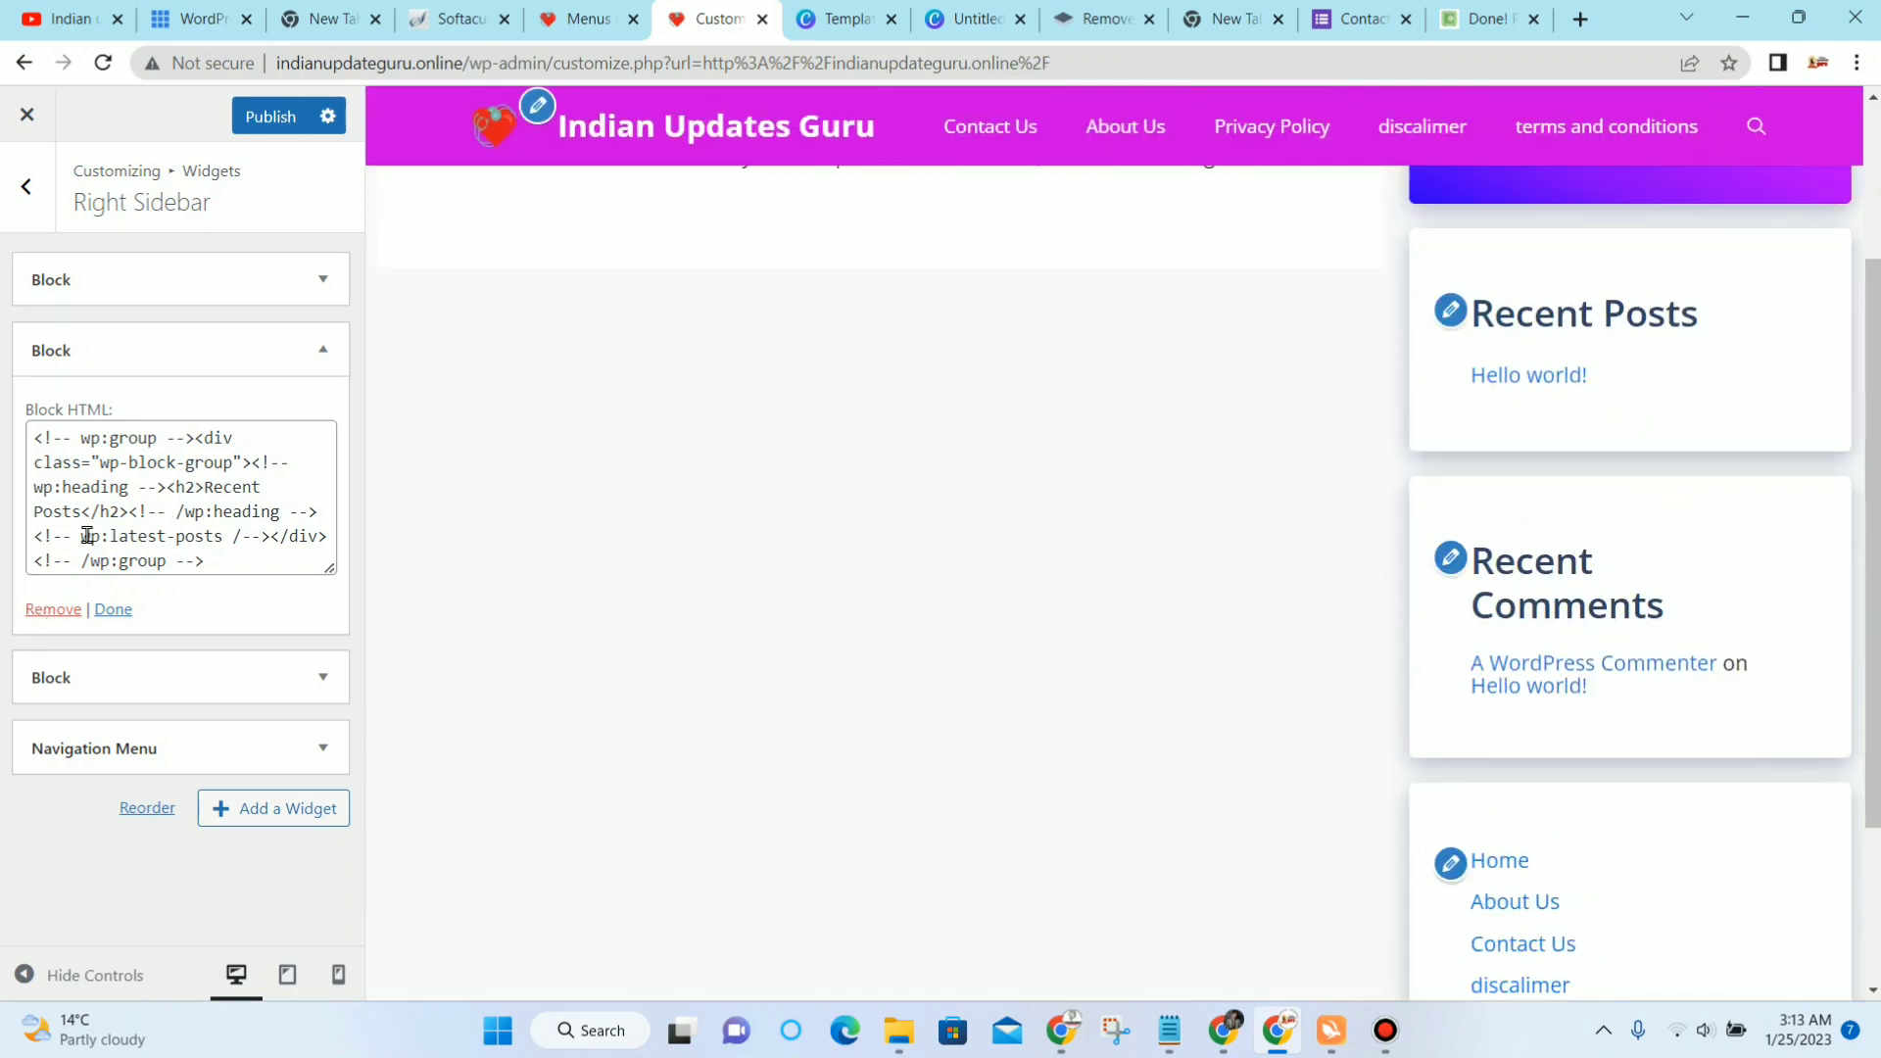
{"action": "left_click", "coordinate": [128, 344]}
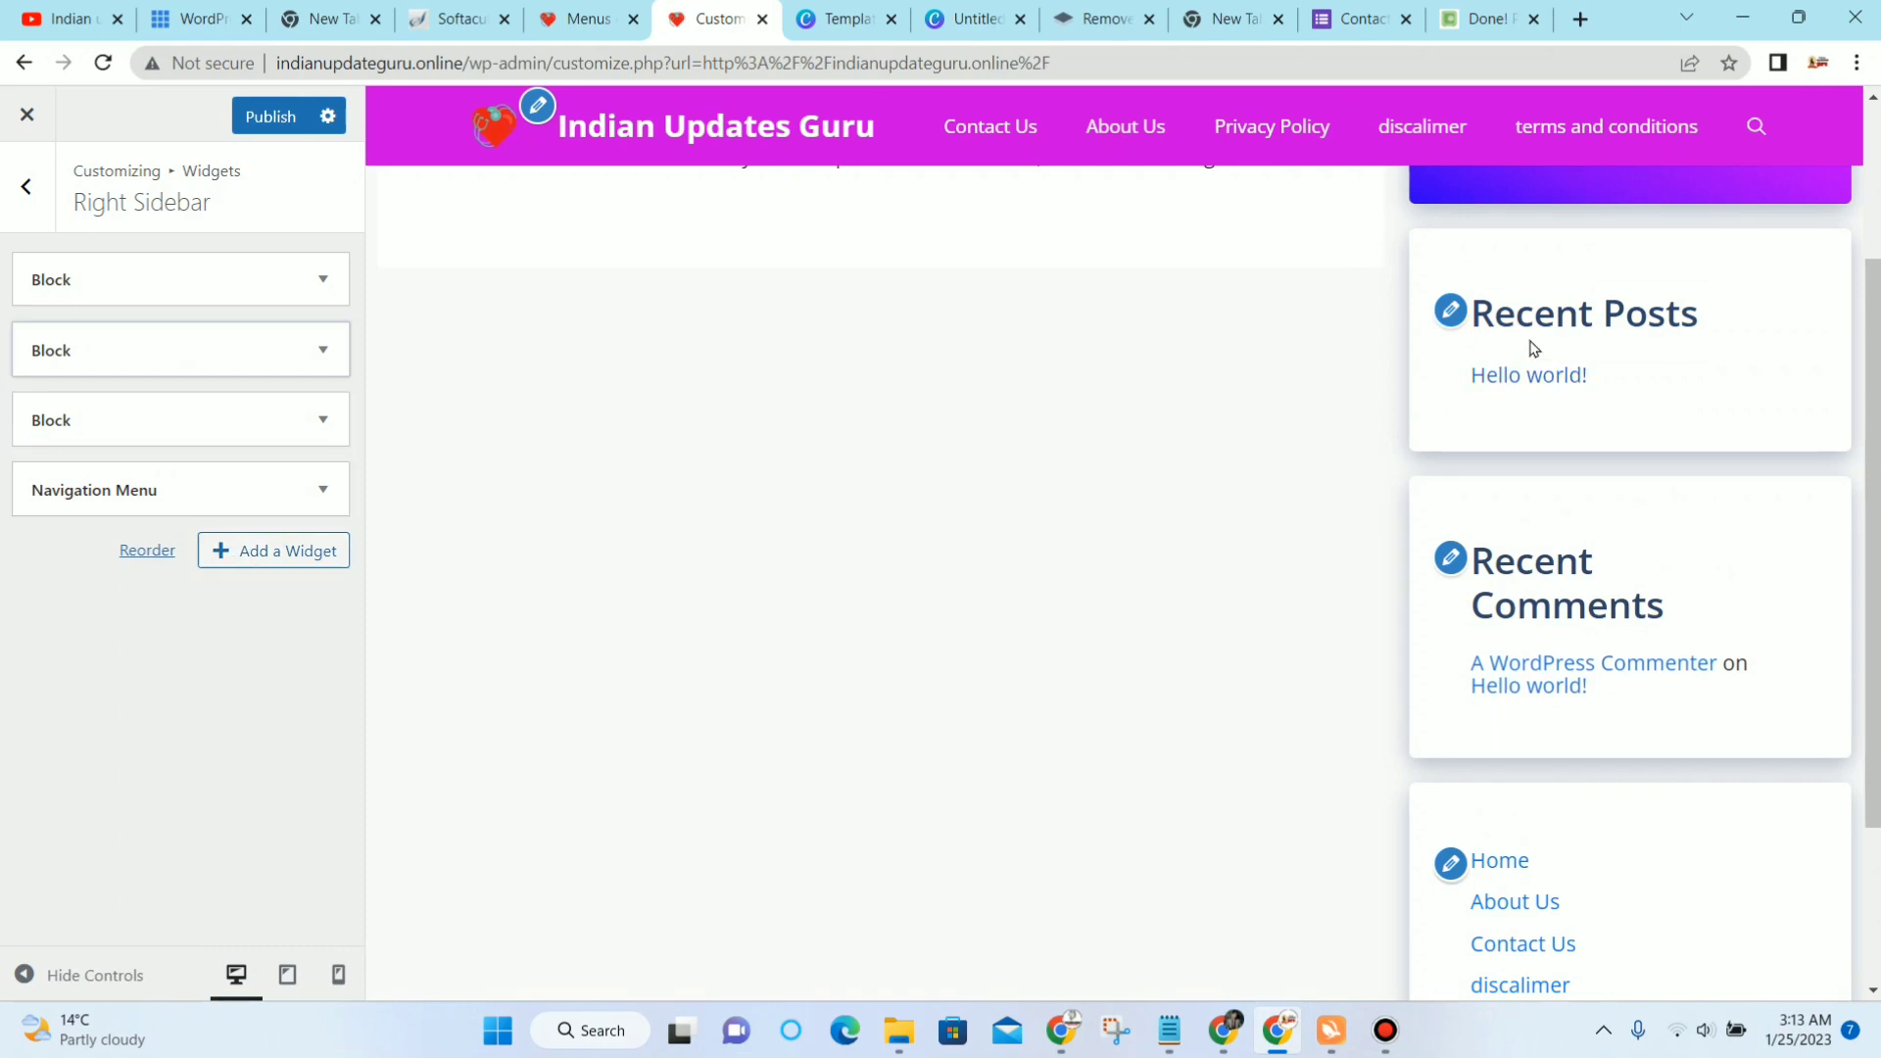
{"action": "scroll", "coordinate": [1535, 353], "scroll_direction": "down", "scroll_amount": 3}
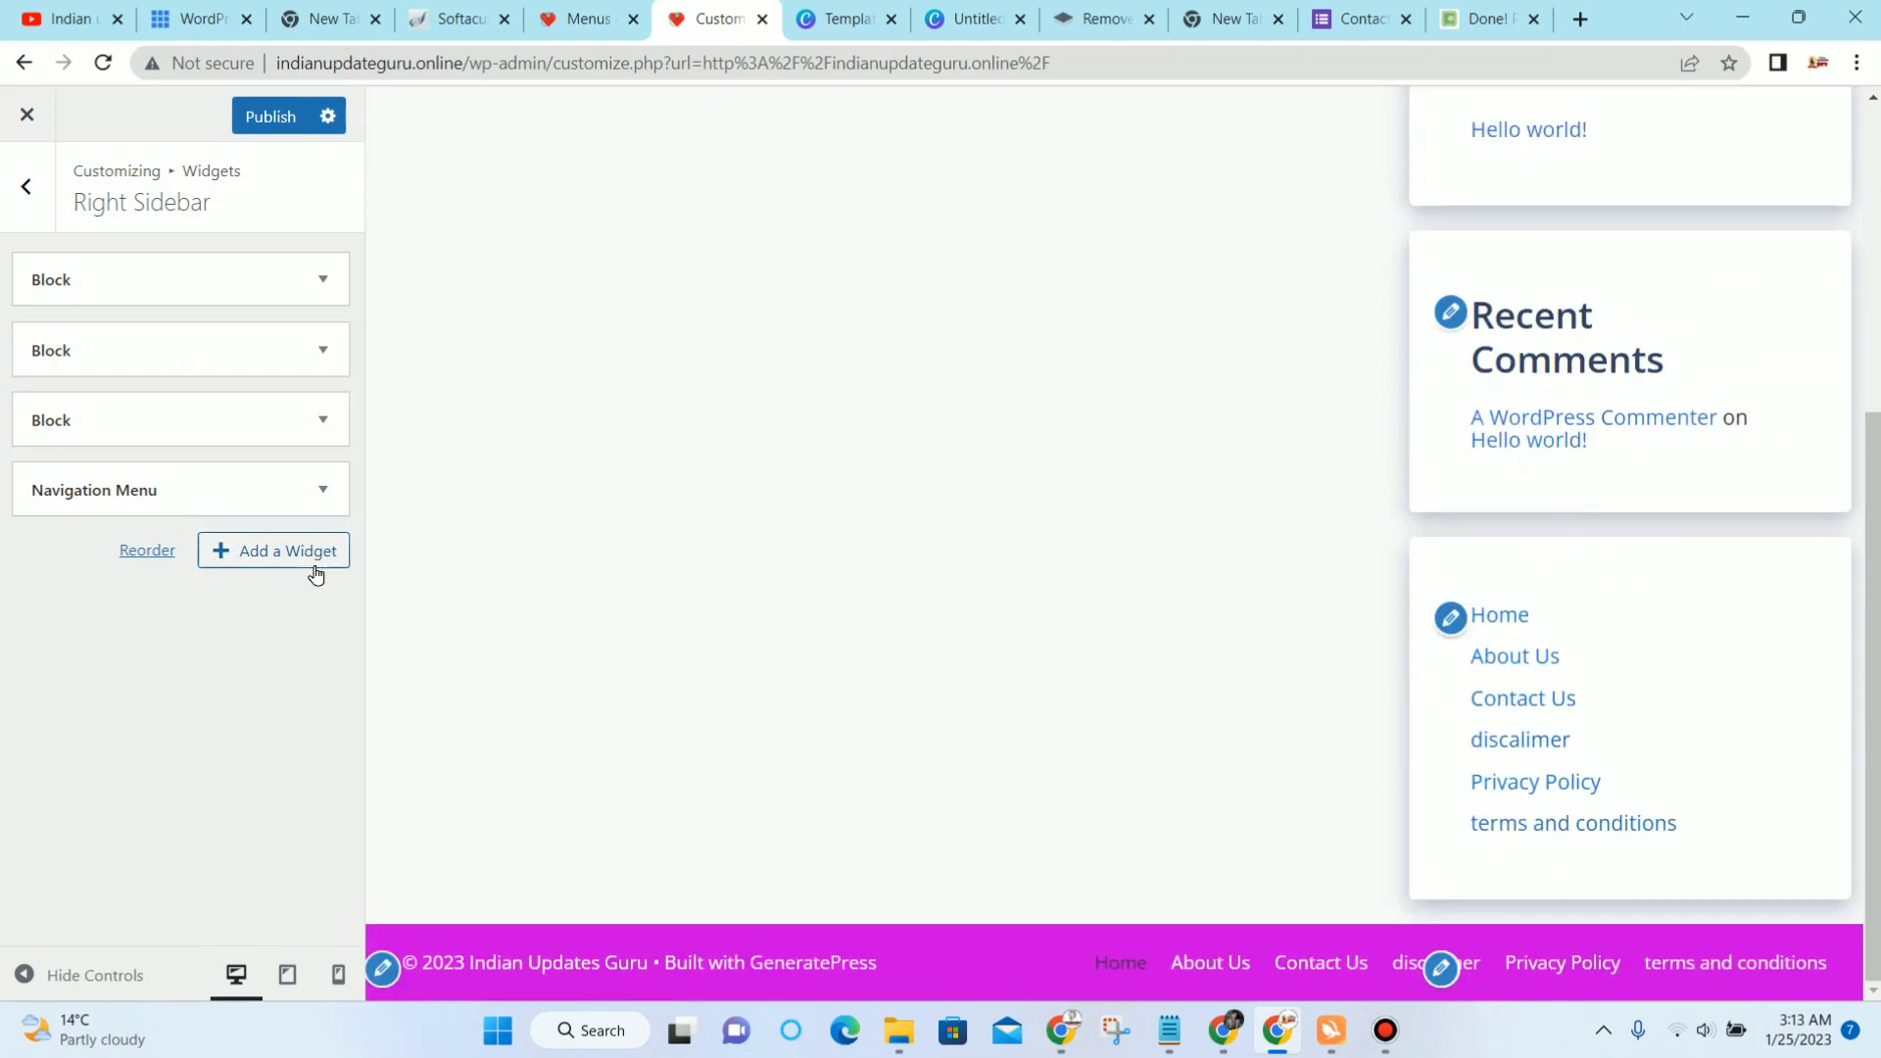
Step: Browse the list of widgets available for the Right Sidebar and leave it without adding one
{"action": "left_click", "coordinate": [285, 546]}
{"action": "scroll", "coordinate": [572, 260], "scroll_direction": "down", "scroll_amount": 3}
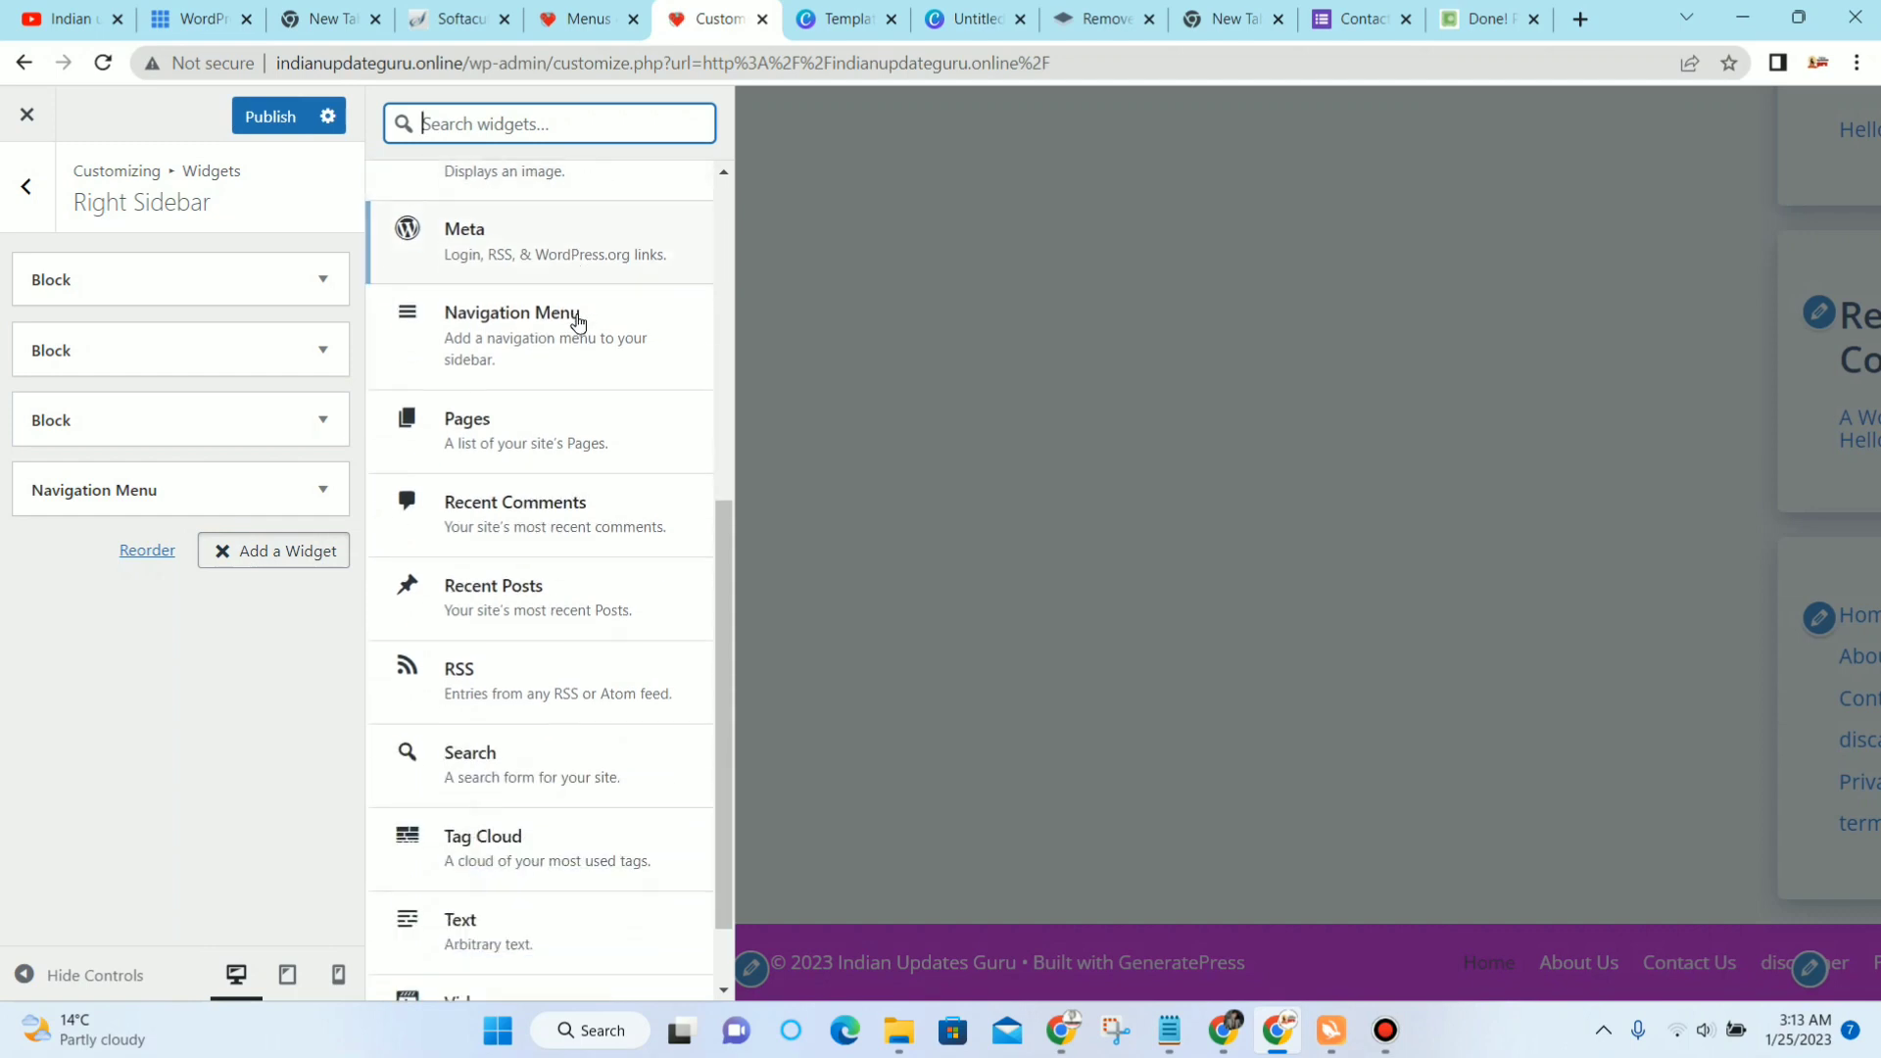
{"action": "scroll", "coordinate": [583, 372], "scroll_direction": "down", "scroll_amount": 1}
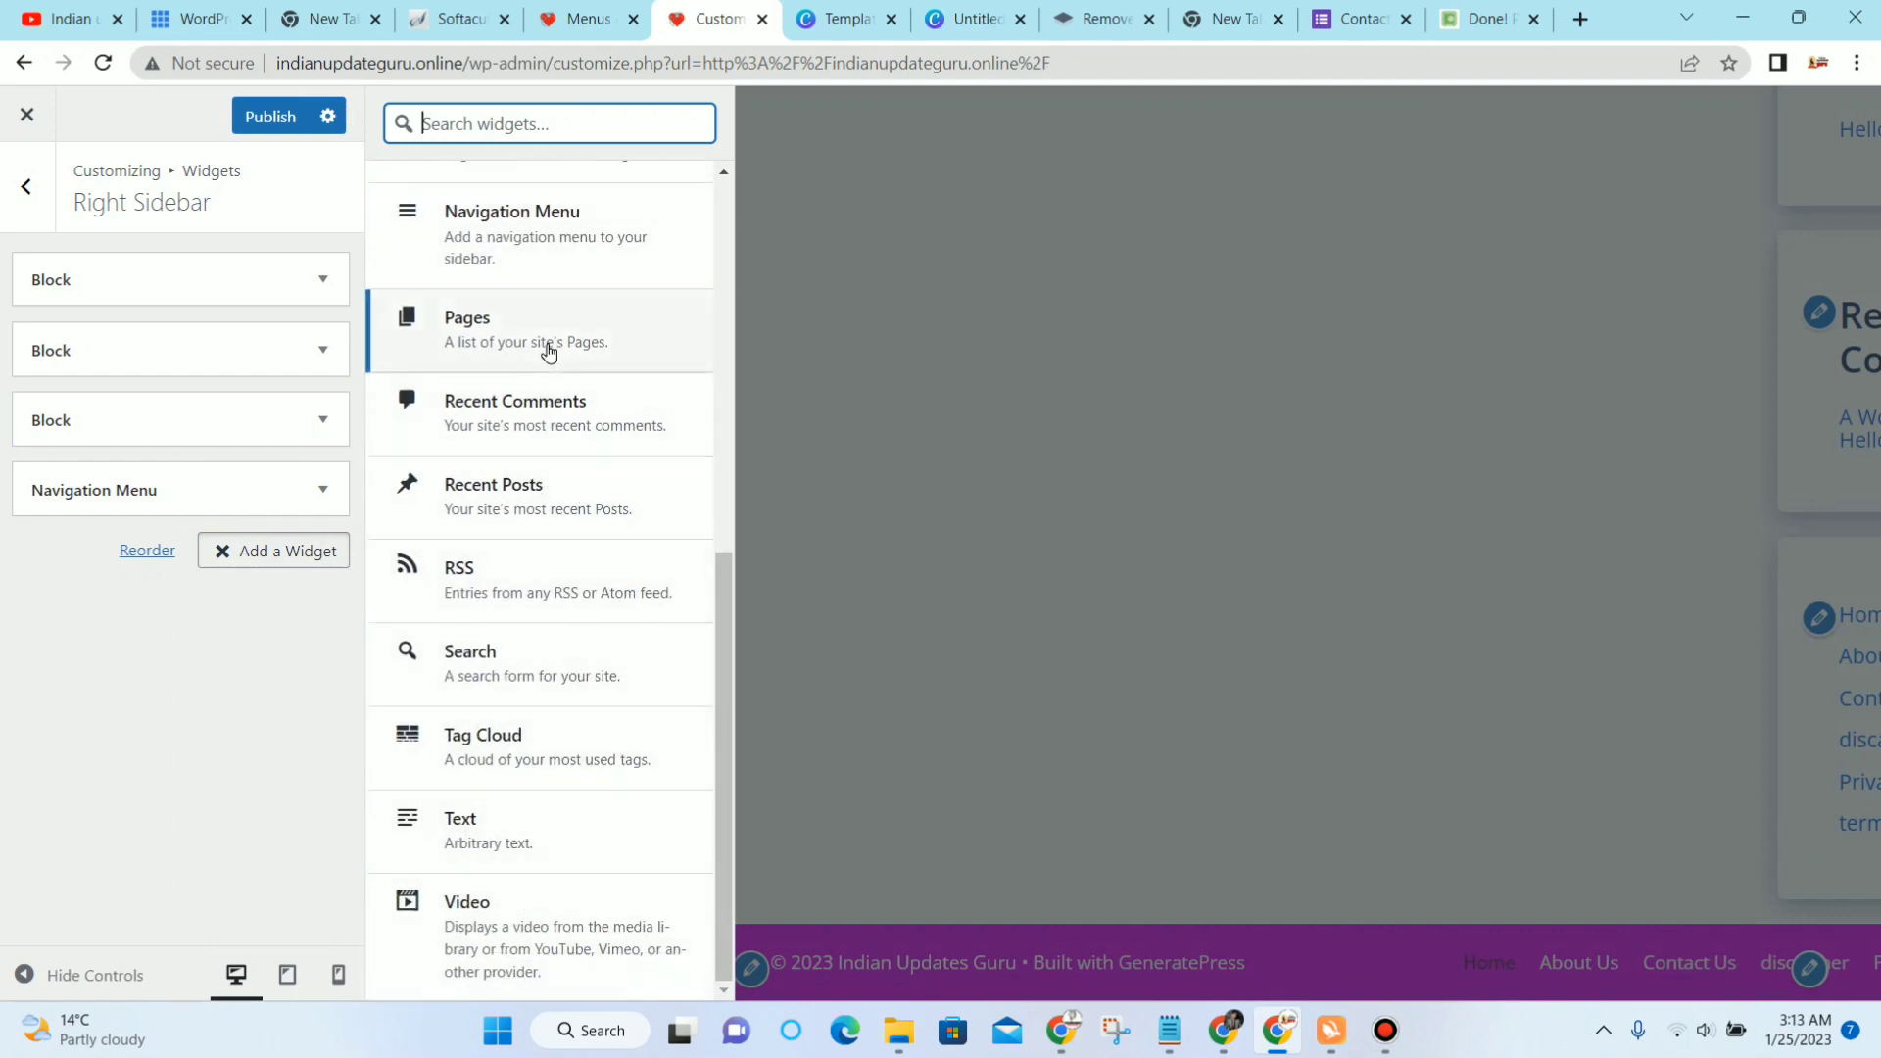
{"action": "scroll", "coordinate": [549, 353], "scroll_direction": "up", "scroll_amount": 3}
{"action": "scroll", "coordinate": [490, 548], "scroll_direction": "up", "scroll_amount": 1}
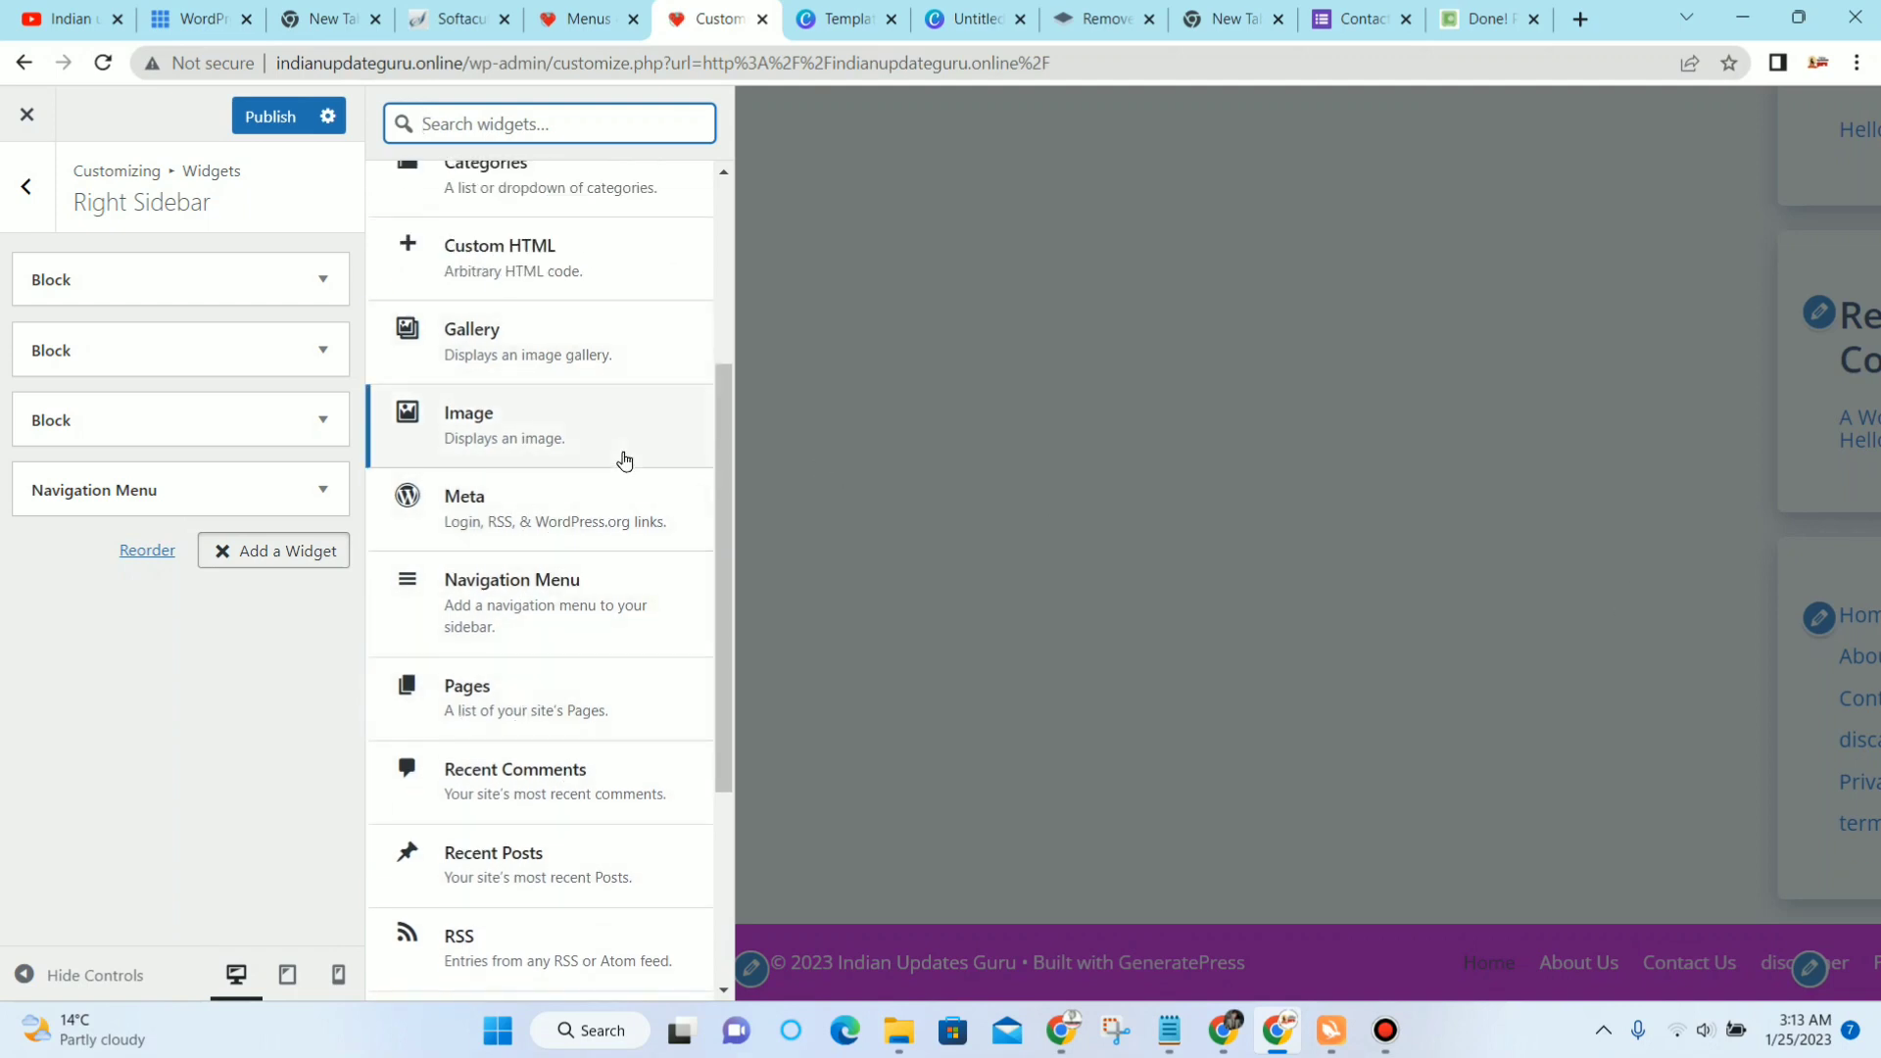
{"action": "scroll", "coordinate": [588, 412], "scroll_direction": "up", "scroll_amount": 2}
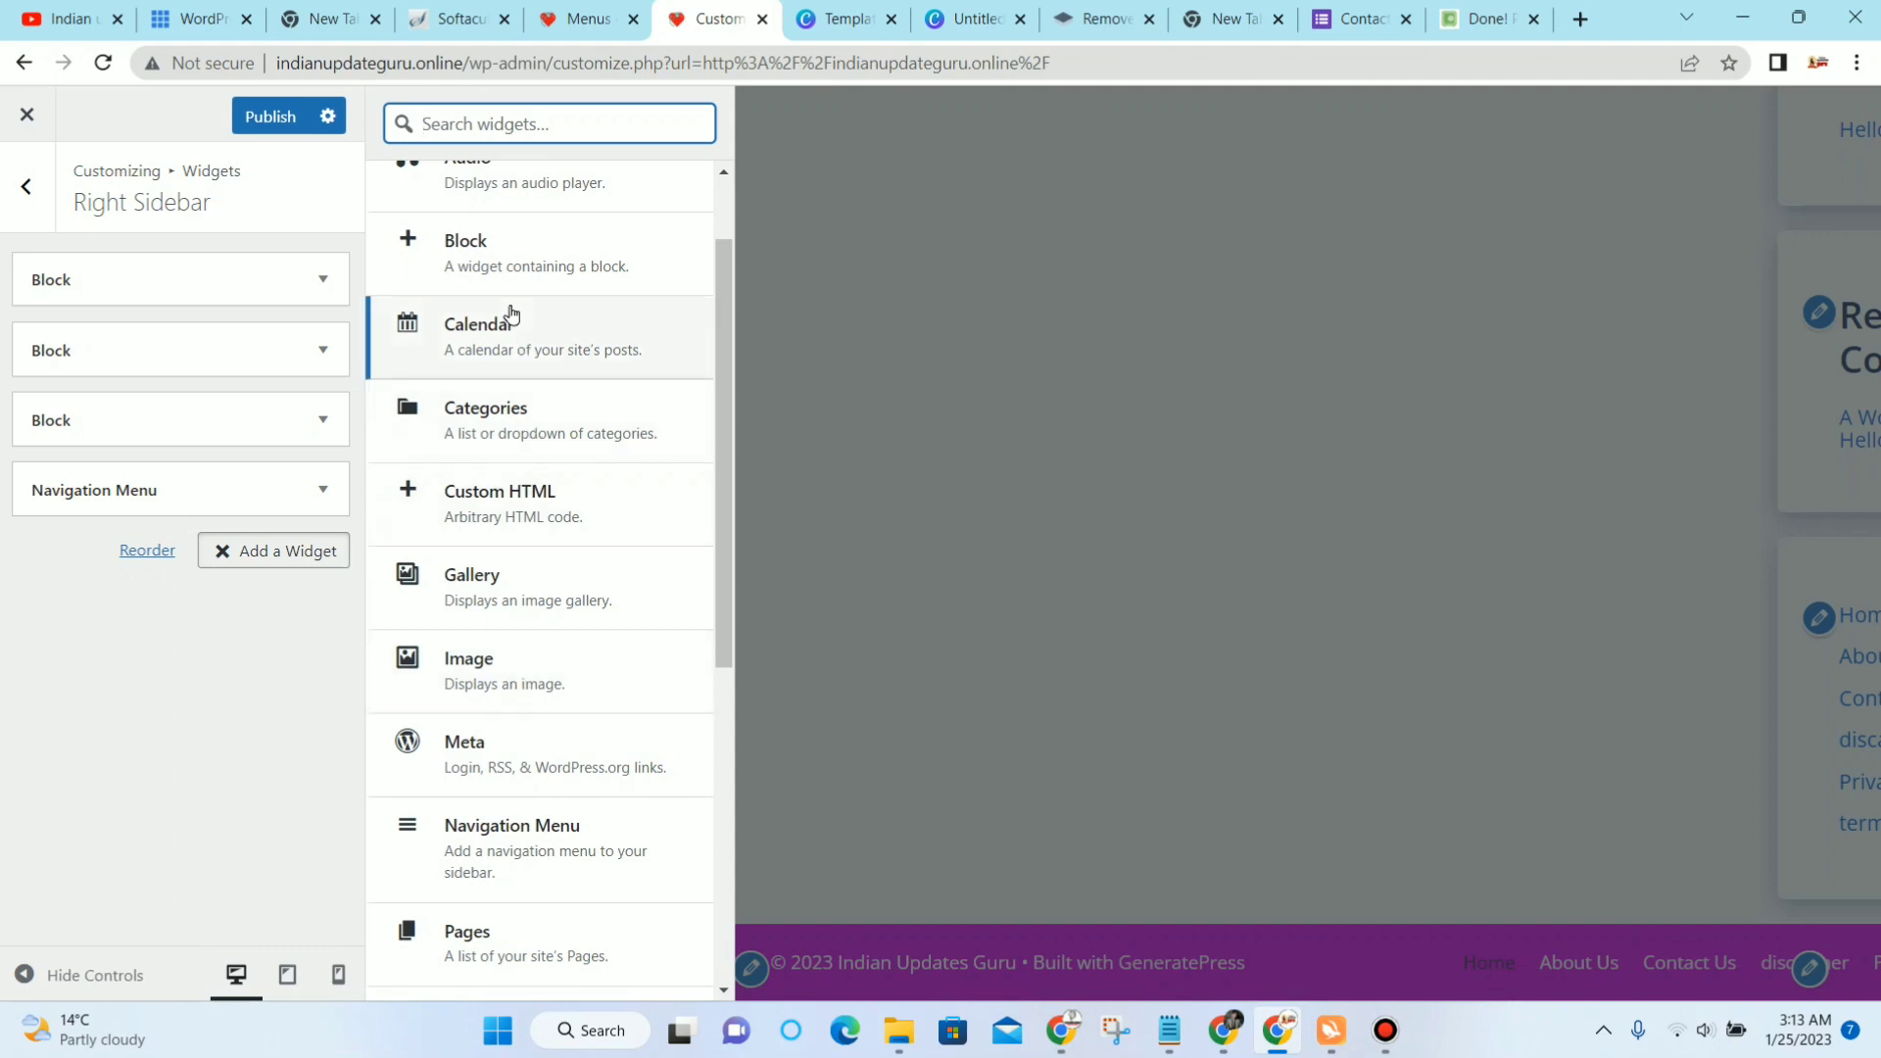
{"action": "scroll", "coordinate": [513, 308], "scroll_direction": "up", "scroll_amount": 1}
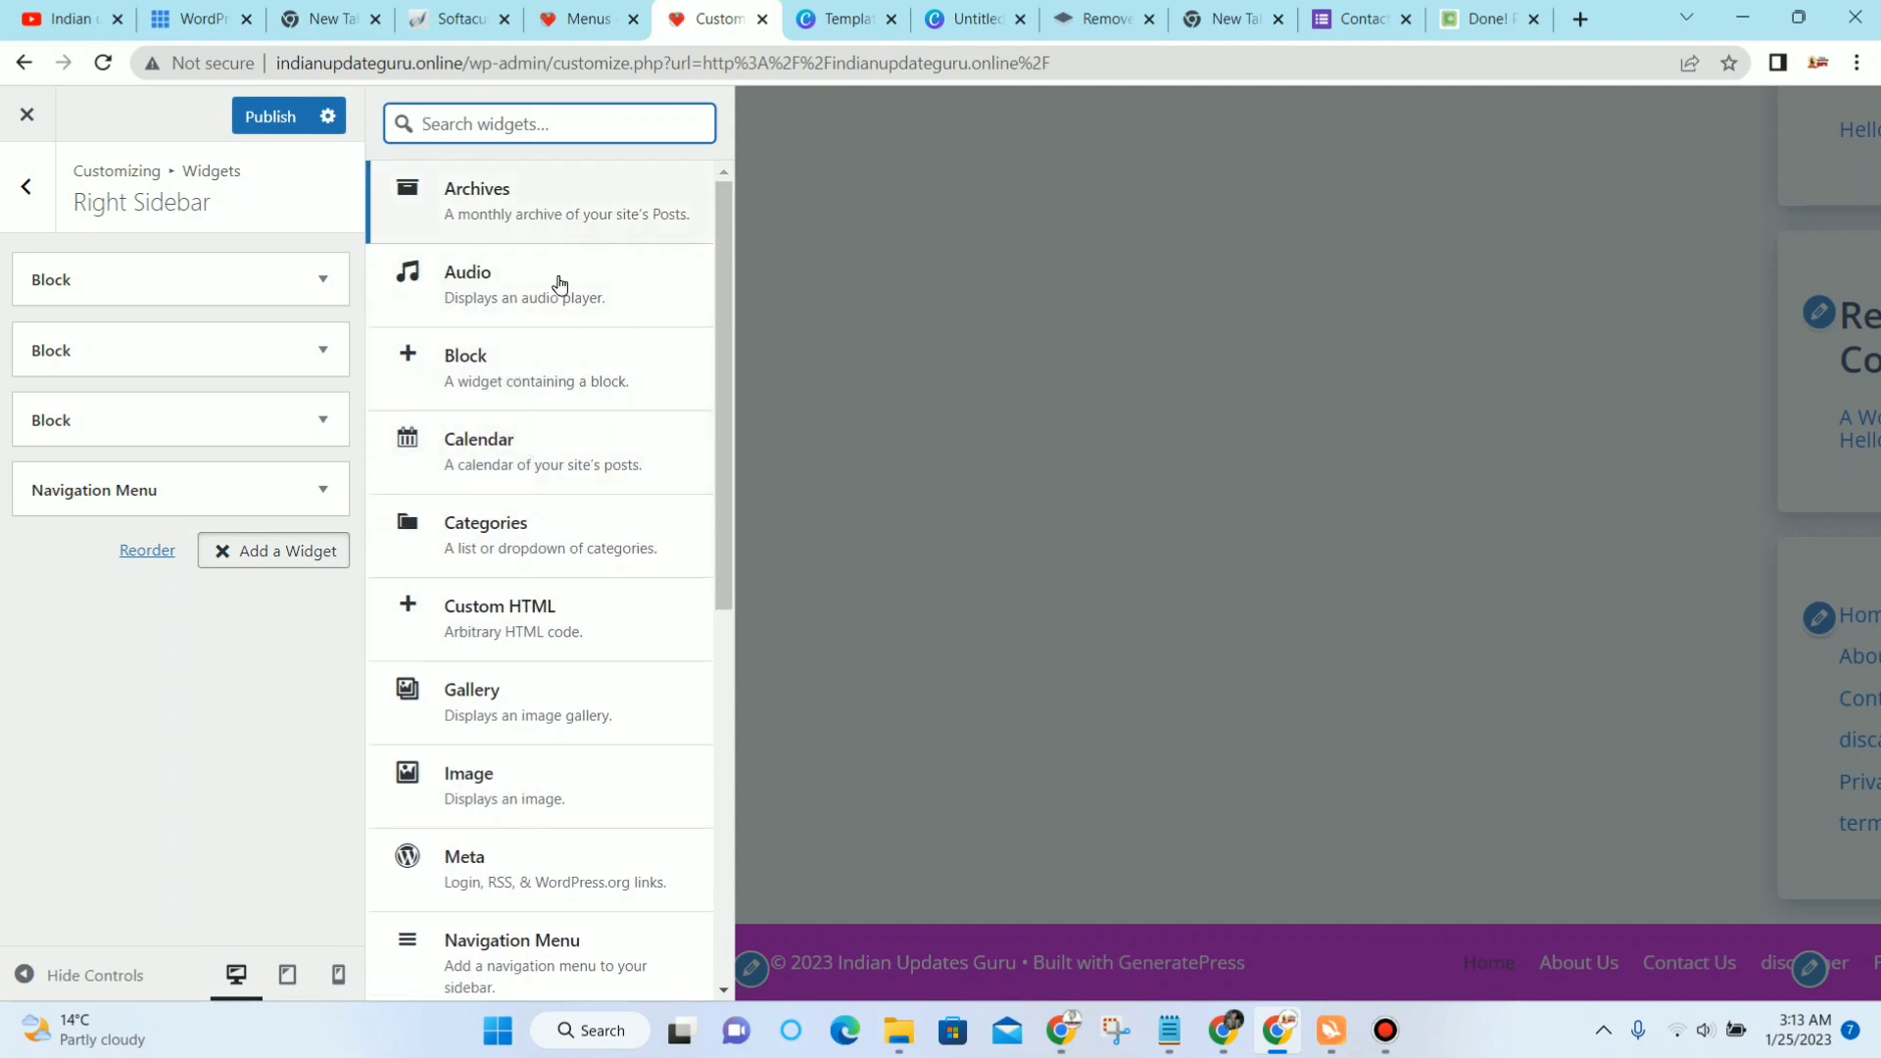
{"action": "scroll", "coordinate": [461, 408], "scroll_direction": "down", "scroll_amount": 1}
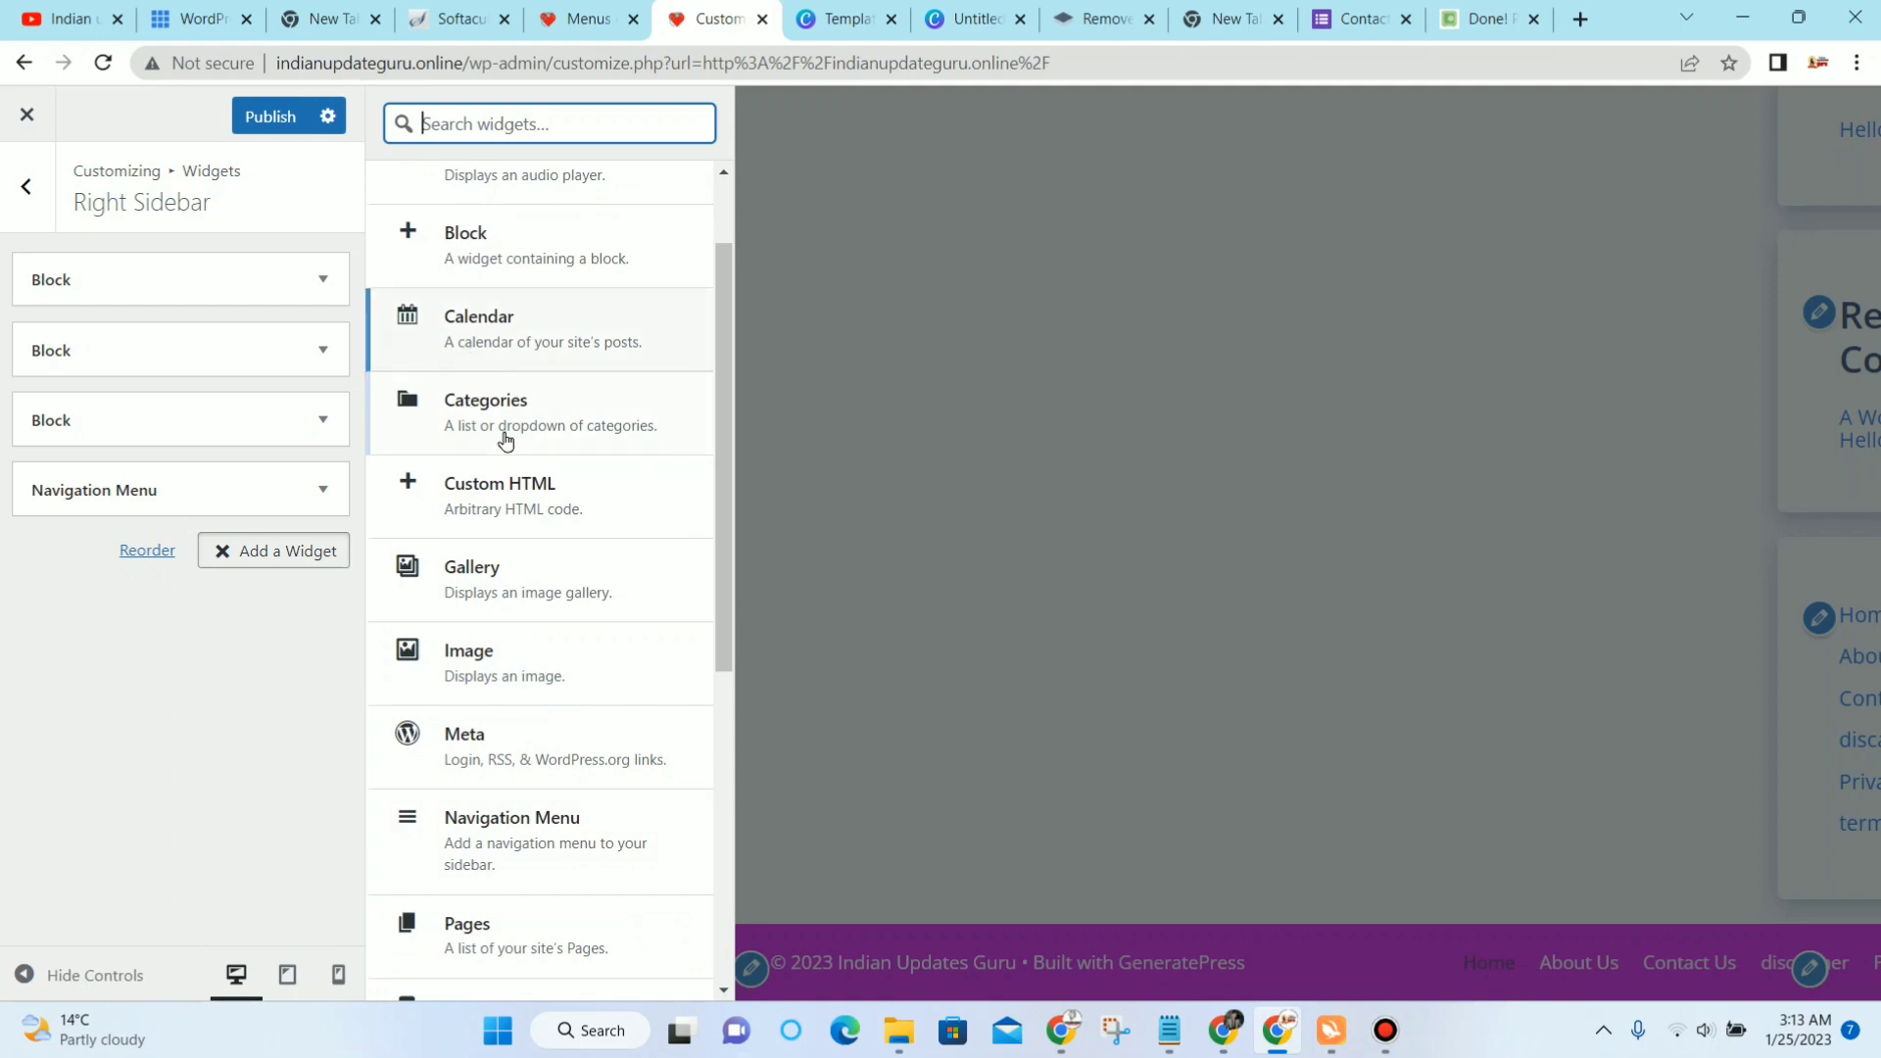
{"action": "scroll", "coordinate": [470, 509], "scroll_direction": "down", "scroll_amount": 3}
{"action": "key", "text": "Escape"}
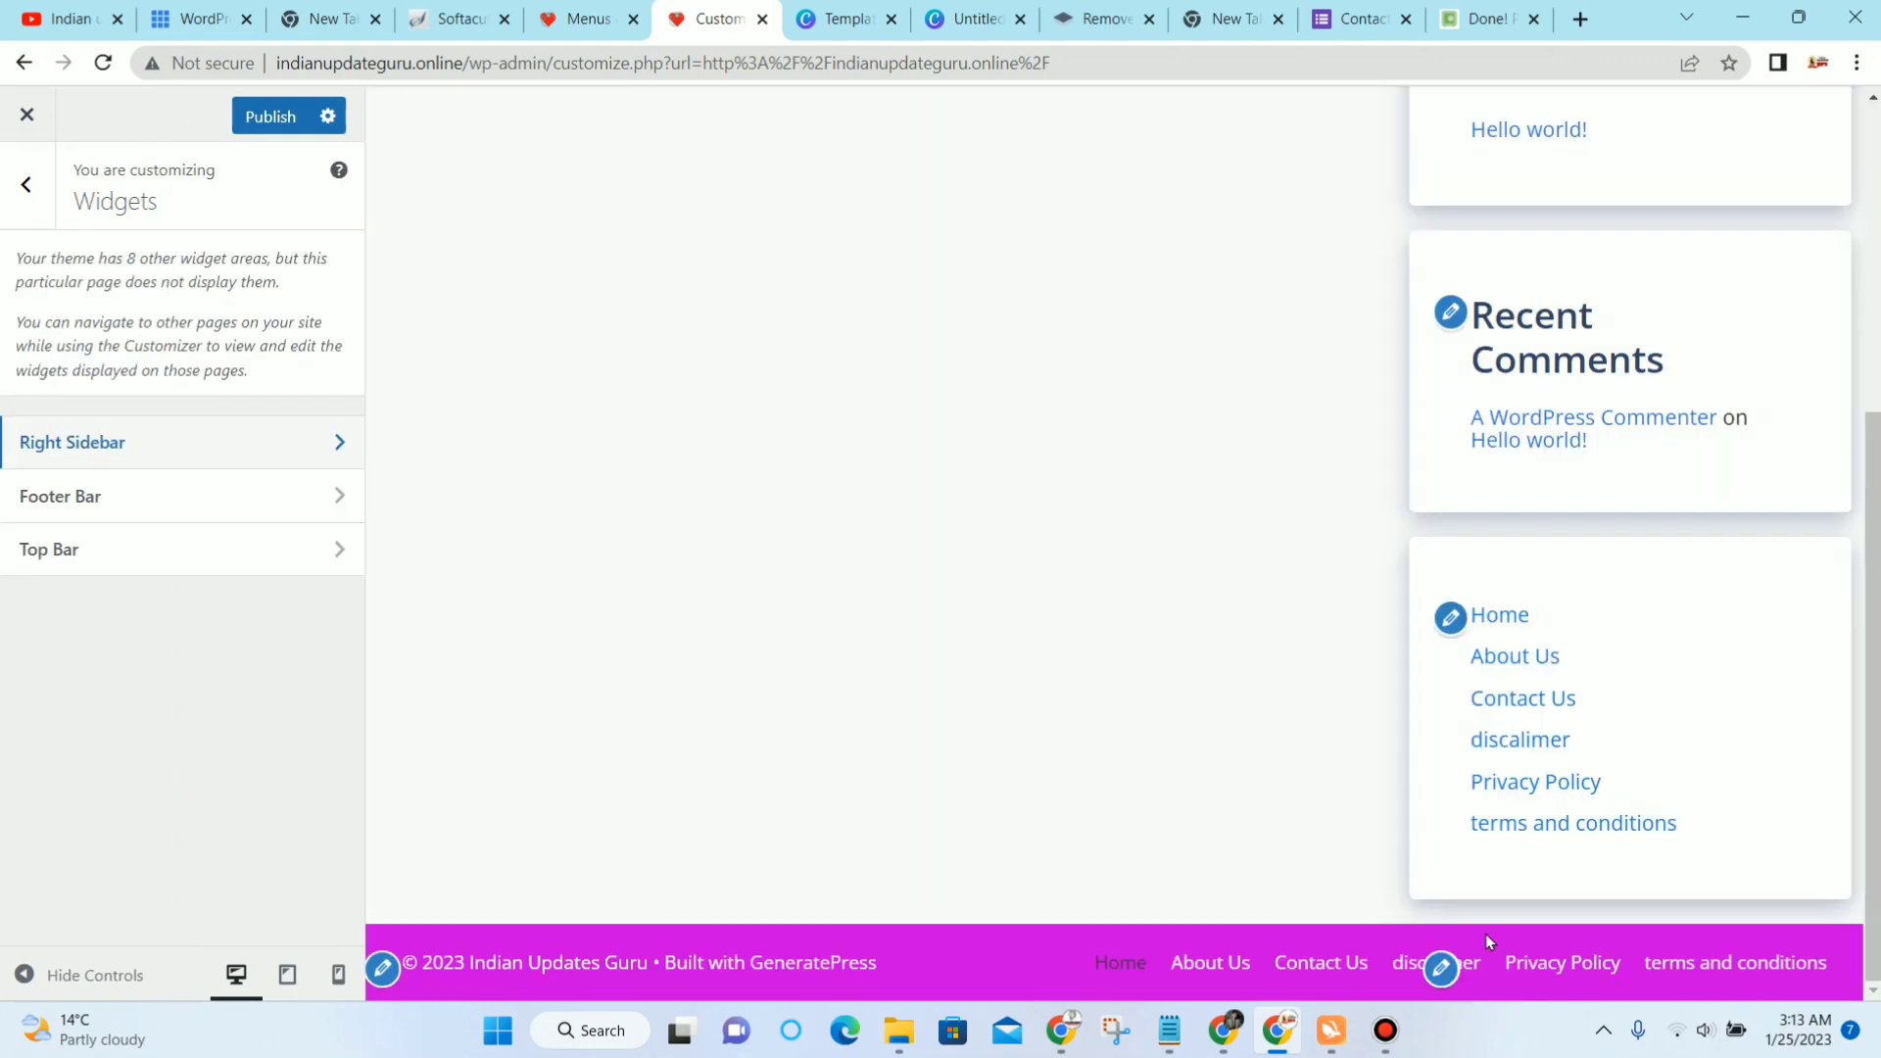
Step: Publish the widget changes, exit the Customizer and check the top bar, sidebar and footer menus on the live homepage
{"action": "left_click", "coordinate": [270, 116]}
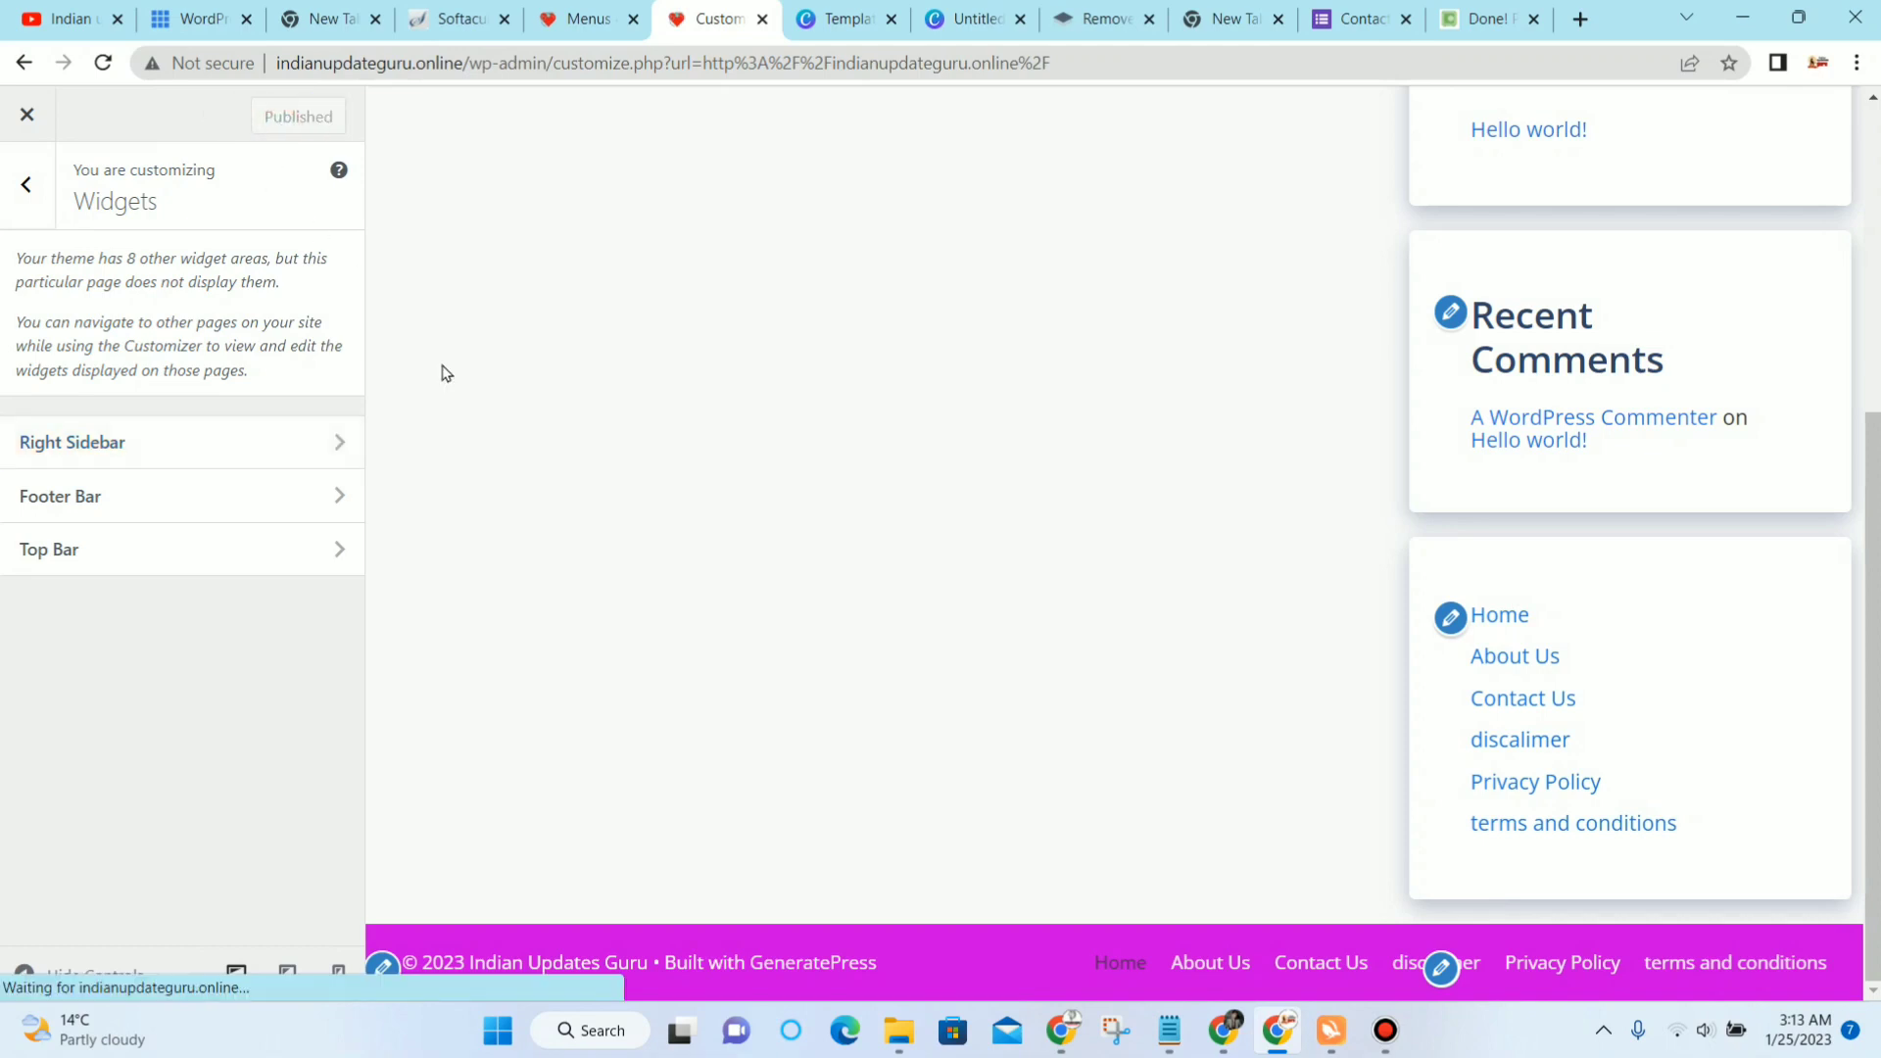
{"action": "left_click", "coordinate": [23, 180]}
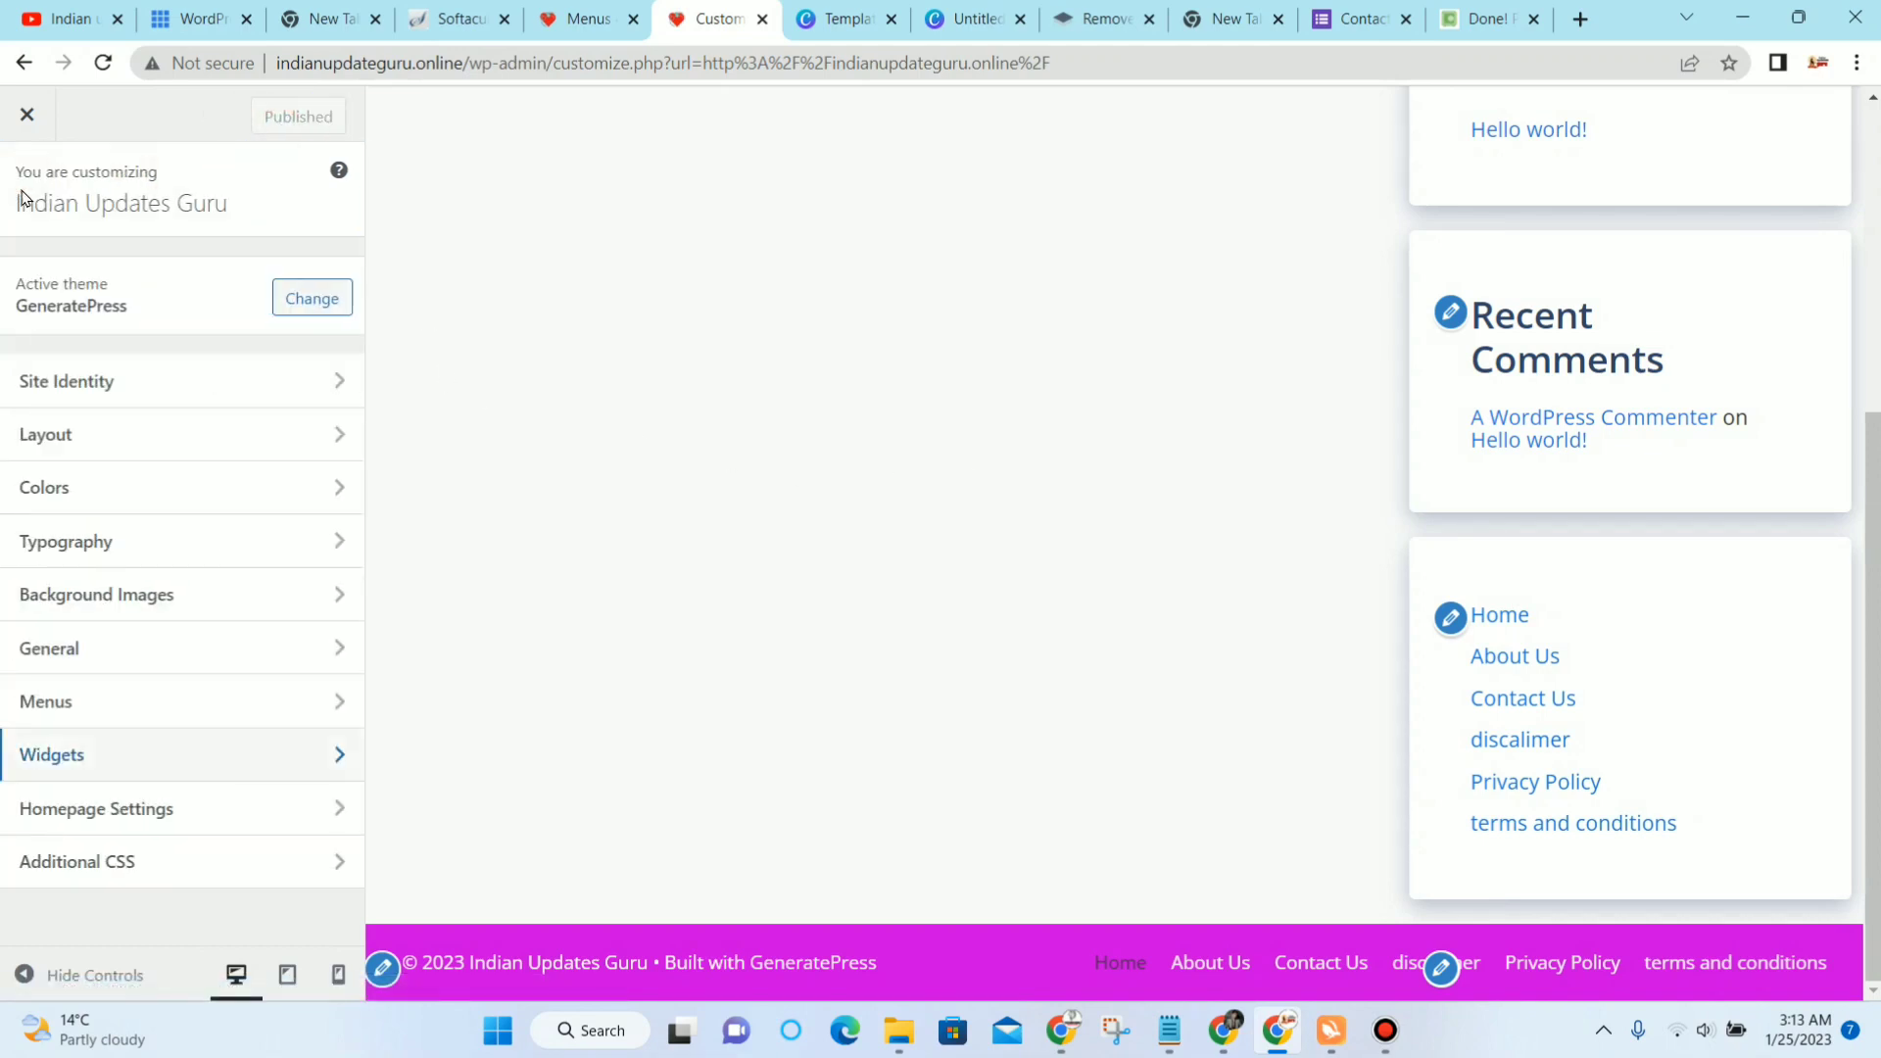
{"action": "left_click", "coordinate": [28, 115]}
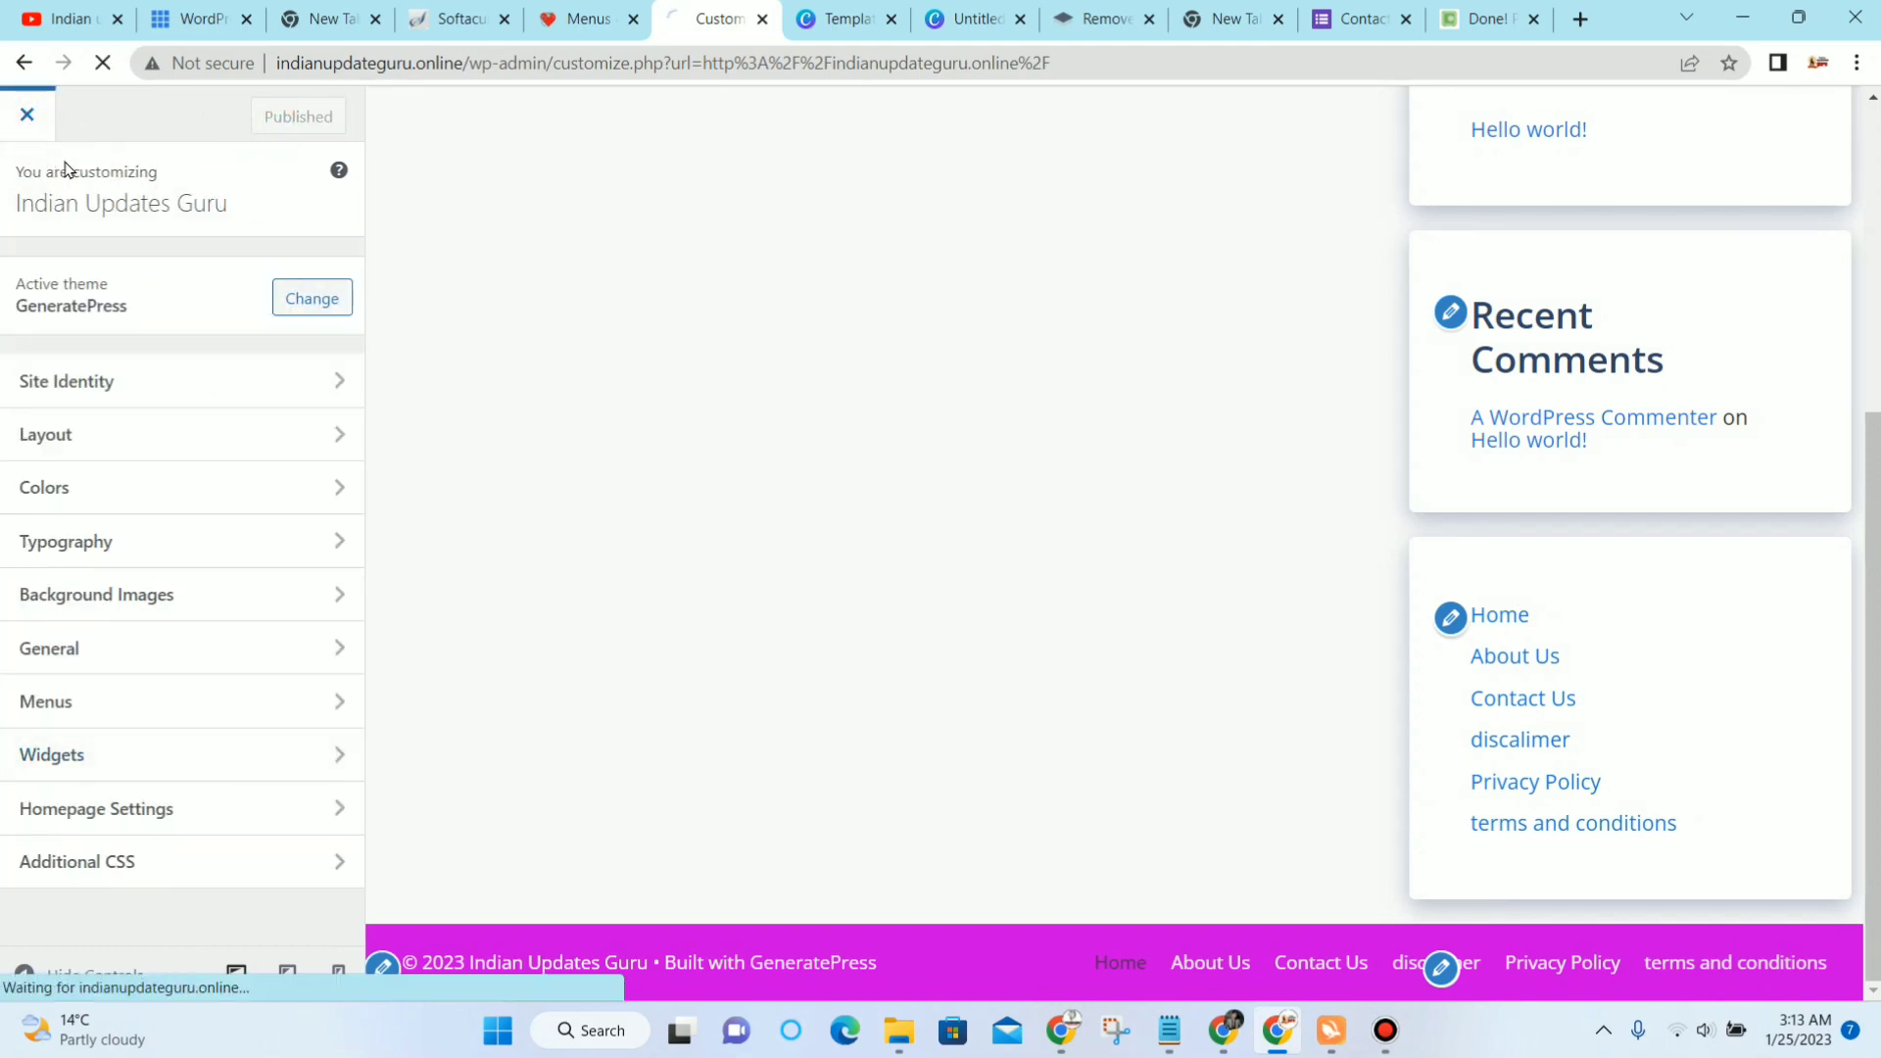
{"action": "scroll", "coordinate": [1037, 494], "scroll_direction": "down", "scroll_amount": 5}
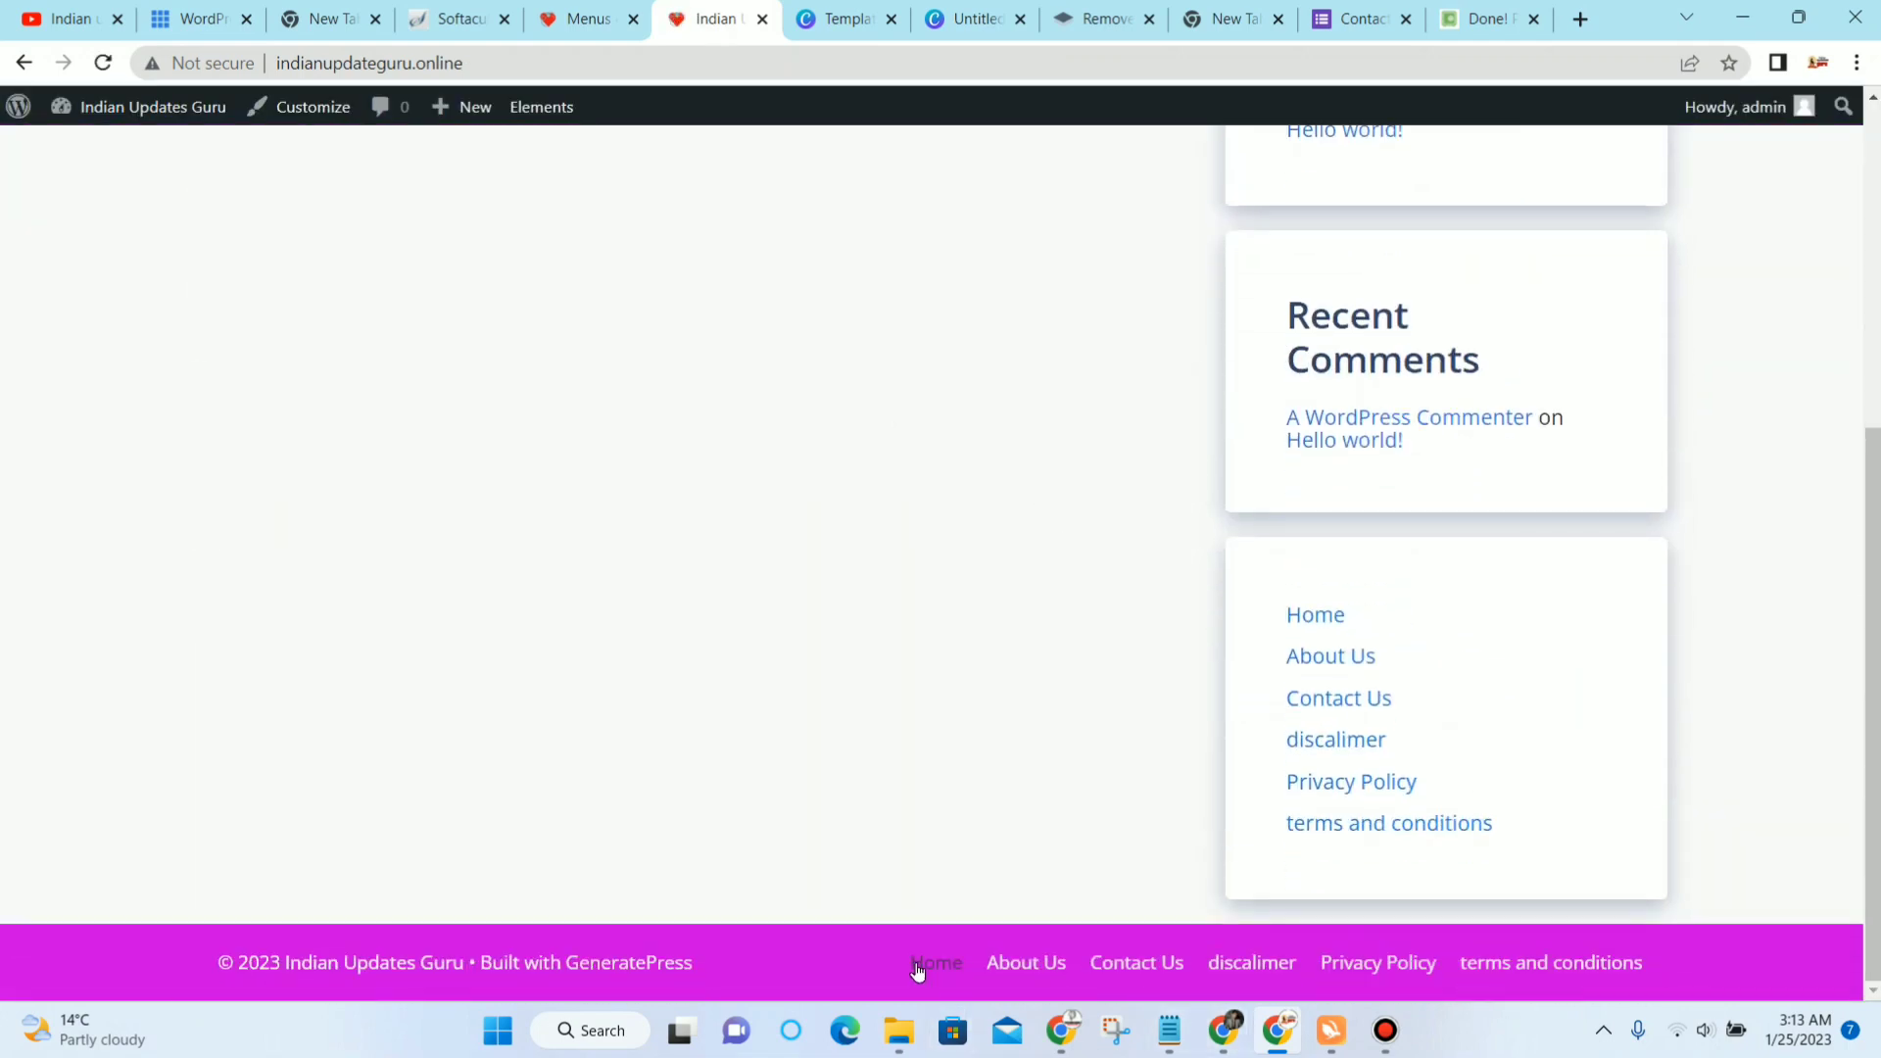
{"action": "left_click", "coordinate": [1293, 621]}
{"action": "scroll", "coordinate": [1584, 413], "scroll_direction": "down", "scroll_amount": 5}
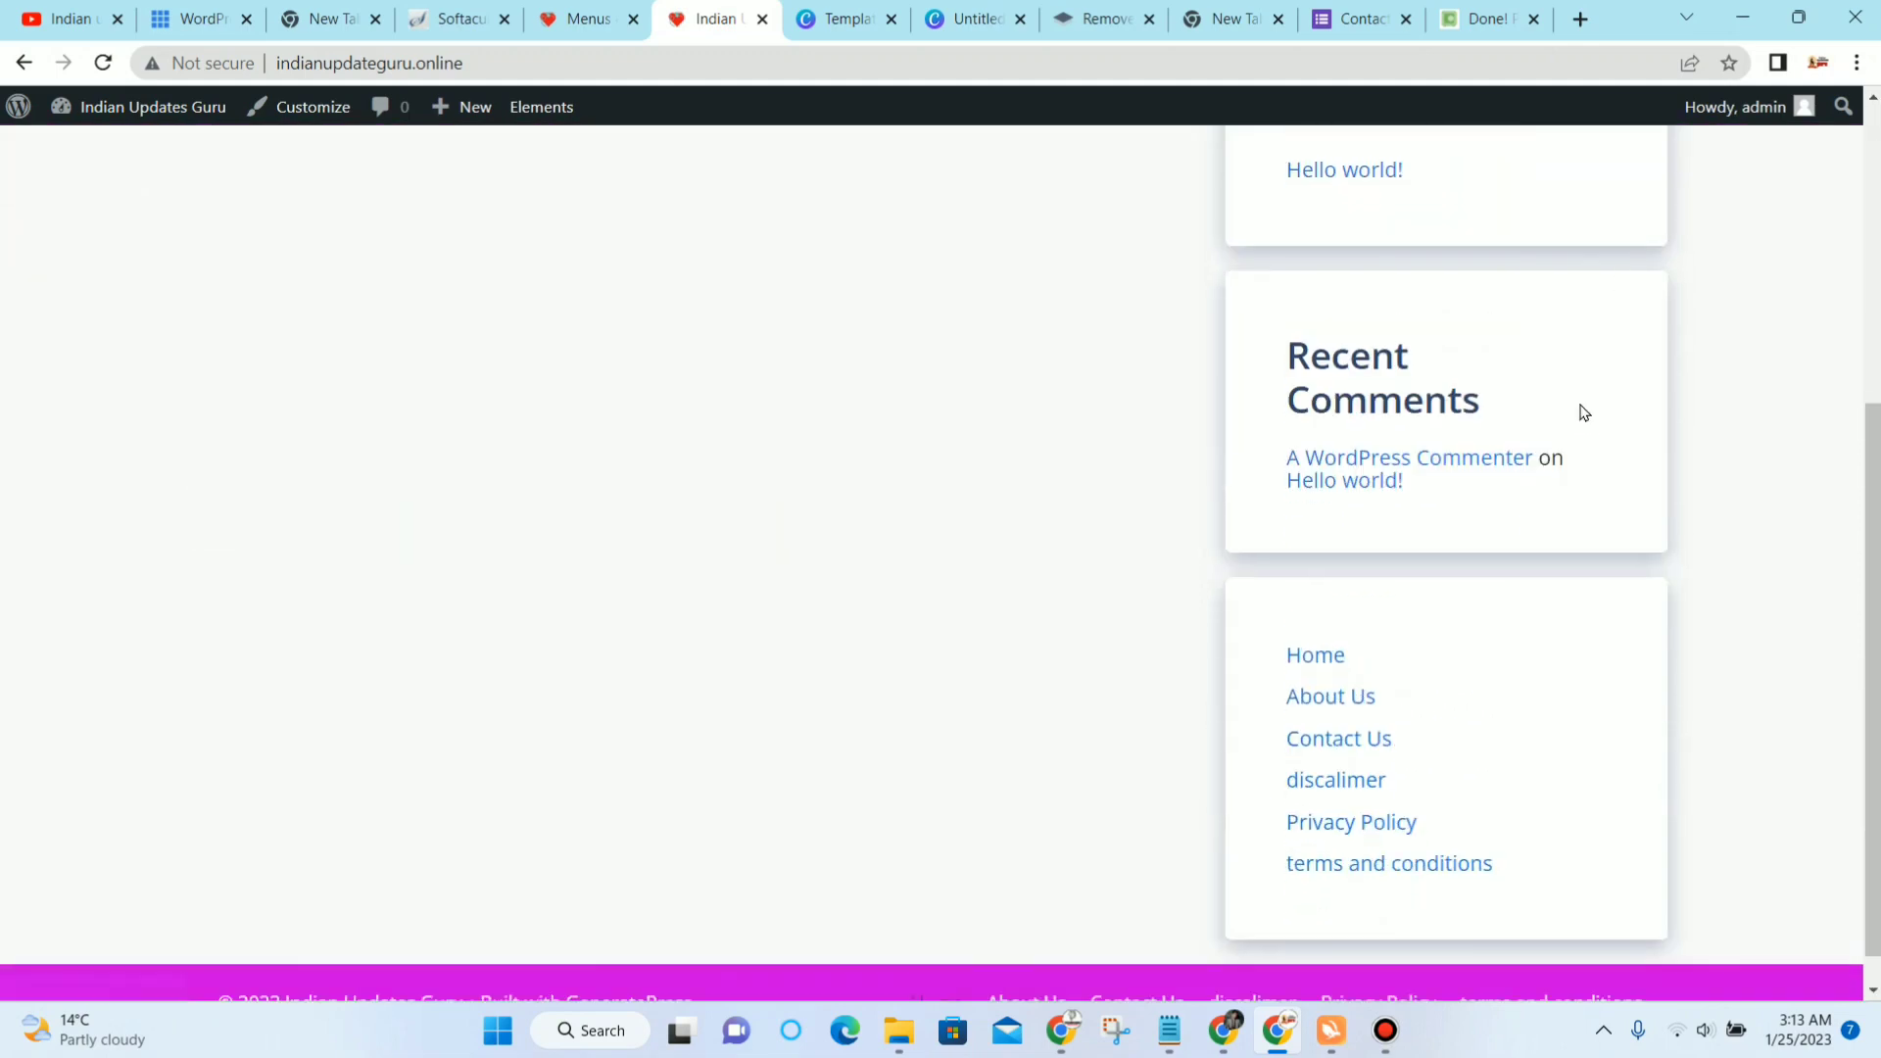
{"action": "scroll", "coordinate": [939, 487], "scroll_direction": "up", "scroll_amount": 5}
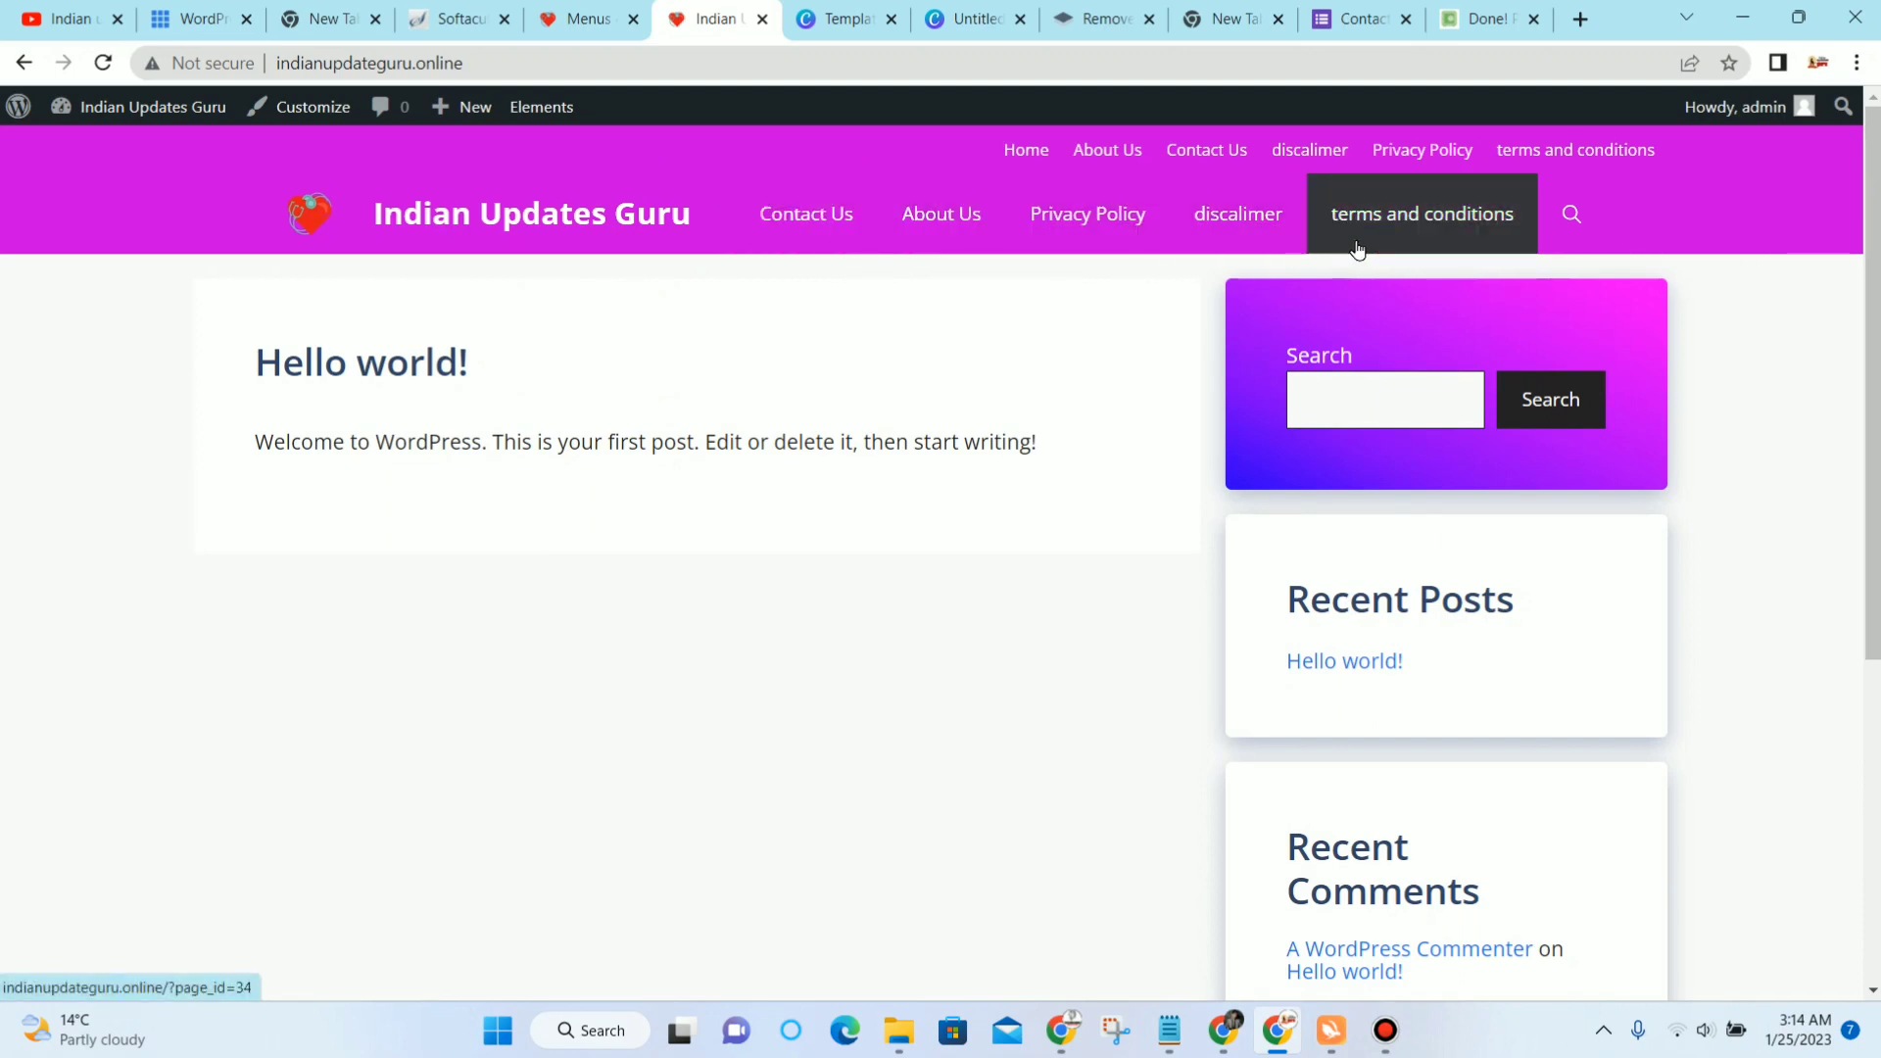
Step: Go to the post categories in the site admin and add a new category named heath
{"action": "left_click", "coordinate": [578, 19]}
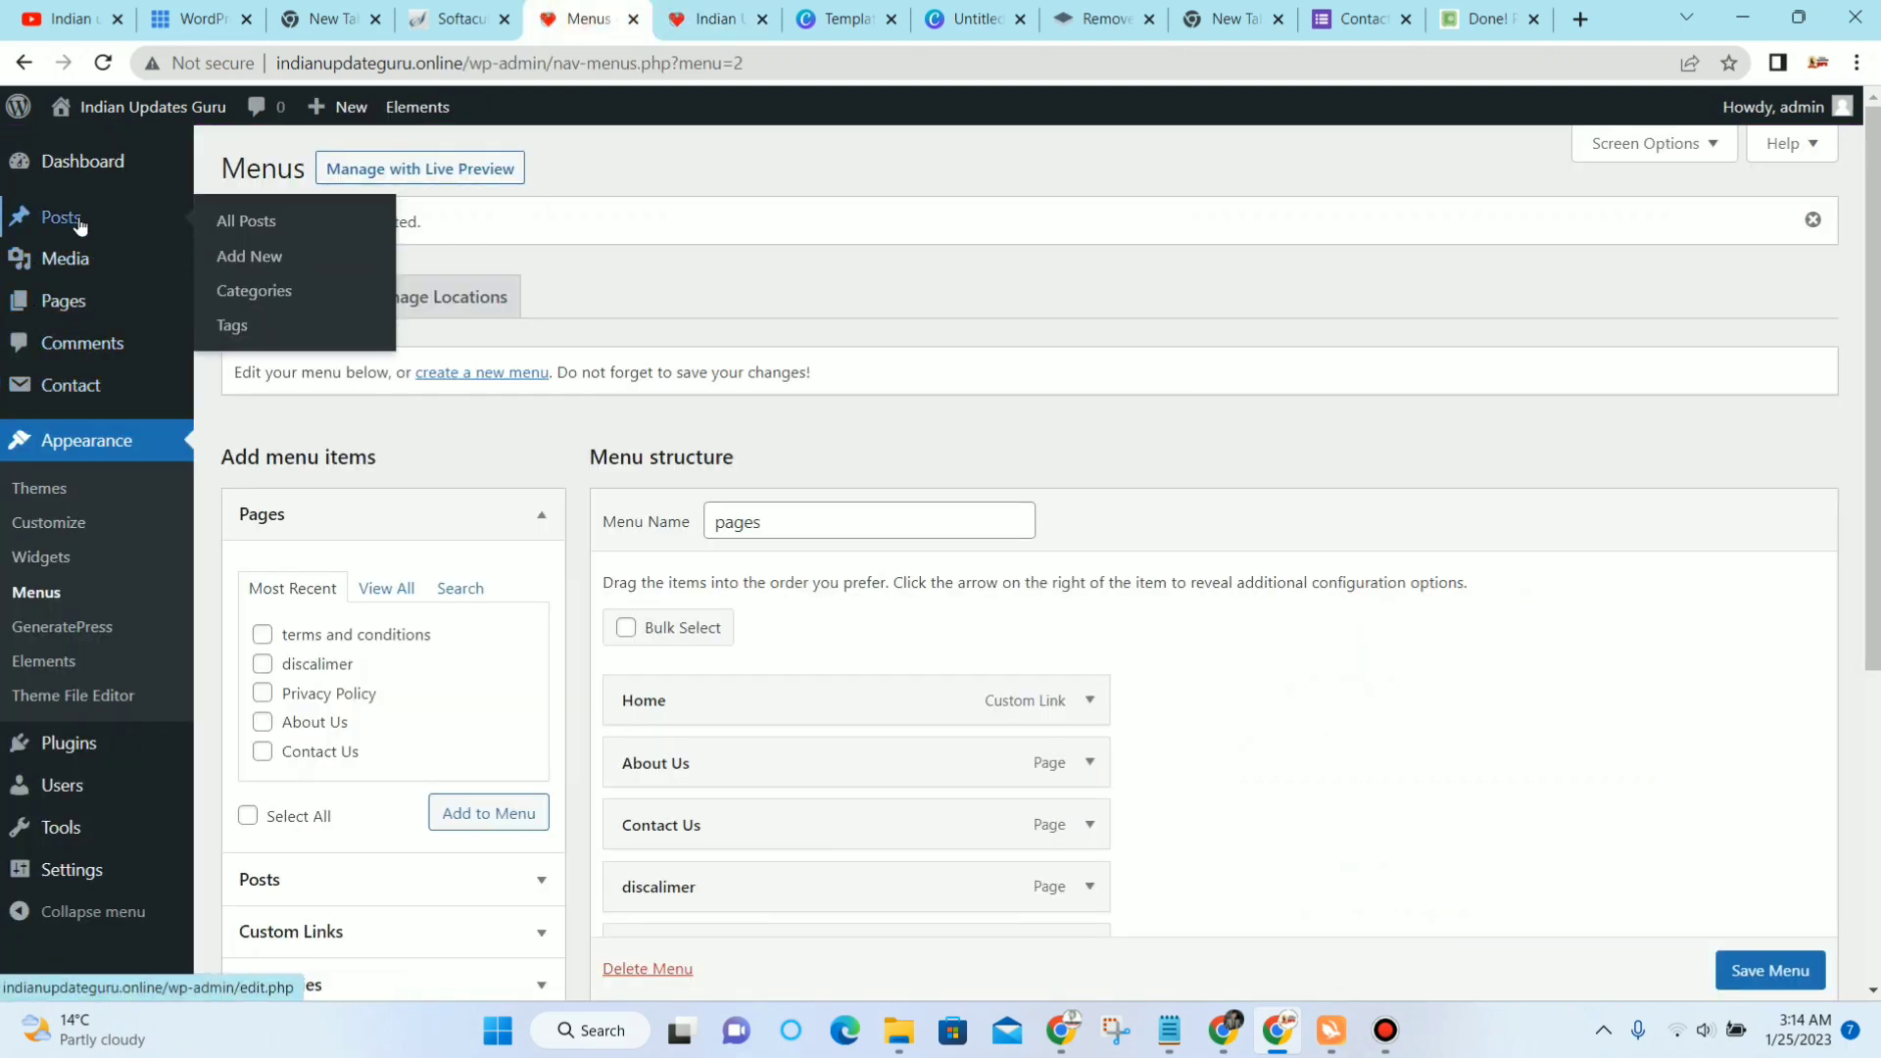
{"action": "left_click", "coordinate": [147, 227]}
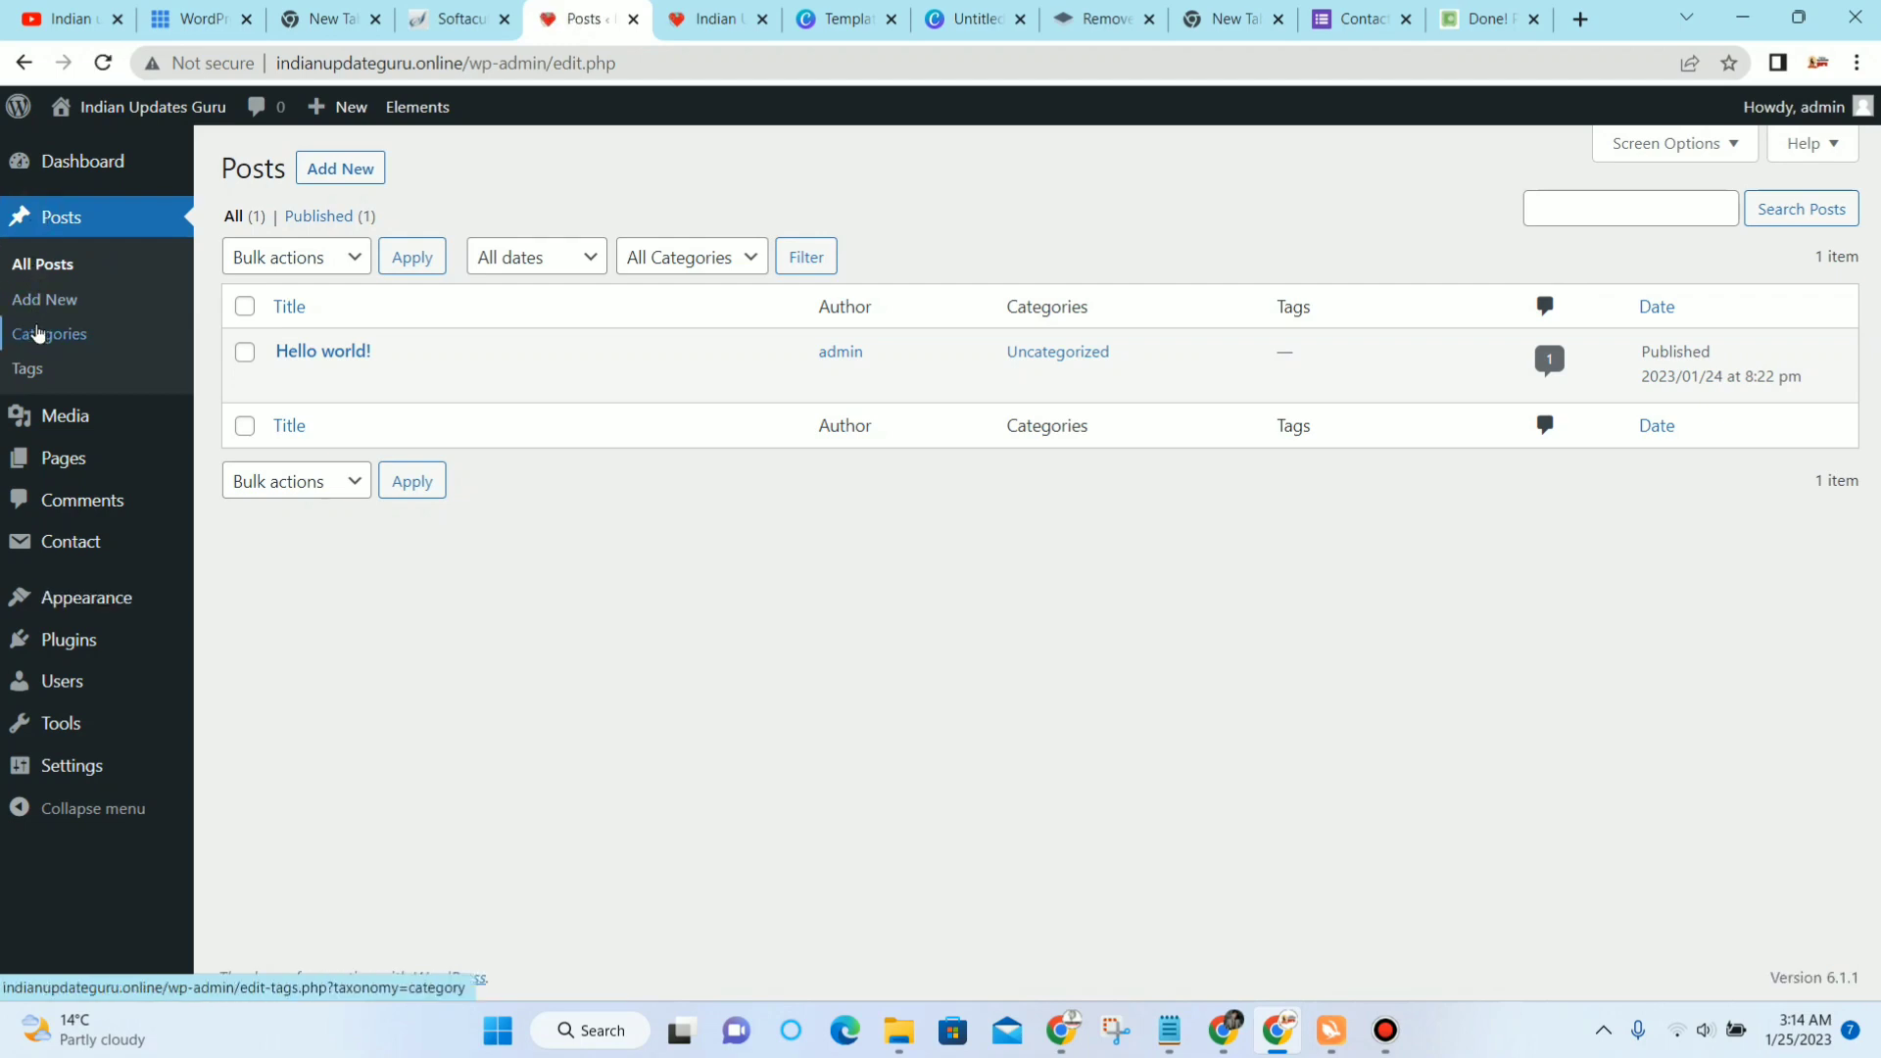
{"action": "left_click", "coordinate": [57, 337]}
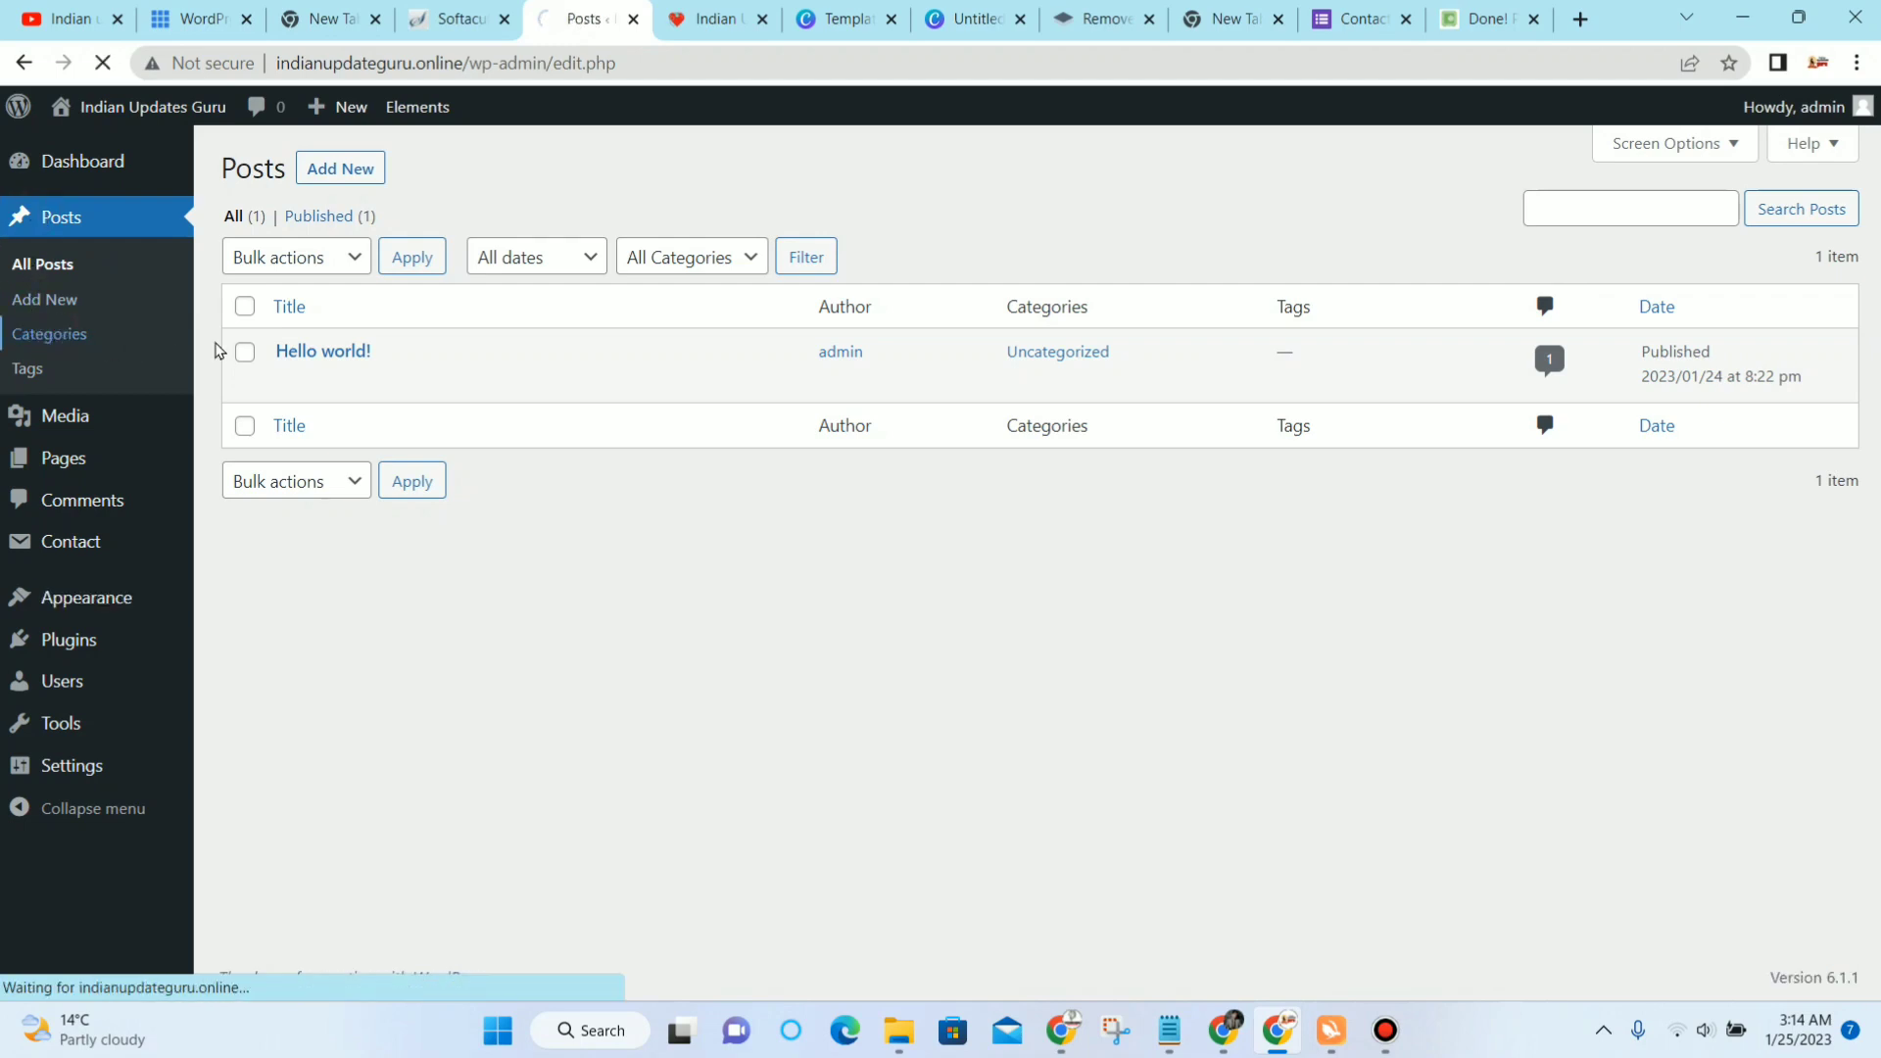
{"action": "scroll", "coordinate": [805, 350], "scroll_direction": "down", "scroll_amount": 1}
{"action": "scroll", "coordinate": [805, 350], "scroll_direction": "up", "scroll_amount": 1}
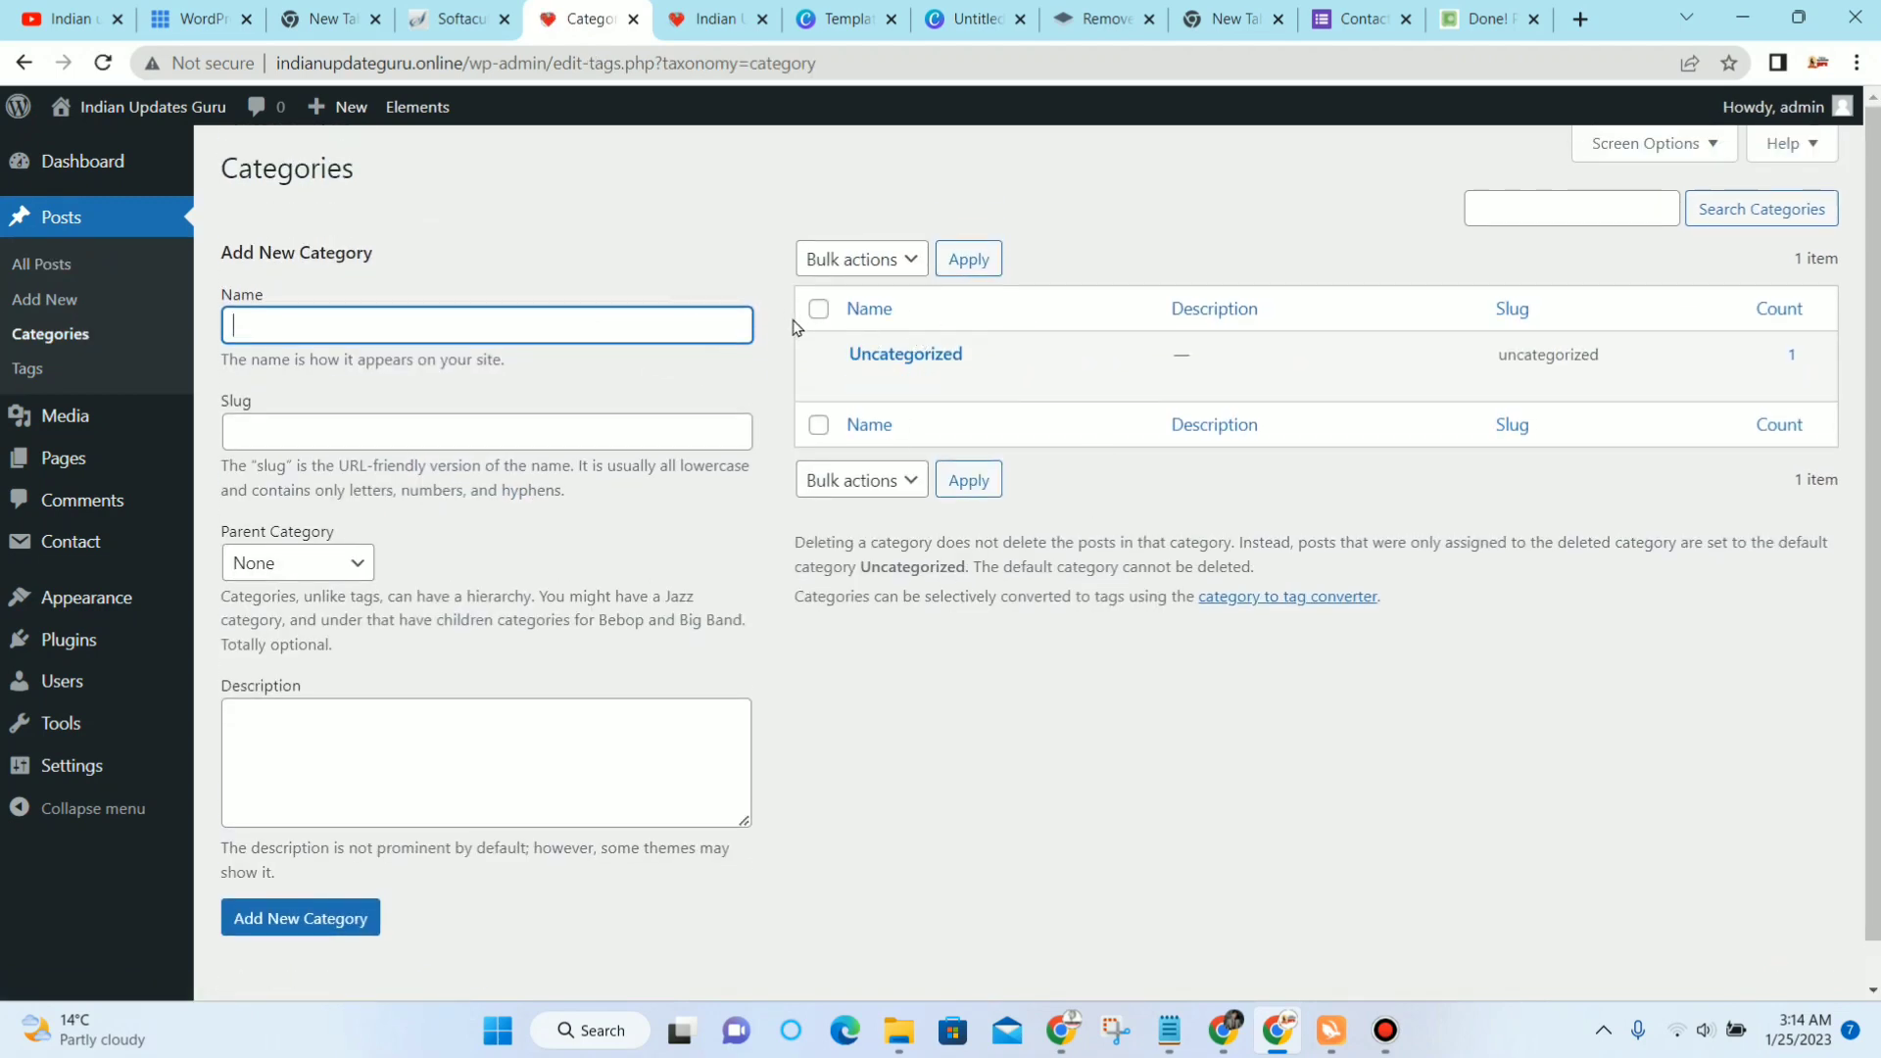
{"action": "mouse_move", "coordinate": [970, 360]}
{"action": "scroll", "coordinate": [337, 582], "scroll_direction": "down", "scroll_amount": 1}
{"action": "left_click", "coordinate": [333, 882]}
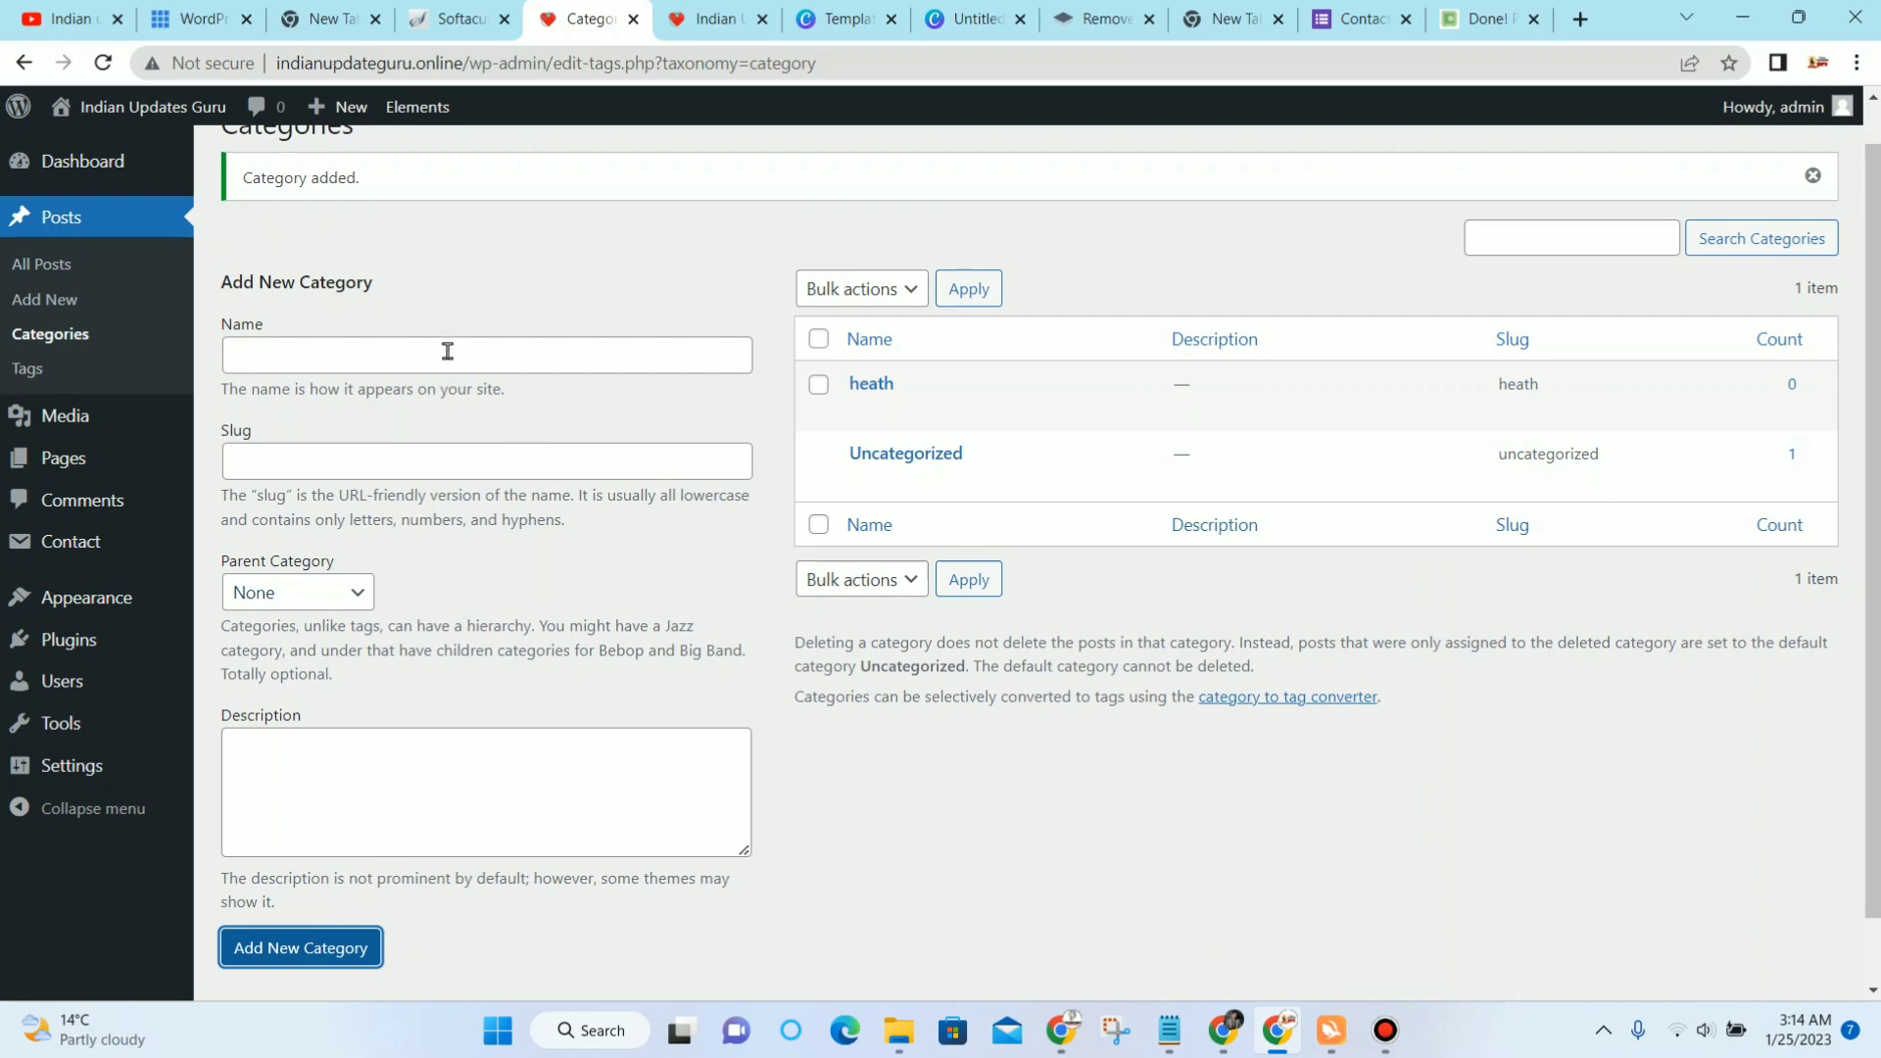
Step: Add two more post categories named games and fitness
{"action": "left_click", "coordinate": [447, 353]}
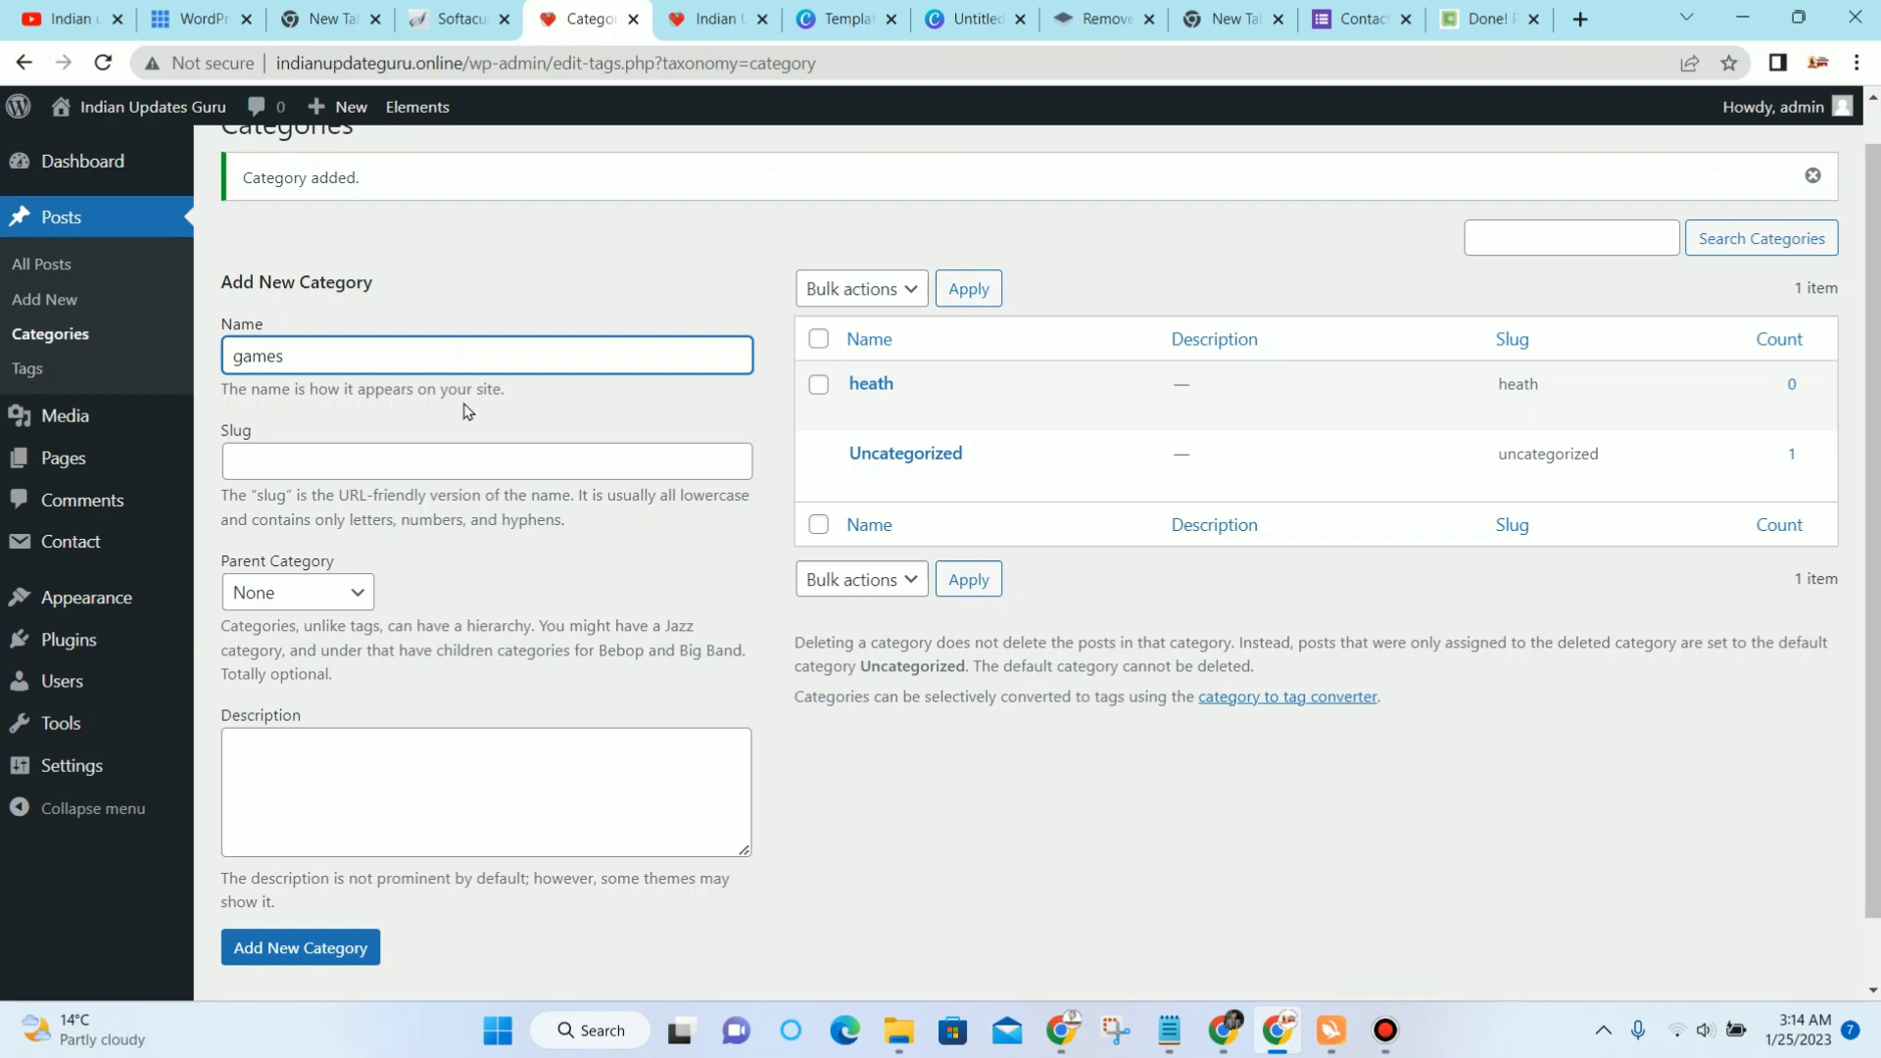
{"action": "type", "text": "games"}
{"action": "scroll", "coordinate": [465, 409], "scroll_direction": "down", "scroll_amount": 2}
{"action": "left_click", "coordinate": [336, 869]}
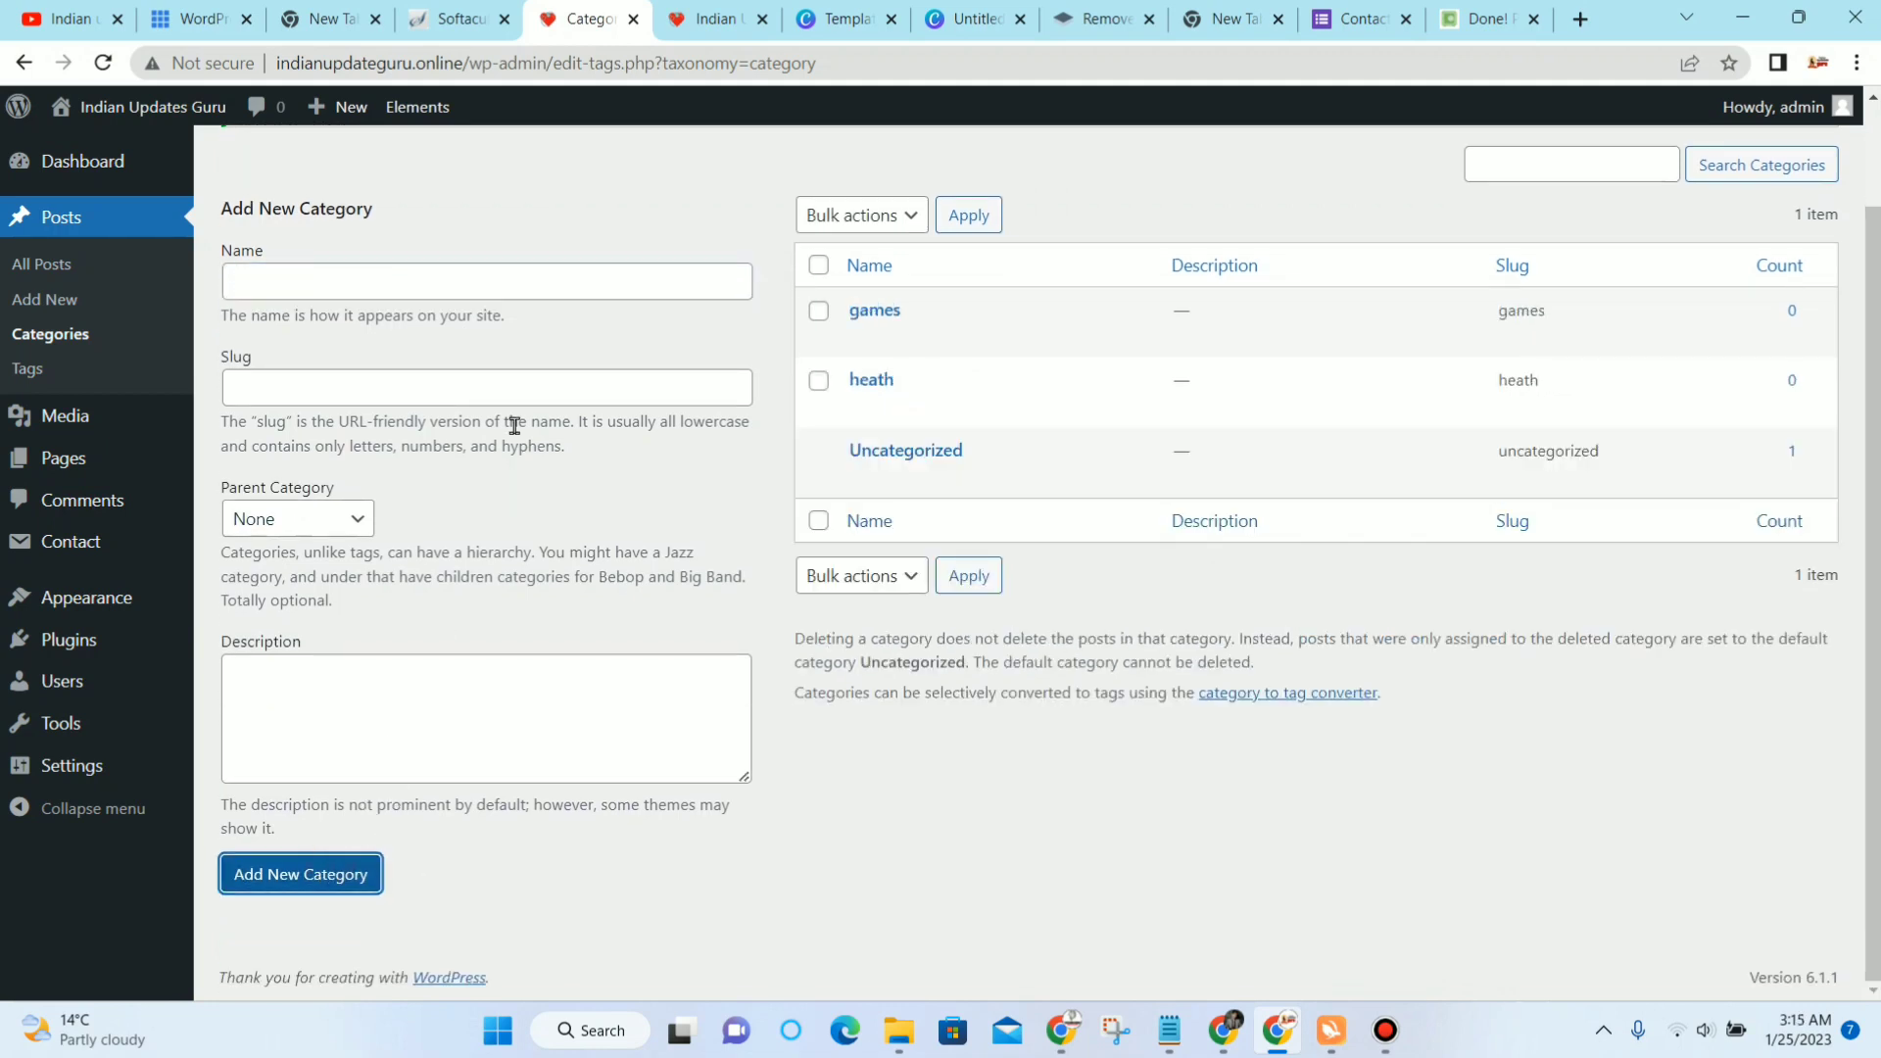
{"action": "left_click", "coordinate": [480, 283]}
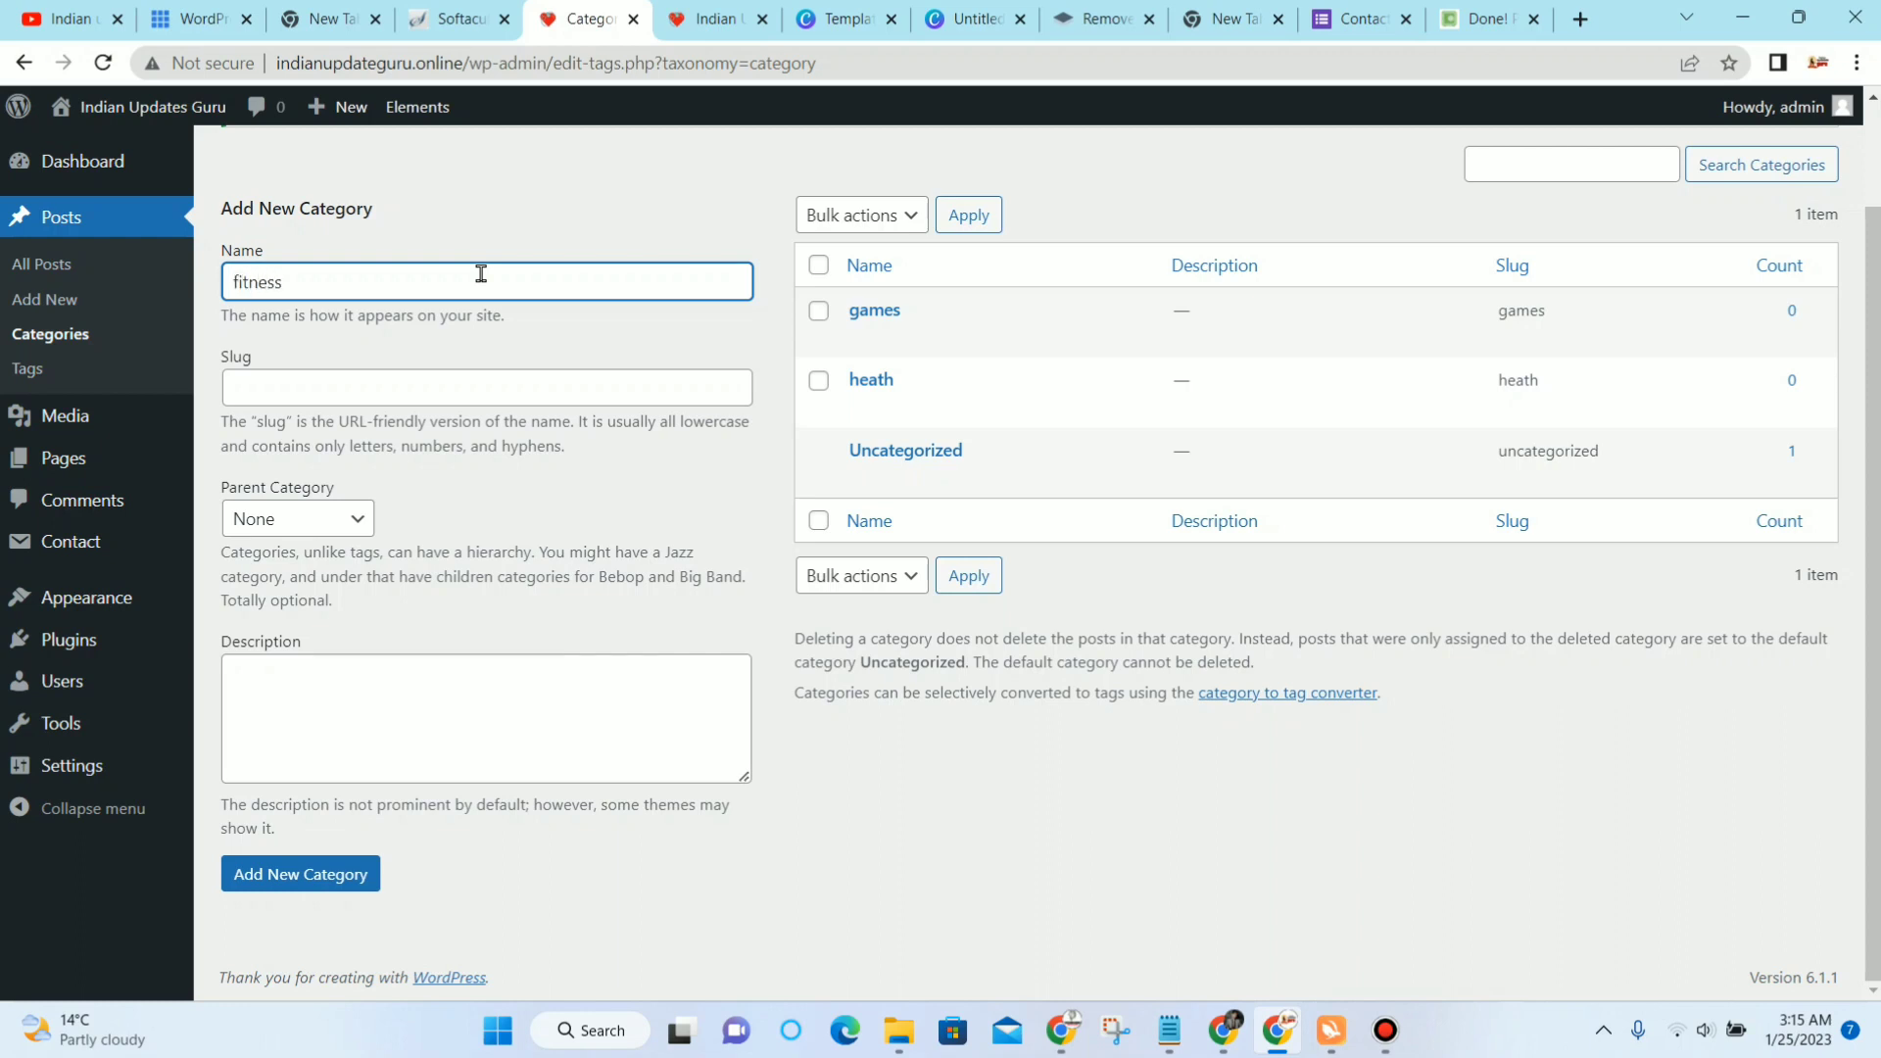
{"action": "left_click", "coordinate": [349, 872]}
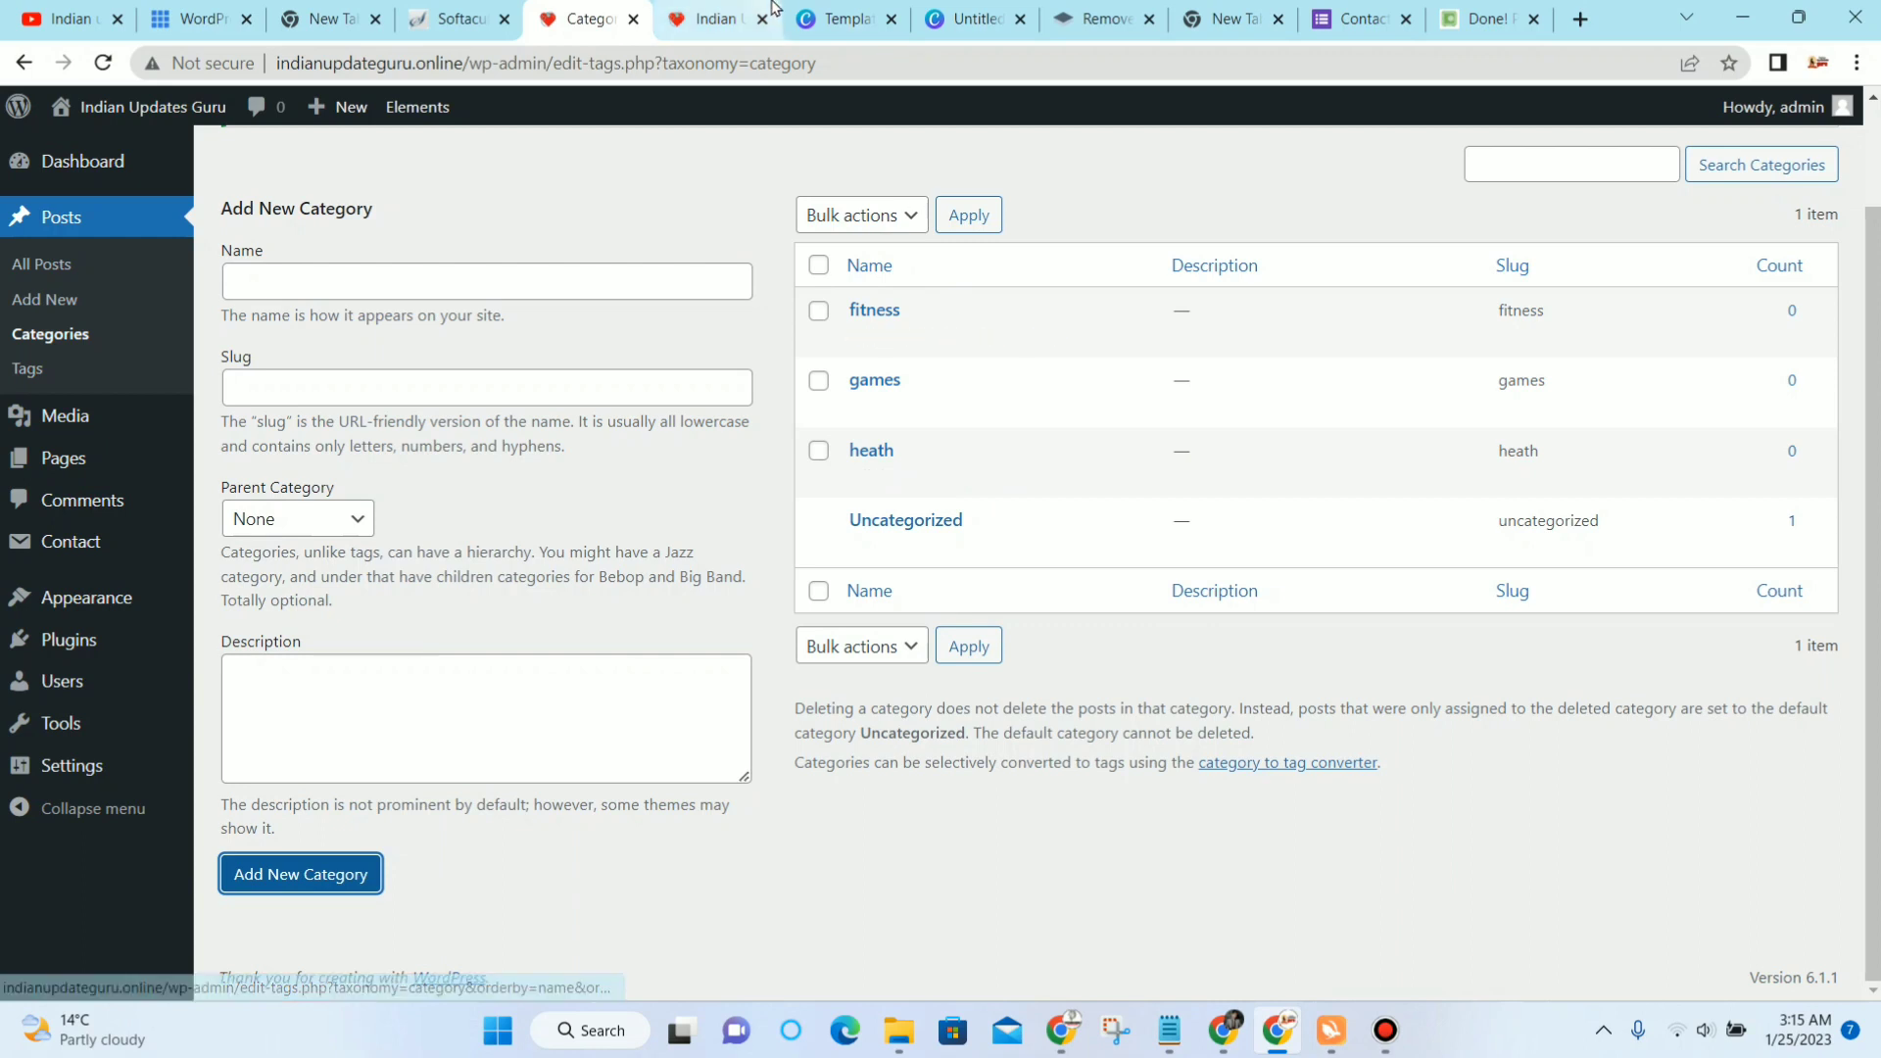
Step: Create a new menu named catogary in the site's Customizer and assign it to the Primary Menu location
{"action": "left_click", "coordinate": [730, 14]}
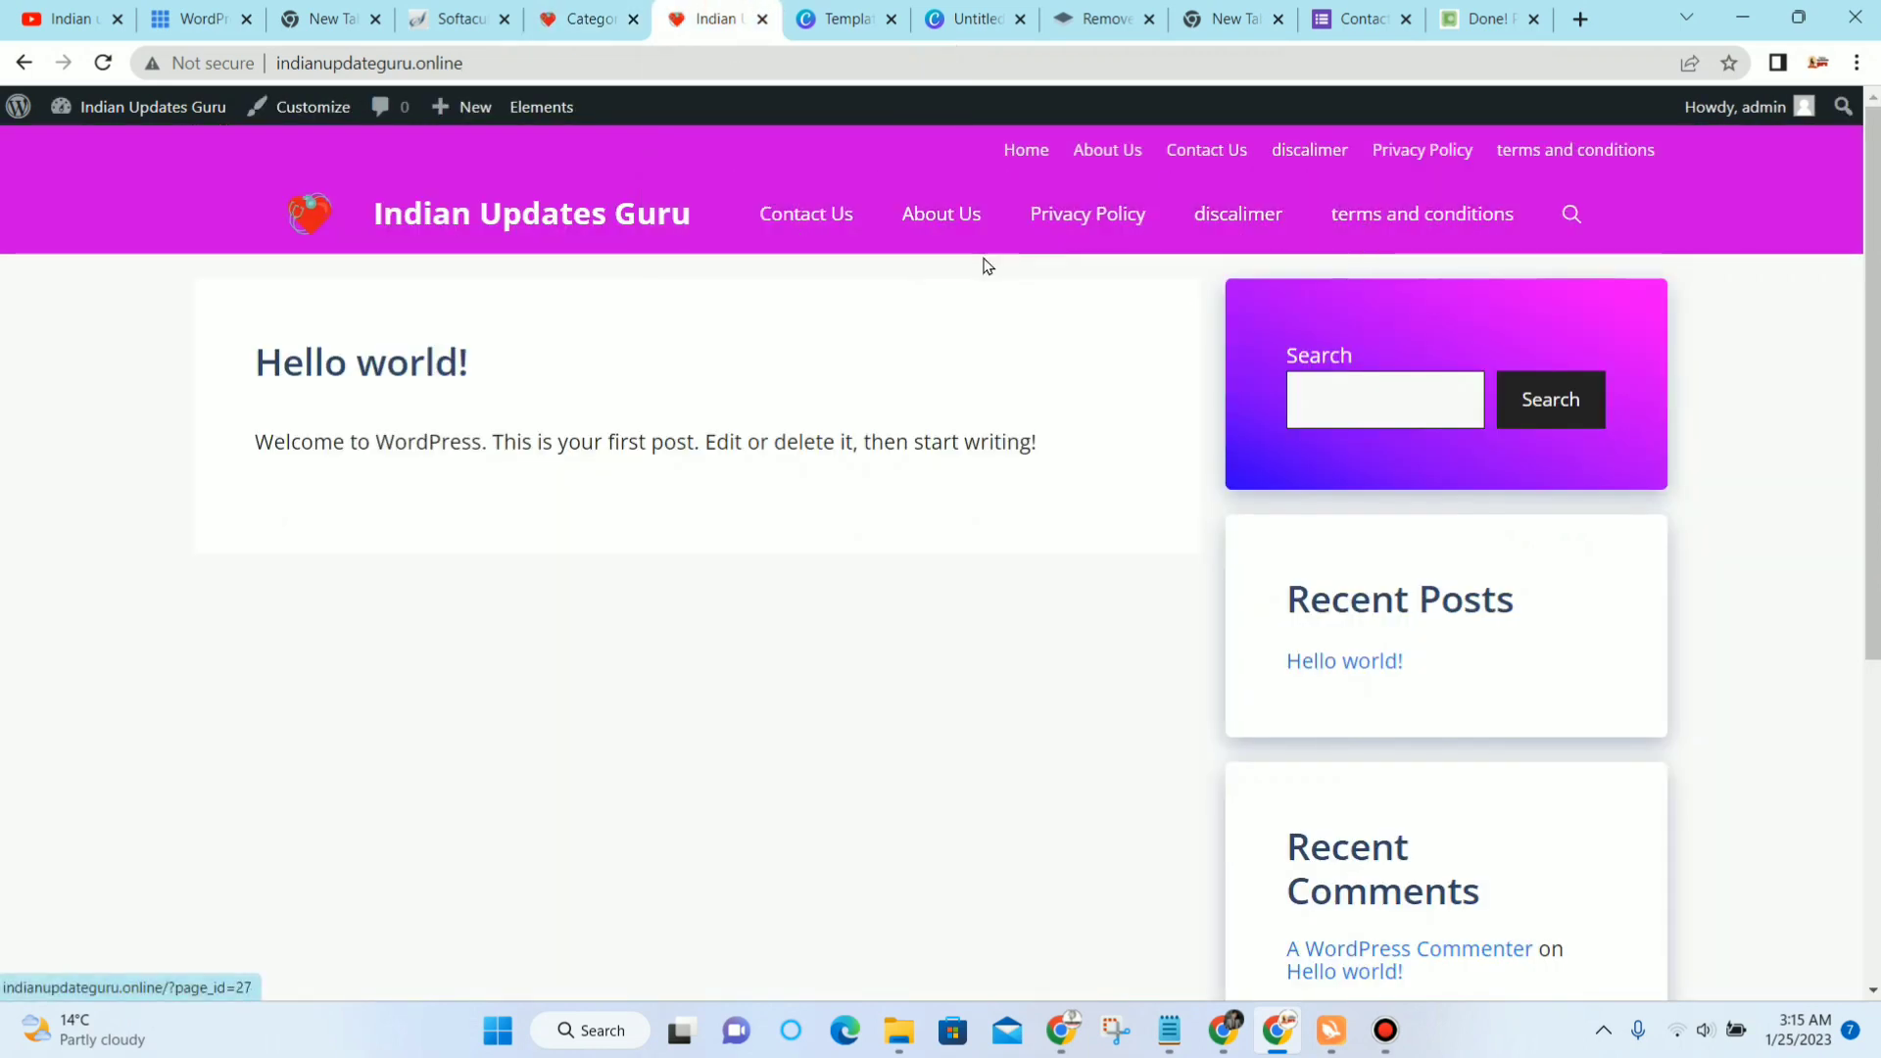
{"action": "left_click", "coordinate": [299, 106]}
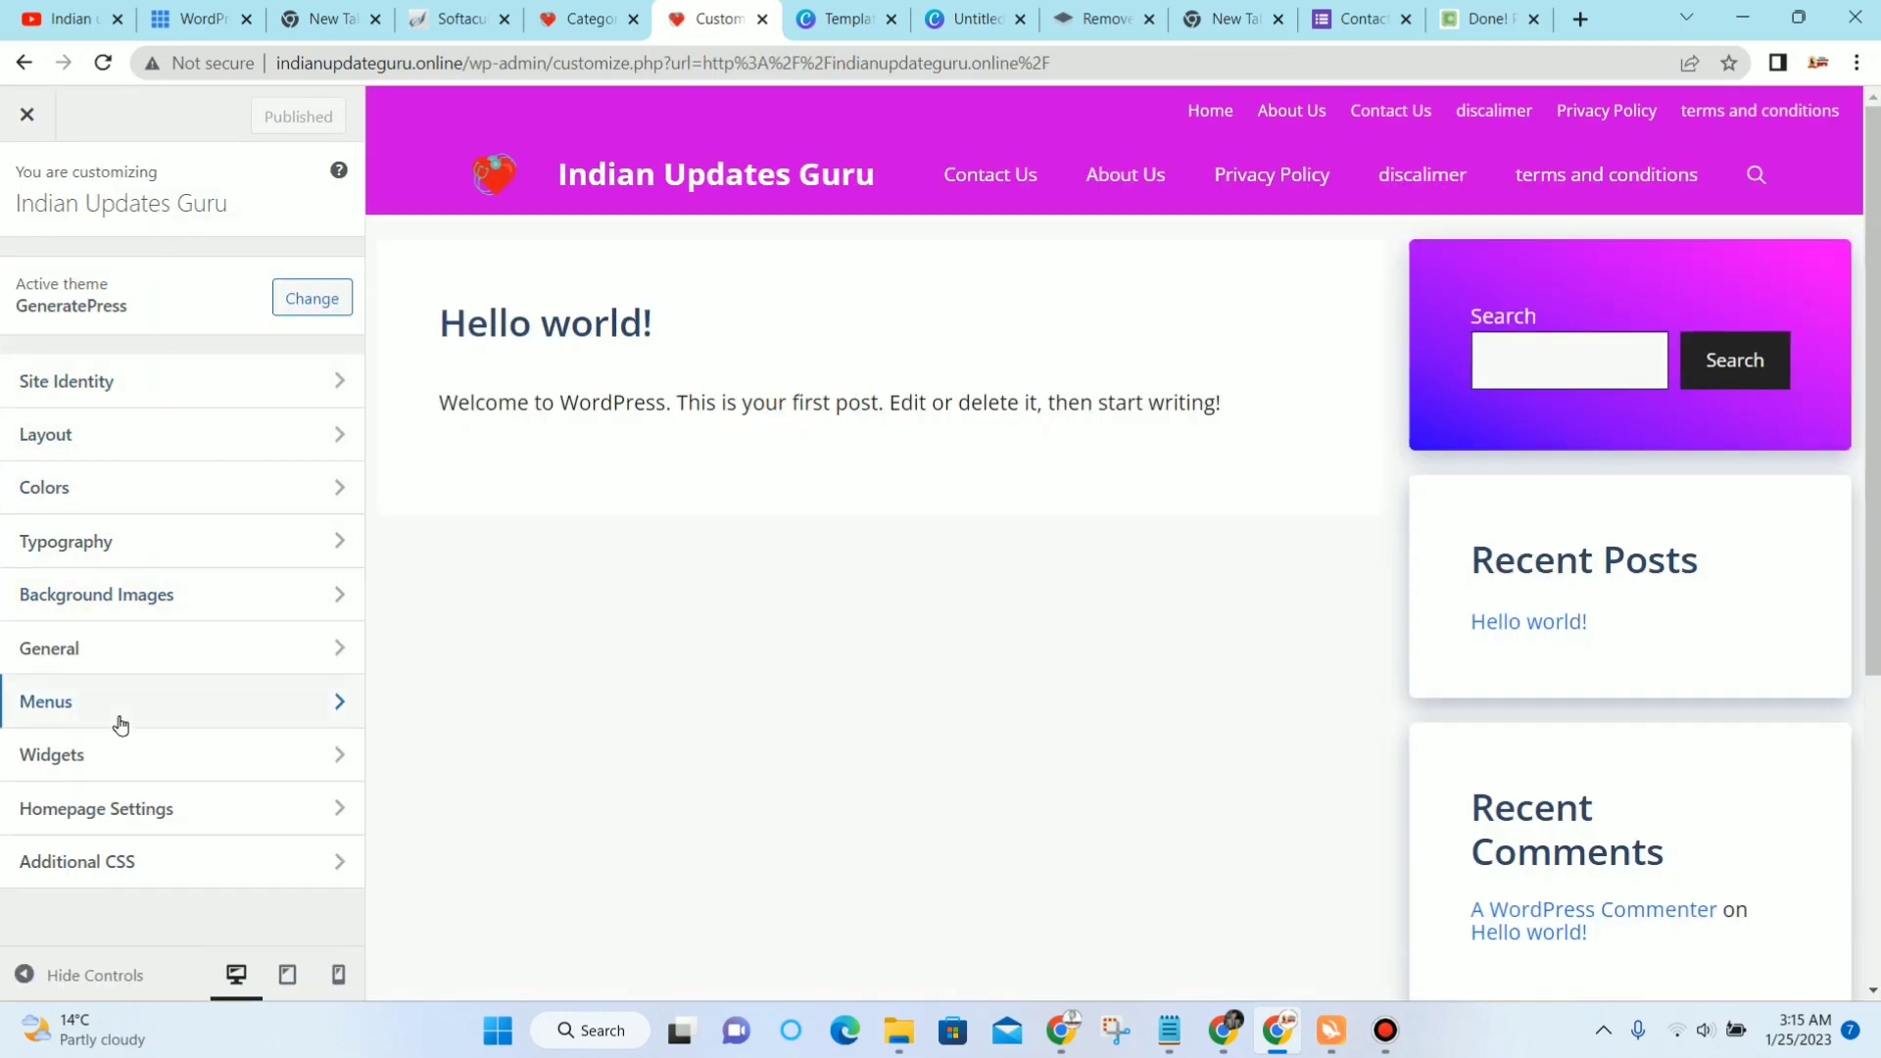
{"action": "left_click", "coordinate": [115, 701]}
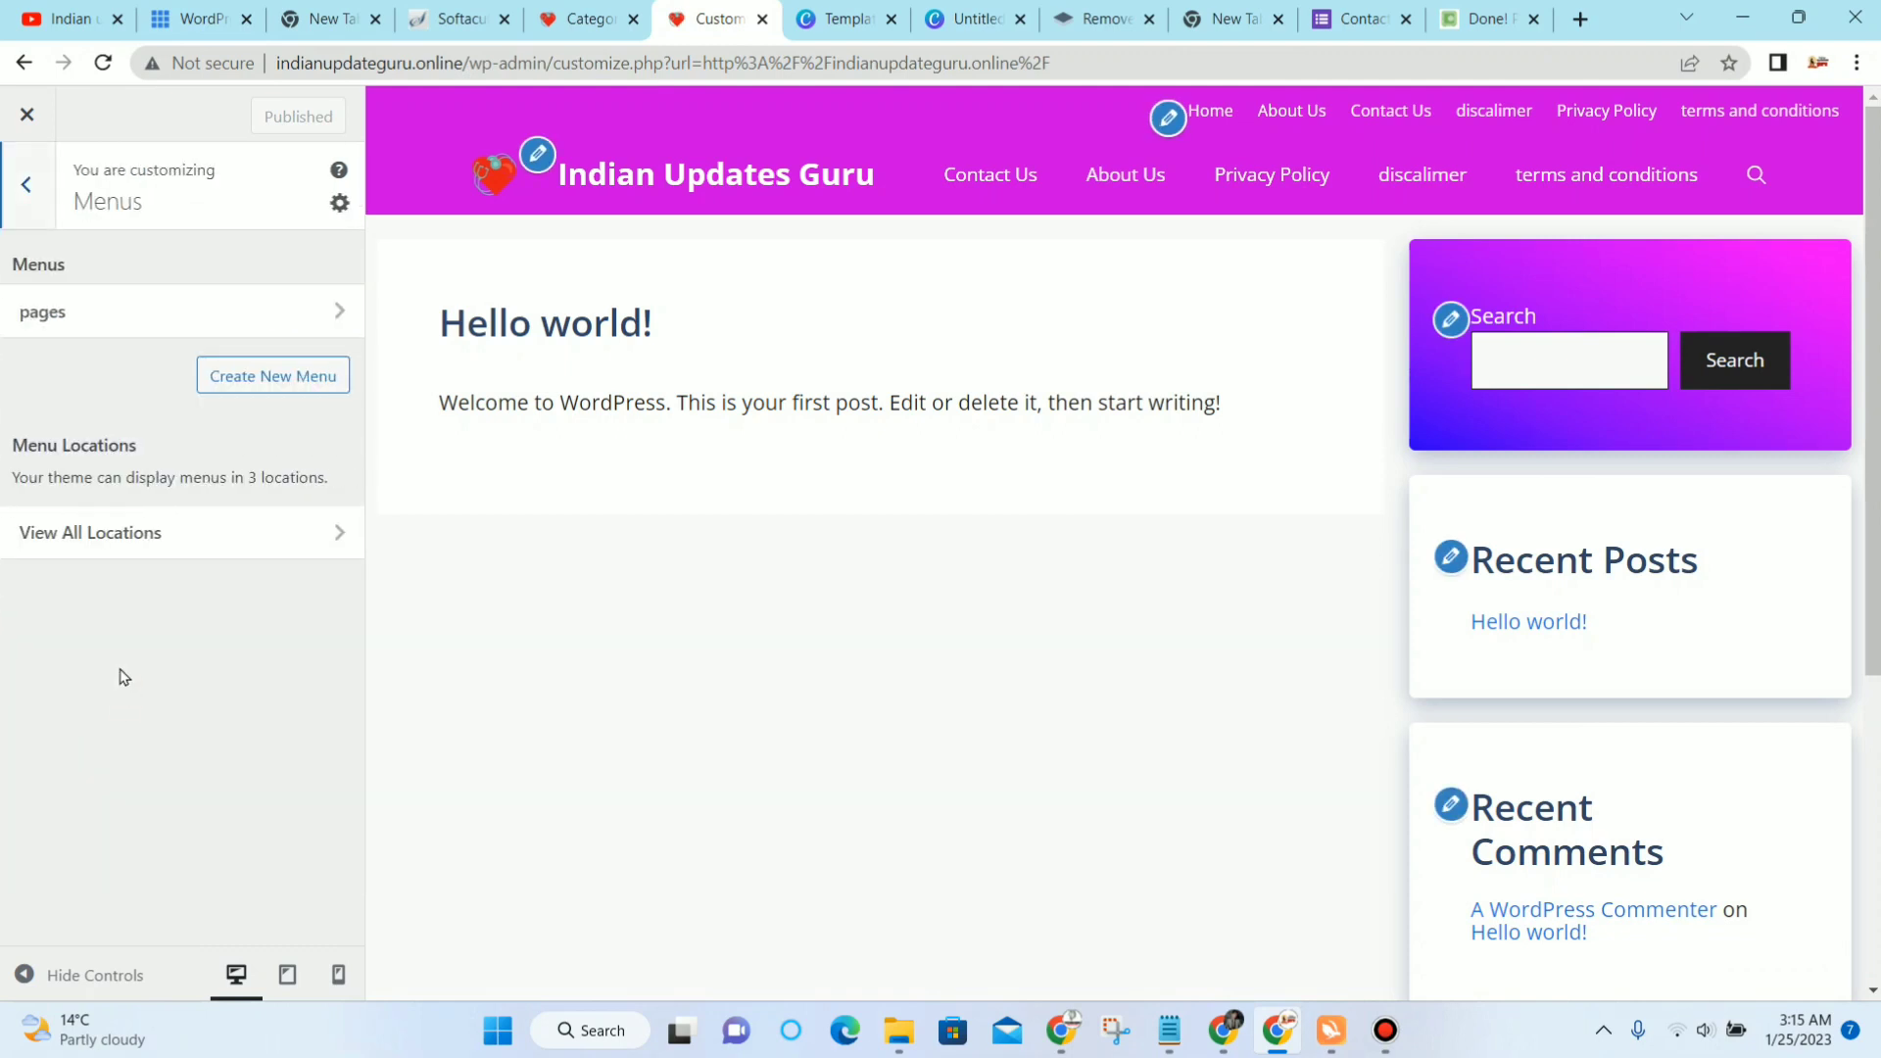
{"action": "left_click", "coordinate": [225, 381]}
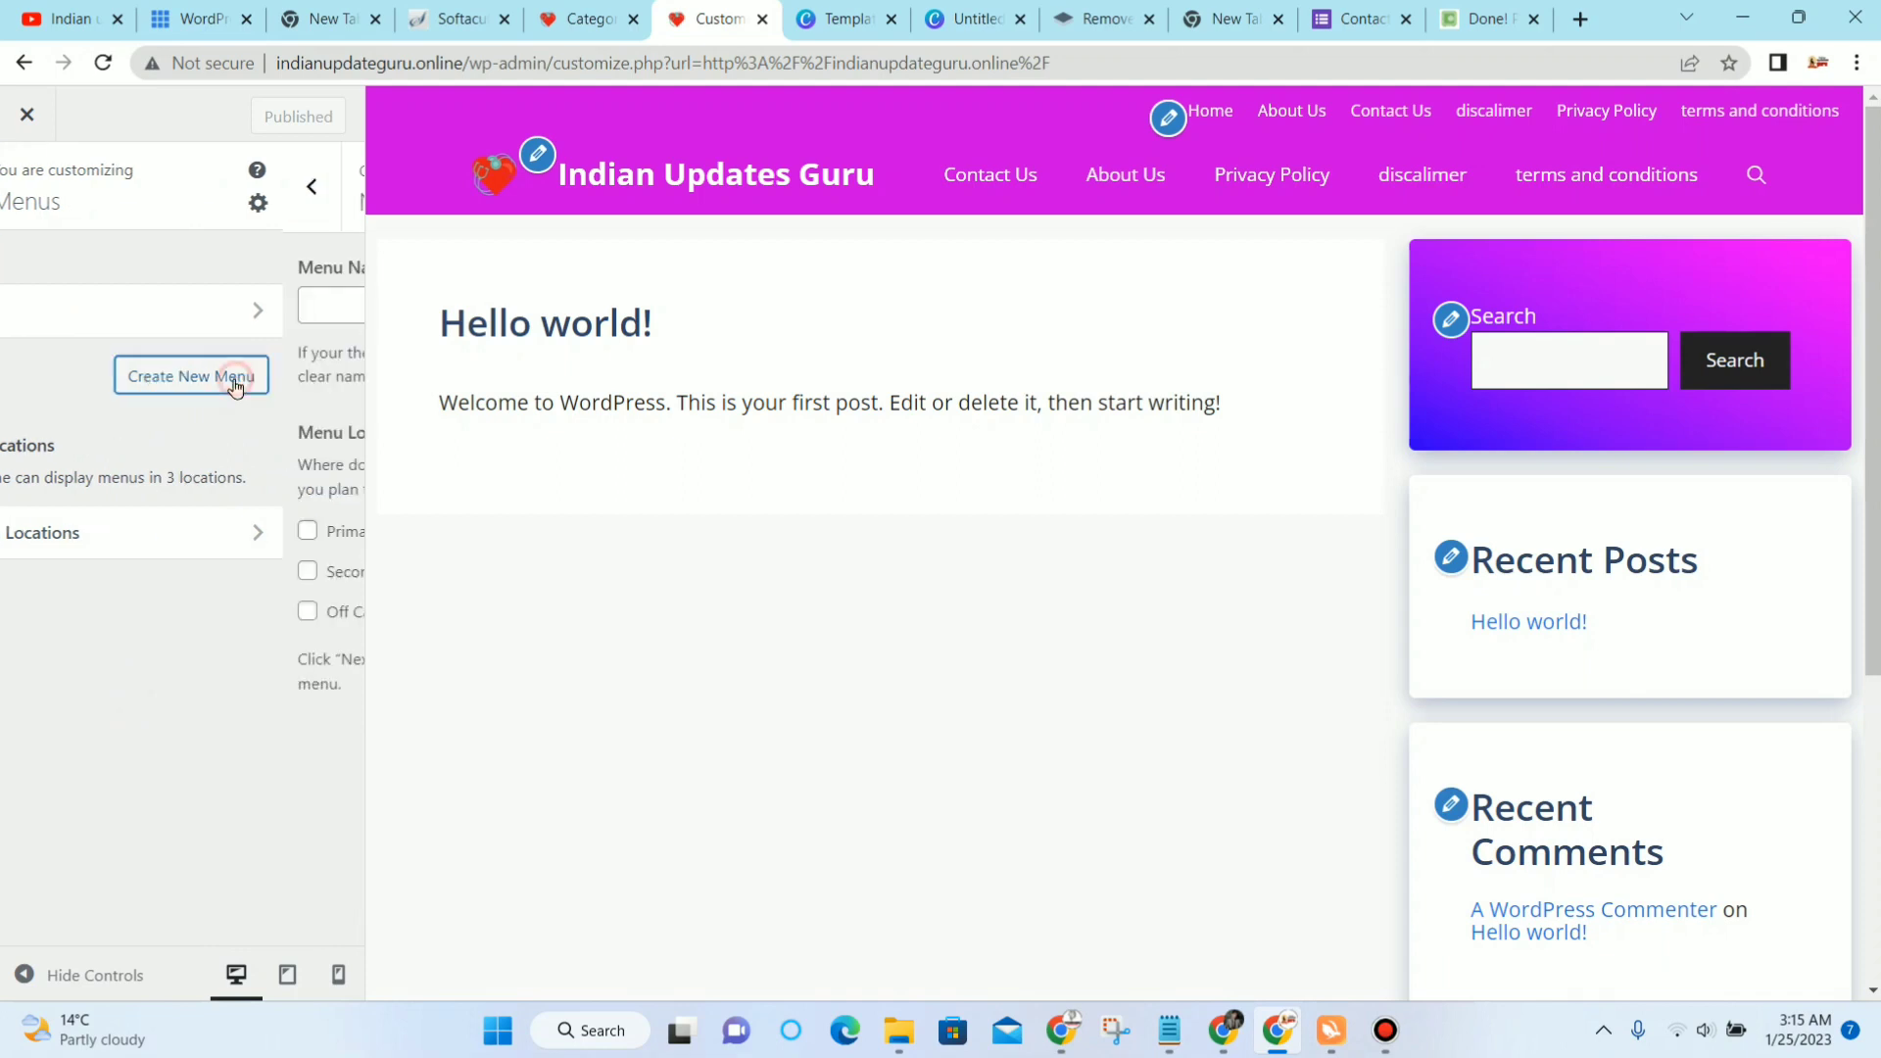
{"action": "left_click", "coordinate": [127, 310]}
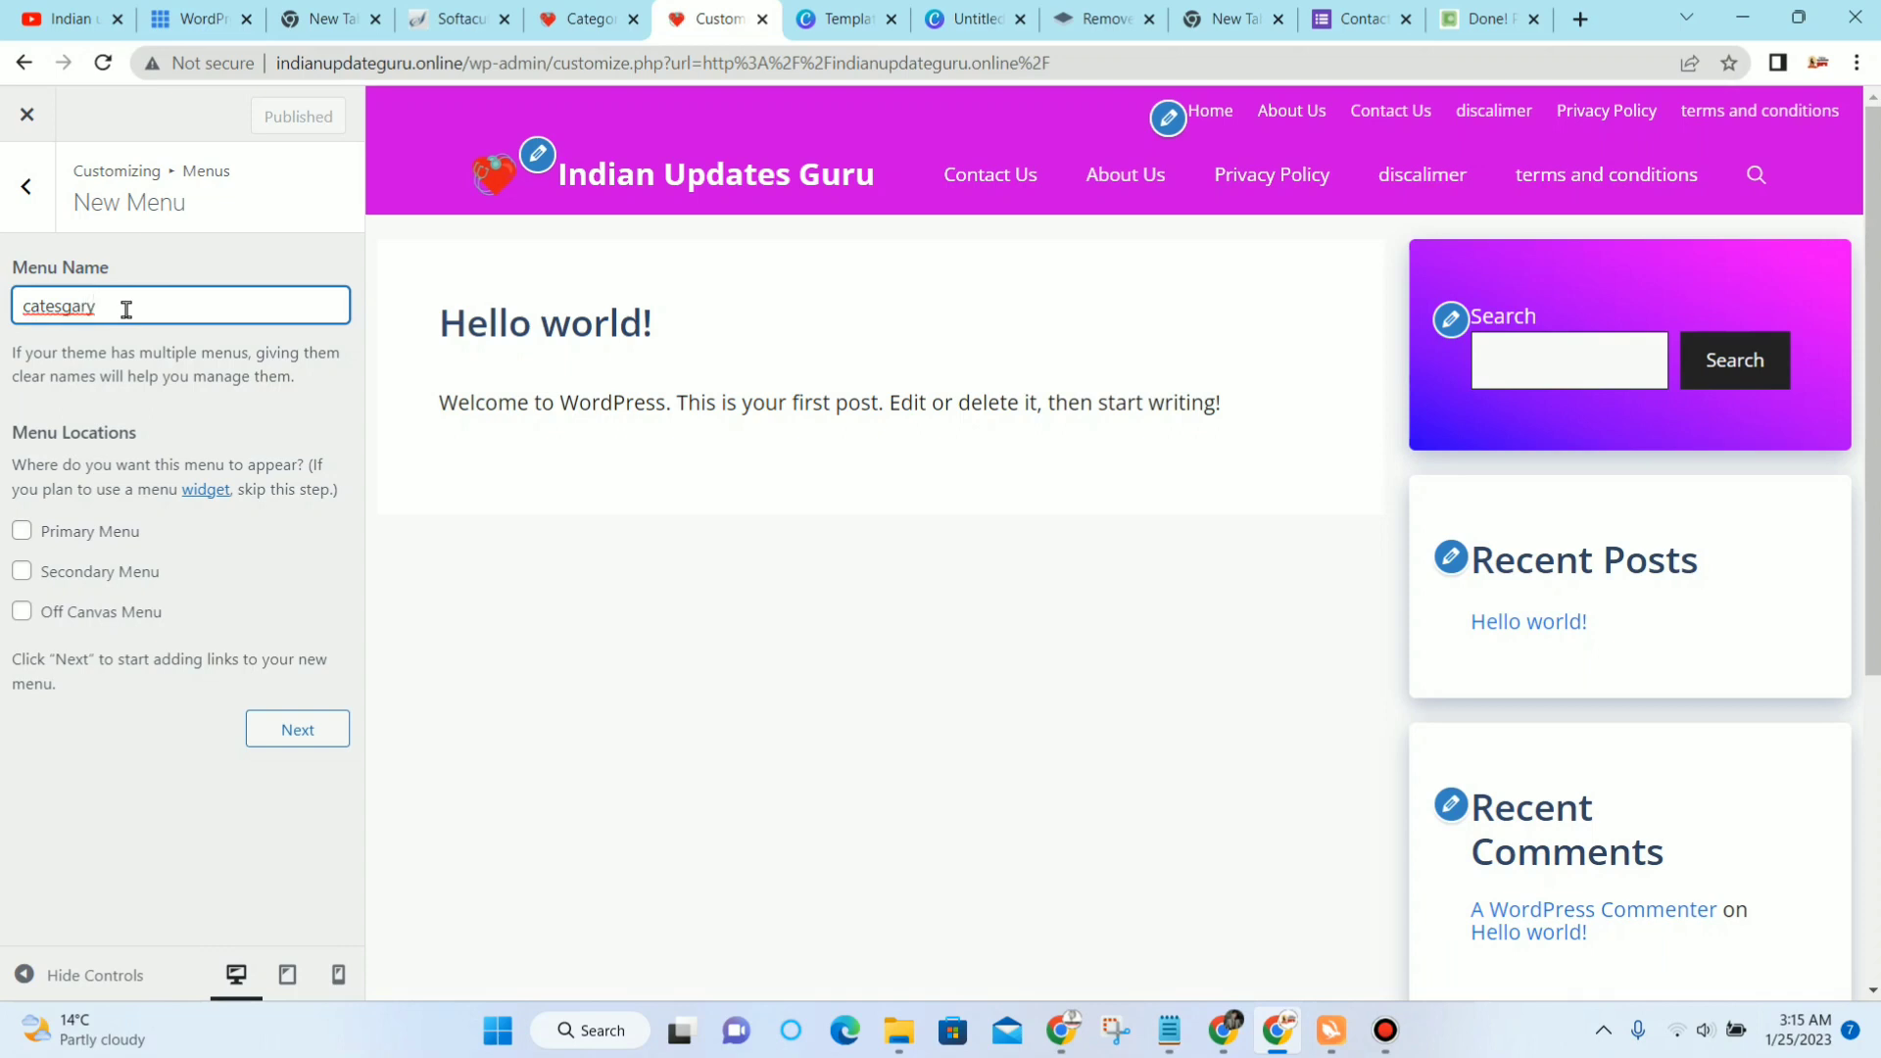
{"action": "left_click", "coordinate": [66, 310]}
{"action": "key", "text": "BackSpace"}
{"action": "double_click", "coordinate": [104, 312]}
{"action": "key", "text": "BackSpace"}
{"action": "left_click", "coordinate": [21, 532]}
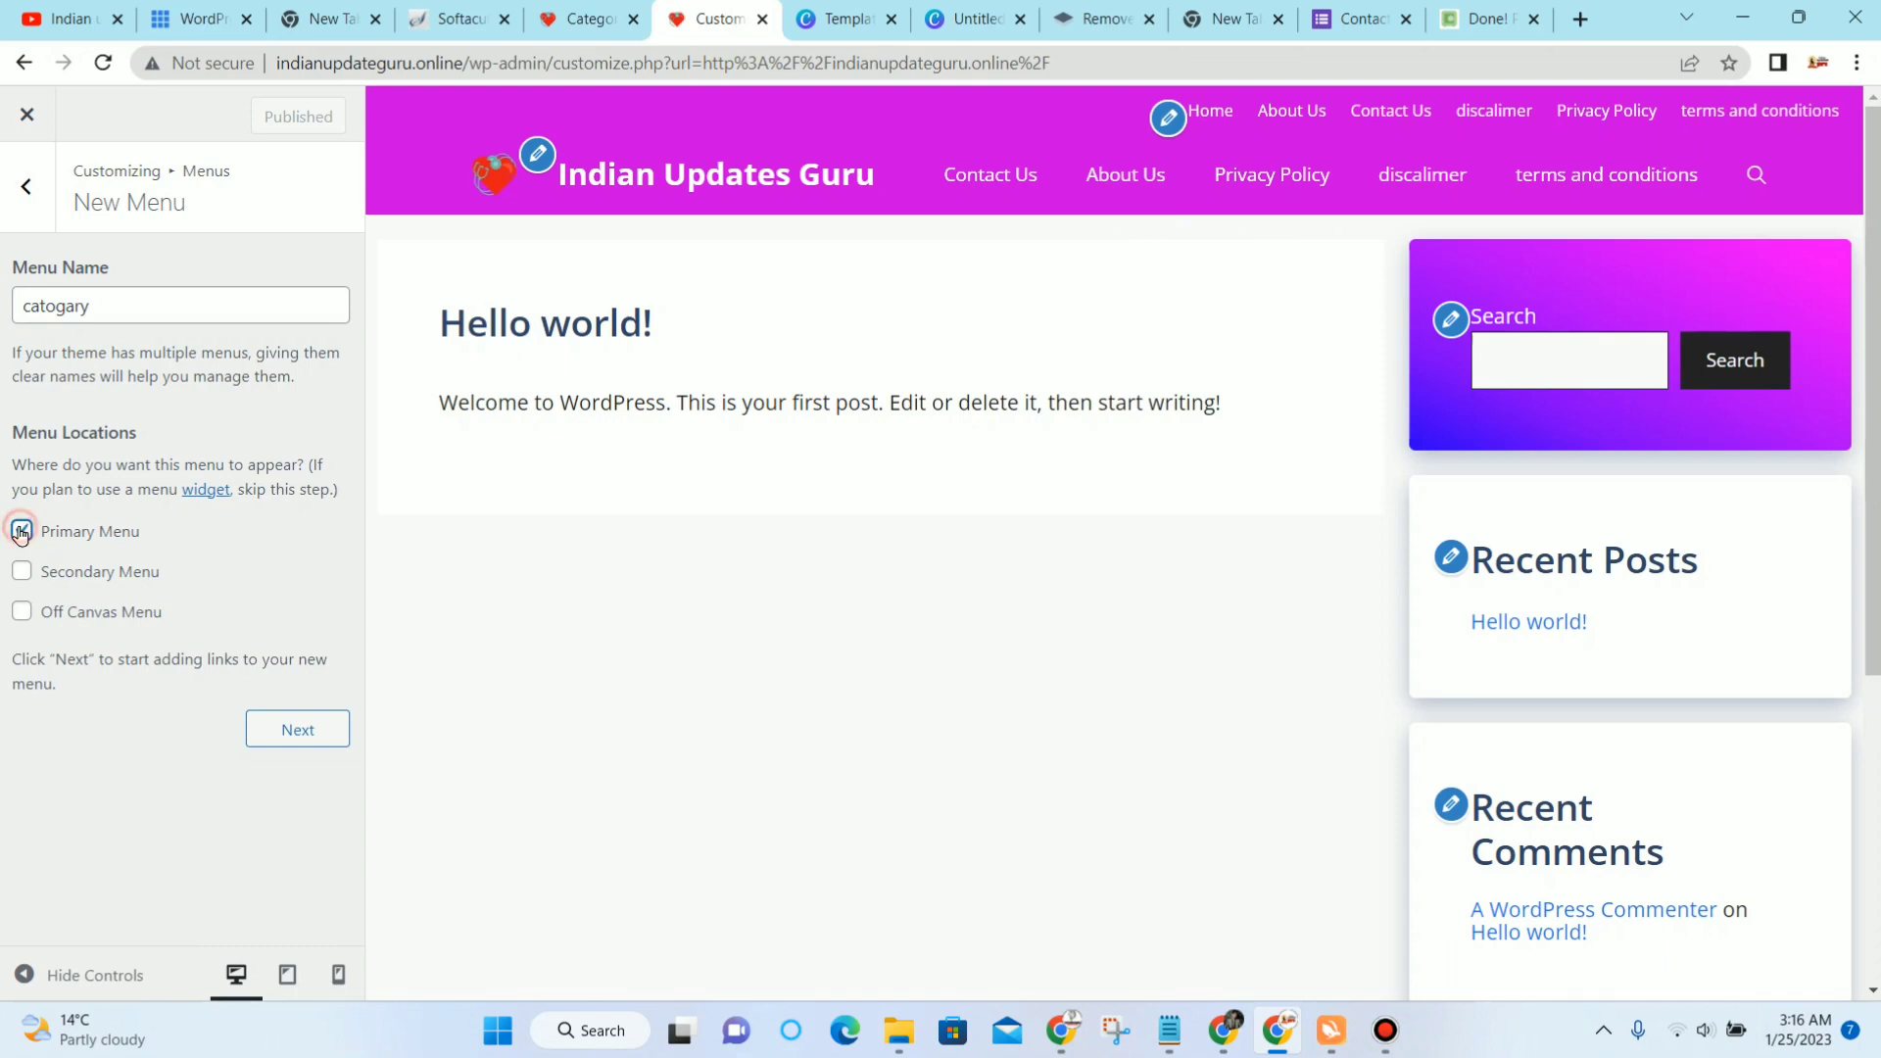
{"action": "left_click", "coordinate": [299, 727]}
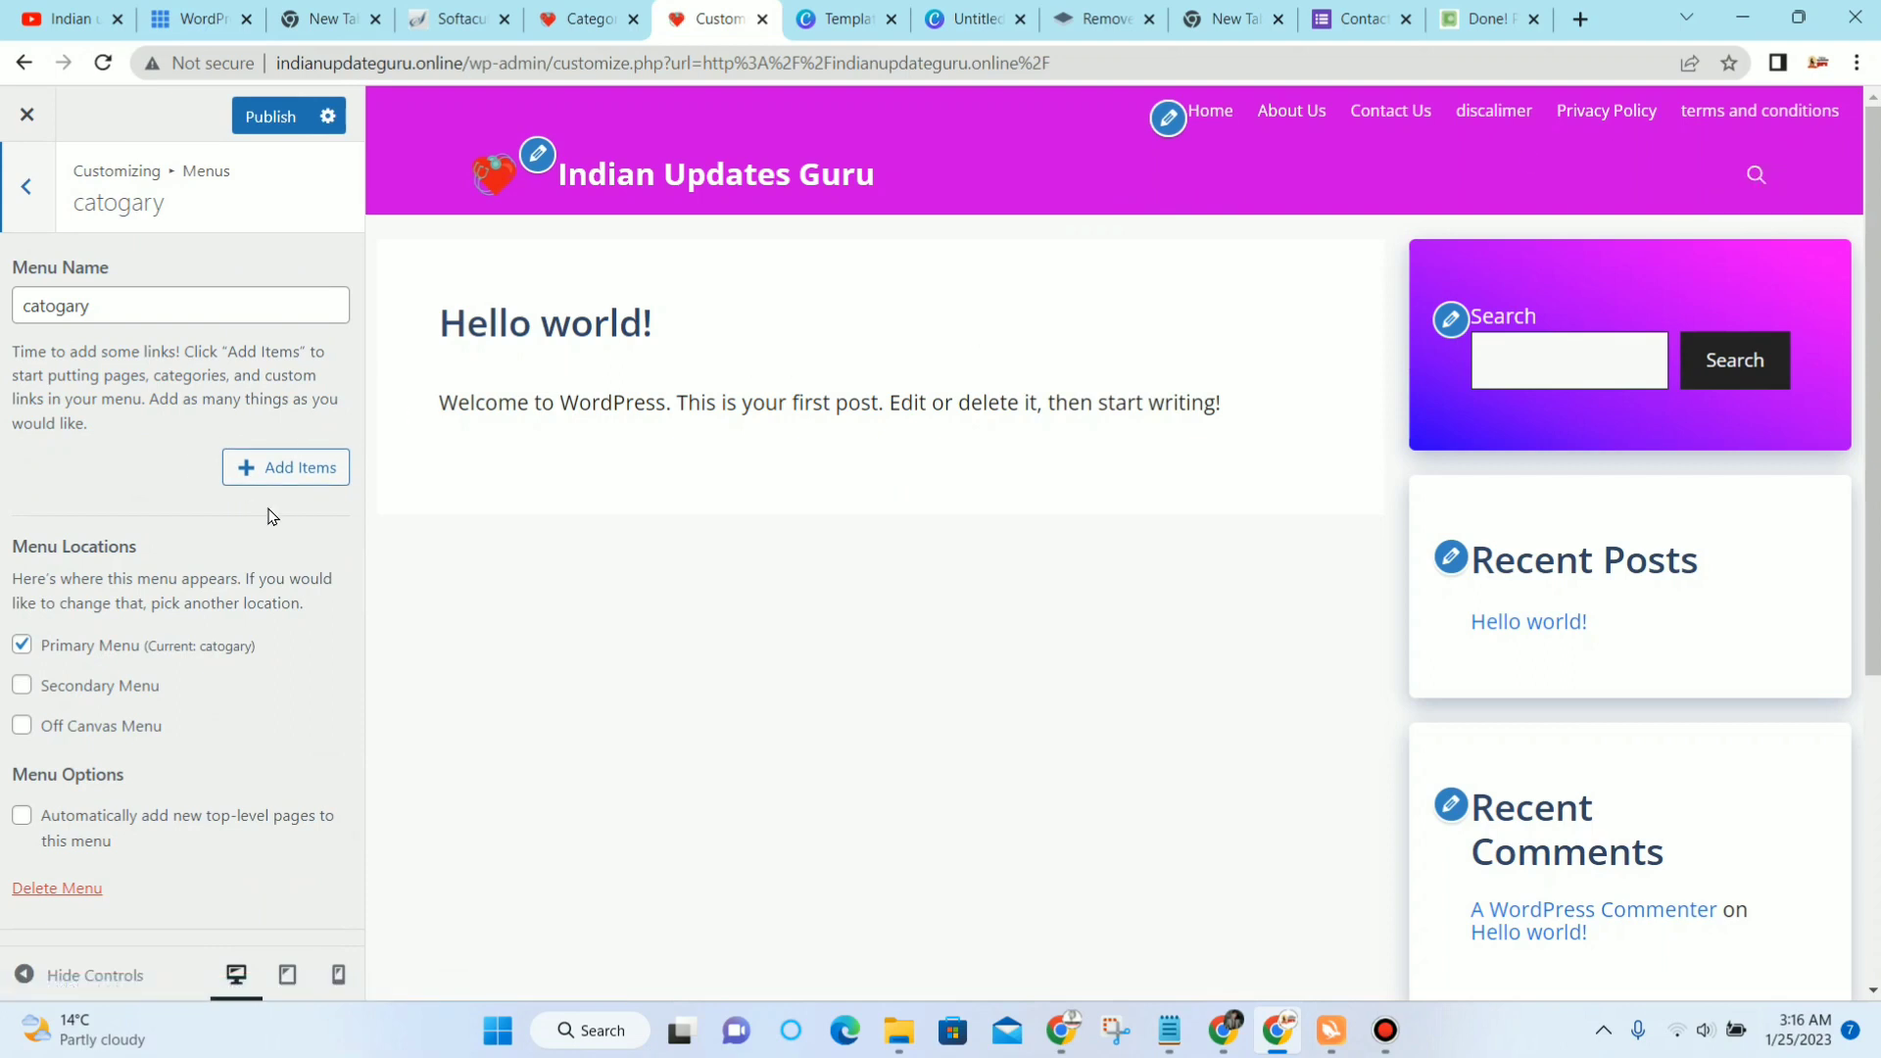
Step: Add the fitness, games and heath categories as items of the catogary menu
{"action": "left_click", "coordinate": [277, 475]}
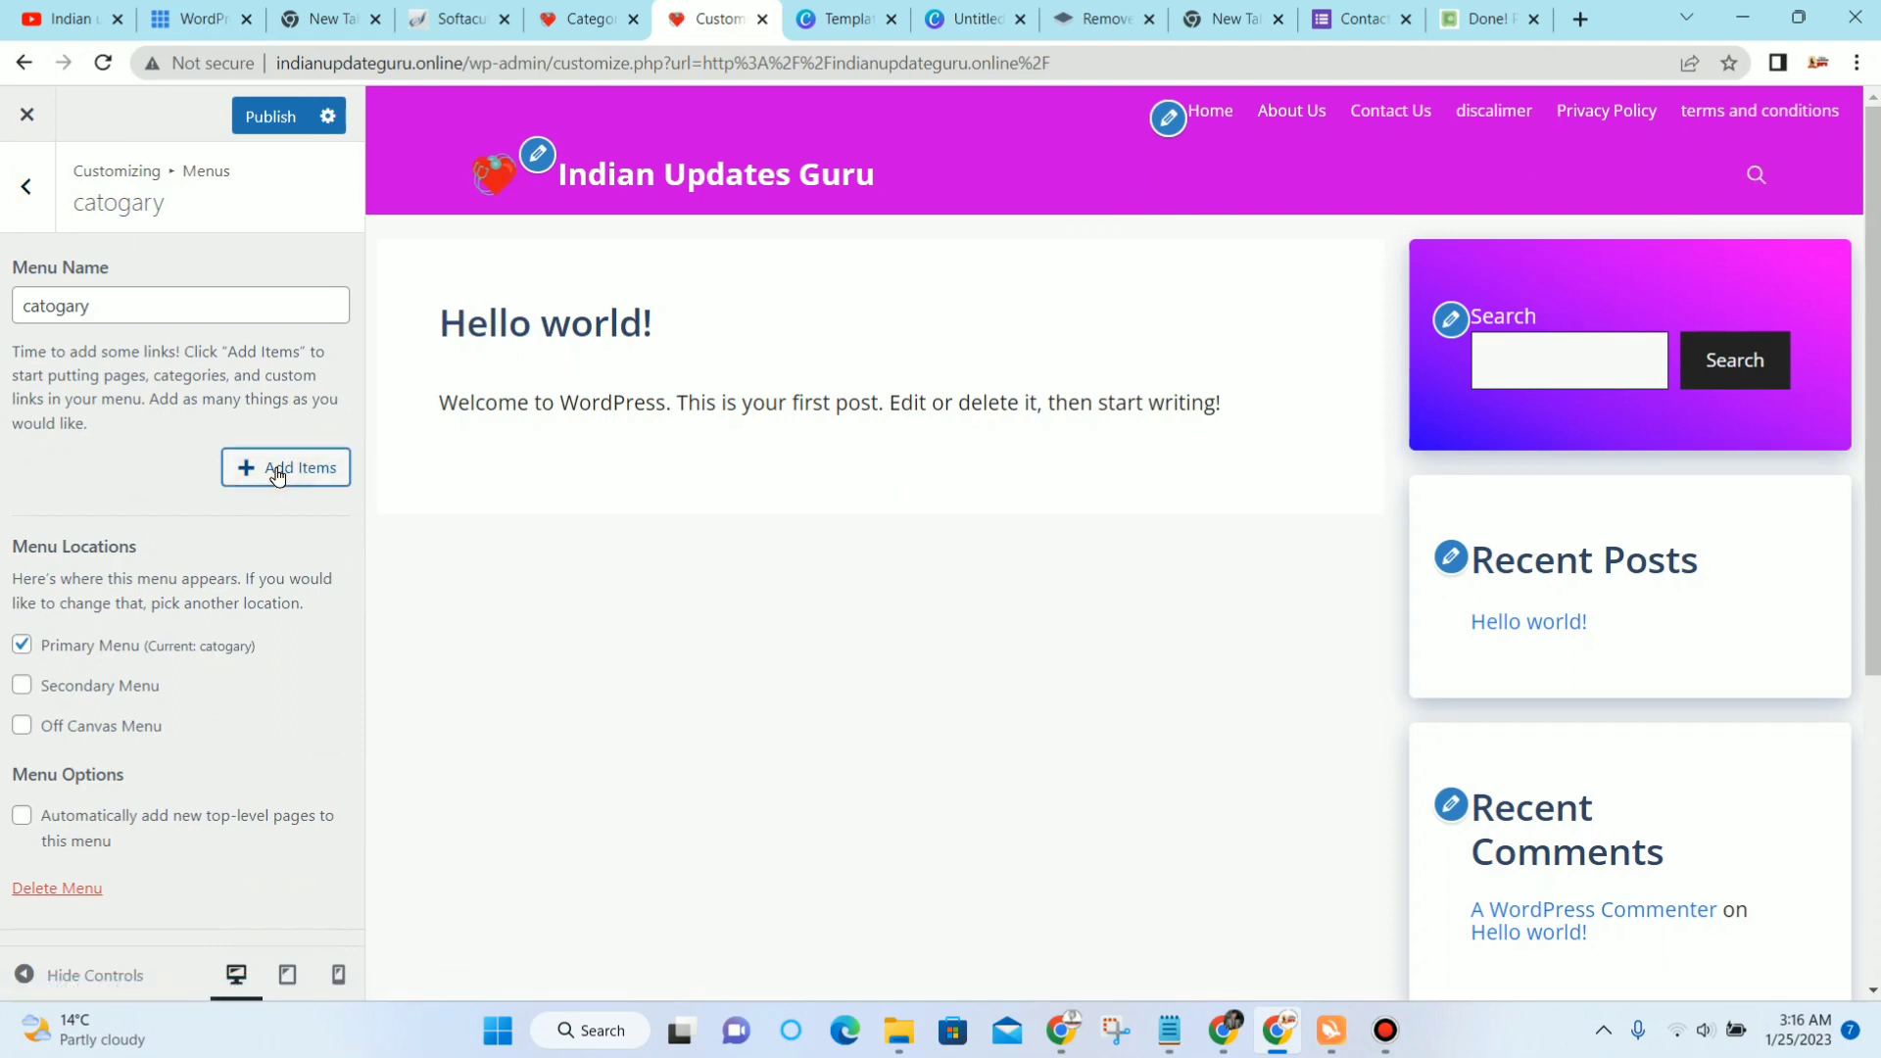
{"action": "left_click", "coordinate": [277, 470]}
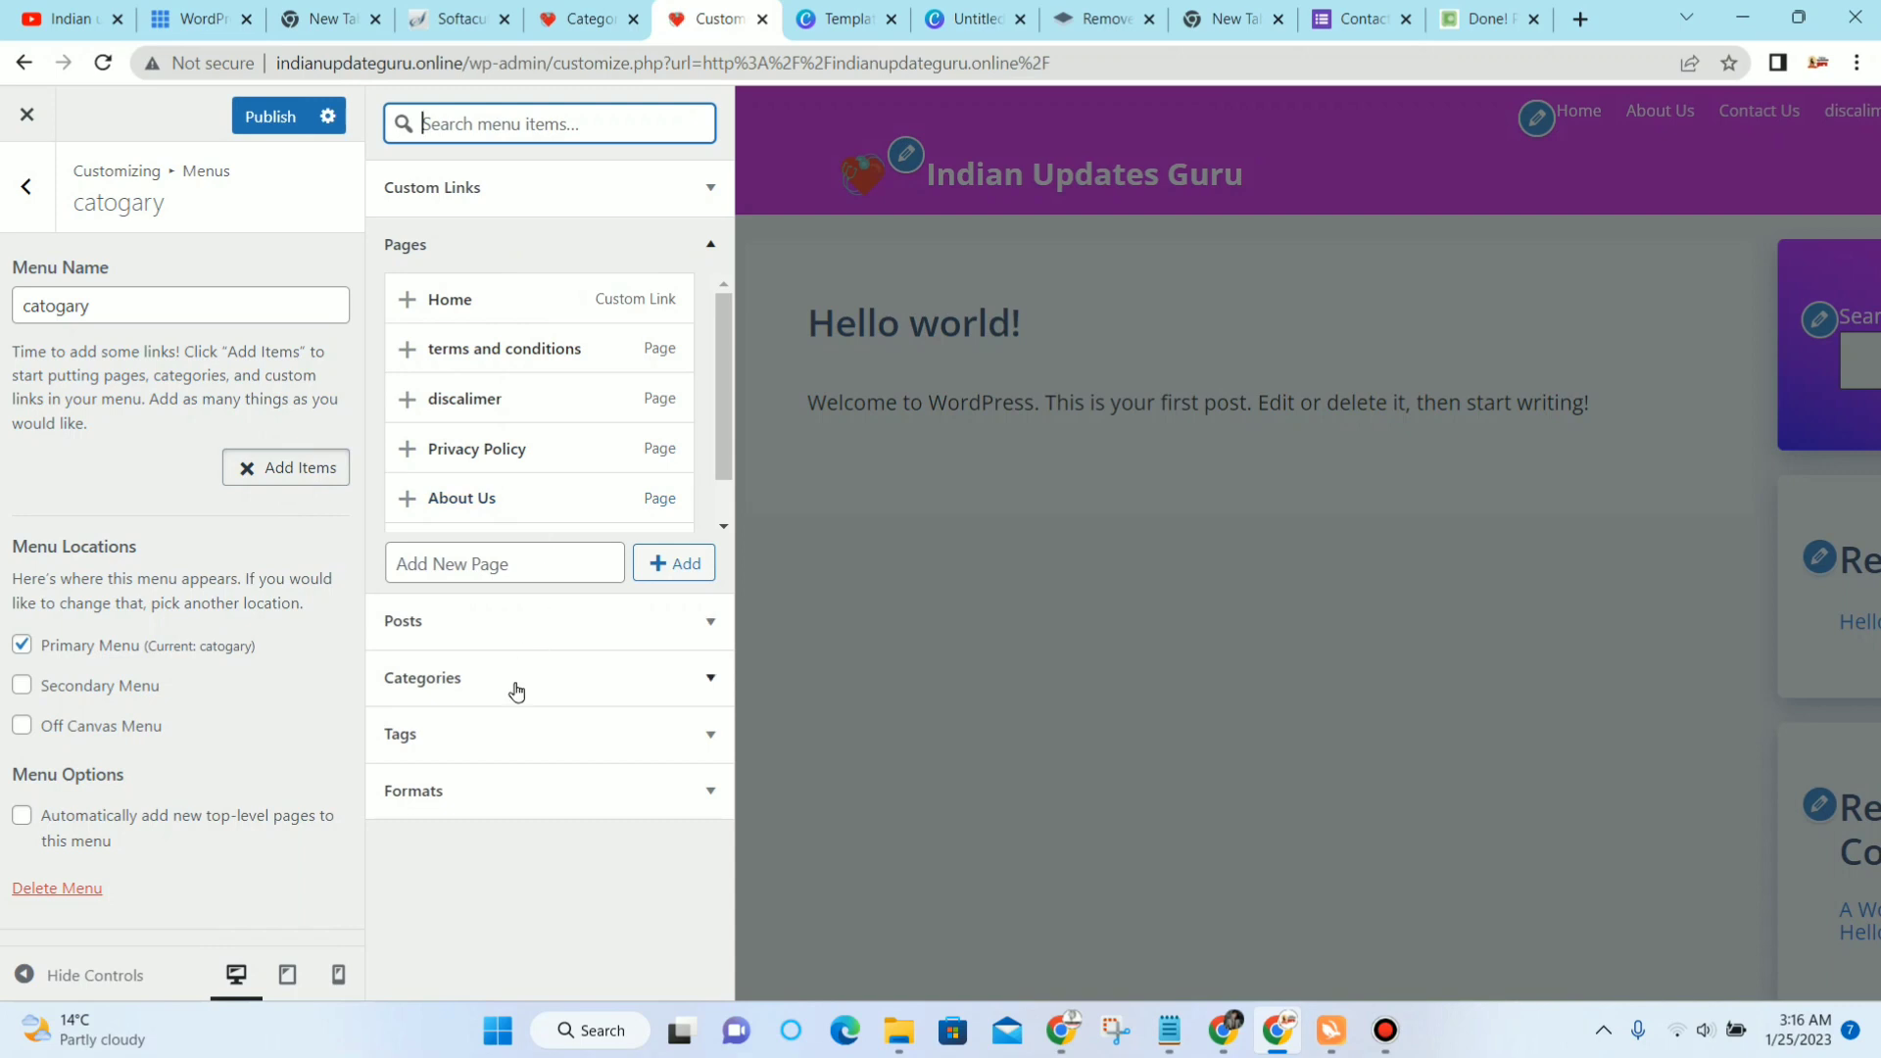
{"action": "left_click", "coordinate": [504, 677]}
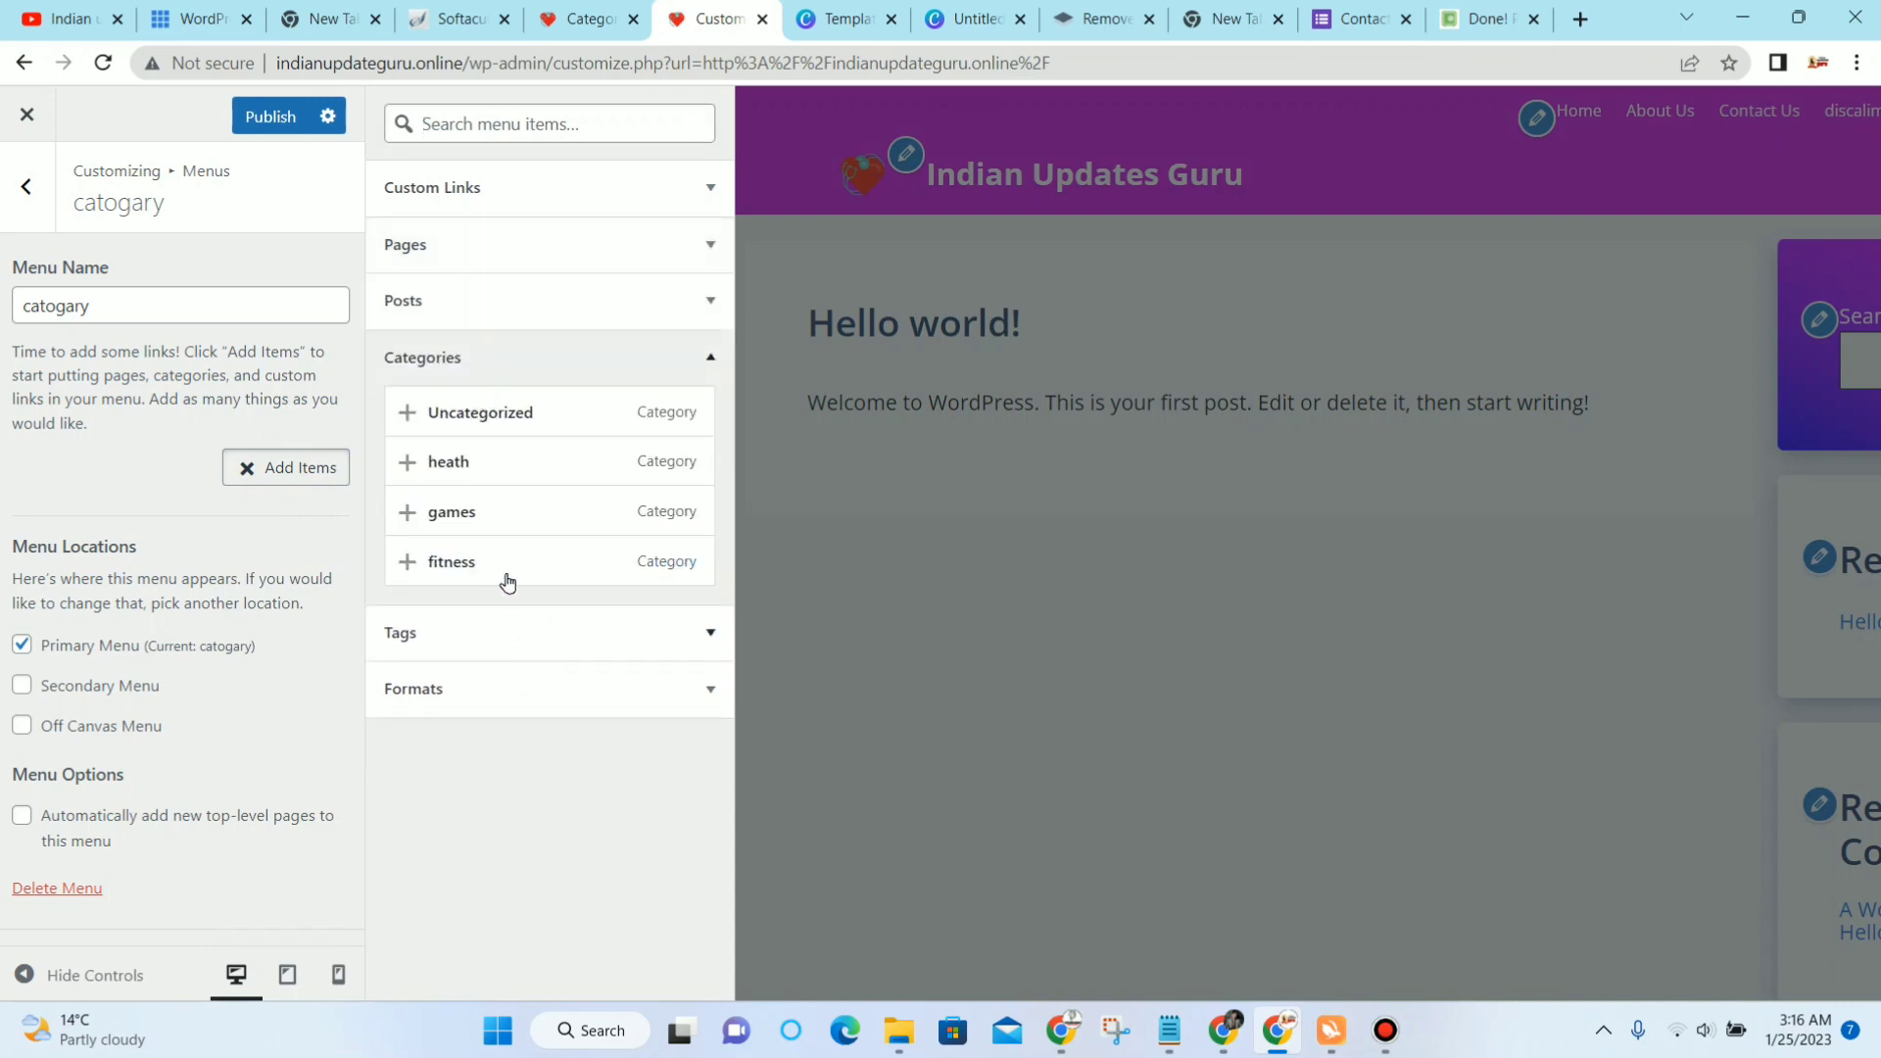
{"action": "double_click", "coordinate": [490, 549]}
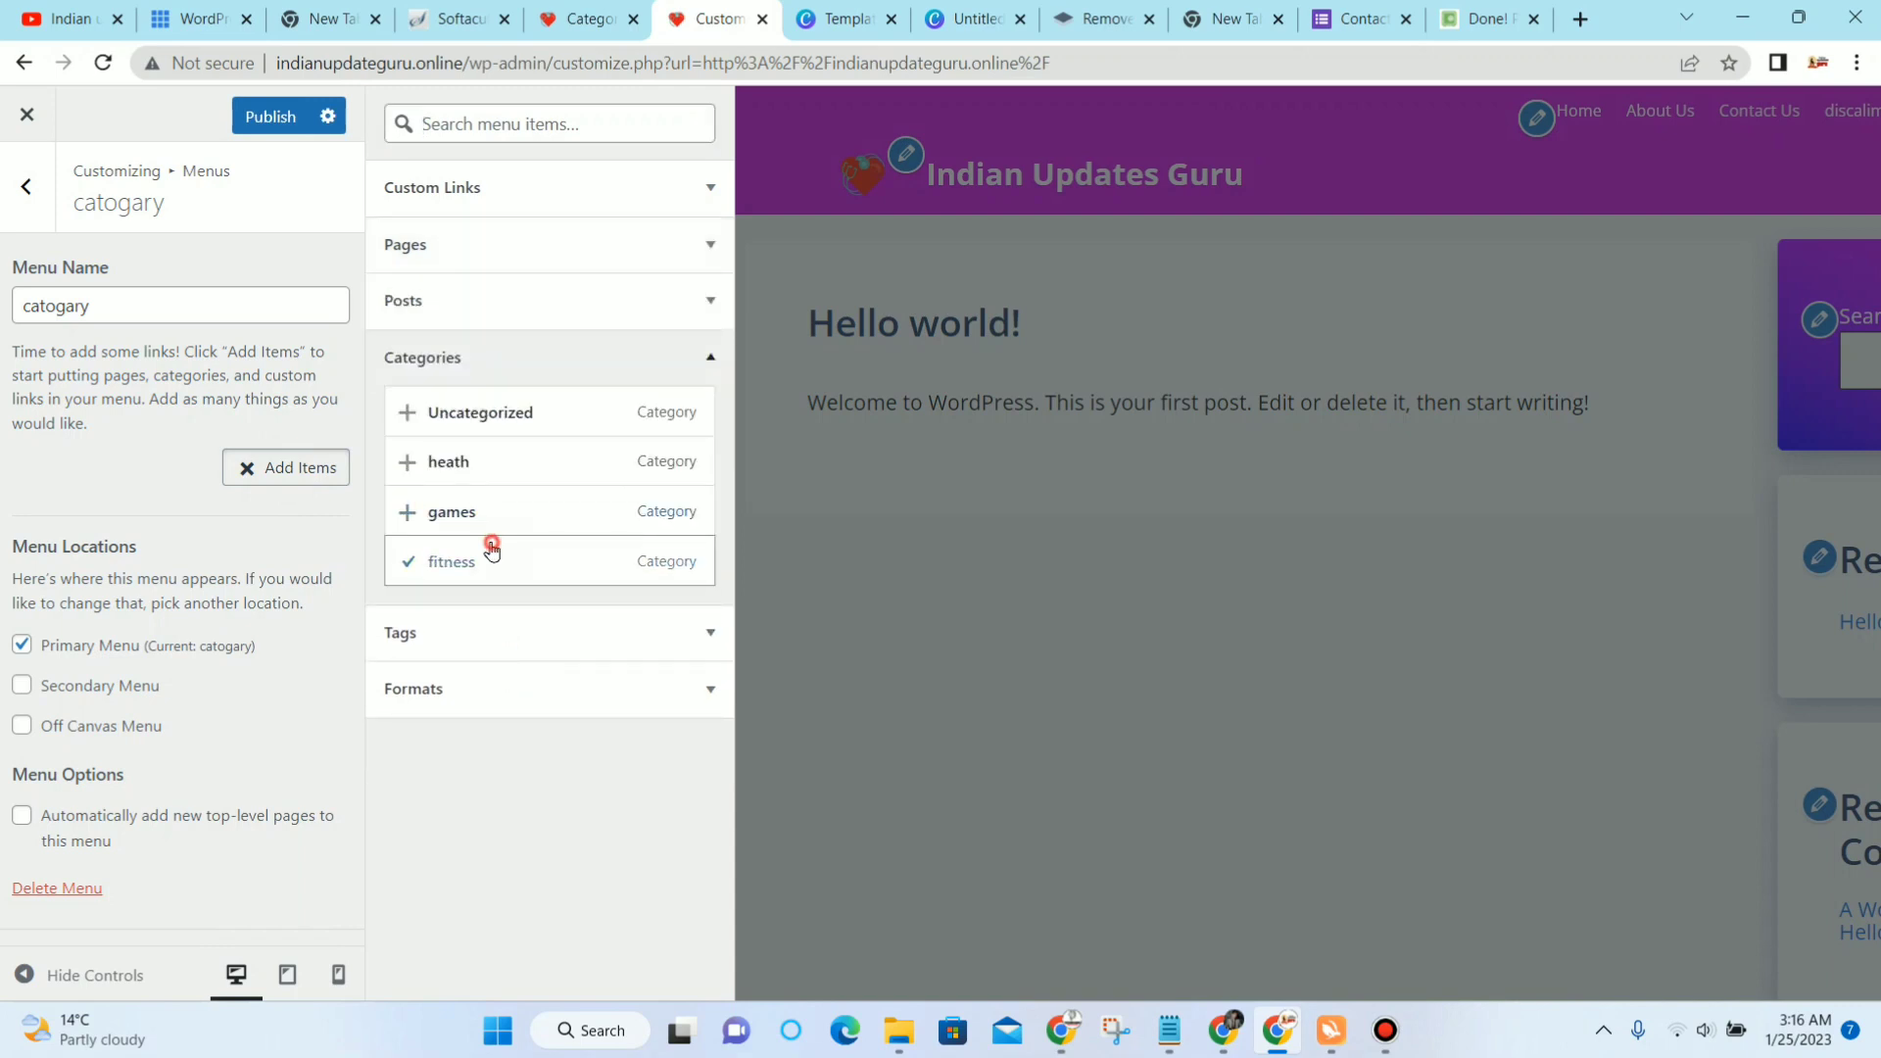
{"action": "double_click", "coordinate": [497, 524]}
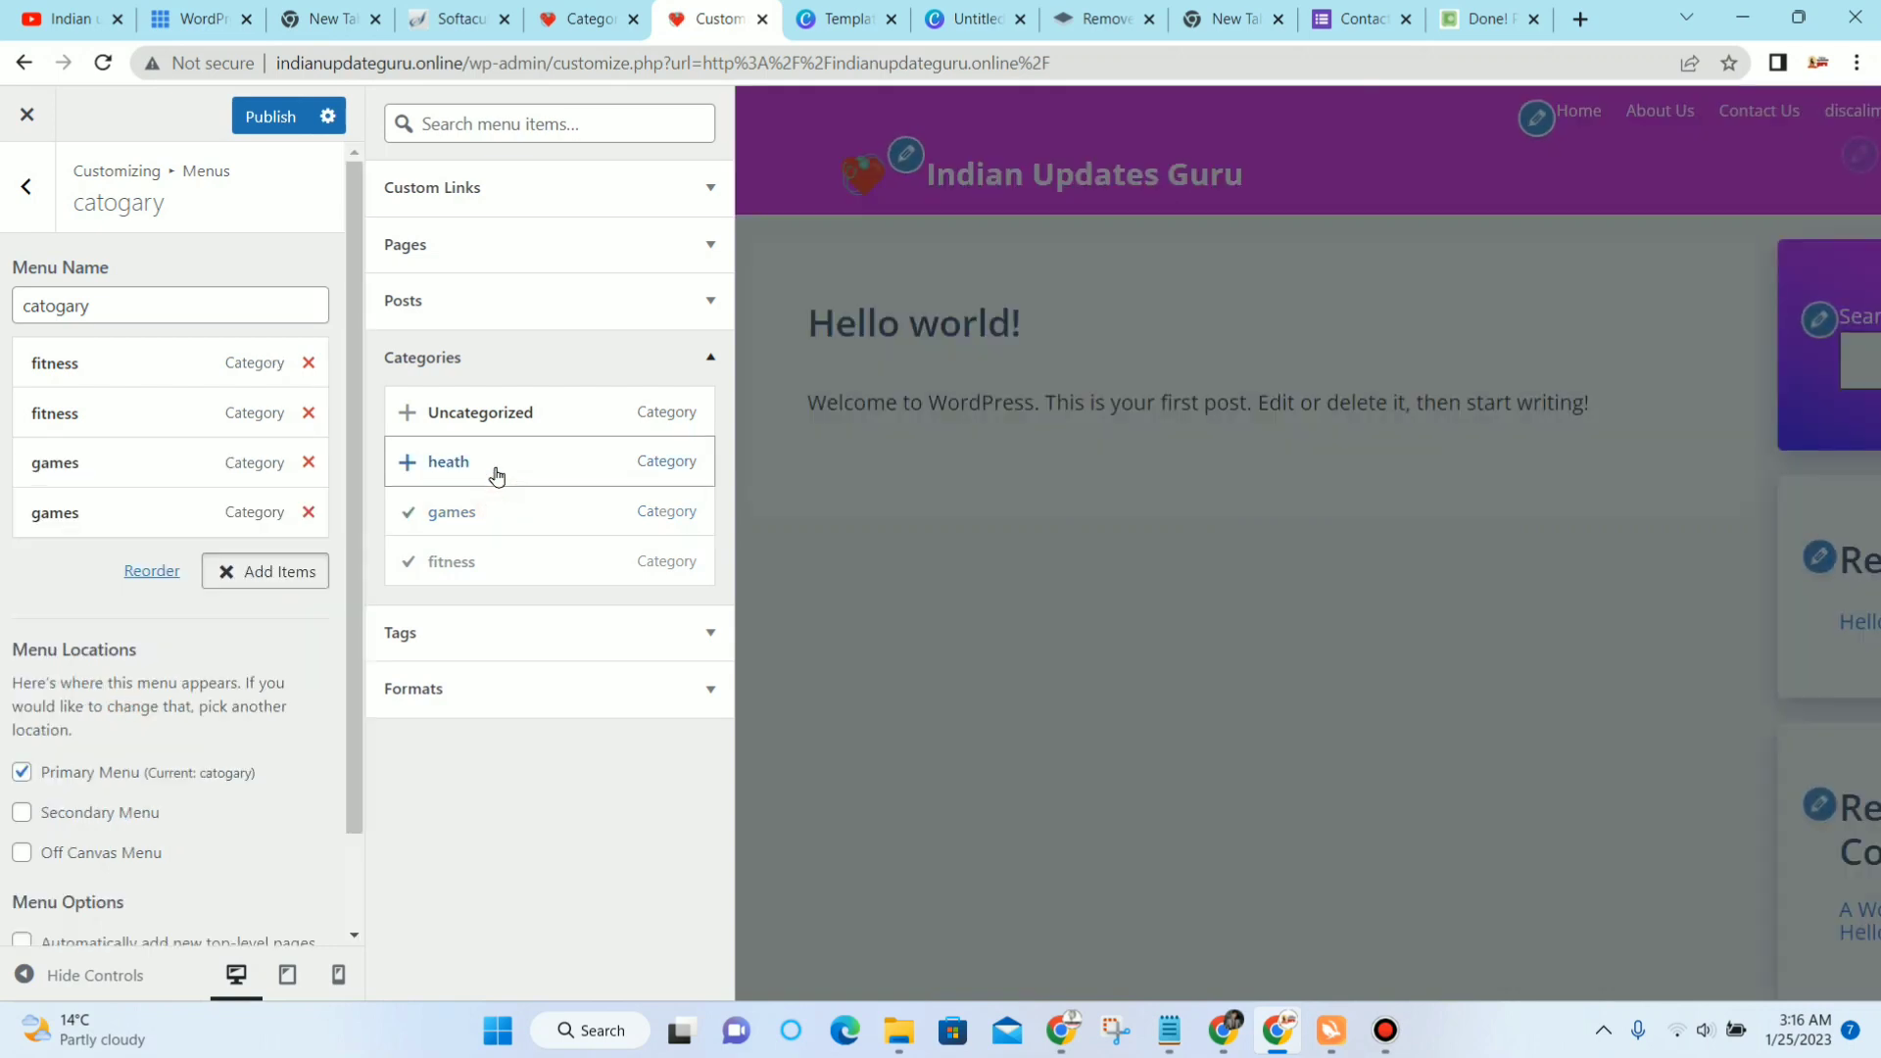
{"action": "double_click", "coordinate": [496, 474]}
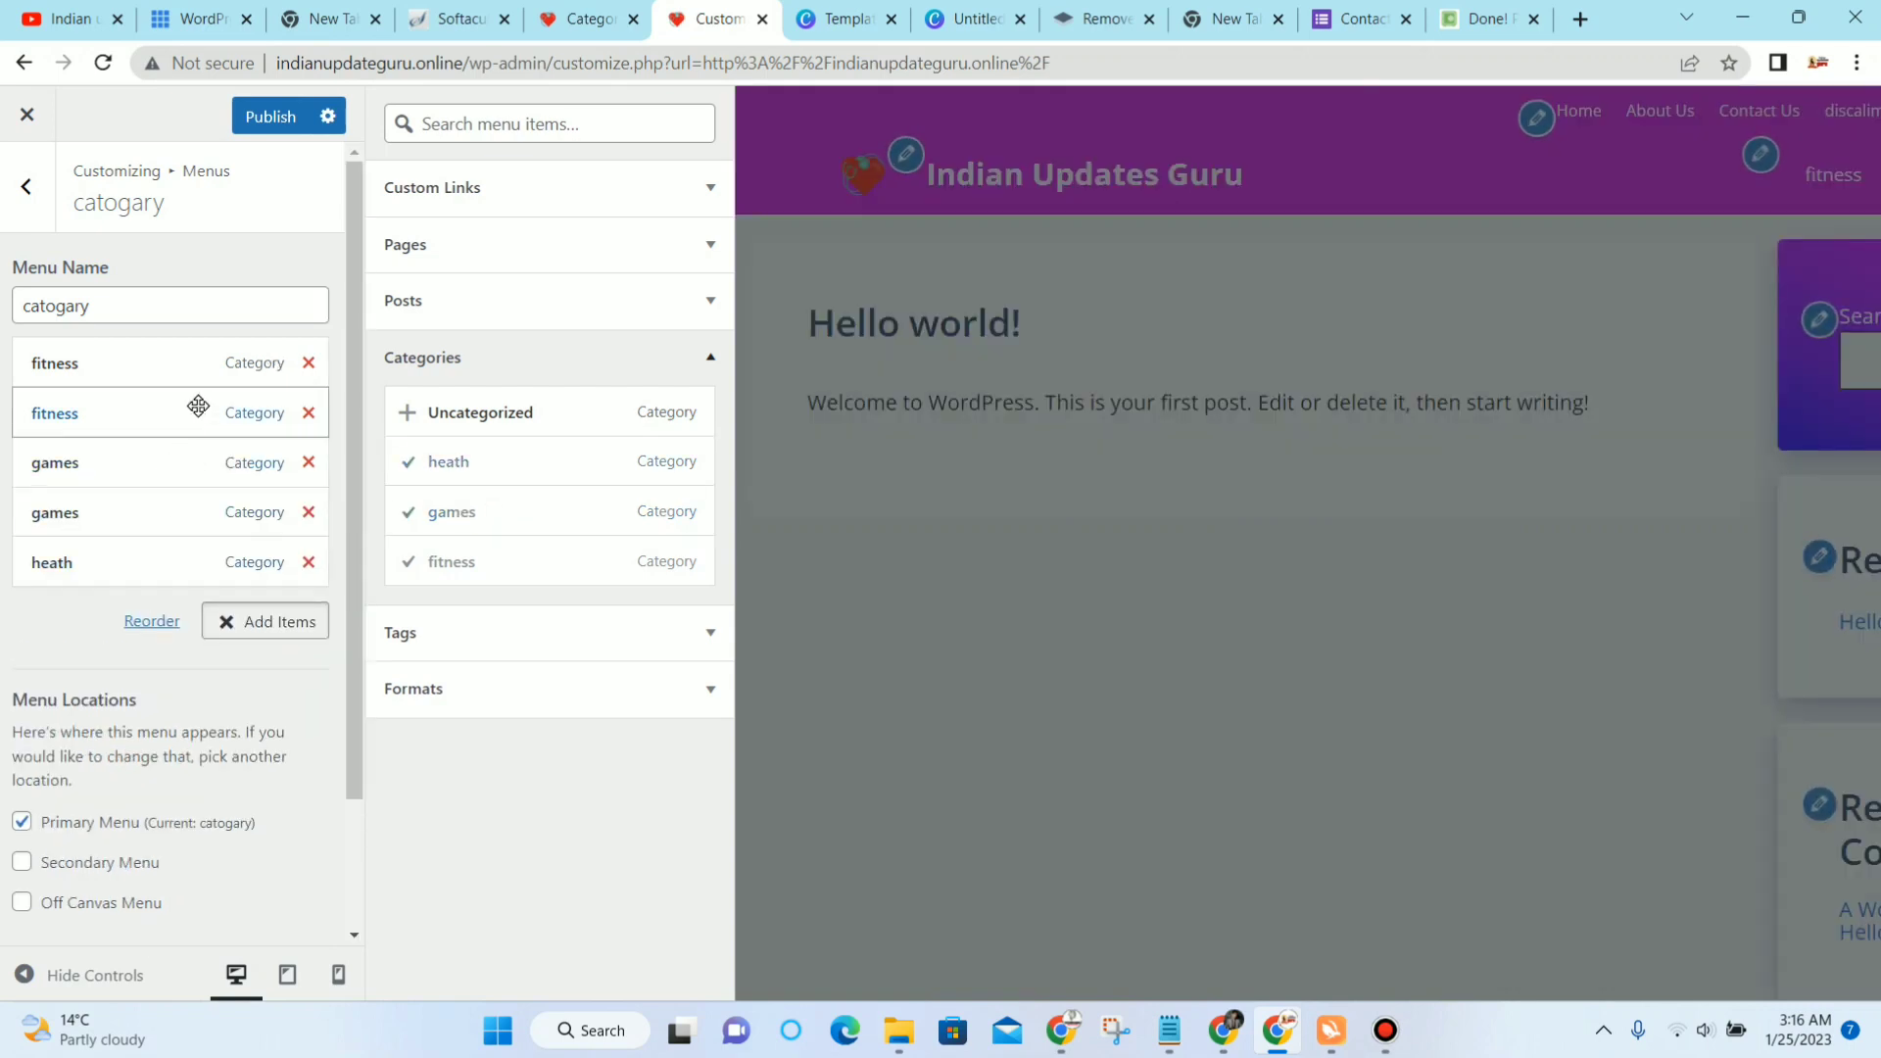
Step: Remove the duplicate fitness and games items from the catogary menu, leaving fitness last, and publish it
{"action": "left_click", "coordinate": [307, 363]}
{"action": "left_click", "coordinate": [306, 363]}
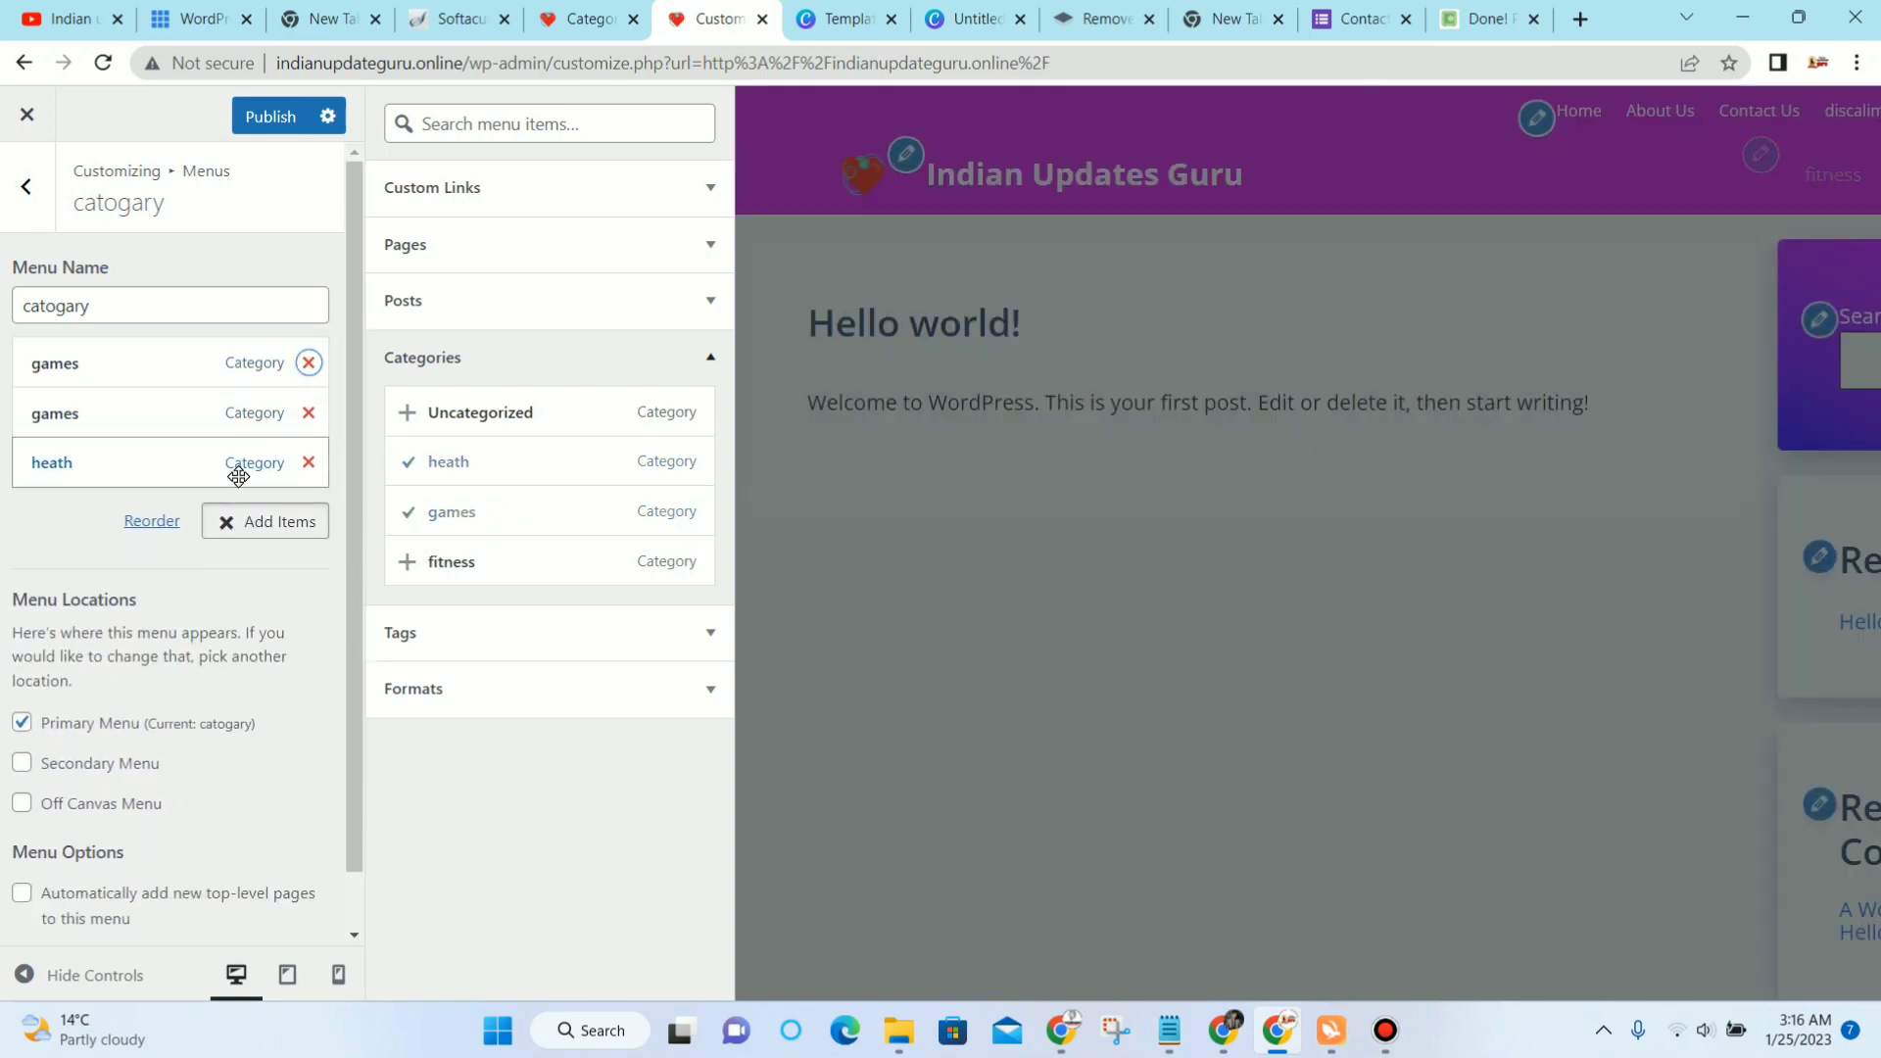
{"action": "left_click", "coordinate": [309, 365]}
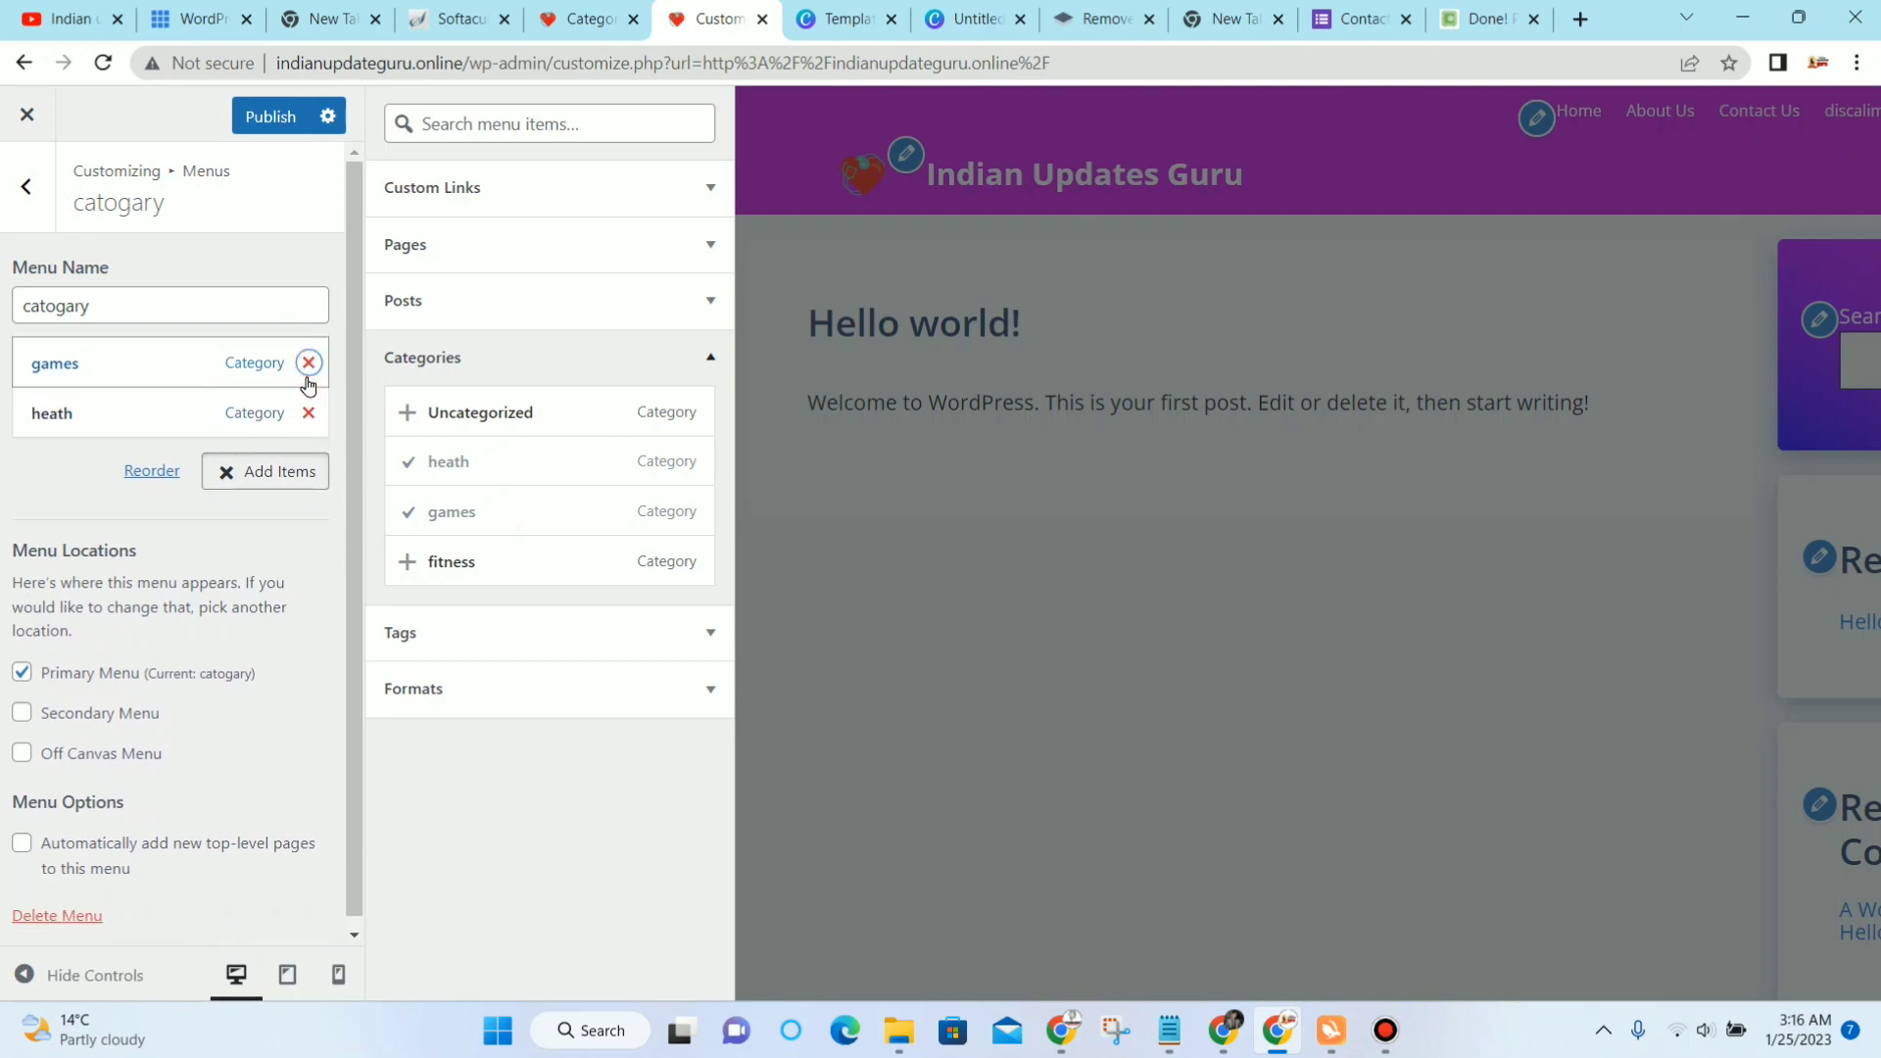
{"action": "left_click", "coordinate": [478, 558]}
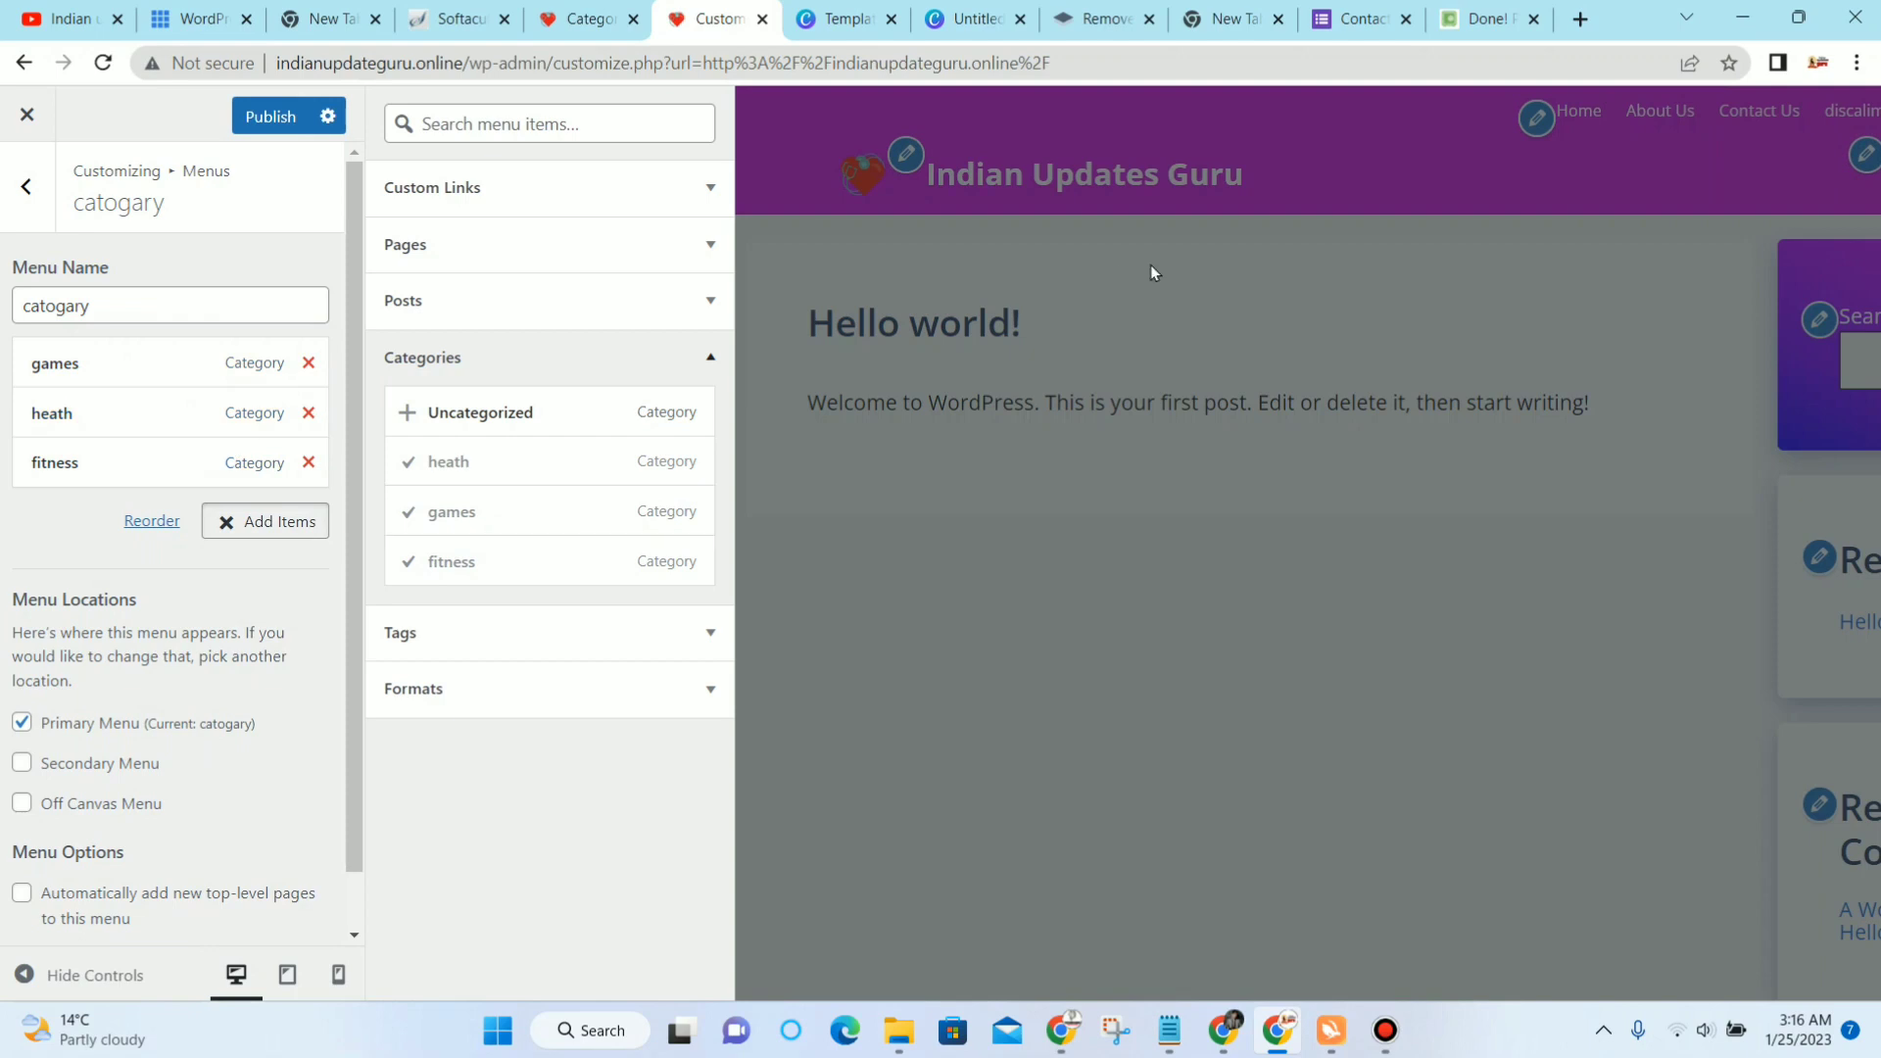
{"action": "left_click", "coordinate": [261, 122]}
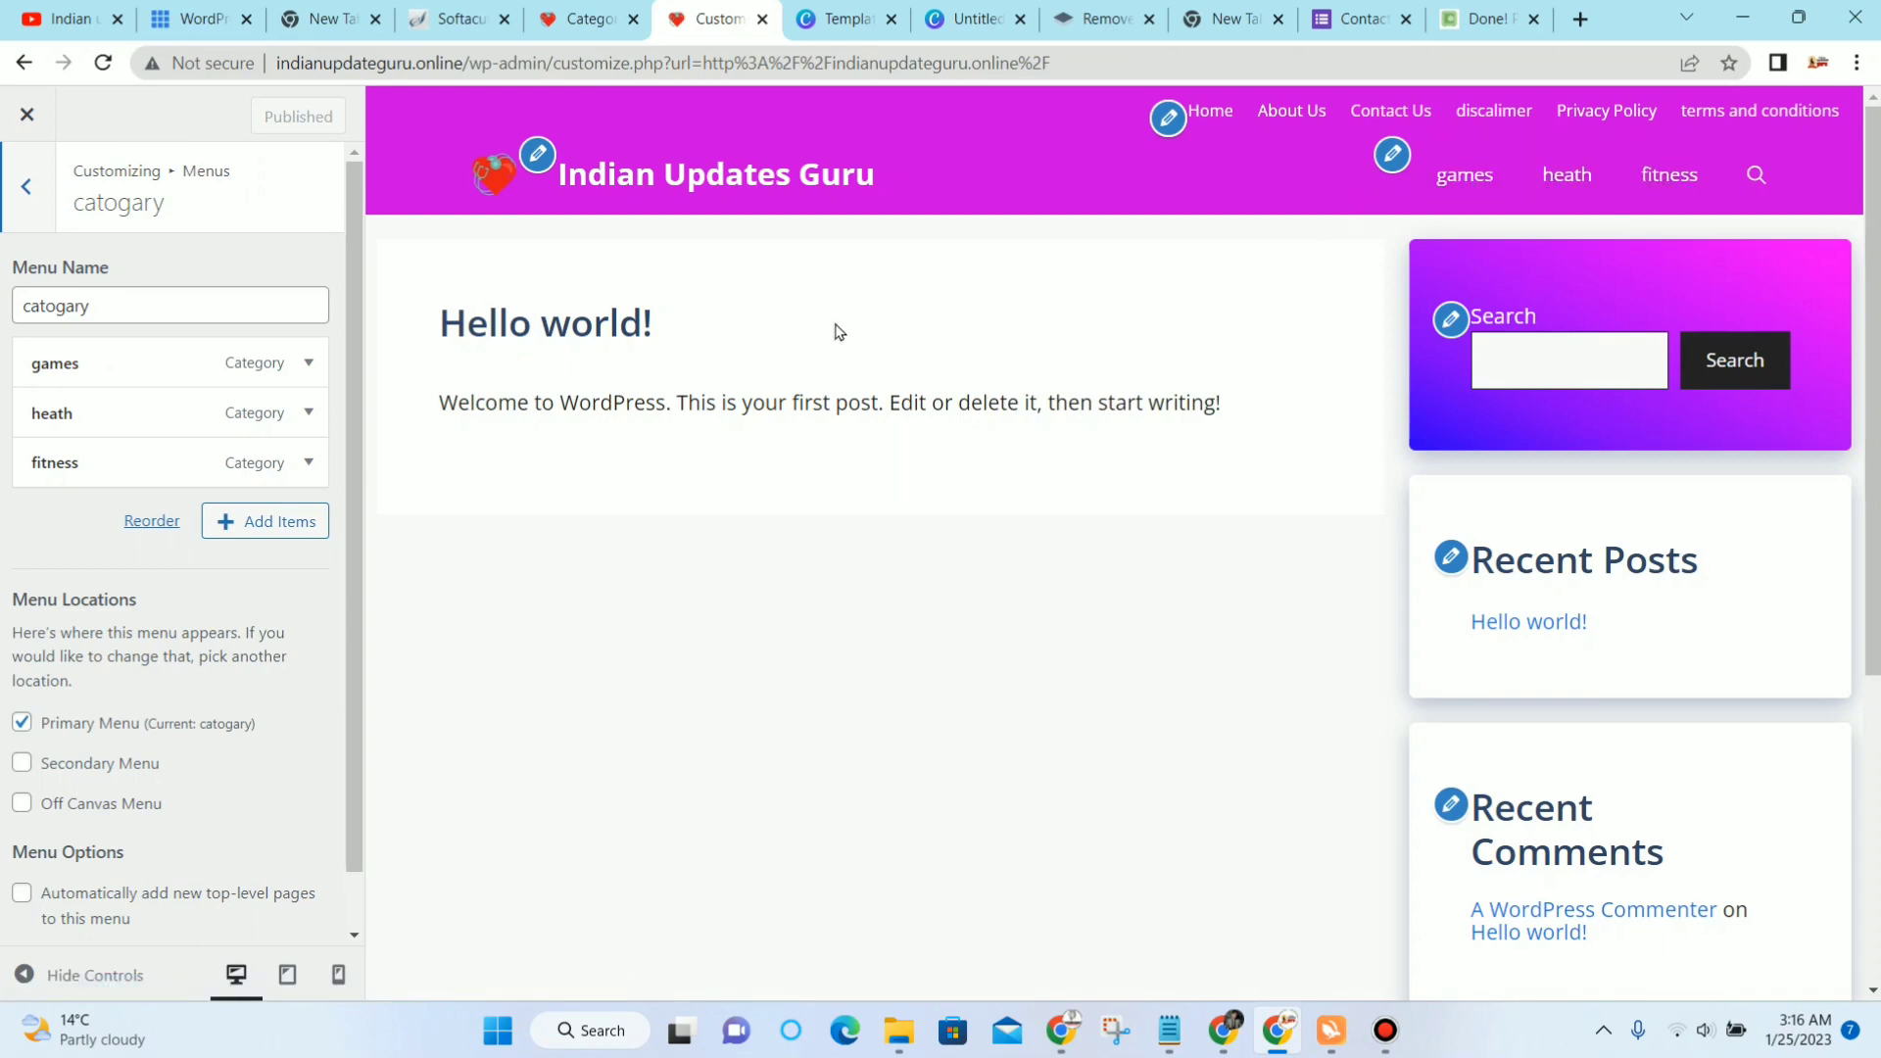
Step: Add the Home link to the catogary menu and move it above the games item
{"action": "left_click", "coordinate": [294, 521]}
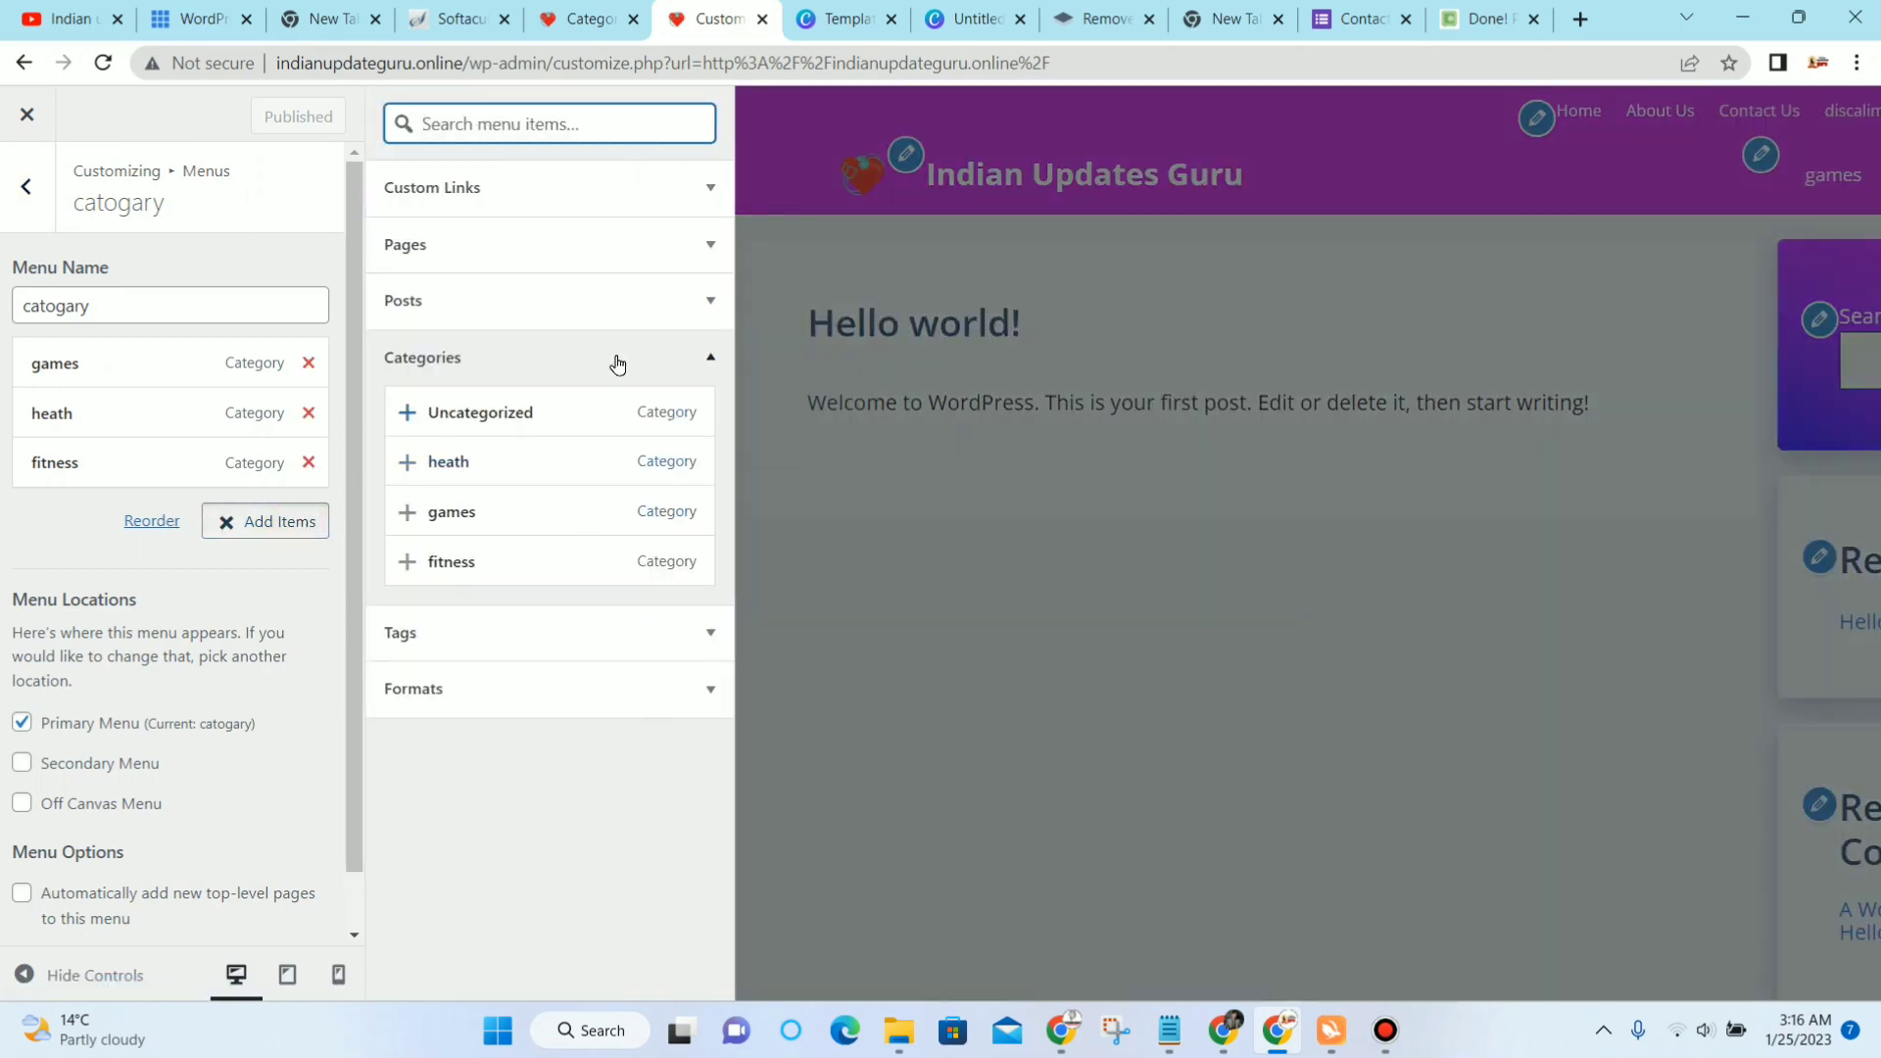
{"action": "left_click", "coordinate": [609, 236]}
{"action": "left_click", "coordinate": [505, 311]}
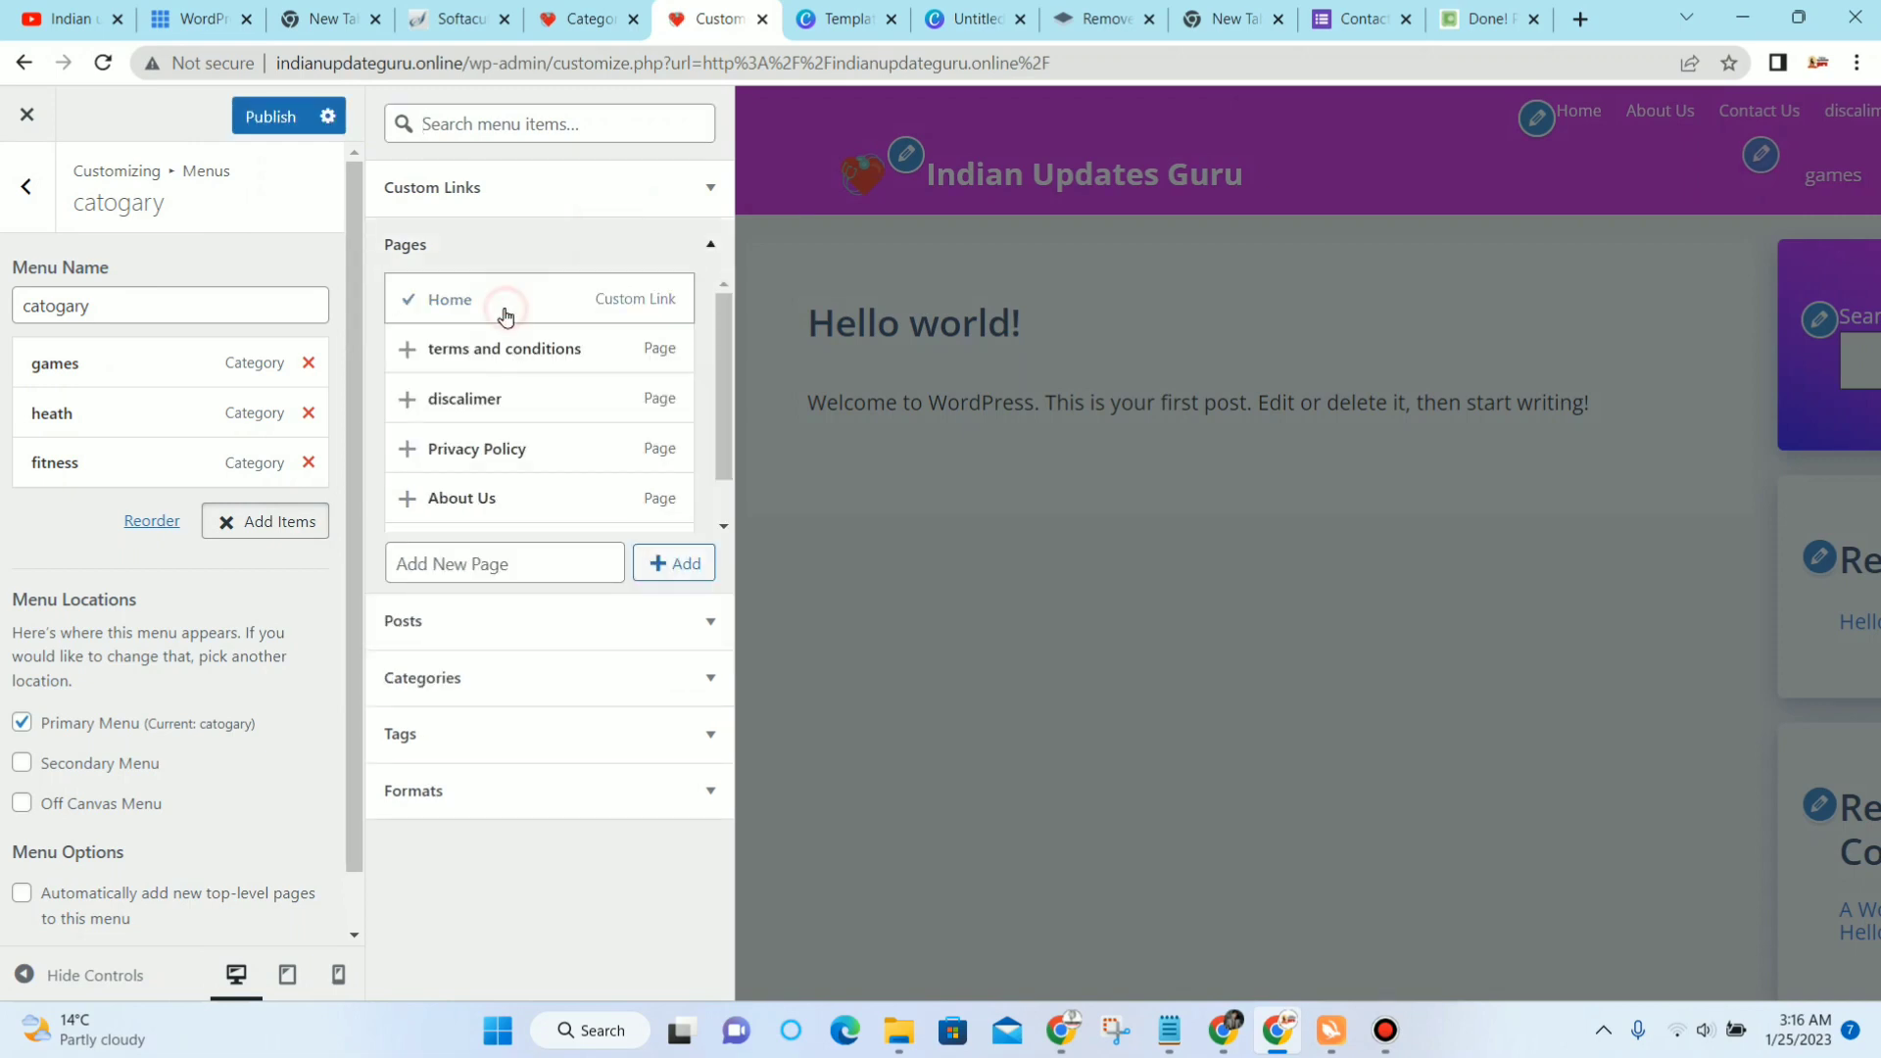
{"action": "left_click_drag", "start_coordinate": [59, 512], "coordinate": [38, 346]}
{"action": "left_click", "coordinate": [42, 353]}
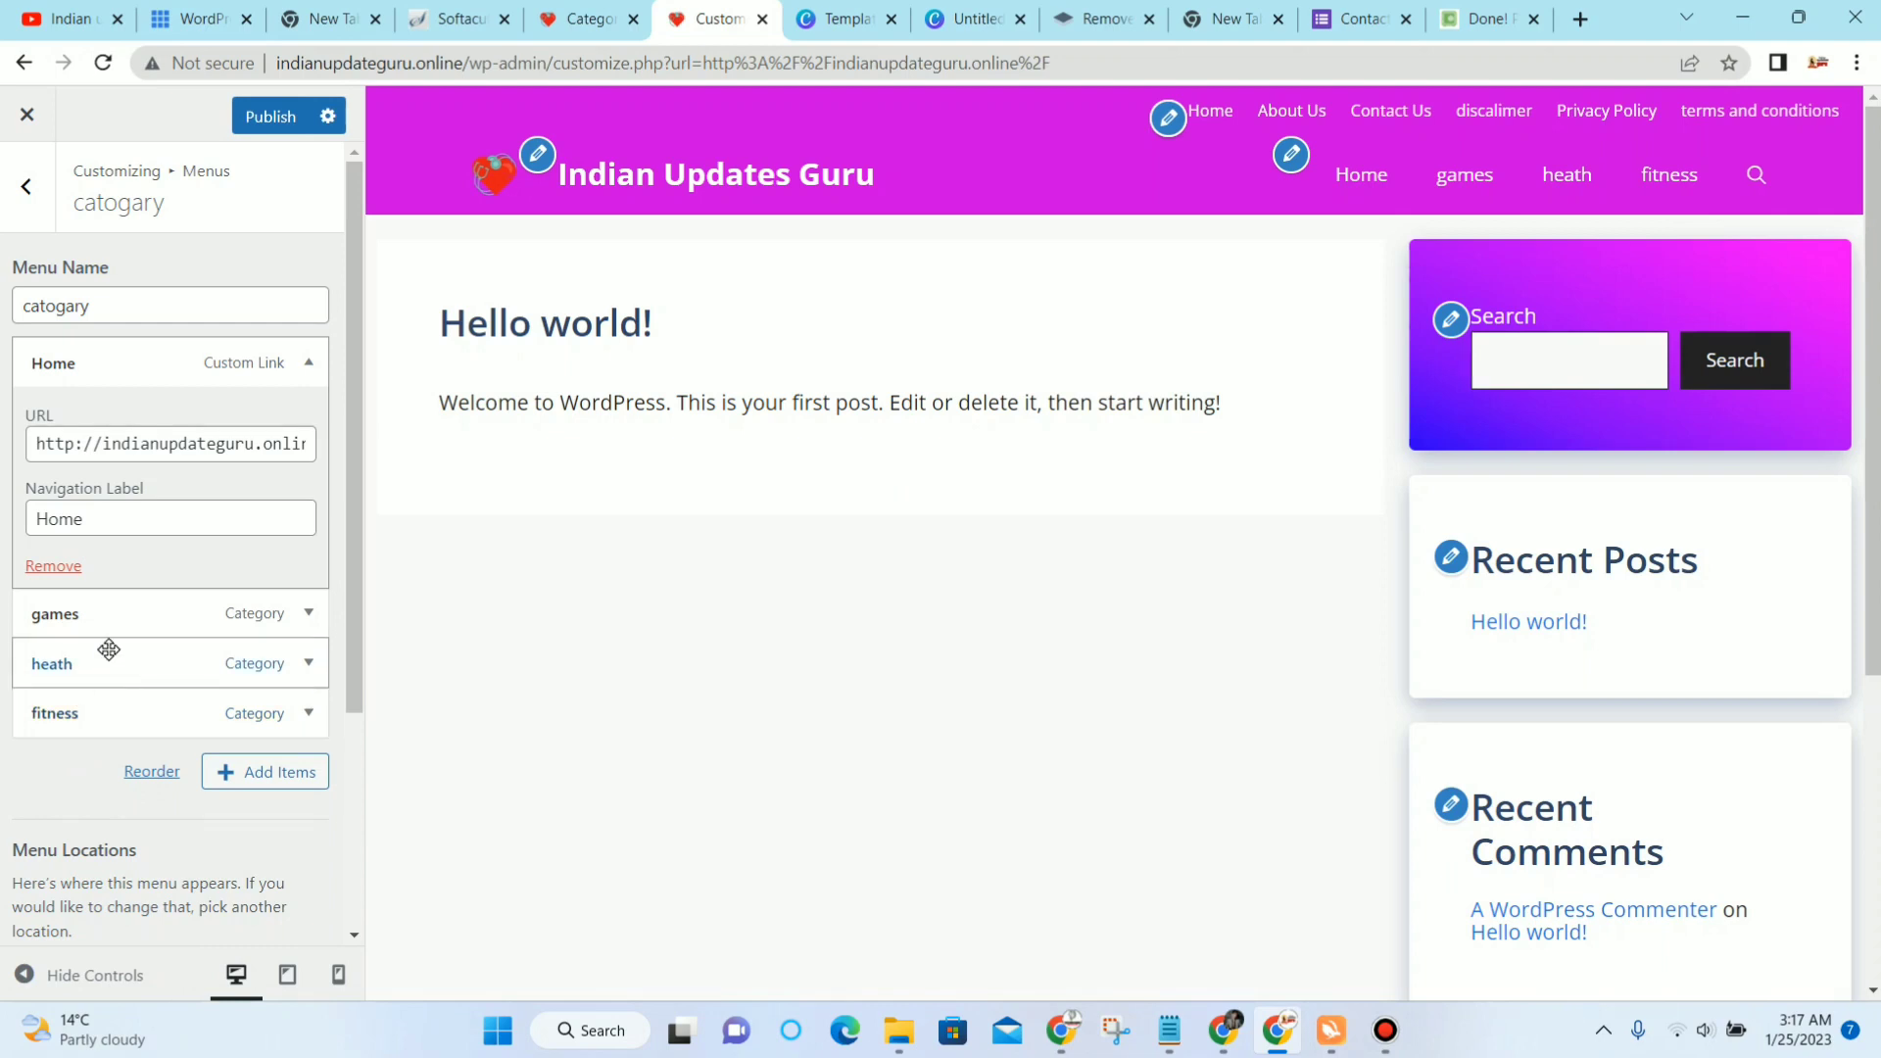
Step: Nest the heath item under games as a submenu entry and return it to the top level
{"action": "left_click_drag", "start_coordinate": [105, 666], "coordinate": [134, 663]}
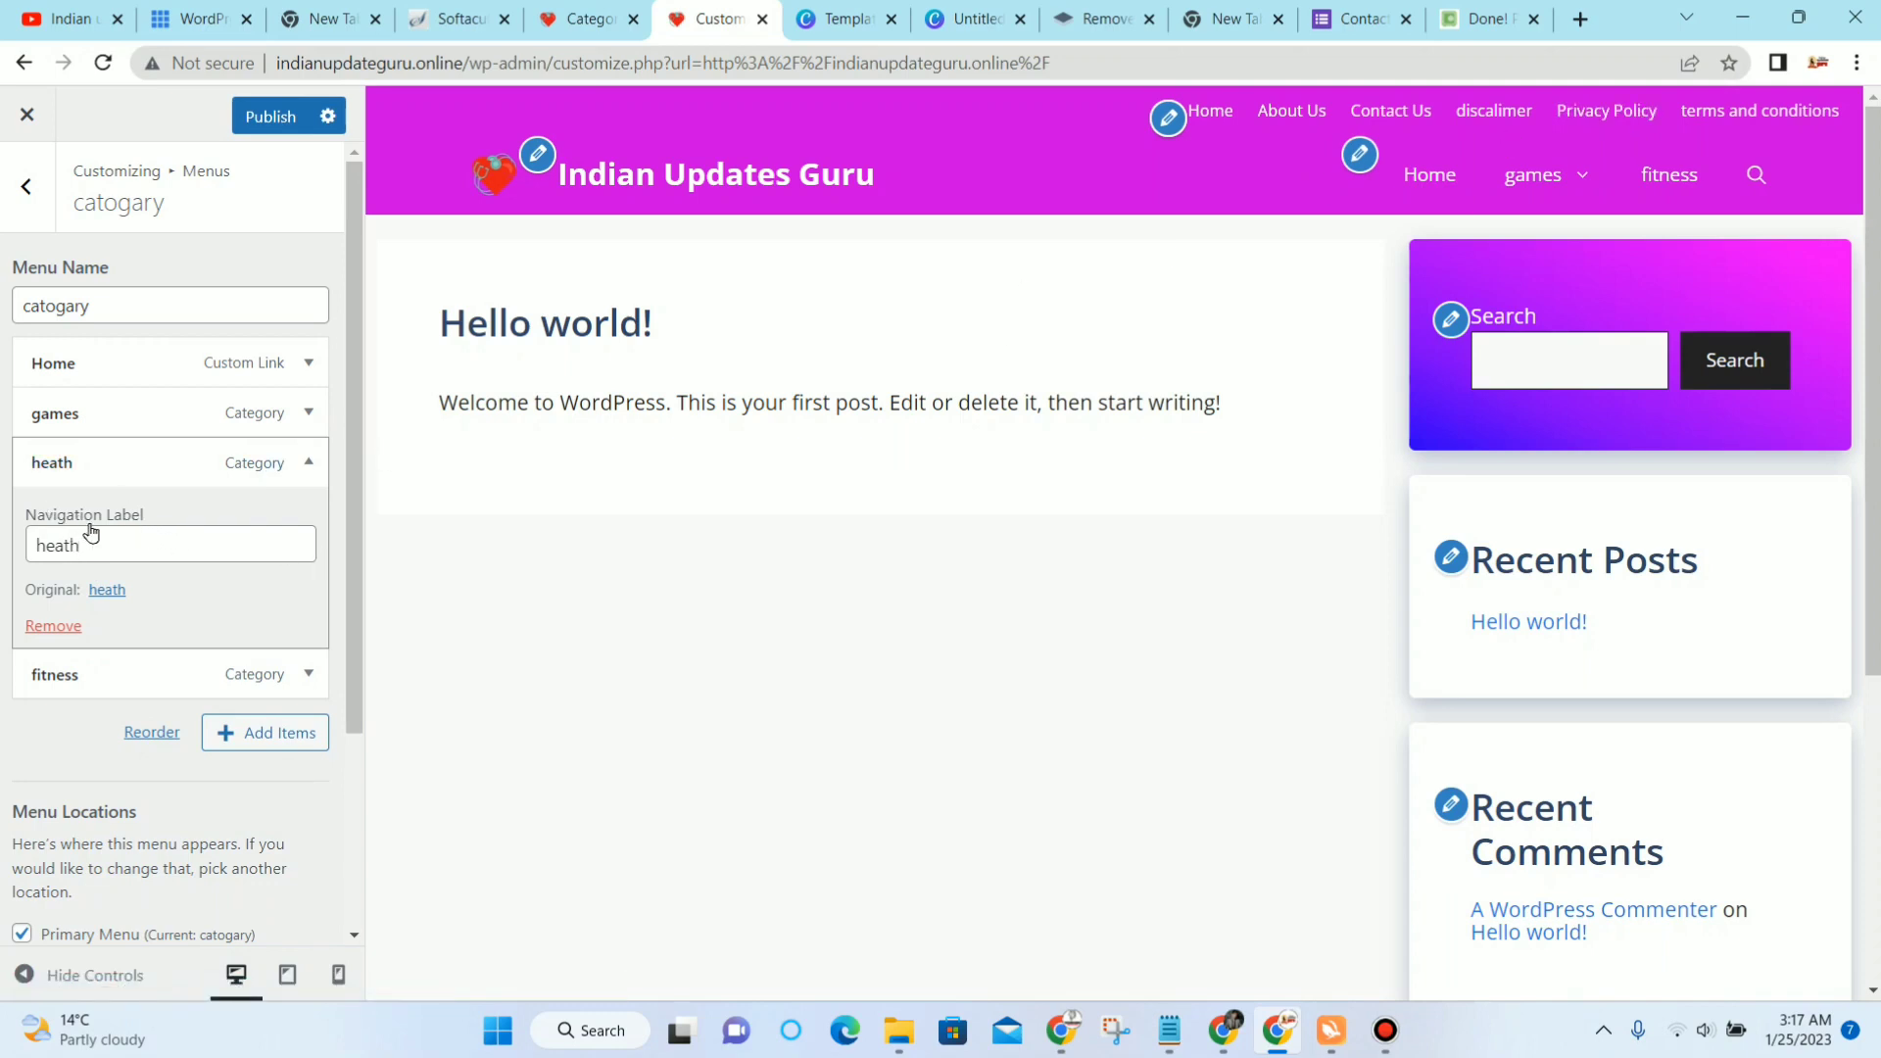
{"action": "mouse_move", "coordinate": [1530, 176]}
{"action": "left_click_drag", "start_coordinate": [177, 464], "coordinate": [299, 474]}
{"action": "mouse_move", "coordinate": [164, 467]}
{"action": "left_mouse_down"}
{"action": "mouse_move", "coordinate": [113, 466]}
{"action": "mouse_move", "coordinate": [131, 484]}
{"action": "left_mouse_up"}
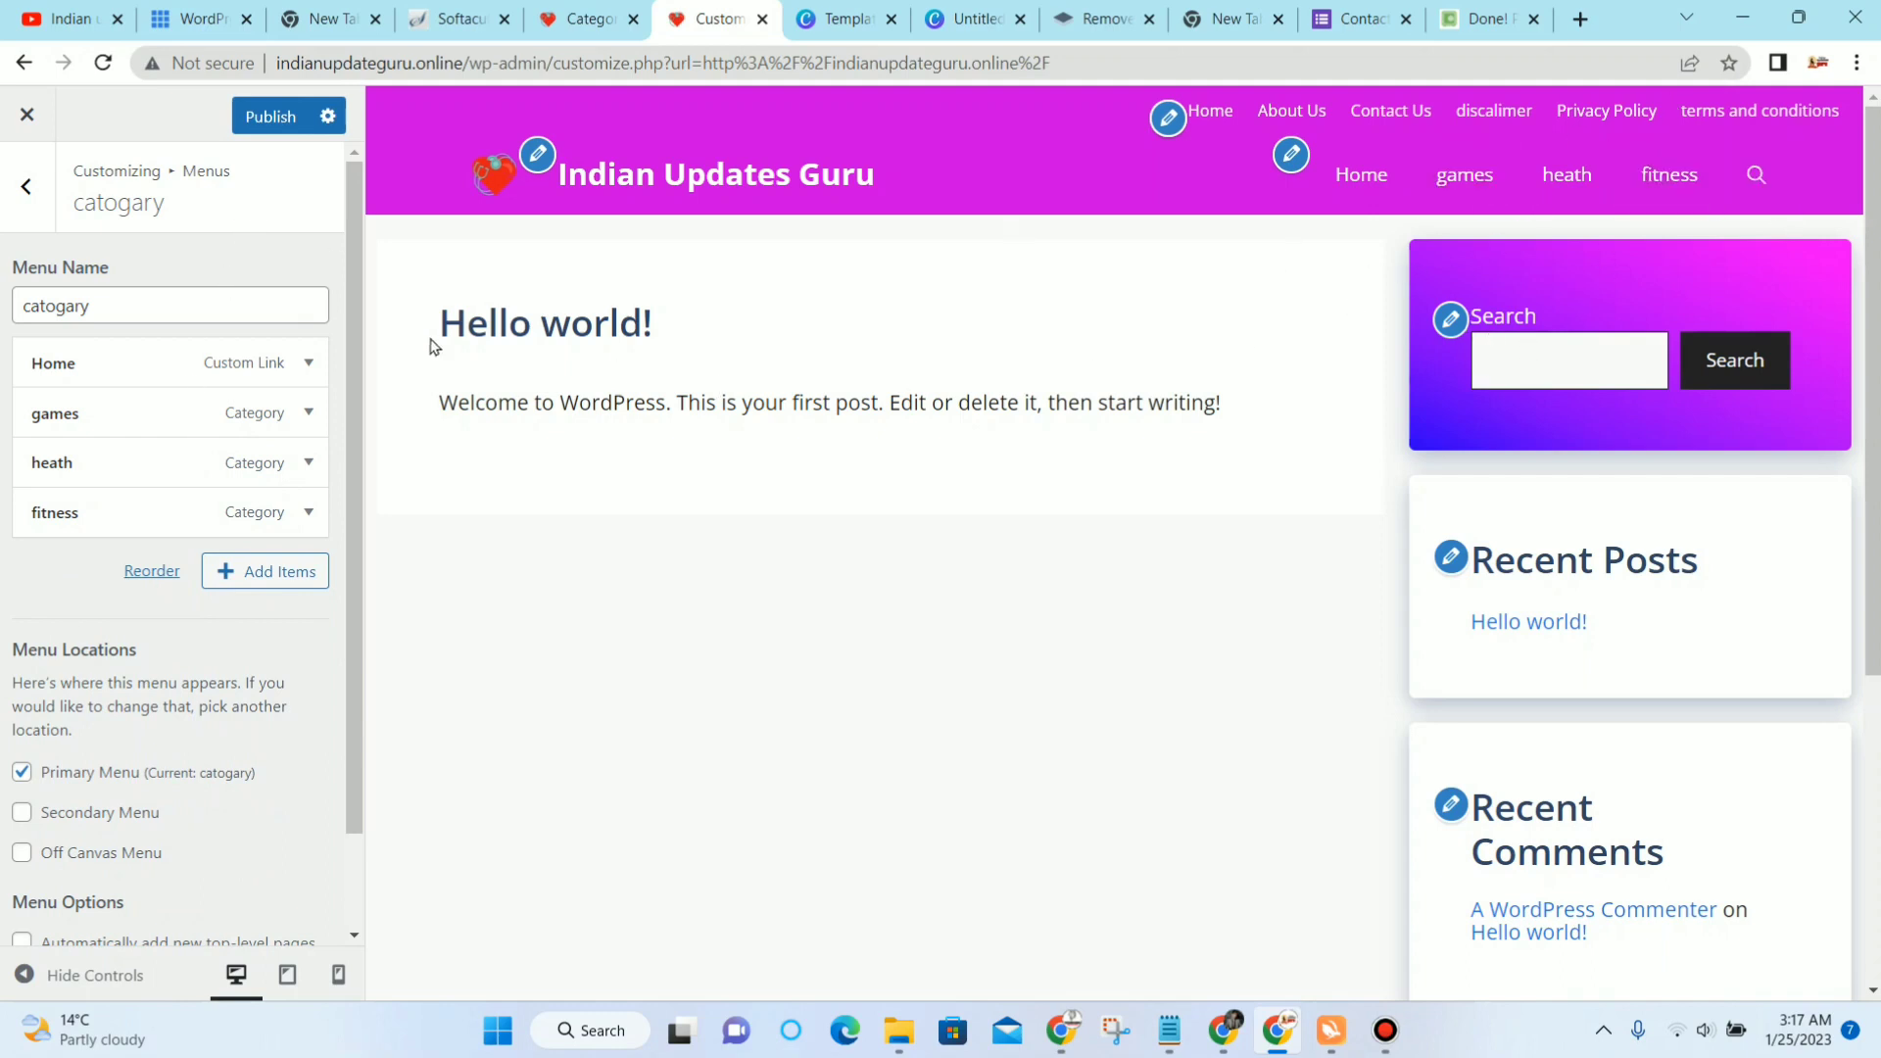
Step: Publish the catogary menu changes and return to the Customizer's main list of sections
{"action": "left_click", "coordinate": [271, 116]}
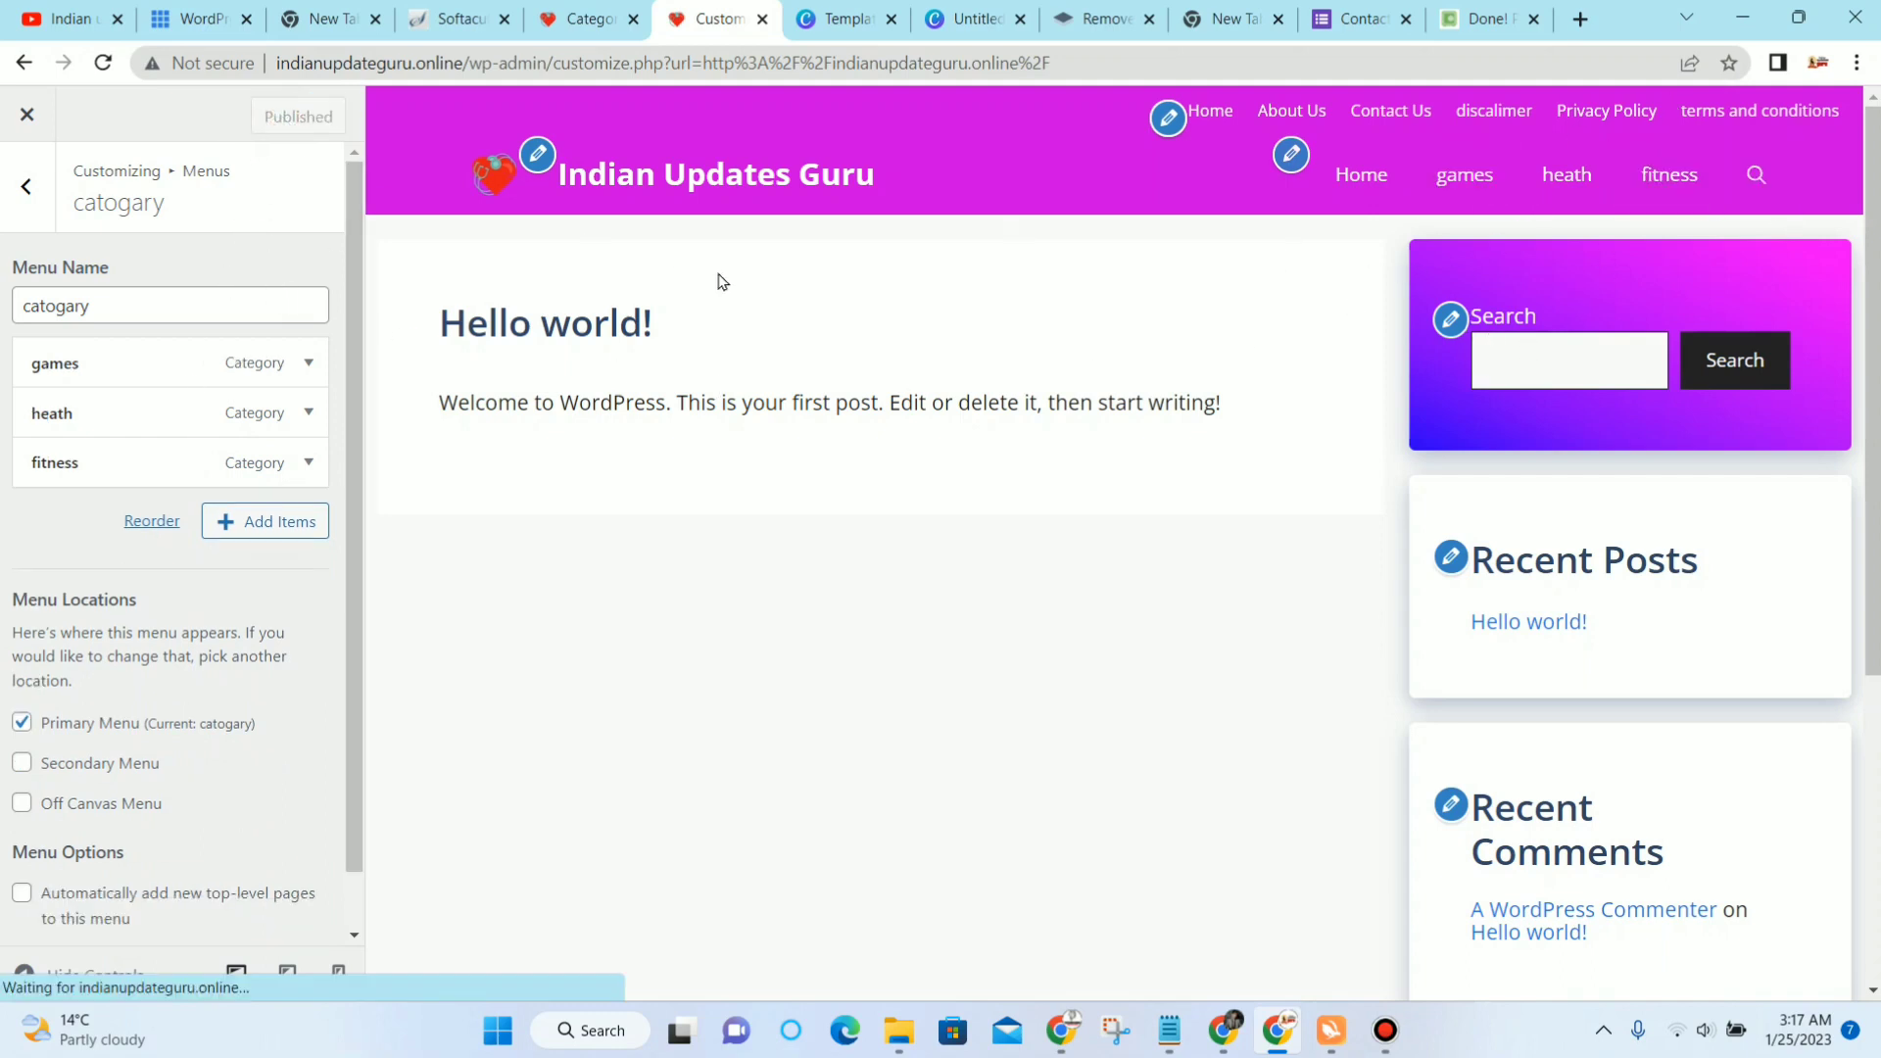
{"action": "left_click", "coordinate": [25, 196]}
{"action": "left_click", "coordinate": [26, 200]}
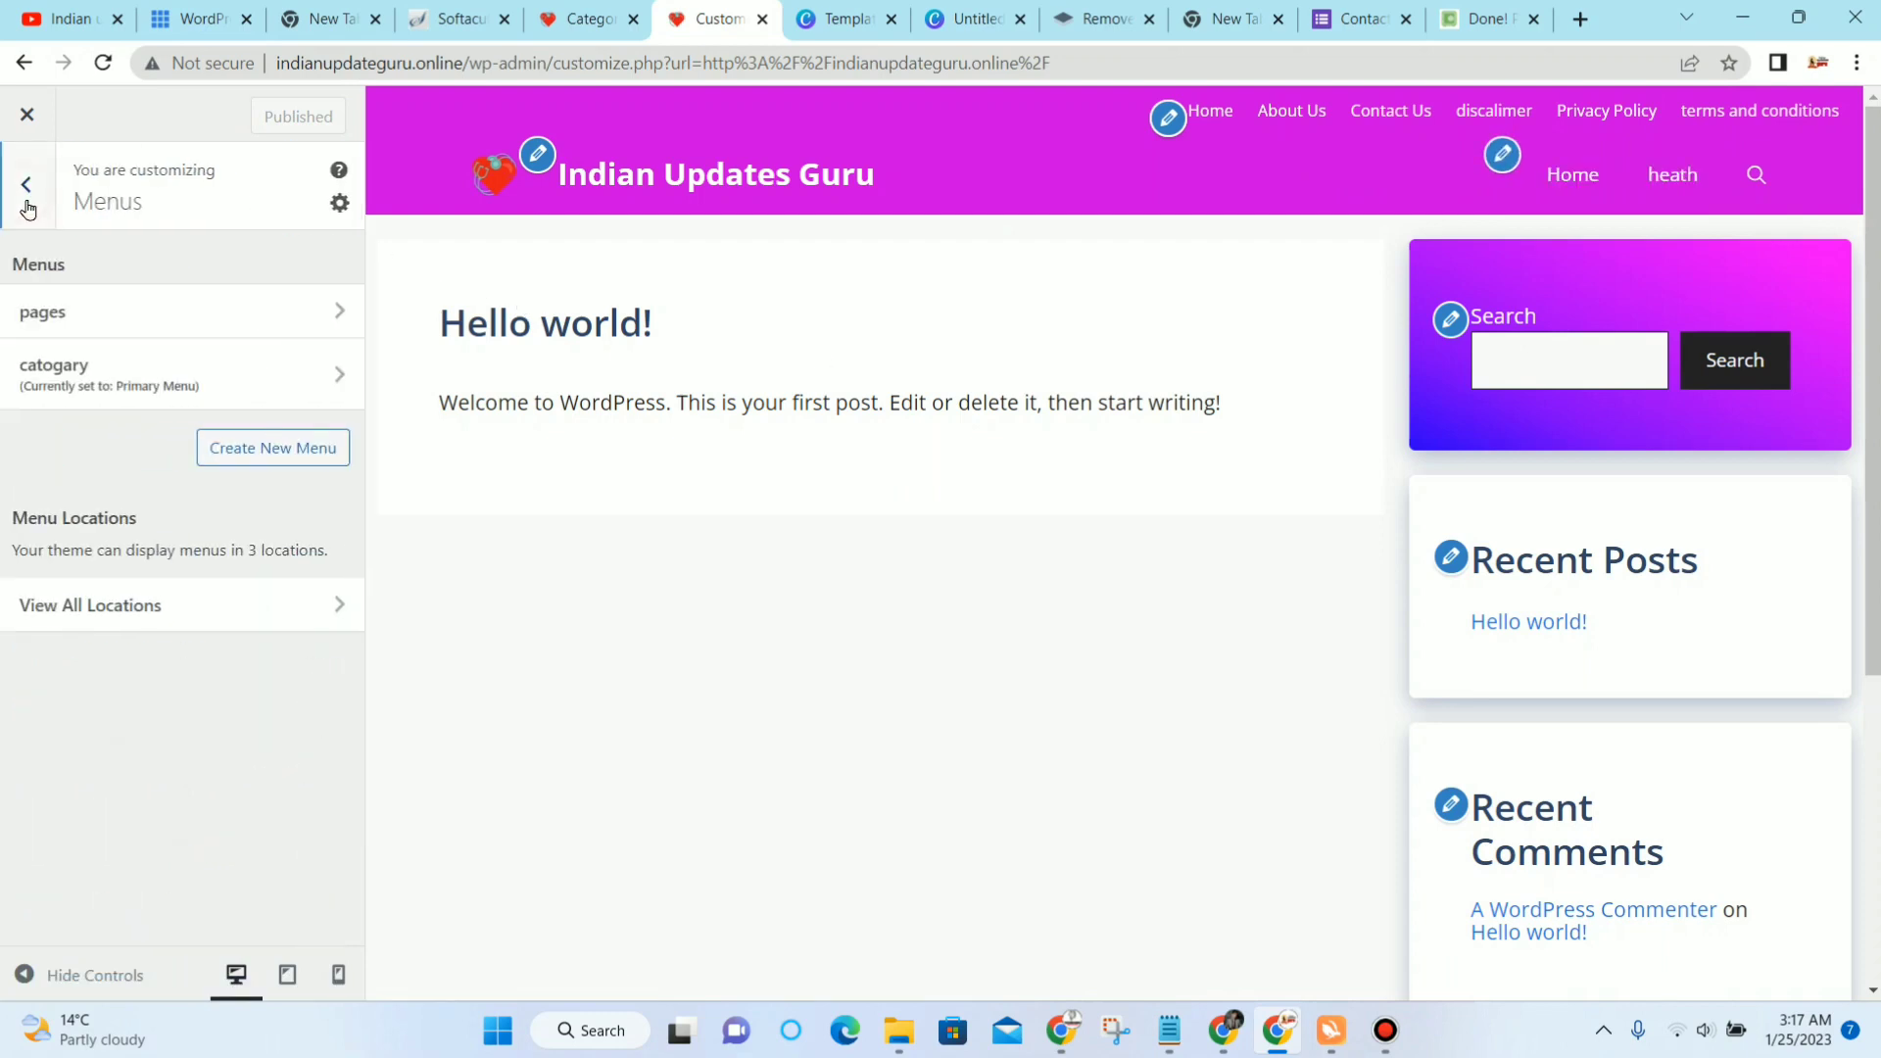
{"action": "left_click", "coordinate": [27, 201]}
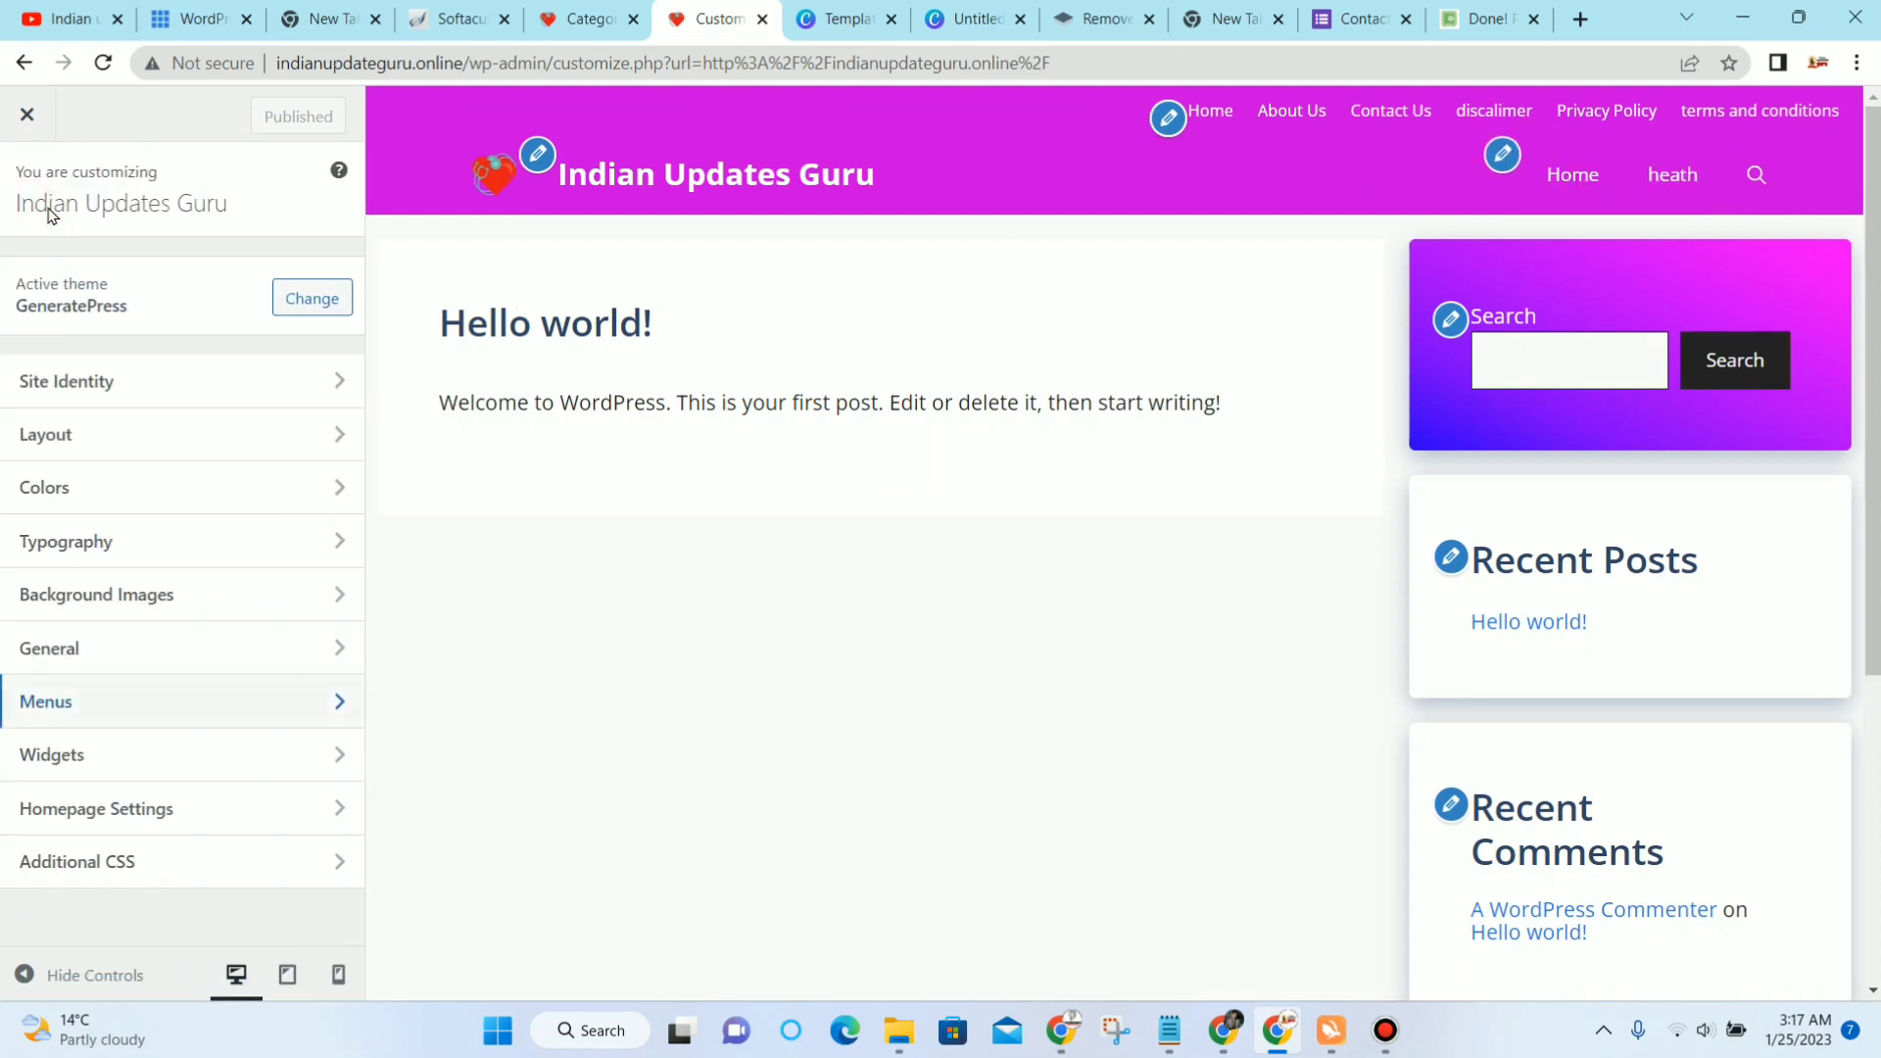
Step: Consult the Notepad task list and install the Jetpack – WP Security, Backup, Speed, & Growth plugin from the site admin's featured plugins
{"action": "left_click", "coordinate": [1162, 1053]}
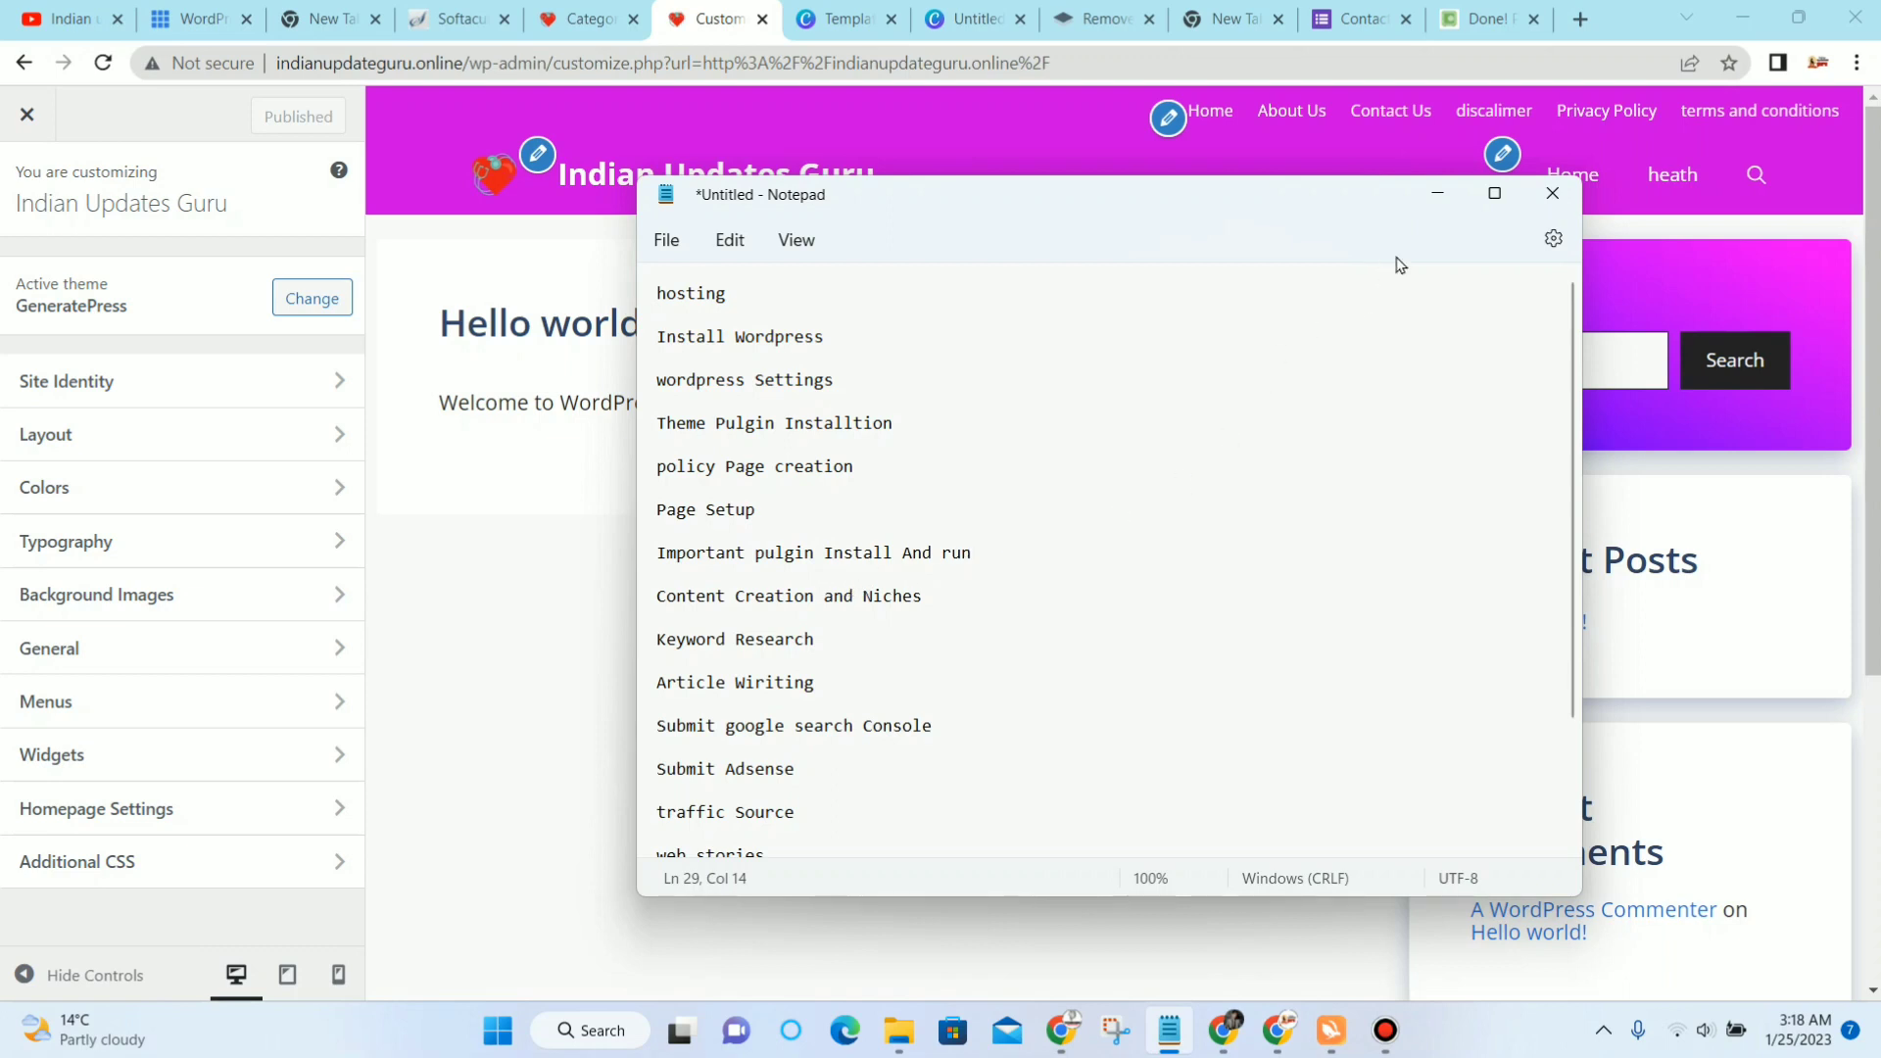
{"action": "left_click", "coordinate": [1432, 192]}
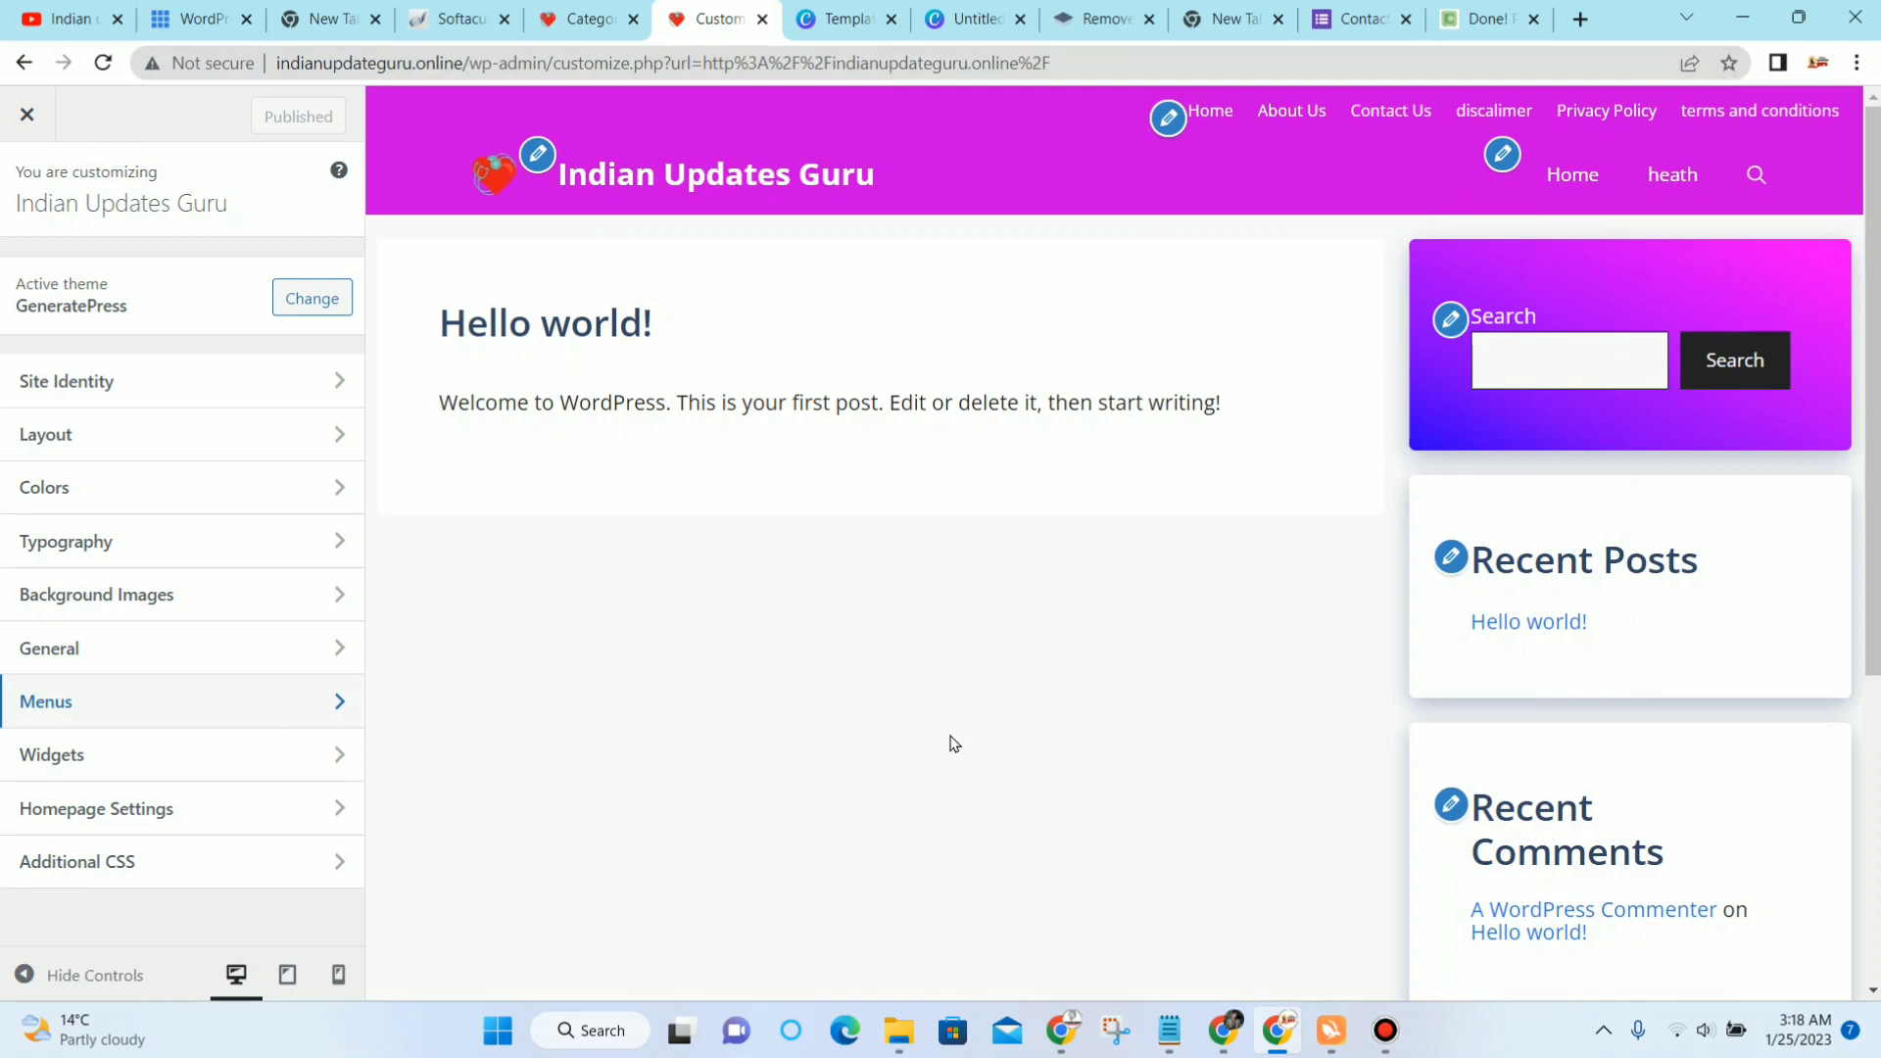
{"action": "left_click", "coordinate": [590, 19]}
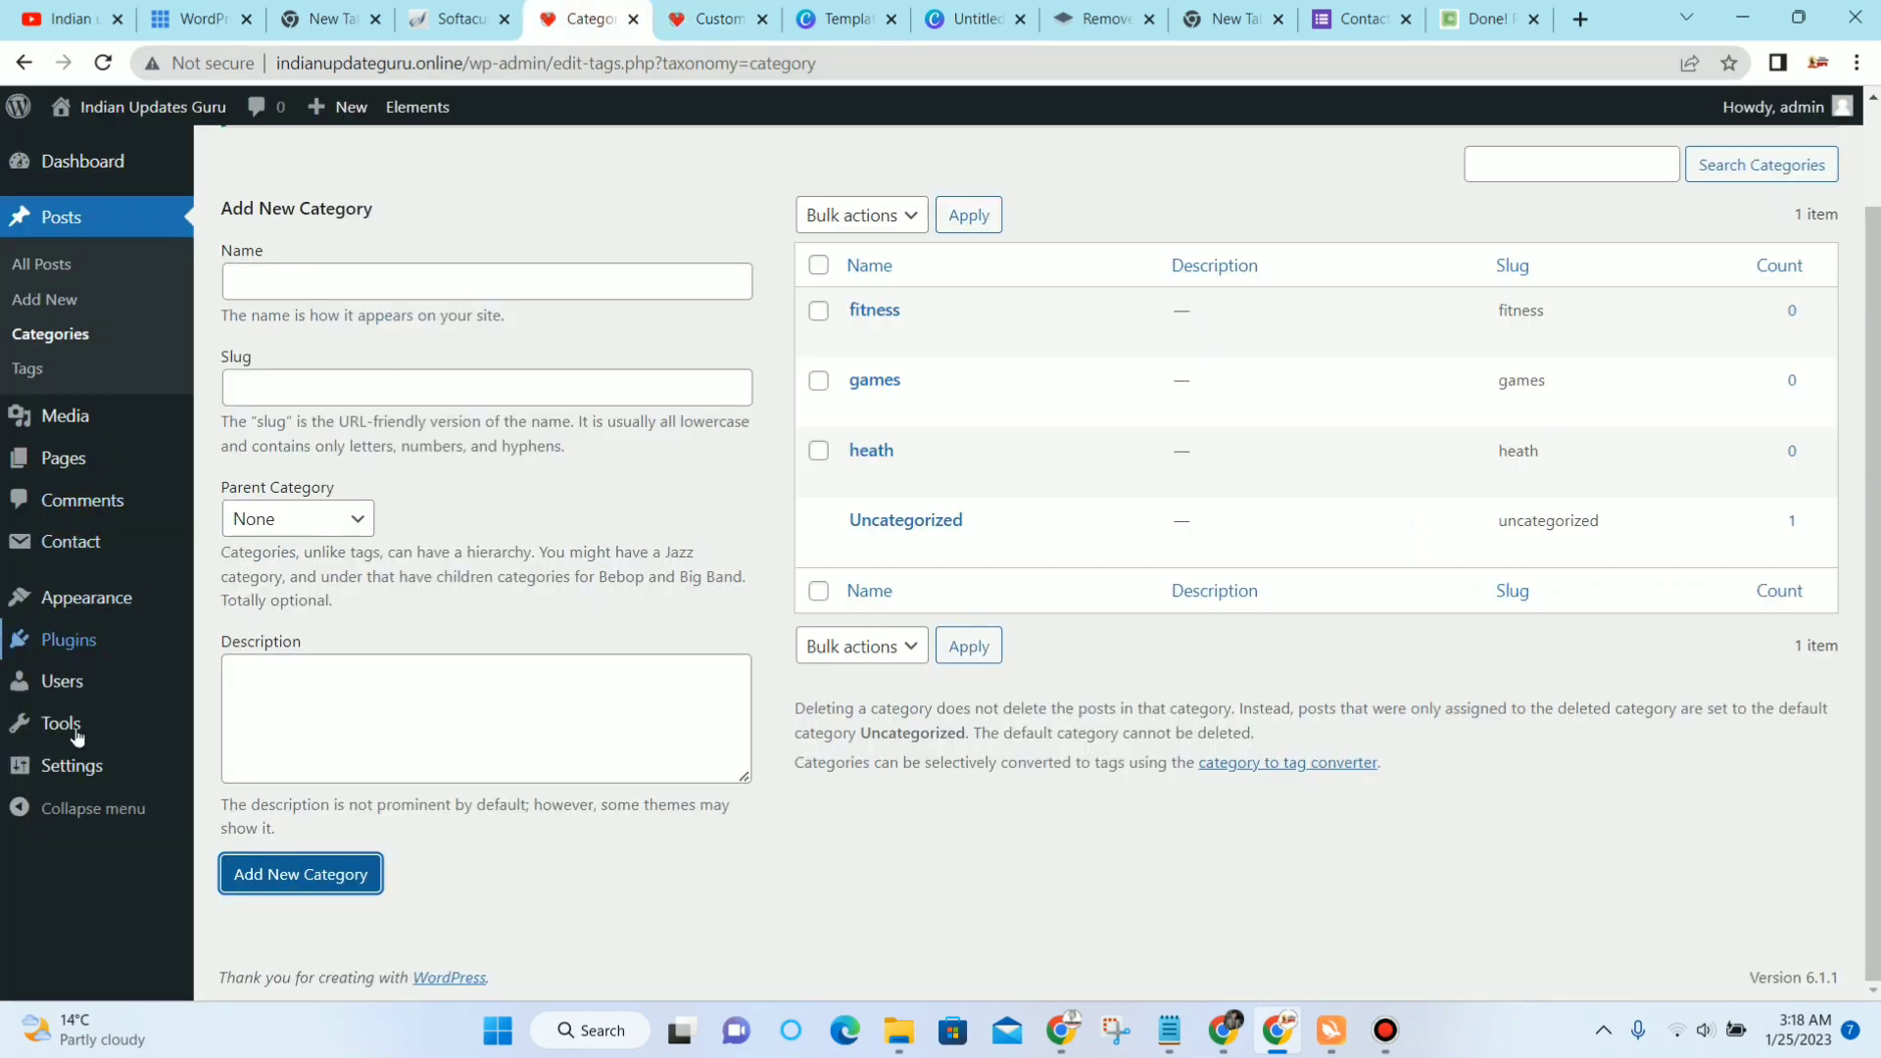
{"action": "mouse_move", "coordinate": [78, 617]}
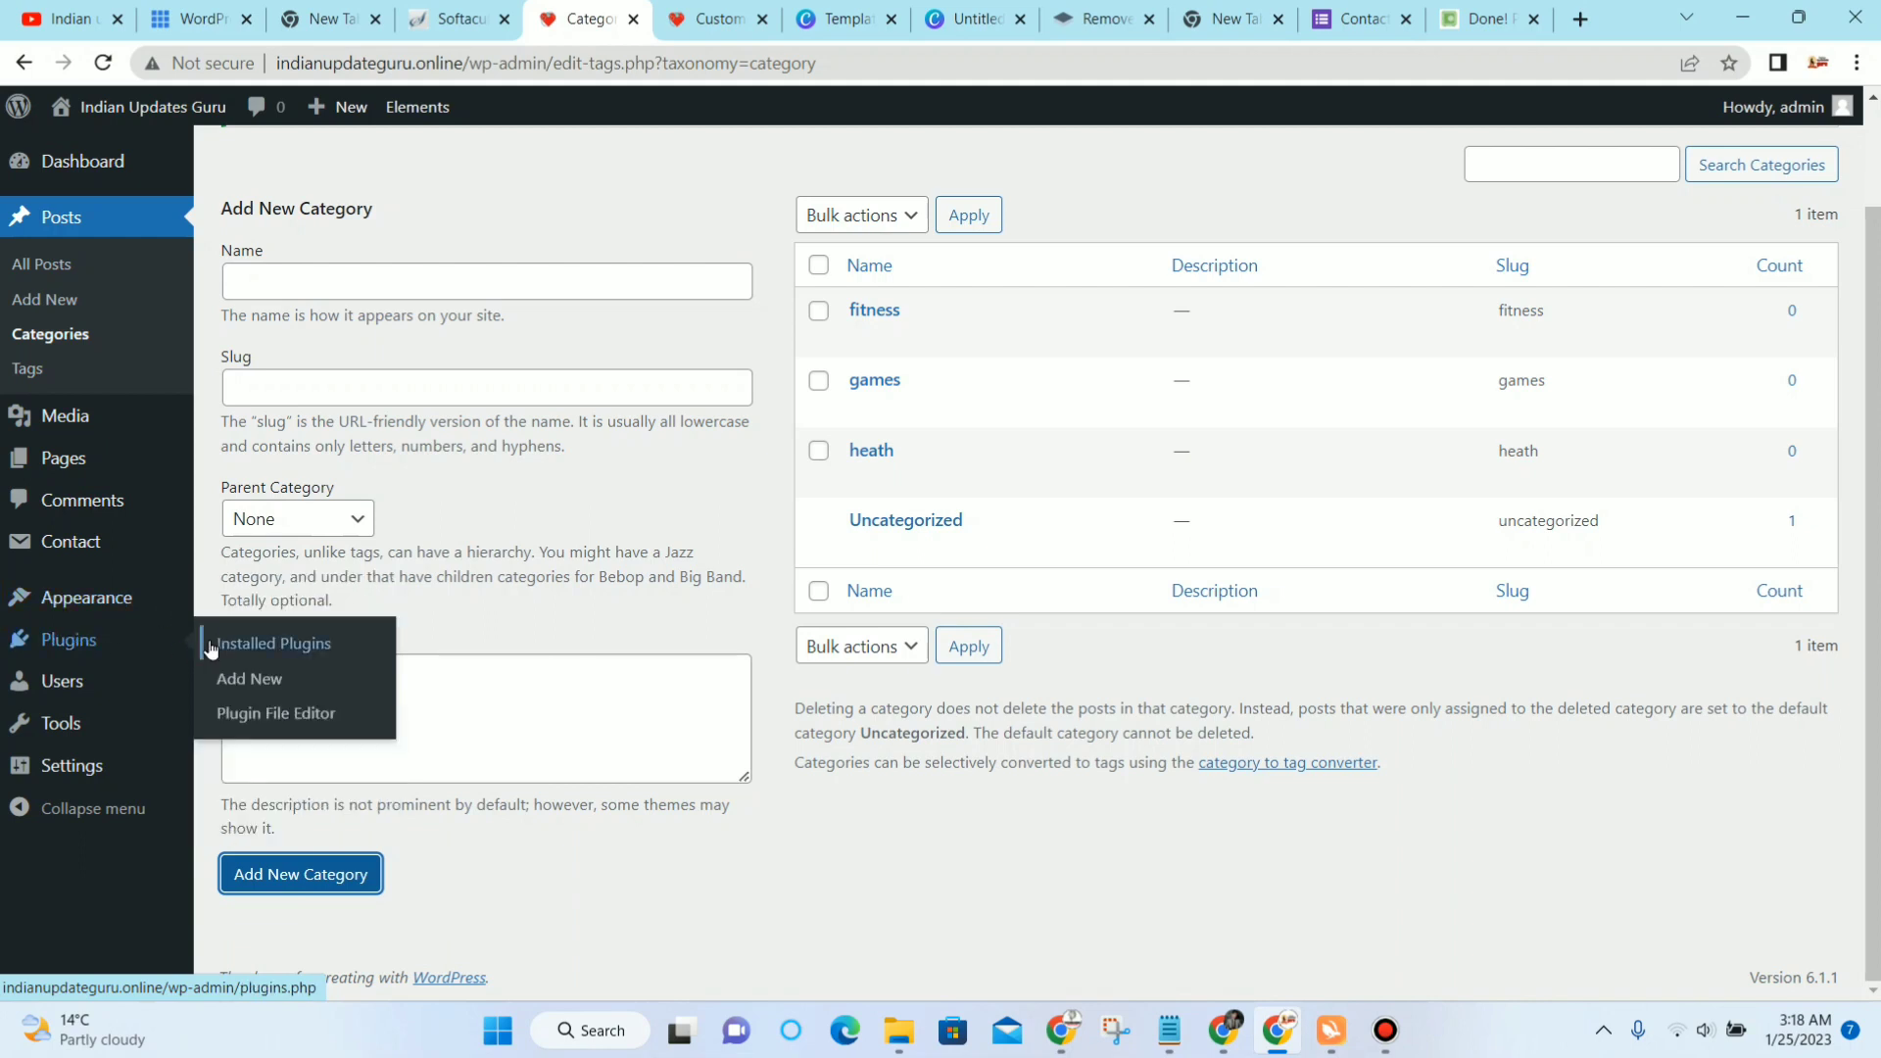
{"action": "left_click", "coordinate": [212, 644]}
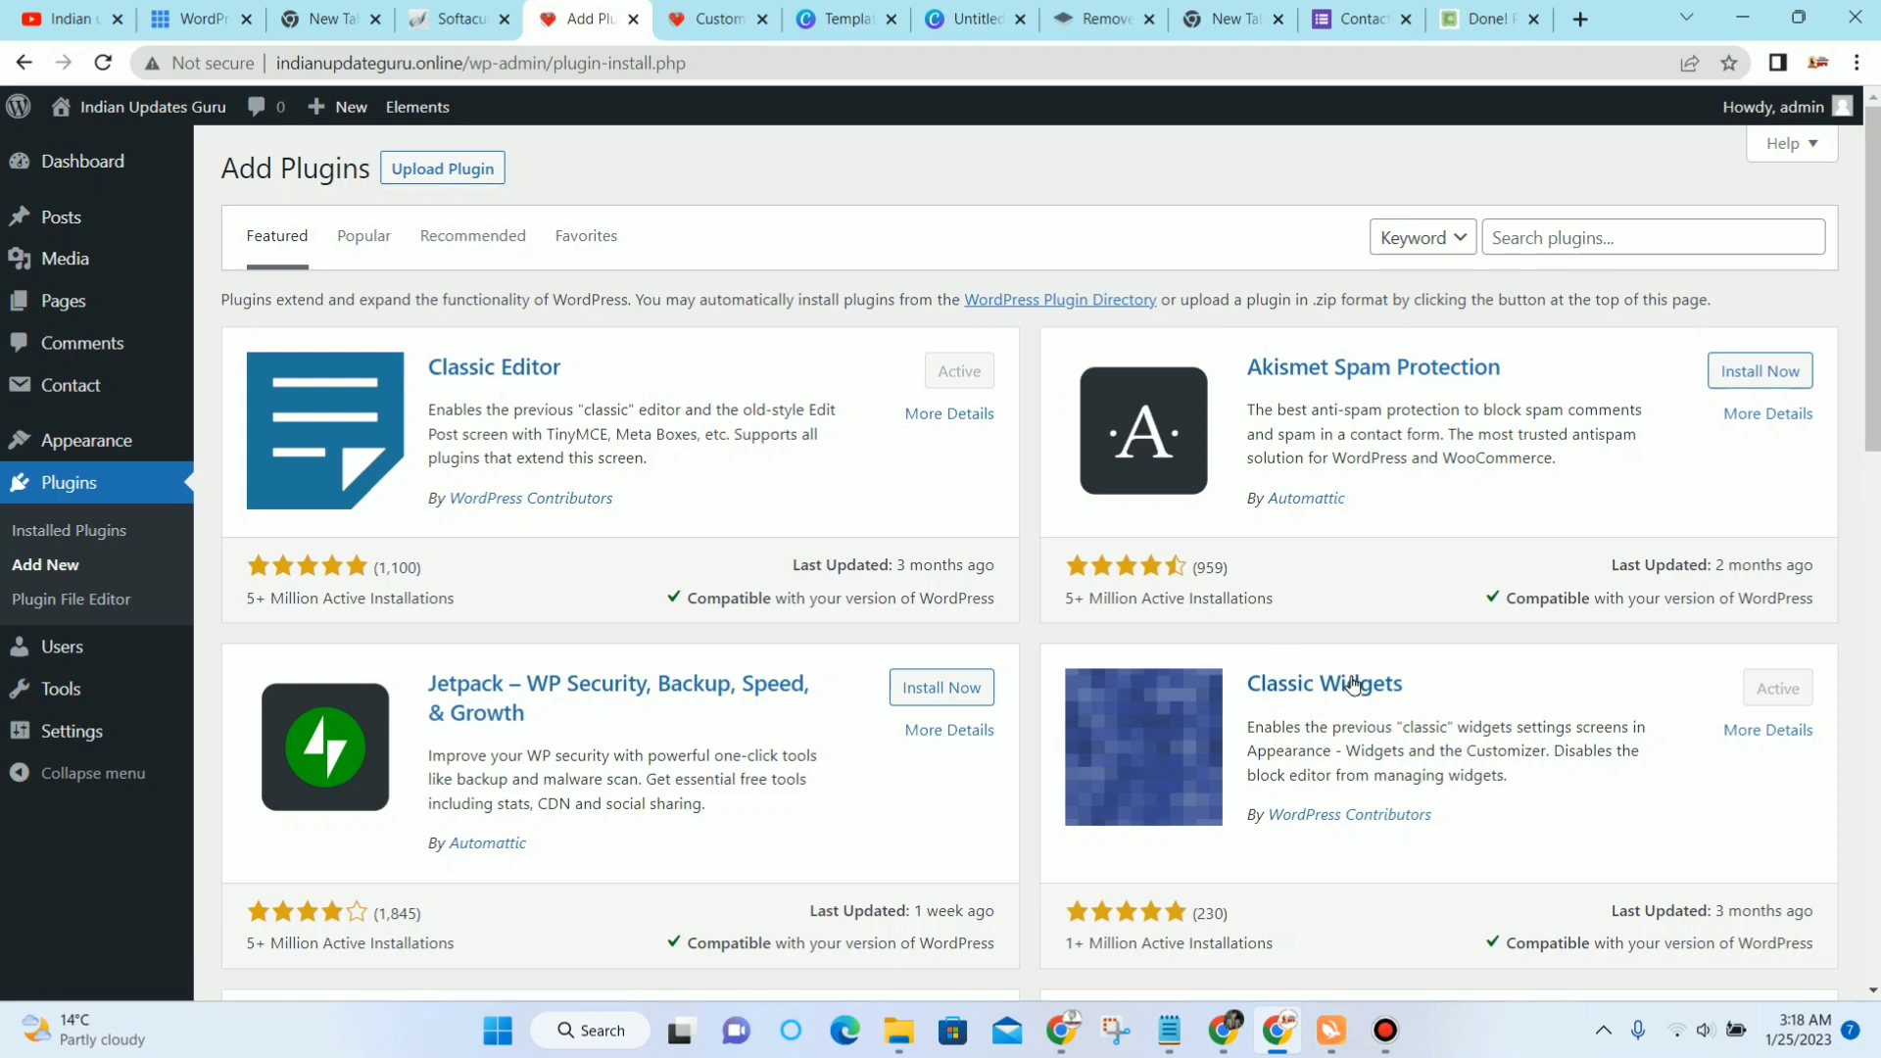
{"action": "scroll", "coordinate": [490, 684], "scroll_direction": "down", "scroll_amount": 1}
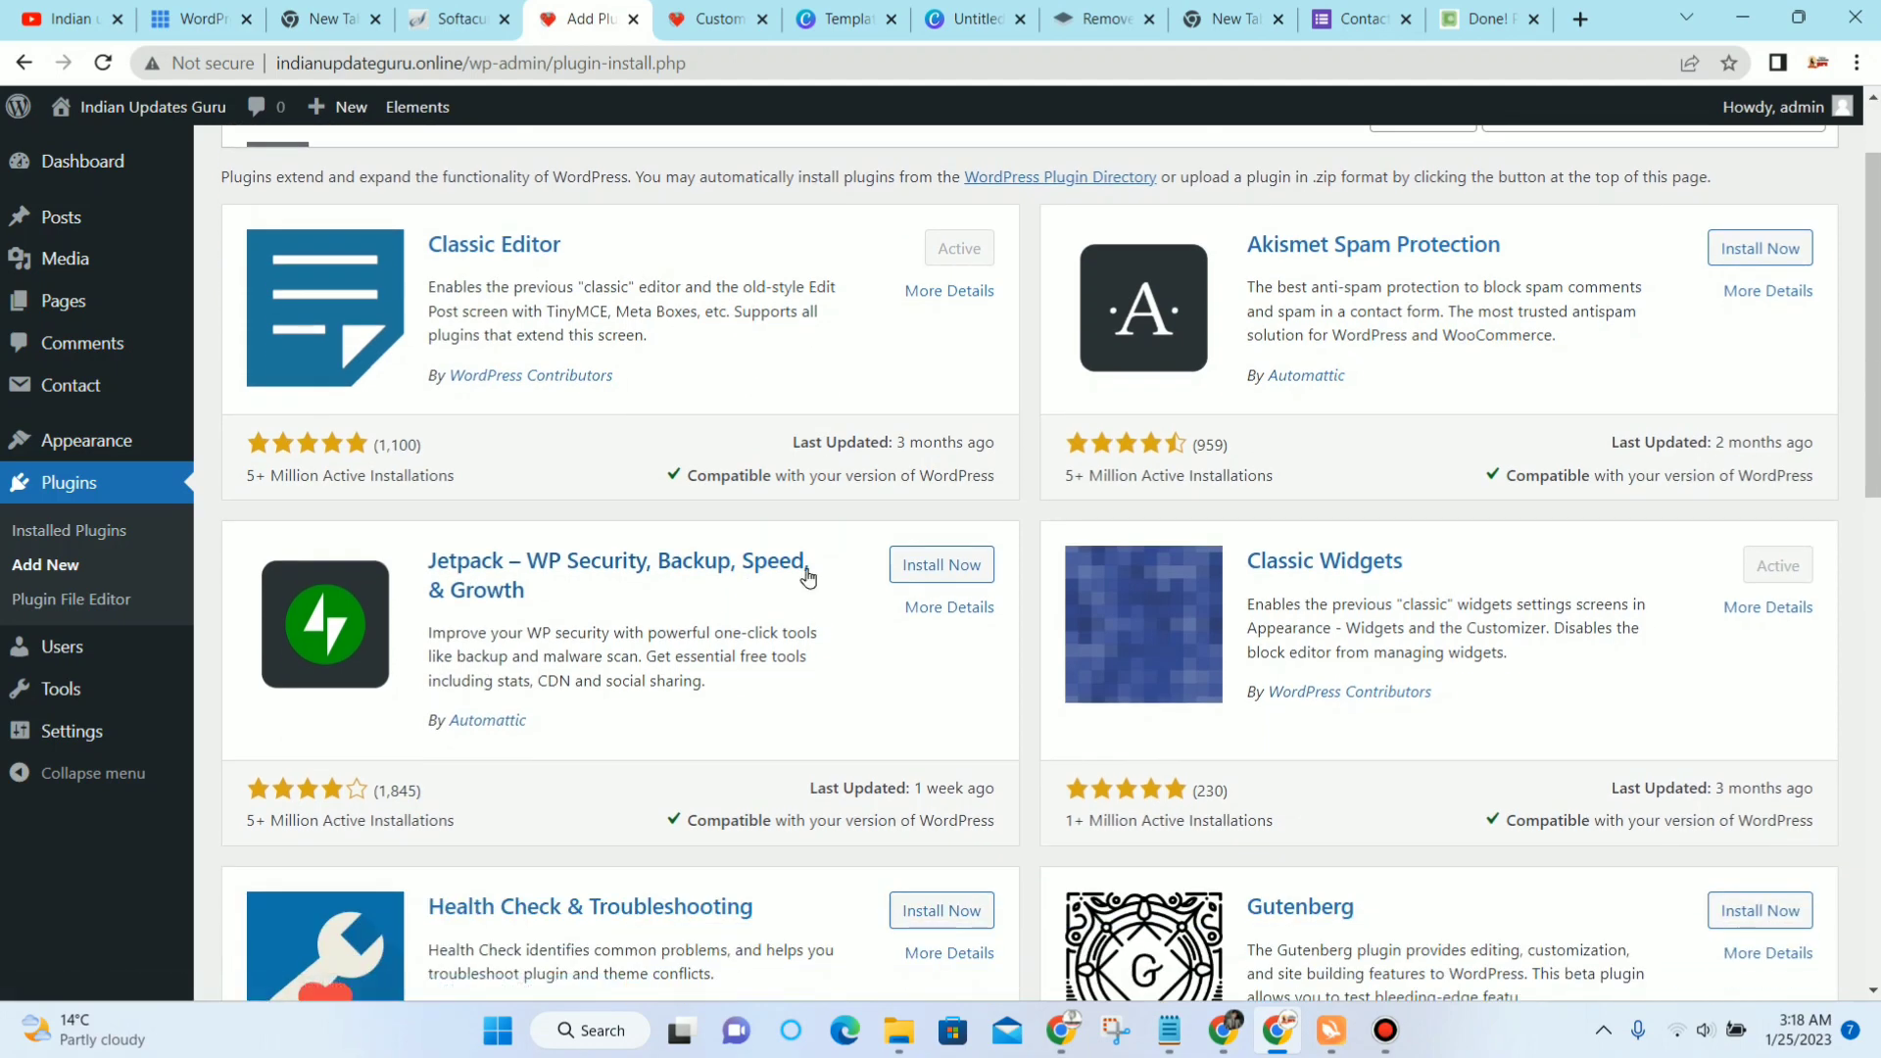
{"action": "left_click", "coordinate": [953, 566]}
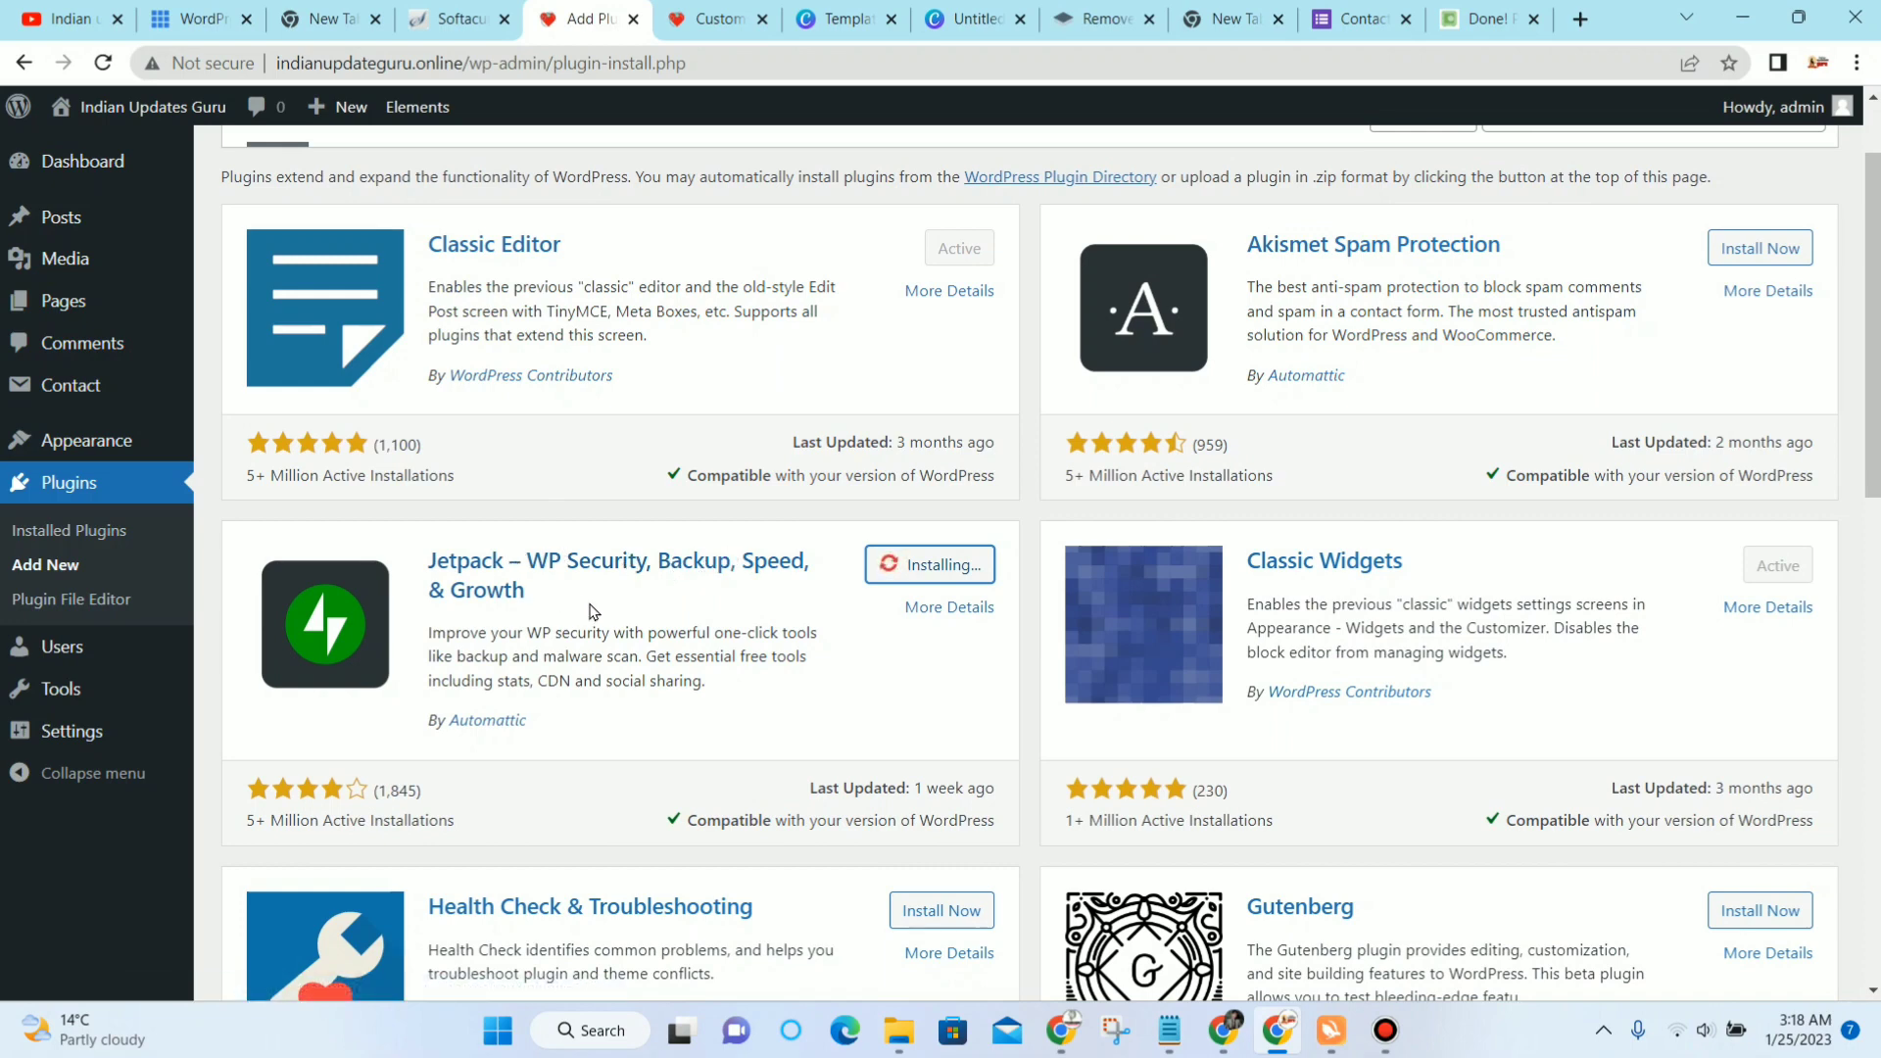
Step: Search the plugin directory for rank math and install Rank Math SEO
{"action": "scroll", "coordinate": [1444, 439], "scroll_direction": "up", "scroll_amount": 1}
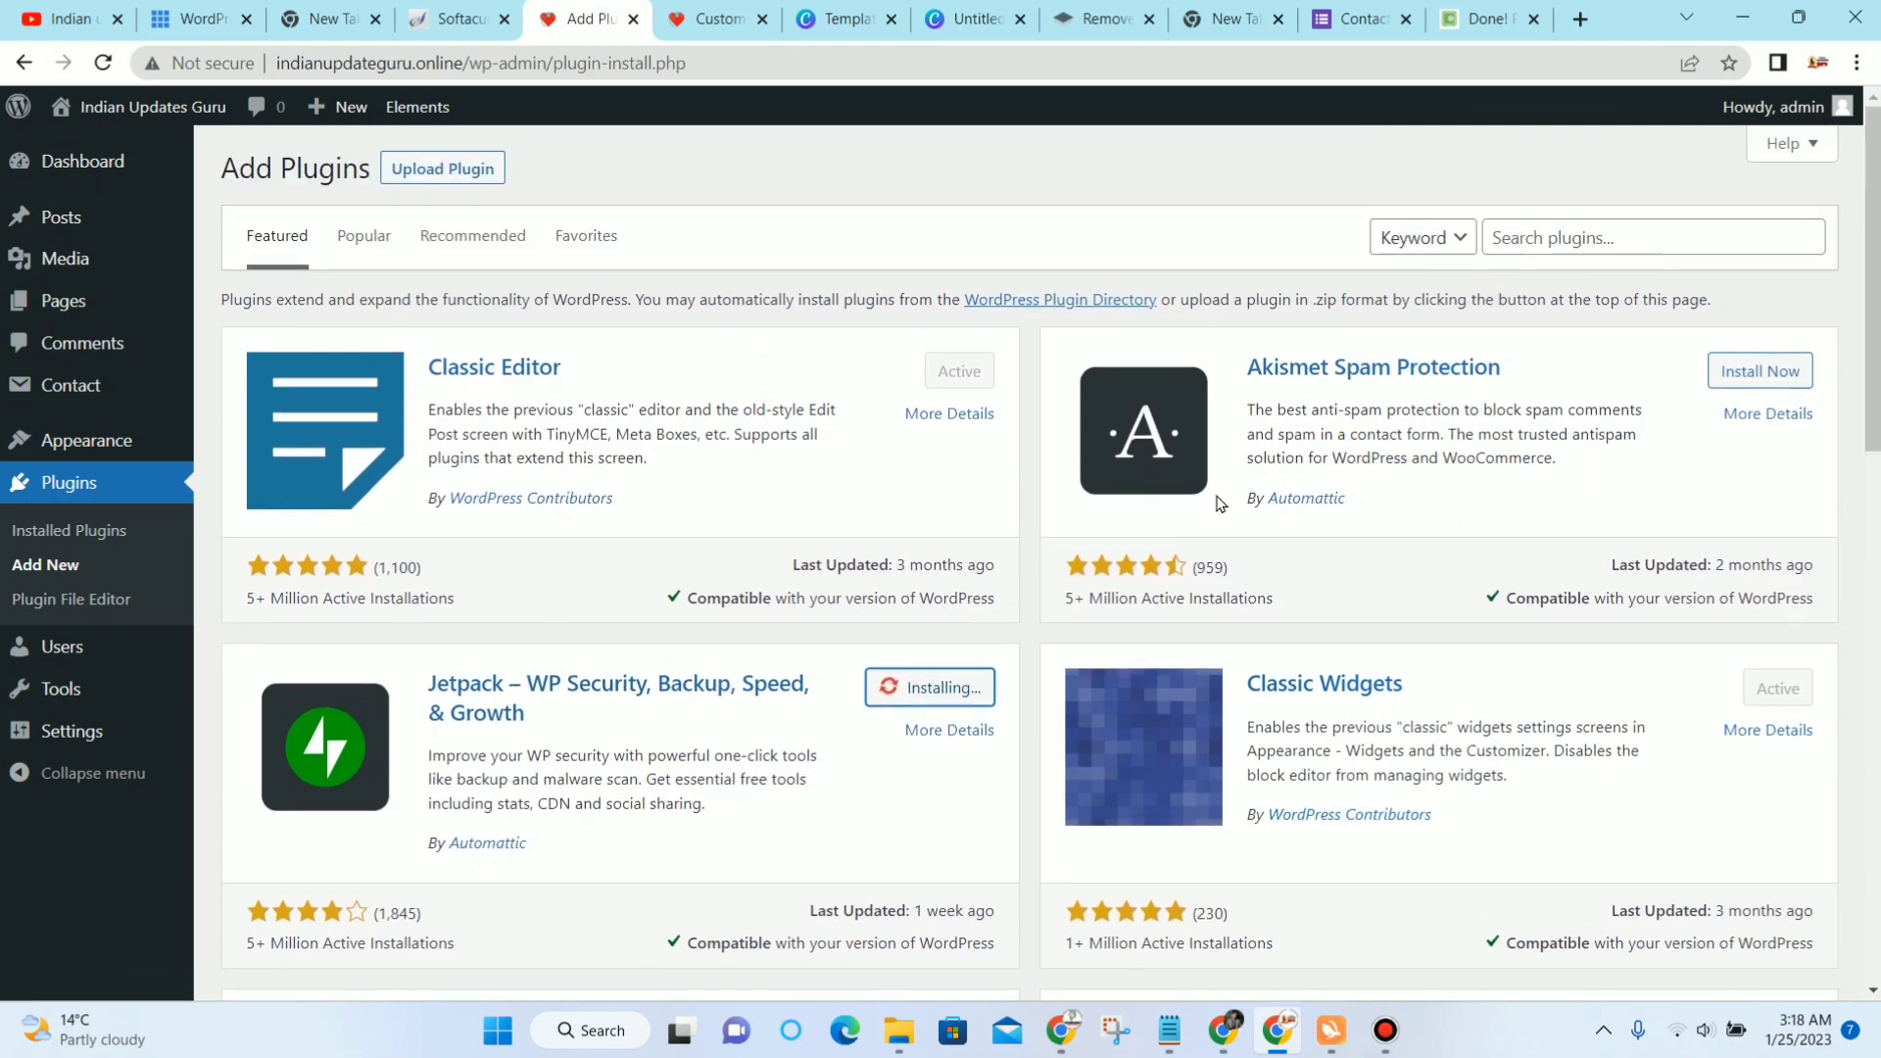
{"action": "left_click", "coordinate": [1532, 245]}
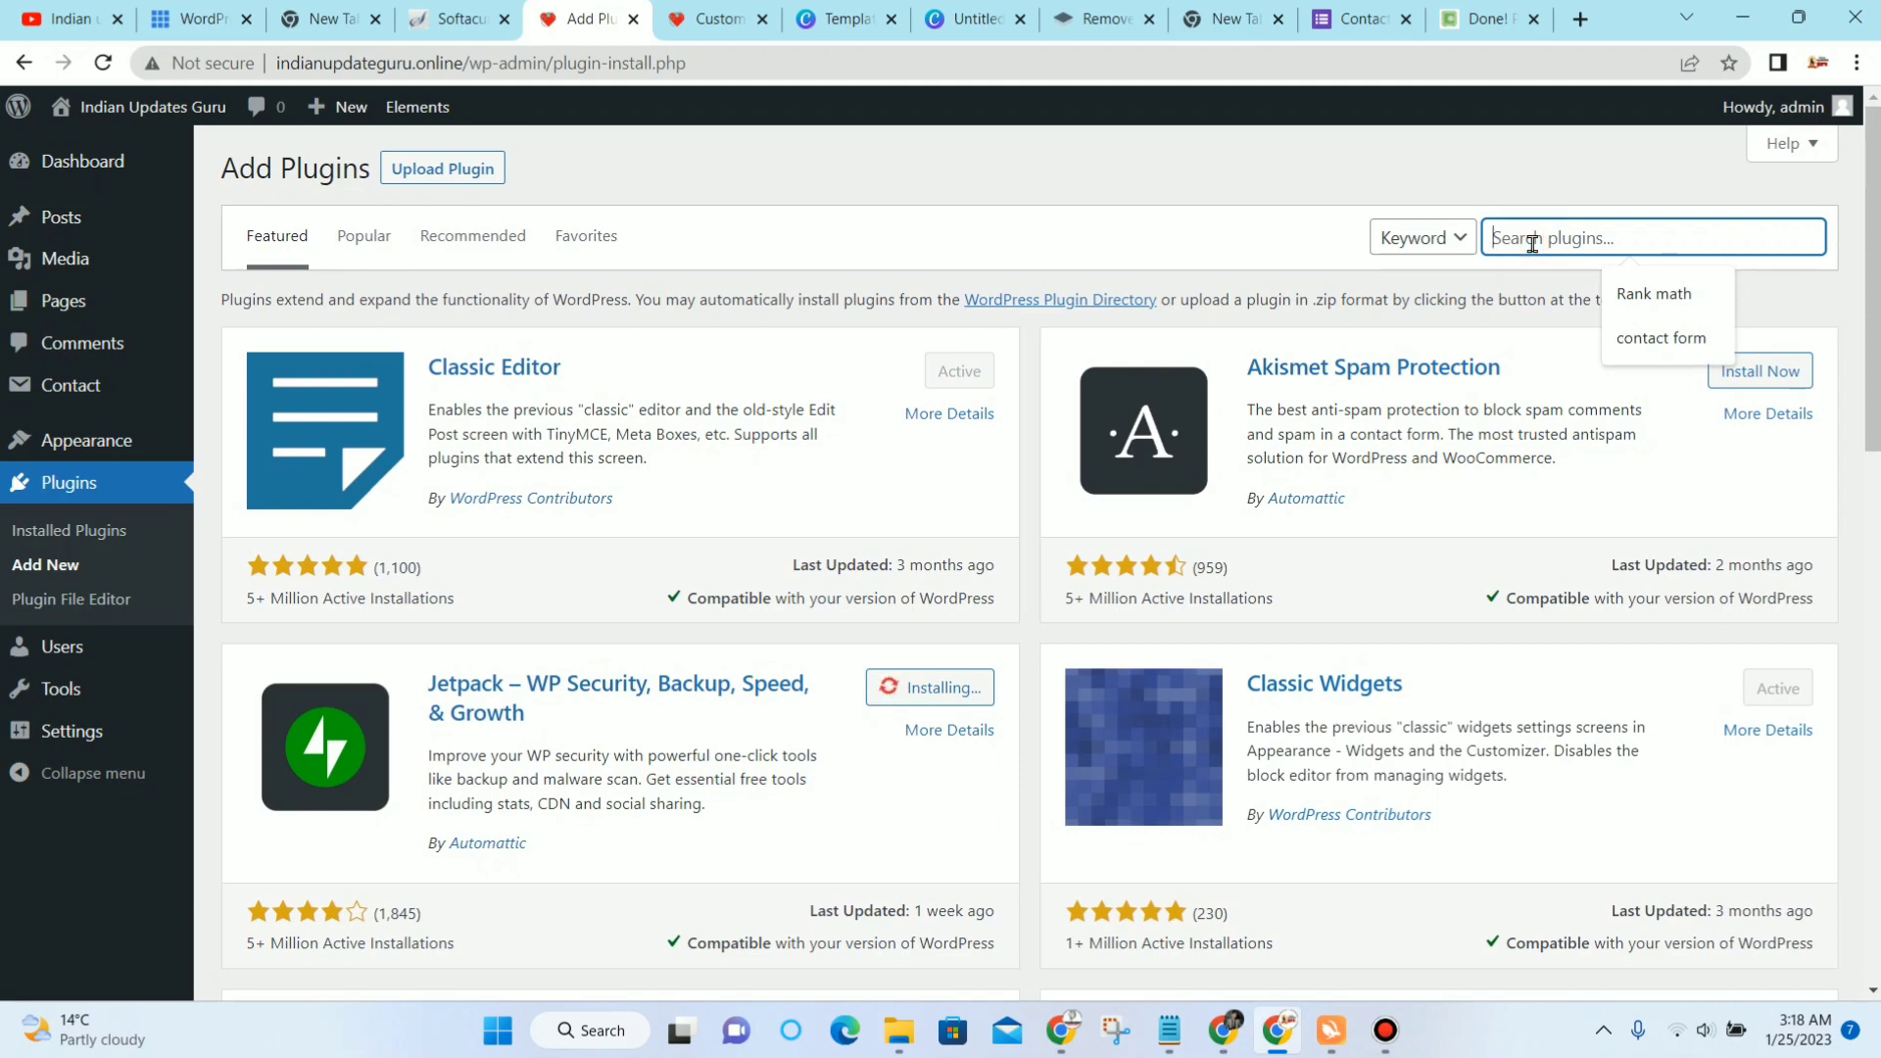
{"action": "type", "text": "rank"}
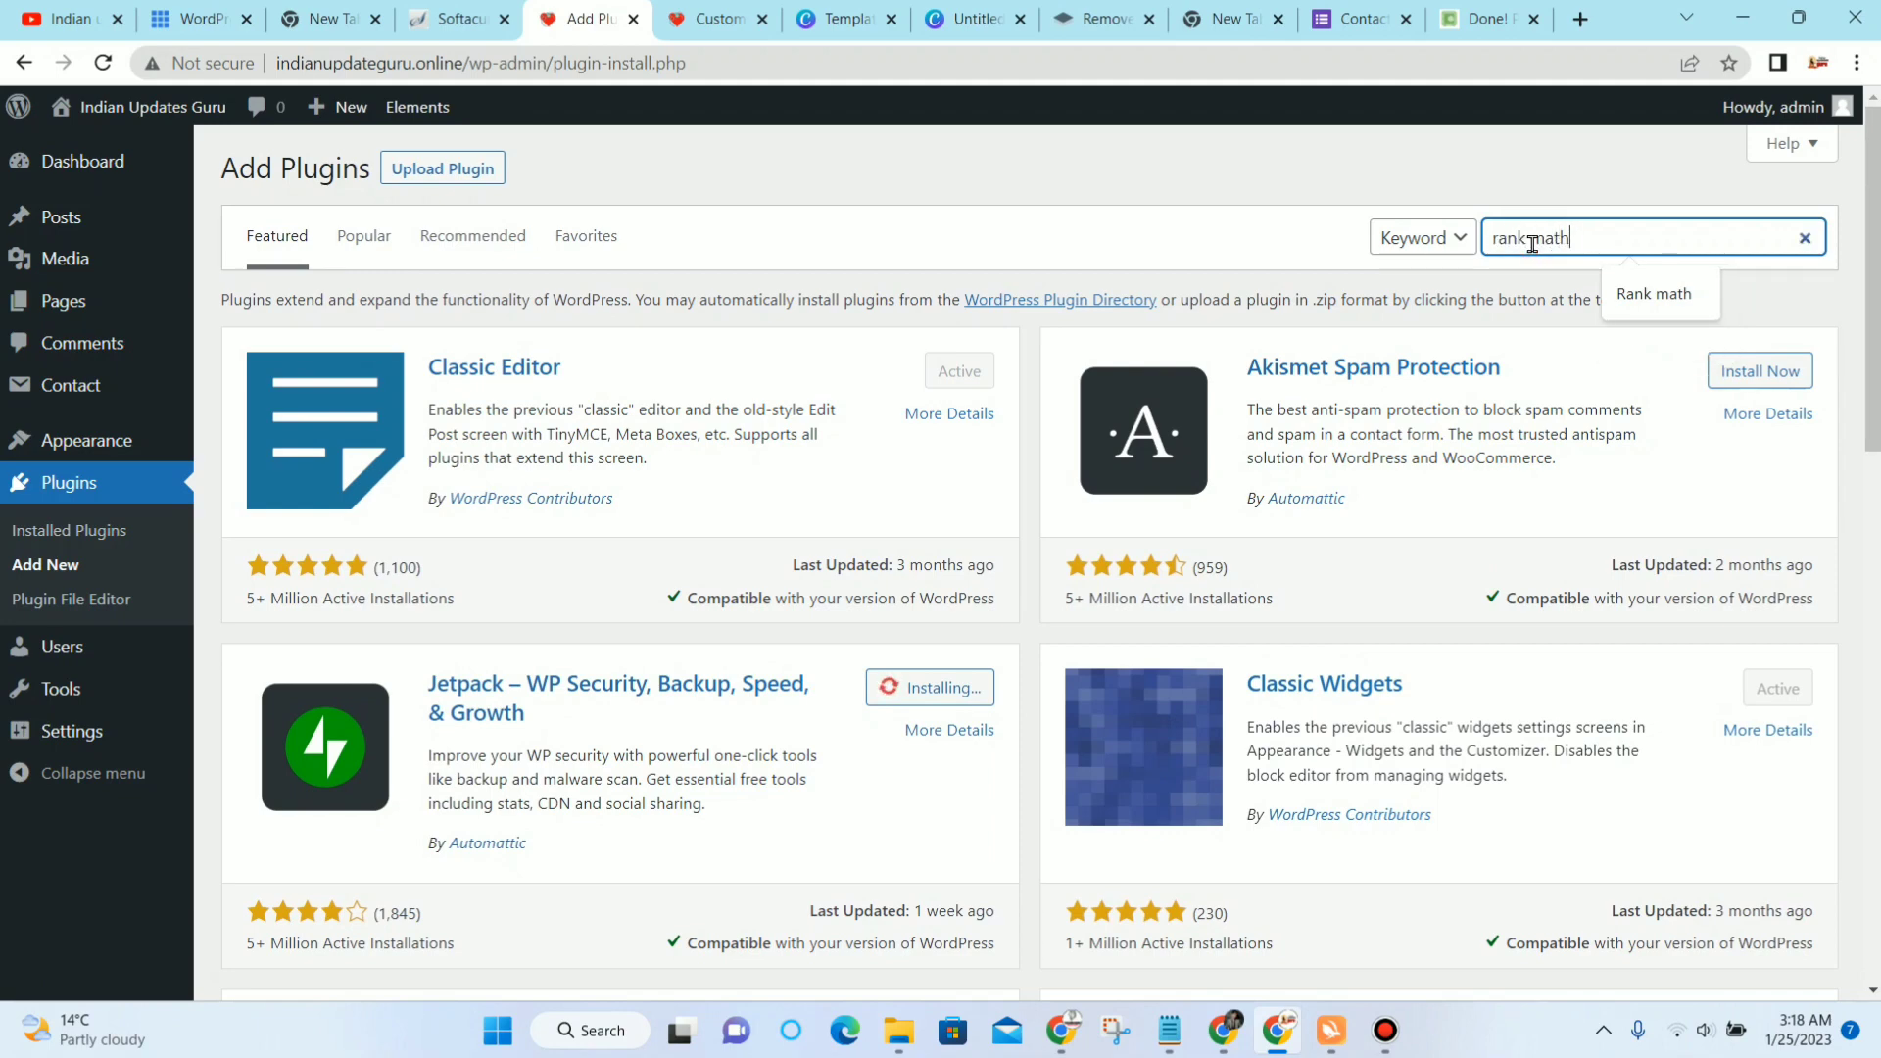
{"action": "type", "text": " math"}
{"action": "key", "text": "Return"}
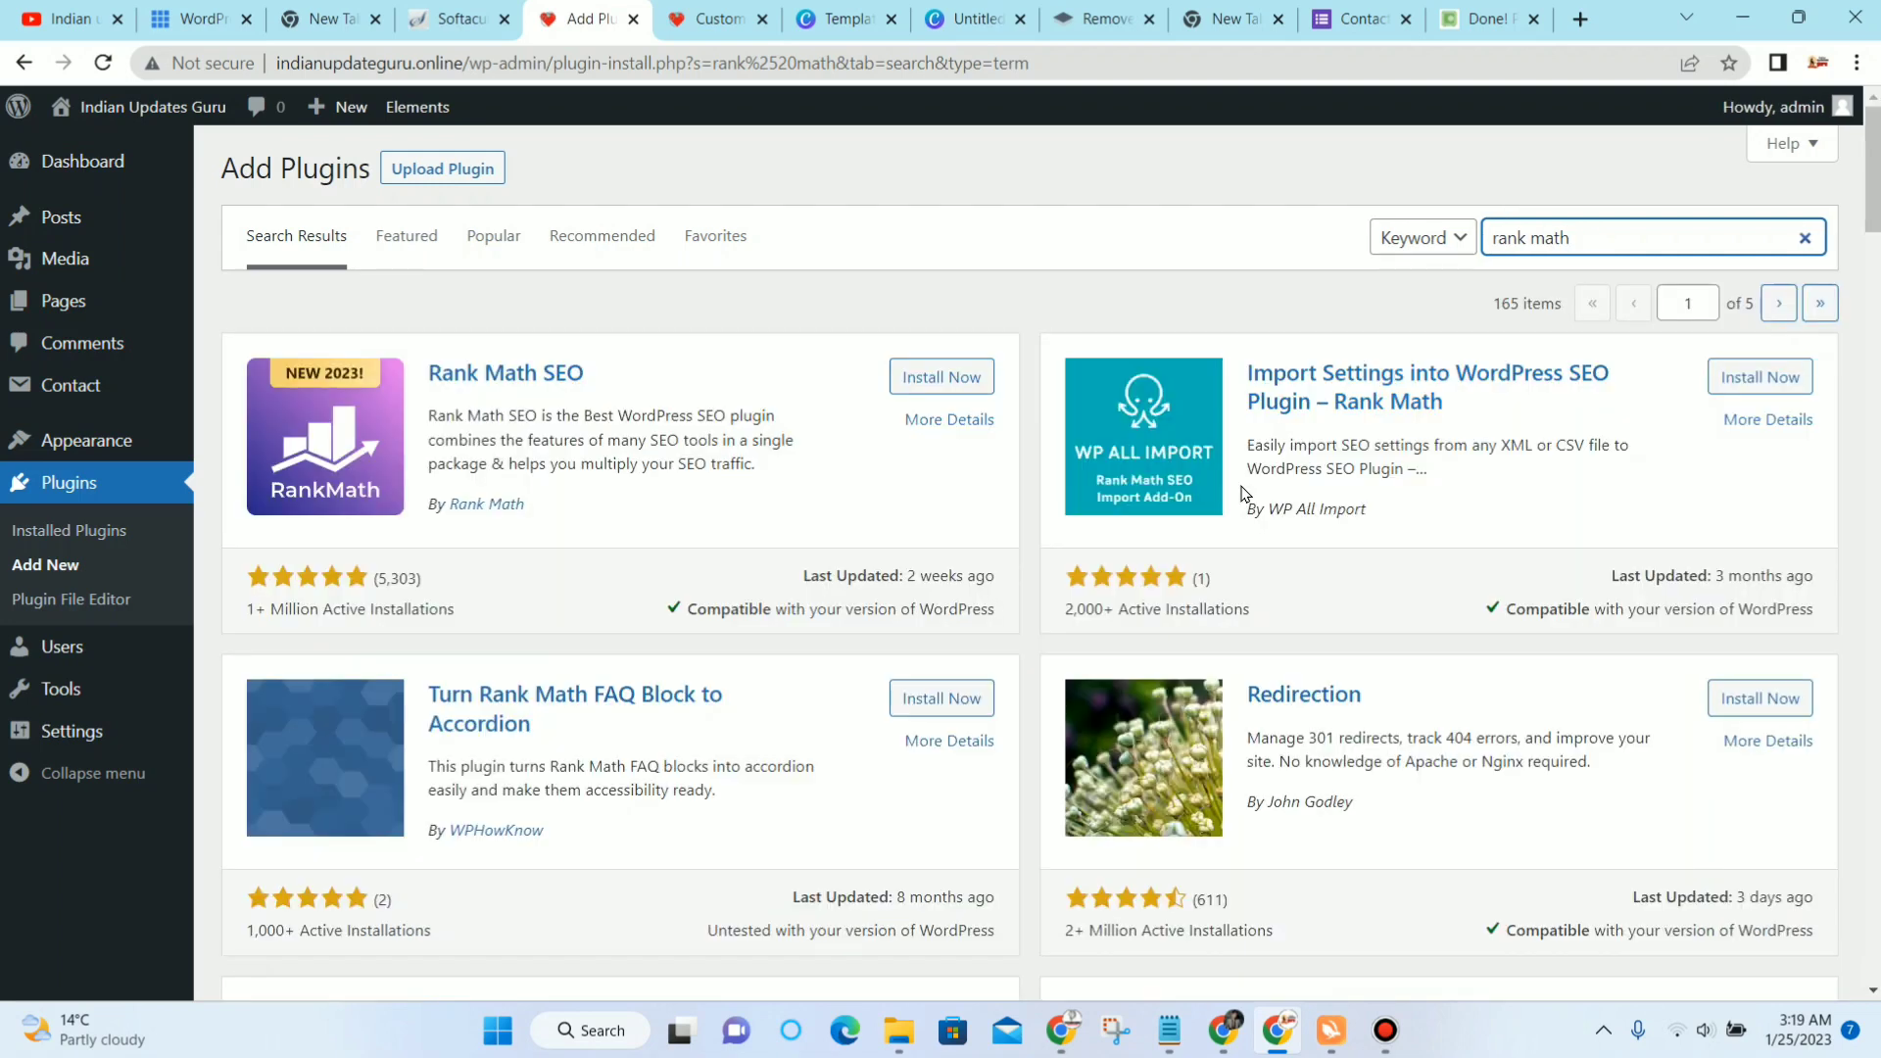
{"action": "left_click", "coordinate": [914, 390]}
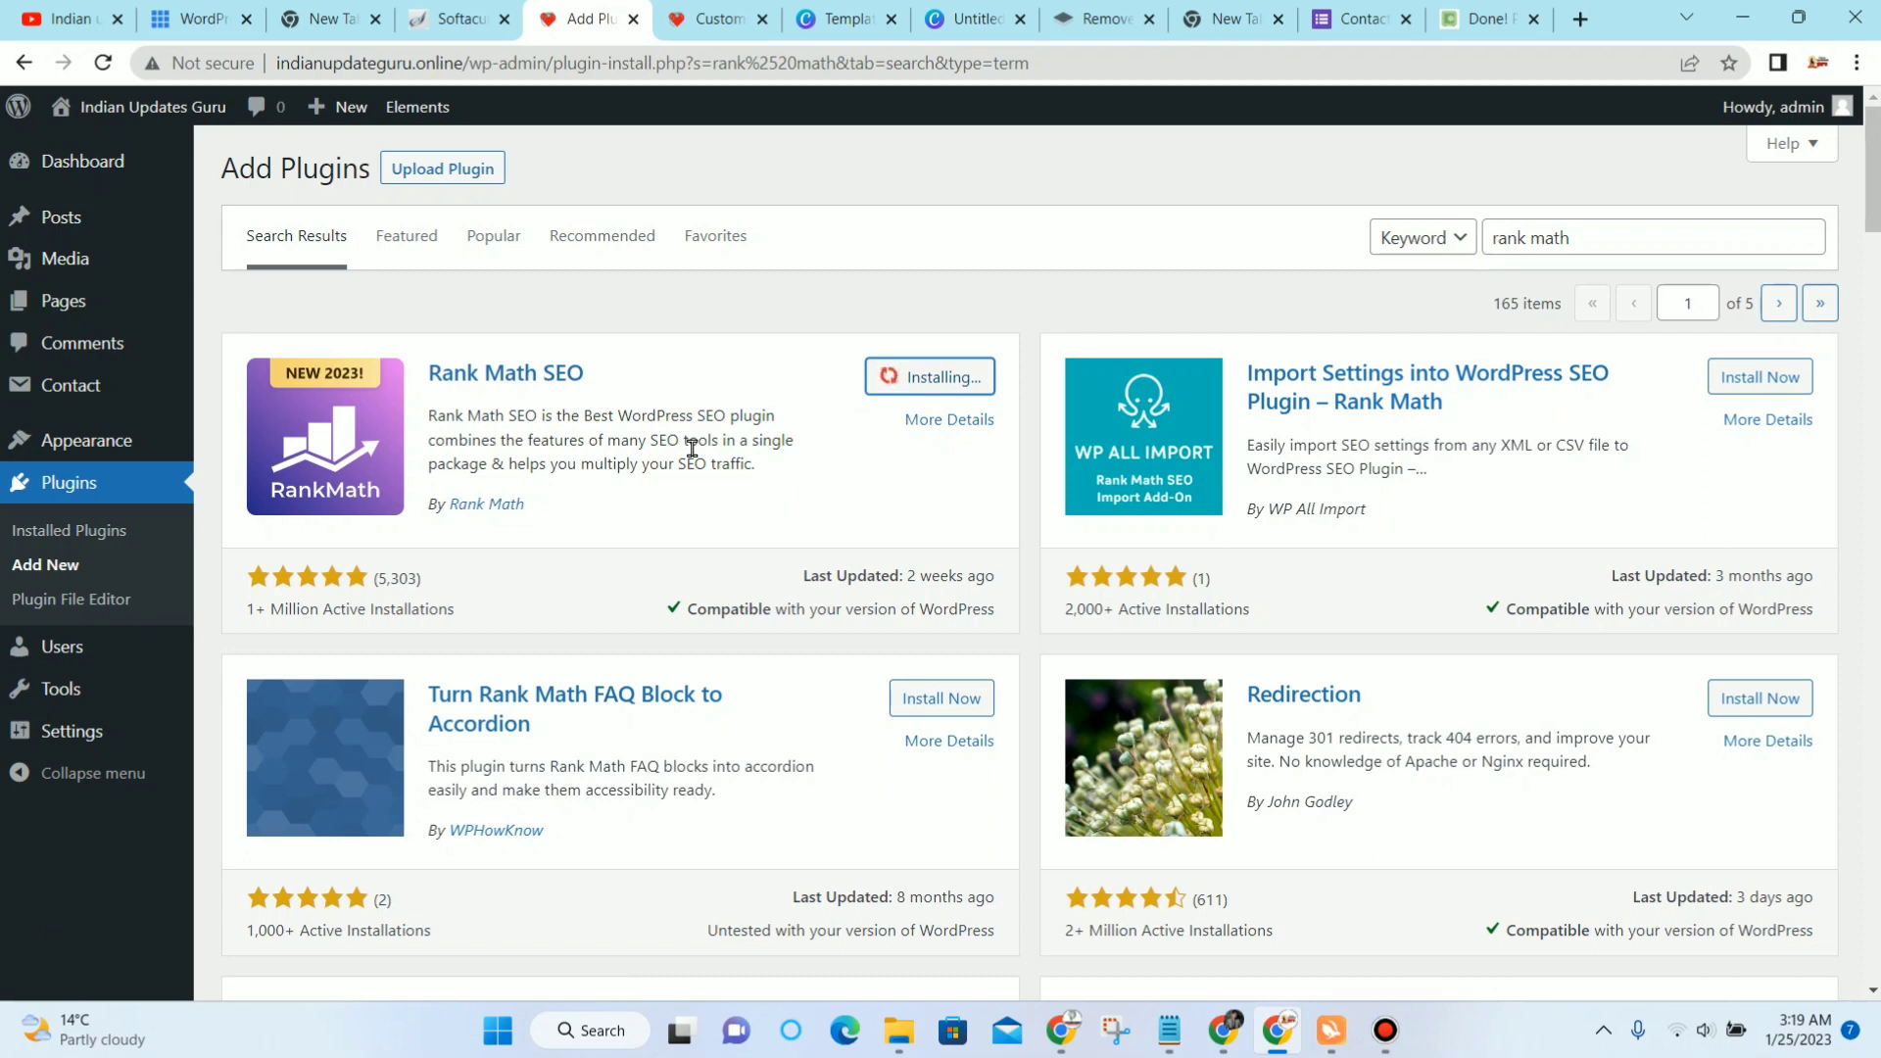
Step: Search the plugin directory for yoast and install Yoast SEO
{"action": "triple_click", "coordinate": [1679, 231]}
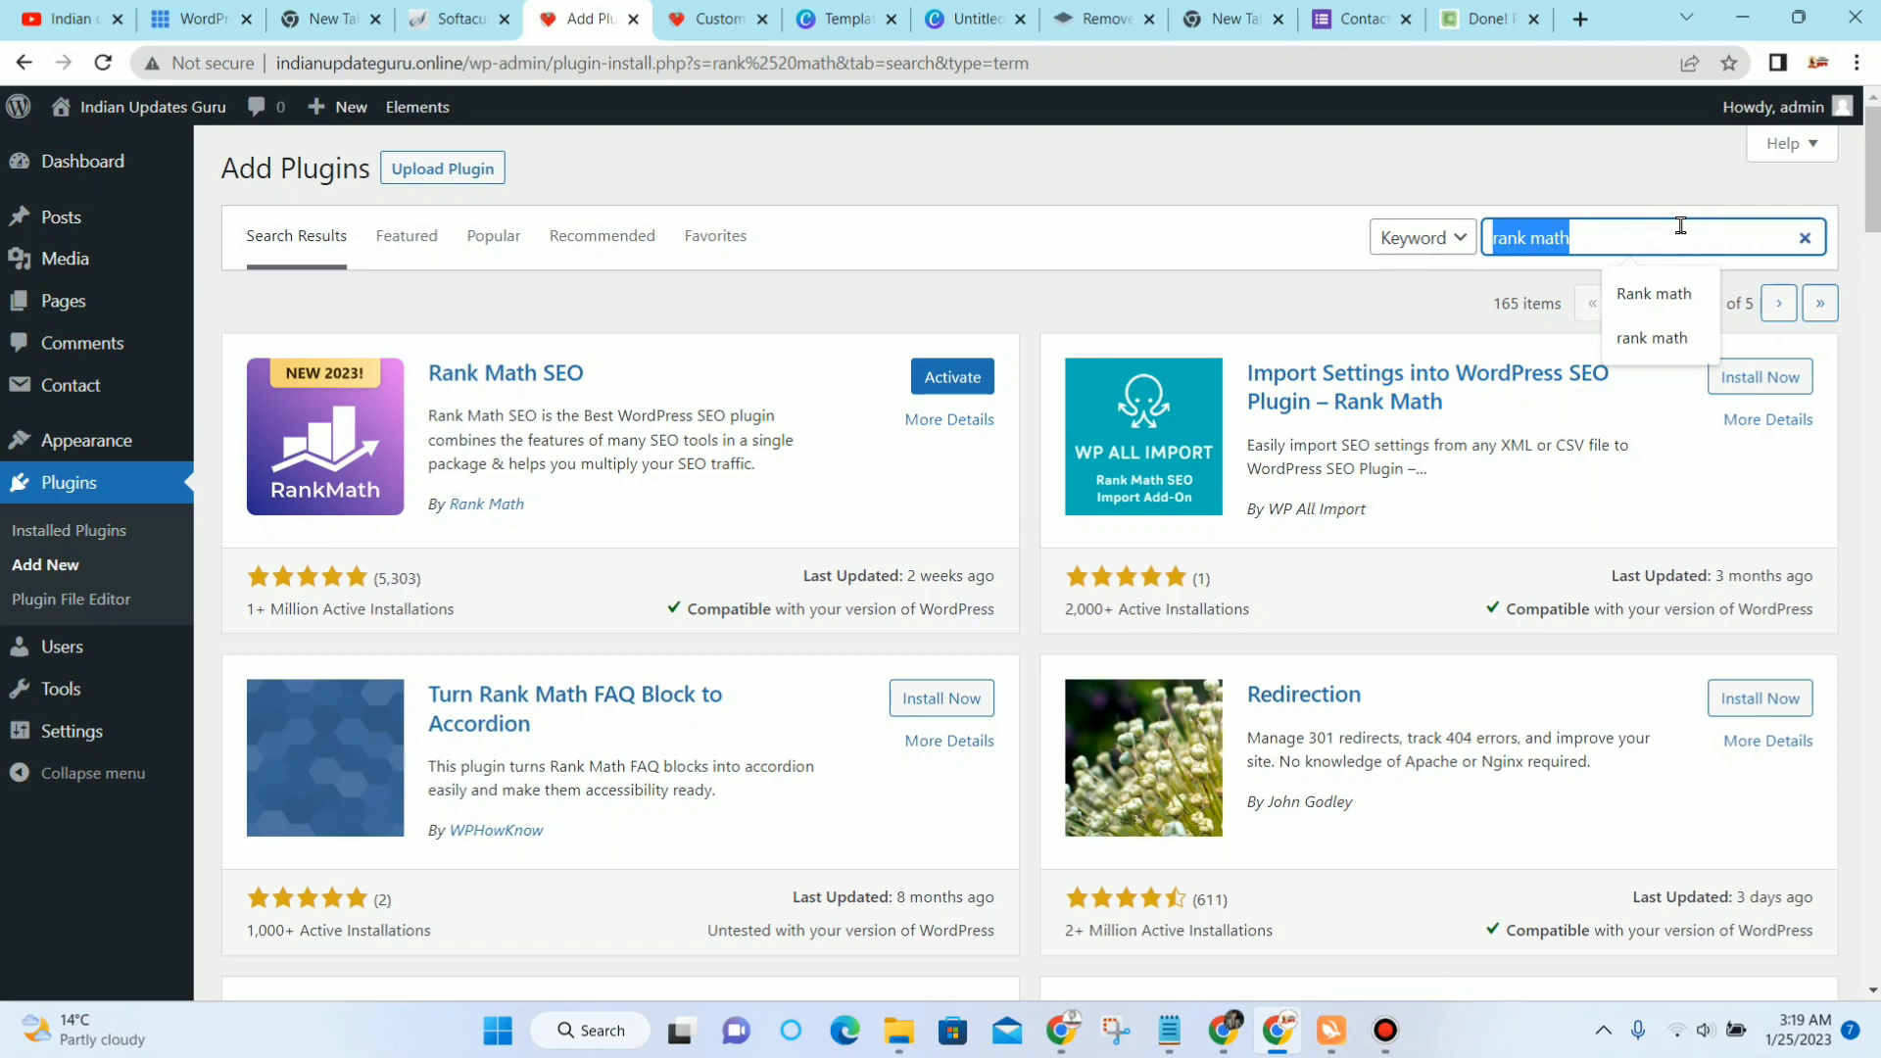
{"action": "type", "text": "\\"}
{"action": "key", "text": "BackSpace"}
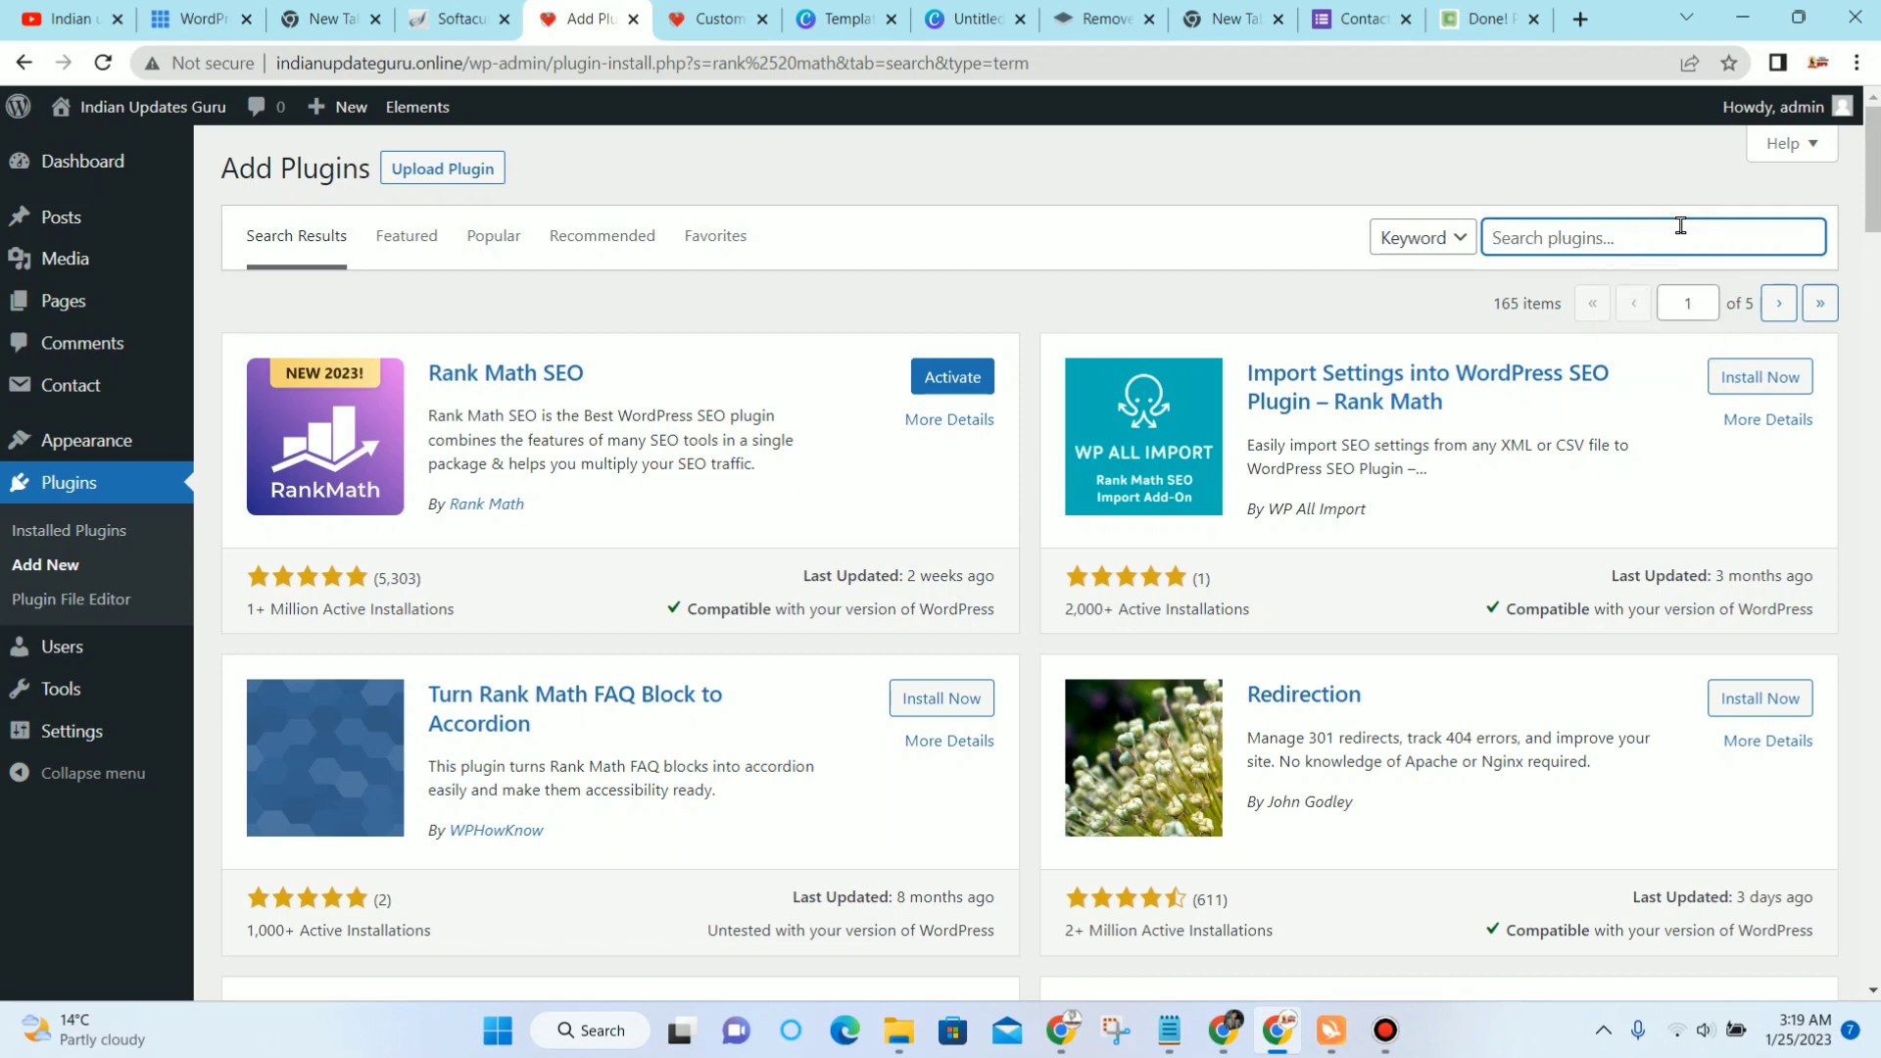
{"action": "type", "text": "yos"}
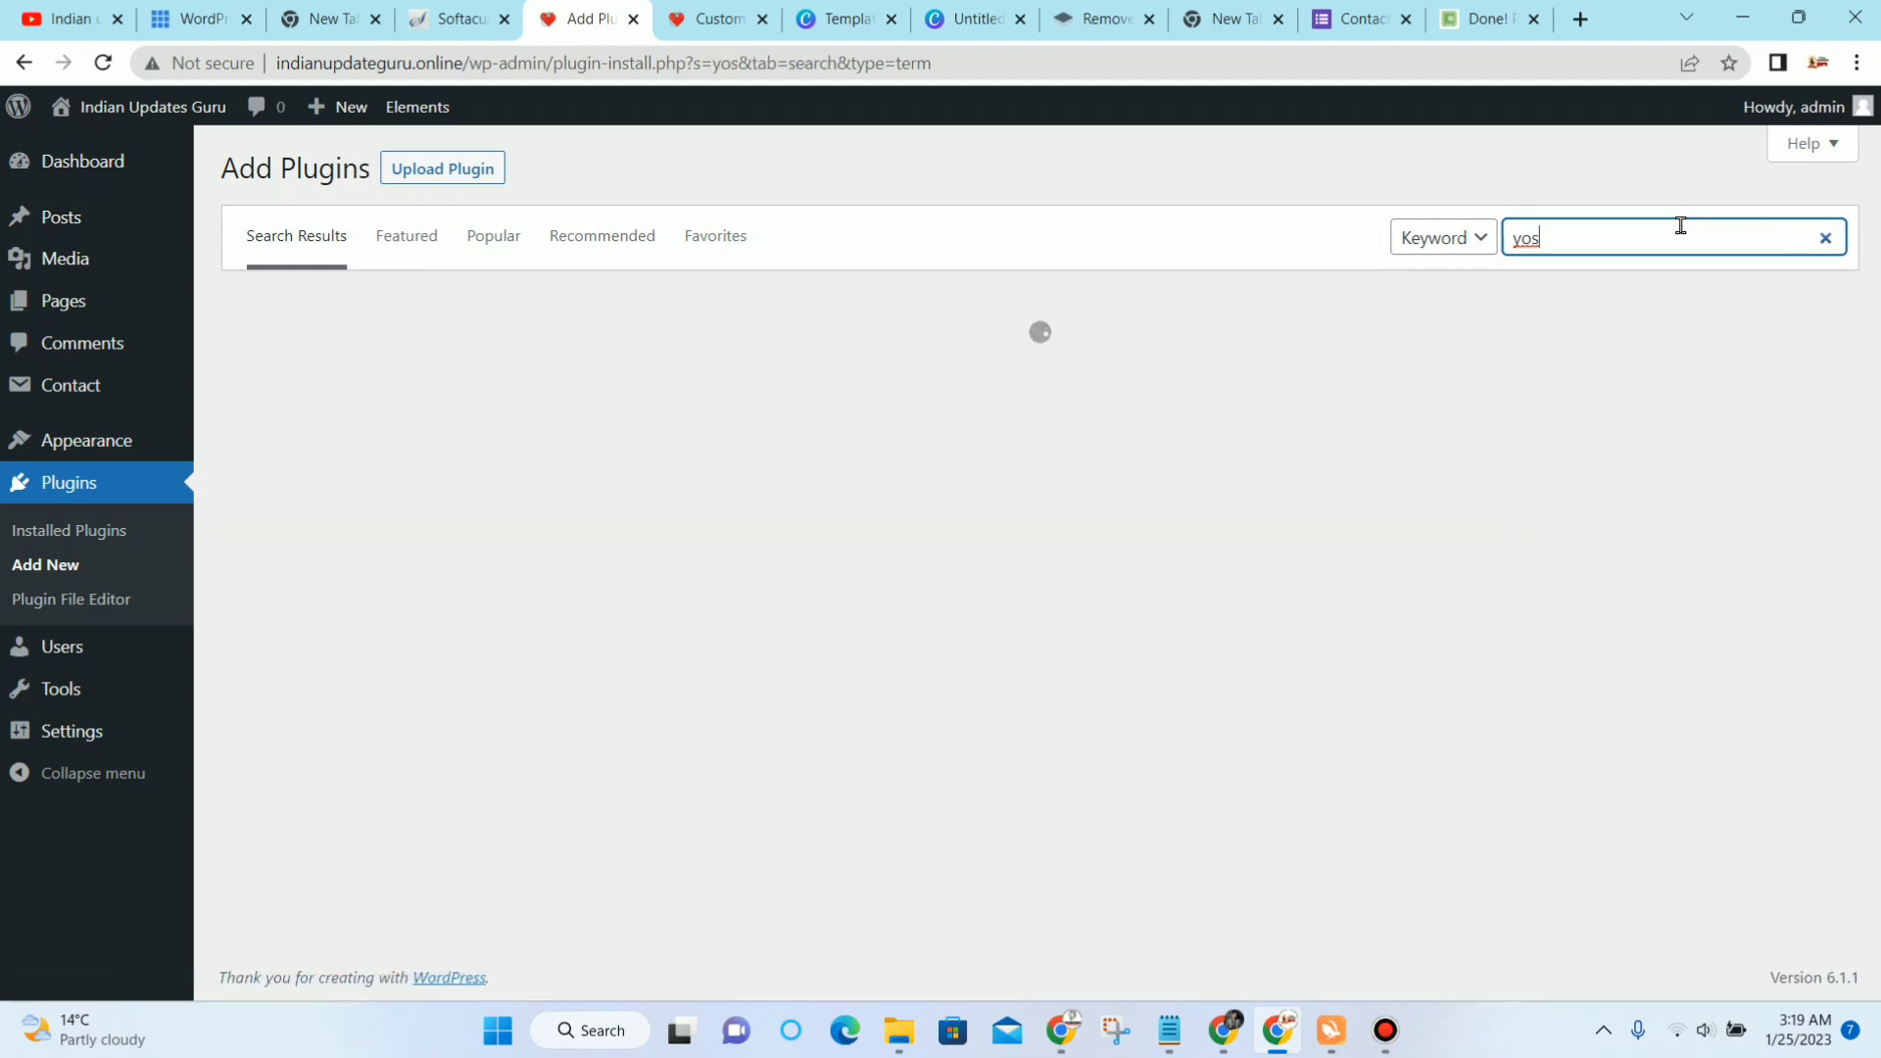
{"action": "key", "text": "BackSpace"}
{"action": "type", "text": "o"}
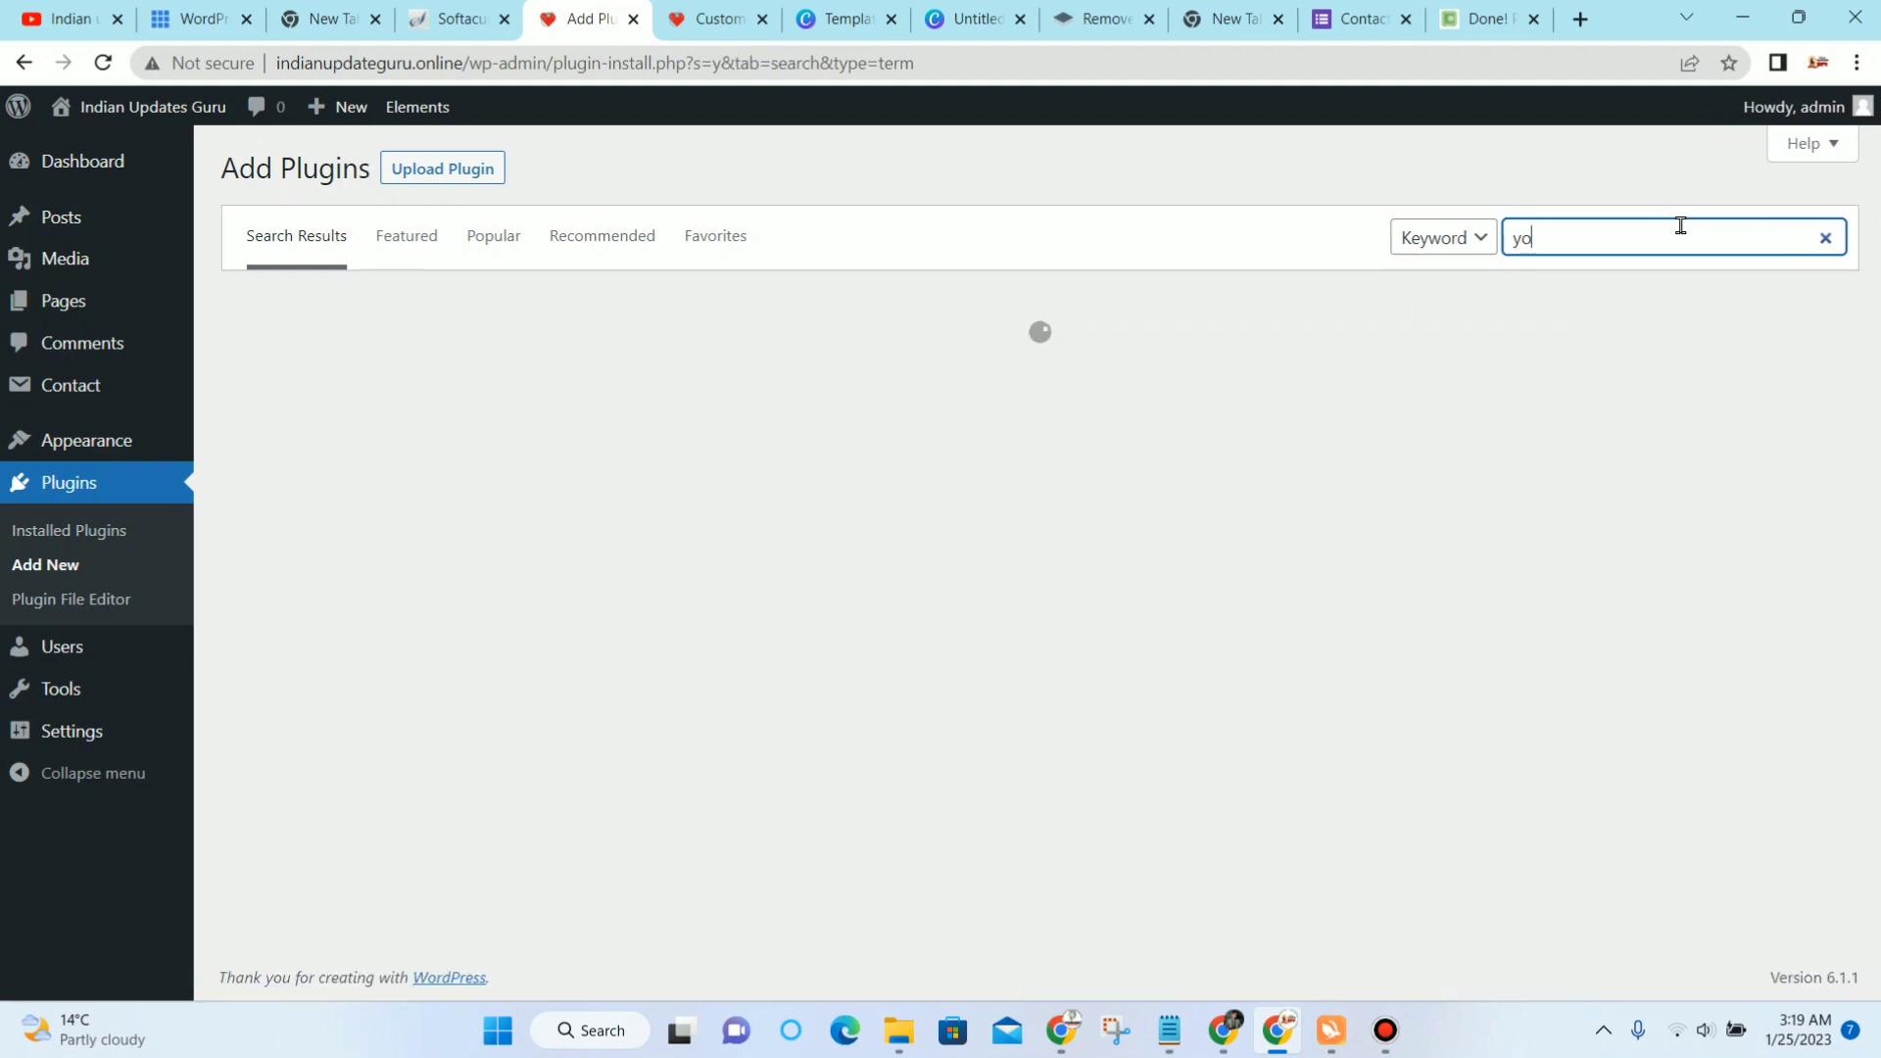
{"action": "type", "text": "ast"}
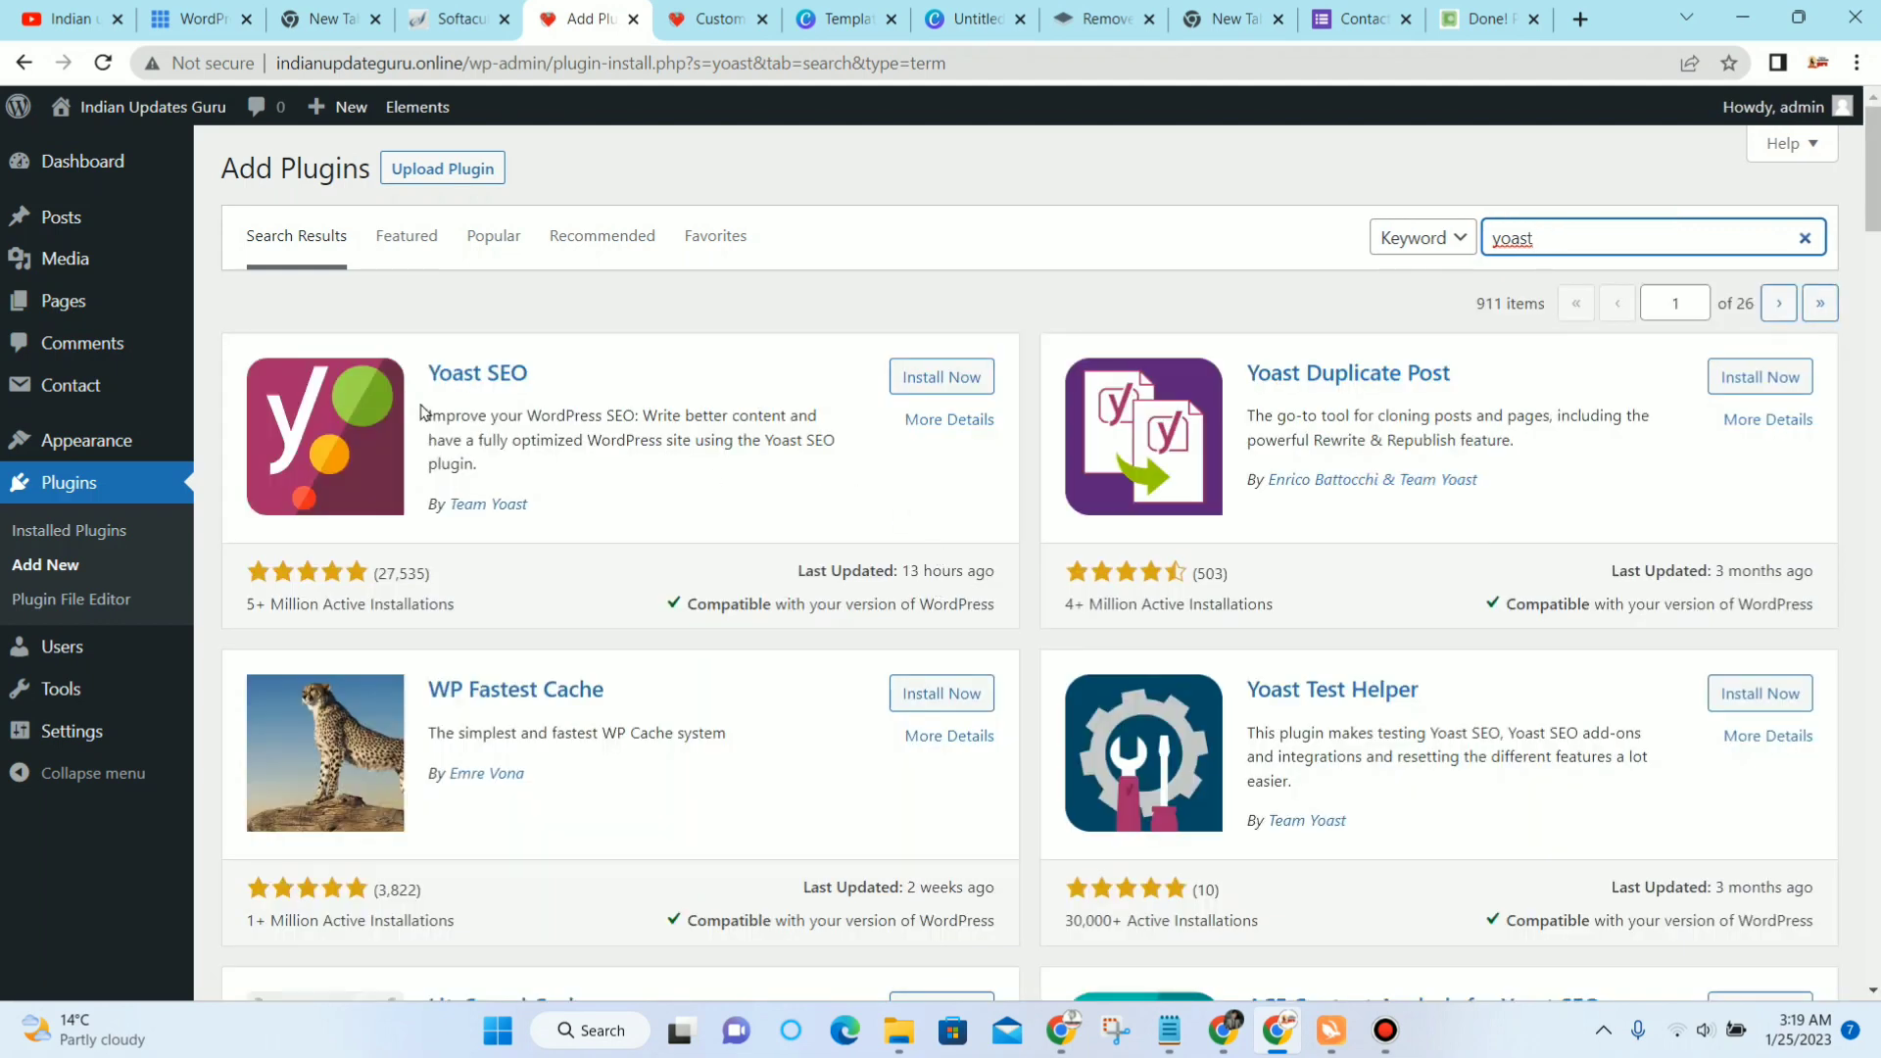
{"action": "left_click", "coordinate": [945, 377]}
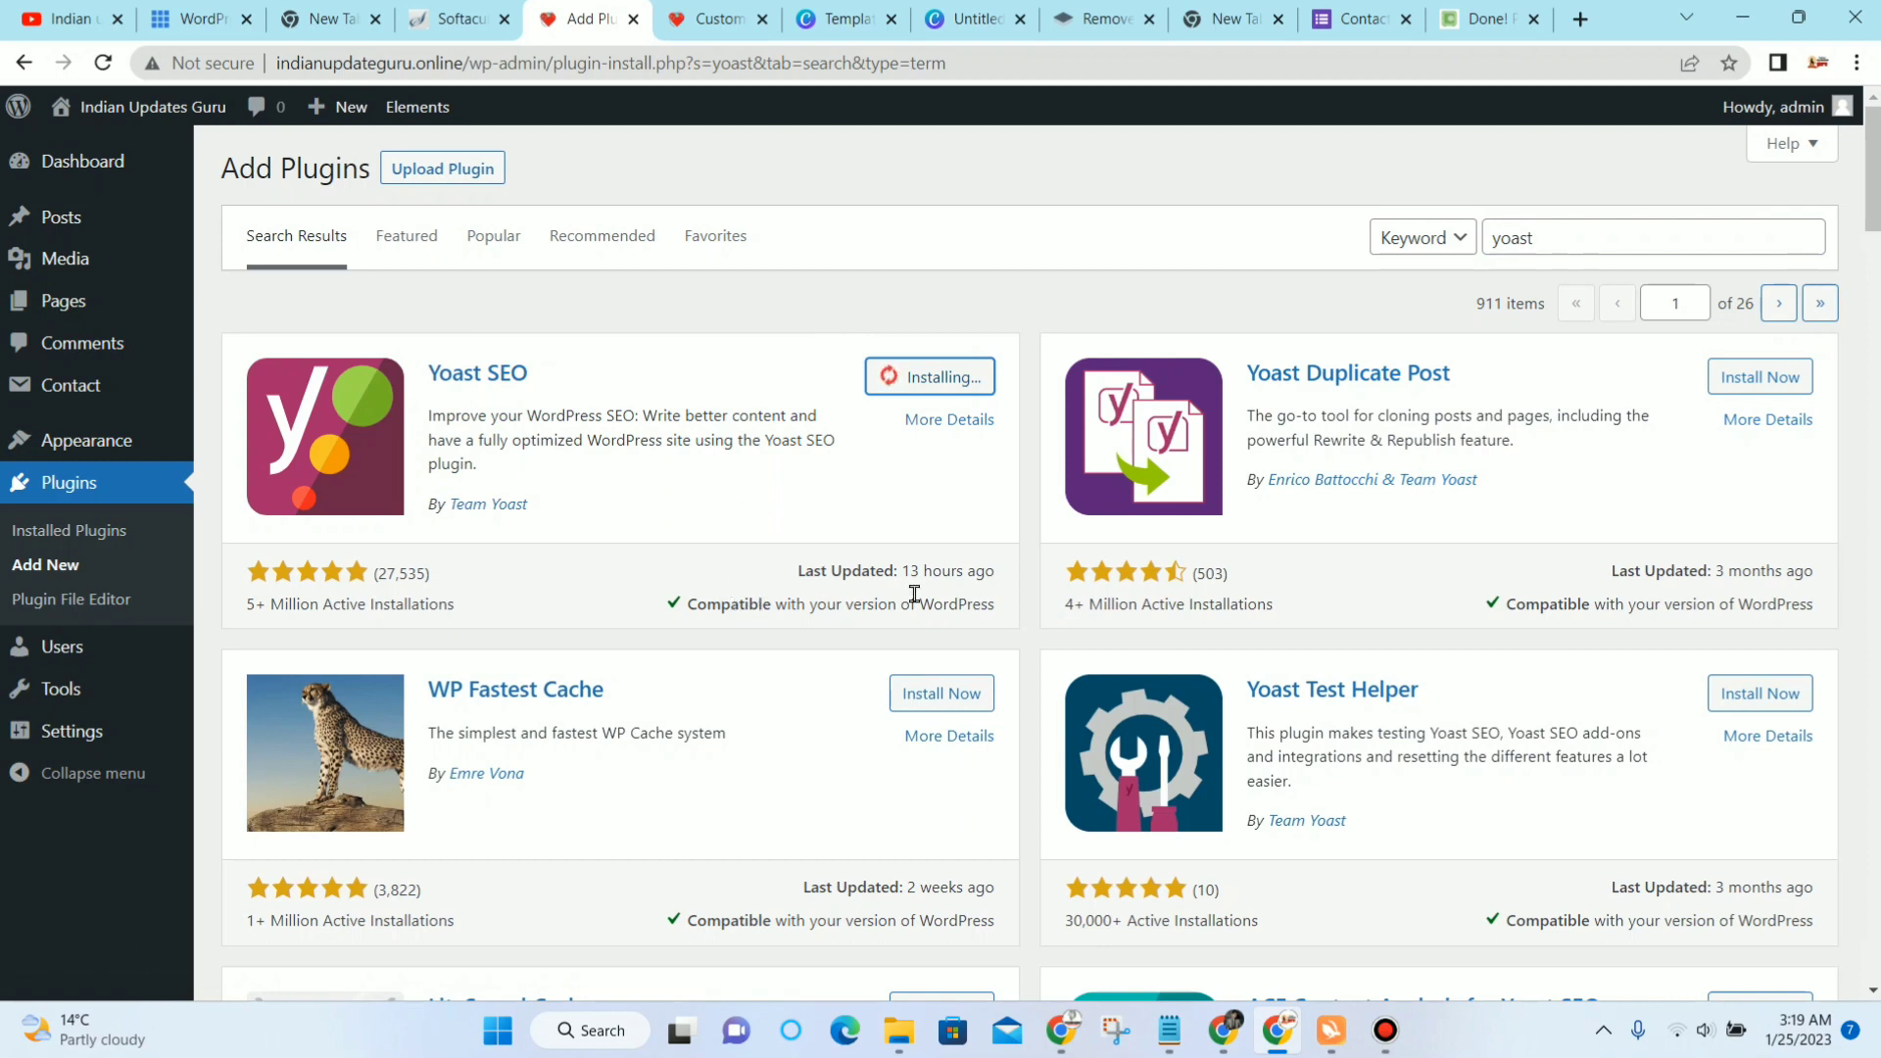
Step: Search the plugin directory for instant index and install Instant Indexing for Google
{"action": "double_click", "coordinate": [1601, 239]}
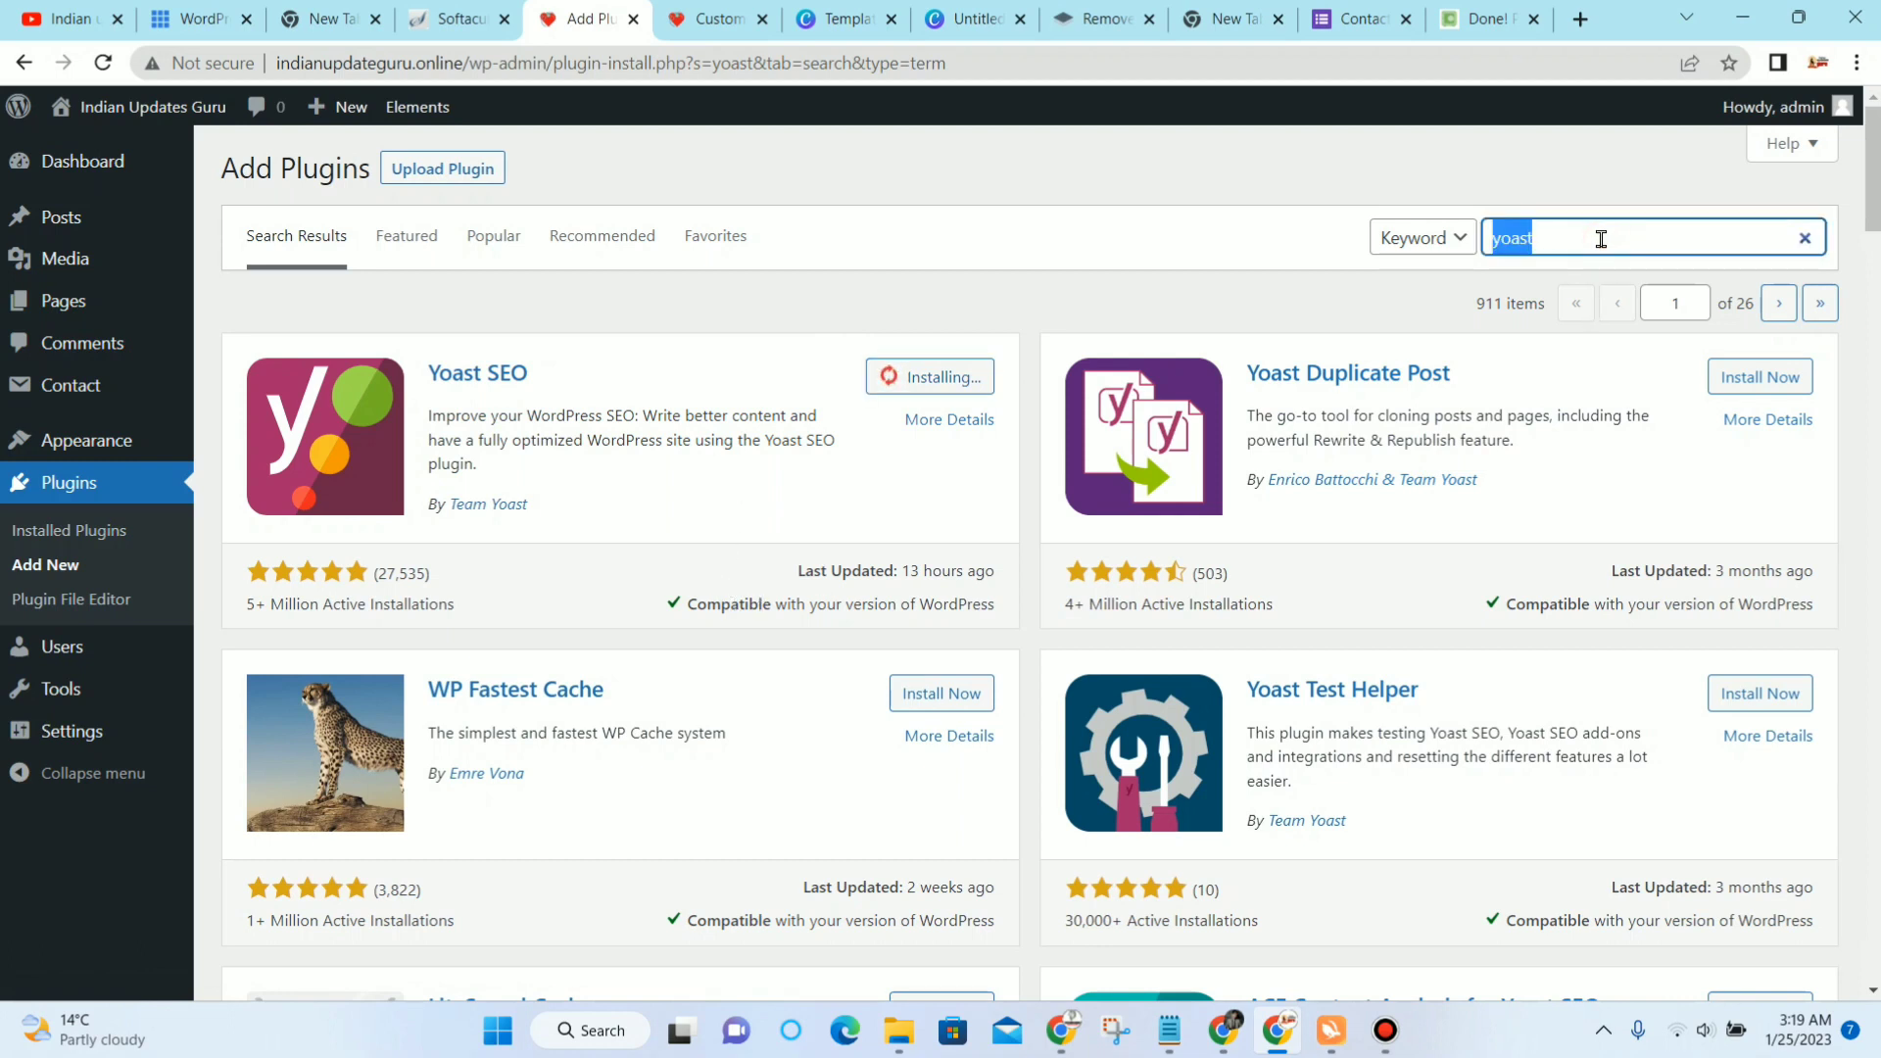
{"action": "key", "text": "BackSpace"}
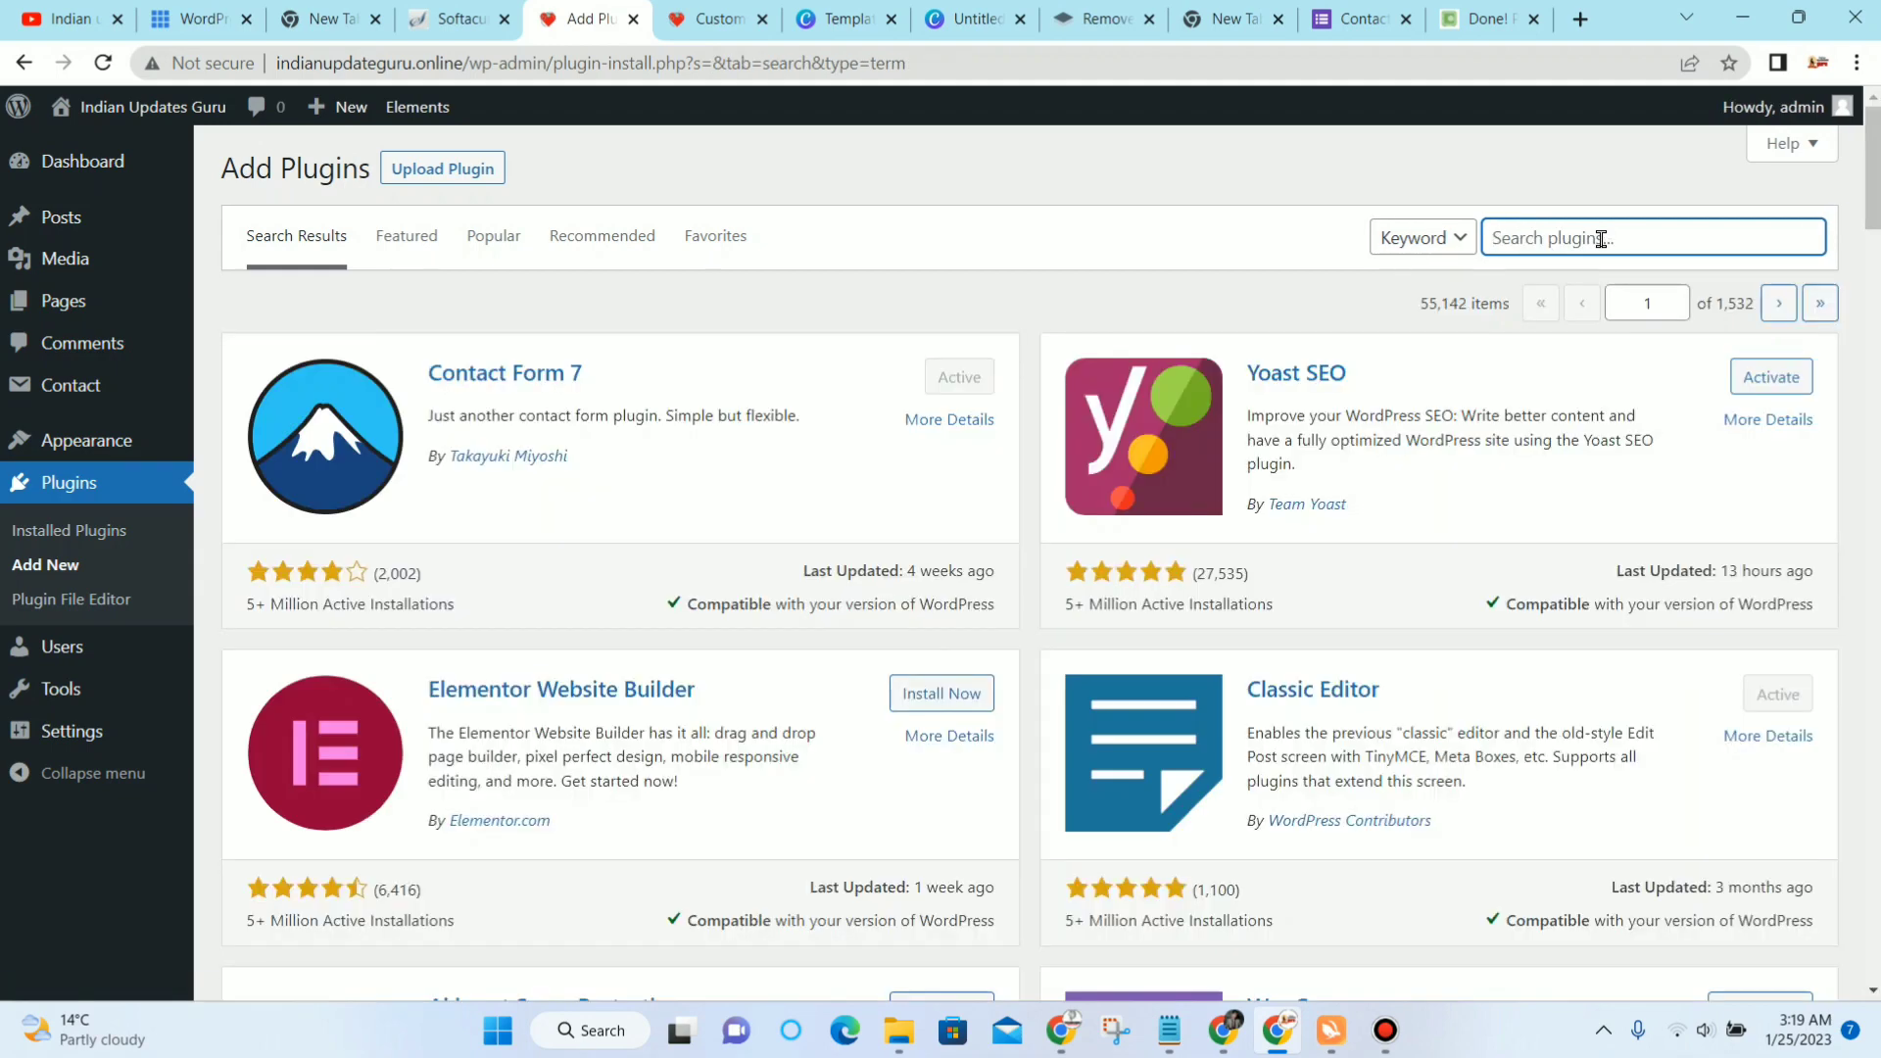
{"action": "type", "text": "instant index"}
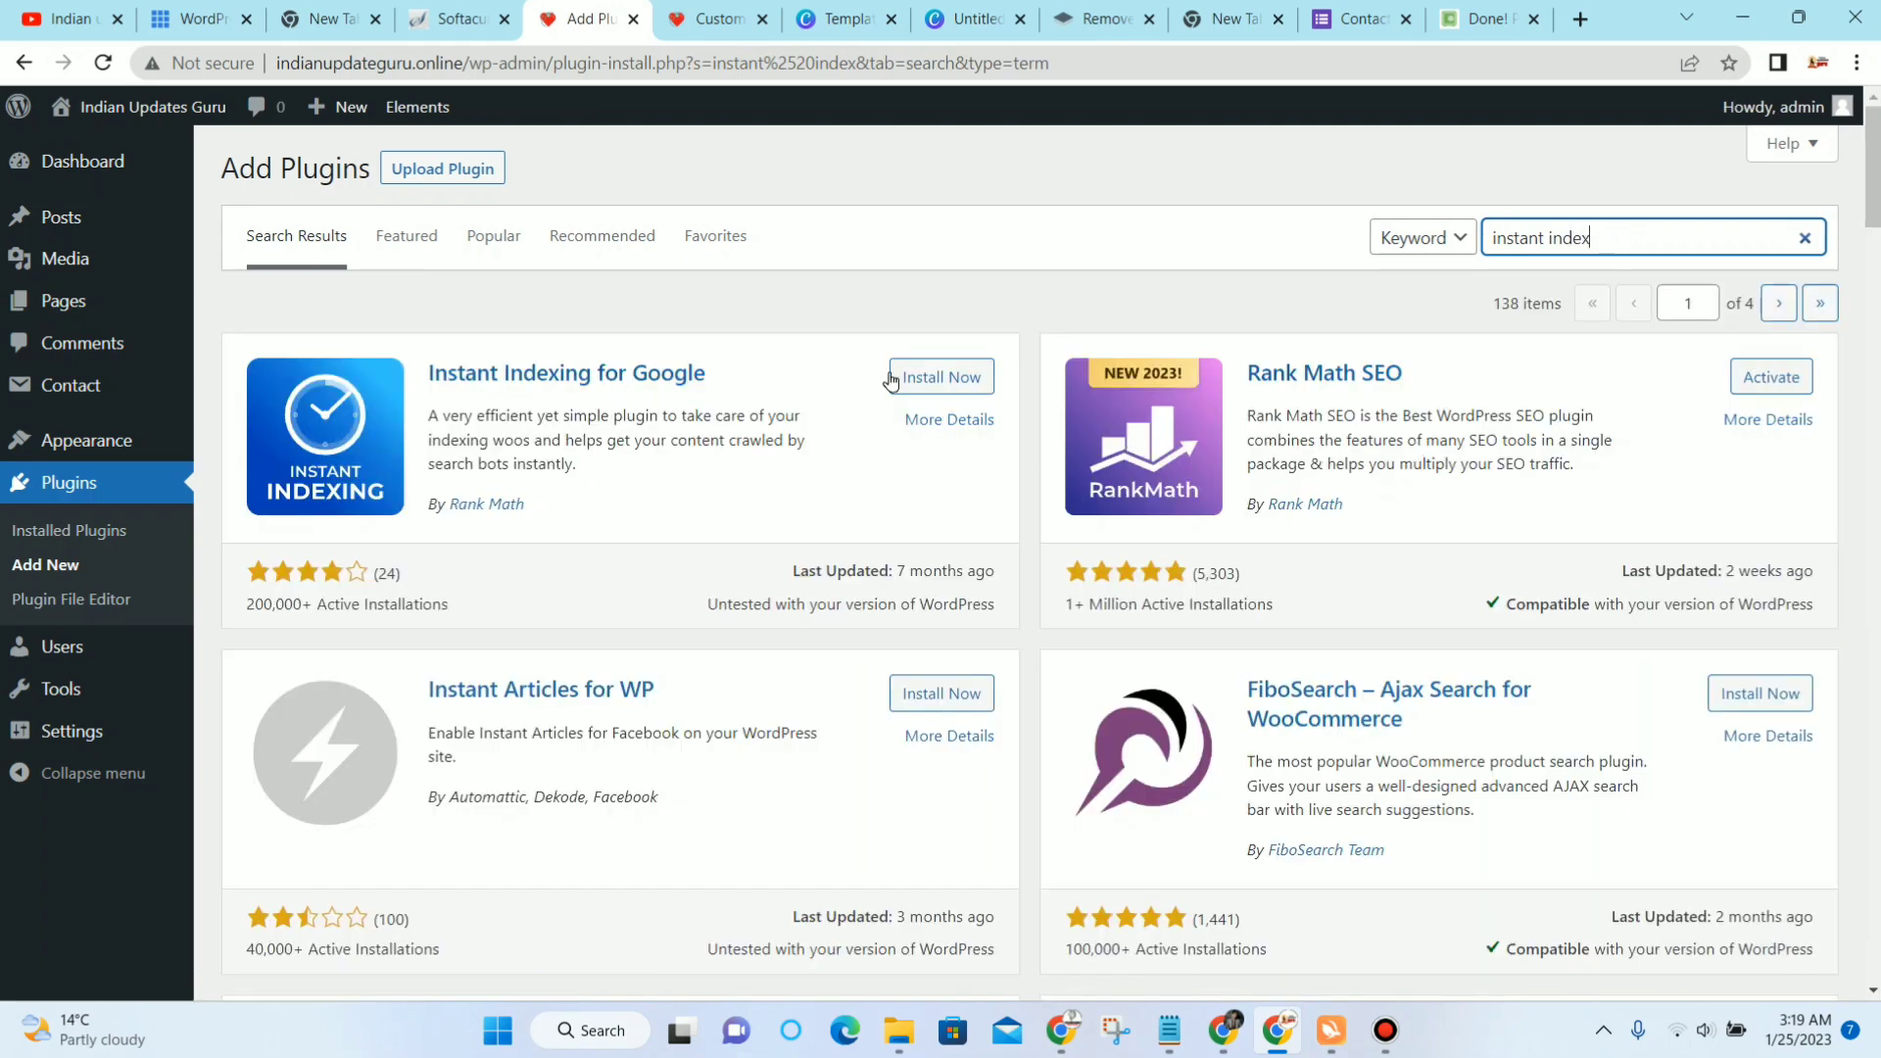
{"action": "left_click", "coordinate": [943, 377]}
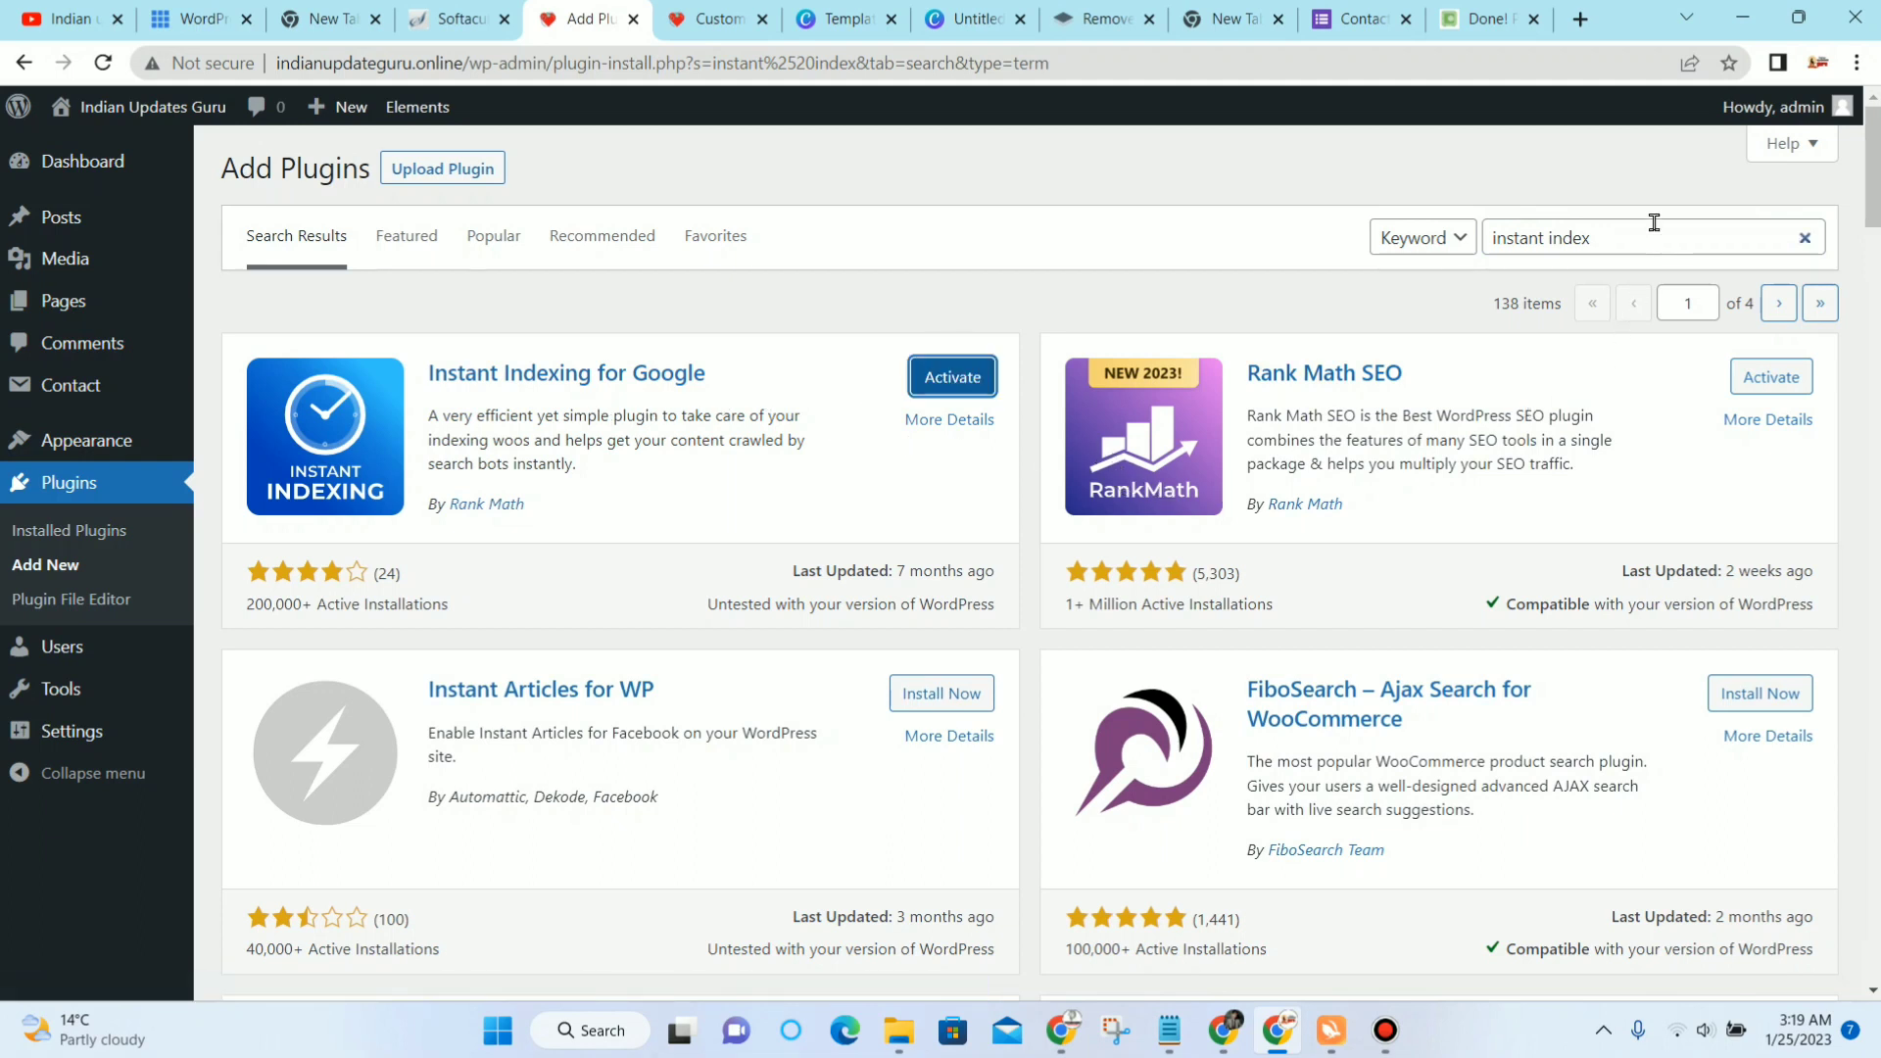
Step: Search the plugin directory for easy table and install Easy Table of Contents
{"action": "triple_click", "coordinate": [1720, 240]}
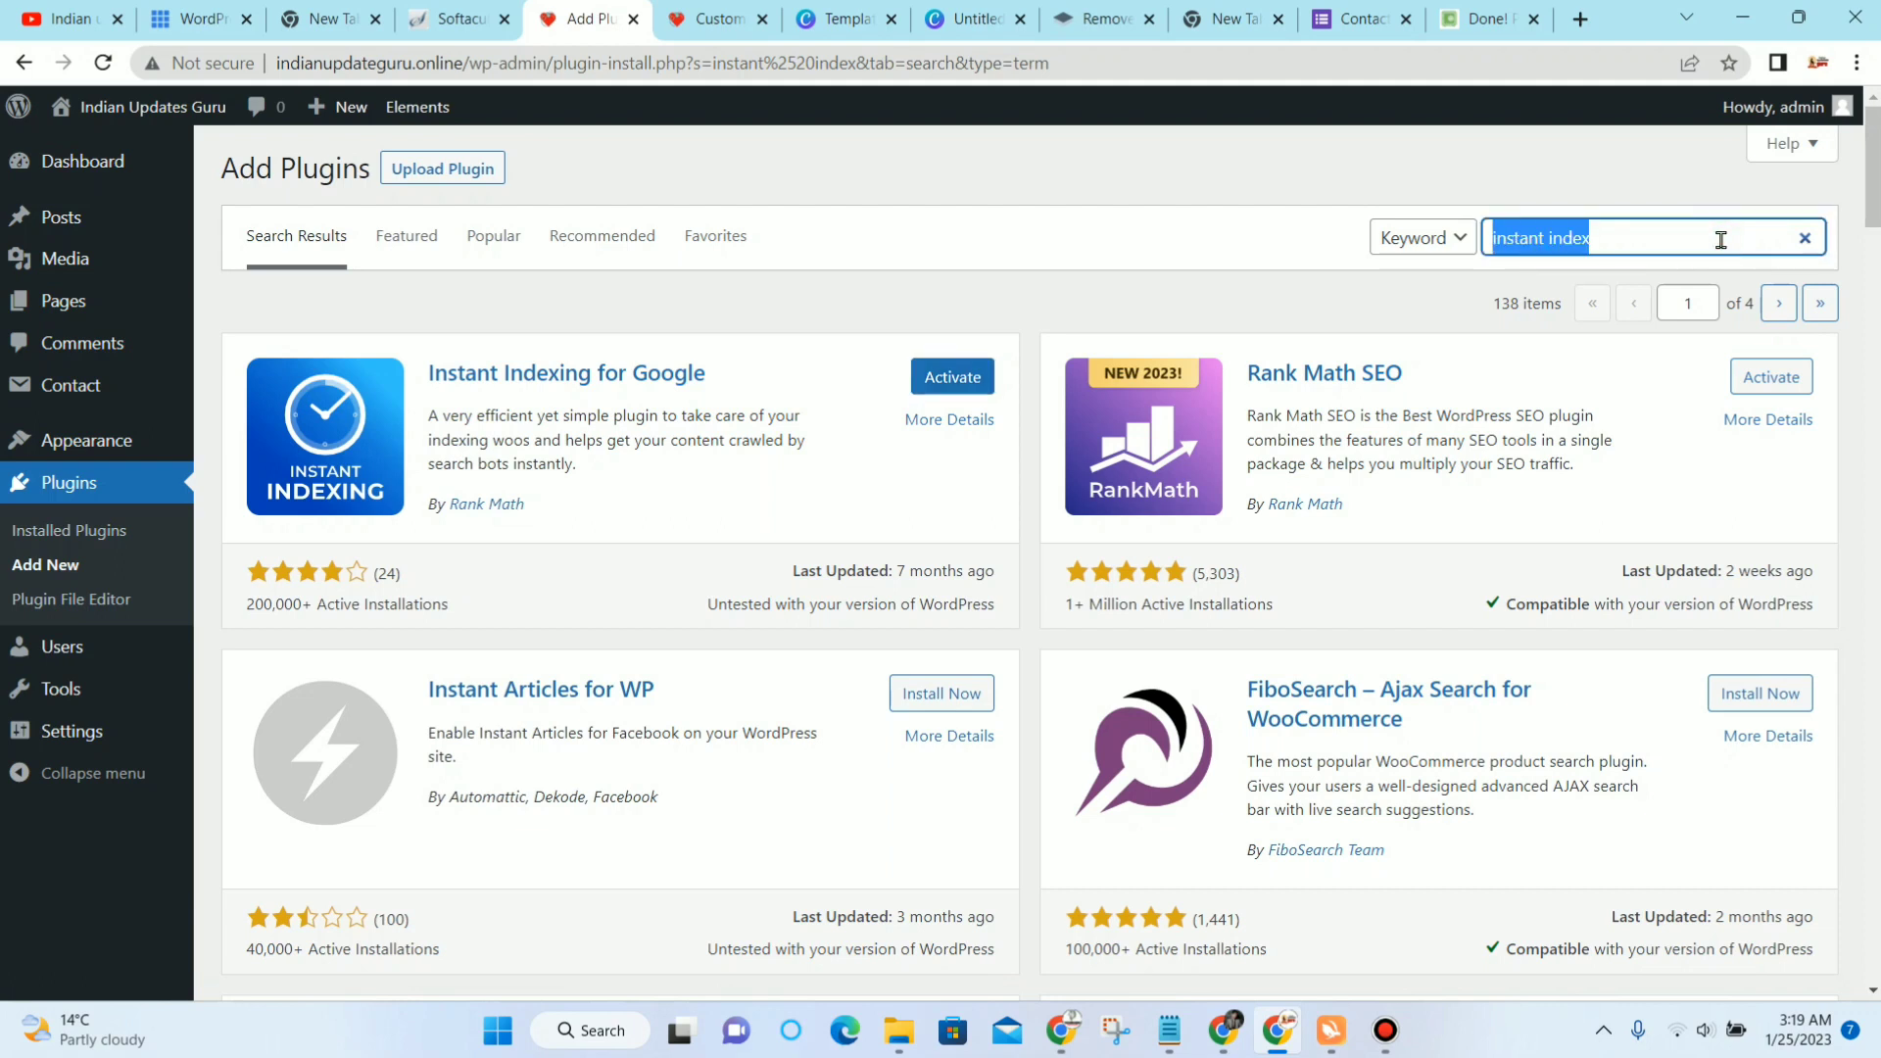
{"action": "key", "text": "BackSpace"}
{"action": "type", "text": "es"}
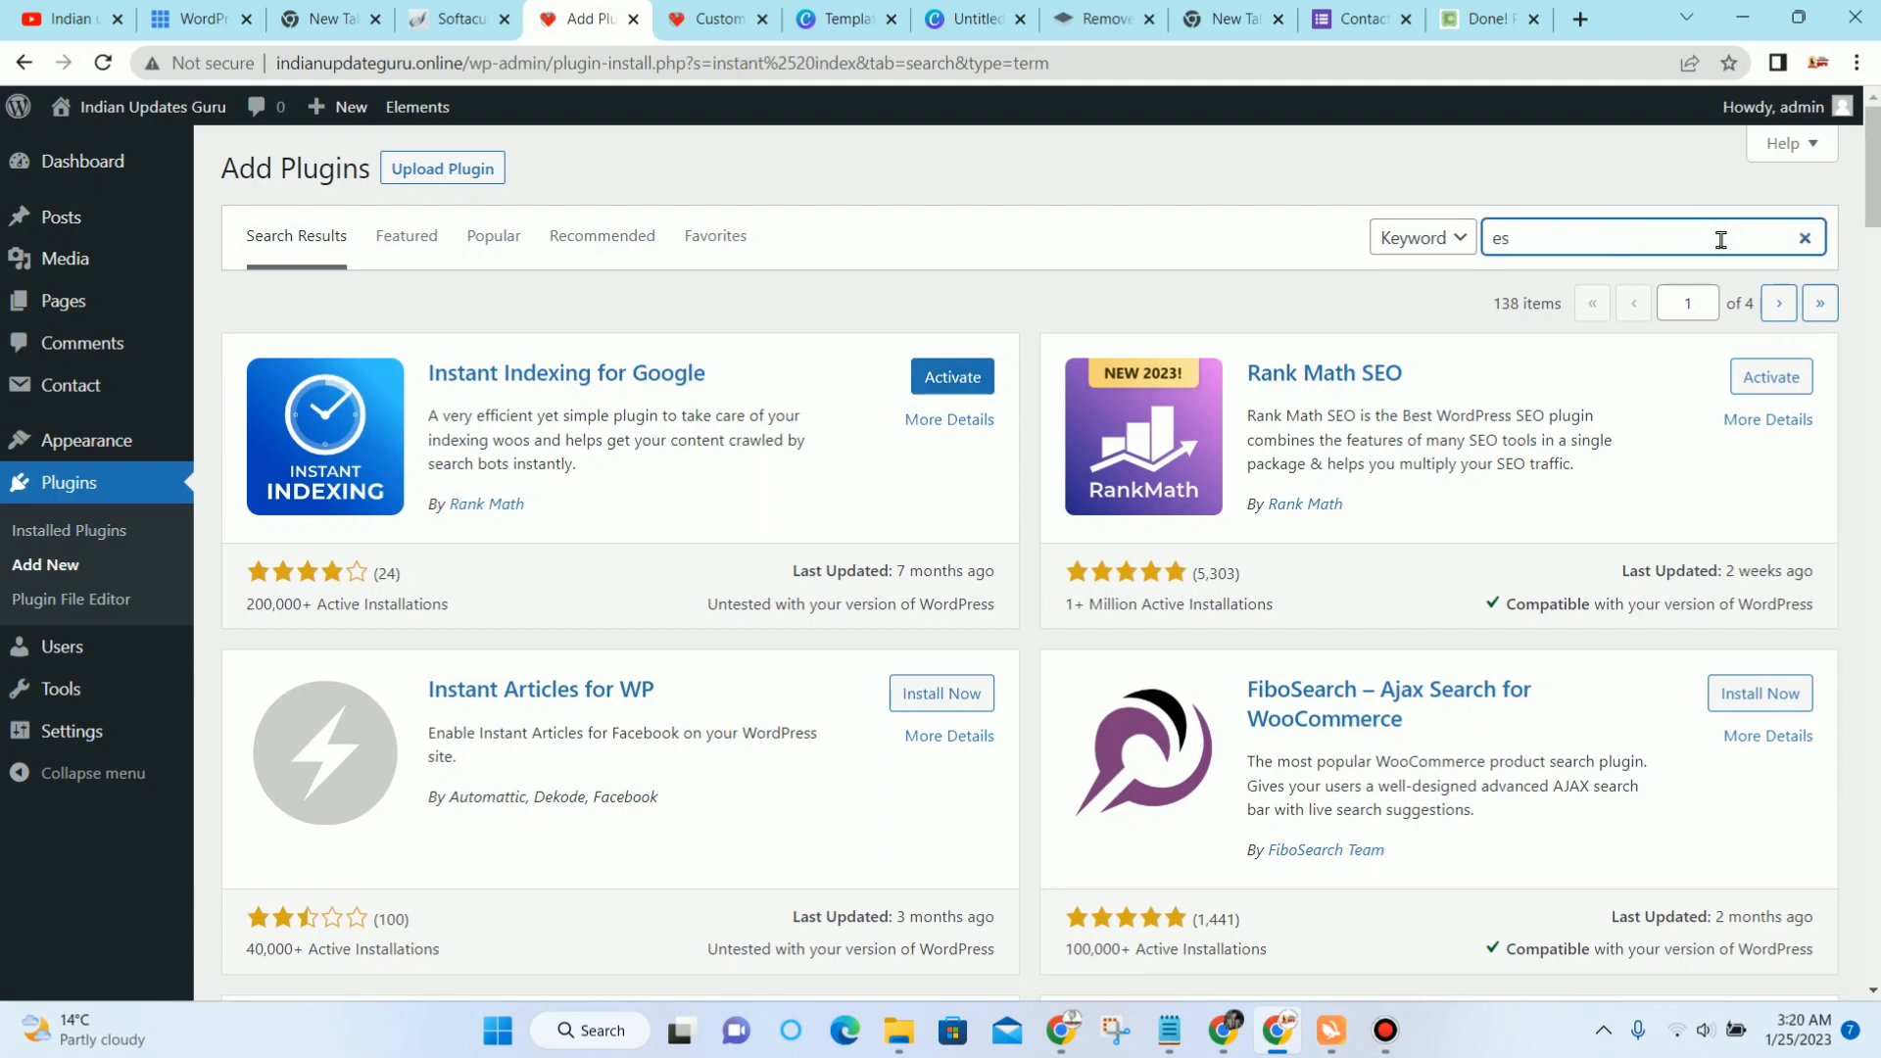
{"action": "type", "text": "asy table of contants"}
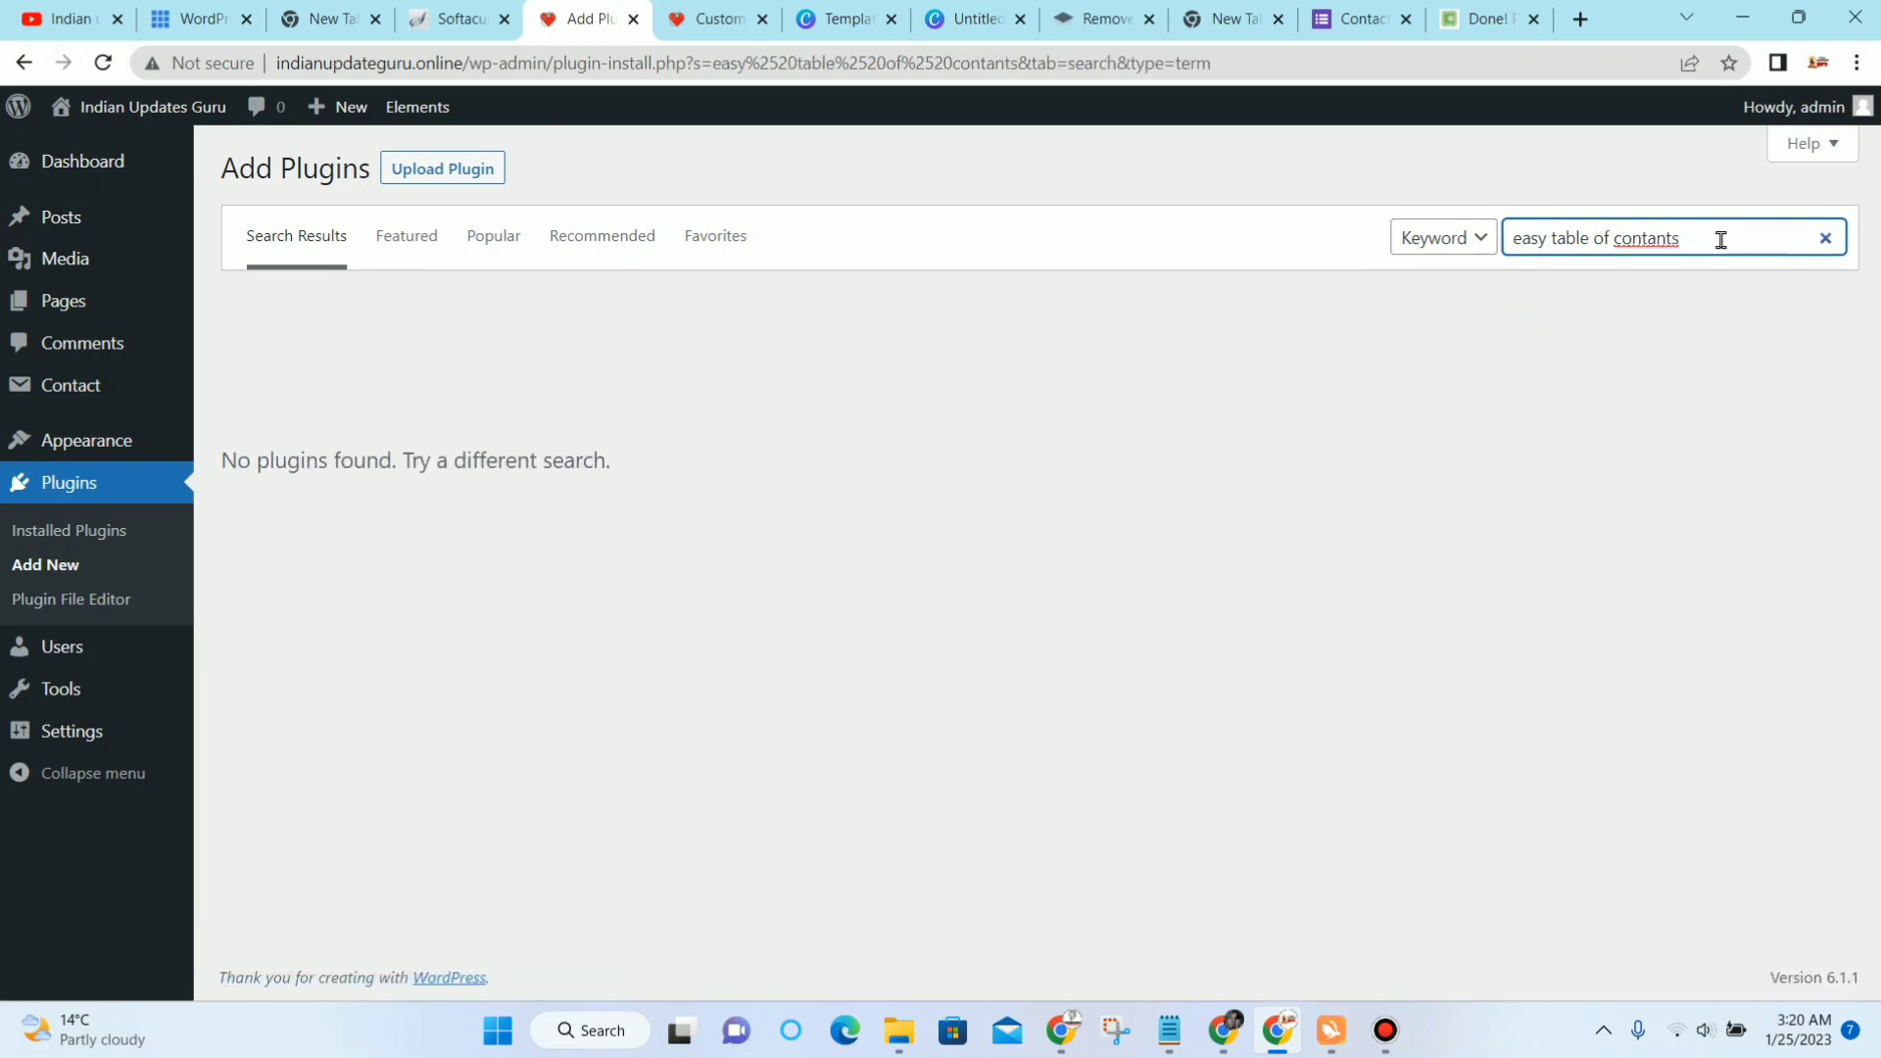
{"action": "key", "text": "BackSpace"}
{"action": "key", "text": "BackSpace"}
{"action": "key", "text": "BackSpace"}
{"action": "key", "text": "BackSpace"}
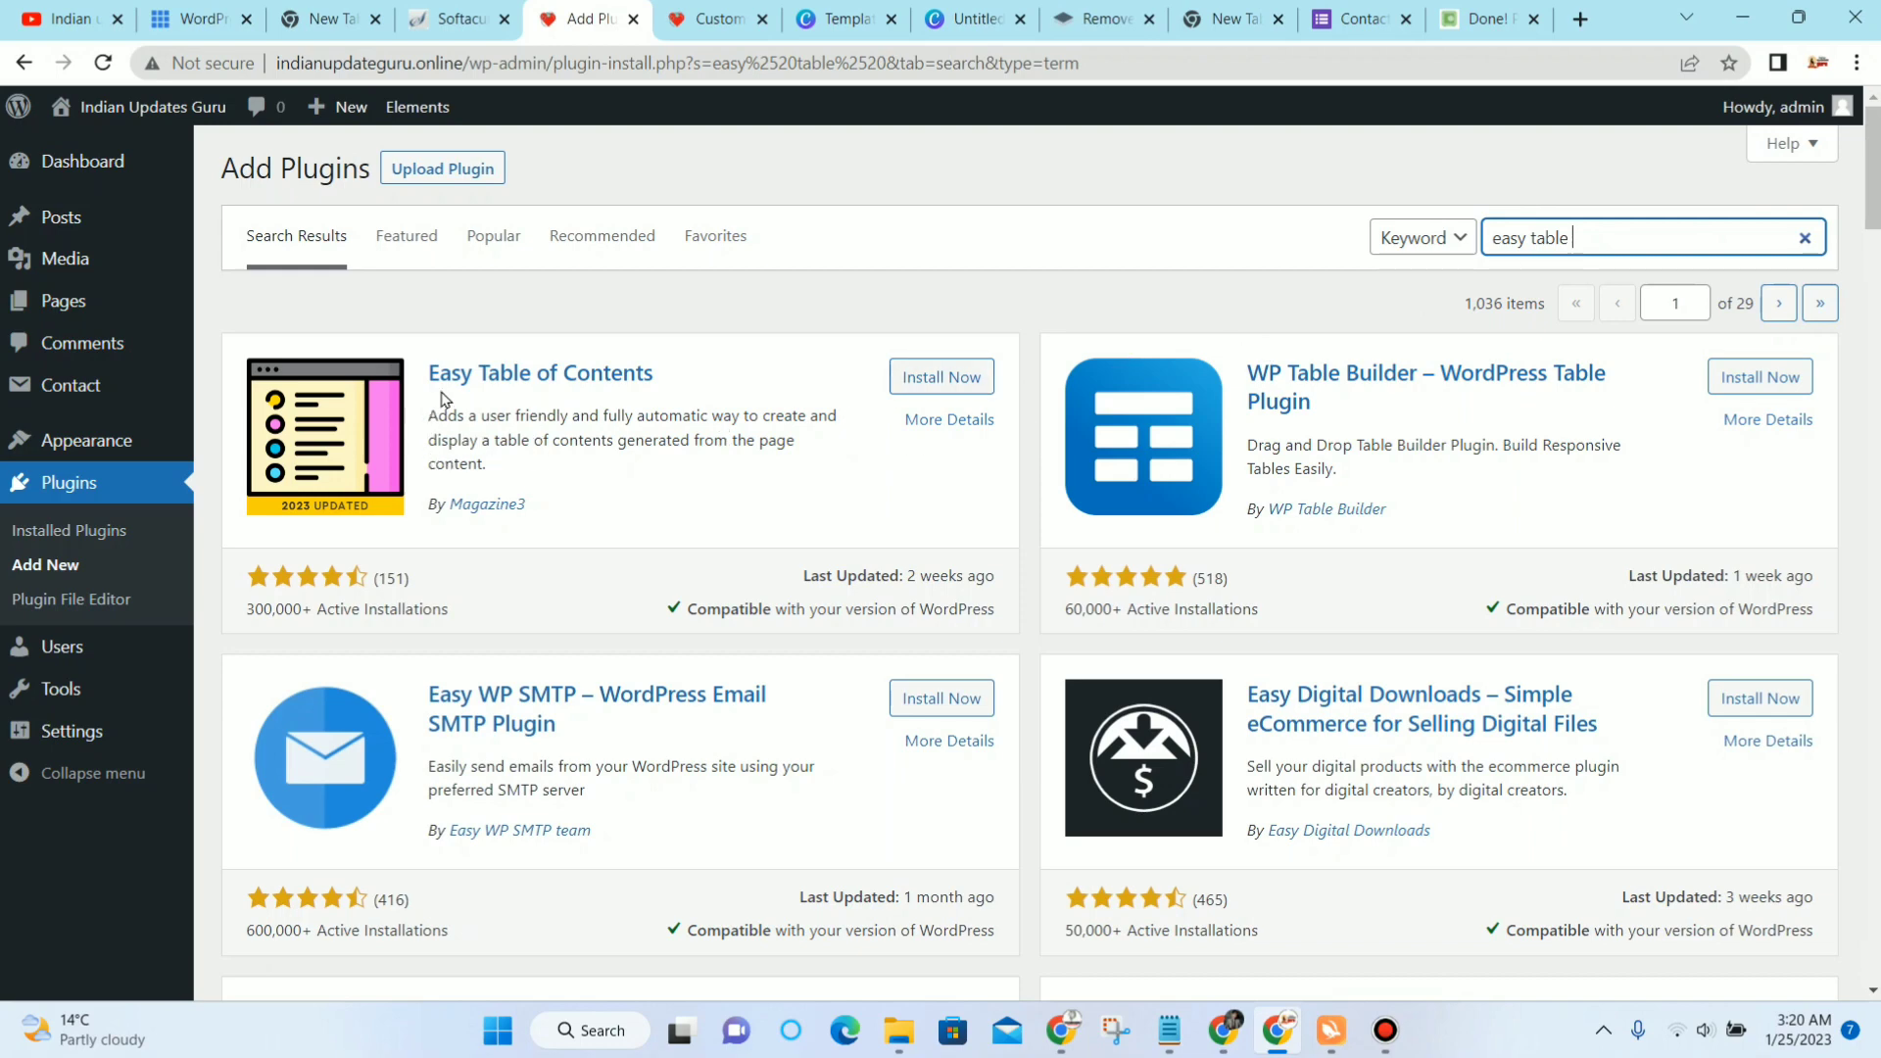
{"action": "left_click", "coordinate": [923, 380]}
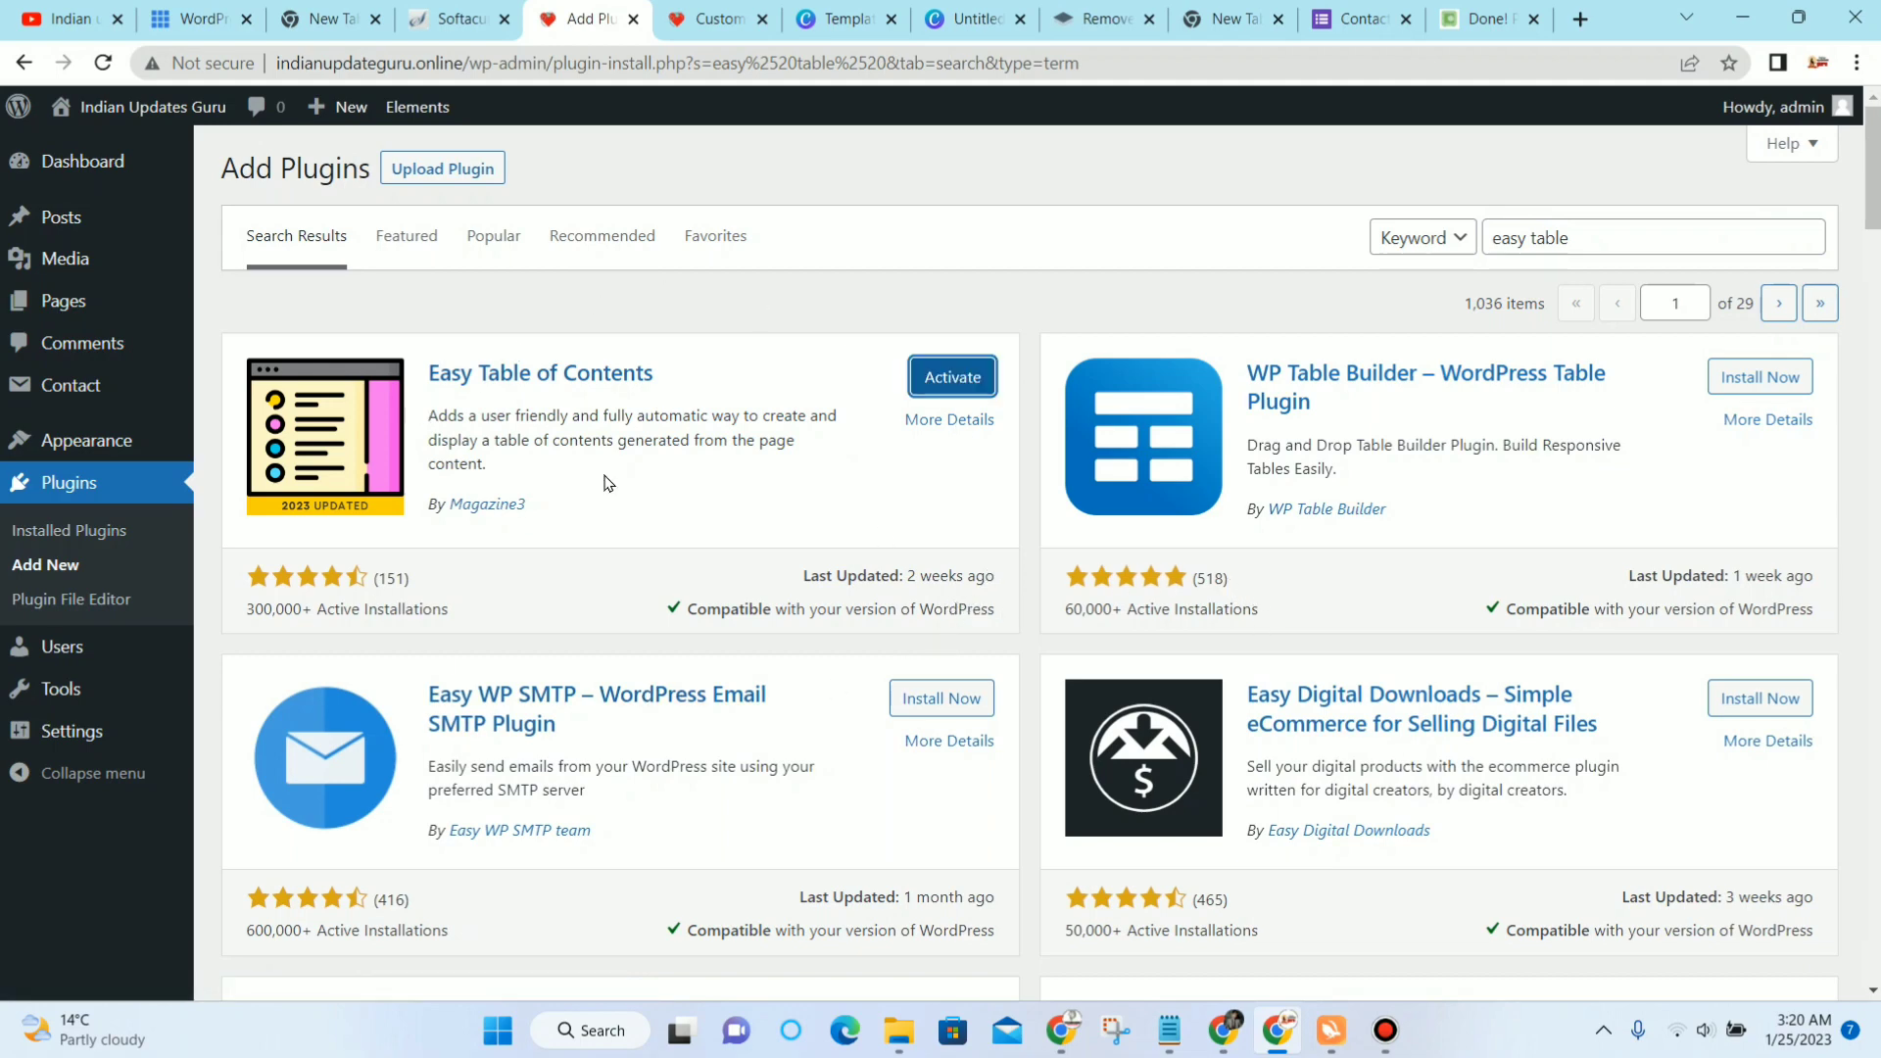
Step: Search the plugin directory for site kit and install Site Kit by Google – Analytics, Search Console, AdSense, Speed
{"action": "left_click", "coordinate": [1603, 235]}
{"action": "key", "text": "ctrl+a"}
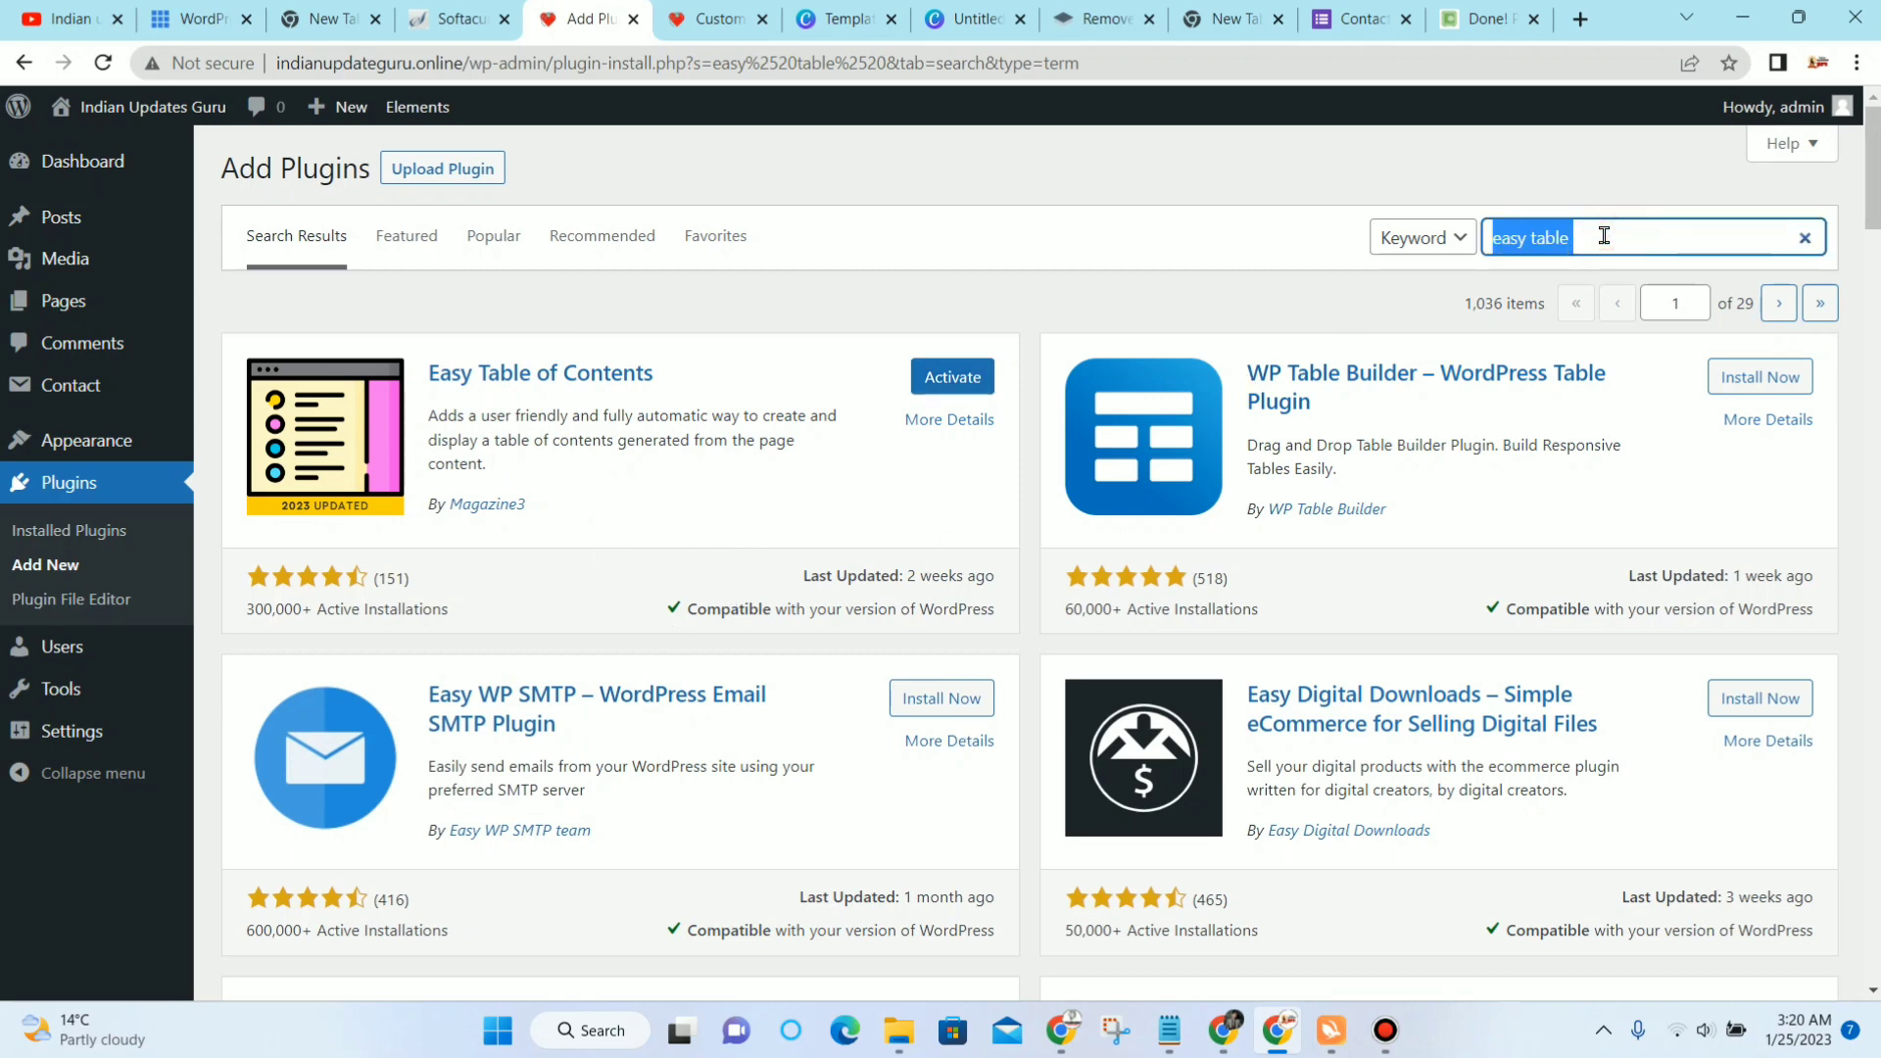
{"action": "key", "text": "BackSpace"}
{"action": "type", "text": "si"}
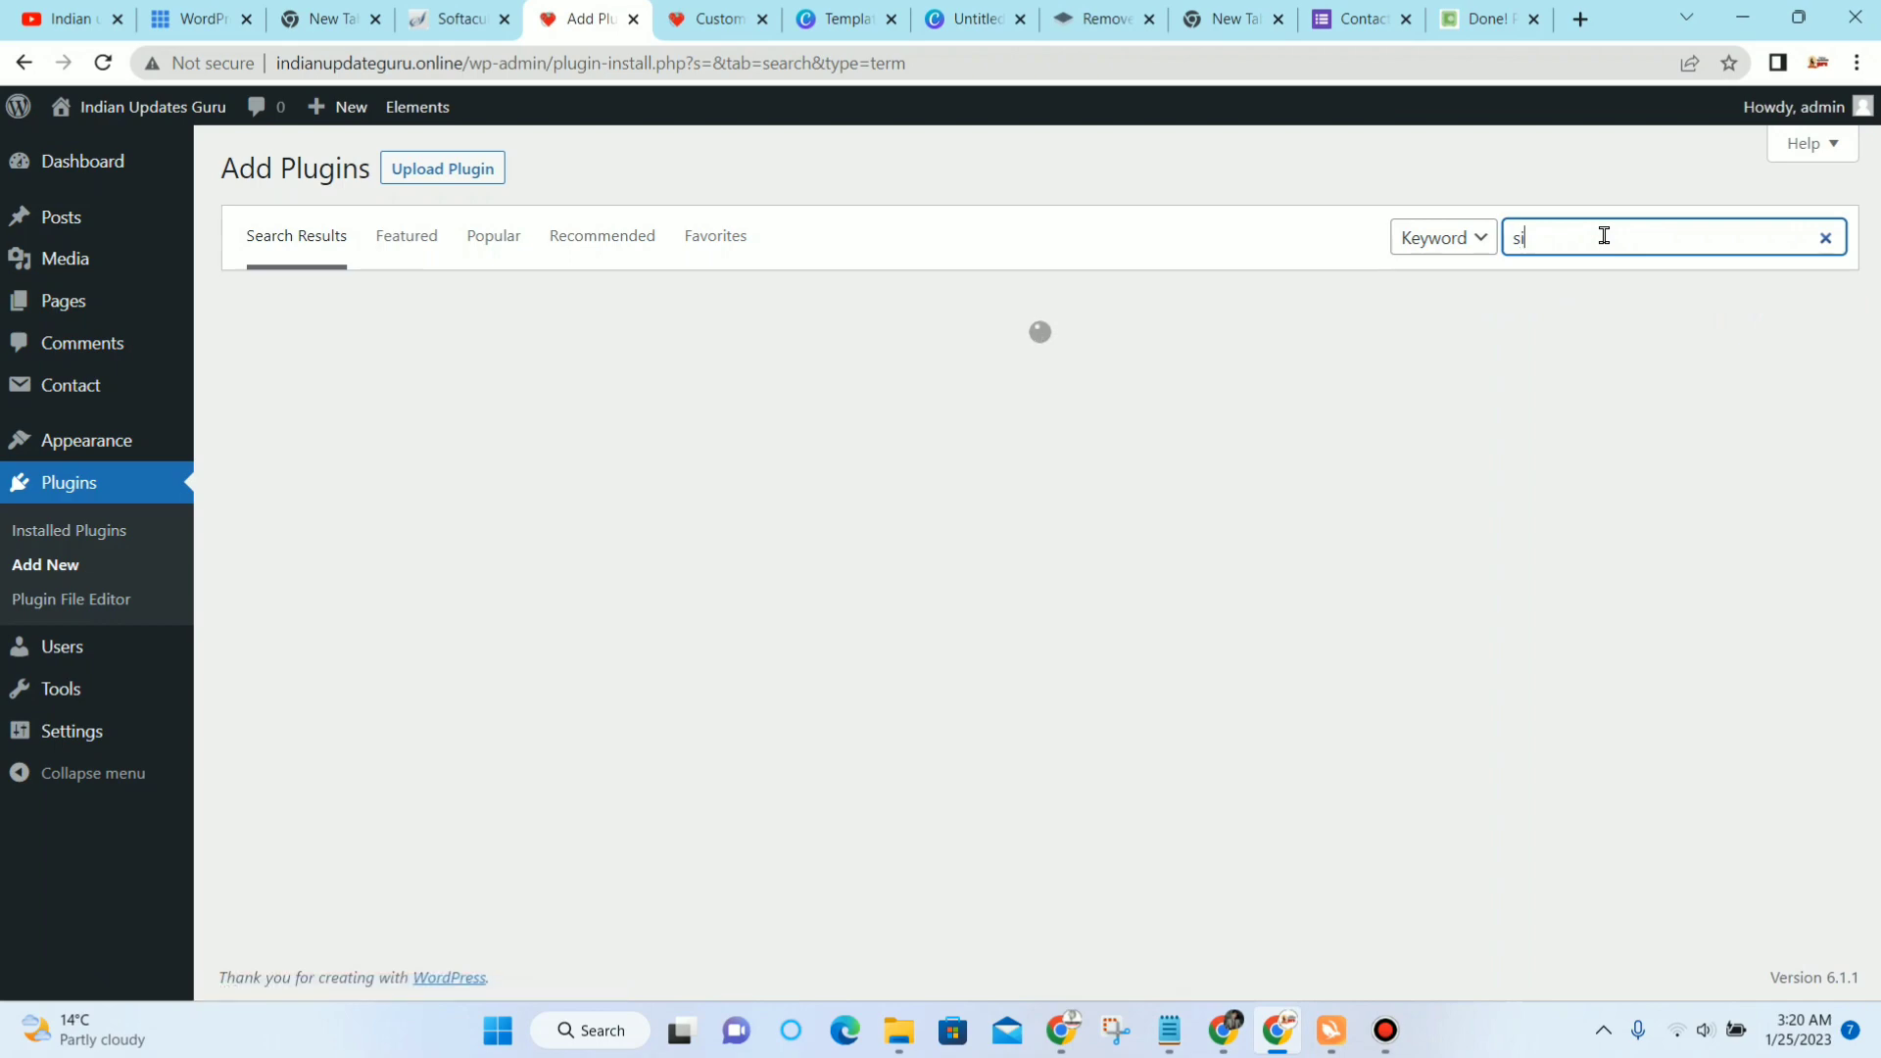
{"action": "type", "text": "te kit"}
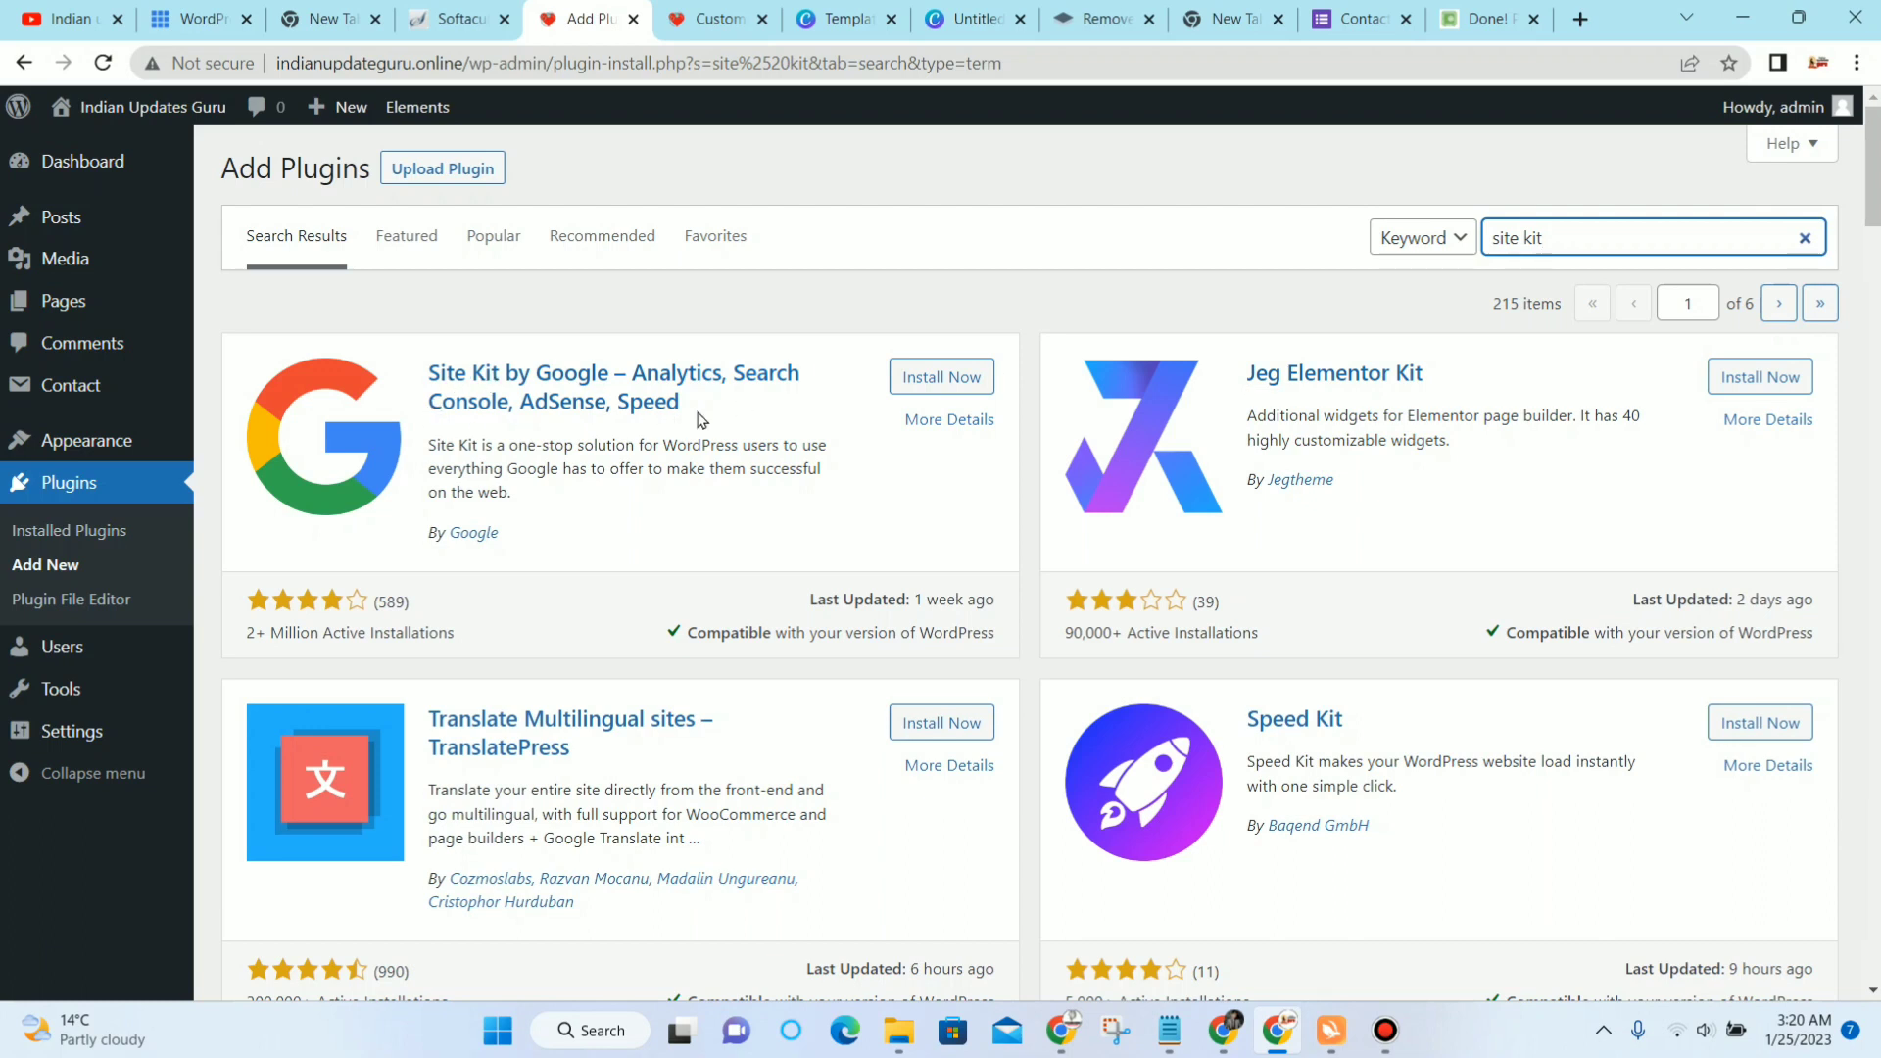
{"action": "left_click", "coordinate": [941, 384]}
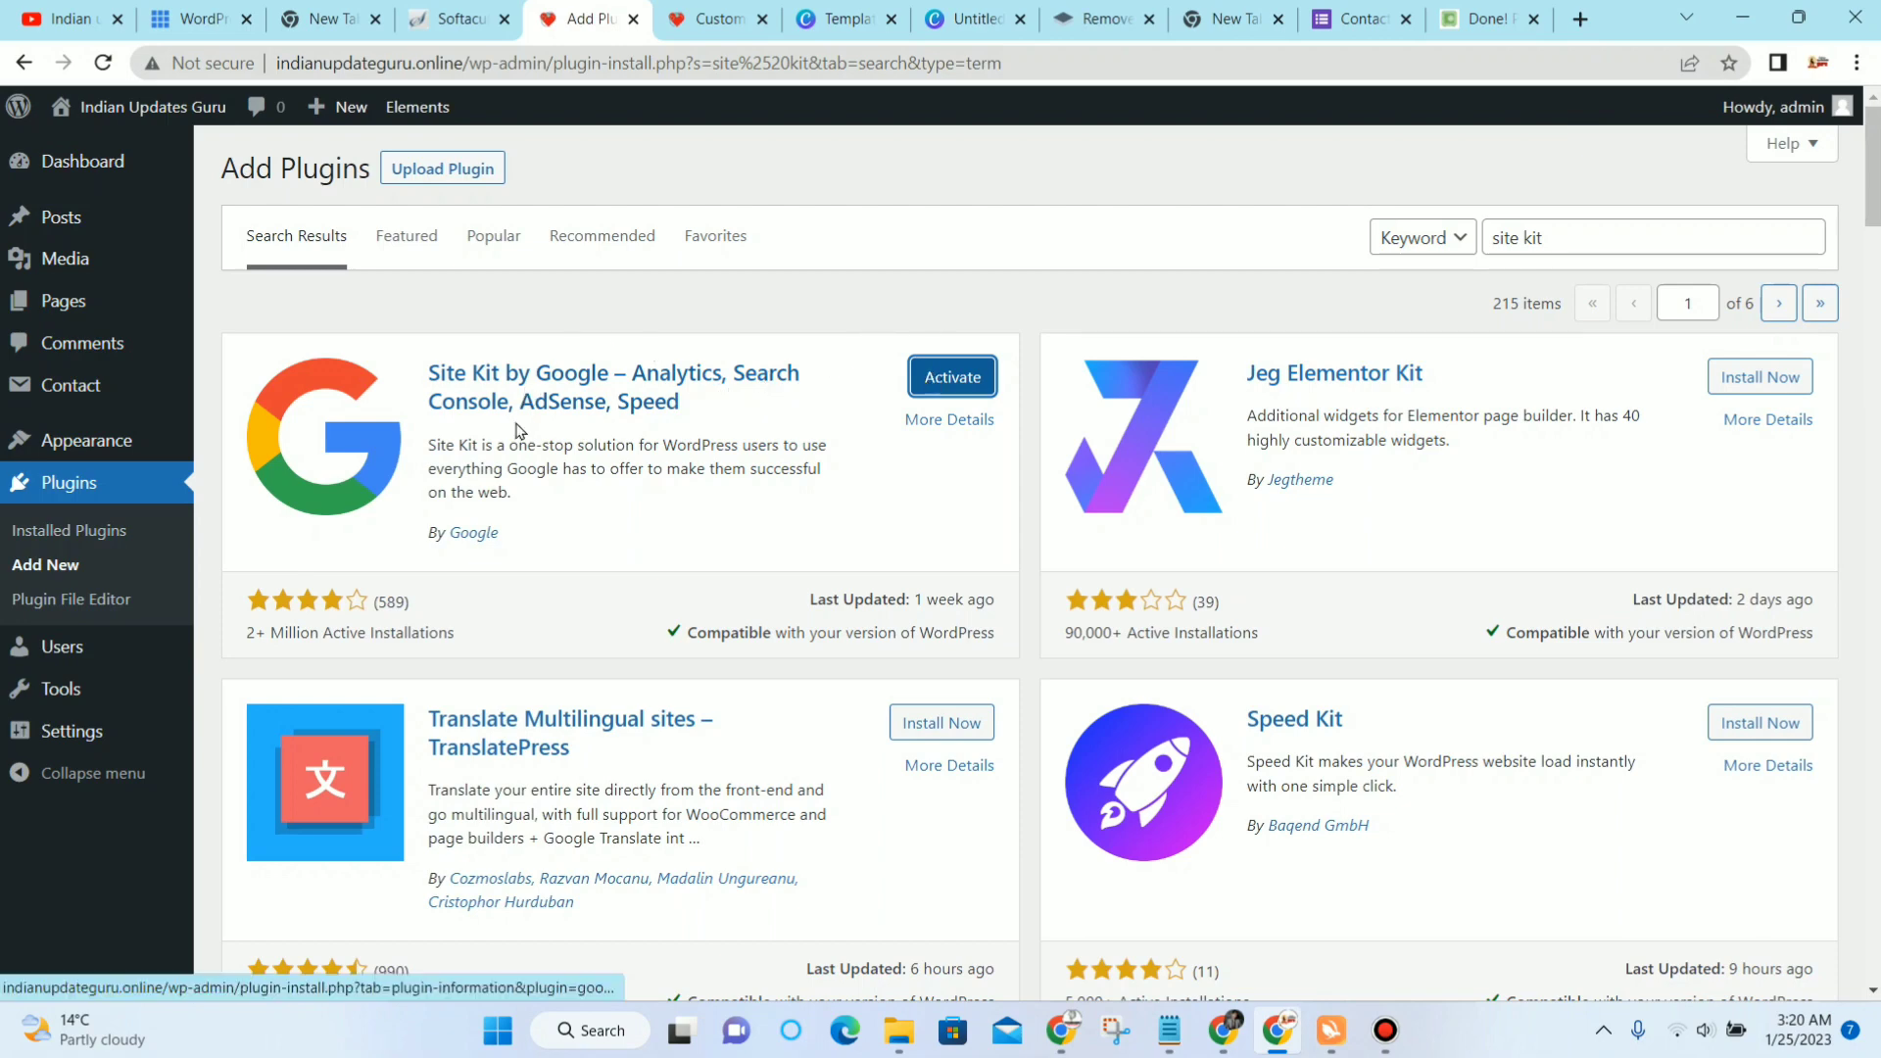
{"action": "scroll", "coordinate": [1005, 399], "scroll_direction": "down", "scroll_amount": 1}
{"action": "scroll", "coordinate": [1014, 404], "scroll_direction": "down", "scroll_amount": 6}
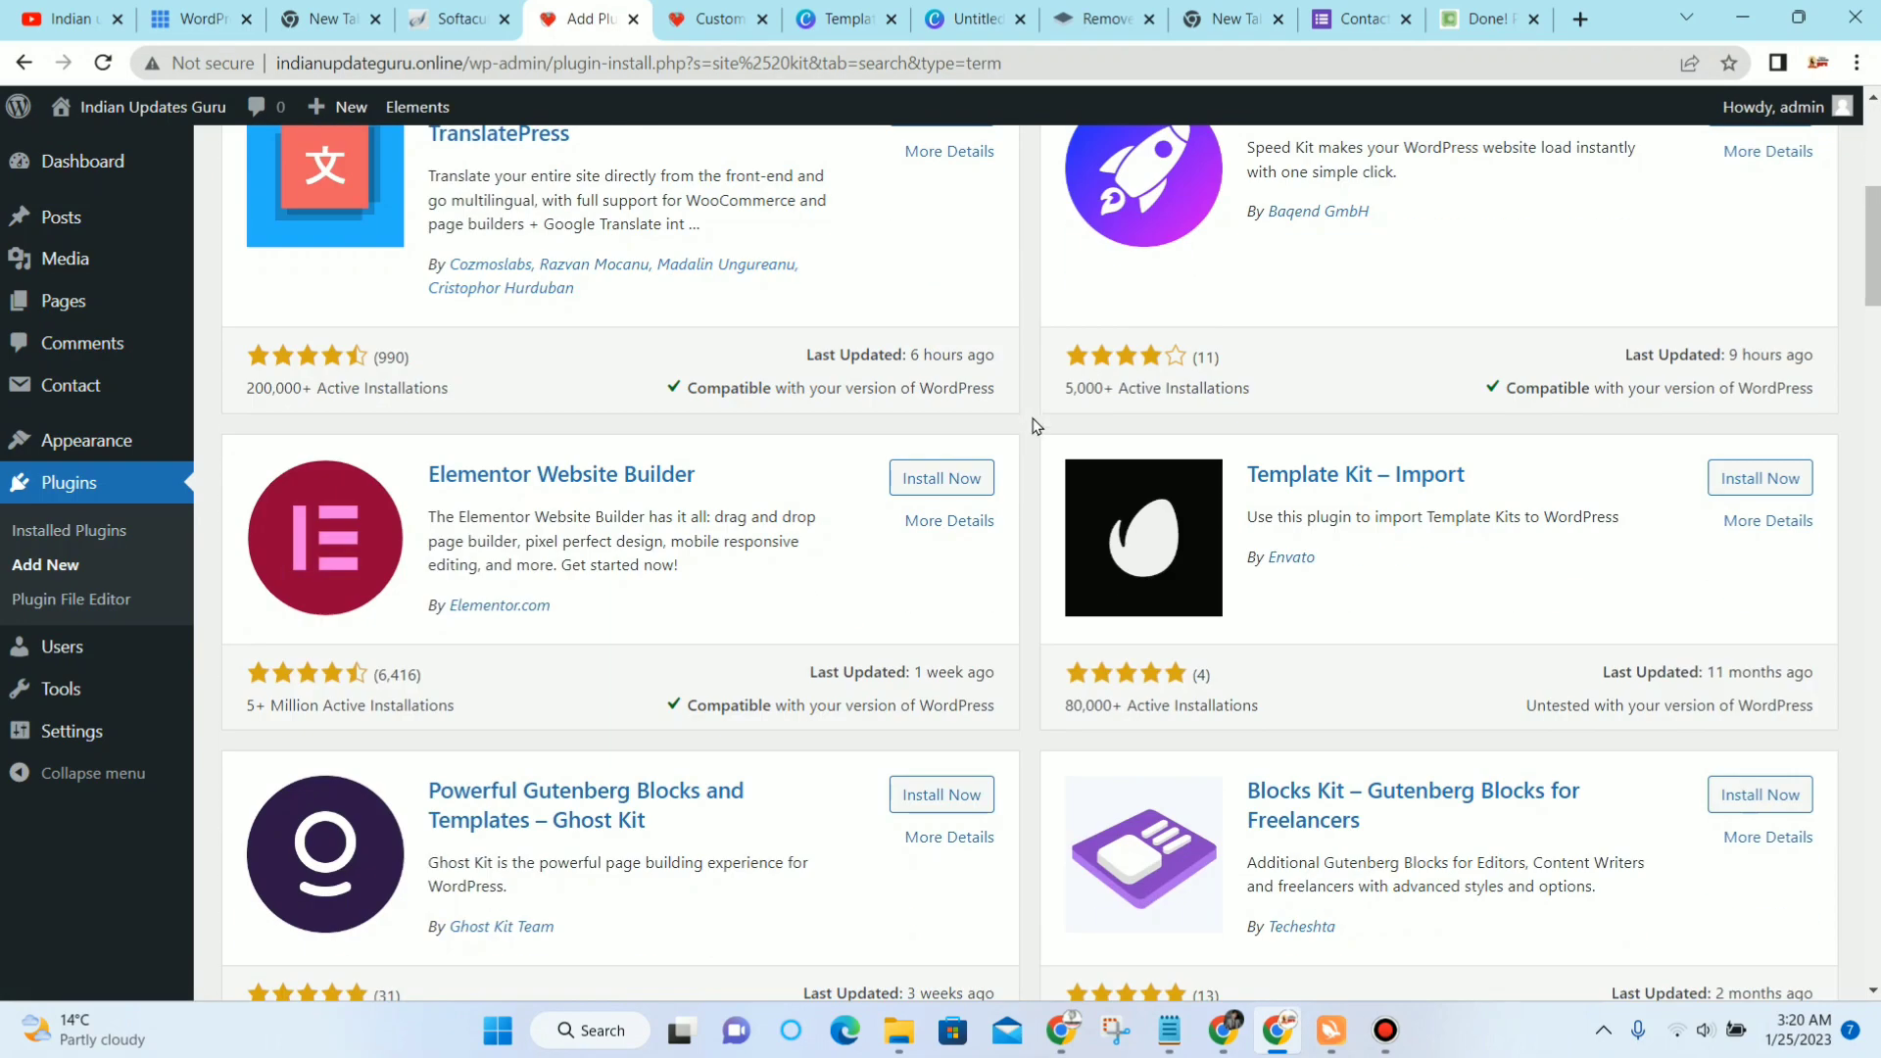
{"action": "scroll", "coordinate": [1159, 471], "scroll_direction": "up", "scroll_amount": 7}
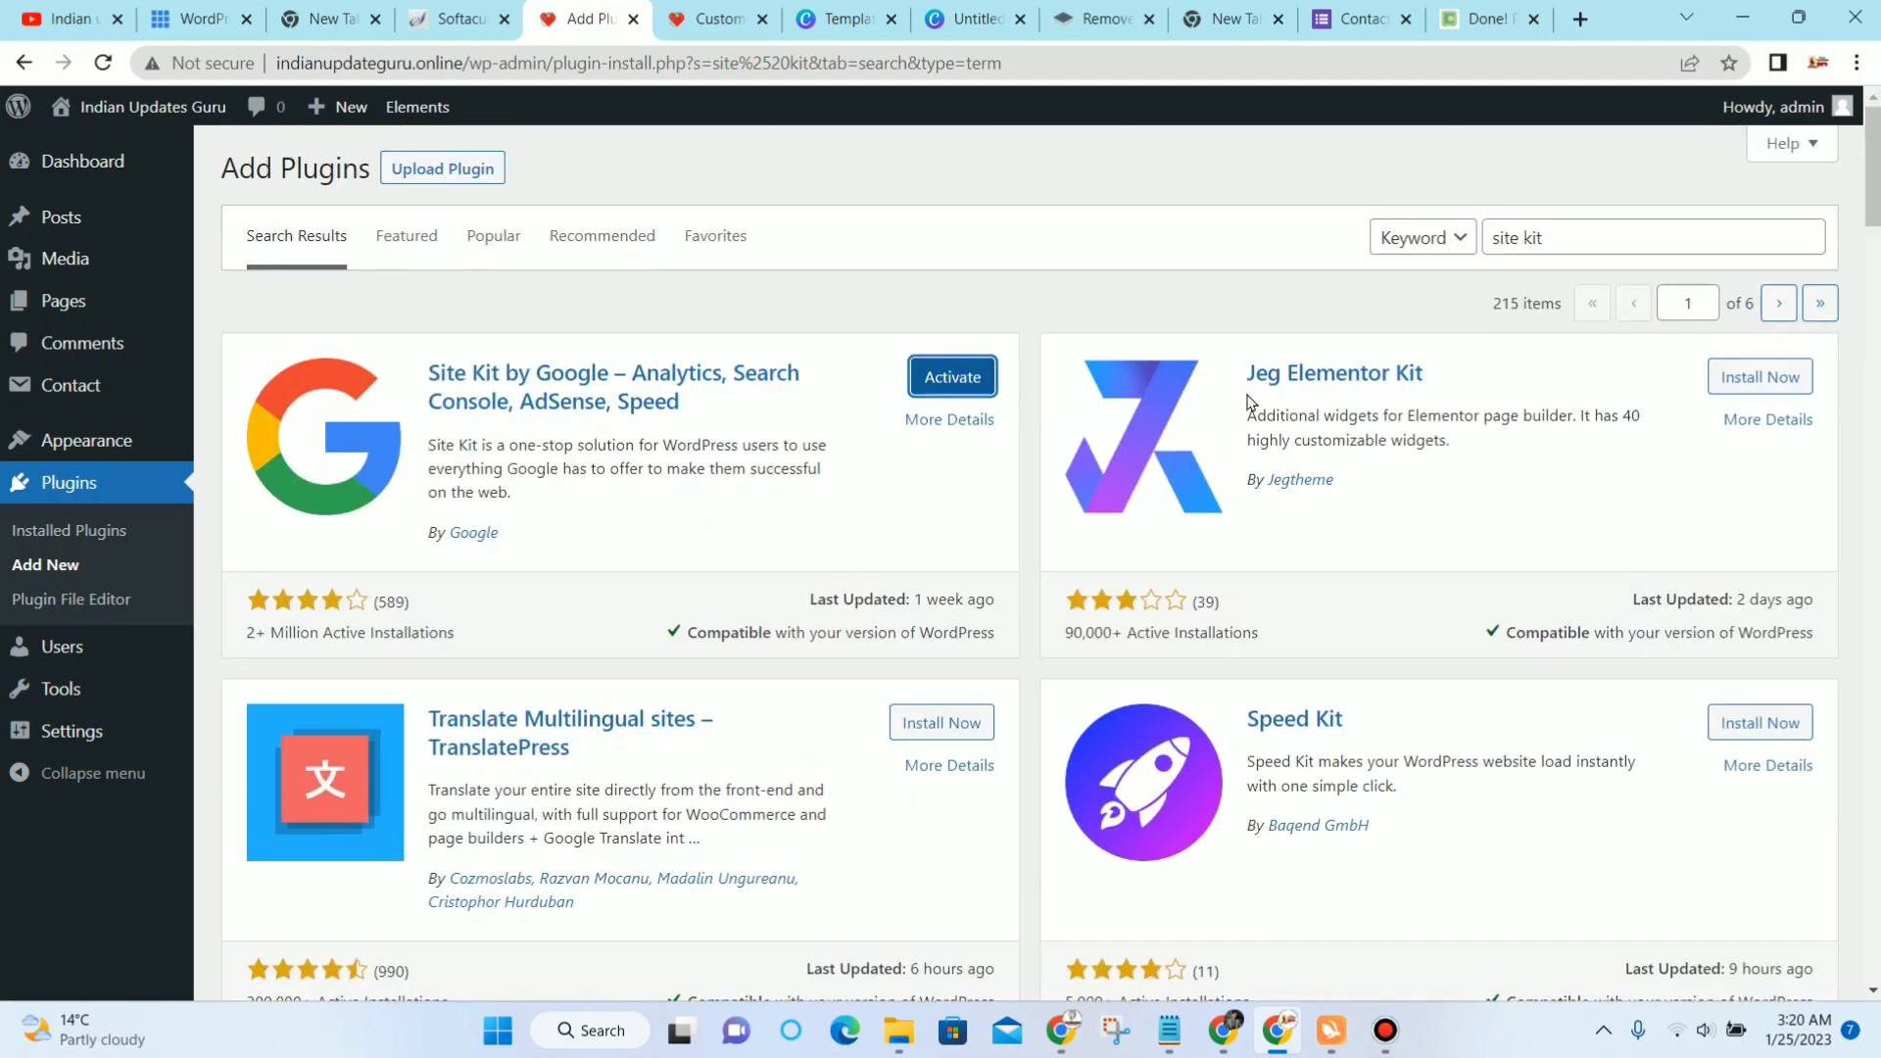
Step: Activate all installed plugins with a bulk action and skip Yoast SEO's first-time configuration
{"action": "left_click", "coordinate": [74, 488]}
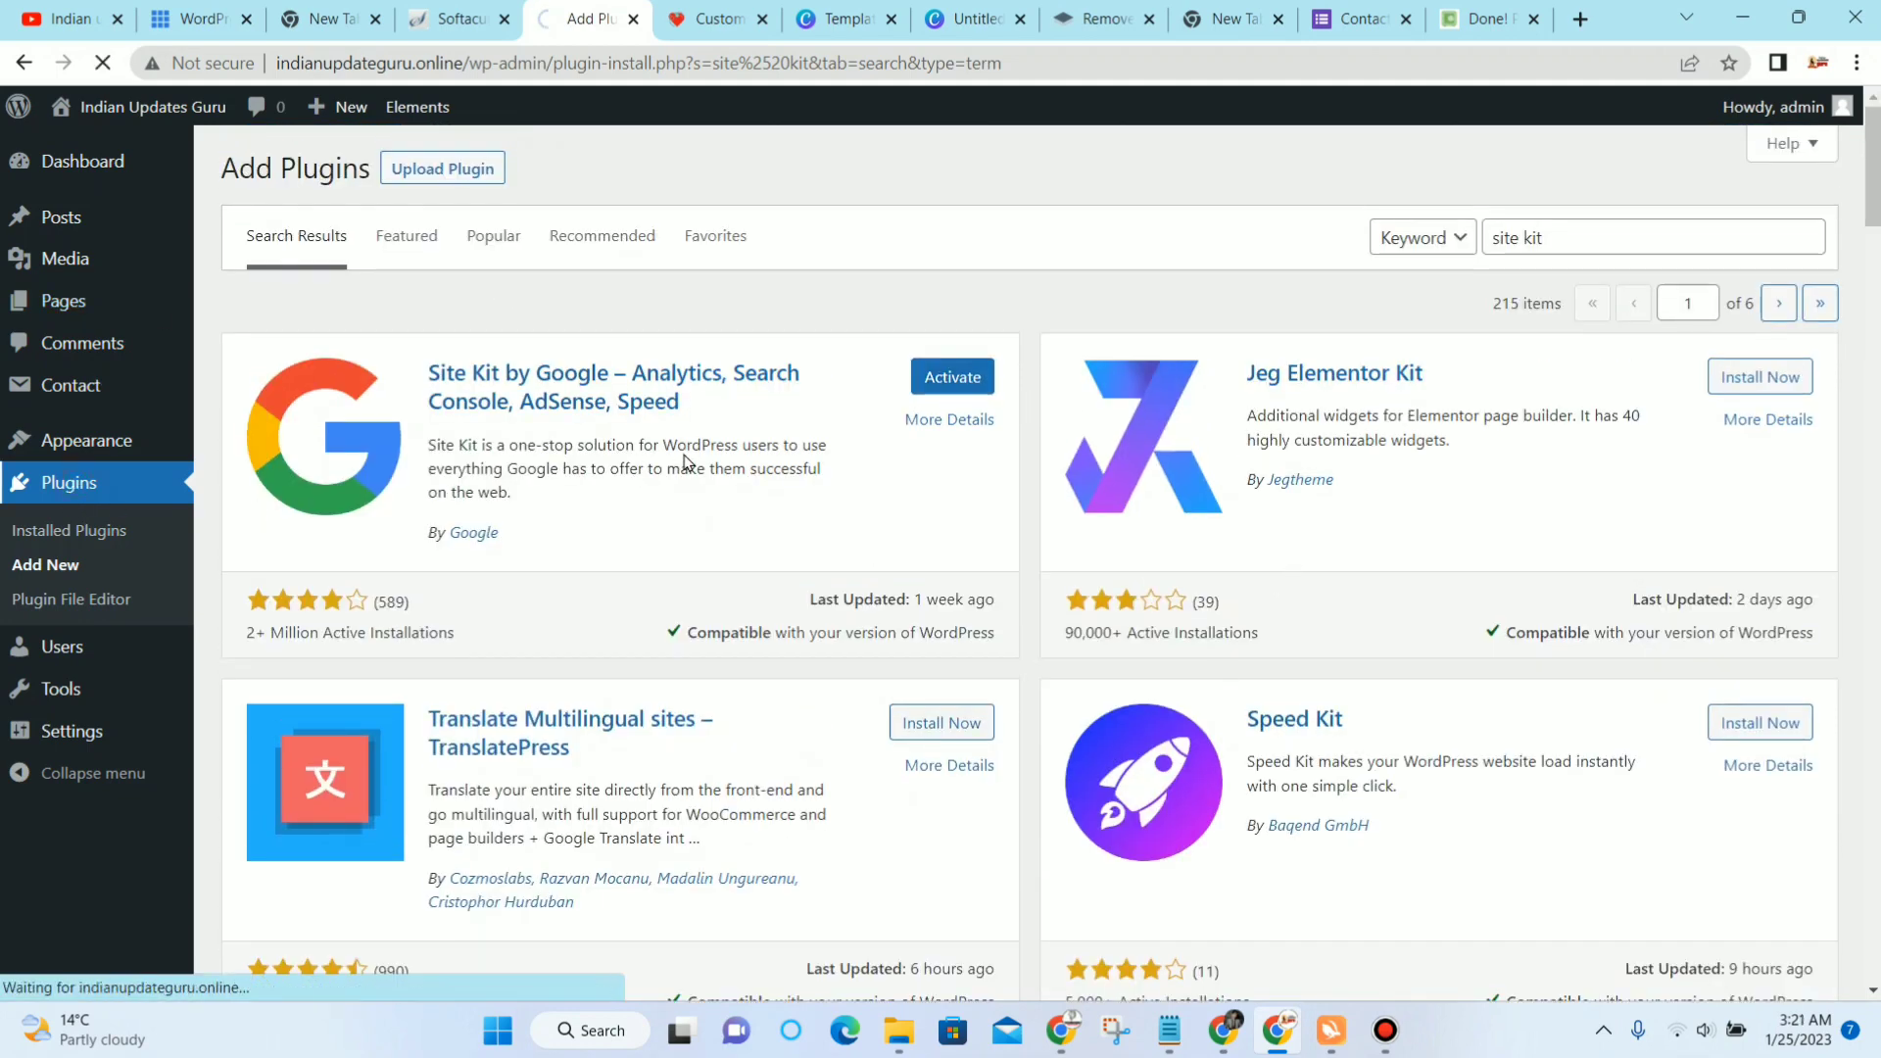
{"action": "scroll", "coordinate": [587, 401], "scroll_direction": "down", "scroll_amount": 2}
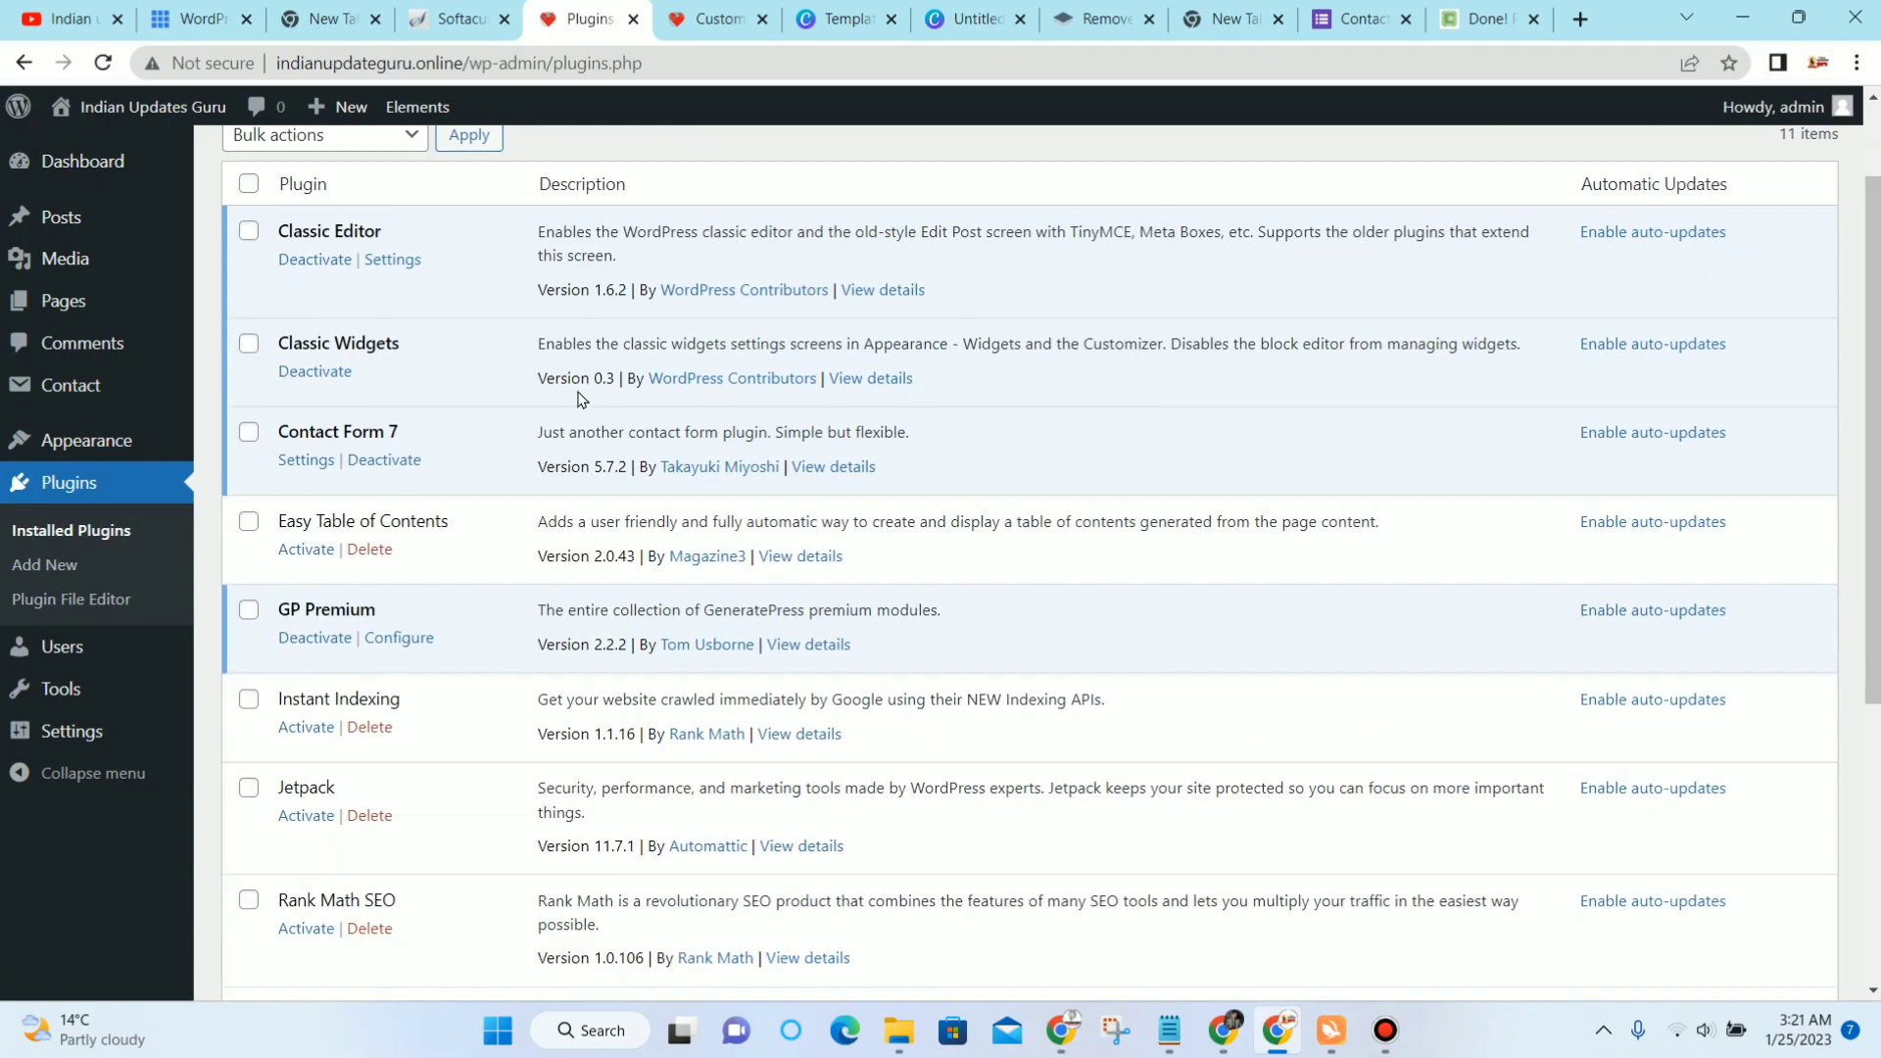
{"action": "scroll", "coordinate": [601, 546], "scroll_direction": "up", "scroll_amount": 2}
{"action": "left_click", "coordinate": [377, 256]}
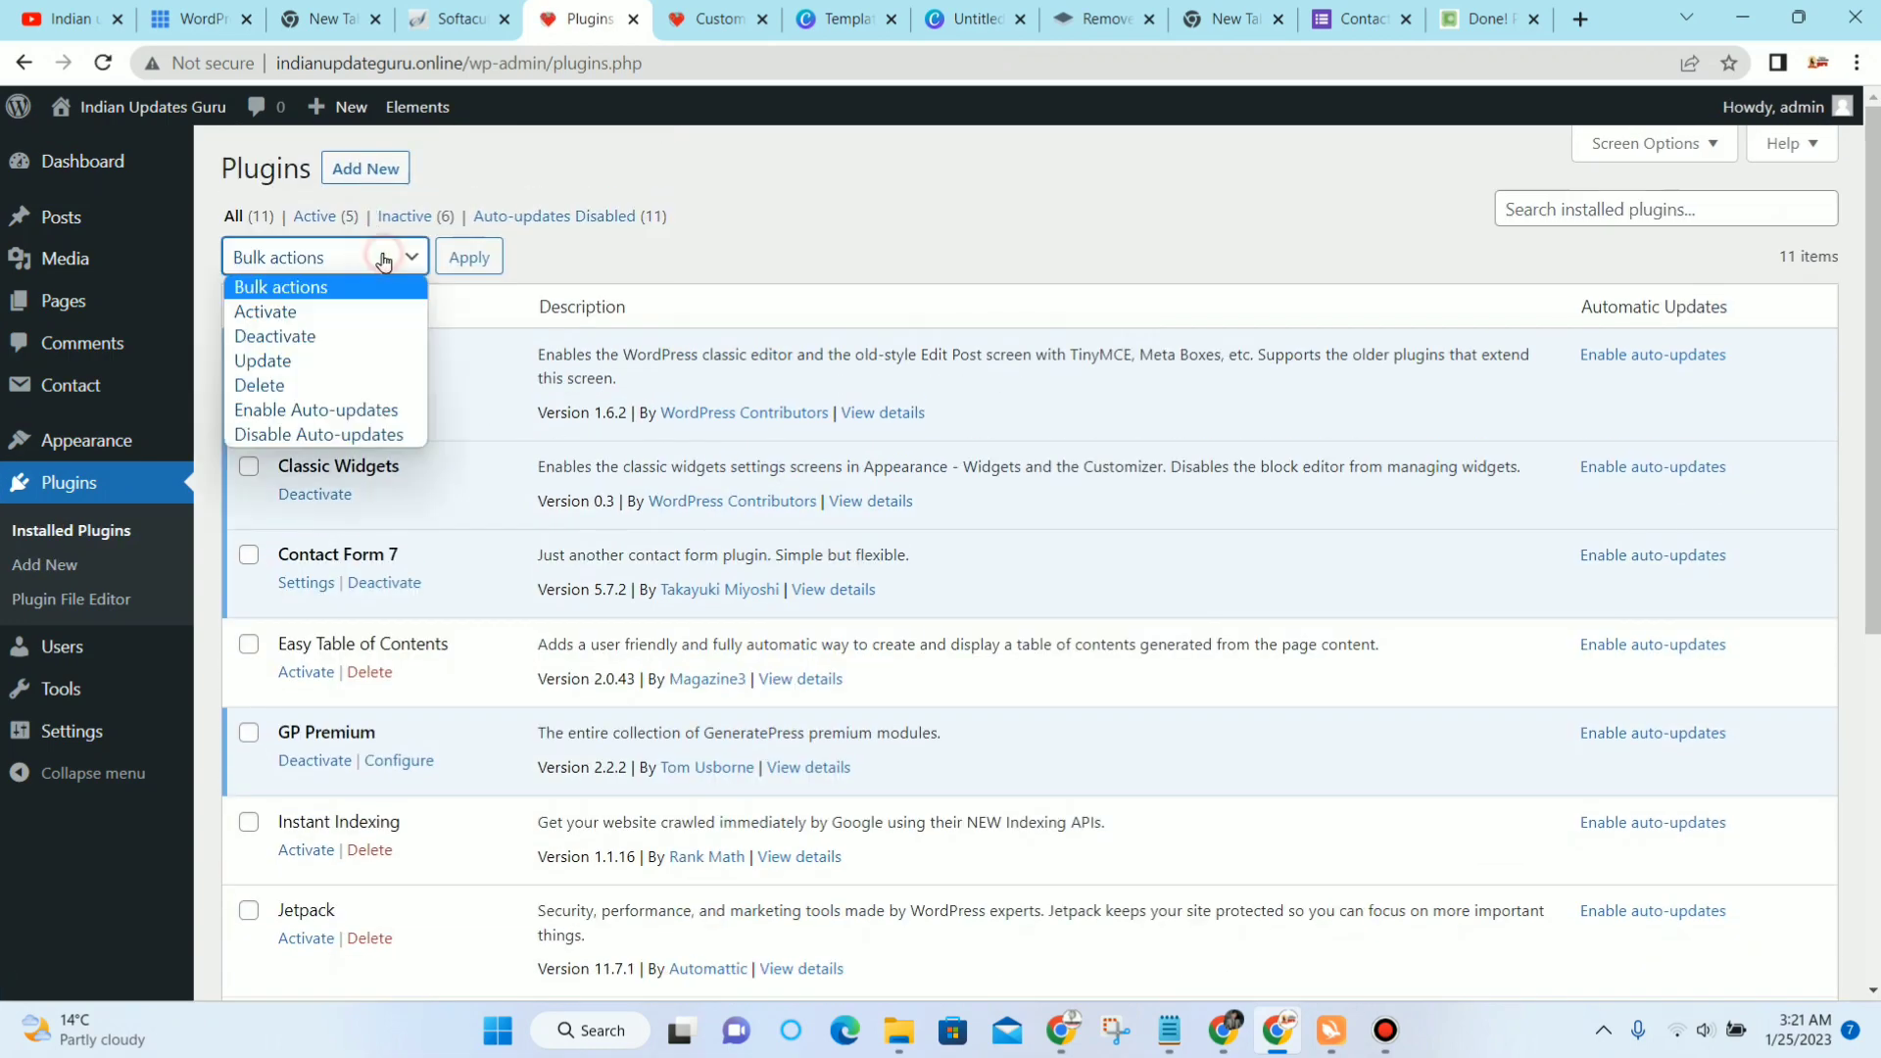
{"action": "left_click", "coordinate": [361, 309]}
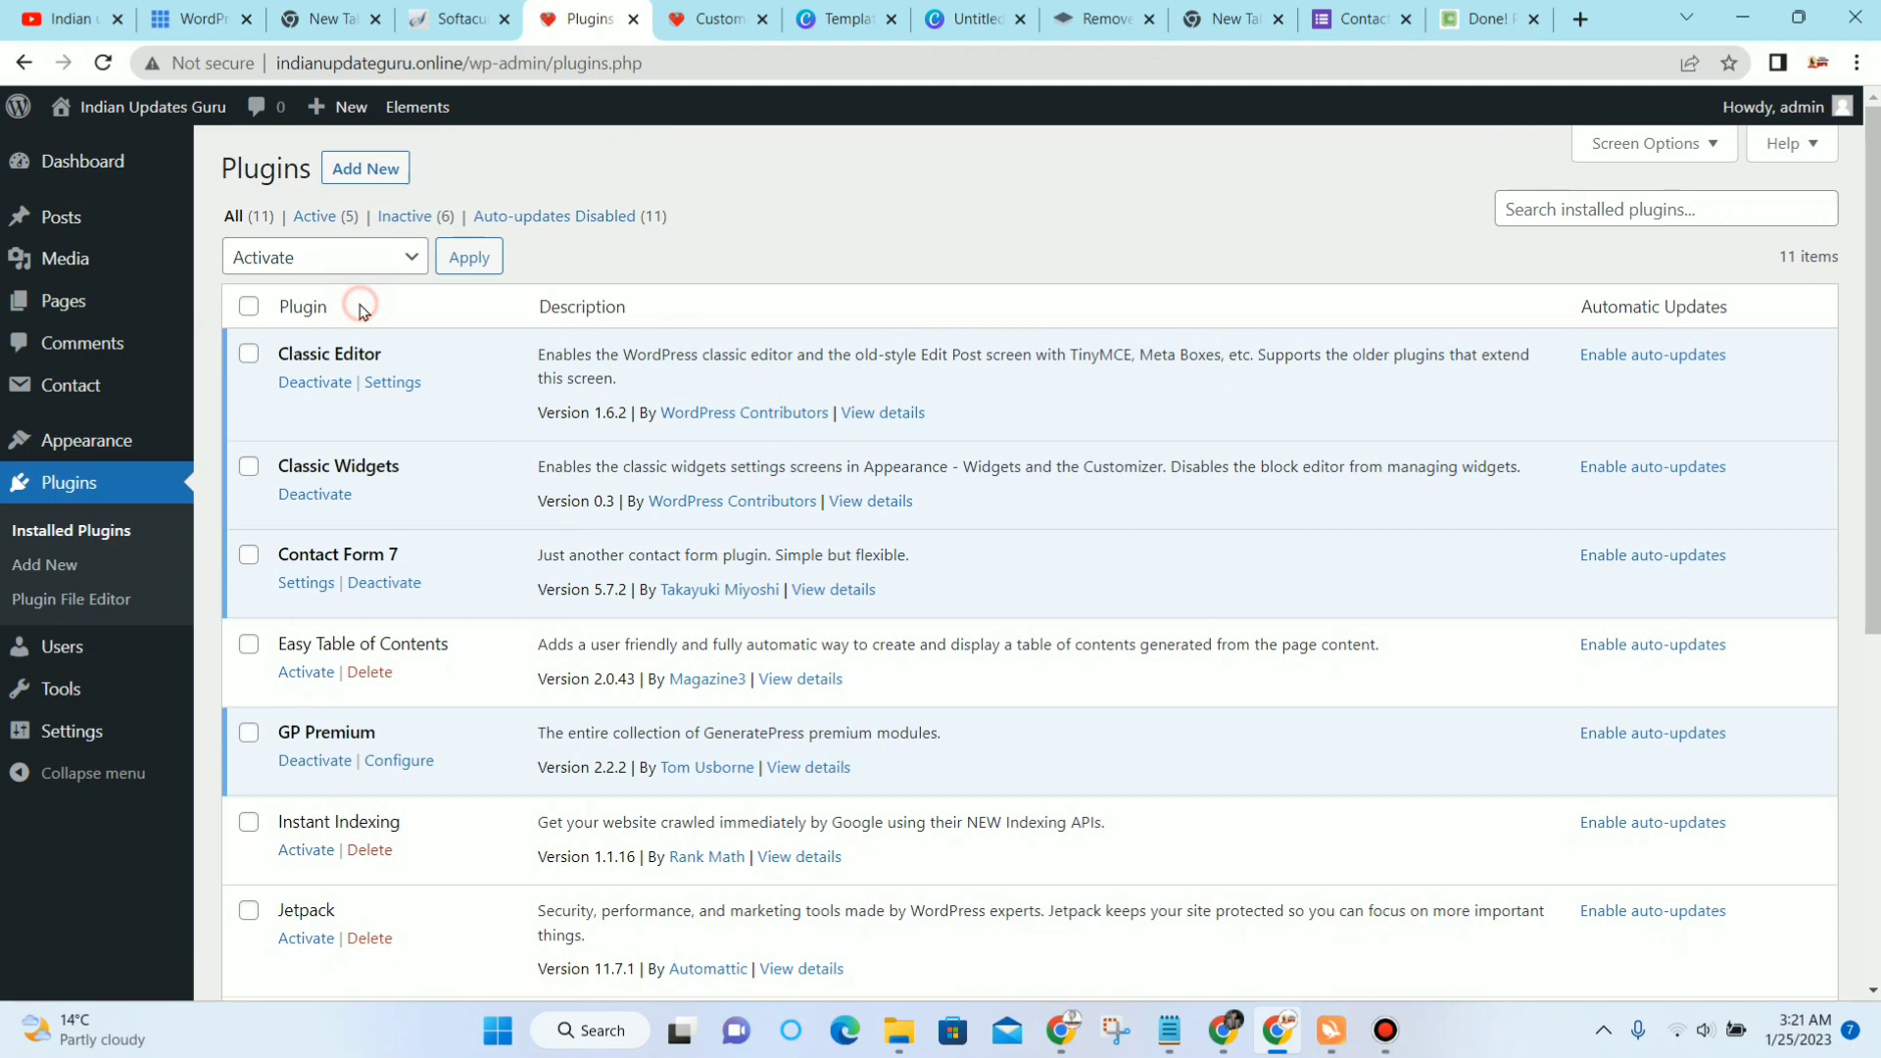
{"action": "left_click", "coordinate": [248, 307]}
{"action": "left_click", "coordinate": [469, 256]}
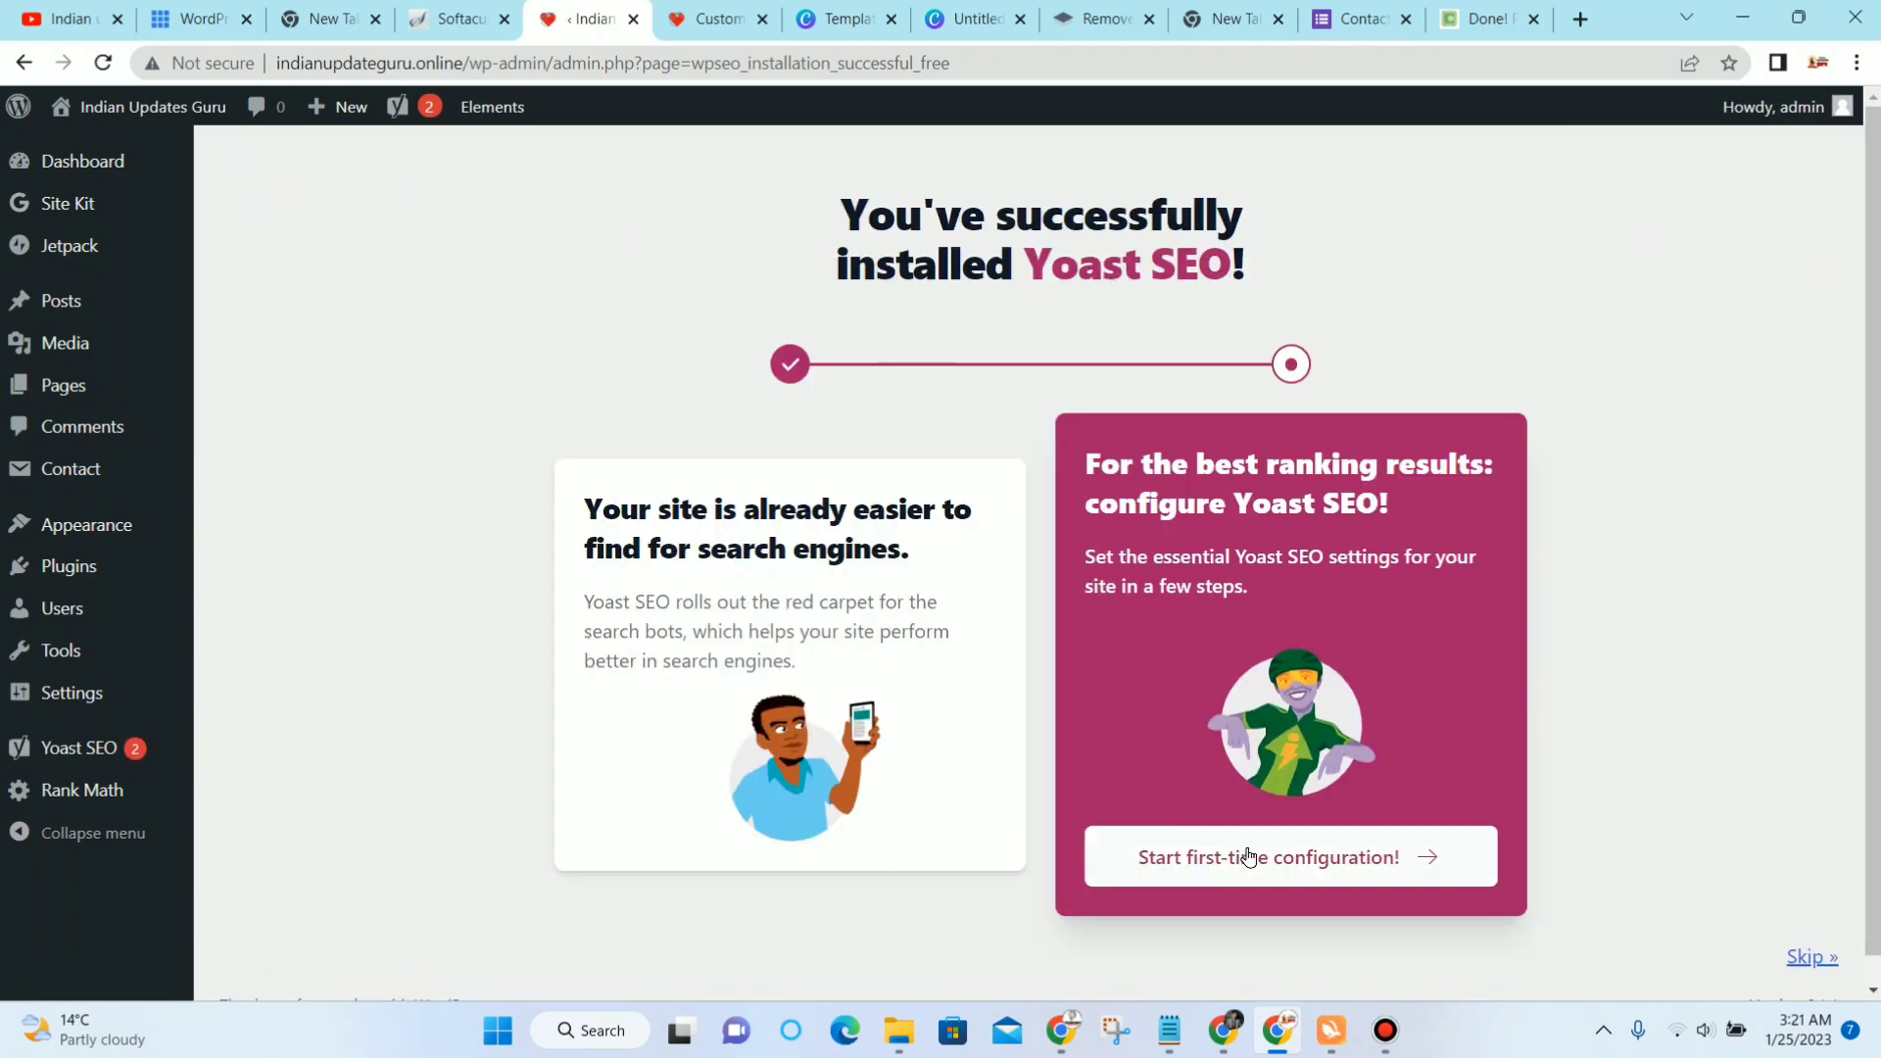
{"action": "left_click", "coordinate": [1807, 956]}
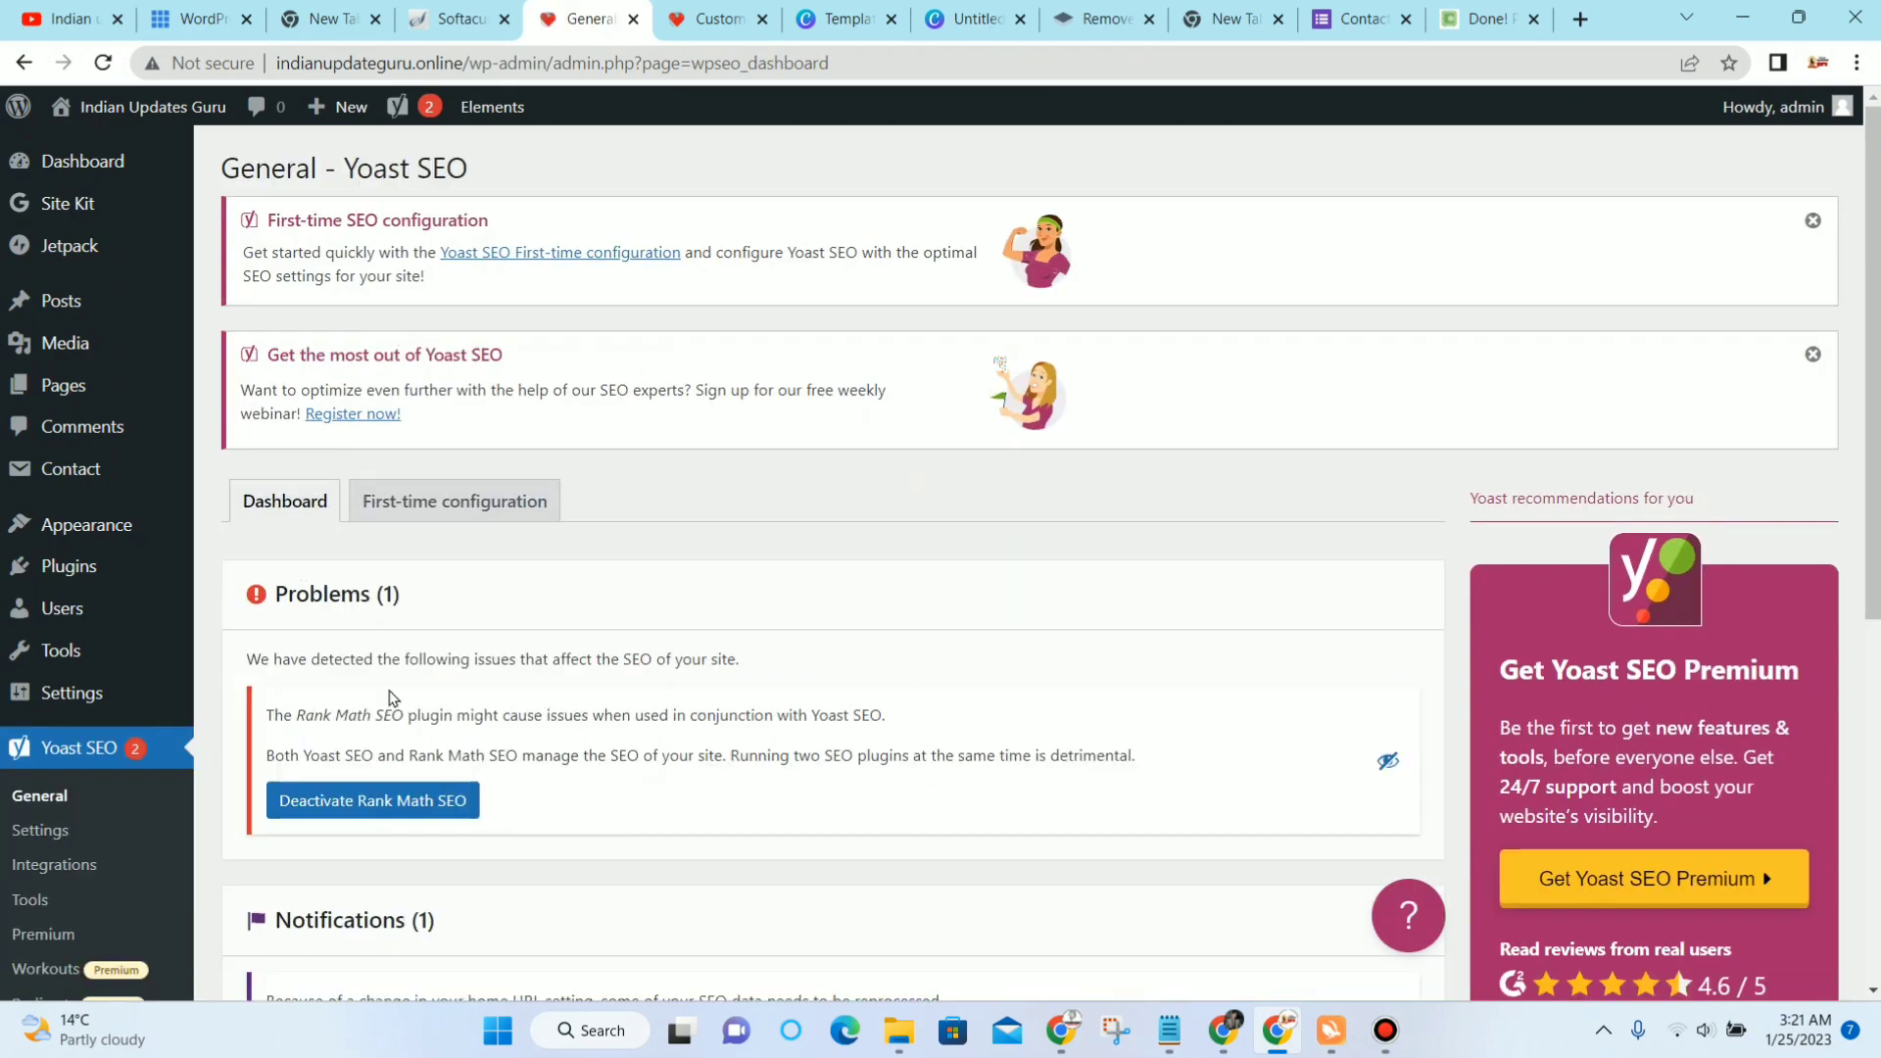
Step: Examine the problems and notifications on the Yoast SEO dashboard, and check the activation status in the installed plugins list
{"action": "scroll", "coordinate": [550, 559], "scroll_direction": "down", "scroll_amount": 5}
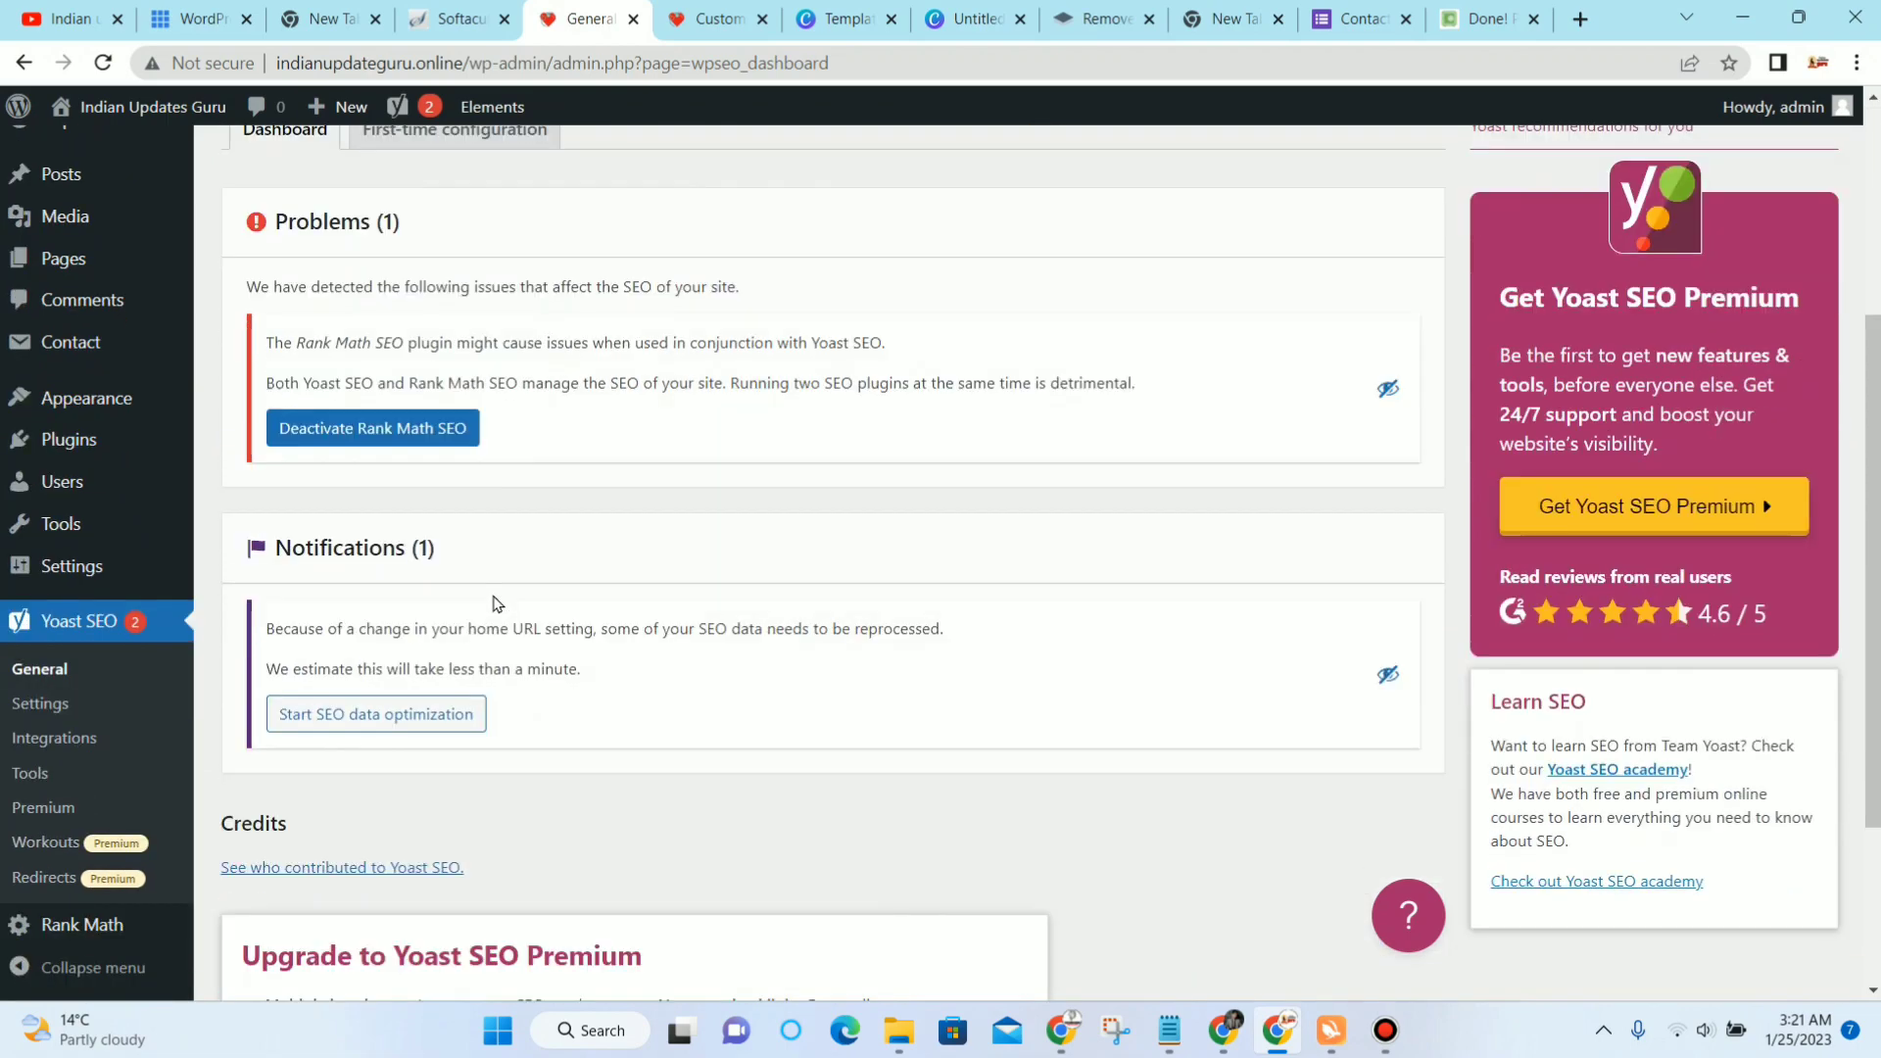
{"action": "scroll", "coordinate": [578, 597], "scroll_direction": "down", "scroll_amount": 2}
{"action": "scroll", "coordinate": [587, 588], "scroll_direction": "up", "scroll_amount": 7}
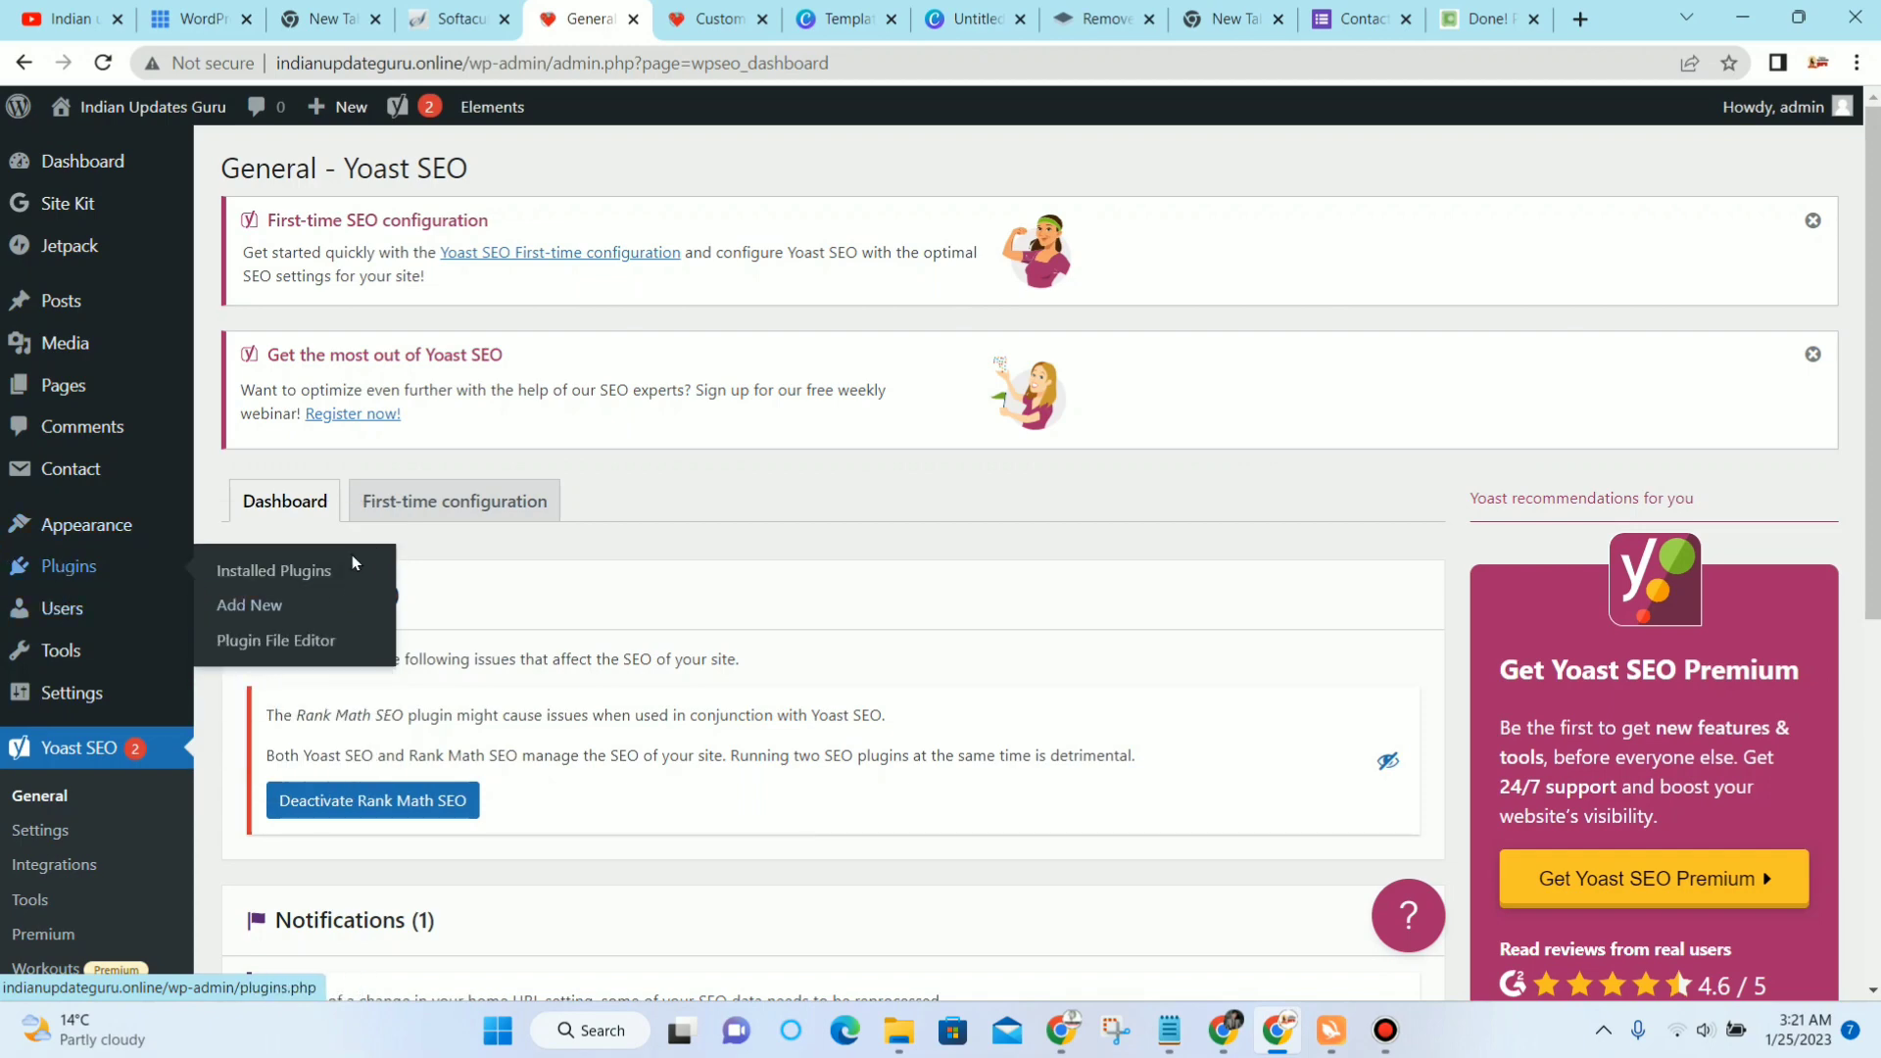
{"action": "left_click", "coordinate": [304, 574]}
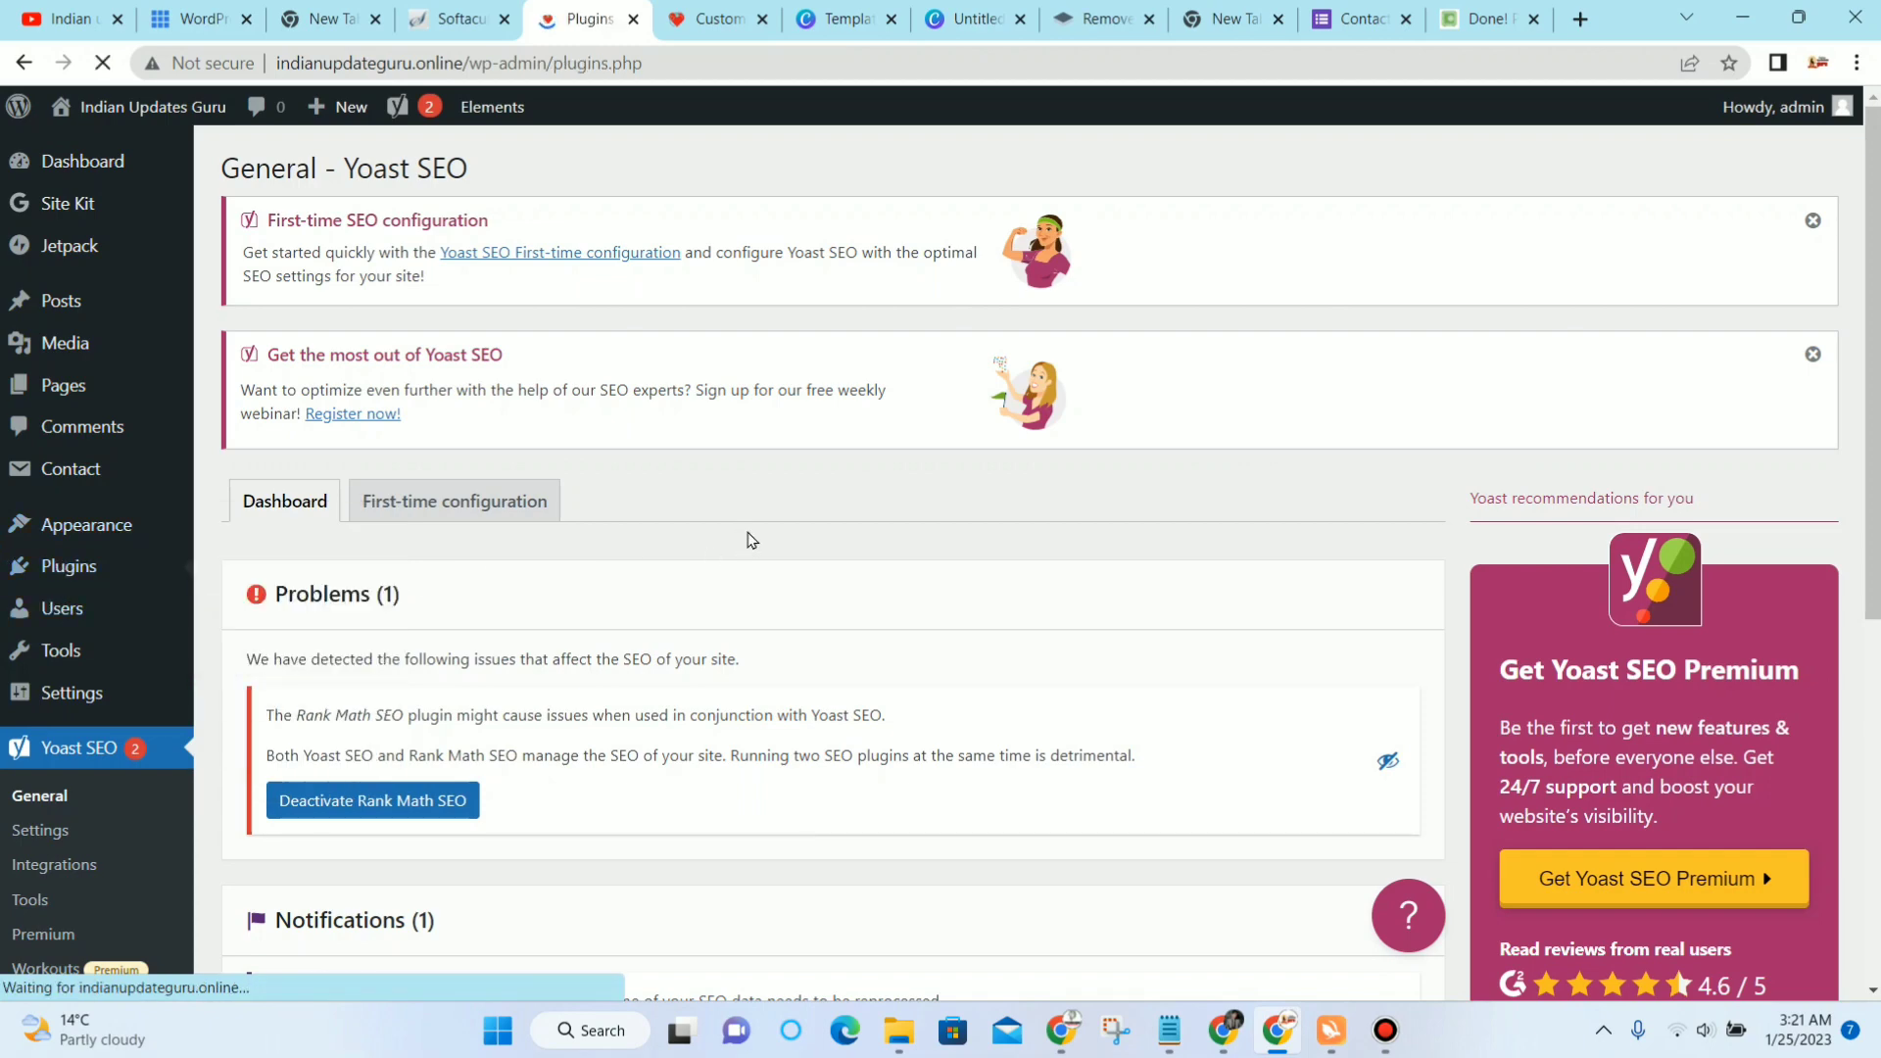
{"action": "scroll", "coordinate": [807, 520], "scroll_direction": "down", "scroll_amount": 10}
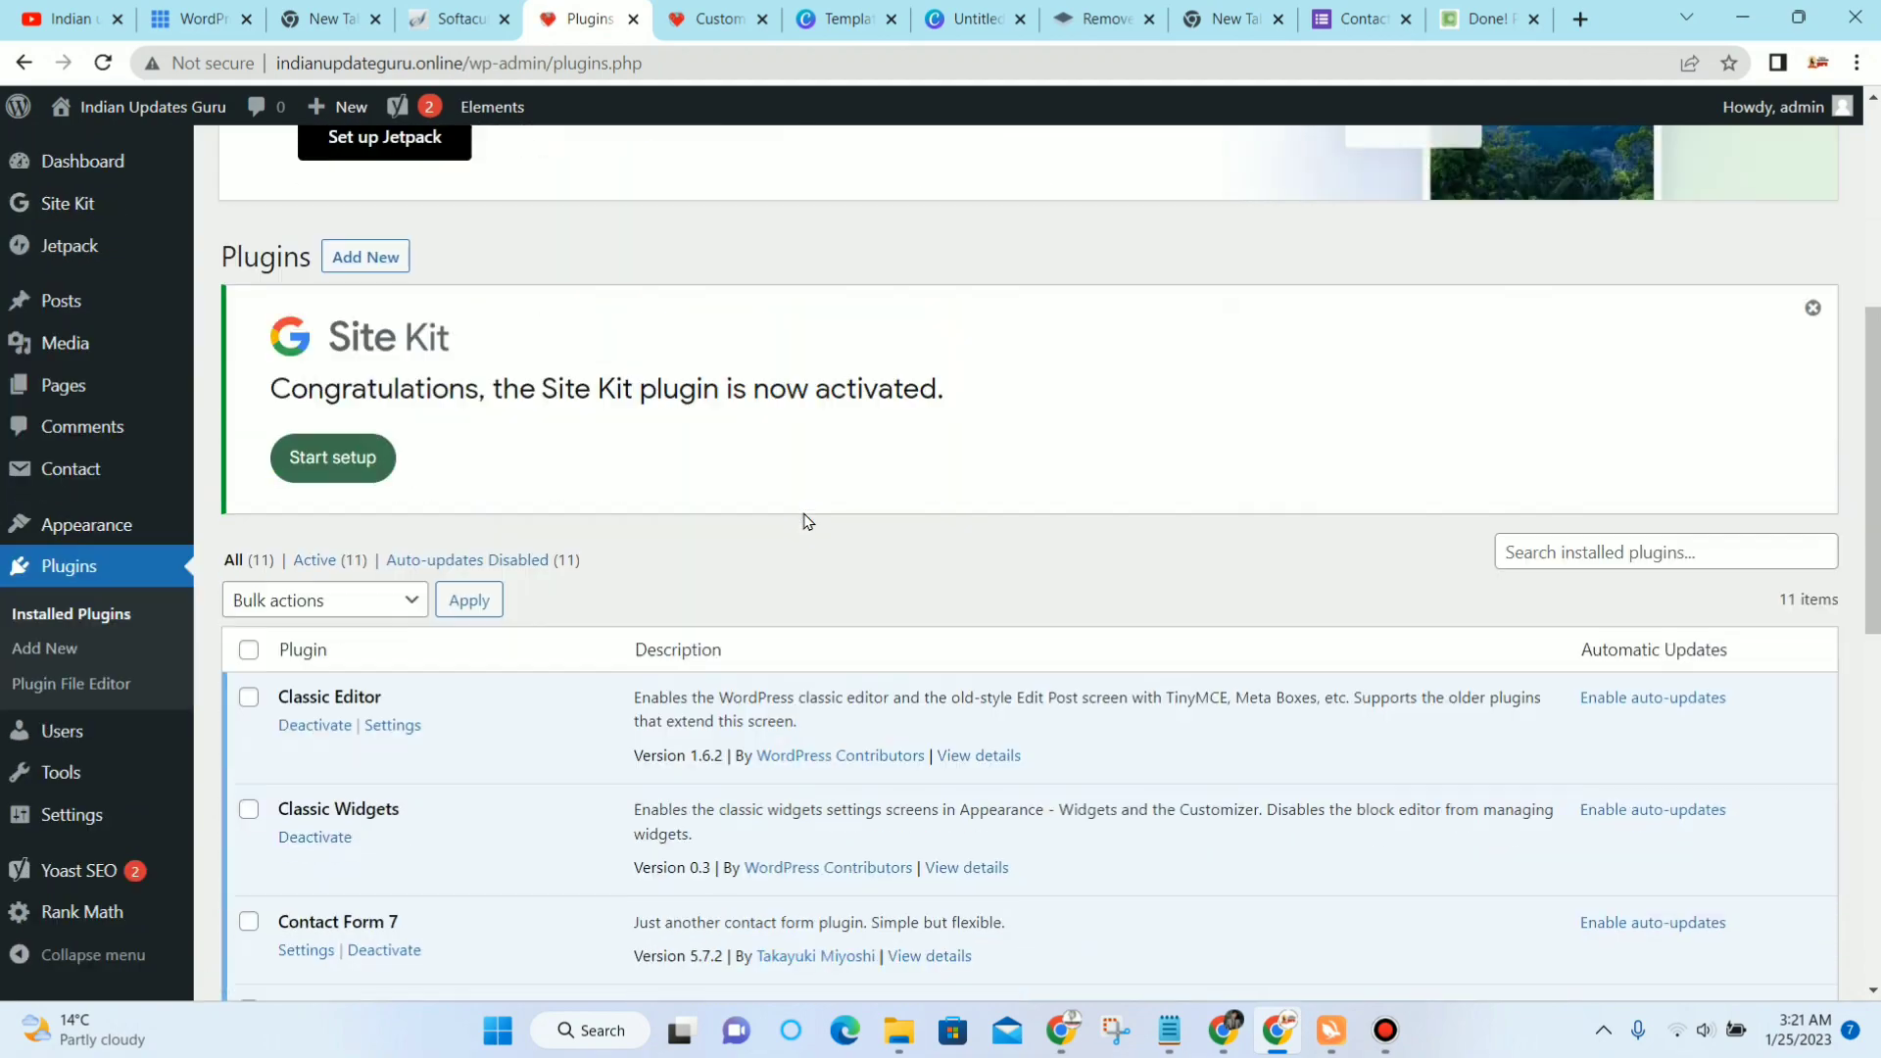
{"action": "scroll", "coordinate": [516, 425], "scroll_direction": "down", "scroll_amount": 5}
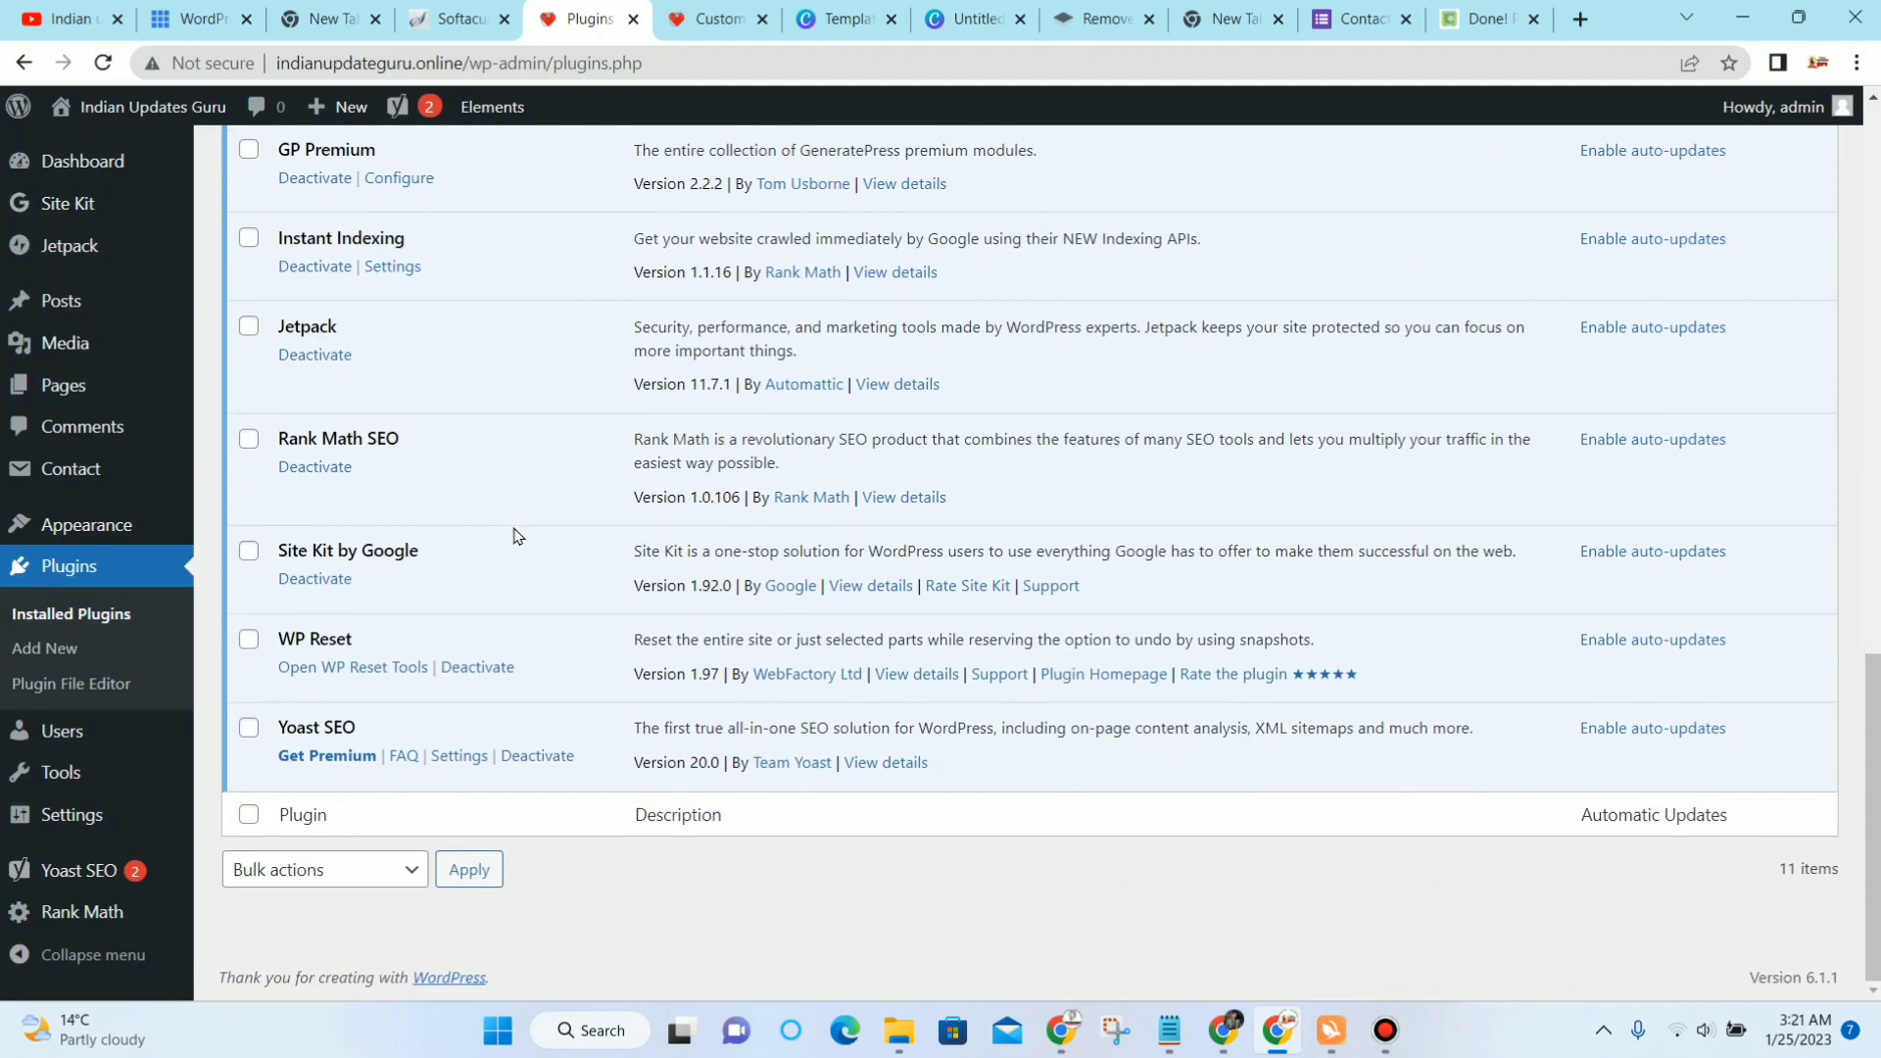
{"action": "scroll", "coordinate": [512, 533], "scroll_direction": "up", "scroll_amount": 12}
{"action": "scroll", "coordinate": [566, 539], "scroll_direction": "down", "scroll_amount": 1}
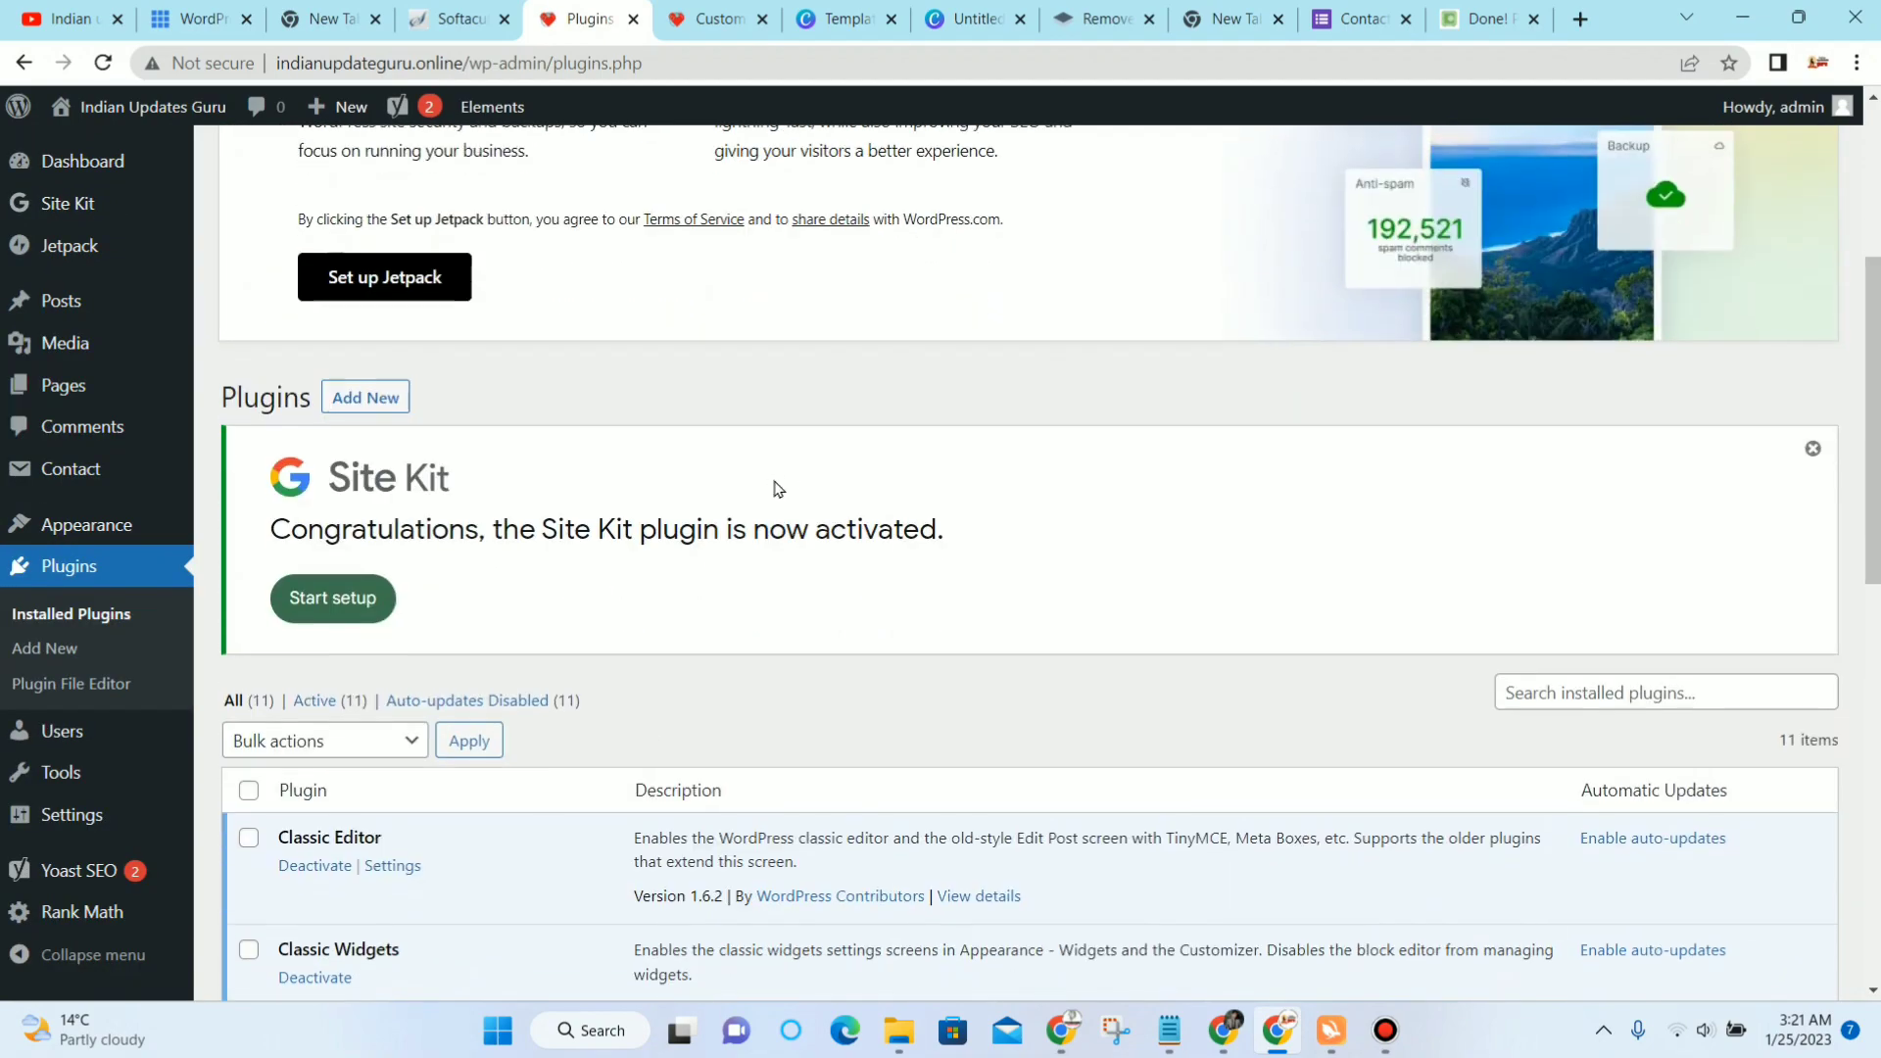
{"action": "scroll", "coordinate": [773, 487], "scroll_direction": "up", "scroll_amount": 3}
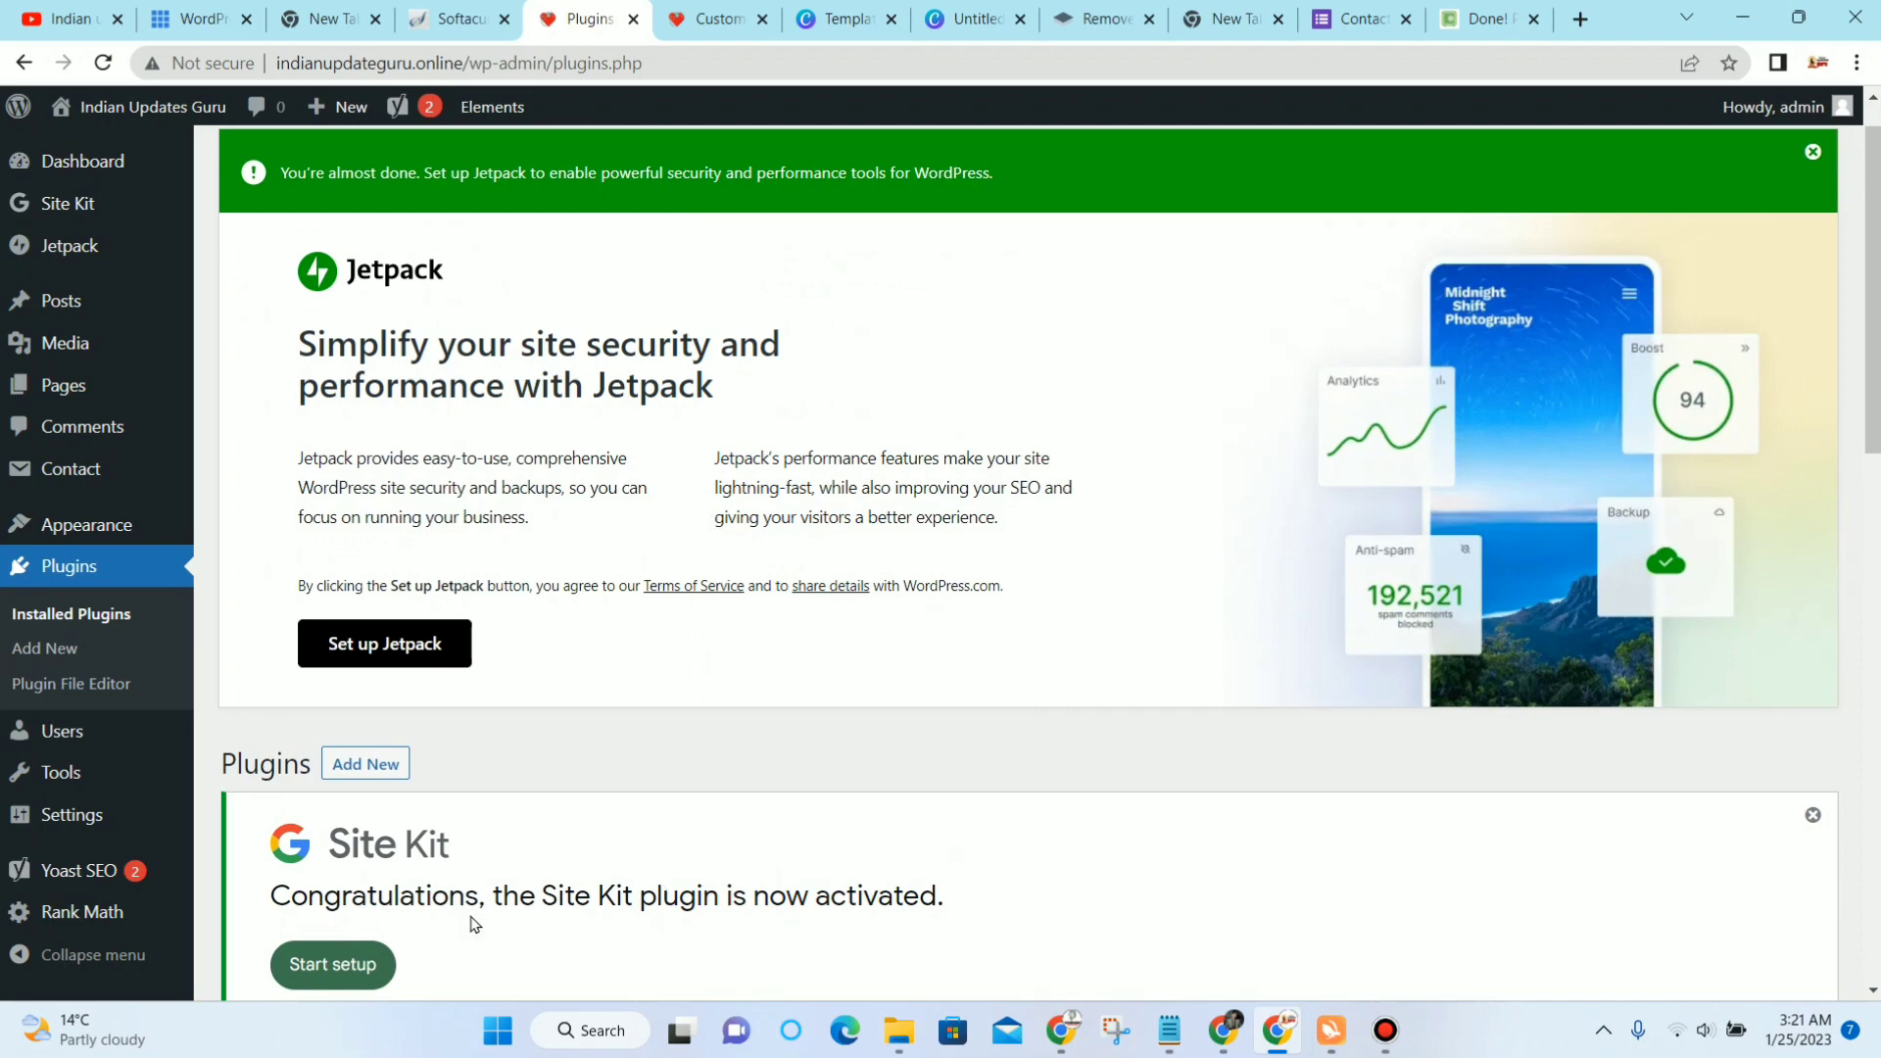
Step: In the Site Kit setup, enable connecting Google Analytics and sharing anonymous usage data
{"action": "left_click", "coordinate": [70, 212]}
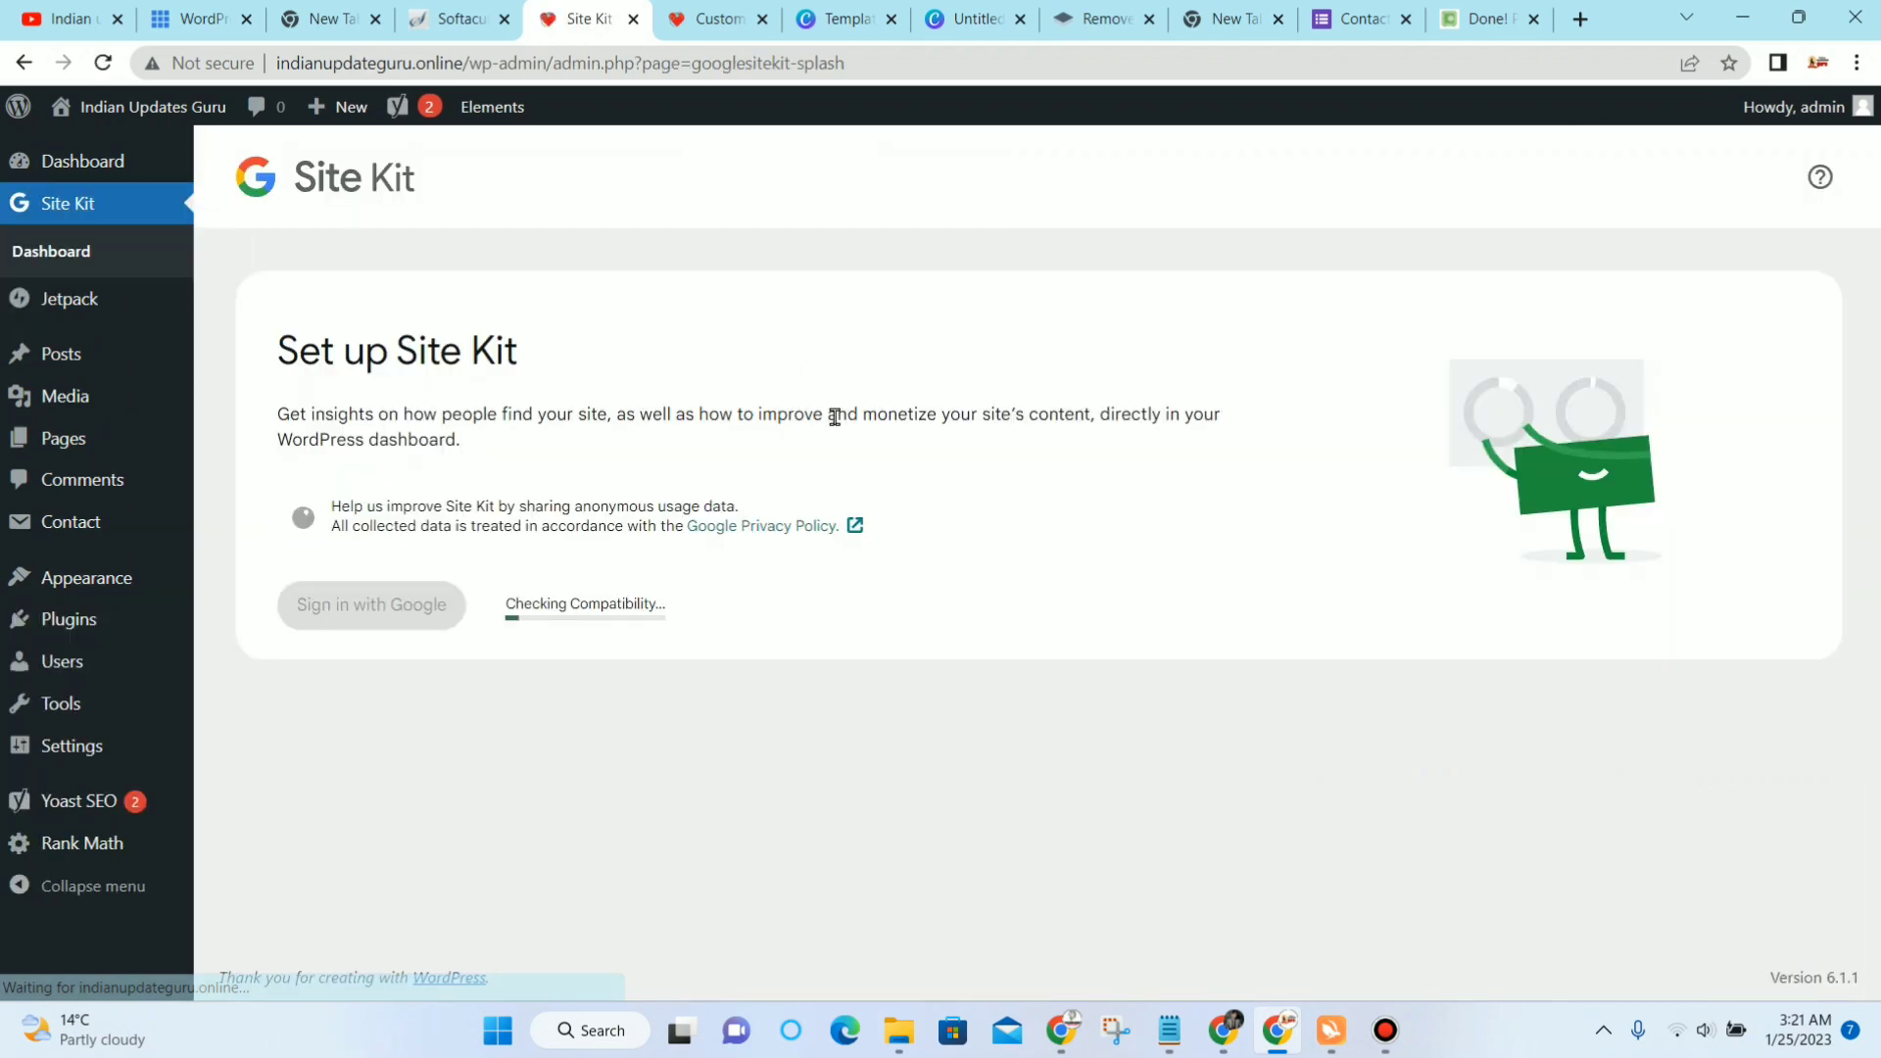
{"action": "scroll", "coordinate": [366, 501], "scroll_direction": "down", "scroll_amount": 1}
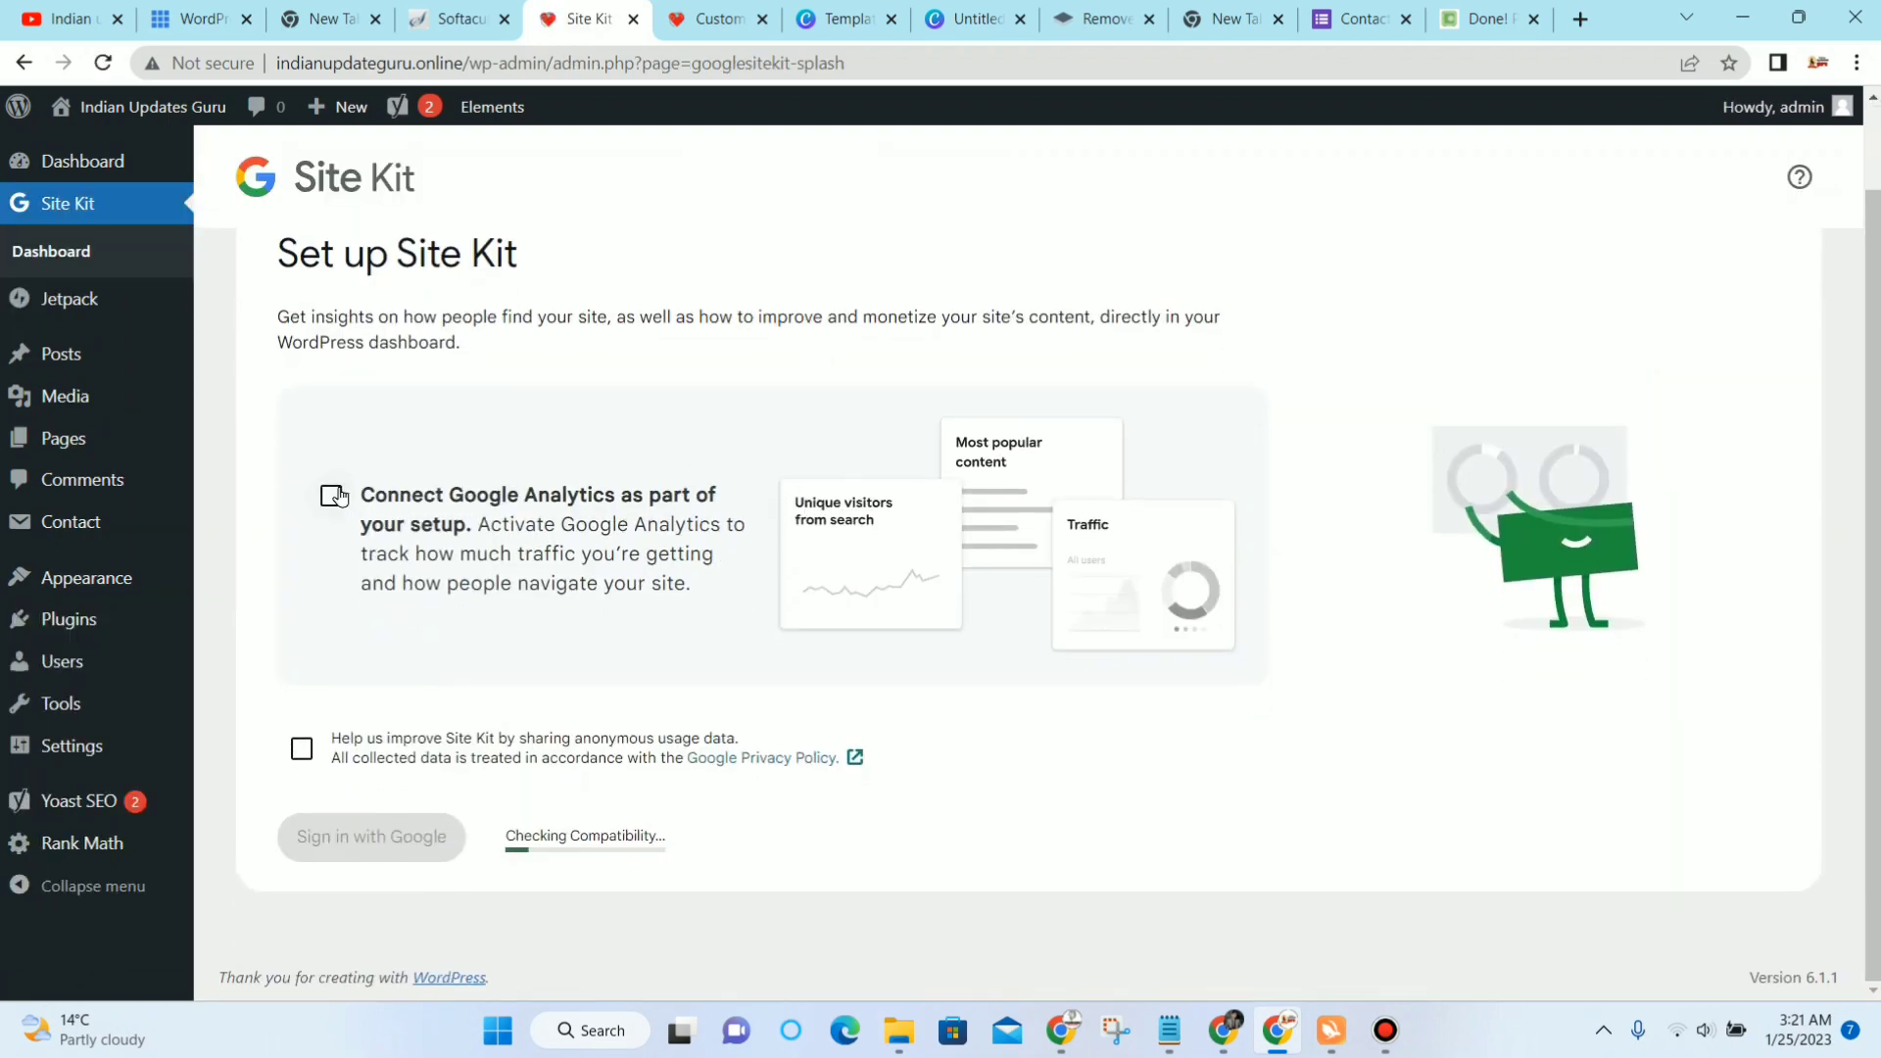
{"action": "left_click", "coordinate": [333, 496]}
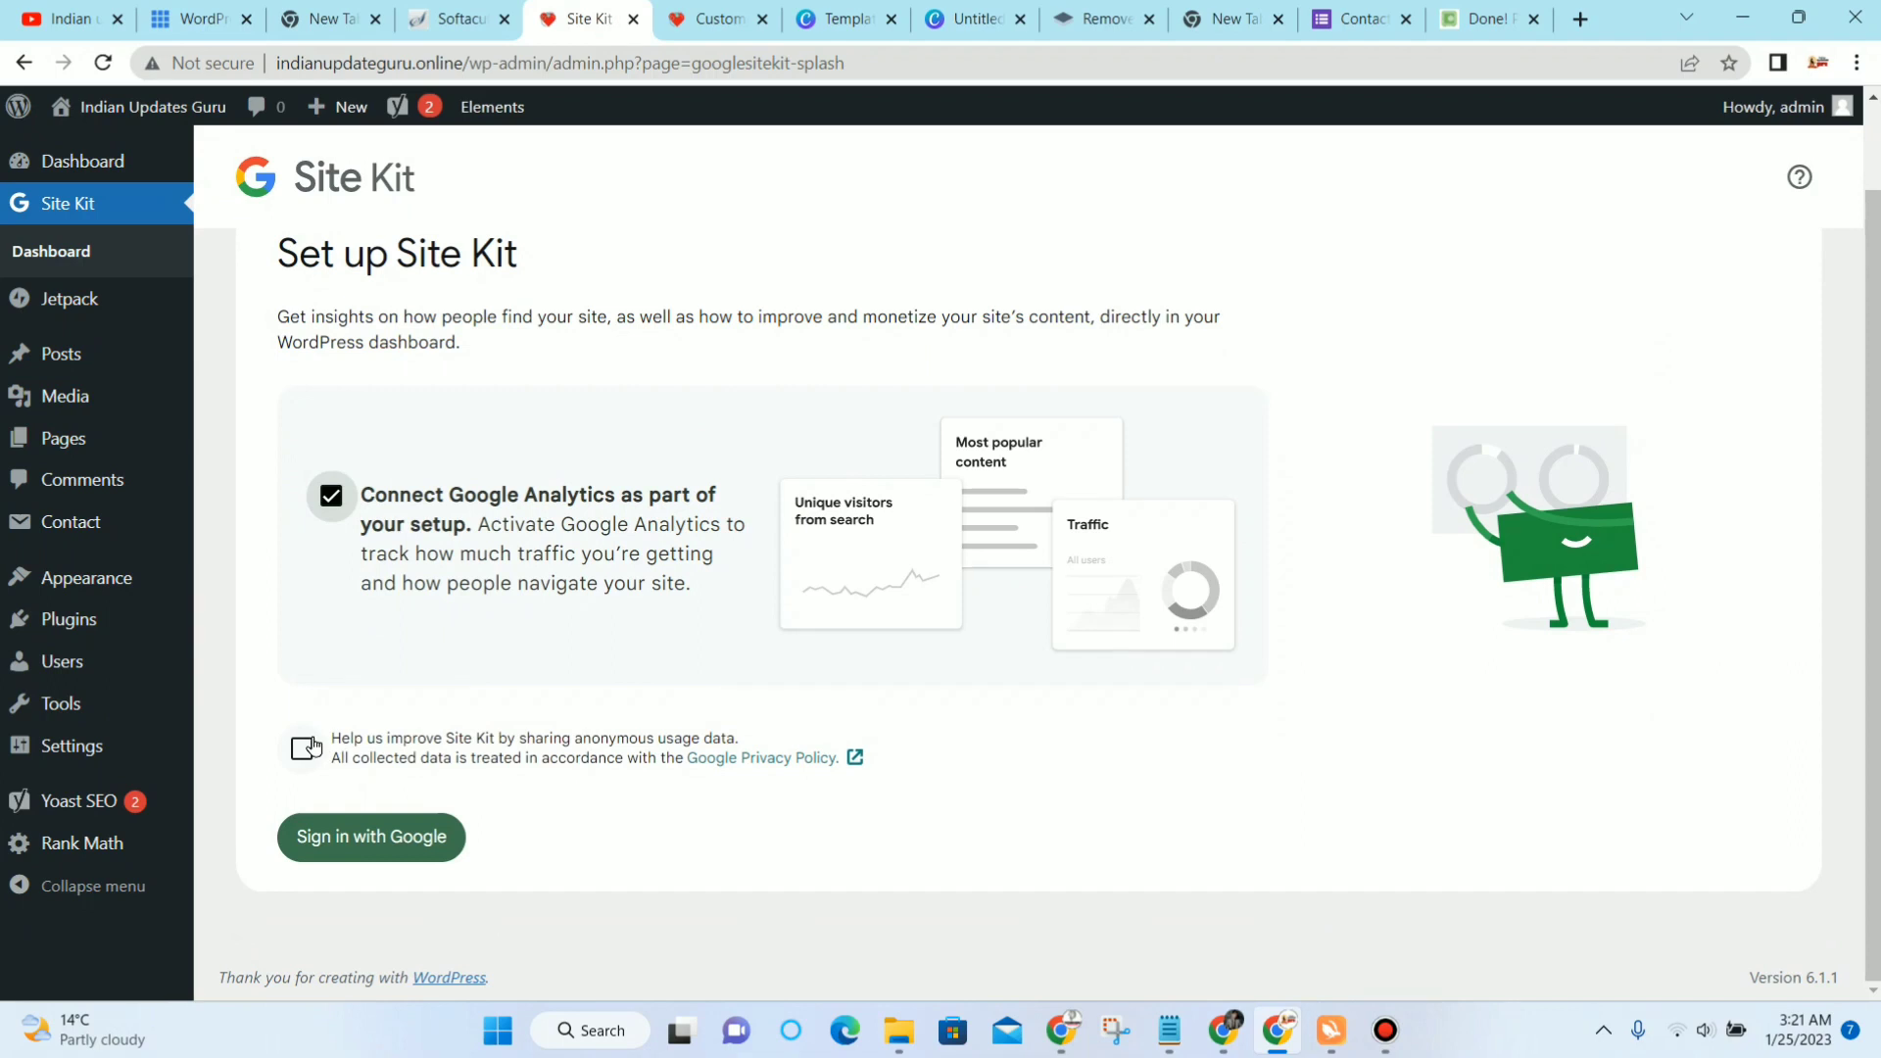
{"action": "left_click", "coordinate": [303, 749]}
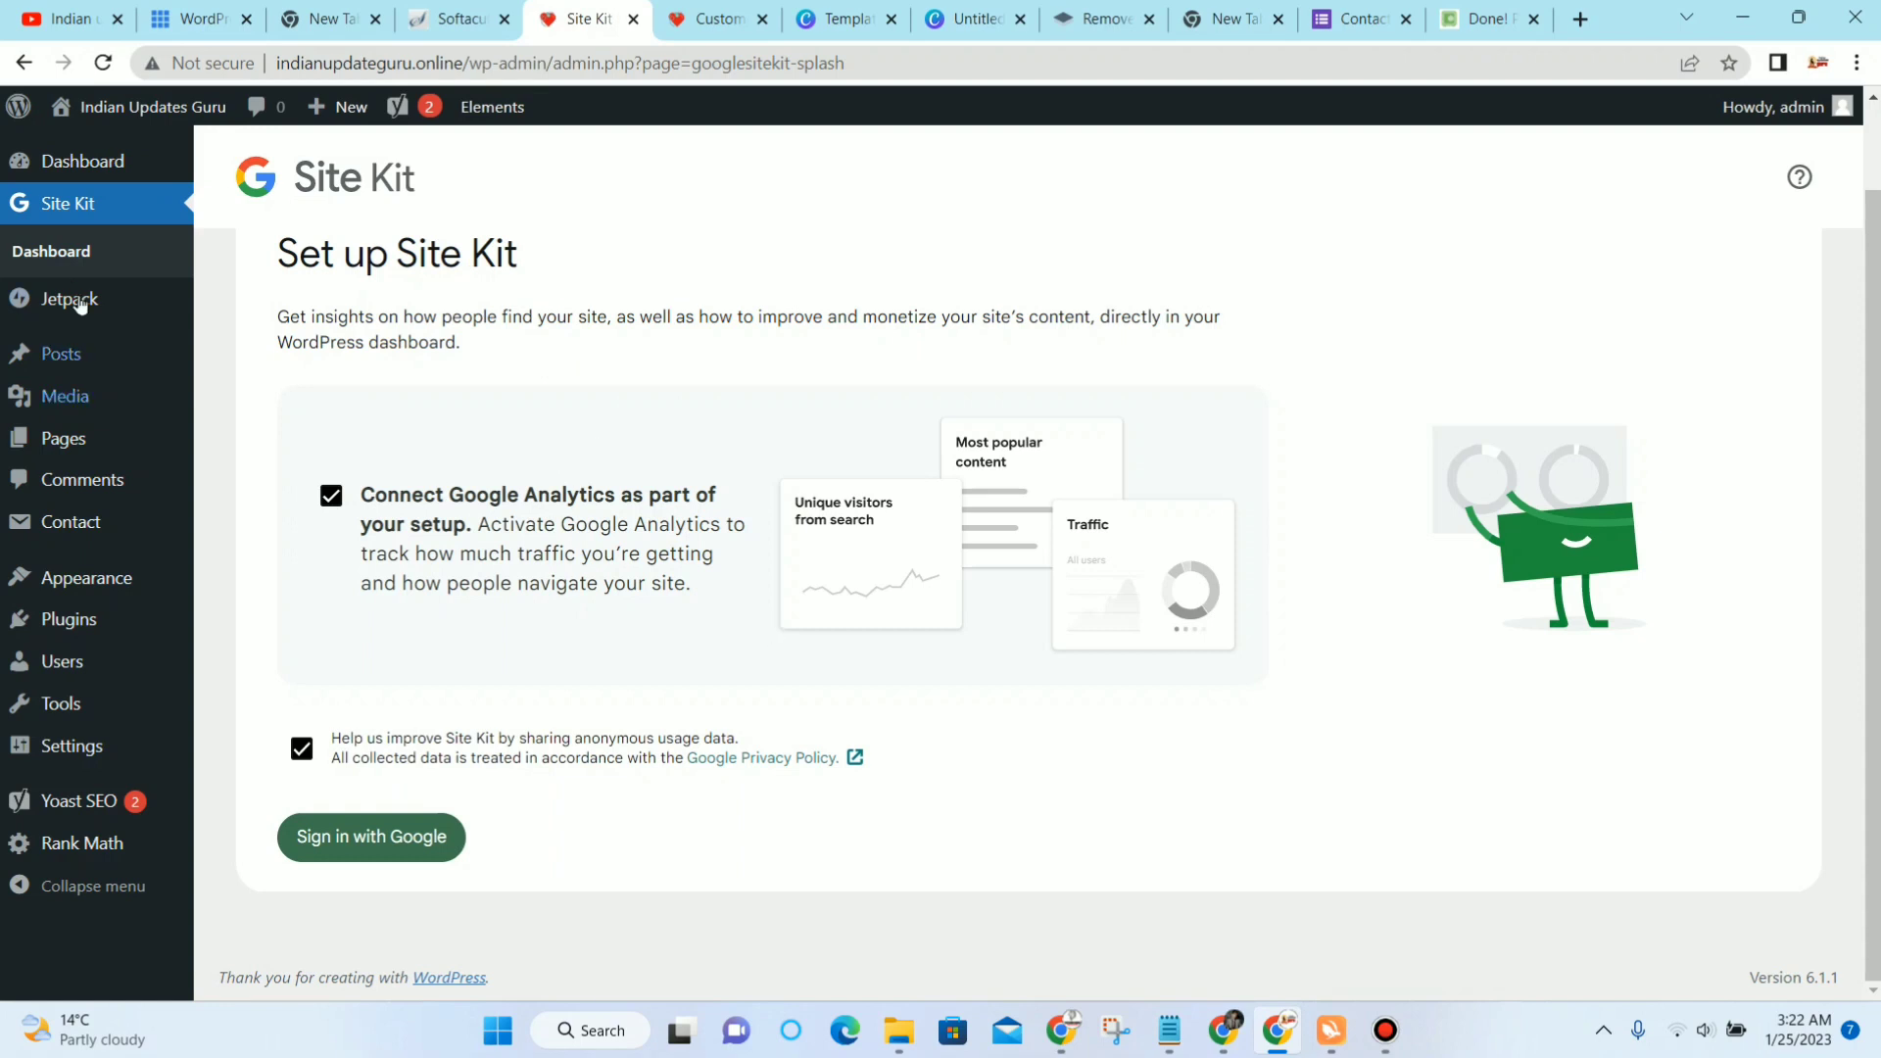
Step: Examine the Jetpack setup page and the problems and notifications on Yoast SEO's general page
{"action": "left_click", "coordinate": [223, 310]}
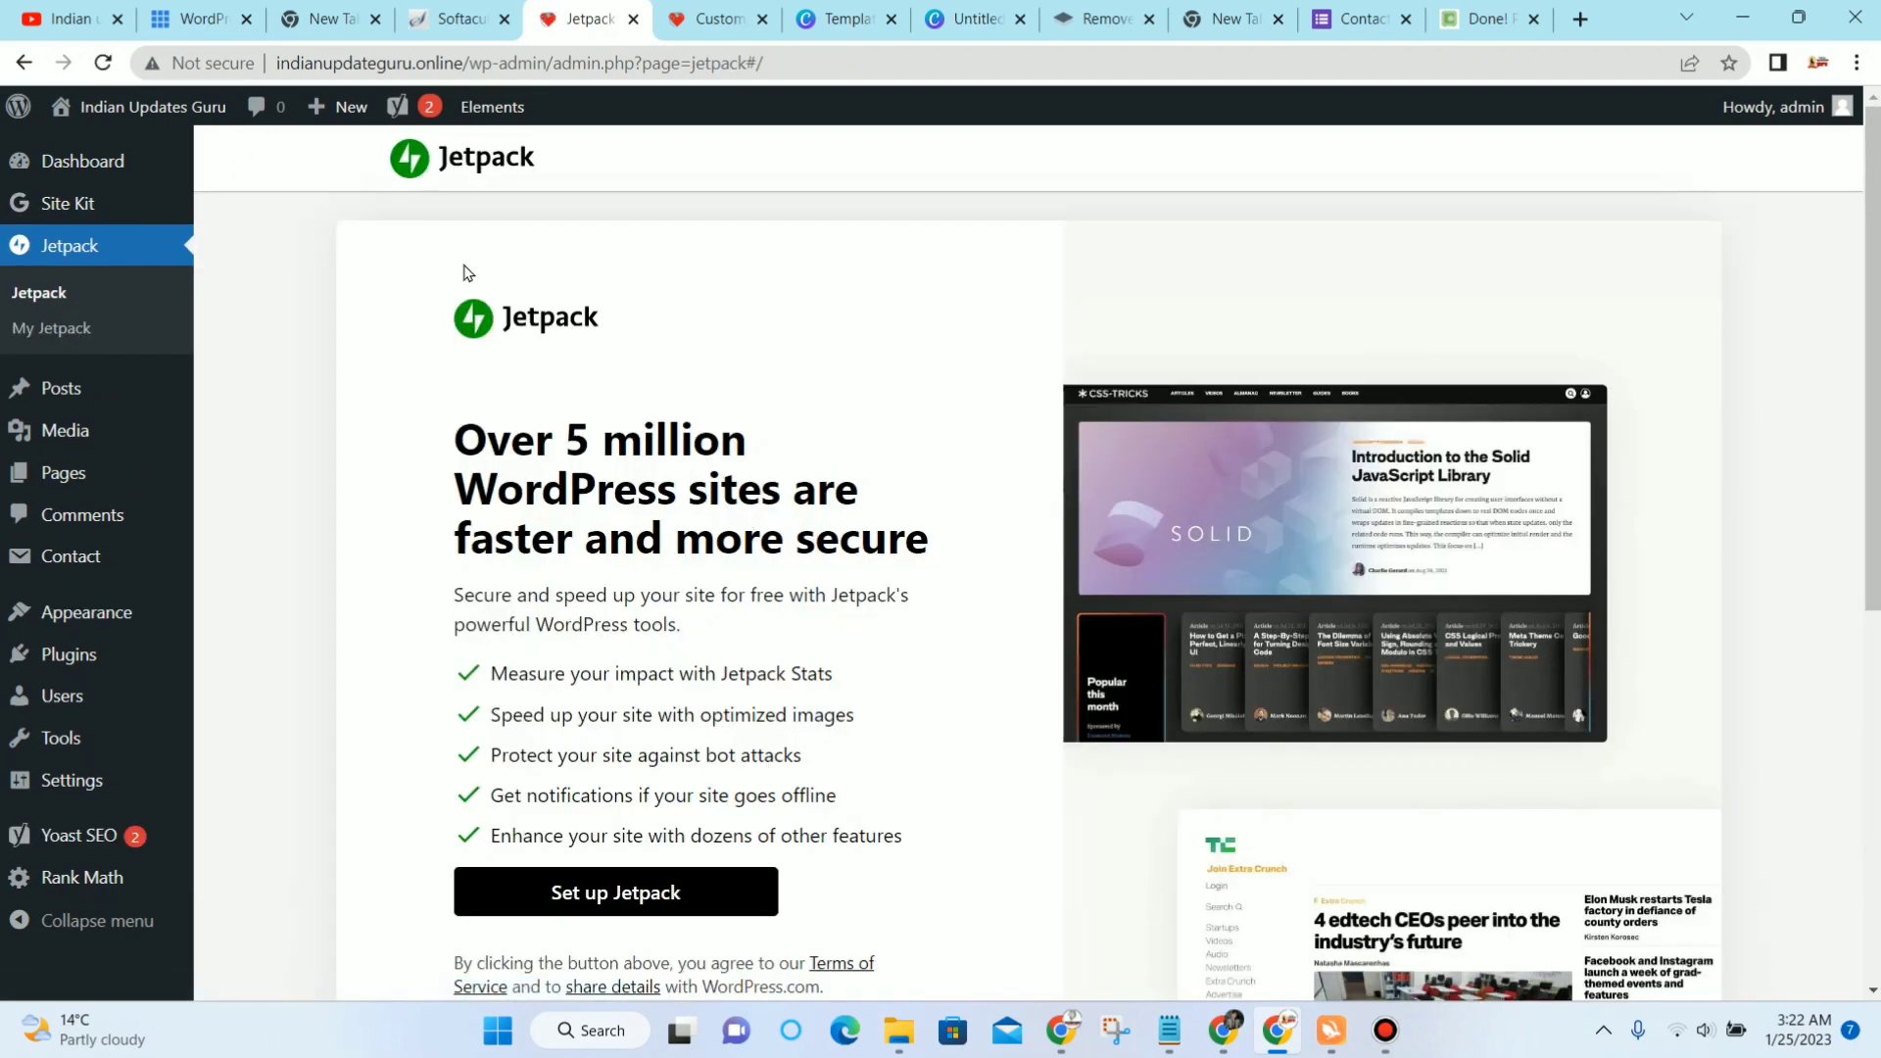
{"action": "scroll", "coordinate": [945, 301], "scroll_direction": "down", "scroll_amount": 3}
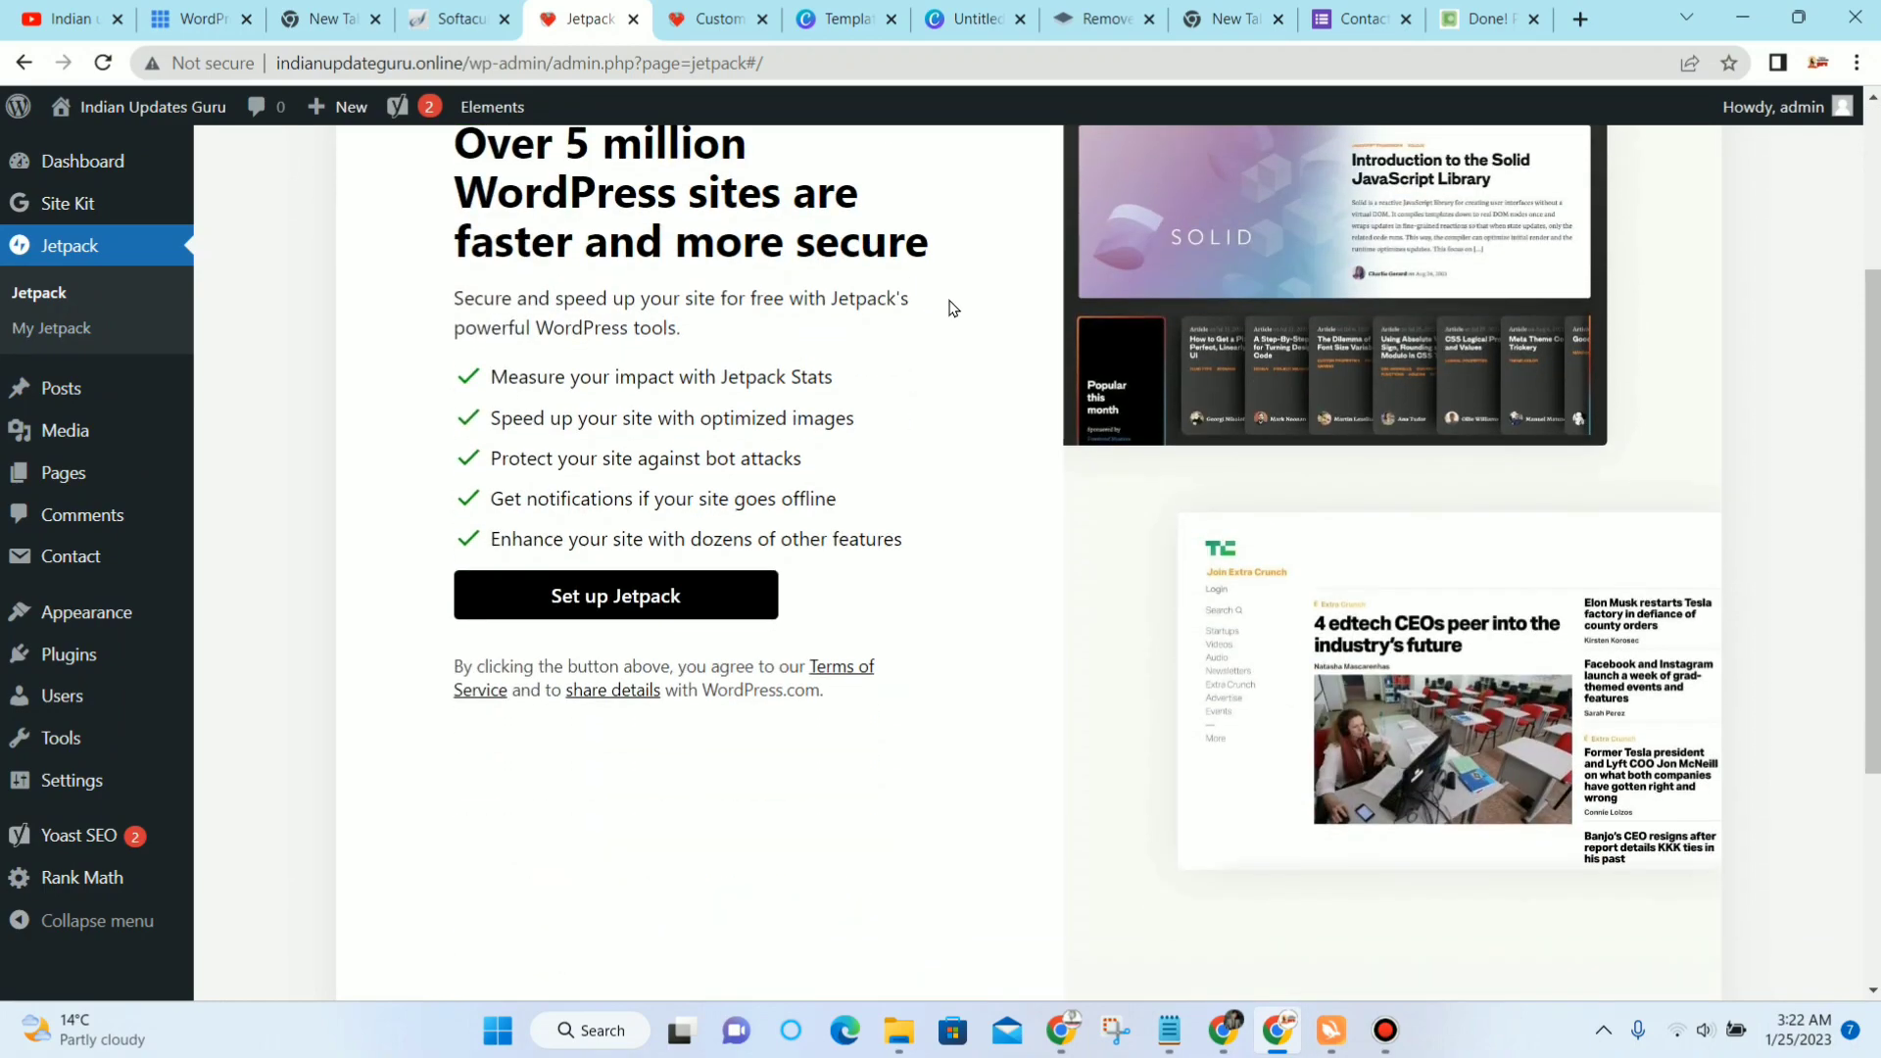
{"action": "scroll", "coordinate": [979, 362], "scroll_direction": "down", "scroll_amount": 3}
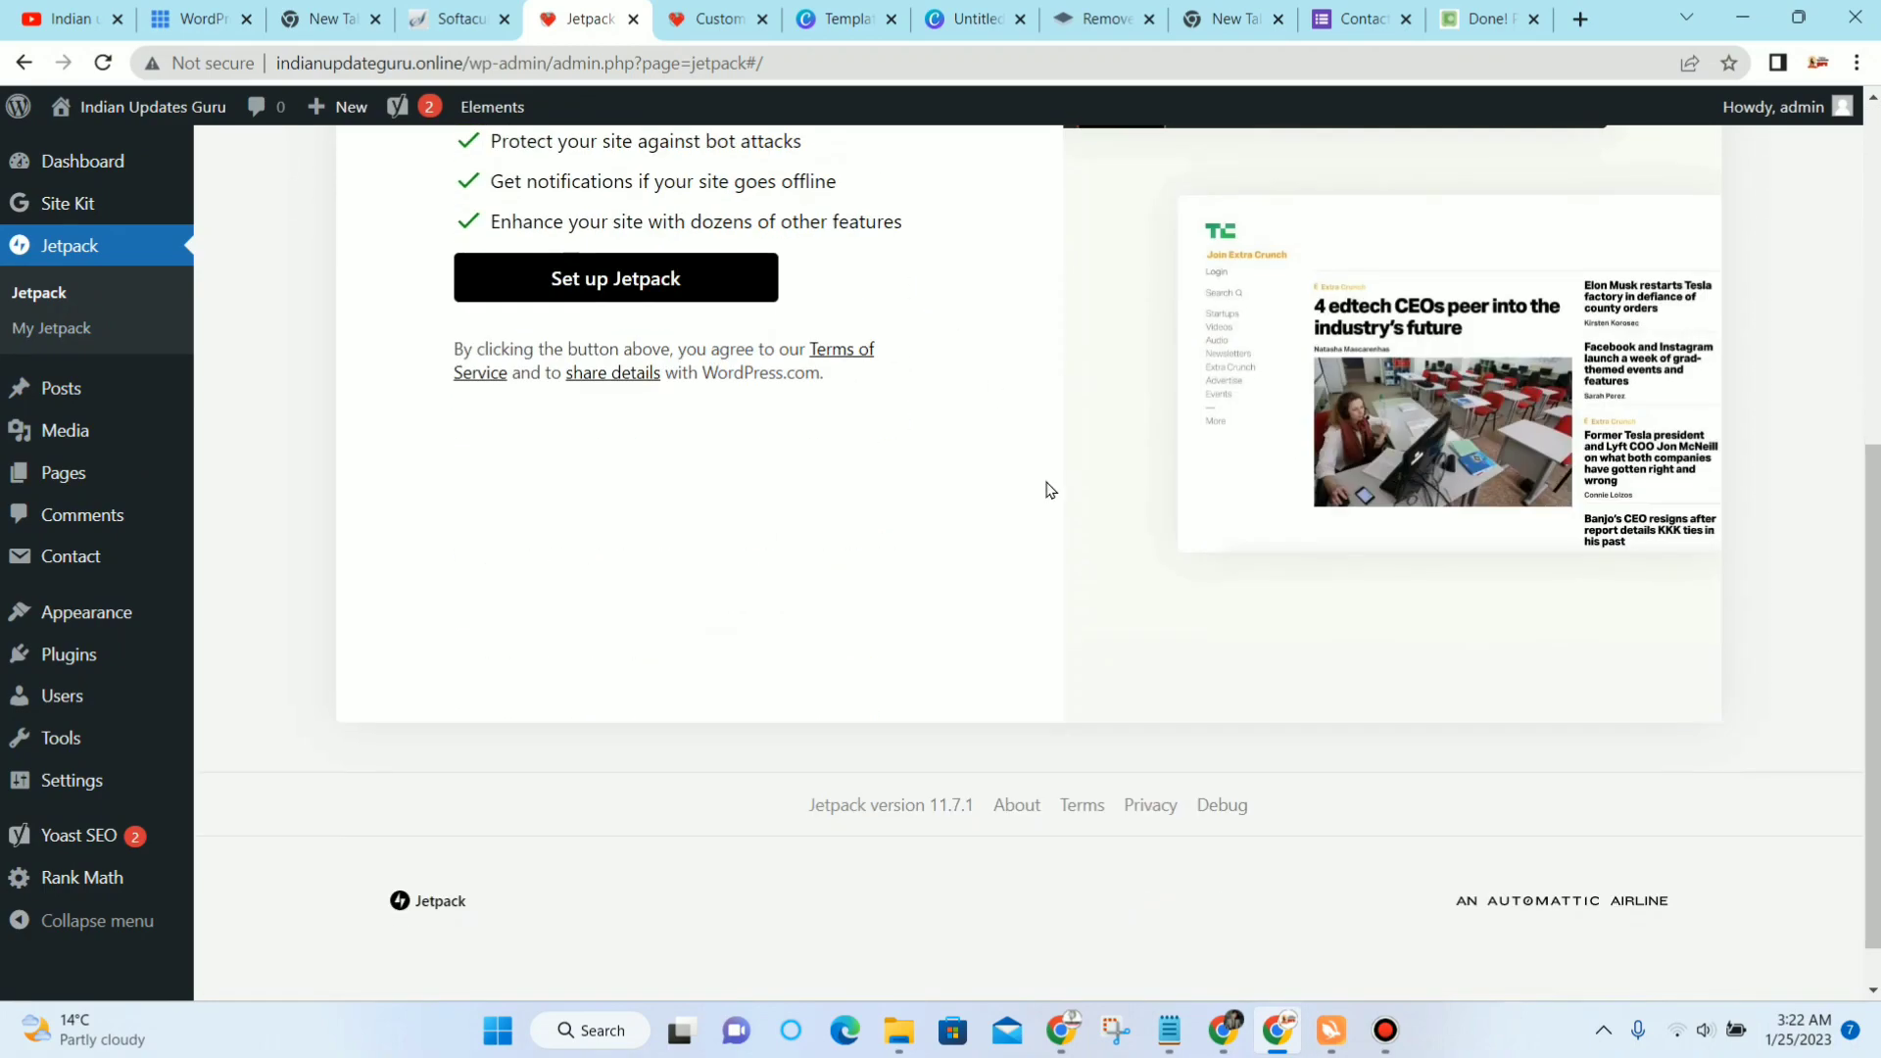
{"action": "scroll", "coordinate": [1049, 490], "scroll_direction": "up", "scroll_amount": 4}
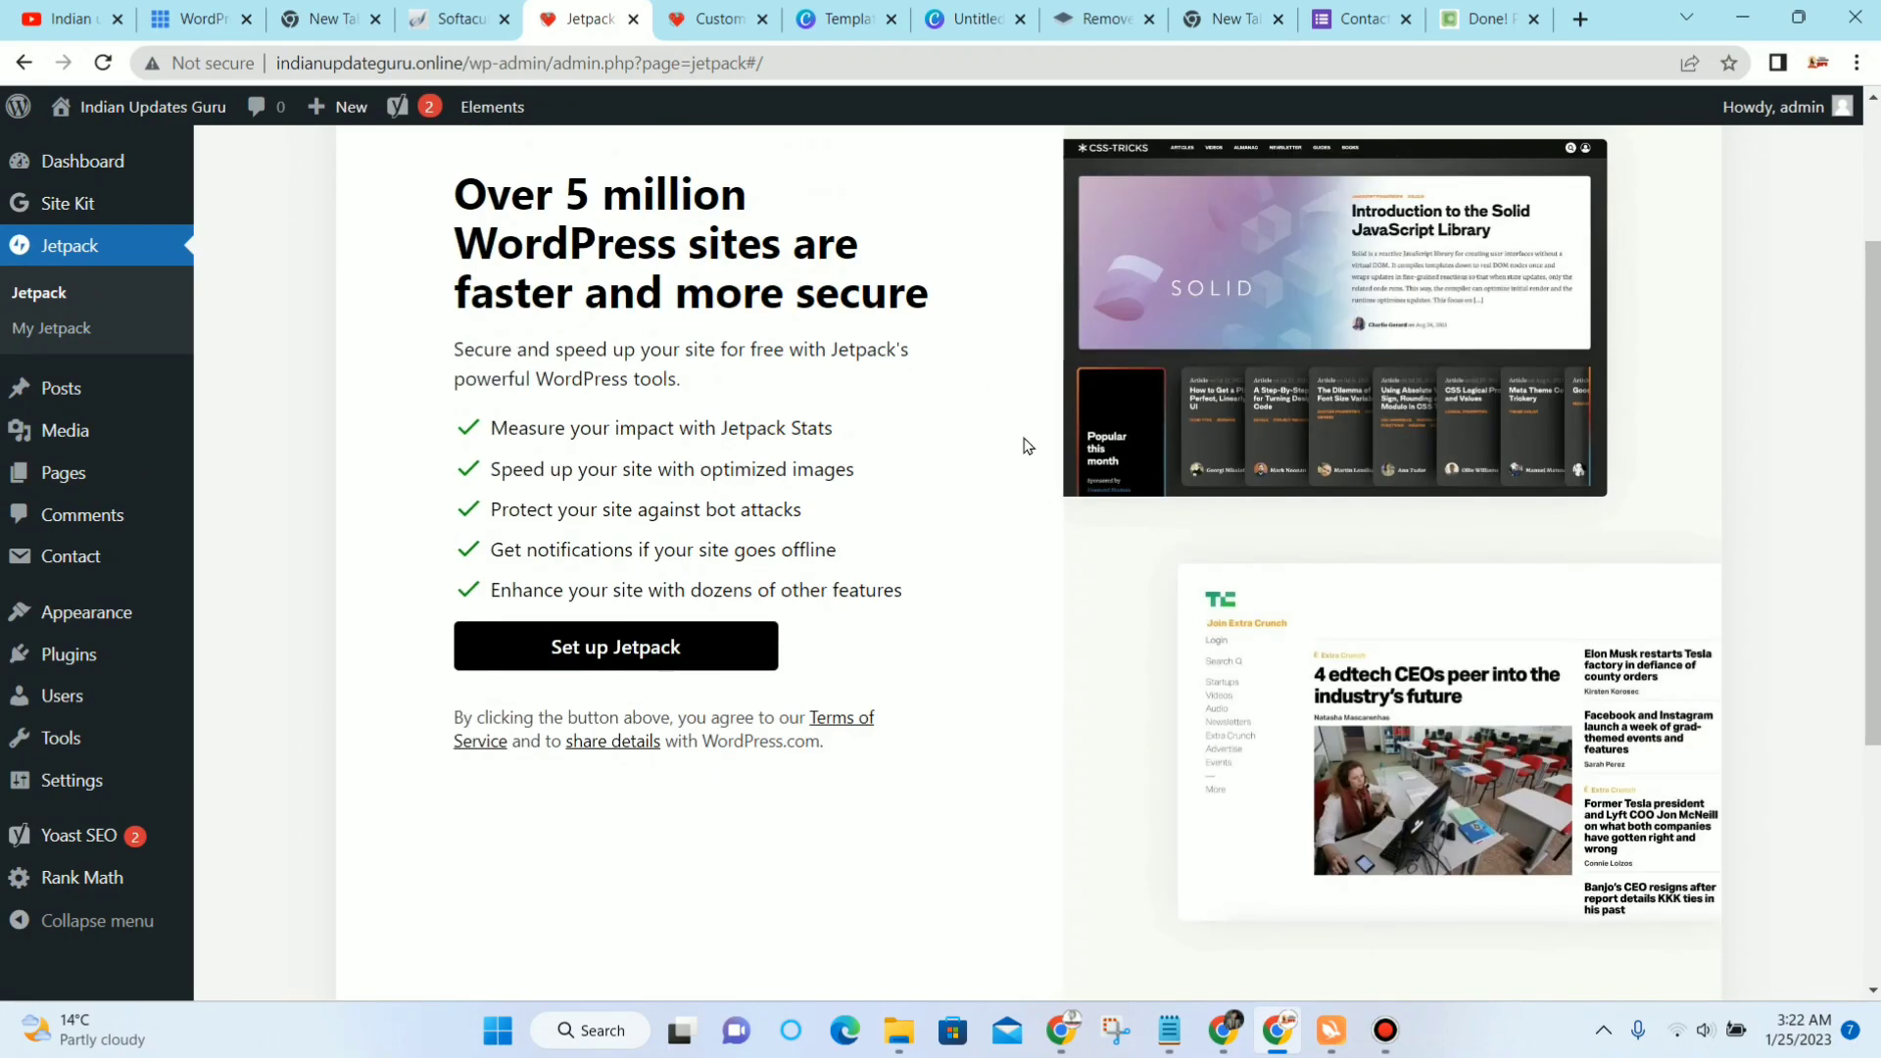
{"action": "scroll", "coordinate": [1019, 441], "scroll_direction": "up", "scroll_amount": 3}
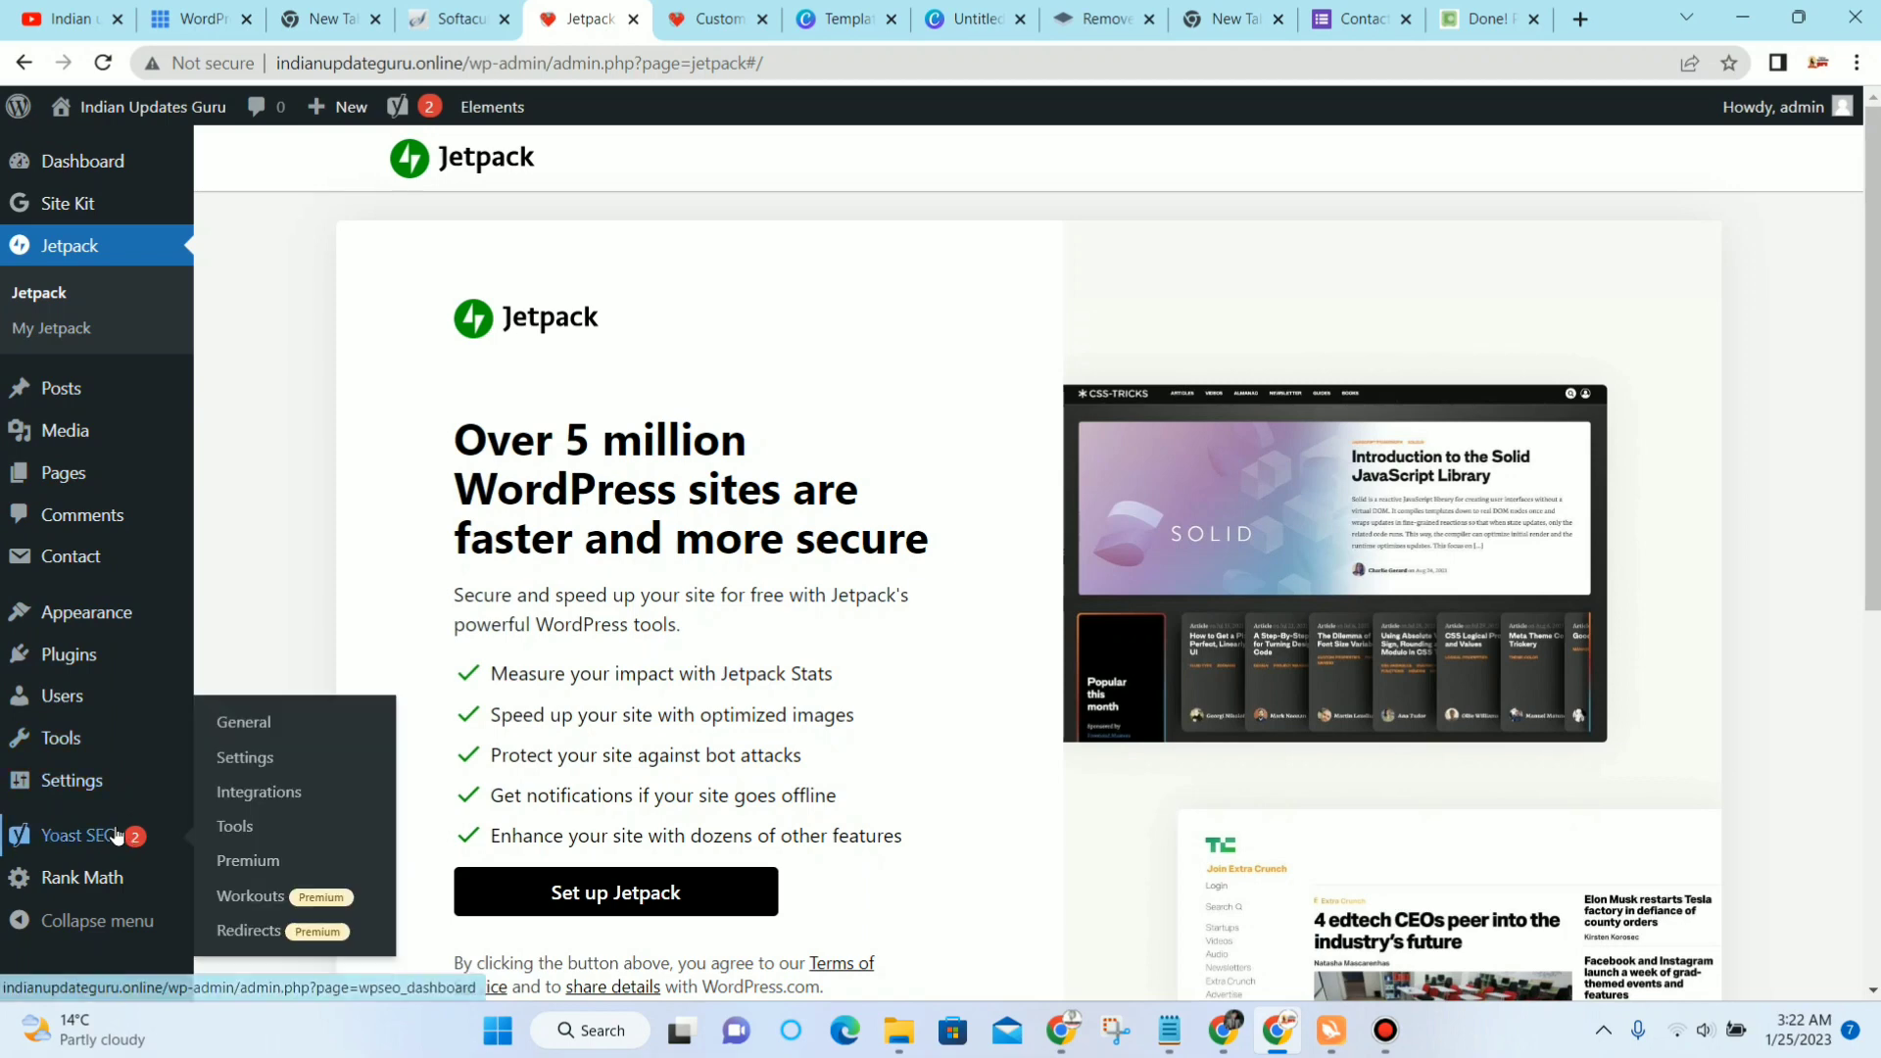
{"action": "left_click", "coordinate": [312, 713]}
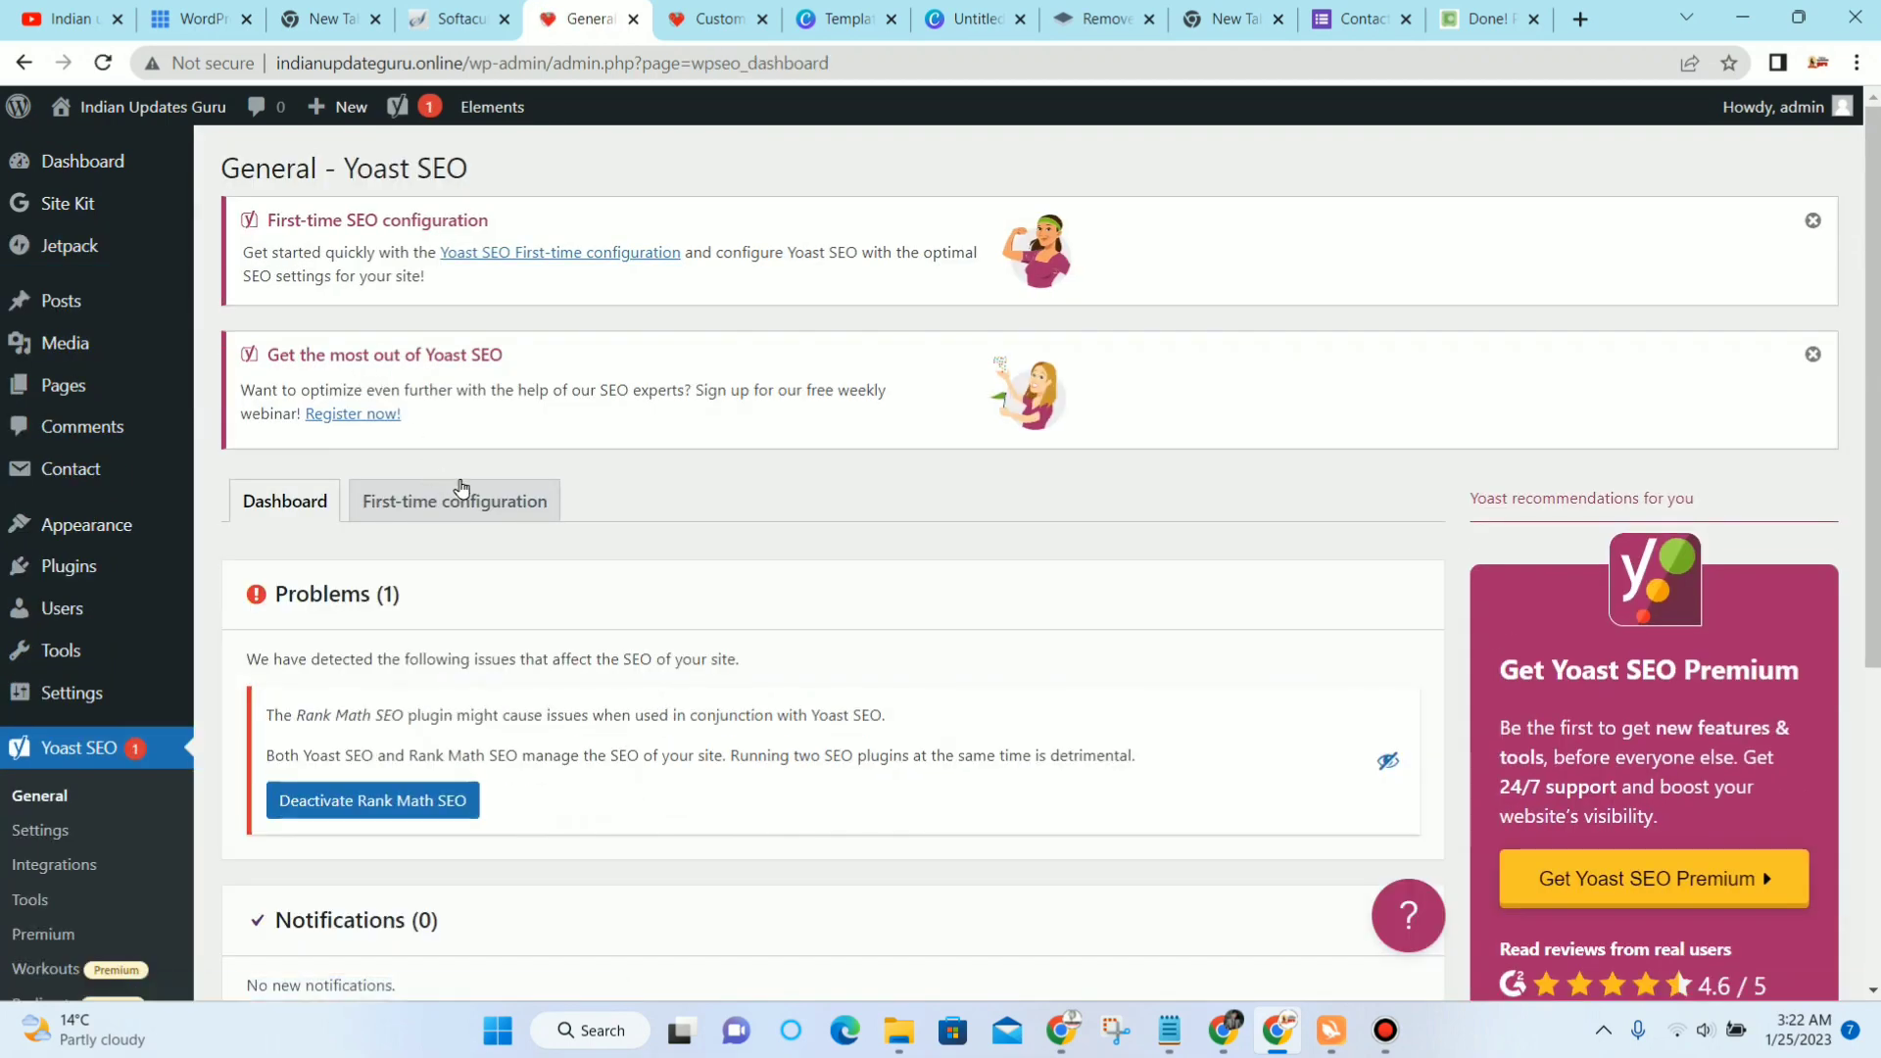
{"action": "scroll", "coordinate": [464, 489], "scroll_direction": "down", "scroll_amount": 1}
{"action": "scroll", "coordinate": [983, 512], "scroll_direction": "down", "scroll_amount": 3}
{"action": "scroll", "coordinate": [991, 508], "scroll_direction": "up", "scroll_amount": 5}
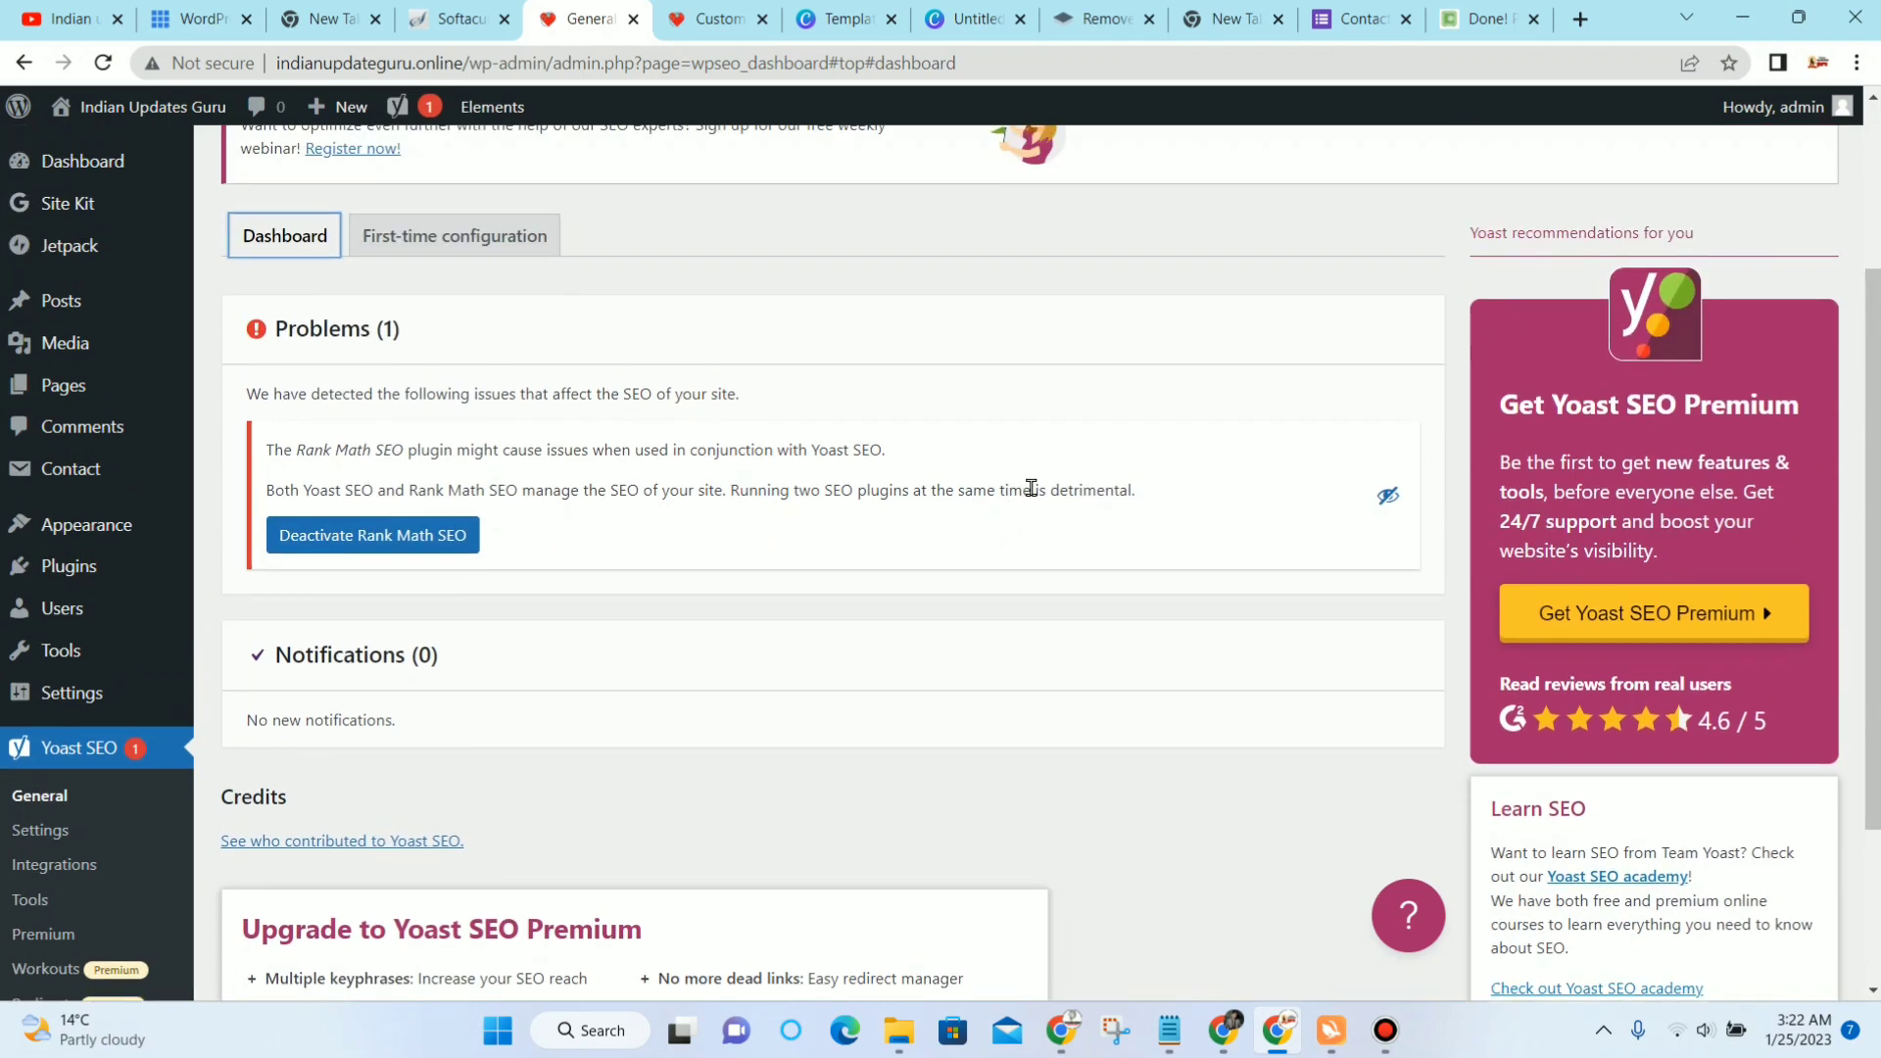
Step: Open the Rank Math setup, skip connecting an account, and start the setup wizard in Easy mode
{"action": "scroll", "coordinate": [1066, 378], "scroll_direction": "down", "scroll_amount": 5}
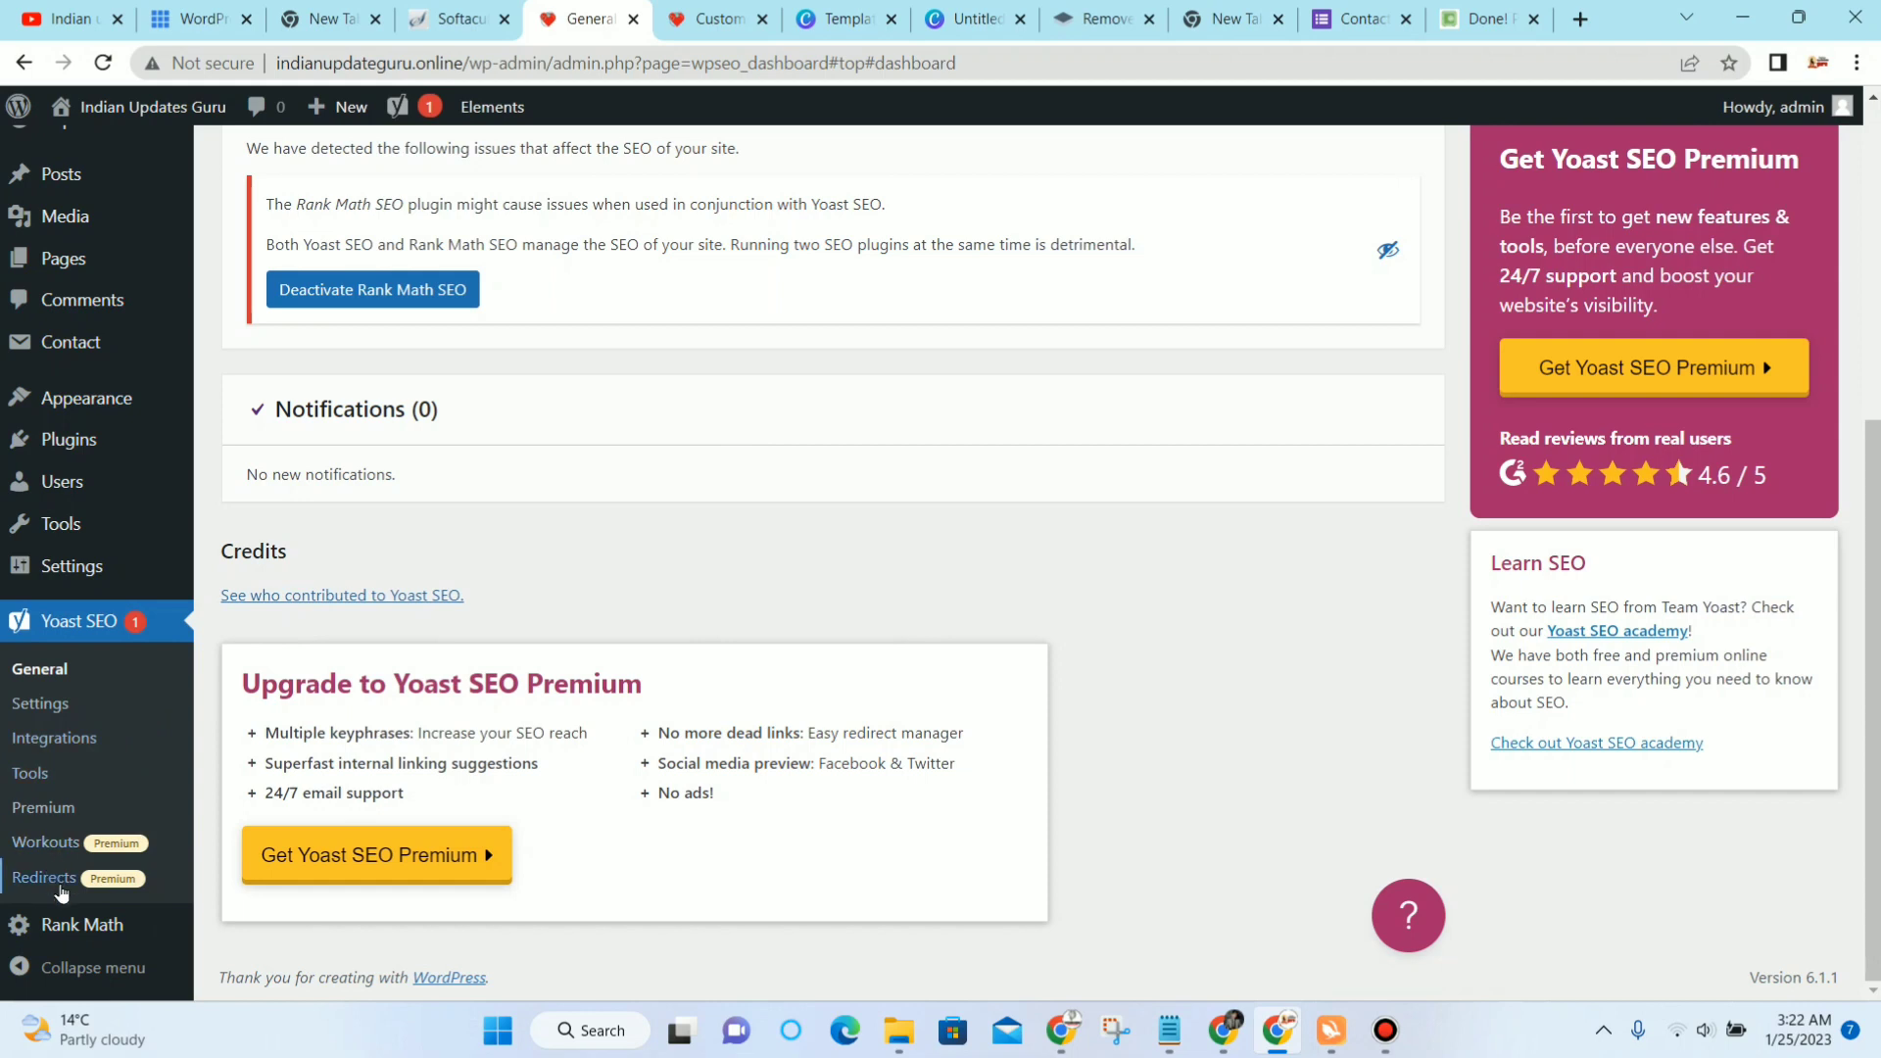
{"action": "left_click", "coordinate": [69, 928]}
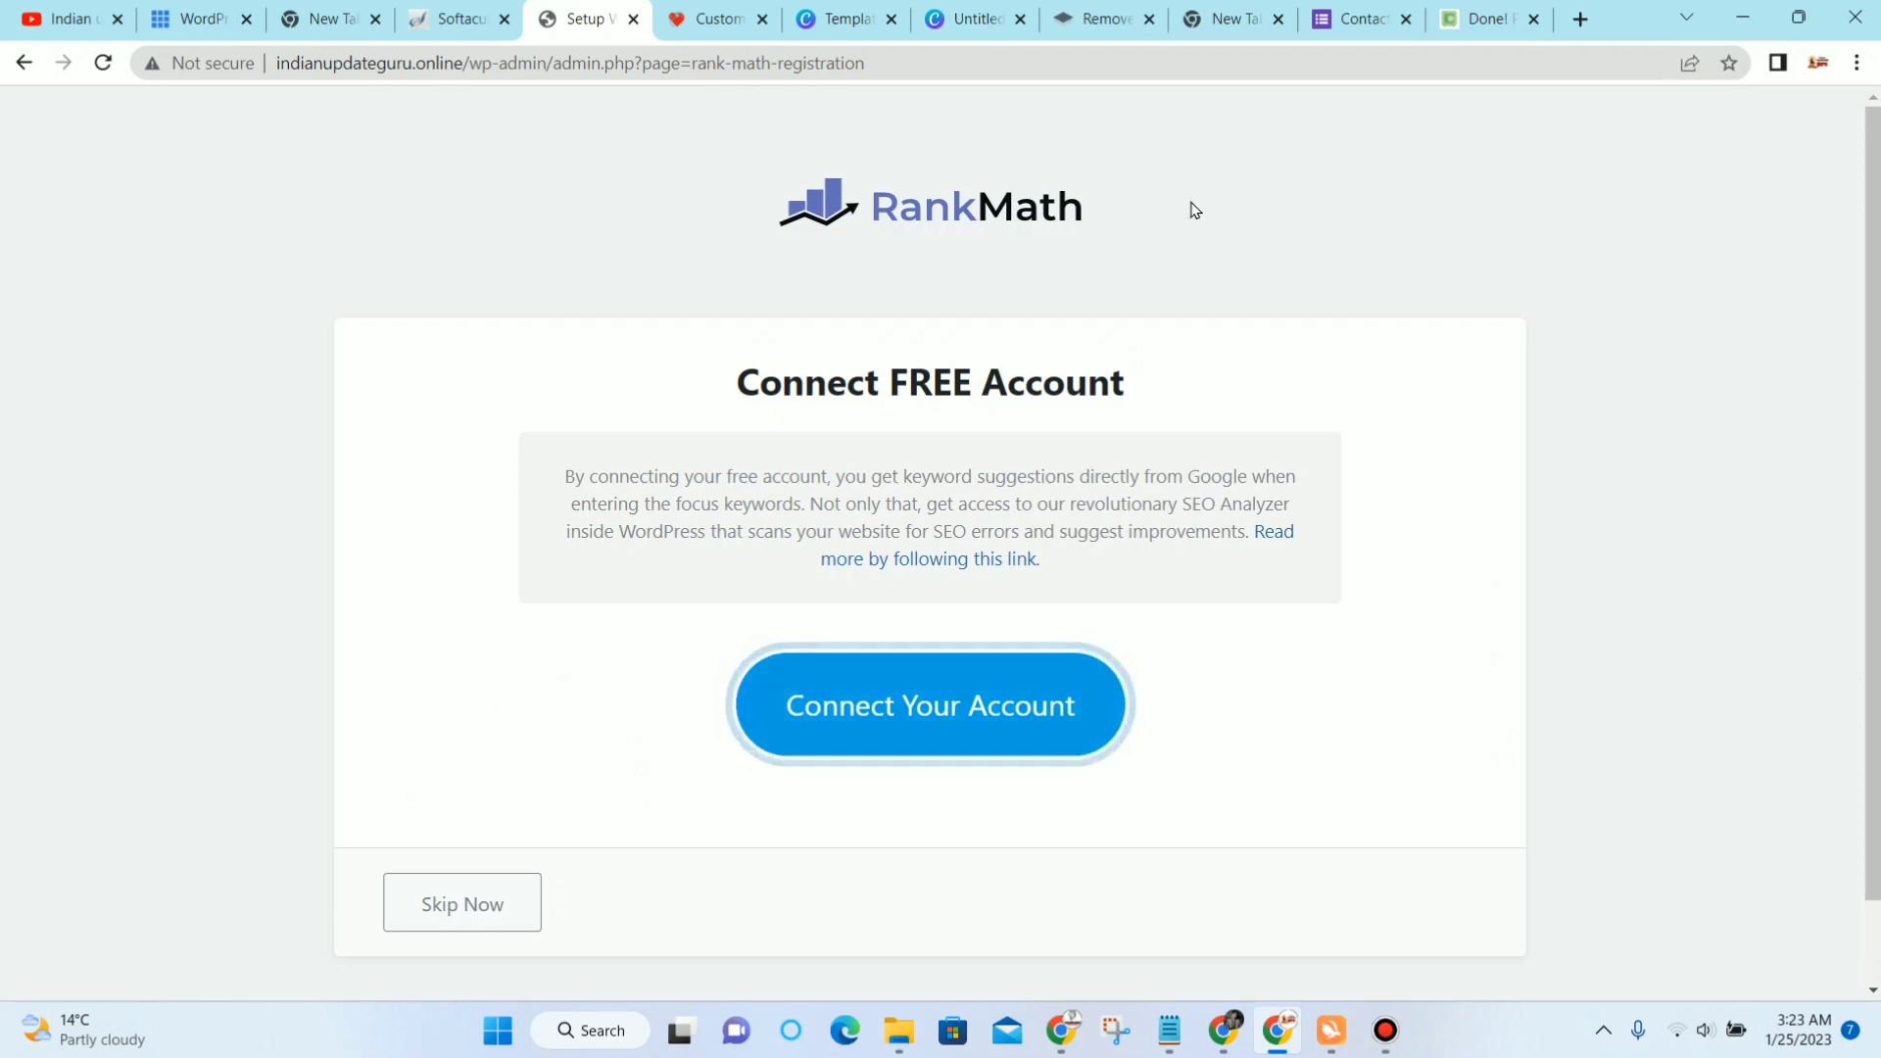
{"action": "left_click", "coordinate": [458, 893]}
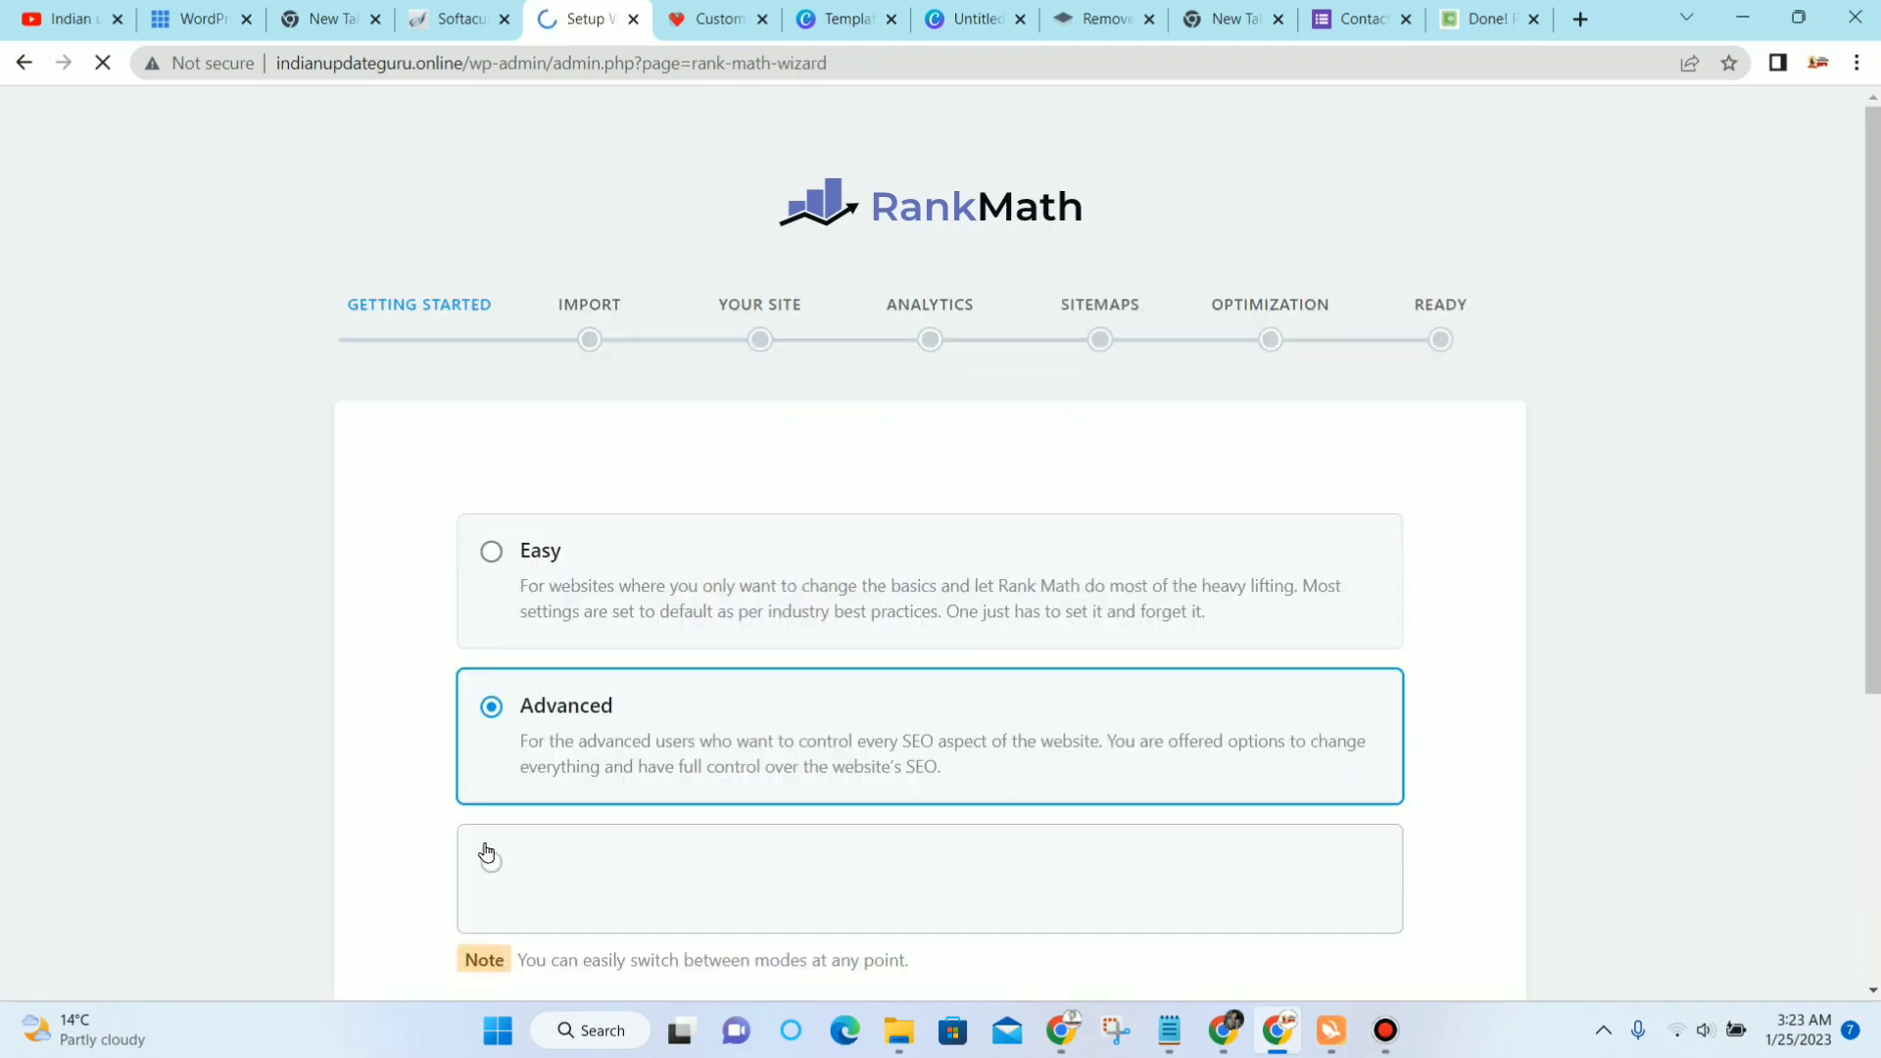
{"action": "scroll", "coordinate": [785, 715], "scroll_direction": "down", "scroll_amount": 4}
{"action": "left_click", "coordinate": [530, 199]}
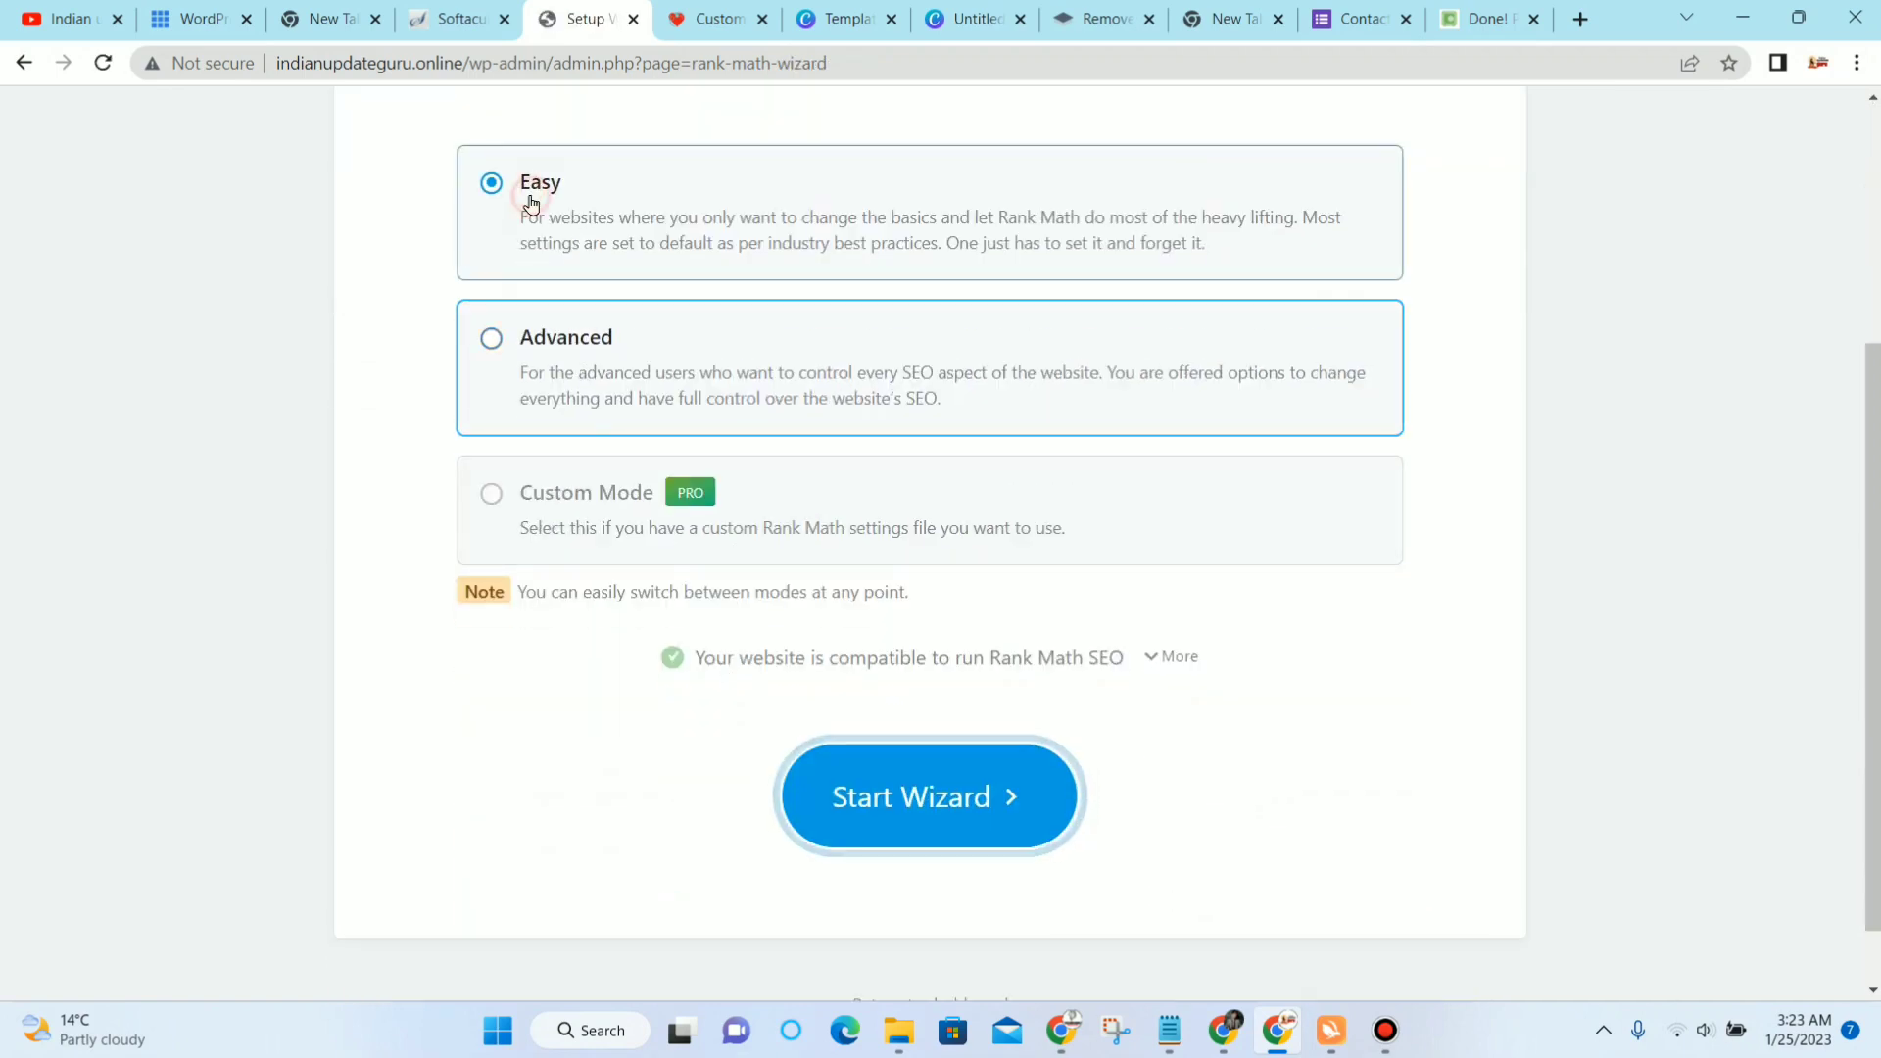
{"action": "scroll", "coordinate": [940, 587], "scroll_direction": "down", "scroll_amount": 1}
{"action": "left_click", "coordinate": [950, 726]}
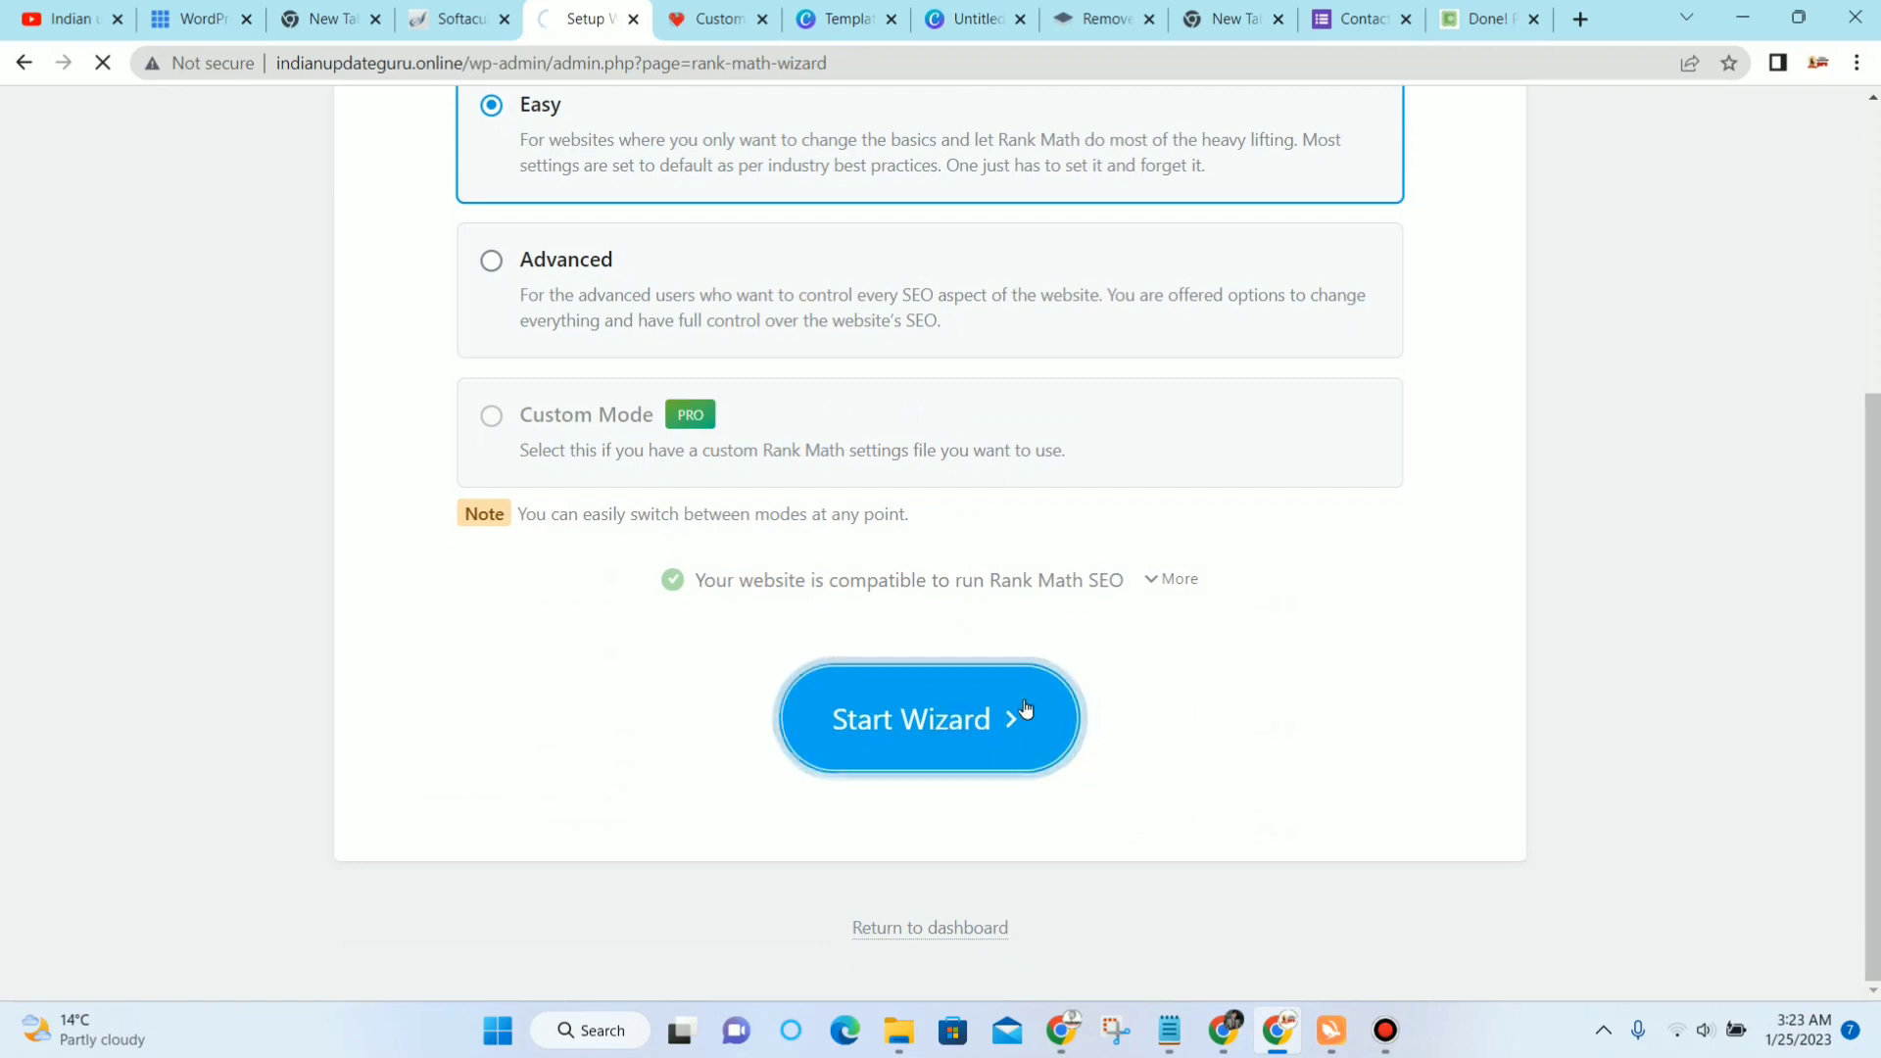
Step: Skip the Yoast SEO import, site details and analytics steps of the wizard, and return to the Rank Math dashboard
{"action": "scroll", "coordinate": [1315, 634], "scroll_direction": "down", "scroll_amount": 1}
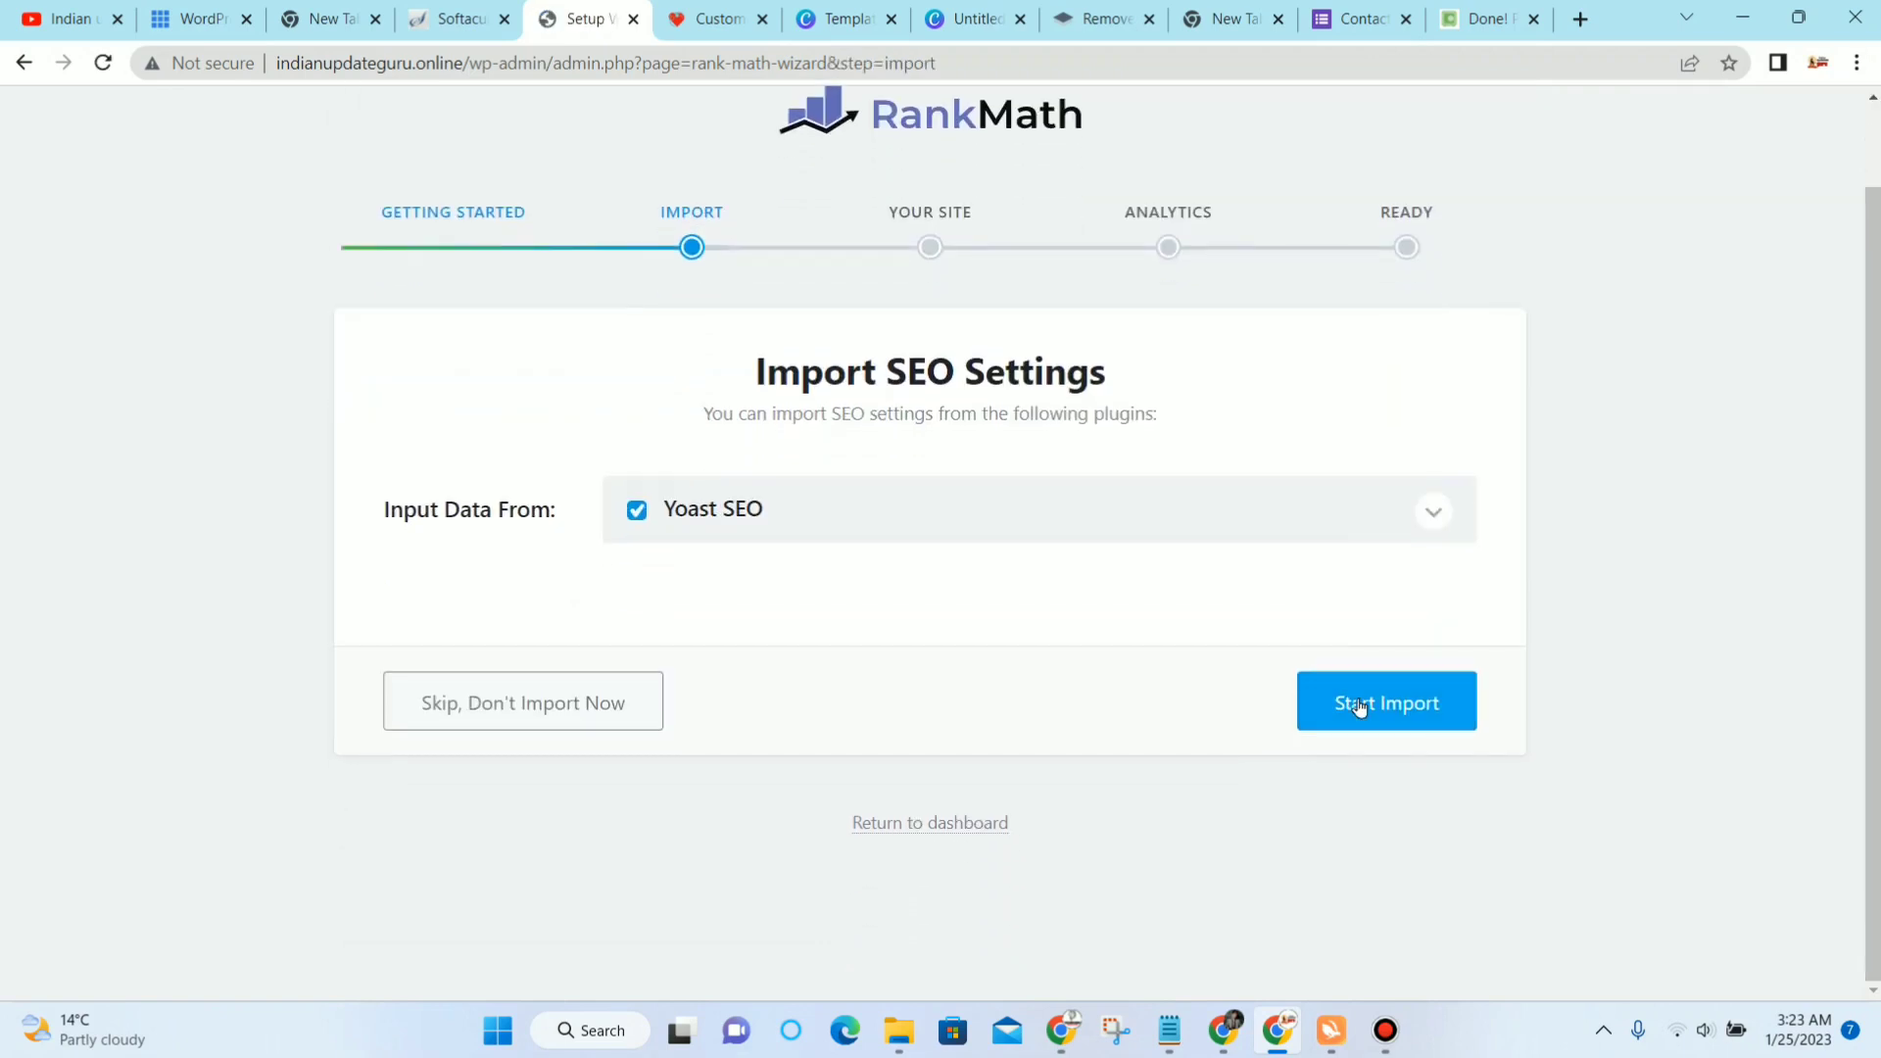
{"action": "left_click", "coordinate": [585, 715]}
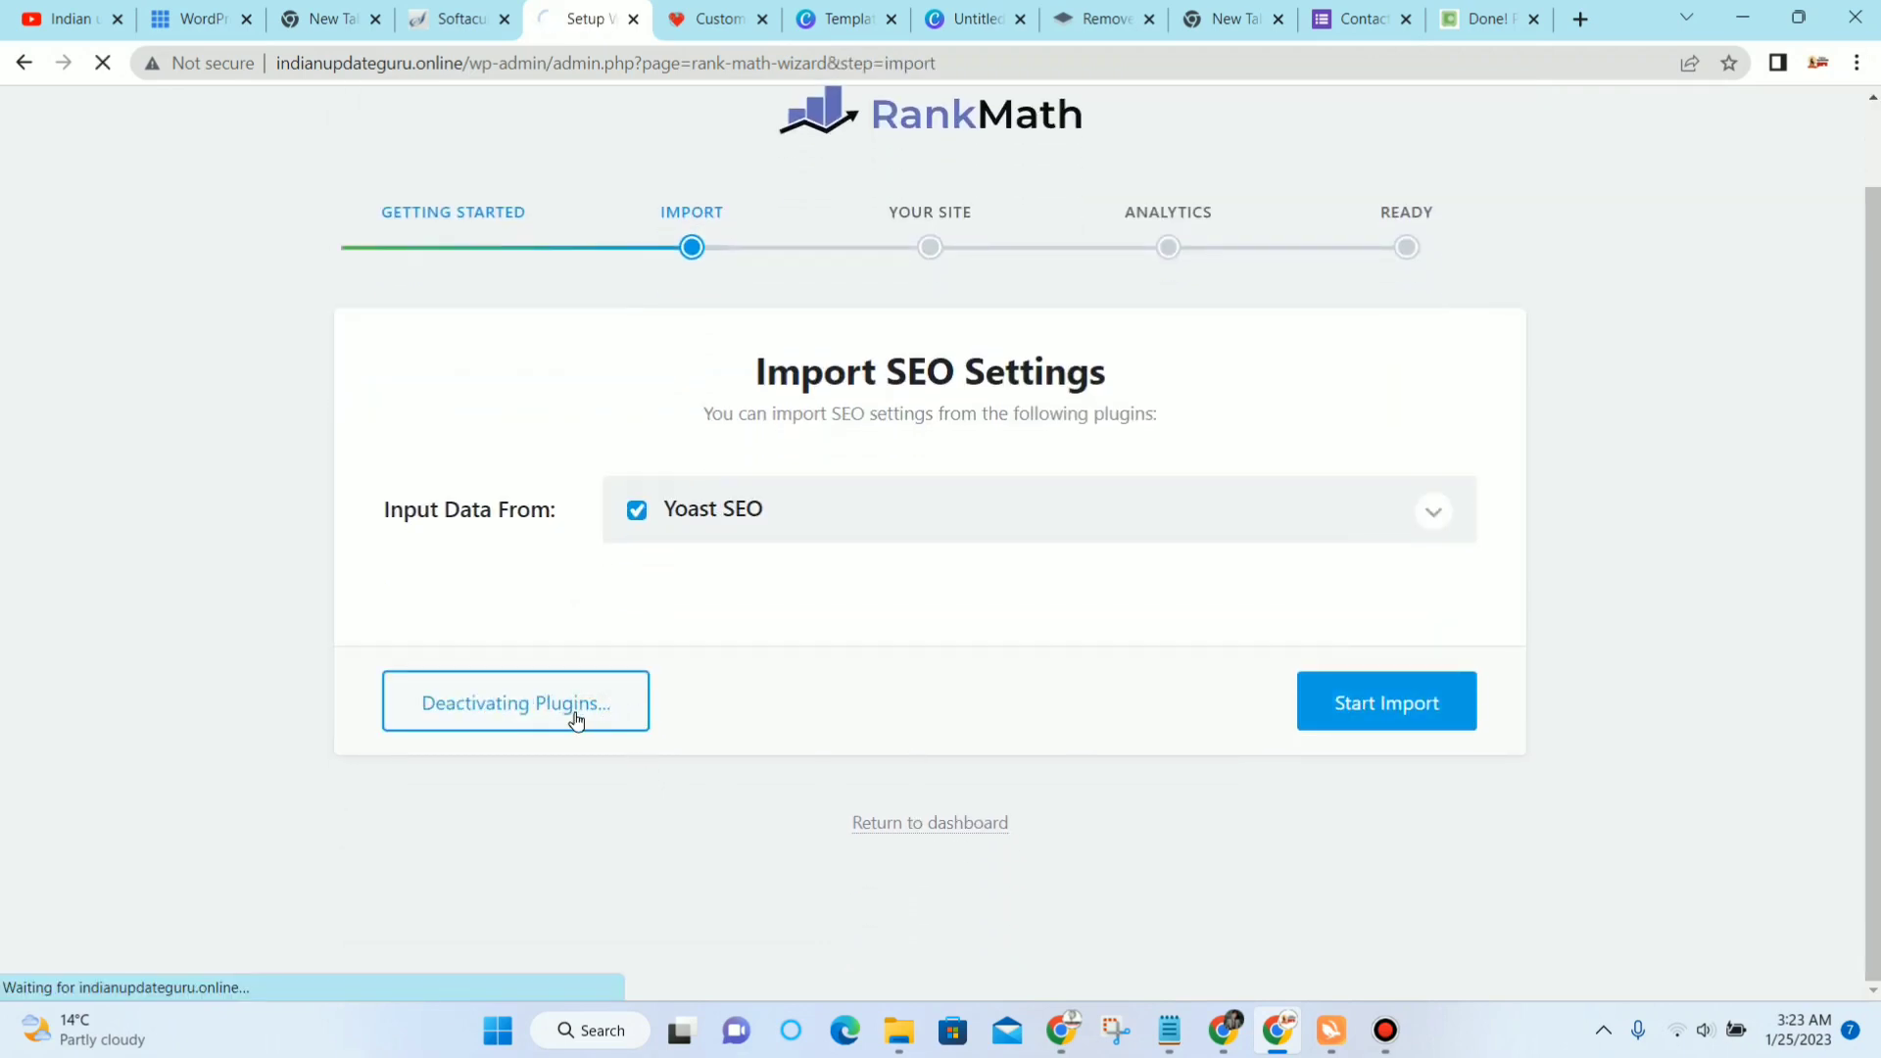
{"action": "scroll", "coordinate": [672, 722], "scroll_direction": "down", "scroll_amount": 8}
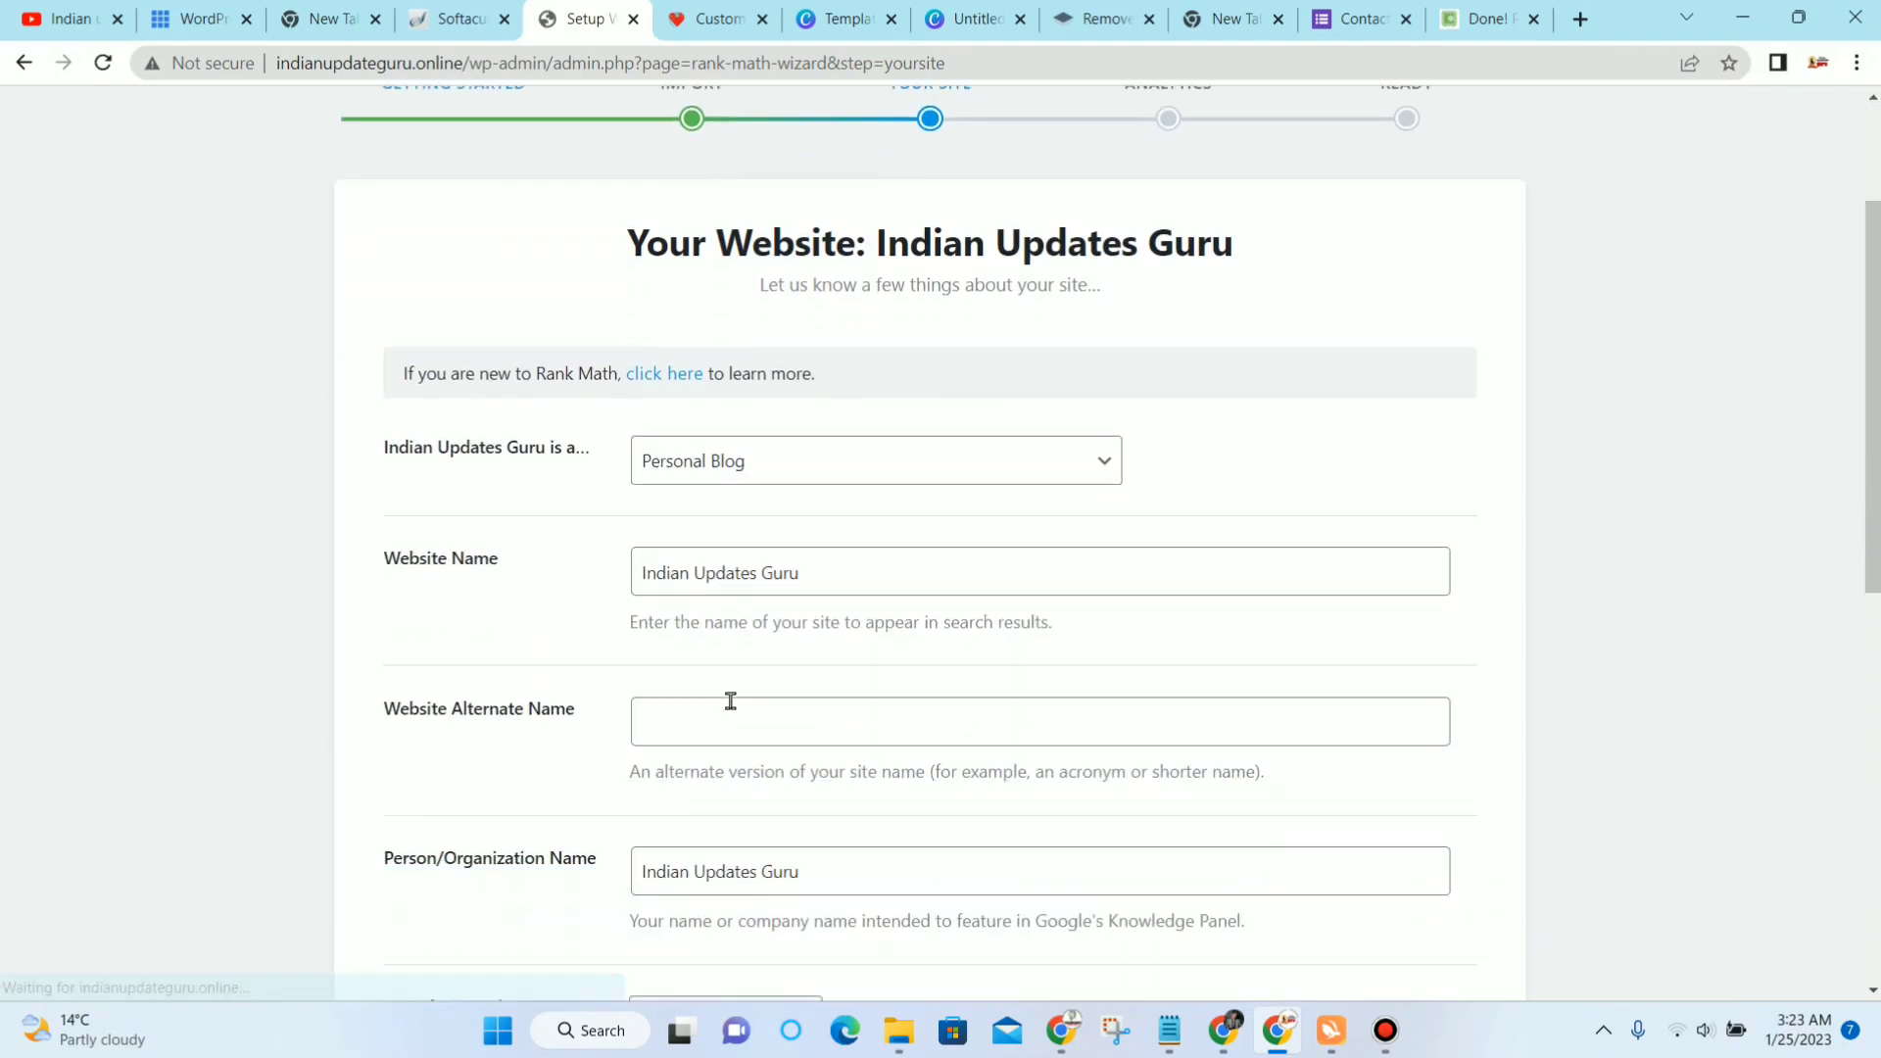
{"action": "scroll", "coordinate": [733, 696], "scroll_direction": "down", "scroll_amount": 3}
{"action": "left_click", "coordinate": [409, 809]}
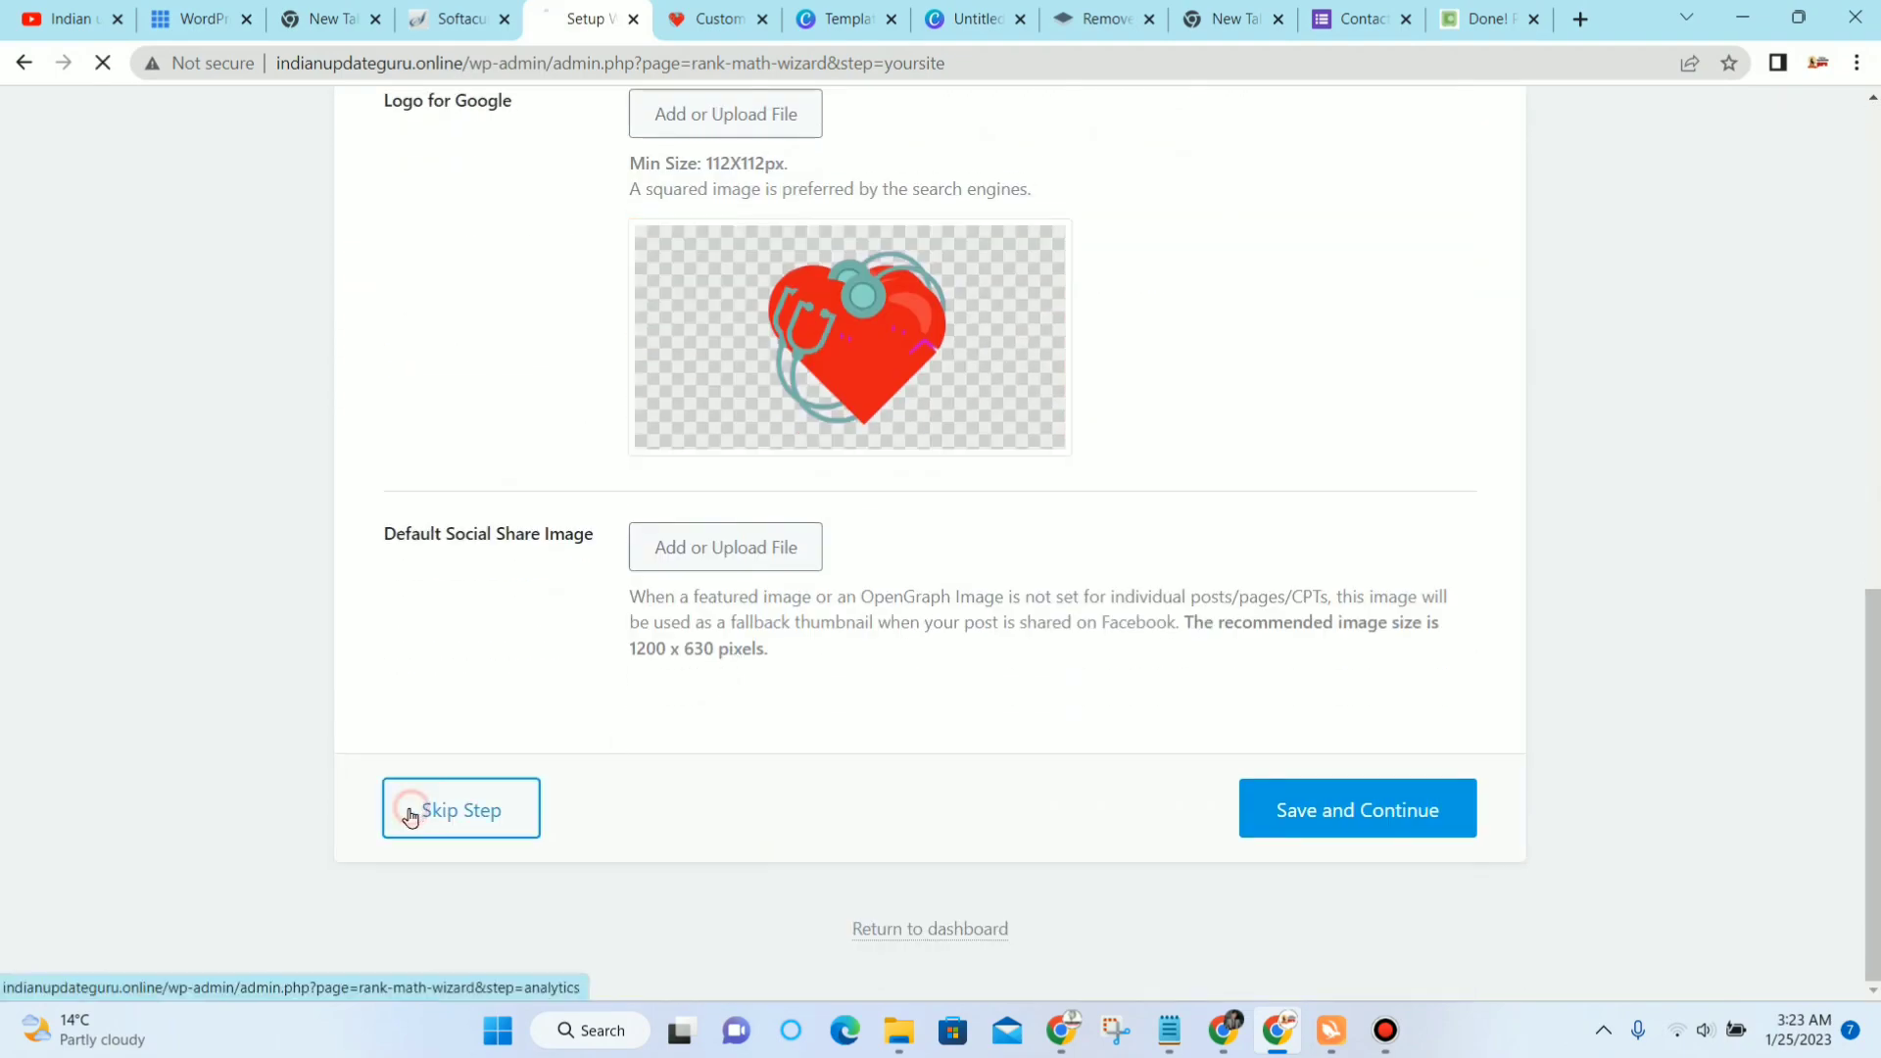
{"action": "scroll", "coordinate": [924, 503], "scroll_direction": "down", "scroll_amount": 6}
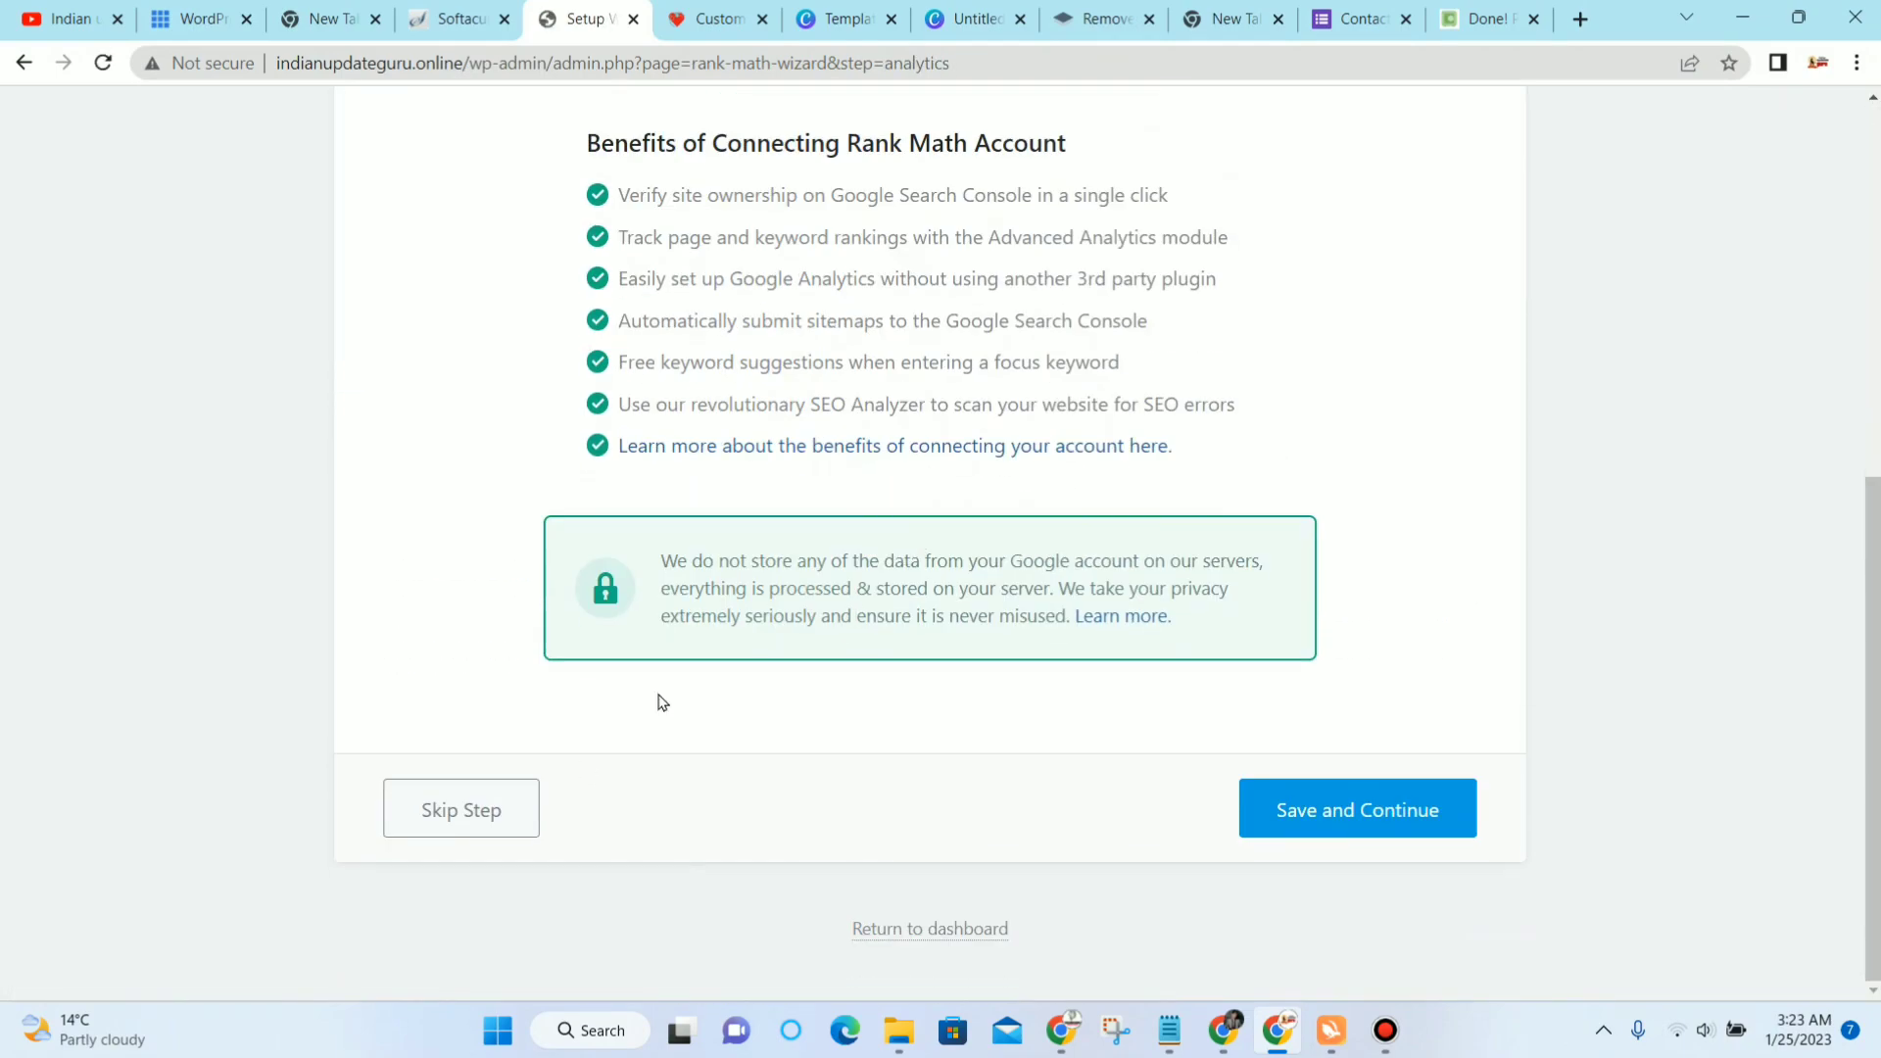
{"action": "left_click", "coordinate": [479, 799]}
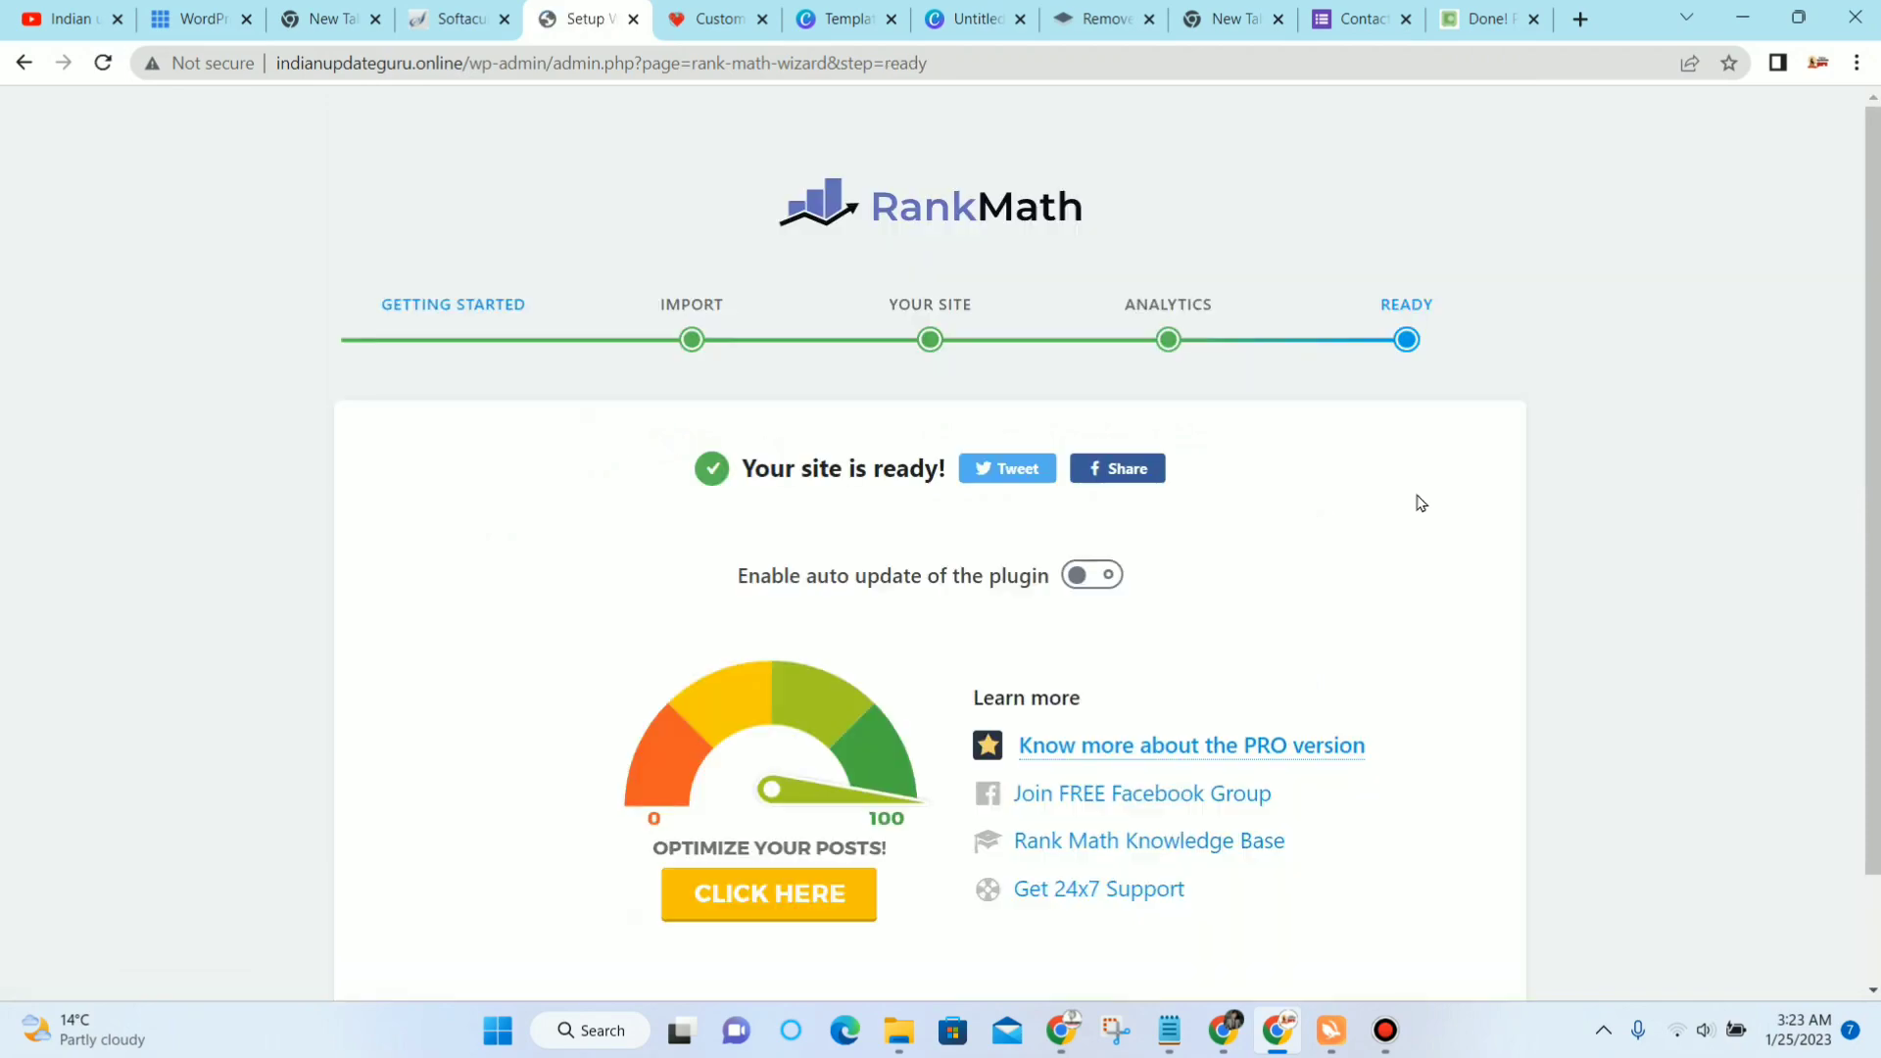
{"action": "scroll", "coordinate": [1261, 541], "scroll_direction": "down", "scroll_amount": 1}
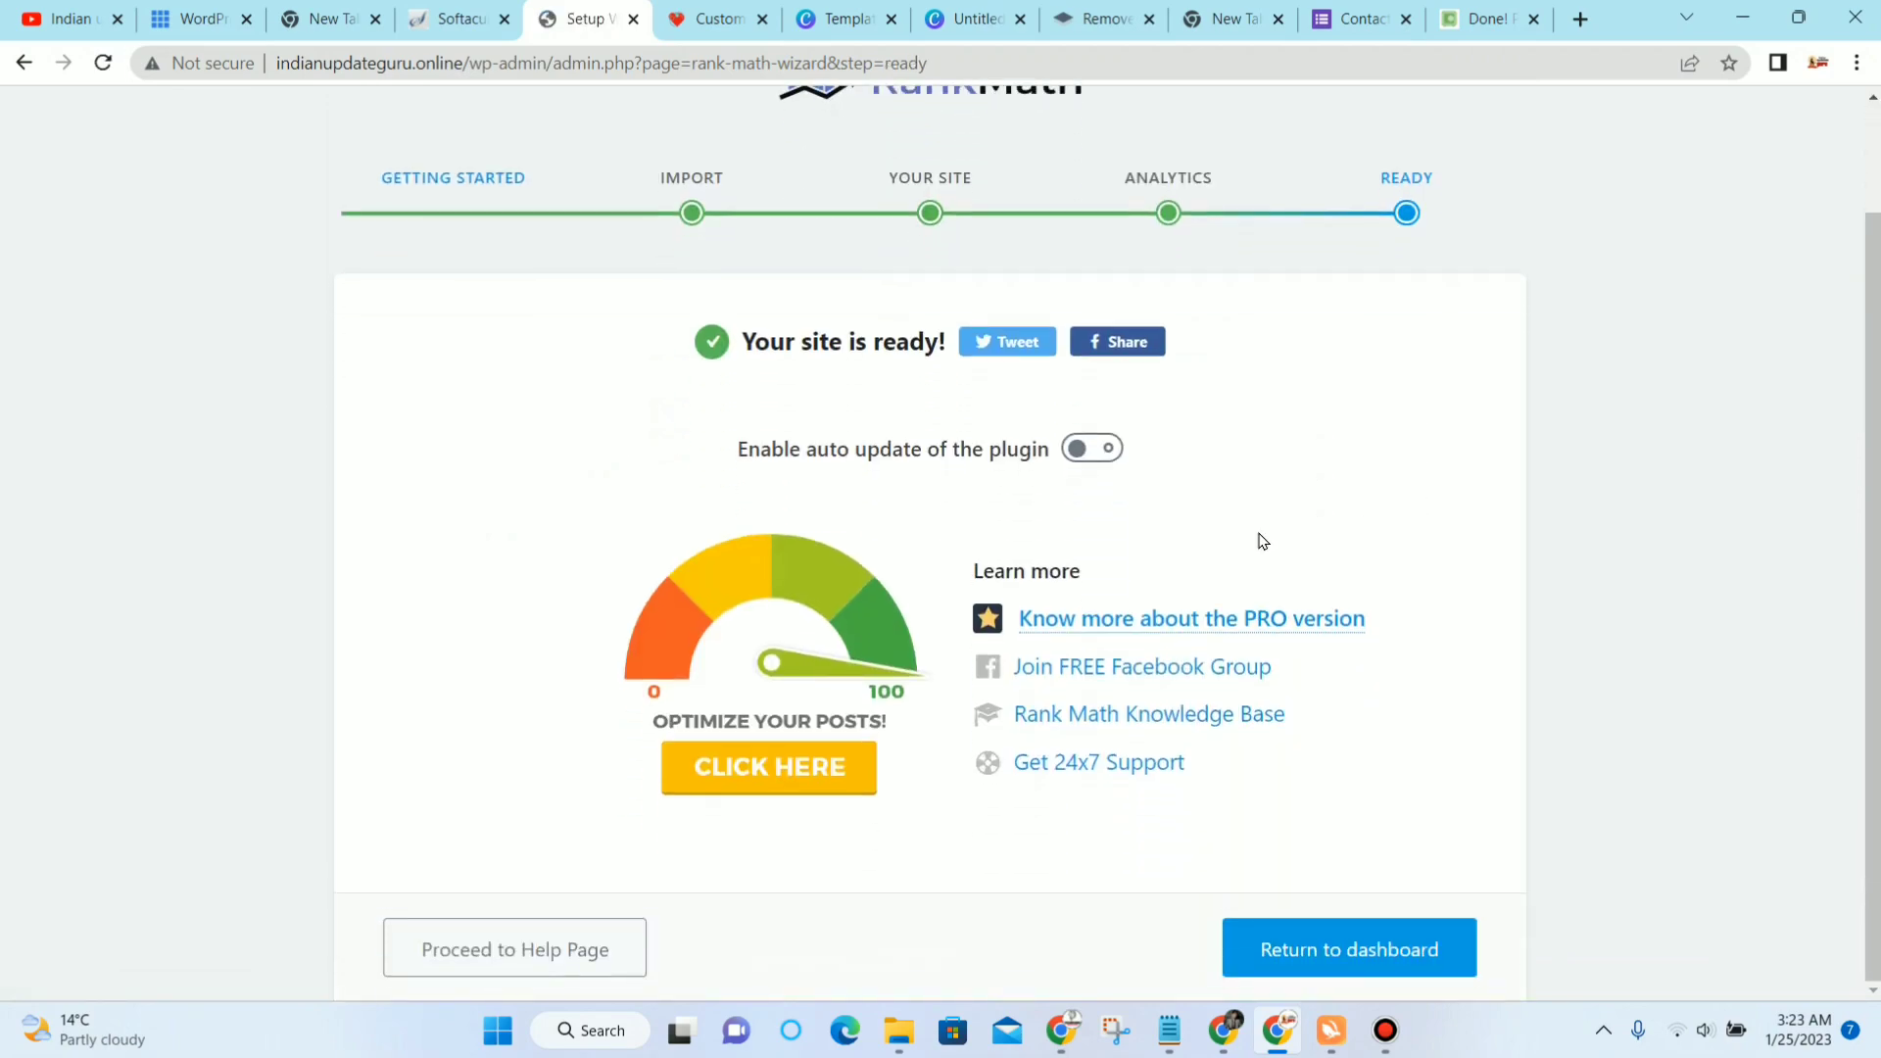
{"action": "left_click", "coordinate": [1353, 946]}
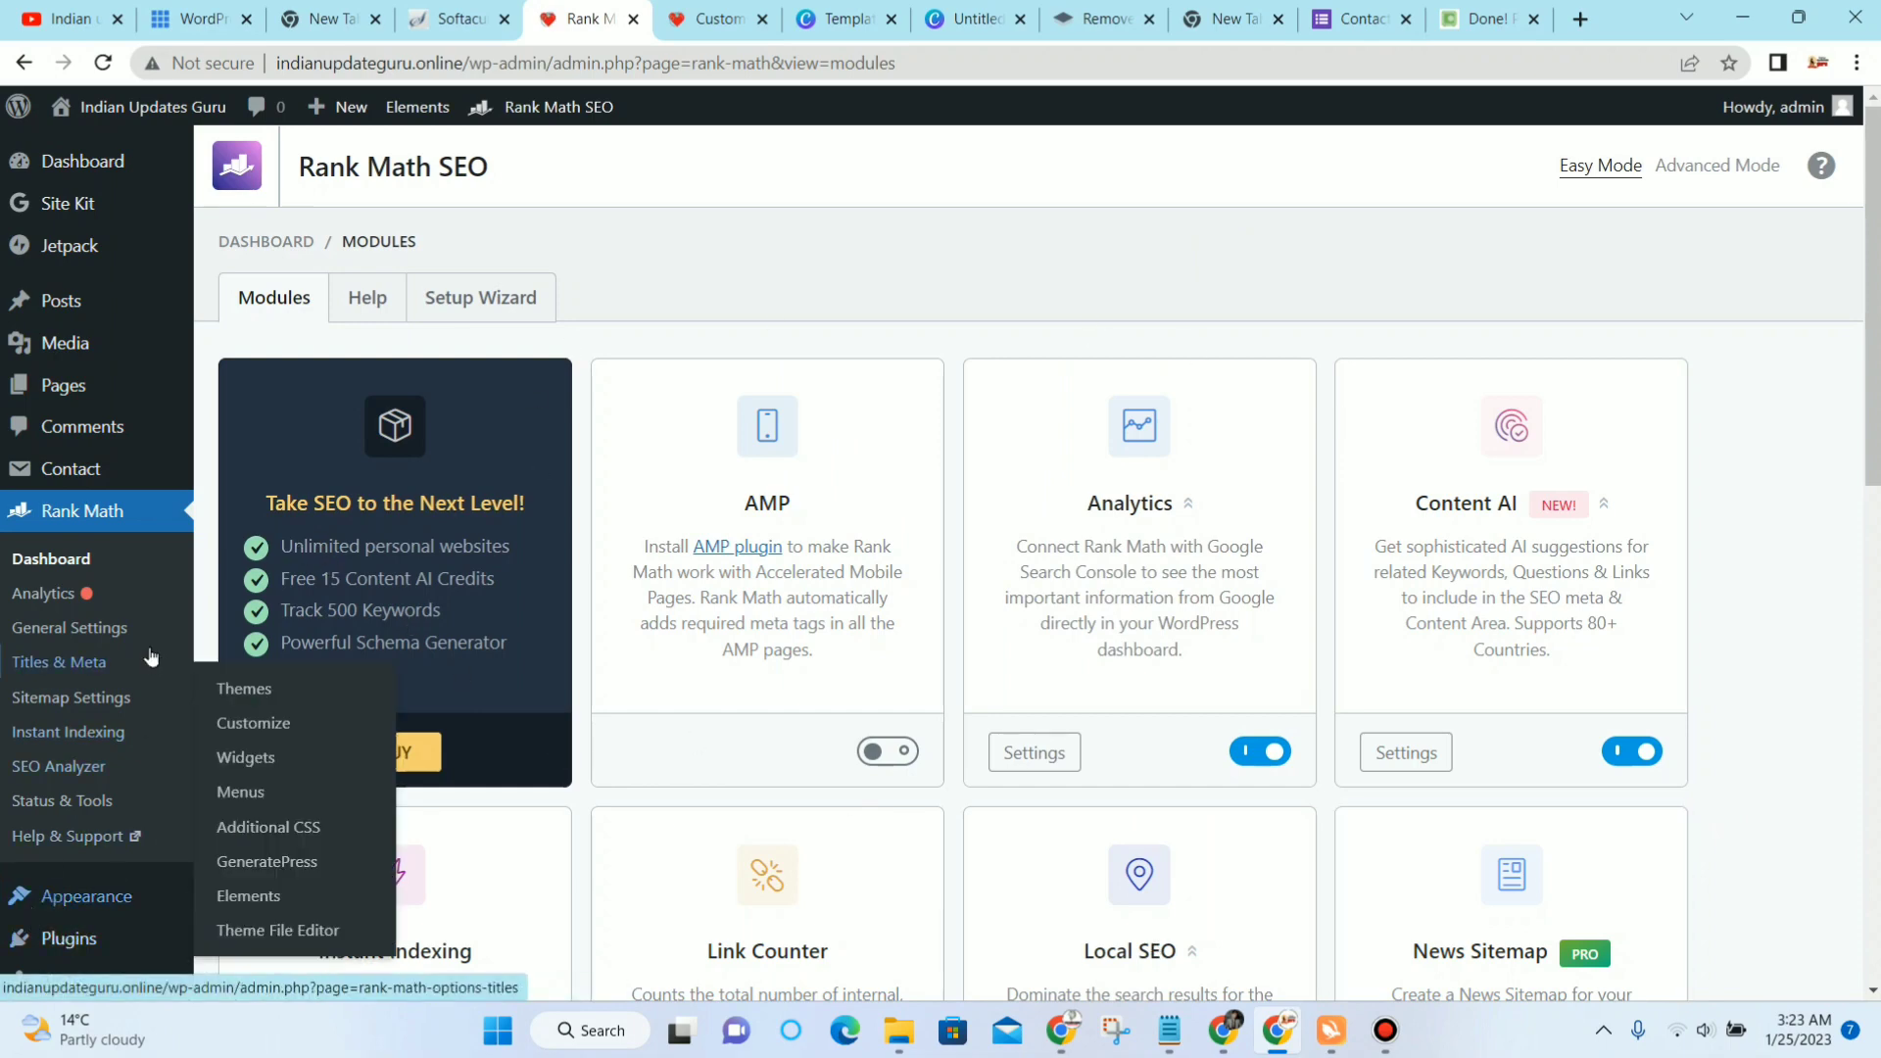
Step: Open the list of all posts and start a new post
{"action": "scroll", "coordinate": [157, 761], "scroll_direction": "down", "scroll_amount": 1}
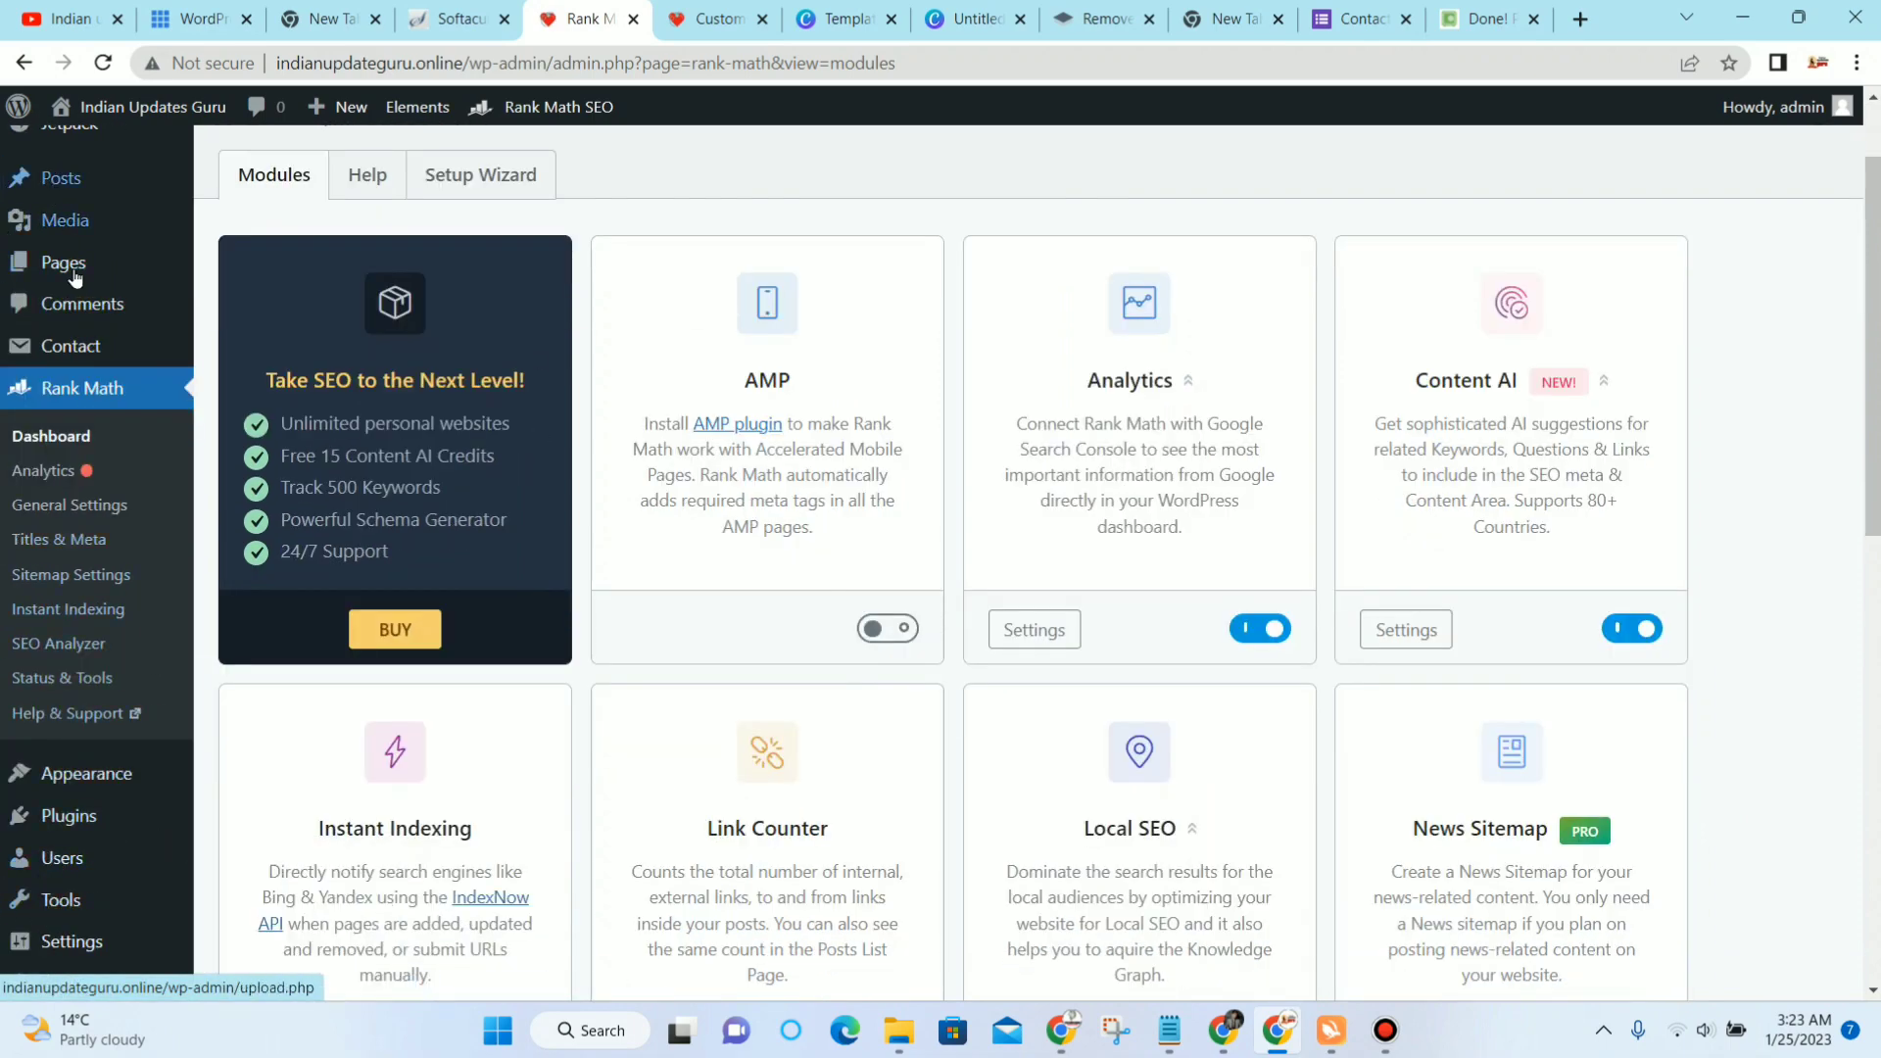
{"action": "scroll", "coordinate": [118, 662], "scroll_direction": "up", "scroll_amount": 1}
{"action": "mouse_move", "coordinate": [72, 303]}
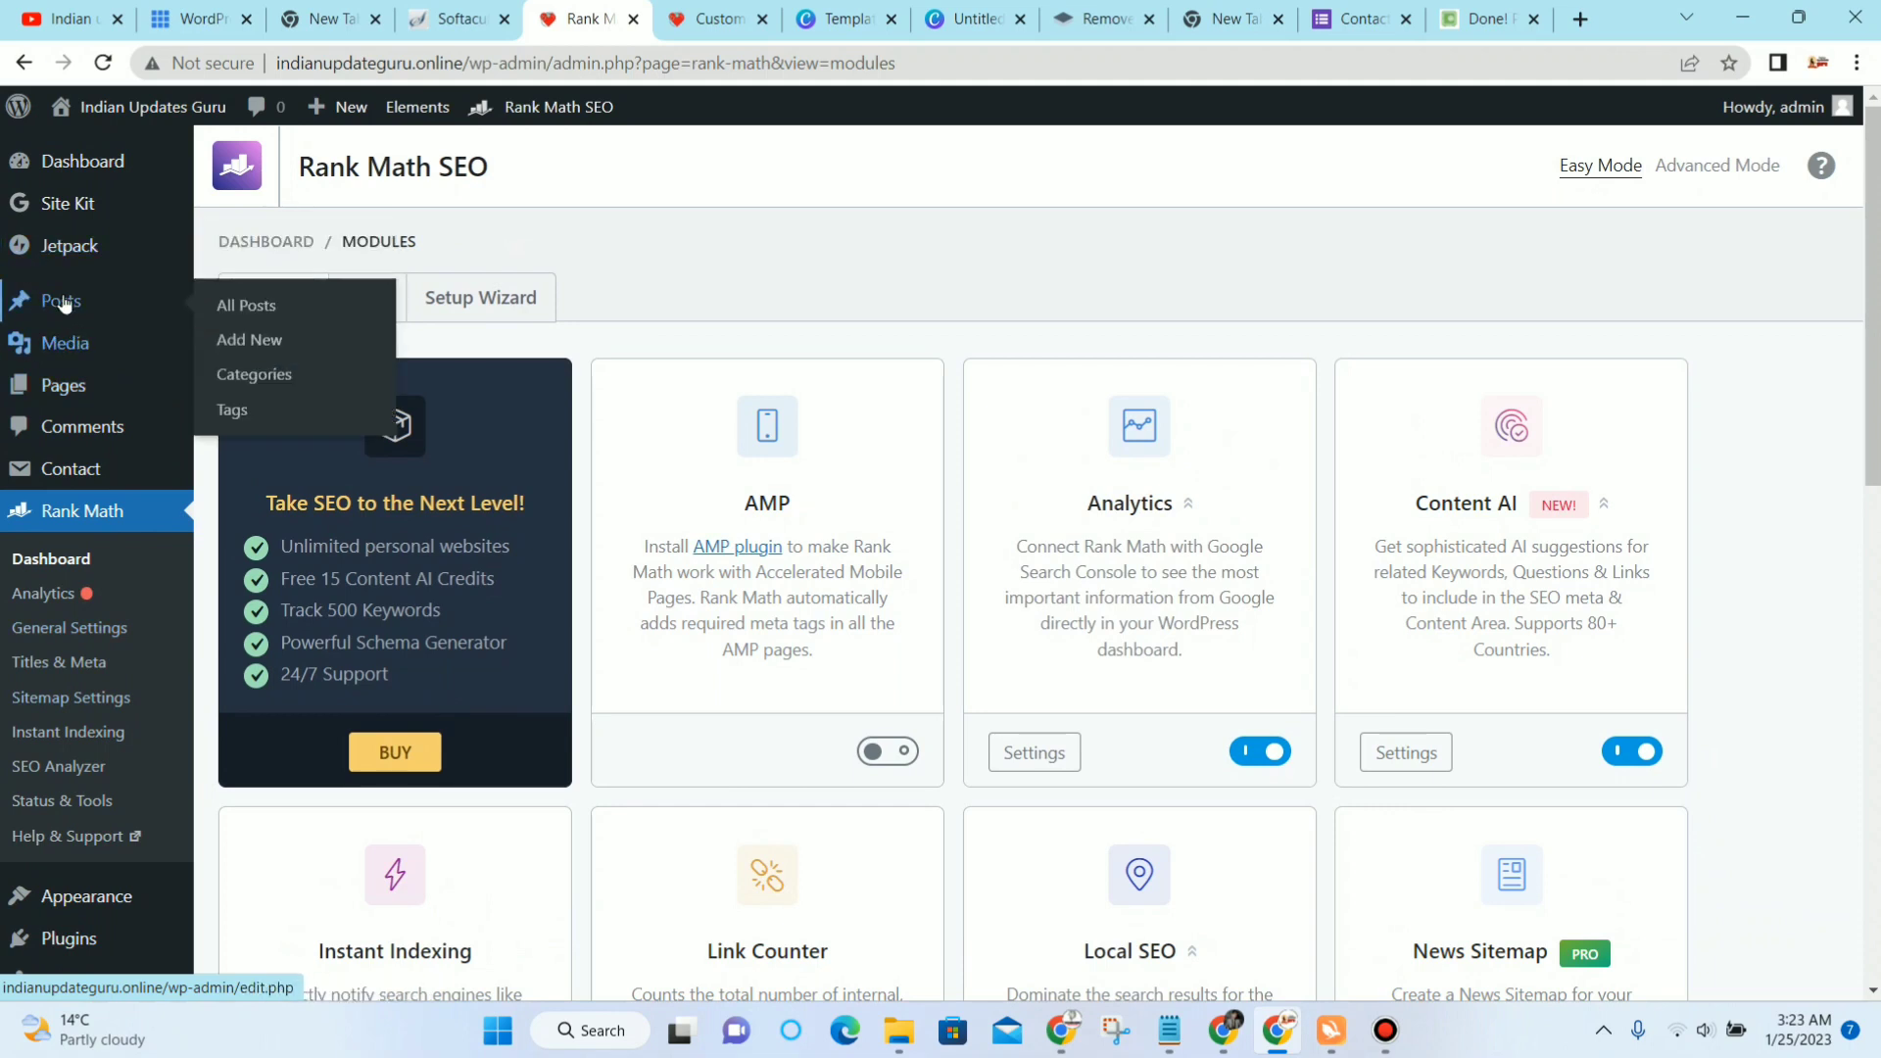
{"action": "left_click", "coordinate": [241, 305]}
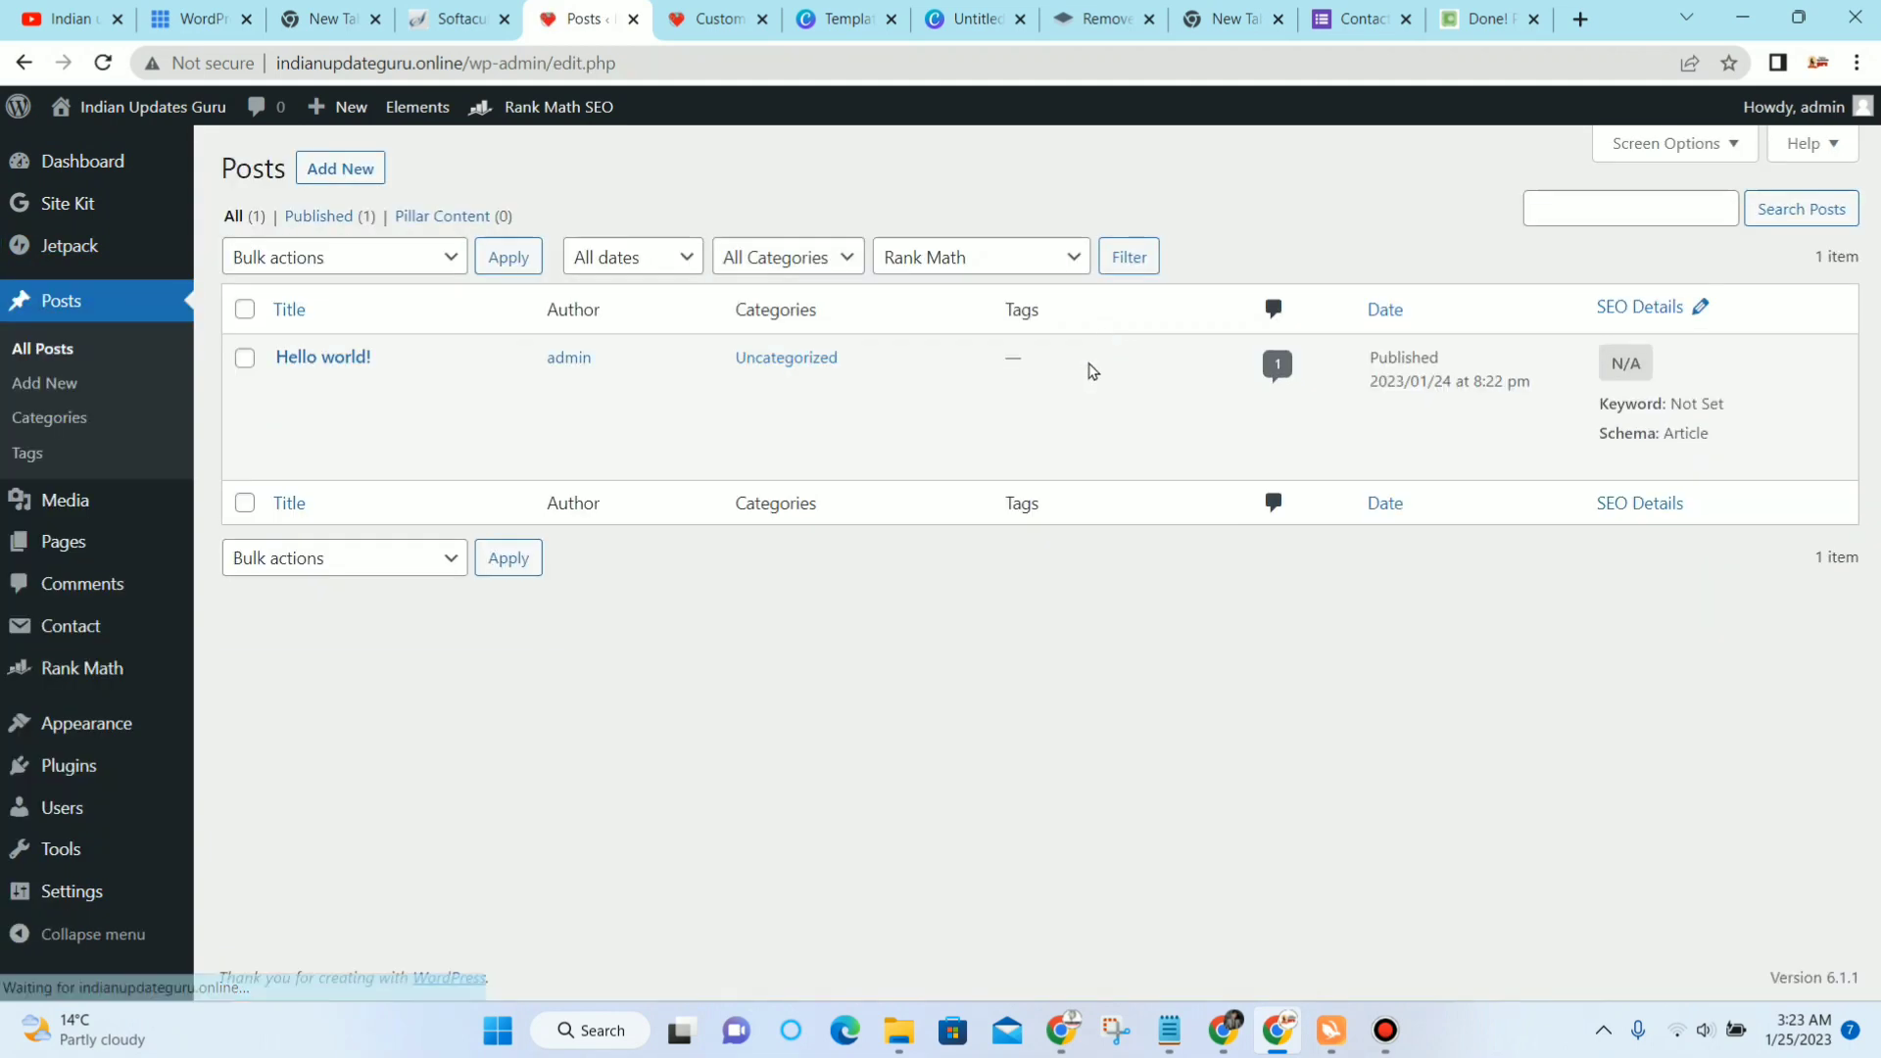
{"action": "left_click", "coordinate": [332, 168]}
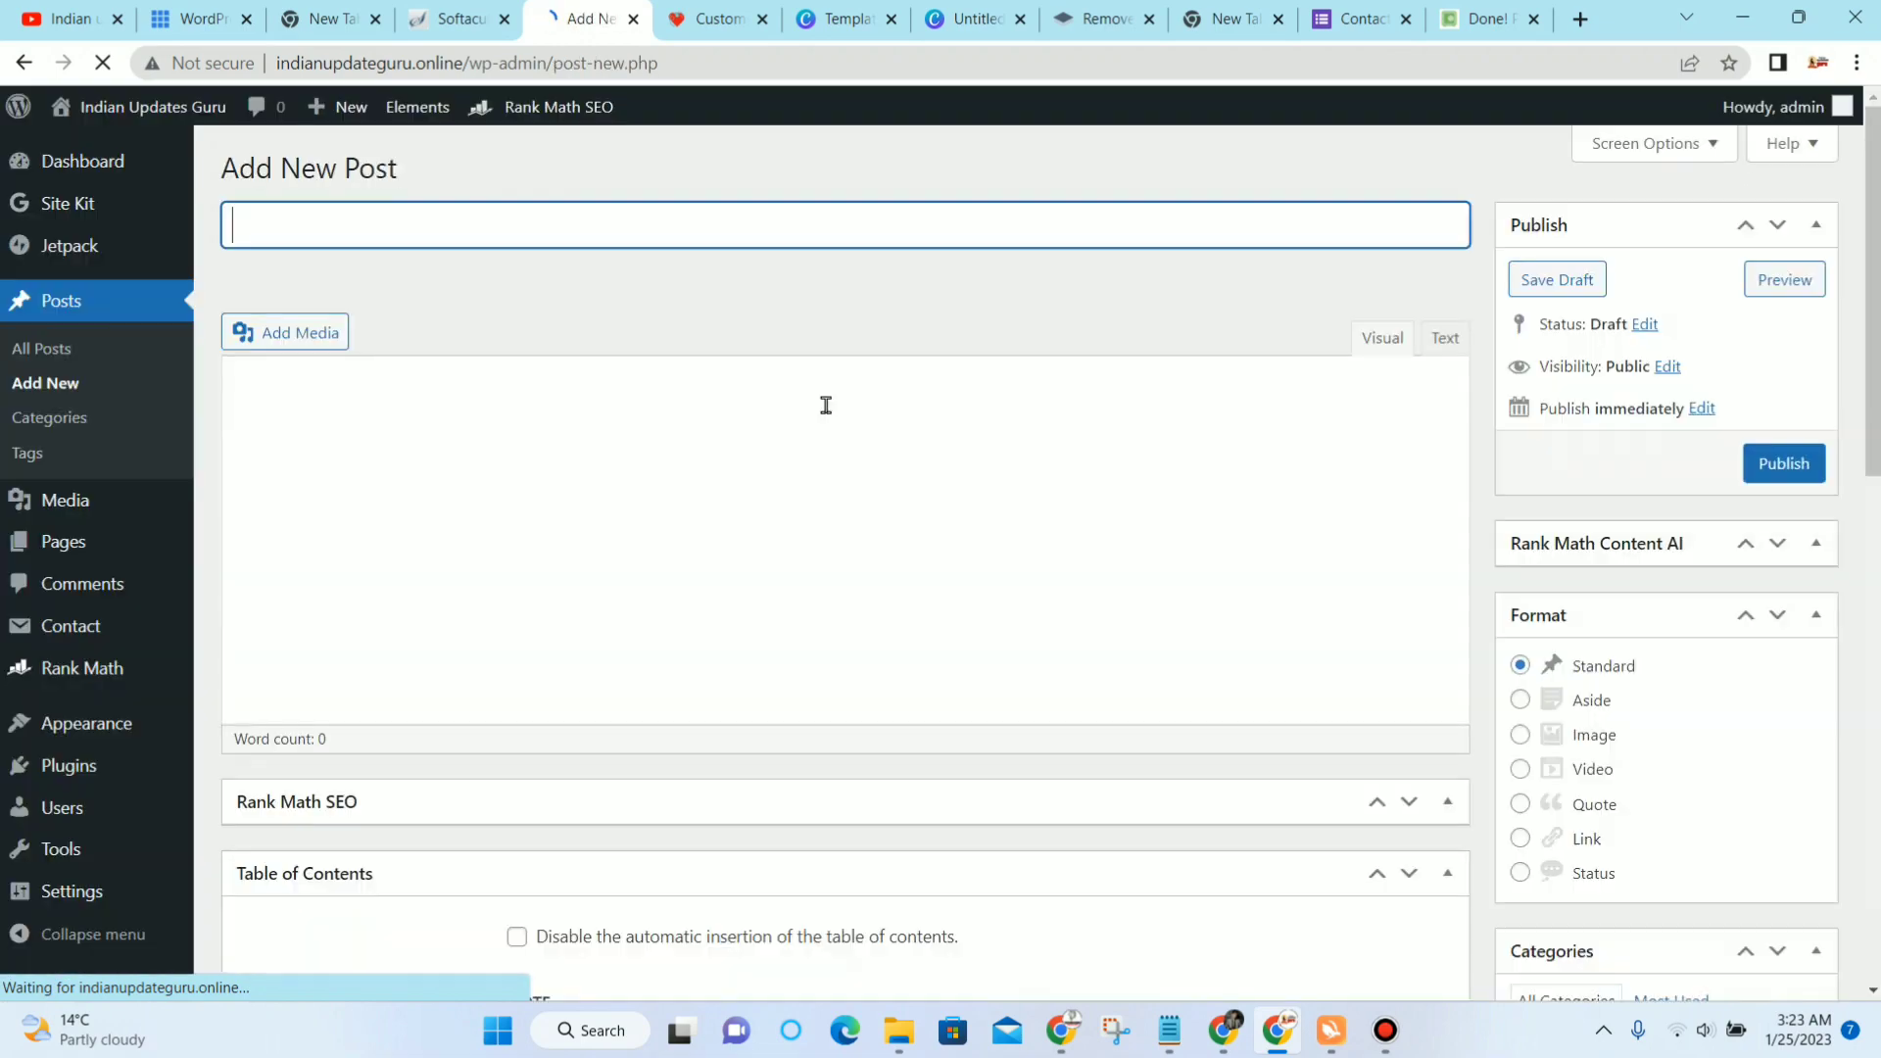
Step: Examine the Rank Math SEO checks, focus keyword field and table of contents options in the new post editor
{"action": "scroll", "coordinate": [695, 428], "scroll_direction": "down", "scroll_amount": 5}
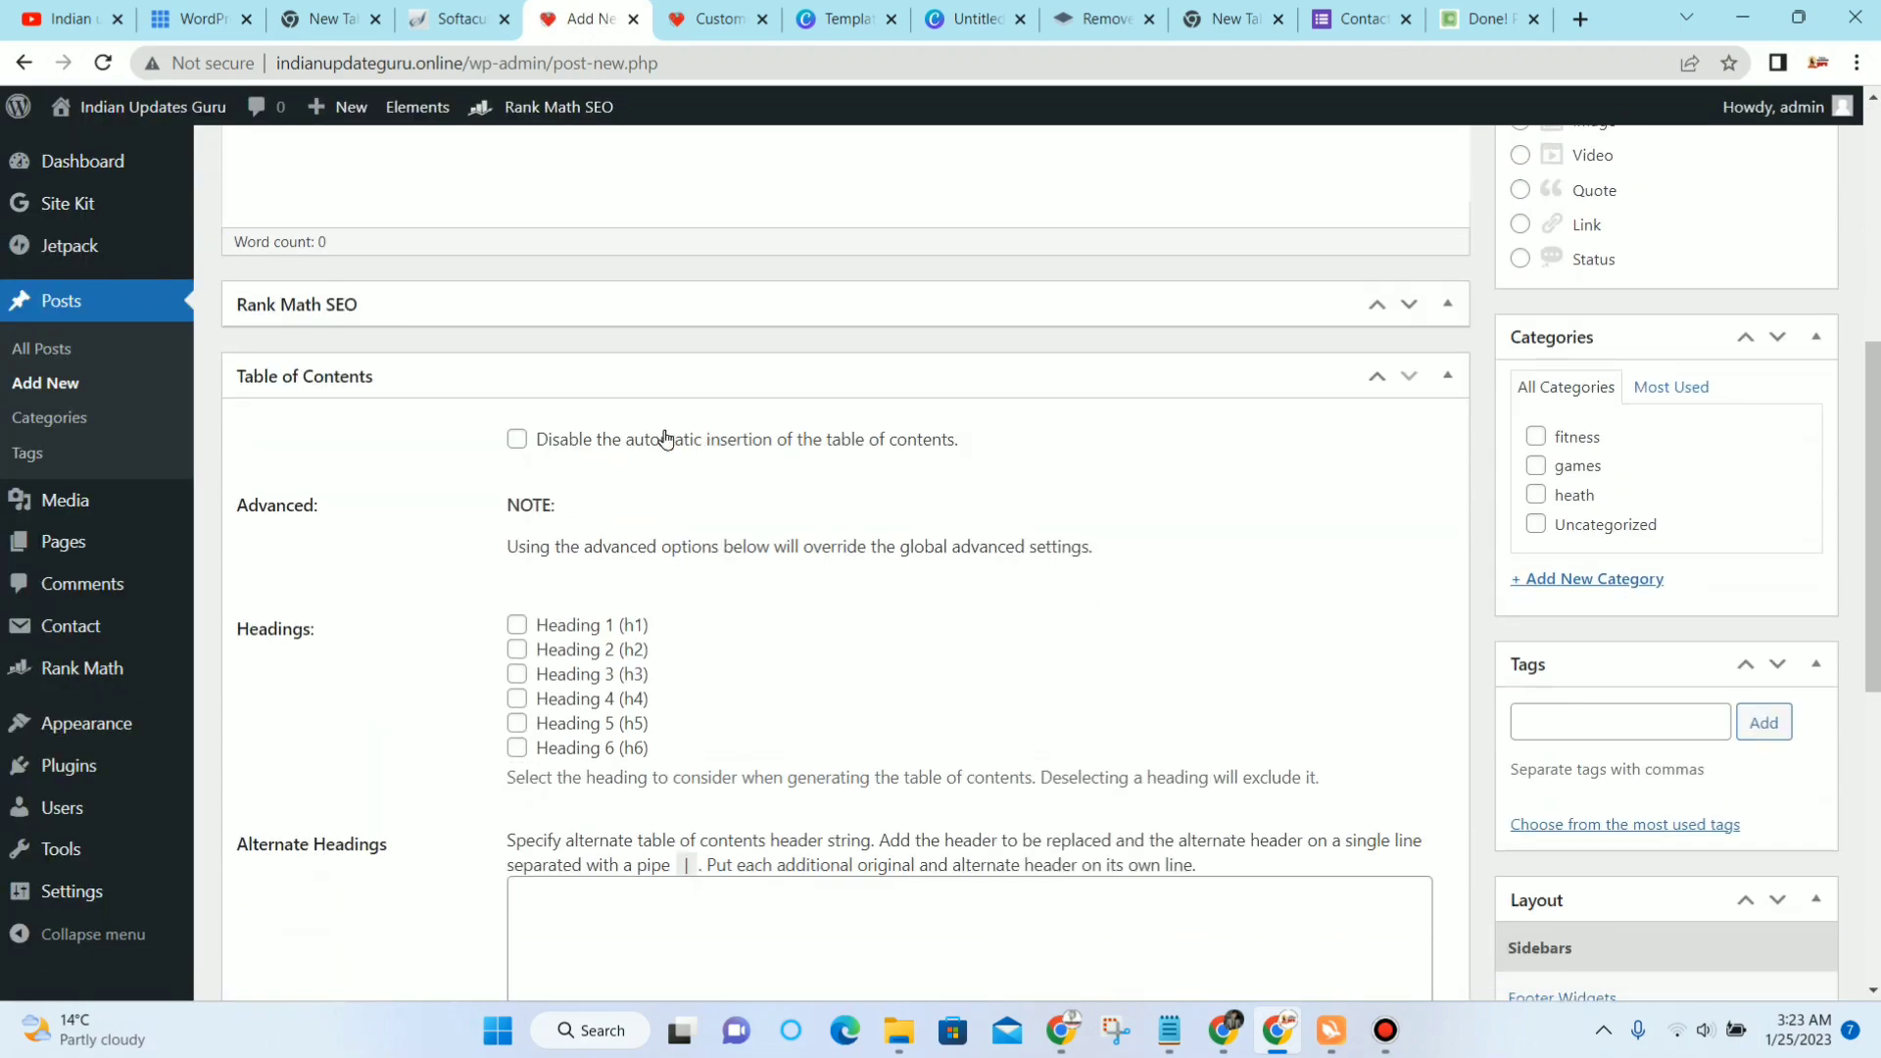
{"action": "left_click", "coordinate": [256, 293]}
{"action": "scroll", "coordinate": [450, 321], "scroll_direction": "down", "scroll_amount": 10}
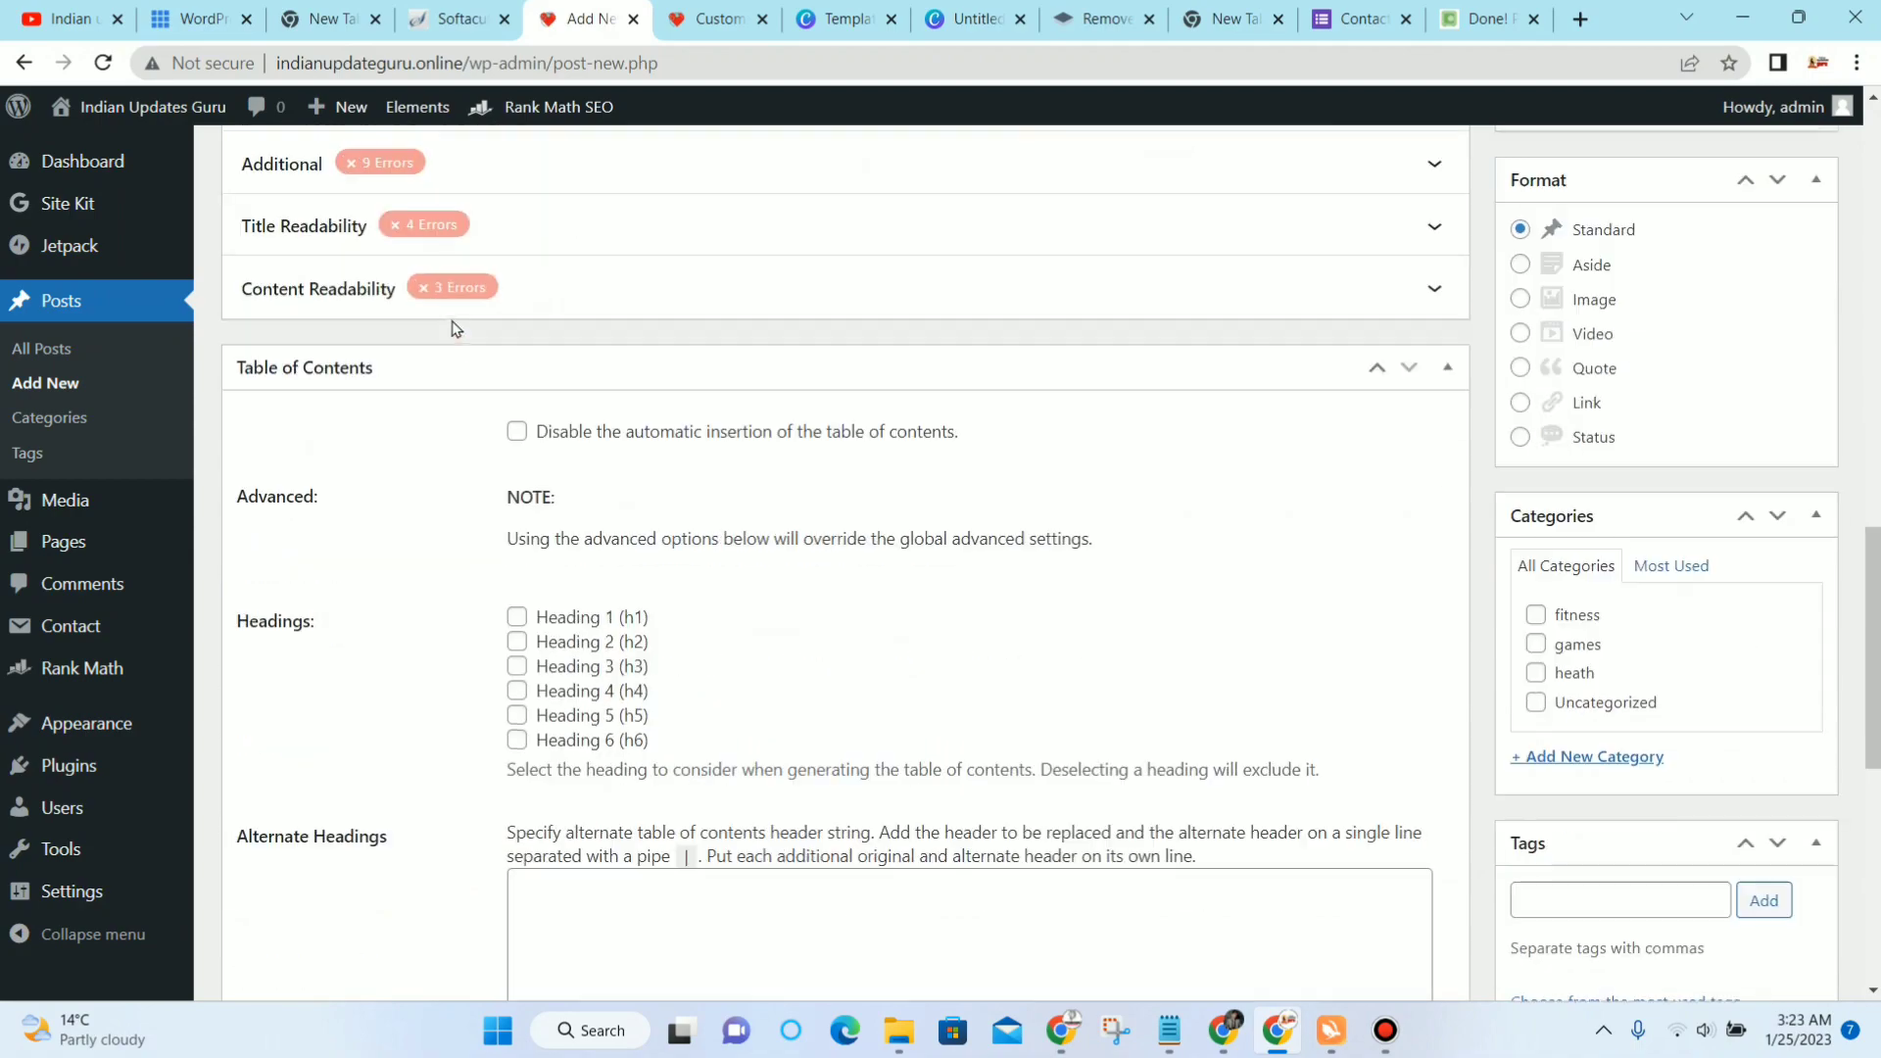
{"action": "scroll", "coordinate": [437, 366], "scroll_direction": "down", "scroll_amount": 7}
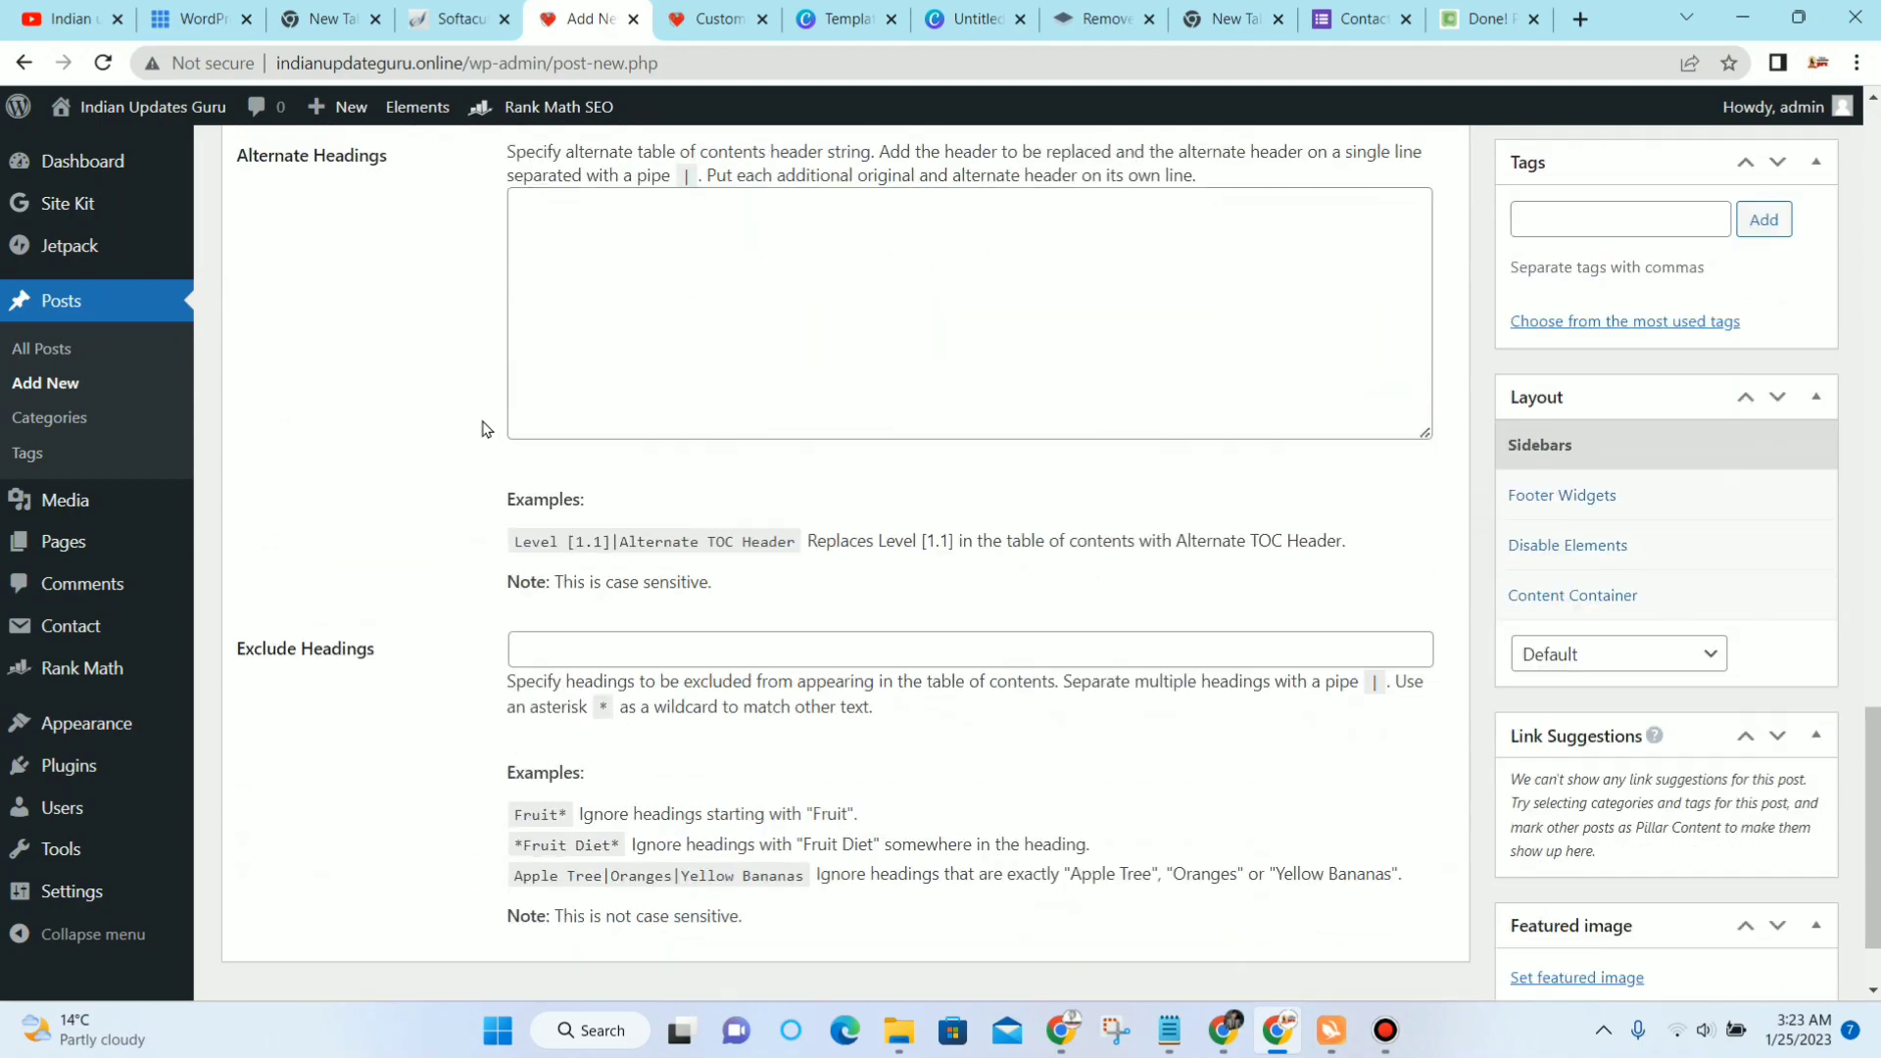
{"action": "scroll", "coordinate": [1280, 428], "scroll_direction": "up", "scroll_amount": 15}
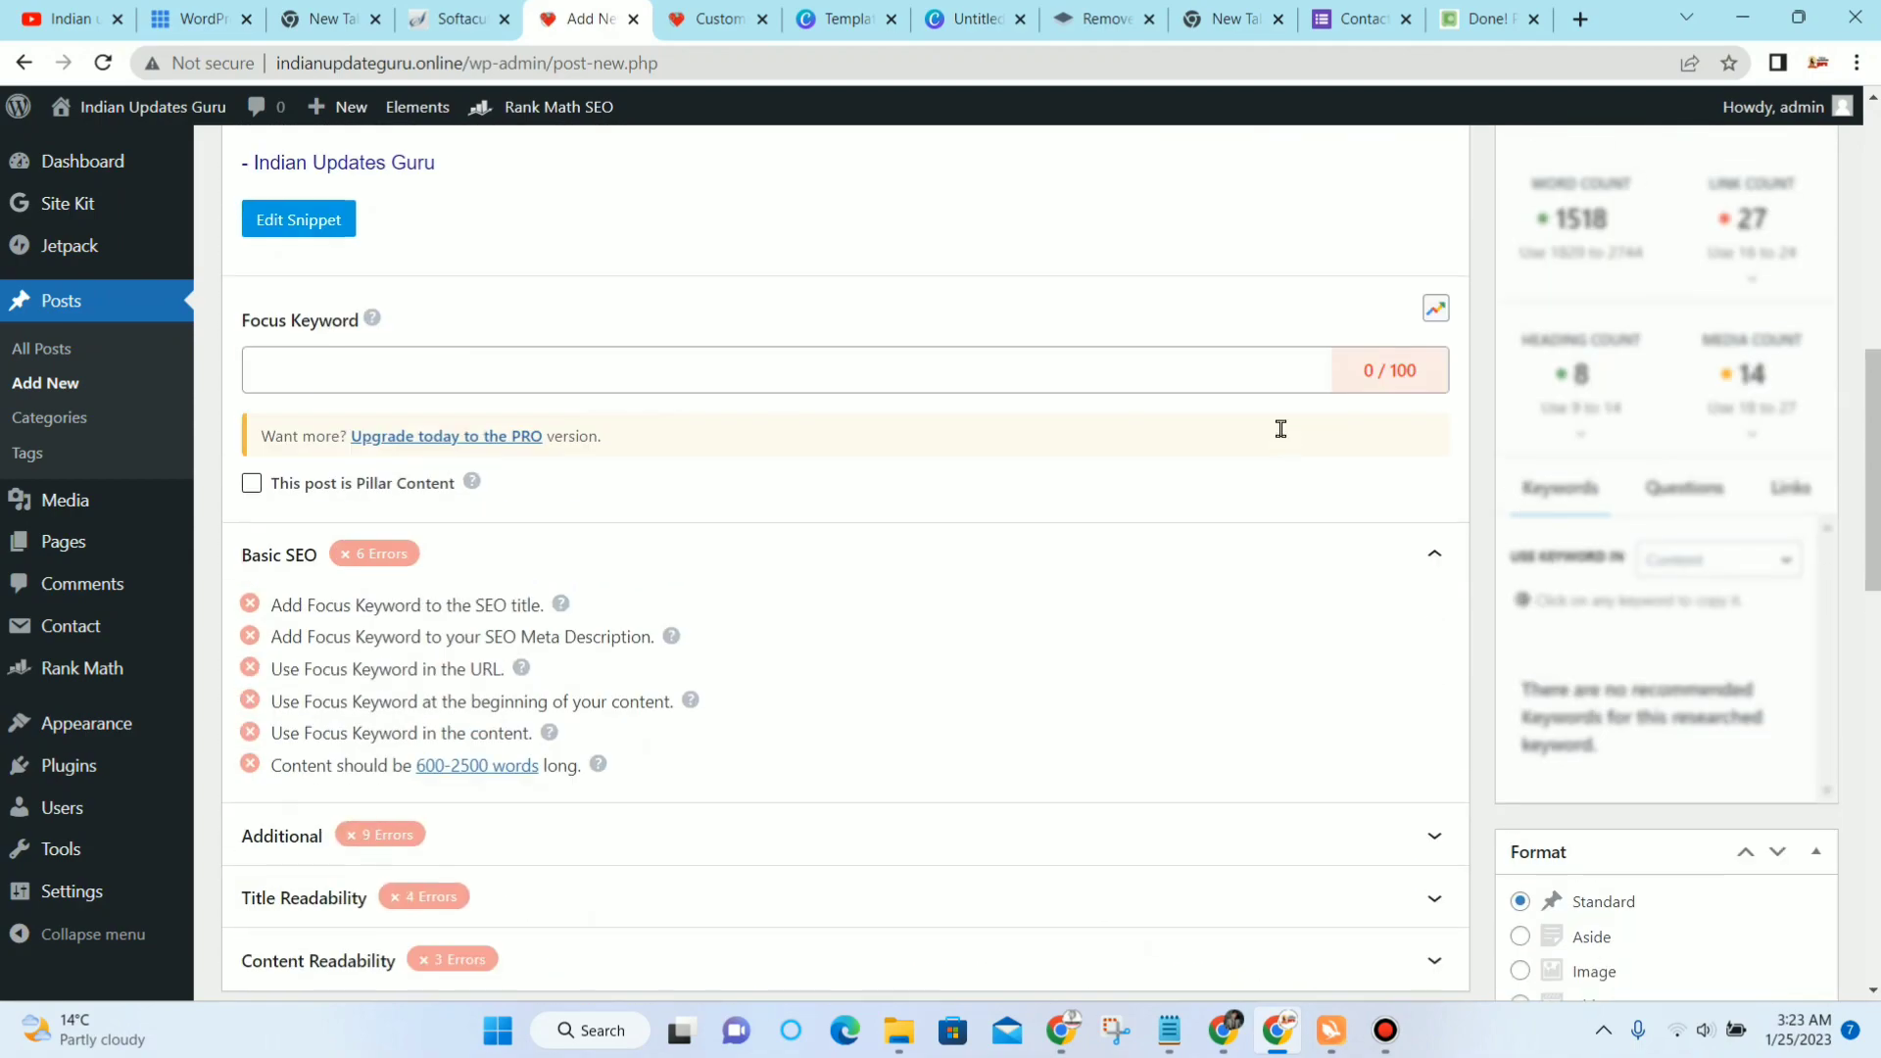
{"action": "scroll", "coordinate": [1280, 428], "scroll_direction": "up", "scroll_amount": 5}
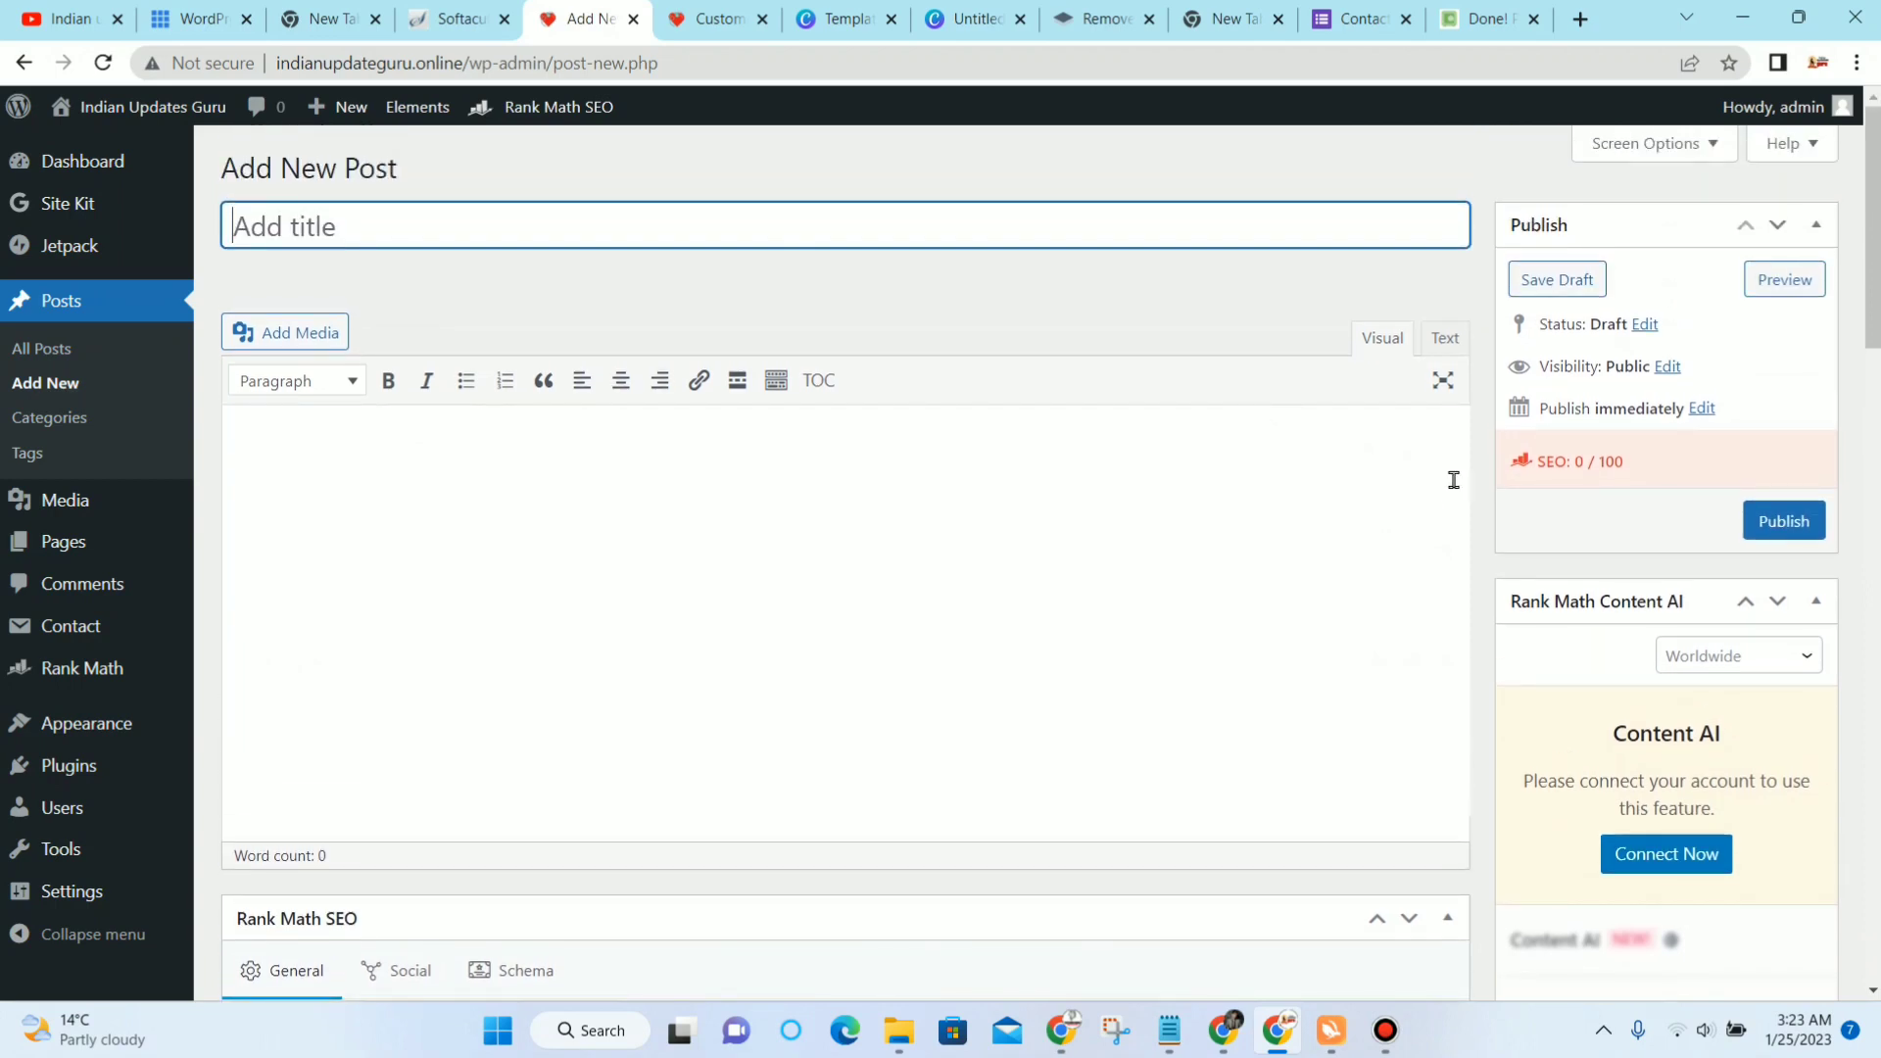
Step: Review the topic outline in Notepad and open a new browser tab
{"action": "left_click", "coordinate": [1175, 1035]}
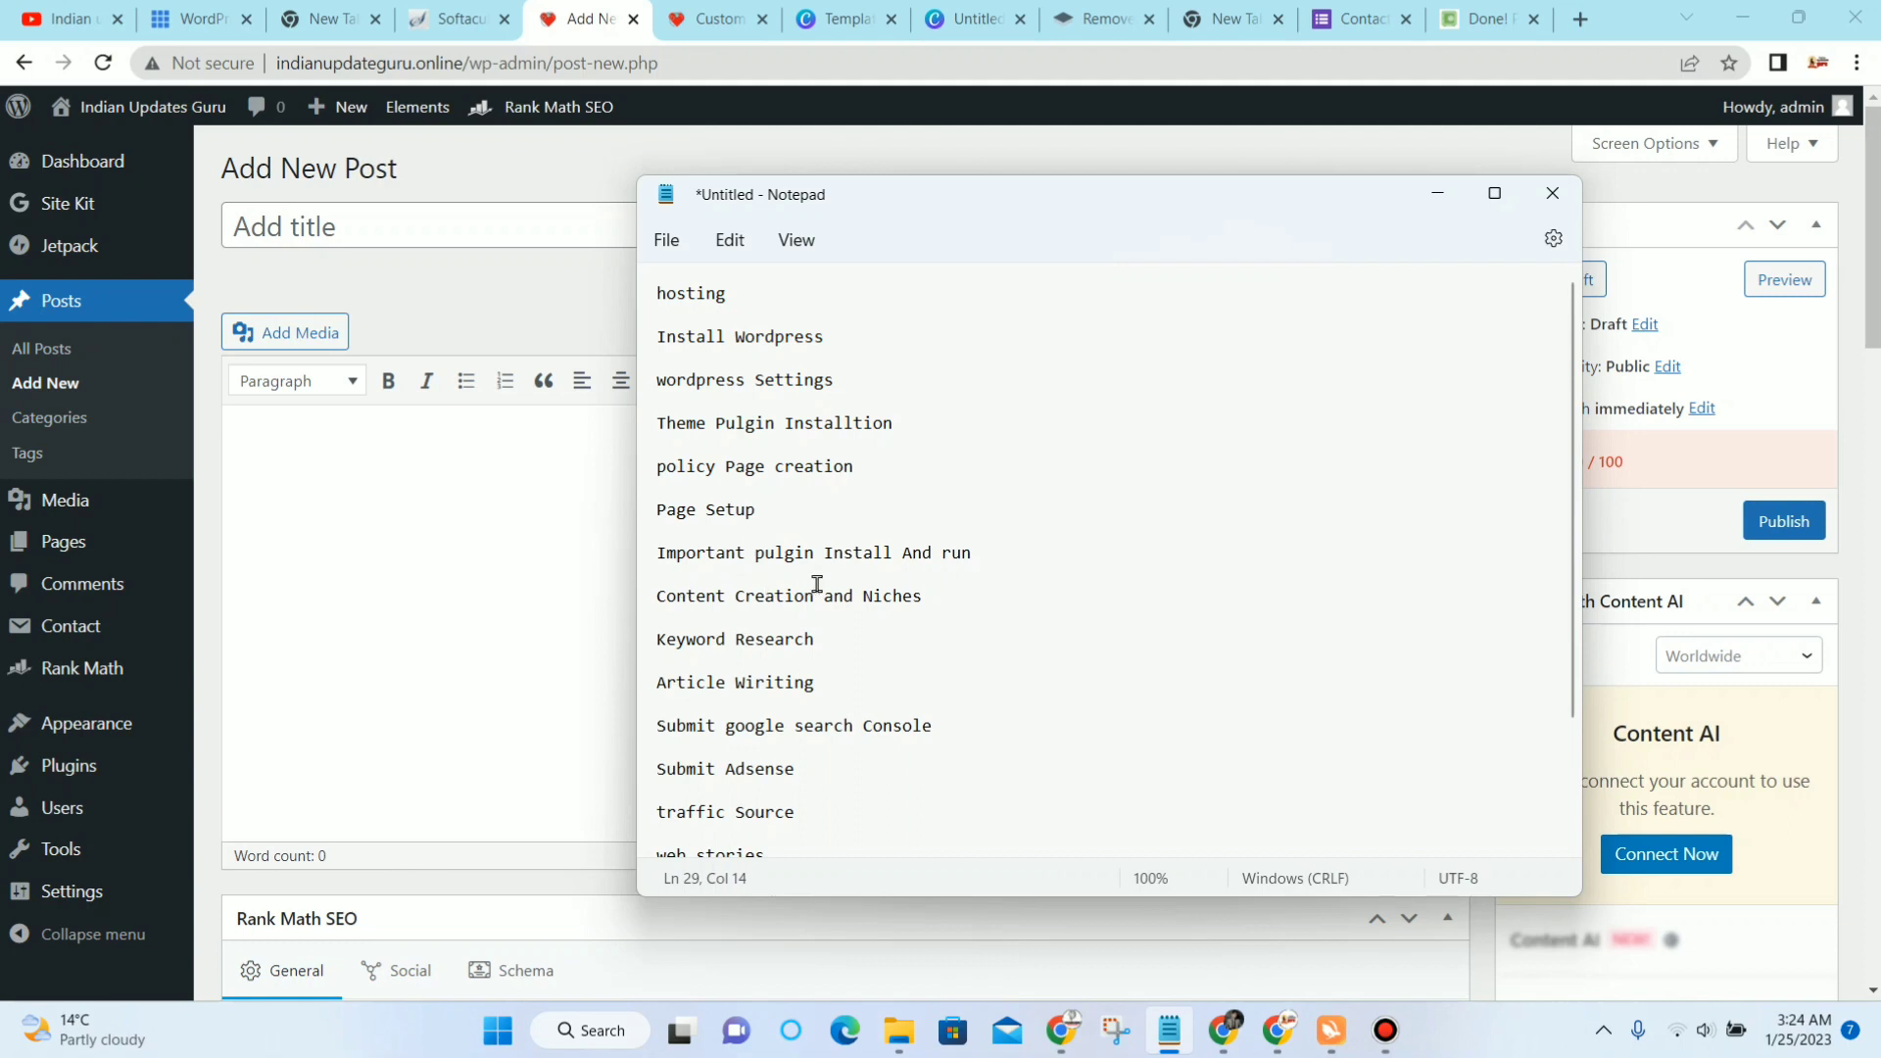
{"action": "scroll", "coordinate": [912, 560], "scroll_direction": "down", "scroll_amount": 1}
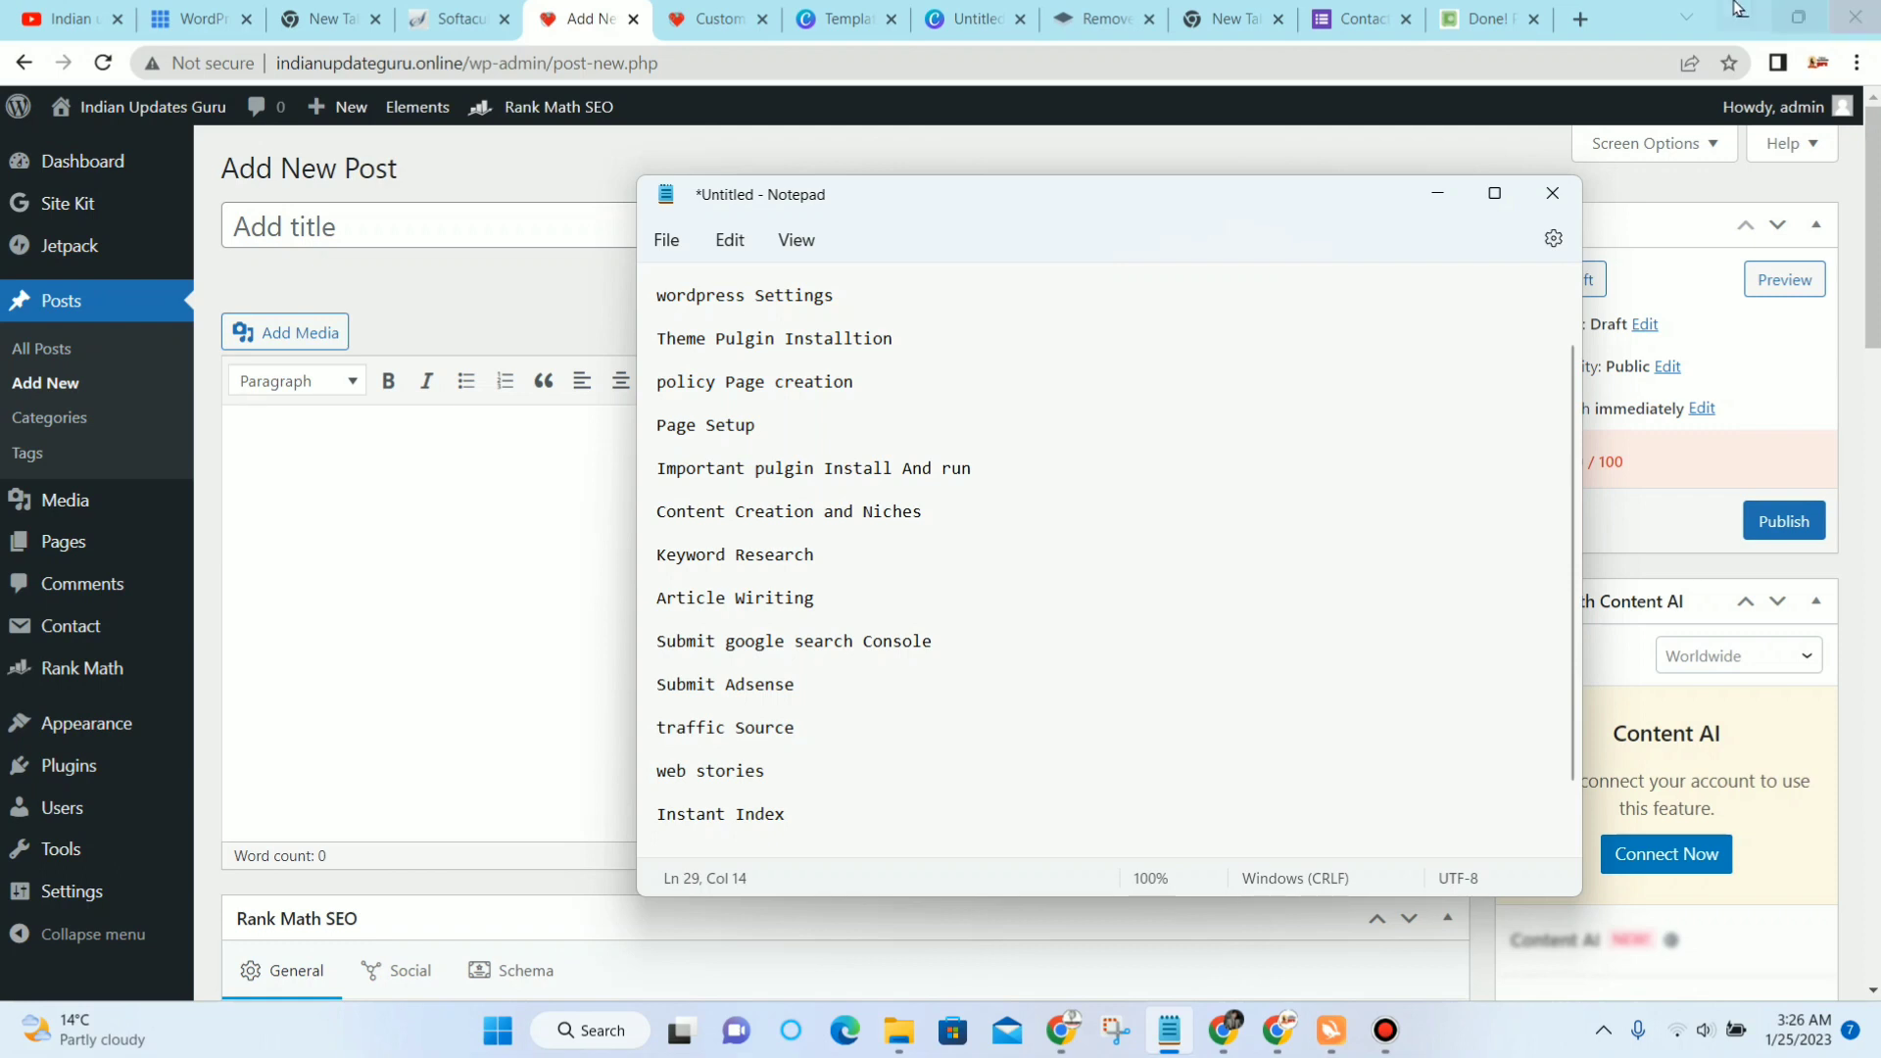
{"action": "left_click", "coordinate": [1576, 22]}
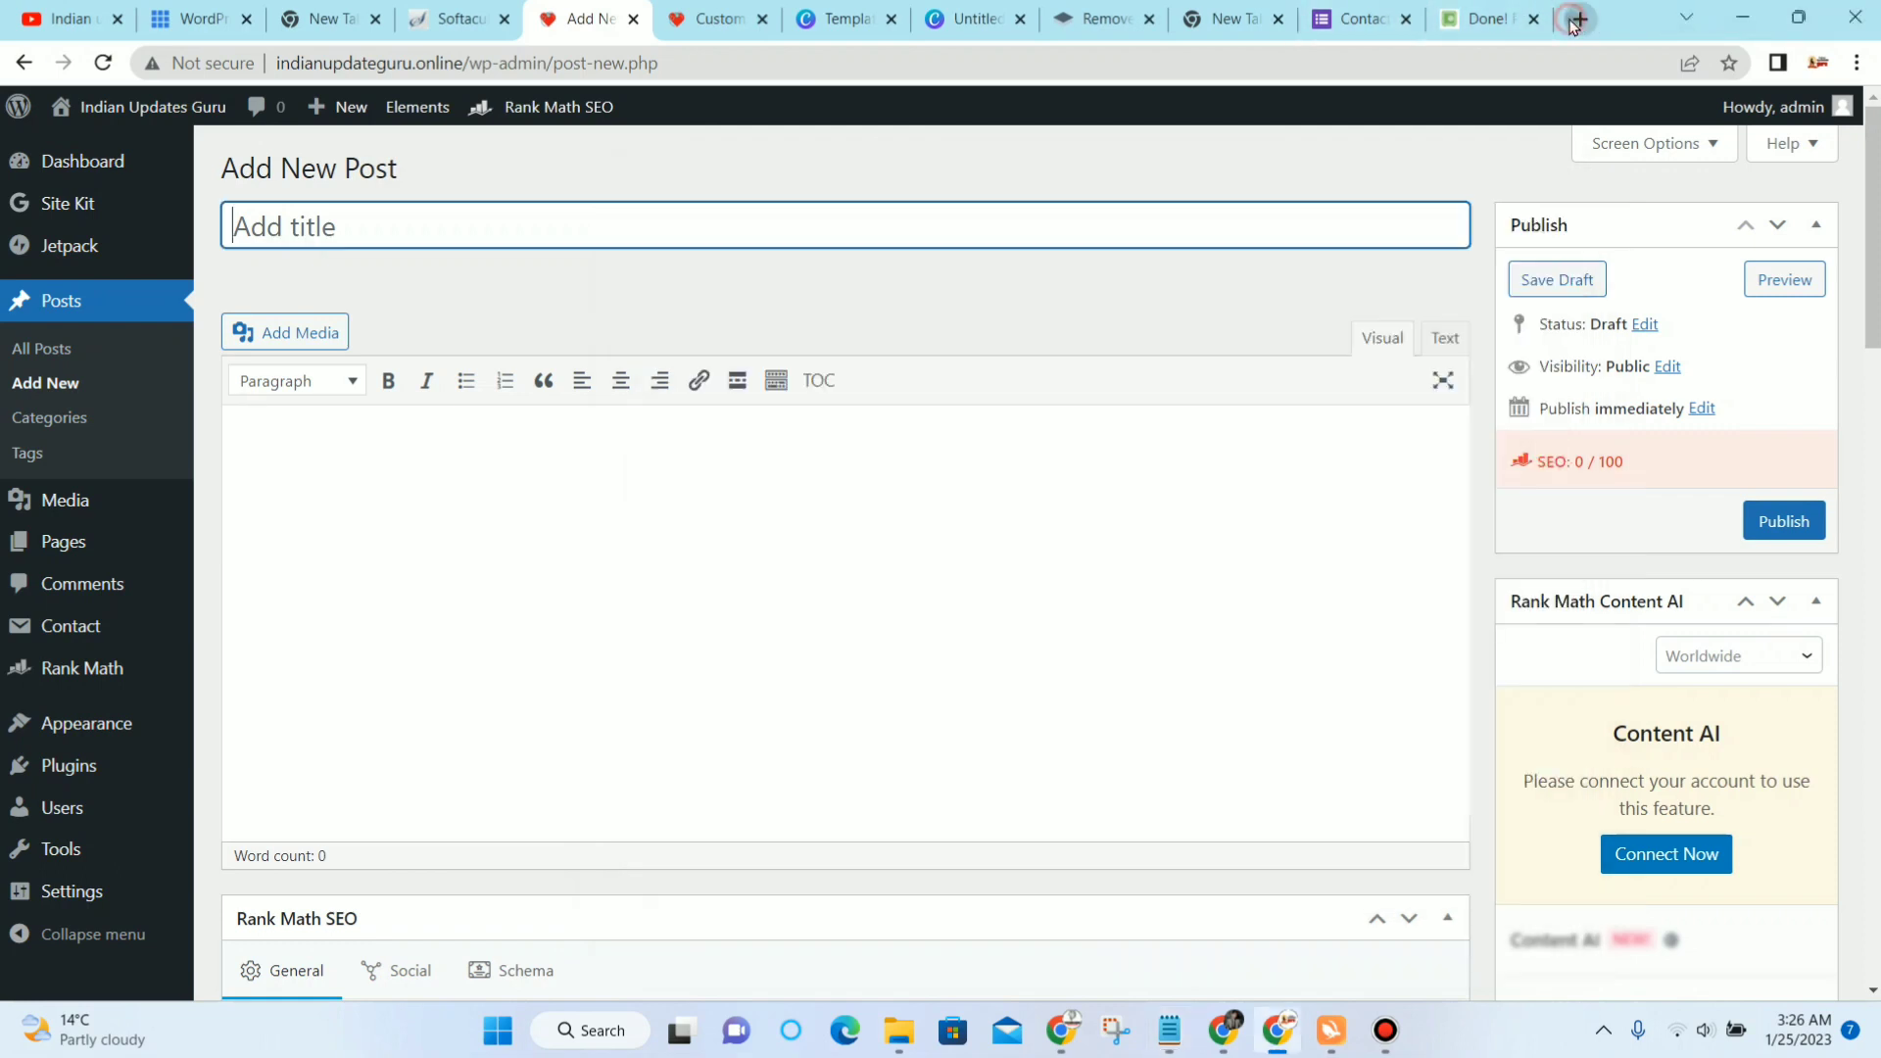
{"action": "left_click", "coordinate": [1576, 21]}
{"action": "left_click", "coordinate": [894, 516]}
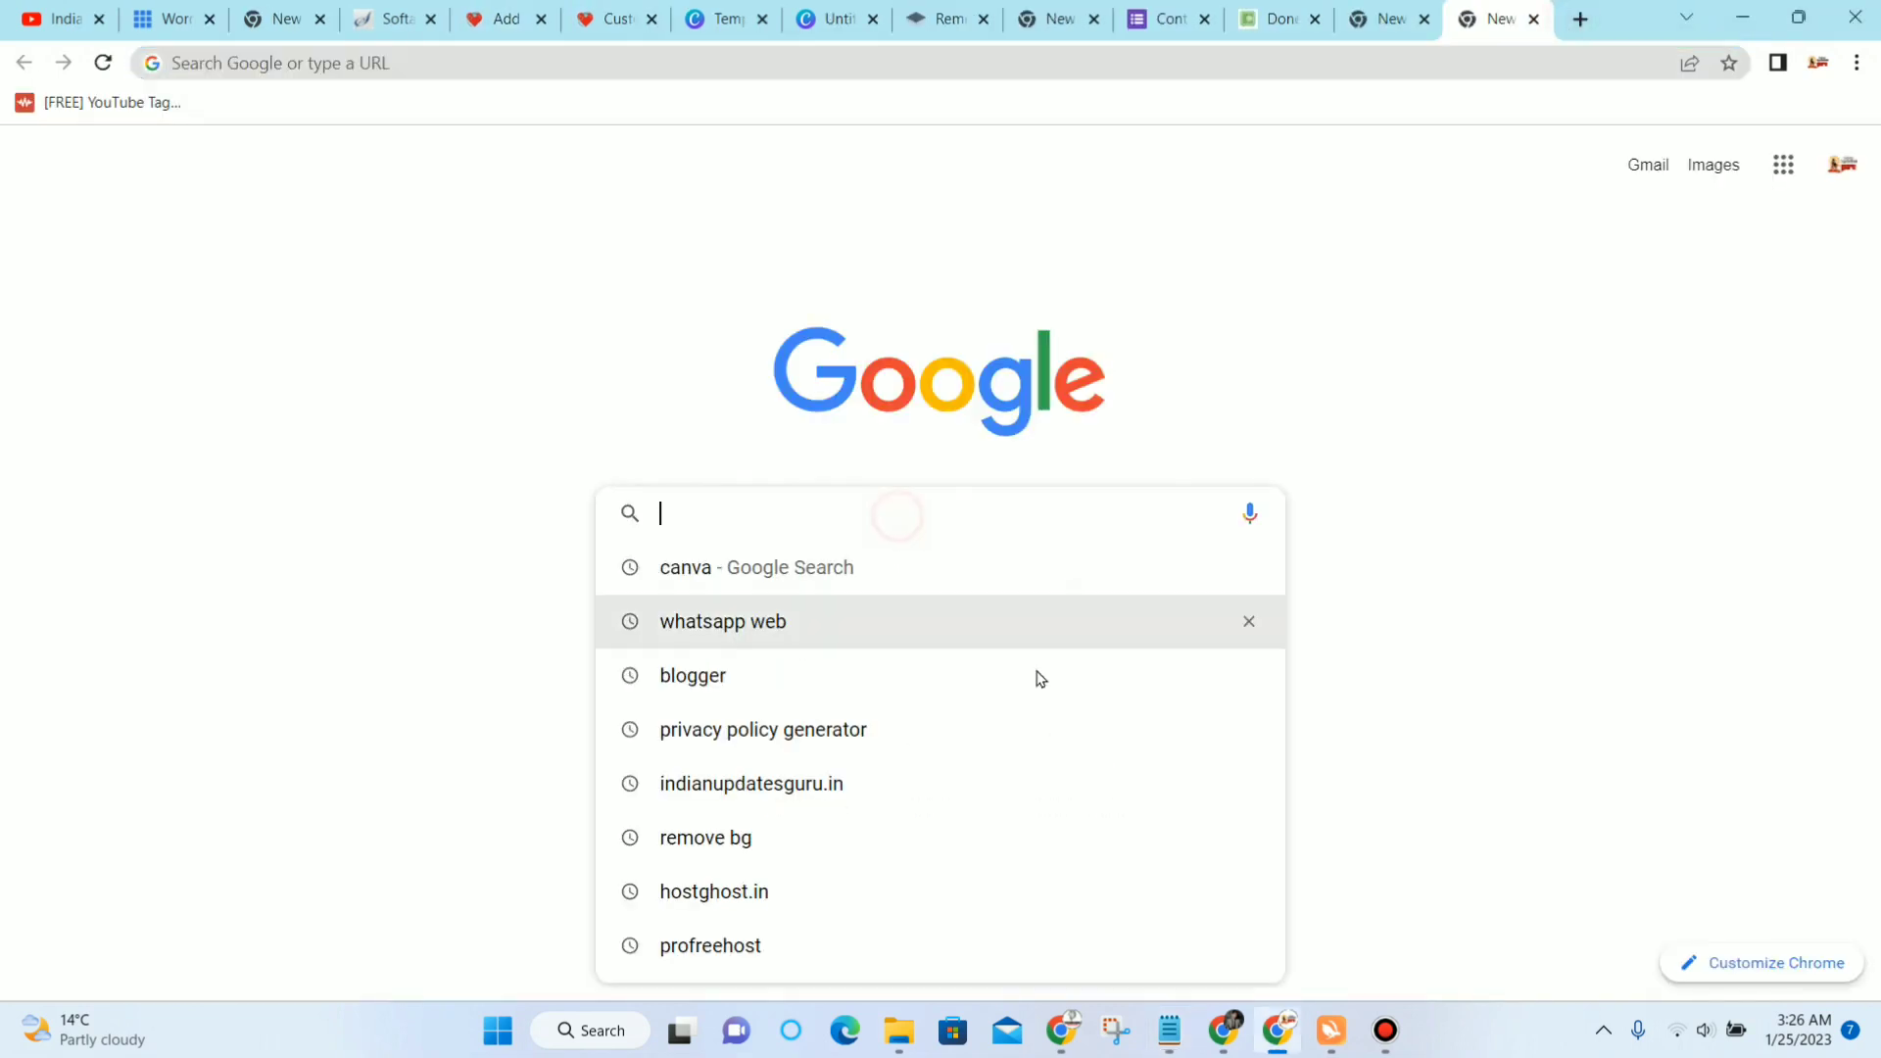
{"action": "left_click", "coordinate": [1168, 1030]}
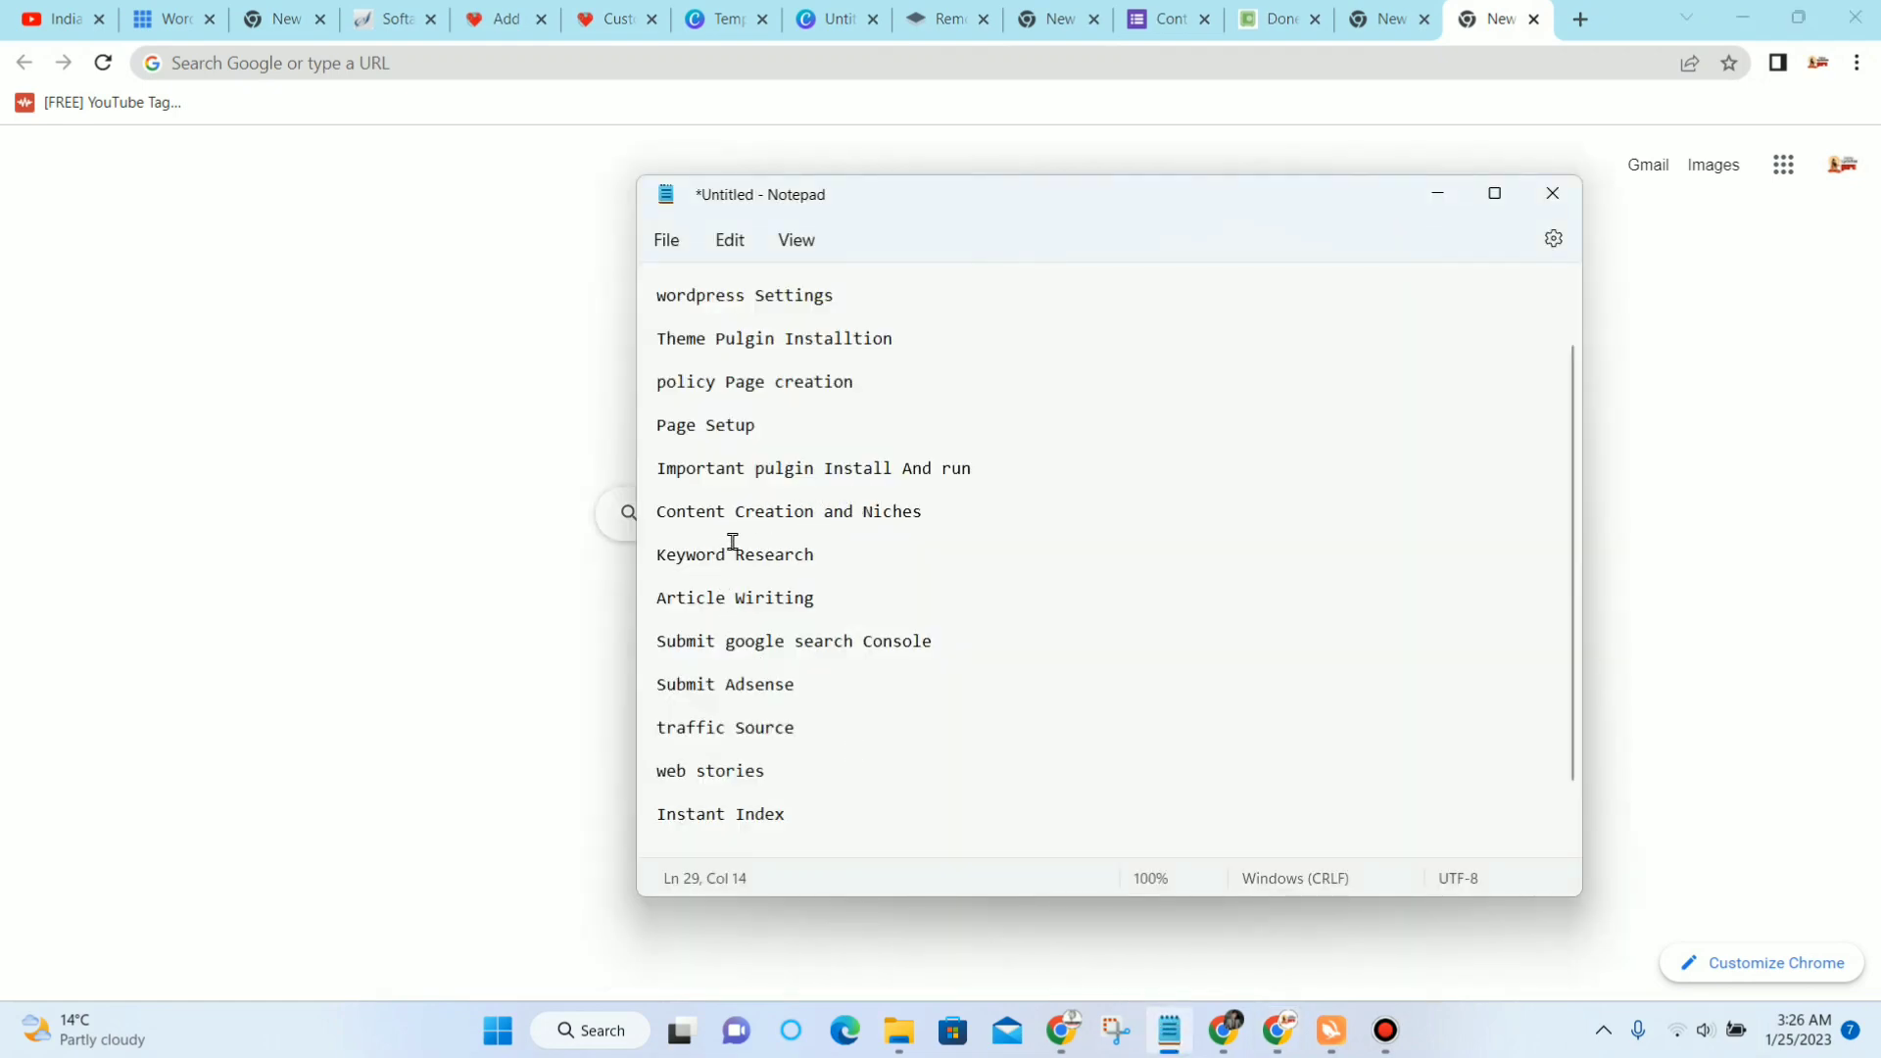
{"action": "left_click", "coordinate": [494, 450]}
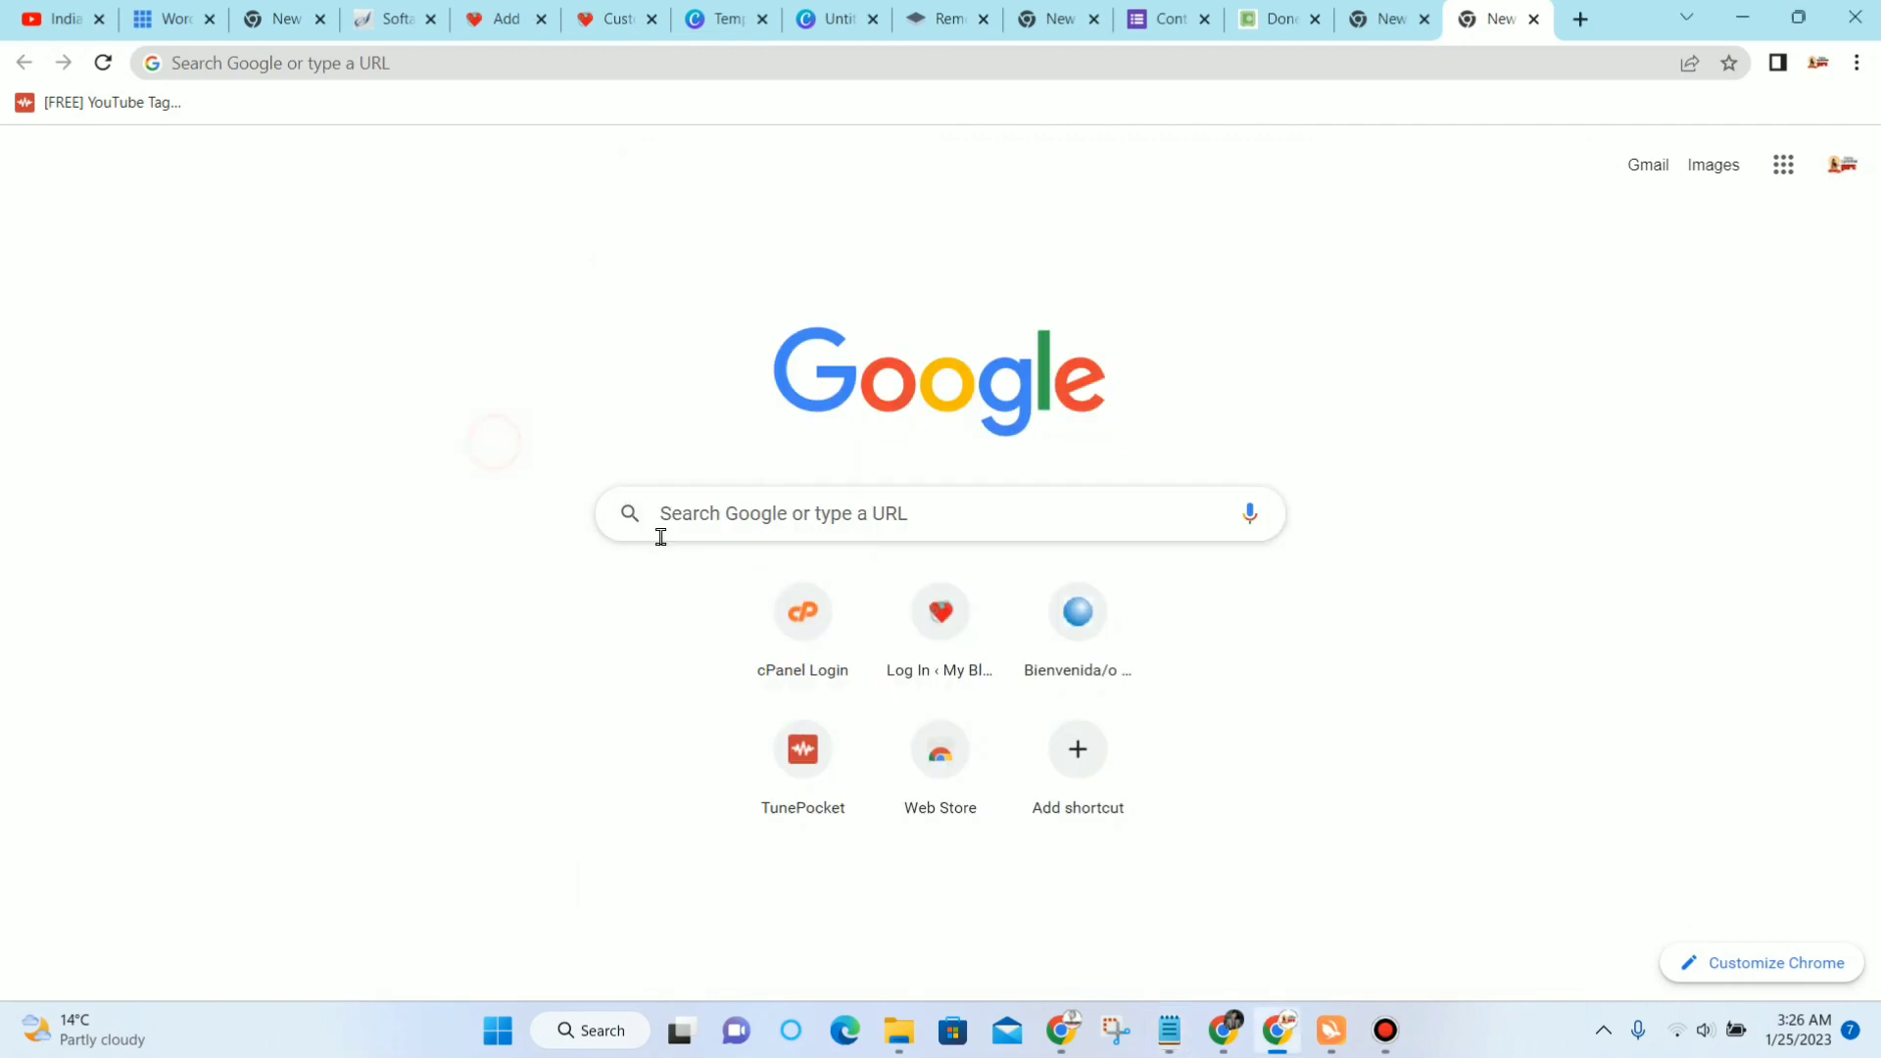
Step: Search Google for "paneer recipe" and examine the results down to the related searches
{"action": "left_click", "coordinate": [734, 517]}
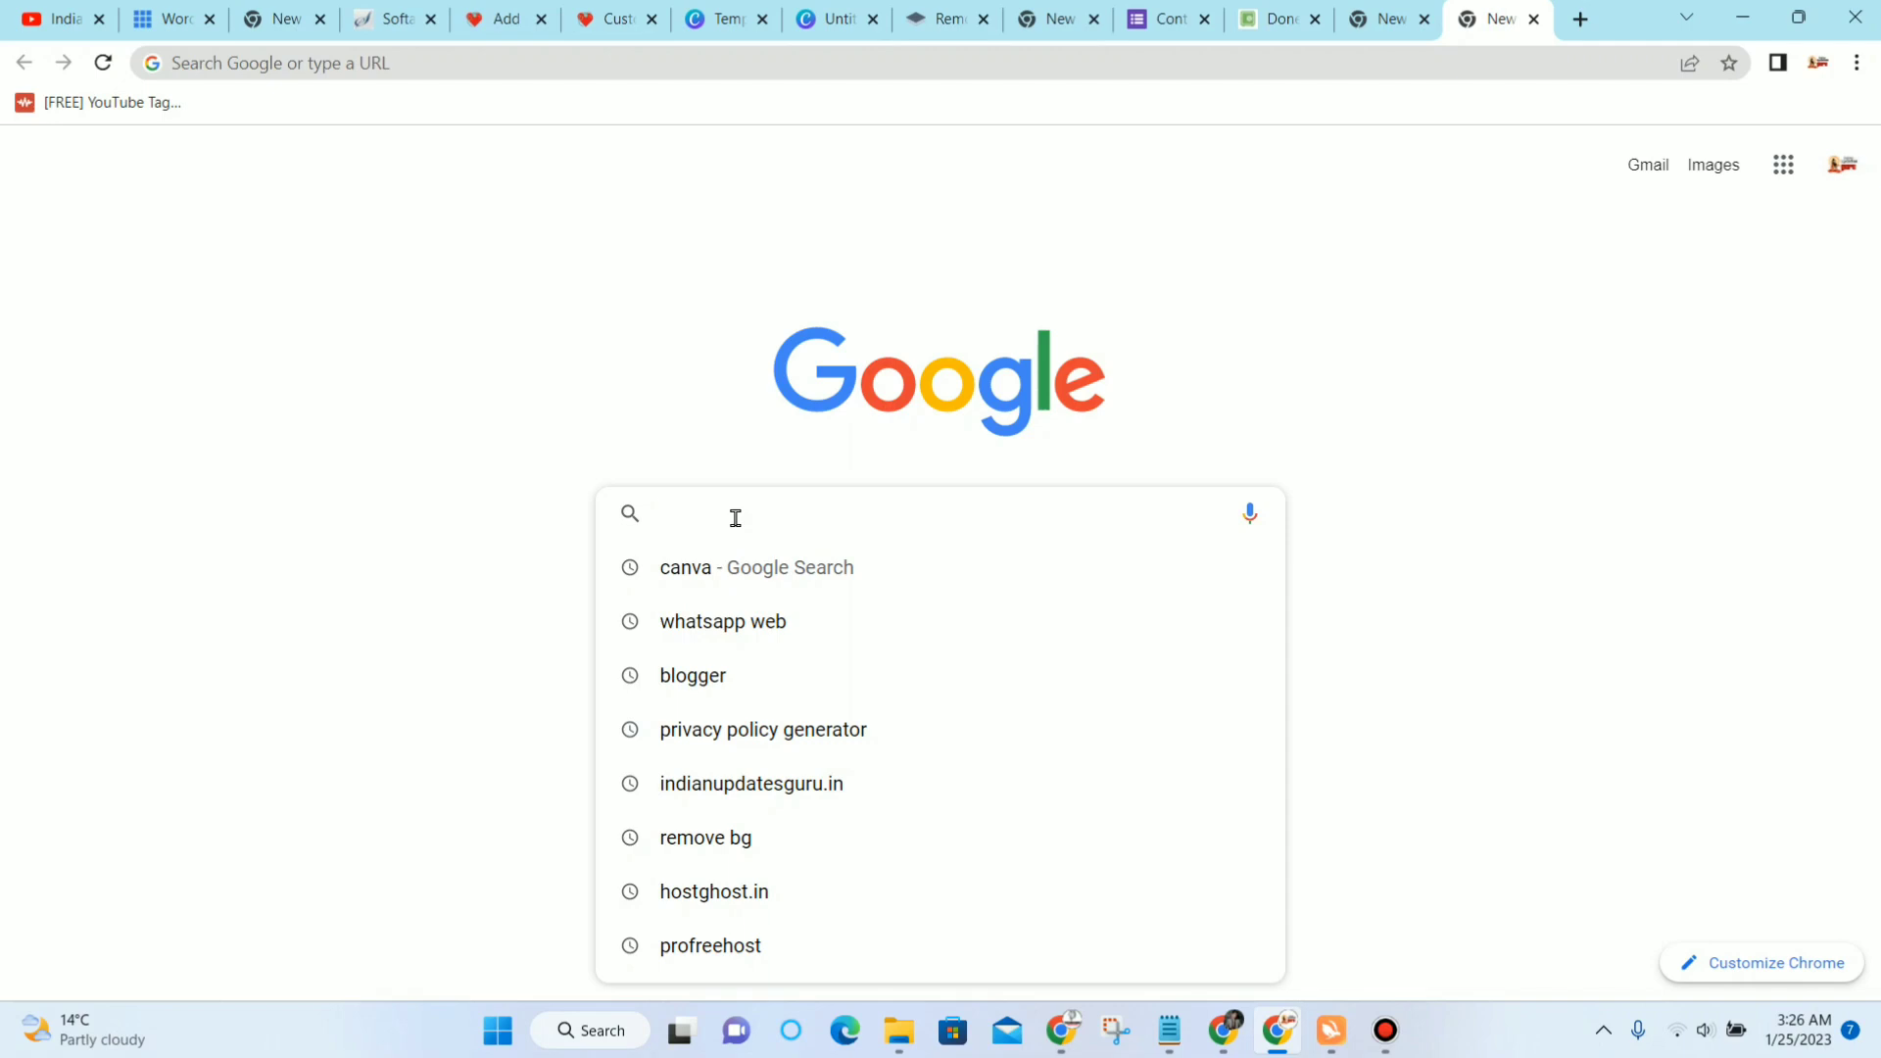
{"action": "type", "text": "p"}
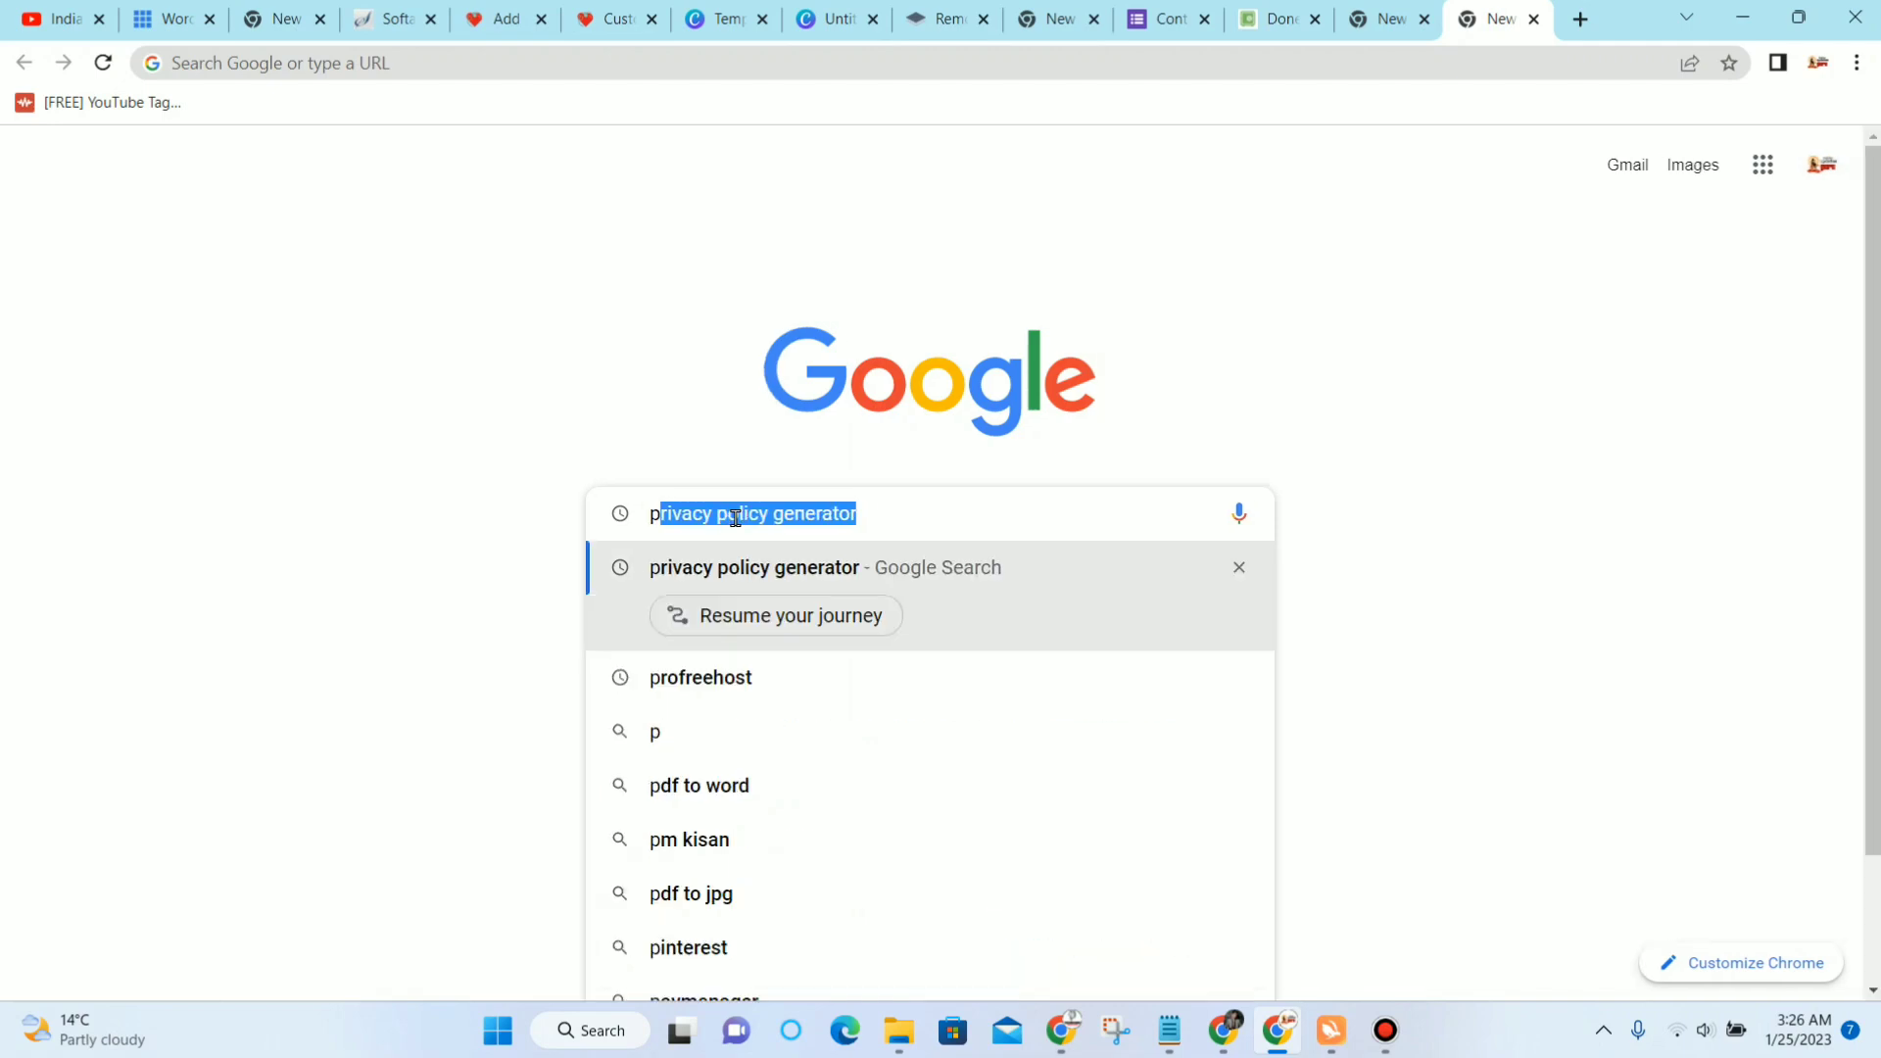
{"action": "type", "text": "anner"}
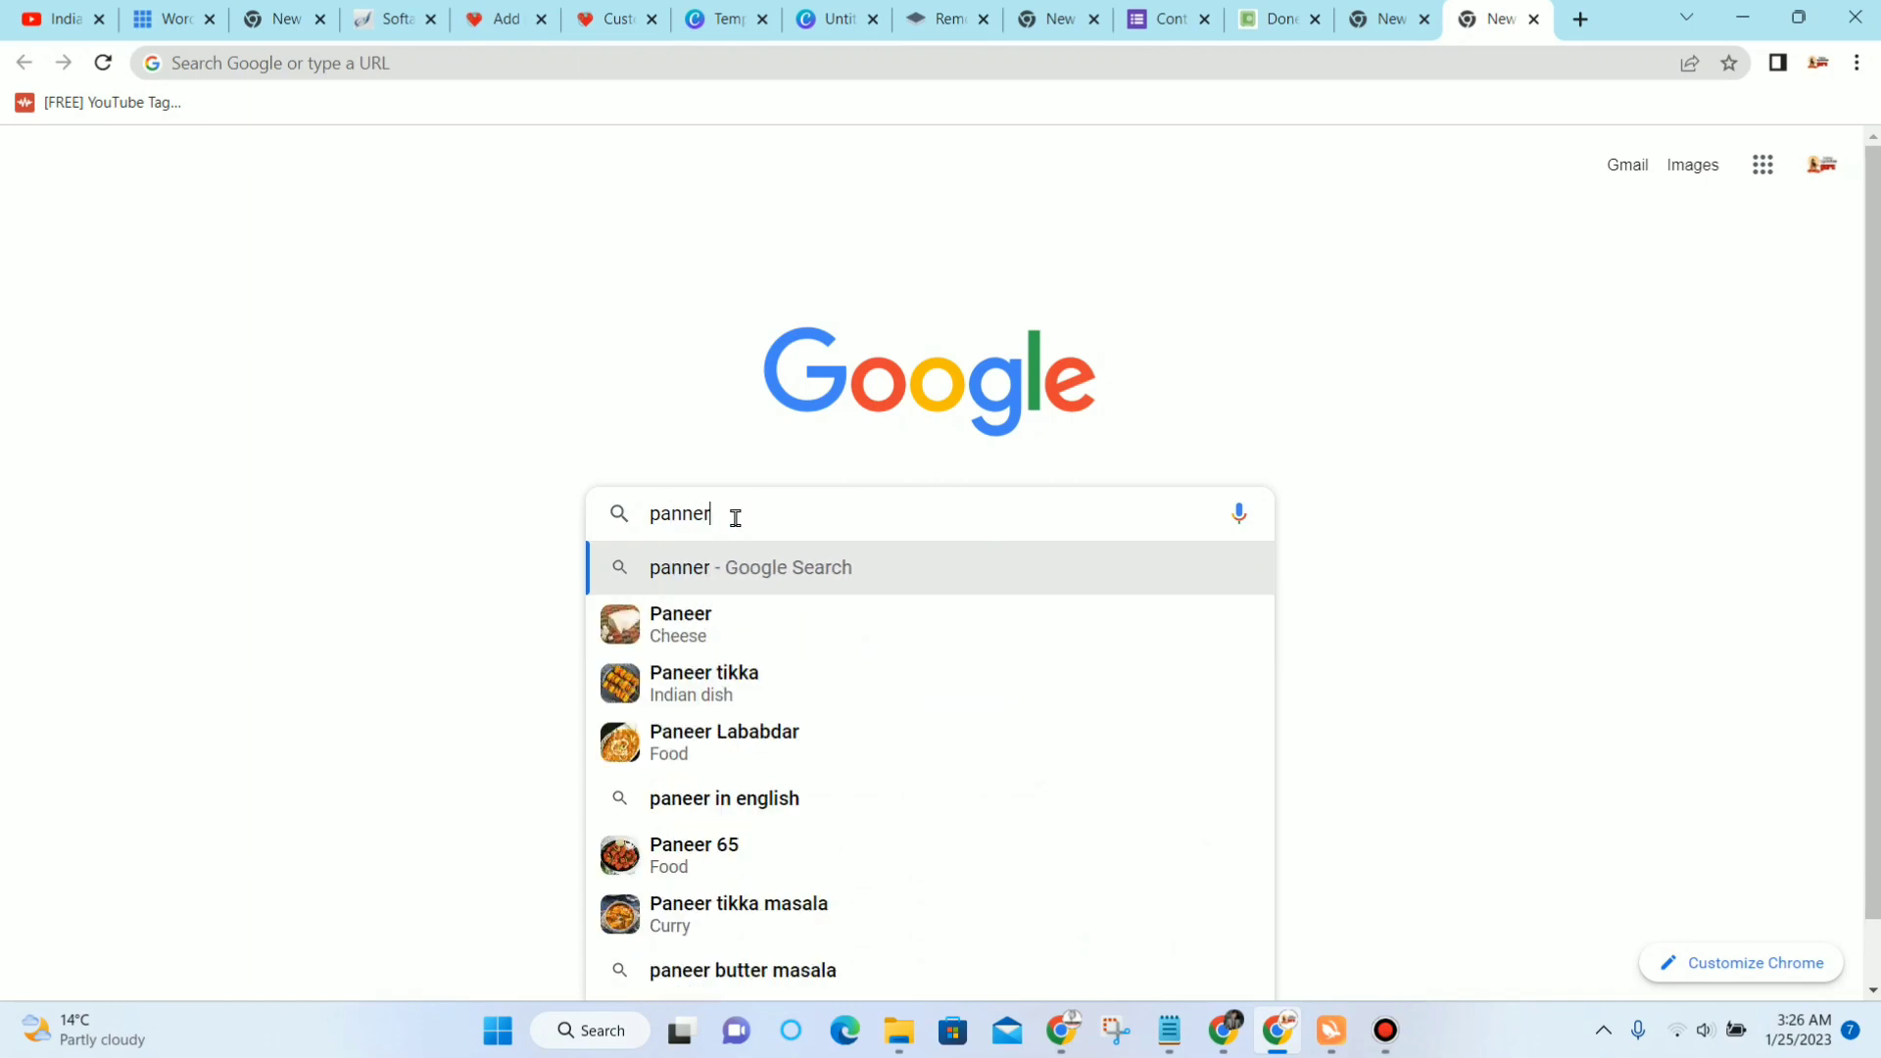
{"action": "type", "text": " rec"}
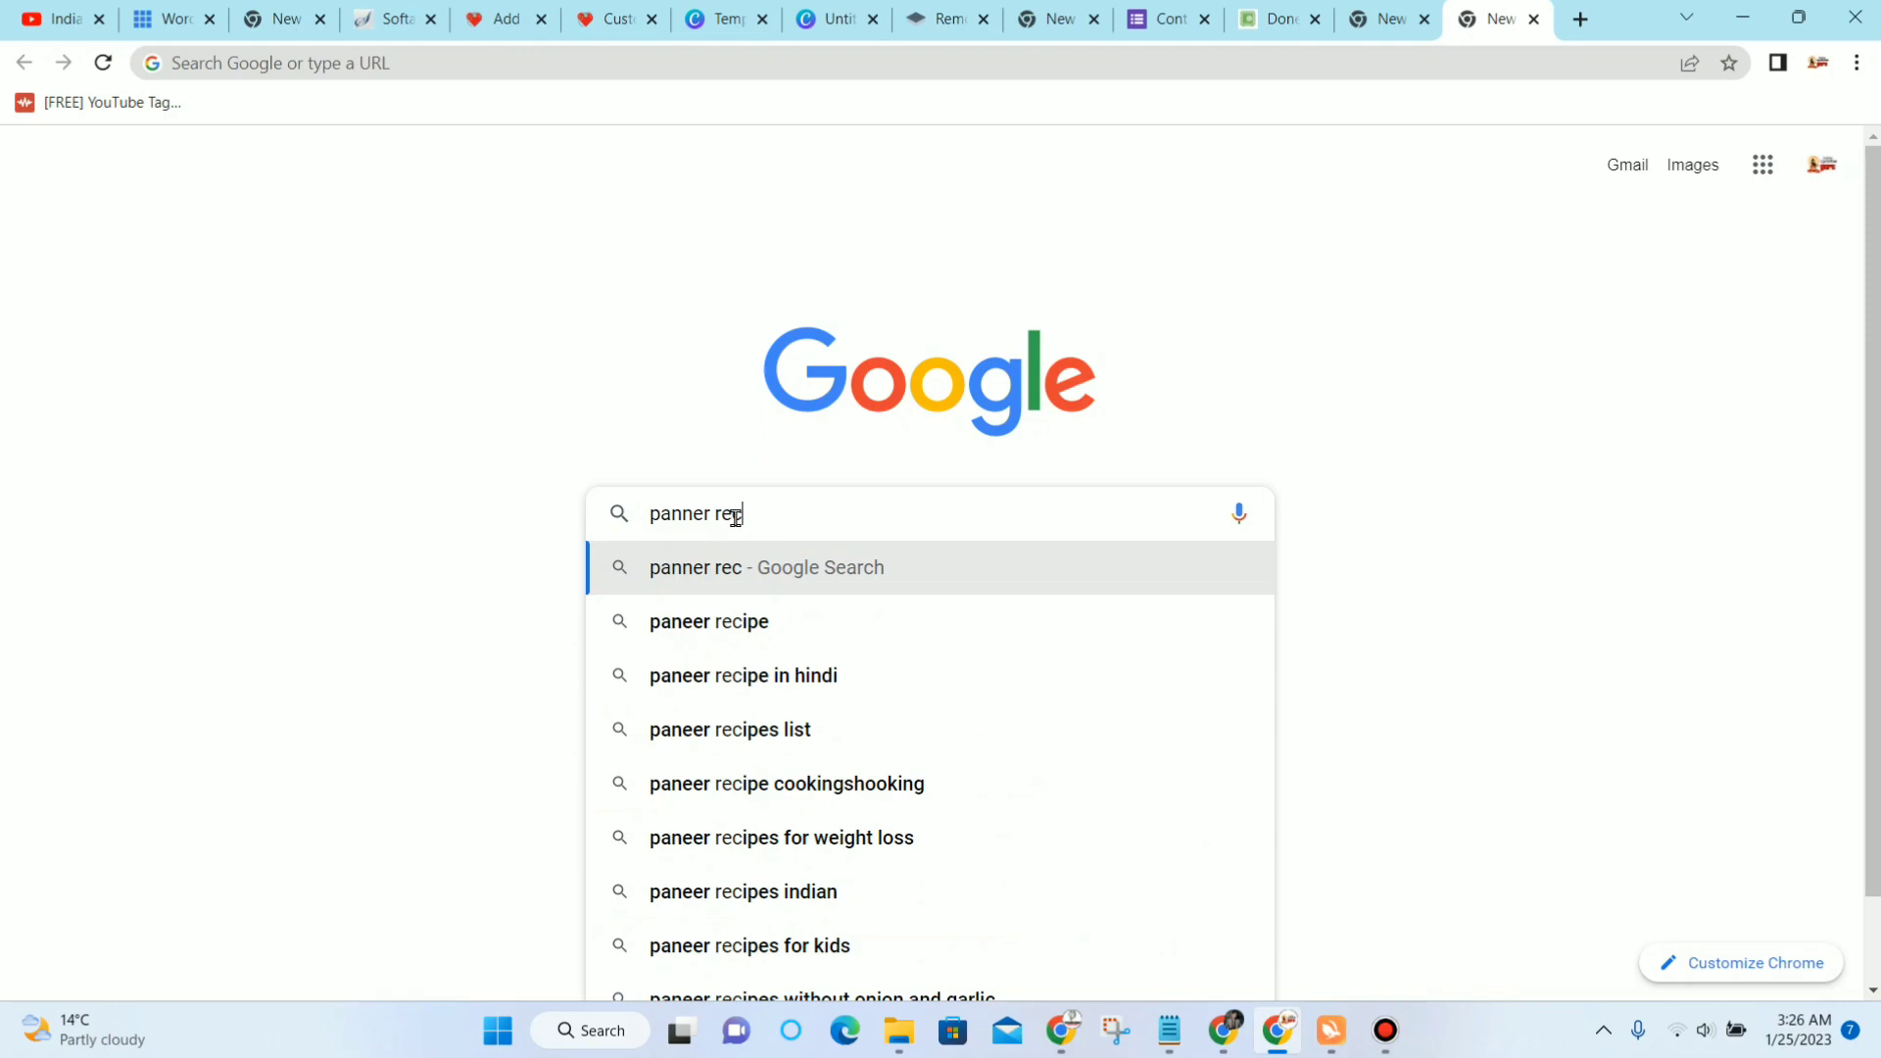
{"action": "left_click", "coordinate": [773, 599]}
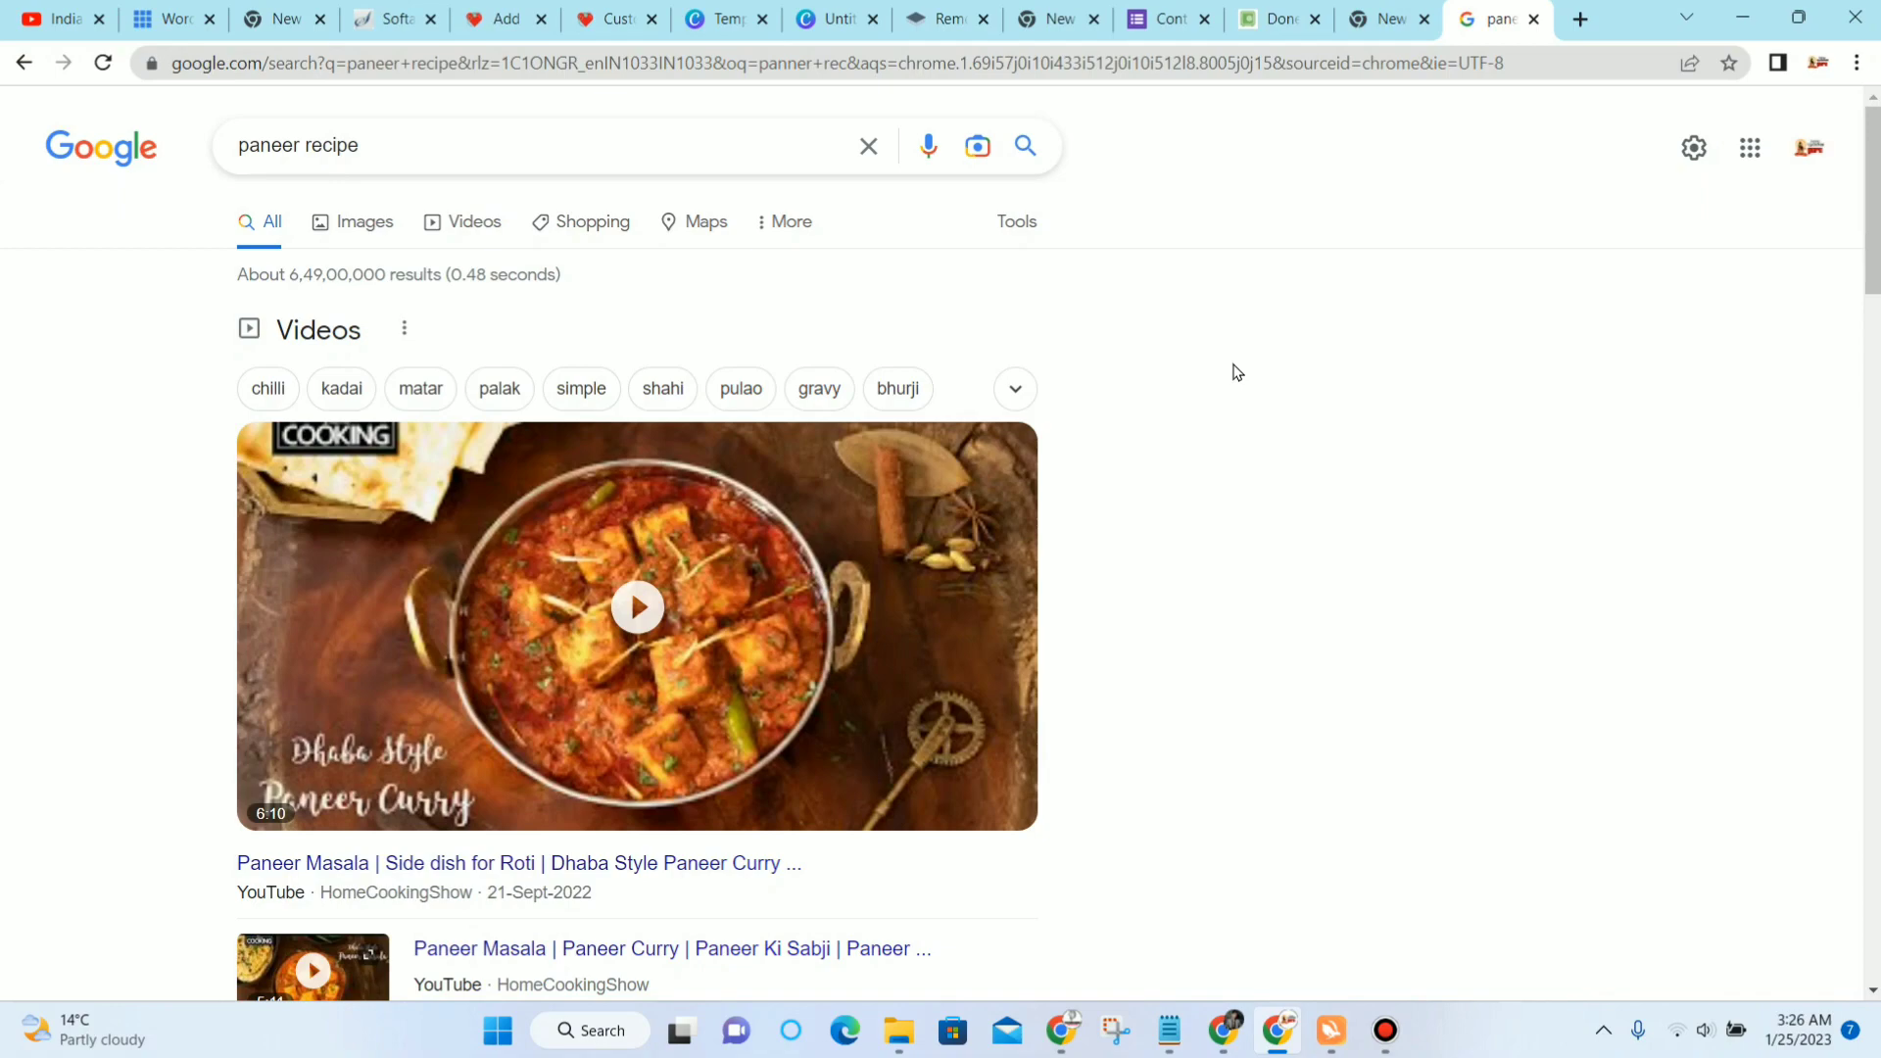
{"action": "scroll", "coordinate": [1233, 373], "scroll_direction": "down", "scroll_amount": 20}
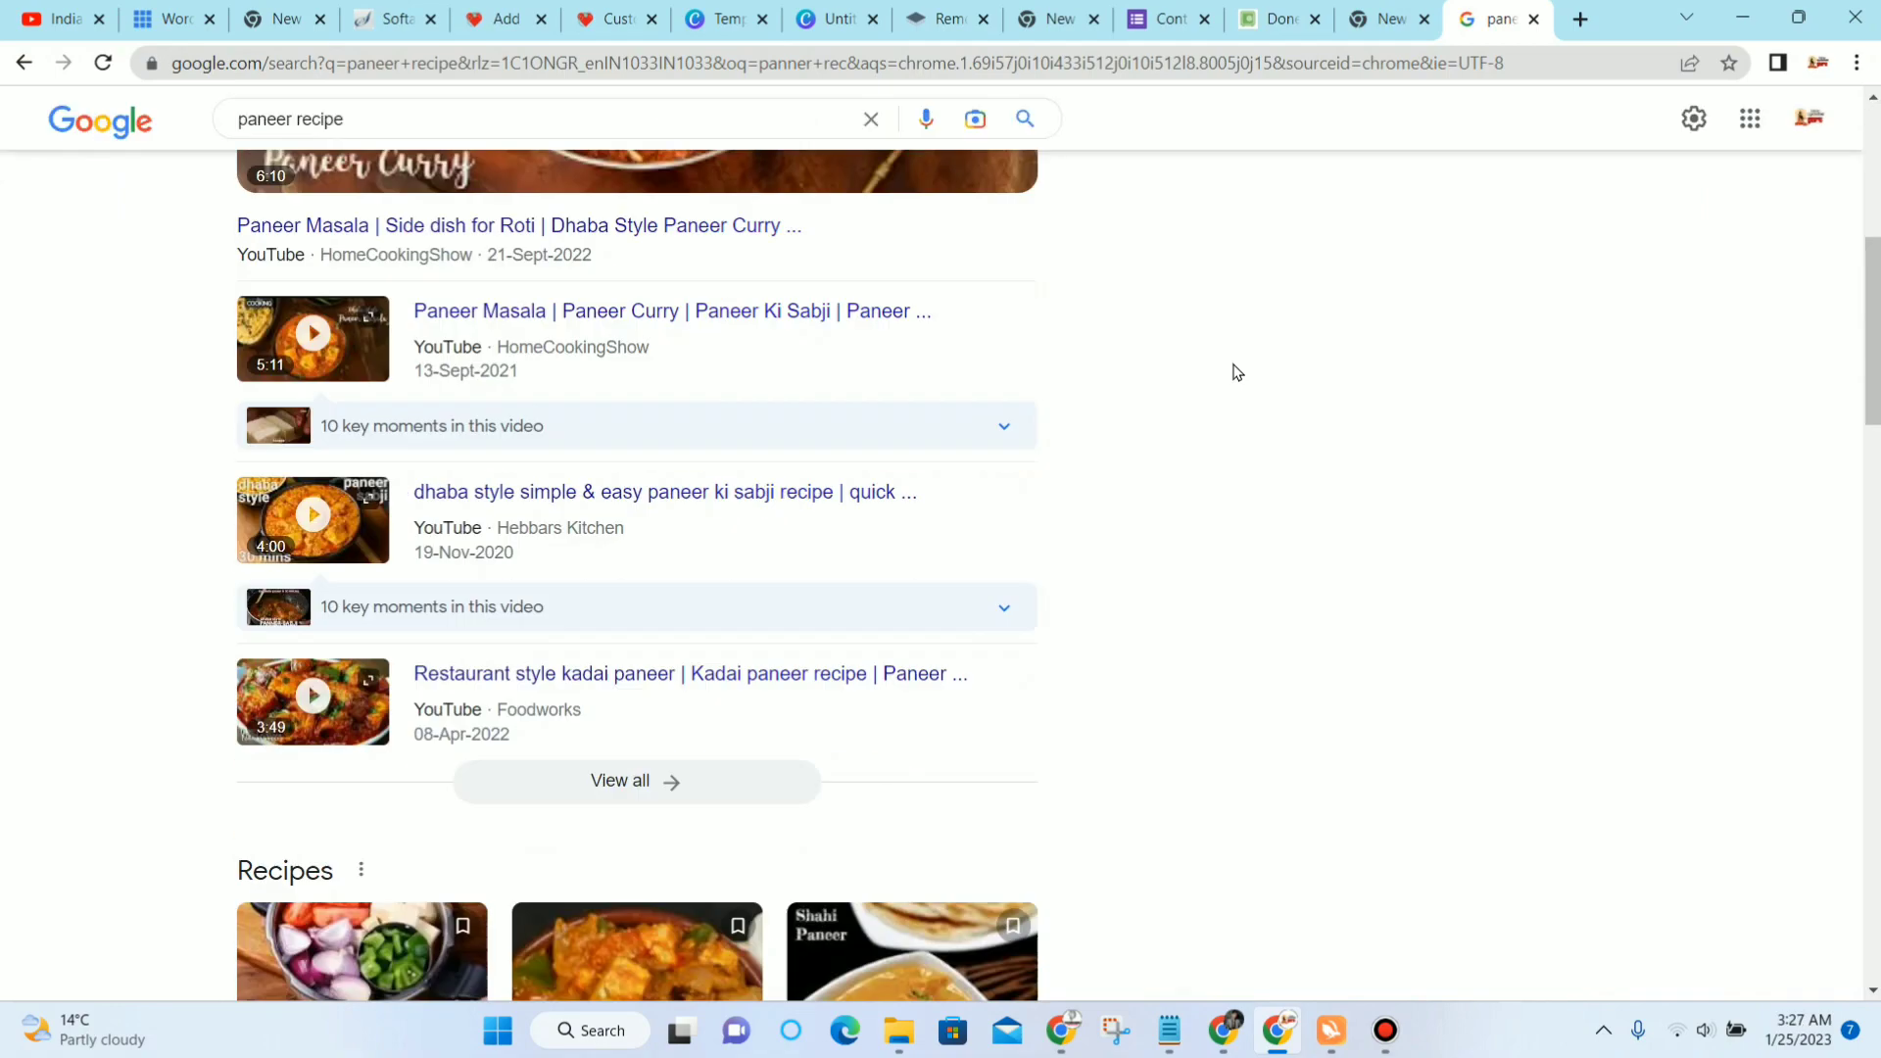
{"action": "scroll", "coordinate": [1203, 380], "scroll_direction": "down", "scroll_amount": 6}
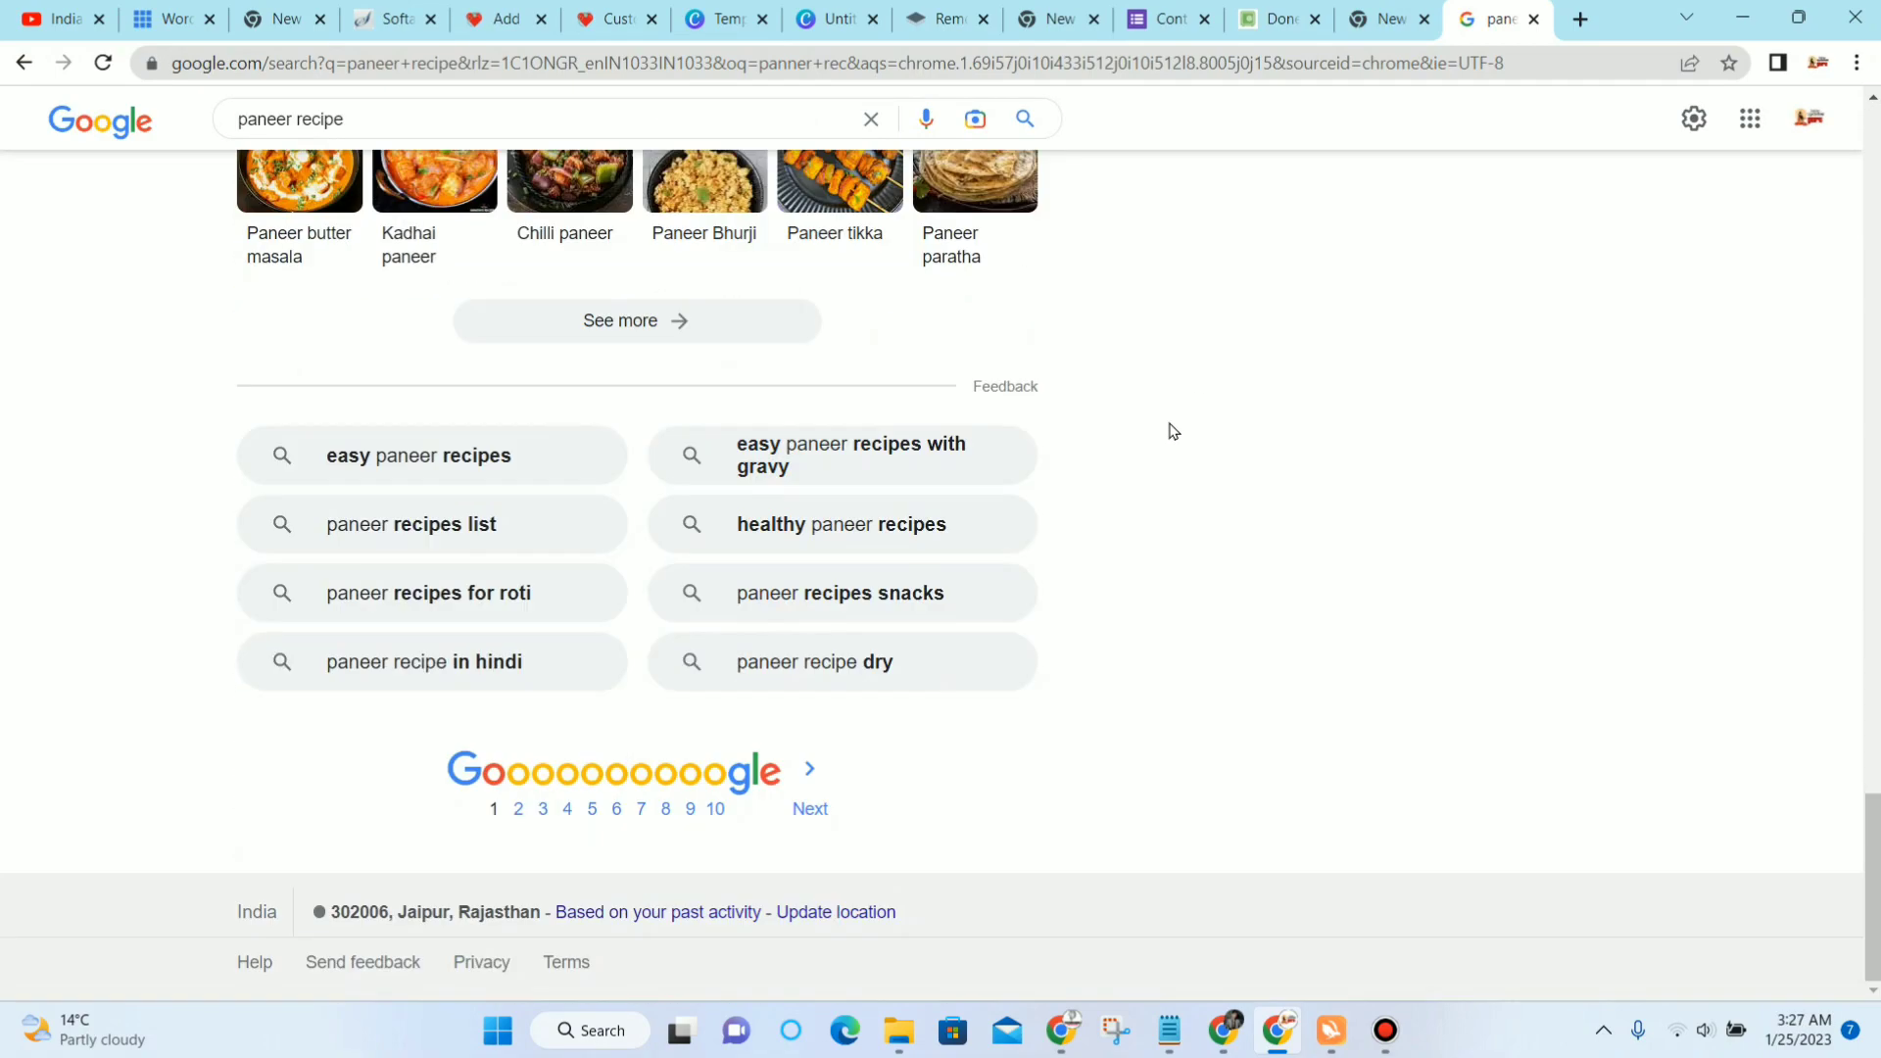
Step: Examine the related searches and suggested keyword variations for "paneer recipe" on the results page
{"action": "scroll", "coordinate": [1172, 428], "scroll_direction": "up", "scroll_amount": 1}
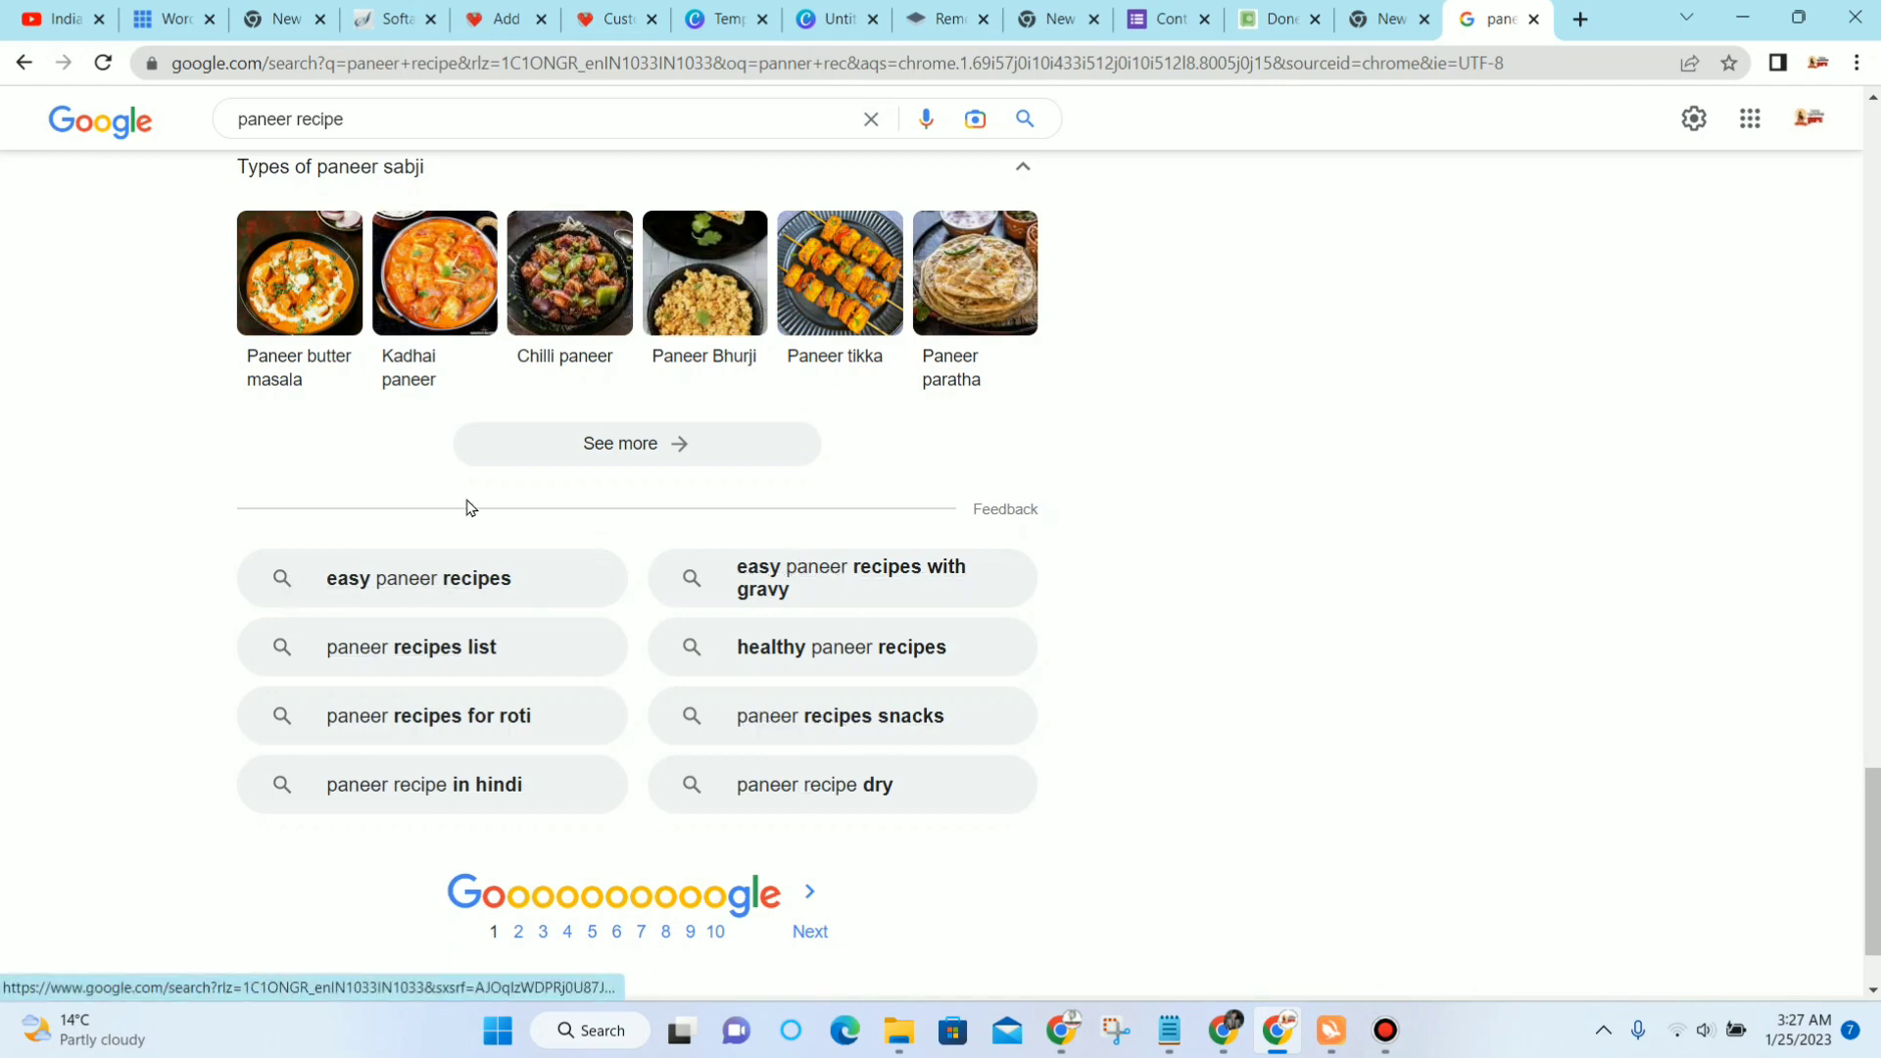
{"action": "scroll", "coordinate": [1420, 564], "scroll_direction": "up", "scroll_amount": 1}
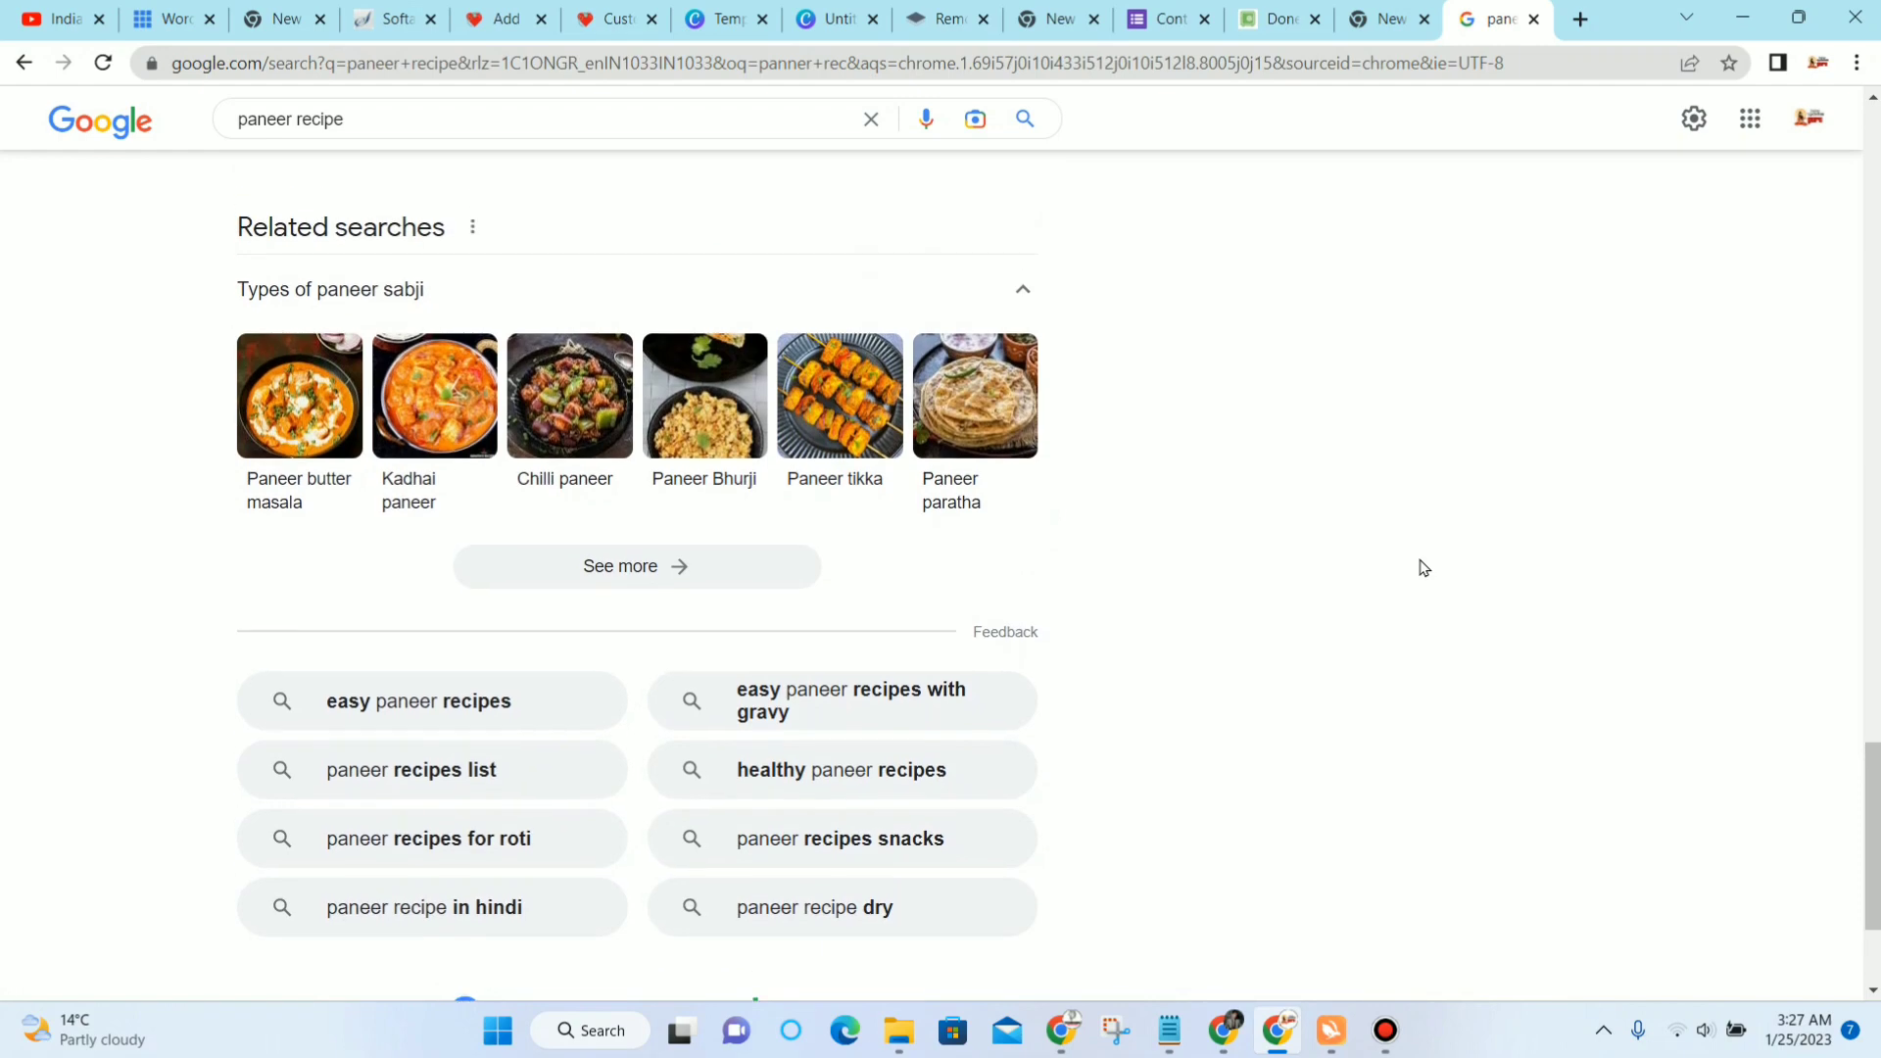
{"action": "scroll", "coordinate": [1420, 566], "scroll_direction": "down", "scroll_amount": 2}
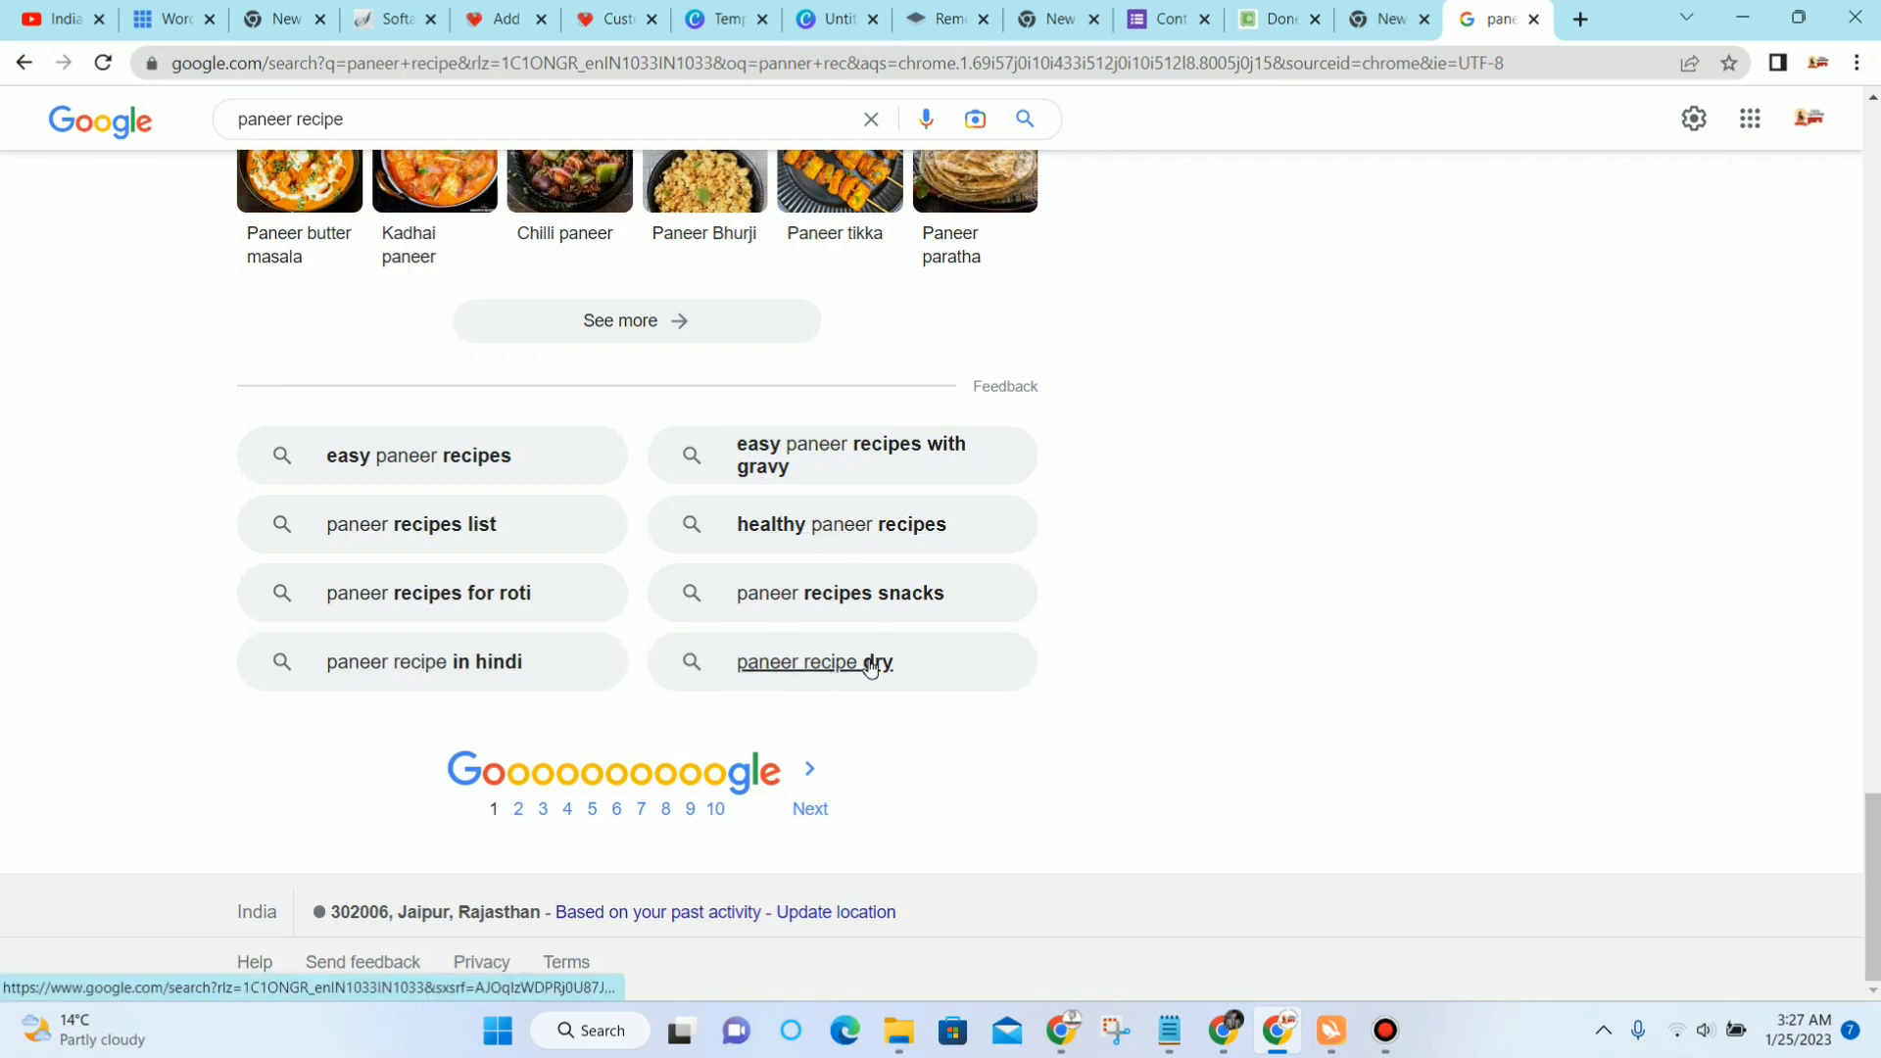
{"action": "scroll", "coordinate": [1212, 645], "scroll_direction": "up", "scroll_amount": 1}
{"action": "scroll", "coordinate": [1213, 644], "scroll_direction": "up", "scroll_amount": 3}
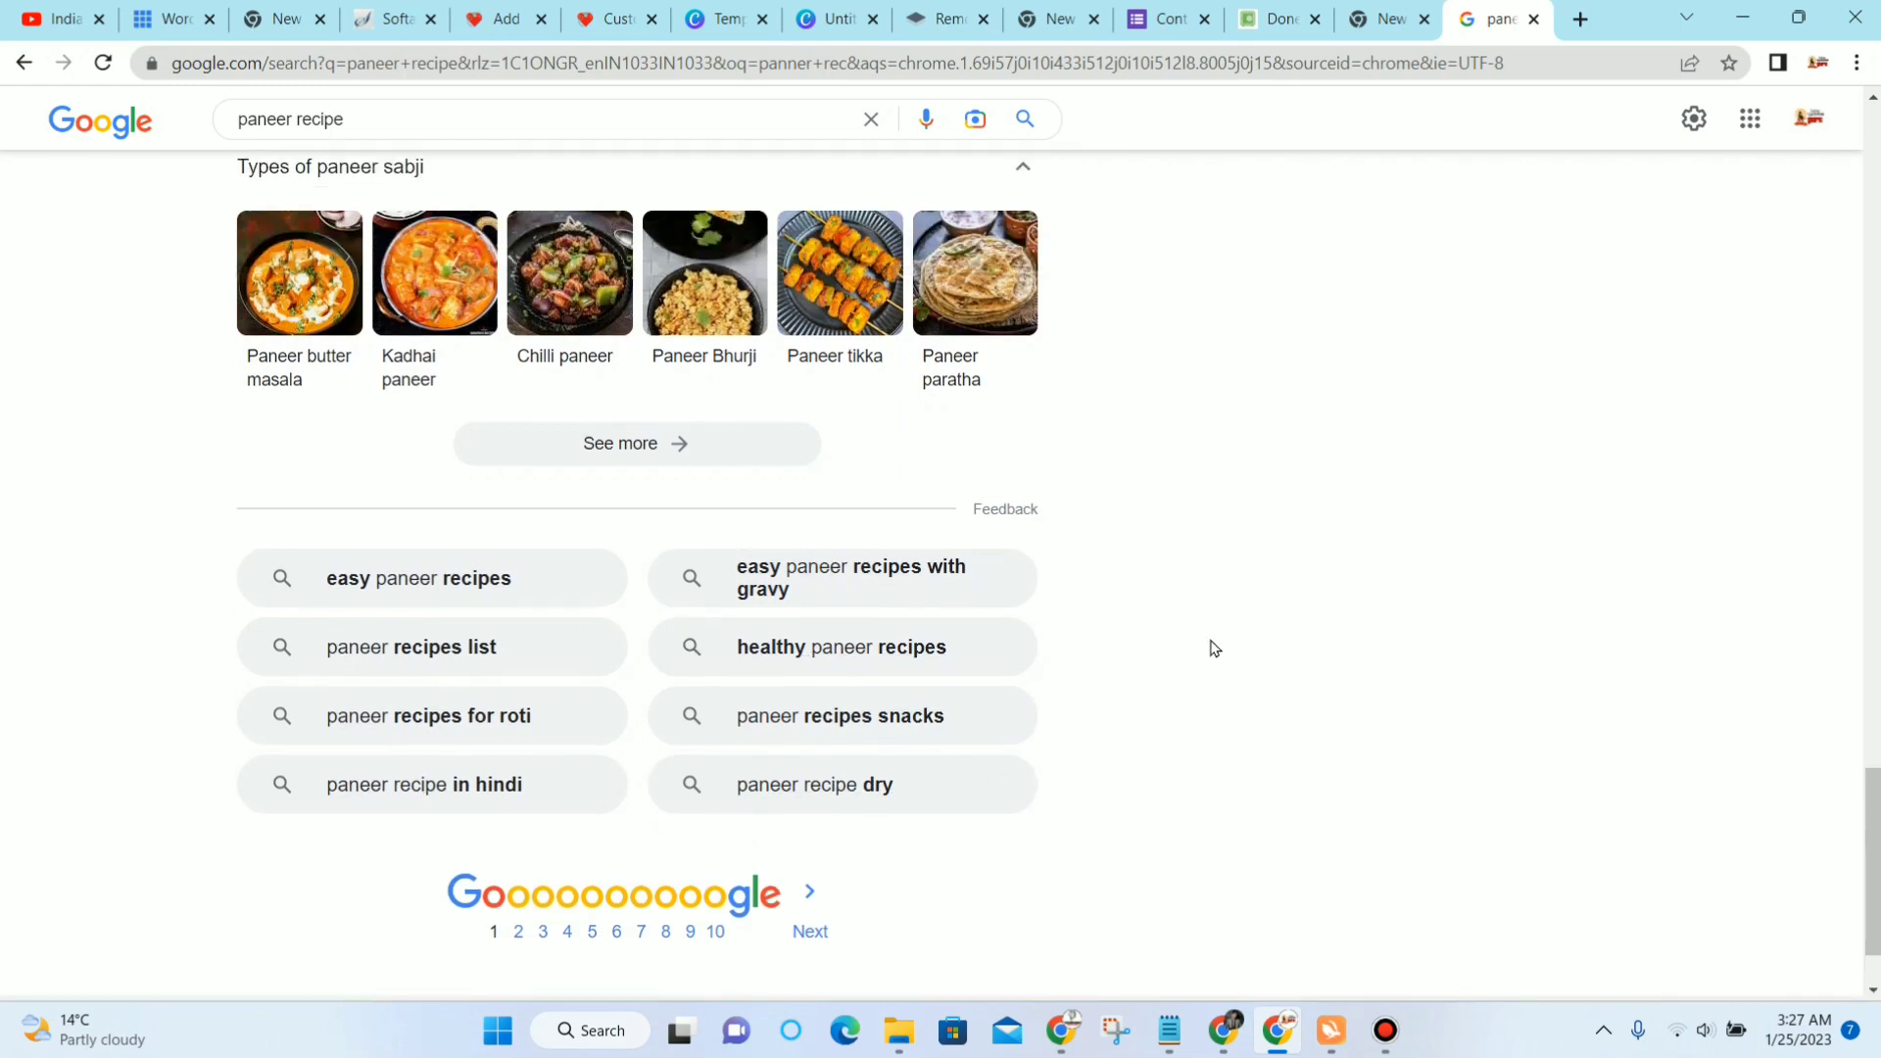
{"action": "scroll", "coordinate": [1069, 683], "scroll_direction": "up", "scroll_amount": 2}
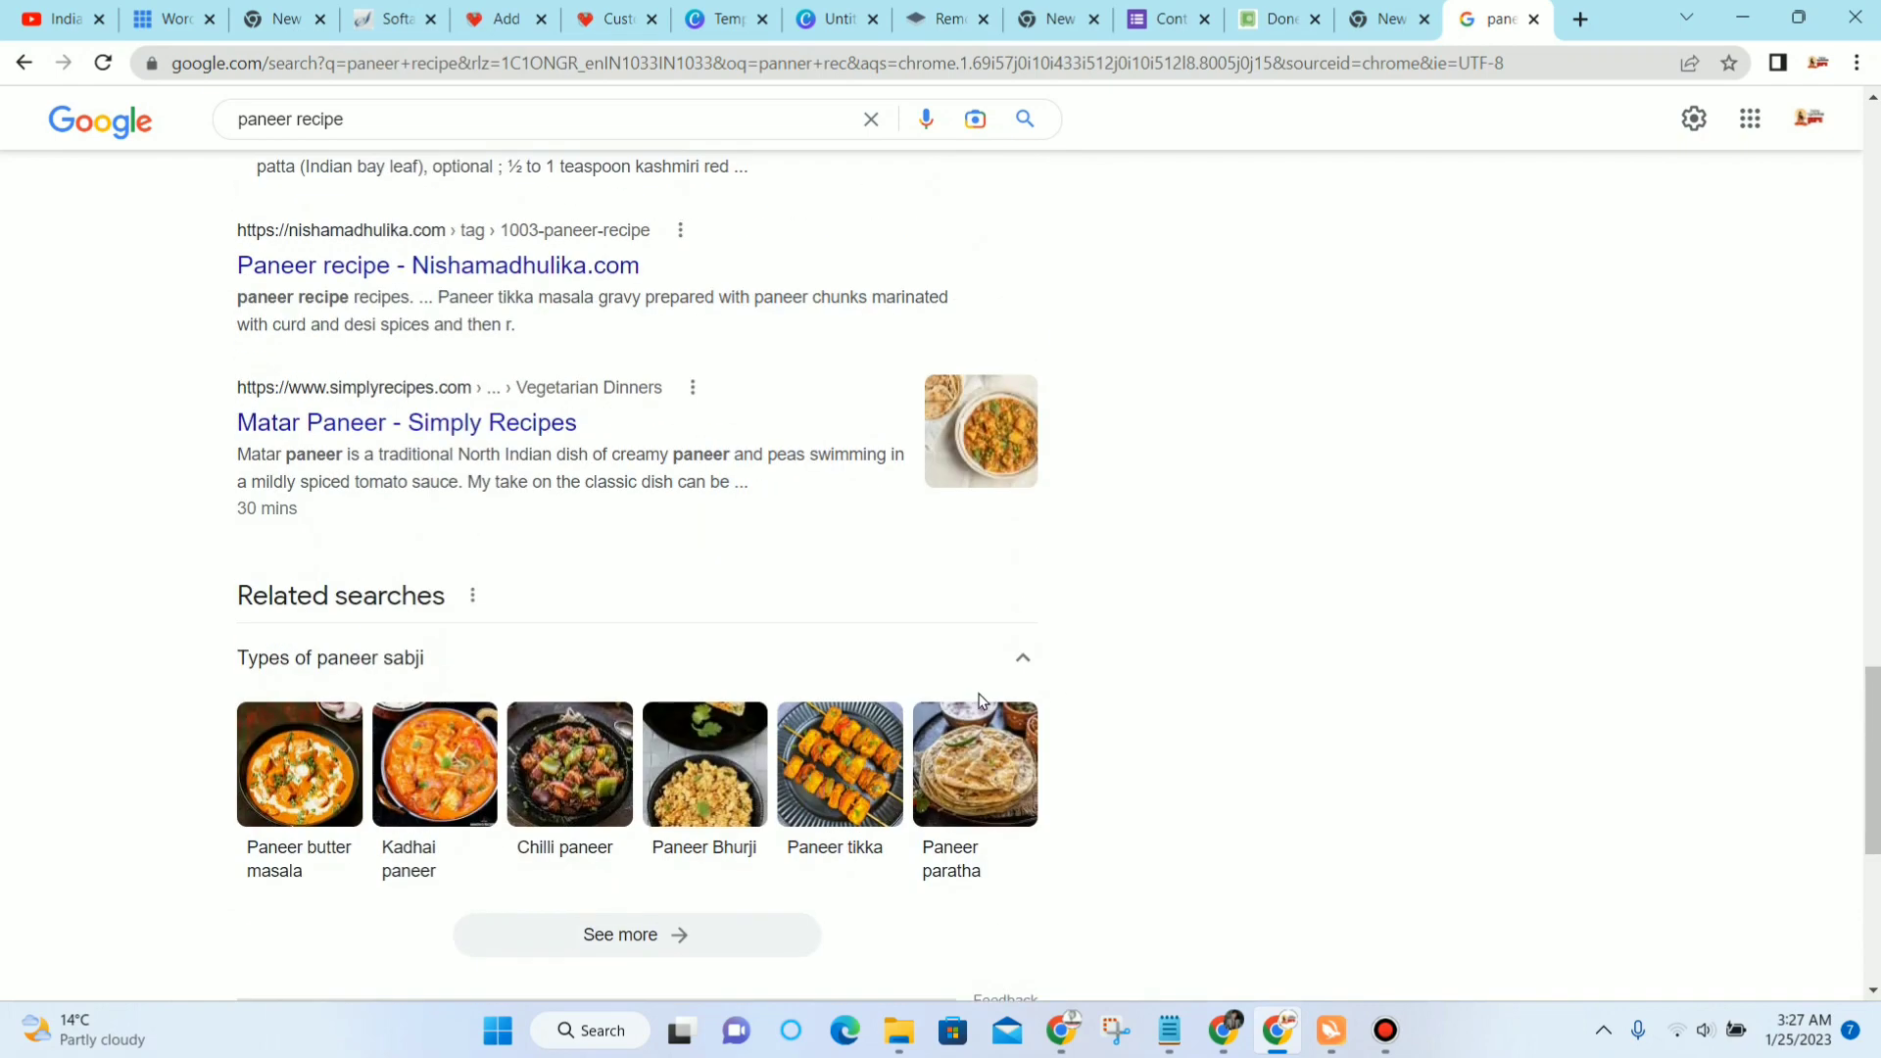
{"action": "scroll", "coordinate": [1037, 709], "scroll_direction": "down", "scroll_amount": 6}
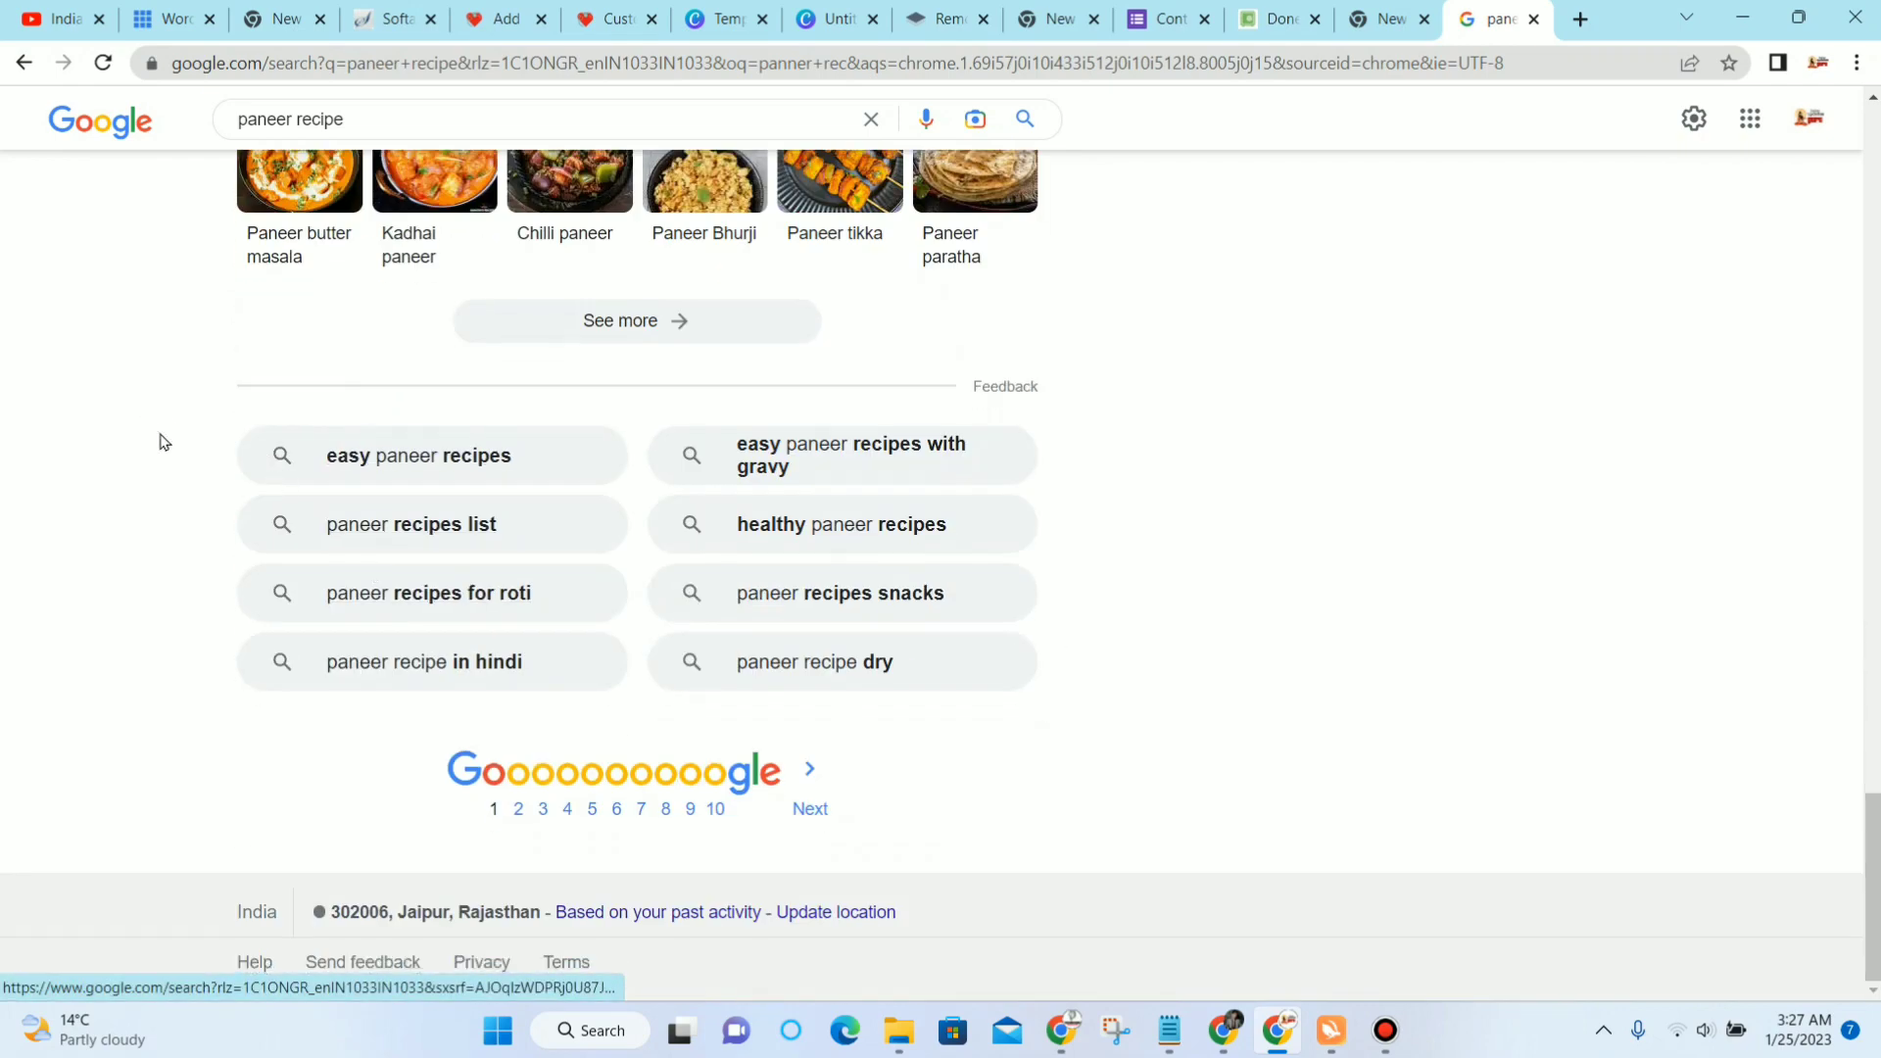
Step: Search Google for the related keyword "easy paneer recipes" as an exact phrase in quotation marks
{"action": "left_click_drag", "start_coordinate": [197, 458], "coordinate": [539, 458]}
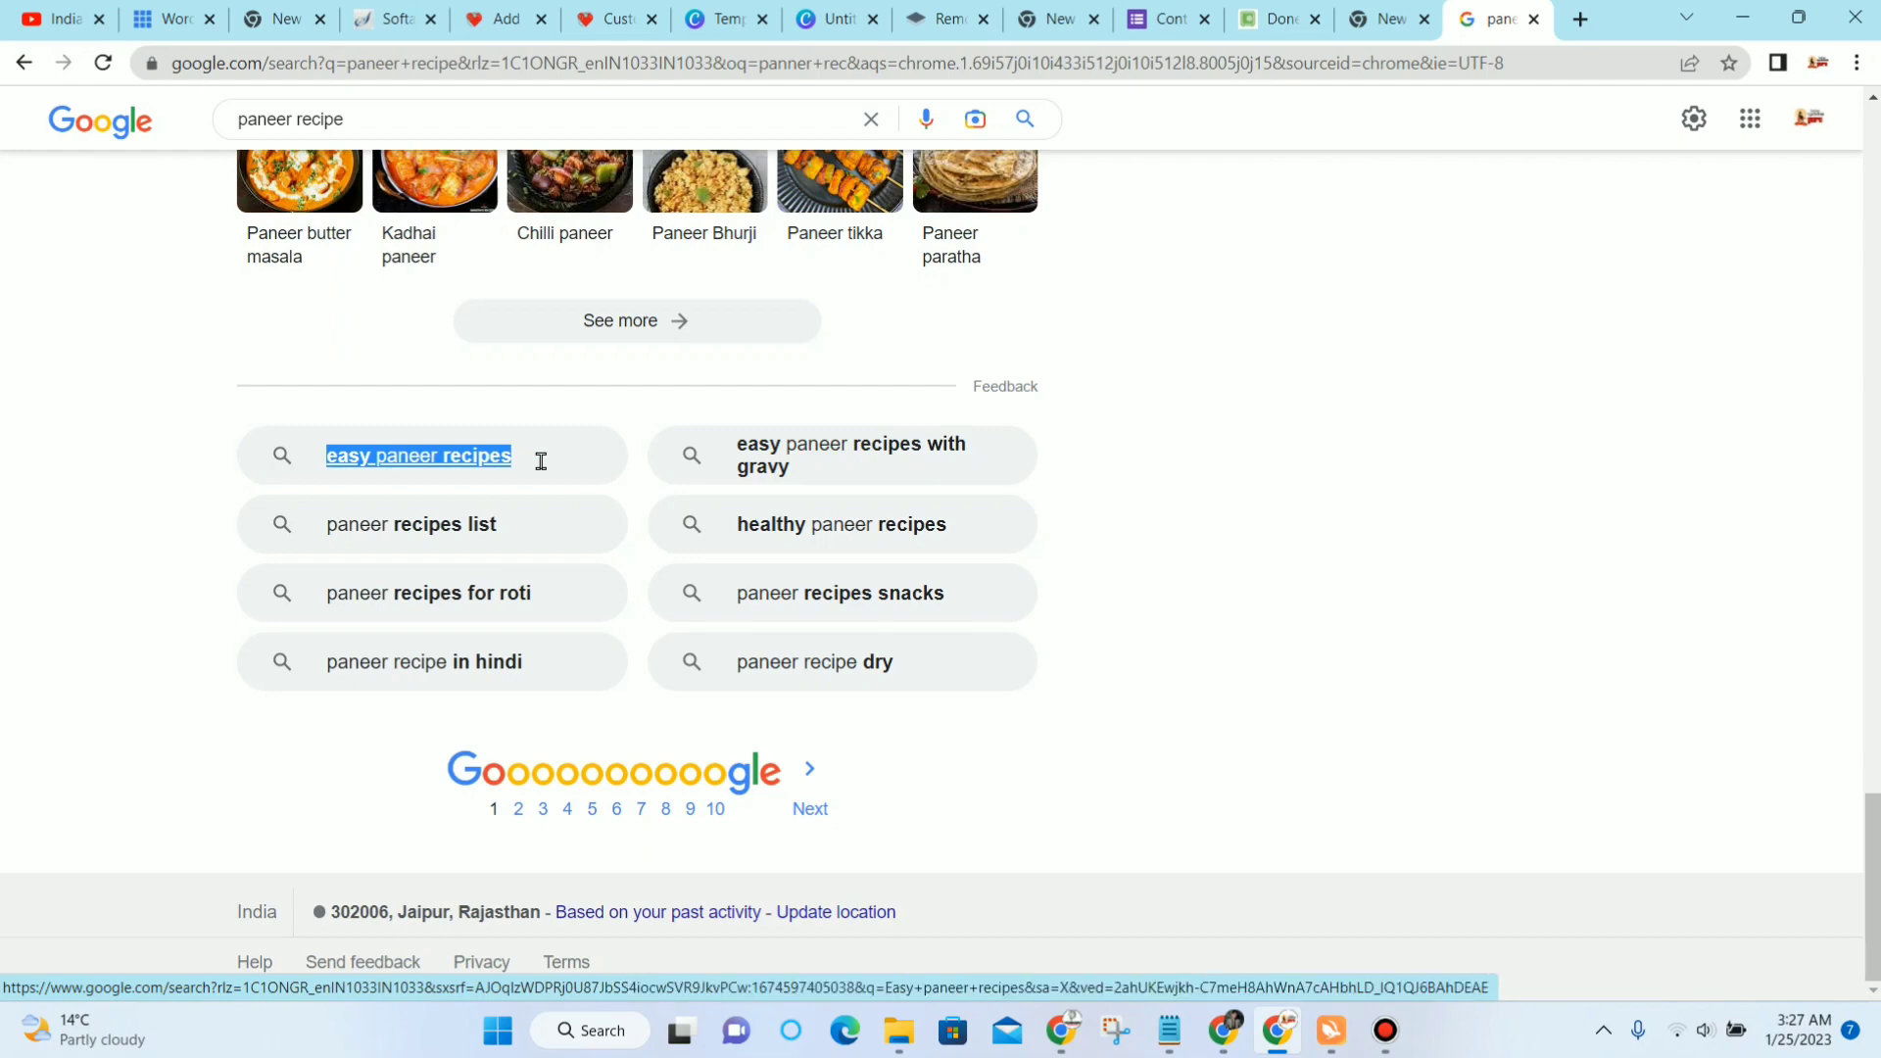
{"action": "scroll", "coordinate": [1310, 487], "scroll_direction": "up", "scroll_amount": 15}
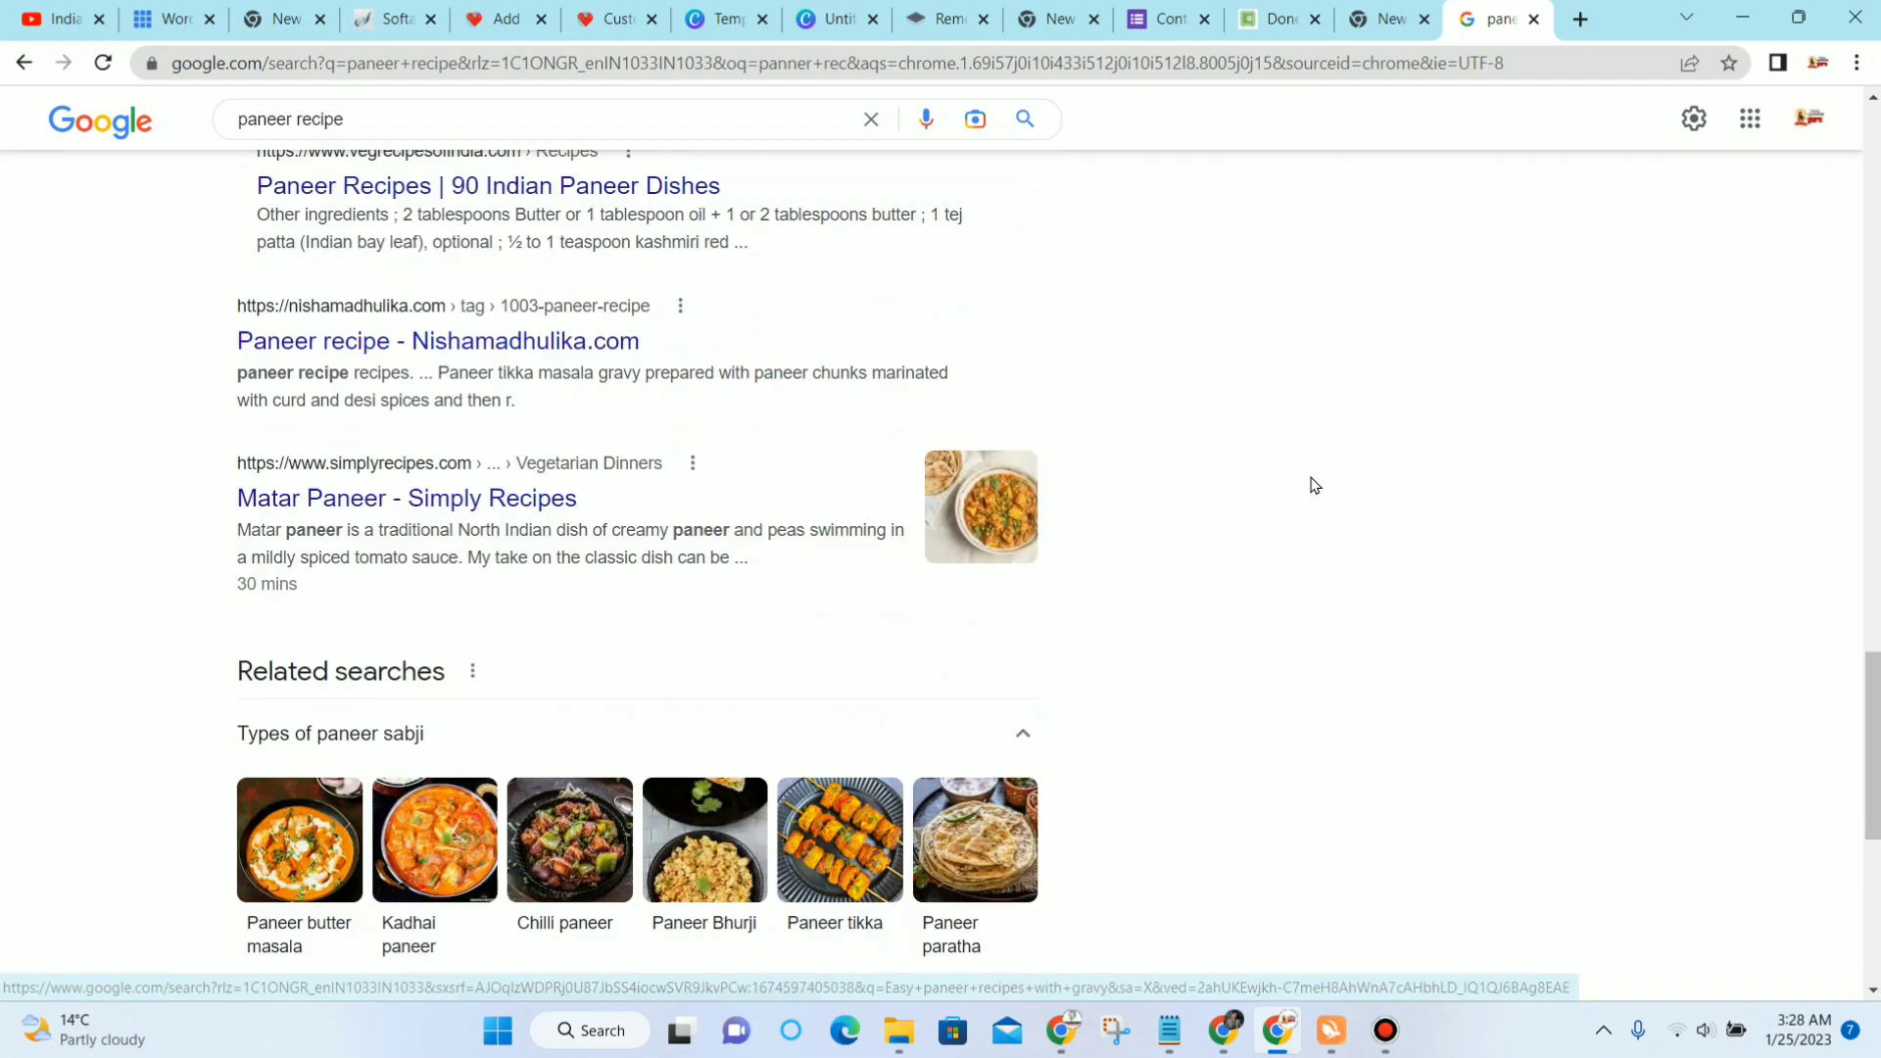
{"action": "triple_click", "coordinate": [584, 111]}
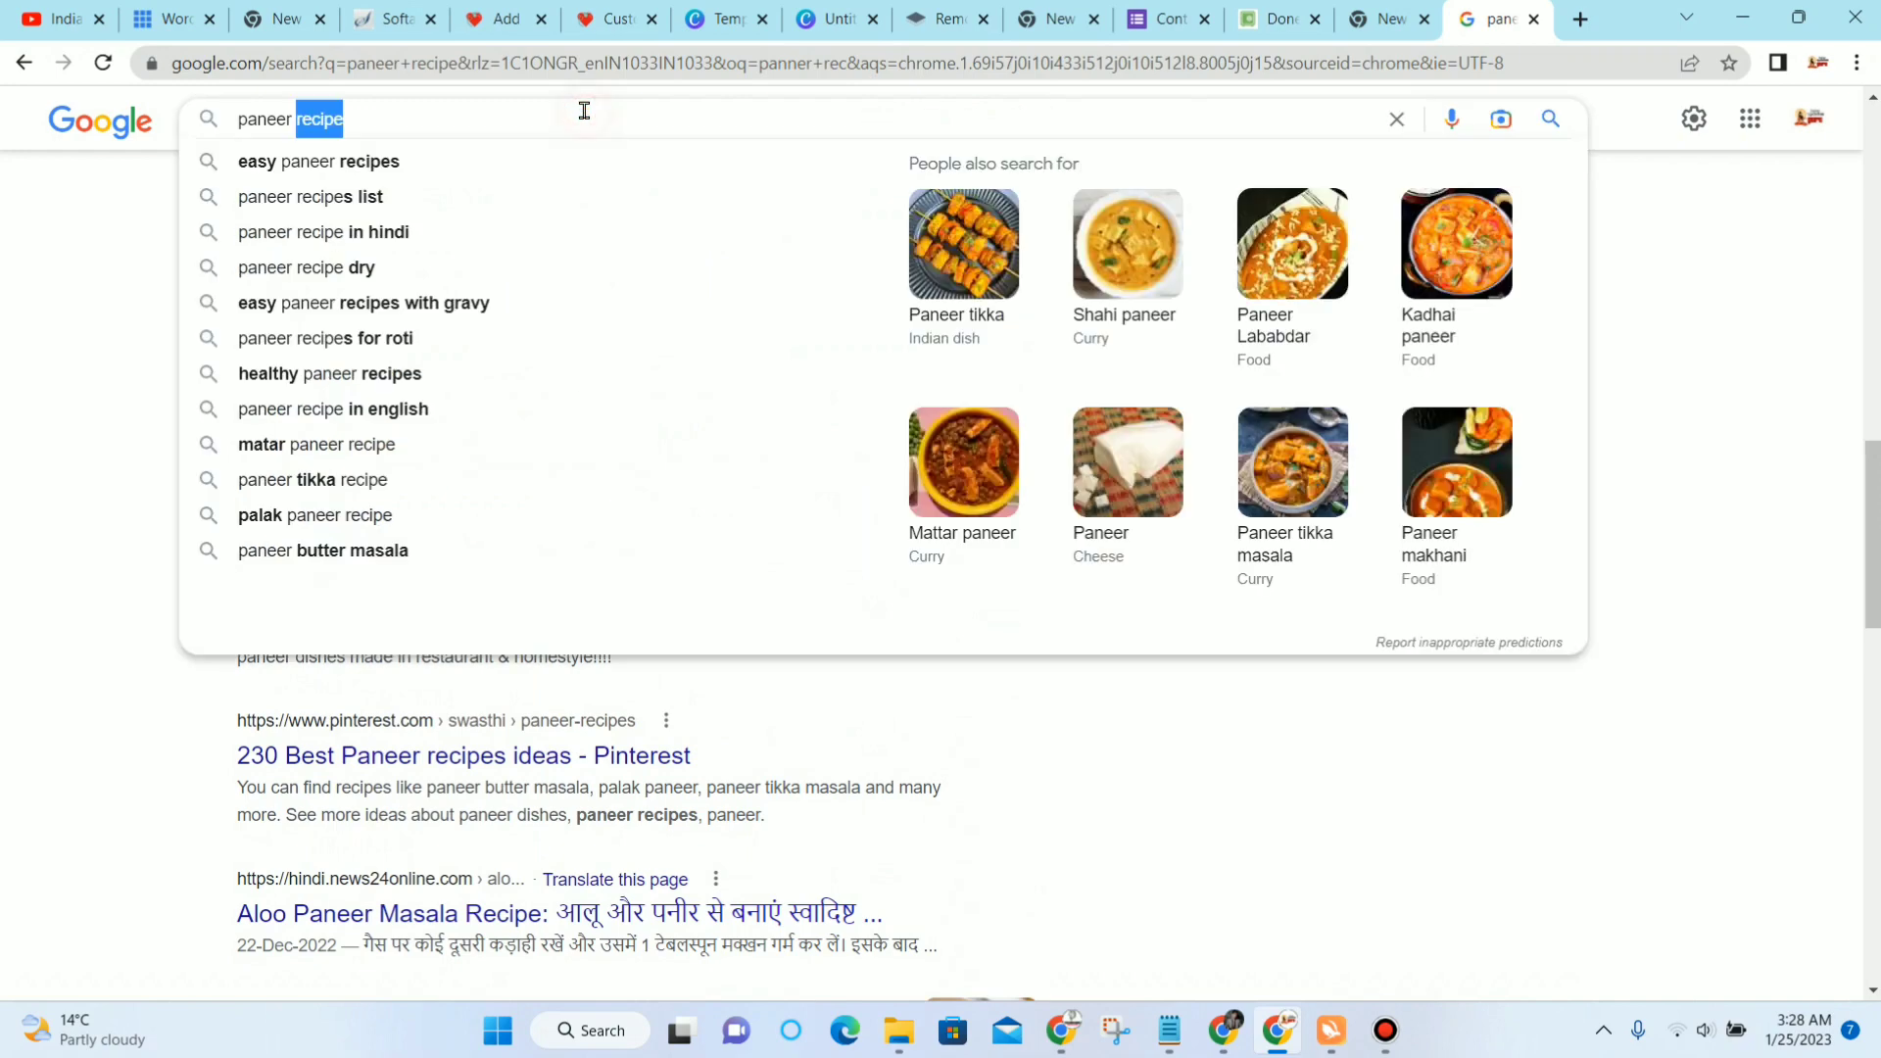
{"action": "key", "text": "BackSpace"}
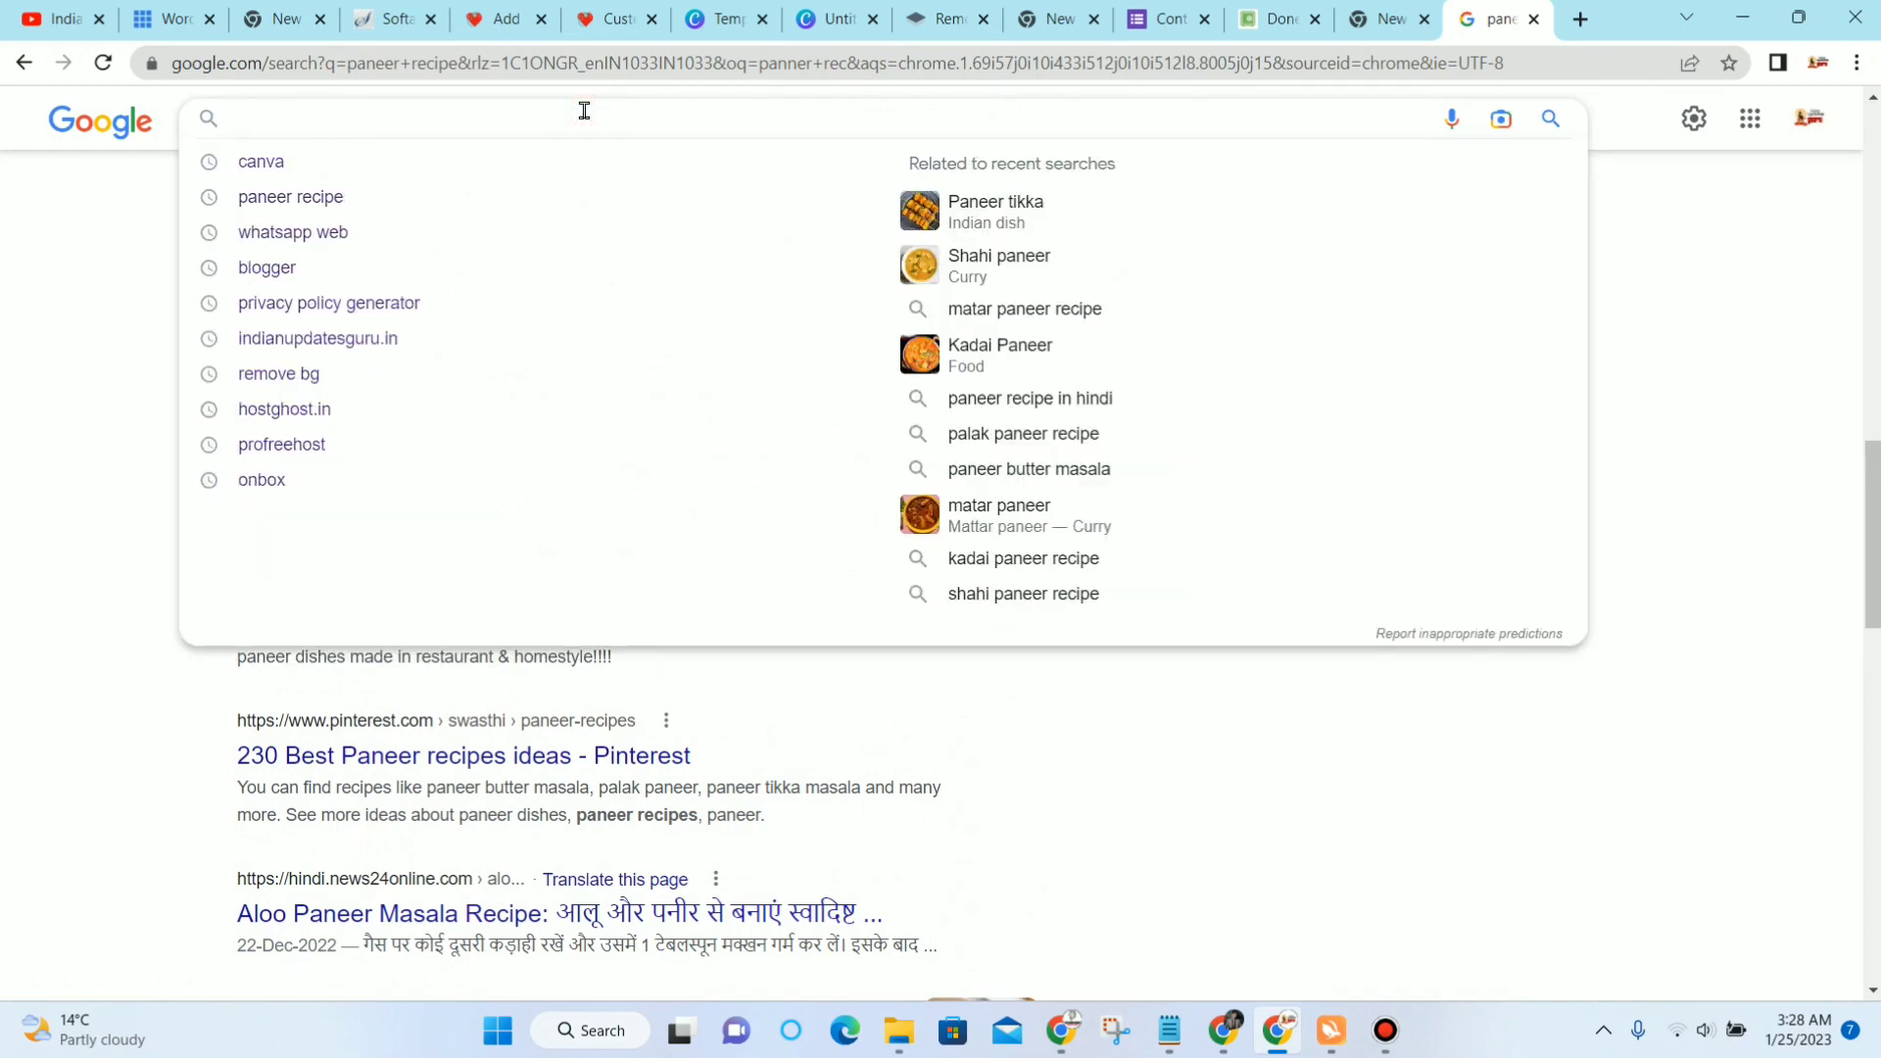
{"action": "type", "text": "'"}
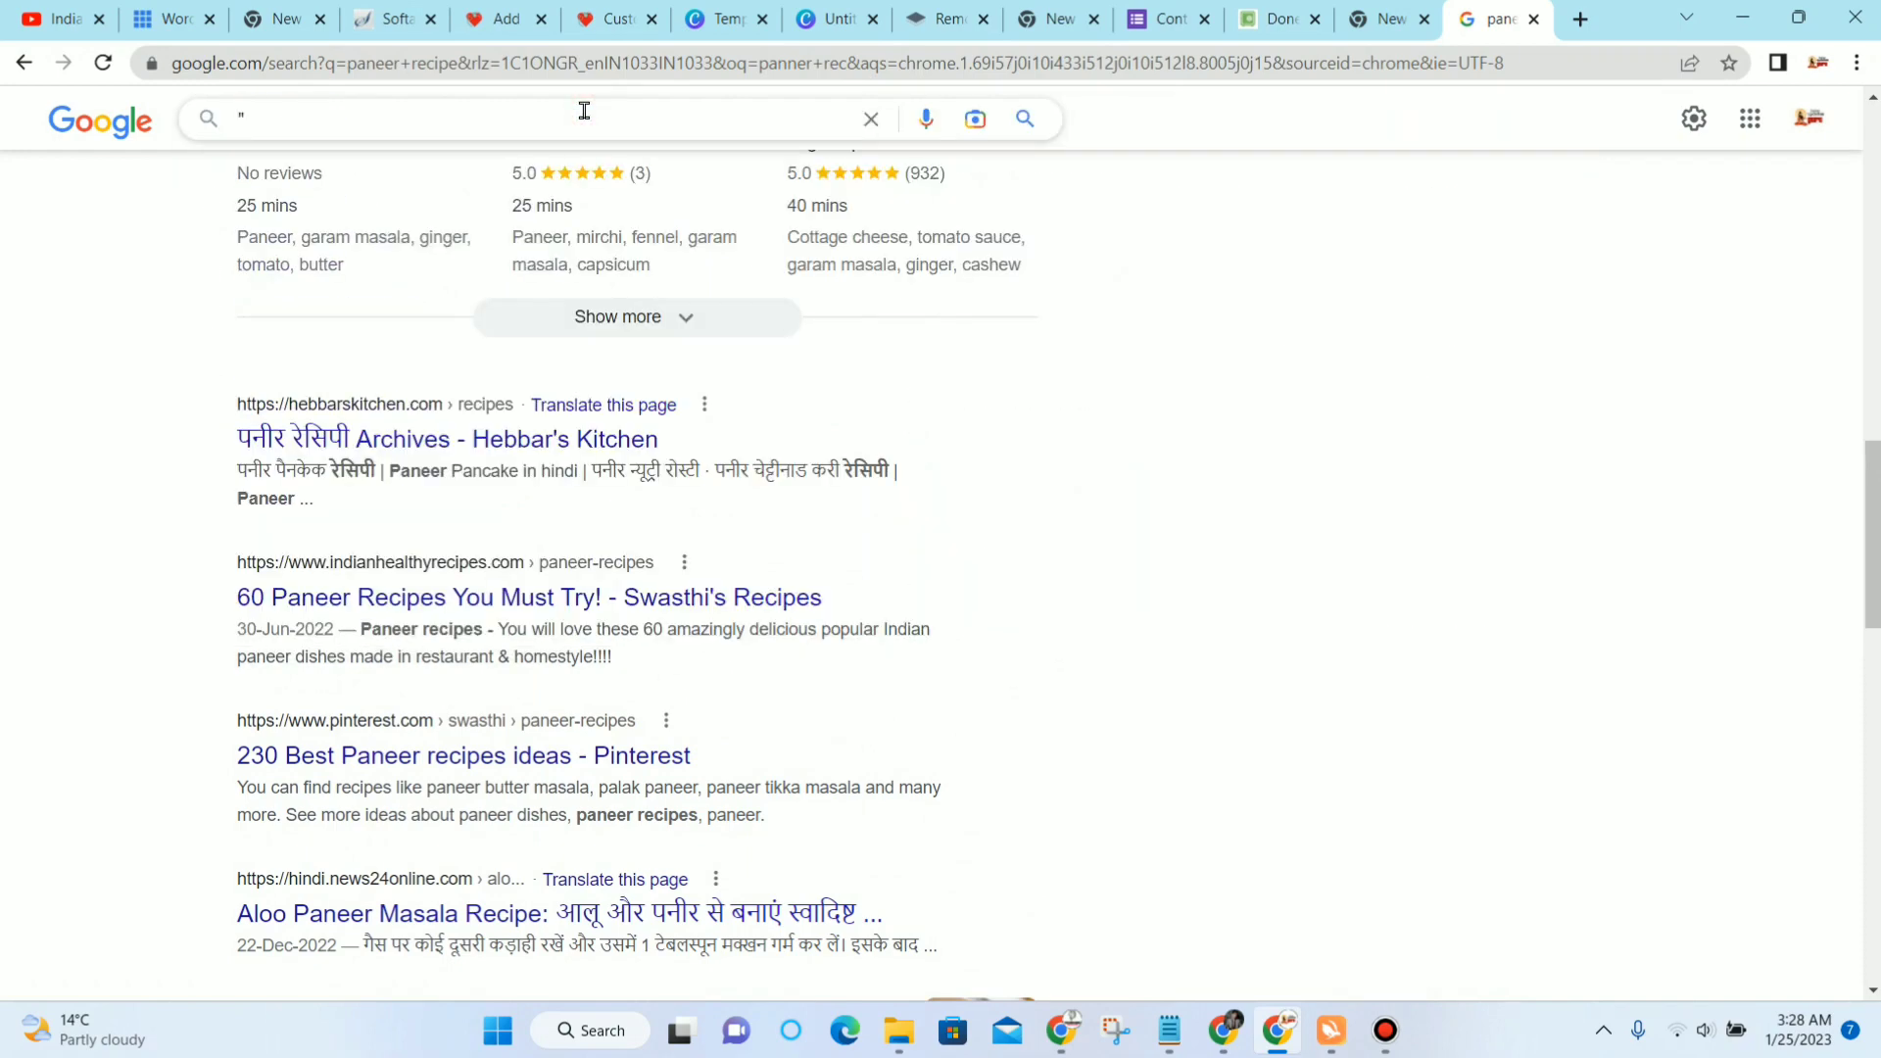
{"action": "type", "text": " easy paneer recipes"}
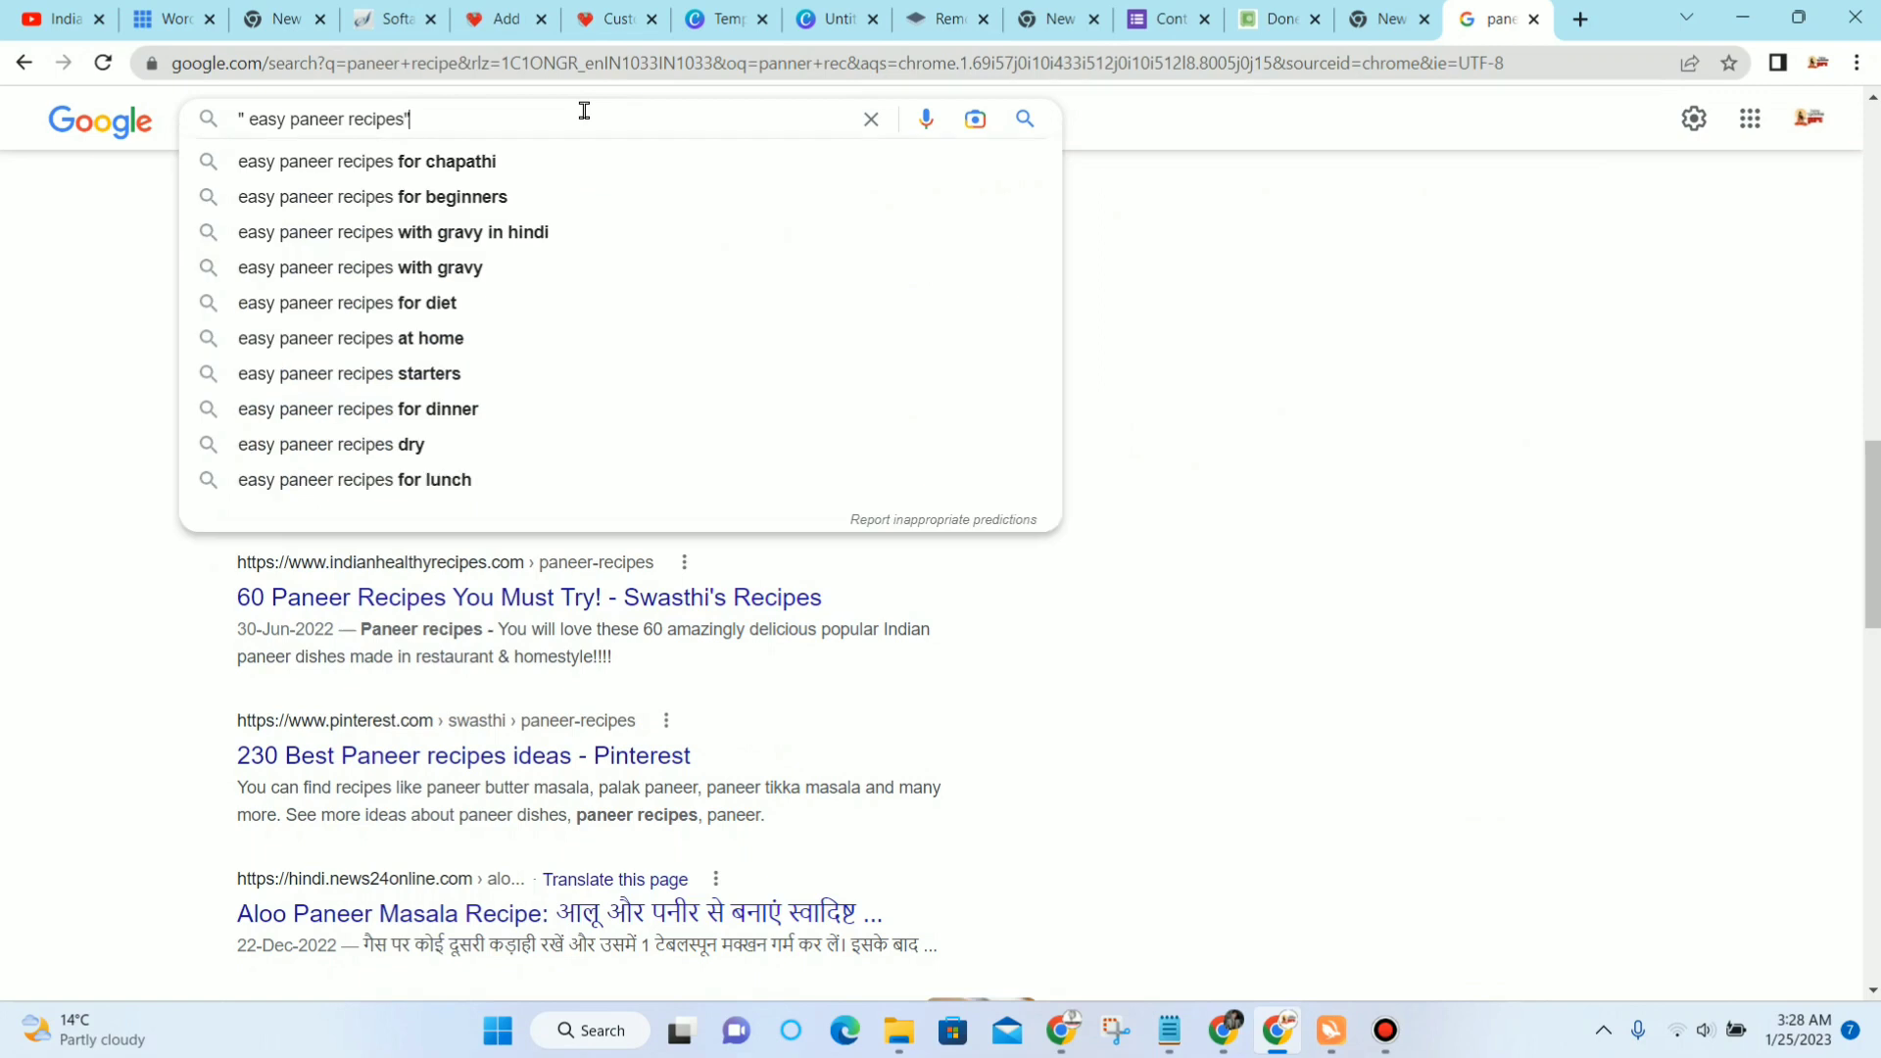
{"action": "key", "text": "Return"}
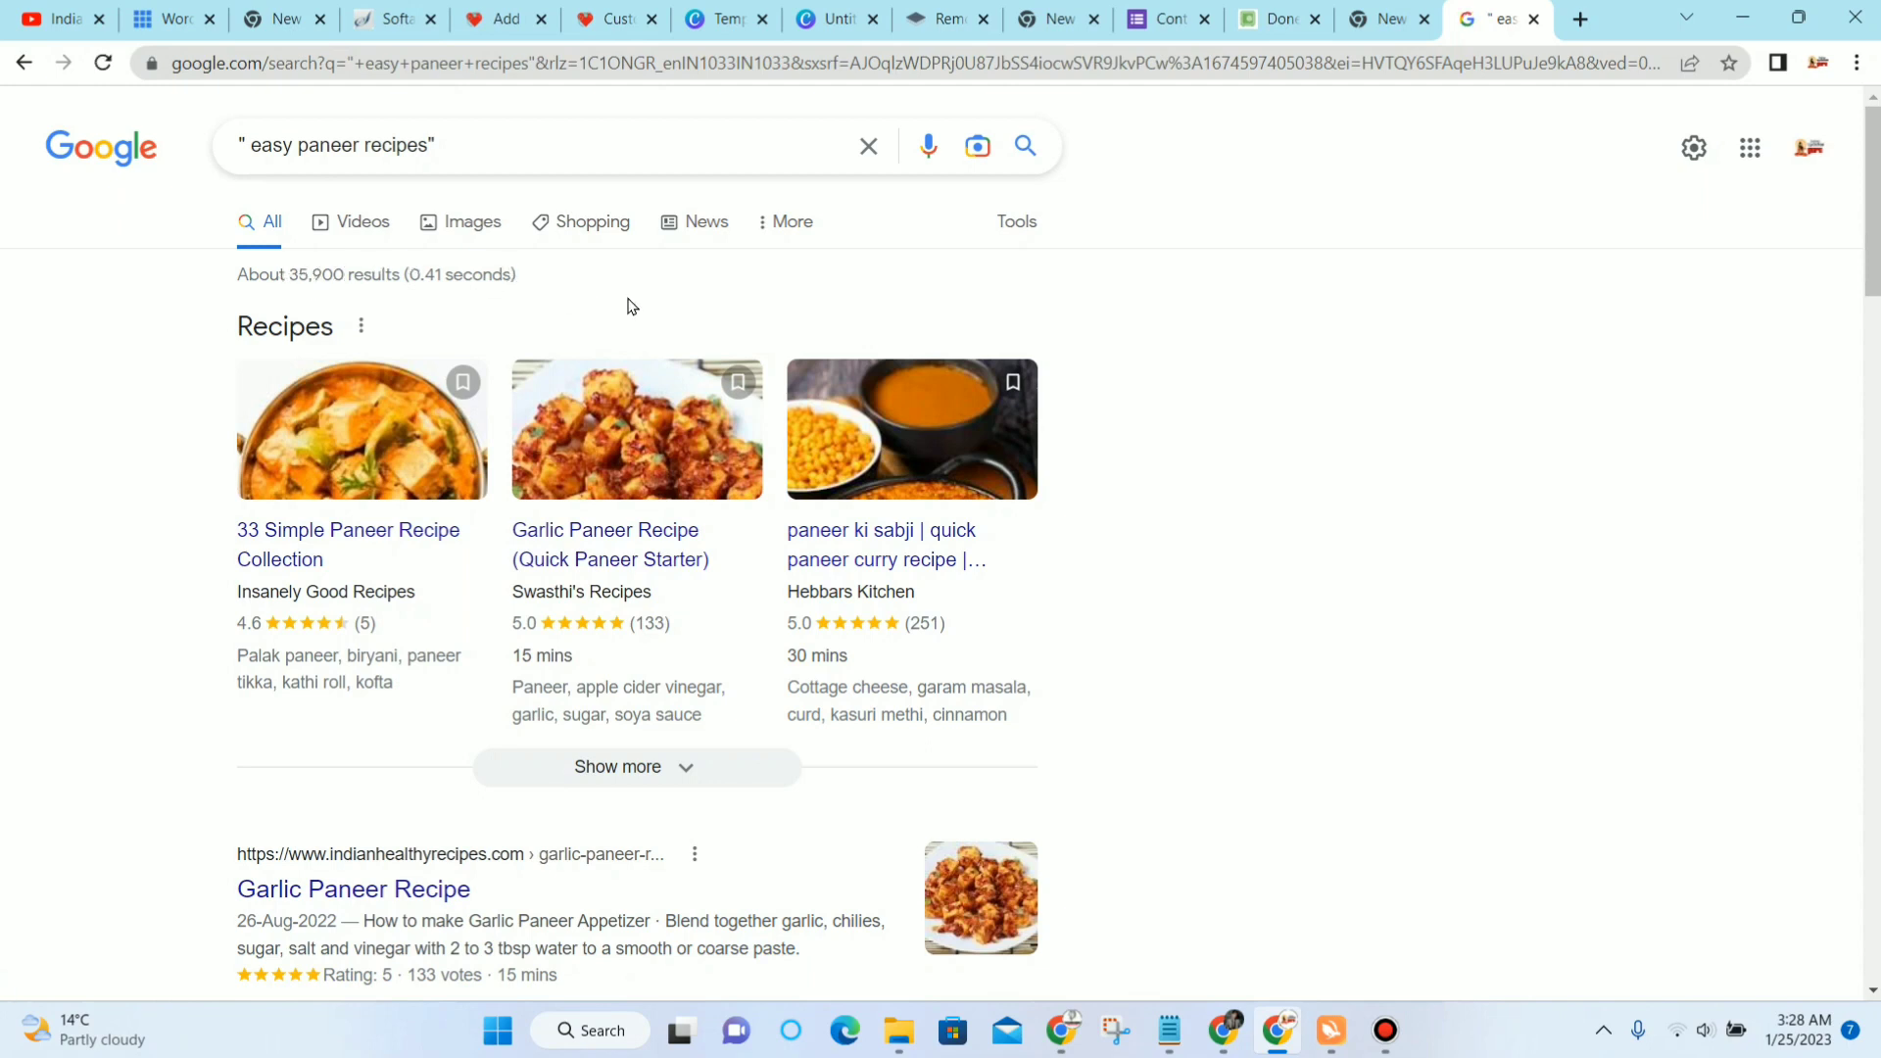
Step: Examine the results down to the related searches, then view the People also ask answer to "What can be made from paneer?"
{"action": "scroll", "coordinate": [632, 309], "scroll_direction": "down", "scroll_amount": 5}
{"action": "scroll", "coordinate": [634, 311], "scroll_direction": "down", "scroll_amount": 10}
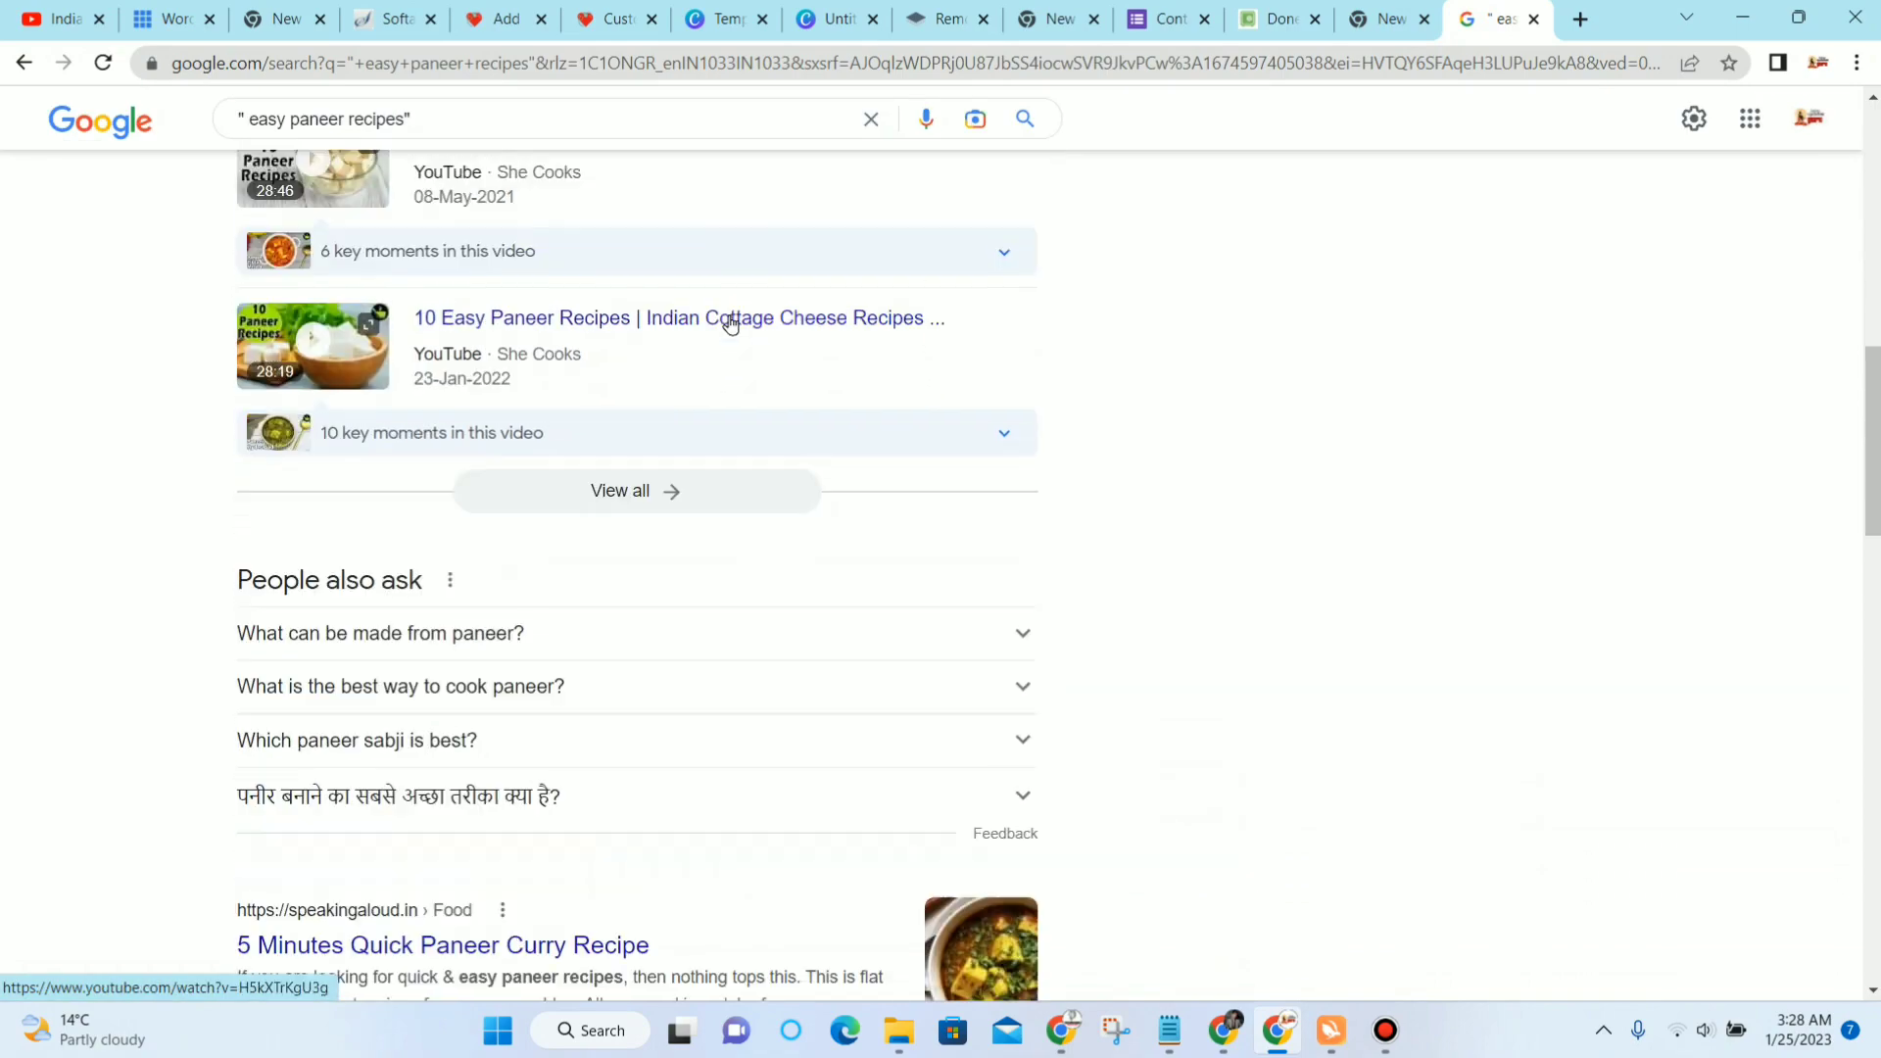
{"action": "scroll", "coordinate": [1008, 353], "scroll_direction": "down", "scroll_amount": 15}
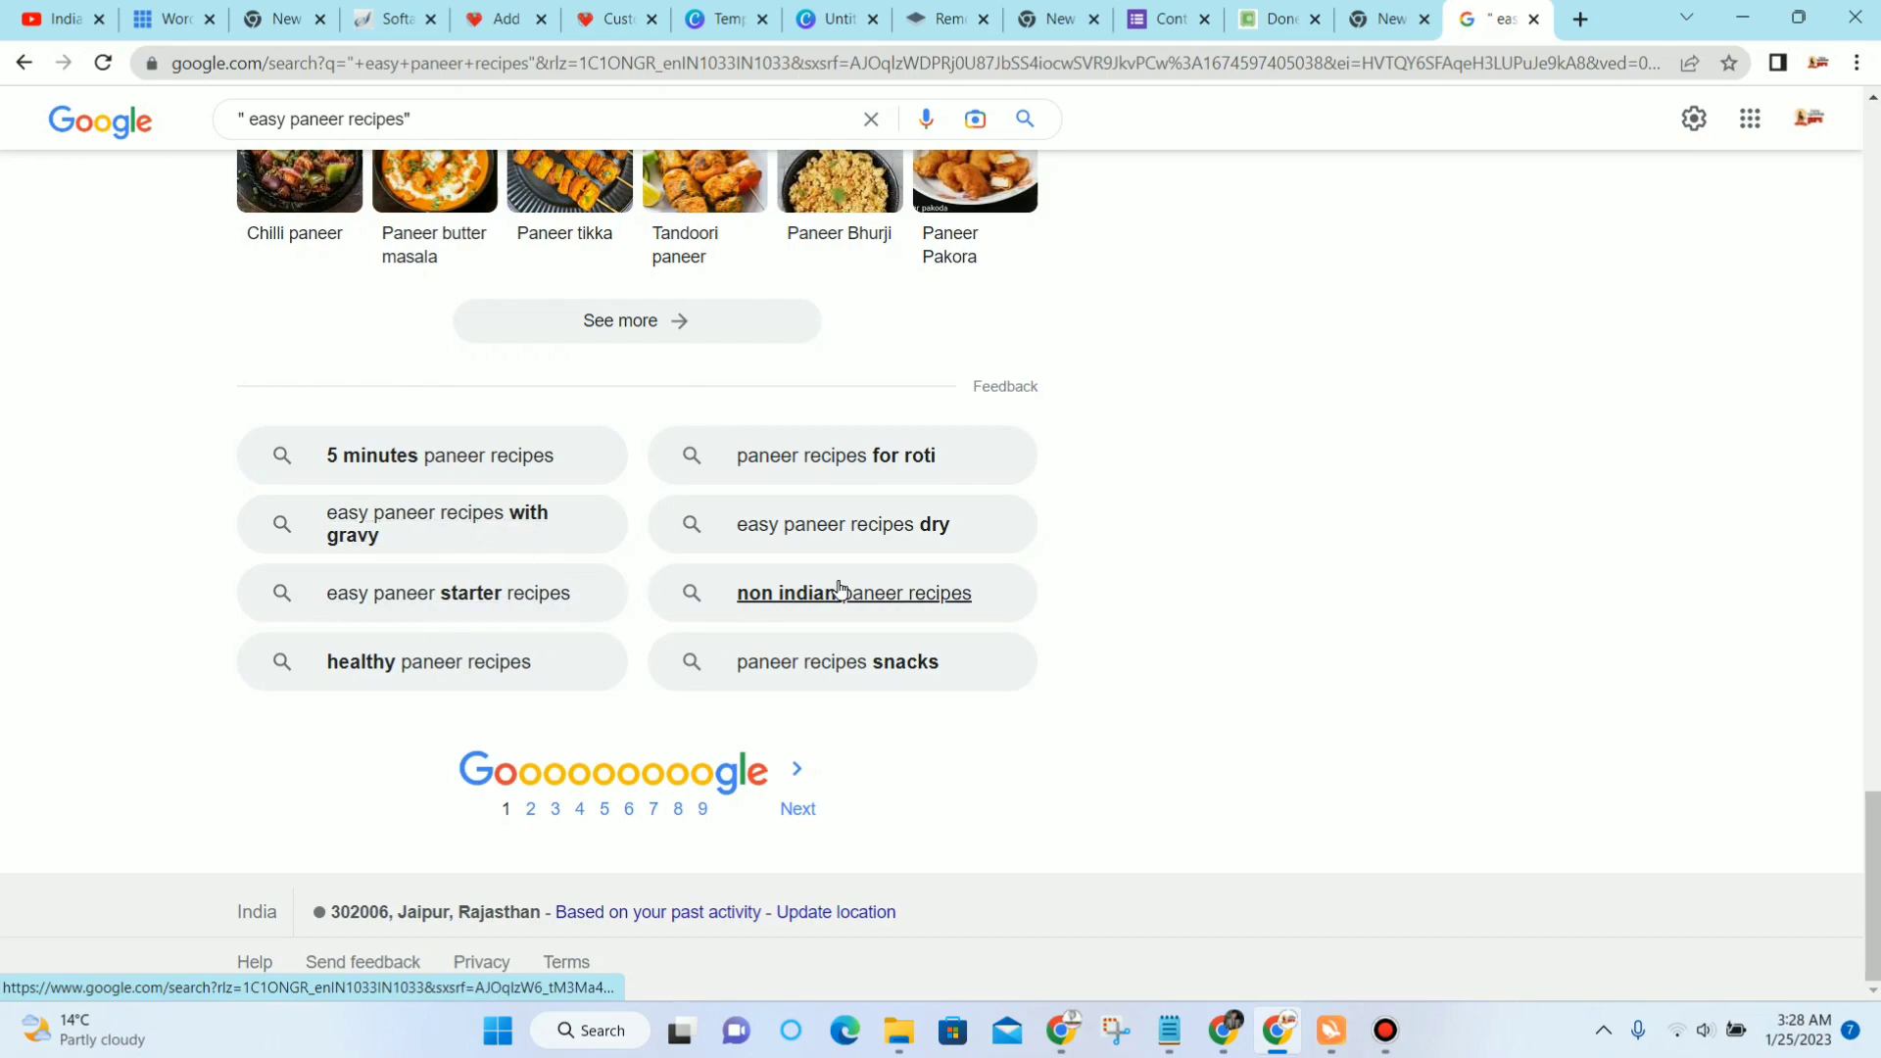
{"action": "scroll", "coordinate": [839, 588], "scroll_direction": "up", "scroll_amount": 9}
{"action": "scroll", "coordinate": [840, 588], "scroll_direction": "up", "scroll_amount": 10}
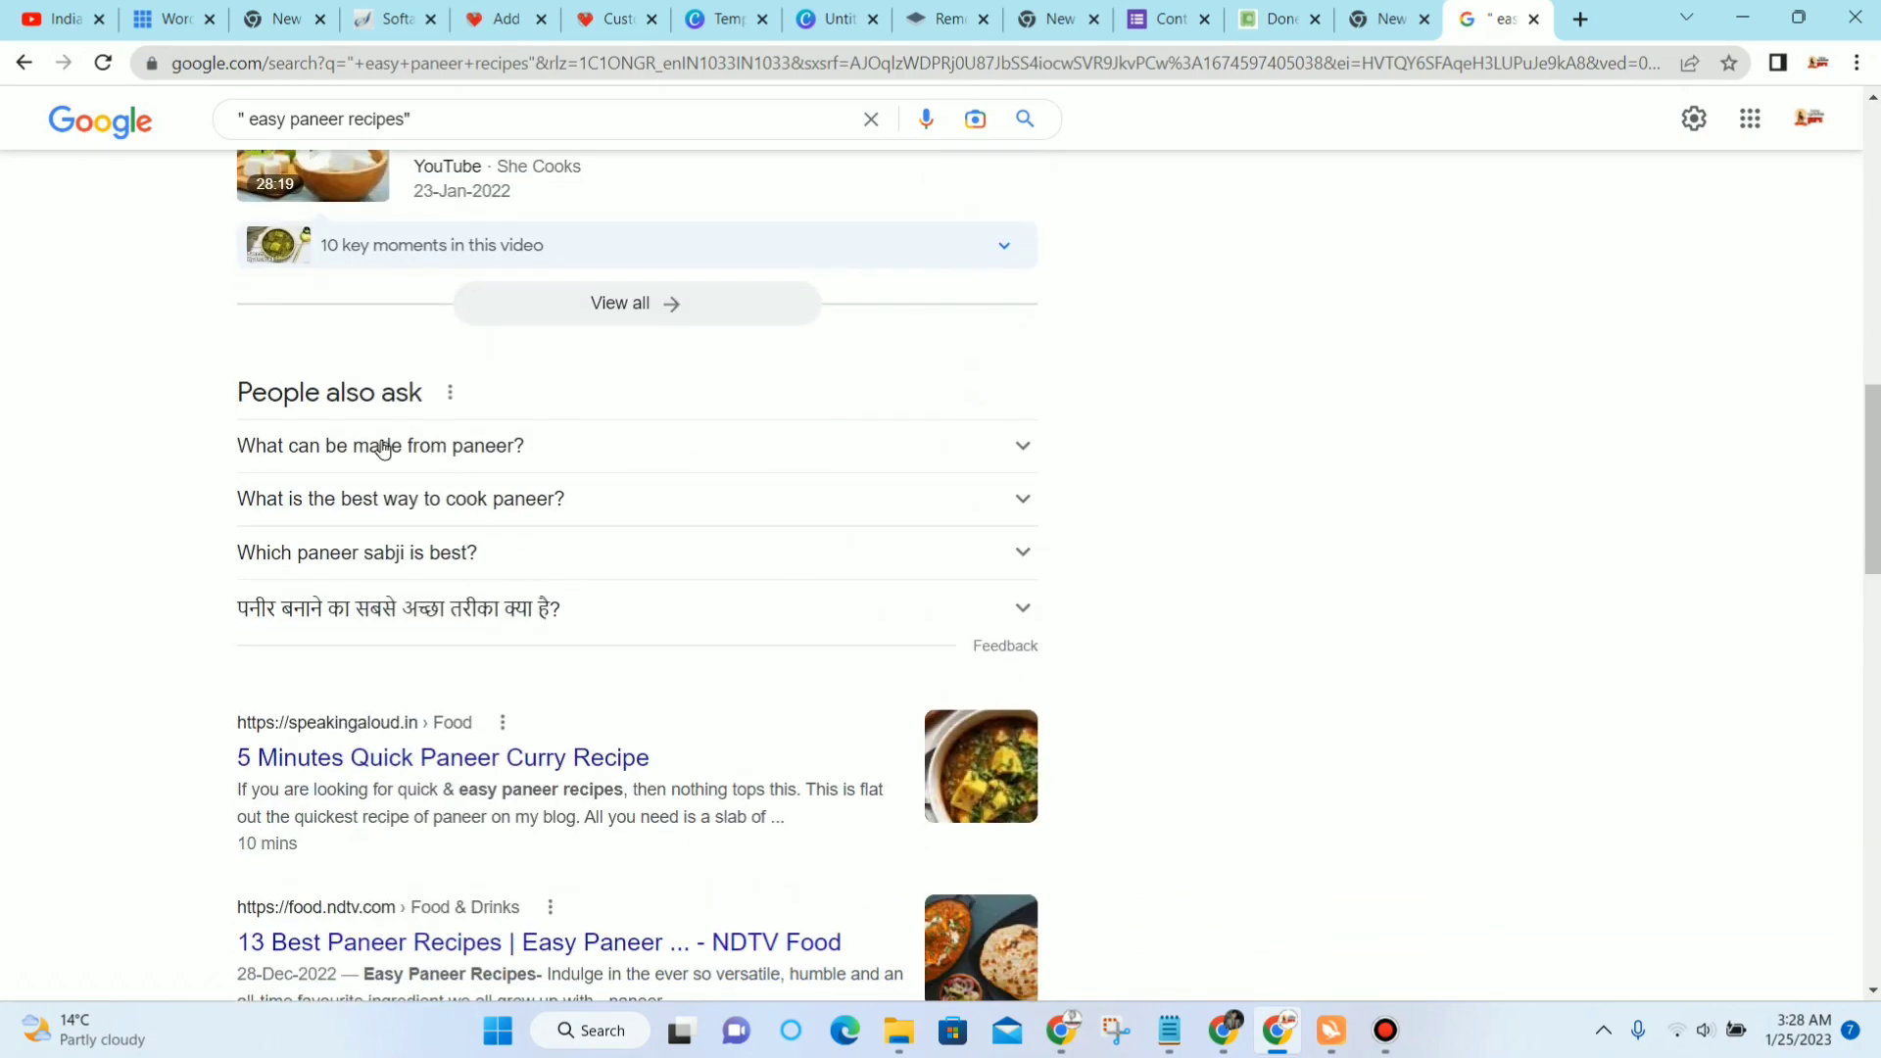
{"action": "left_click", "coordinate": [382, 446]}
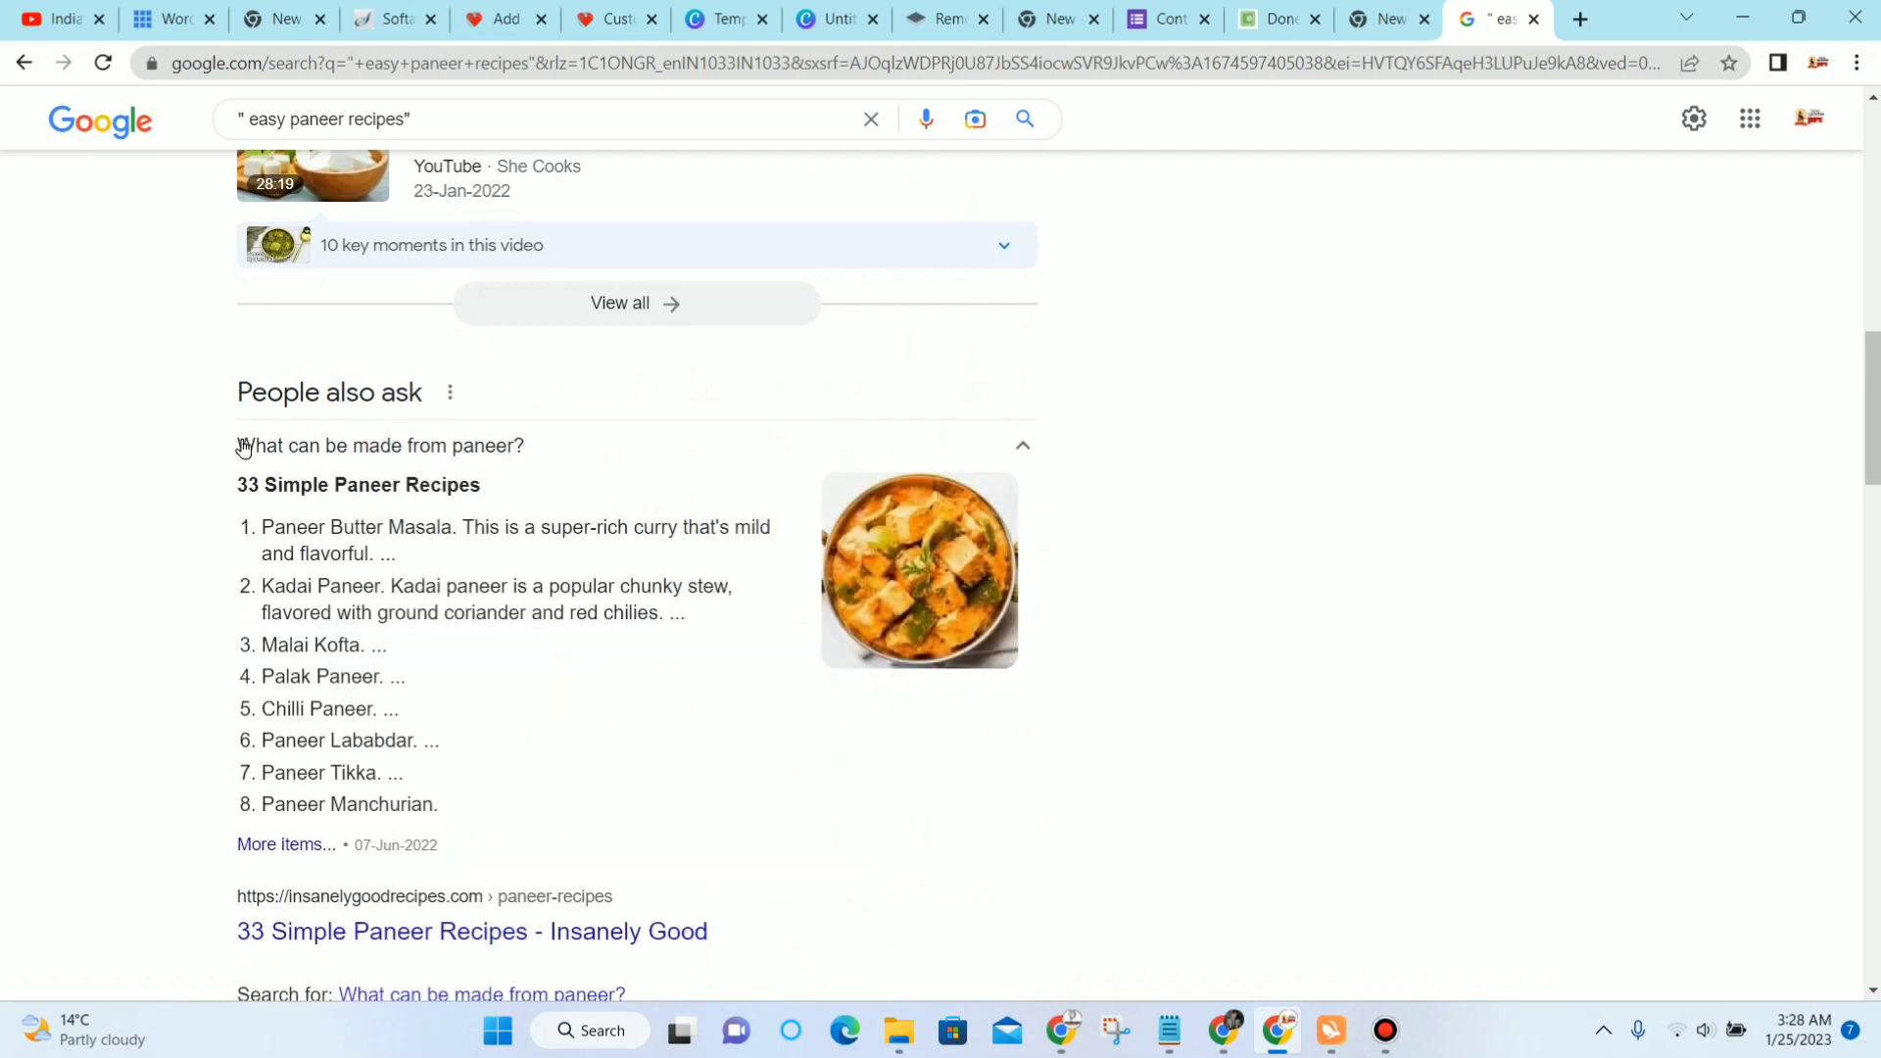
{"action": "left_click_drag", "start_coordinate": [232, 449], "coordinate": [585, 442]}
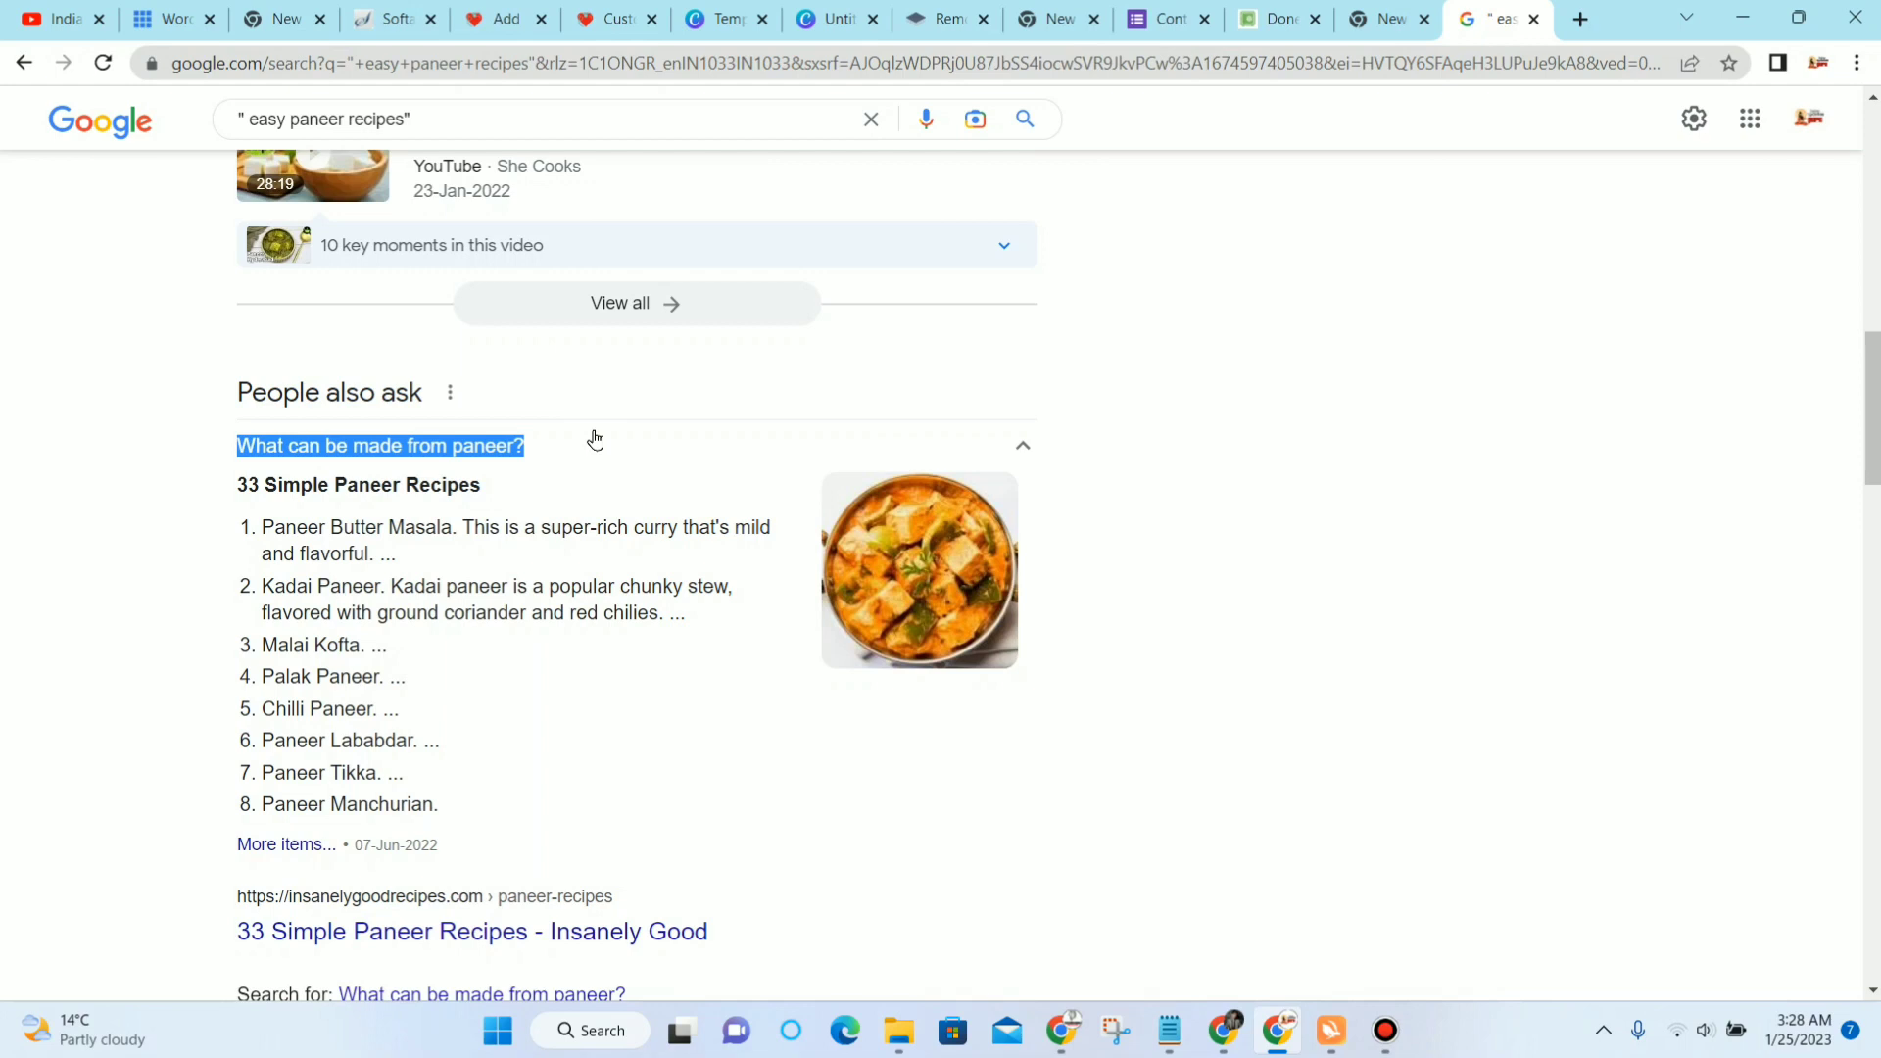
{"action": "left_click", "coordinate": [594, 438]}
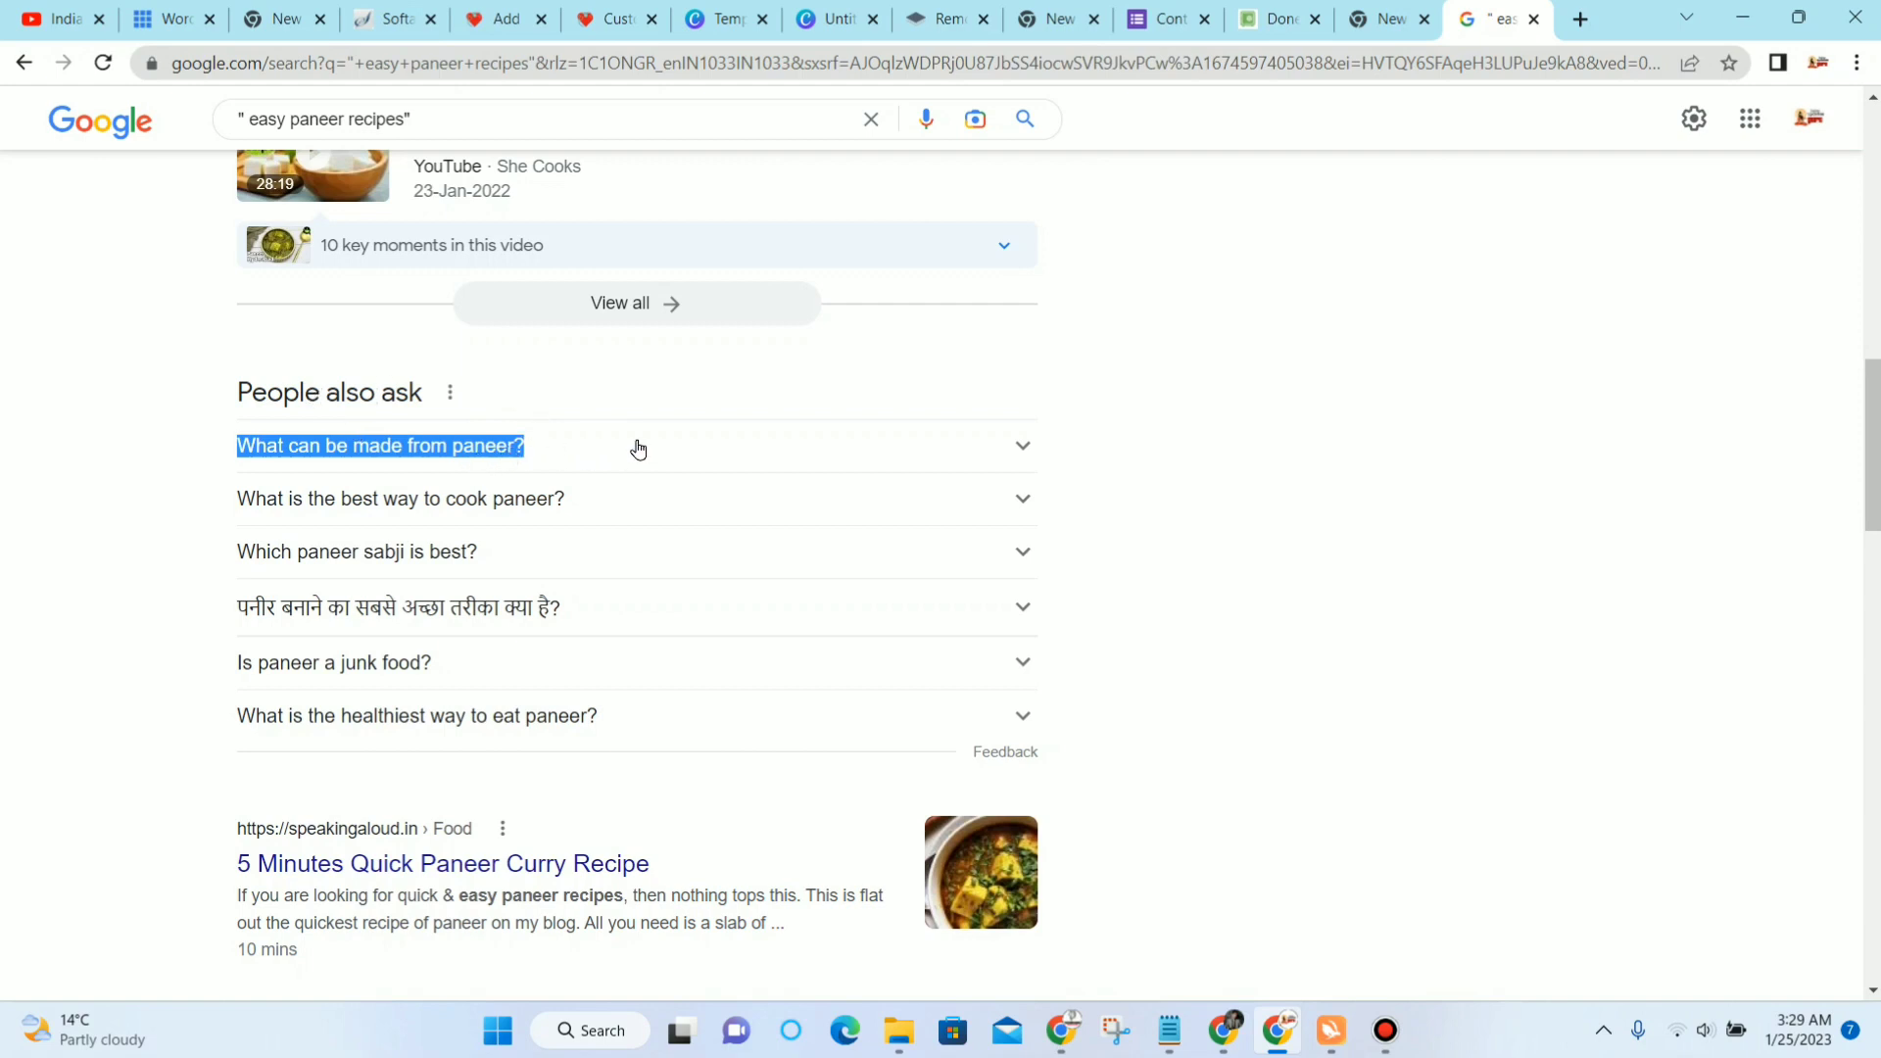
Step: Copy the question "What can be made from paneer?" and search for it as an exact phrase in quotation marks
{"action": "left_click", "coordinate": [549, 443]}
{"action": "left_click_drag", "start_coordinate": [206, 443], "coordinate": [544, 436]}
{"action": "key", "text": "ctrl+c"}
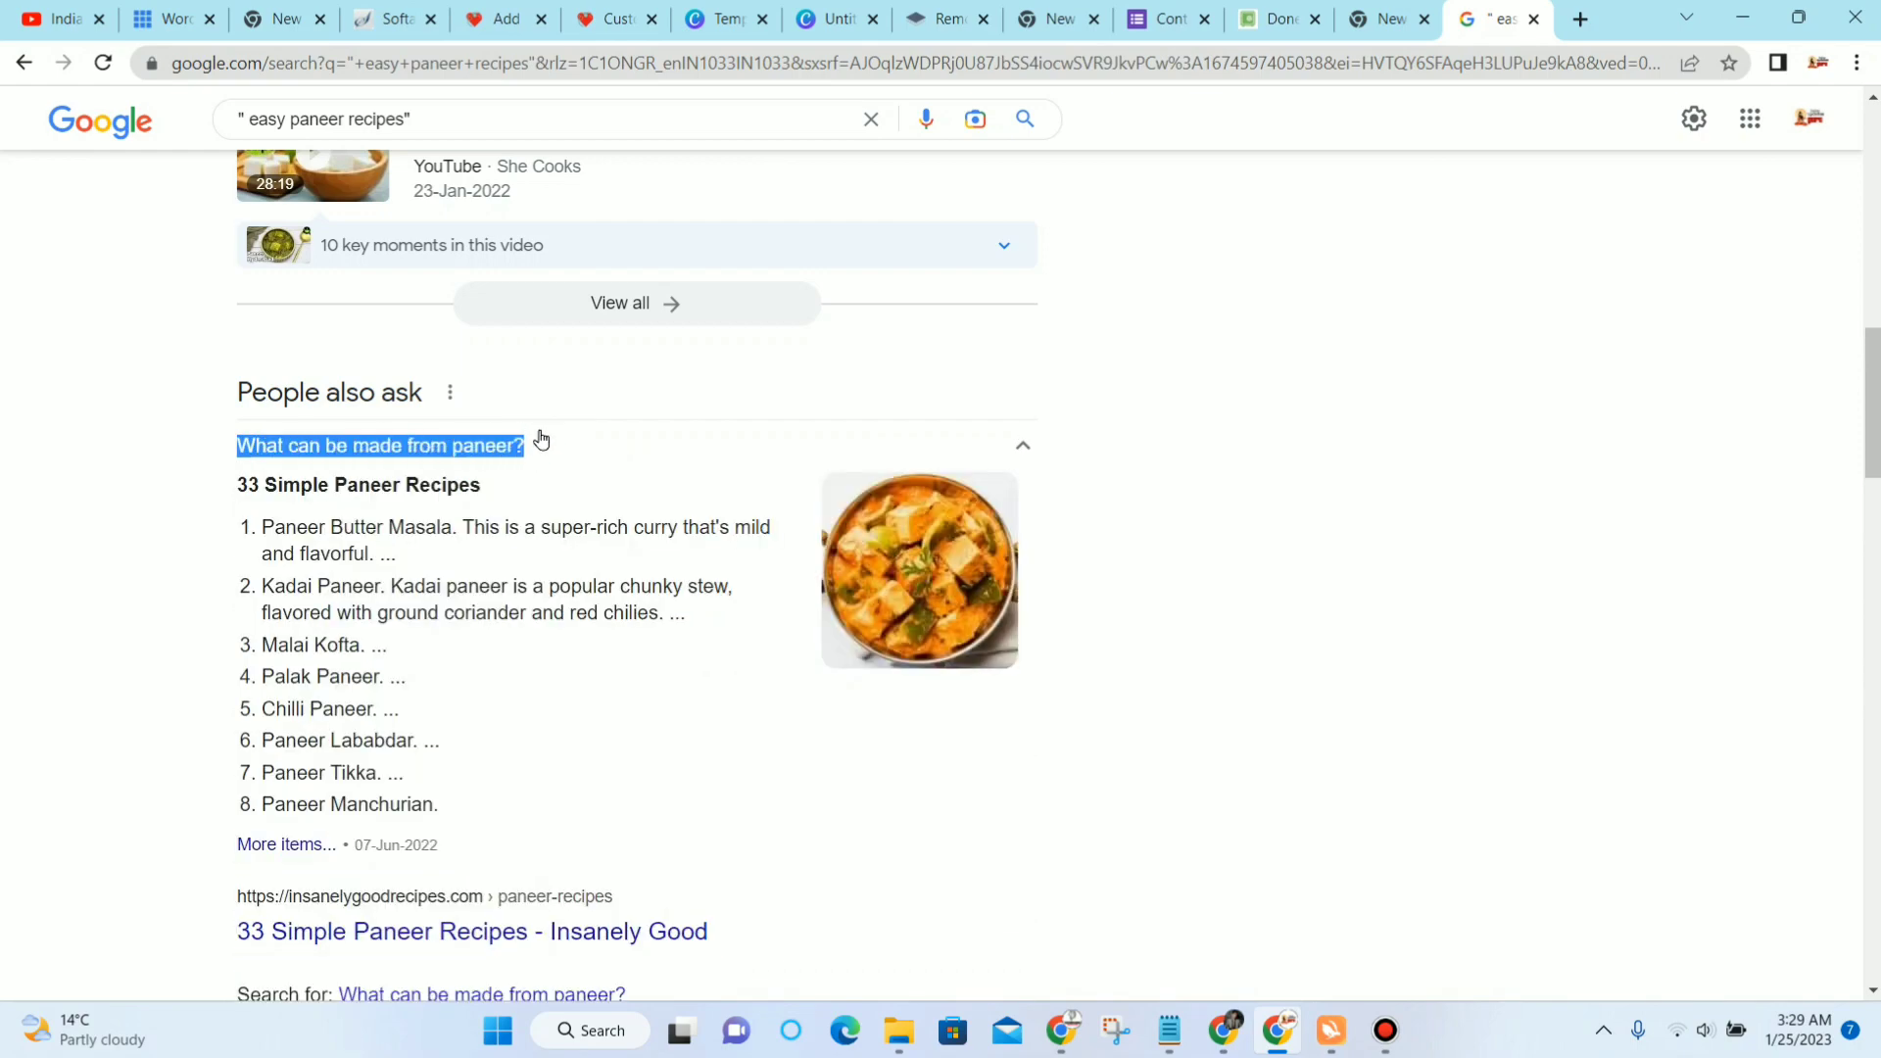
{"action": "left_click", "coordinate": [538, 438]}
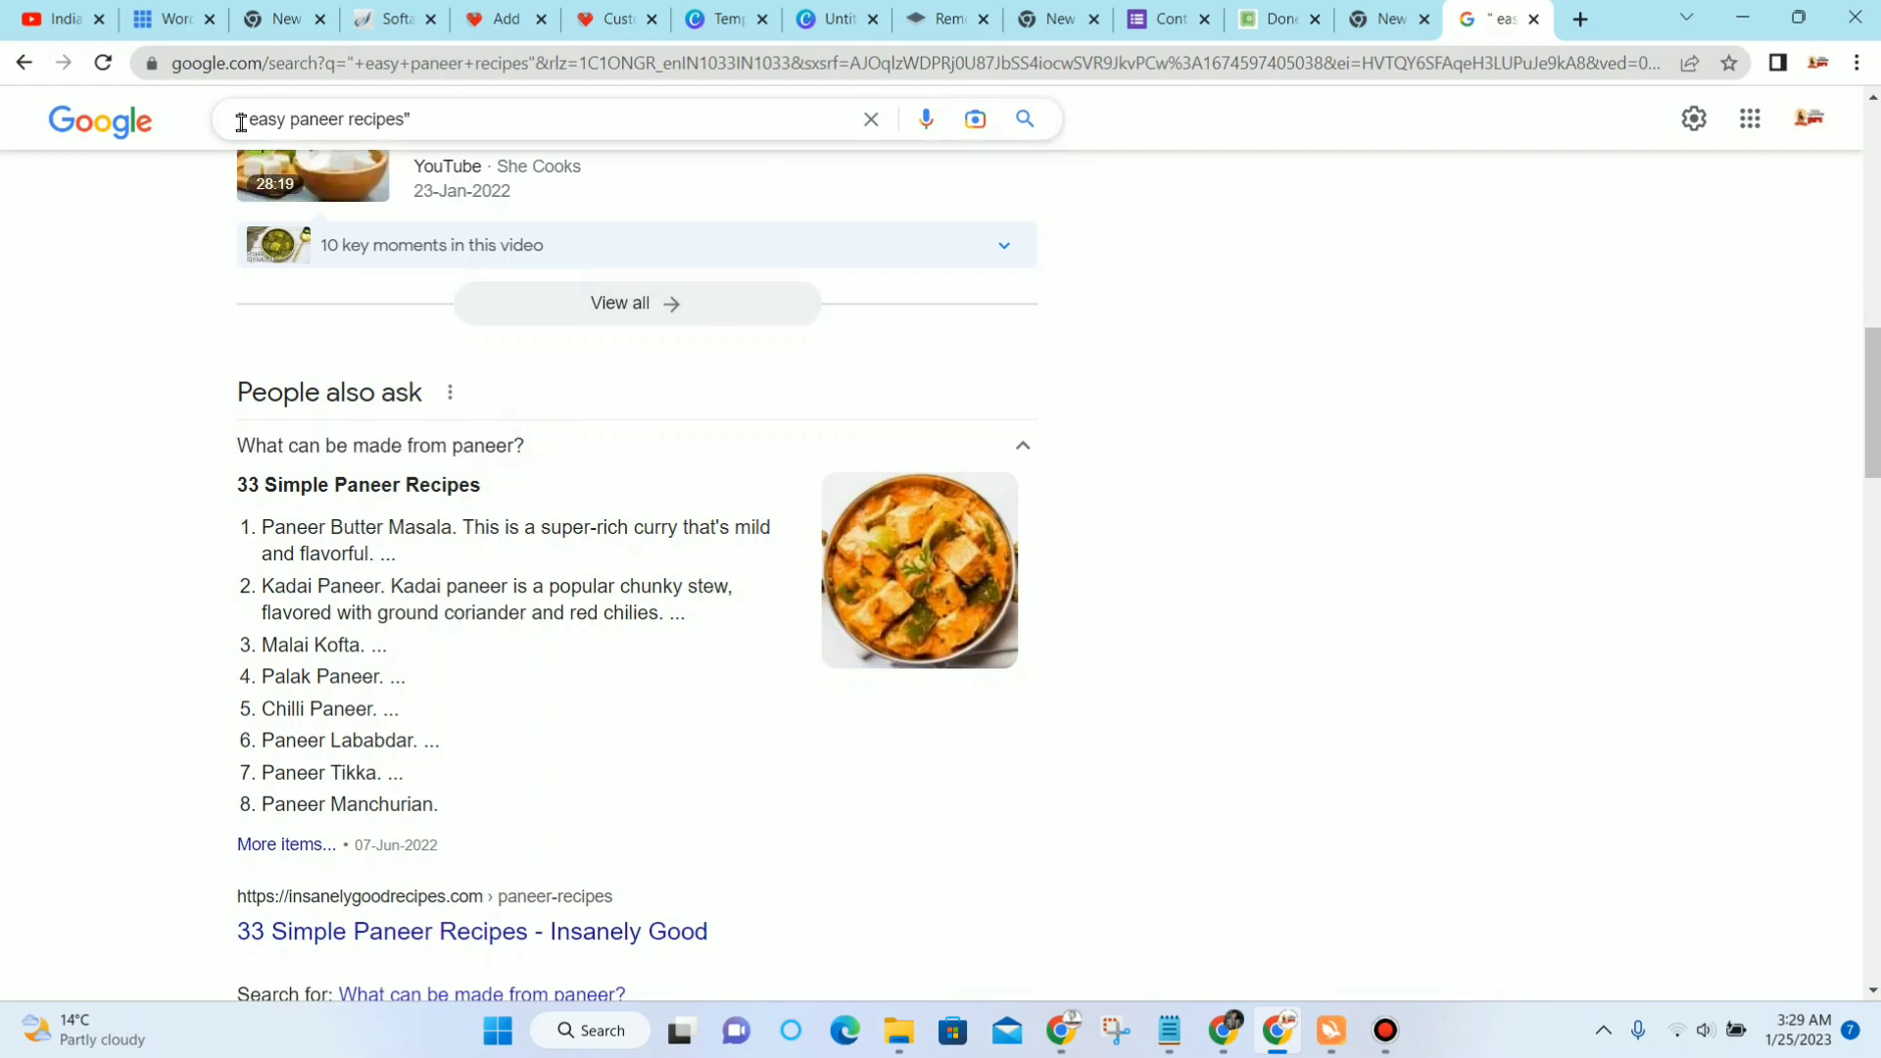
{"action": "left_click_drag", "start_coordinate": [247, 122], "coordinate": [399, 137]}
{"action": "key", "text": "ctrl+v"}
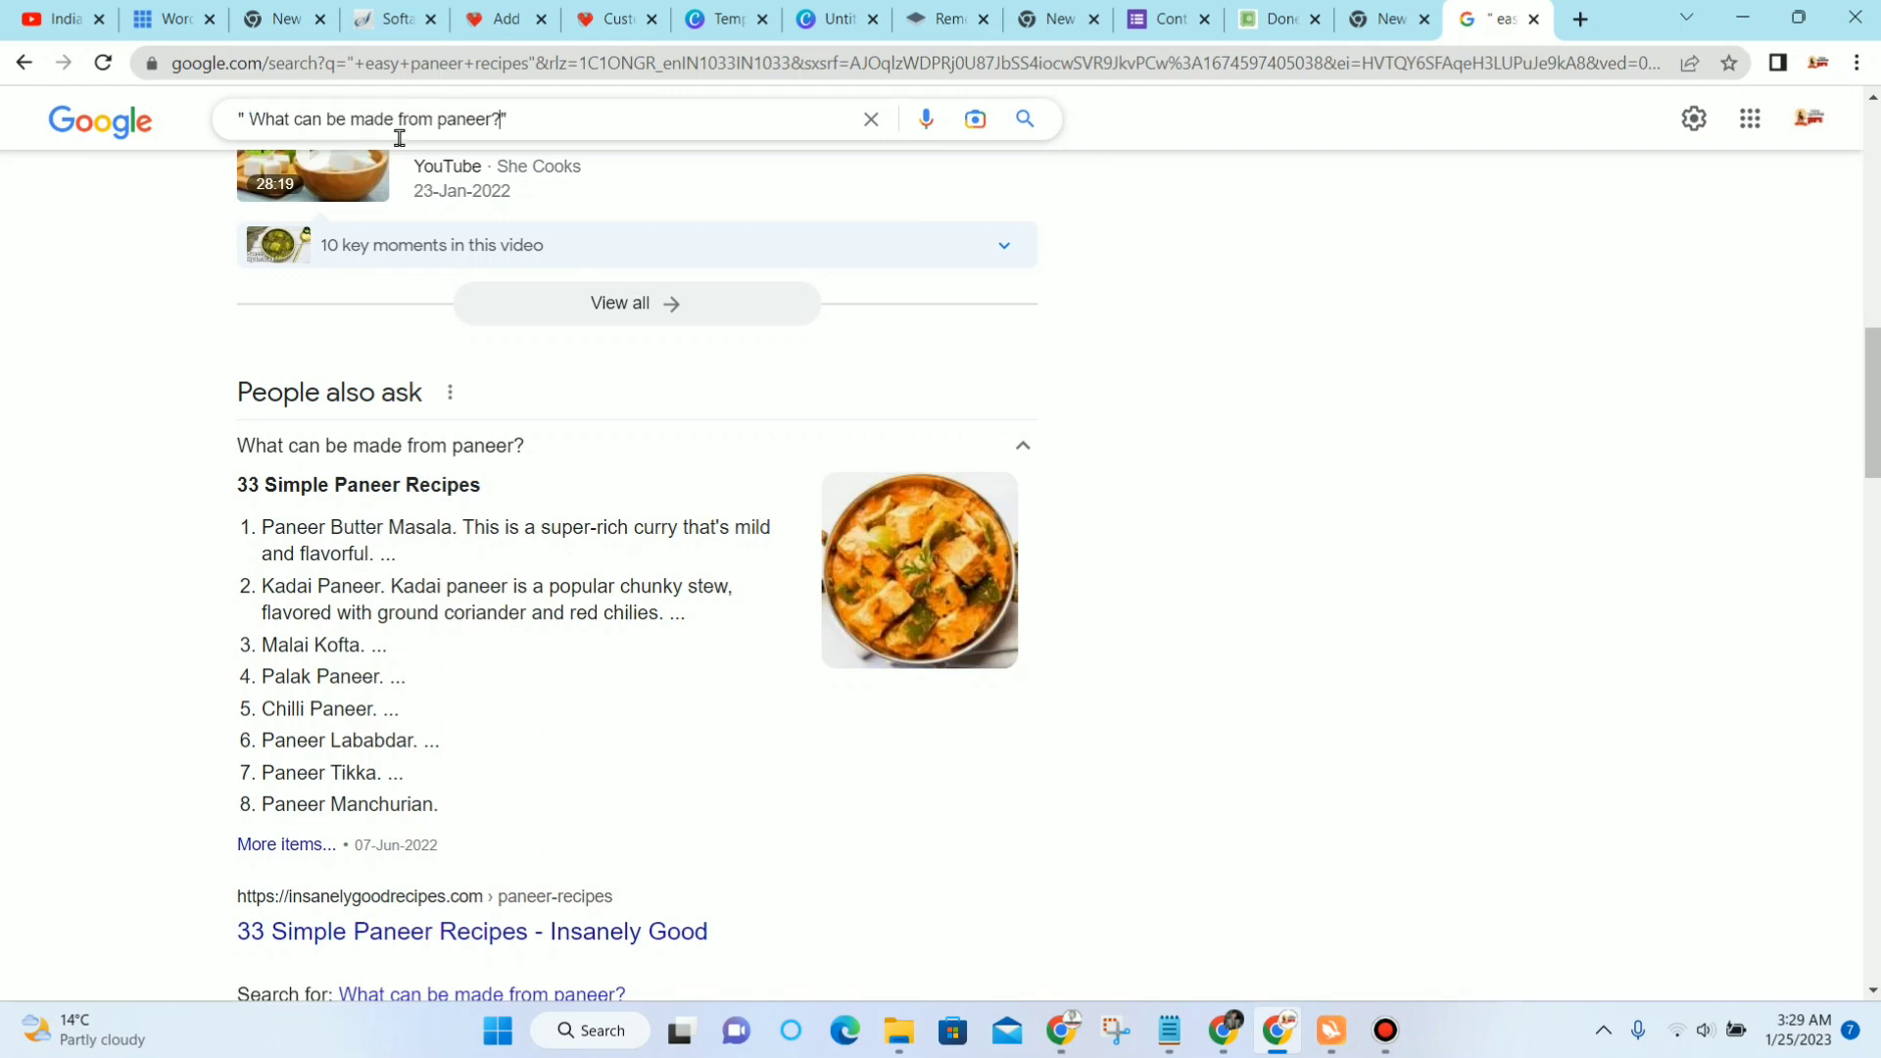
{"action": "double_click", "coordinate": [253, 117]}
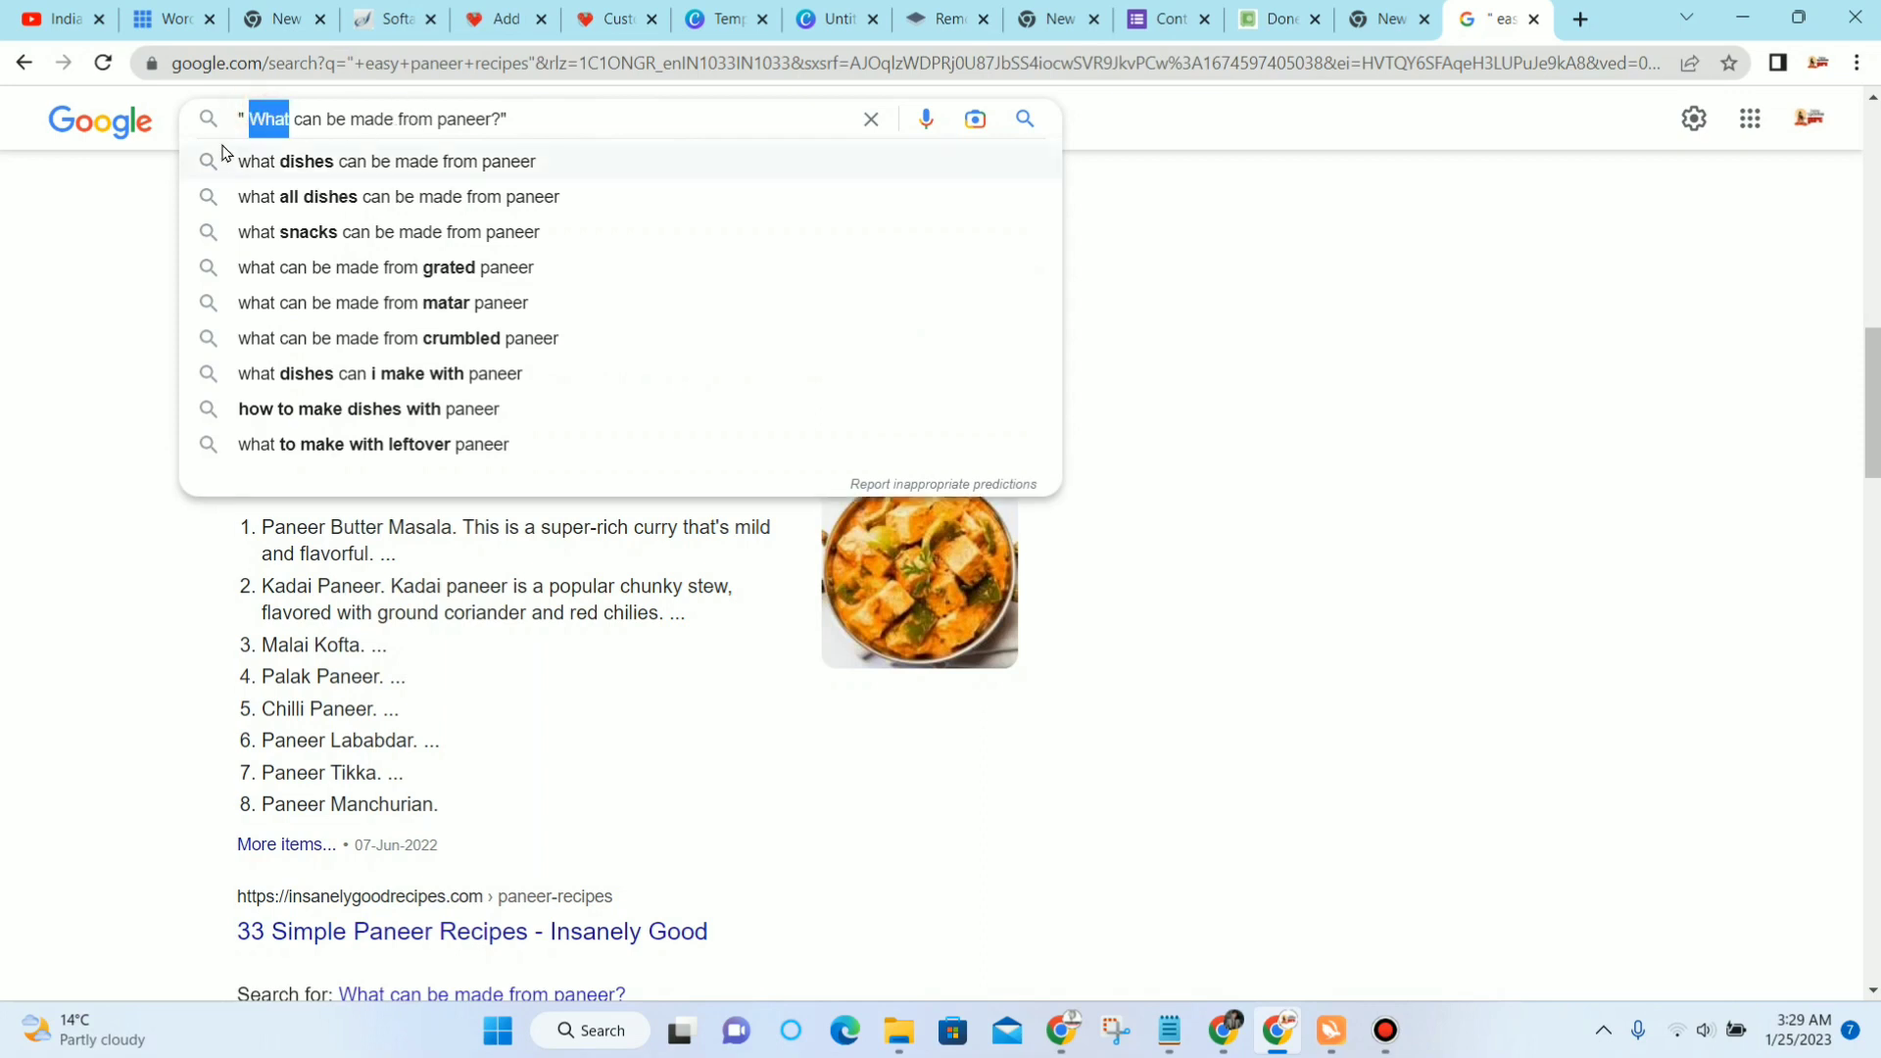
{"action": "left_click", "coordinate": [250, 115]}
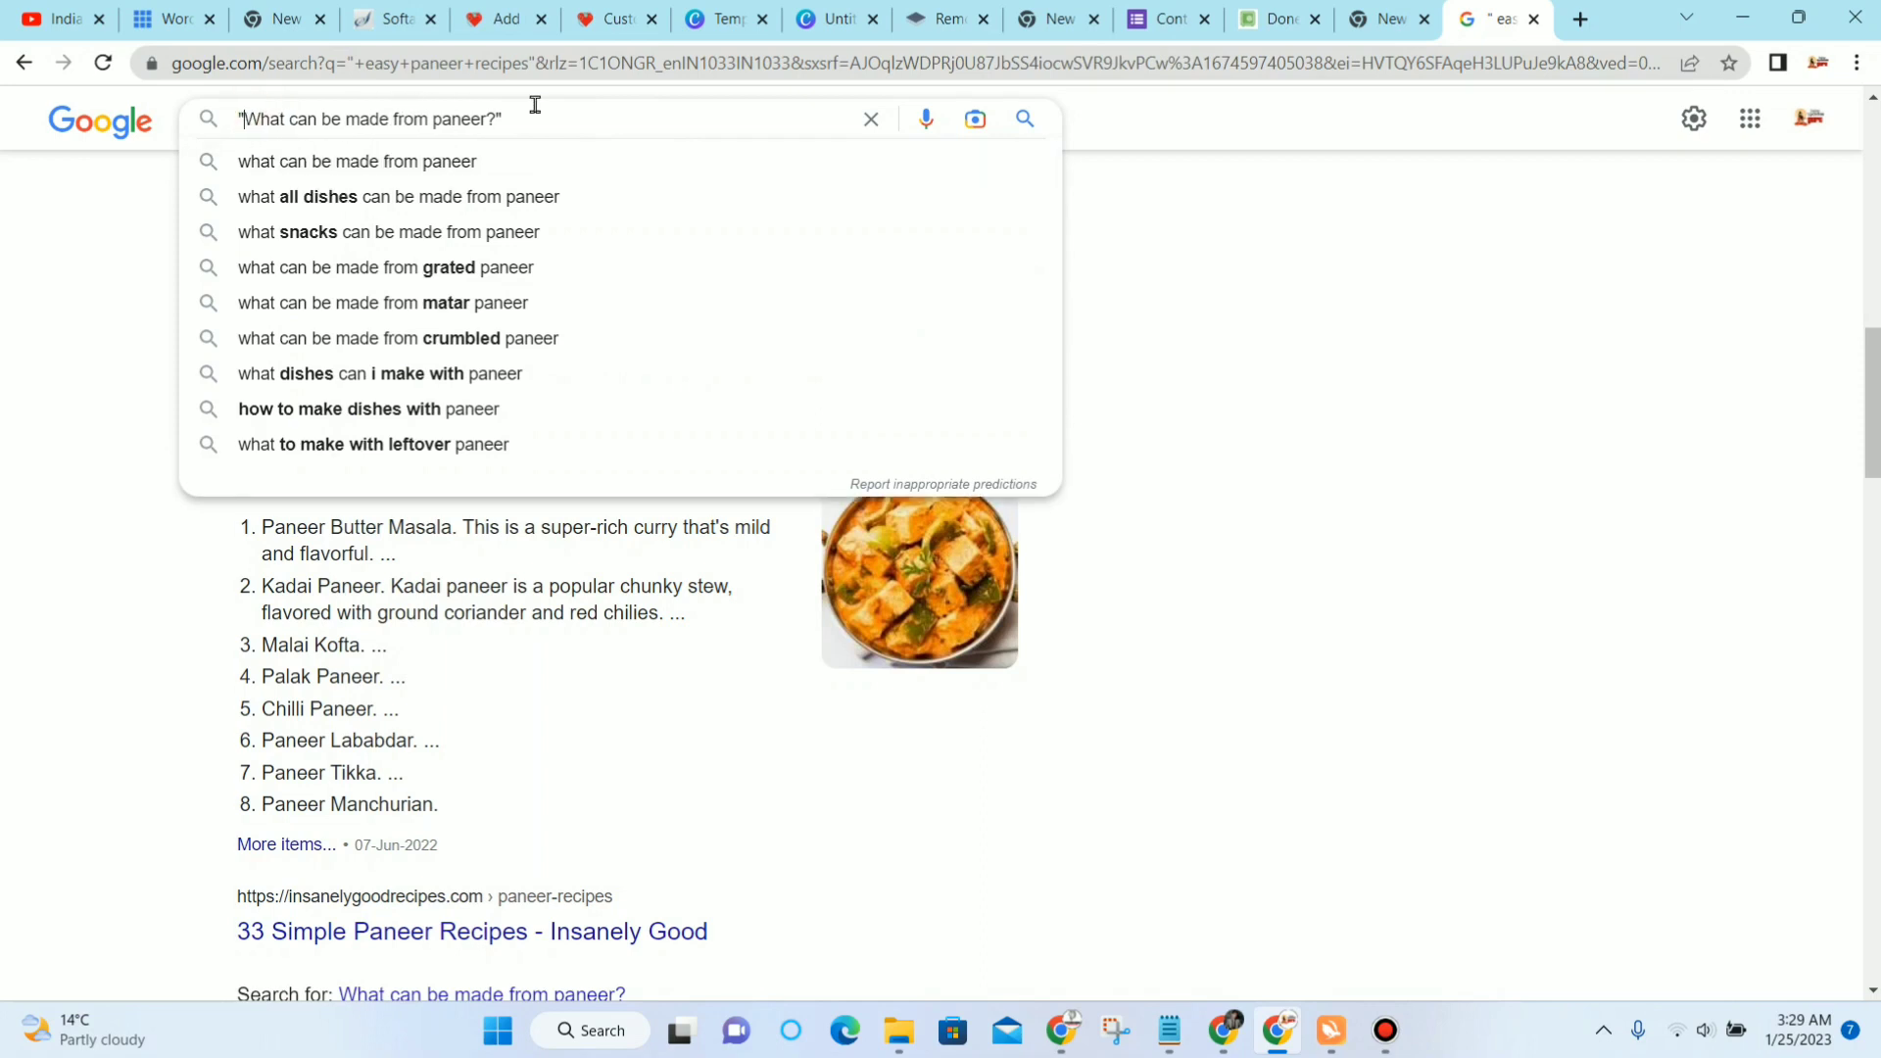
{"action": "key", "text": "Return"}
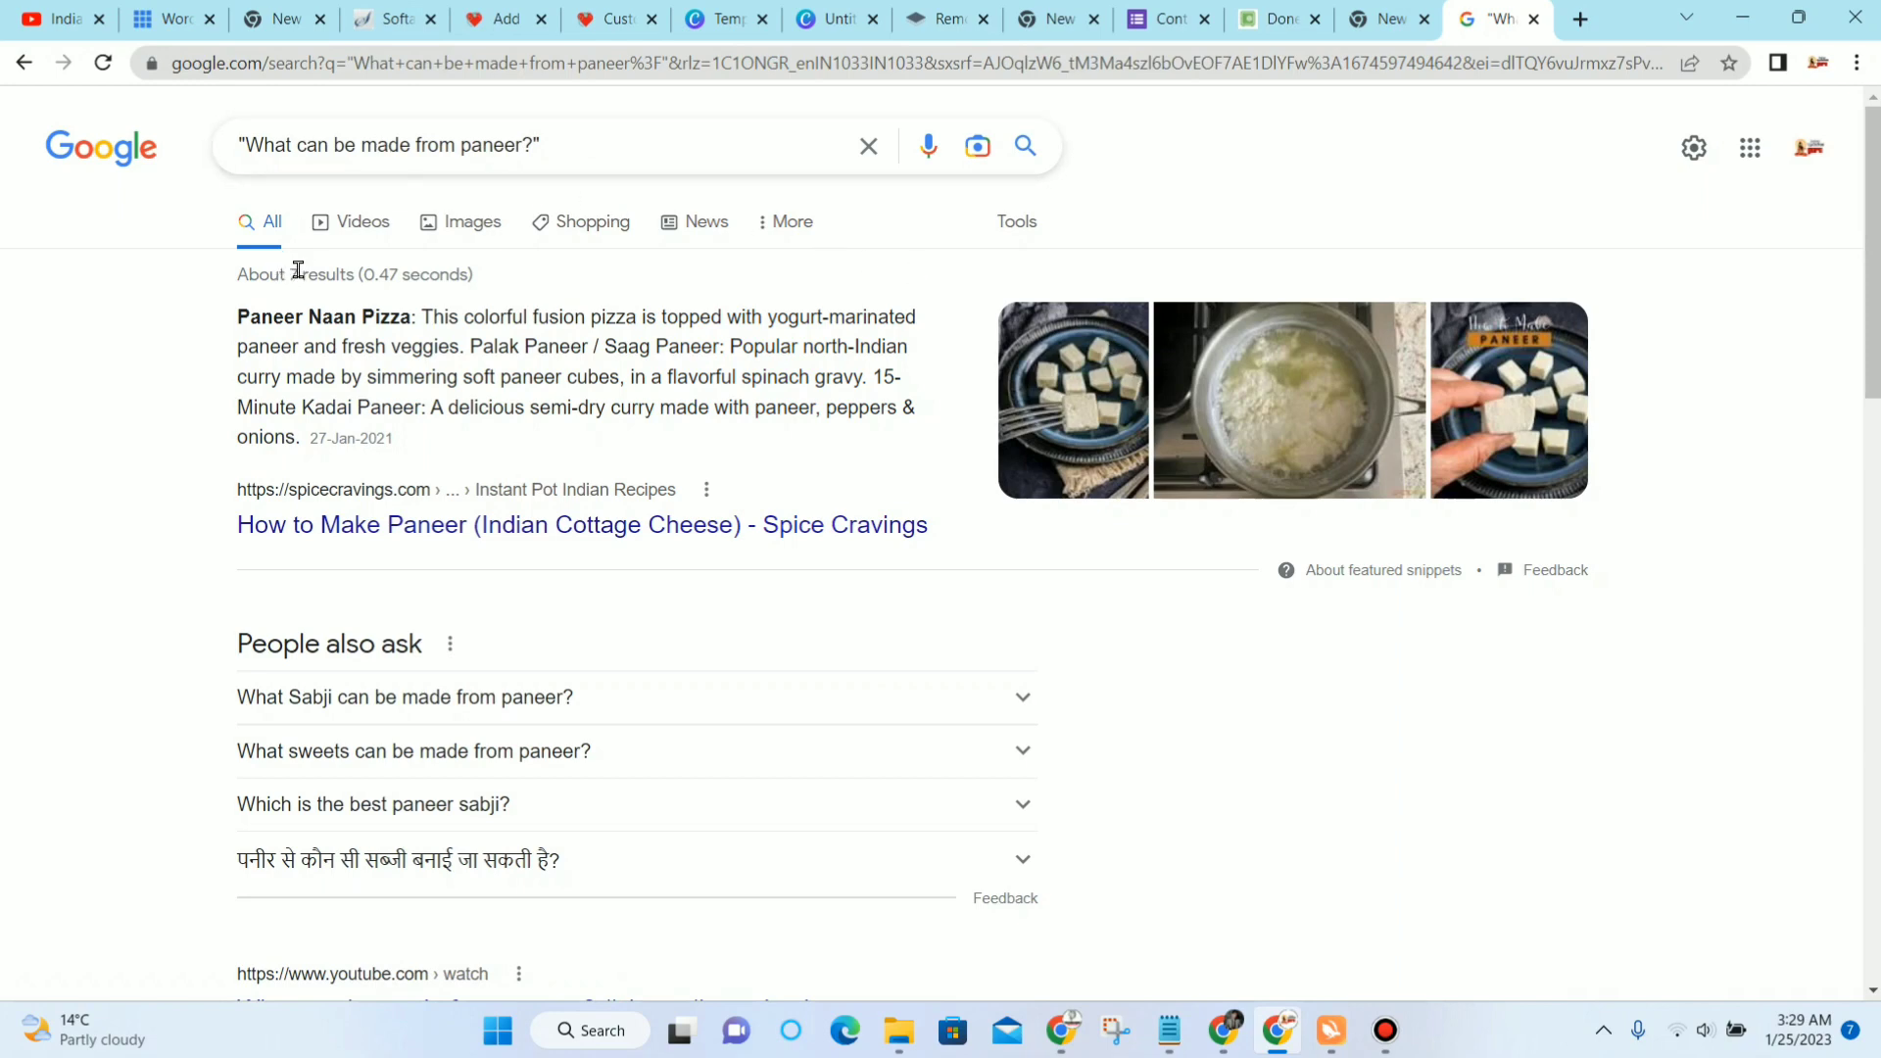
Step: Examine the result count, People also ask questions, competing pages and related searches for the quoted paneer question
{"action": "scroll", "coordinate": [558, 436], "scroll_direction": "down", "scroll_amount": 3}
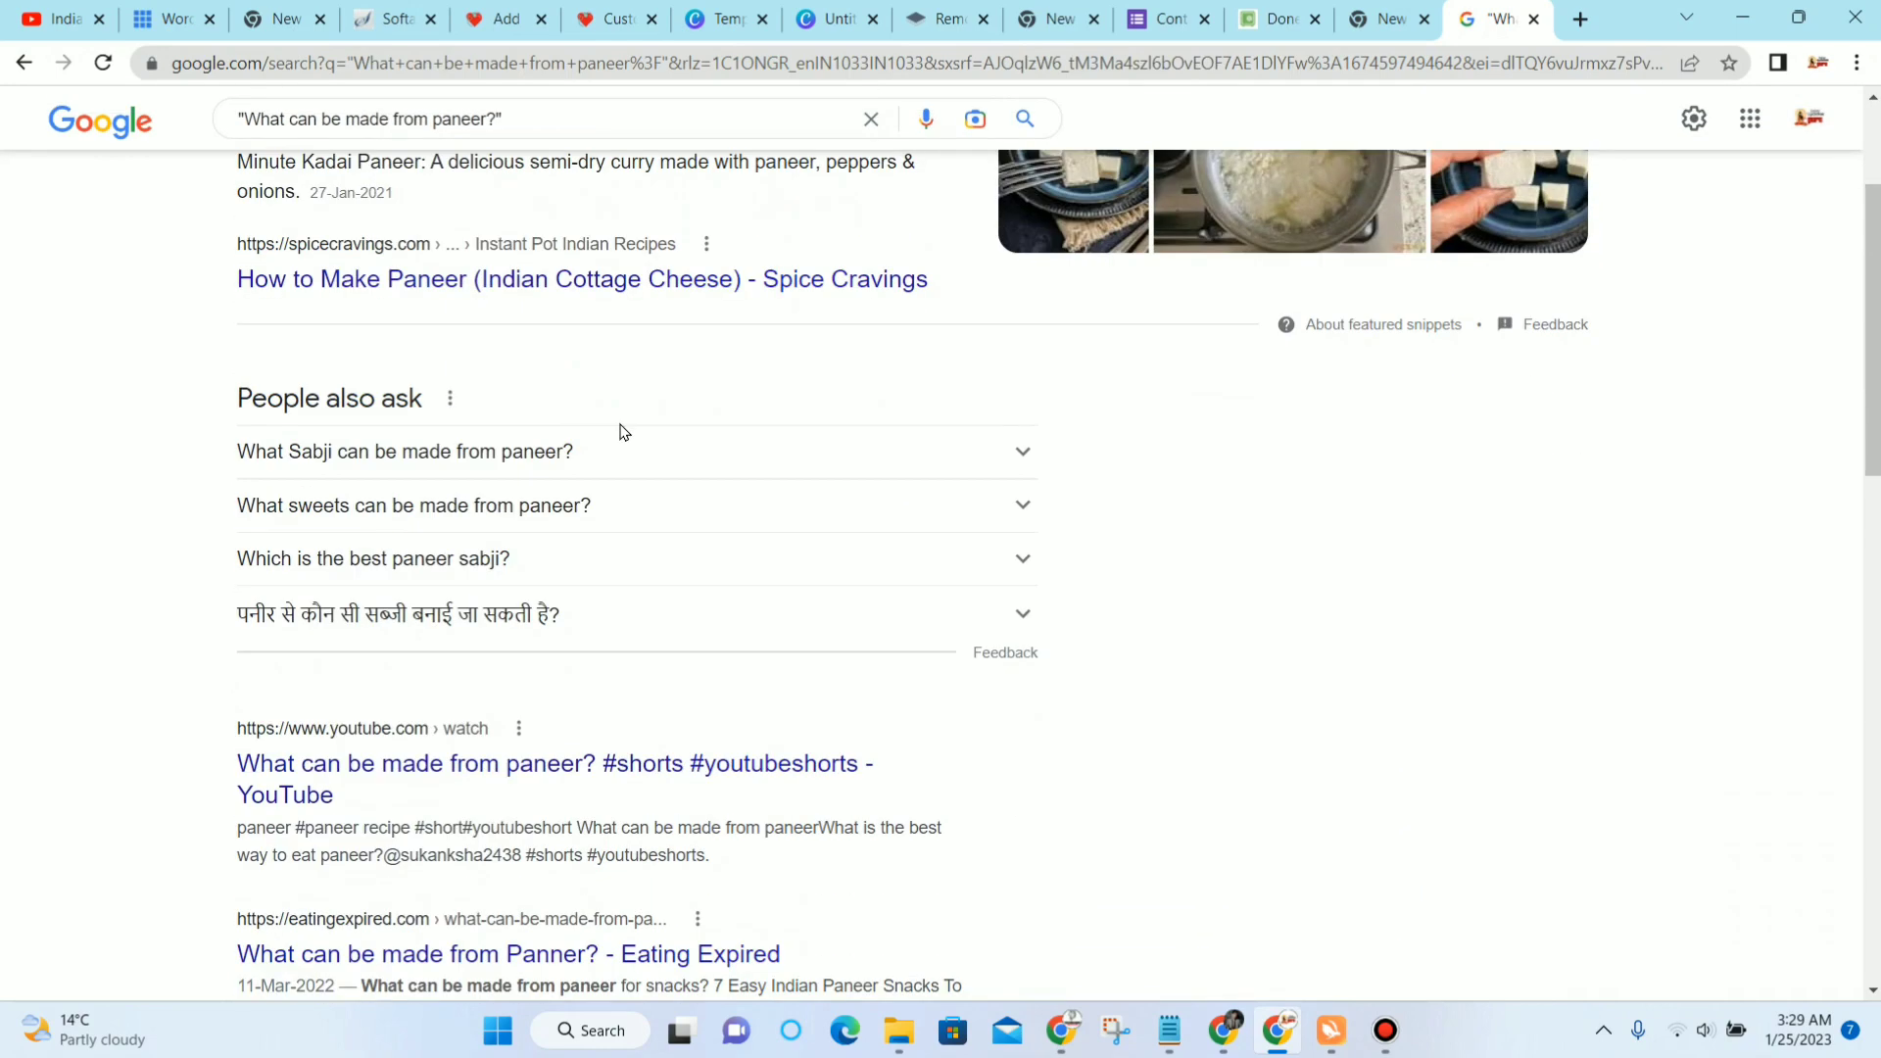
{"action": "scroll", "coordinate": [962, 454], "scroll_direction": "up", "scroll_amount": 2}
{"action": "scroll", "coordinate": [987, 484], "scroll_direction": "up", "scroll_amount": 1}
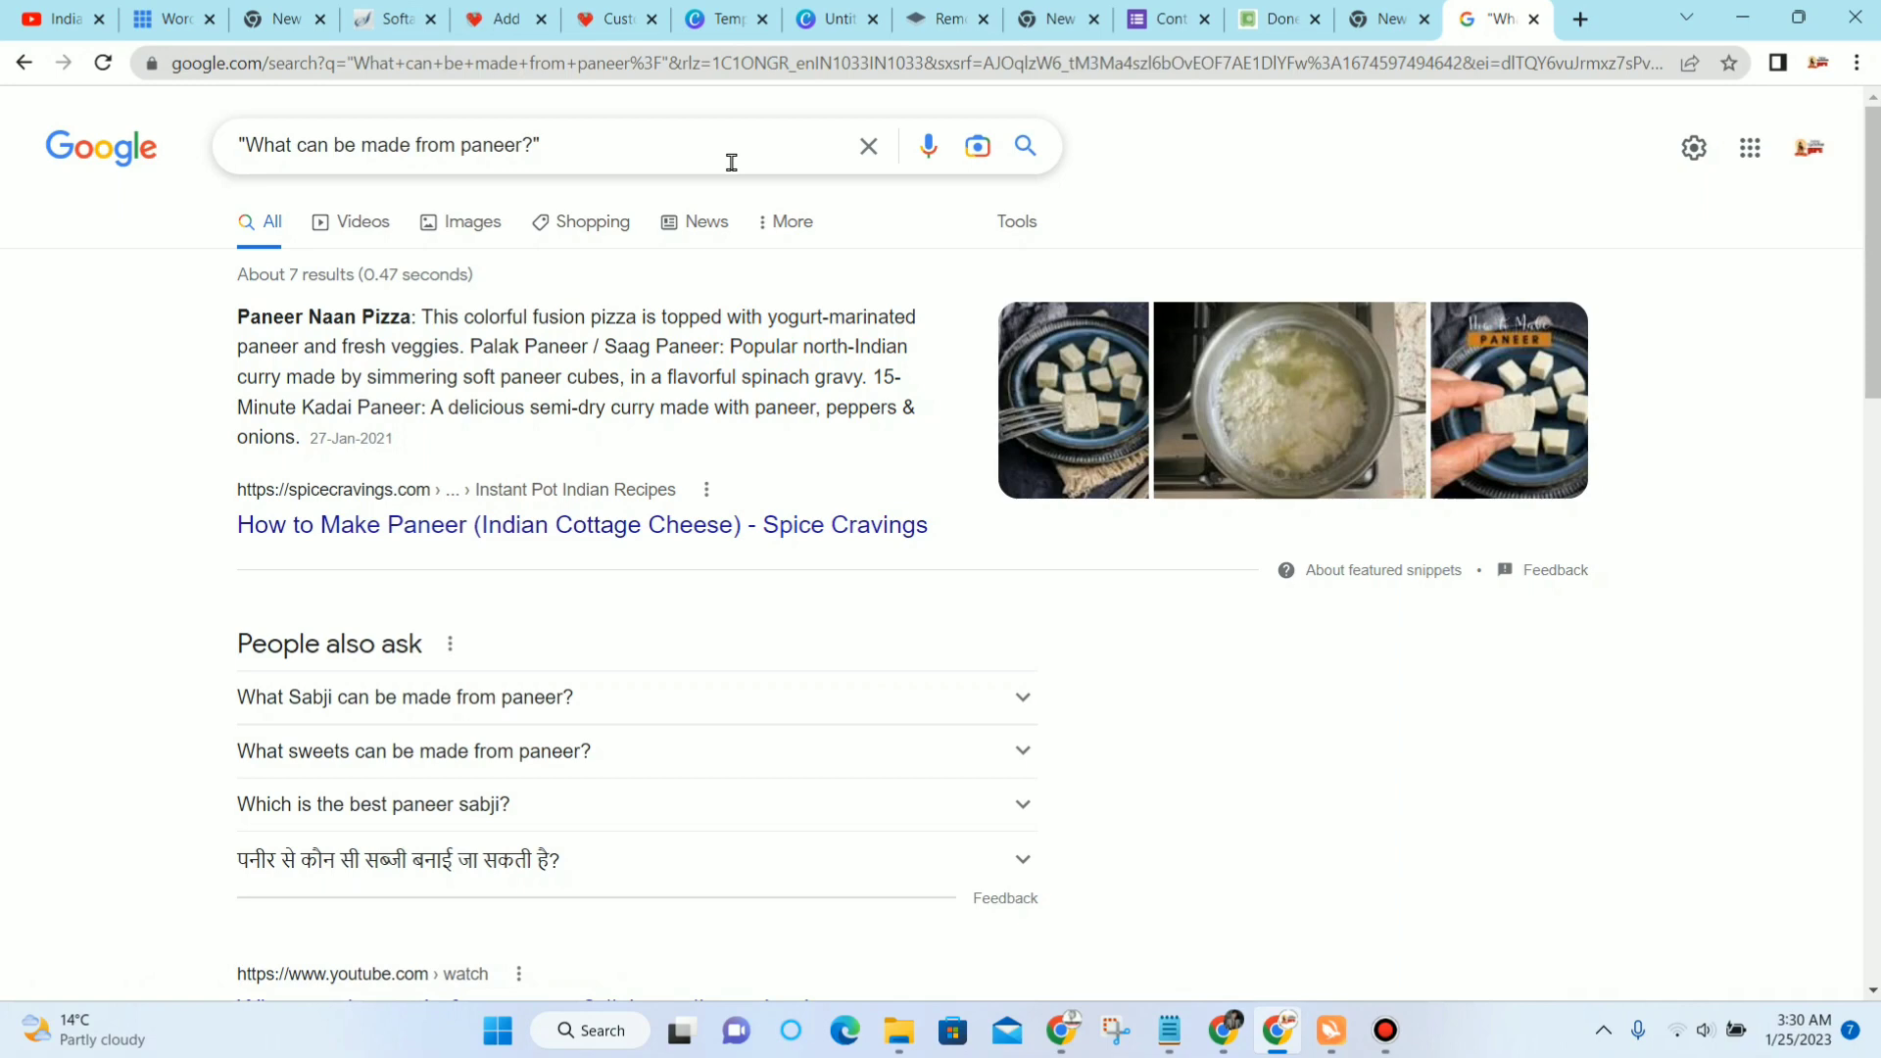
{"action": "scroll", "coordinate": [732, 163], "scroll_direction": "down", "scroll_amount": 3}
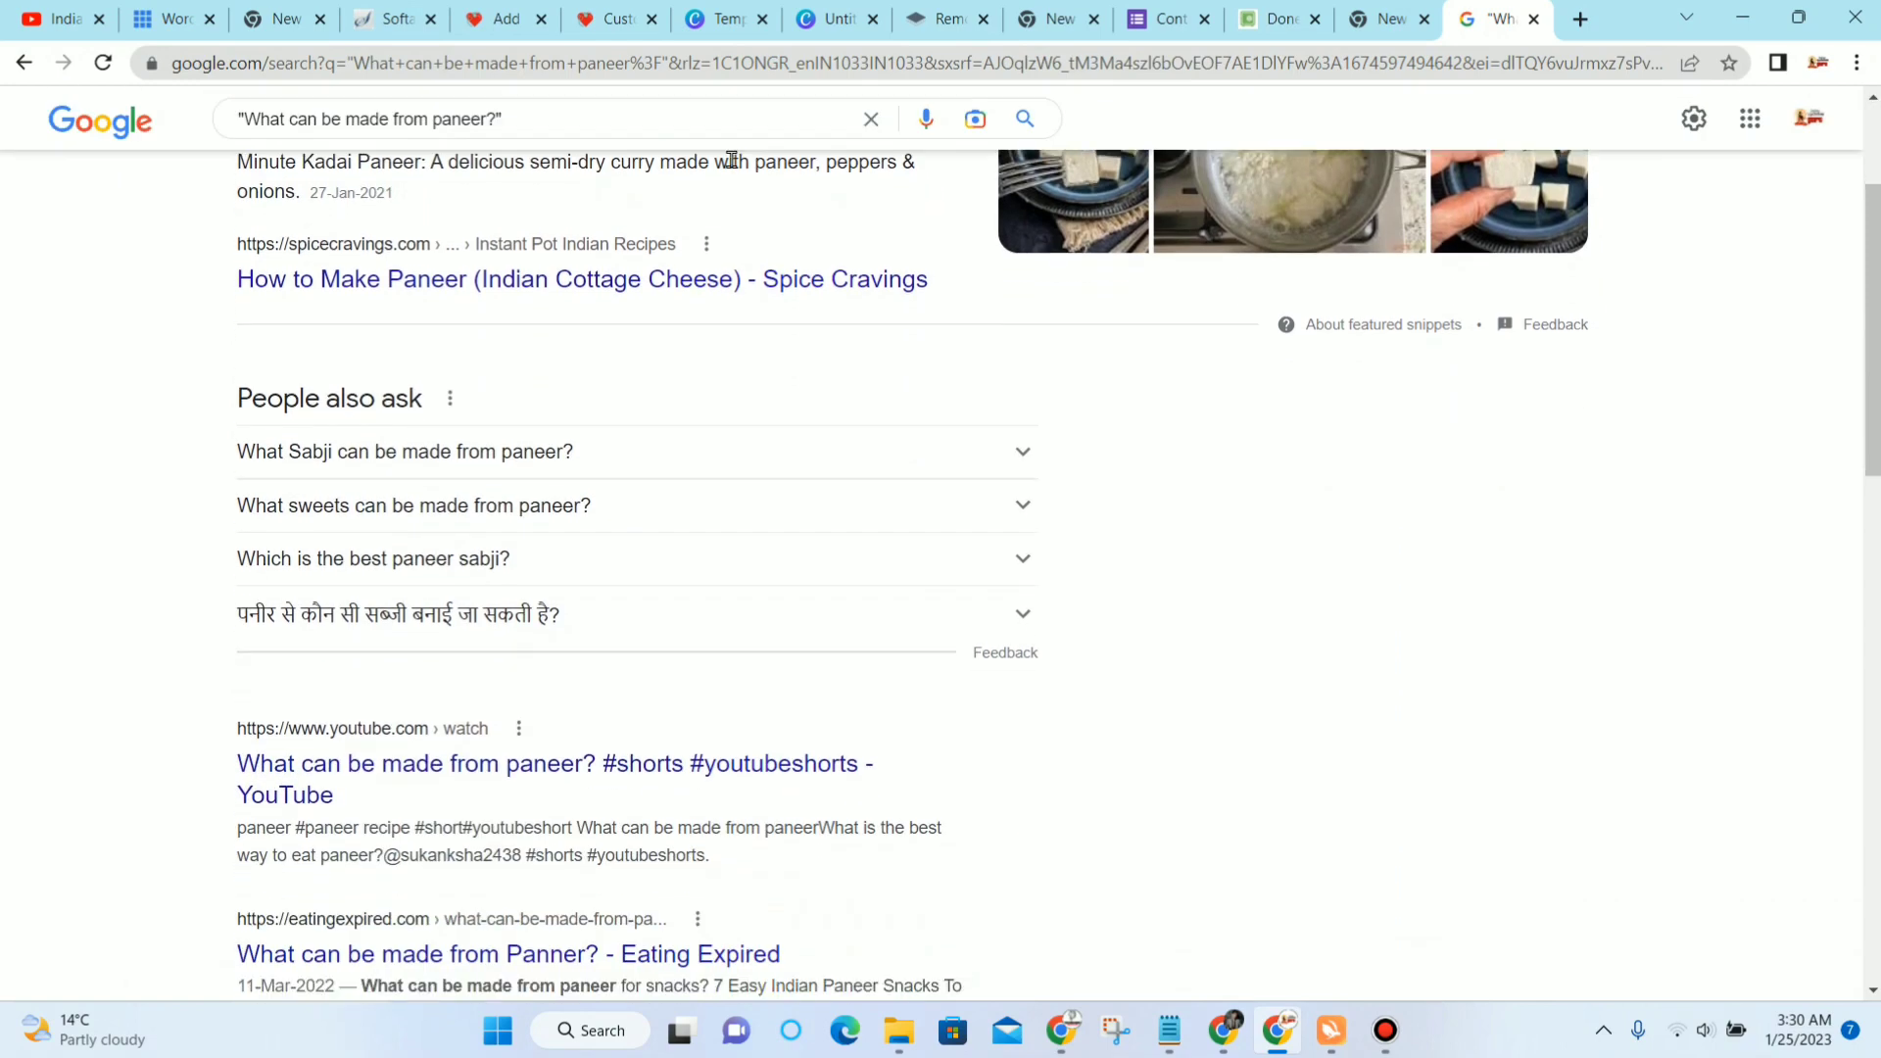
{"action": "scroll", "coordinate": [803, 338], "scroll_direction": "up", "scroll_amount": 3}
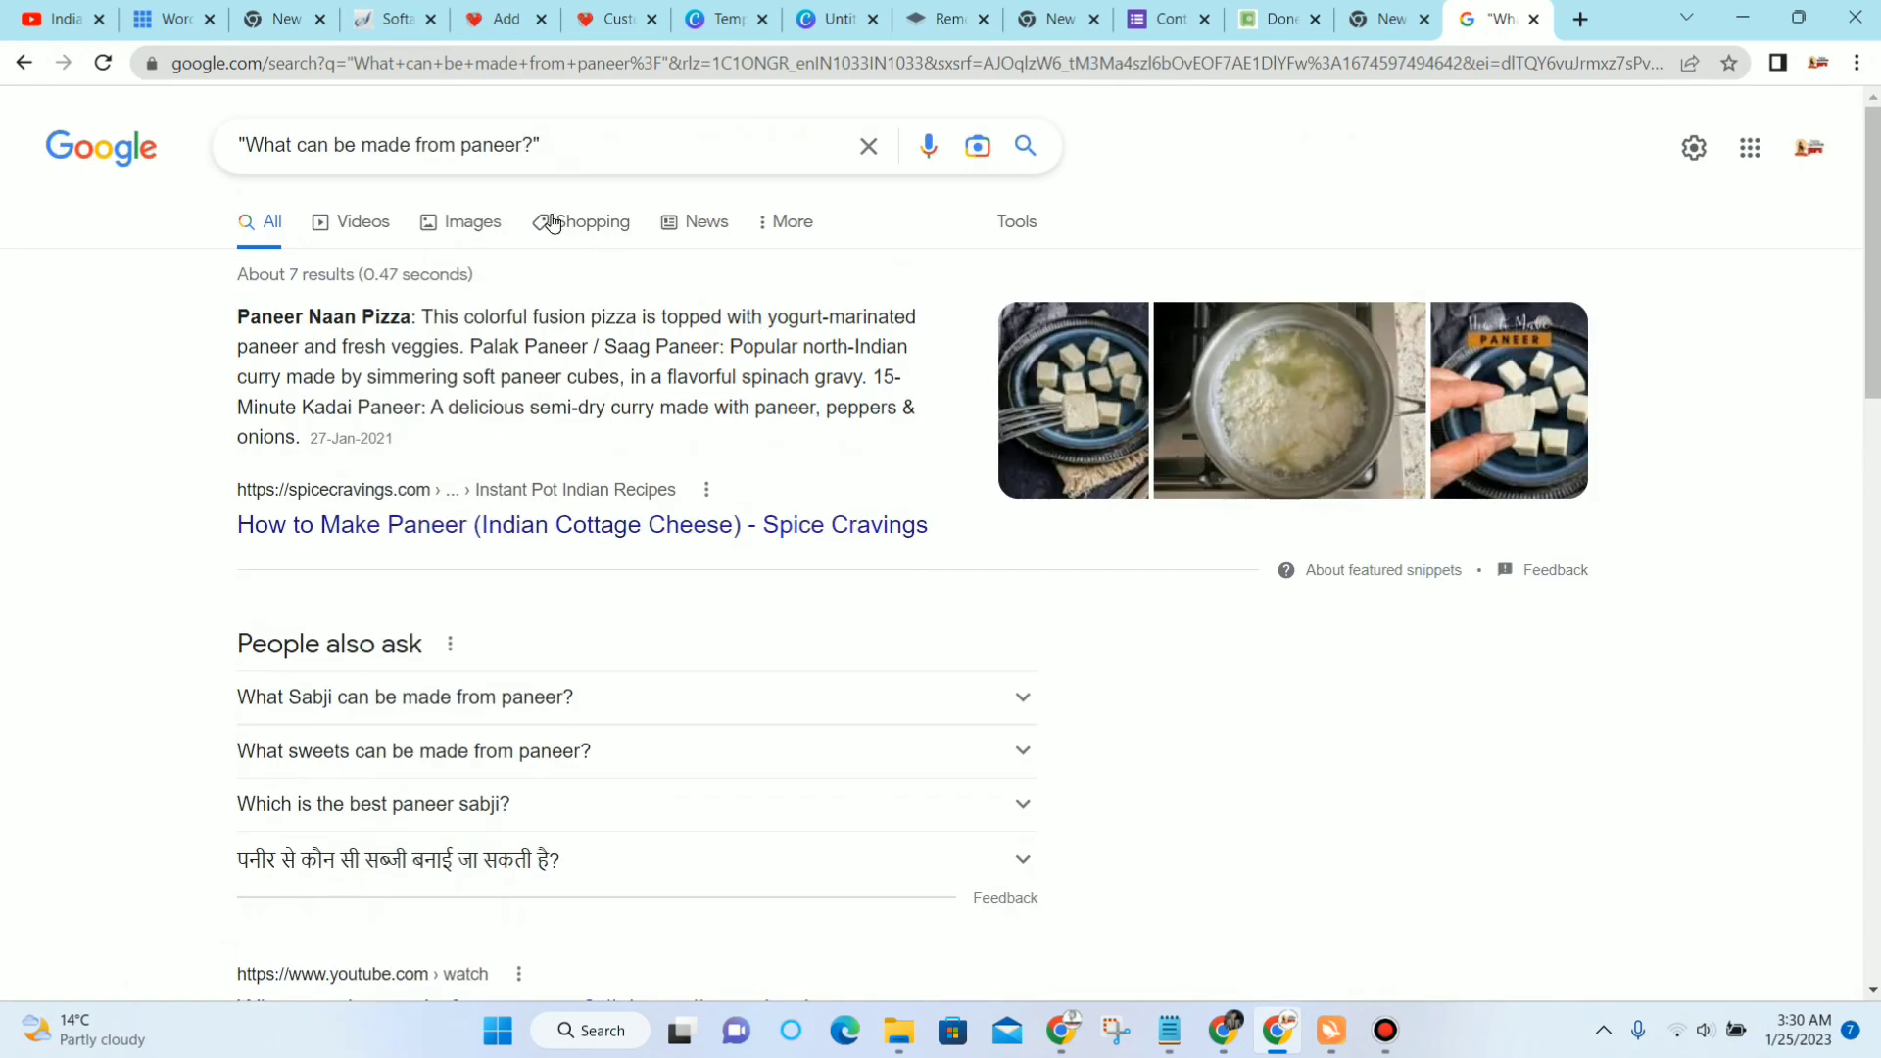
{"action": "scroll", "coordinate": [674, 263], "scroll_direction": "down", "scroll_amount": 1}
{"action": "scroll", "coordinate": [674, 263], "scroll_direction": "down", "scroll_amount": 4}
{"action": "scroll", "coordinate": [517, 261], "scroll_direction": "up", "scroll_amount": 2}
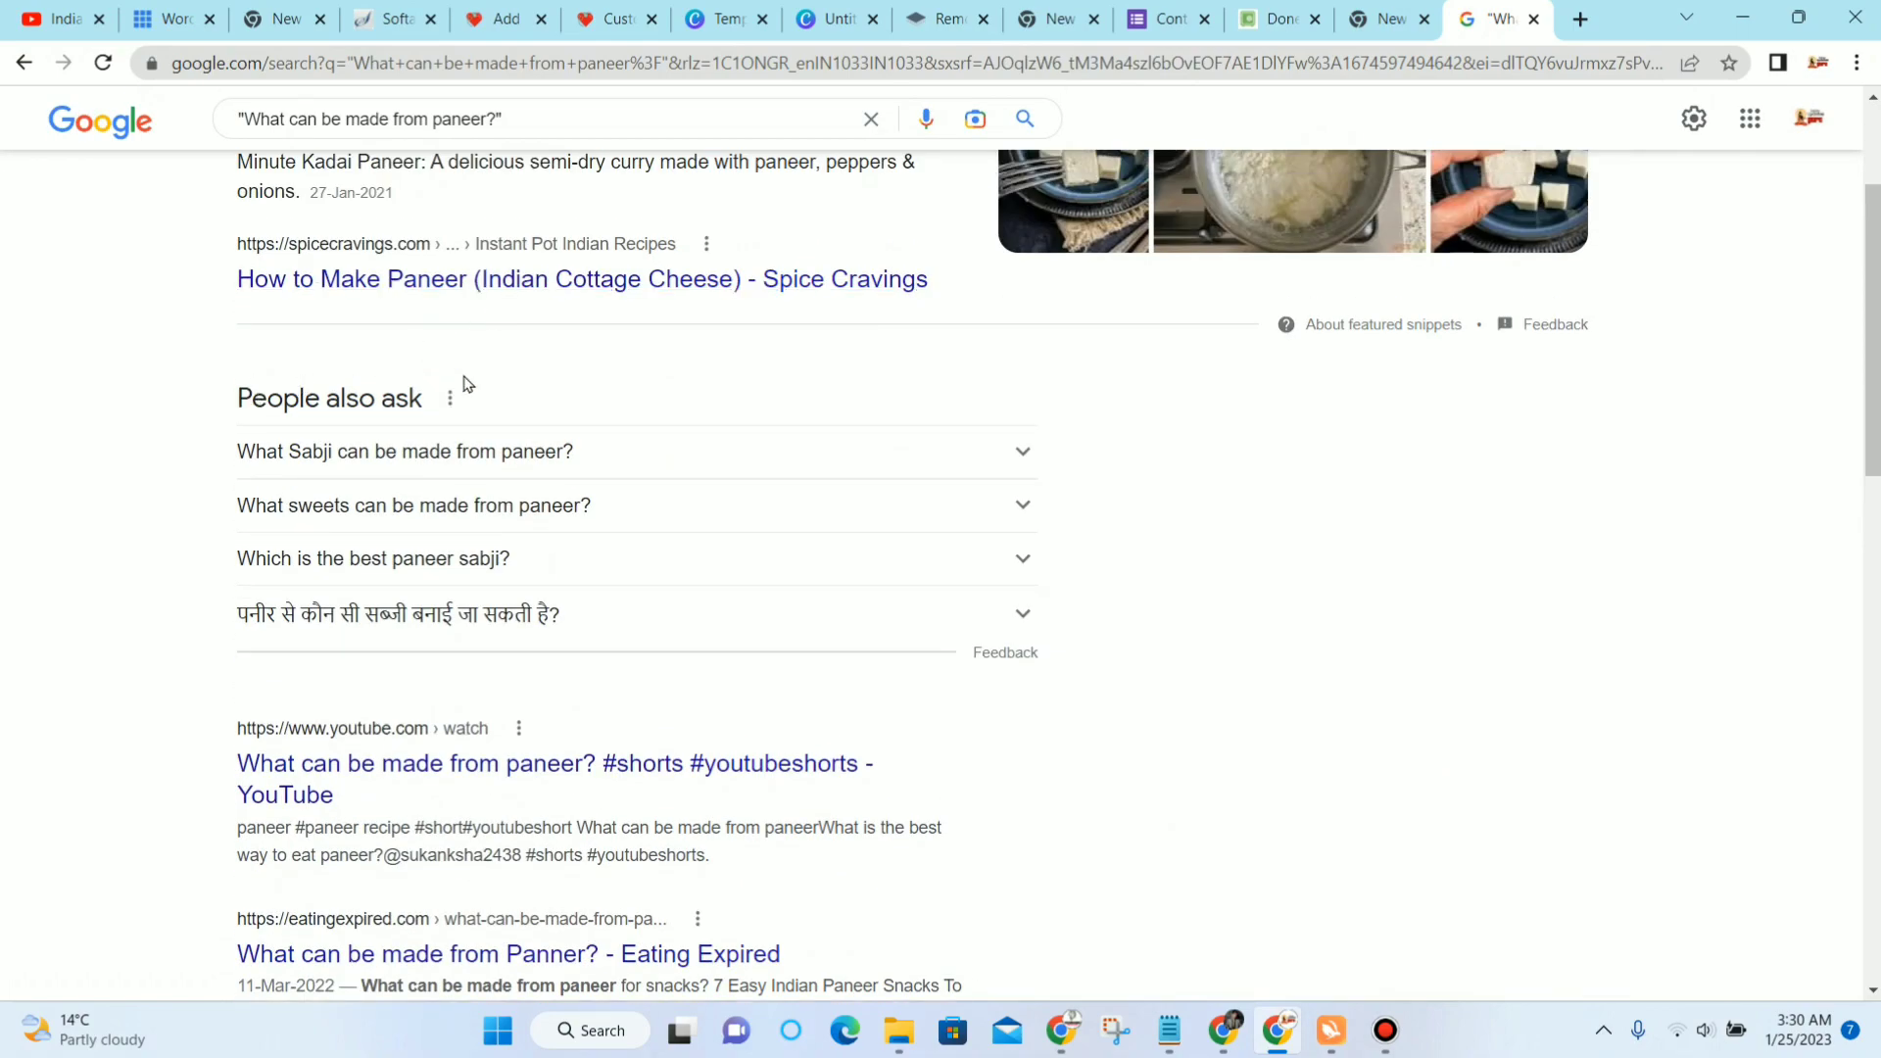
{"action": "scroll", "coordinate": [462, 382], "scroll_direction": "down", "scroll_amount": 15}
{"action": "scroll", "coordinate": [907, 399], "scroll_direction": "down", "scroll_amount": 1}
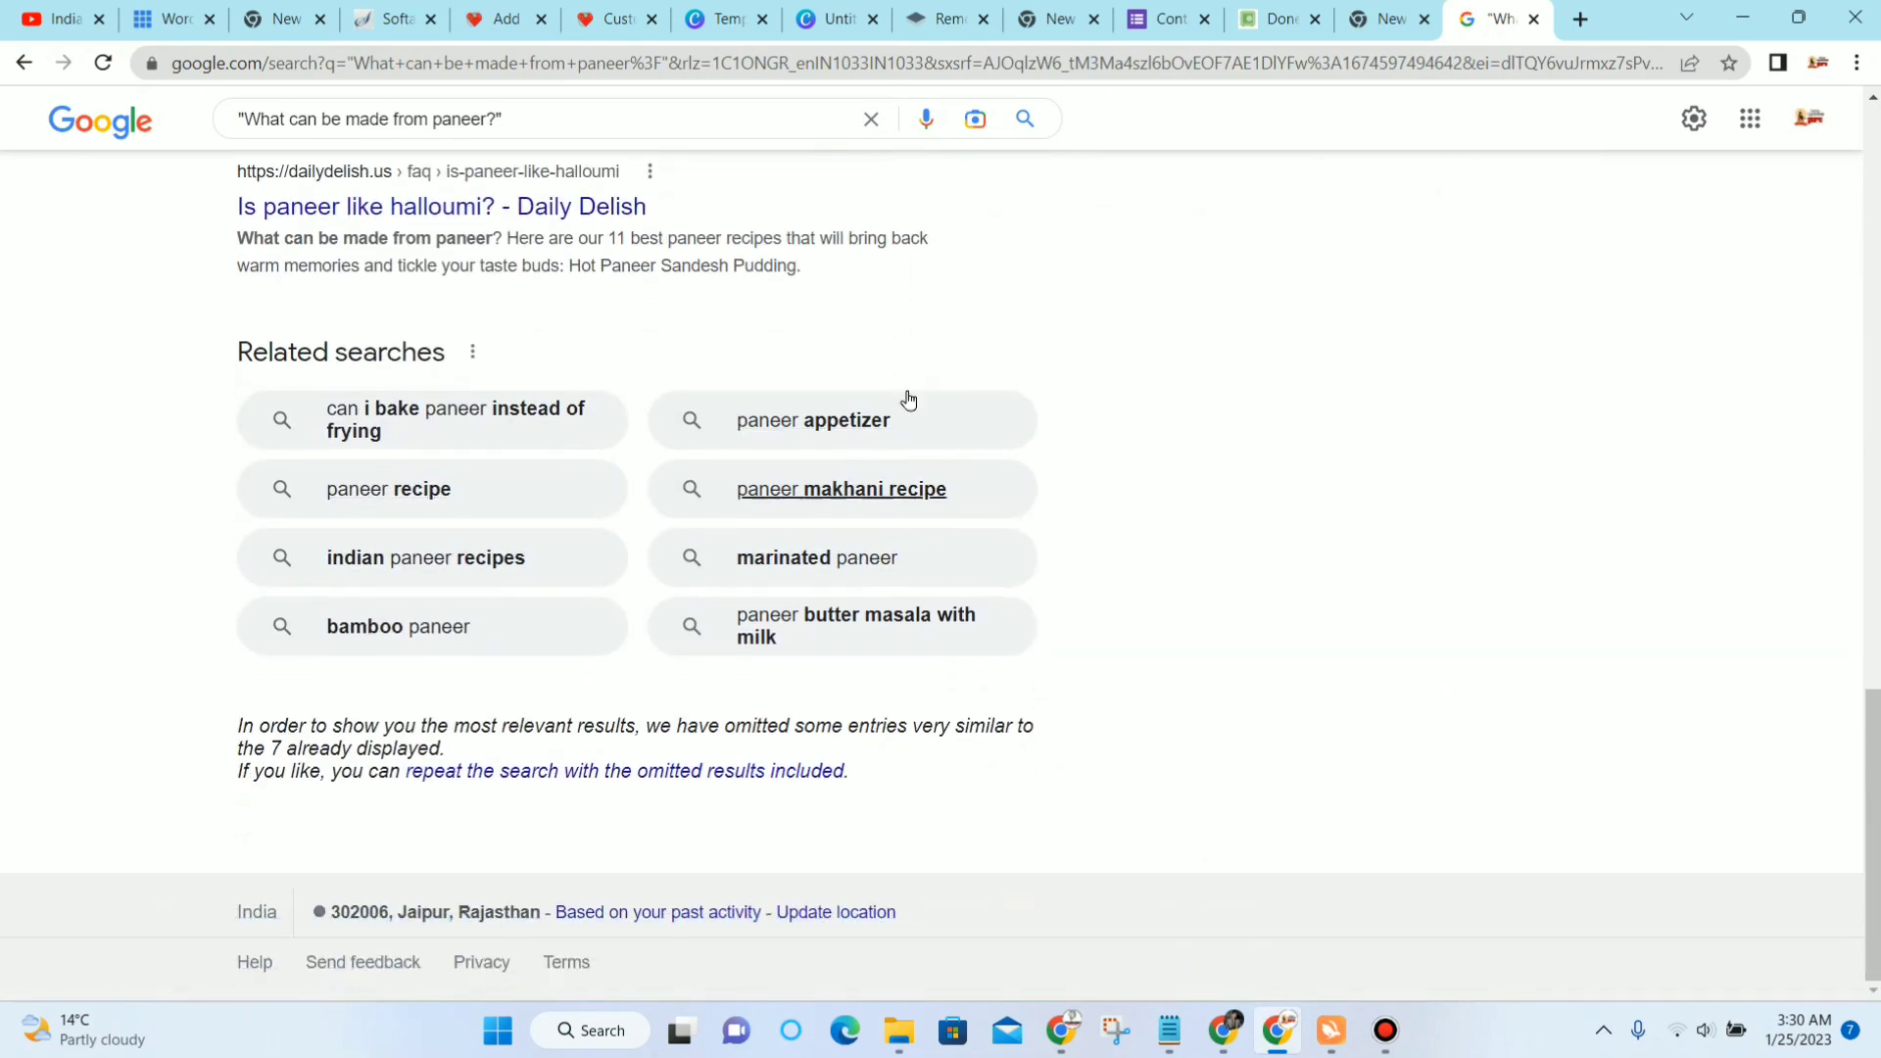
{"action": "scroll", "coordinate": [932, 629], "scroll_direction": "up", "scroll_amount": 10}
{"action": "scroll", "coordinate": [935, 635], "scroll_direction": "up", "scroll_amount": 3}
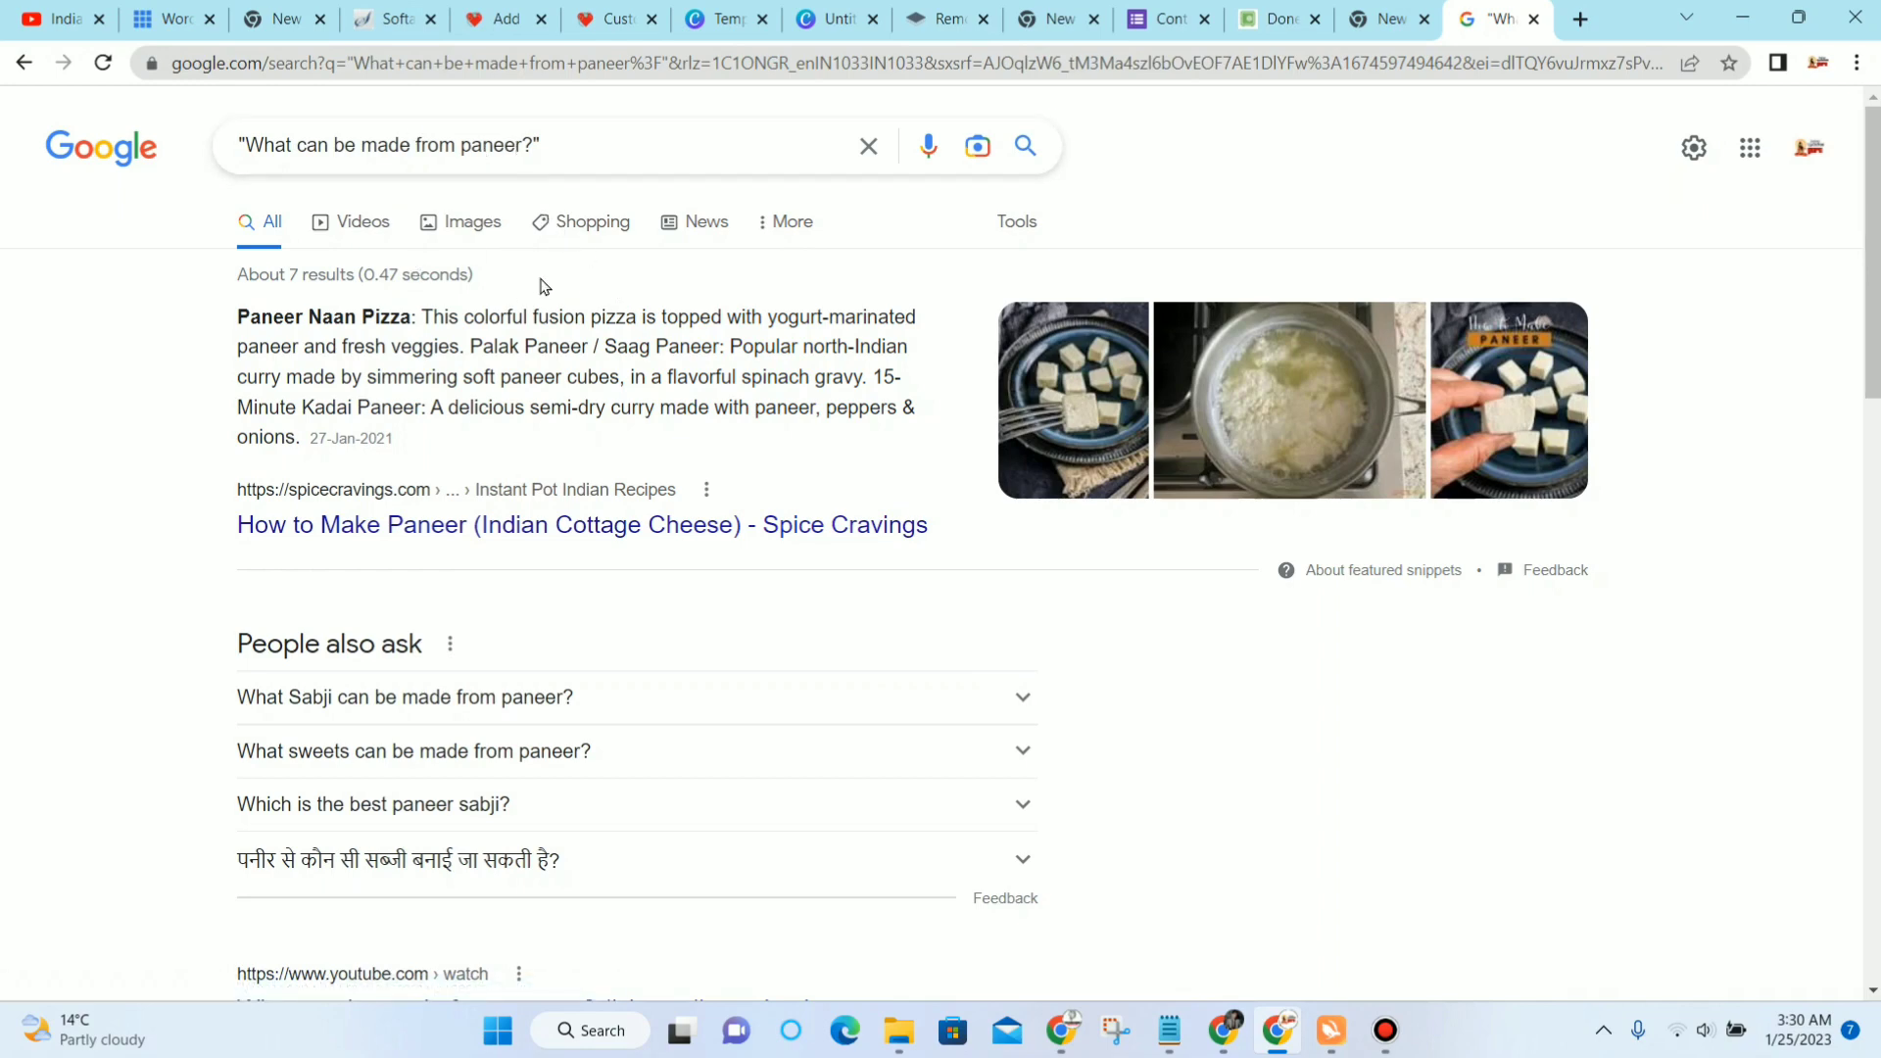
{"action": "scroll", "coordinate": [587, 331], "scroll_direction": "down", "scroll_amount": 12}
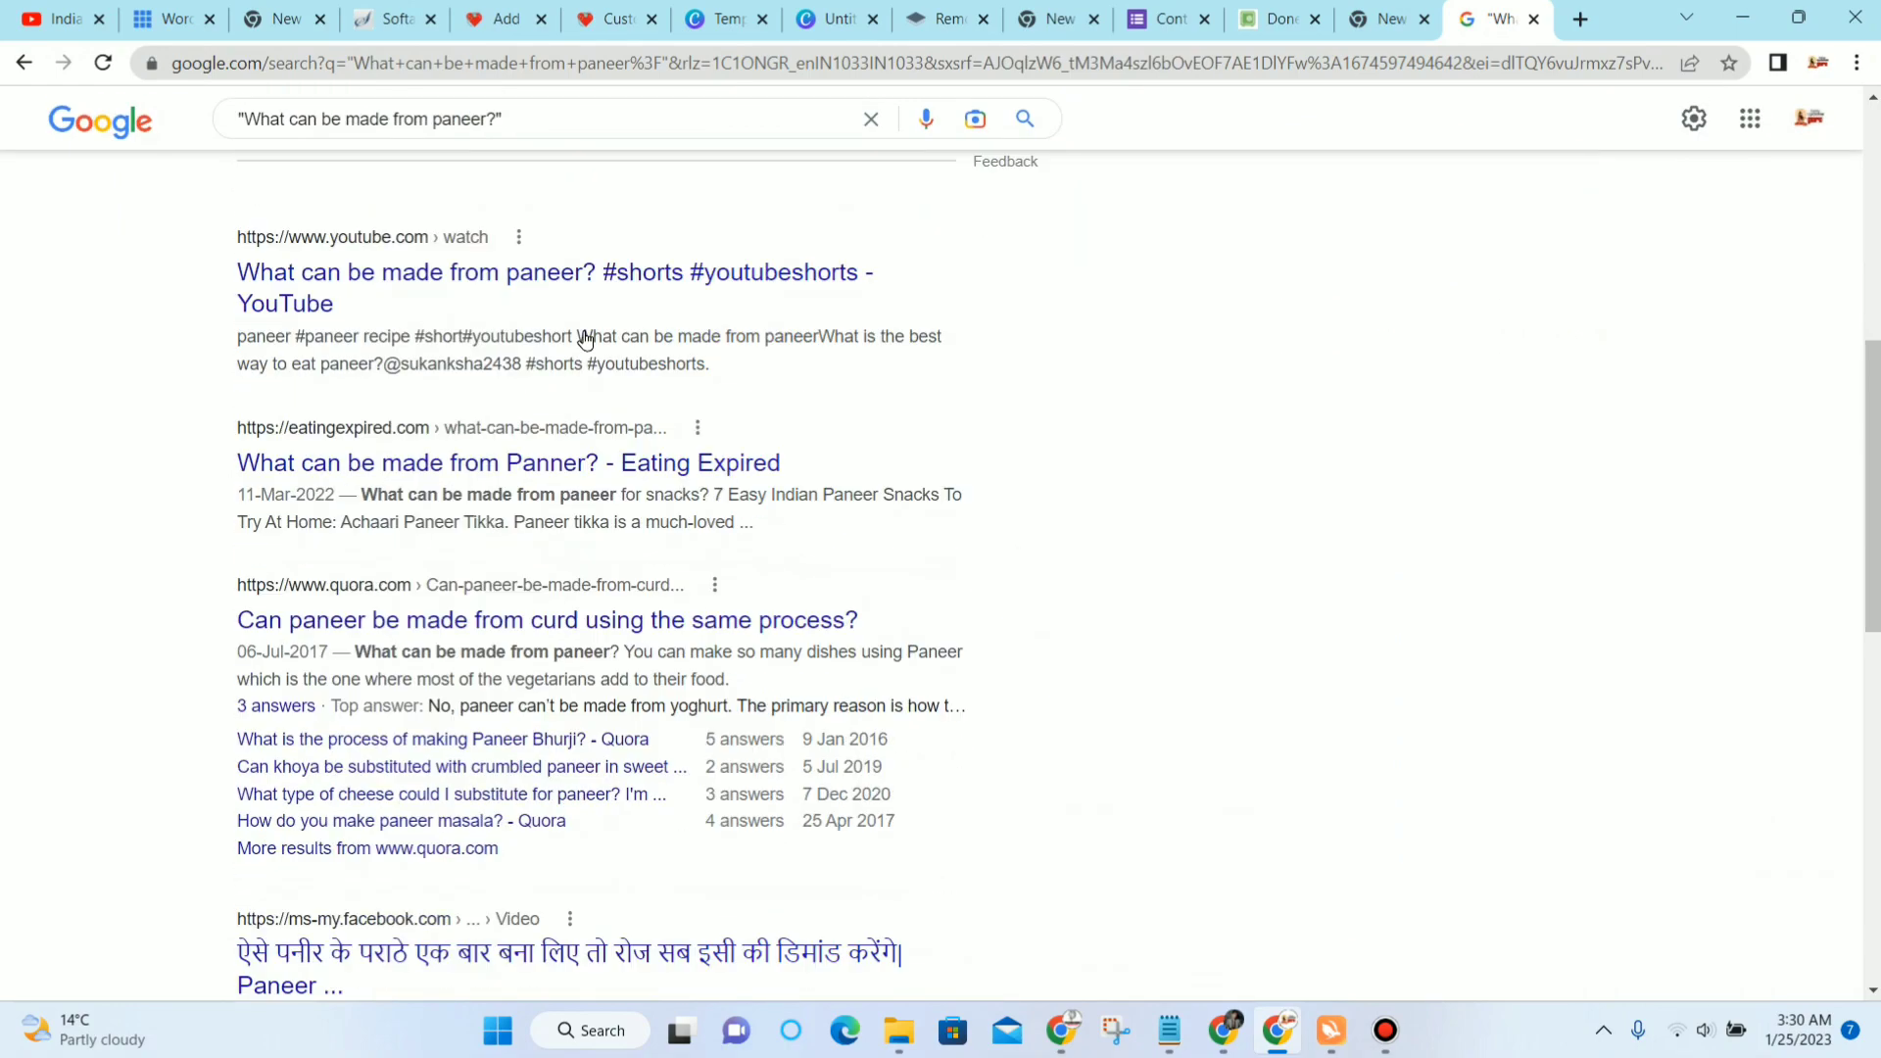
{"action": "scroll", "coordinate": [641, 462], "scroll_direction": "down", "scroll_amount": 5}
{"action": "scroll", "coordinate": [706, 562], "scroll_direction": "up", "scroll_amount": 15}
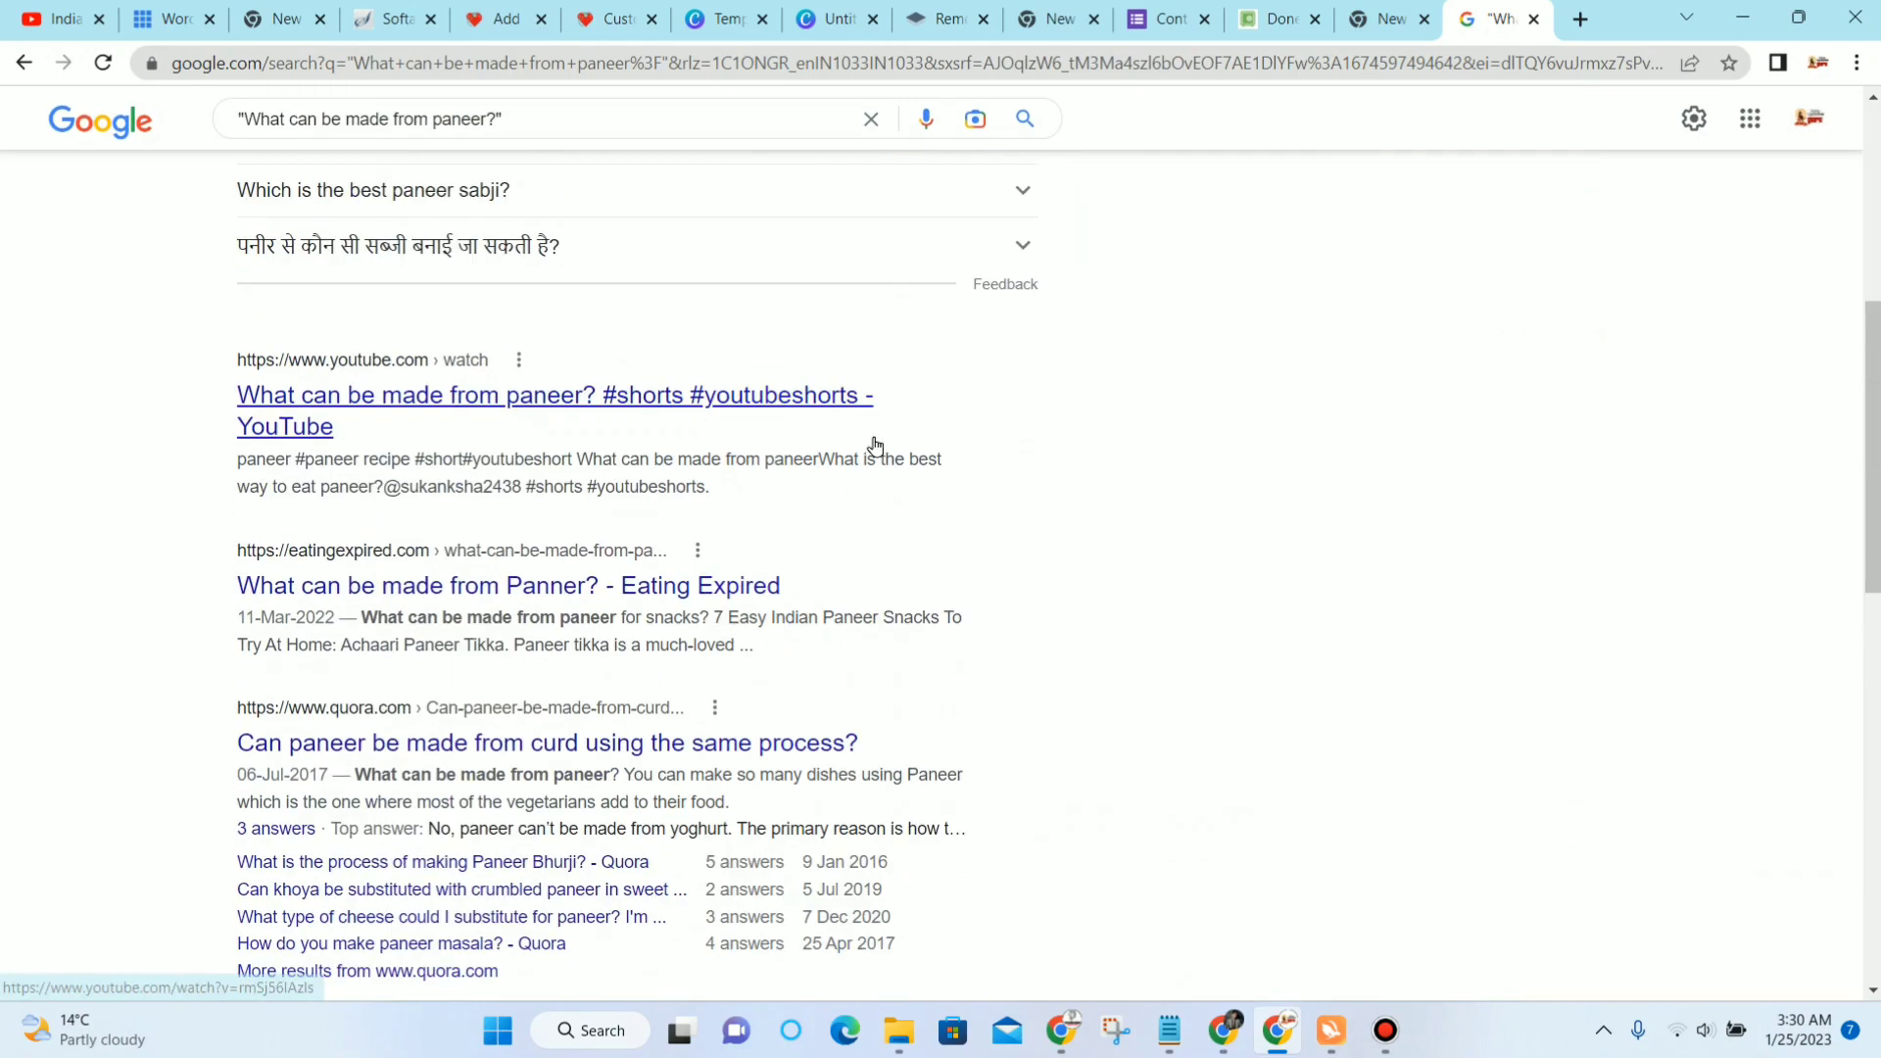
{"action": "scroll", "coordinate": [1019, 458], "scroll_direction": "up", "scroll_amount": 3}
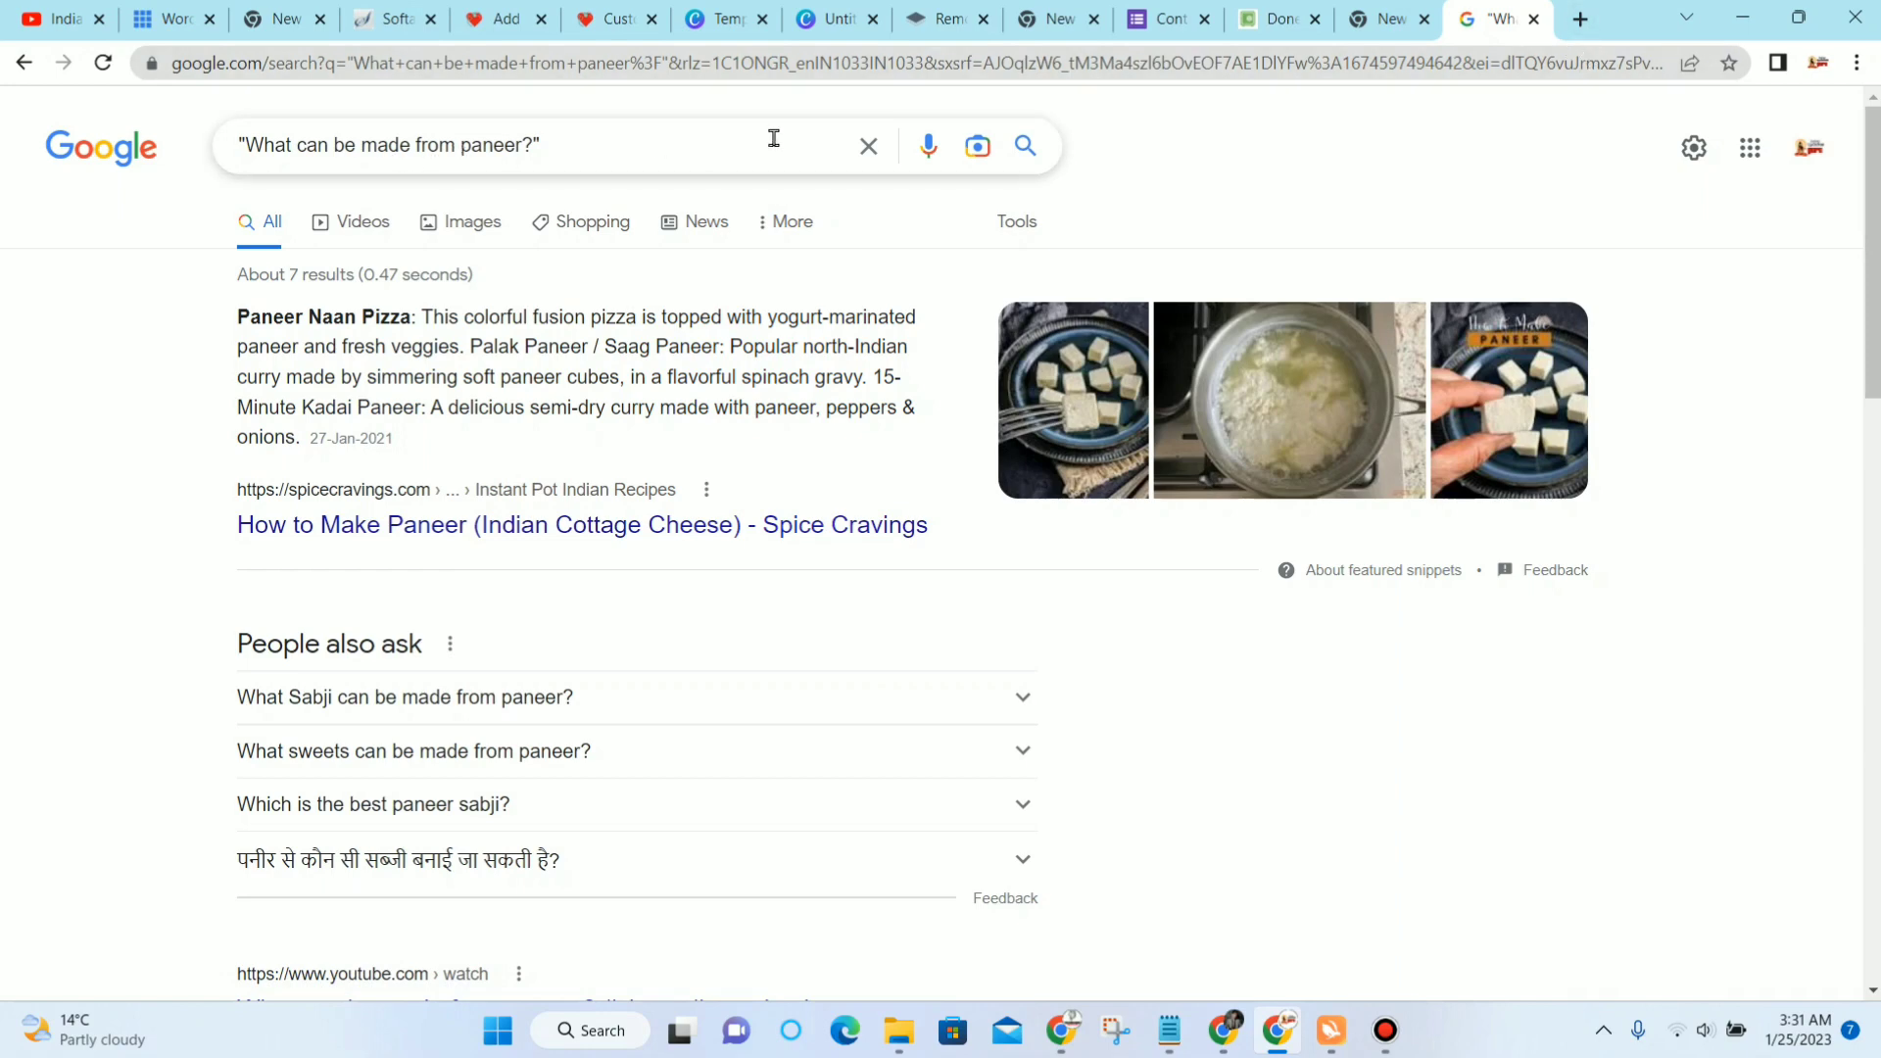
Step: Search Google for "google keyword planner" and look through the ads and organic results
{"action": "left_click", "coordinate": [866, 149]}
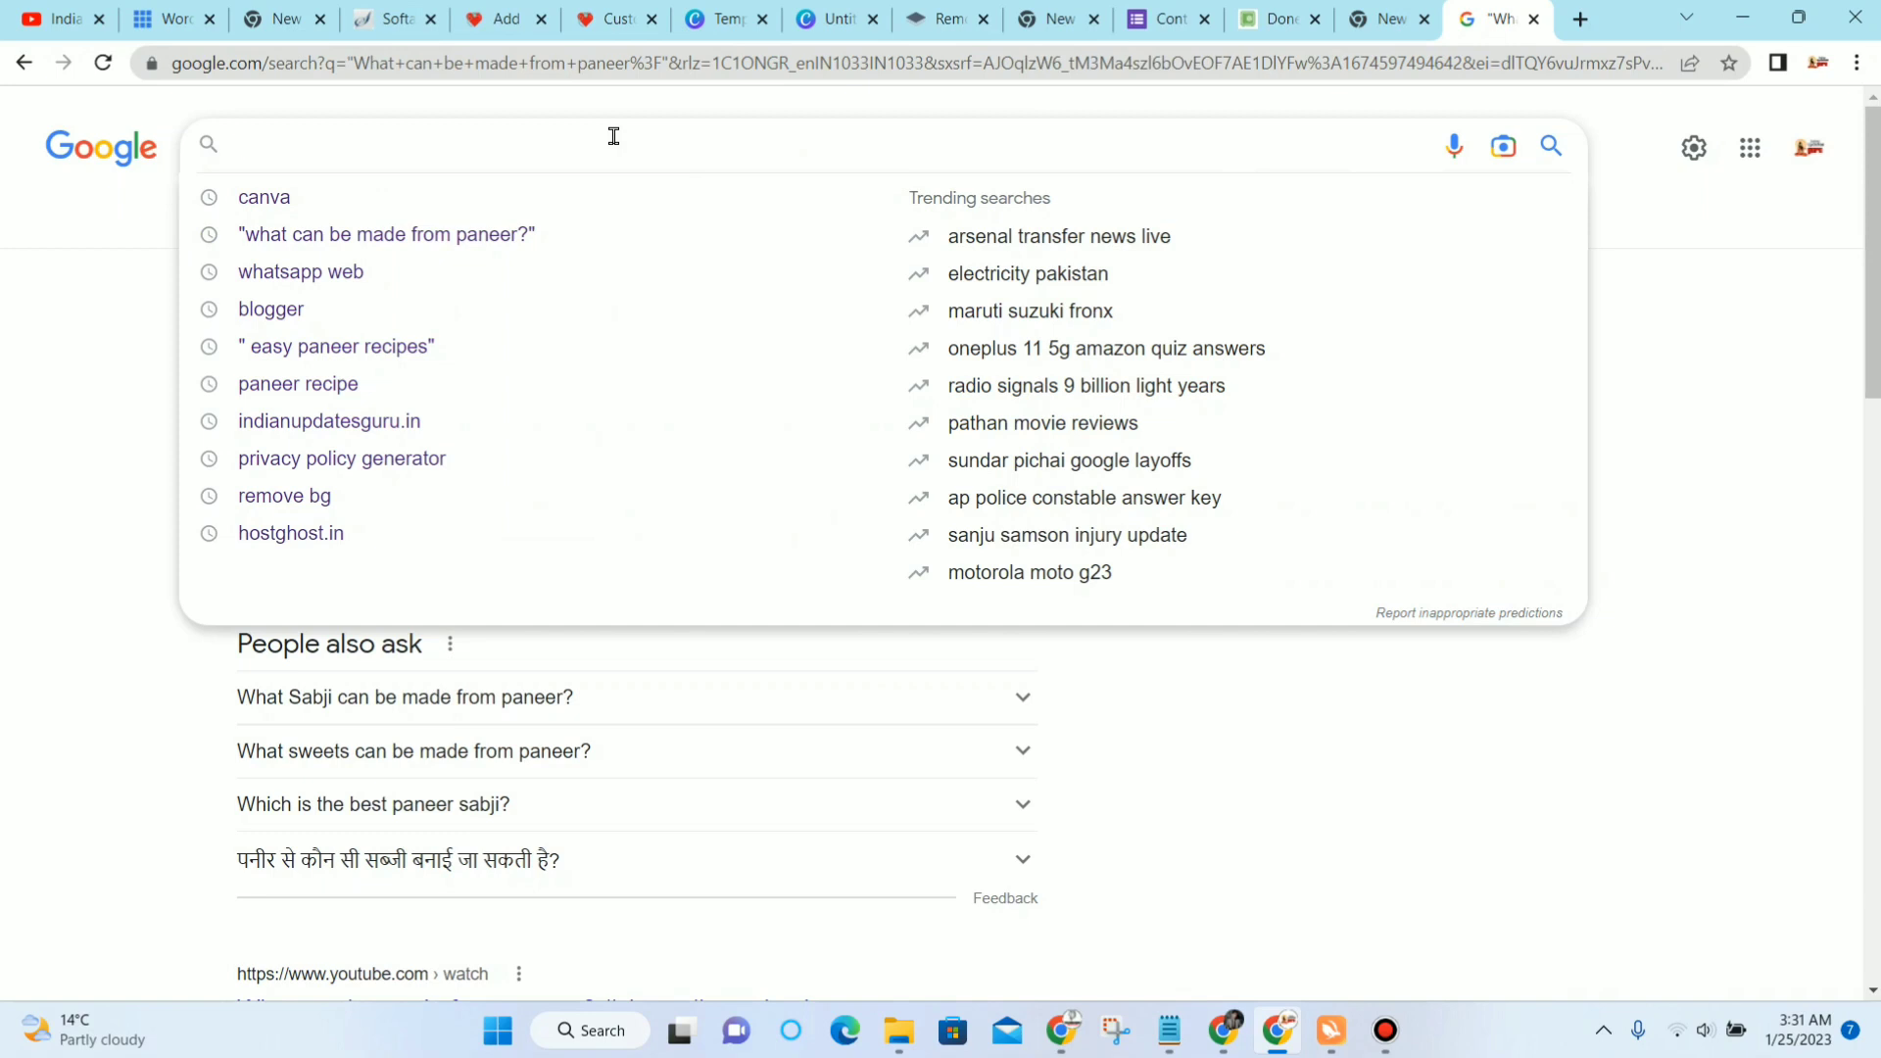
{"action": "type", "text": "goo"}
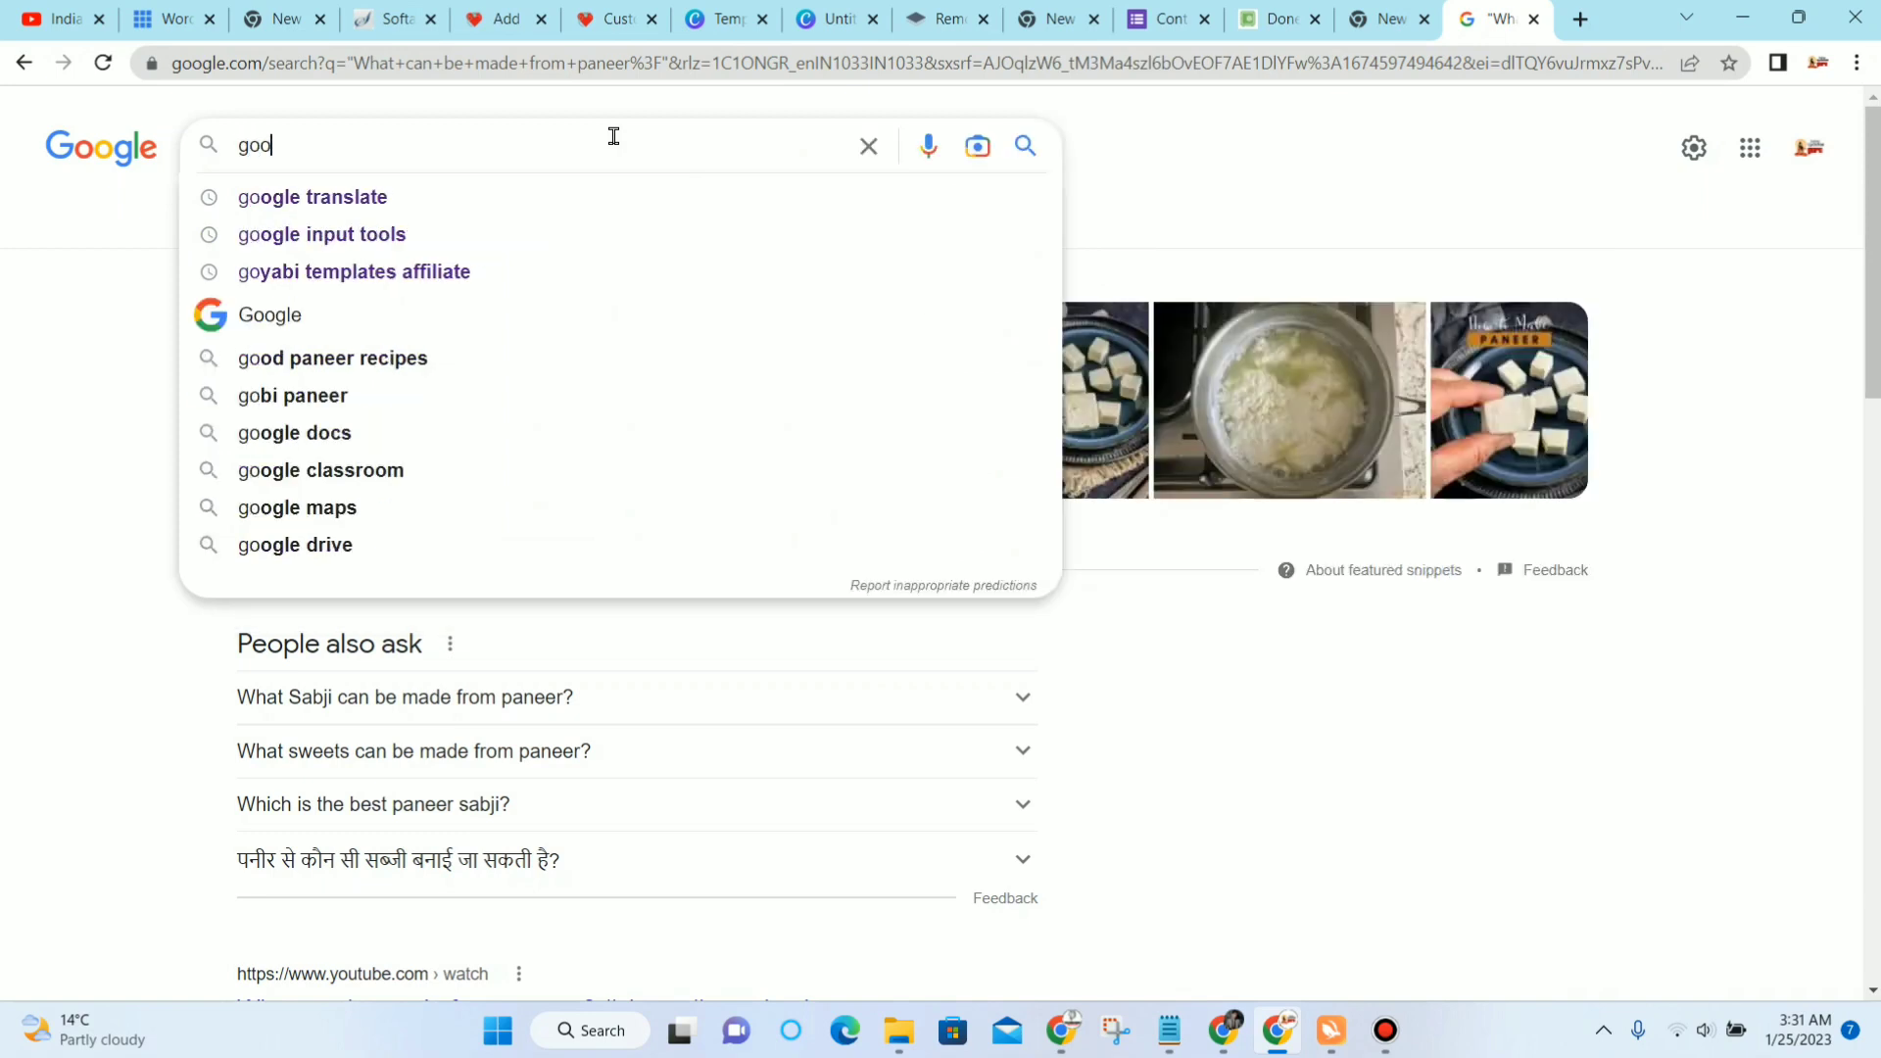
{"action": "type", "text": "gle keyword planner"}
{"action": "key", "text": "Return"}
{"action": "scroll", "coordinate": [520, 470], "scroll_direction": "down", "scroll_amount": 4}
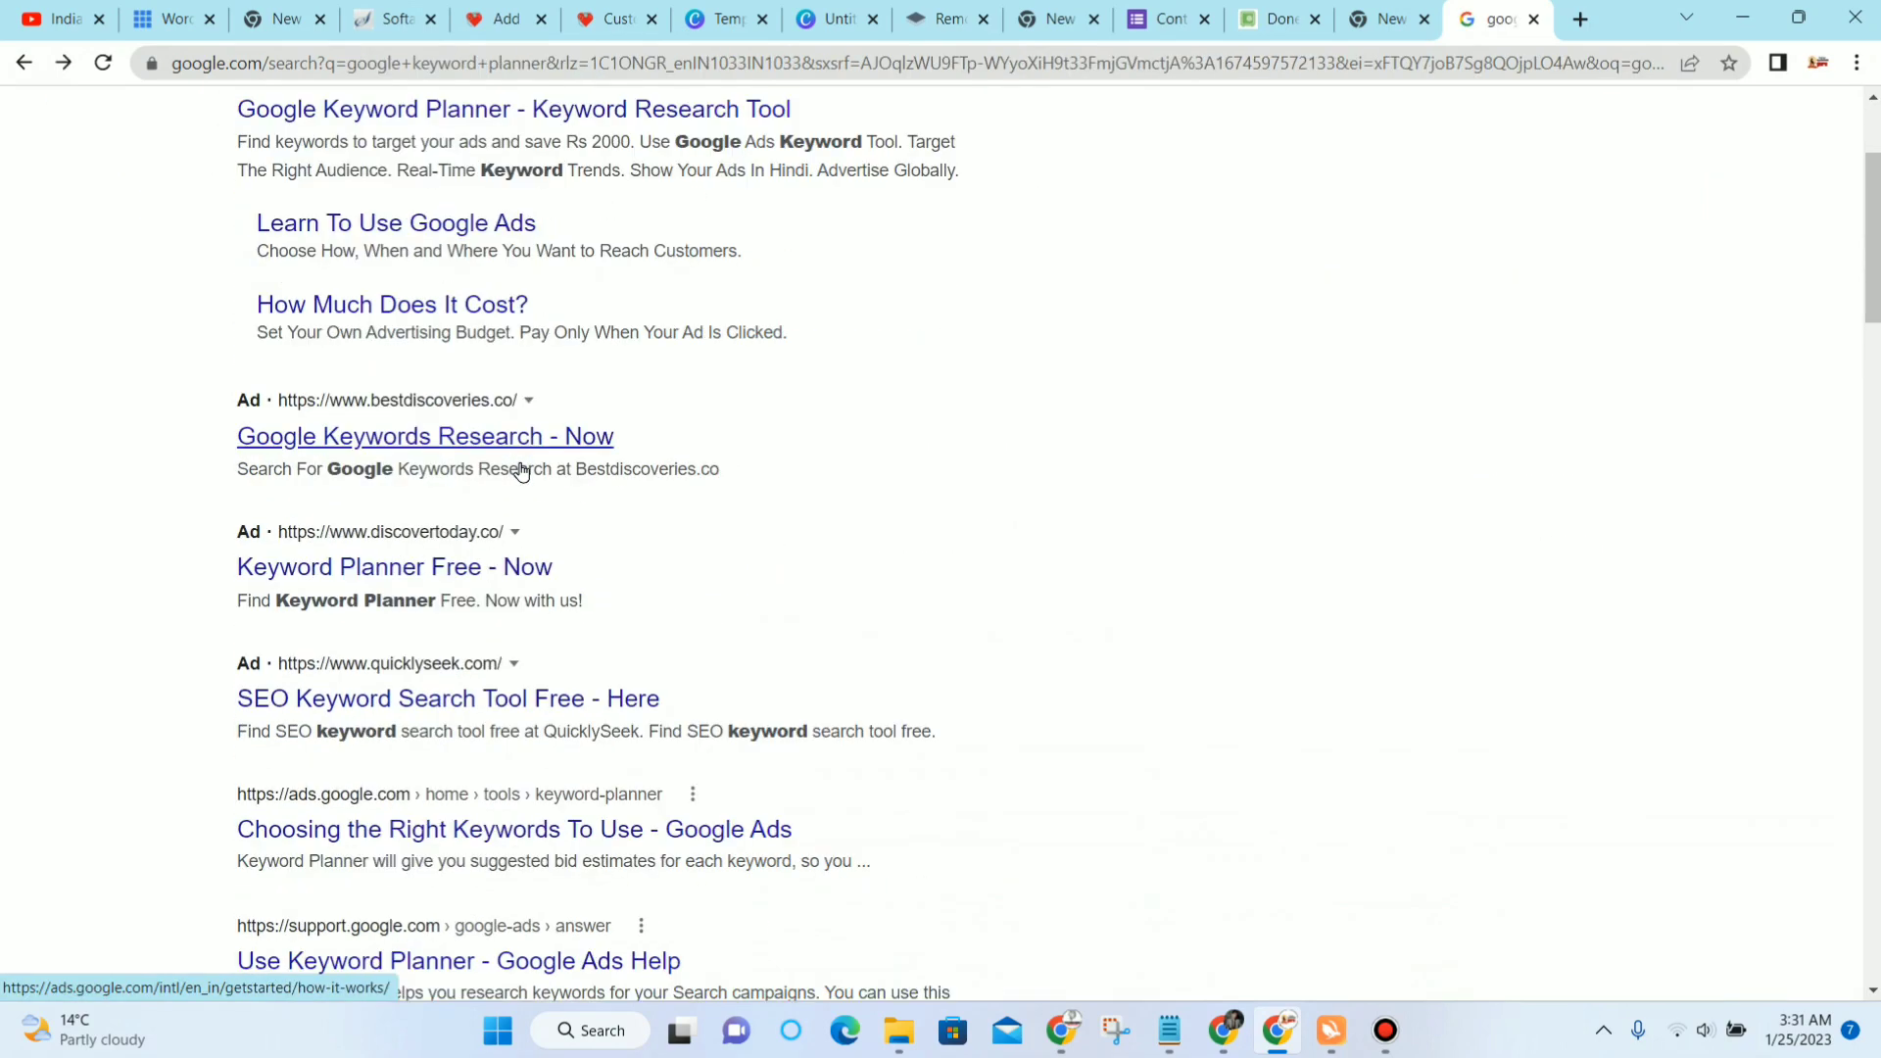
{"action": "scroll", "coordinate": [483, 518], "scroll_direction": "down", "scroll_amount": 4}
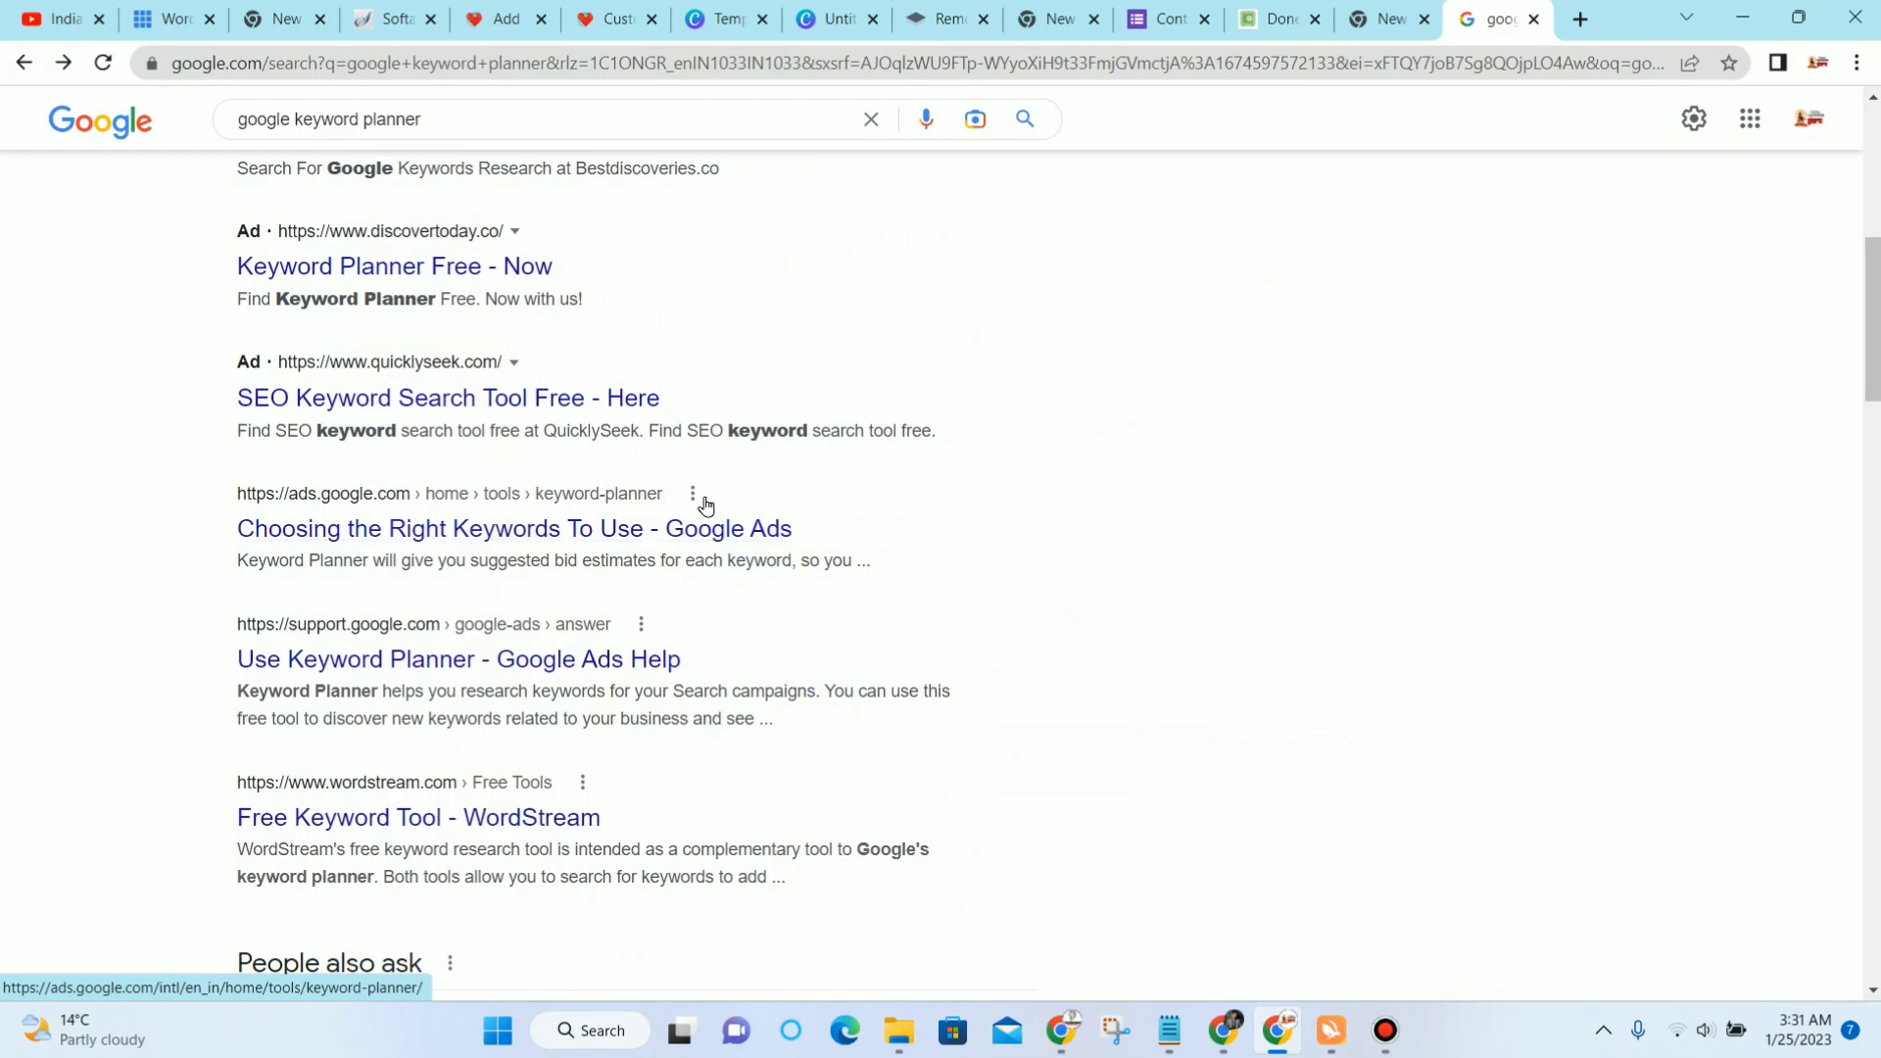
{"action": "scroll", "coordinate": [705, 499], "scroll_direction": "up", "scroll_amount": 8}
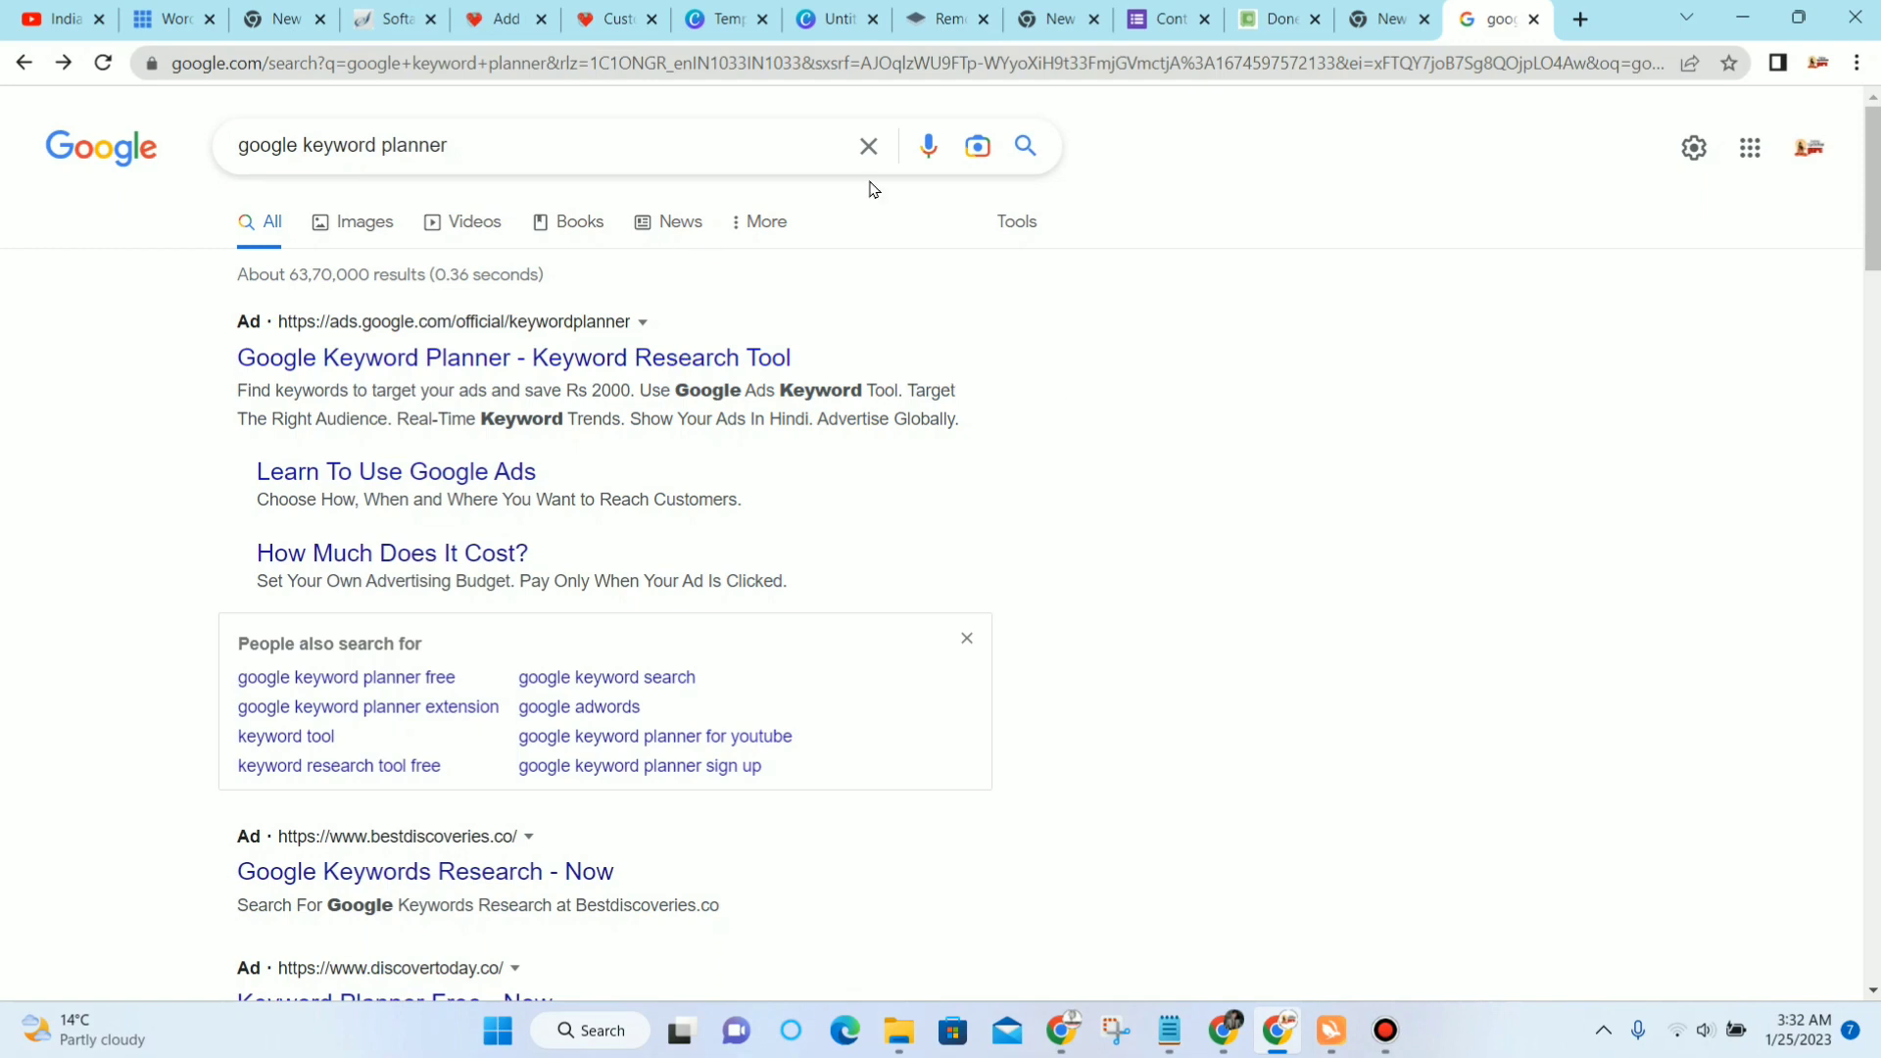
Step: Search Google for "smrush" and open the sponsored Semrush result for SEO, PPC, SMM and Content
{"action": "left_click", "coordinate": [868, 146]}
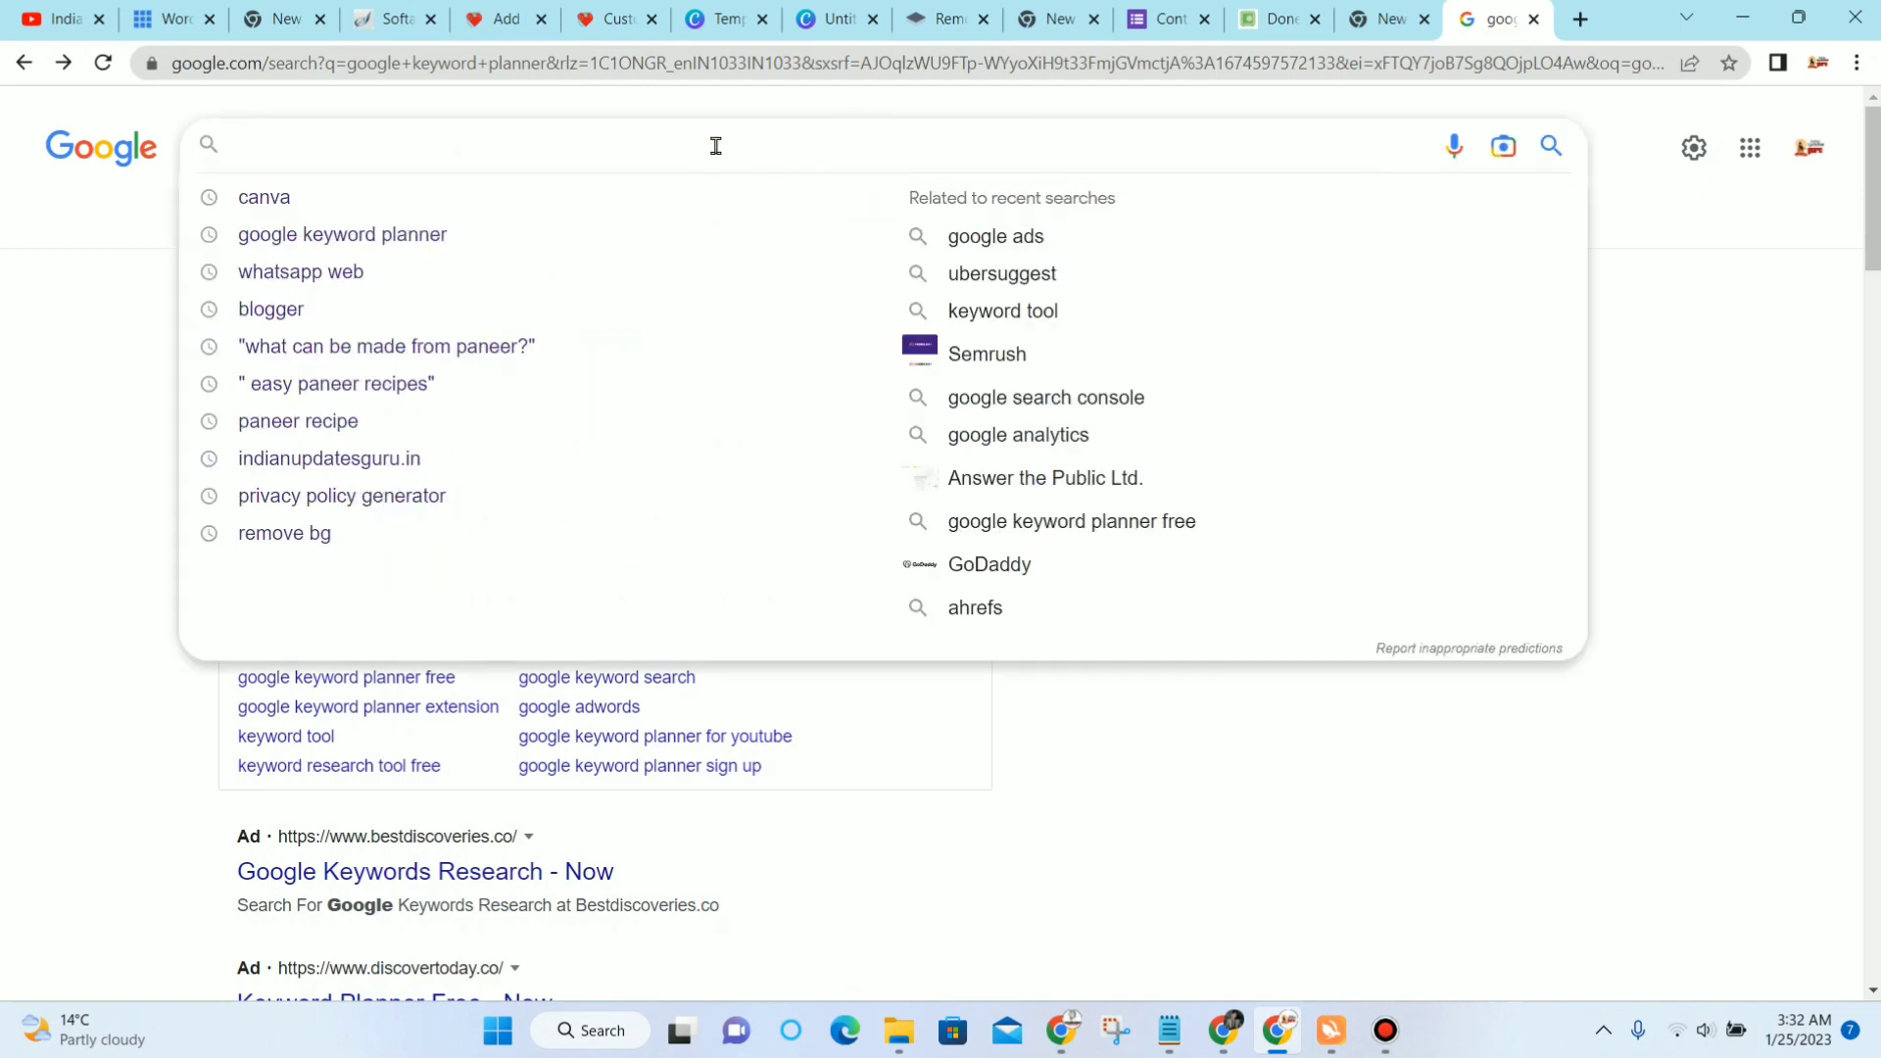
{"action": "type", "text": "sm"}
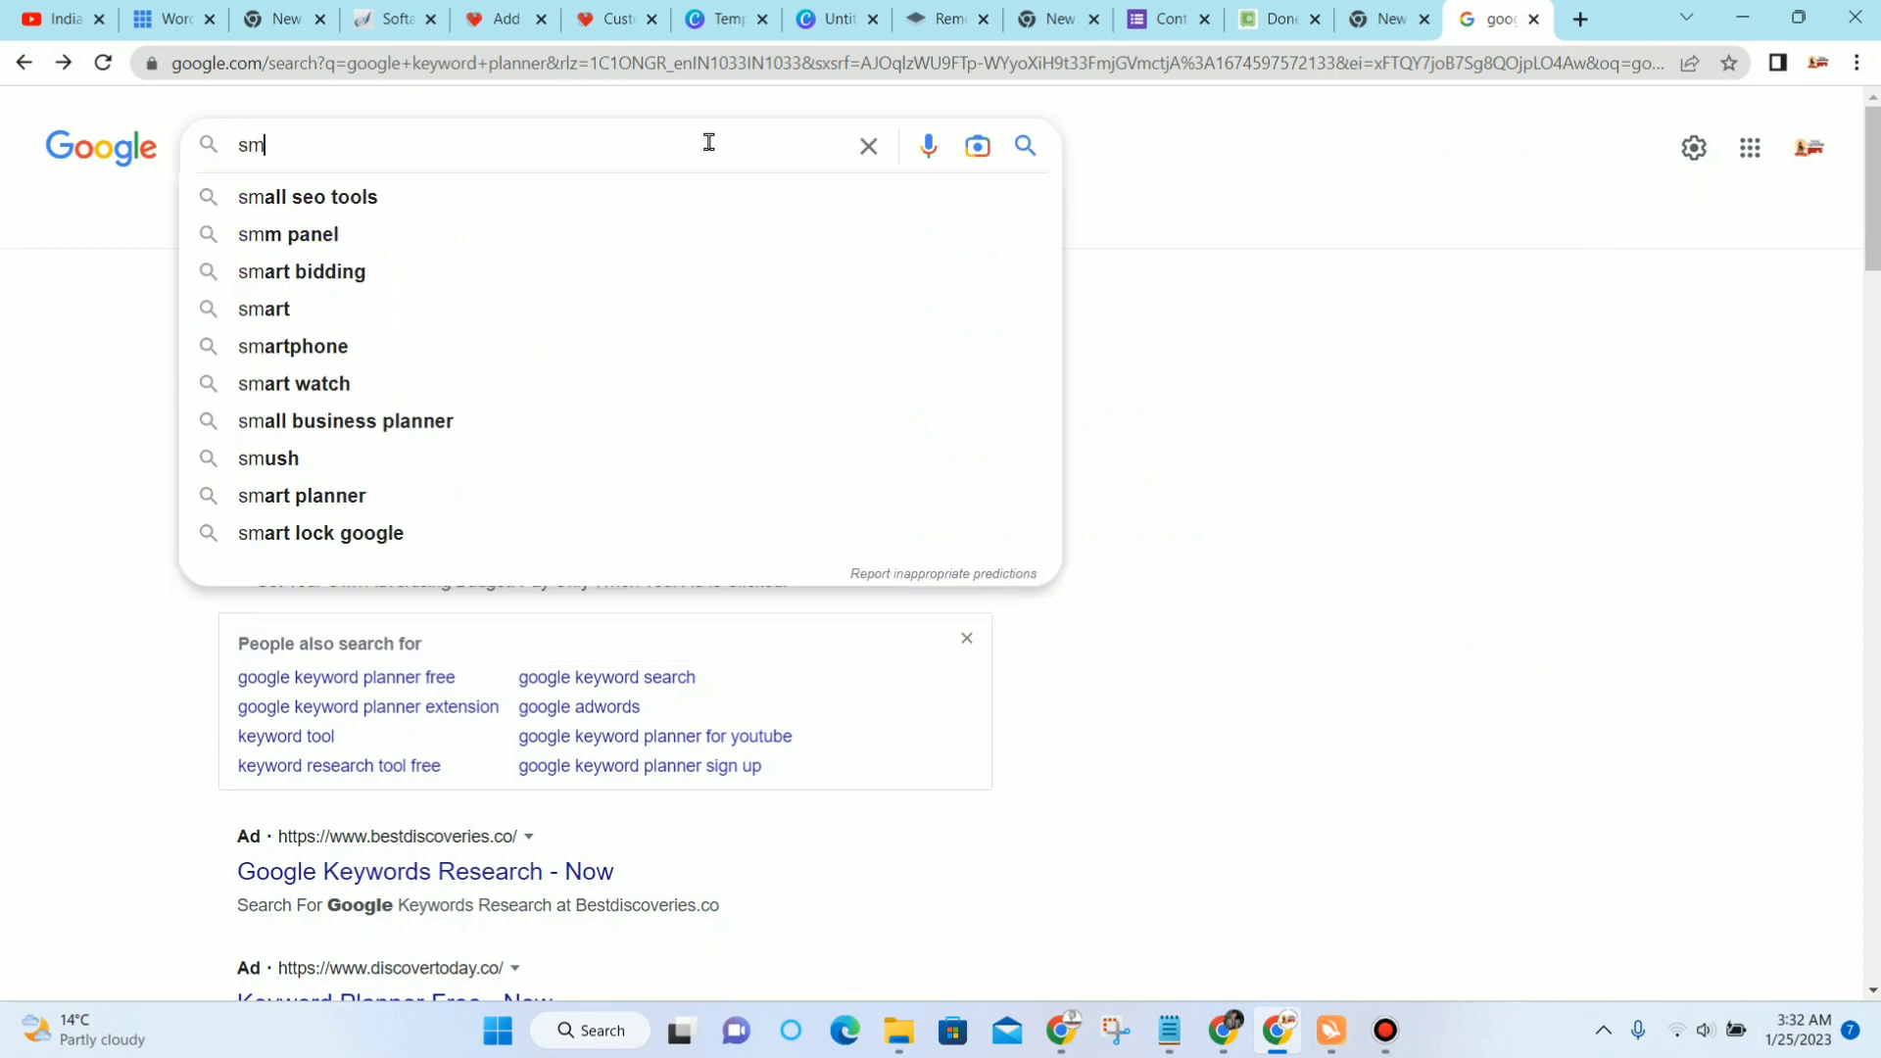
{"action": "type", "text": "rush"}
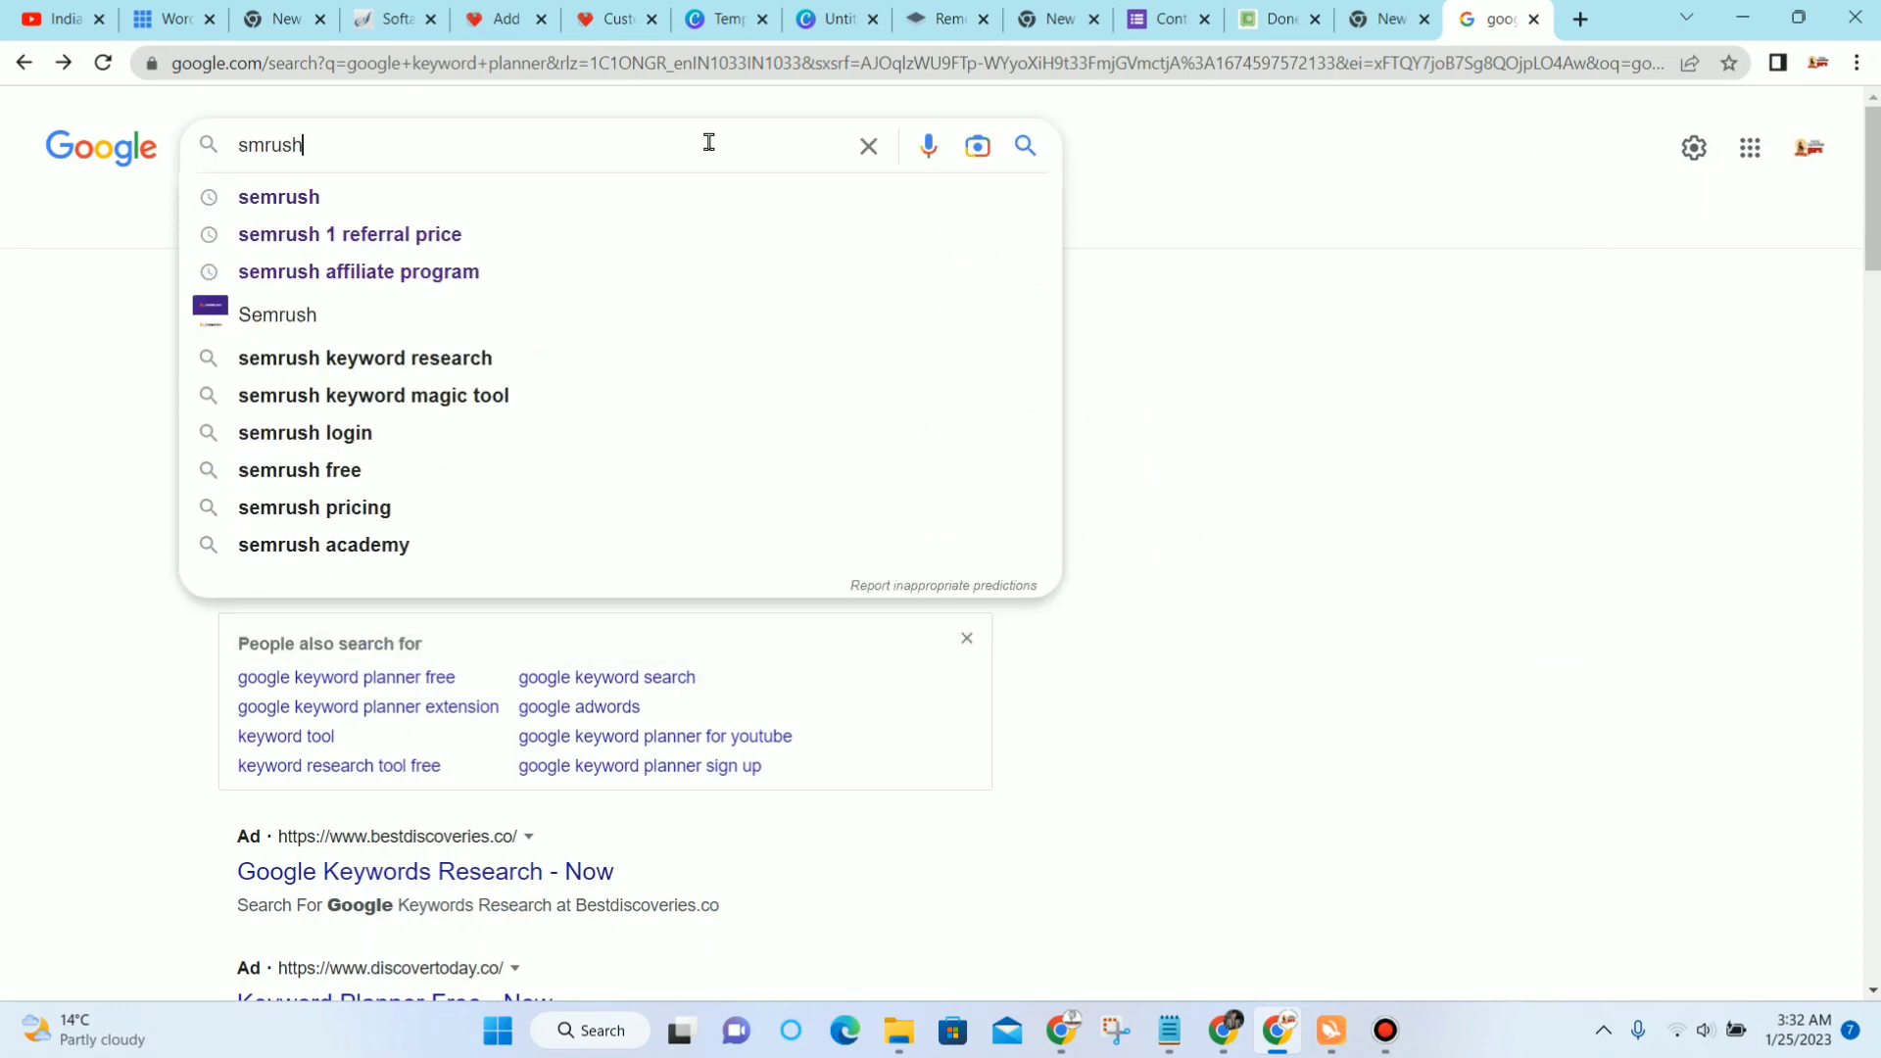
{"action": "key", "text": "Return"}
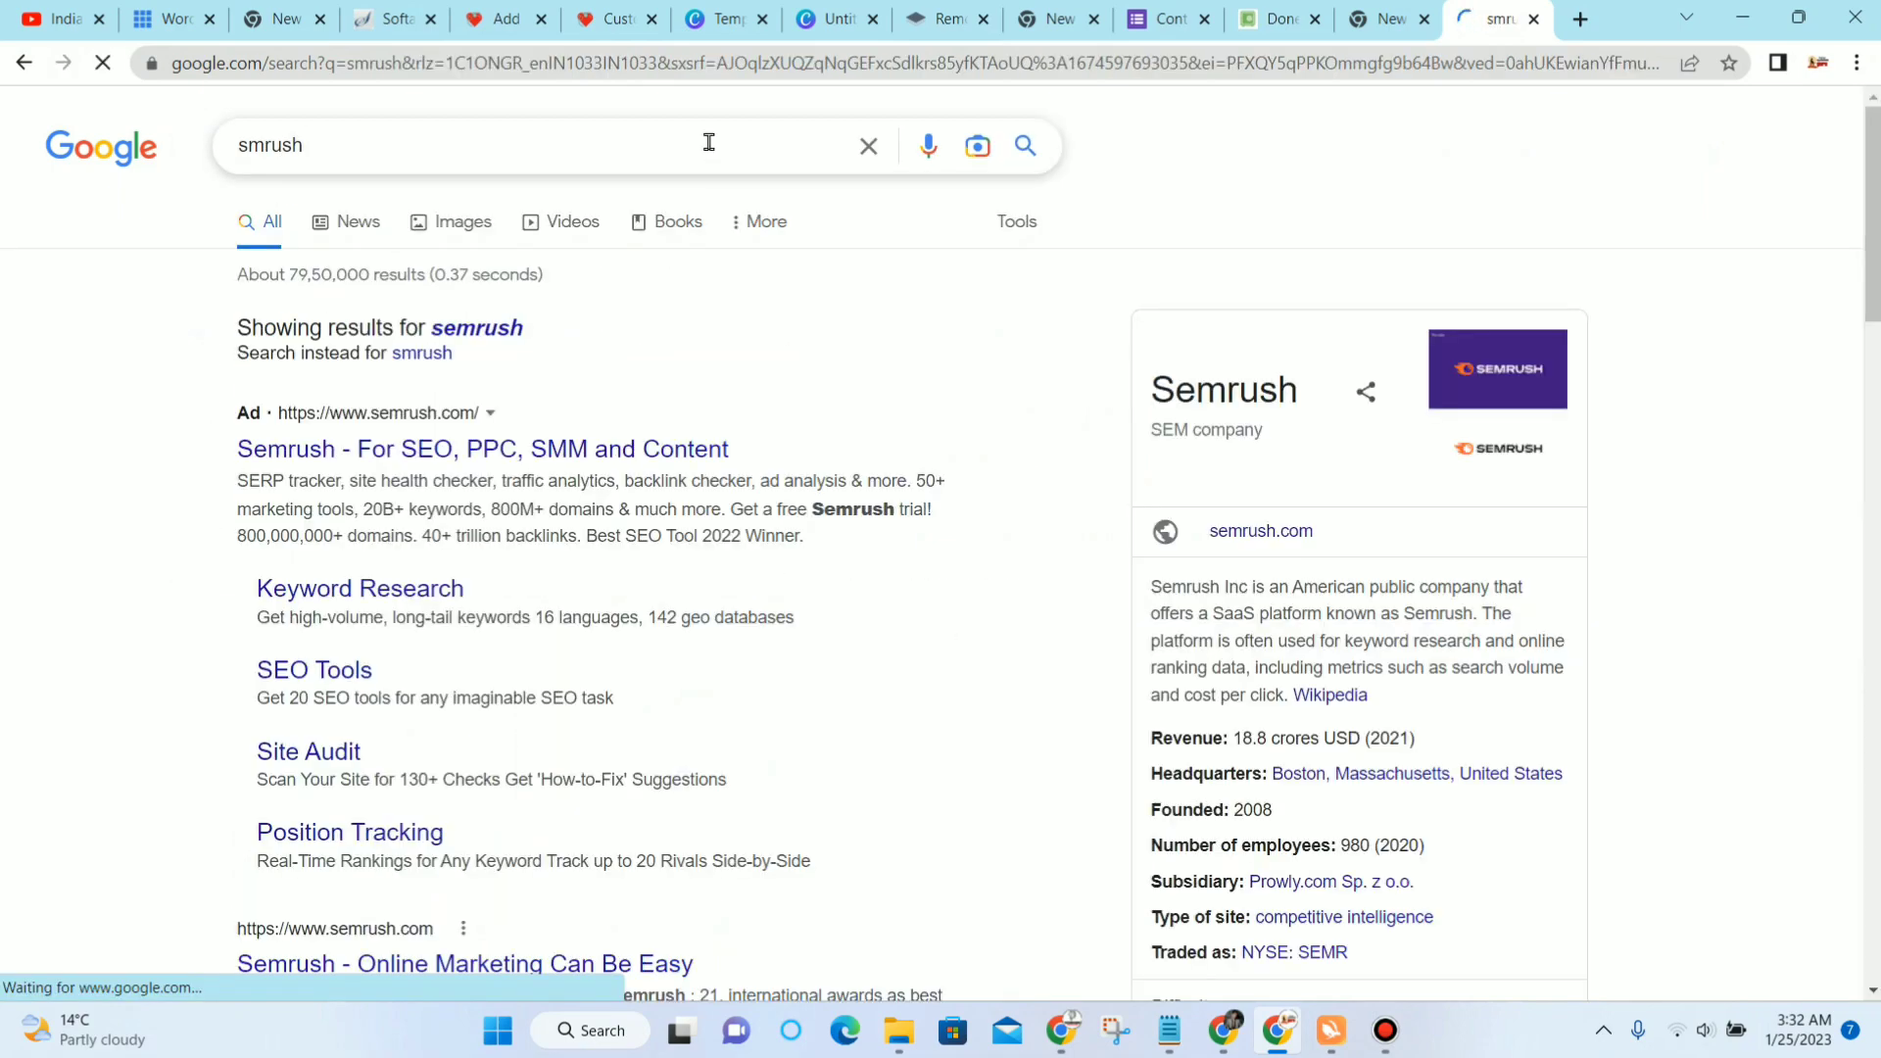
{"action": "left_click", "coordinate": [713, 455]}
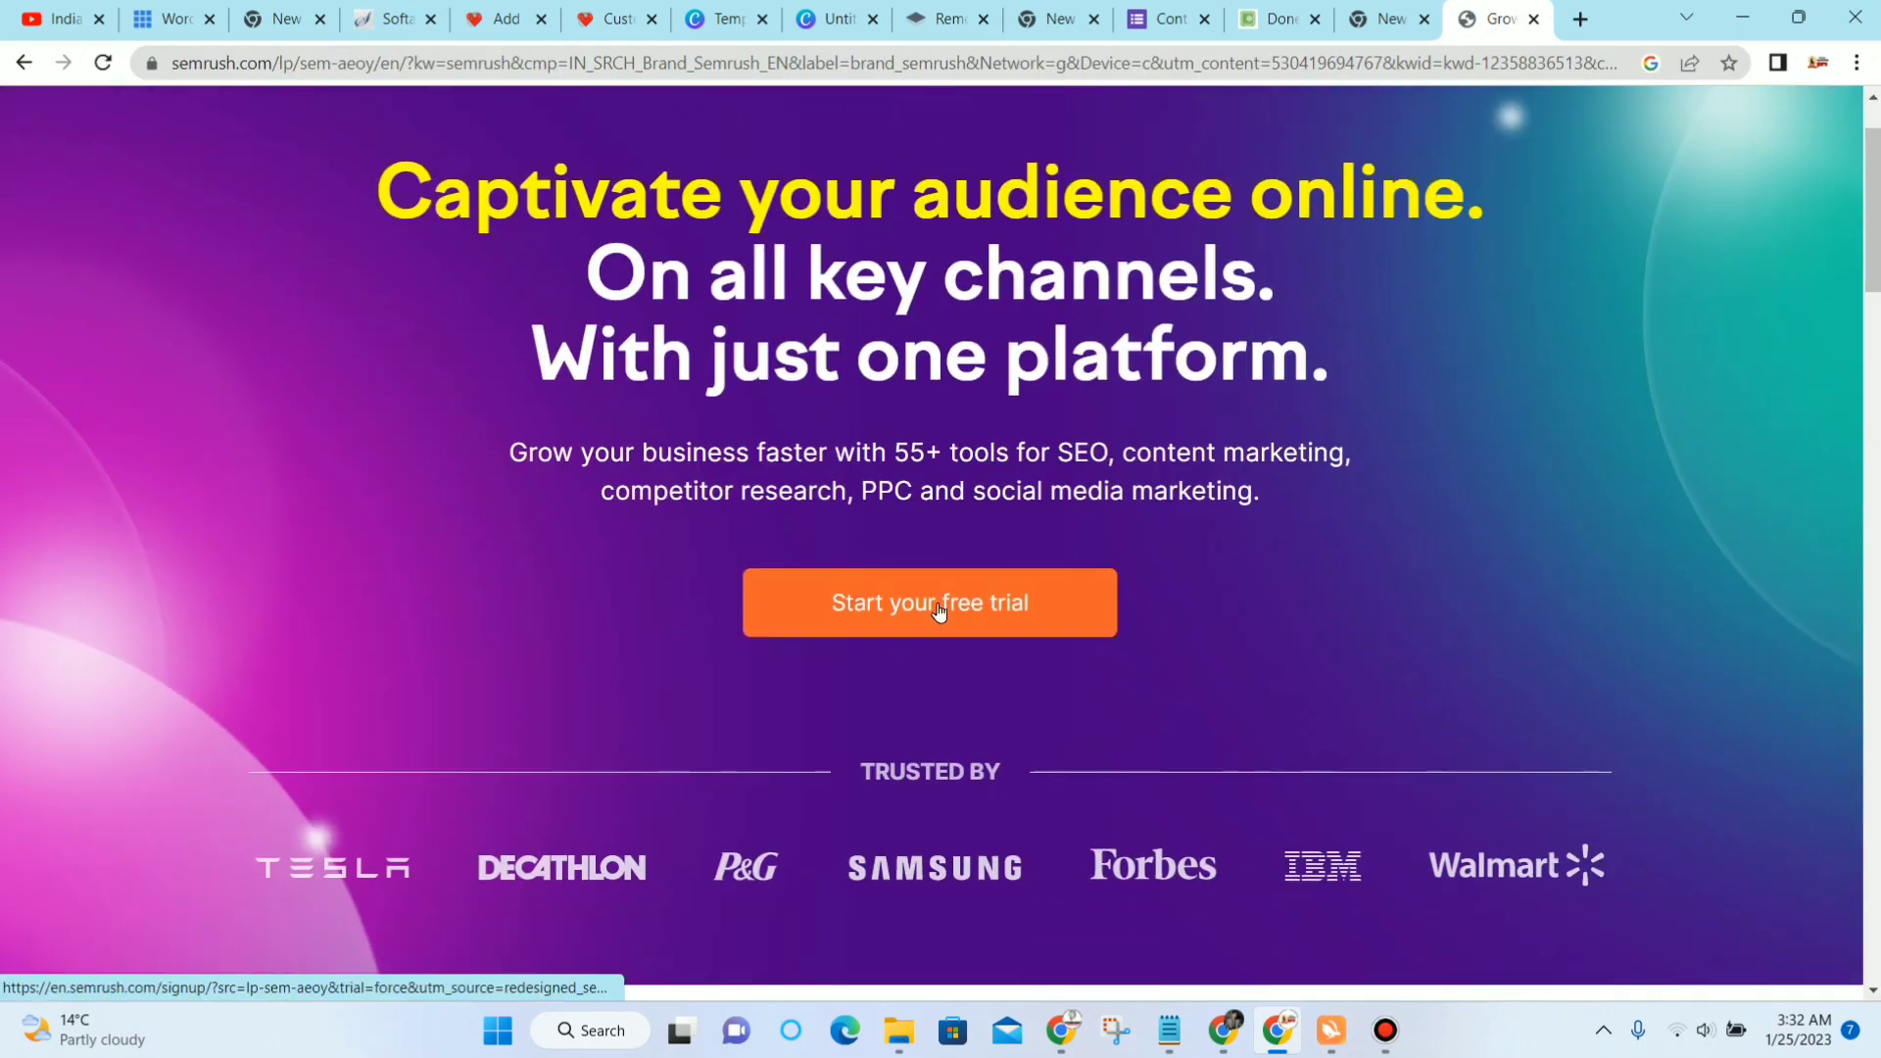
Step: View the Semrush free trial sign-up page, then close it and return to the Semrush landing page
{"action": "left_click", "coordinate": [938, 606]}
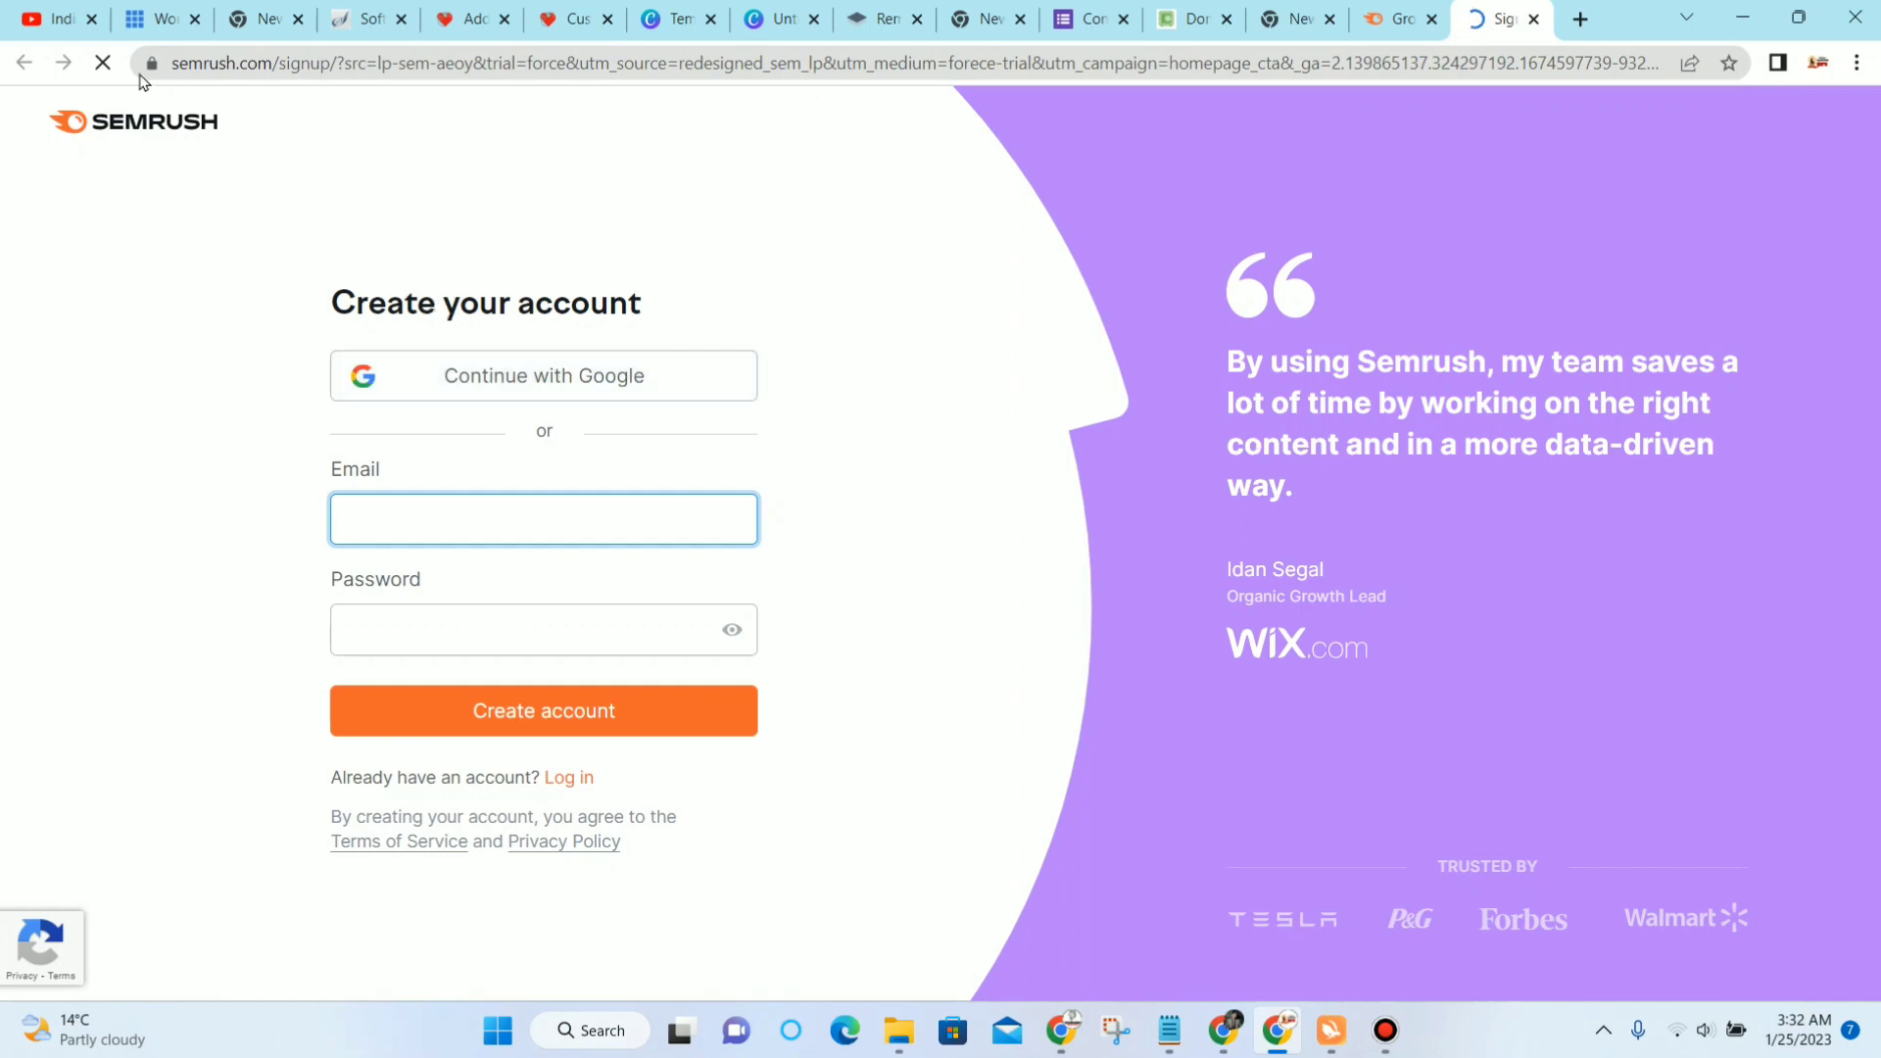
{"action": "left_click", "coordinate": [1533, 19]}
{"action": "left_click", "coordinate": [1405, 24]}
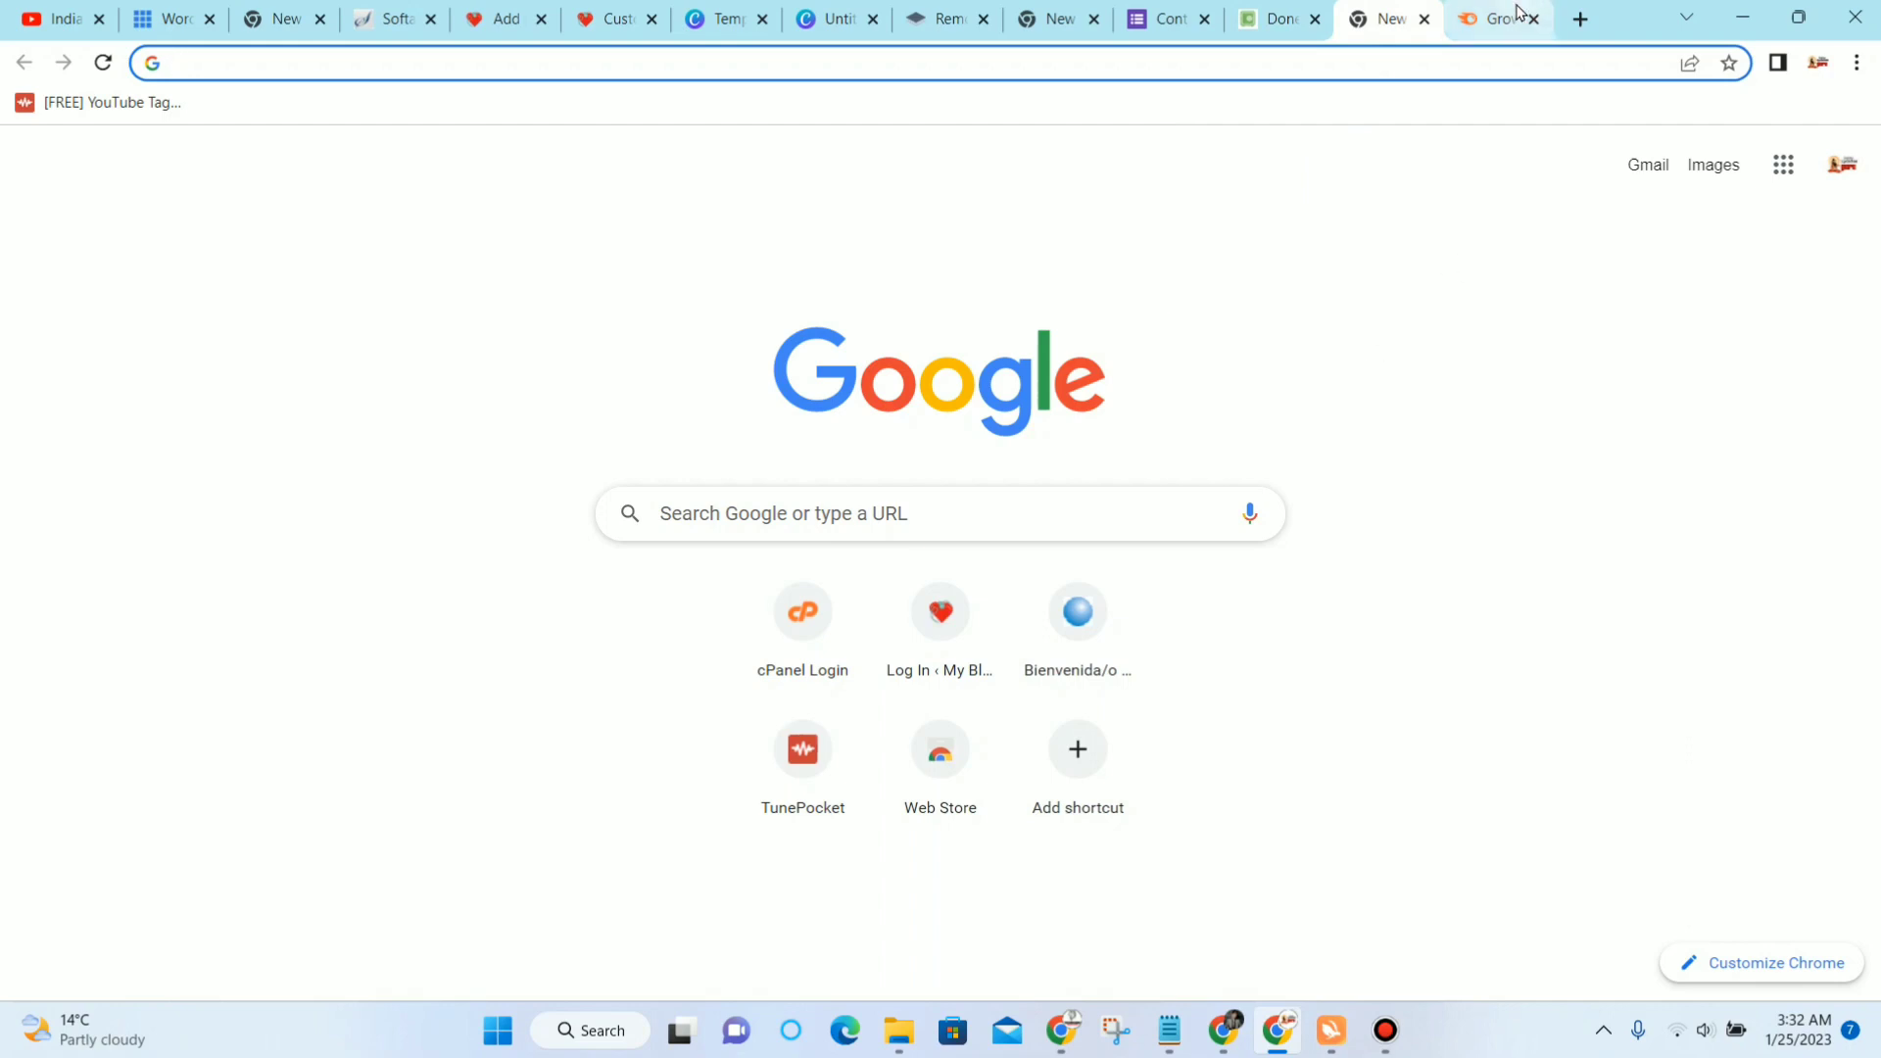
{"action": "left_click", "coordinate": [1509, 36]}
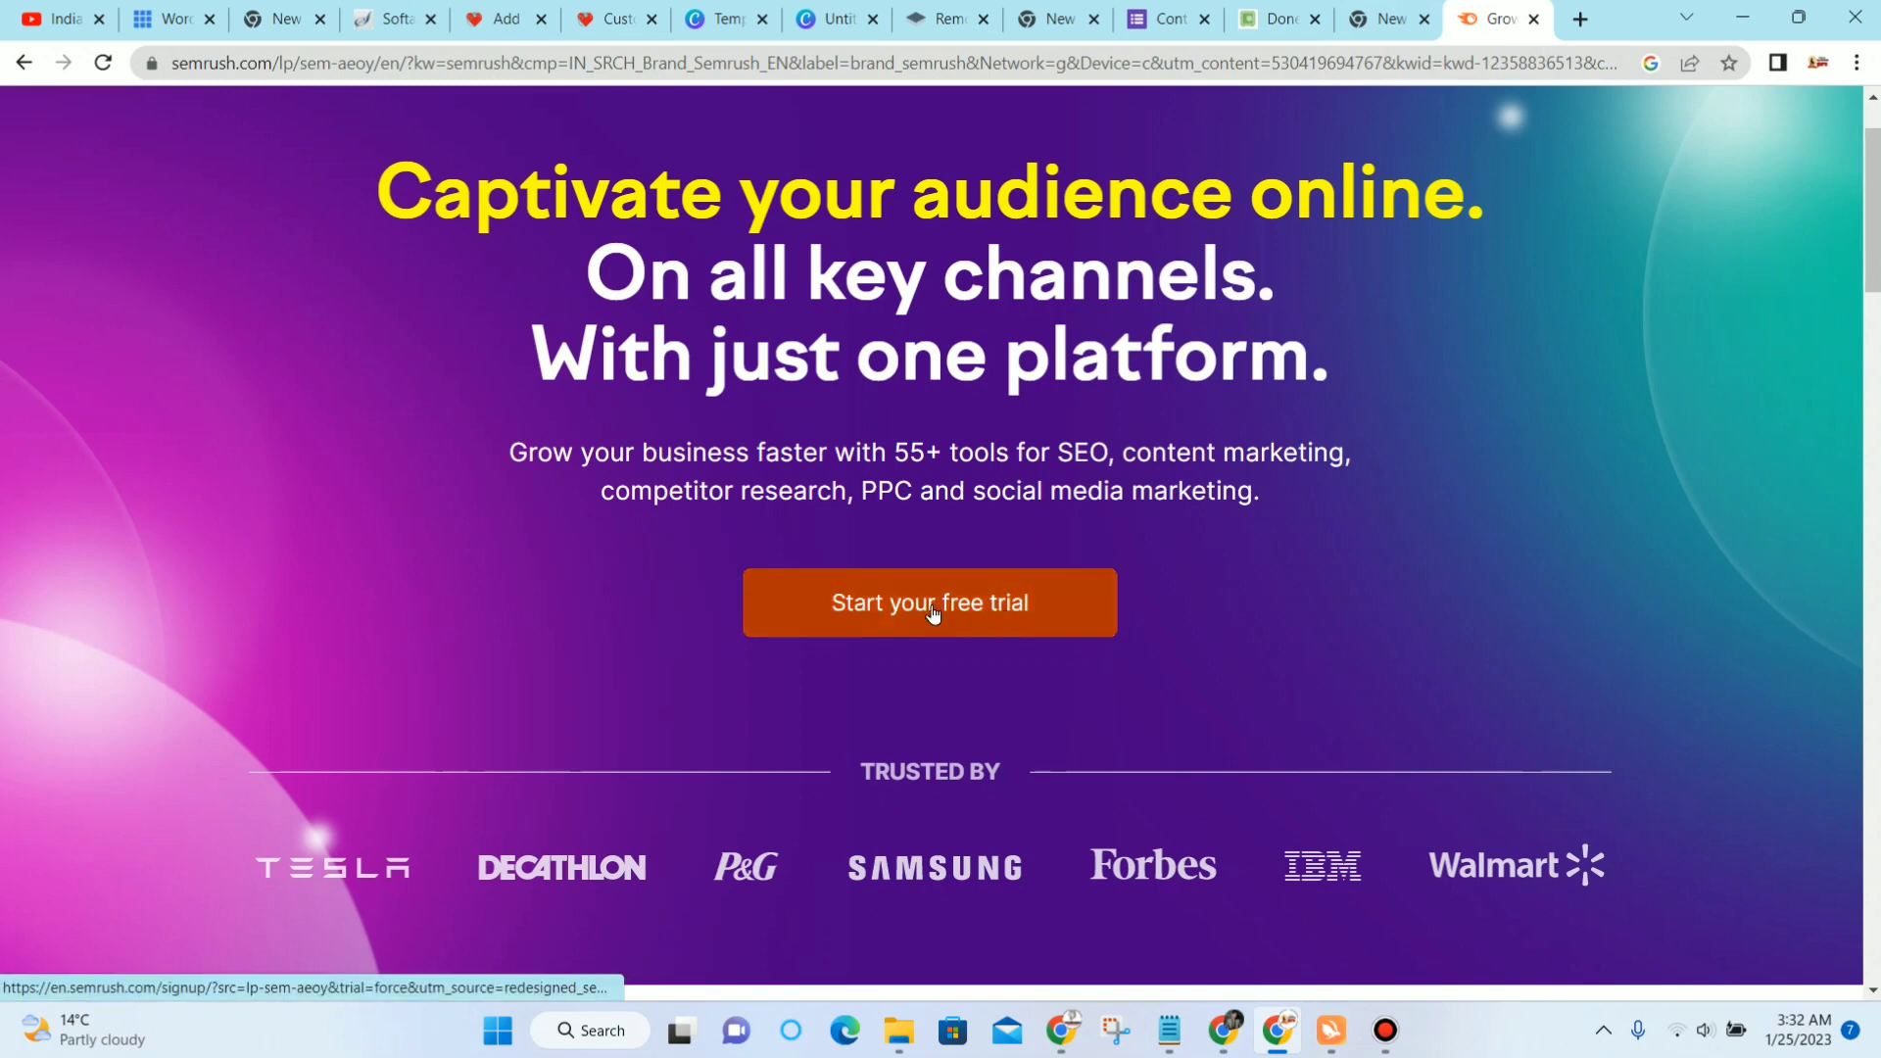
Step: Examine the Semrush landing page down to the tool categories in the "See what's inside" section
{"action": "scroll", "coordinate": [932, 608], "scroll_direction": "down", "scroll_amount": 2}
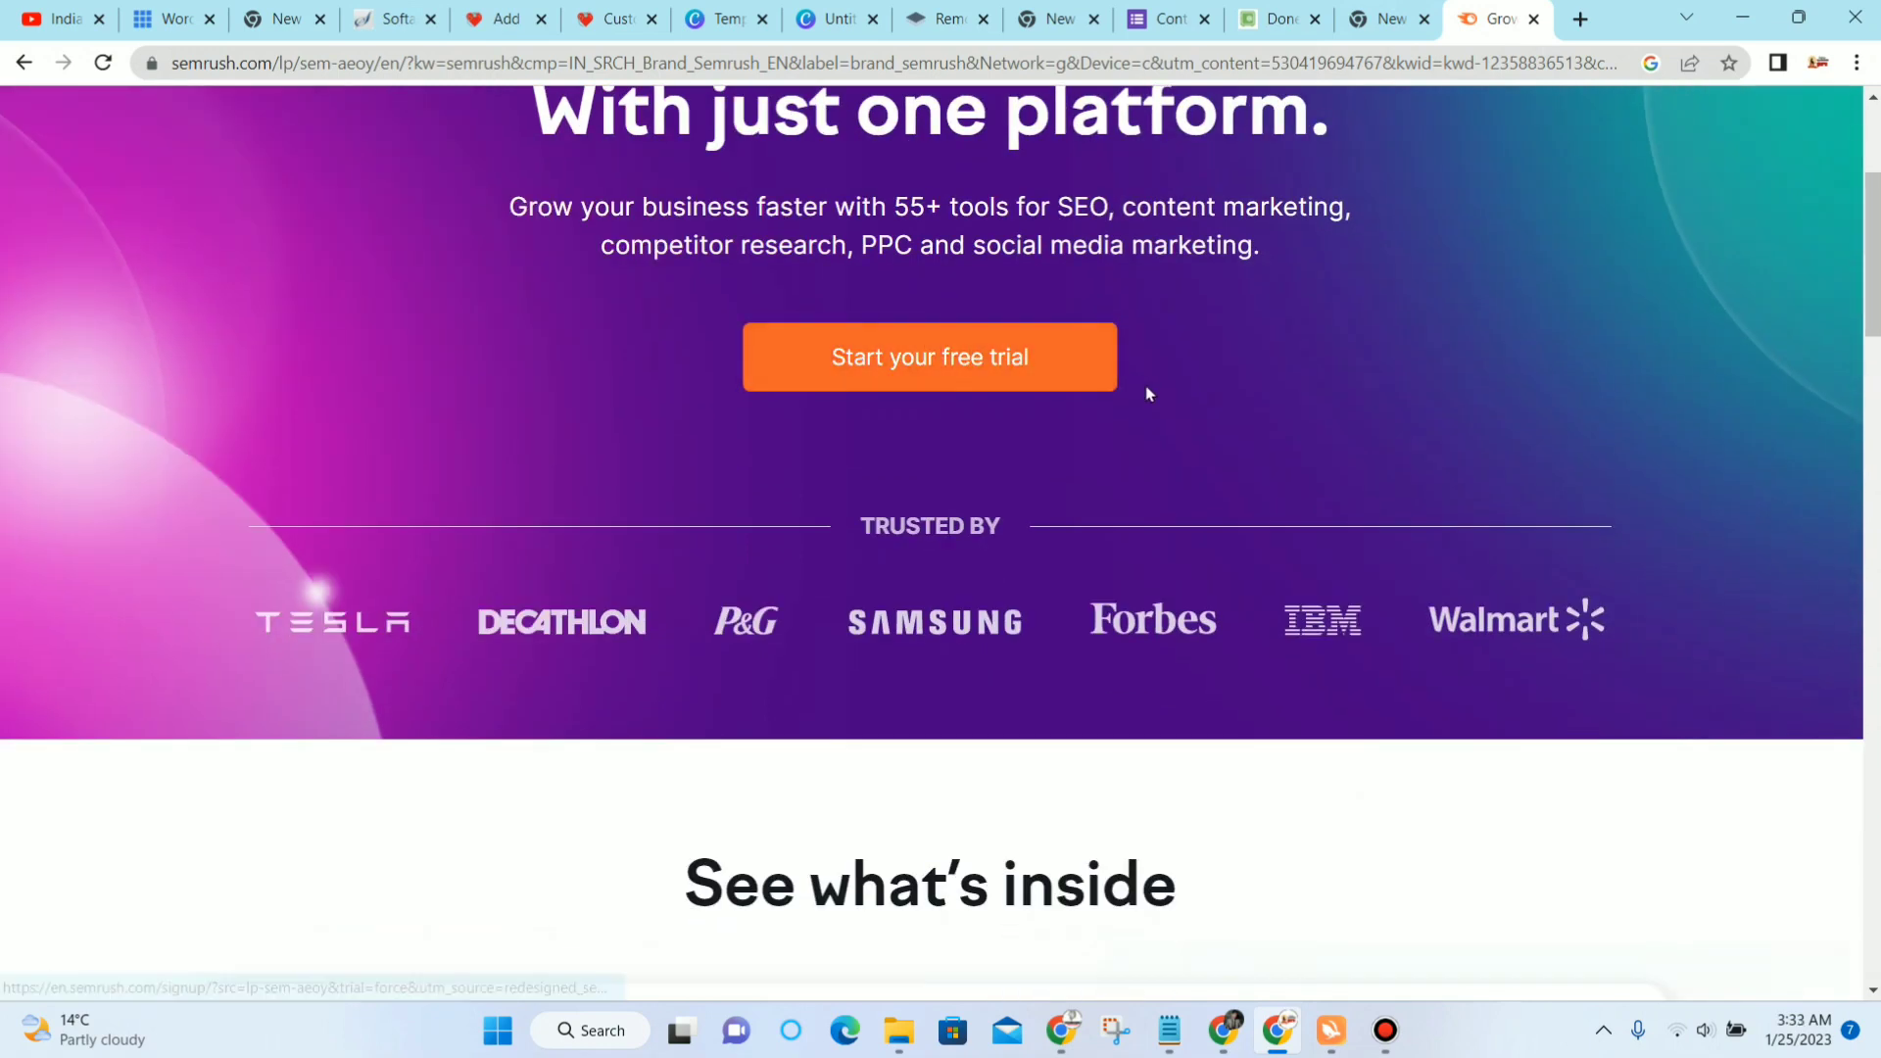
{"action": "scroll", "coordinate": [1146, 391], "scroll_direction": "down", "scroll_amount": 1}
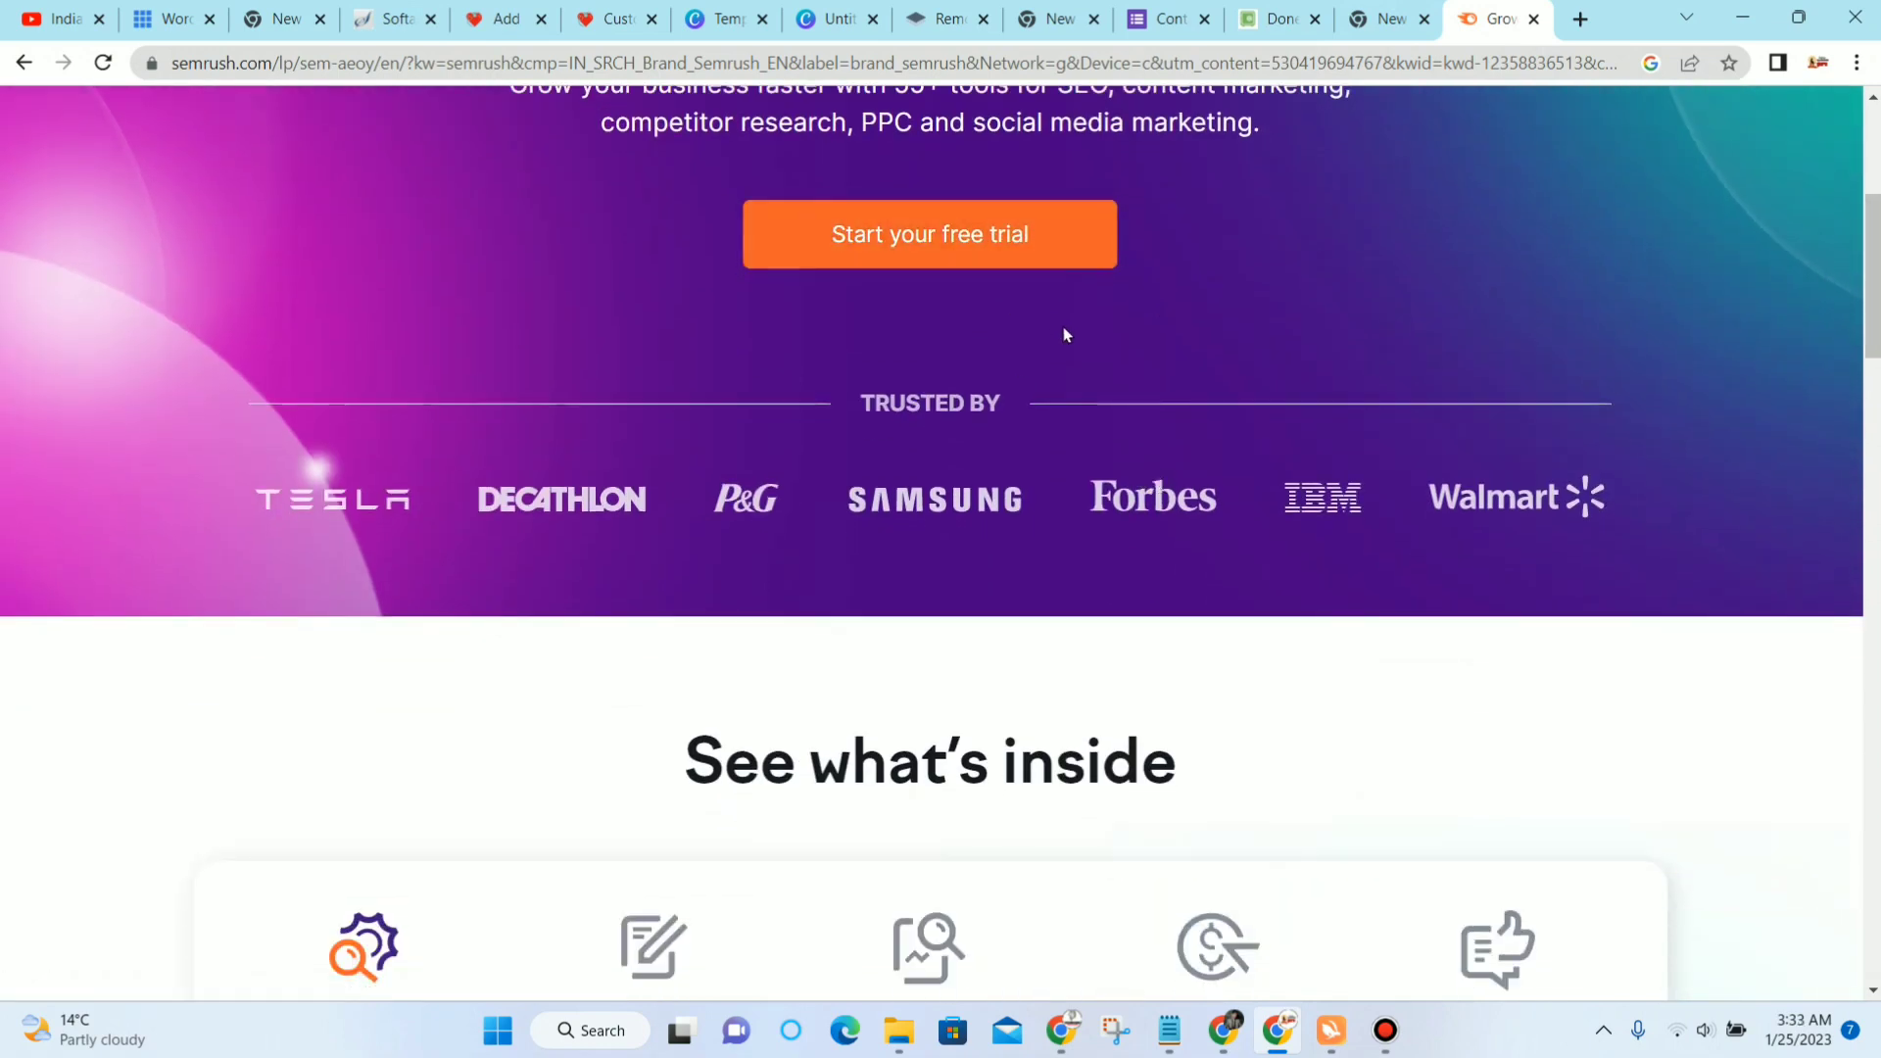
{"action": "scroll", "coordinate": [1071, 382], "scroll_direction": "down", "scroll_amount": 4}
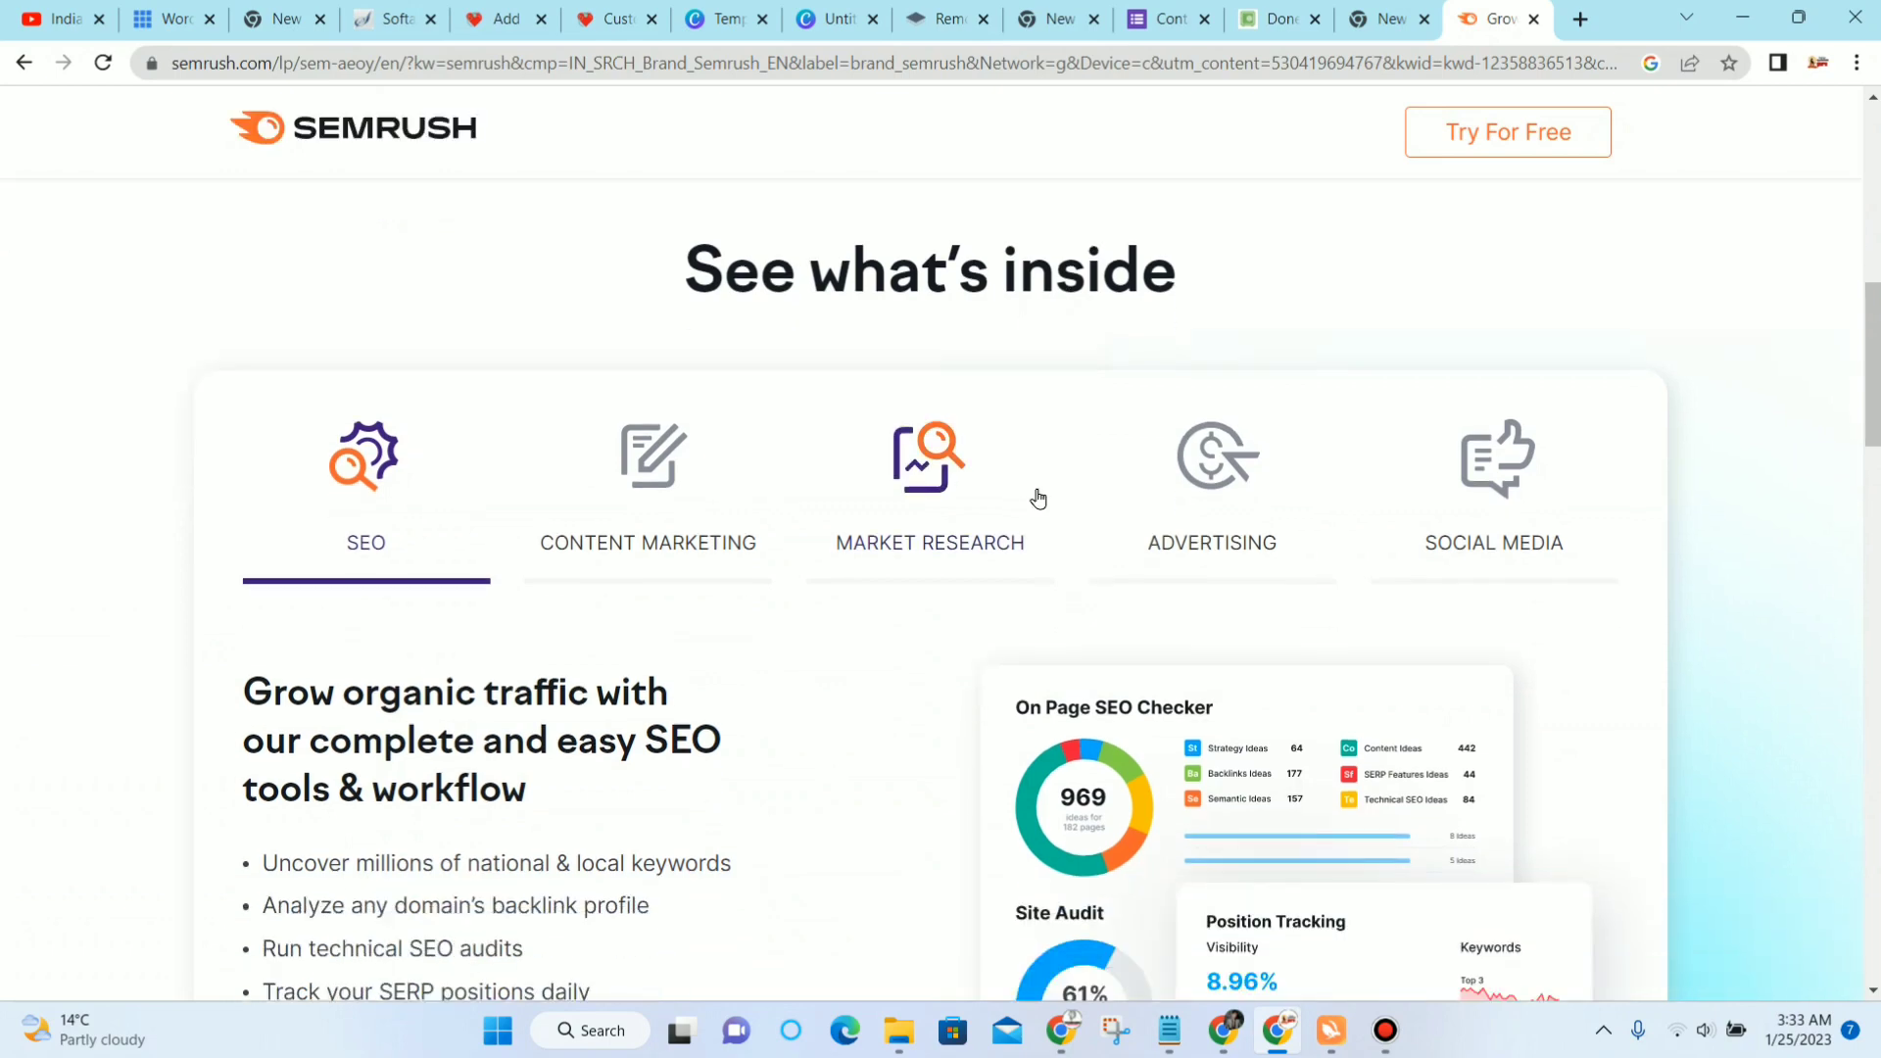
{"action": "scroll", "coordinate": [1036, 496], "scroll_direction": "up", "scroll_amount": 3}
{"action": "scroll", "coordinate": [1049, 507], "scroll_direction": "up", "scroll_amount": 4}
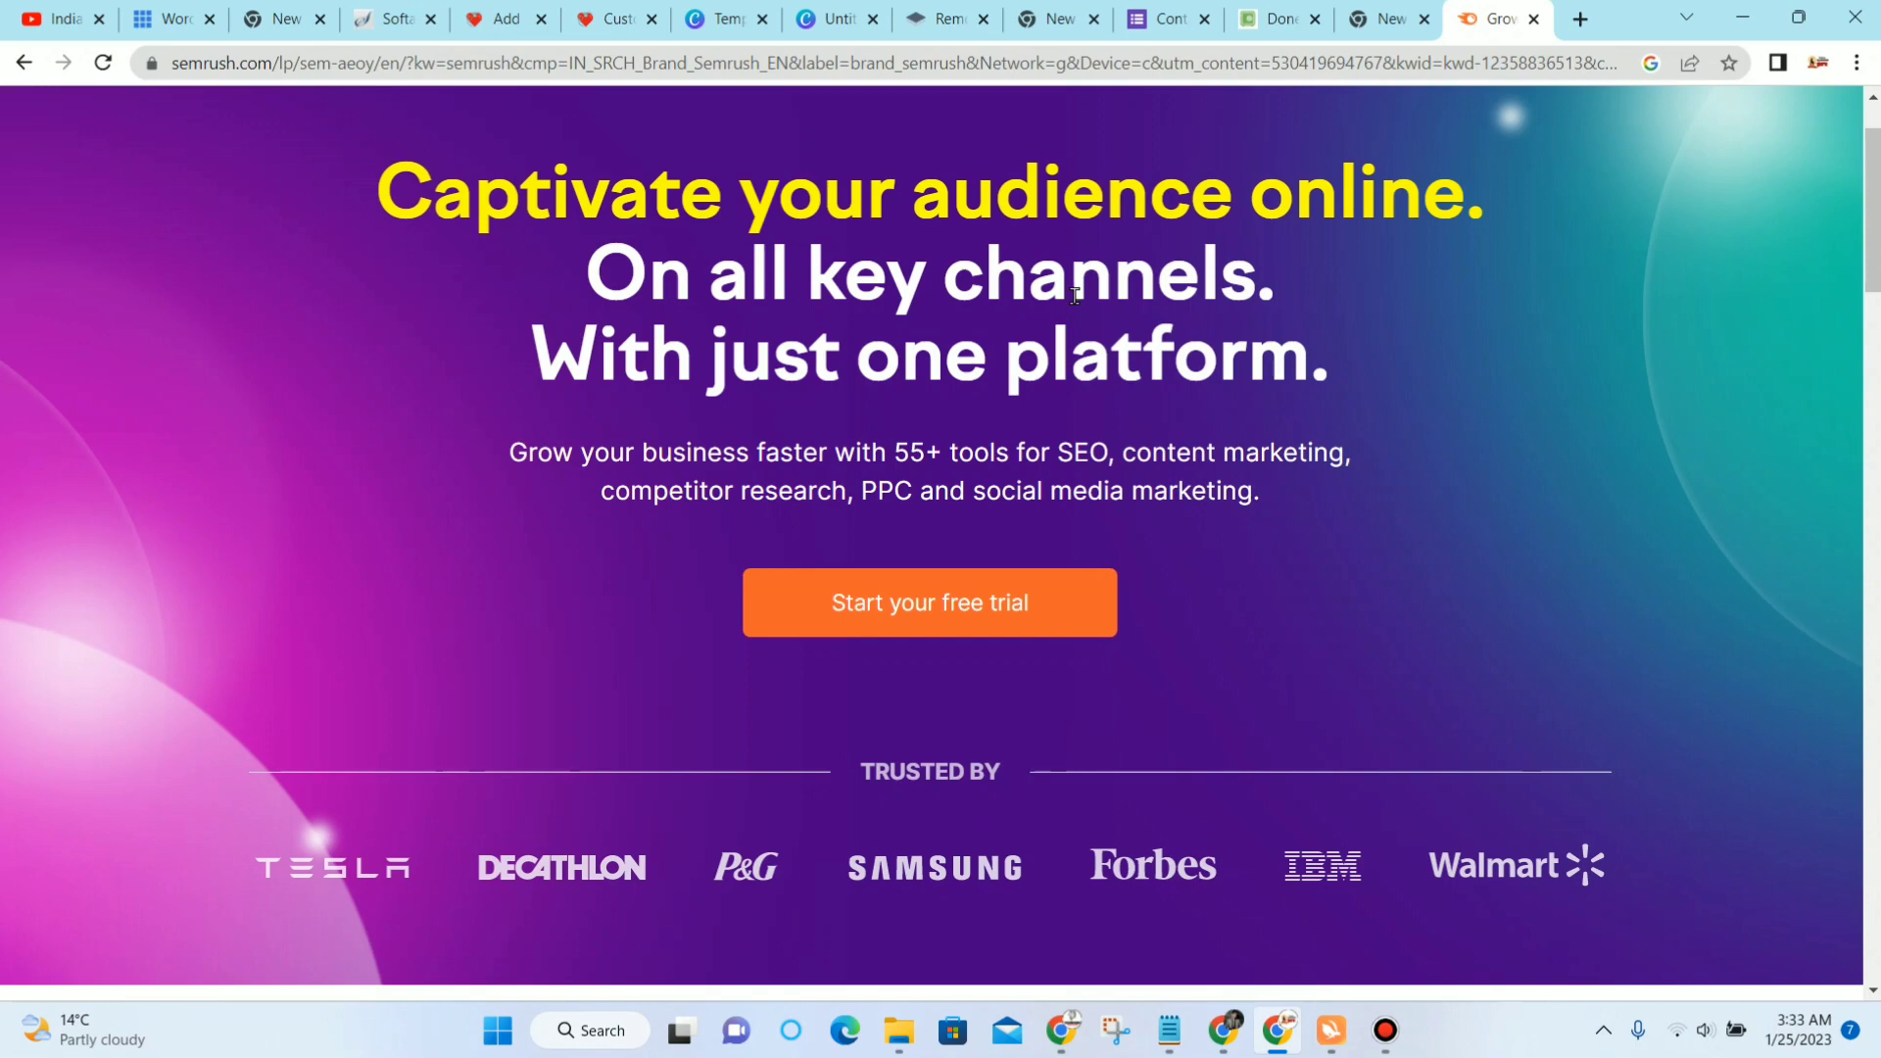
{"action": "scroll", "coordinate": [949, 363], "scroll_direction": "up", "scroll_amount": 1}
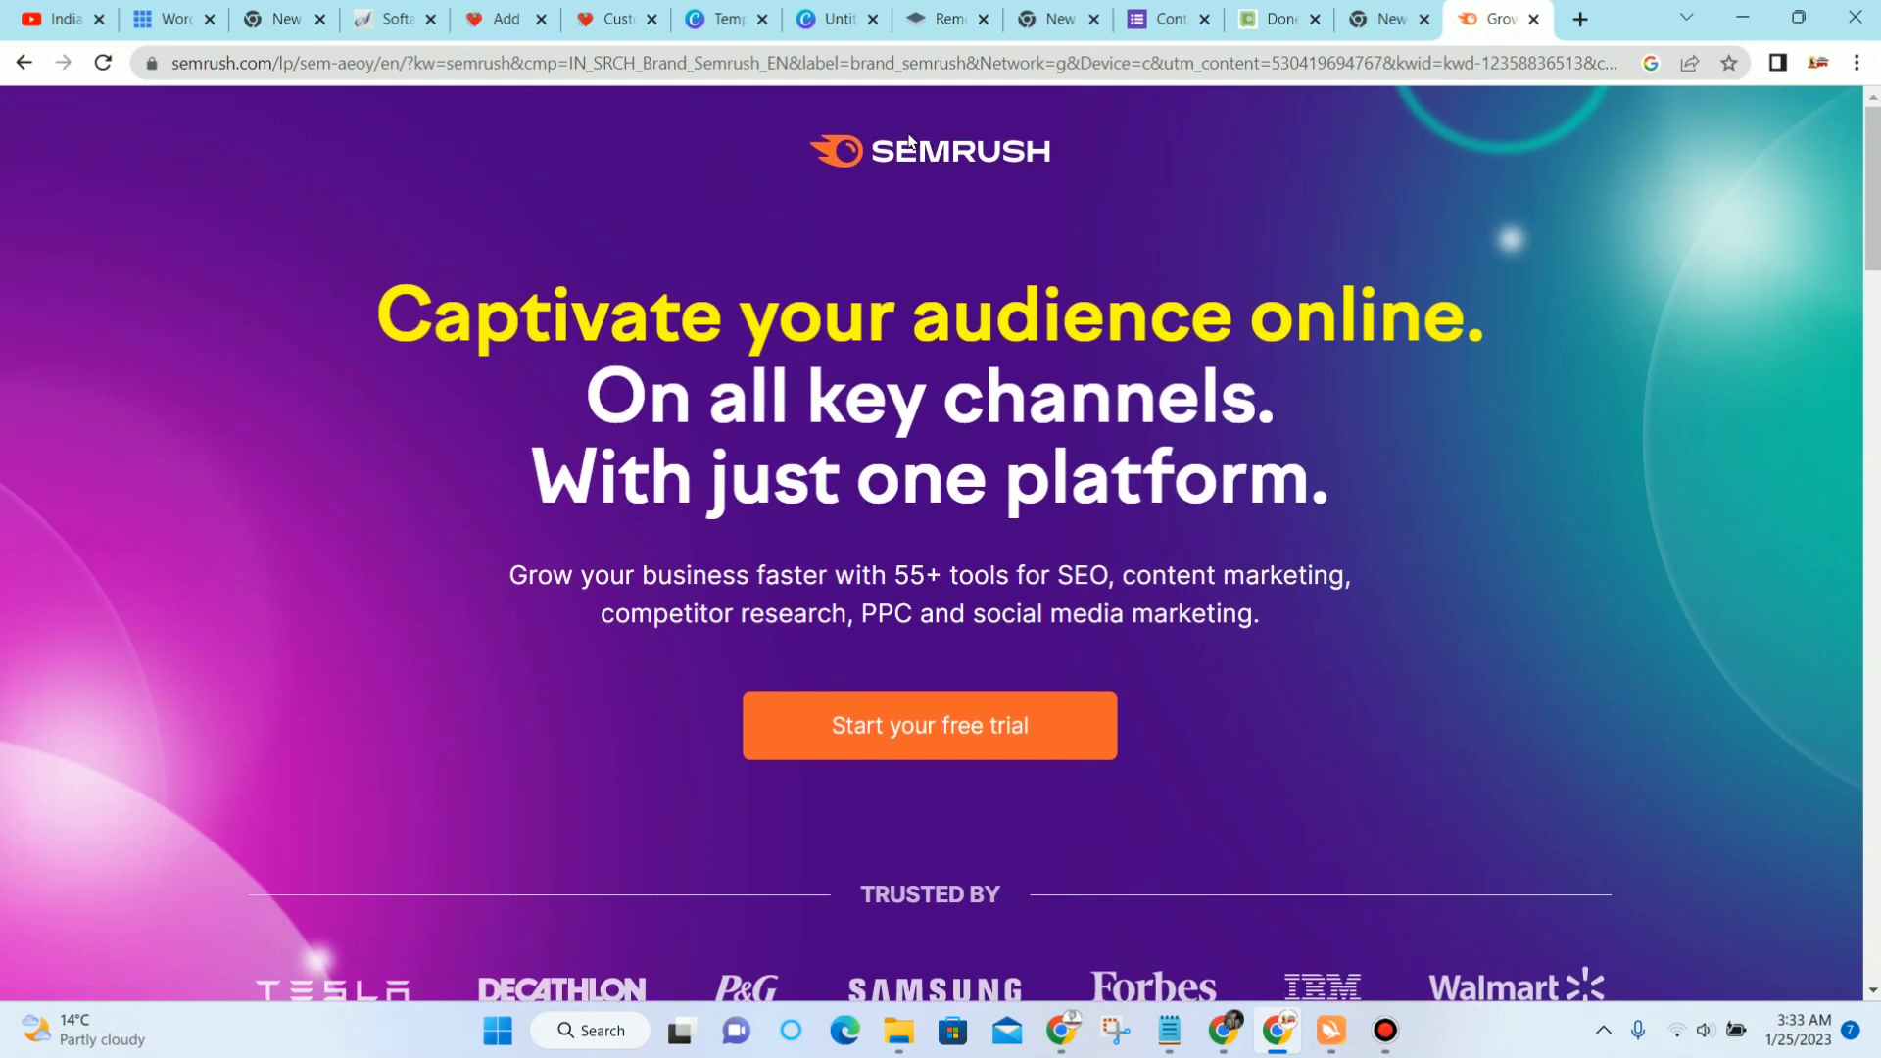
{"action": "left_click", "coordinate": [1389, 17]}
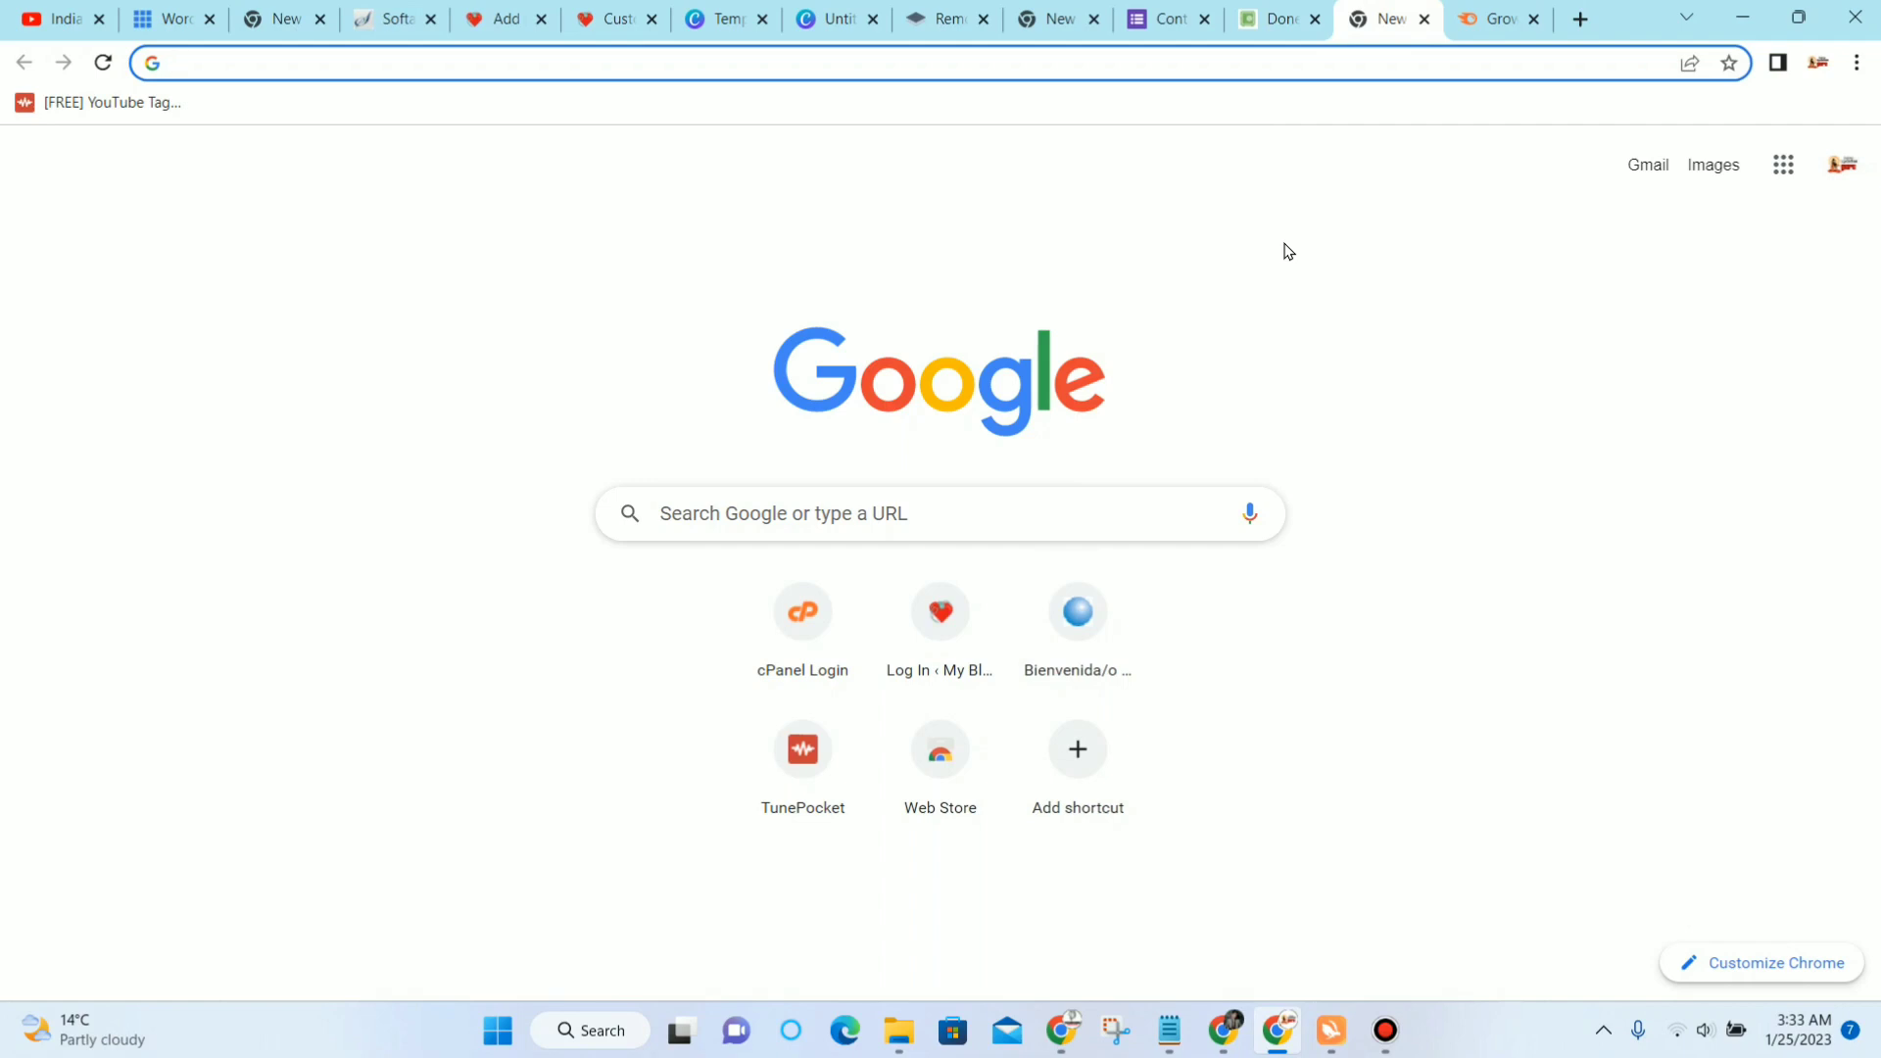
{"action": "left_click", "coordinate": [1469, 22]}
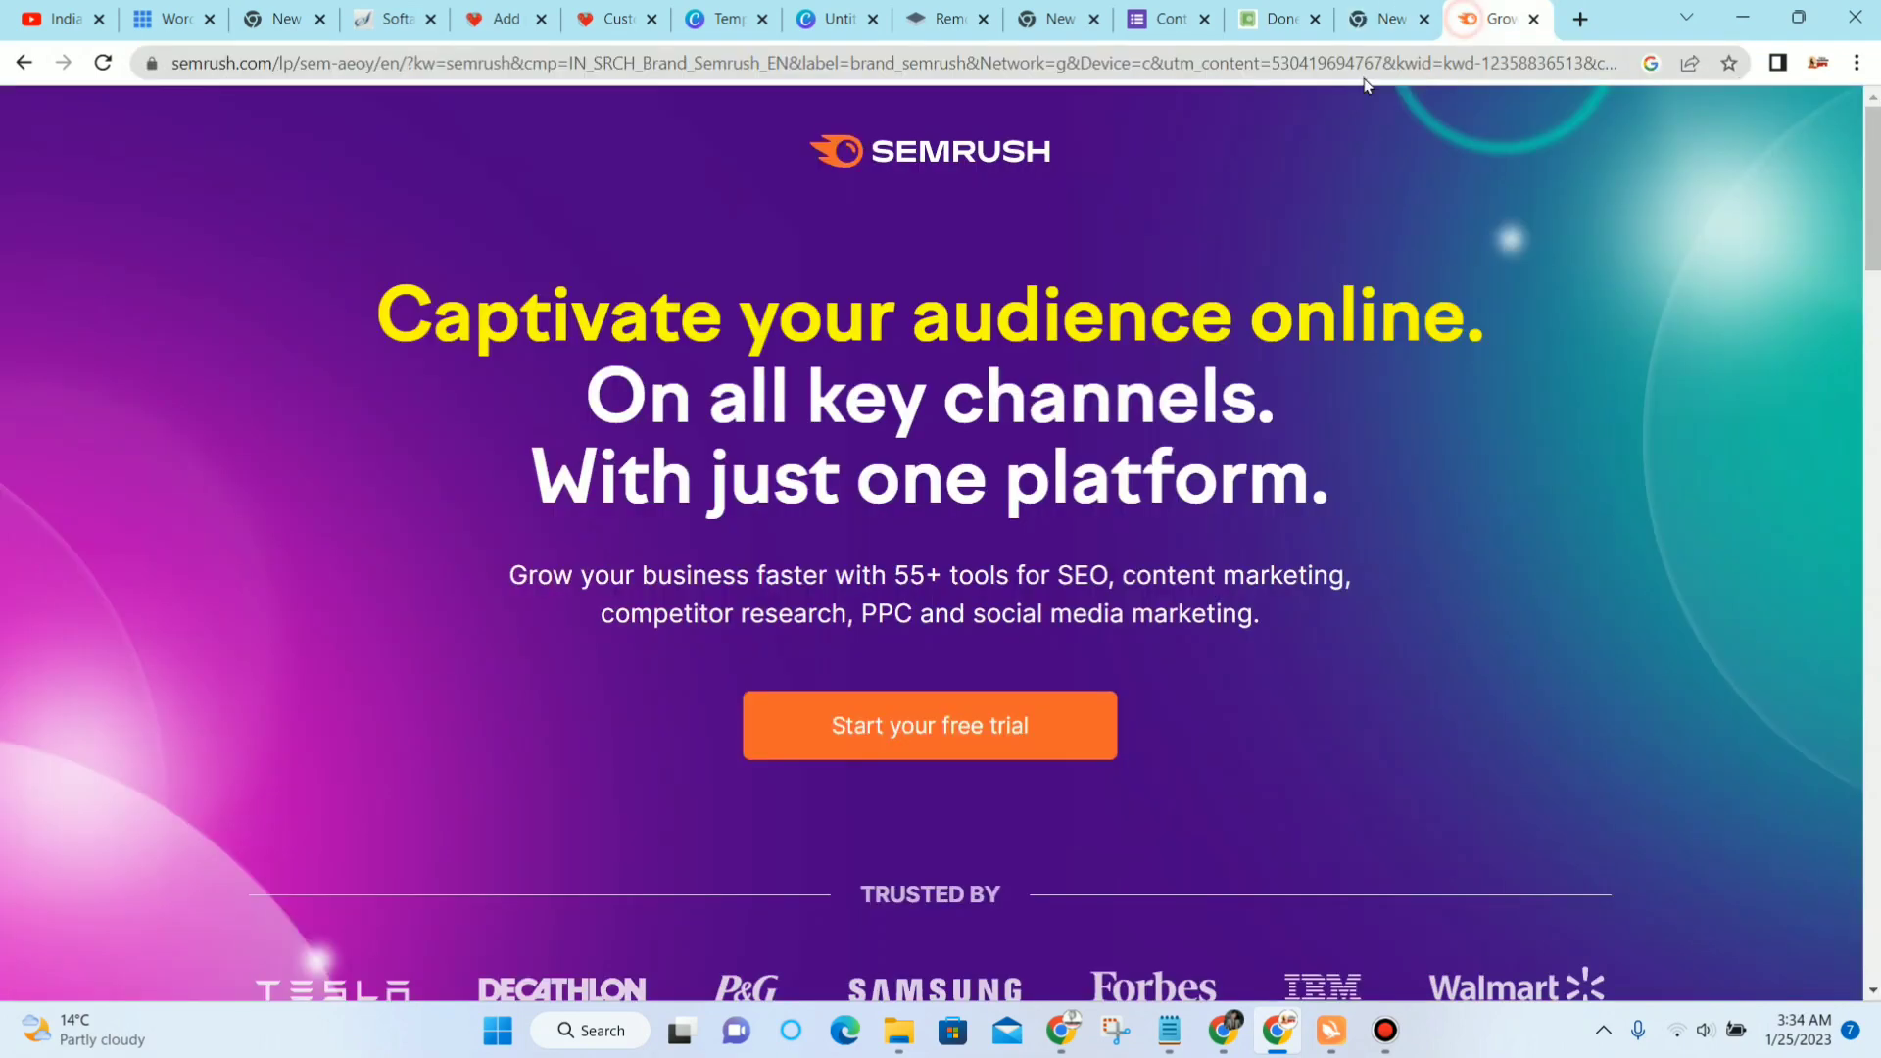
{"action": "left_click", "coordinate": [1383, 19]}
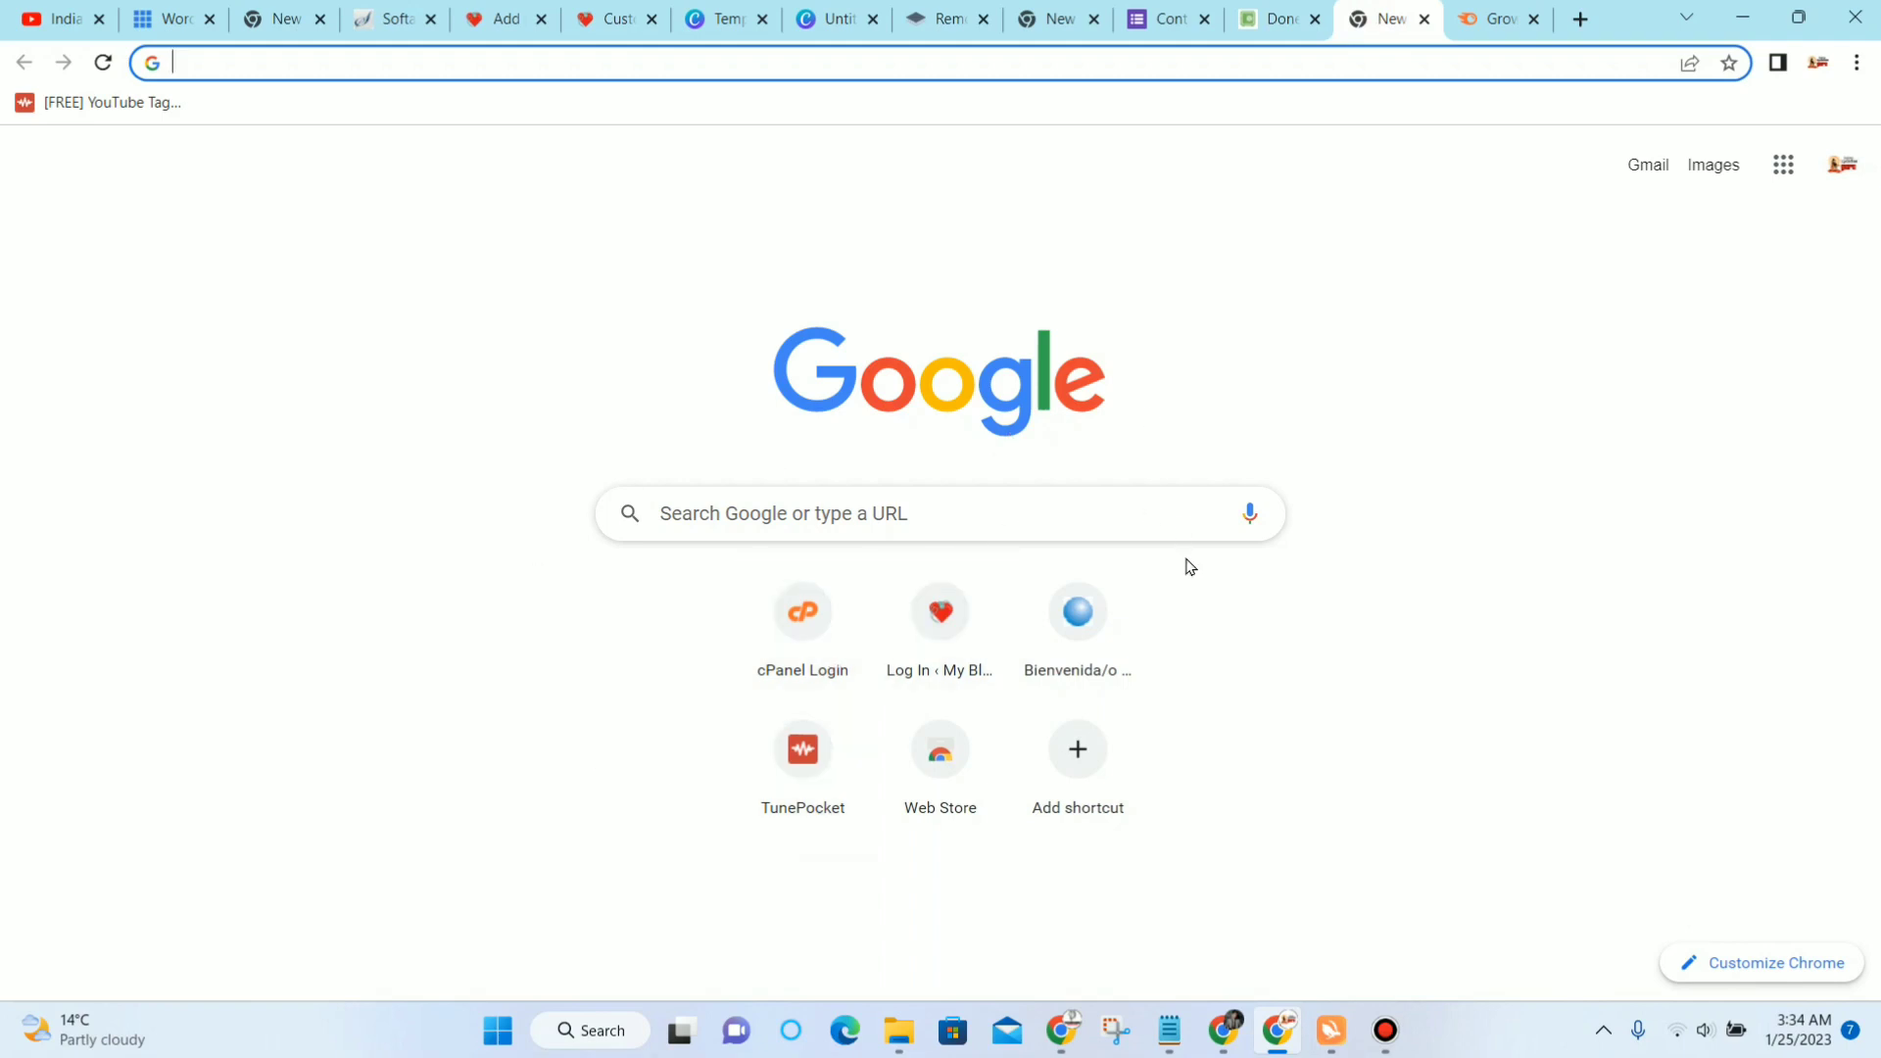
Step: Review the upcoming topics in the Notepad checklist, then return to Chrome and view the generated privacy policy page
{"action": "left_click", "coordinate": [1173, 1044]}
{"action": "scroll", "coordinate": [802, 514], "scroll_direction": "down", "scroll_amount": 1}
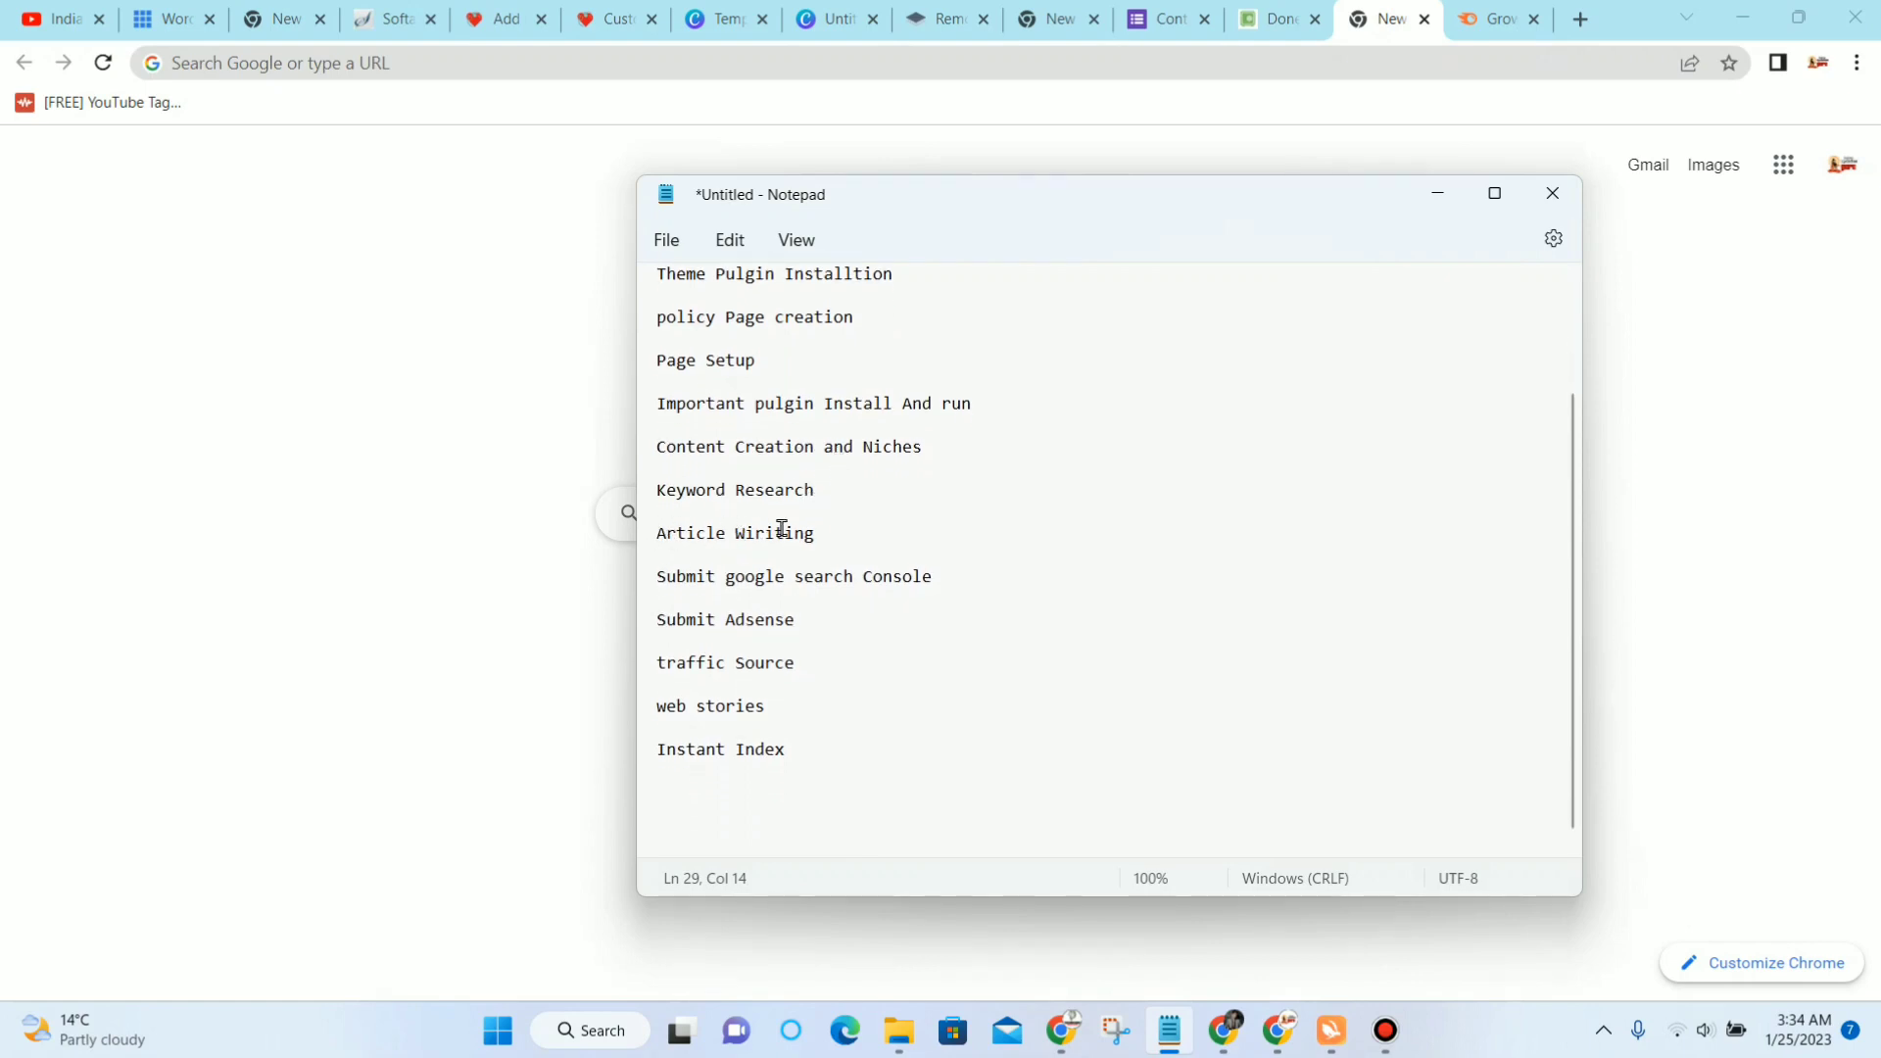
{"action": "left_click", "coordinate": [1665, 354]}
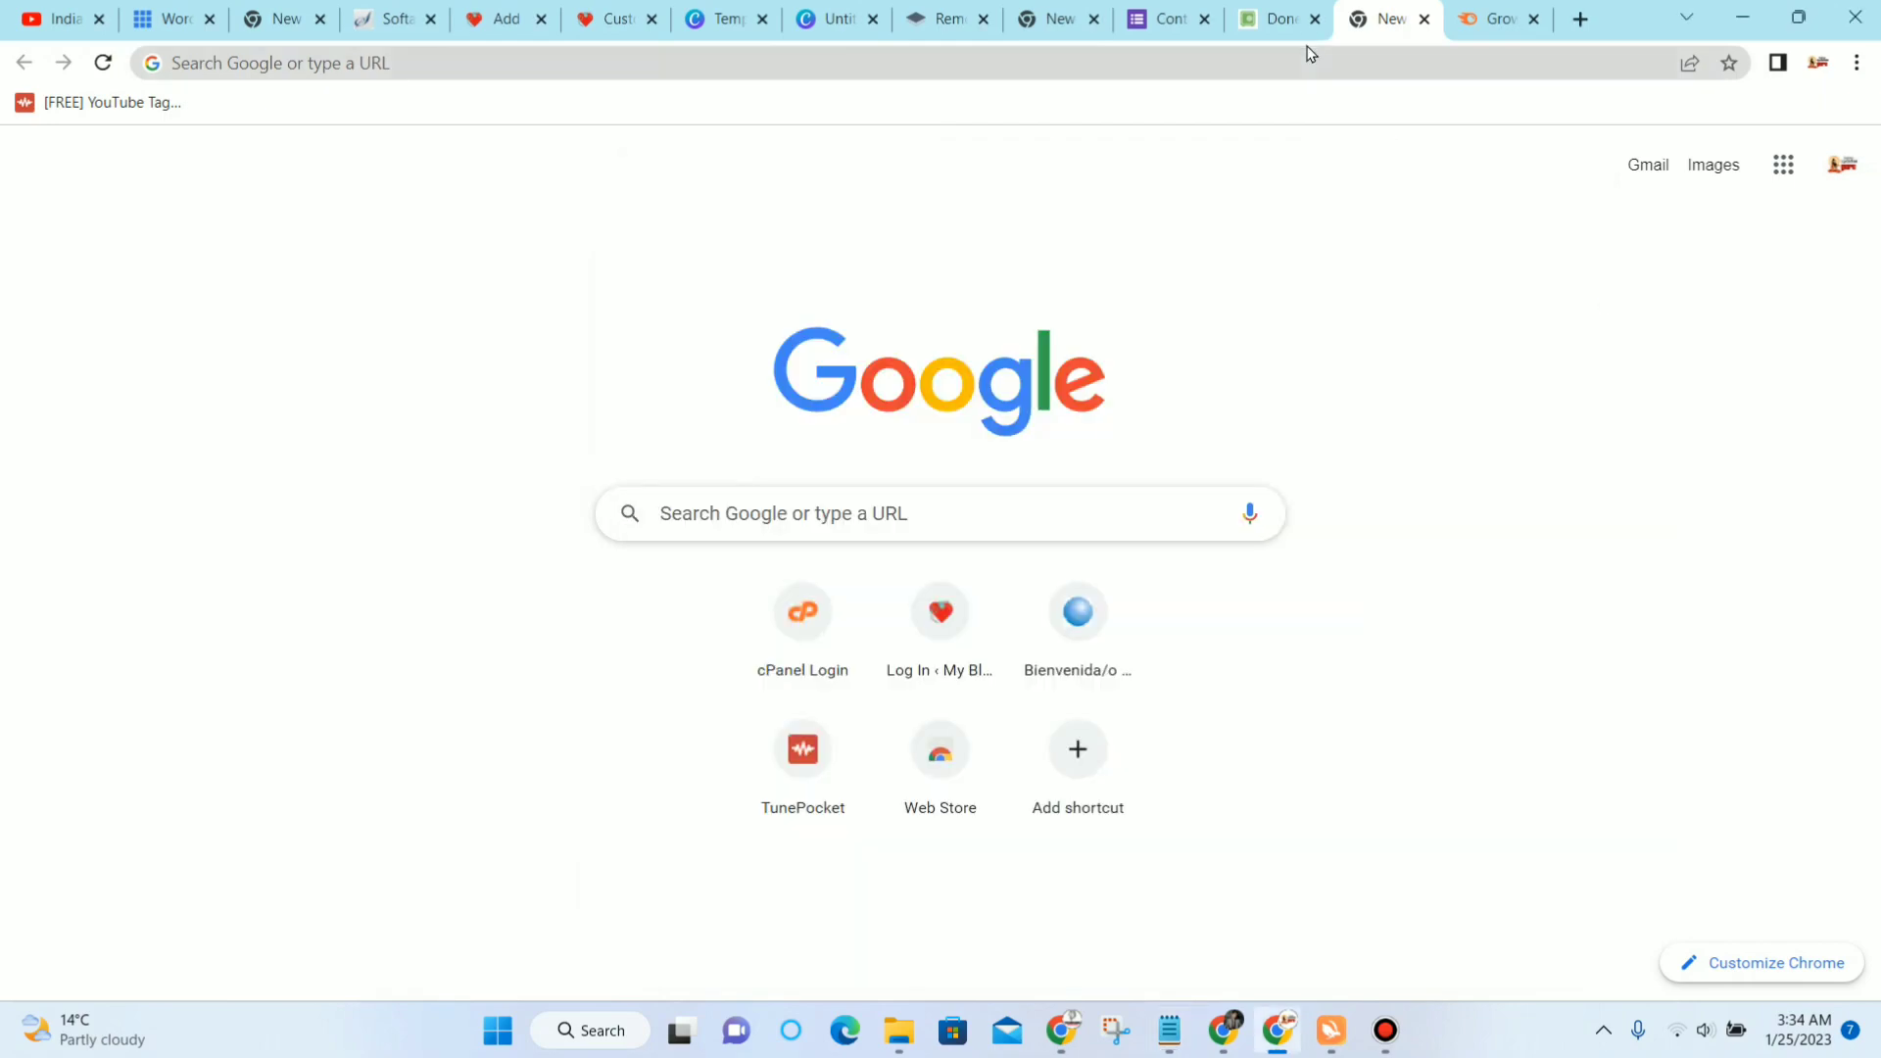
{"action": "left_click", "coordinate": [1274, 17]}
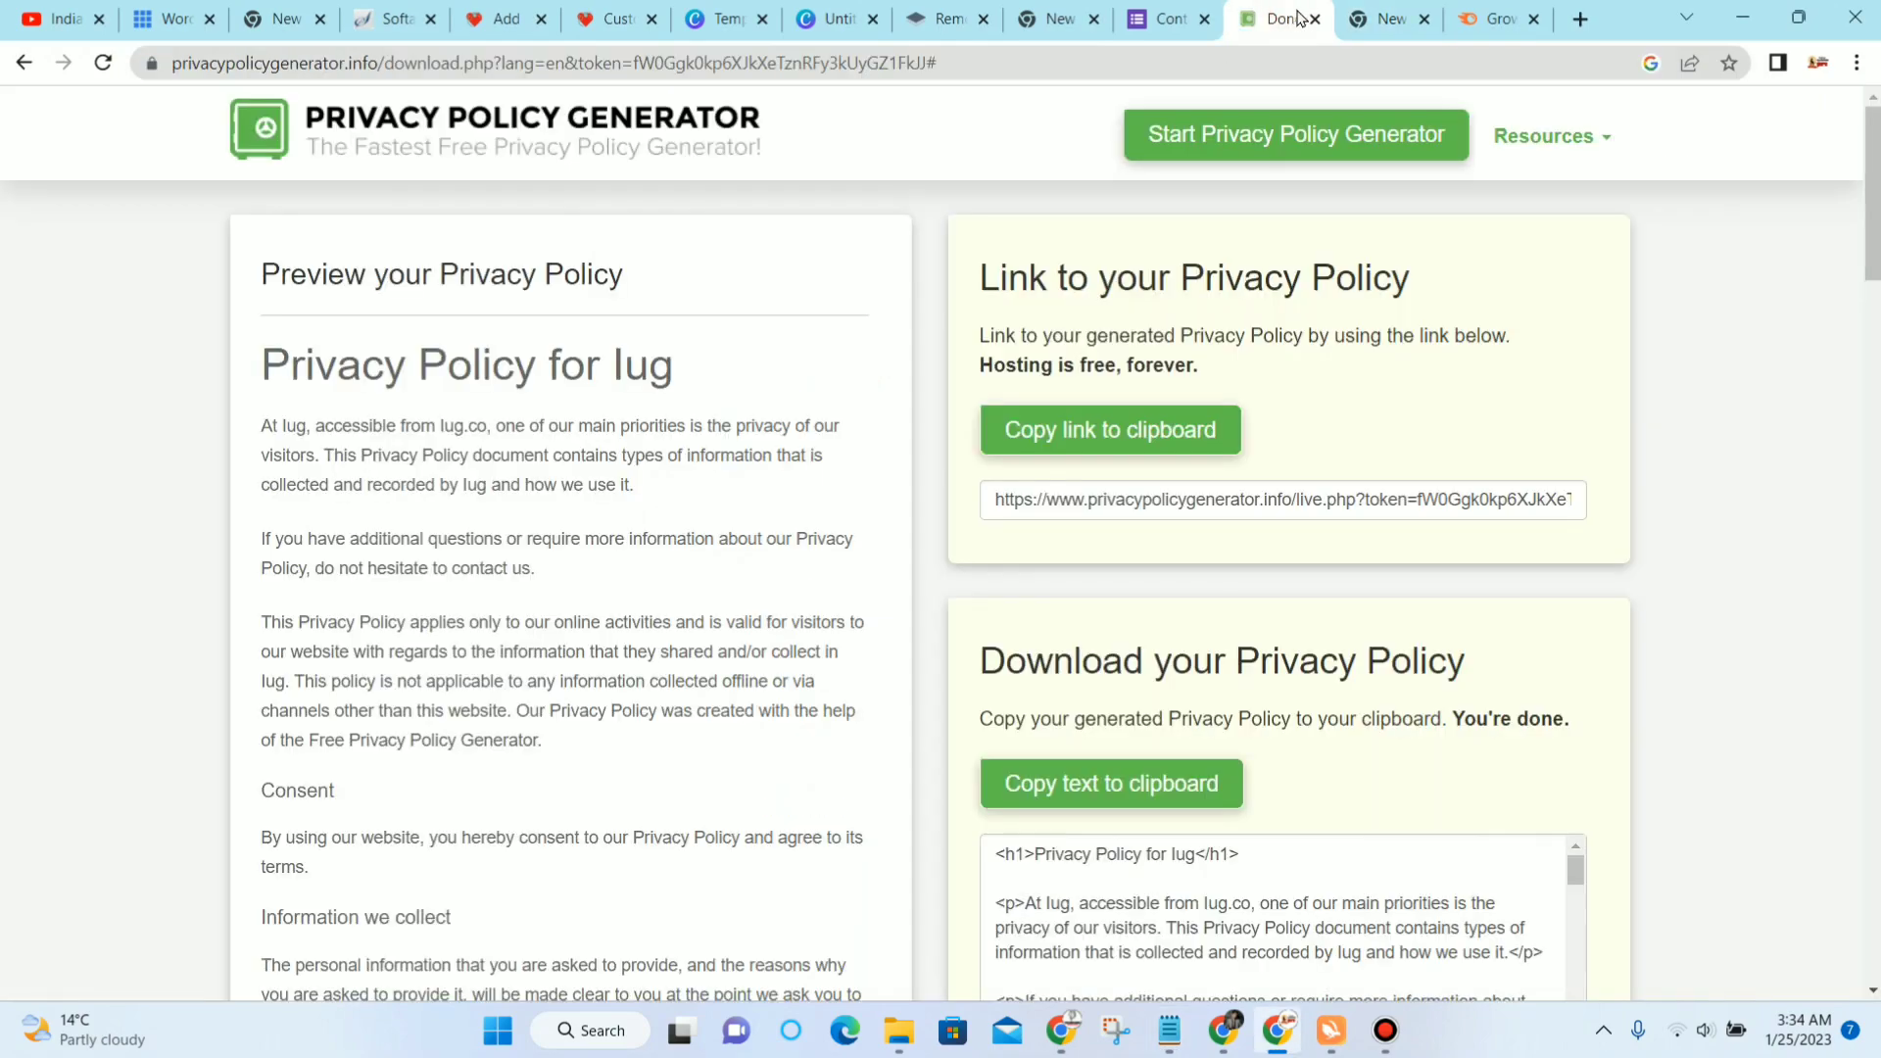
Step: Run the earlier Google search for "what can be made from paneer?" again in the empty browser tab
{"action": "left_click", "coordinate": [1381, 17]}
{"action": "left_click", "coordinate": [908, 501]}
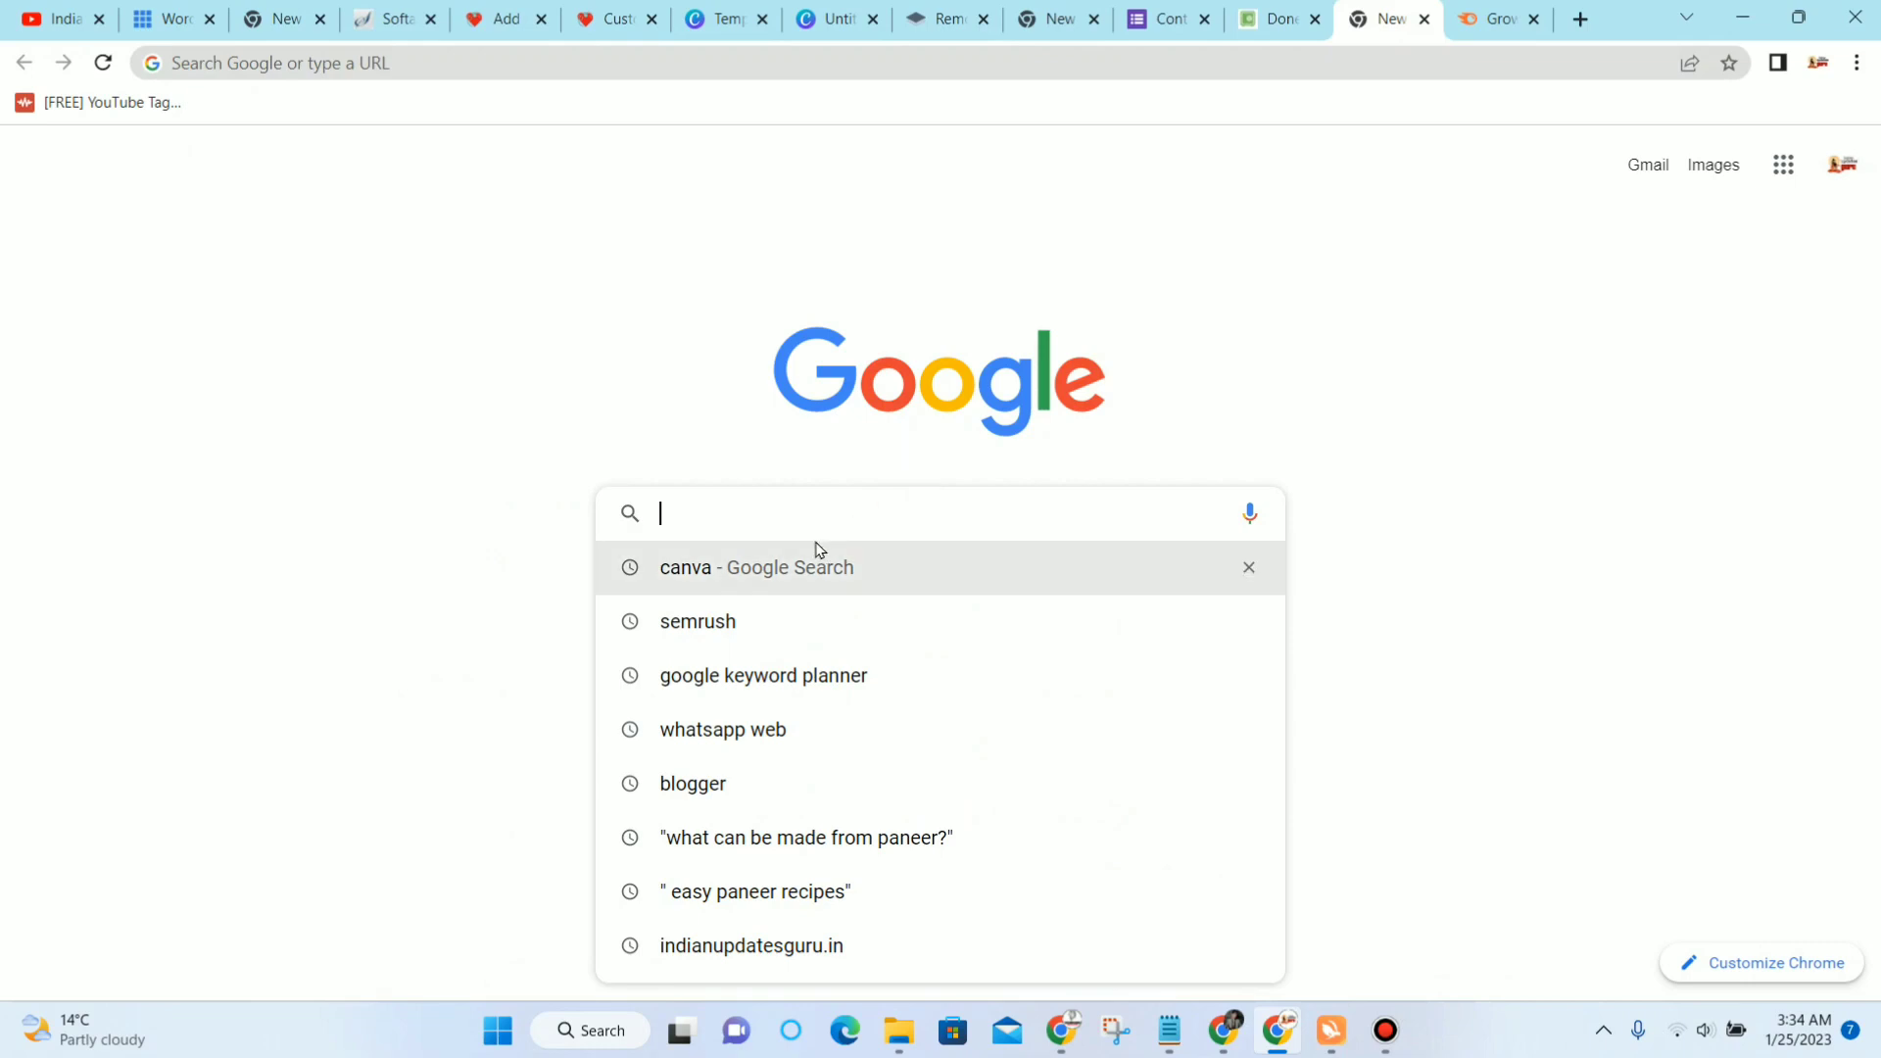
{"action": "left_click", "coordinate": [919, 841]}
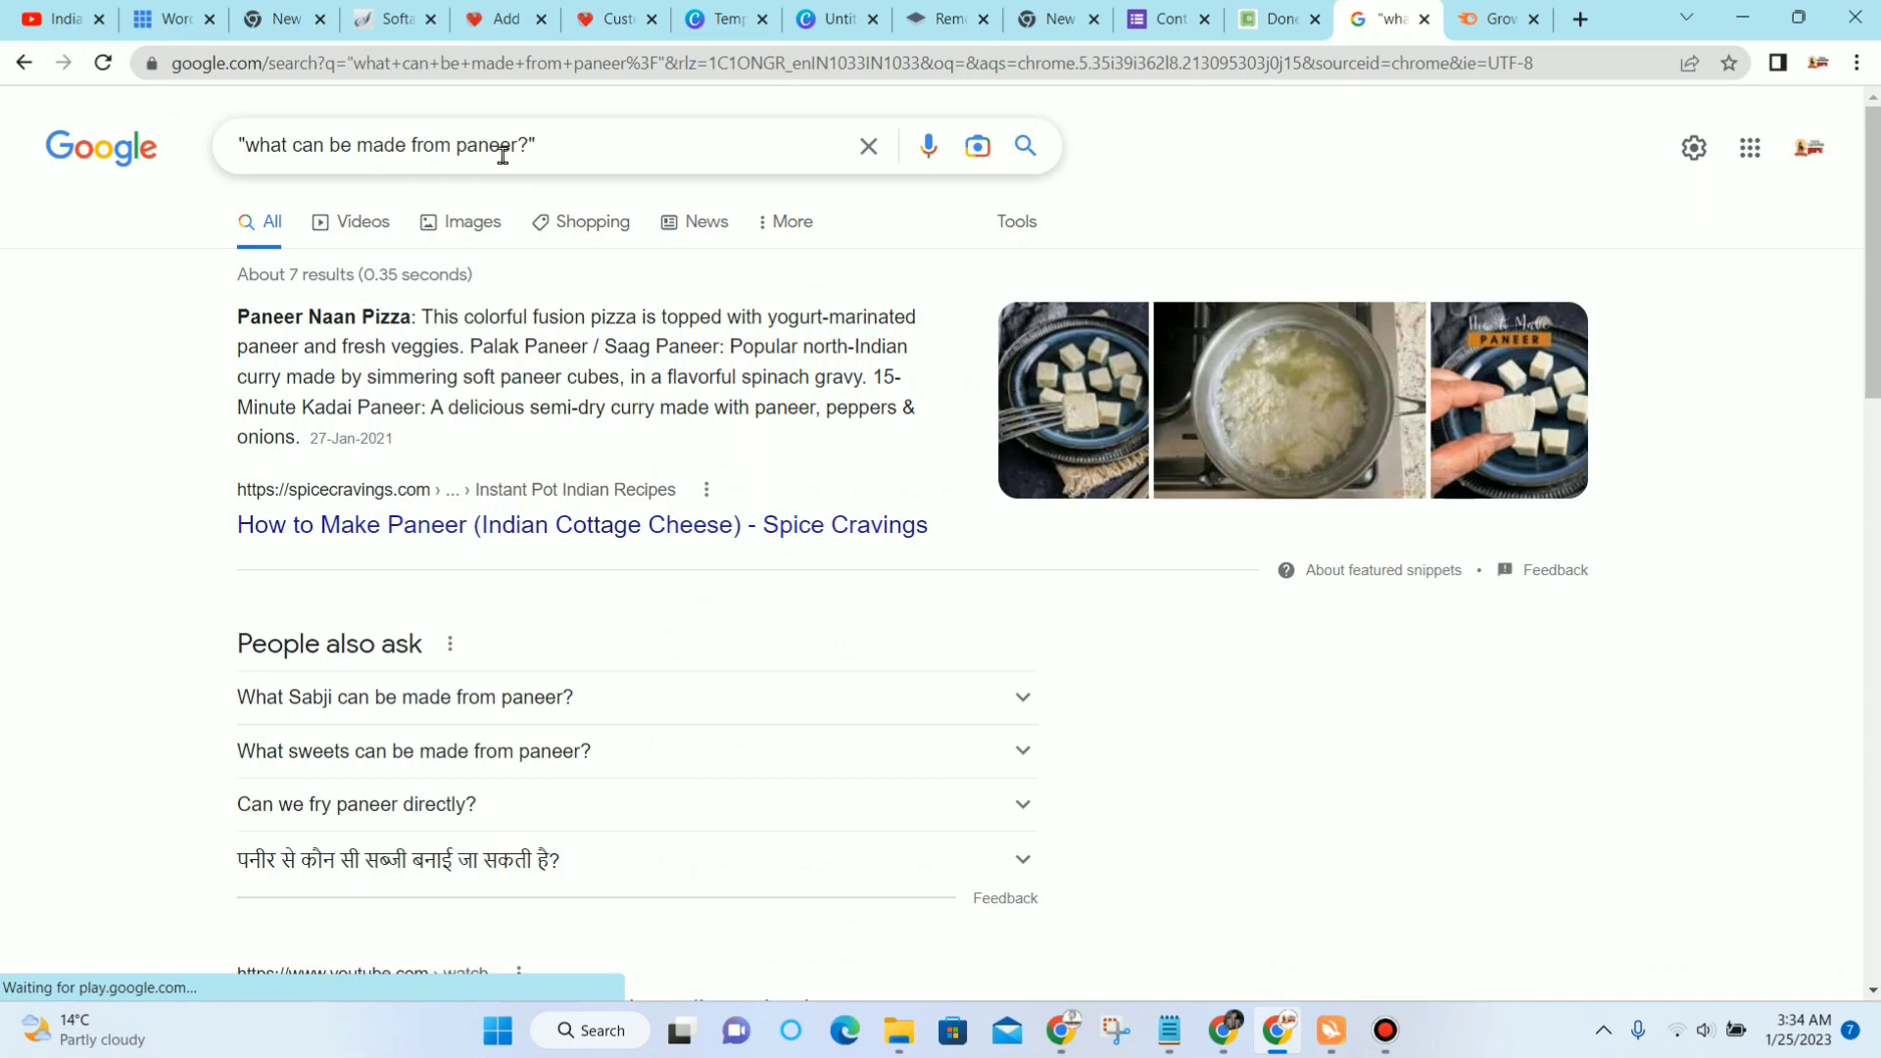
Step: Remove the quotation marks around the search query and copy the question "what can be made from paneer?"
{"action": "left_click_drag", "start_coordinate": [529, 147], "coordinate": [238, 128]}
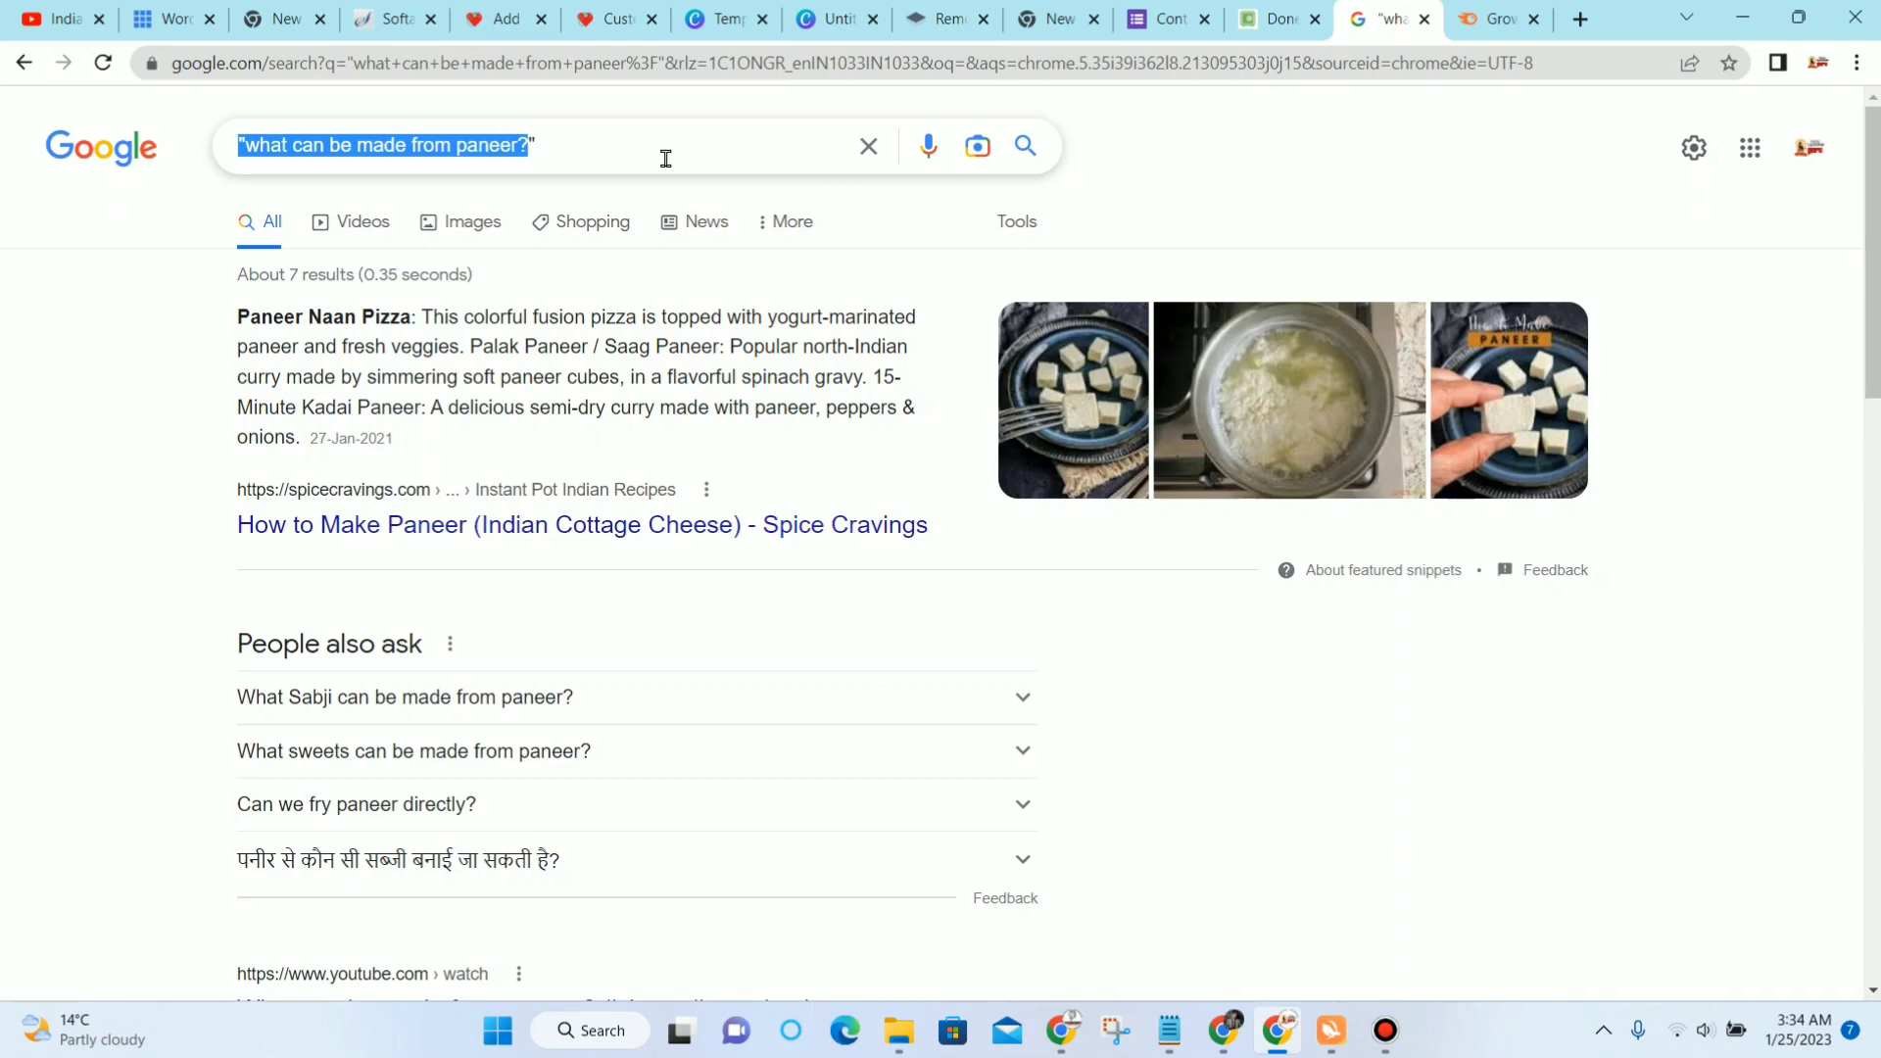
{"action": "left_click", "coordinate": [240, 145]}
{"action": "double_click", "coordinate": [245, 147]}
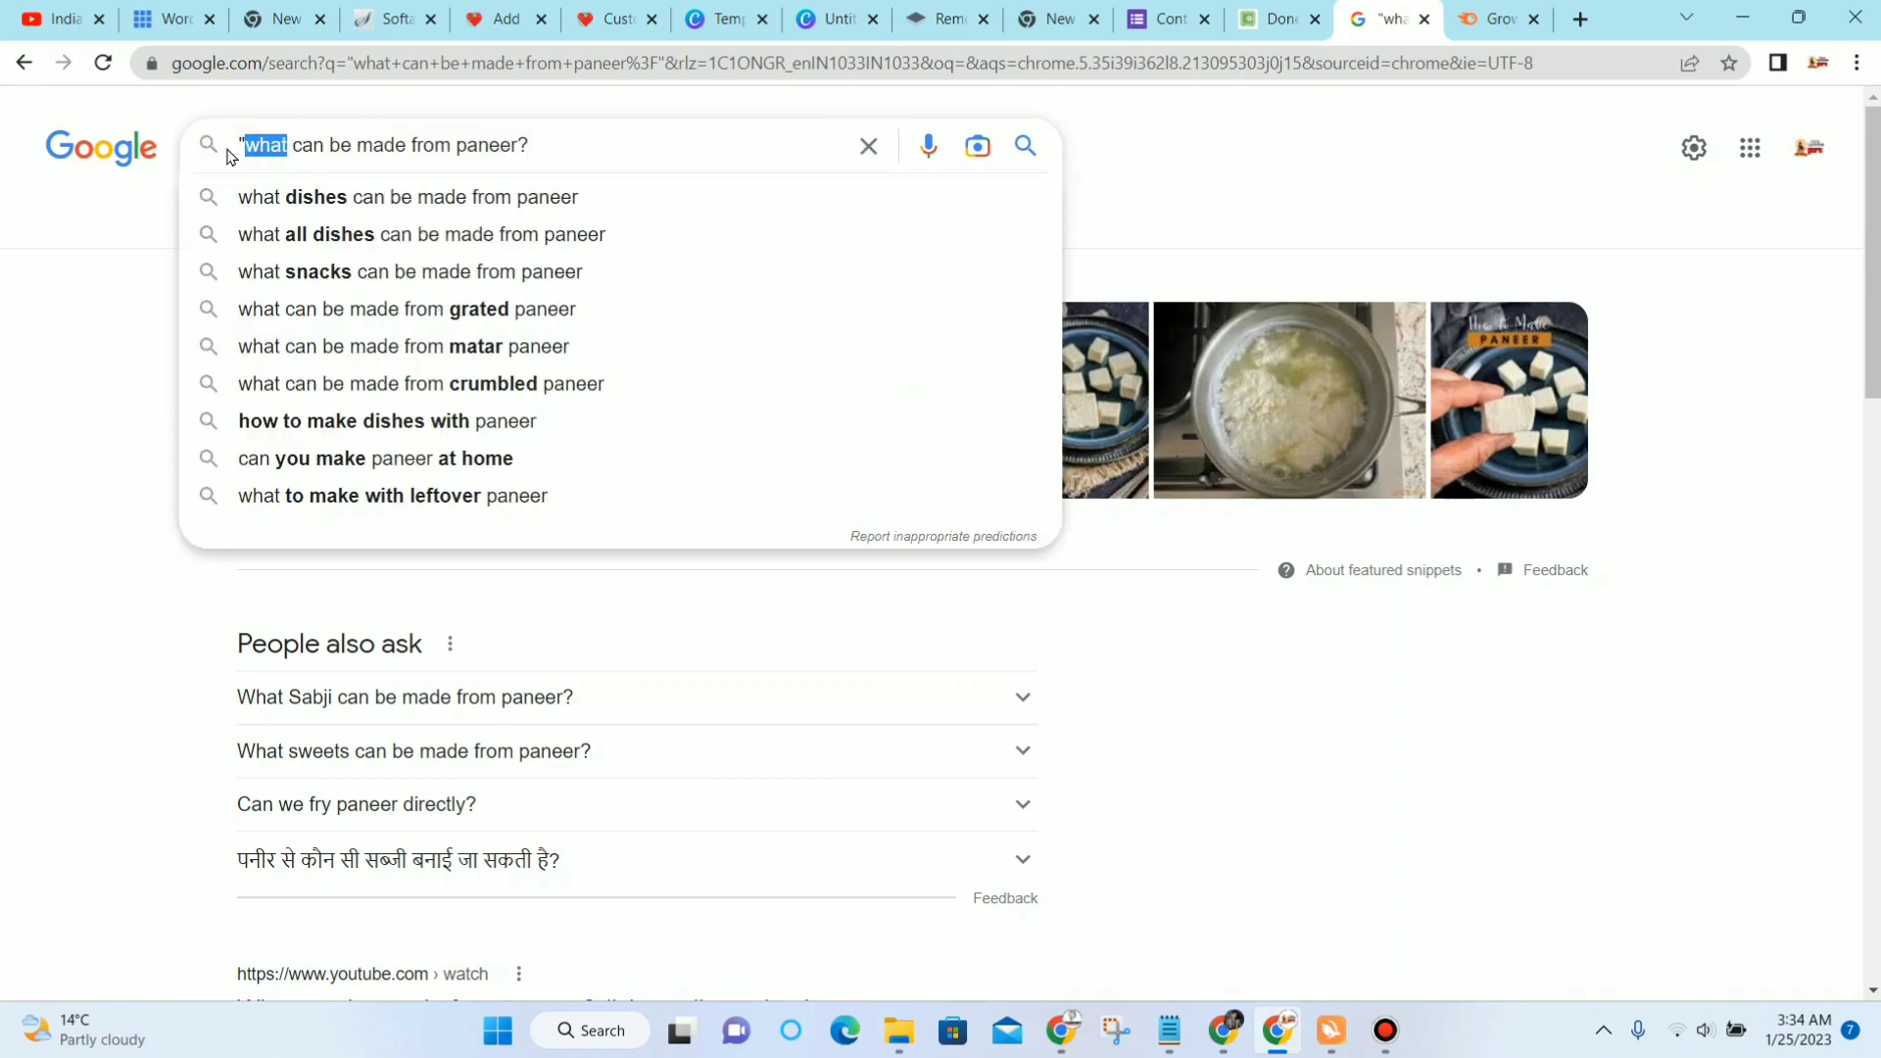
{"action": "left_click", "coordinate": [240, 145]}
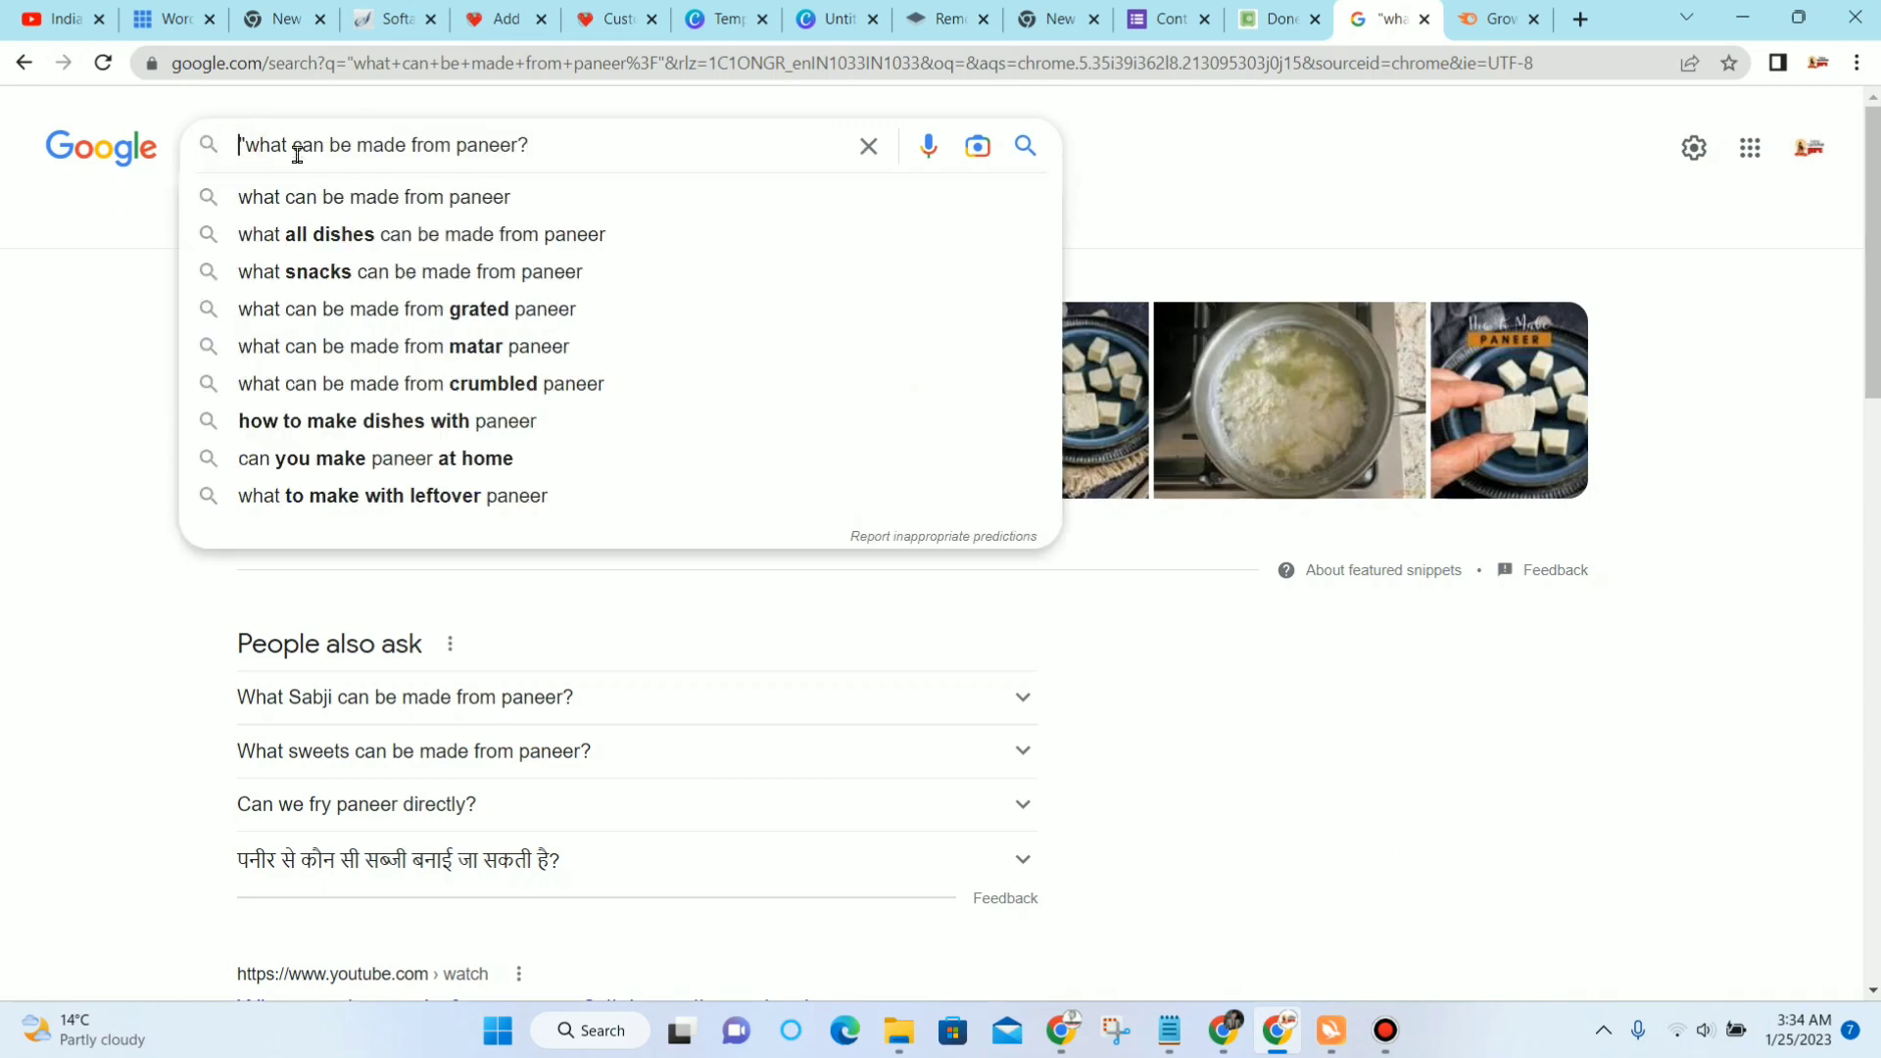
{"action": "key", "text": "Delete"}
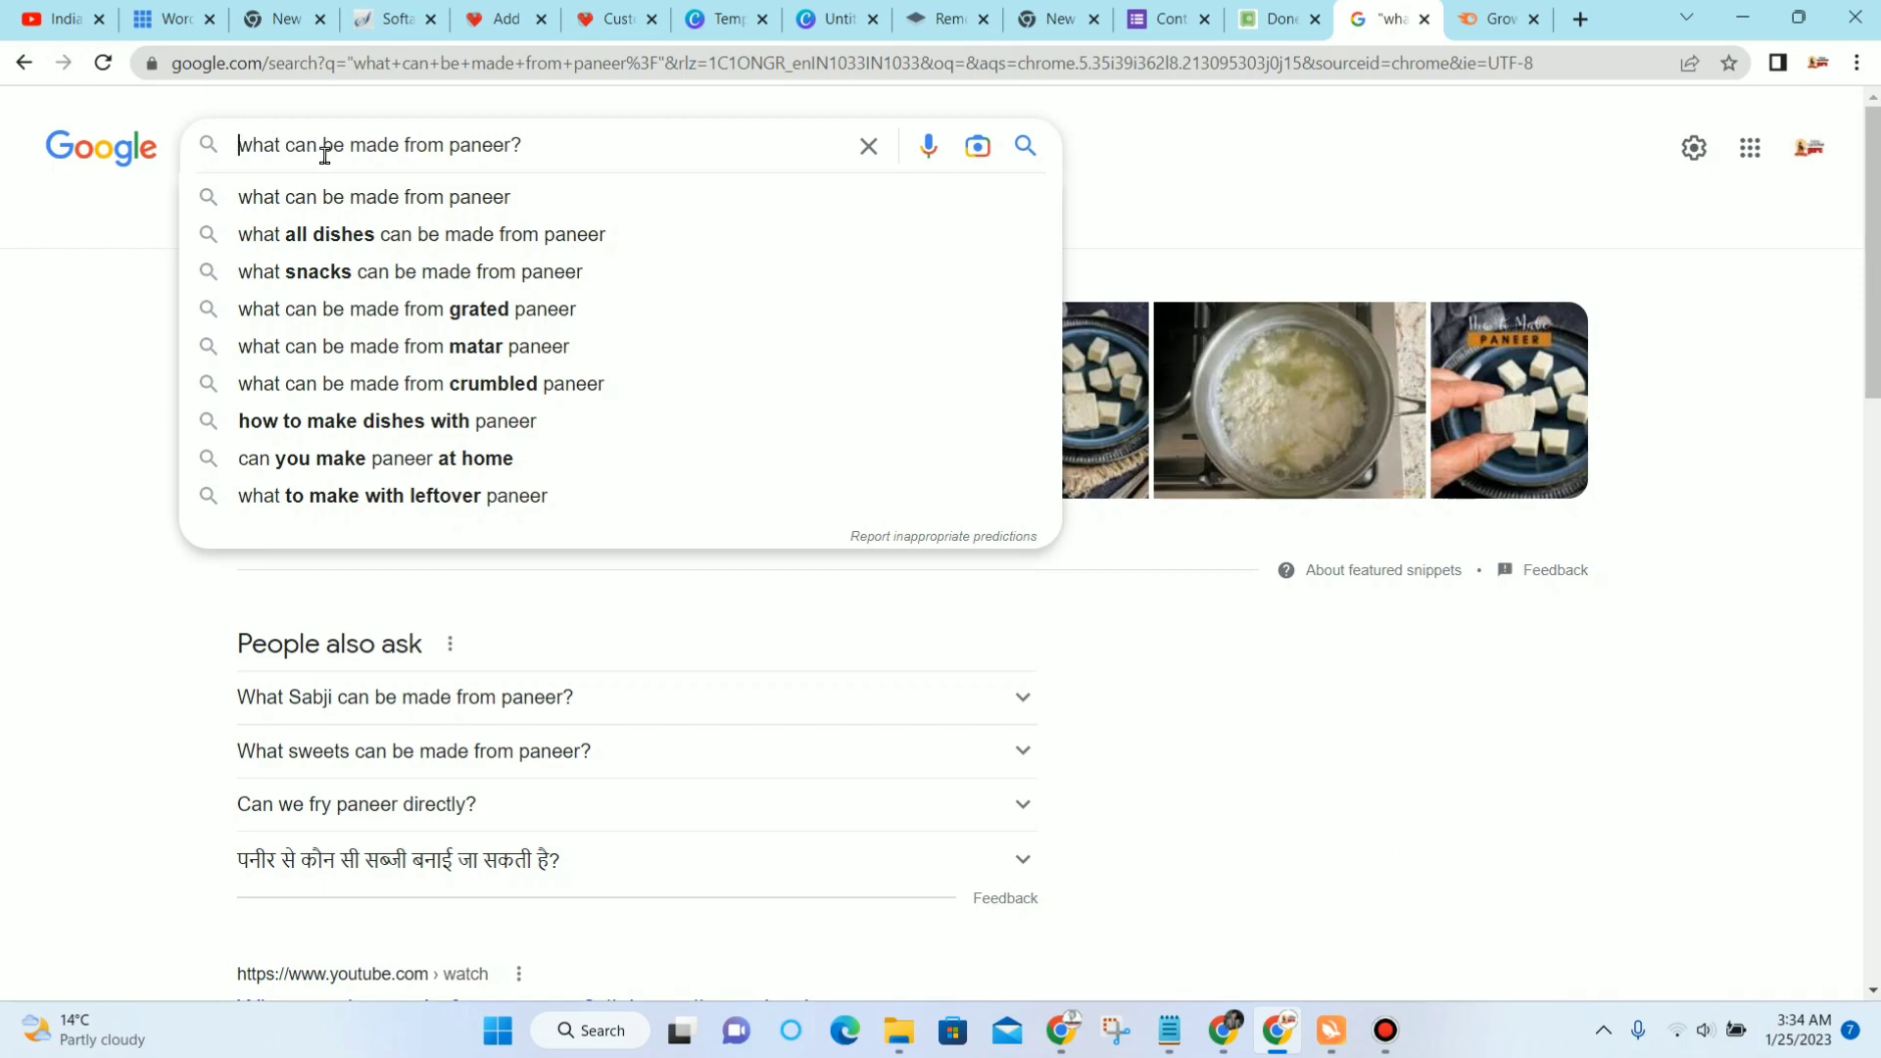
{"action": "left_click_drag", "start_coordinate": [518, 138], "coordinate": [545, 129]}
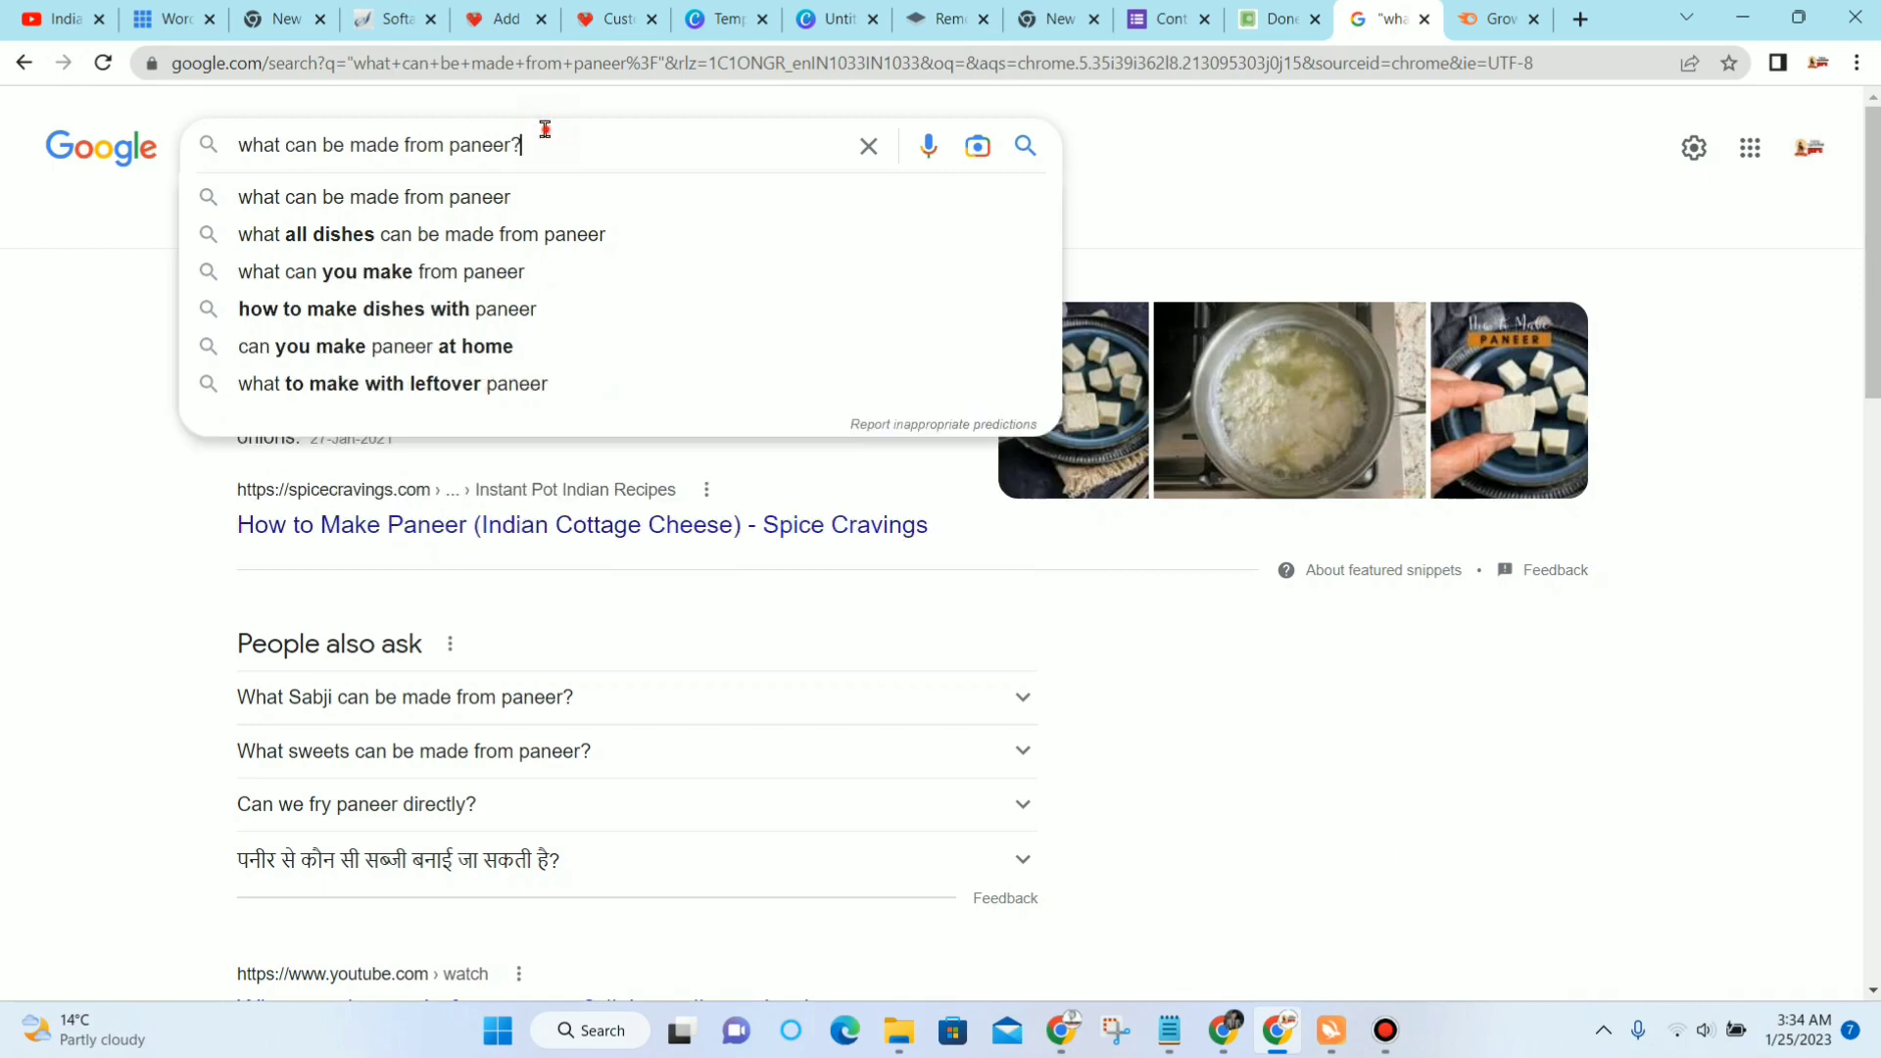
{"action": "triple_click", "coordinate": [545, 130]}
{"action": "right_click", "coordinate": [544, 129]}
{"action": "left_click", "coordinate": [611, 227]}
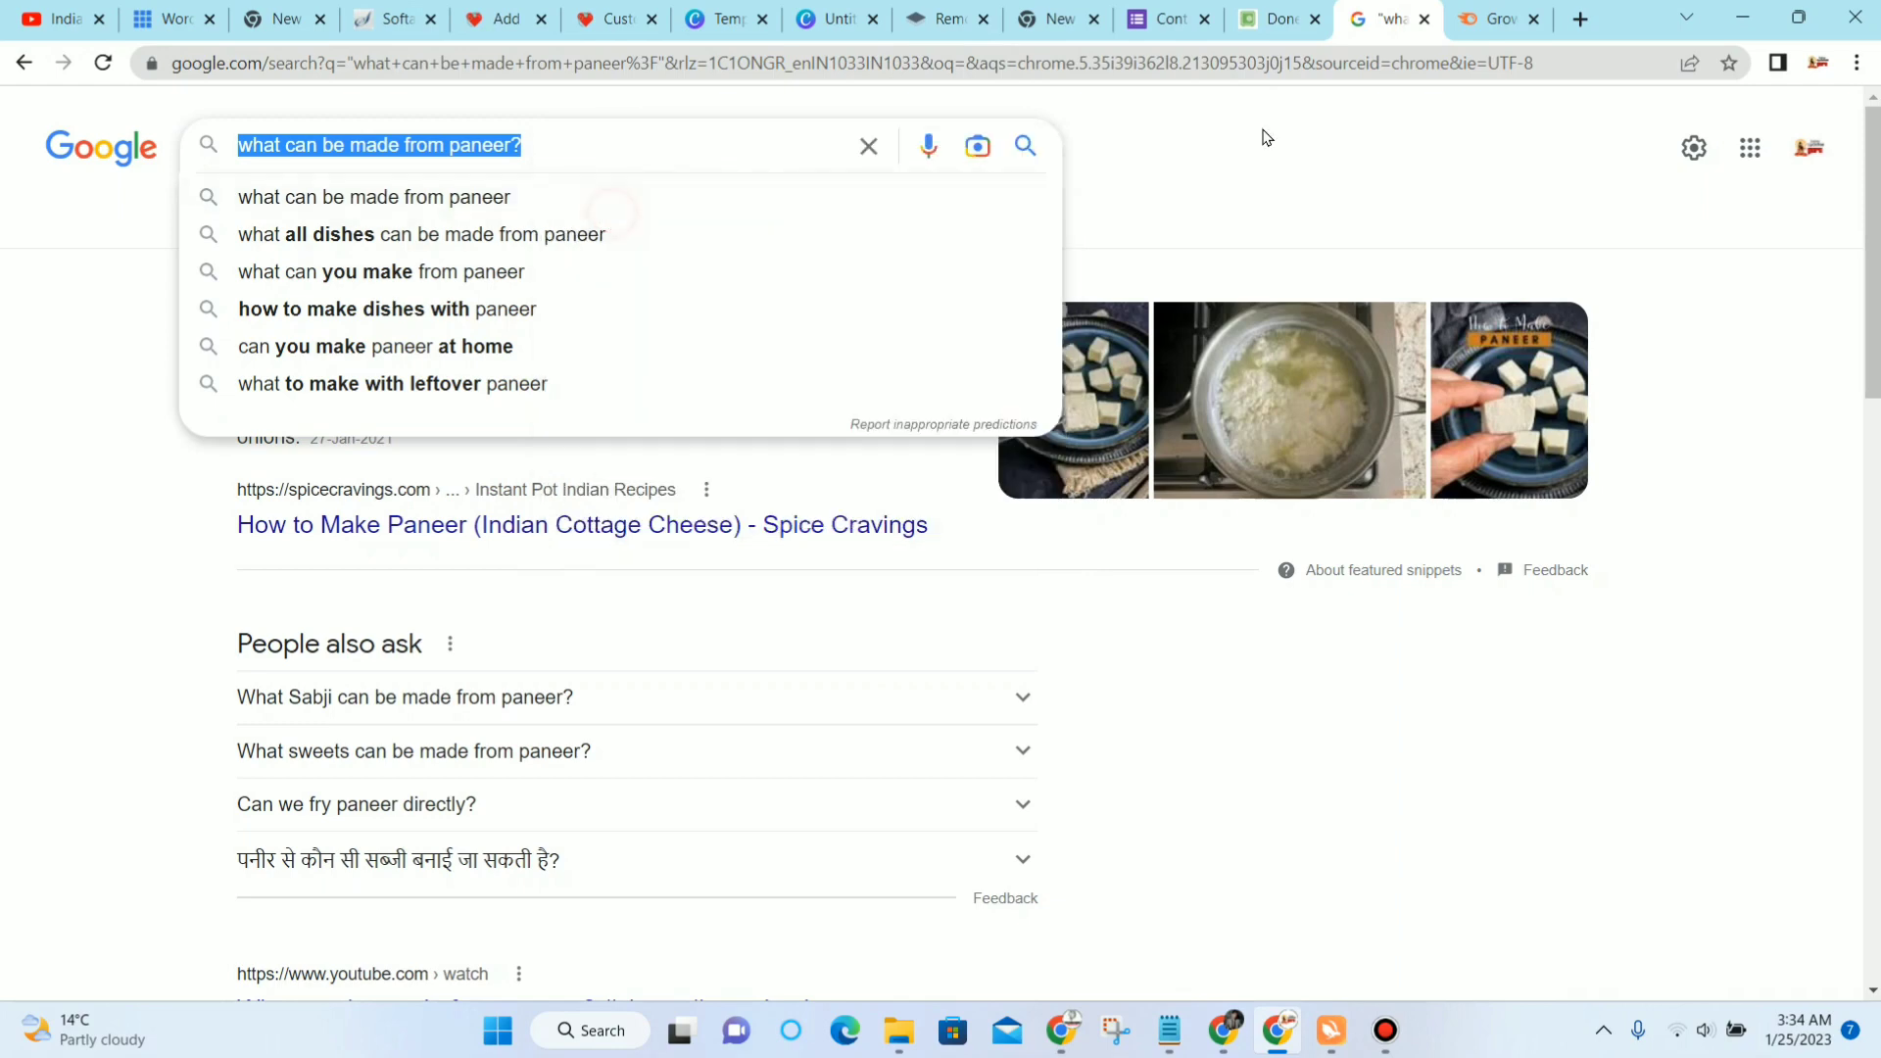
Step: Search Google for "google input tools" in a new tab and open the tool's online try-out page
{"action": "left_click", "coordinate": [1580, 19]}
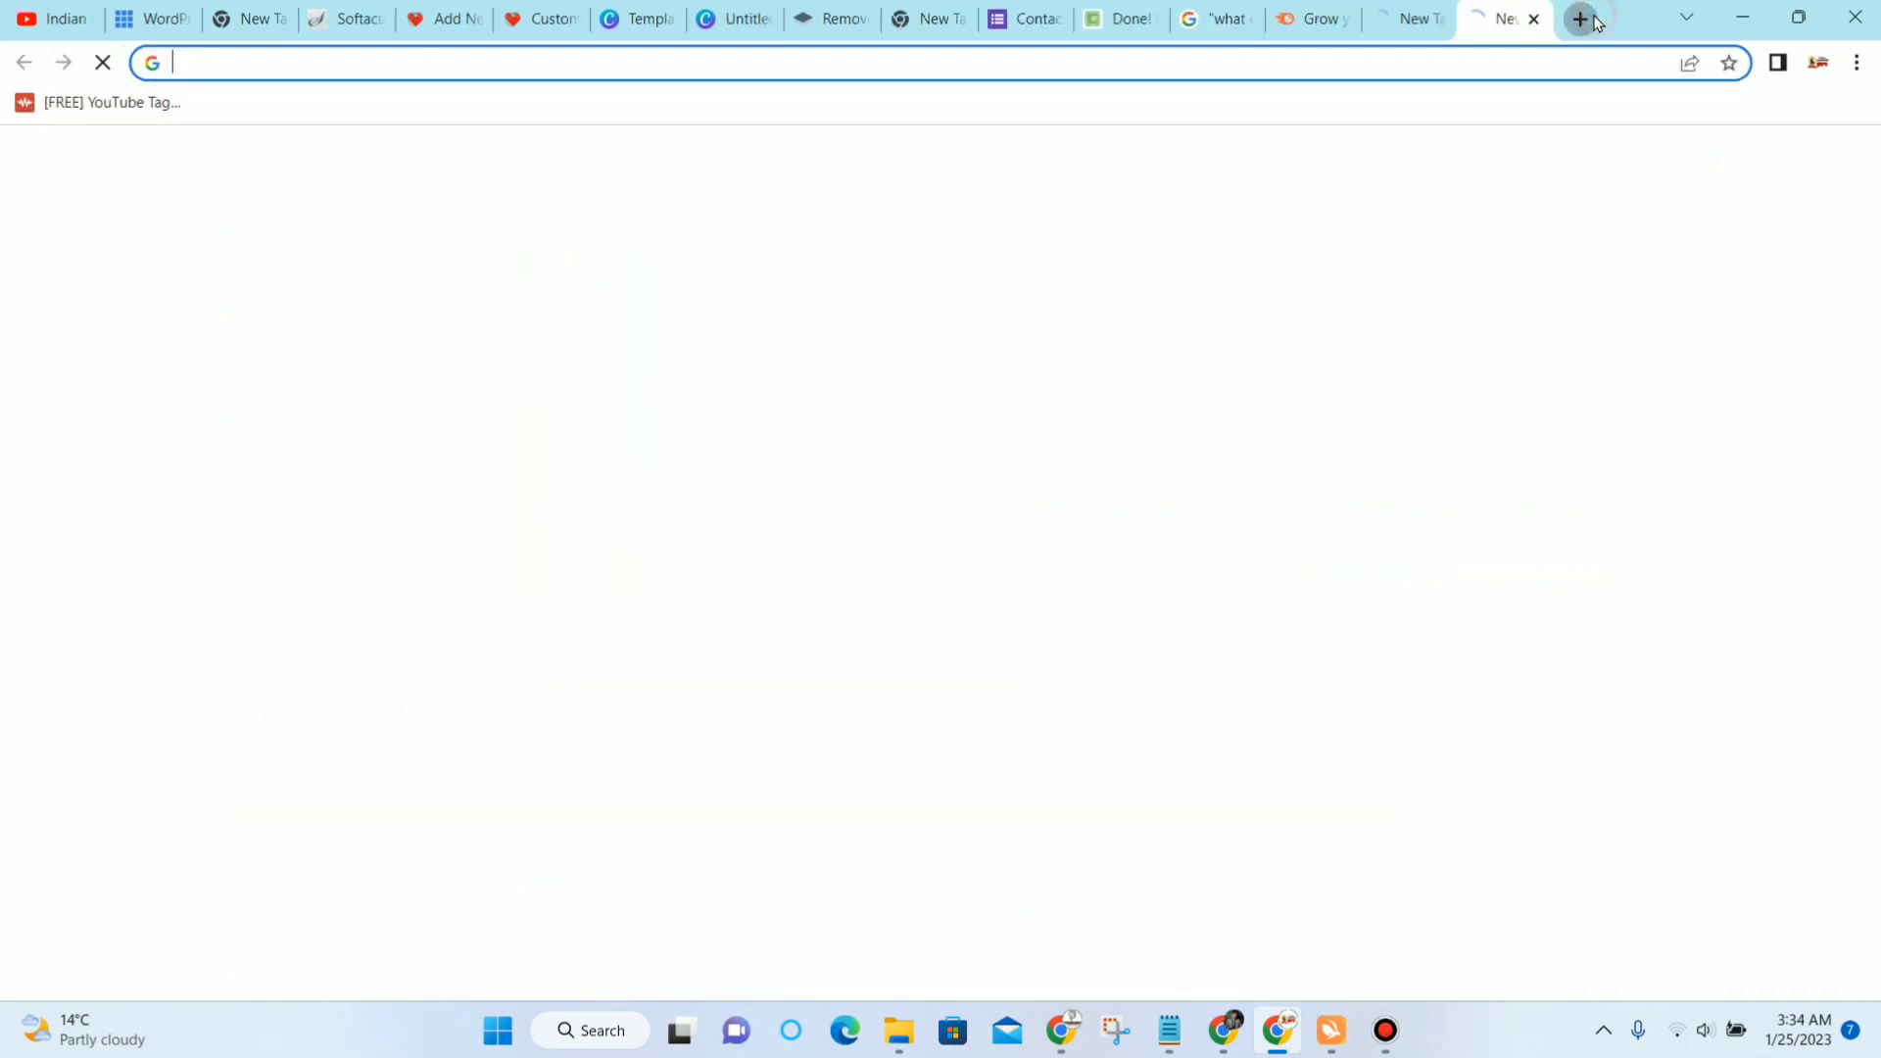
{"action": "left_click", "coordinate": [1534, 18]}
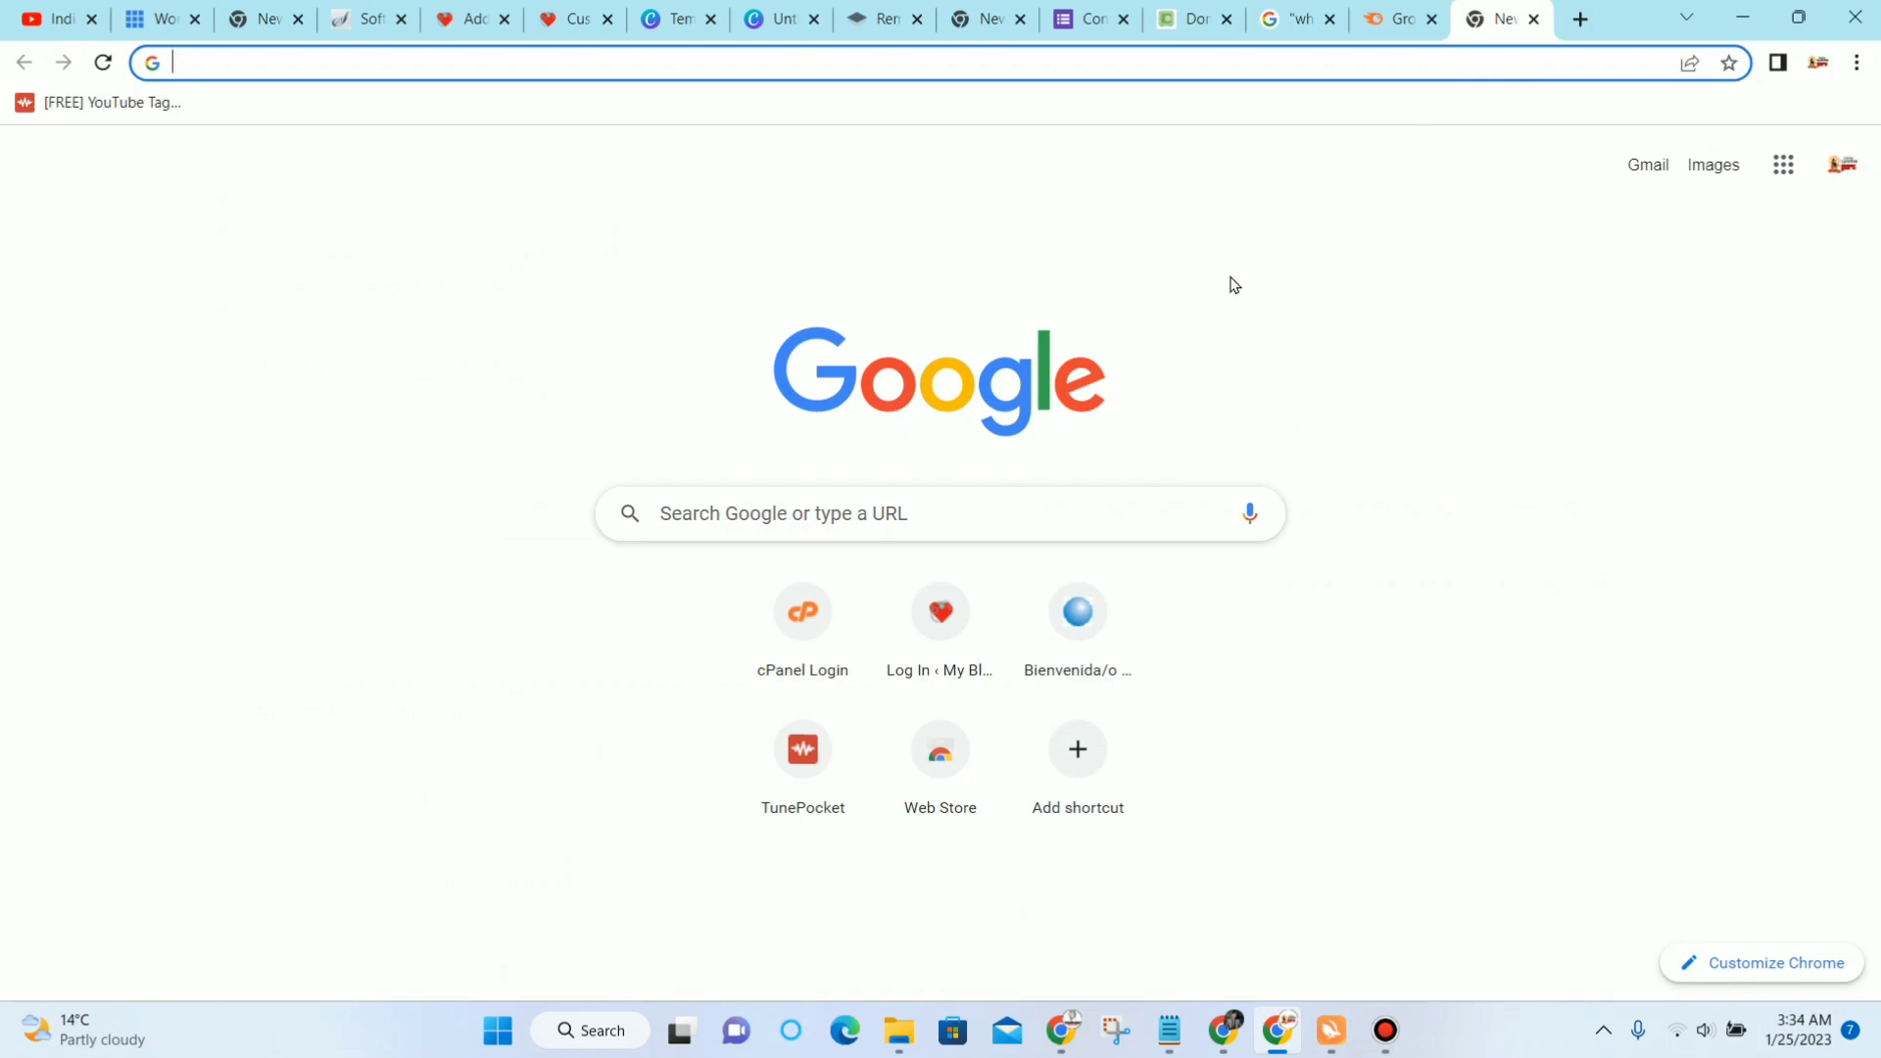
{"action": "left_click", "coordinate": [921, 519]}
{"action": "type", "text": "google"}
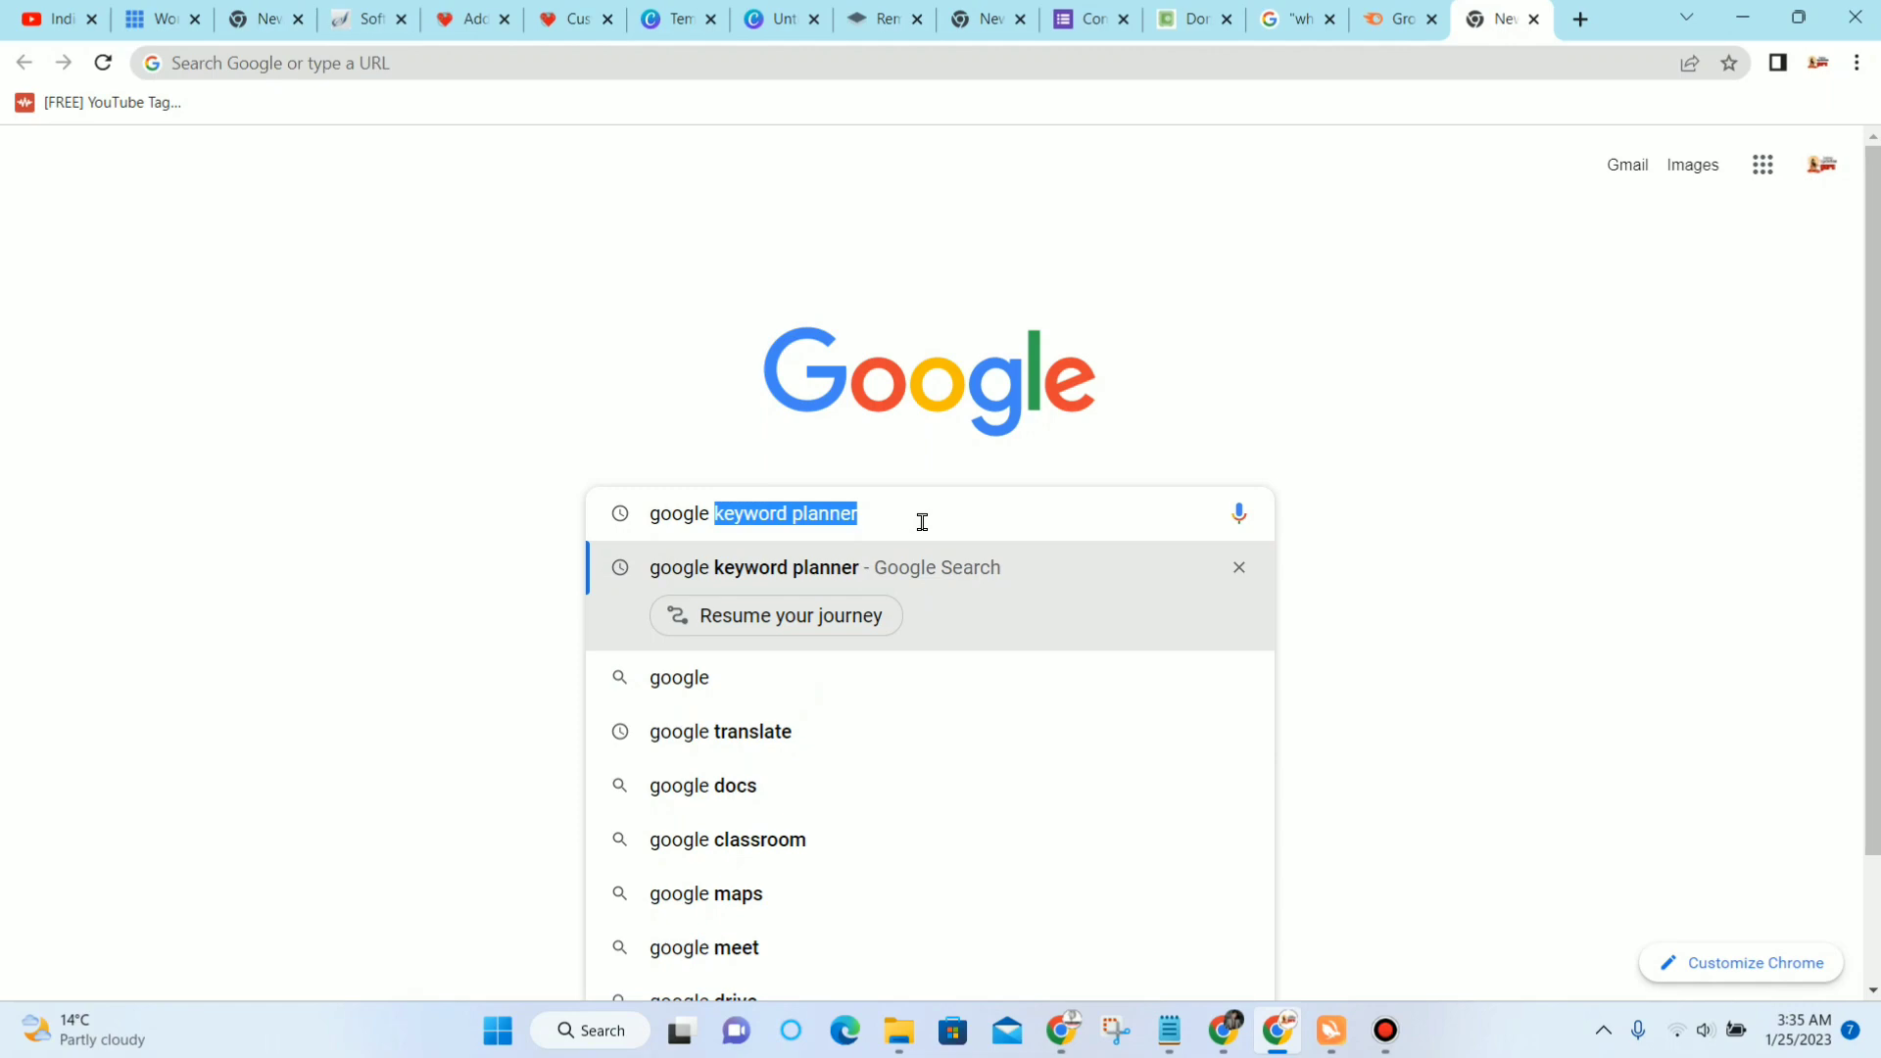
{"action": "type", "text": " in"}
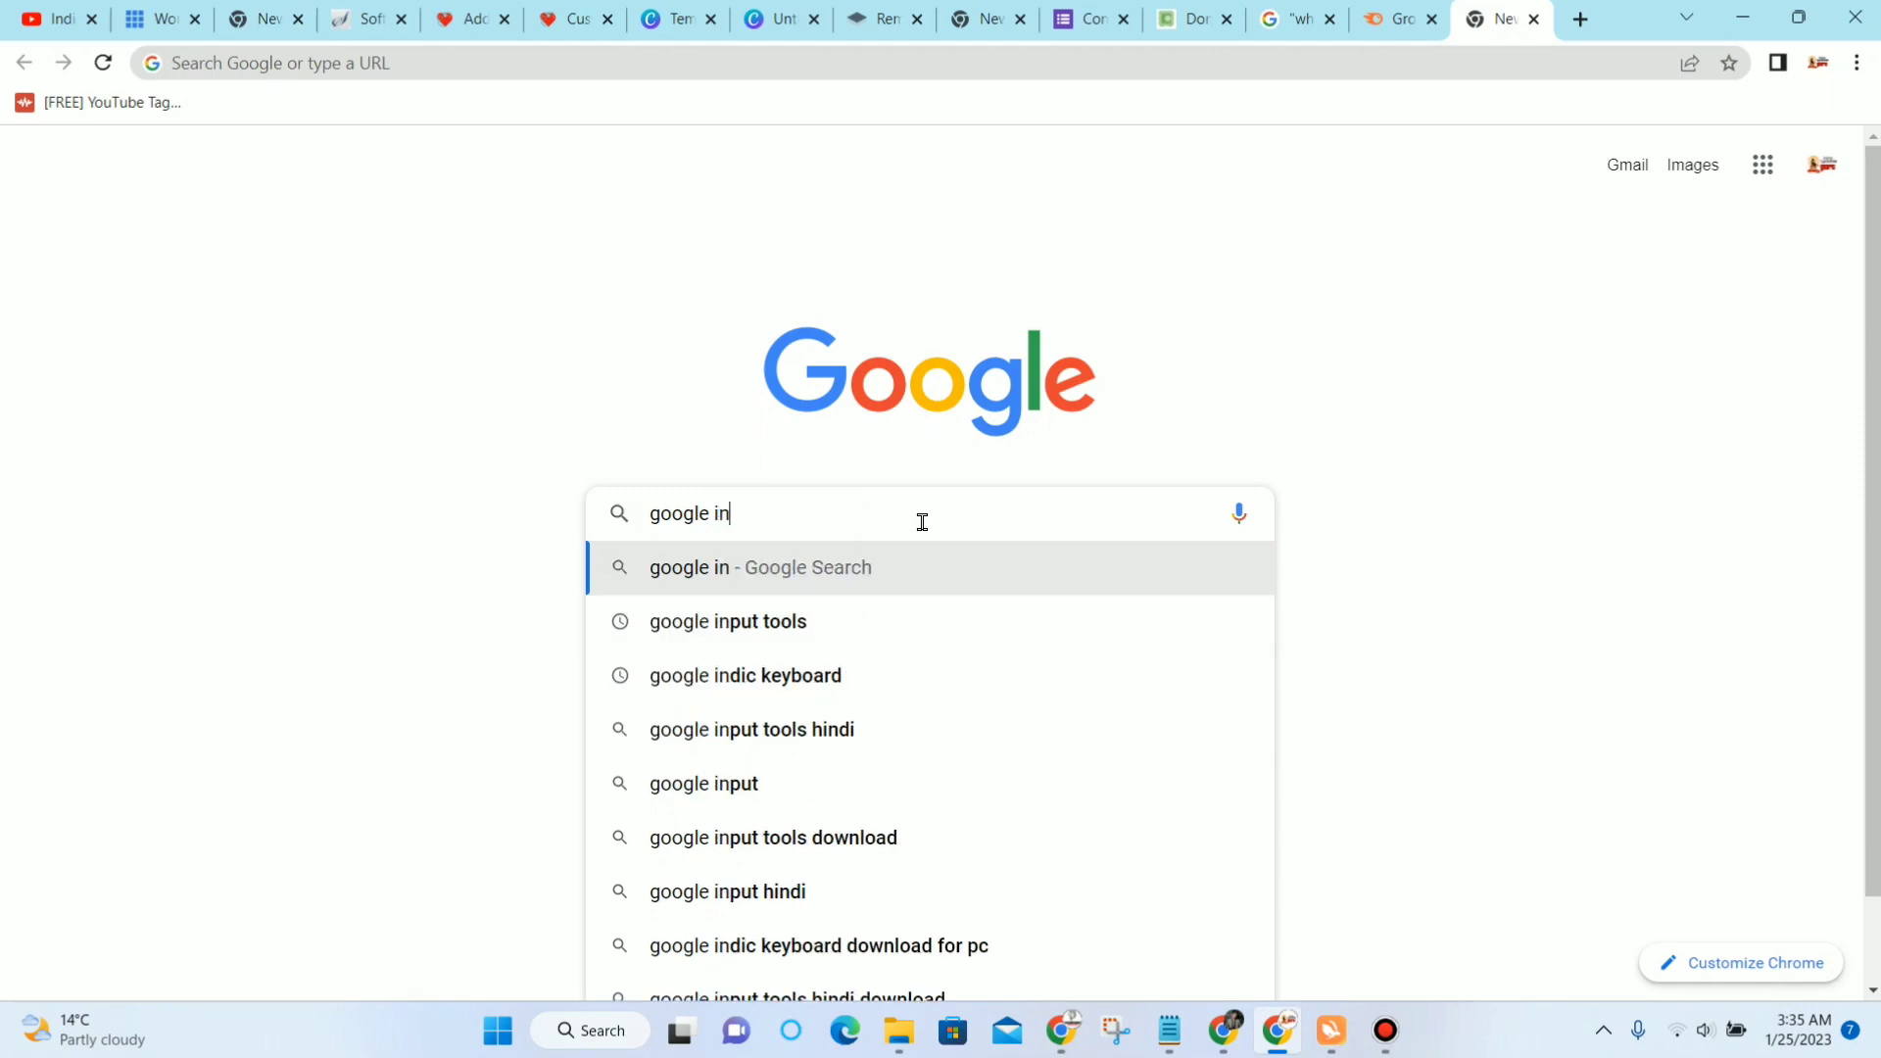
{"action": "left_click", "coordinate": [869, 621]}
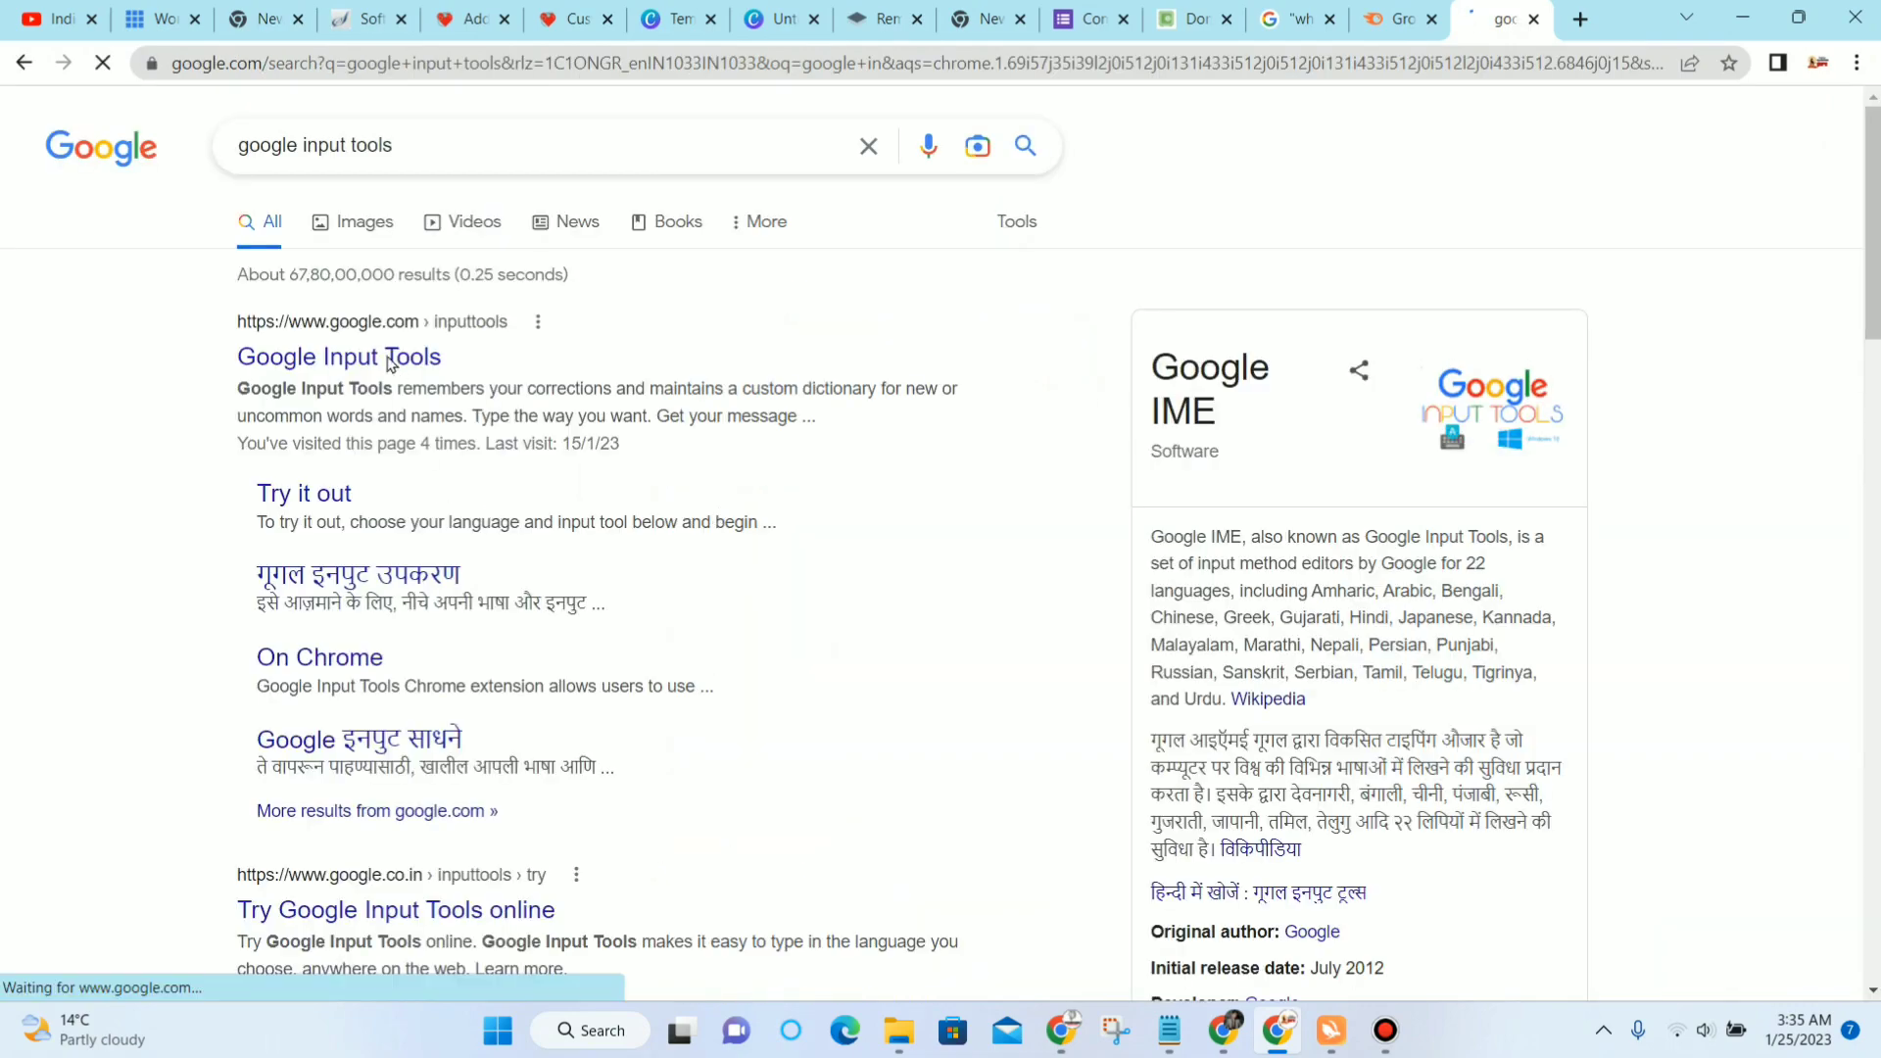
{"action": "left_click", "coordinate": [382, 356]}
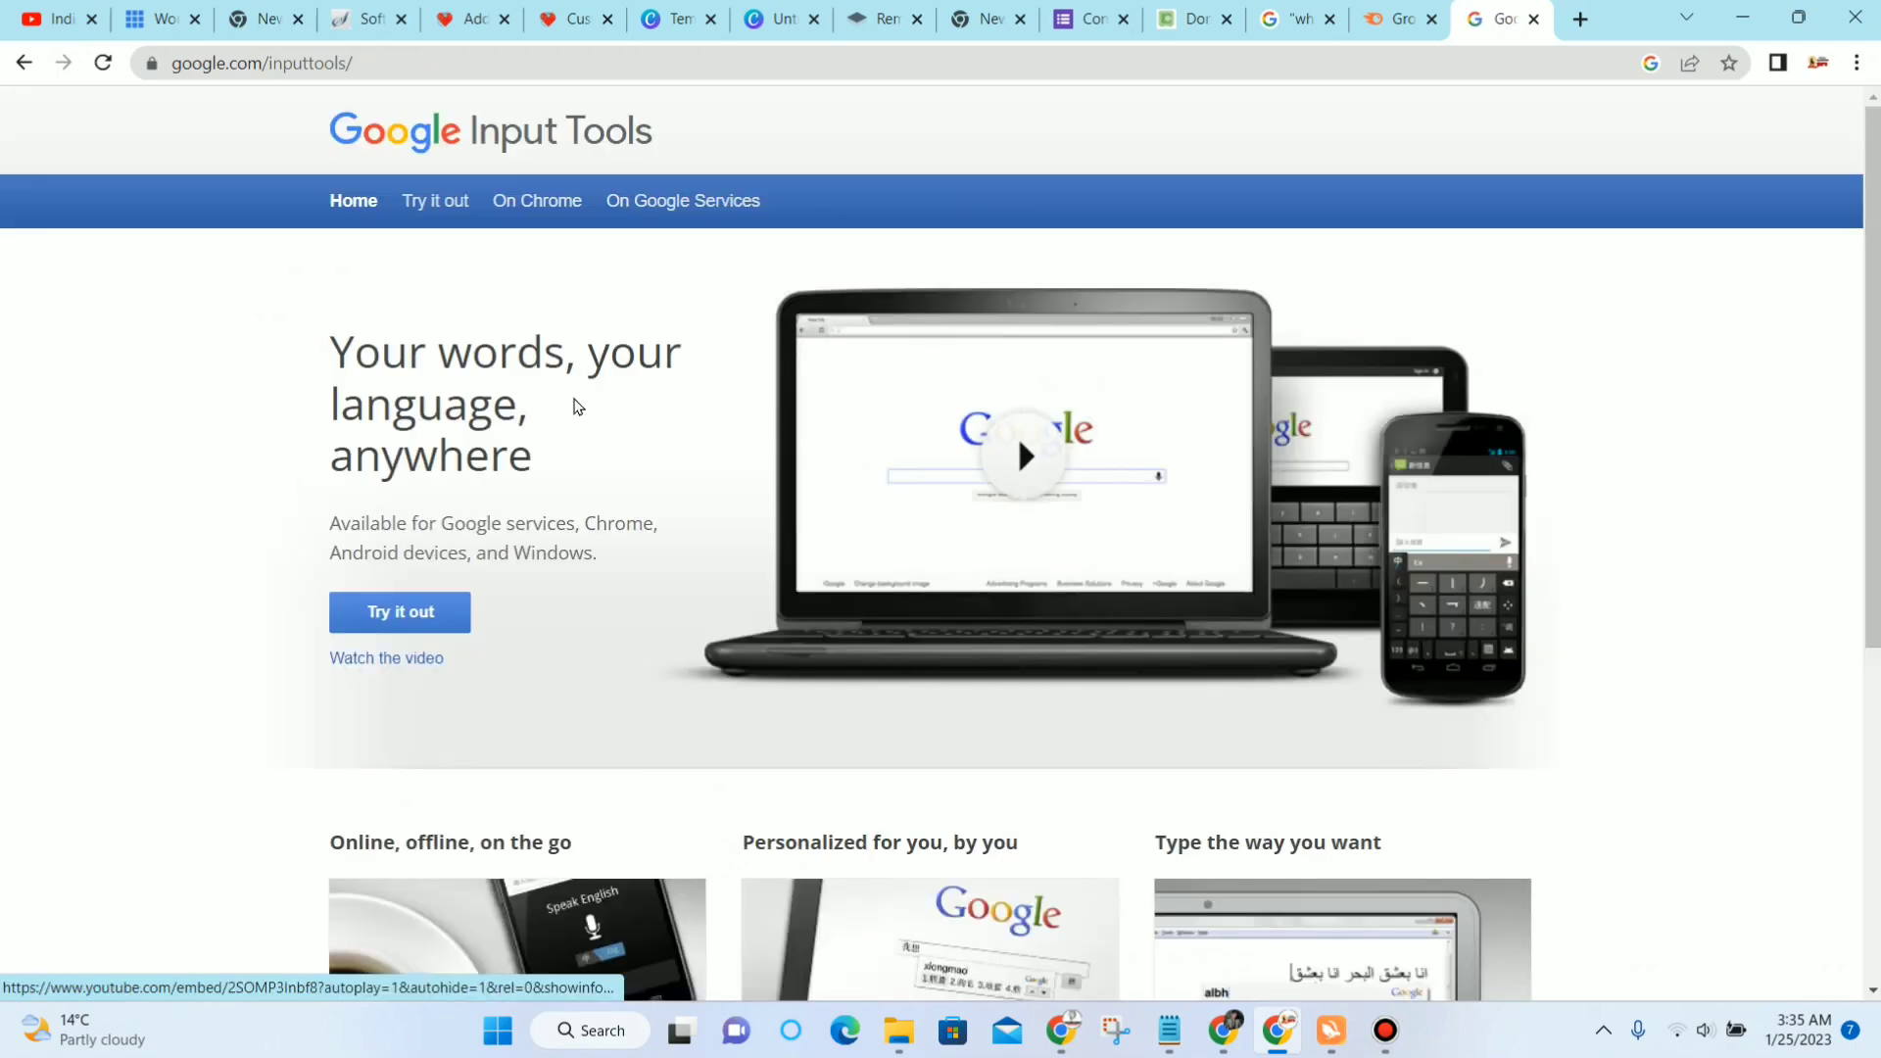
{"action": "left_click", "coordinate": [413, 629]}
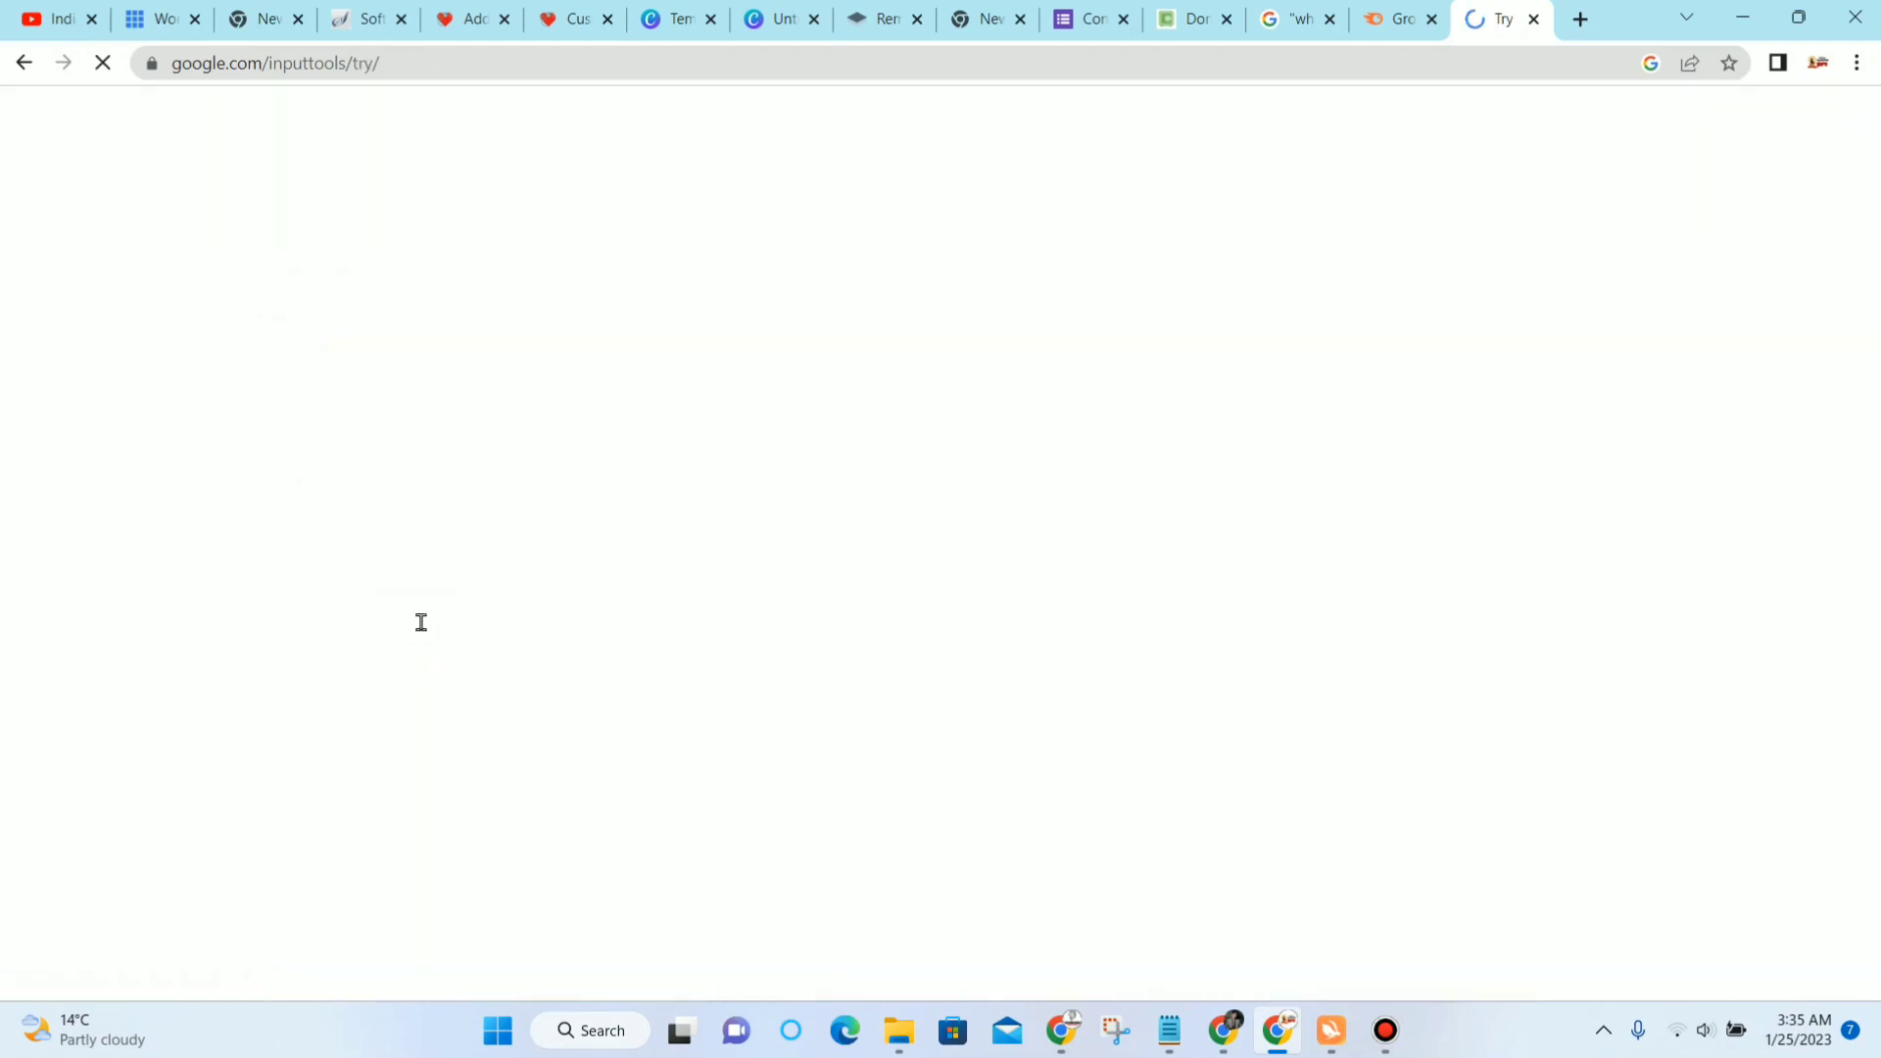
Step: Set the input language to Hindi and write "हेलो दोस्तों" by transliterating "hello doston"
{"action": "left_click", "coordinate": [422, 413]}
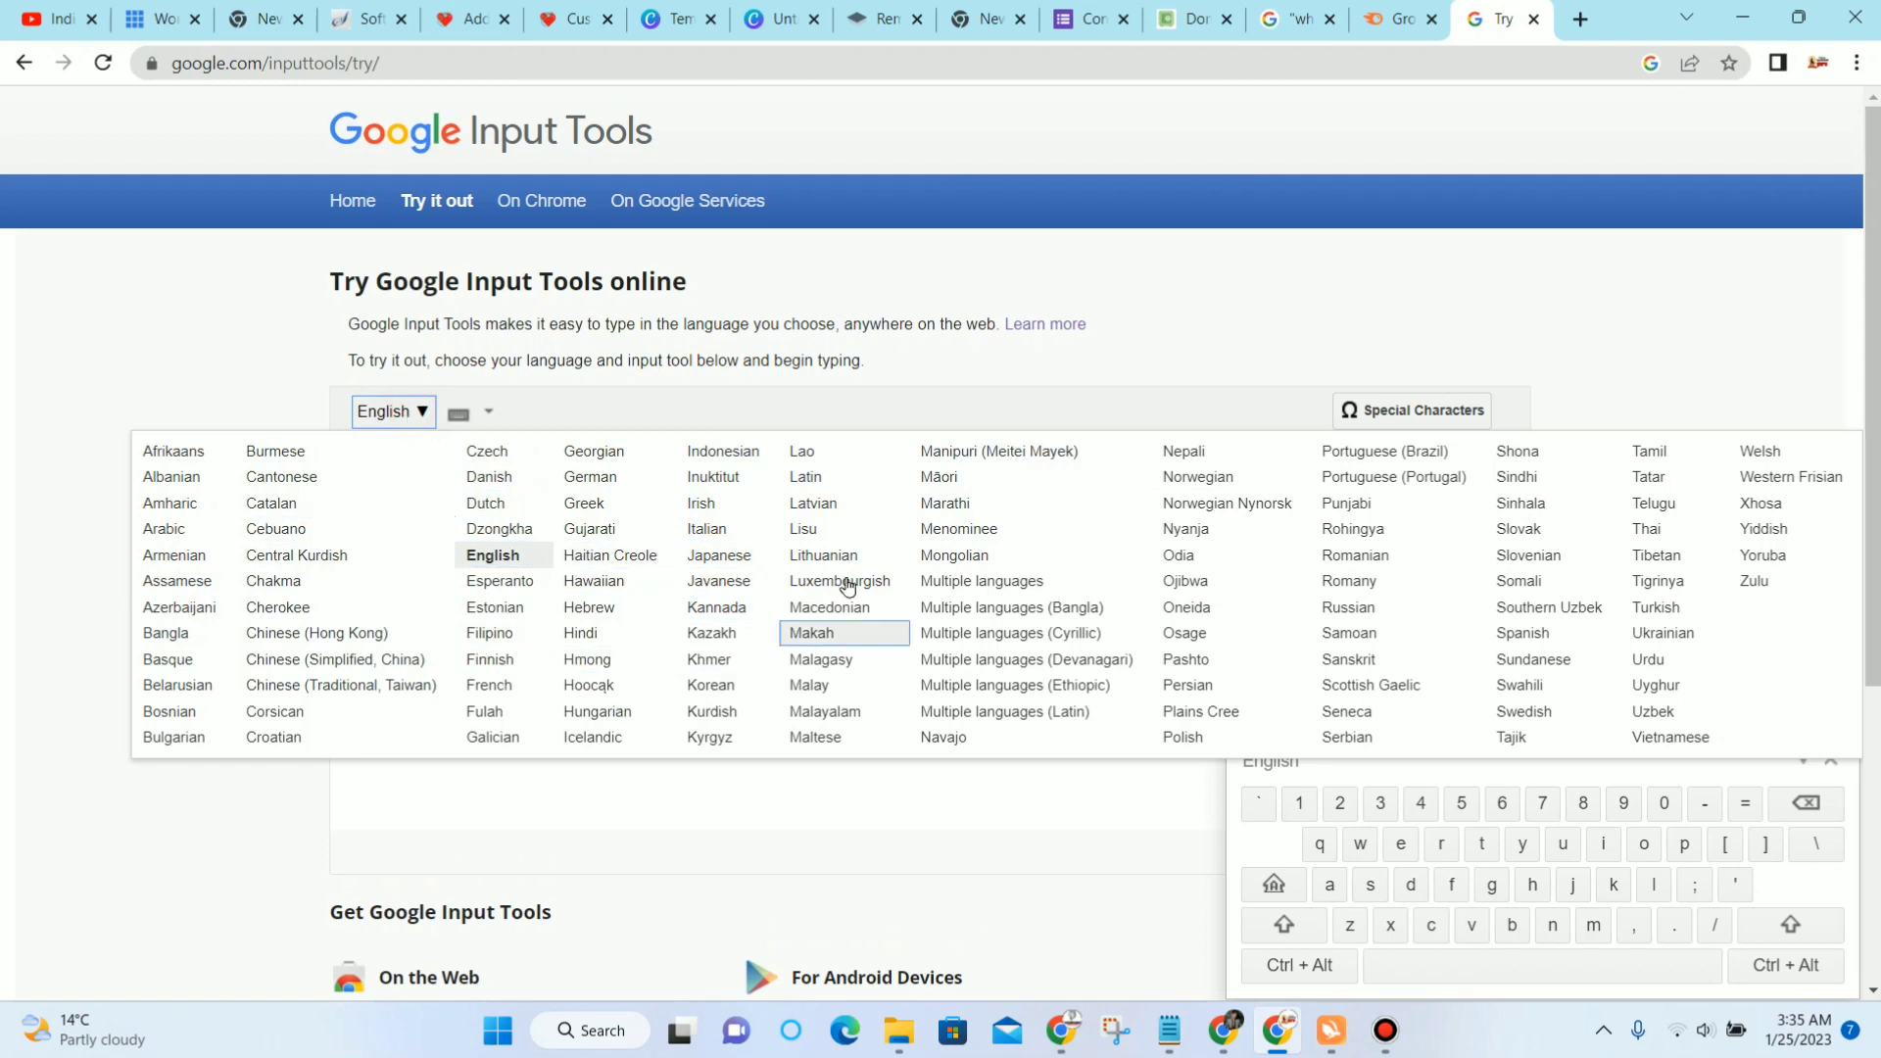
{"action": "left_click", "coordinate": [576, 628]}
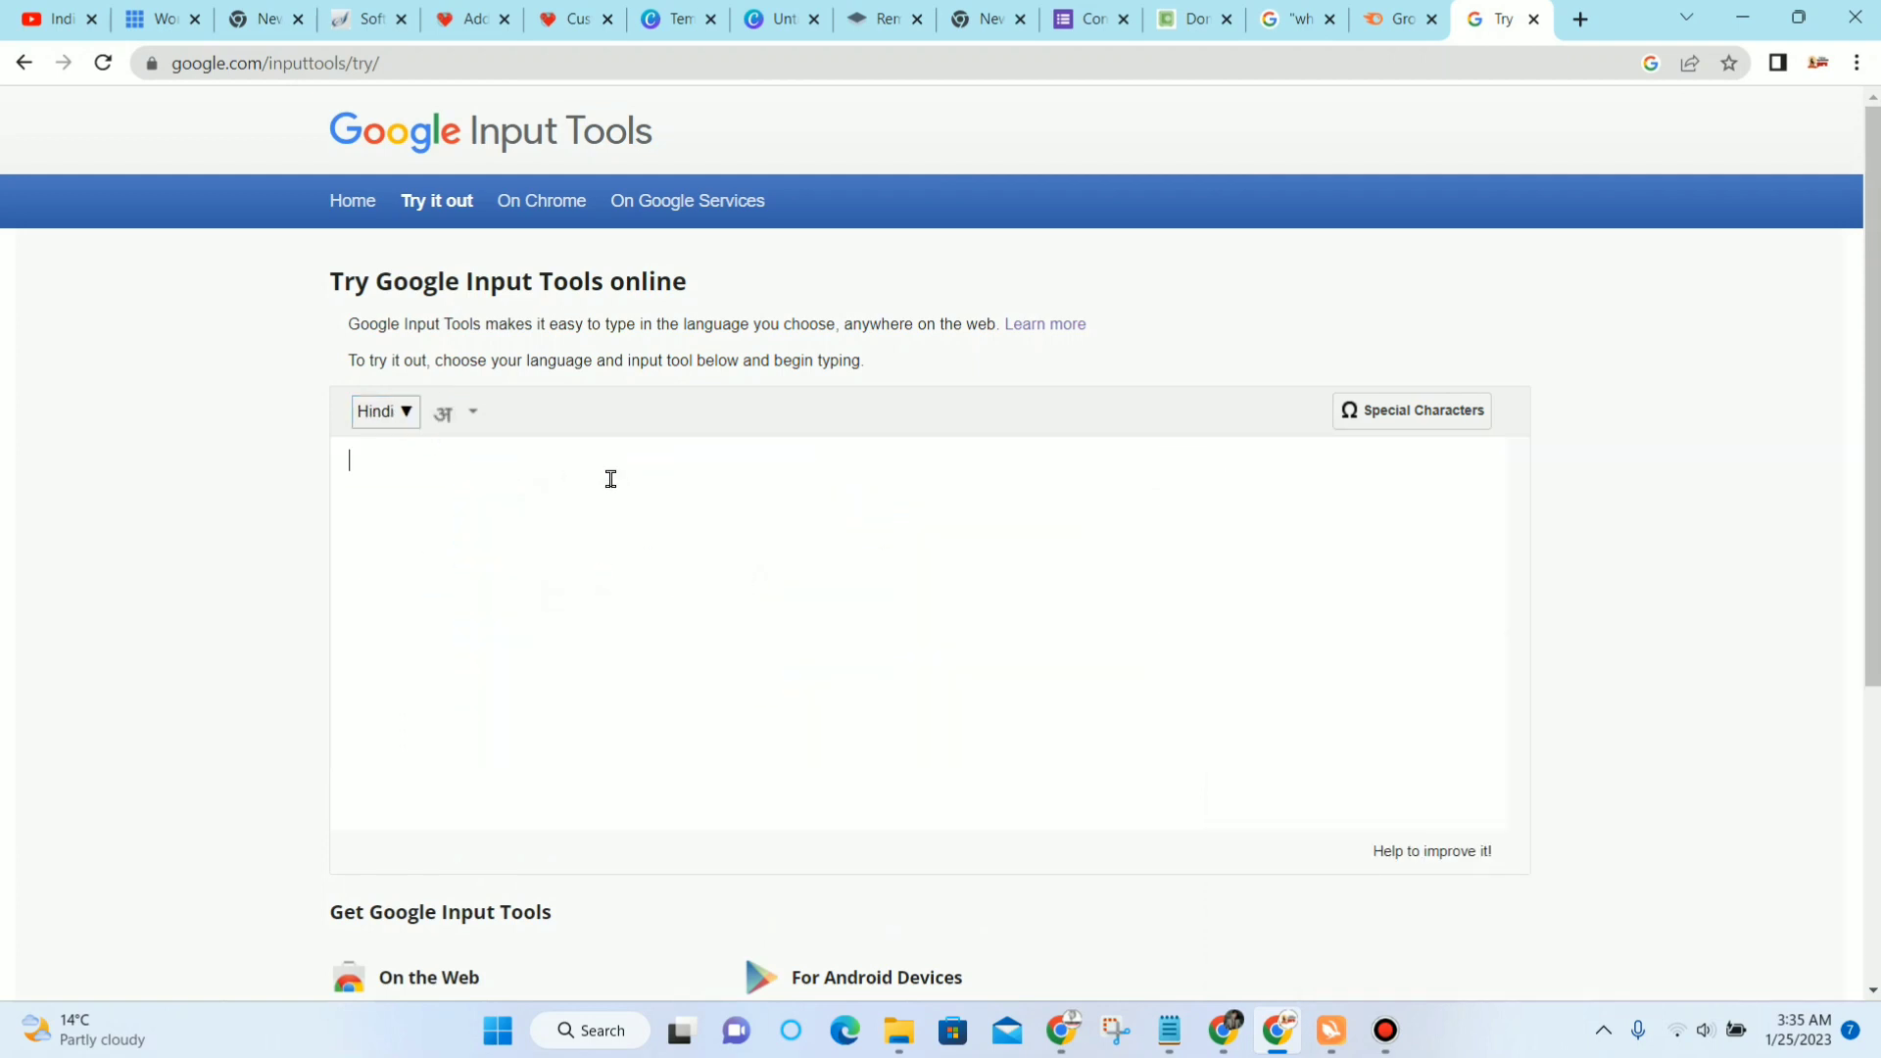
{"action": "type", "text": "he"}
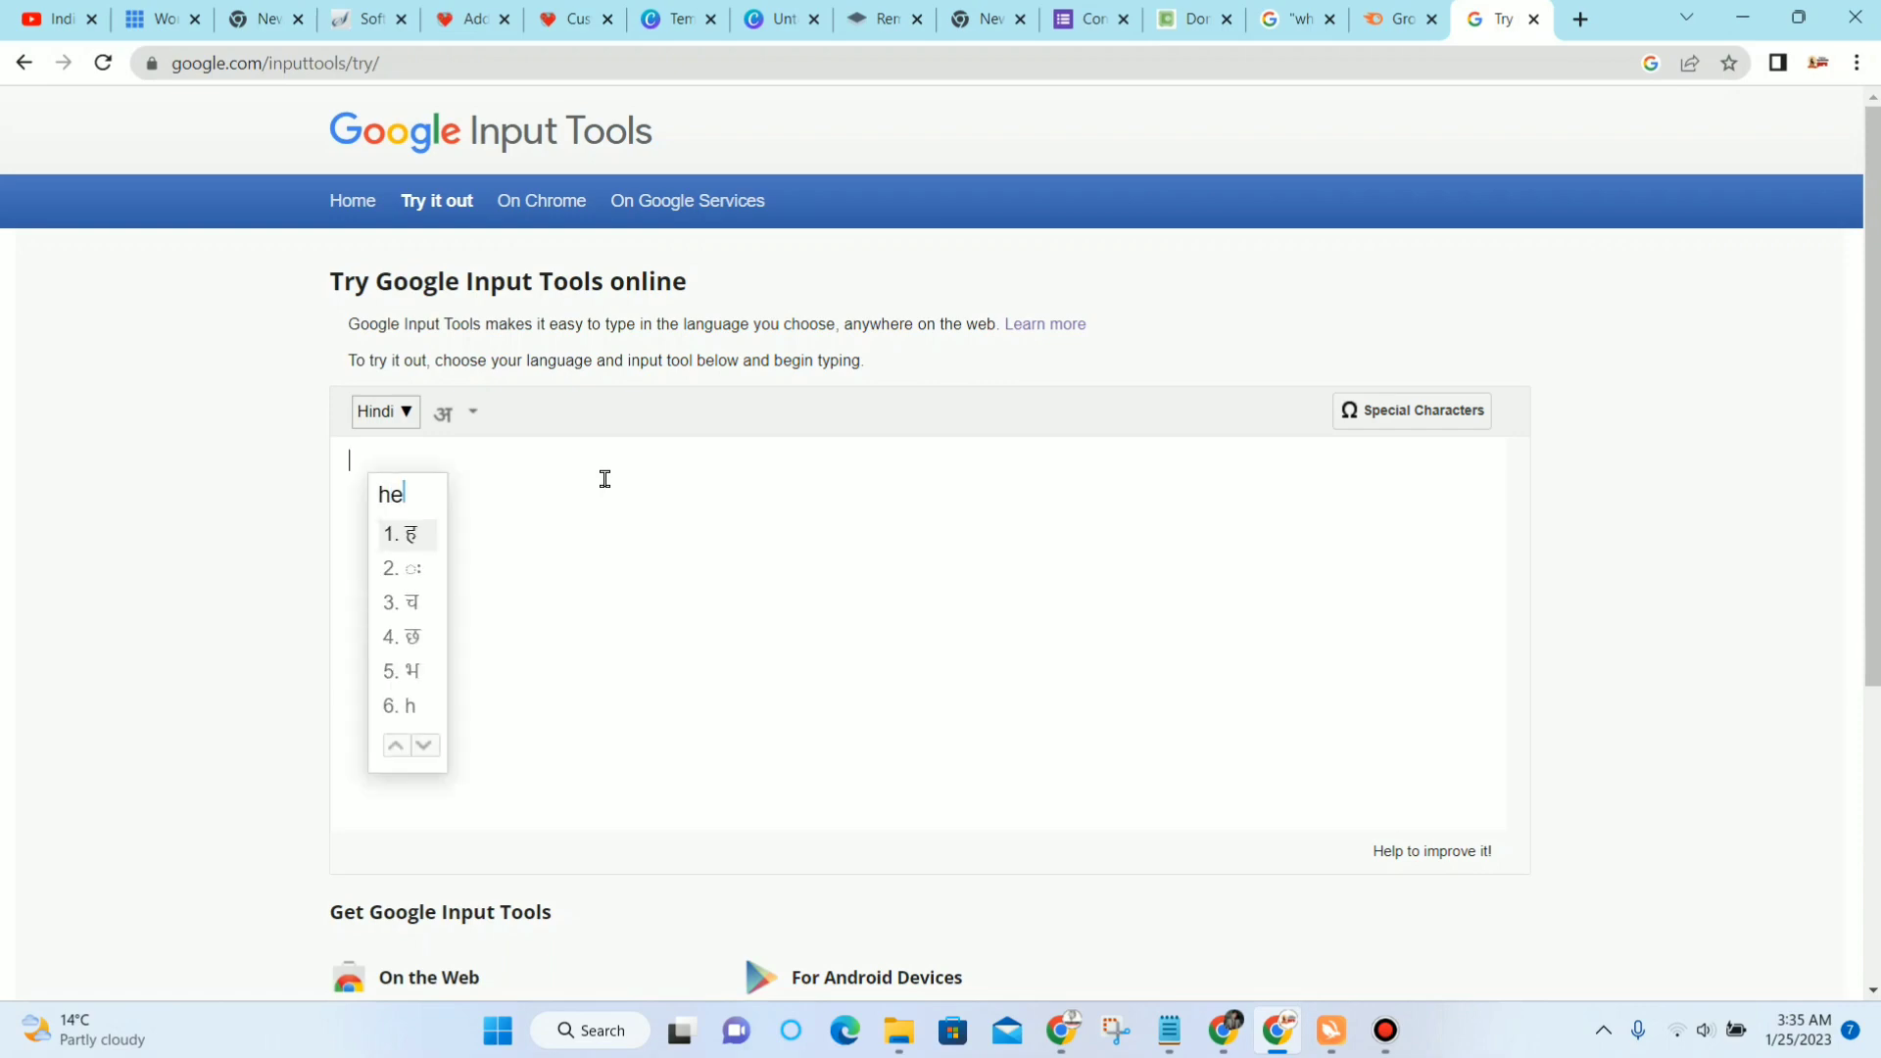
{"action": "type", "text": "llo"}
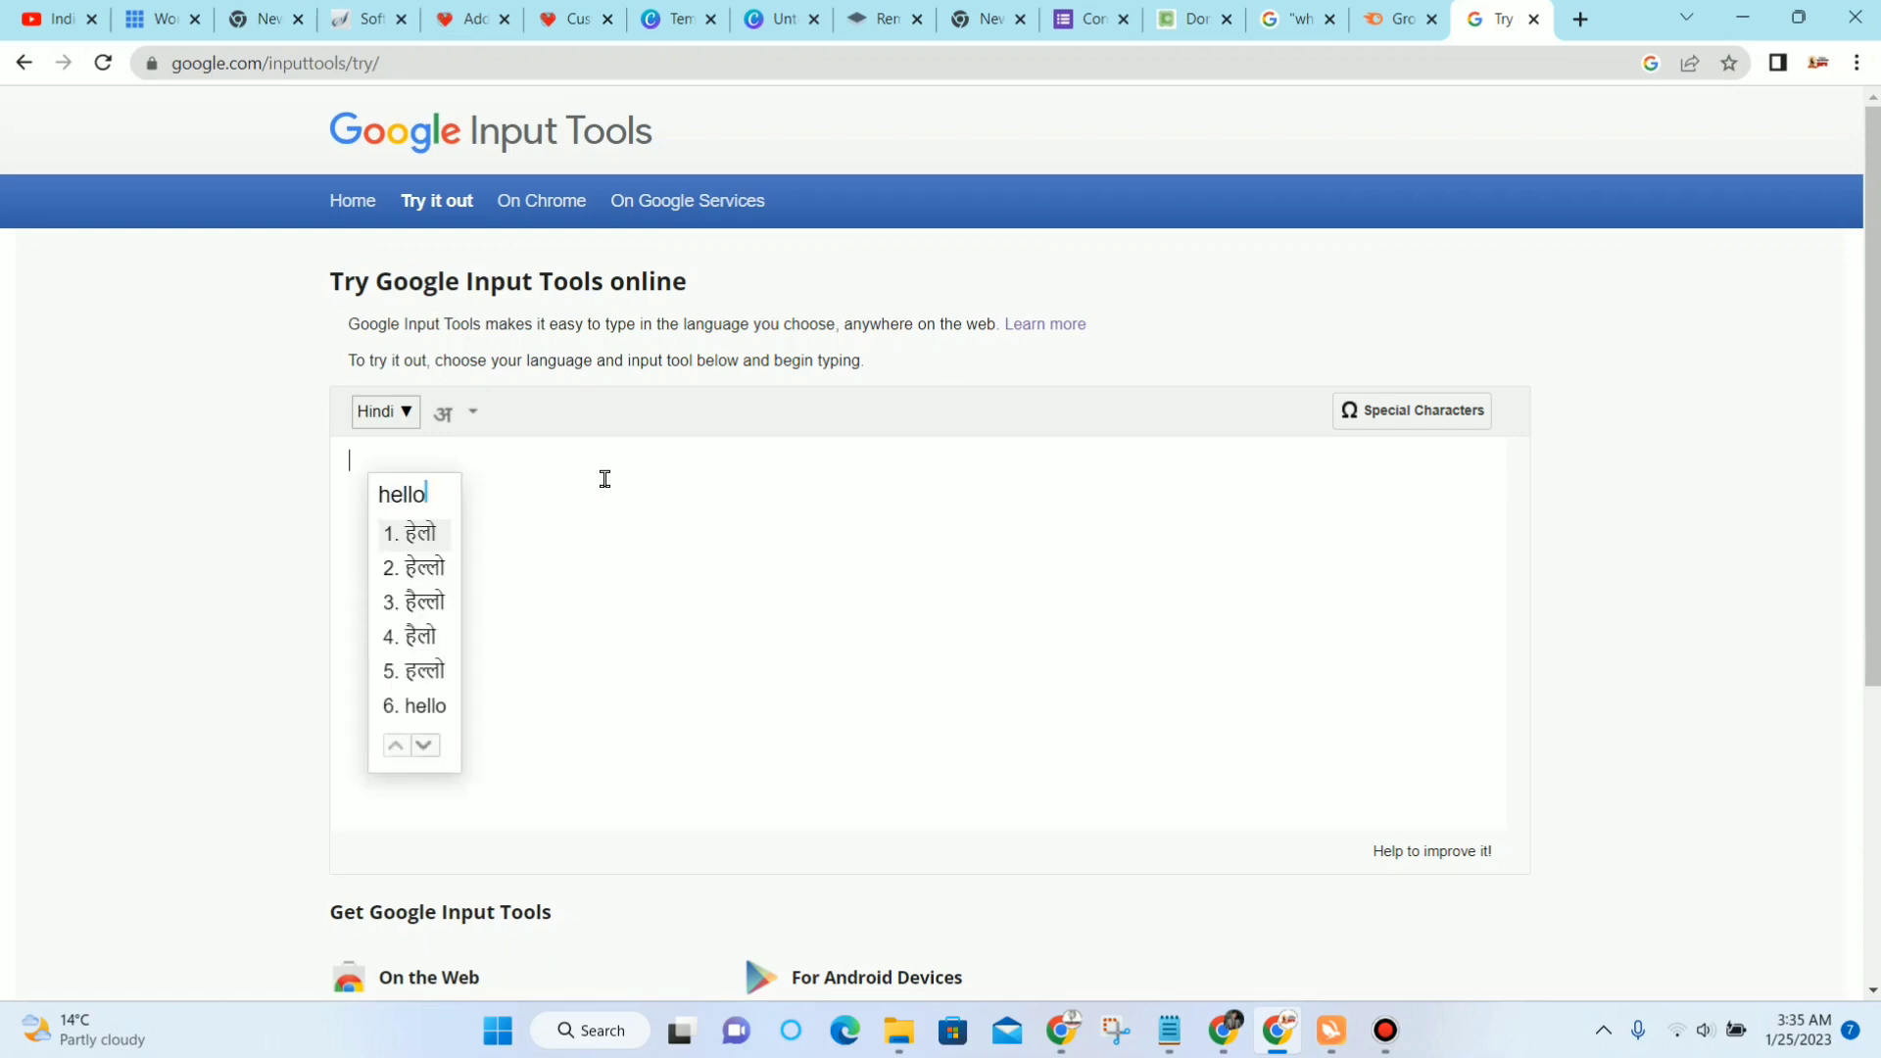
{"action": "type", "text": " dosto"}
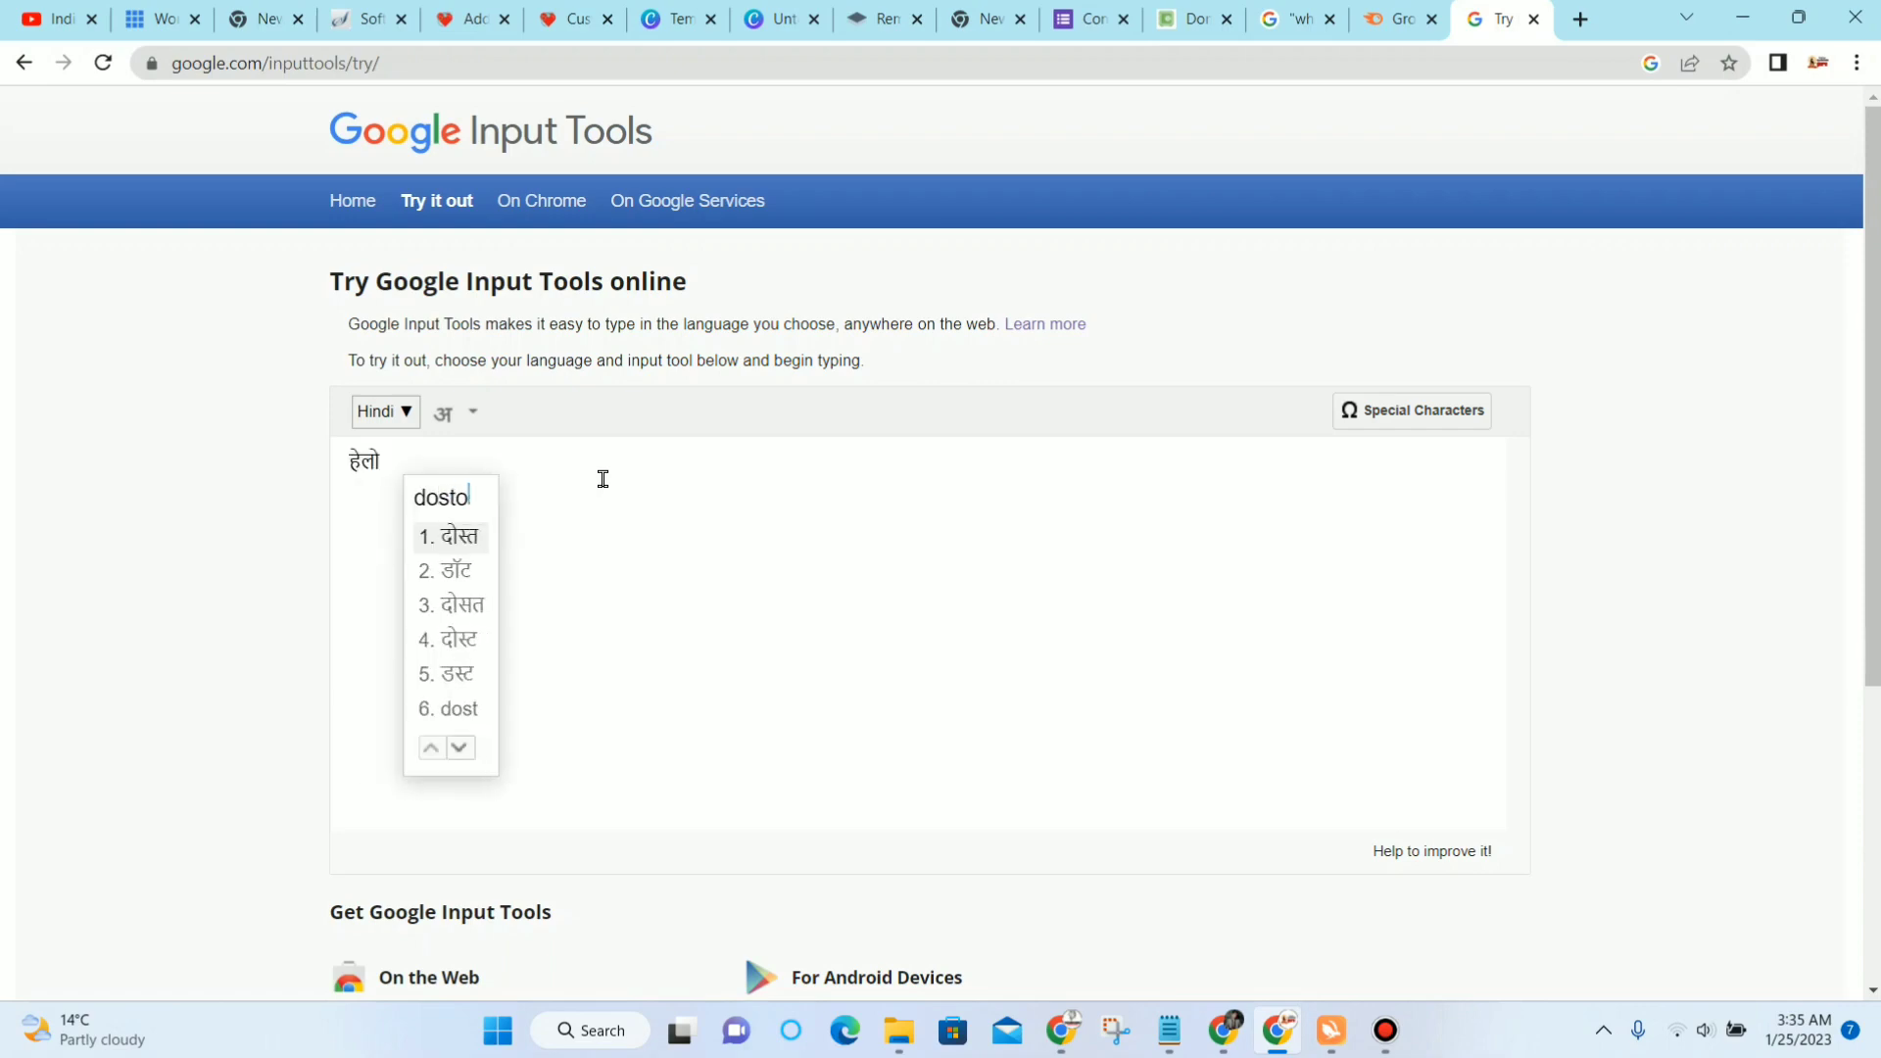
{"action": "type", "text": "n"}
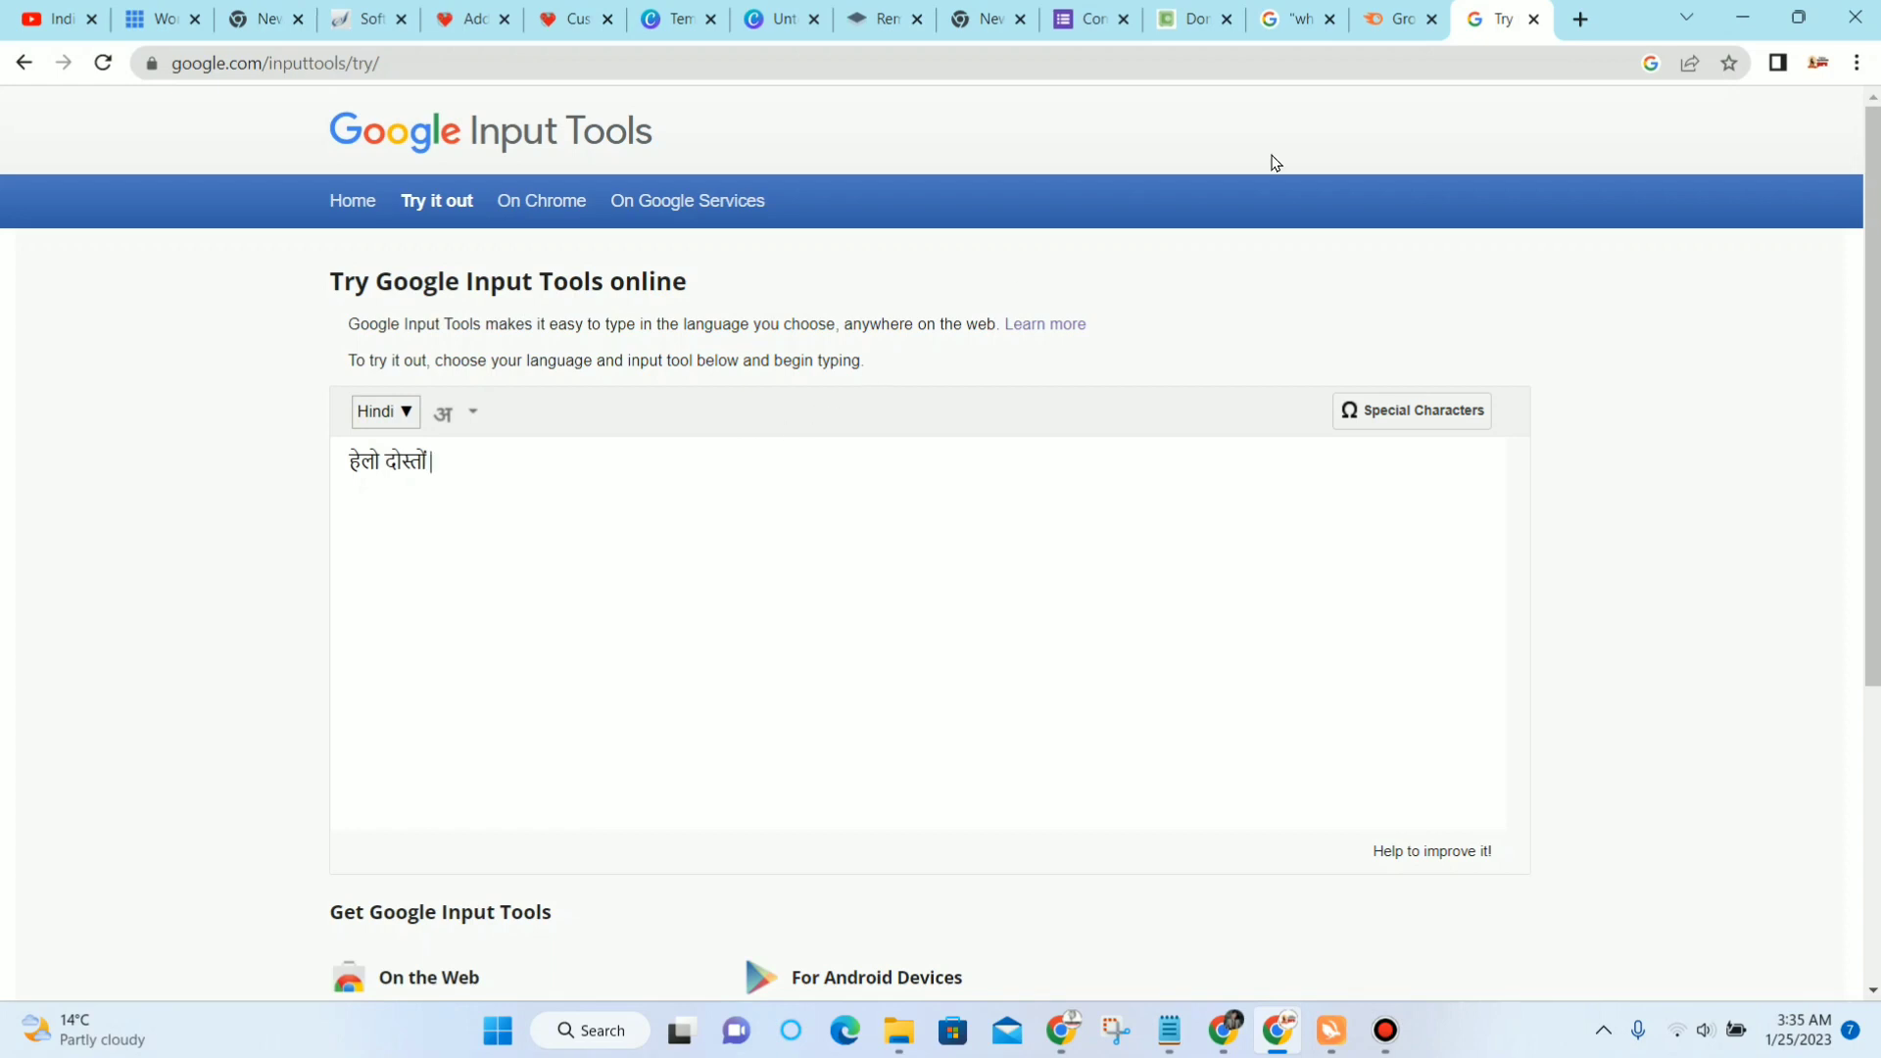
Step: Open Google Docs in a new browser tab and create a blank document
{"action": "left_click", "coordinate": [1581, 18]}
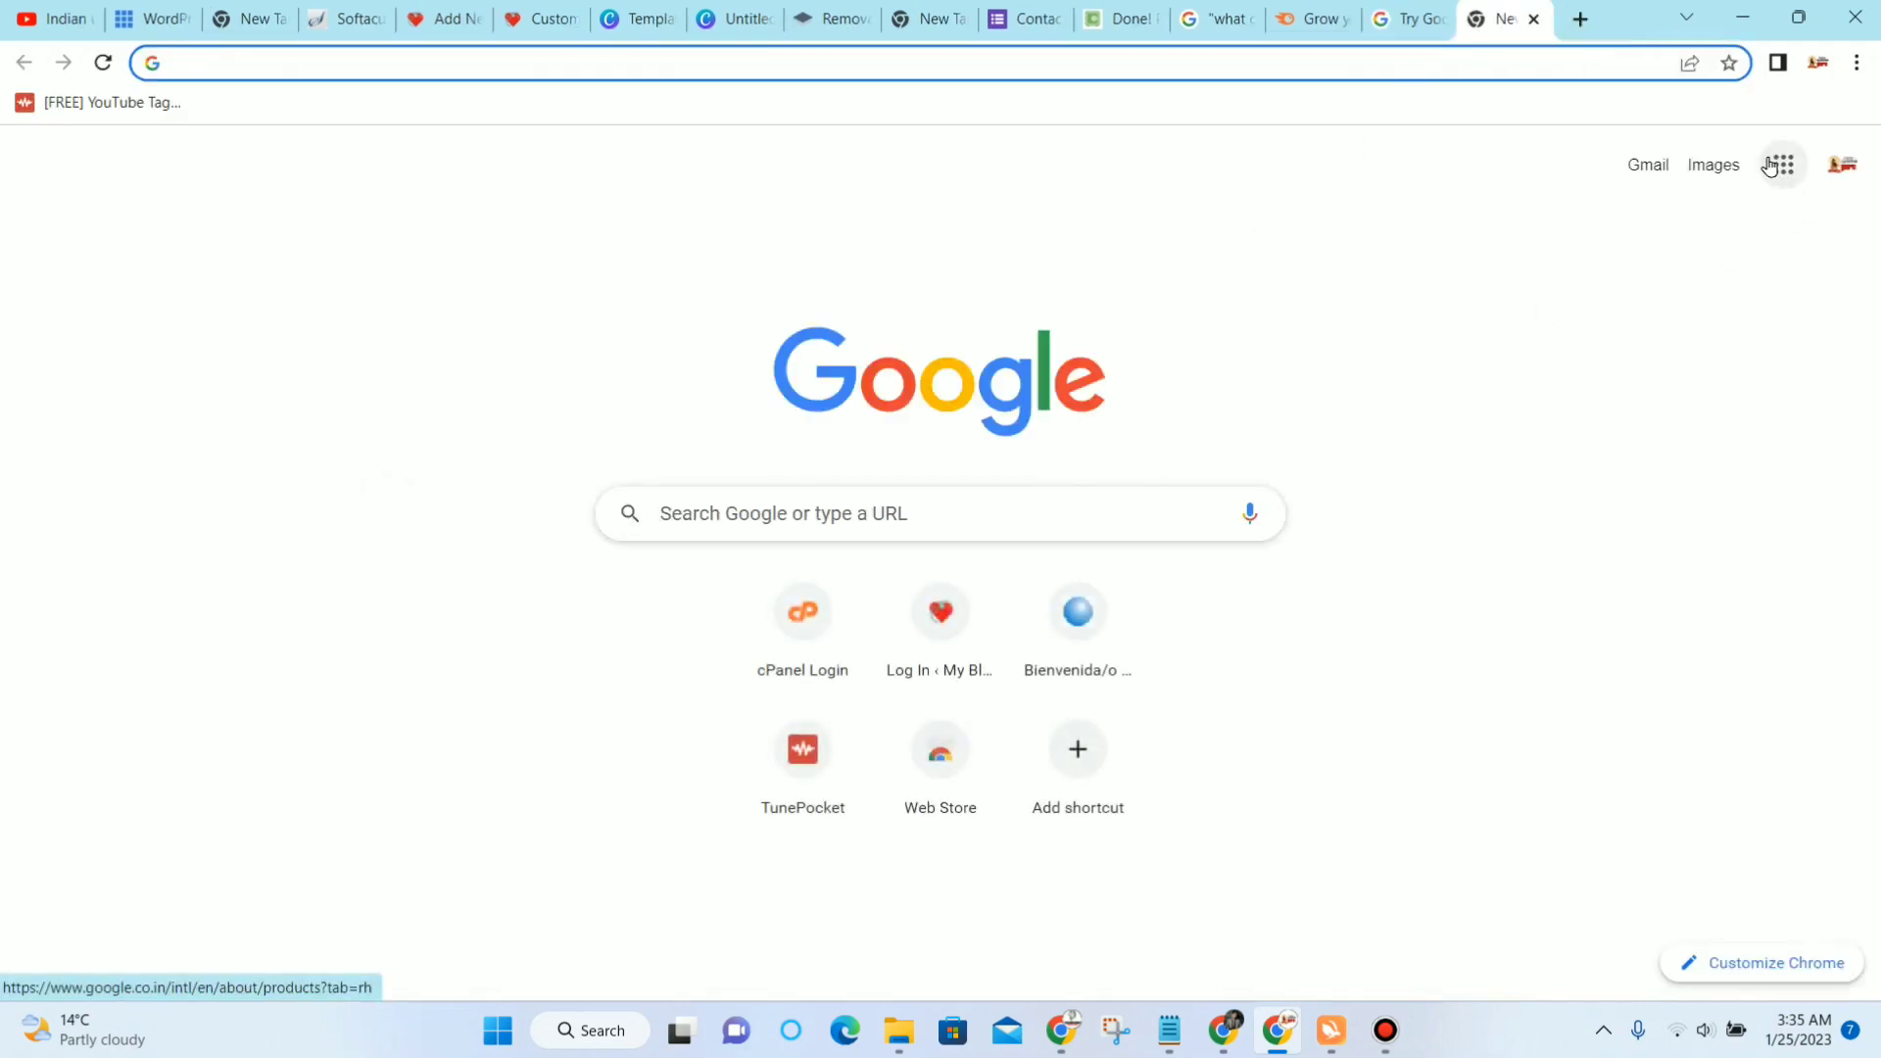
{"action": "left_click", "coordinate": [1783, 164]}
{"action": "left_click", "coordinate": [1721, 413]}
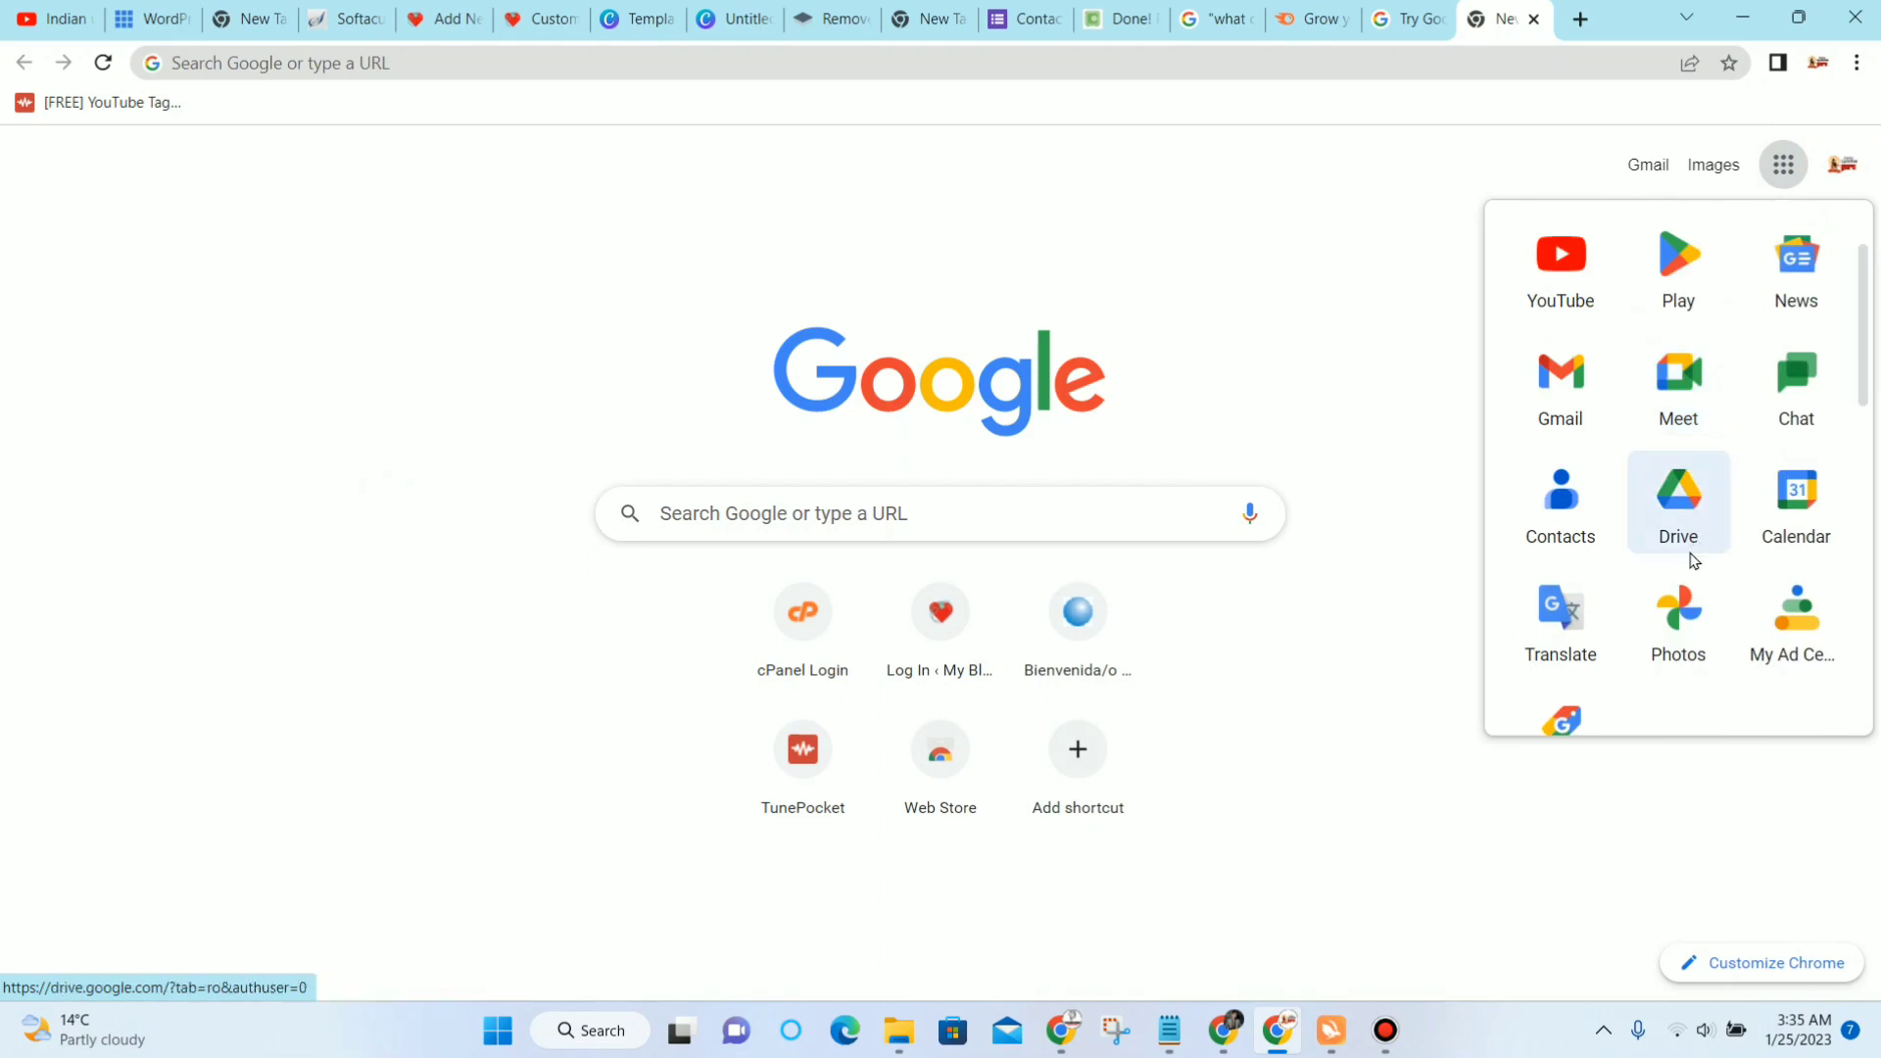
{"action": "scroll", "coordinate": [1688, 554], "scroll_direction": "down", "scroll_amount": 5}
{"action": "left_click", "coordinate": [1691, 510]}
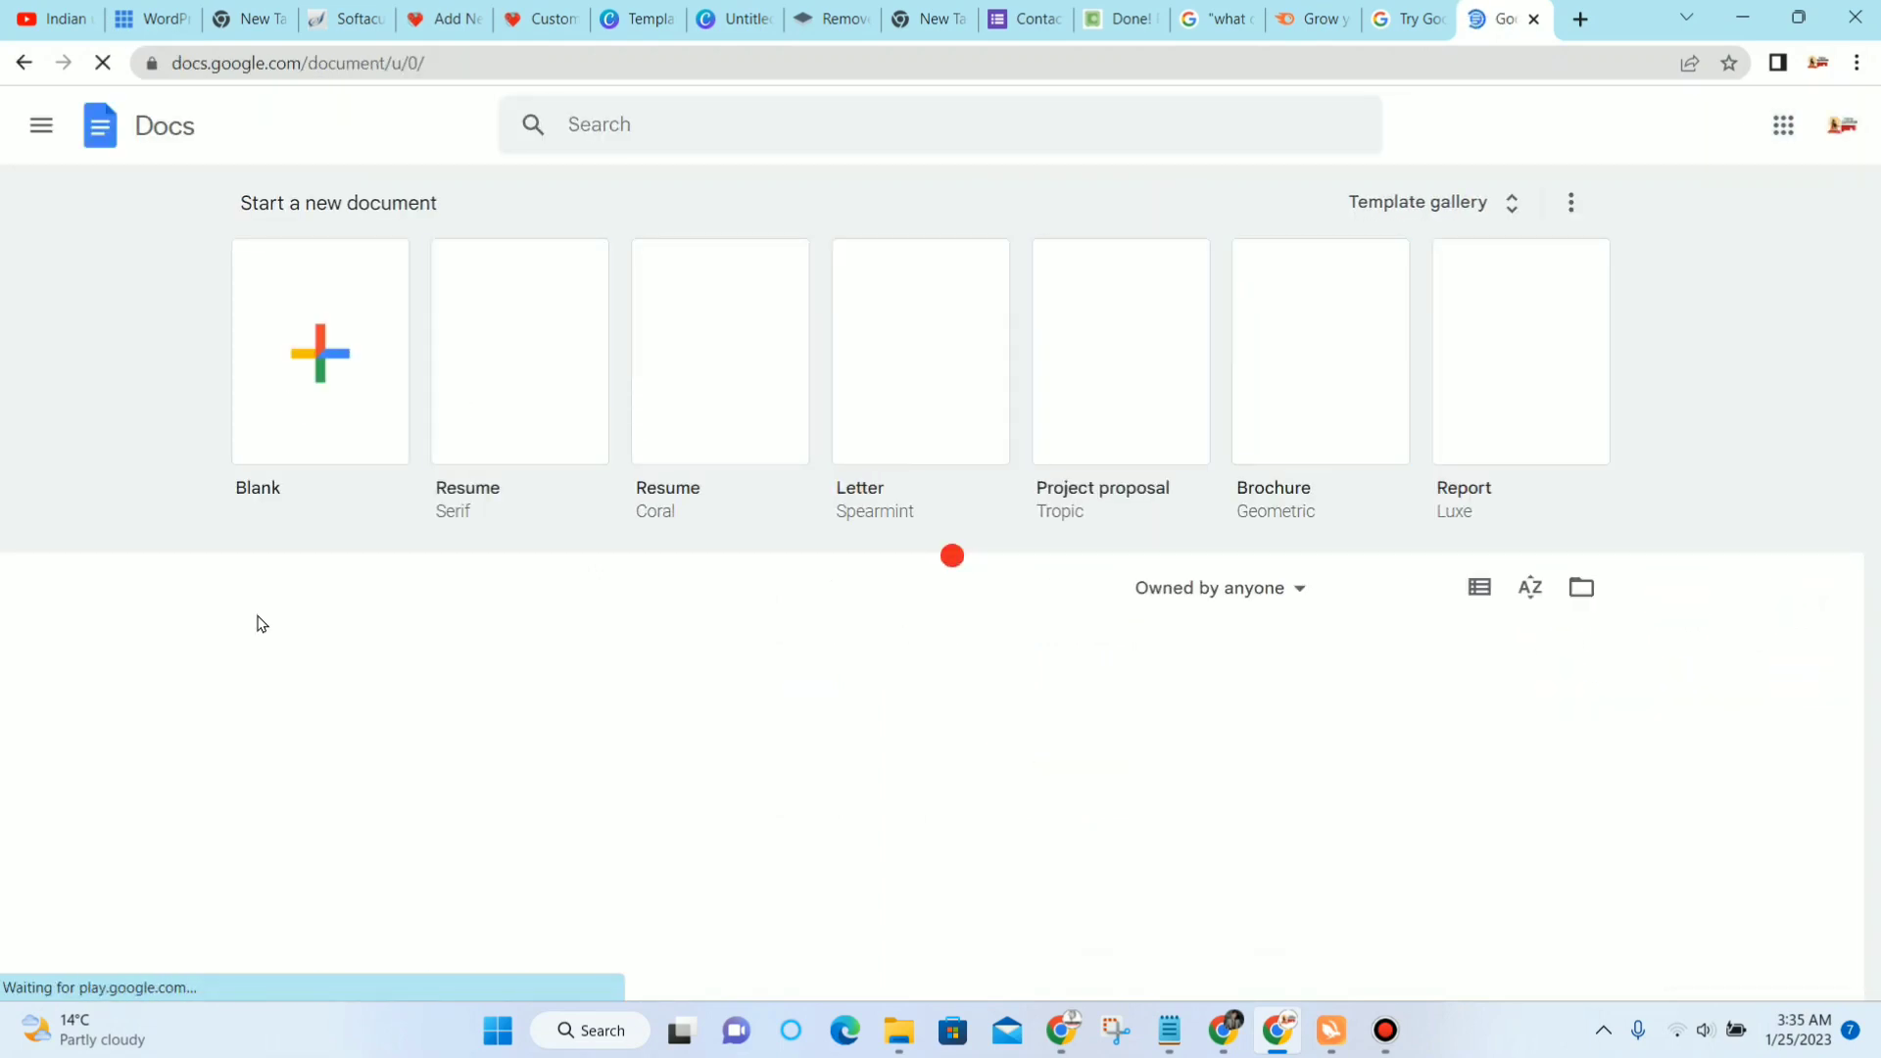
{"action": "left_click", "coordinate": [336, 355]}
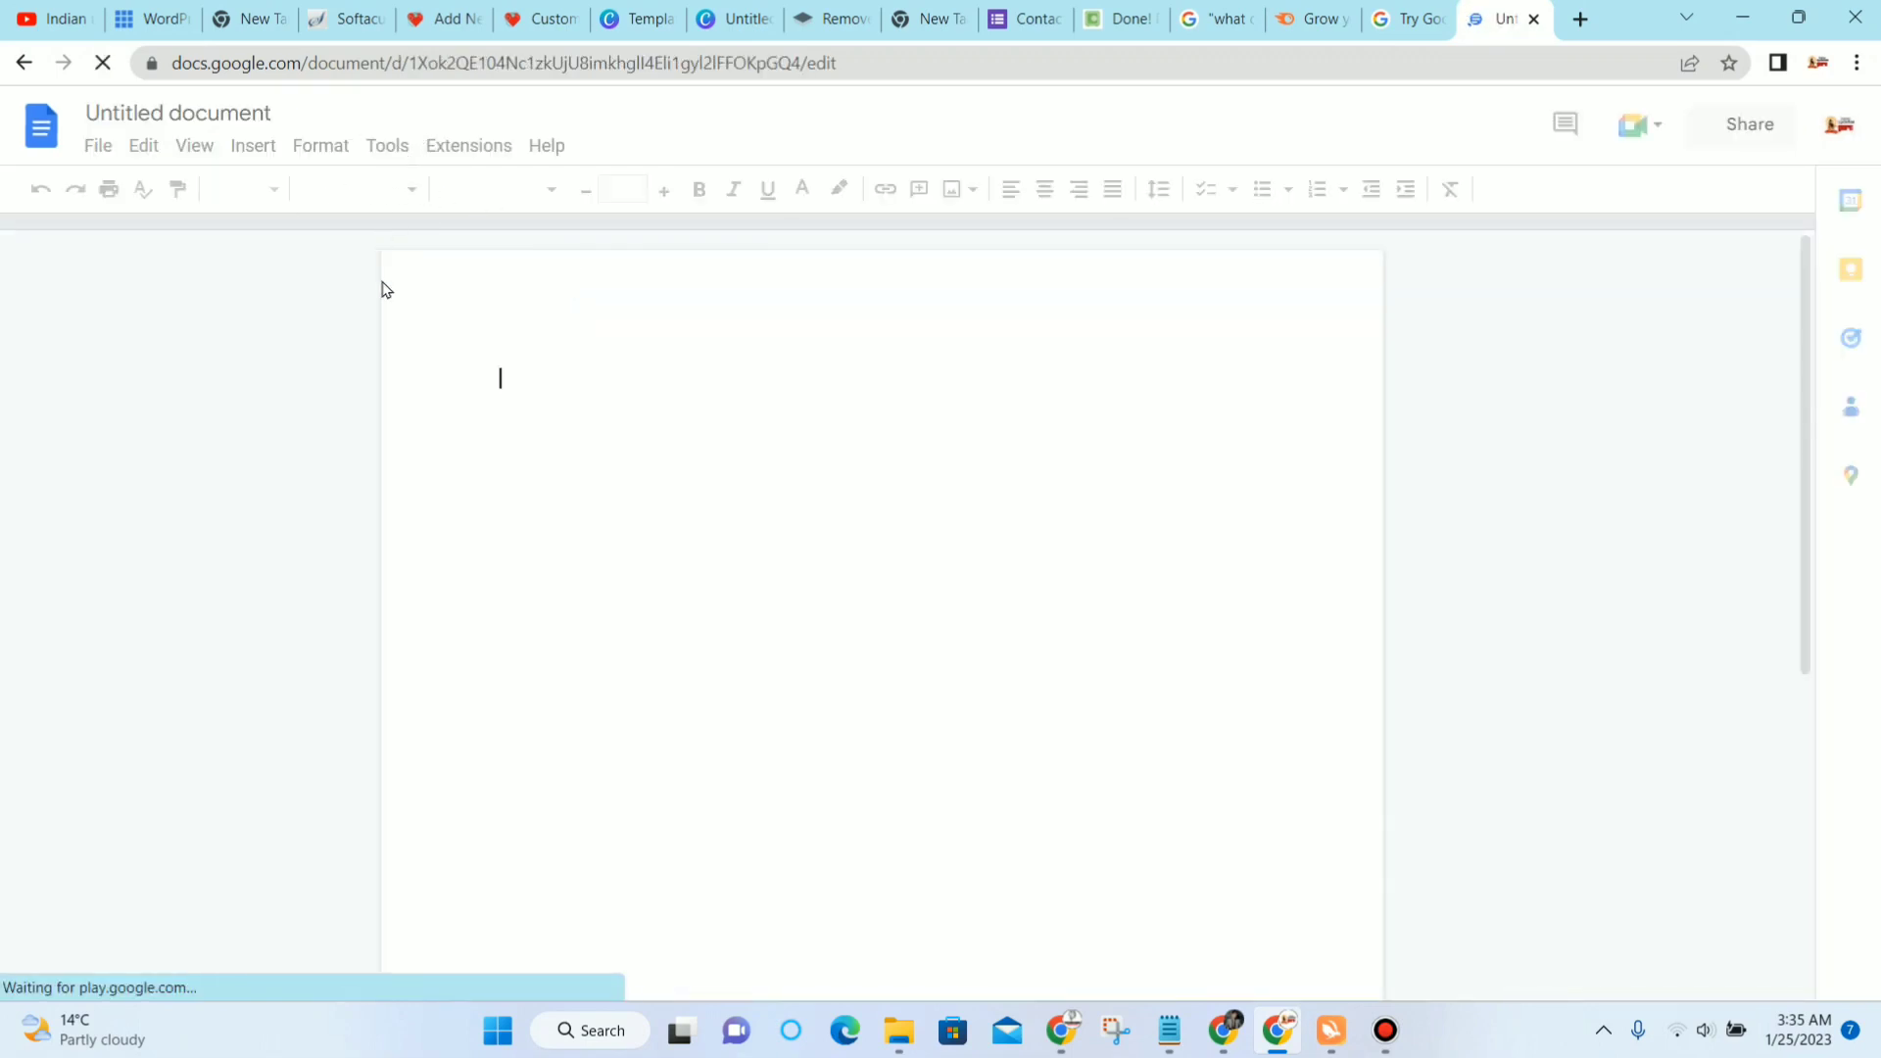
Step: Open voice typing for the document and set its dictation language to Hindi (हिन्दी)
{"action": "left_click", "coordinate": [376, 150]}
{"action": "left_click", "coordinate": [381, 155]}
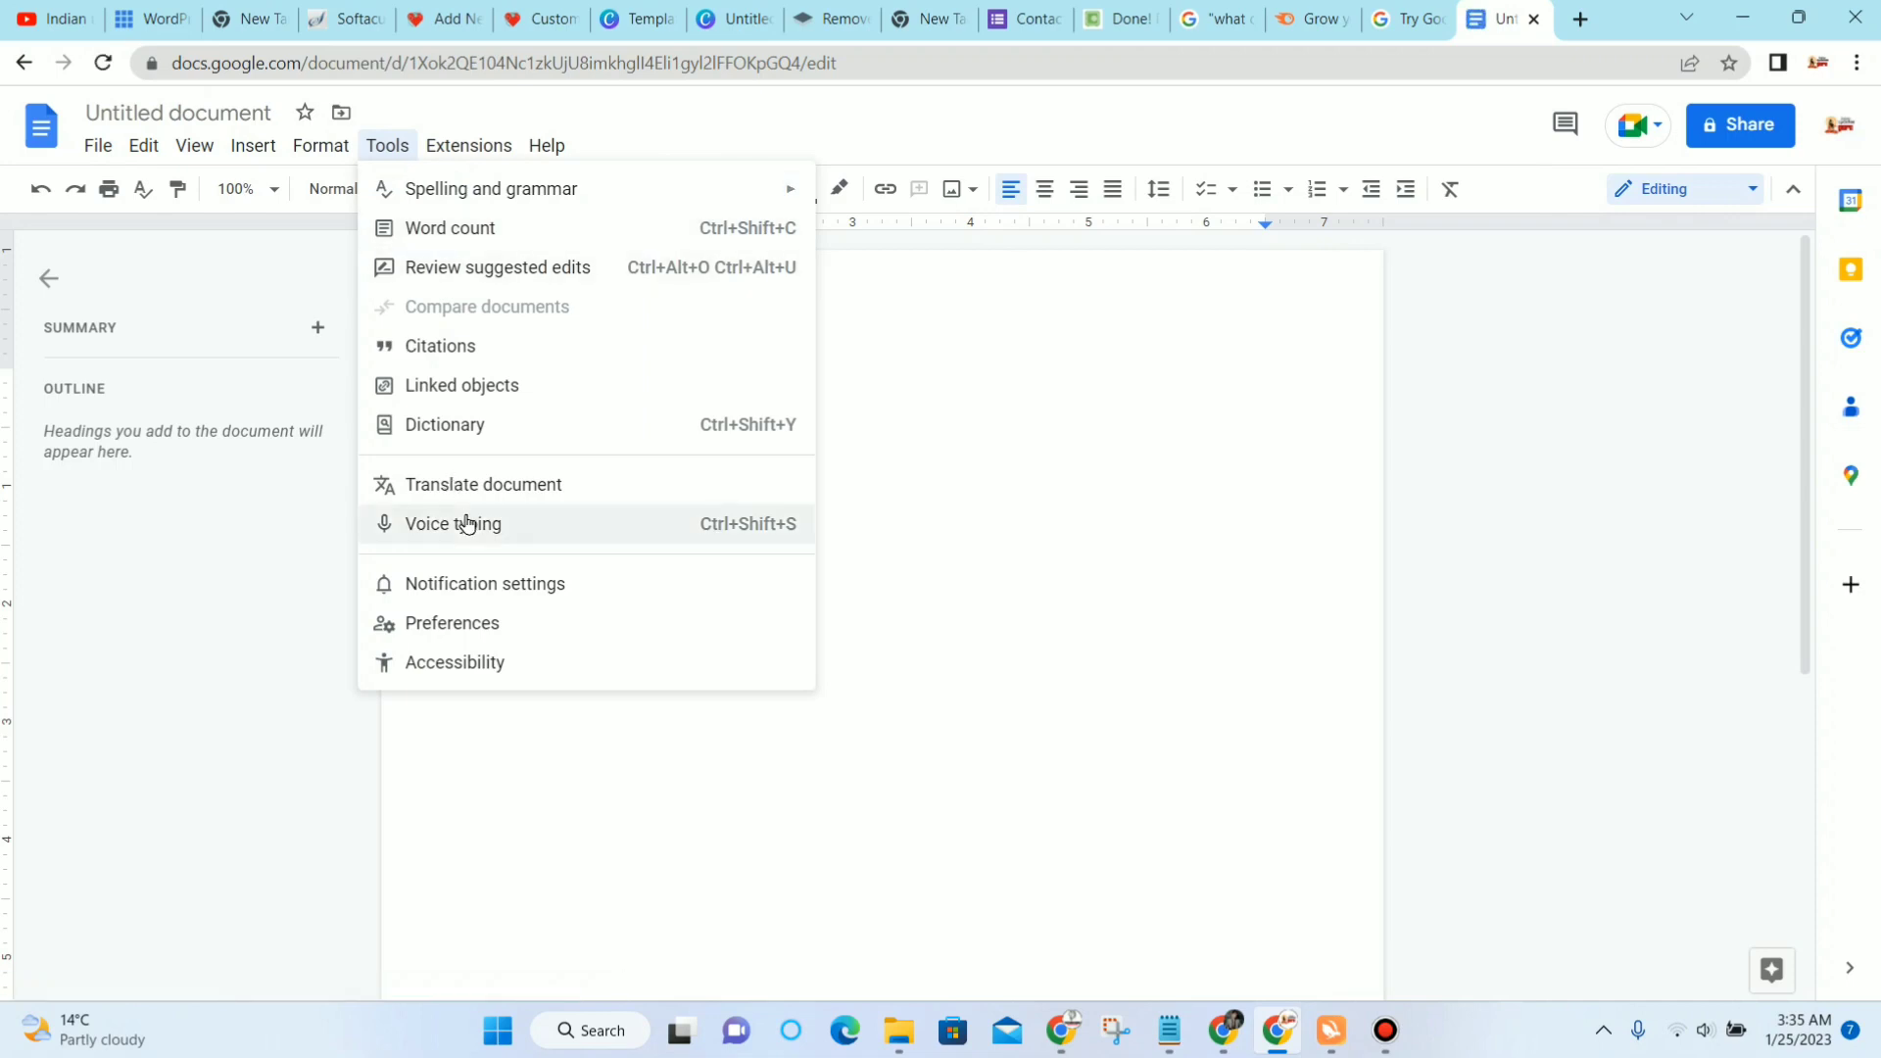
{"action": "left_click", "coordinate": [466, 524]}
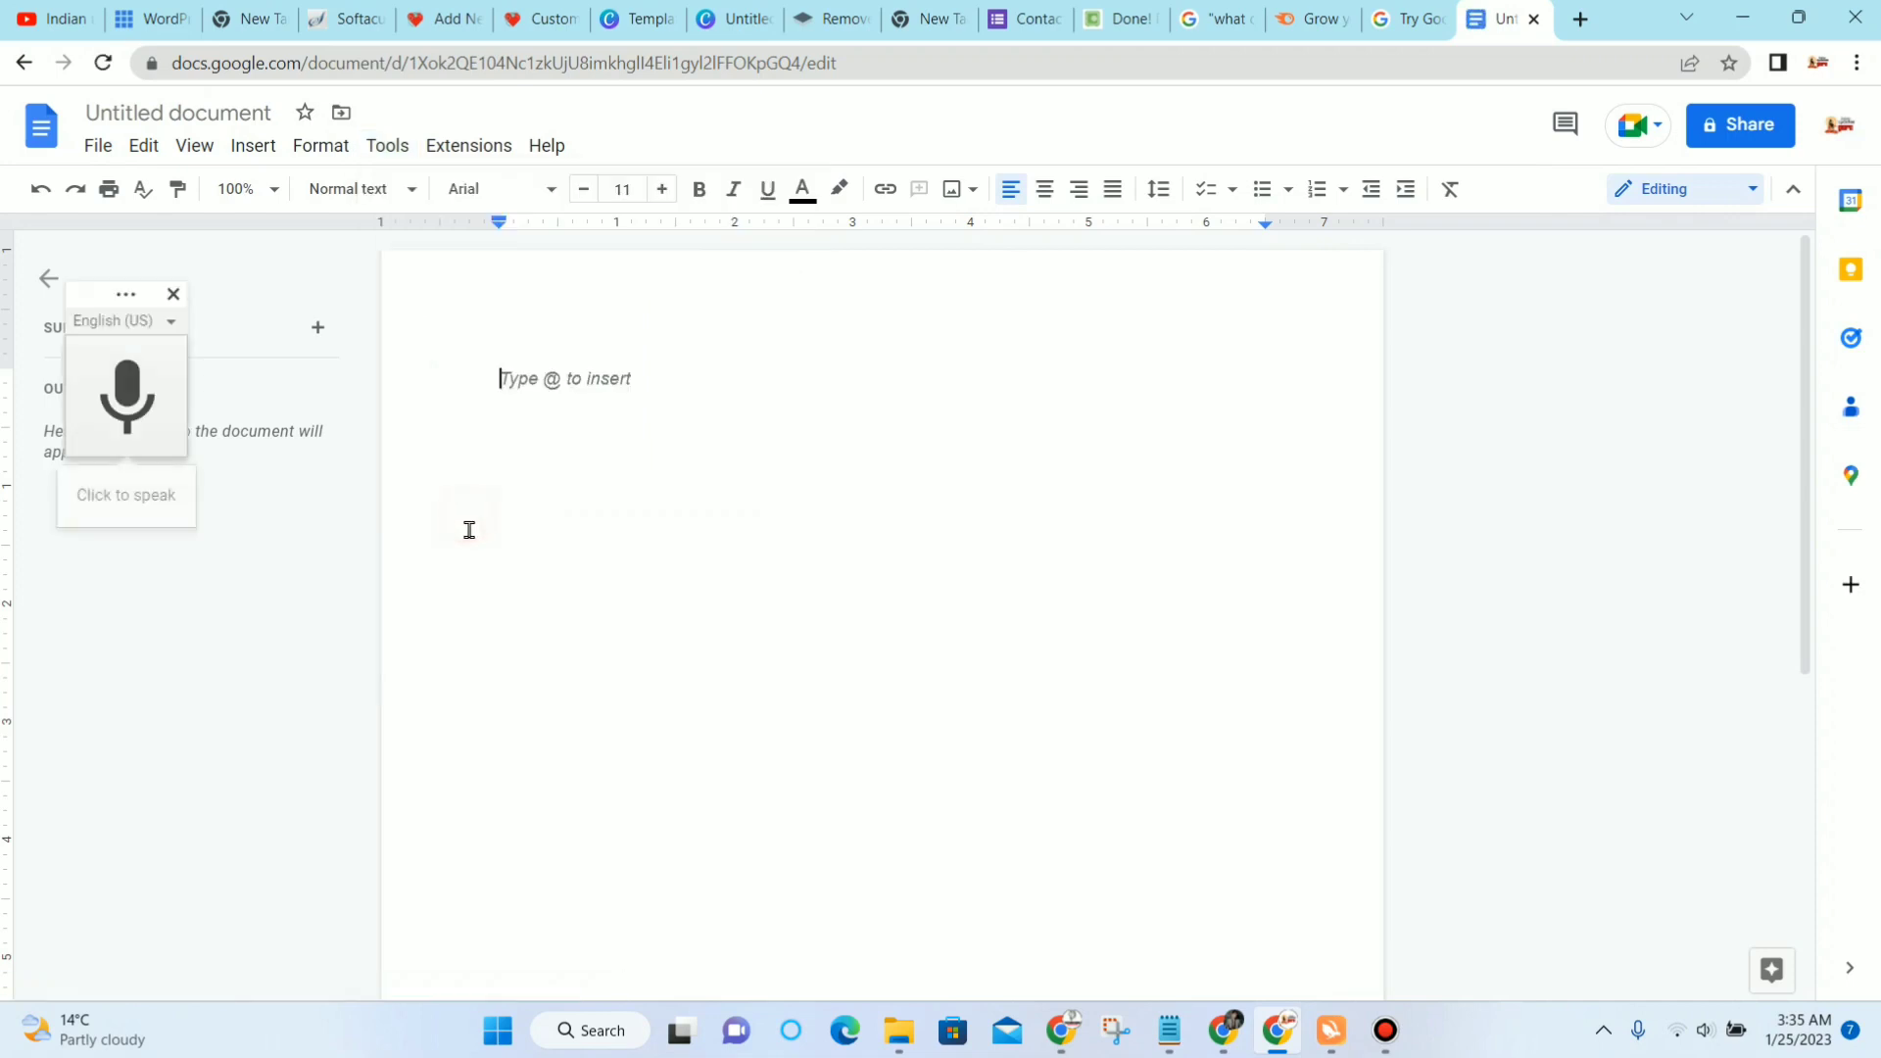
{"action": "left_click", "coordinate": [111, 321]}
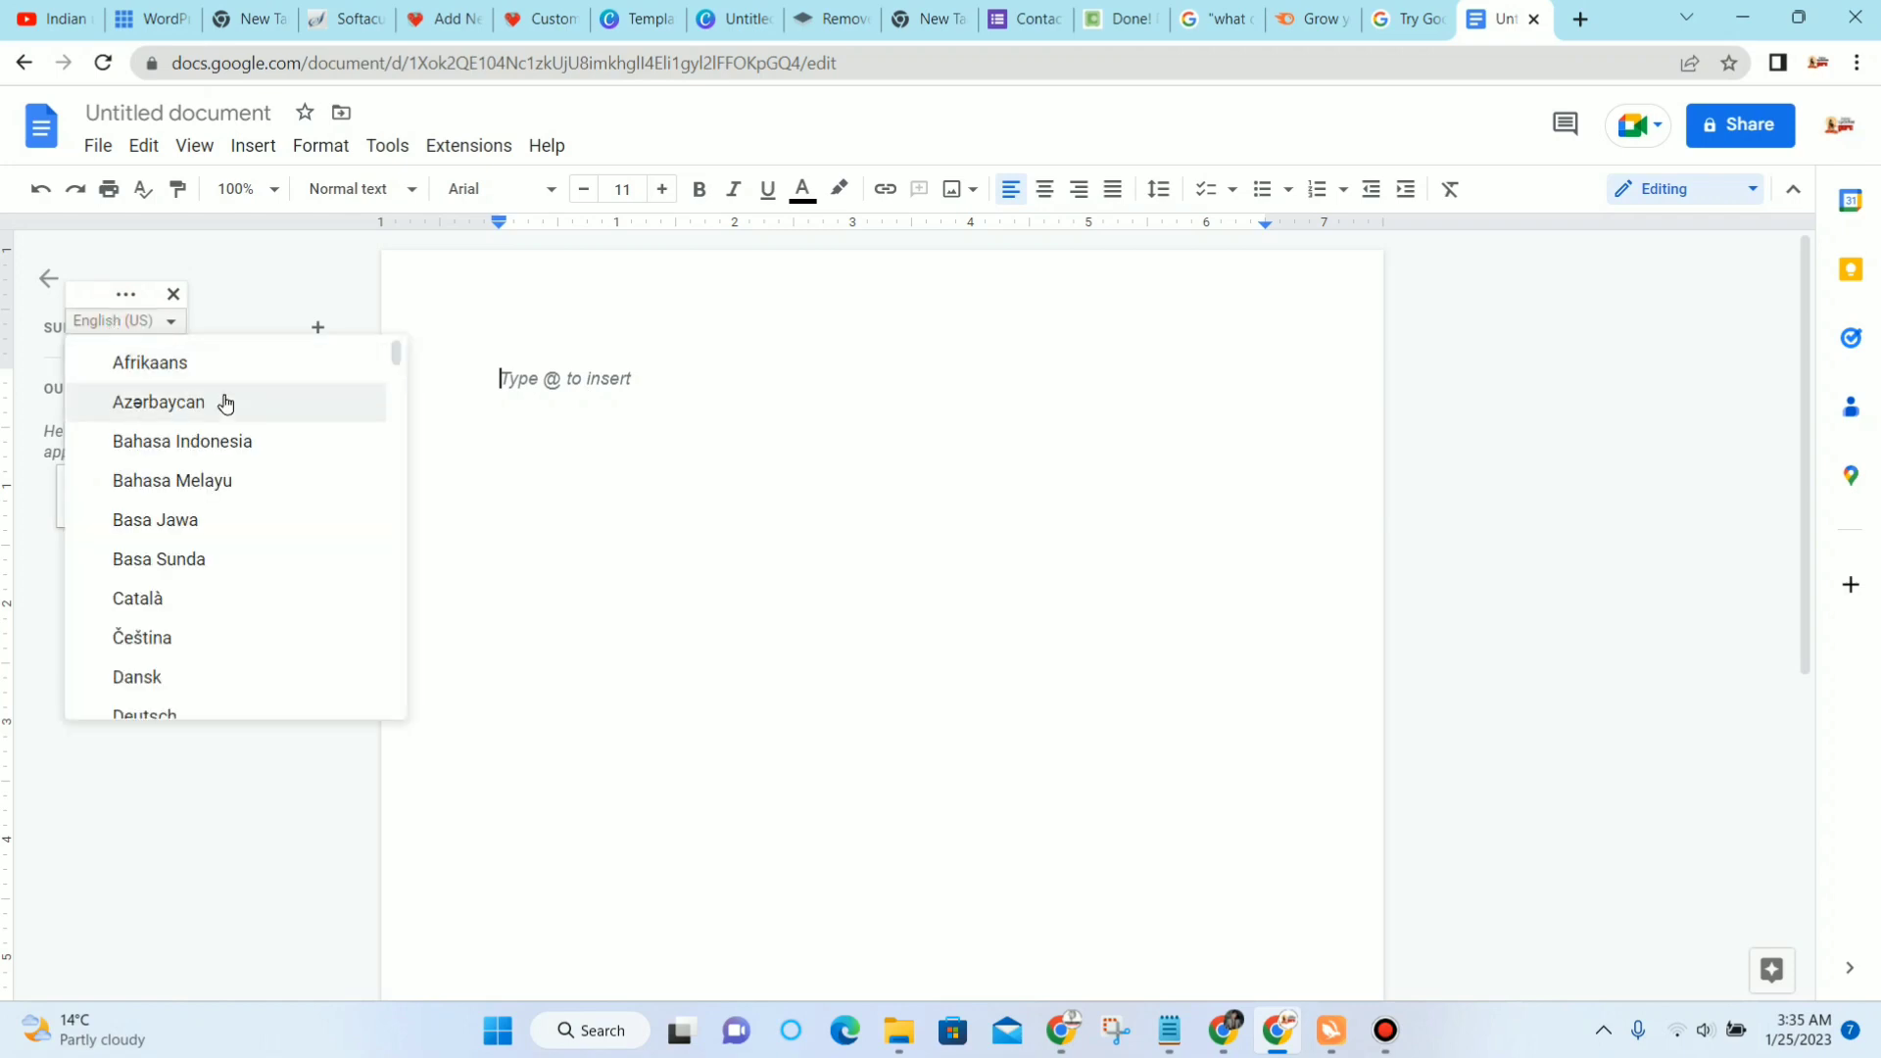
{"action": "scroll", "coordinate": [226, 401], "scroll_direction": "down", "scroll_amount": 12}
{"action": "scroll", "coordinate": [199, 475], "scroll_direction": "down", "scroll_amount": 20}
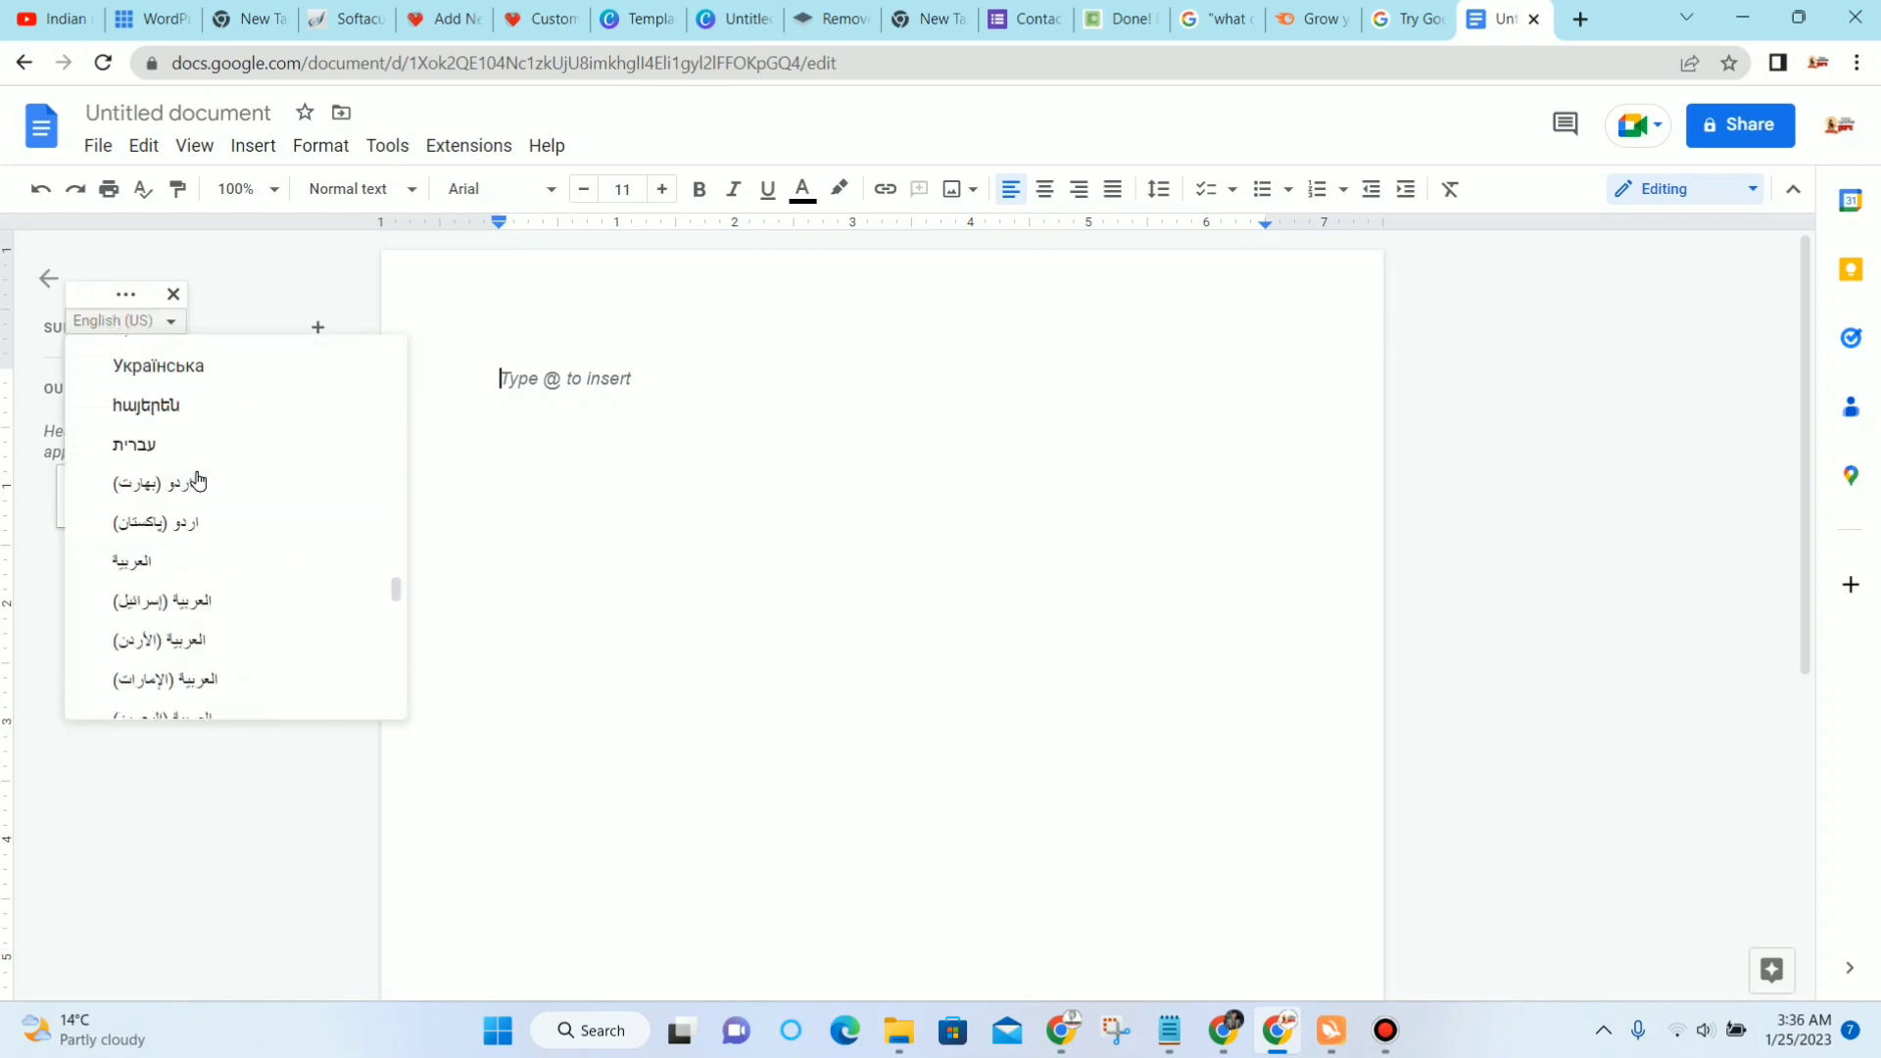
{"action": "scroll", "coordinate": [198, 500], "scroll_direction": "up", "scroll_amount": 3}
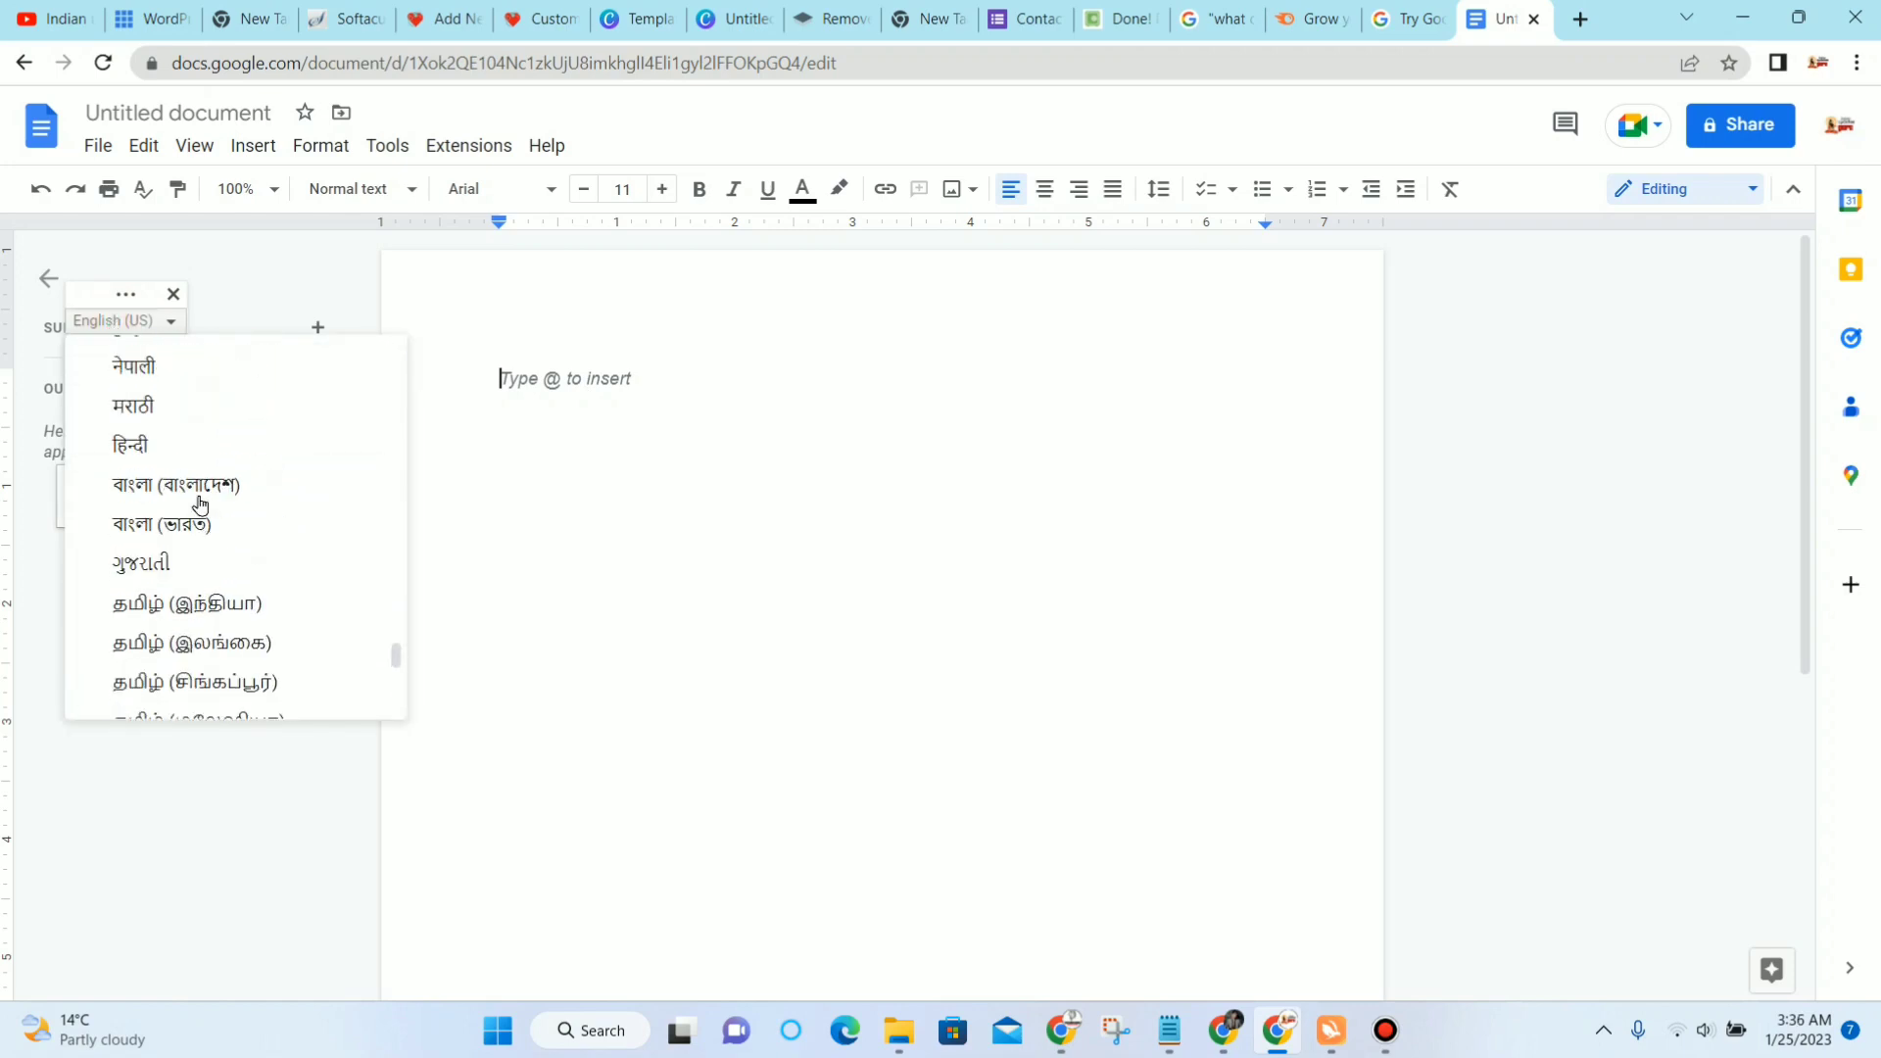
{"action": "left_click", "coordinate": [168, 441]}
Step: Try out Hindi dictation with a sample passage, clearing the document and stopping the microphone at the end
{"action": "left_click", "coordinate": [136, 436]}
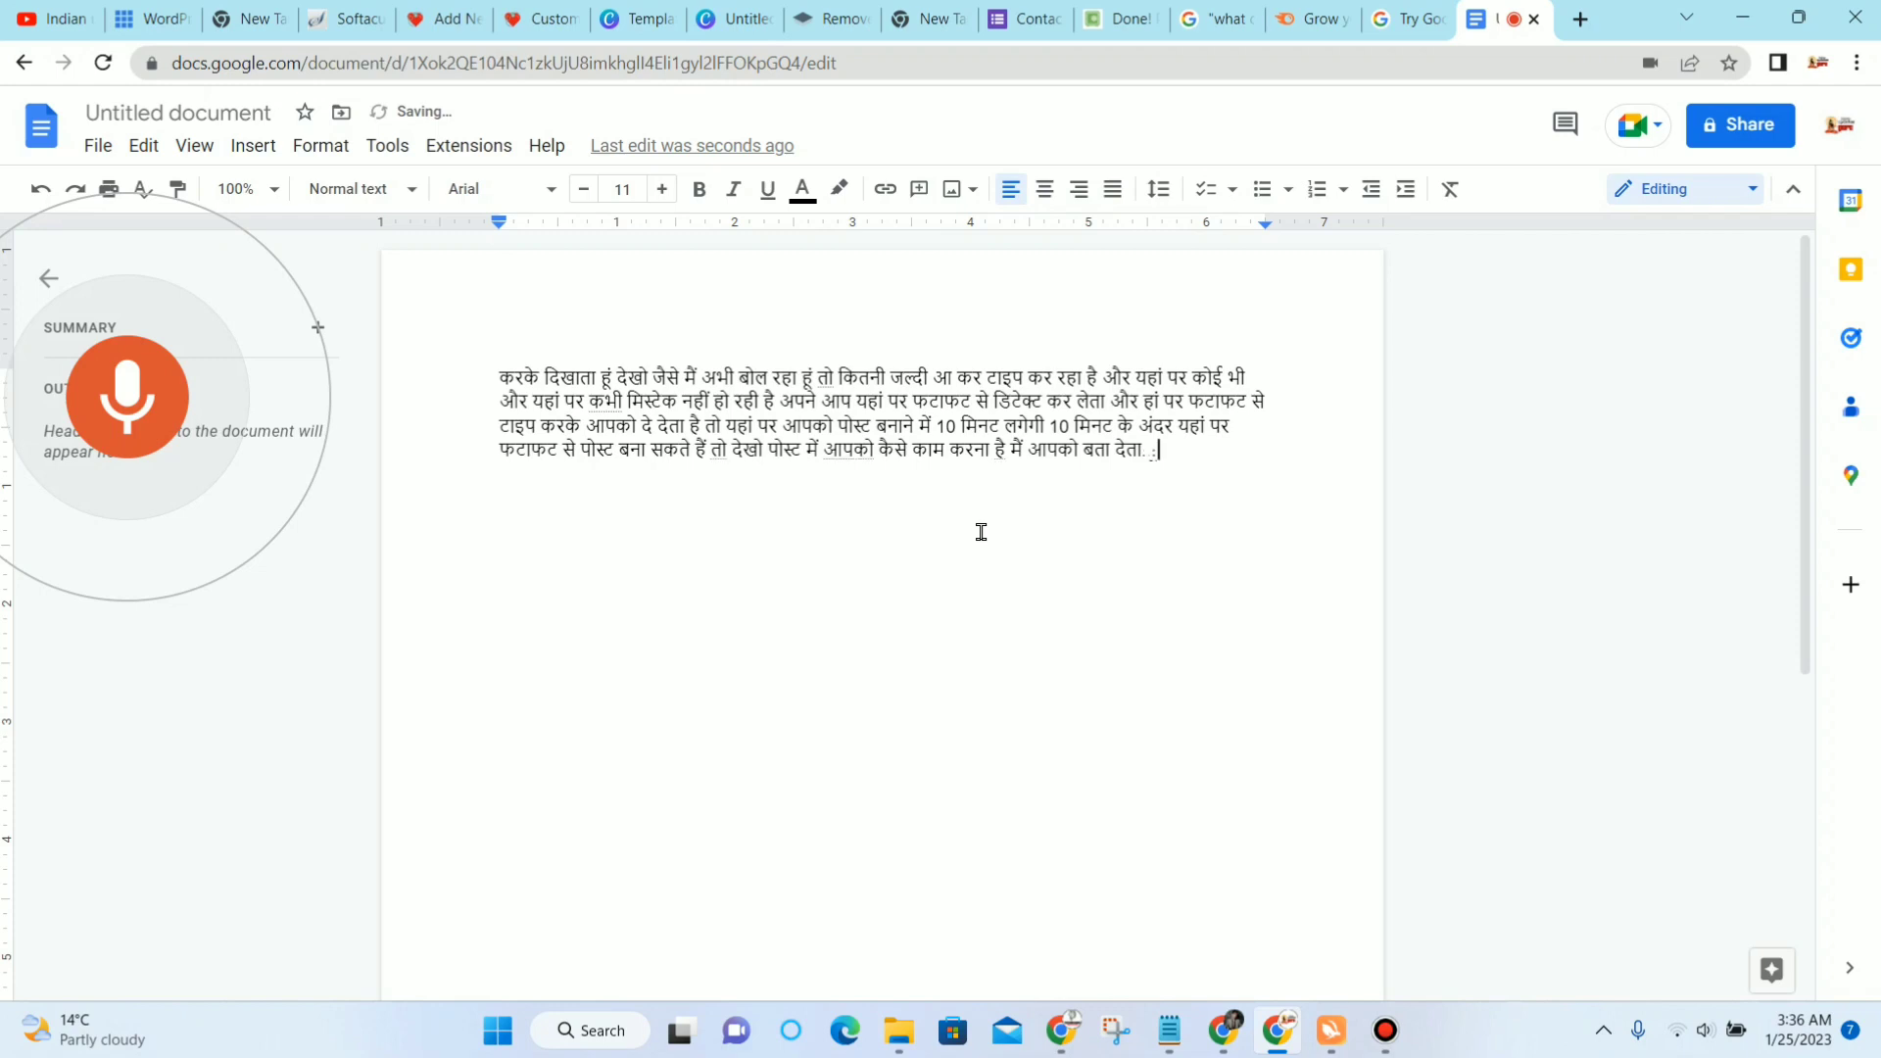
{"action": "key", "text": "ctrl+a"}
{"action": "key", "text": "BackSpace"}
{"action": "left_click", "coordinate": [152, 443]}
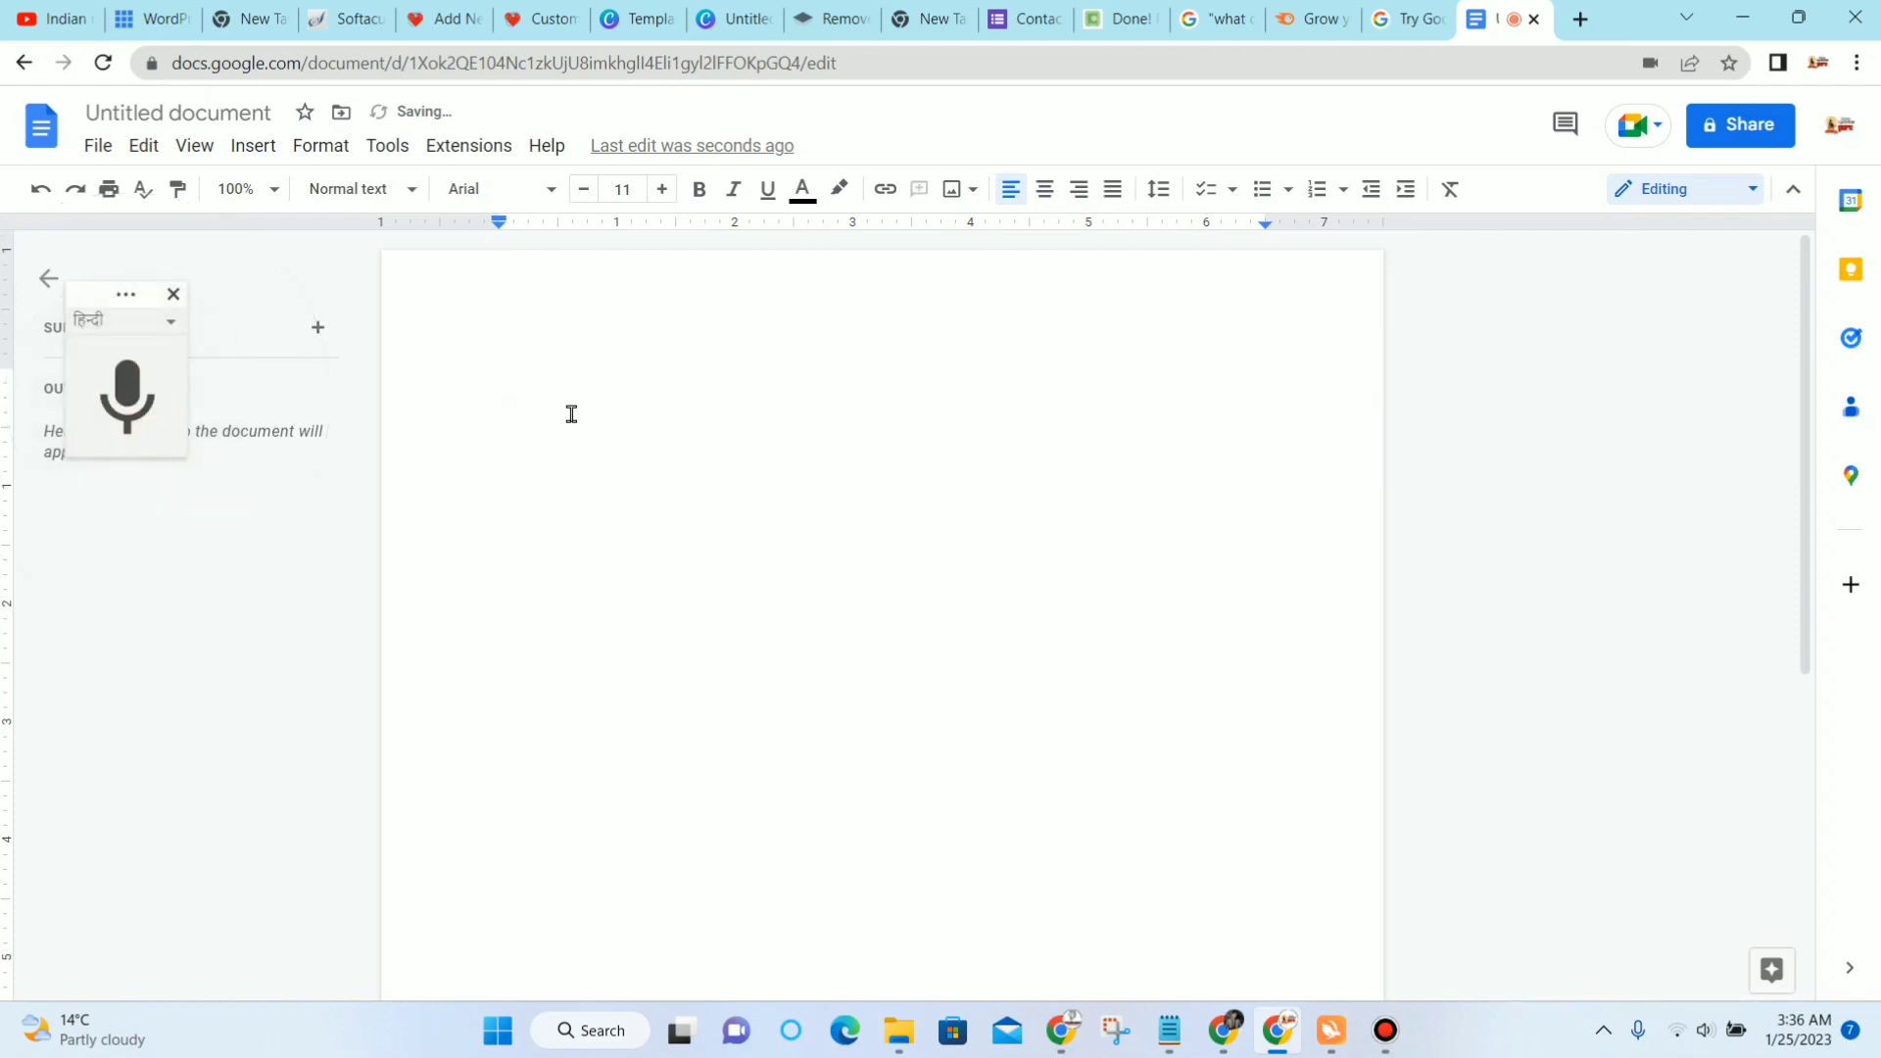
Step: Copy the query "what can be made from paneer?" from the Google search tab into the blank document and add a hyphen after it
{"action": "left_click", "coordinate": [1214, 19]}
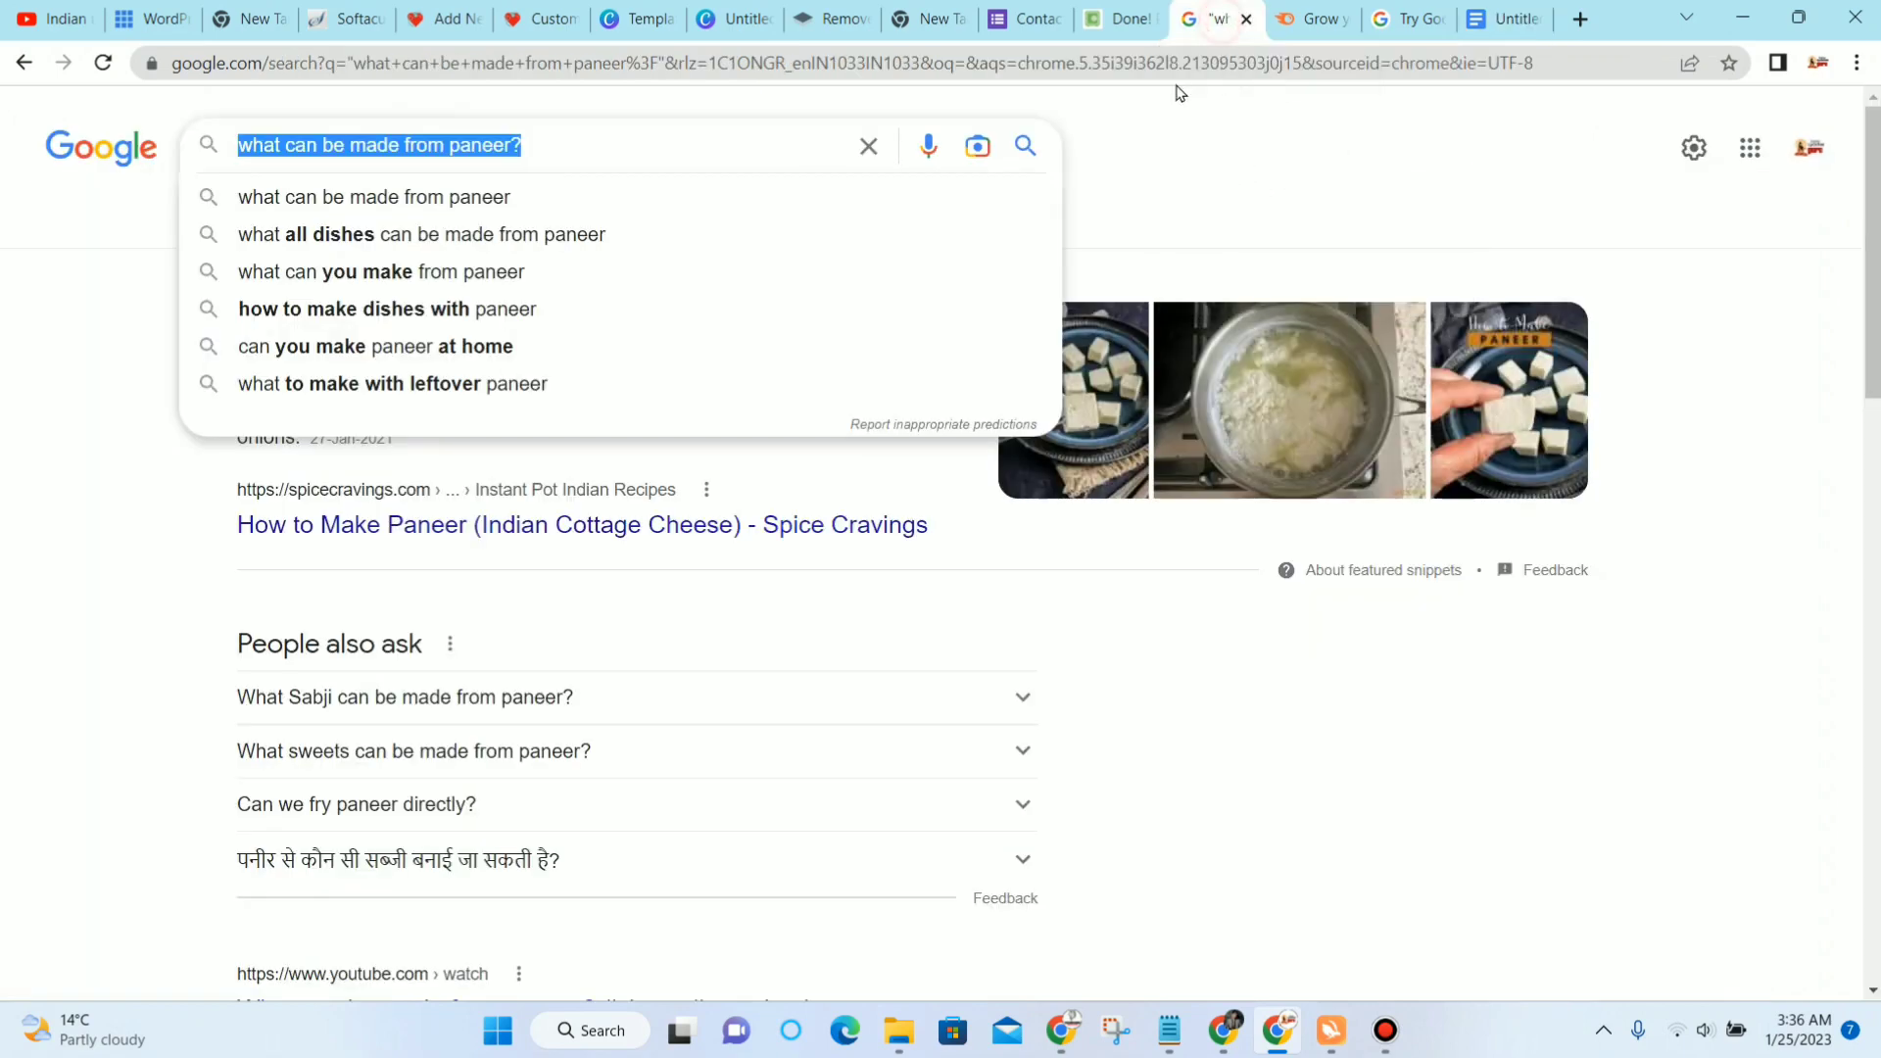
{"action": "right_click", "coordinate": [539, 149]}
{"action": "left_click", "coordinate": [627, 243]}
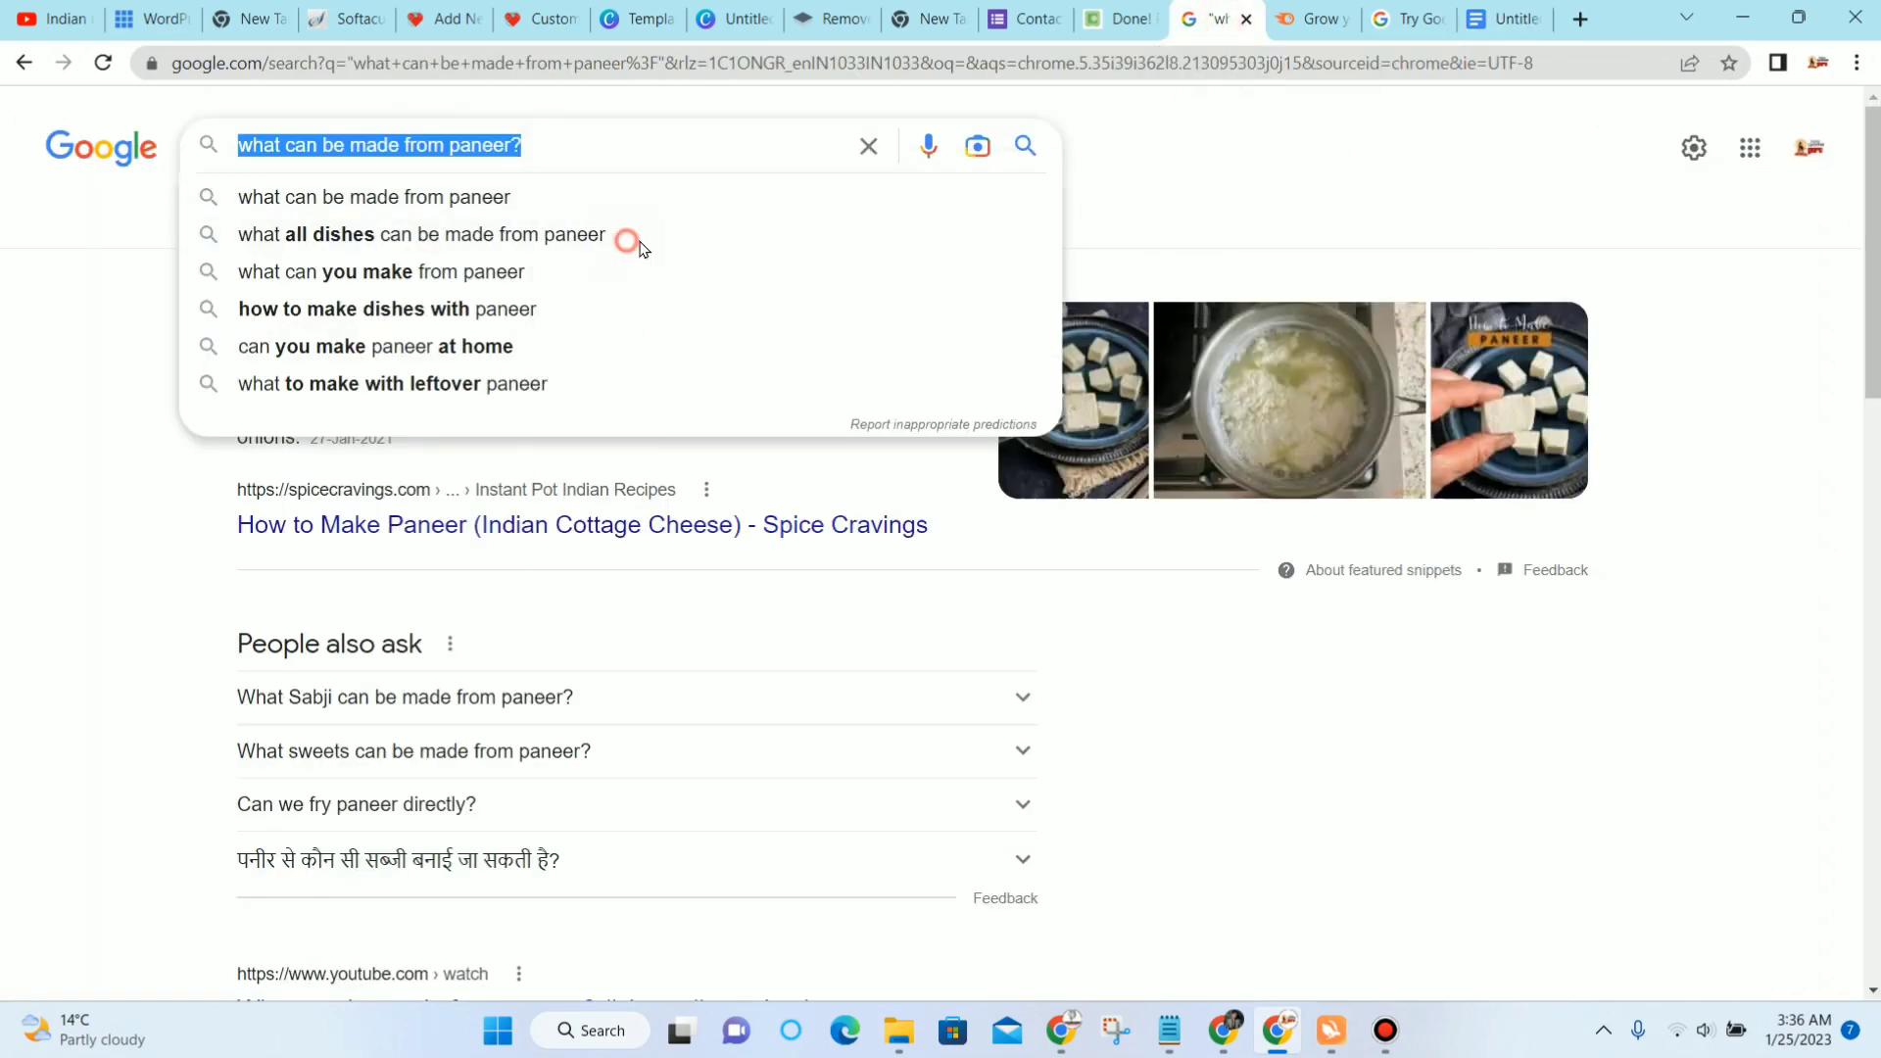
{"action": "left_click", "coordinate": [1498, 19]}
{"action": "scroll", "coordinate": [527, 319], "scroll_direction": "up", "scroll_amount": 1}
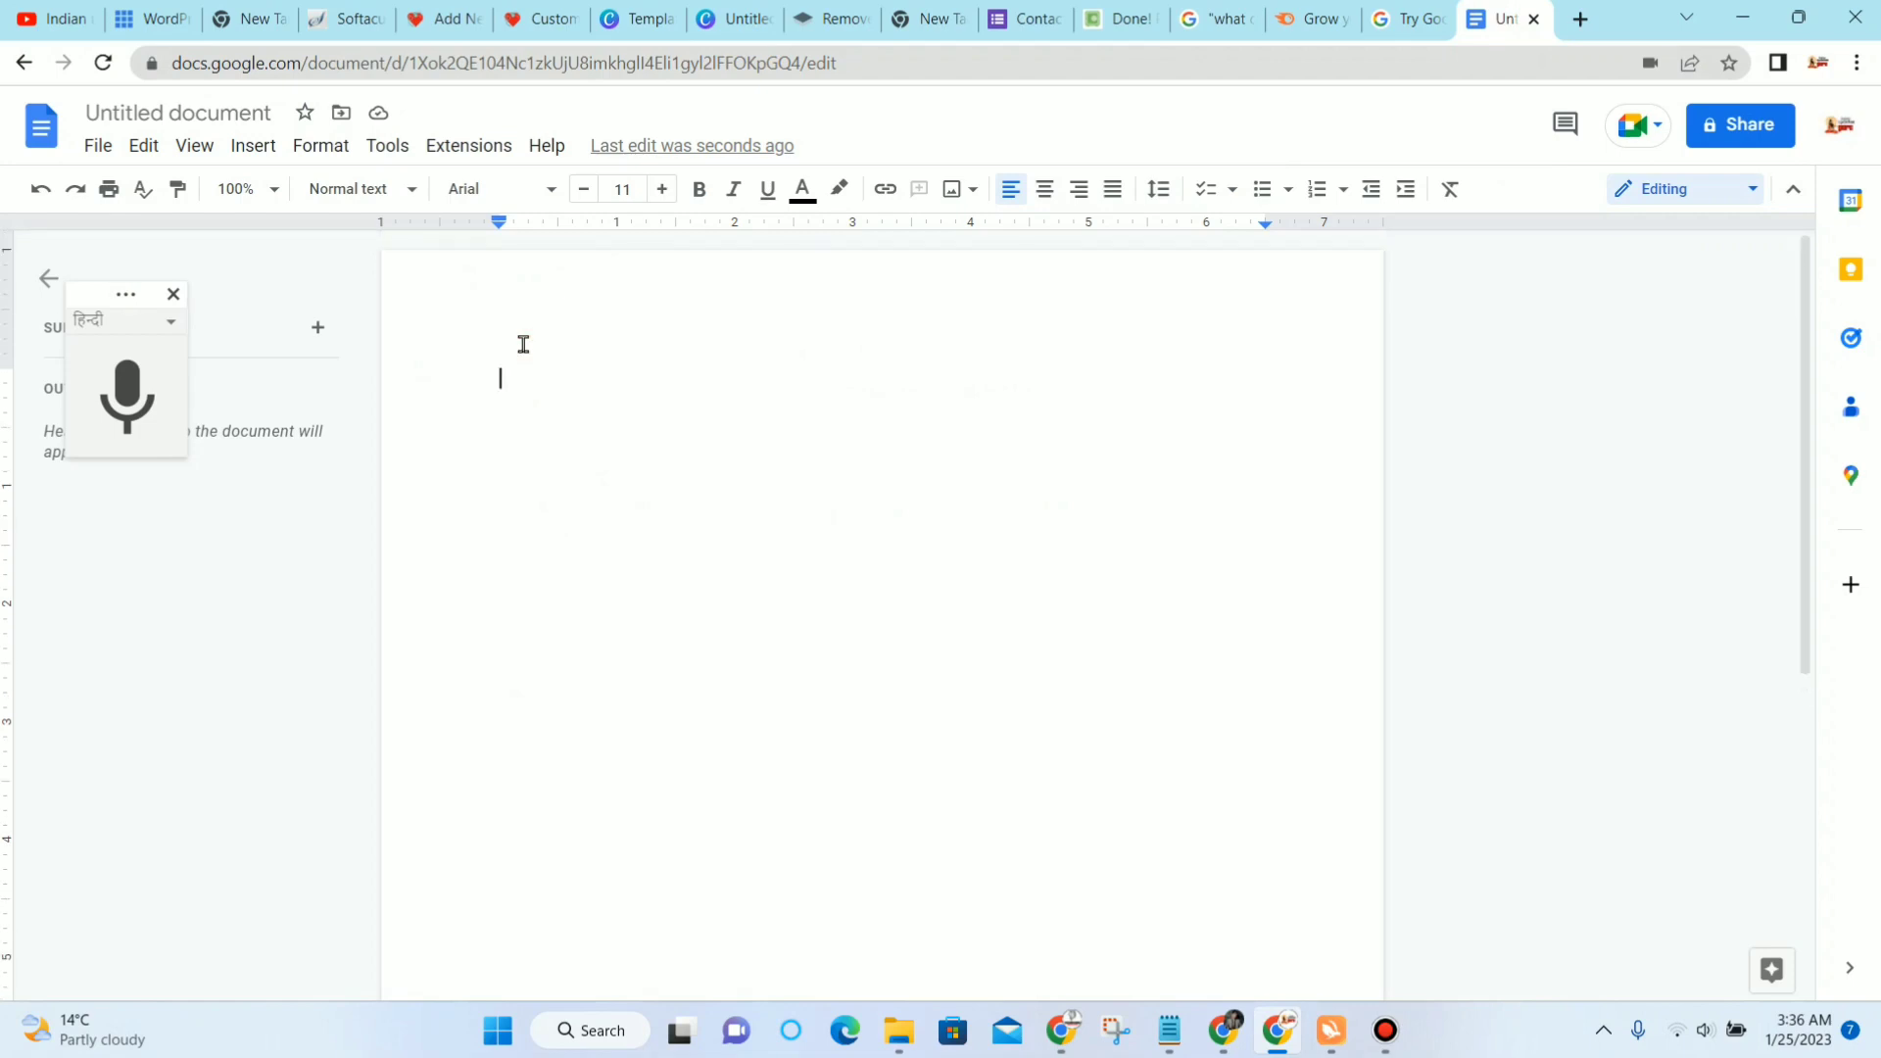
{"action": "key", "text": "ctrl+v"}
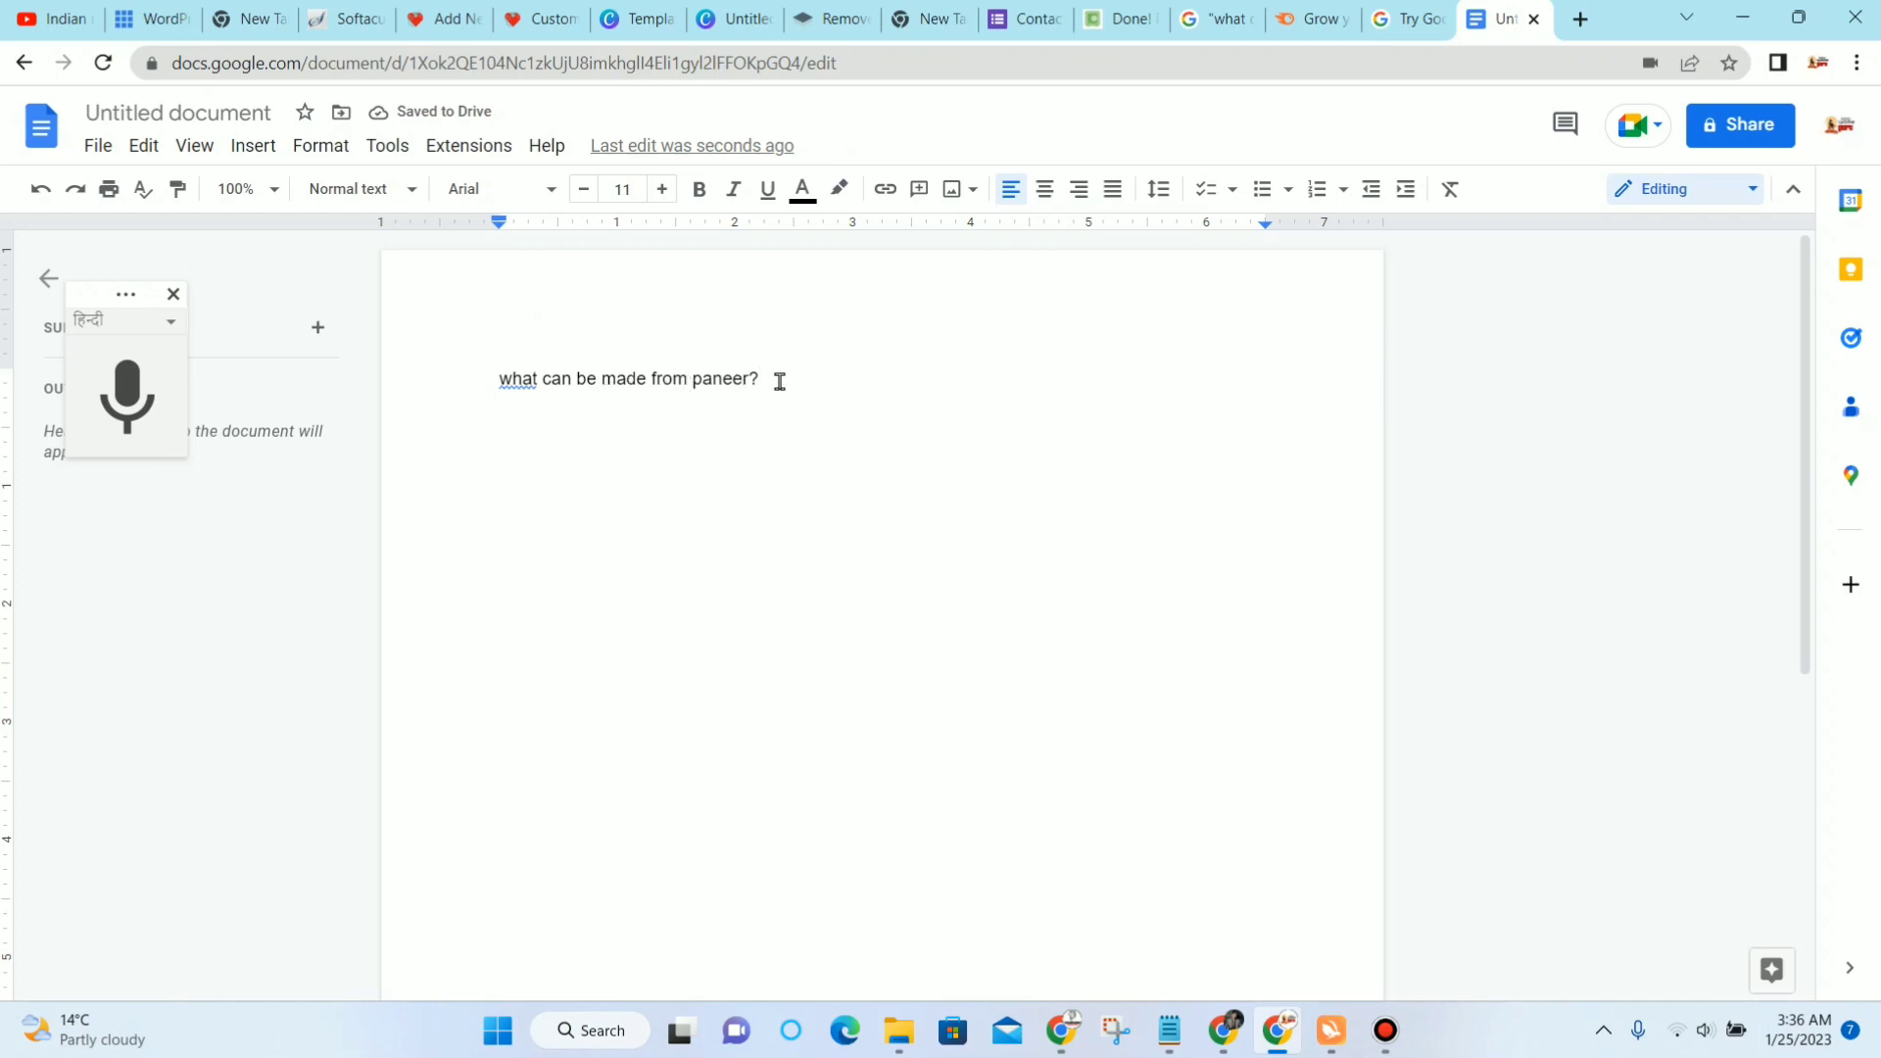
{"action": "type", "text": "-"}
Step: Find Google Translate in a new browser tab and translate "what can be made from paneer?" from English to Hindi
{"action": "left_click", "coordinate": [1580, 19]}
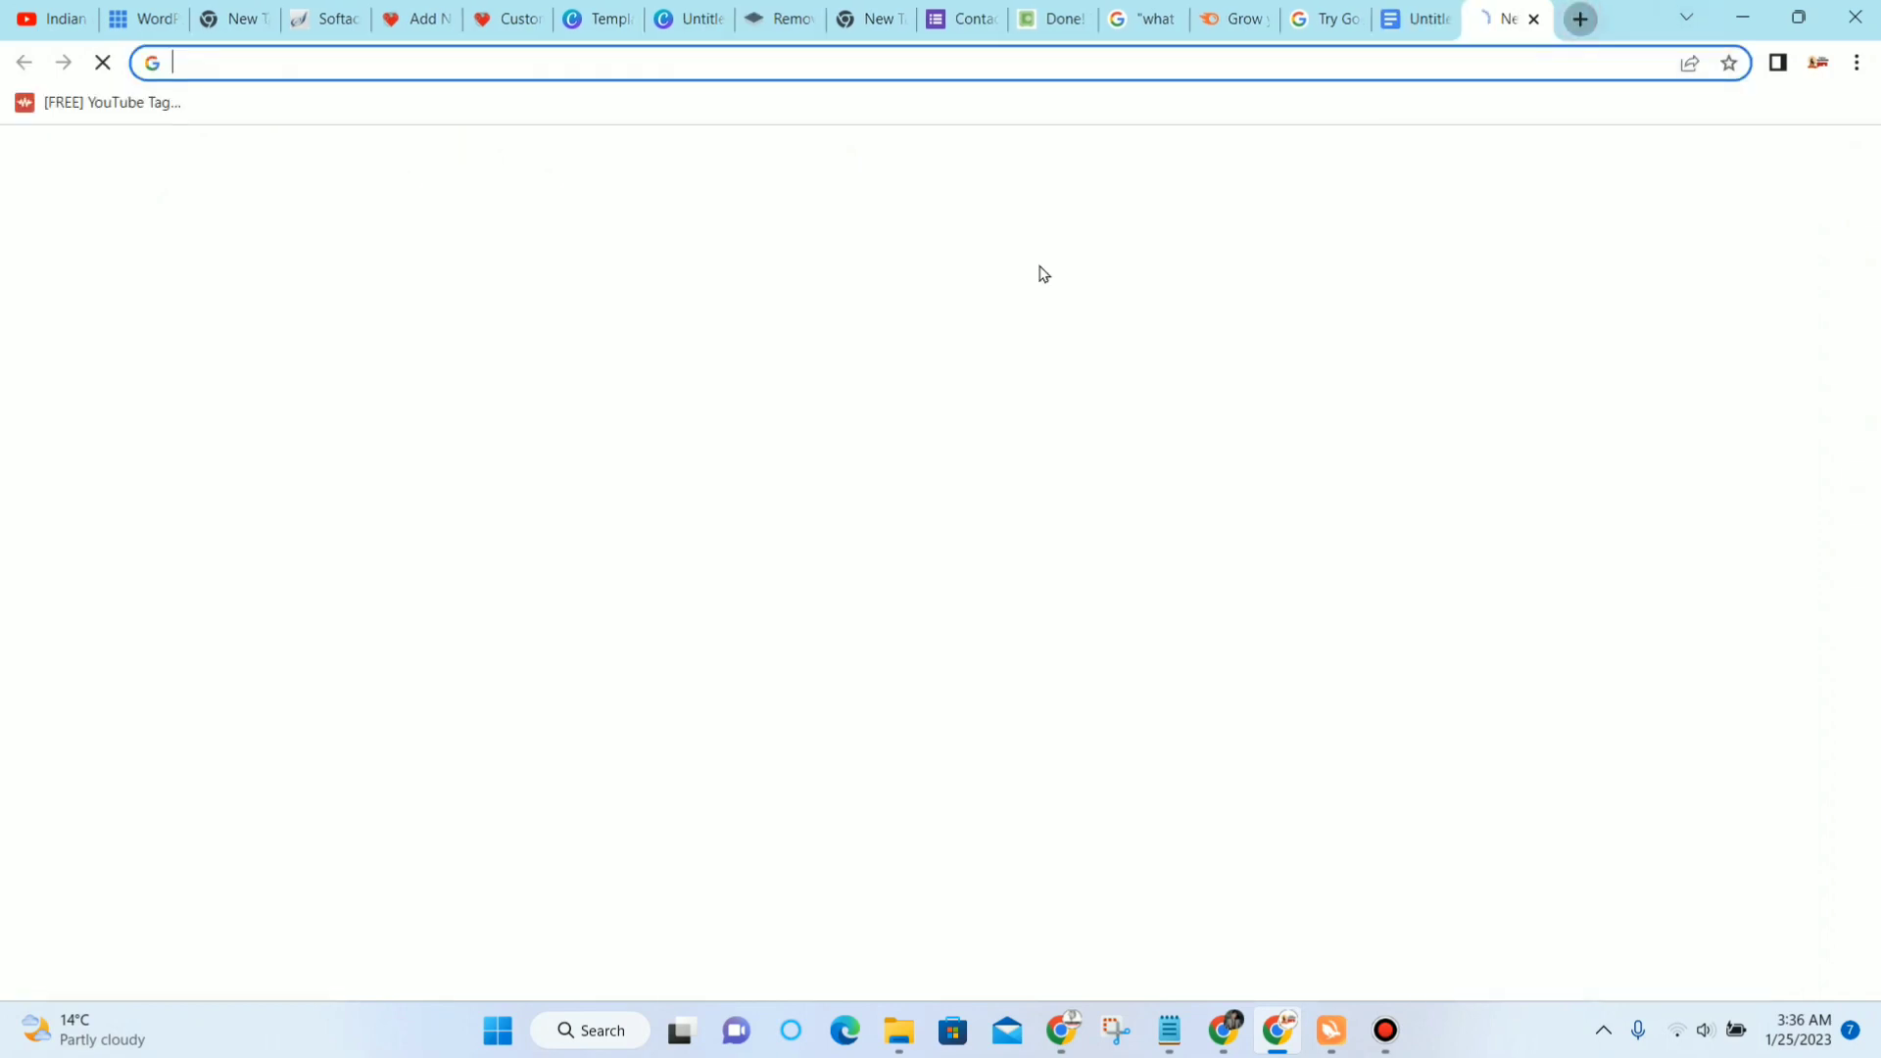
{"action": "left_click", "coordinate": [803, 511]}
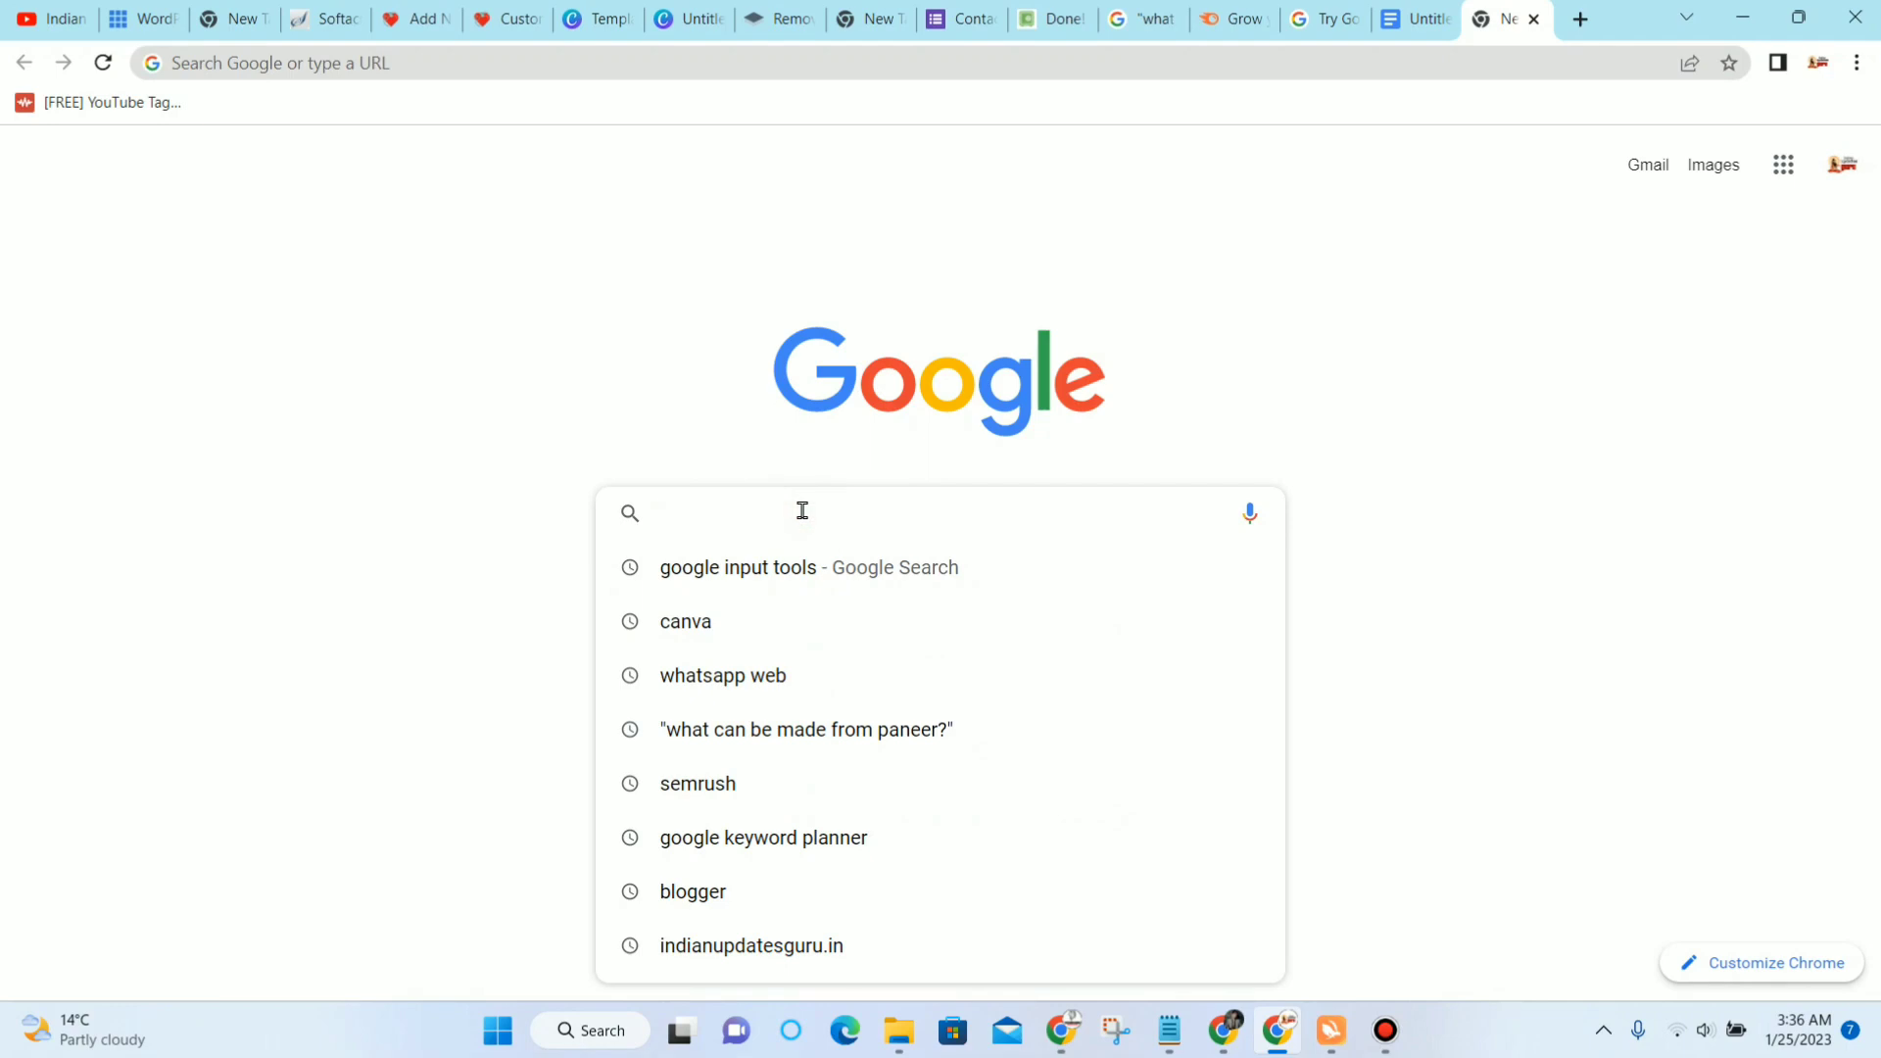
{"action": "type", "text": "goog"}
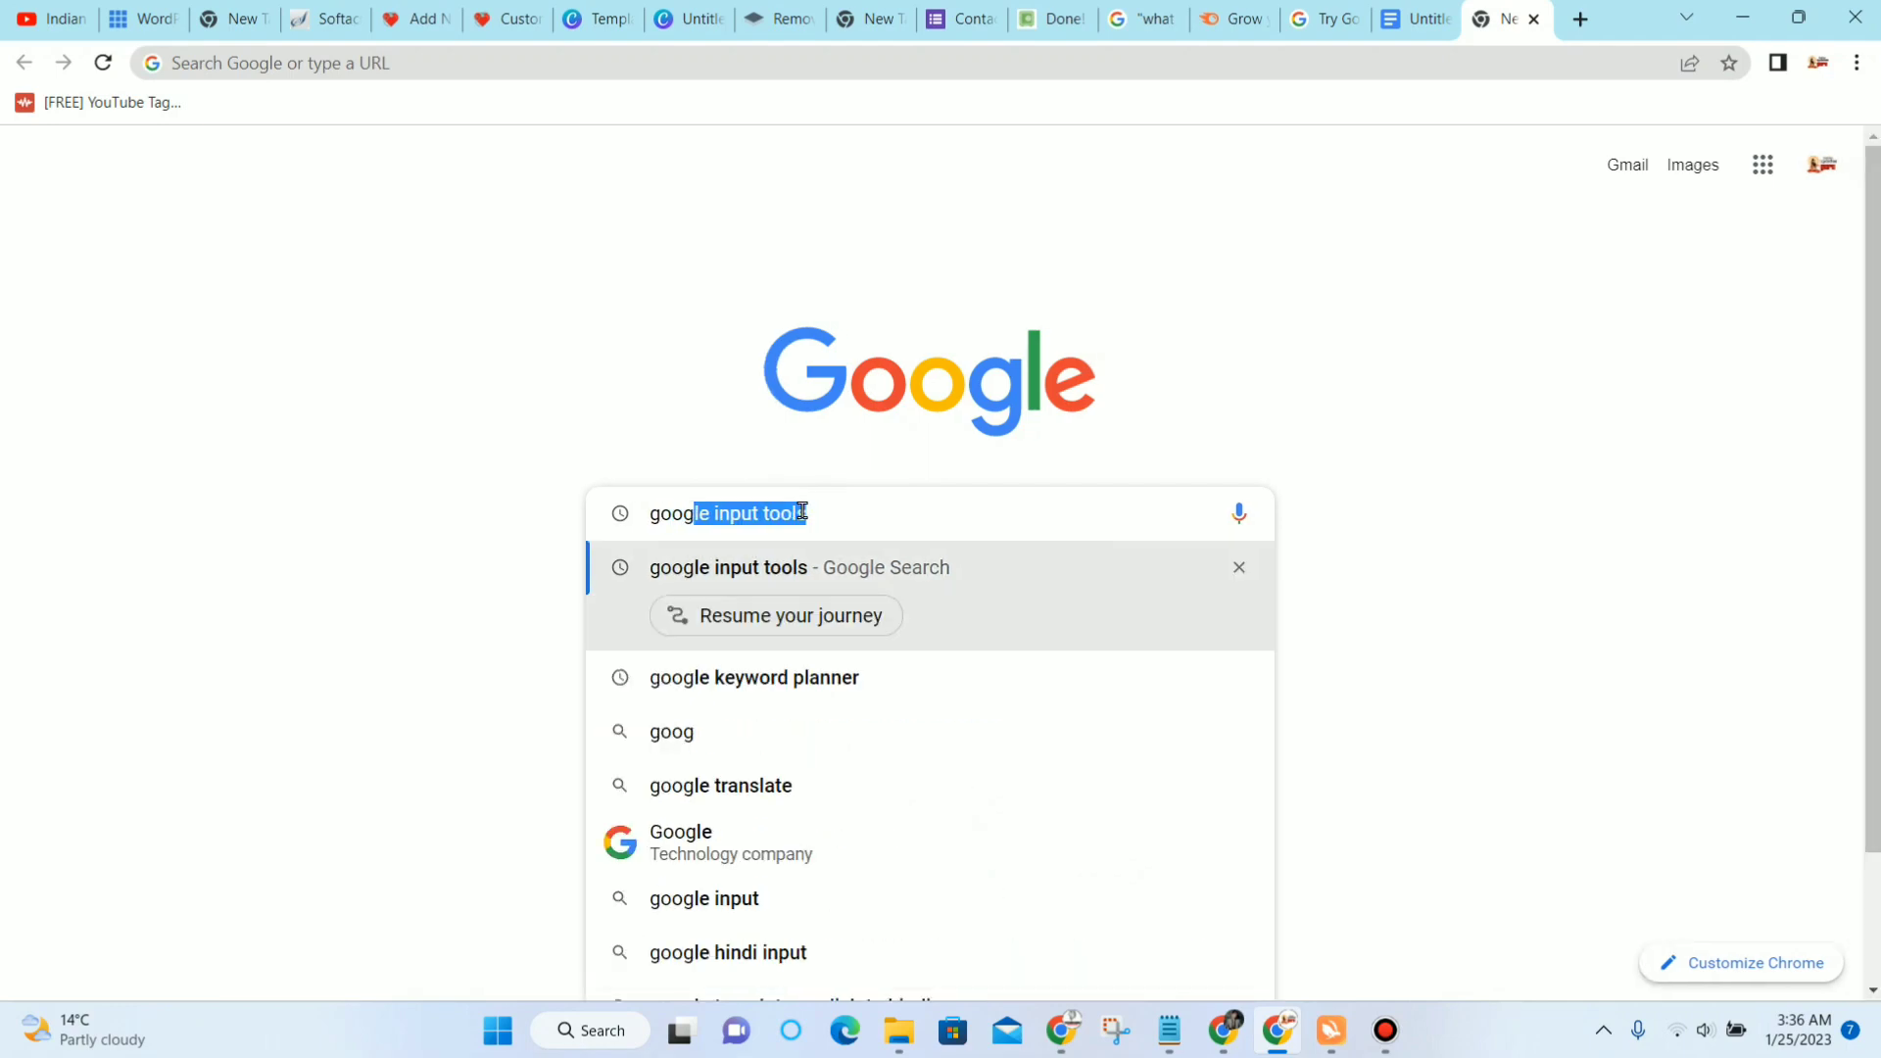
{"action": "left_click", "coordinate": [819, 793]}
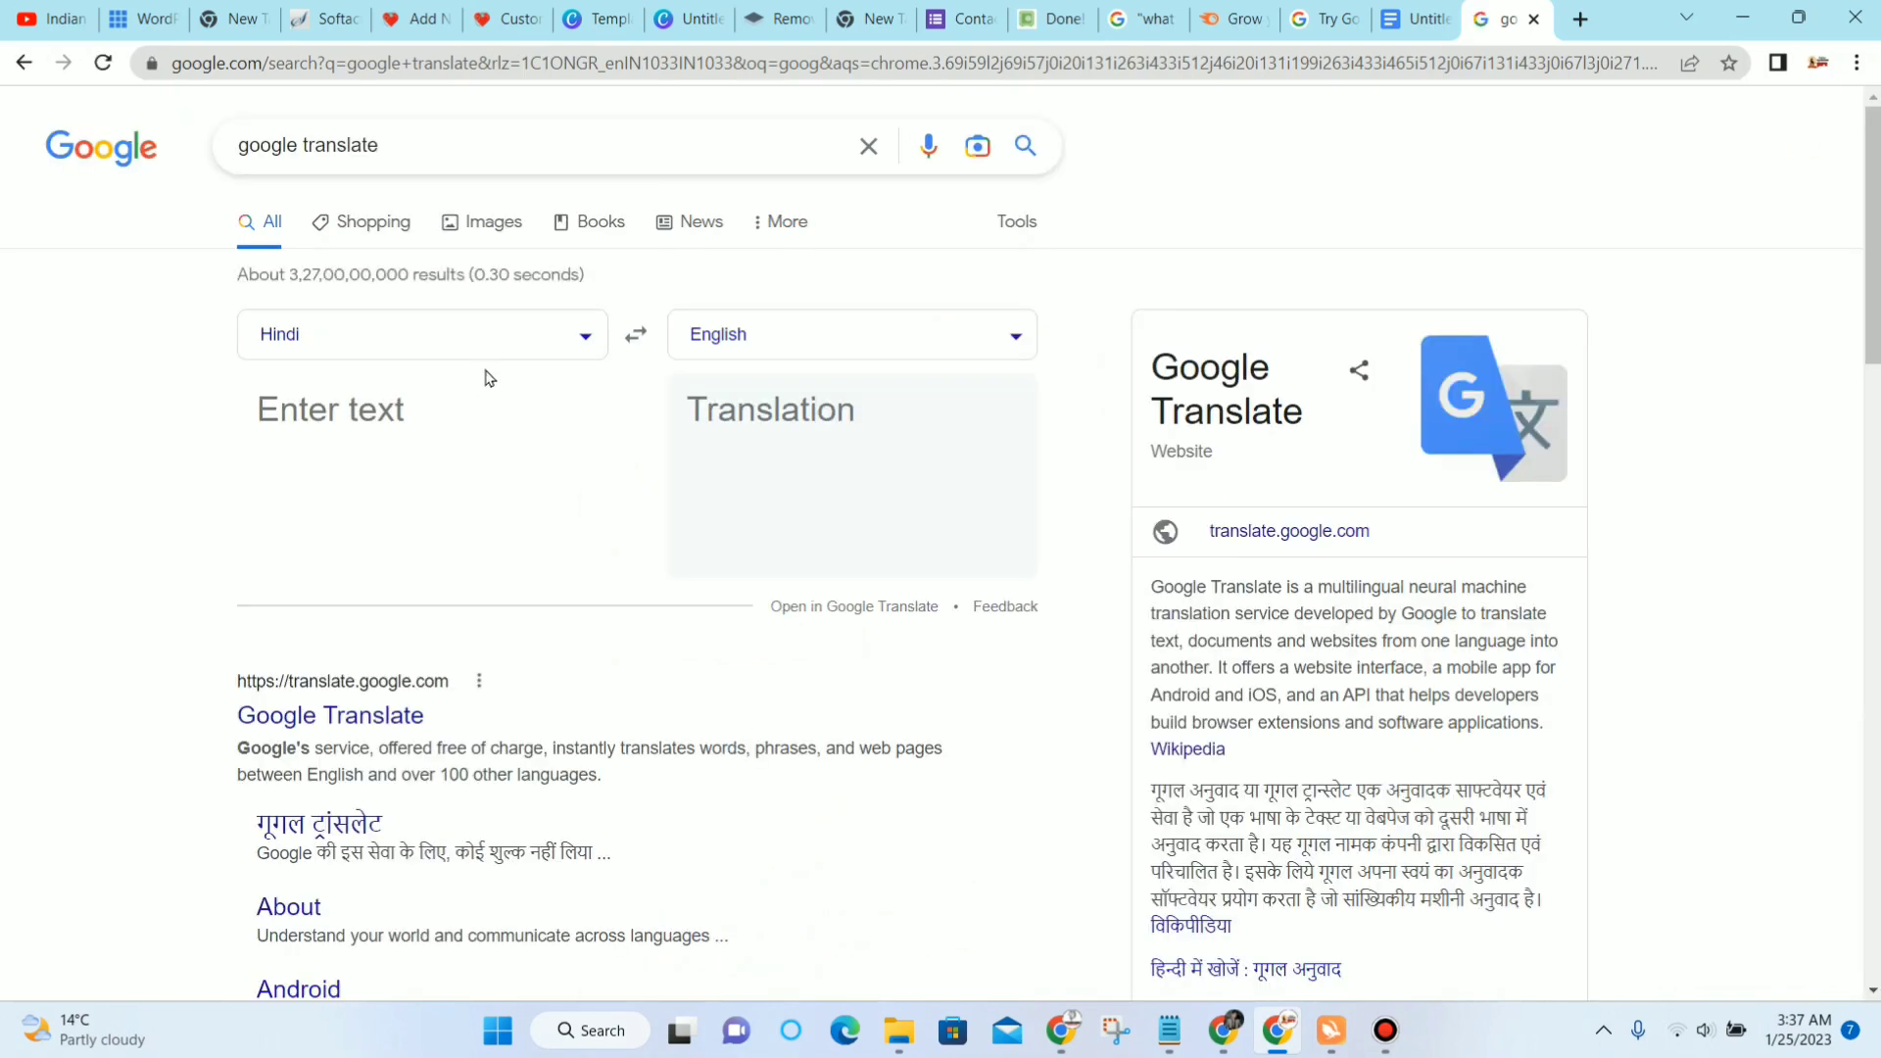
{"action": "left_click", "coordinate": [633, 336]}
{"action": "left_click", "coordinate": [394, 393]}
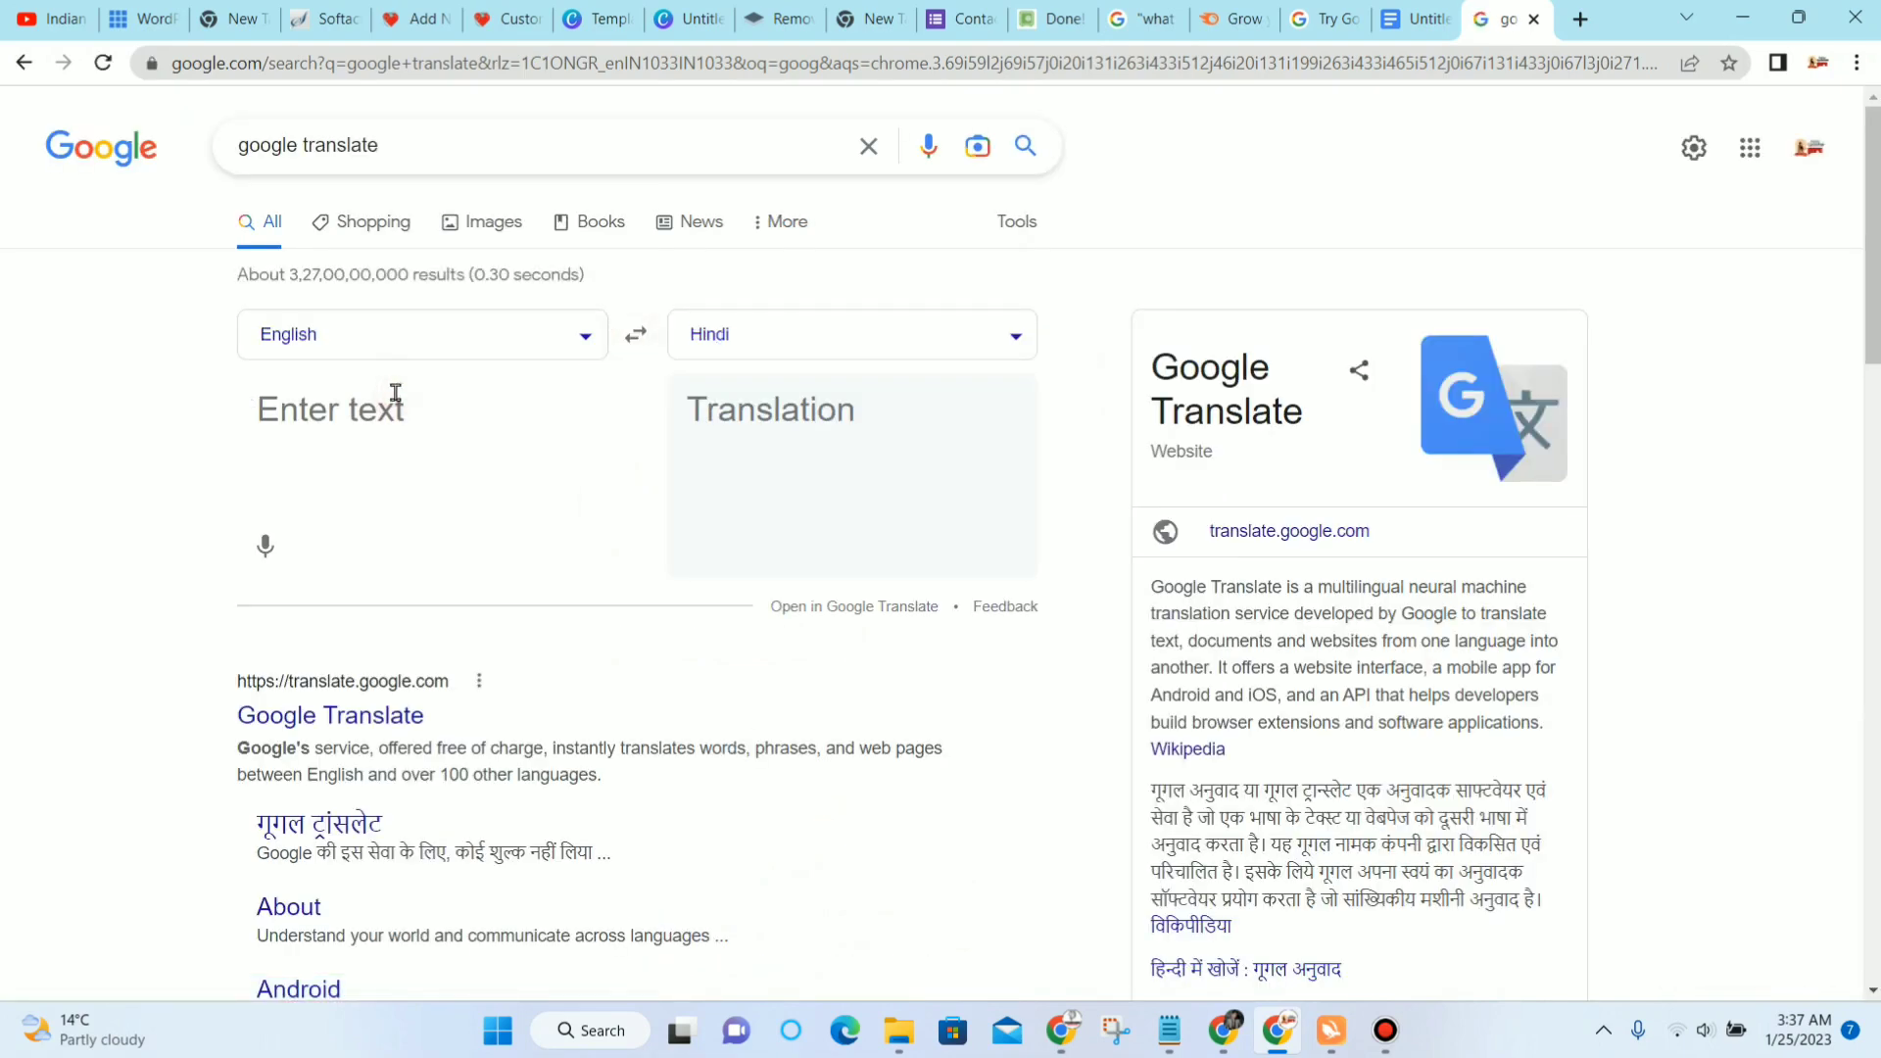
{"action": "key", "text": "ctrl+v"}
Step: Copy the Hindi translation "पनीर से क्या बनाया जा सकता है" into the document after the English question
{"action": "left_click_drag", "start_coordinate": [809, 443], "coordinate": [692, 400]}
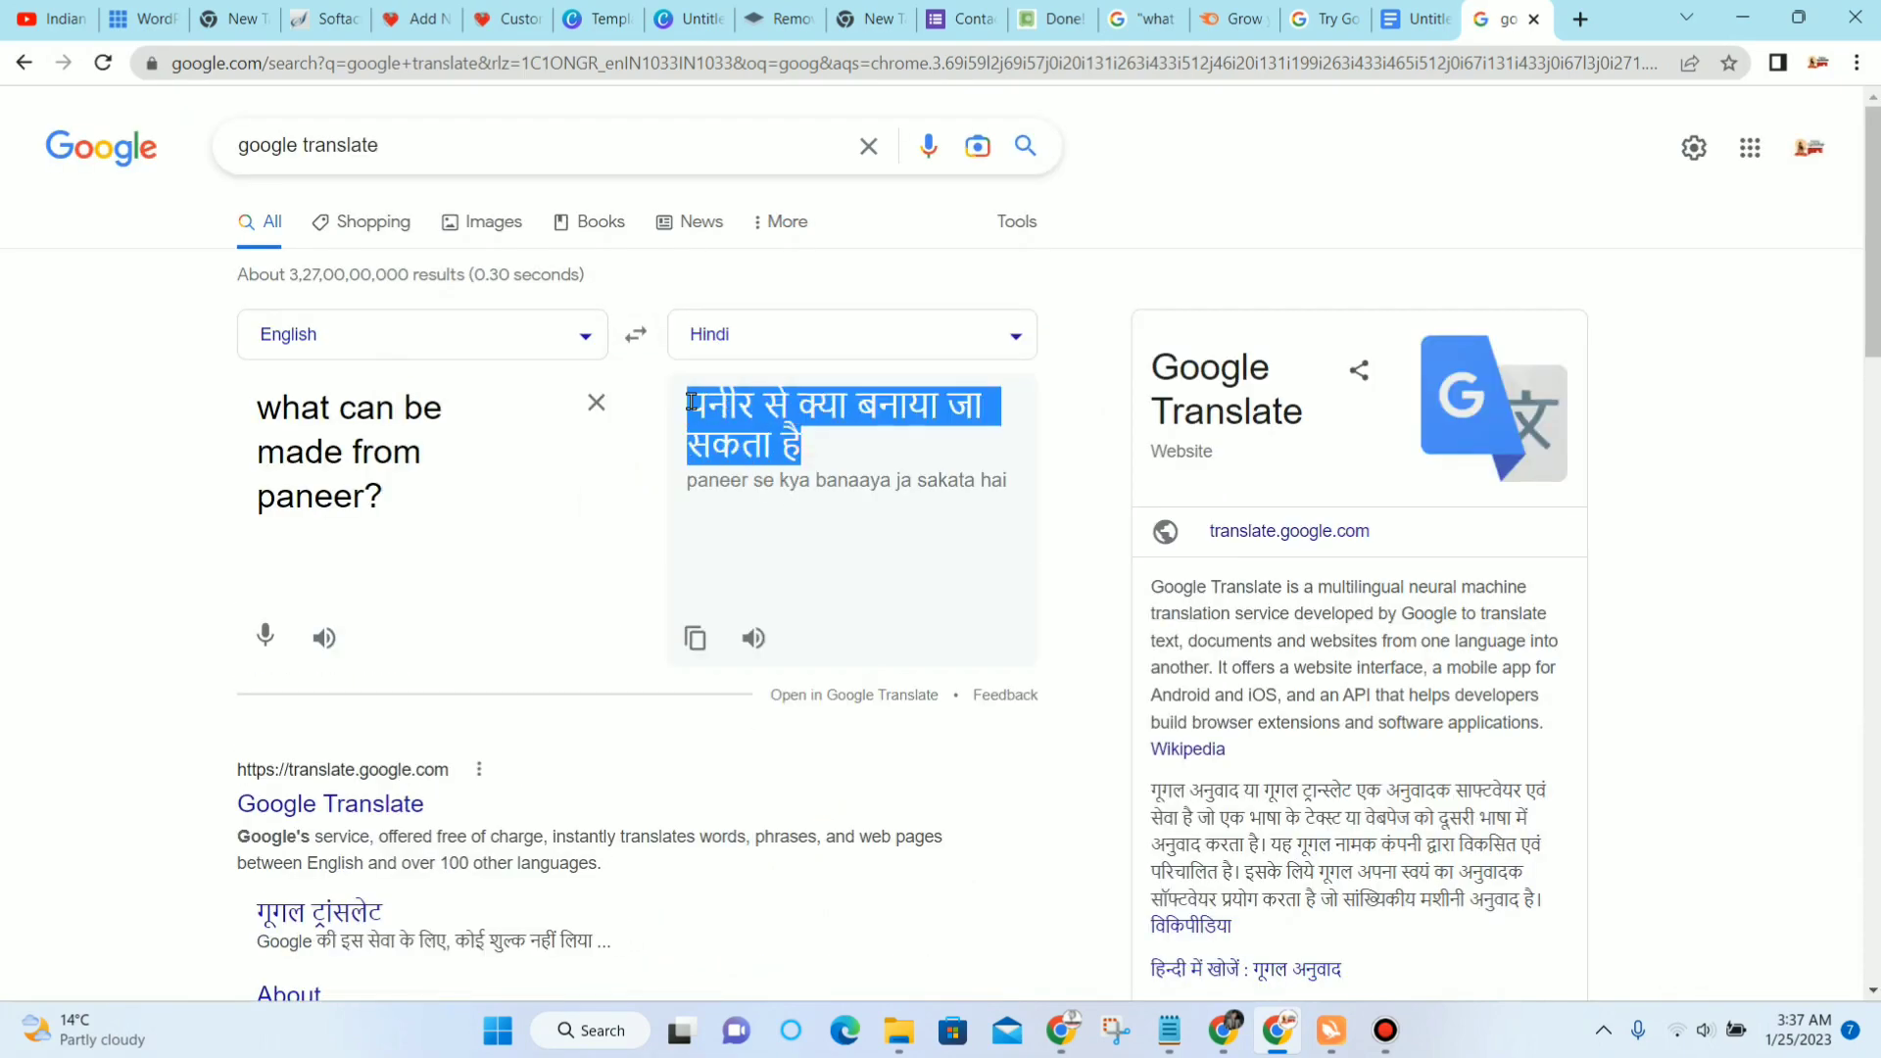
{"action": "right_click", "coordinate": [705, 404]}
{"action": "left_click", "coordinate": [750, 431]}
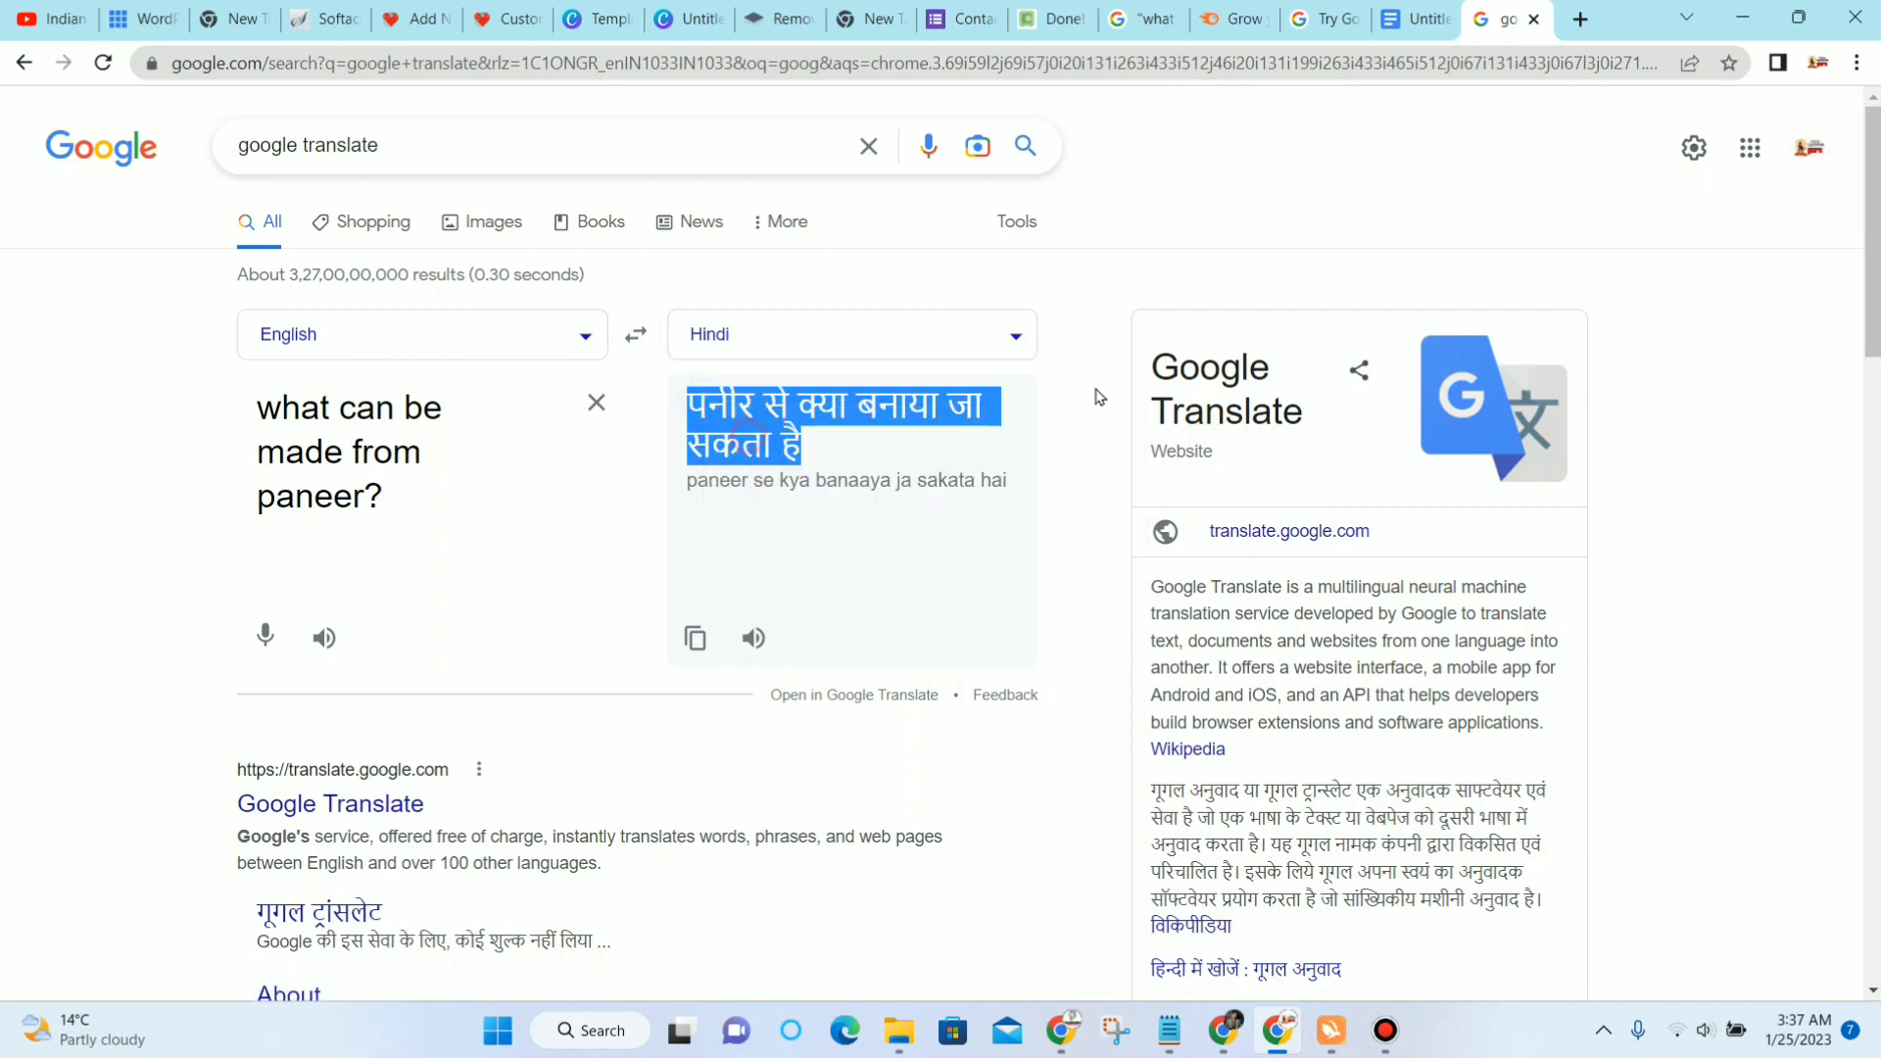
{"action": "left_click", "coordinate": [1413, 18]}
{"action": "key", "text": "ctrl+v"}
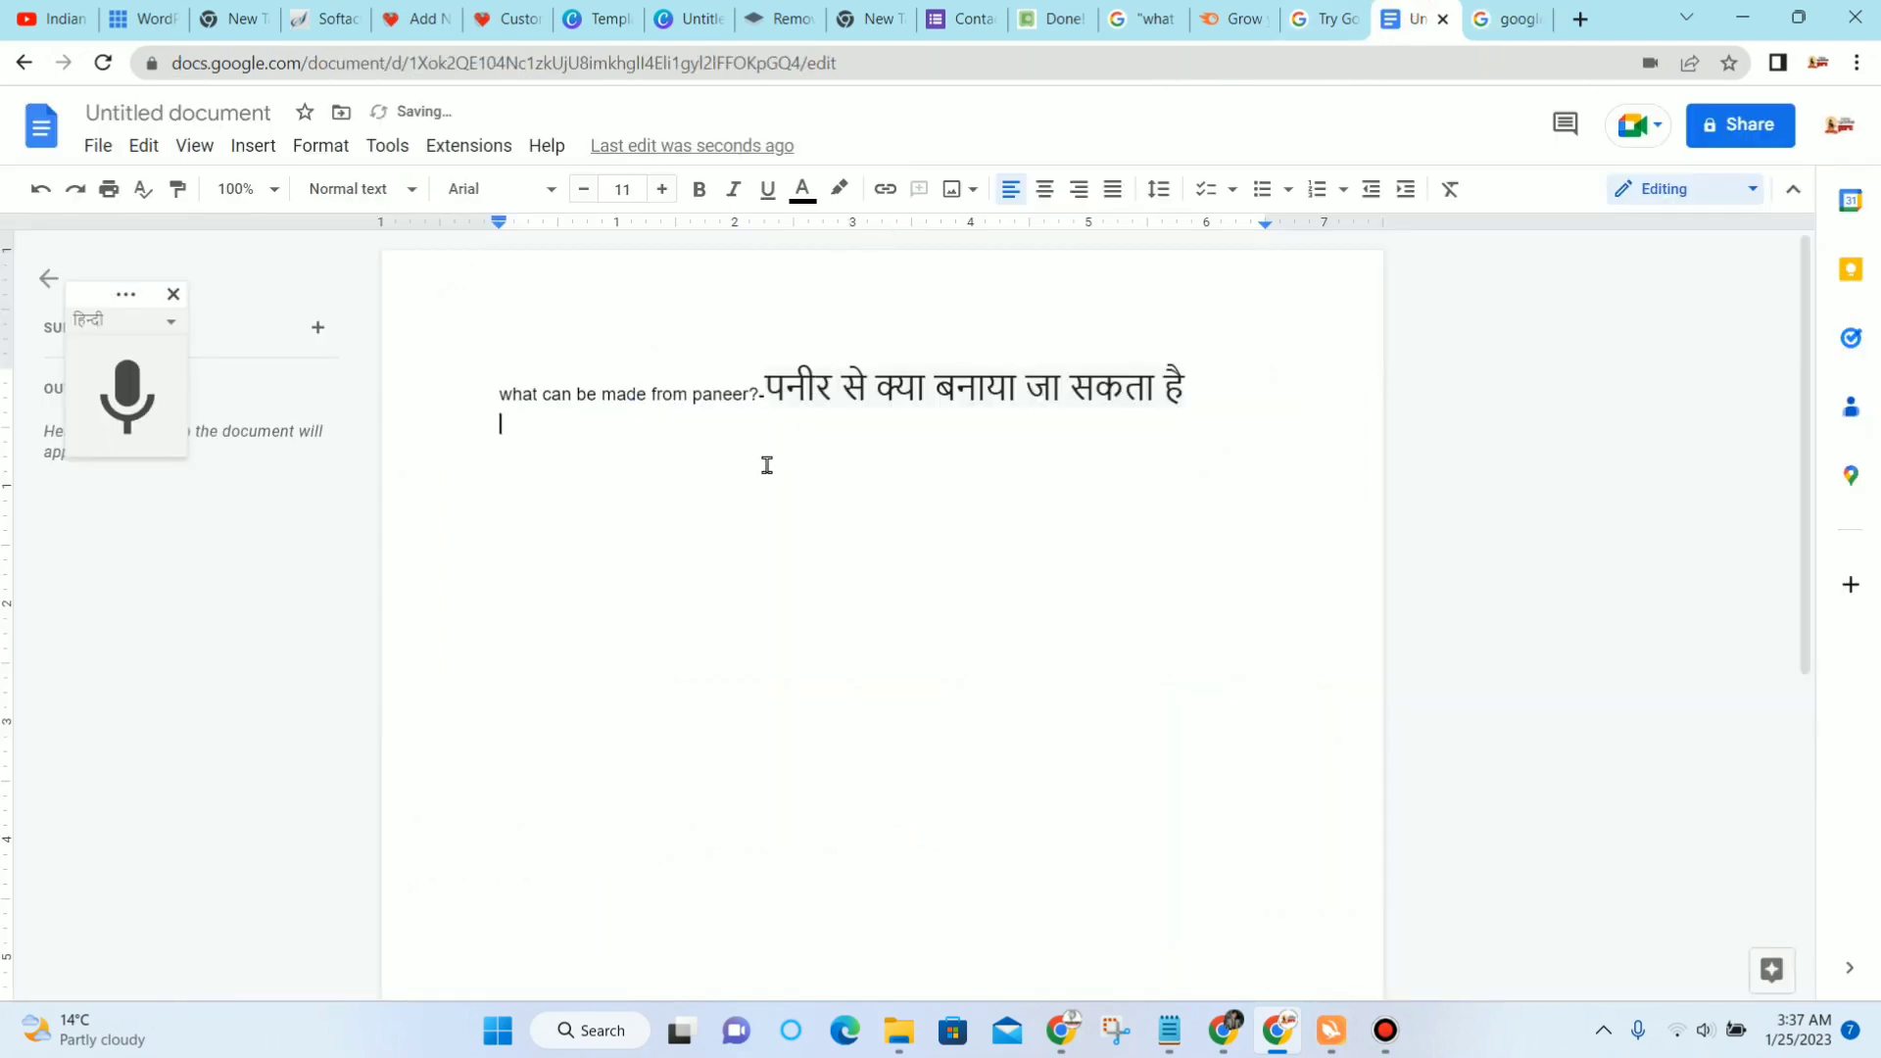
Step: Add blank lines below the English and Hindi title line in the document
{"action": "double_click", "coordinate": [767, 393]}
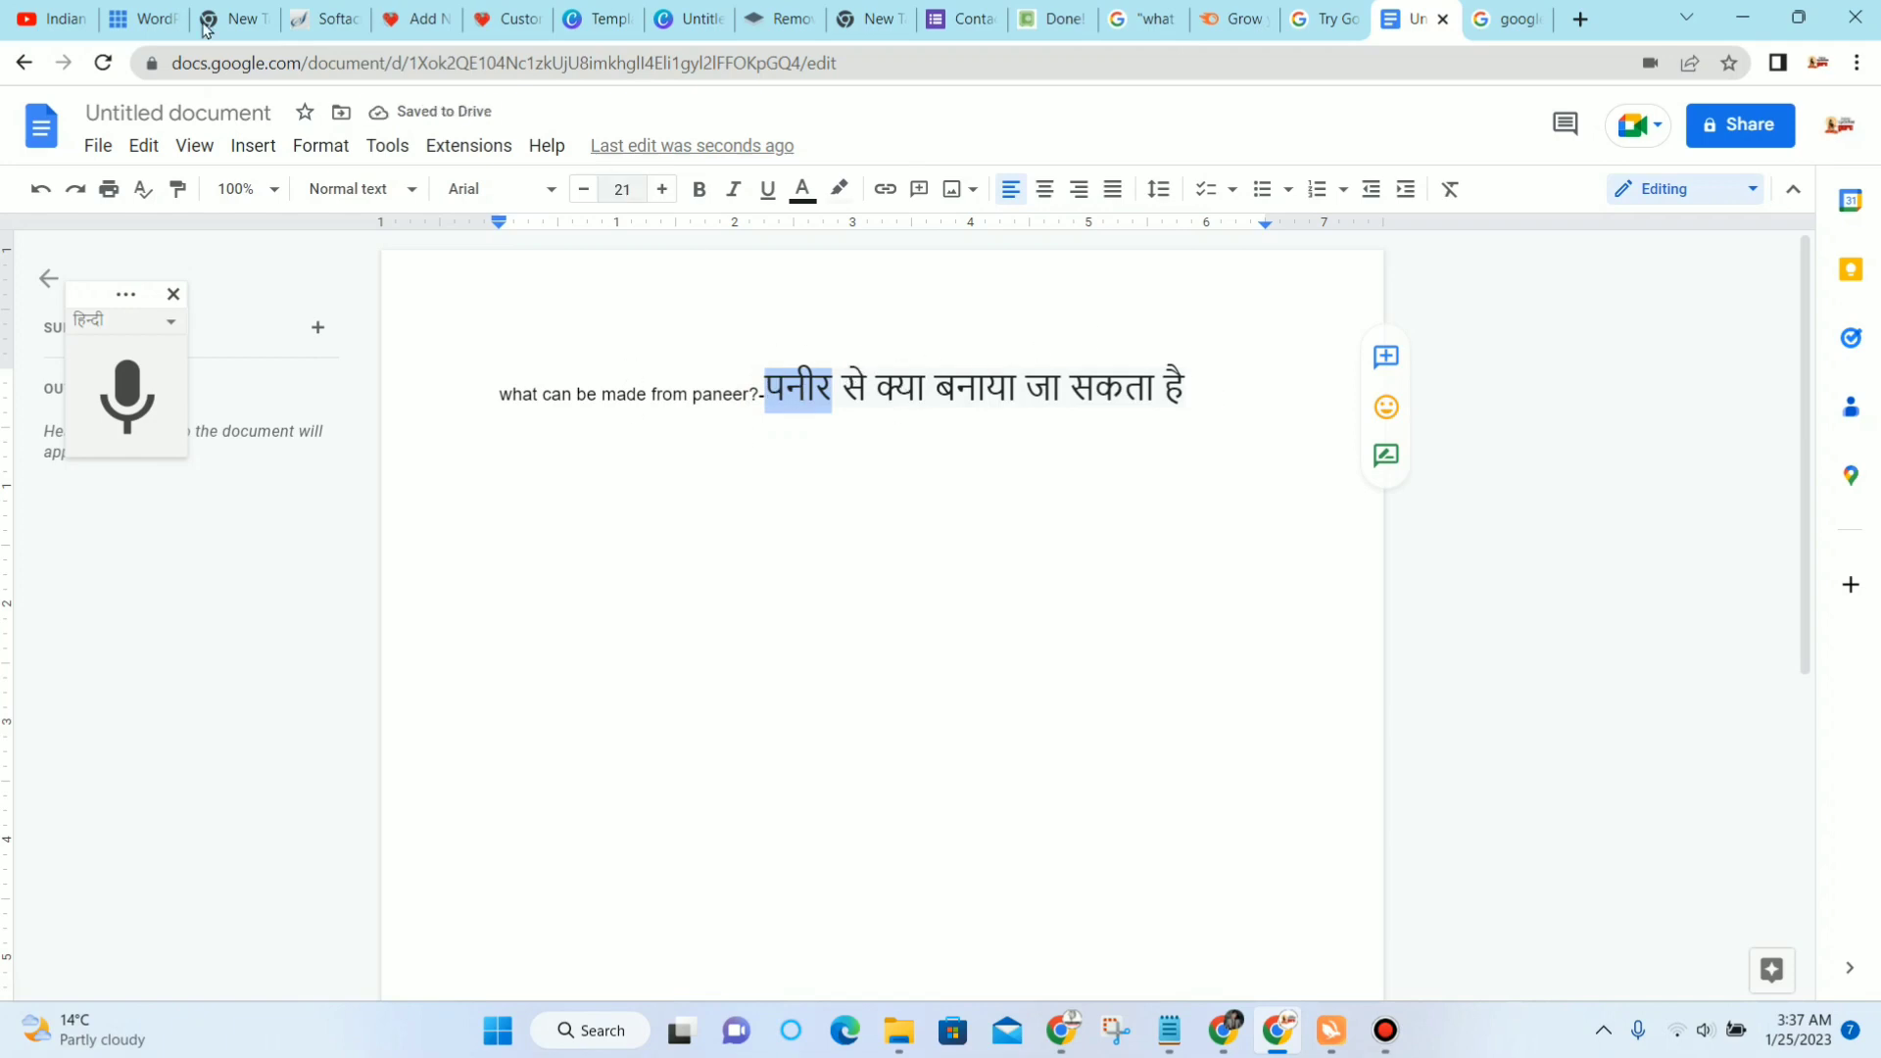
{"action": "left_click", "coordinate": [1229, 405]}
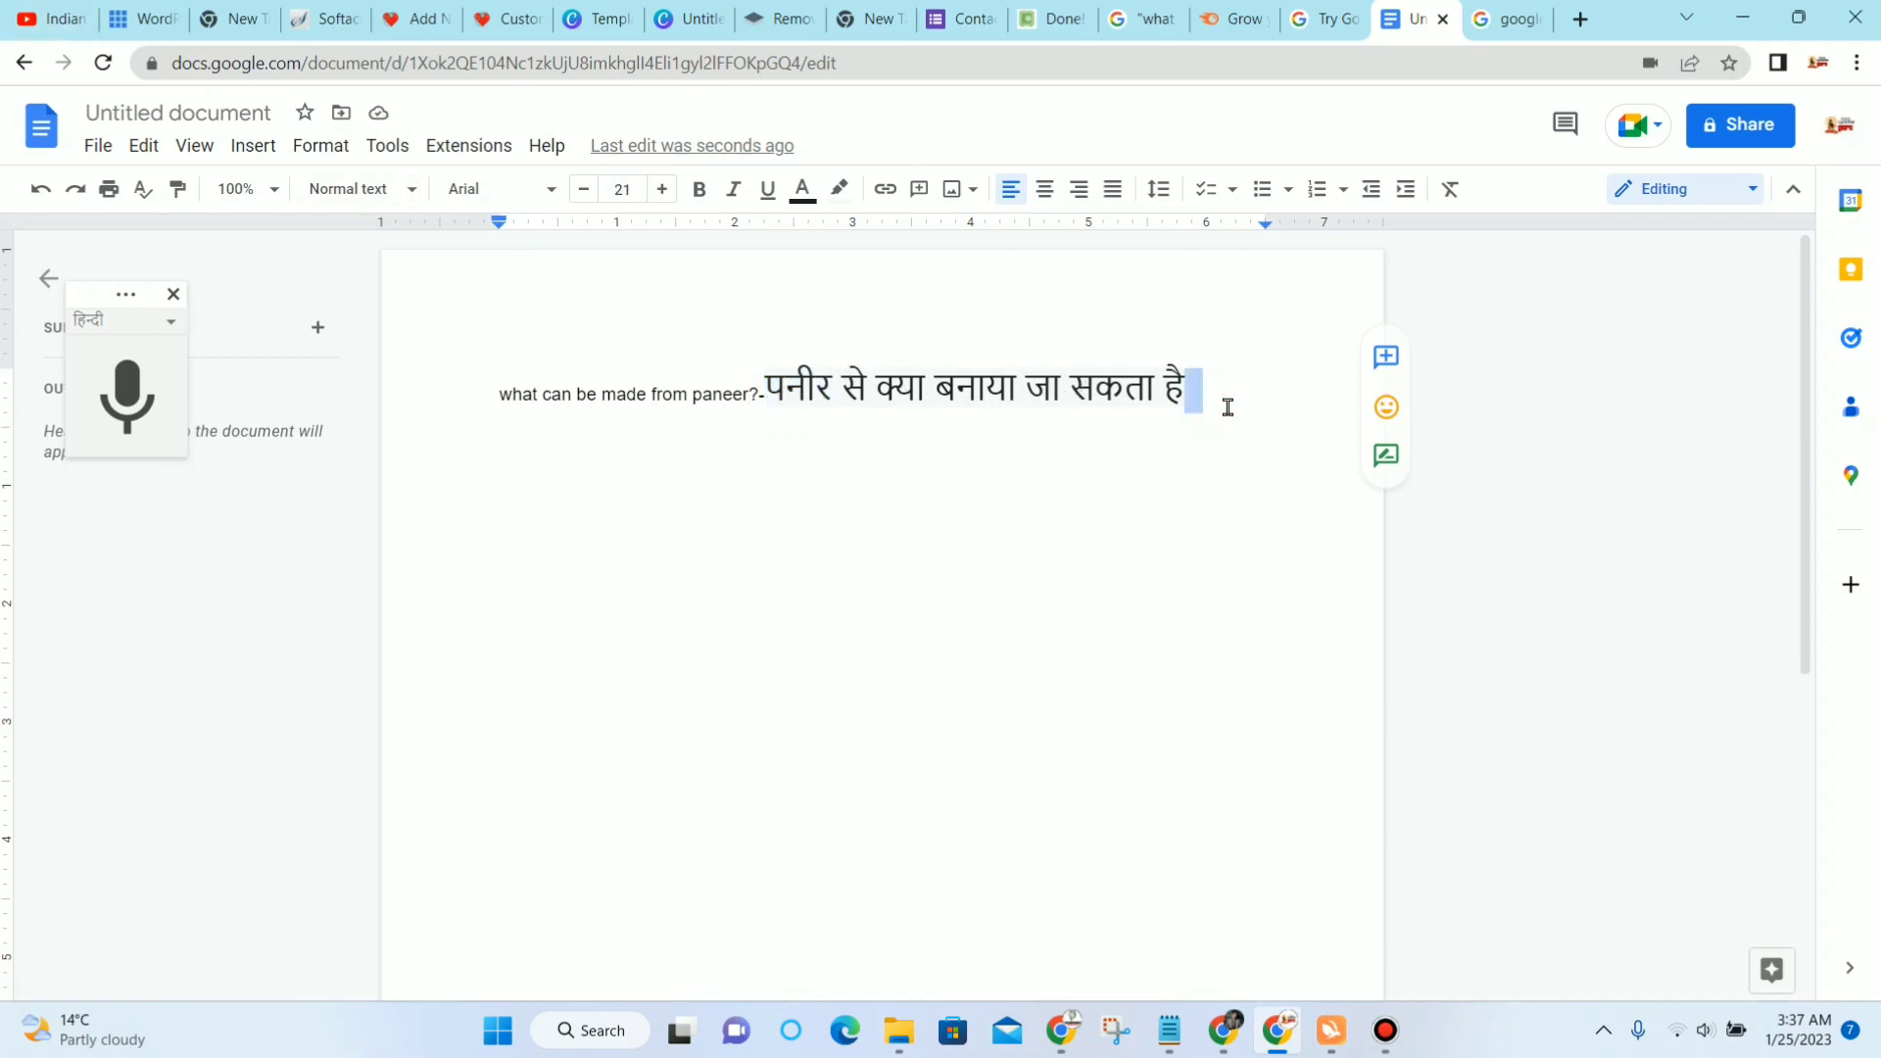
{"action": "key", "text": "Return"}
{"action": "key", "text": "Return"}
{"action": "key", "text": "Return"}
{"action": "scroll", "coordinate": [691, 342], "scroll_direction": "down", "scroll_amount": 1}
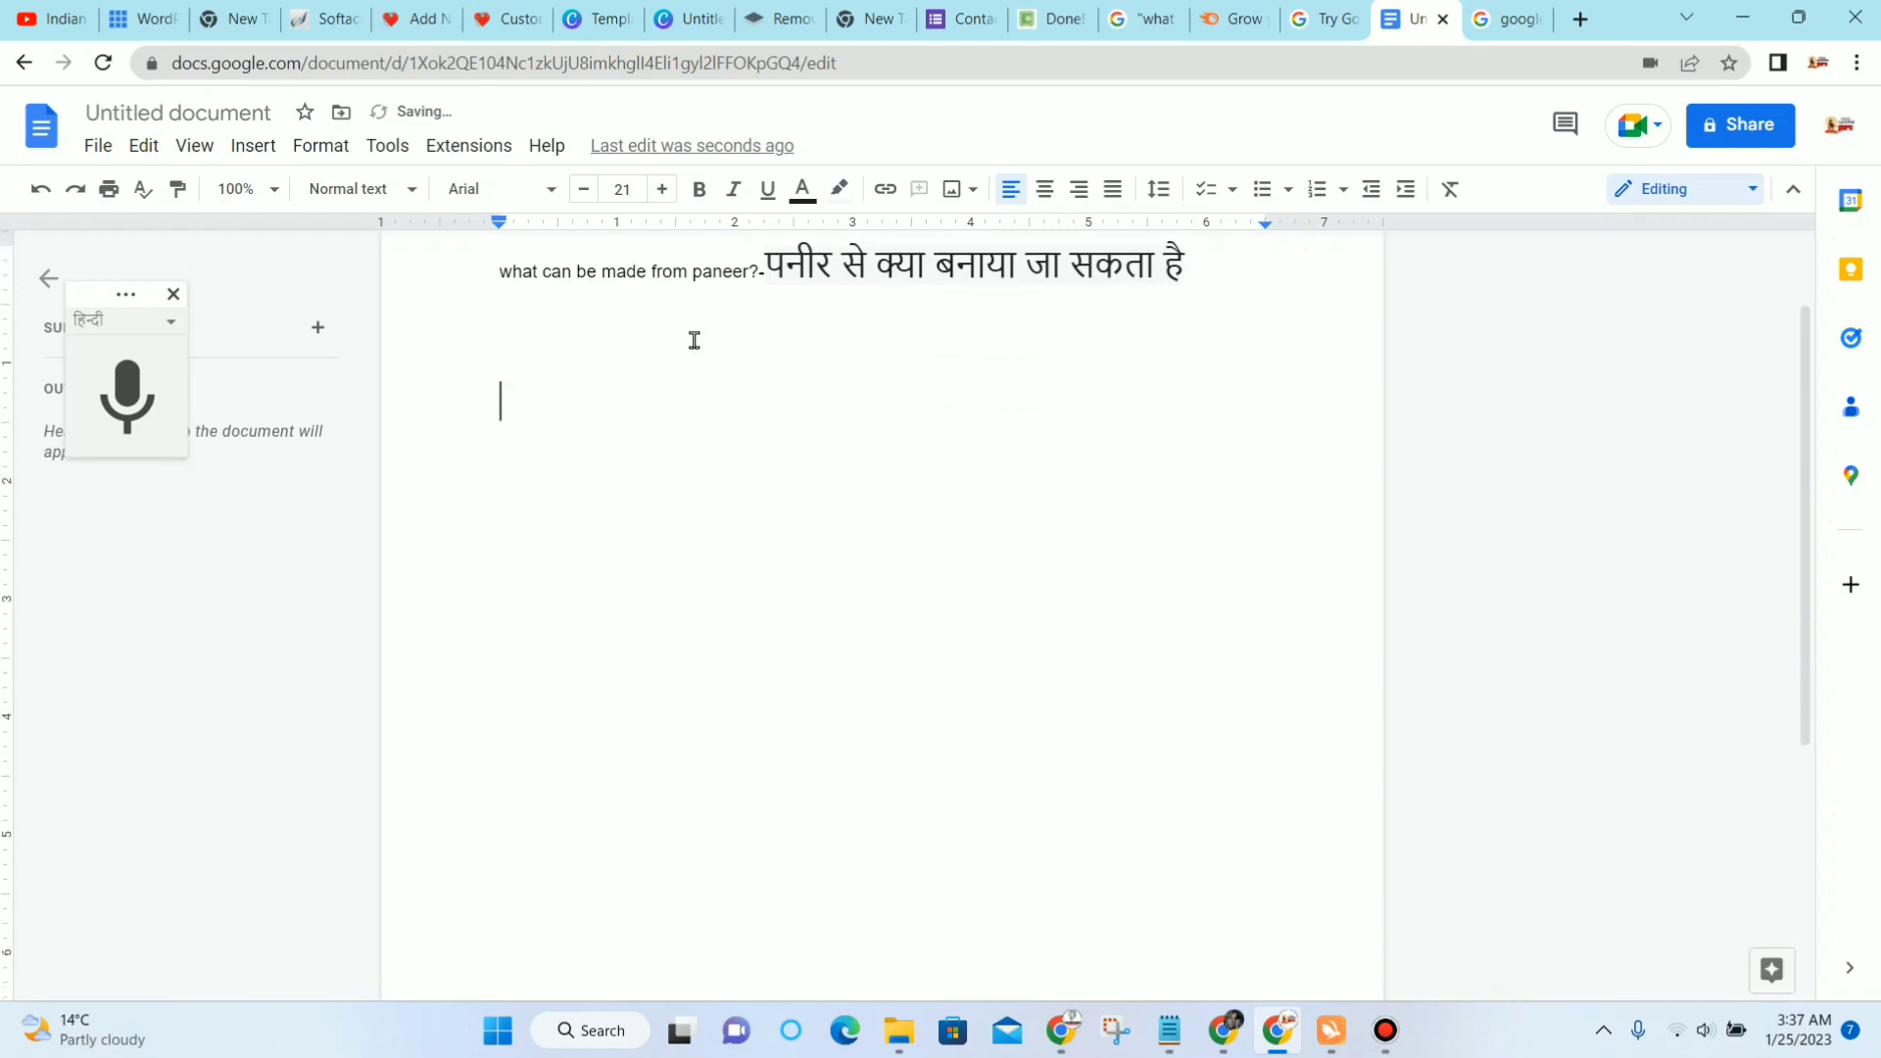
{"action": "scroll", "coordinate": [686, 436], "scroll_direction": "up", "scroll_amount": 1}
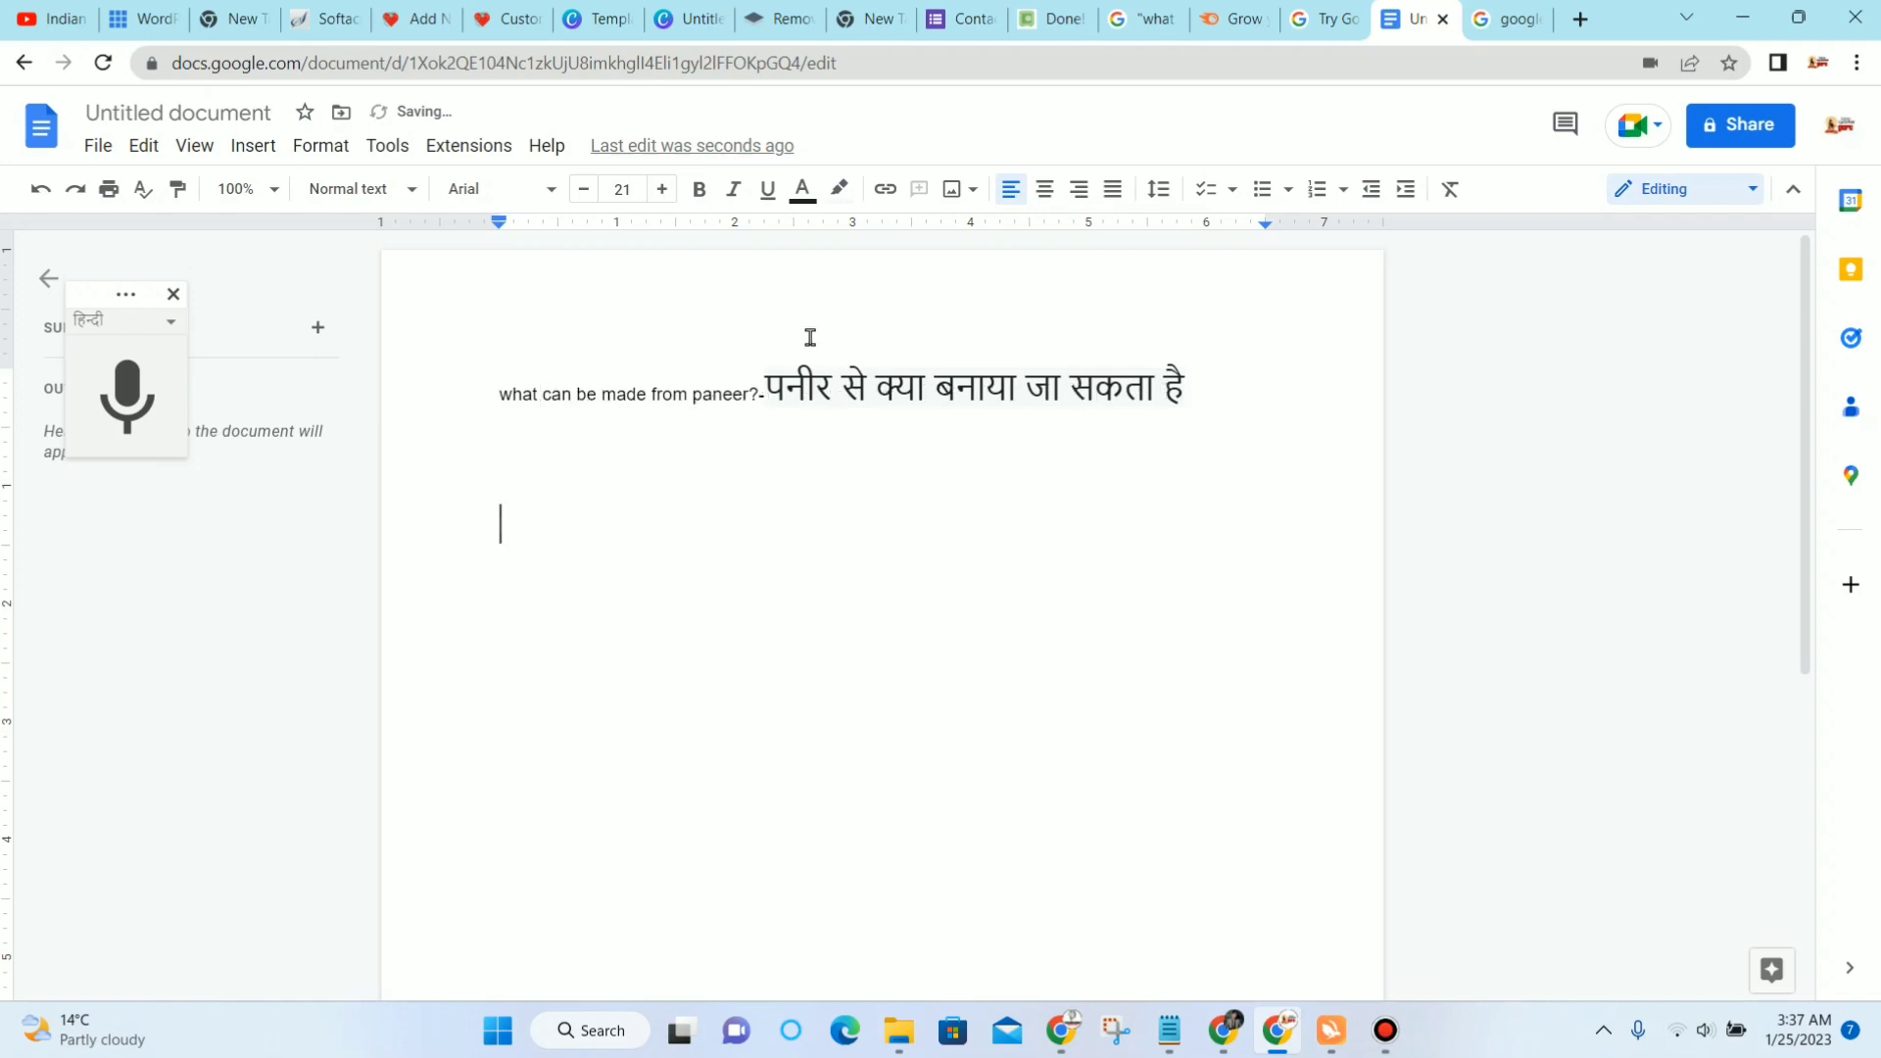
Step: Search Google in a new tab for "paneer se kya kya banaya jata hai" and open the MishryHindi article on 30 paneer dishes
{"action": "left_click", "coordinate": [1577, 18]}
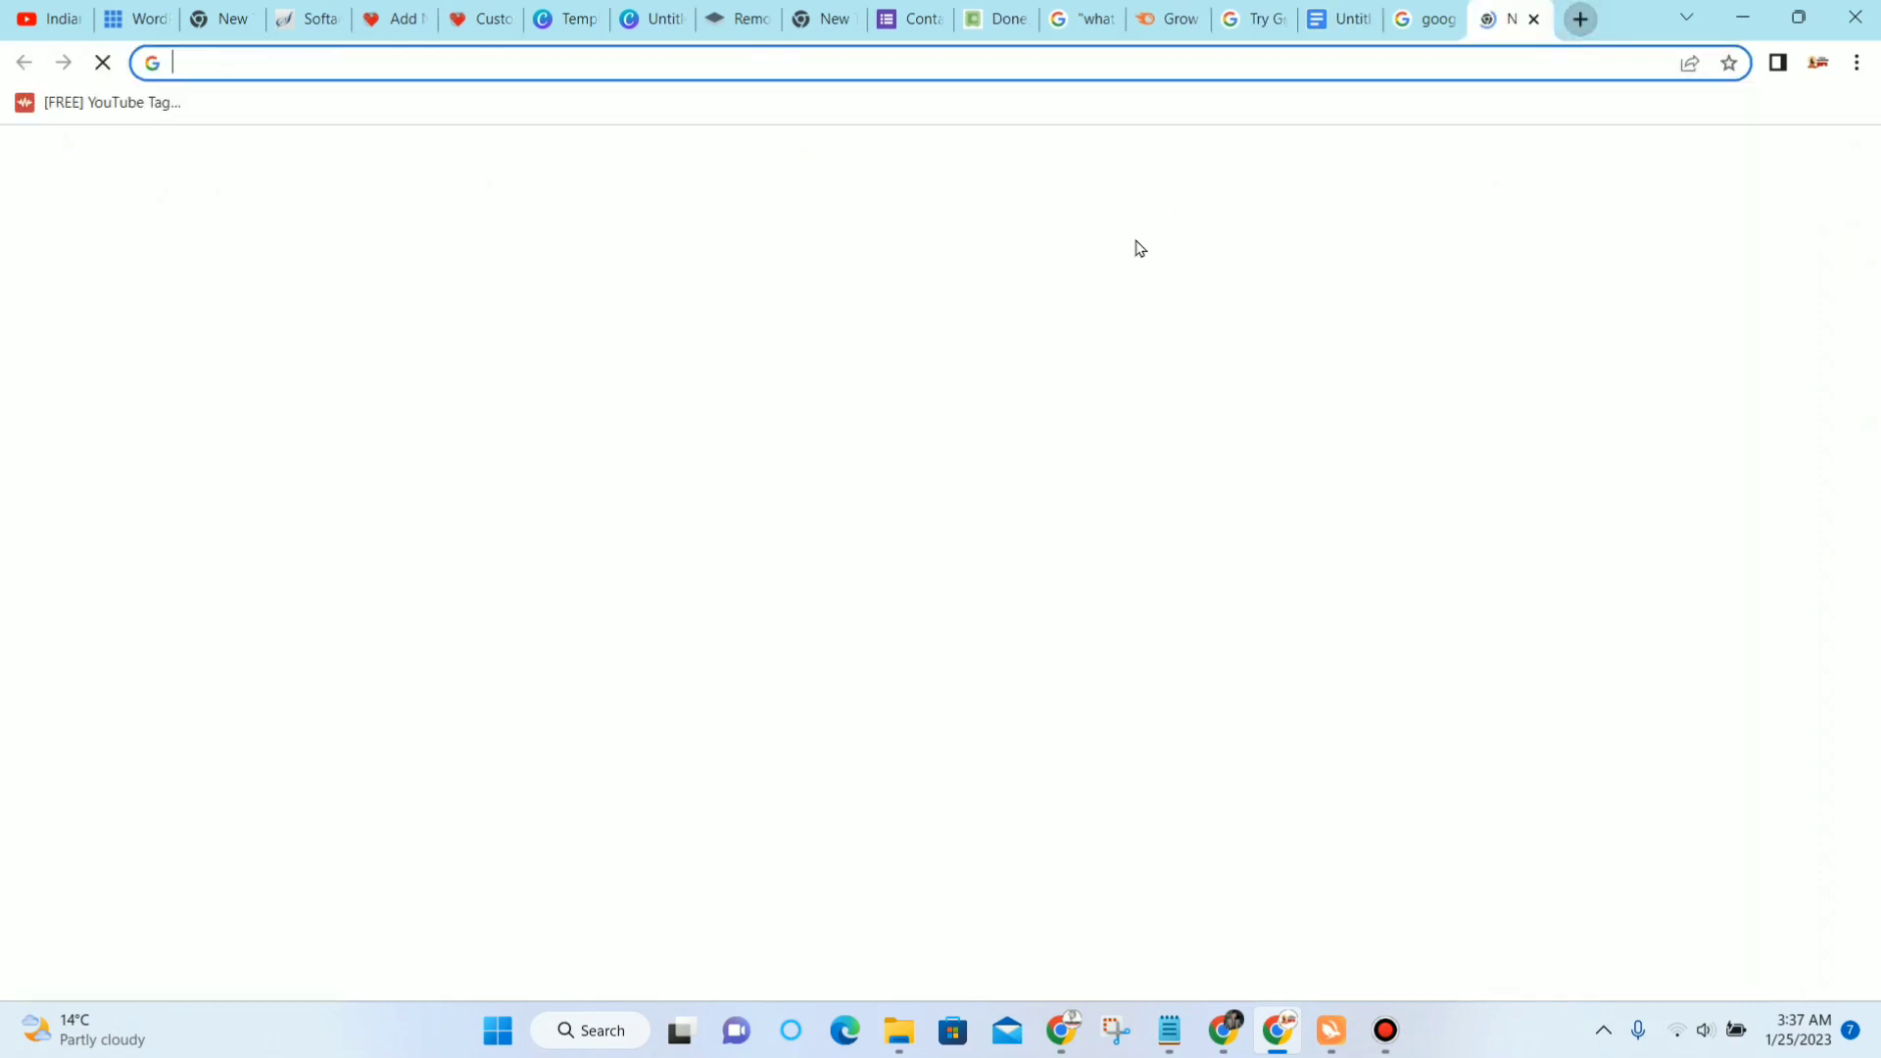
{"action": "left_click", "coordinate": [985, 506]}
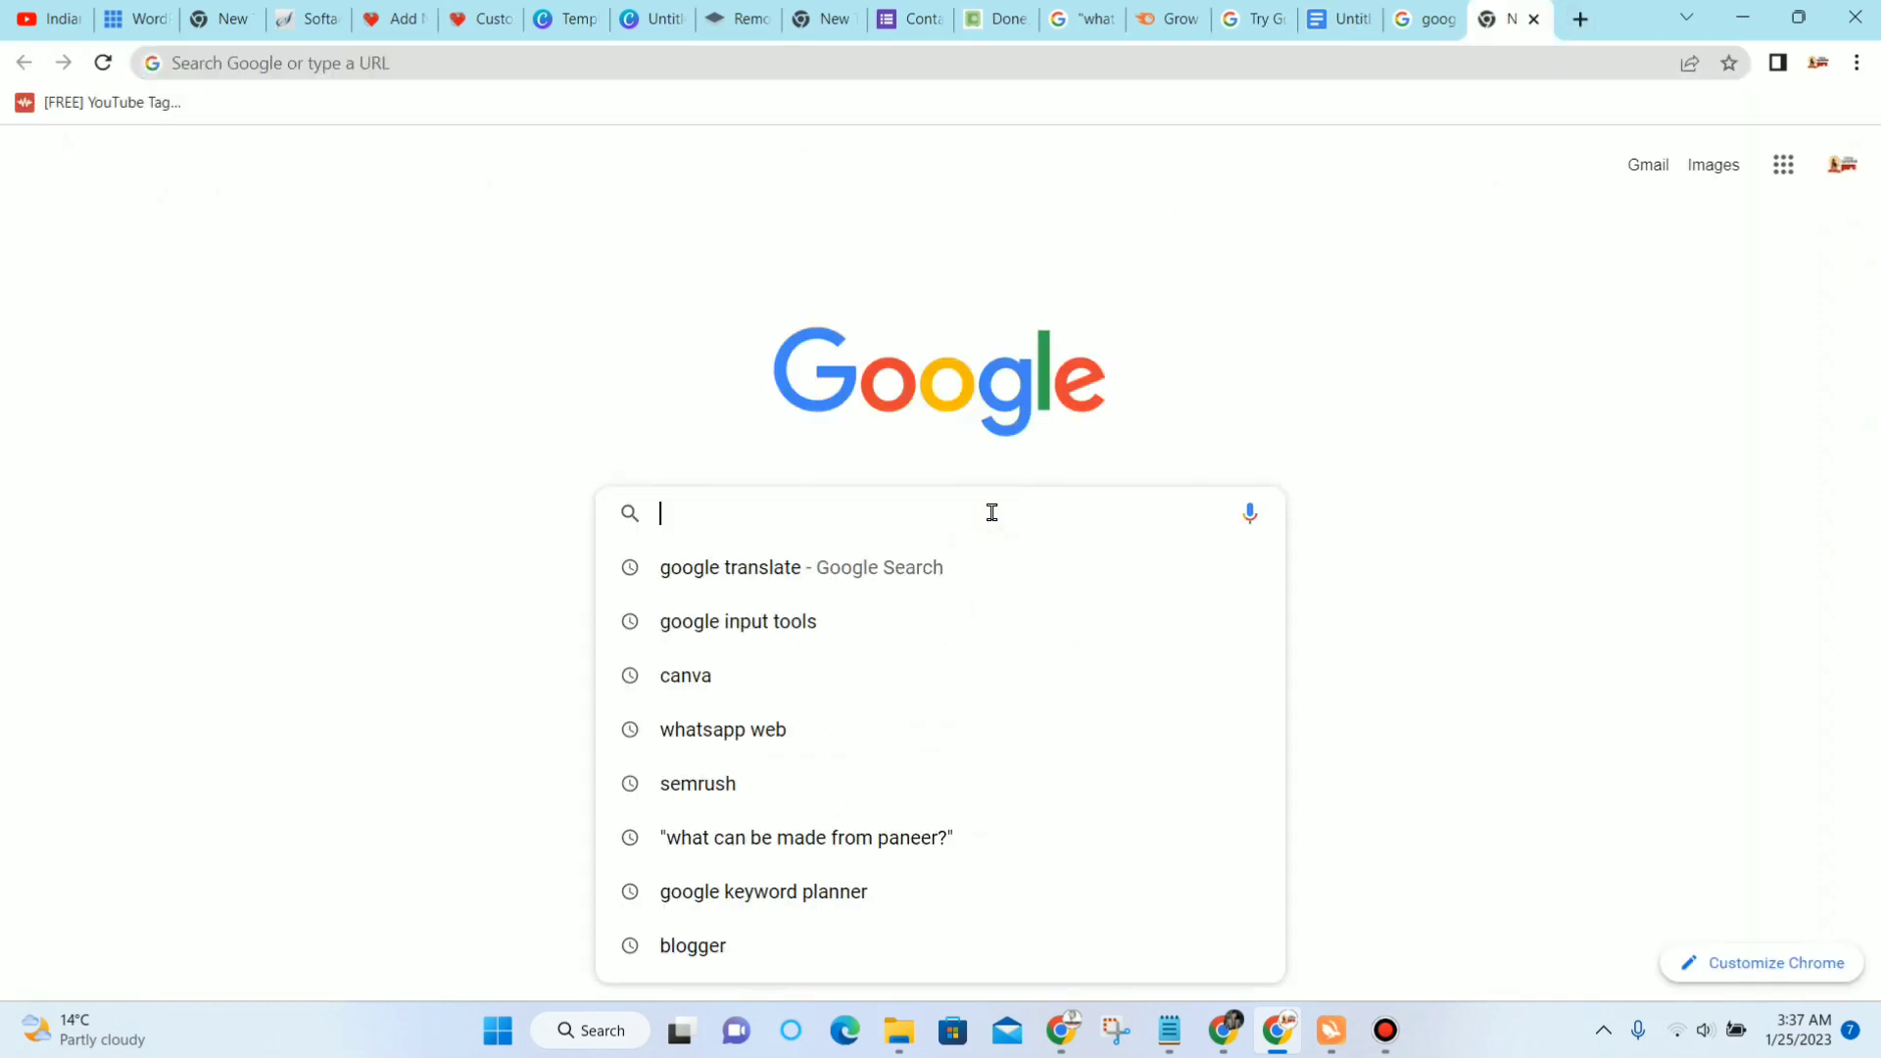
{"action": "type", "text": "panner"}
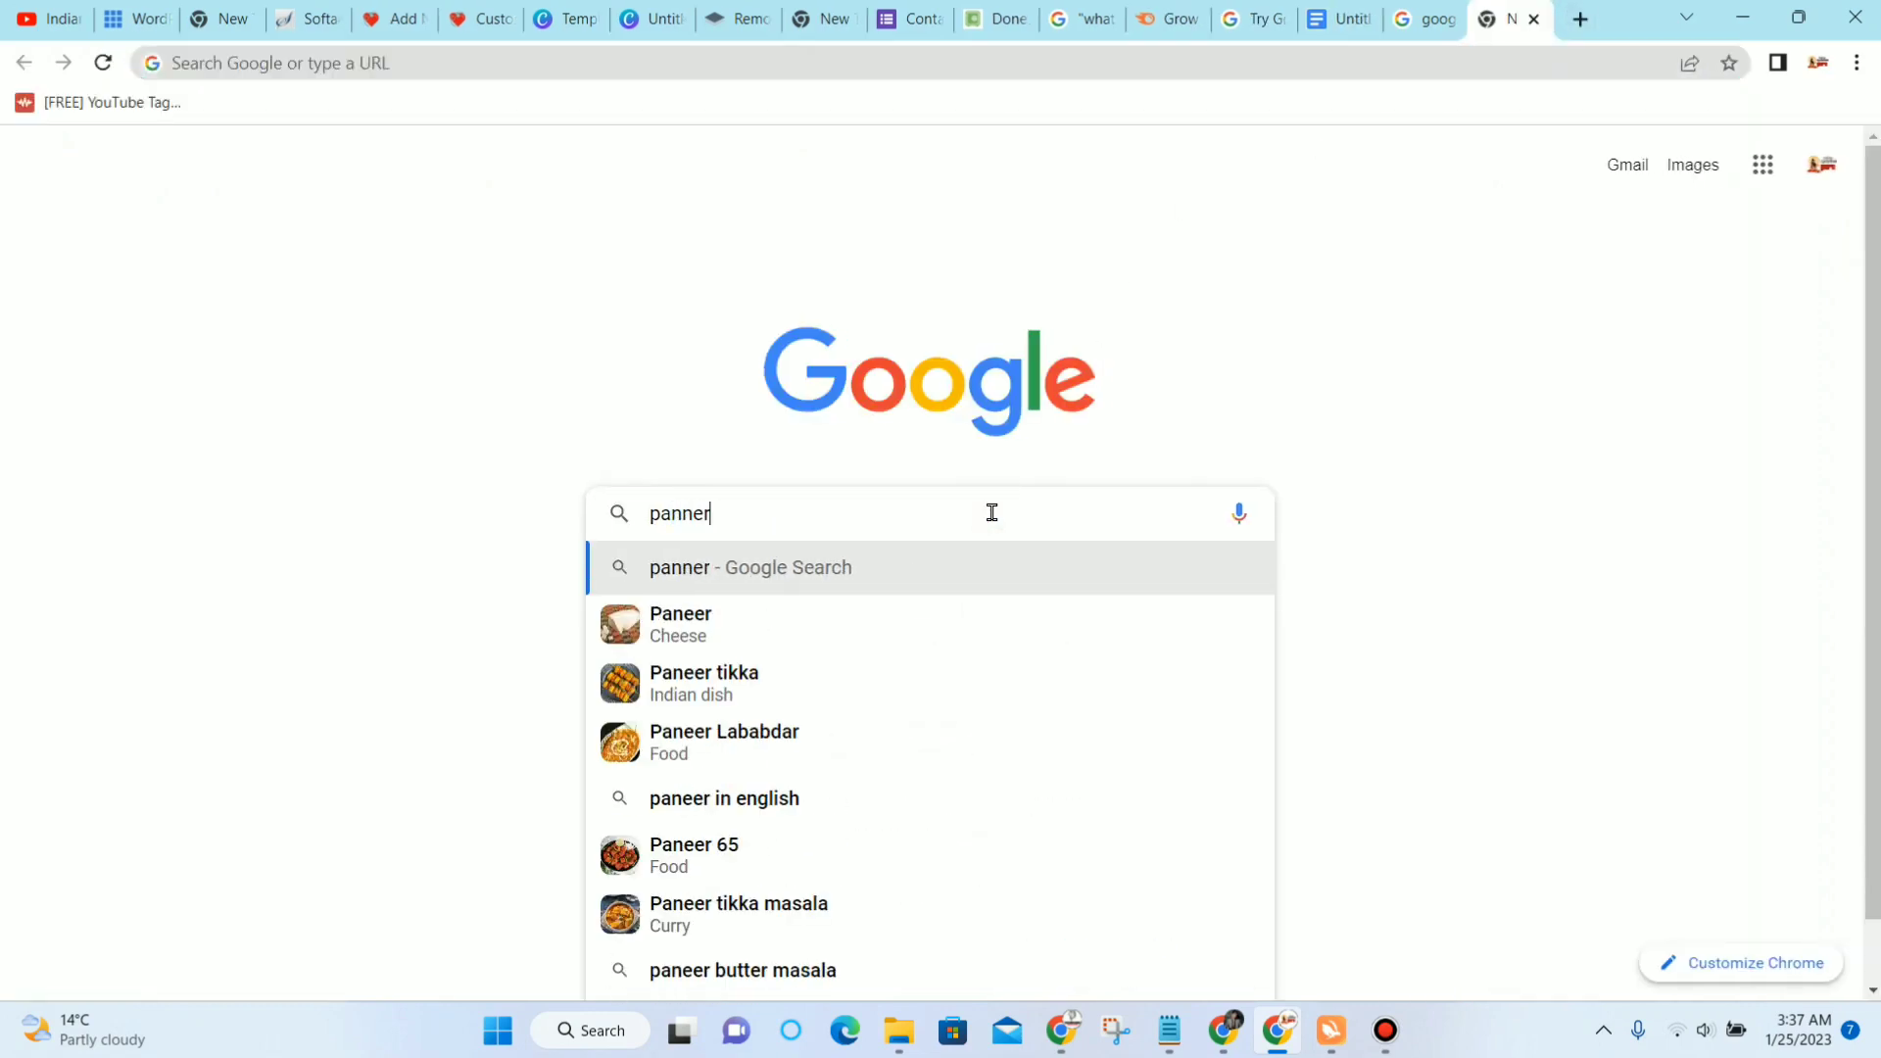
{"action": "type", "text": " se k"}
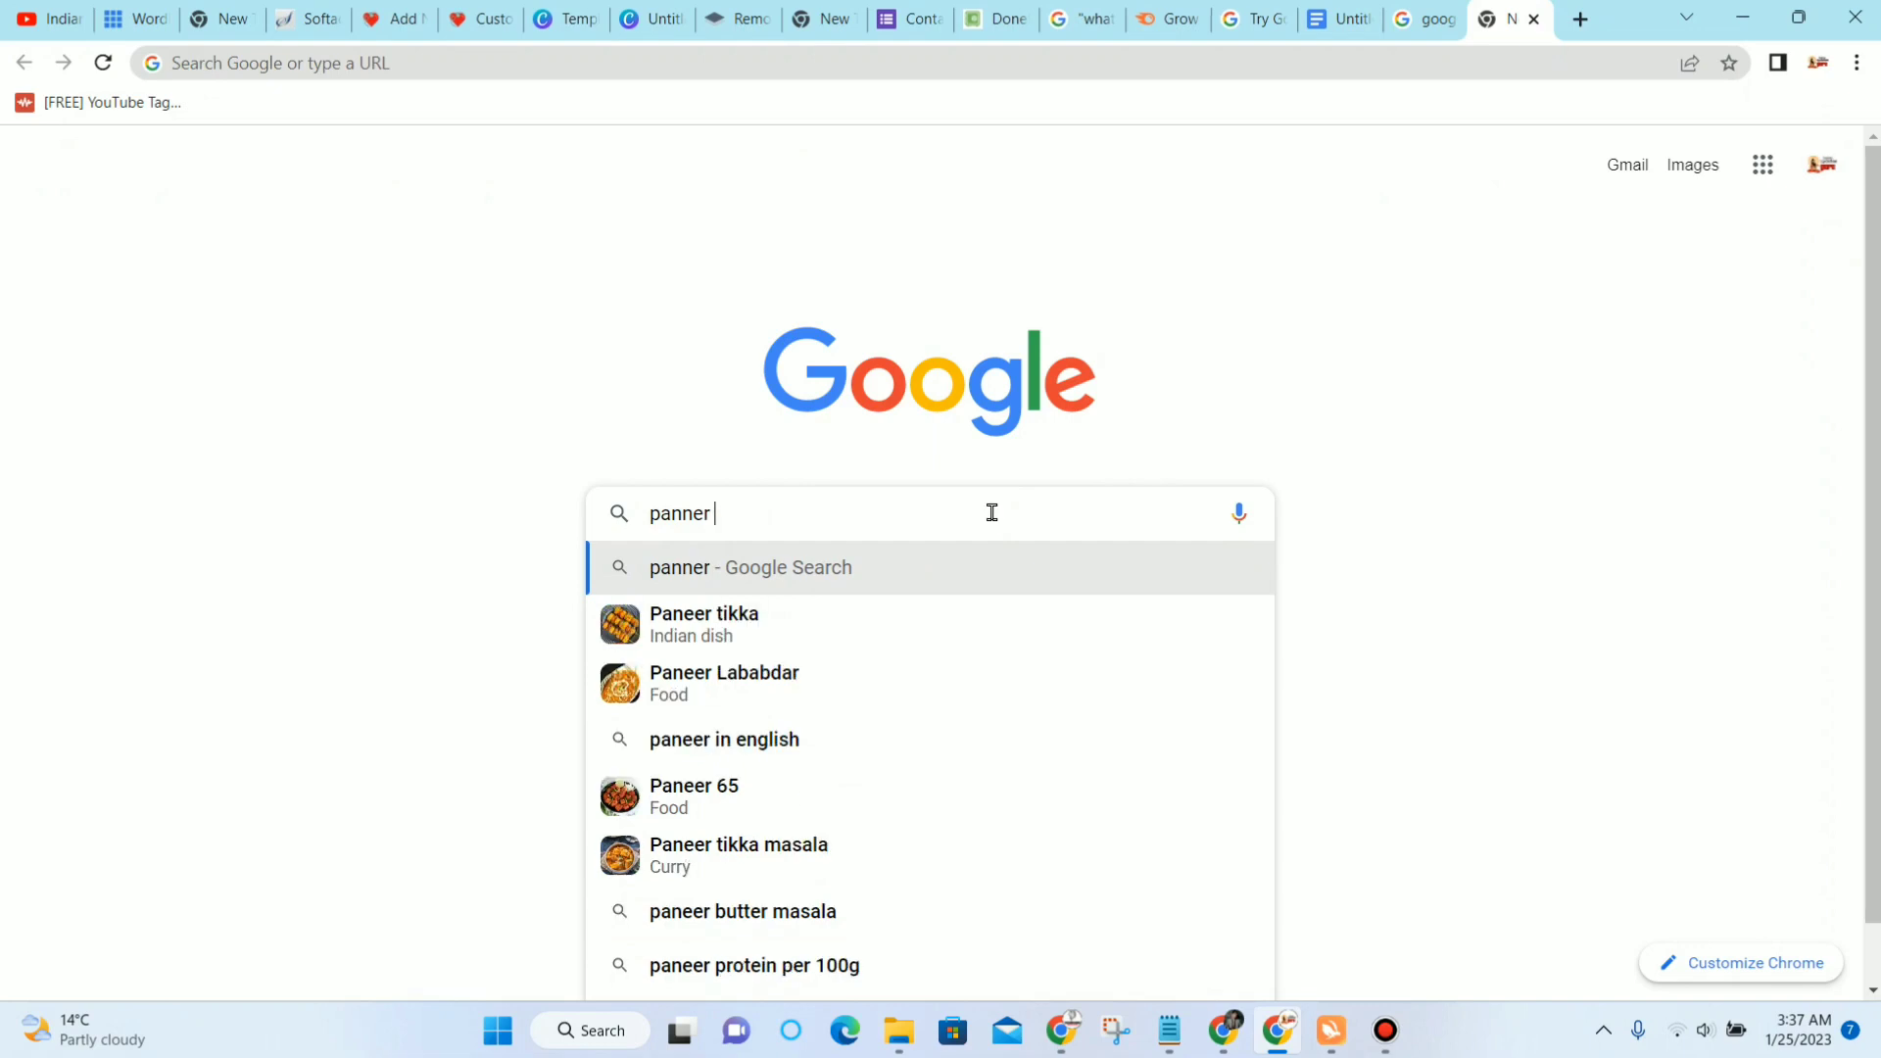
{"action": "type", "text": "y"}
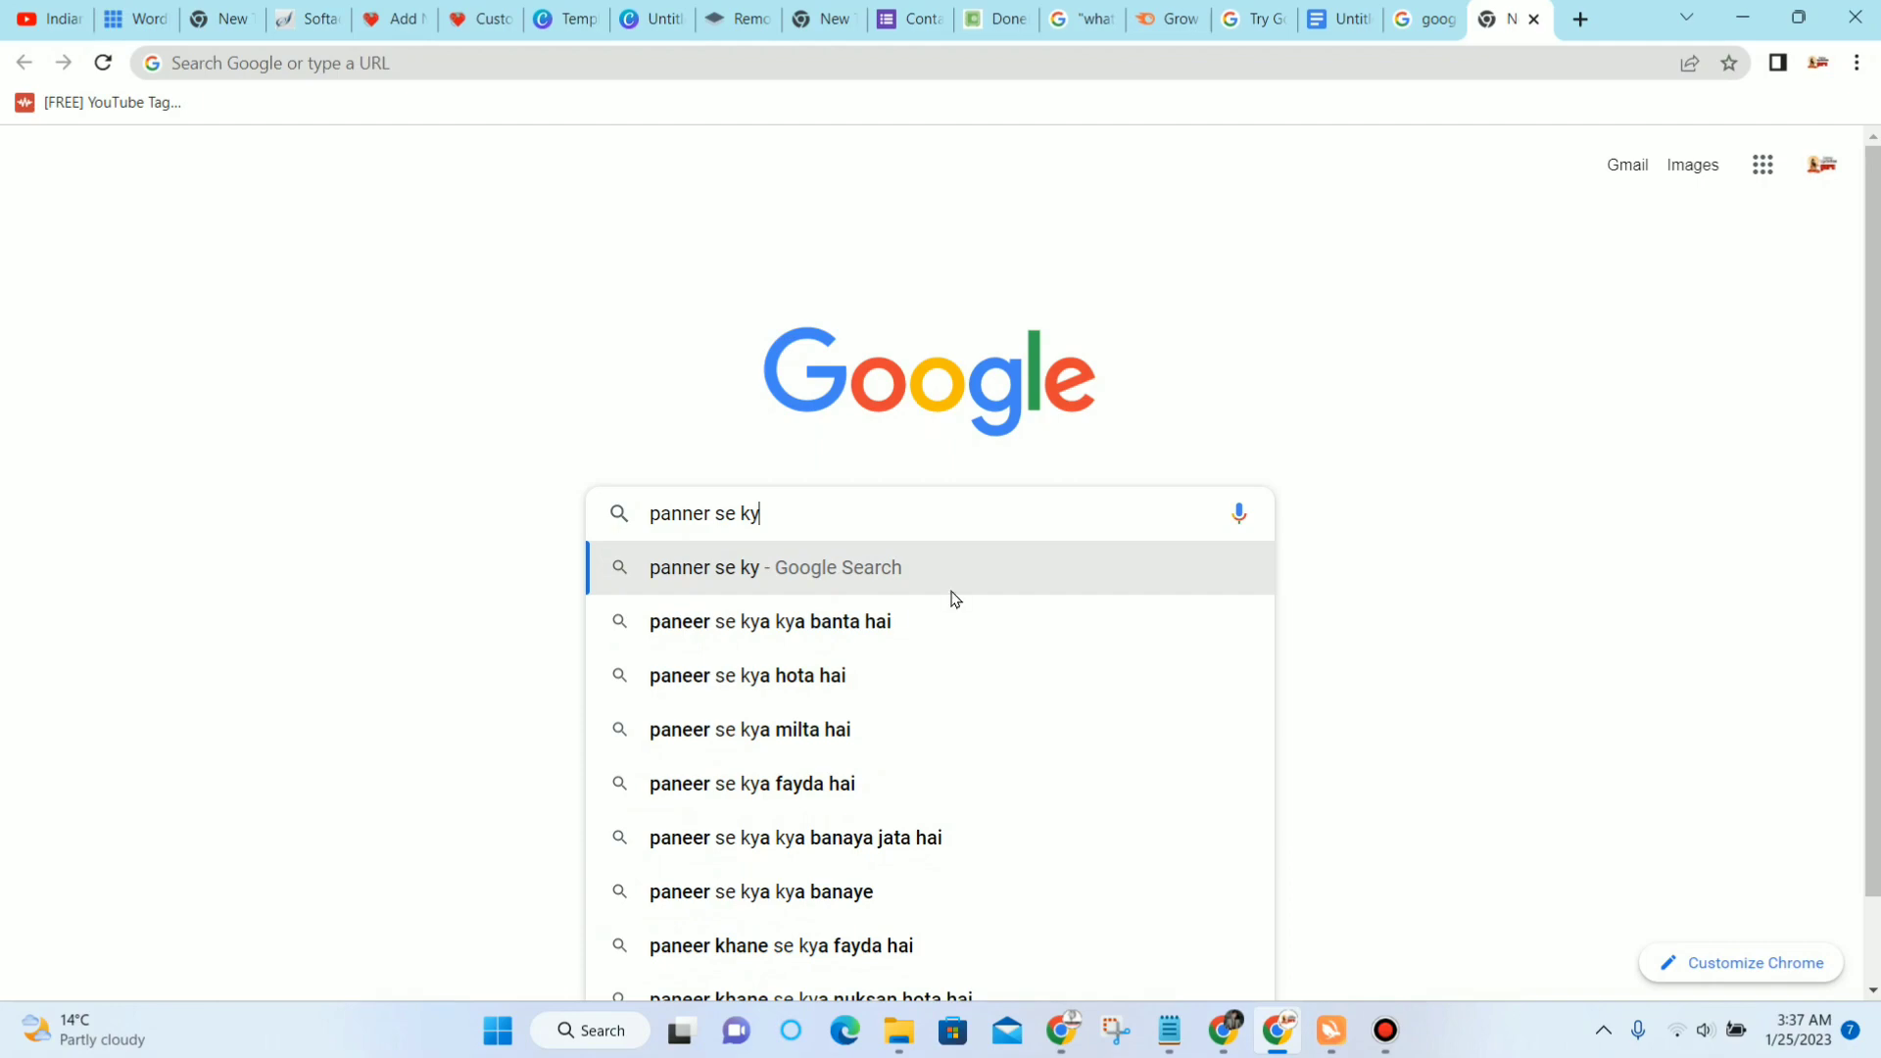
{"action": "left_click", "coordinate": [891, 838]}
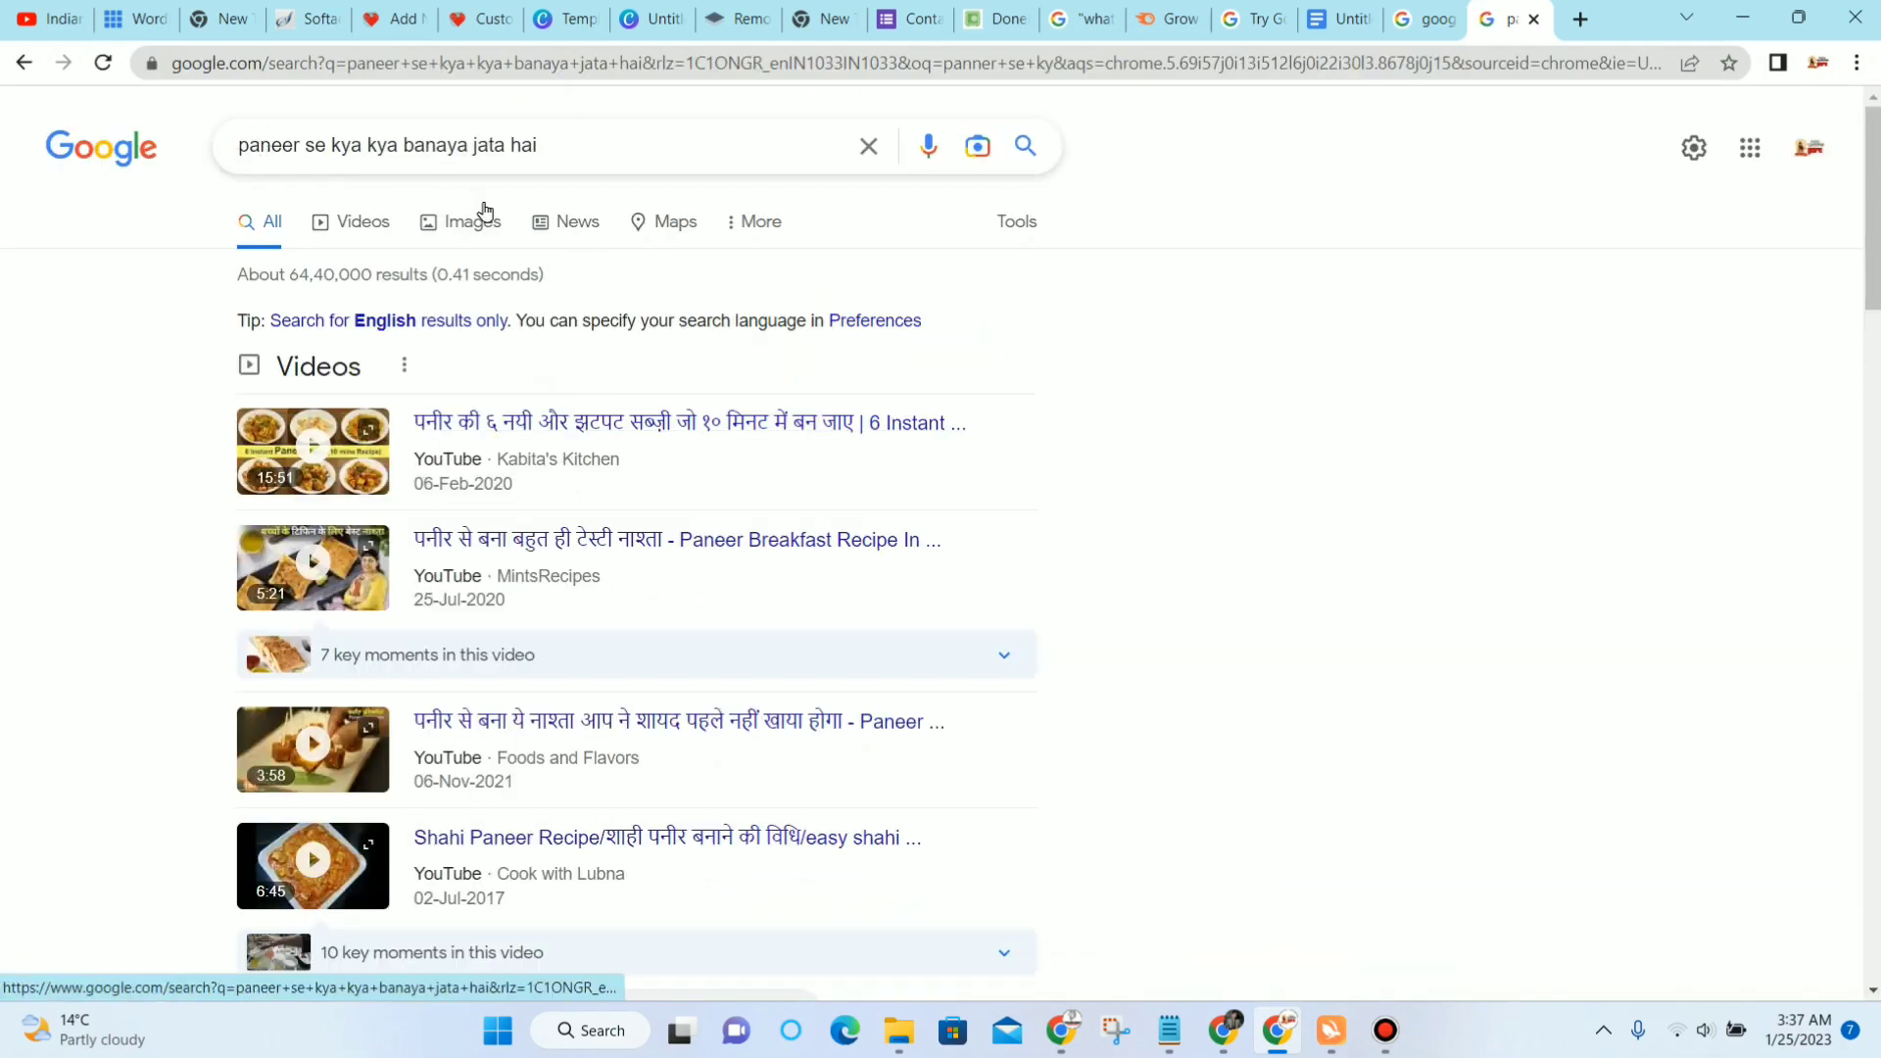
{"action": "scroll", "coordinate": [532, 453], "scroll_direction": "down", "scroll_amount": 12}
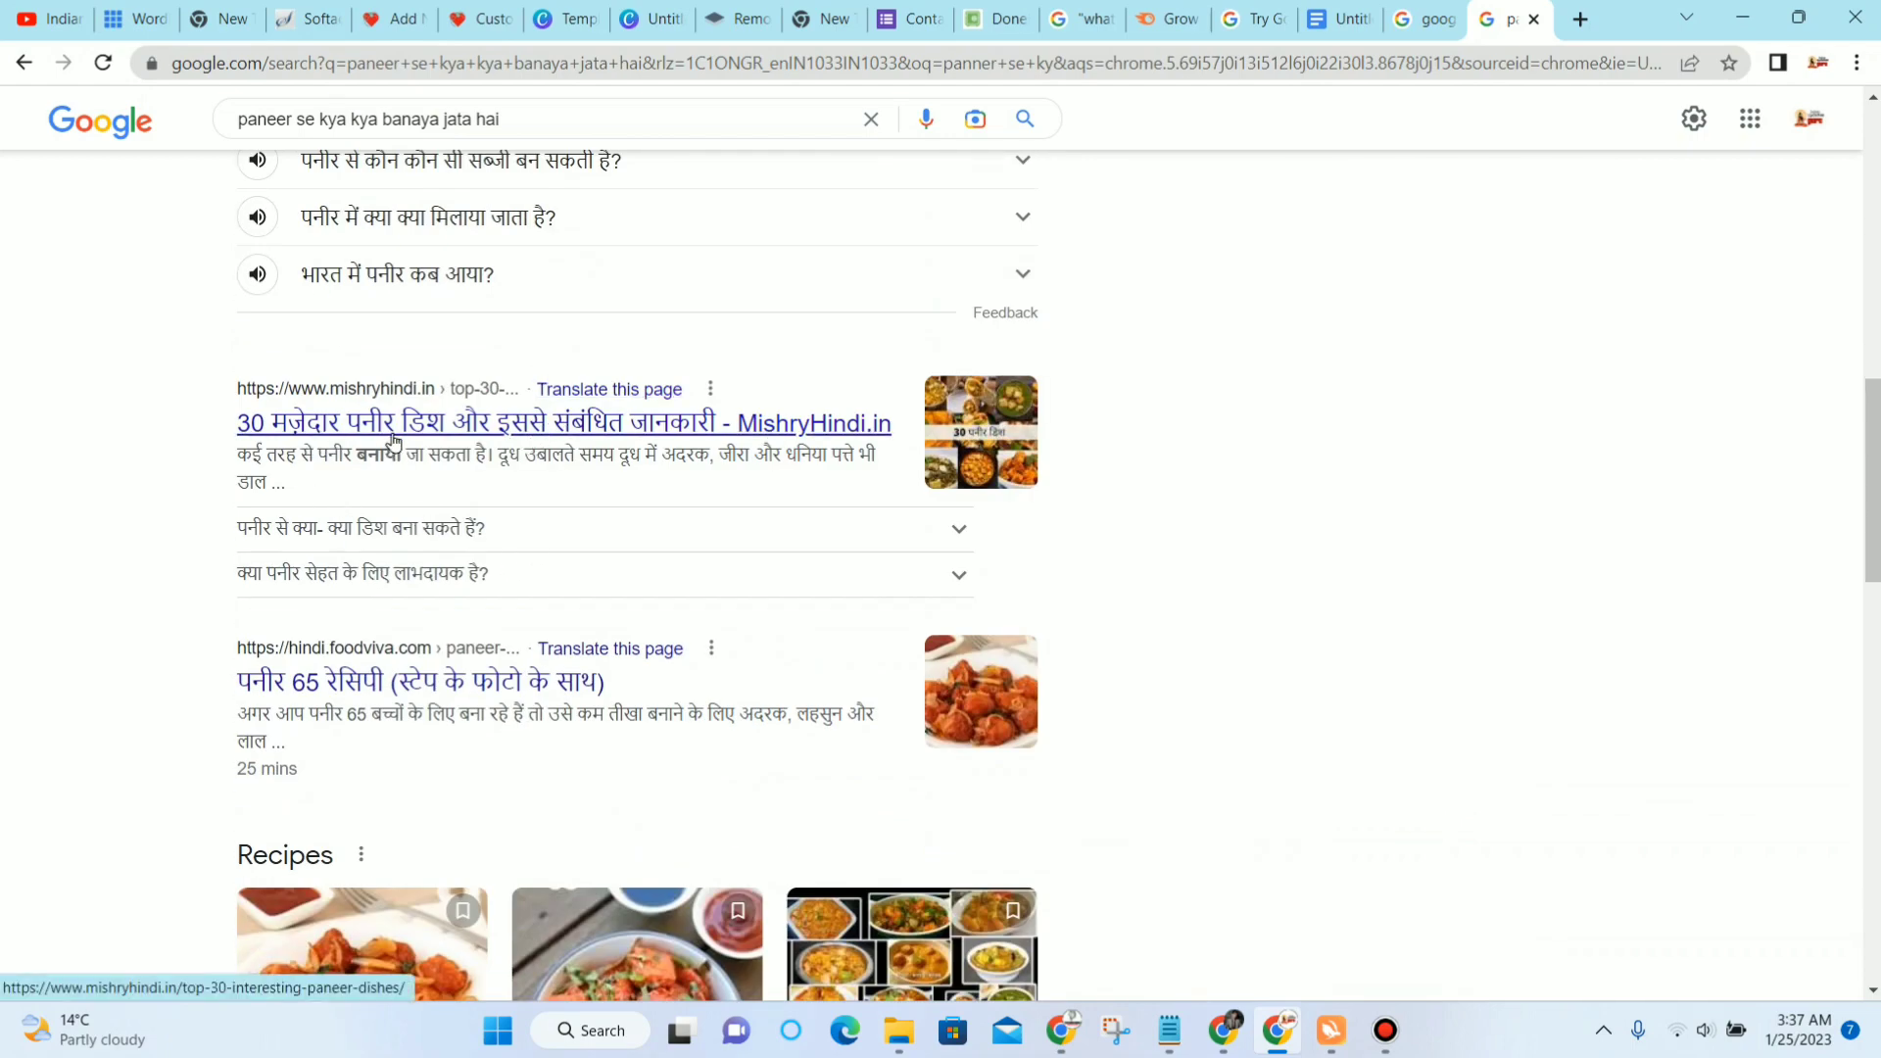
{"action": "left_click", "coordinate": [536, 438]}
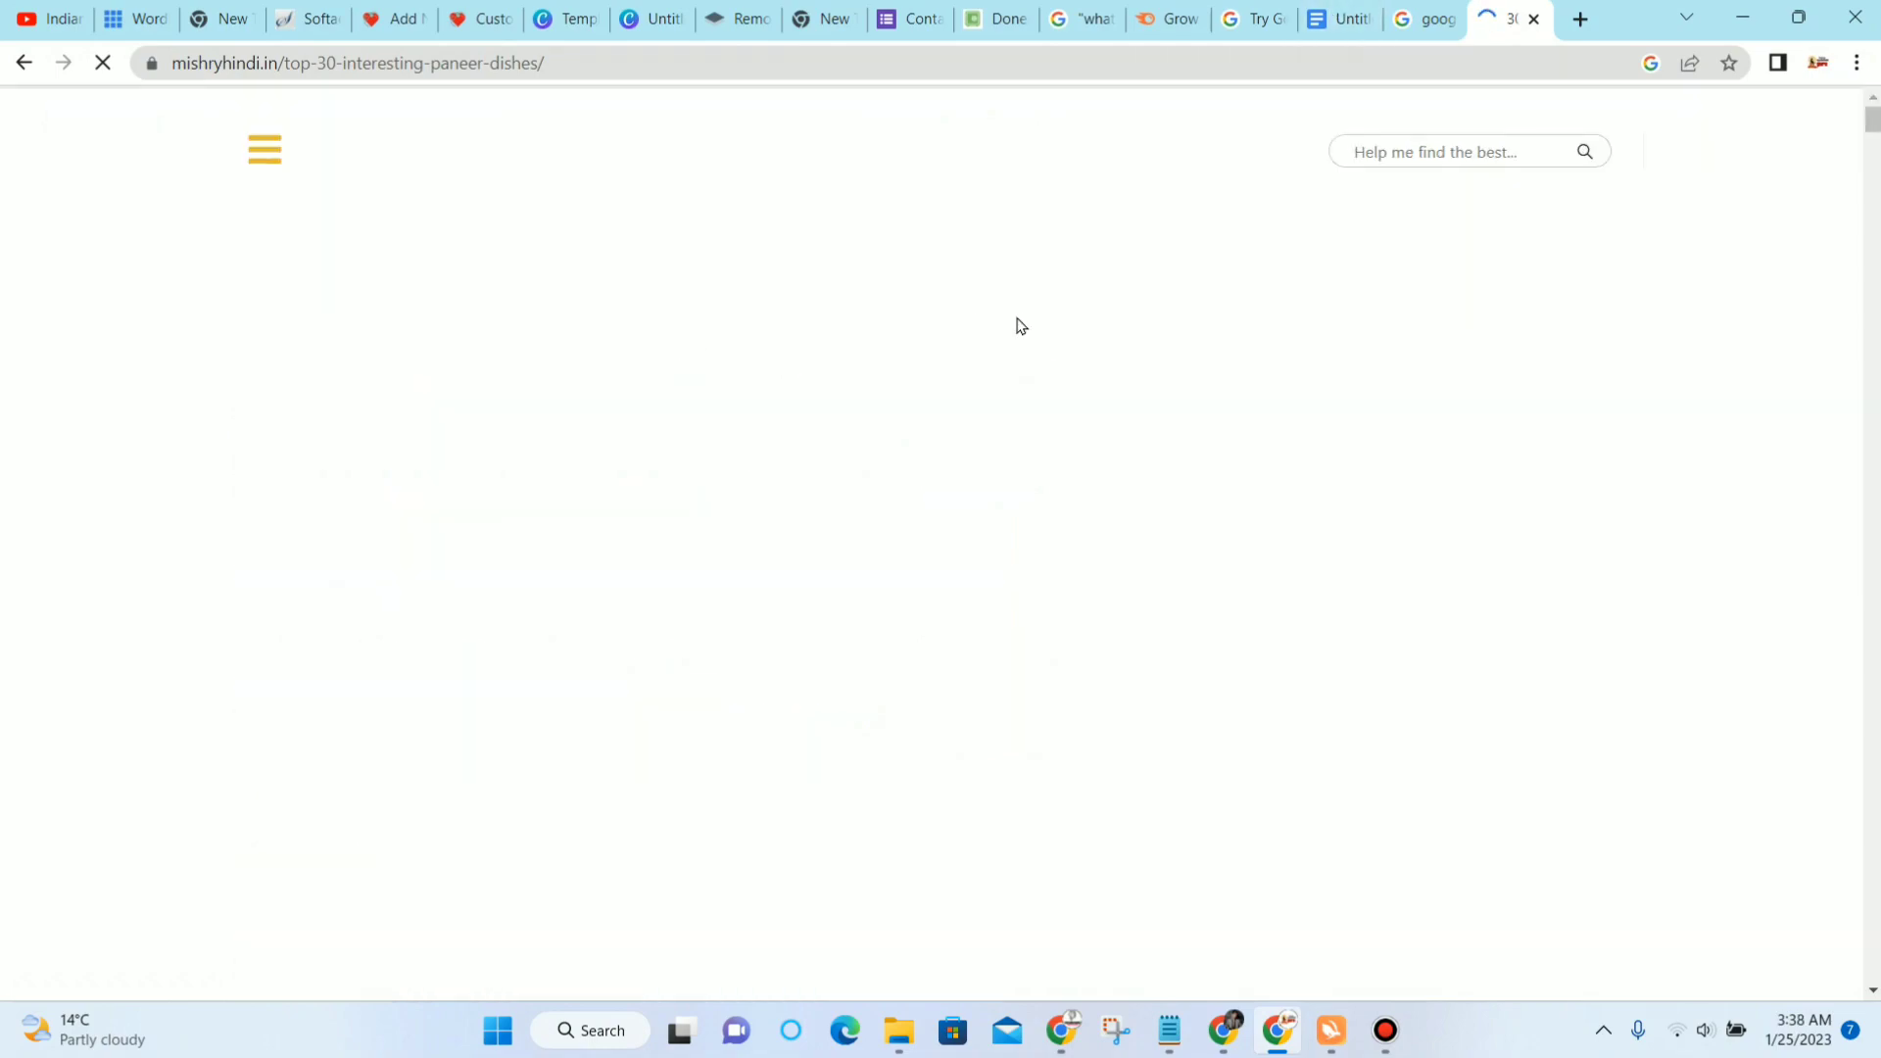
Step: Examine the MishryHindi article's section headings and paneer dish descriptions, closing the pop-up ad, and return to the Google Docs document
{"action": "scroll", "coordinate": [693, 290], "scroll_direction": "down", "scroll_amount": 5}
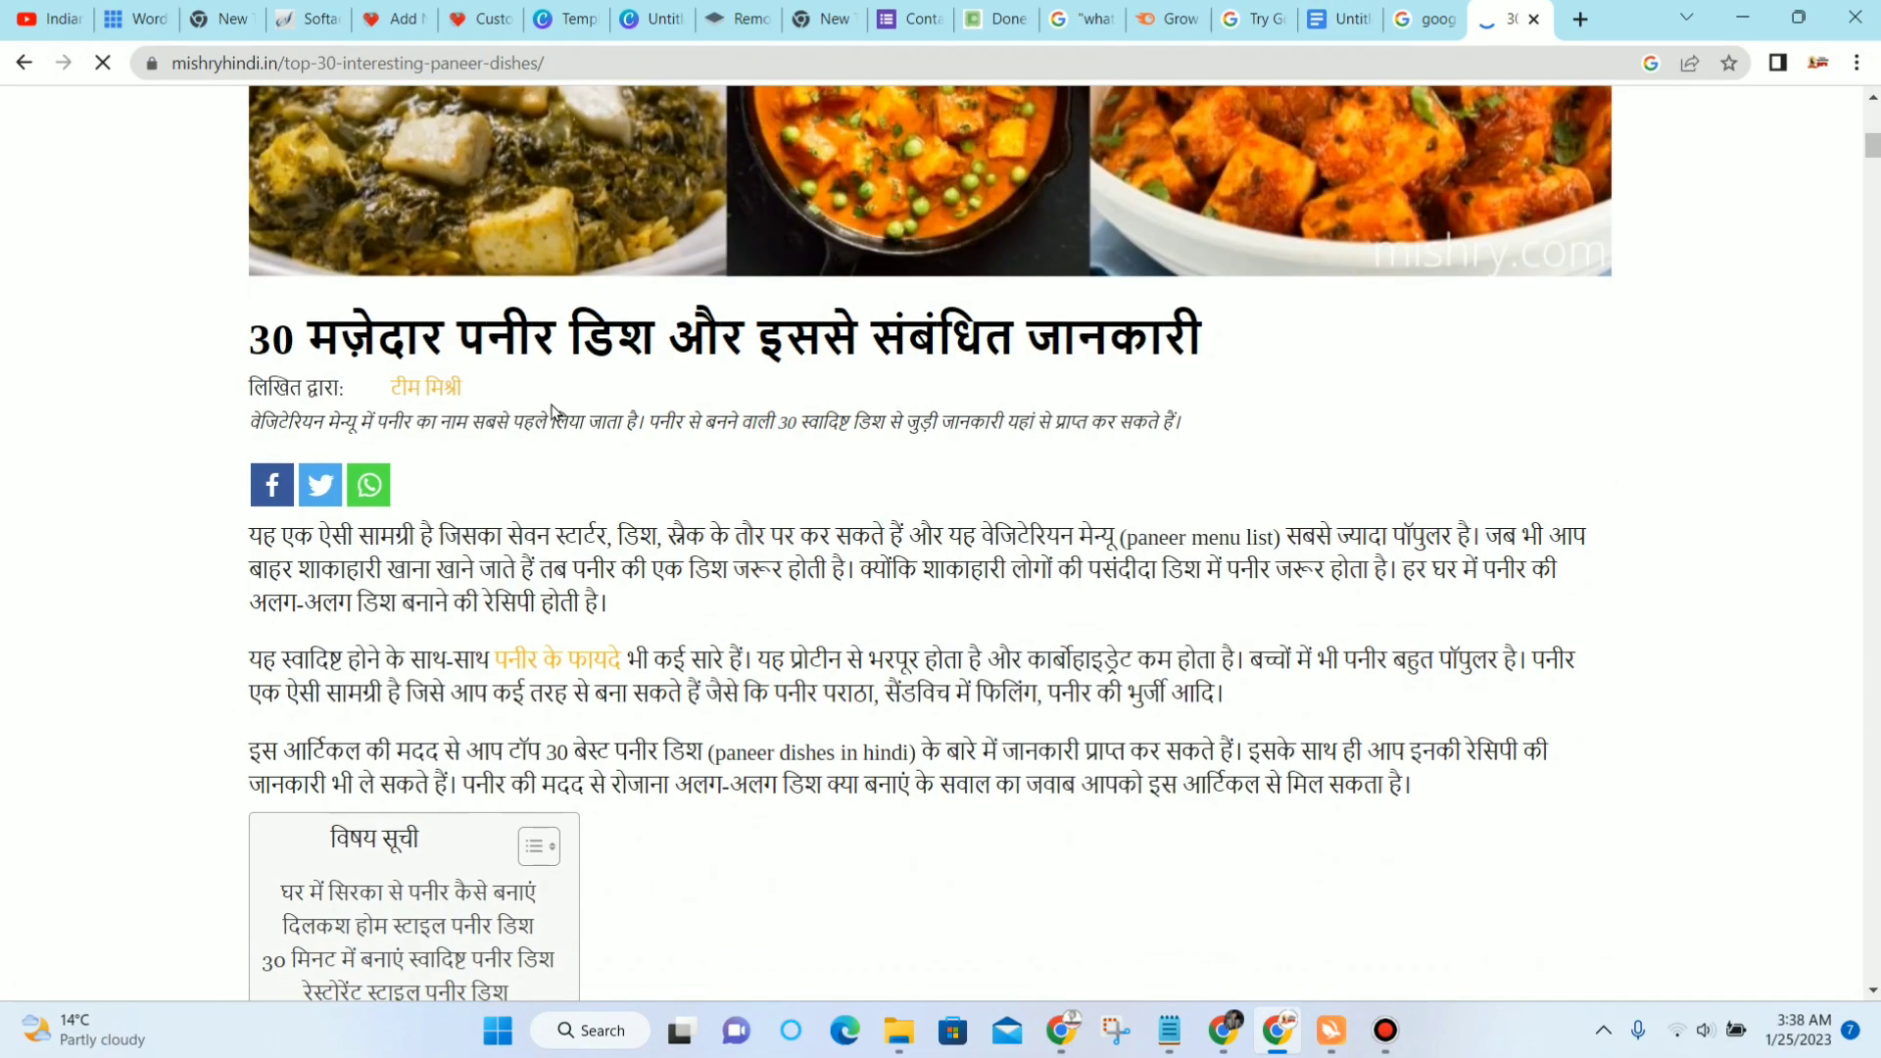
{"action": "scroll", "coordinate": [551, 412], "scroll_direction": "down", "scroll_amount": 4}
{"action": "scroll", "coordinate": [638, 391], "scroll_direction": "down", "scroll_amount": 3}
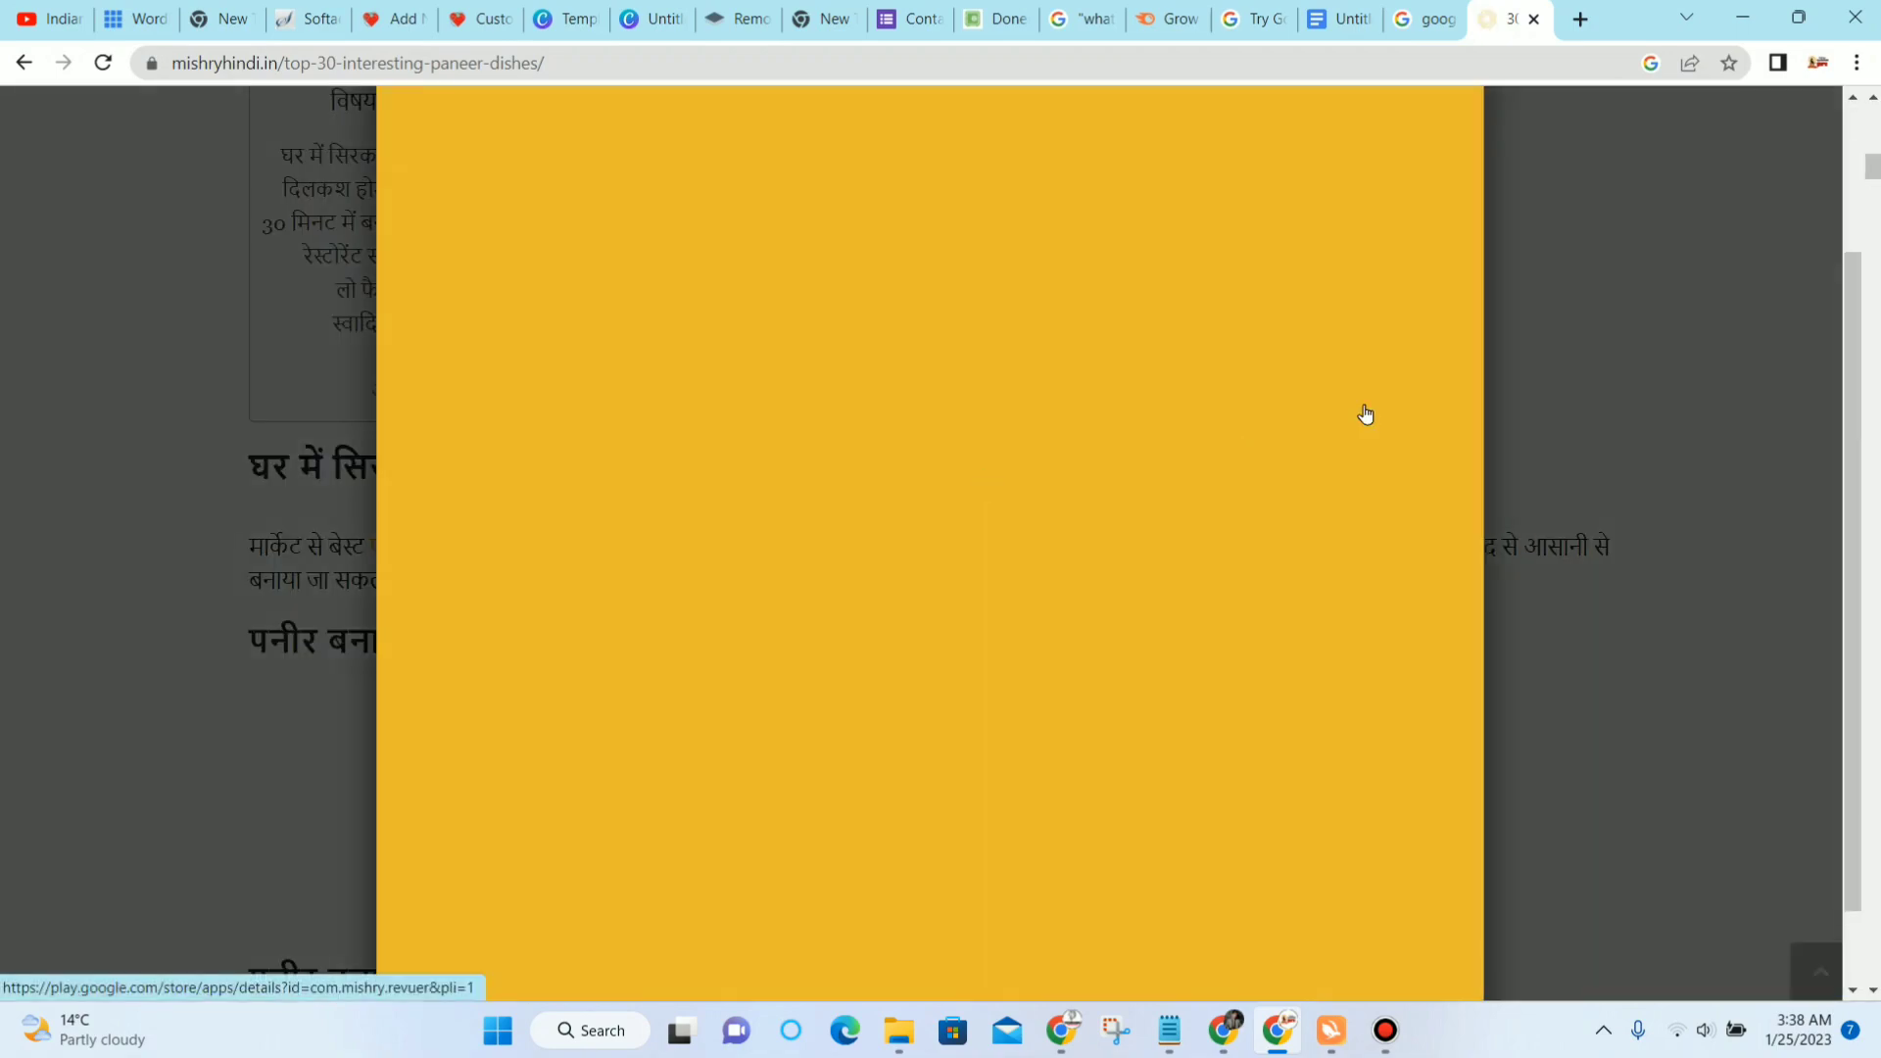
{"action": "left_click", "coordinate": [1465, 208]}
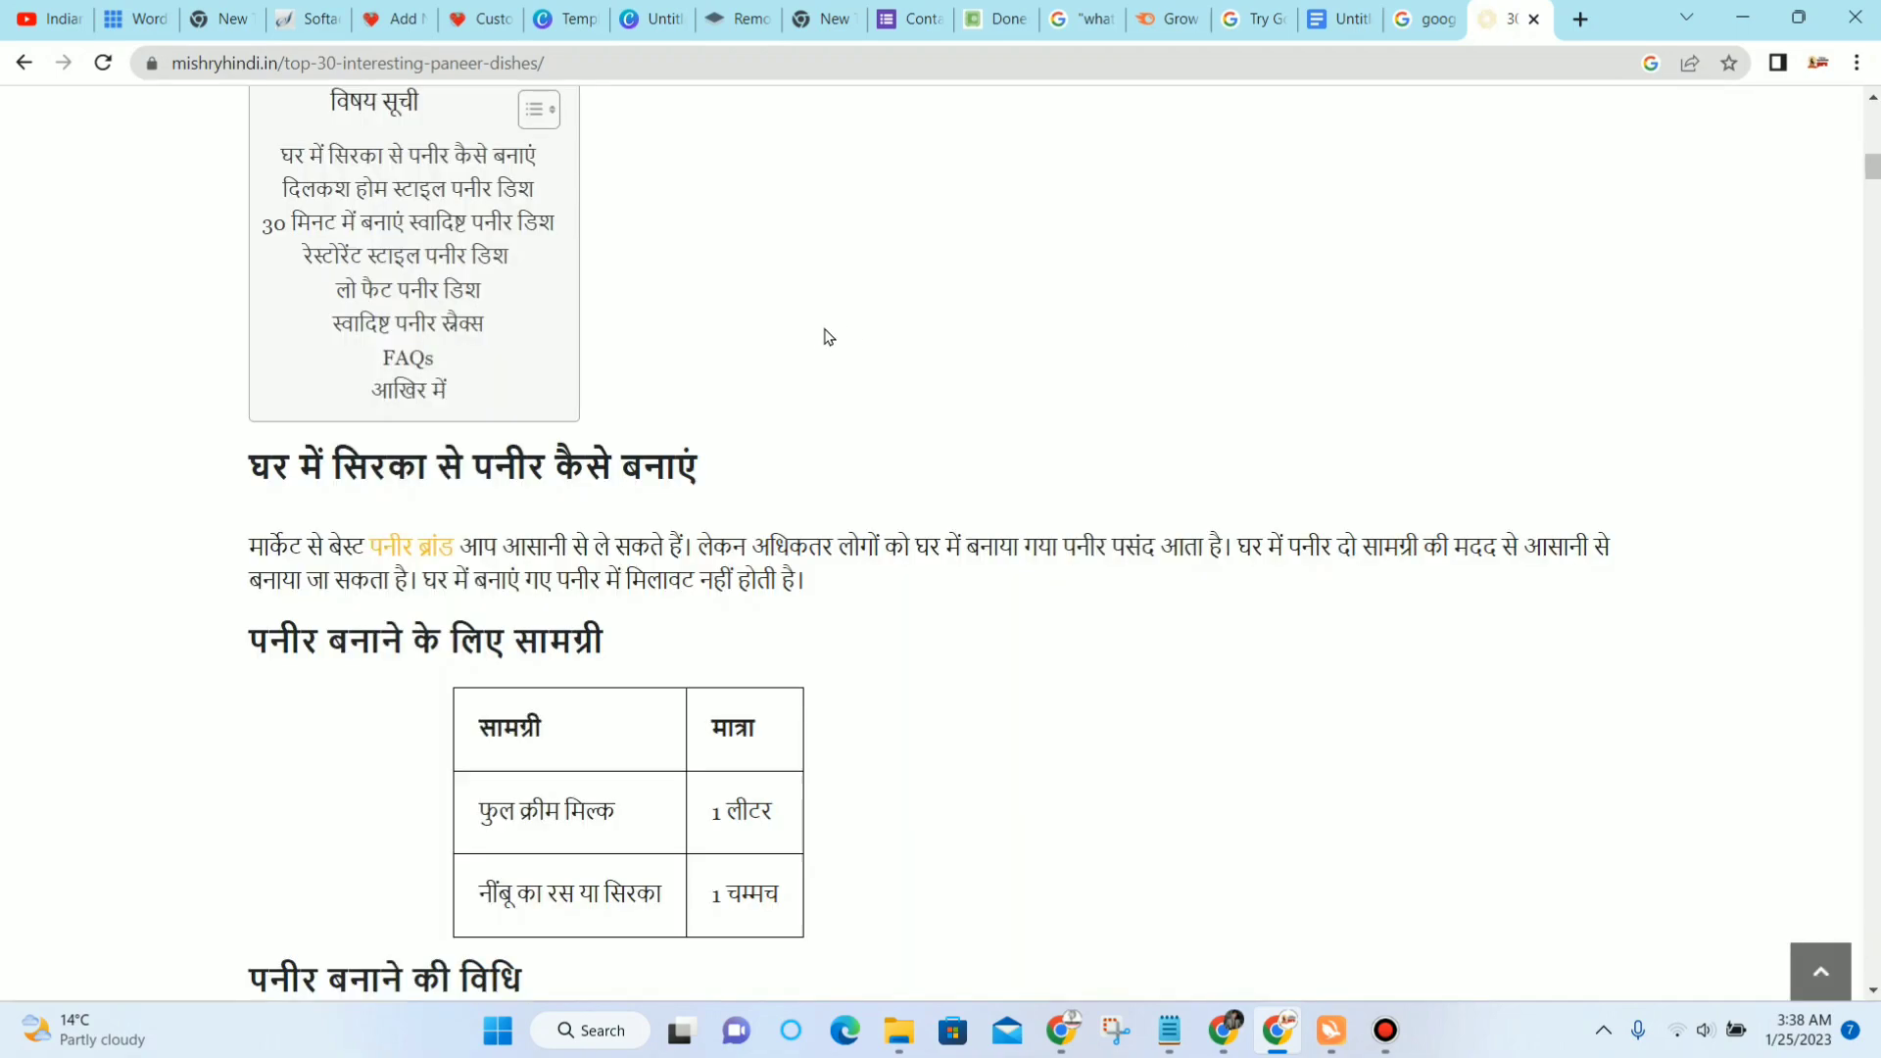
{"action": "scroll", "coordinate": [828, 337], "scroll_direction": "down", "scroll_amount": 20}
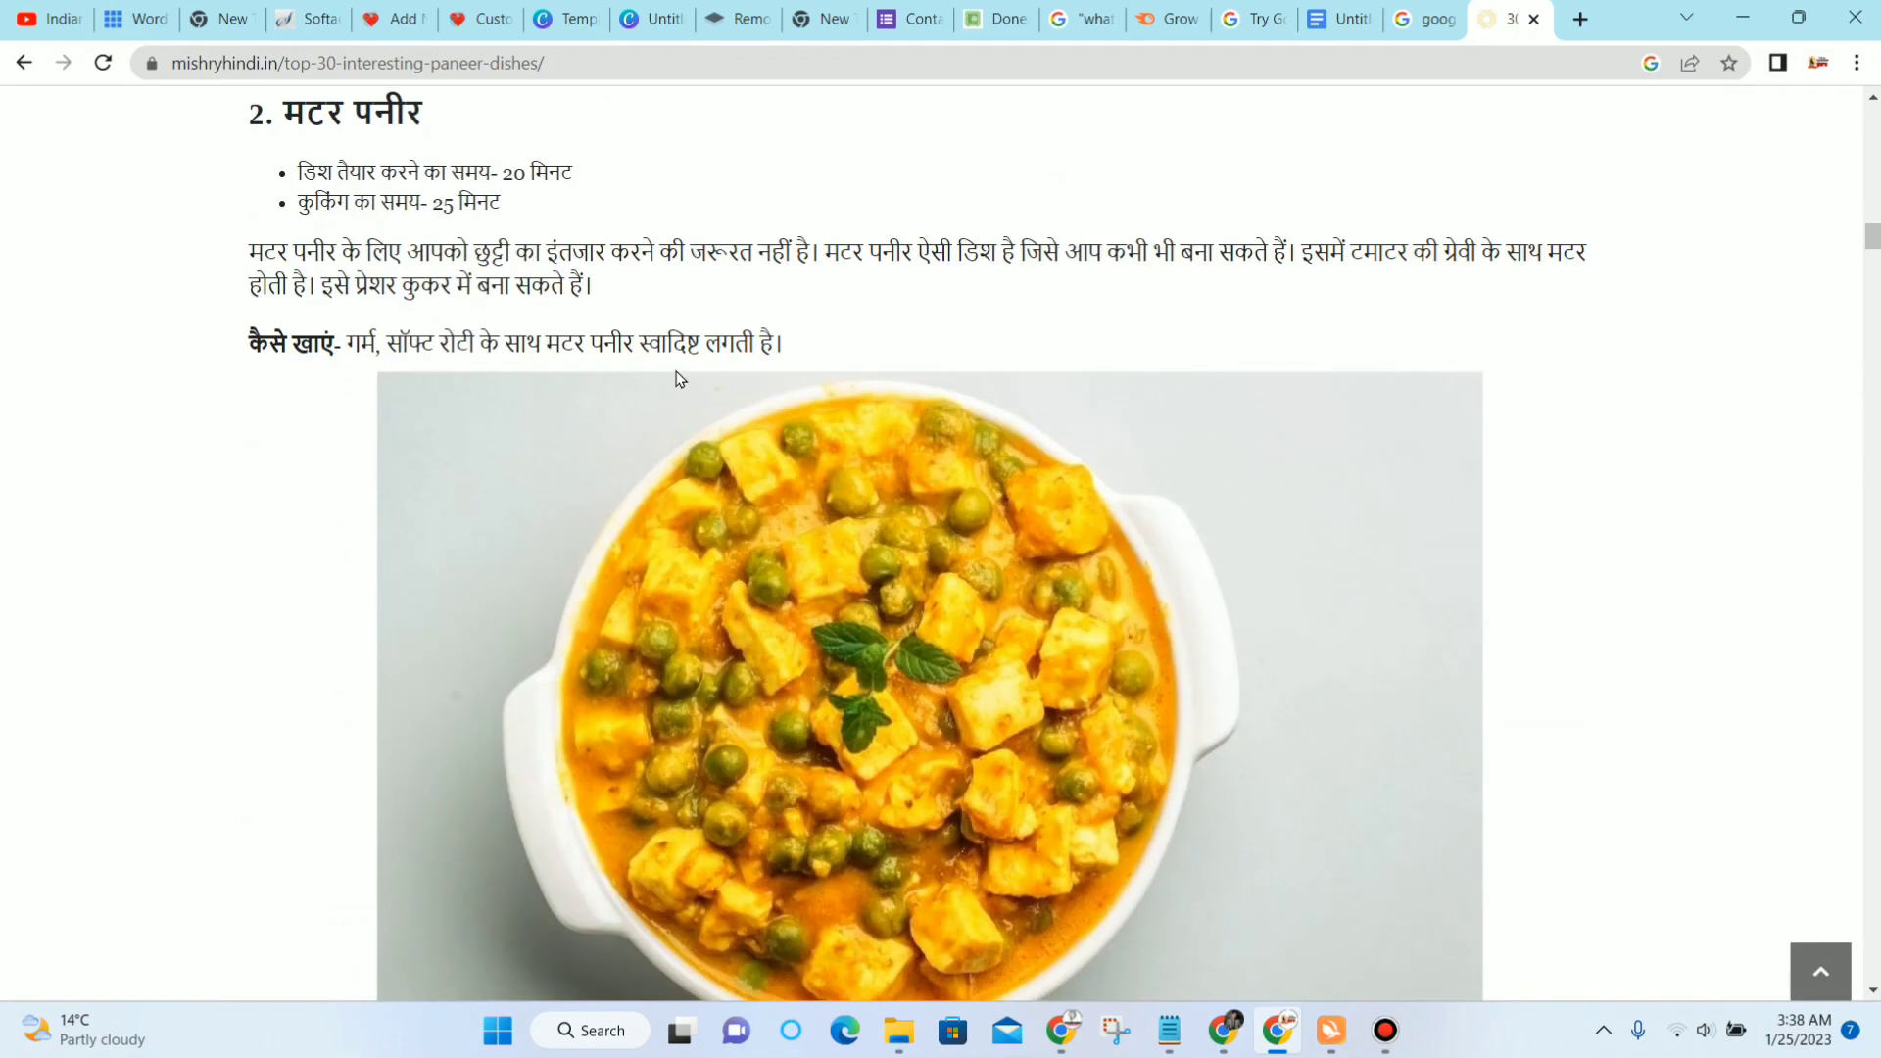
{"action": "scroll", "coordinate": [680, 379], "scroll_direction": "down", "scroll_amount": 20}
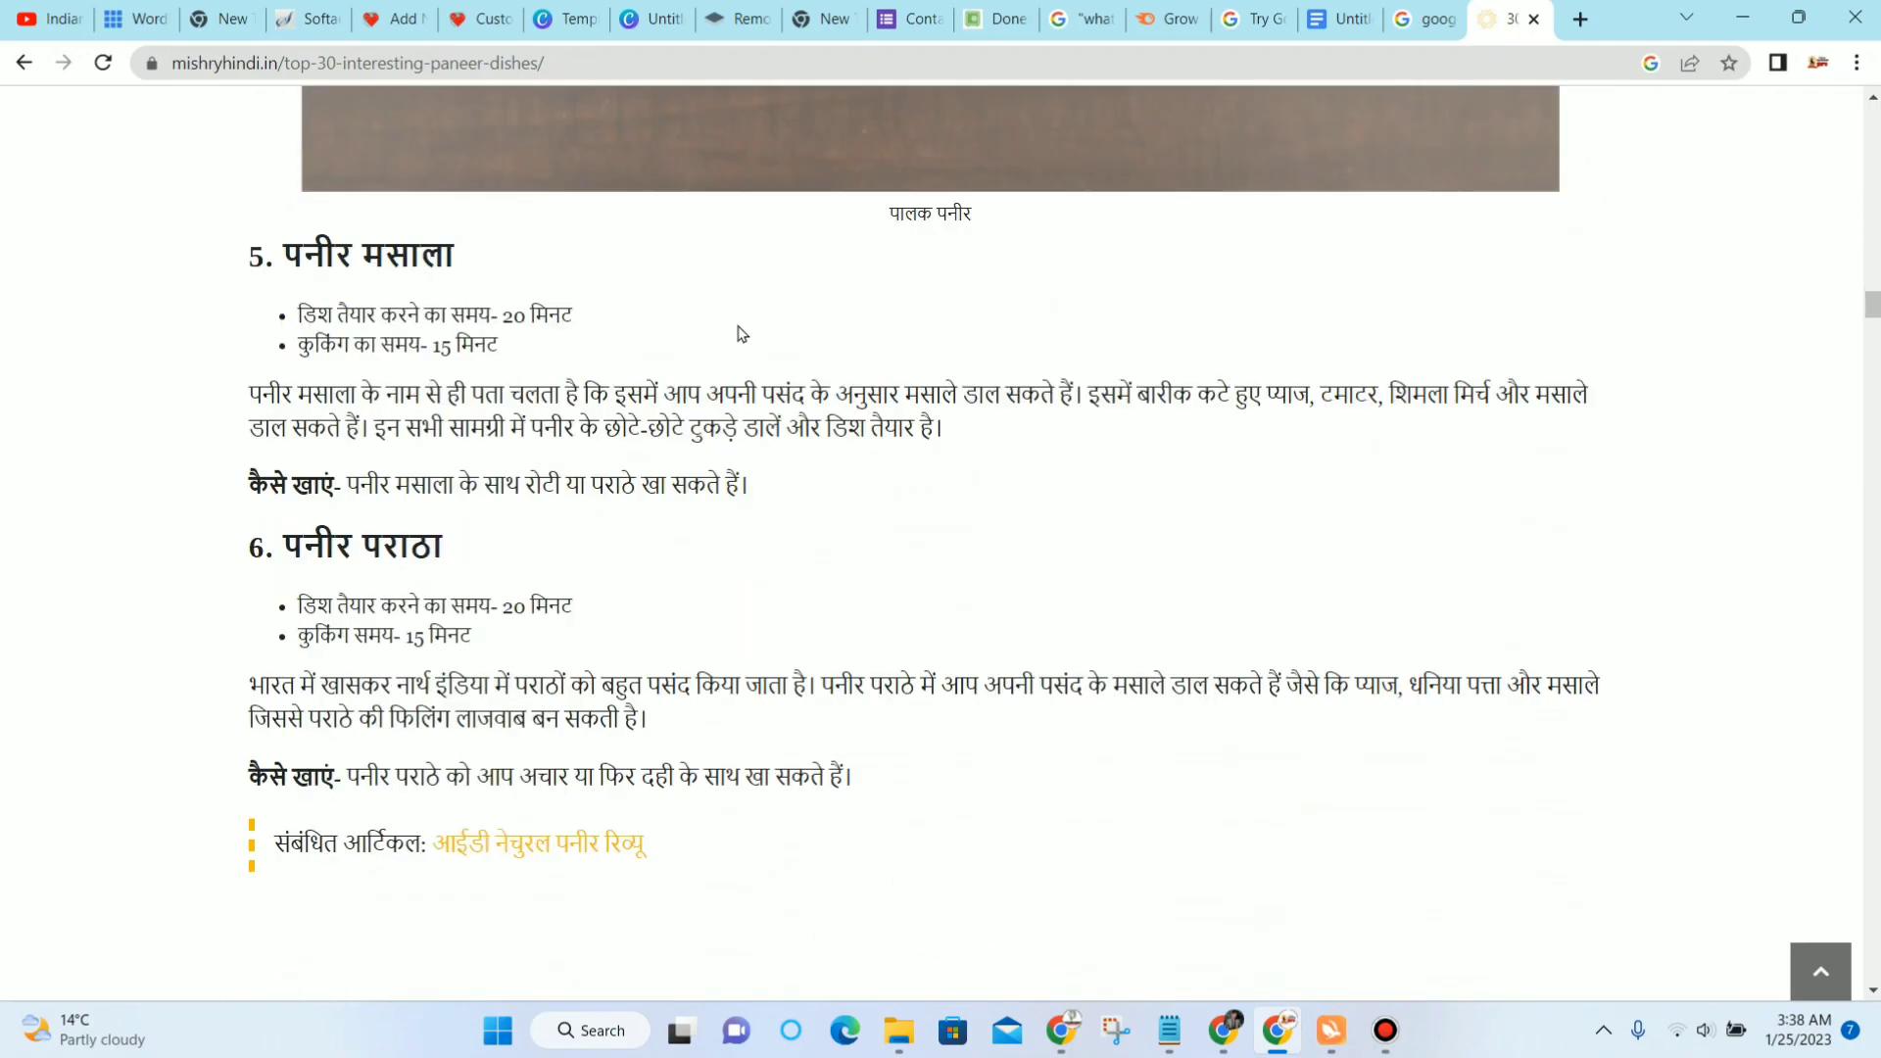
{"action": "scroll", "coordinate": [741, 334], "scroll_direction": "down", "scroll_amount": 20}
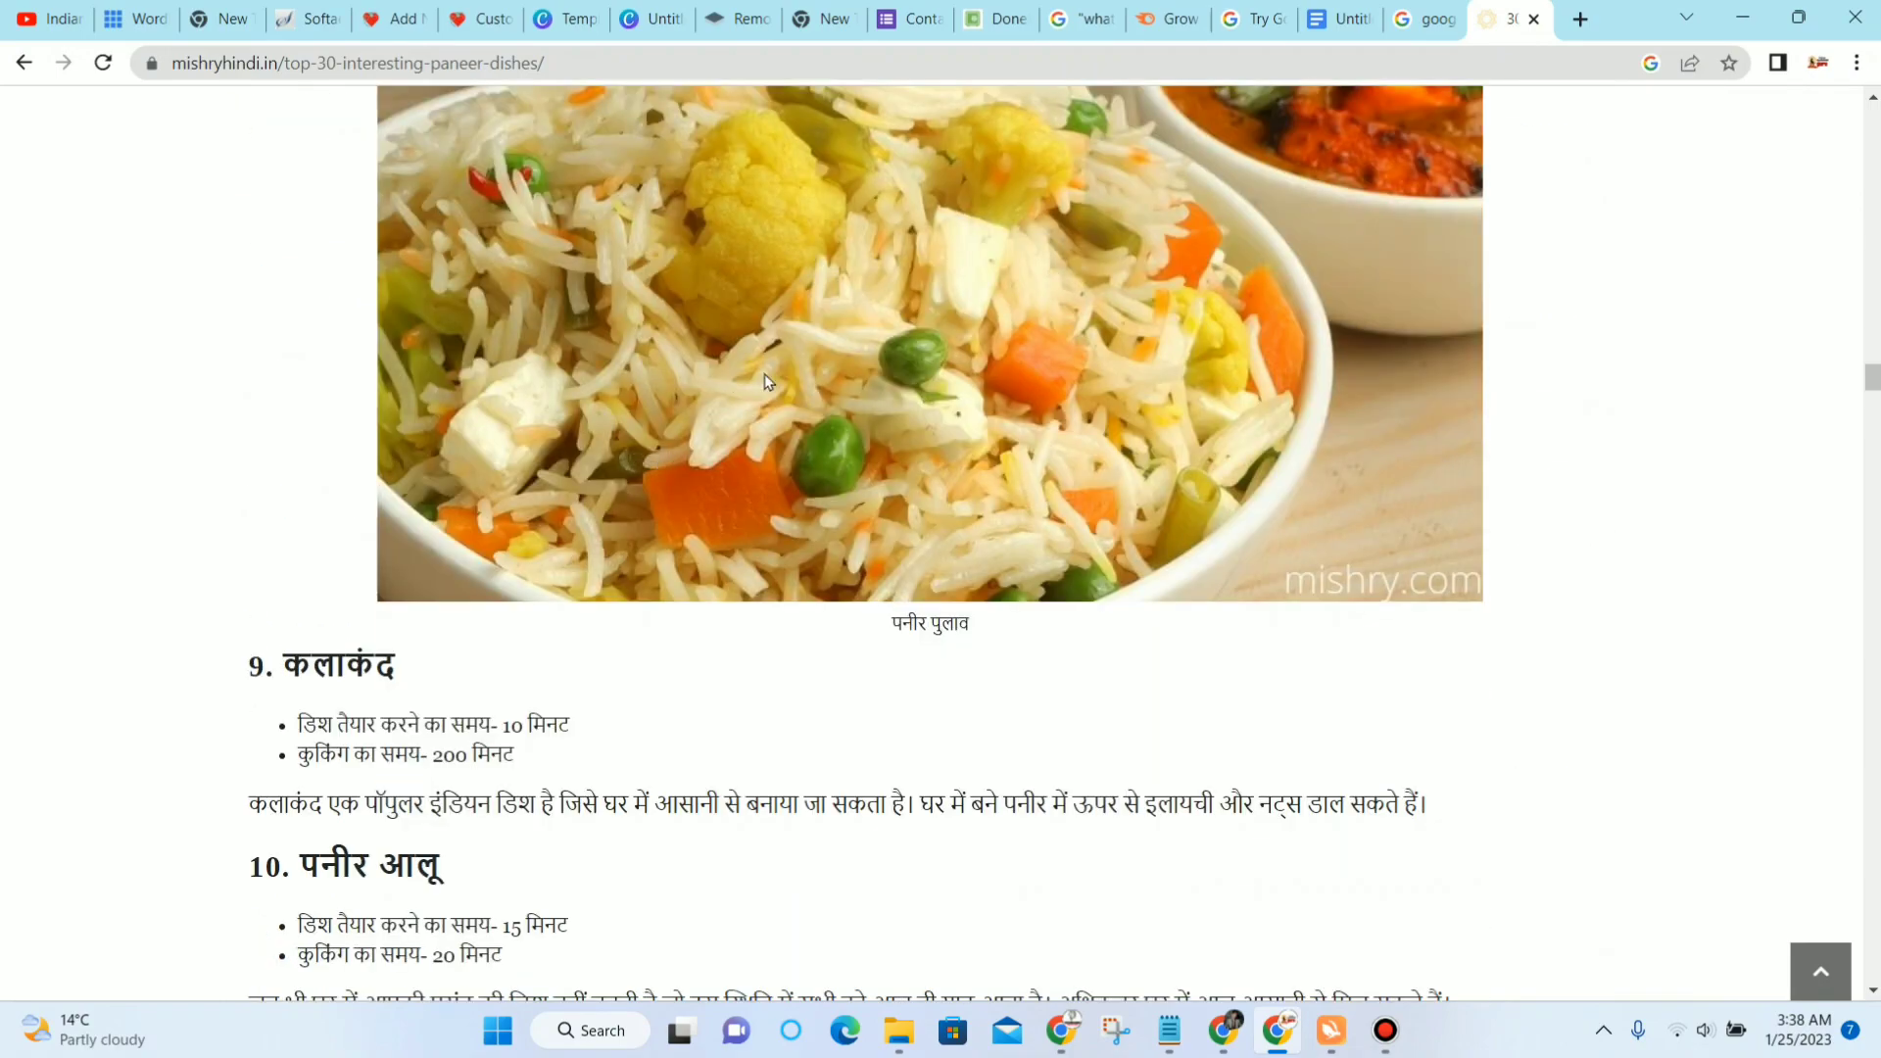
{"action": "scroll", "coordinate": [768, 382], "scroll_direction": "down", "scroll_amount": 20}
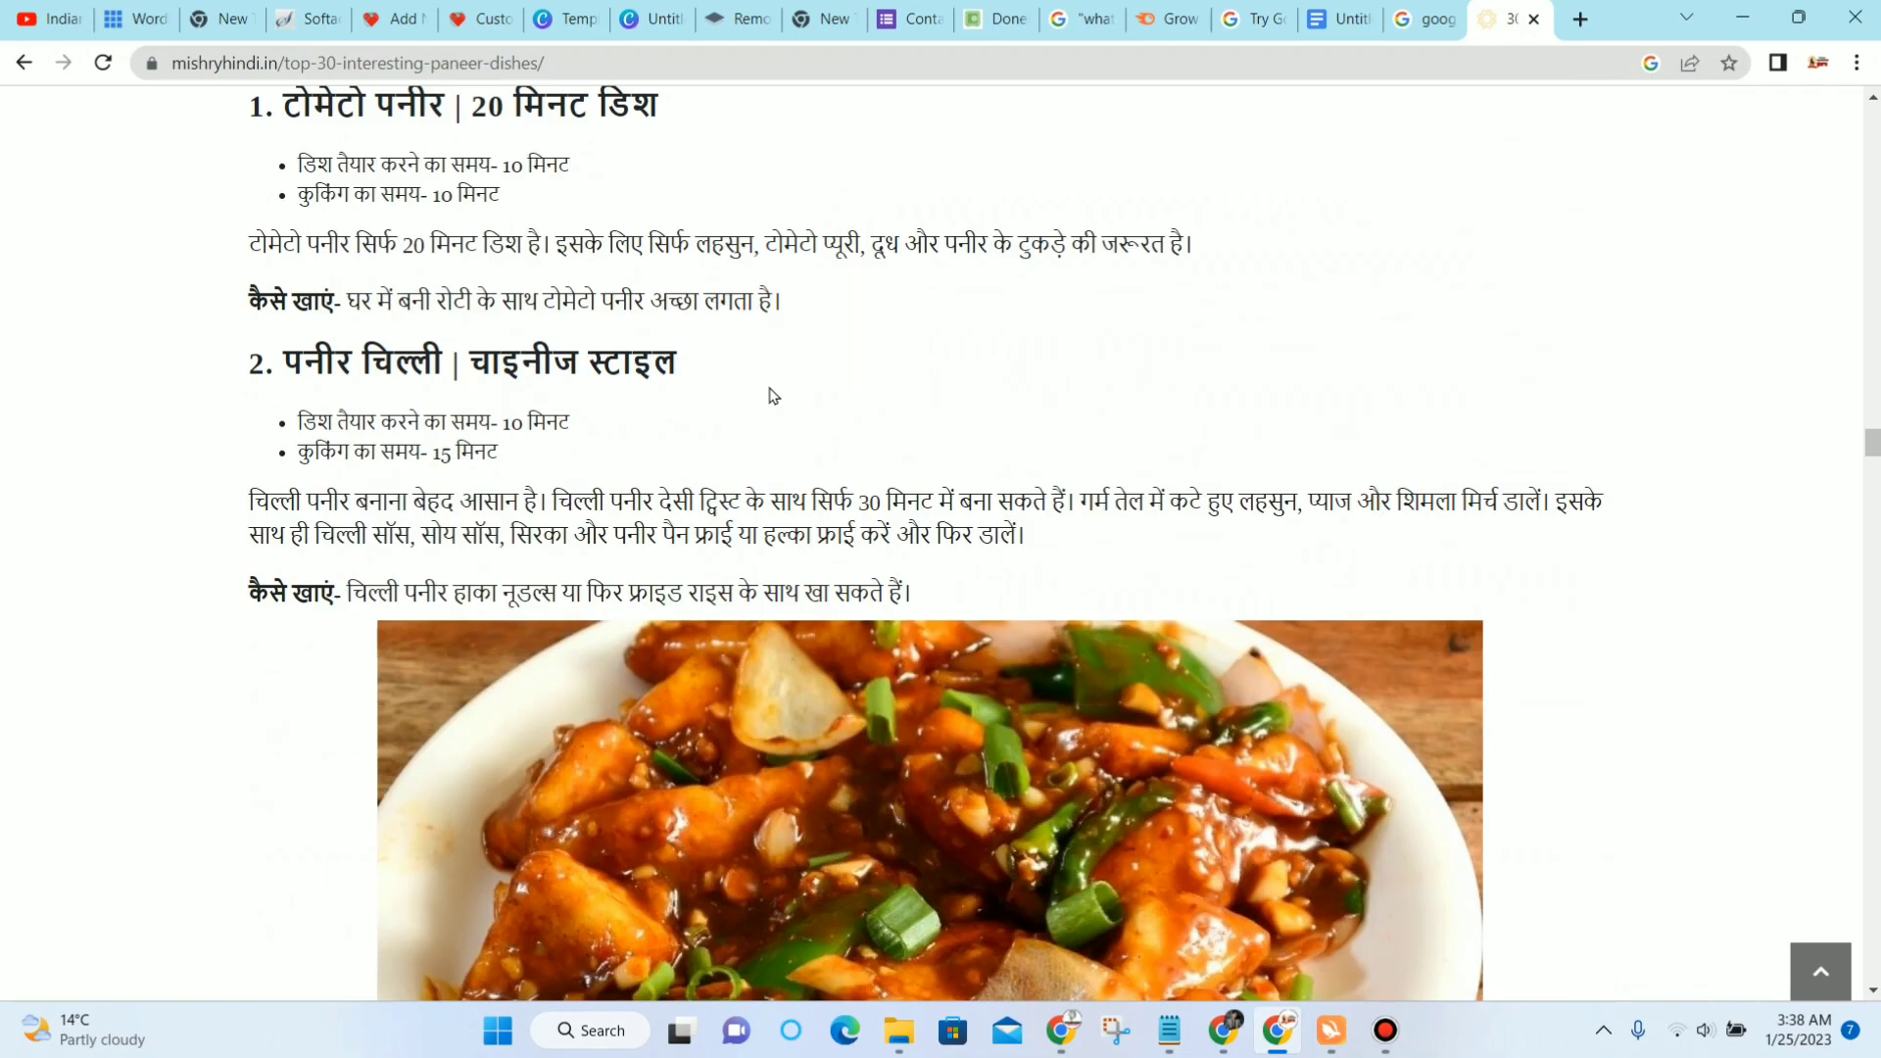
{"action": "scroll", "coordinate": [773, 395], "scroll_direction": "down", "scroll_amount": 11}
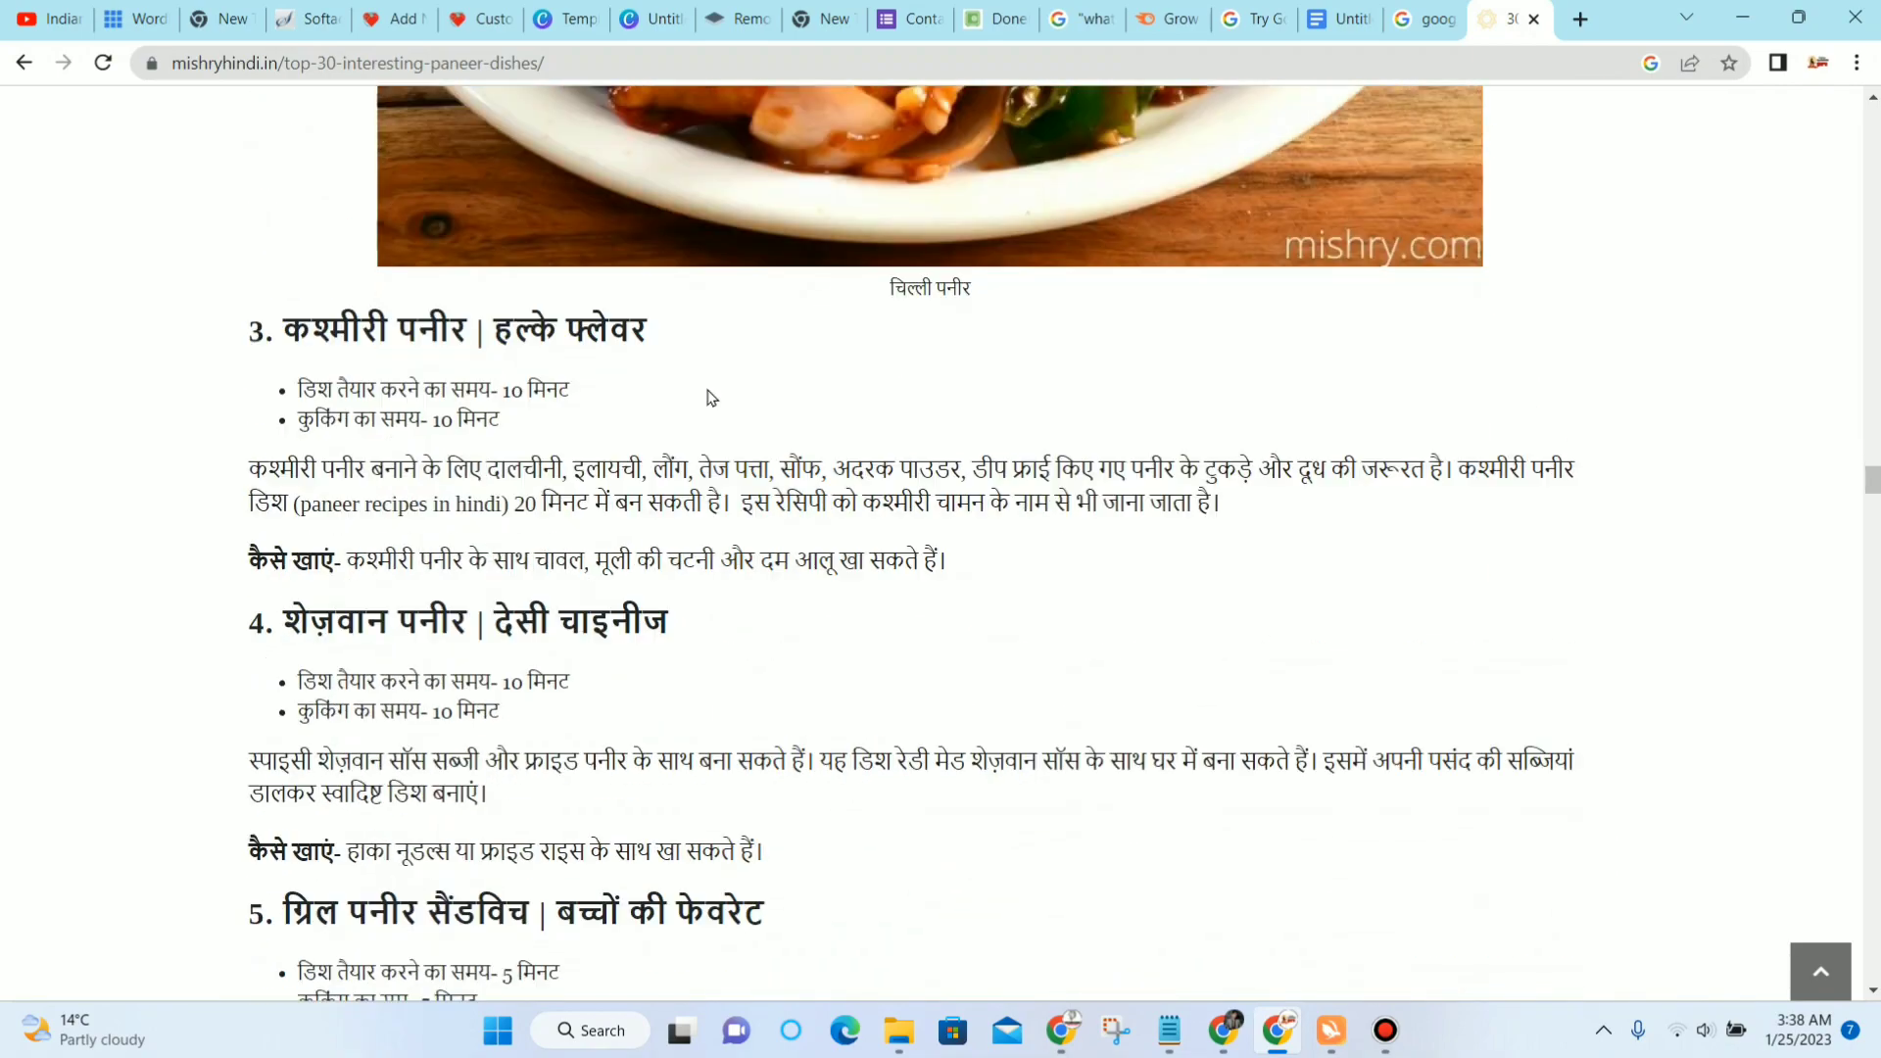
{"action": "scroll", "coordinate": [710, 397], "scroll_direction": "down", "scroll_amount": 16}
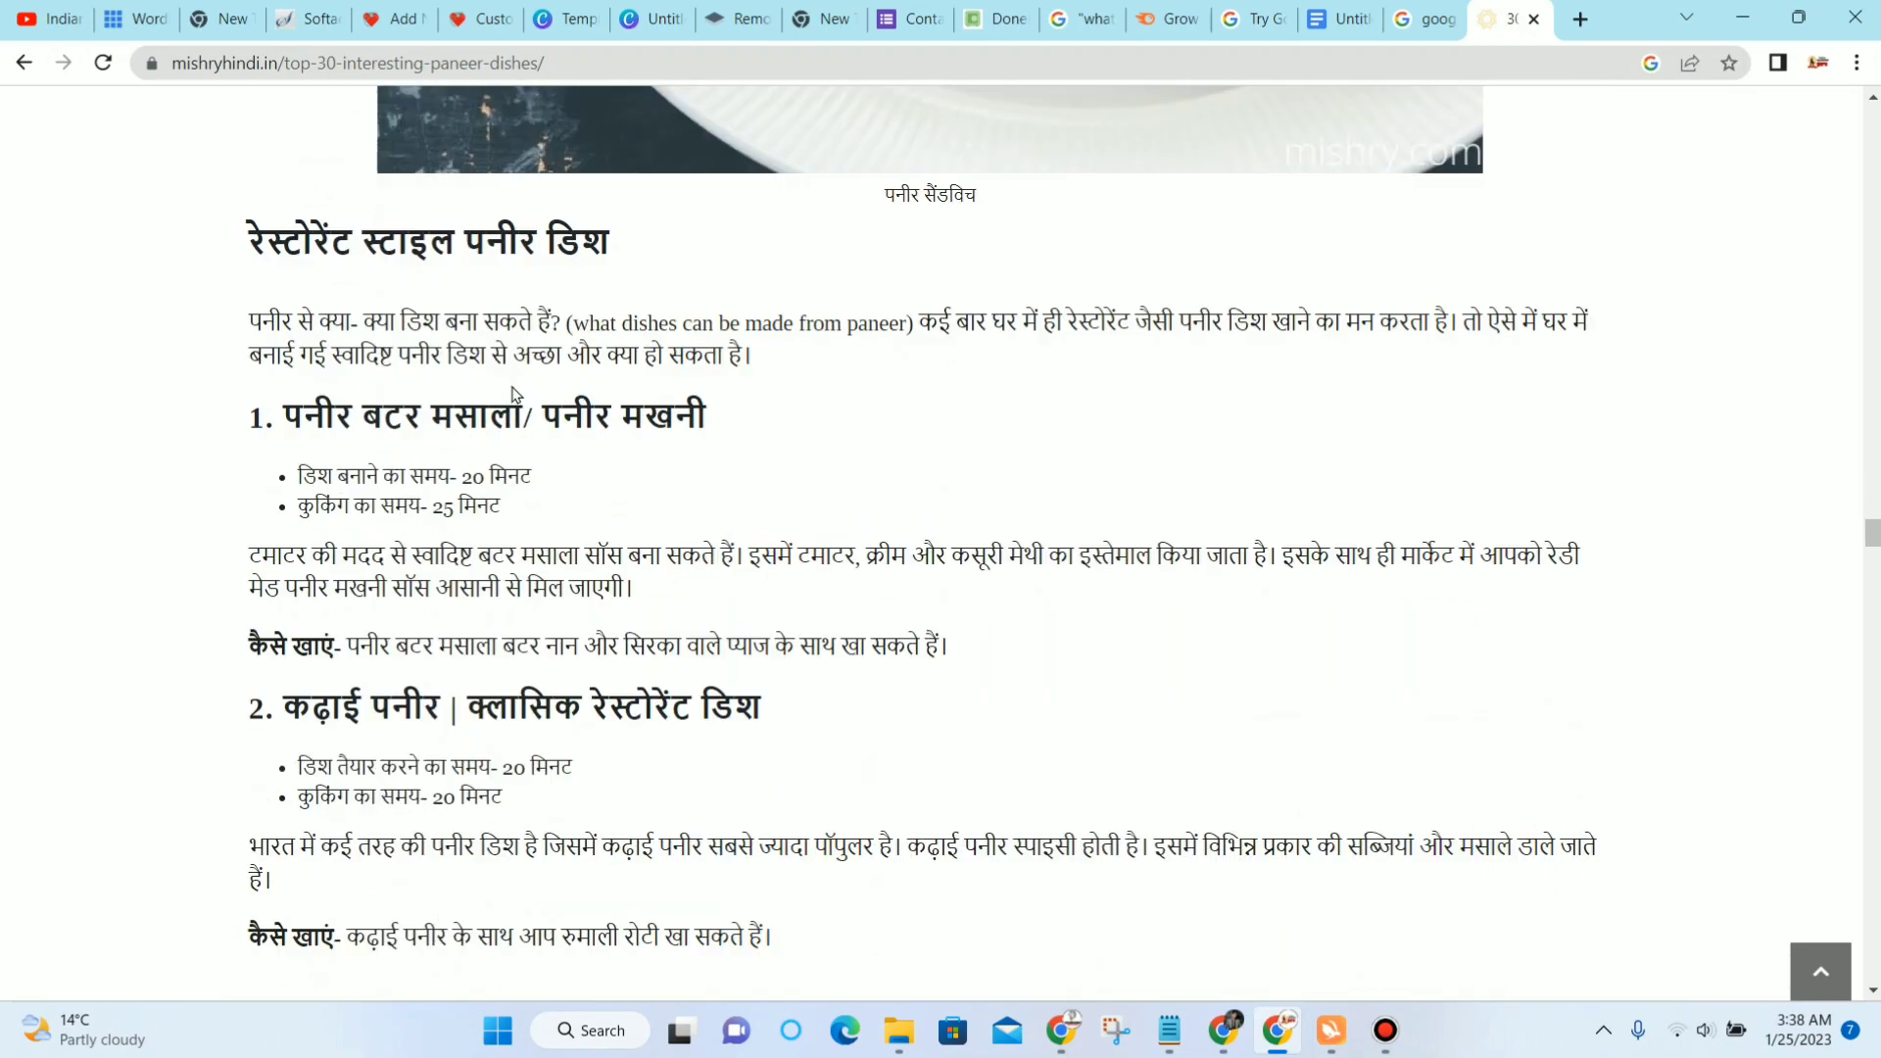
{"action": "scroll", "coordinate": [835, 408], "scroll_direction": "down", "scroll_amount": 5}
{"action": "scroll", "coordinate": [1352, 172], "scroll_direction": "down", "scroll_amount": 4}
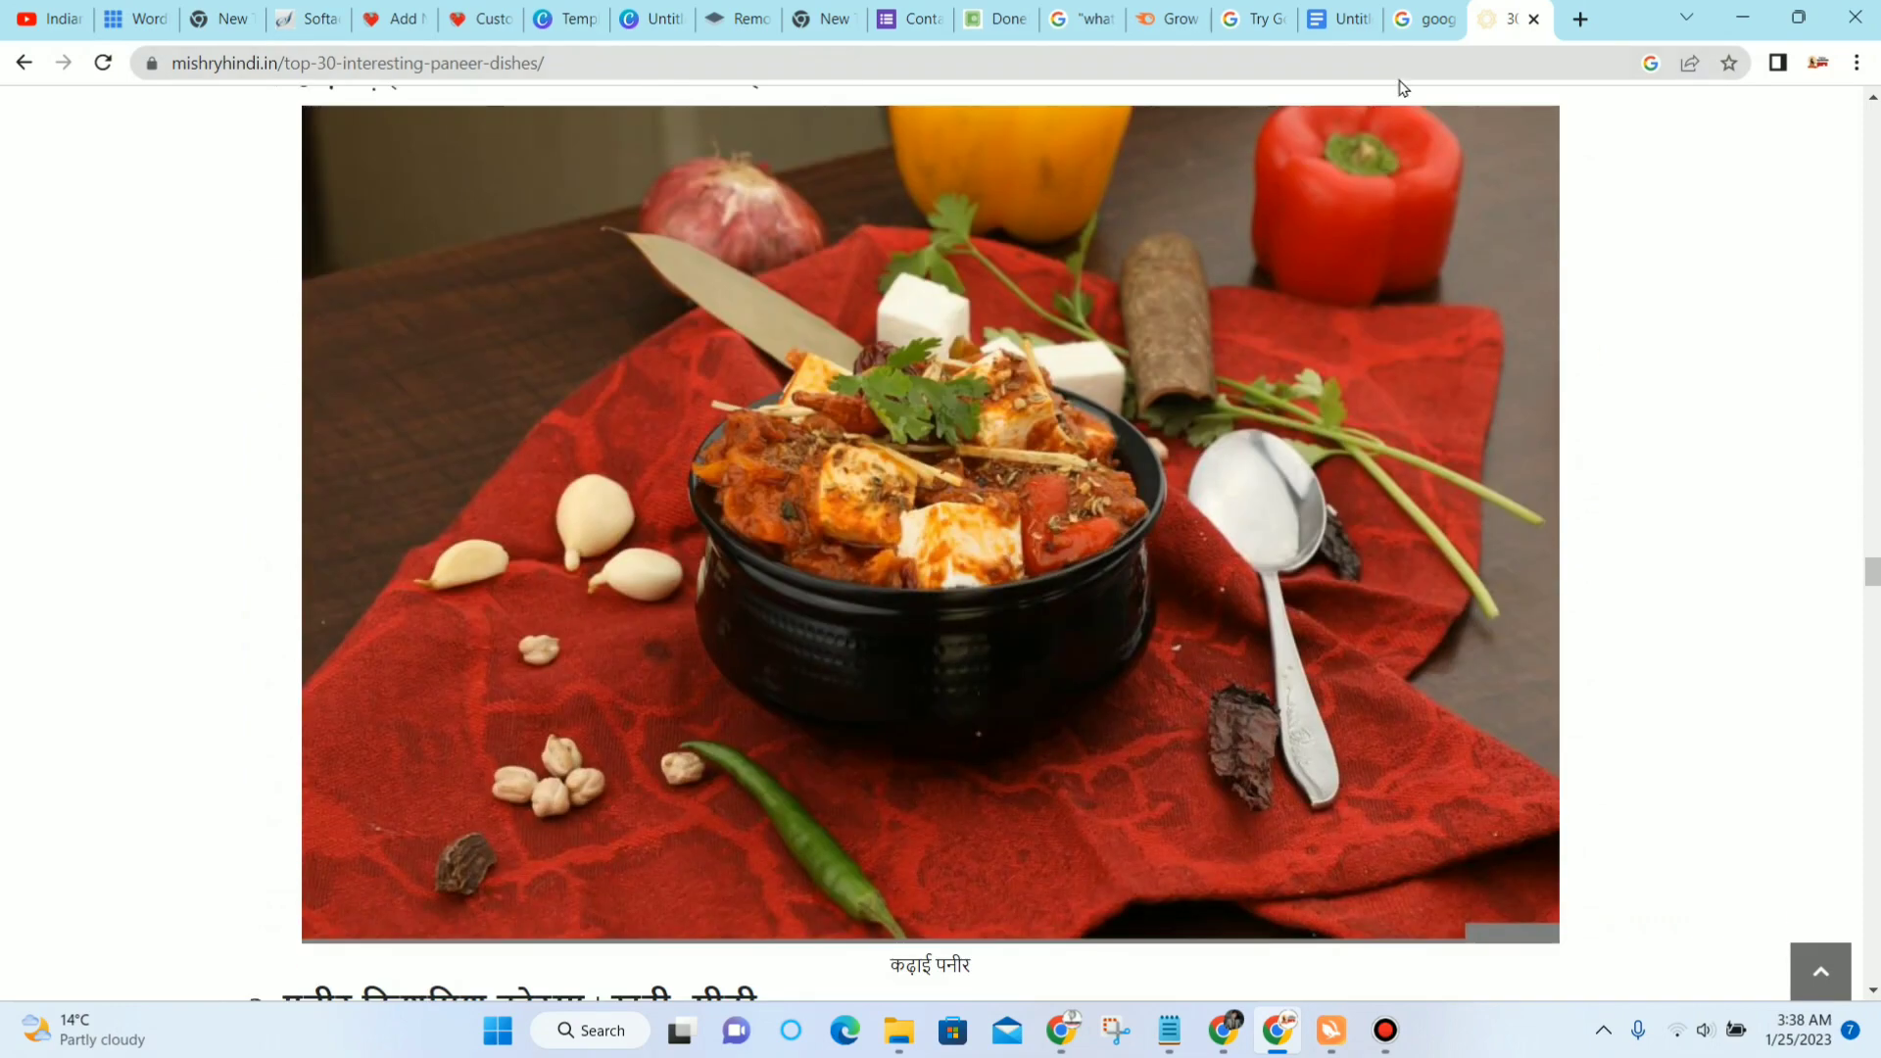
{"action": "left_click", "coordinate": [1332, 32]}
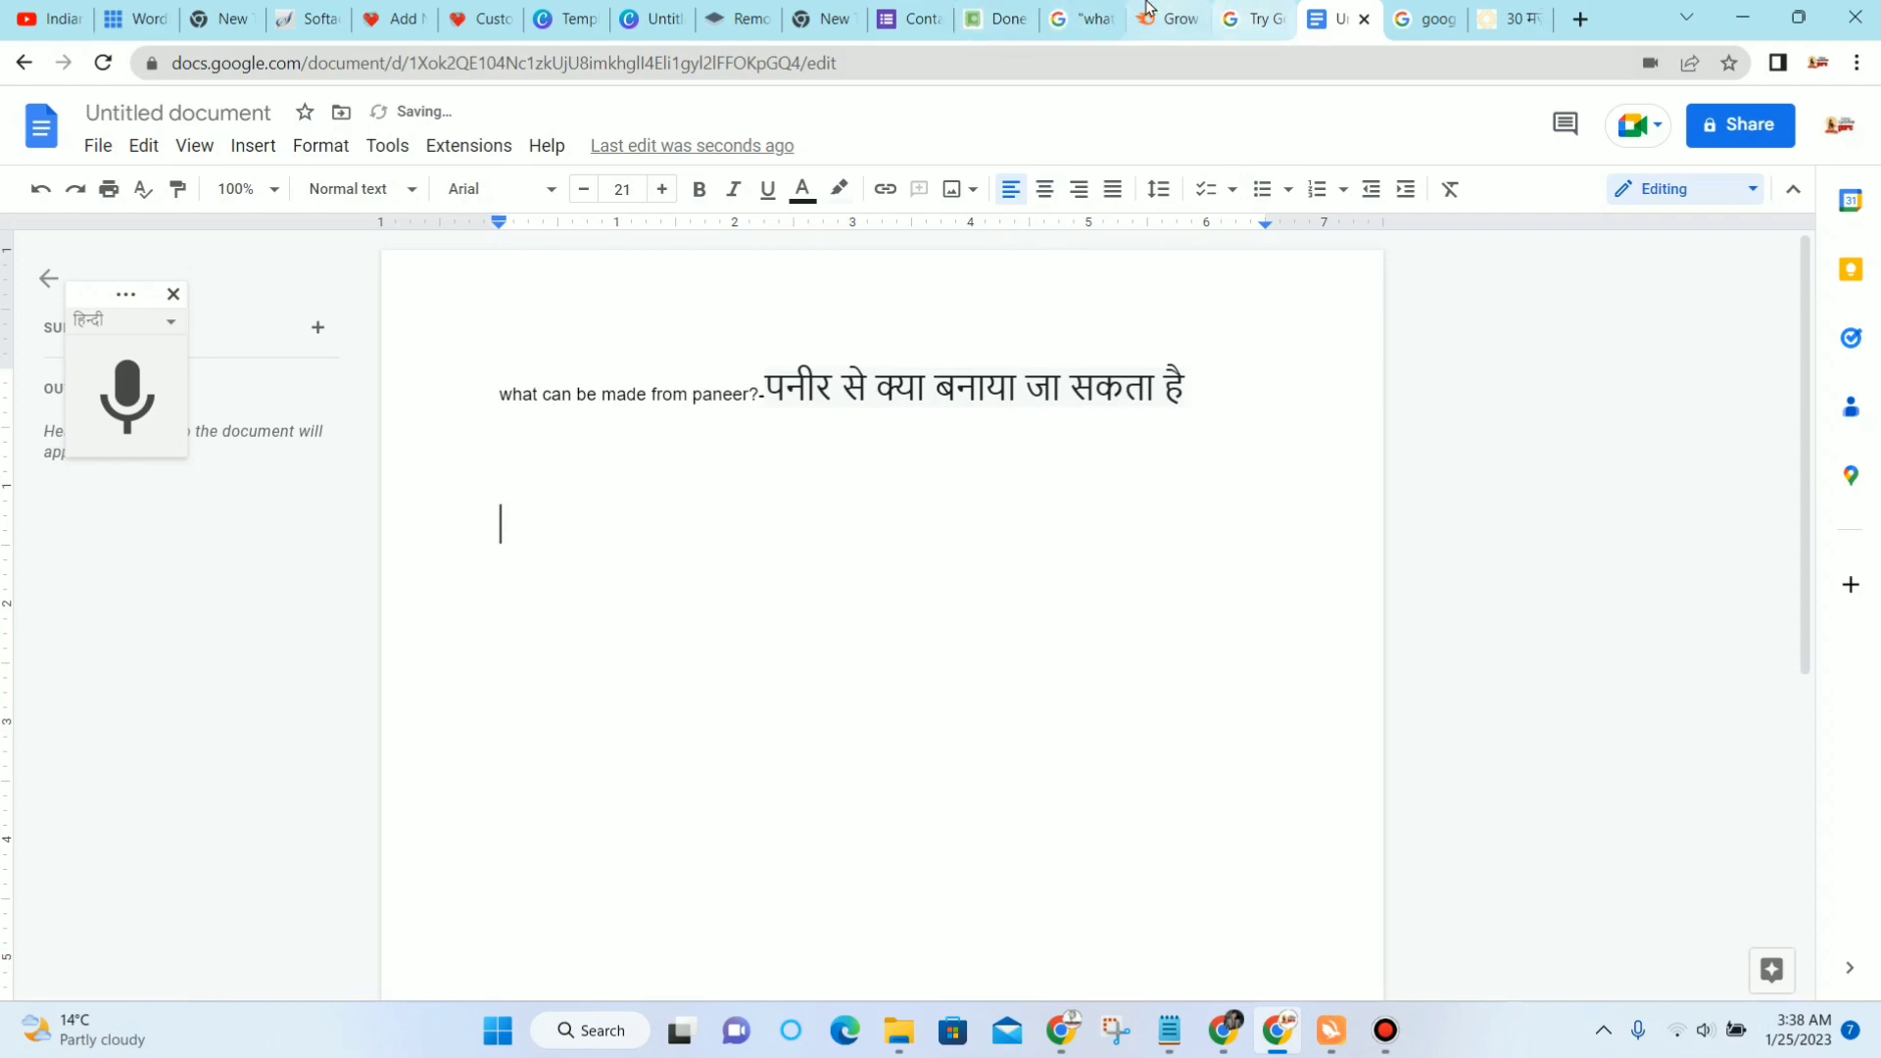
Step: Look through the Google results and related searches for "what can be made from paneer?" and return to the document
{"action": "left_click", "coordinate": [1082, 19]}
{"action": "scroll", "coordinate": [1061, 549], "scroll_direction": "down", "scroll_amount": 10}
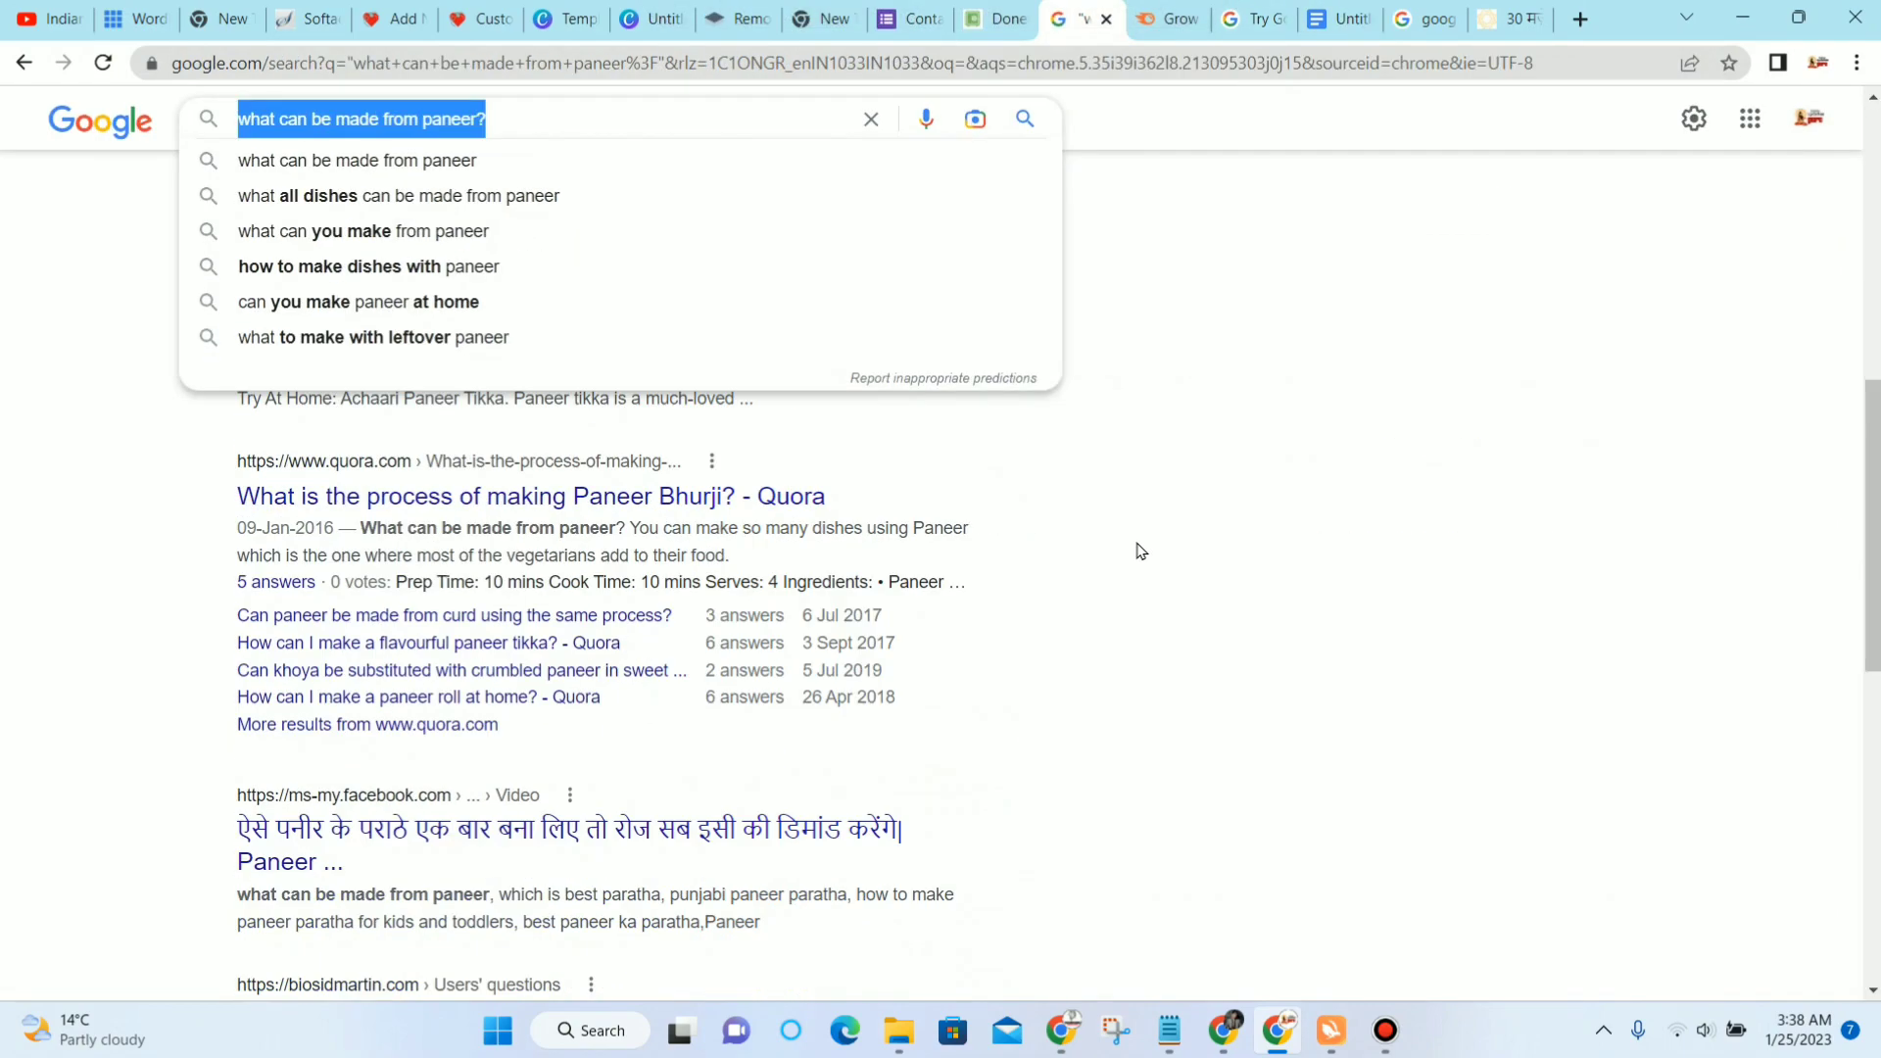
{"action": "left_click", "coordinate": [1326, 558]}
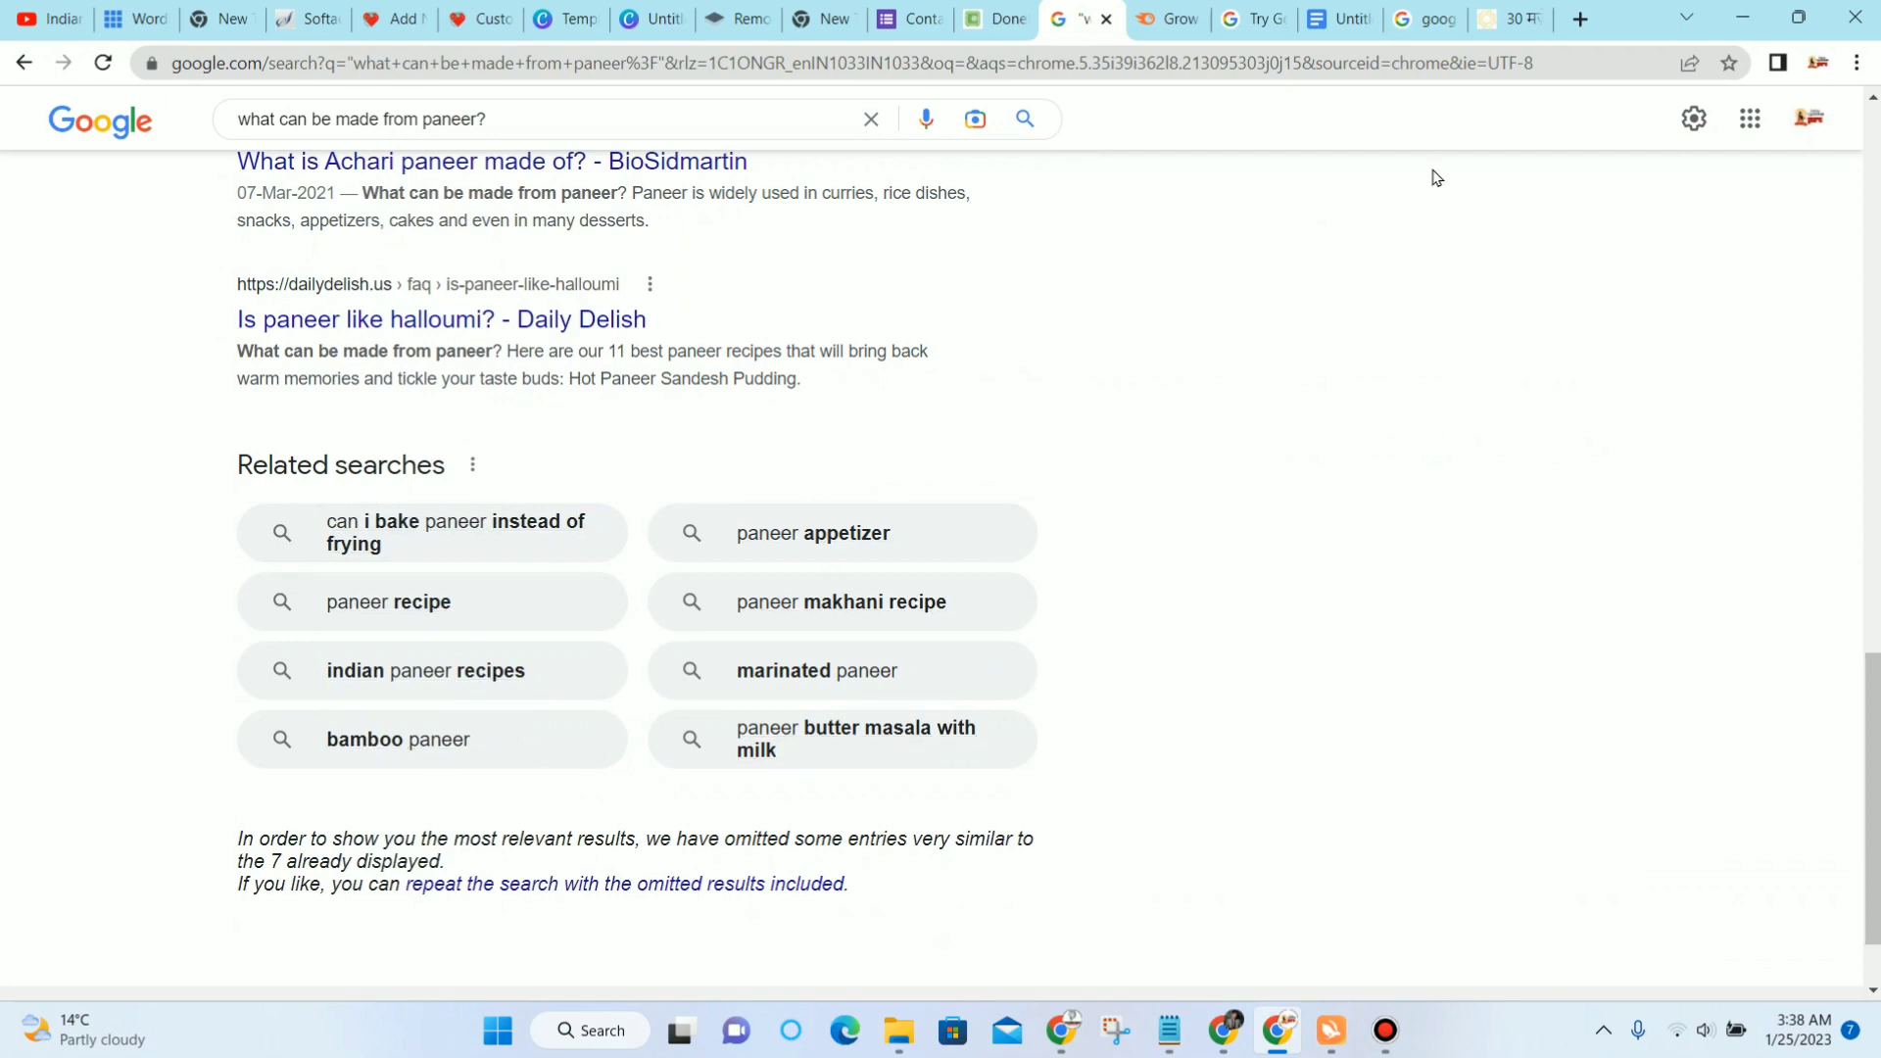
{"action": "left_click", "coordinate": [1339, 18]}
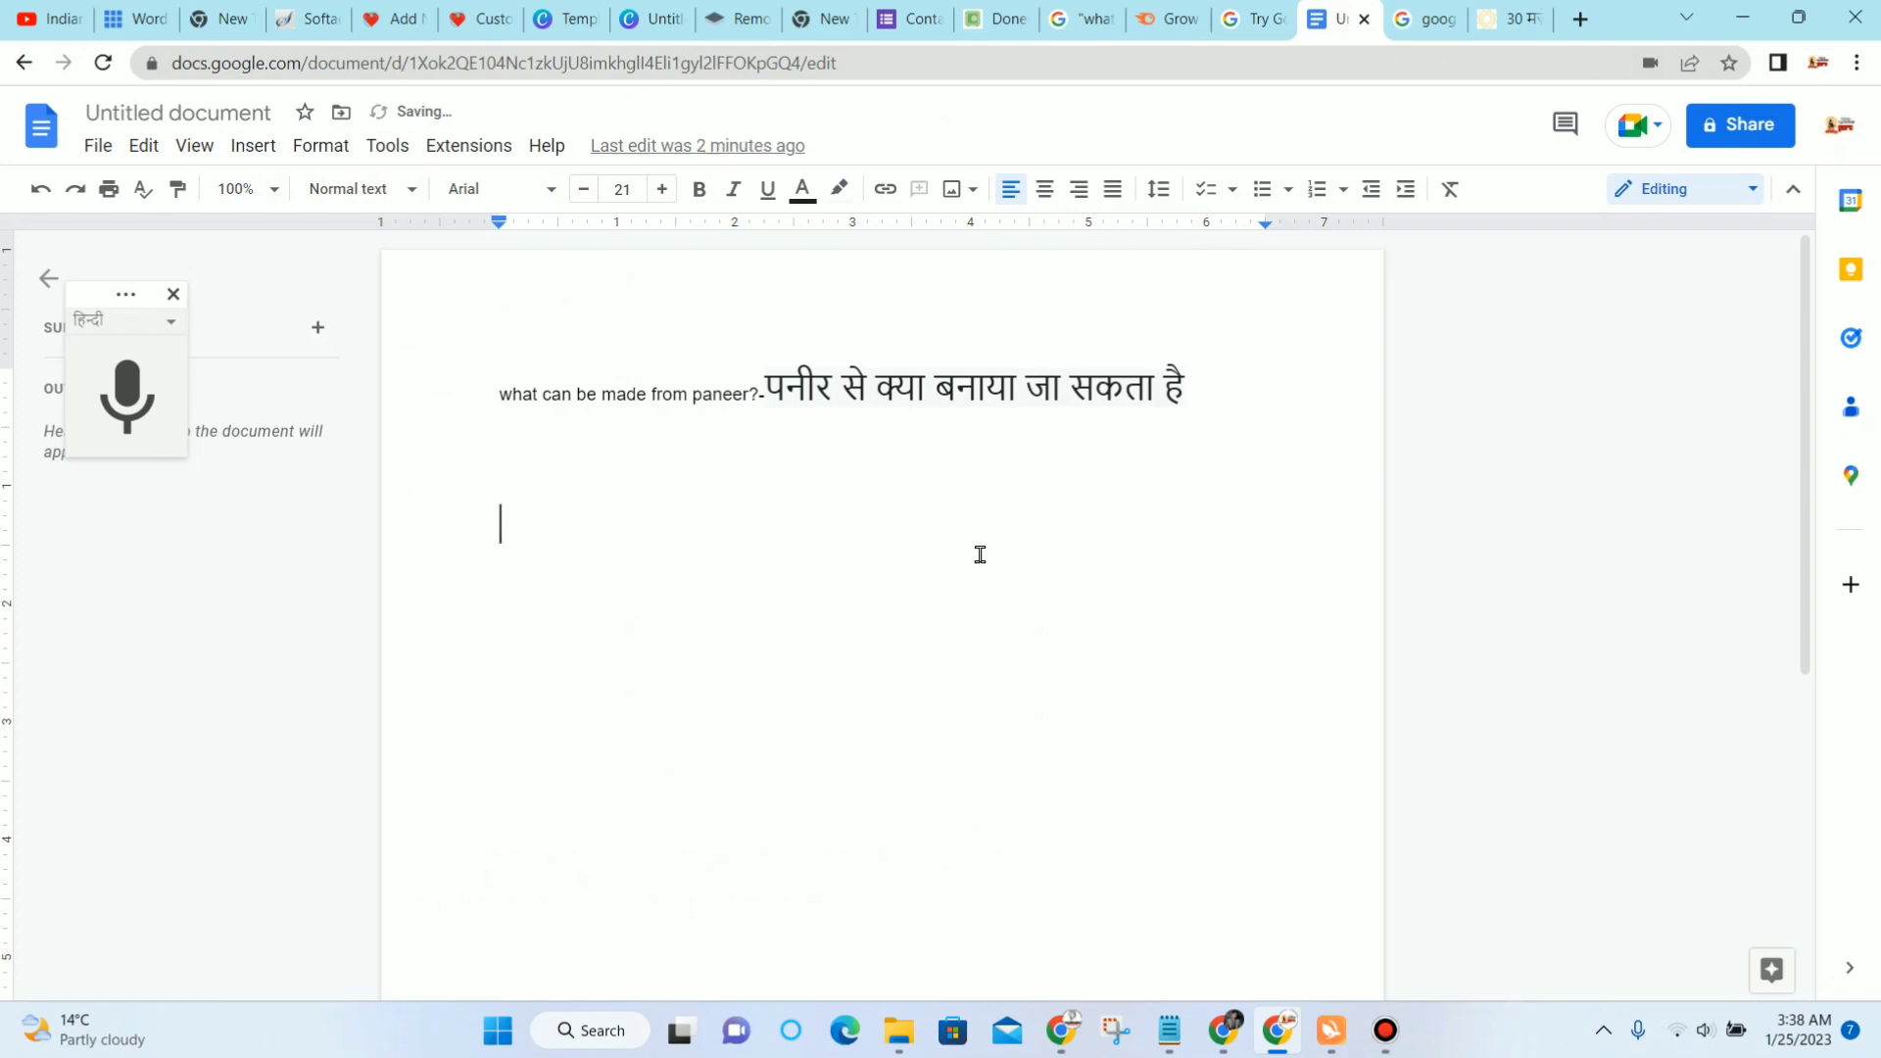
Step: Place the insertion point on the blank line directly below the English and Hindi title line
{"action": "double_click", "coordinate": [483, 382]}
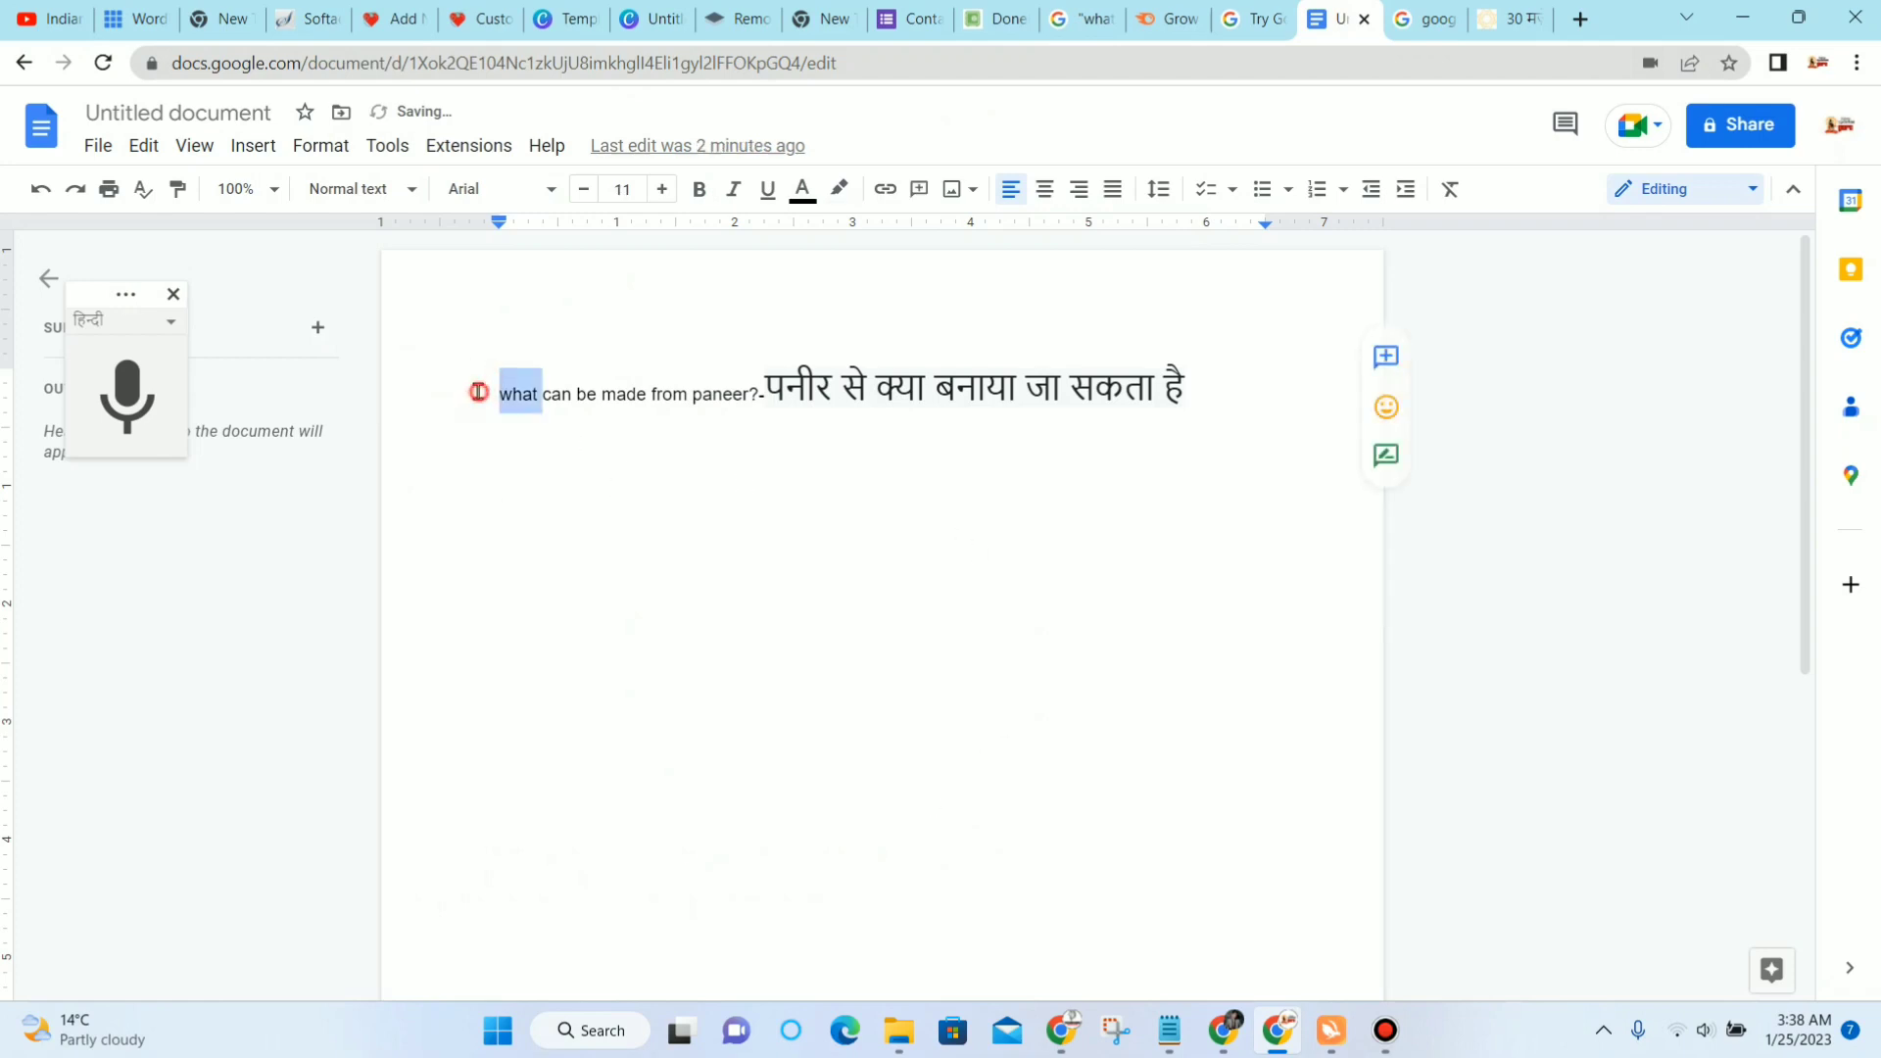
{"action": "triple_click", "coordinate": [479, 391]}
{"action": "double_click", "coordinate": [495, 394]}
{"action": "left_click", "coordinate": [886, 432]}
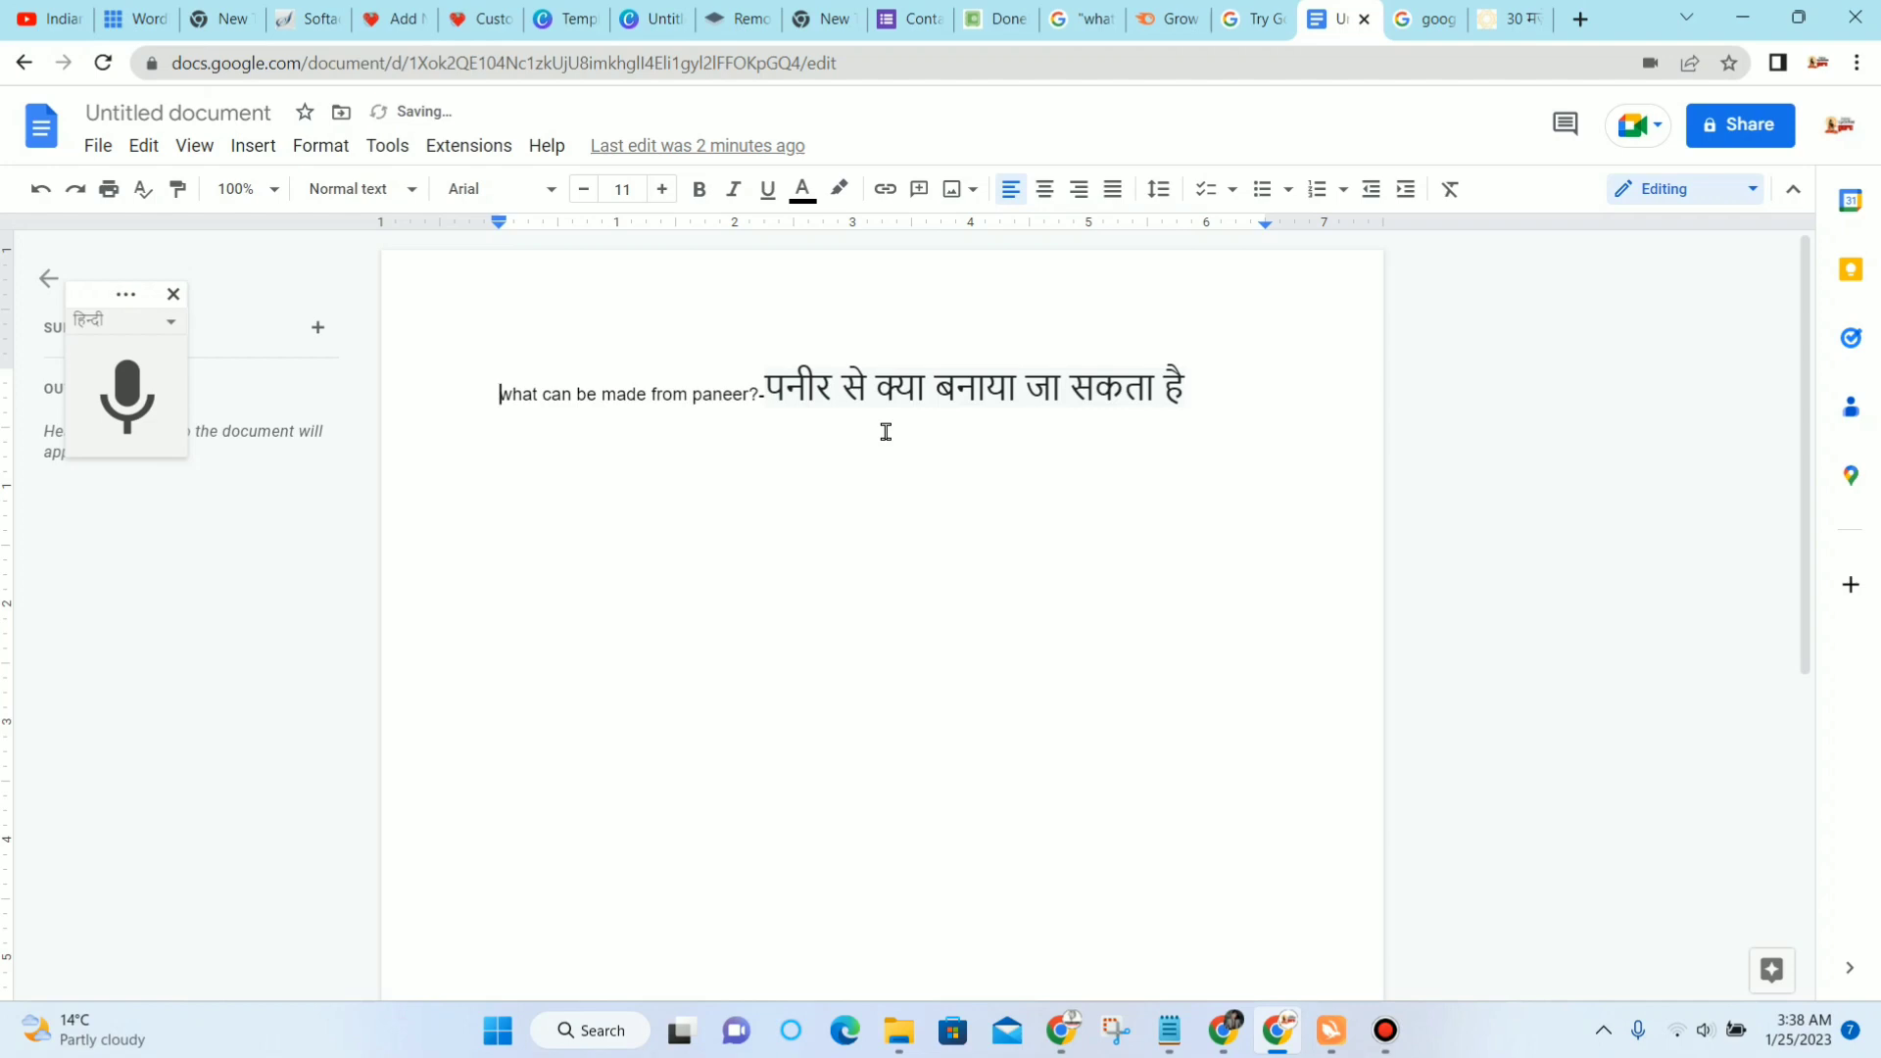
{"action": "key", "text": "Home"}
{"action": "left_click", "coordinate": [789, 479]}
Step: View the Google Input Tools page and the upper part of the paneer search results, returning to the document
{"action": "left_click", "coordinate": [1252, 19]}
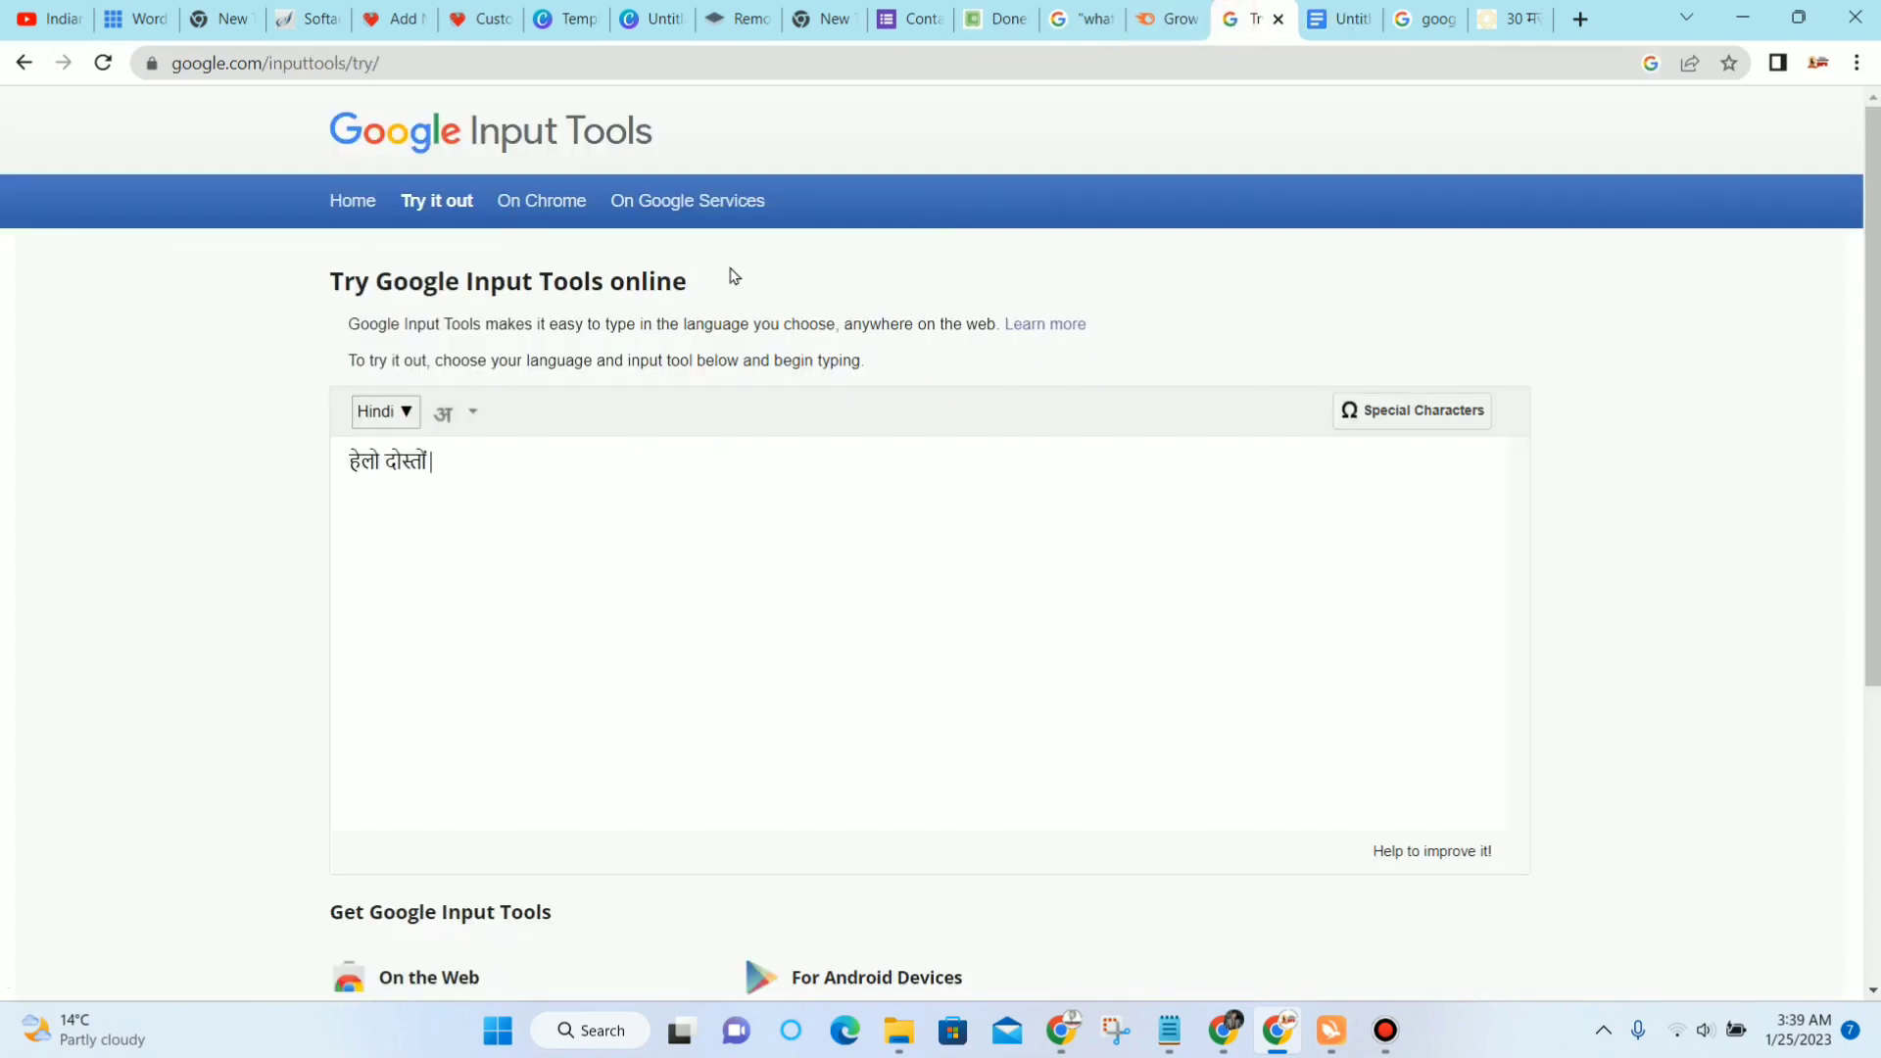
{"action": "left_click", "coordinate": [1085, 17]}
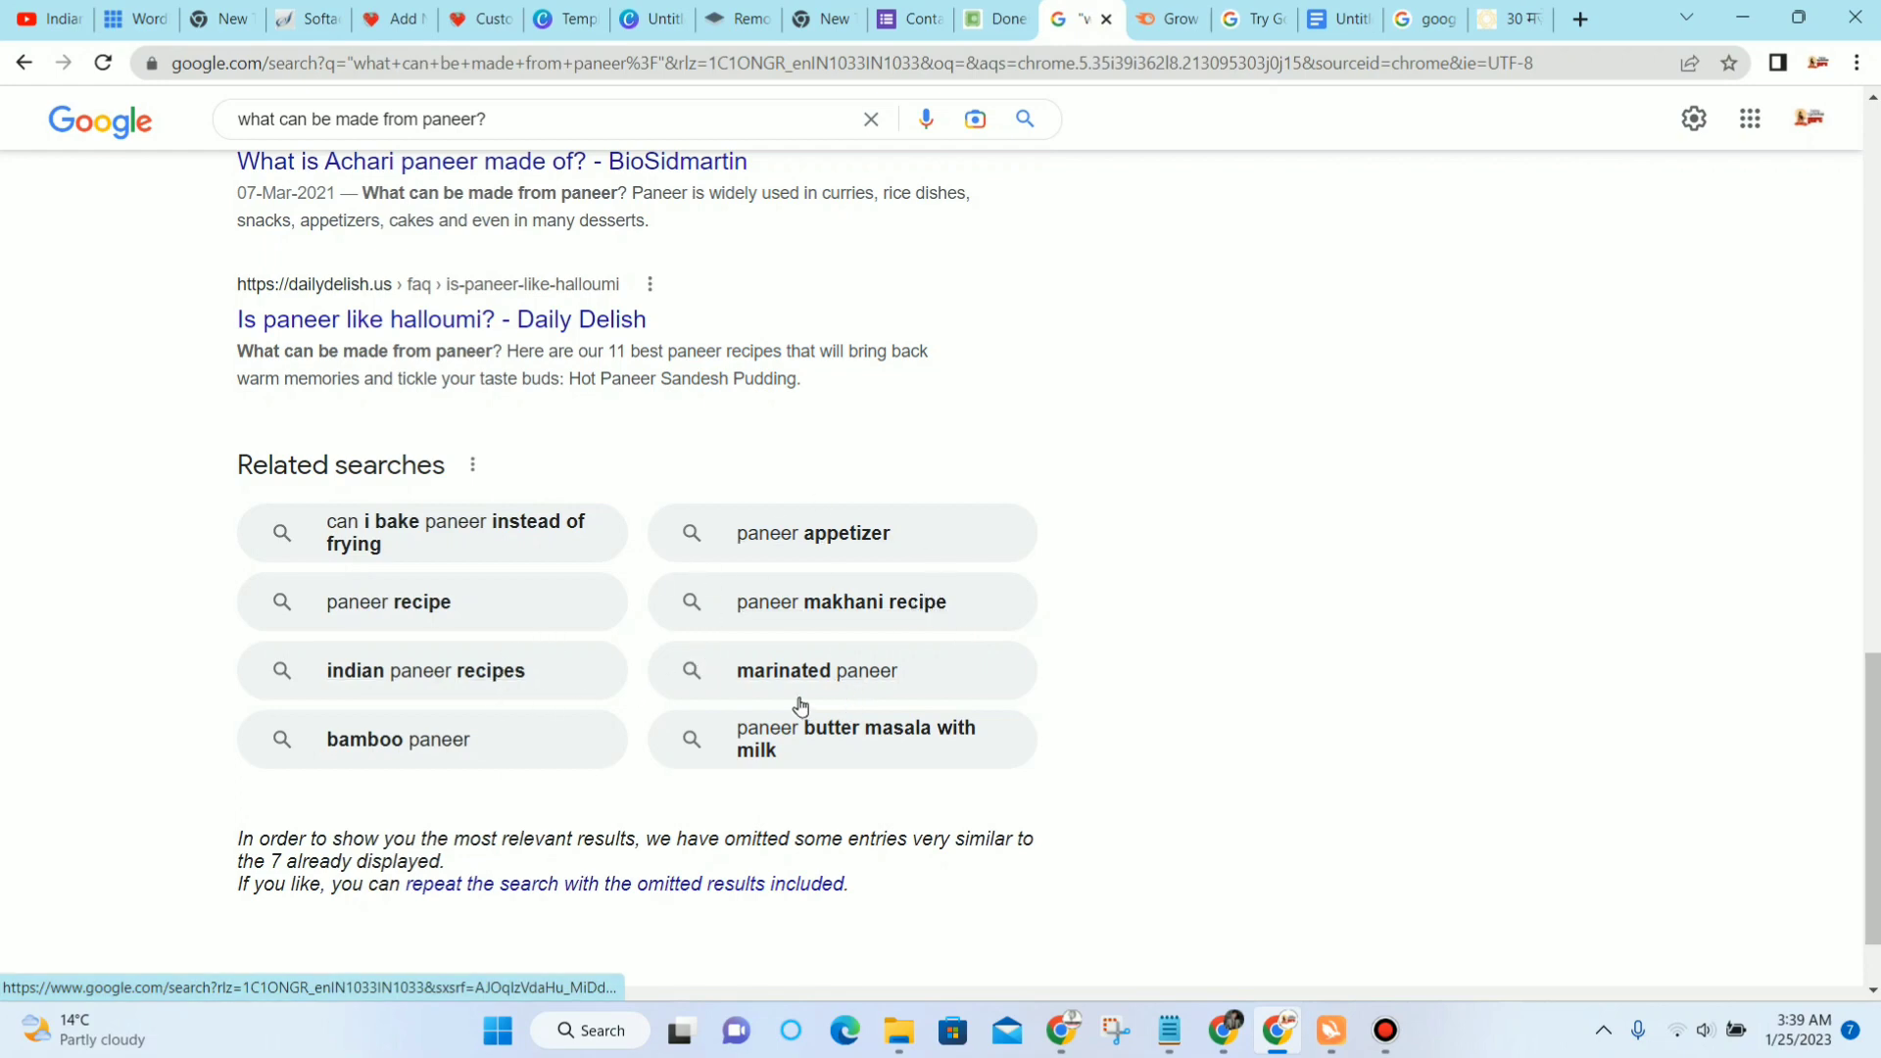
{"action": "scroll", "coordinate": [814, 627], "scroll_direction": "up", "scroll_amount": 6}
{"action": "scroll", "coordinate": [816, 552], "scroll_direction": "up", "scroll_amount": 5}
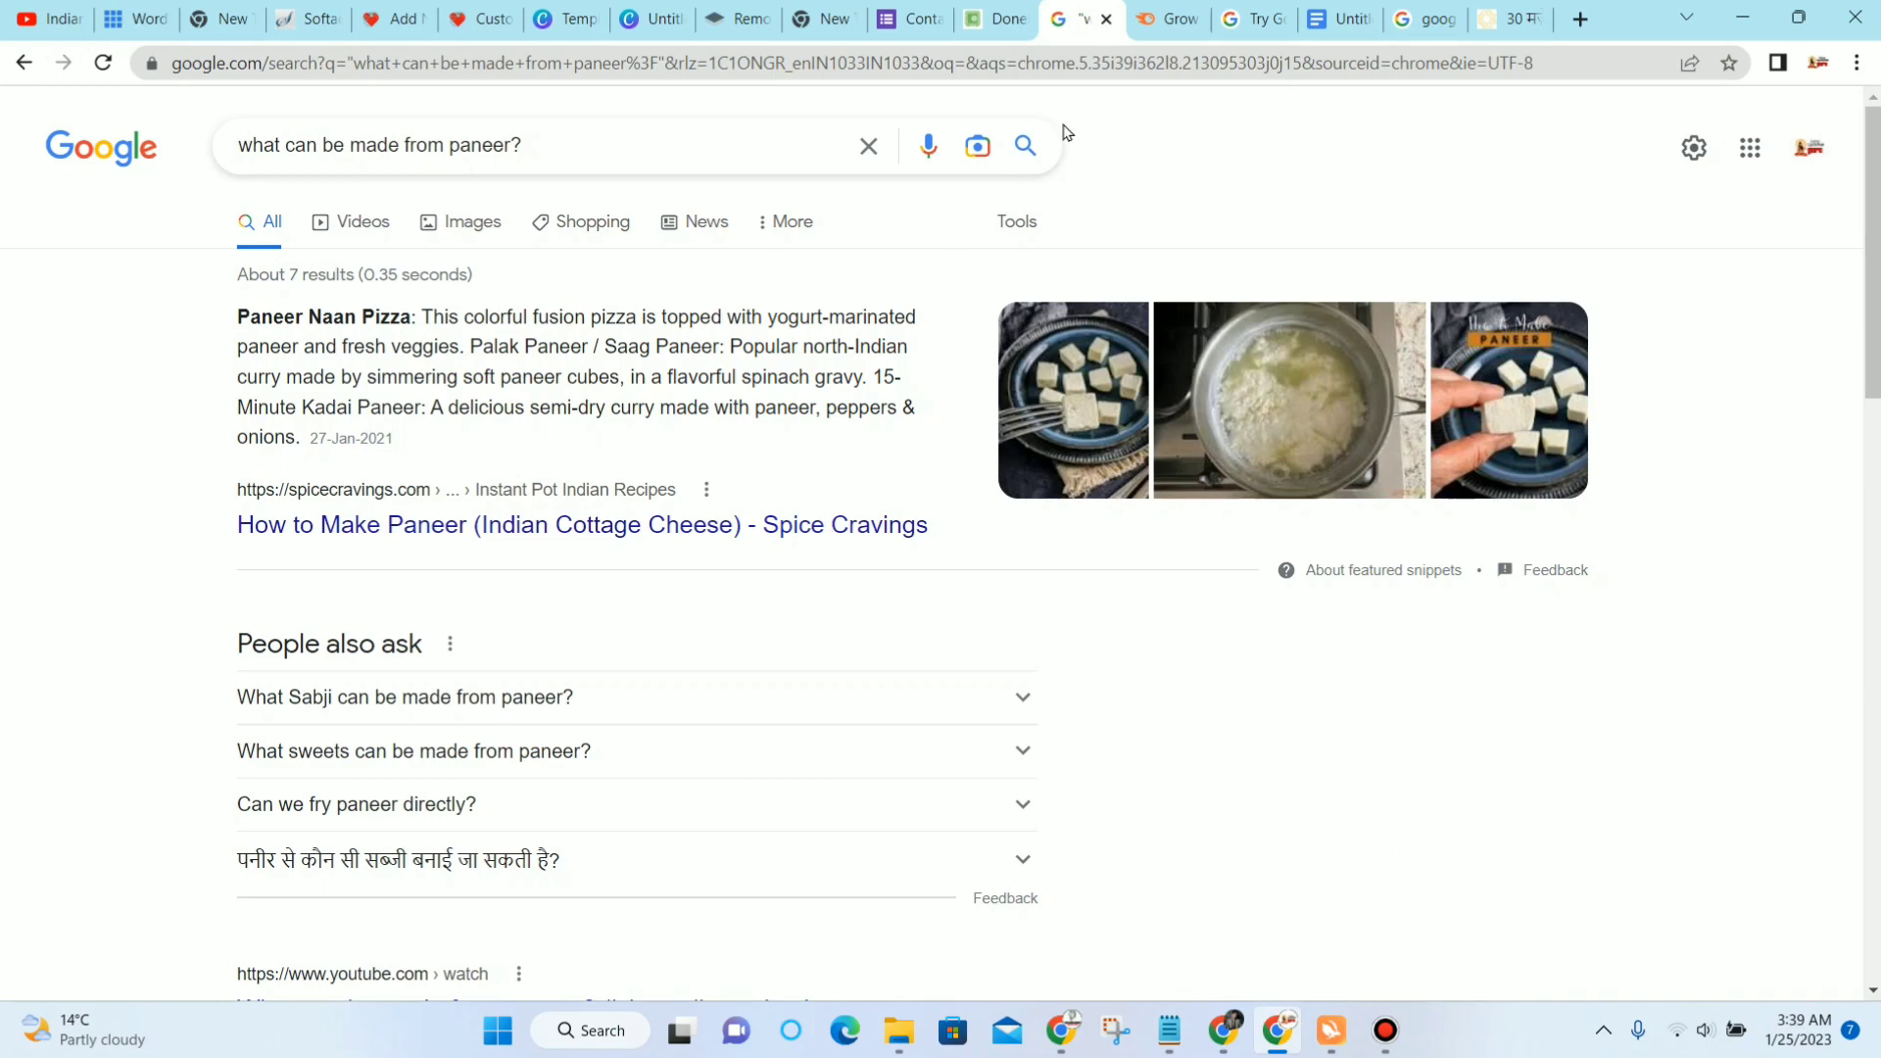
{"action": "left_click", "coordinate": [1329, 23]}
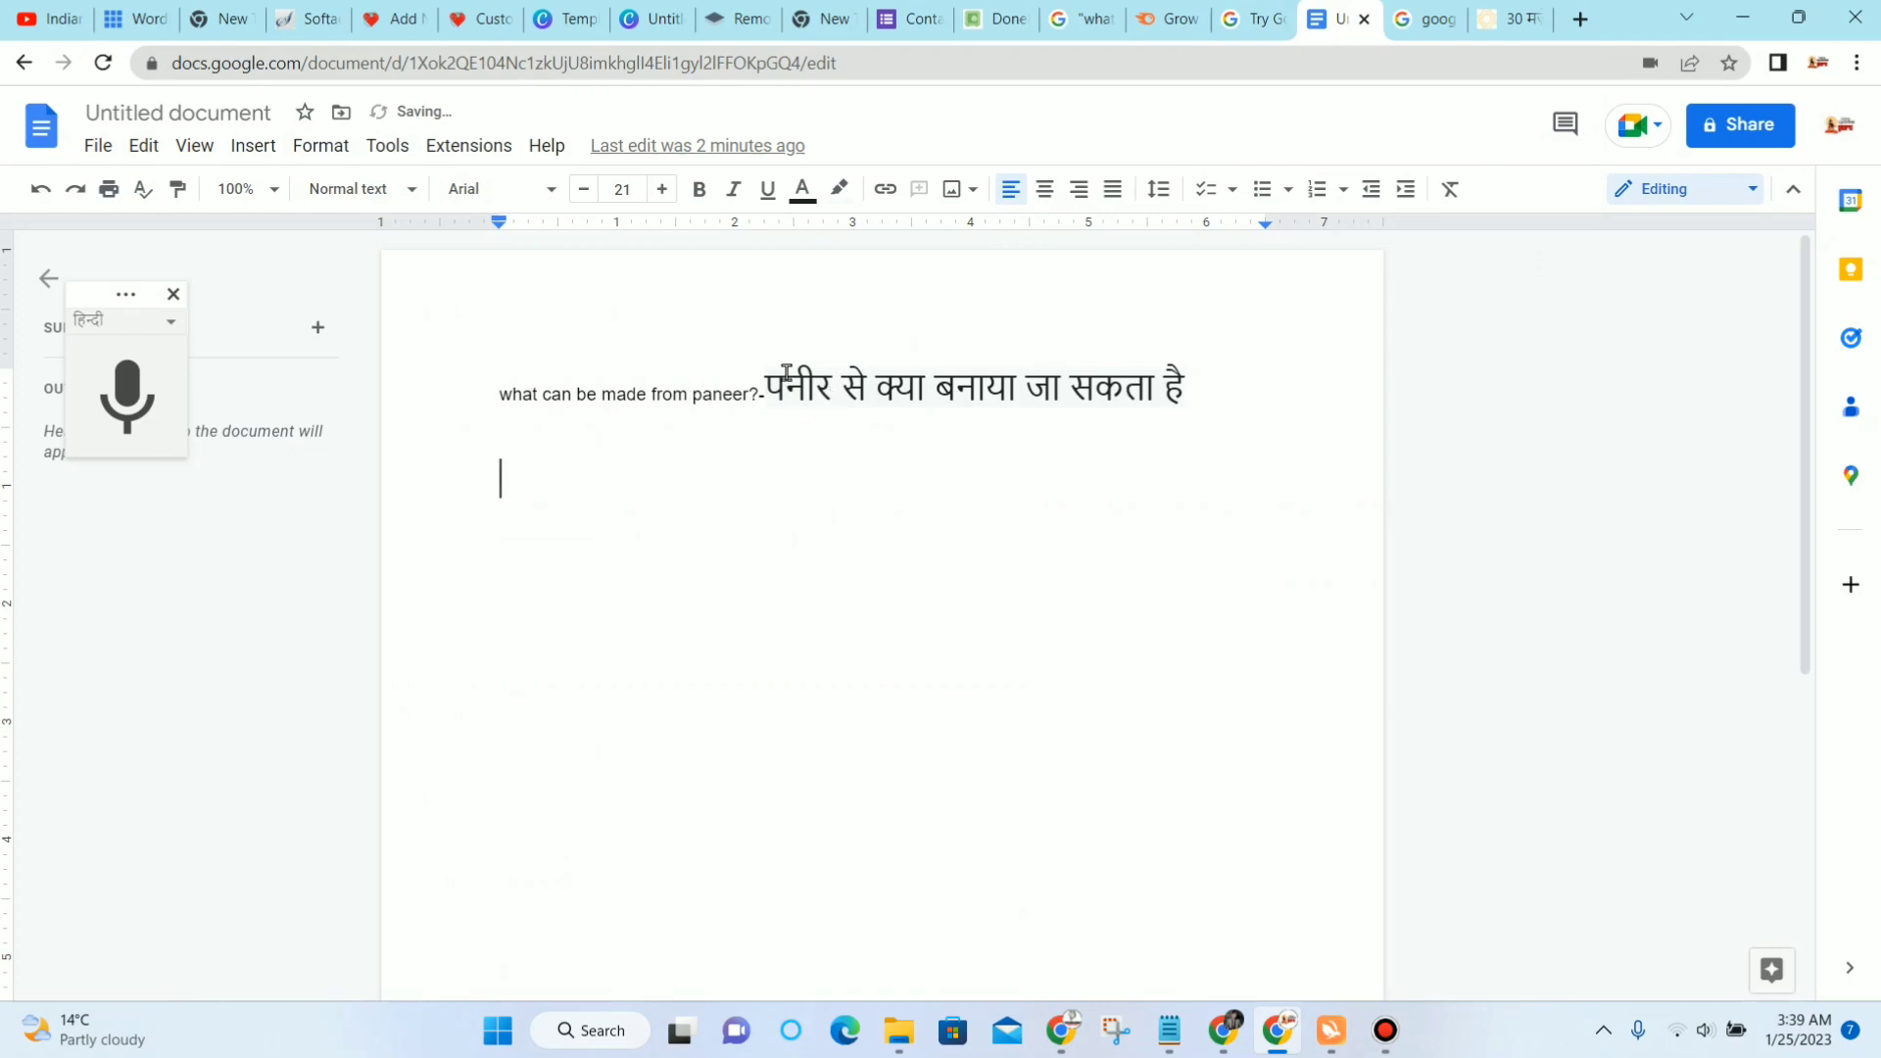
{"action": "left_click", "coordinate": [140, 402]}
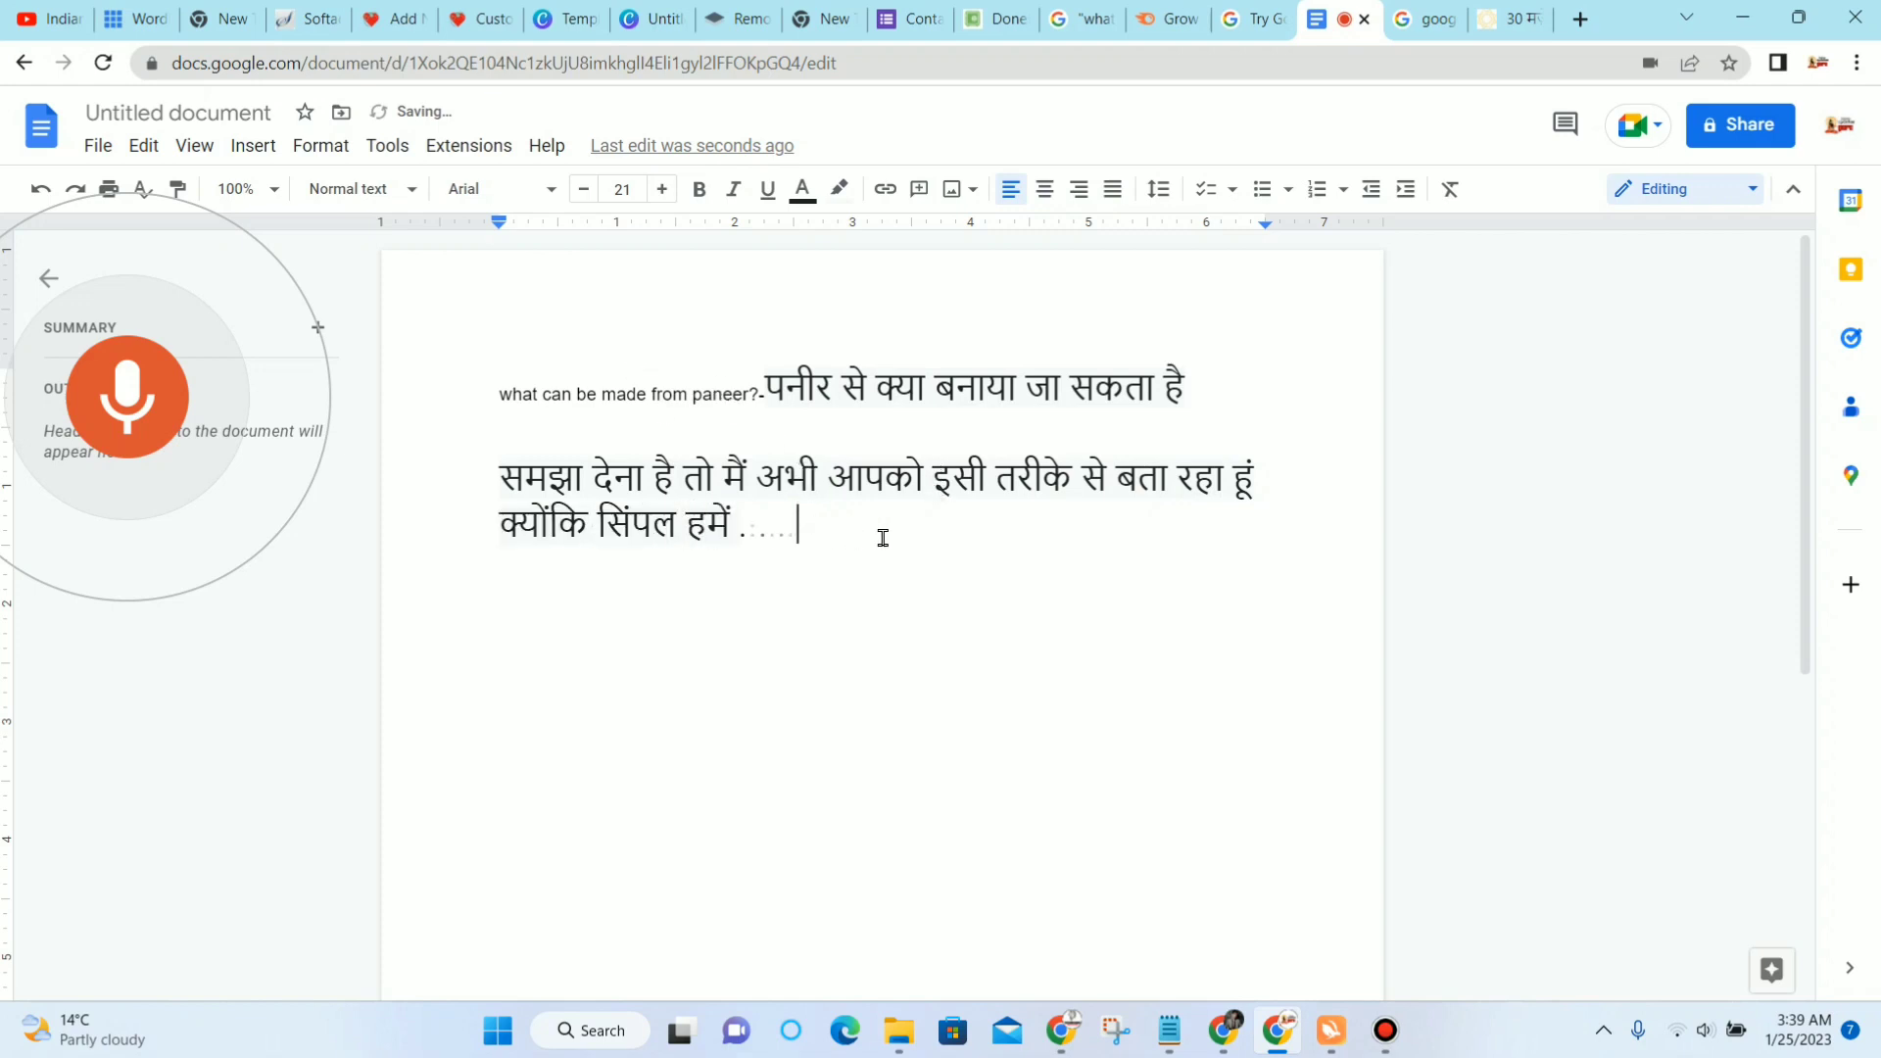
{"action": "left_click", "coordinate": [460, 472]}
{"action": "left_click_drag", "start_coordinate": [893, 529], "coordinate": [437, 466]}
{"action": "key", "text": "BackSpace"}
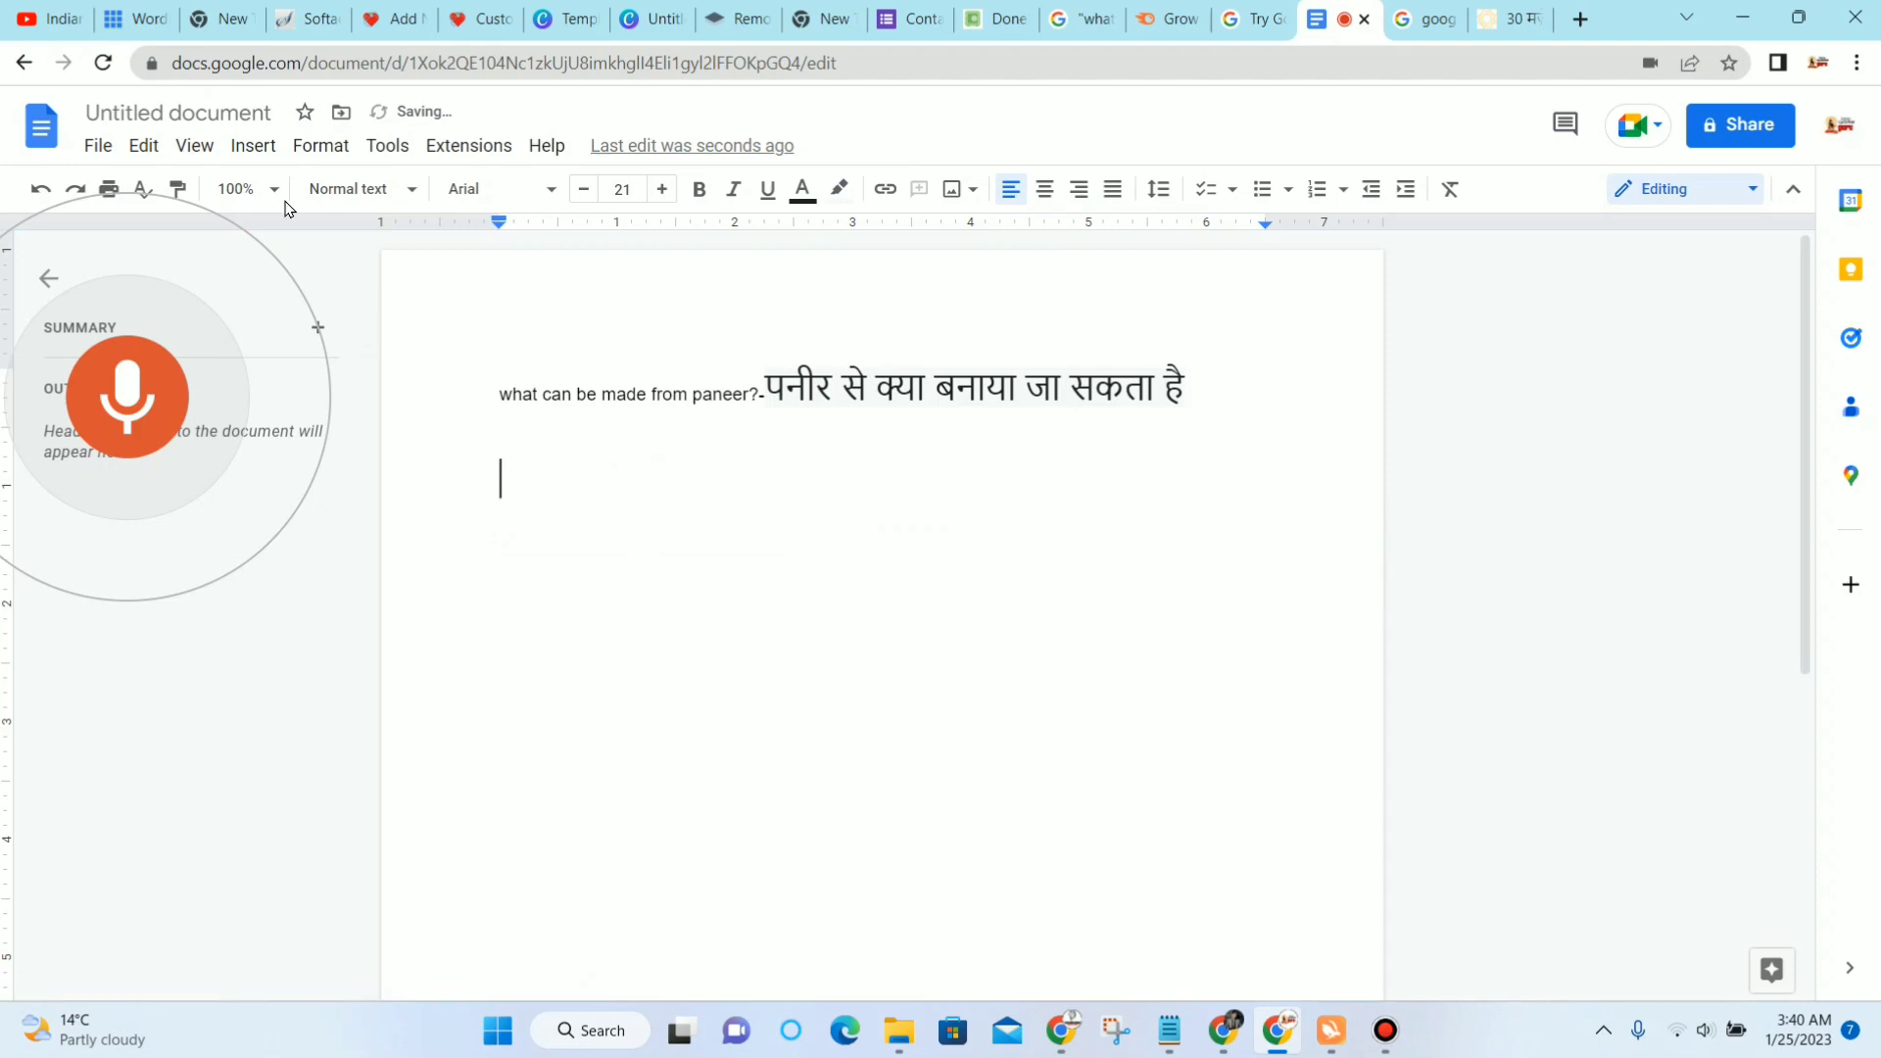
{"action": "left_click", "coordinate": [88, 381]}
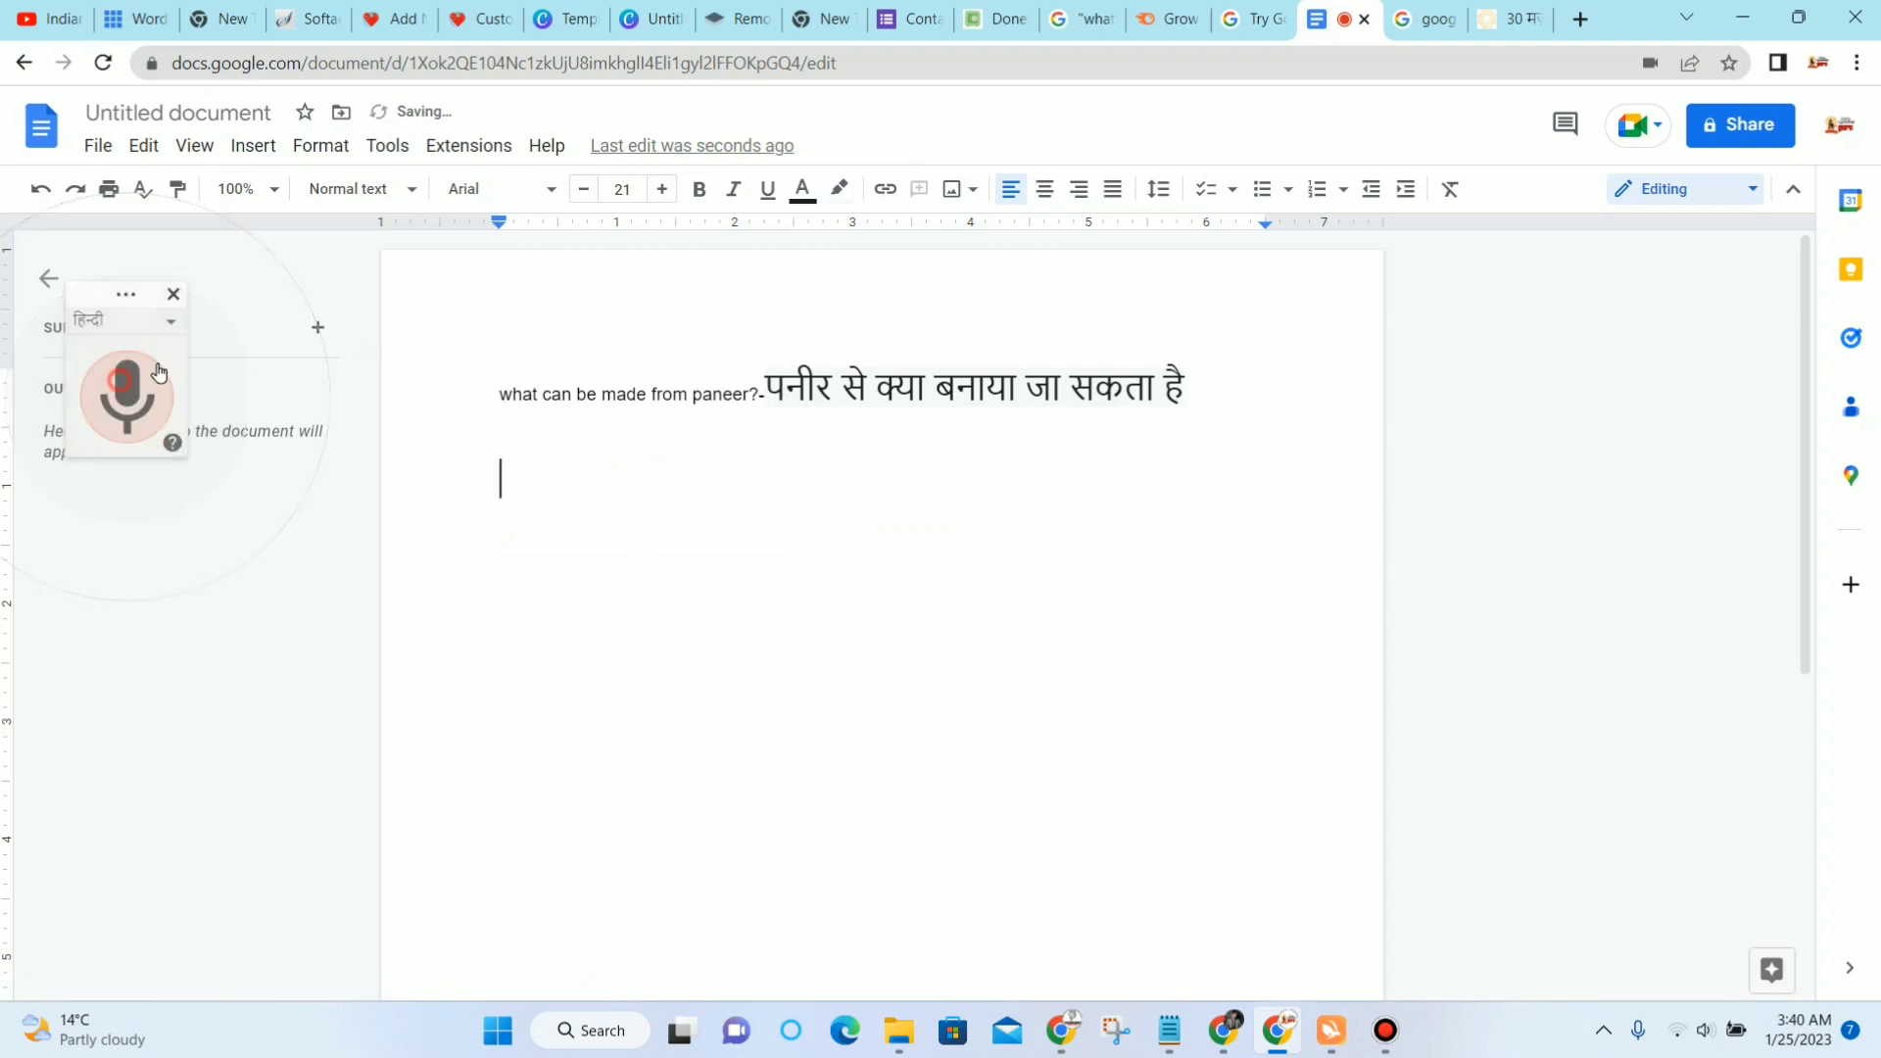
Step: Clear the formatting of the blank line below the title
{"action": "left_click", "coordinate": [302, 145]}
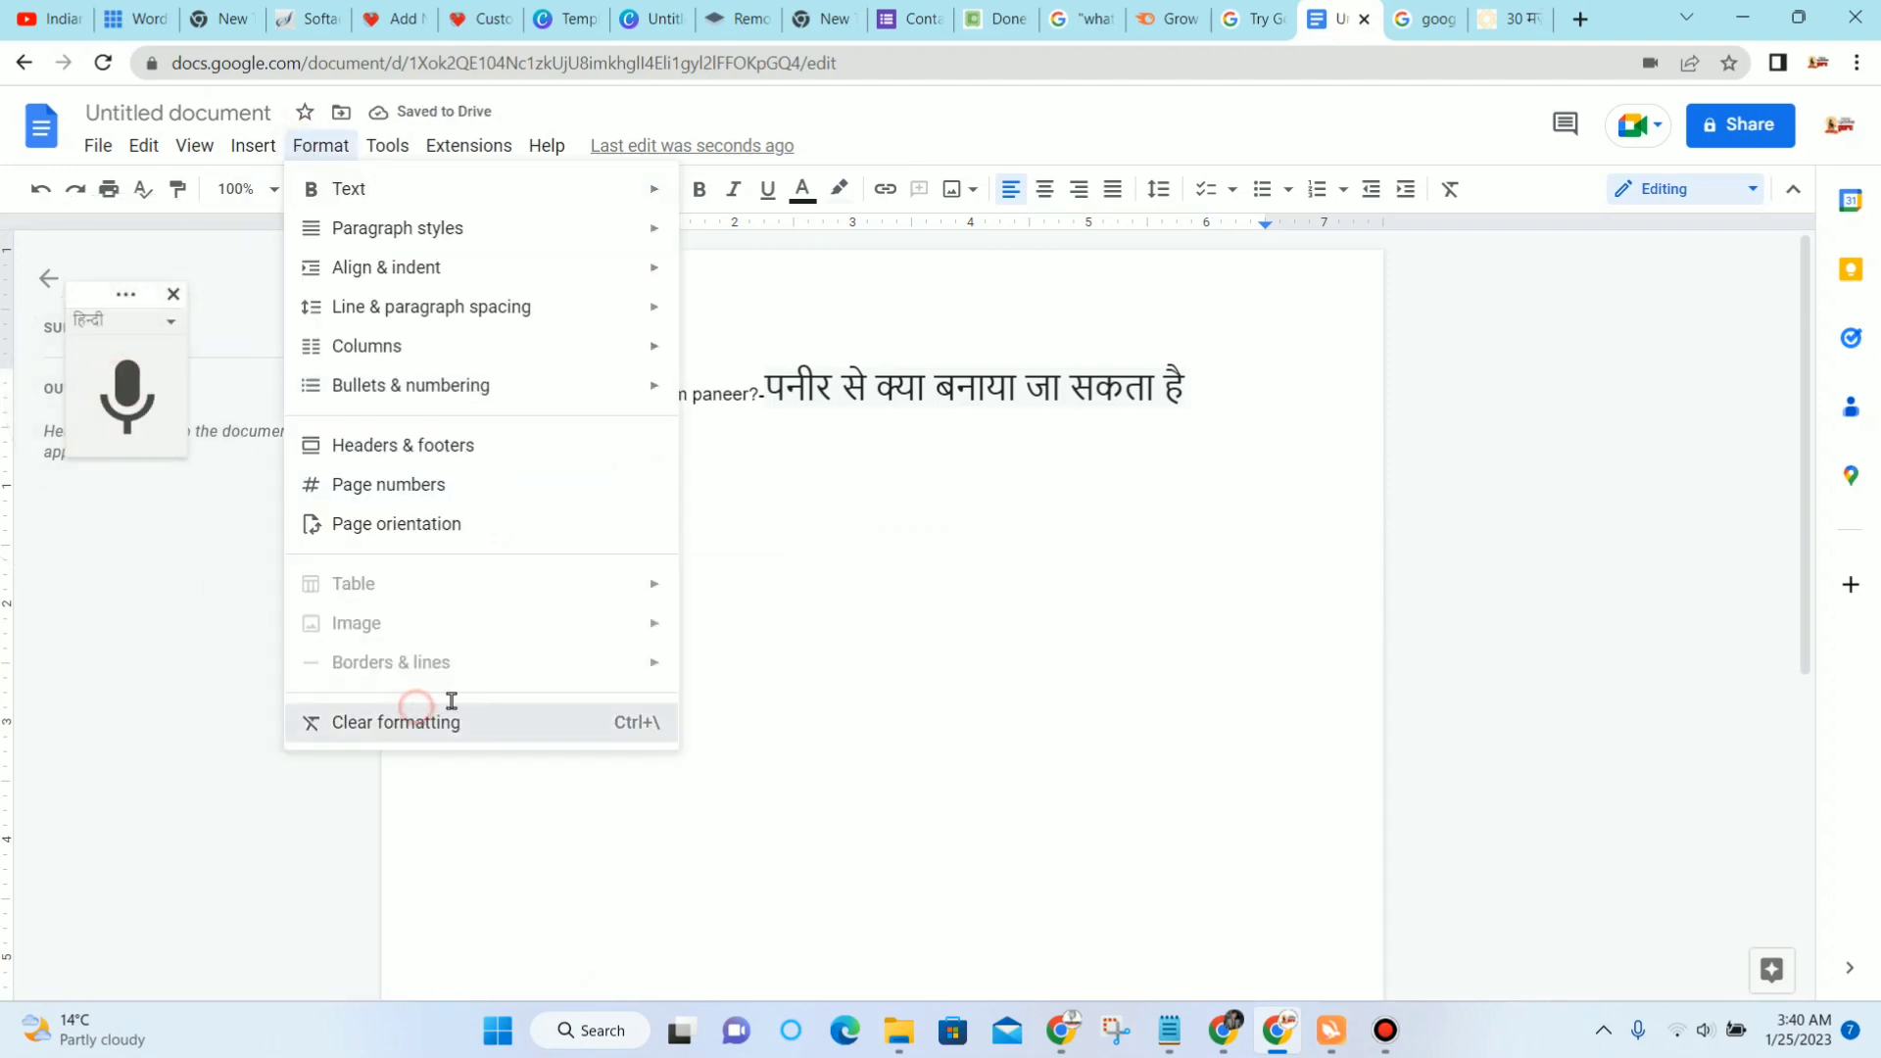
{"action": "left_click", "coordinate": [480, 718]}
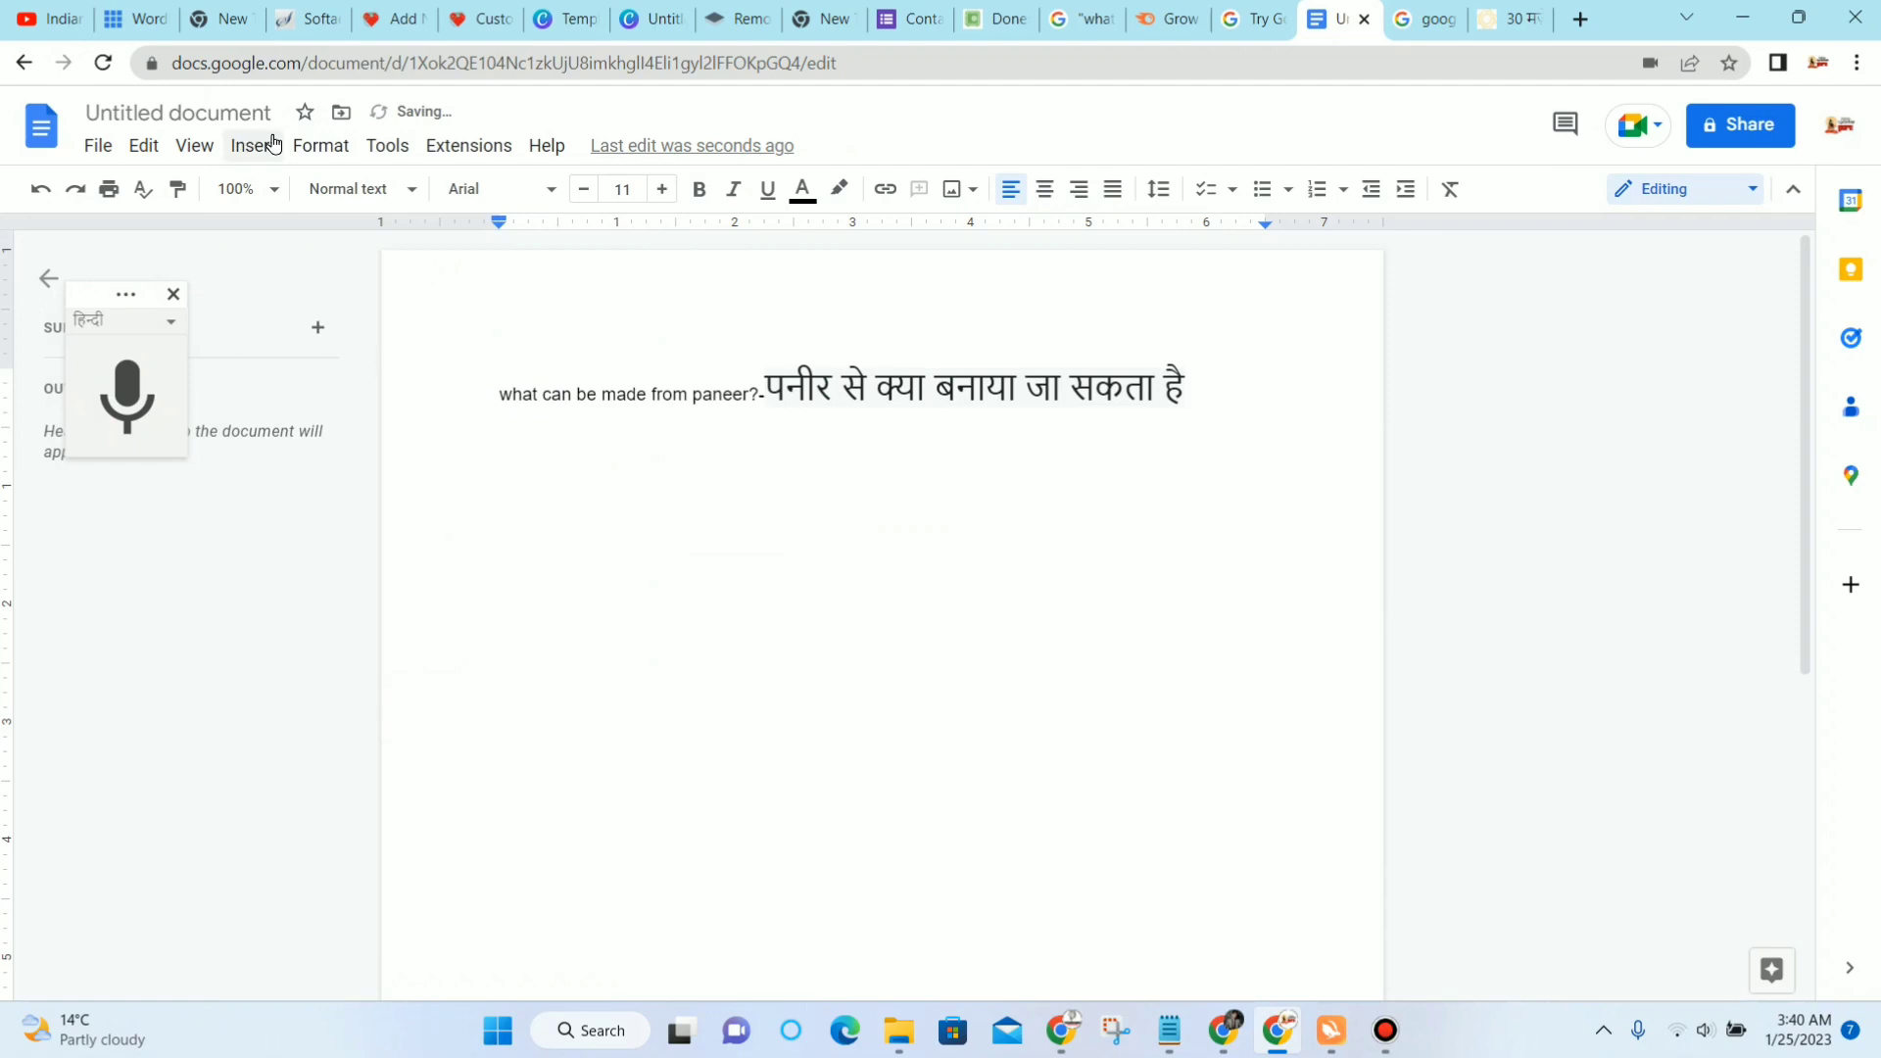
{"action": "left_click", "coordinate": [320, 152]}
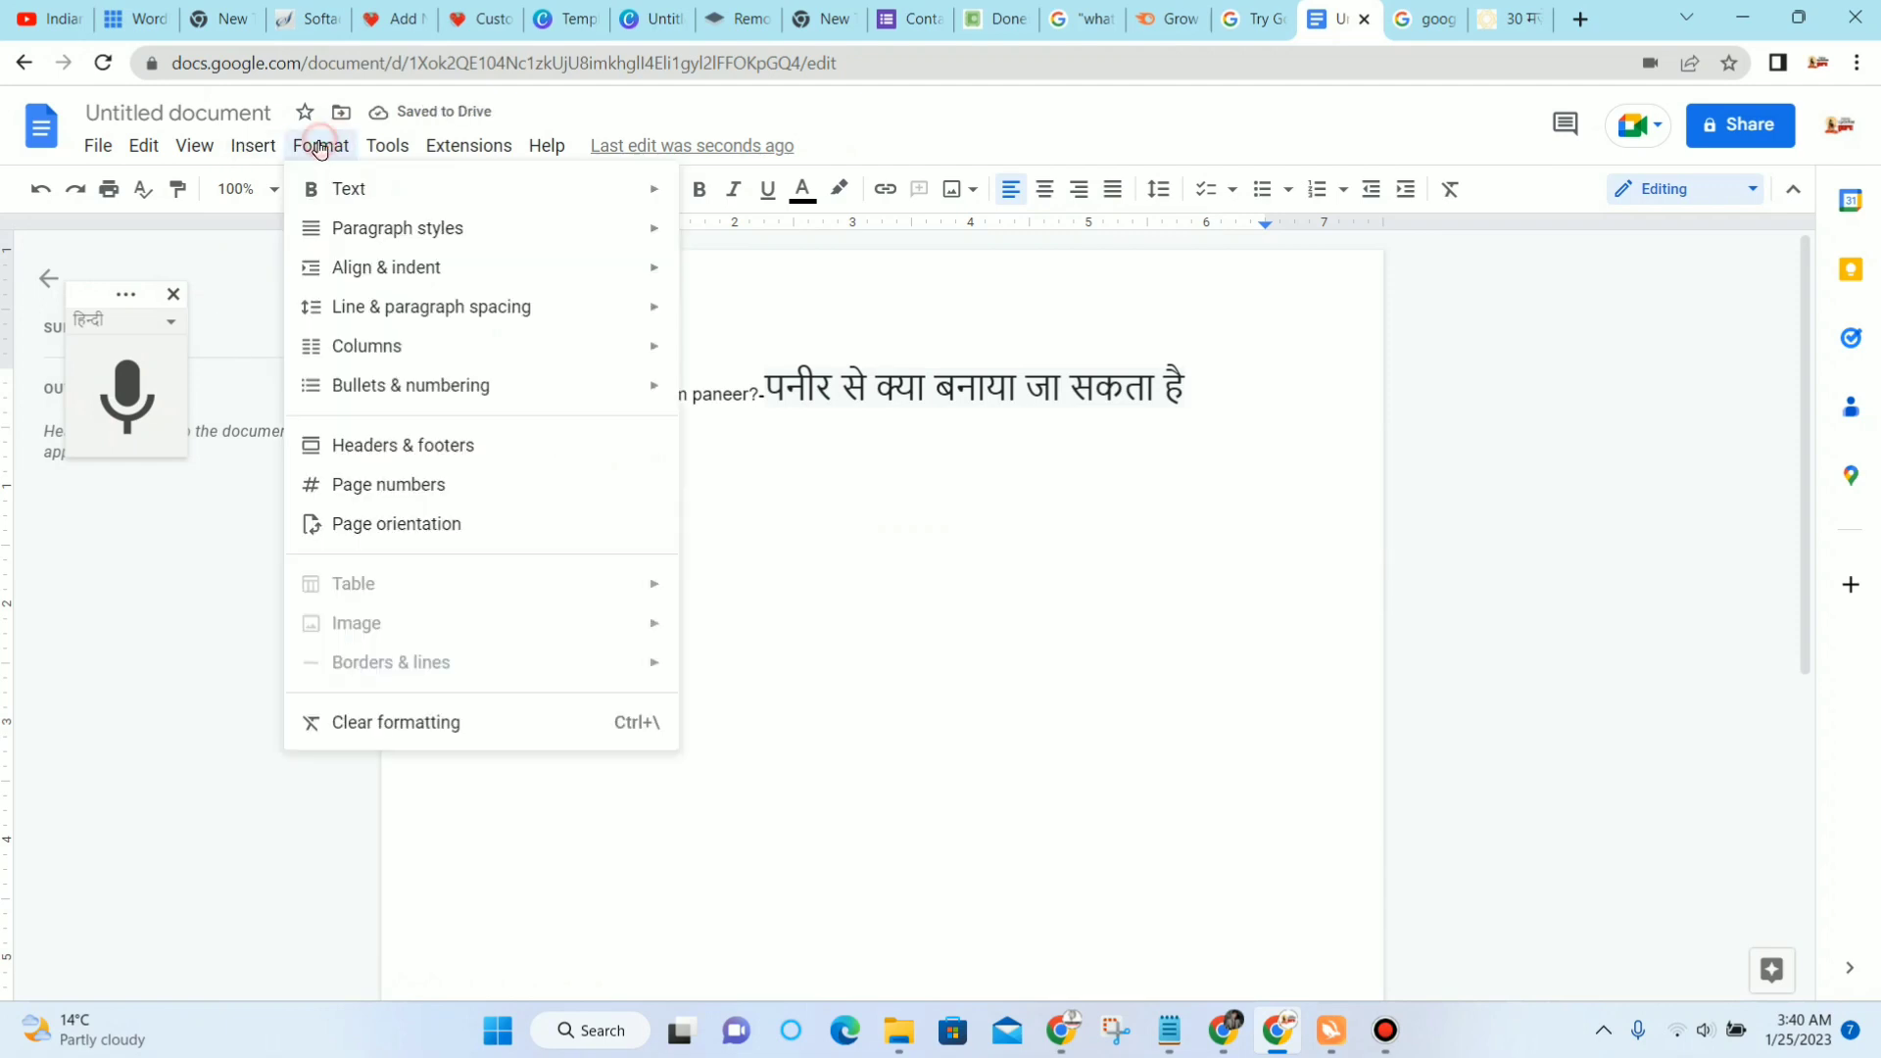
{"action": "left_click", "coordinate": [450, 718]}
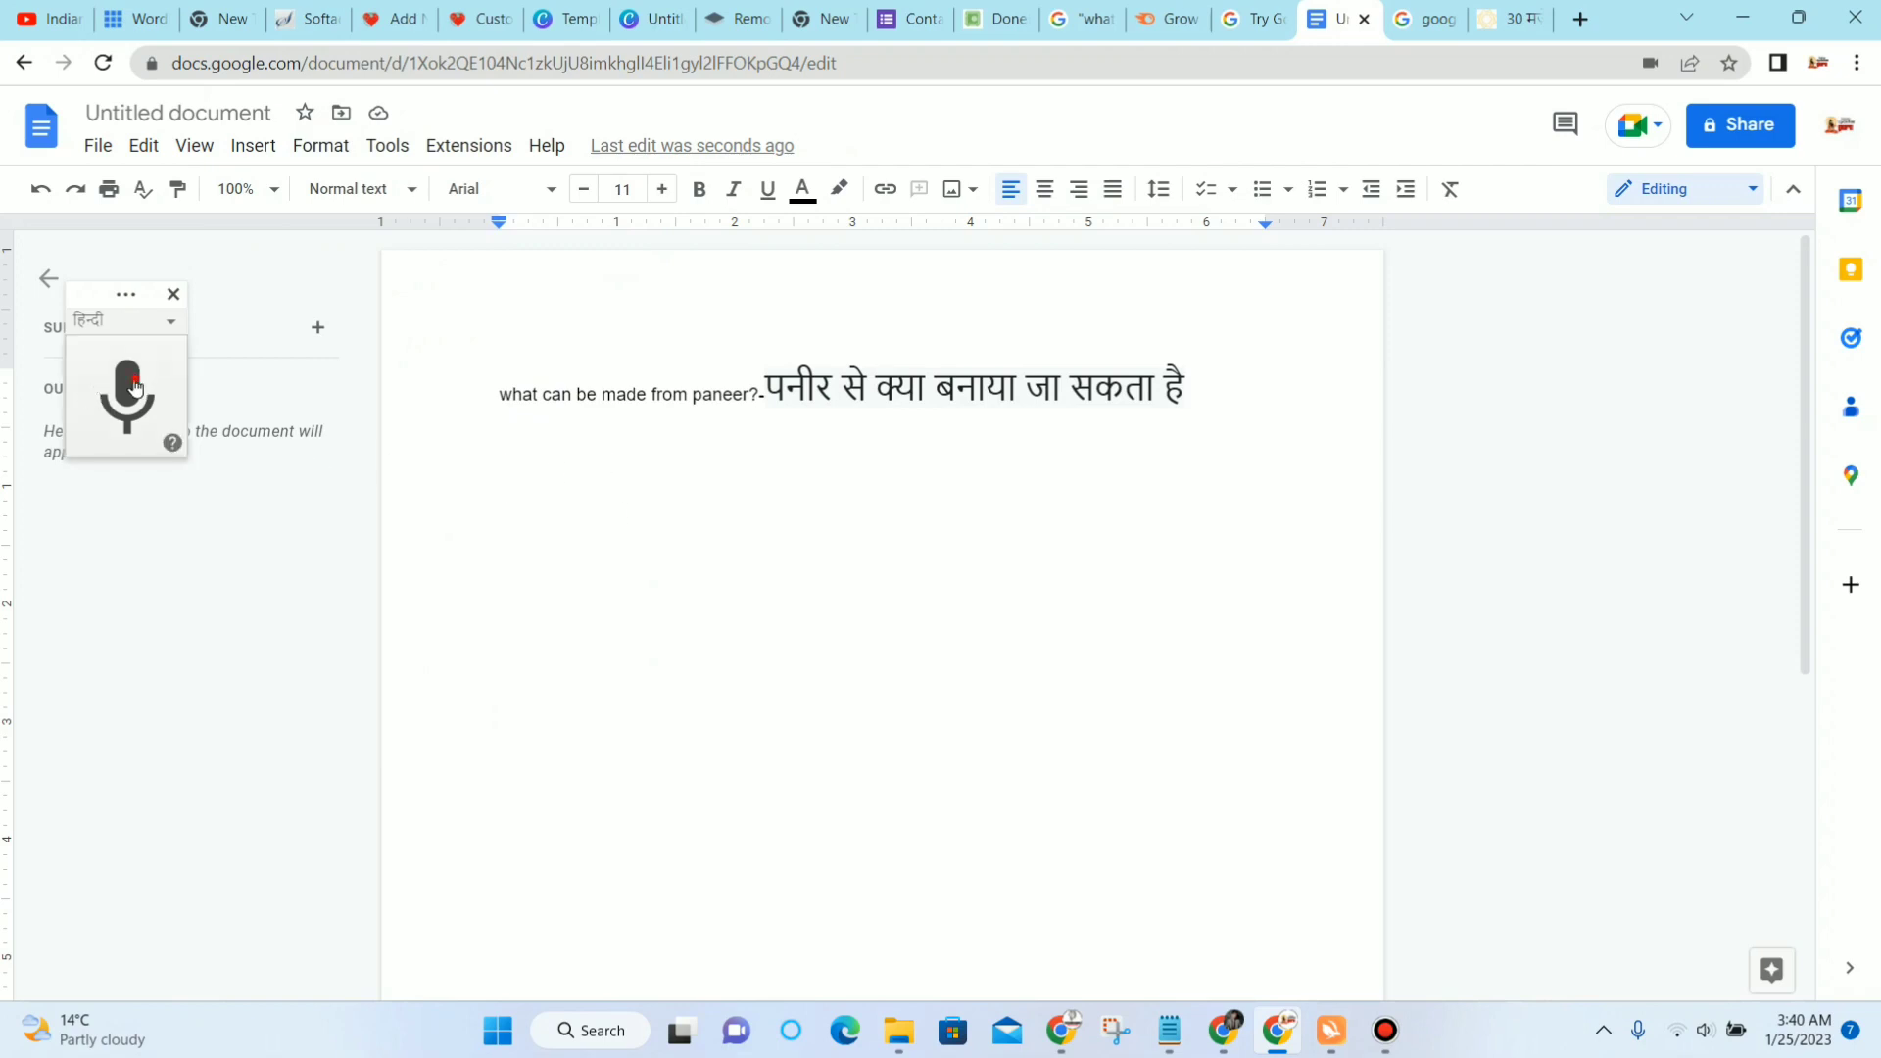
Step: Dictate a Hindi introductory paragraph below the title with voice typing and add a blank line after it
{"action": "left_click", "coordinate": [119, 422]}
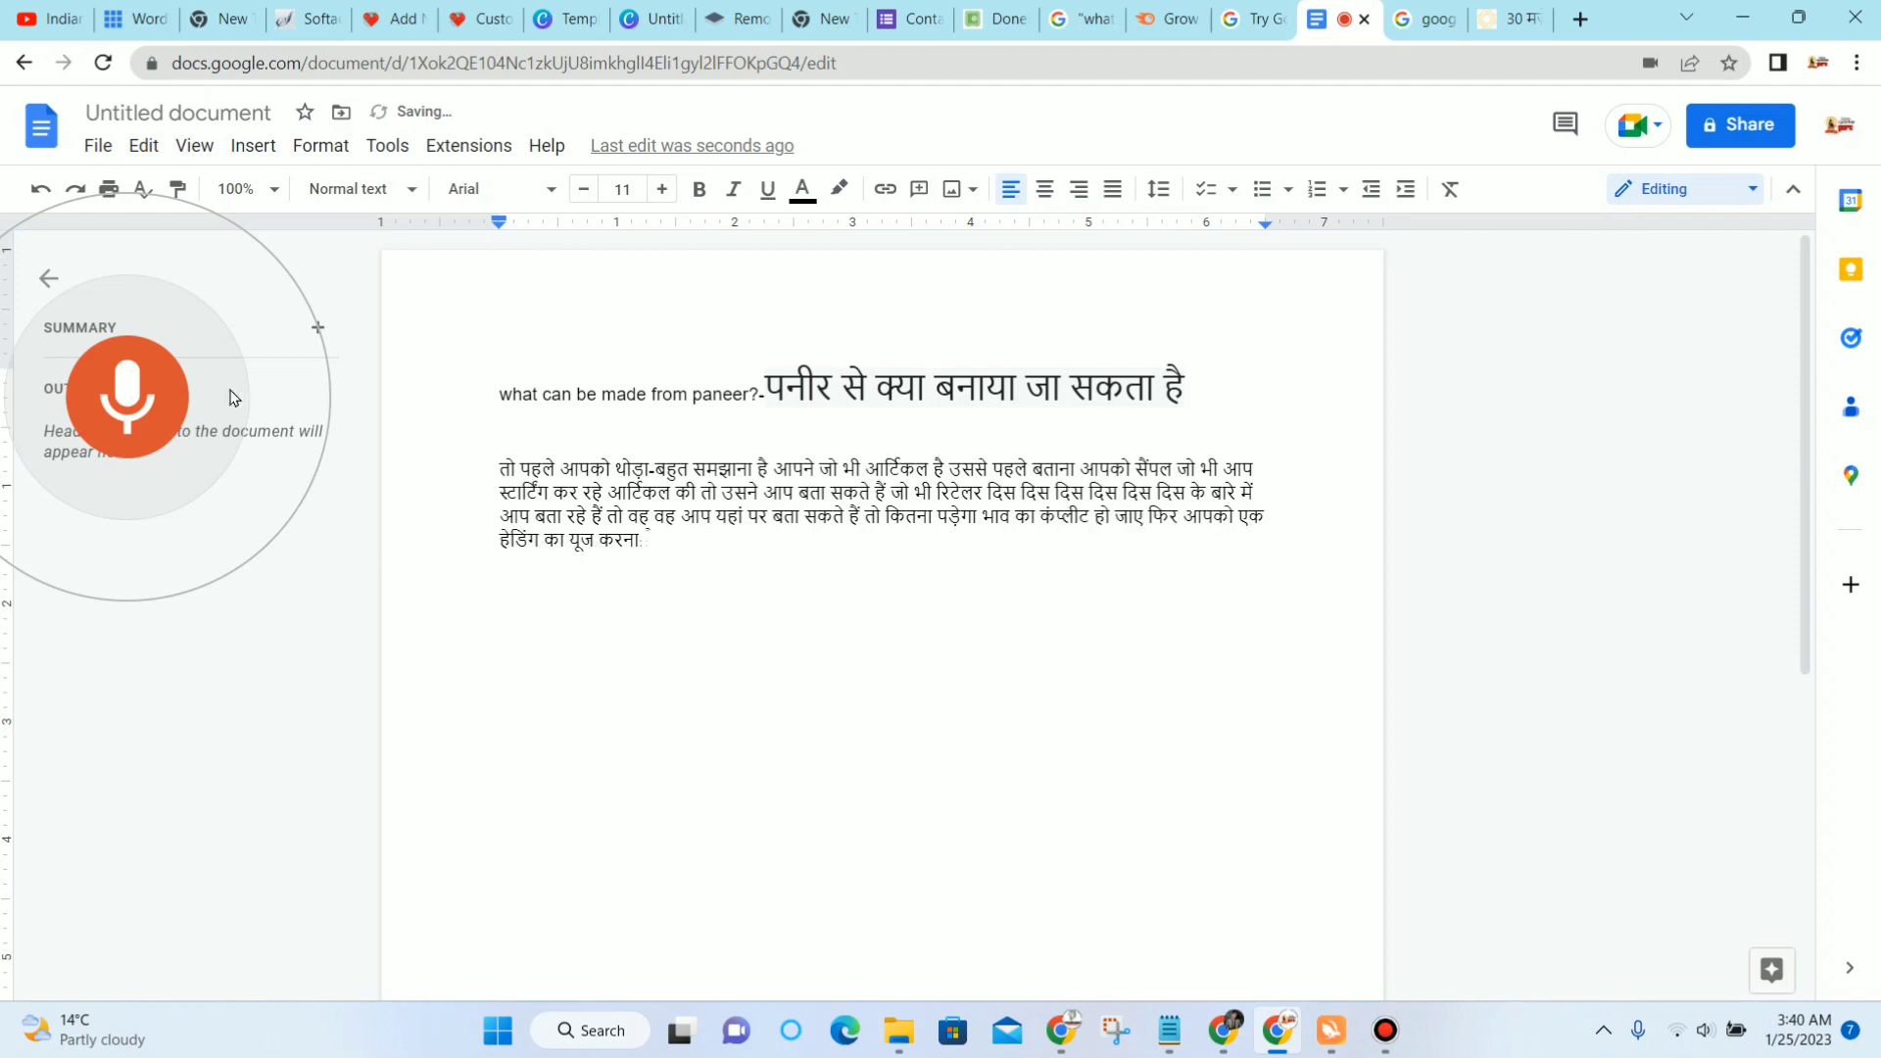
{"action": "left_click", "coordinate": [117, 401]}
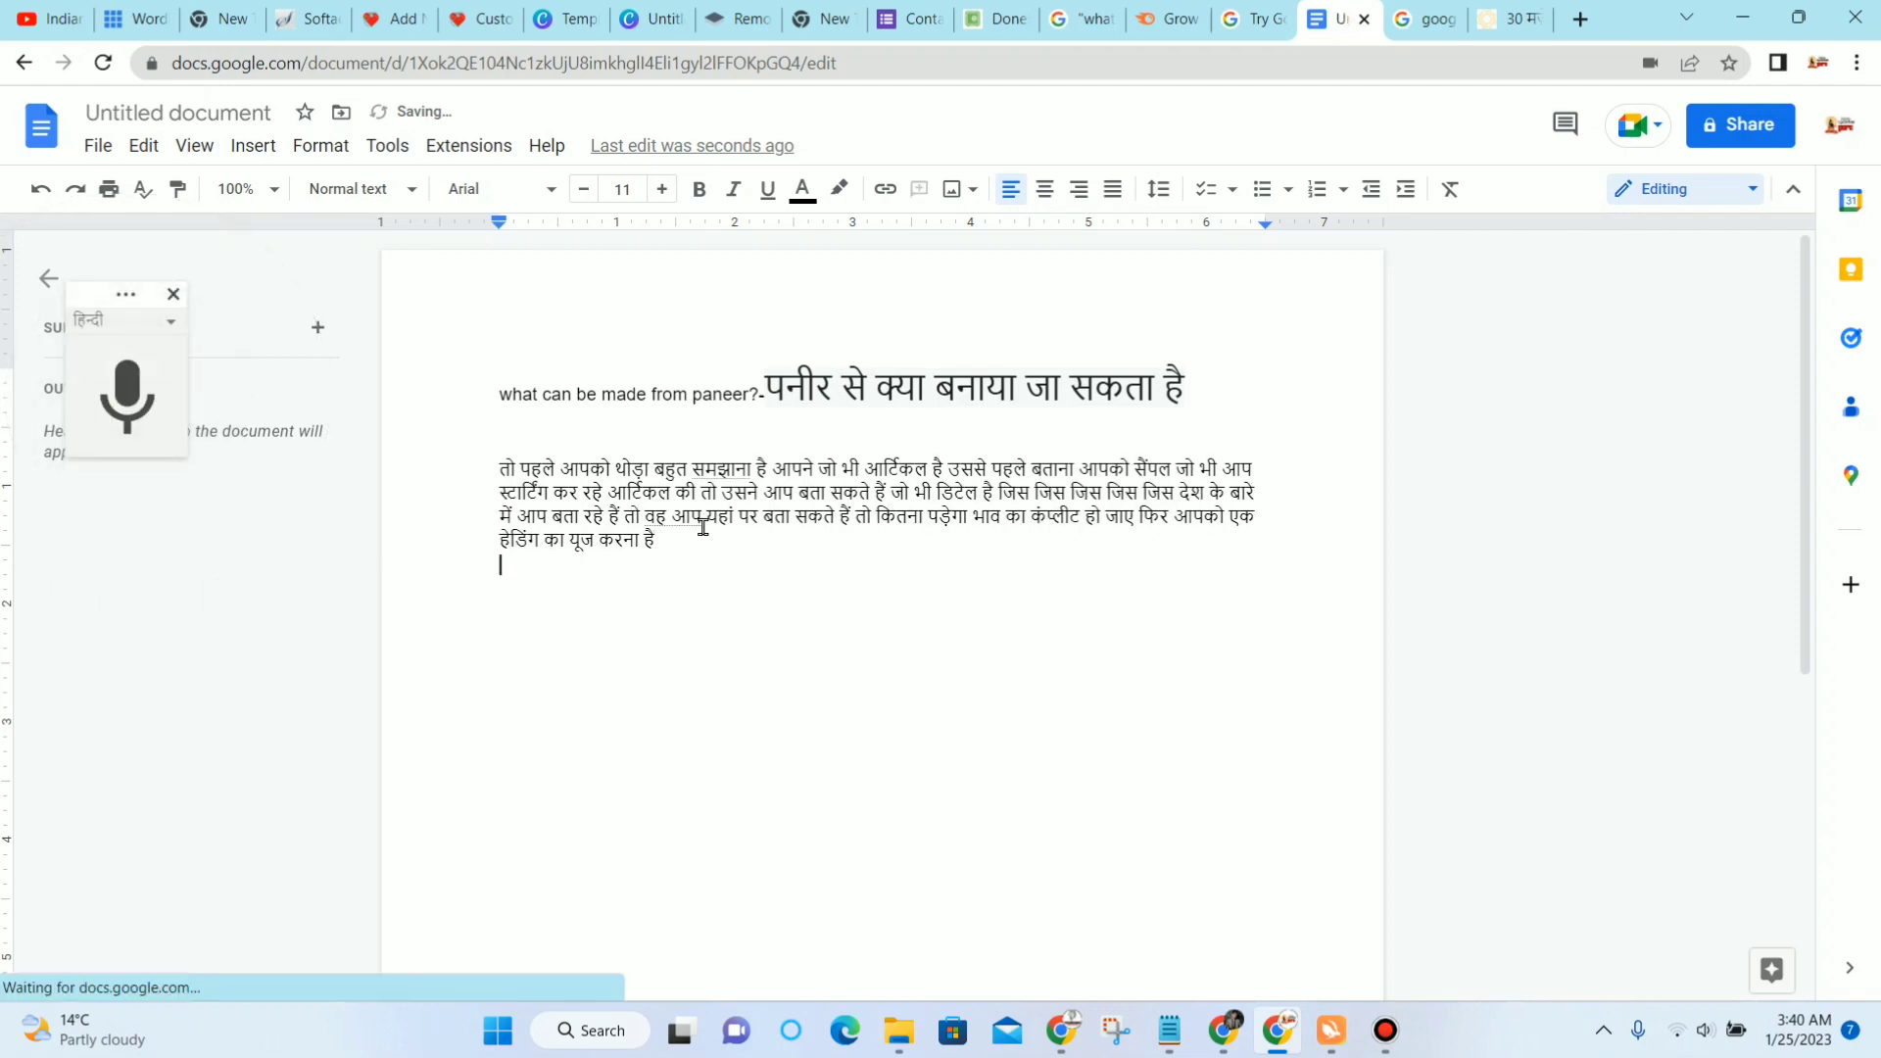
{"action": "key", "text": "Return"}
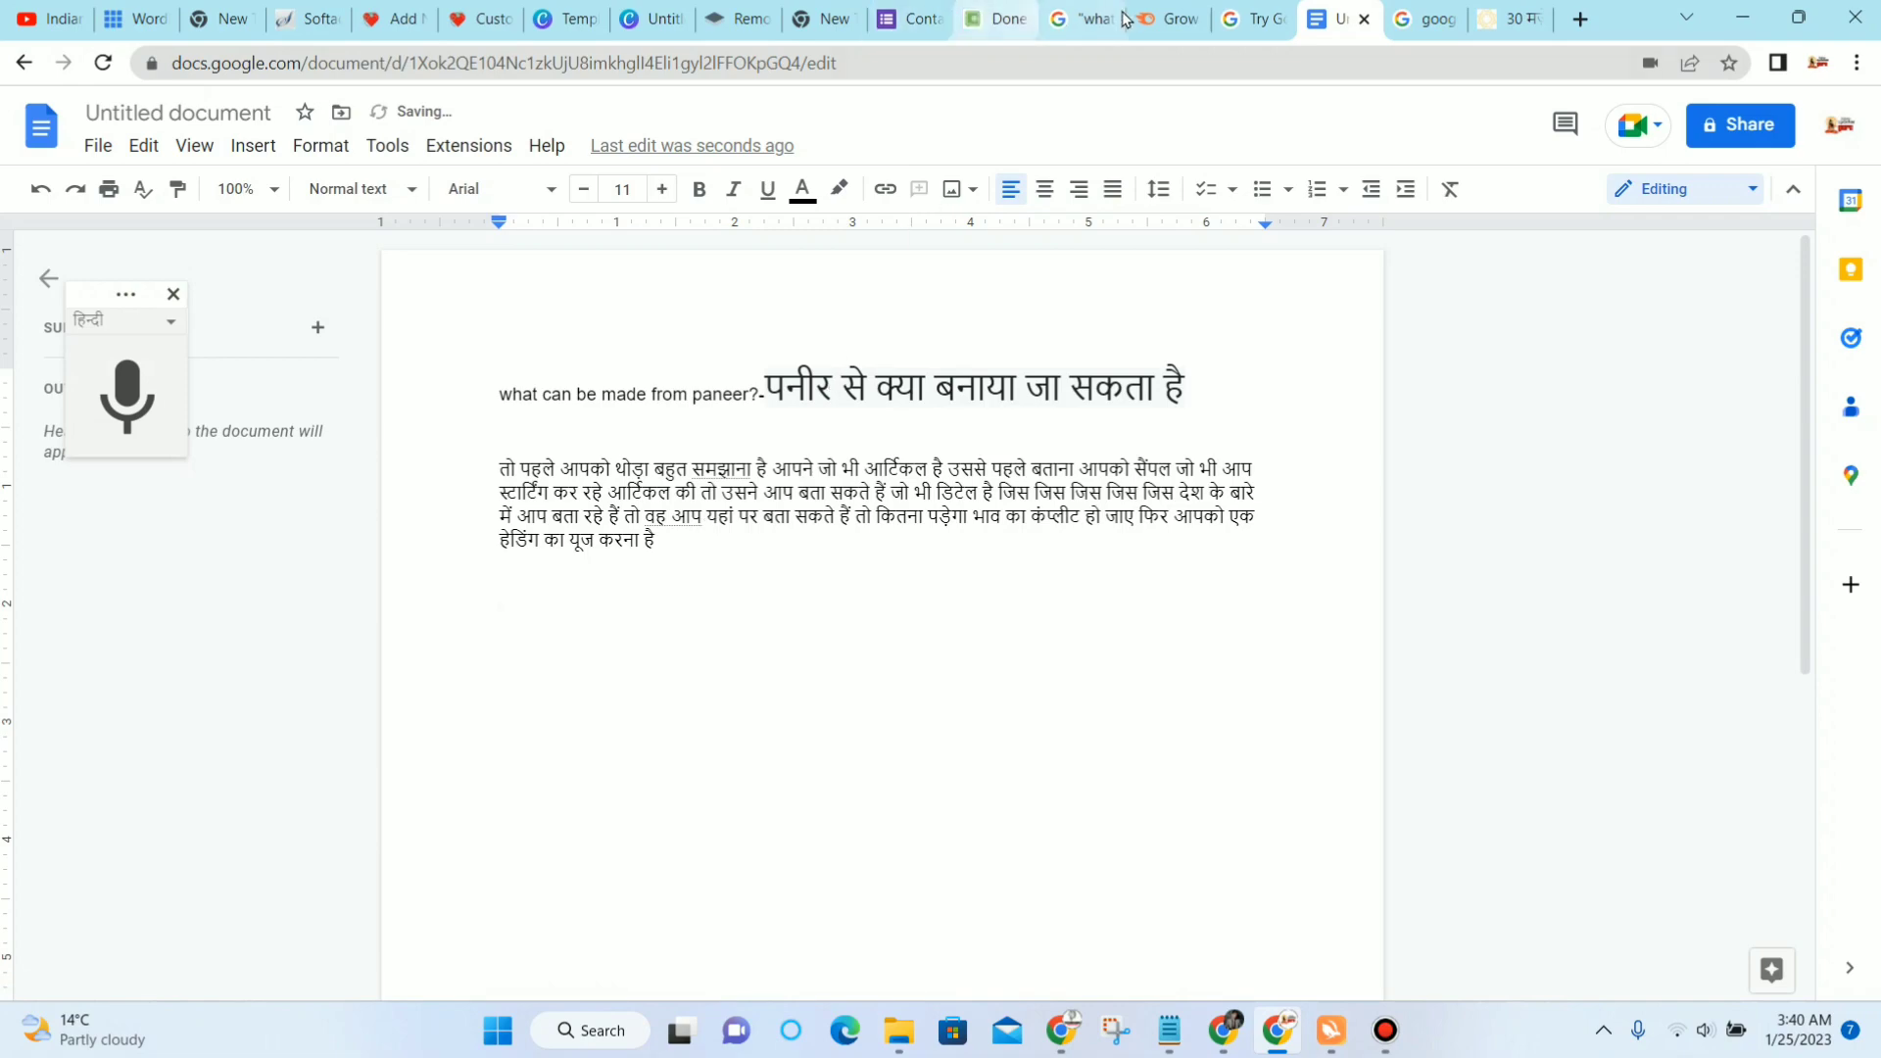
Step: Examine the "People also ask" questions and related searches in the paneer search results for heading ideas
{"action": "left_click", "coordinate": [1085, 7]}
{"action": "scroll", "coordinate": [666, 659], "scroll_direction": "down", "scroll_amount": 10}
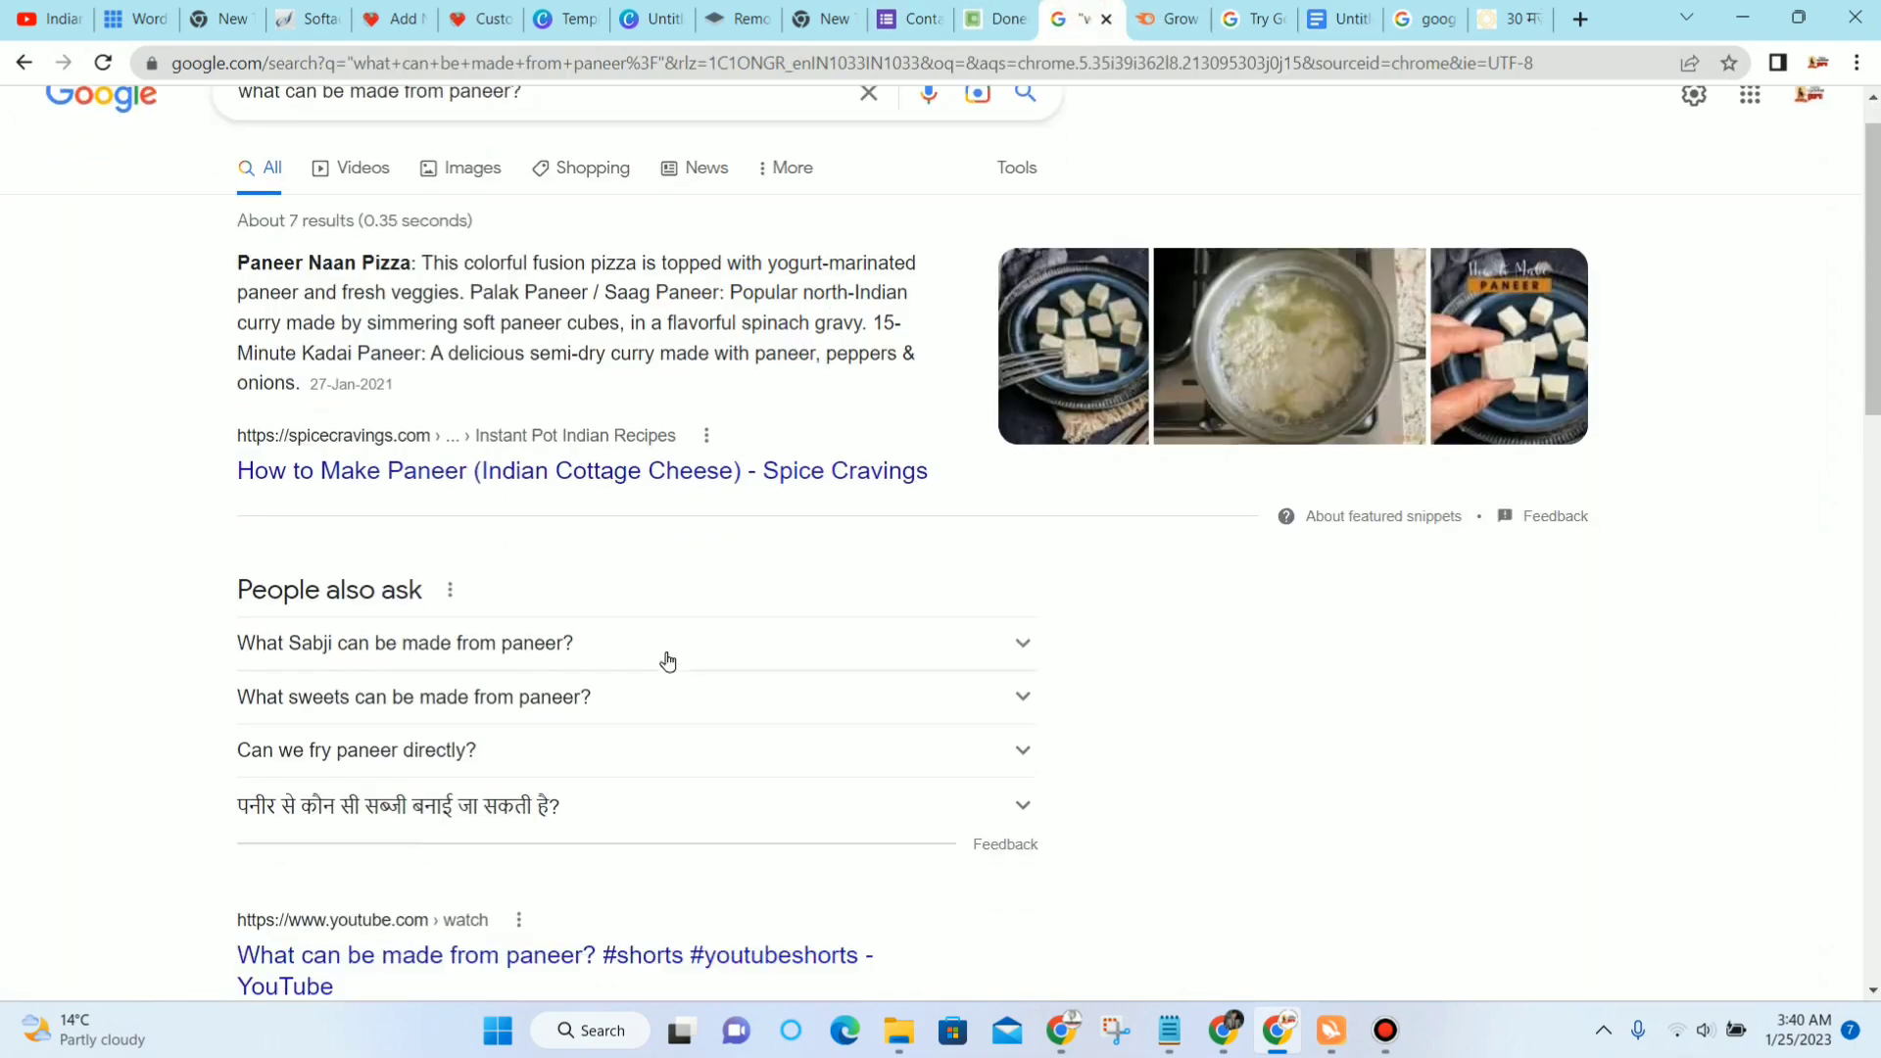
{"action": "scroll", "coordinate": [666, 660], "scroll_direction": "down", "scroll_amount": 7}
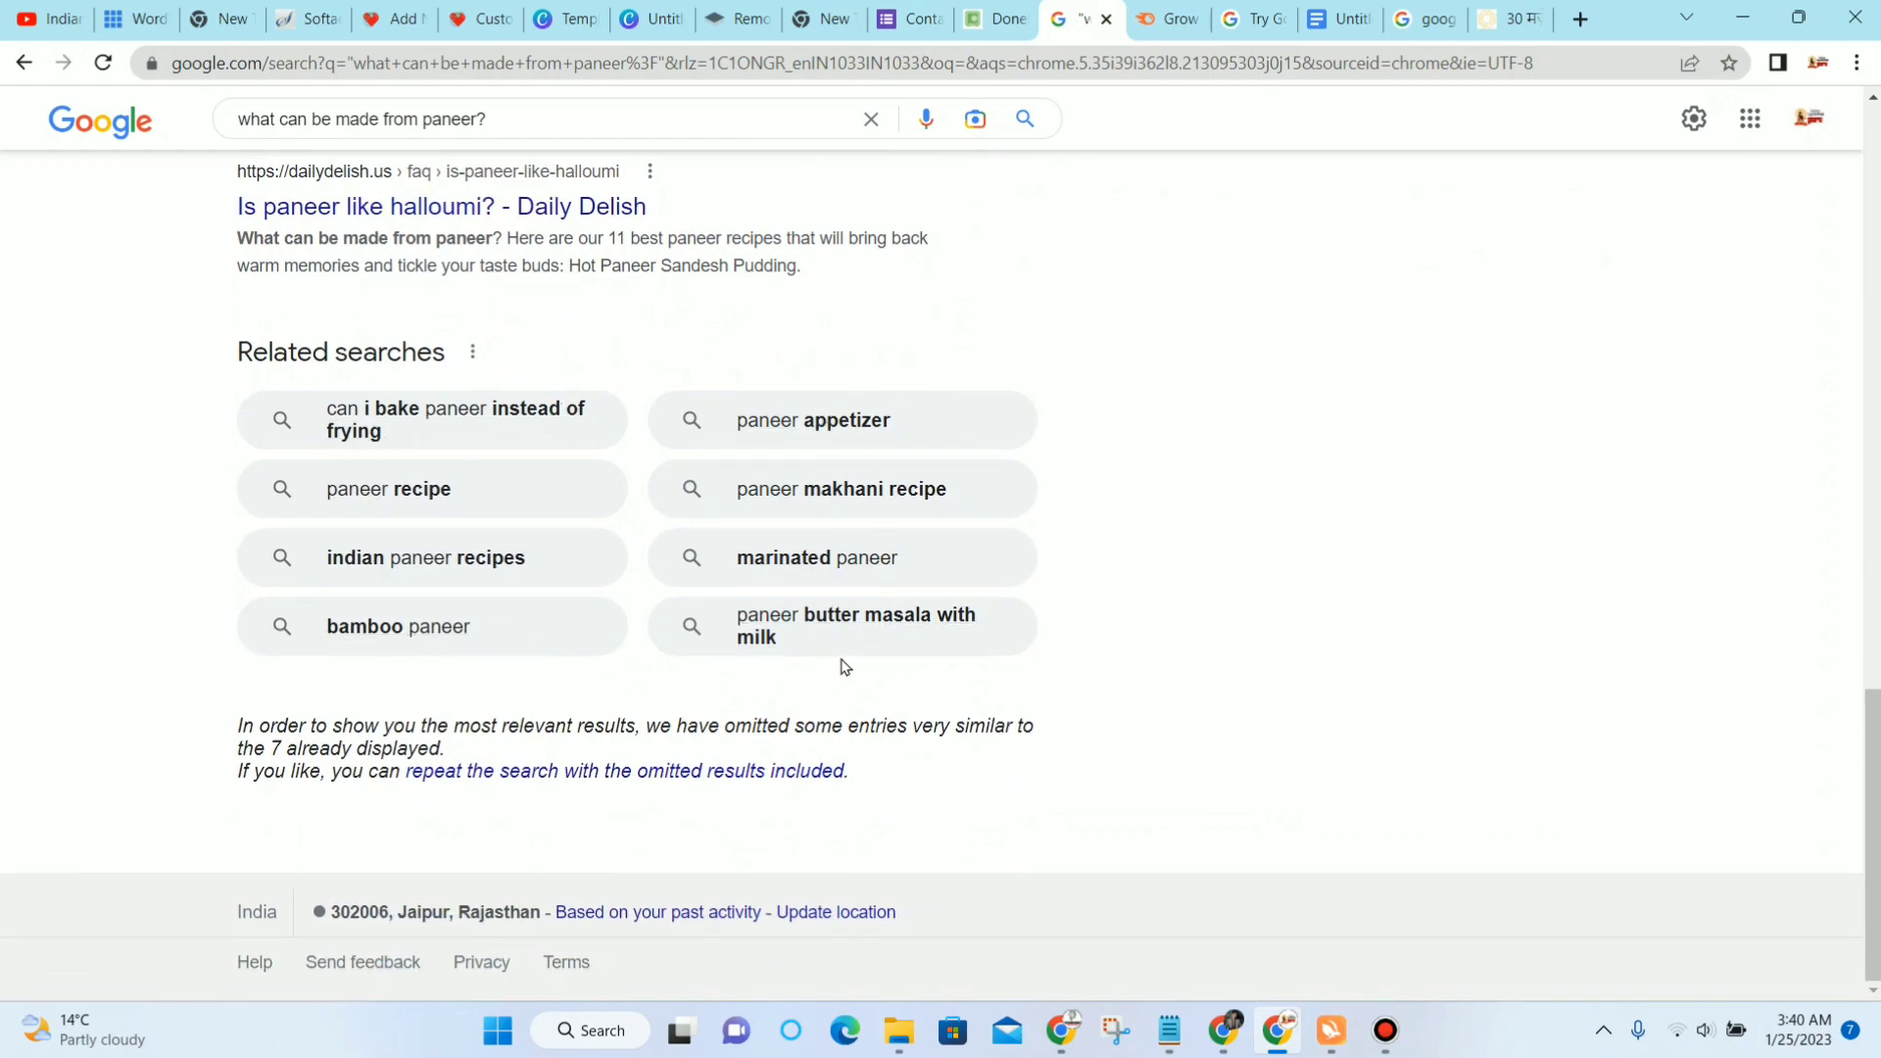
{"action": "scroll", "coordinate": [853, 626], "scroll_direction": "up", "scroll_amount": 5}
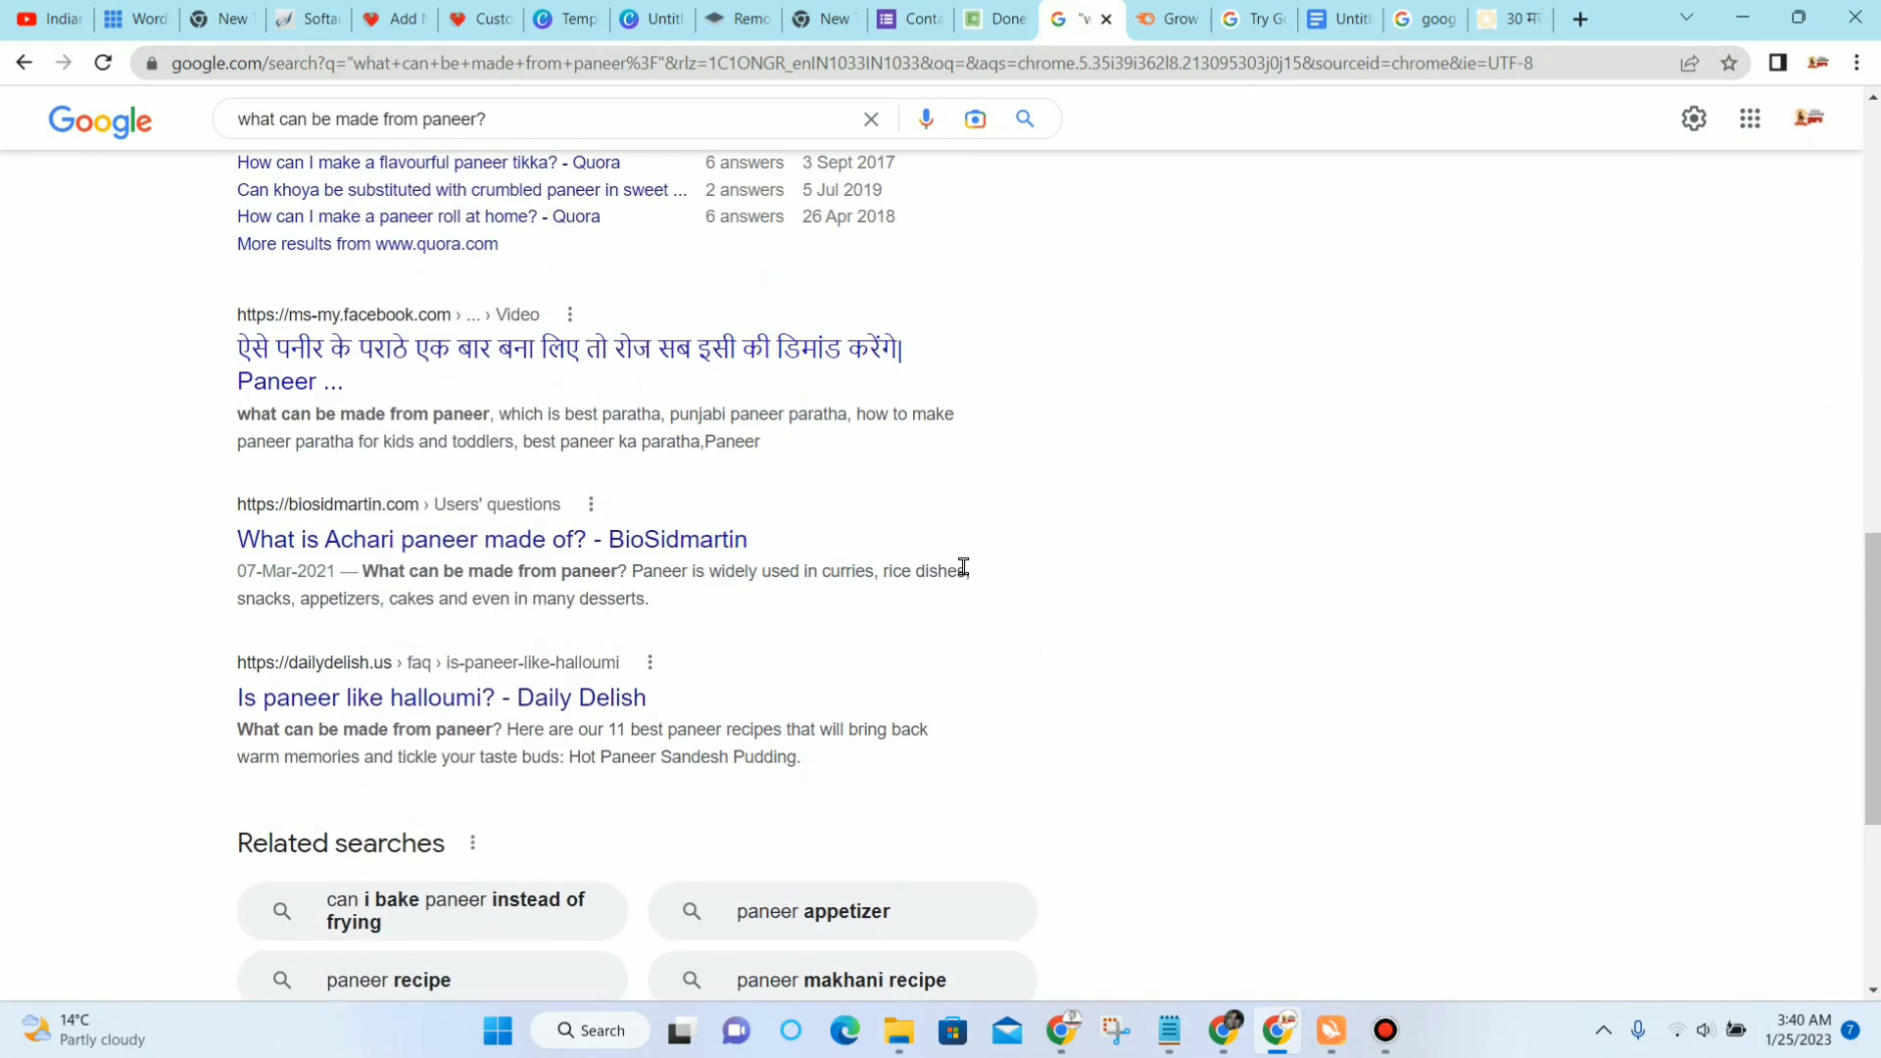
{"action": "scroll", "coordinate": [921, 627], "scroll_direction": "down", "scroll_amount": 4}
Step: Examine the restaurant-style paneer section of the MishryHindi article and its numbered dish headings
{"action": "left_click", "coordinate": [1509, 19]}
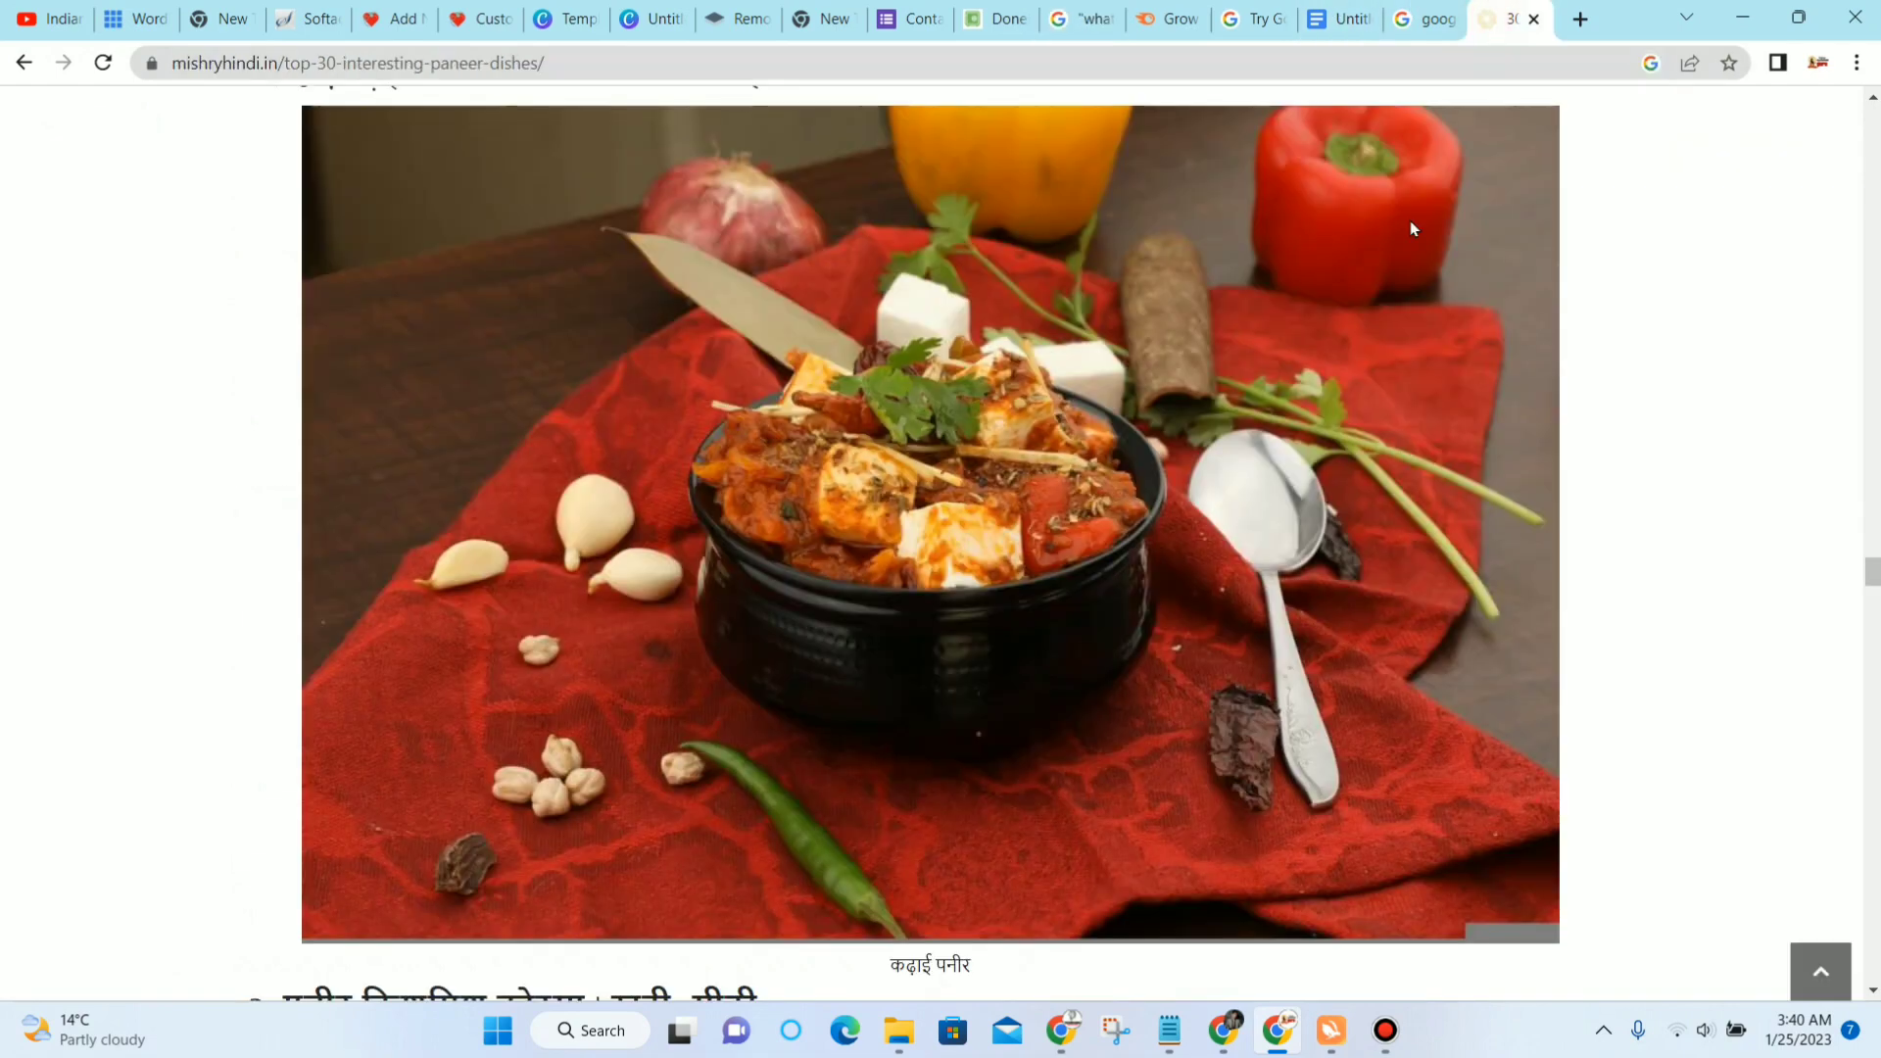
{"action": "scroll", "coordinate": [1360, 341], "scroll_direction": "down", "scroll_amount": 5}
{"action": "scroll", "coordinate": [1359, 341], "scroll_direction": "down", "scroll_amount": 3}
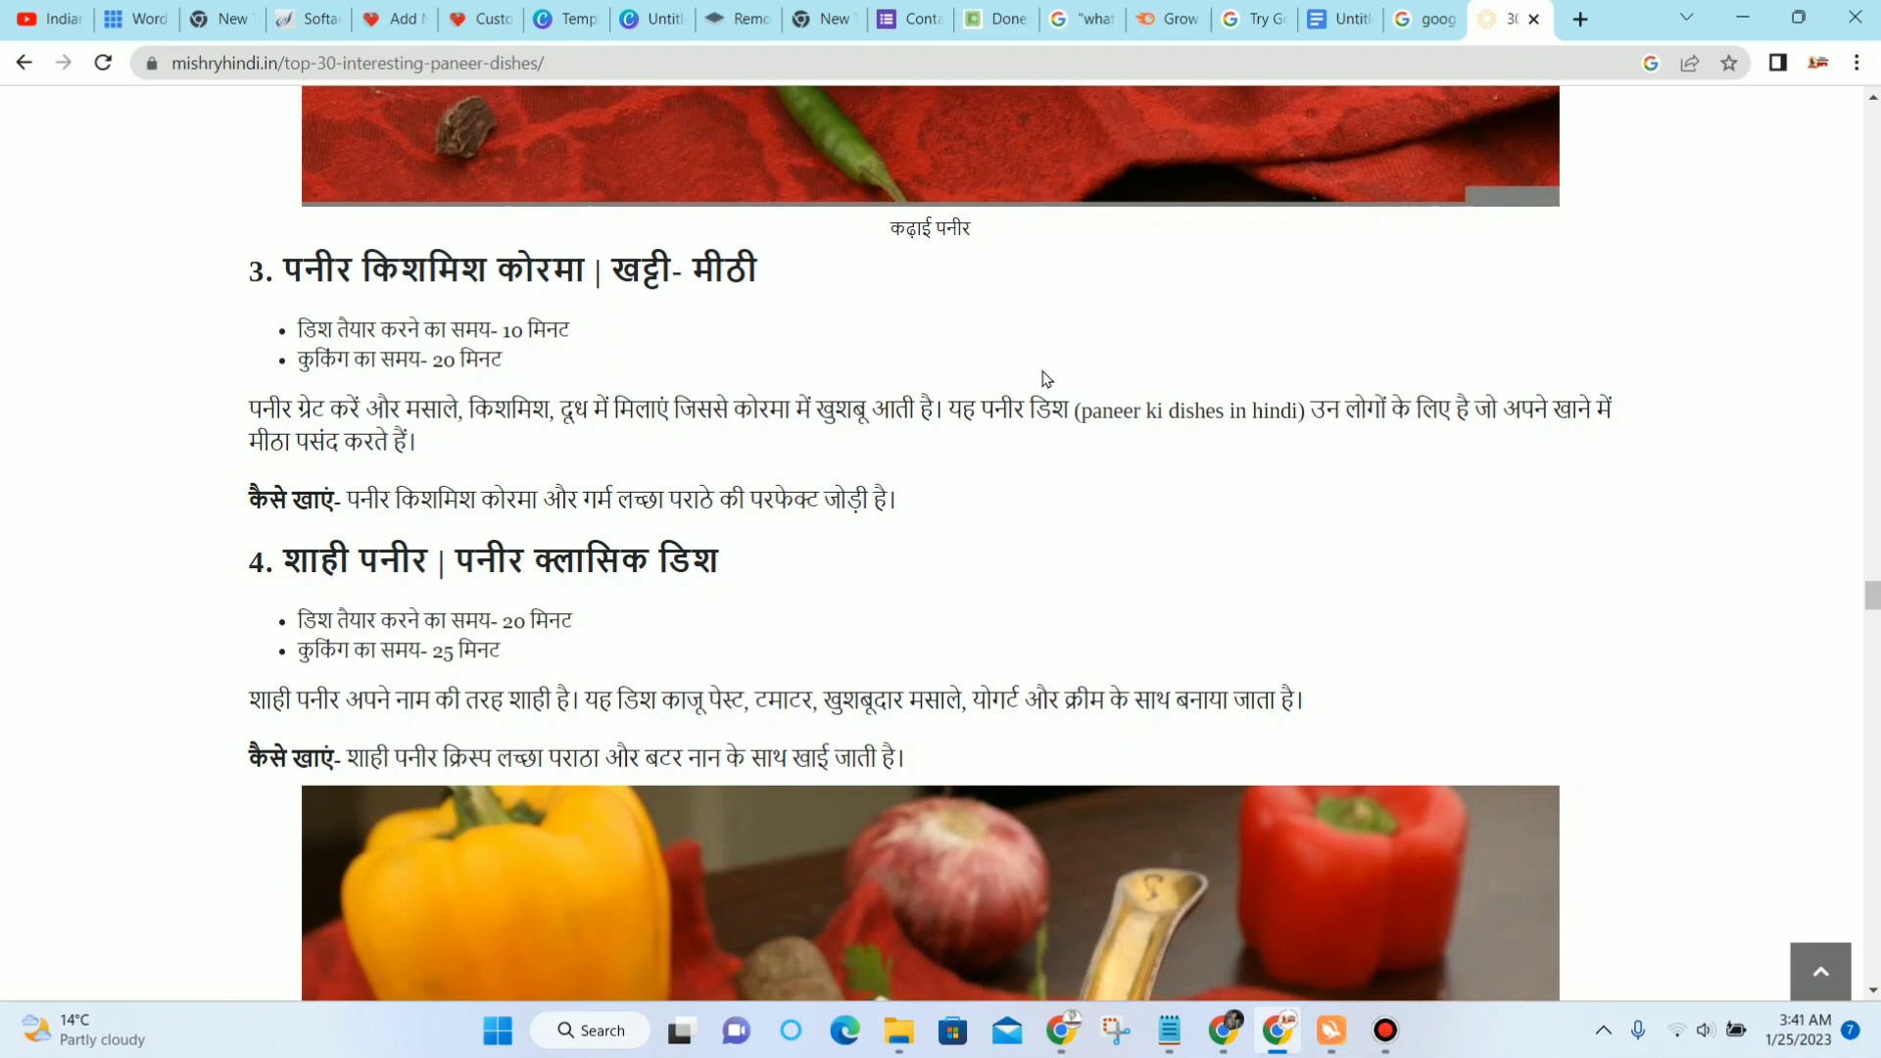
{"action": "scroll", "coordinate": [805, 502], "scroll_direction": "down", "scroll_amount": 4}
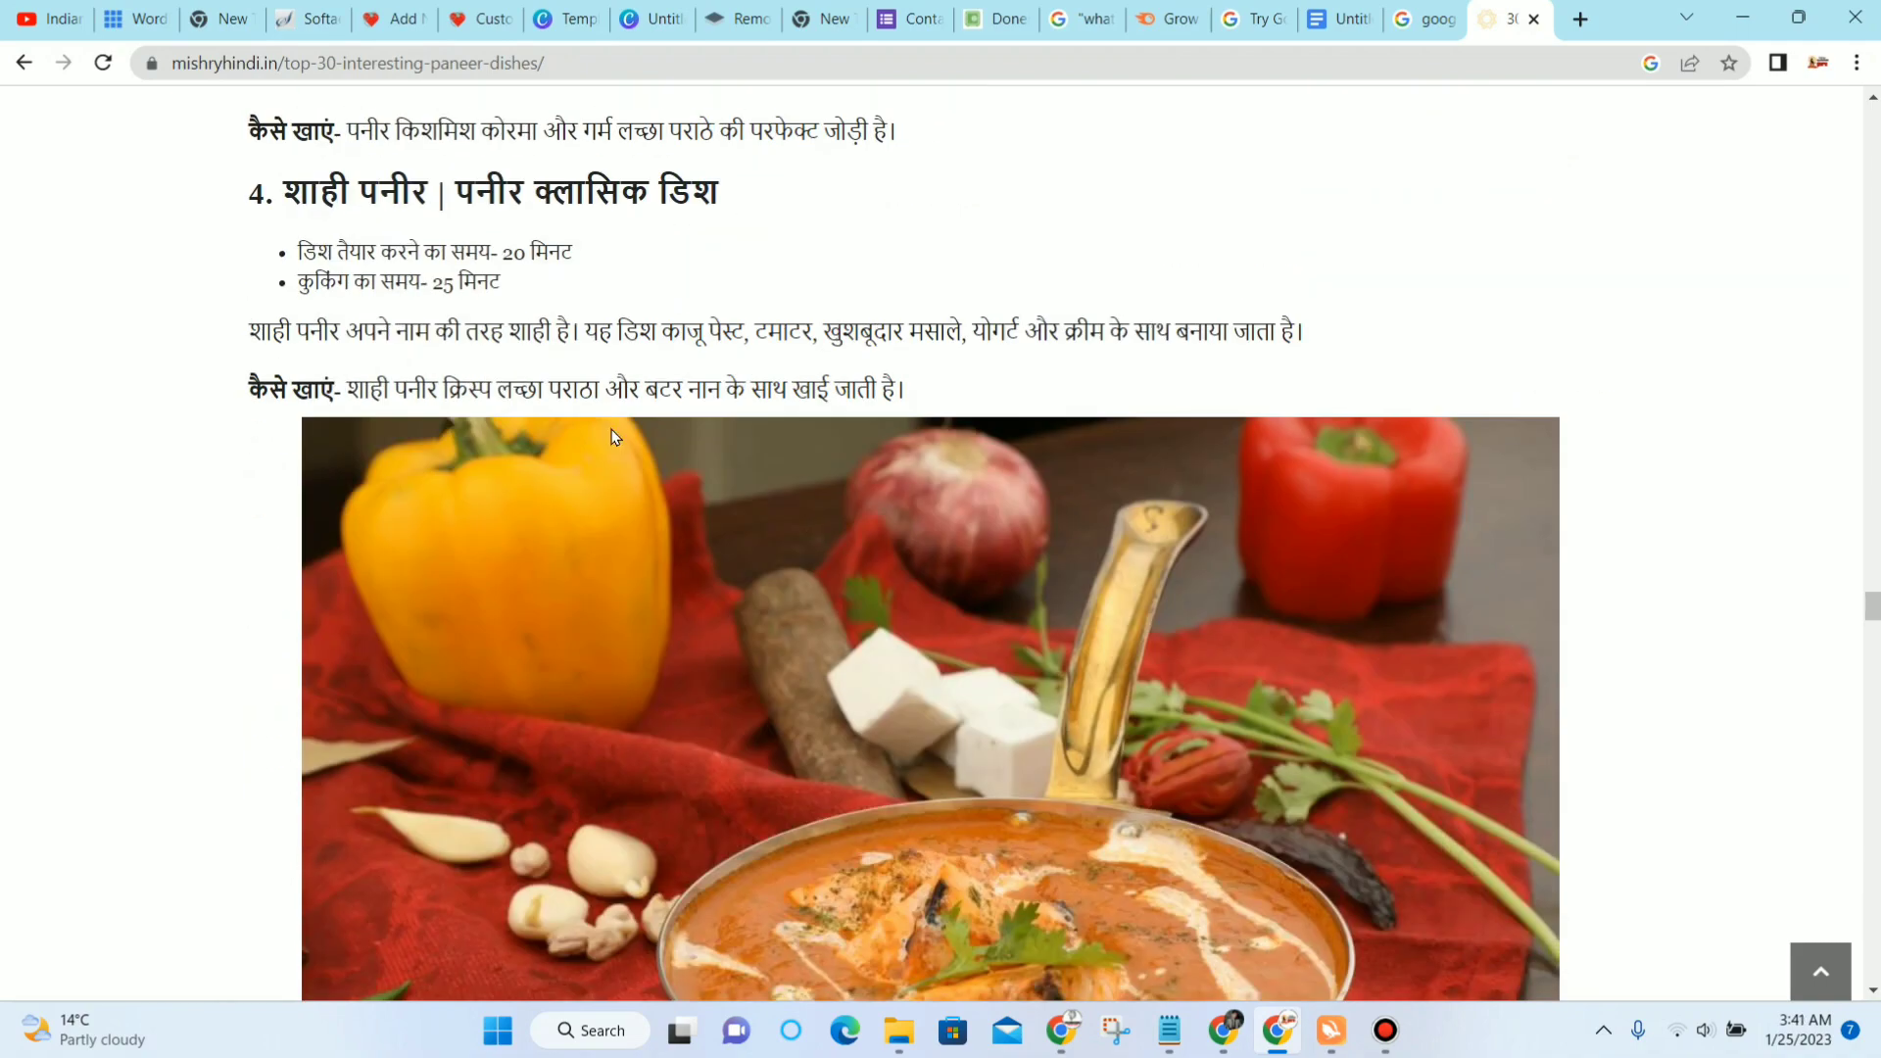
{"action": "scroll", "coordinate": [524, 326], "scroll_direction": "up", "scroll_amount": 15}
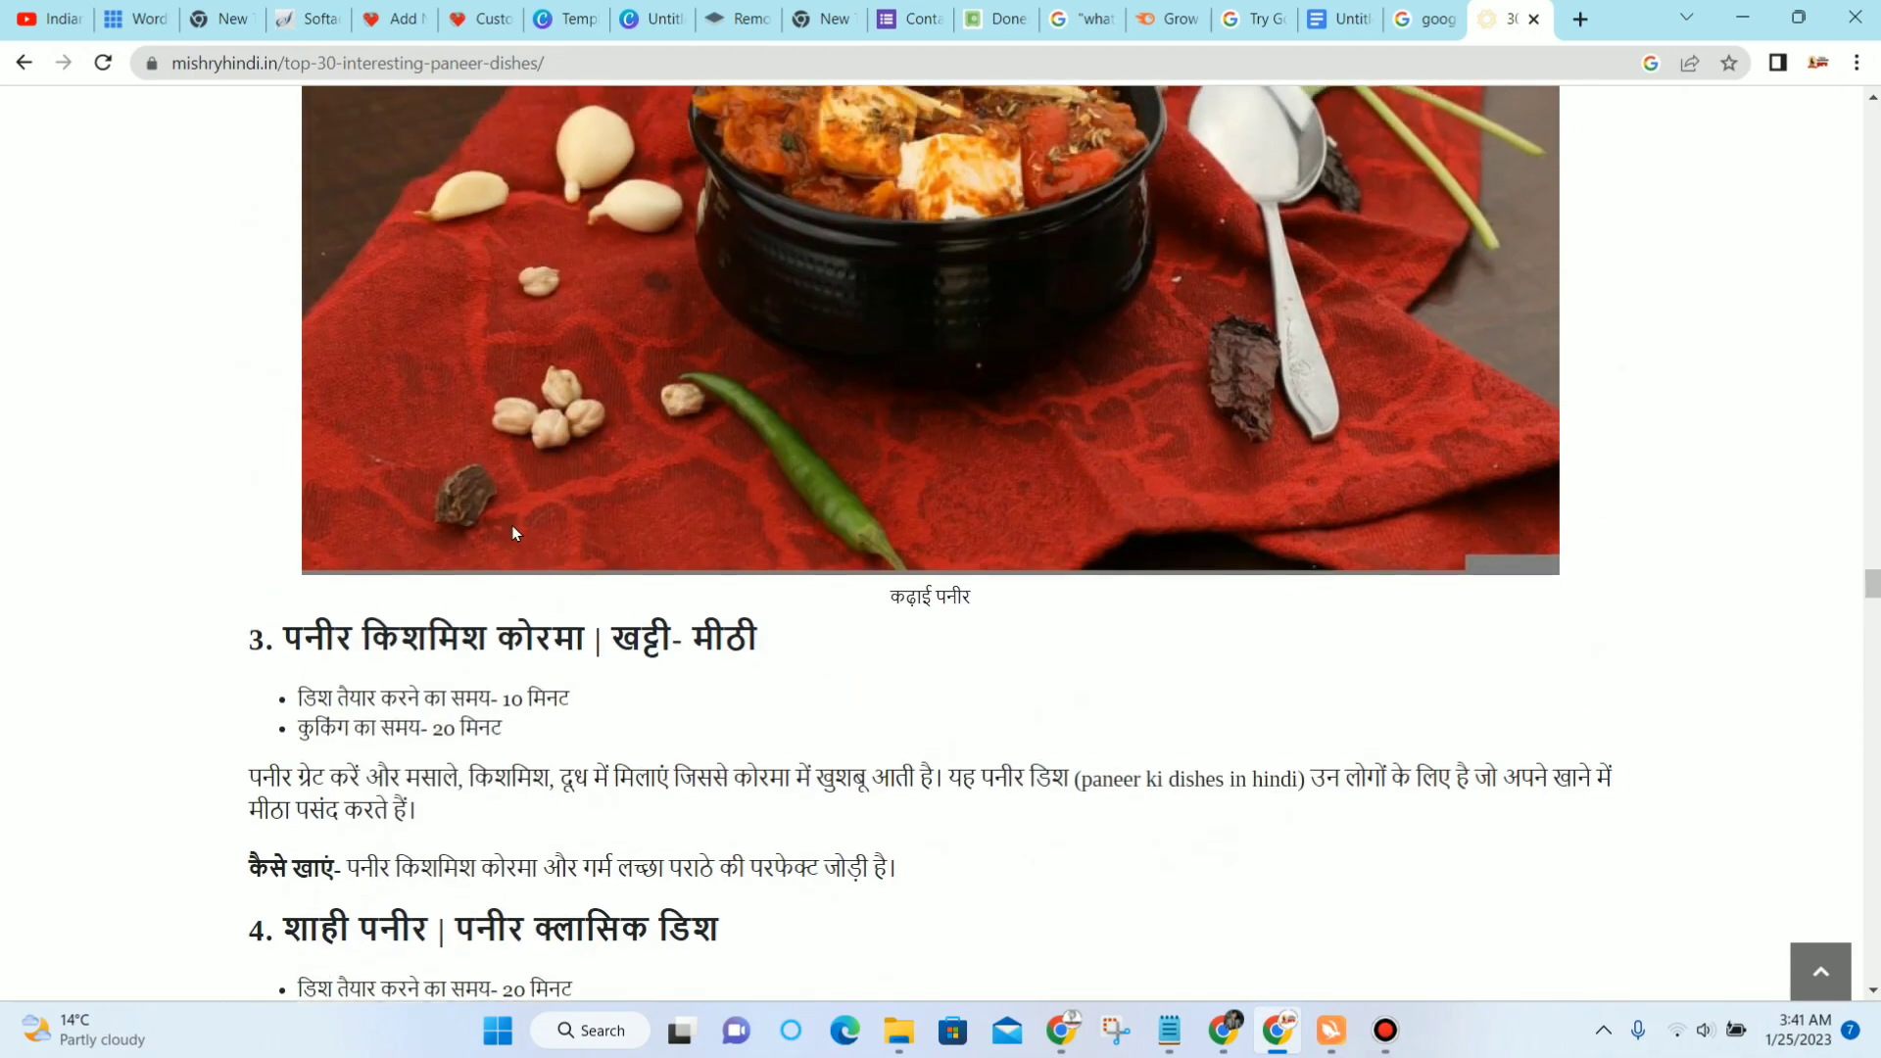
{"action": "scroll", "coordinate": [647, 575], "scroll_direction": "up", "scroll_amount": 4}
{"action": "scroll", "coordinate": [644, 577], "scroll_direction": "down", "scroll_amount": 6}
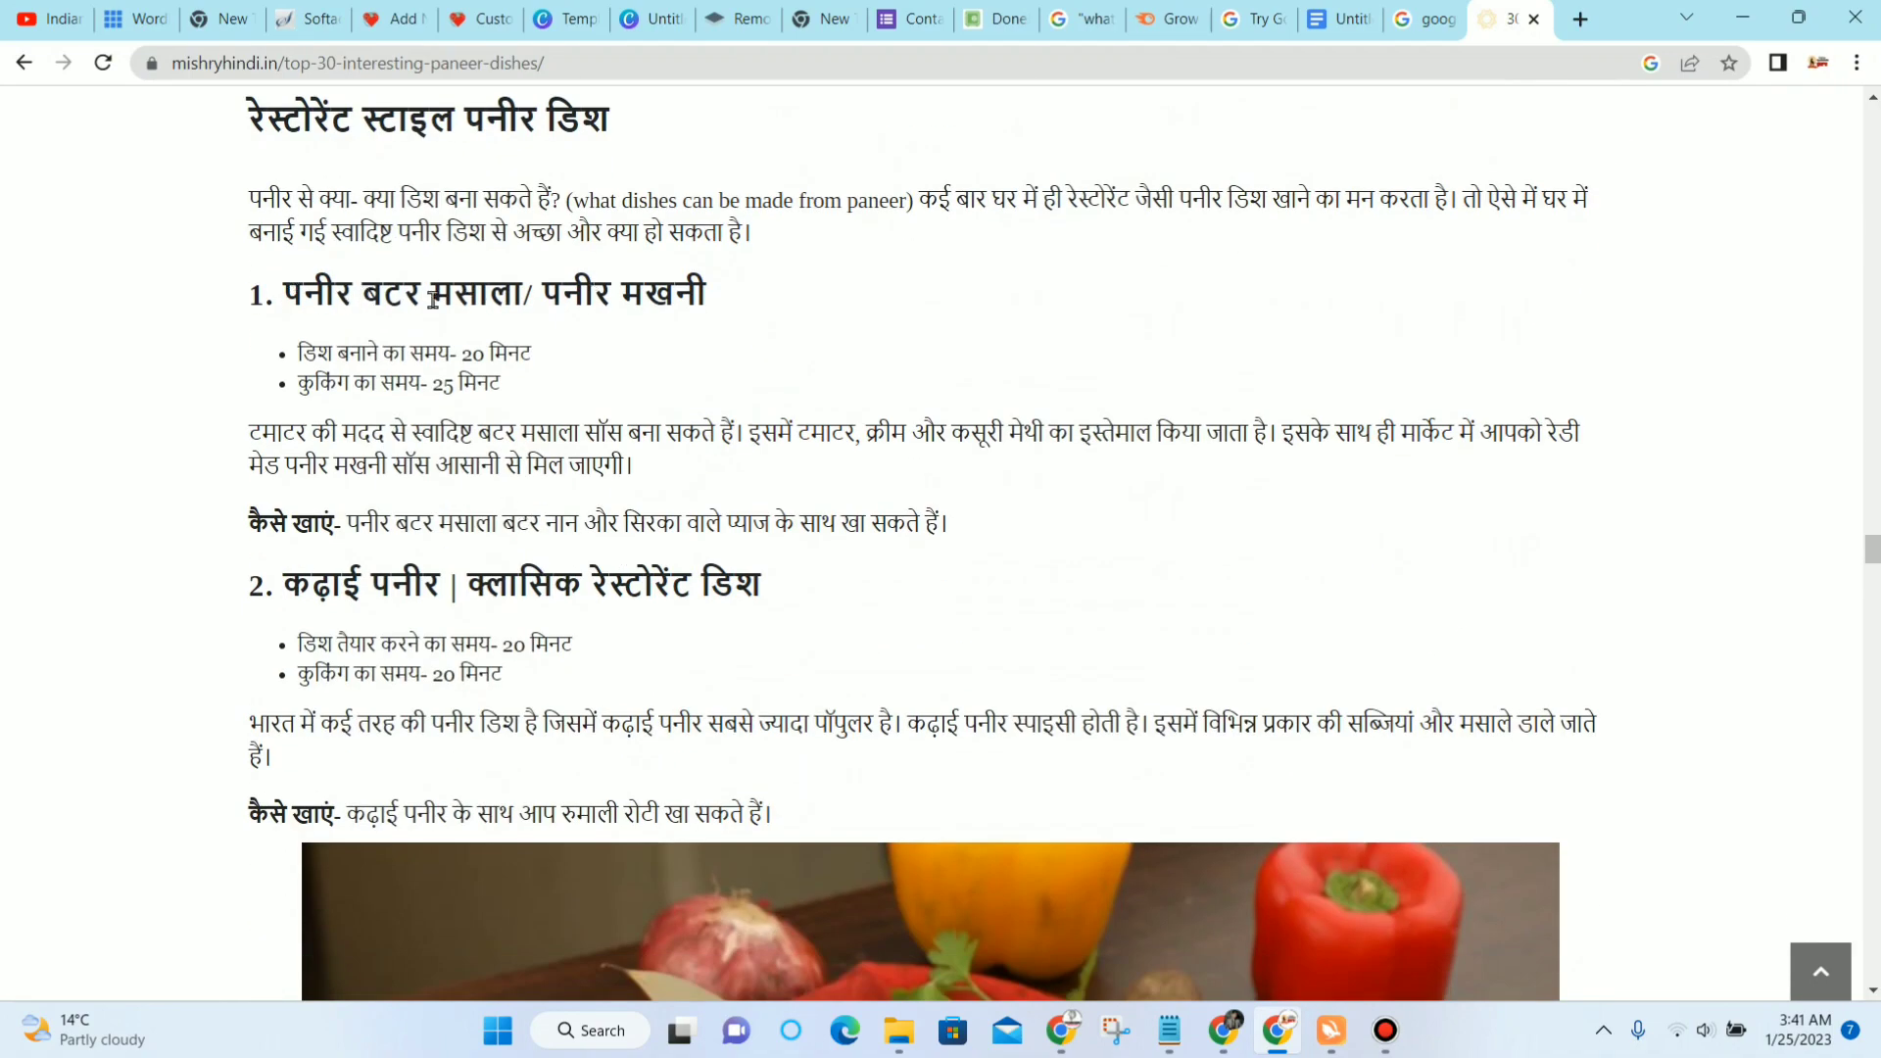
{"action": "left_click_drag", "start_coordinate": [281, 286], "coordinate": [519, 291]}
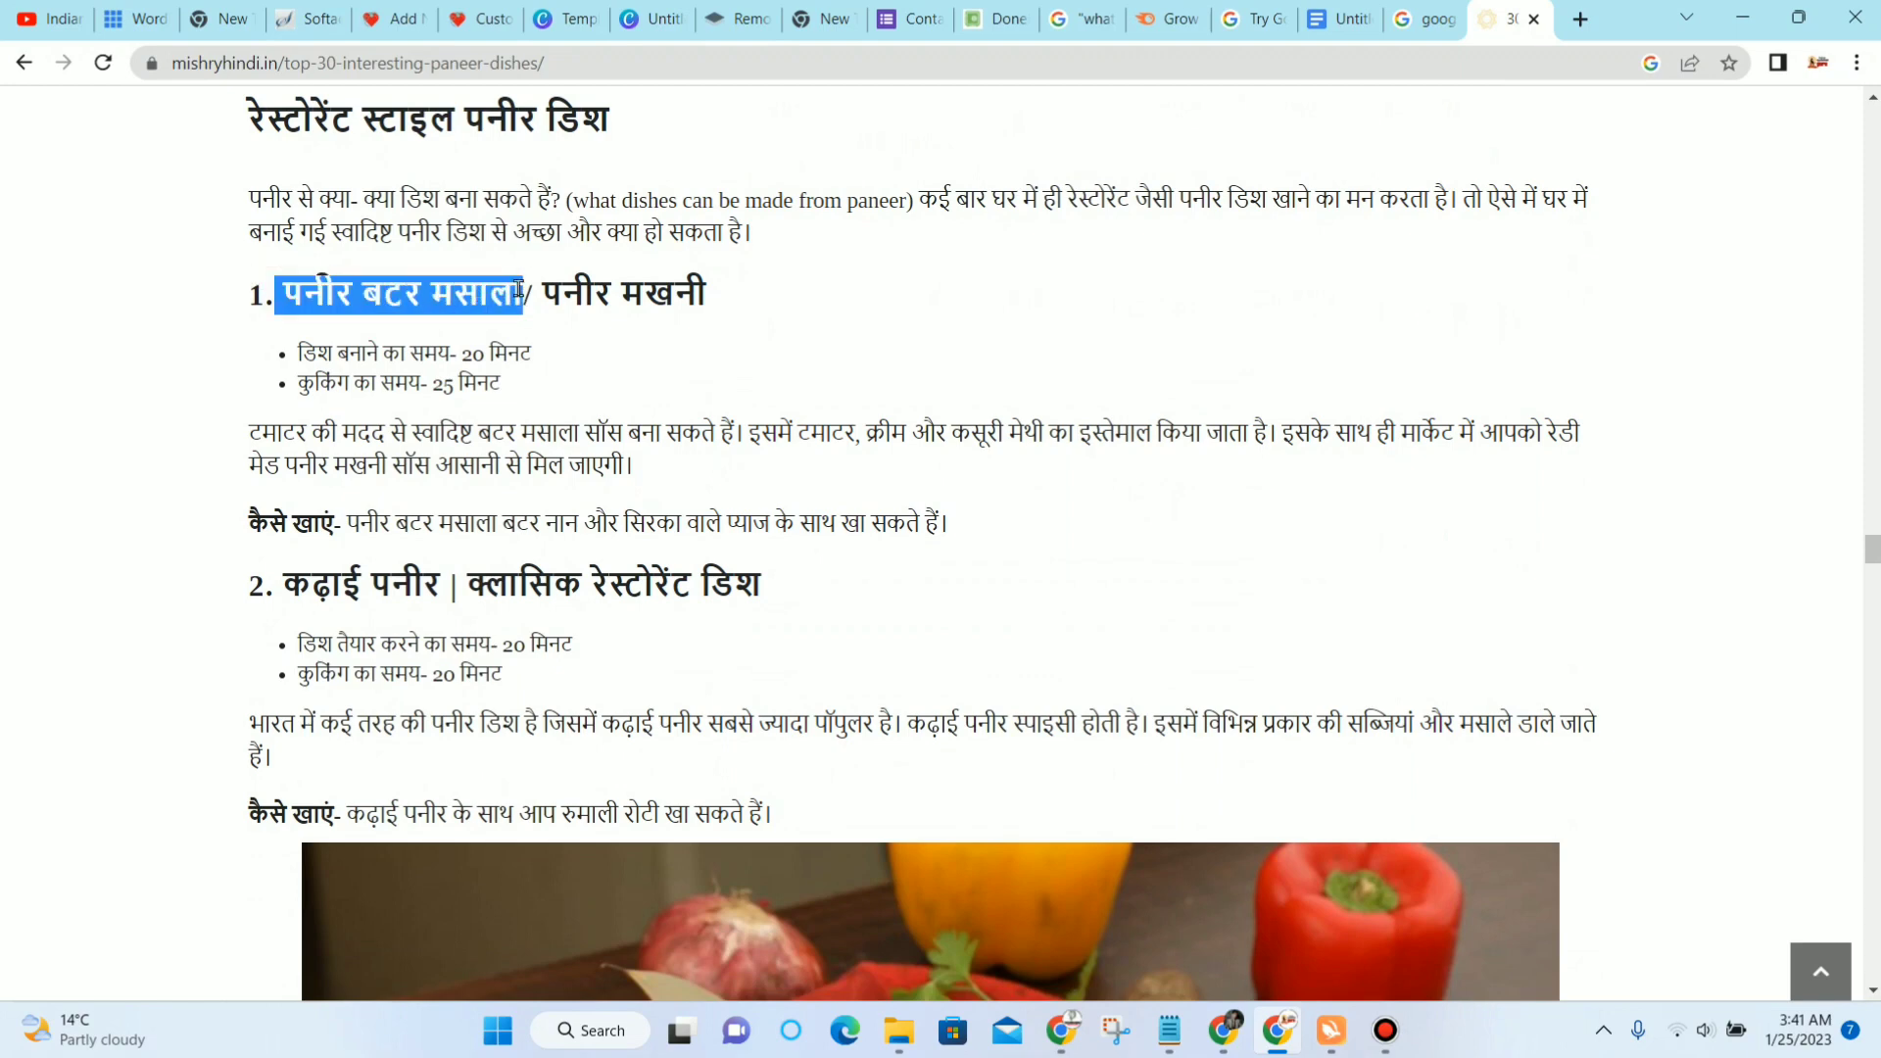
{"action": "left_click", "coordinate": [518, 290]}
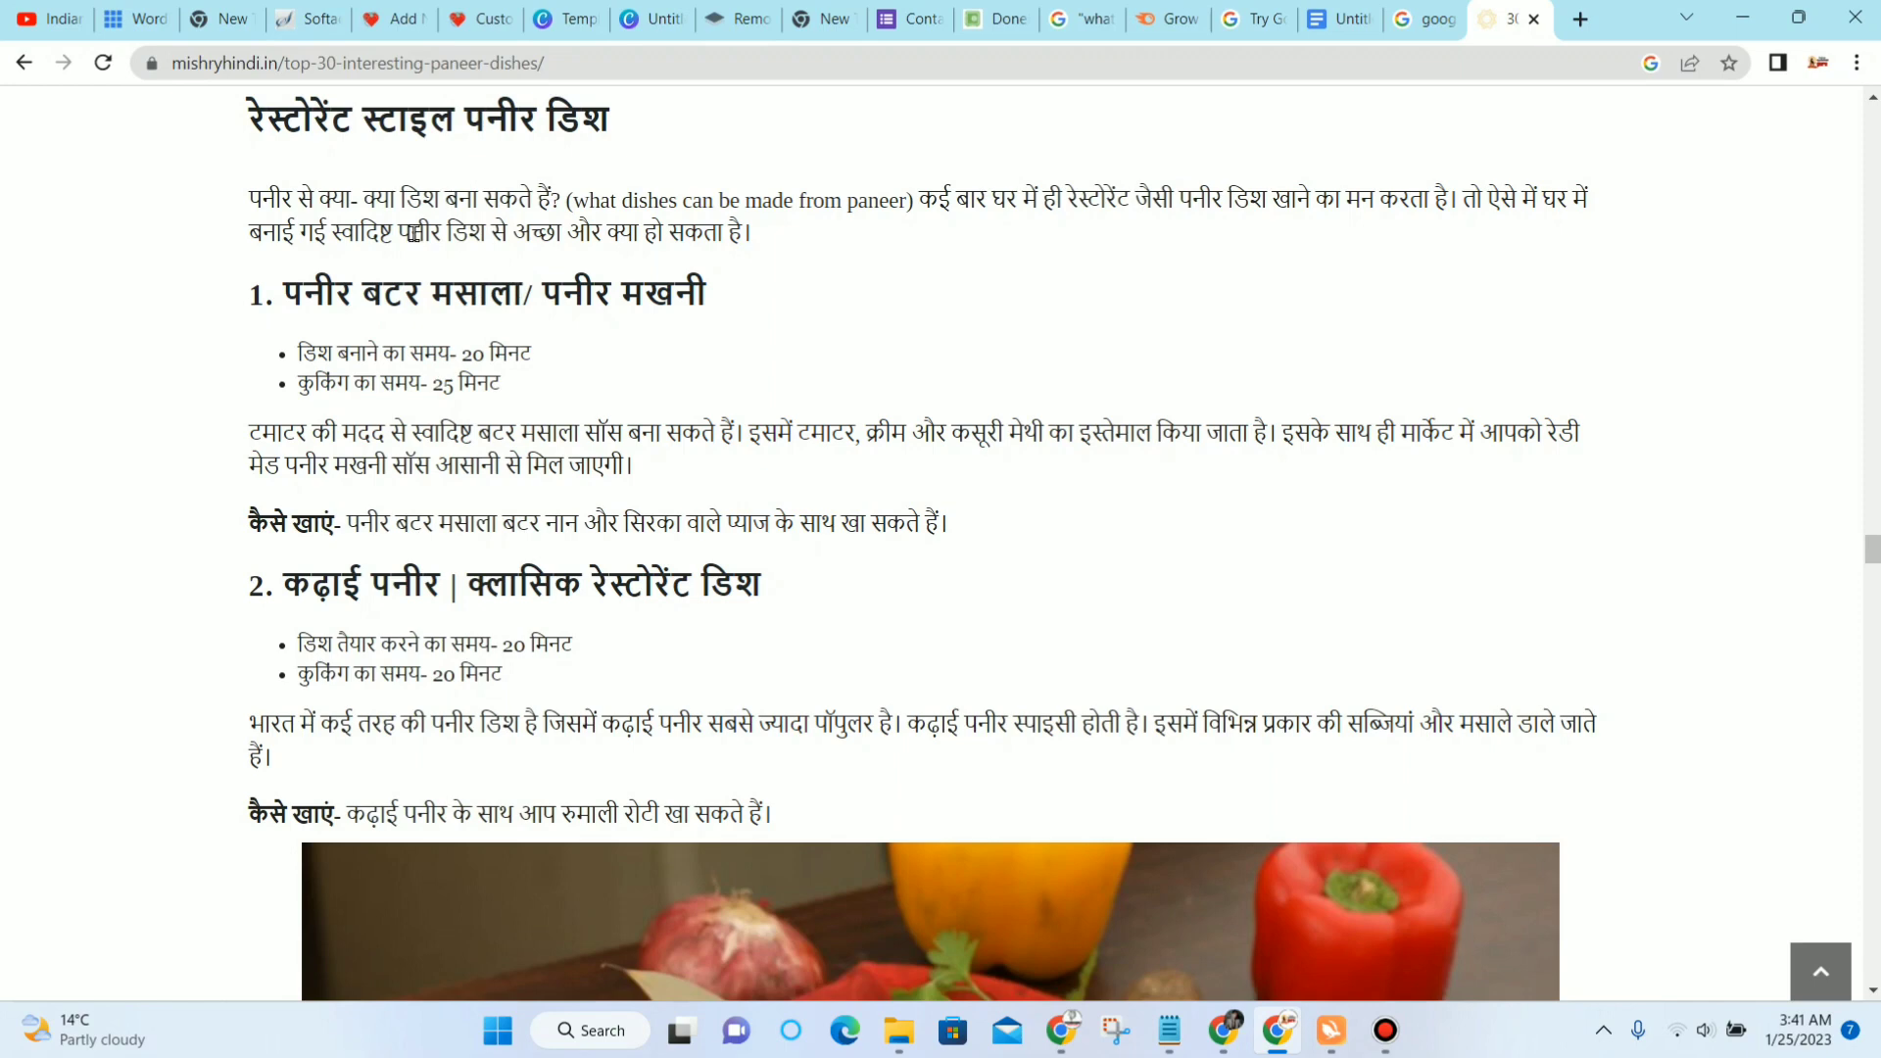
{"action": "scroll", "coordinate": [421, 245], "scroll_direction": "up", "scroll_amount": 1}
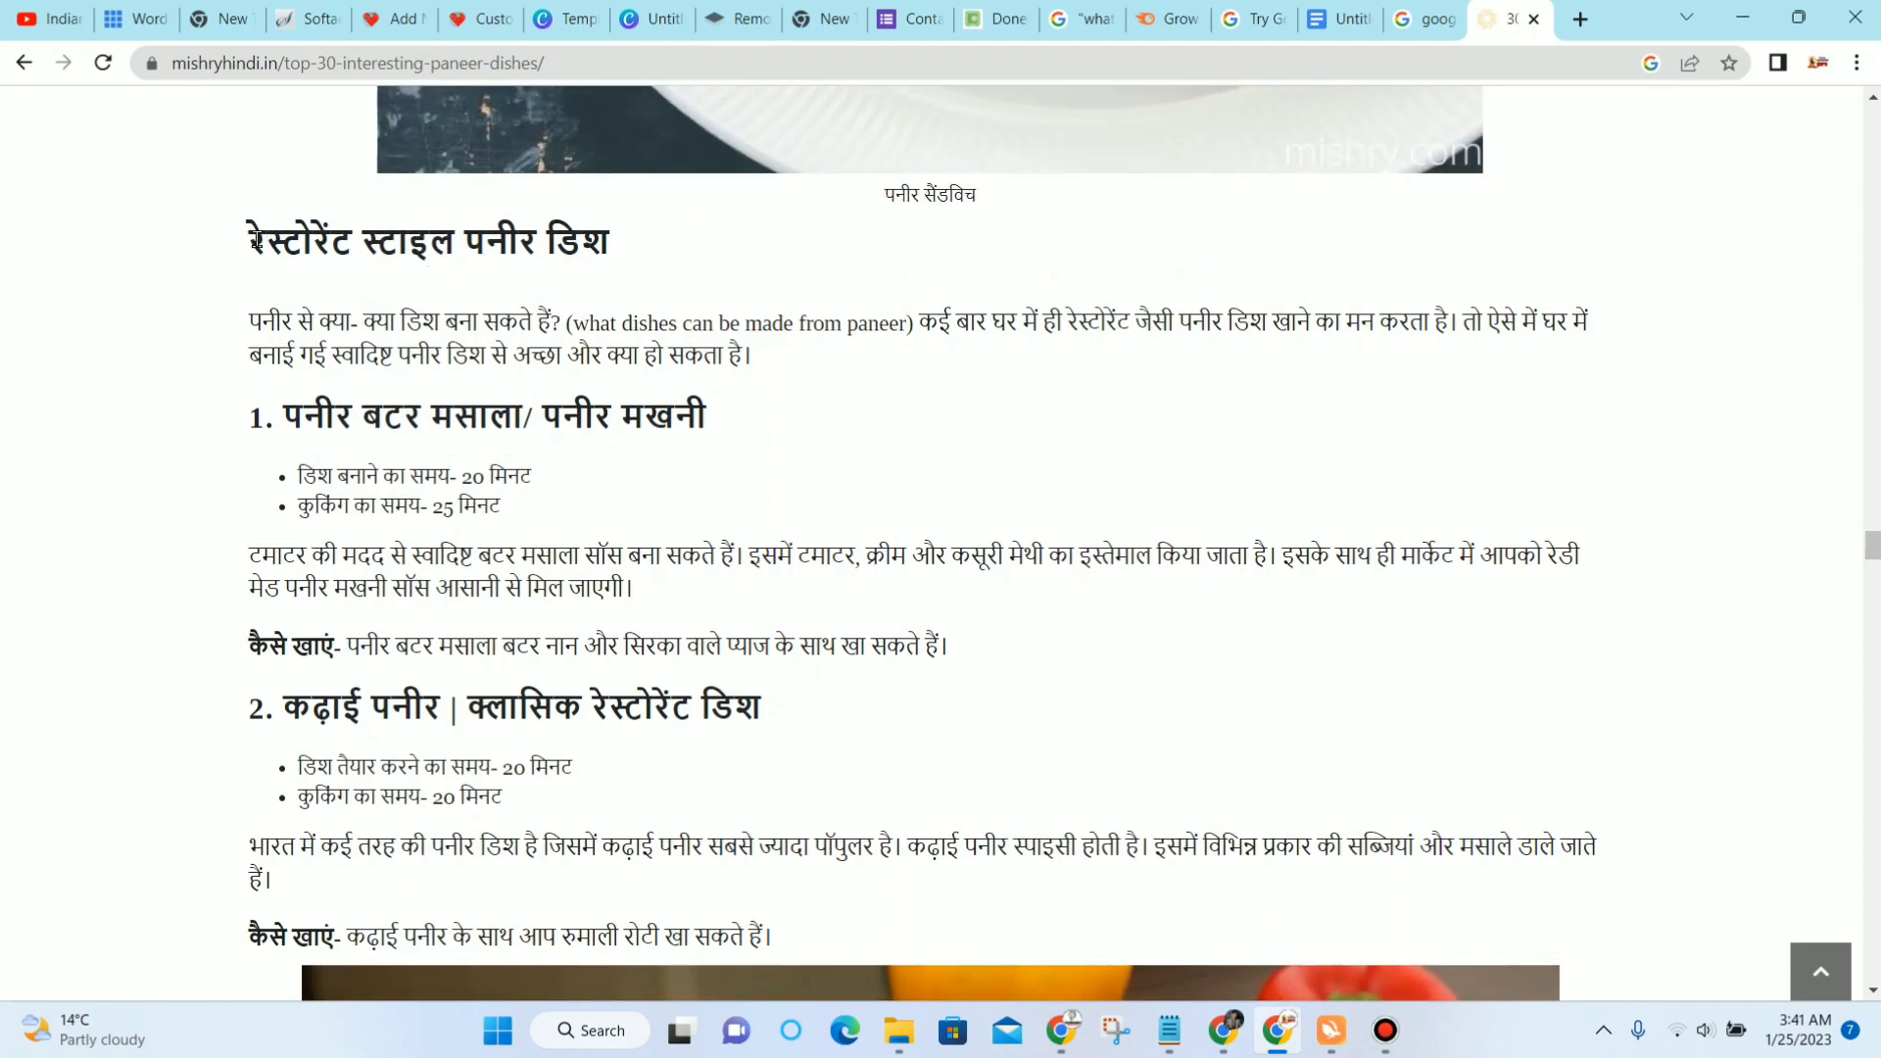
{"action": "left_click_drag", "start_coordinate": [253, 239], "coordinate": [633, 231]}
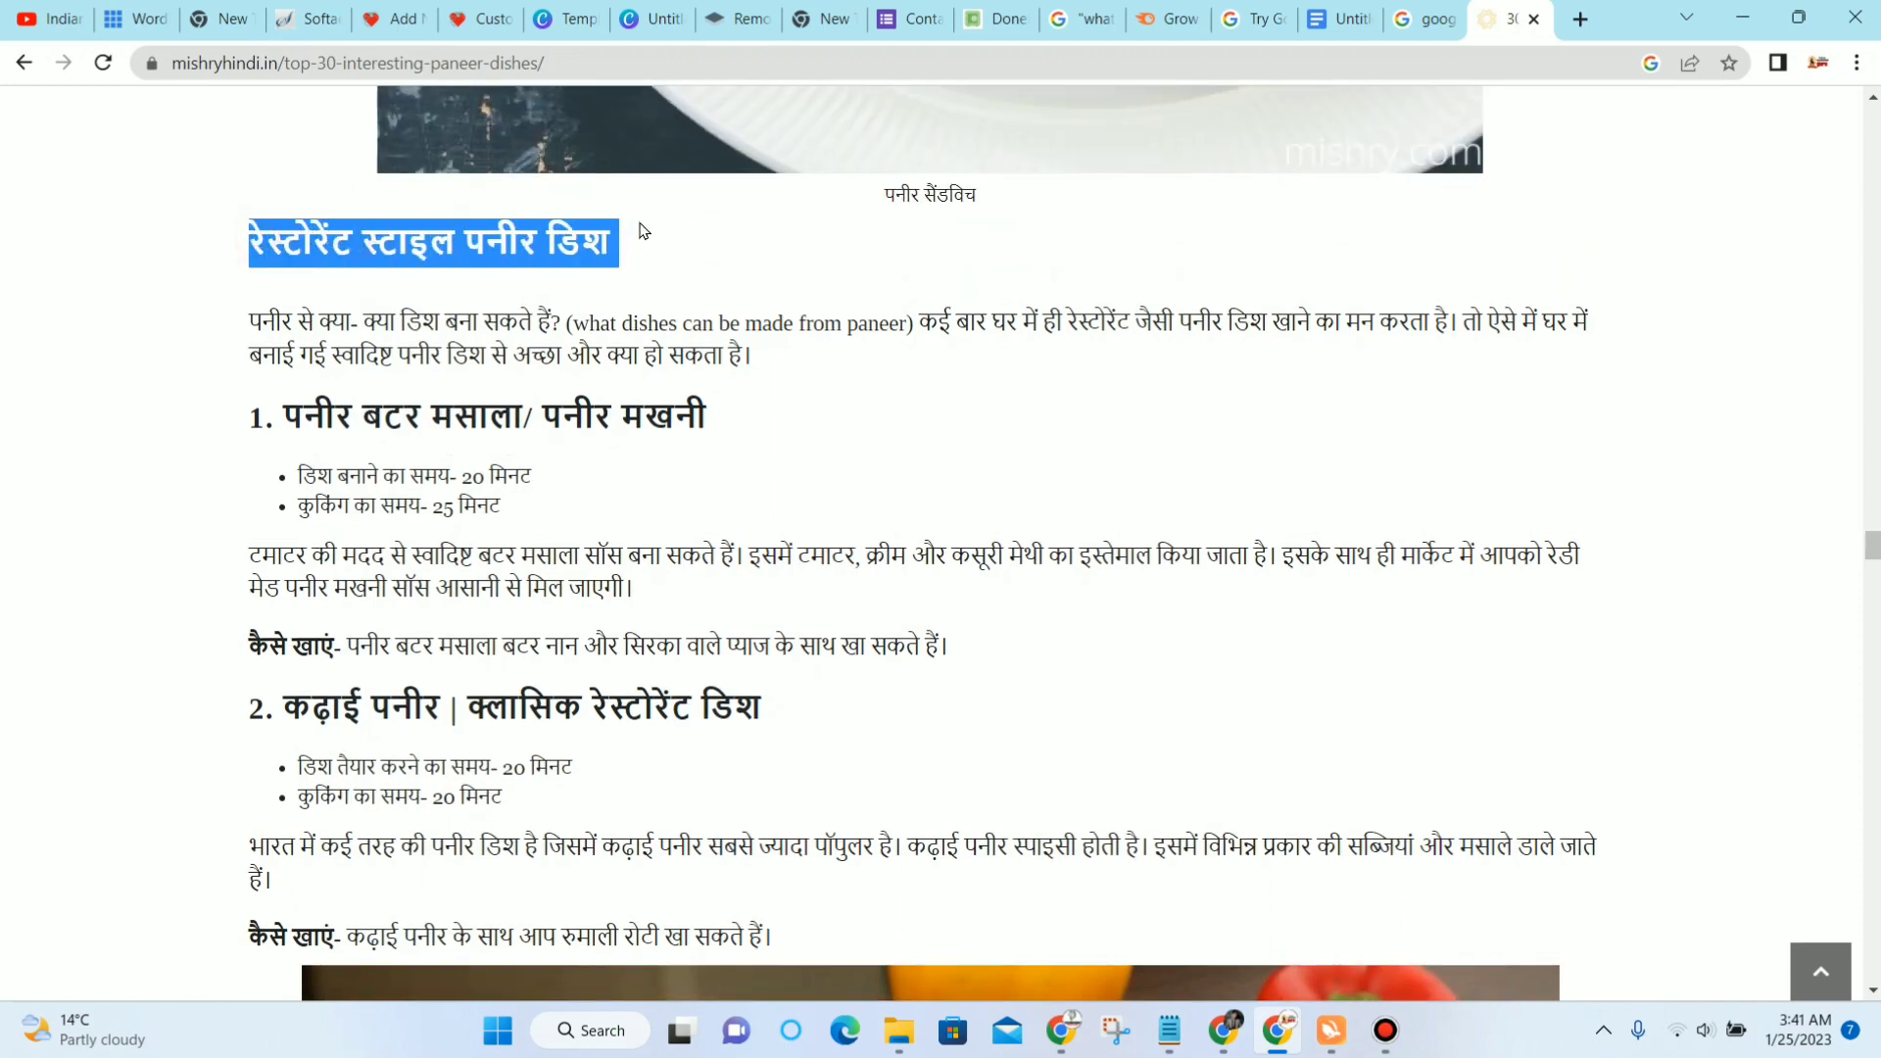
{"action": "left_click", "coordinate": [643, 231]}
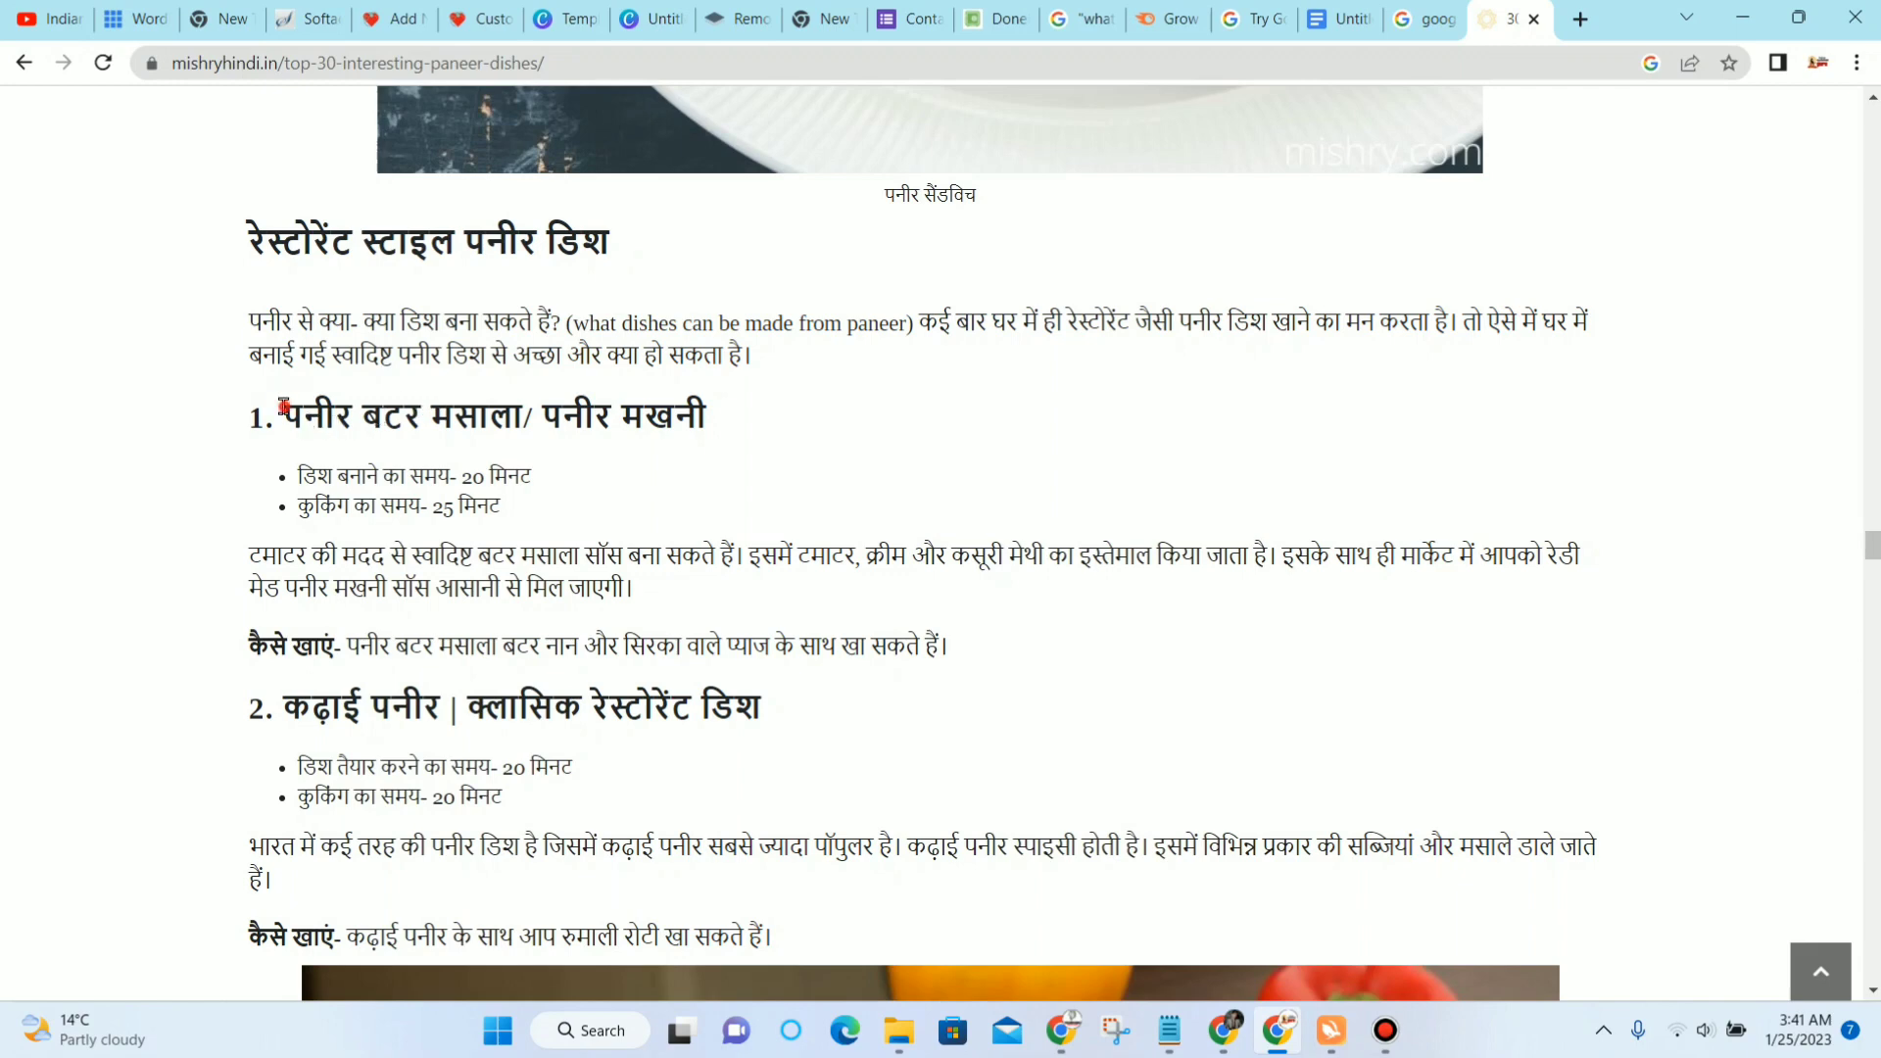
Step: Copy the dish name "पनीर बटर मसाला" from the article into the document as a heading below the introduction
{"action": "left_click_drag", "start_coordinate": [283, 406], "coordinate": [541, 390]}
{"action": "key", "text": "ctrl+c"}
{"action": "left_click", "coordinate": [544, 386]}
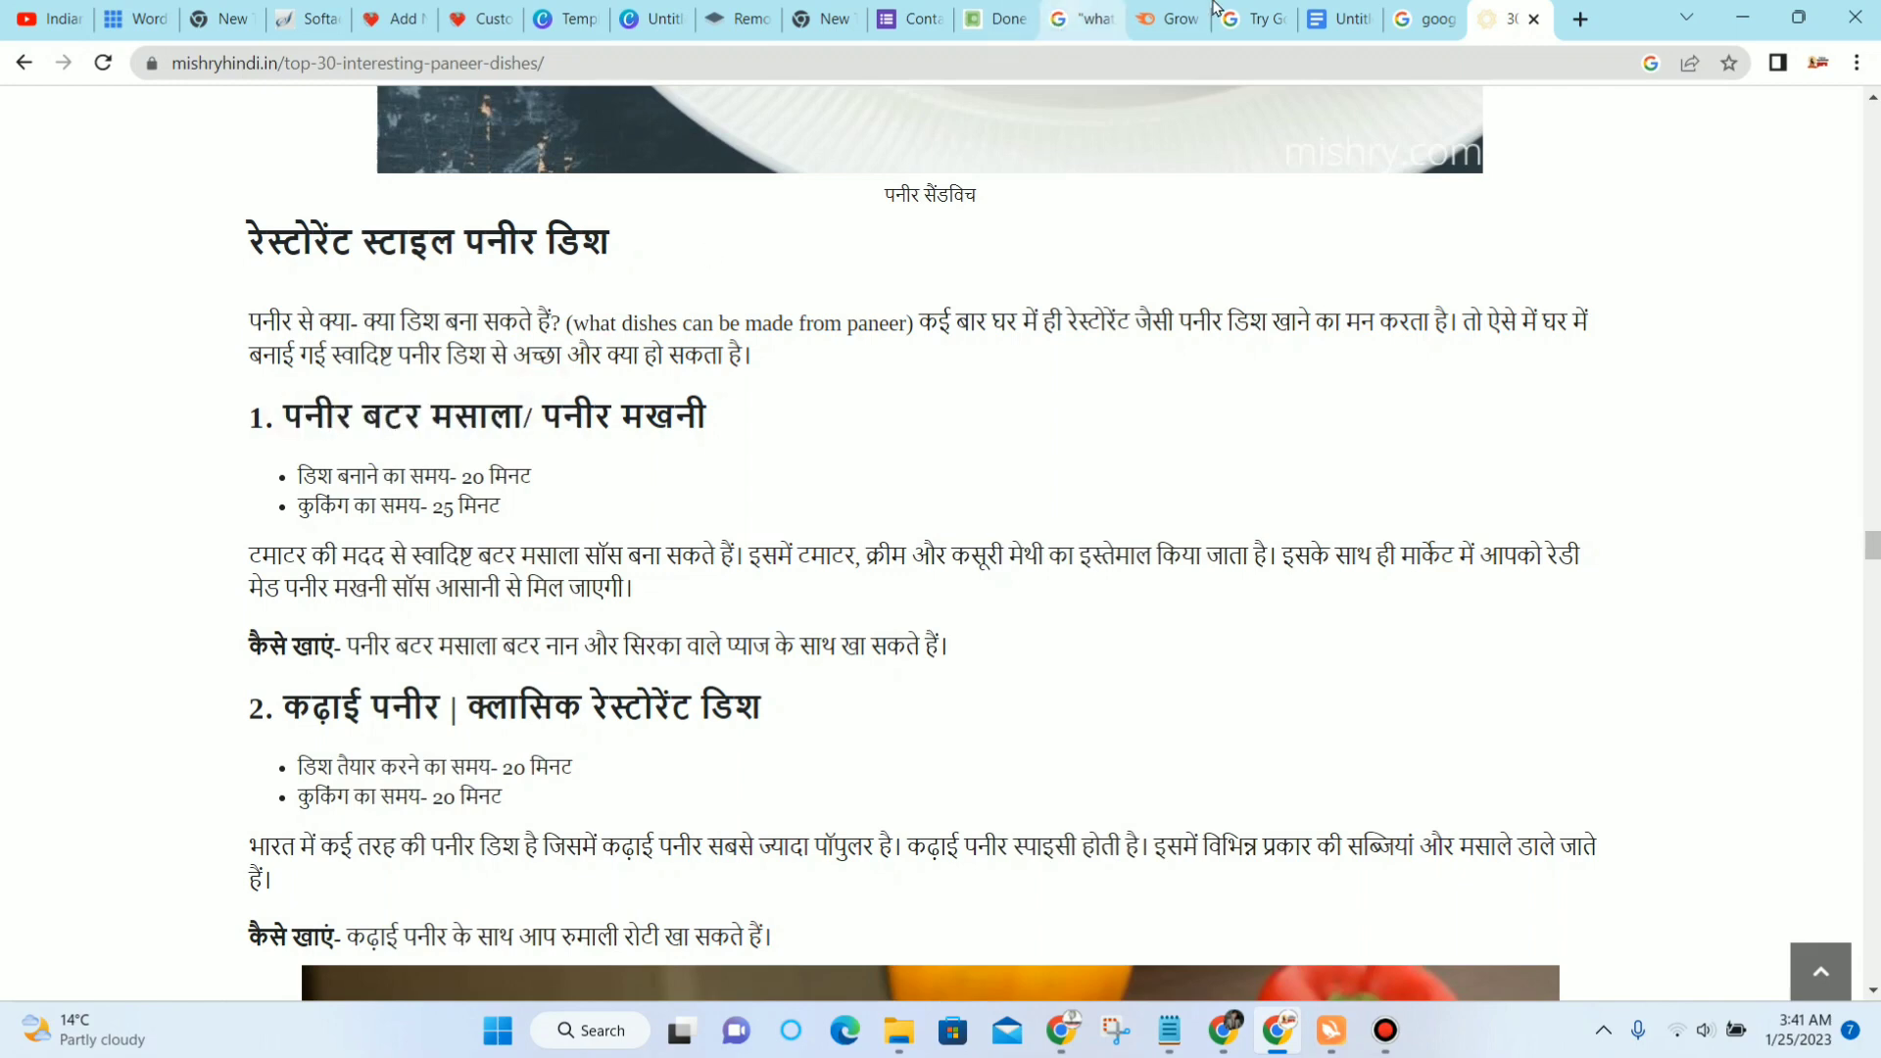
{"action": "left_click", "coordinate": [1312, 11]}
{"action": "key", "text": "ctrl+v"}
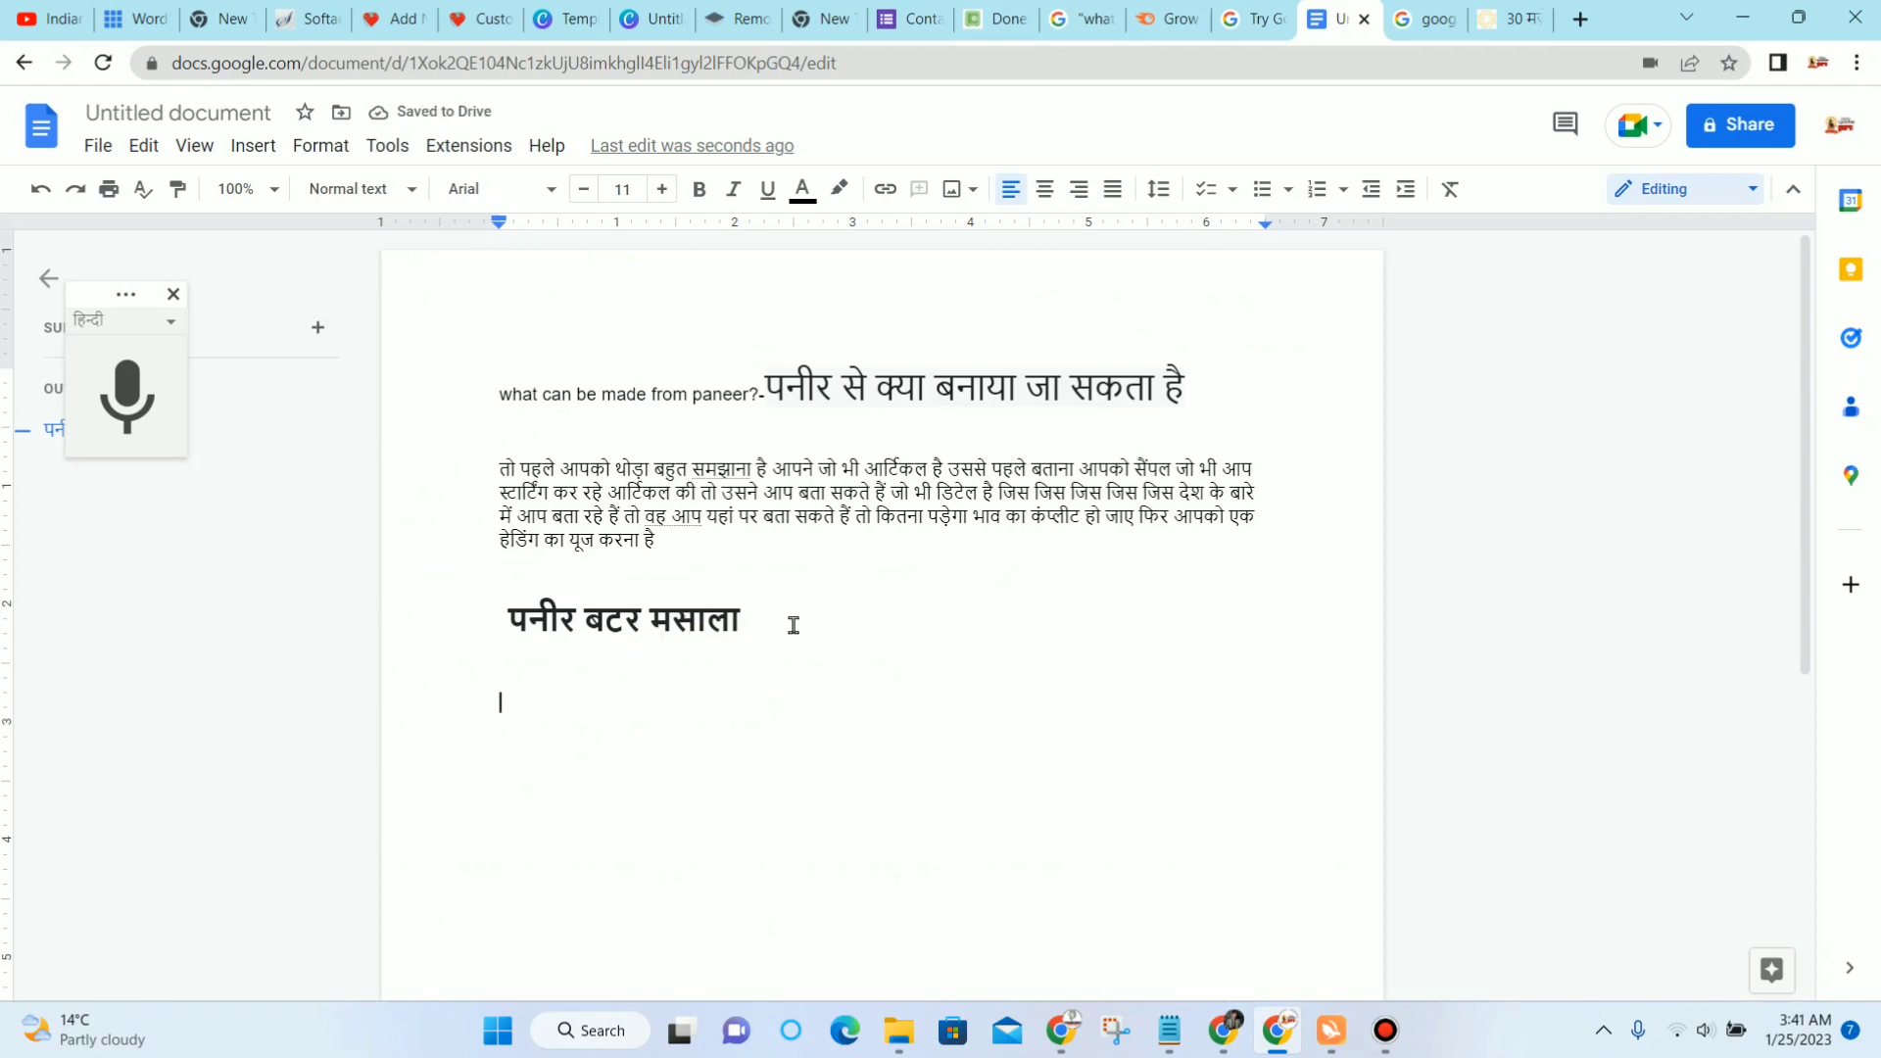
{"action": "scroll", "coordinate": [735, 626], "scroll_direction": "down", "scroll_amount": 1}
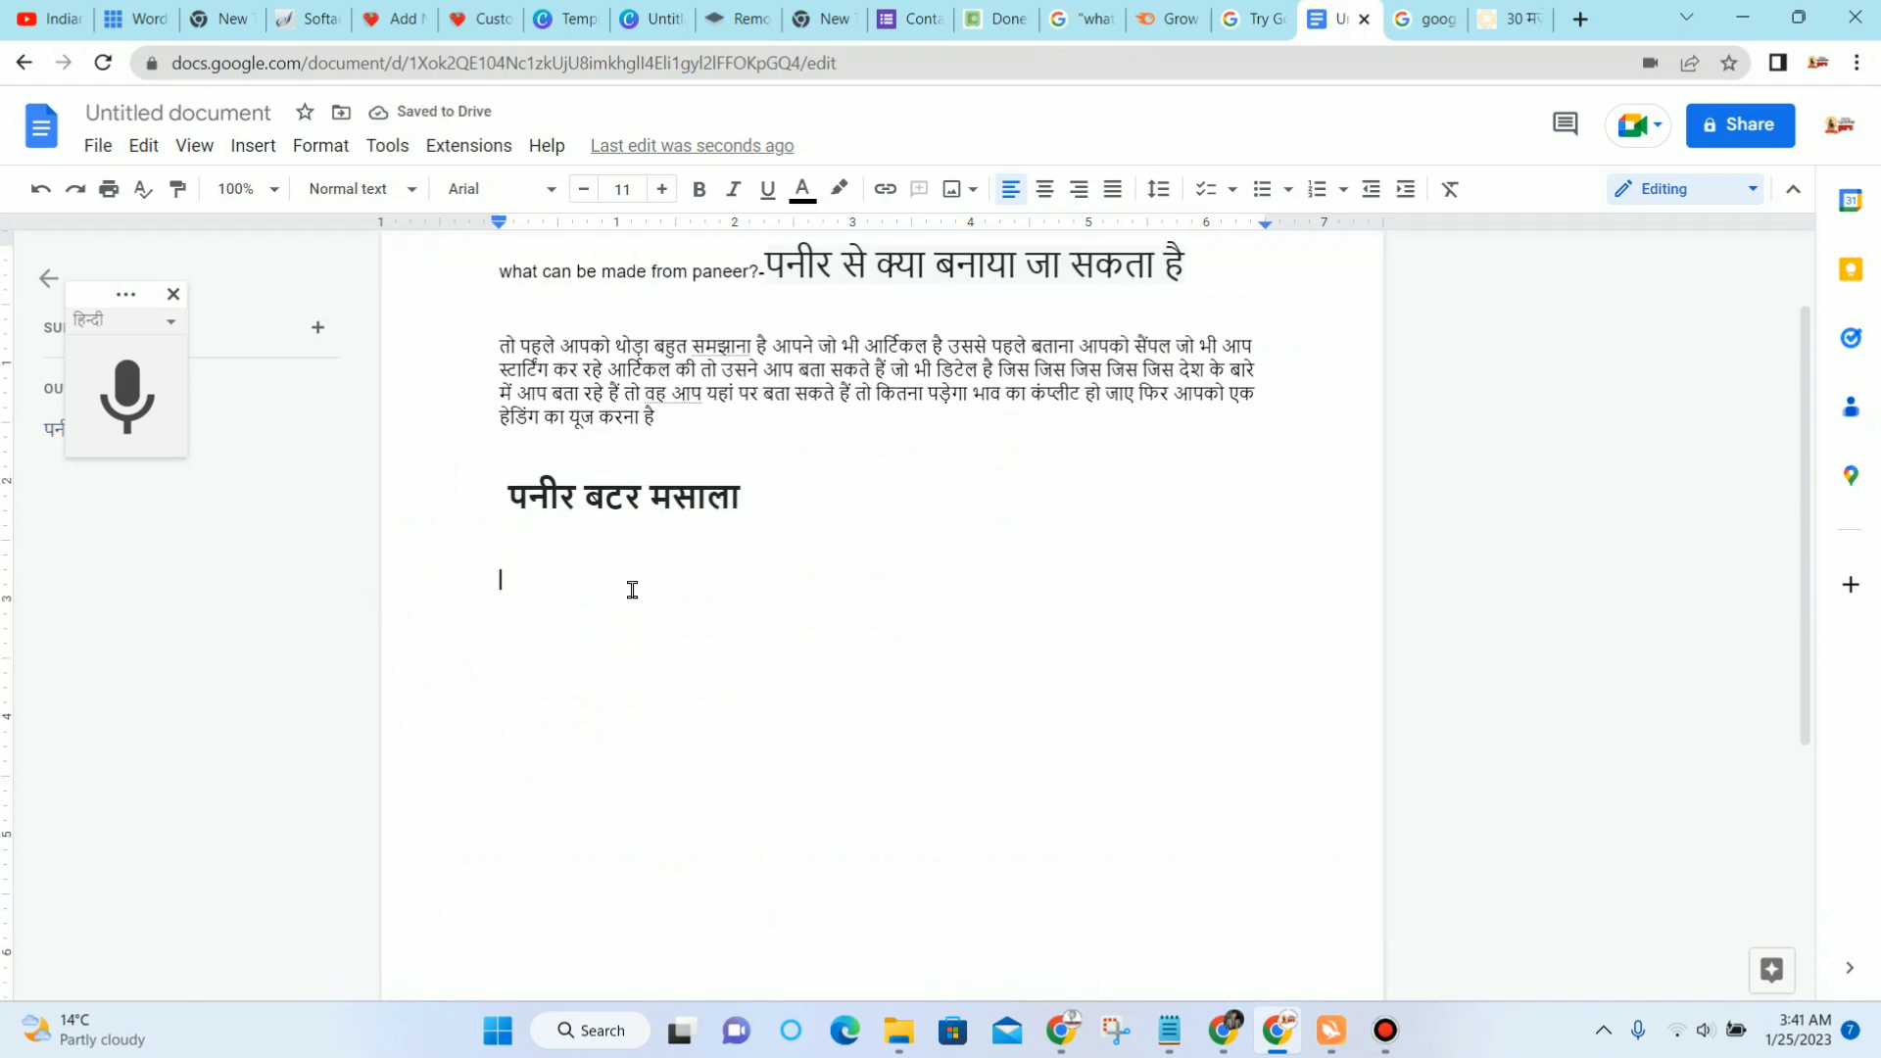
Step: Dictate a Hindi recipe paragraph below the "पनीर बटर मसाला" heading with voice typing
{"action": "scroll", "coordinate": [641, 470], "scroll_direction": "down", "scroll_amount": 2}
{"action": "scroll", "coordinate": [850, 449], "scroll_direction": "down", "scroll_amount": 1}
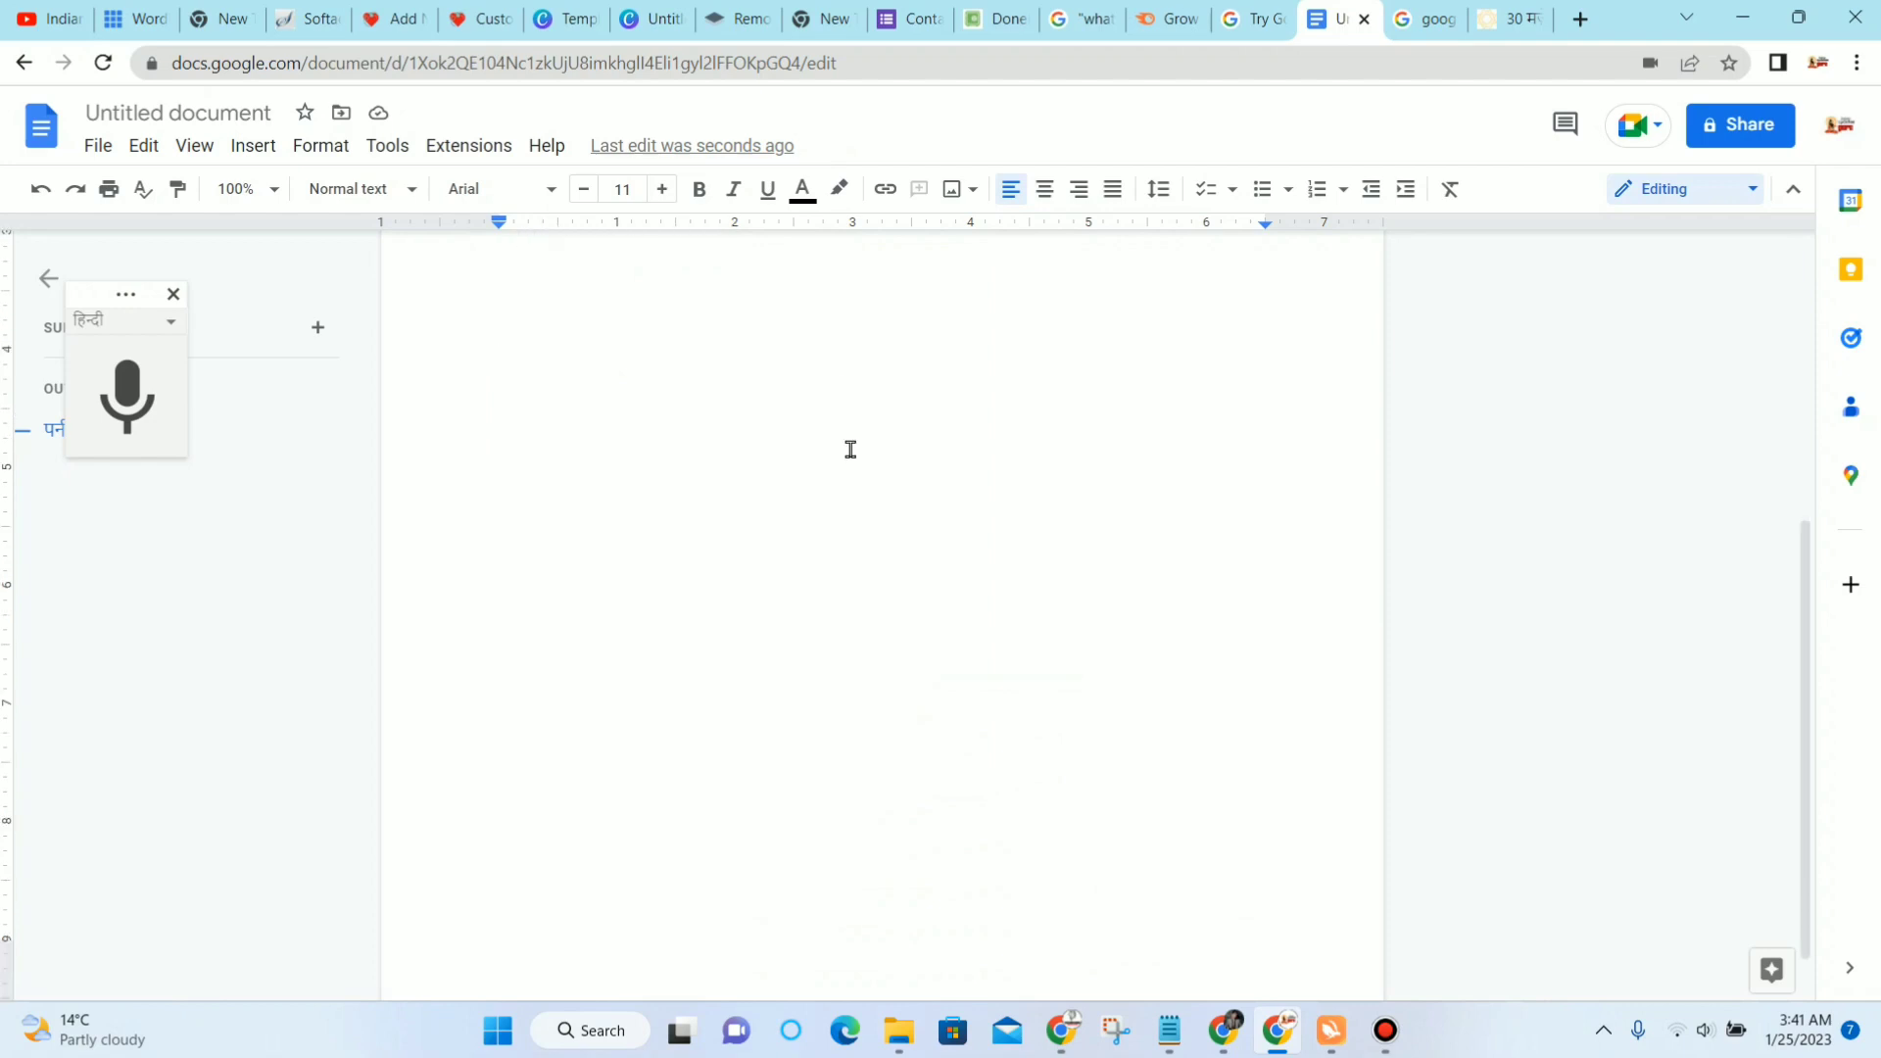
{"action": "scroll", "coordinate": [764, 509], "scroll_direction": "up", "scroll_amount": 3}
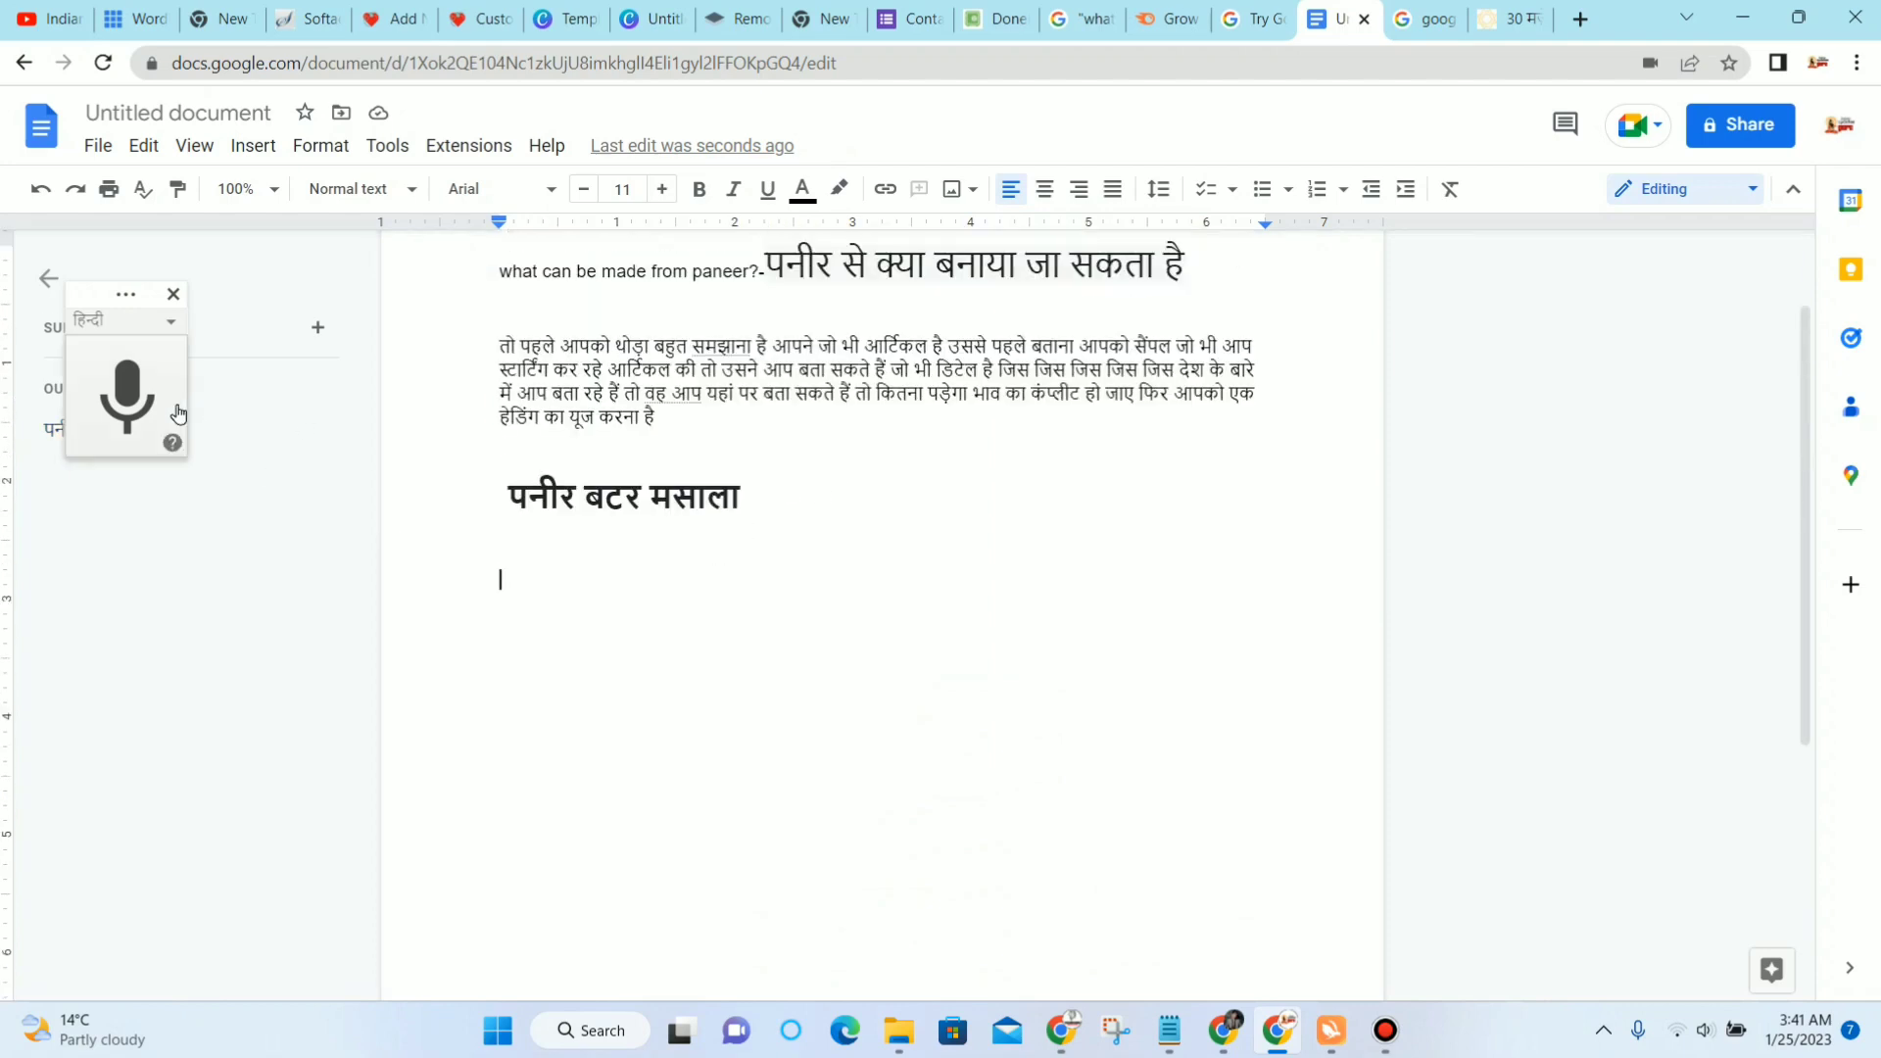
{"action": "left_click", "coordinate": [147, 402]}
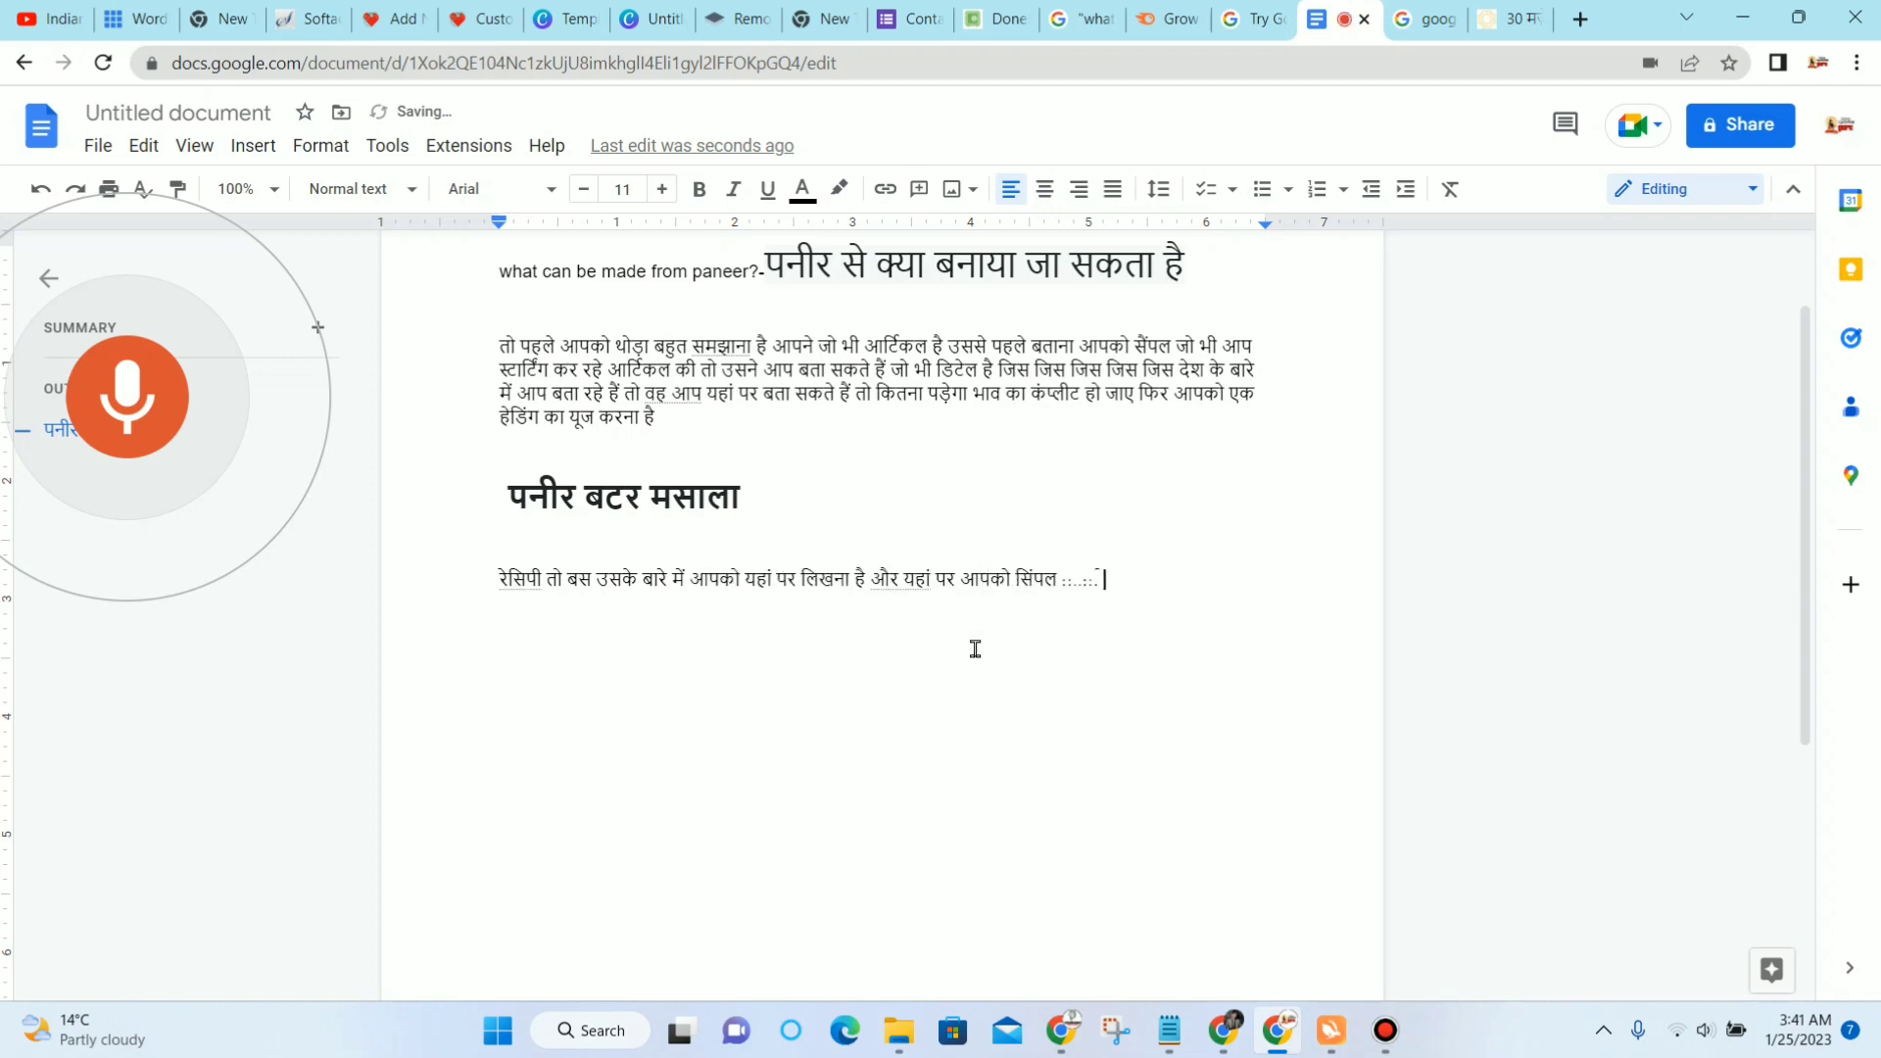
{"action": "left_click", "coordinate": [173, 427]}
{"action": "scroll", "coordinate": [733, 462], "scroll_direction": "down", "scroll_amount": 1}
{"action": "scroll", "coordinate": [744, 528], "scroll_direction": "down", "scroll_amount": 3}
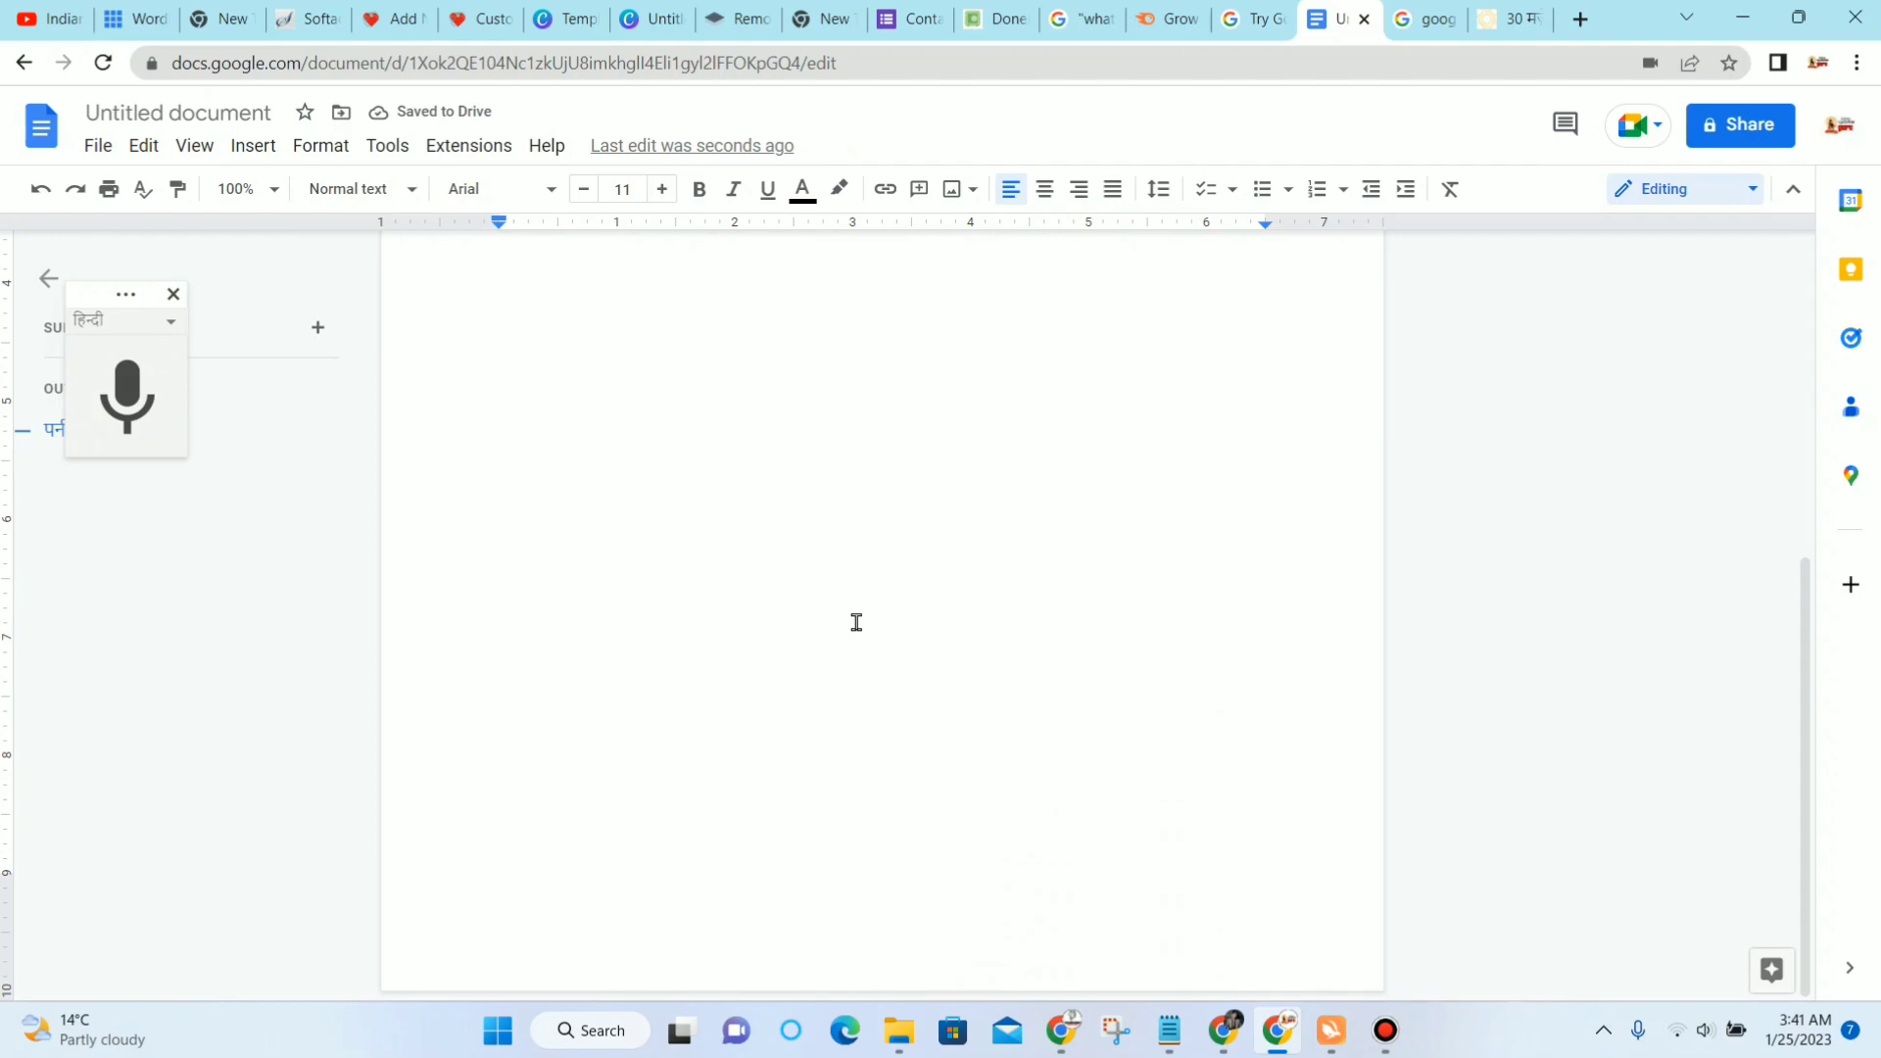
{"action": "scroll", "coordinate": [856, 622], "scroll_direction": "up", "scroll_amount": 3}
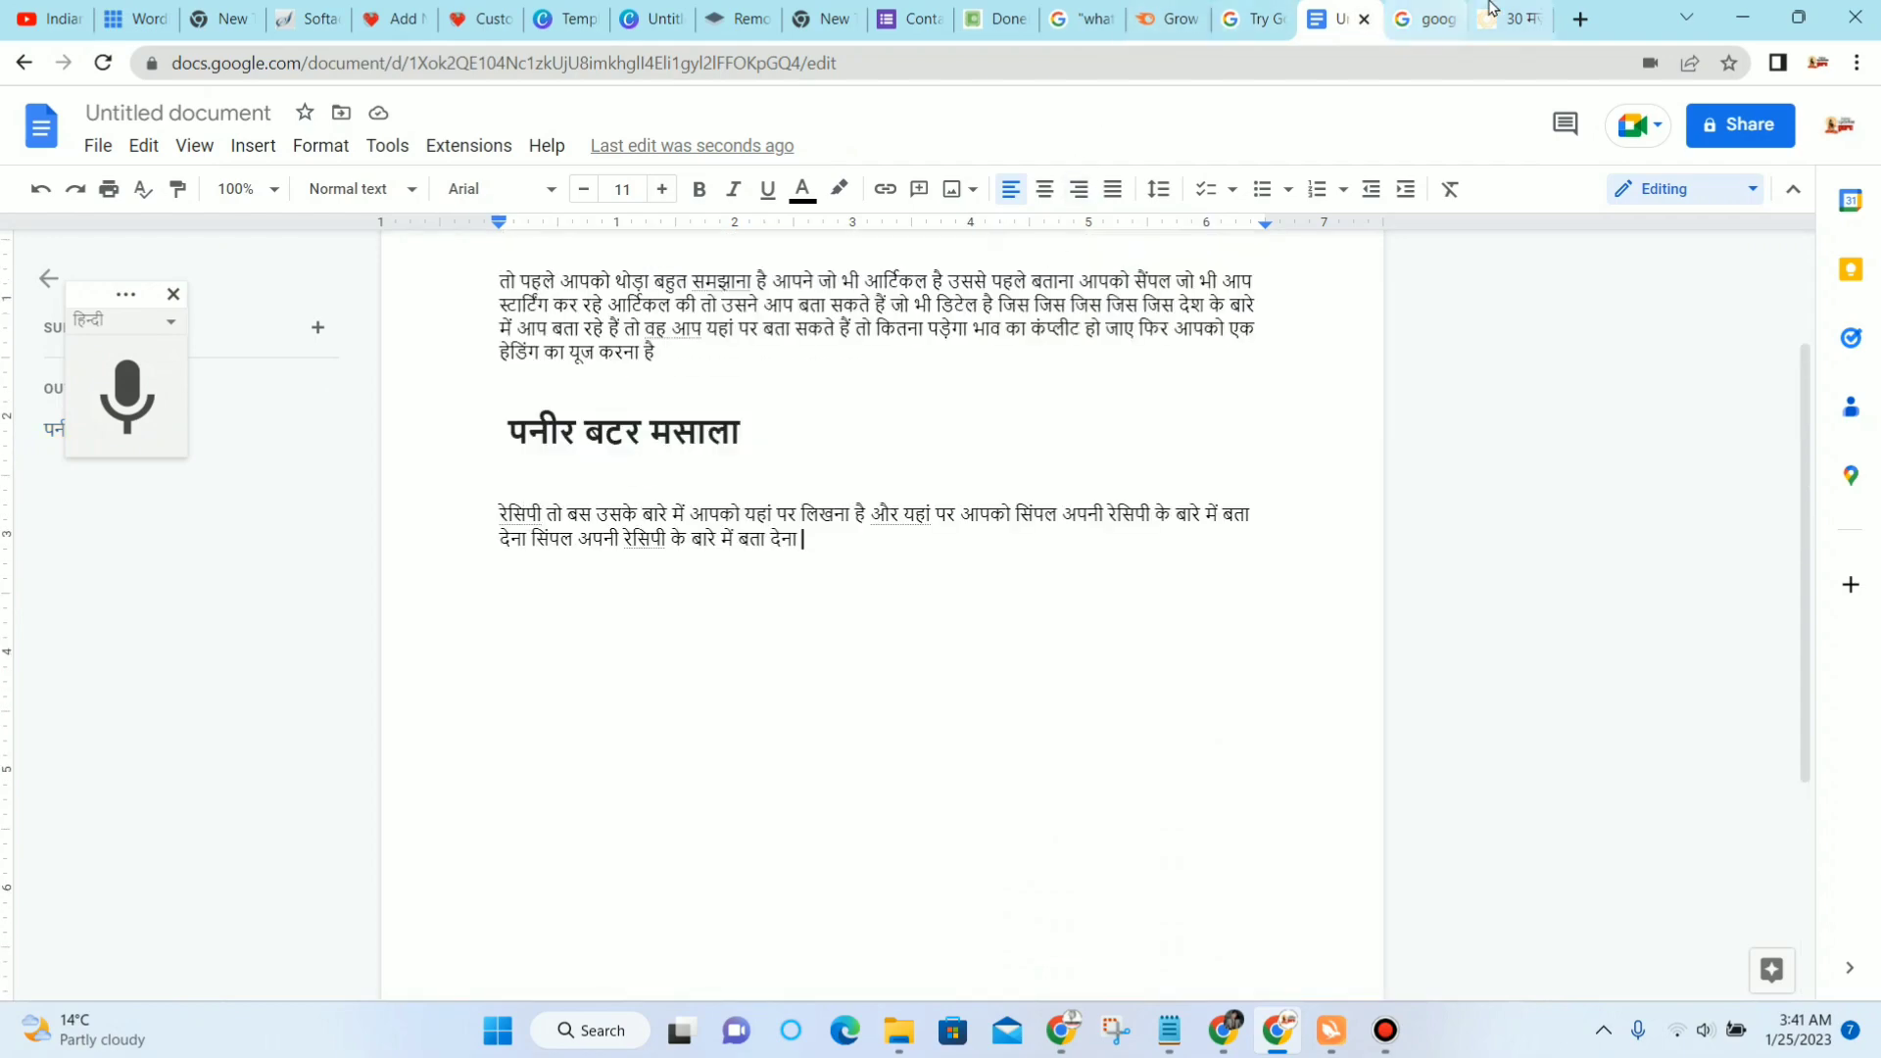
Step: Examine the remaining restaurant-style and low-fat paneer dish headings in the MishryHindi article
{"action": "left_click", "coordinate": [1491, 10]}
{"action": "scroll", "coordinate": [601, 479], "scroll_direction": "down", "scroll_amount": 4}
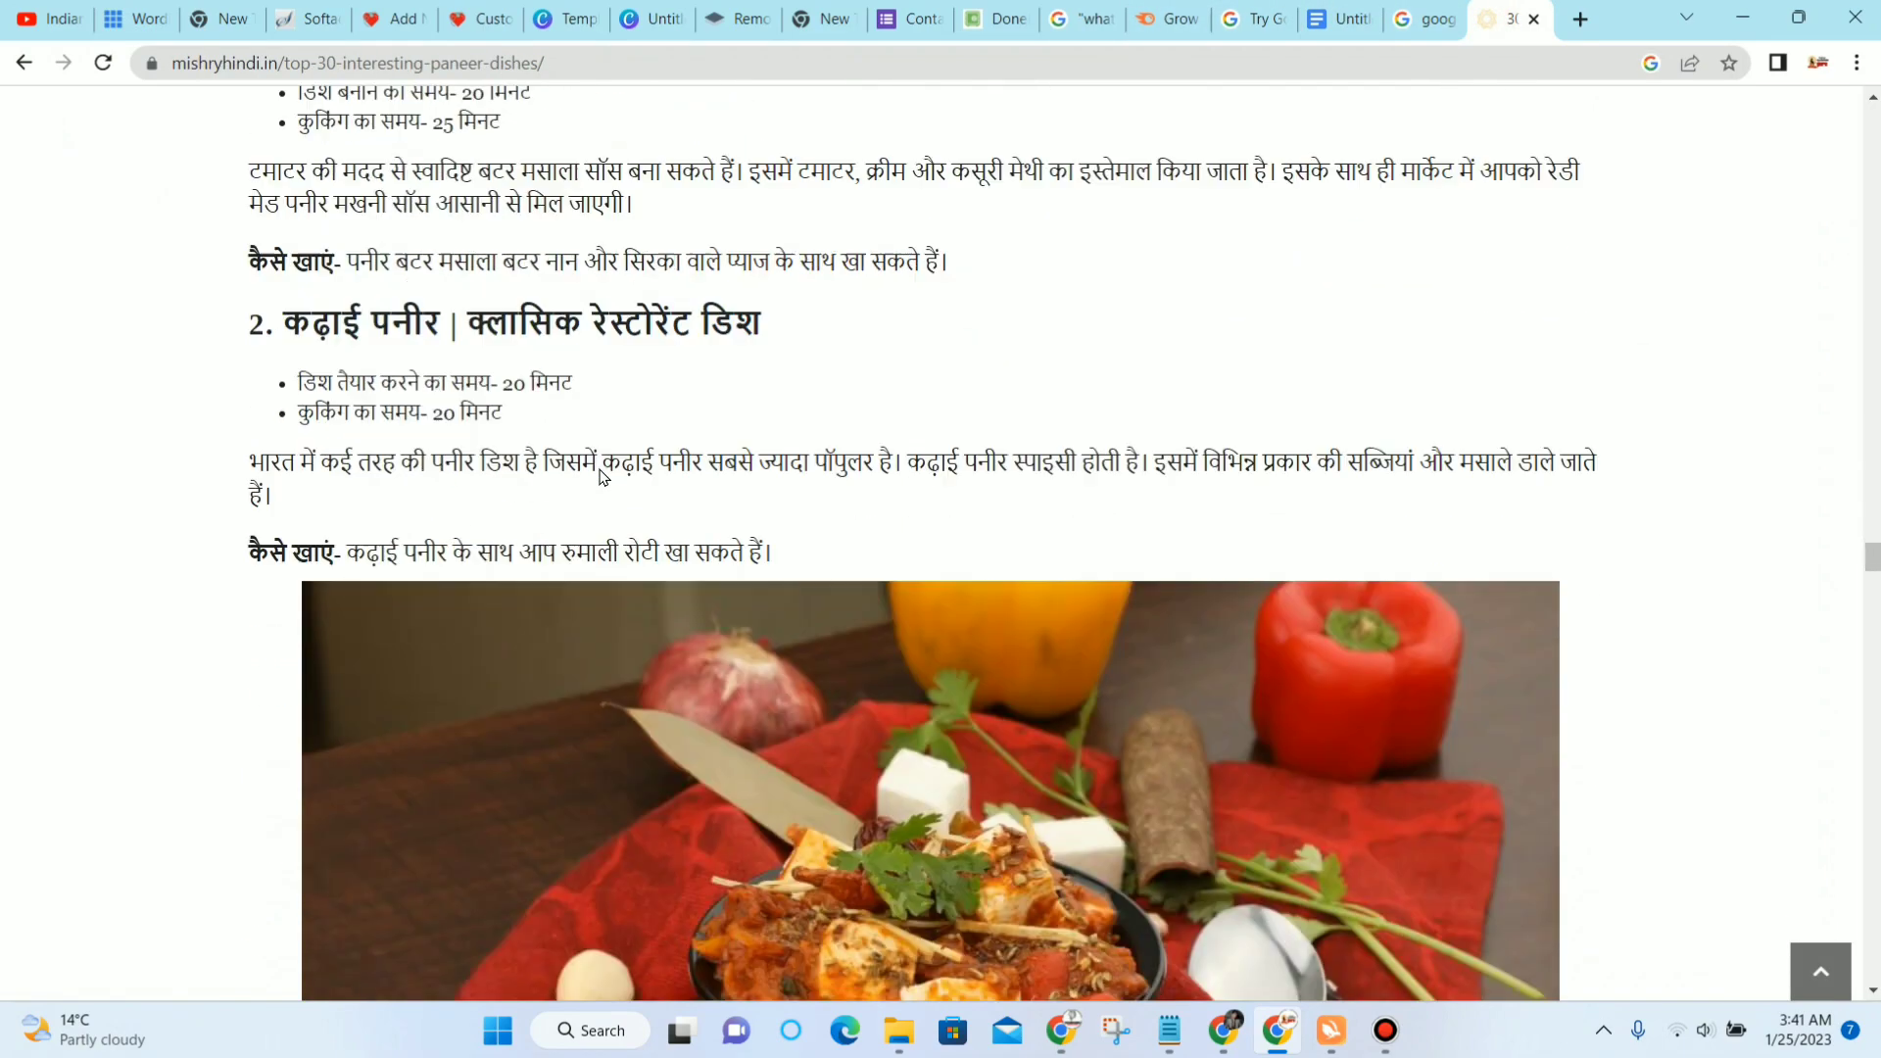
{"action": "scroll", "coordinate": [685, 468], "scroll_direction": "down", "scroll_amount": 15}
{"action": "scroll", "coordinate": [766, 463], "scroll_direction": "down", "scroll_amount": 4}
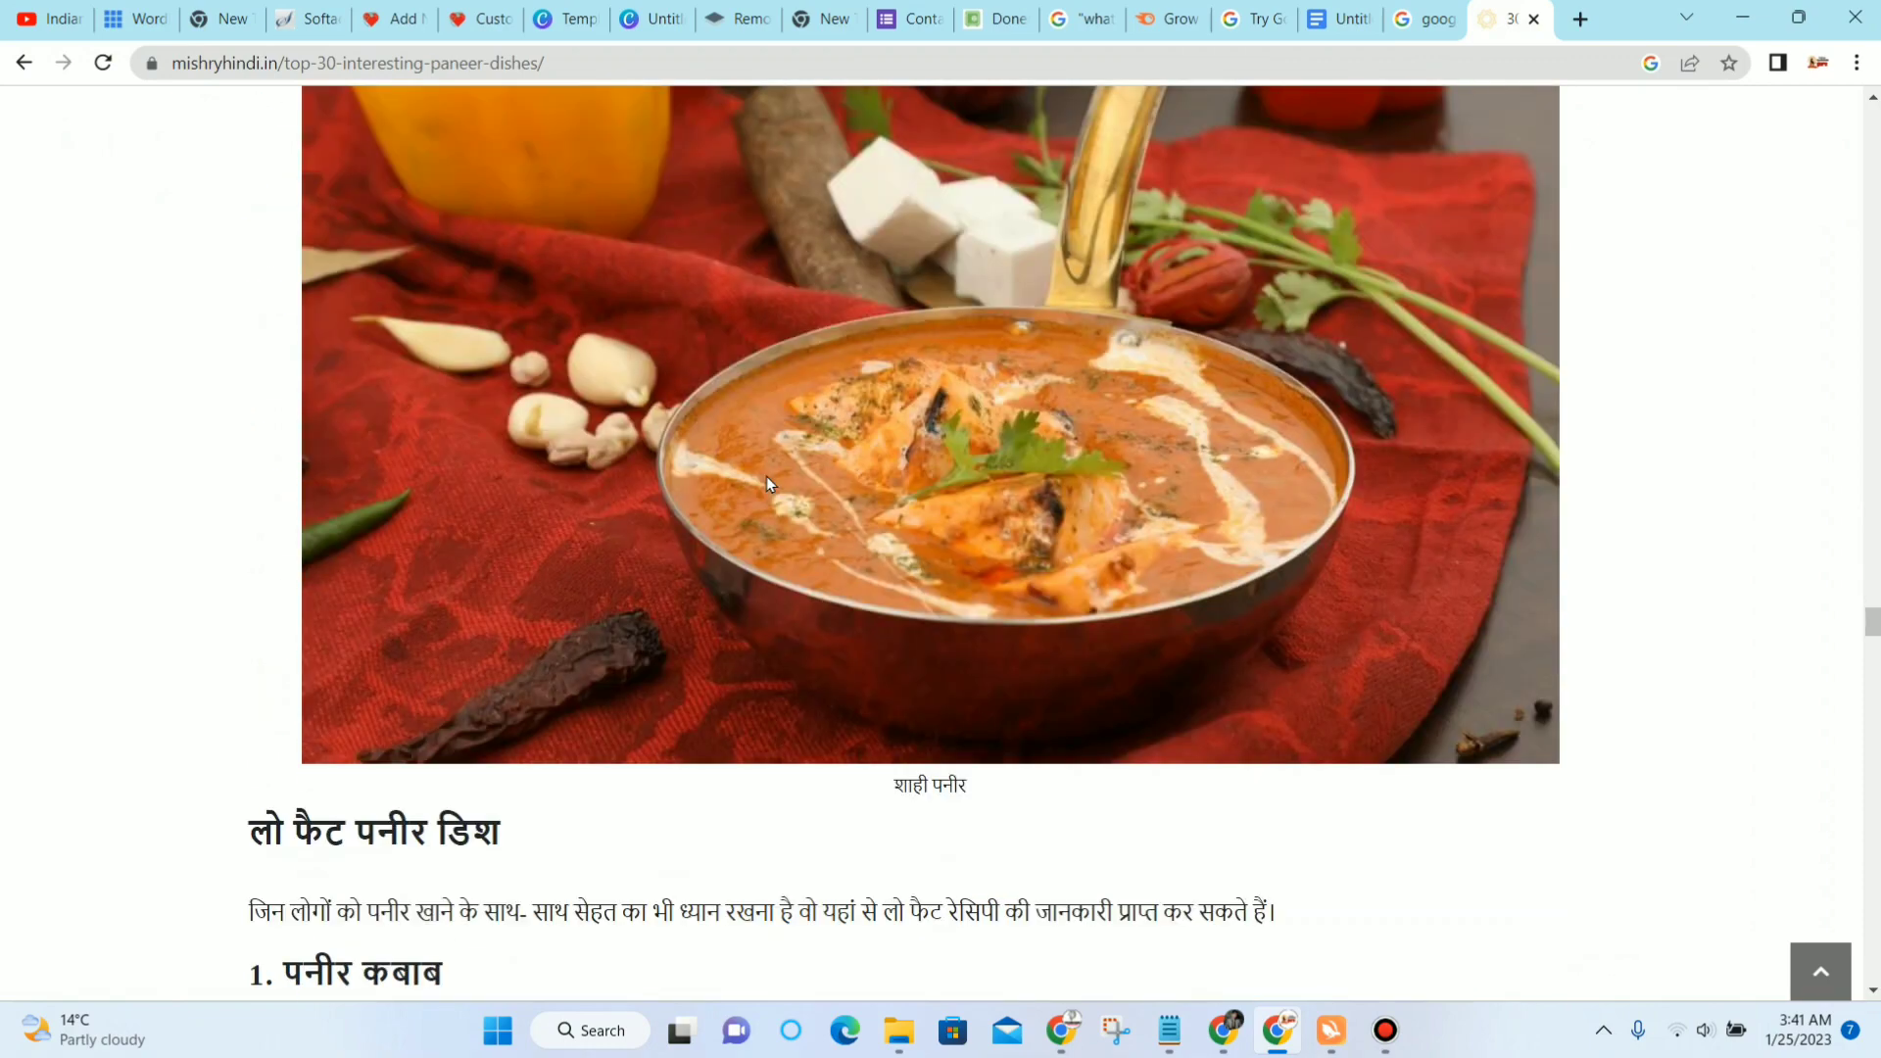
{"action": "scroll", "coordinate": [766, 480], "scroll_direction": "down", "scroll_amount": 5}
{"action": "scroll", "coordinate": [686, 500], "scroll_direction": "down", "scroll_amount": 5}
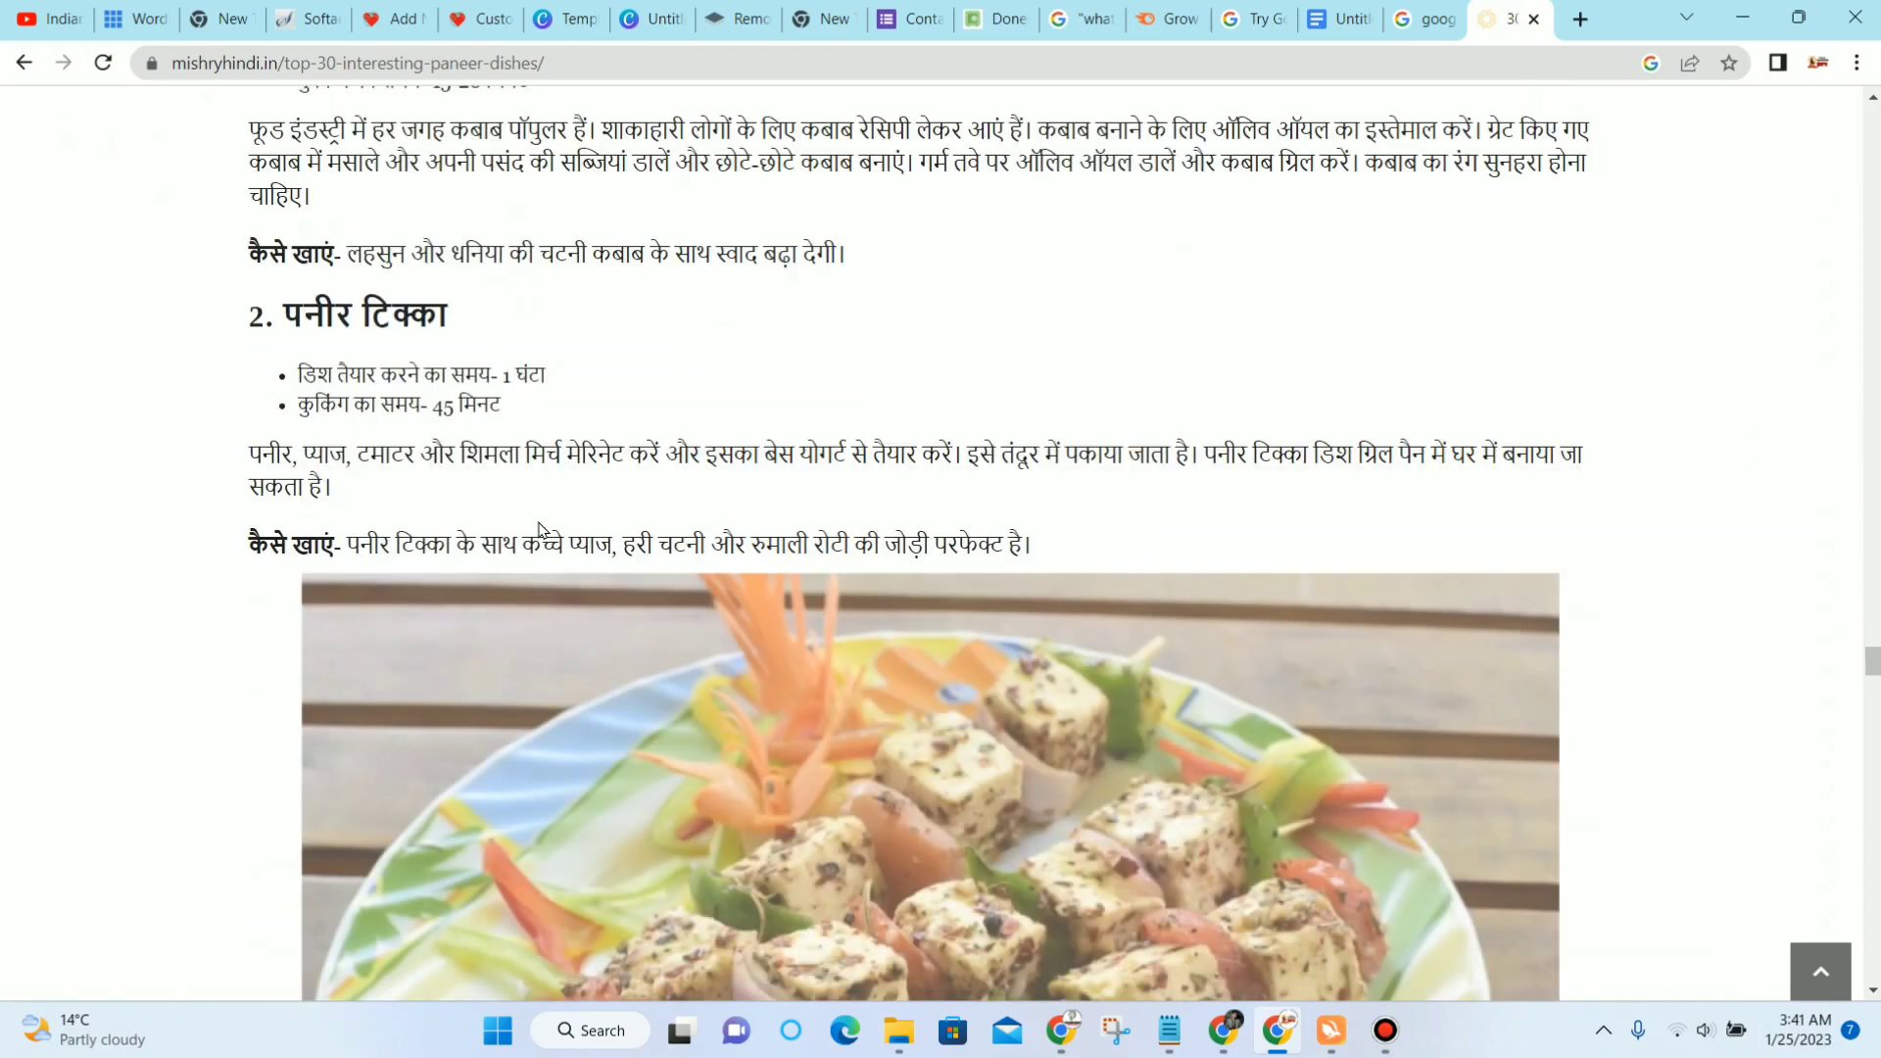
{"action": "scroll", "coordinate": [980, 392], "scroll_direction": "up", "scroll_amount": 5}
Step: Review the title with its English keyword, the introduction and the "पनीर बटर मसाला" section in the Google Docs draft
{"action": "left_click", "coordinate": [1304, 9]}
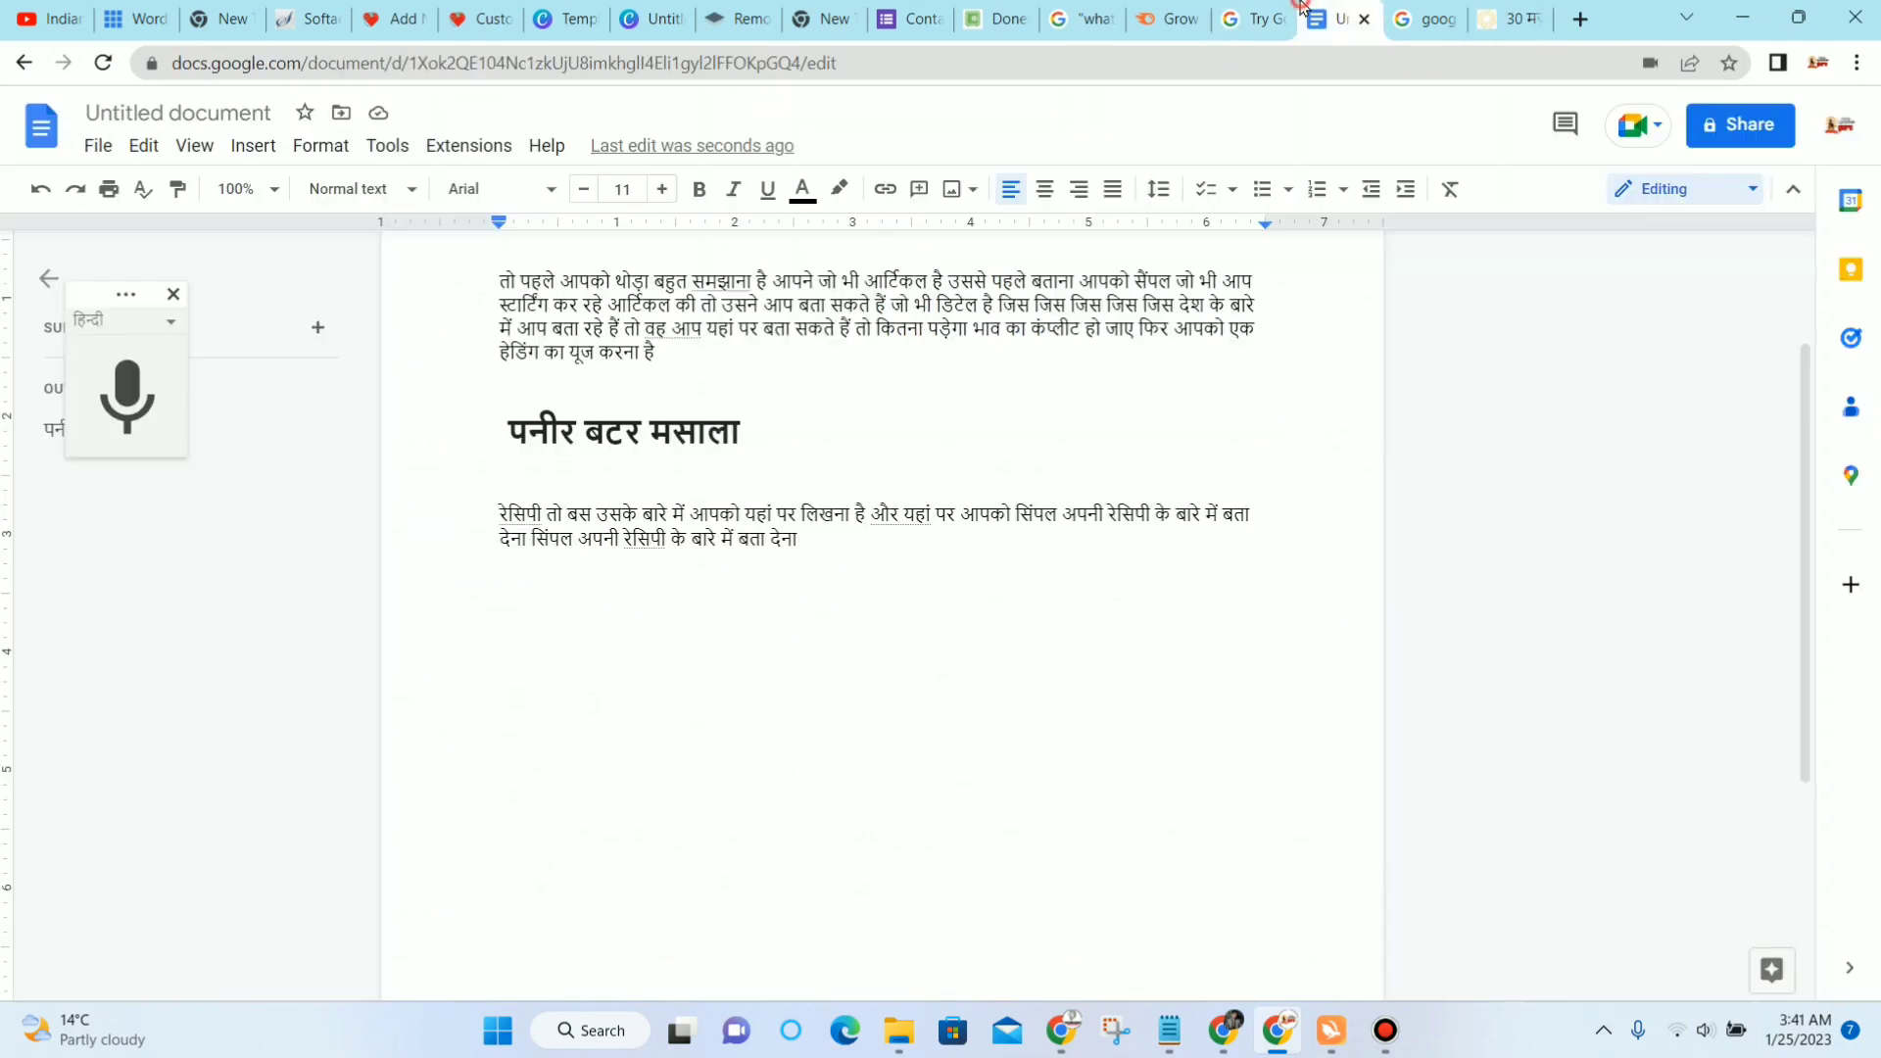
{"action": "scroll", "coordinate": [747, 529], "scroll_direction": "down", "scroll_amount": 6}
{"action": "scroll", "coordinate": [747, 529], "scroll_direction": "up", "scroll_amount": 5}
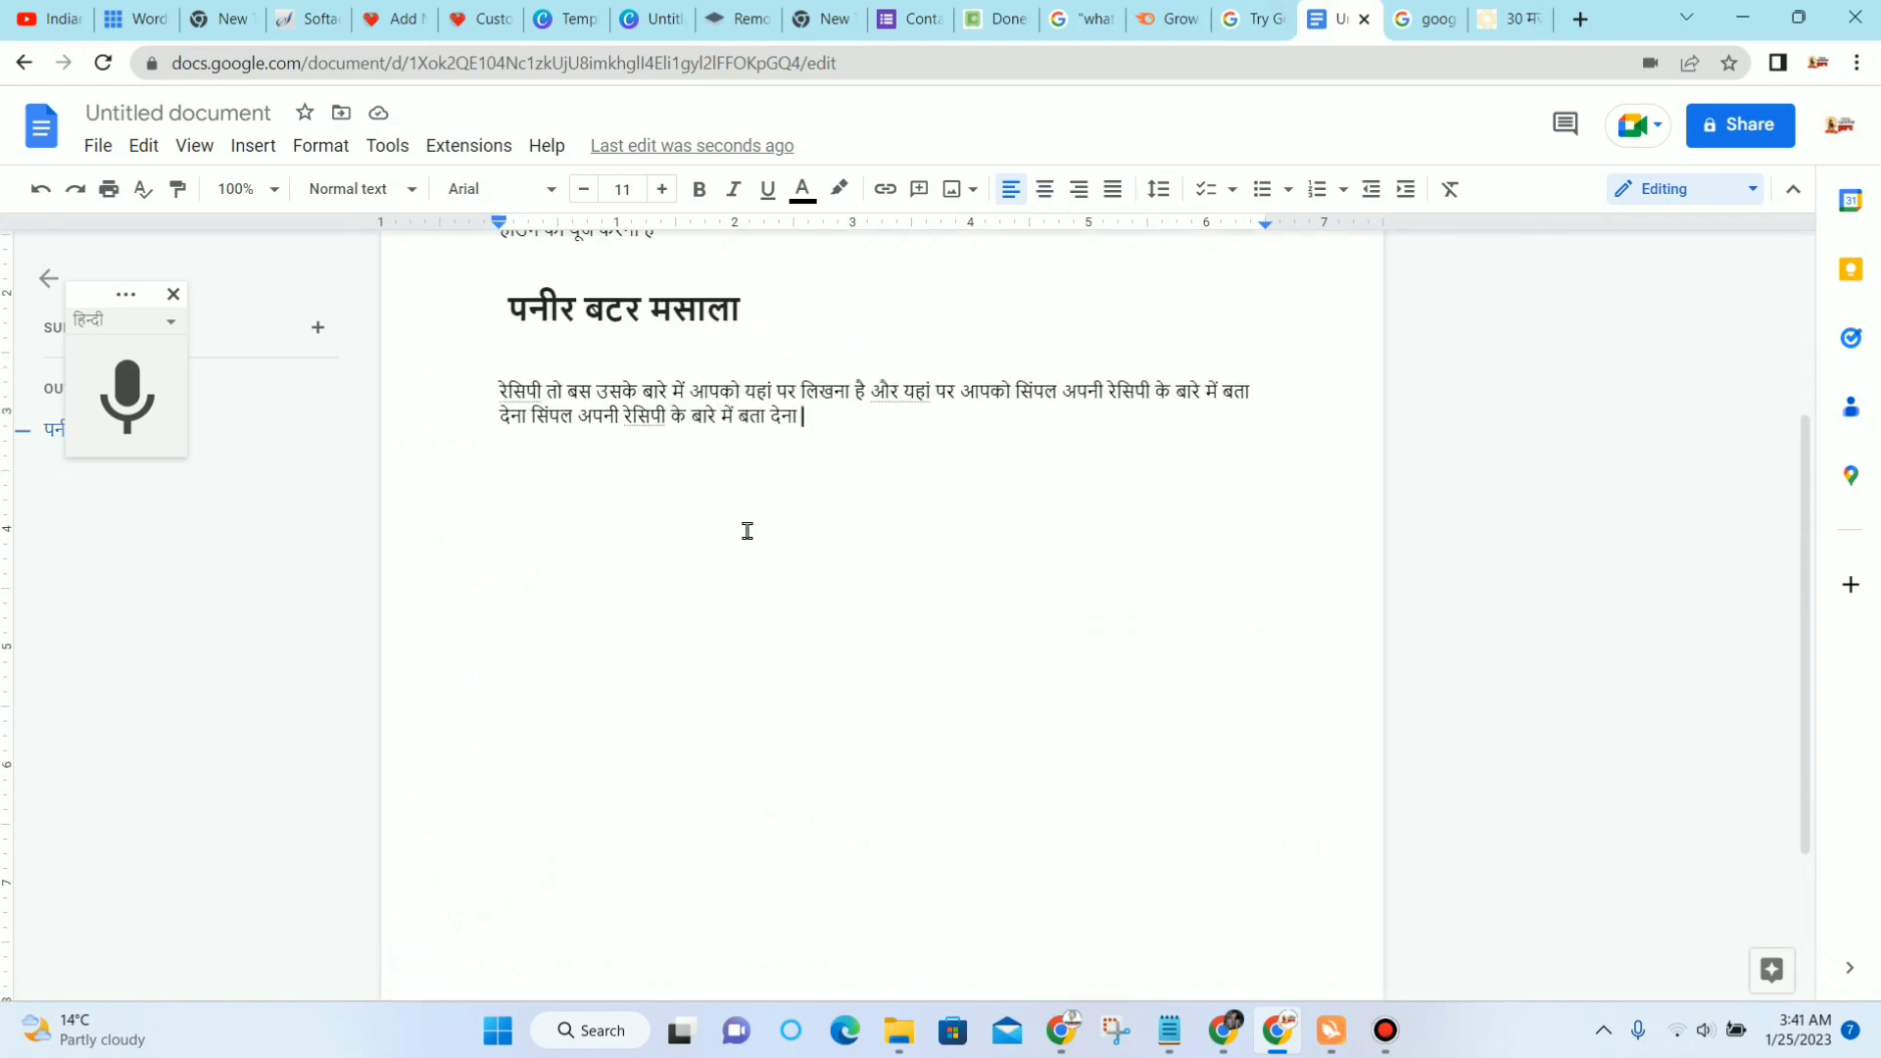
{"action": "scroll", "coordinate": [748, 531], "scroll_direction": "up", "scroll_amount": 1}
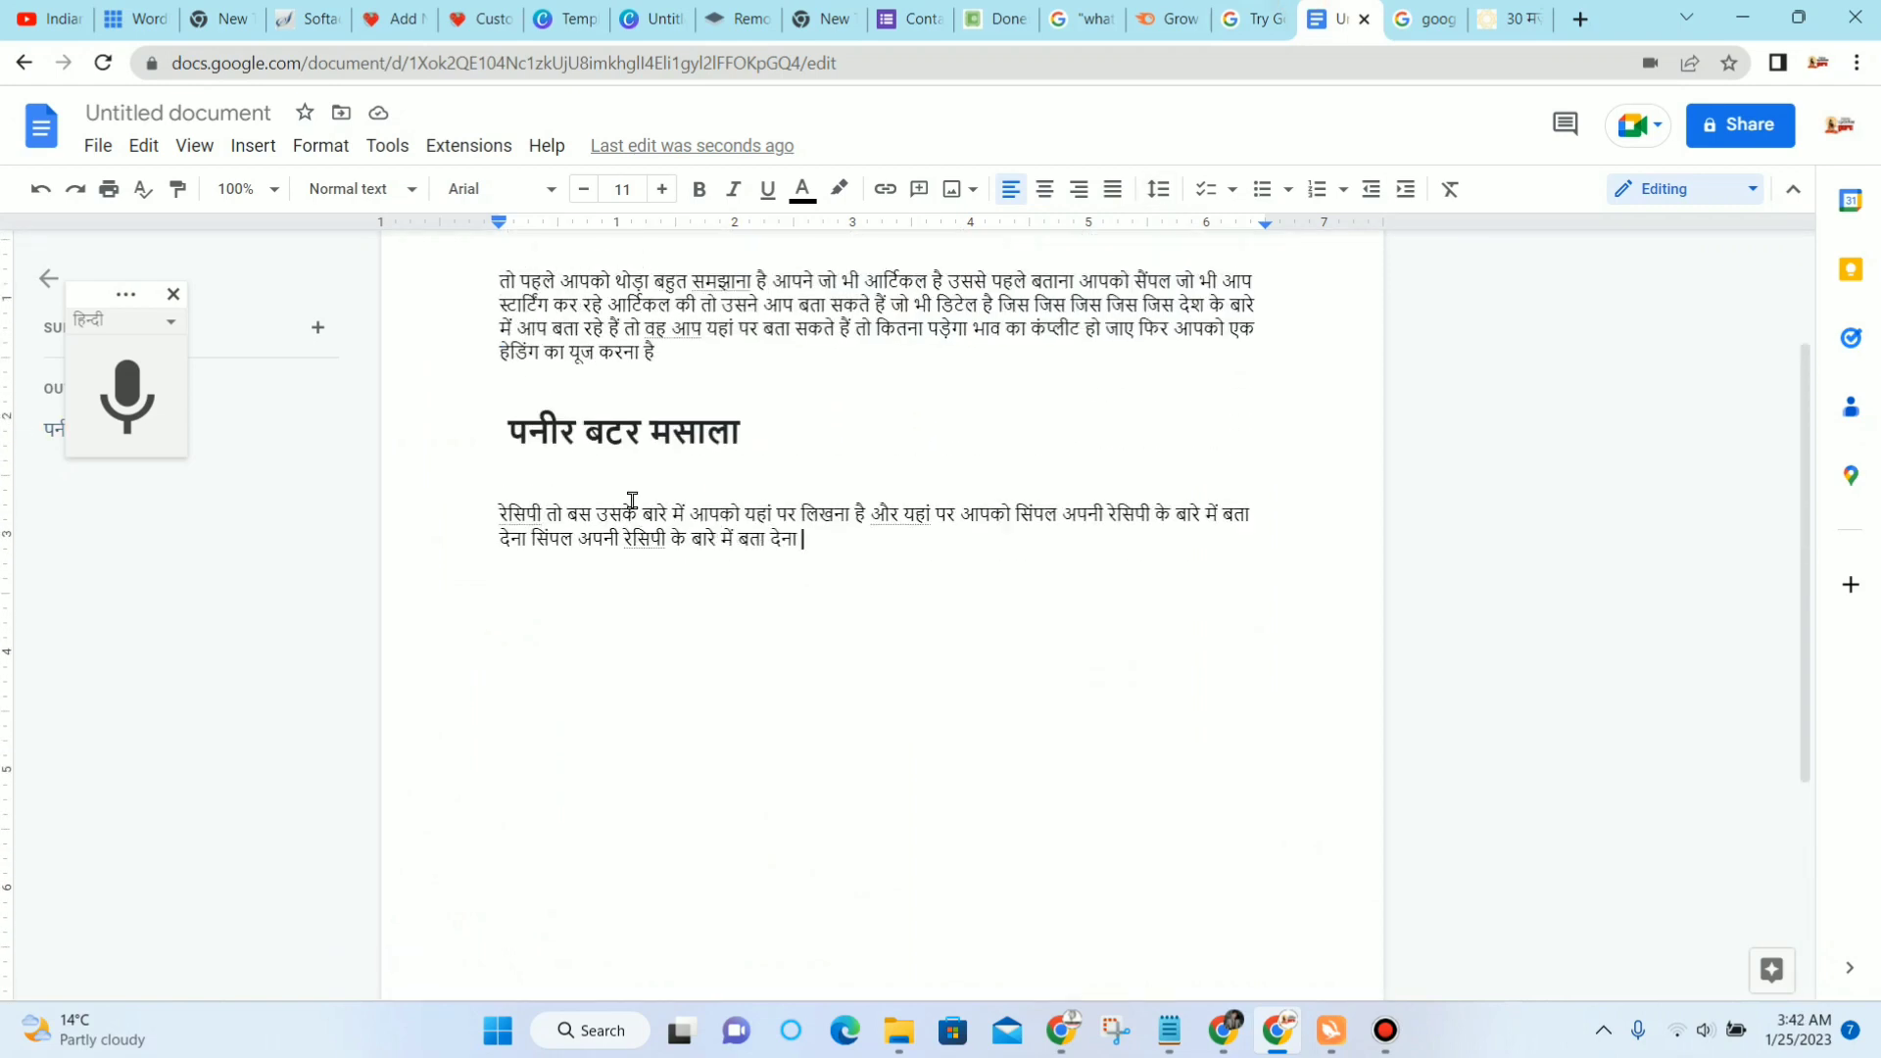
{"action": "scroll", "coordinate": [593, 506], "scroll_direction": "up", "scroll_amount": 2}
{"action": "scroll", "coordinate": [857, 521], "scroll_direction": "down", "scroll_amount": 2}
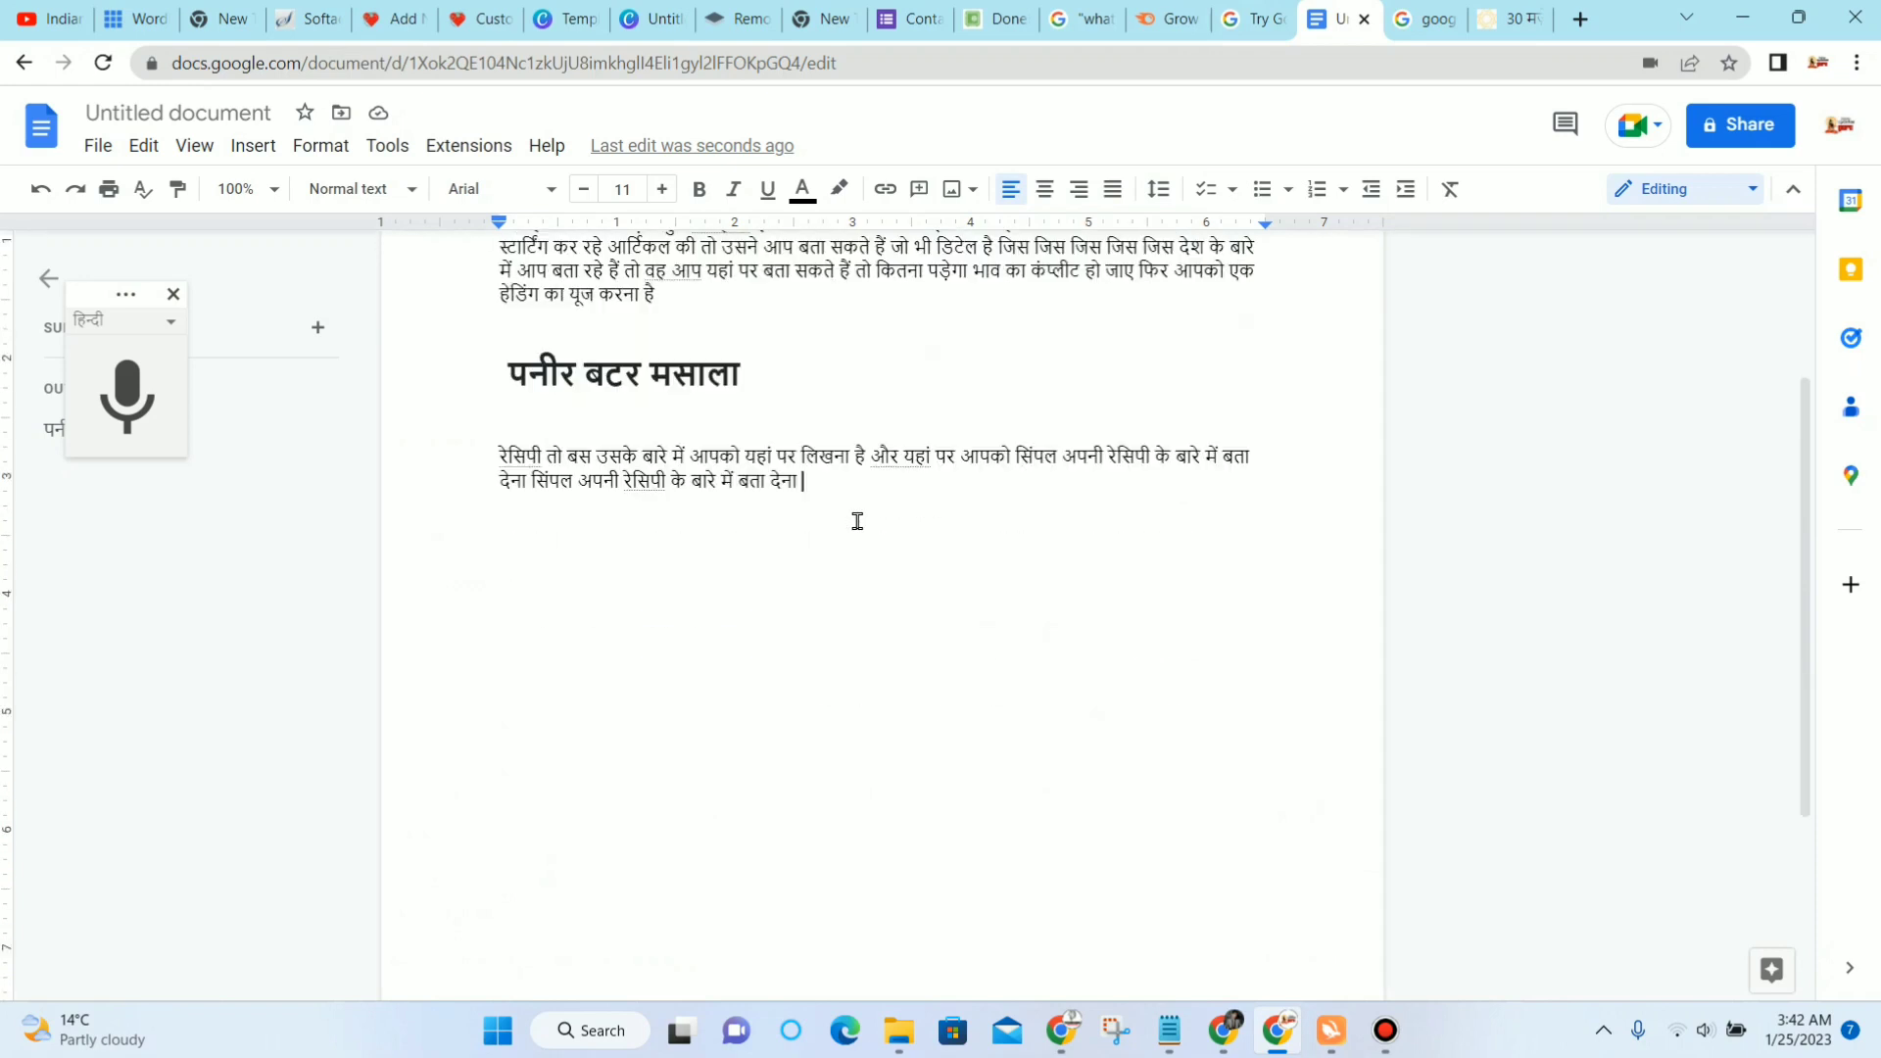
{"action": "scroll", "coordinate": [767, 516], "scroll_direction": "up", "scroll_amount": 2}
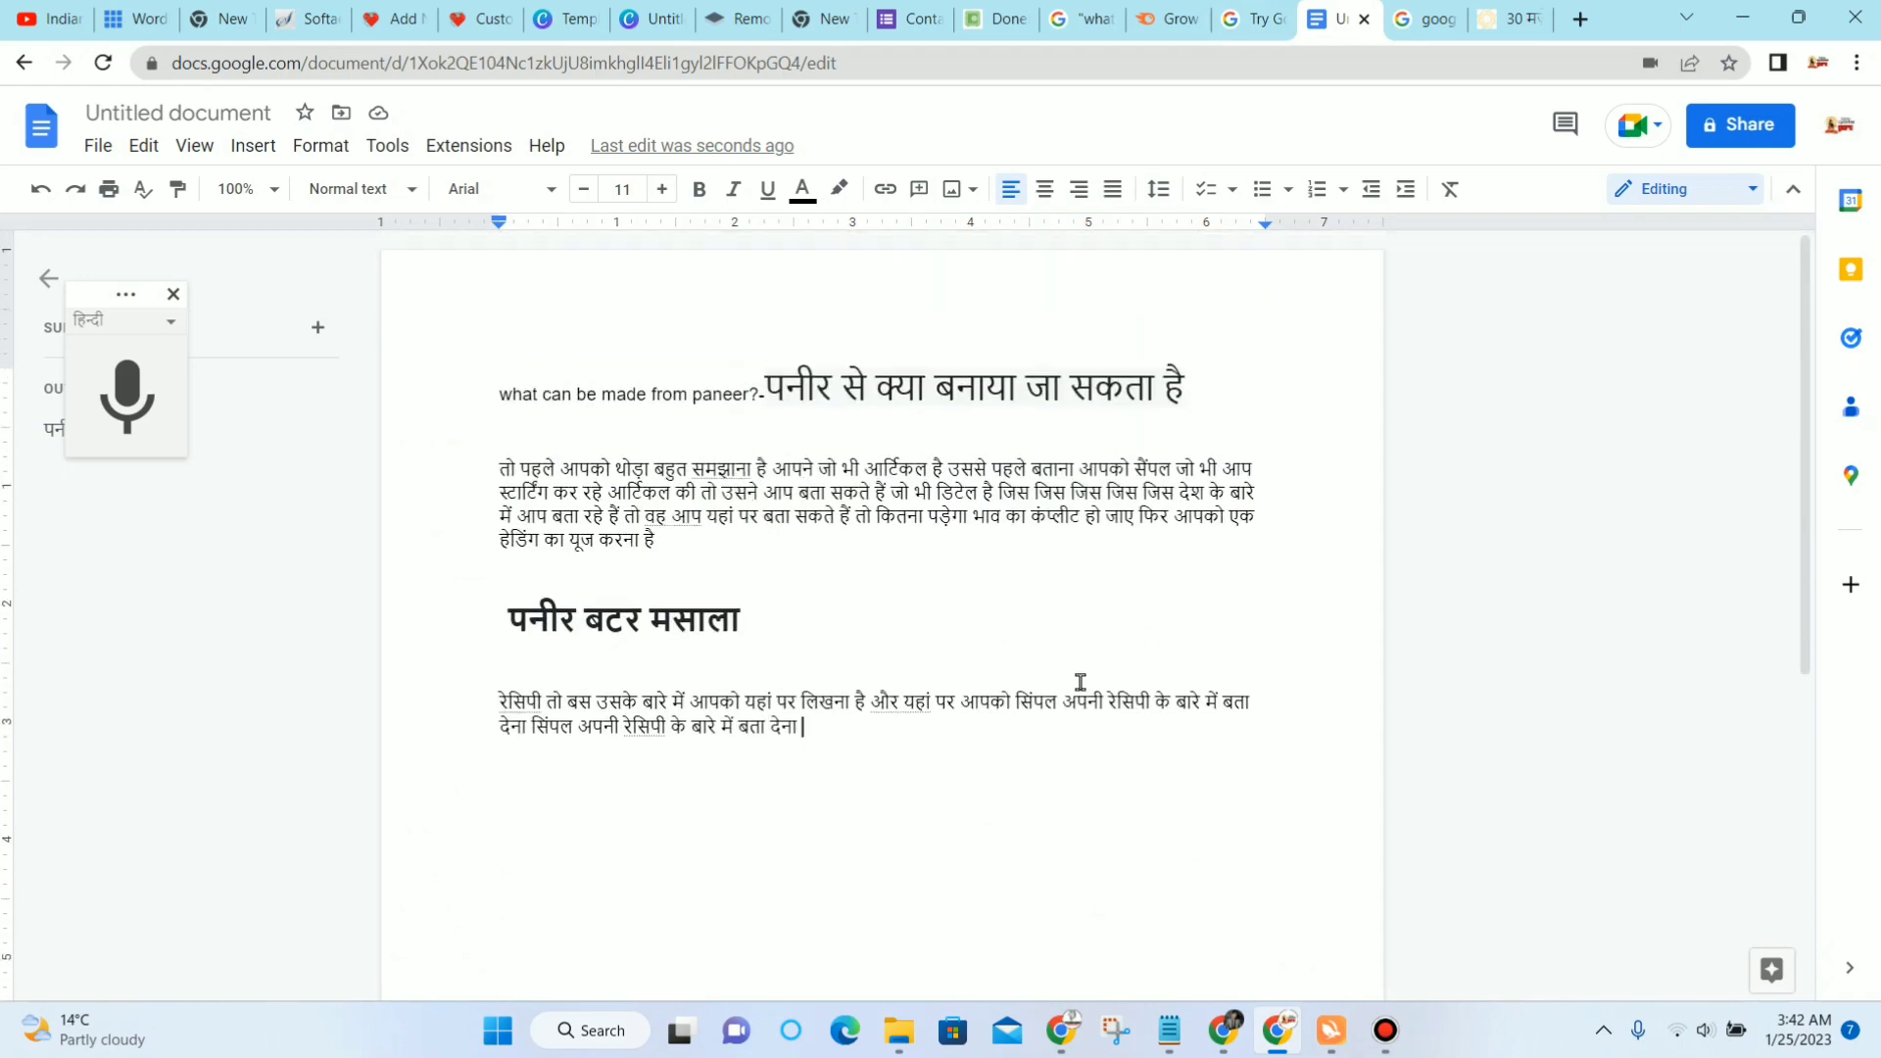
{"action": "scroll", "coordinate": [1107, 725], "scroll_direction": "down", "scroll_amount": 1}
{"action": "left_click_drag", "start_coordinate": [492, 270], "coordinate": [746, 268]}
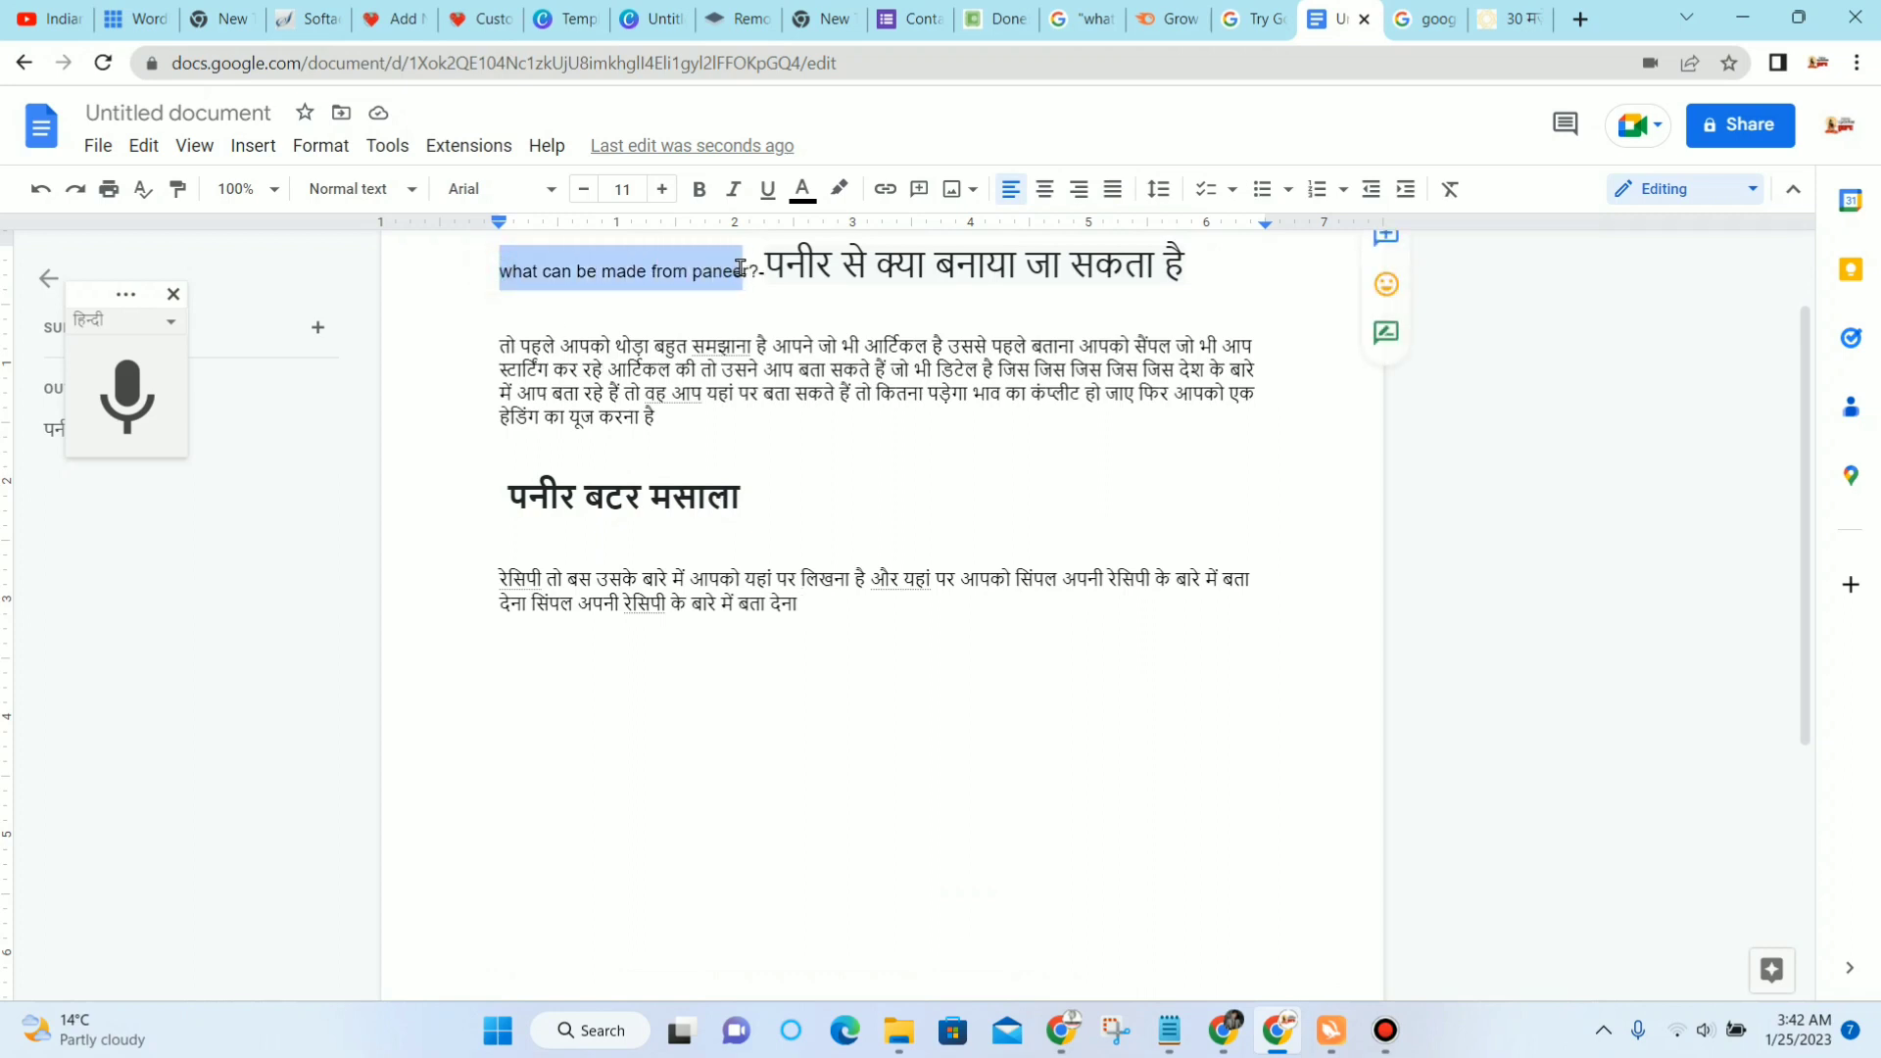
{"action": "left_click_drag", "start_coordinate": [739, 269], "coordinate": [737, 273]}
{"action": "key", "text": "Down"}
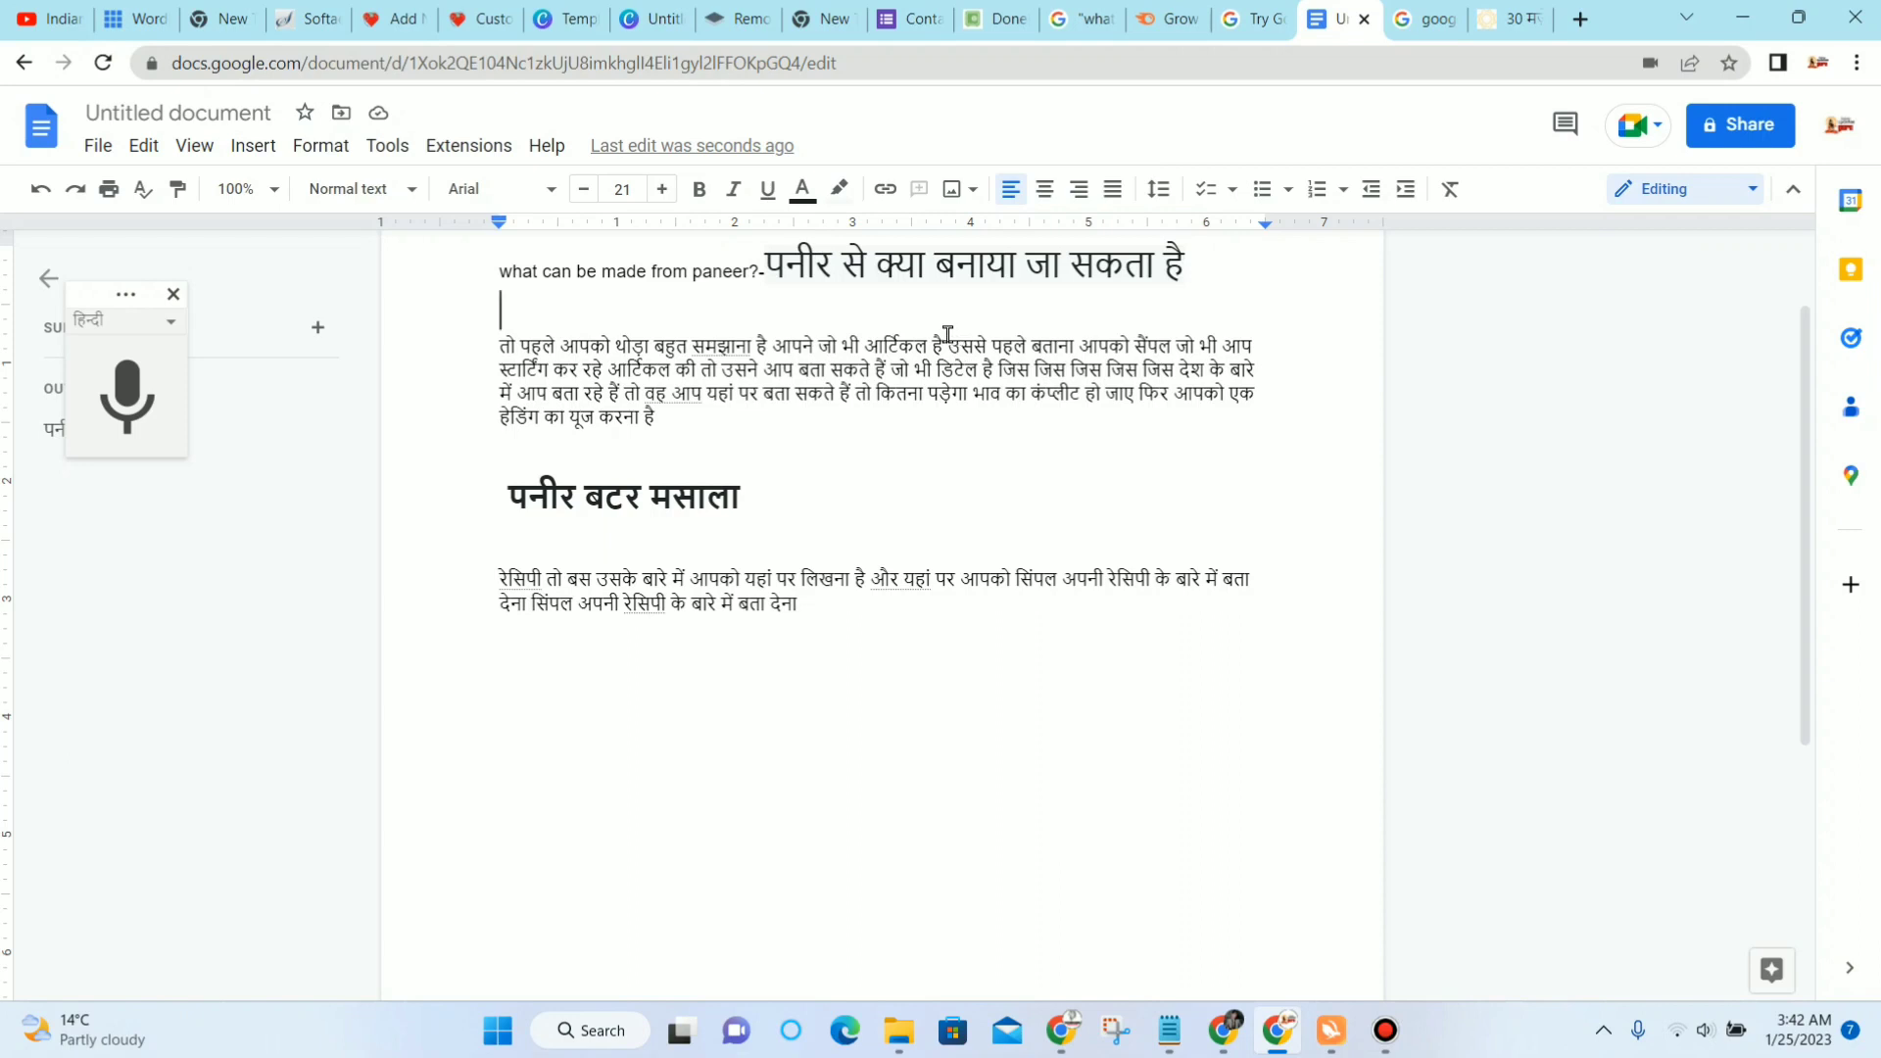
{"action": "left_click", "coordinate": [943, 345]}
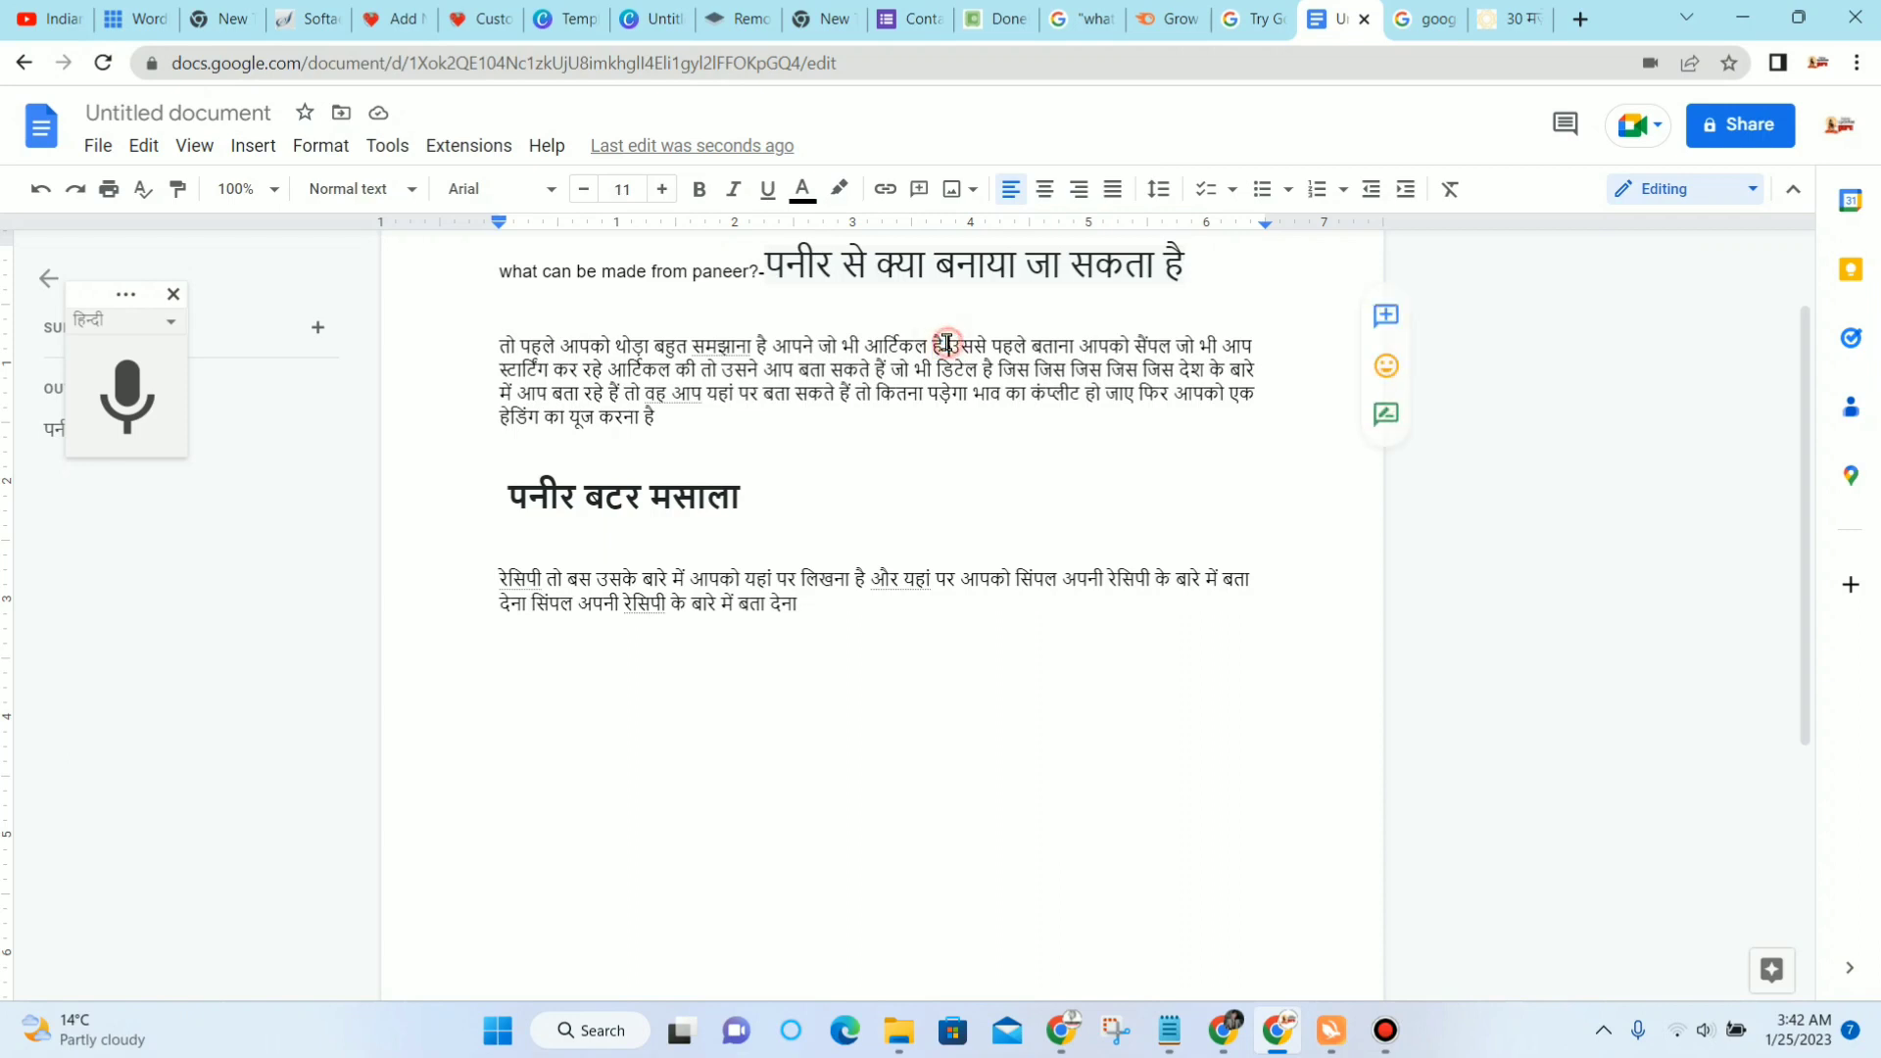
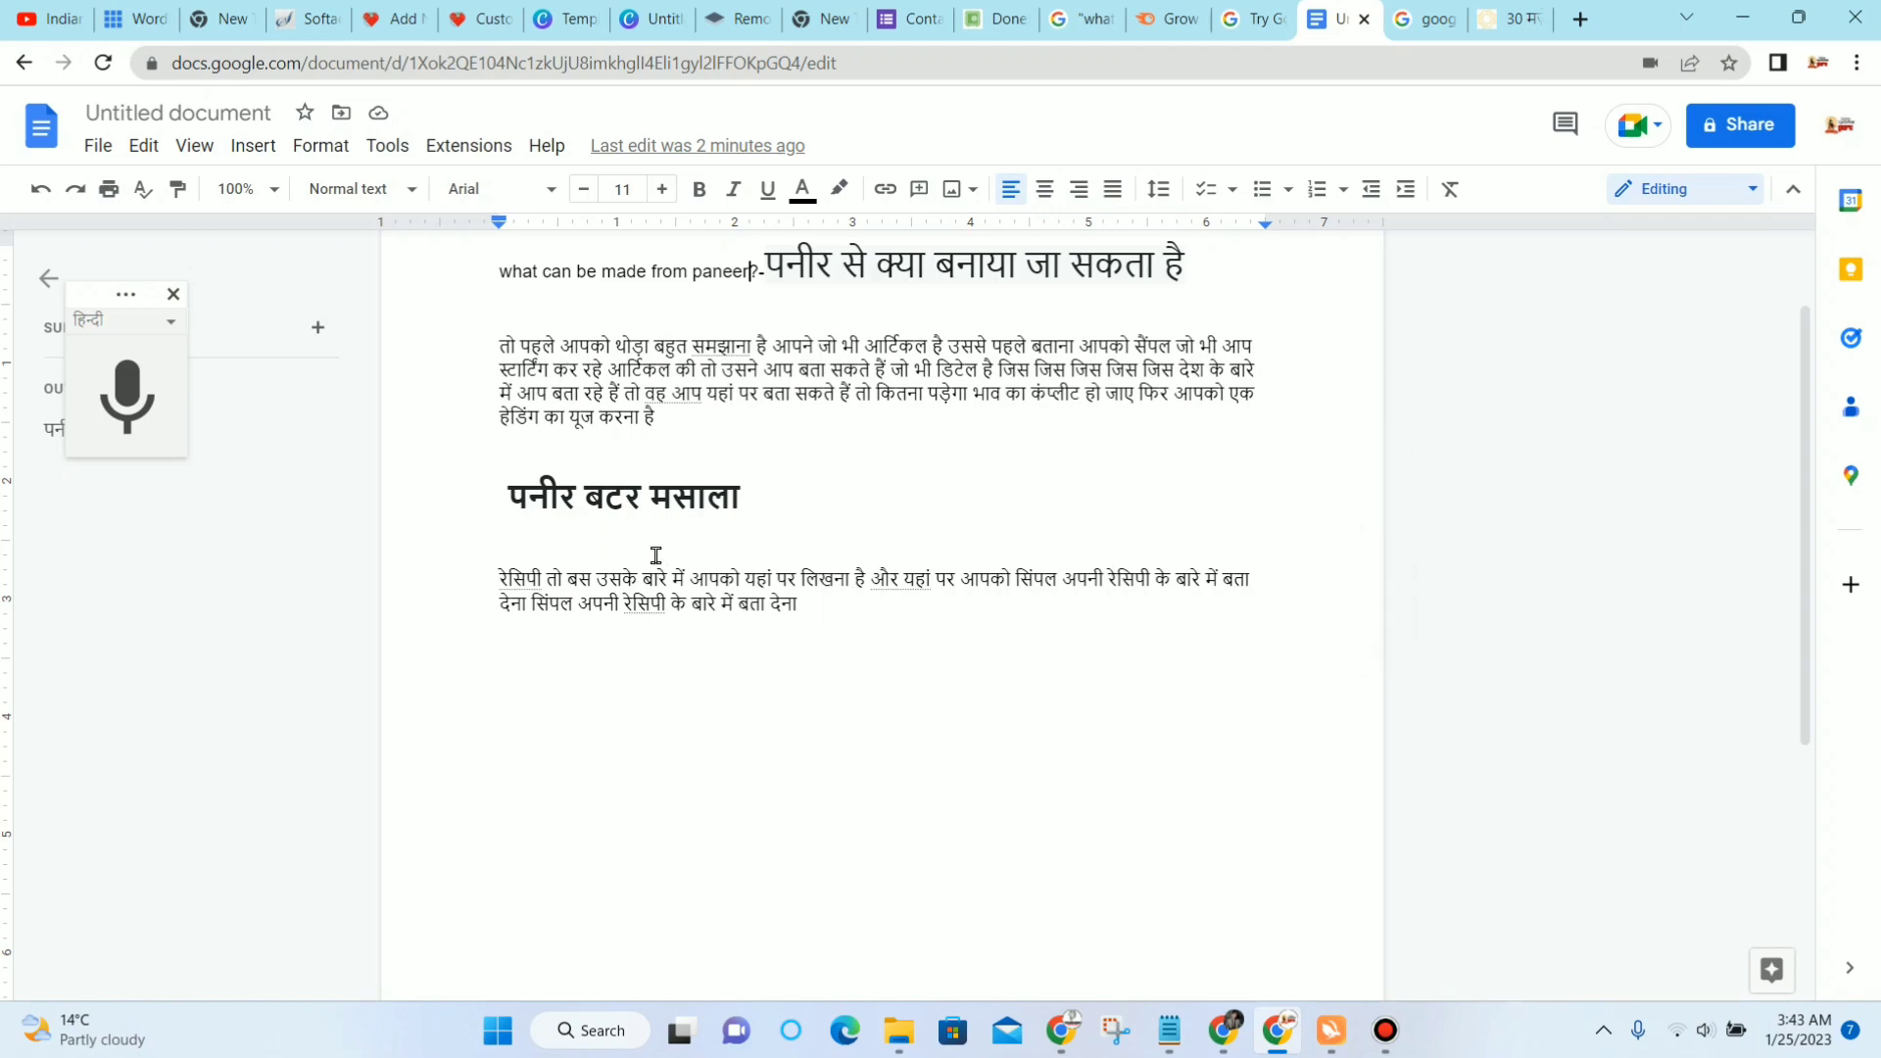
Step: Copy the whole document and paste it into the content area of the new WordPress post
{"action": "triple_click", "coordinate": [841, 601]}
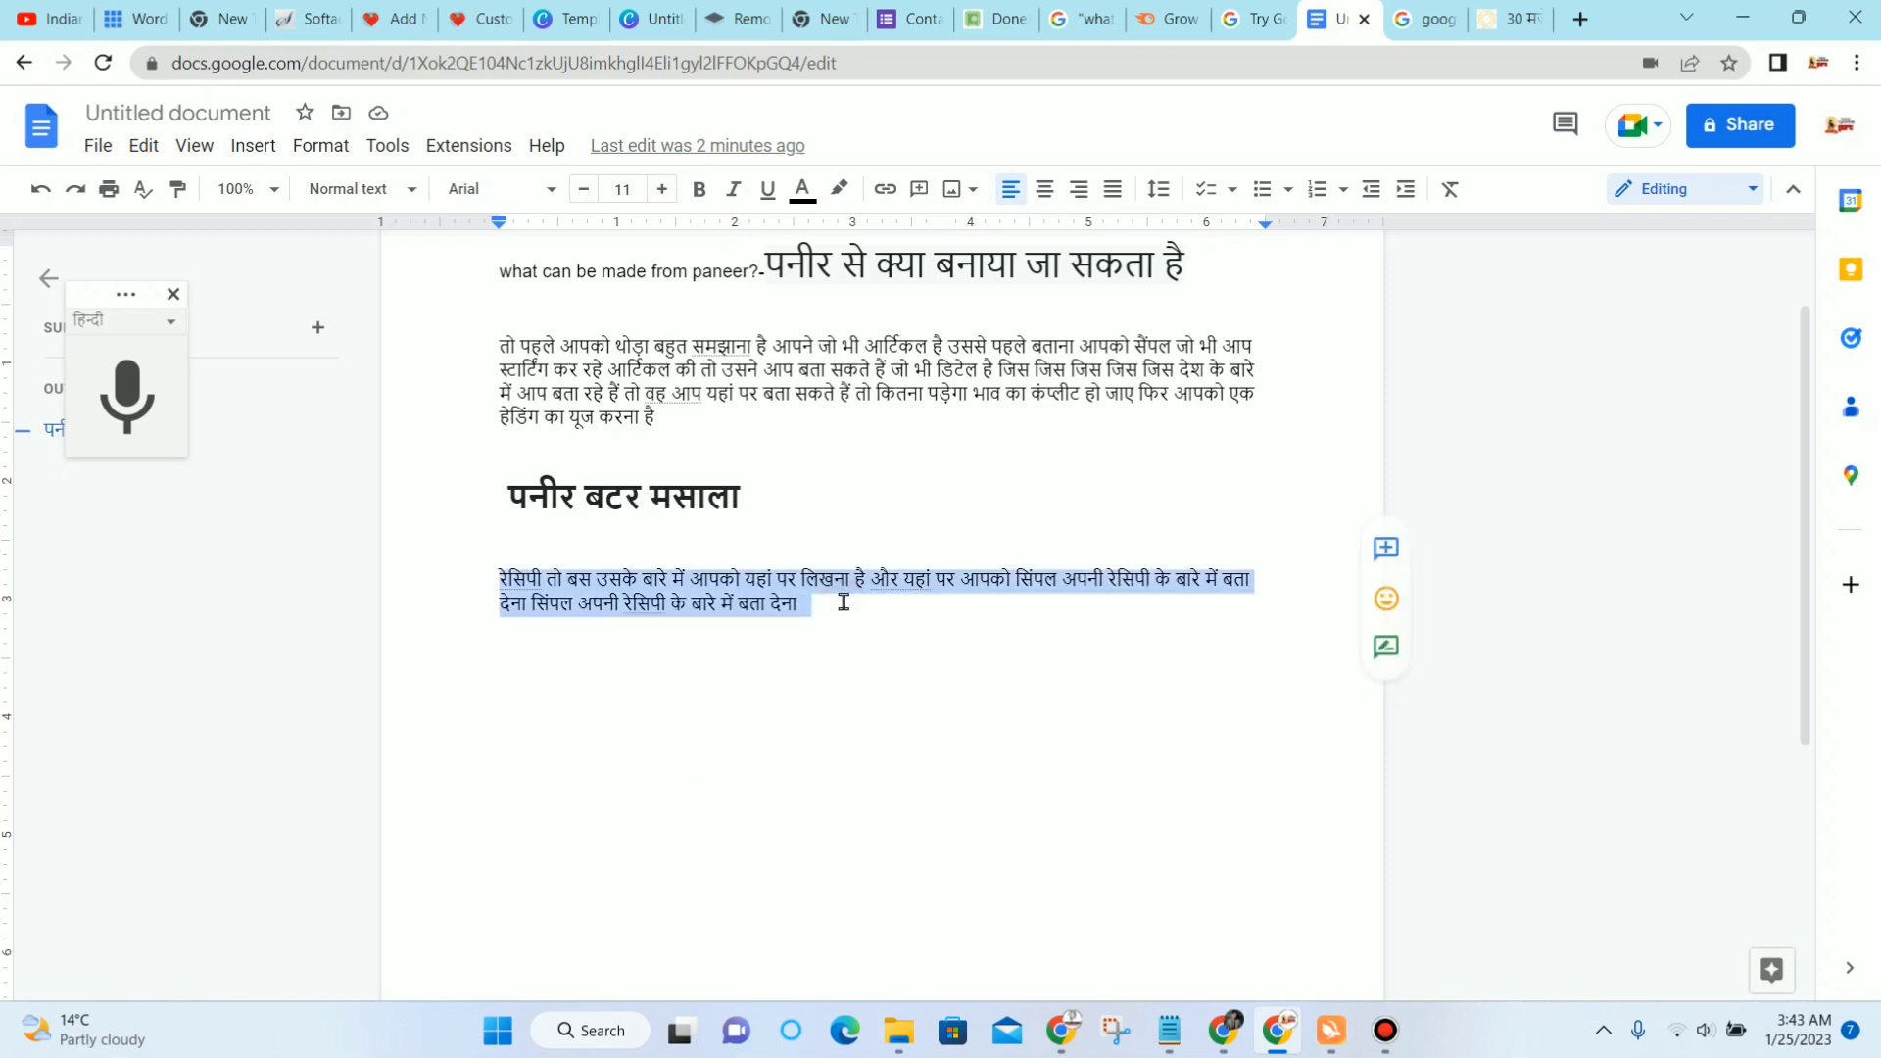
{"action": "key", "text": "ctrl+a"}
{"action": "key", "text": "ctrl+c"}
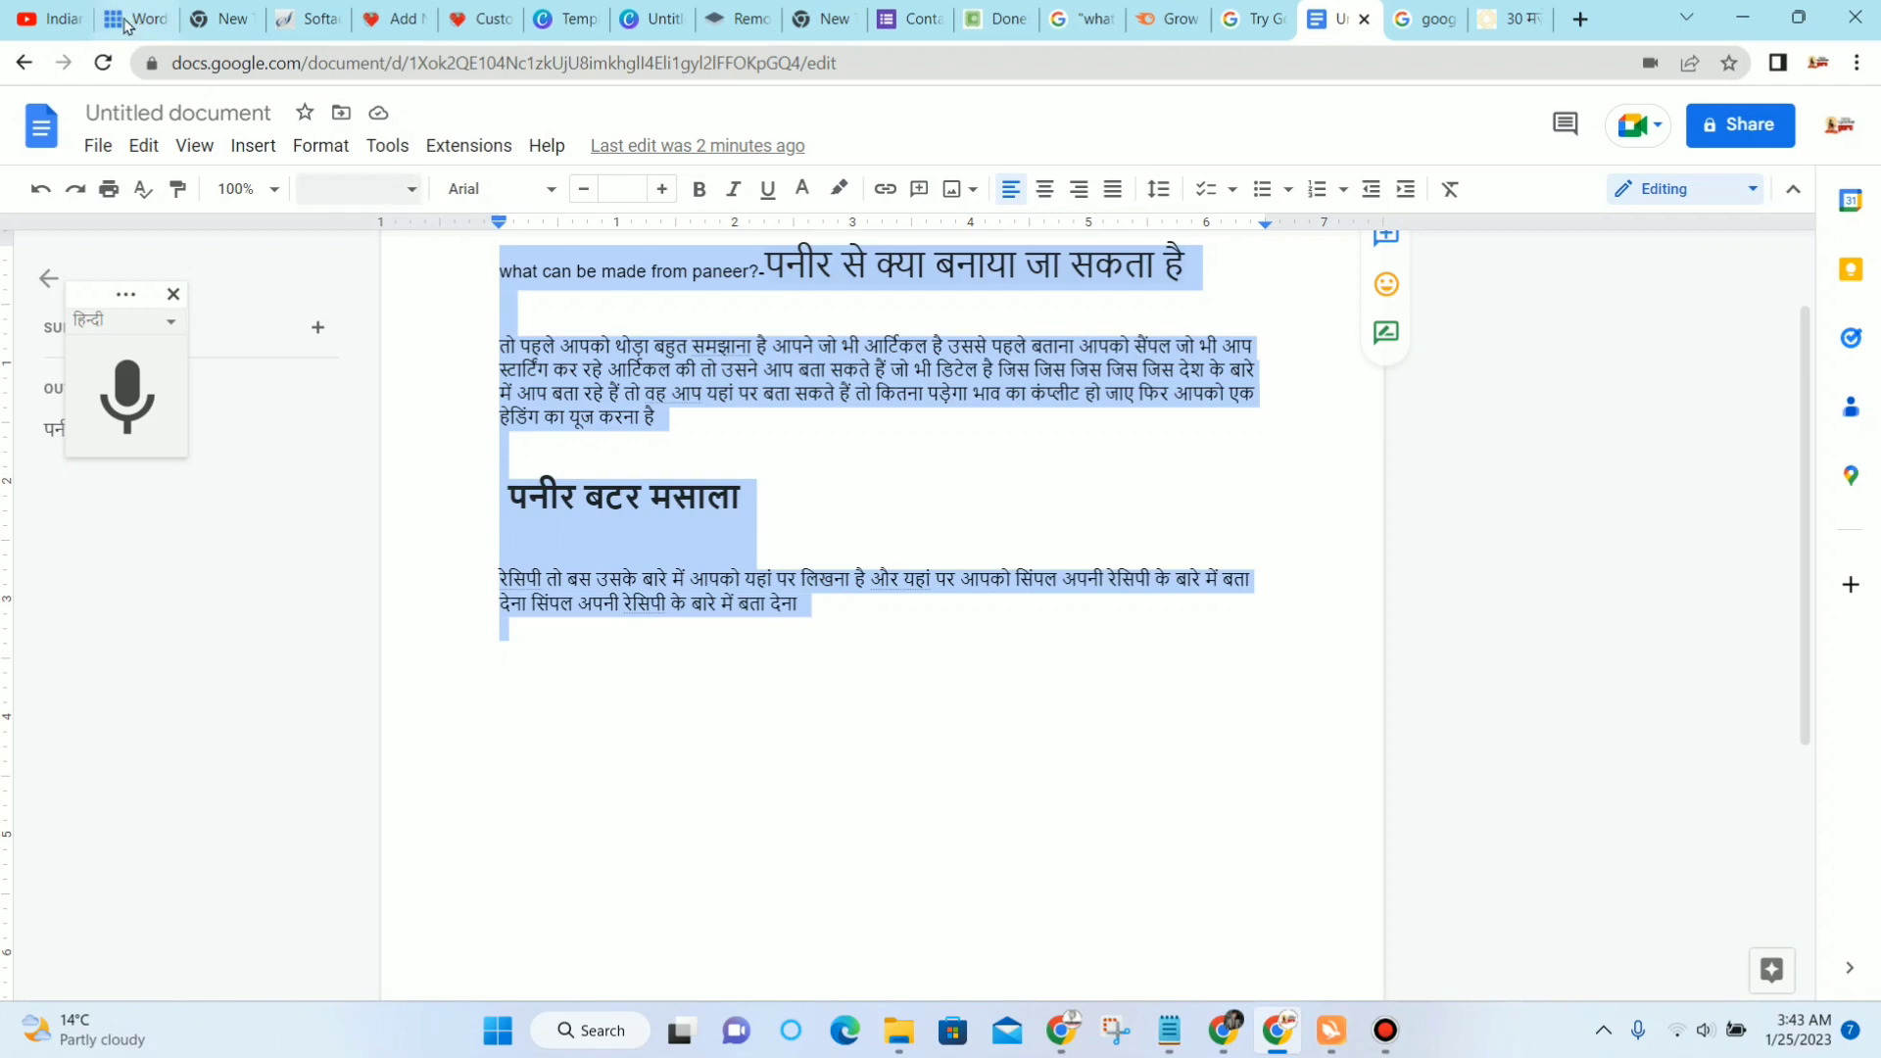
{"action": "left_click", "coordinate": [392, 20]}
{"action": "left_click", "coordinate": [440, 456]}
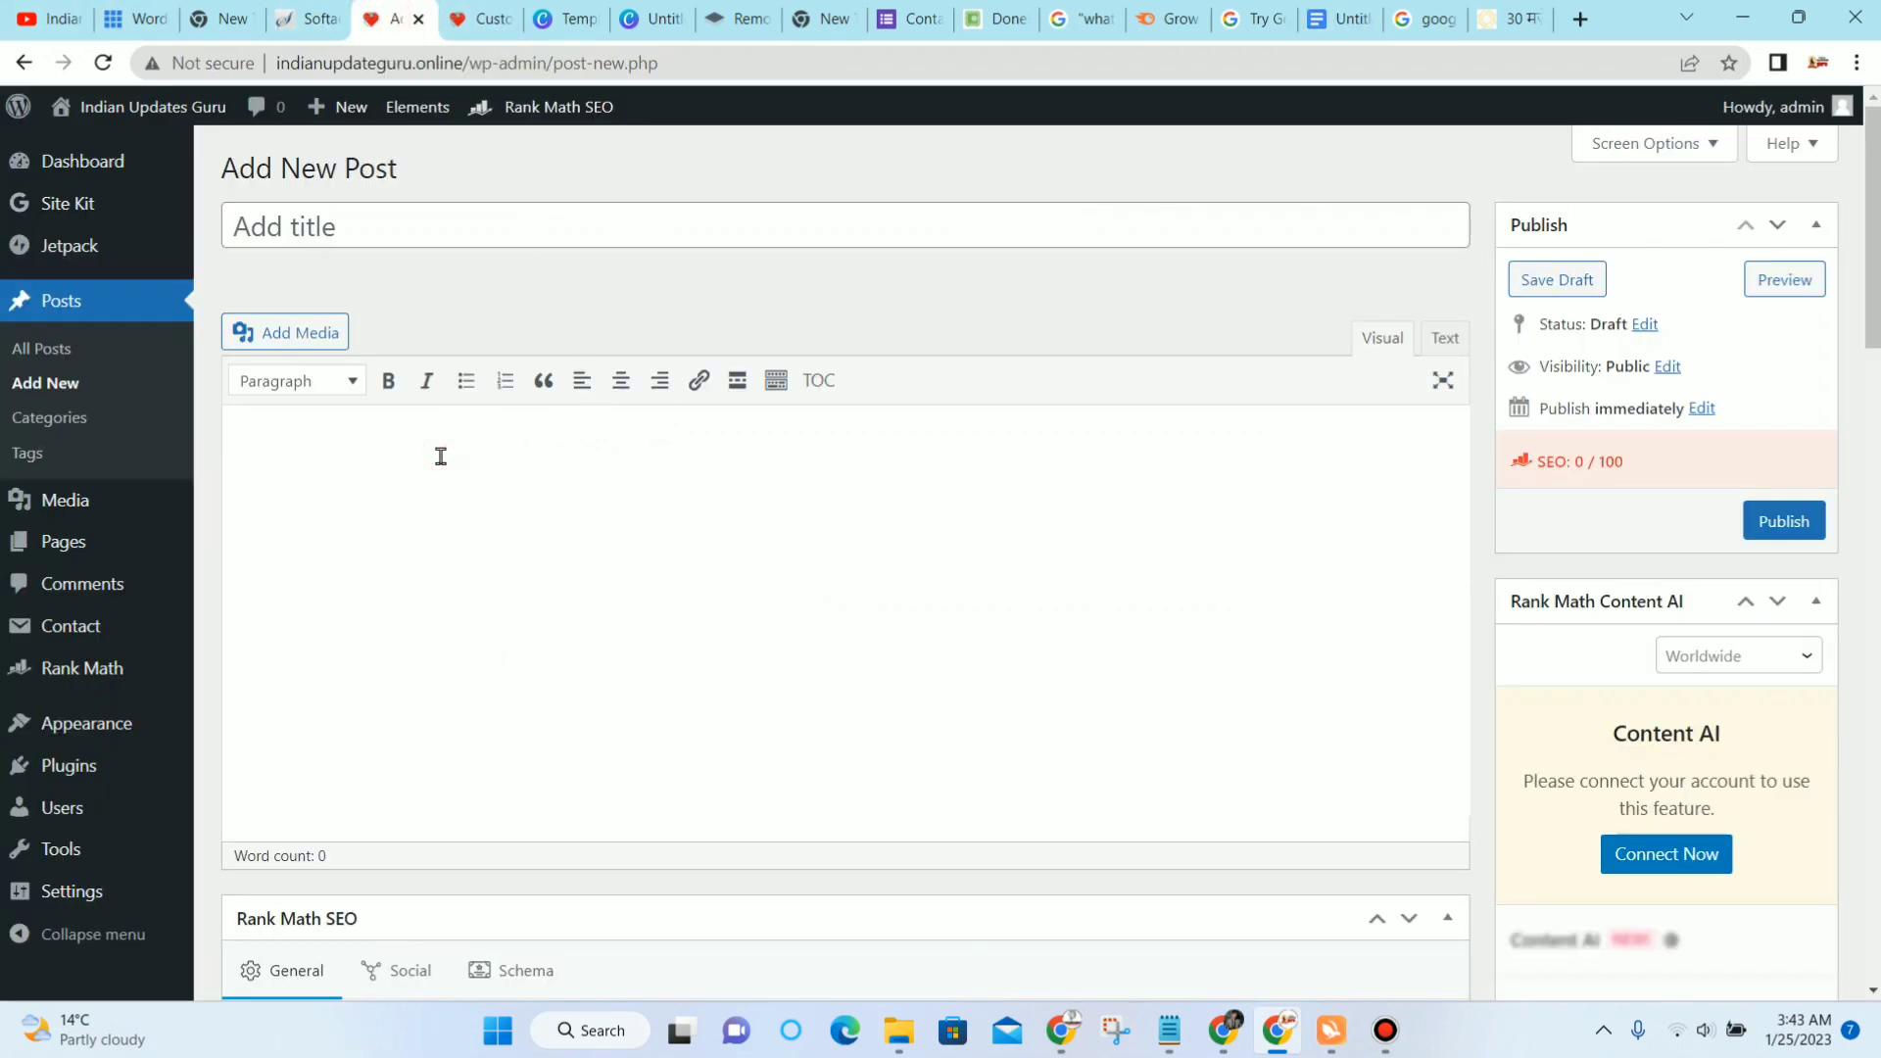
{"action": "key", "text": "ctrl+v"}
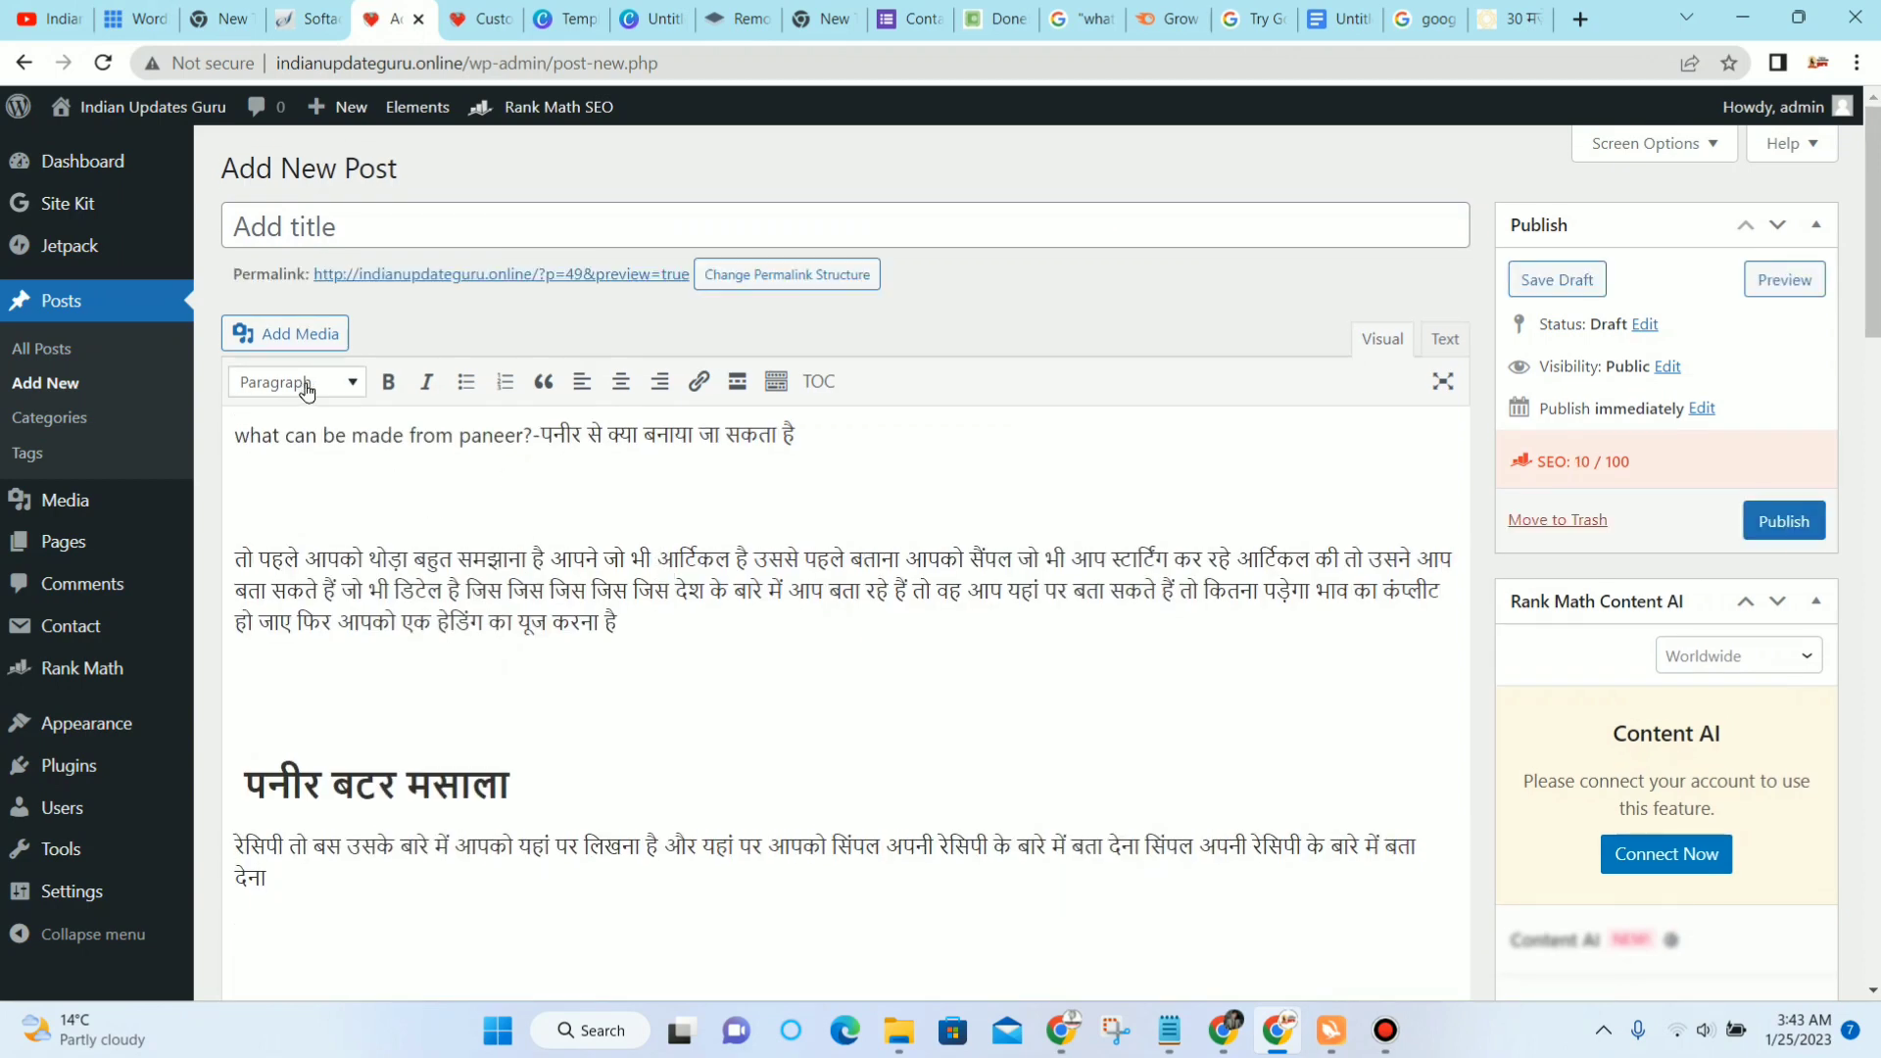
Step: Format the "पनीर बटर मसाला" heading in the post content as Heading 2
{"action": "triple_click", "coordinate": [453, 781]}
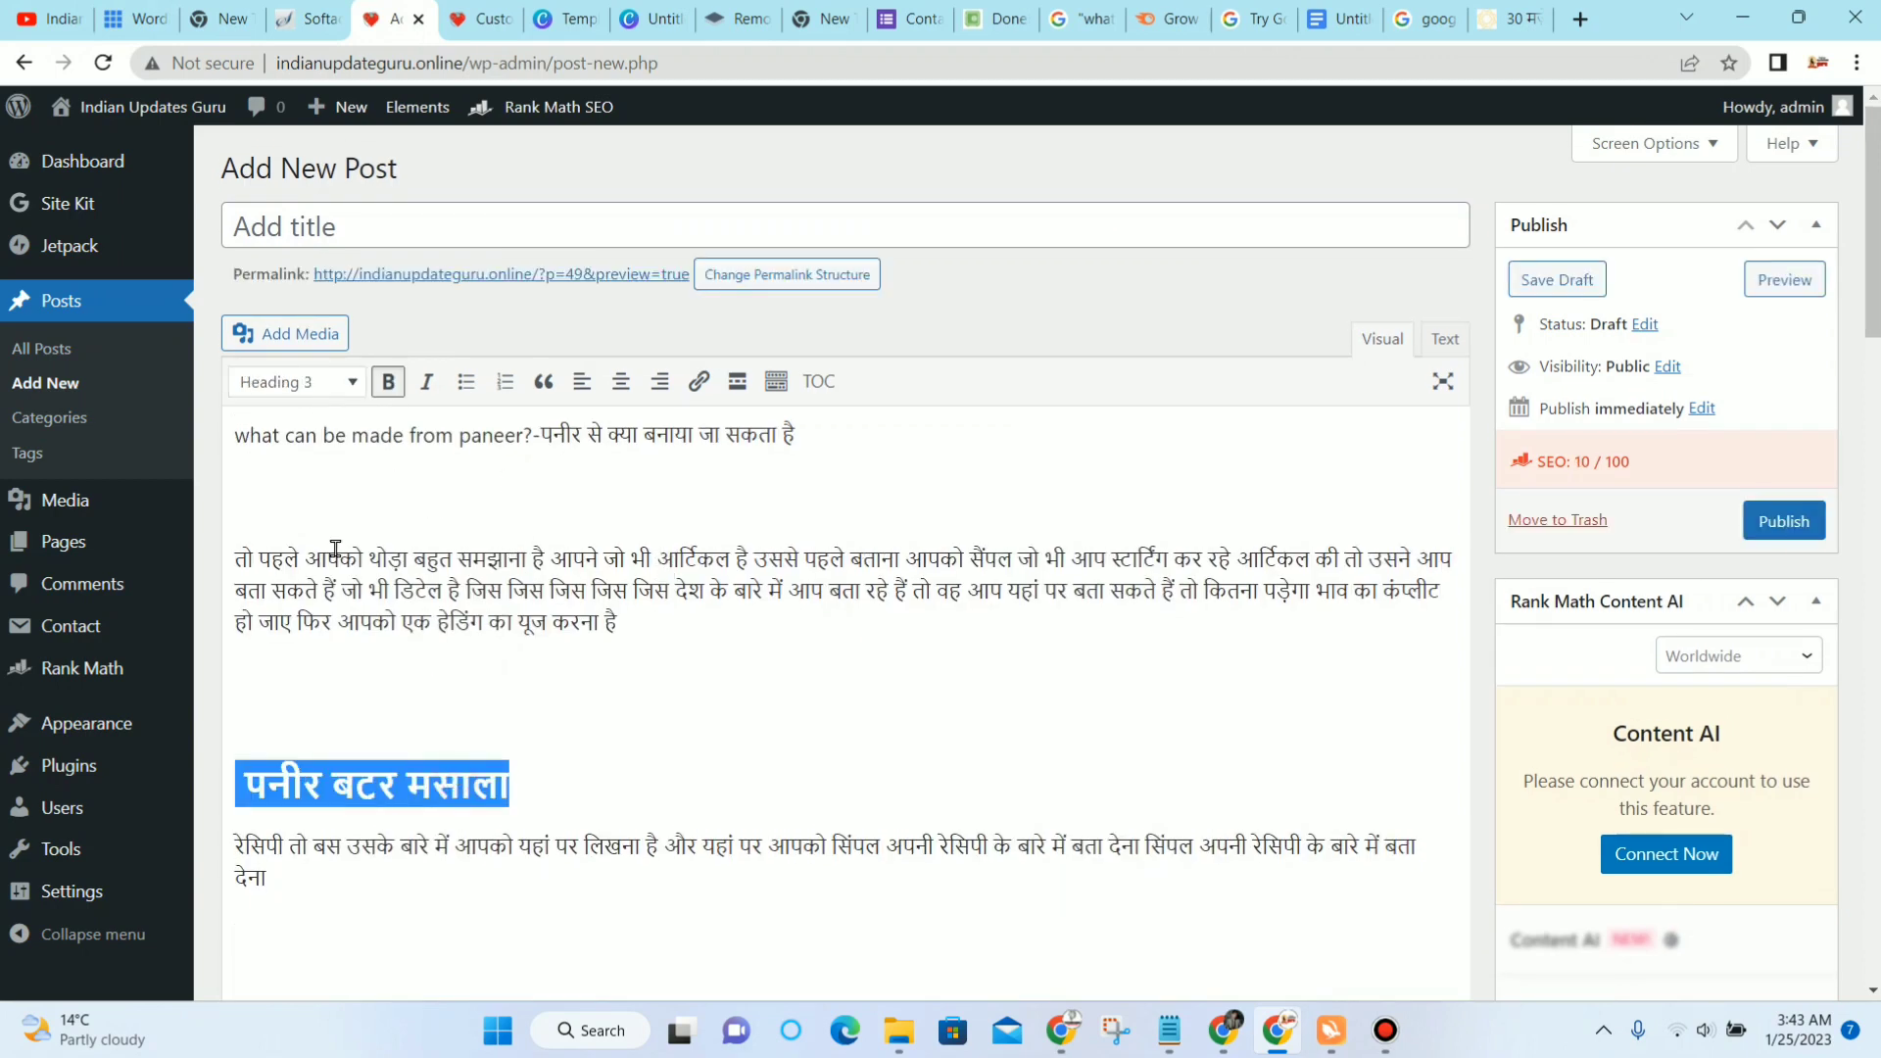
{"action": "left_click", "coordinate": [322, 386]}
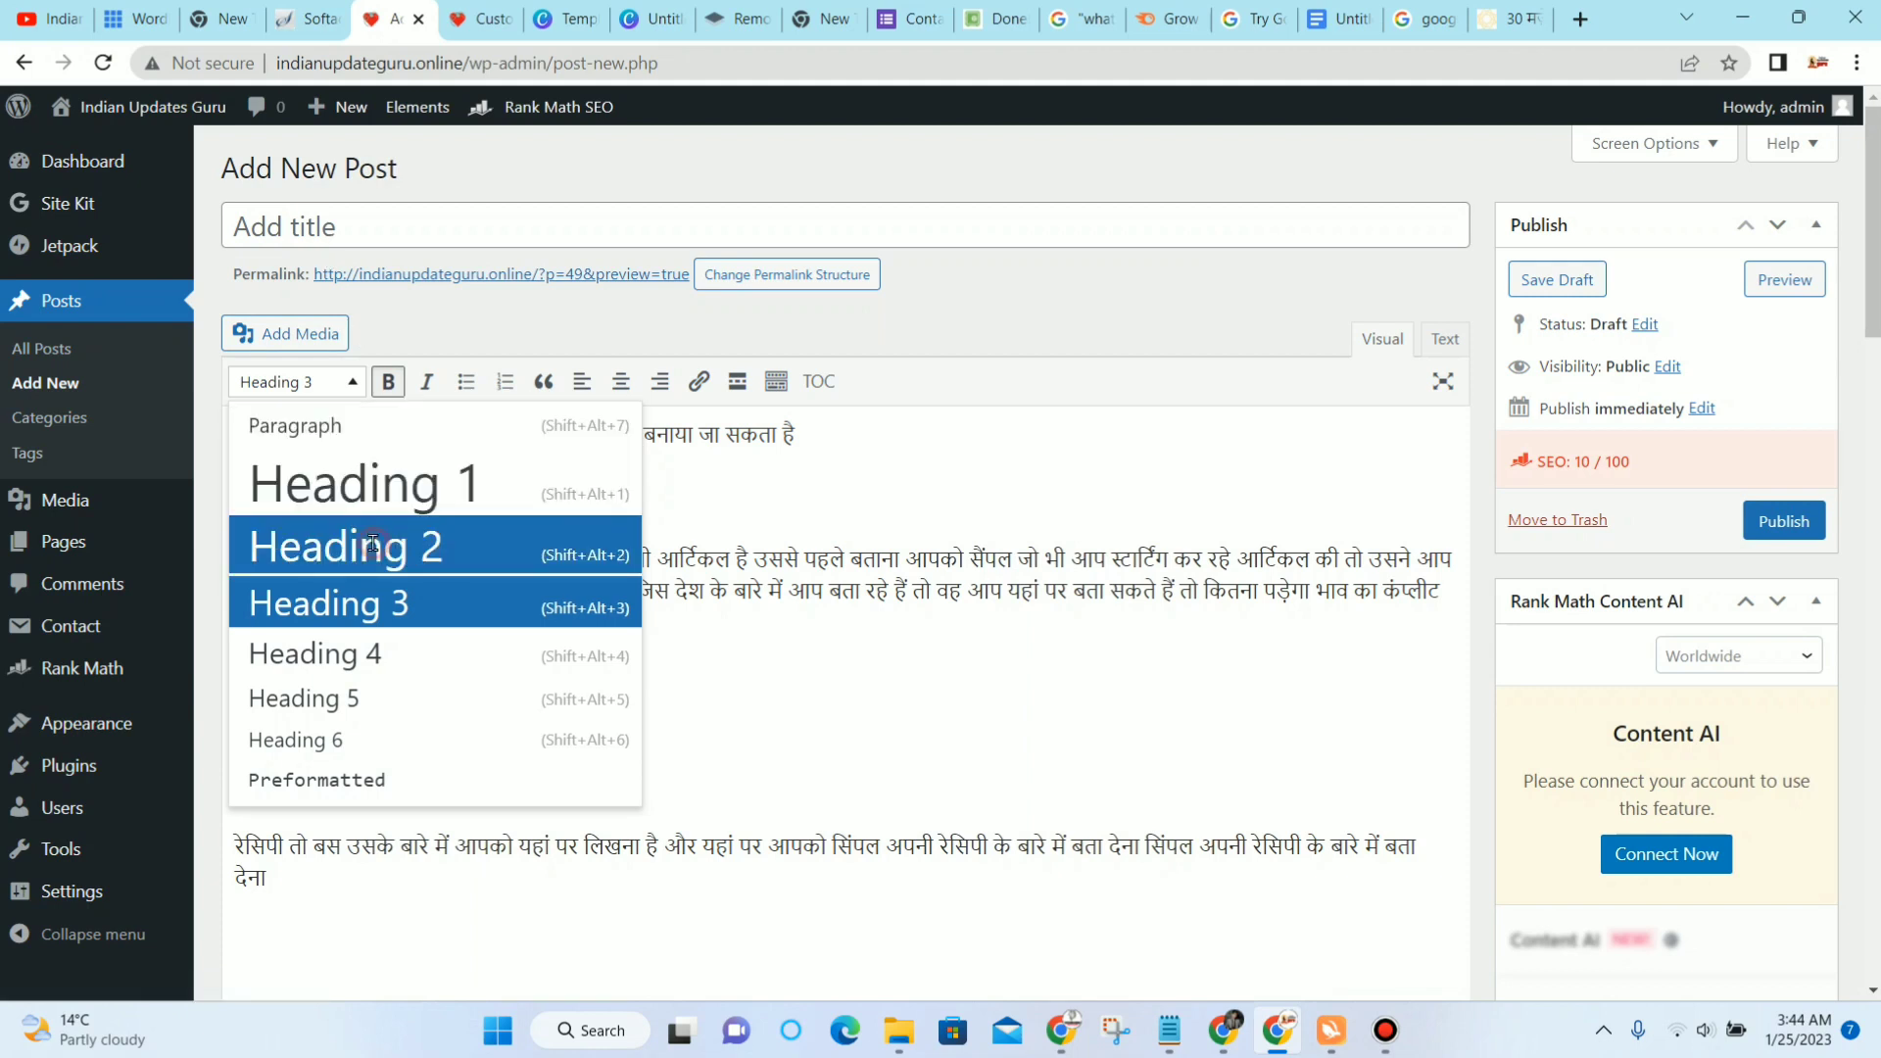
{"action": "left_click", "coordinate": [419, 582]}
{"action": "scroll", "coordinate": [446, 651], "scroll_direction": "down", "scroll_amount": 1}
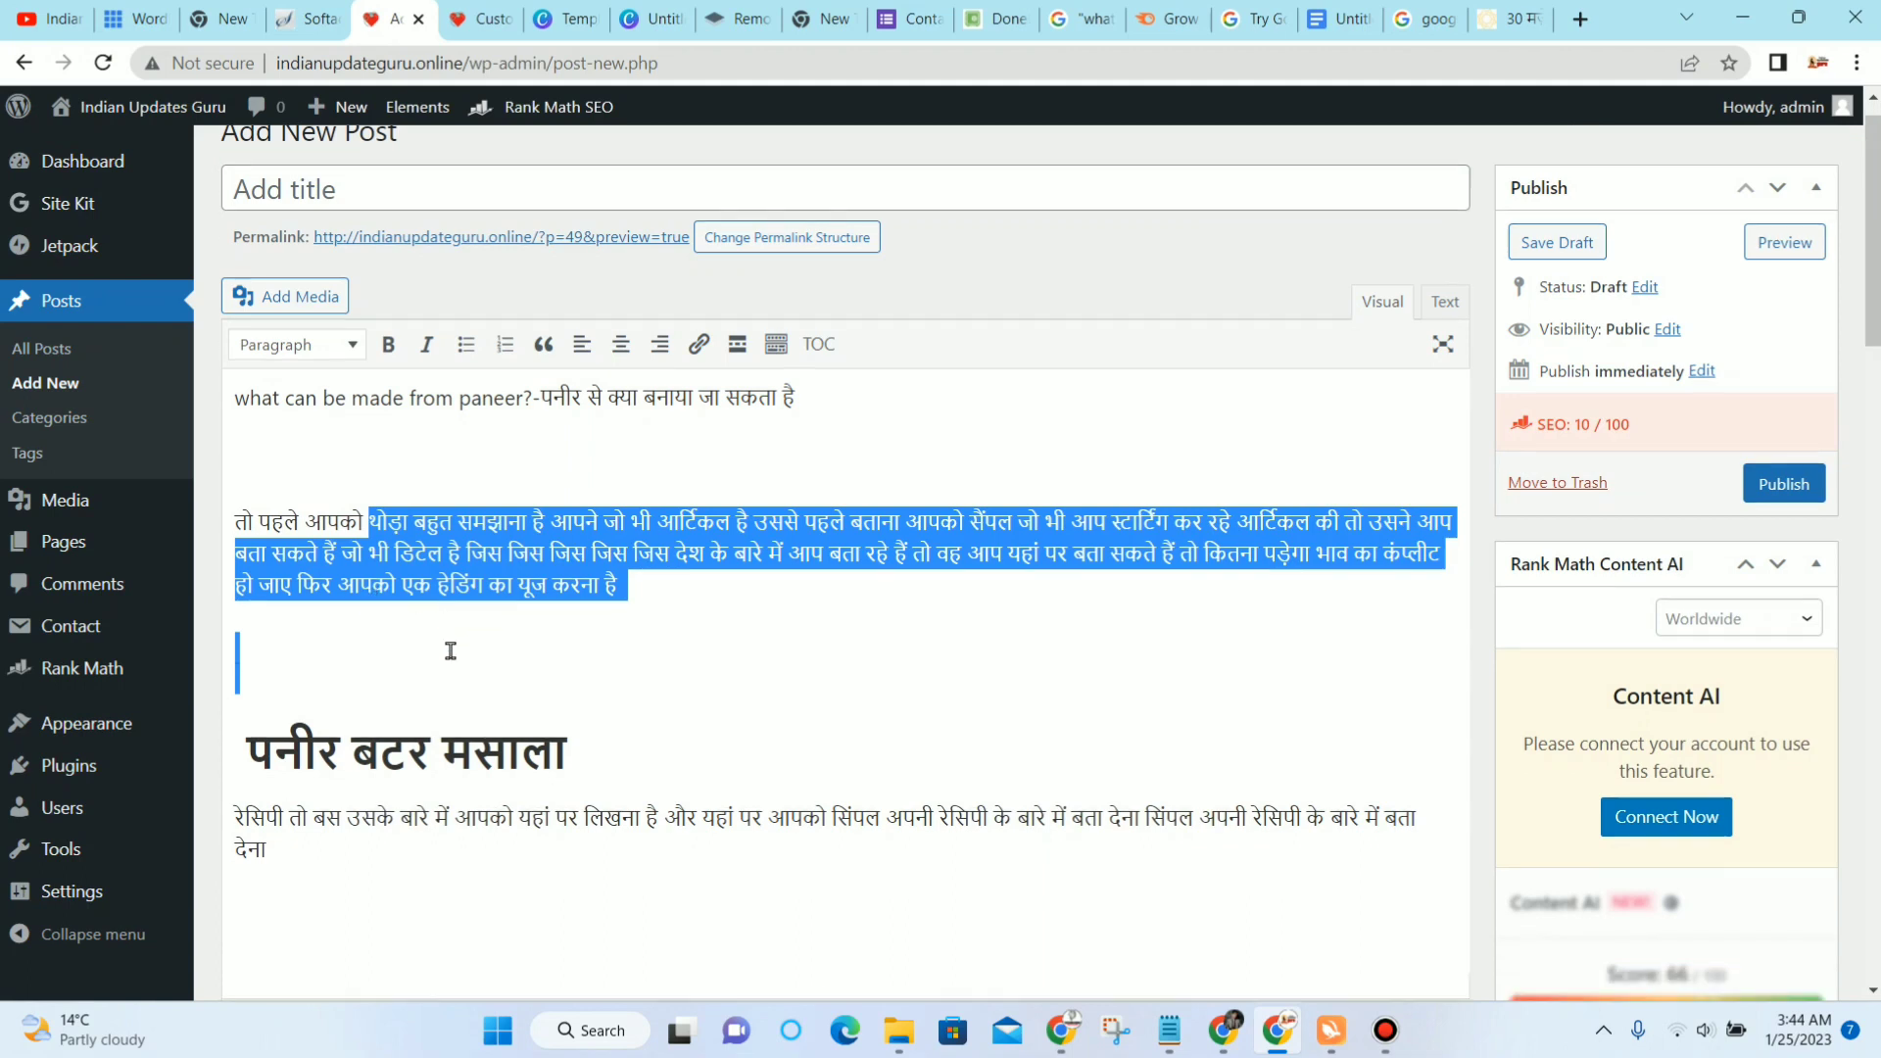
{"action": "left_click", "coordinate": [710, 595]}
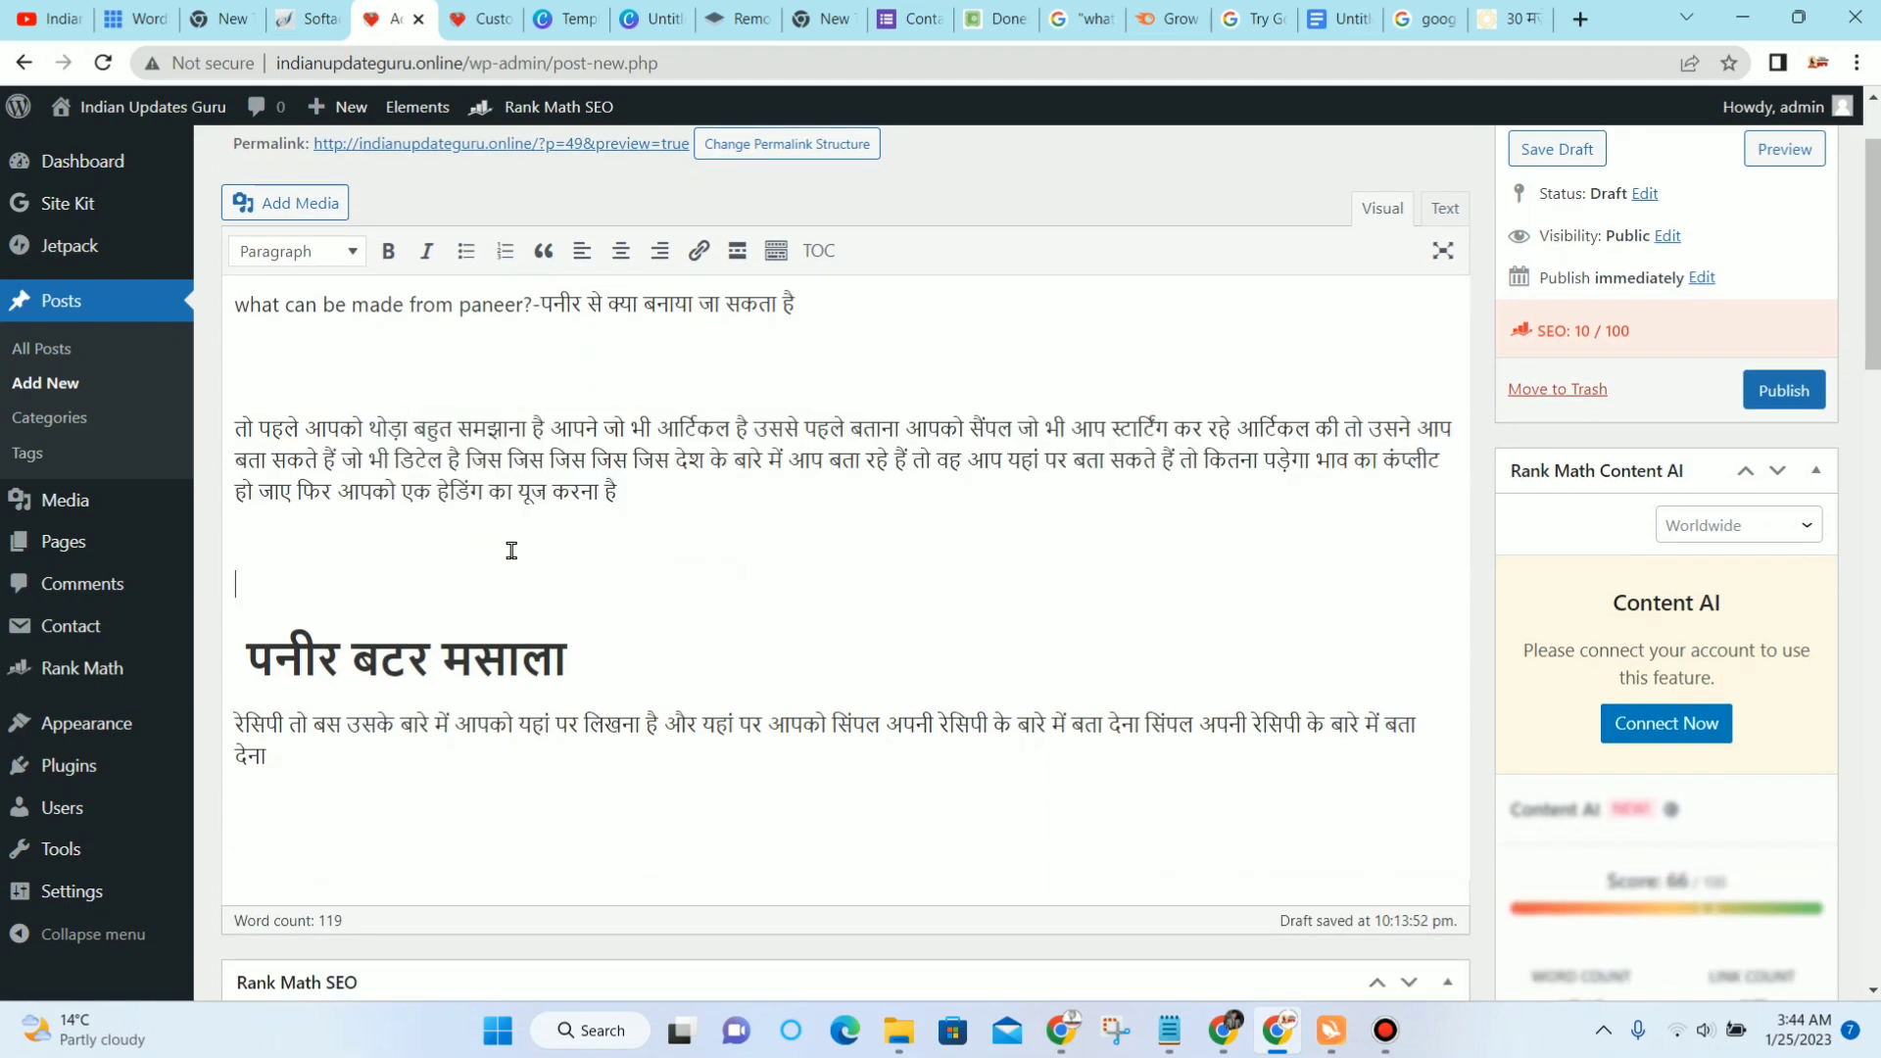
{"action": "scroll", "coordinate": [508, 549], "scroll_direction": "up", "scroll_amount": 1}
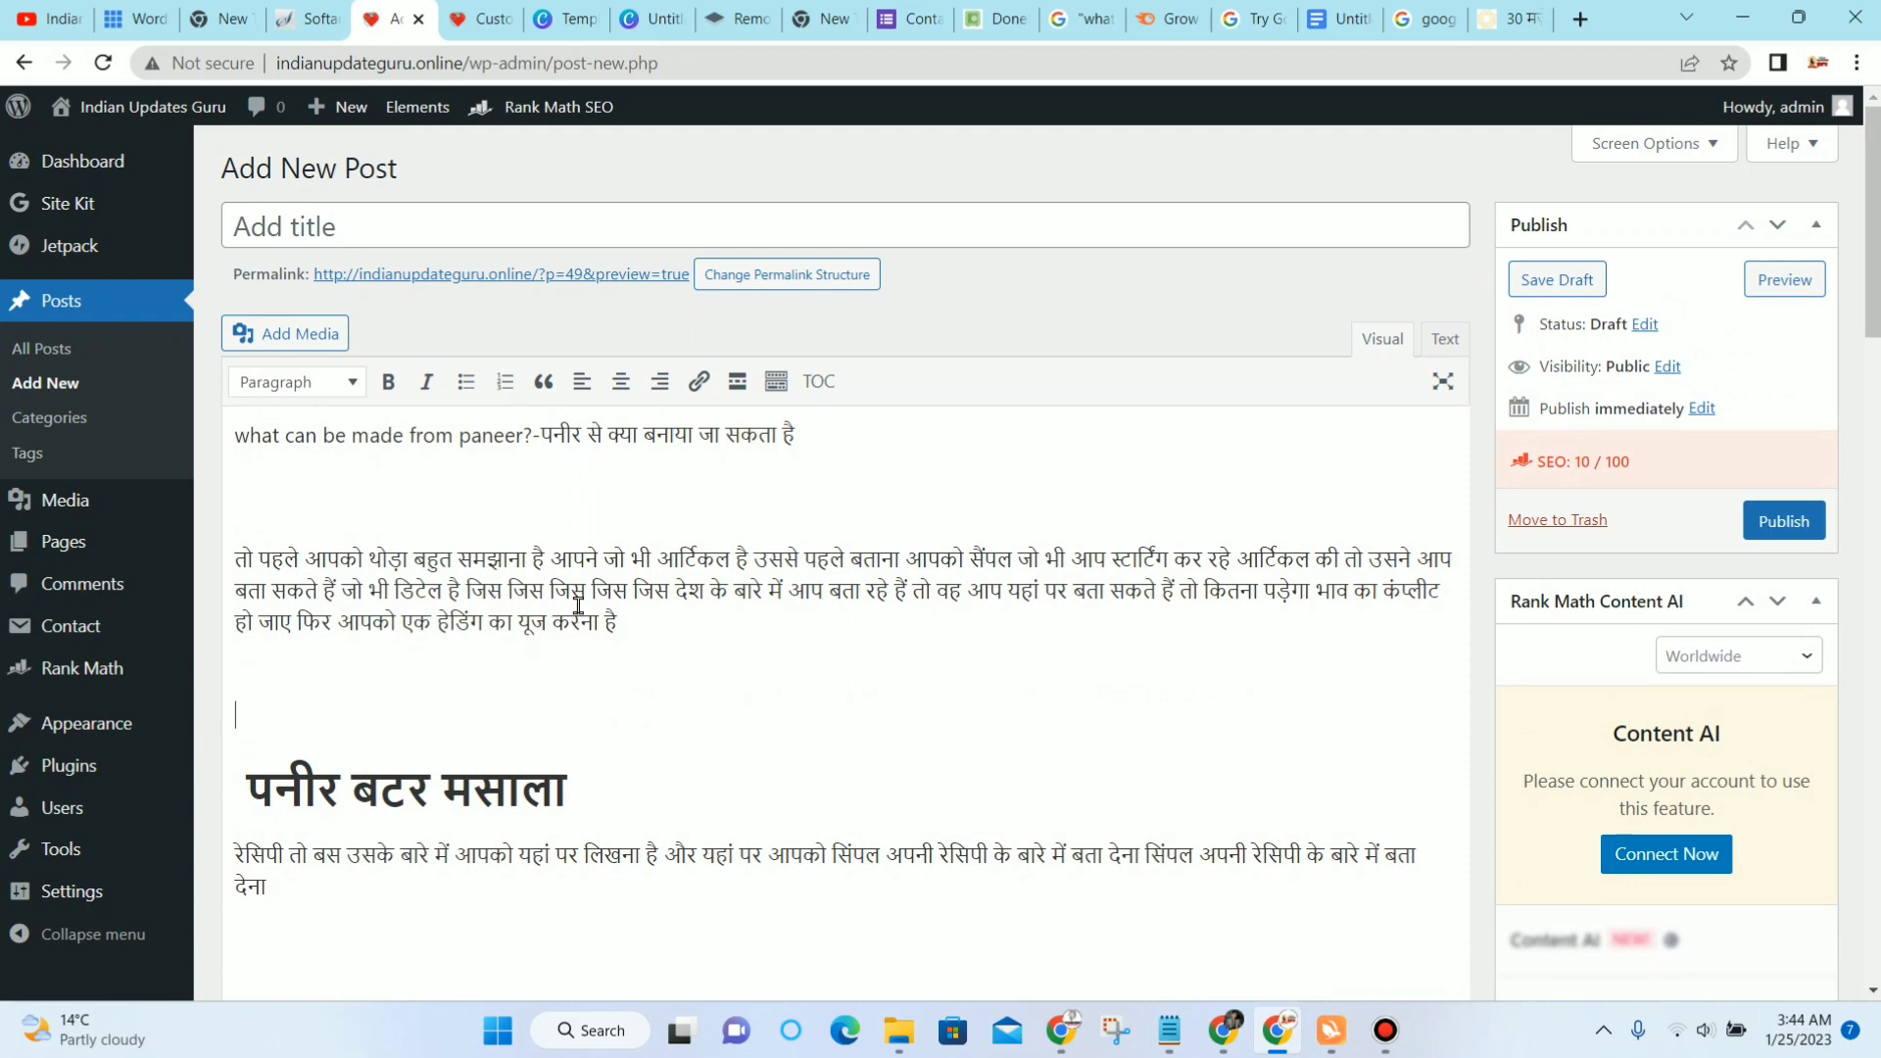
Step: Copy the content's first line "what can be made from paneer?-पनीर से क्या बनाया जा सकता है" into the post title
{"action": "left_click_drag", "start_coordinate": [236, 434], "coordinate": [543, 431]}
{"action": "left_click", "coordinate": [525, 427]}
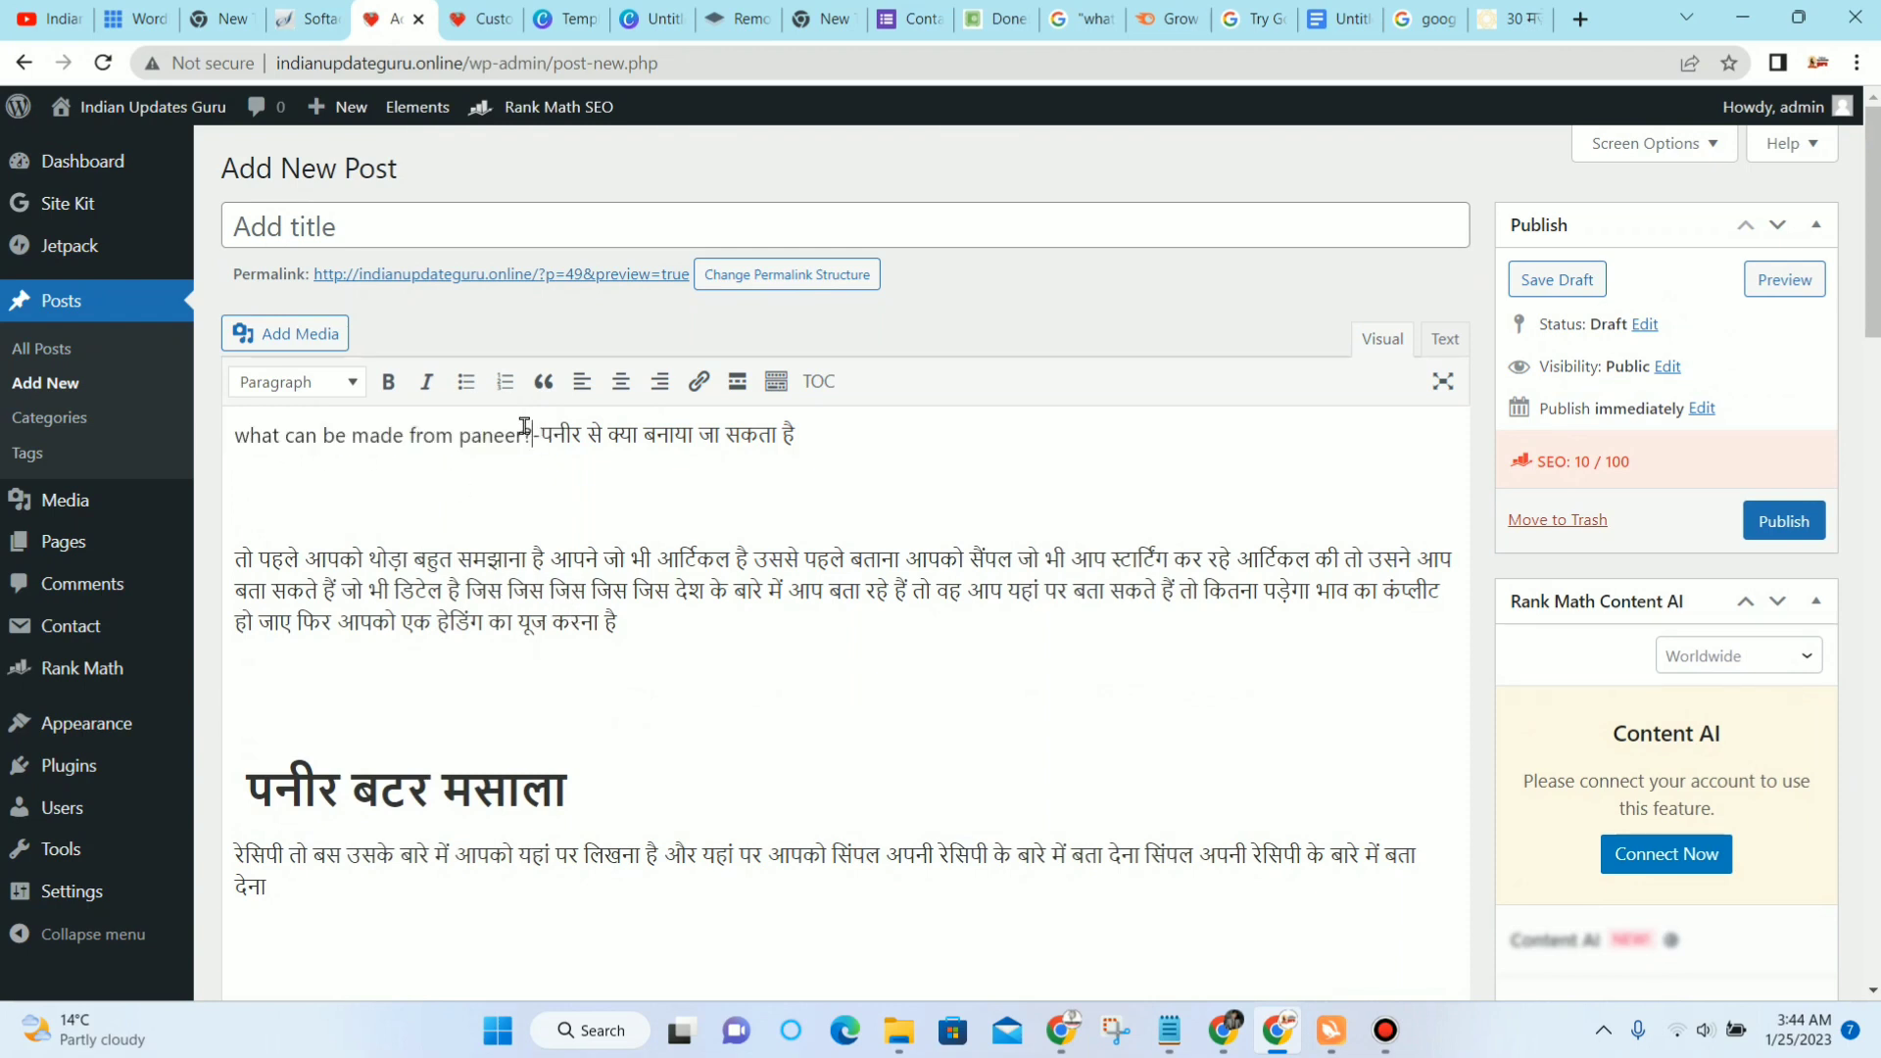
{"action": "triple_click", "coordinate": [722, 432]}
{"action": "right_click", "coordinate": [723, 432]}
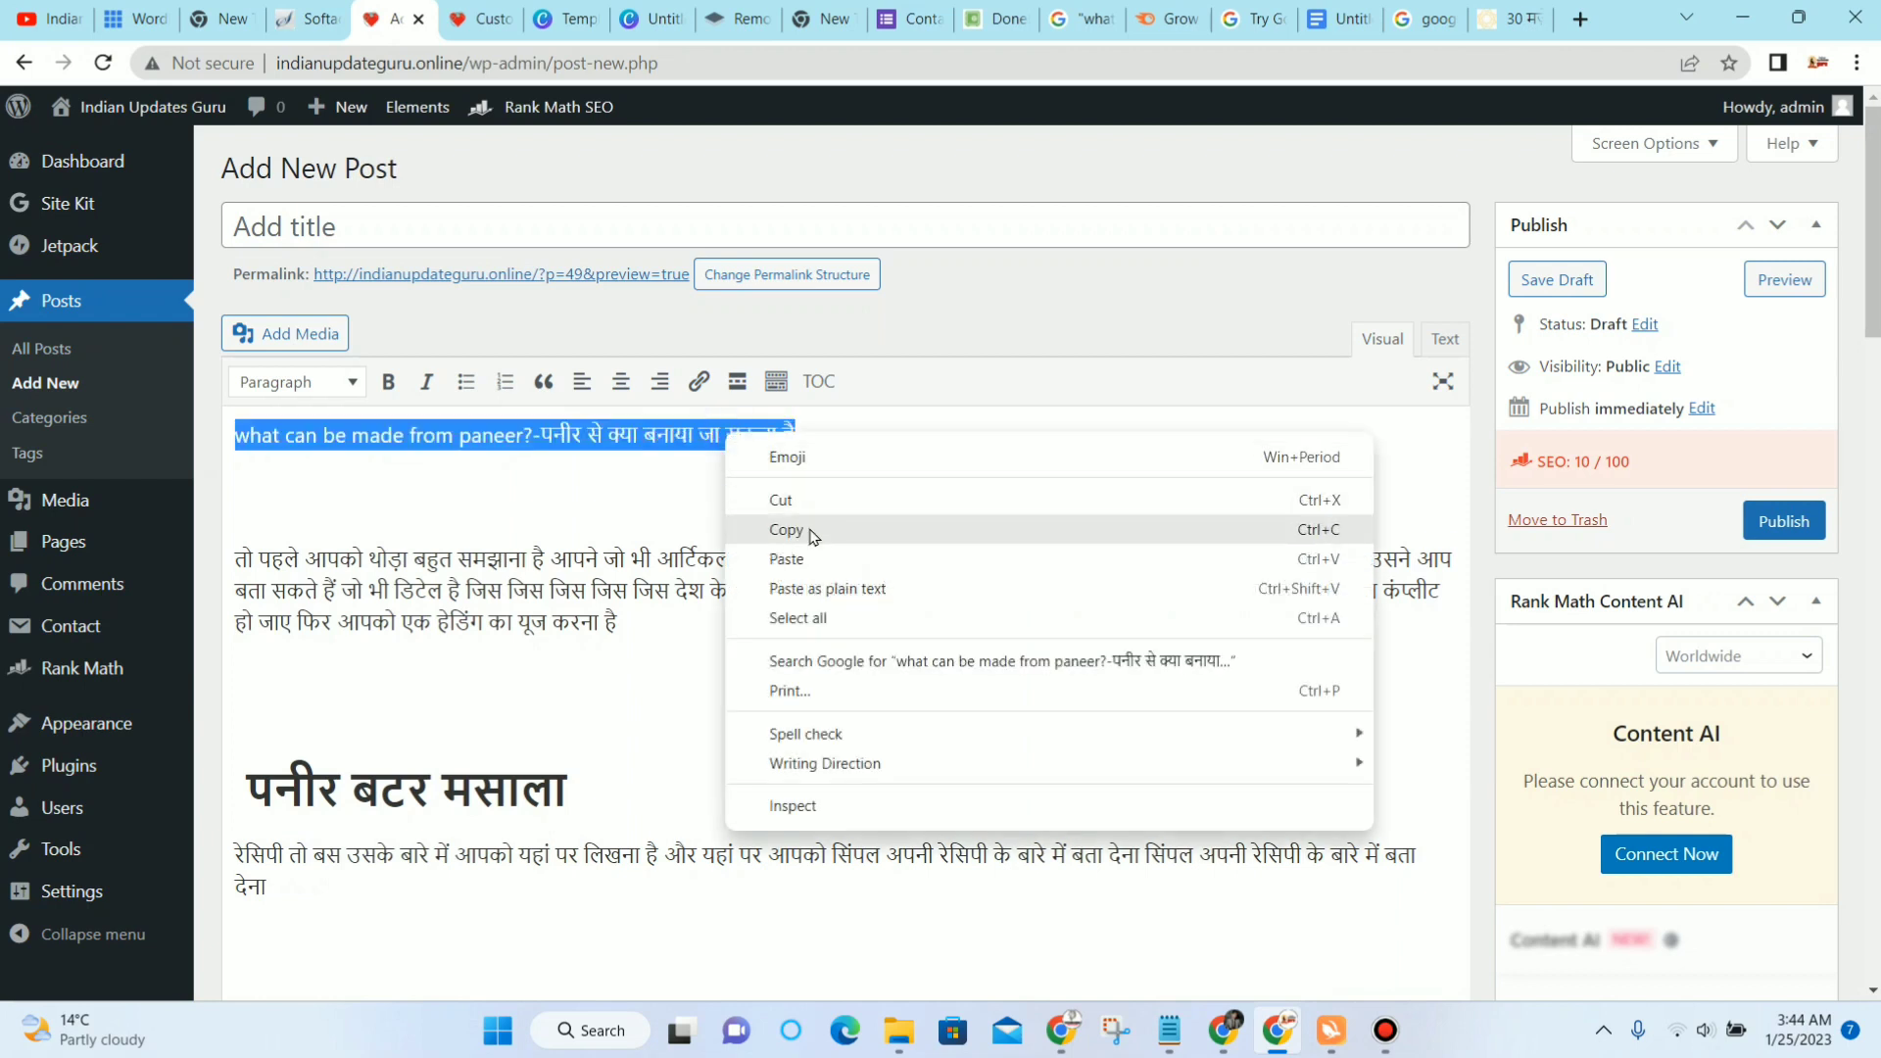
{"action": "left_click", "coordinate": [801, 527]}
{"action": "left_click", "coordinate": [641, 226]}
{"action": "key", "text": "ctrl+v"}
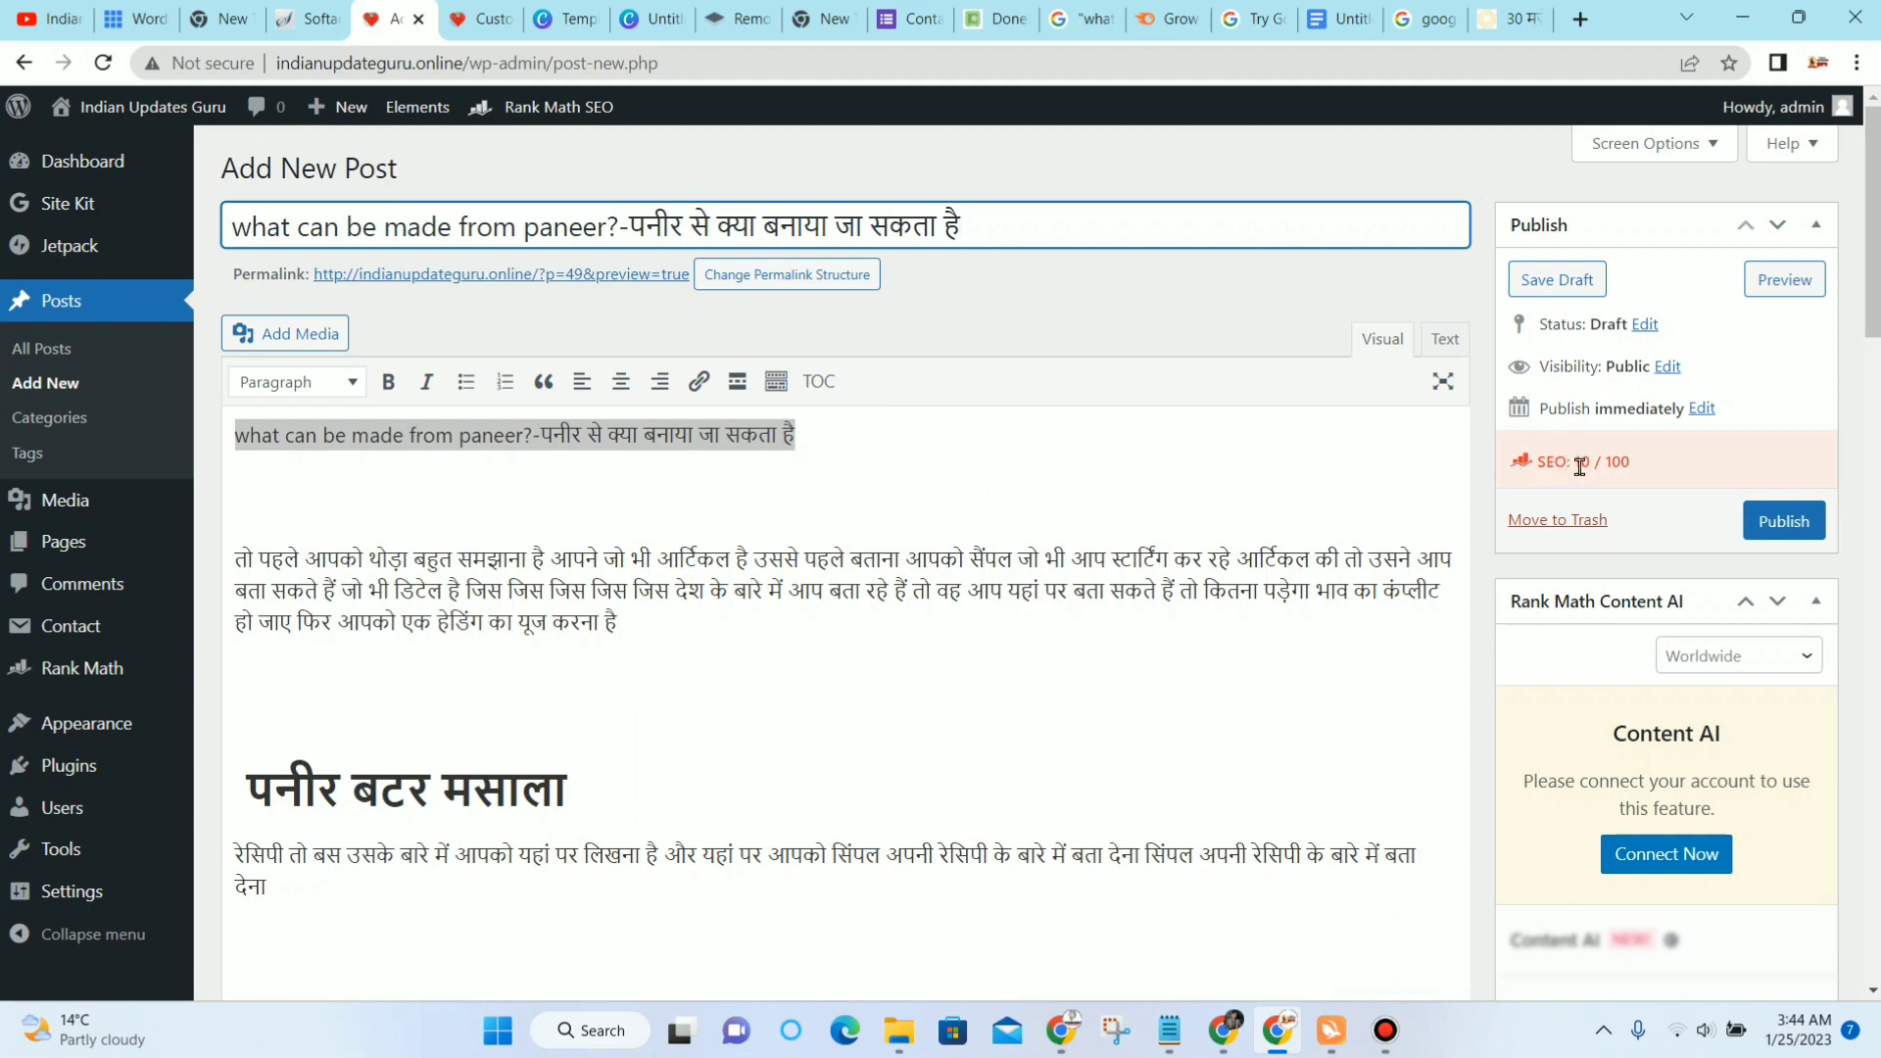
{"action": "left_click", "coordinate": [1107, 456]}
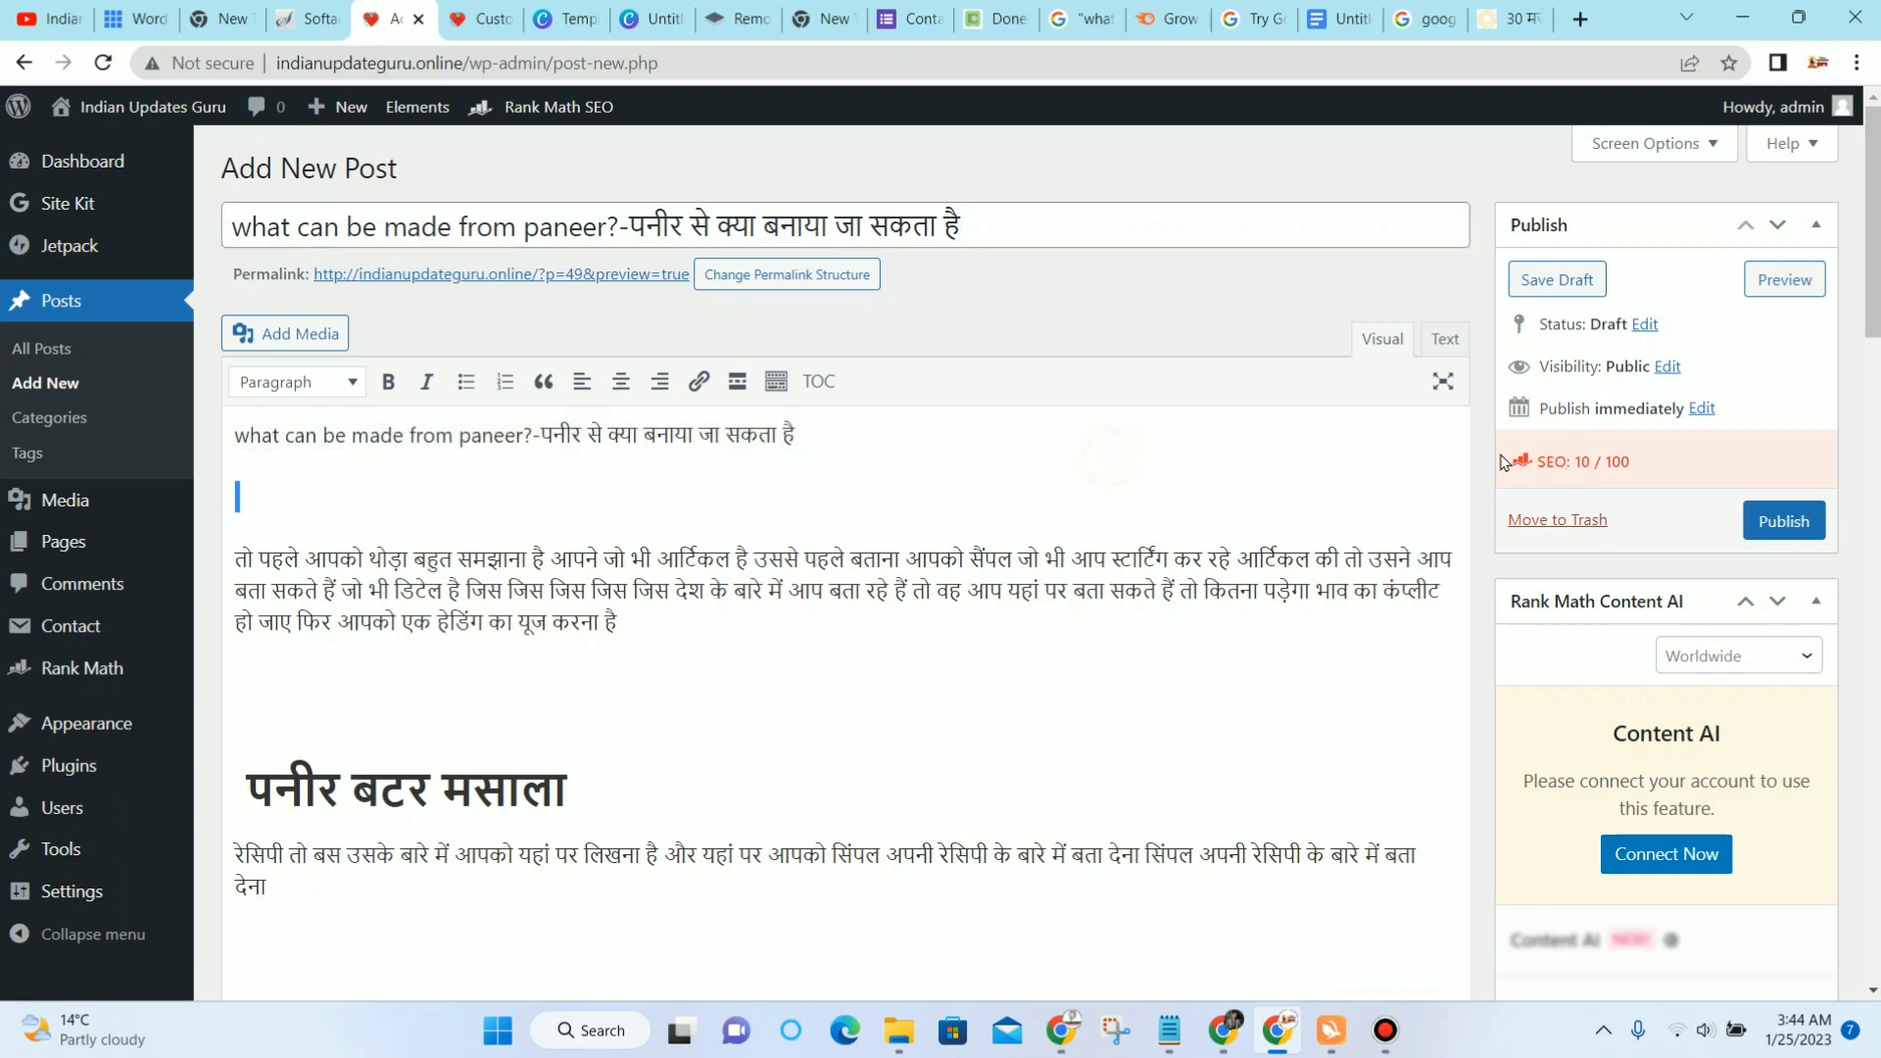
{"action": "left_click", "coordinate": [230, 433]}
{"action": "key", "text": "Right"}
{"action": "key", "text": "Right"}
{"action": "key", "text": "Right"}
{"action": "key", "text": "Right"}
{"action": "key", "text": "Right"}
{"action": "key", "text": "Right"}
{"action": "key", "text": "Right"}
{"action": "key", "text": "Right"}
{"action": "key", "text": "Right"}
{"action": "key", "text": "Right"}
{"action": "key", "text": "Right"}
{"action": "left_click", "coordinate": [231, 437]}
{"action": "key", "text": "Right"}
{"action": "key", "text": "Right"}
{"action": "key", "text": "Left"}
{"action": "key", "text": "Left"}
{"action": "left_click", "coordinate": [231, 438]}
Step: Copy "what can be made from paneer?" from the post title and add it as the Rank Math focus keyword
{"action": "left_click_drag", "start_coordinate": [233, 226], "coordinate": [618, 234]}
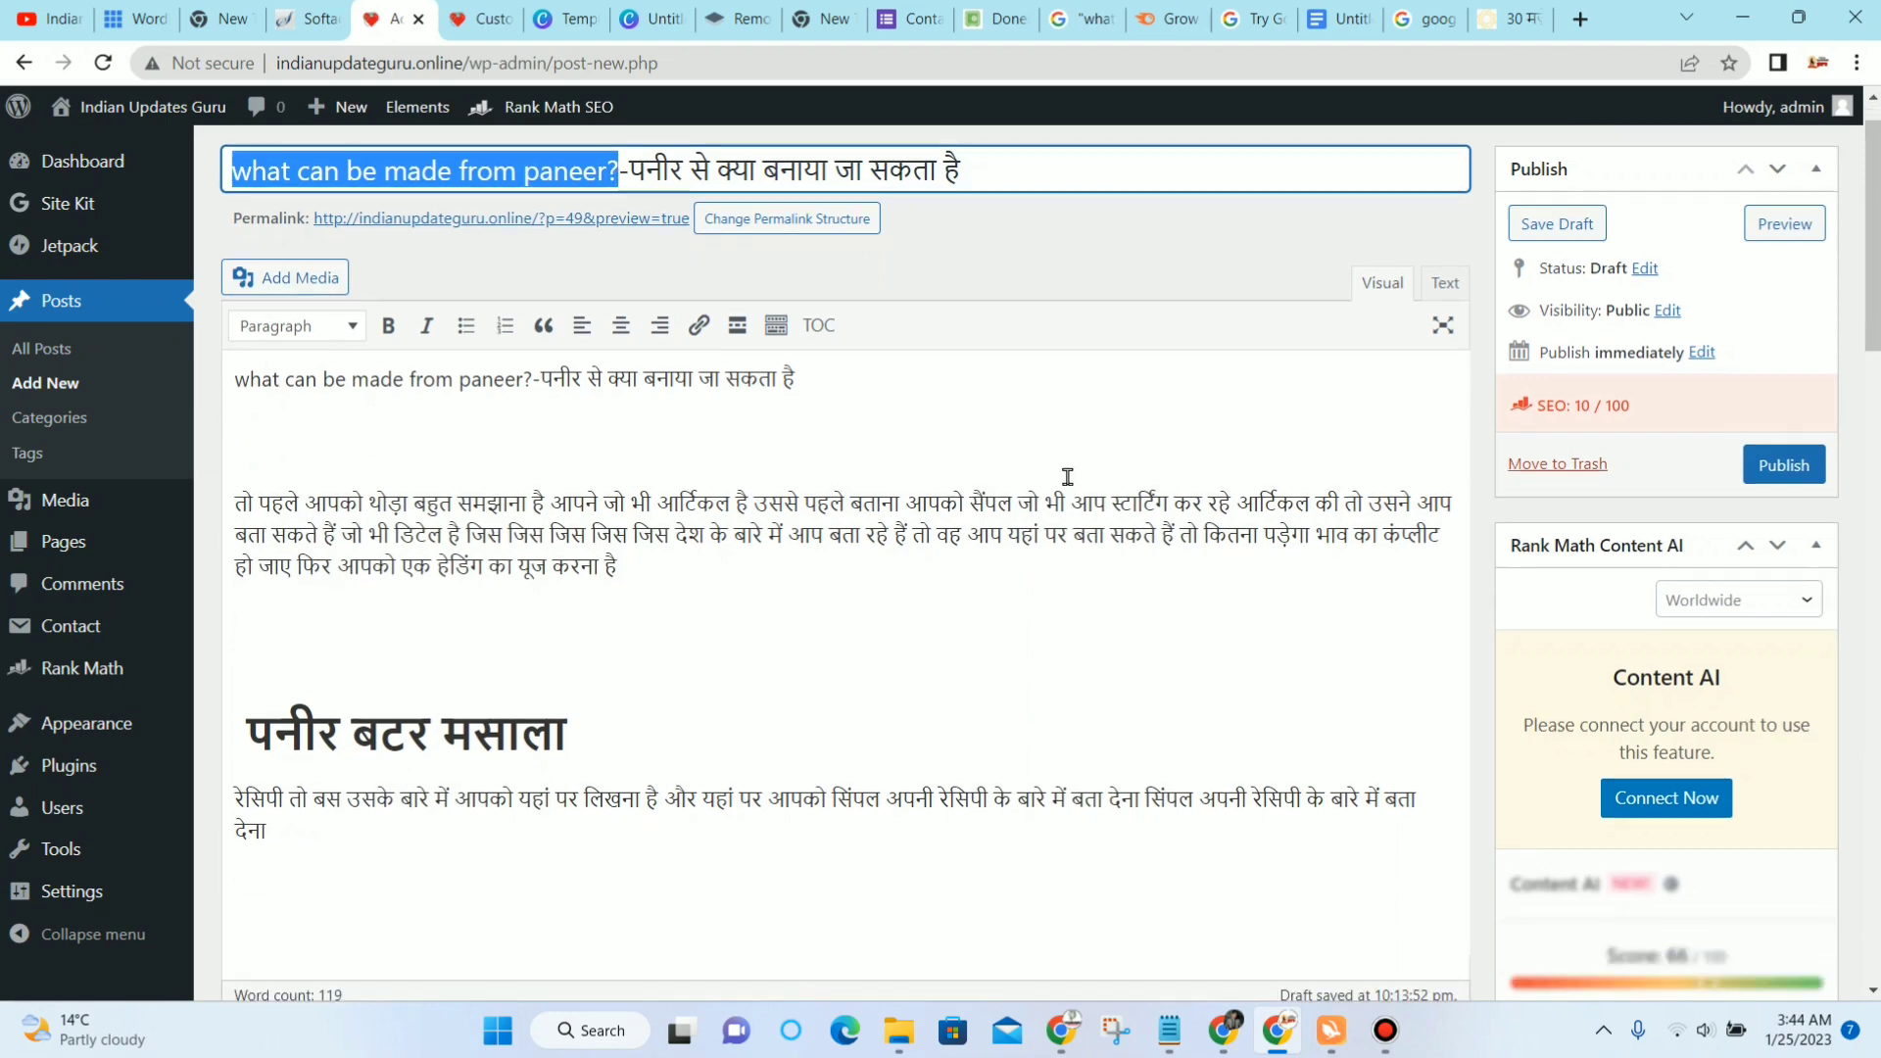
{"action": "scroll", "coordinate": [1066, 487], "scroll_direction": "down", "scroll_amount": 12}
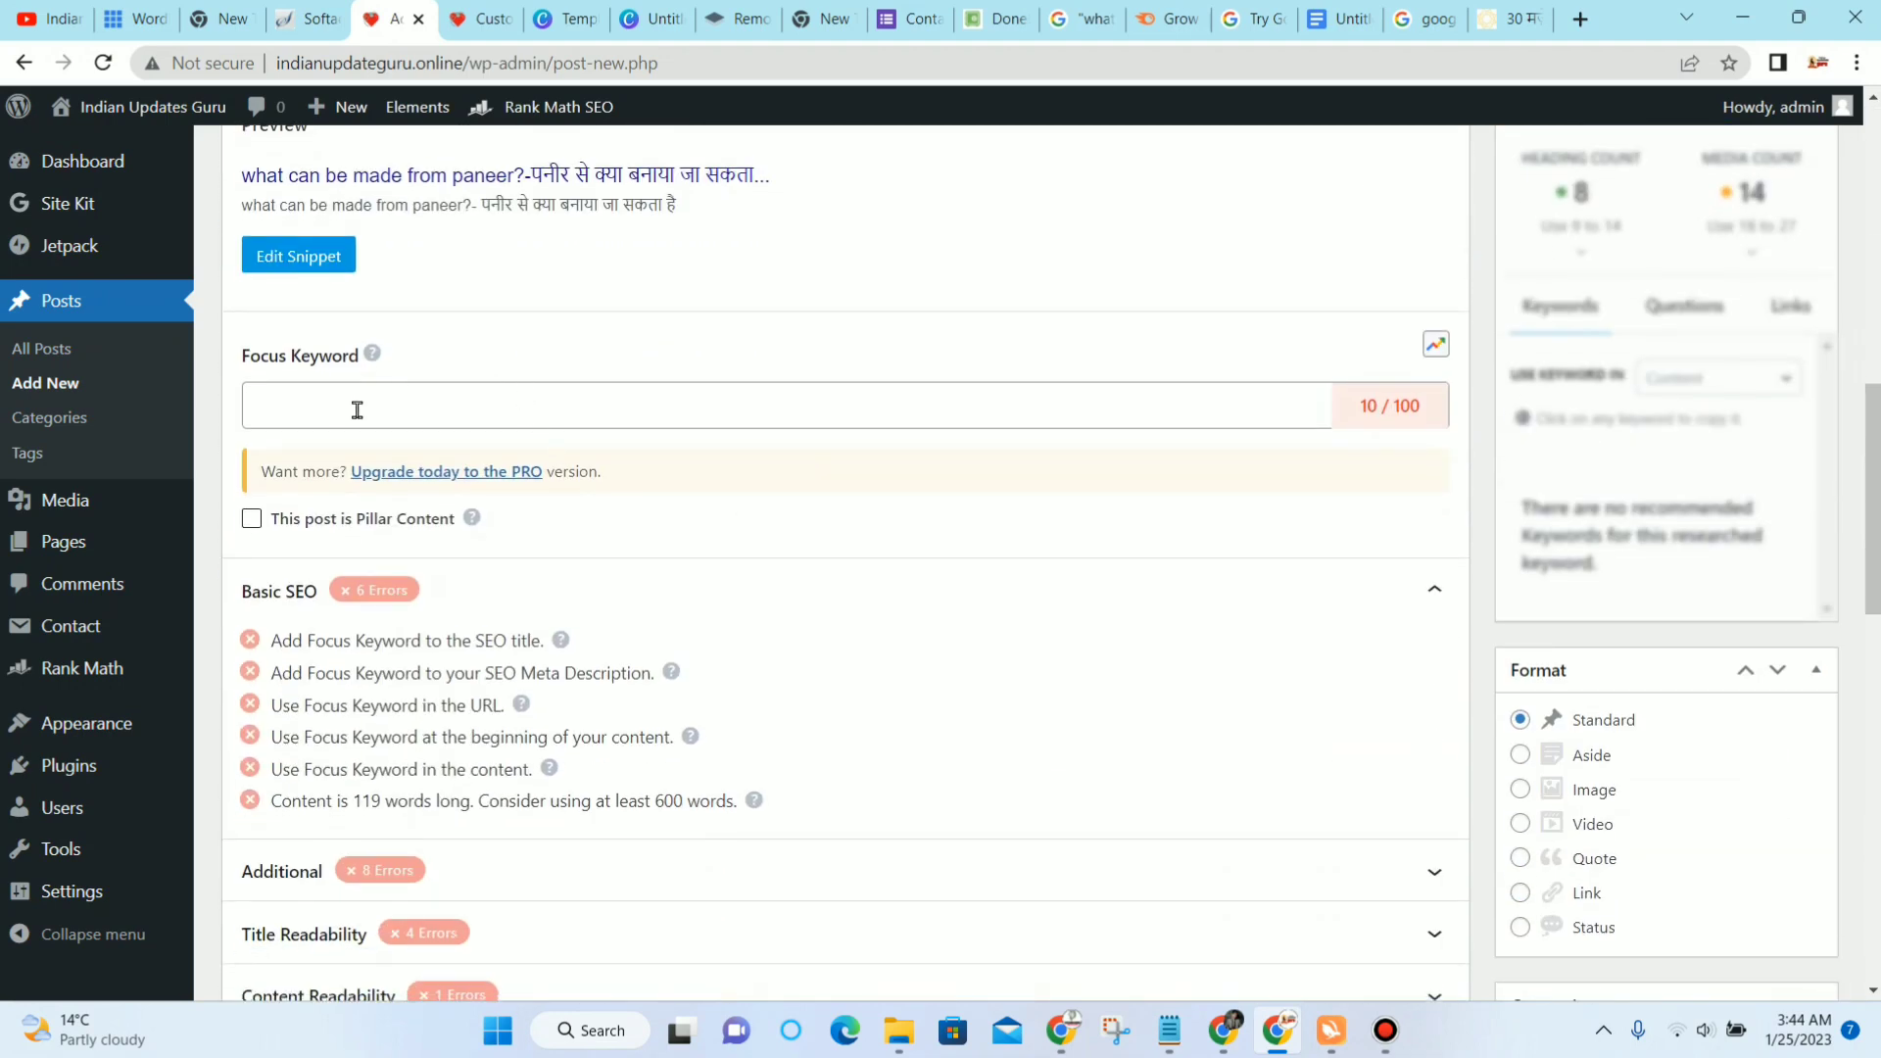
{"action": "left_click", "coordinate": [358, 409]}
{"action": "key", "text": "ctrl+v"}
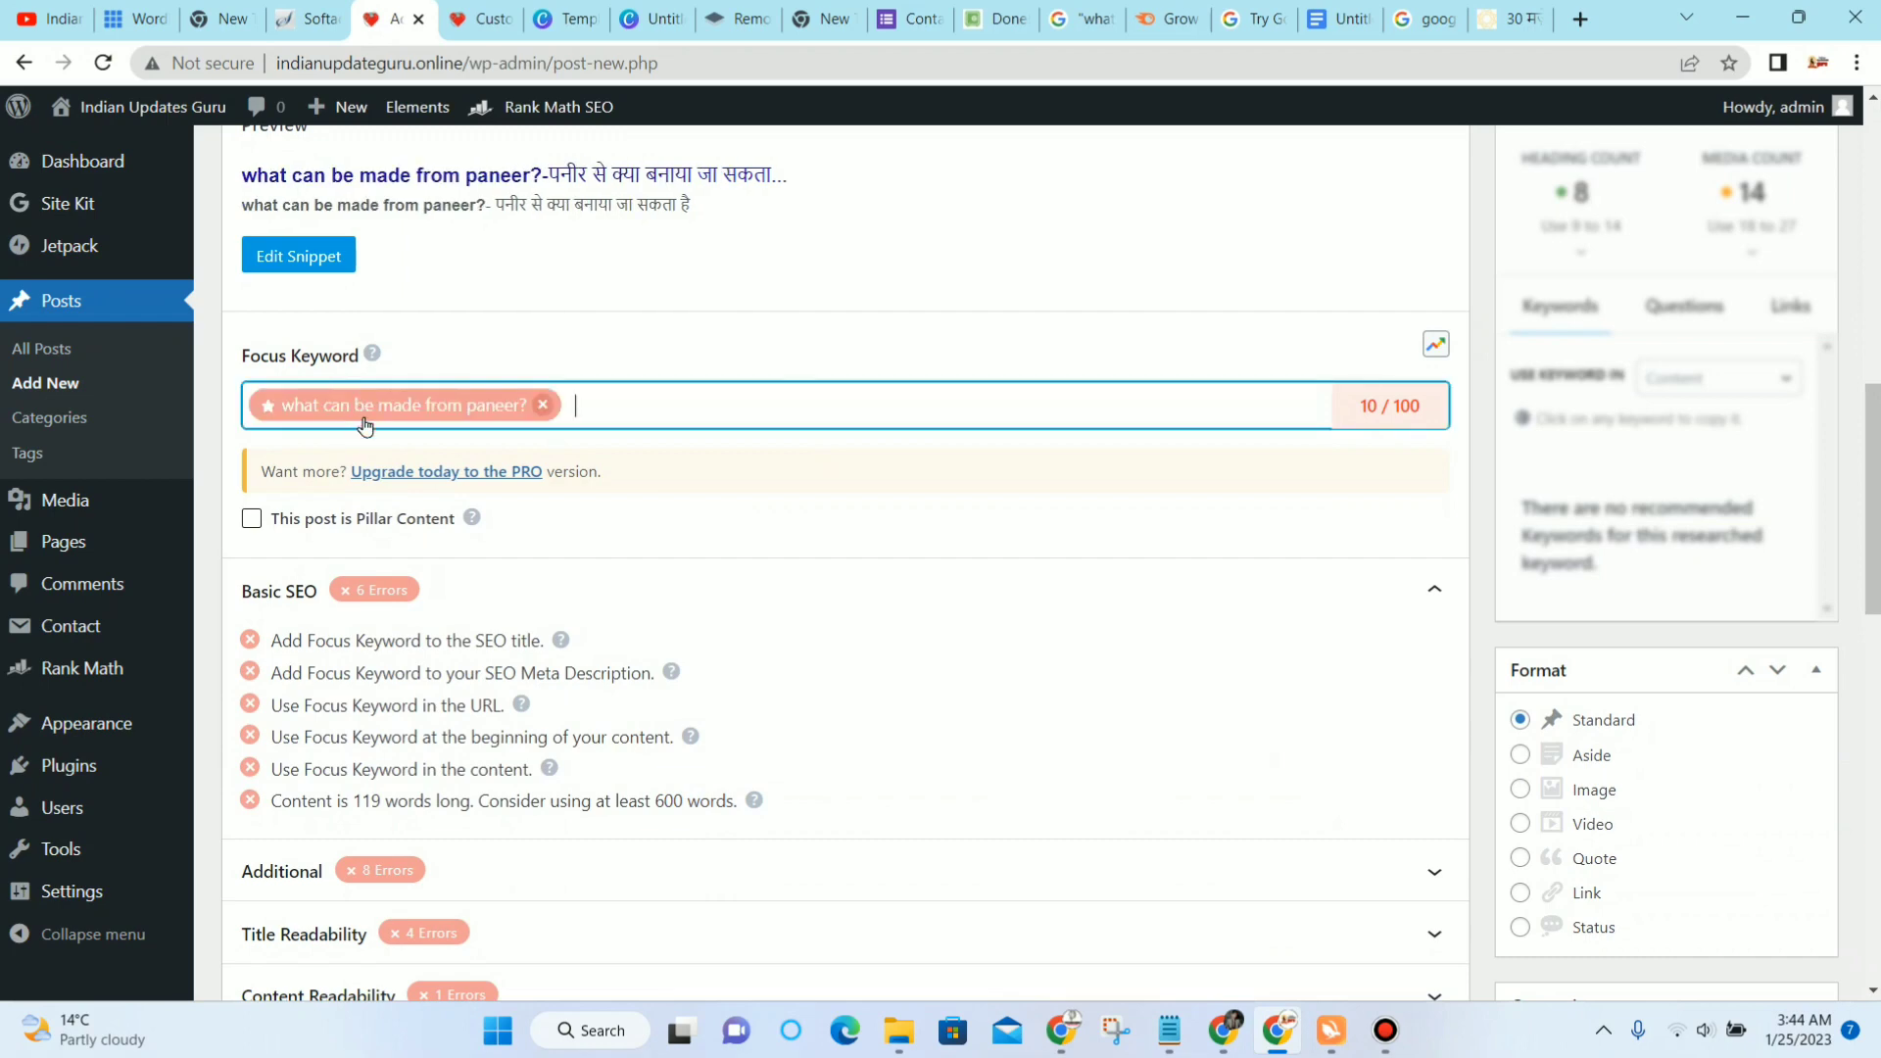
{"action": "scroll", "coordinate": [1351, 441], "scroll_direction": "up", "scroll_amount": 2}
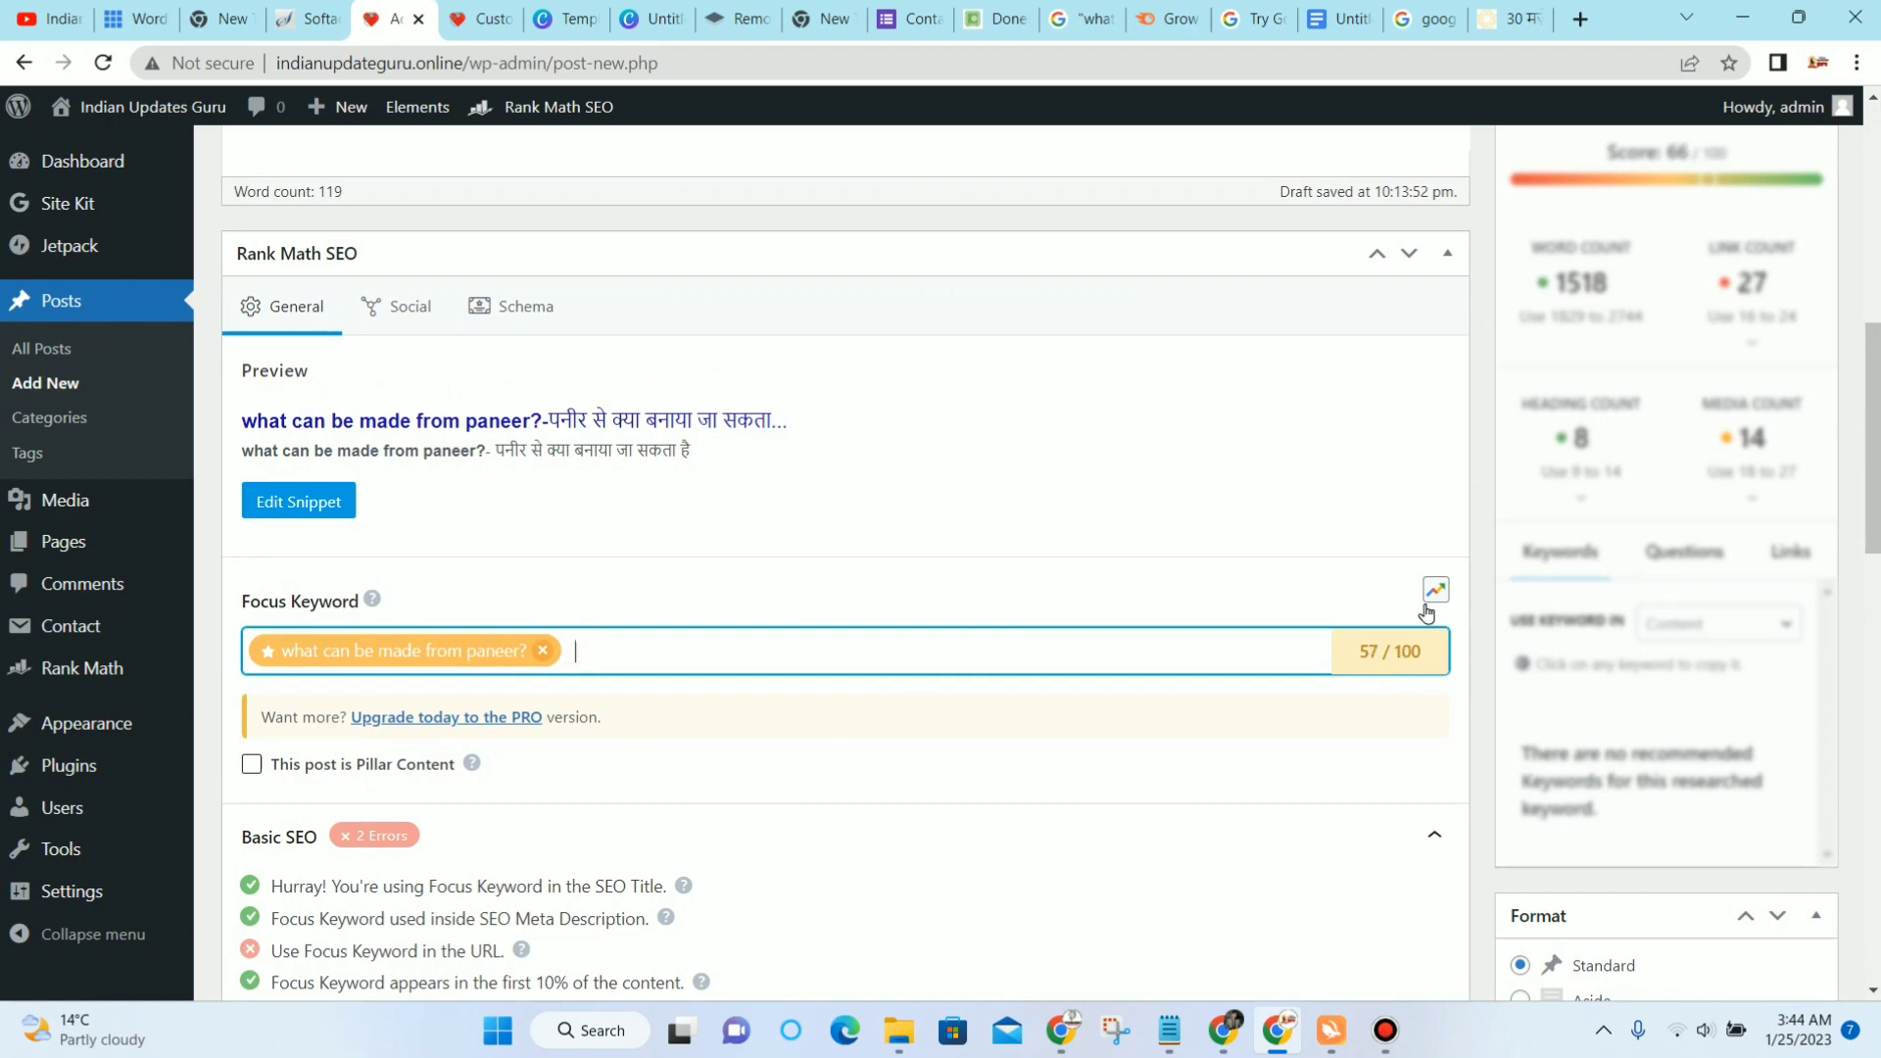
{"action": "scroll", "coordinate": [1427, 608], "scroll_direction": "up", "scroll_amount": 8}
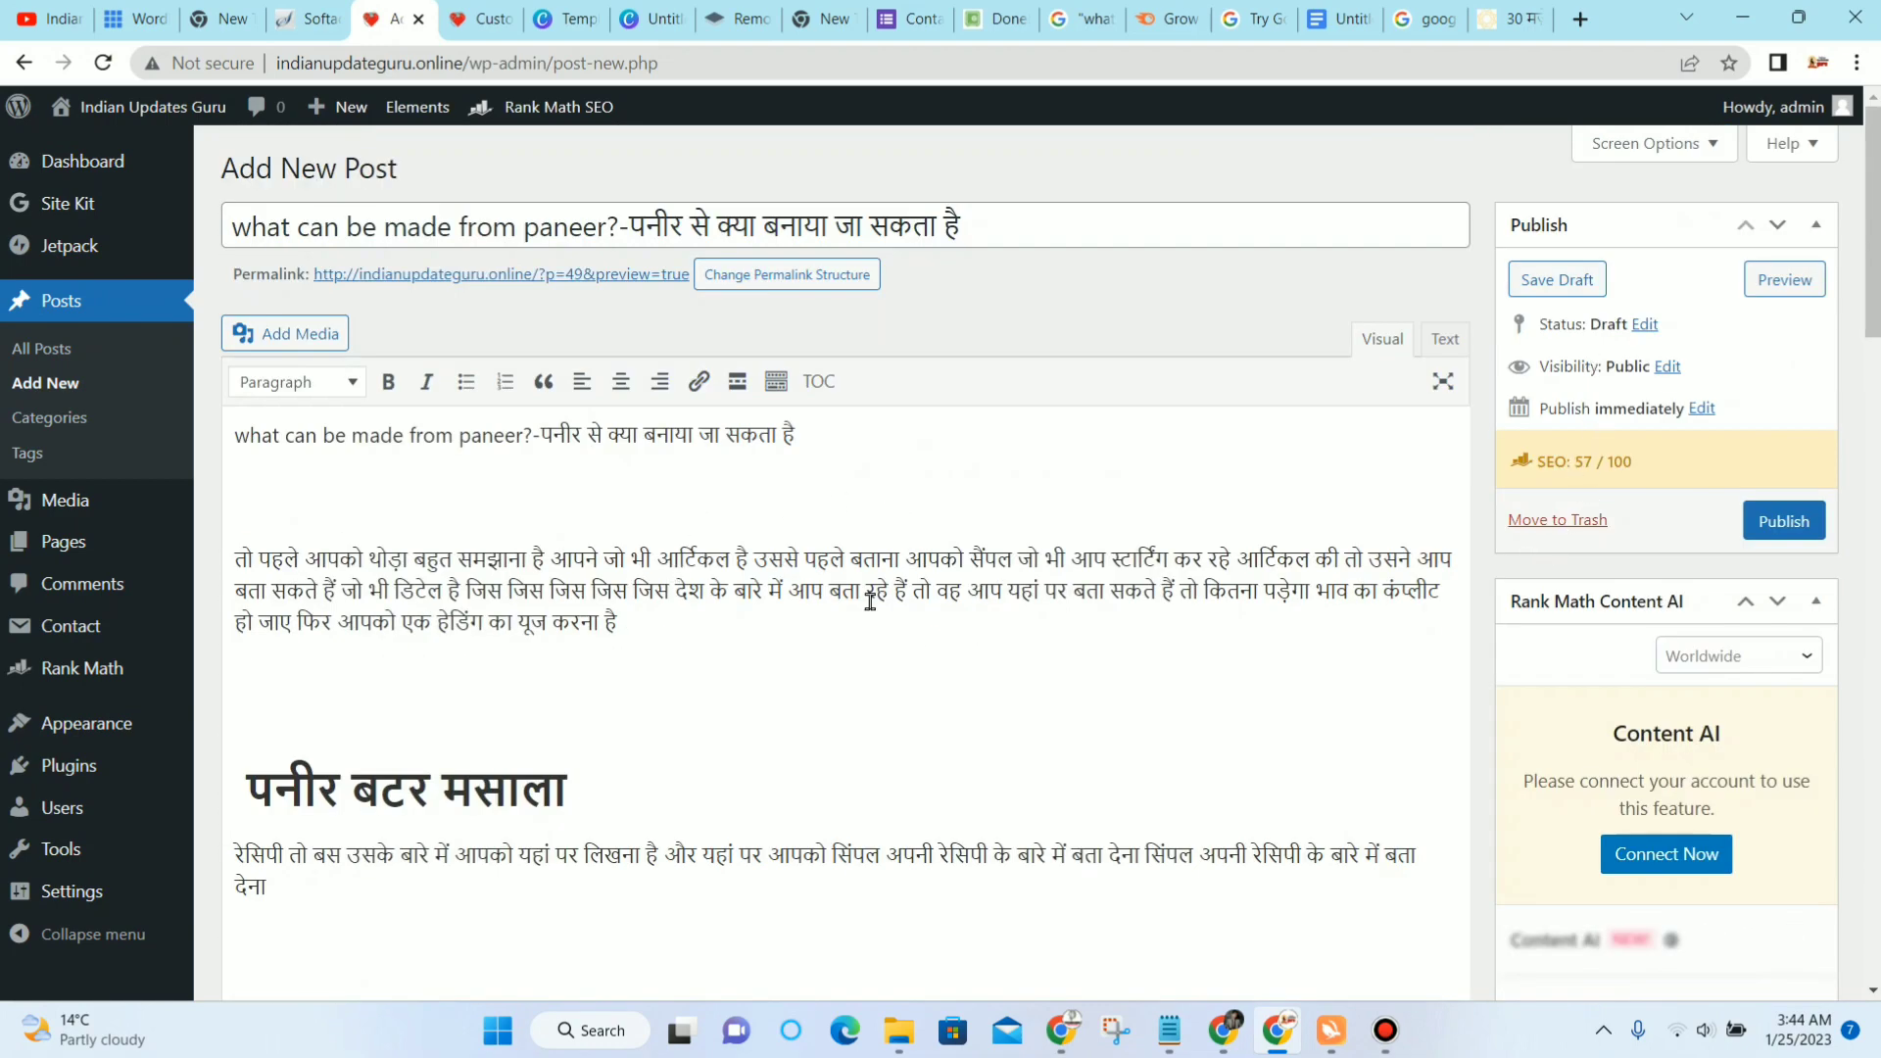
Step: Paste the focus keyword "what can be made from paneer?" after "बताना" in the introductory paragraph of the post content
{"action": "scroll", "coordinate": [950, 512], "scroll_direction": "down", "scroll_amount": 1}
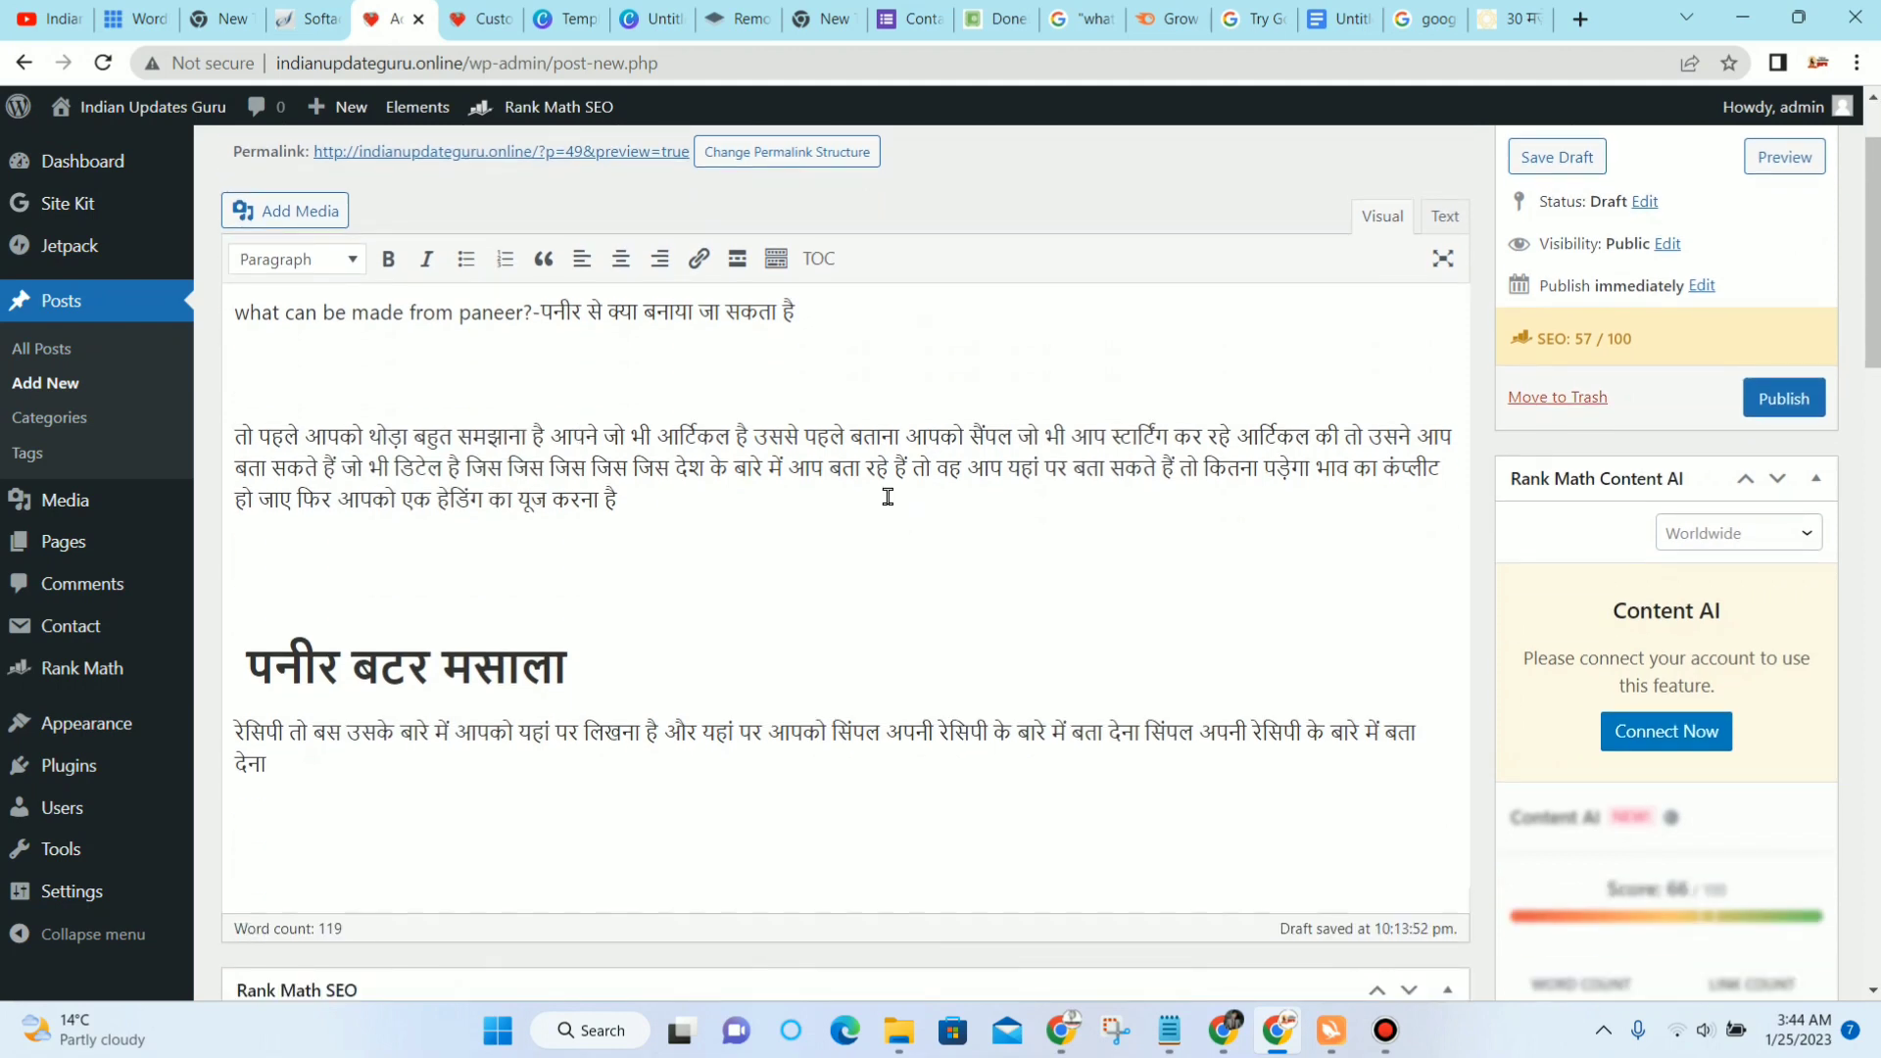
{"action": "scroll", "coordinate": [738, 705], "scroll_direction": "down", "scroll_amount": 1}
{"action": "scroll", "coordinate": [882, 607], "scroll_direction": "up", "scroll_amount": 1}
{"action": "key", "text": "ctrl+v"}
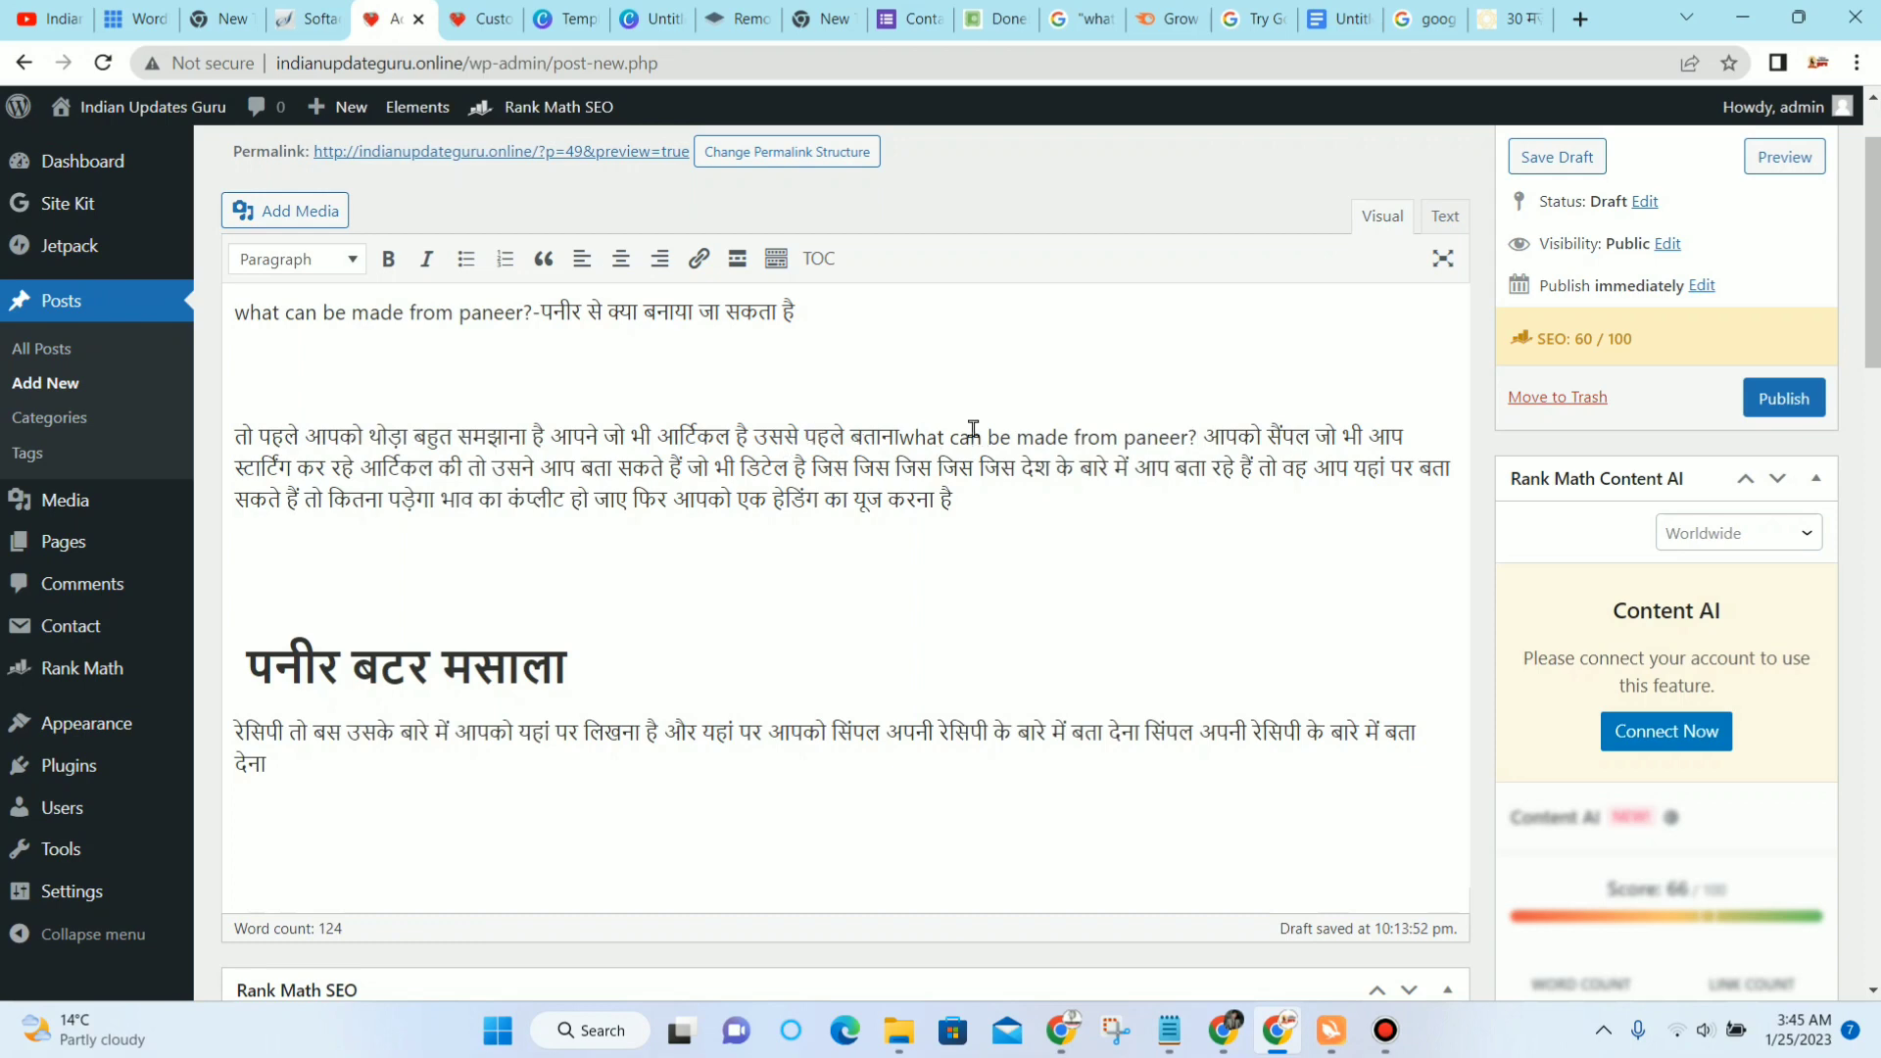
{"action": "scroll", "coordinate": [948, 554], "scroll_direction": "up", "scroll_amount": 1}
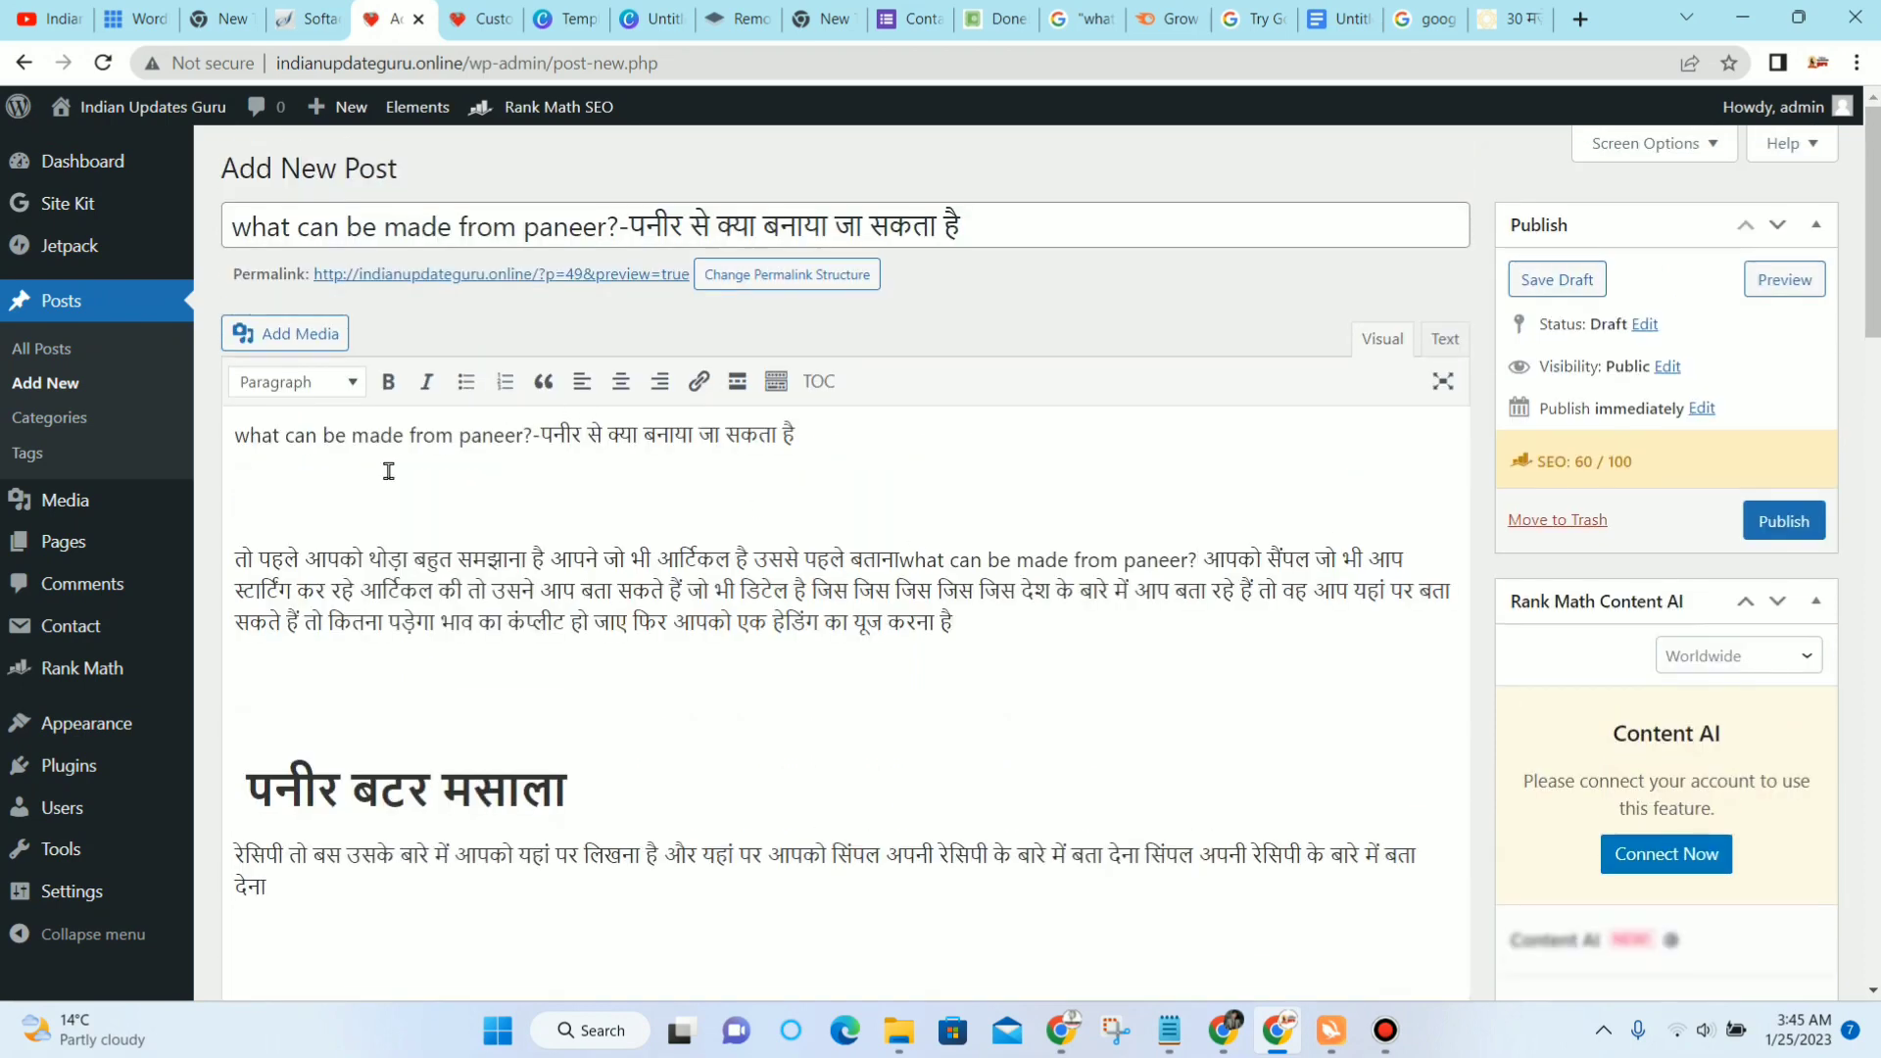
{"action": "left_click", "coordinate": [288, 335]}
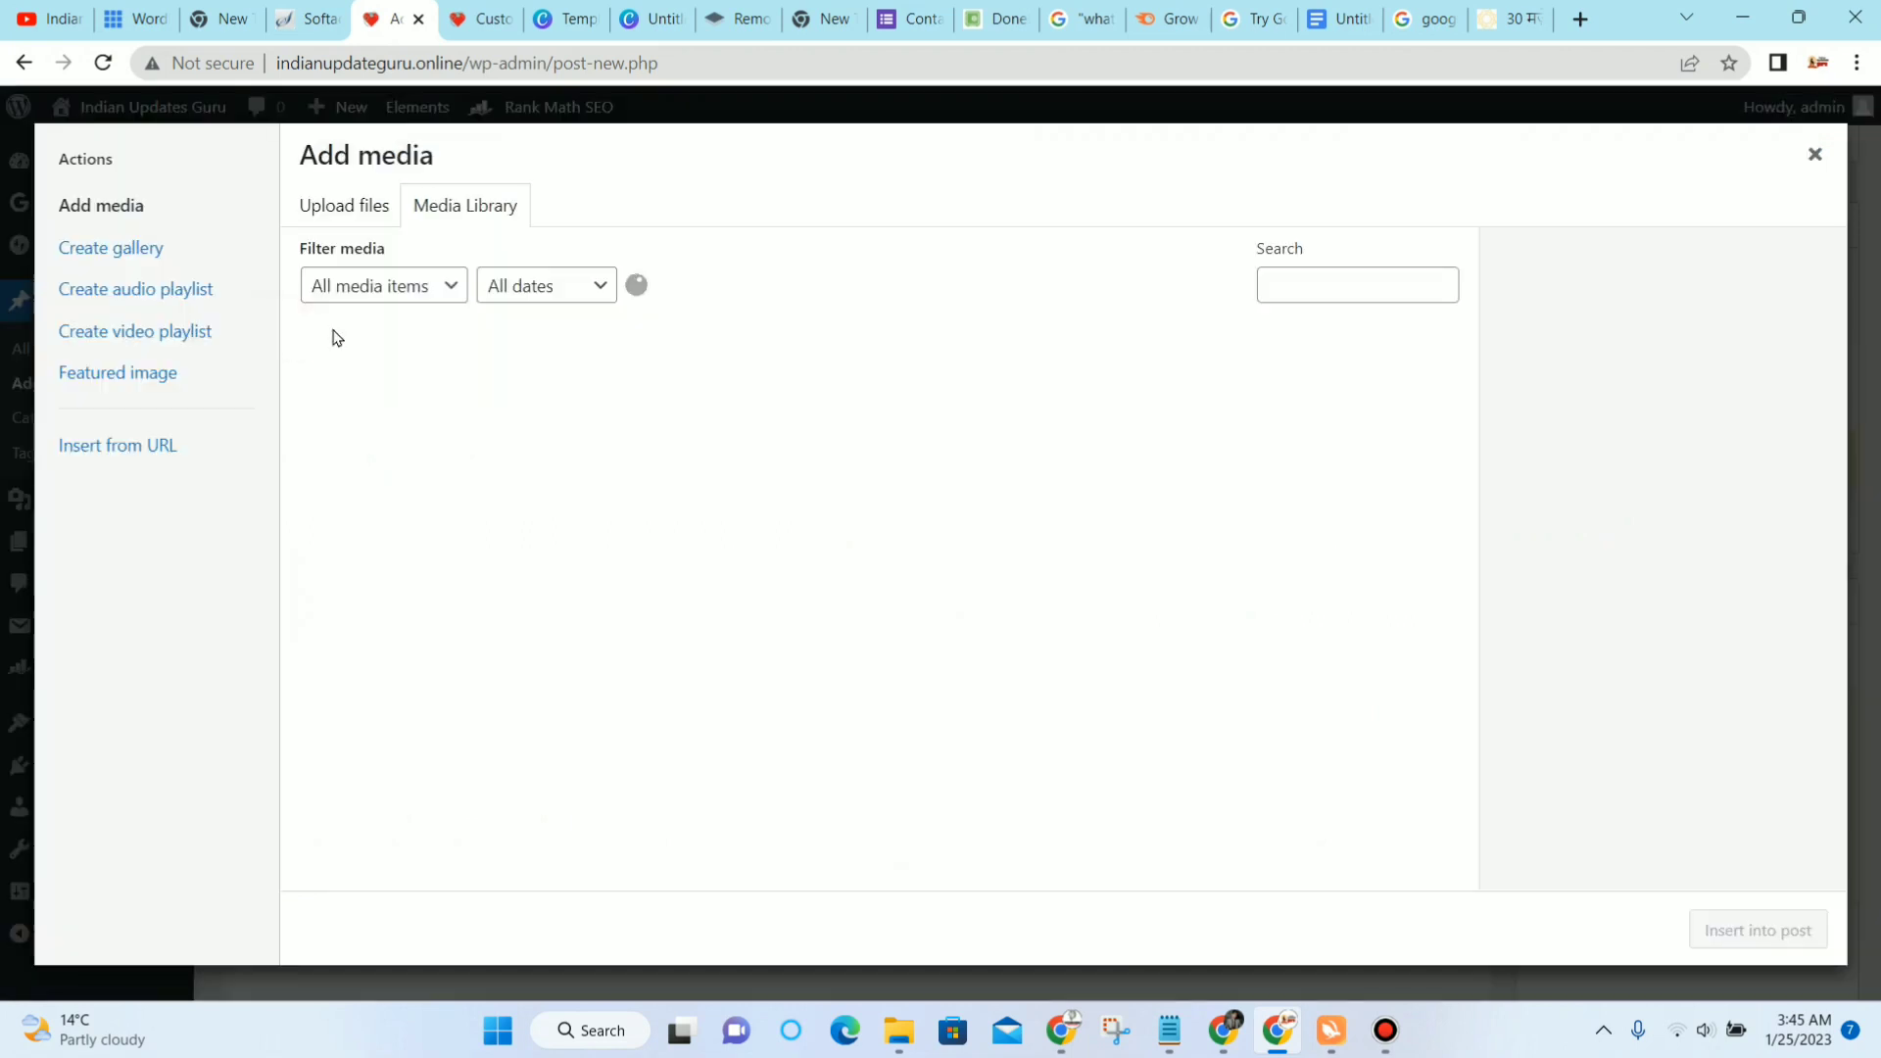
{"action": "double_click", "coordinate": [359, 203]}
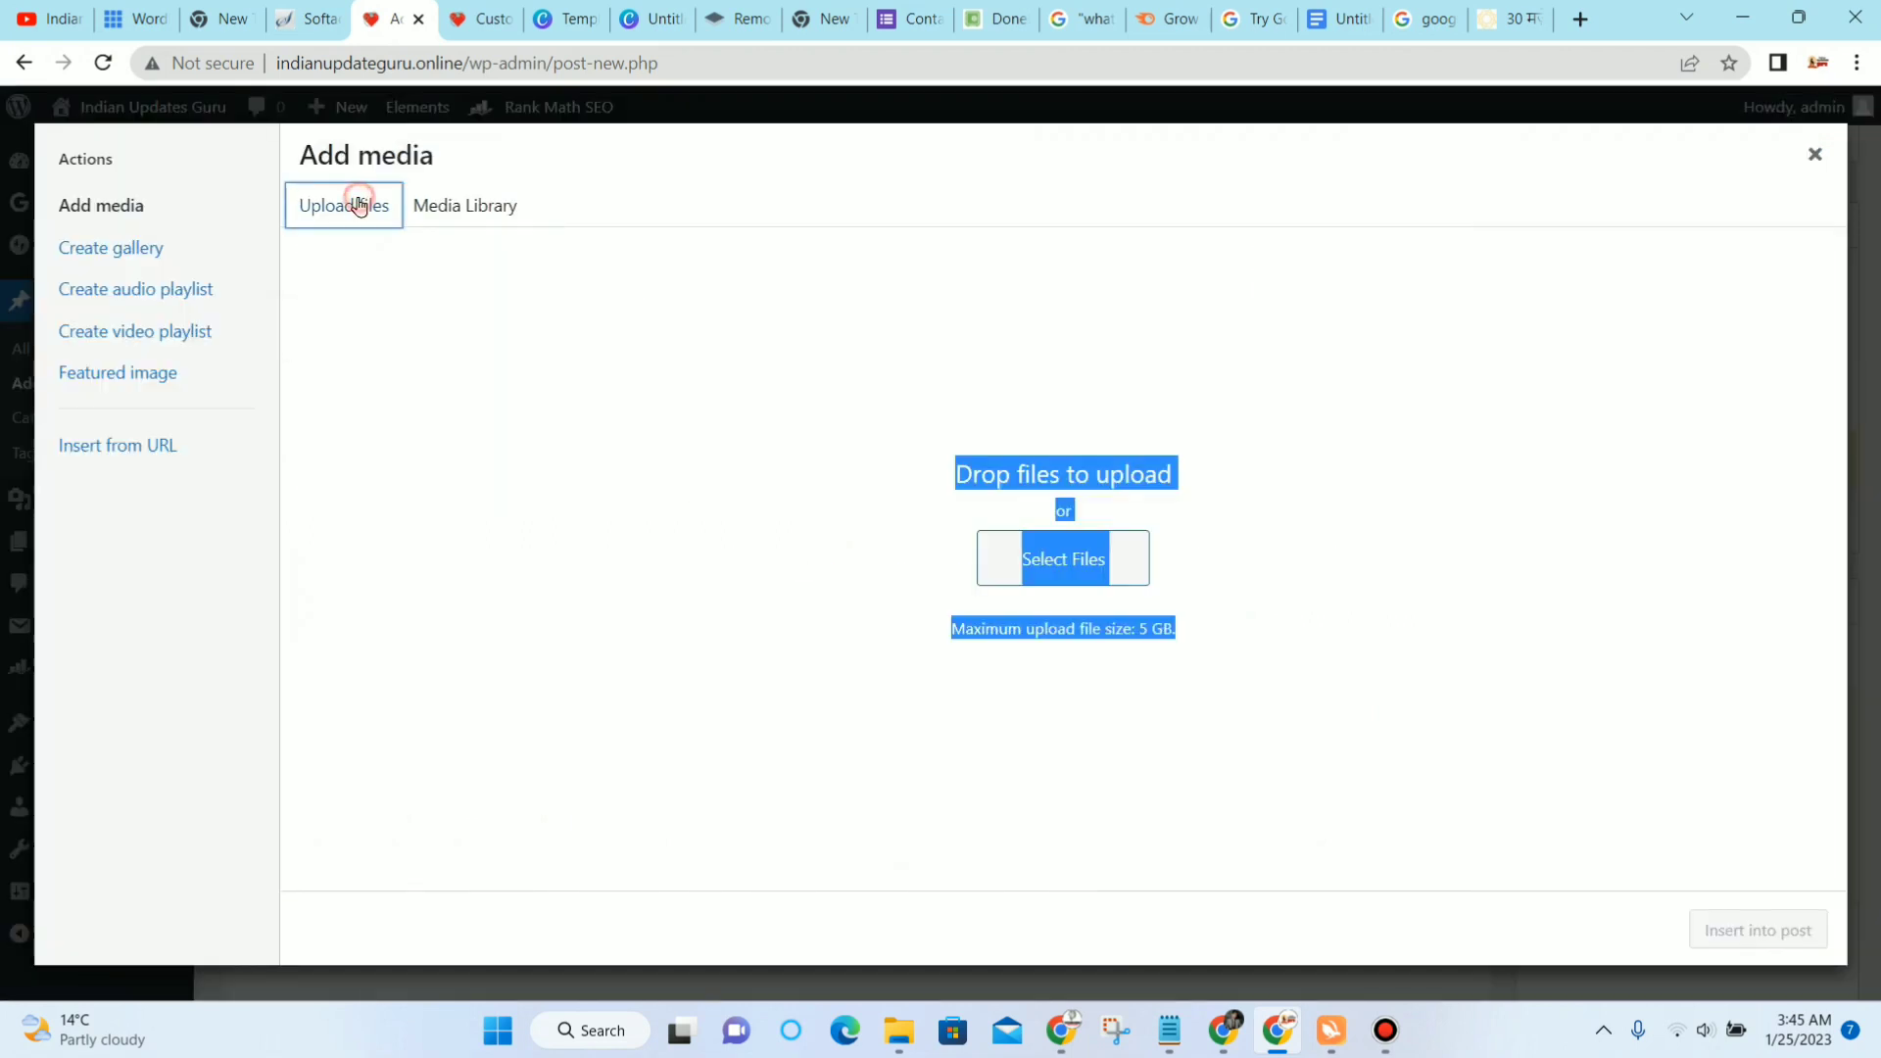
{"action": "left_click", "coordinate": [1242, 553]}
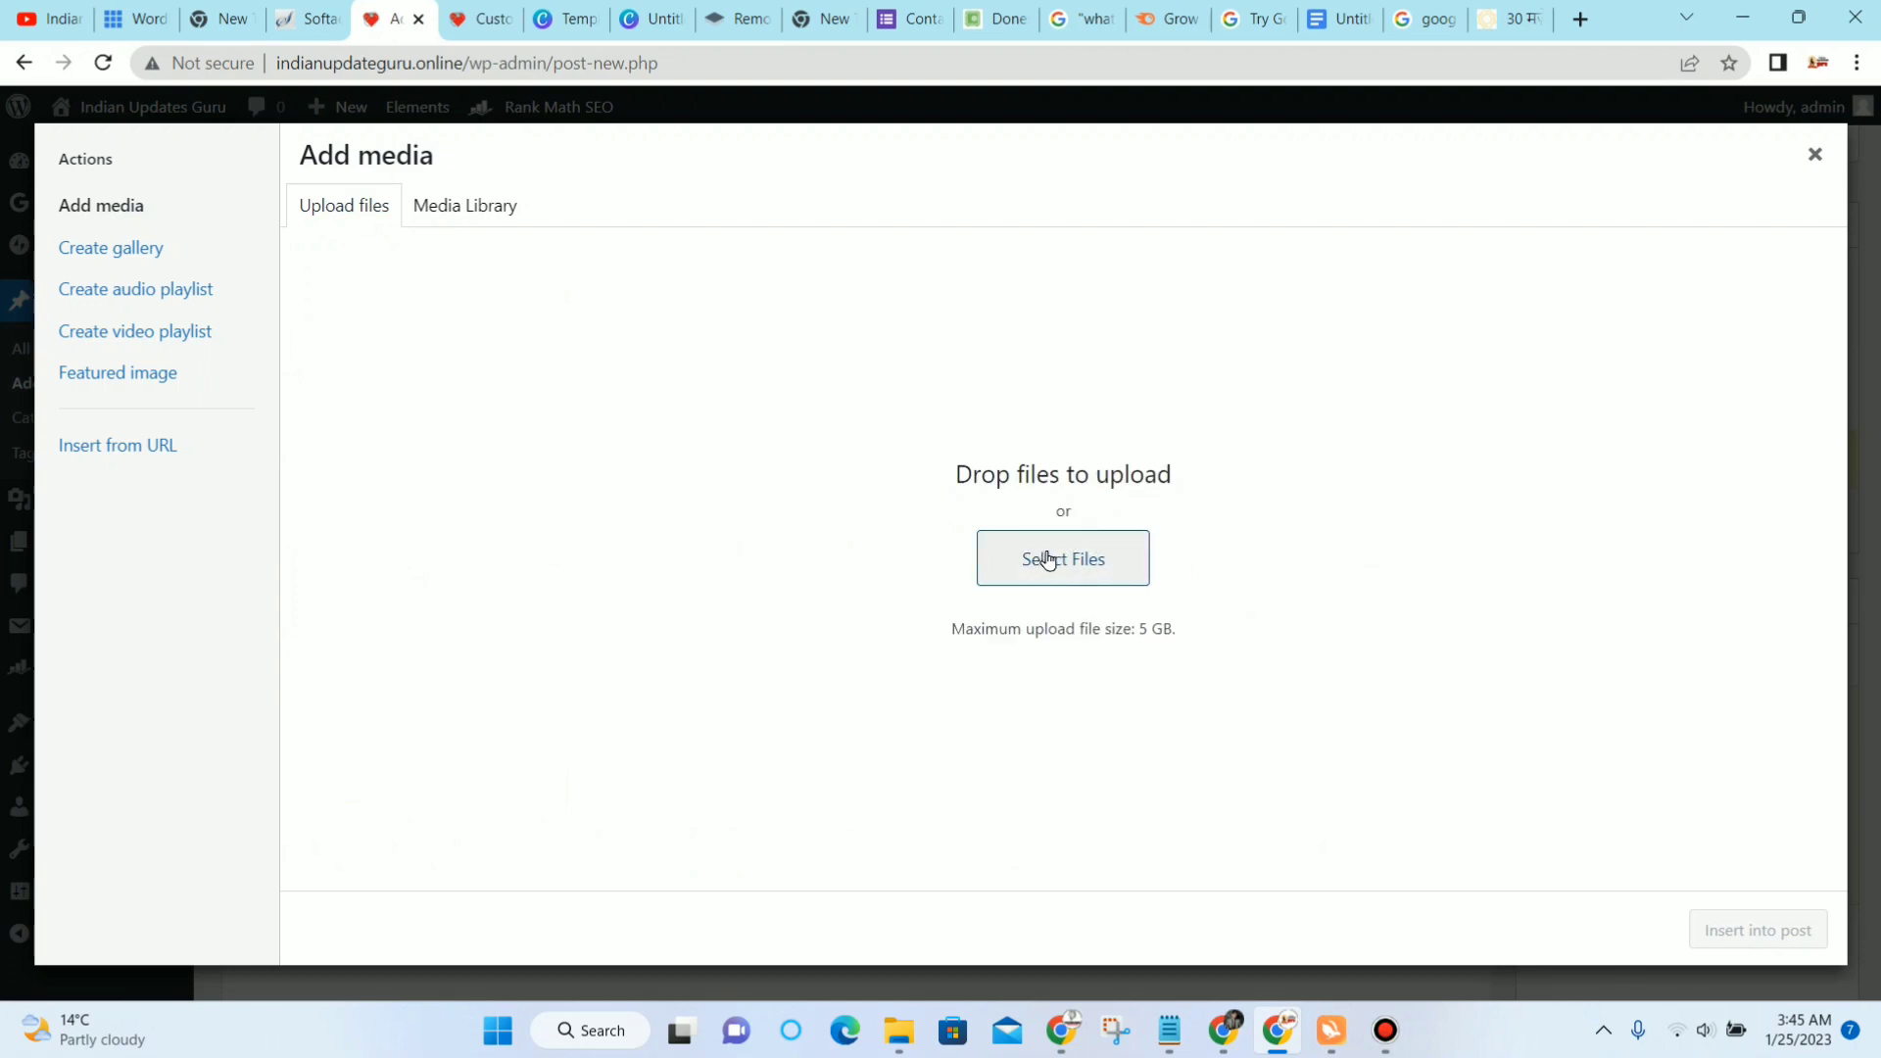
{"action": "left_click", "coordinate": [1815, 156]}
Step: Include all heading levels from Heading 1 (h1) to Heading 6 (h6) in the post's table of contents settings
{"action": "scroll", "coordinate": [1220, 586], "scroll_direction": "down", "scroll_amount": 4}
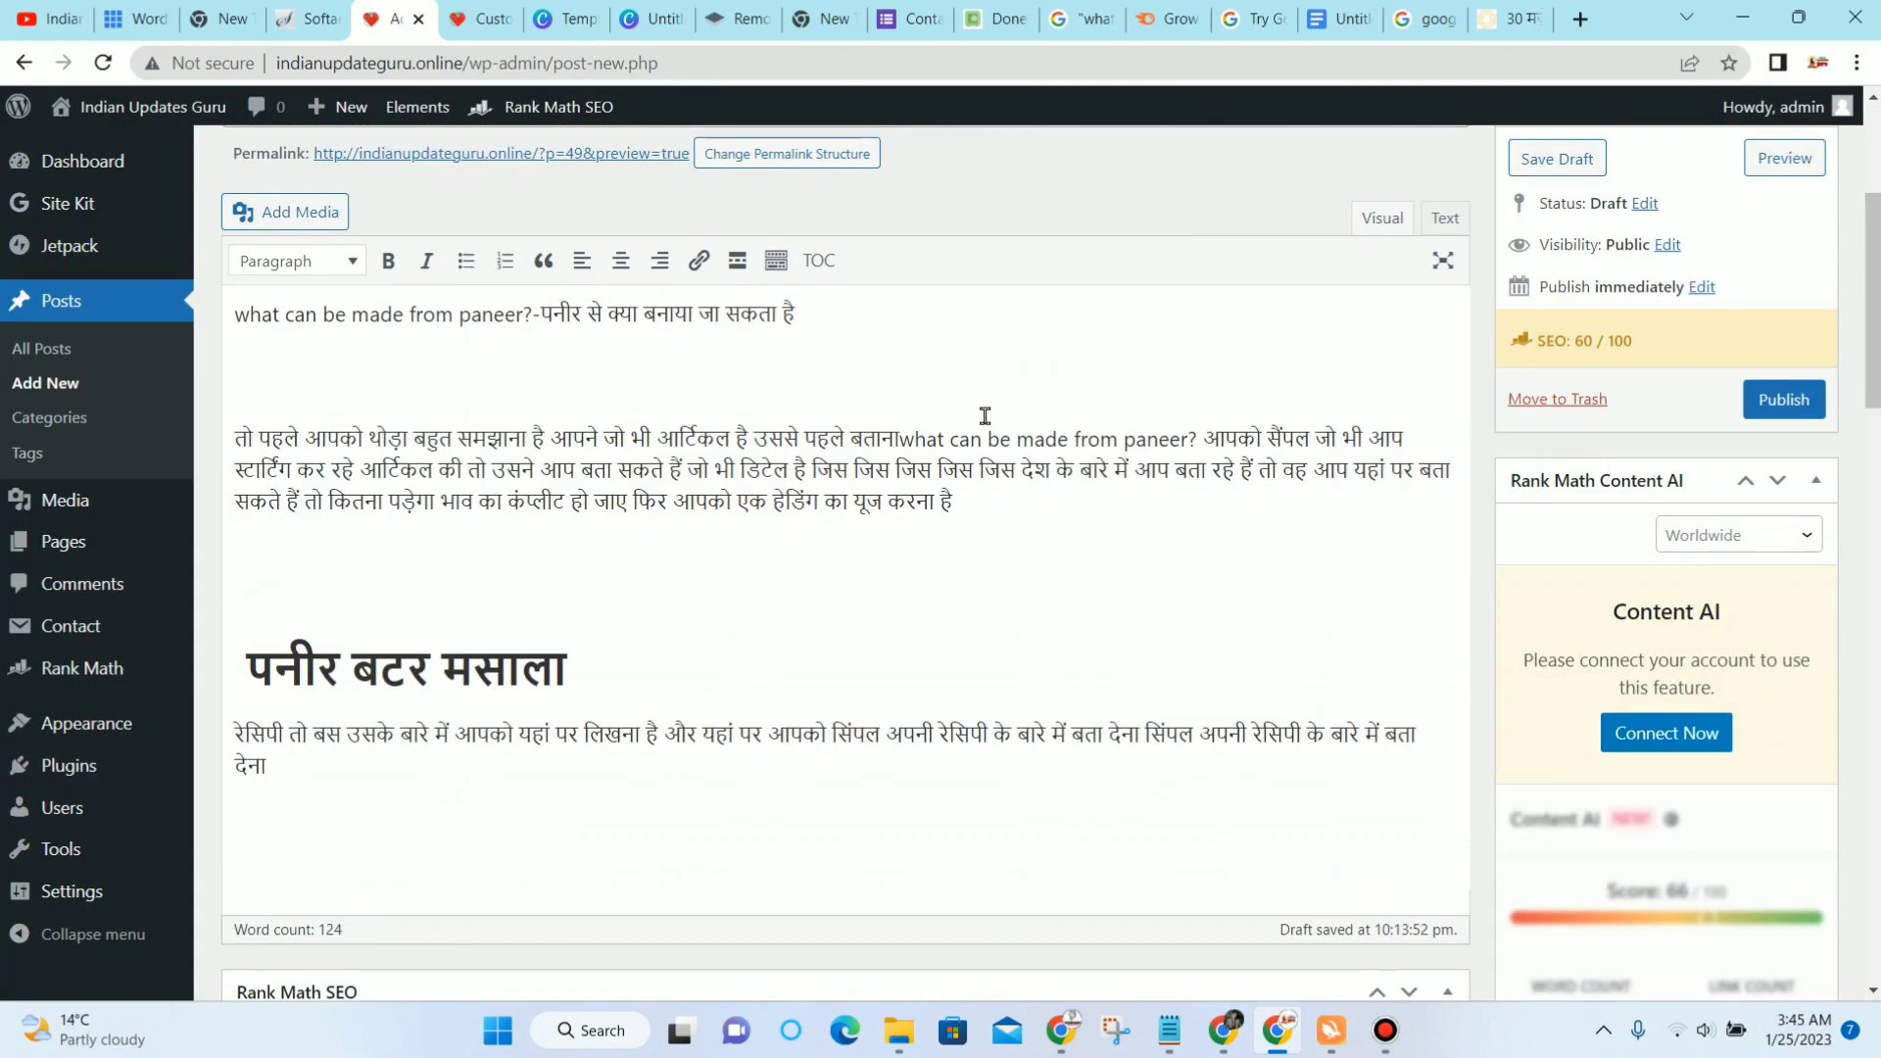
{"action": "scroll", "coordinate": [1051, 500], "scroll_direction": "down", "scroll_amount": 5}
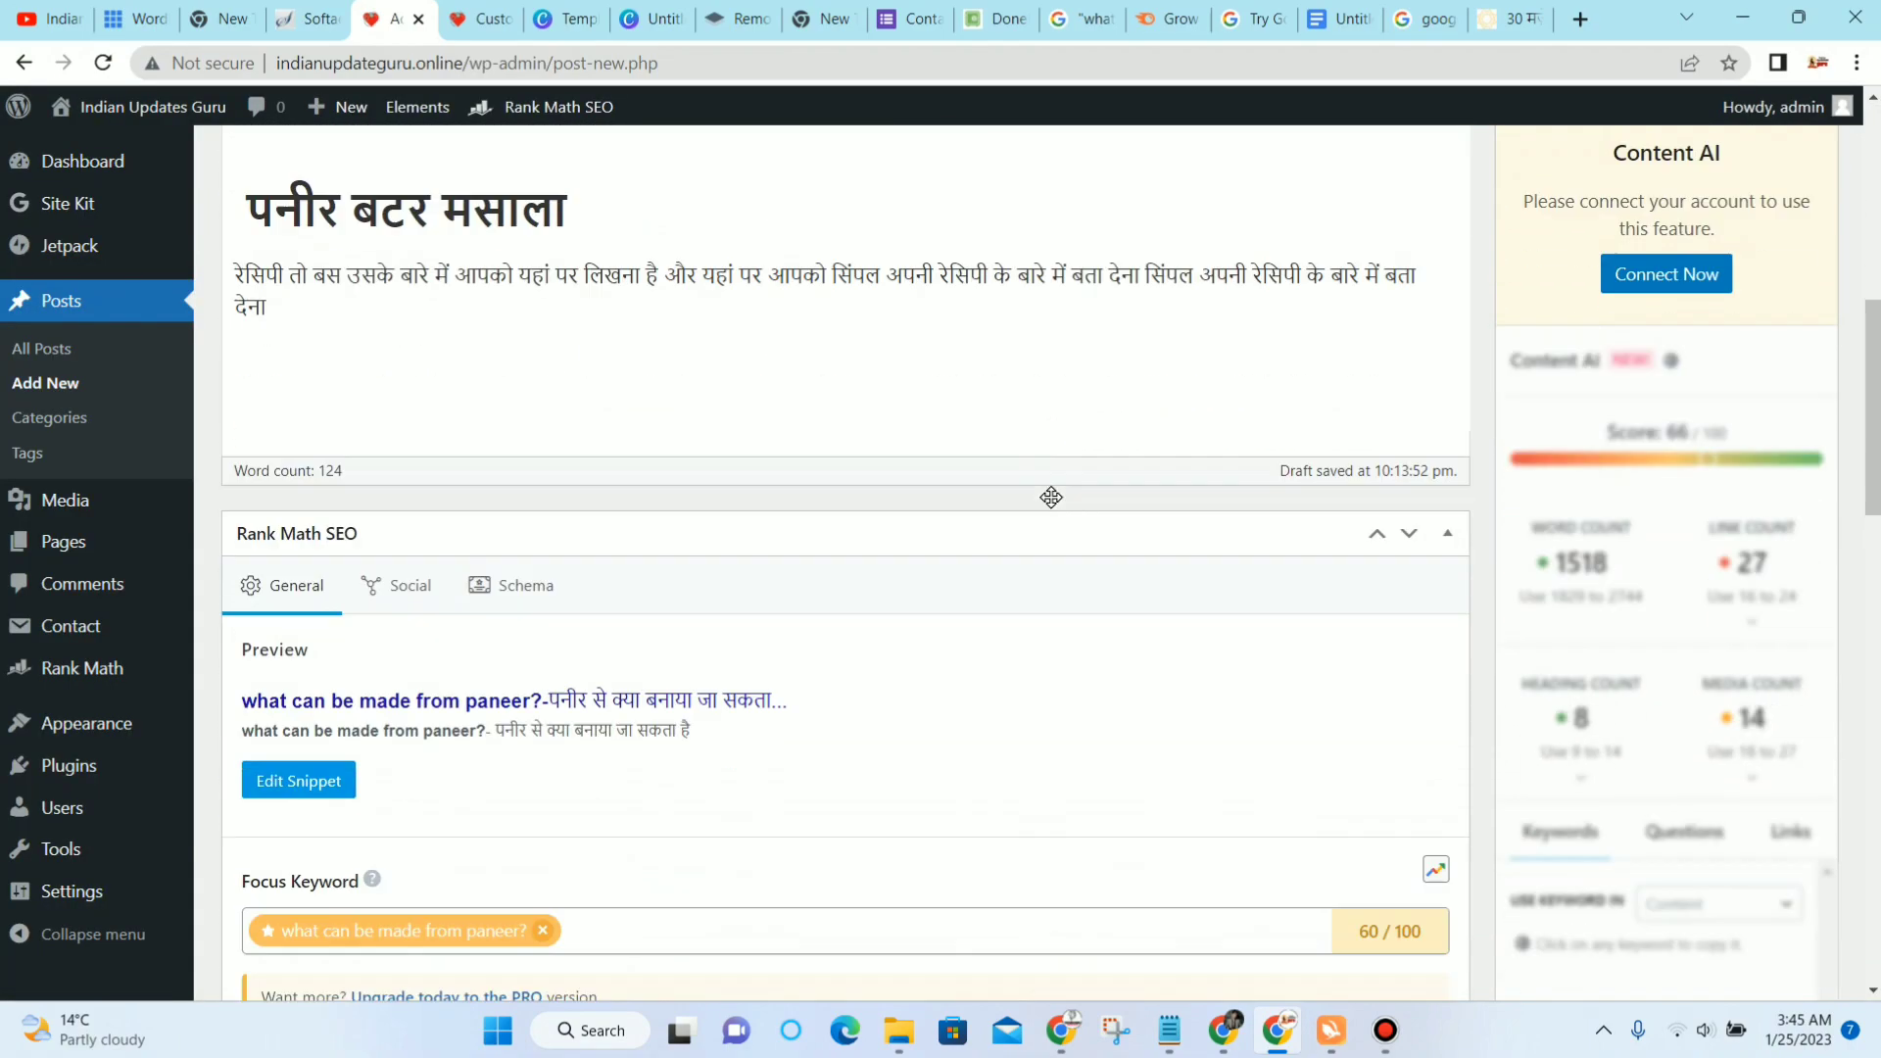
{"action": "scroll", "coordinate": [1051, 496], "scroll_direction": "down", "scroll_amount": 17}
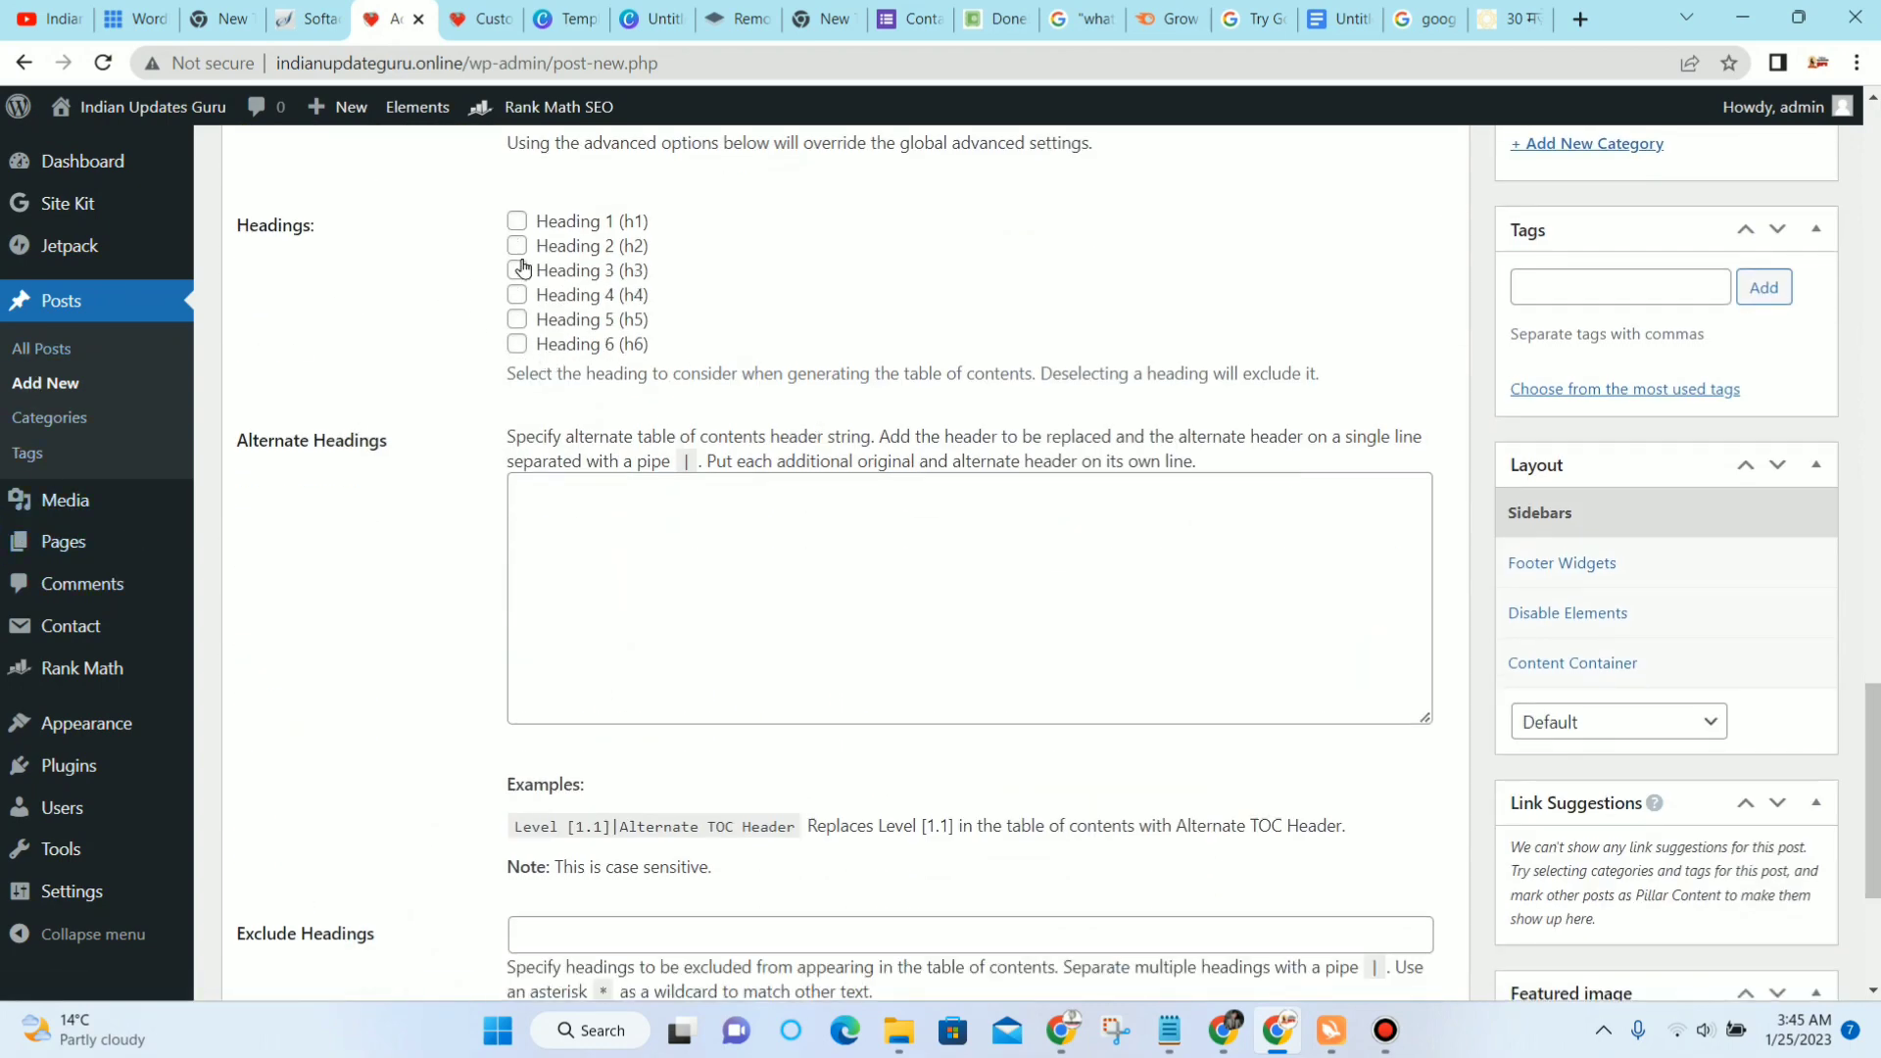
{"action": "left_click", "coordinate": [516, 218]}
{"action": "left_click", "coordinate": [517, 245]}
{"action": "left_click", "coordinate": [516, 245]}
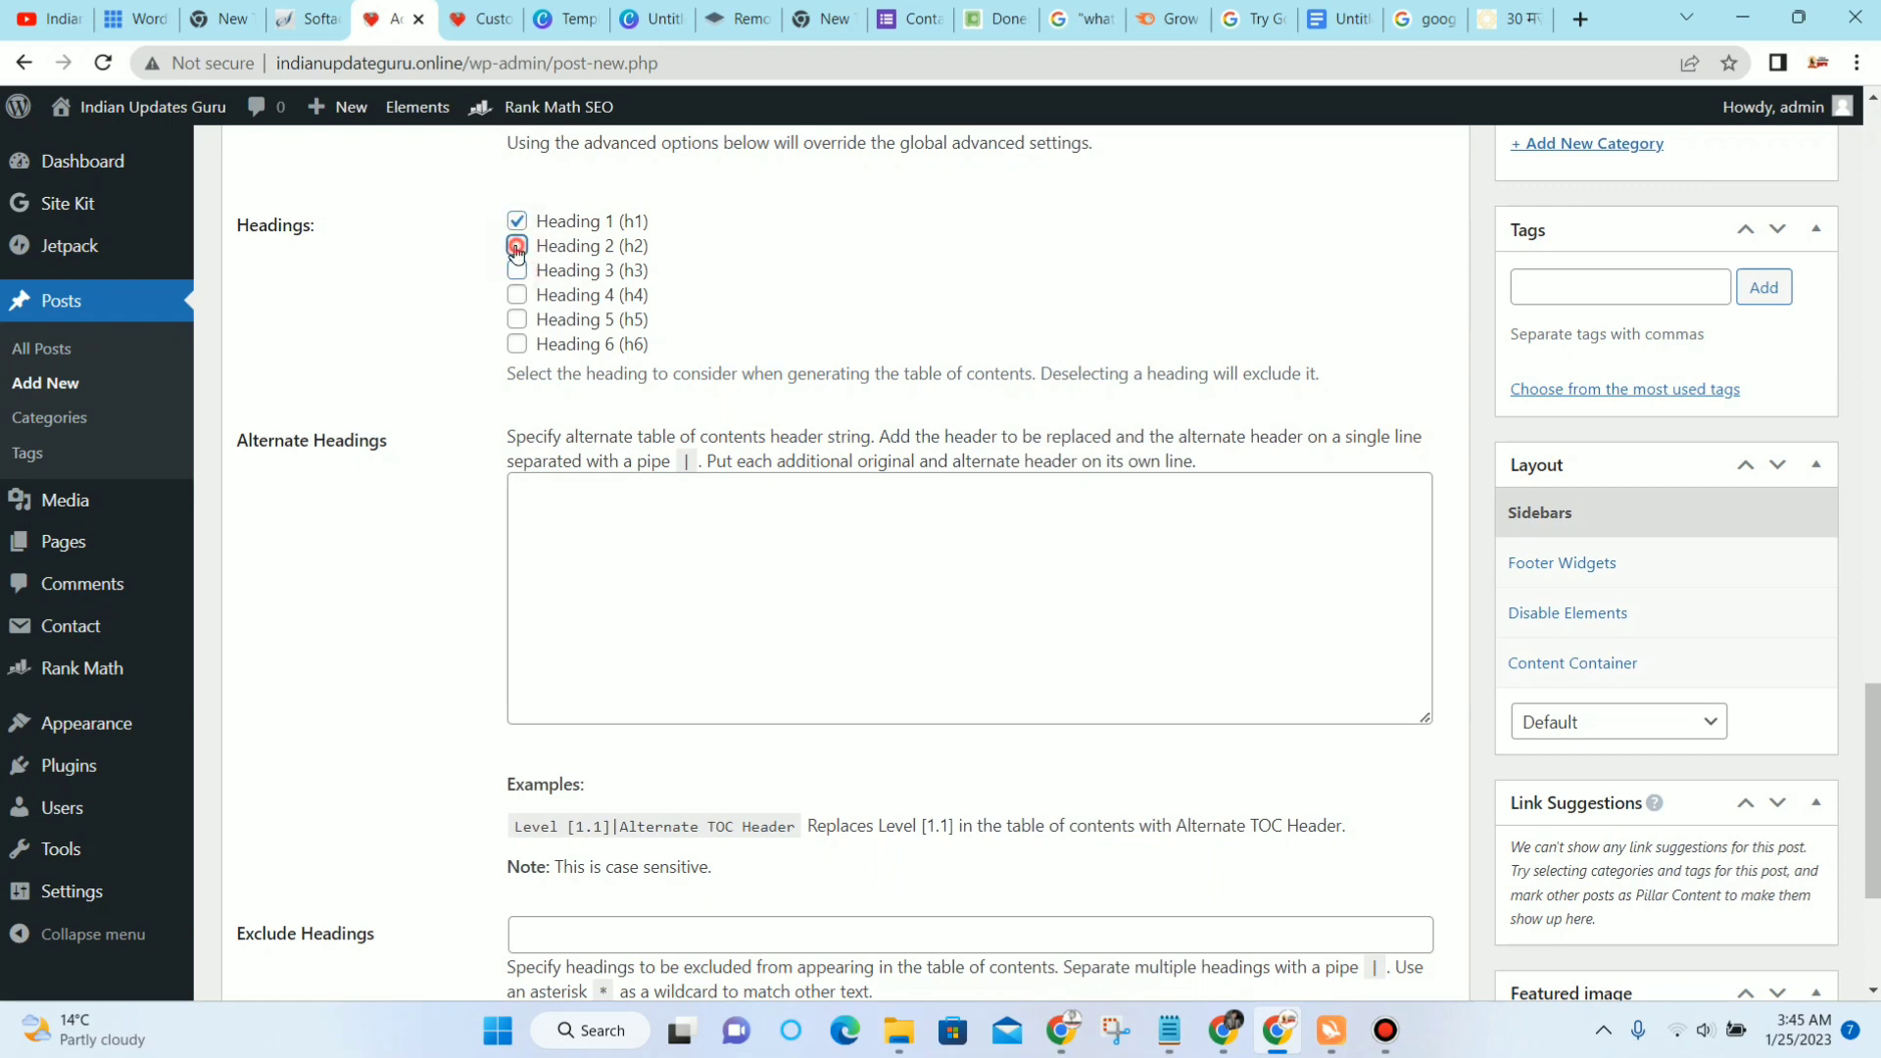
{"action": "left_click", "coordinate": [516, 292]}
{"action": "left_click", "coordinate": [516, 270]}
{"action": "left_click", "coordinate": [517, 319]}
{"action": "left_click", "coordinate": [517, 344]}
{"action": "scroll", "coordinate": [1285, 503], "scroll_direction": "down", "scroll_amount": 2}
{"action": "scroll", "coordinate": [1230, 588], "scroll_direction": "up", "scroll_amount": 2}
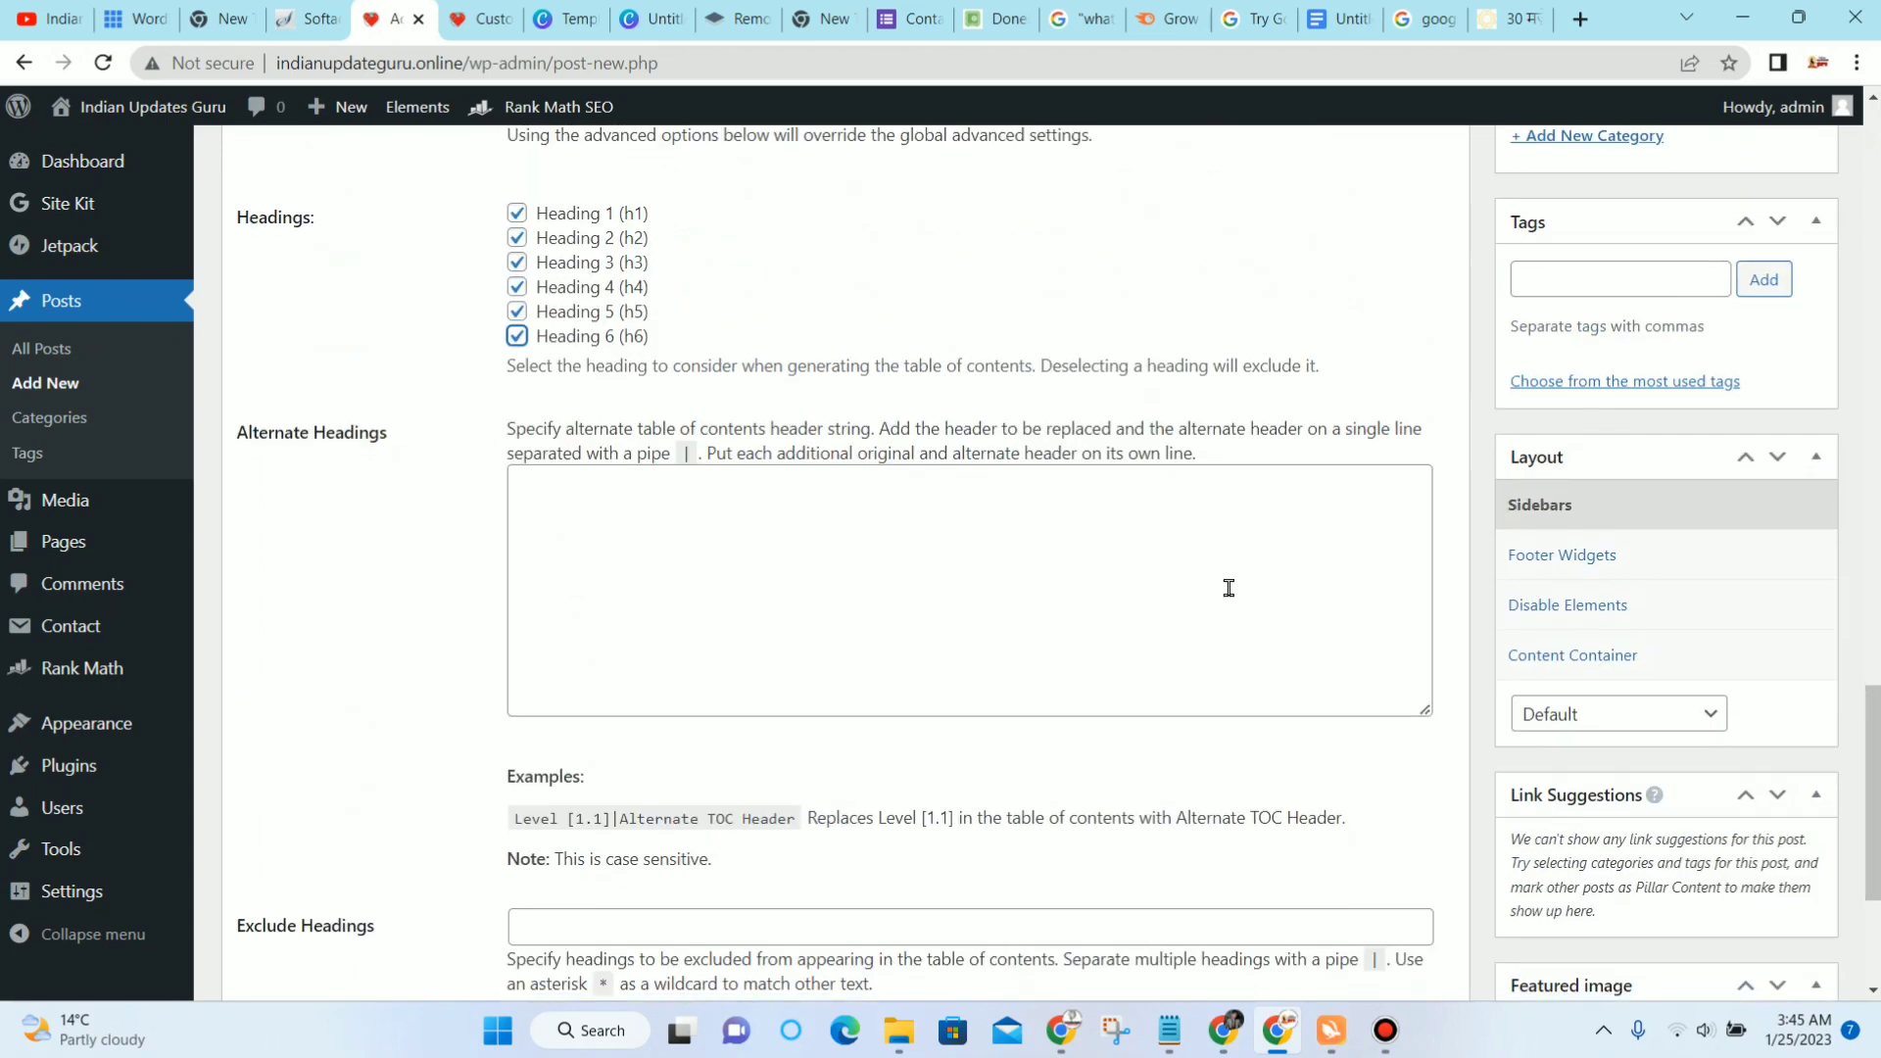
Step: Assign the post to the "heath" category
{"action": "scroll", "coordinate": [1175, 649], "scroll_direction": "down", "scroll_amount": 3}
{"action": "scroll", "coordinate": [1561, 596], "scroll_direction": "up", "scroll_amount": 8}
{"action": "scroll", "coordinate": [1631, 590], "scroll_direction": "up", "scroll_amount": 1}
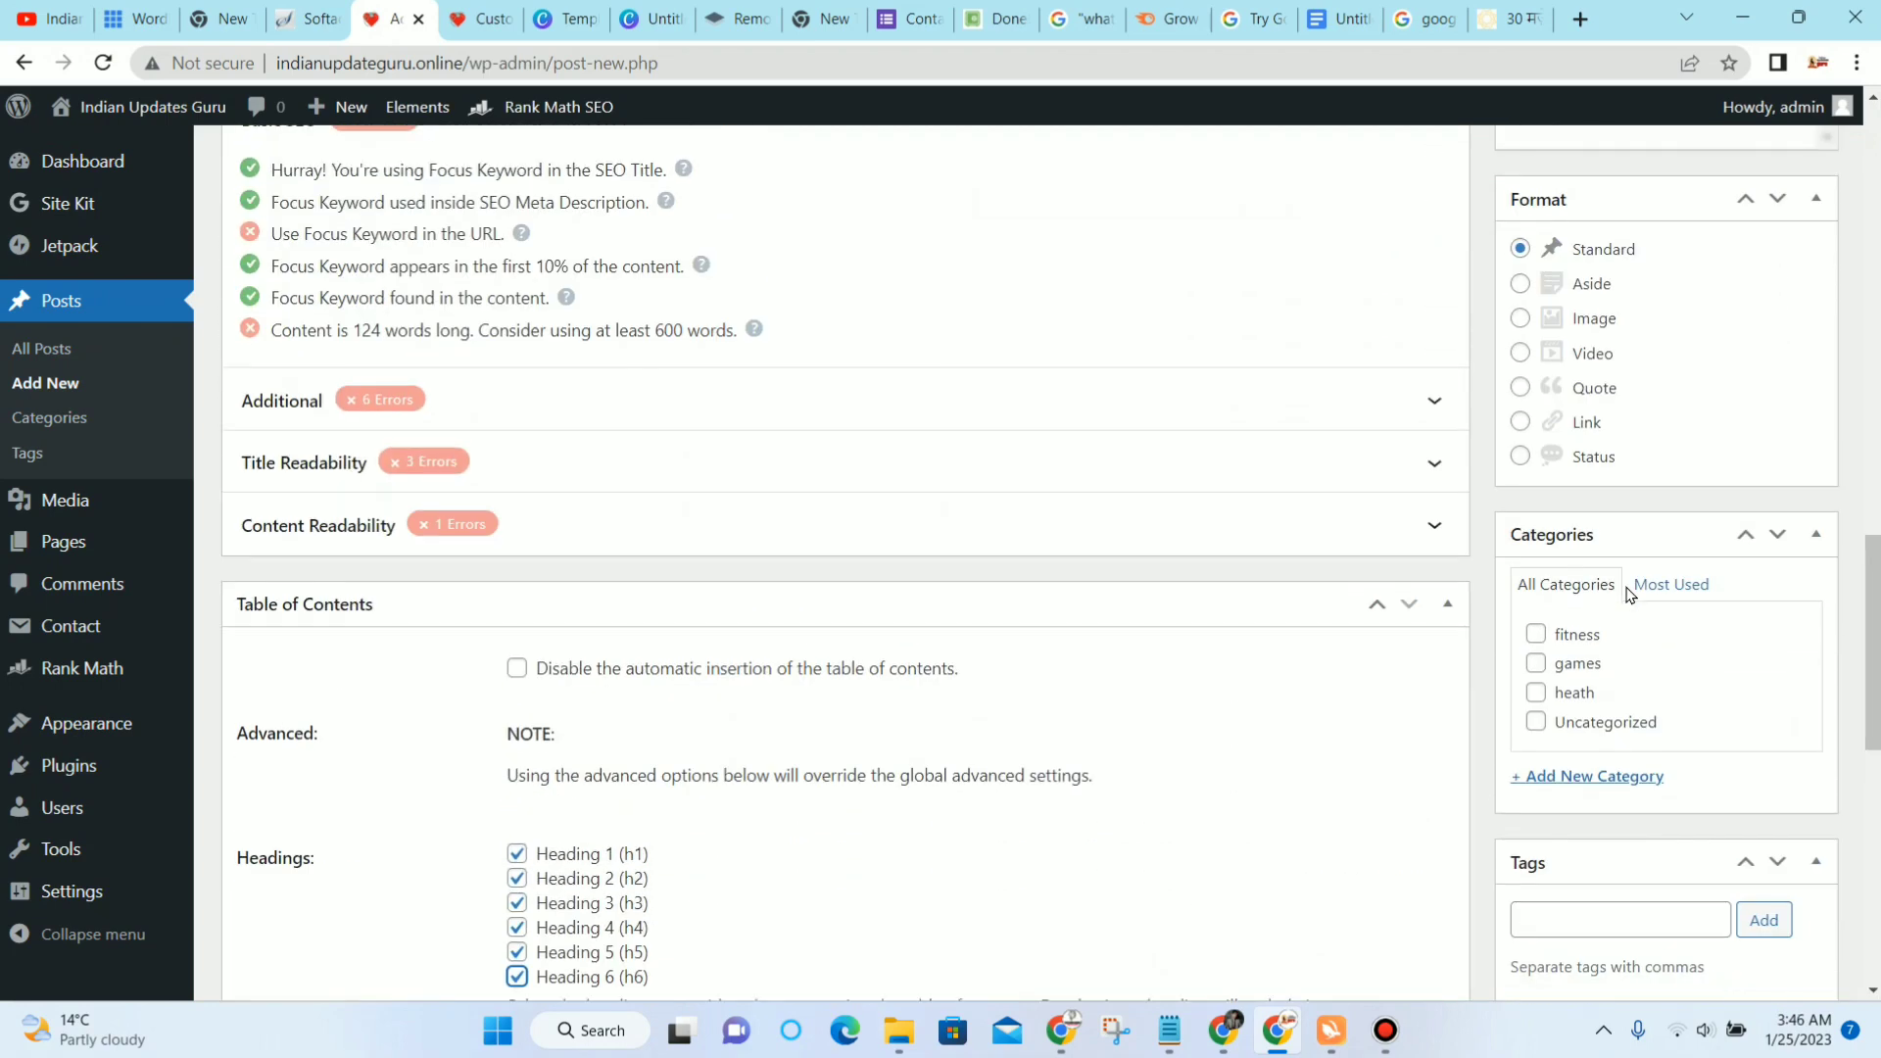
{"action": "scroll", "coordinate": [1635, 594], "scroll_direction": "down", "scroll_amount": 1}
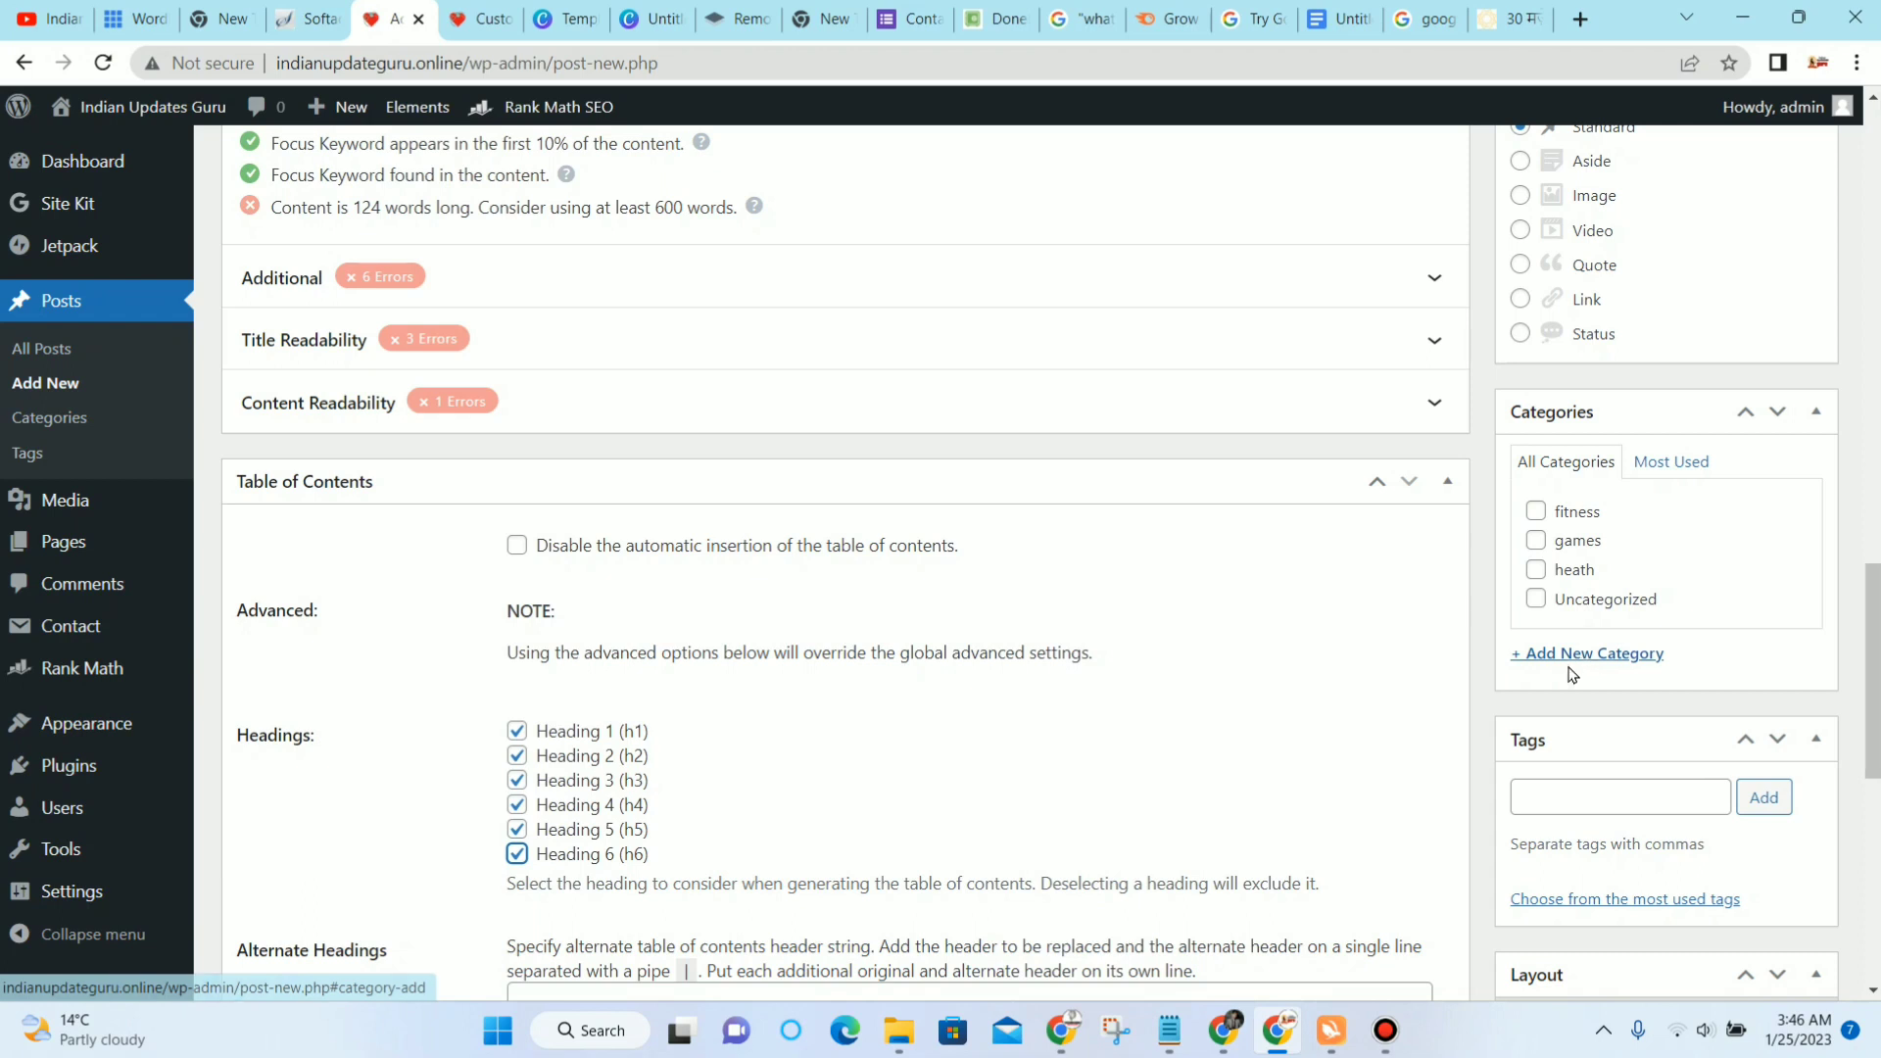
{"action": "left_click", "coordinate": [1535, 571]}
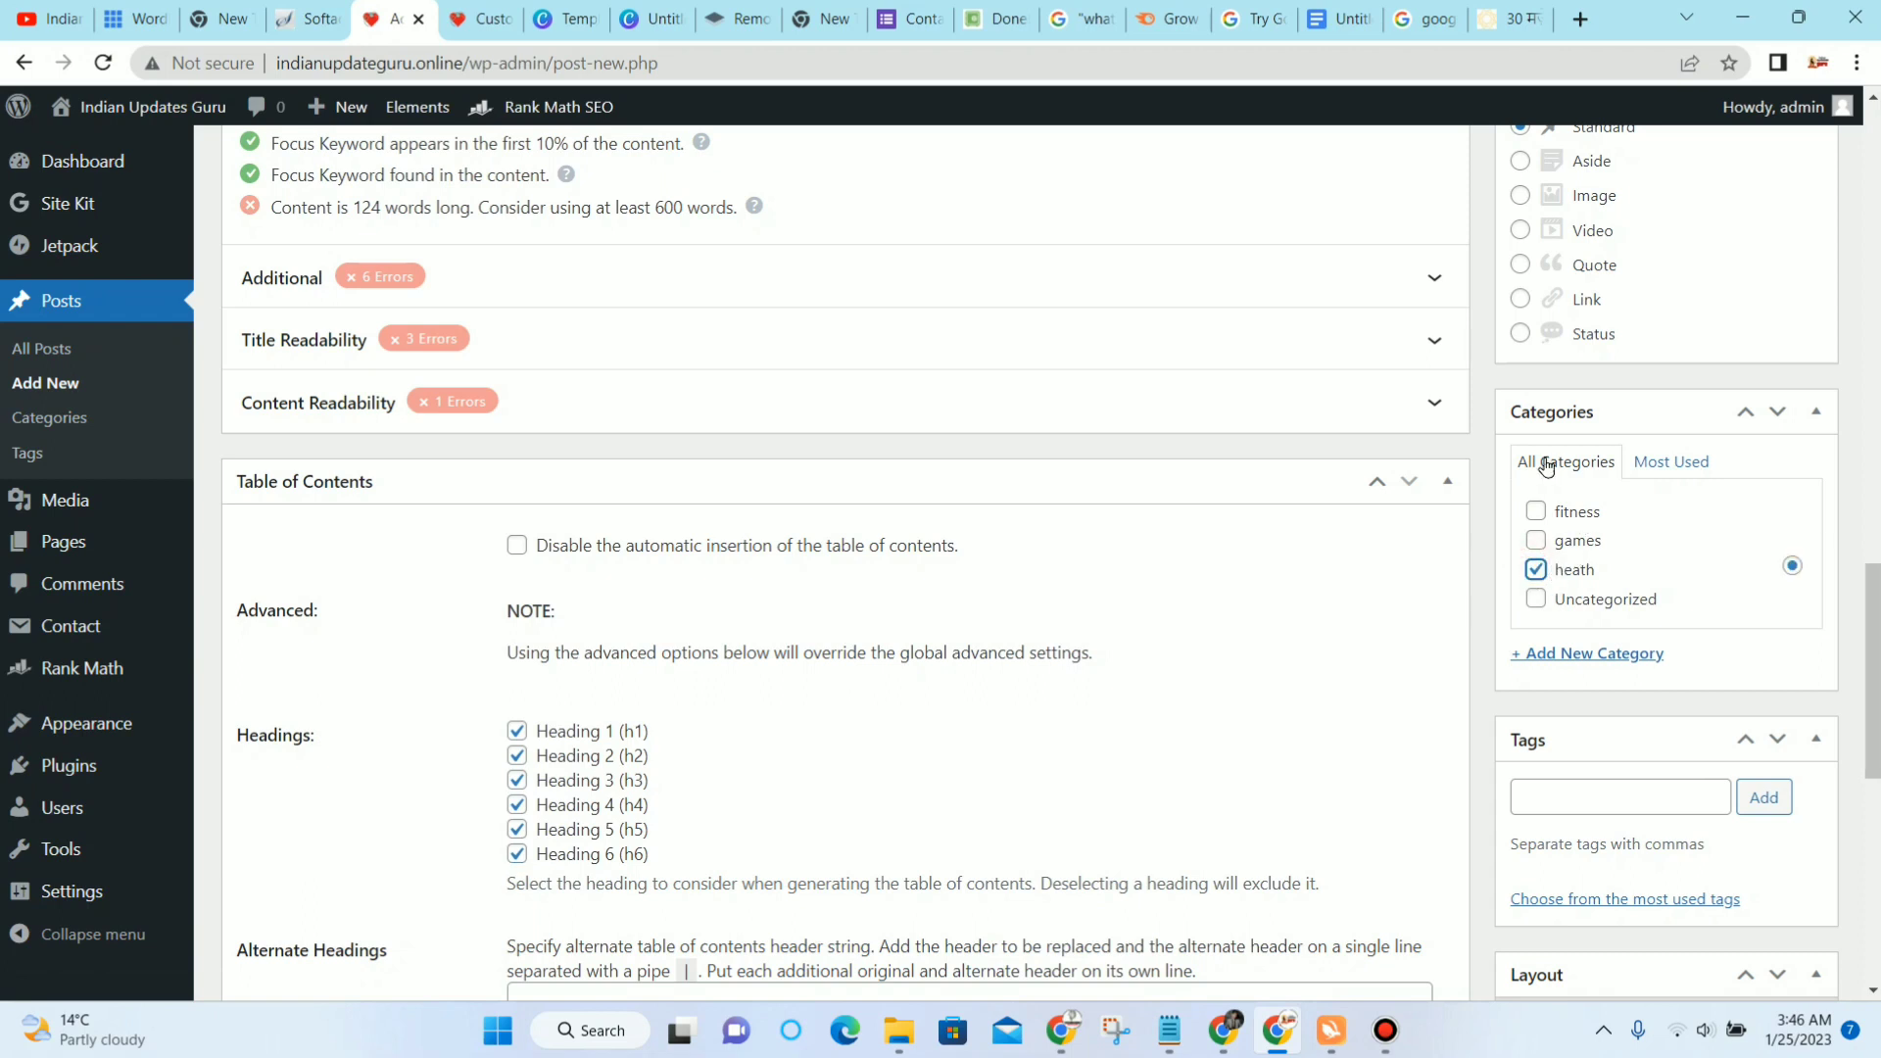
Step: Copy "what can be made from paneer" from the post title and add it as a post tag
{"action": "scroll", "coordinate": [1636, 586], "scroll_direction": "down", "scroll_amount": 3}
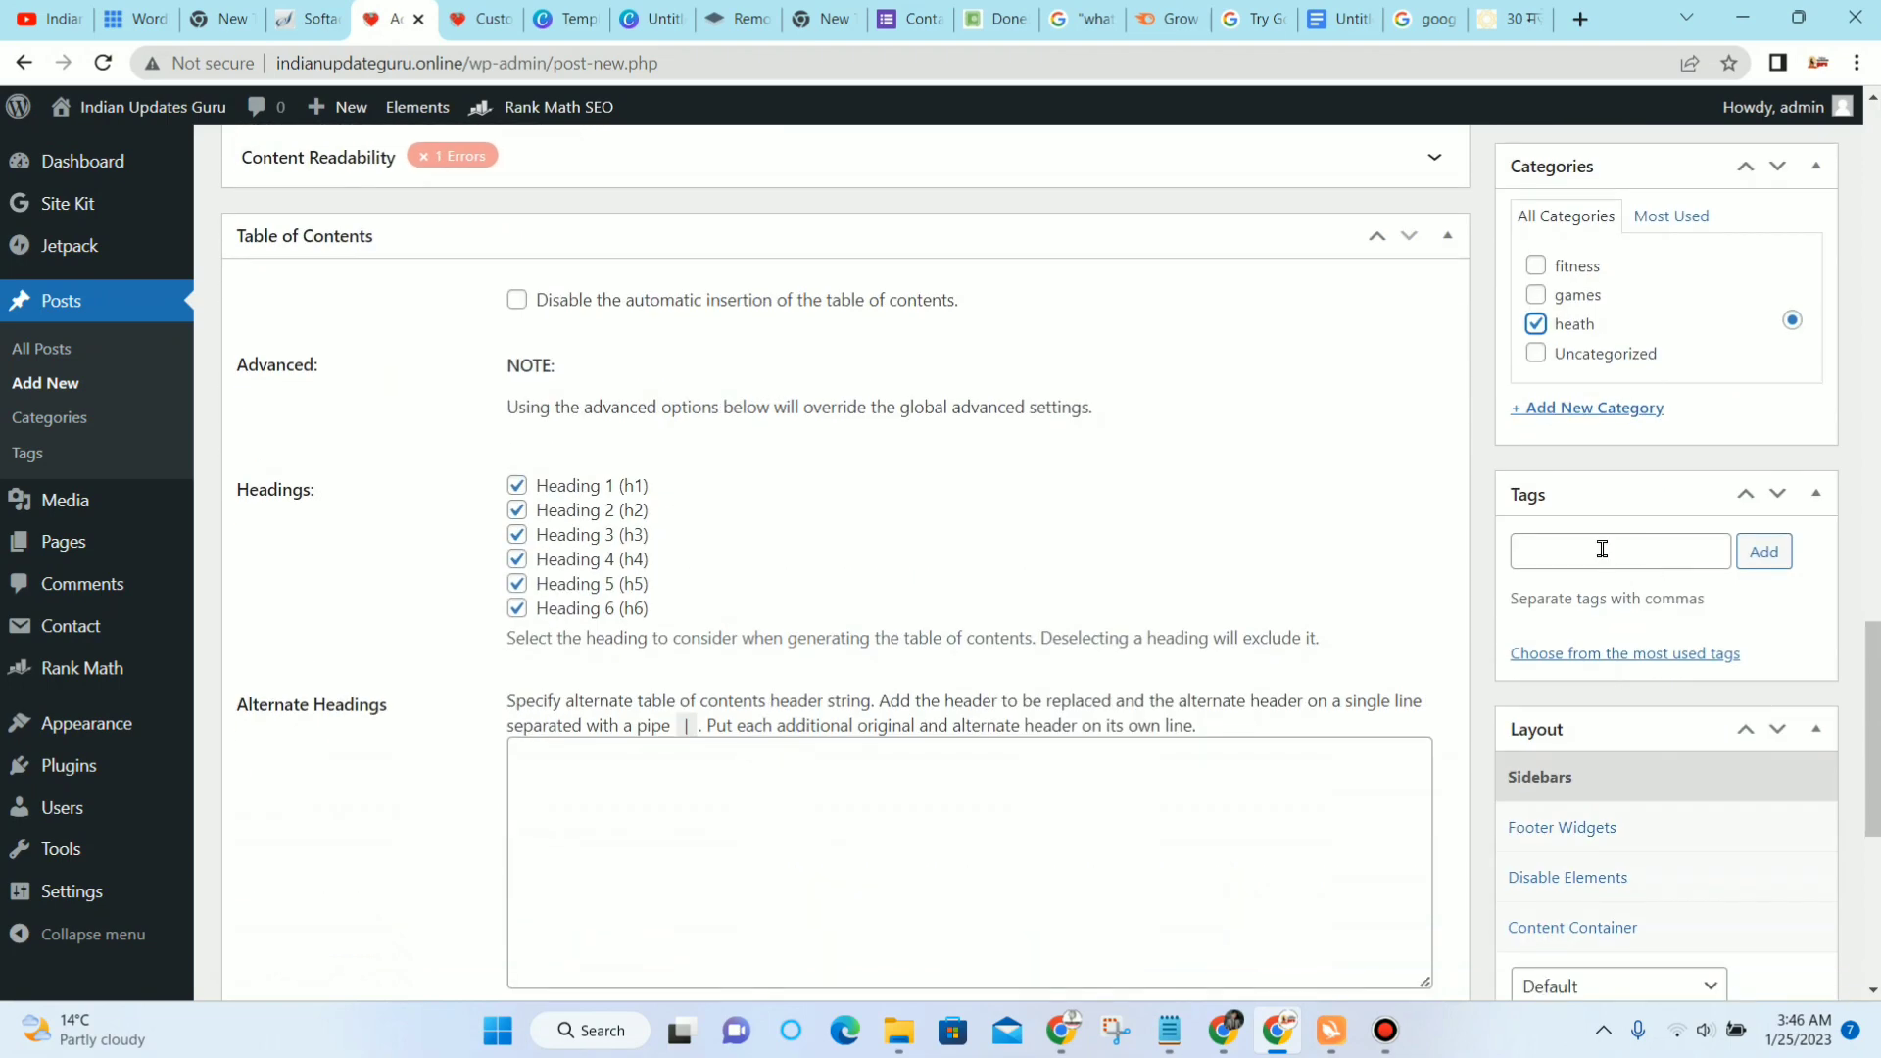
{"action": "left_click", "coordinate": [1601, 549]}
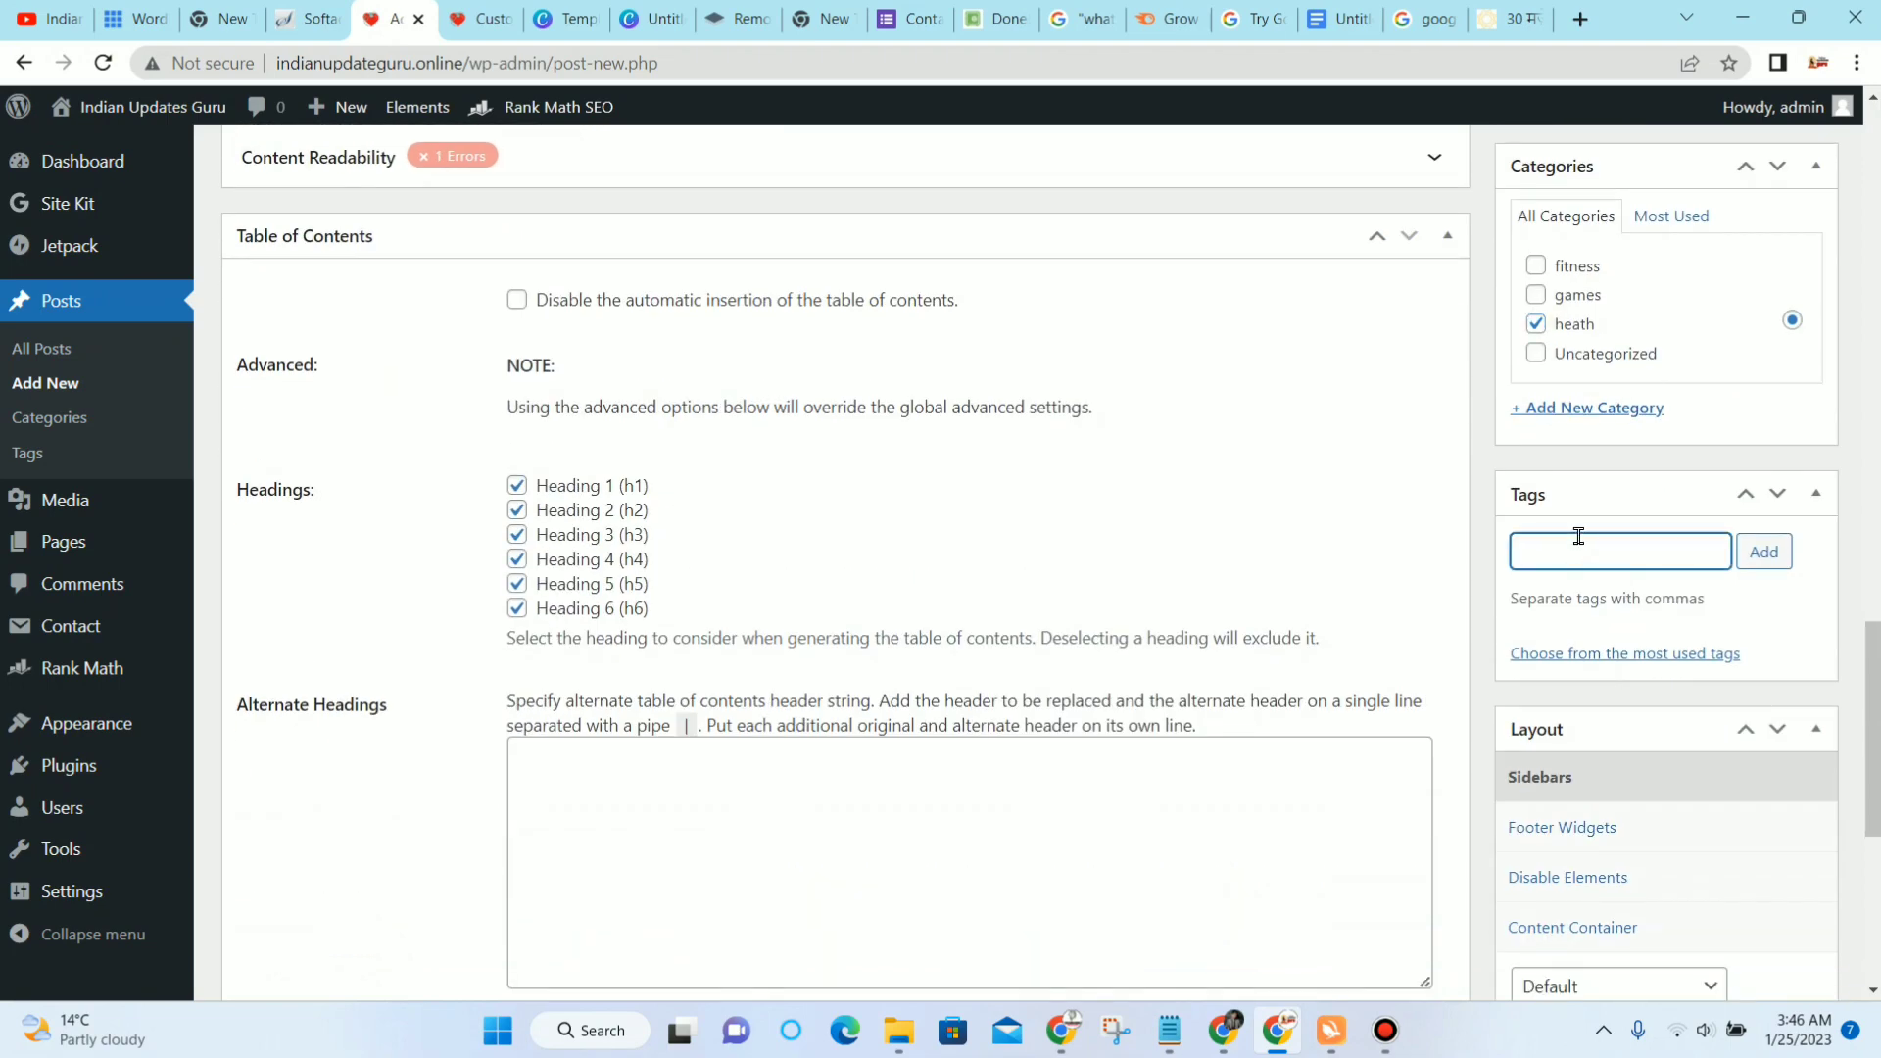
{"action": "scroll", "coordinate": [1192, 437], "scroll_direction": "up", "scroll_amount": 10}
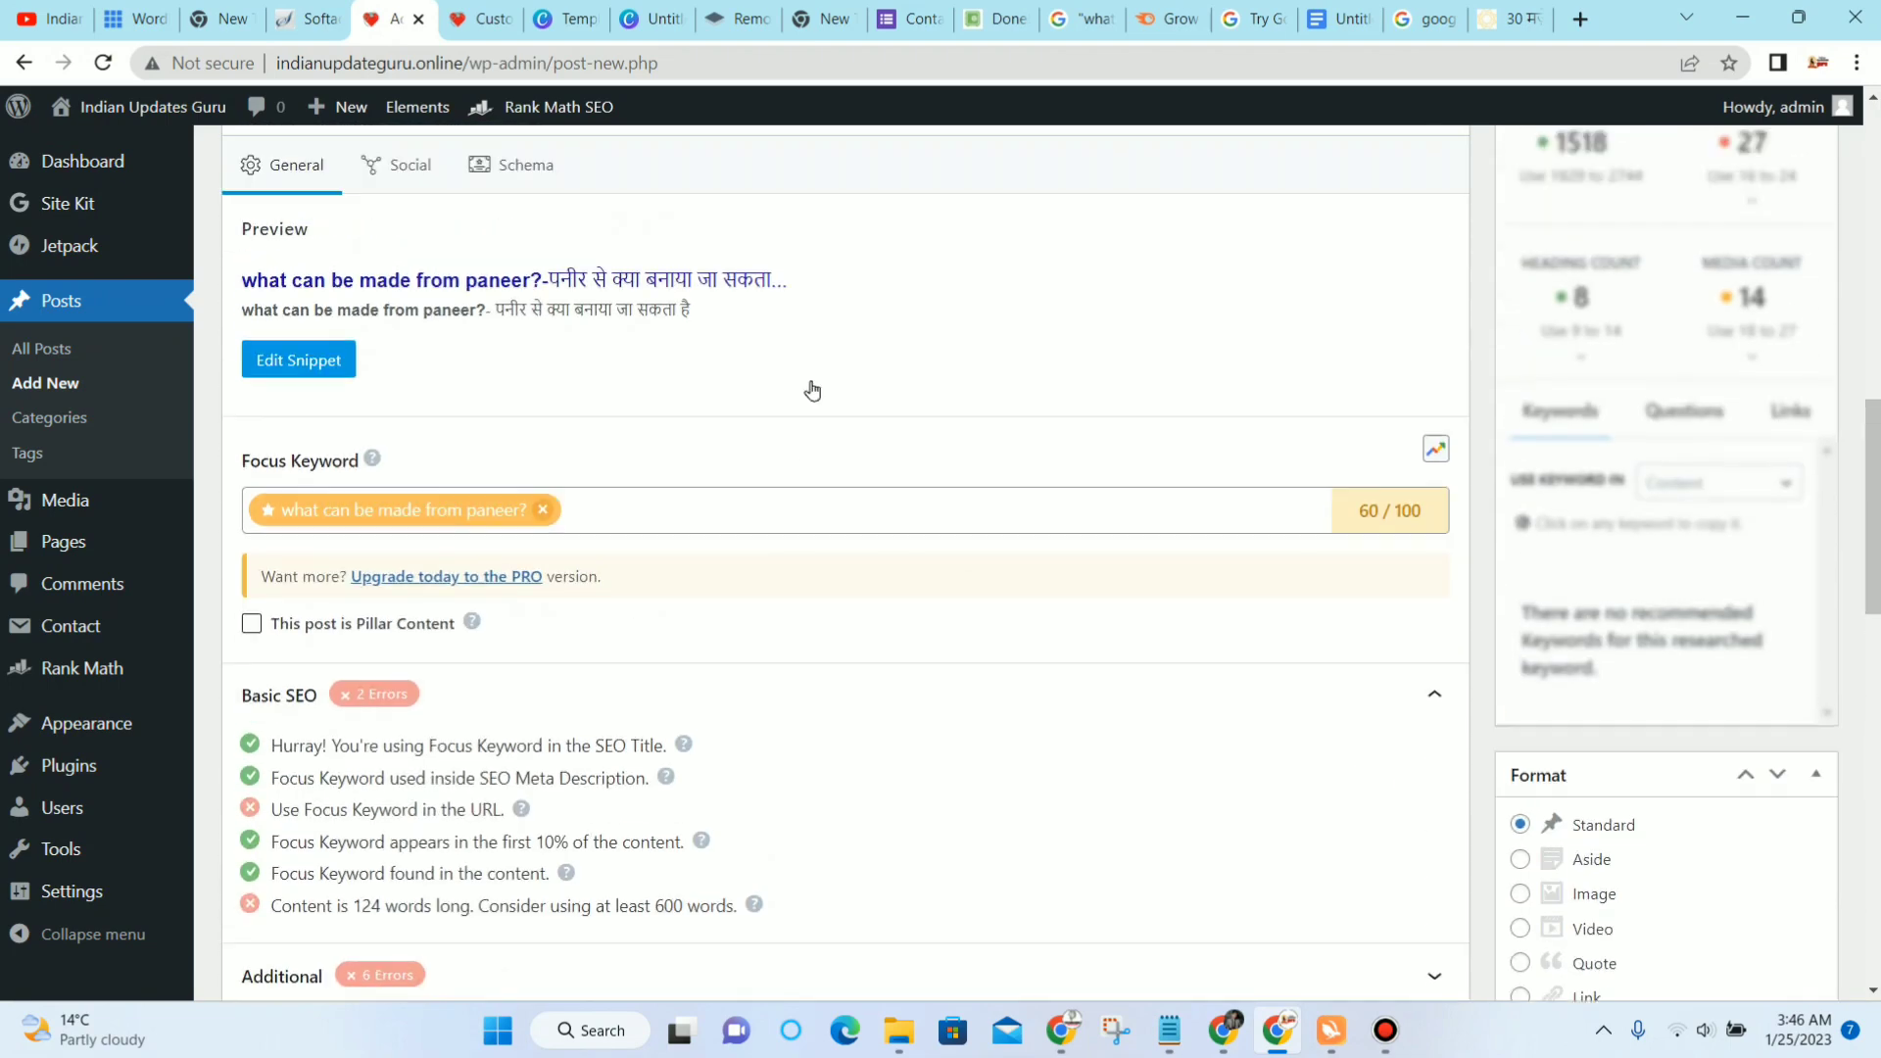
{"action": "scroll", "coordinate": [812, 390], "scroll_direction": "up", "scroll_amount": 15}
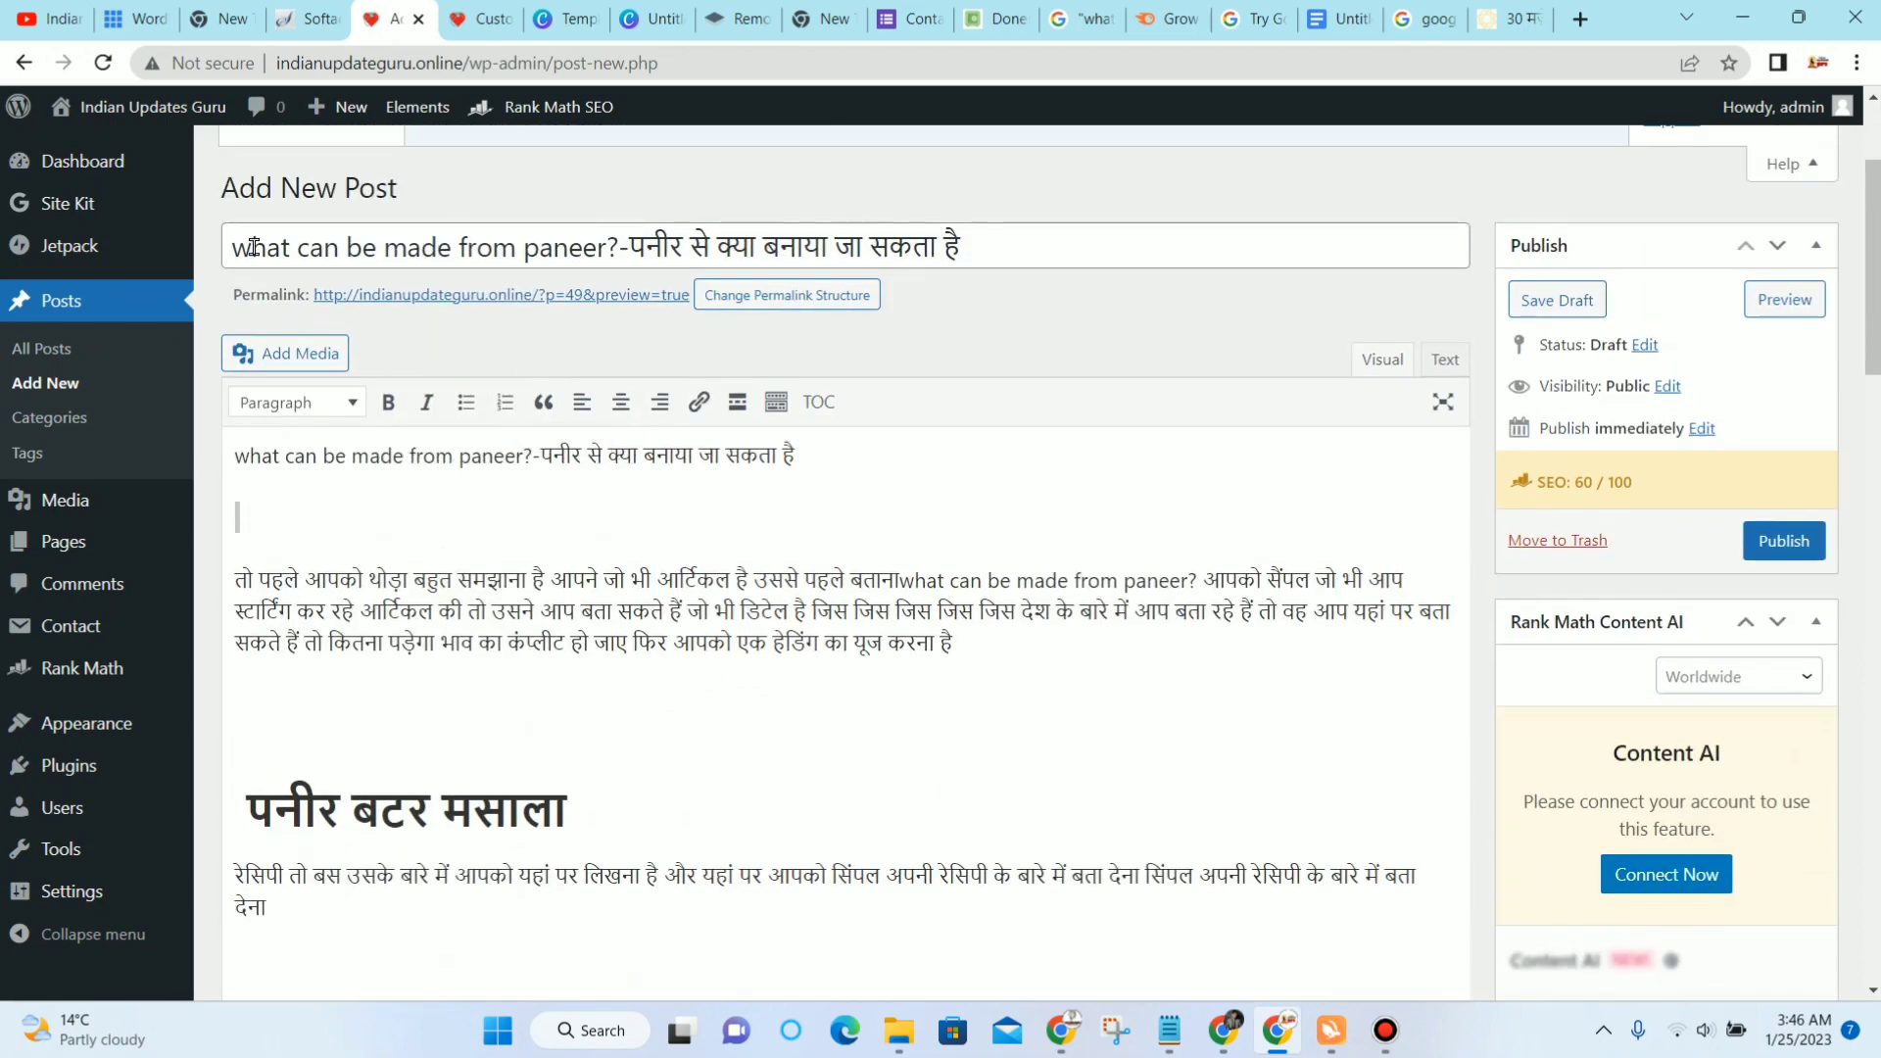
{"action": "left_click_drag", "start_coordinate": [237, 244], "coordinate": [609, 249]}
{"action": "key", "text": "ctrl+c"}
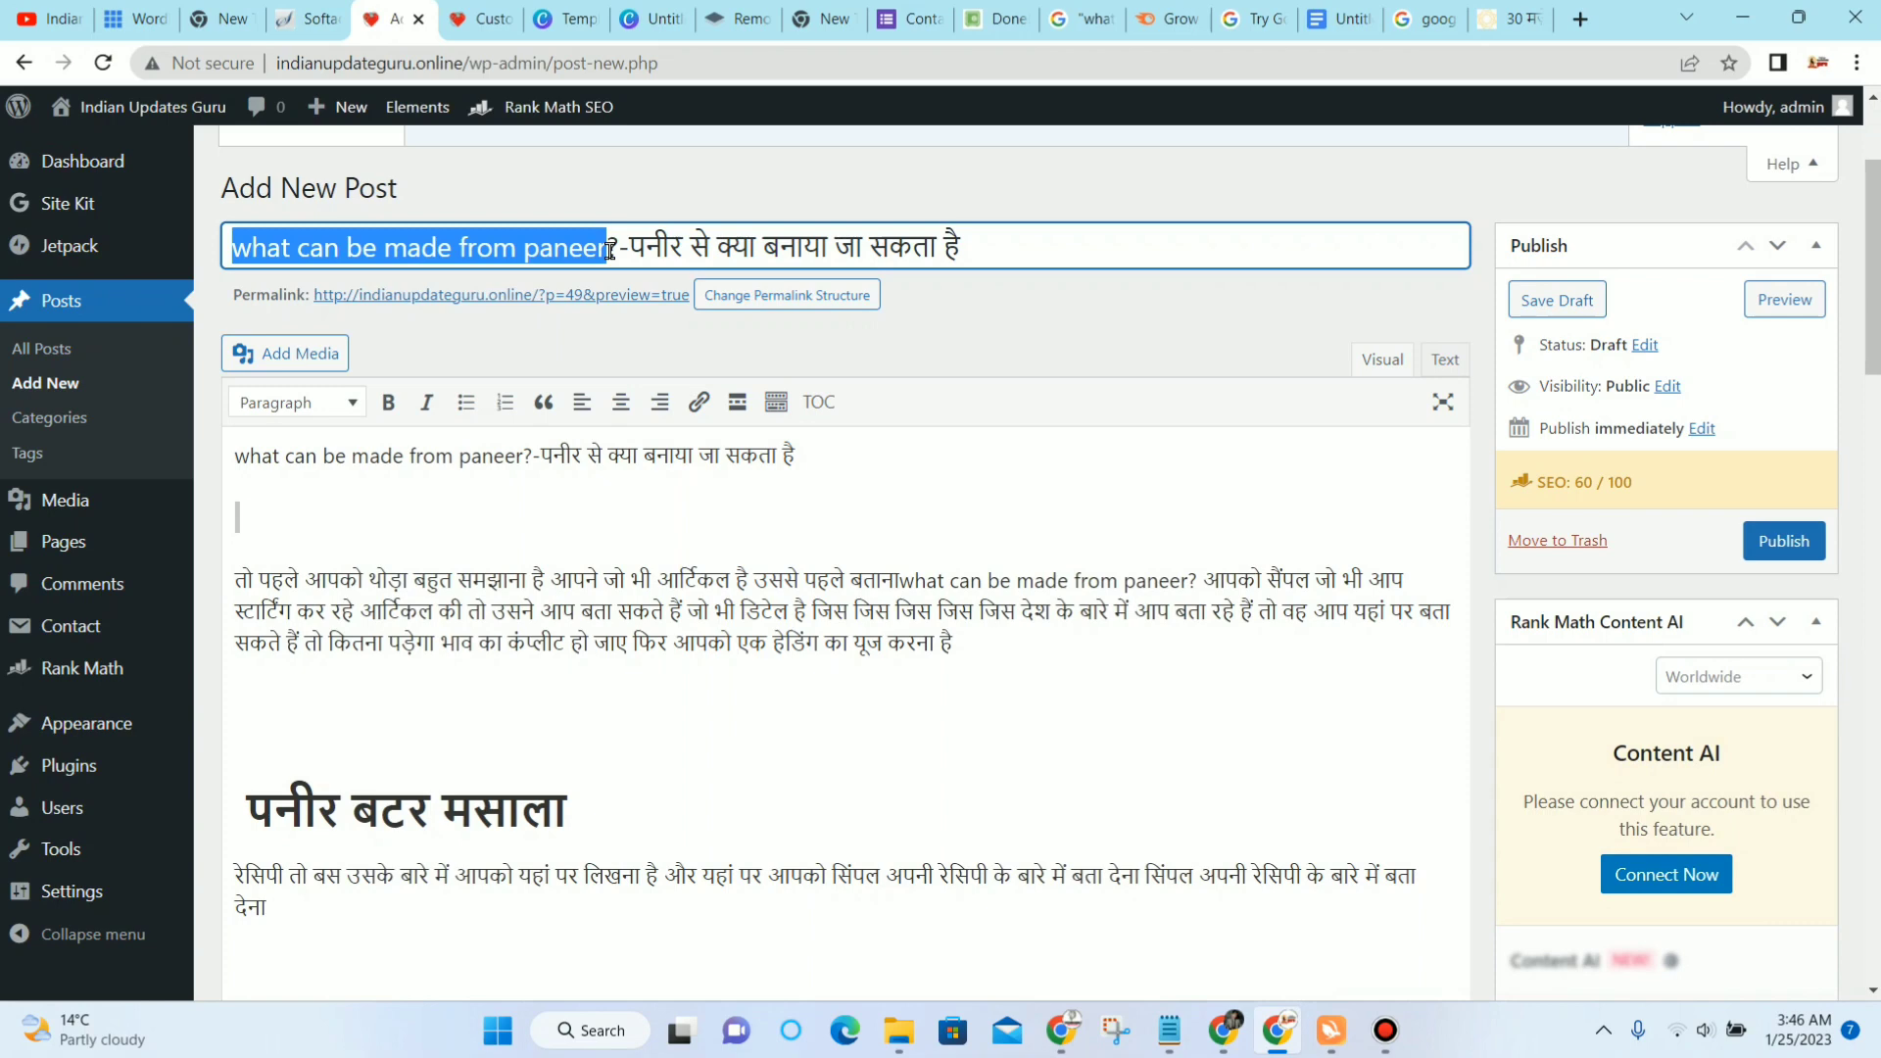
{"action": "scroll", "coordinate": [1736, 523], "scroll_direction": "down", "scroll_amount": 15}
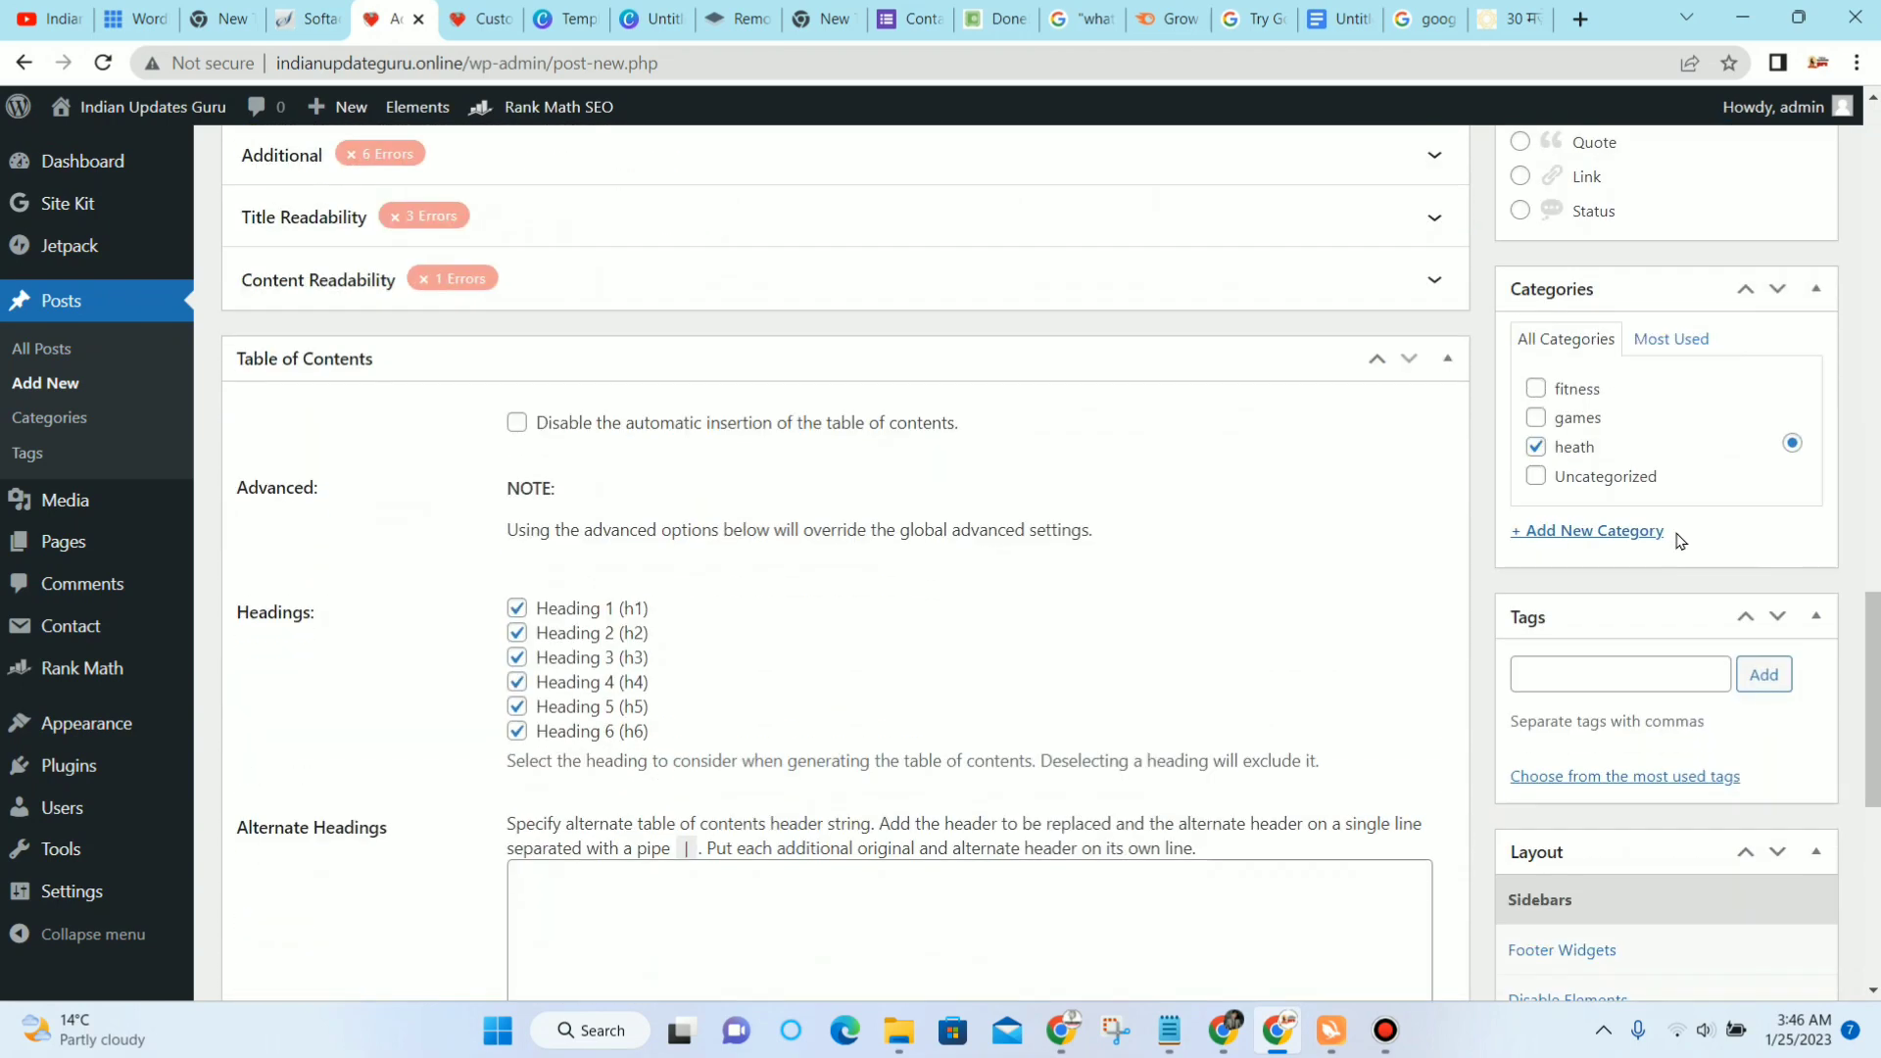
{"action": "scroll", "coordinate": [1680, 541], "scroll_direction": "down", "scroll_amount": 3}
{"action": "left_click", "coordinate": [1569, 432]}
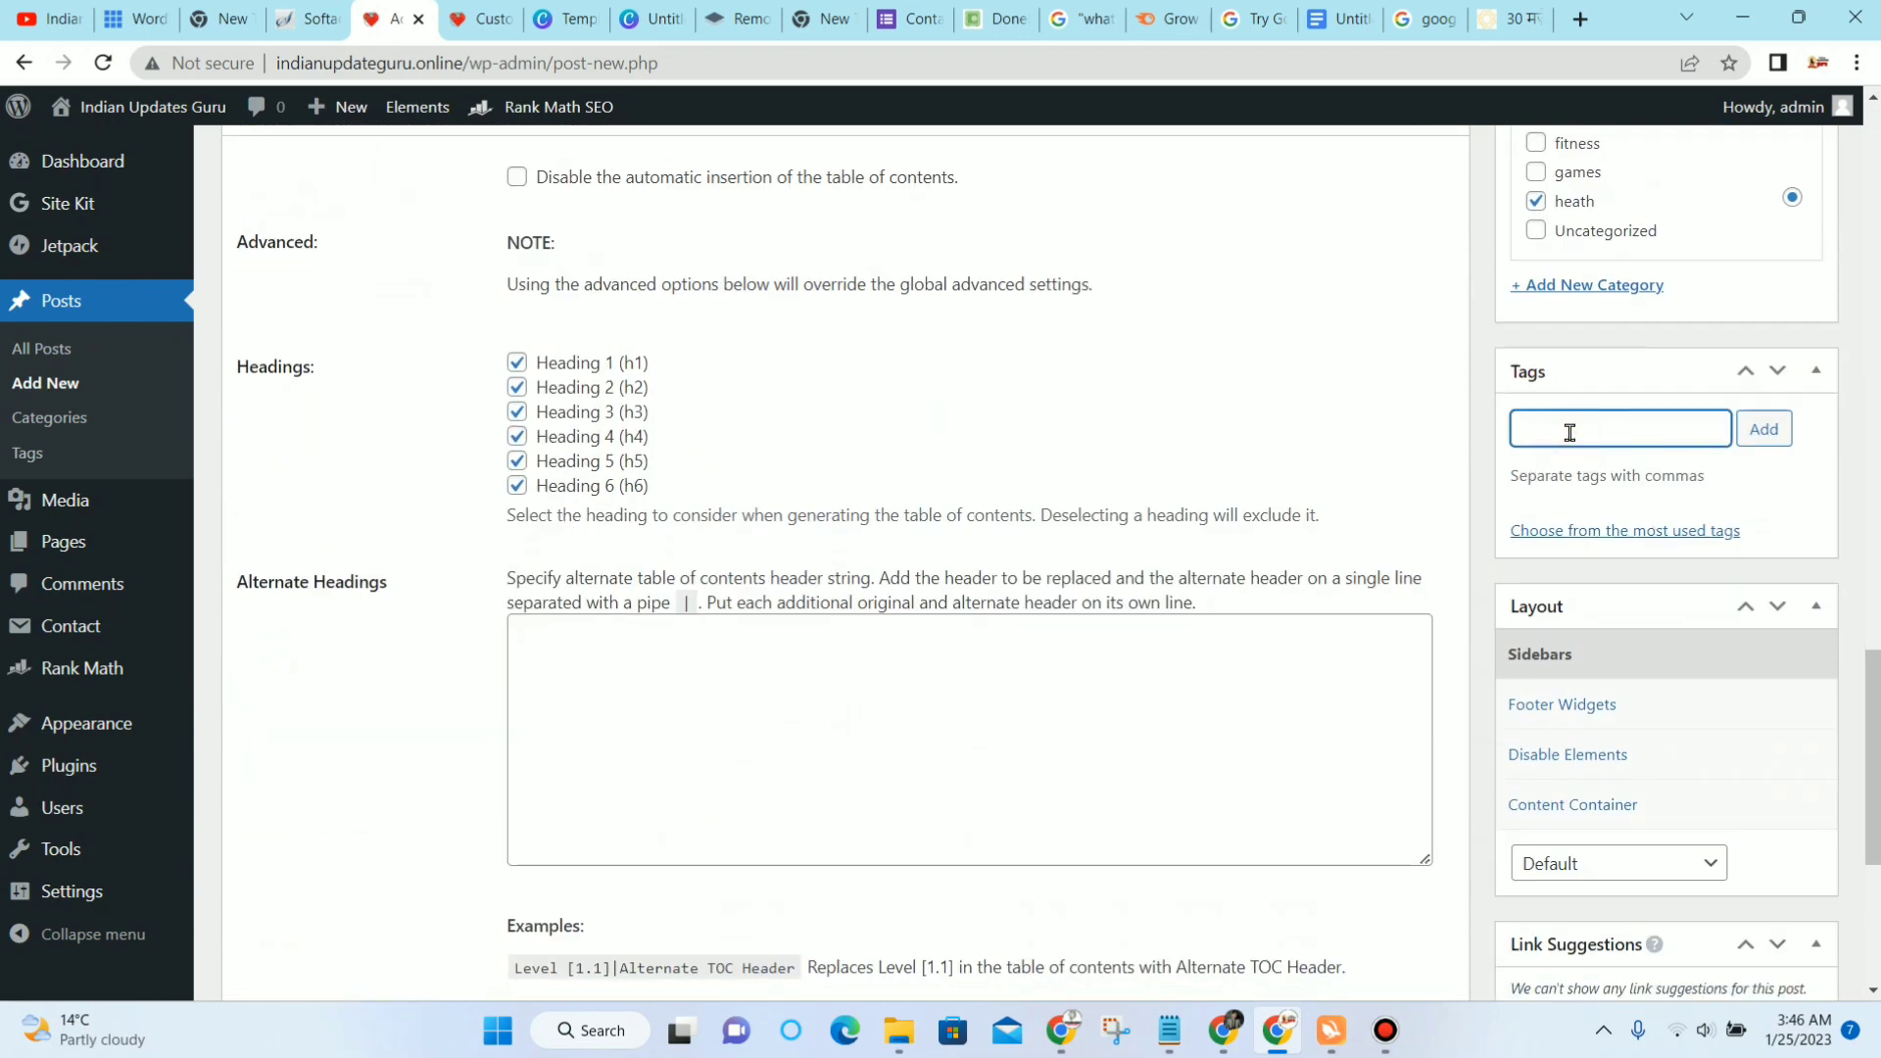
{"action": "key", "text": "ctrl+v"}
{"action": "left_click", "coordinate": [1759, 431]}
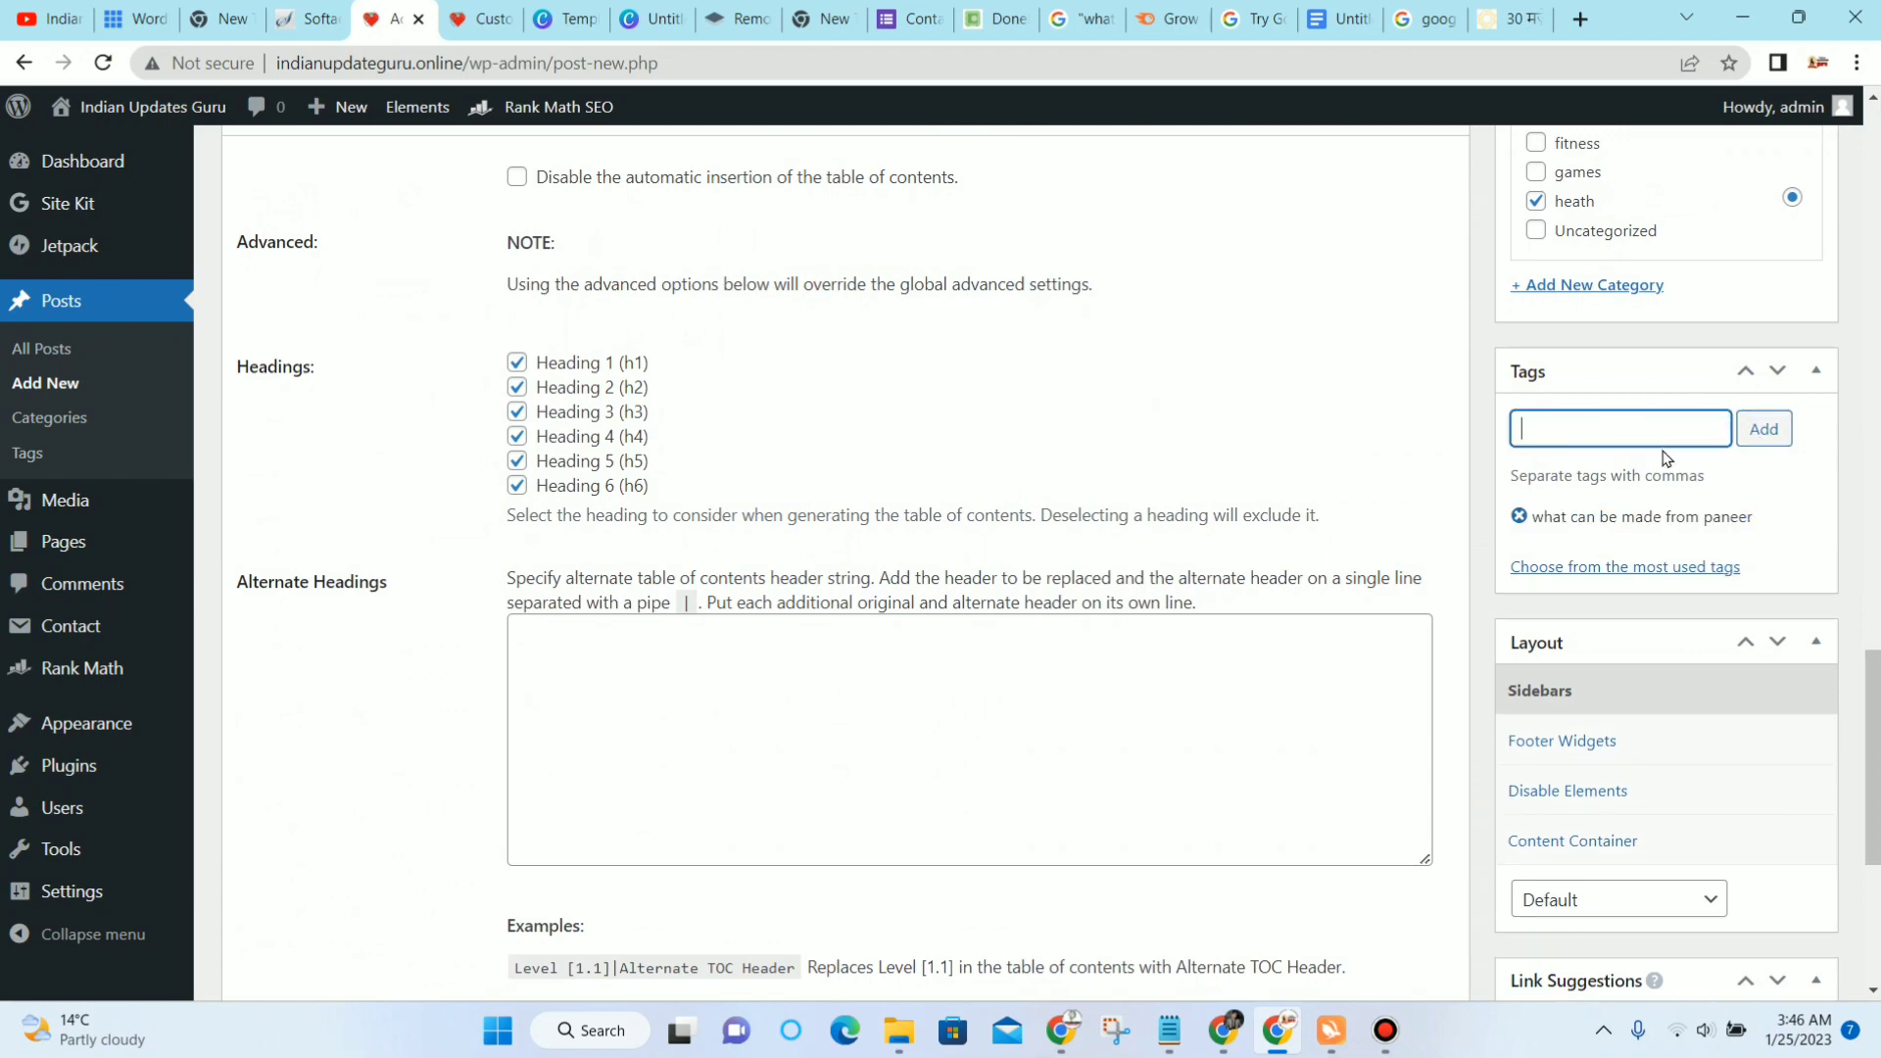
Step: Copy "paneer recipe" from Google's related searches and add it as another tag on the WordPress post
{"action": "left_click", "coordinate": [1085, 20]}
{"action": "scroll", "coordinate": [875, 487], "scroll_direction": "down", "scroll_amount": 1}
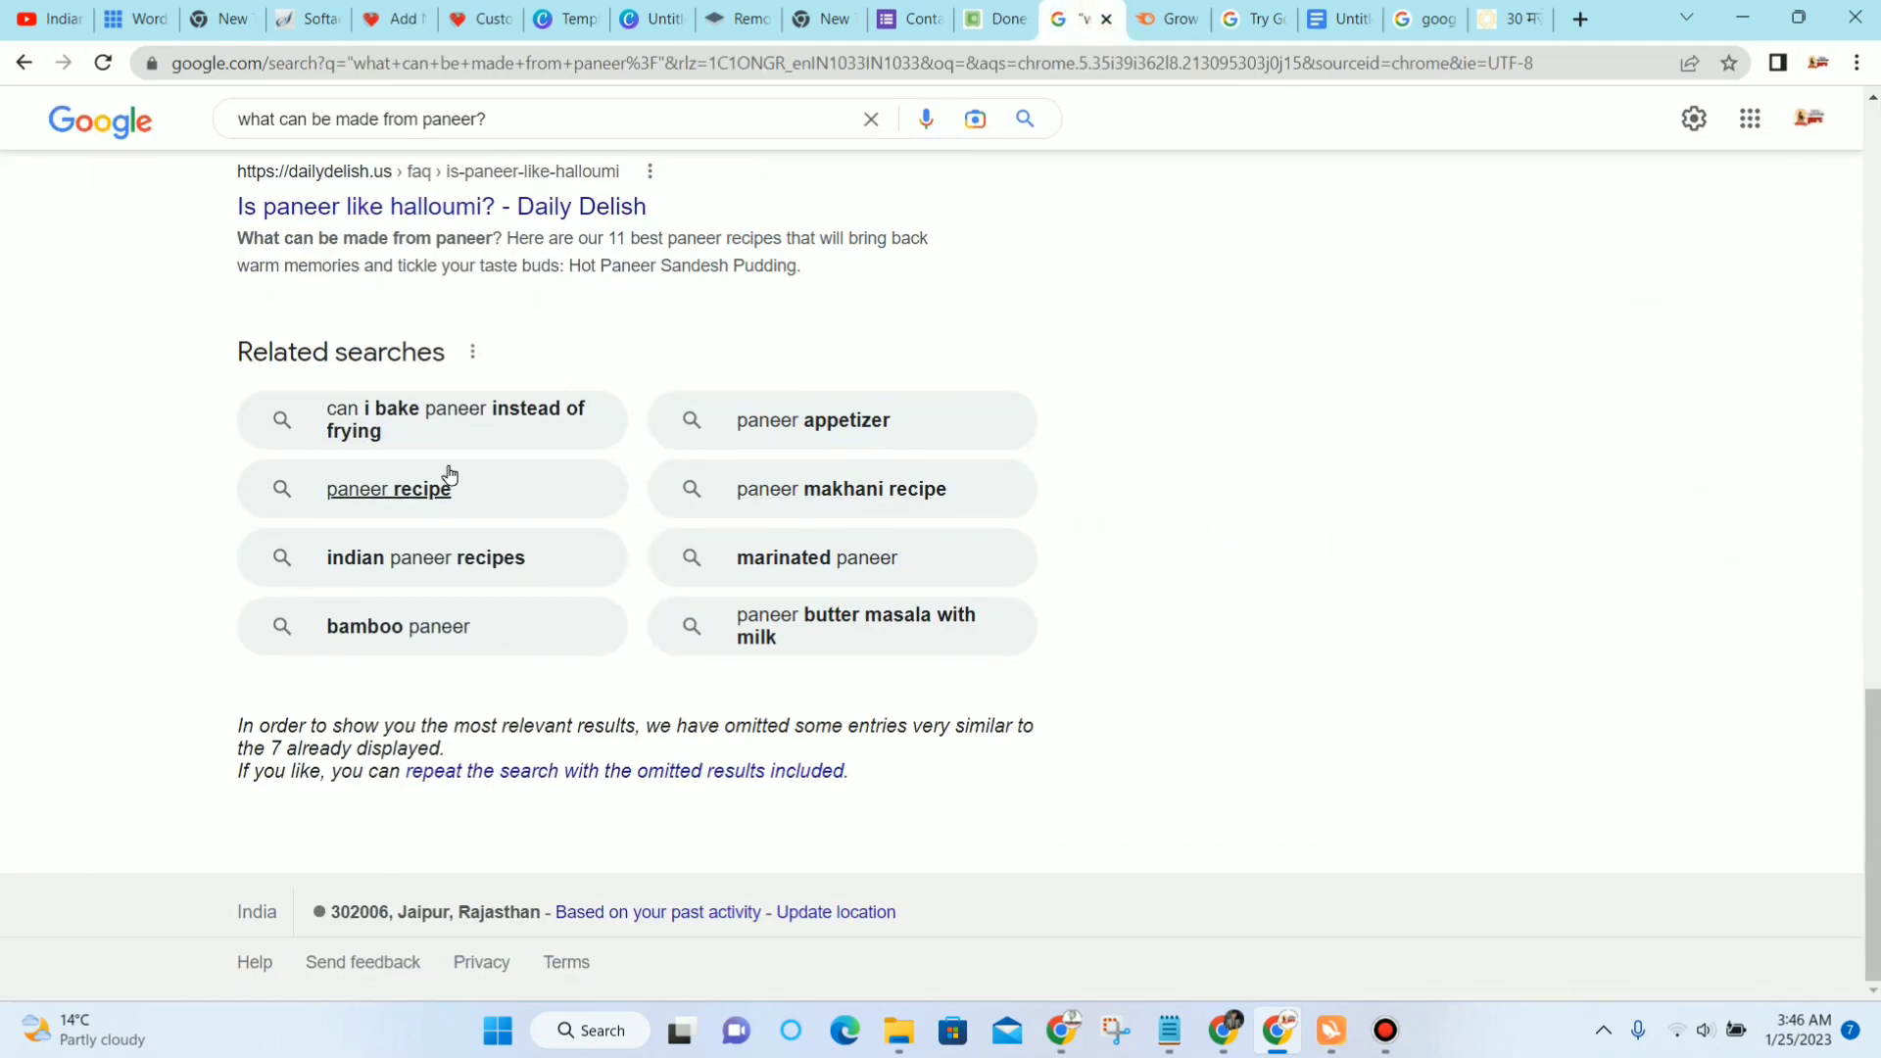
{"action": "left_click_drag", "start_coordinate": [181, 479], "coordinate": [514, 482]}
{"action": "key", "text": "ctrl+c"}
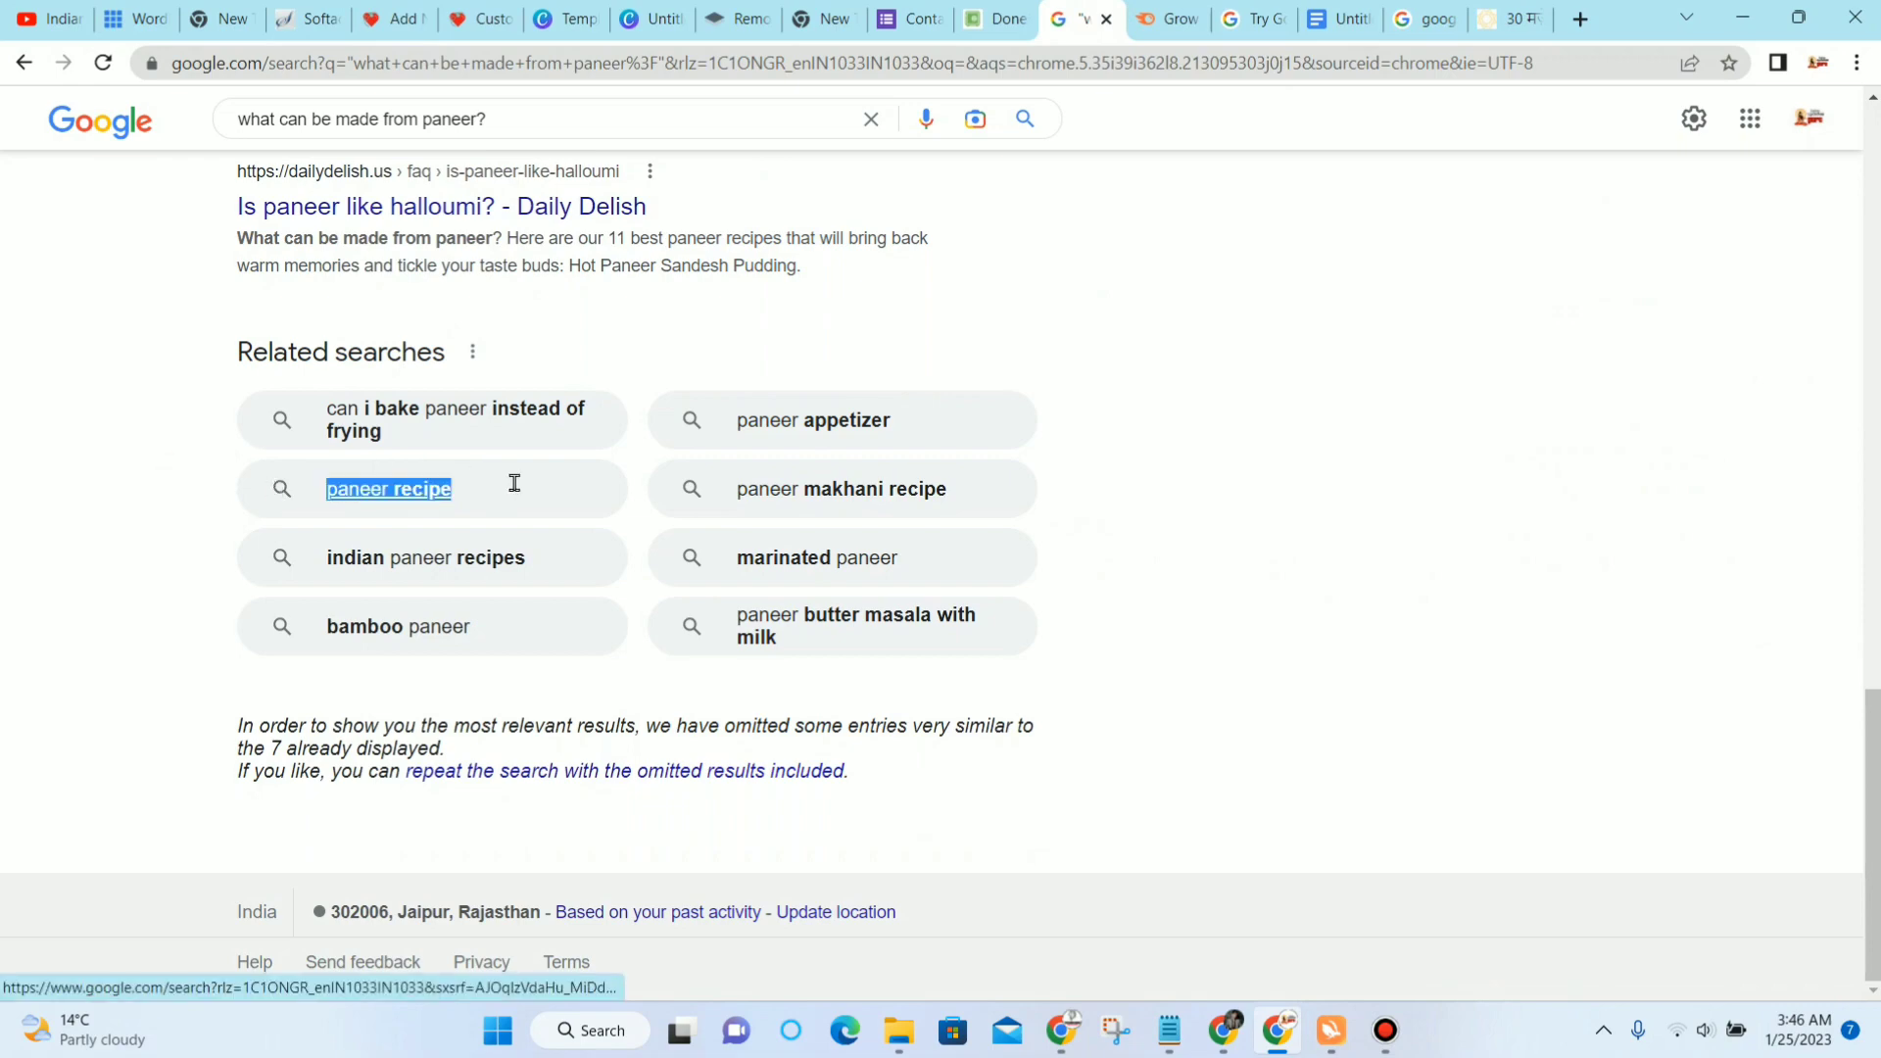
{"action": "left_click", "coordinate": [514, 484]}
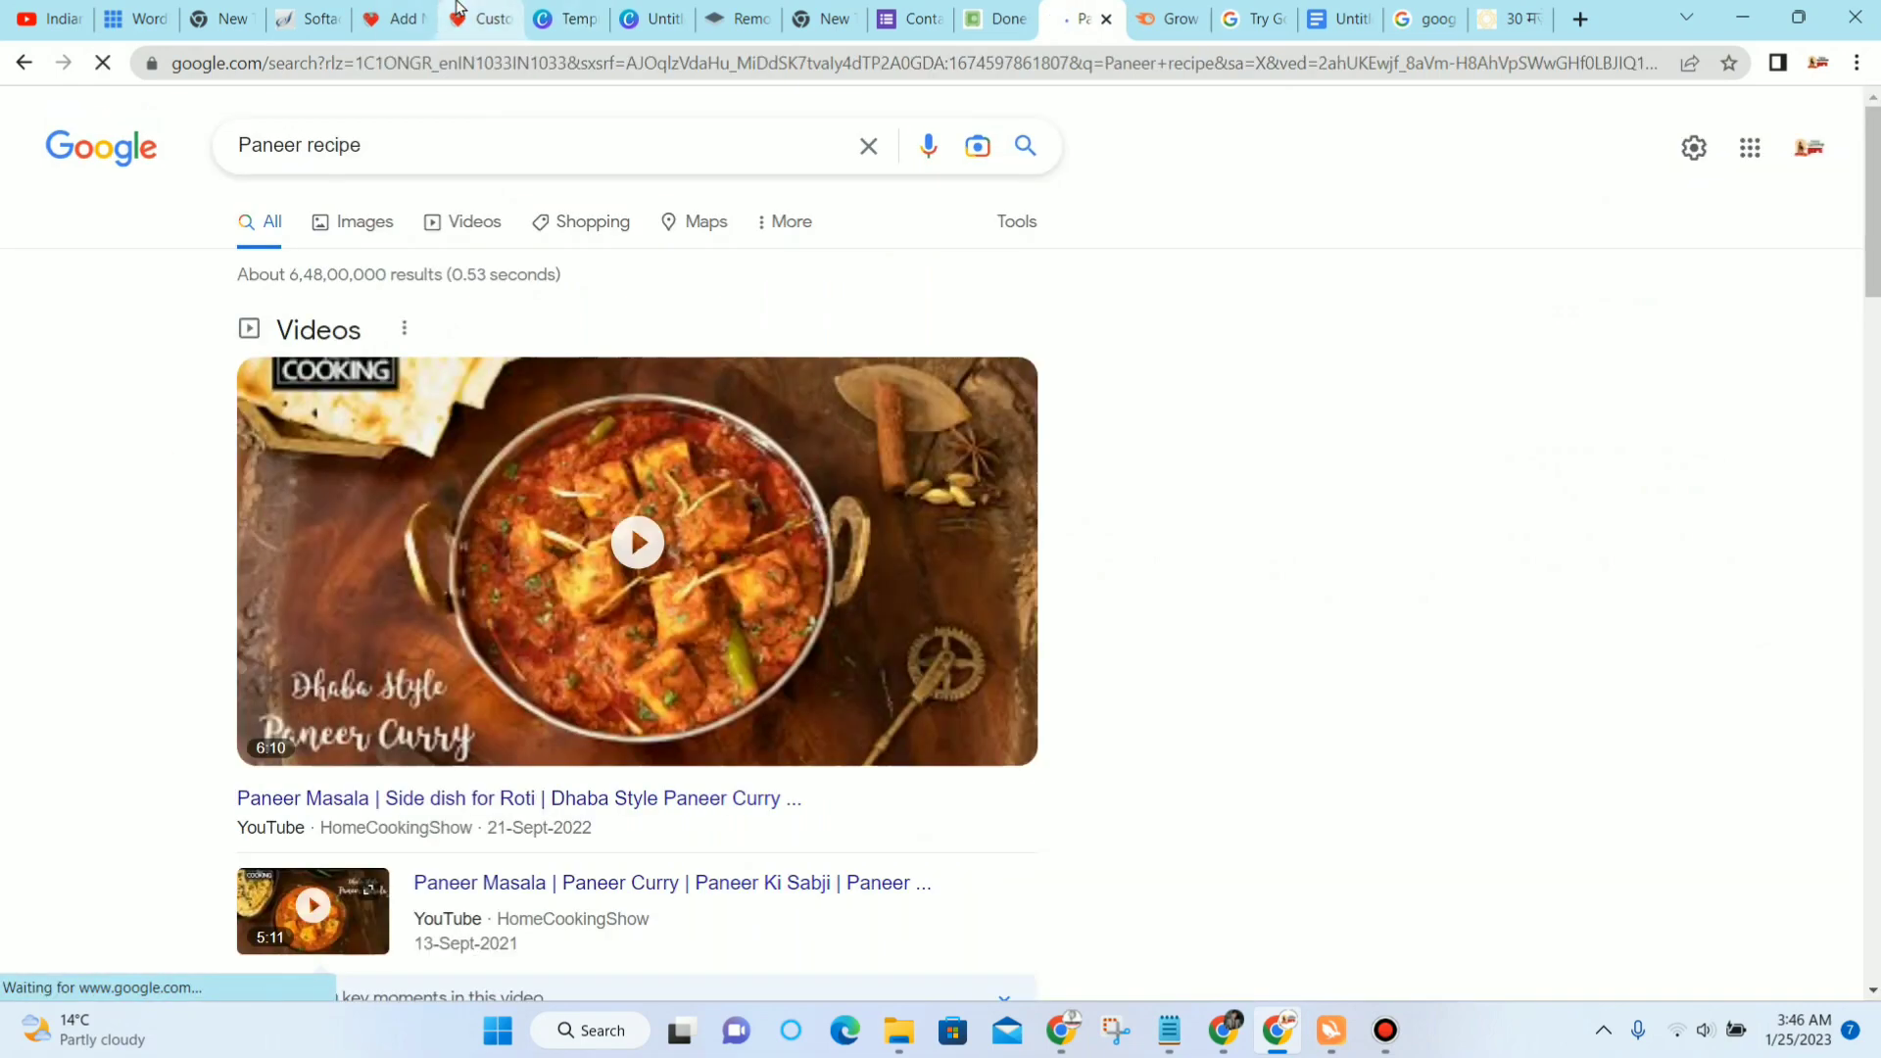
{"action": "left_click", "coordinate": [392, 18]}
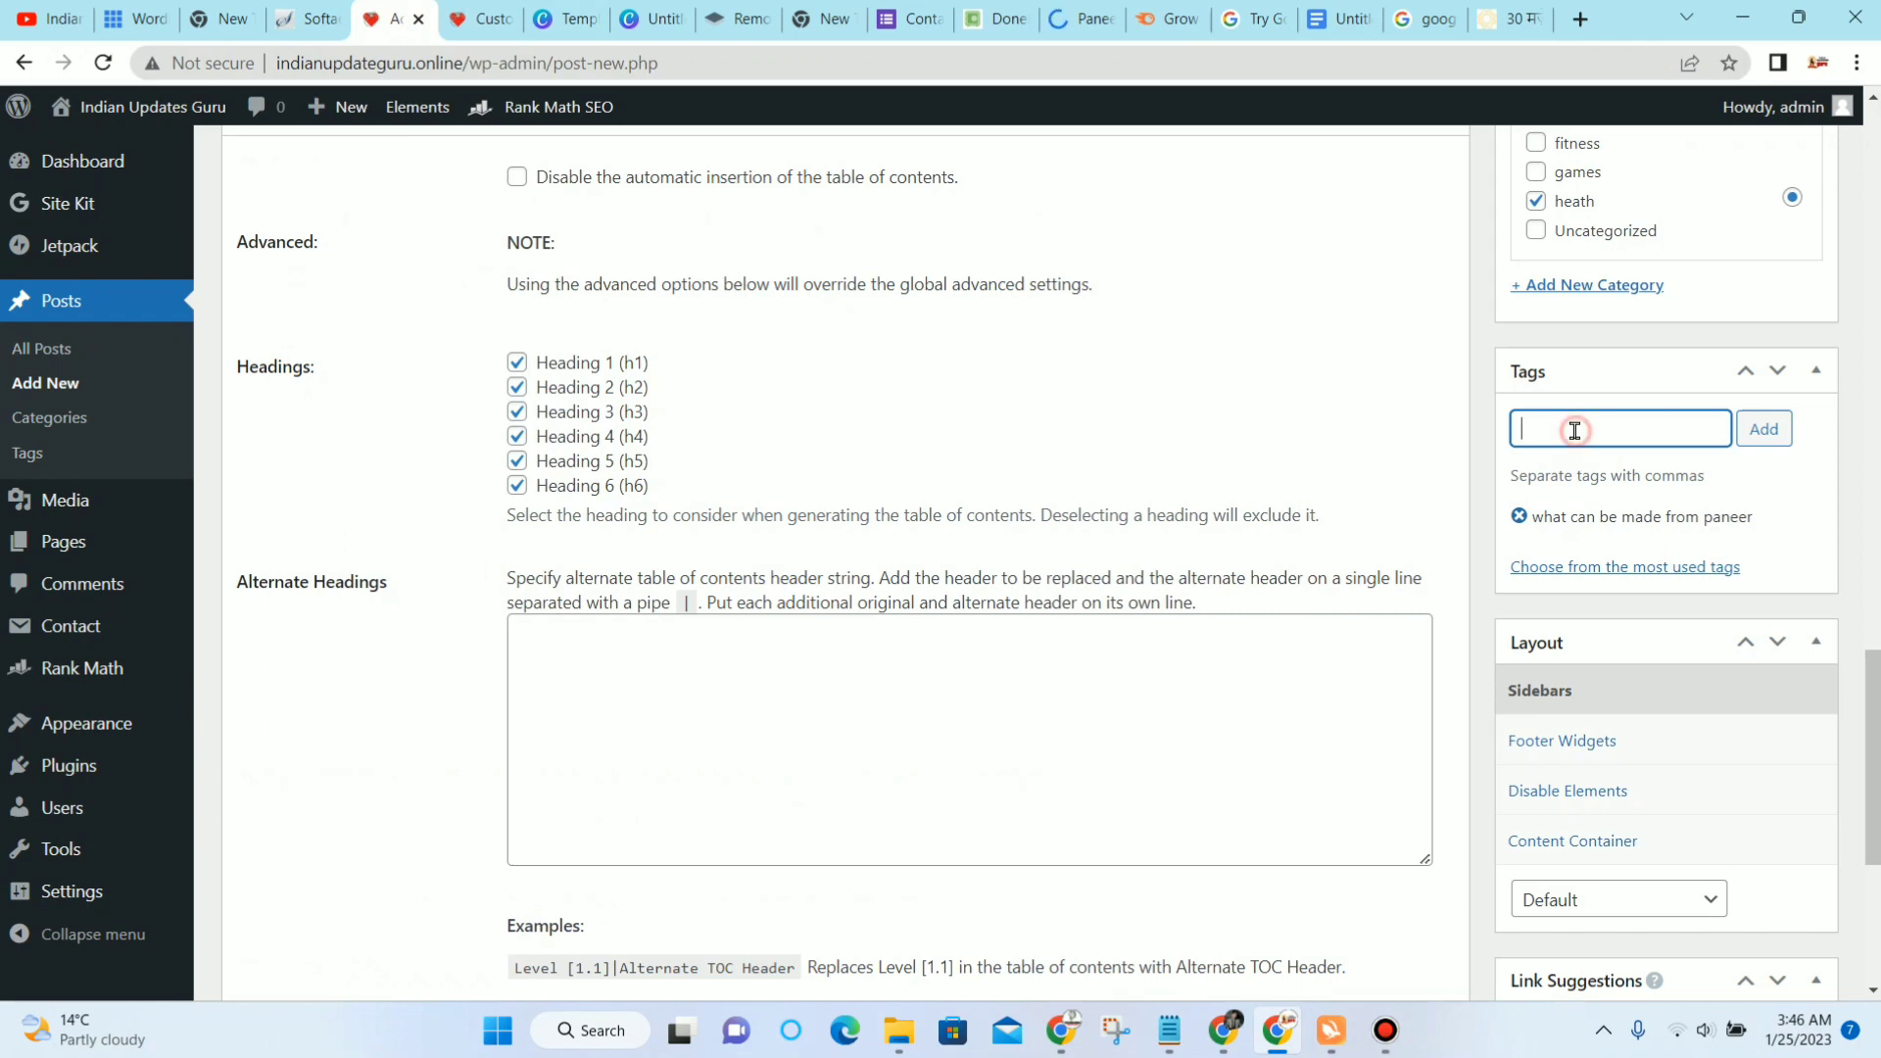
{"action": "key", "text": "ctrl+v"}
{"action": "left_click", "coordinate": [1753, 427]}
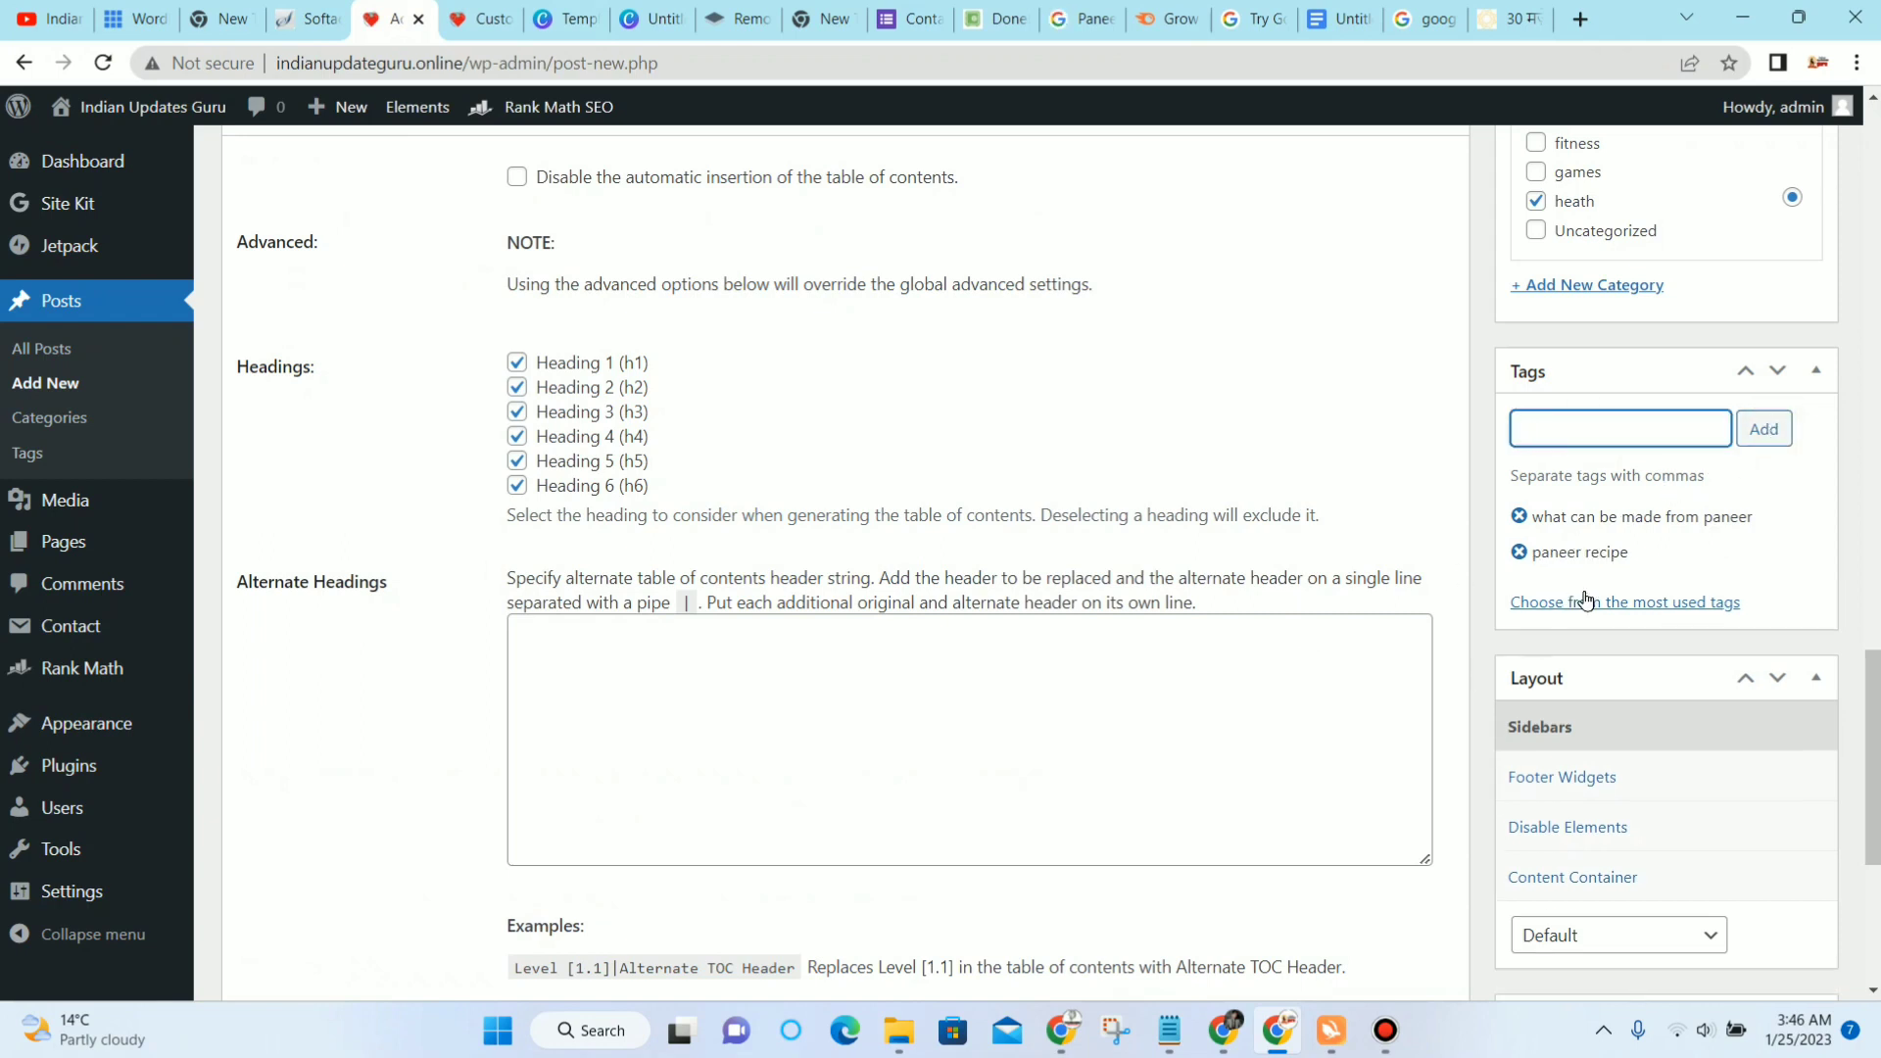
Step: Upload the image "सिर्फ 5 पोस्ट में ऐडसेंस का अप्रूवल (6).png" from Downloads and set it as the post's featured image
{"action": "scroll", "coordinate": [1567, 600], "scroll_direction": "down", "scroll_amount": 2}
{"action": "scroll", "coordinate": [1648, 544], "scroll_direction": "down", "scroll_amount": 4}
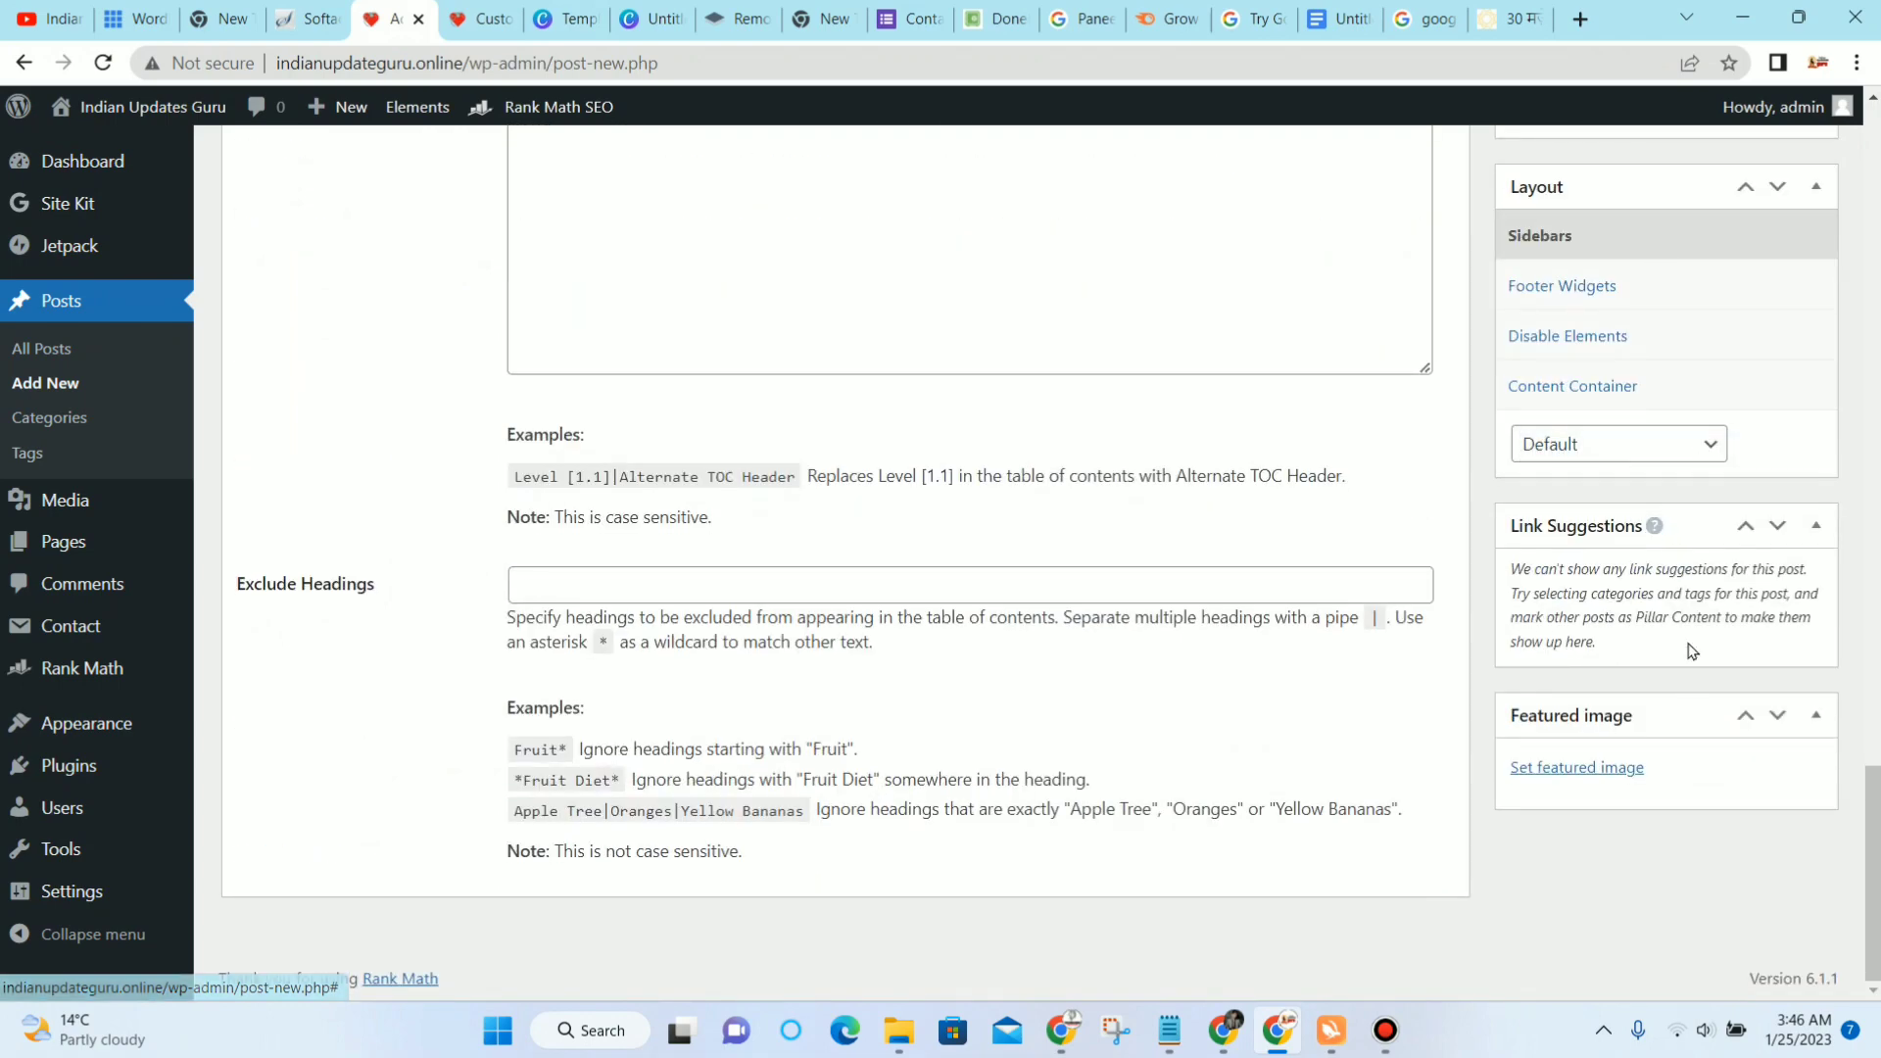
{"action": "left_click", "coordinate": [1590, 773]}
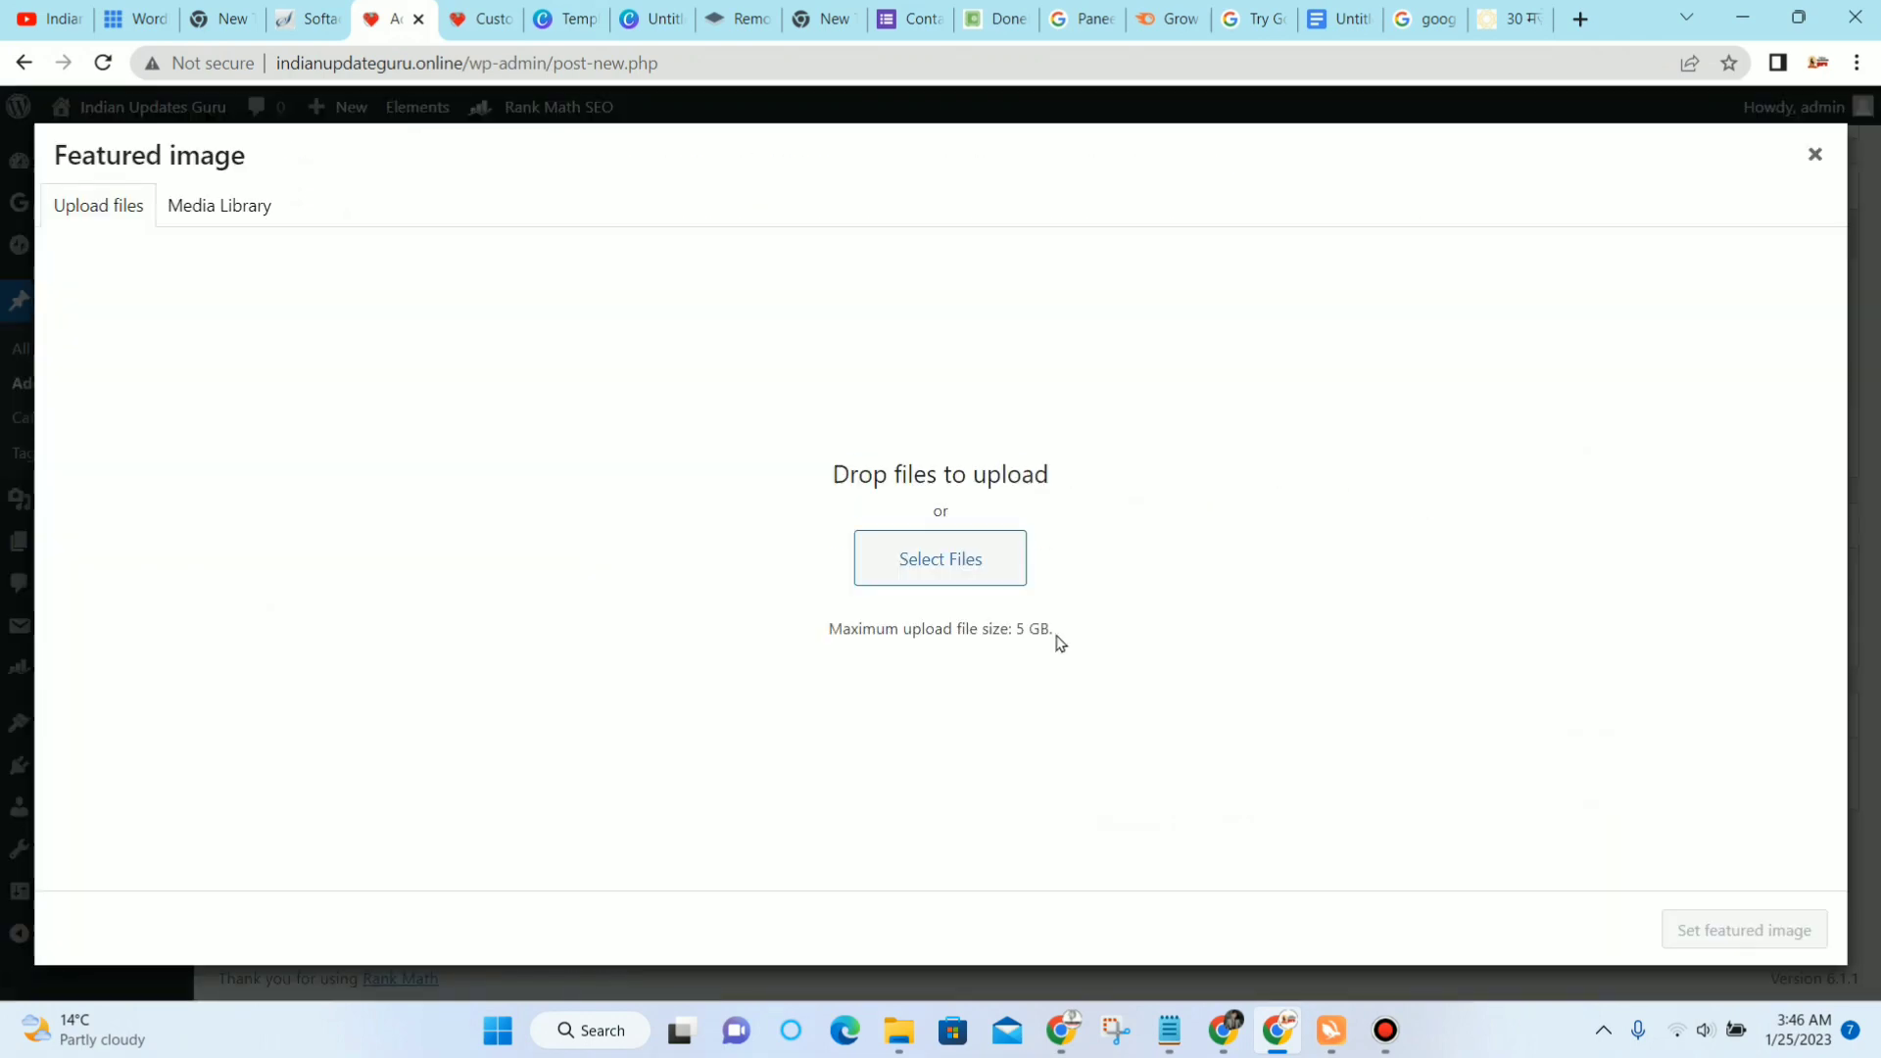
{"action": "left_click", "coordinate": [968, 554]}
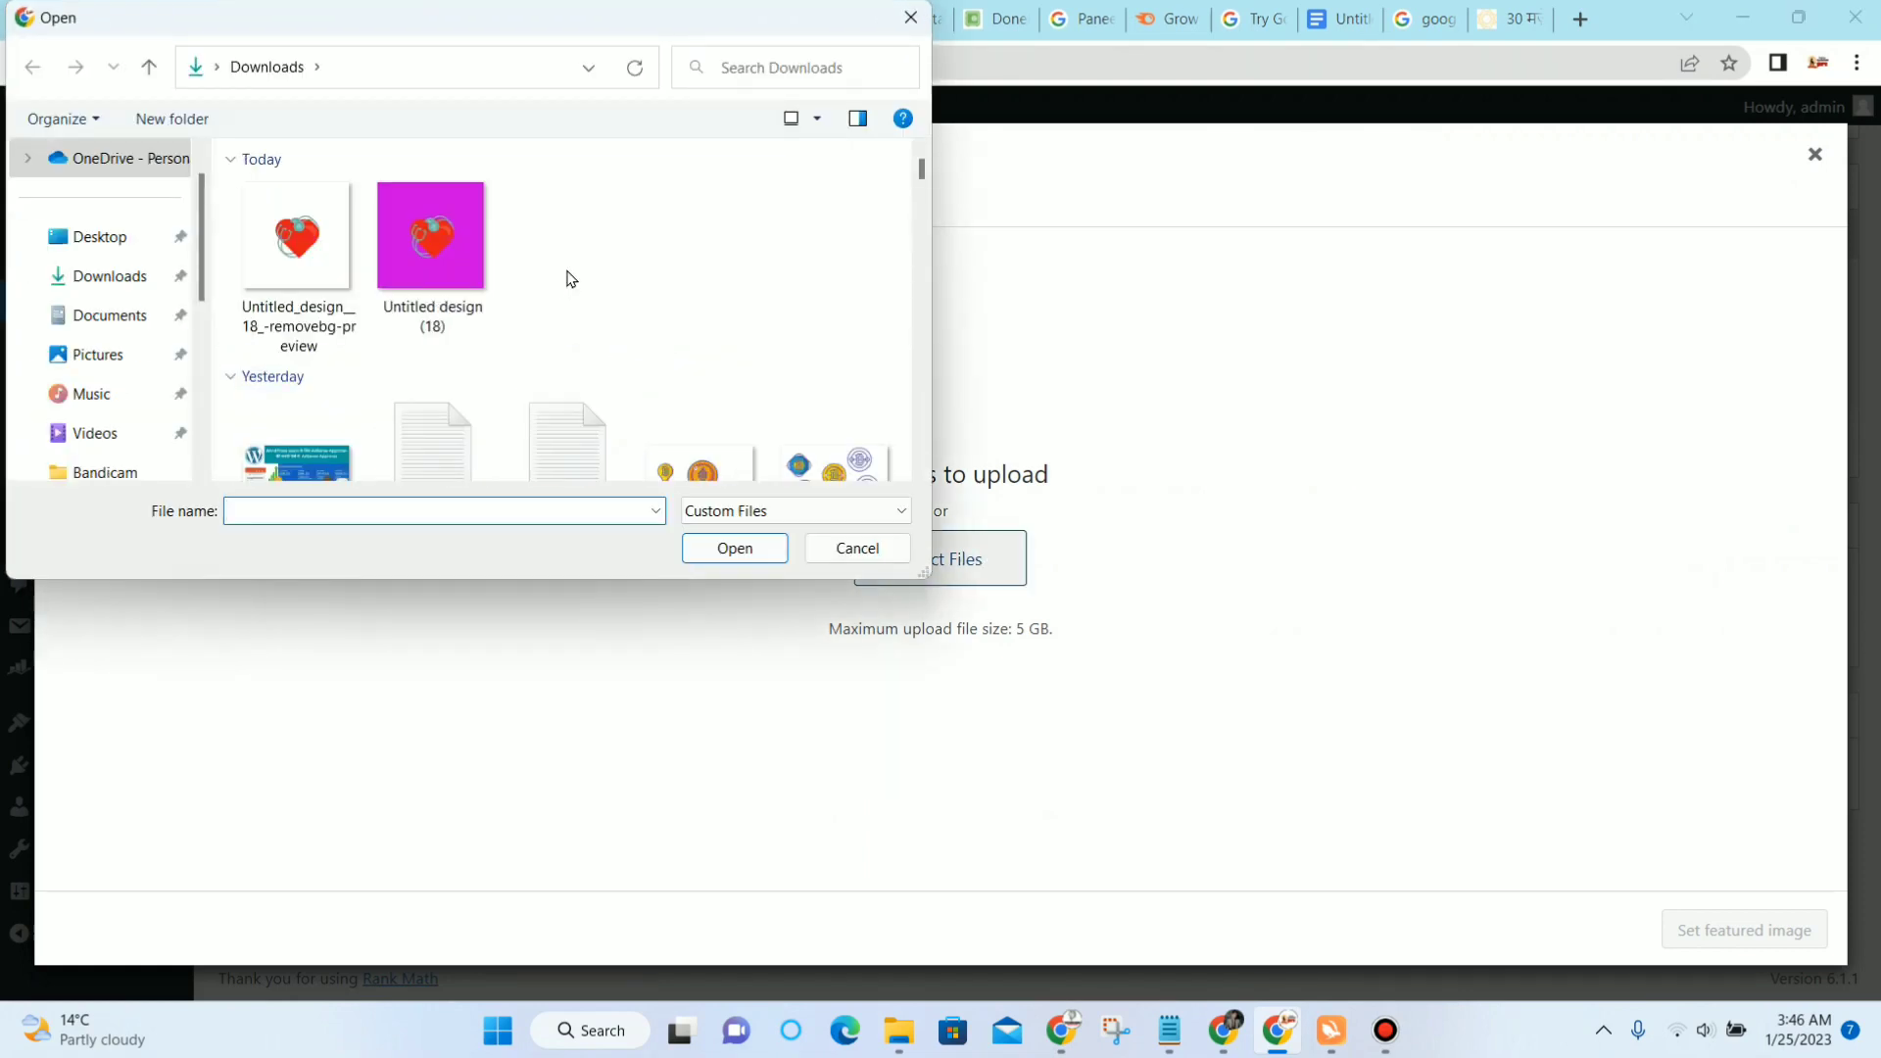
{"action": "scroll", "coordinate": [566, 279], "scroll_direction": "down", "scroll_amount": 3}
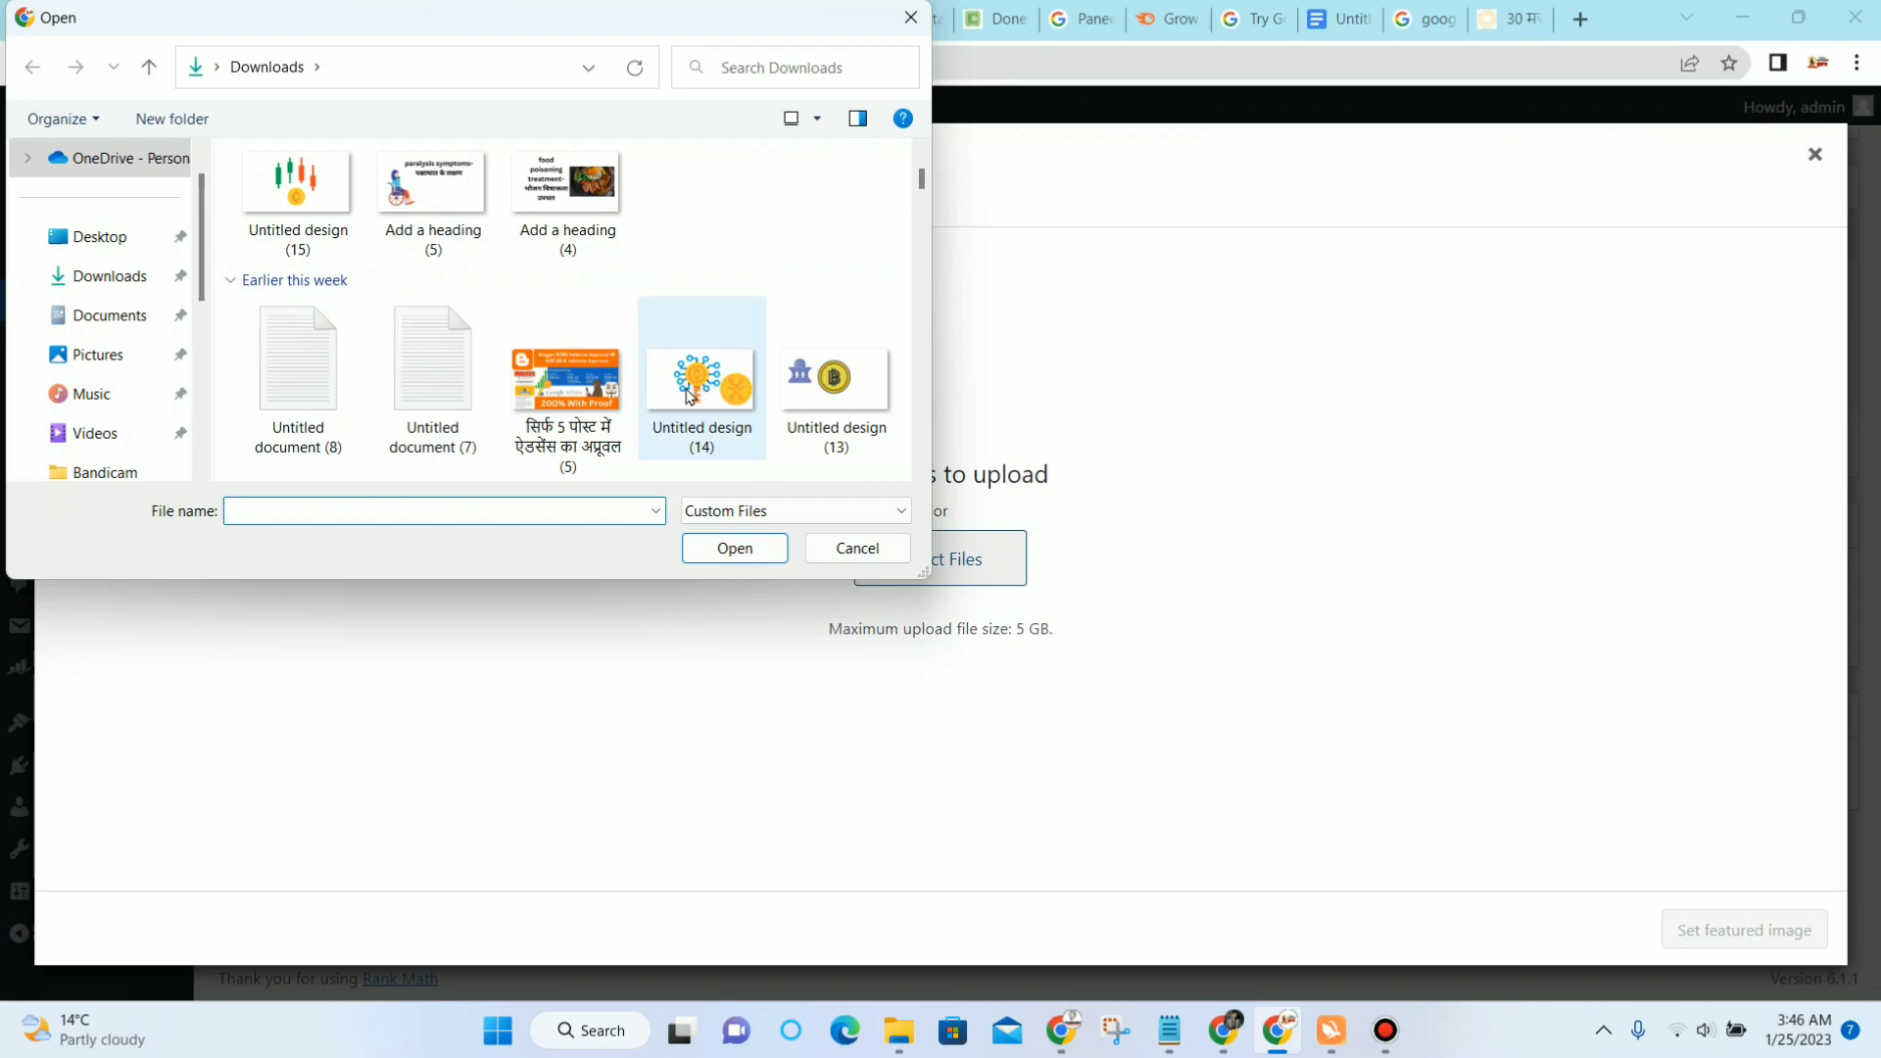
{"action": "double_click", "coordinate": [720, 393]}
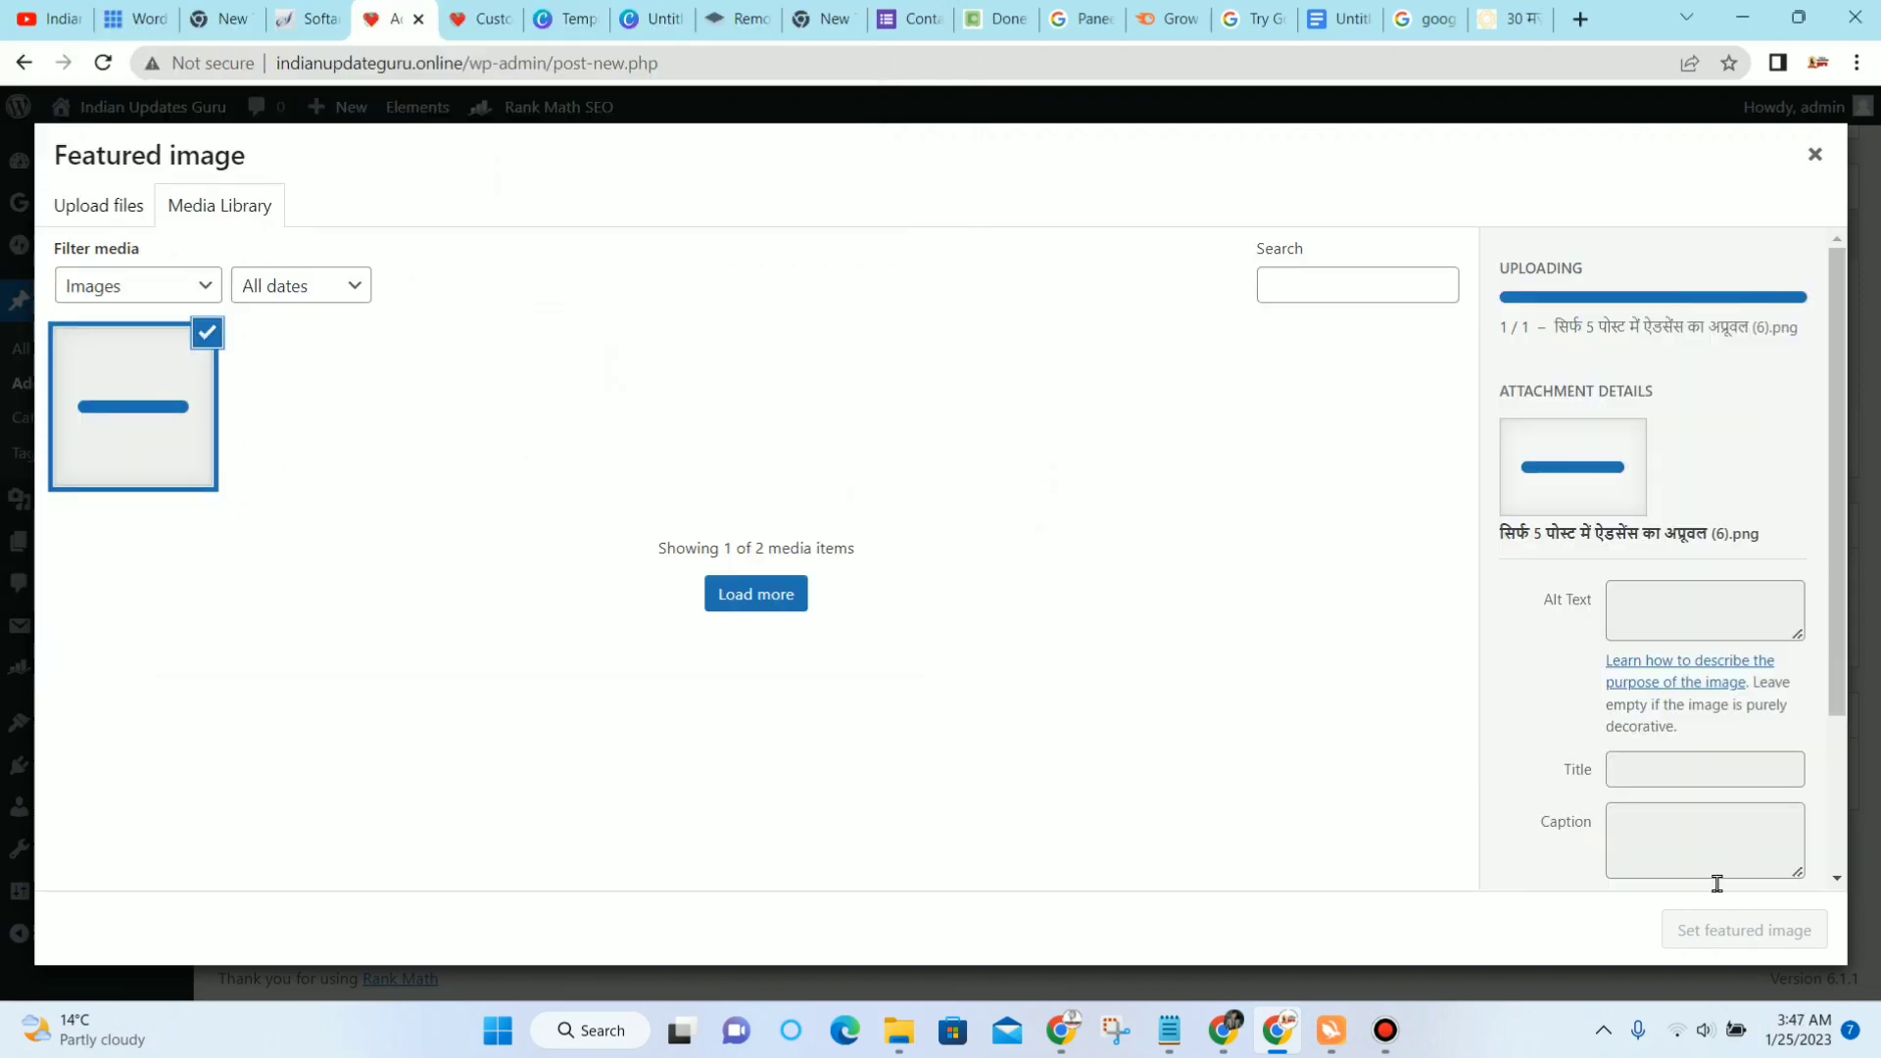
{"action": "left_click", "coordinate": [1769, 935]}
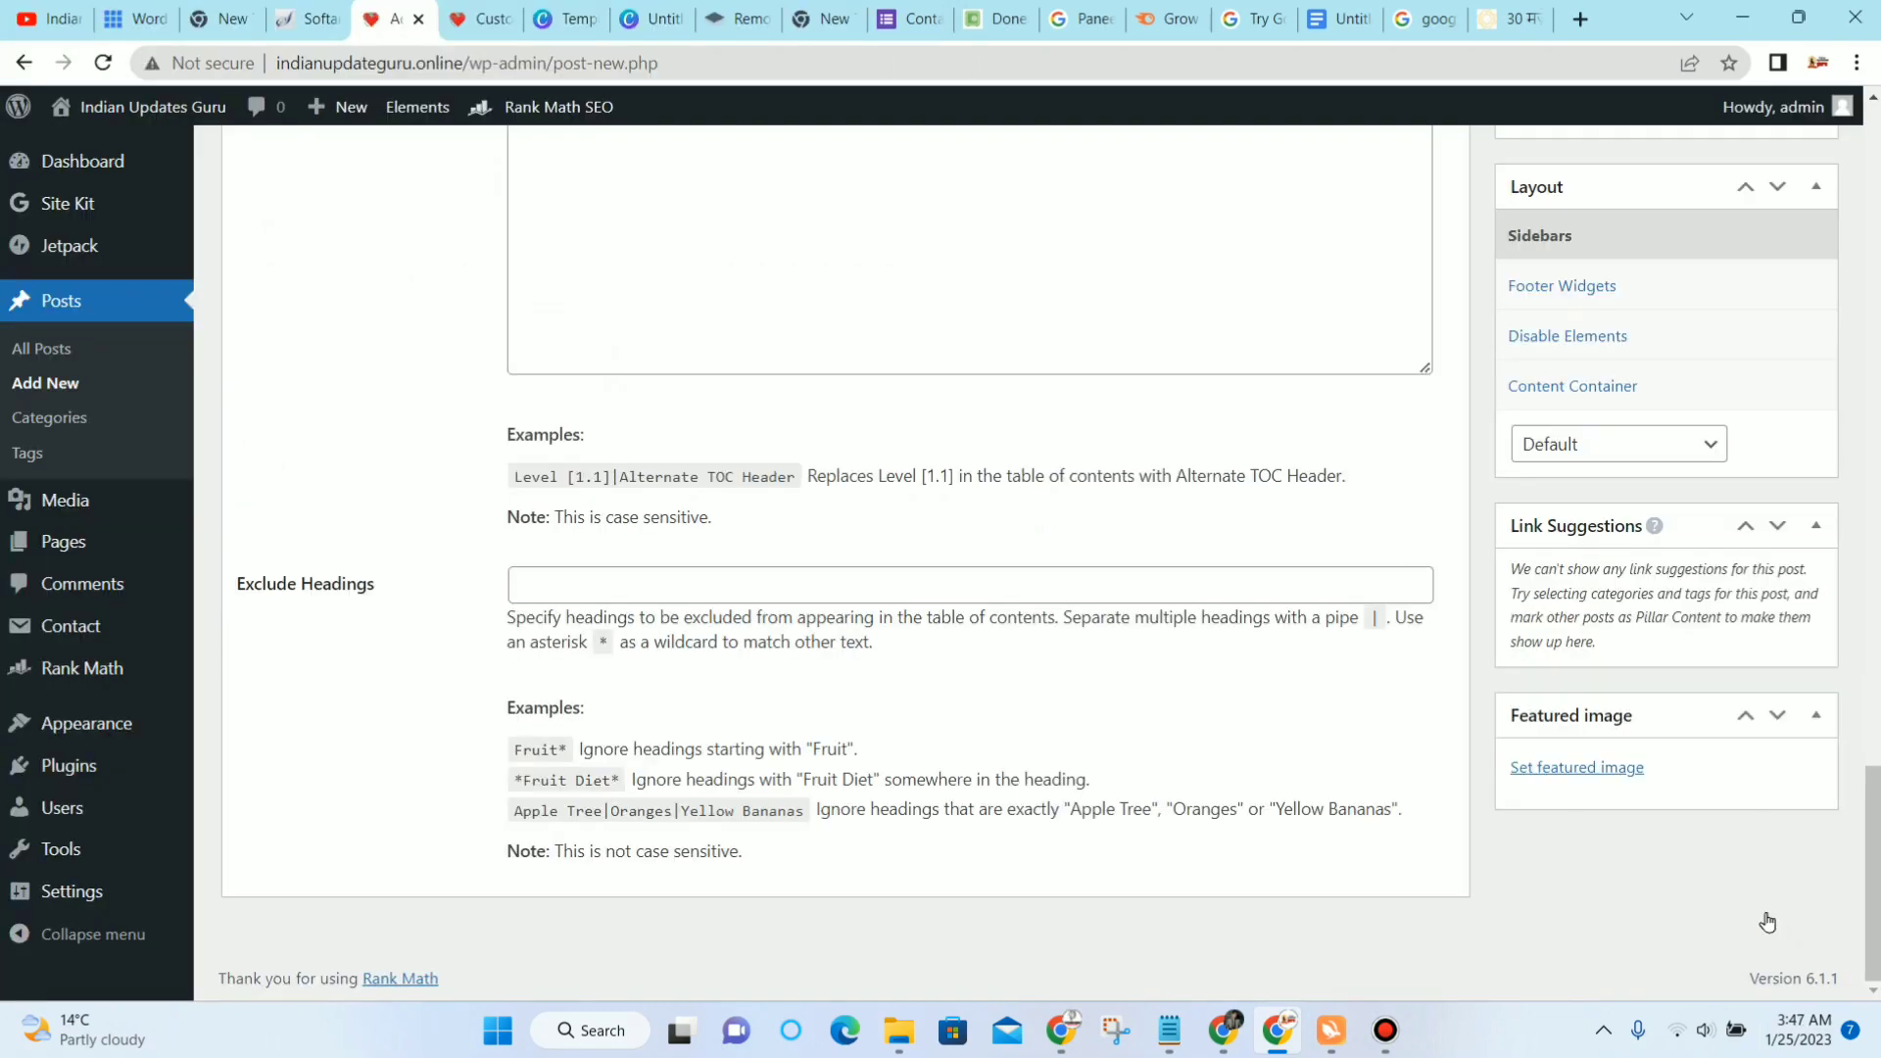
{"action": "scroll", "coordinate": [1713, 658], "scroll_direction": "up", "scroll_amount": 8}
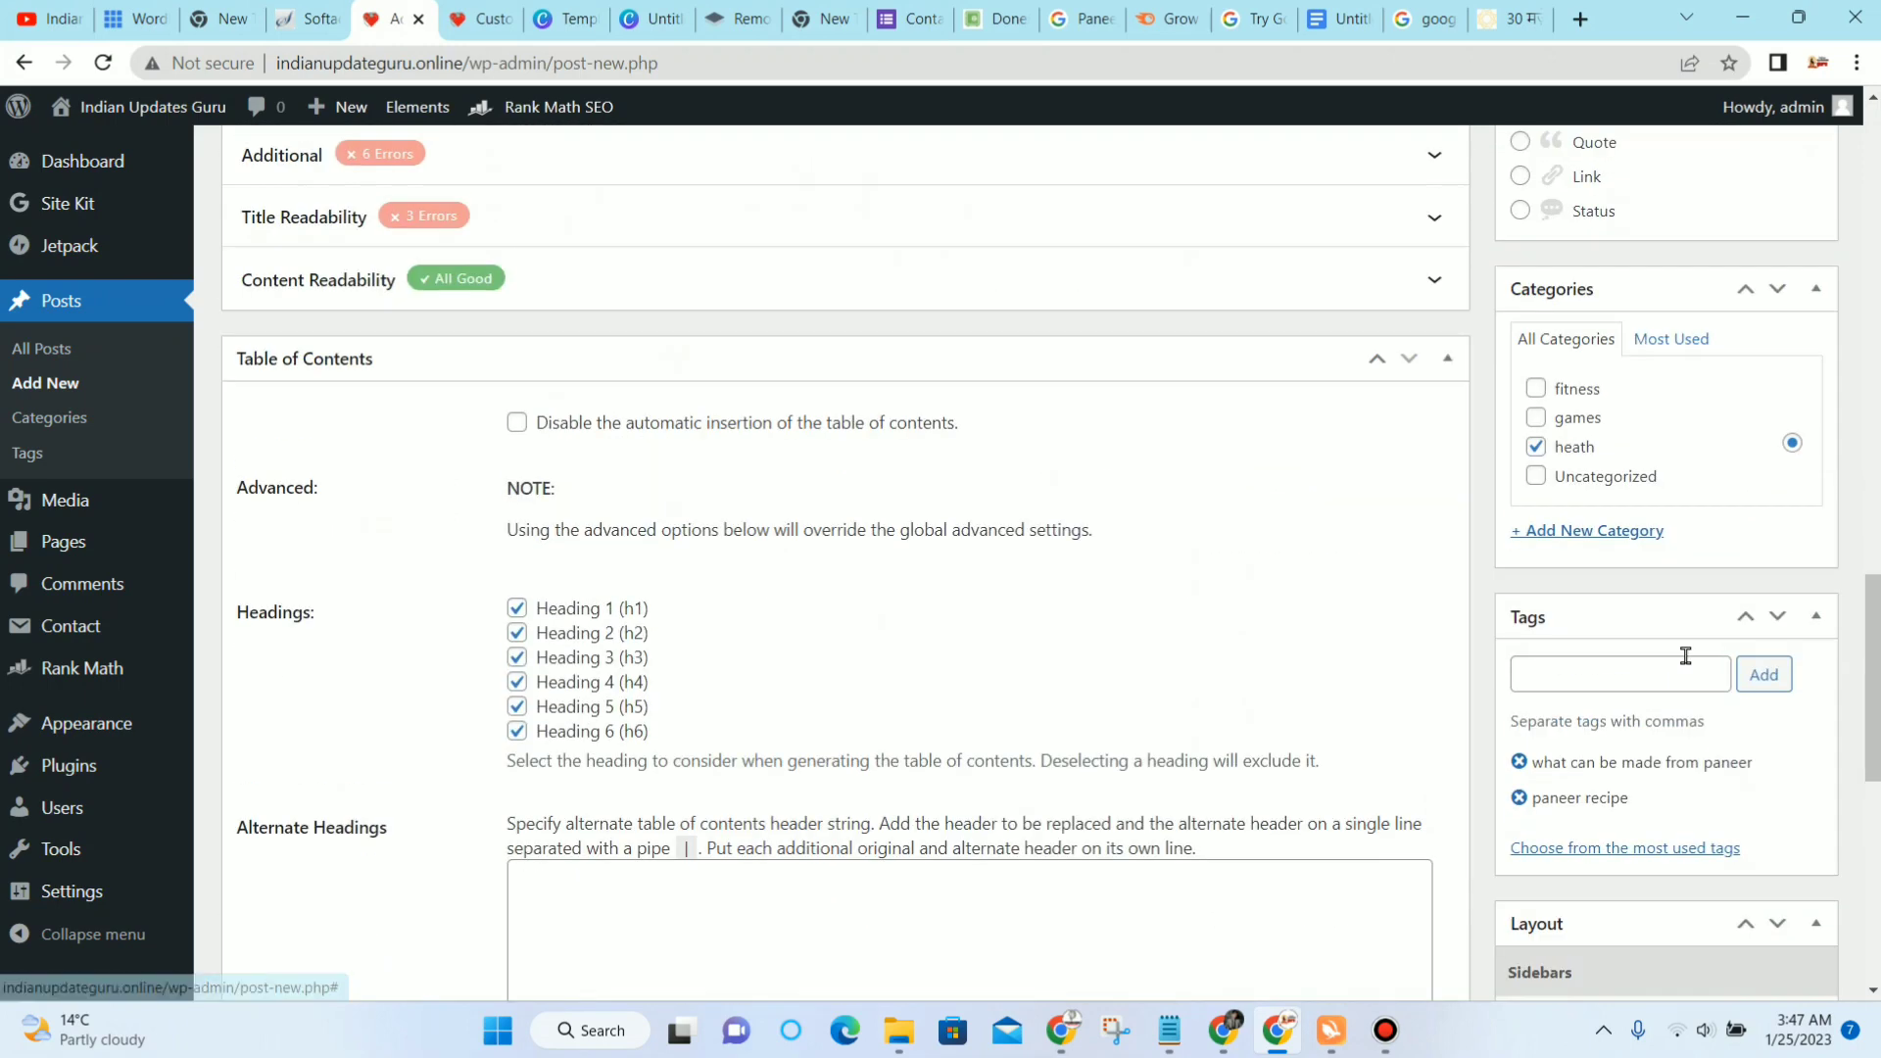
{"action": "scroll", "coordinate": [1684, 655], "scroll_direction": "up", "scroll_amount": 10}
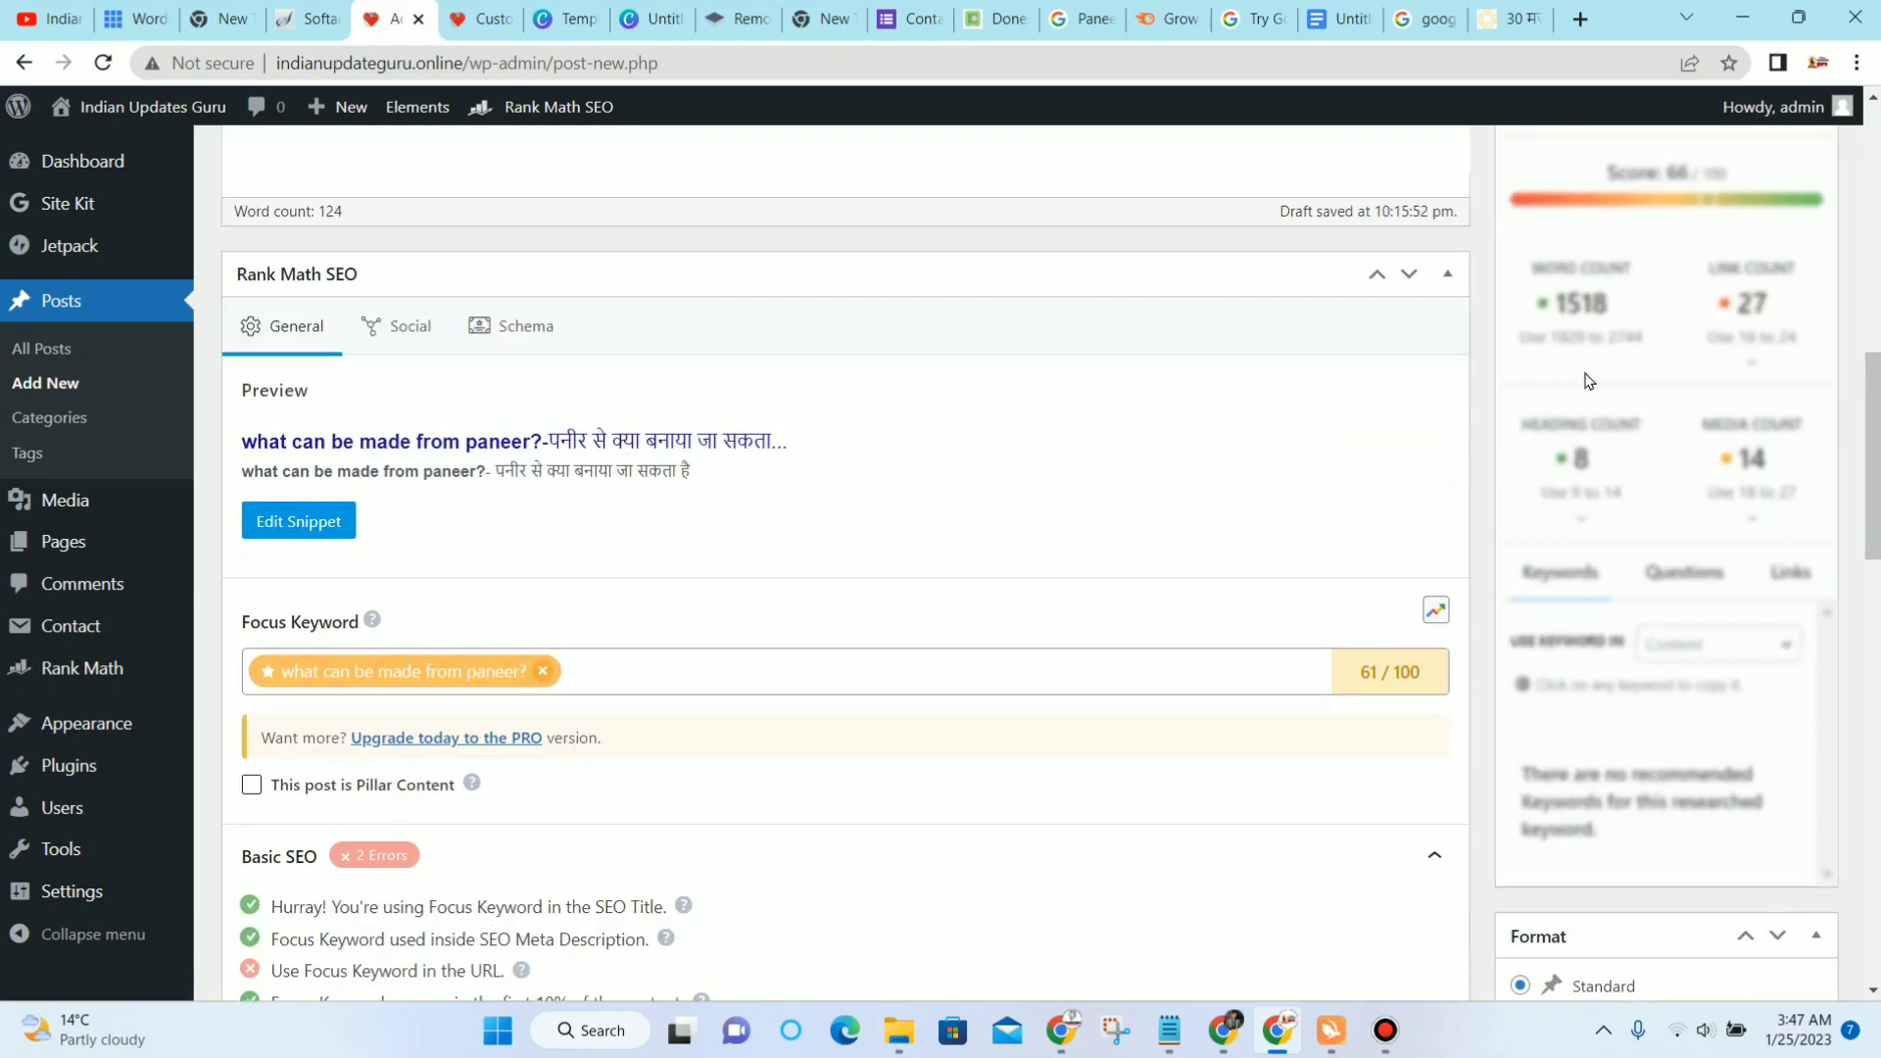
Step: Review the post's tags, category and Rank Math focus keyword and Basic SEO checks
{"action": "scroll", "coordinate": [1588, 380], "scroll_direction": "down", "scroll_amount": 15}
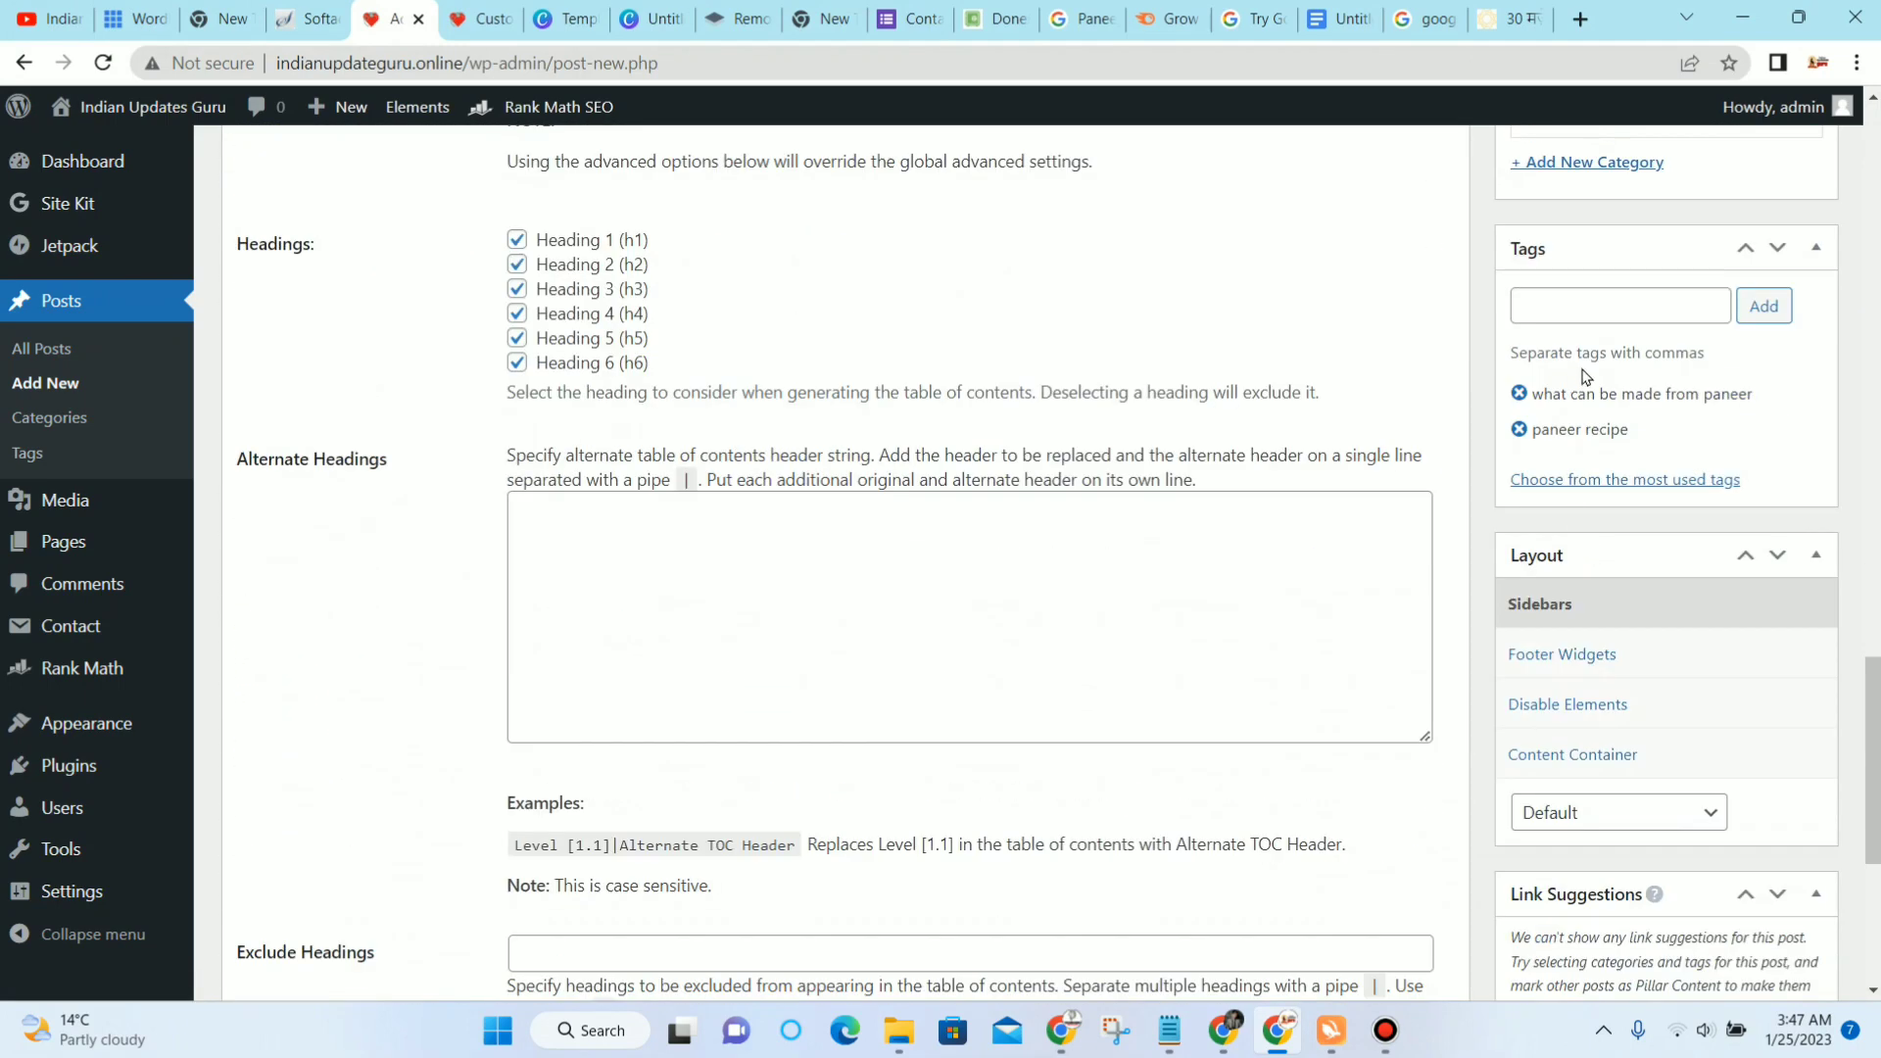
{"action": "scroll", "coordinate": [1586, 378], "scroll_direction": "down", "scroll_amount": 5}
{"action": "scroll", "coordinate": [1256, 592], "scroll_direction": "up", "scroll_amount": 12}
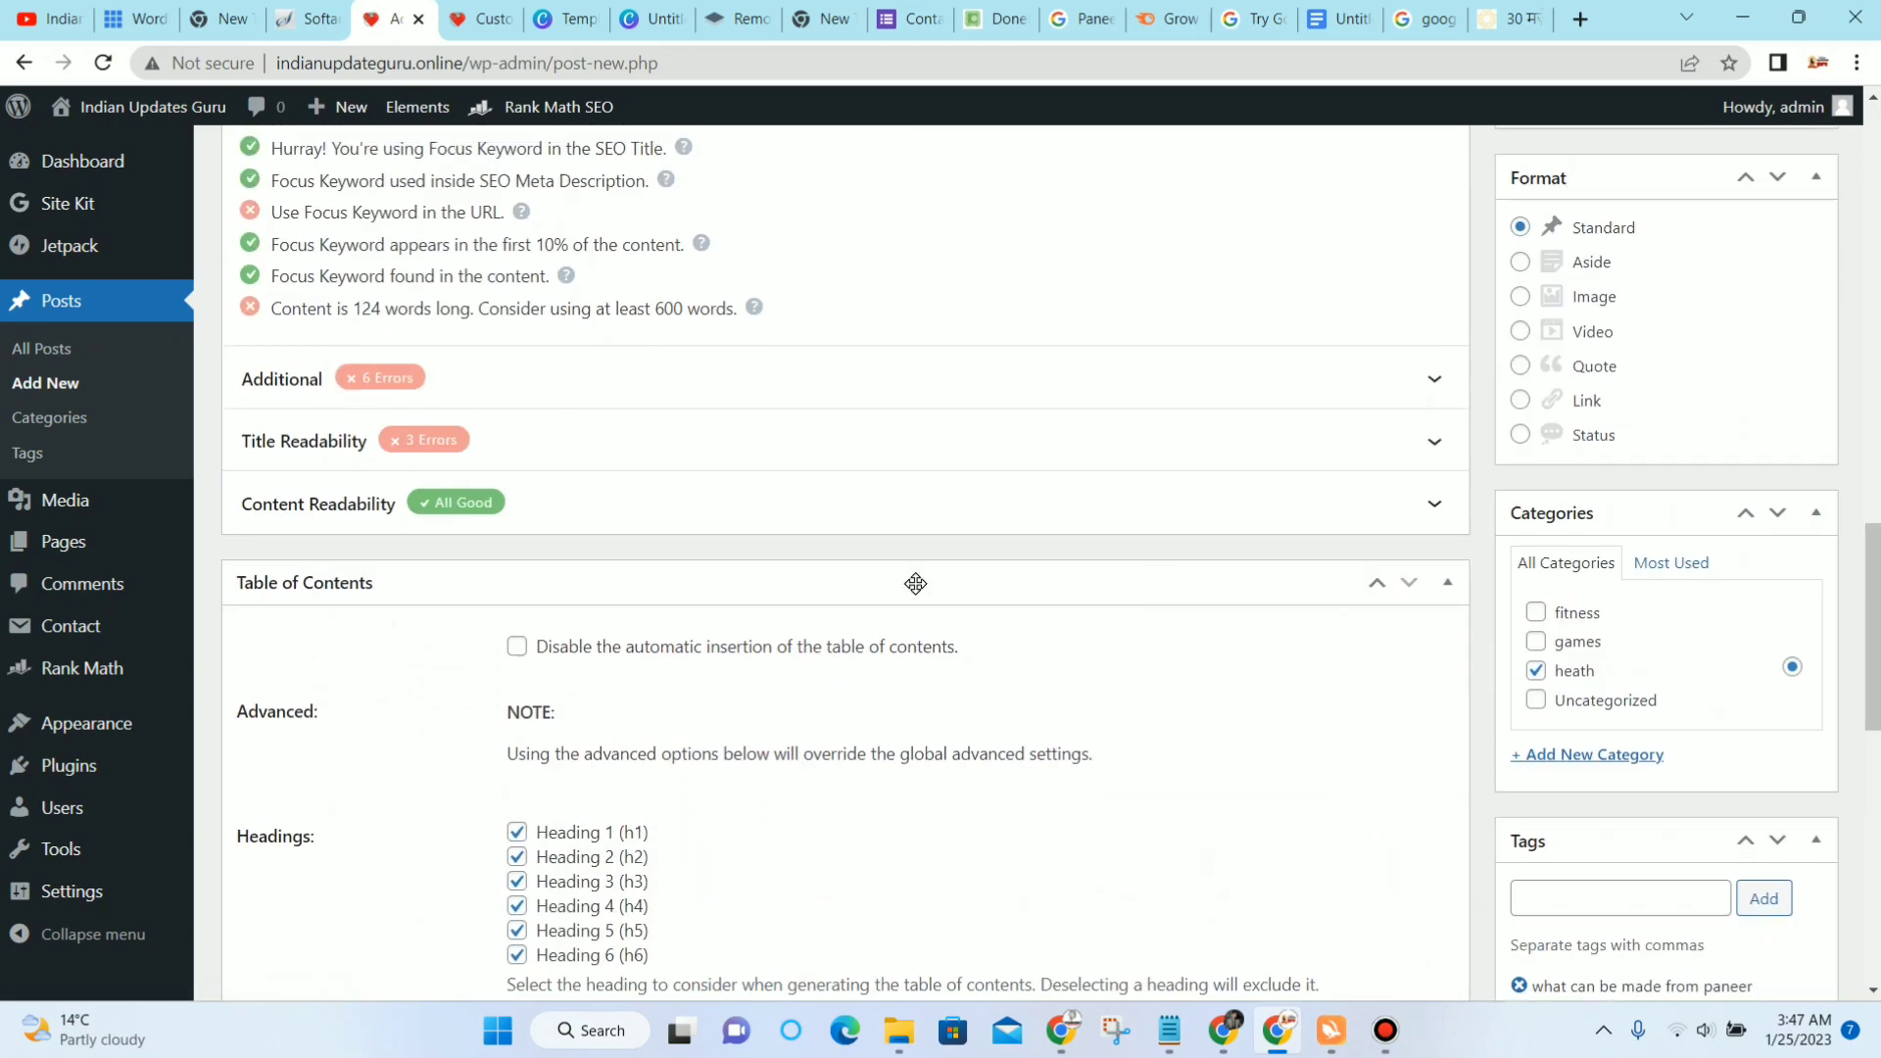
{"action": "scroll", "coordinate": [781, 769], "scroll_direction": "up", "scroll_amount": 8}
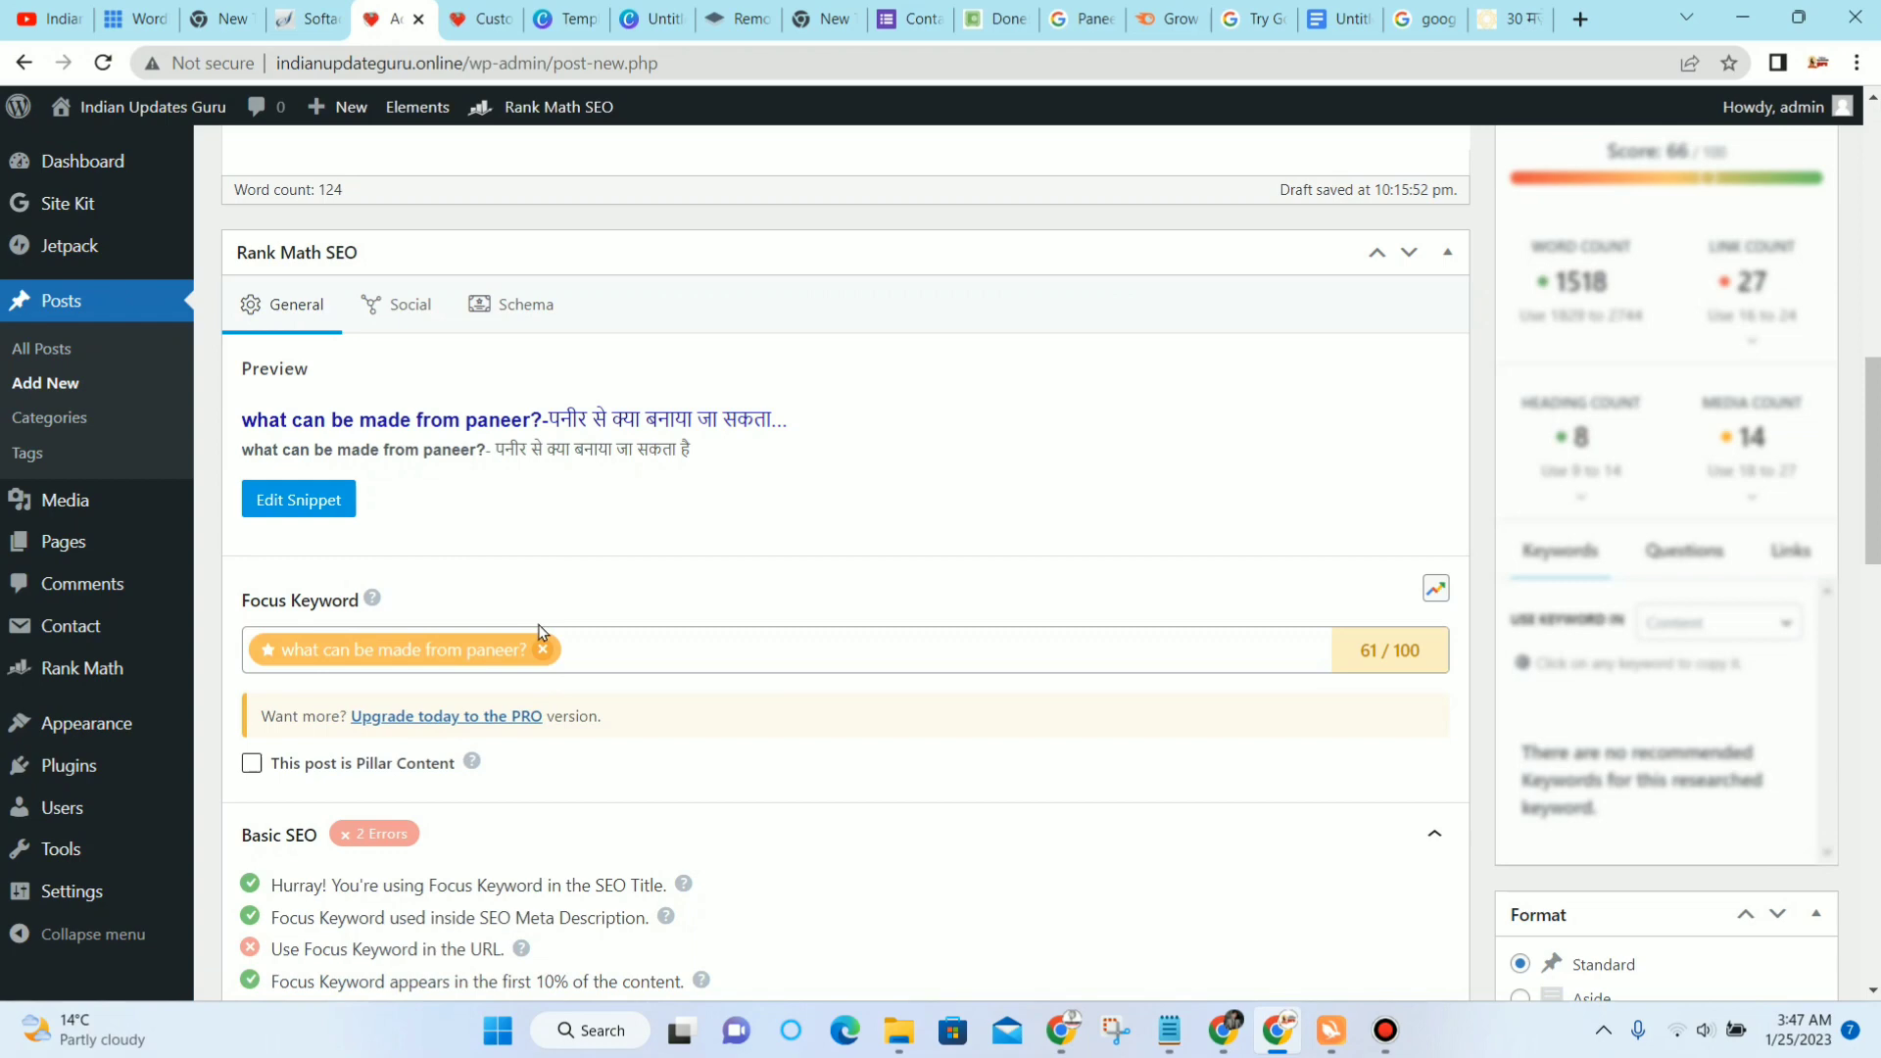
{"action": "scroll", "coordinate": [538, 632], "scroll_direction": "down", "scroll_amount": 4}
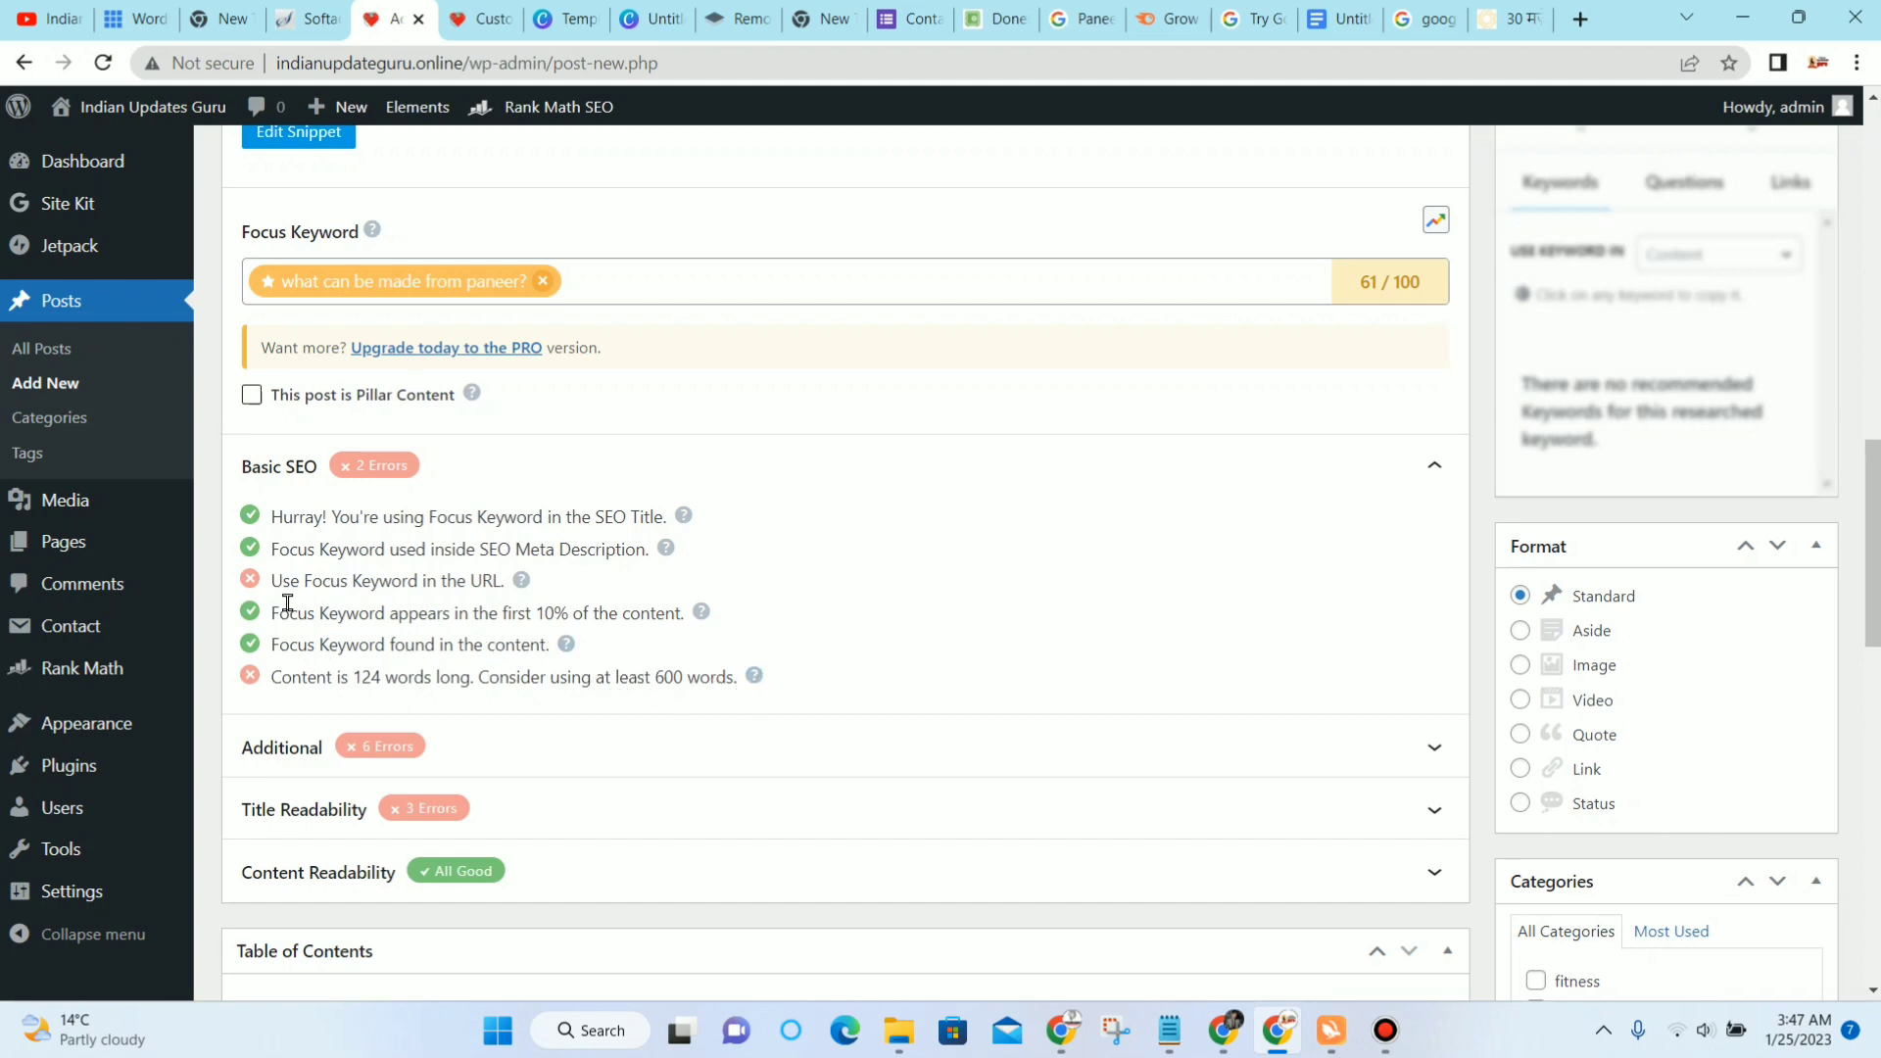
{"action": "scroll", "coordinate": [676, 583], "scroll_direction": "up", "scroll_amount": 15}
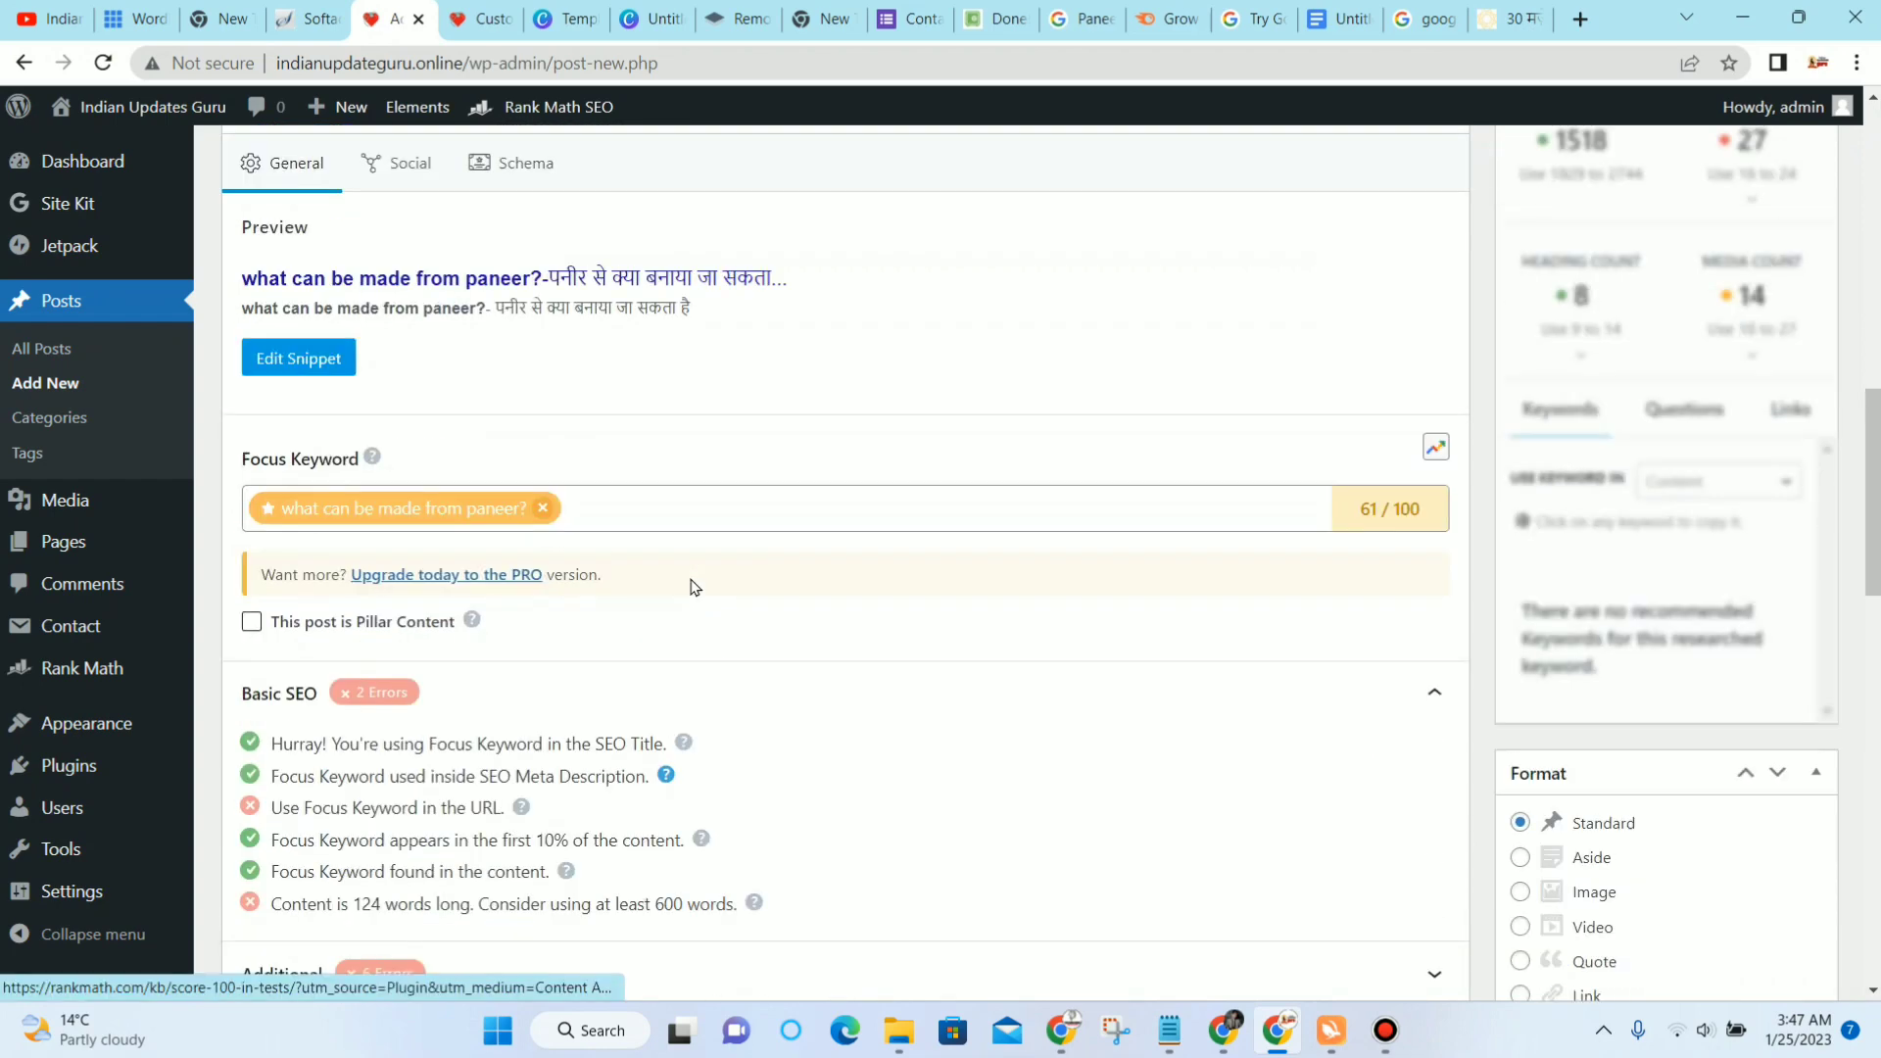
{"action": "scroll", "coordinate": [706, 589], "scroll_direction": "down", "scroll_amount": 1}
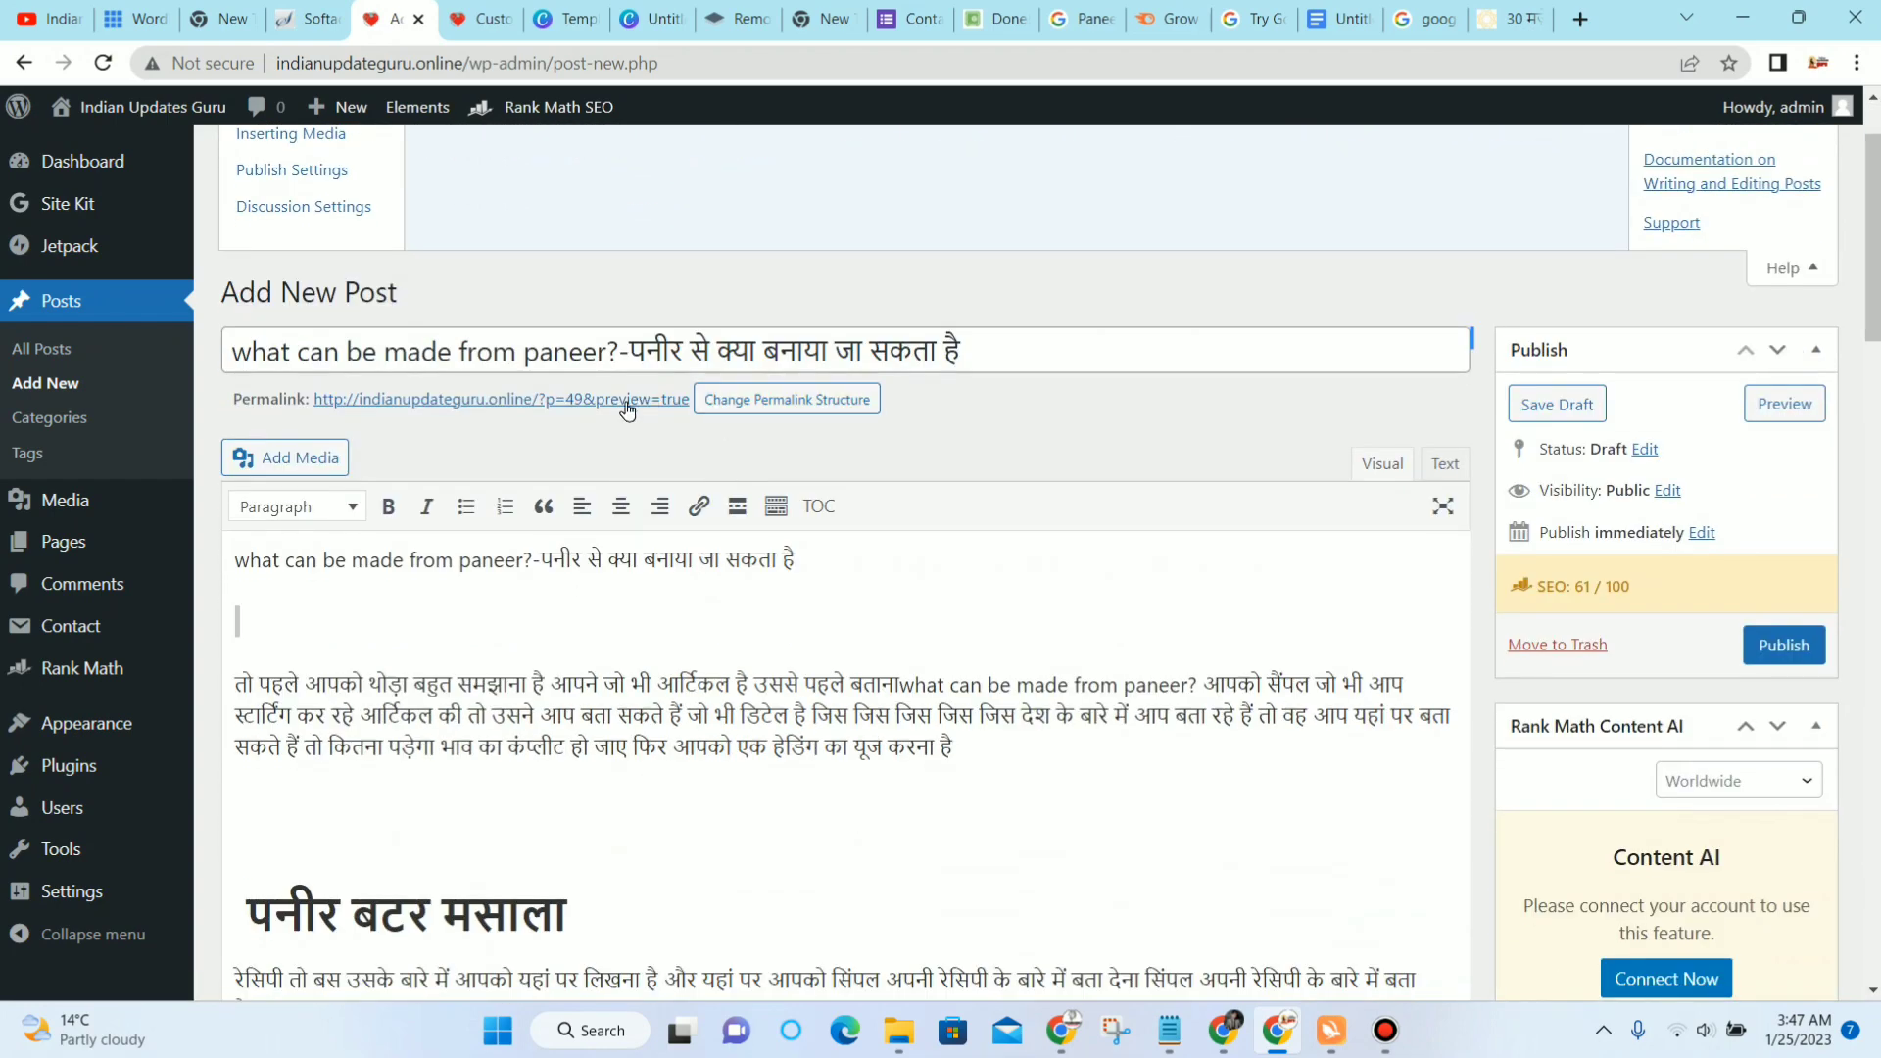
Step: Stay on the post editor instead of leaving for the permalink settings, and publish the paneer post
{"action": "left_click", "coordinate": [742, 405]}
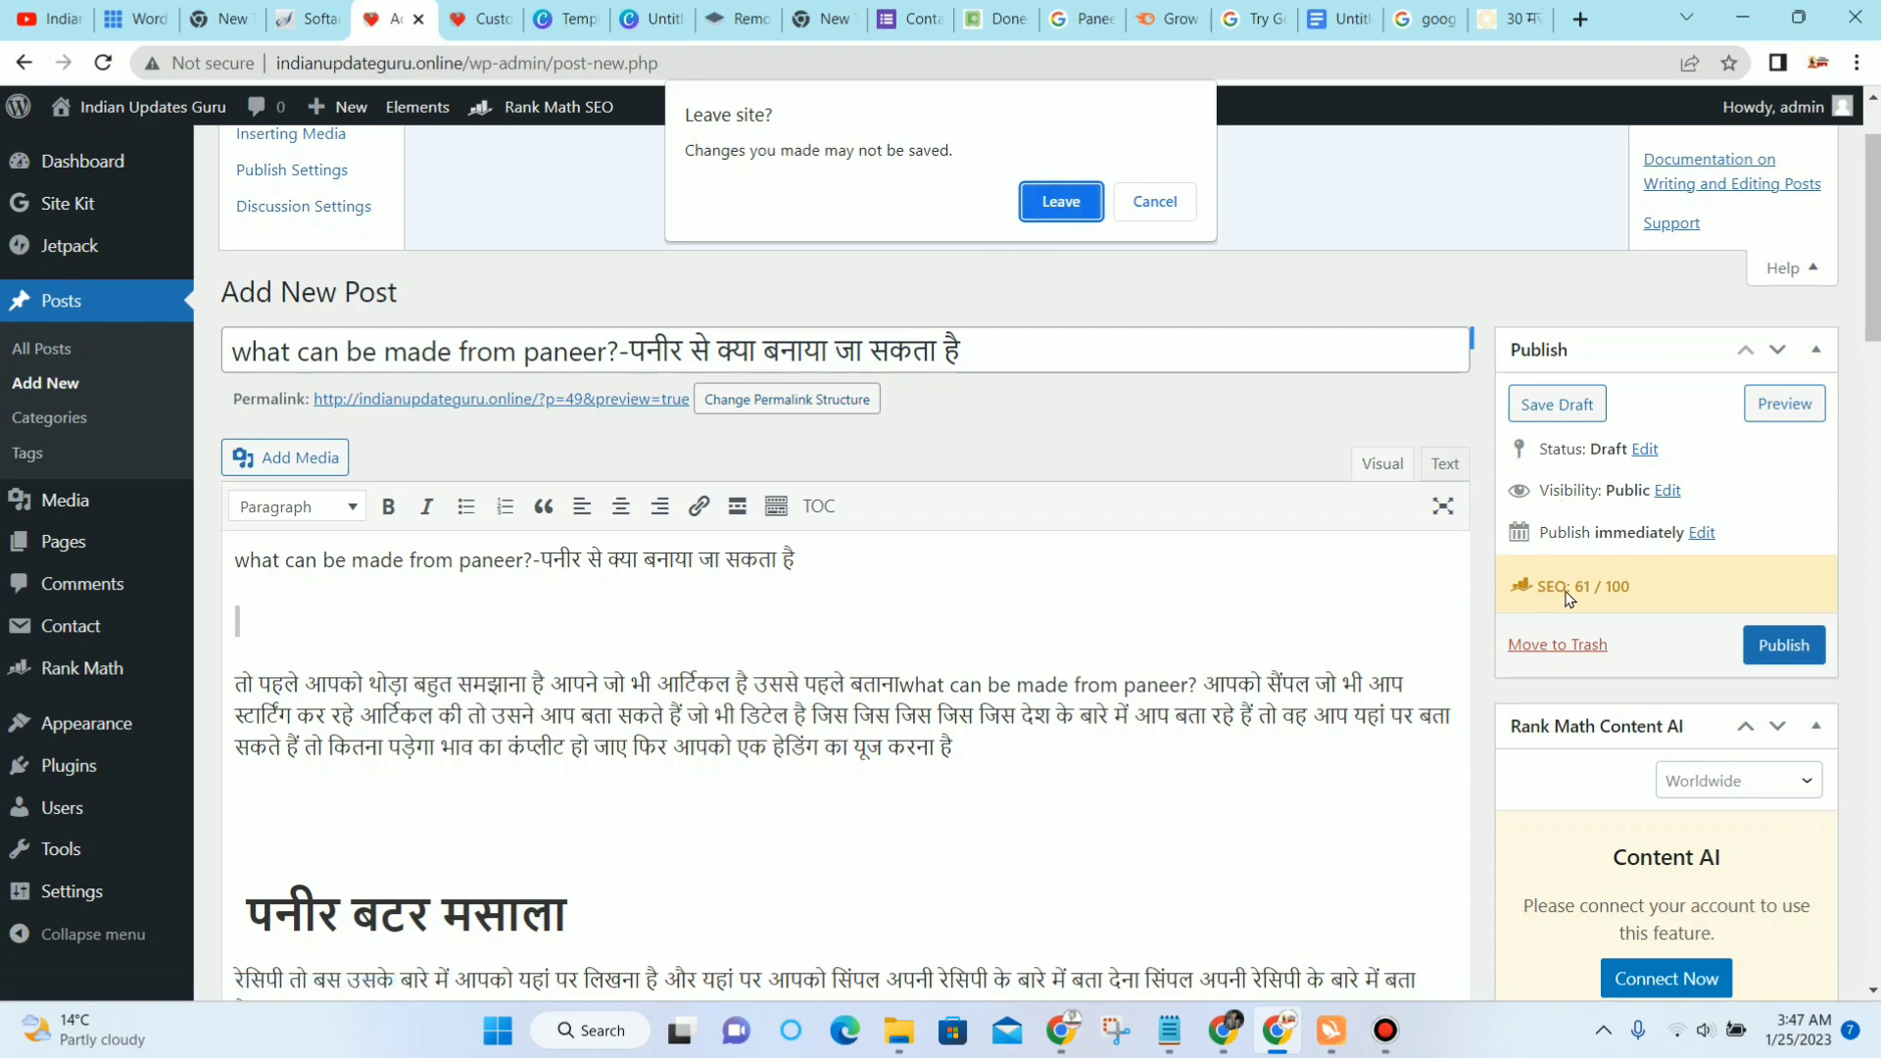
{"action": "left_click", "coordinate": [1166, 202]}
{"action": "scroll", "coordinate": [1098, 499], "scroll_direction": "down", "scroll_amount": 3}
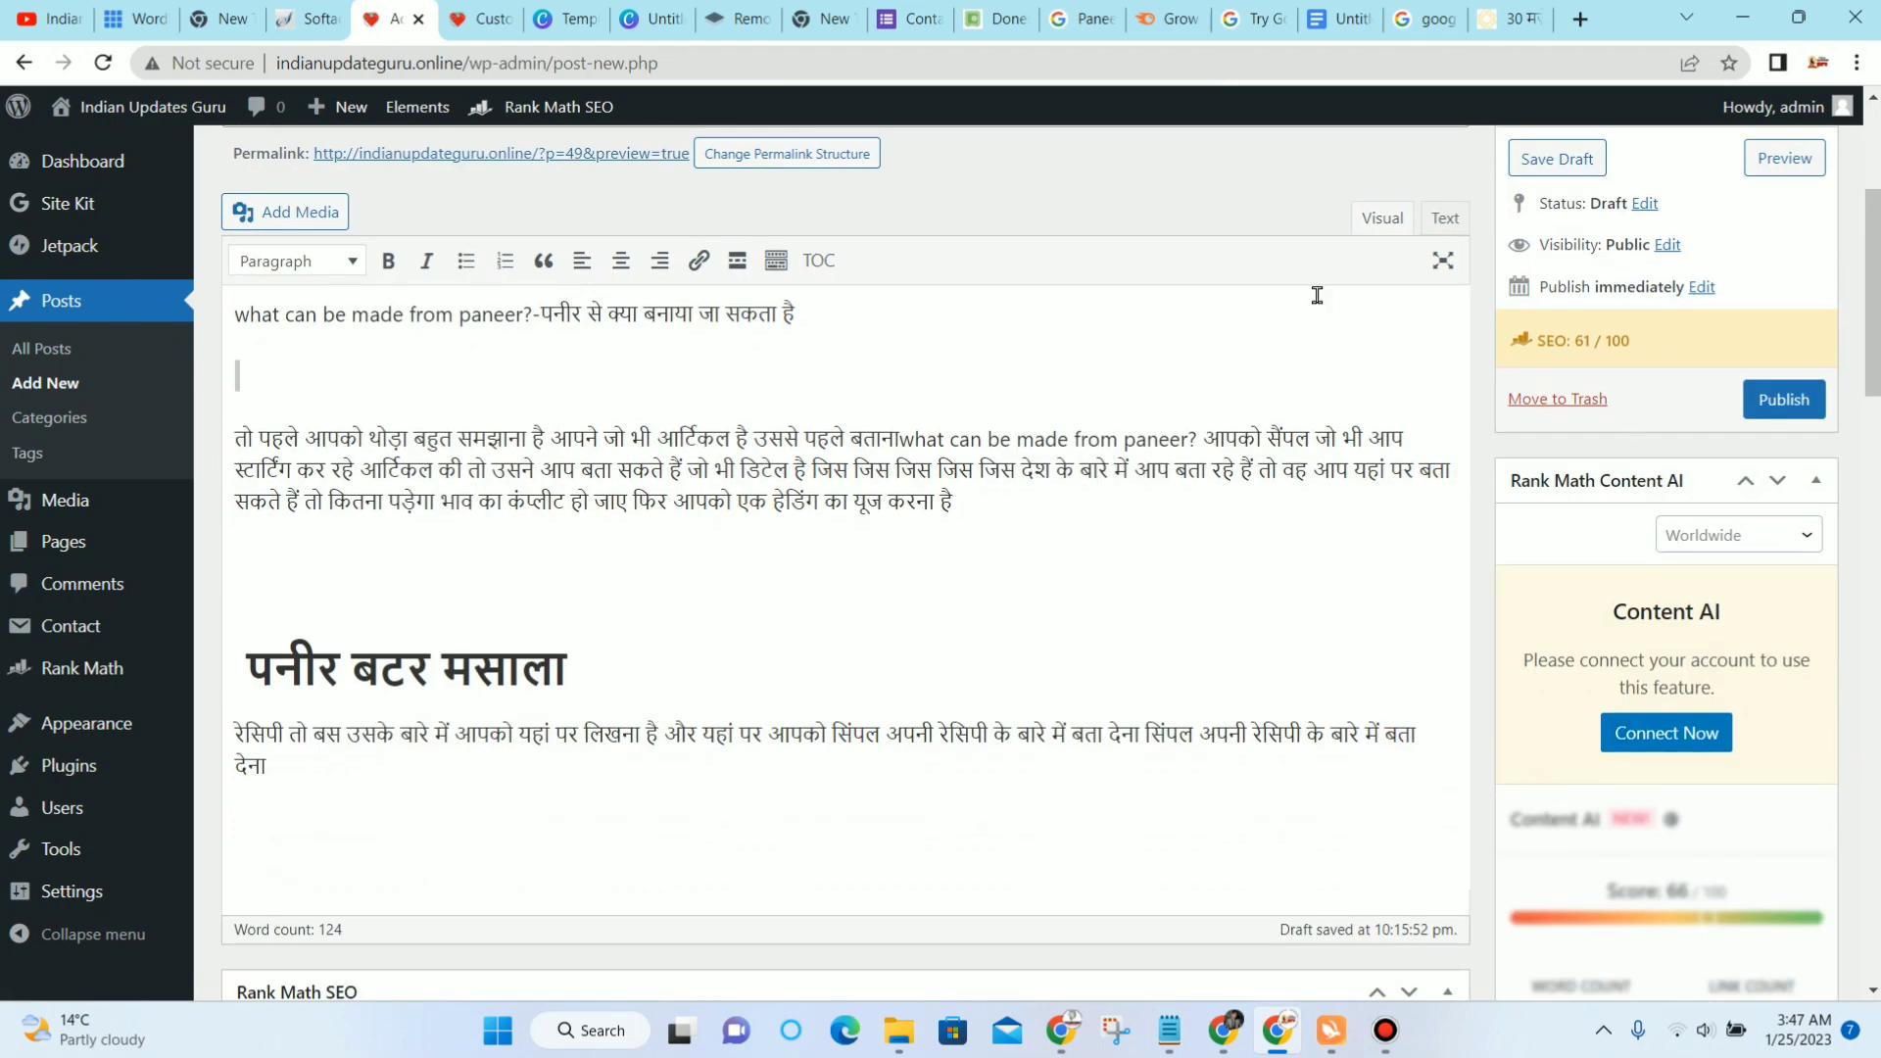
{"action": "left_click", "coordinate": [1790, 399]}
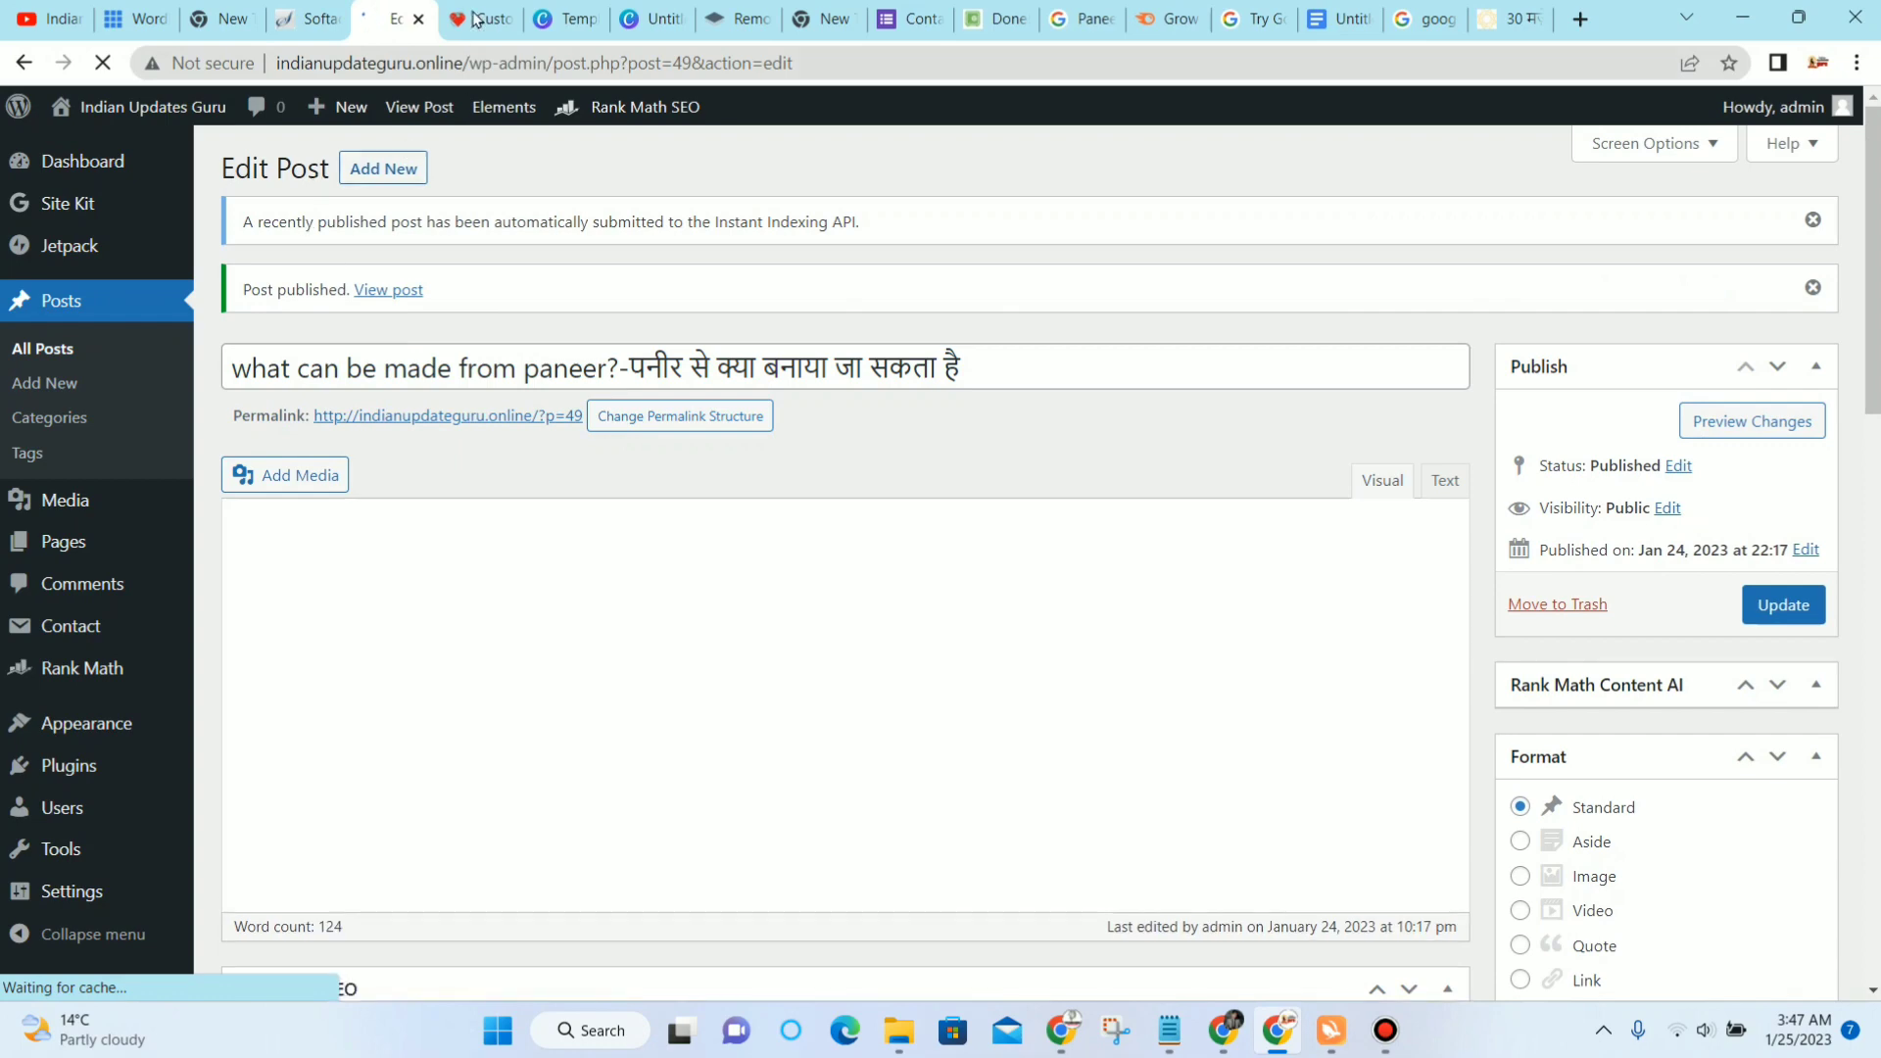
Step: Close the theme Customizer to return to the live home page and open the full paneer post
{"action": "left_click", "coordinate": [484, 8]}
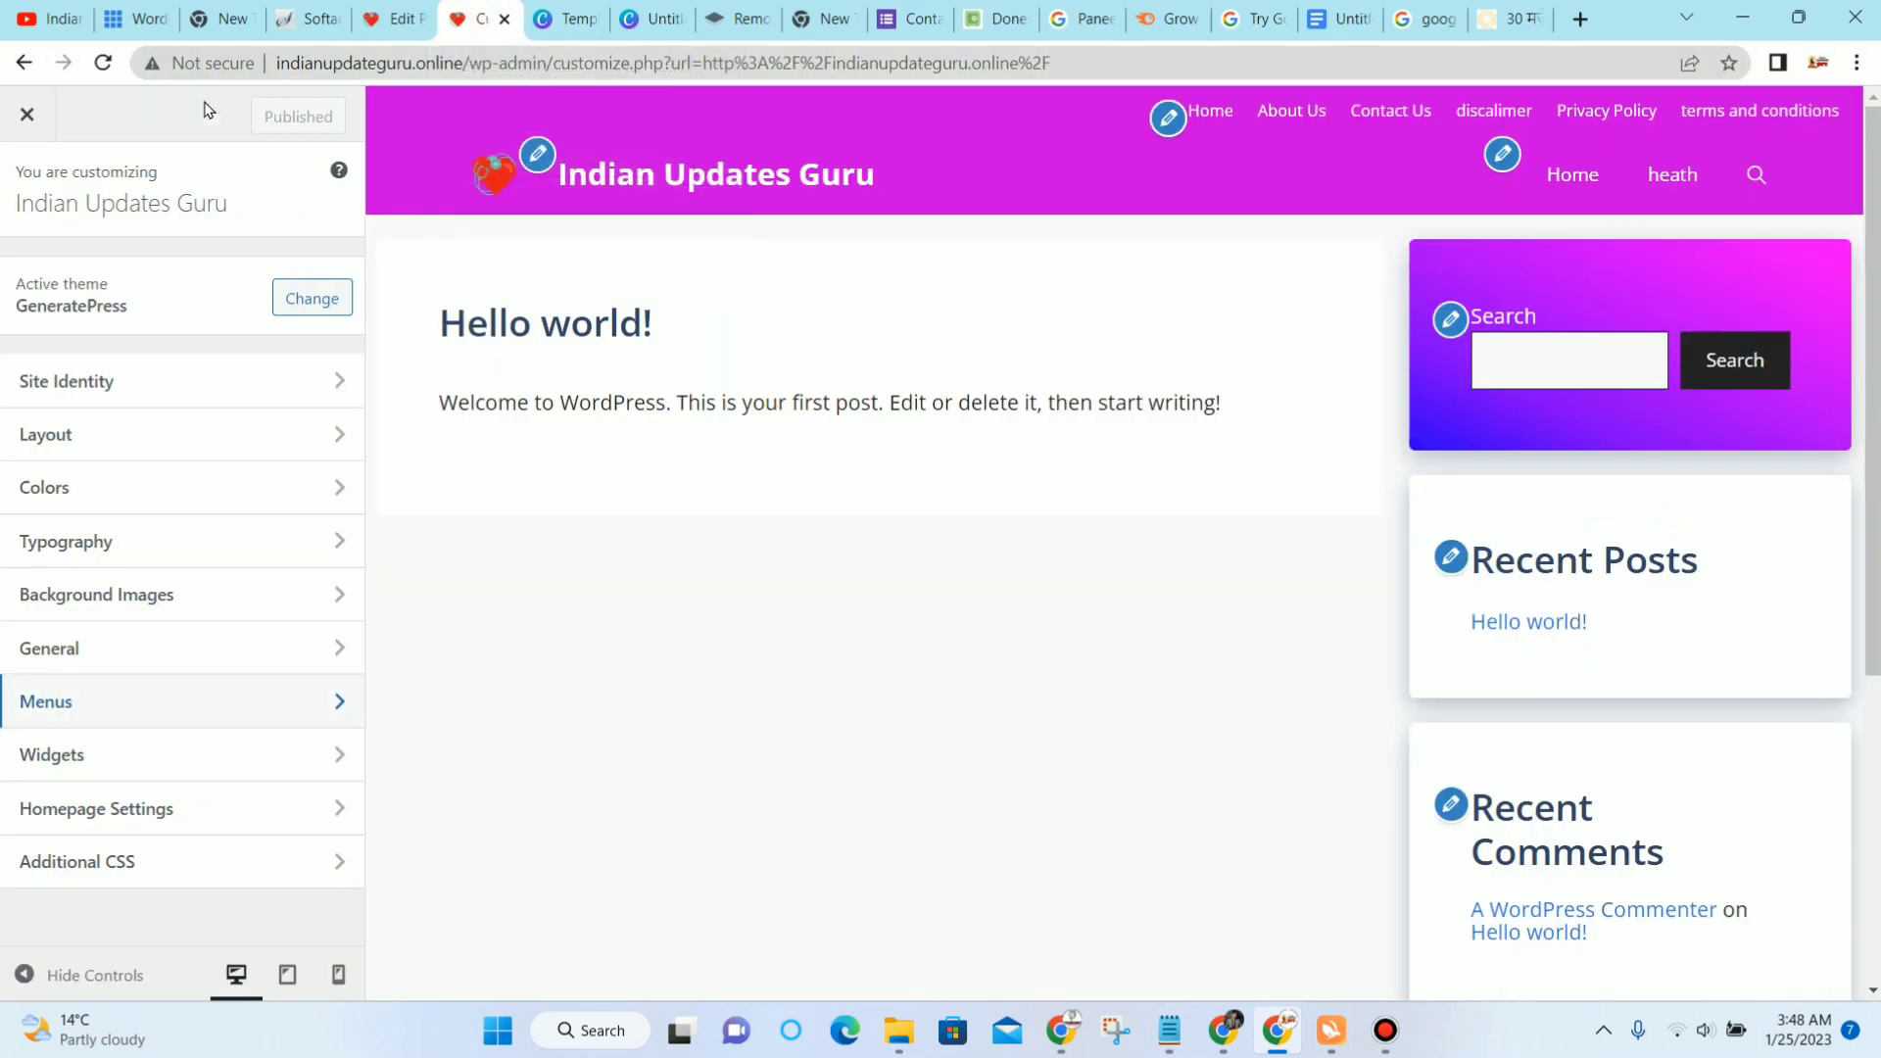
{"action": "left_click", "coordinate": [27, 117]}
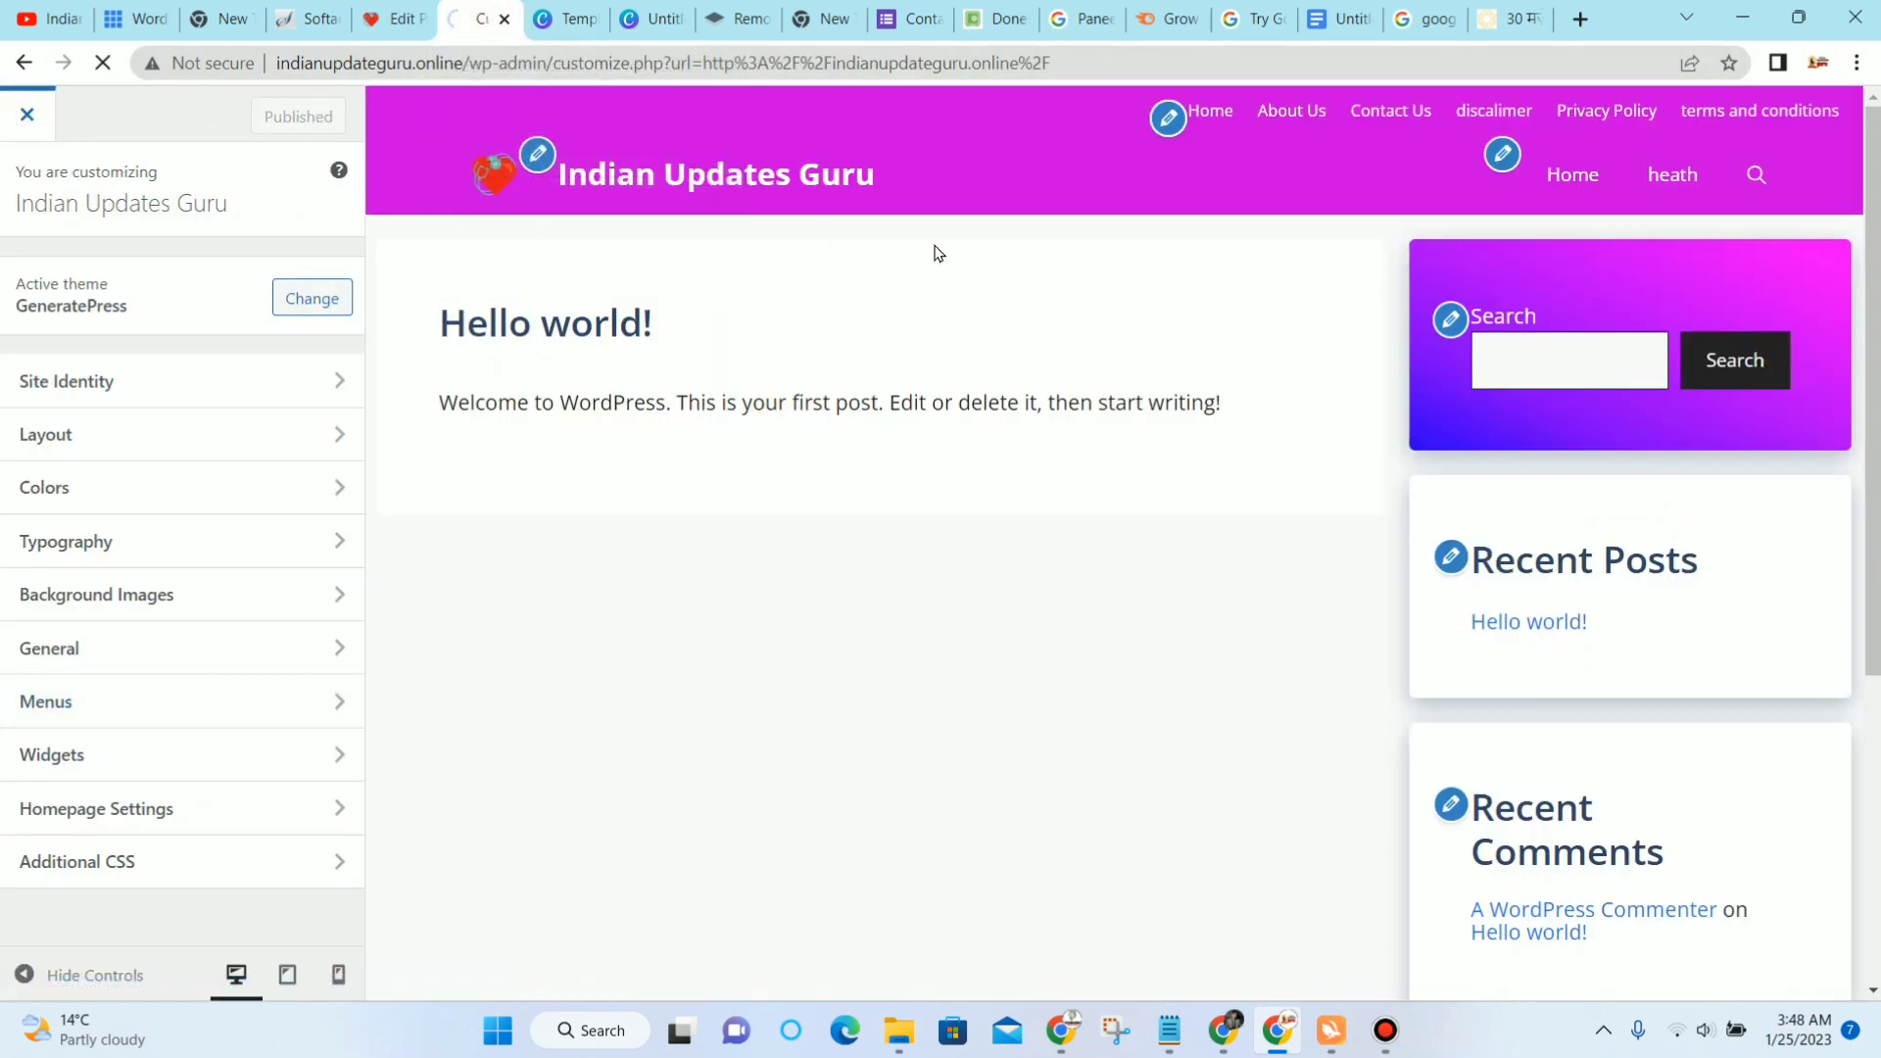
{"action": "scroll", "coordinate": [735, 322], "scroll_direction": "down", "scroll_amount": 1}
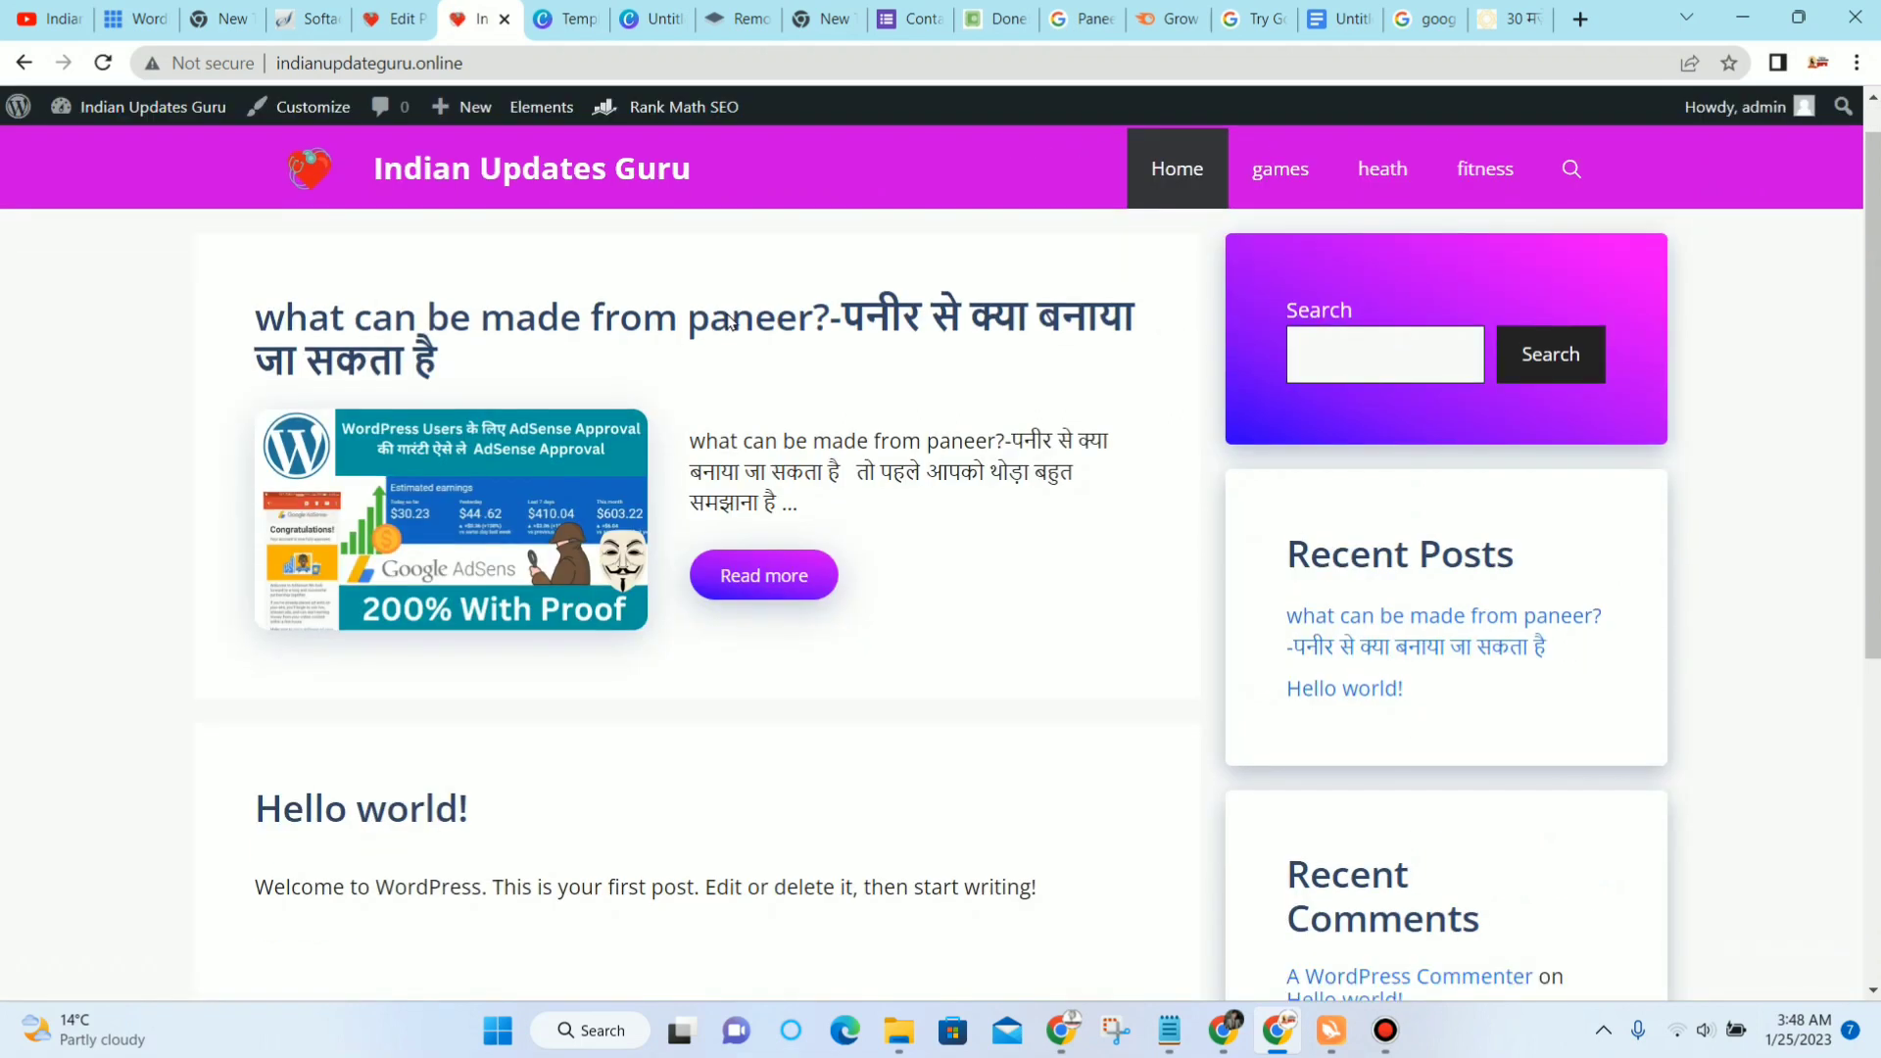
{"action": "scroll", "coordinate": [715, 378], "scroll_direction": "up", "scroll_amount": 1}
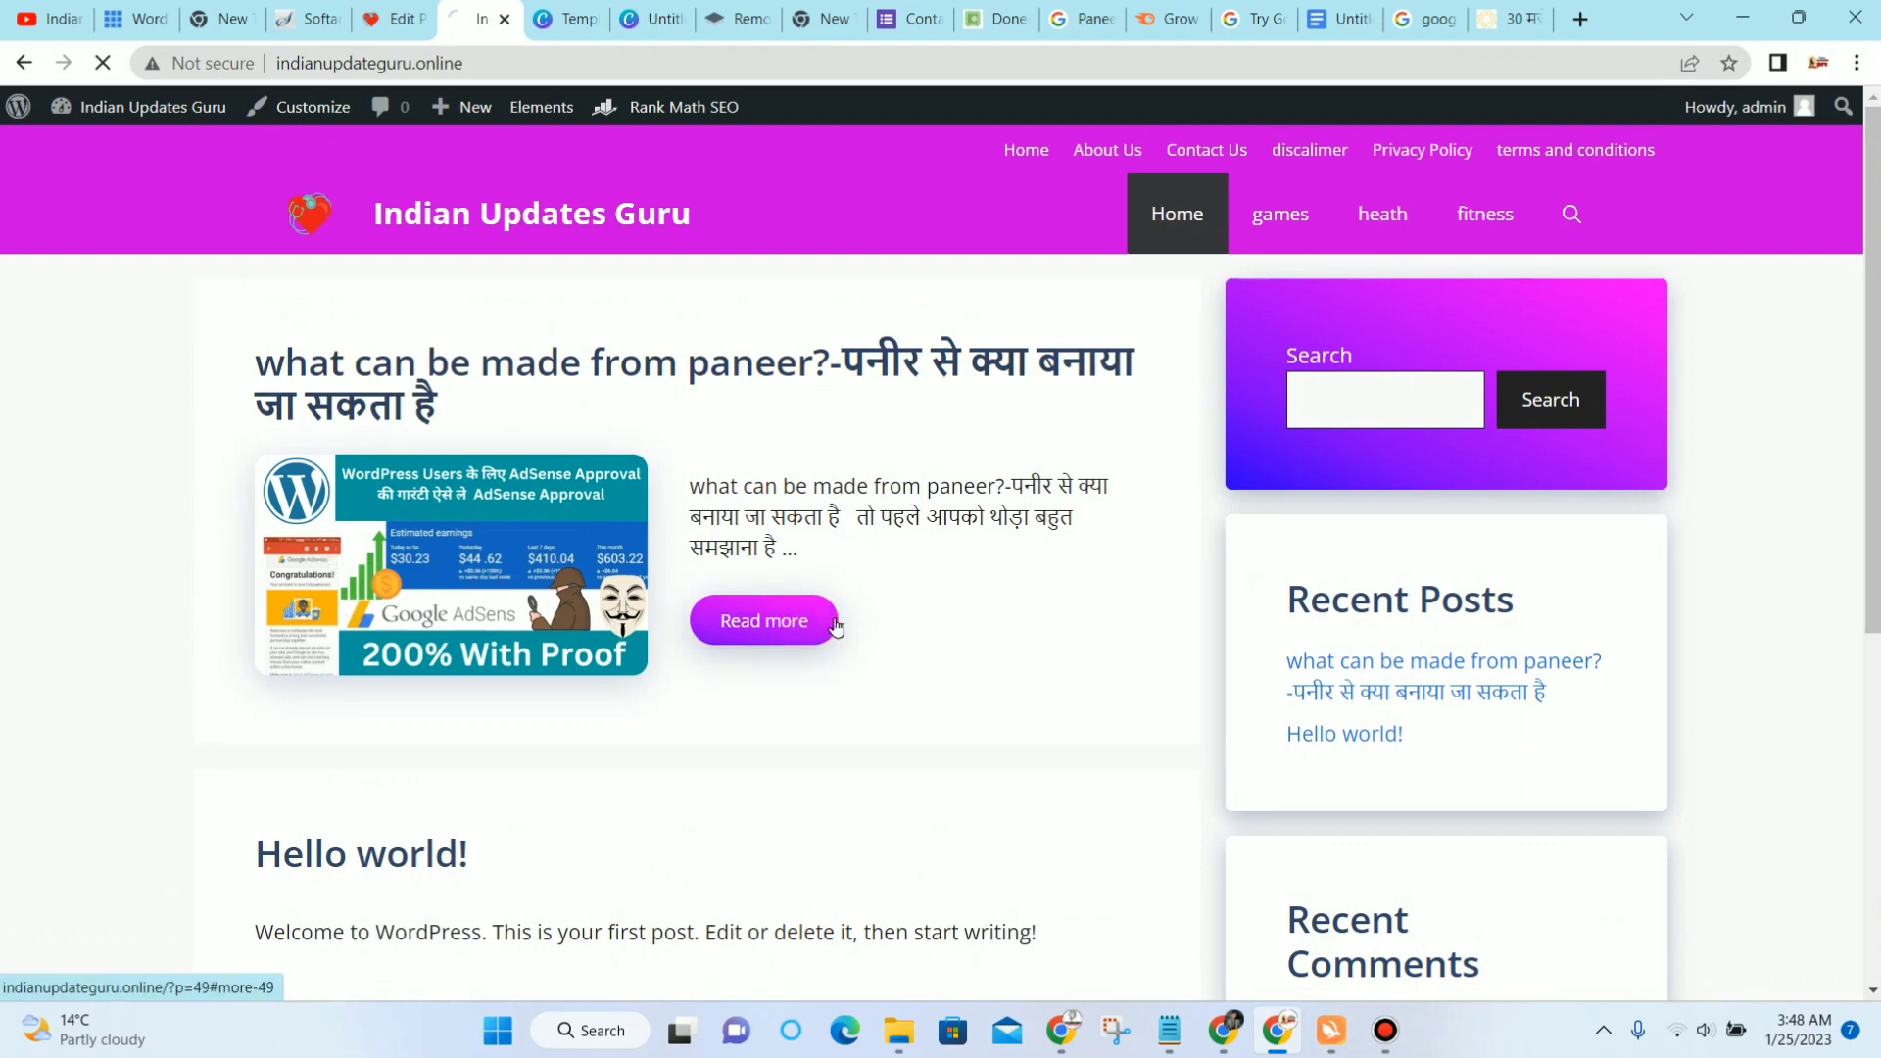
{"action": "left_click", "coordinate": [782, 623]}
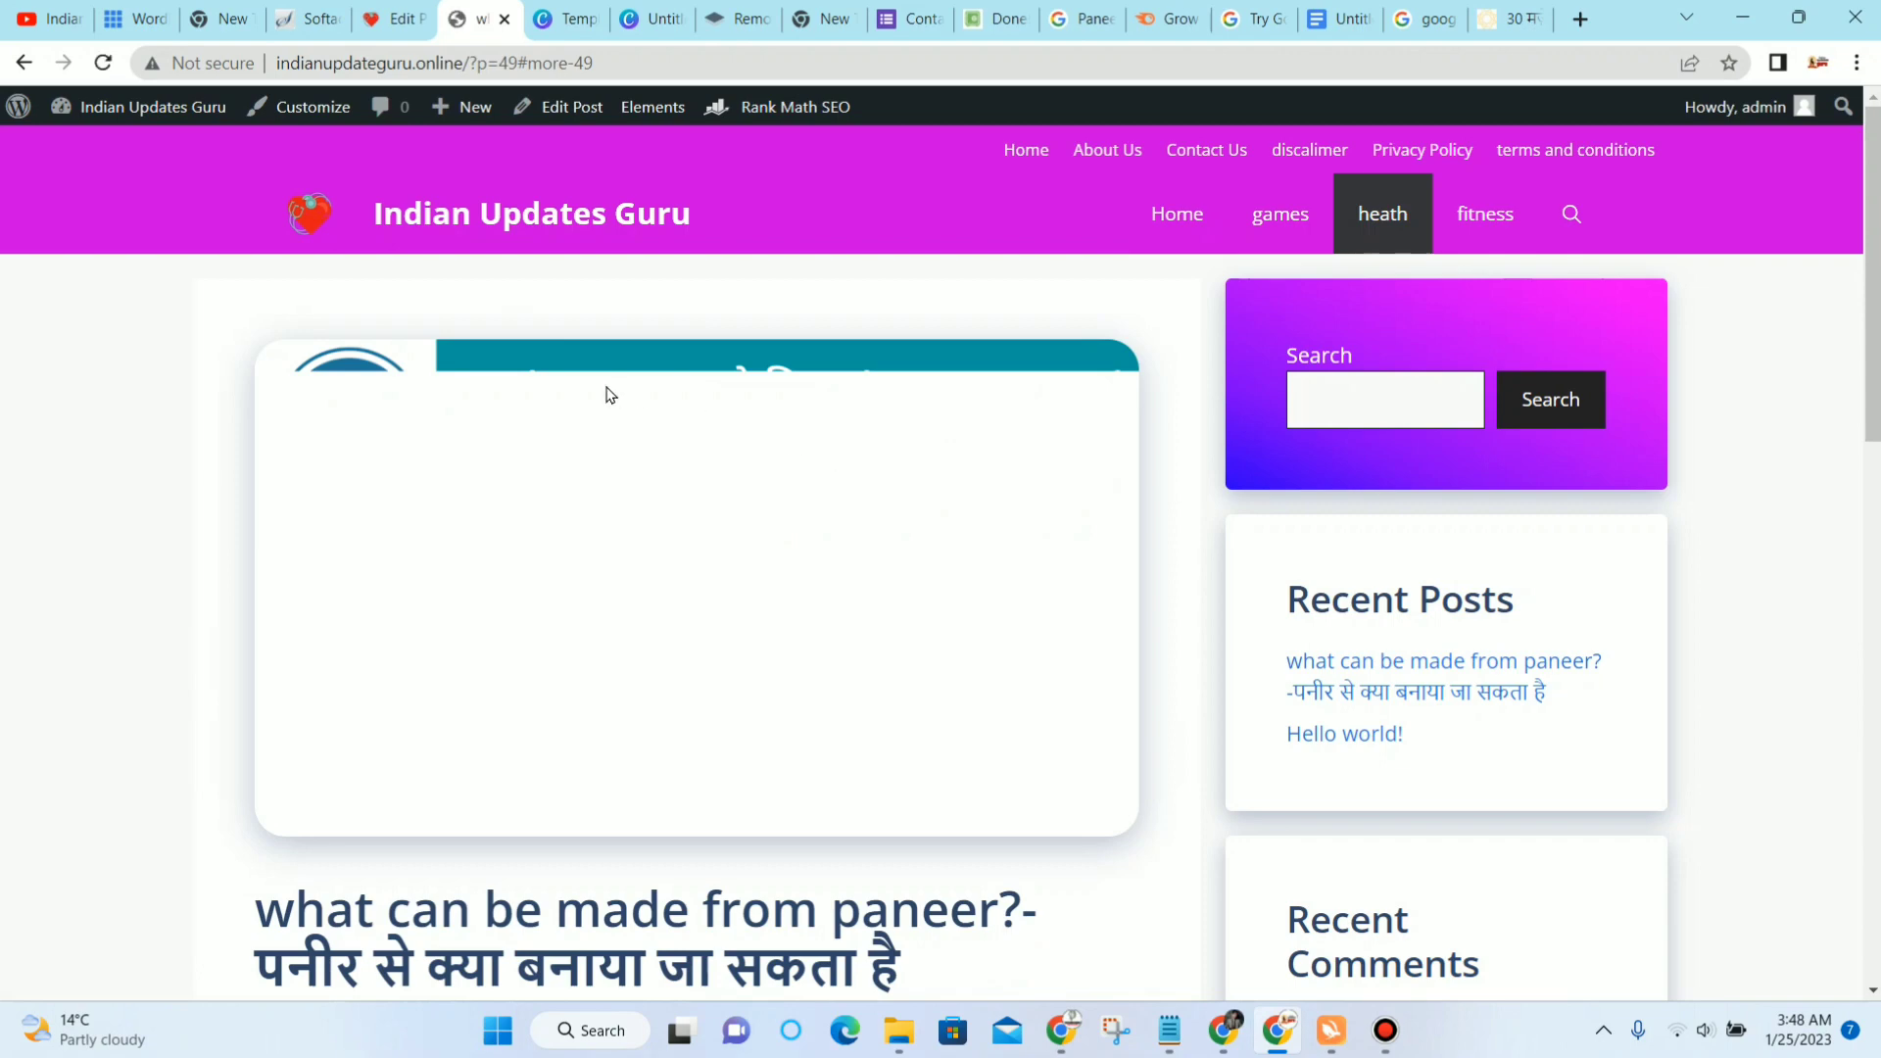
Step: Examine the published post's featured image, title, introductory text, "पनीर बटर मसाला" heading and comment section
{"action": "scroll", "coordinate": [538, 380], "scroll_direction": "down", "scroll_amount": 1}
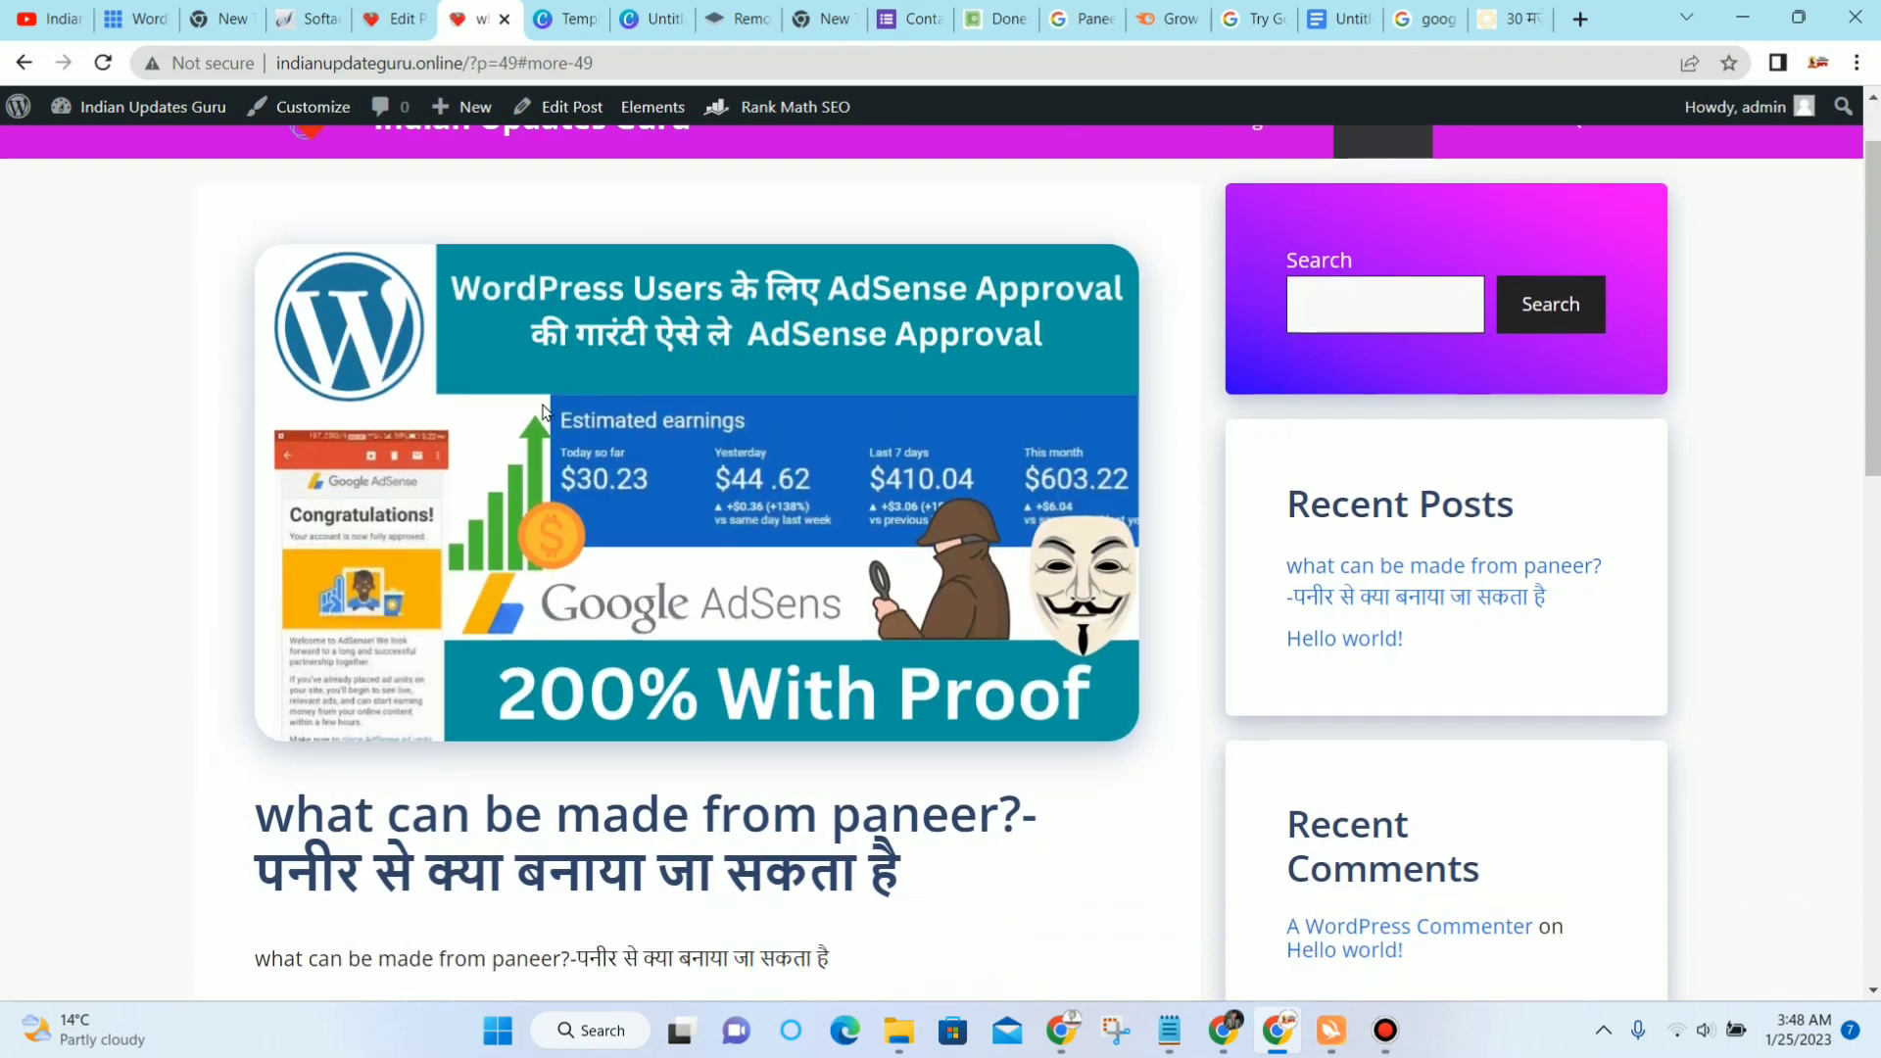
{"action": "scroll", "coordinate": [508, 418], "scroll_direction": "down", "scroll_amount": 5}
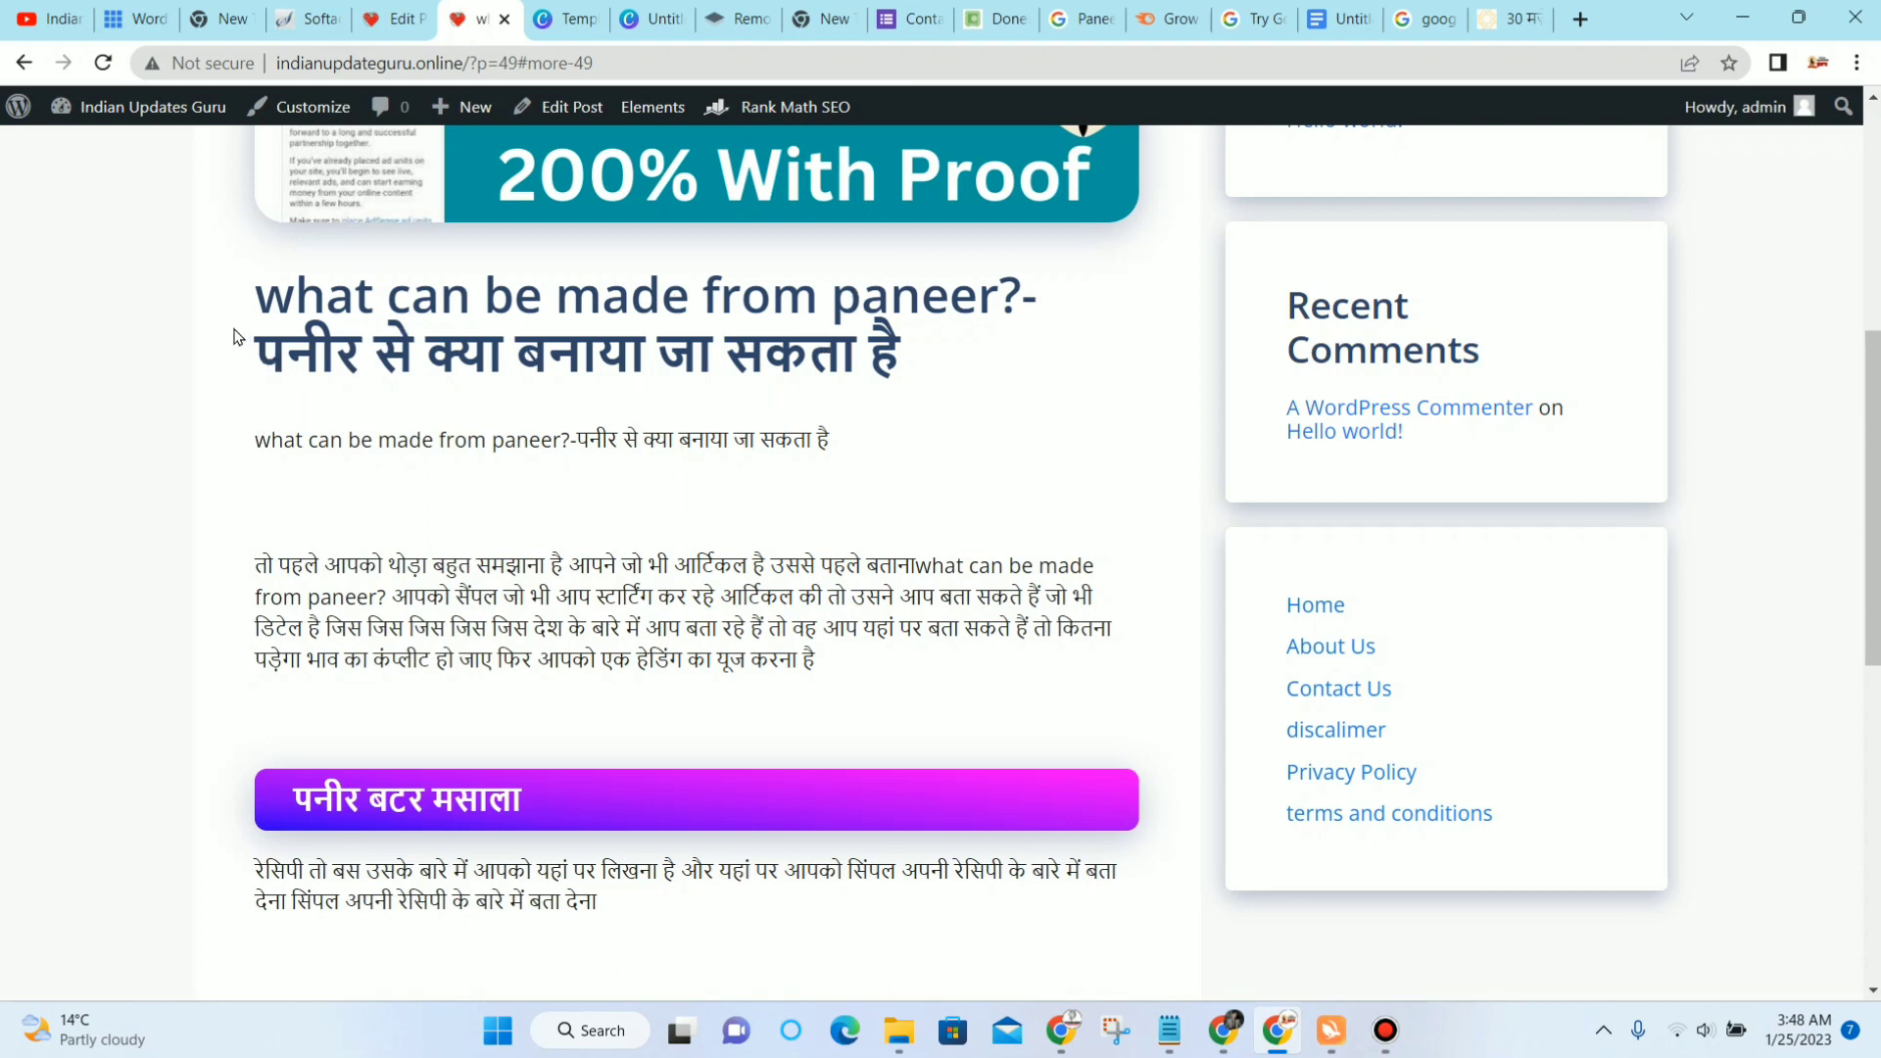
{"action": "left_click_drag", "start_coordinate": [233, 337], "coordinate": [901, 360]}
{"action": "left_click", "coordinate": [695, 384]}
{"action": "scroll", "coordinate": [281, 554], "scroll_direction": "down", "scroll_amount": 2}
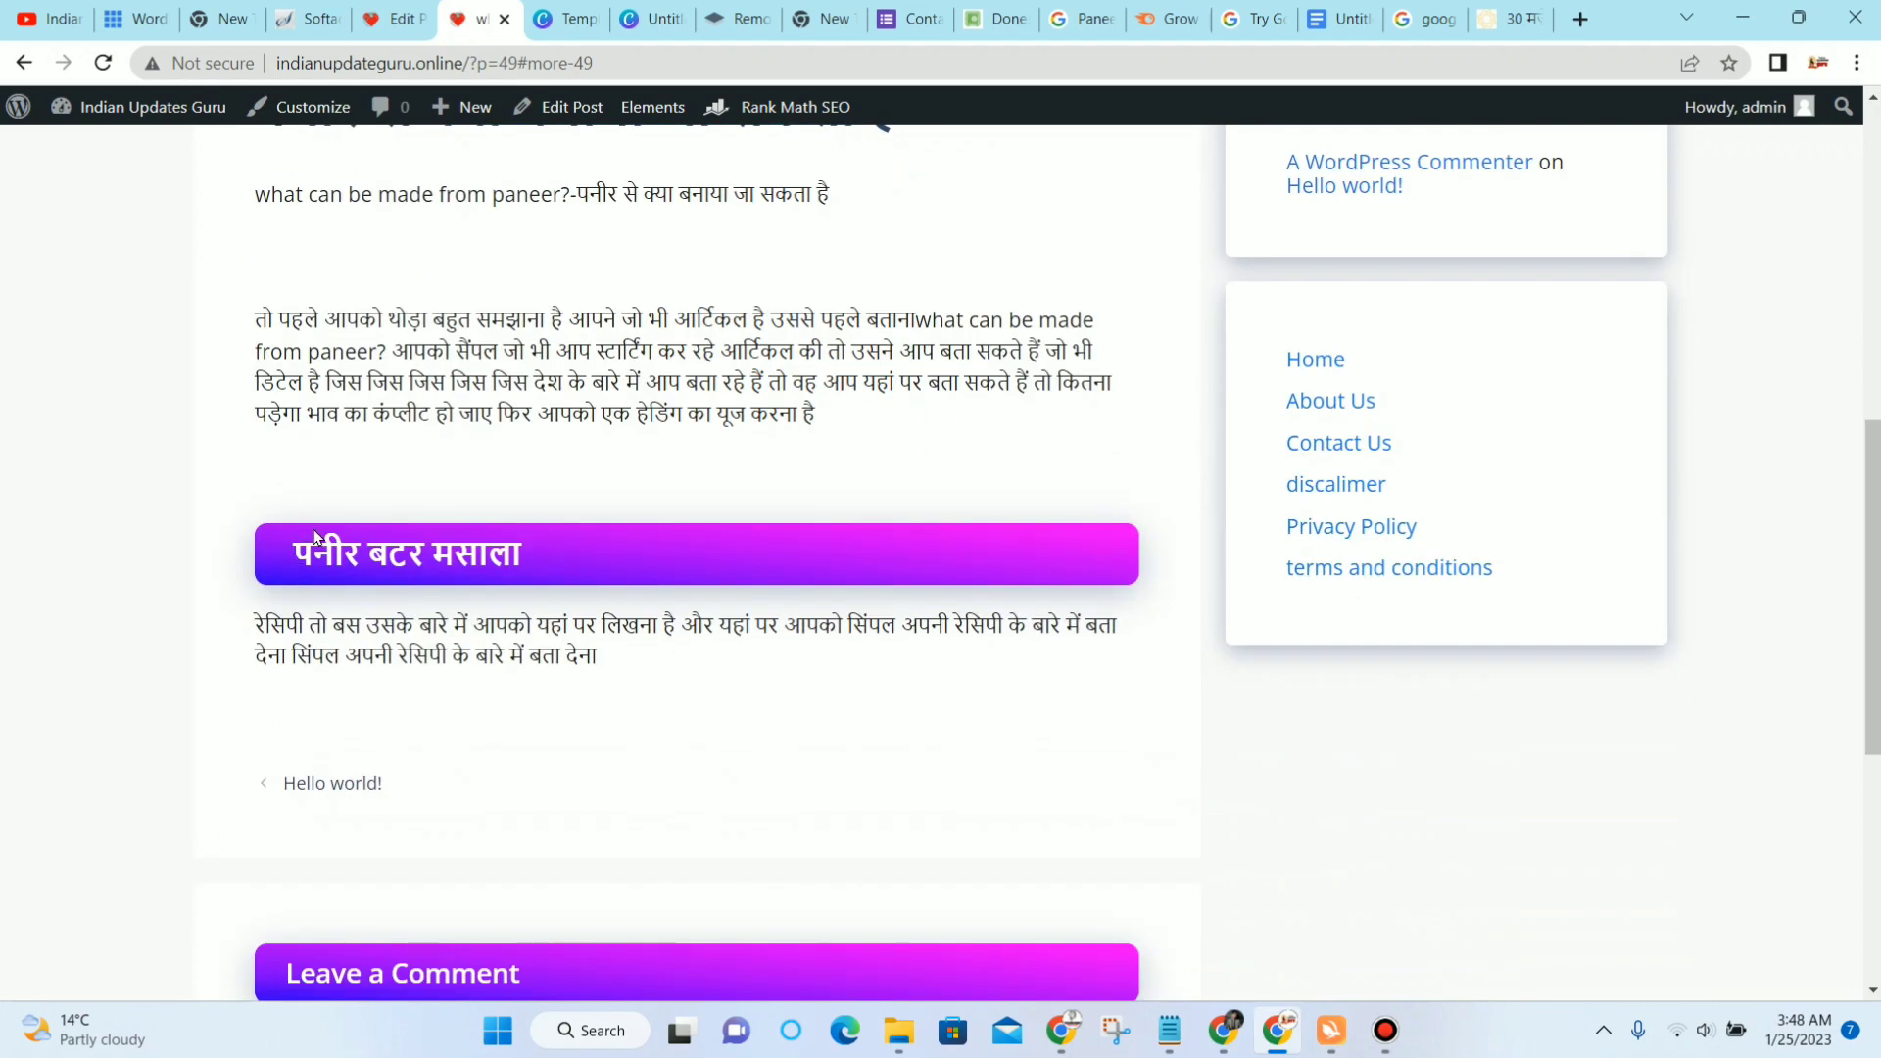
{"action": "scroll", "coordinate": [333, 517], "scroll_direction": "down", "scroll_amount": 1}
{"action": "scroll", "coordinate": [343, 521], "scroll_direction": "up", "scroll_amount": 4}
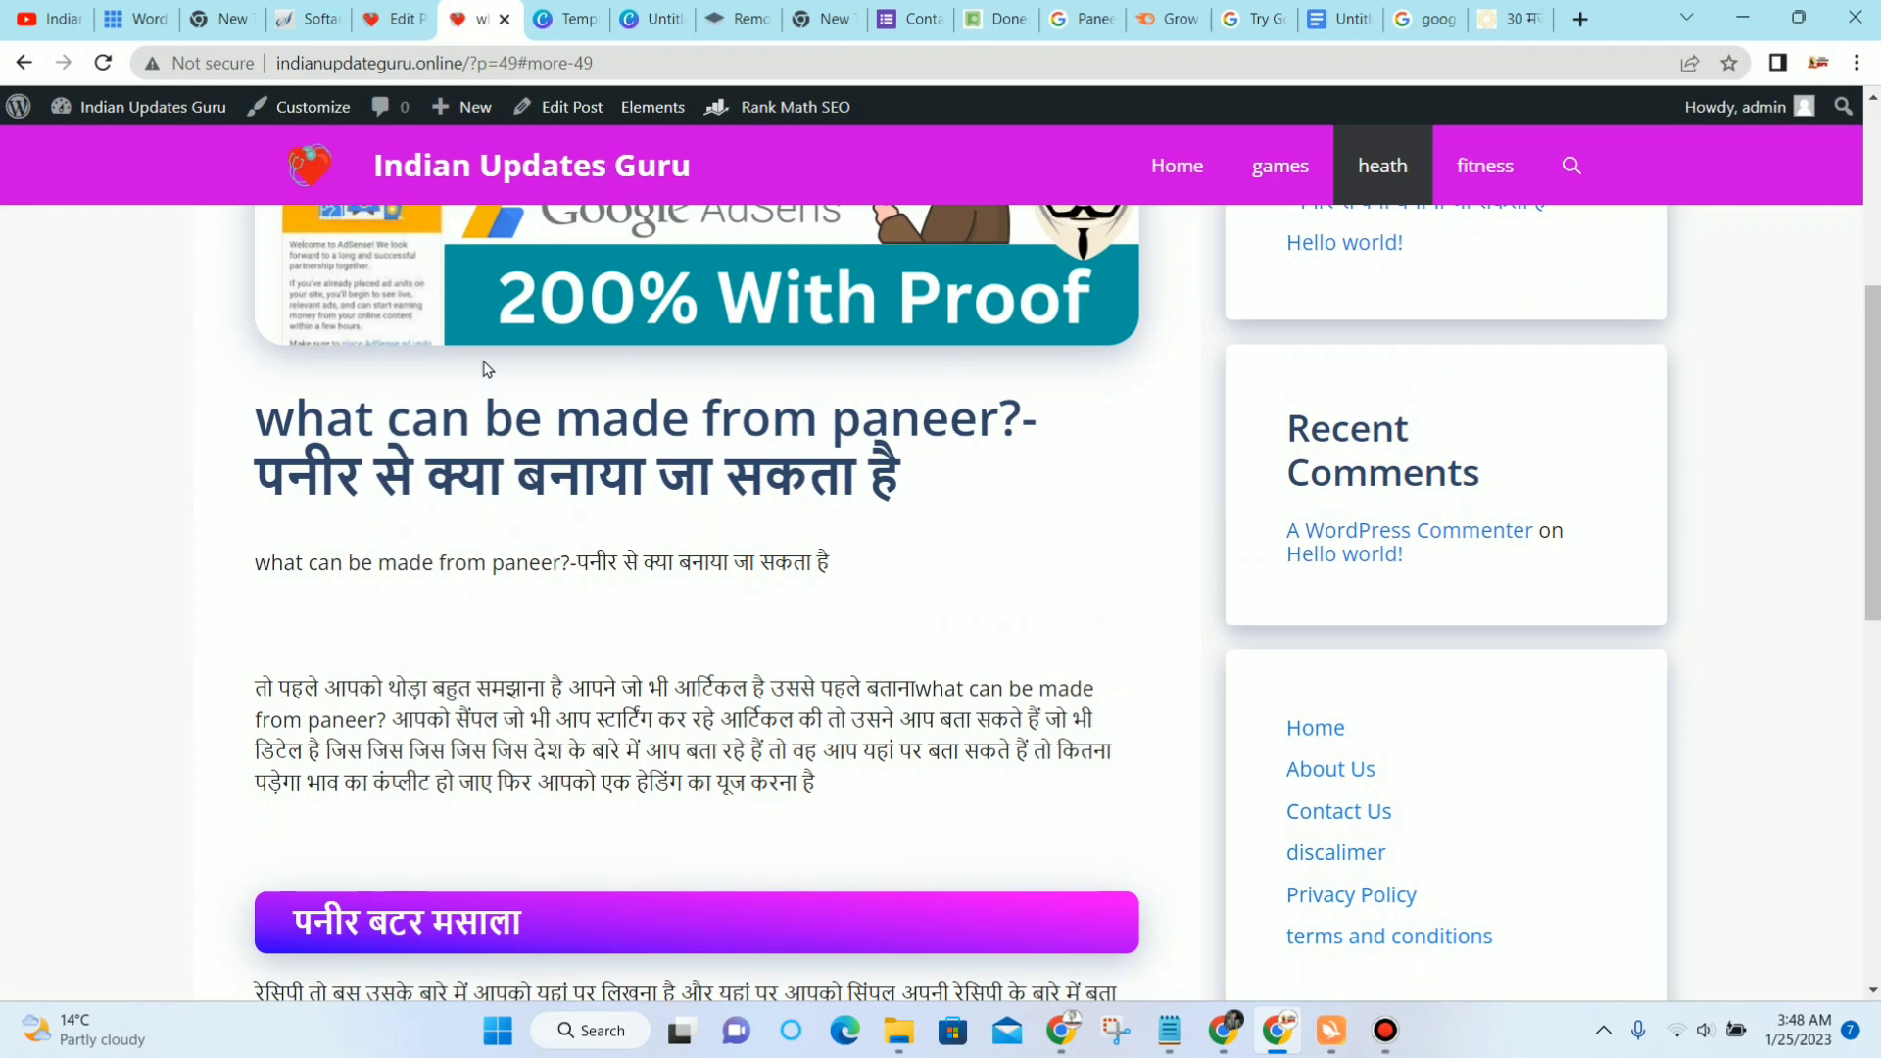
{"action": "scroll", "coordinate": [460, 402], "scroll_direction": "down", "scroll_amount": 4}
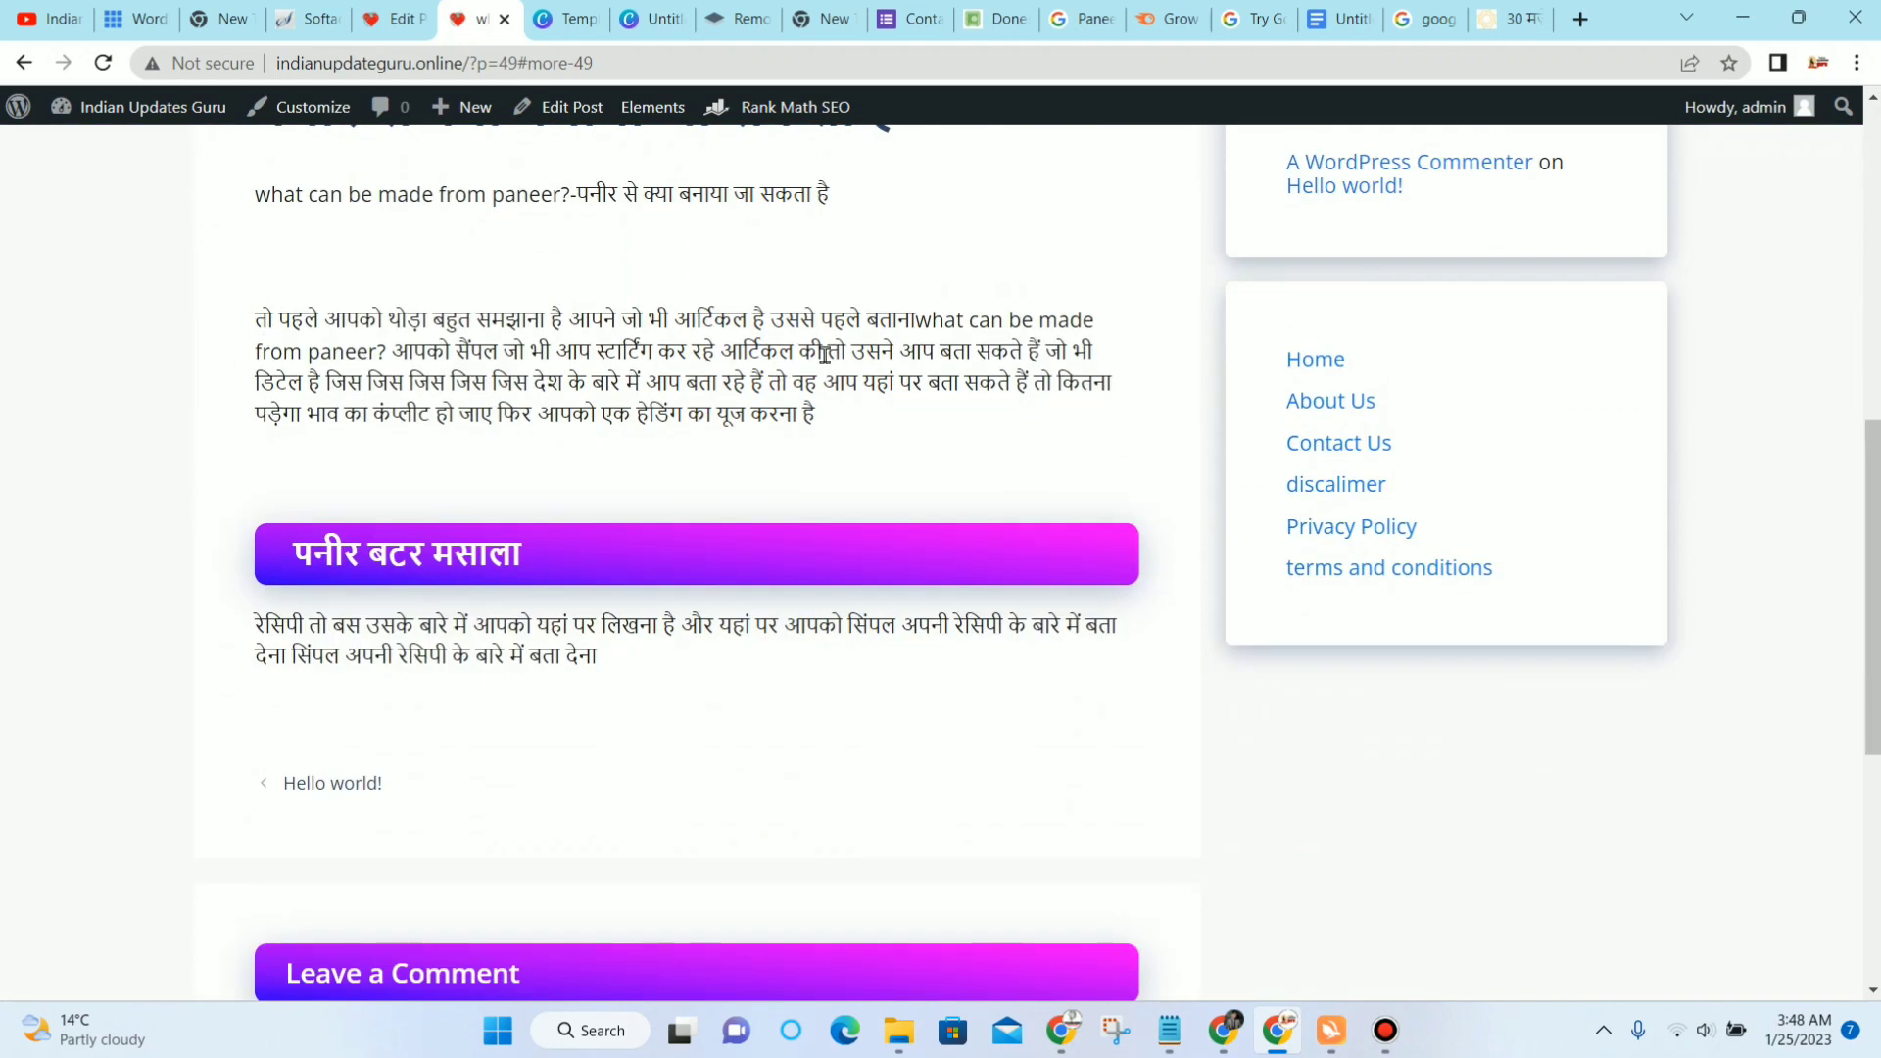
{"action": "scroll", "coordinate": [333, 401], "scroll_direction": "down", "scroll_amount": 1}
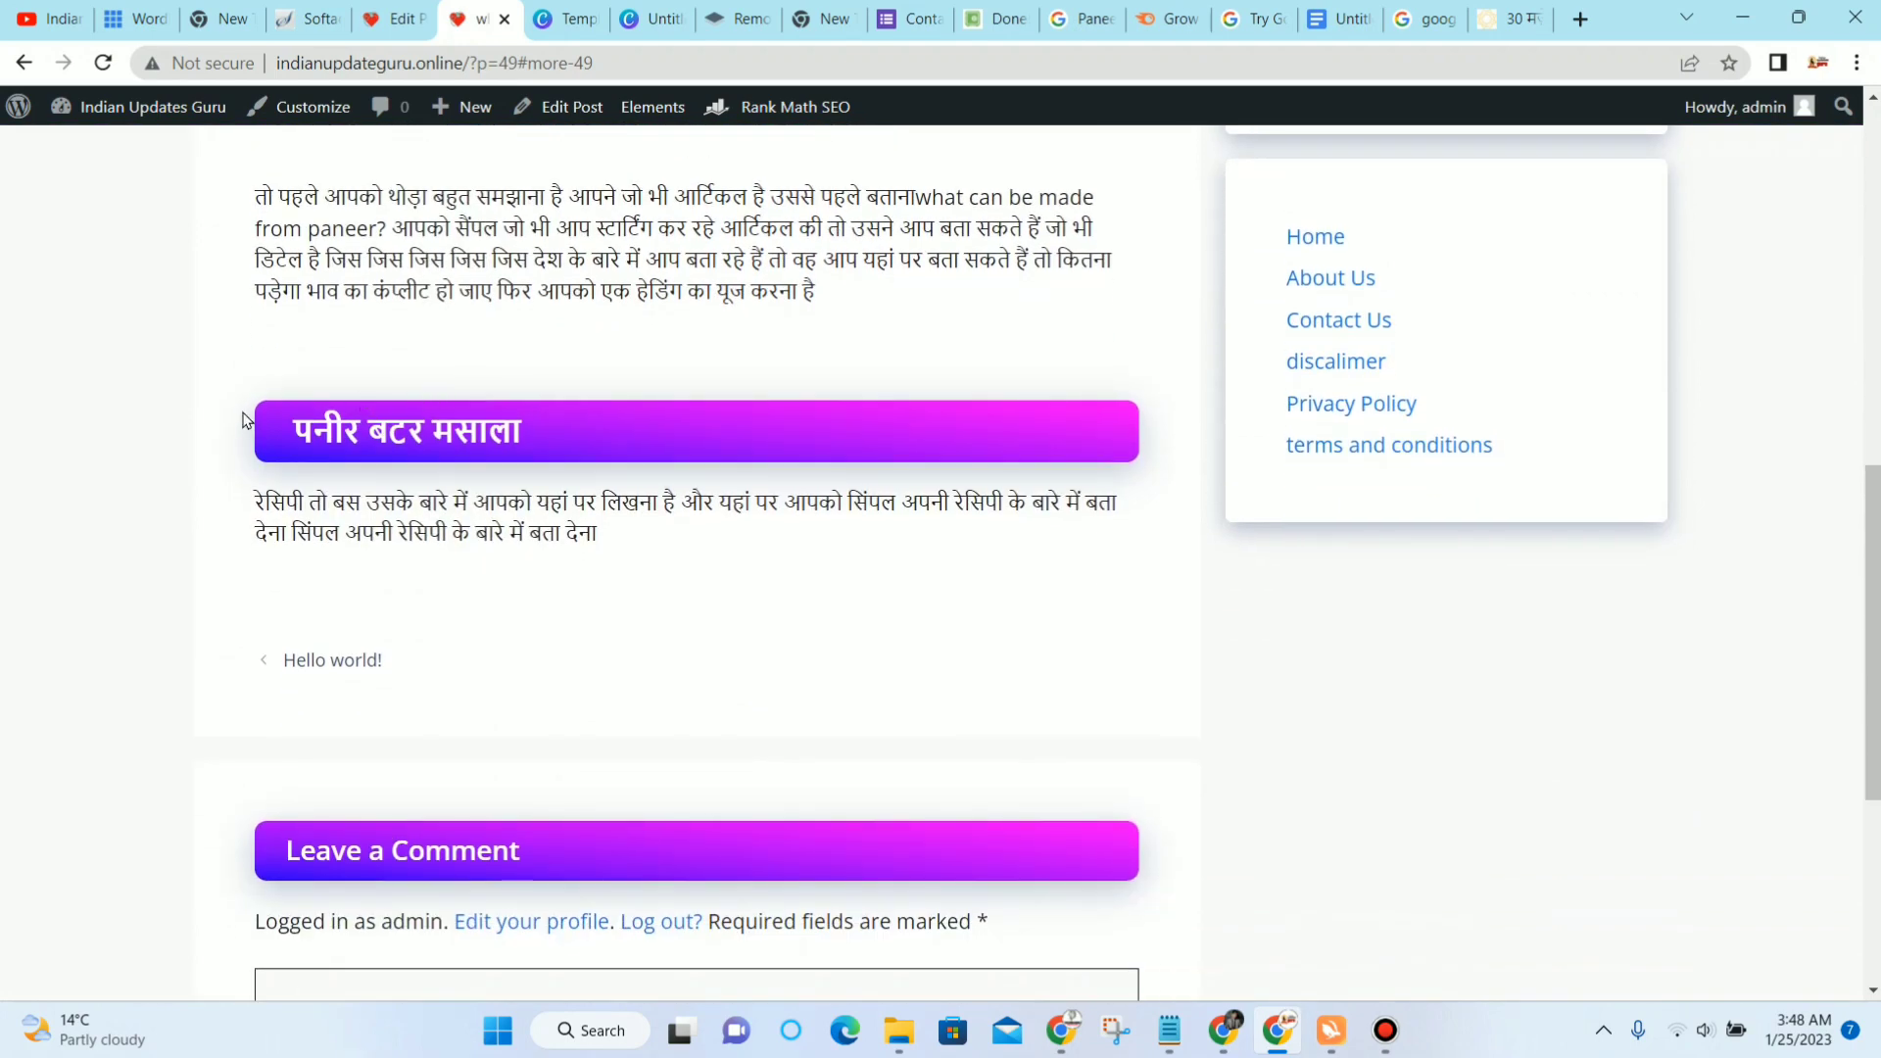
{"action": "left_click_drag", "start_coordinate": [276, 427], "coordinate": [515, 430]}
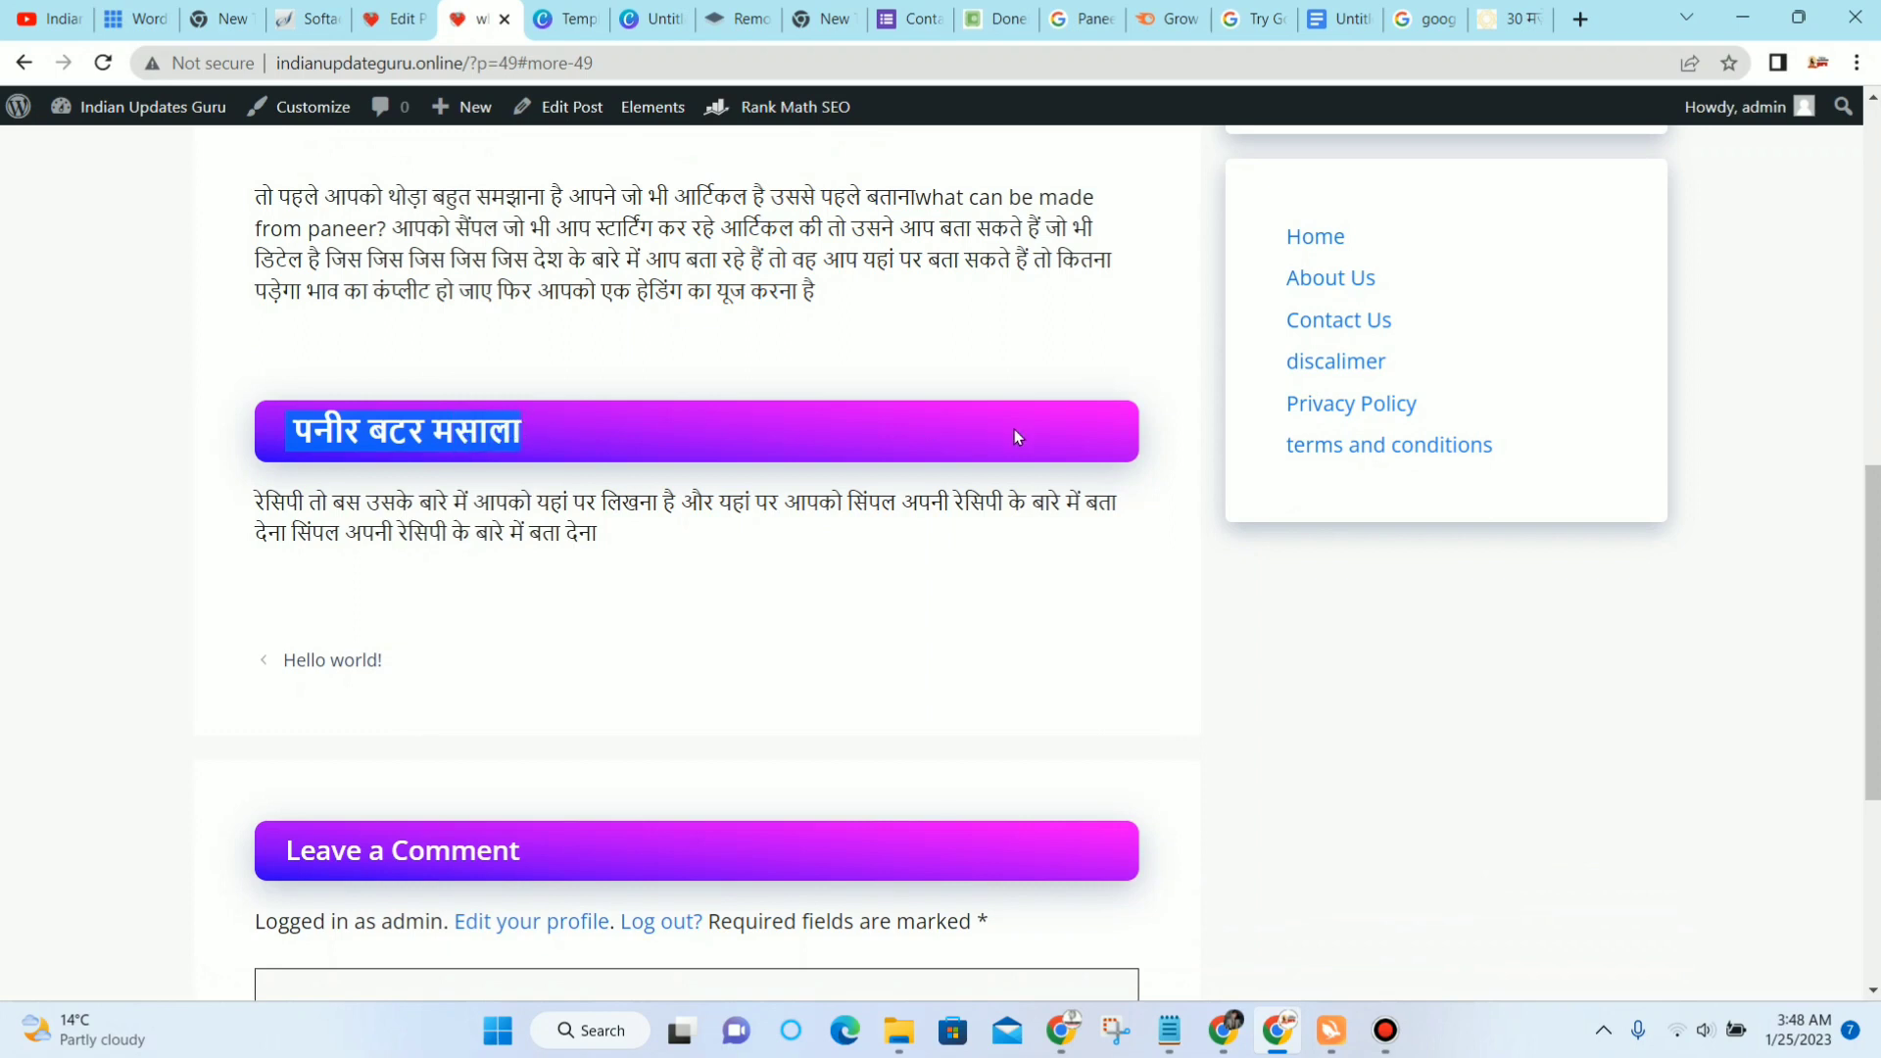
{"action": "left_click", "coordinate": [1119, 650]}
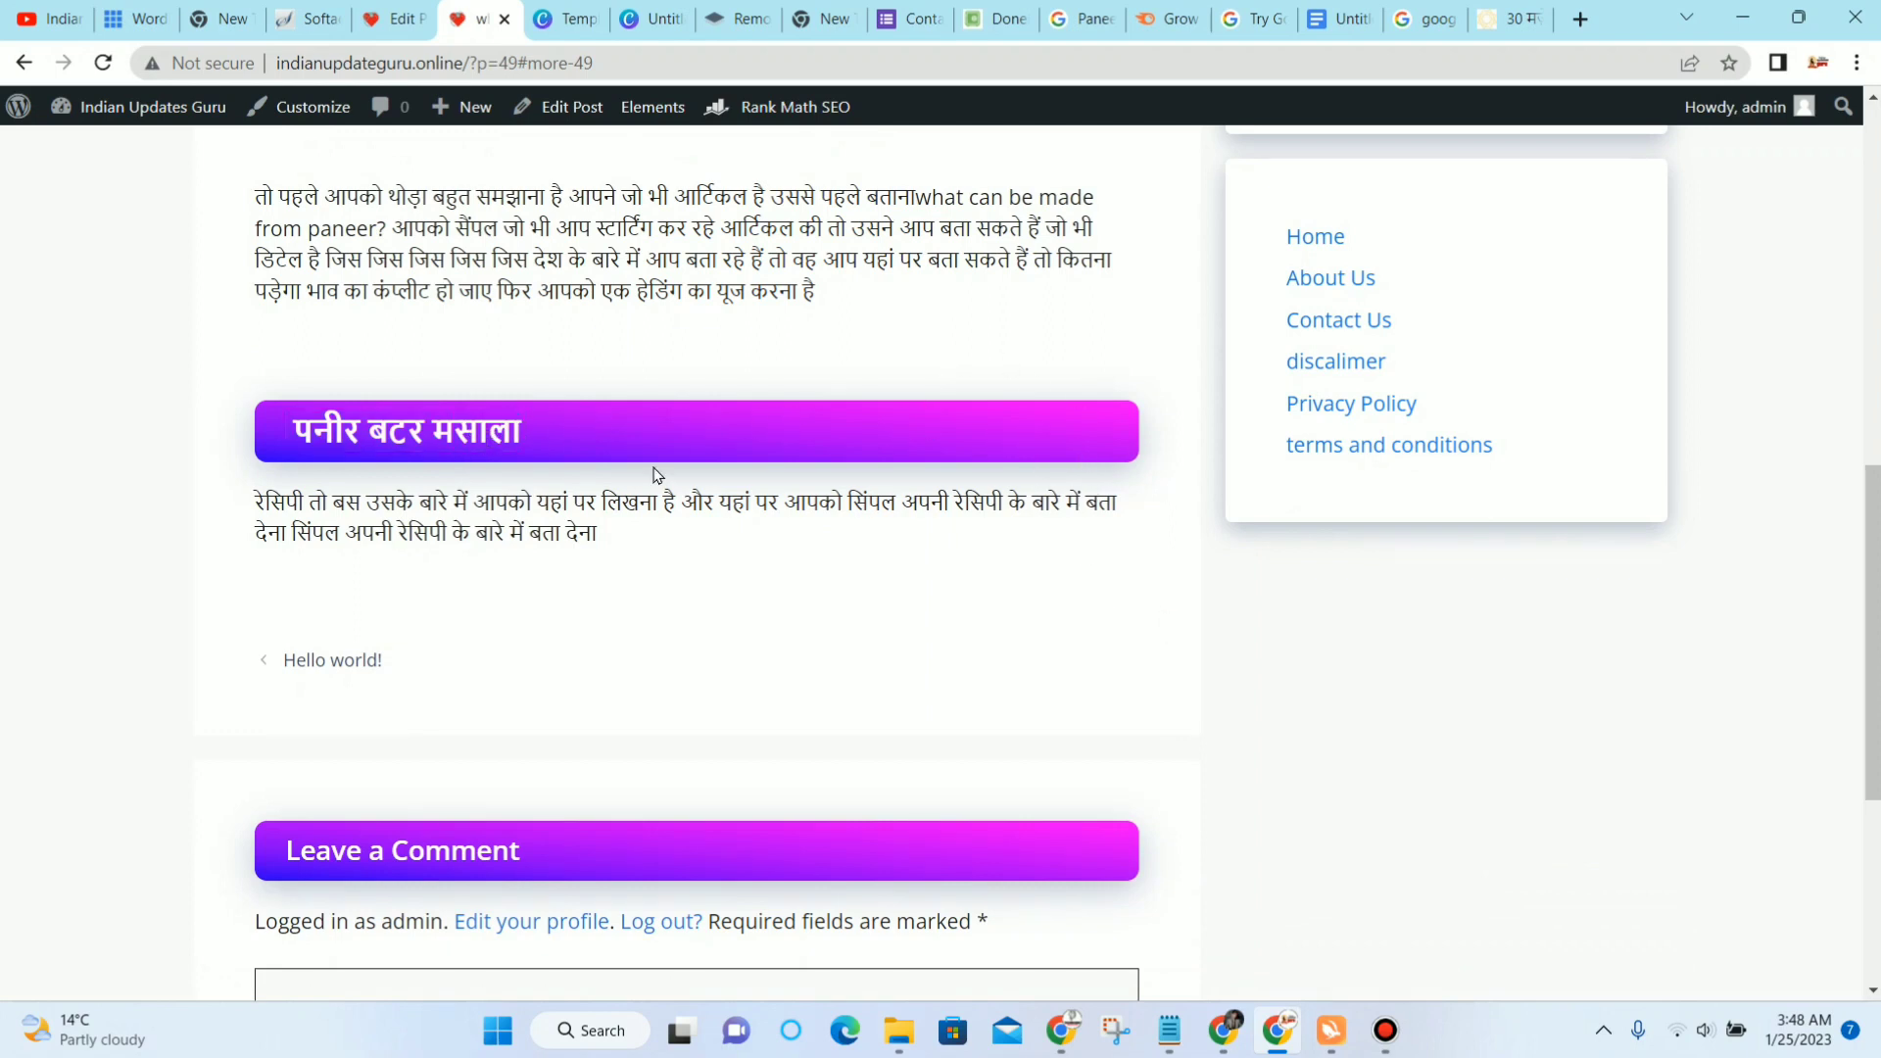
{"action": "scroll", "coordinate": [962, 559], "scroll_direction": "down", "scroll_amount": 5}
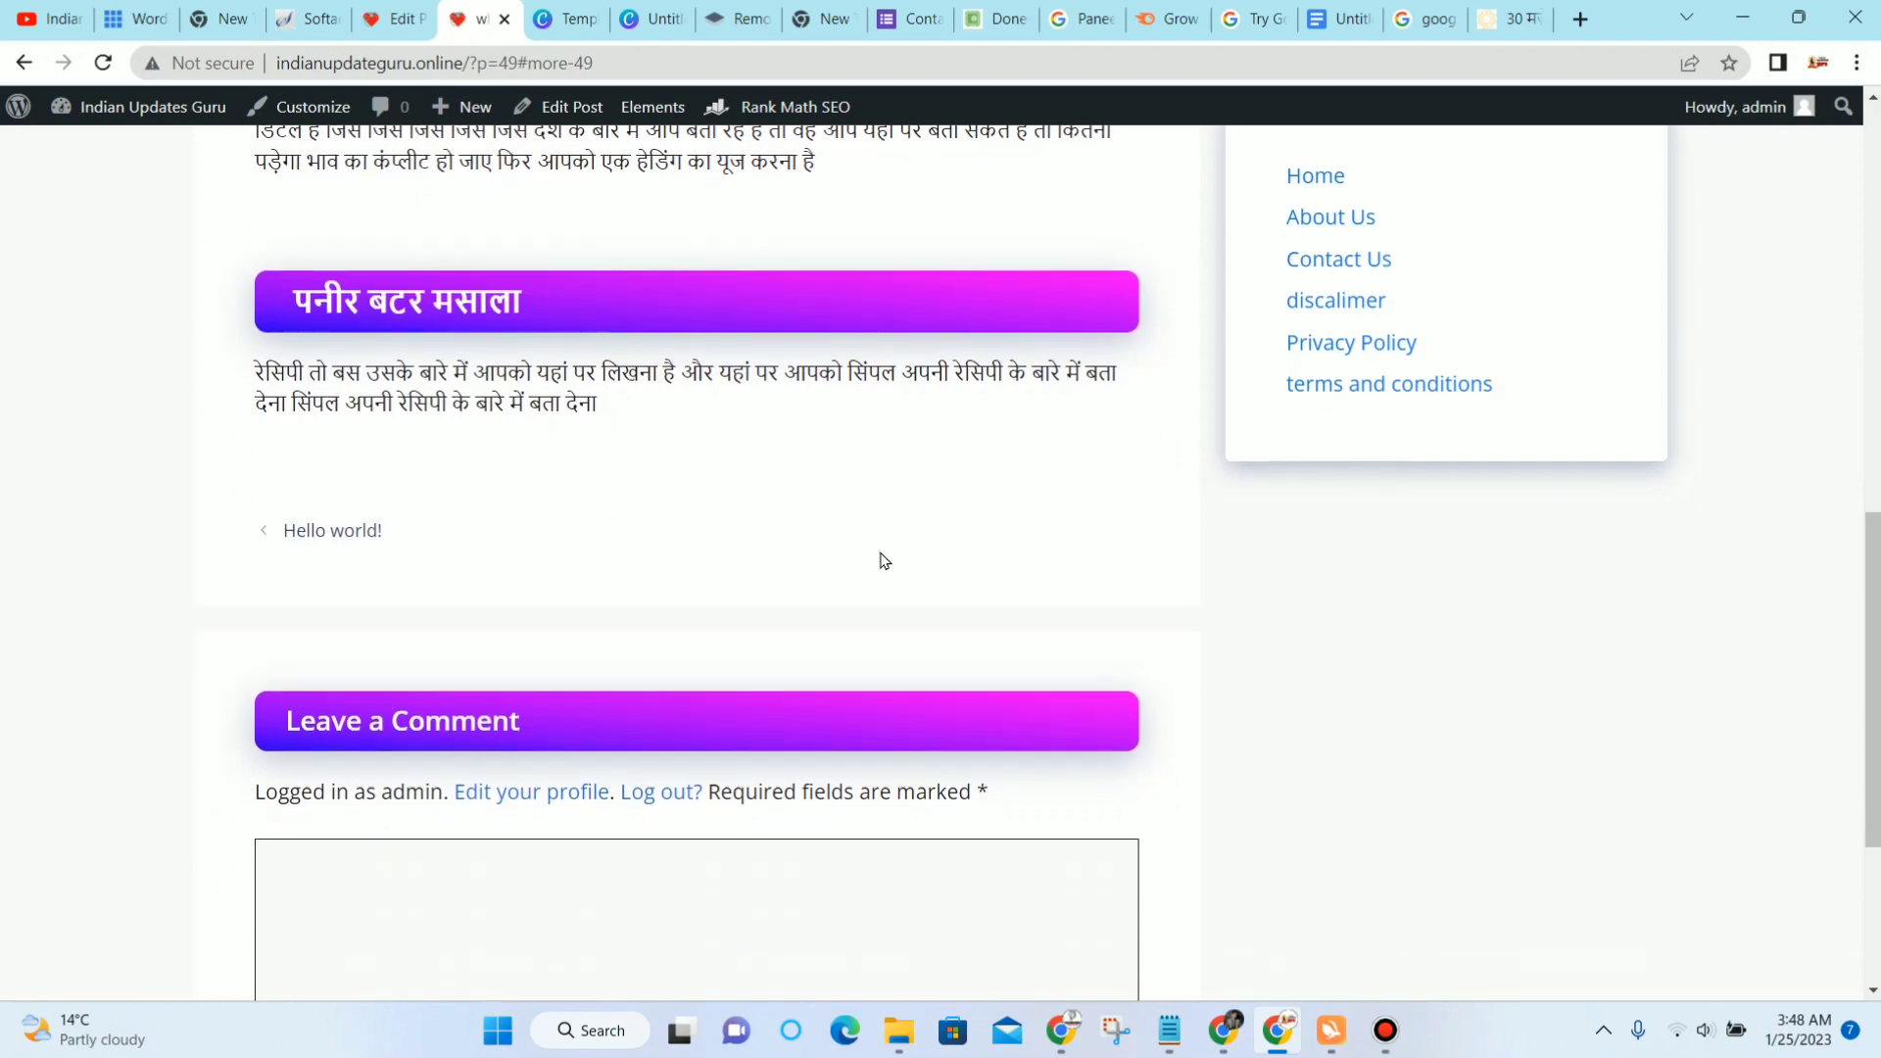
{"action": "scroll", "coordinate": [1078, 592], "scroll_direction": "up", "scroll_amount": 3}
{"action": "scroll", "coordinate": [1087, 593], "scroll_direction": "up", "scroll_amount": 4}
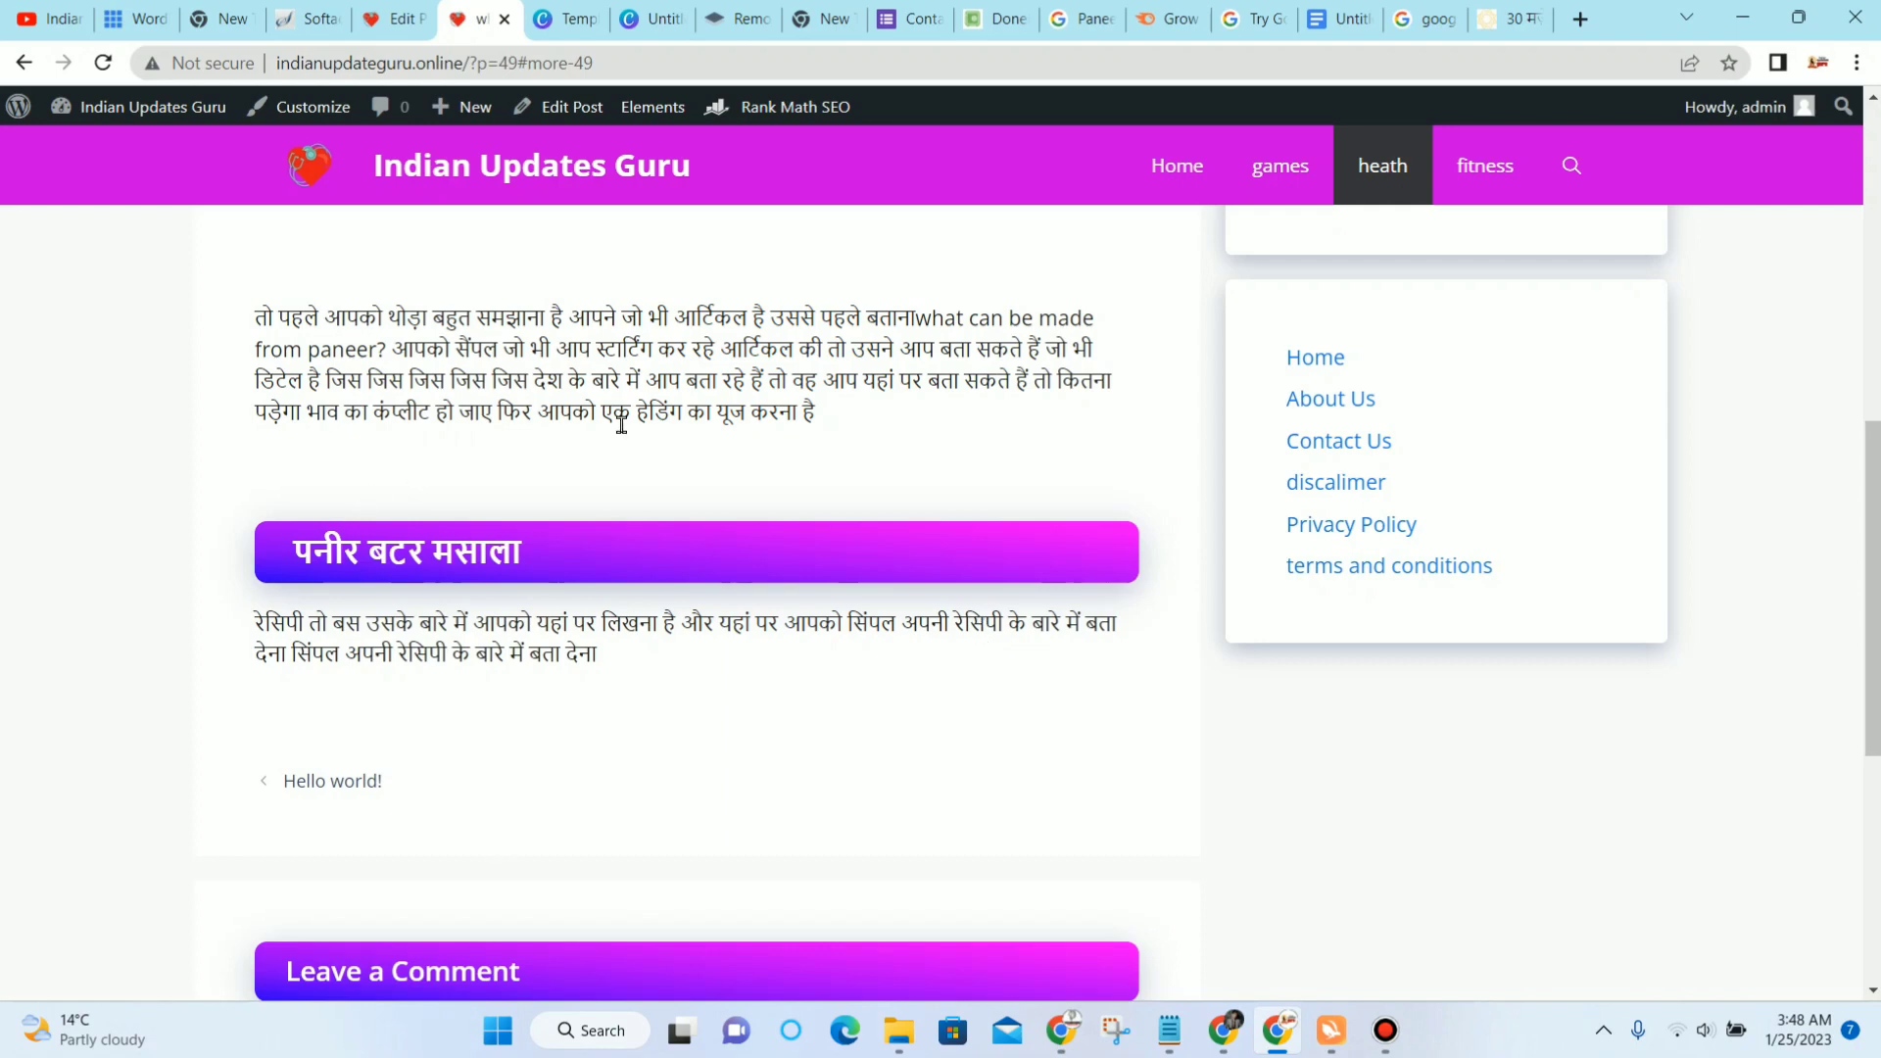
{"action": "scroll", "coordinate": [696, 408], "scroll_direction": "up", "scroll_amount": 5}
{"action": "scroll", "coordinate": [760, 604], "scroll_direction": "down", "scroll_amount": 4}
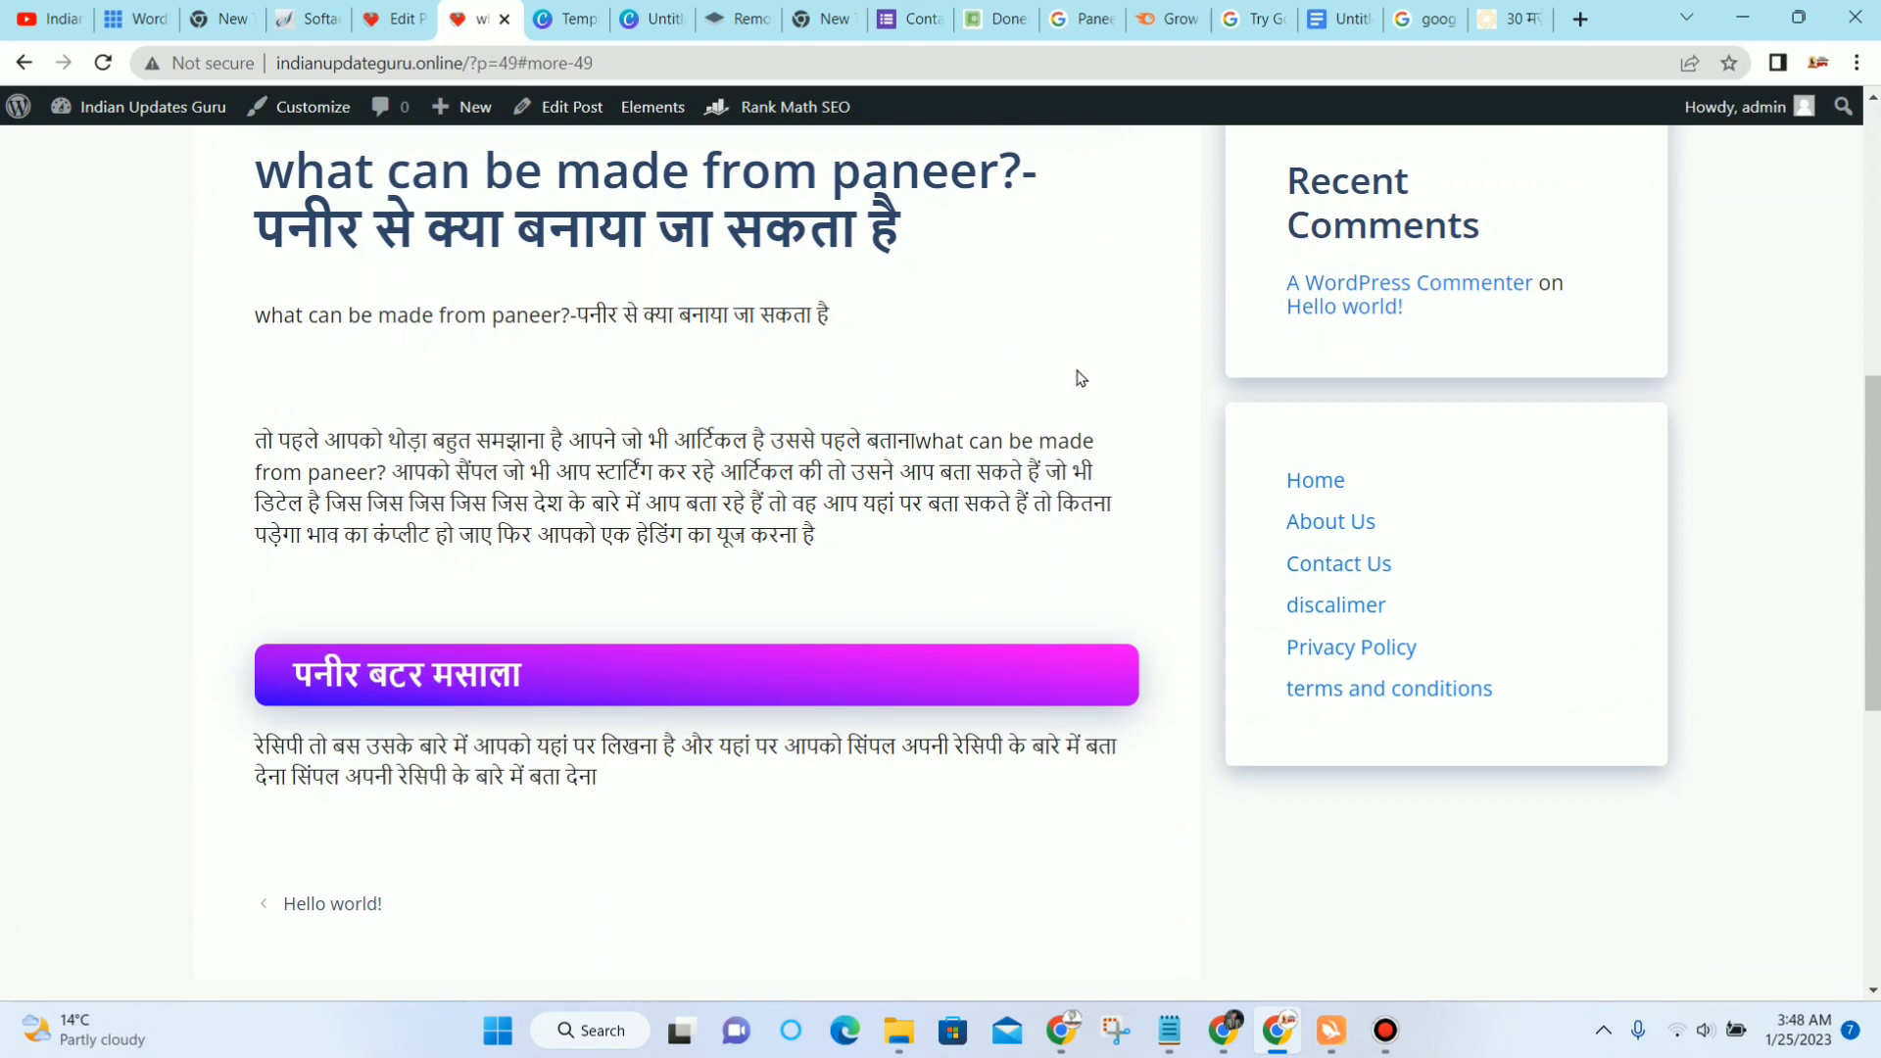
{"action": "scroll", "coordinate": [235, 754], "scroll_direction": "down", "scroll_amount": 1}
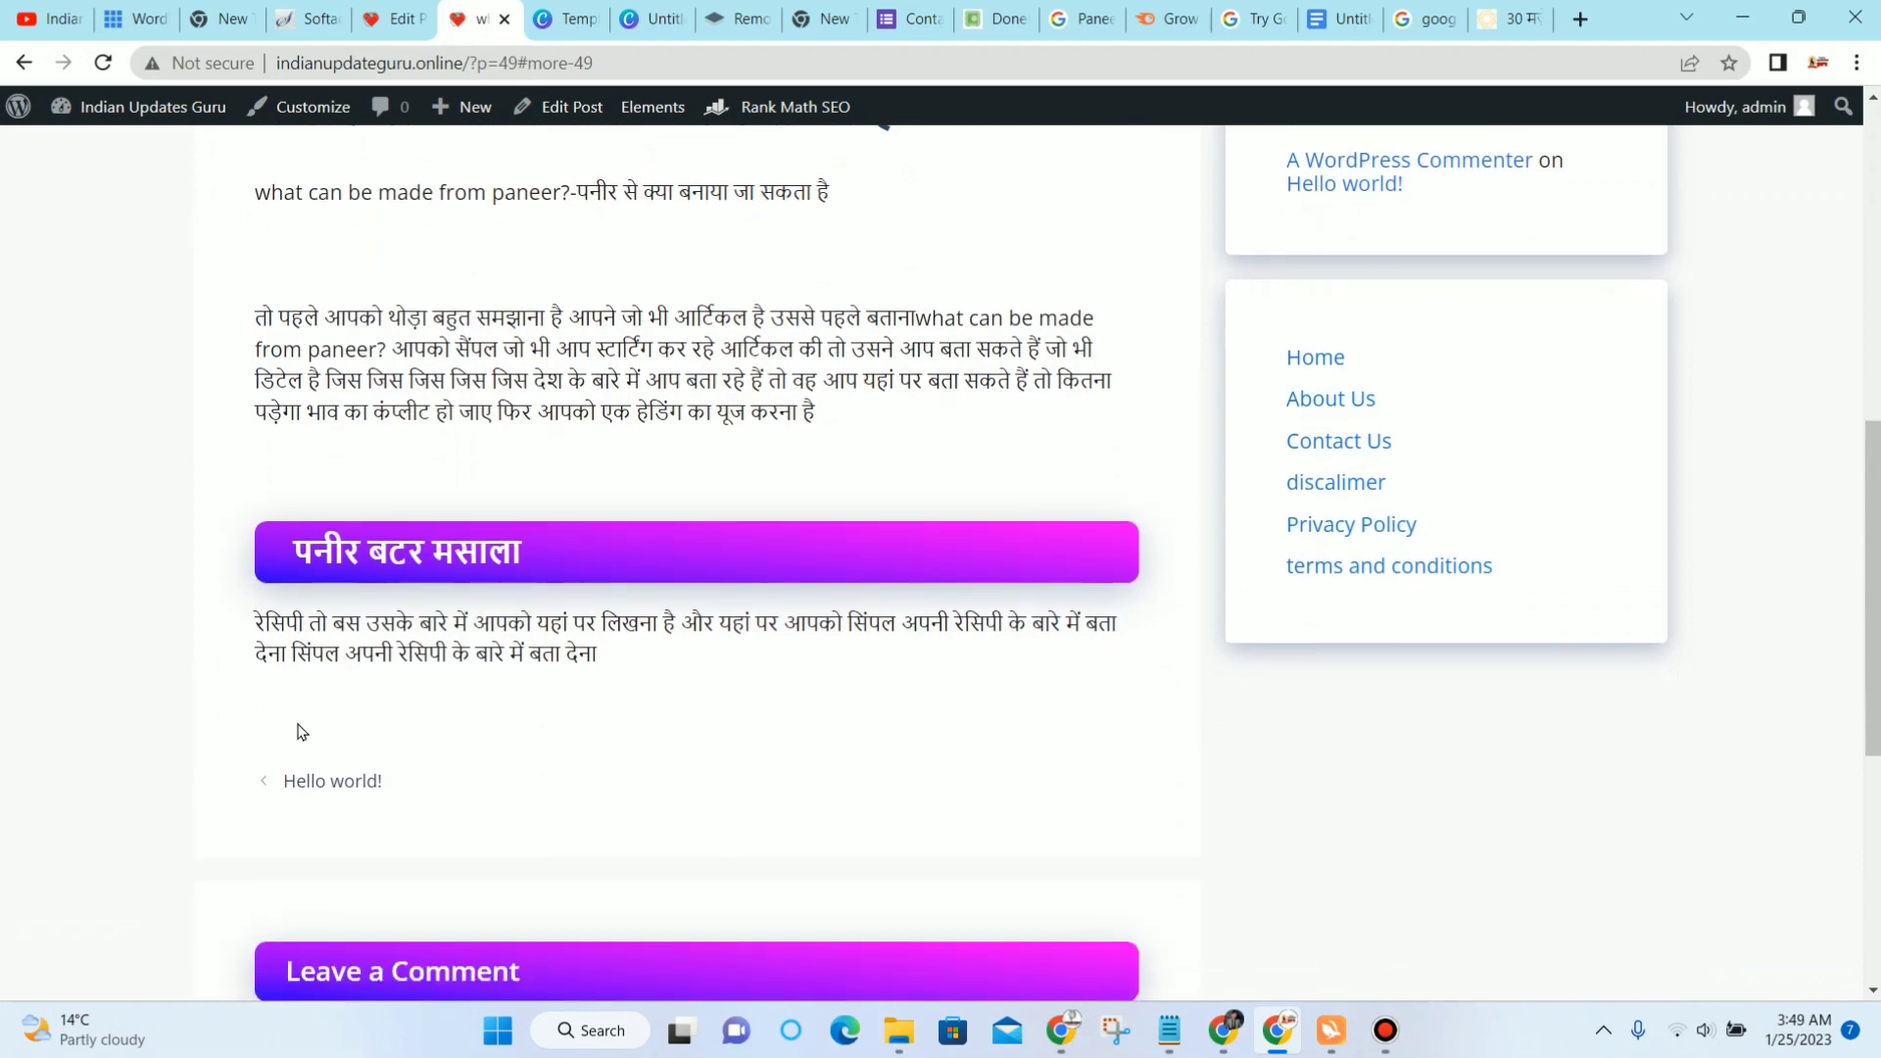
Step: Return to the site's home page and read through the blog setup checklist in Notepad
{"action": "key", "text": "F5"}
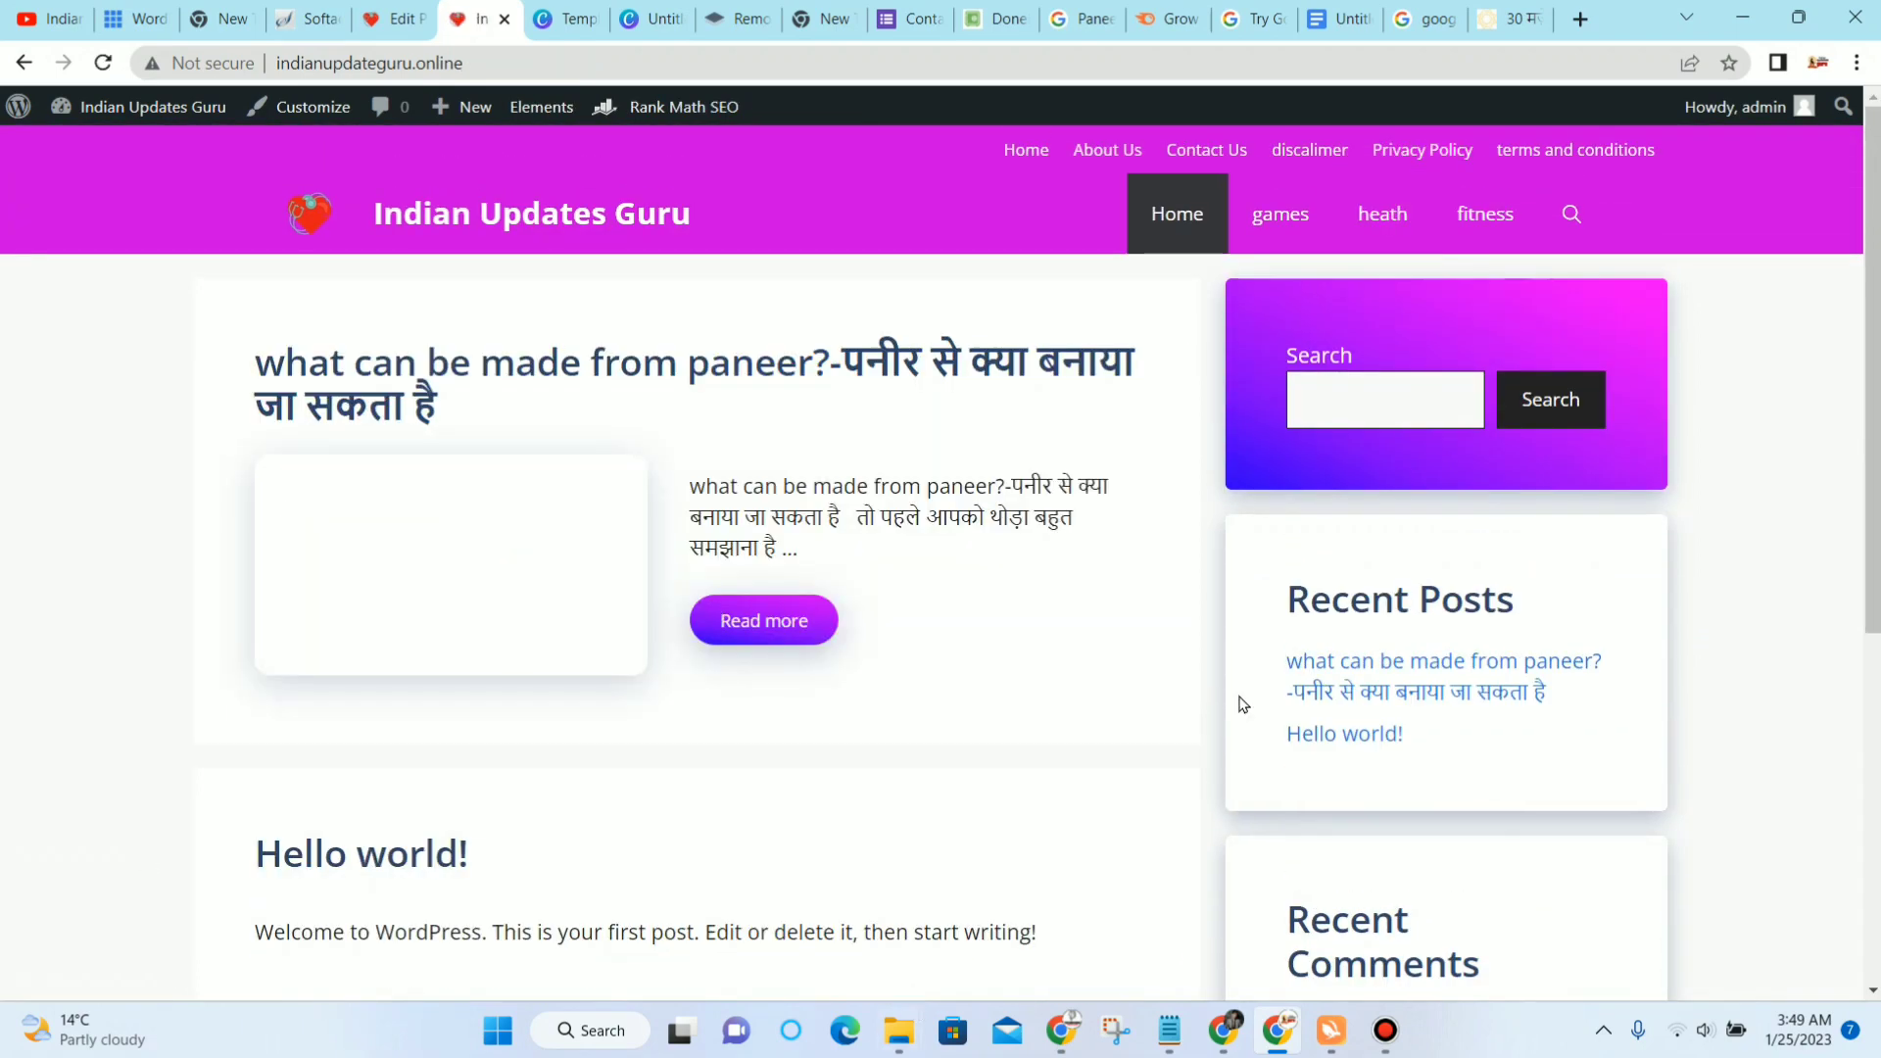
{"action": "left_click", "coordinate": [1172, 1033]}
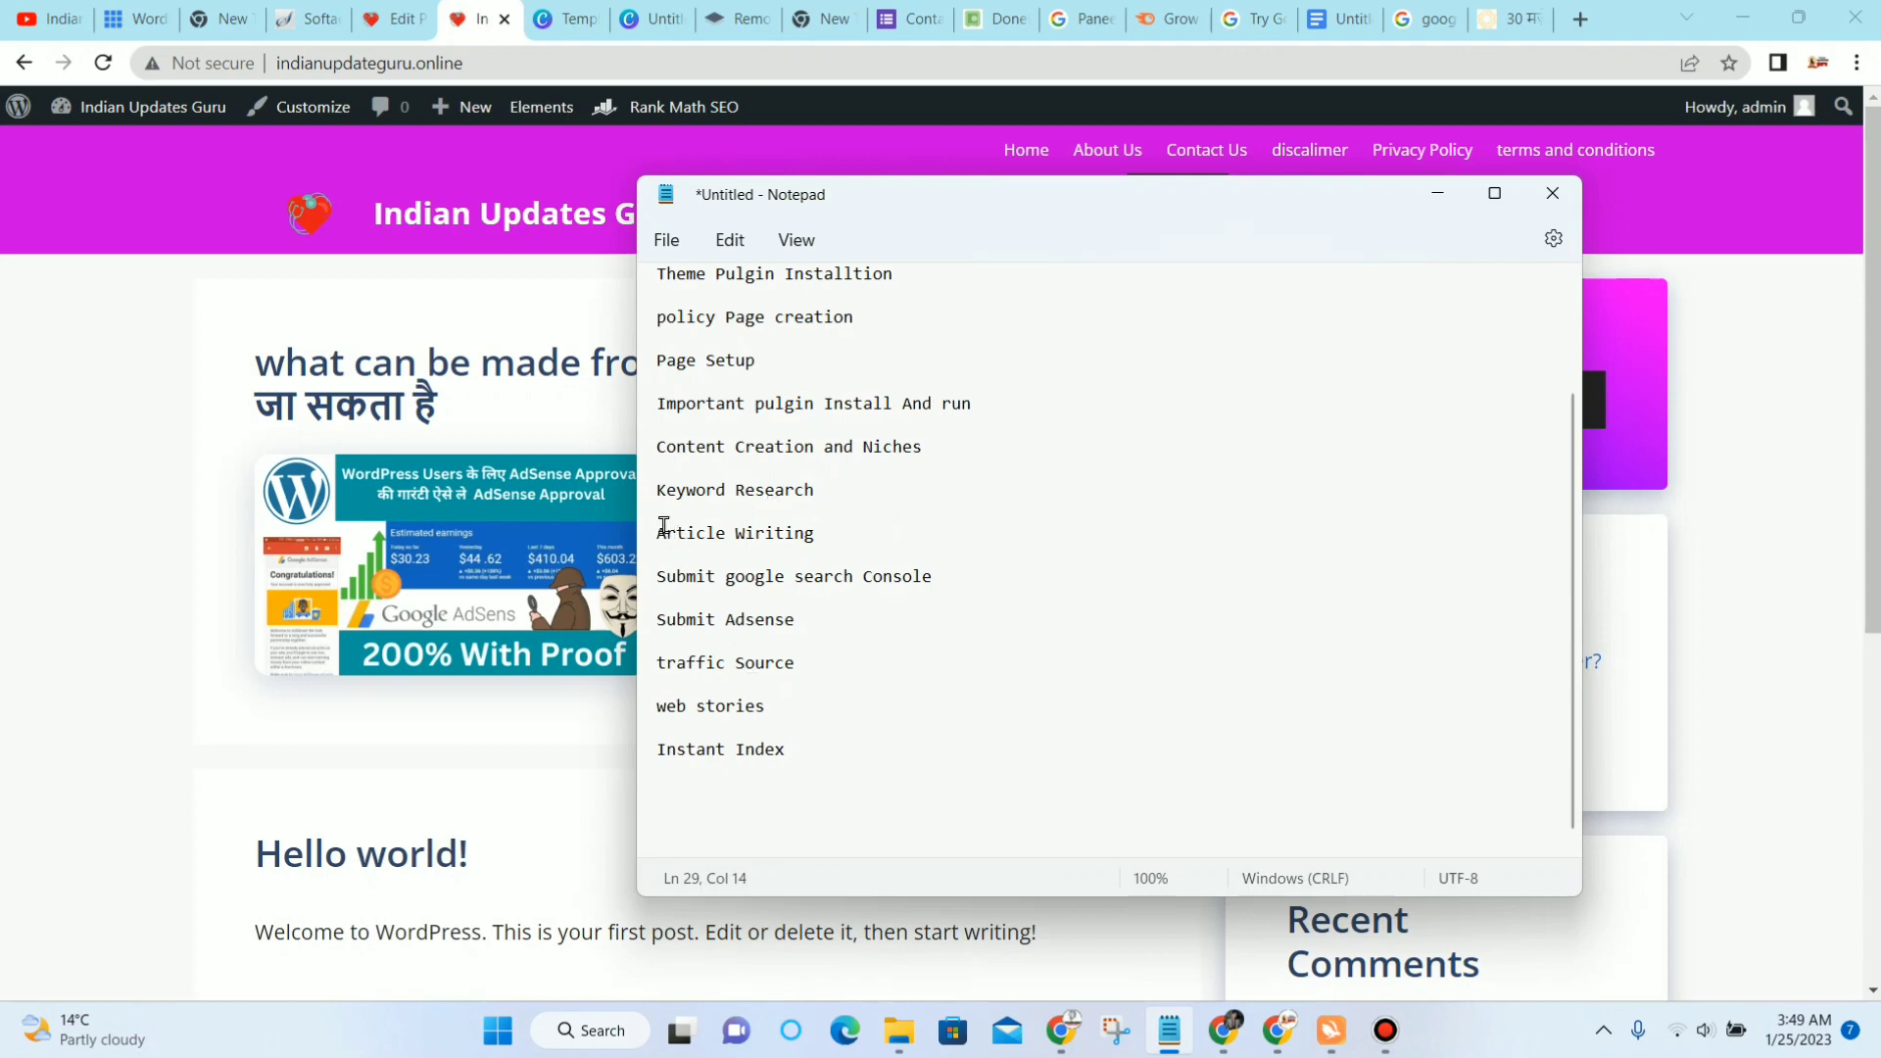
{"action": "scroll", "coordinate": [794, 528], "scroll_direction": "up", "scroll_amount": 2}
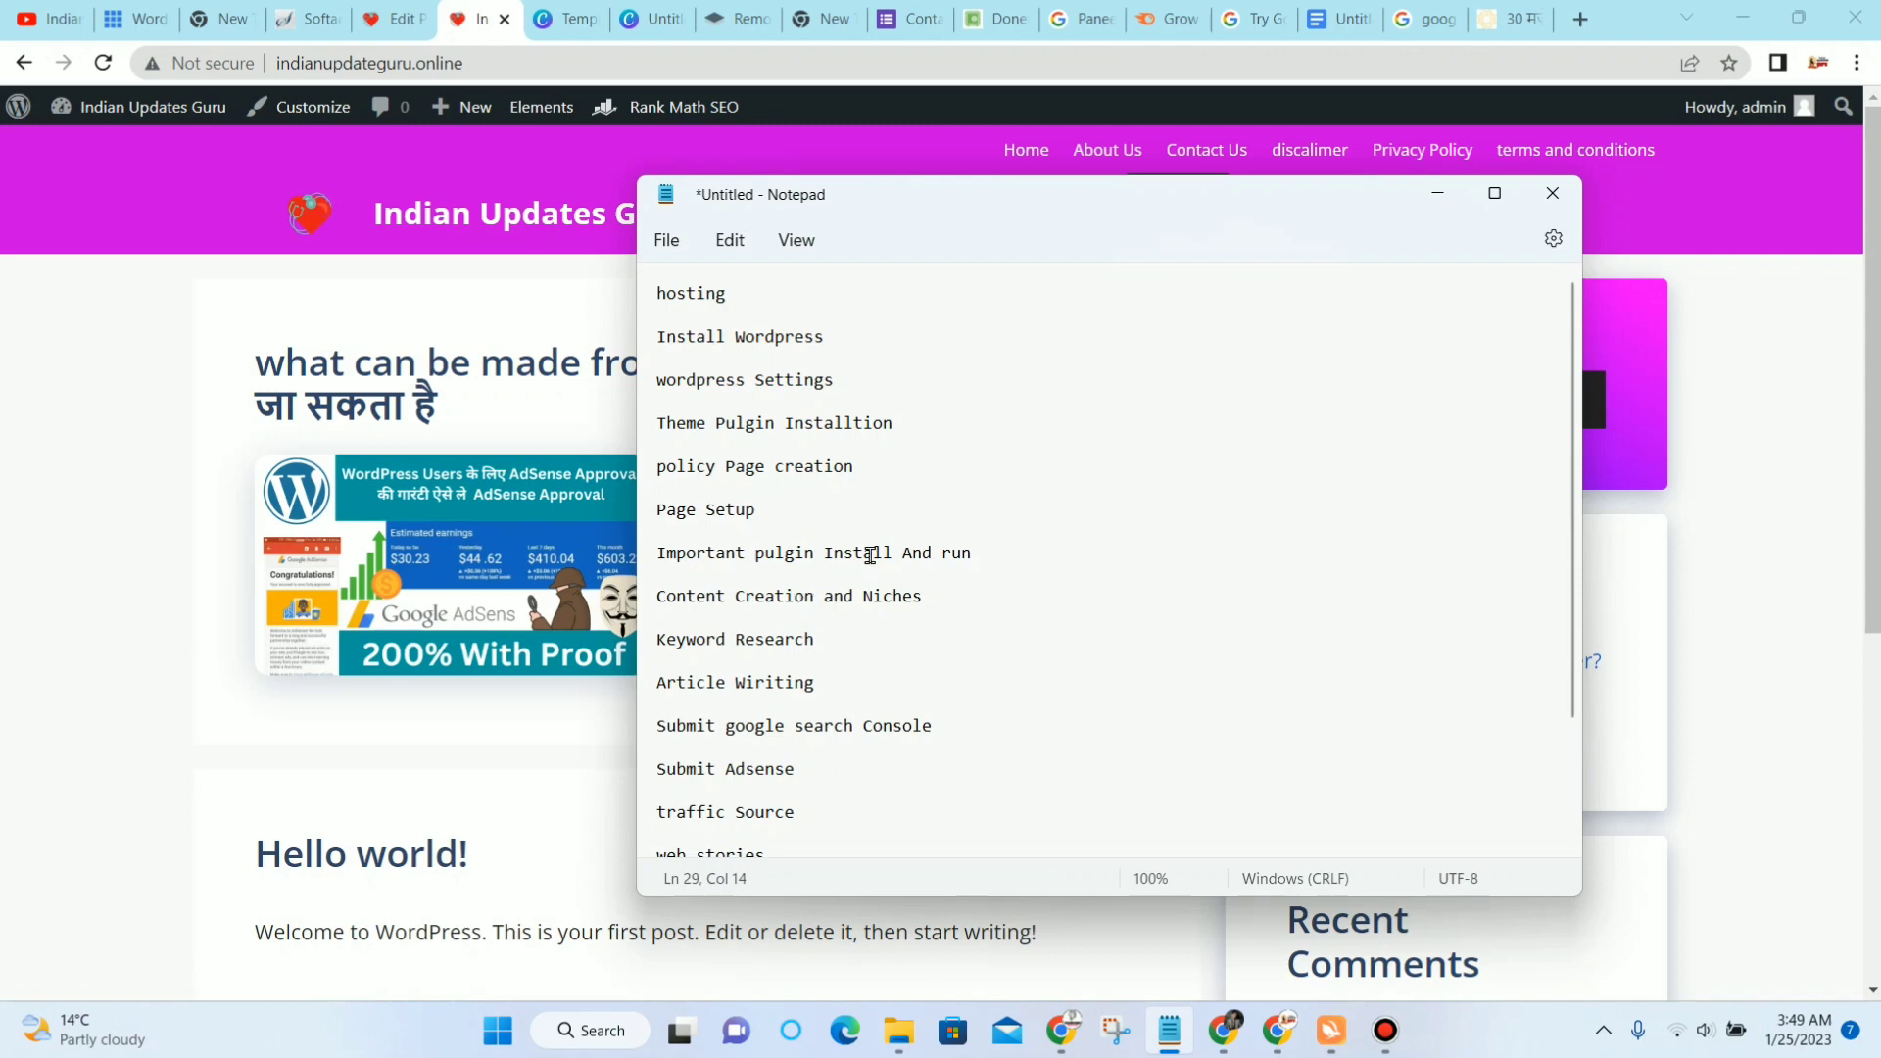
{"action": "scroll", "coordinate": [898, 579], "scroll_direction": "down", "scroll_amount": 2}
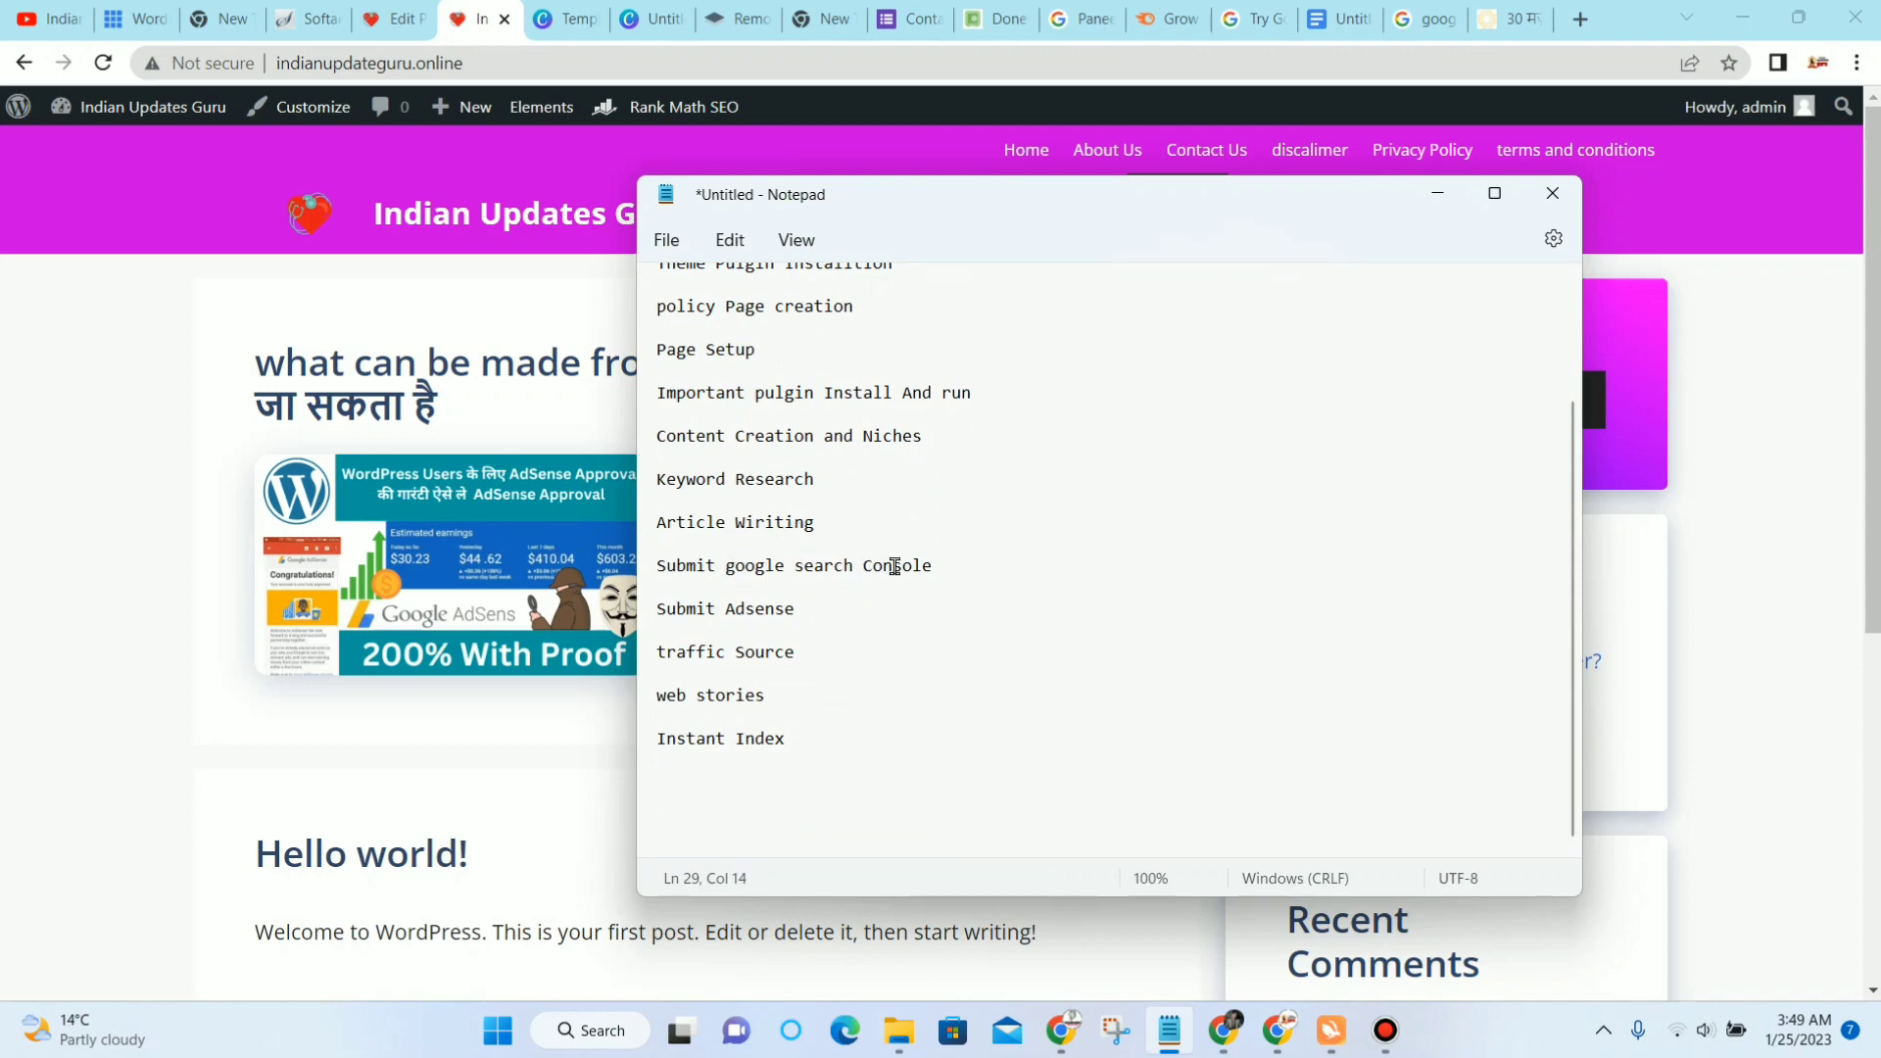
{"action": "left_click", "coordinate": [1437, 193]}
{"action": "left_click", "coordinate": [1437, 196]}
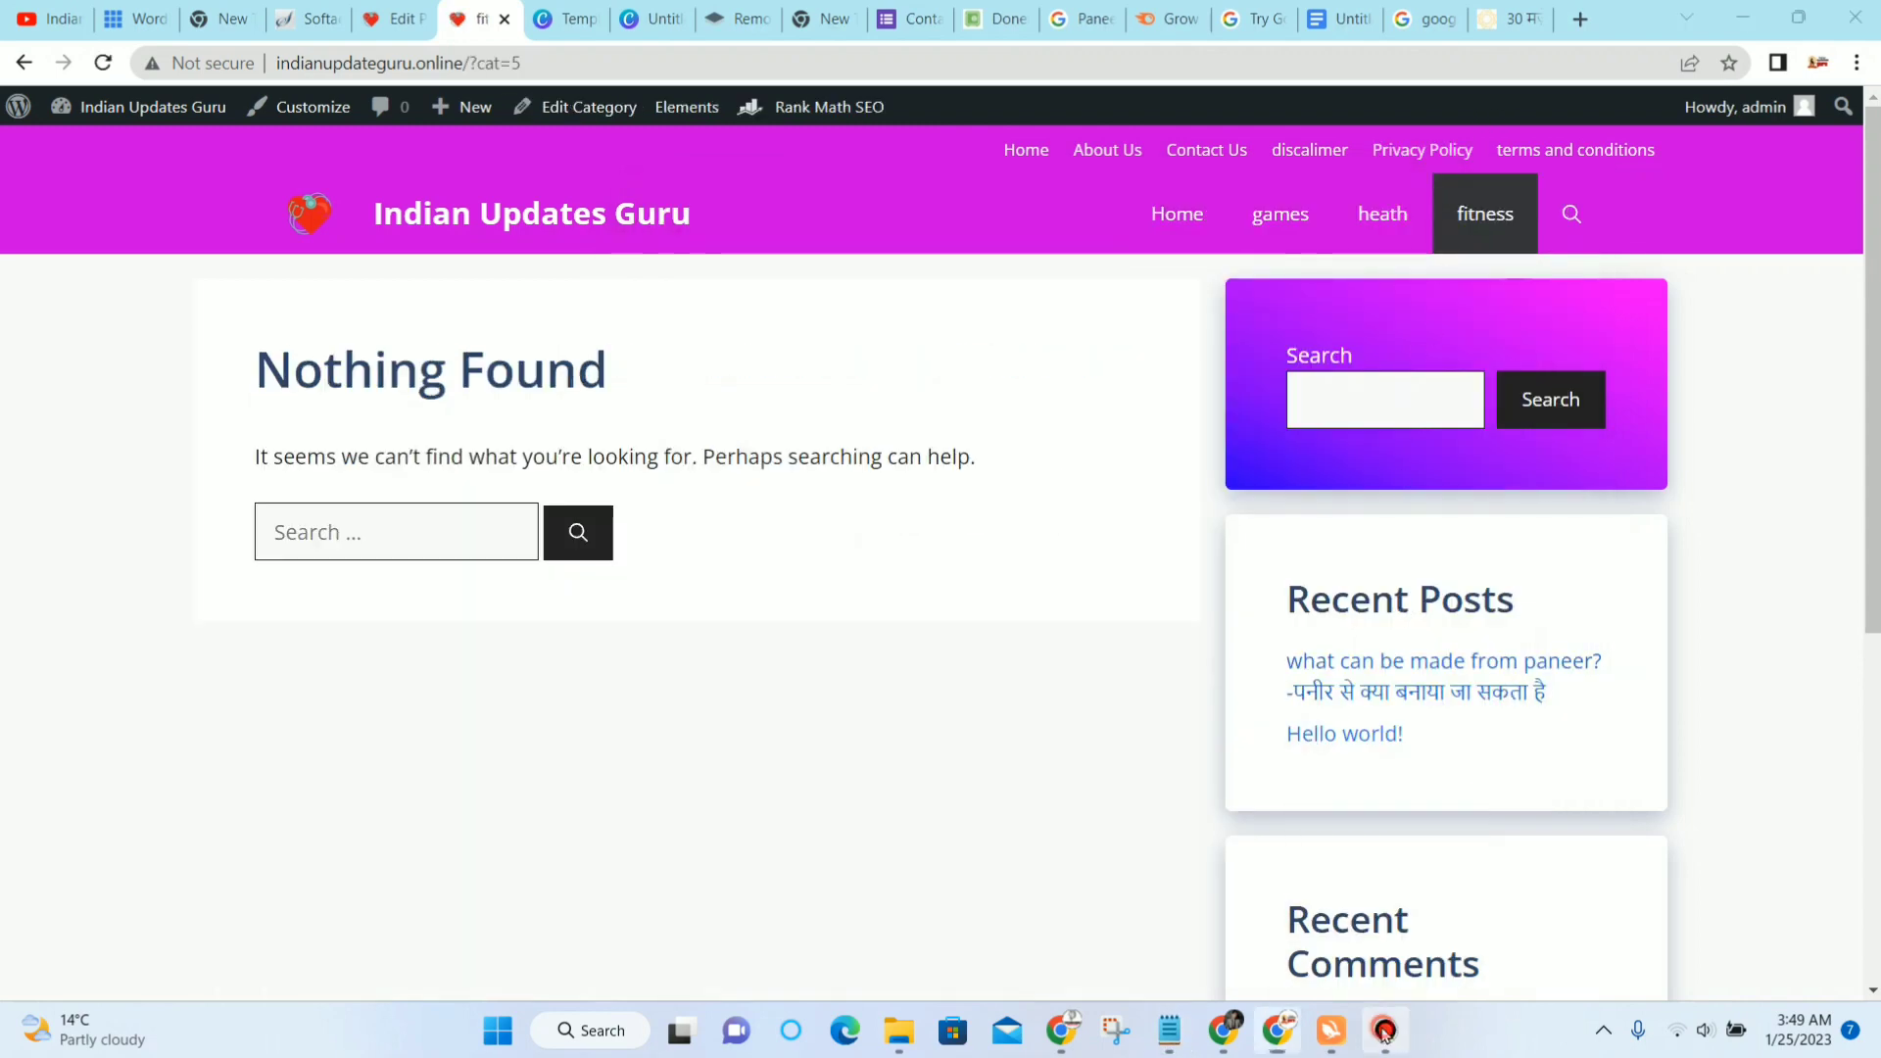
Step: Go back from the fitness category page to the site's home page
{"action": "left_click", "coordinate": [1384, 1030]}
{"action": "left_click", "coordinate": [1384, 1030]}
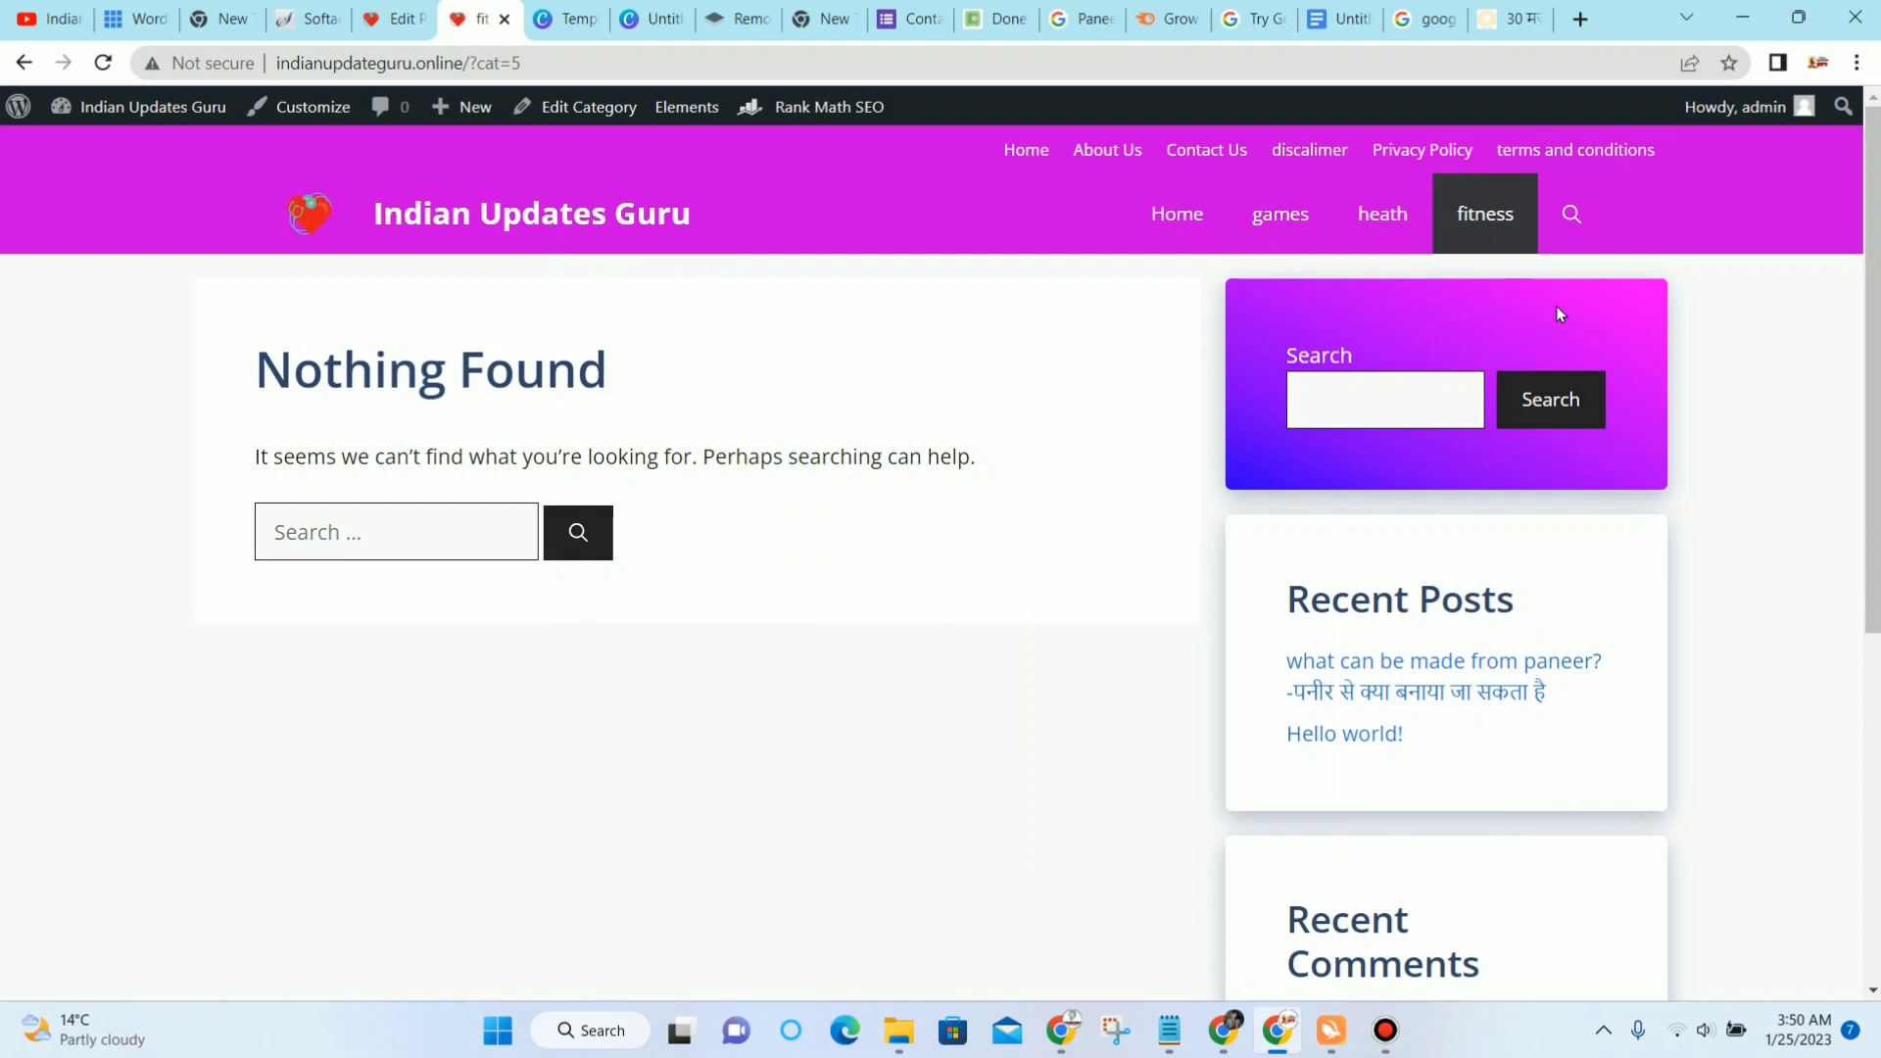
{"action": "left_click", "coordinate": [1197, 232]}
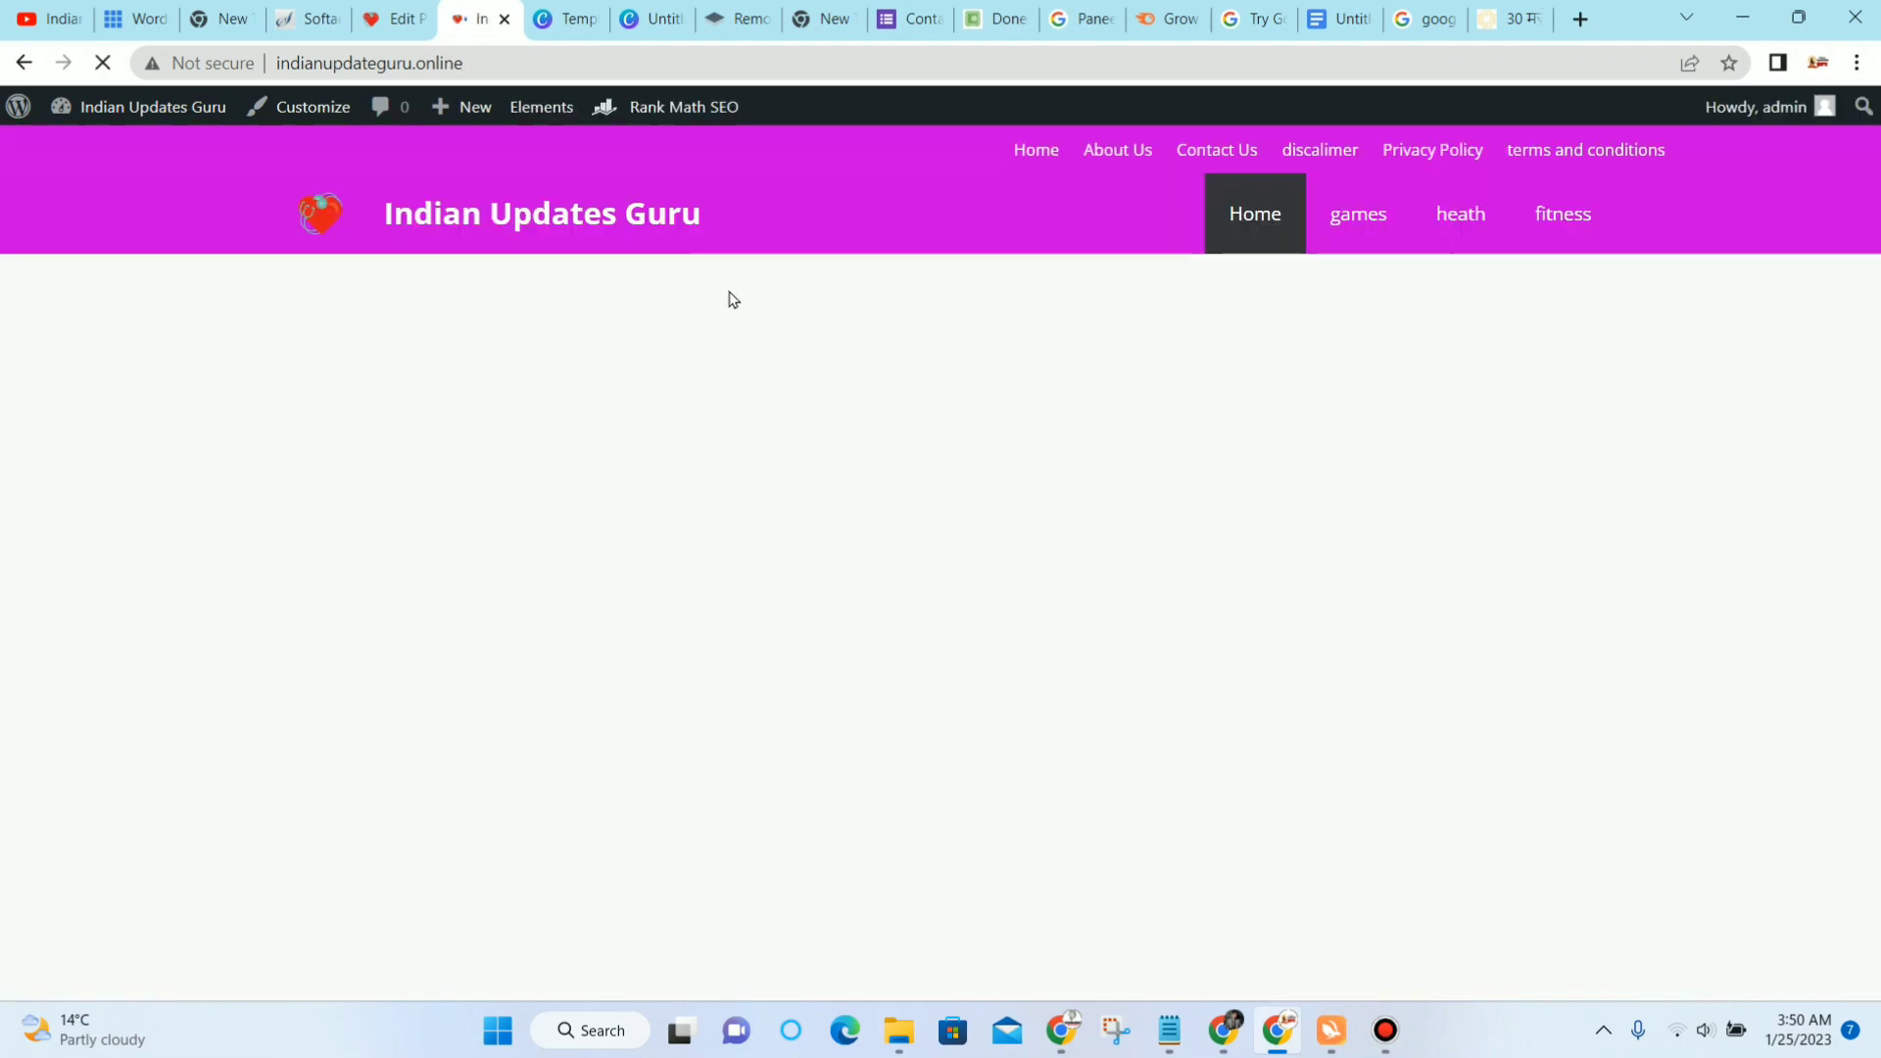
Step: Search Google for "search console" in a new browser tab and open Google Search Console's overview
{"action": "left_click", "coordinate": [1580, 21]}
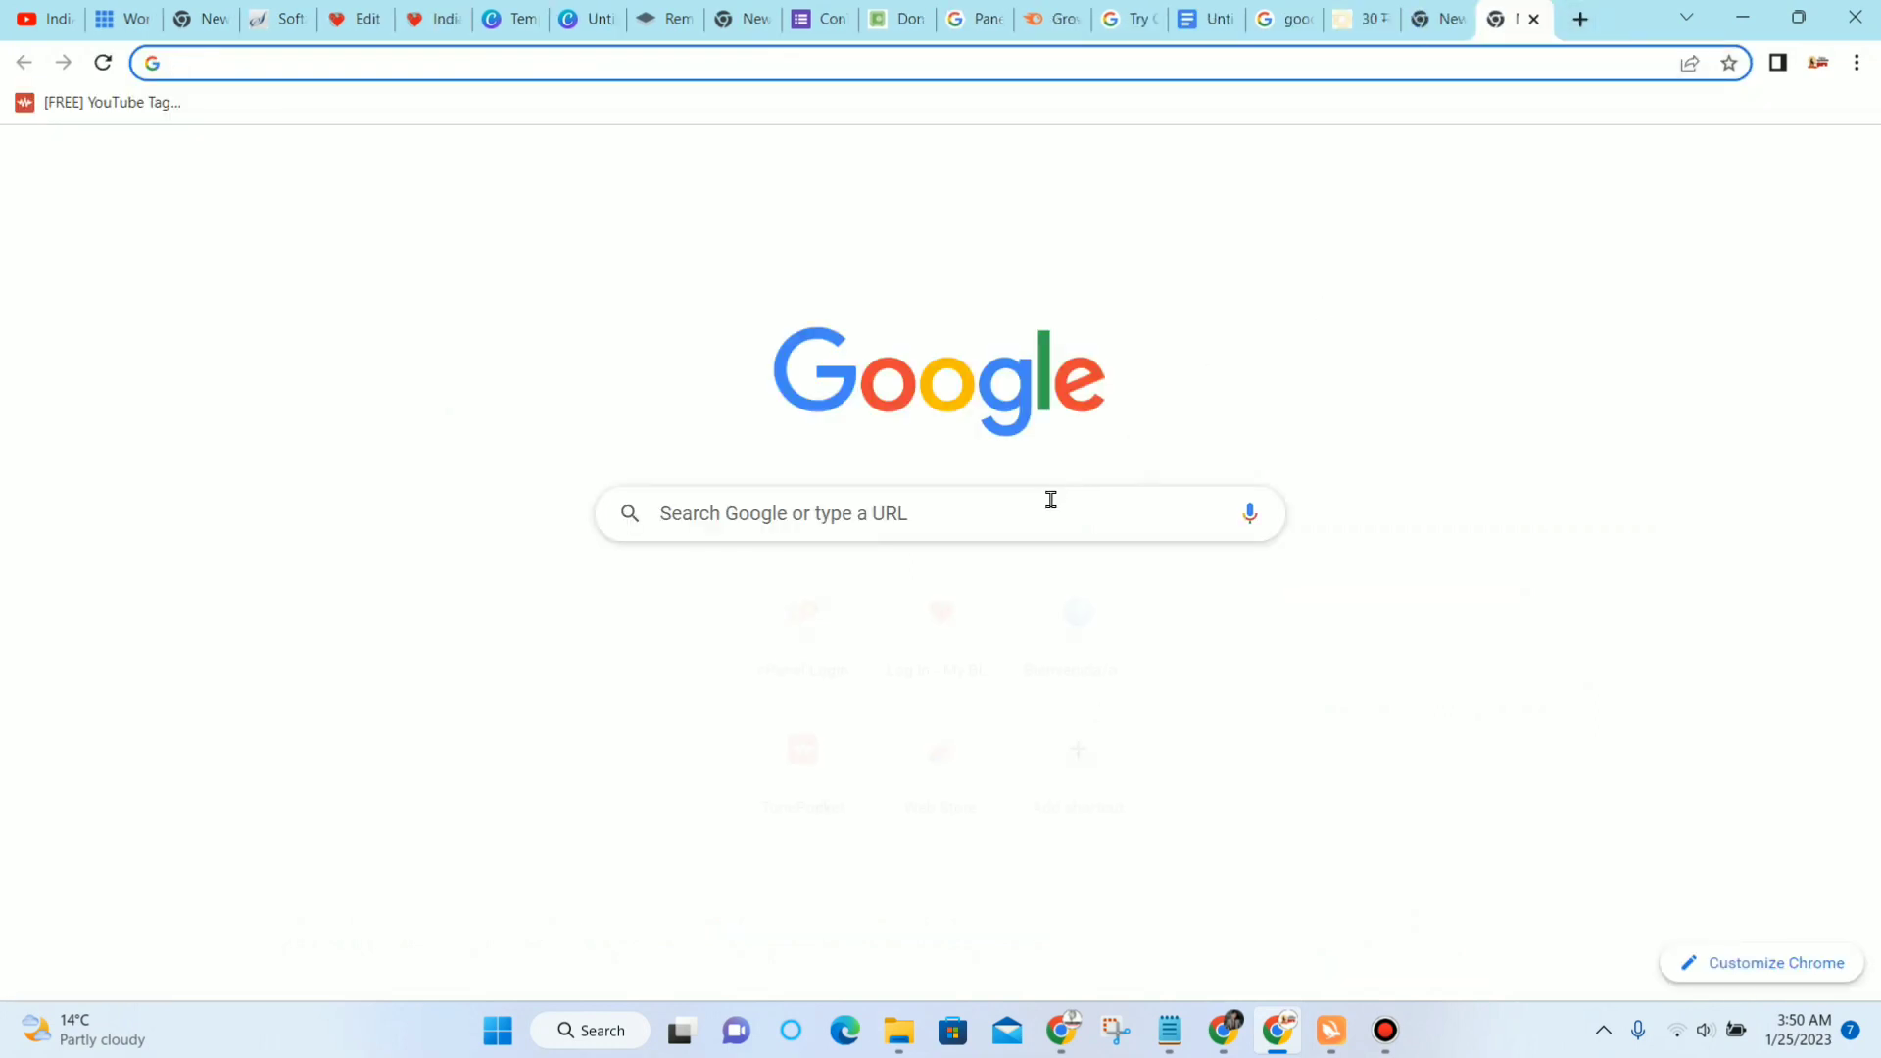
{"action": "left_click", "coordinate": [1050, 497]}
{"action": "type", "text": "sea"}
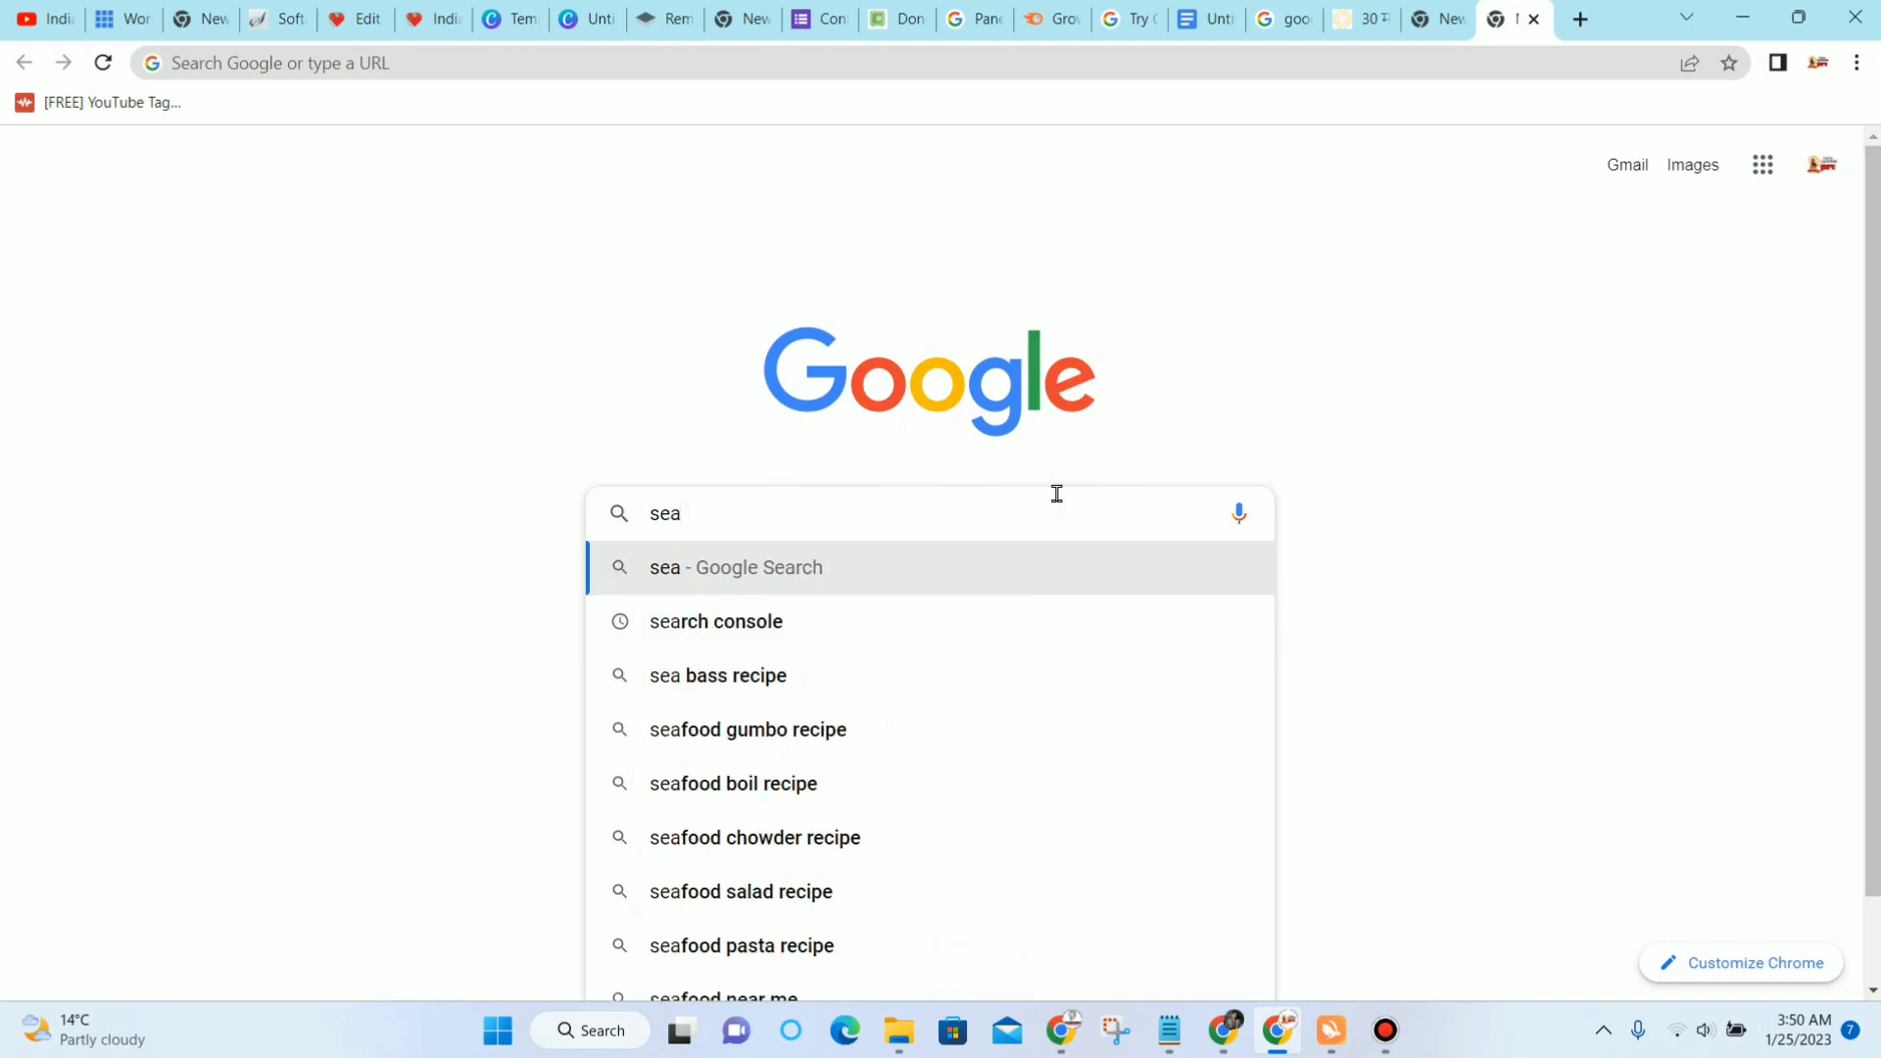
{"action": "left_click", "coordinate": [656, 627]}
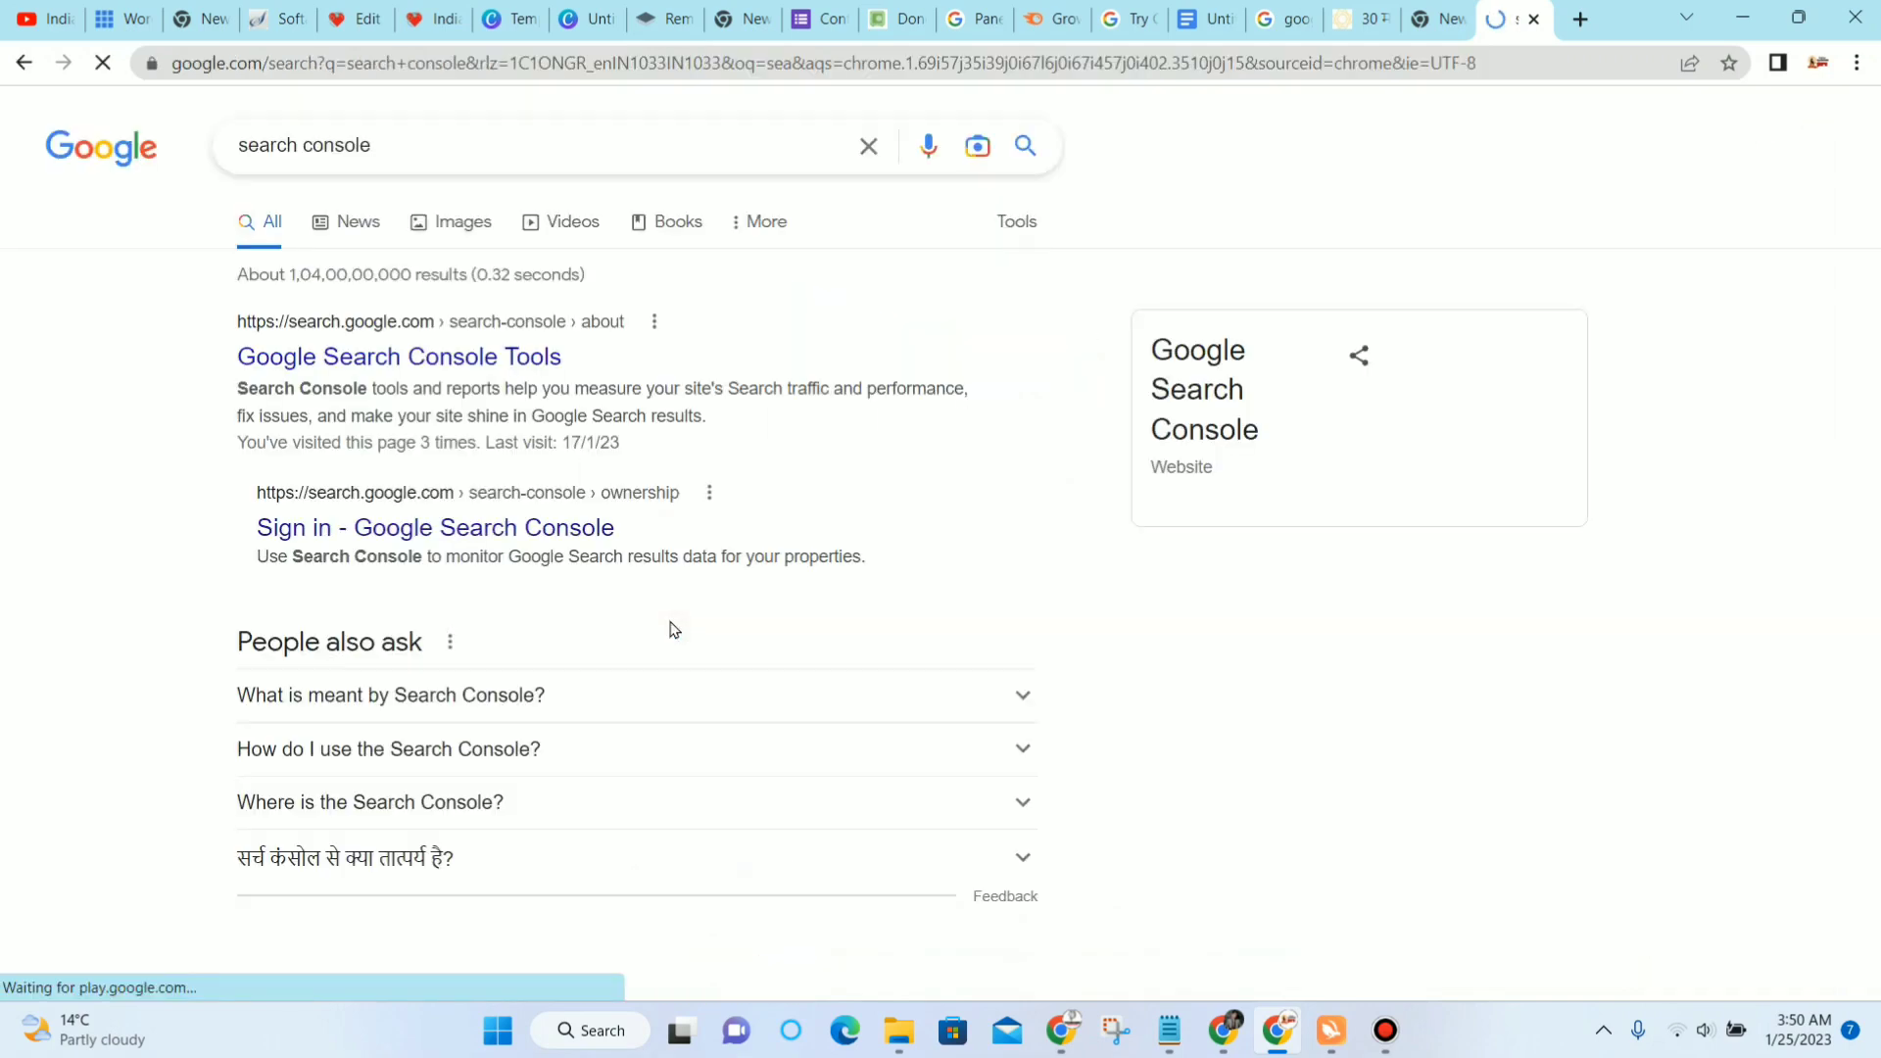
{"action": "left_click", "coordinate": [513, 361]}
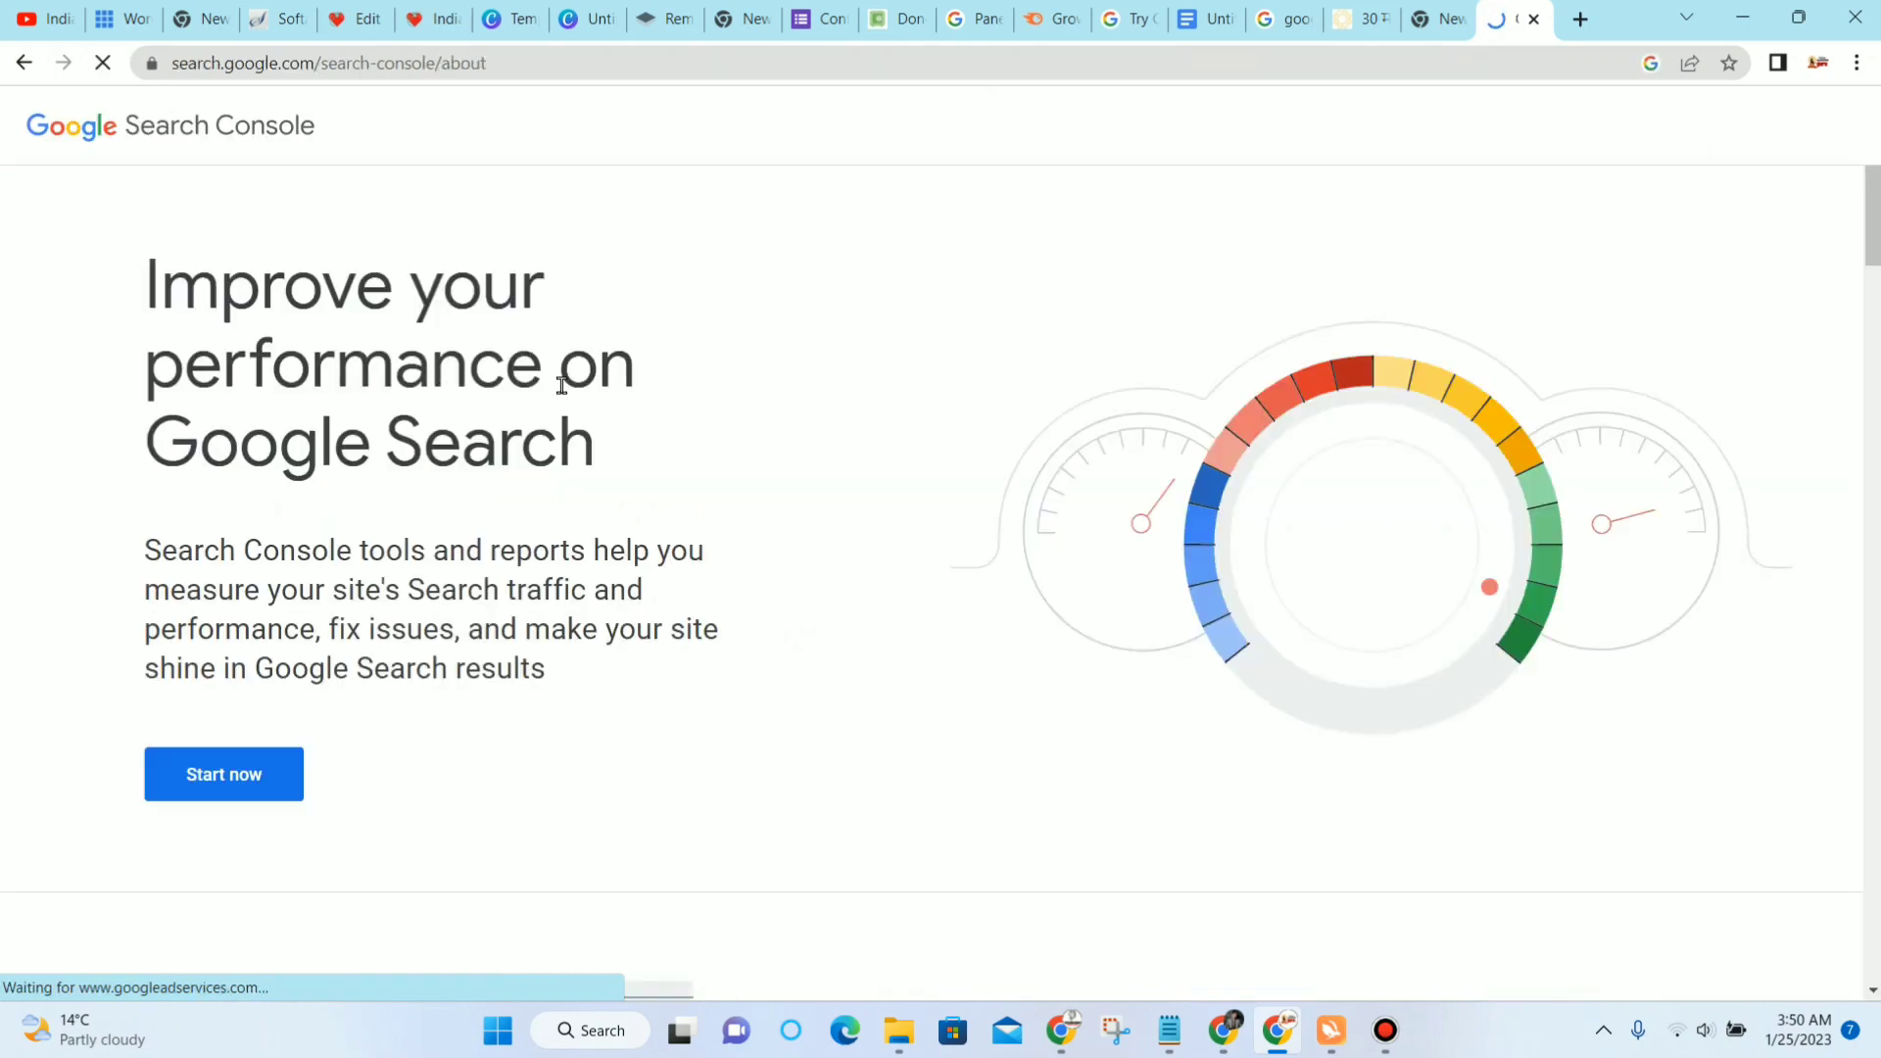
{"action": "left_click", "coordinate": [277, 783]}
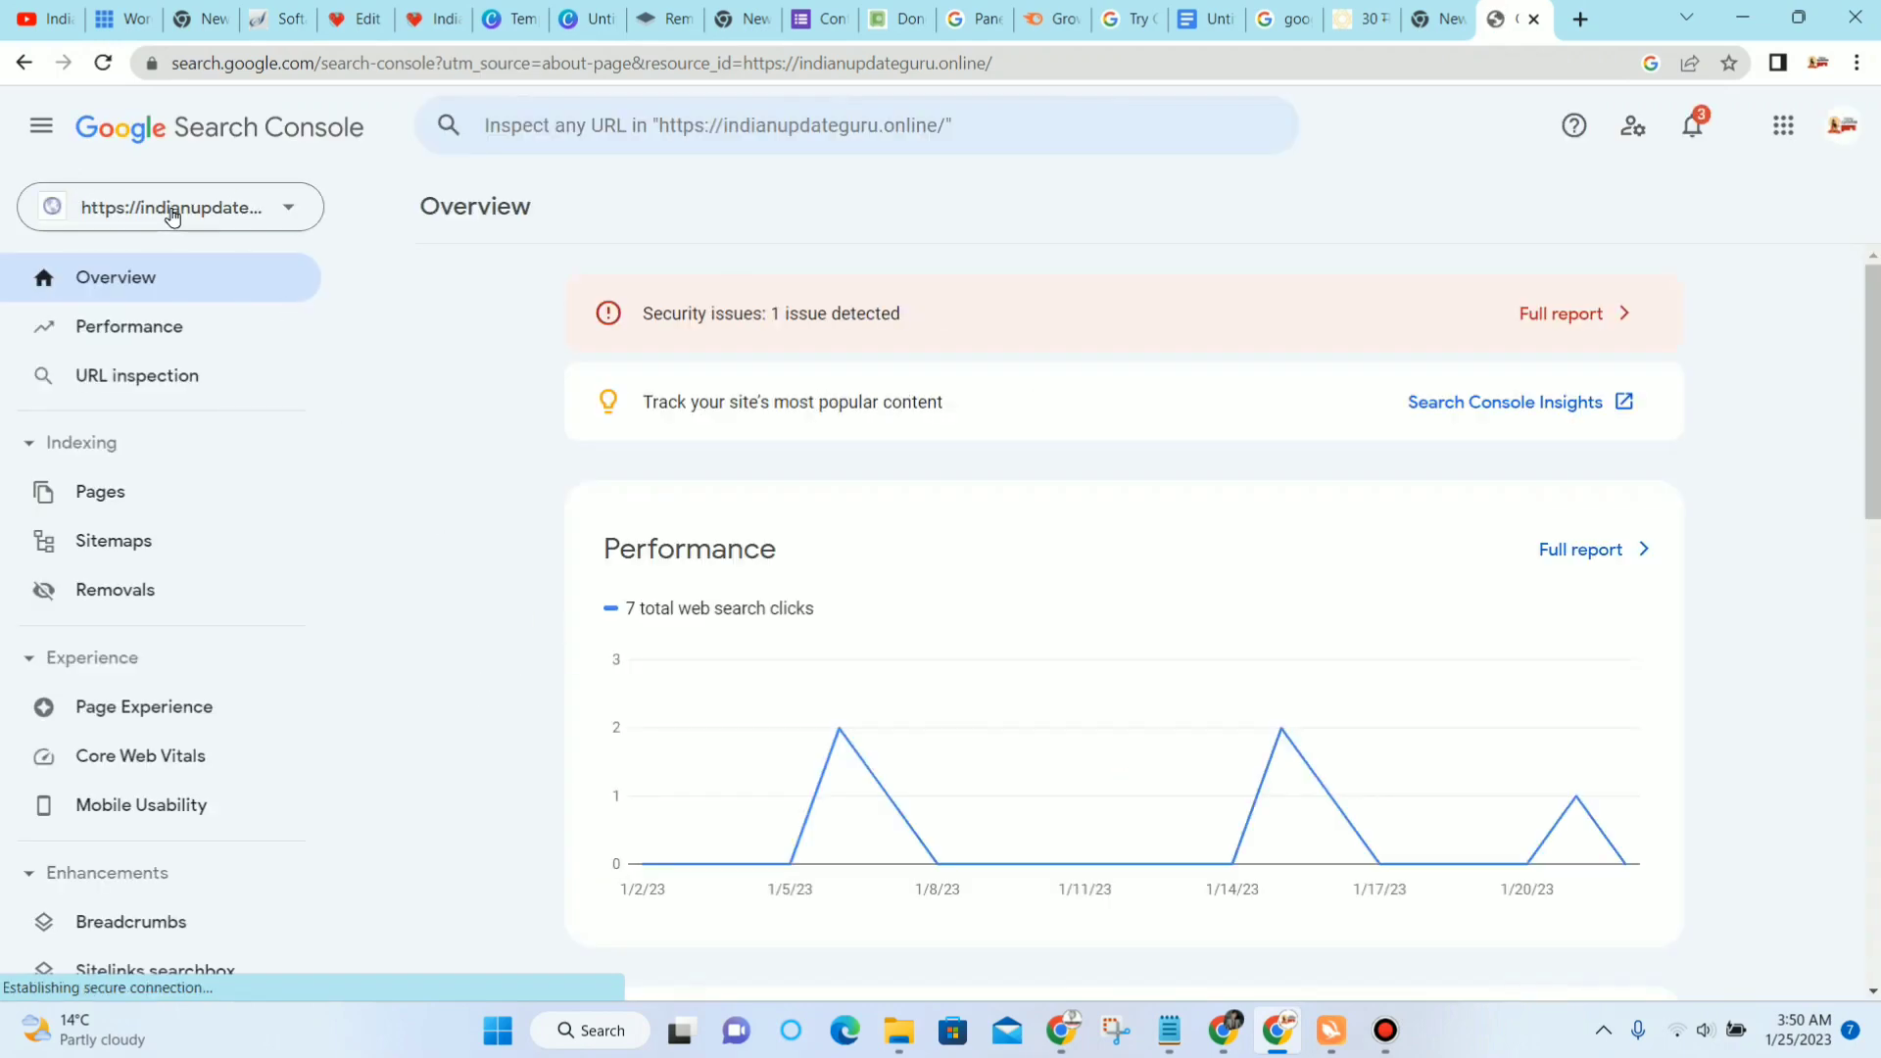
Step: Start adding a new Search Console property of the URL prefix type and dismiss the feedback survey
{"action": "left_click", "coordinate": [89, 206]}
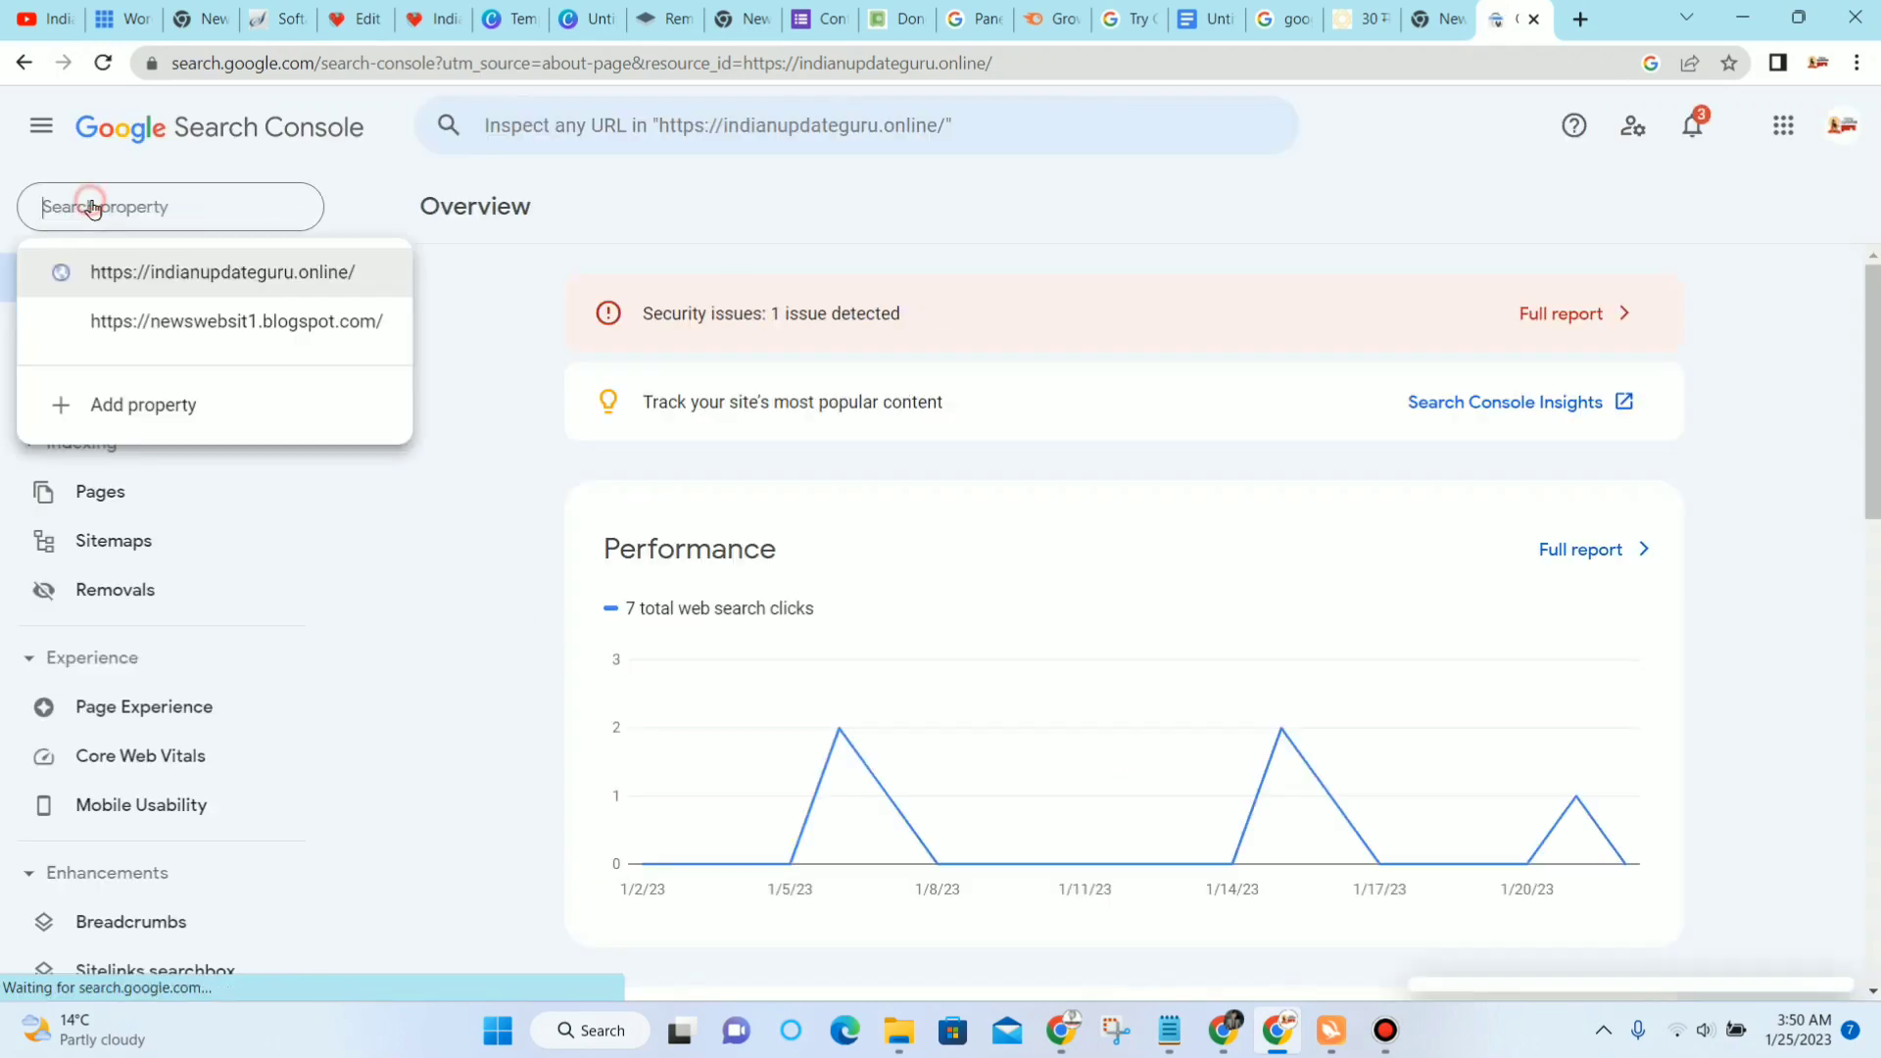
{"action": "left_click", "coordinate": [205, 402]}
{"action": "left_click", "coordinate": [1179, 631]}
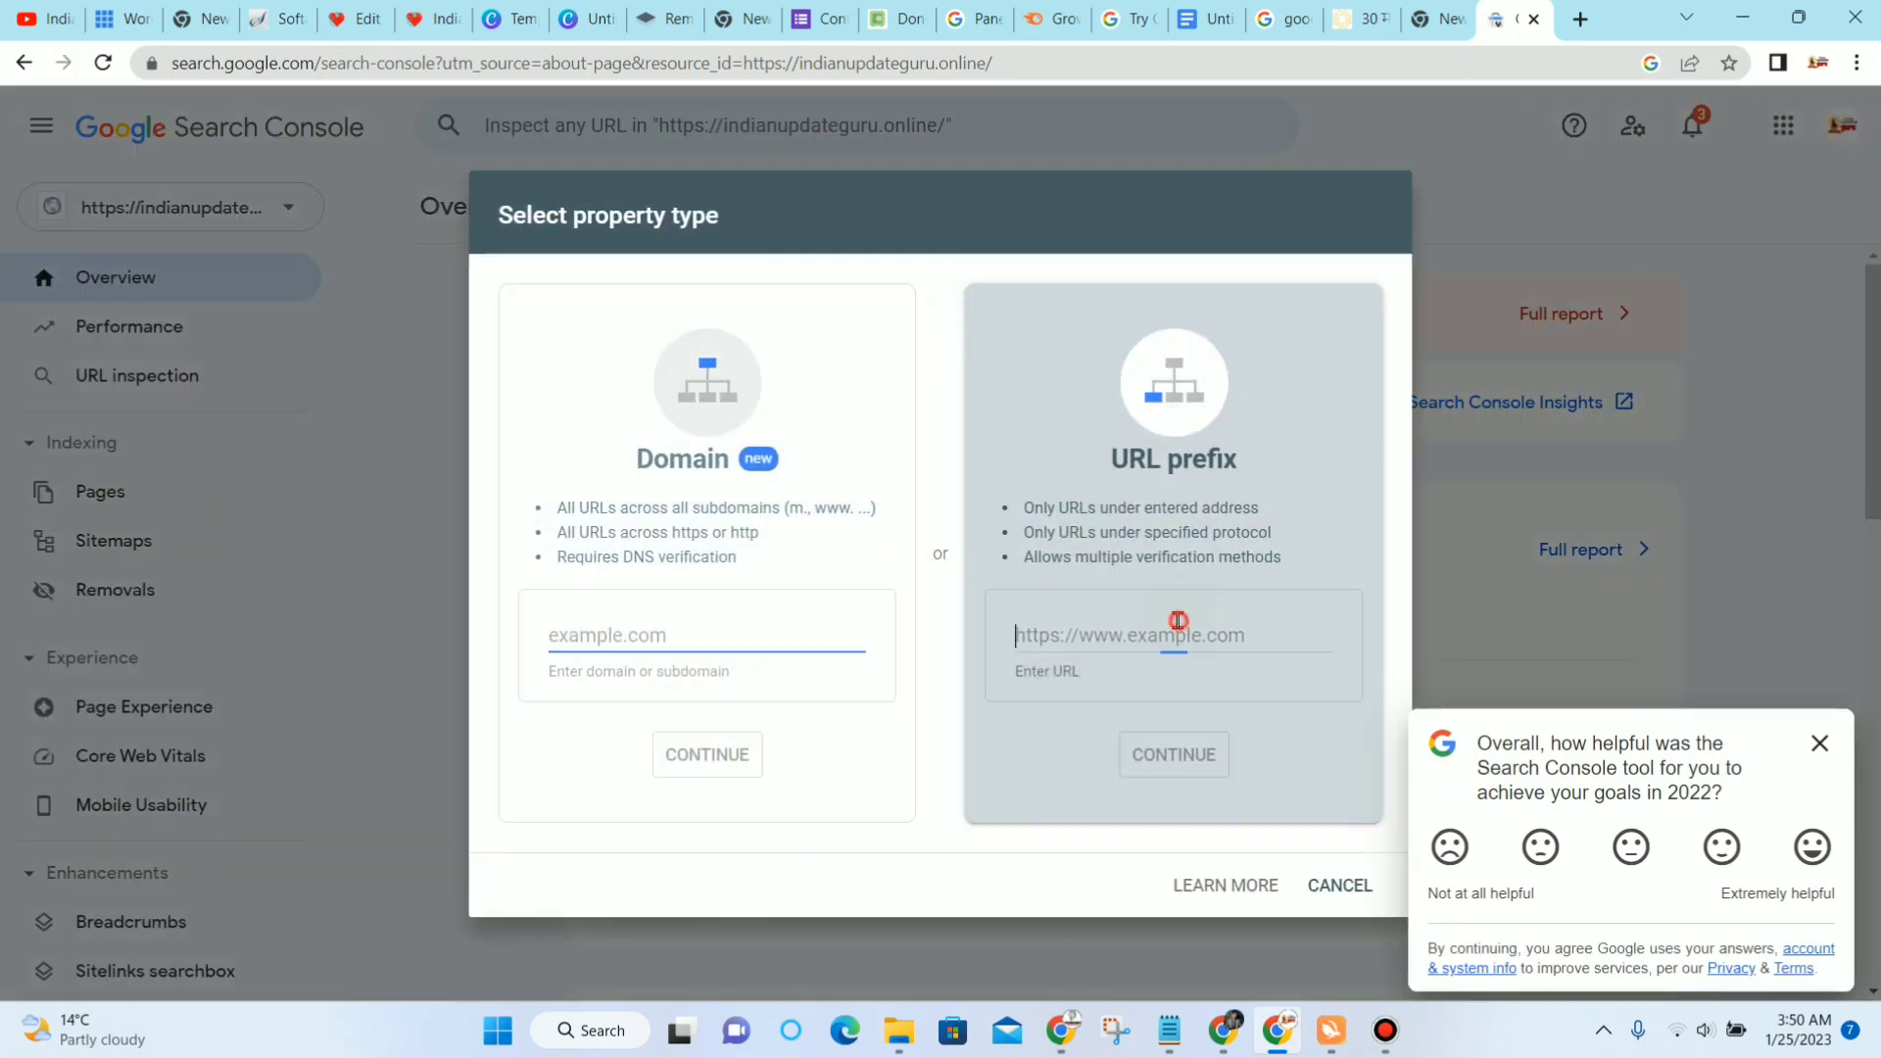
{"action": "left_click", "coordinate": [1819, 743]}
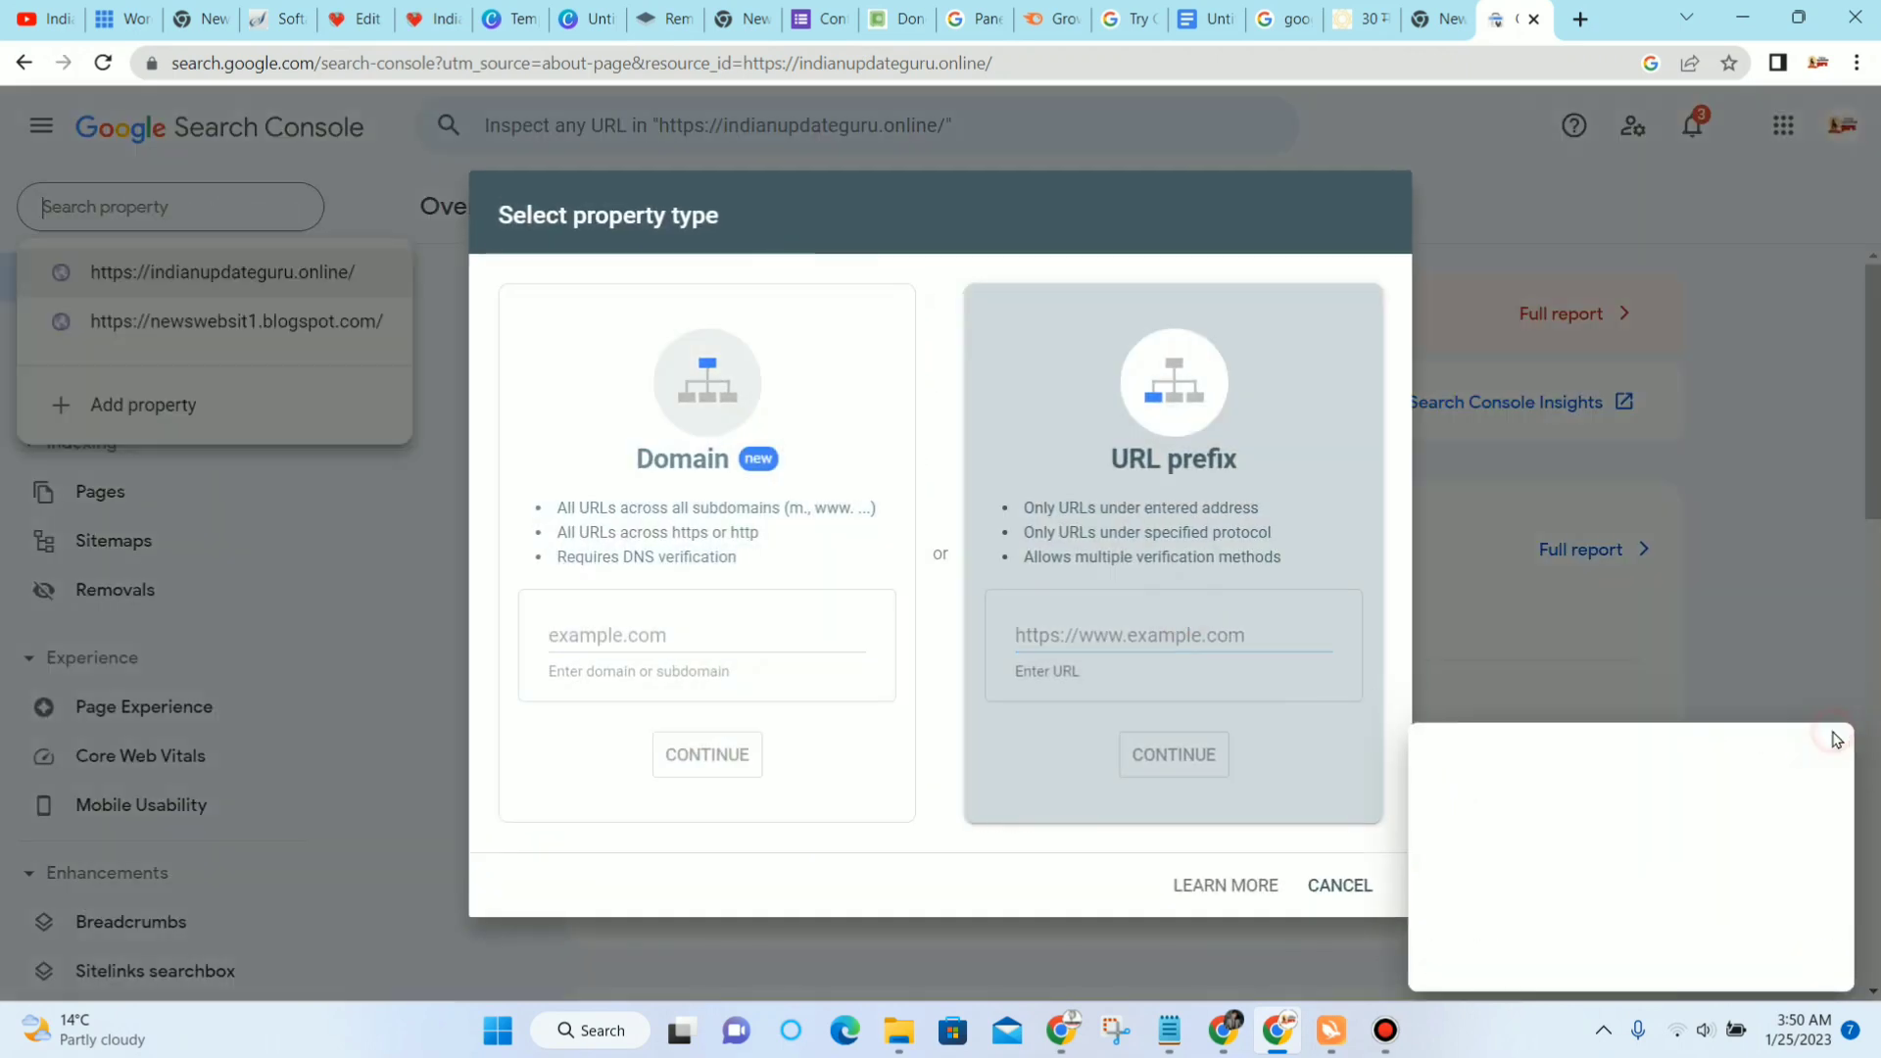
{"action": "left_click", "coordinate": [1182, 627]}
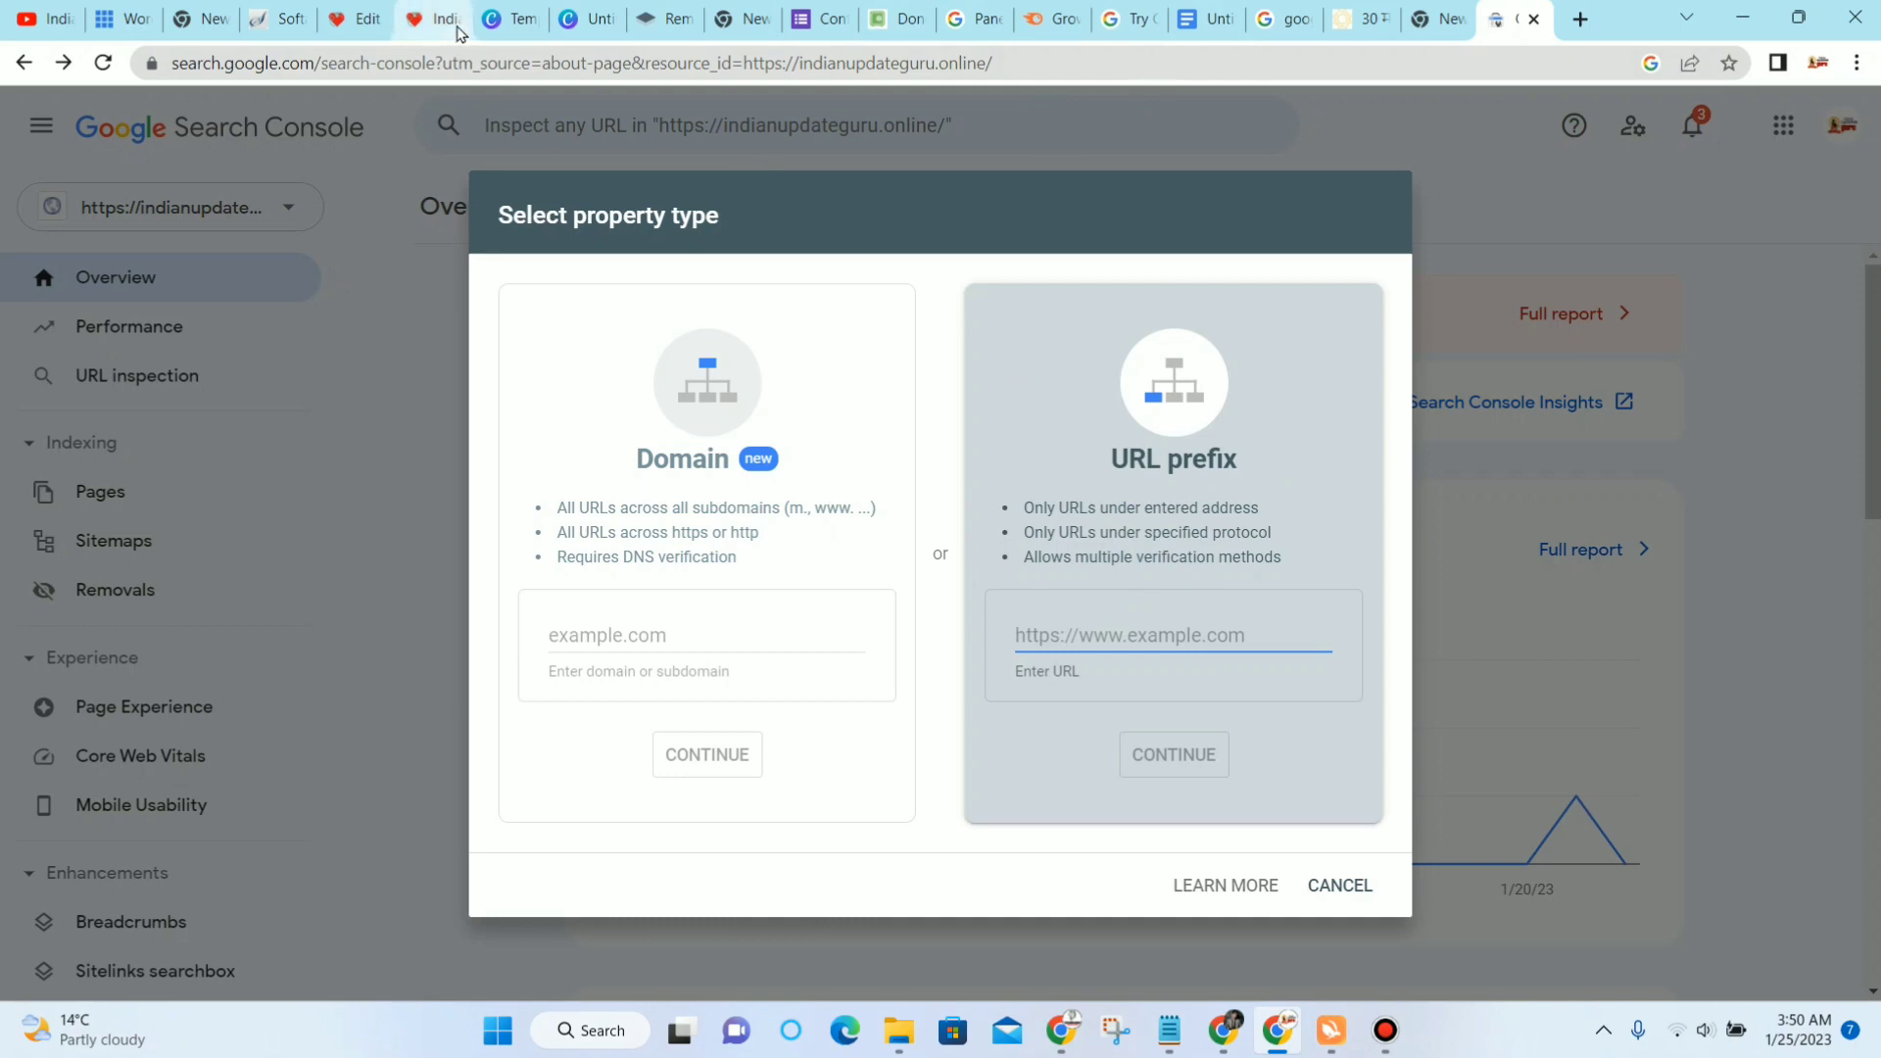
{"action": "left_click", "coordinate": [449, 14]}
{"action": "left_click", "coordinate": [693, 64]}
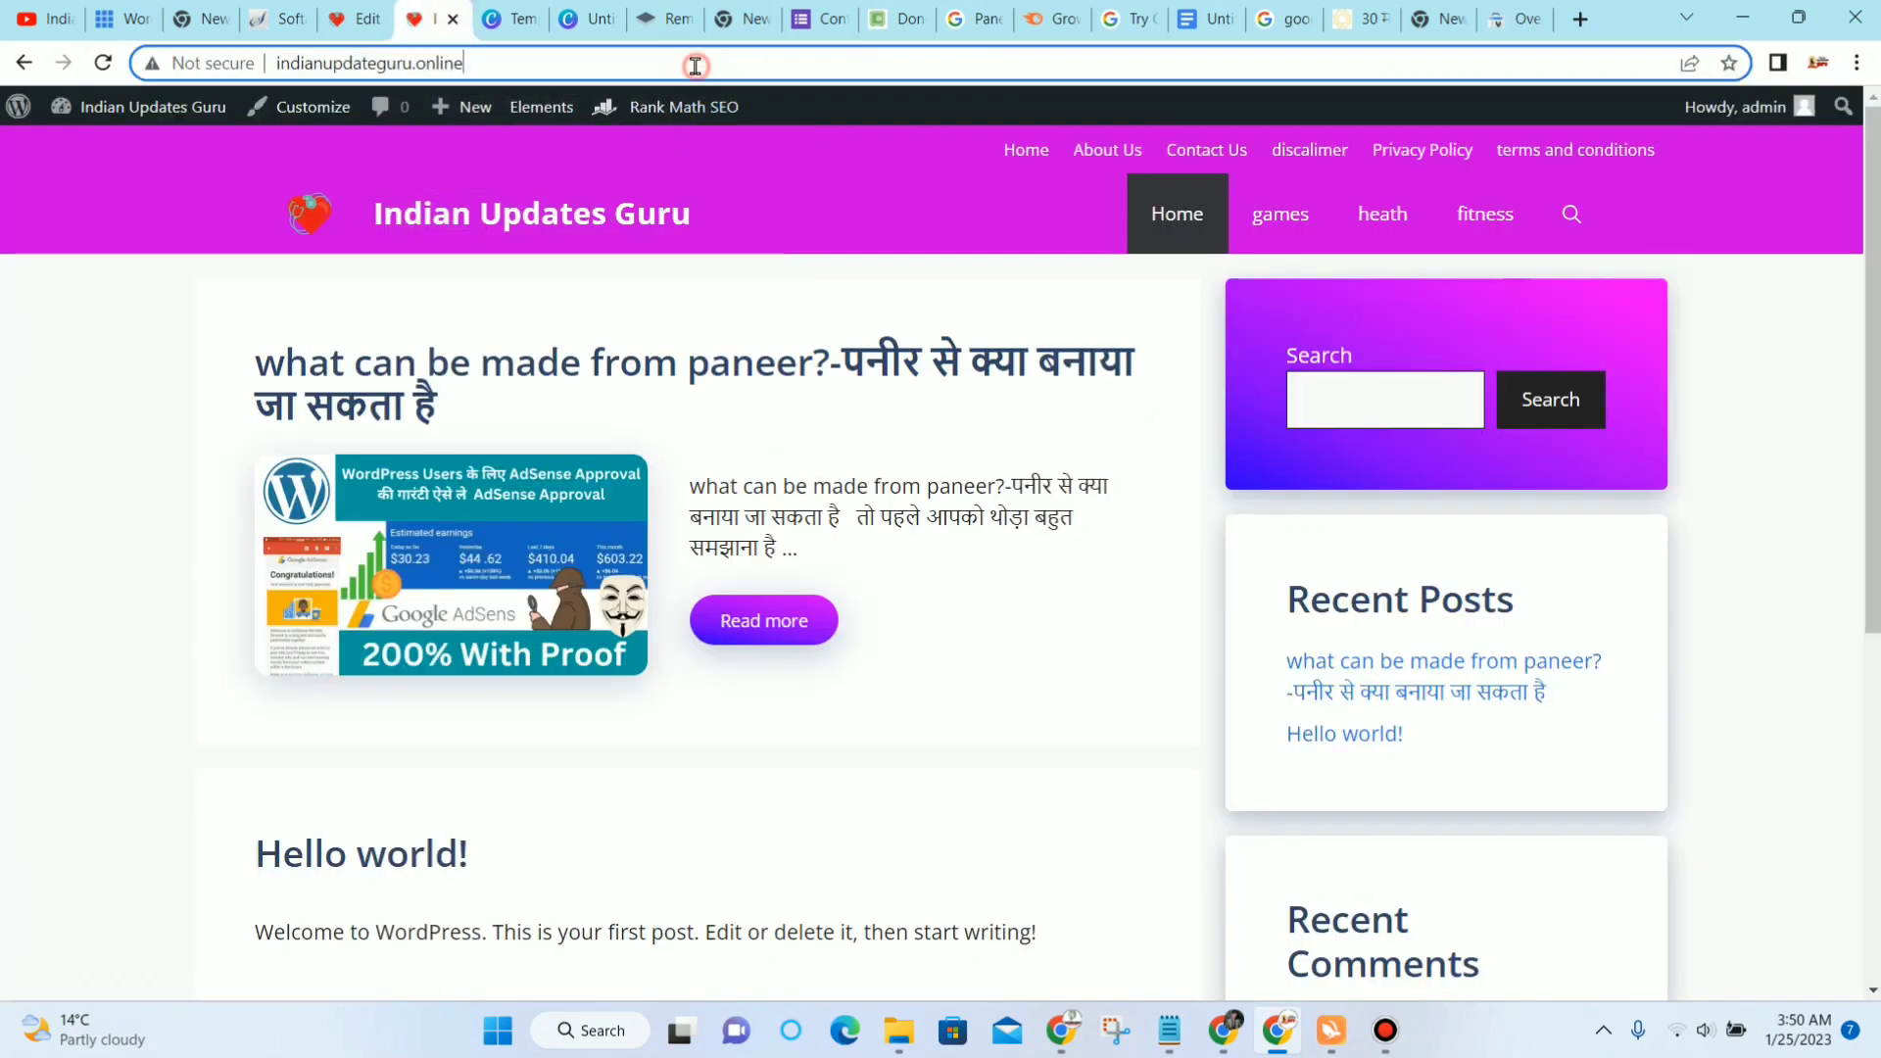
{"action": "right_click", "coordinate": [695, 64]}
{"action": "left_click", "coordinate": [781, 253]}
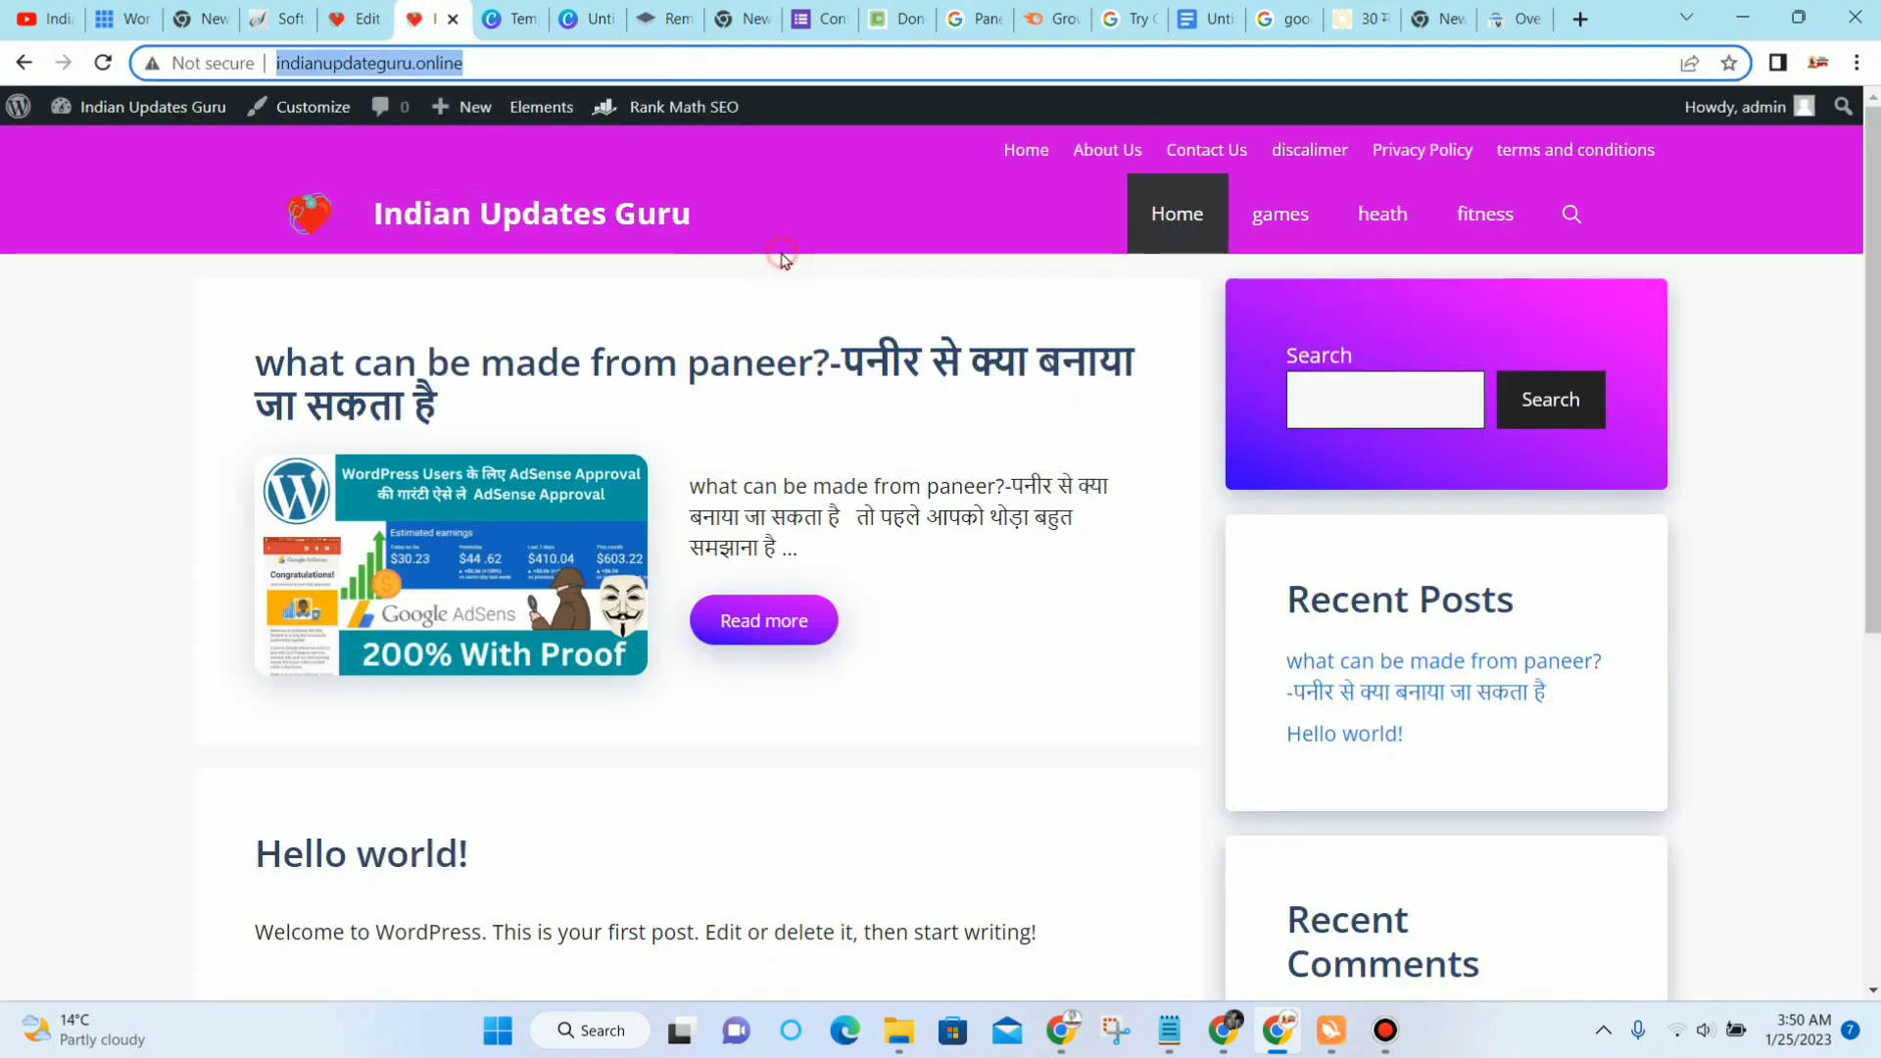
{"action": "left_click", "coordinate": [1479, 29]}
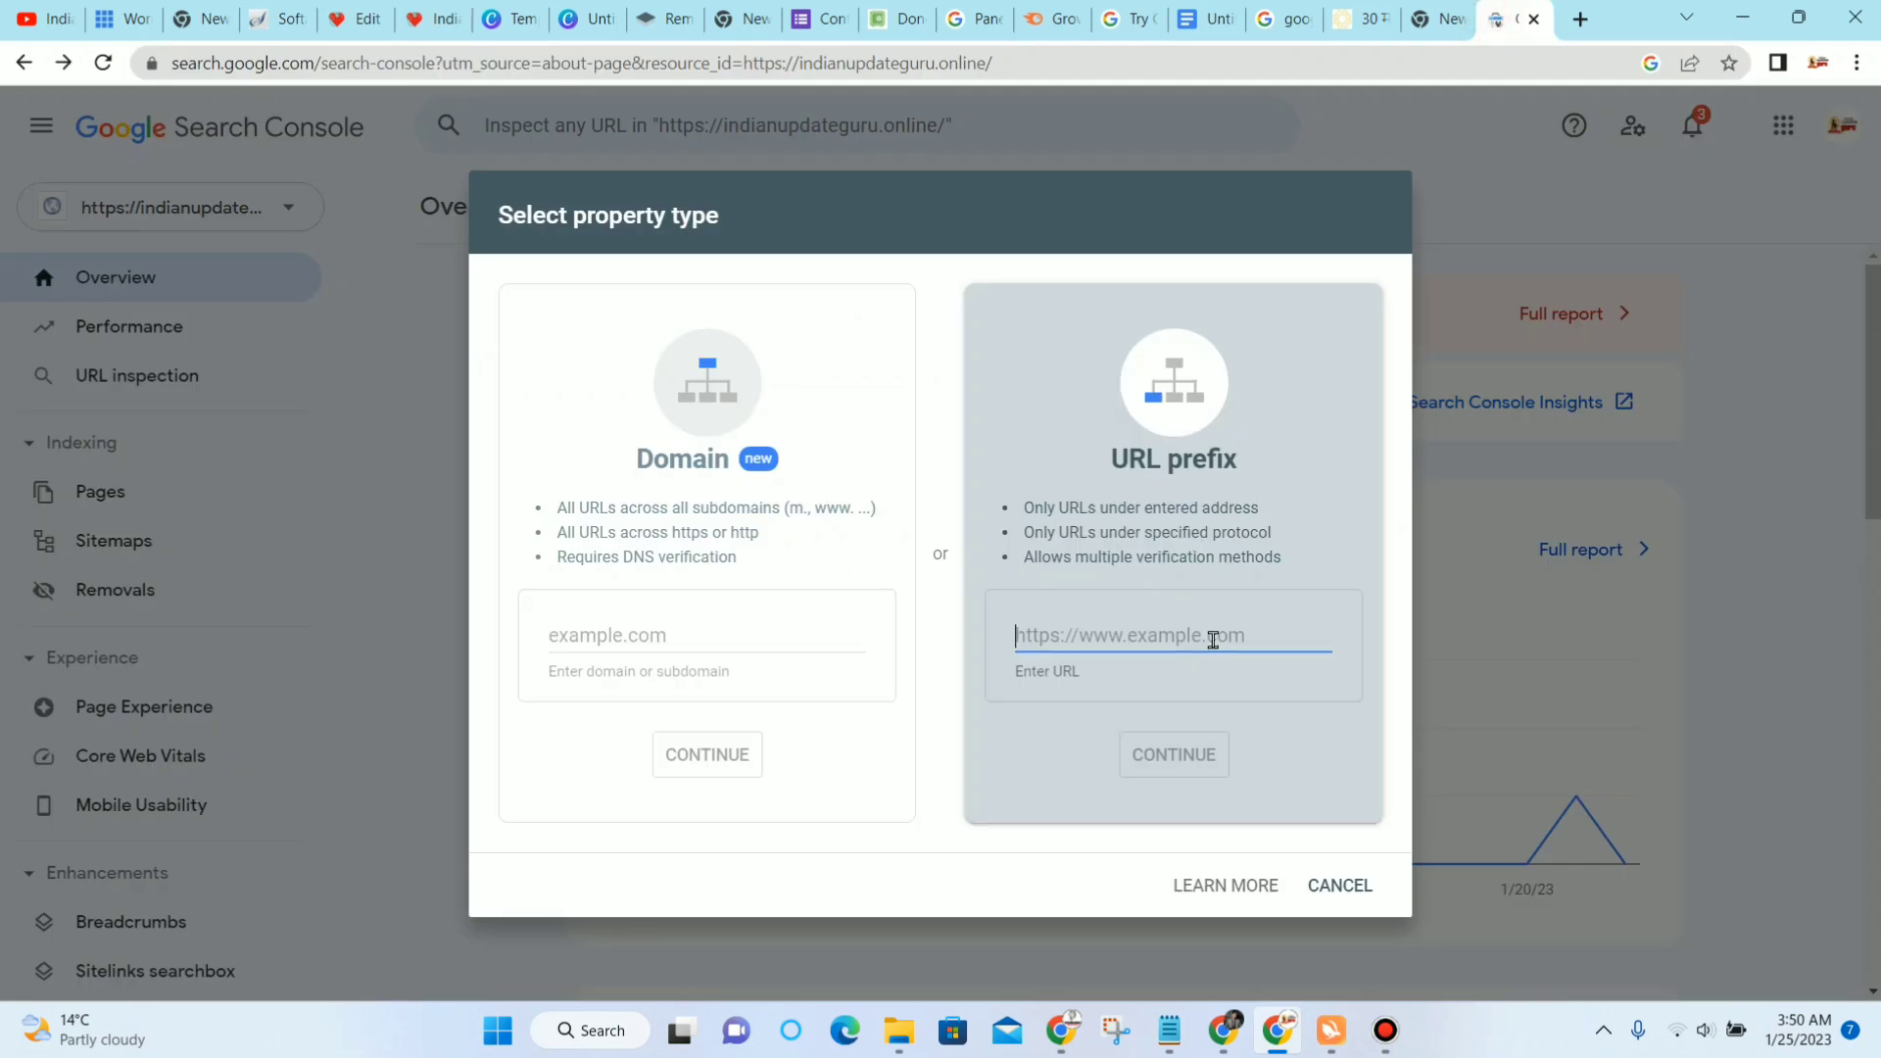
{"action": "key", "text": "ctrl+v"}
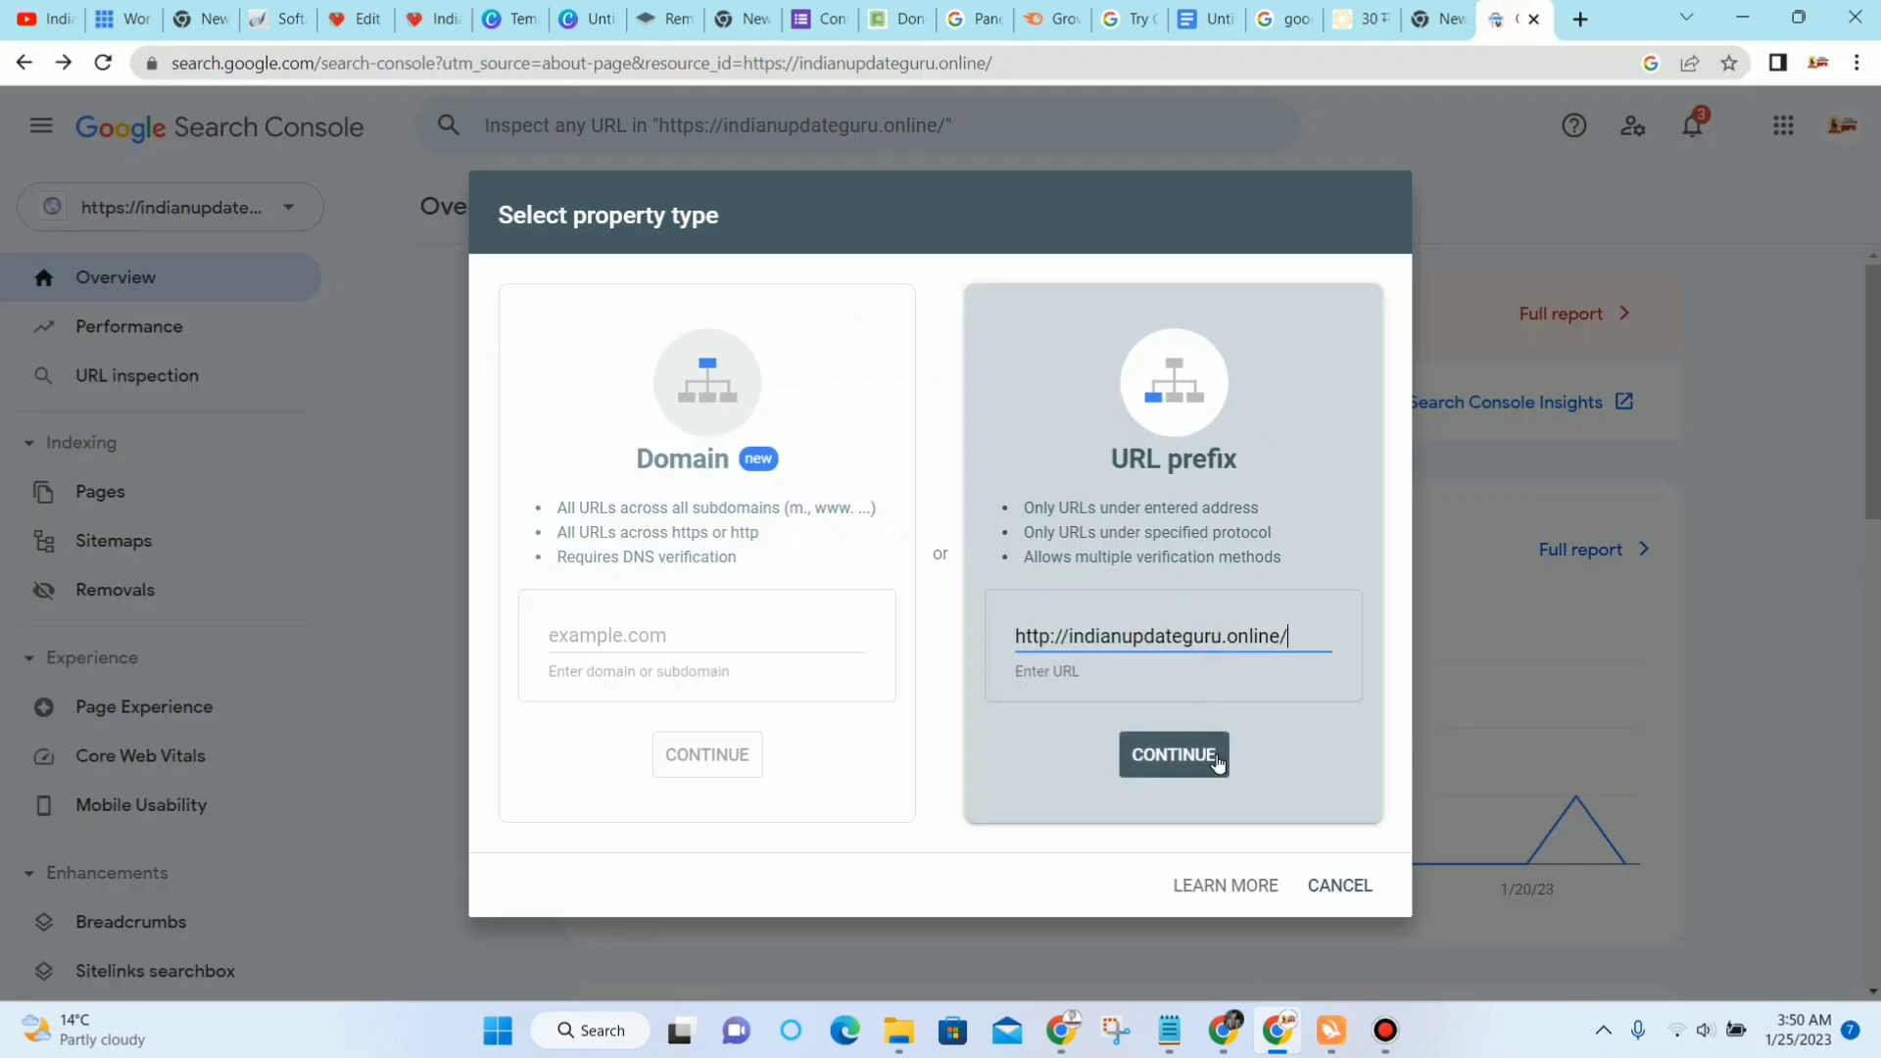
{"action": "left_click", "coordinate": [1209, 764]}
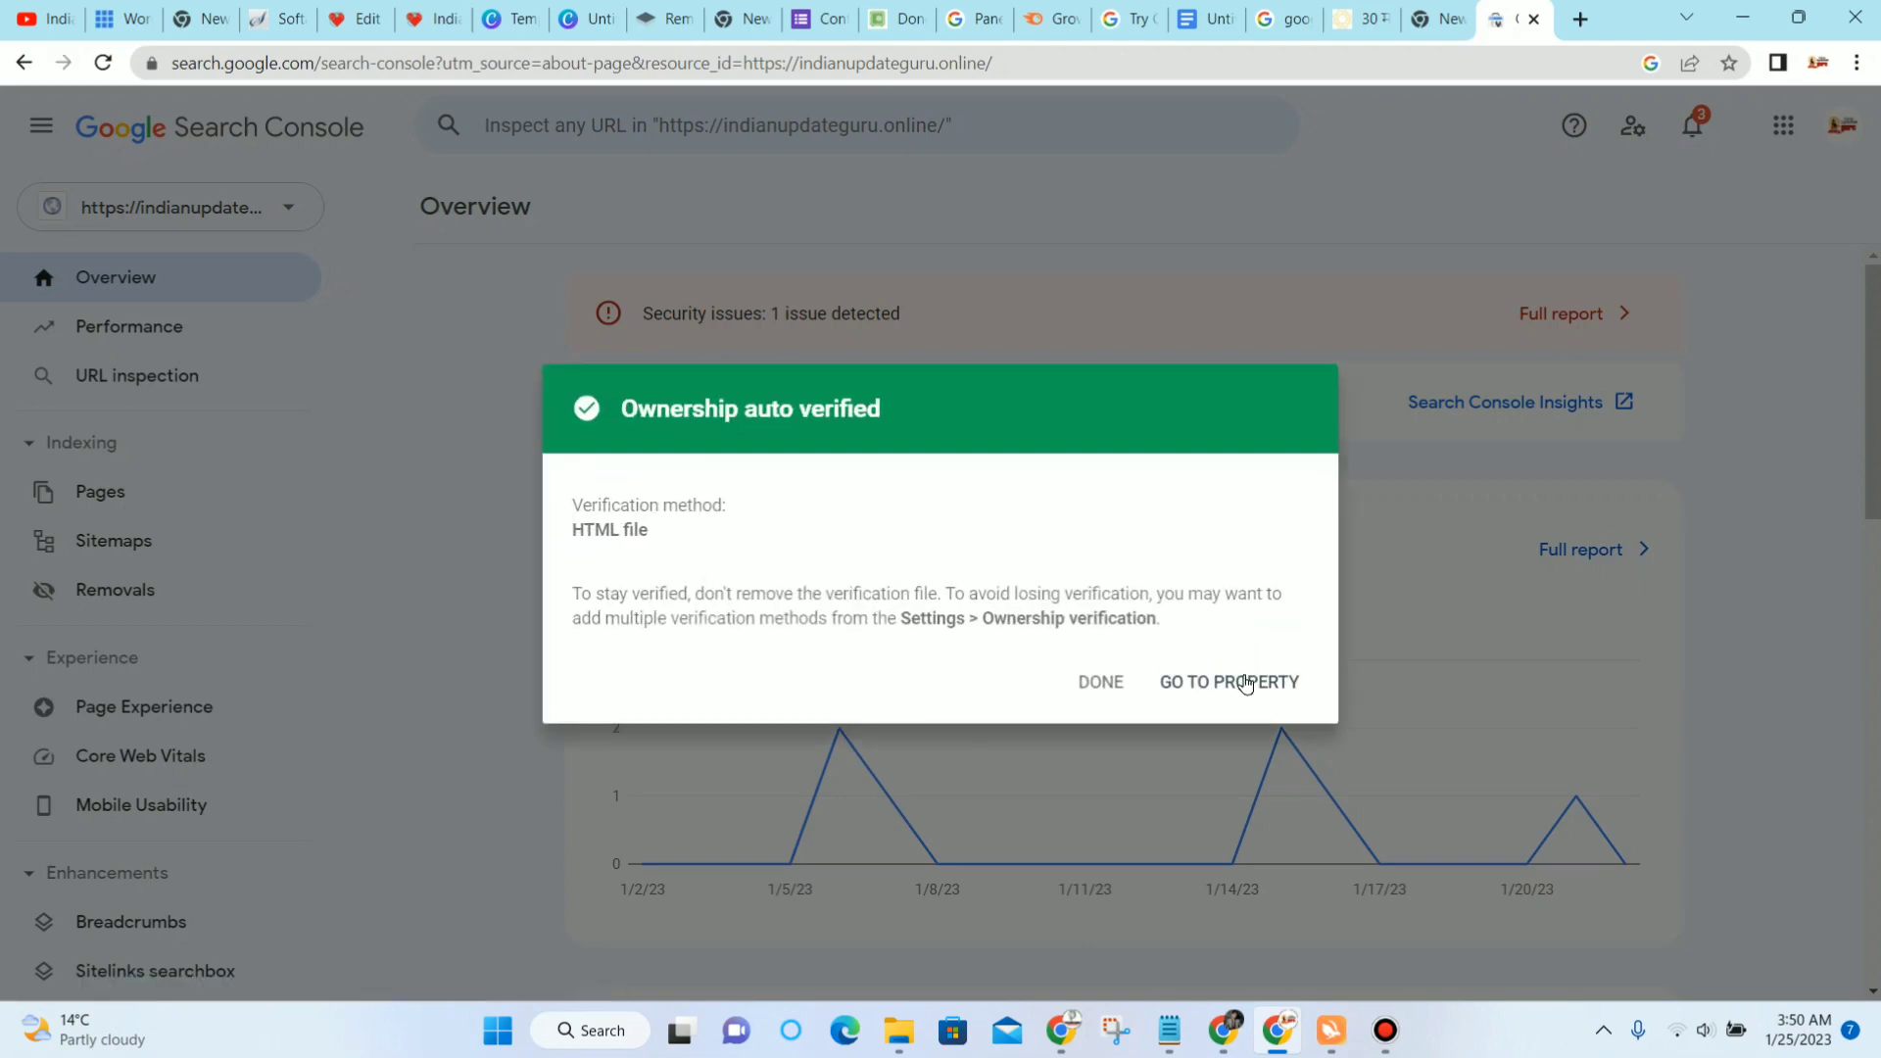
{"action": "left_click", "coordinate": [1244, 683]}
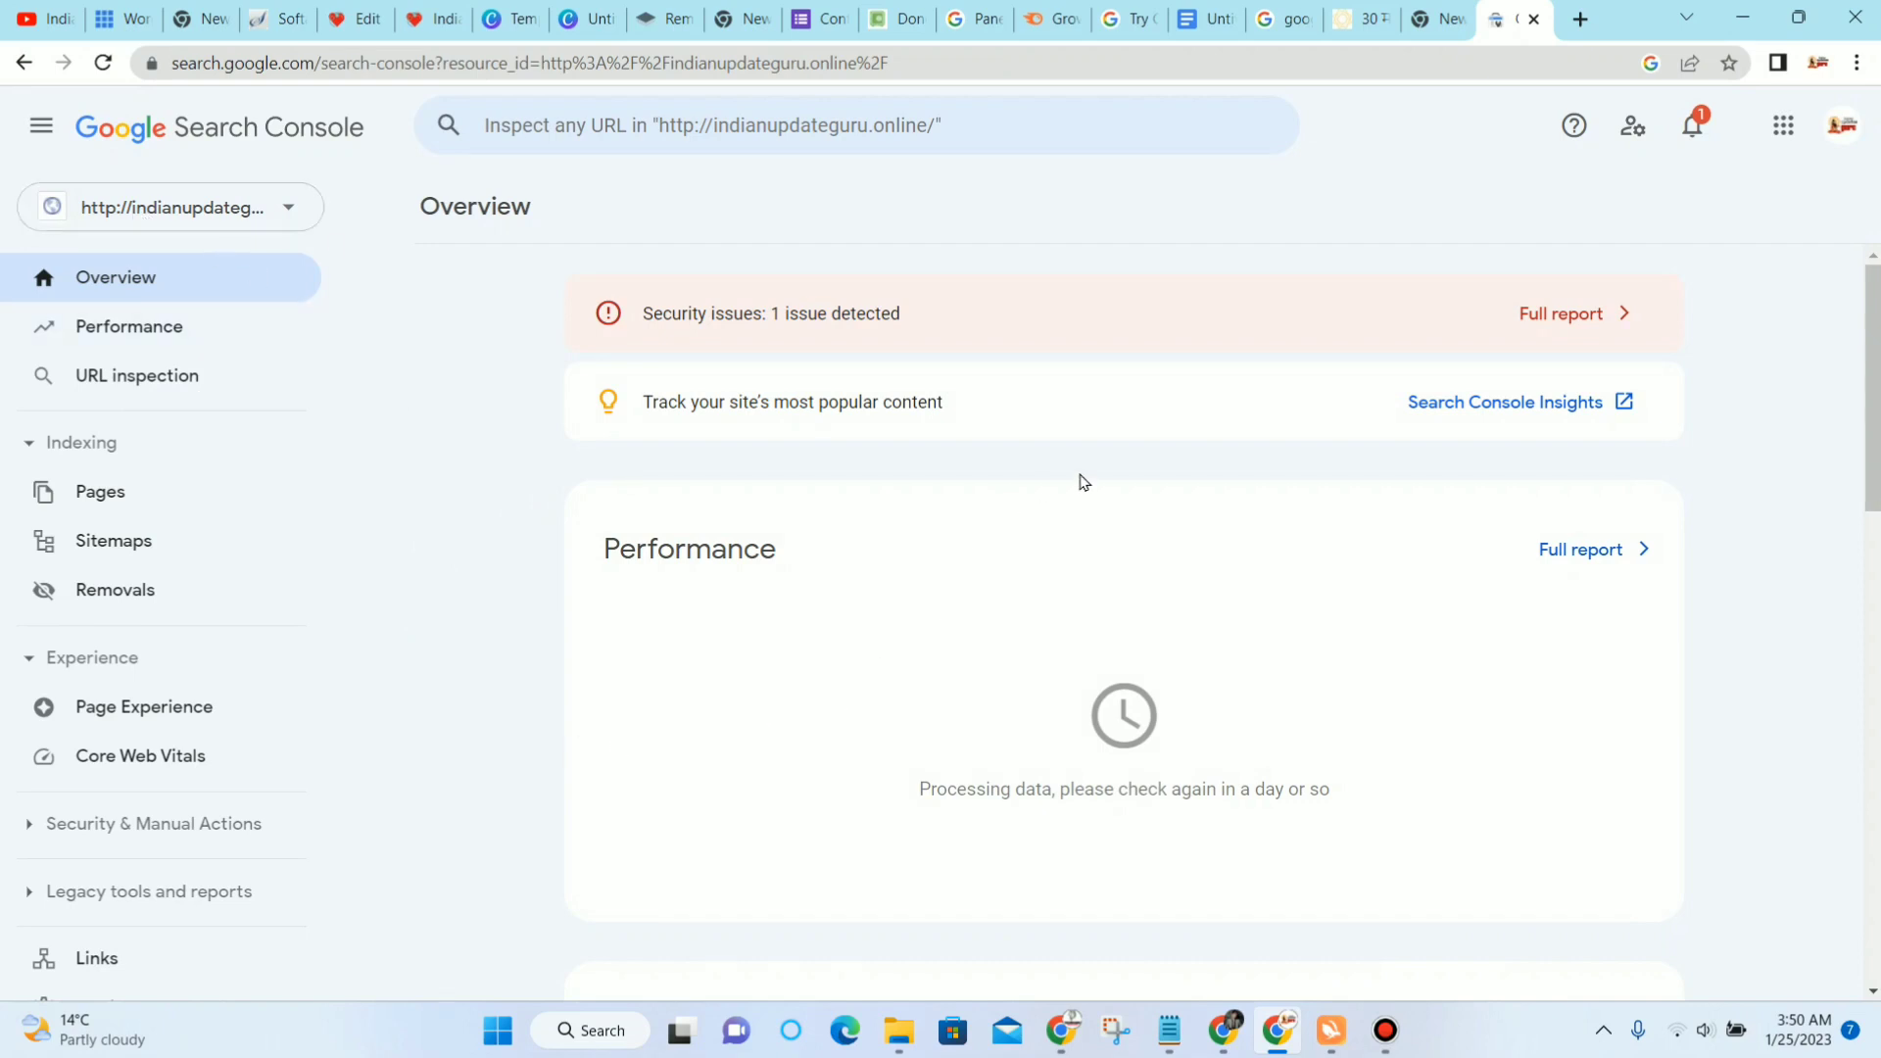
Step: Open the ownership verification details in the new property's settings
{"action": "scroll", "coordinate": [819, 571], "scroll_direction": "down", "scroll_amount": 1}
{"action": "scroll", "coordinate": [244, 599], "scroll_direction": "down", "scroll_amount": 2}
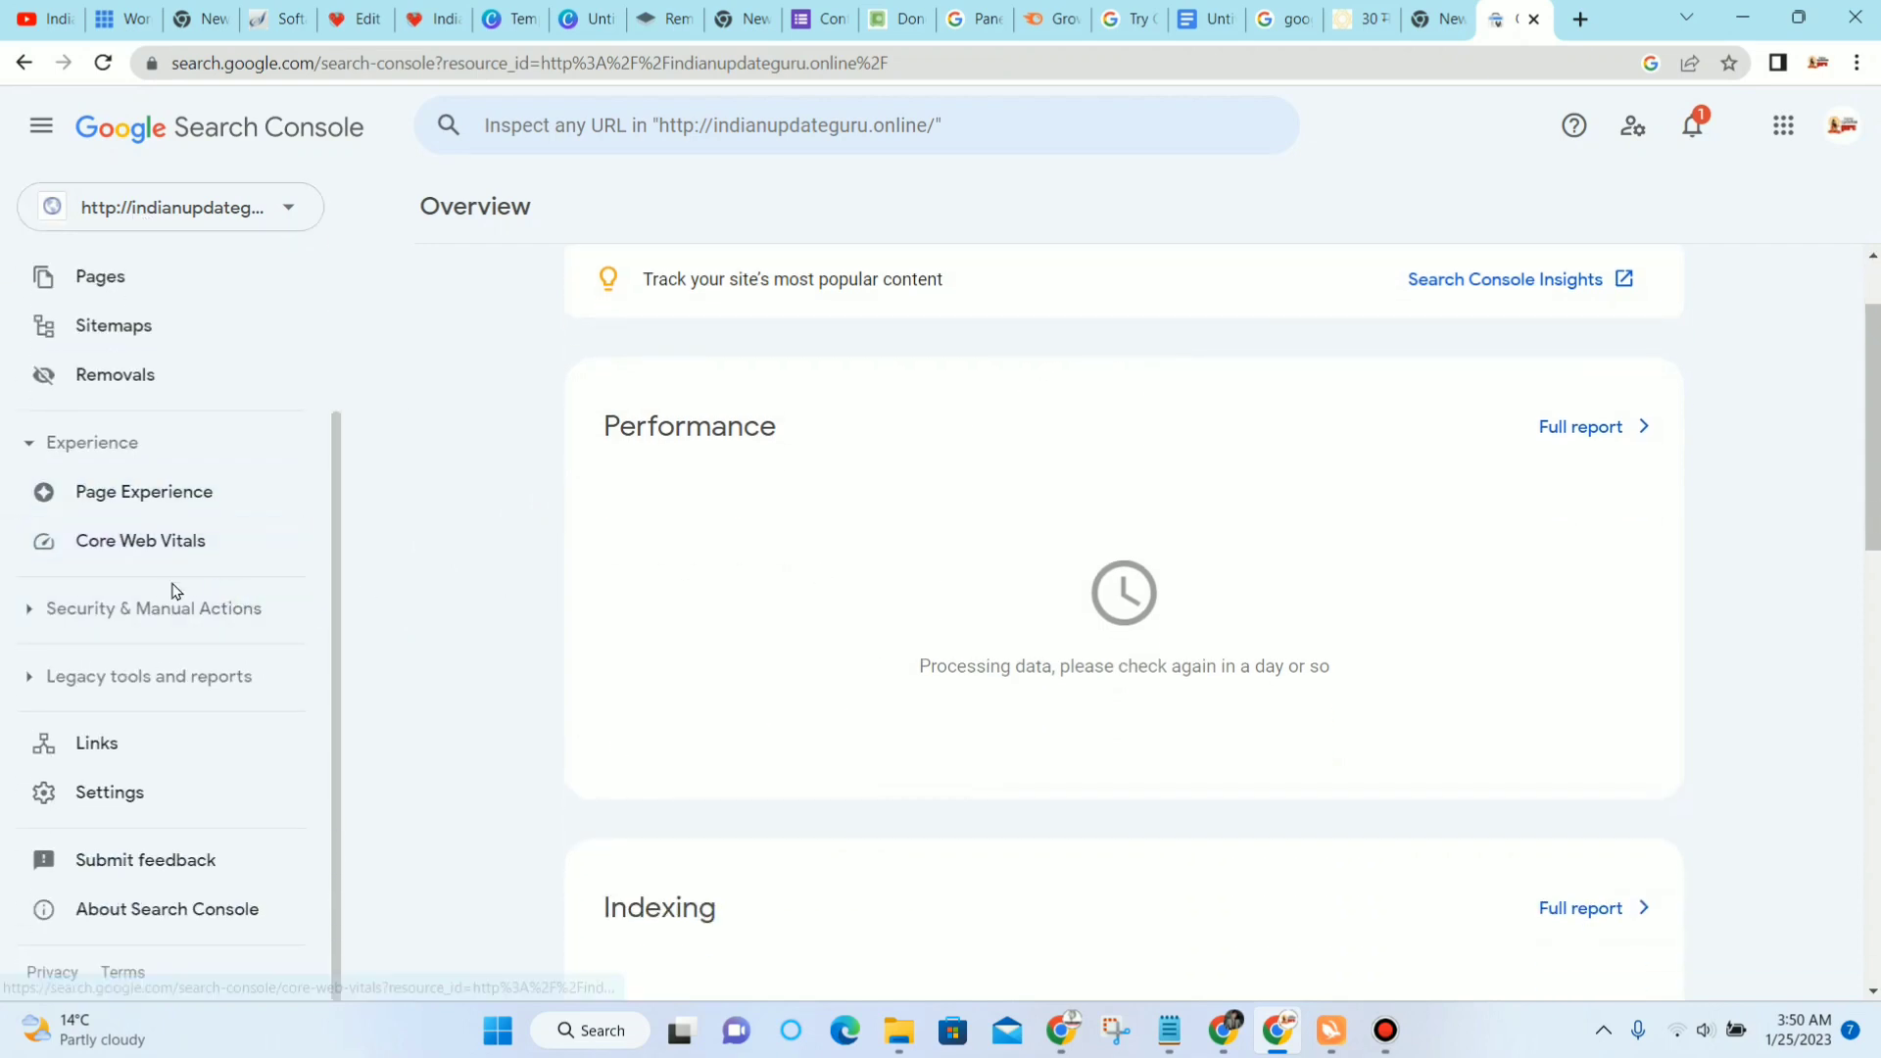
{"action": "left_click", "coordinate": [103, 791]}
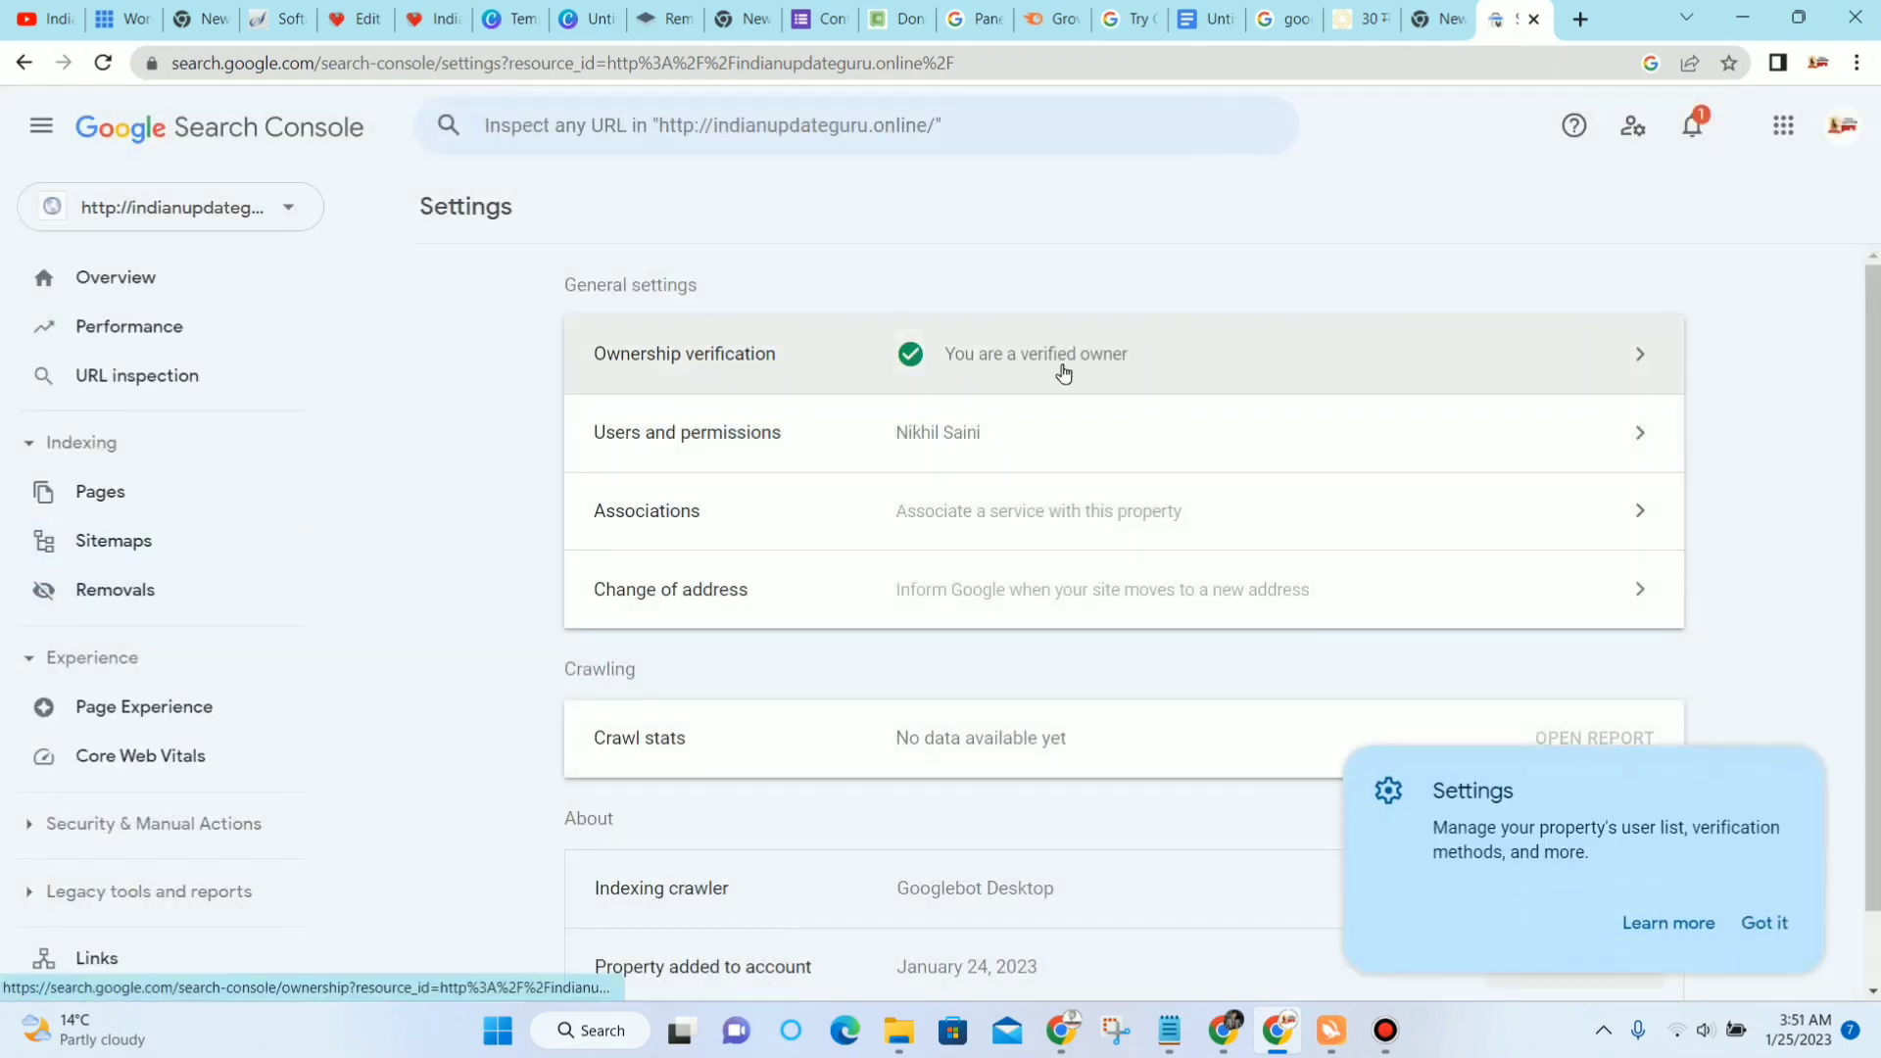
{"action": "left_click", "coordinate": [1063, 372]}
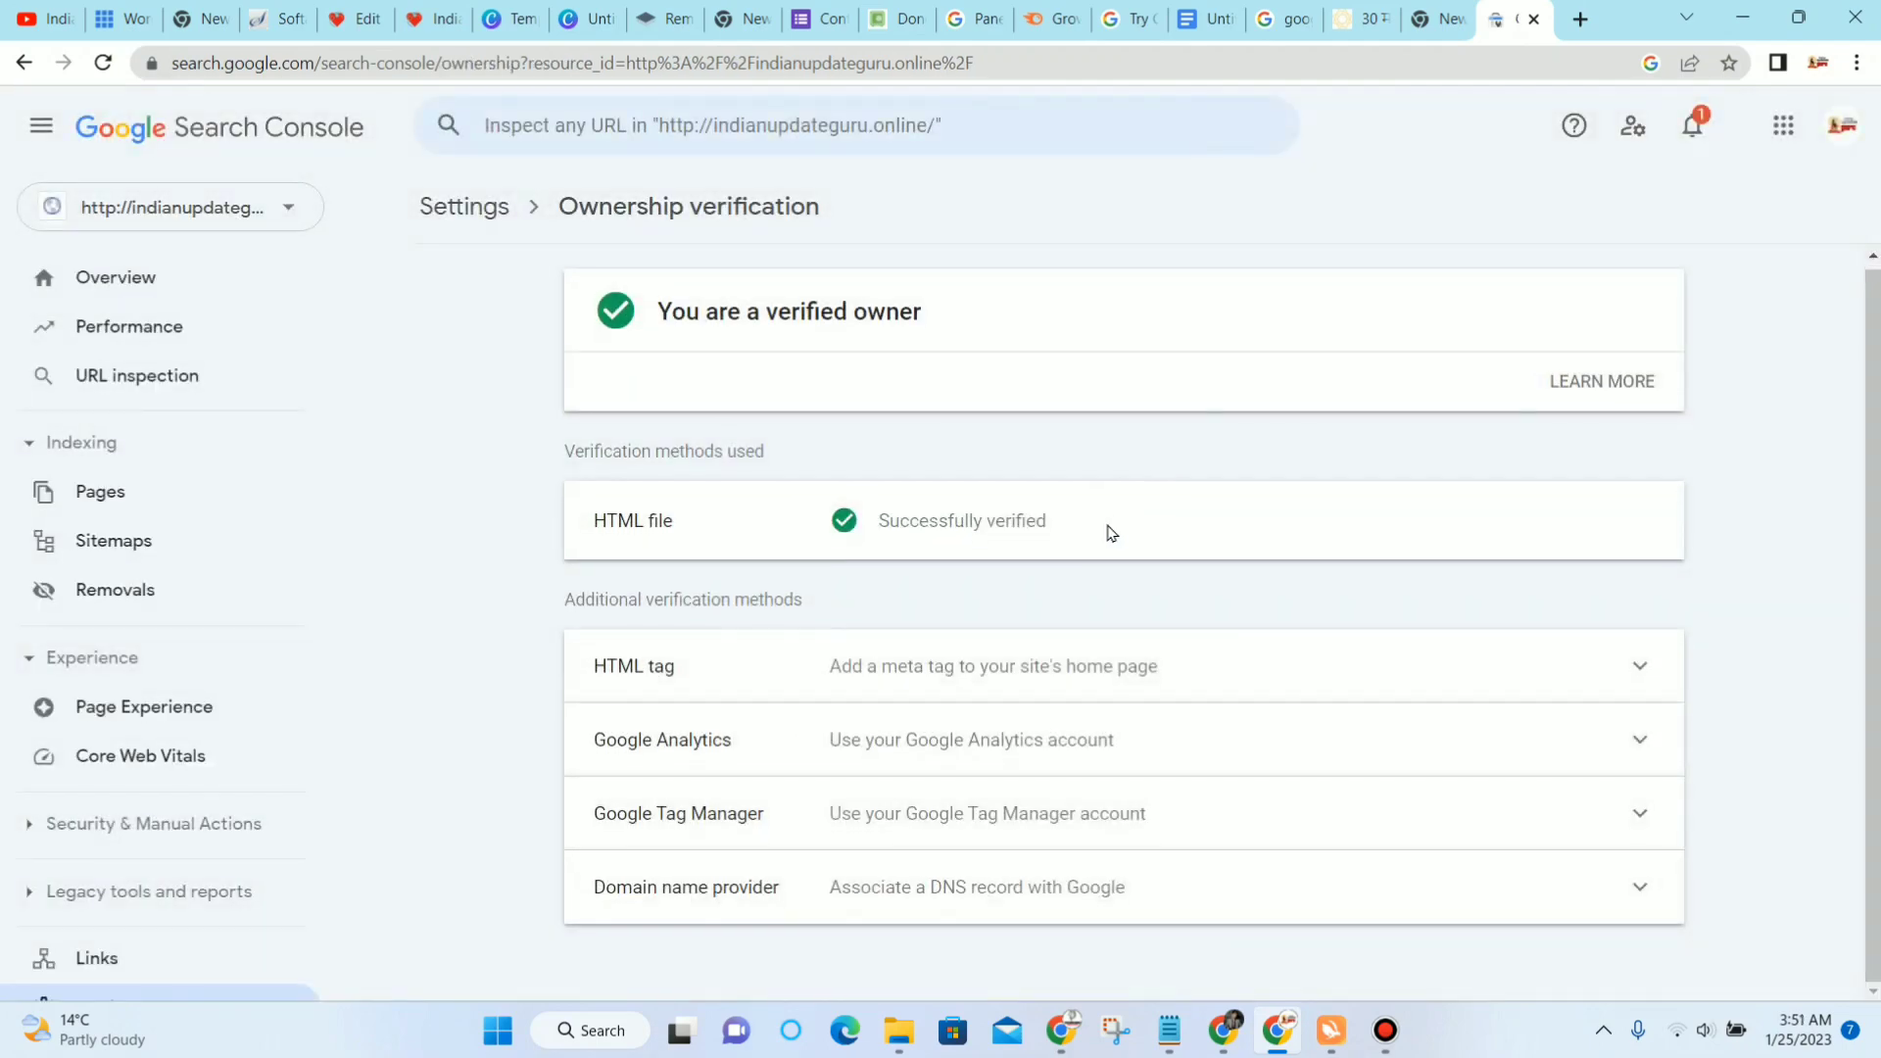
Step: Expand the HTML tag verification method and copy its google-site-verification meta tag
{"action": "double_click", "coordinate": [884, 668]}
{"action": "left_click", "coordinate": [1061, 666]}
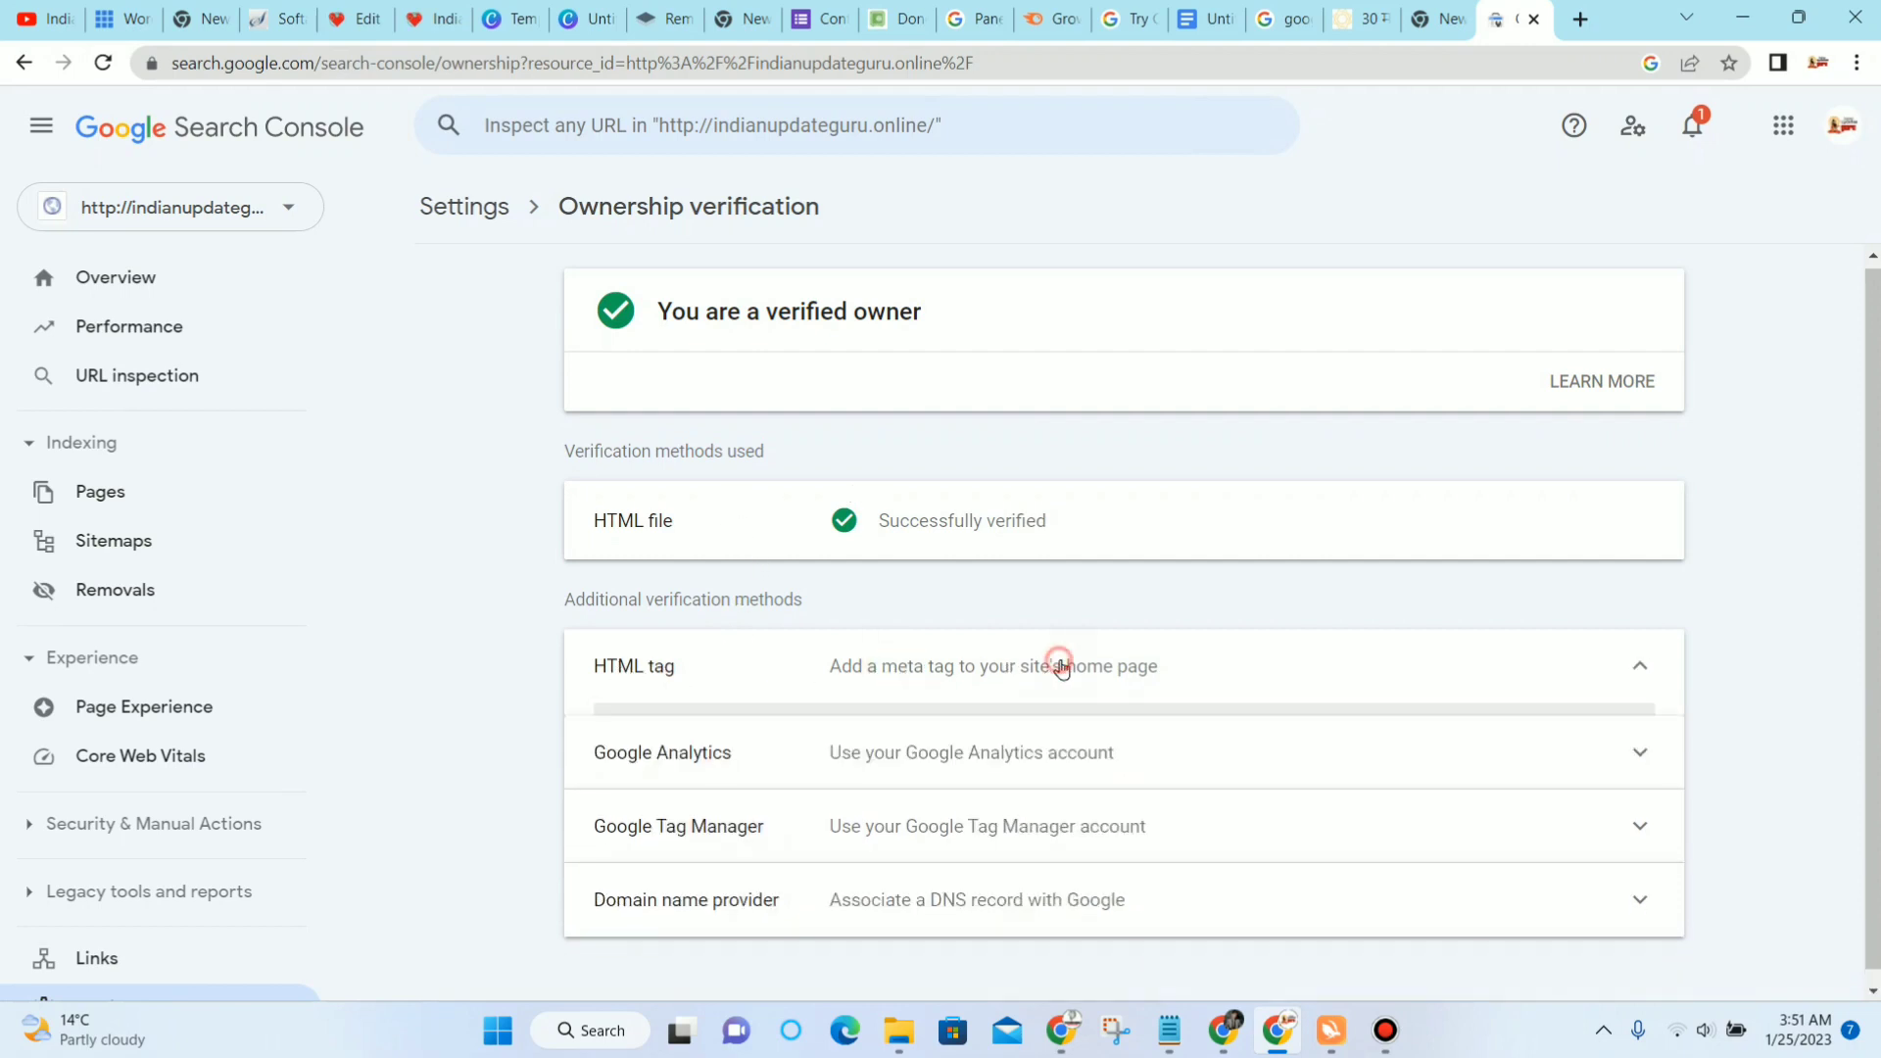
{"action": "left_click", "coordinate": [1147, 666]}
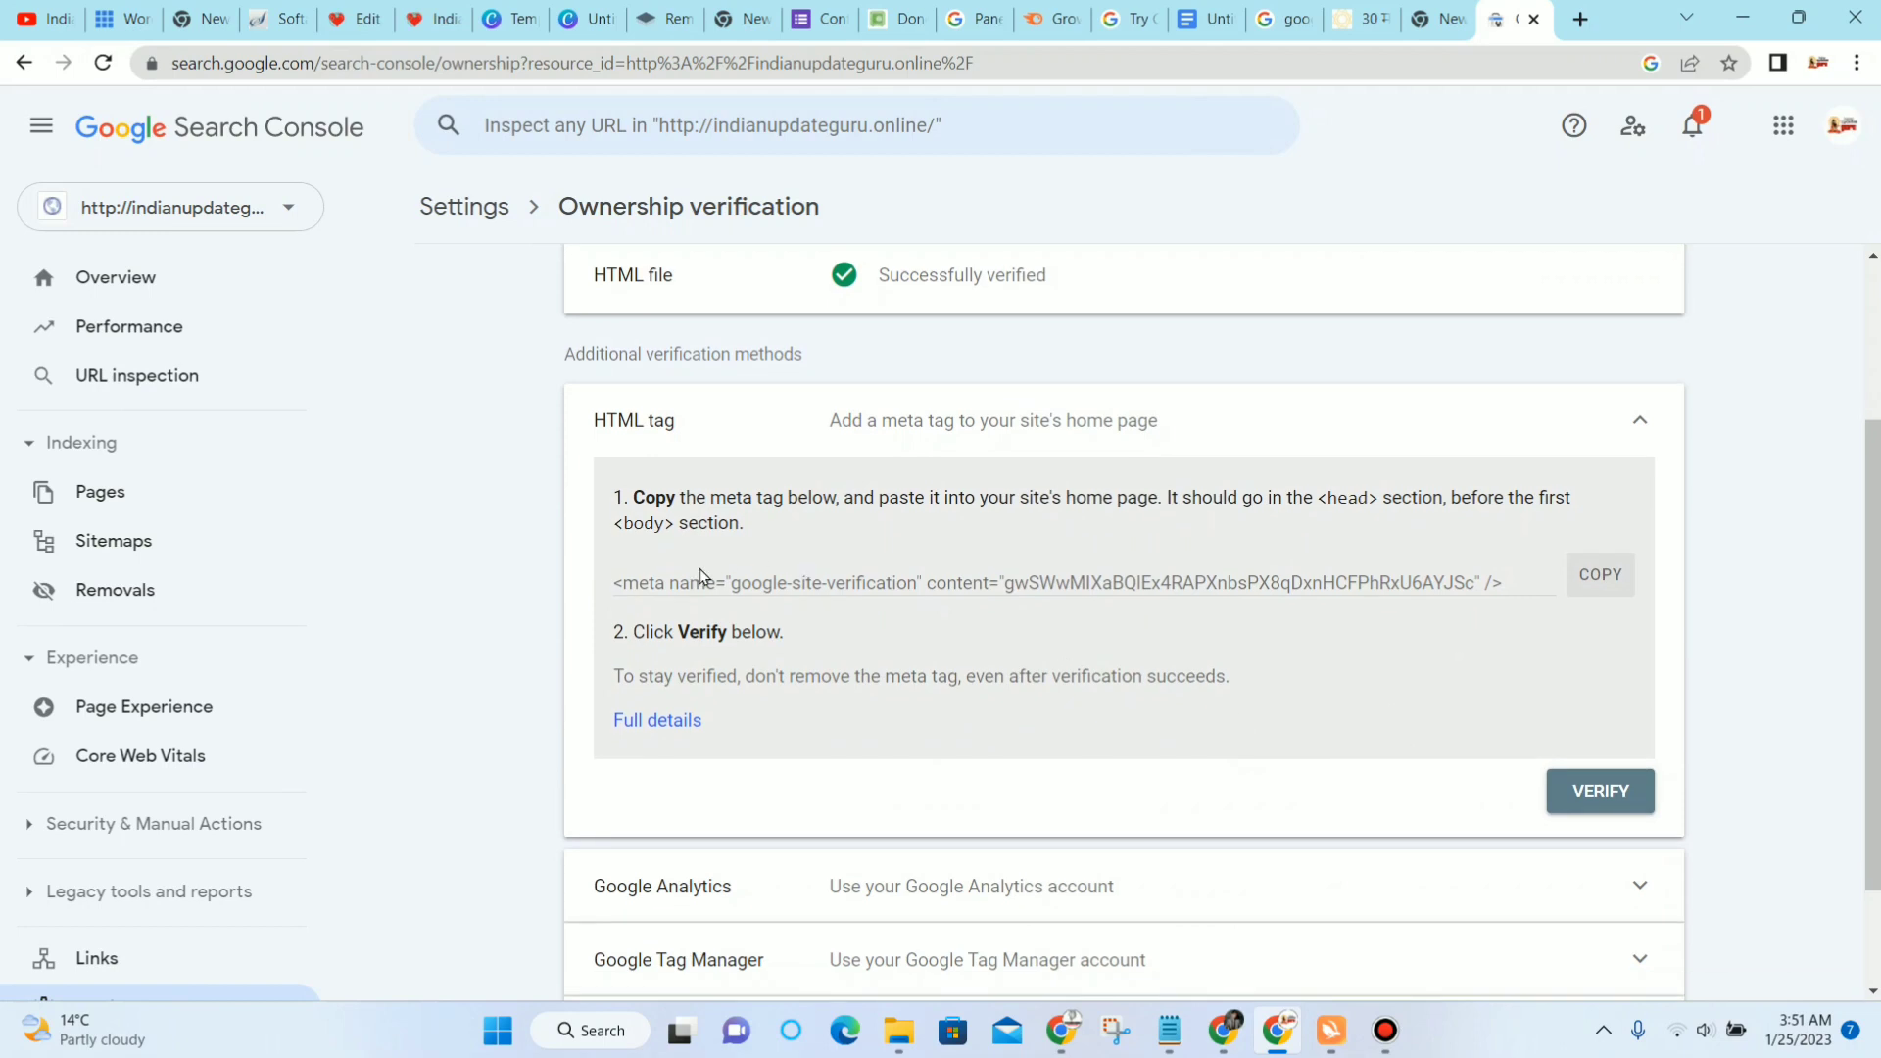
{"action": "left_click", "coordinate": [1600, 576]}
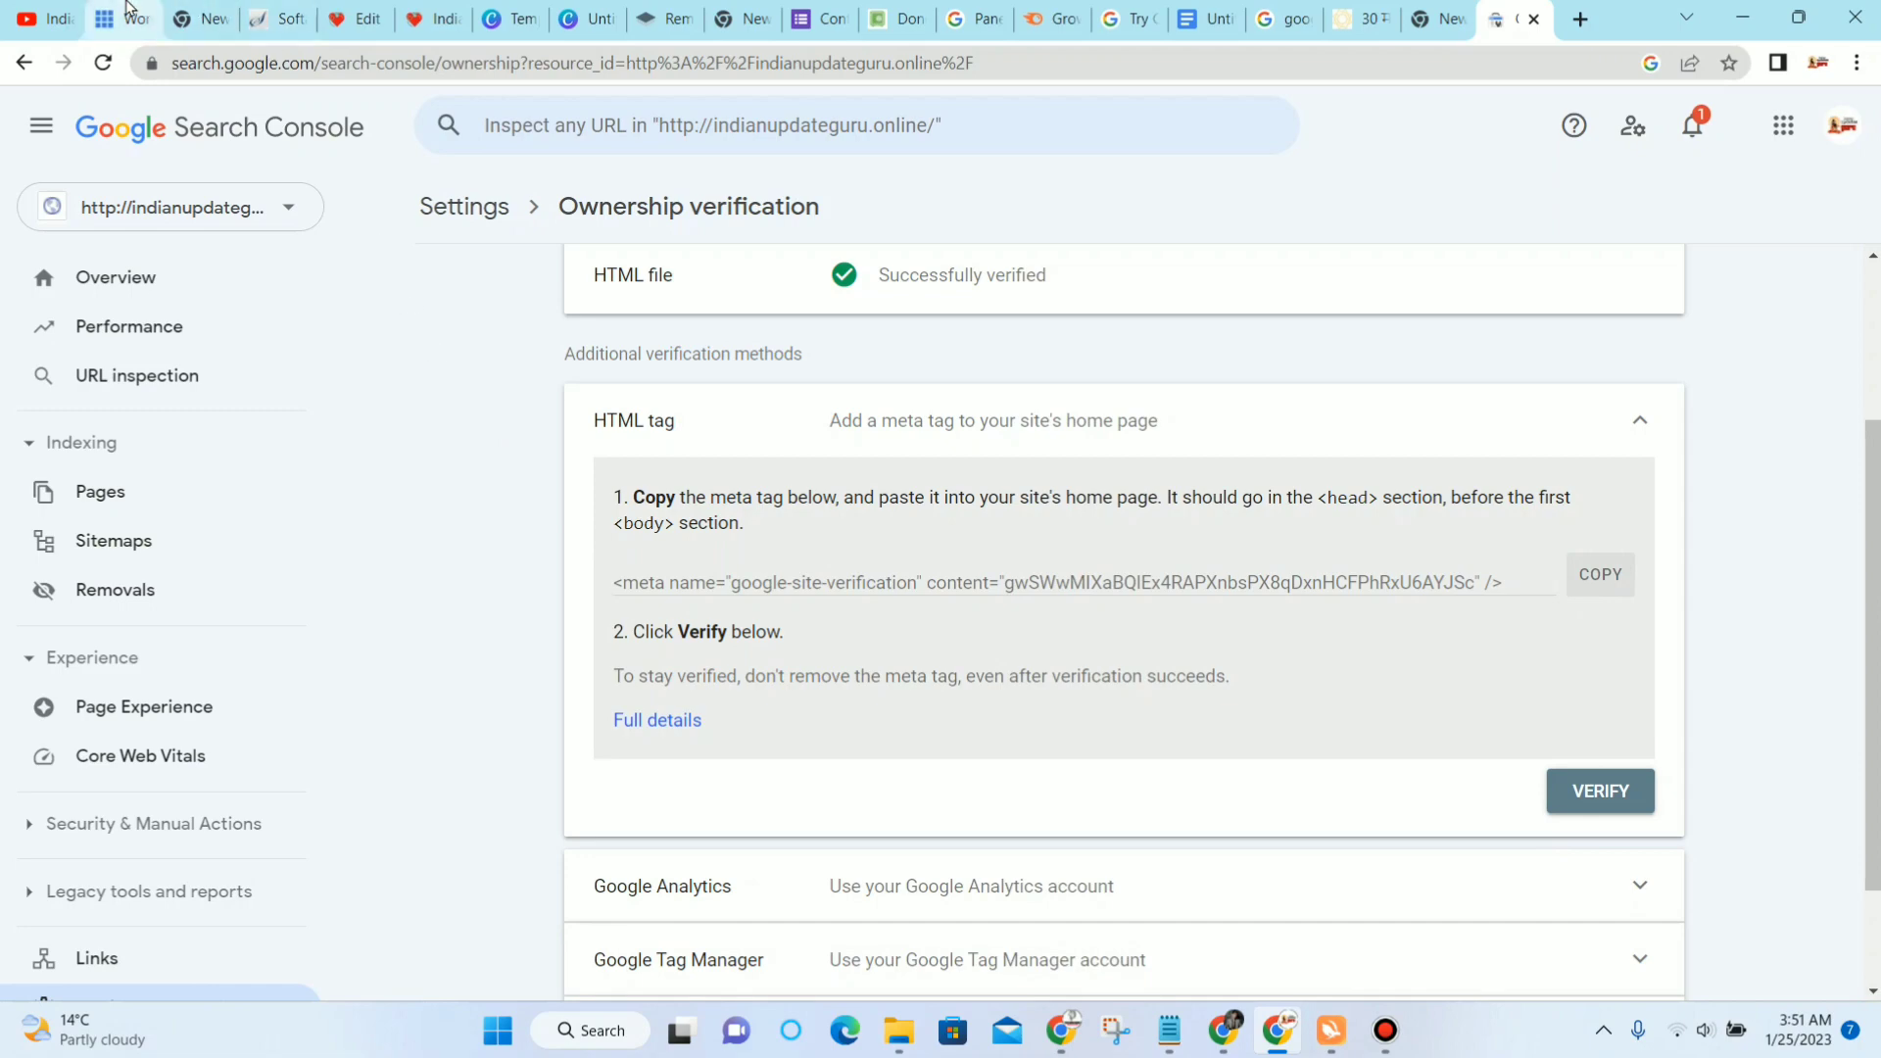
Step: Return to the WordPress admin and activate the Yoast SEO plugin from the installed plugins
{"action": "left_click", "coordinate": [359, 19]}
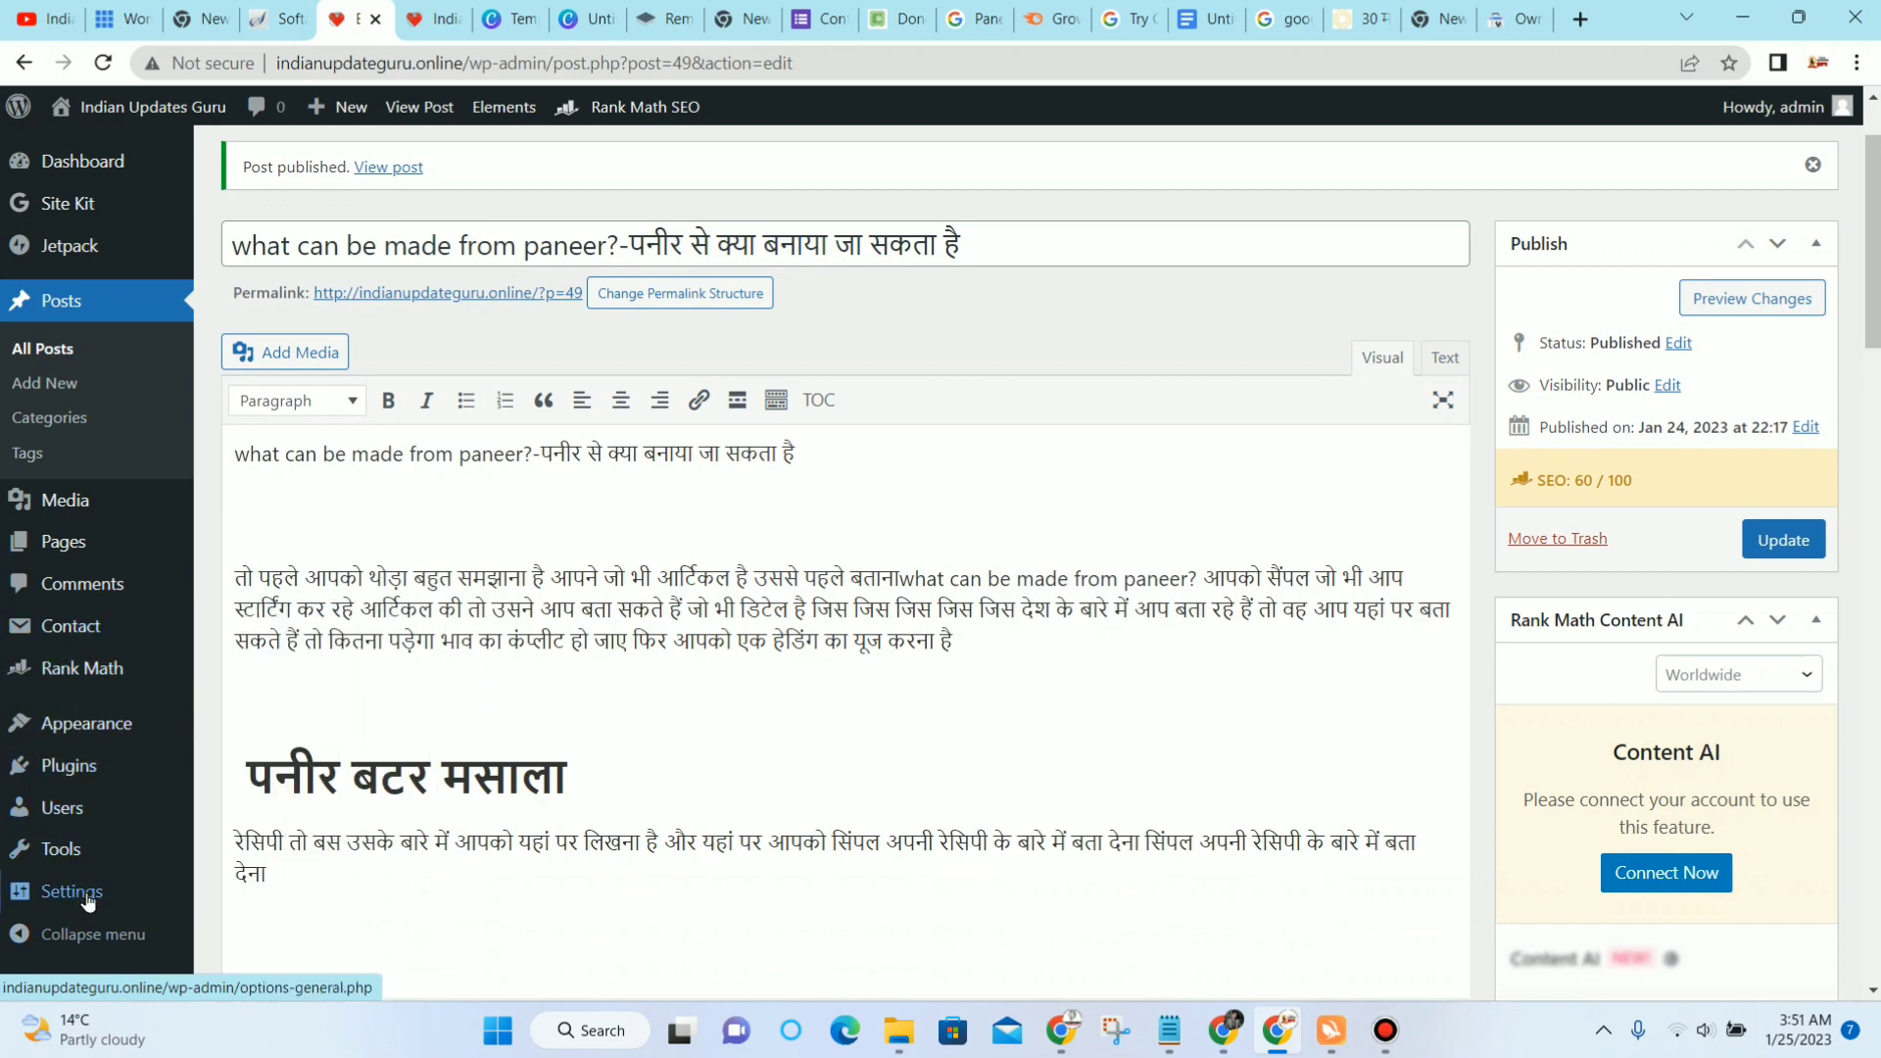
{"action": "mouse_move", "coordinate": [88, 905]}
{"action": "scroll", "coordinate": [84, 587], "scroll_direction": "up", "scroll_amount": 1}
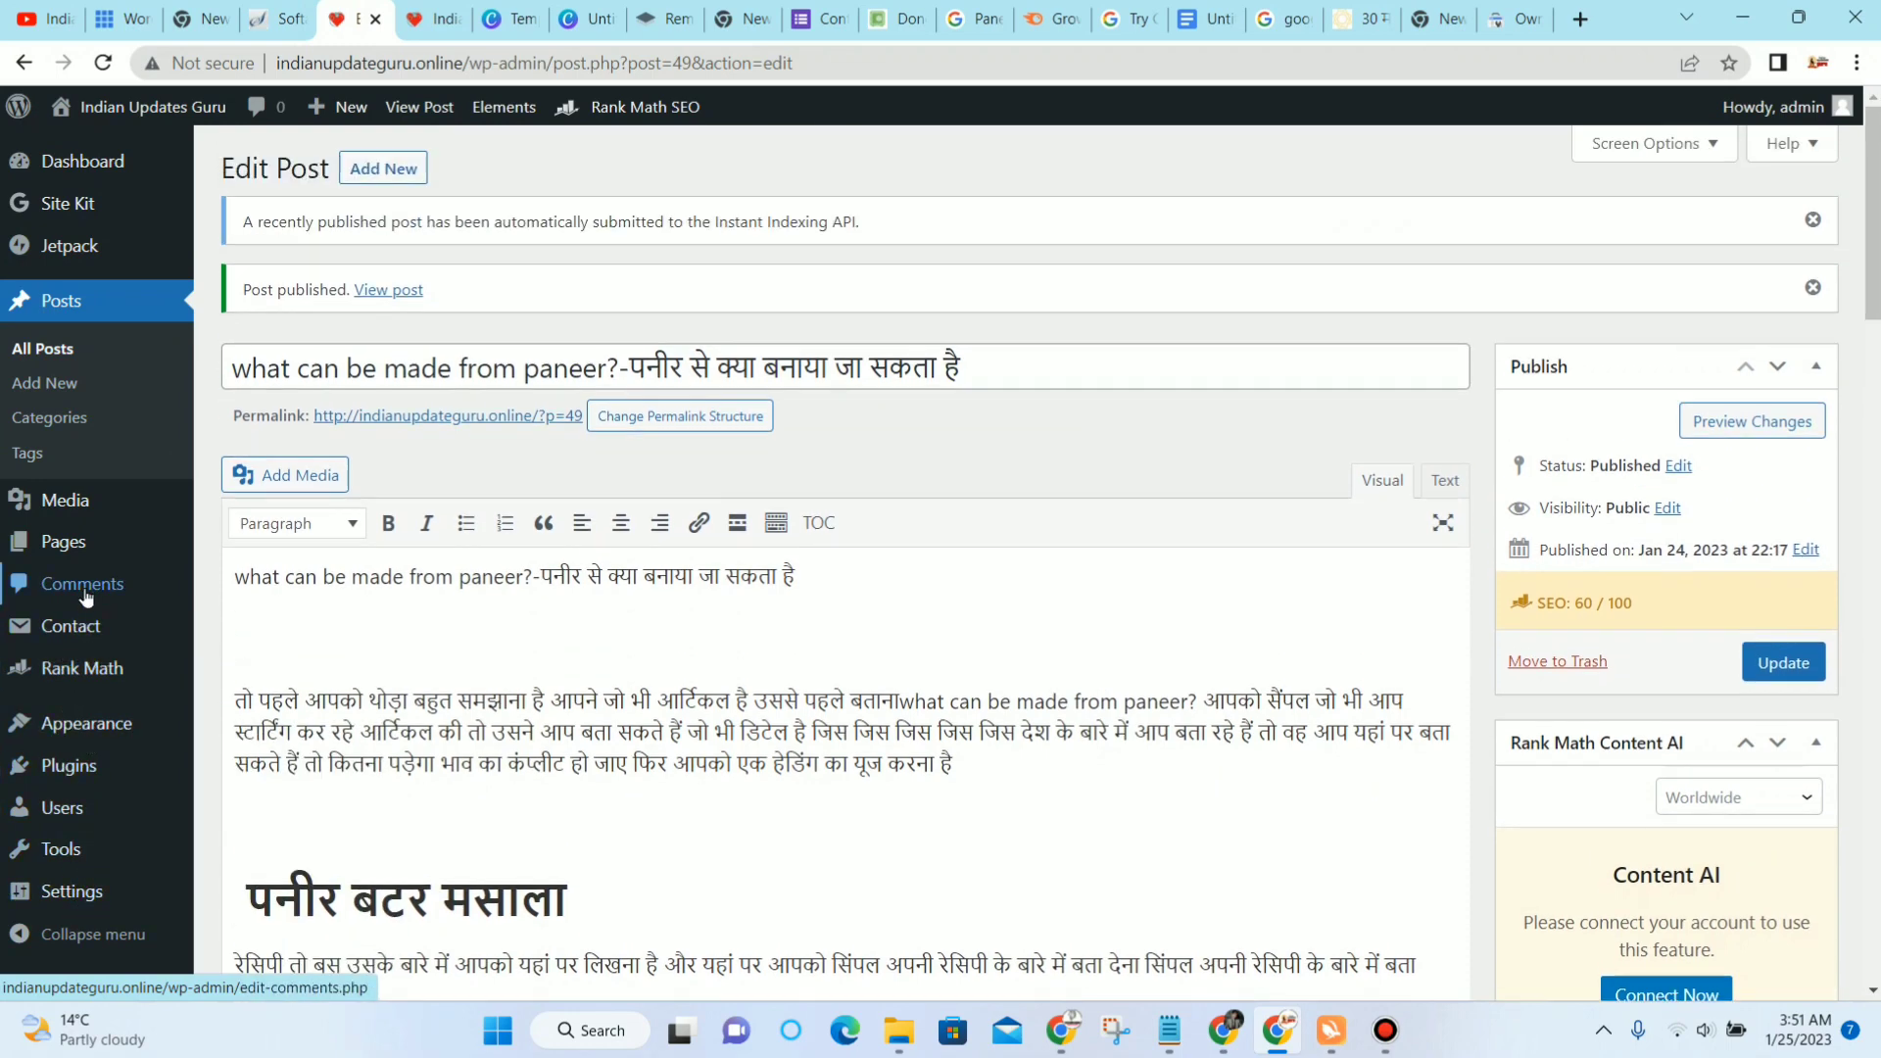
{"action": "scroll", "coordinate": [59, 659], "scroll_direction": "down", "scroll_amount": 6}
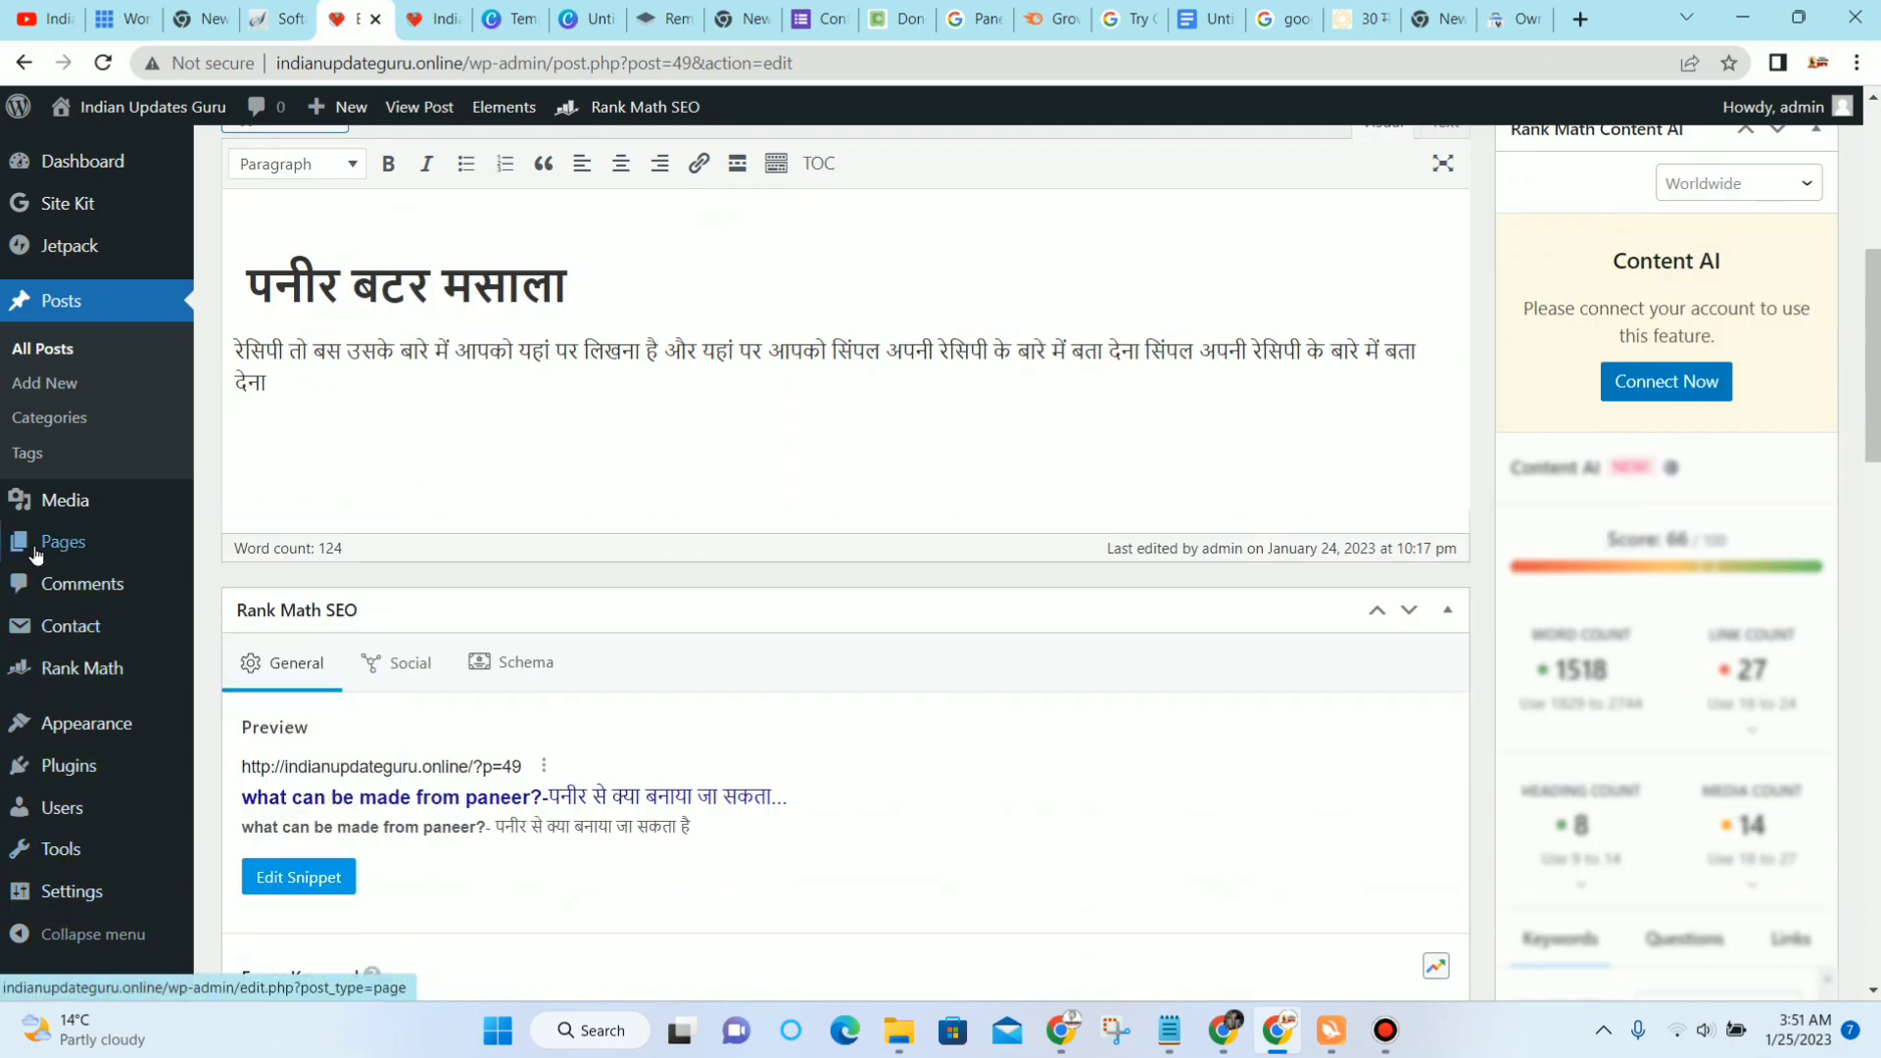
{"action": "mouse_move", "coordinate": [36, 516]}
{"action": "scroll", "coordinate": [36, 510], "scroll_direction": "down", "scroll_amount": 3}
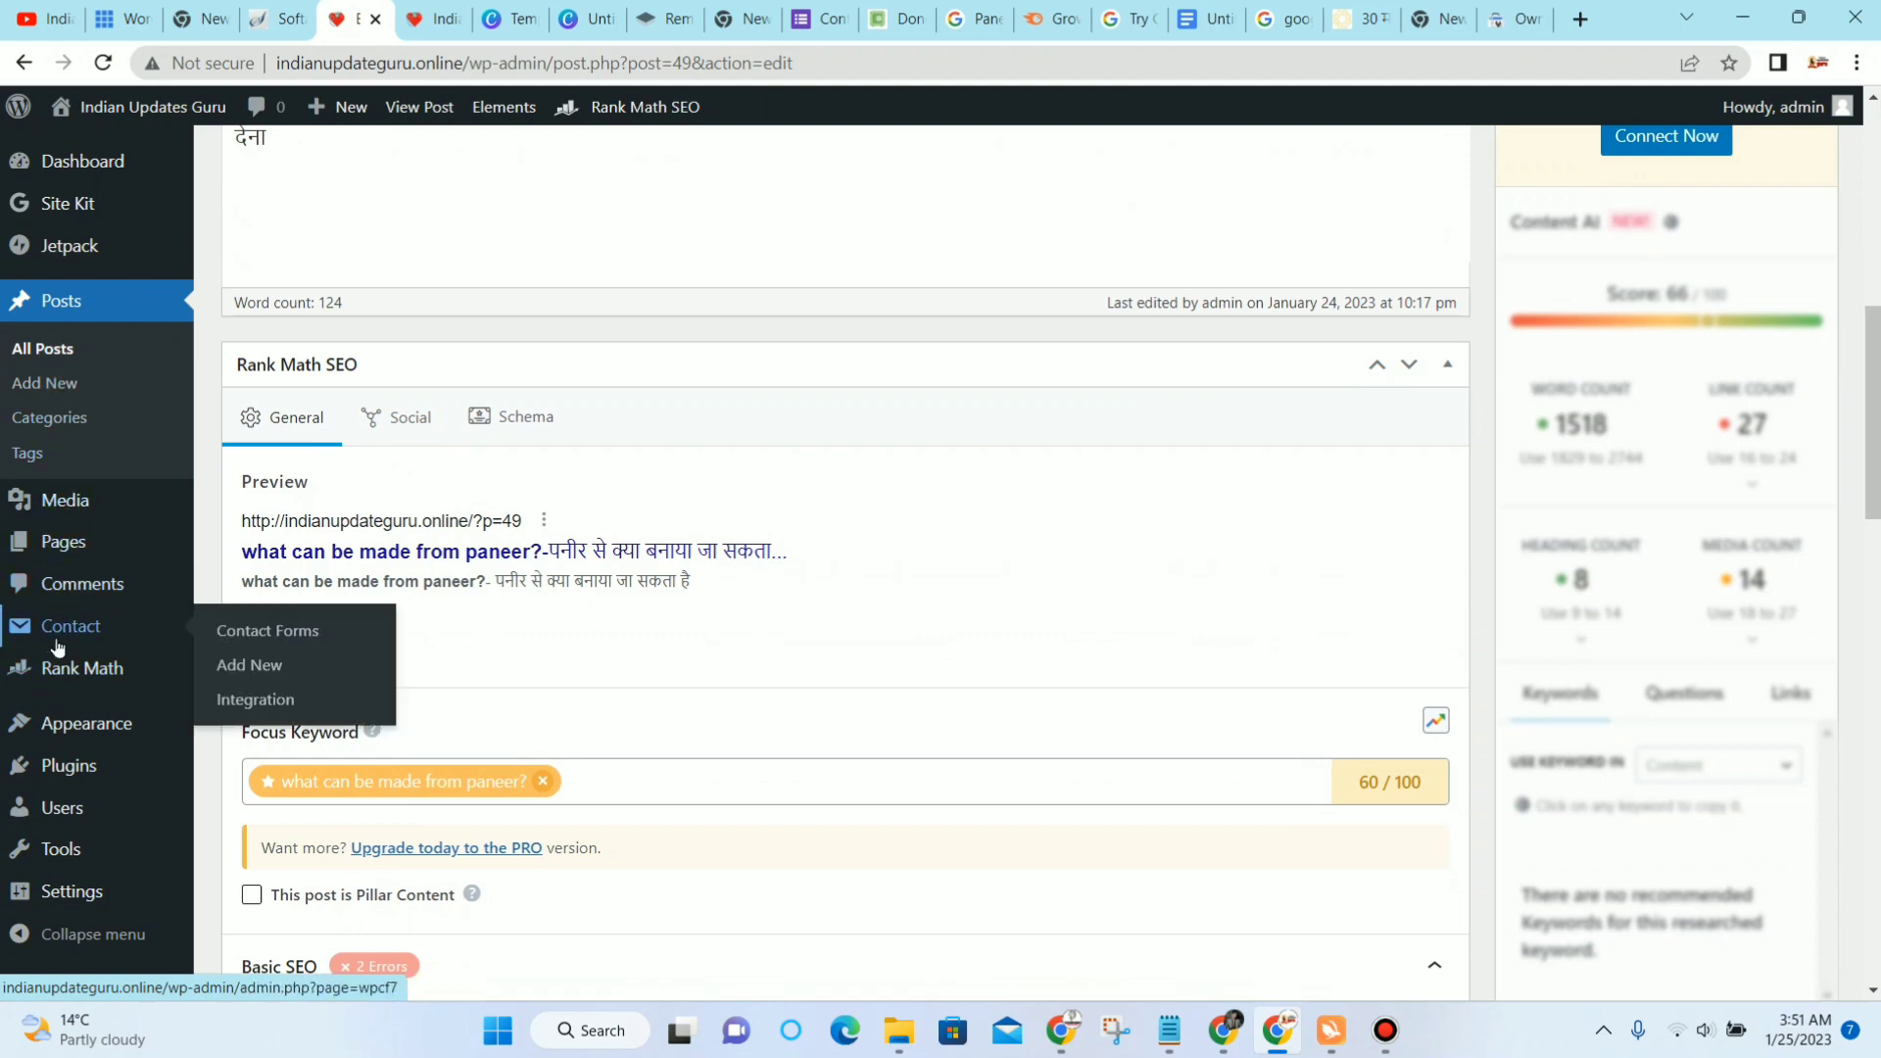
{"action": "mouse_move", "coordinate": [85, 764]}
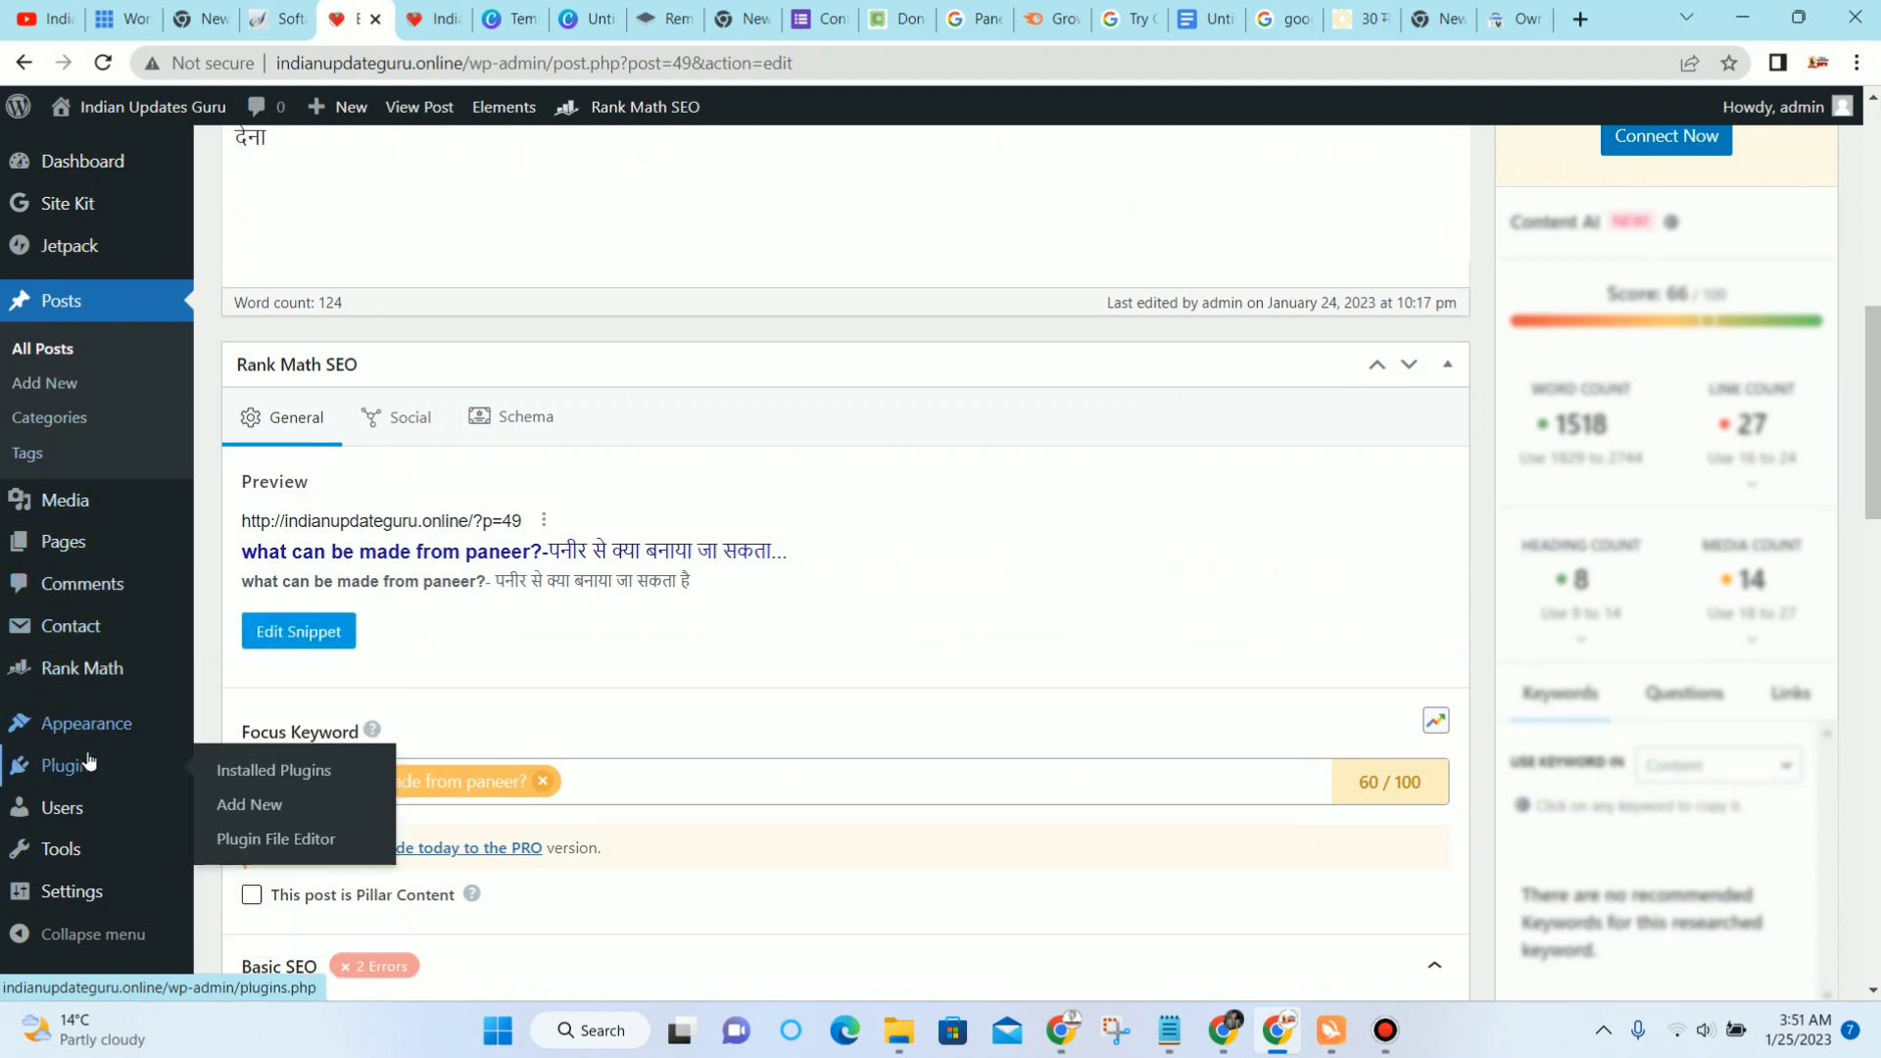
{"action": "left_click", "coordinate": [263, 772]}
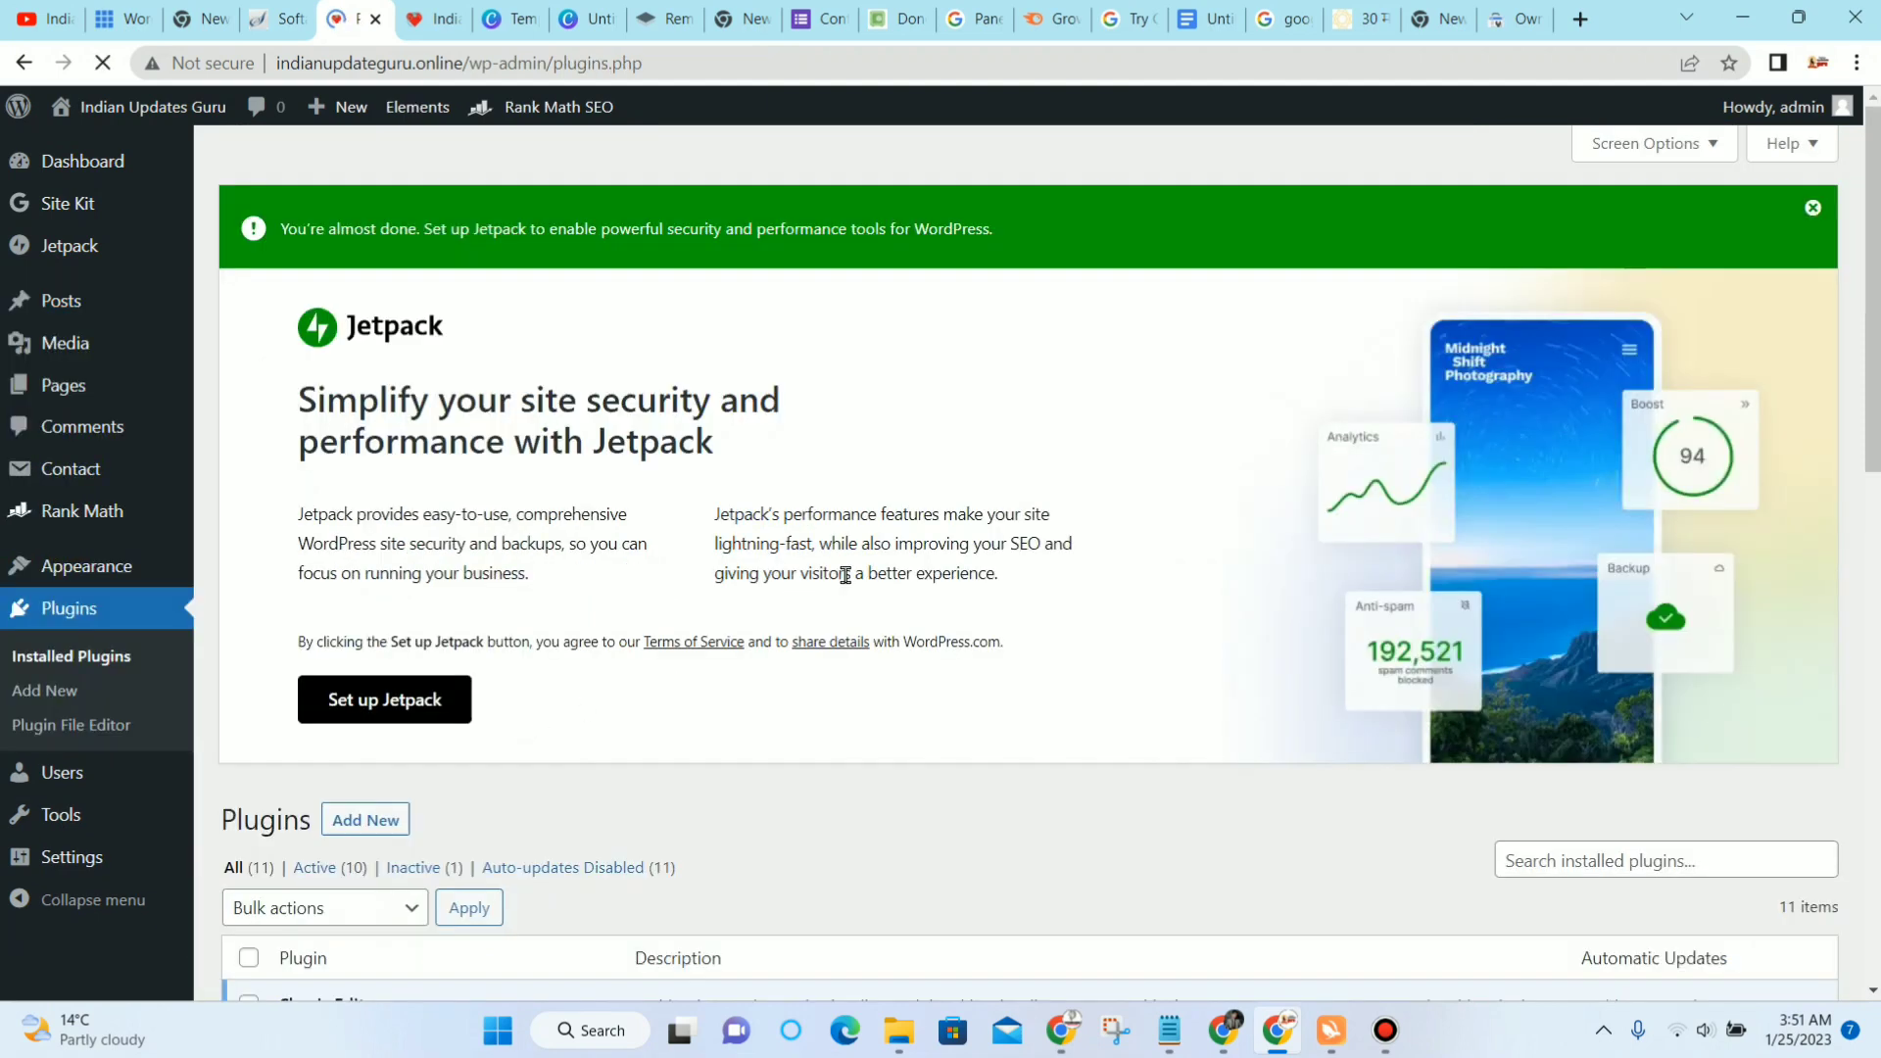
{"action": "scroll", "coordinate": [860, 569], "scroll_direction": "down", "scroll_amount": 12}
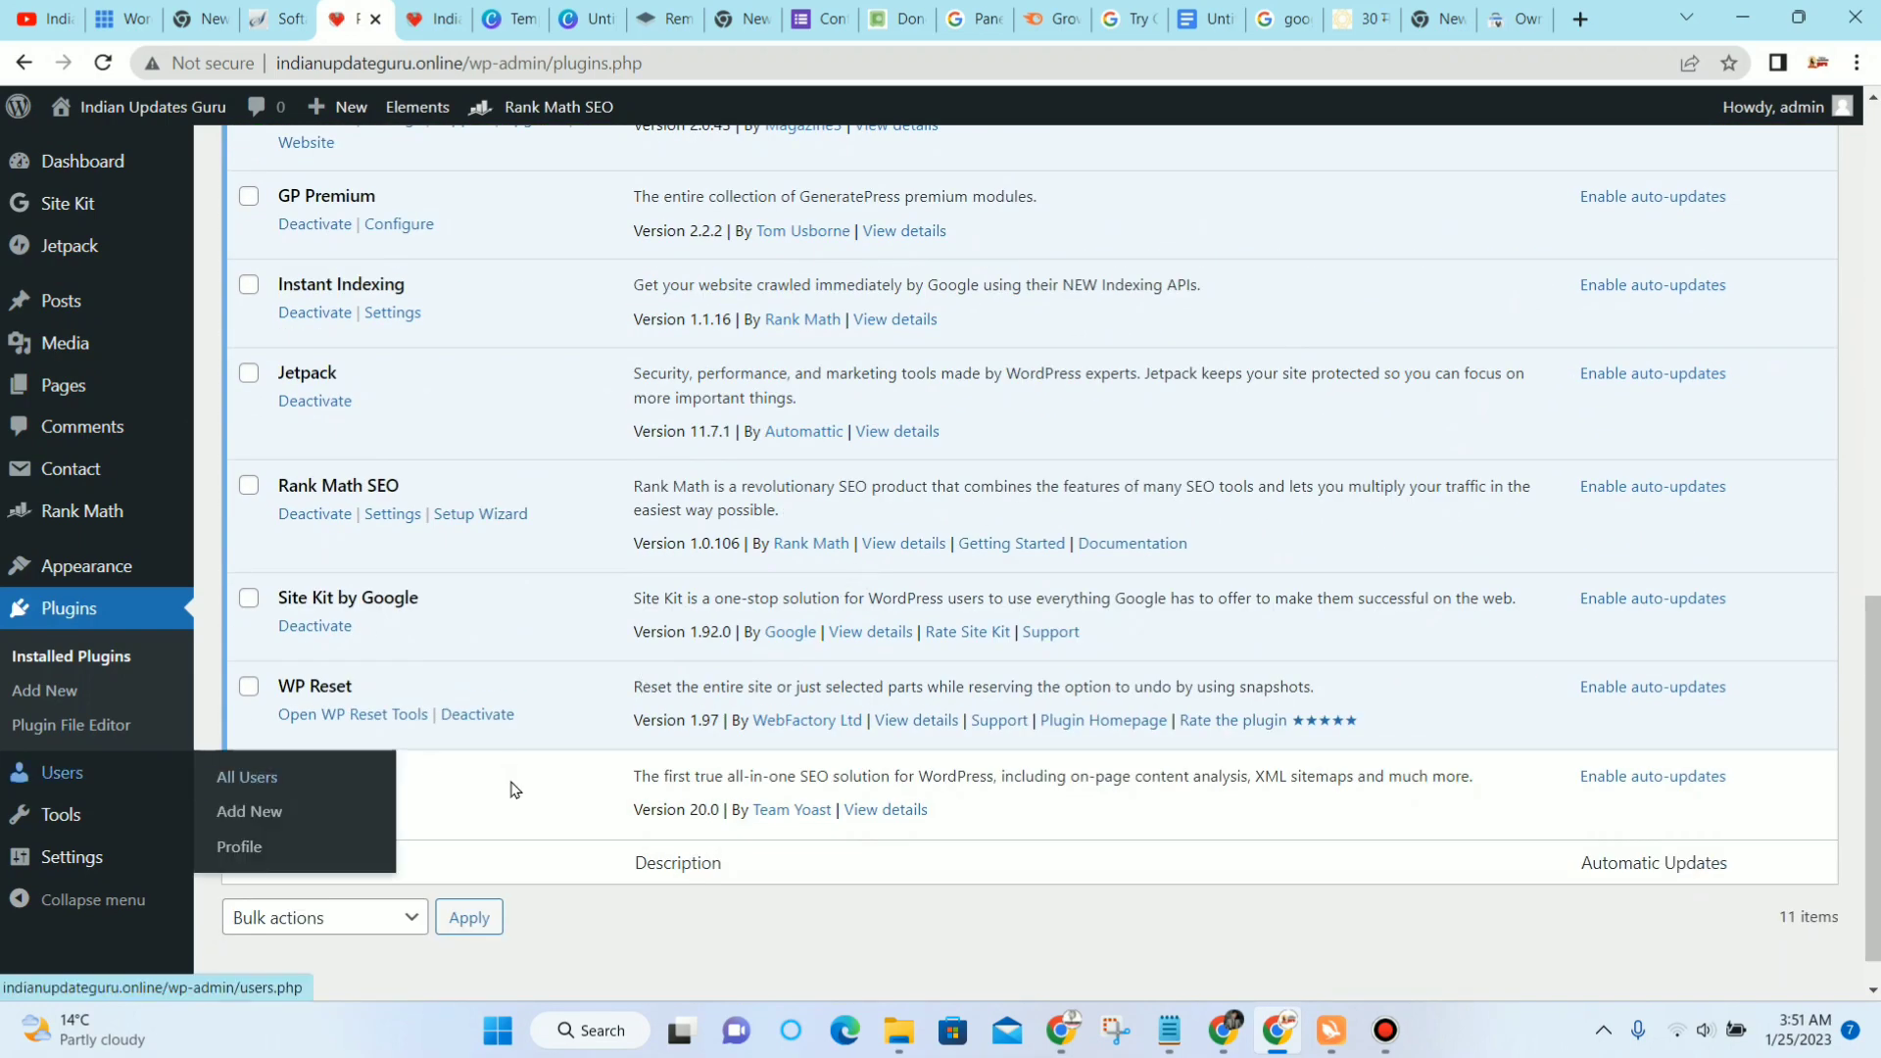
{"action": "left_click", "coordinate": [294, 803]}
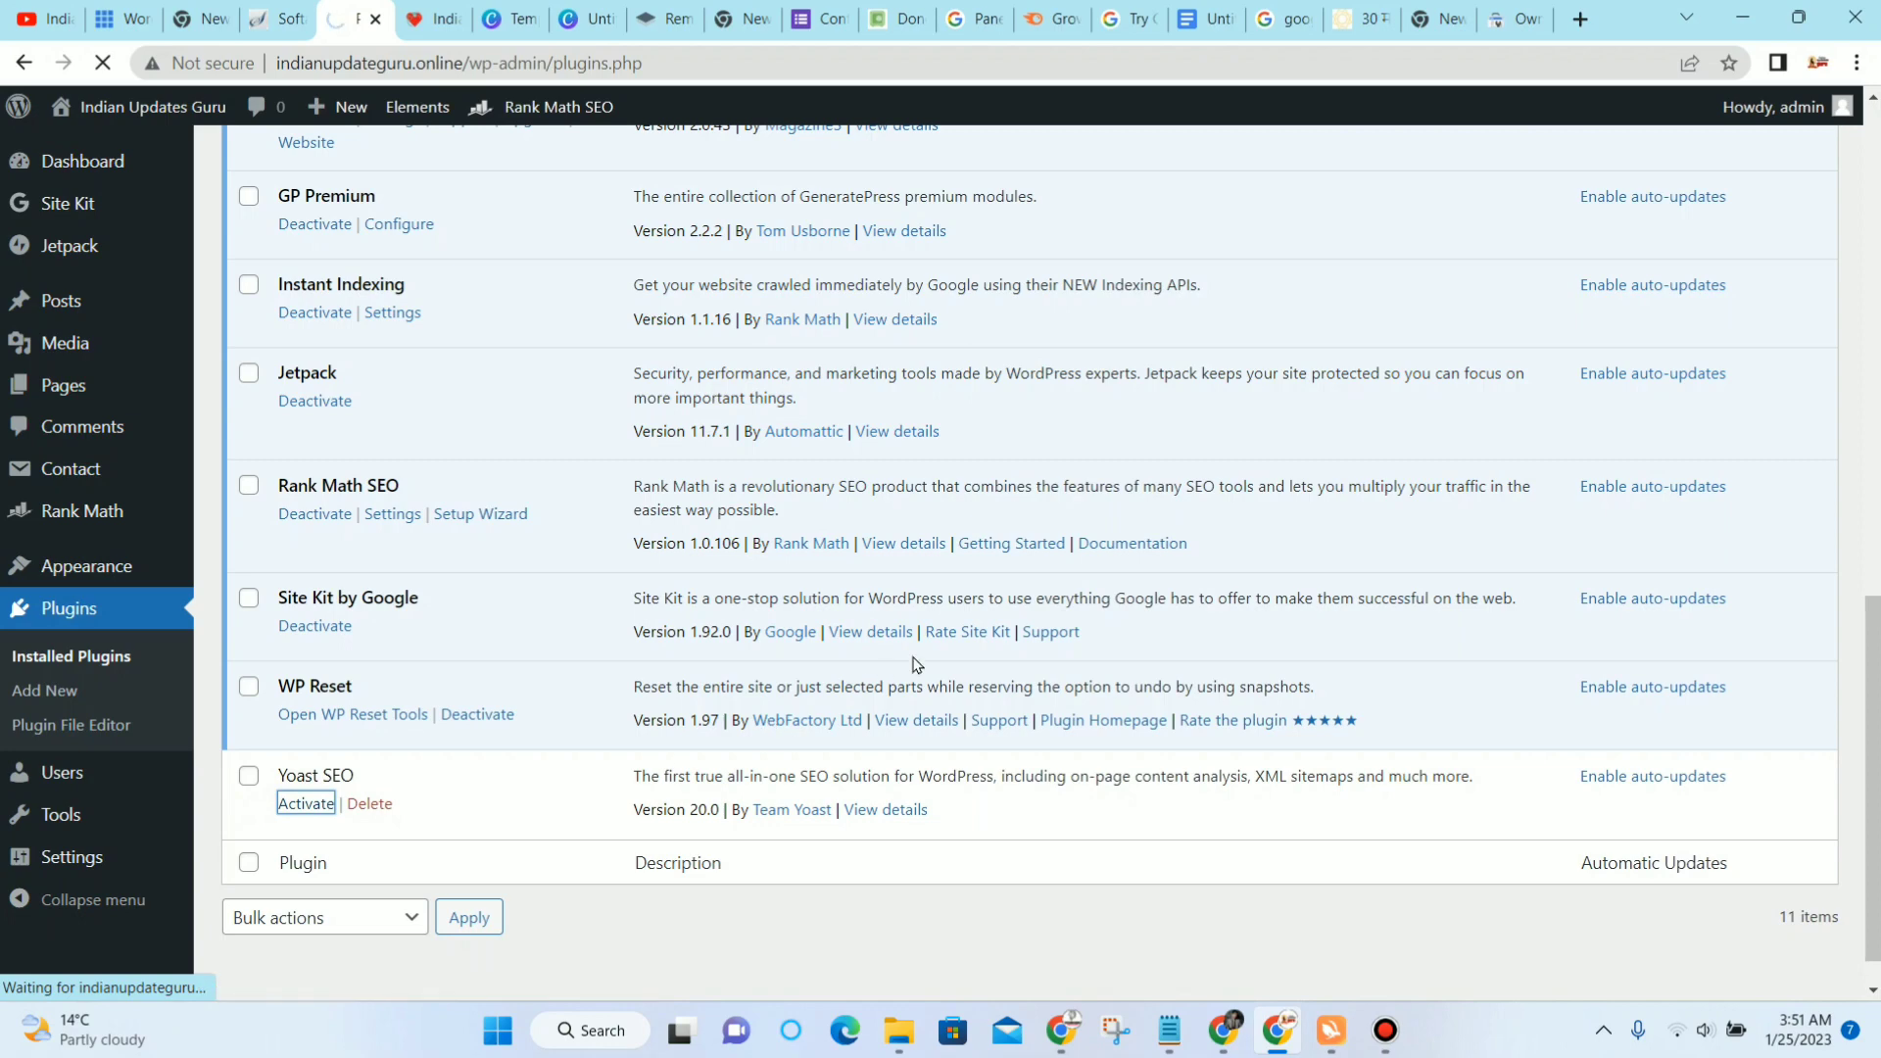
Step: Open the Site connections section of the Yoast SEO settings and bring up the Google verification code field
{"action": "scroll", "coordinate": [1075, 583], "scroll_direction": "down", "scroll_amount": 4}
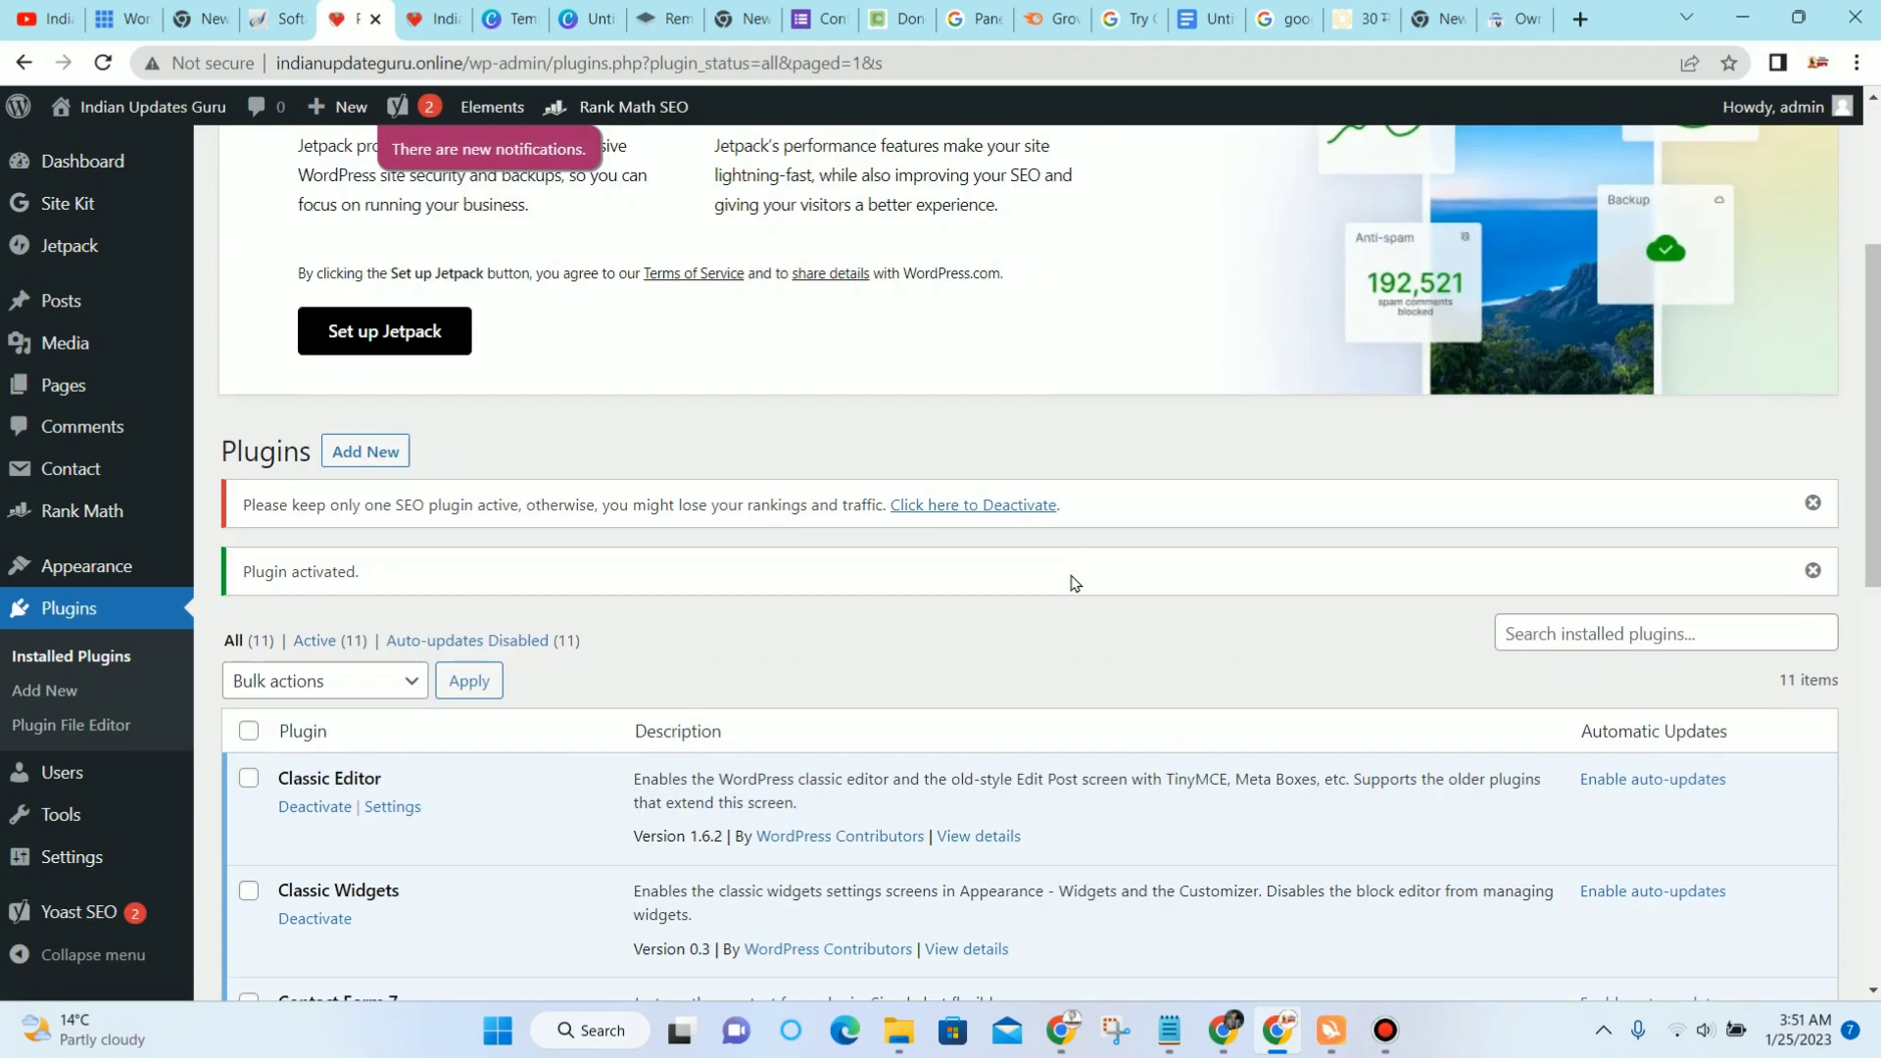
{"action": "scroll", "coordinate": [333, 708], "scroll_direction": "down", "scroll_amount": 3}
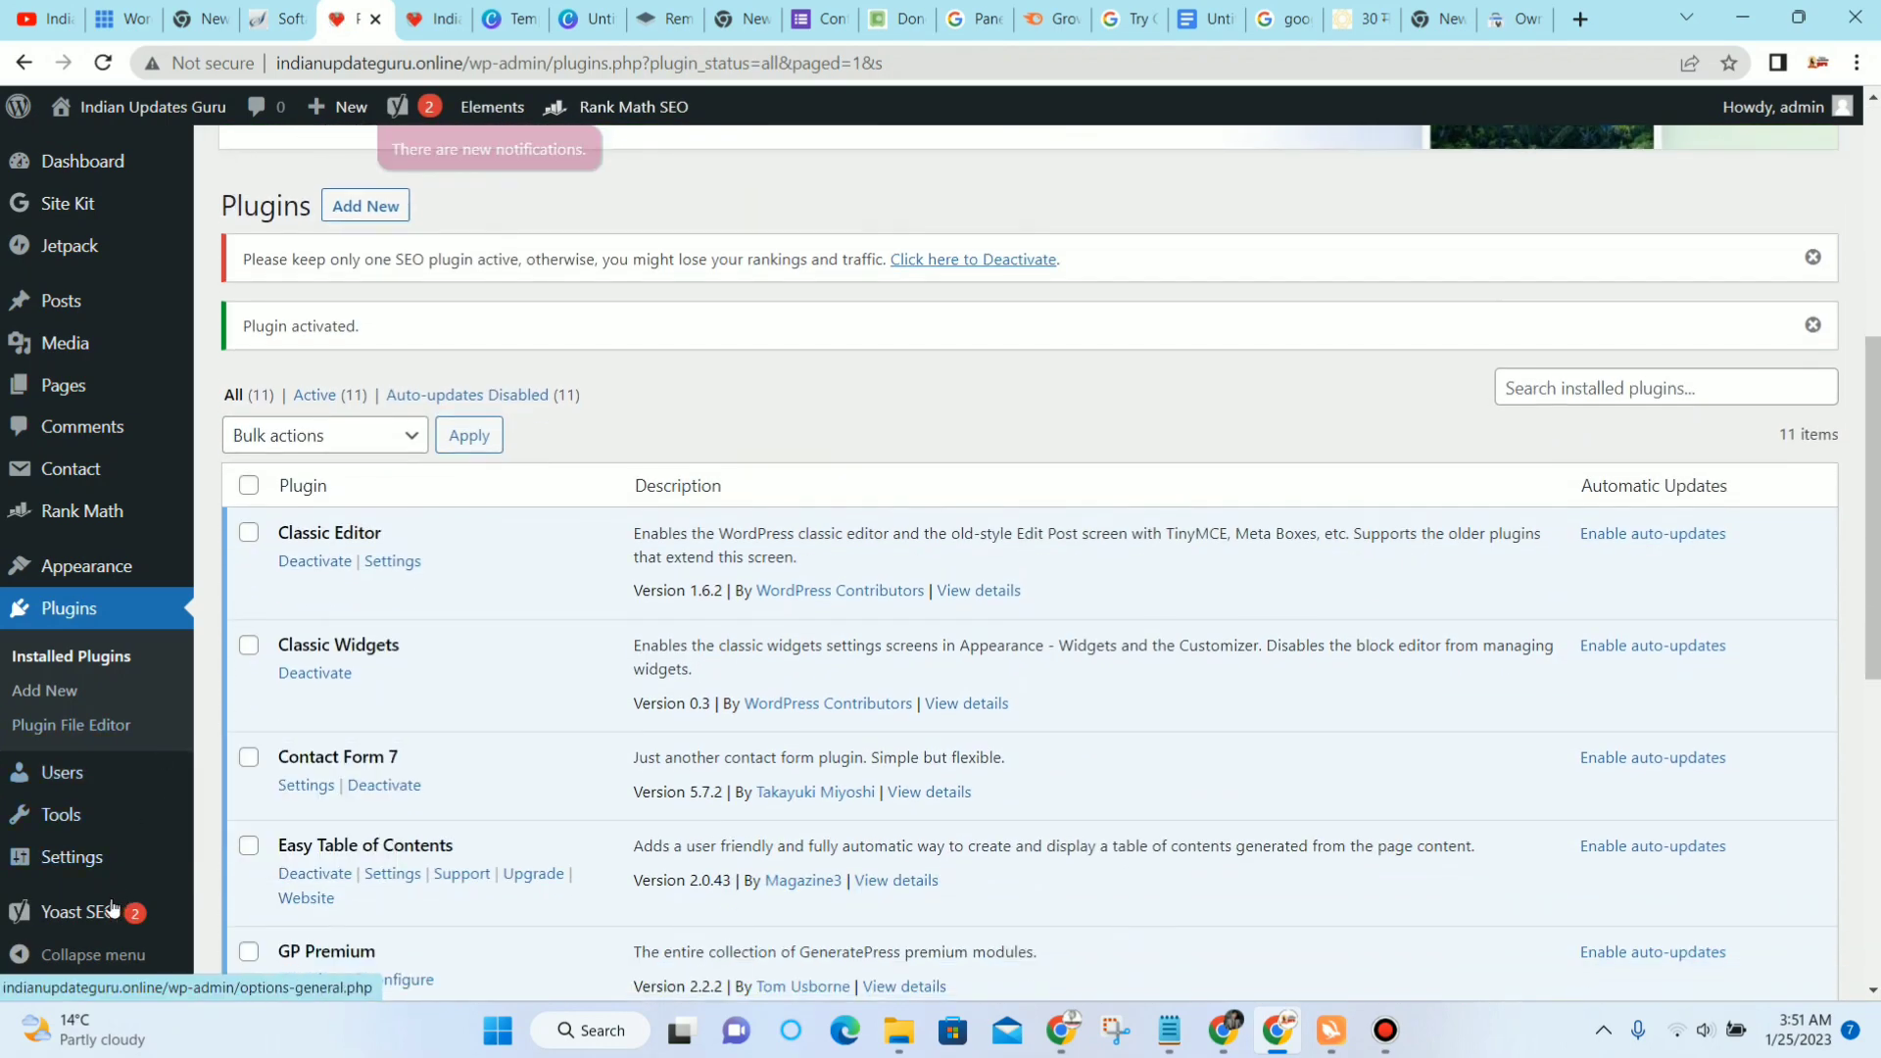
{"action": "mouse_move", "coordinate": [32, 922]}
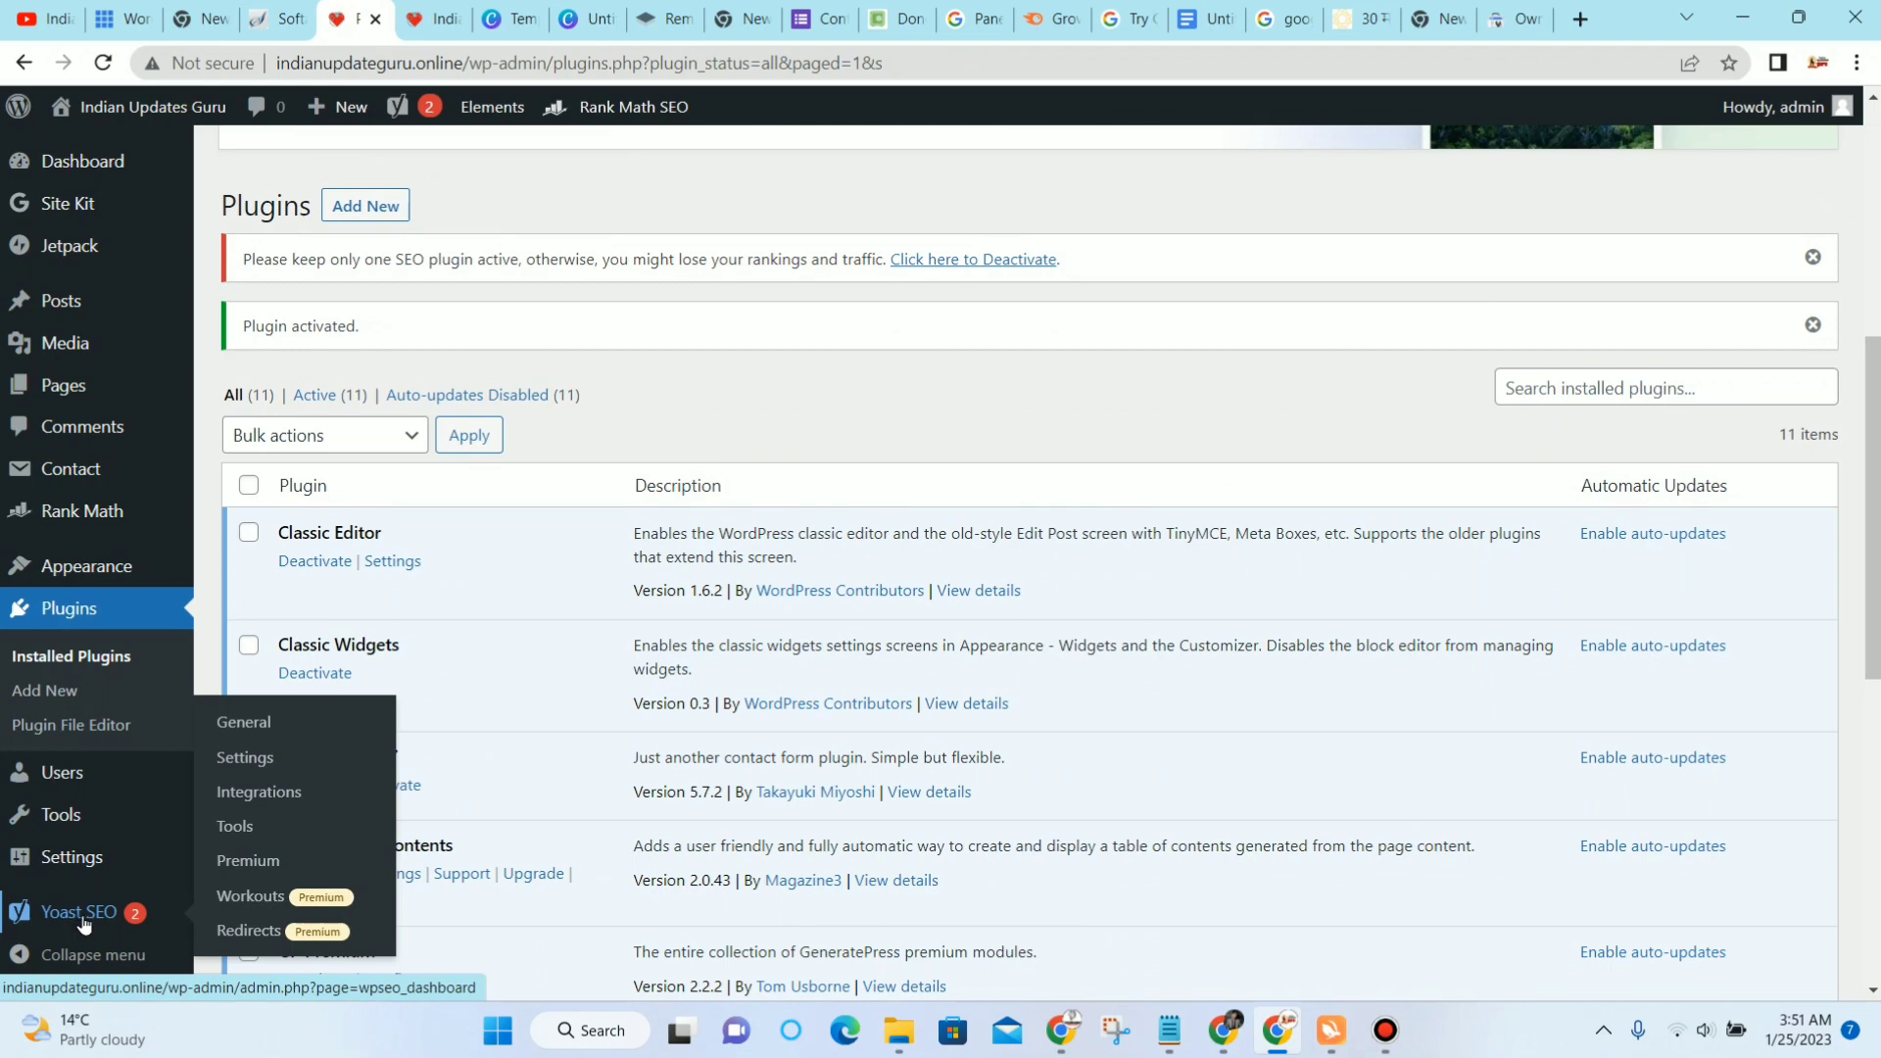
{"action": "left_click", "coordinate": [244, 757]}
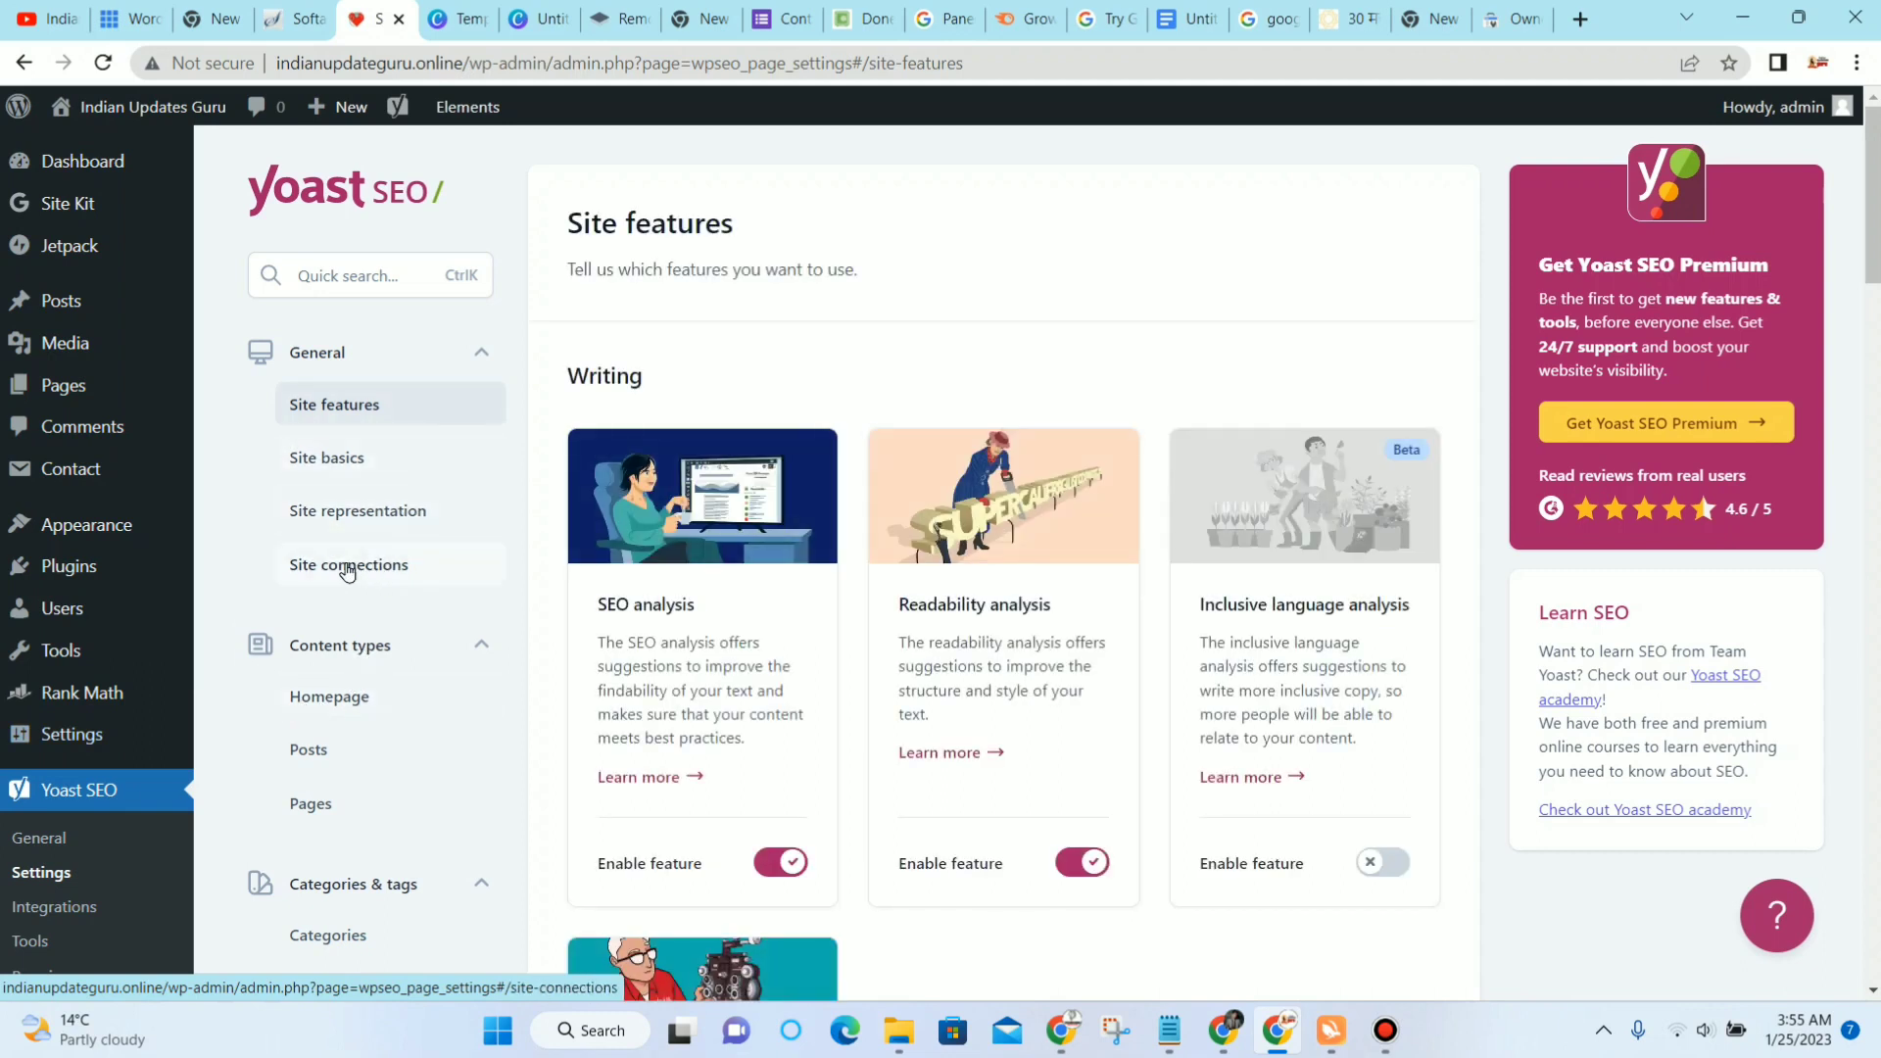
{"action": "left_click", "coordinate": [365, 571]}
{"action": "scroll", "coordinate": [781, 442], "scroll_direction": "down", "scroll_amount": 1}
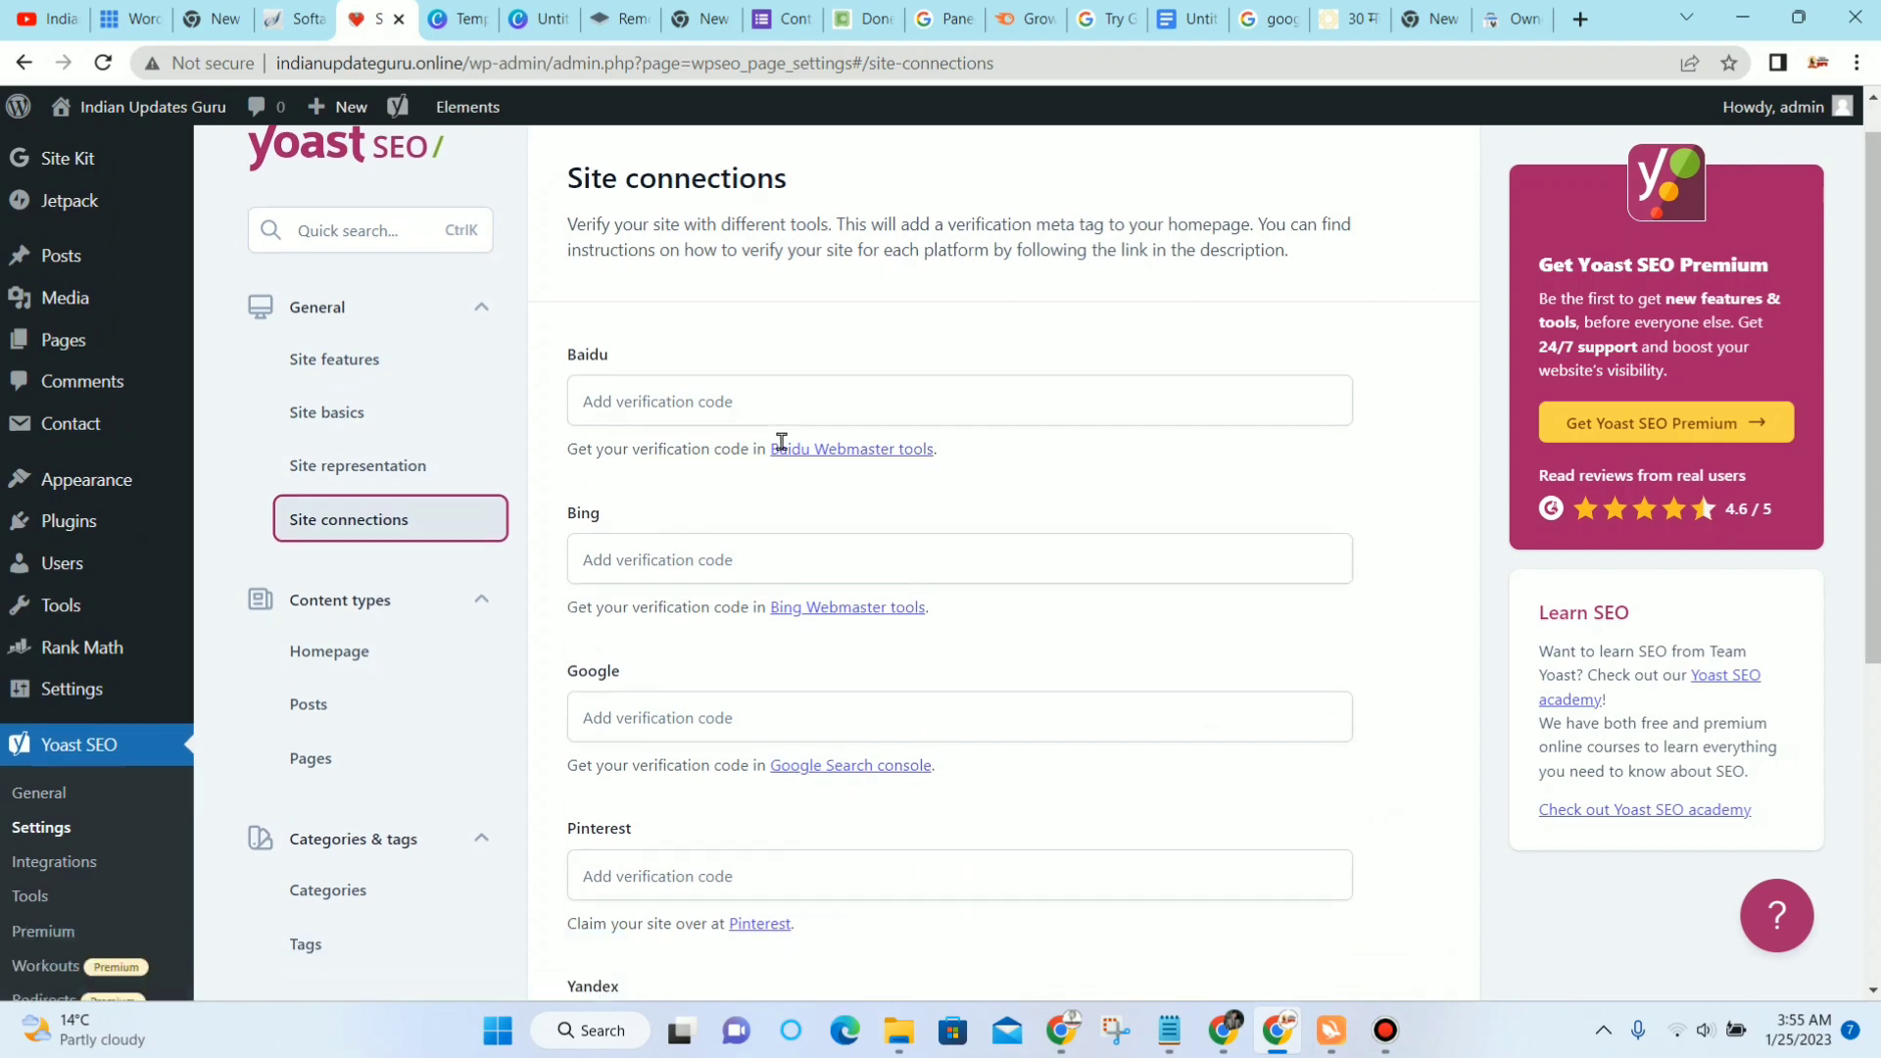
{"action": "scroll", "coordinate": [643, 565], "scroll_direction": "down", "scroll_amount": 1}
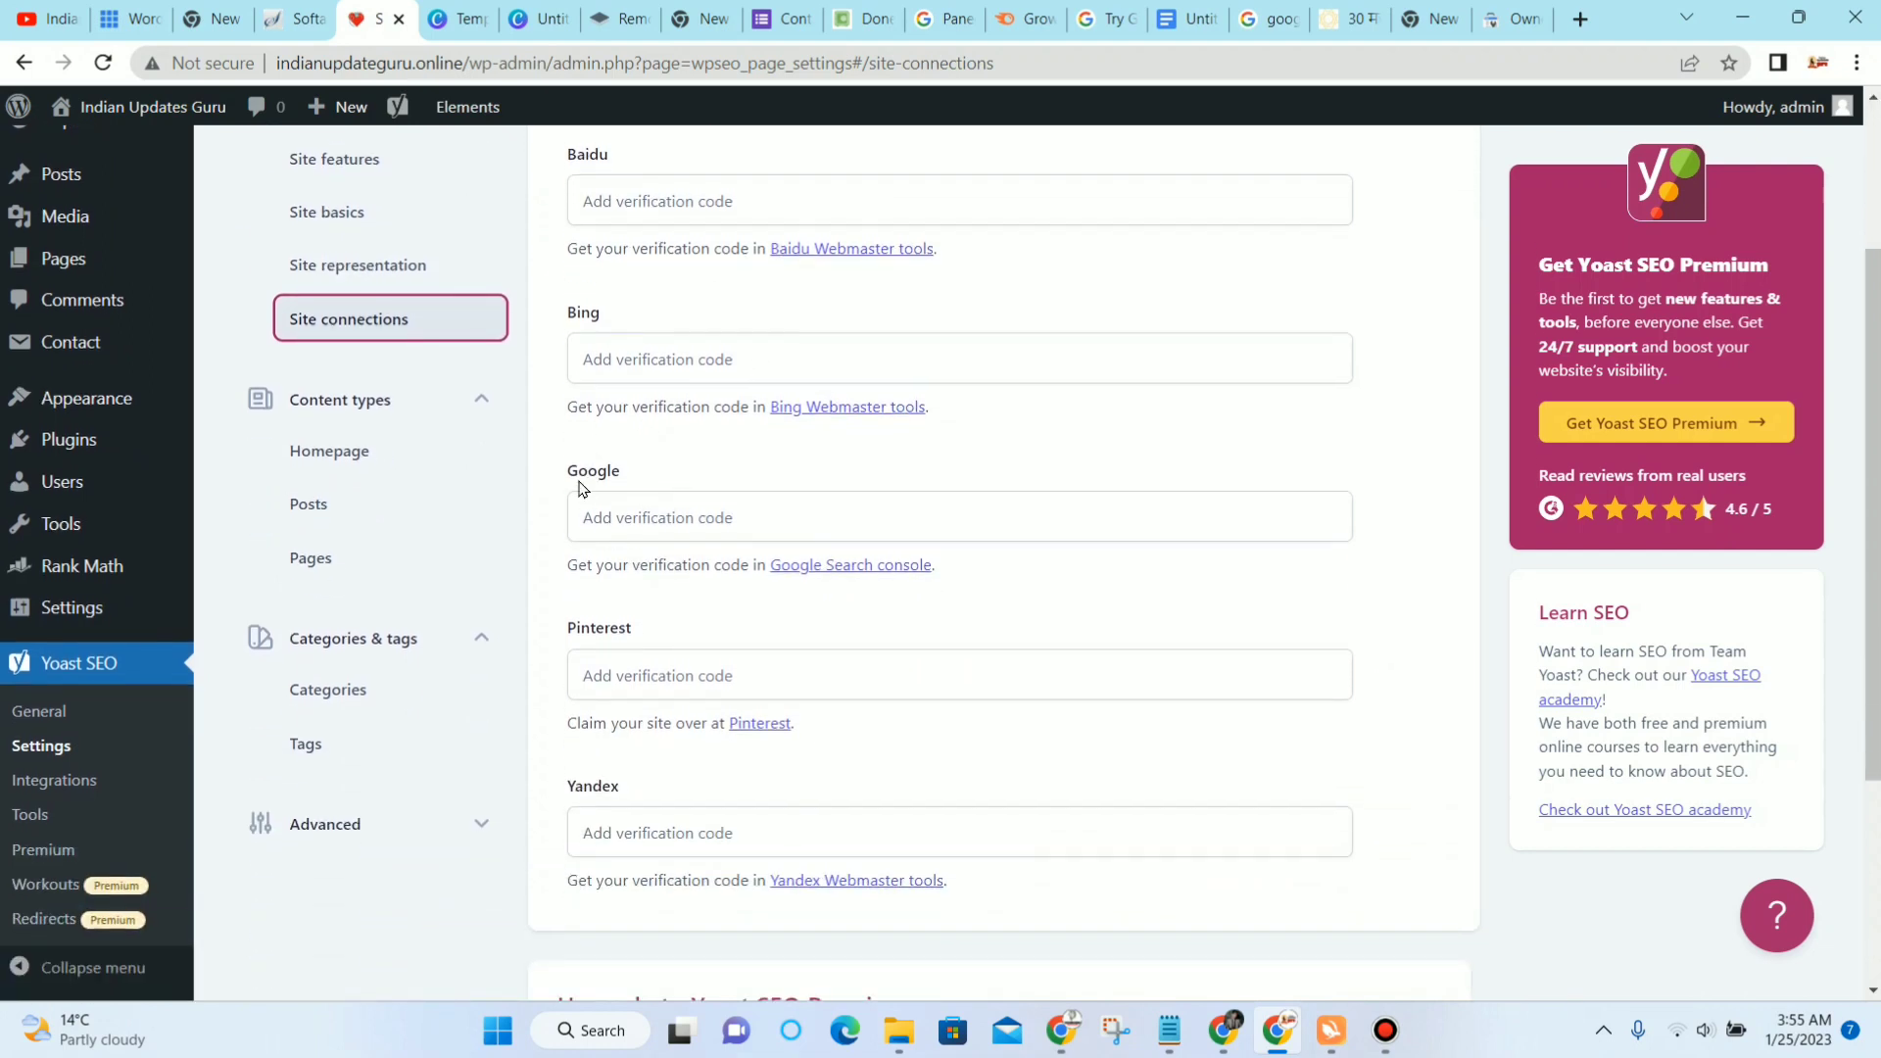
Step: Paste the copied verification code into Yoast SEO's Google verification field and save the site connection changes
{"action": "left_click", "coordinate": [665, 509]}
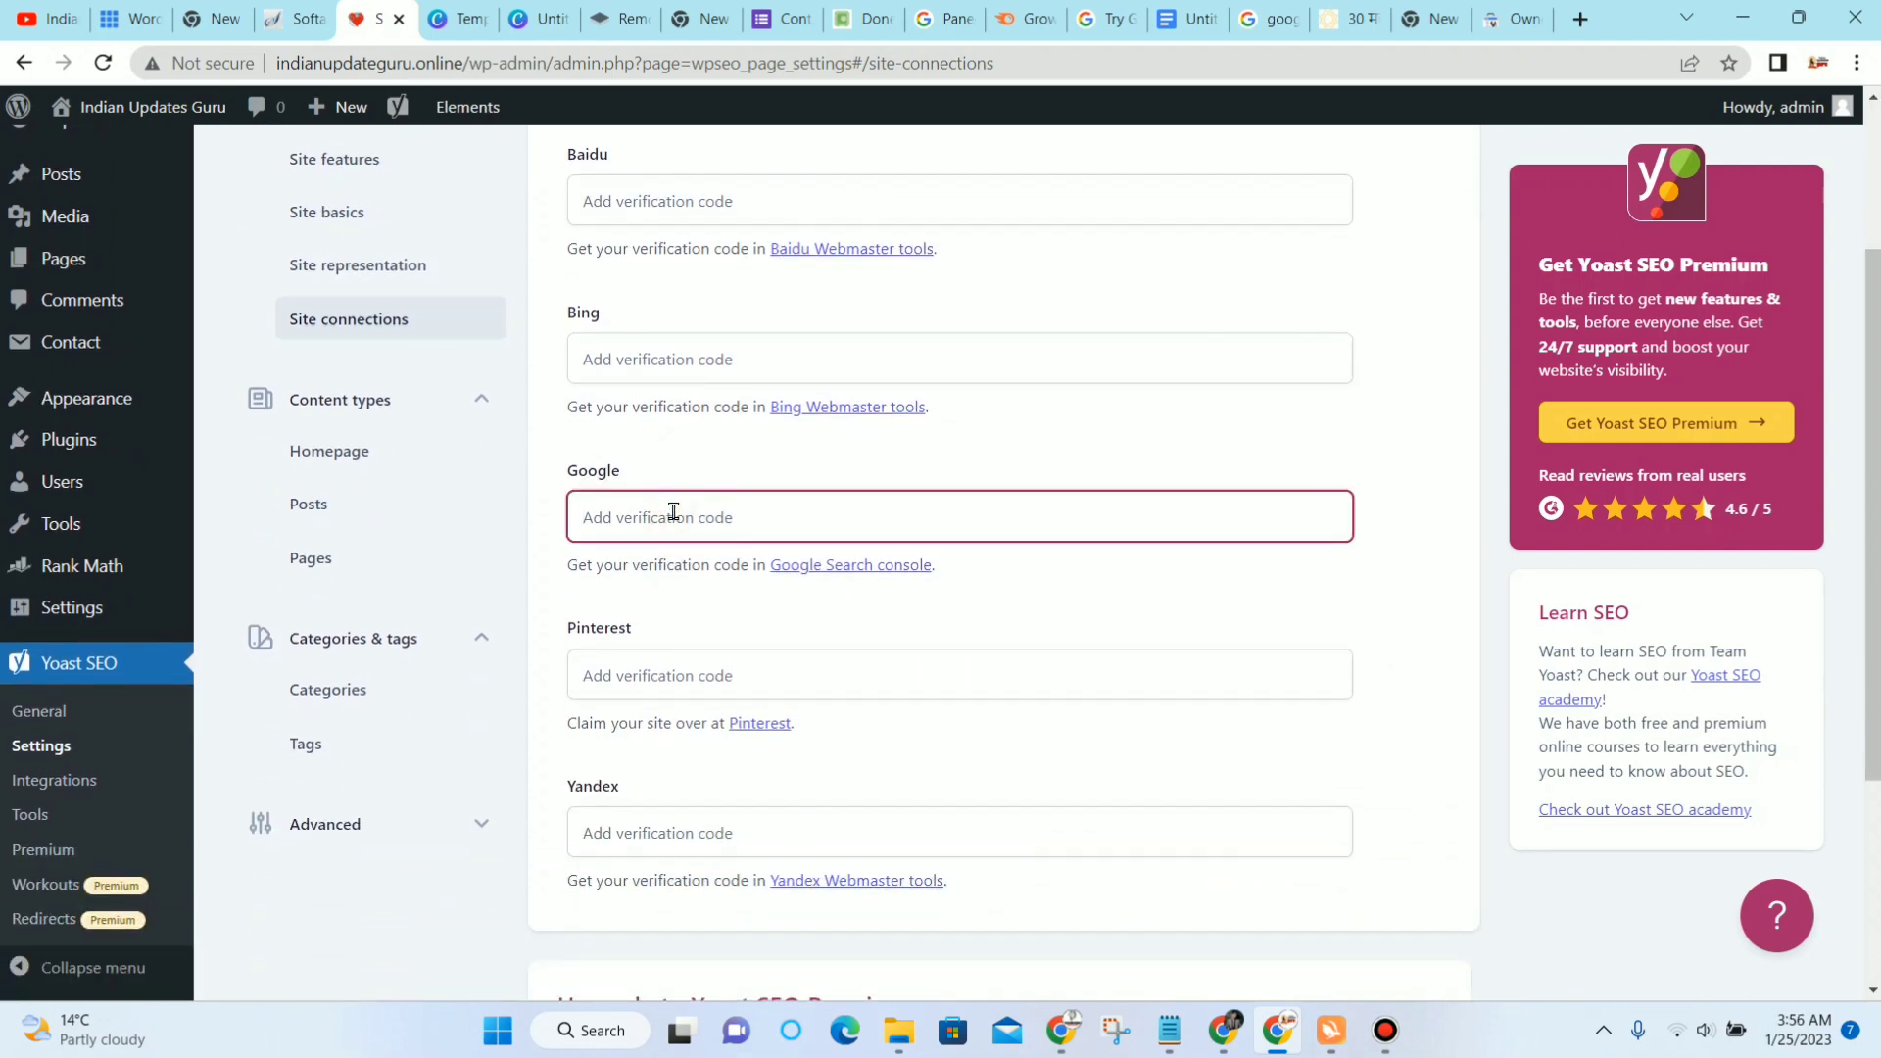
{"action": "key", "text": "ctrl+v"}
{"action": "scroll", "coordinate": [792, 549], "scroll_direction": "down", "scroll_amount": 1}
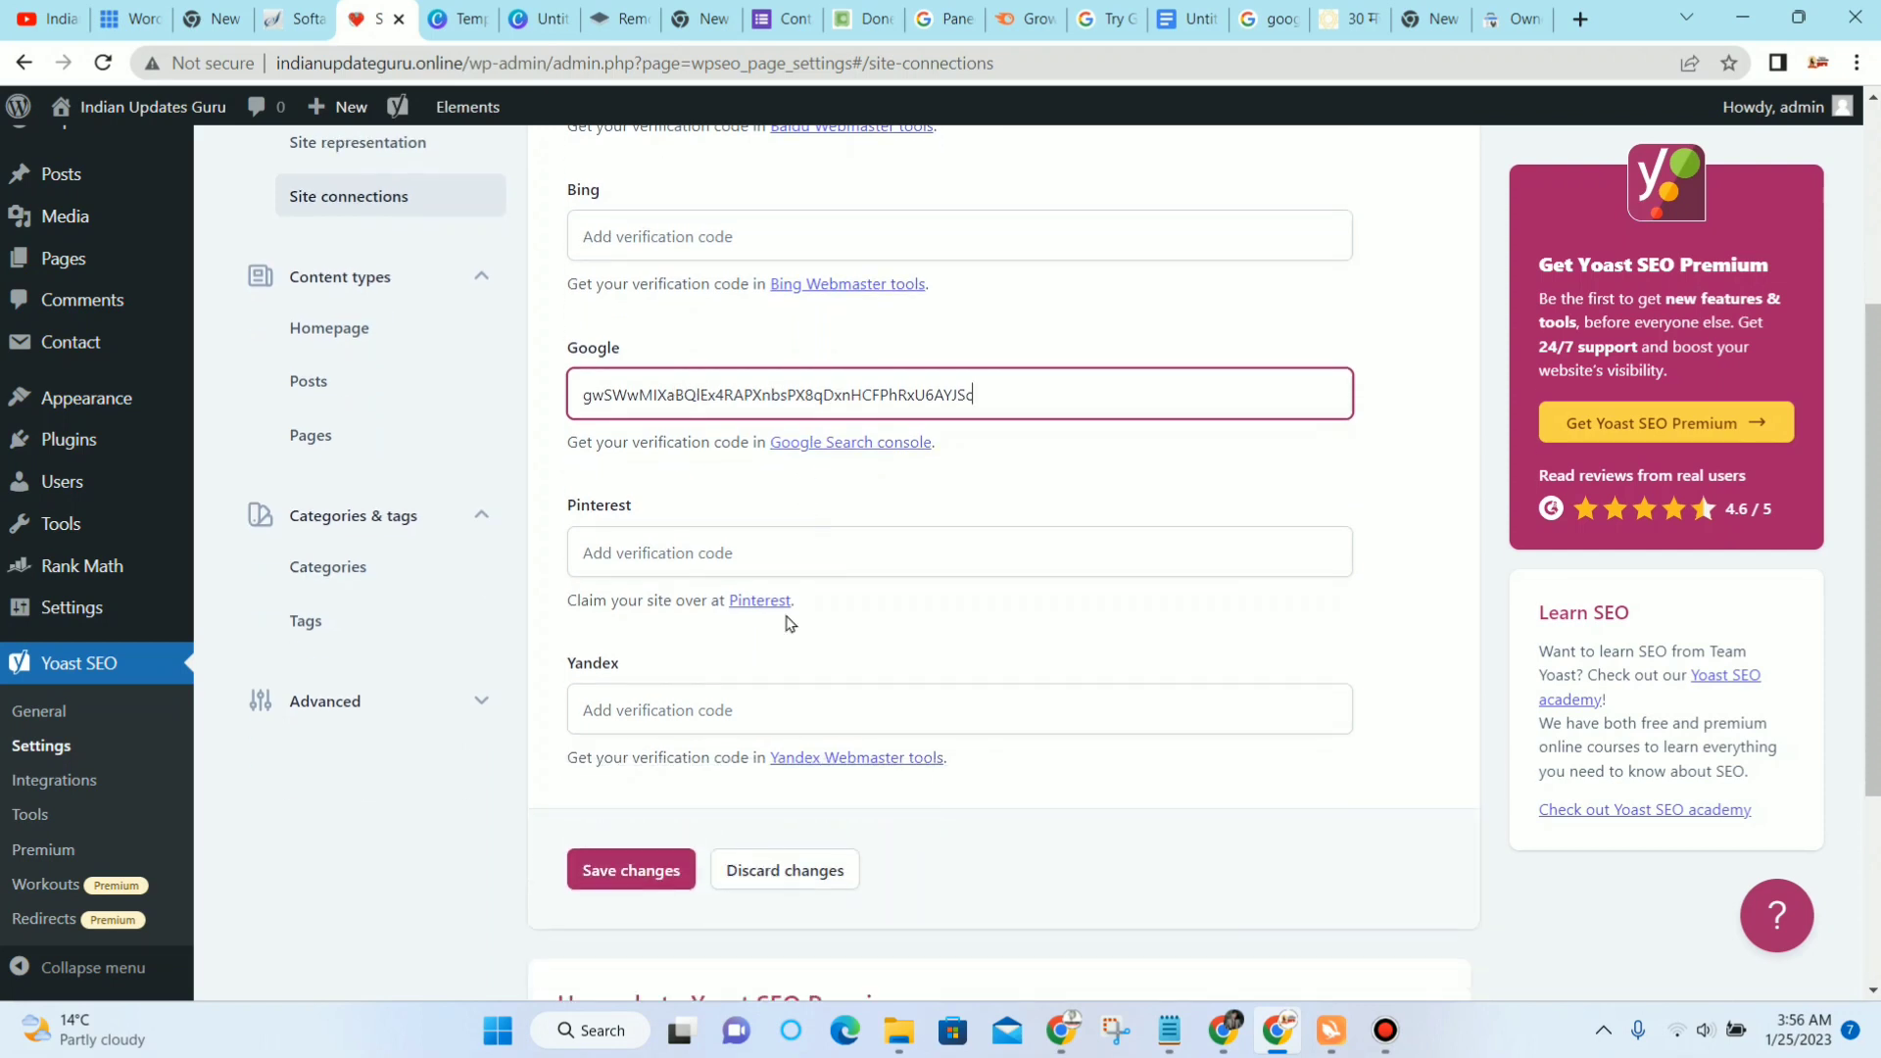
{"action": "left_click", "coordinate": [662, 862]}
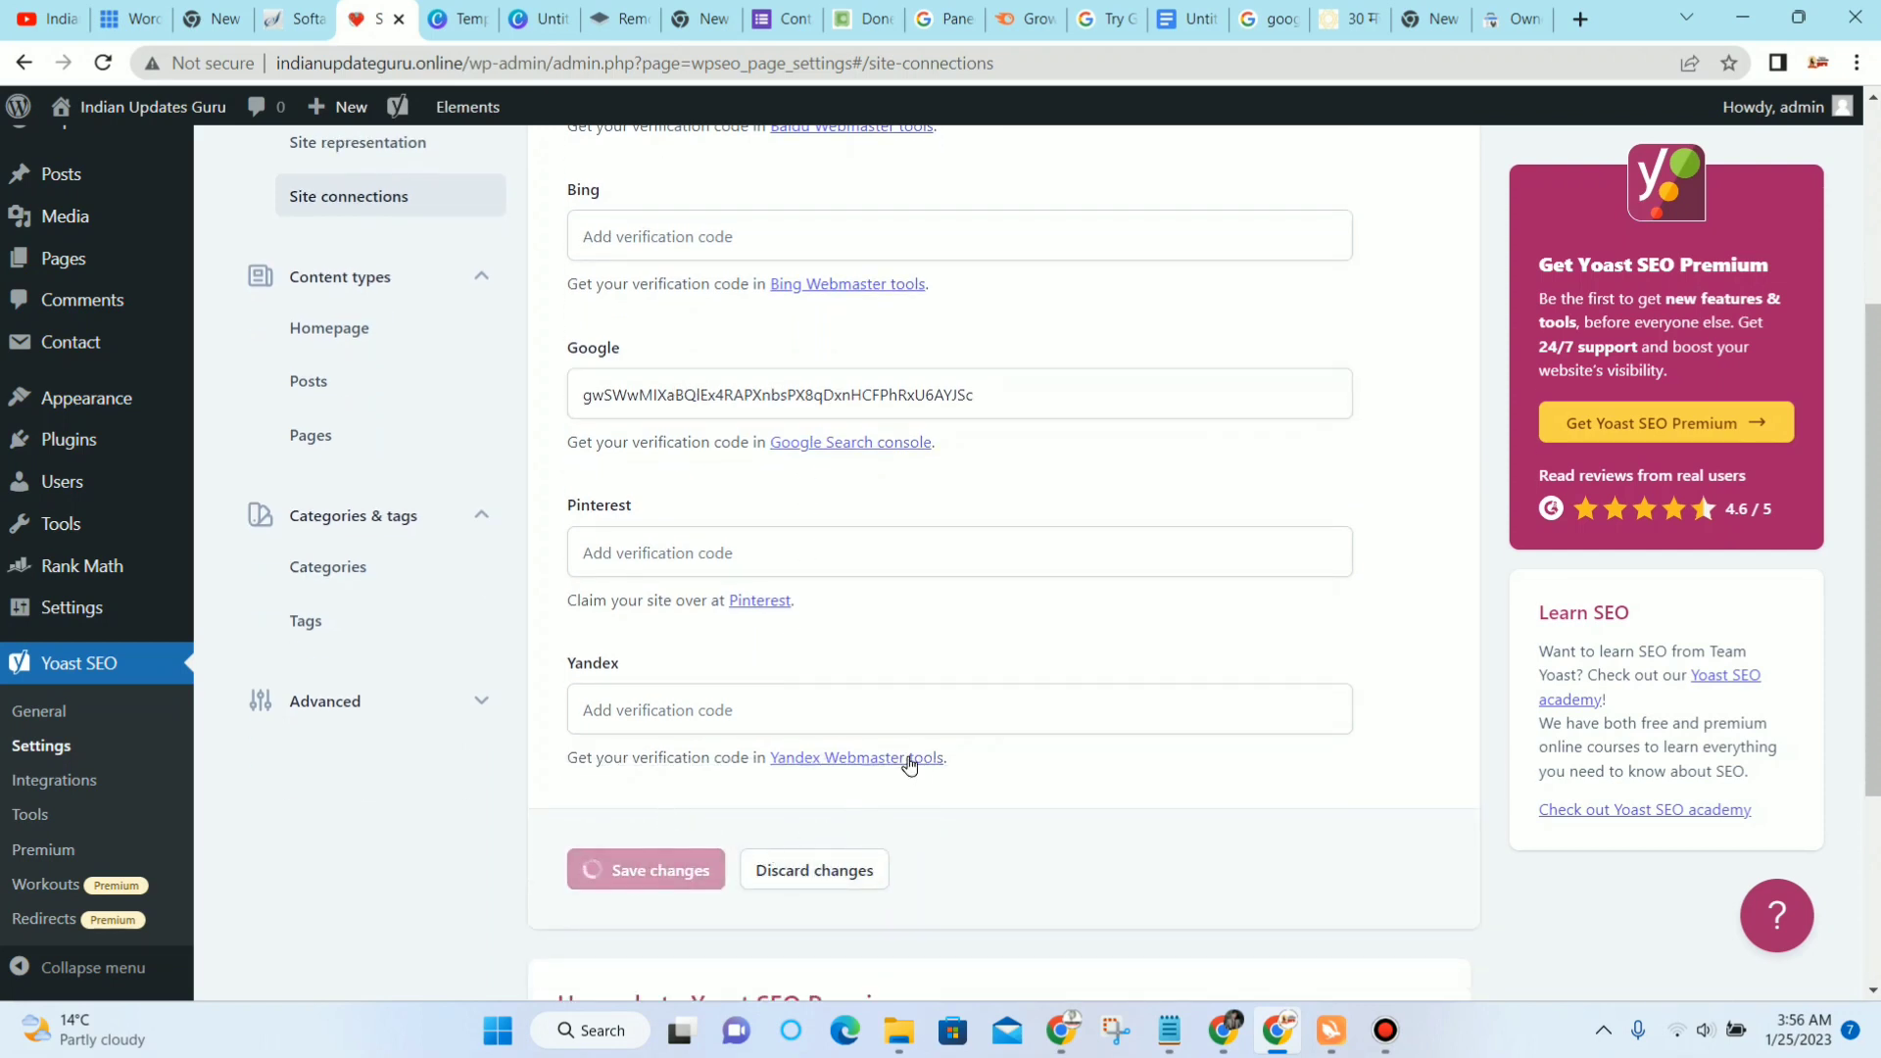
Step: Return to Google Search Console, verify ownership with the HTML tag method and open the property's Sitemaps page
{"action": "left_click", "coordinate": [1528, 29]}
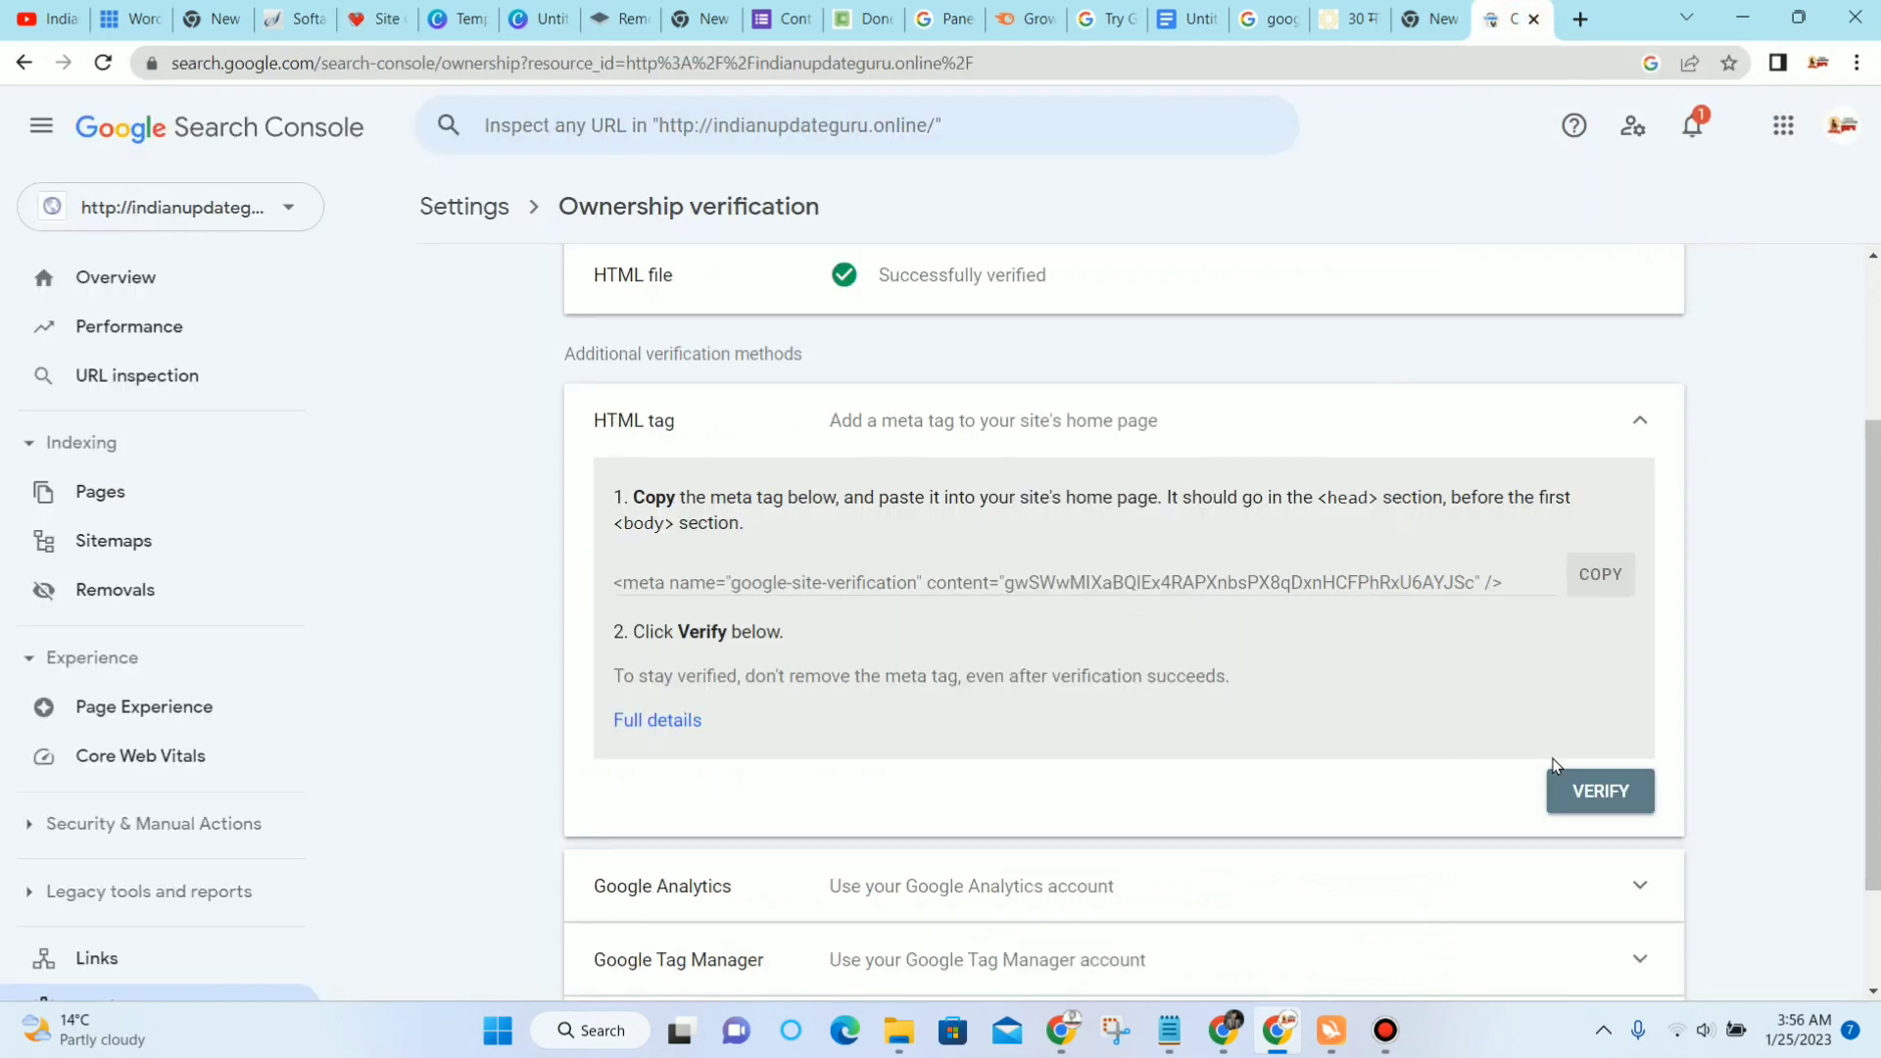
{"action": "left_click", "coordinate": [1609, 784]}
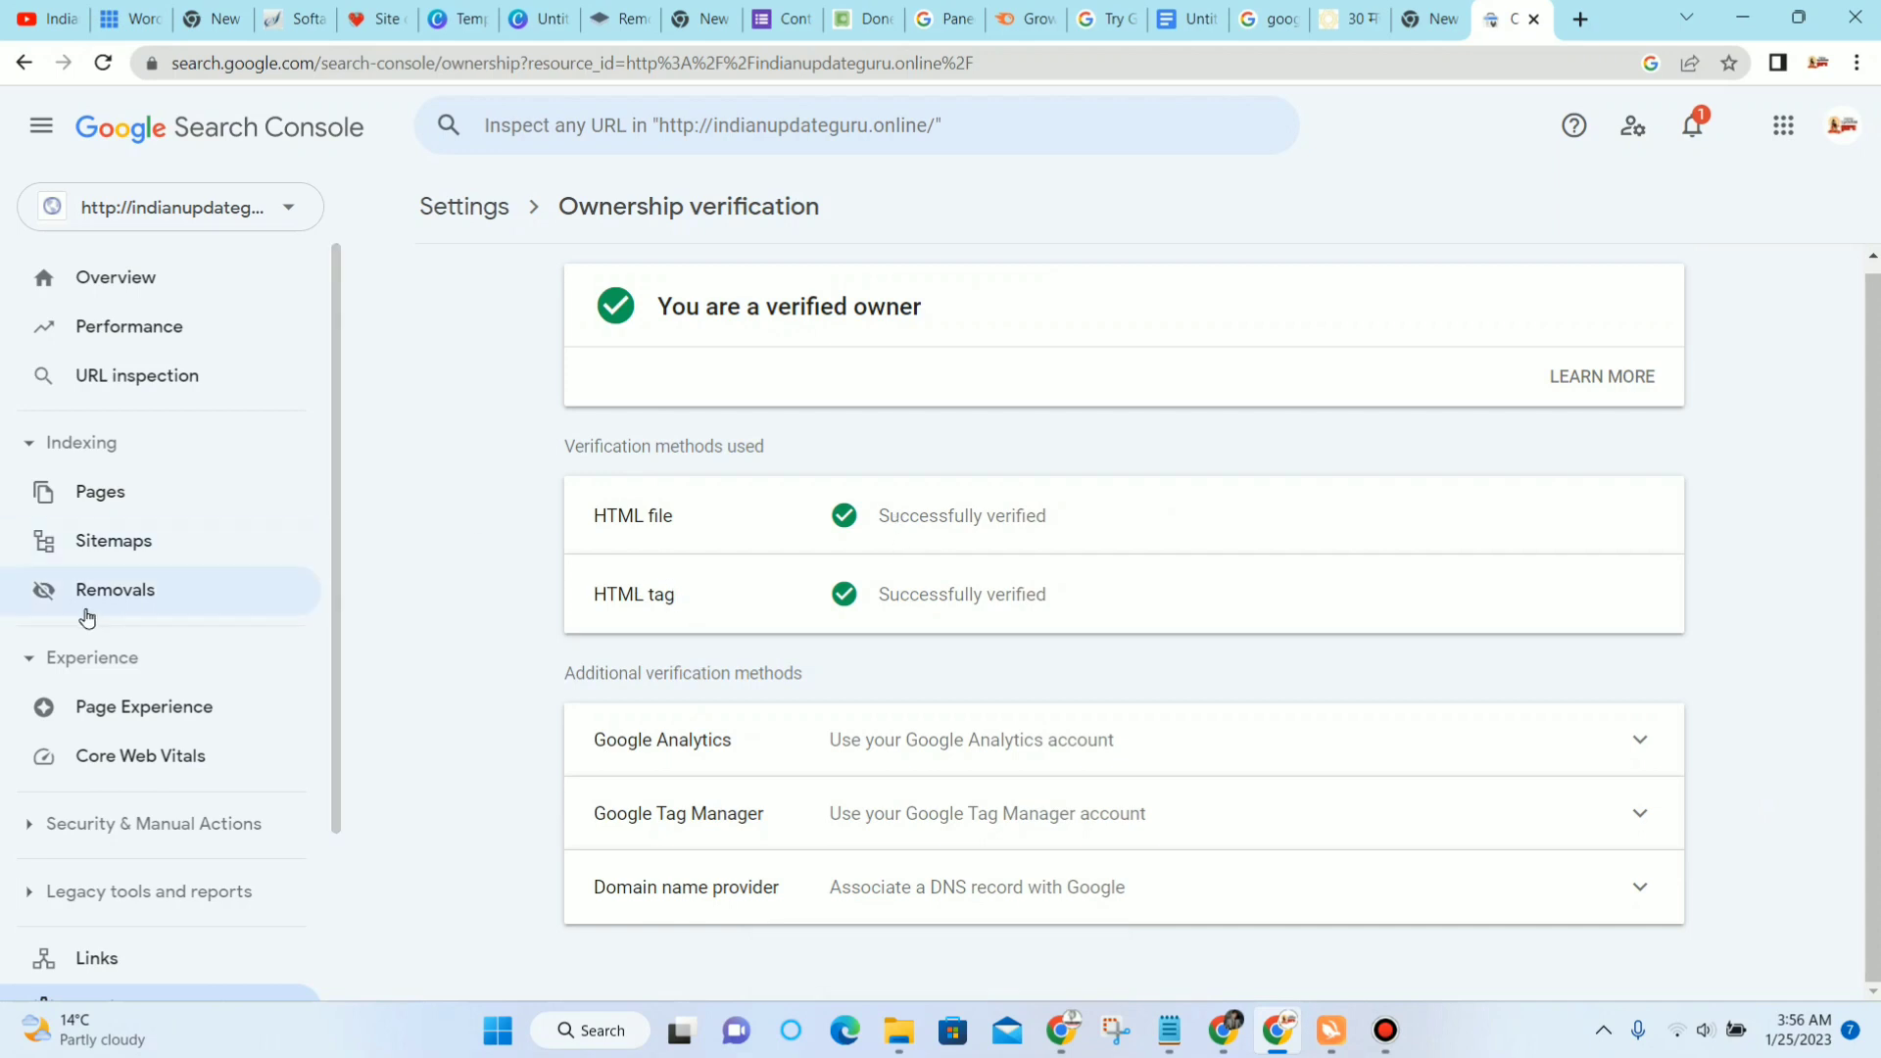
{"action": "left_click", "coordinate": [145, 554]}
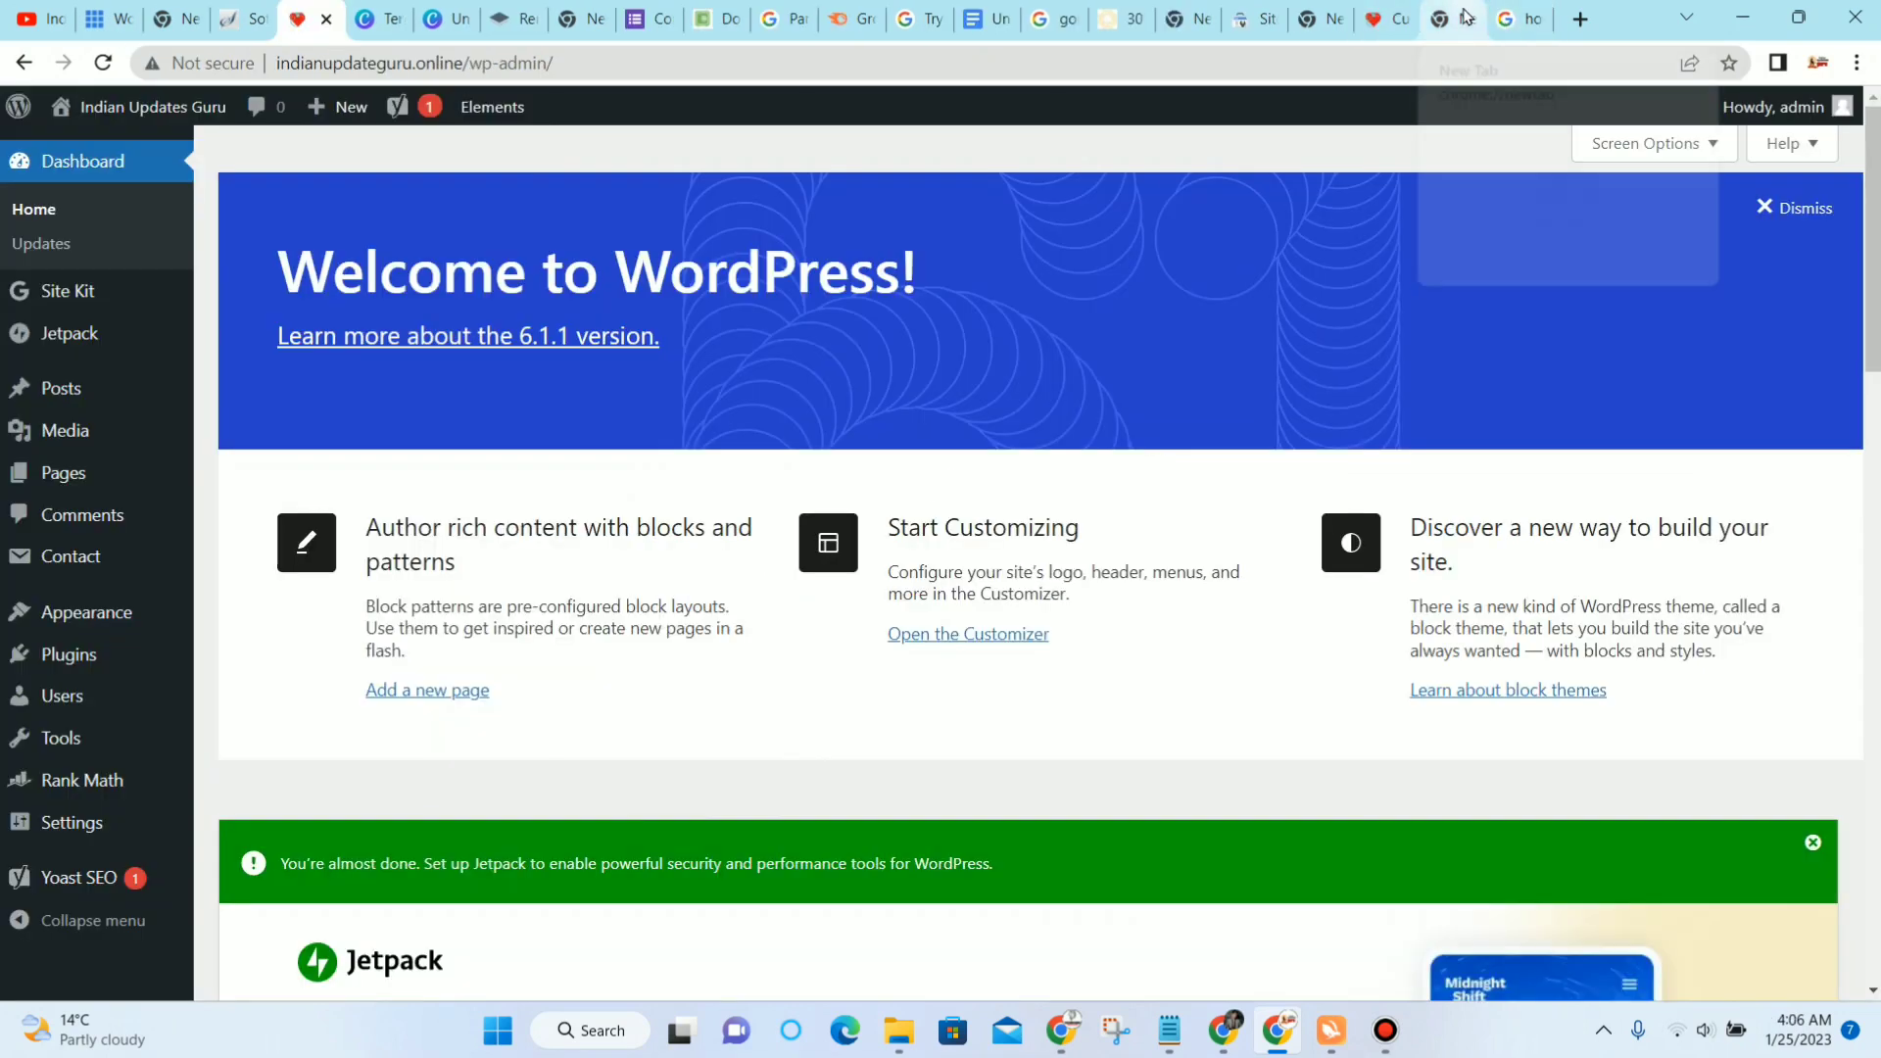
Step: Close the old WordPress dashboard tab and log in to the indianupdateguru.online admin from cPanel's WordPress management page
{"action": "mouse_move", "coordinate": [1374, 17]}
{"action": "left_click", "coordinate": [1254, 19]}
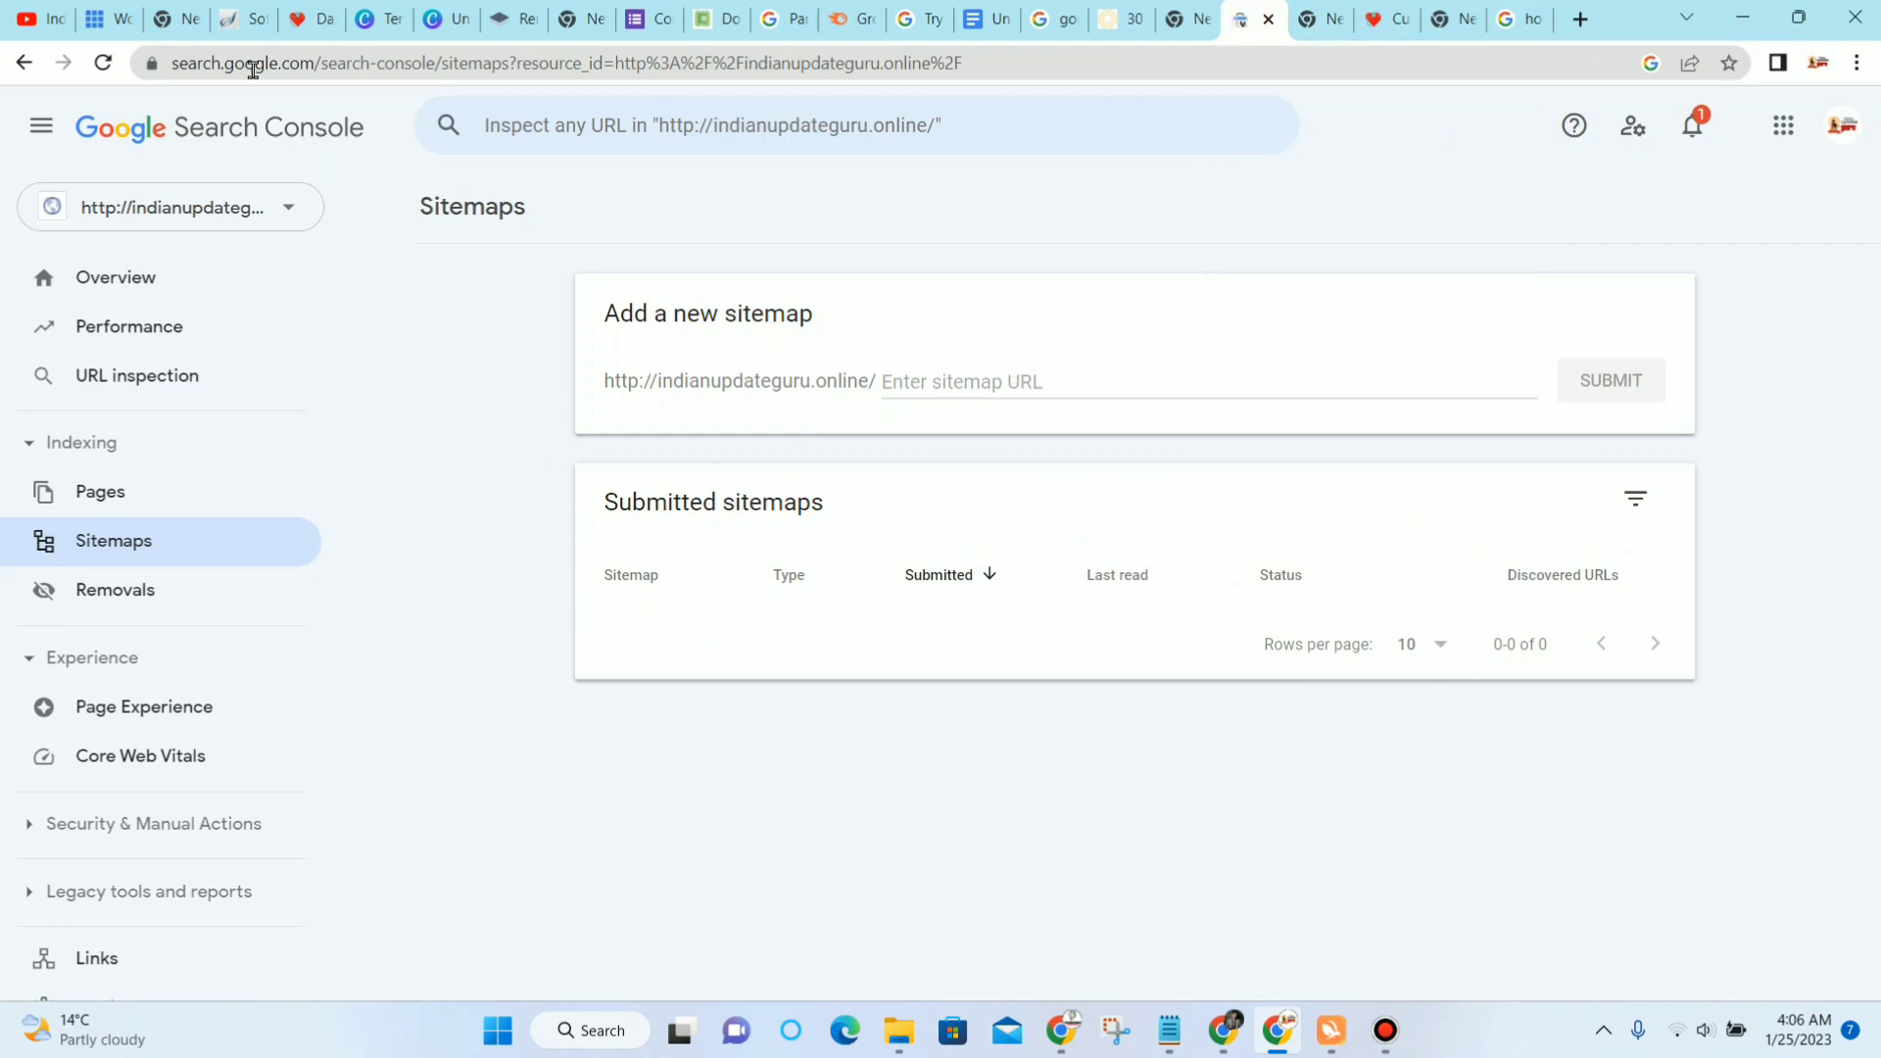
{"action": "left_click", "coordinate": [318, 17]}
{"action": "key", "text": "ctrl+w"}
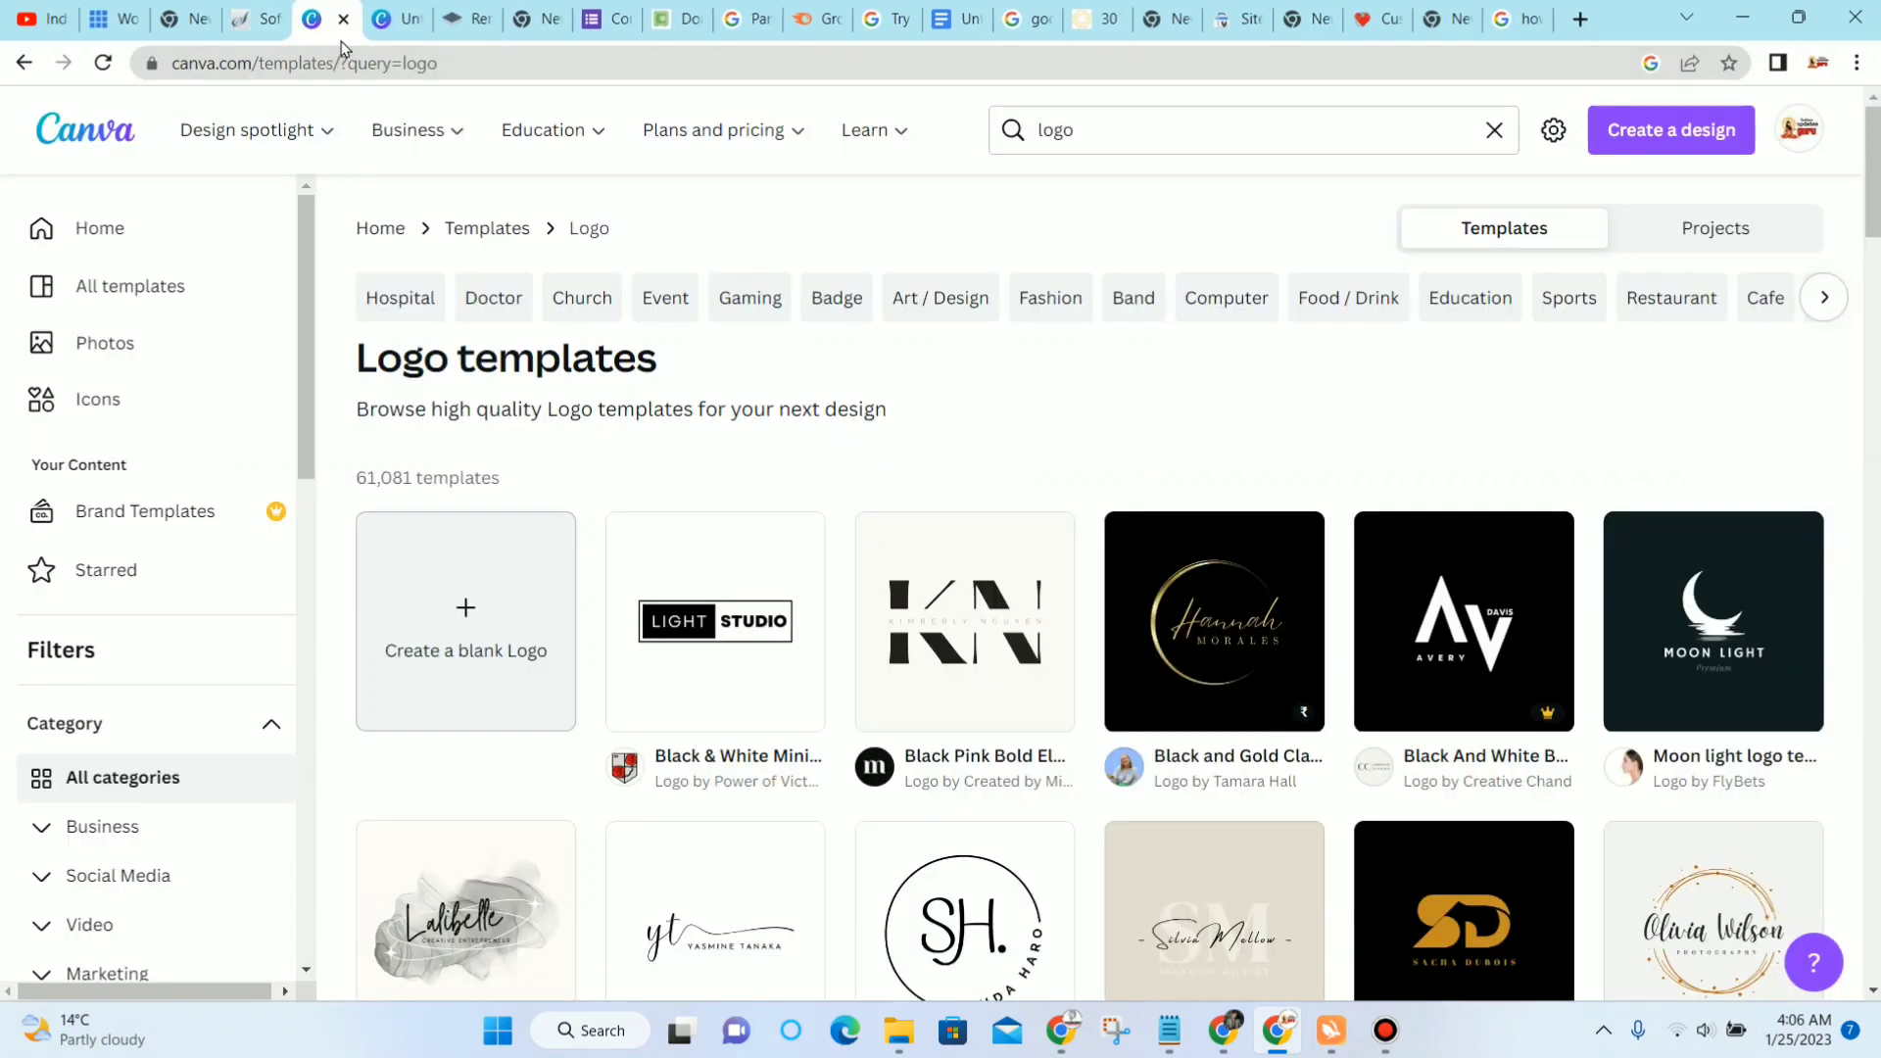
{"action": "left_click", "coordinate": [266, 14]}
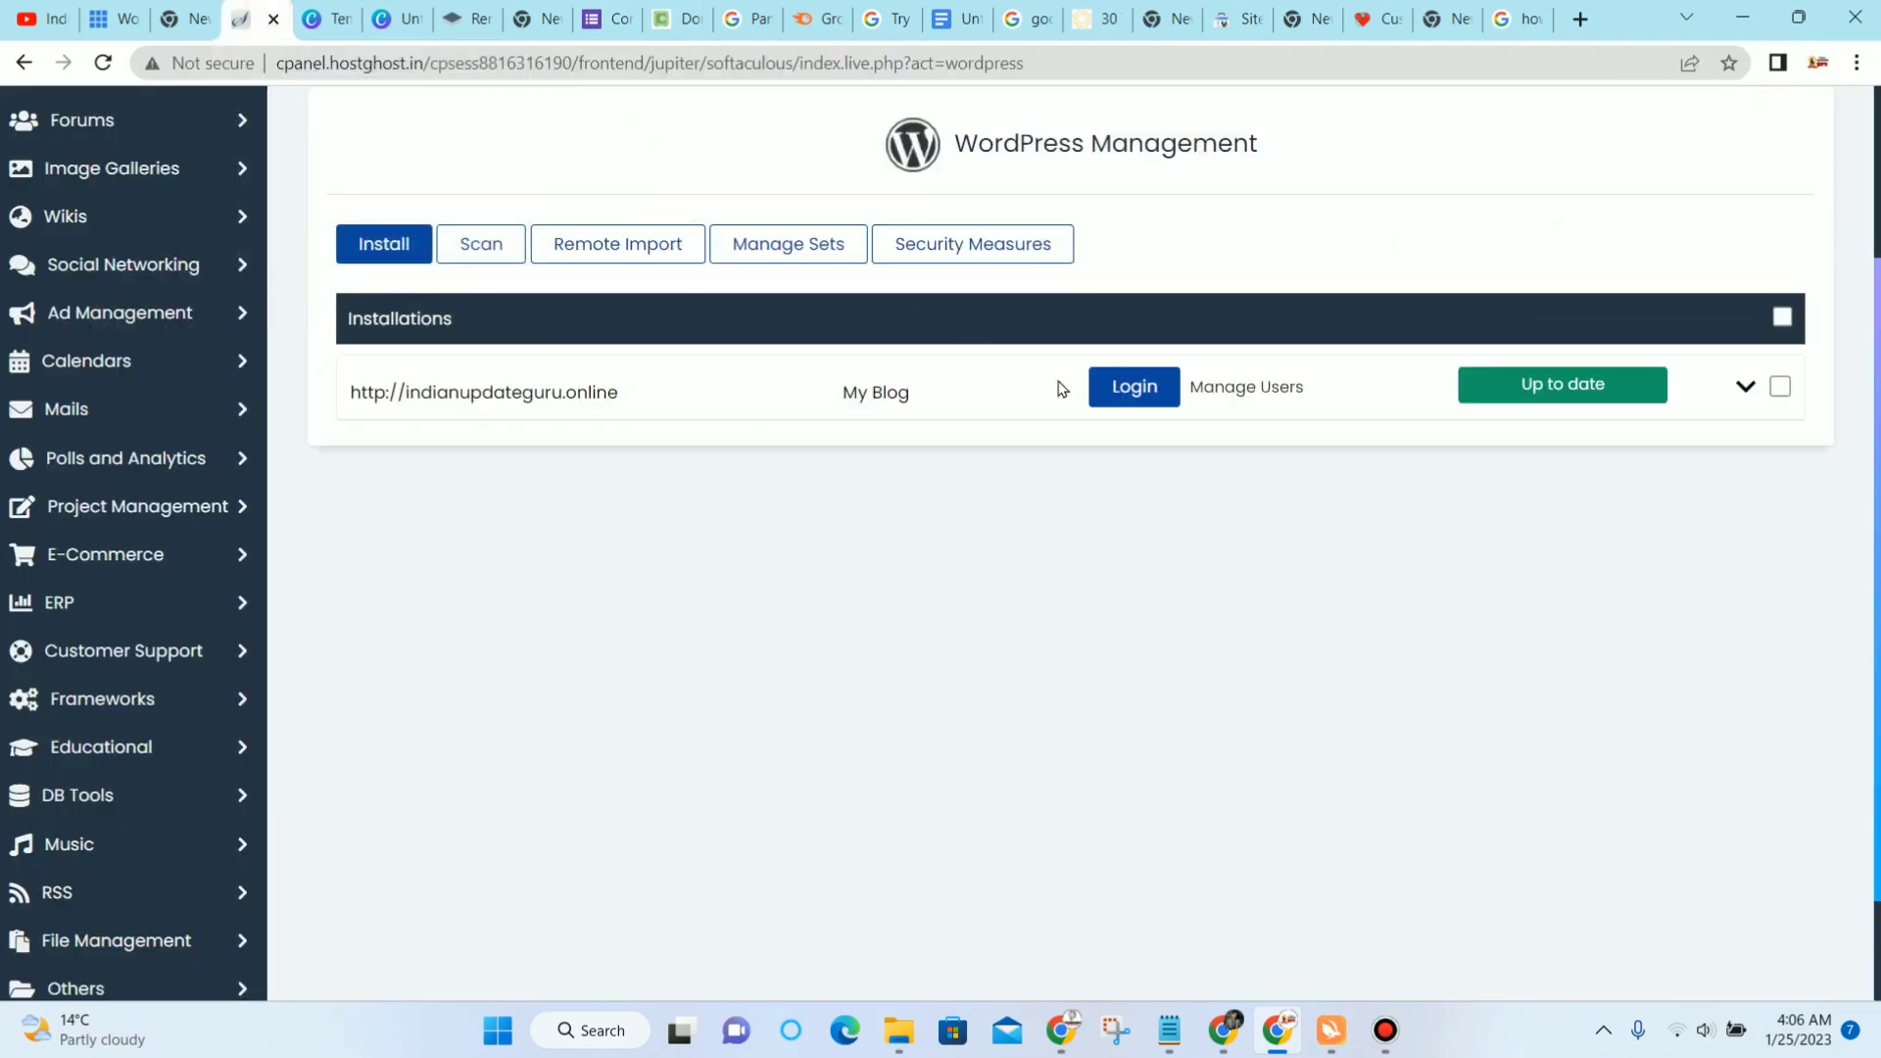
{"action": "left_click", "coordinate": [1131, 387]}
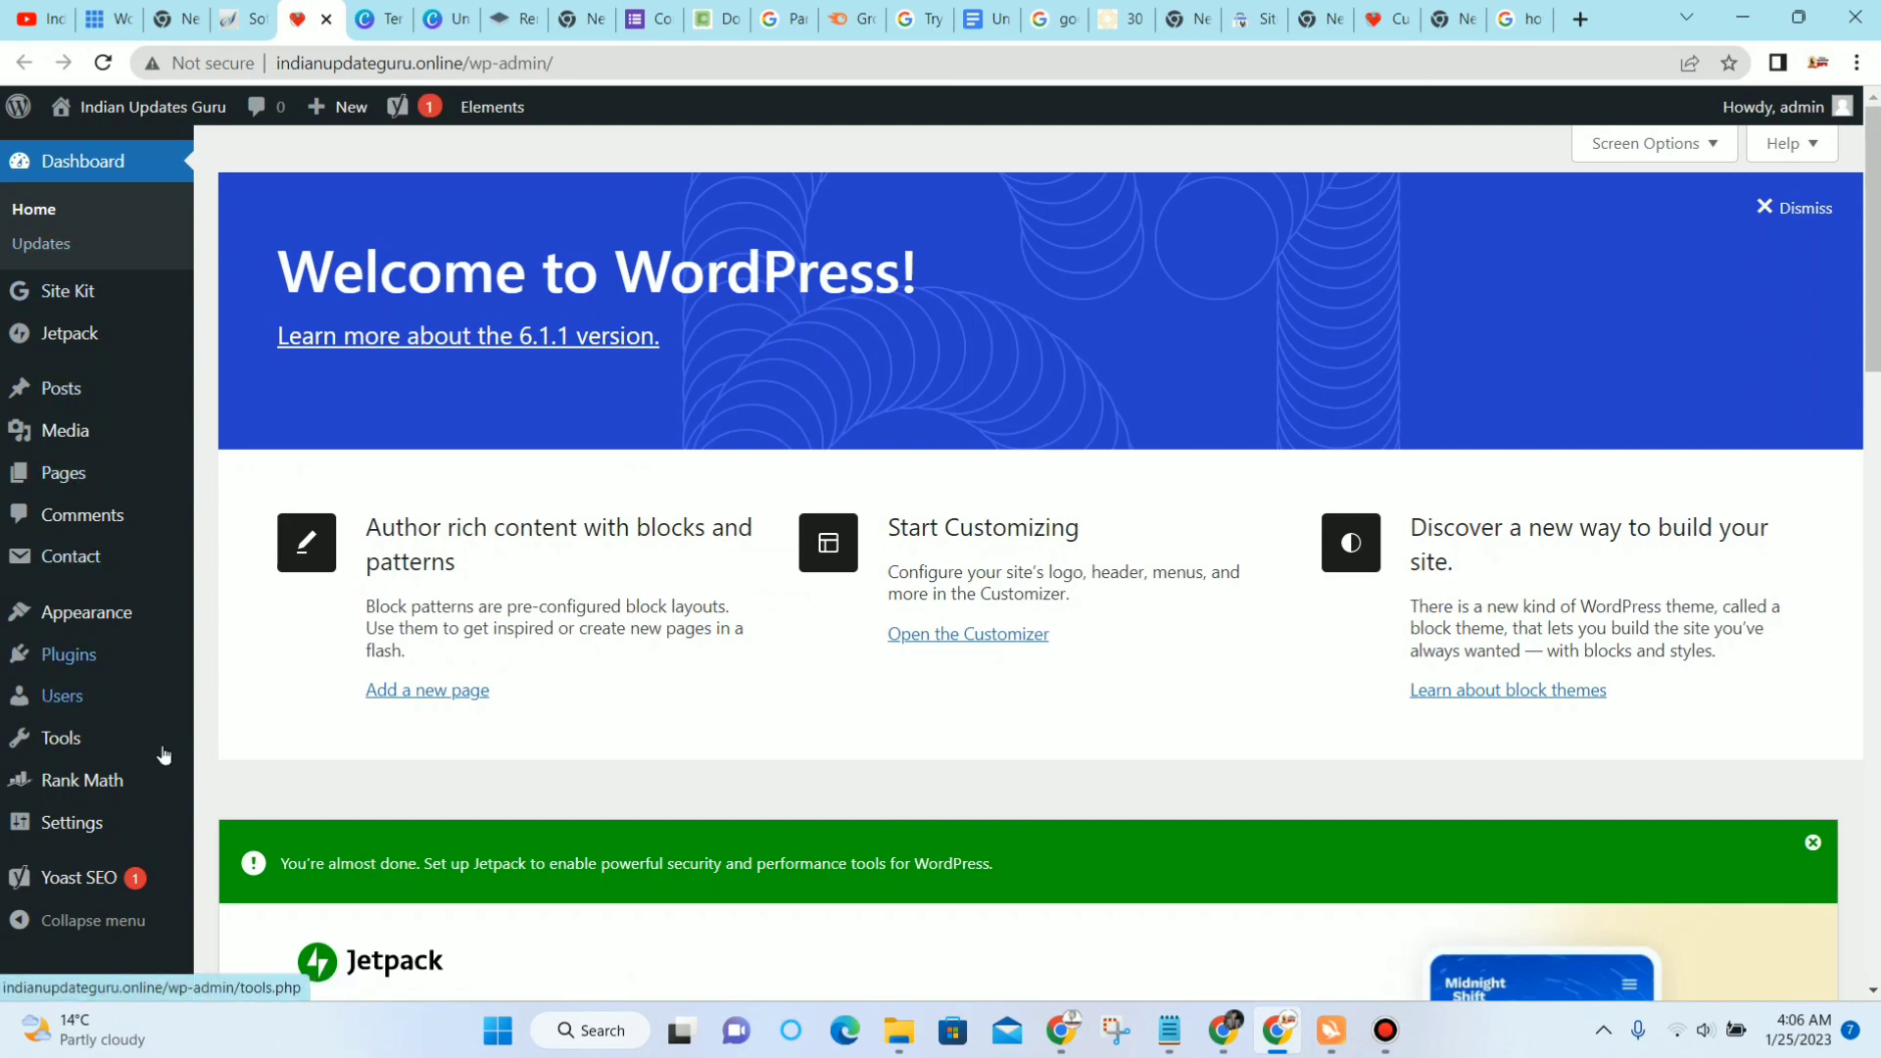
Step: Go from the installed plugins to adding a new one and search the plugin directory for "sitemap"
{"action": "mouse_move", "coordinate": [98, 653]}
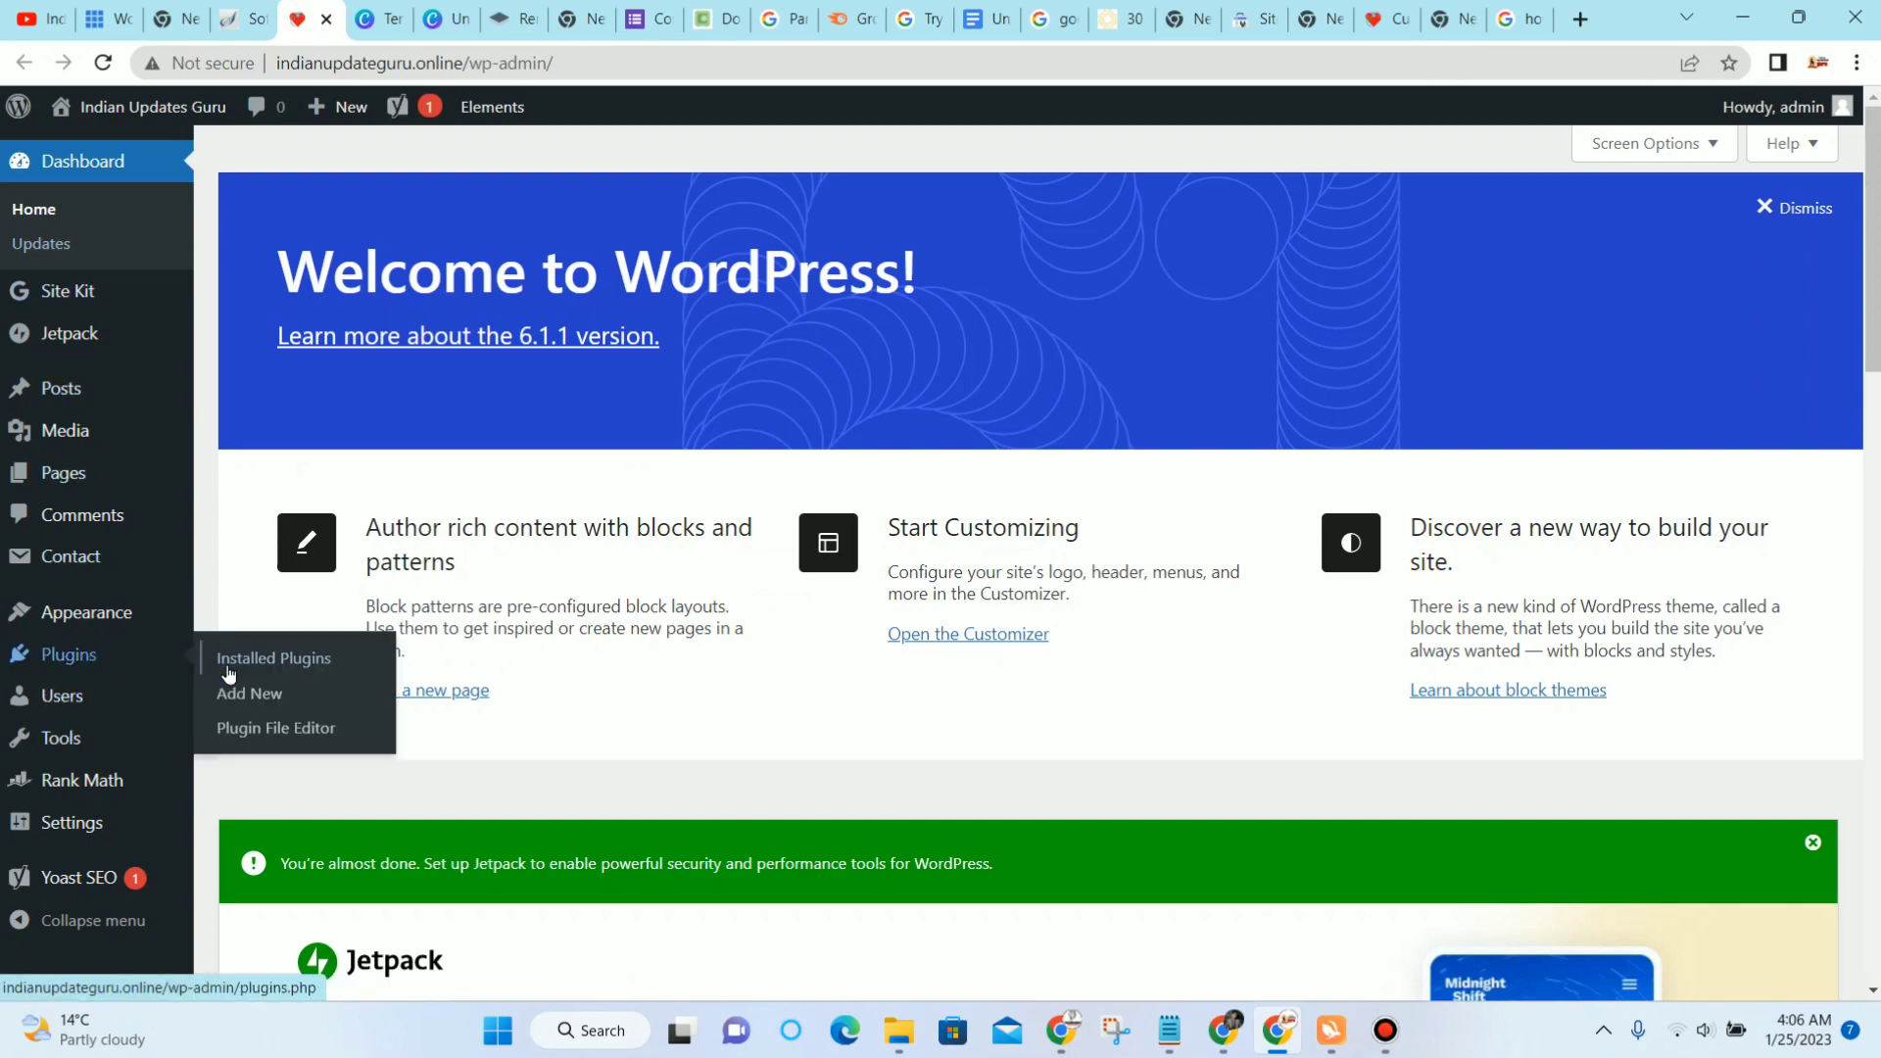
{"action": "left_click", "coordinate": [277, 659]}
{"action": "scroll", "coordinate": [446, 604], "scroll_direction": "down", "scroll_amount": 1}
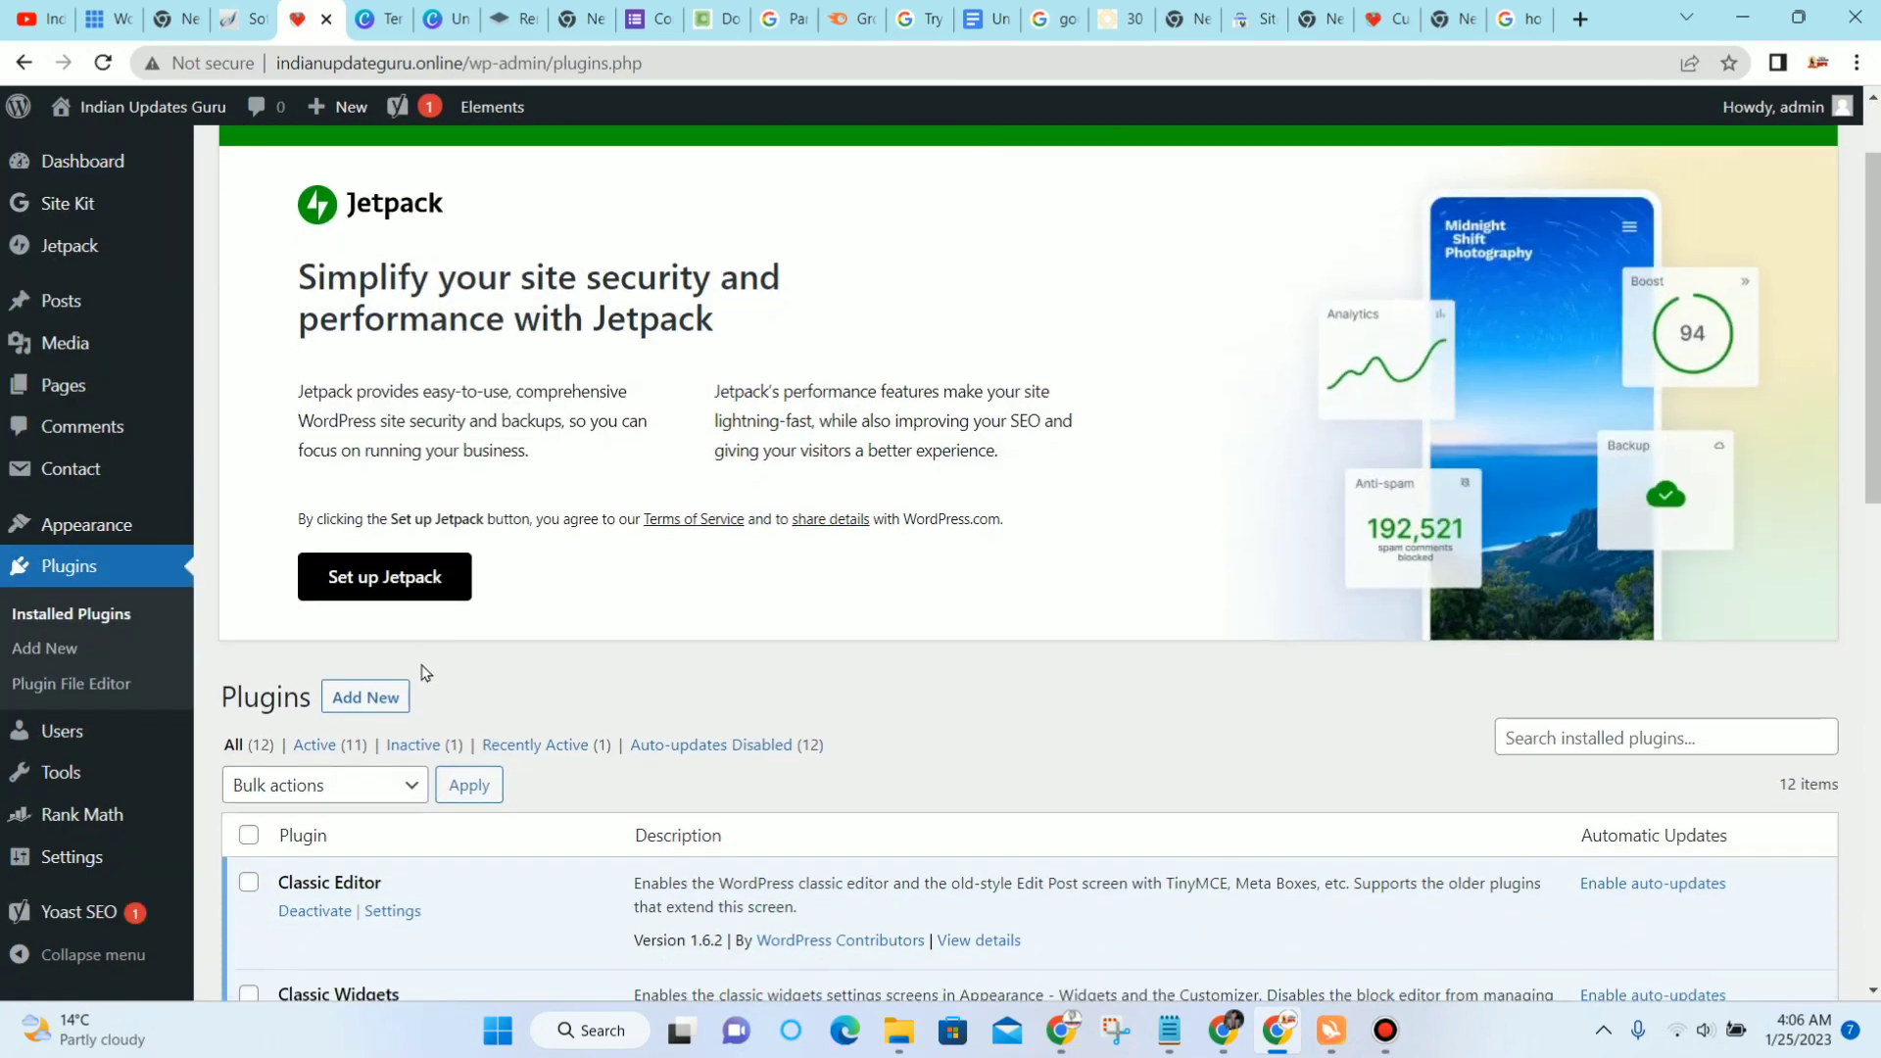
{"action": "left_click", "coordinate": [365, 696]}
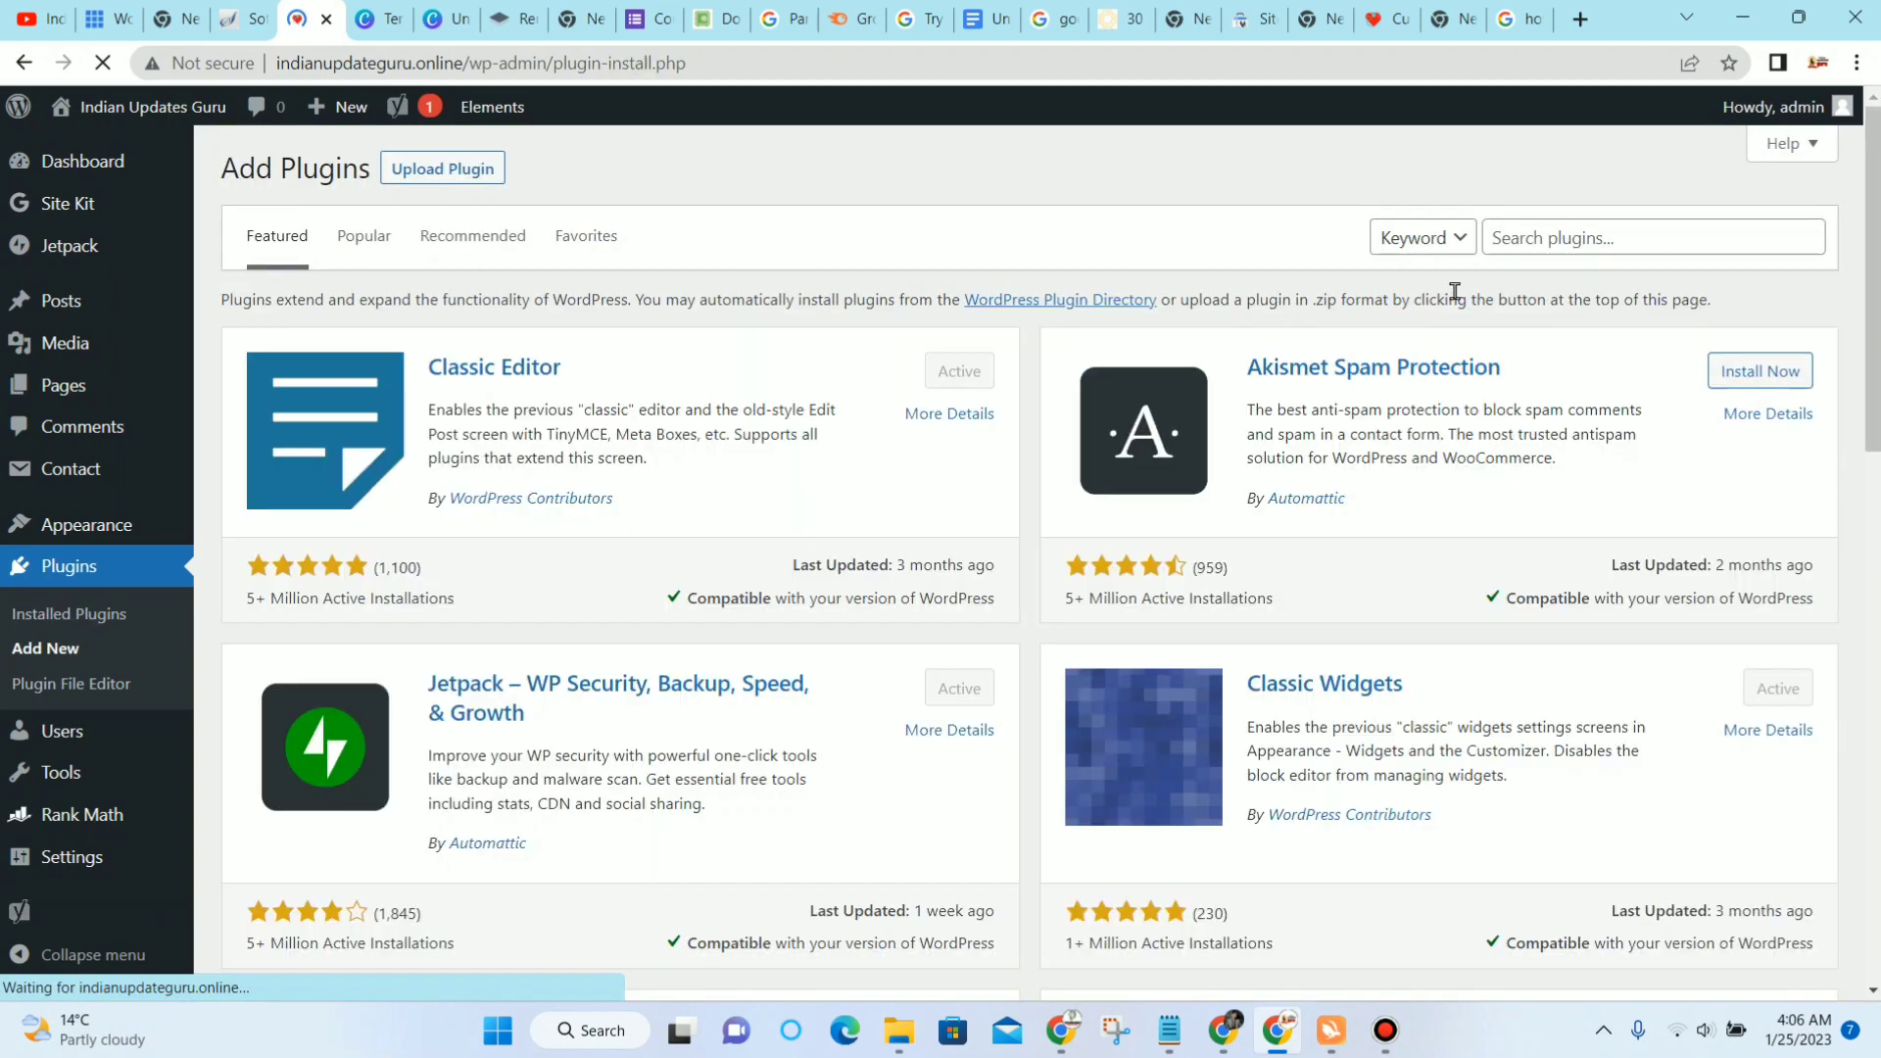
{"action": "left_click", "coordinate": [1572, 236]}
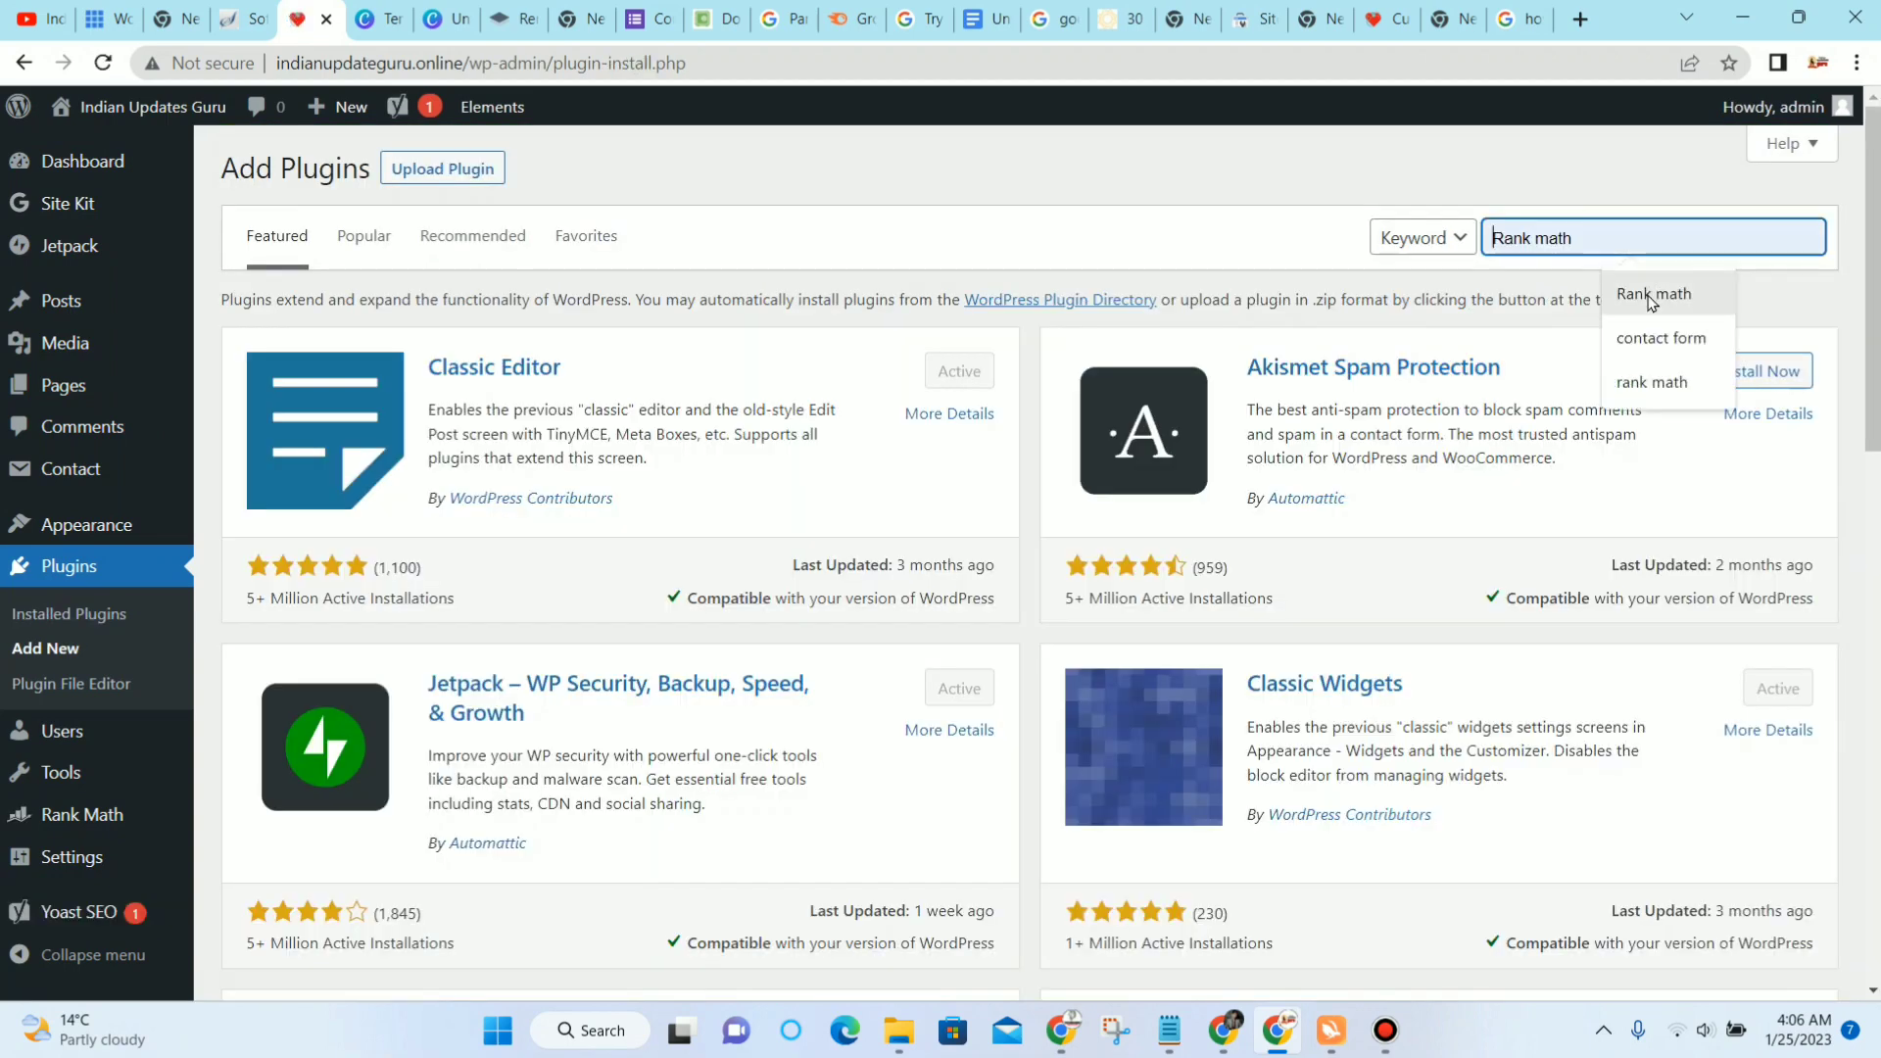
{"action": "type", "text": "sit"}
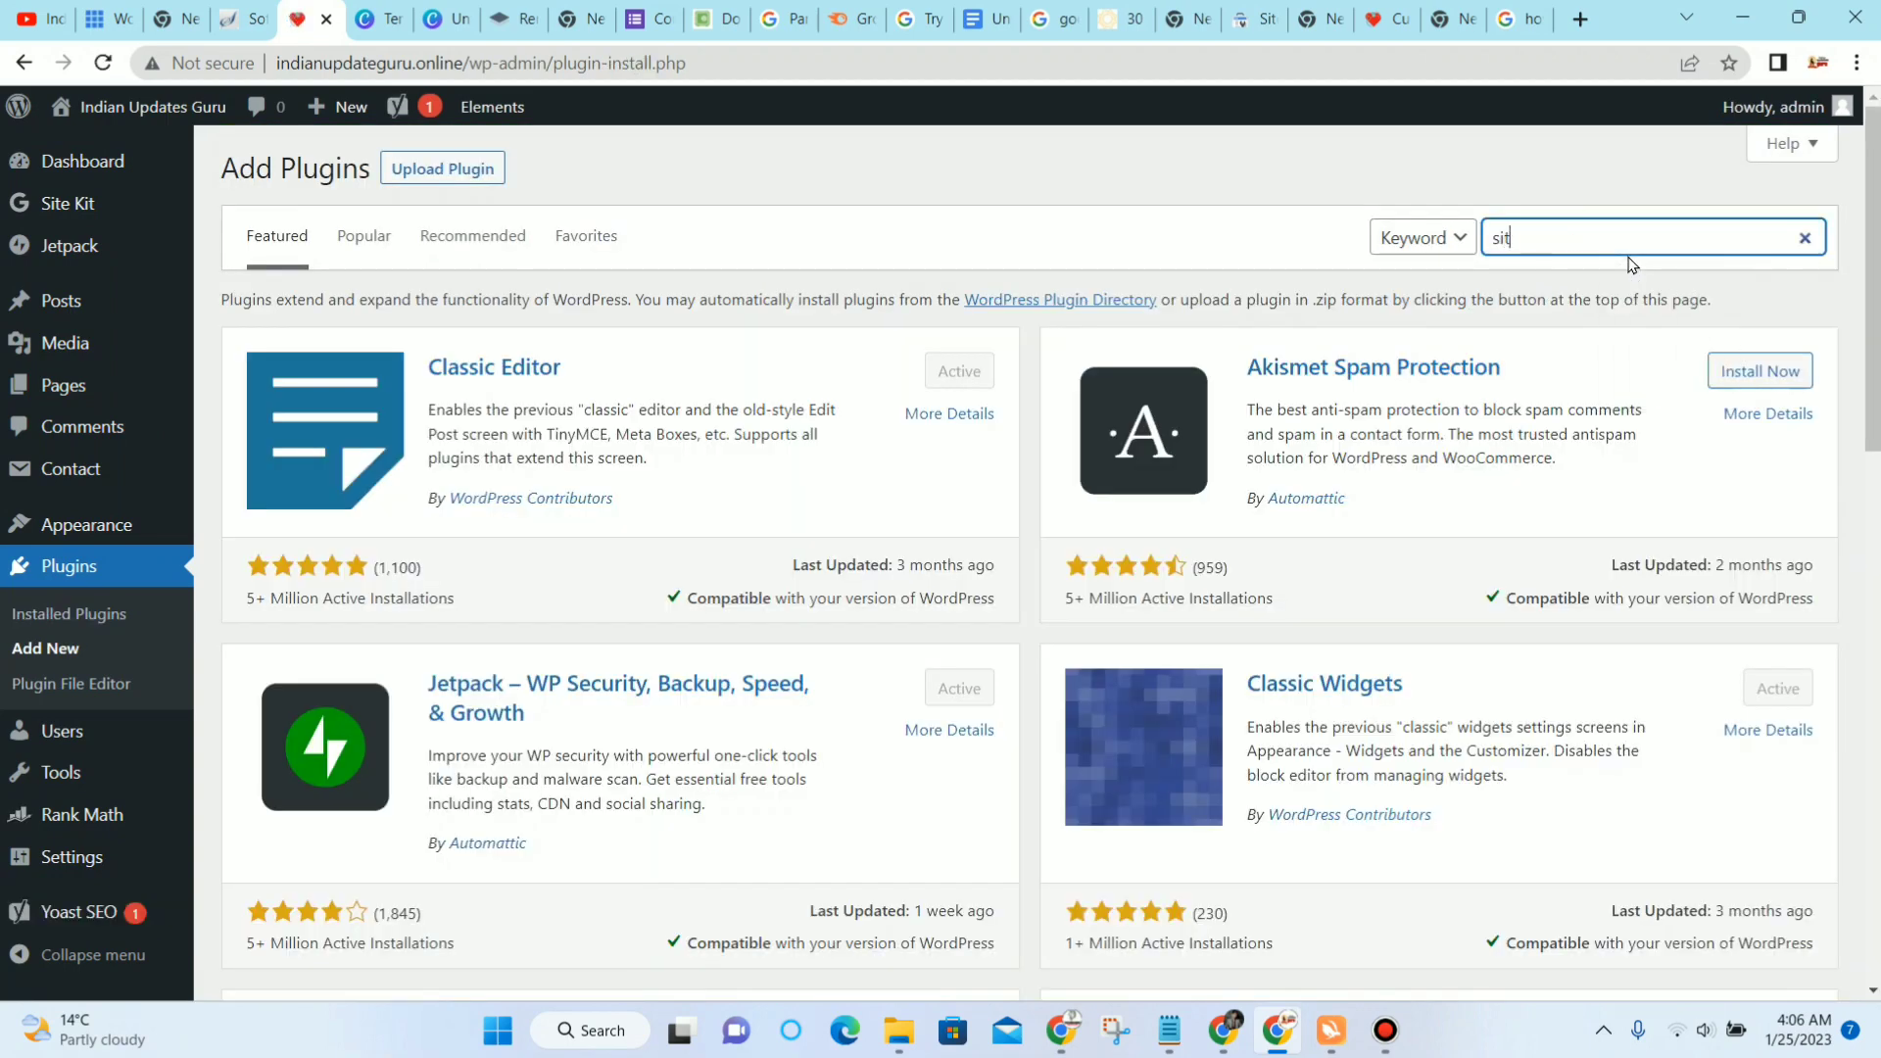
{"action": "type", "text": "em"}
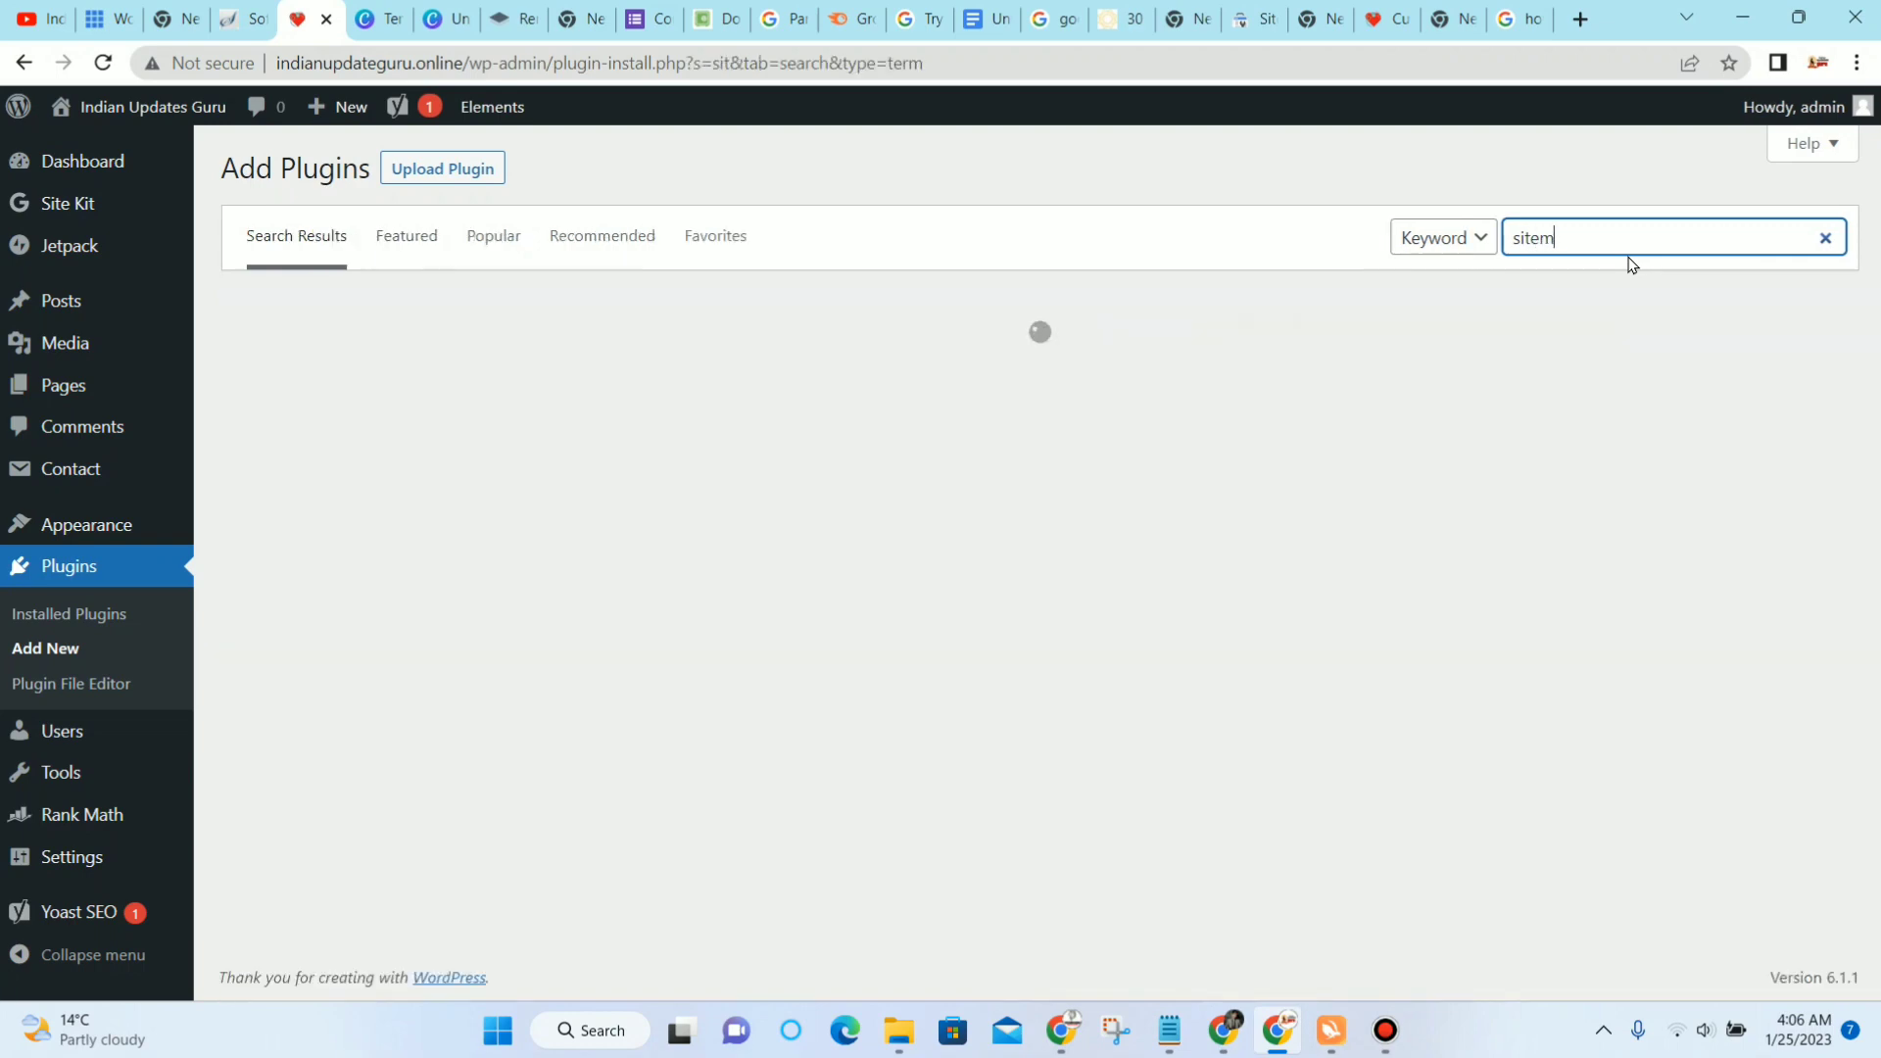
{"action": "type", "text": "ap"}
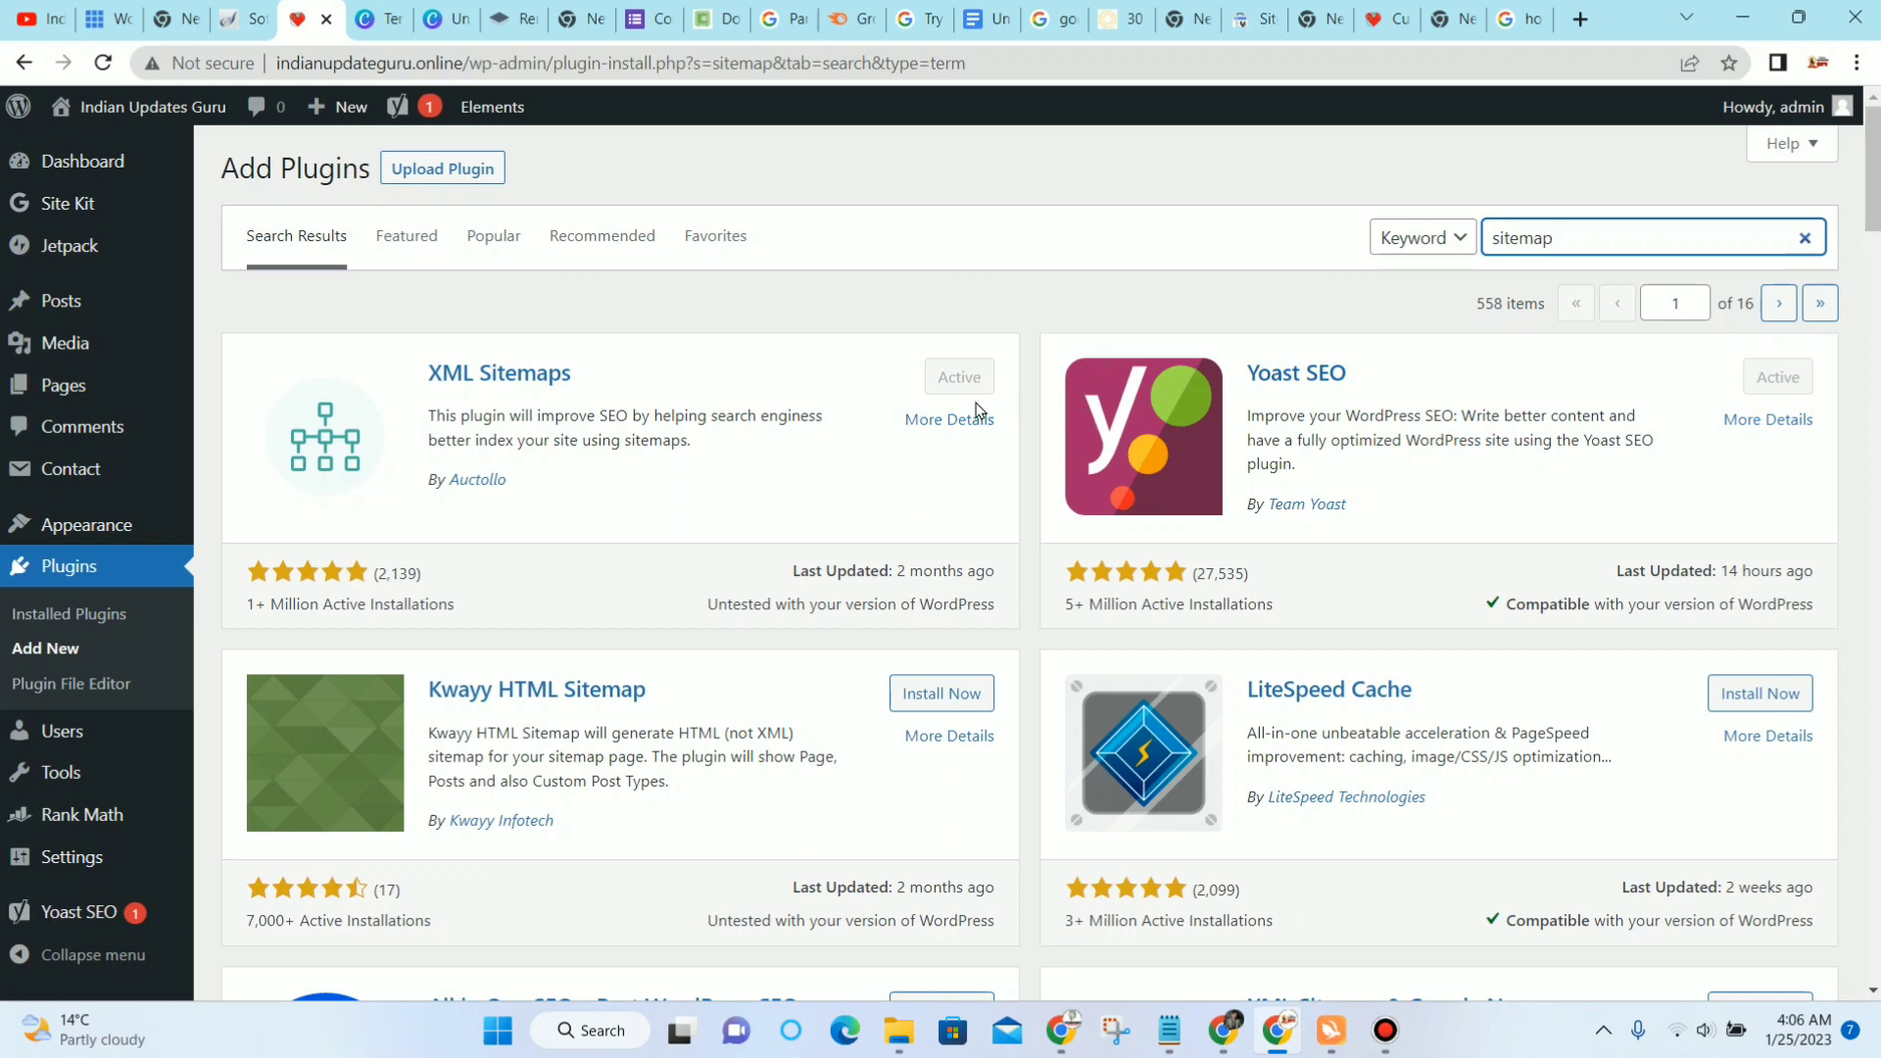
{"action": "scroll", "coordinate": [103, 735], "scroll_direction": "down", "scroll_amount": 3}
Step: Open the XML-Sitemap settings in WordPress and follow the link to the site's sitemap index file
{"action": "mouse_move", "coordinate": [65, 860]}
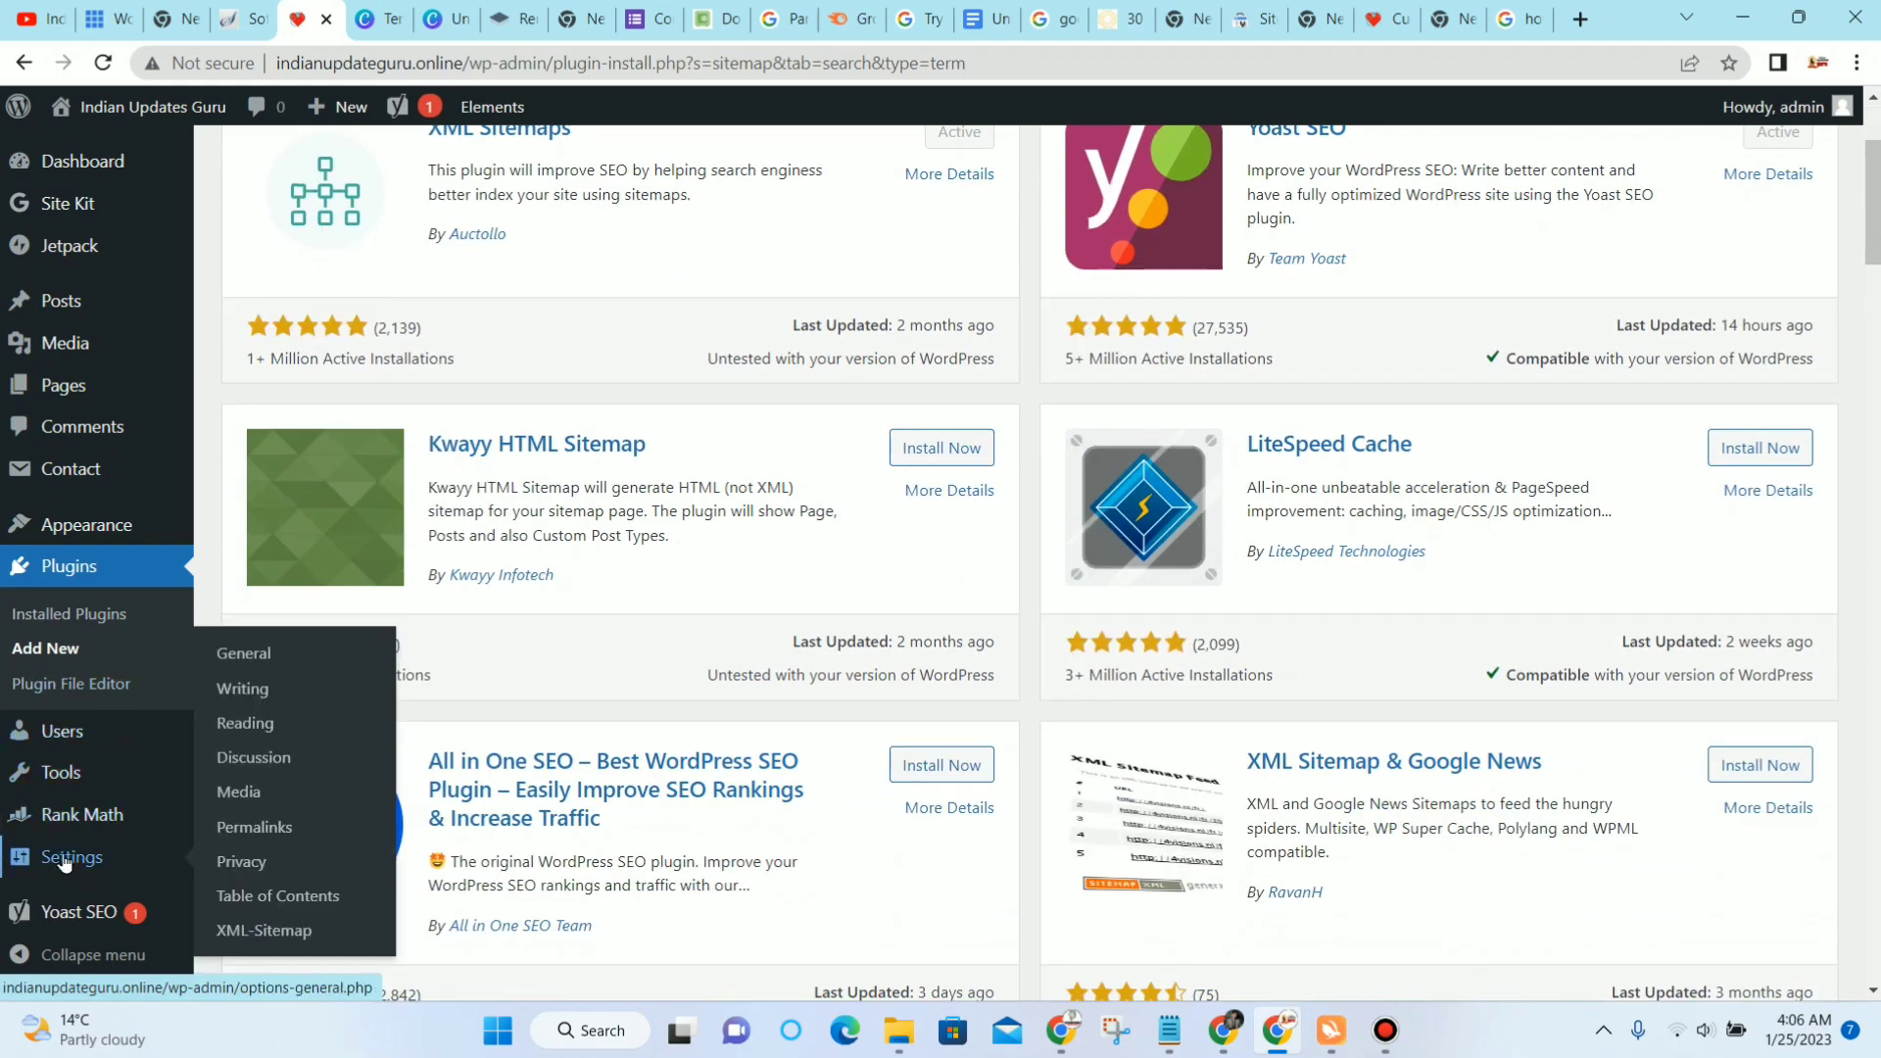
{"action": "left_click", "coordinate": [251, 927]}
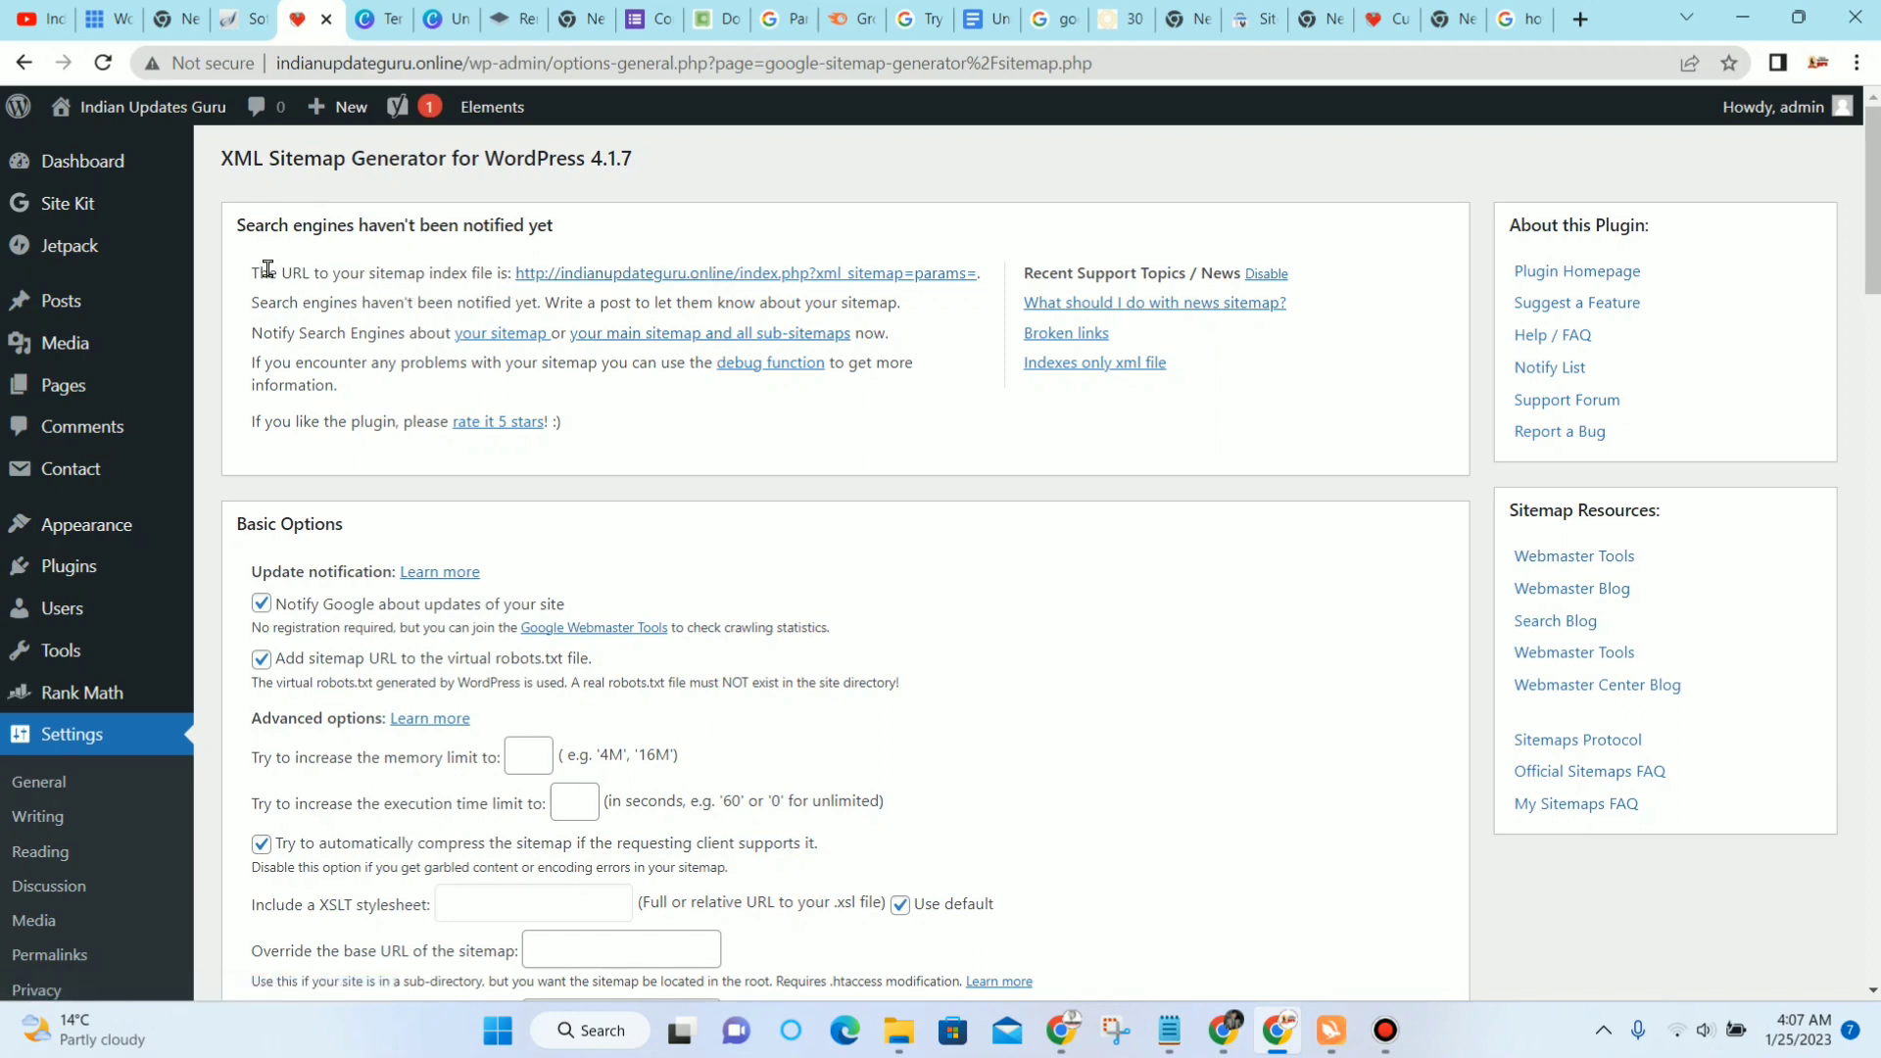
{"action": "left_click", "coordinate": [646, 278]}
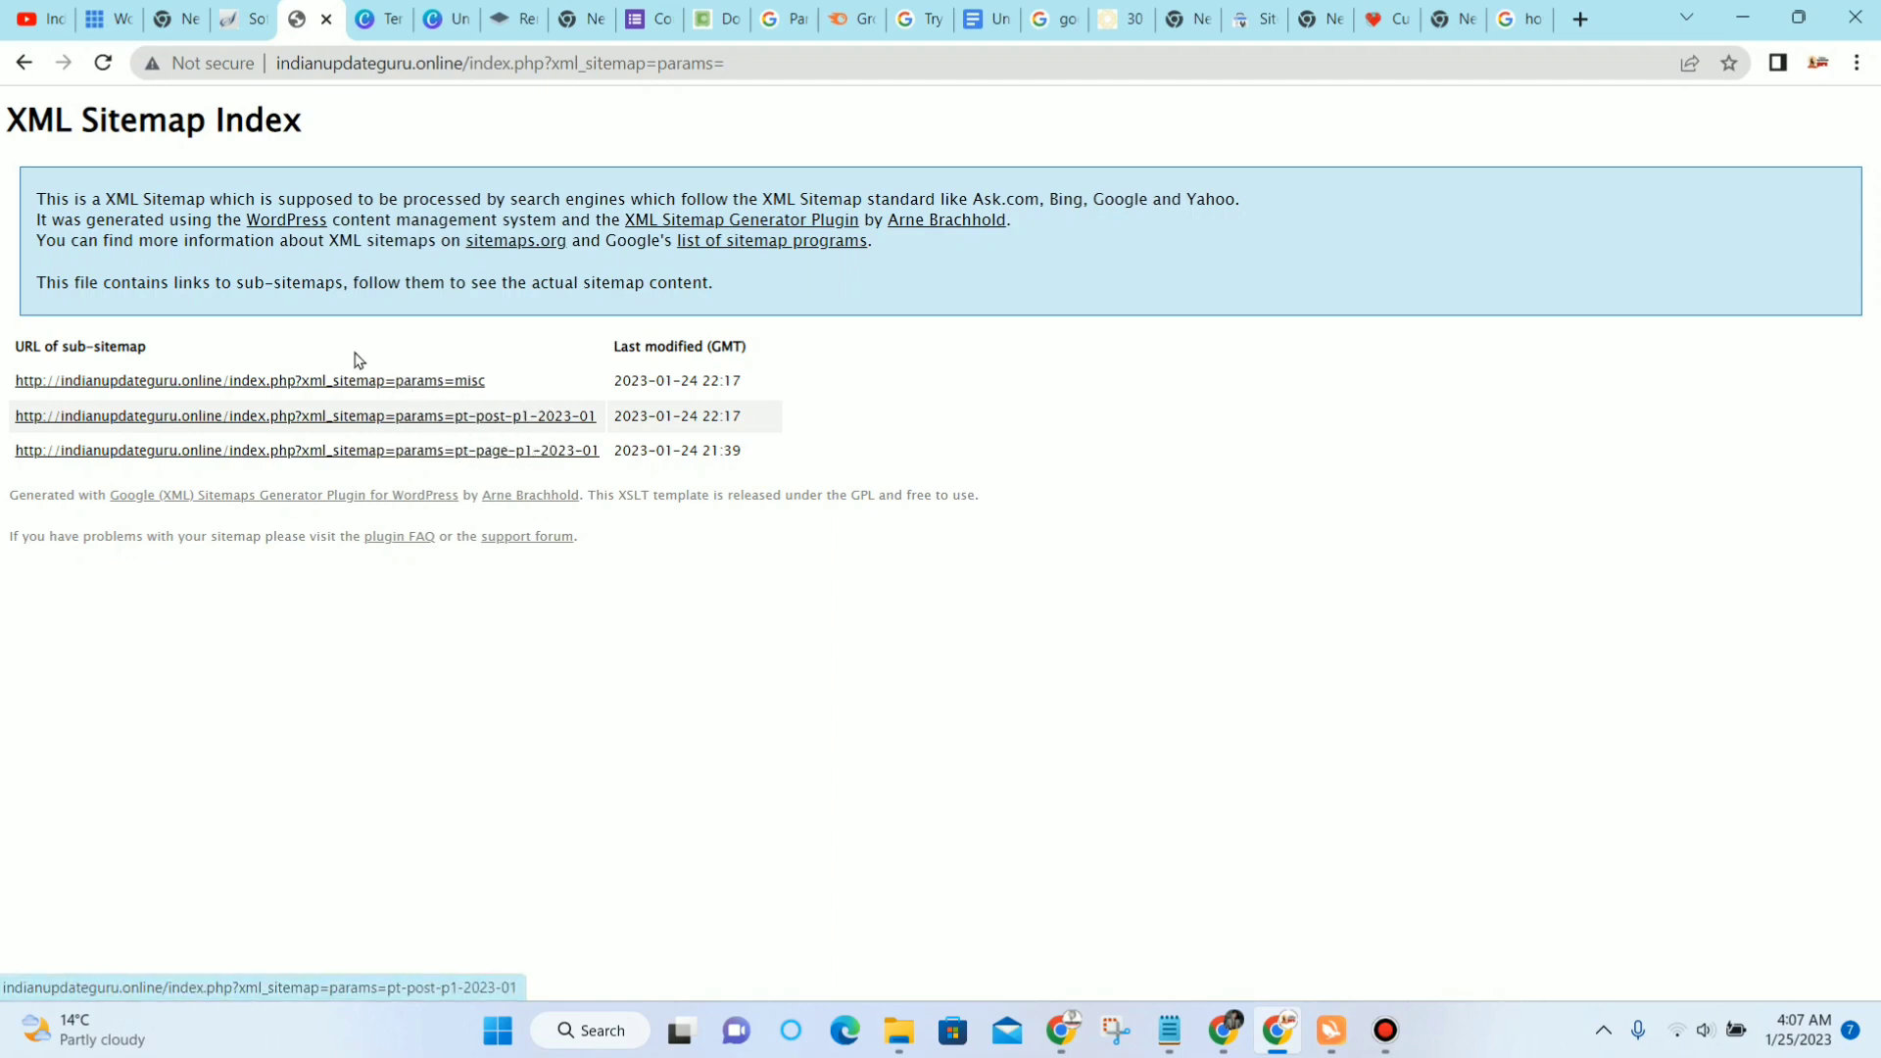
Step: Open the misc sub-sitemap from the sitemap index and copy its full URL
{"action": "left_click", "coordinate": [232, 382]}
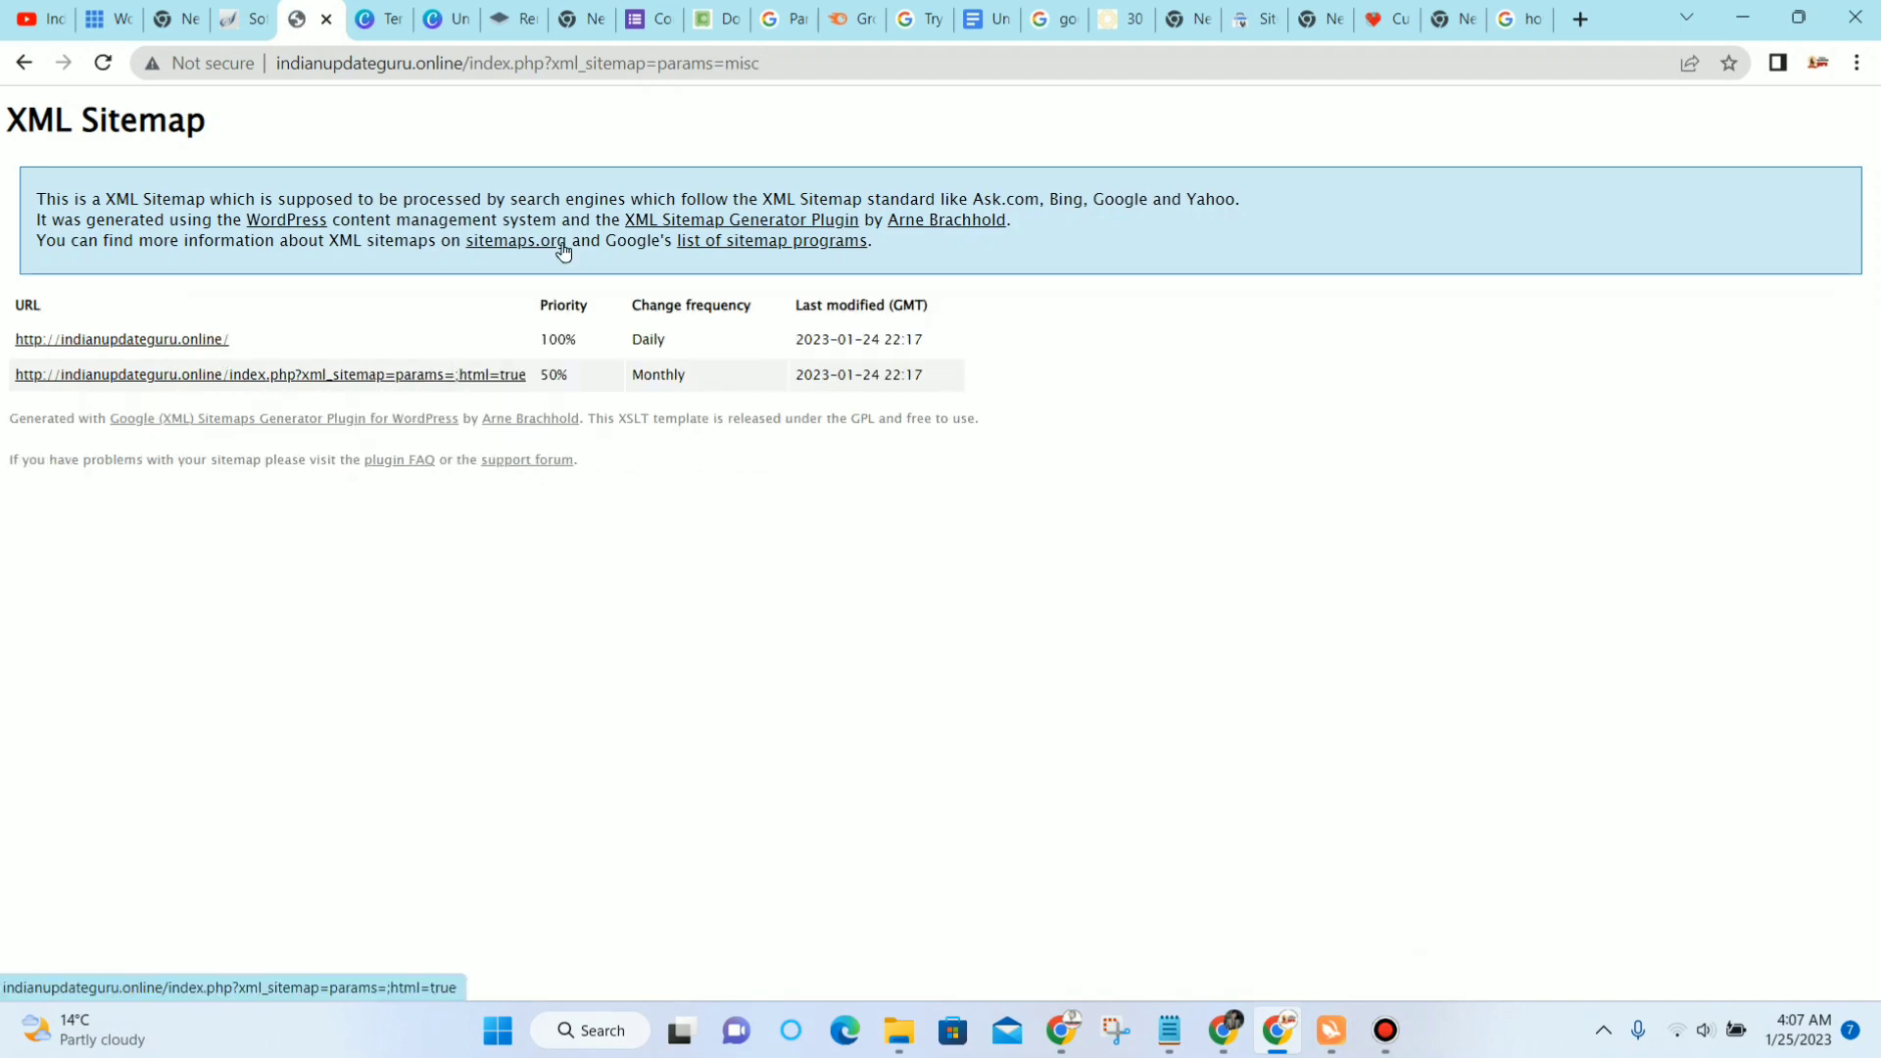
{"action": "left_click", "coordinate": [802, 59]}
{"action": "right_click", "coordinate": [800, 60]}
{"action": "left_click", "coordinate": [874, 225]}
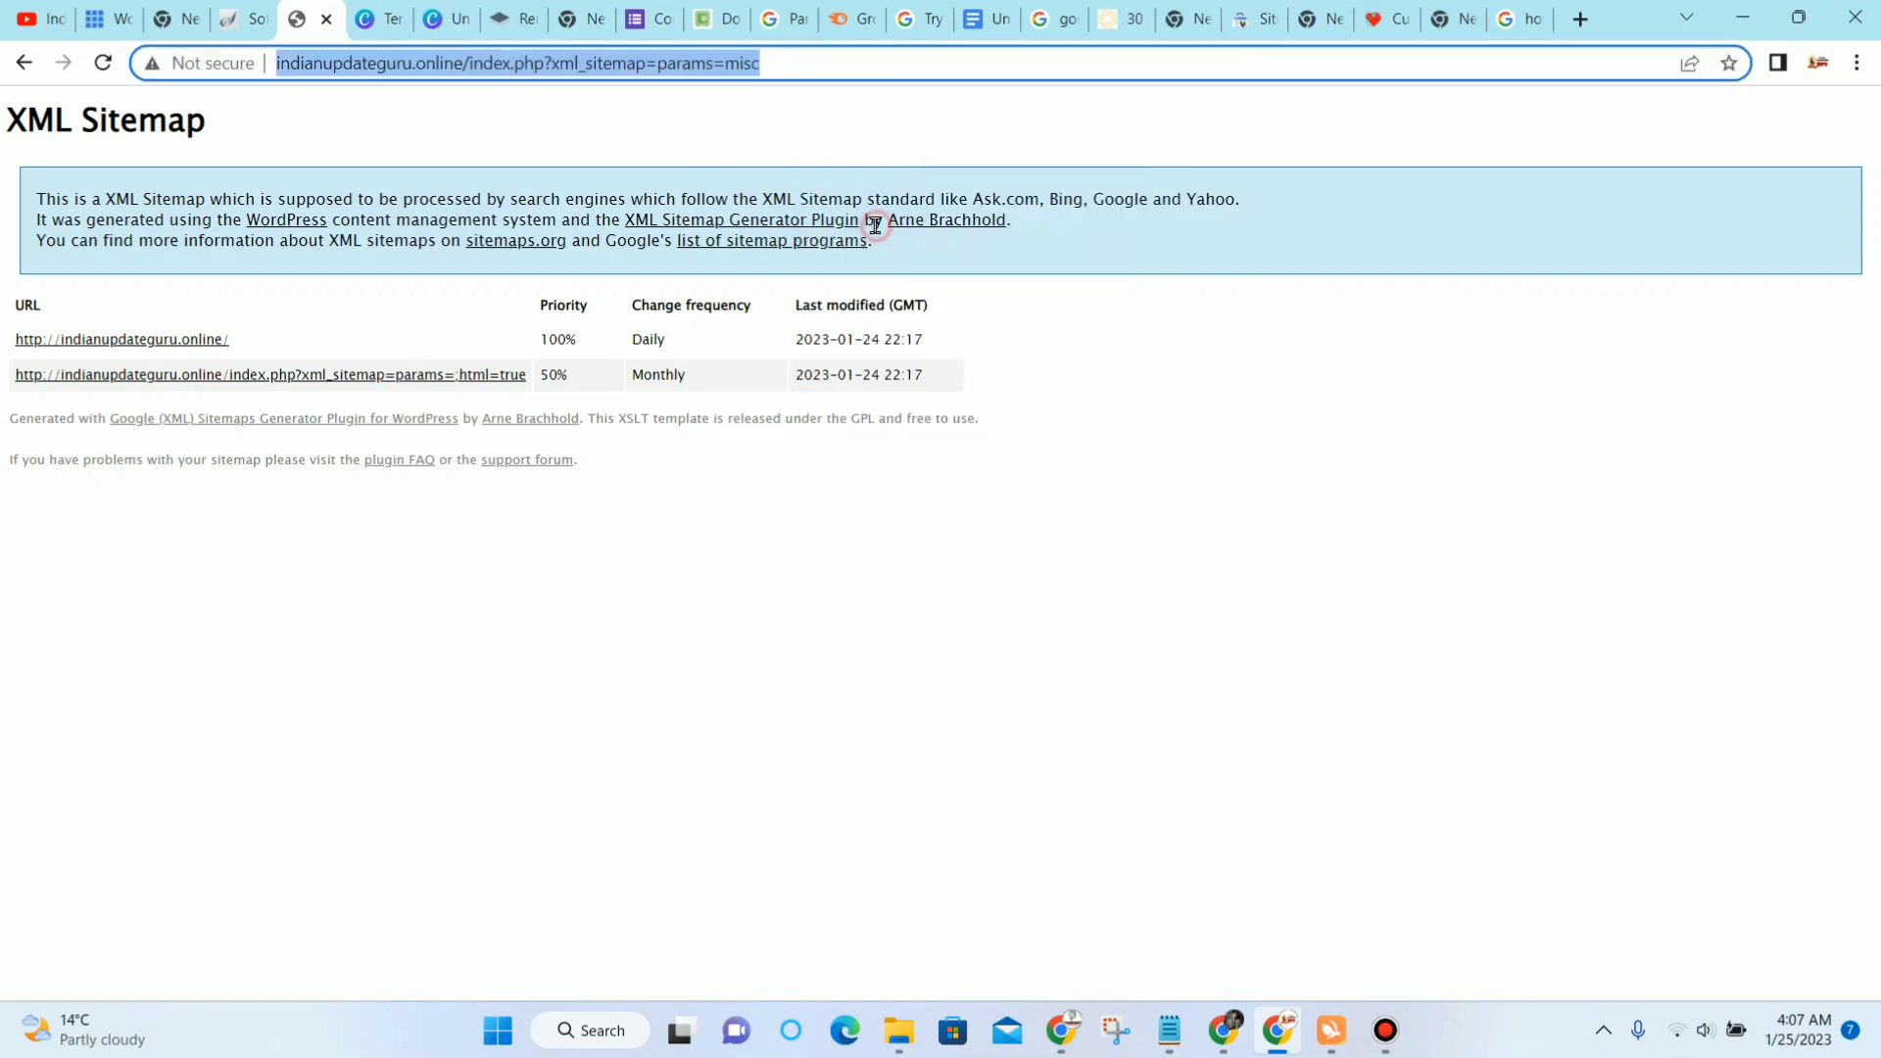
Step: Submit index.php?xml_sitemap=params=misc as a new sitemap in Google Search Console, removing the duplicate domain part from the pasted URL
{"action": "left_click", "coordinate": [1254, 19]}
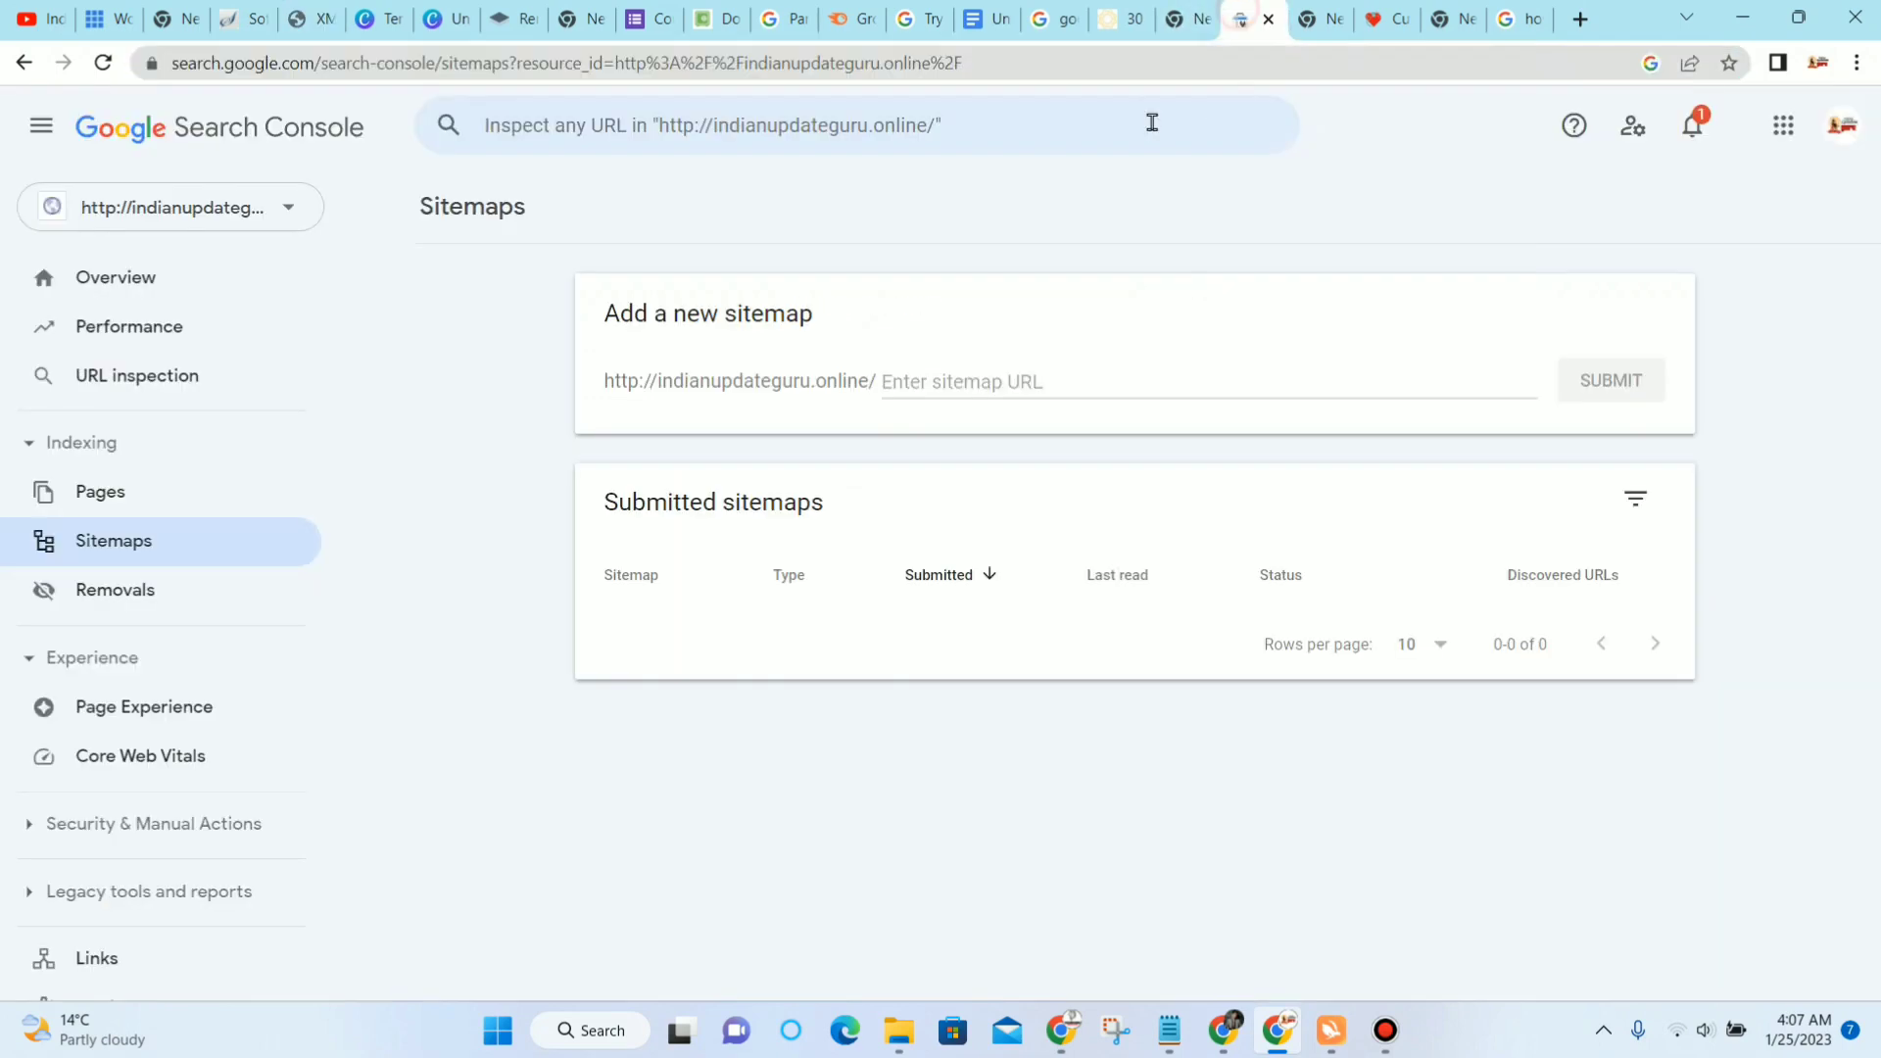
{"action": "right_click", "coordinate": [985, 378]}
{"action": "left_click", "coordinate": [1045, 565]}
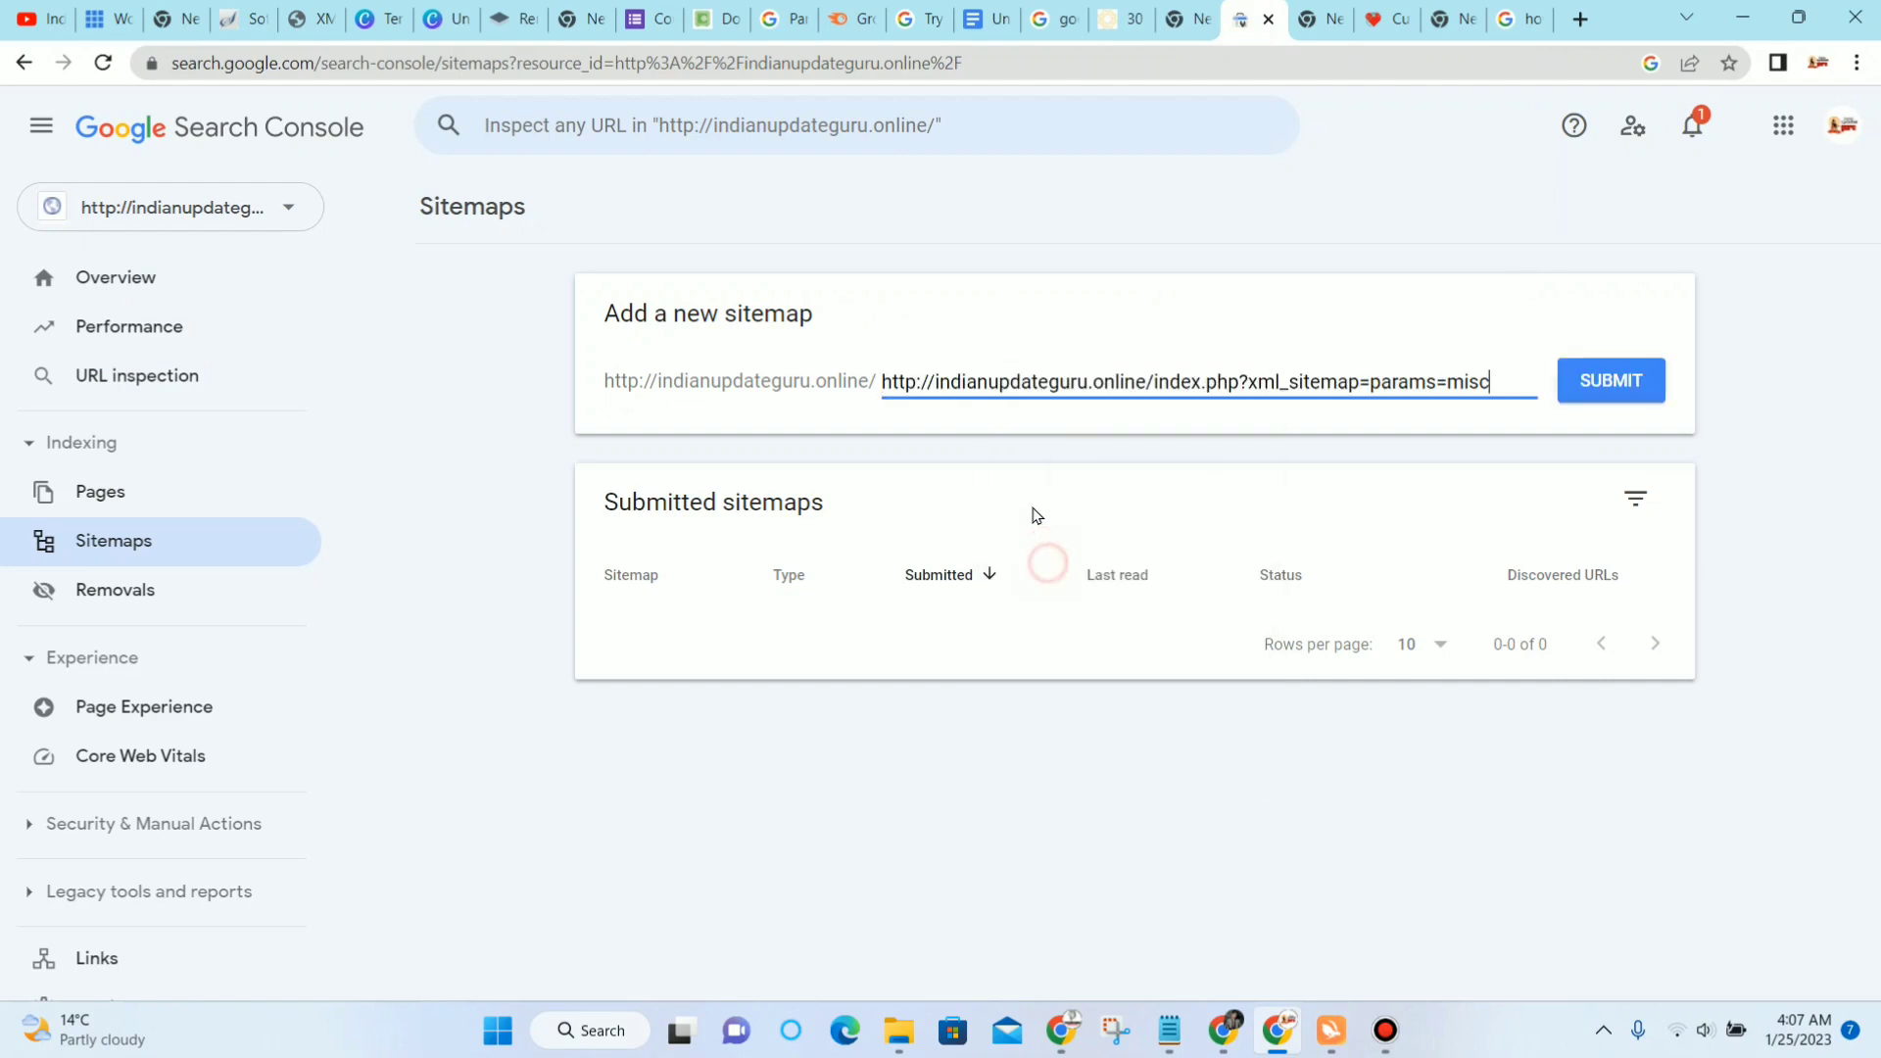
{"action": "left_click_drag", "start_coordinate": [1146, 388], "coordinate": [869, 380]}
{"action": "key", "text": "BackSpace"}
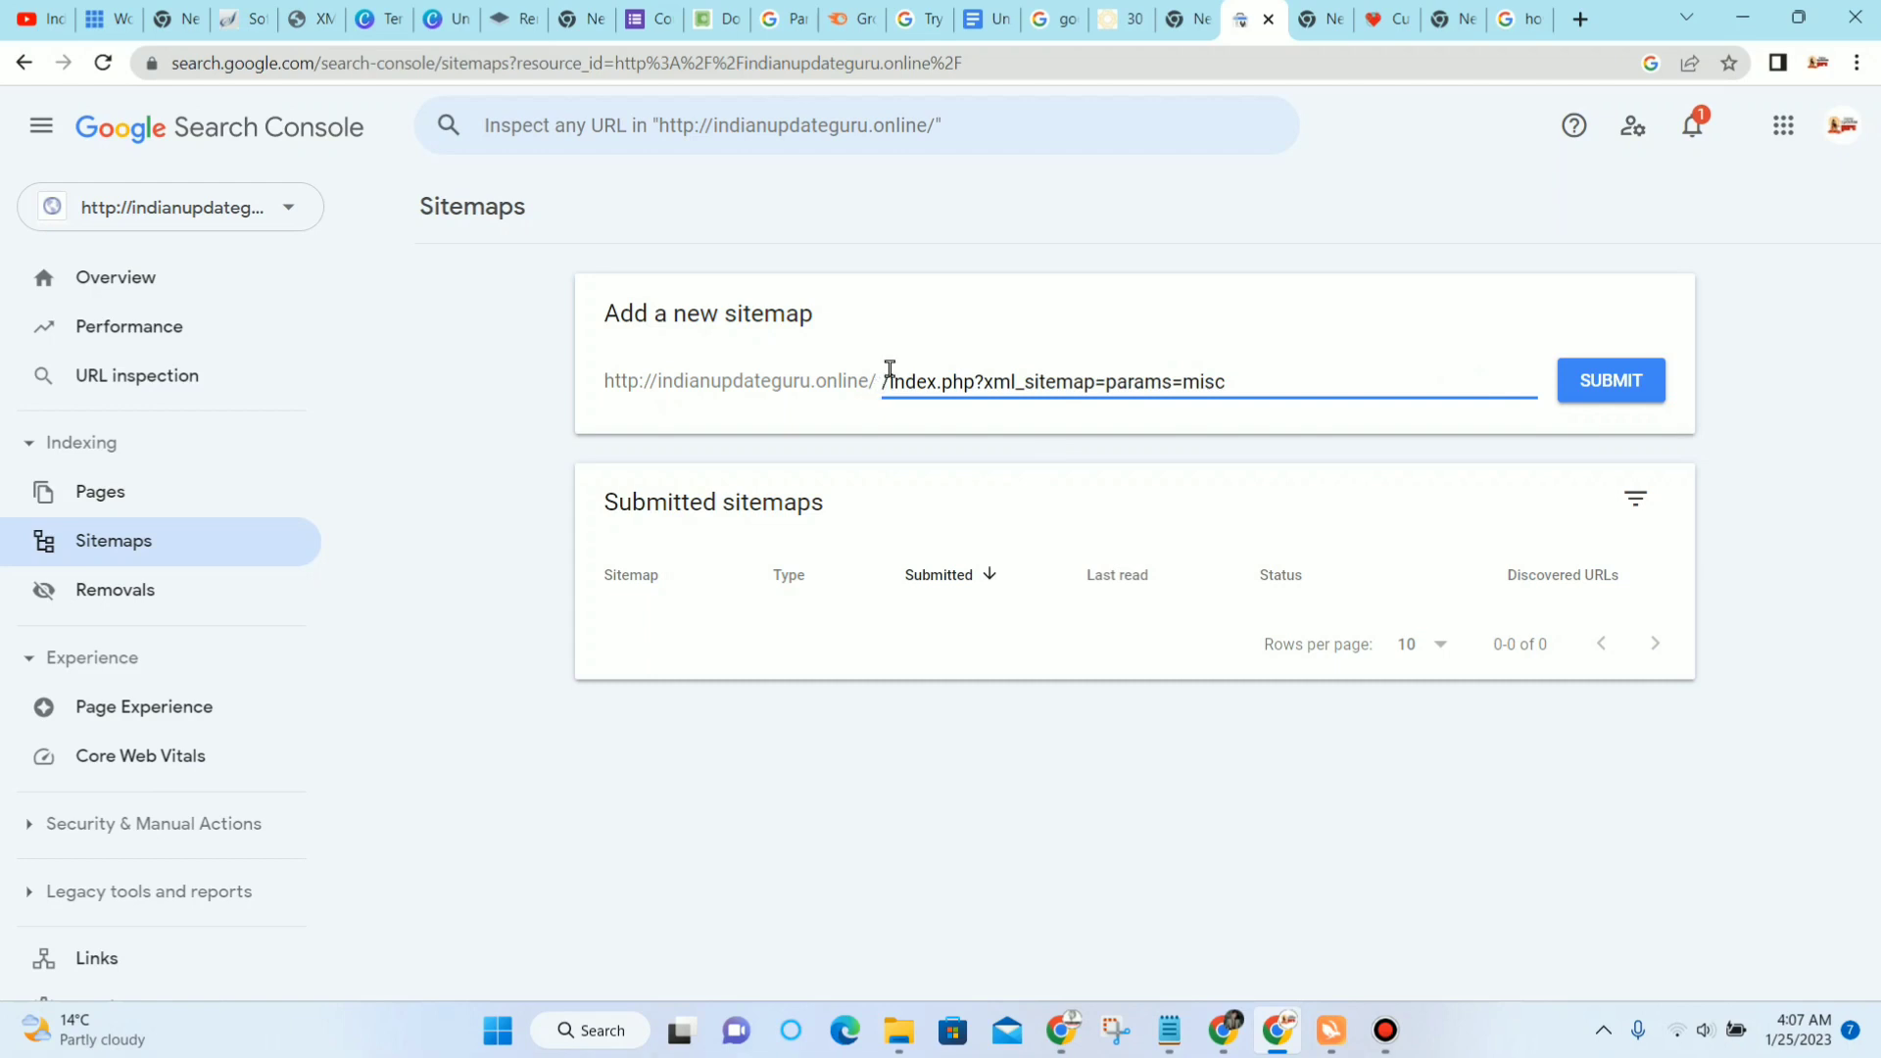
{"action": "key", "text": "Delete"}
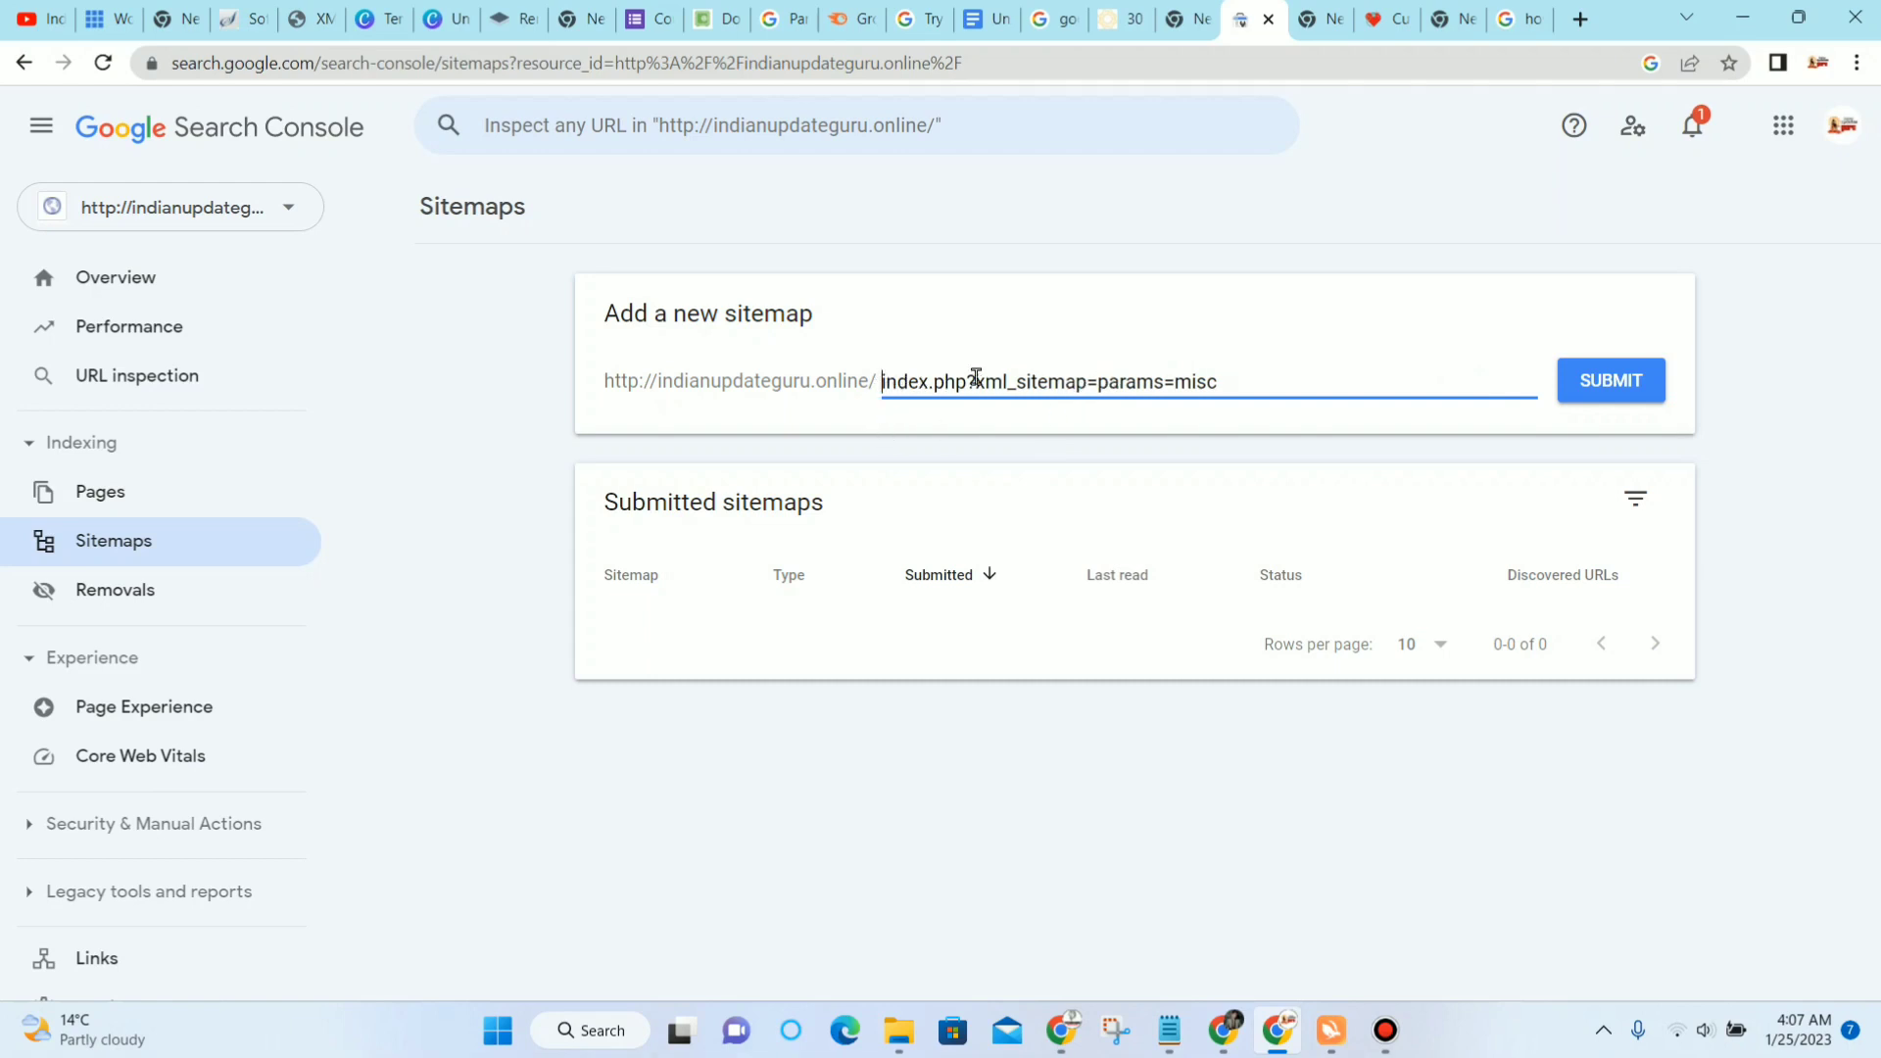
{"action": "left_click", "coordinate": [1605, 397]}
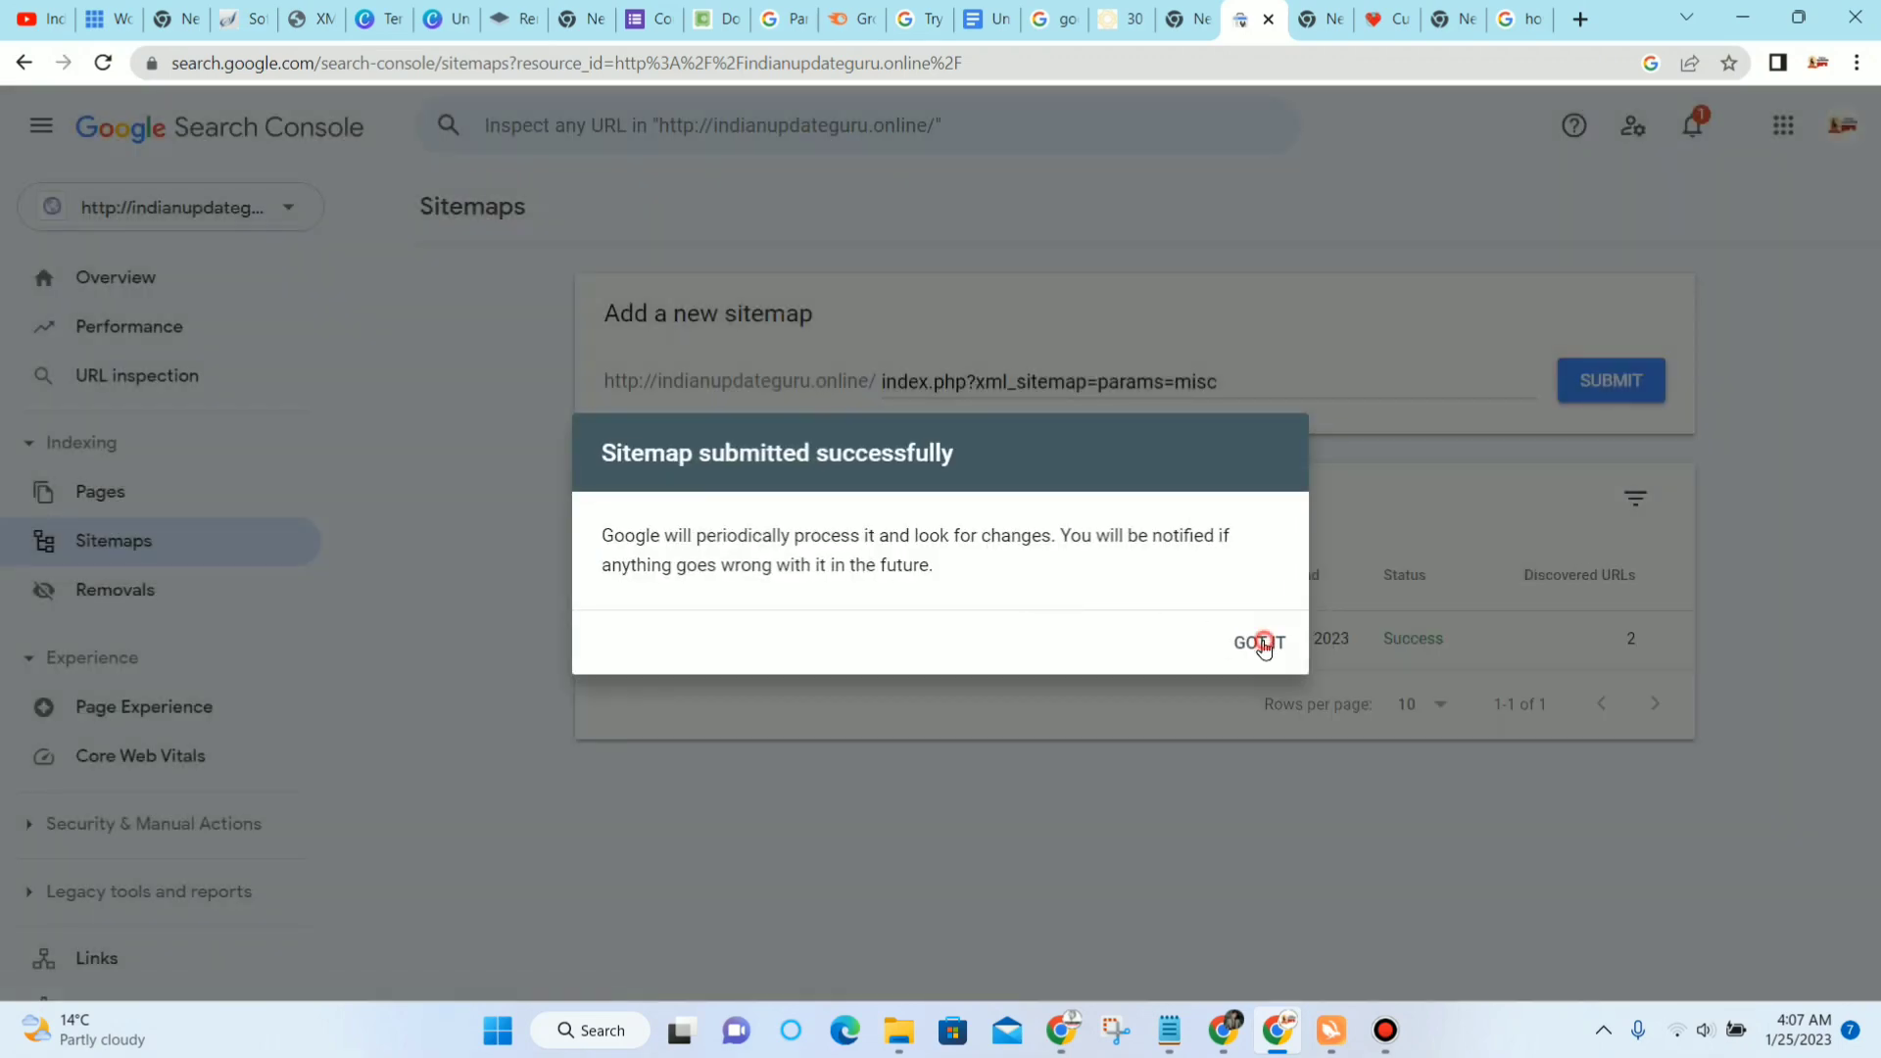
{"action": "left_click", "coordinate": [1264, 644]}
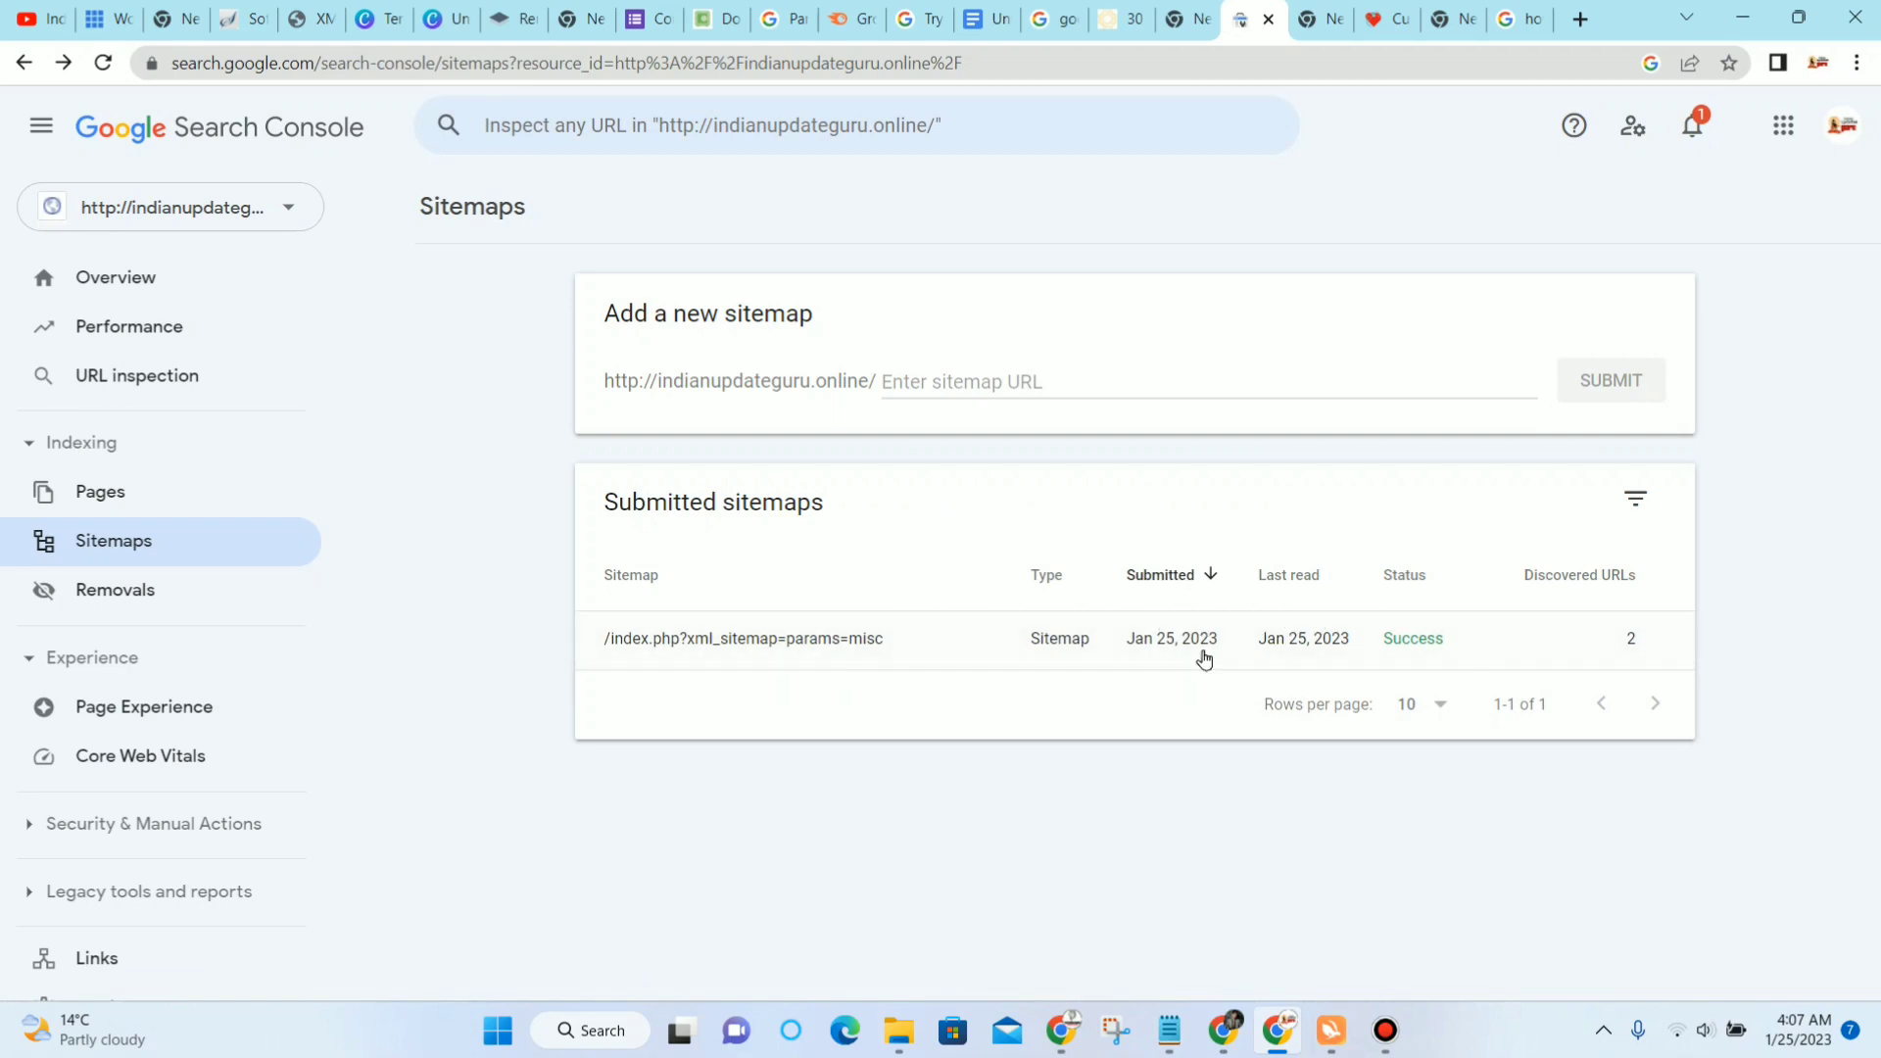
Step: Go back to the XML Sitemap Generator settings in WordPress and reopen the sitemap index
{"action": "left_click", "coordinate": [322, 20]}
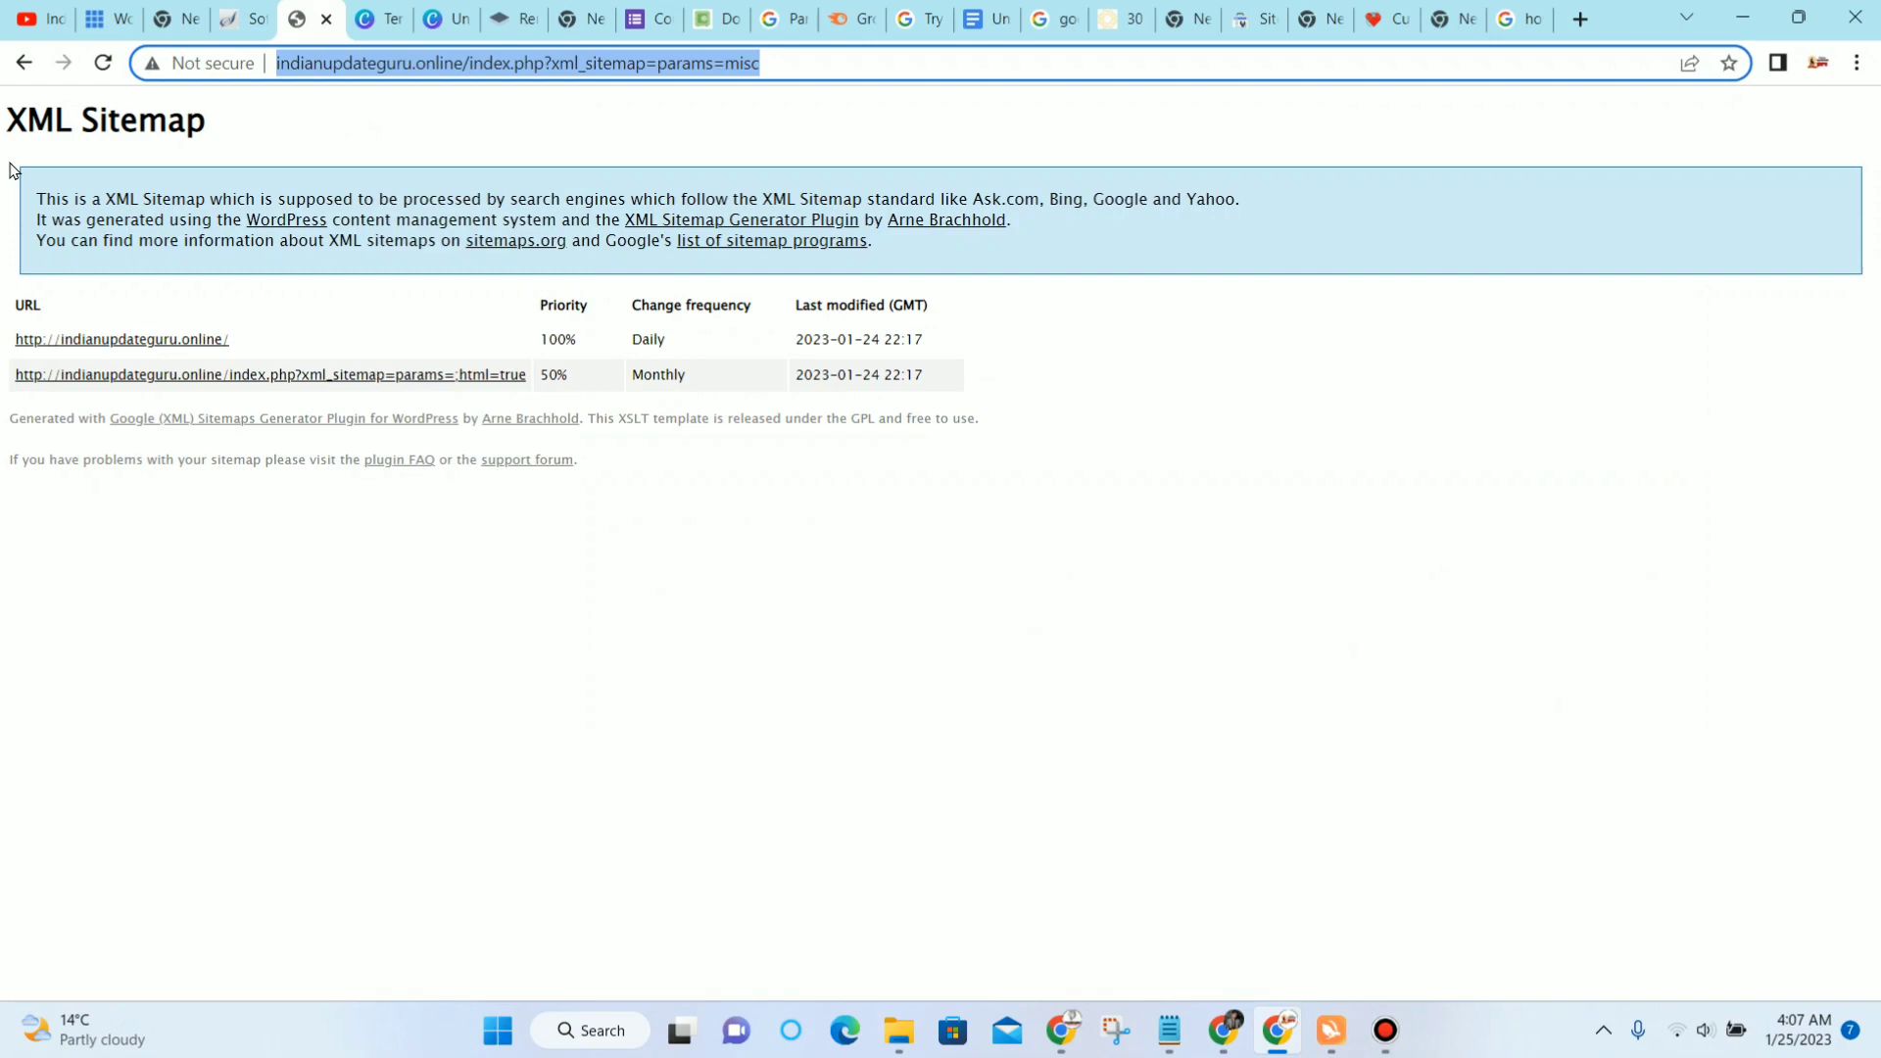
{"action": "left_click", "coordinate": [24, 63]}
{"action": "left_click", "coordinate": [24, 63]}
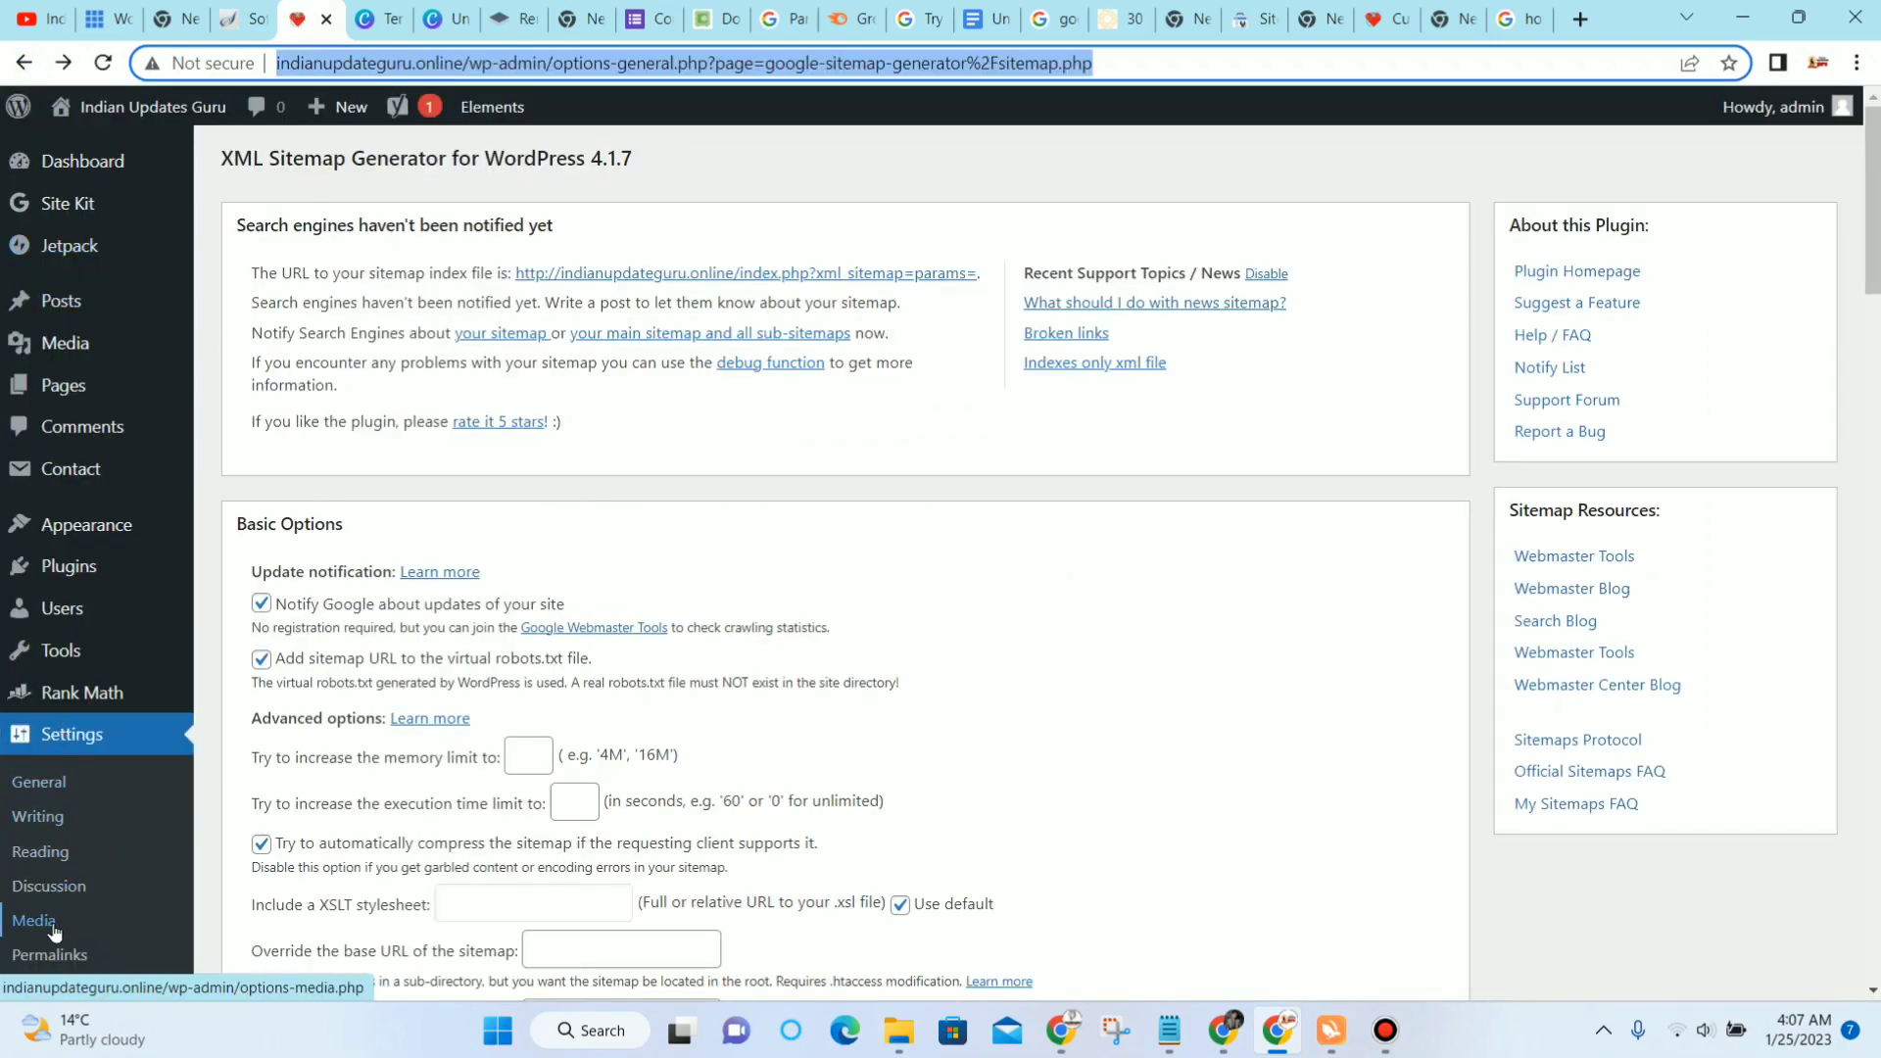
{"action": "scroll", "coordinate": [65, 774], "scroll_direction": "down", "scroll_amount": 4}
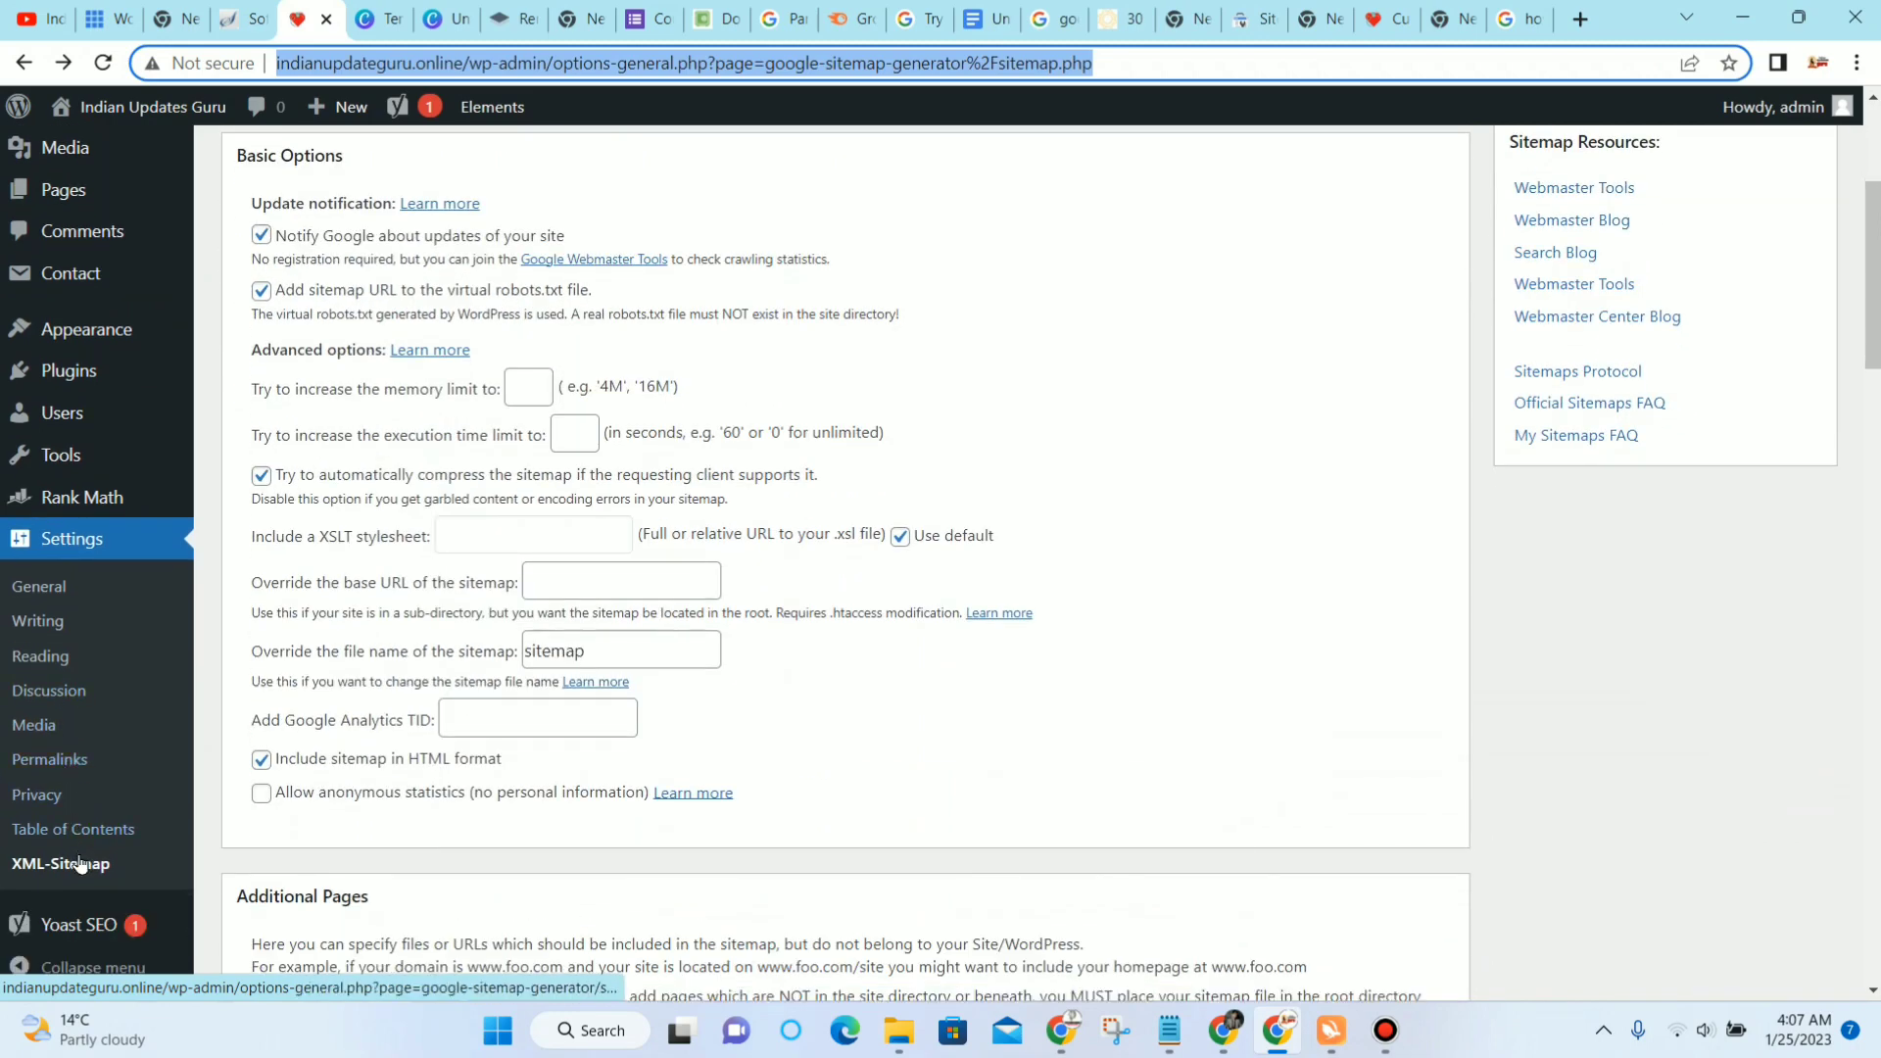
{"action": "scroll", "coordinate": [646, 450], "scroll_direction": "up", "scroll_amount": 3}
{"action": "scroll", "coordinate": [646, 450], "scroll_direction": "up", "scroll_amount": 1}
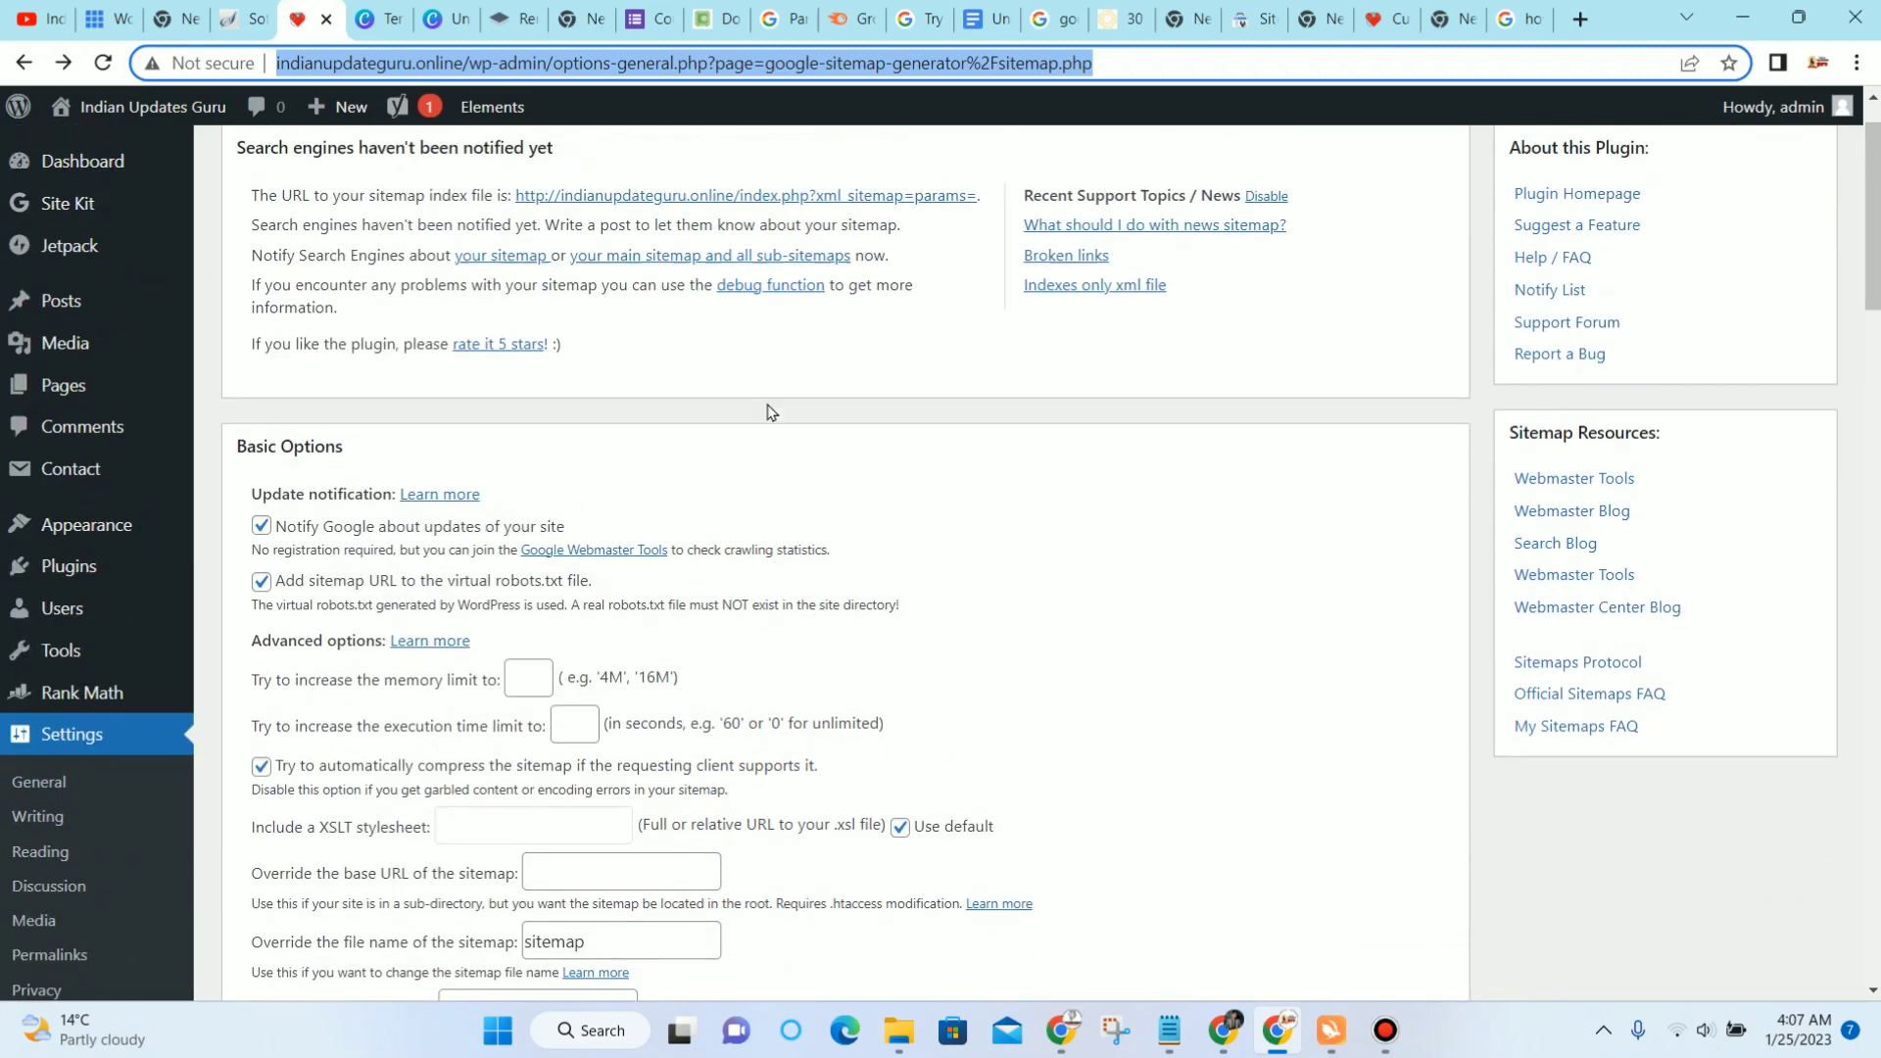
{"action": "left_click", "coordinate": [772, 274]}
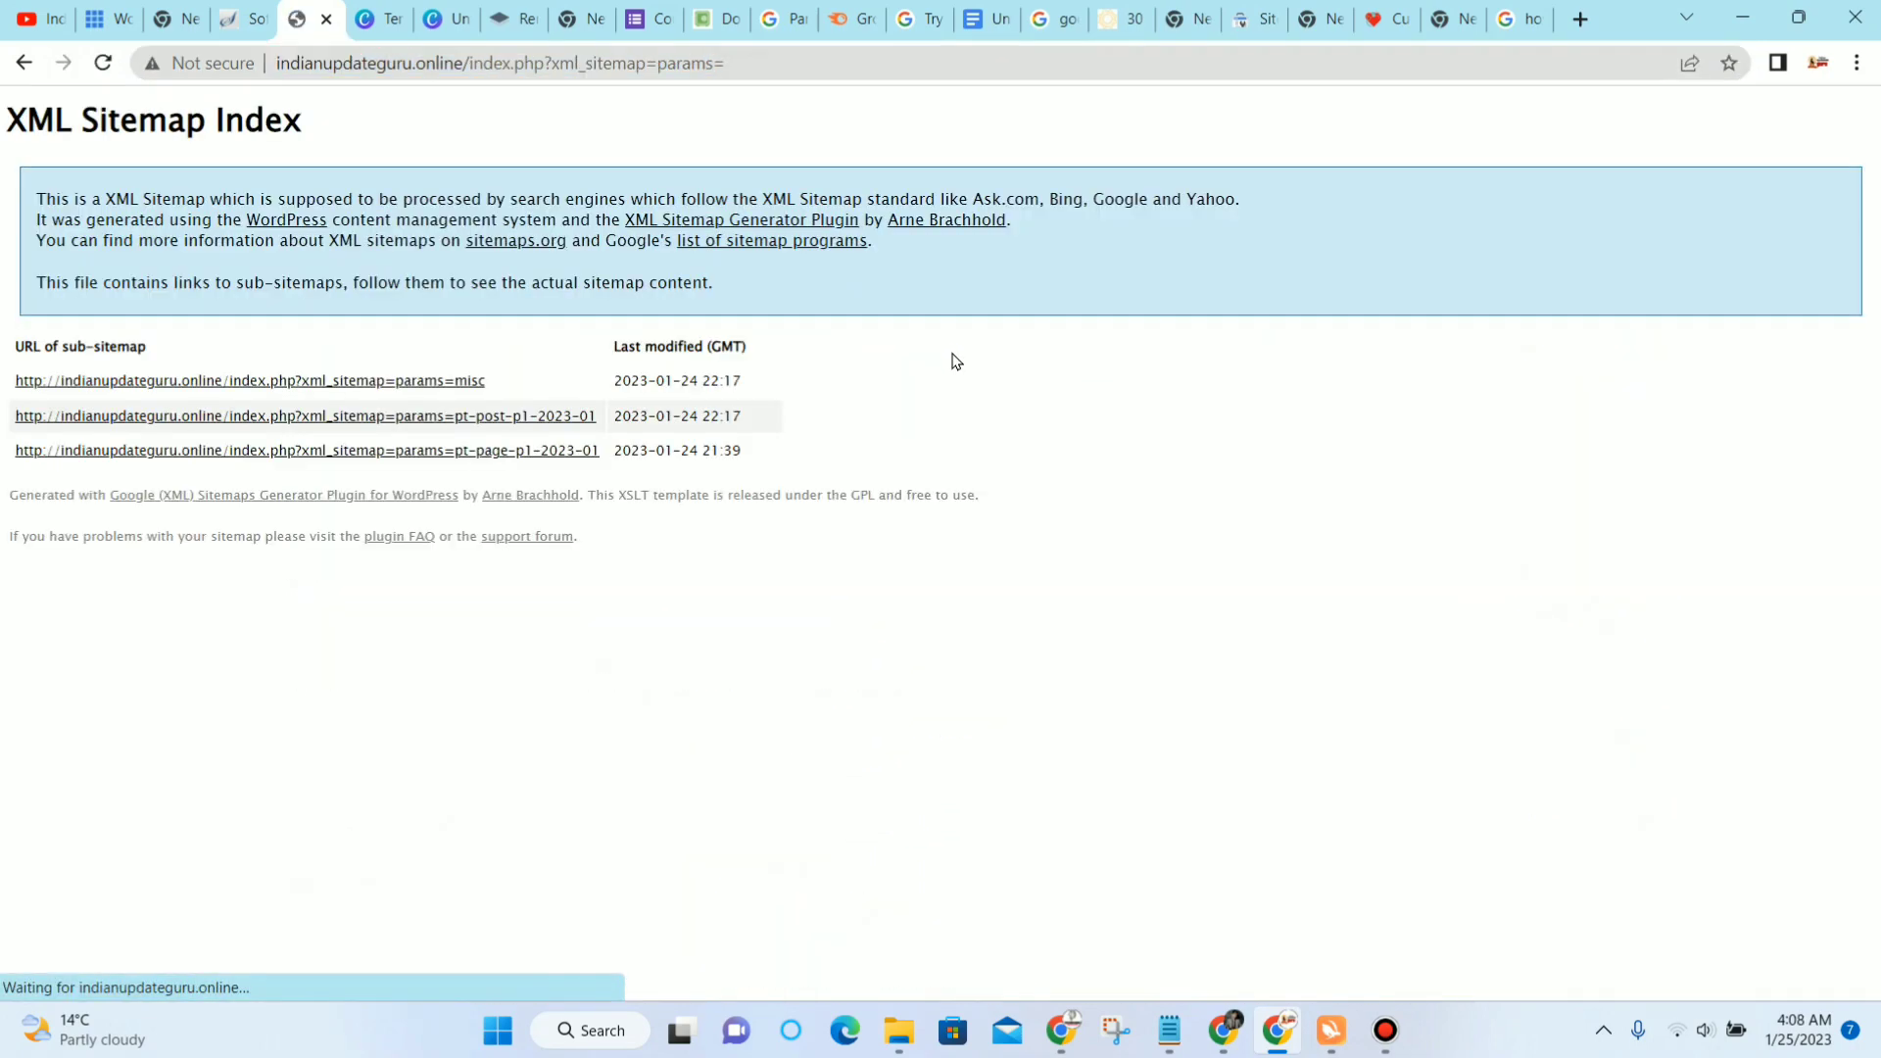
Step: Open the pt-post-p1-2023-01 sub-sitemap from the sitemap index and copy its full URL
{"action": "left_click", "coordinate": [217, 417]}
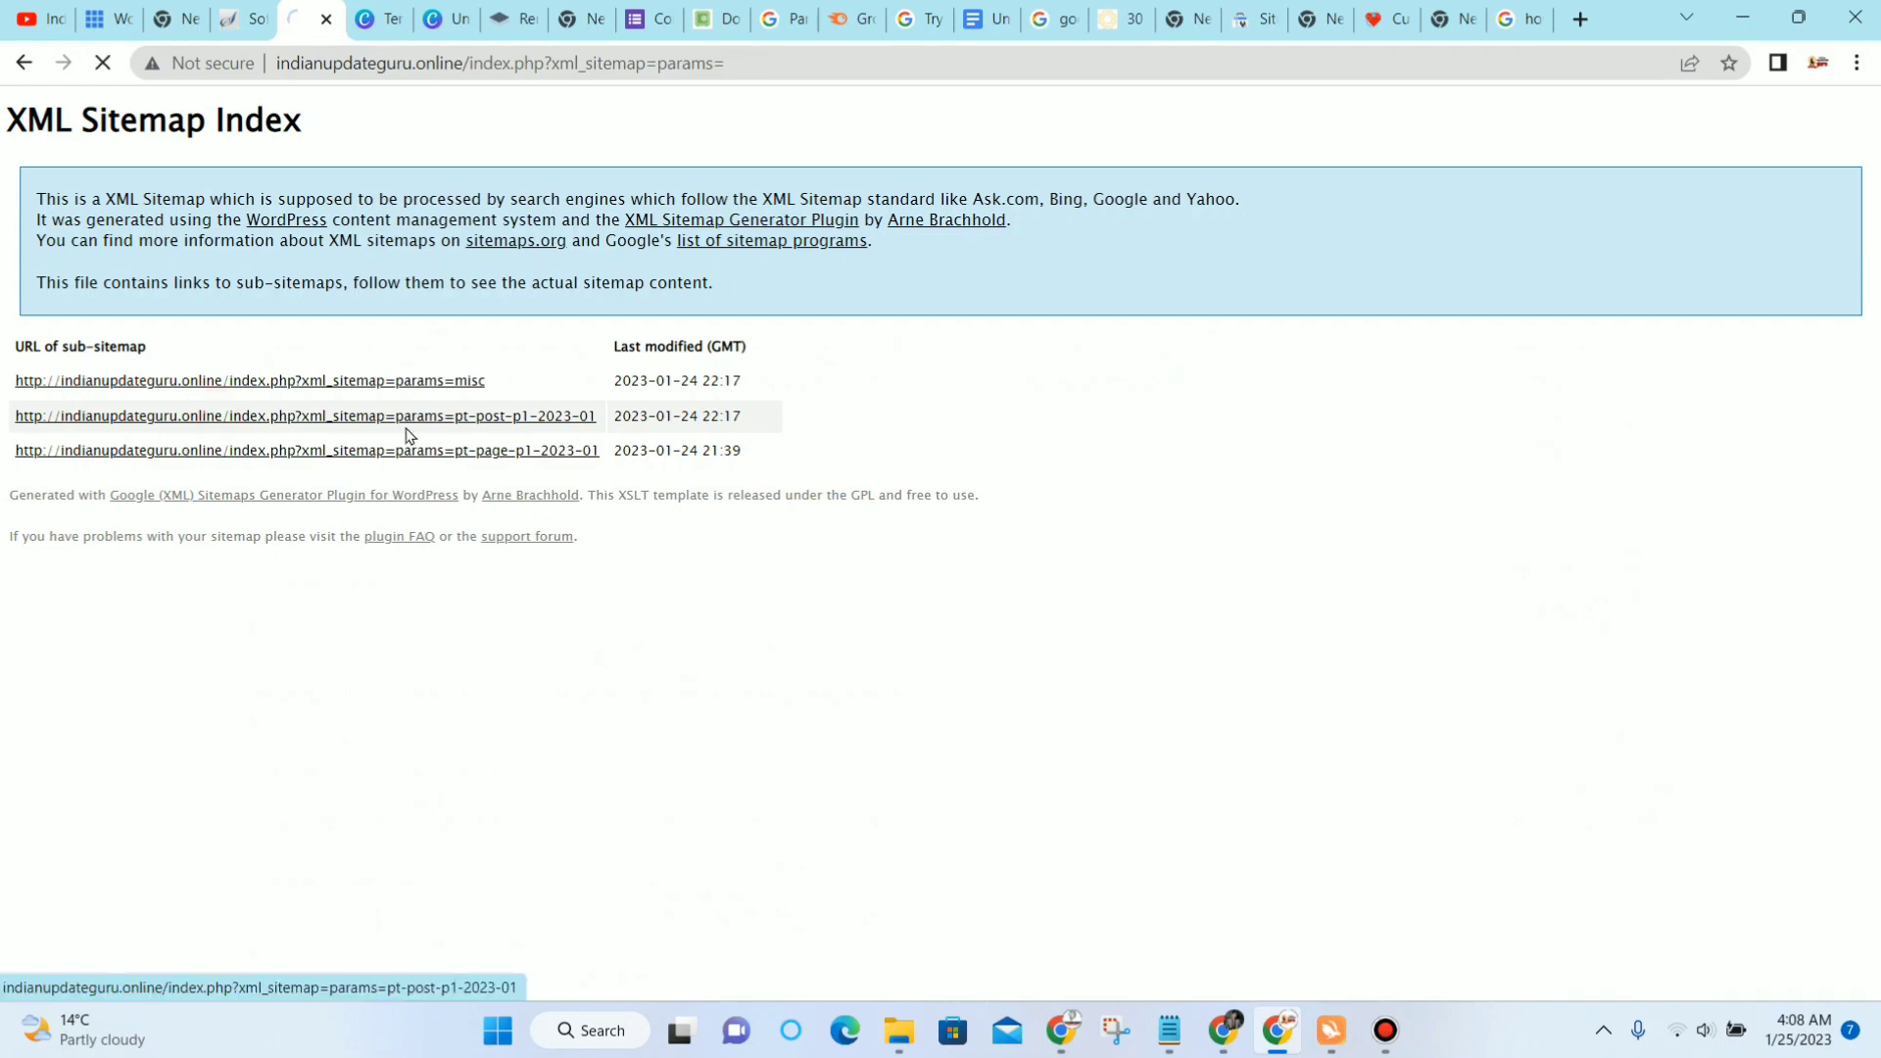
{"action": "left_click", "coordinate": [956, 63]}
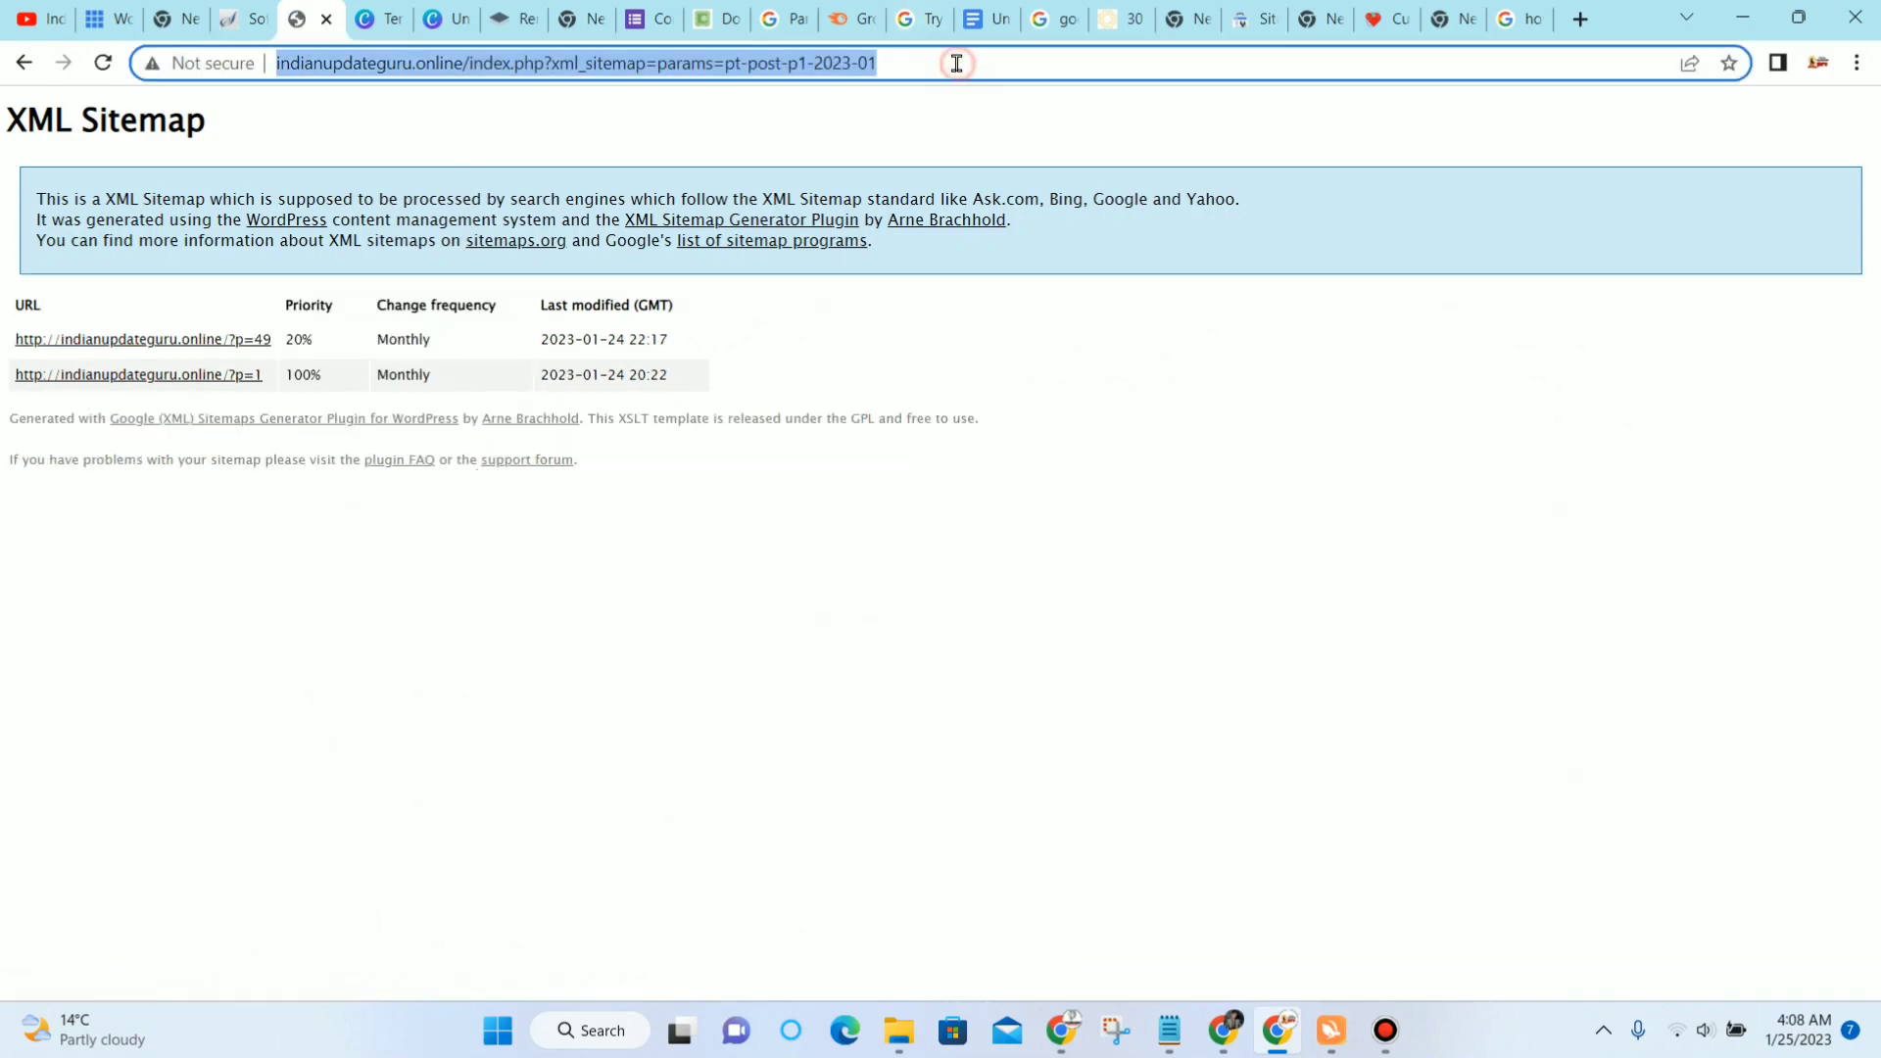
{"action": "right_click", "coordinate": [956, 63]}
{"action": "left_click", "coordinate": [1017, 241]}
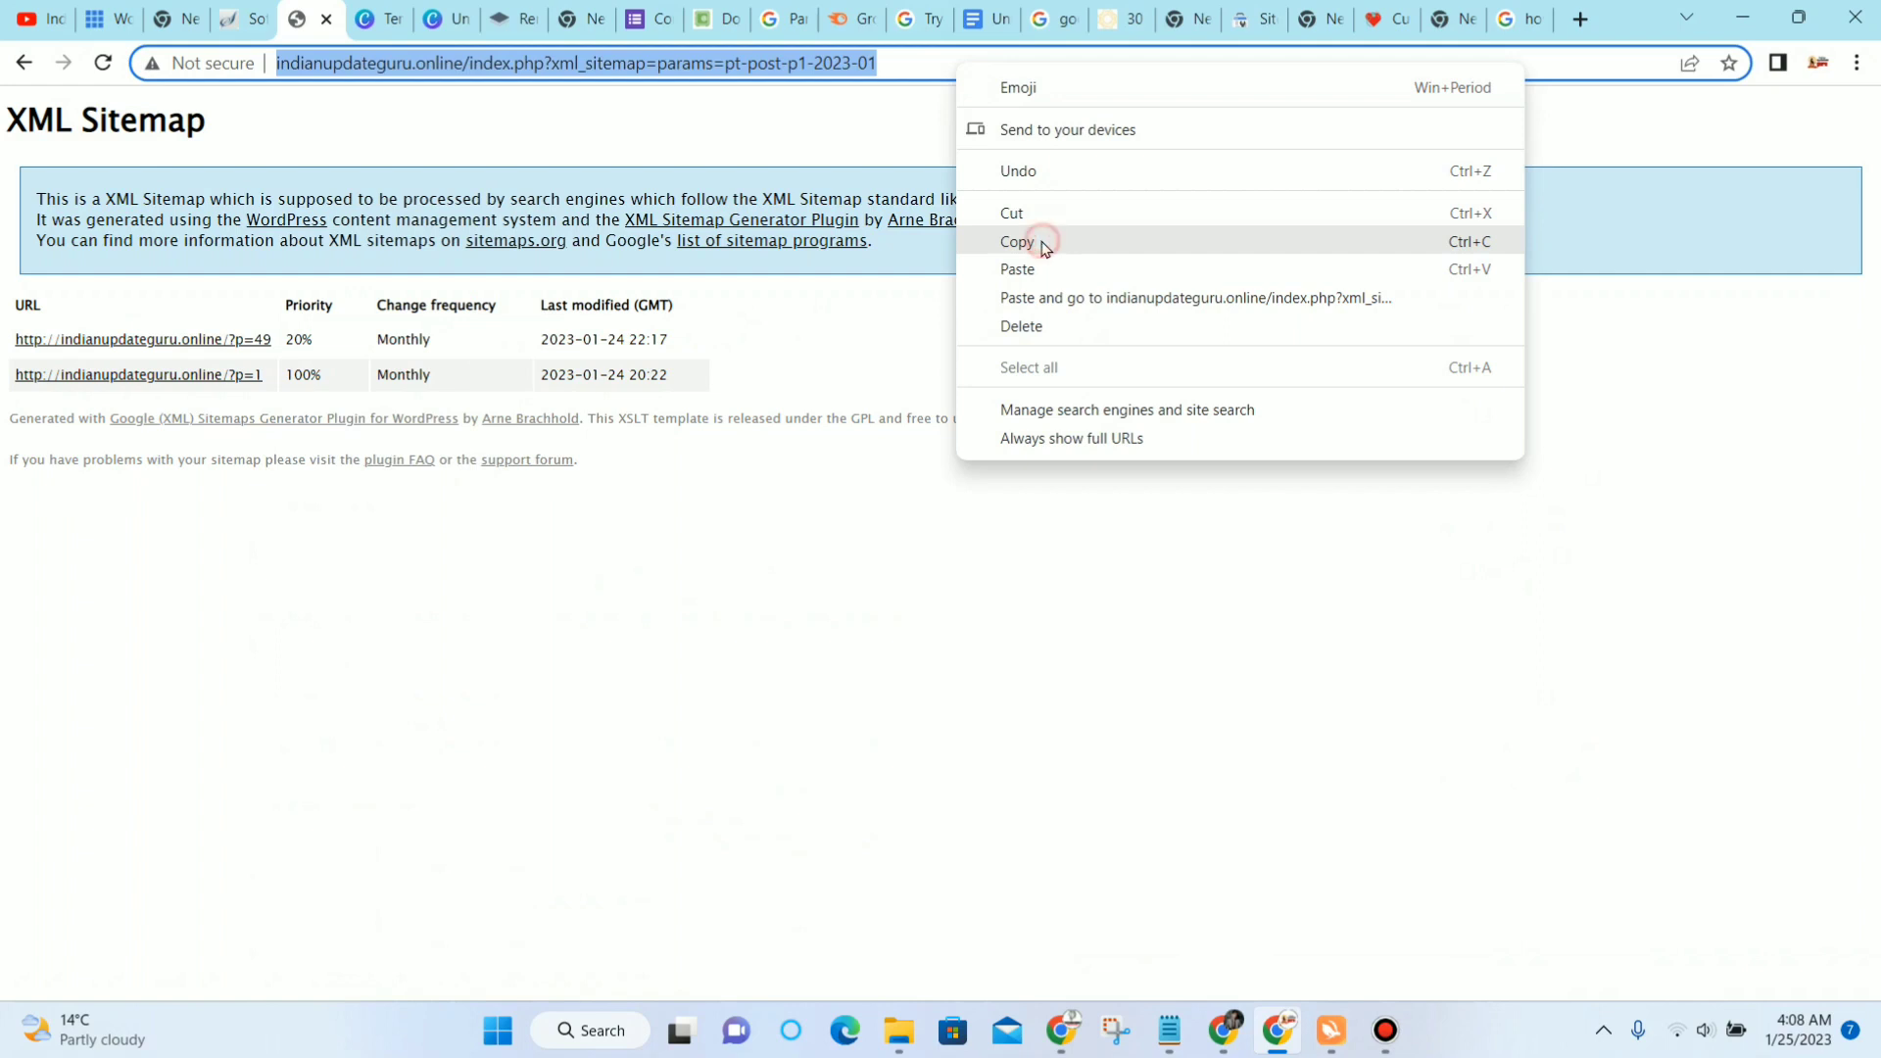
Step: Submit index.php?xml_sitemap=params=pt-post-p1-2023-01 as a new sitemap in Google Search Console, removing the duplicate domain part from the pasted URL
{"action": "left_click", "coordinate": [1248, 19]}
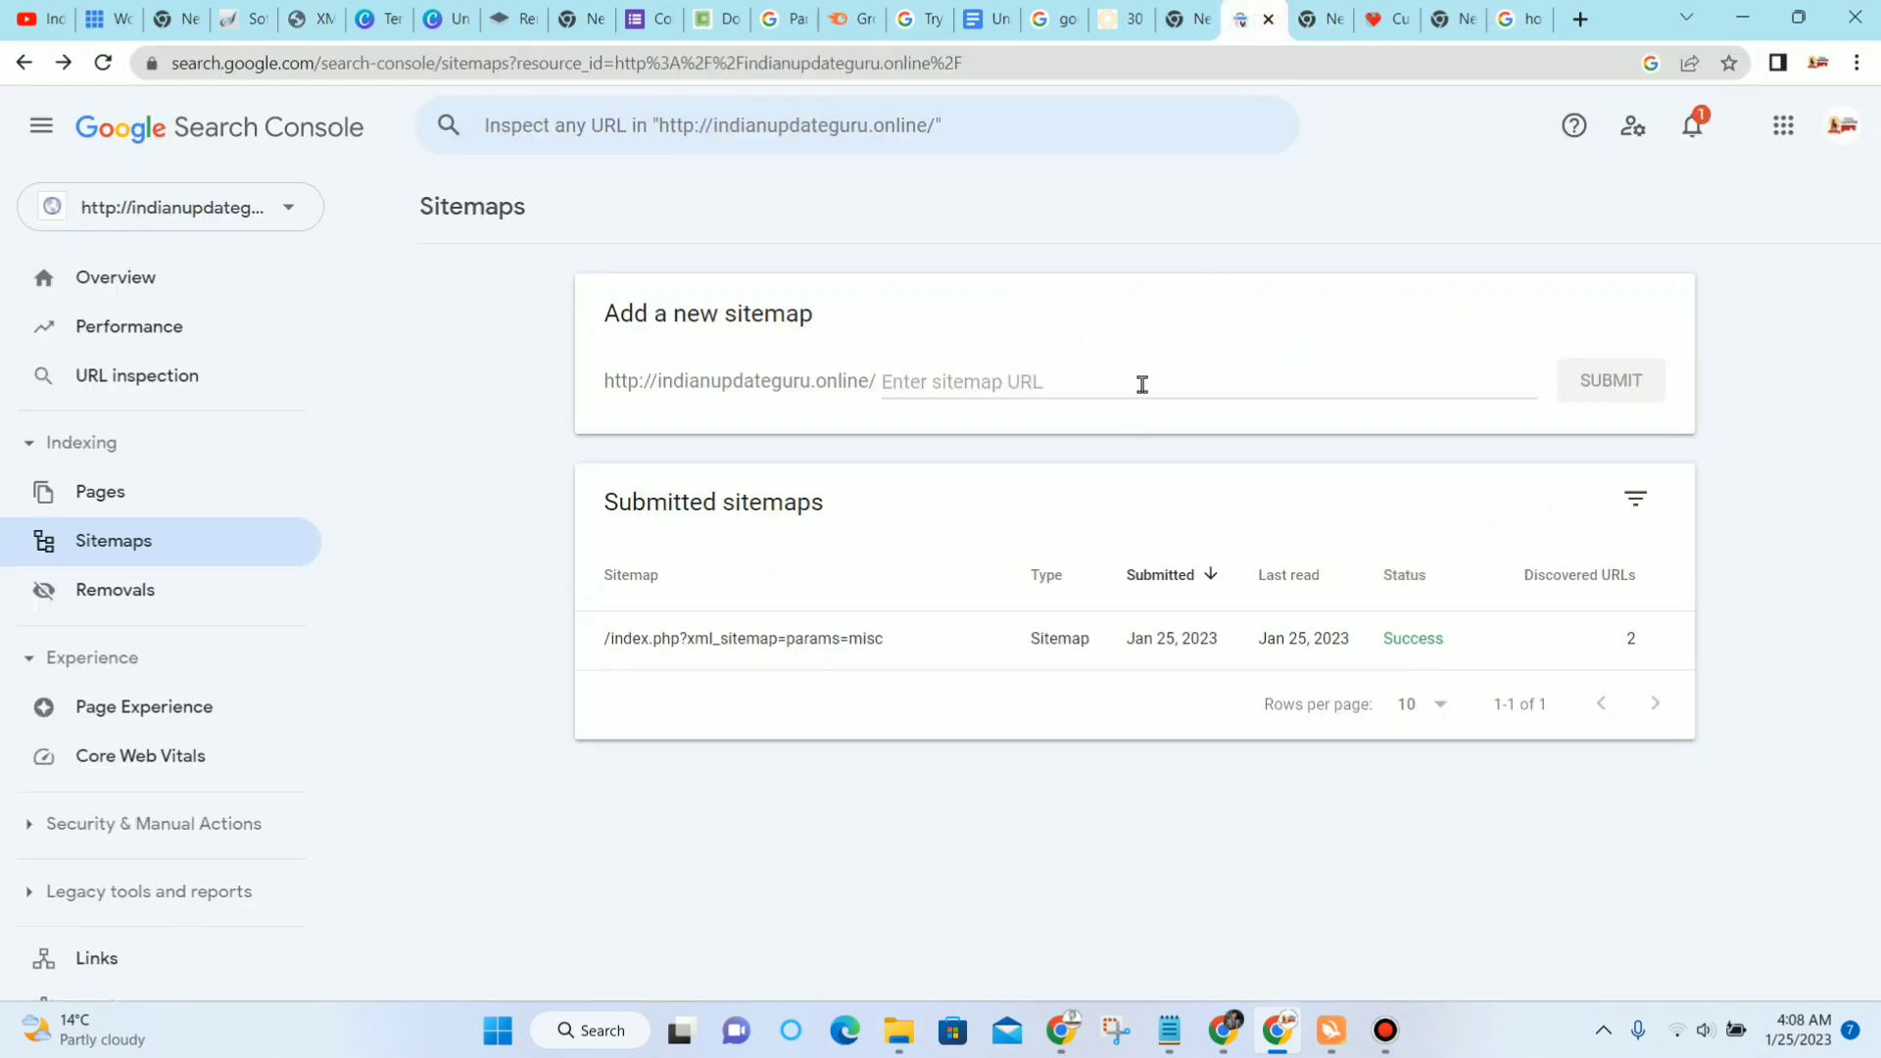
{"action": "left_click", "coordinate": [1142, 381]}
{"action": "key", "text": "ctrl+v"}
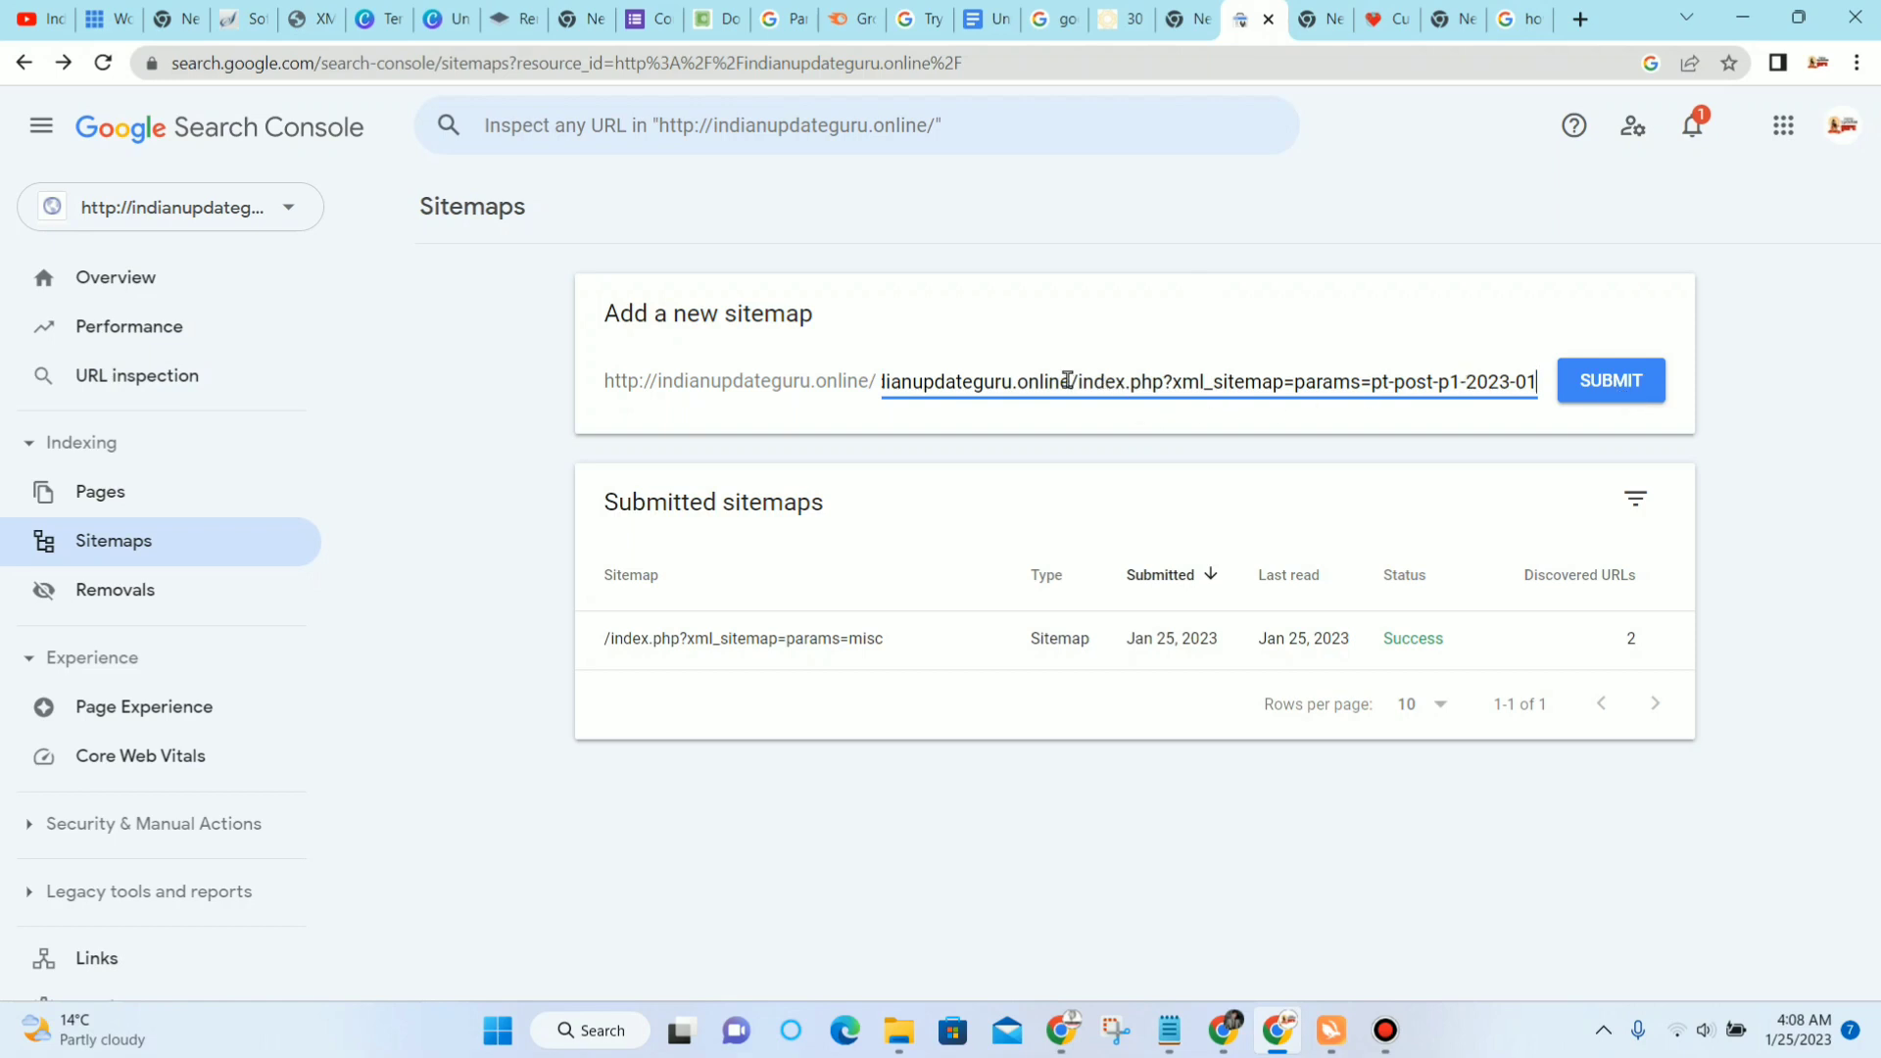
{"action": "left_click_drag", "start_coordinate": [1072, 385], "coordinate": [846, 392]}
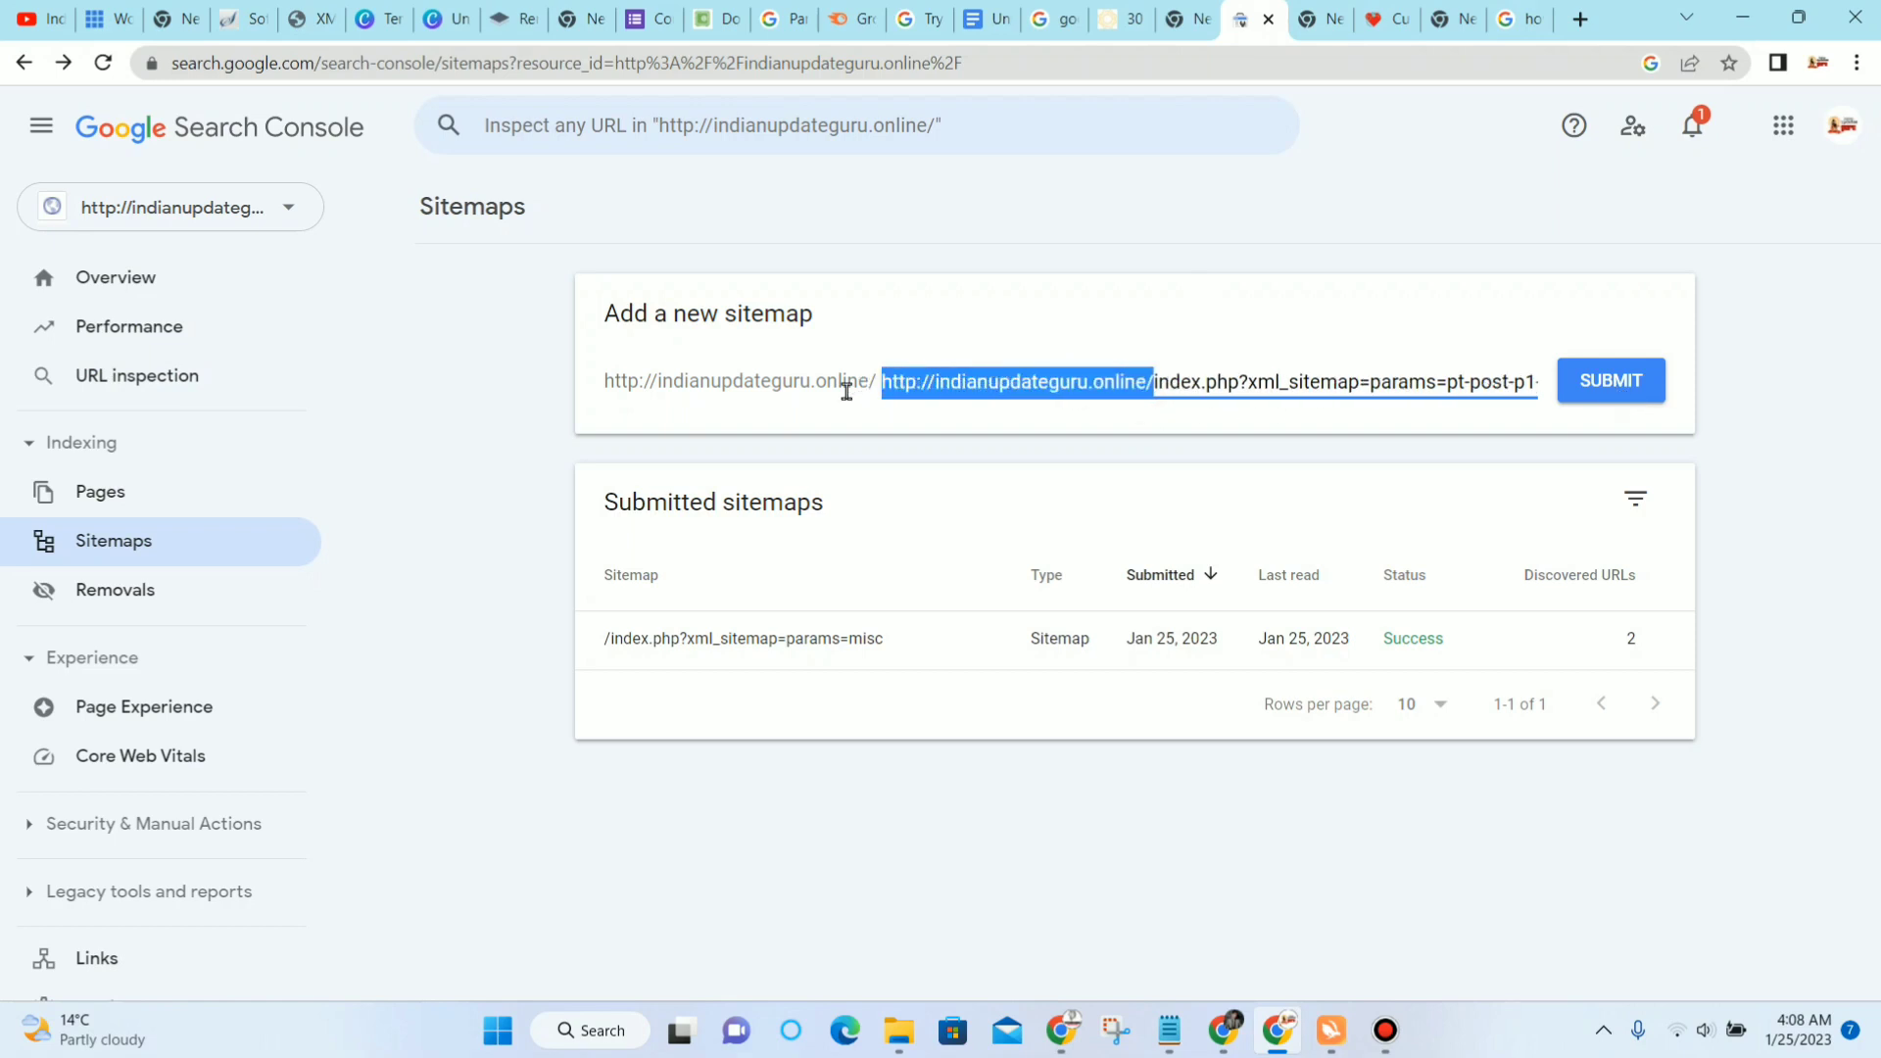
{"action": "key", "text": "BackSpace"}
{"action": "left_click", "coordinate": [1578, 392]}
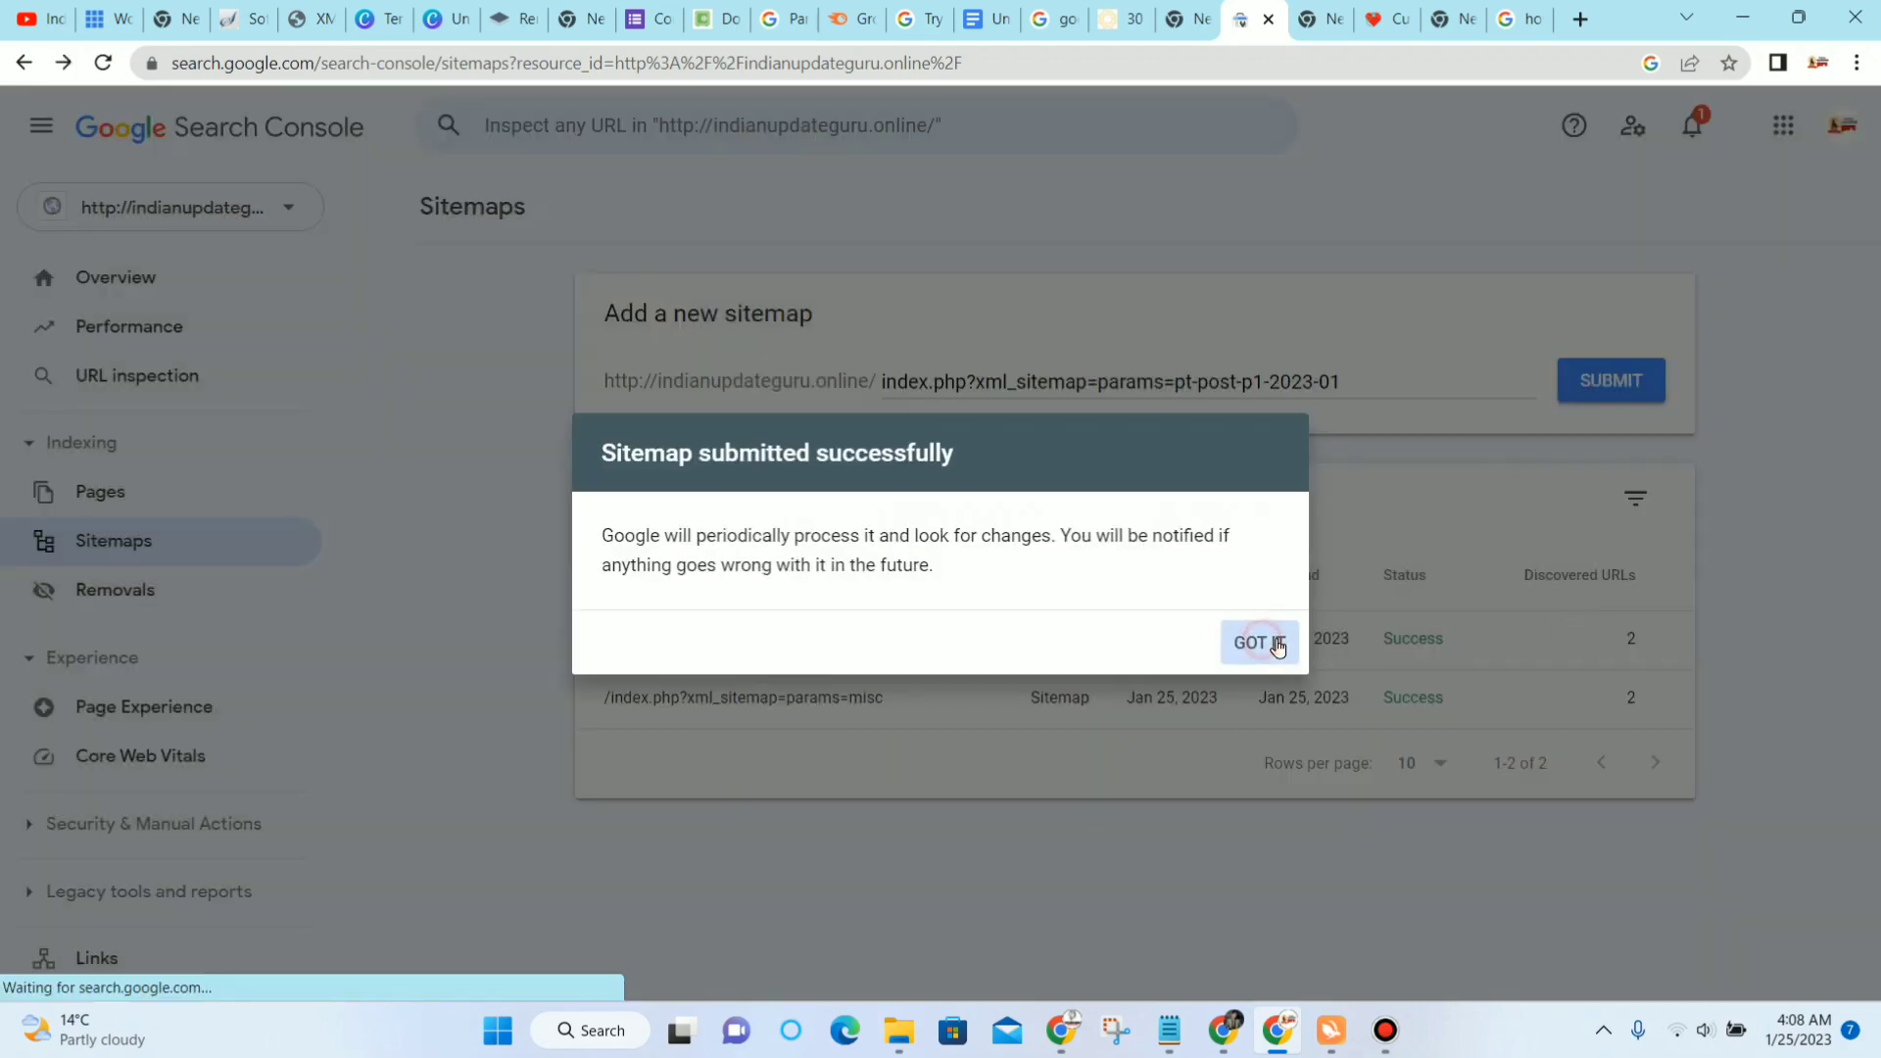
{"action": "left_click", "coordinate": [1273, 643]}
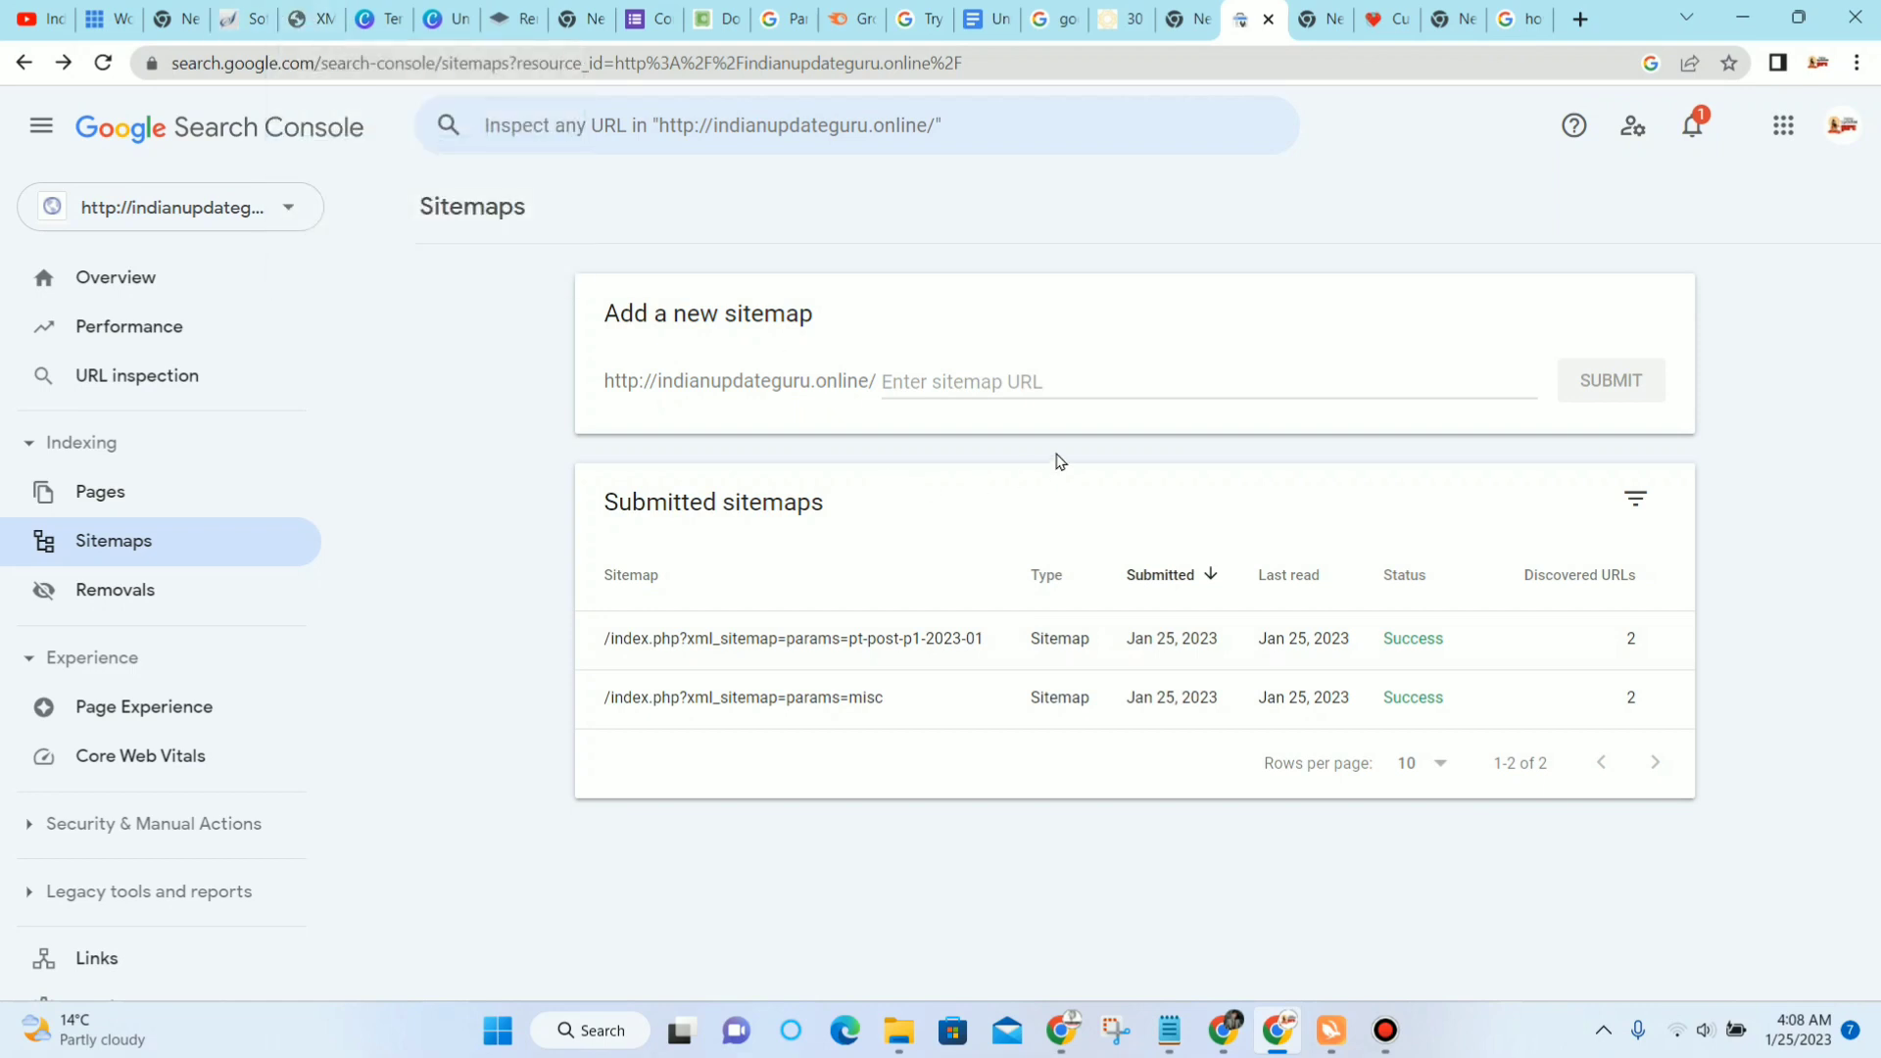
Step: Return from the post sub-sitemap through the sitemap index to the WordPress plugin search results for sitemap
{"action": "left_click", "coordinate": [311, 27]}
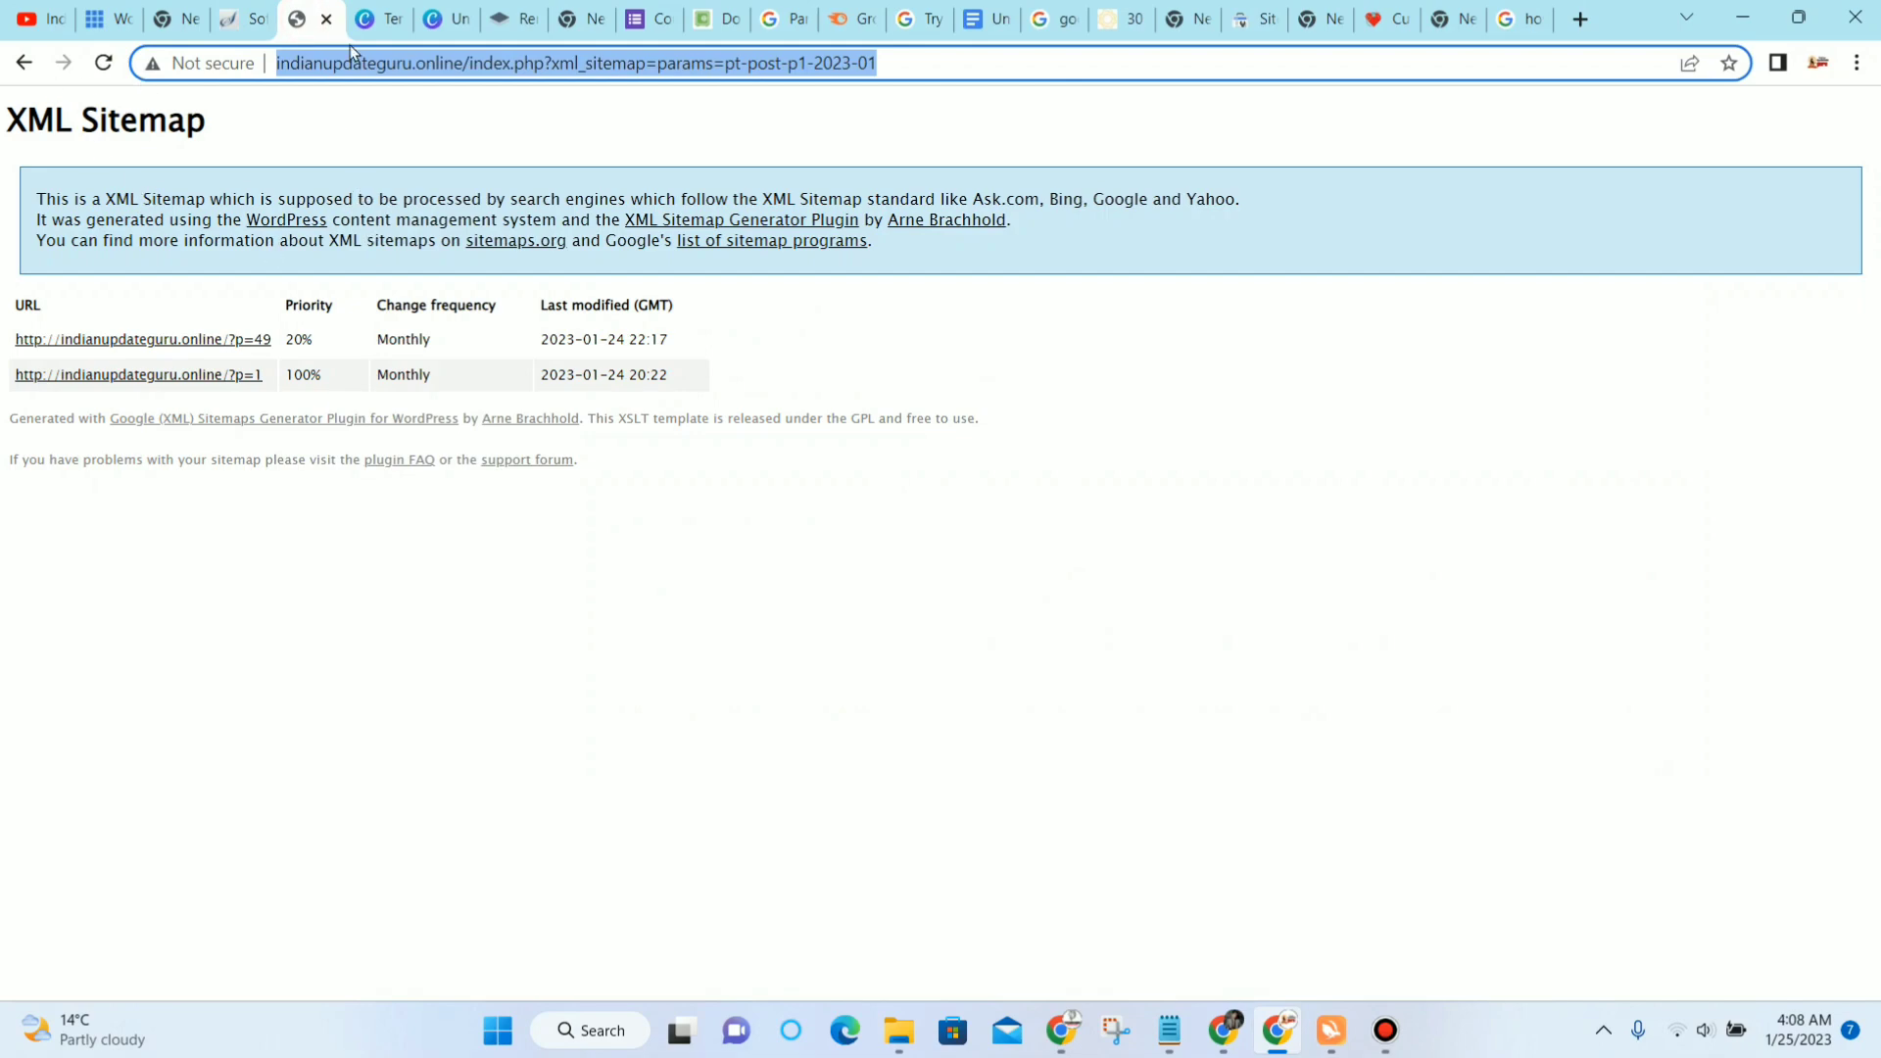
{"action": "left_click", "coordinate": [21, 70]}
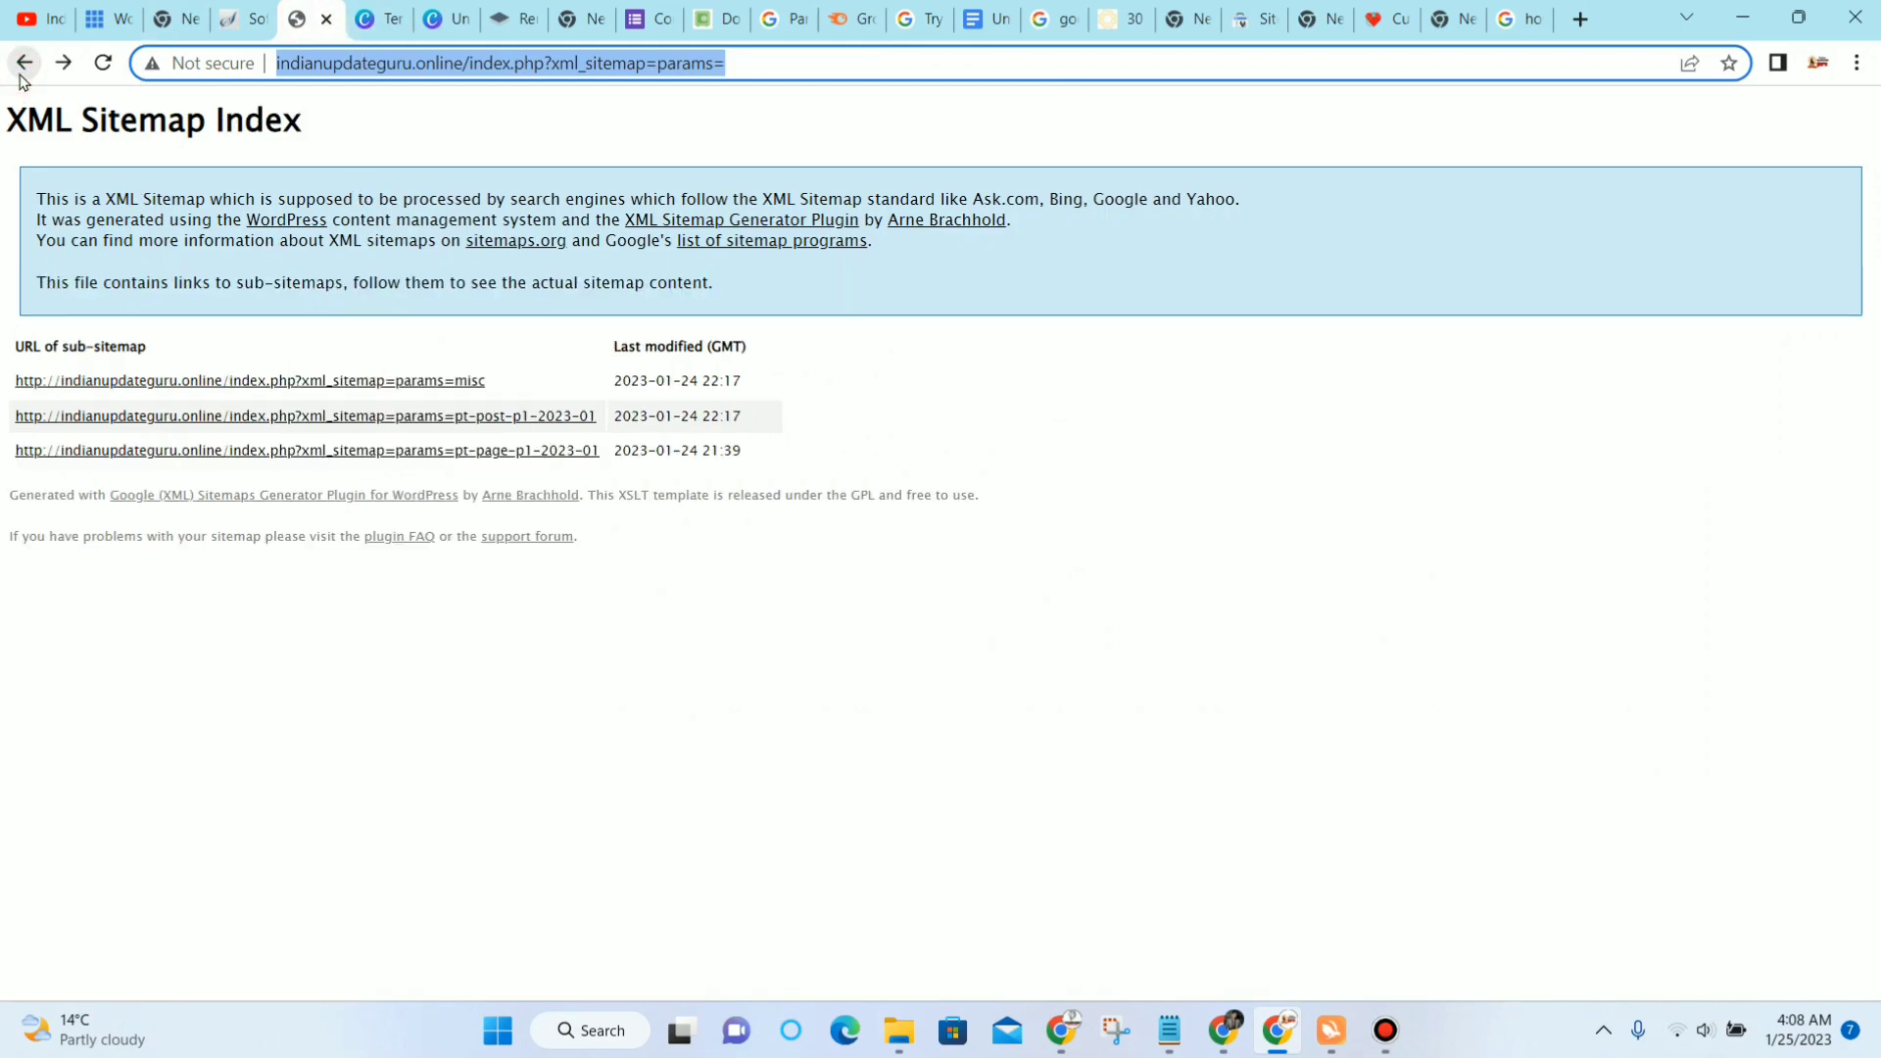
{"action": "left_click", "coordinate": [22, 68]}
{"action": "left_click", "coordinate": [21, 67]}
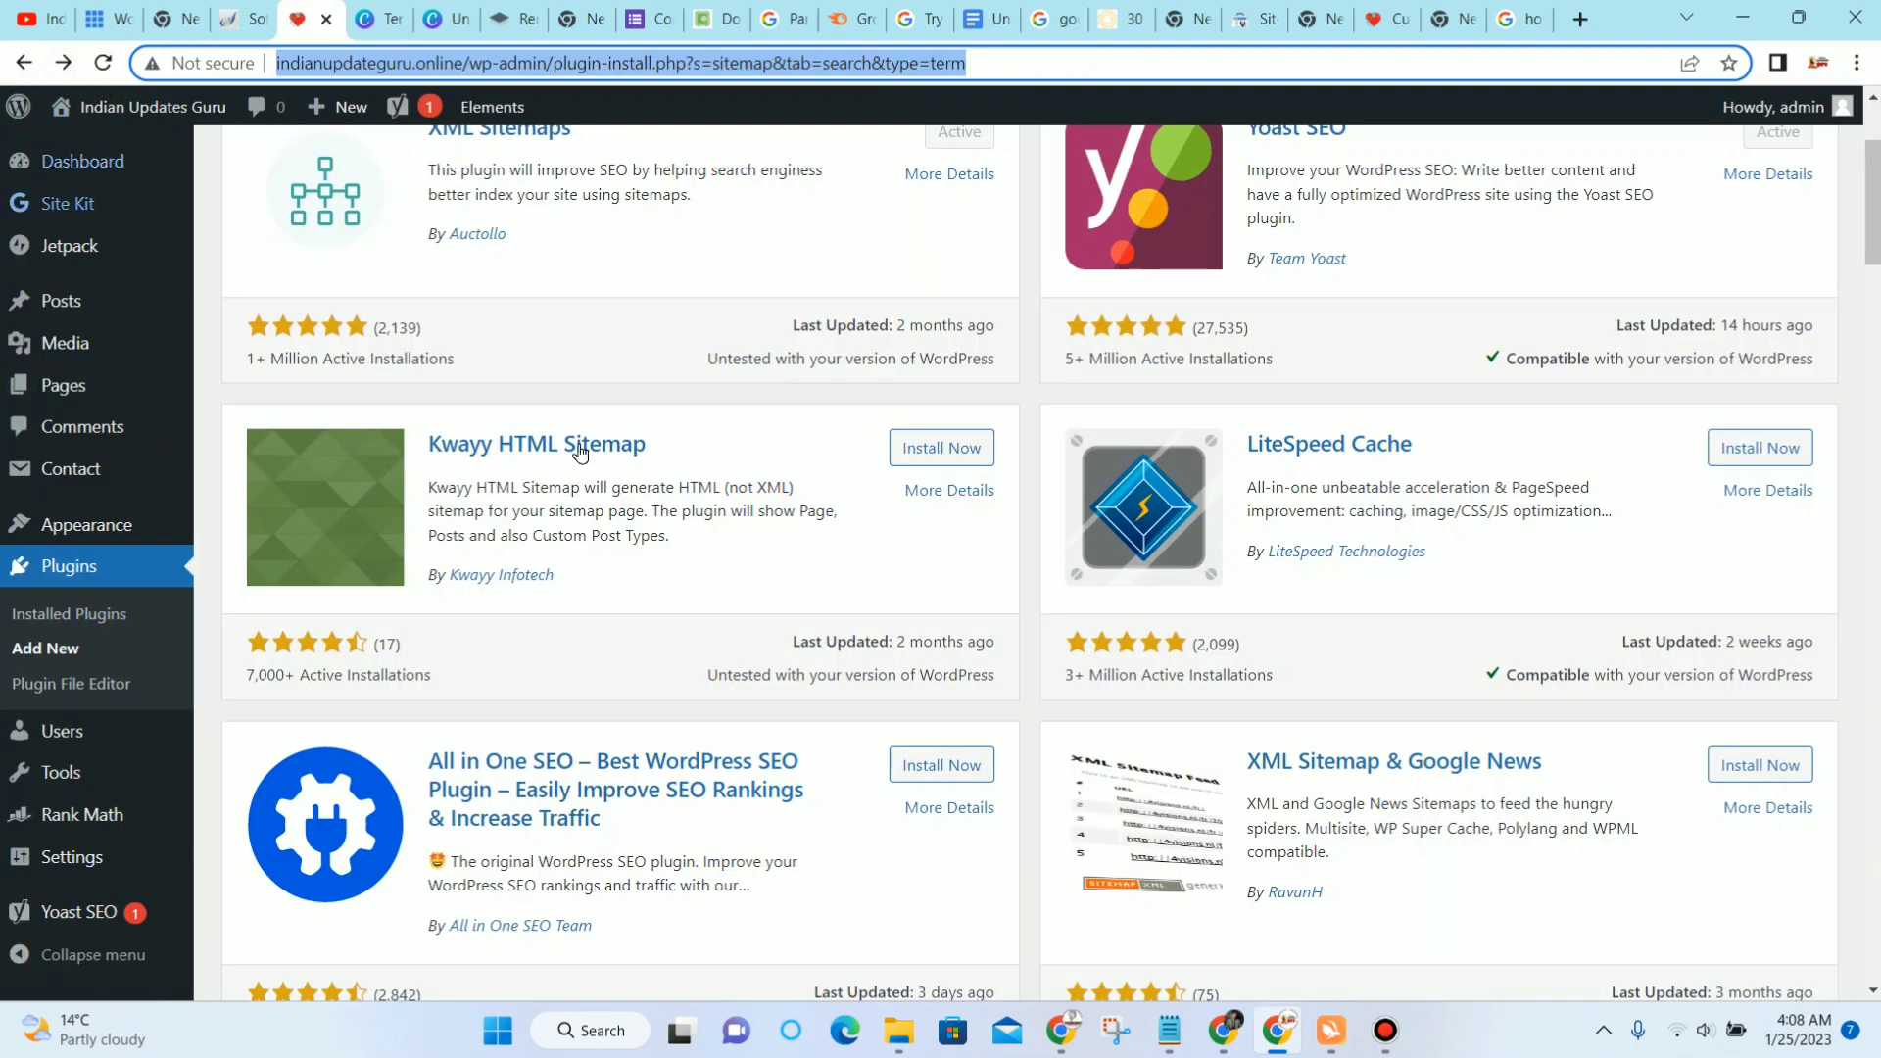
{"action": "scroll", "coordinate": [867, 513], "scroll_direction": "up", "scroll_amount": 3}
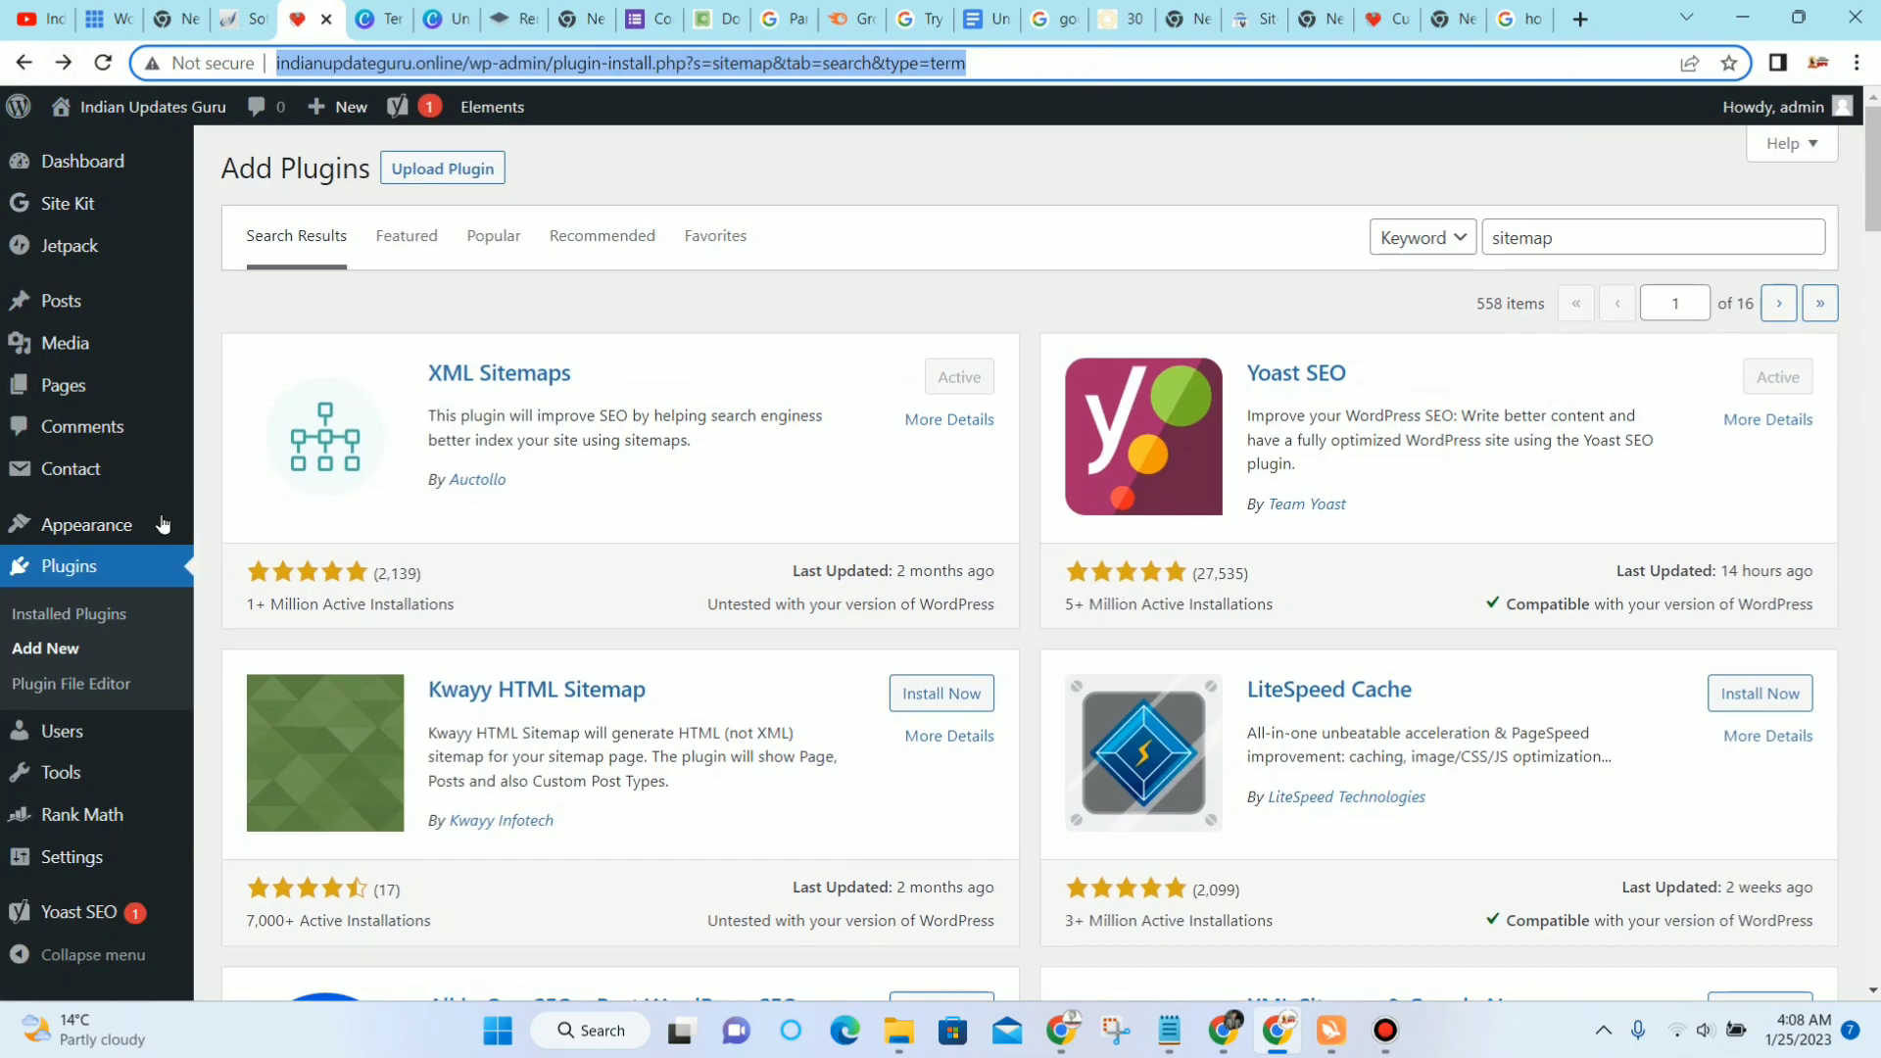
Step: Review the Performance, Indexing and Experience sections of the Search Console overview and check the task list in Notepad
{"action": "left_click", "coordinate": [1182, 1042]}
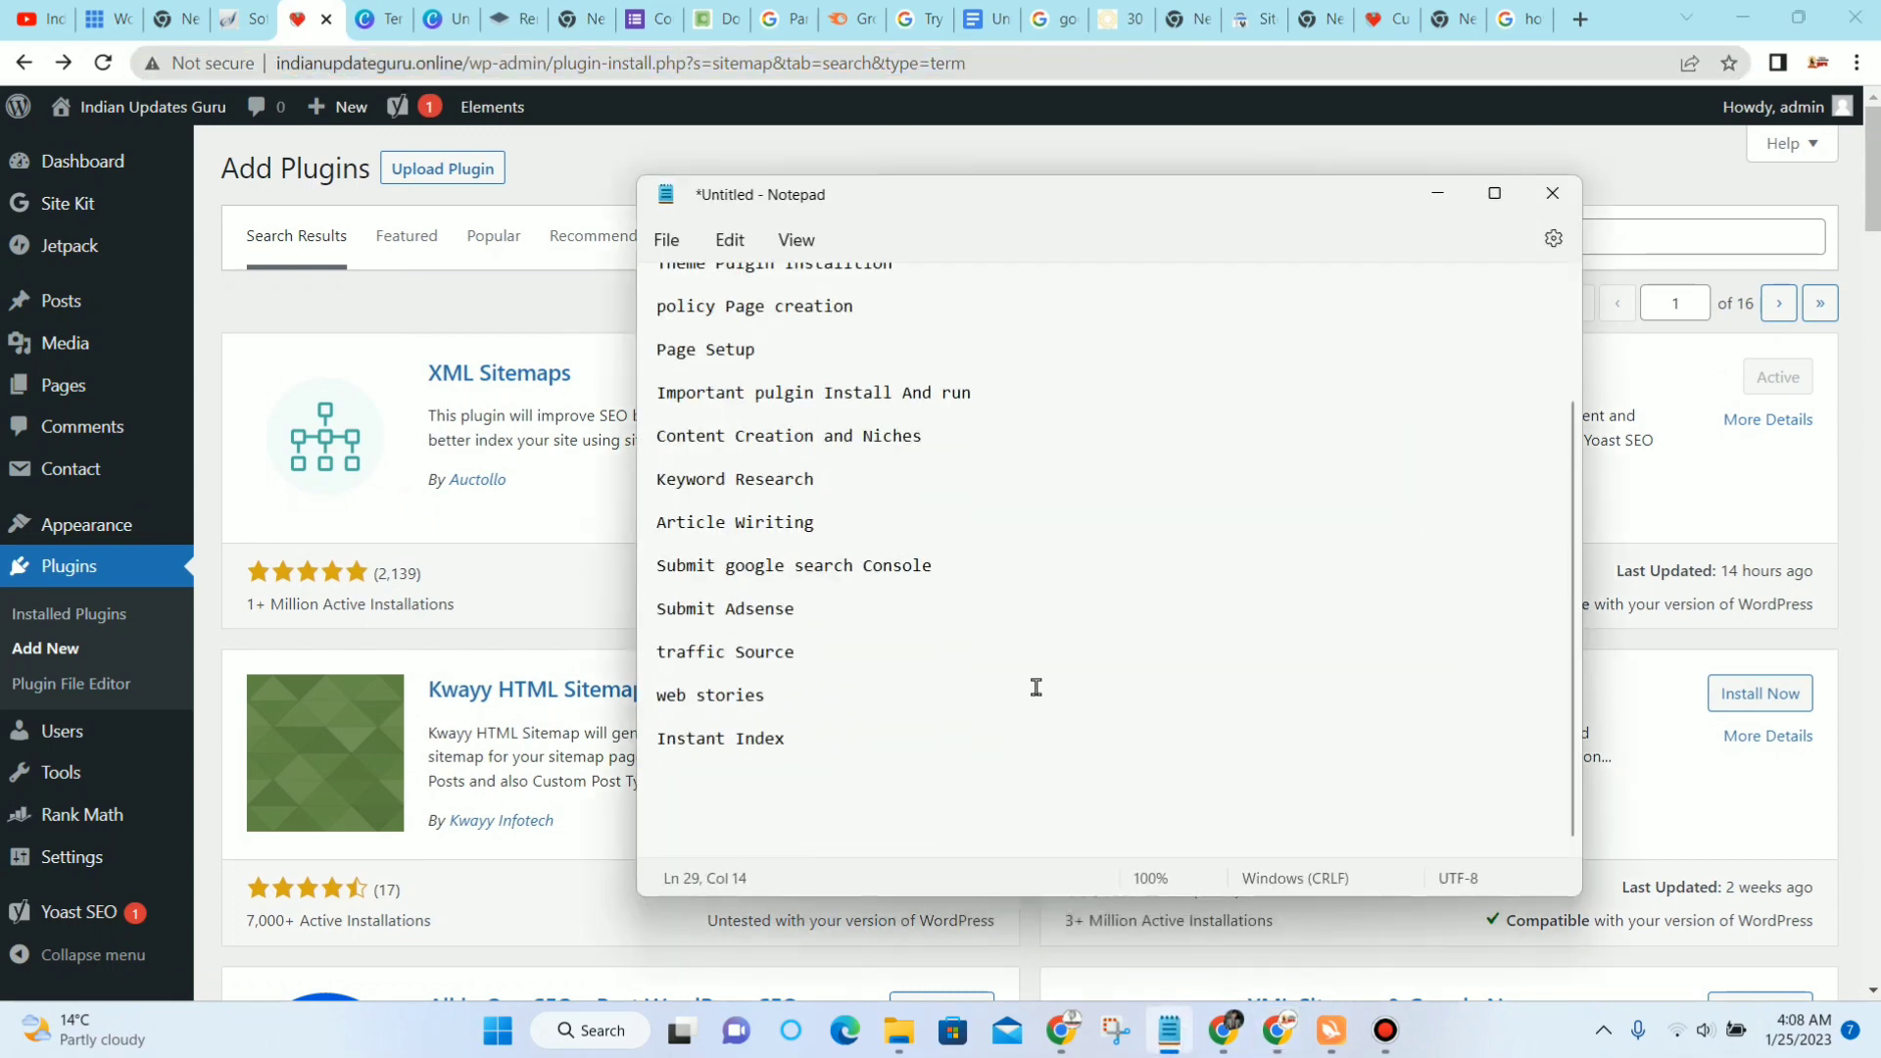
{"action": "left_click", "coordinate": [1244, 28]}
{"action": "left_click", "coordinate": [1244, 28]}
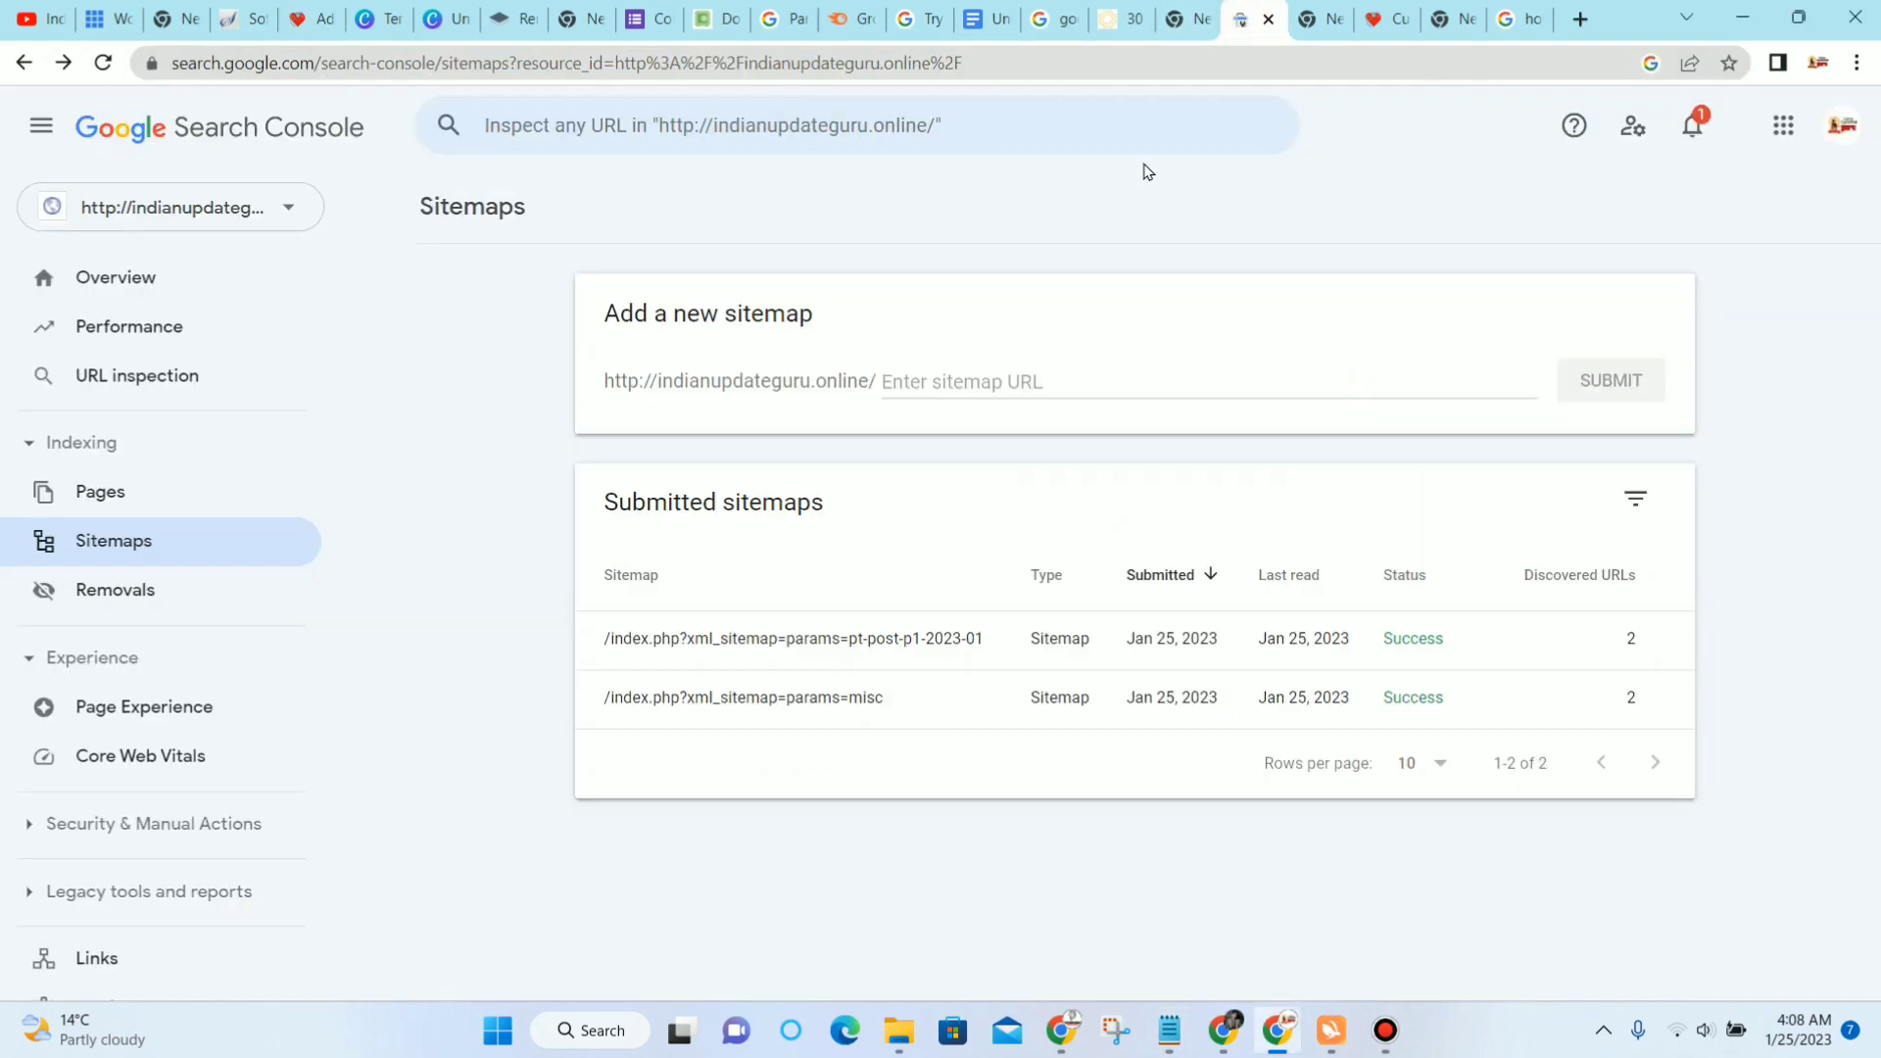
{"action": "left_click", "coordinate": [235, 284]}
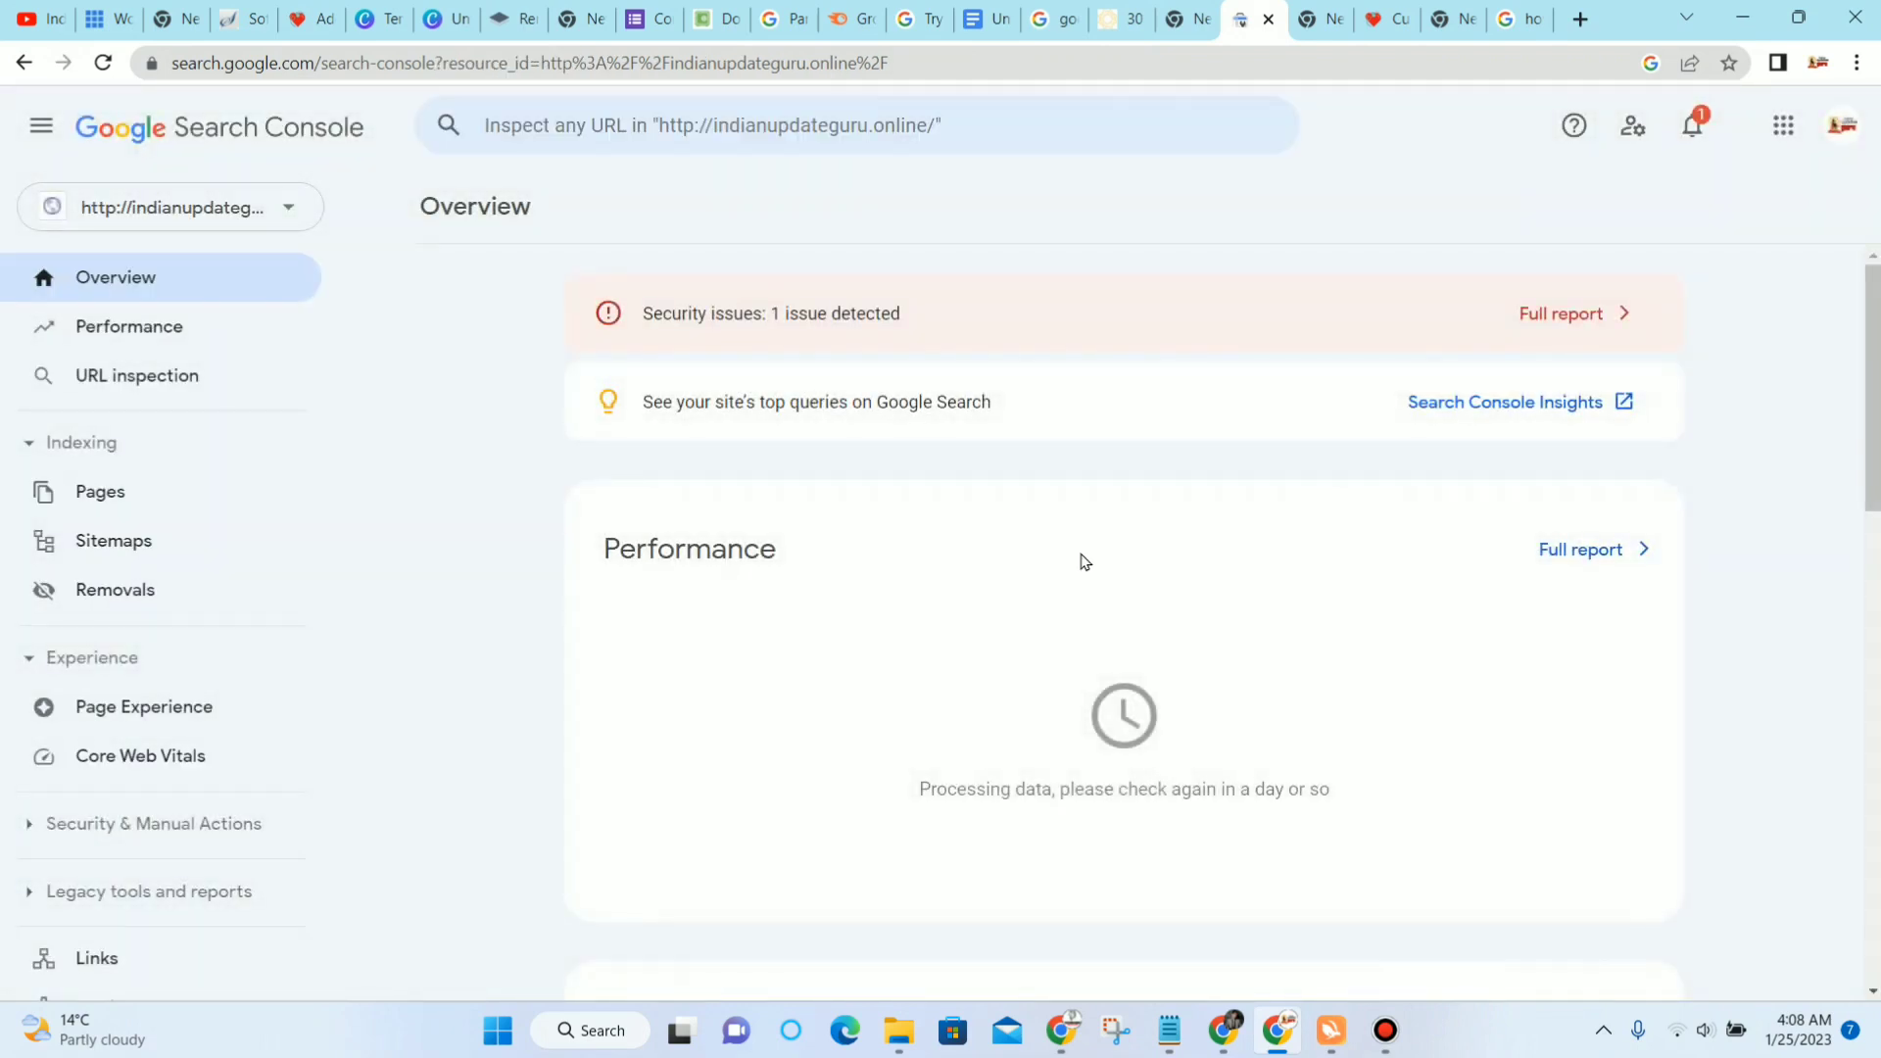
{"action": "scroll", "coordinate": [1079, 458], "scroll_direction": "down", "scroll_amount": 1}
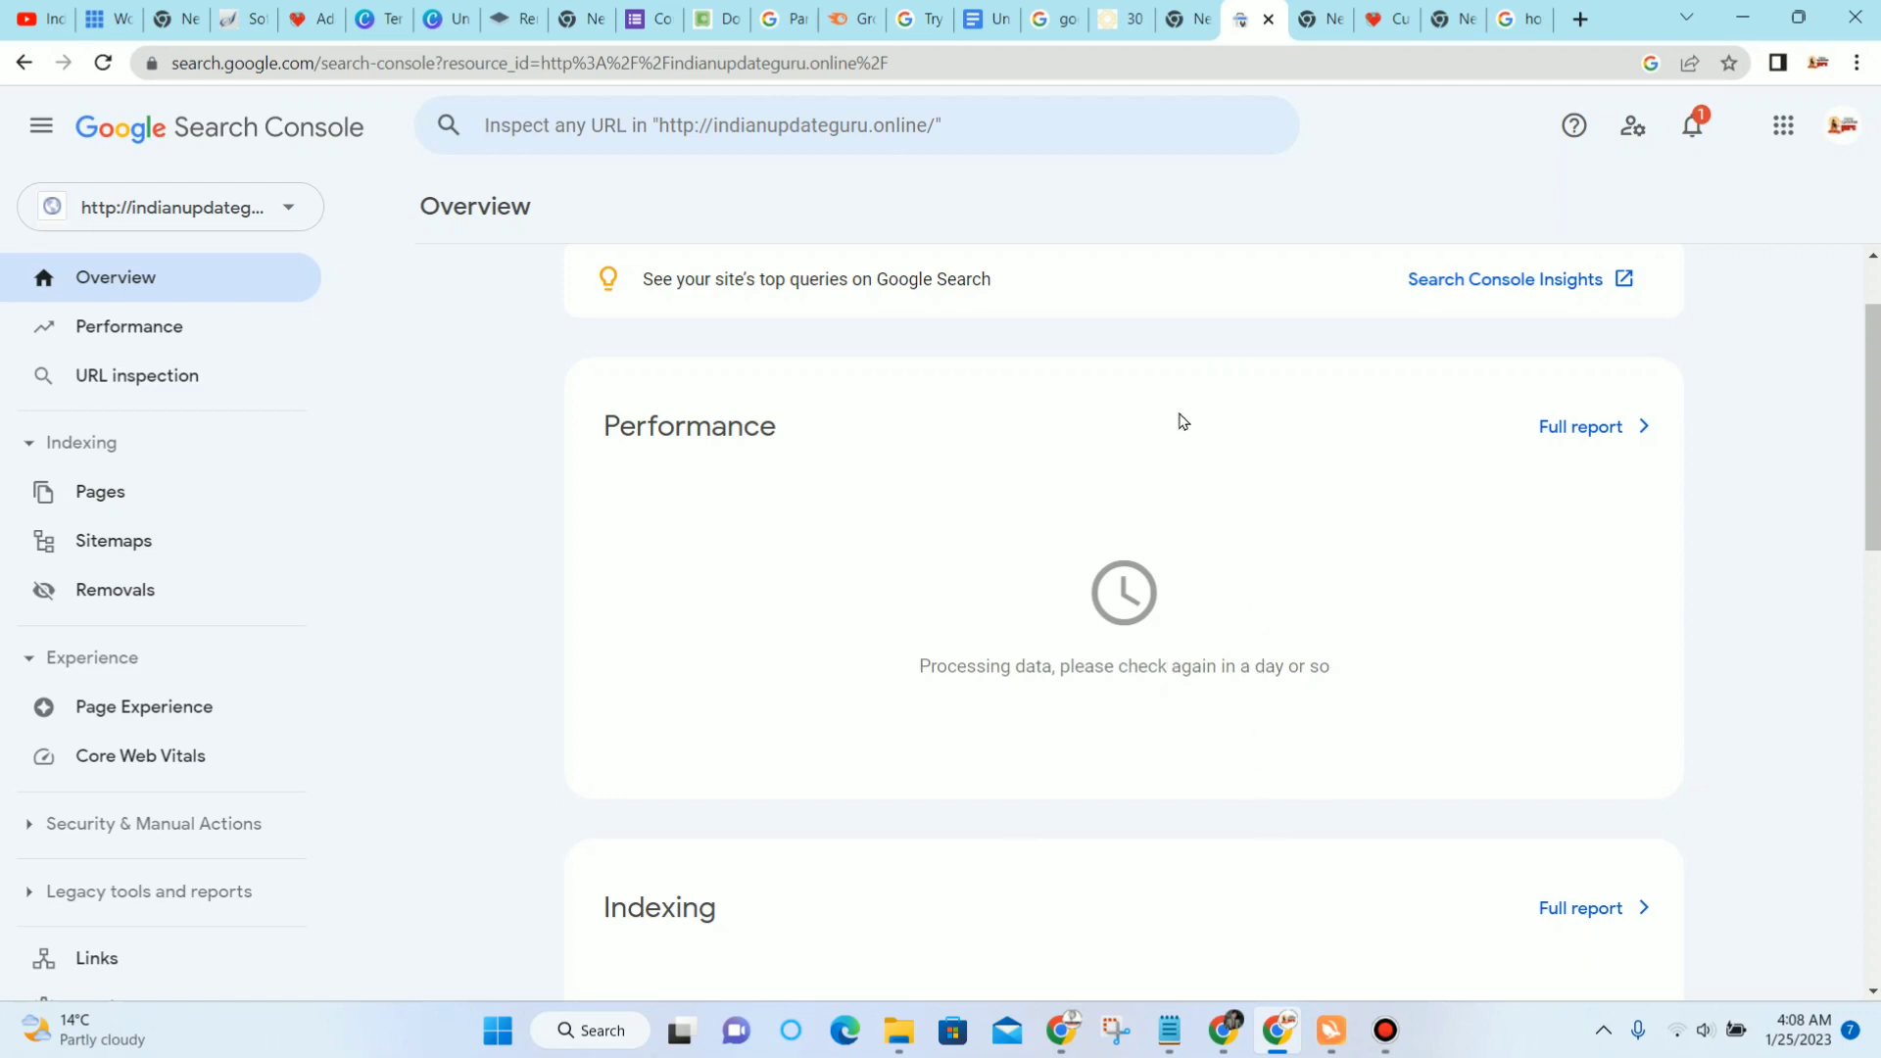
{"action": "scroll", "coordinate": [1376, 578], "scroll_direction": "down", "scroll_amount": 6}
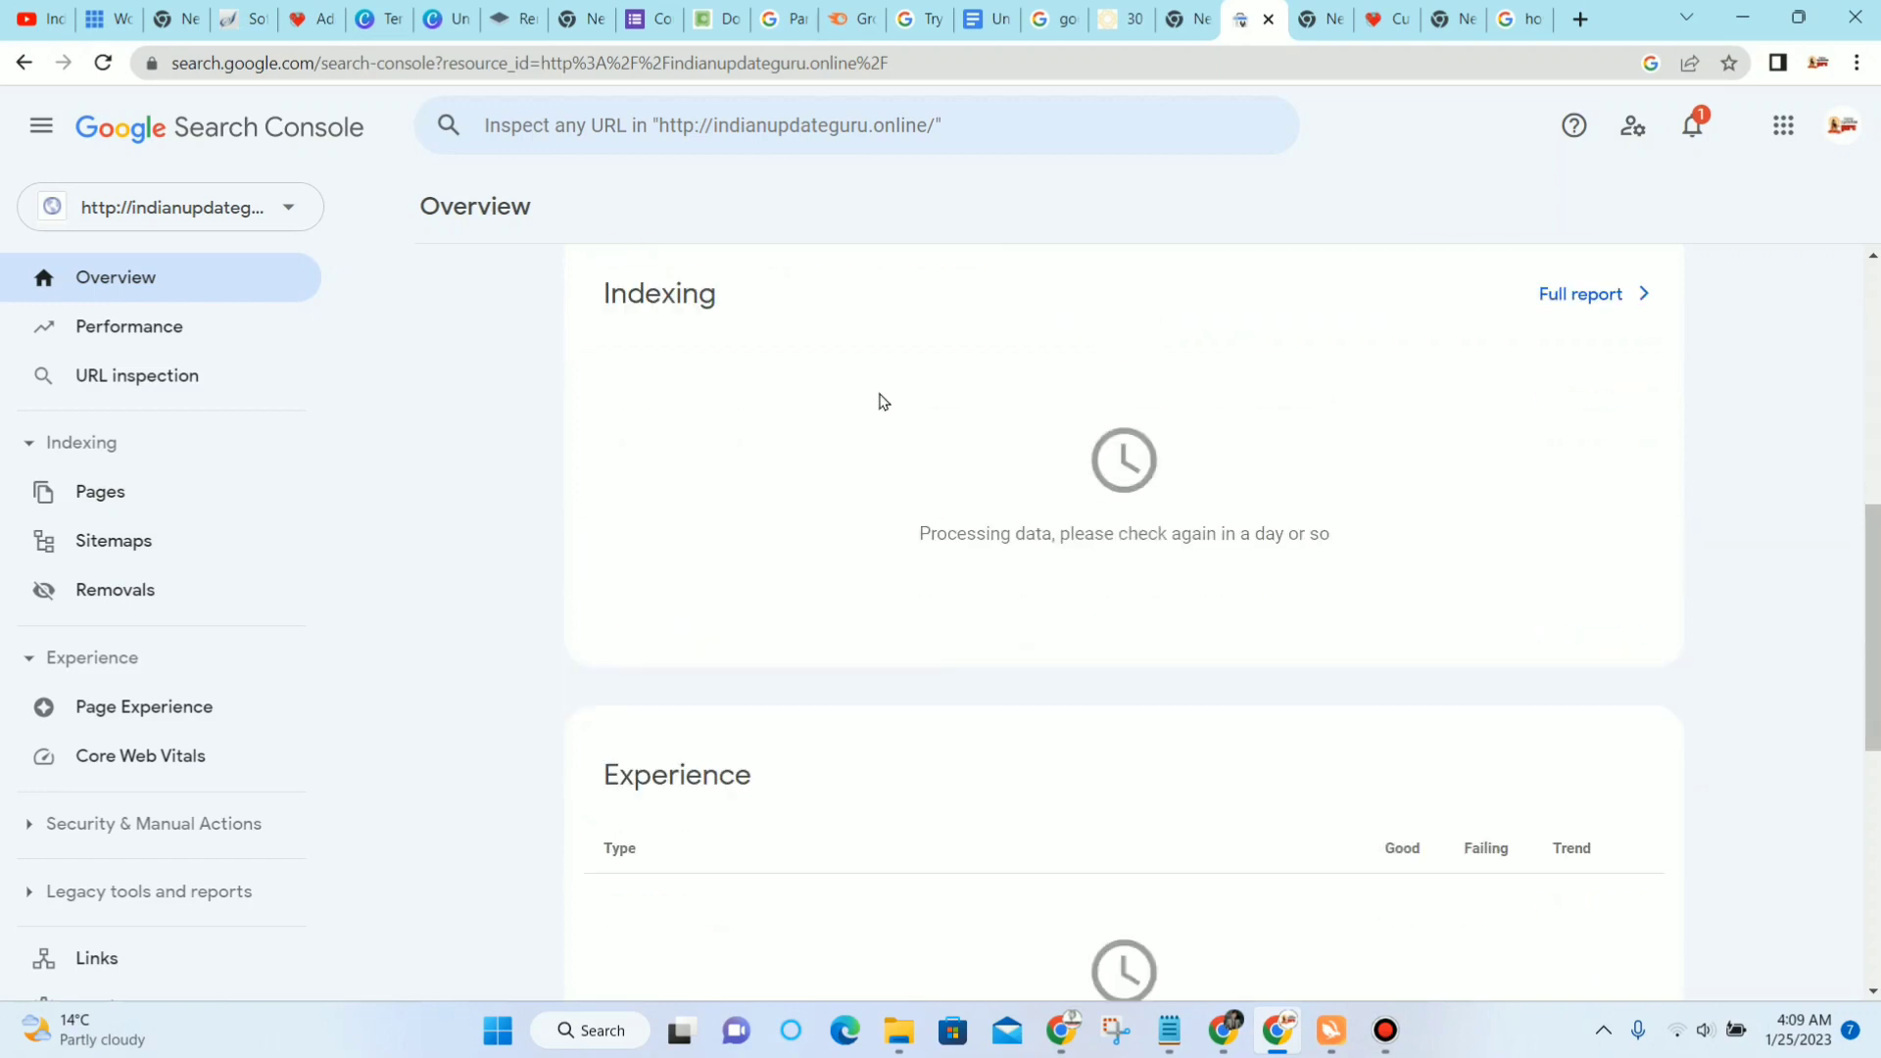
{"action": "scroll", "coordinate": [764, 343], "scroll_direction": "down", "scroll_amount": 1}
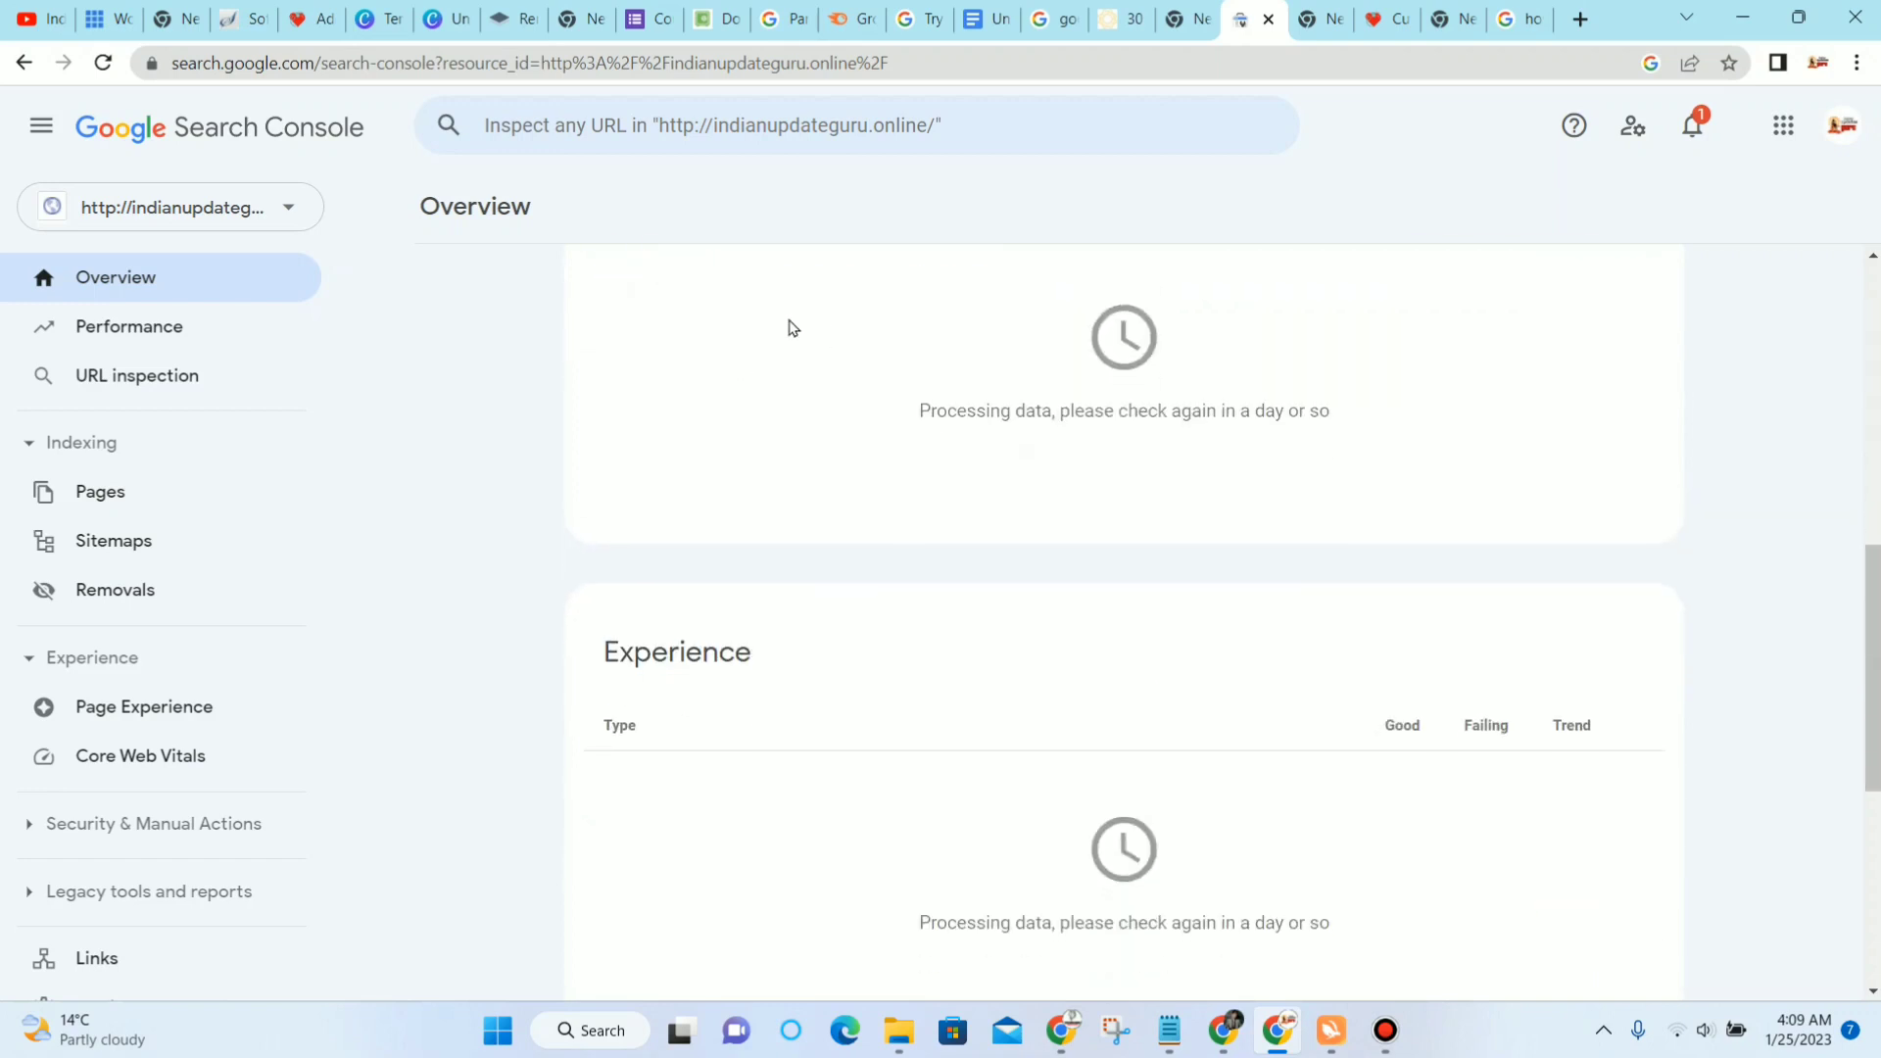
{"action": "scroll", "coordinate": [1352, 509], "scroll_direction": "down", "scroll_amount": 2}
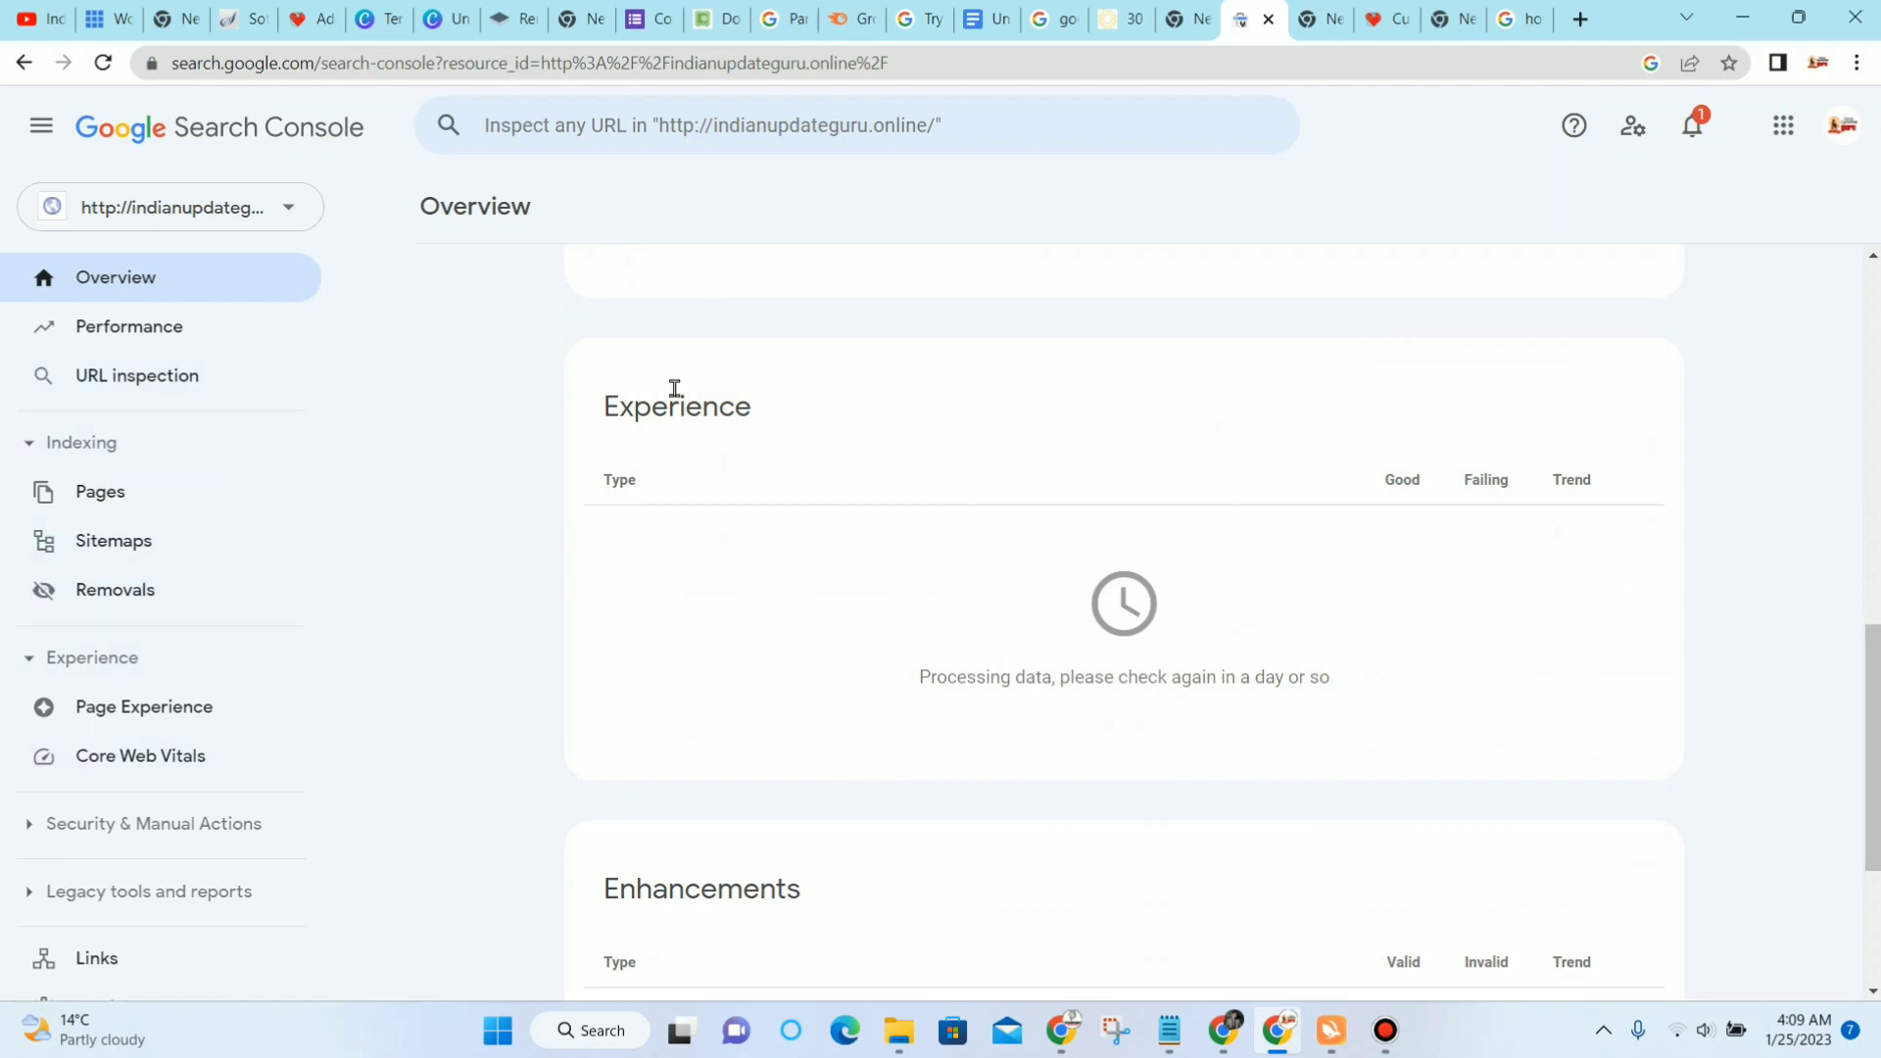
{"action": "left_click", "coordinate": [1171, 1032]}
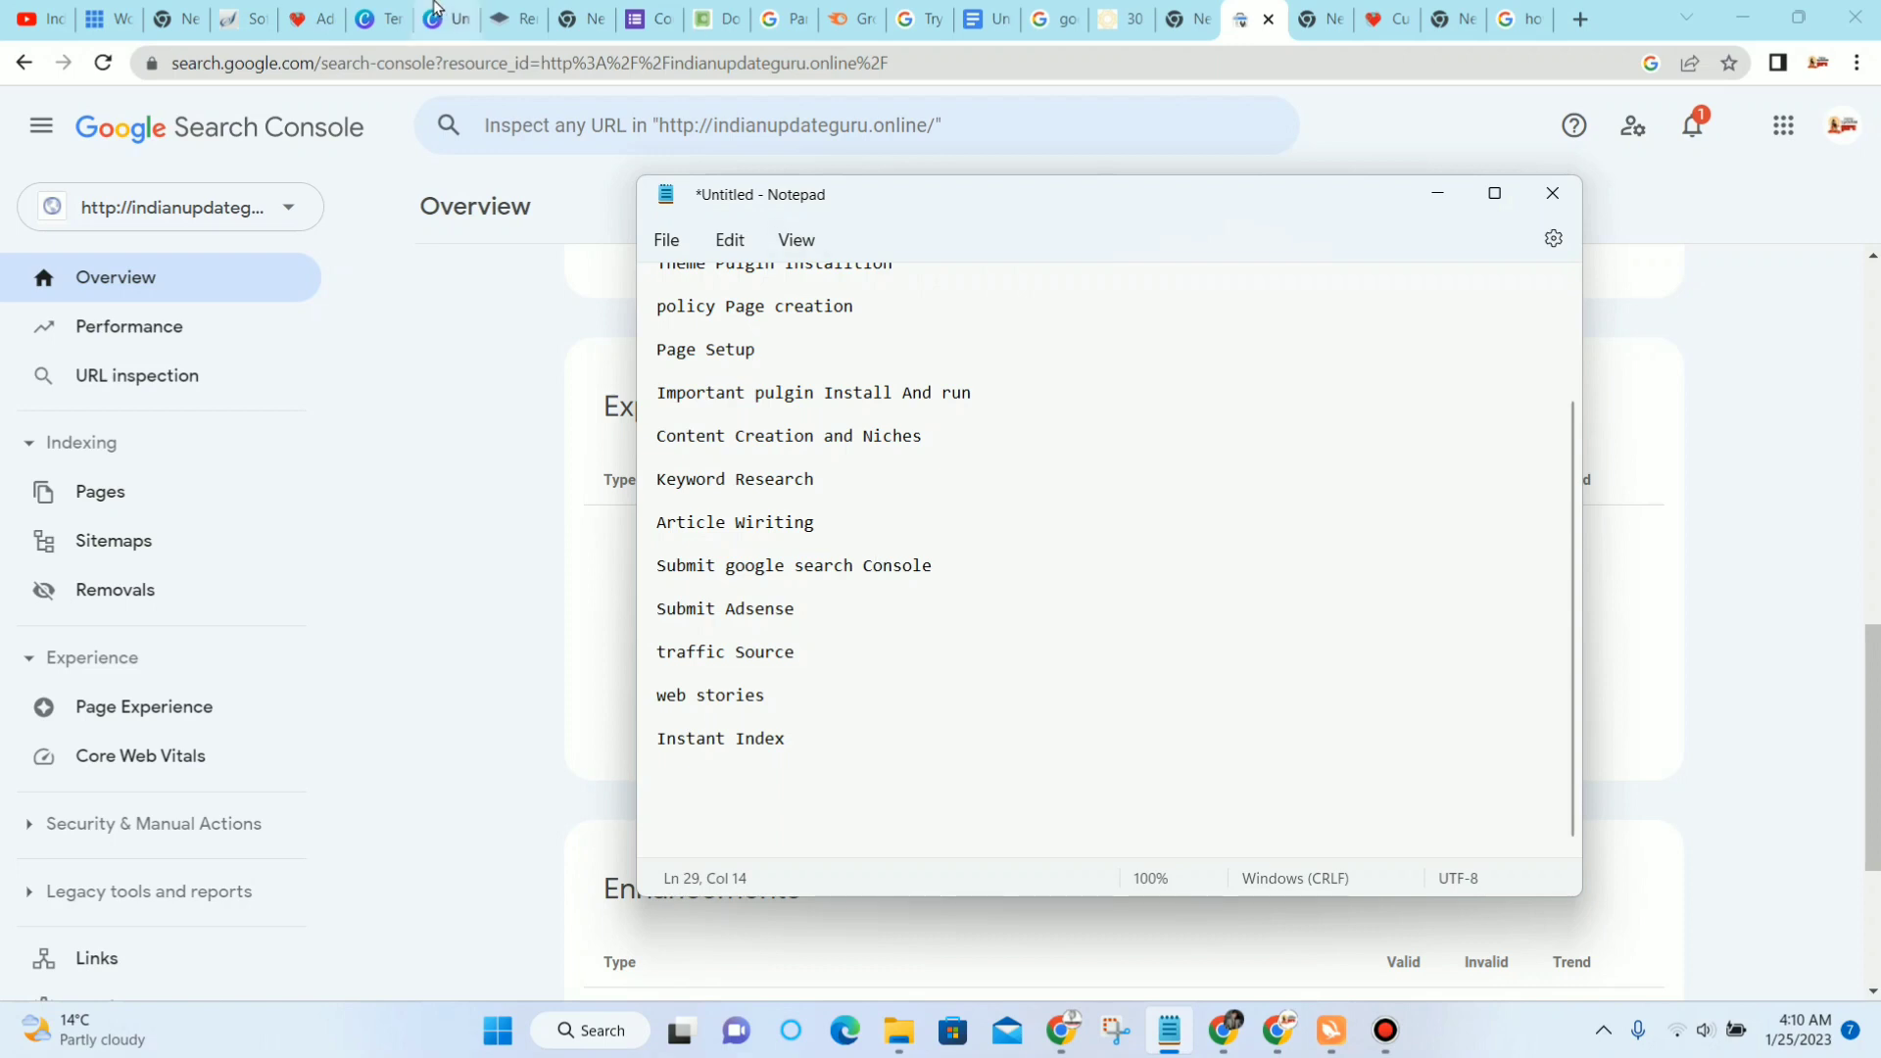
Step: Open the WordPress Theme File Editor for the GeneratePress theme and accept the warning about direct edits
{"action": "left_click", "coordinate": [324, 16]}
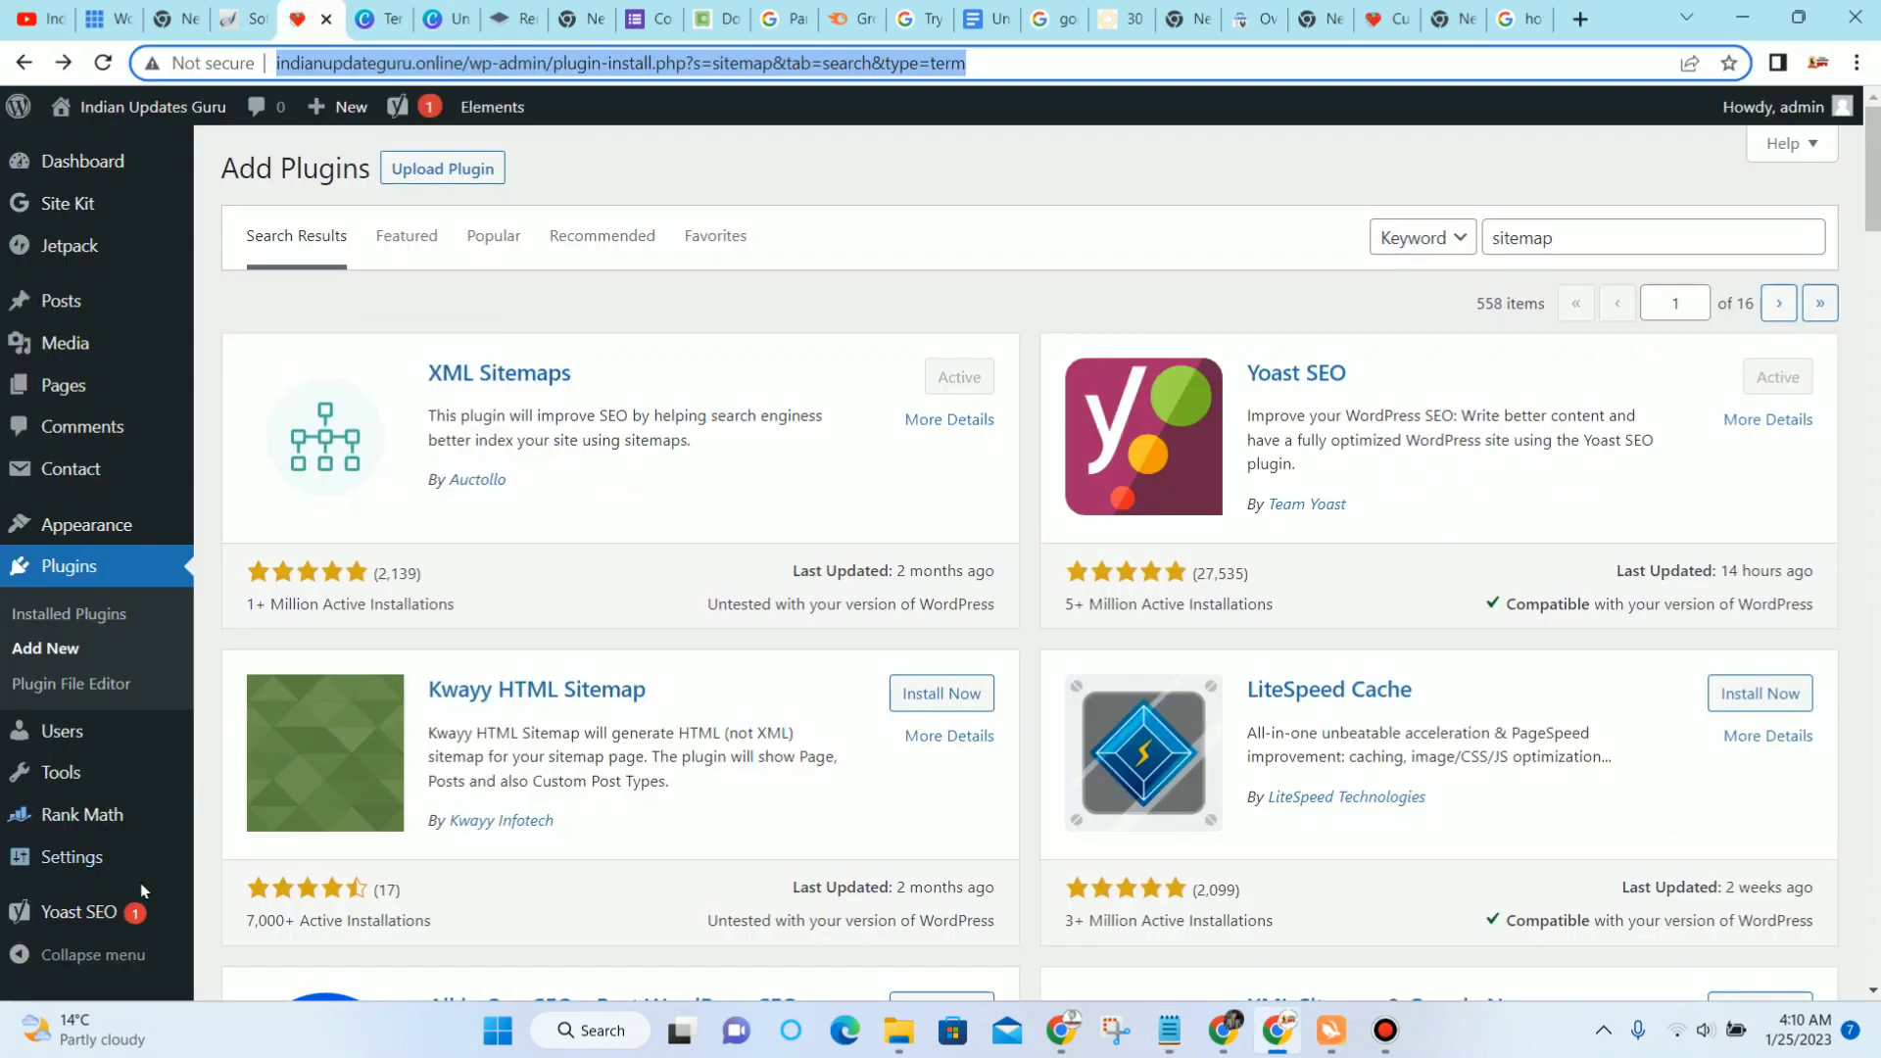
{"action": "scroll", "coordinate": [77, 591], "scroll_direction": "down", "scroll_amount": 3}
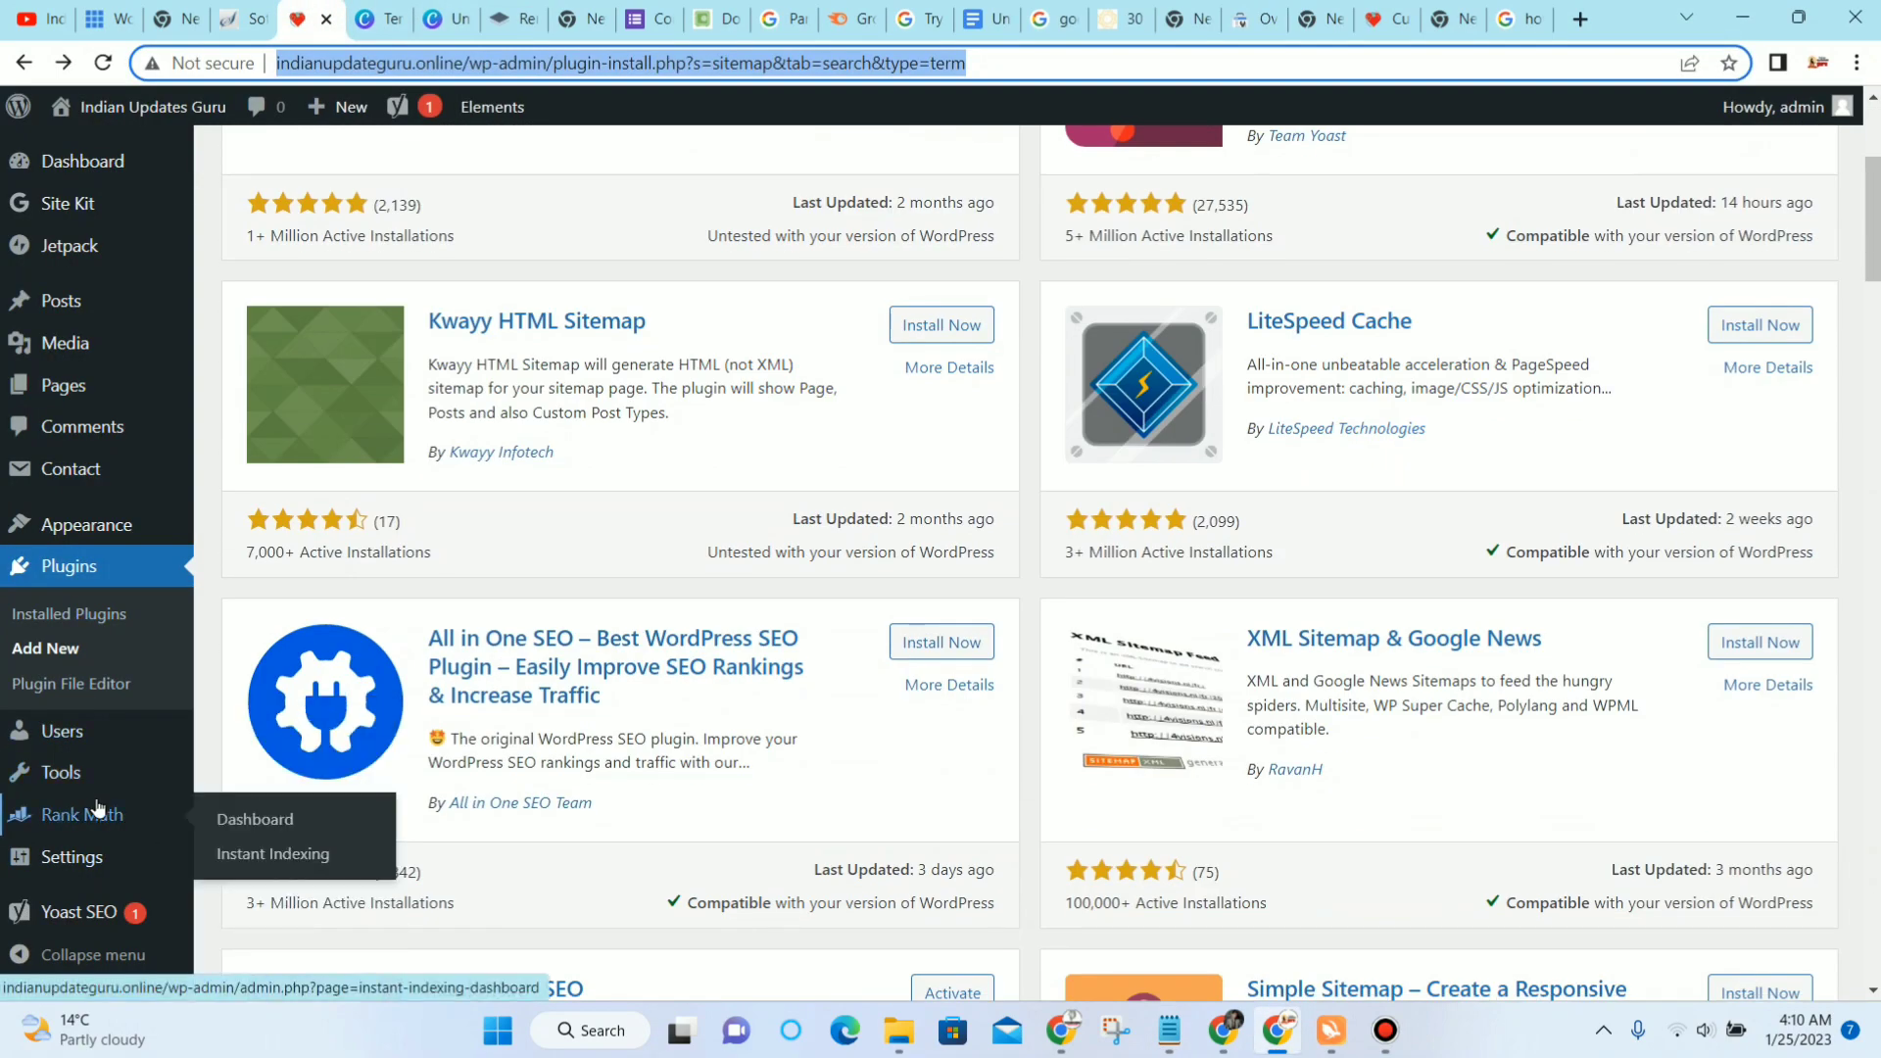
{"action": "scroll", "coordinate": [98, 813], "scroll_direction": "down", "scroll_amount": 1}
{"action": "mouse_move", "coordinate": [134, 858]}
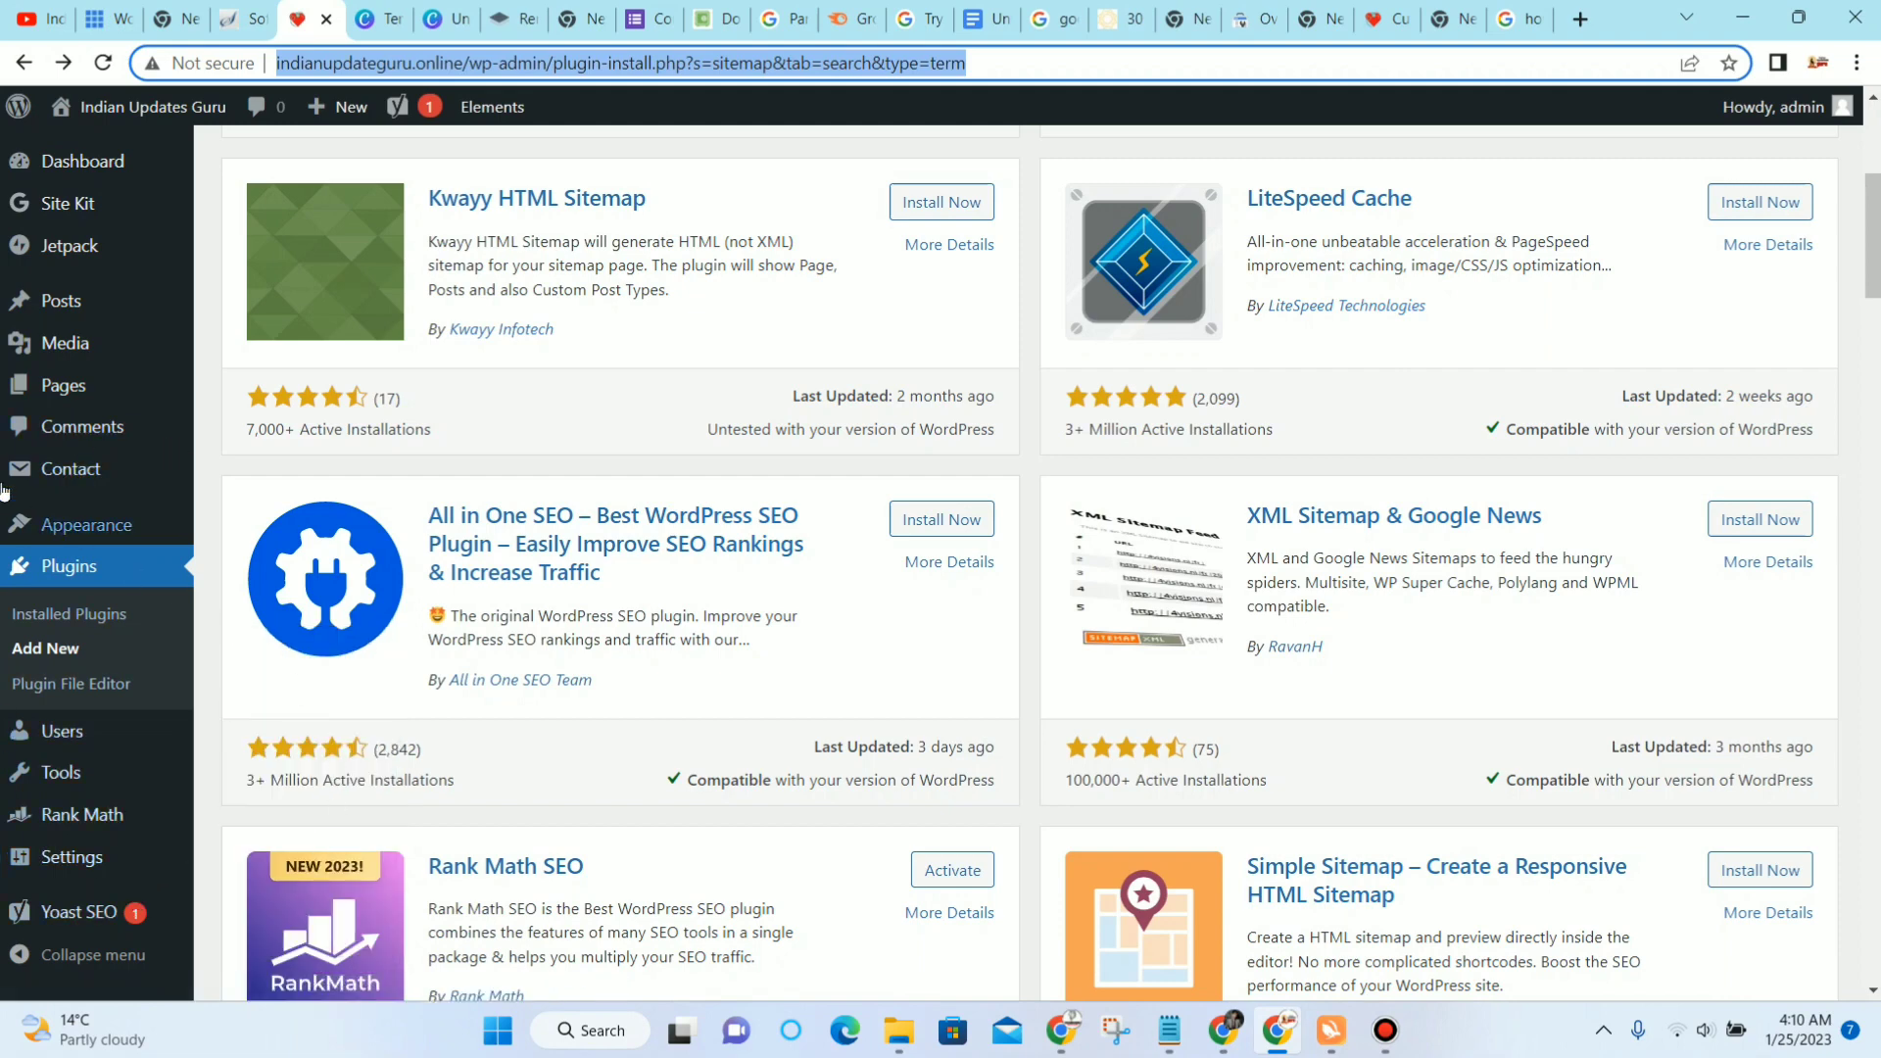
{"action": "mouse_move", "coordinate": [109, 534]}
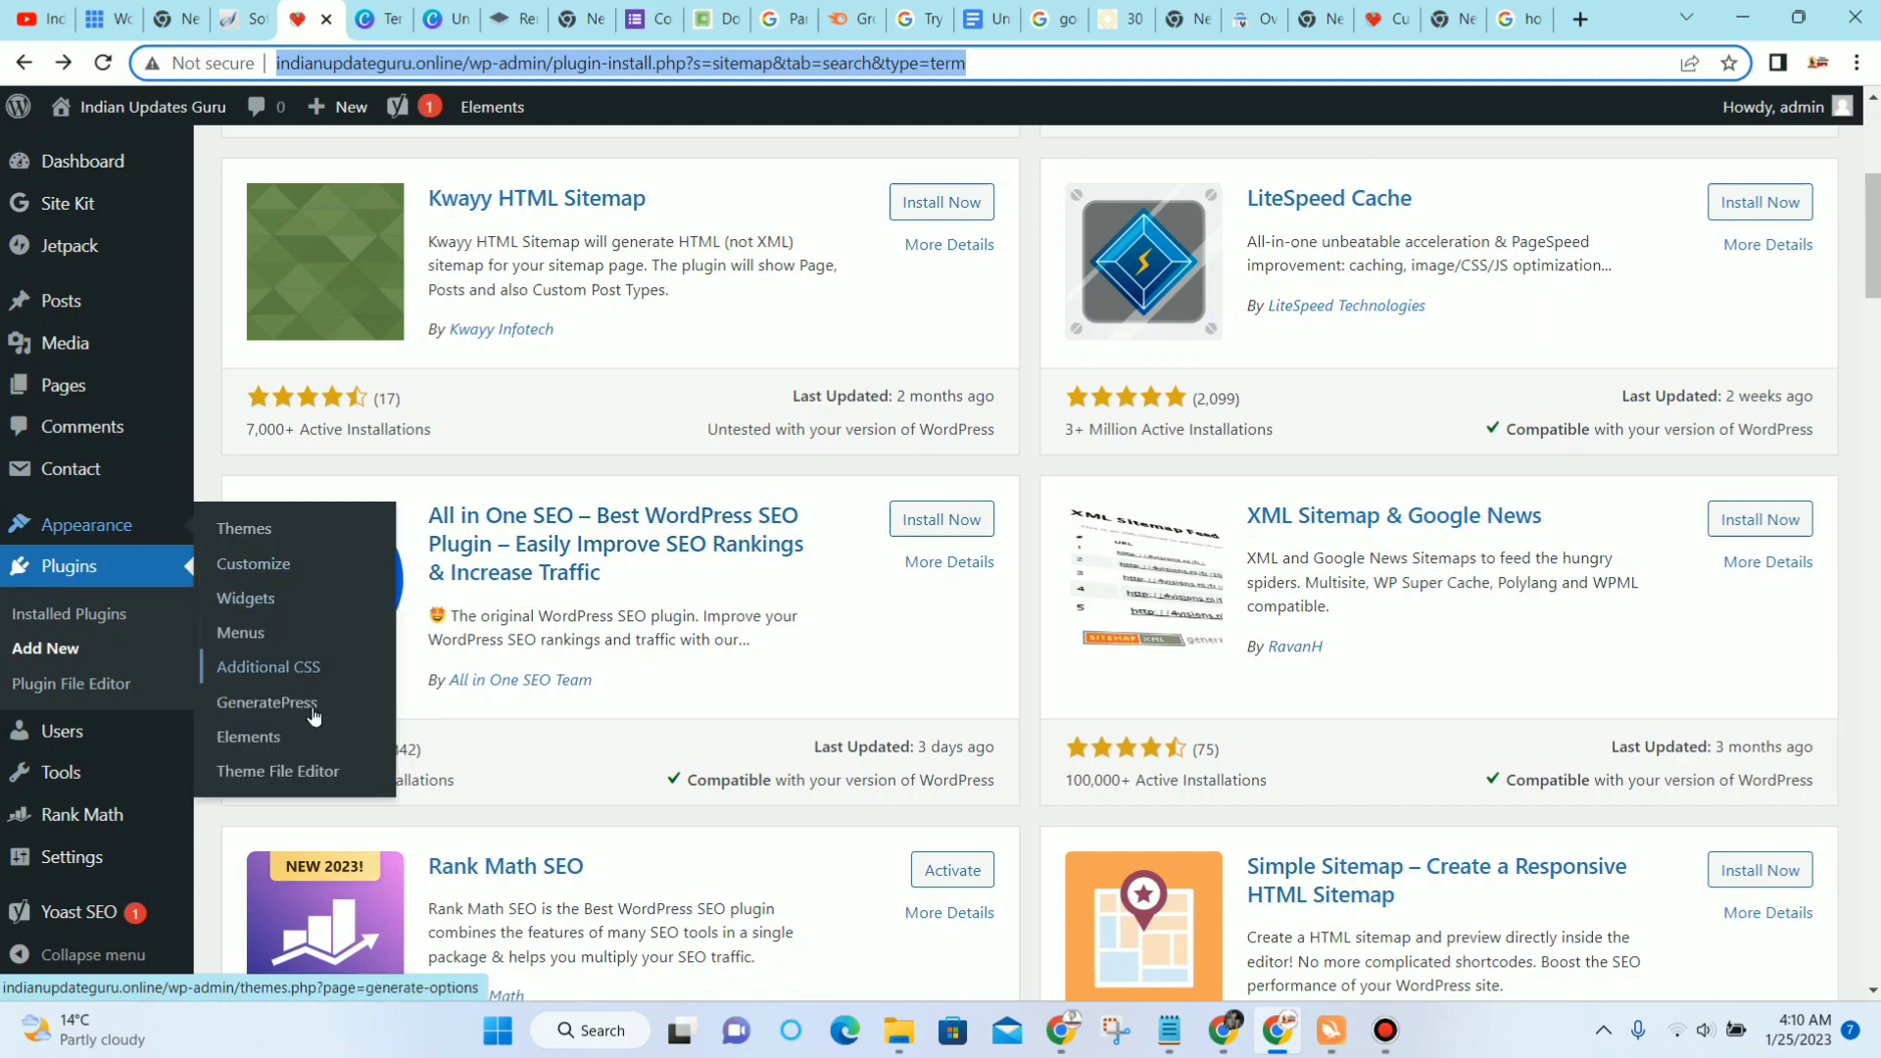
{"action": "left_click", "coordinate": [302, 782]}
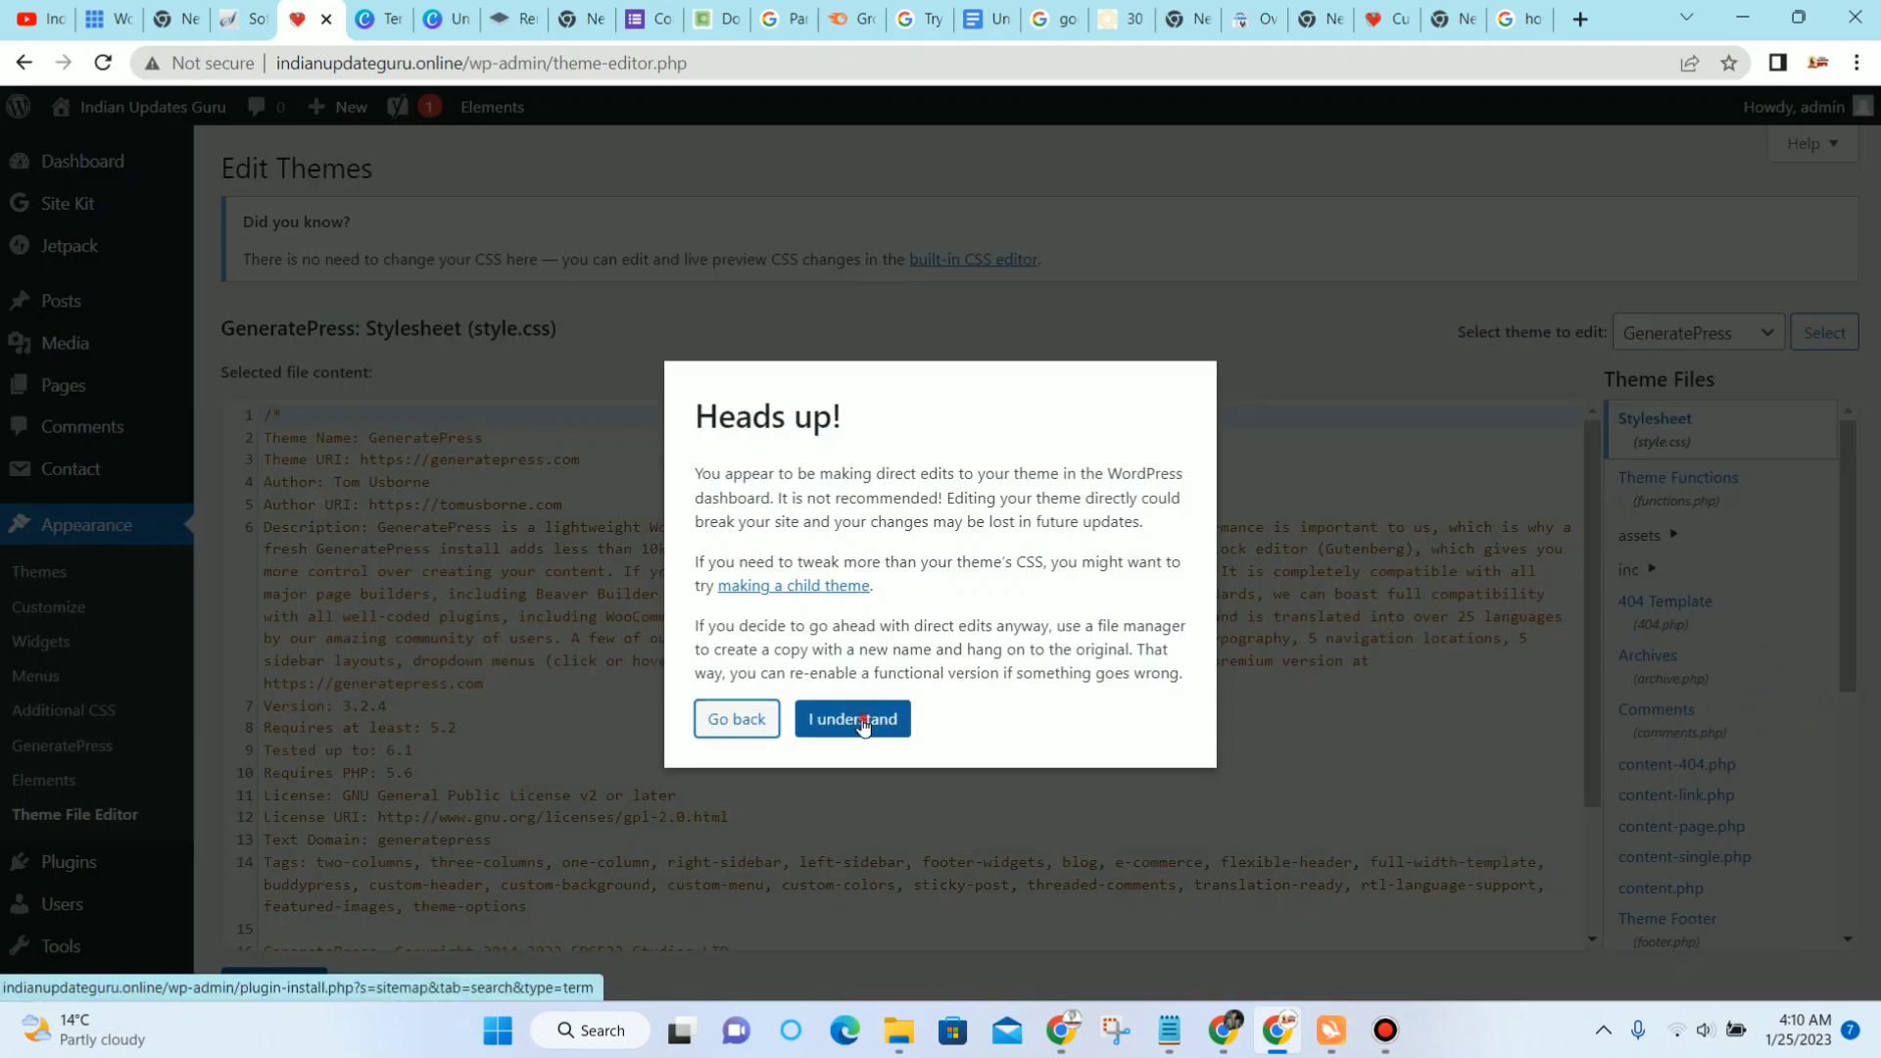
{"action": "left_click", "coordinate": [862, 722]}
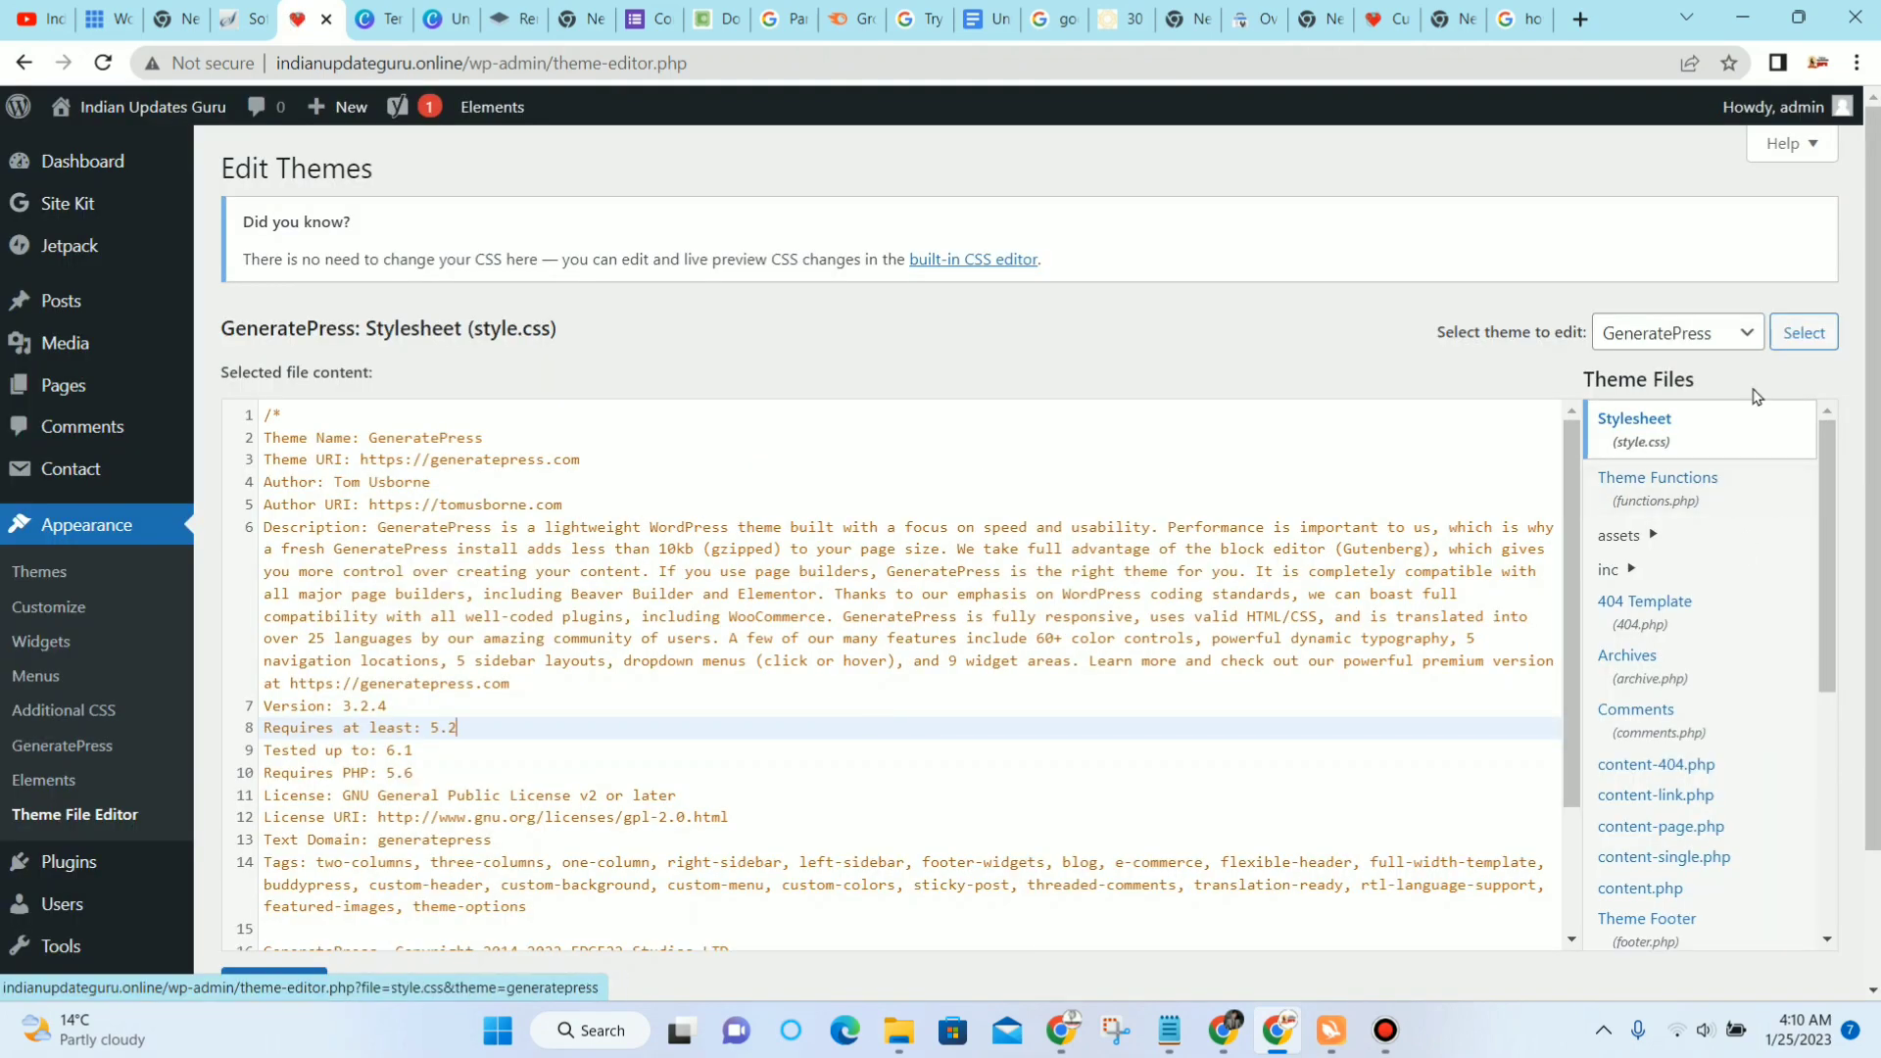
Step: Open the Theme Header file (header.php) and insert two blank lines directly after the opening head tag
{"action": "scroll", "coordinate": [1760, 369], "scroll_direction": "down", "scroll_amount": 2}
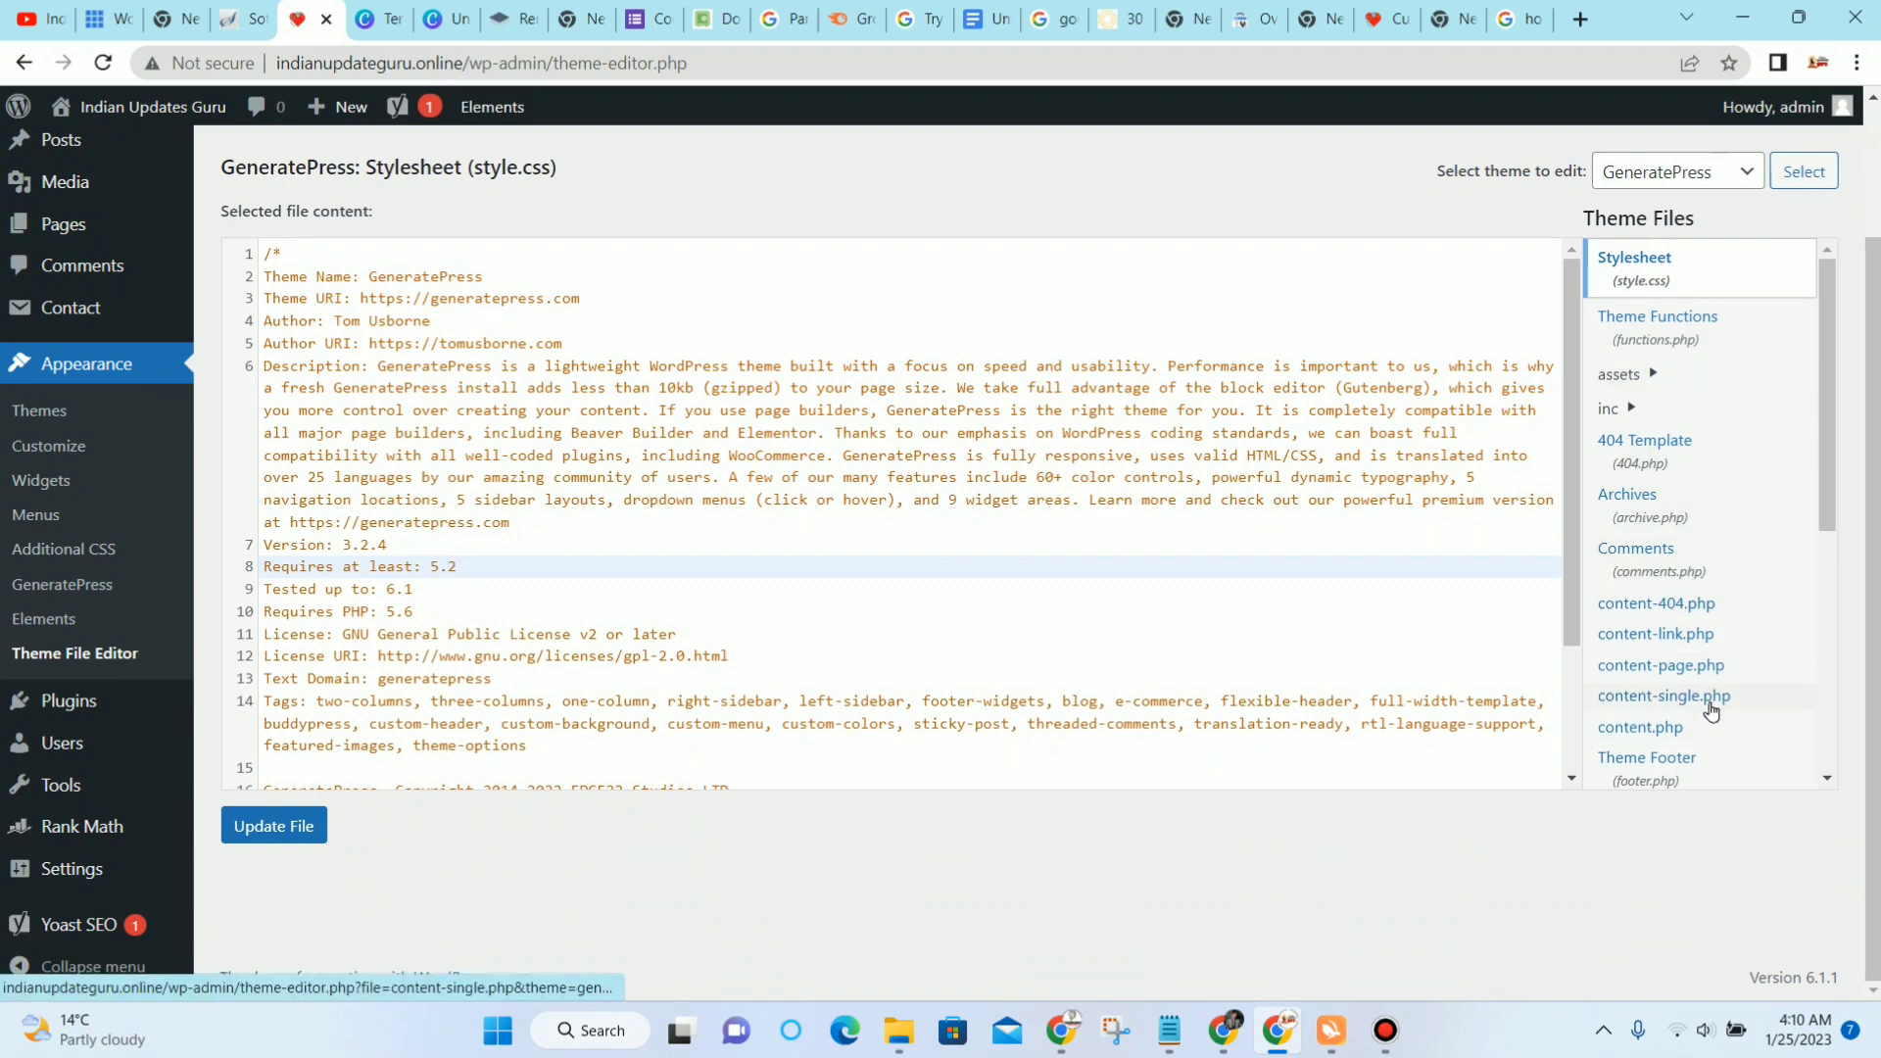
{"action": "scroll", "coordinate": [1690, 686], "scroll_direction": "up", "scroll_amount": 1}
{"action": "scroll", "coordinate": [1684, 601], "scroll_direction": "down", "scroll_amount": 4}
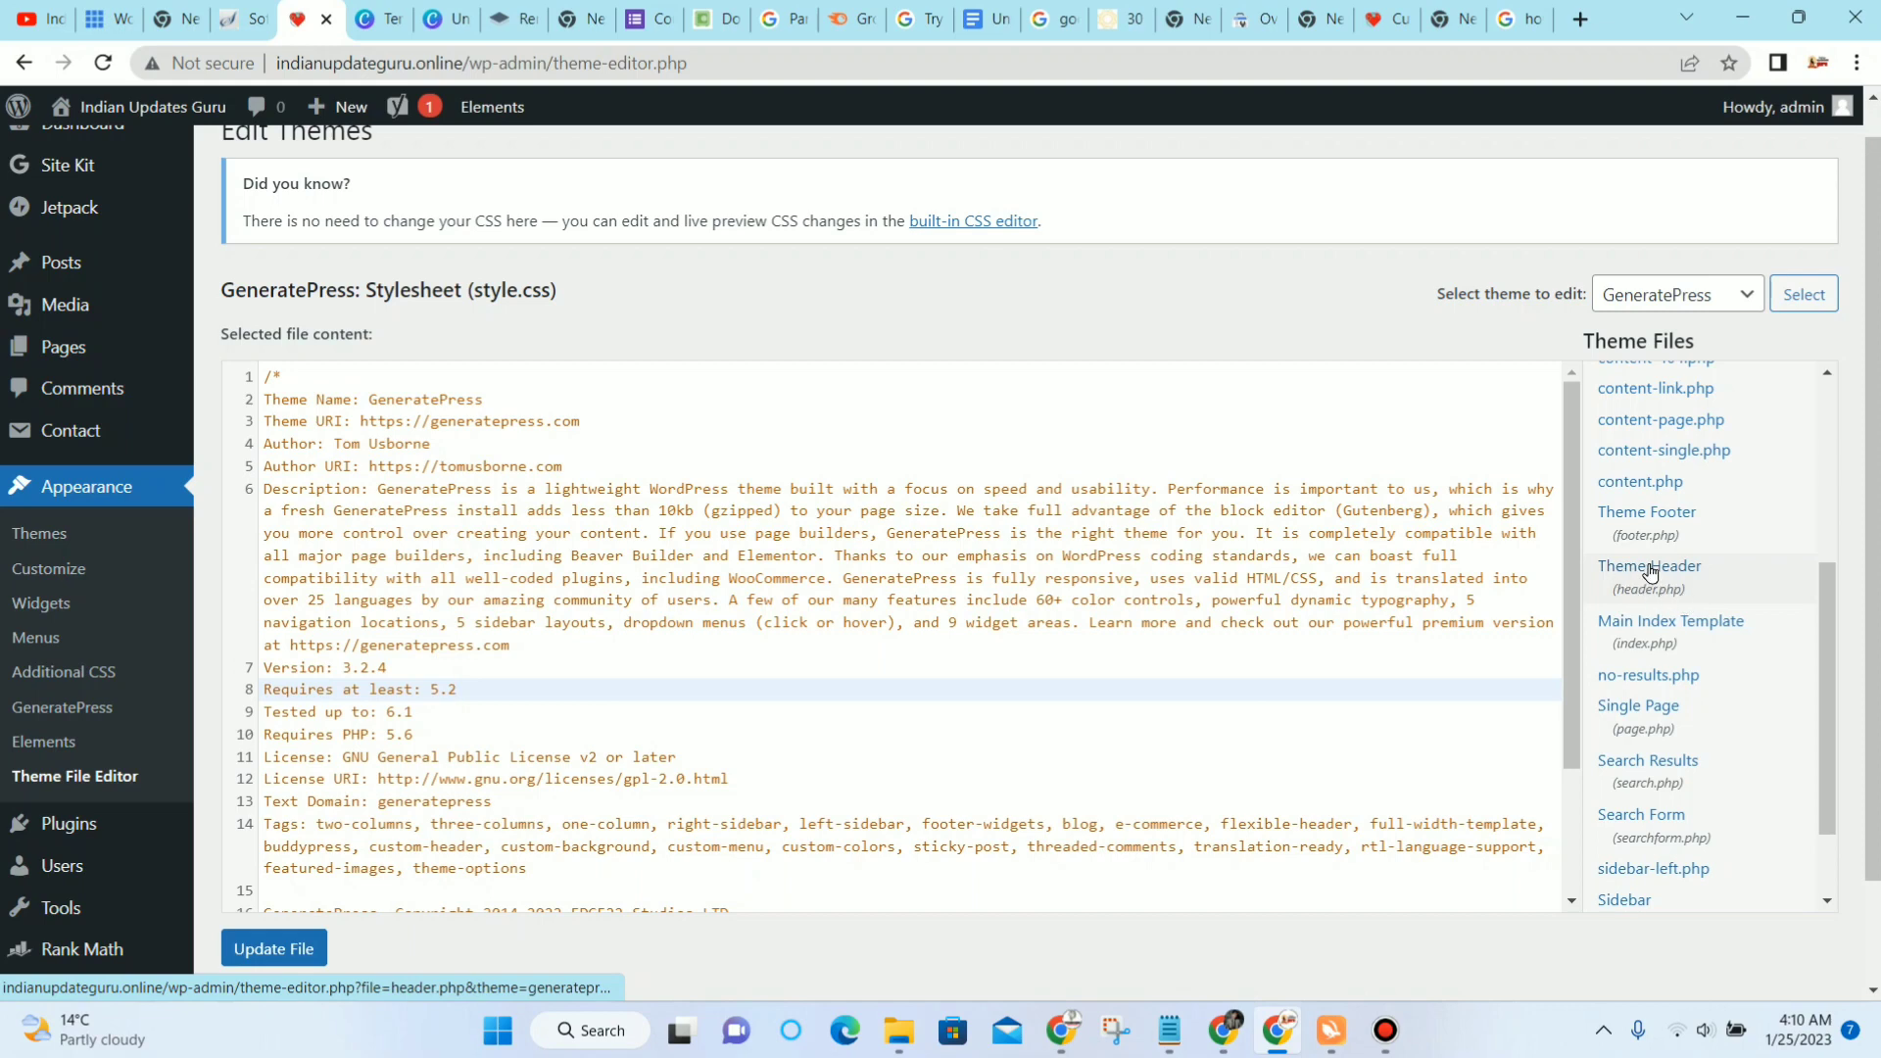
{"action": "left_click", "coordinate": [1648, 567]}
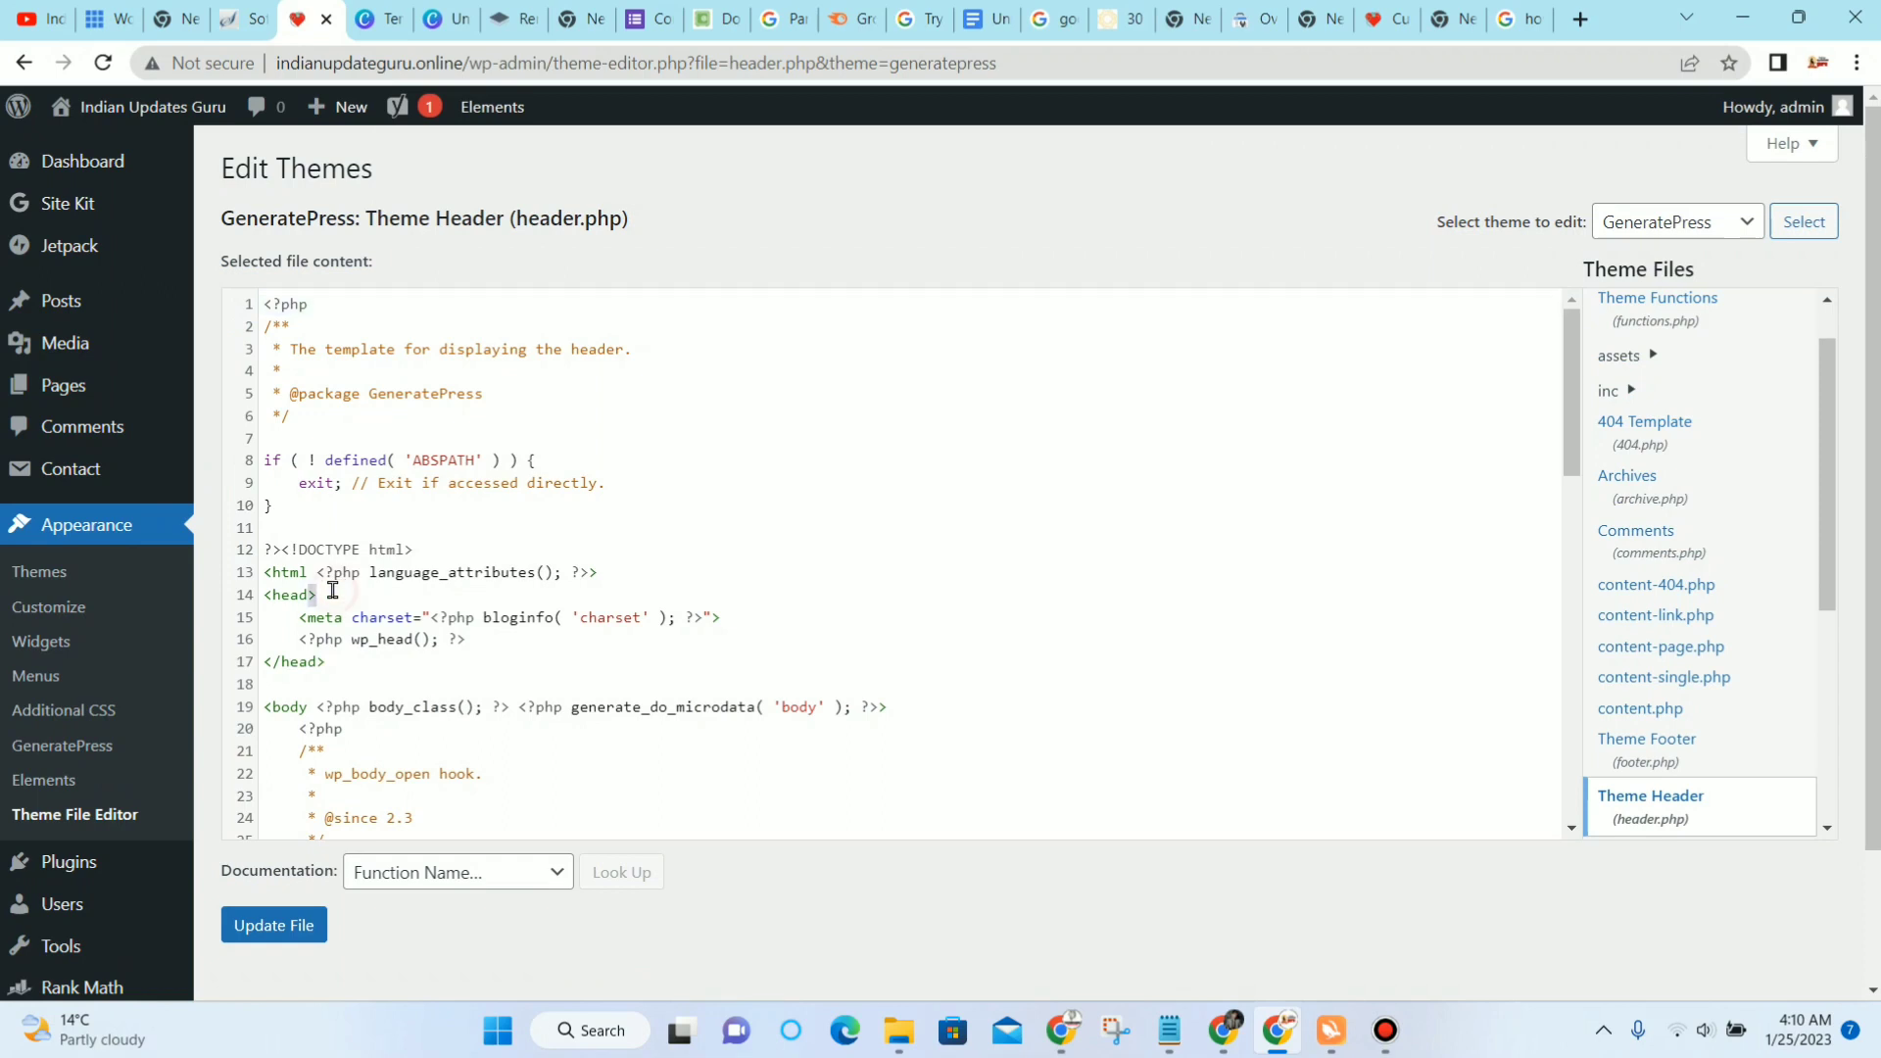
{"action": "left_click", "coordinate": [333, 591]}
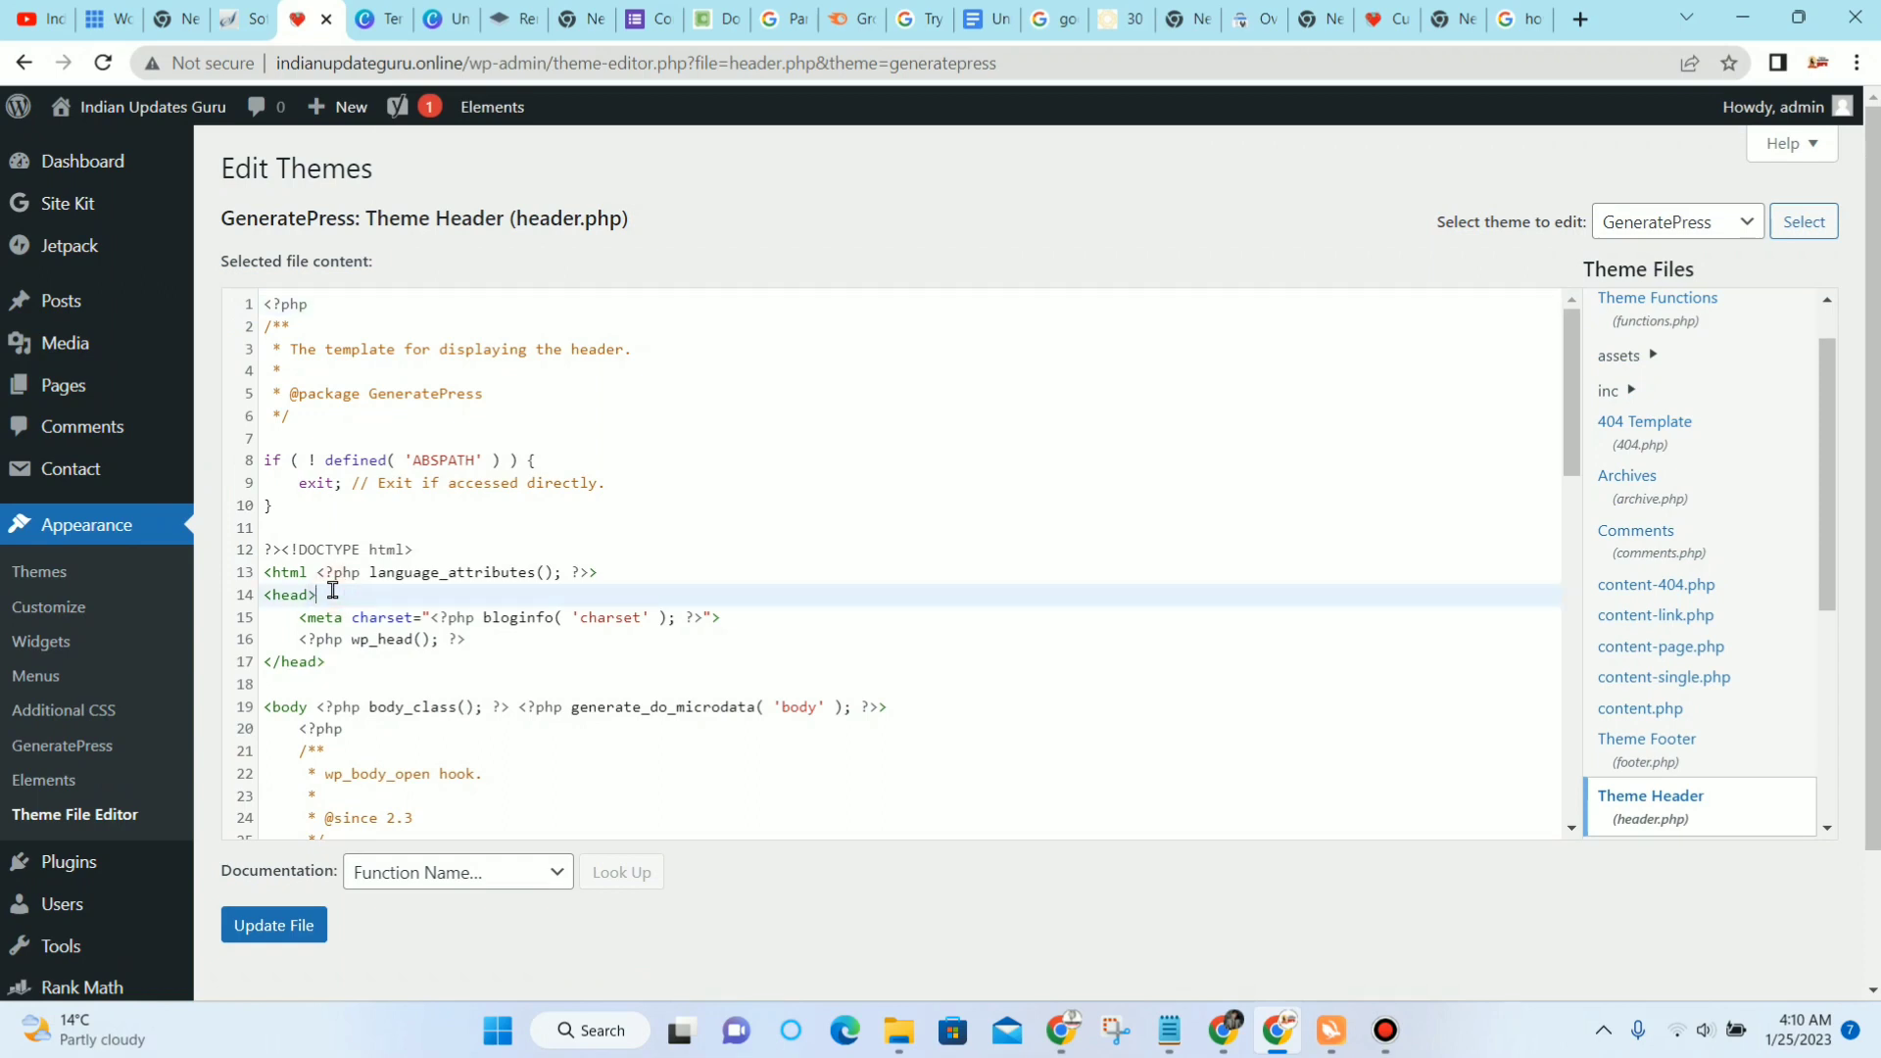
{"action": "key", "text": "Return"}
{"action": "key", "text": "Return"}
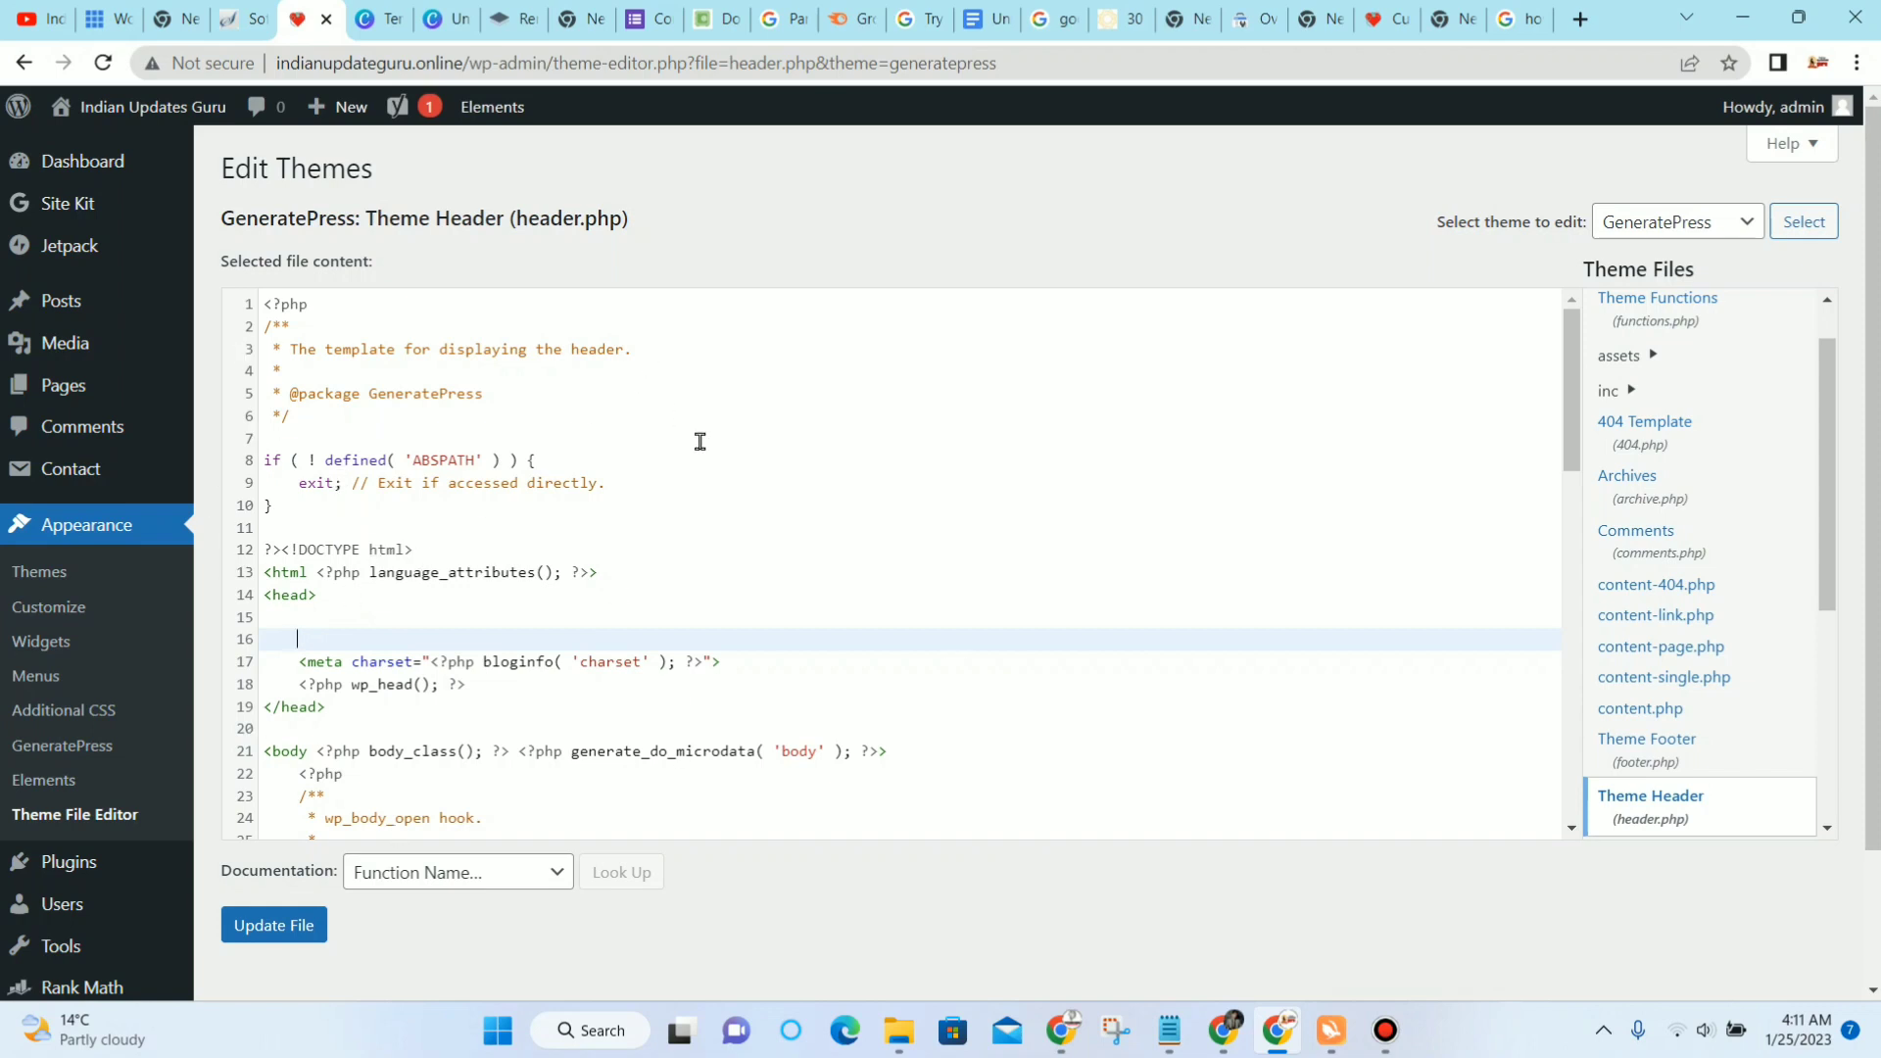
Step: Check the task list in Notepad, search Google for quora in a new tab, and open Quora's site without its Google sign-in prompt
{"action": "left_click", "coordinate": [1166, 1045]}
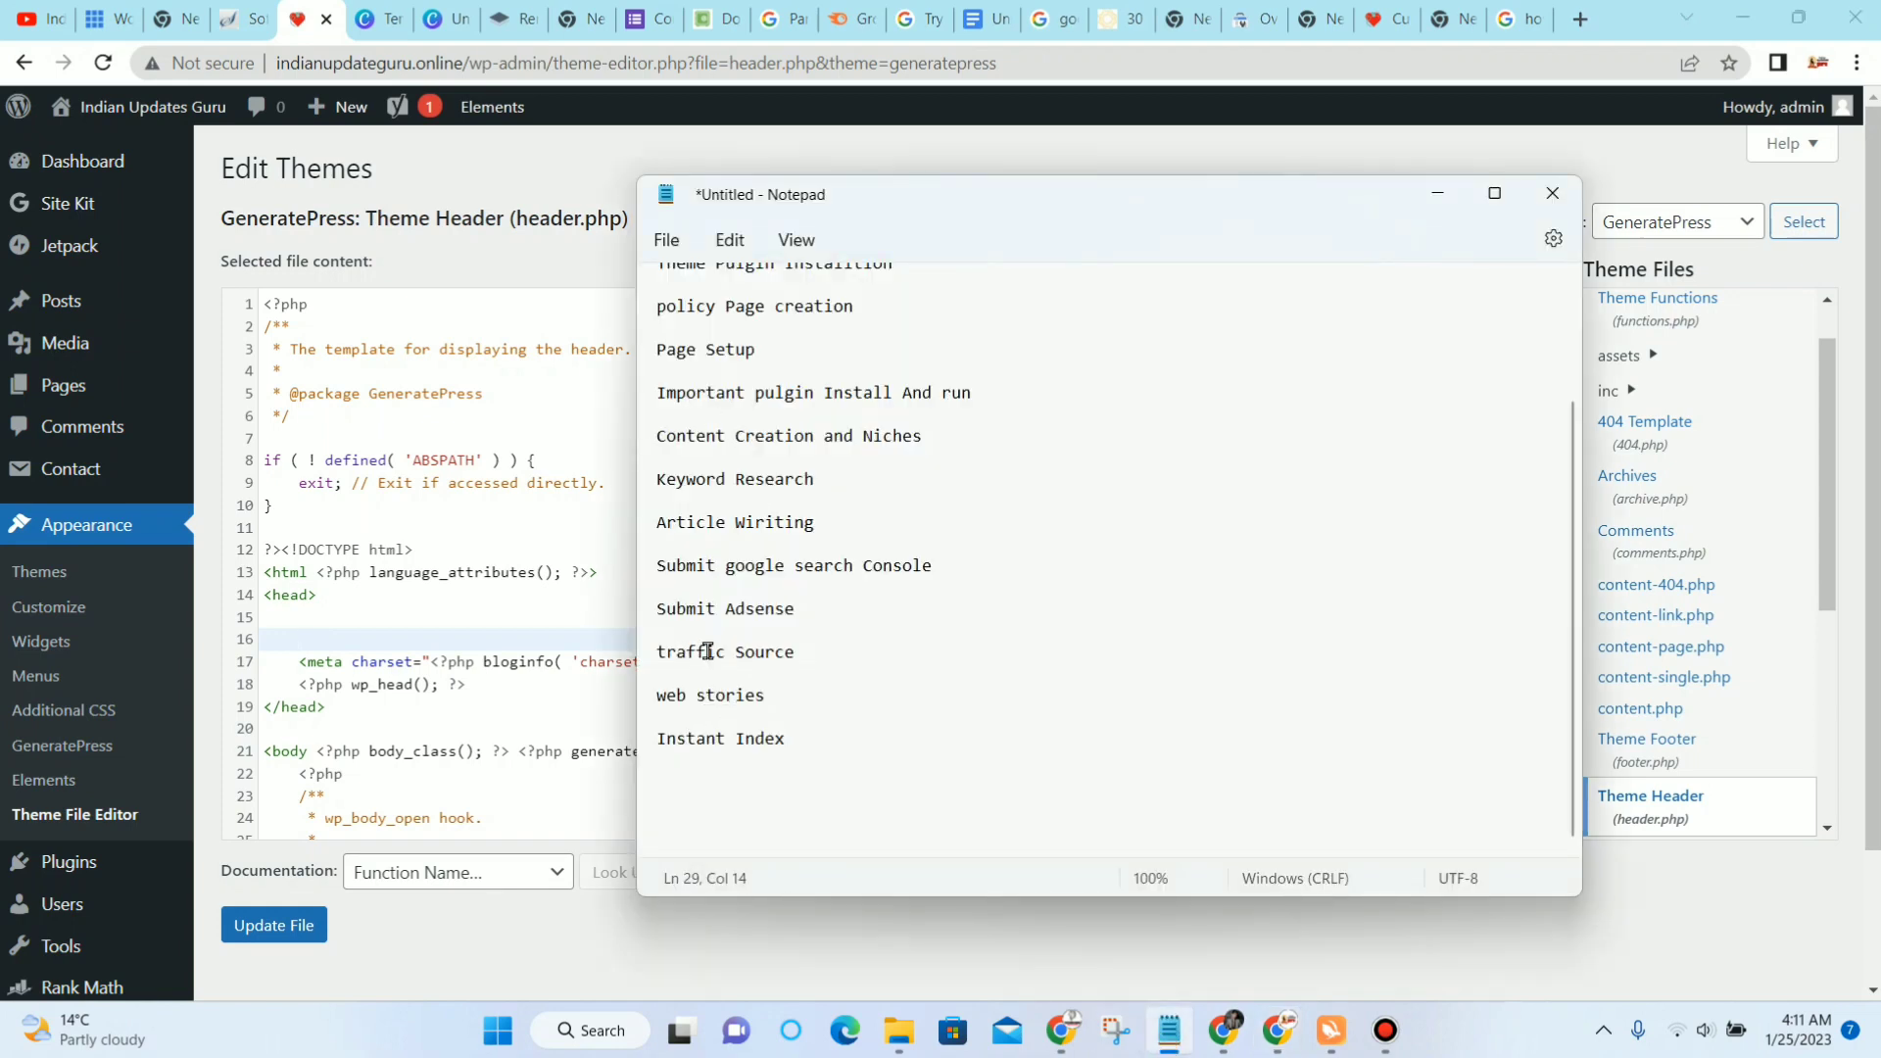
{"action": "left_click", "coordinate": [1436, 193]}
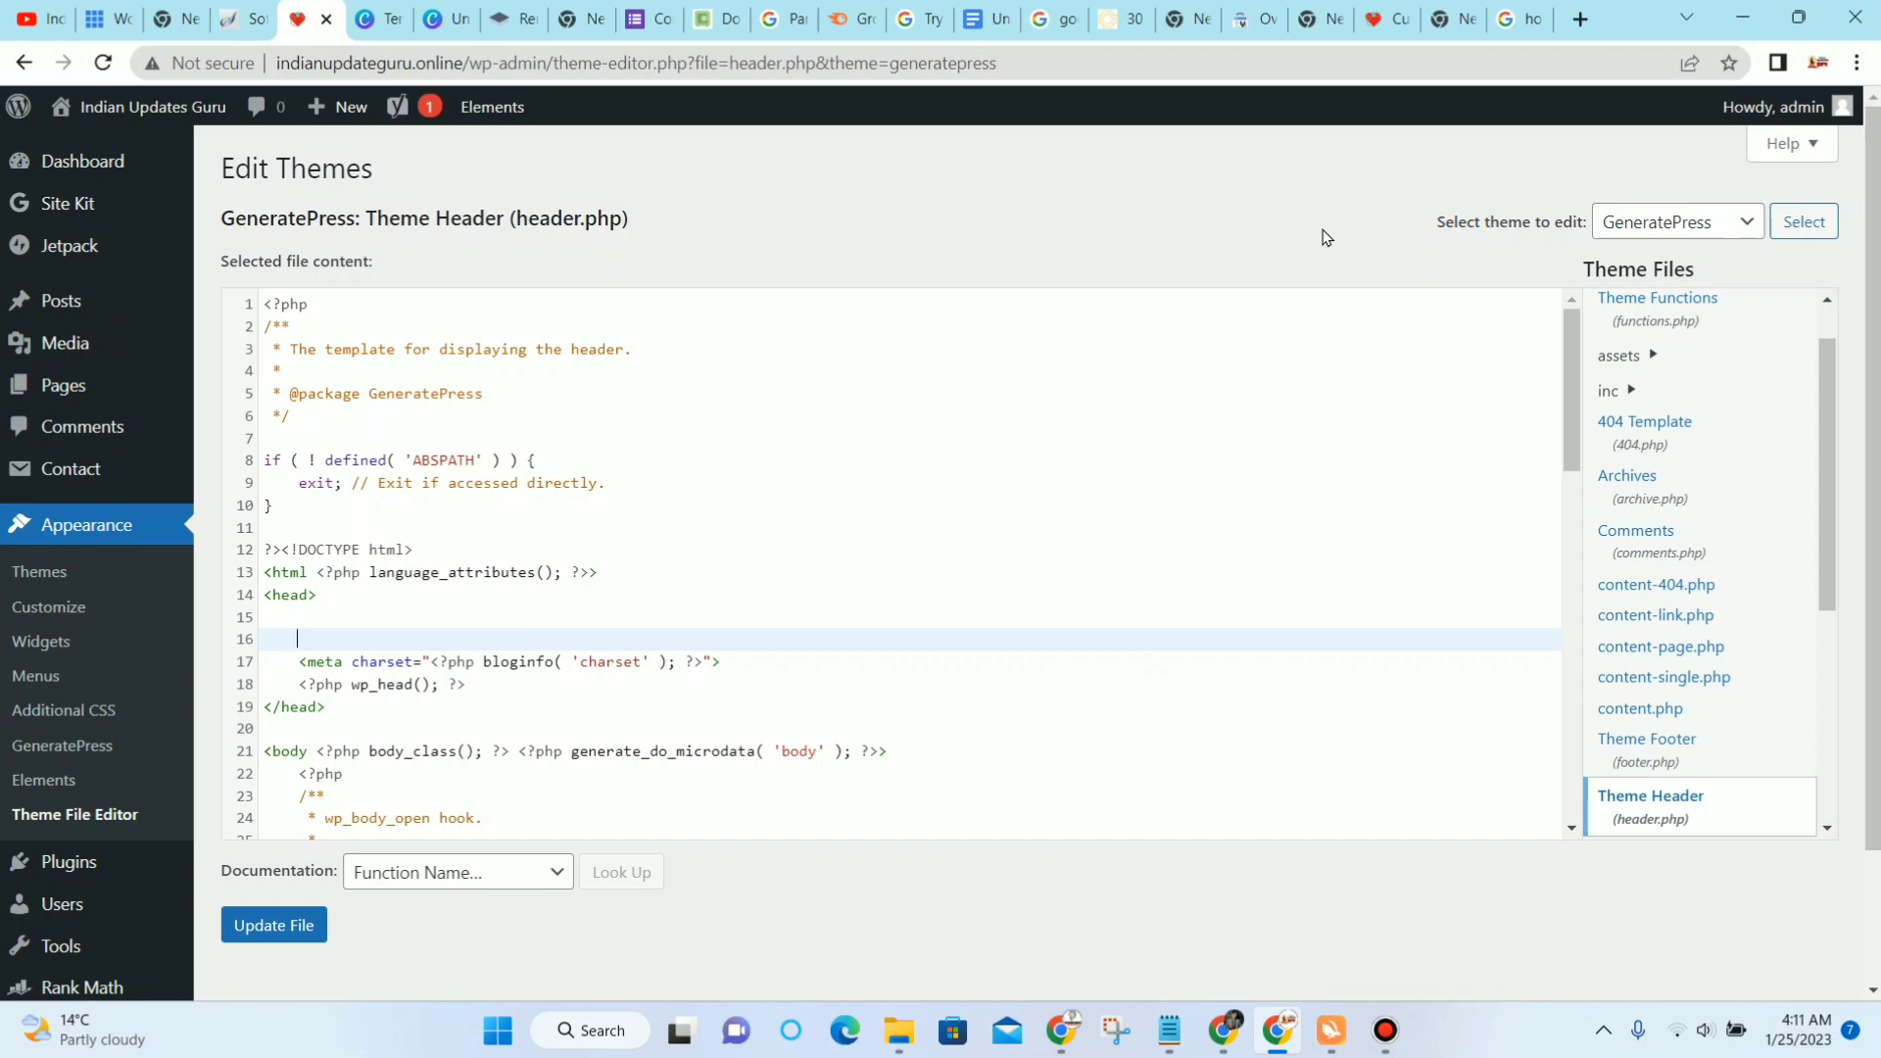
{"action": "left_click", "coordinate": [1580, 20]}
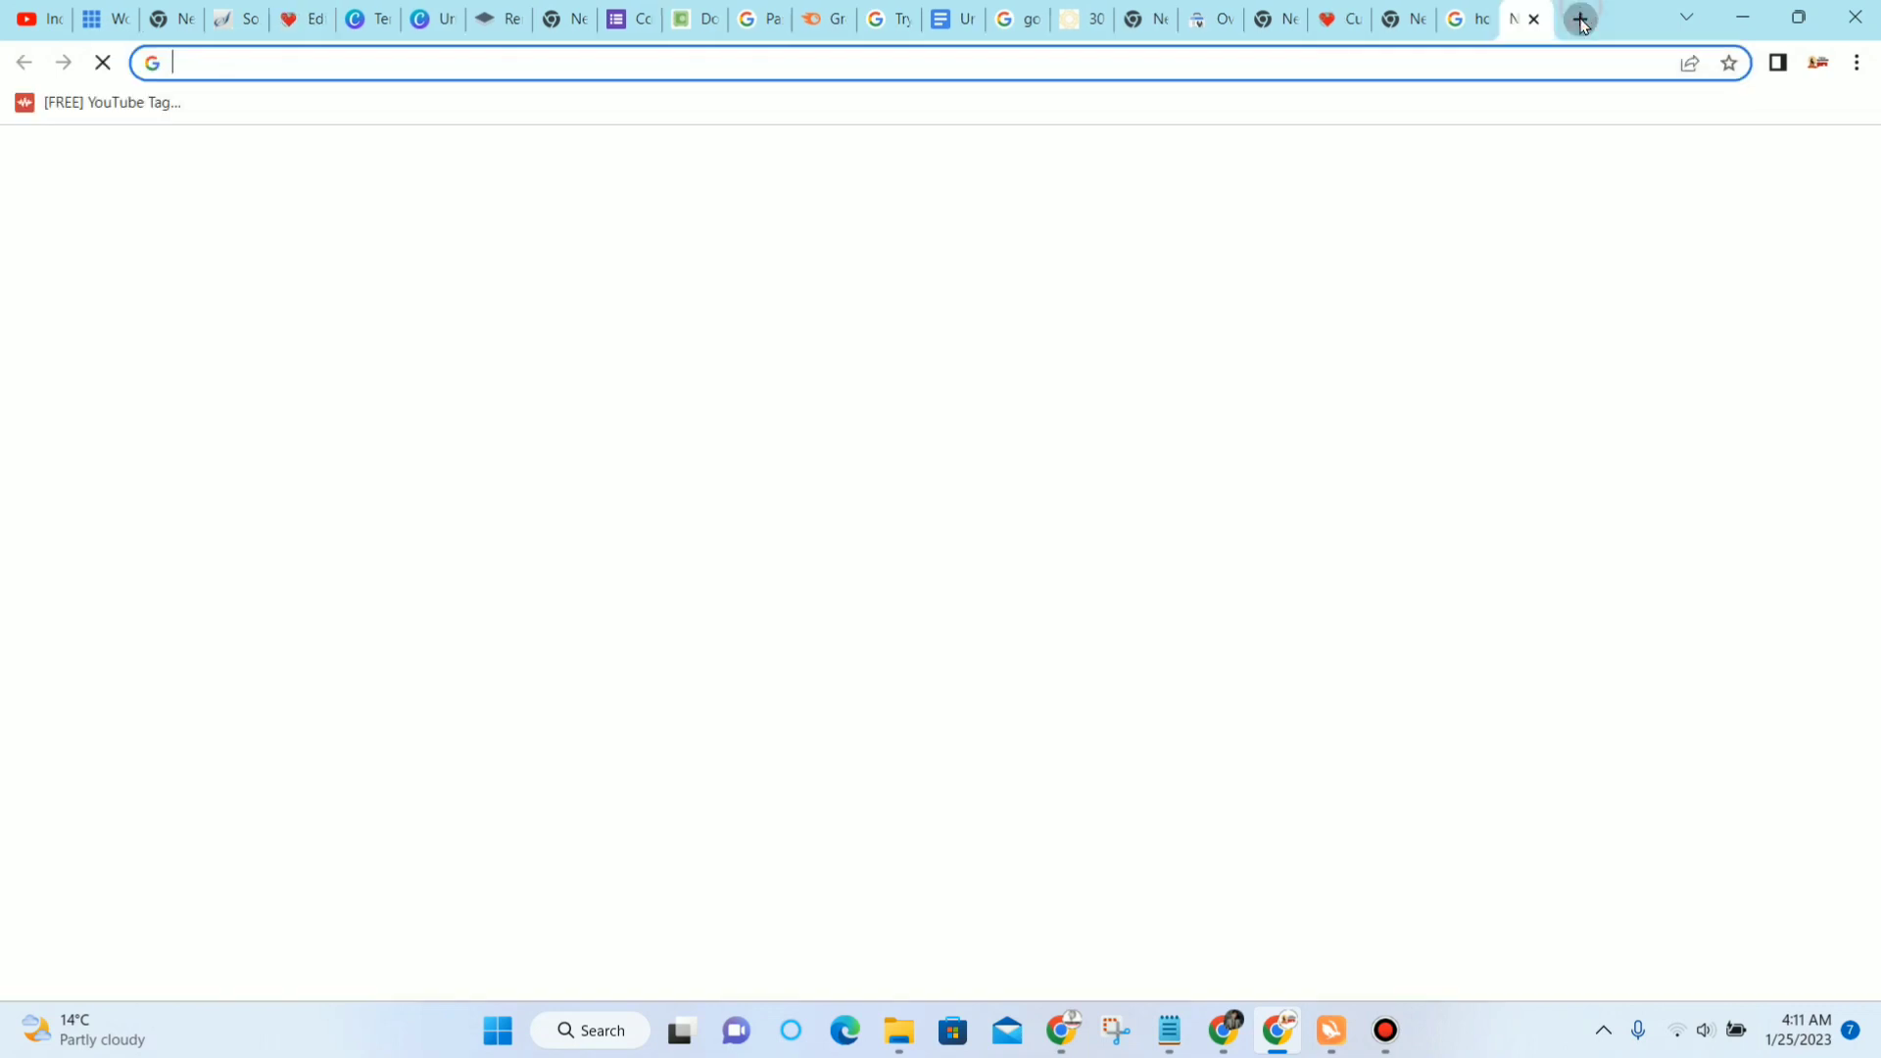
{"action": "left_click", "coordinate": [1071, 498]}
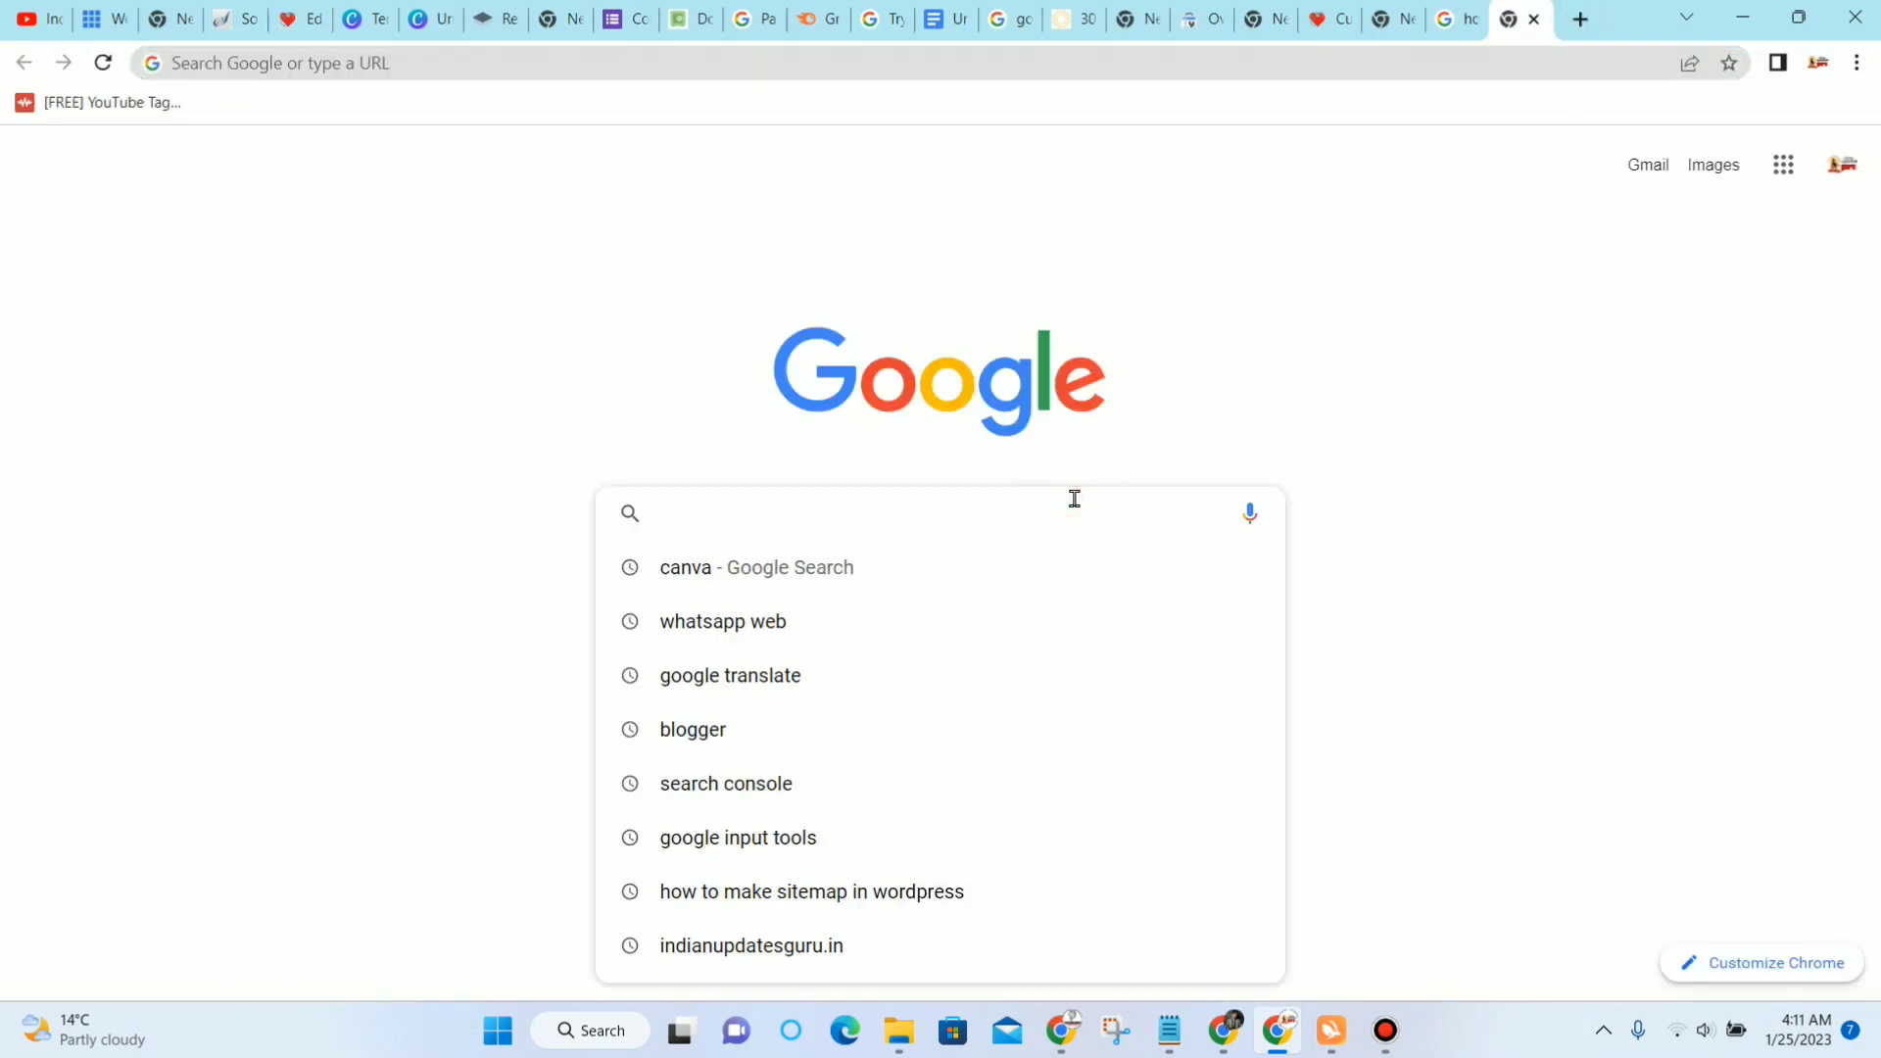
{"action": "type", "text": "qura"}
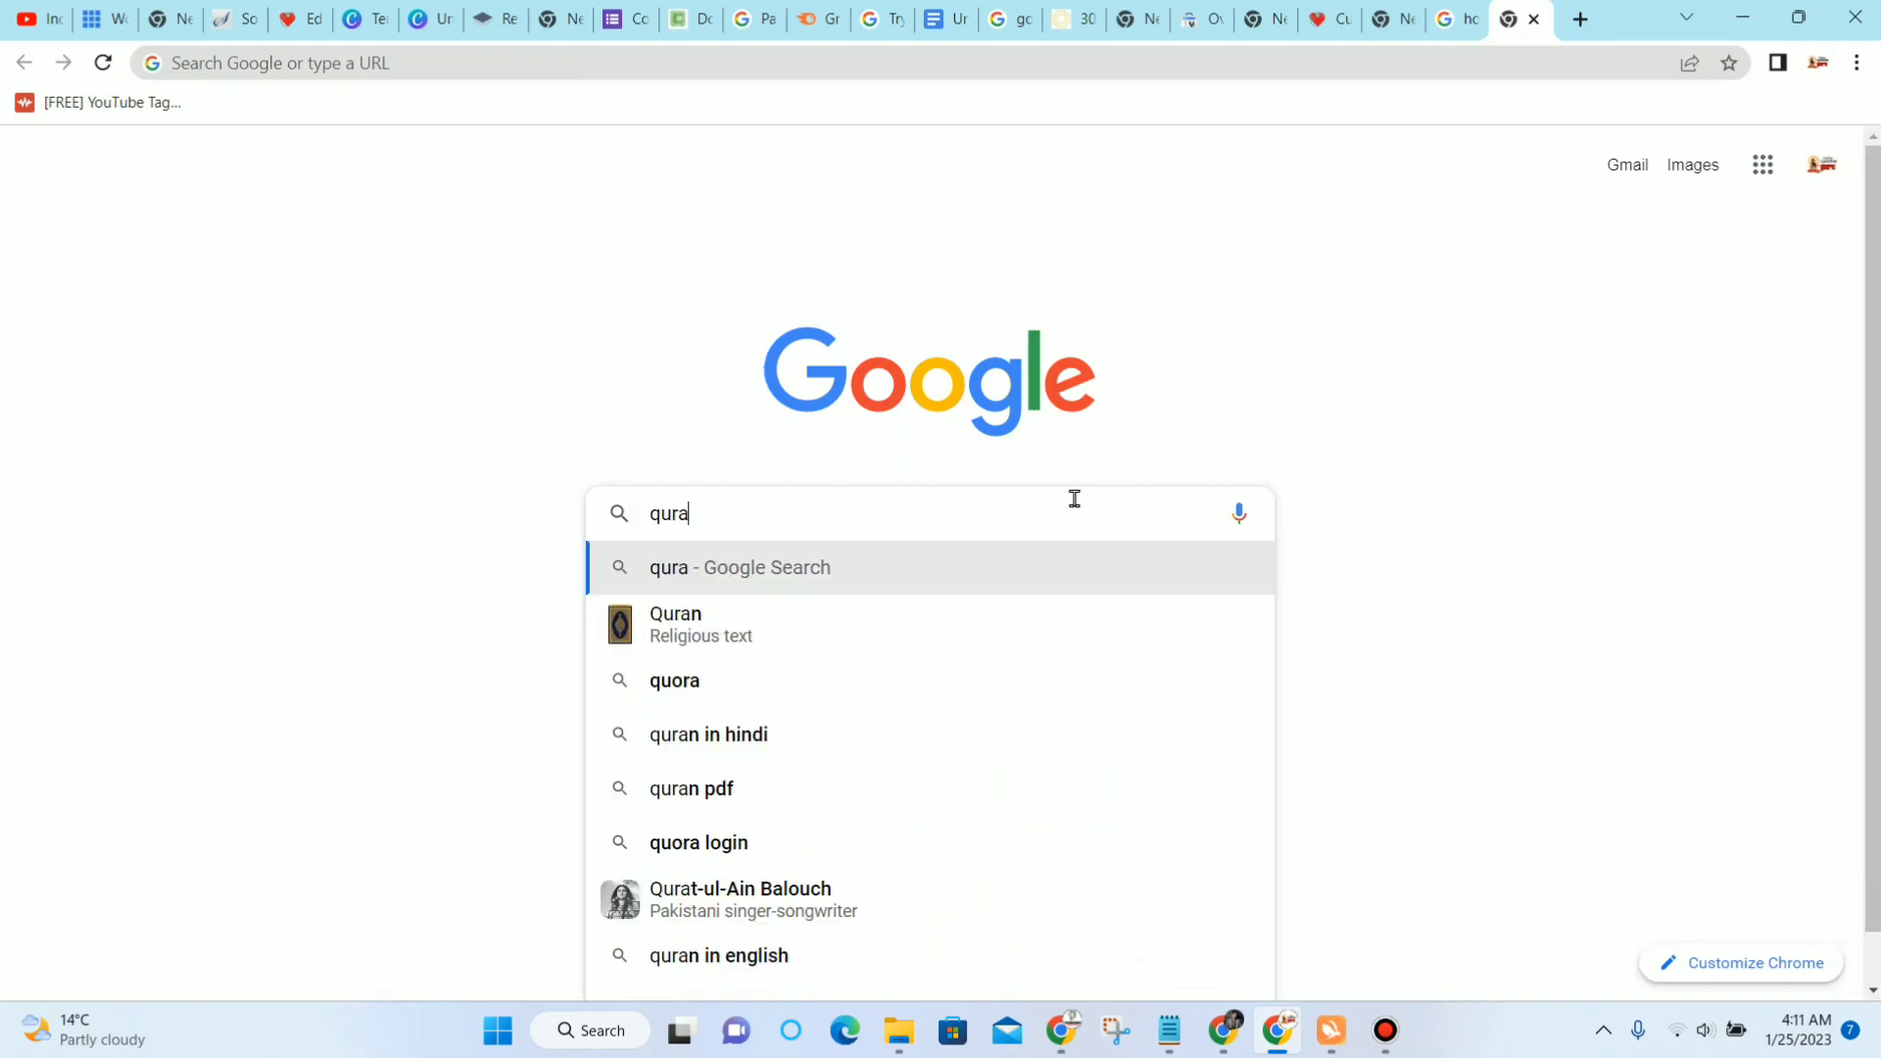
{"action": "key", "text": "BackSpace"}
{"action": "key", "text": "BackSpace"}
{"action": "type", "text": "o"}
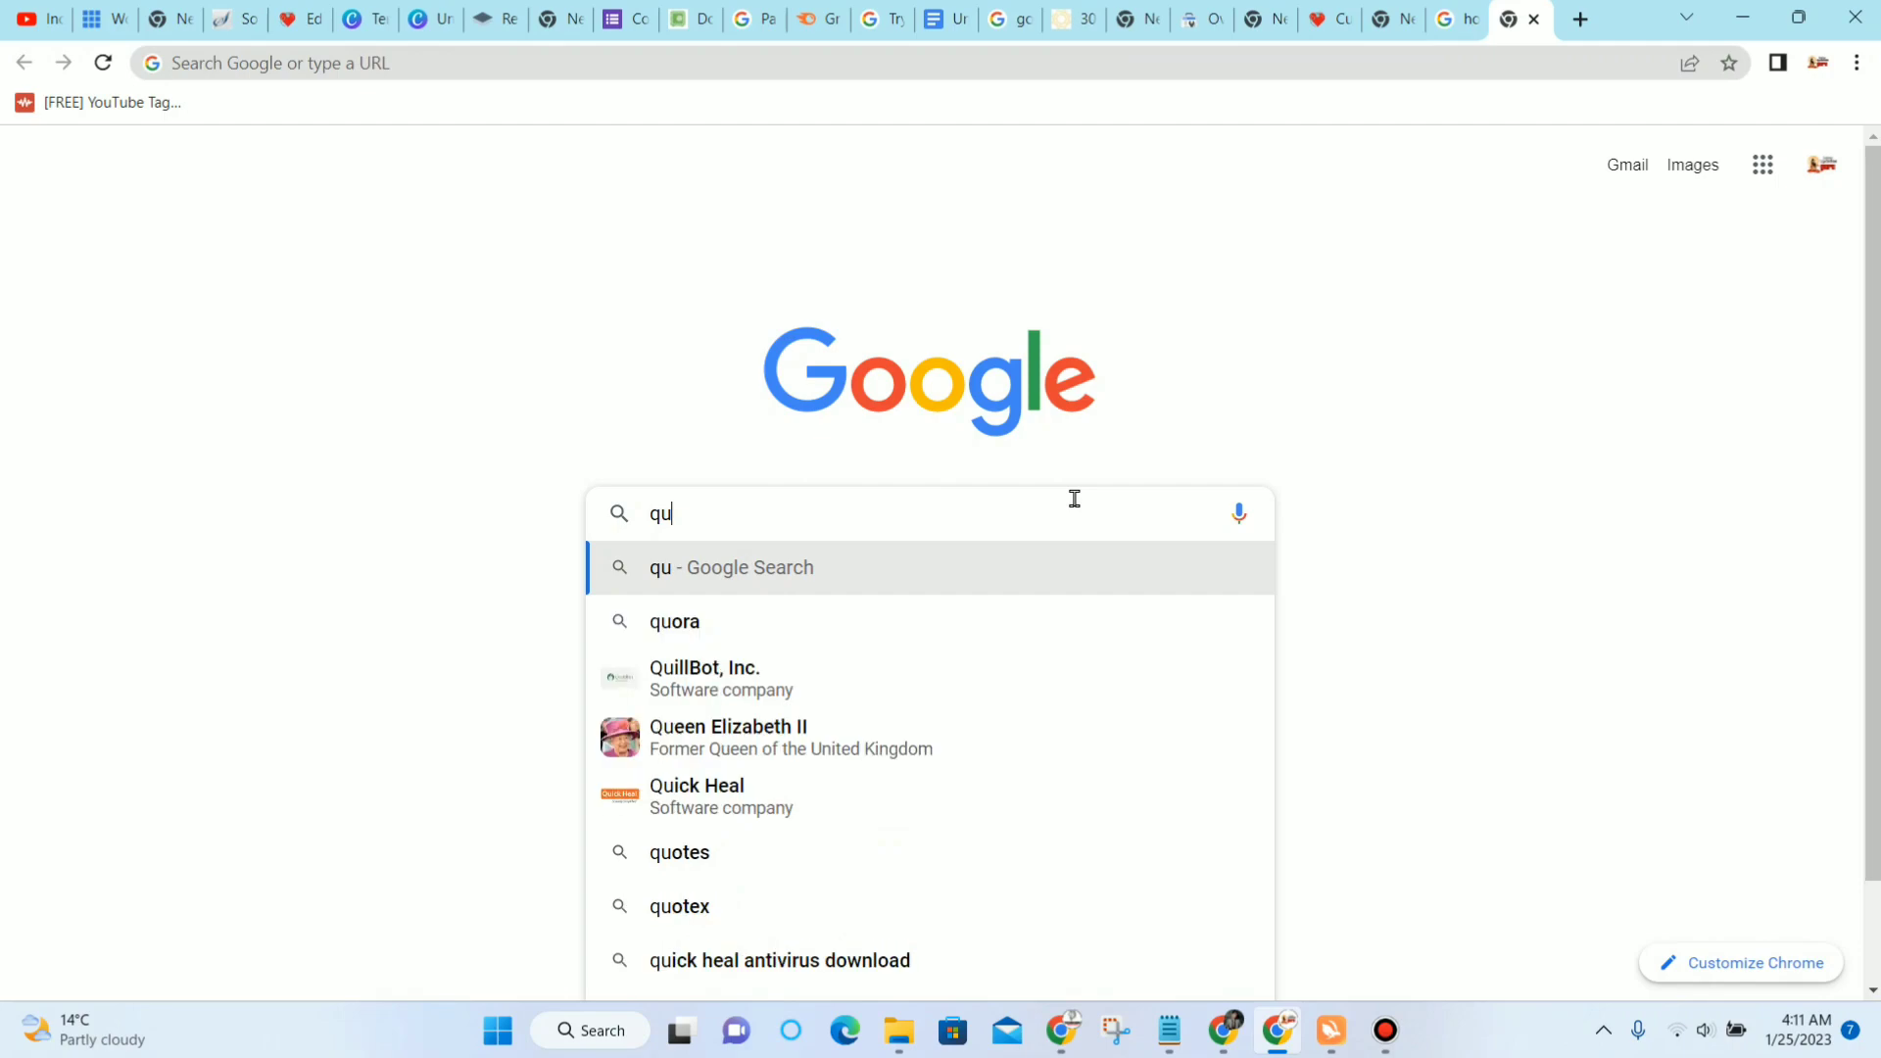
{"action": "type", "text": "ra"}
{"action": "key", "text": "Return"}
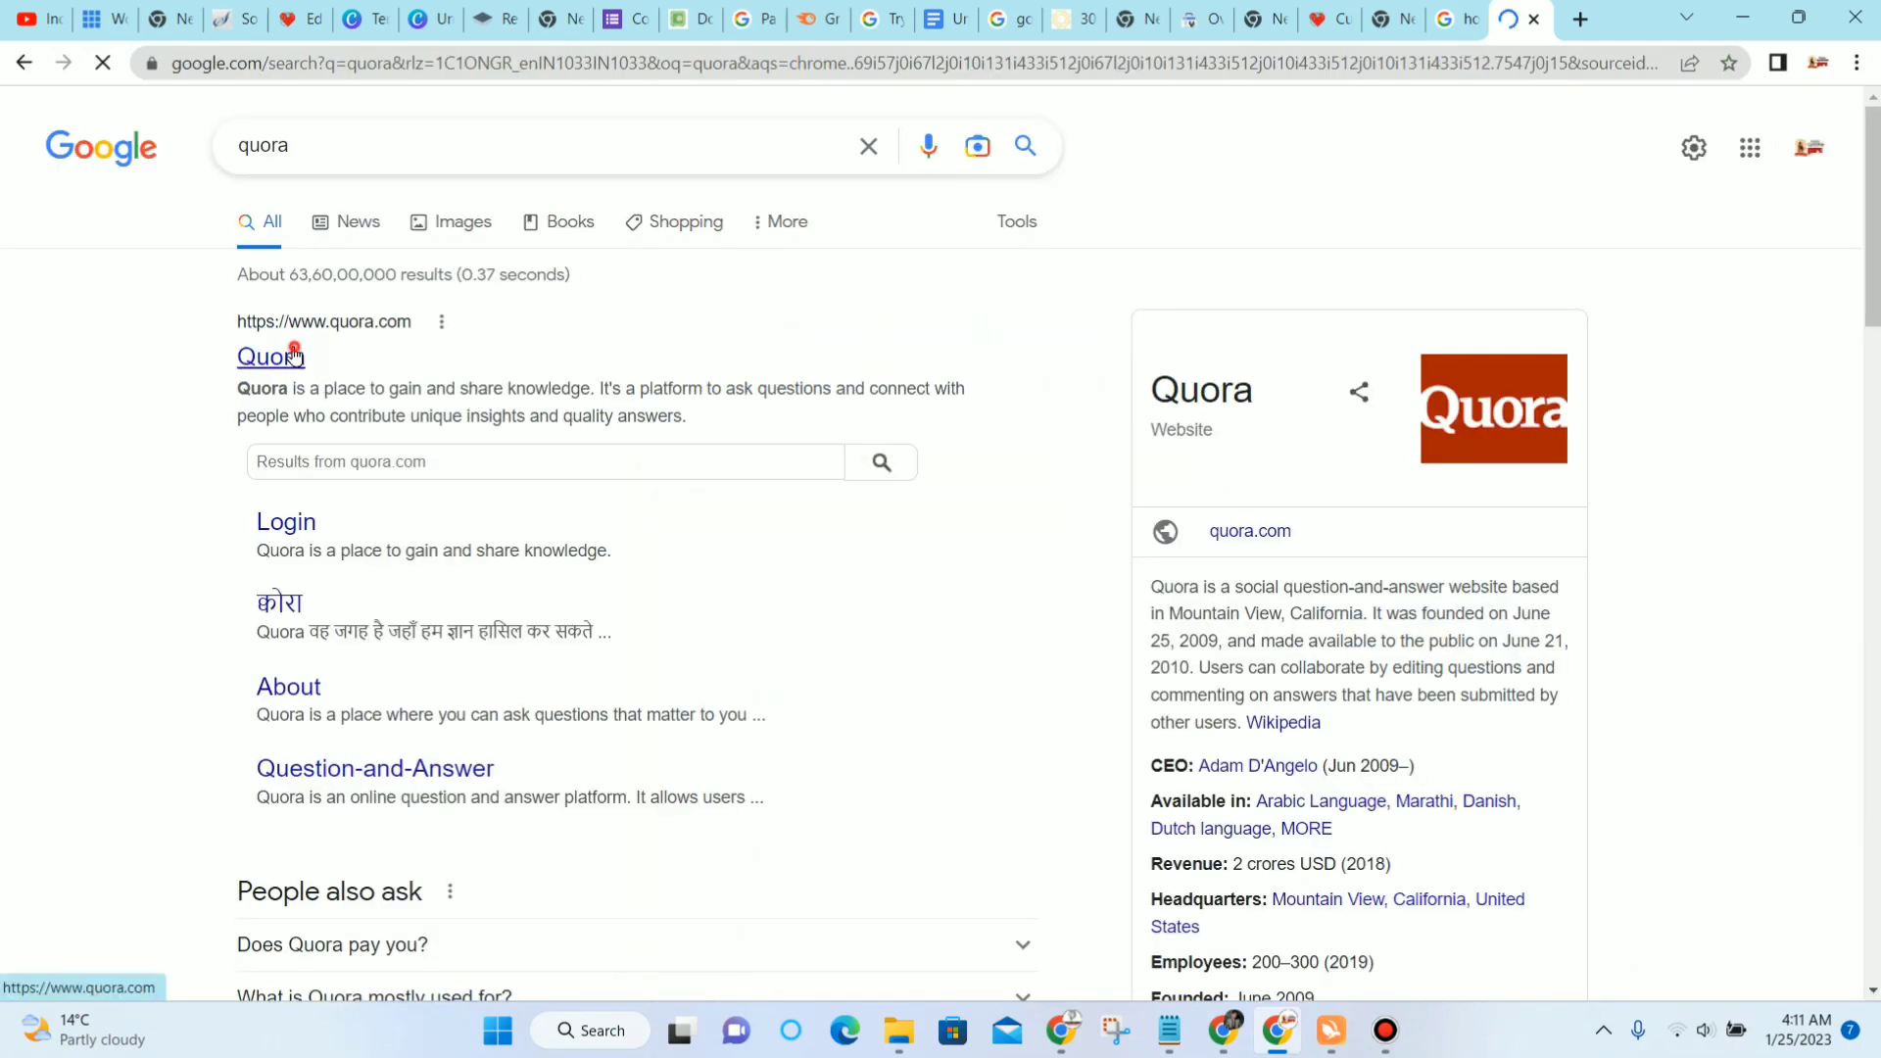
{"action": "left_click", "coordinate": [294, 355]}
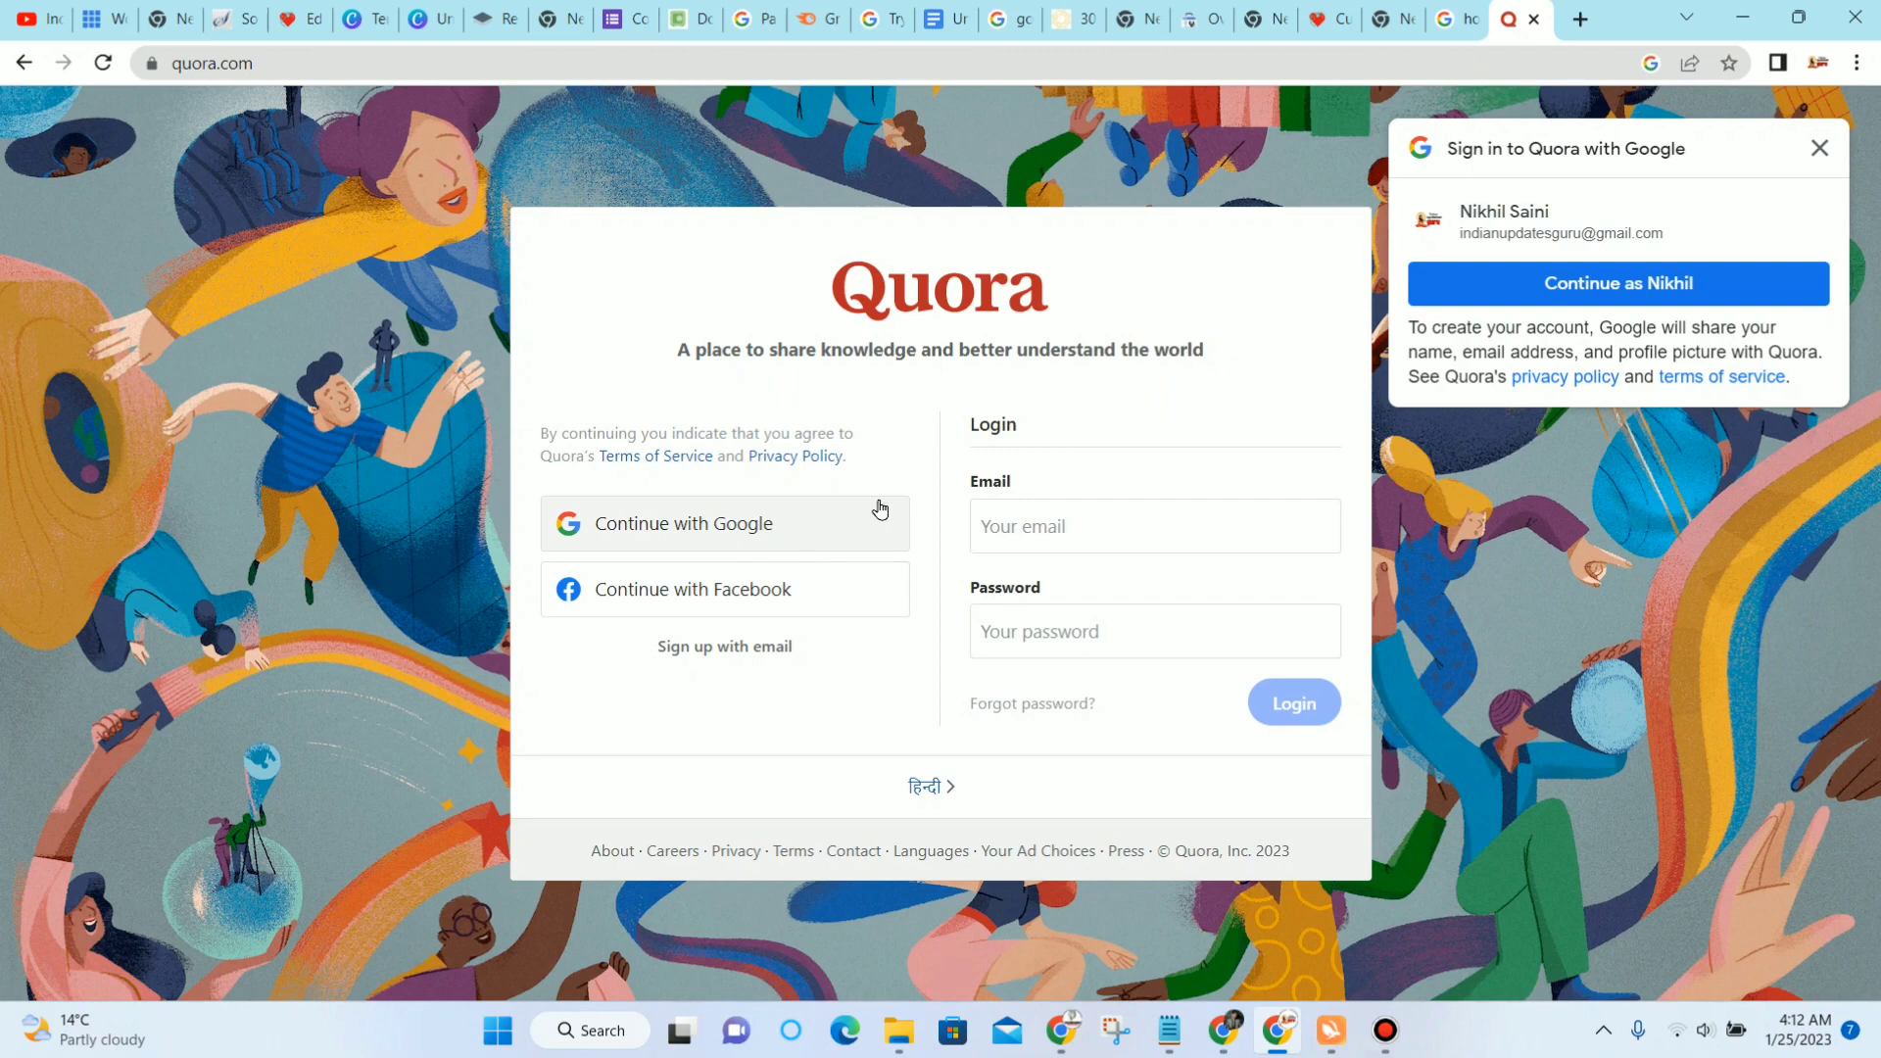
{"action": "left_click", "coordinate": [1821, 147]}
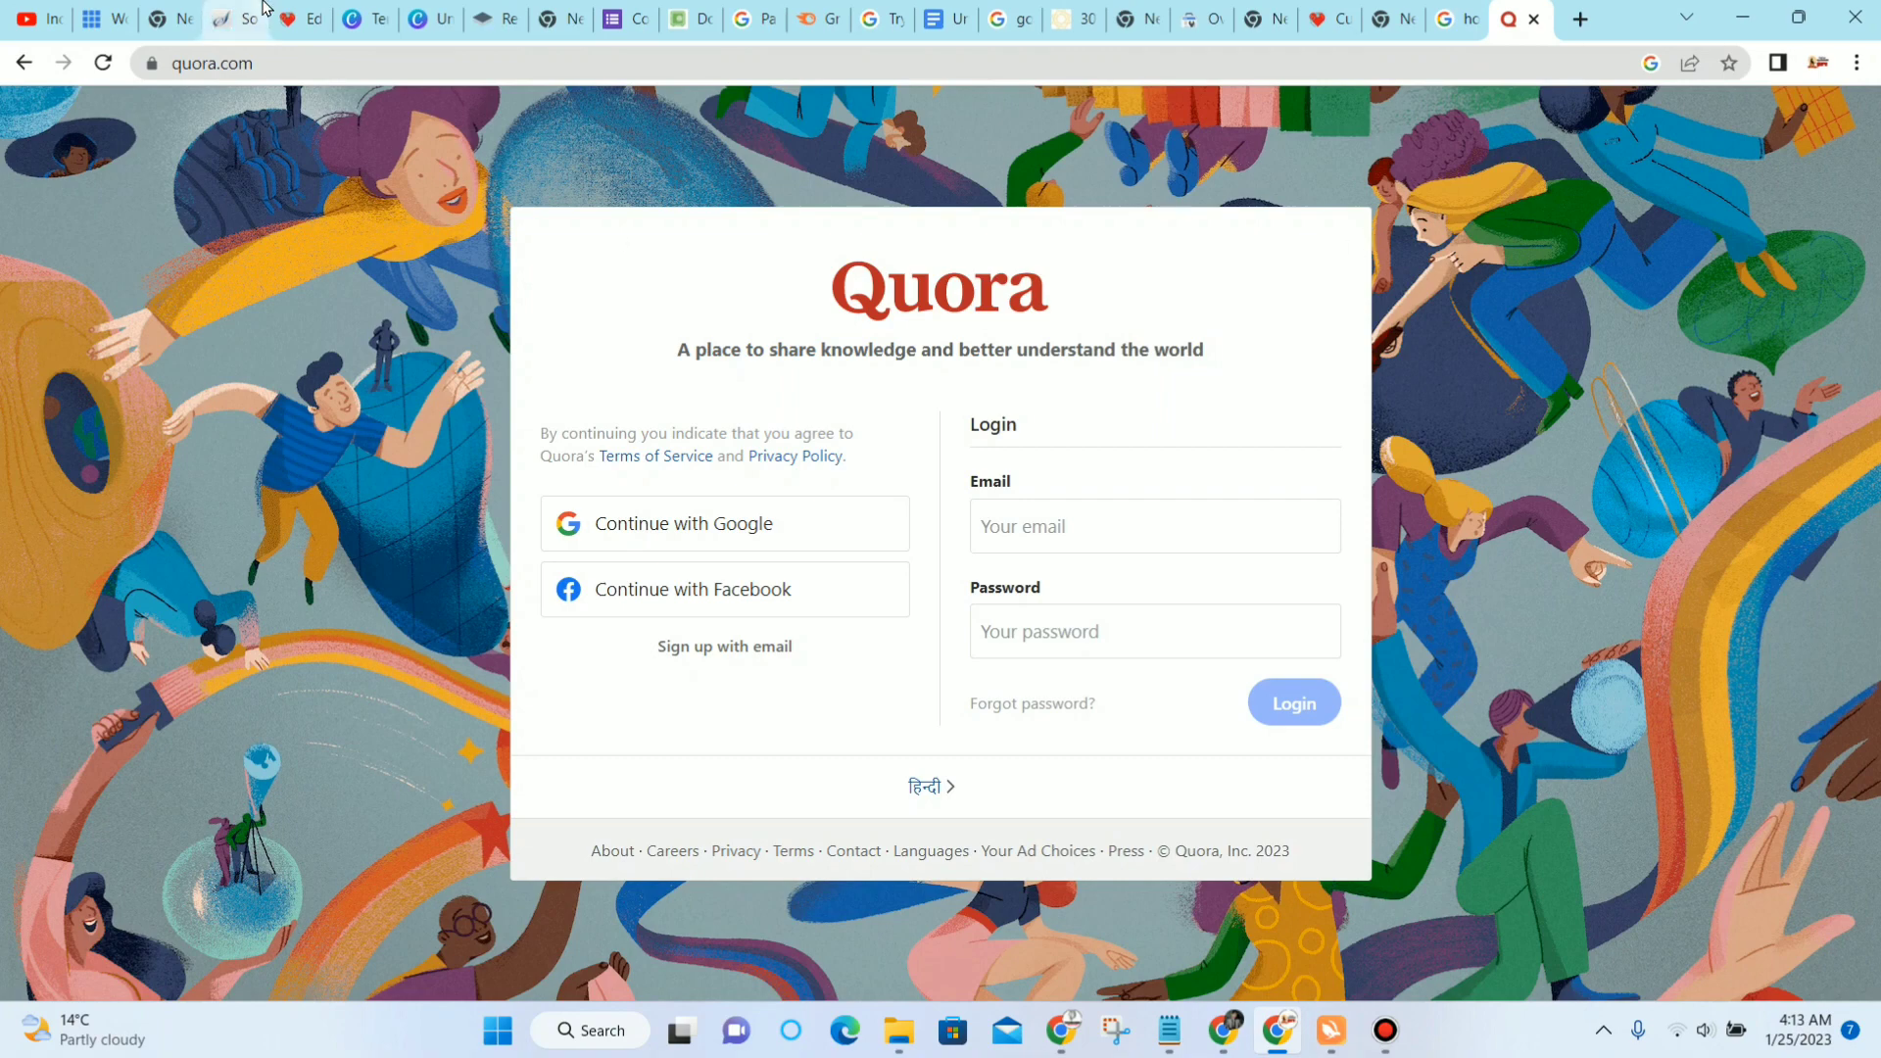
Step: Return to the WordPress theme editor and check the remaining tasks in the Notepad list
{"action": "left_click", "coordinate": [292, 19]}
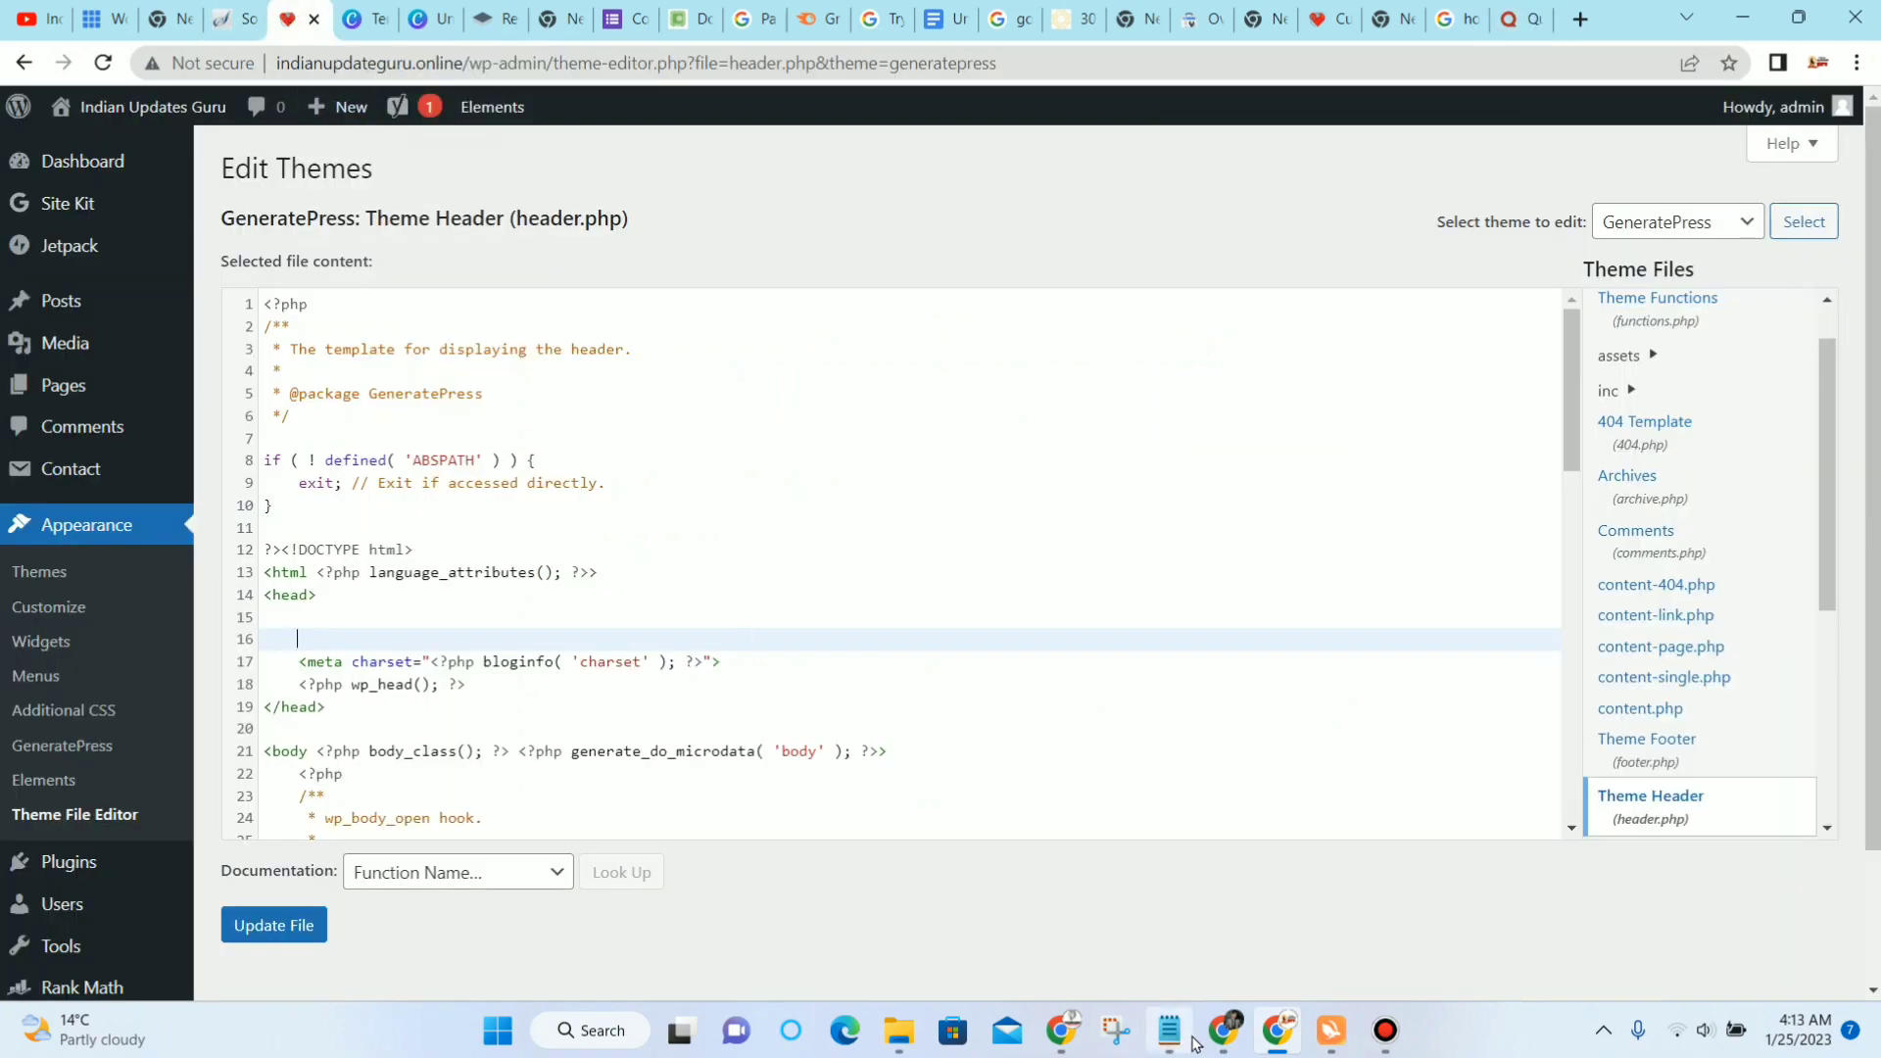
{"action": "mouse_move", "coordinate": [1195, 1044]}
{"action": "left_click", "coordinate": [1169, 970]}
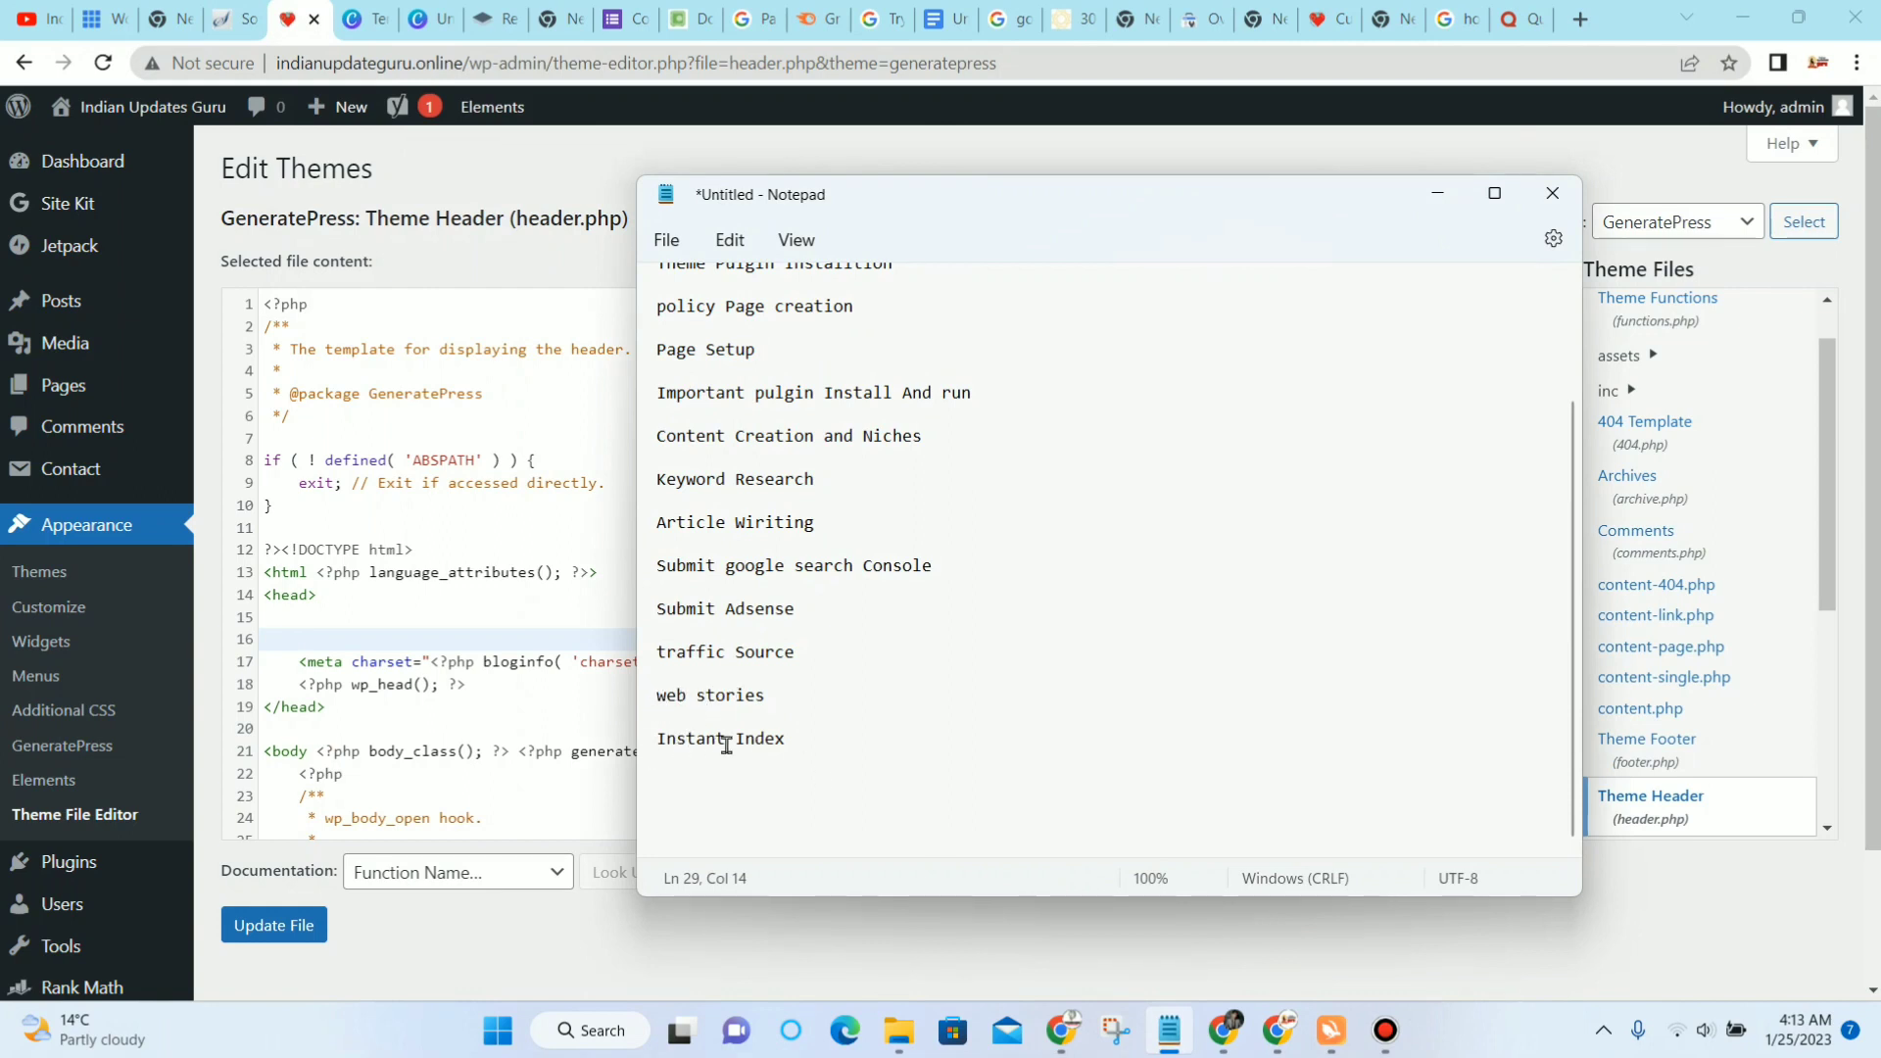
{"action": "left_click", "coordinate": [1438, 196]}
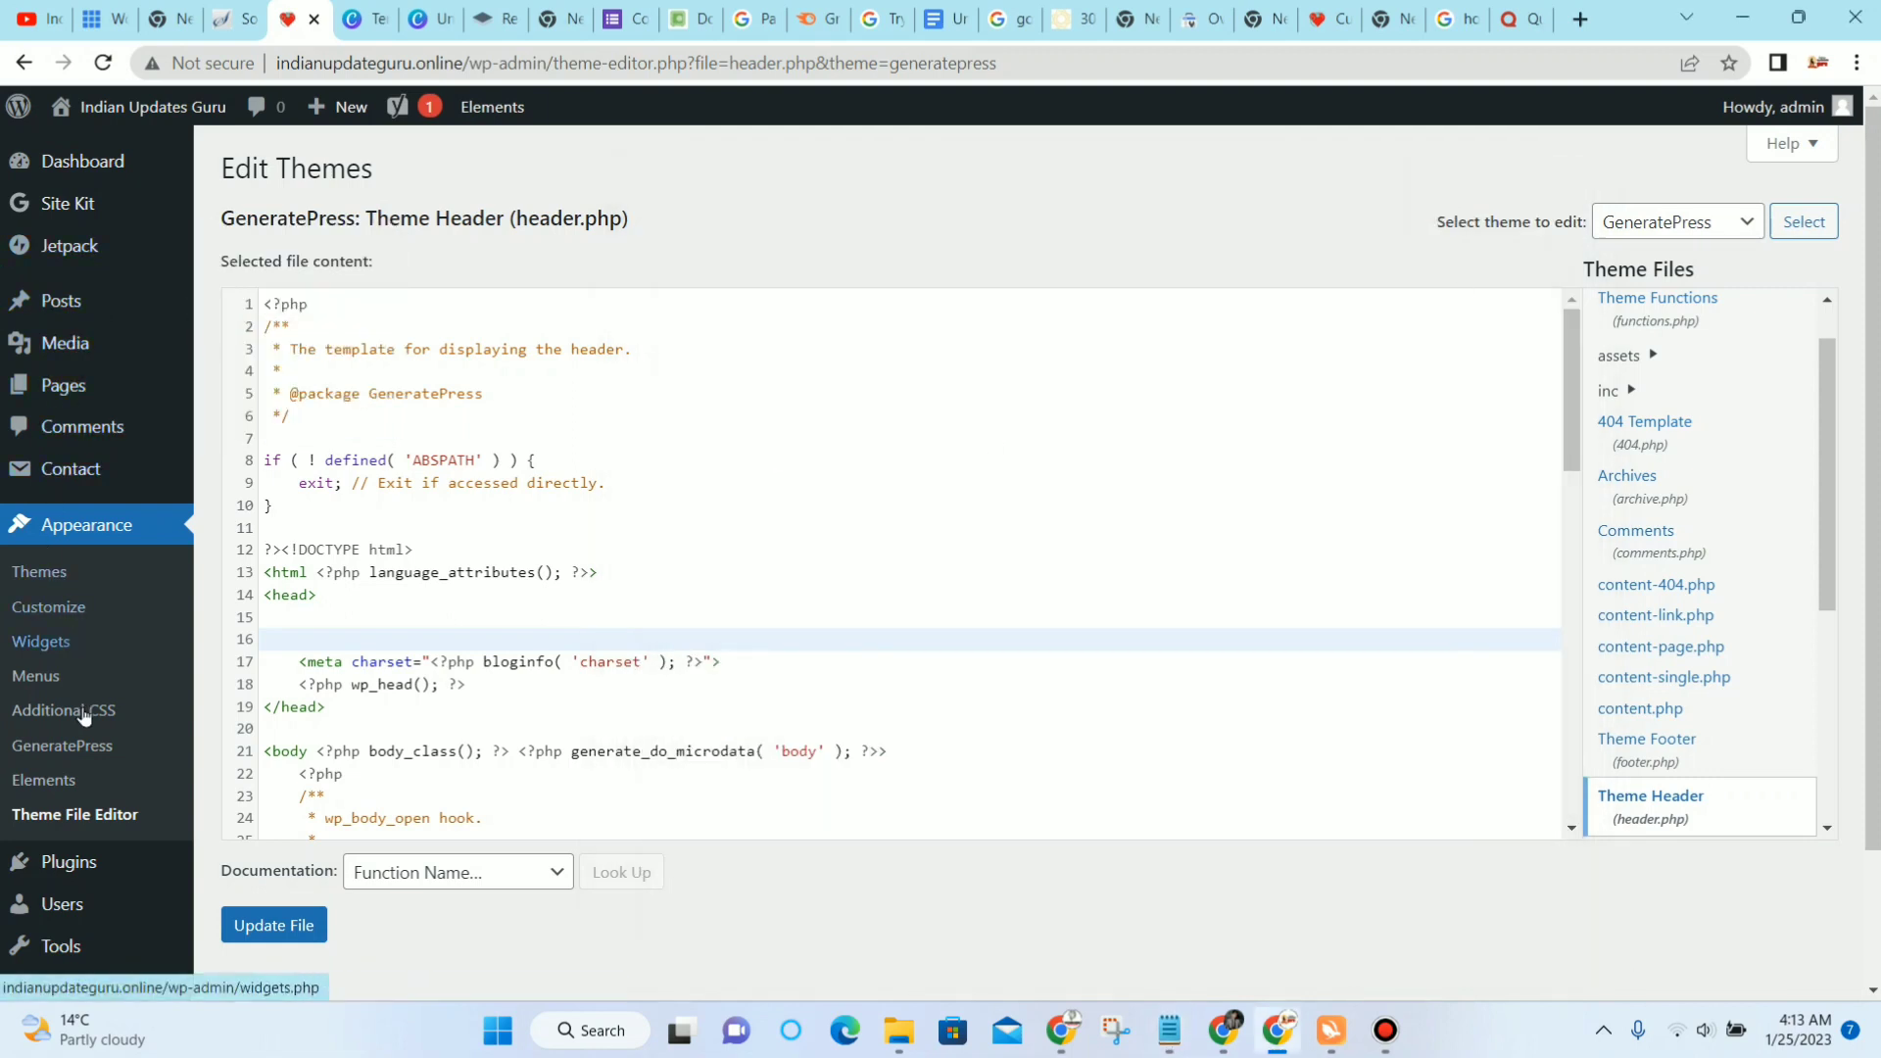
Step: Leave the theme editor without saving the header file and open the list of installed plugins
{"action": "scroll", "coordinate": [118, 833], "scroll_direction": "down", "scroll_amount": 2}
{"action": "mouse_move", "coordinate": [95, 813]}
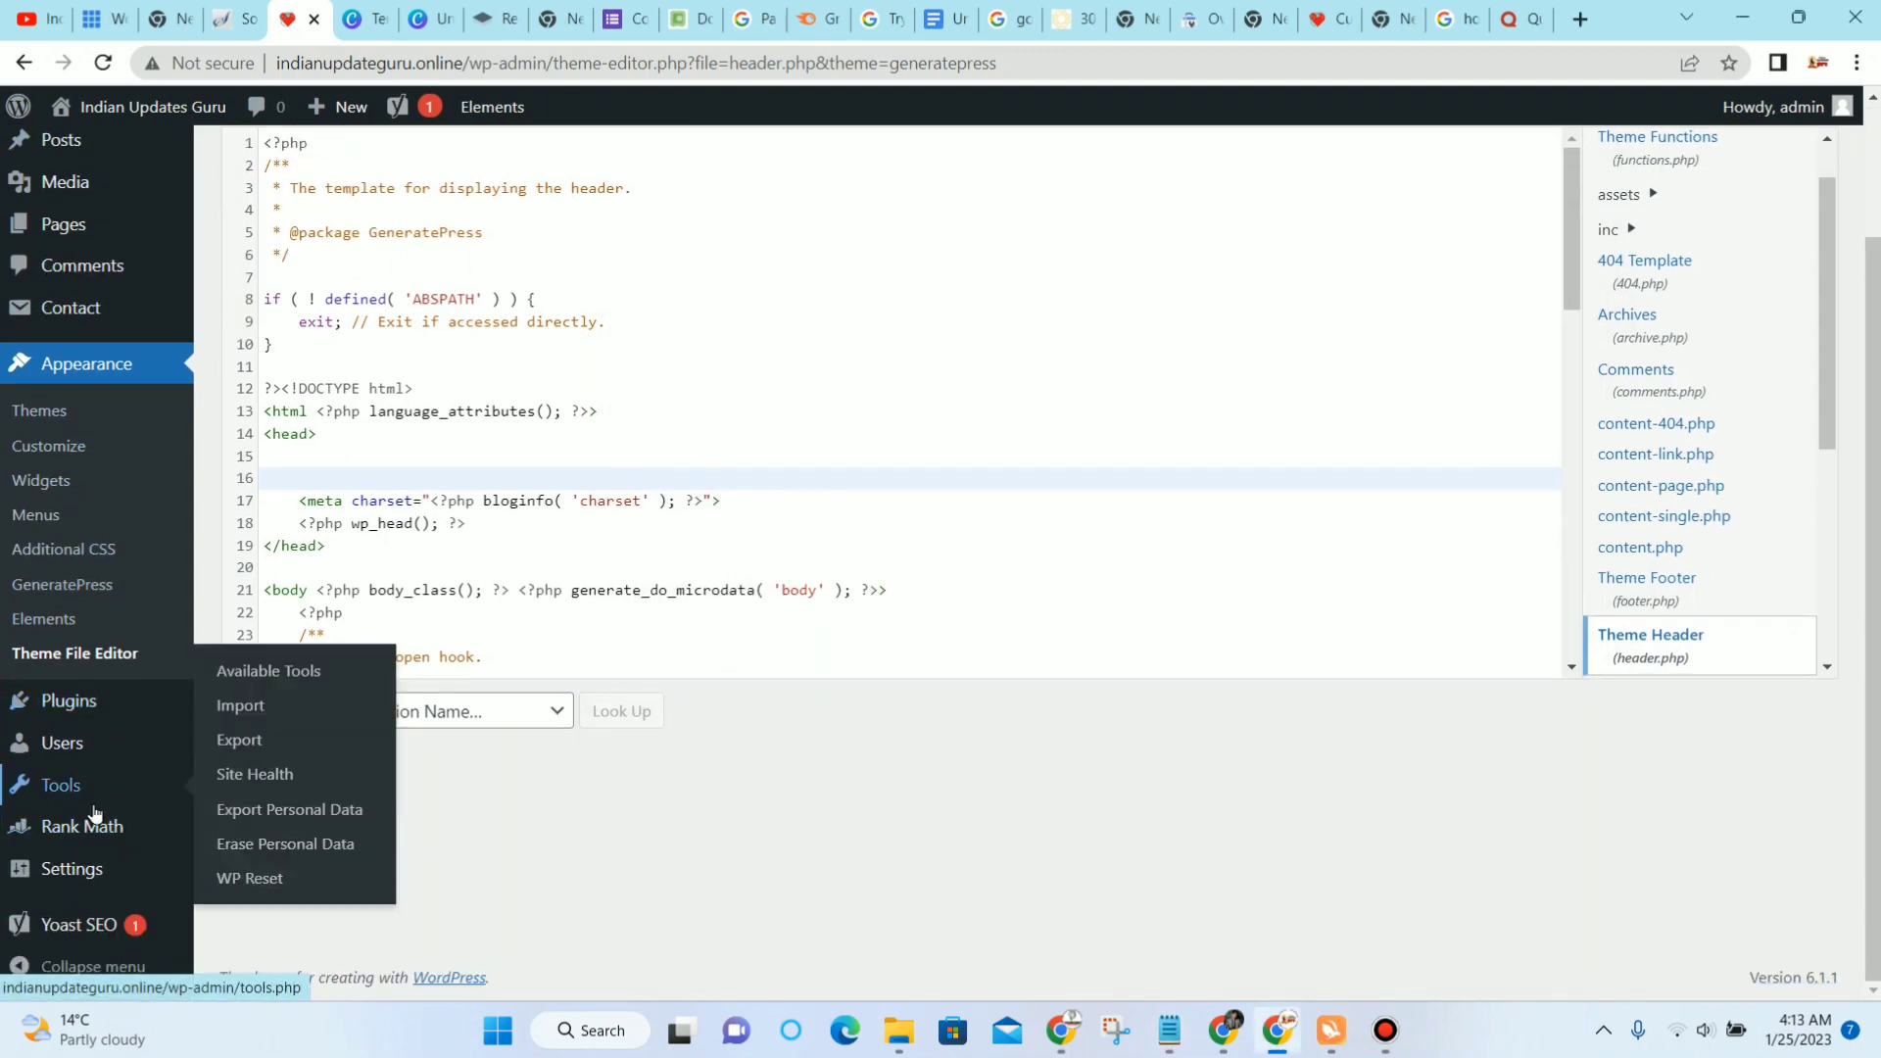
{"action": "mouse_move", "coordinate": [73, 700]}
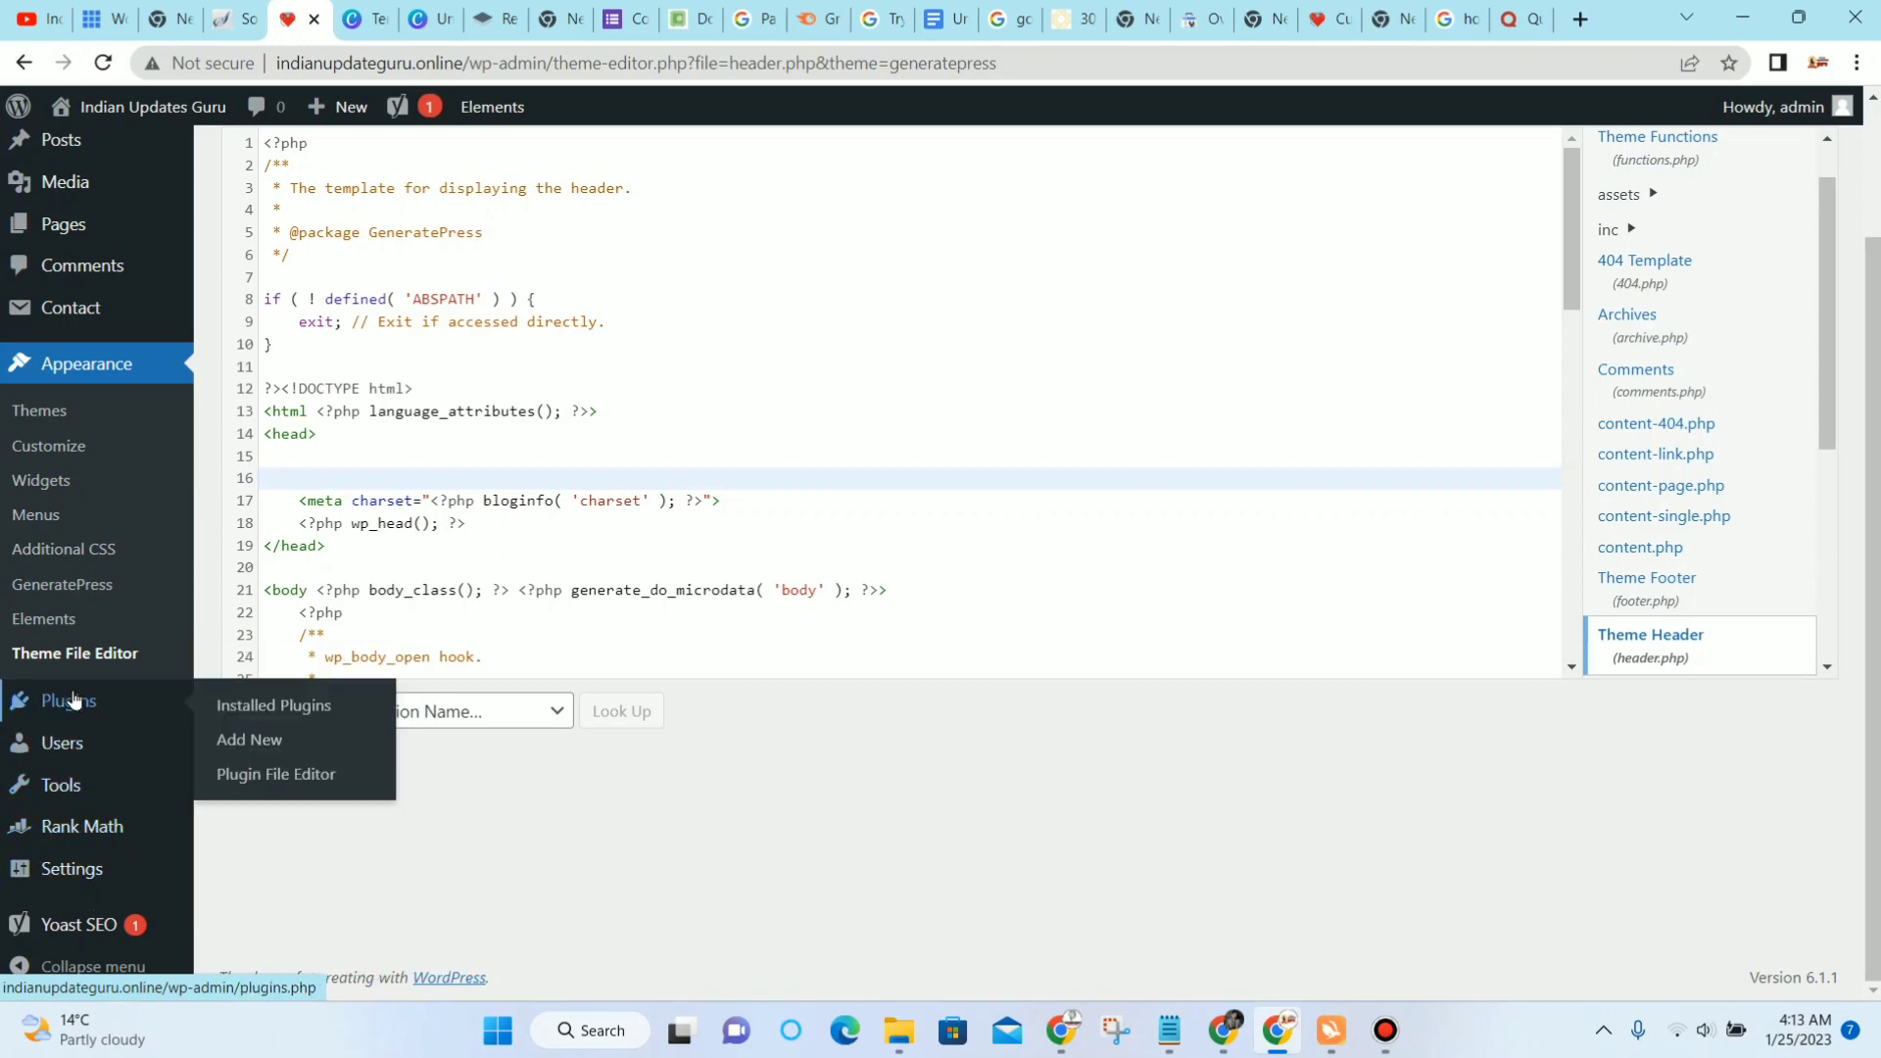
{"action": "left_click", "coordinate": [268, 692]}
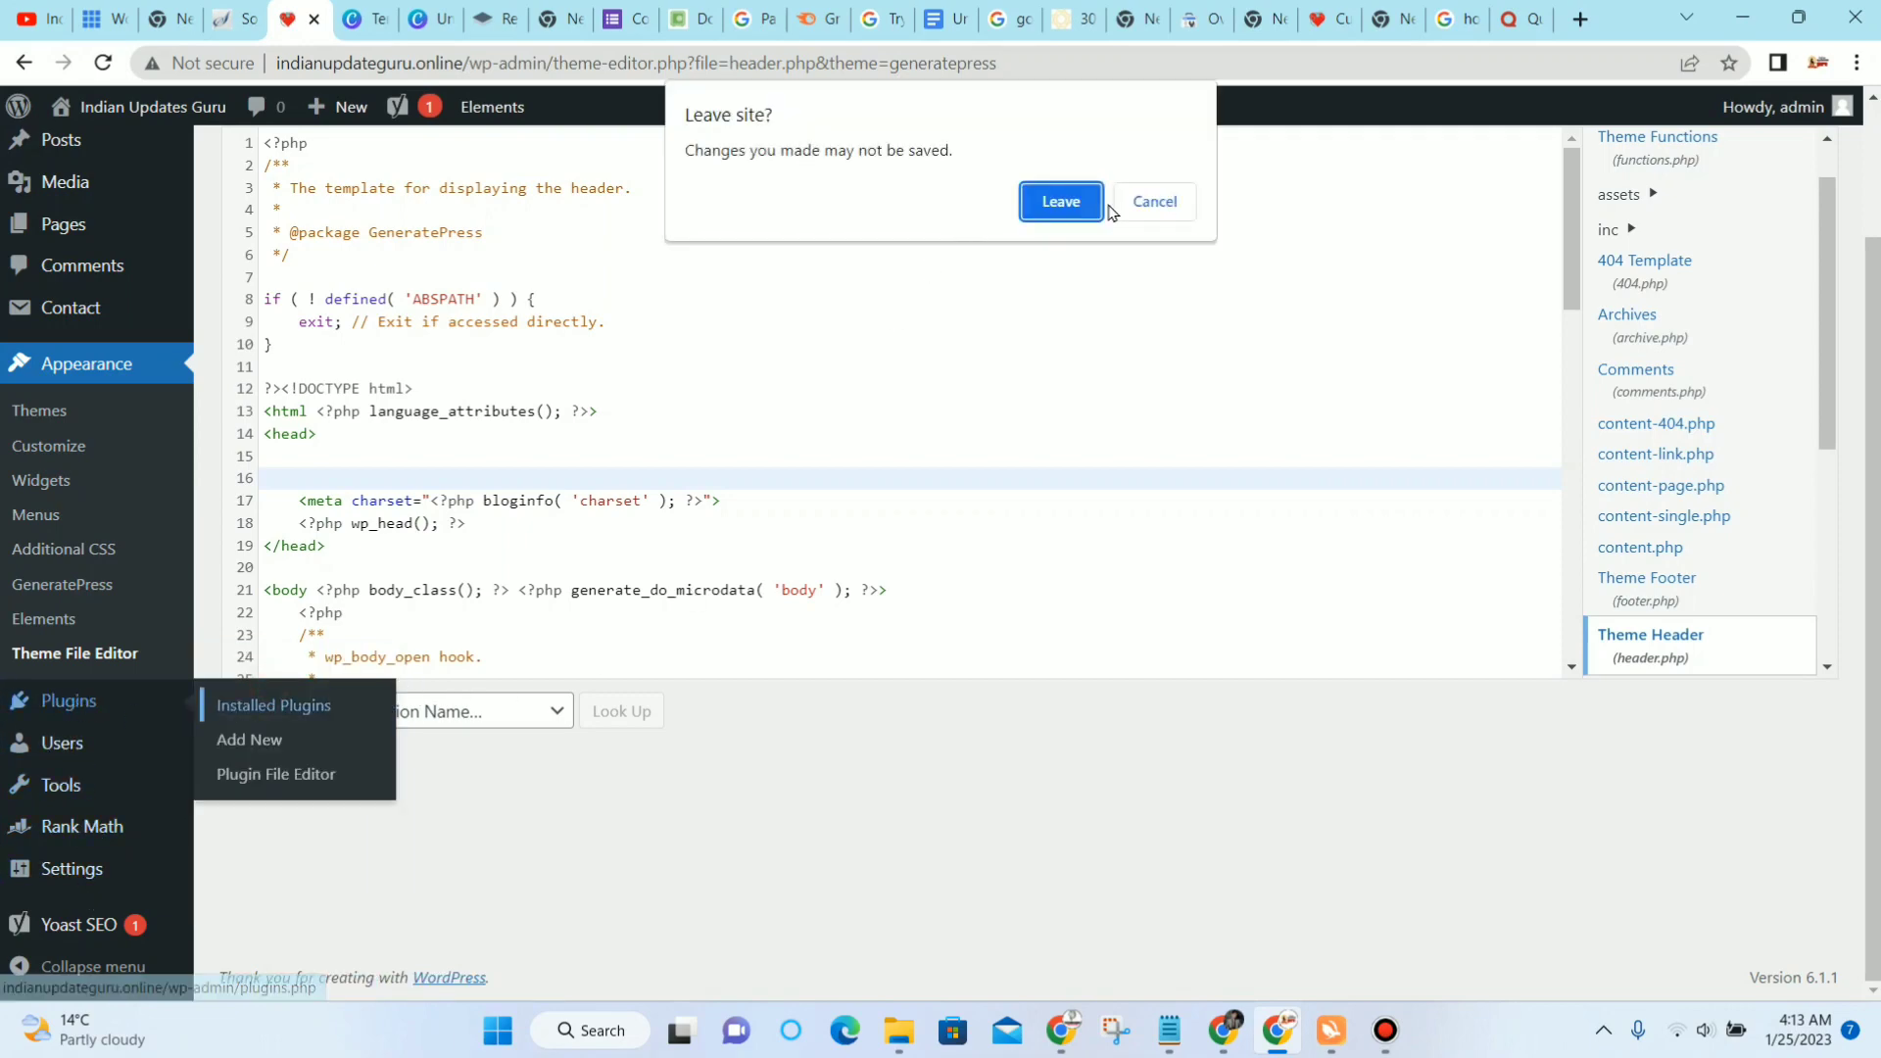
{"action": "left_click", "coordinate": [1064, 201]}
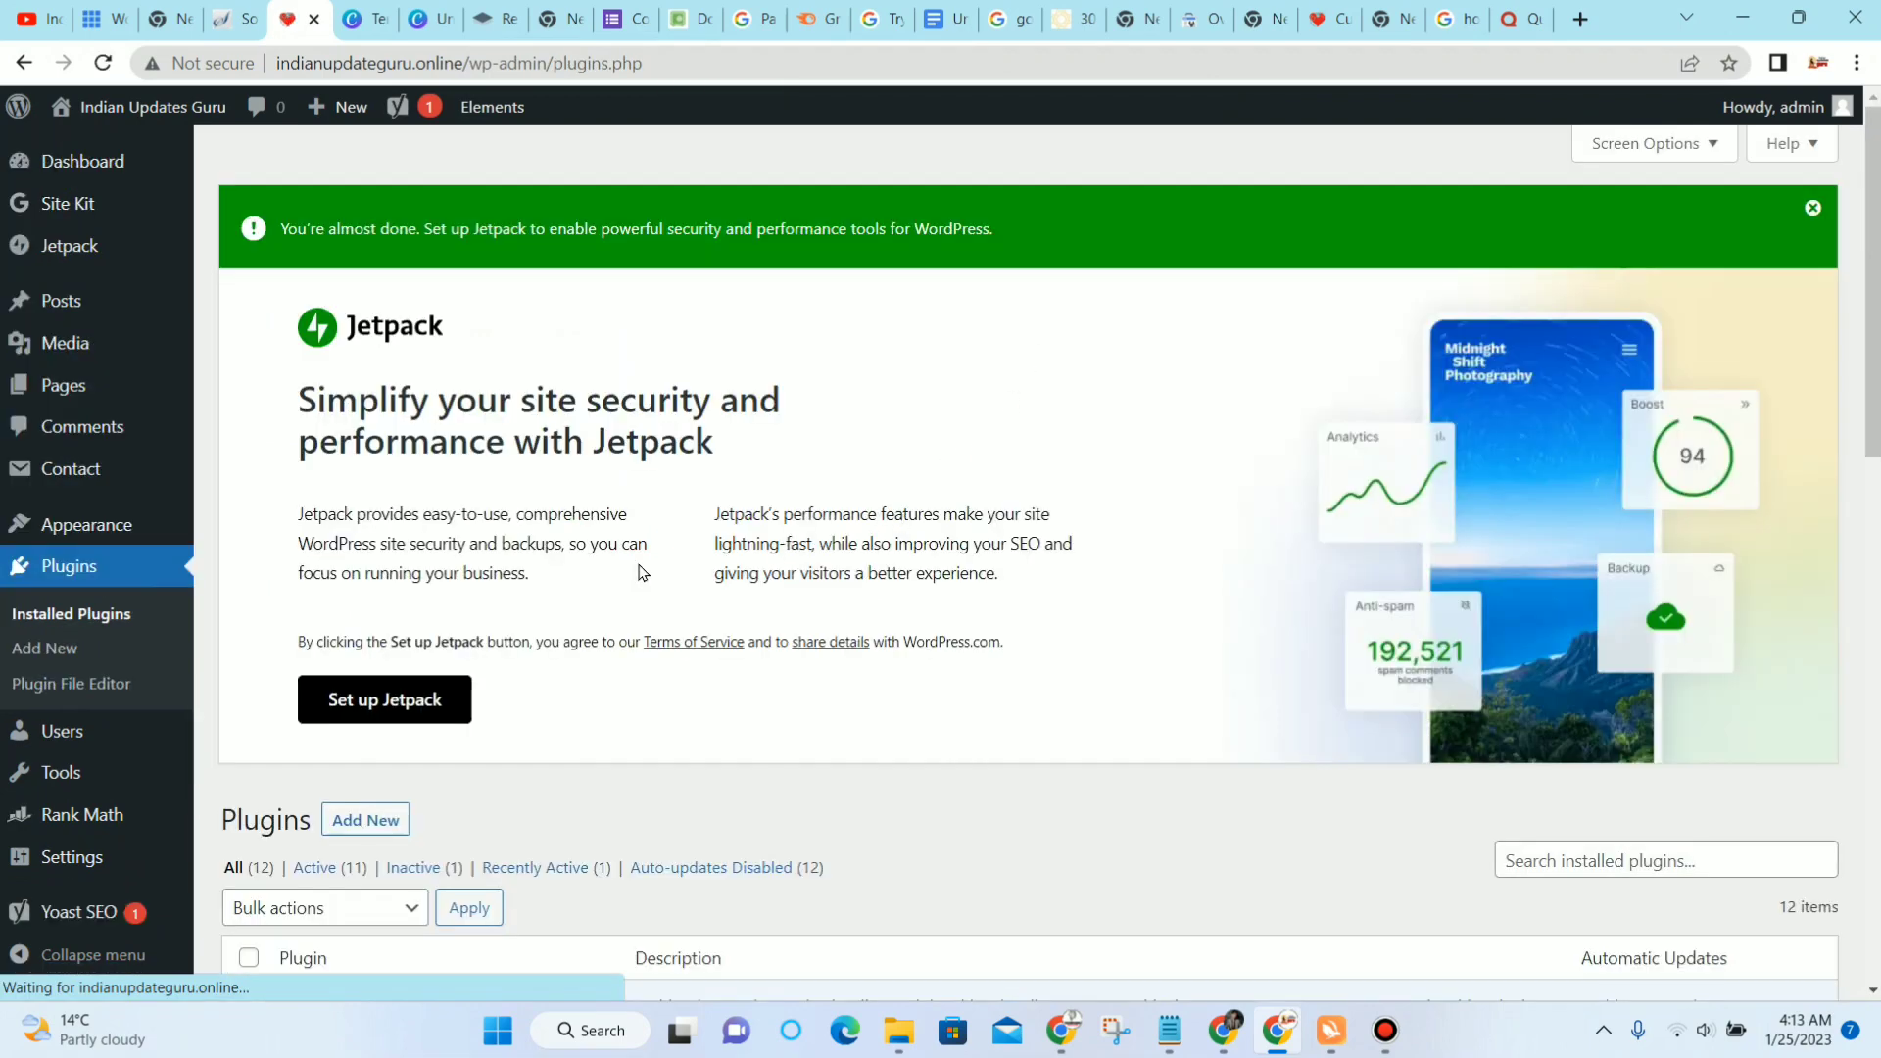
Step: Search the WordPress plugin directory for web to find the Web Stories plugin
{"action": "scroll", "coordinate": [638, 571], "scroll_direction": "down", "scroll_amount": 2}
{"action": "left_click", "coordinate": [354, 574]}
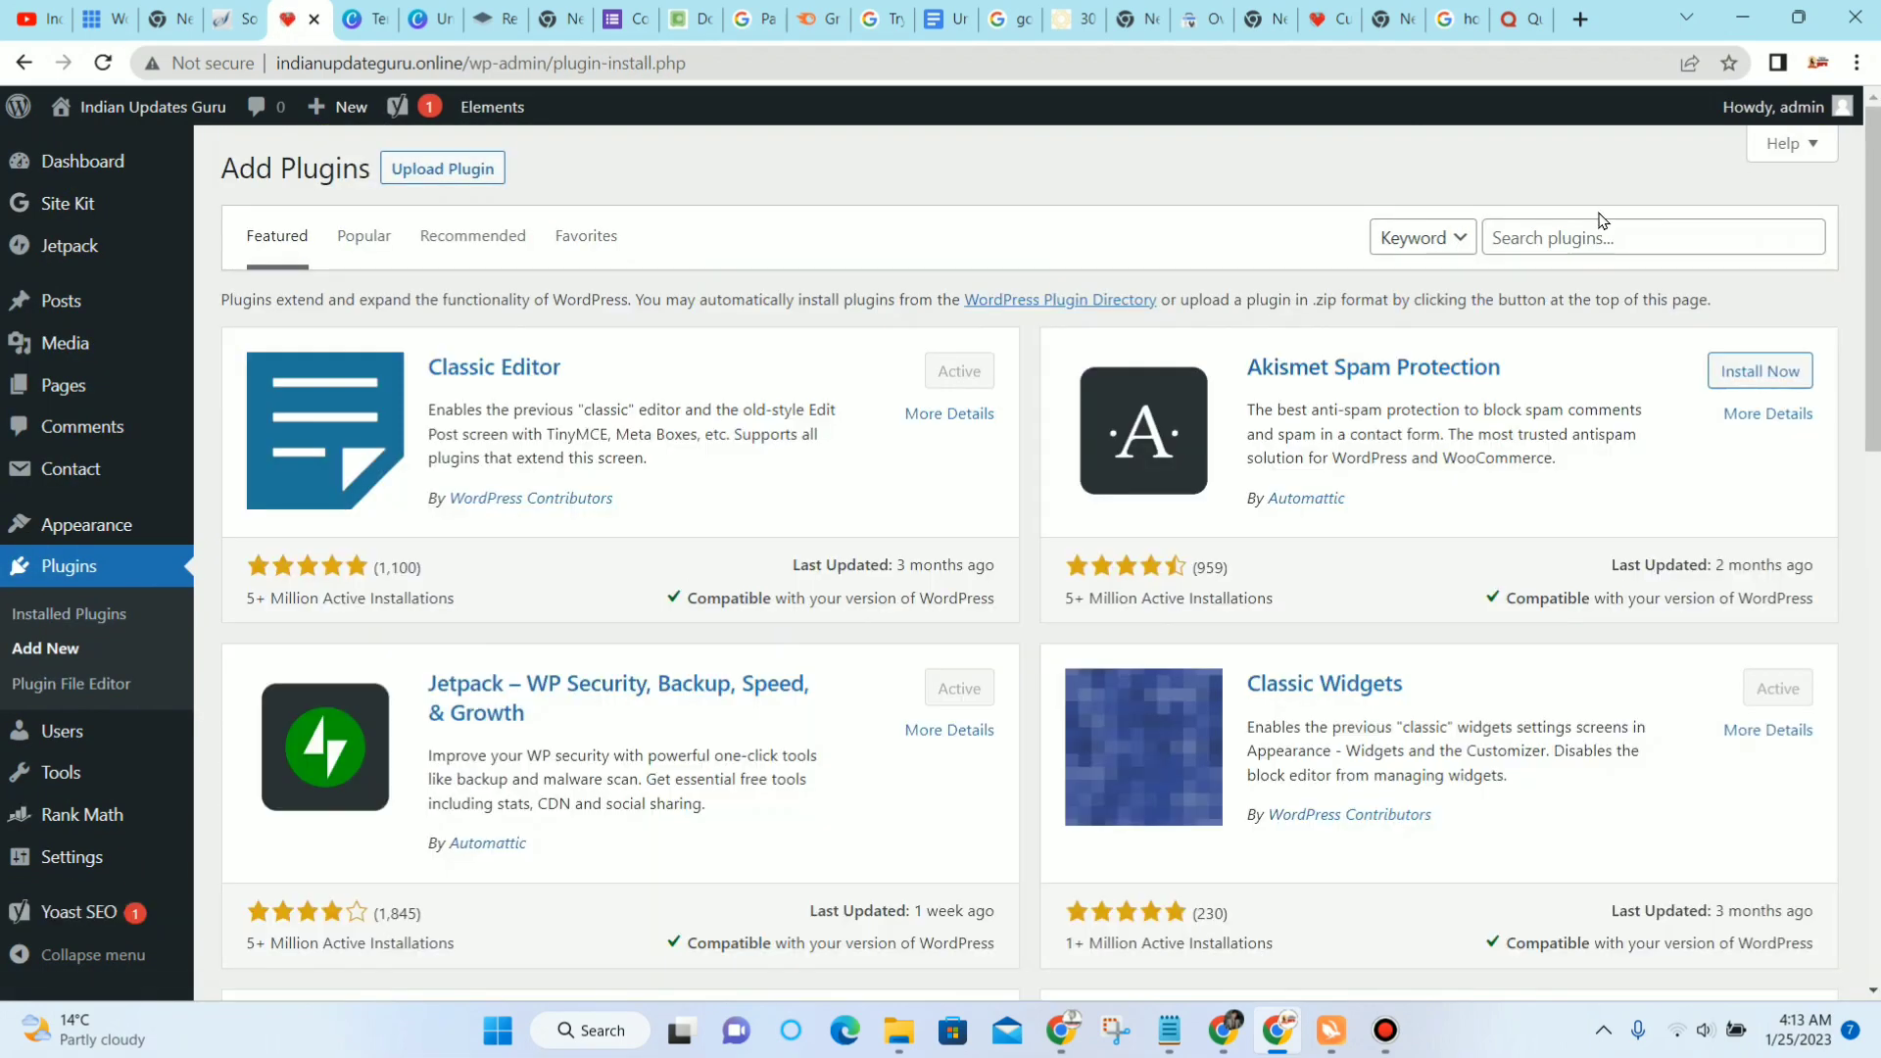
{"action": "left_click", "coordinate": [1597, 222]}
{"action": "type", "text": "w"}
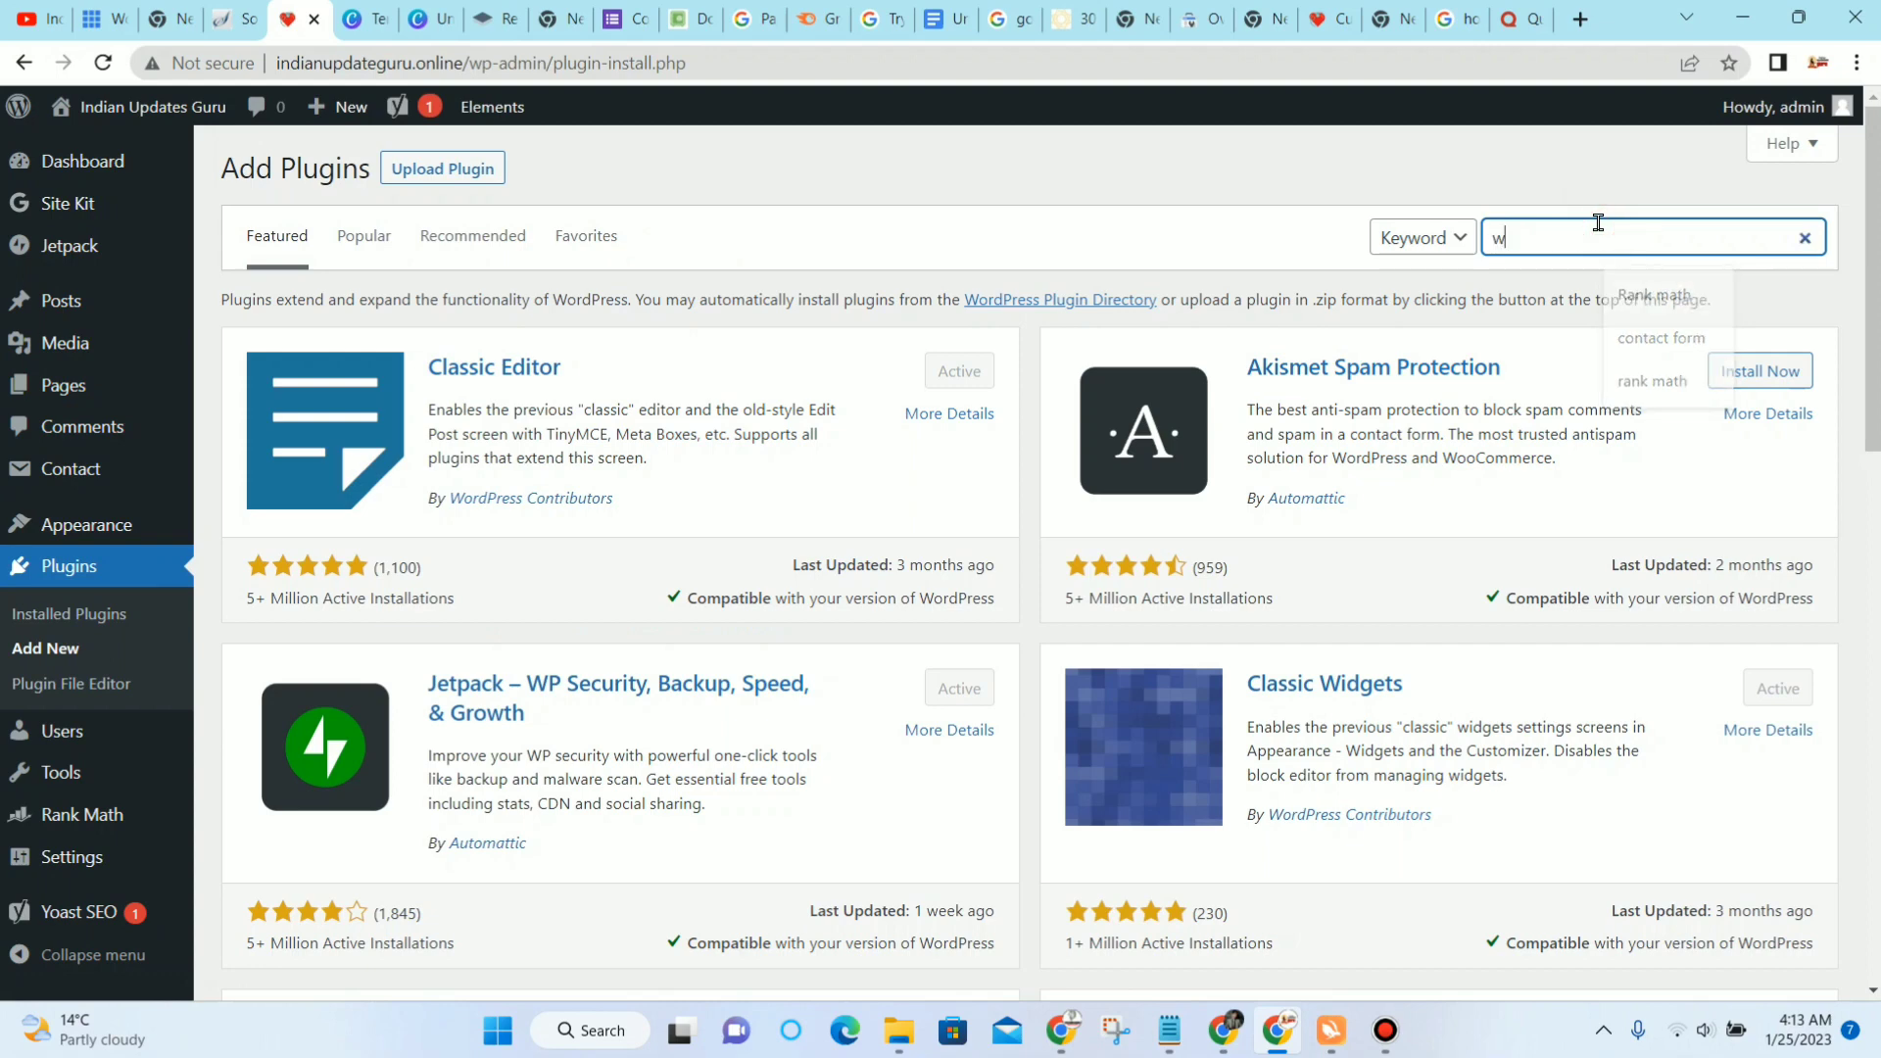
{"action": "type", "text": "eb"}
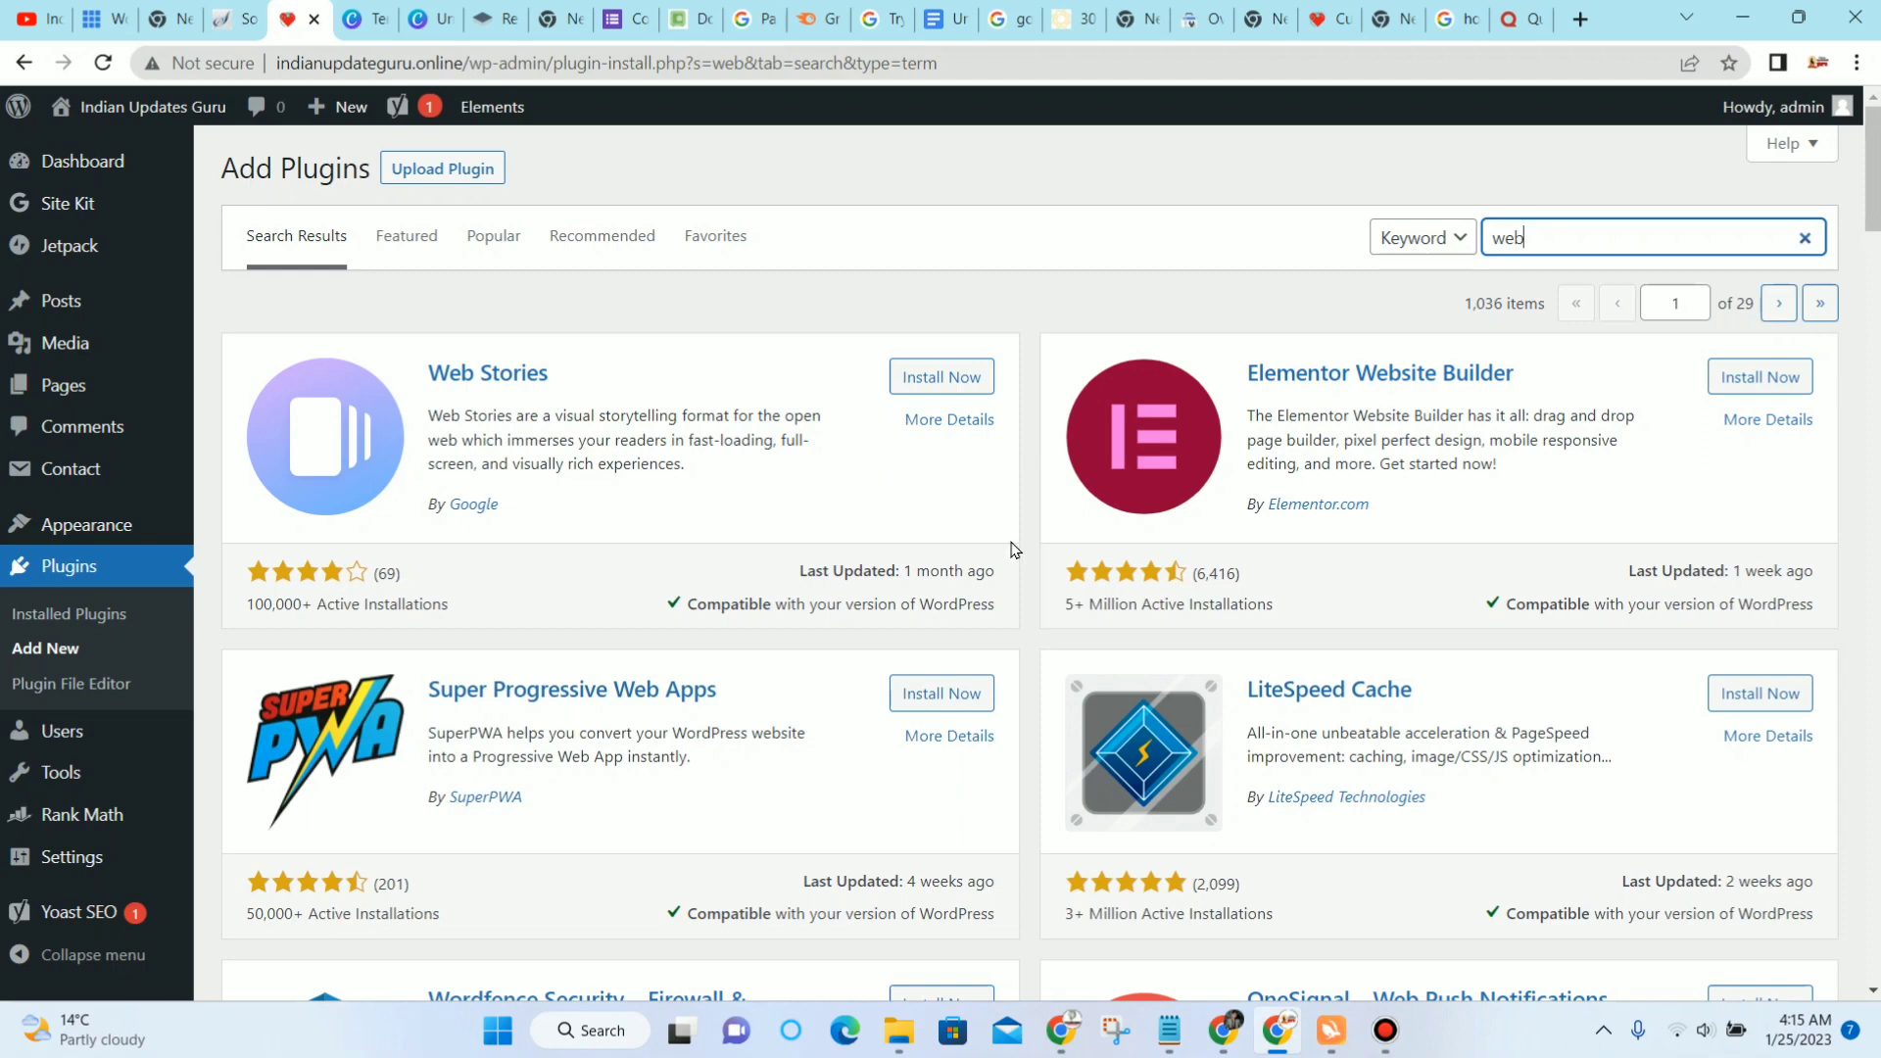
Step: Check the task list in Notepad and look through the installed WordPress plugins for the Instant Indexing plugin
{"action": "mouse_move", "coordinate": [1167, 1028]}
{"action": "left_click", "coordinate": [1168, 979]}
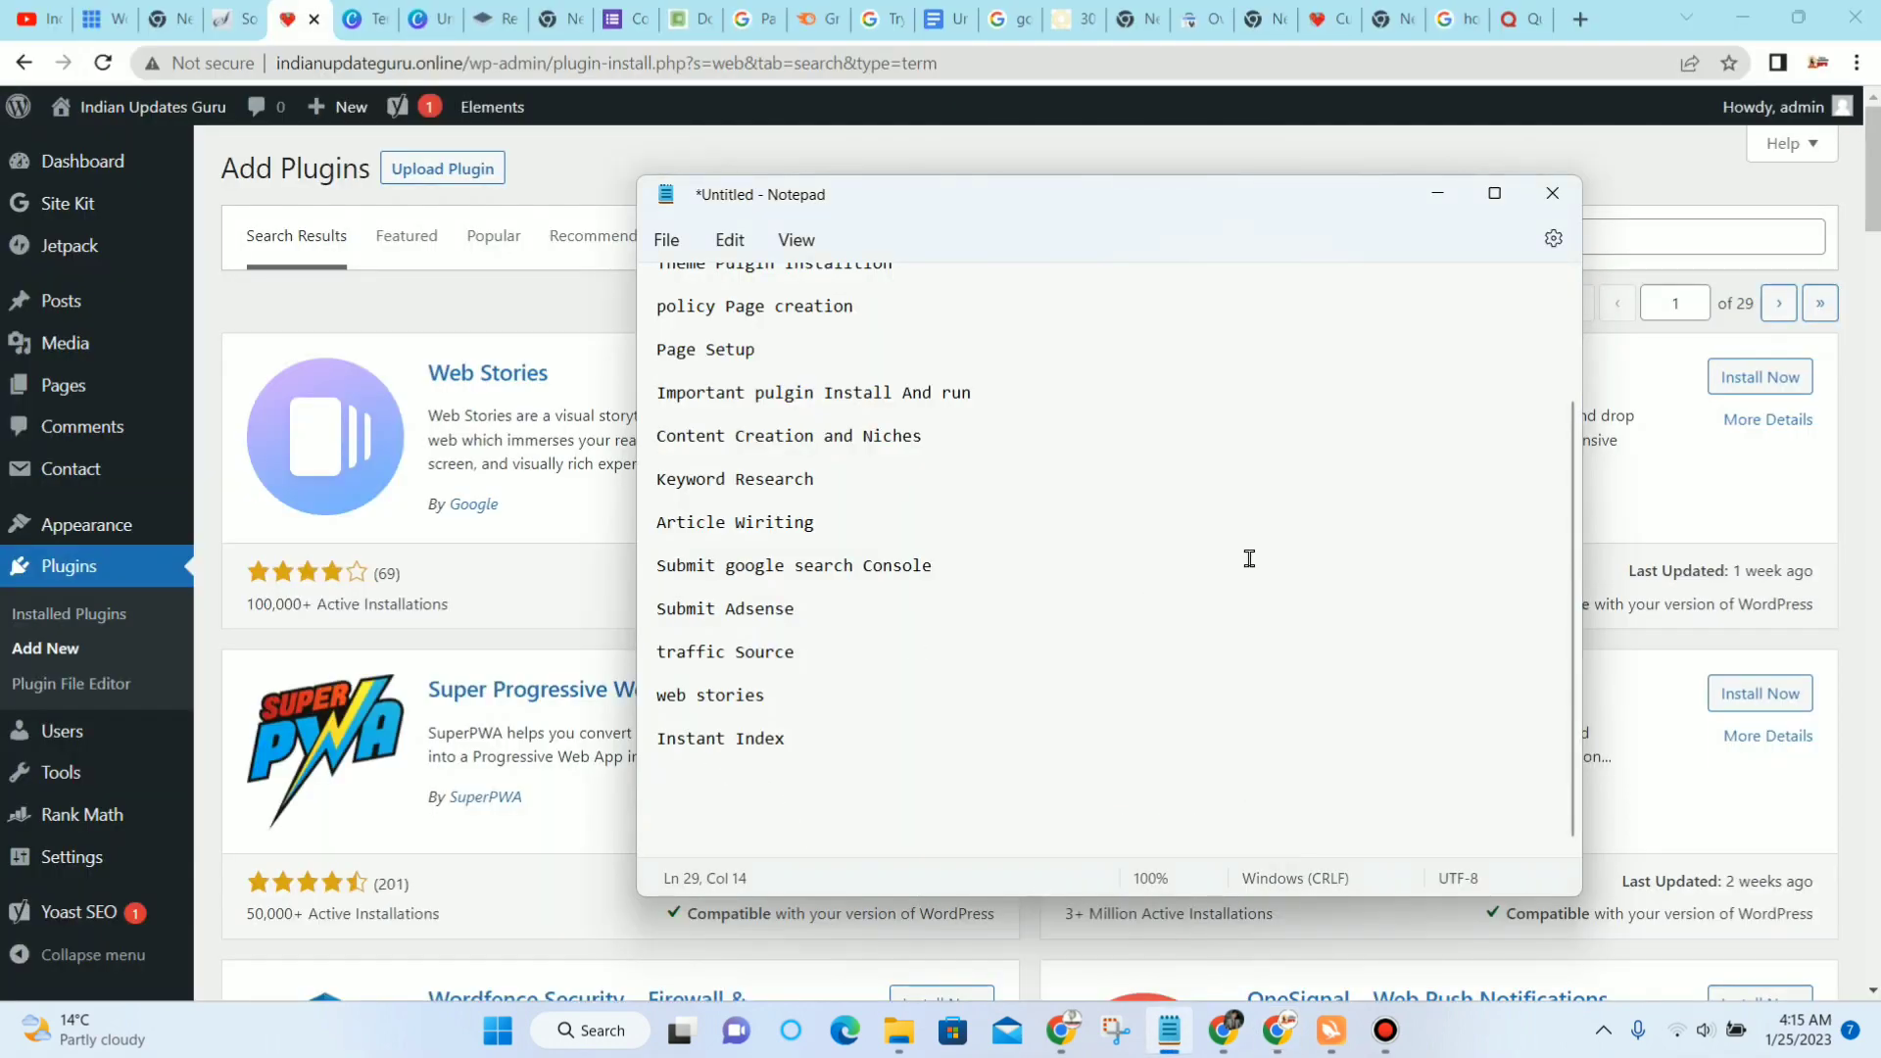
{"action": "left_click", "coordinate": [1440, 192]}
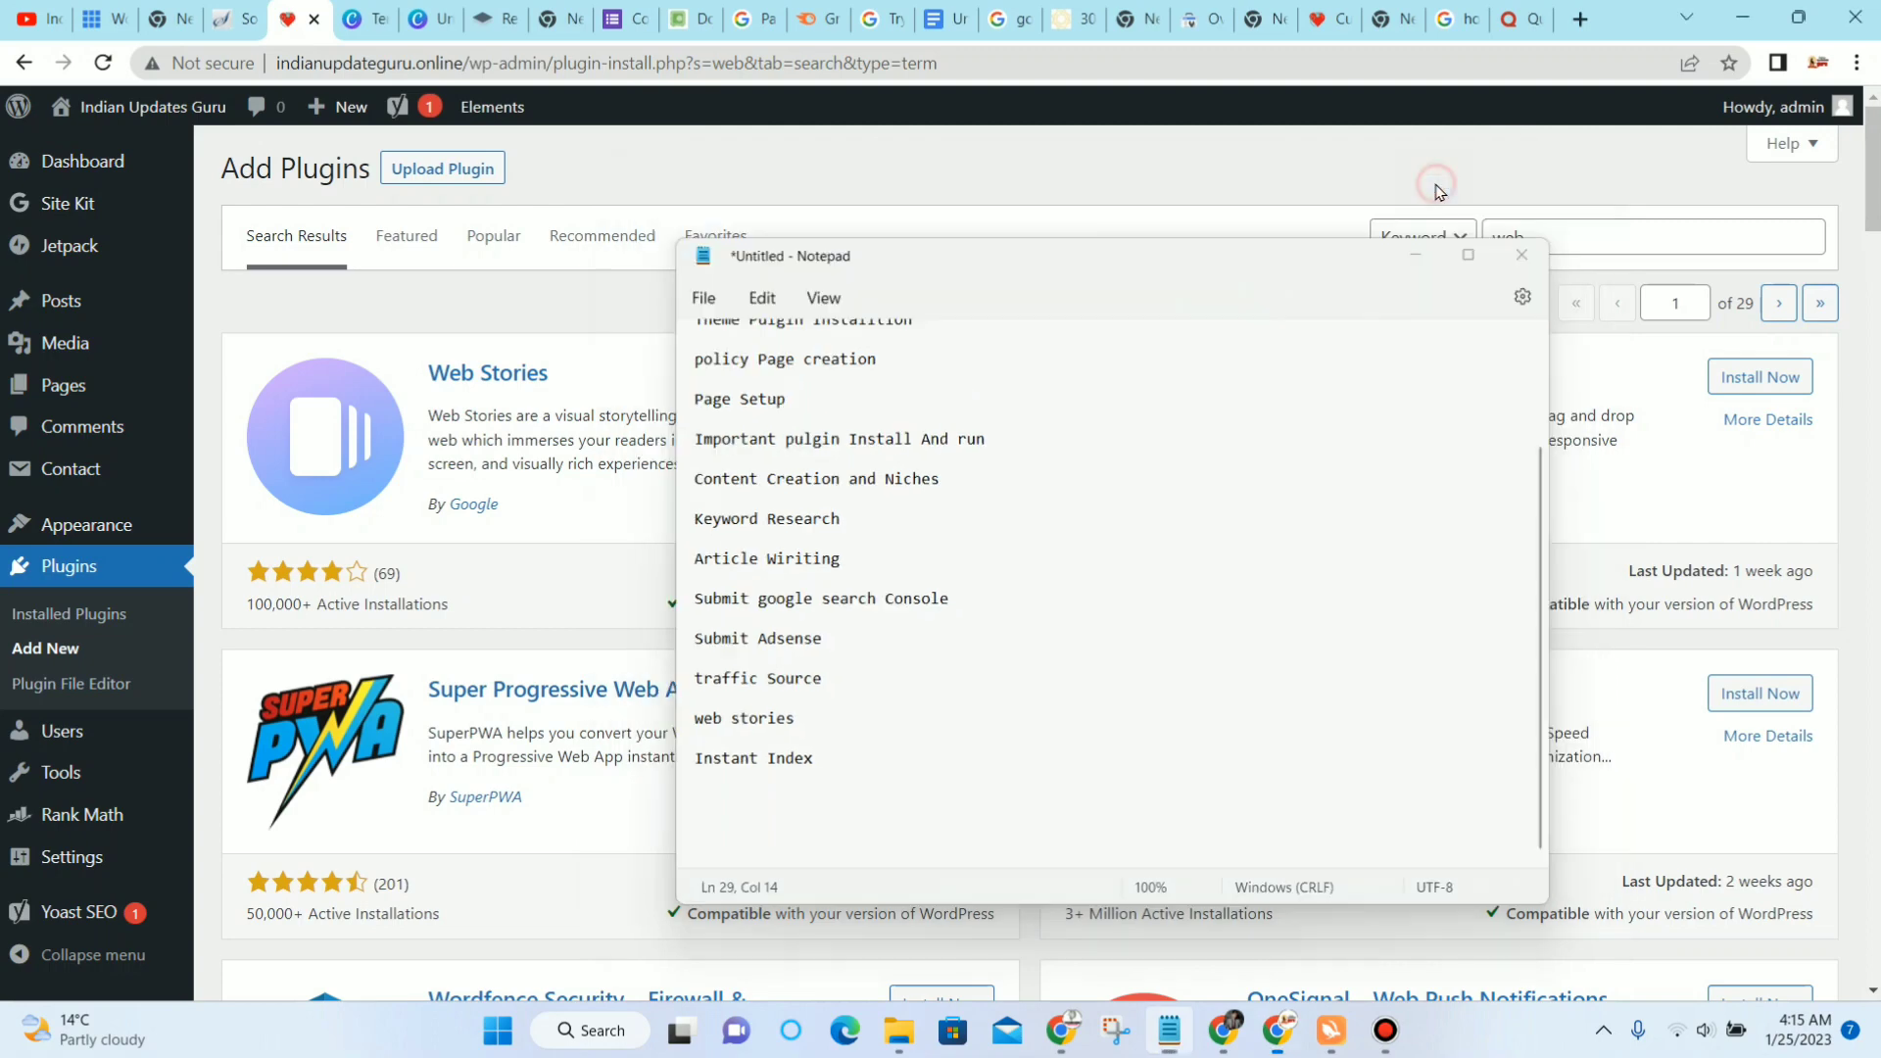
{"action": "scroll", "coordinate": [13, 783], "scroll_direction": "down", "scroll_amount": 1}
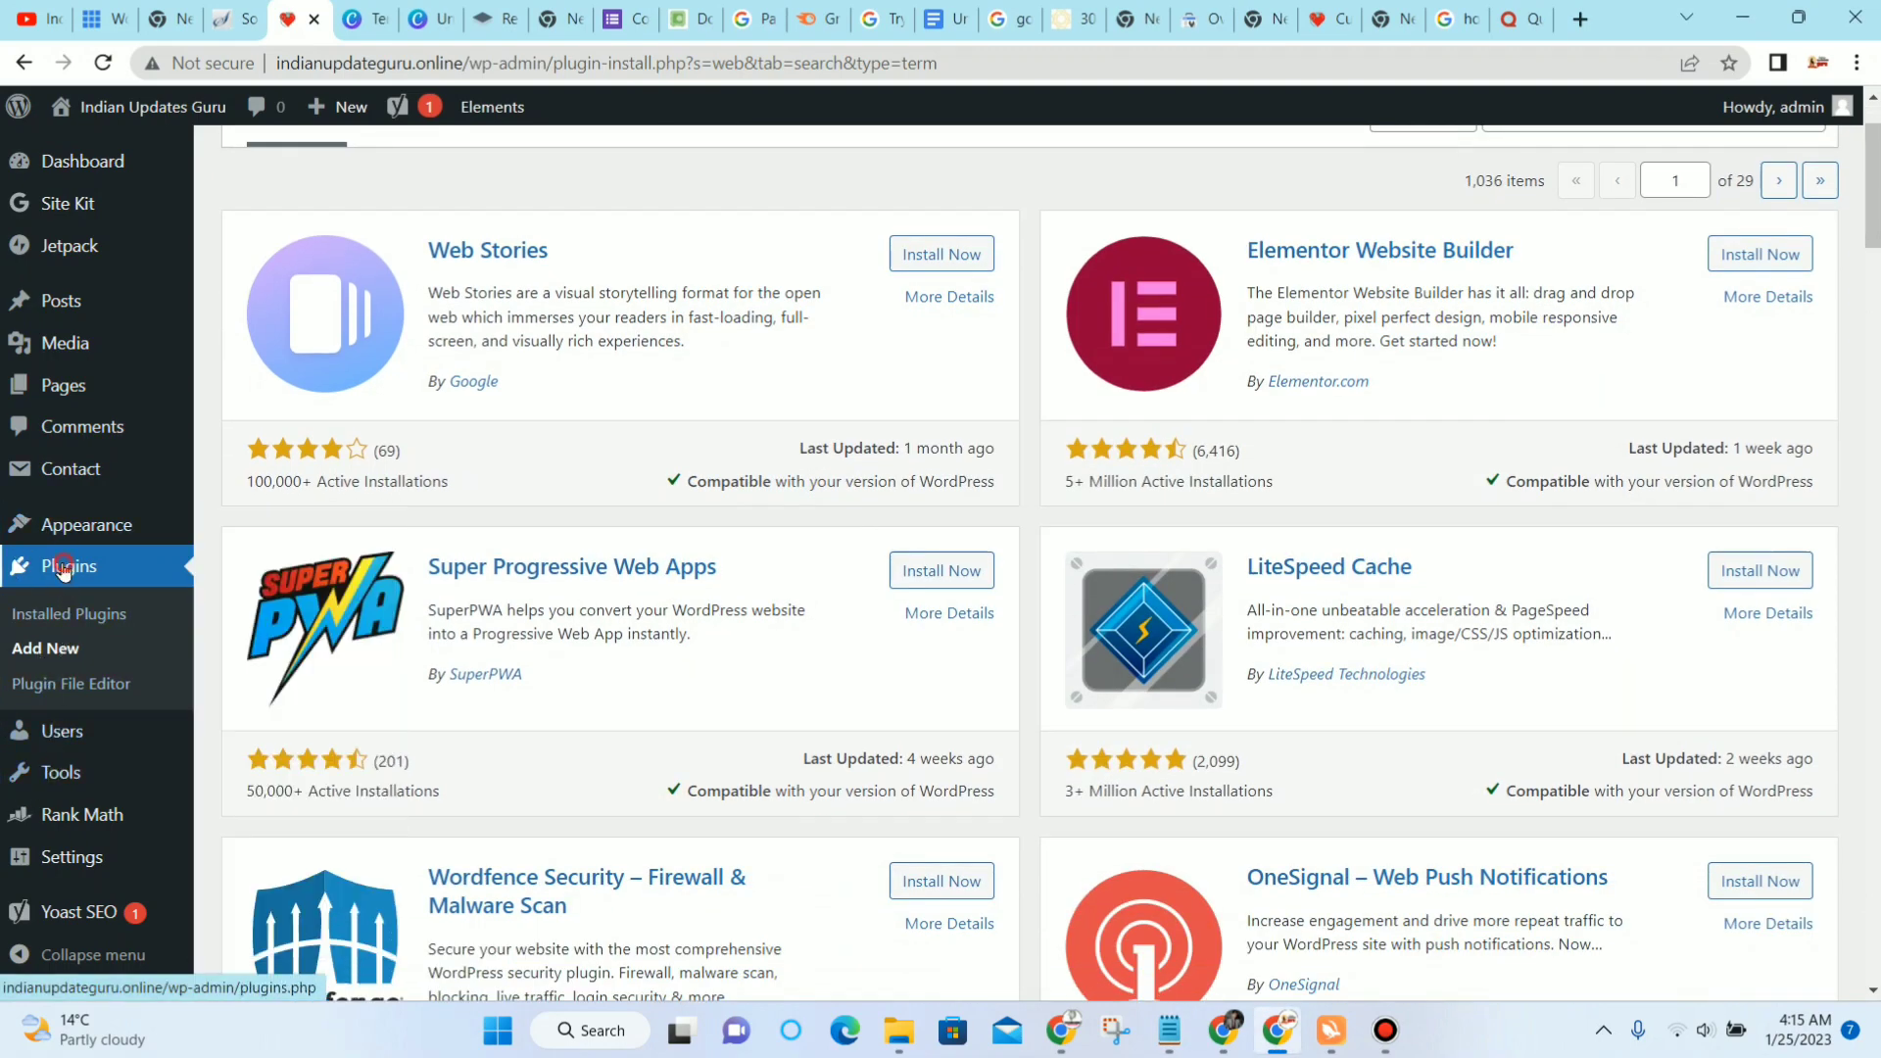
{"action": "left_click", "coordinate": [61, 573]}
{"action": "scroll", "coordinate": [882, 372], "scroll_direction": "down", "scroll_amount": 10}
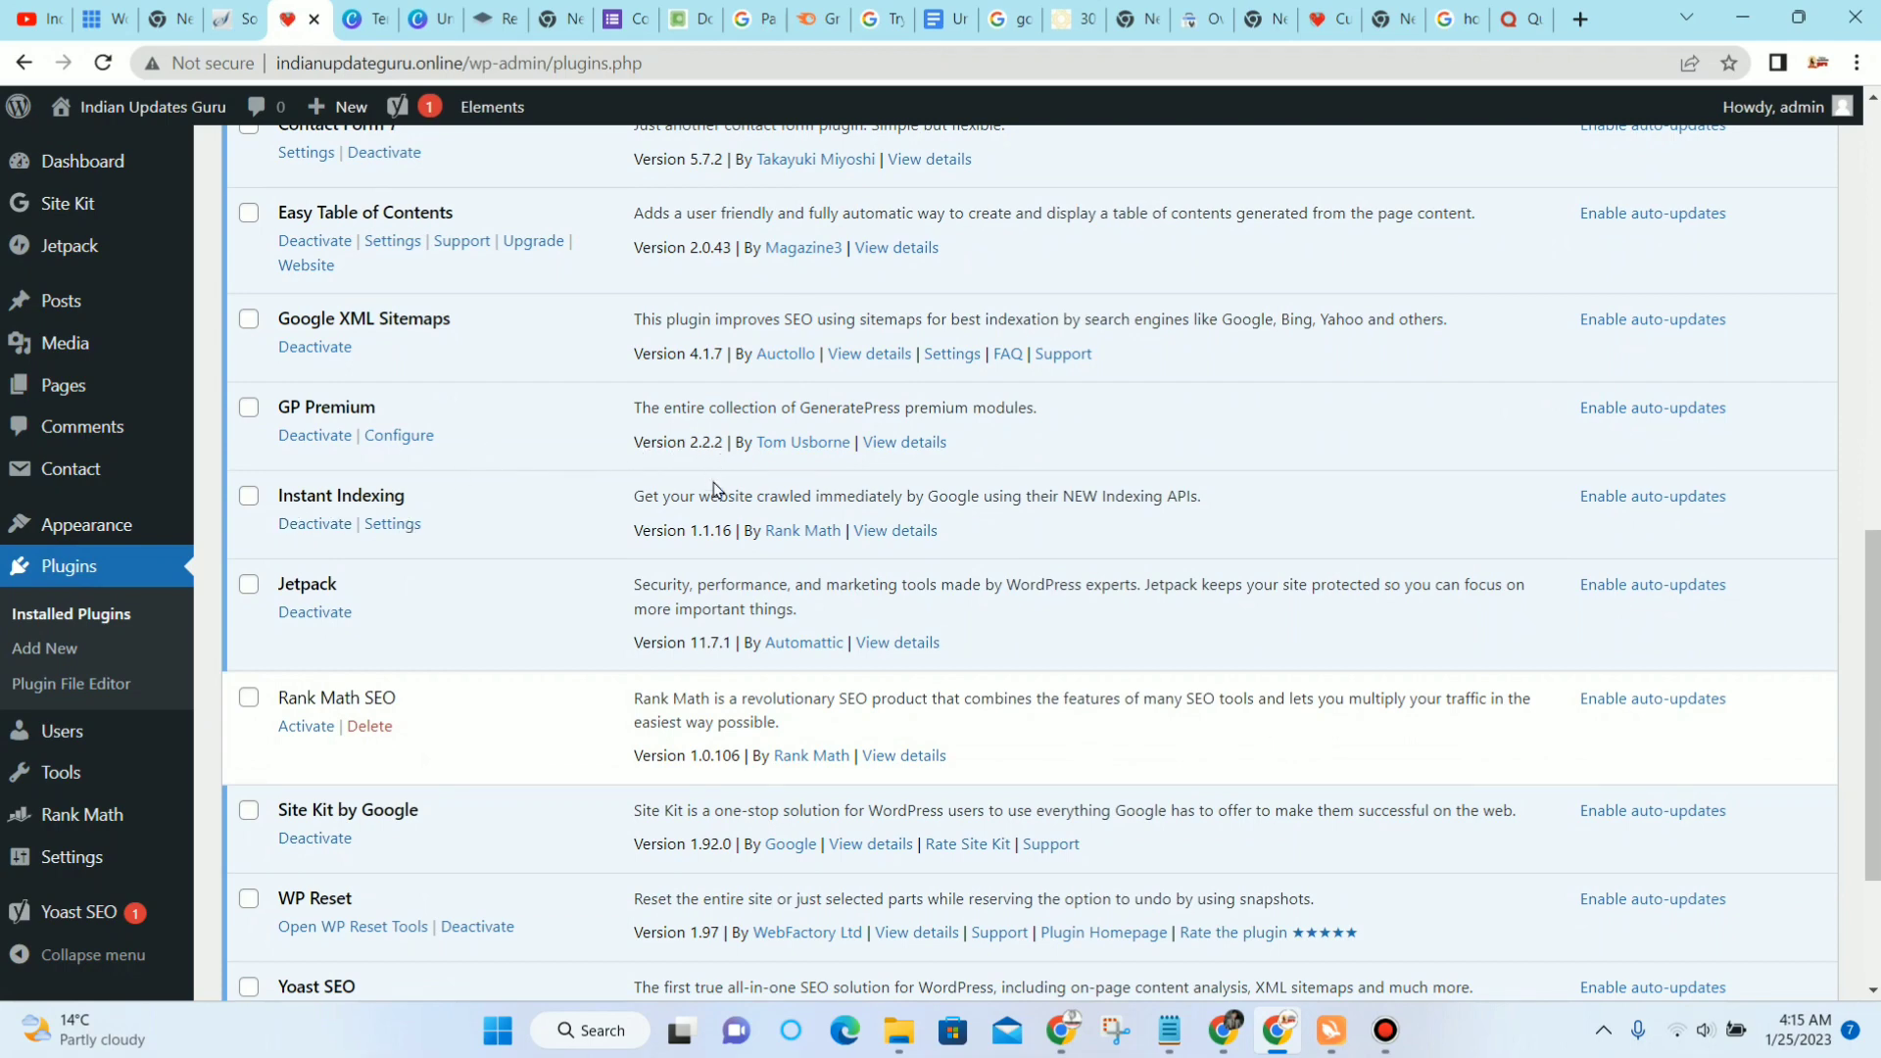
{"action": "scroll", "coordinate": [713, 490], "scroll_direction": "up", "scroll_amount": 2}
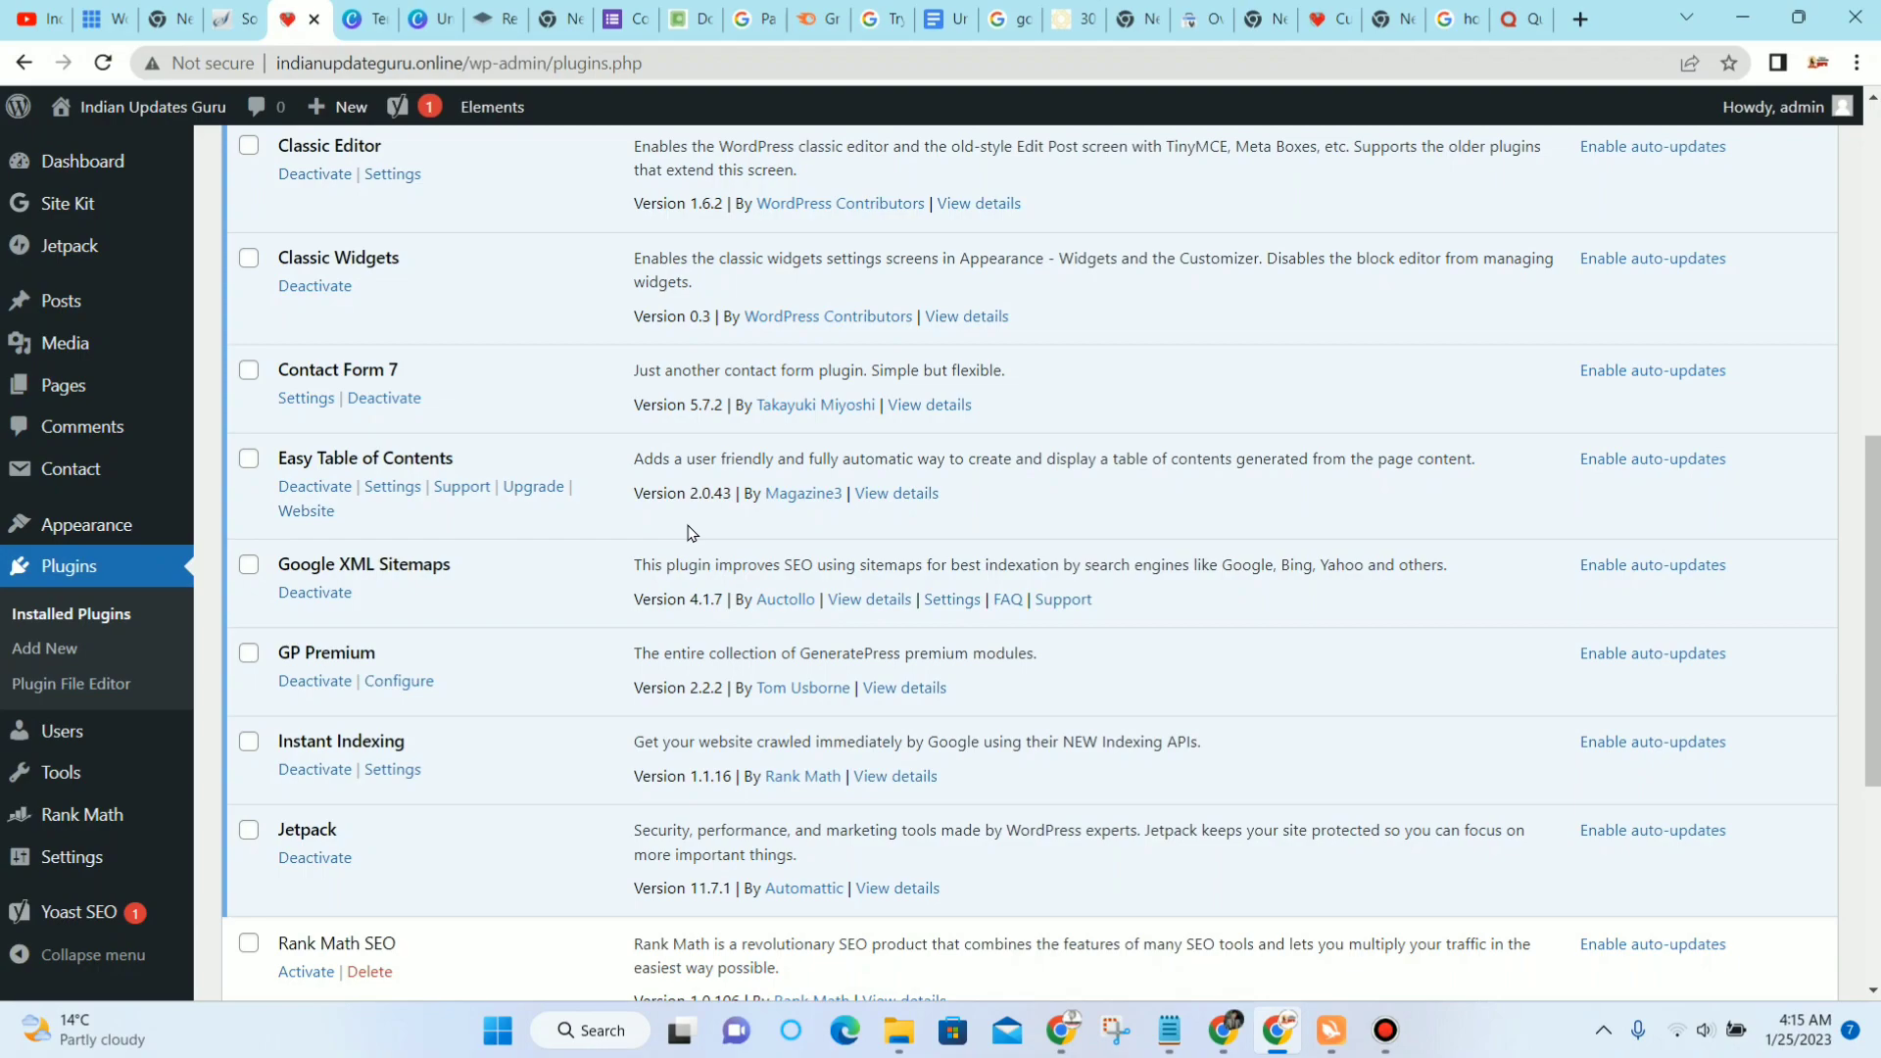
Step: Switch to the Indian update Guru channel on YouTube and look through its videos back up to the channel header
{"action": "left_click", "coordinate": [44, 19]}
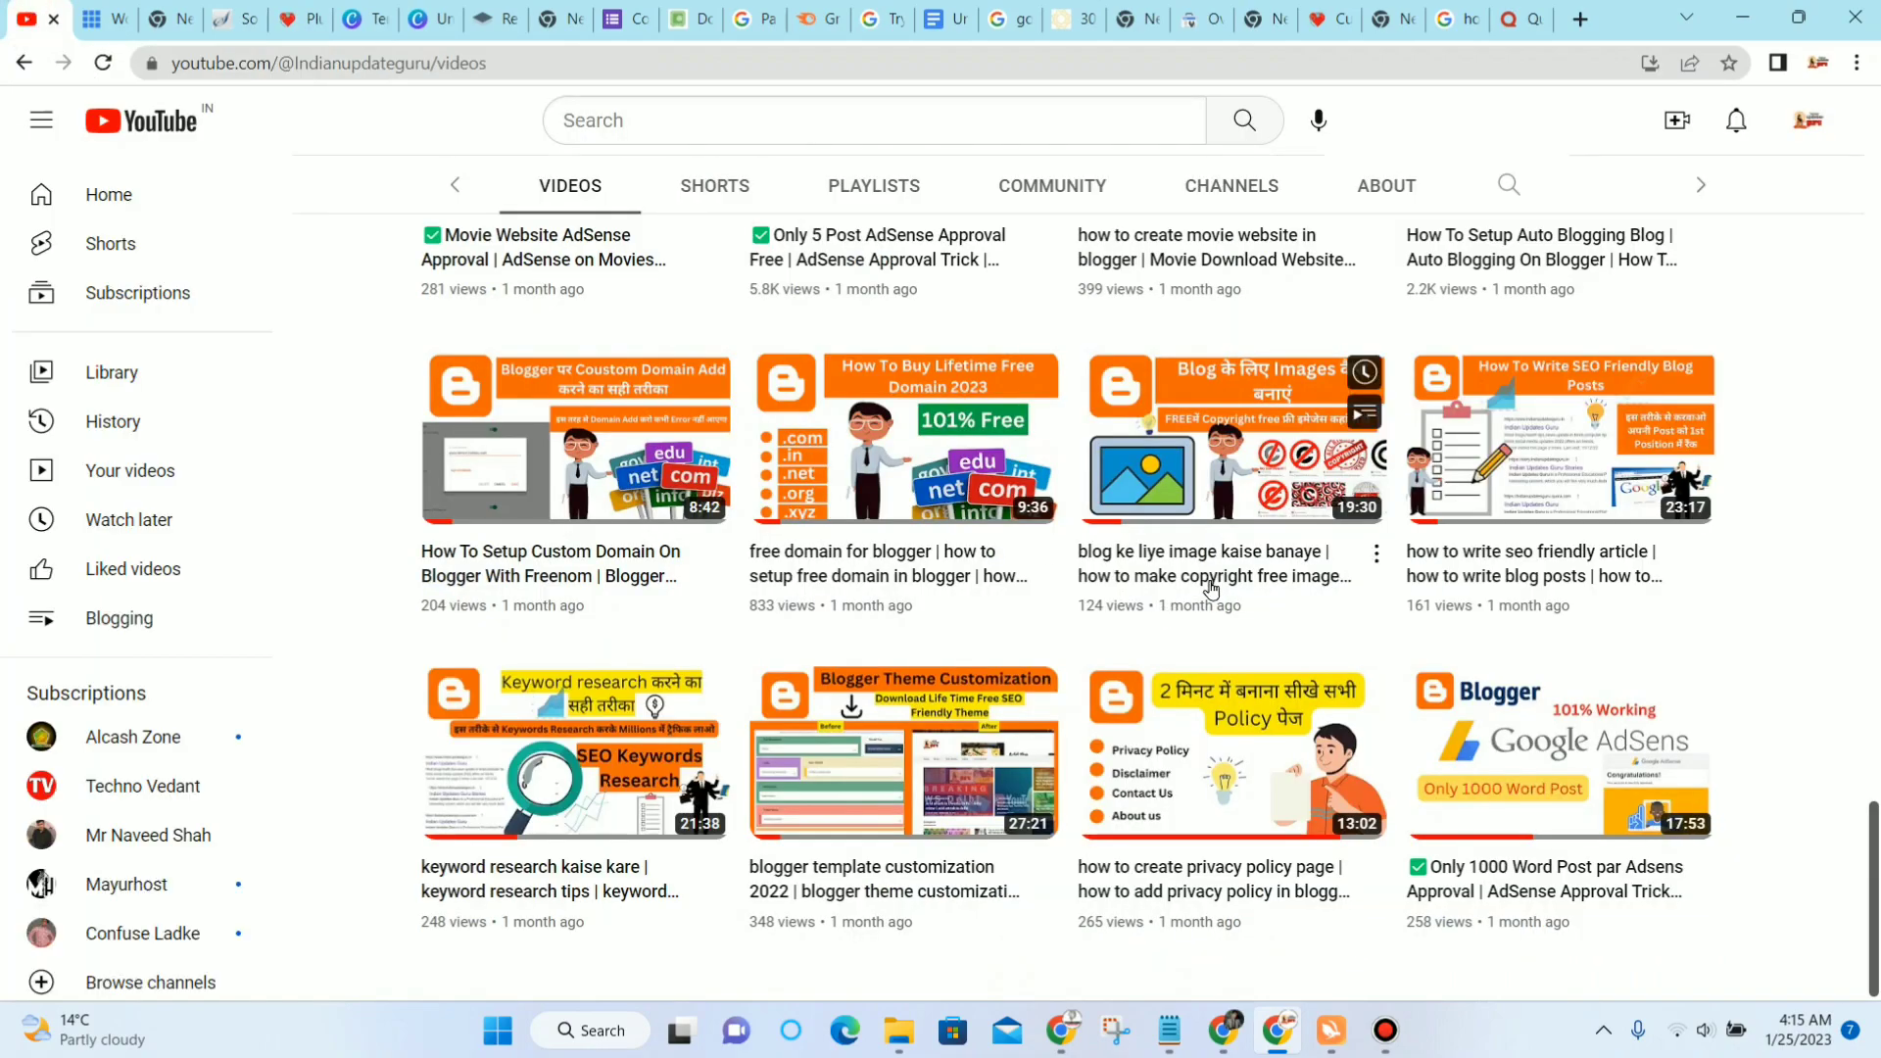
{"action": "scroll", "coordinate": [1212, 588], "scroll_direction": "up", "scroll_amount": 15}
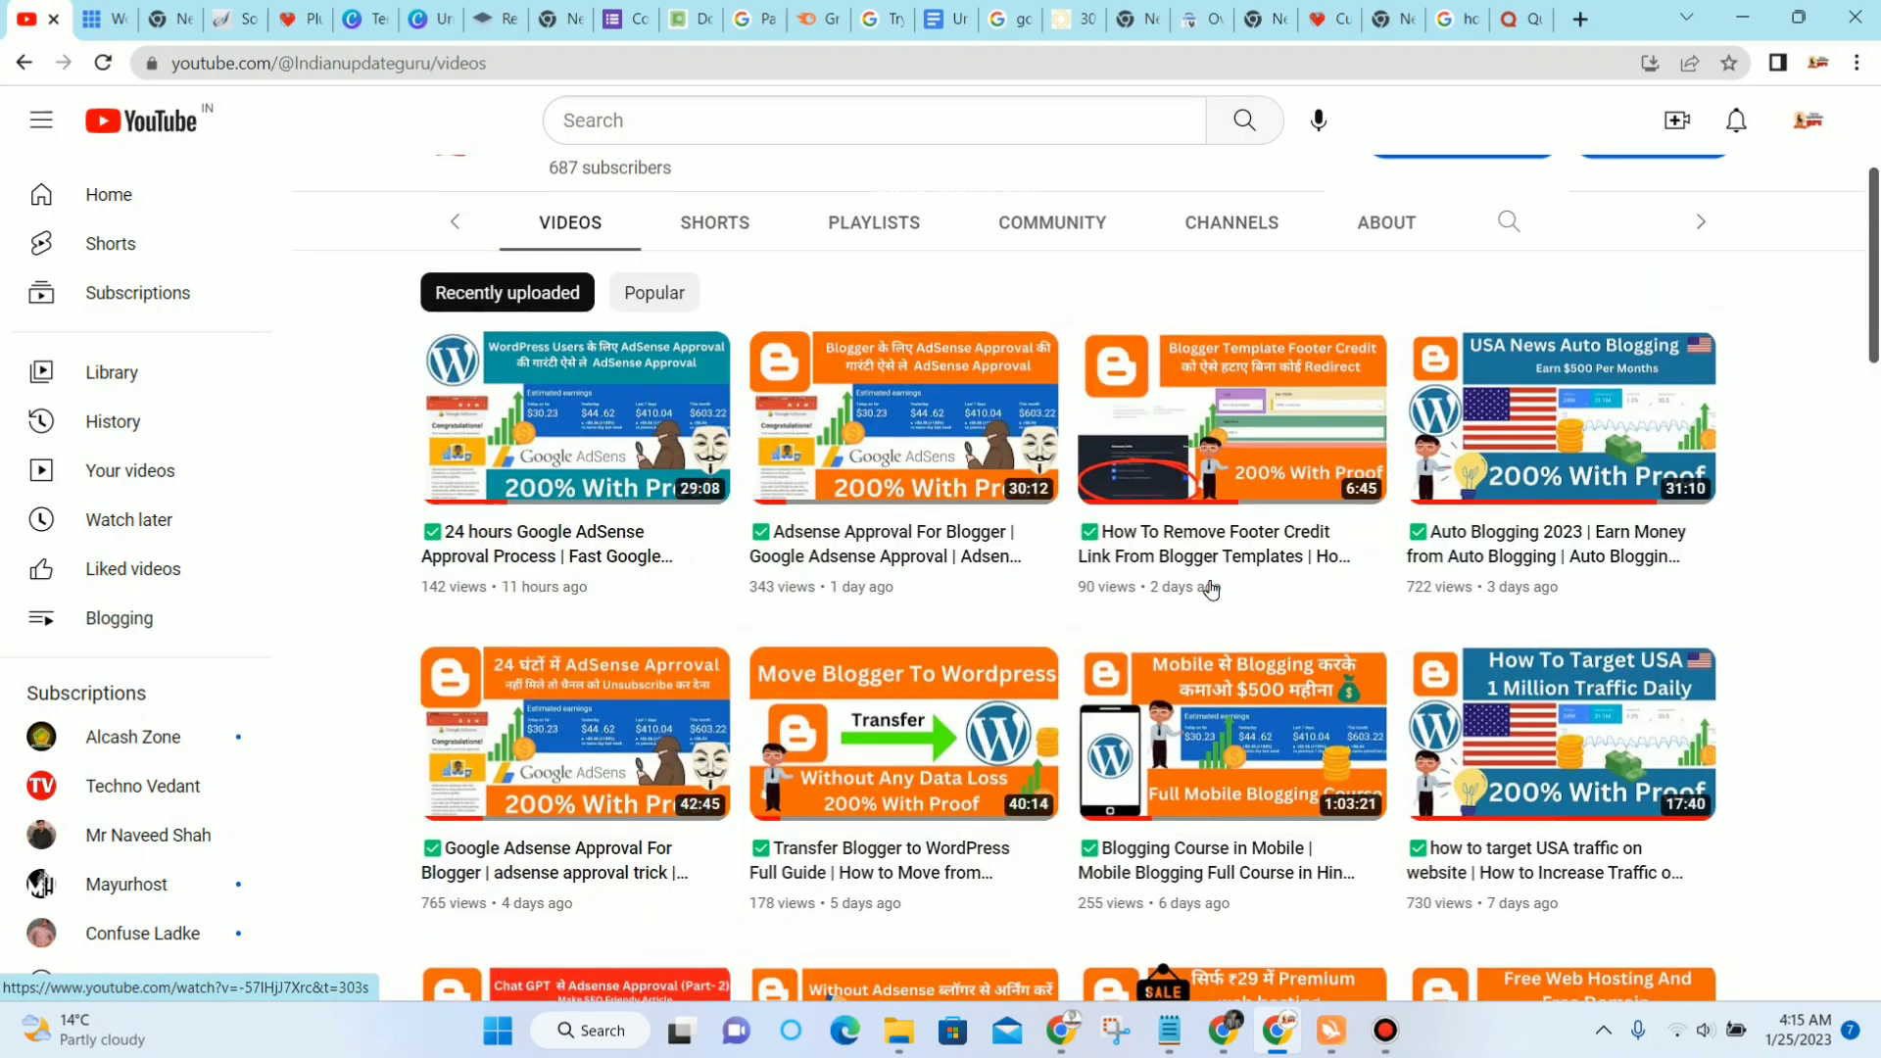
{"action": "scroll", "coordinate": [1212, 588], "scroll_direction": "up", "scroll_amount": 4}
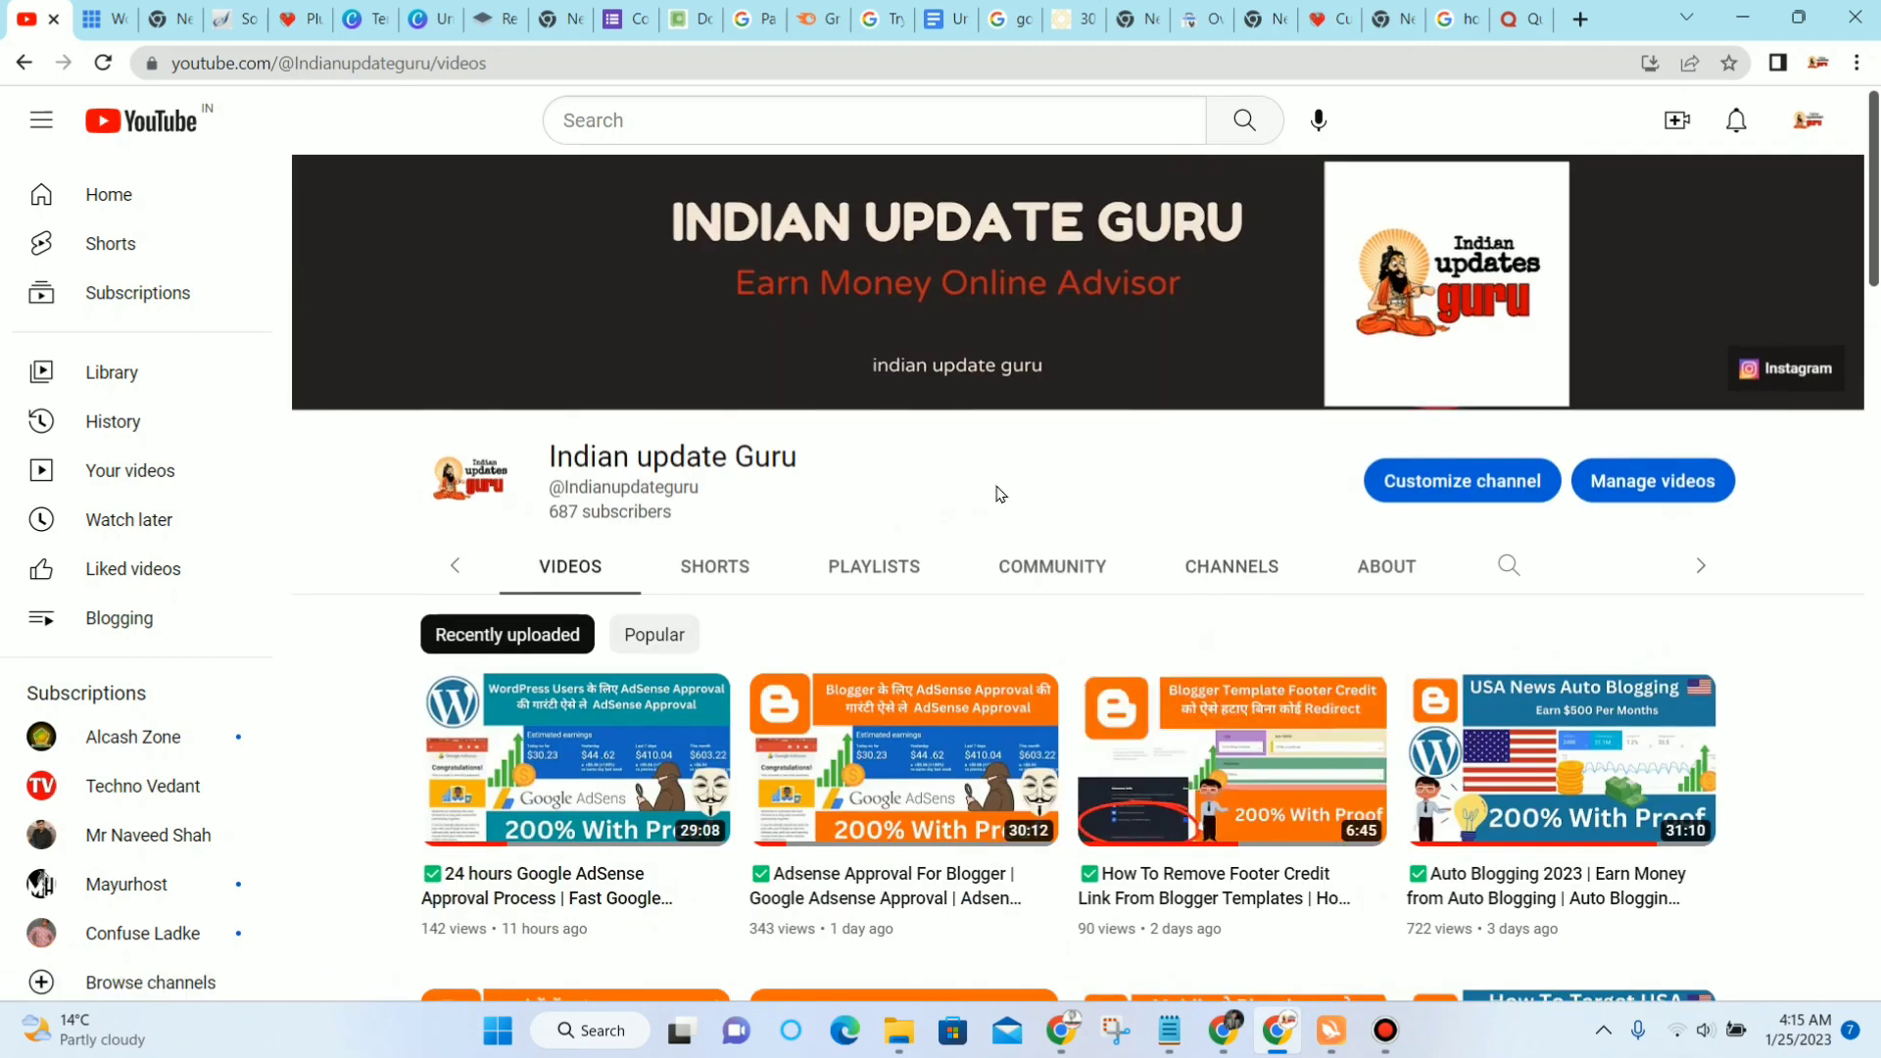